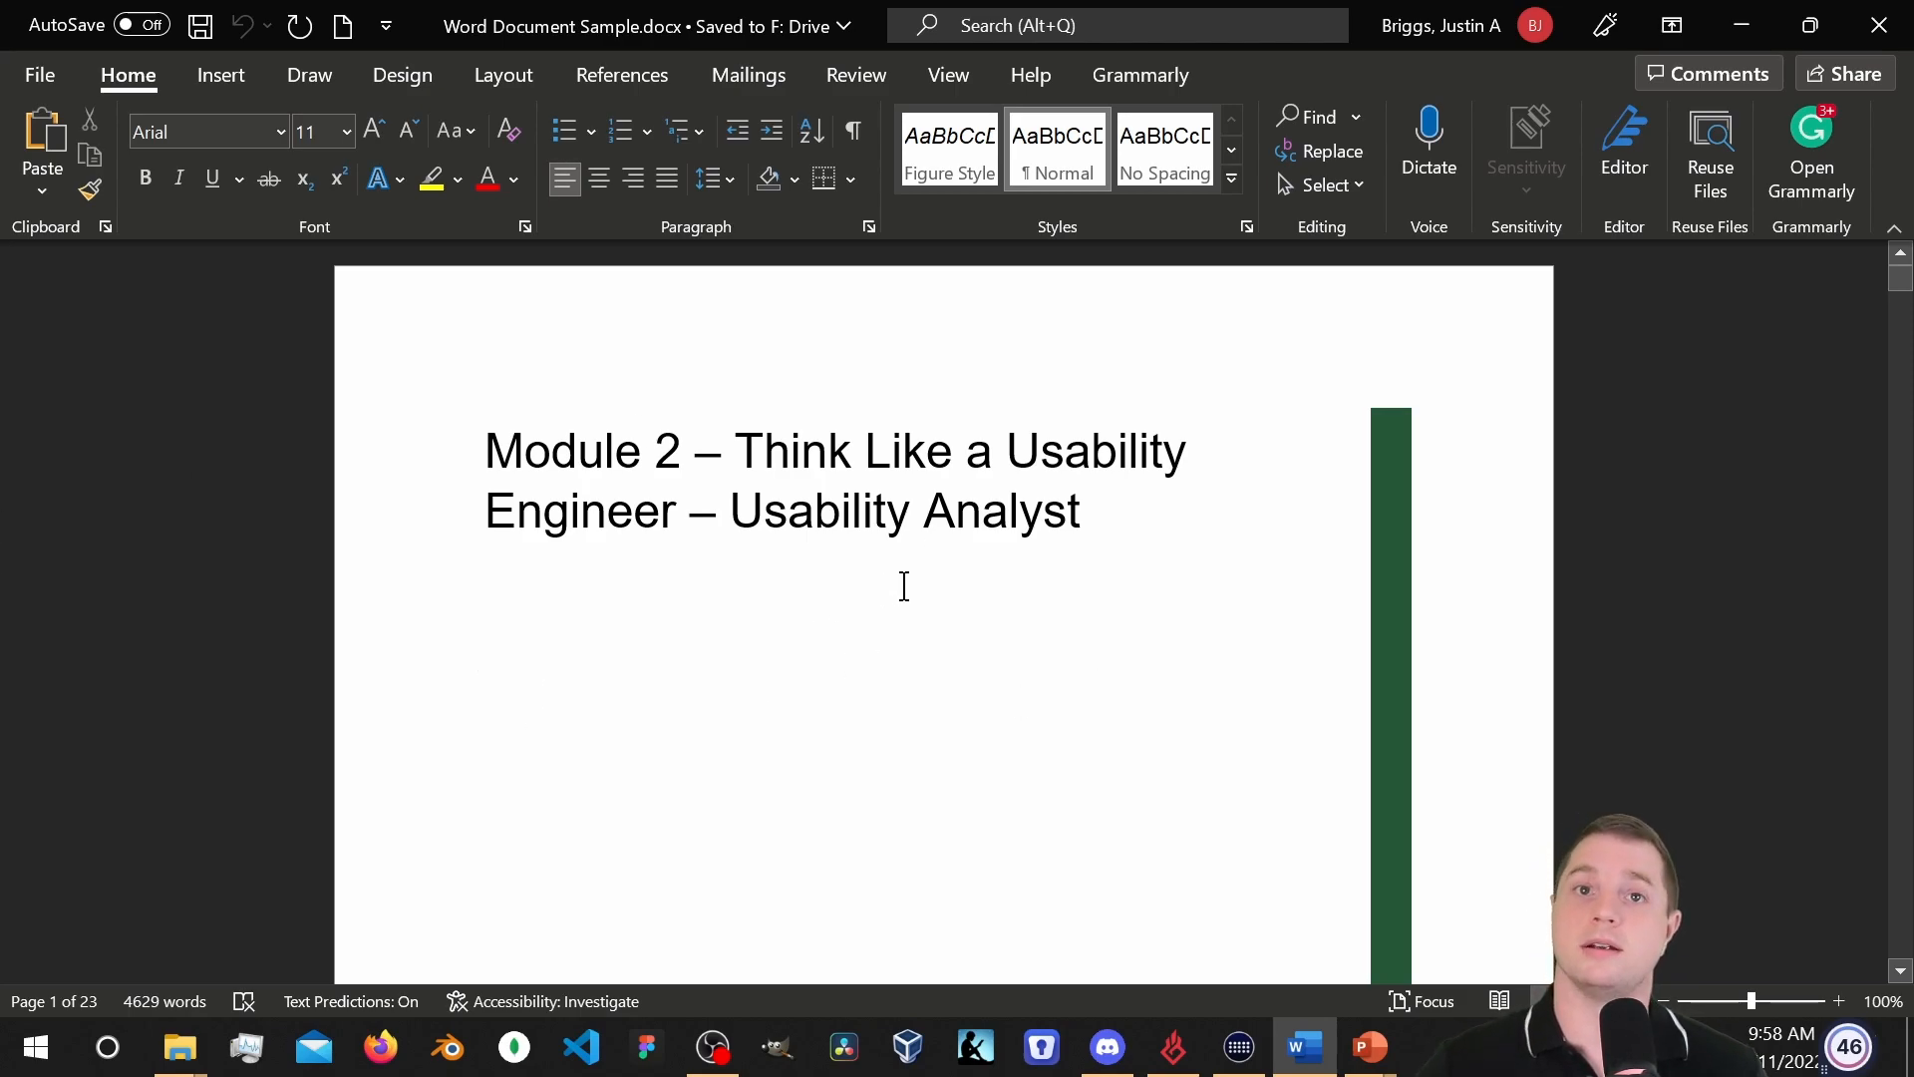
Look through the sample document's title page and table of contents, down to the Orientation section.
scroll(905, 585, down, 10)
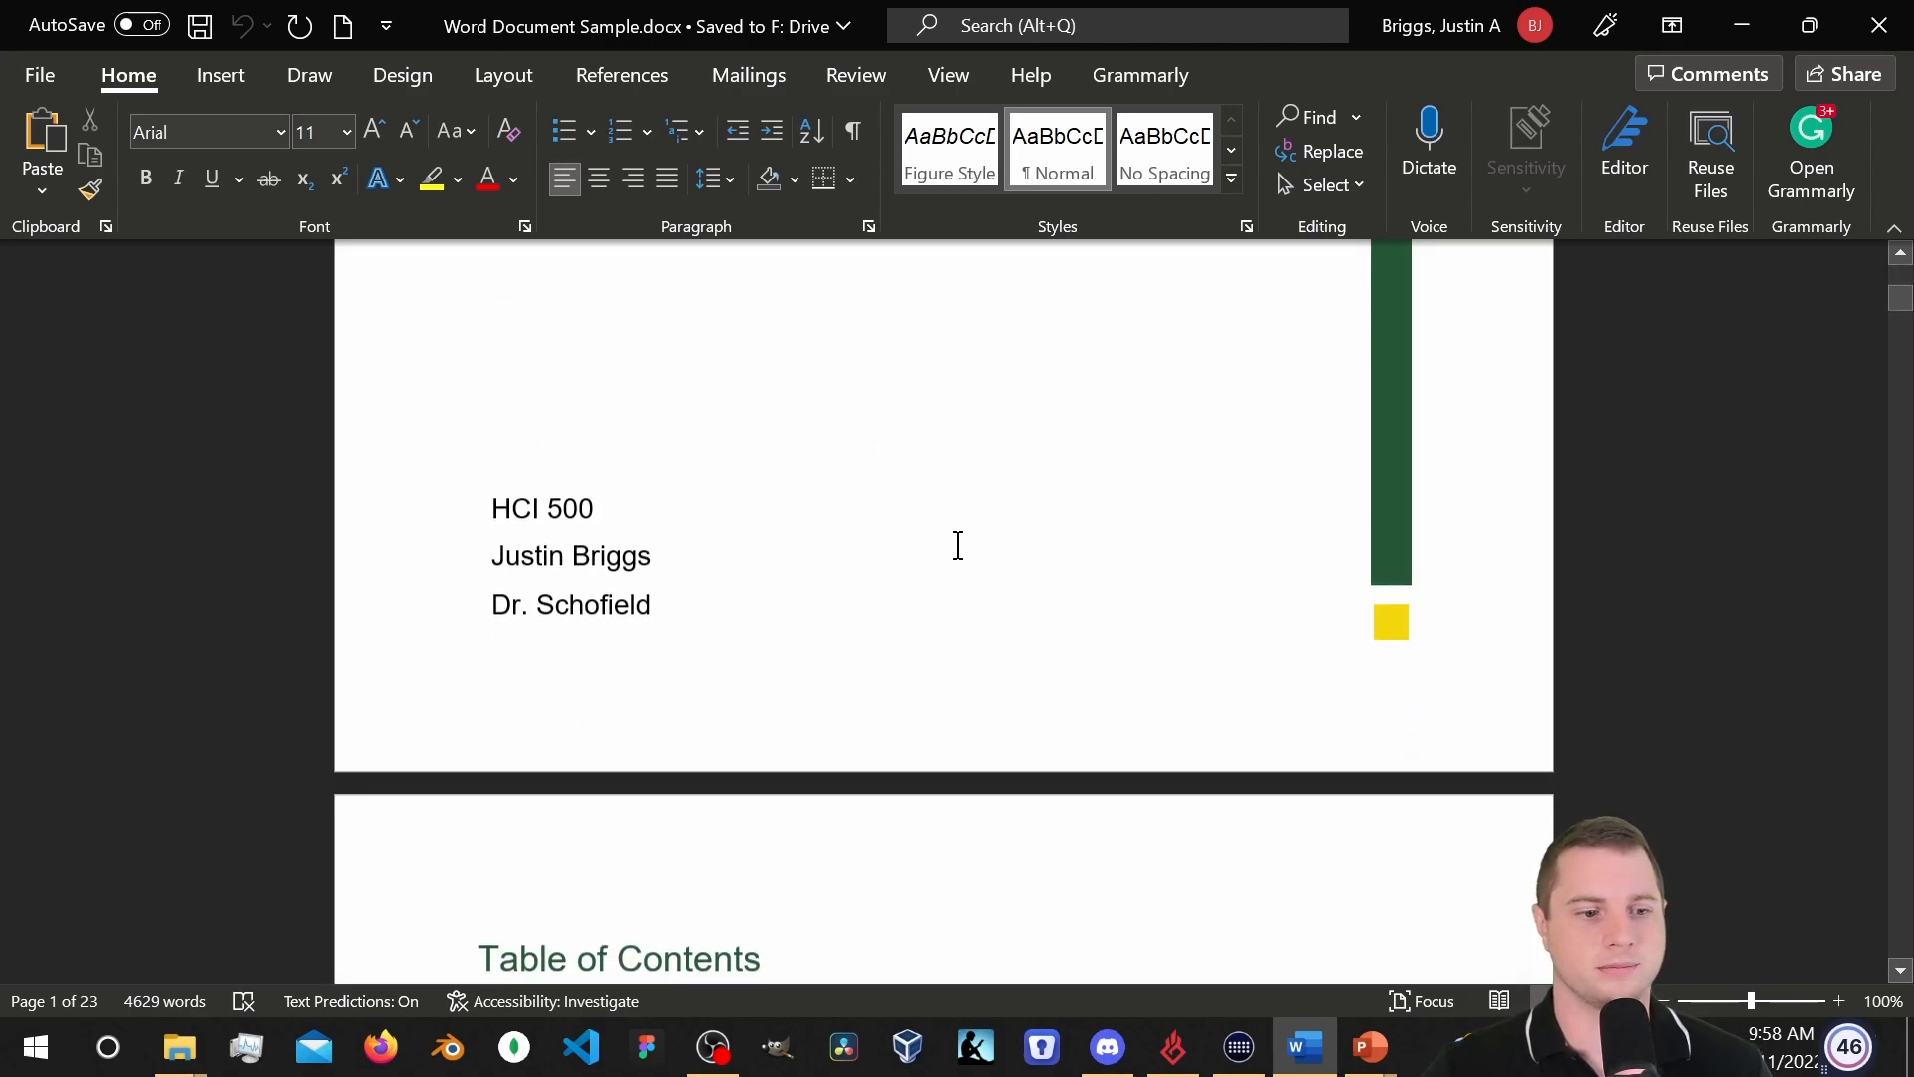
scroll(967, 543, down, 6)
scroll(781, 487, up, 3)
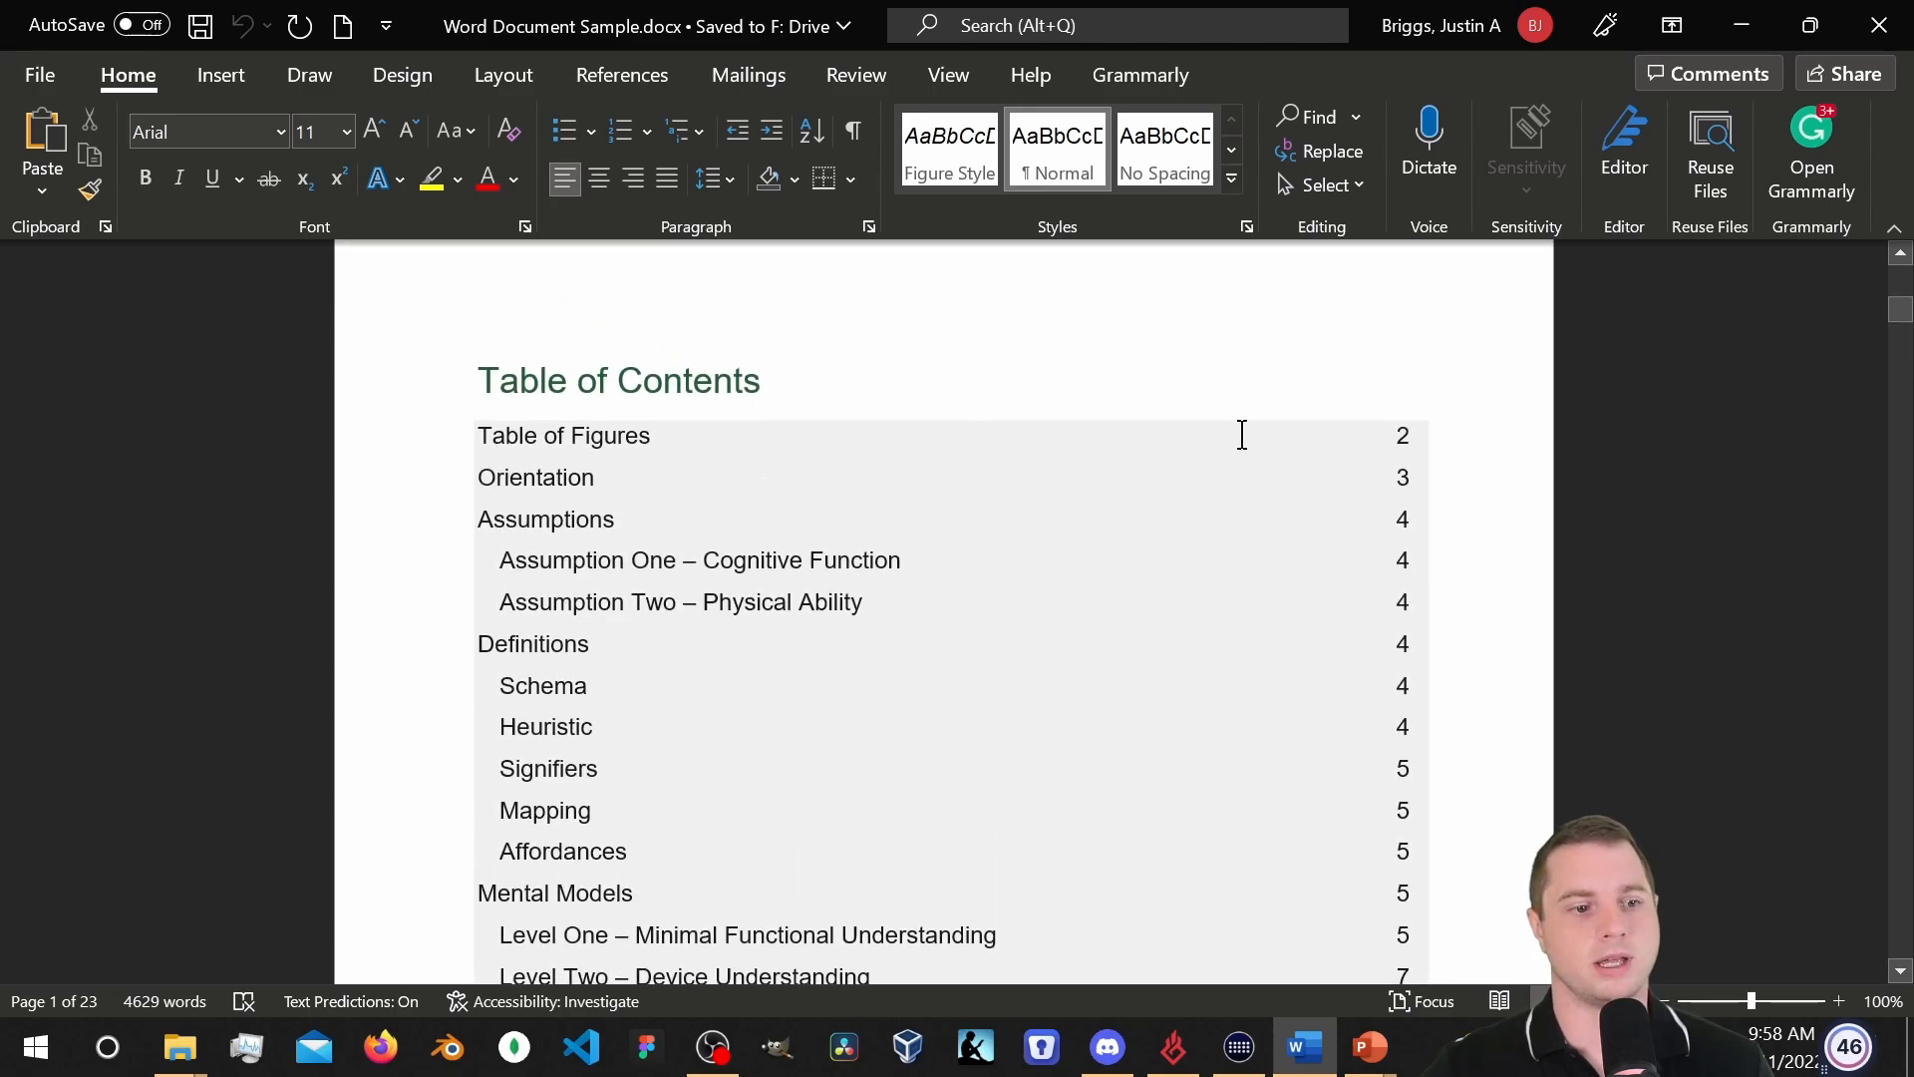
scroll(1207, 539, down, 4)
scroll(1206, 539, down, 15)
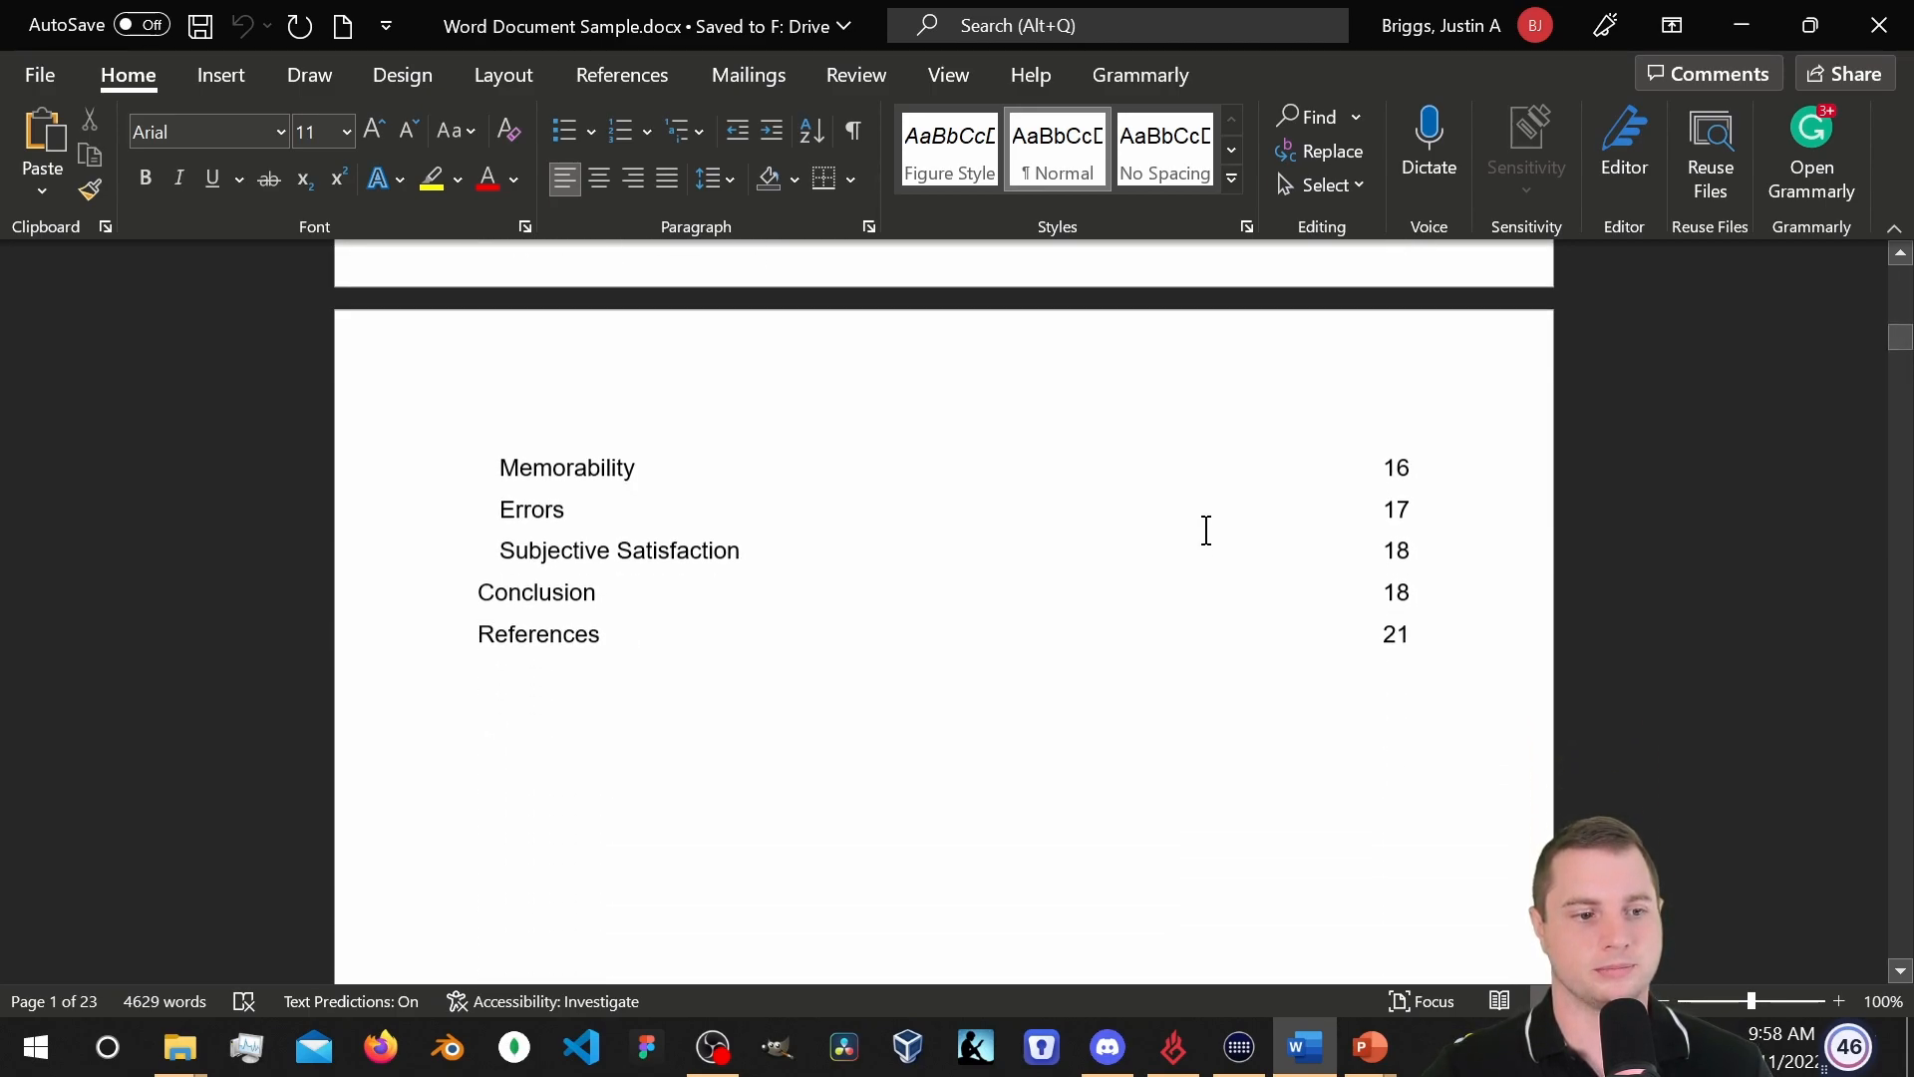
scroll(1205, 530, down, 15)
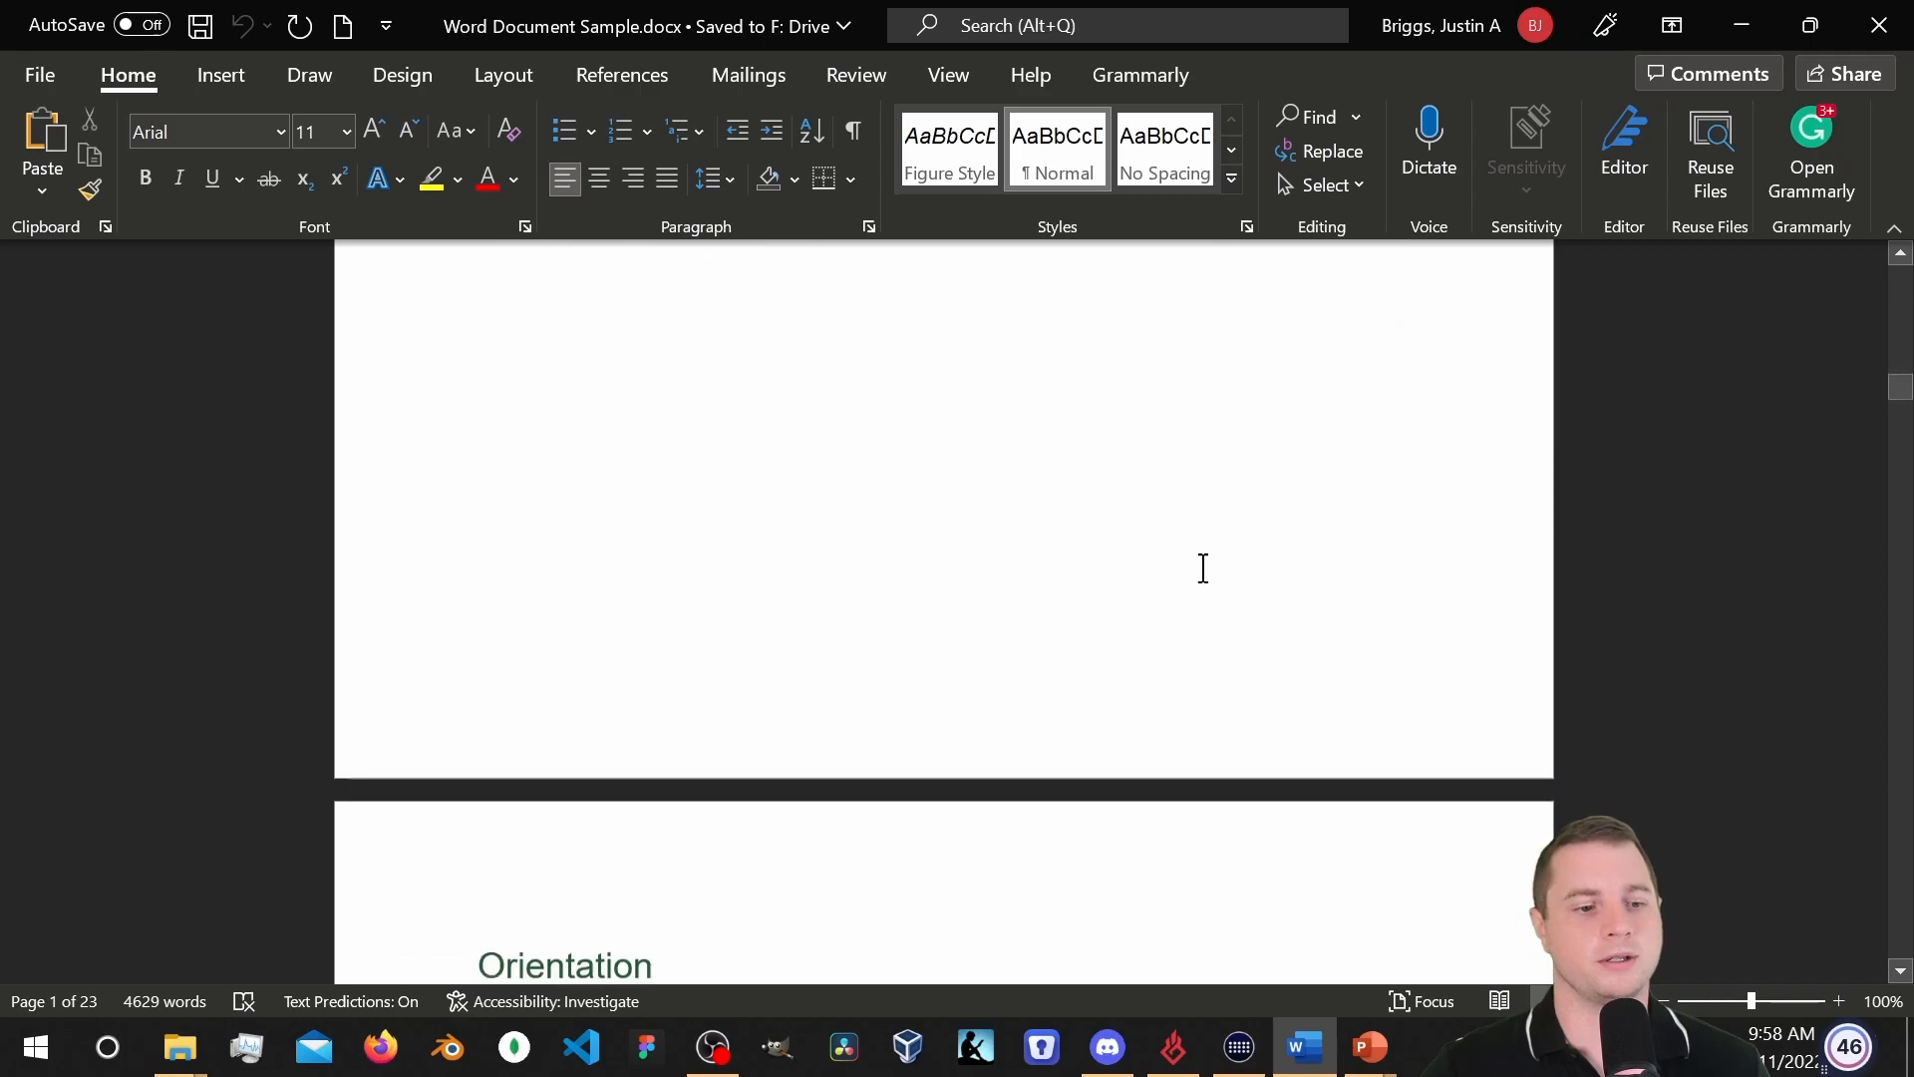
scroll(1206, 556, down, 1)
Select the Orientation heading and view the Heading 1 style's modification settings without changing them.
click(521, 361)
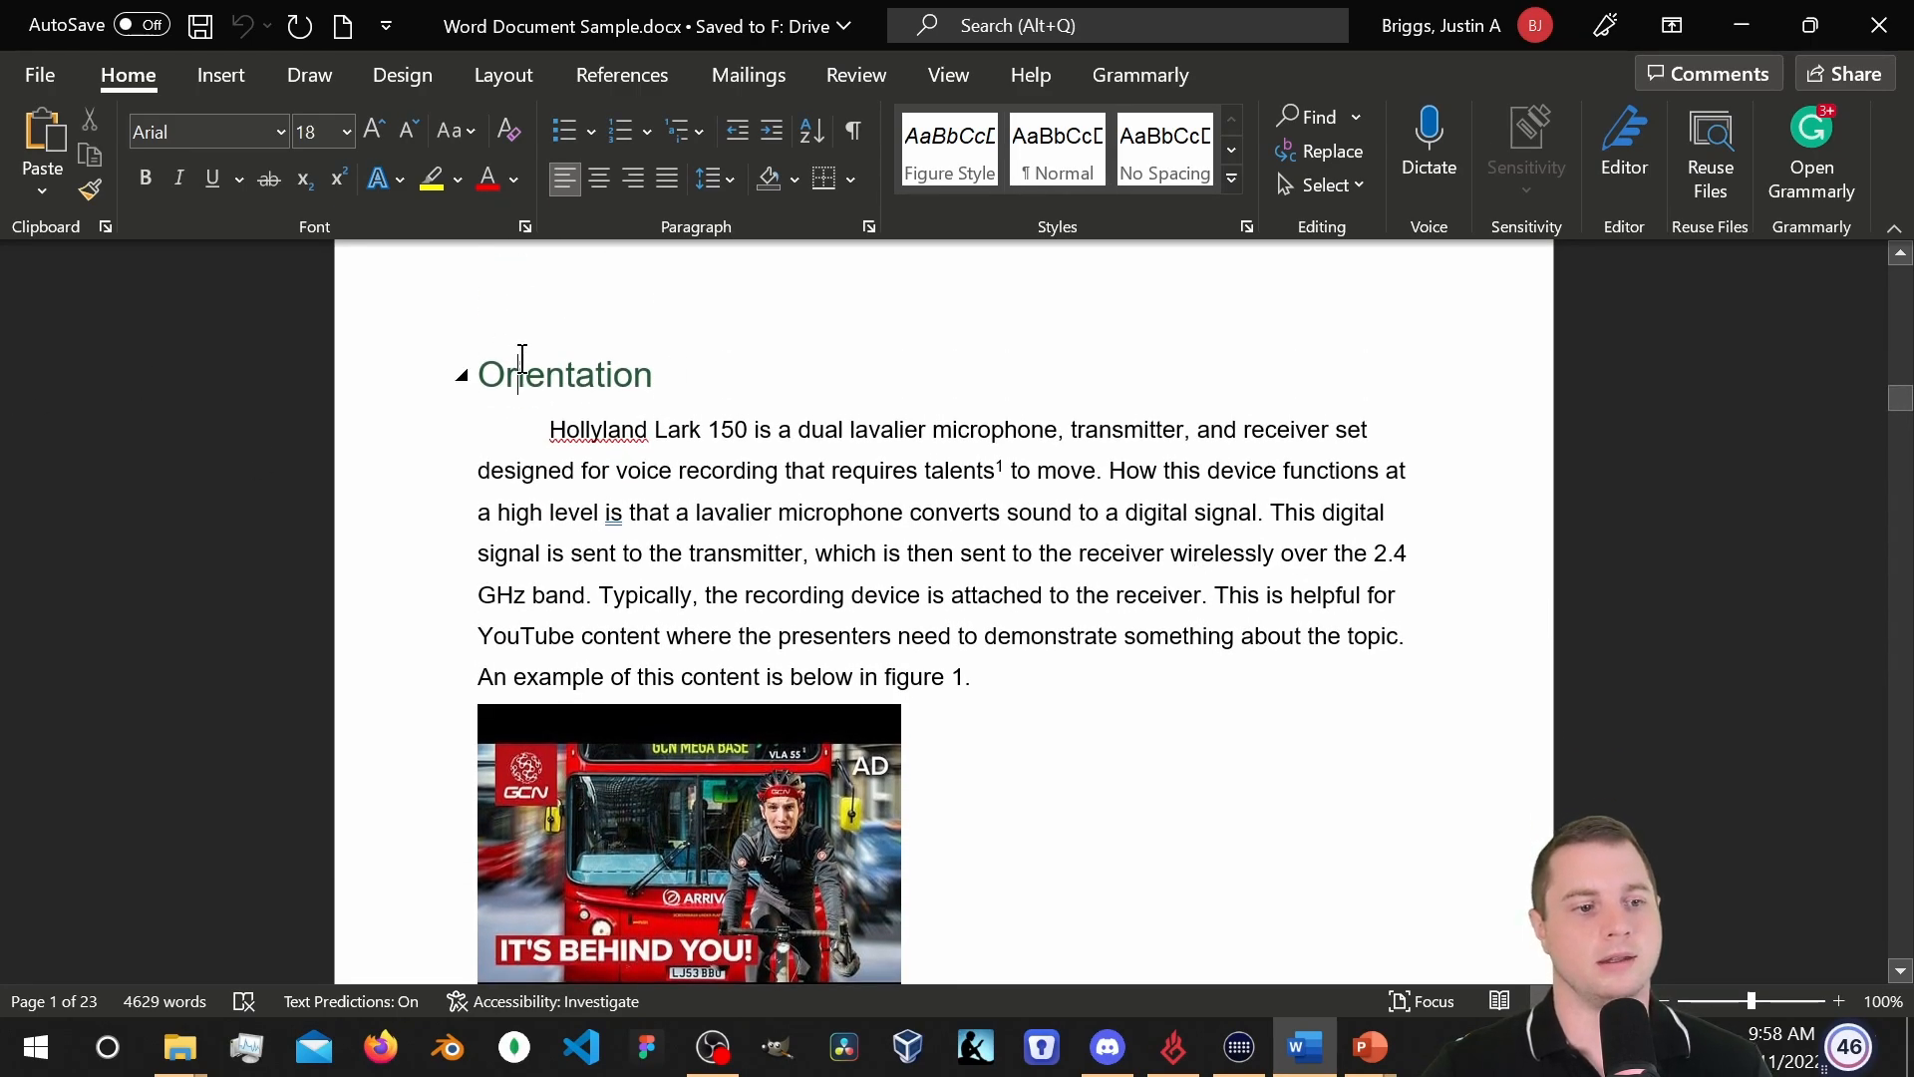
triple_click(659, 375)
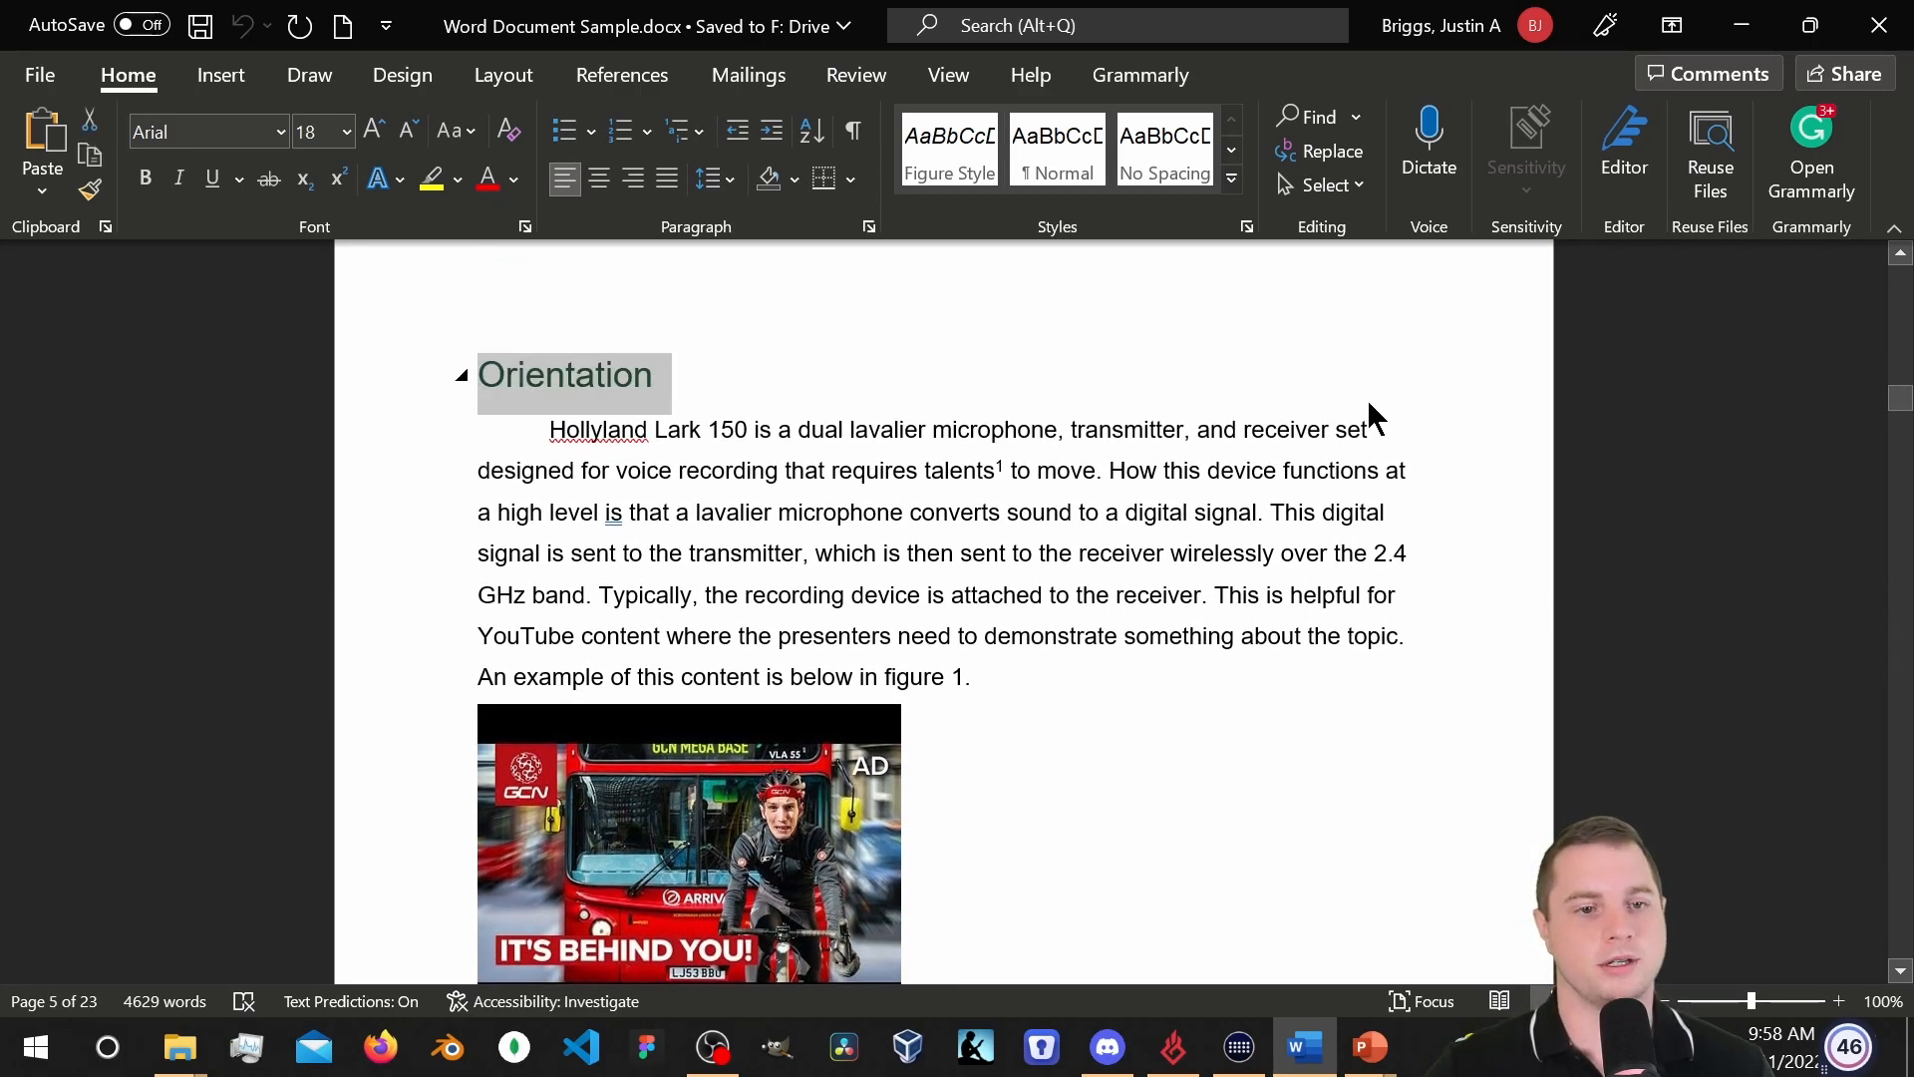
click(1232, 179)
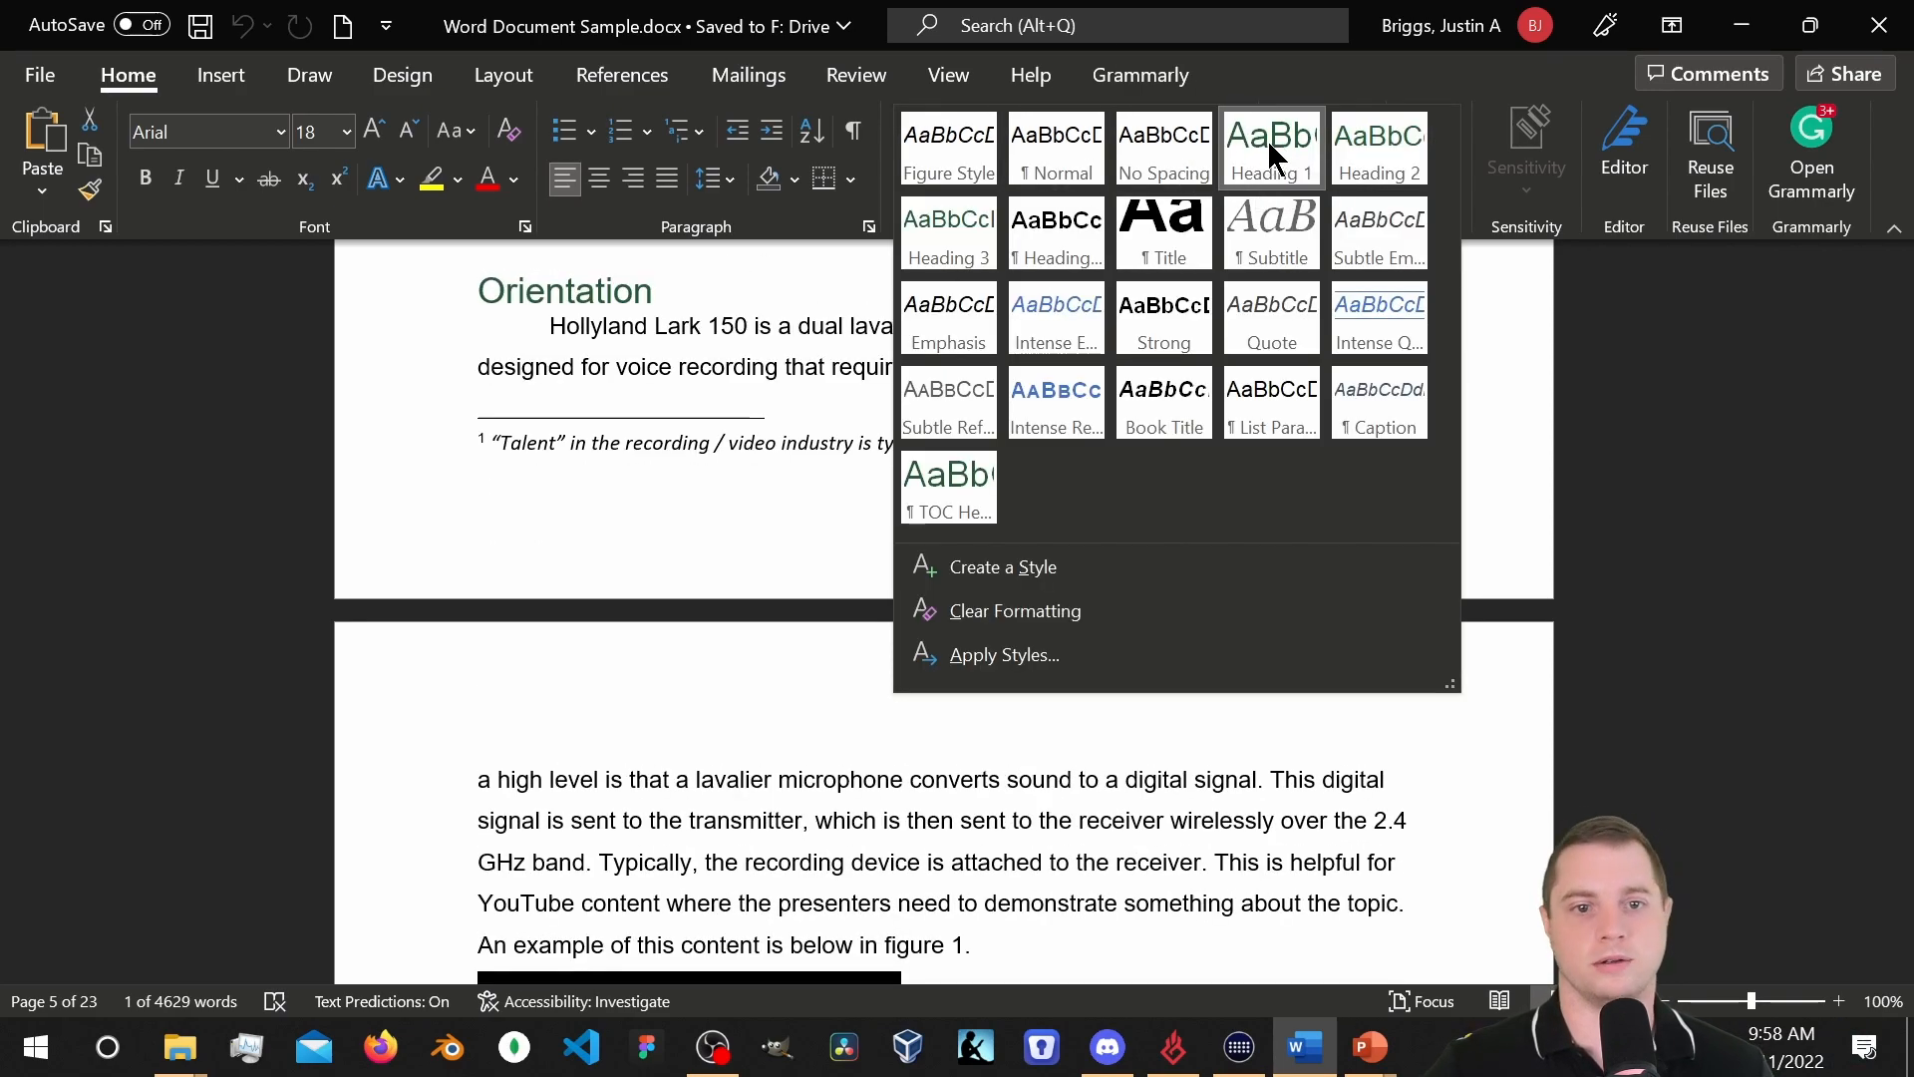
right_click(1278, 165)
click(1454, 243)
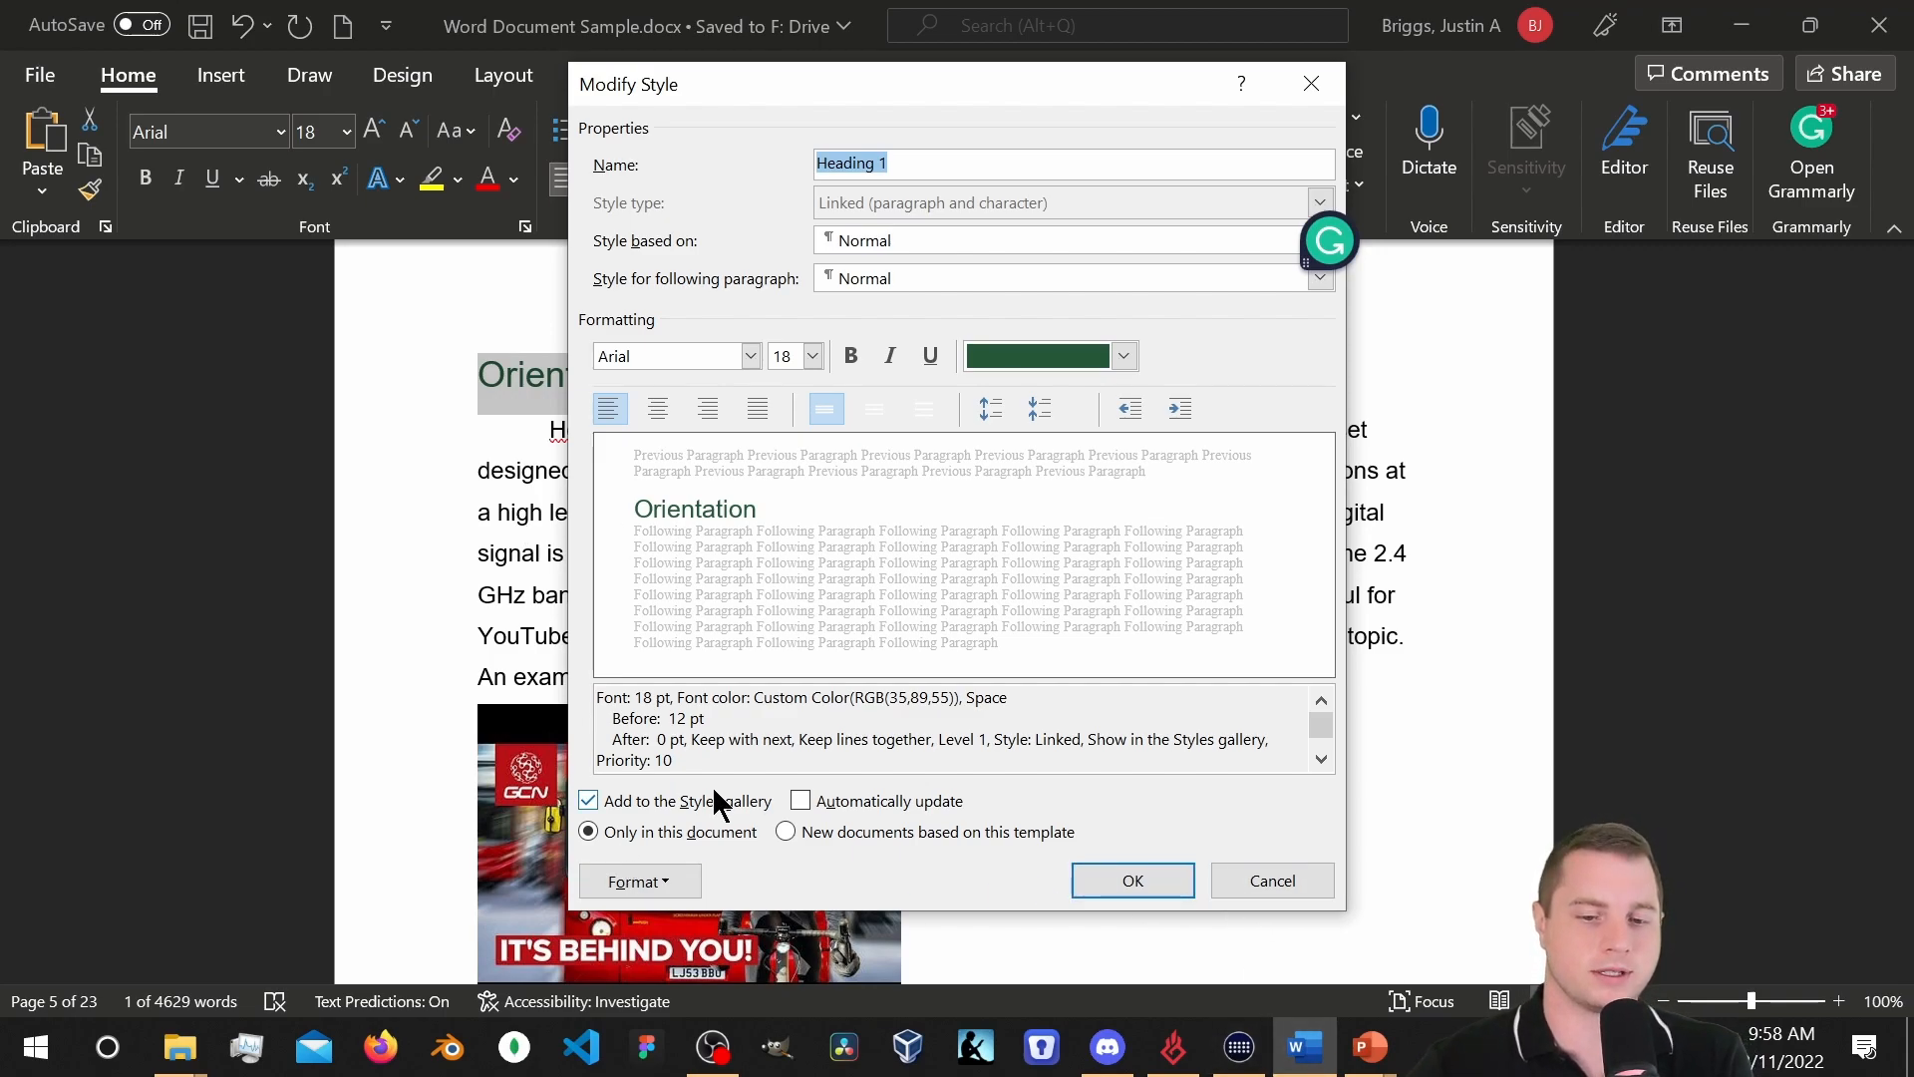
click(1290, 880)
Look through the body text down to the footnote explaining TRRS and select that footnote.
scroll(1236, 429, down, 8)
scroll(1281, 489, down, 15)
scroll(1296, 489, down, 12)
scroll(1278, 564, down, 1)
triple_click(1134, 523)
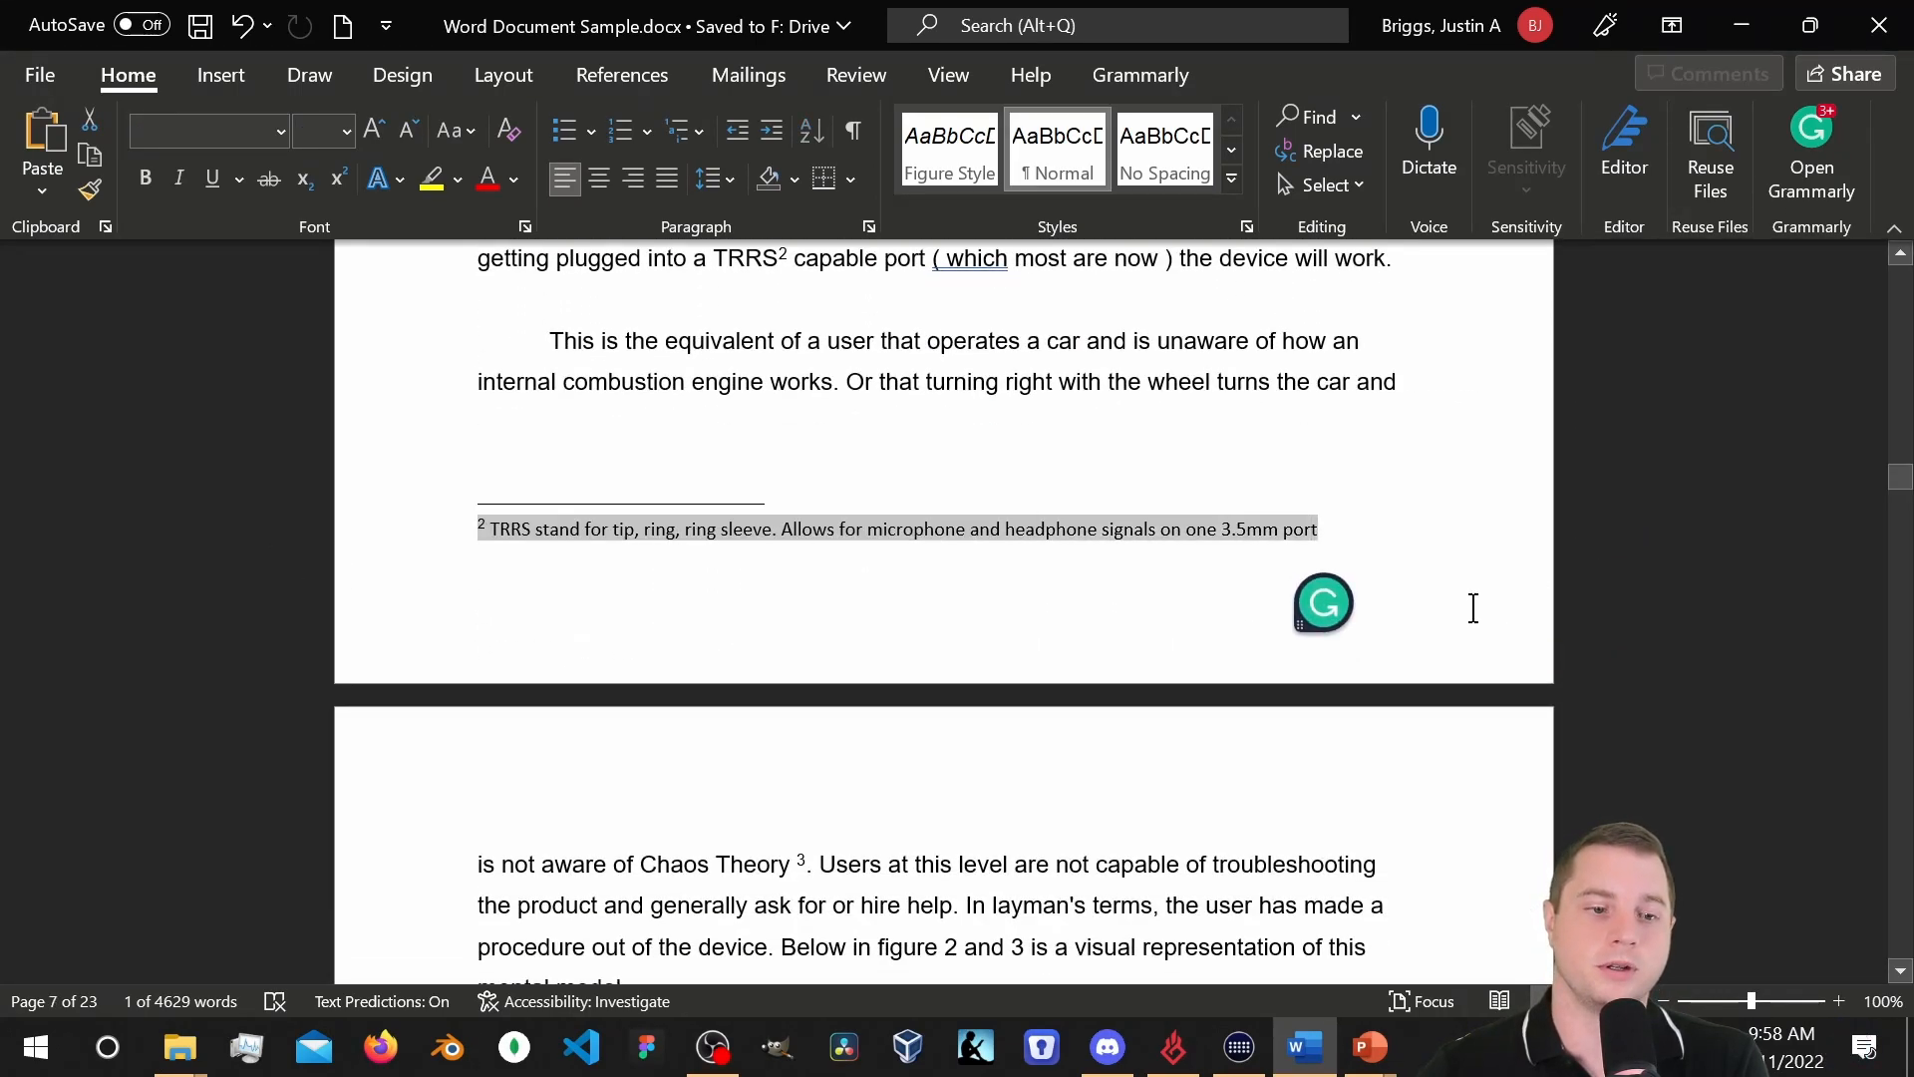
Review the headings, figures and captions from Figure 3 through the Affordance and Usability sections to Figure 6.
scroll(1282, 696, down, 15)
scroll(1036, 567, down, 15)
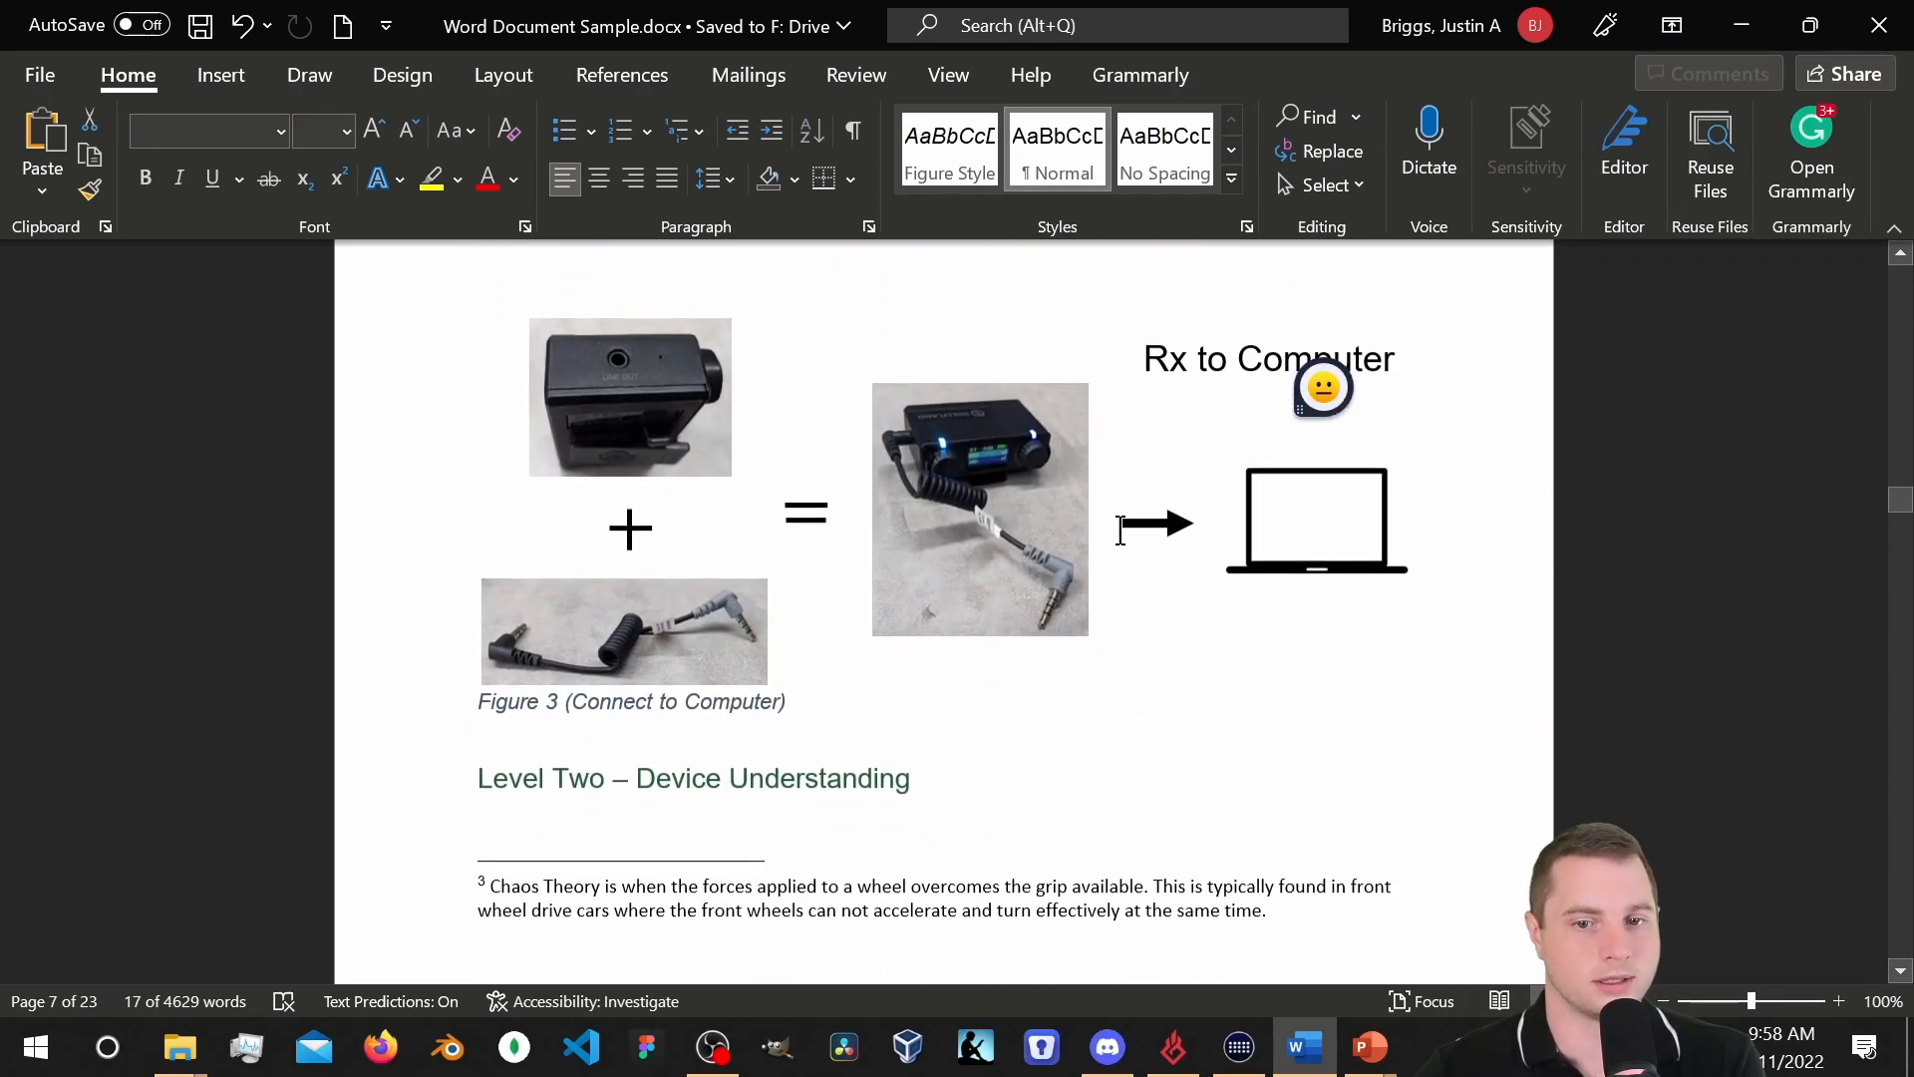
scroll(1193, 564, down, 15)
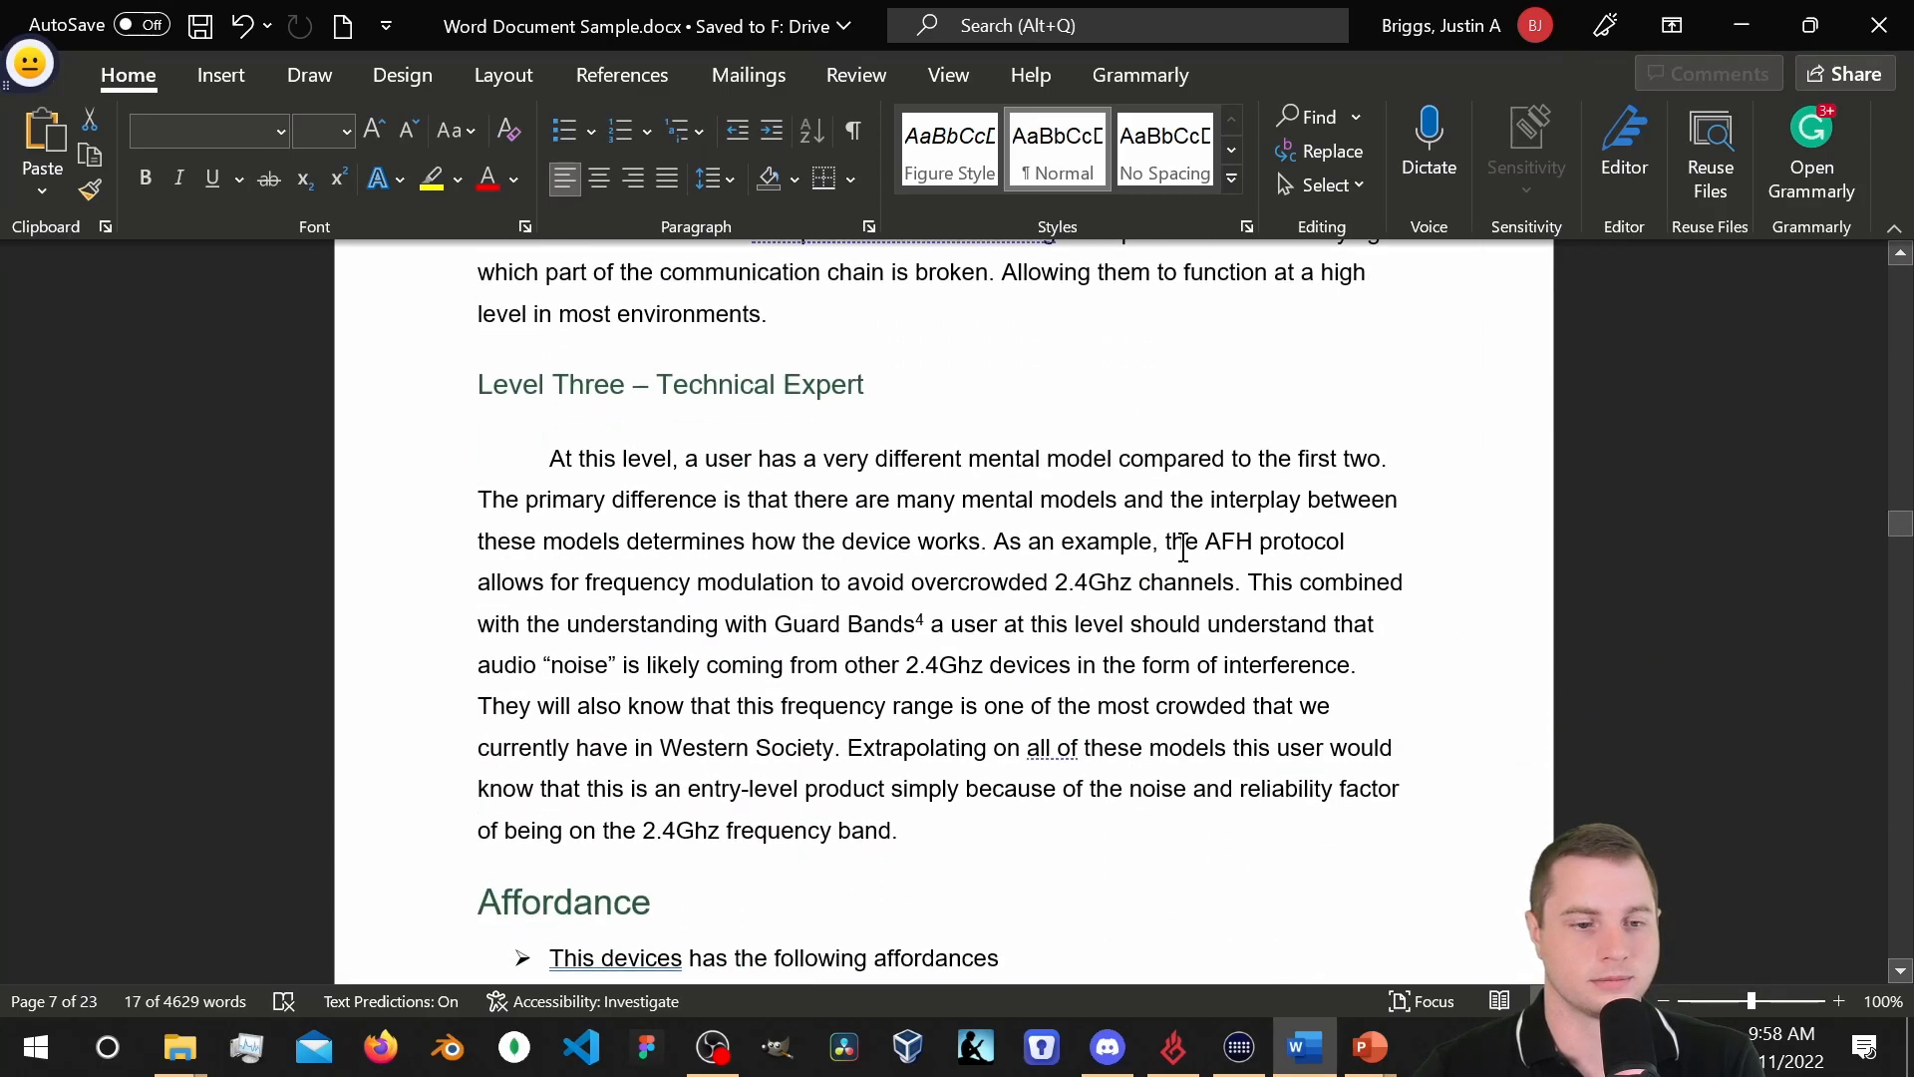
scroll(1218, 525, down, 15)
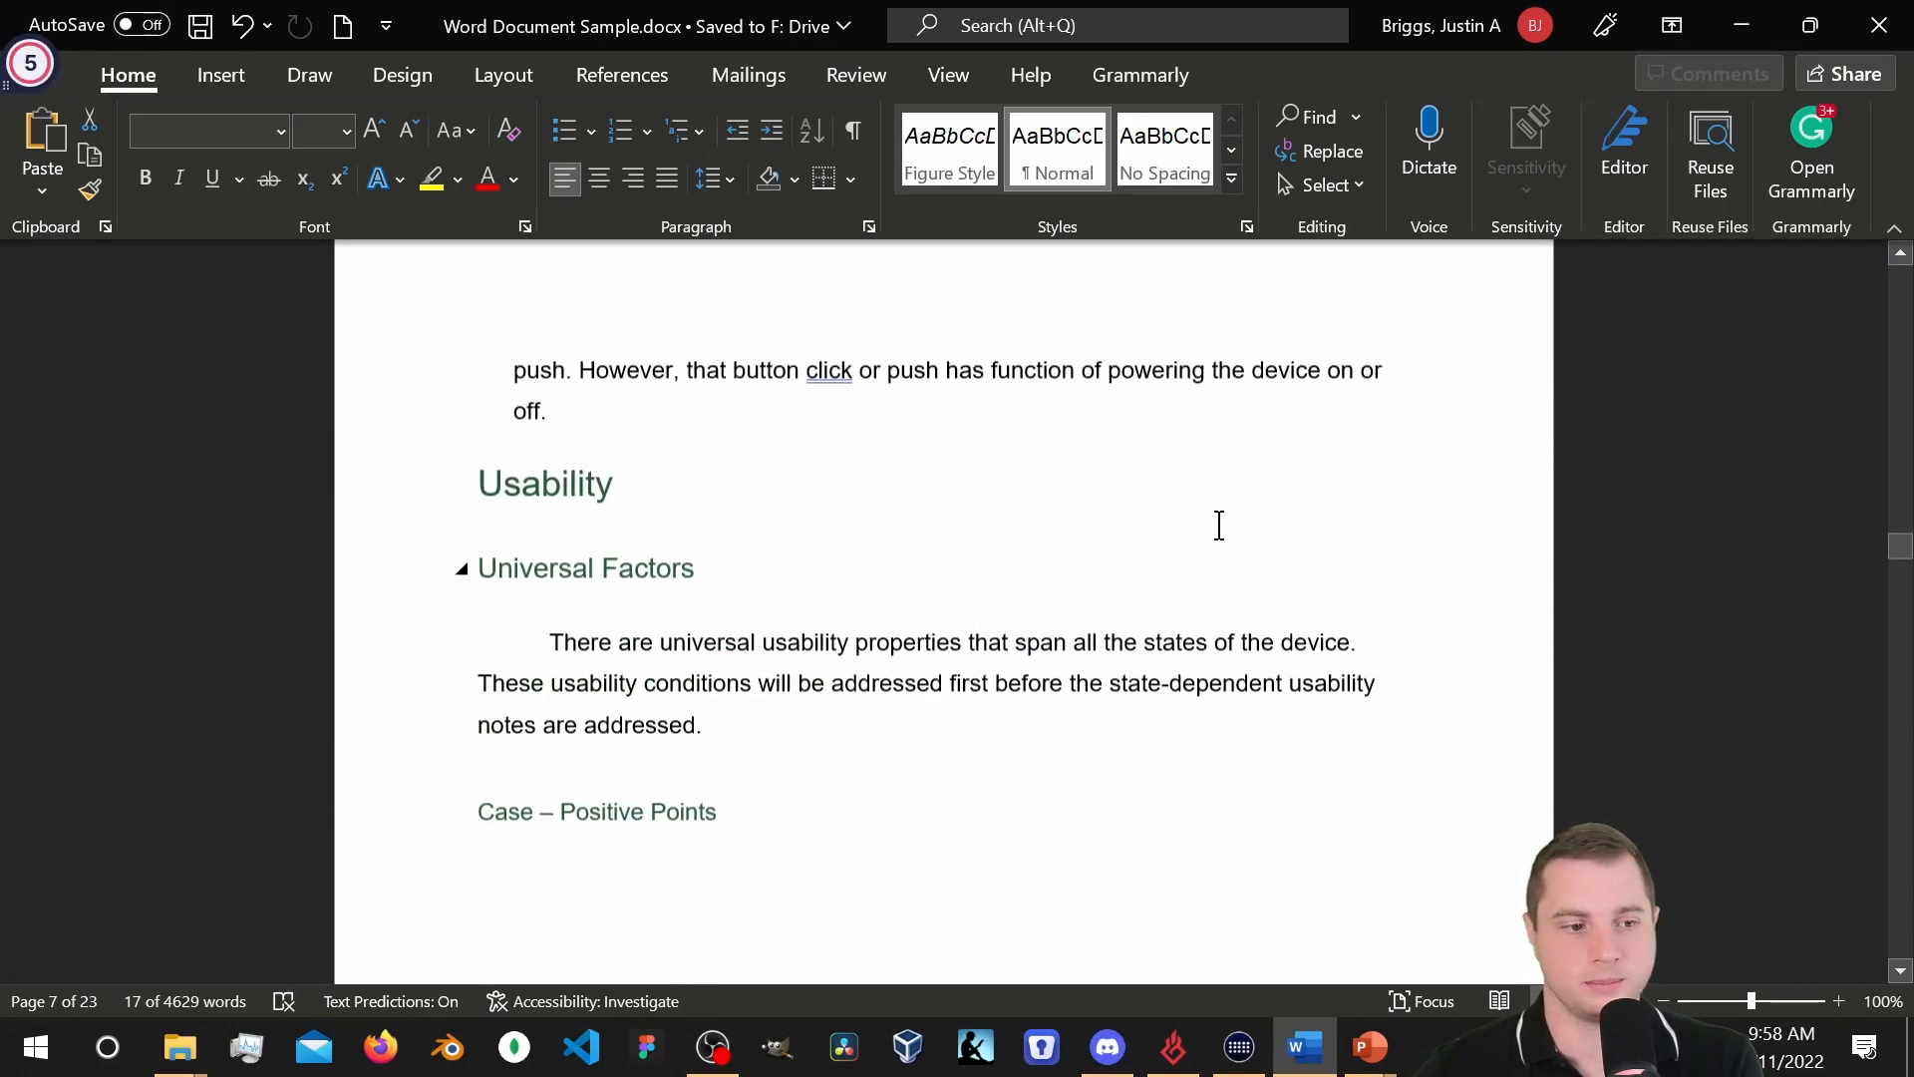
scroll(1172, 511, down, 15)
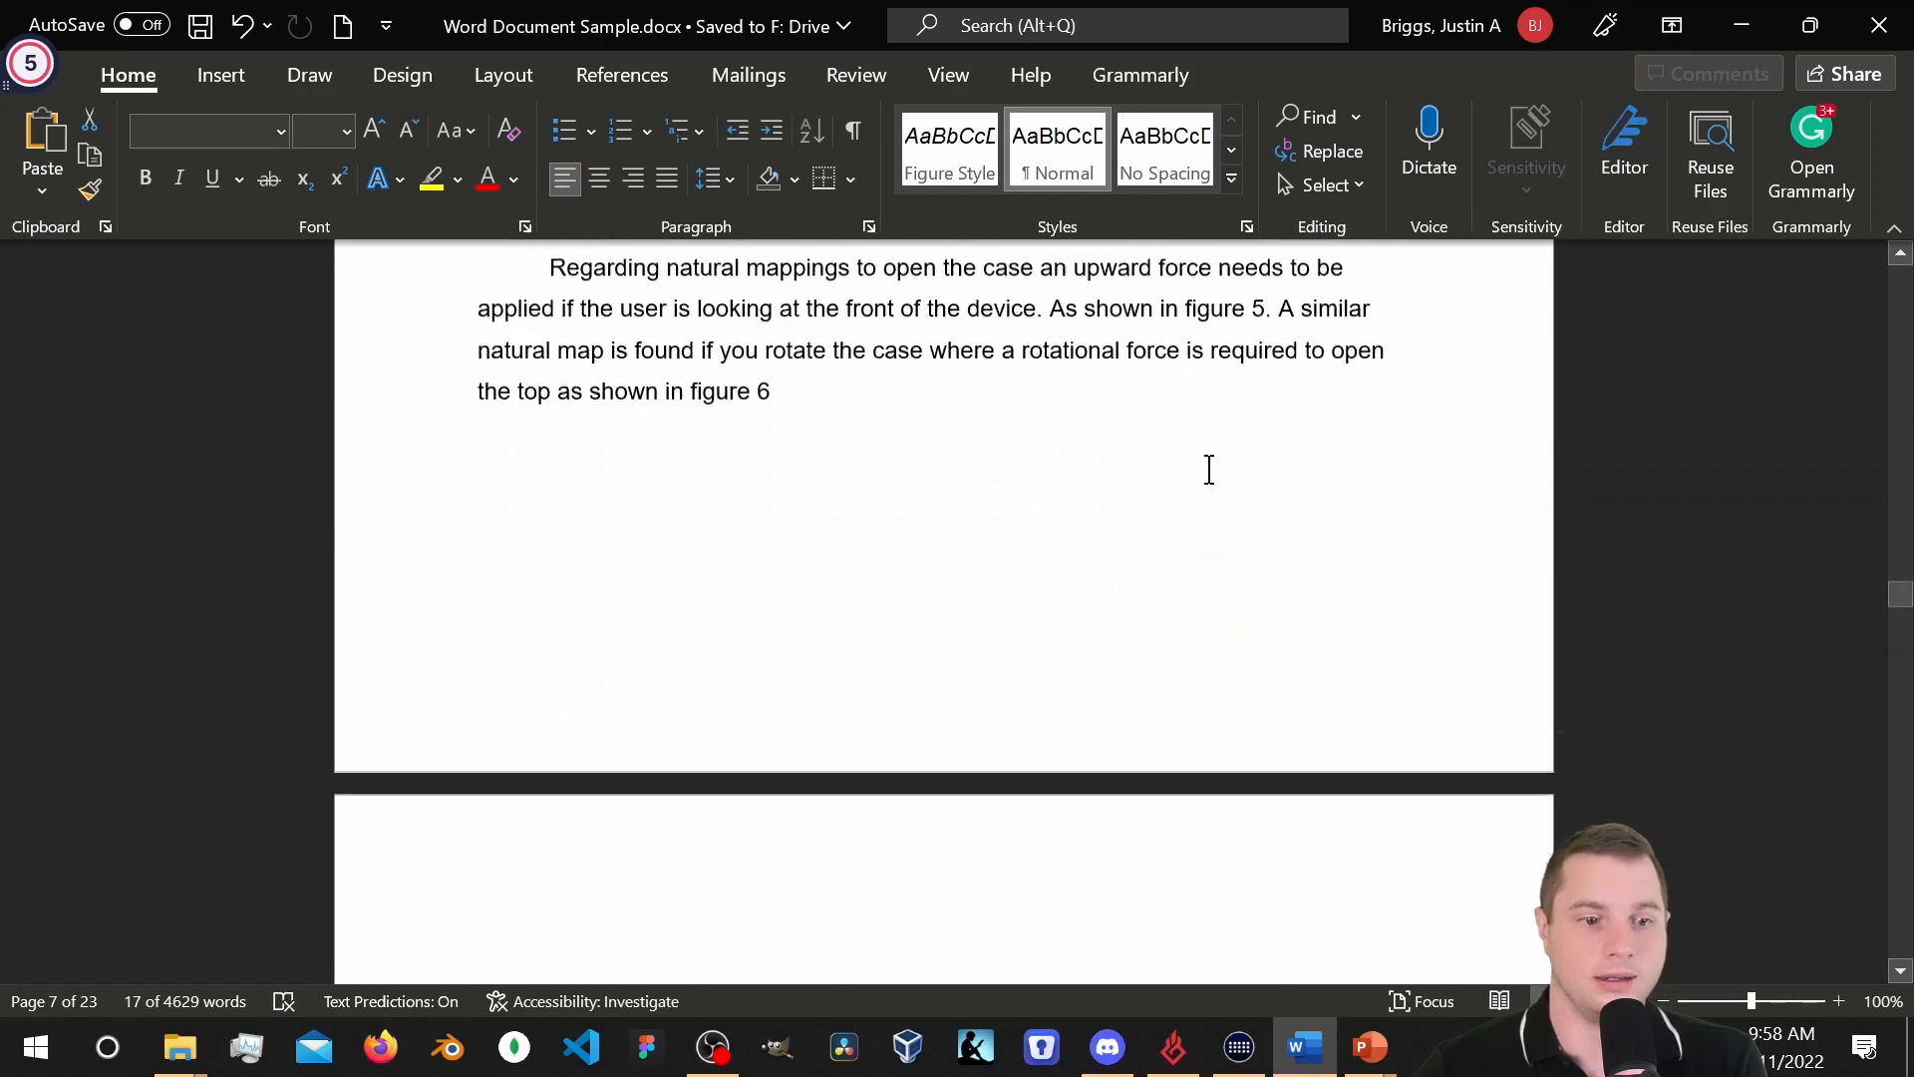
scroll(1114, 596, up, 3)
scroll(1114, 596, down, 3)
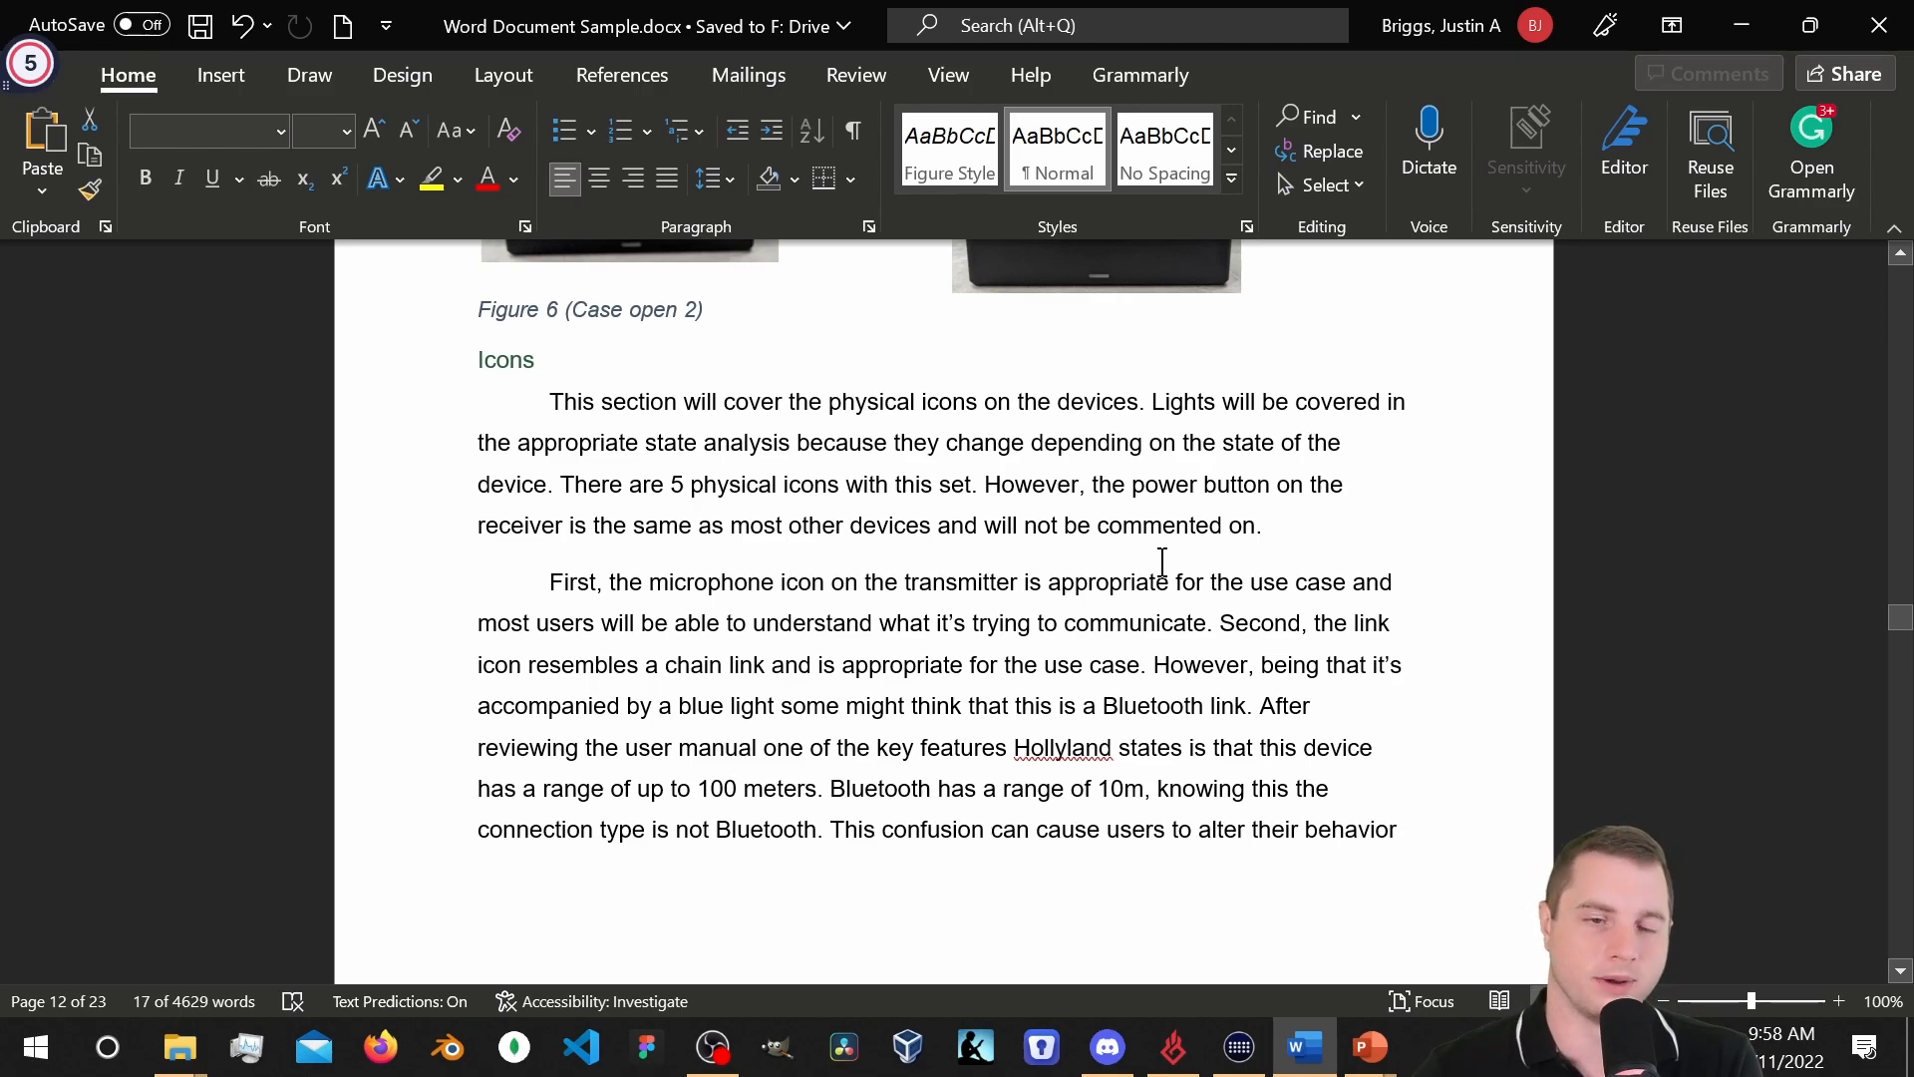
Review the Icons and Charging sections, including the link icon picture, Figure 8 and Figure 10.
scroll(1159, 558, down, 2)
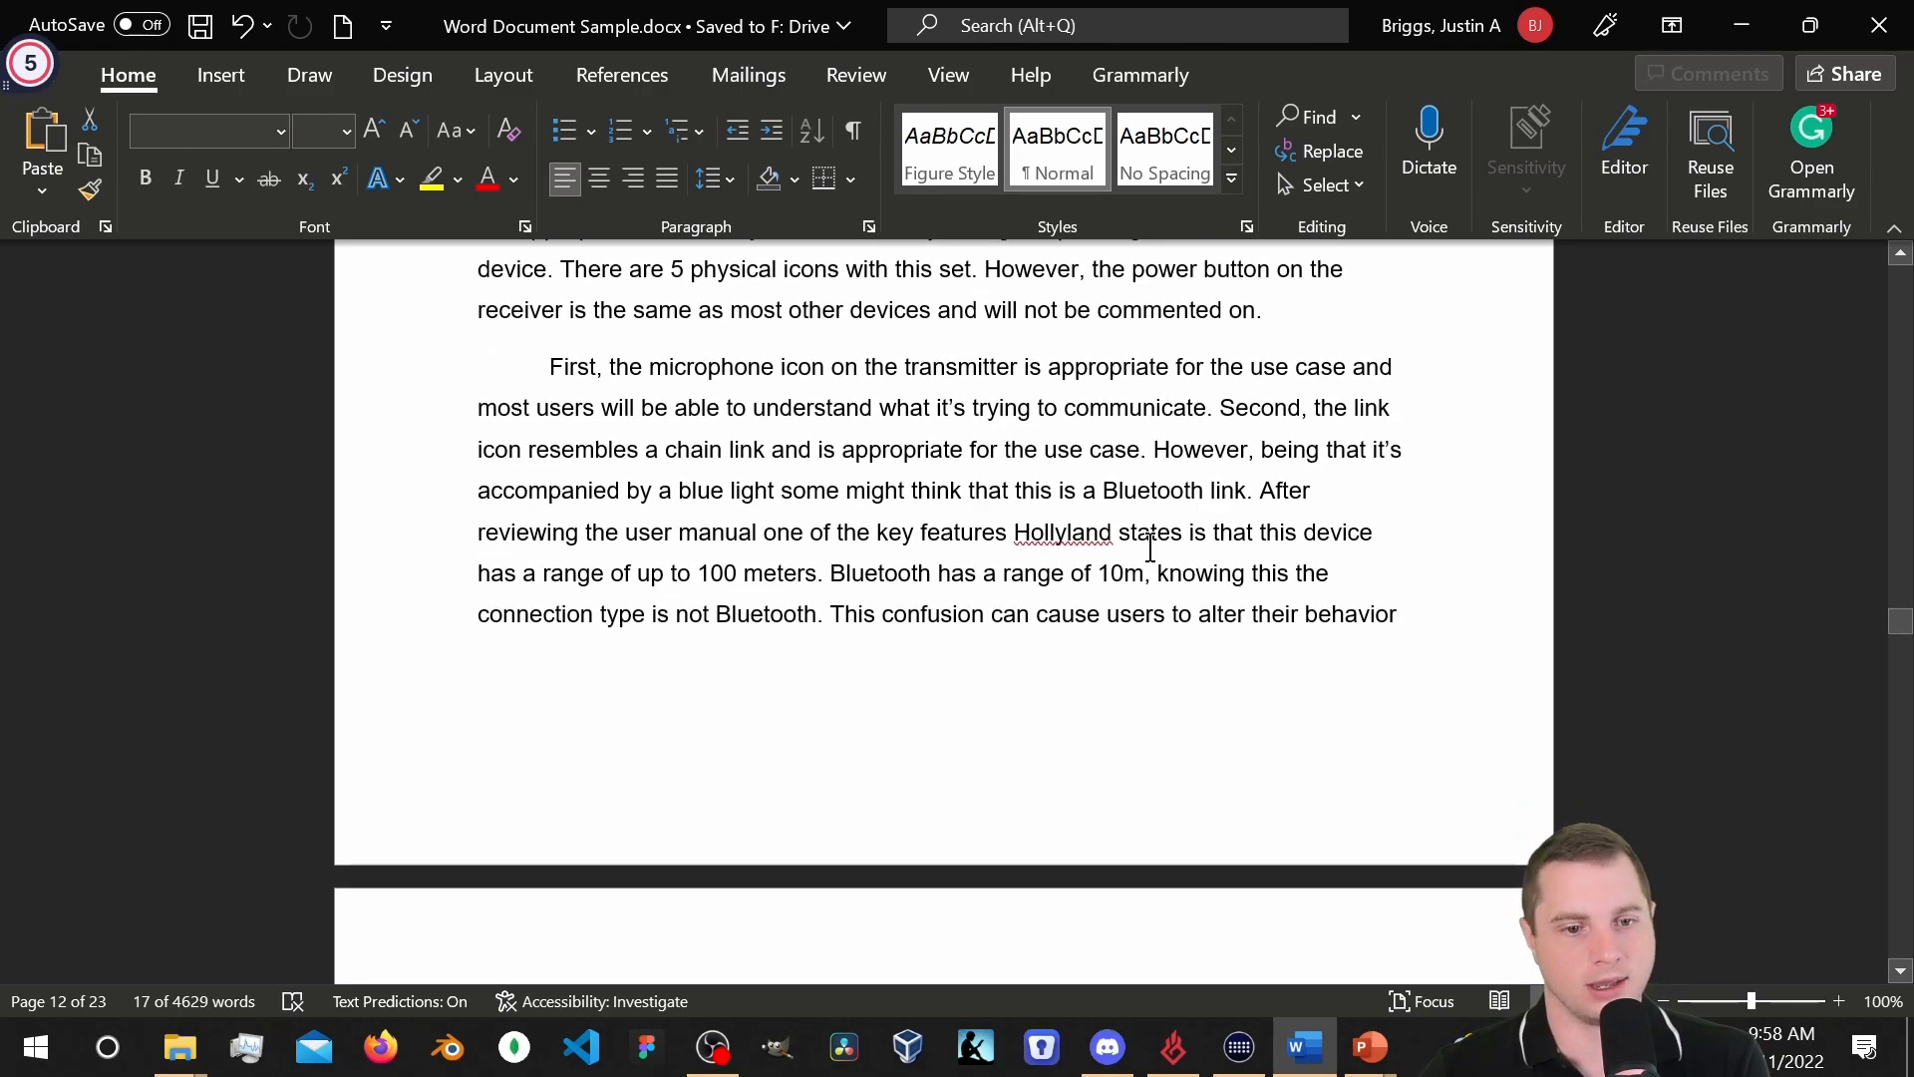
scroll(1150, 546, down, 1)
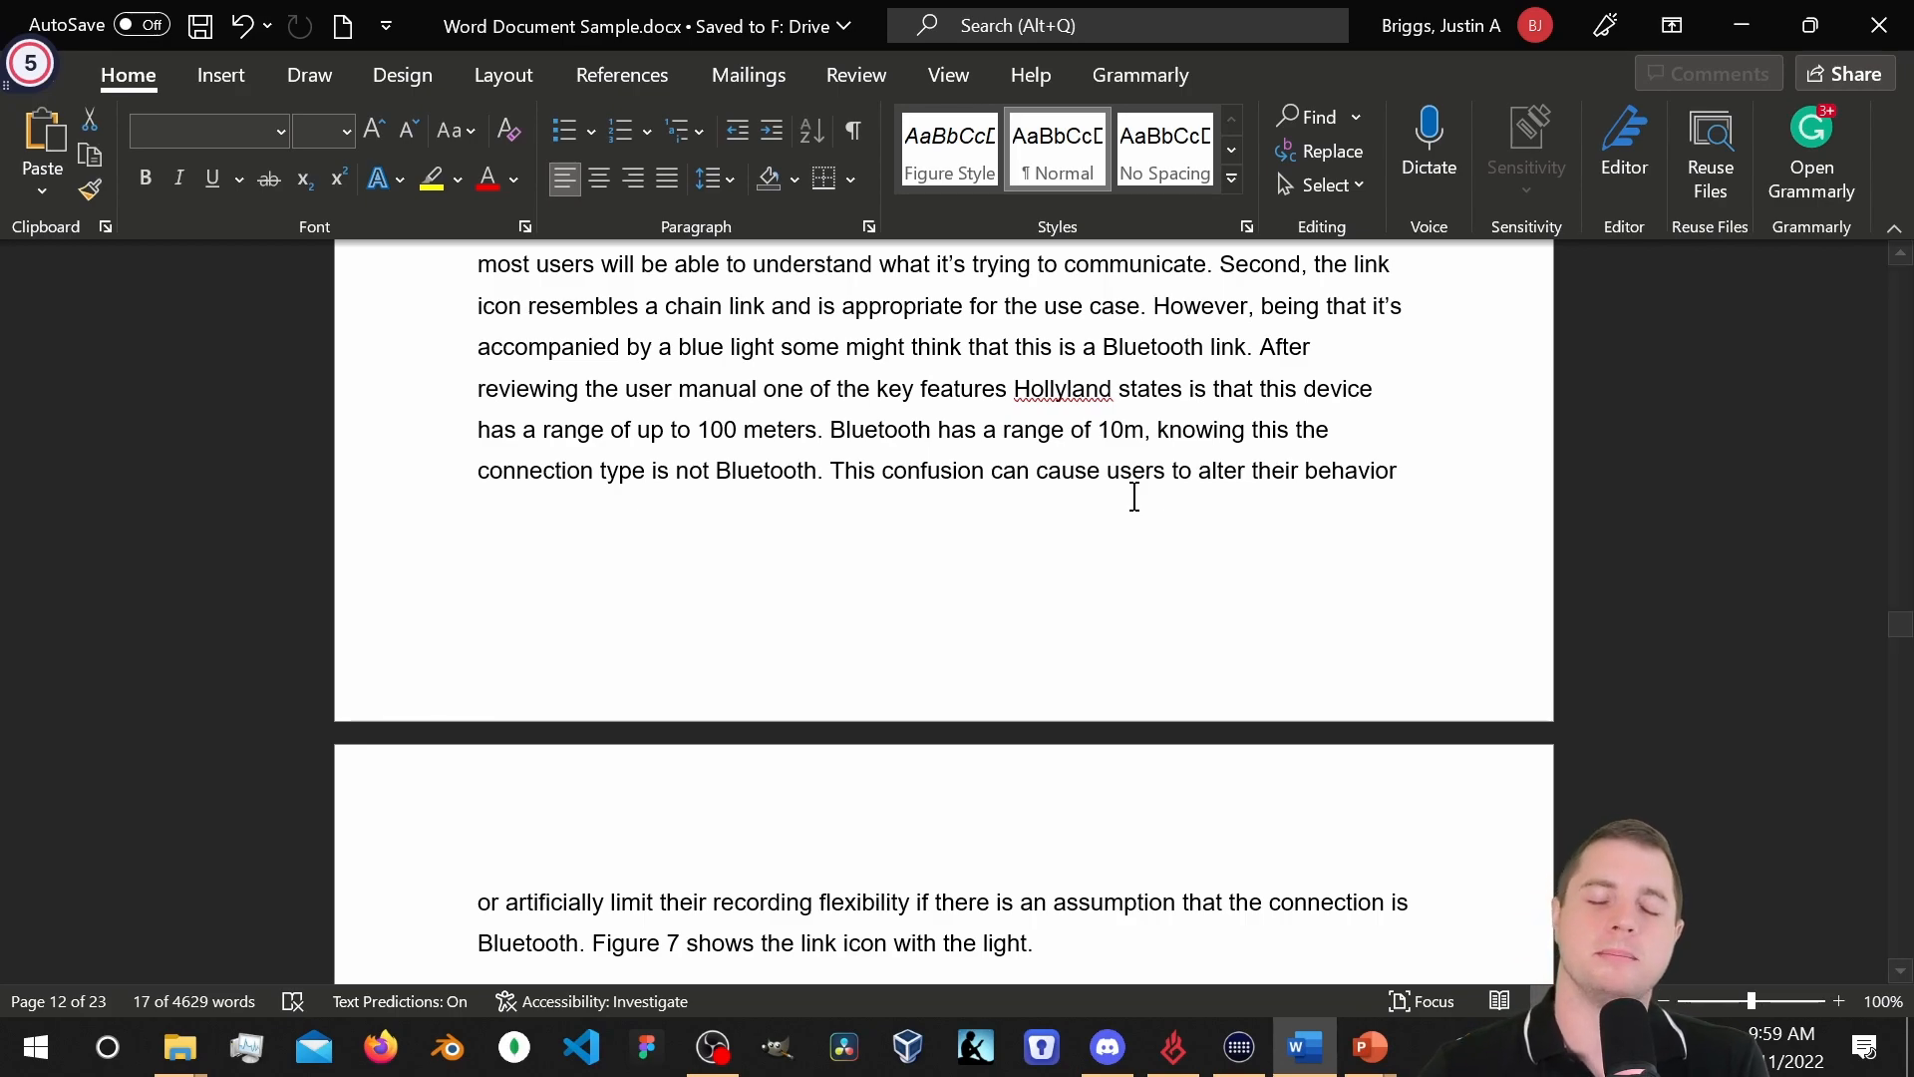
scroll(1133, 496, down, 15)
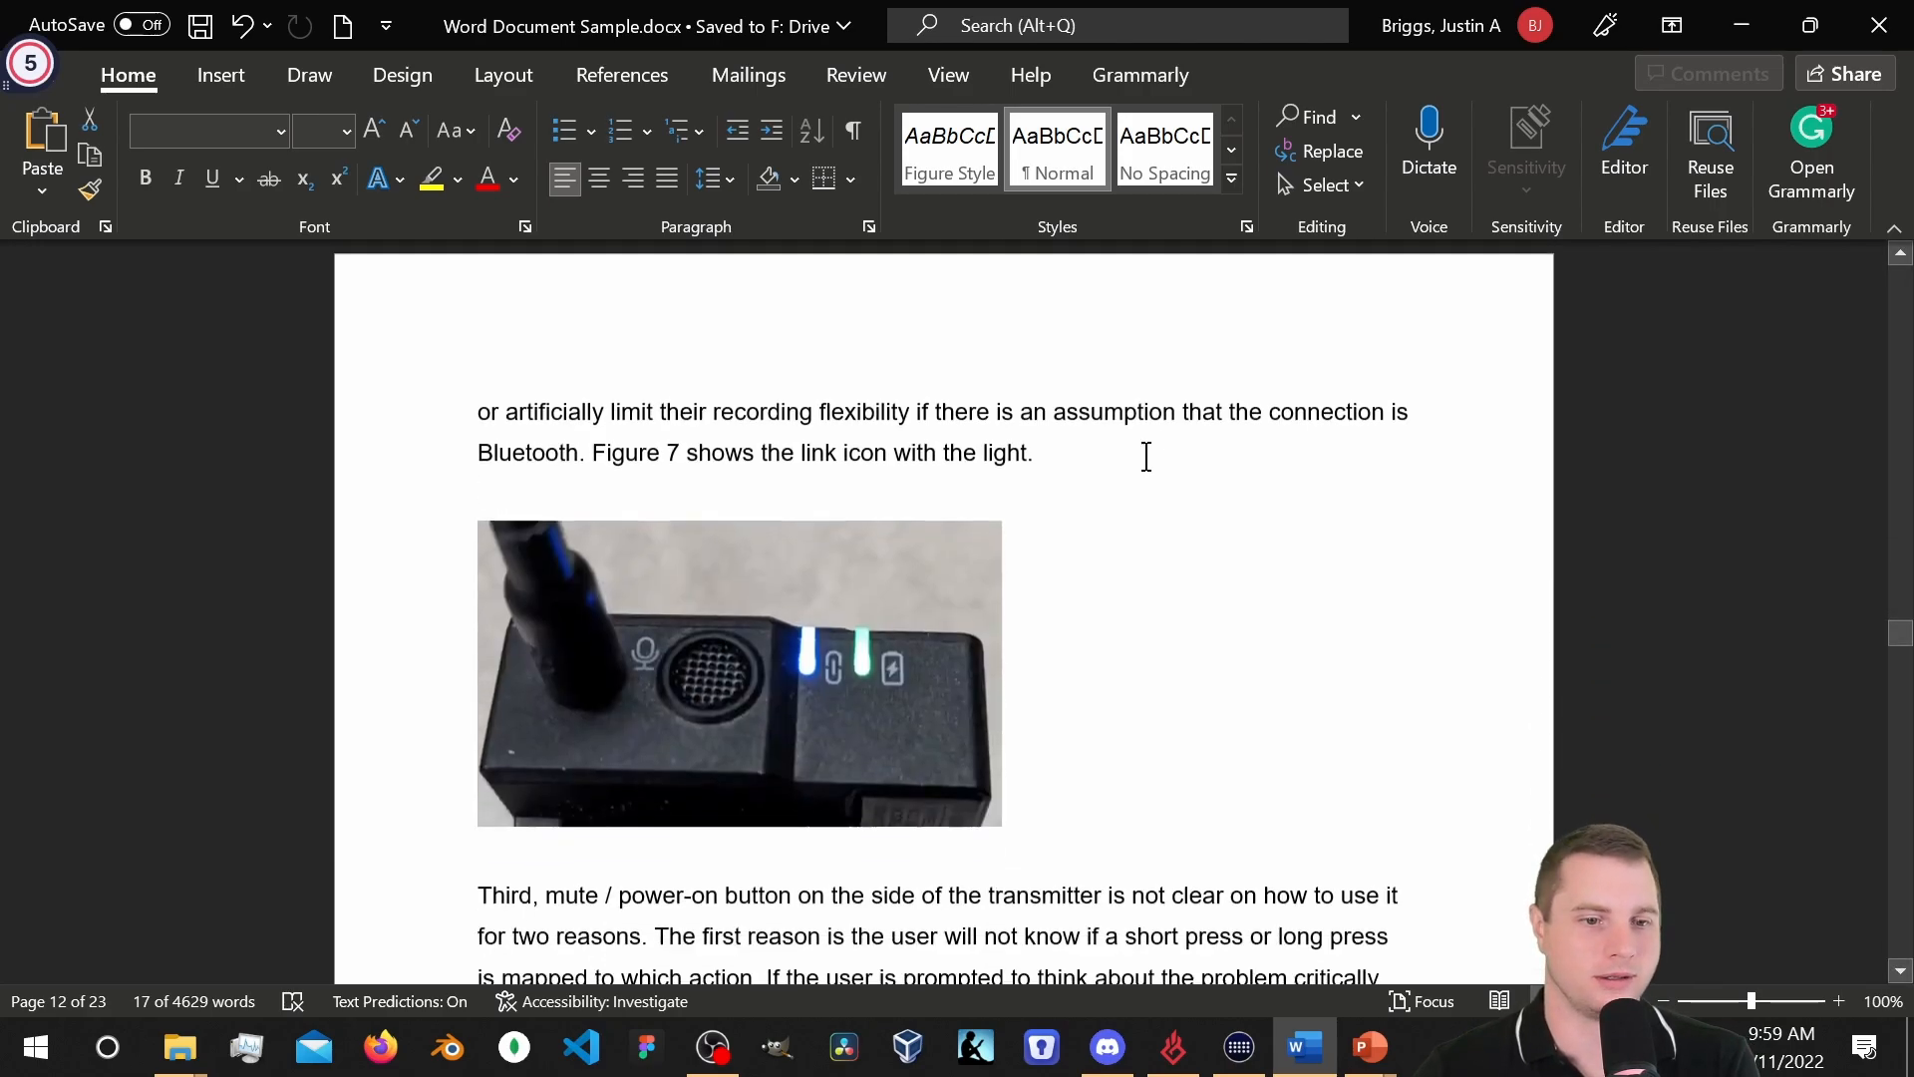
scroll(1172, 421, down, 10)
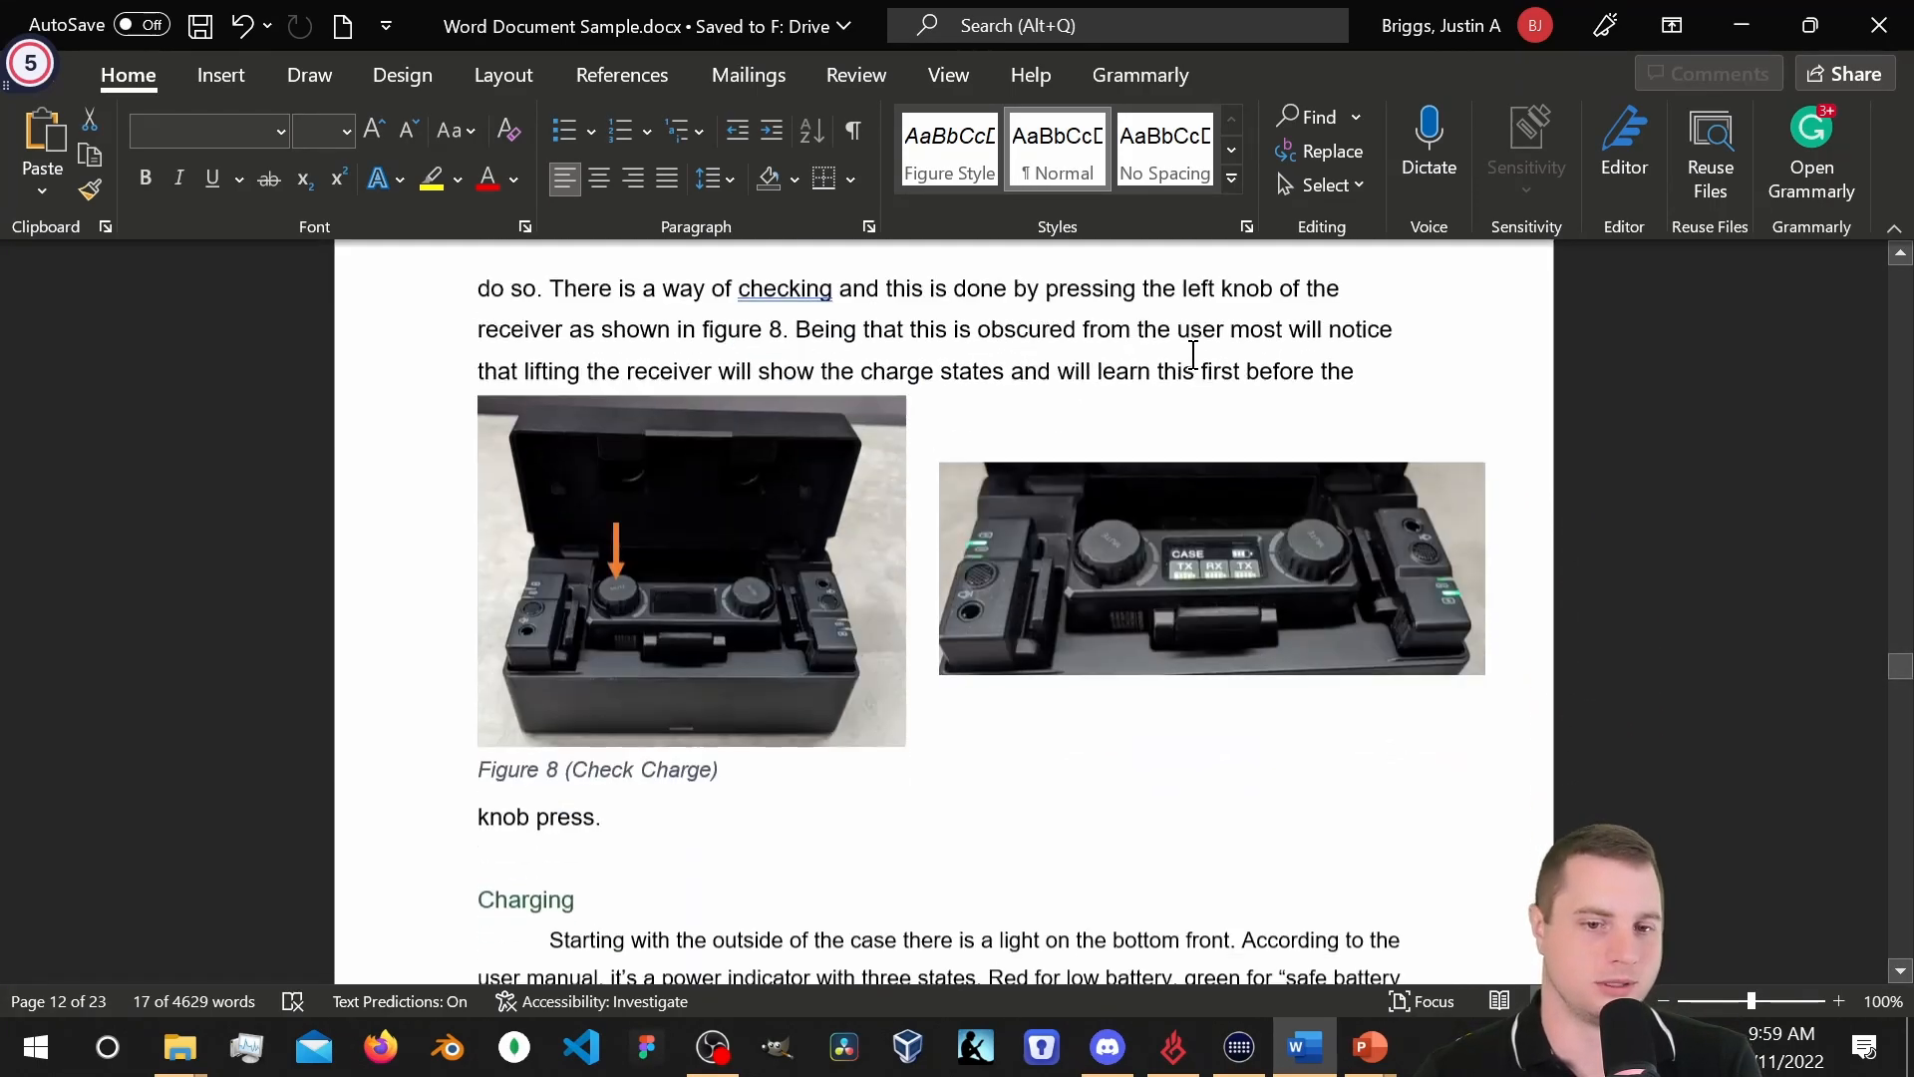
scroll(967, 604, down, 4)
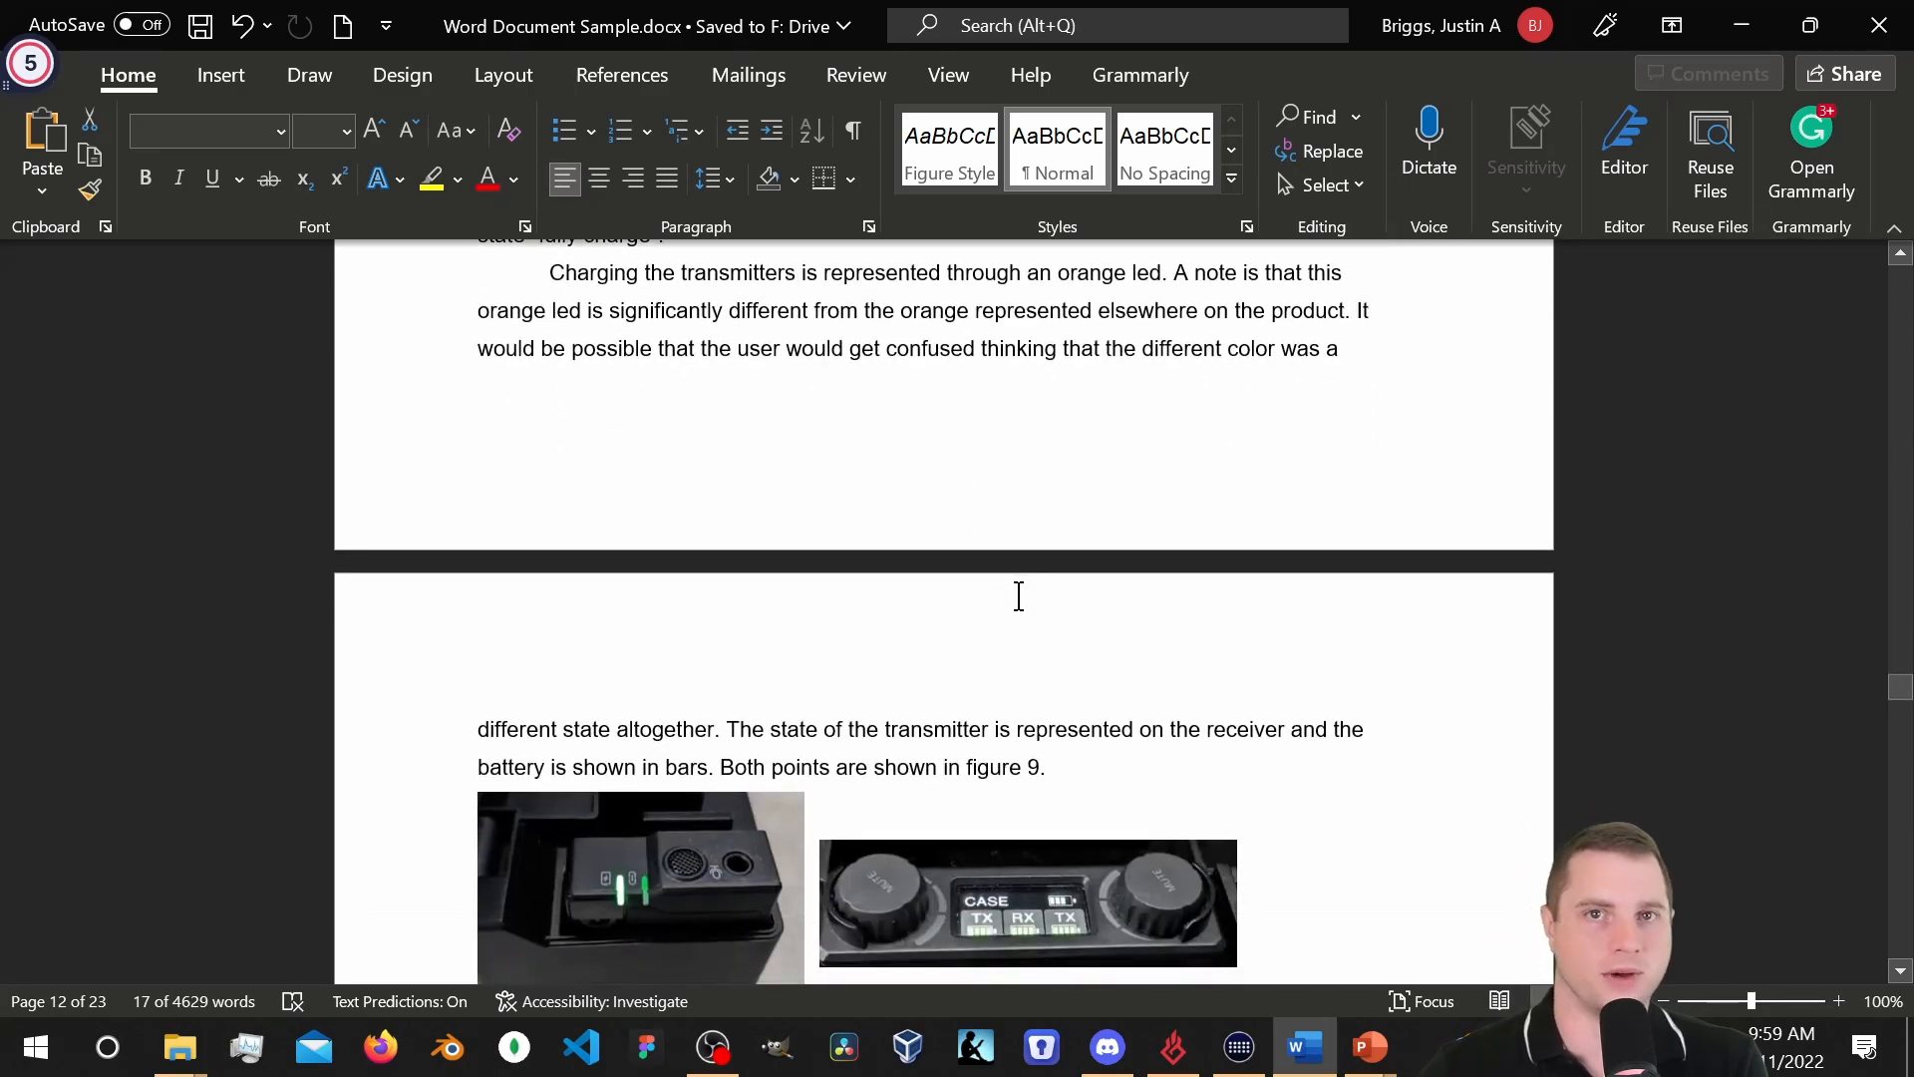
scroll(1019, 593, down, 15)
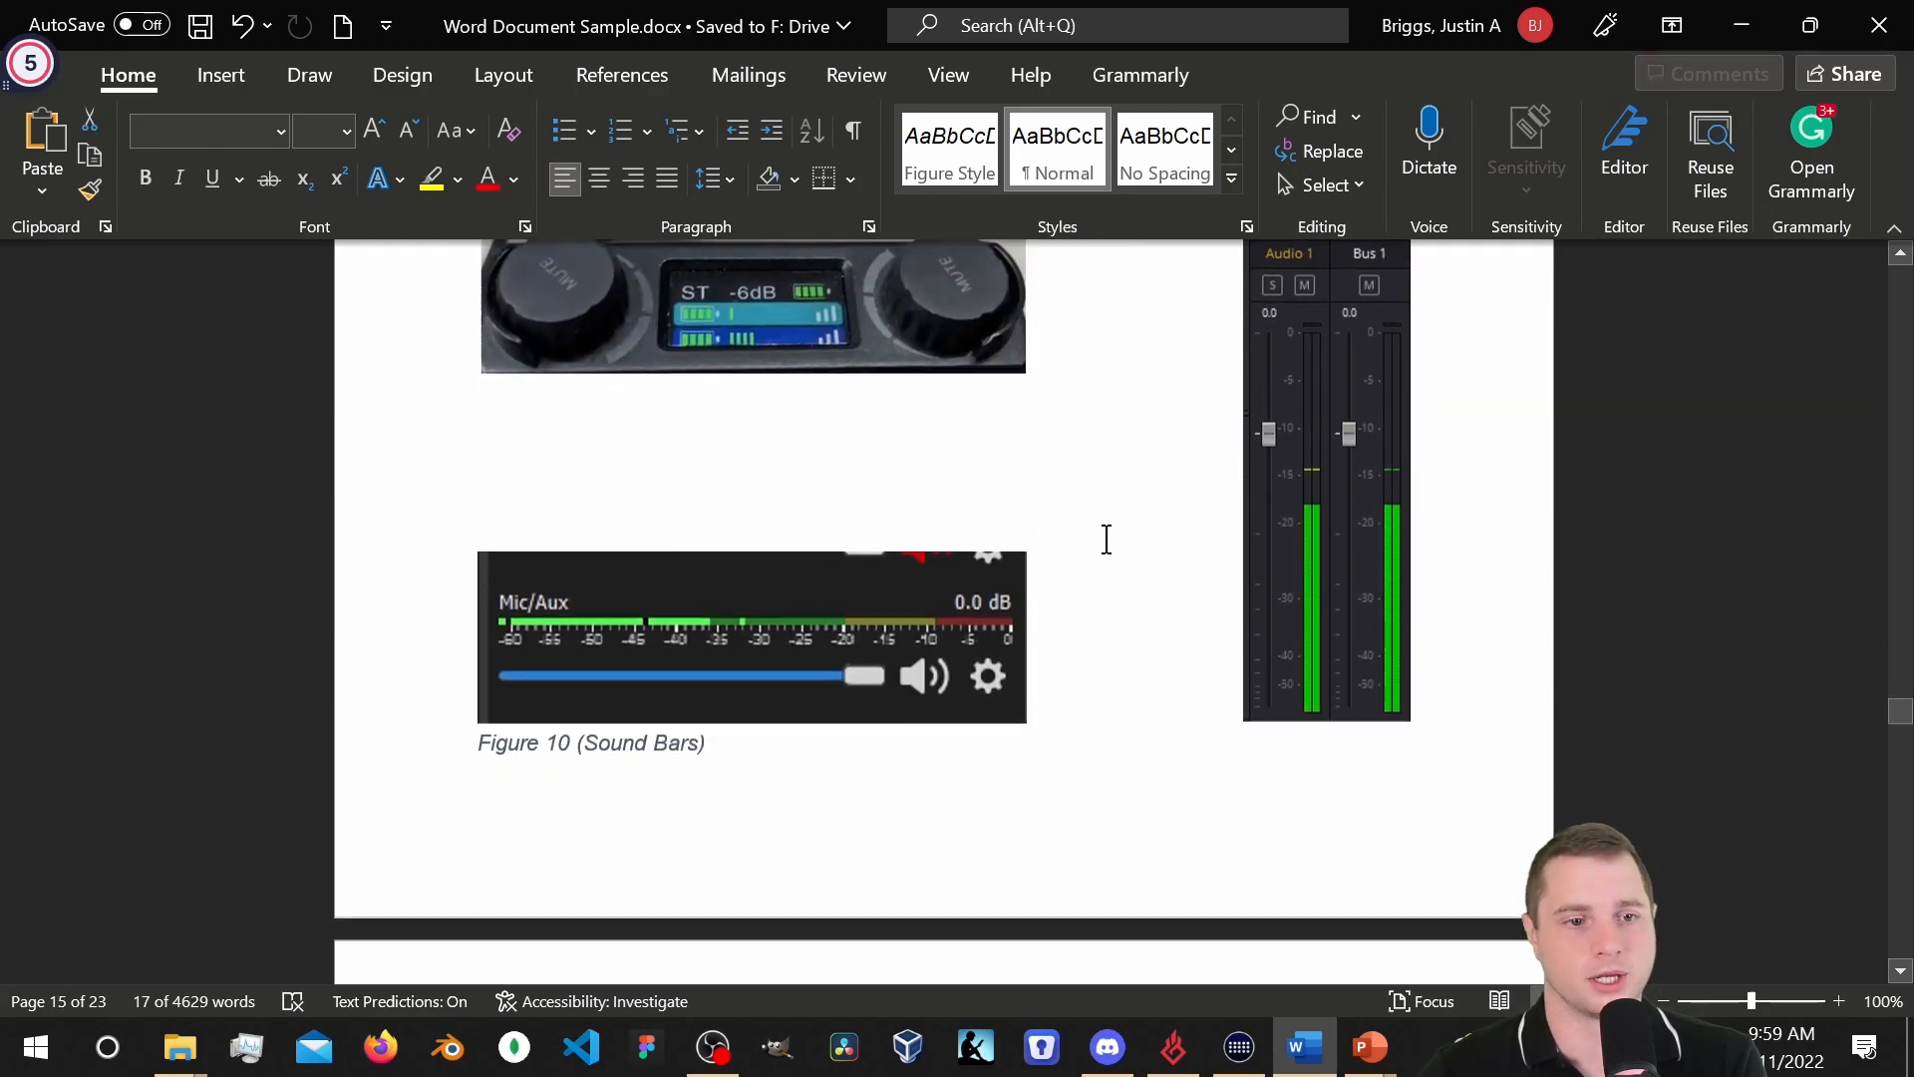
scroll(1096, 519, down, 20)
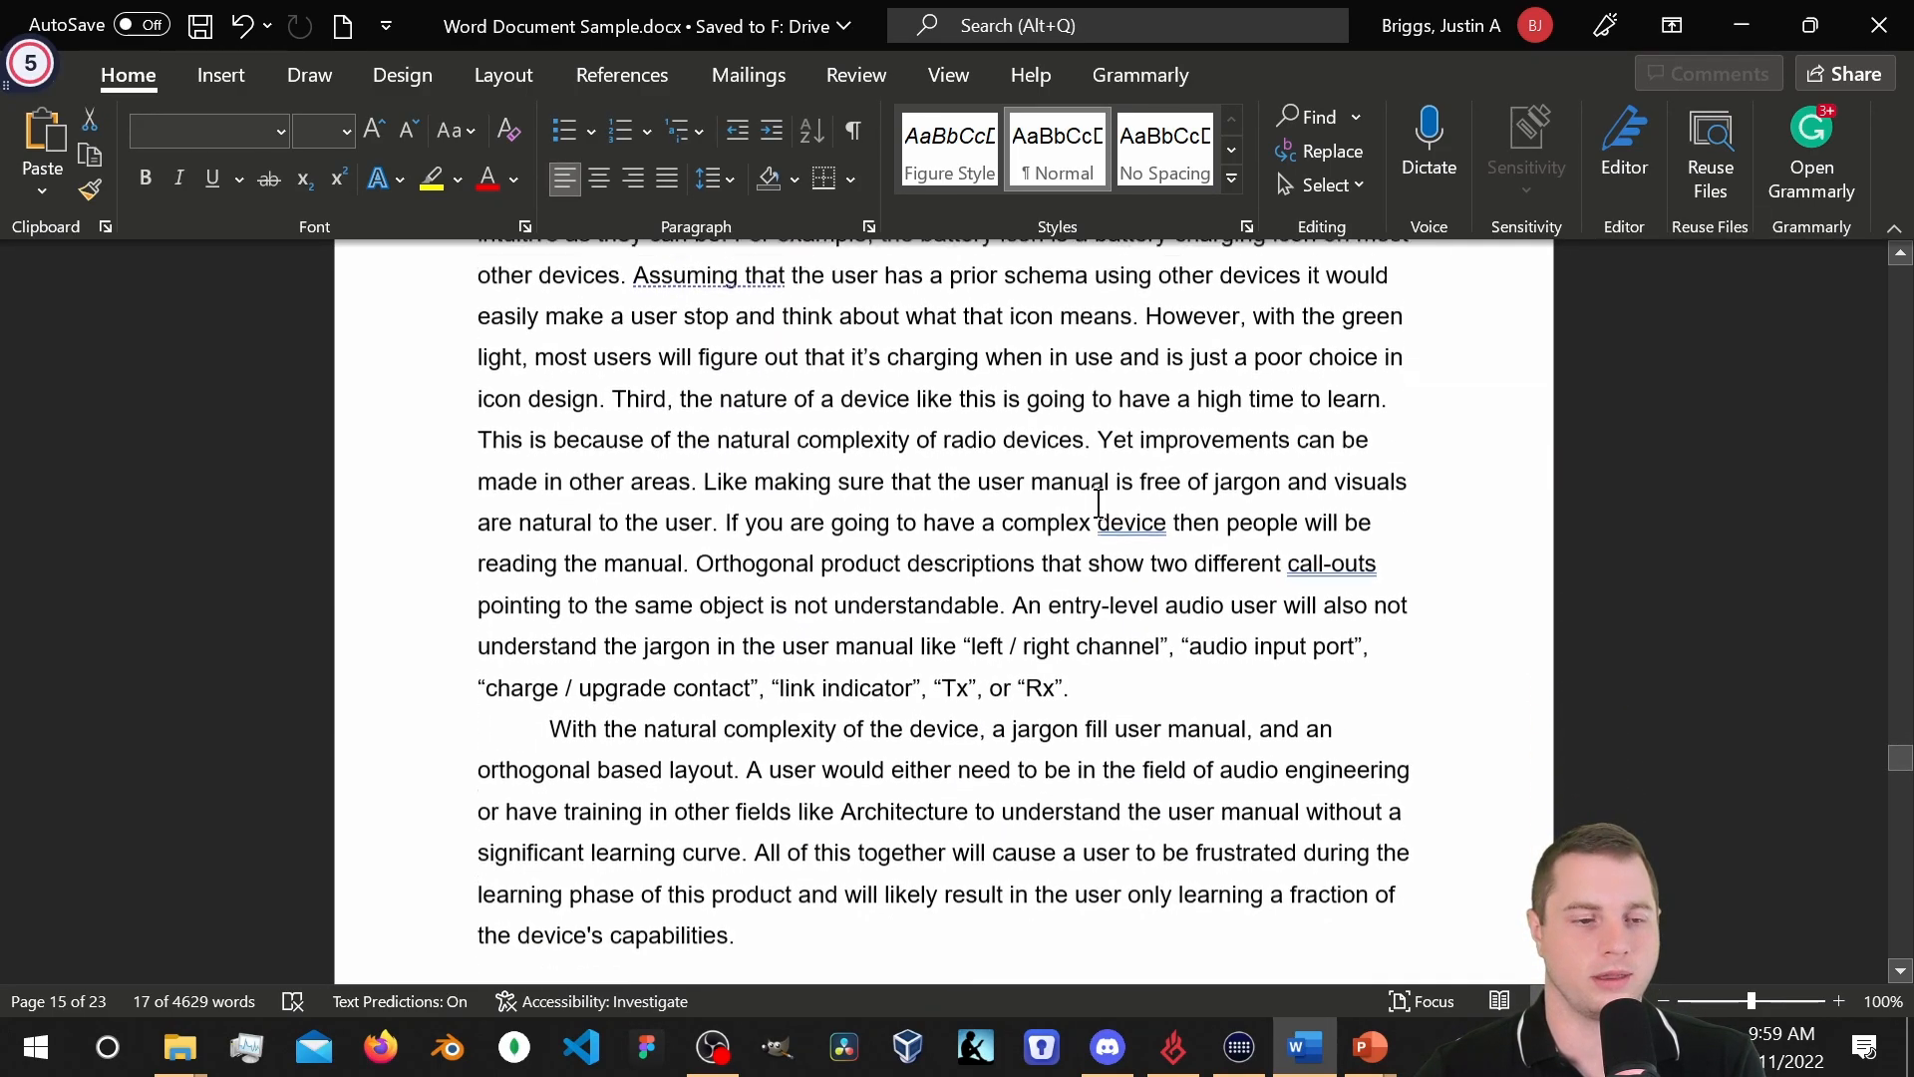
Inspect the grouped 0 to 7 rating scale under the Learnability heading and the paragraph that follows it.
scroll(806, 496, up, 5)
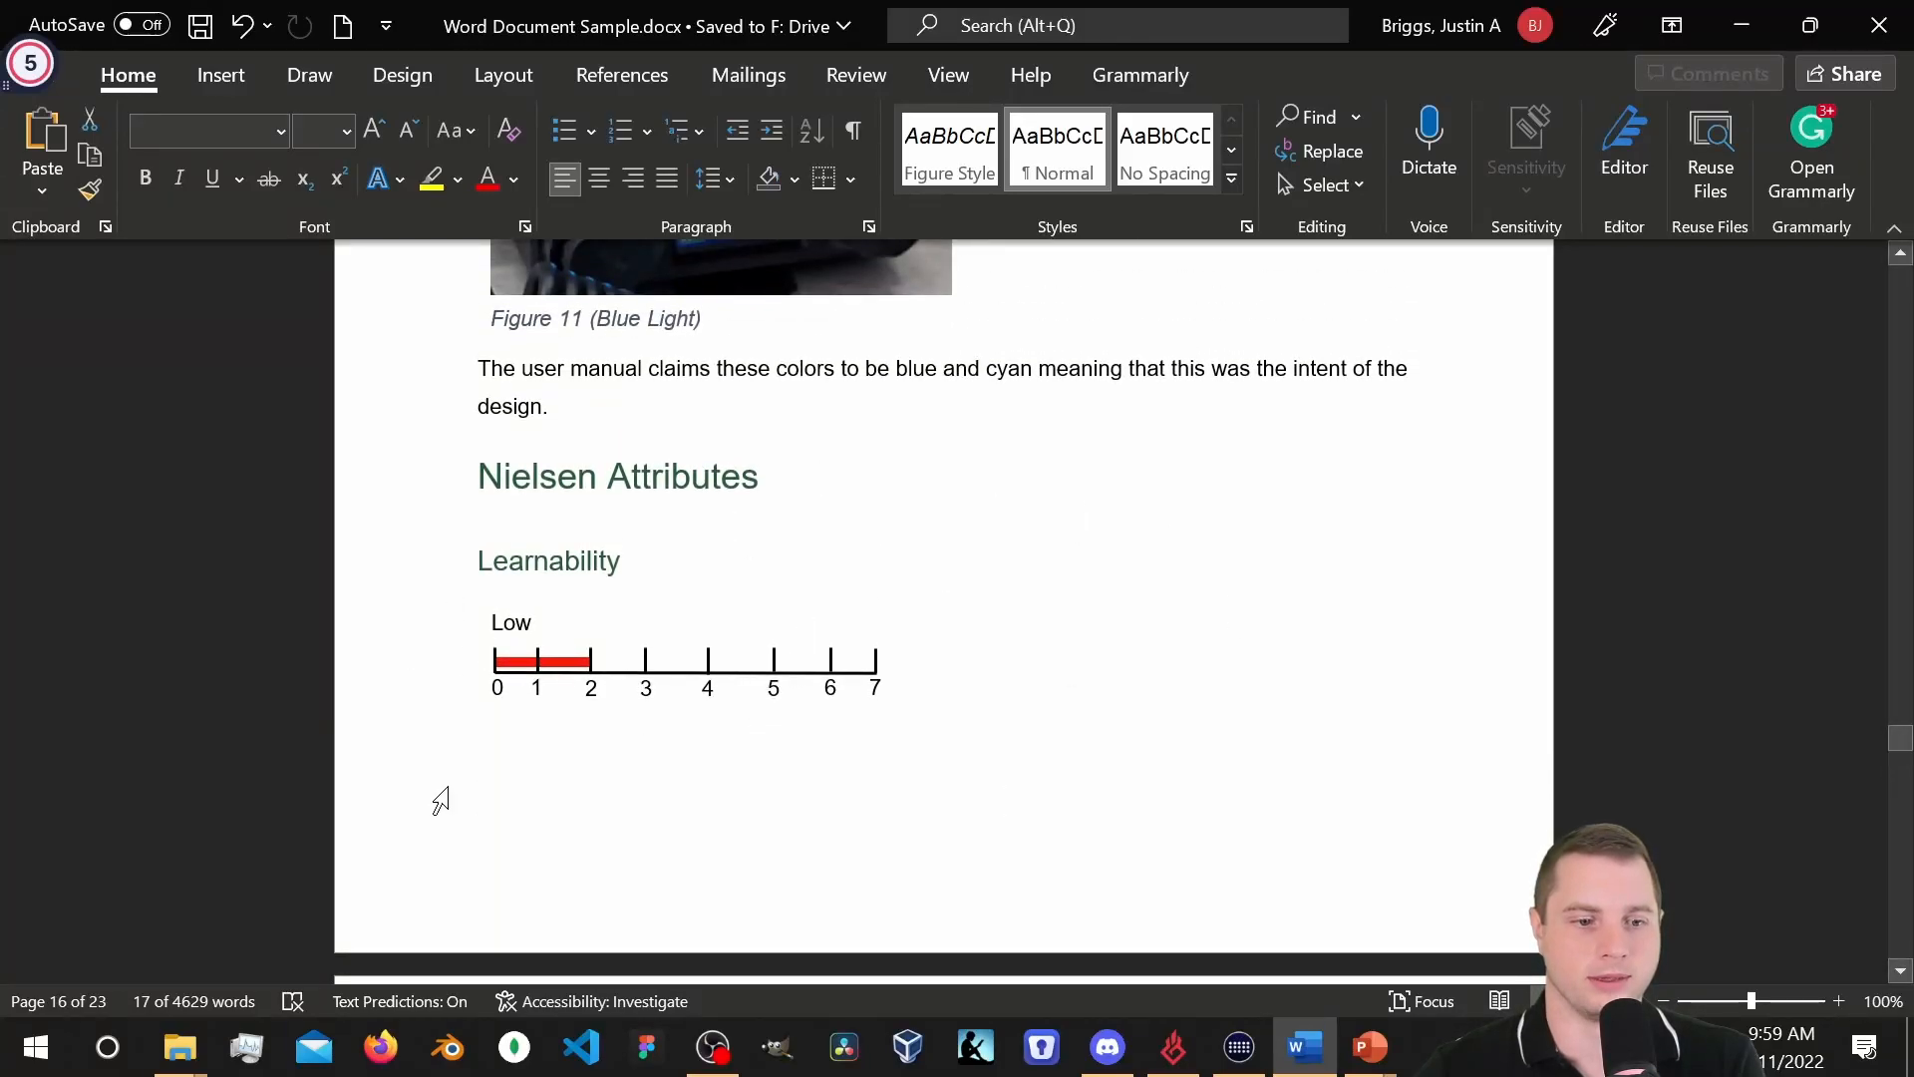
click(677, 705)
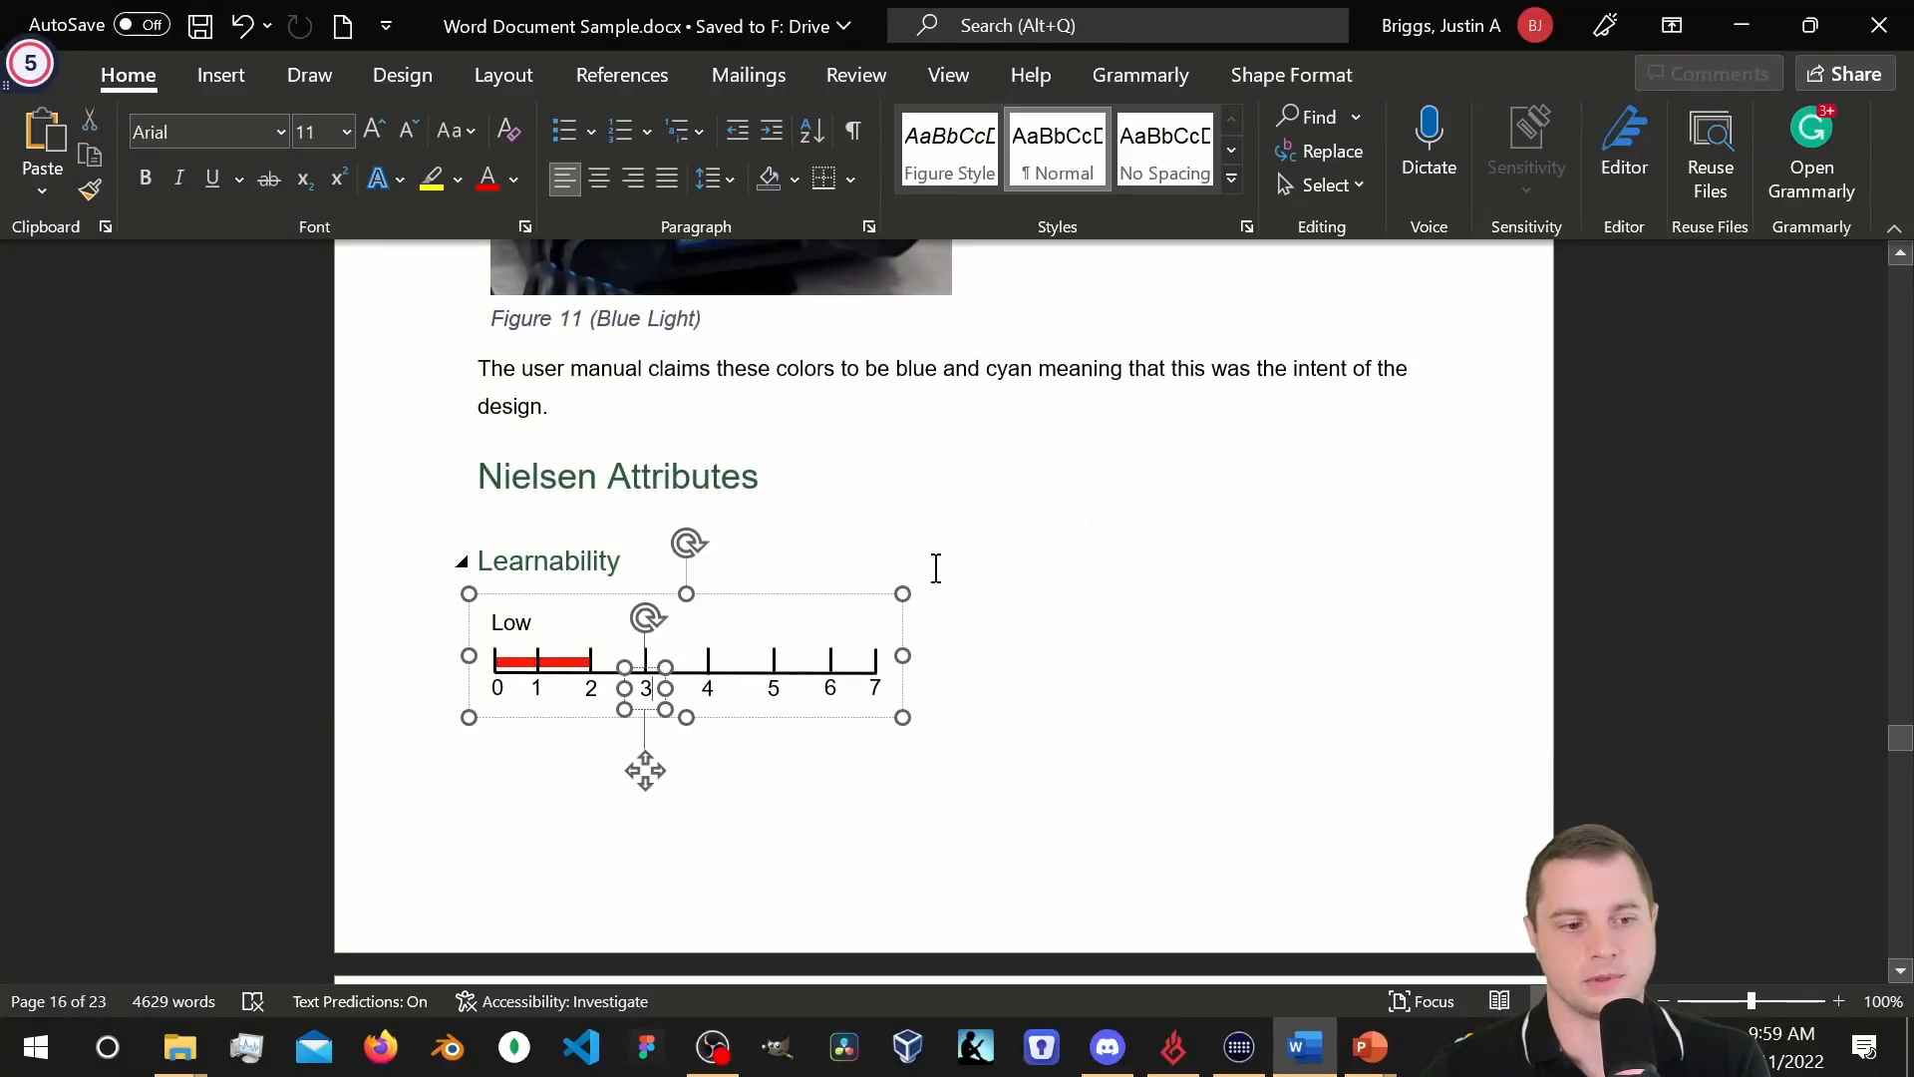
click(1314, 642)
scroll(1296, 628, down, 20)
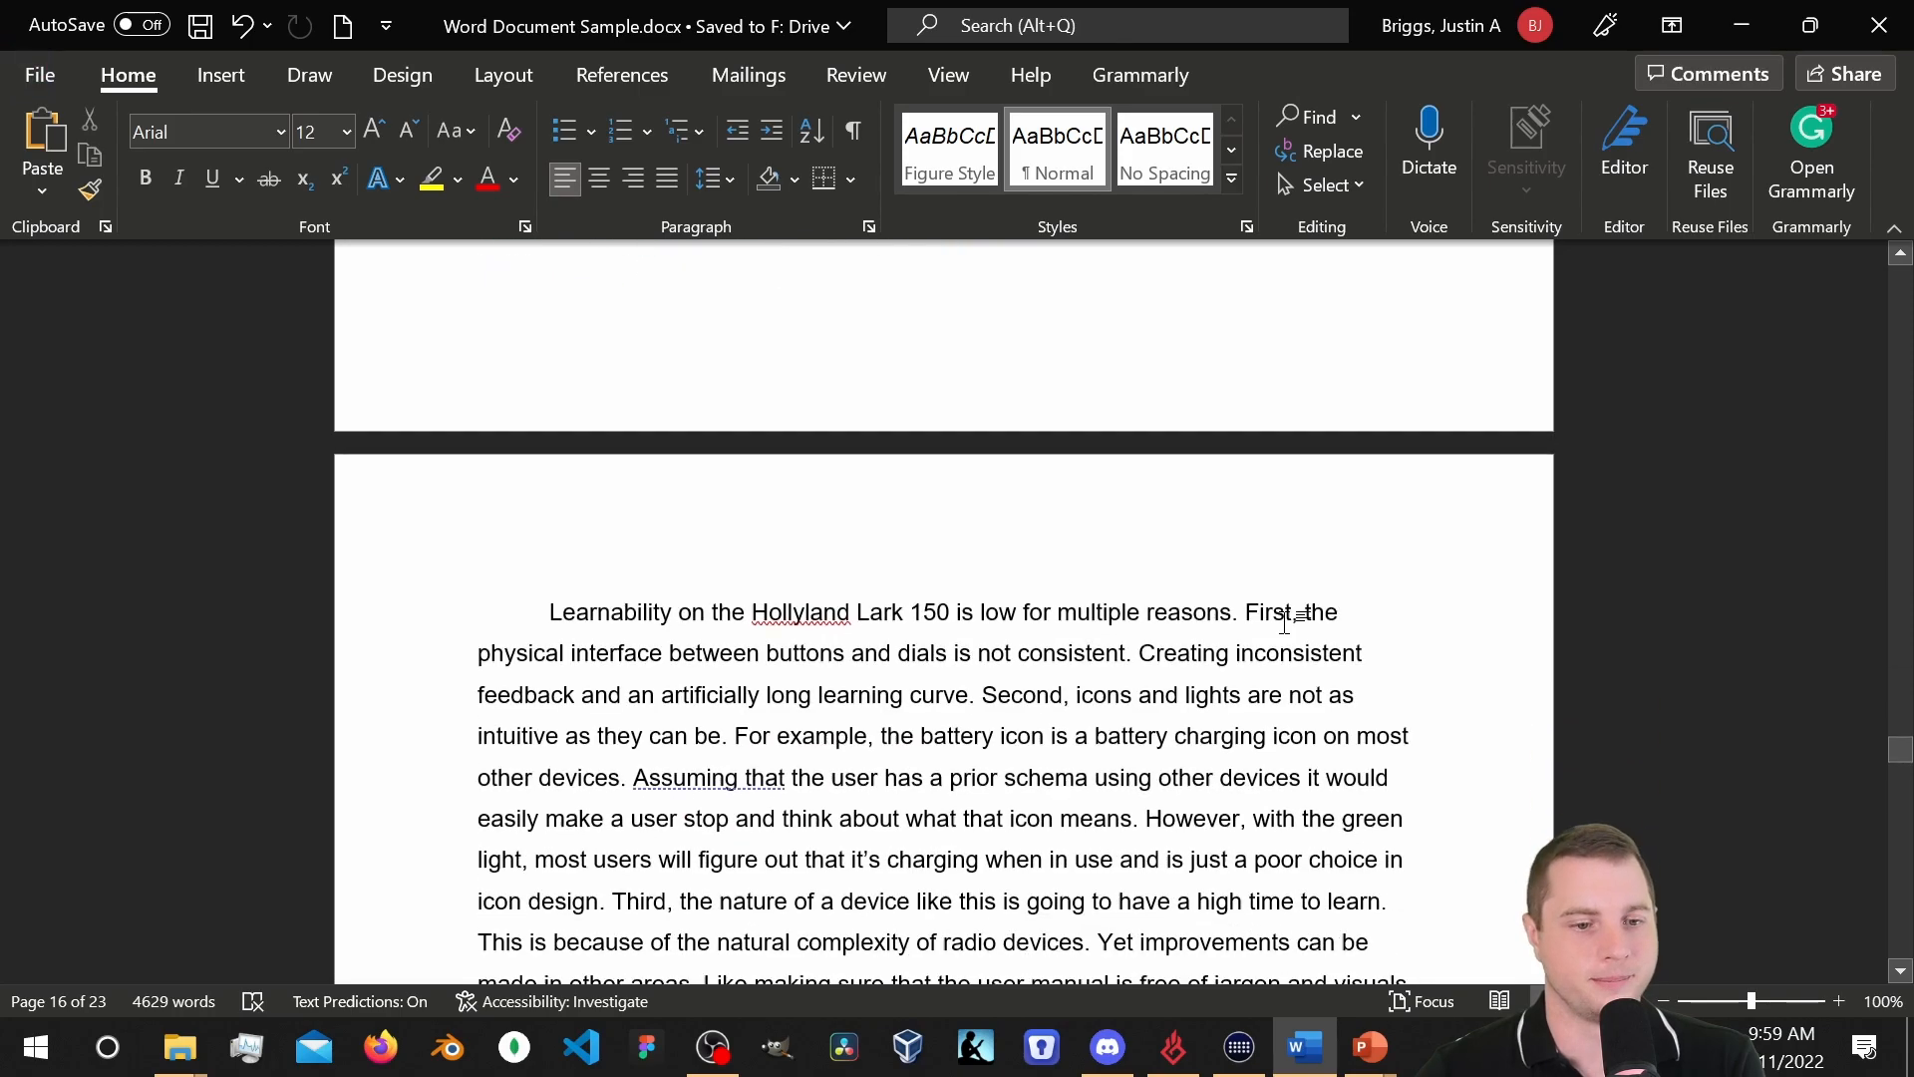
scroll(1241, 596, up, 20)
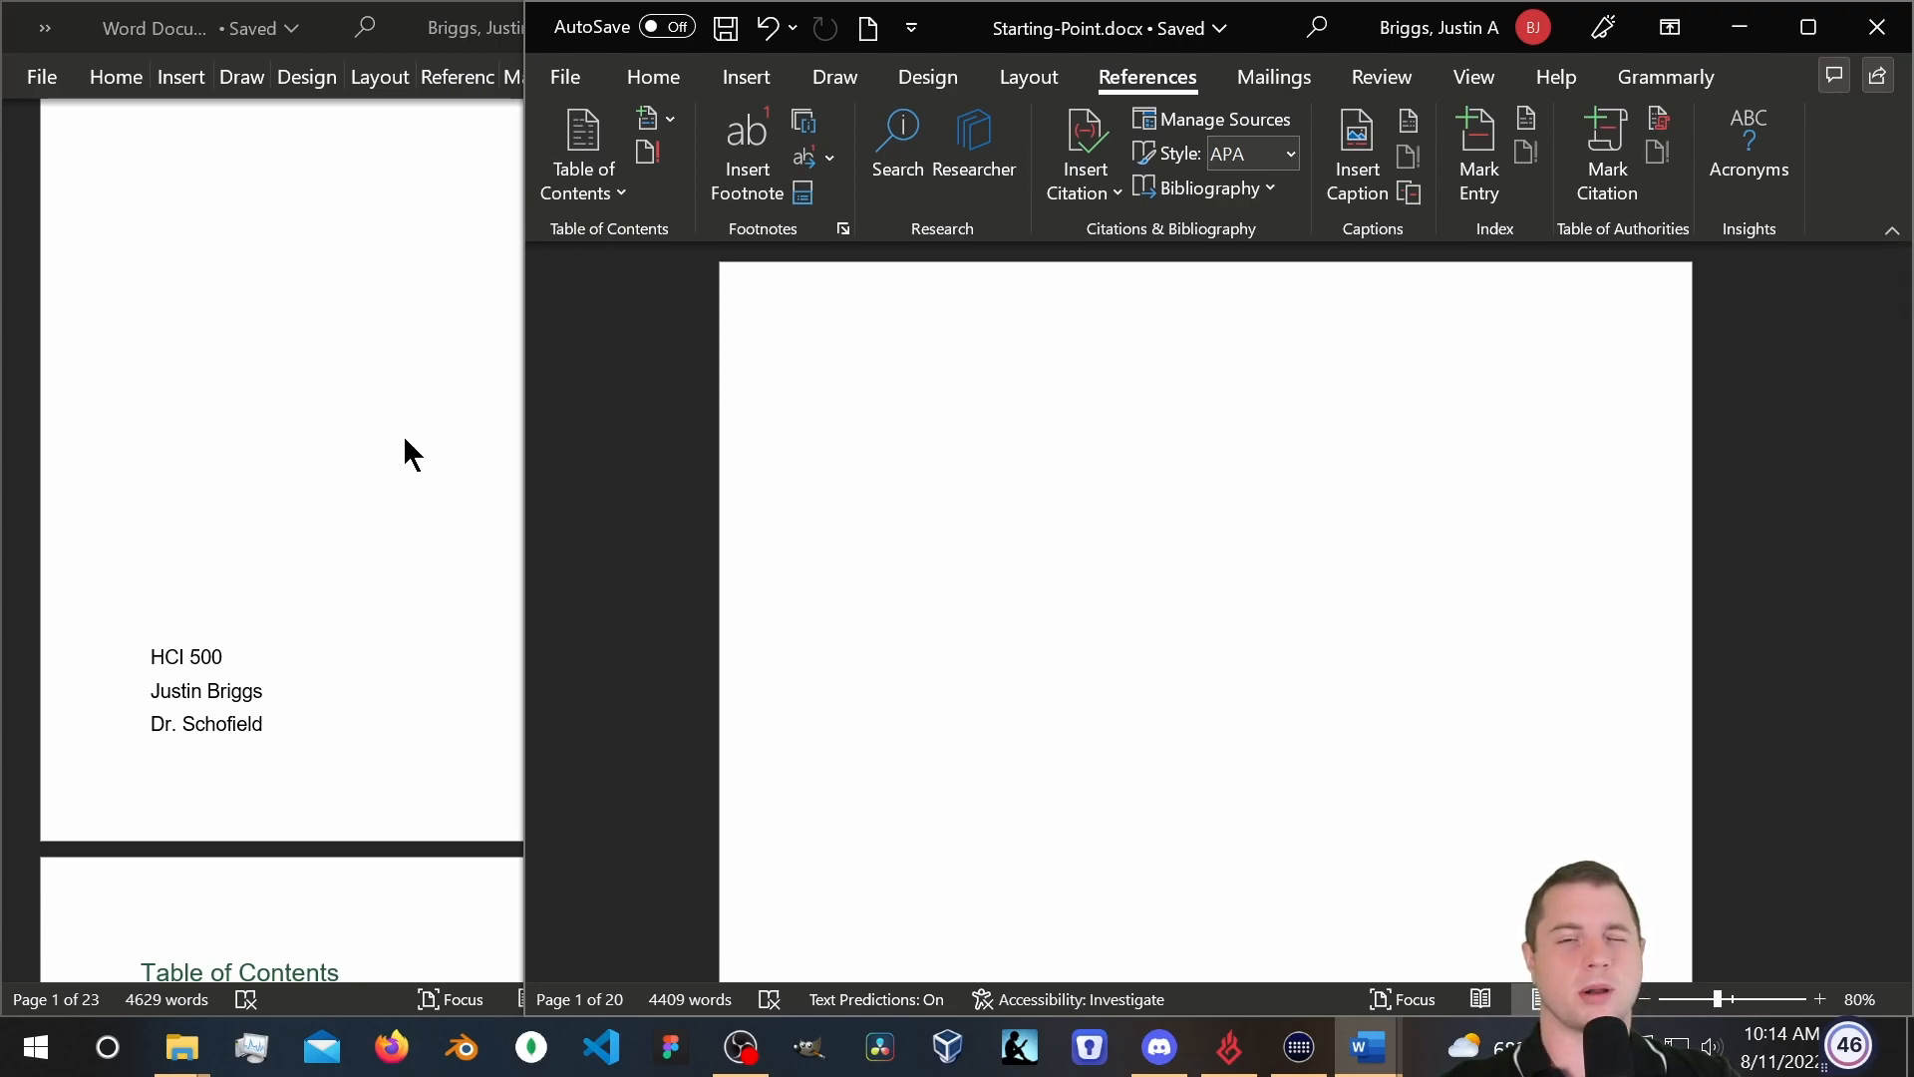
Look through Starting-Point.docx from its opening pages past the Definitions section to the footnotes on TRRS and Chaos Theory.
scroll(1187, 455, down, 10)
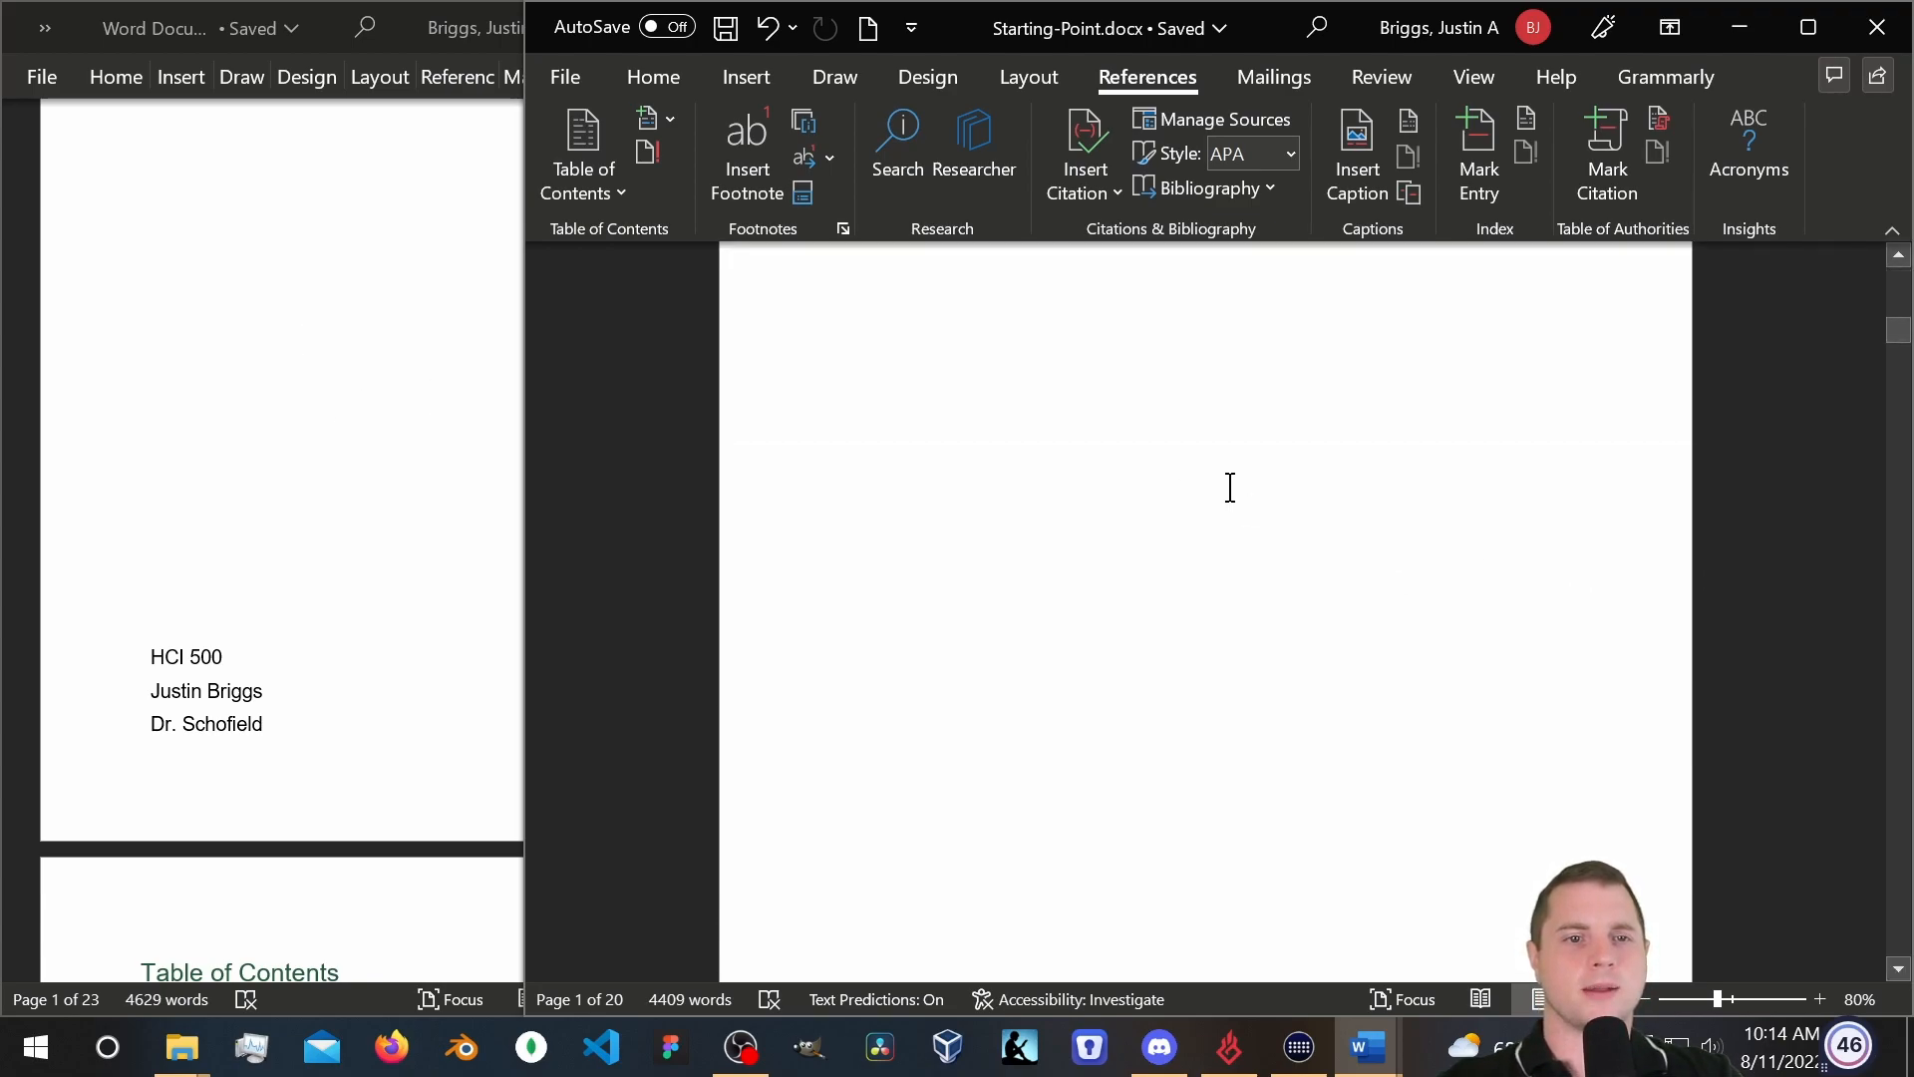
scroll(1158, 440, down, 5)
scroll(1247, 432, up, 12)
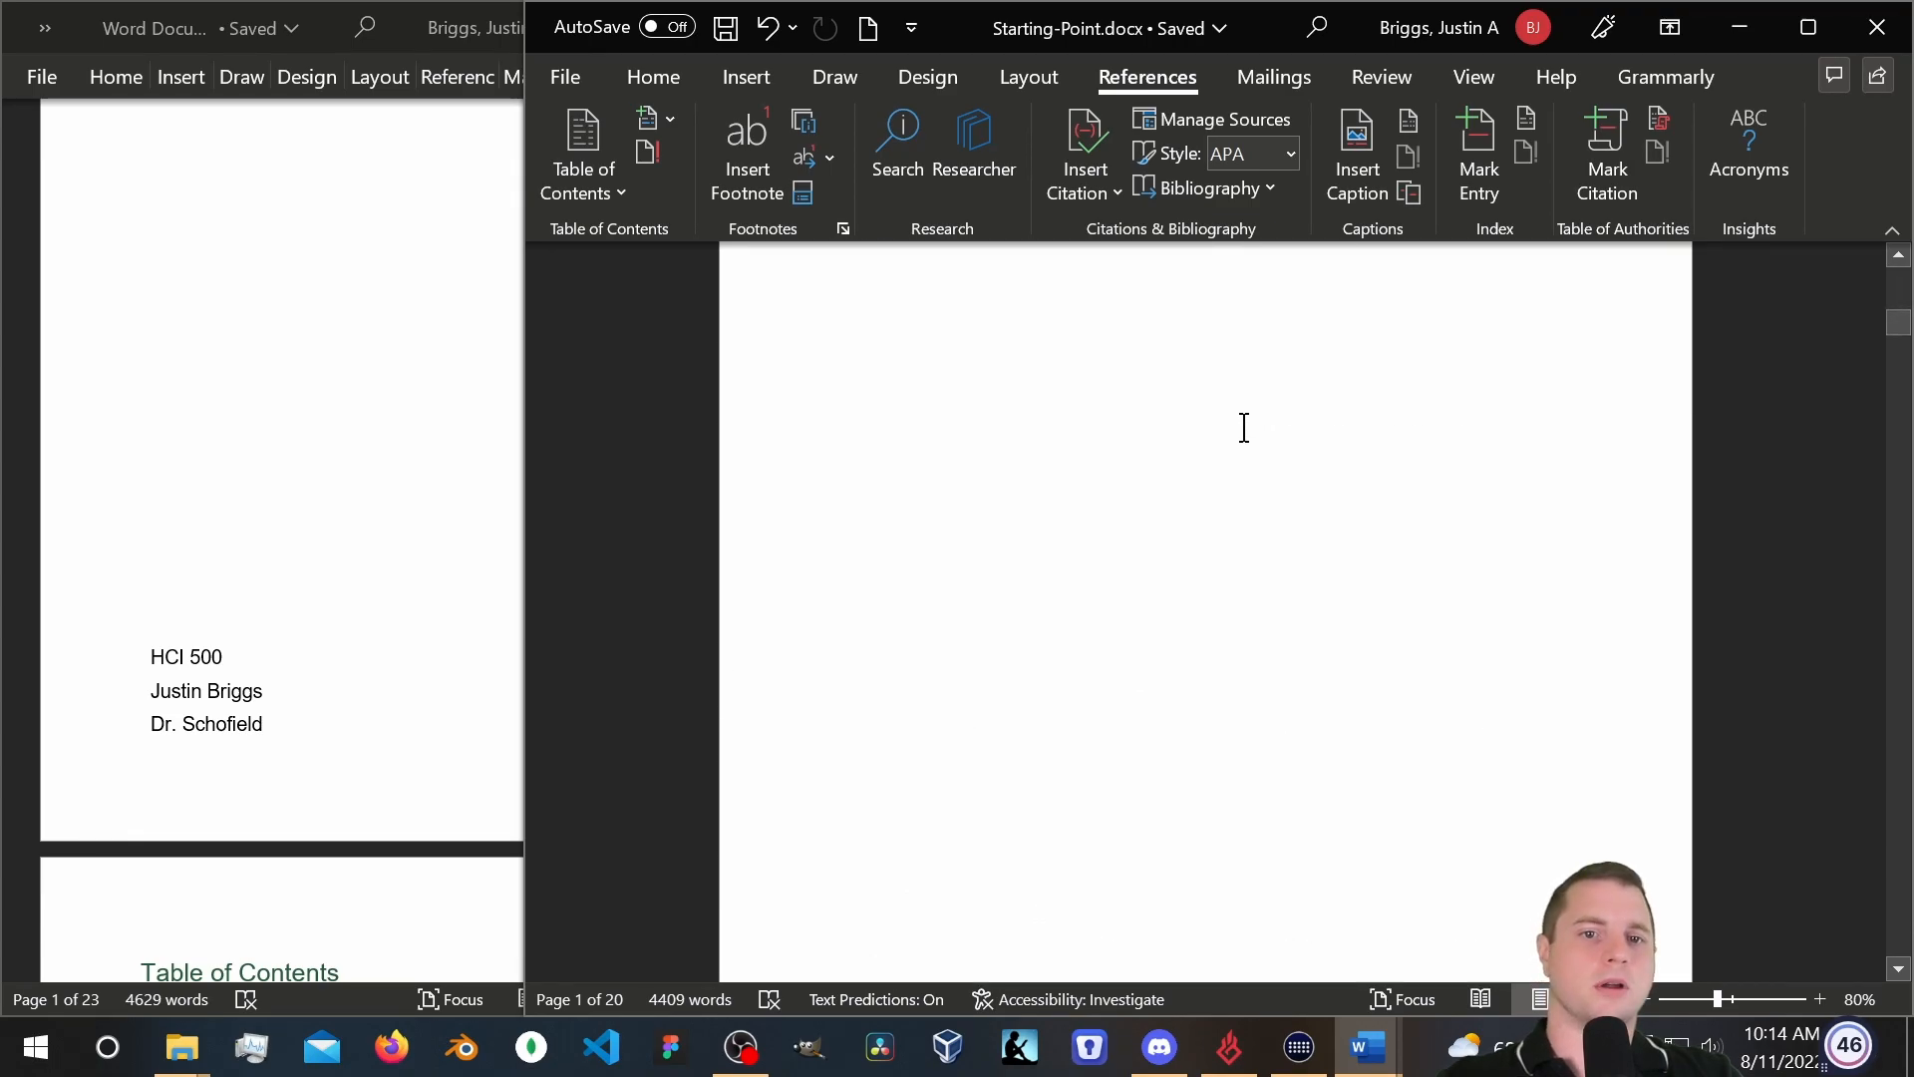
scroll(1238, 423, down, 5)
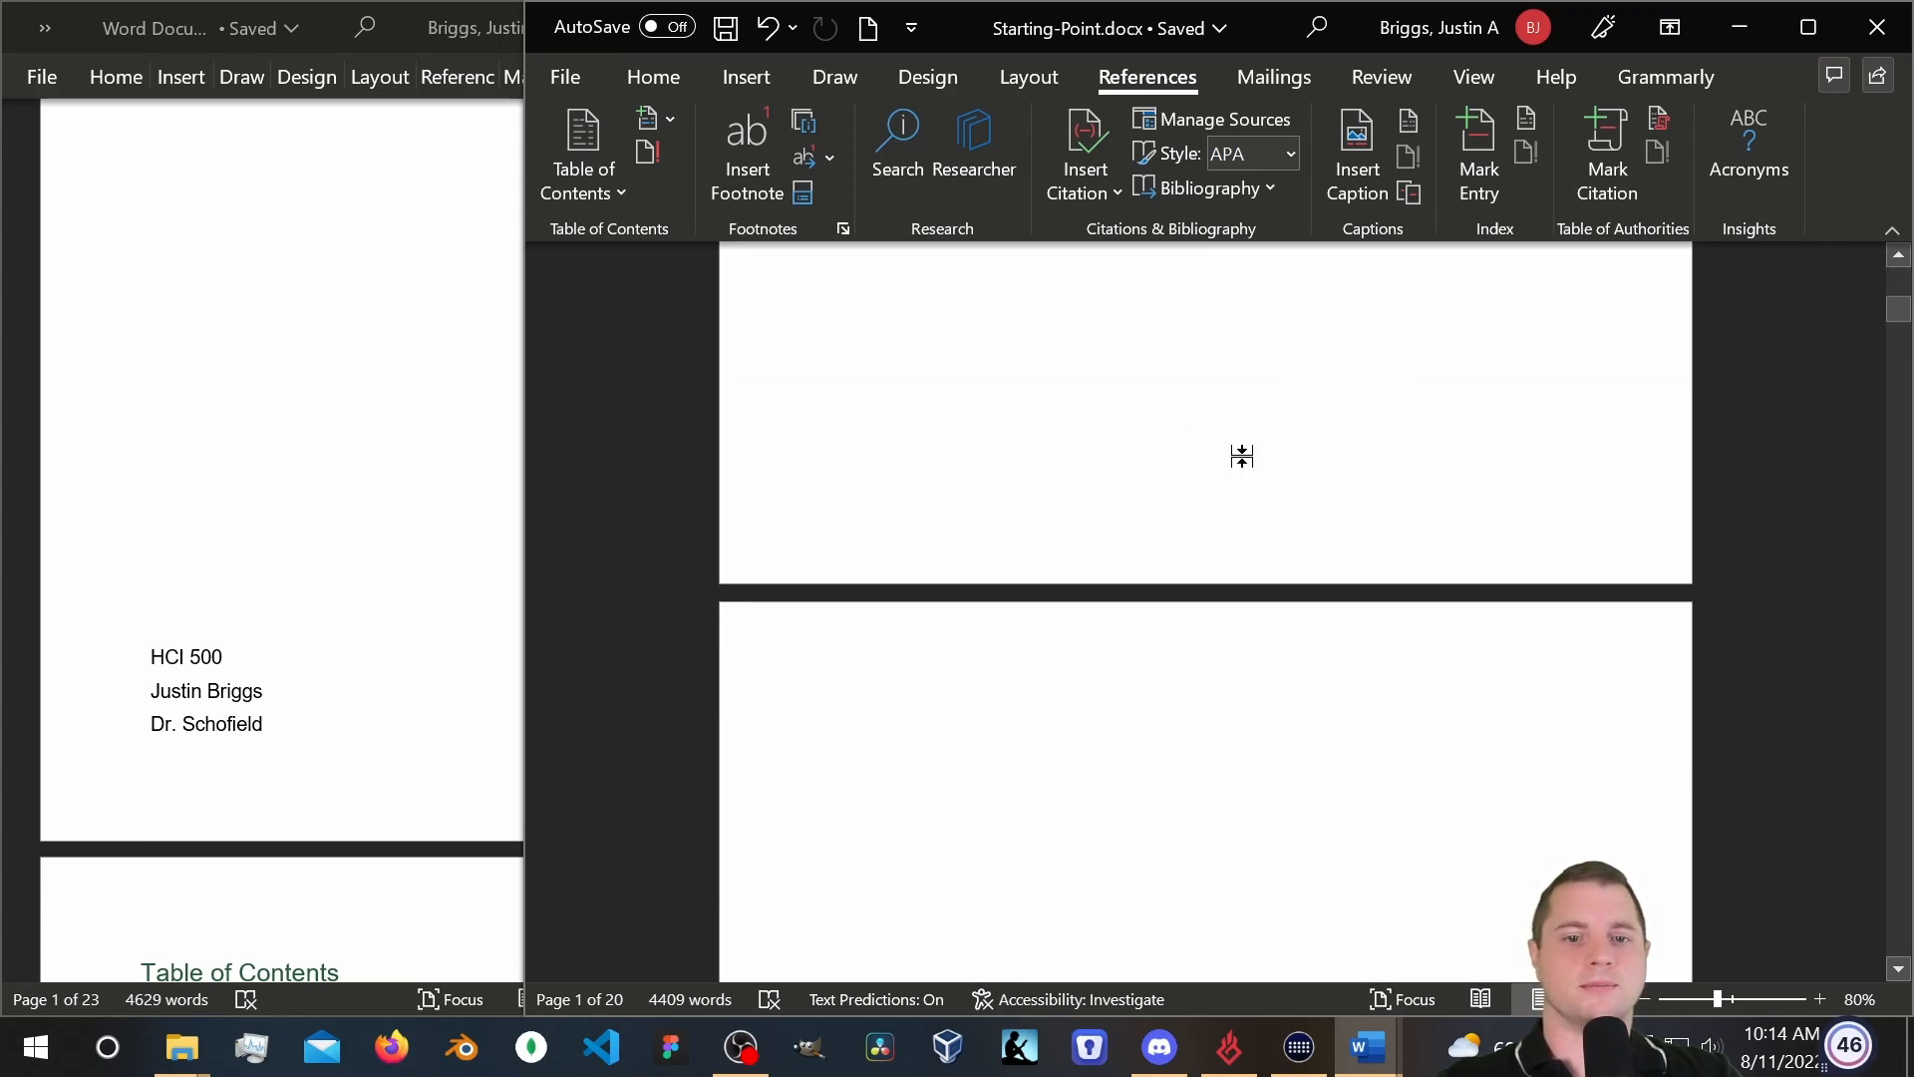
scroll(1211, 507, down, 20)
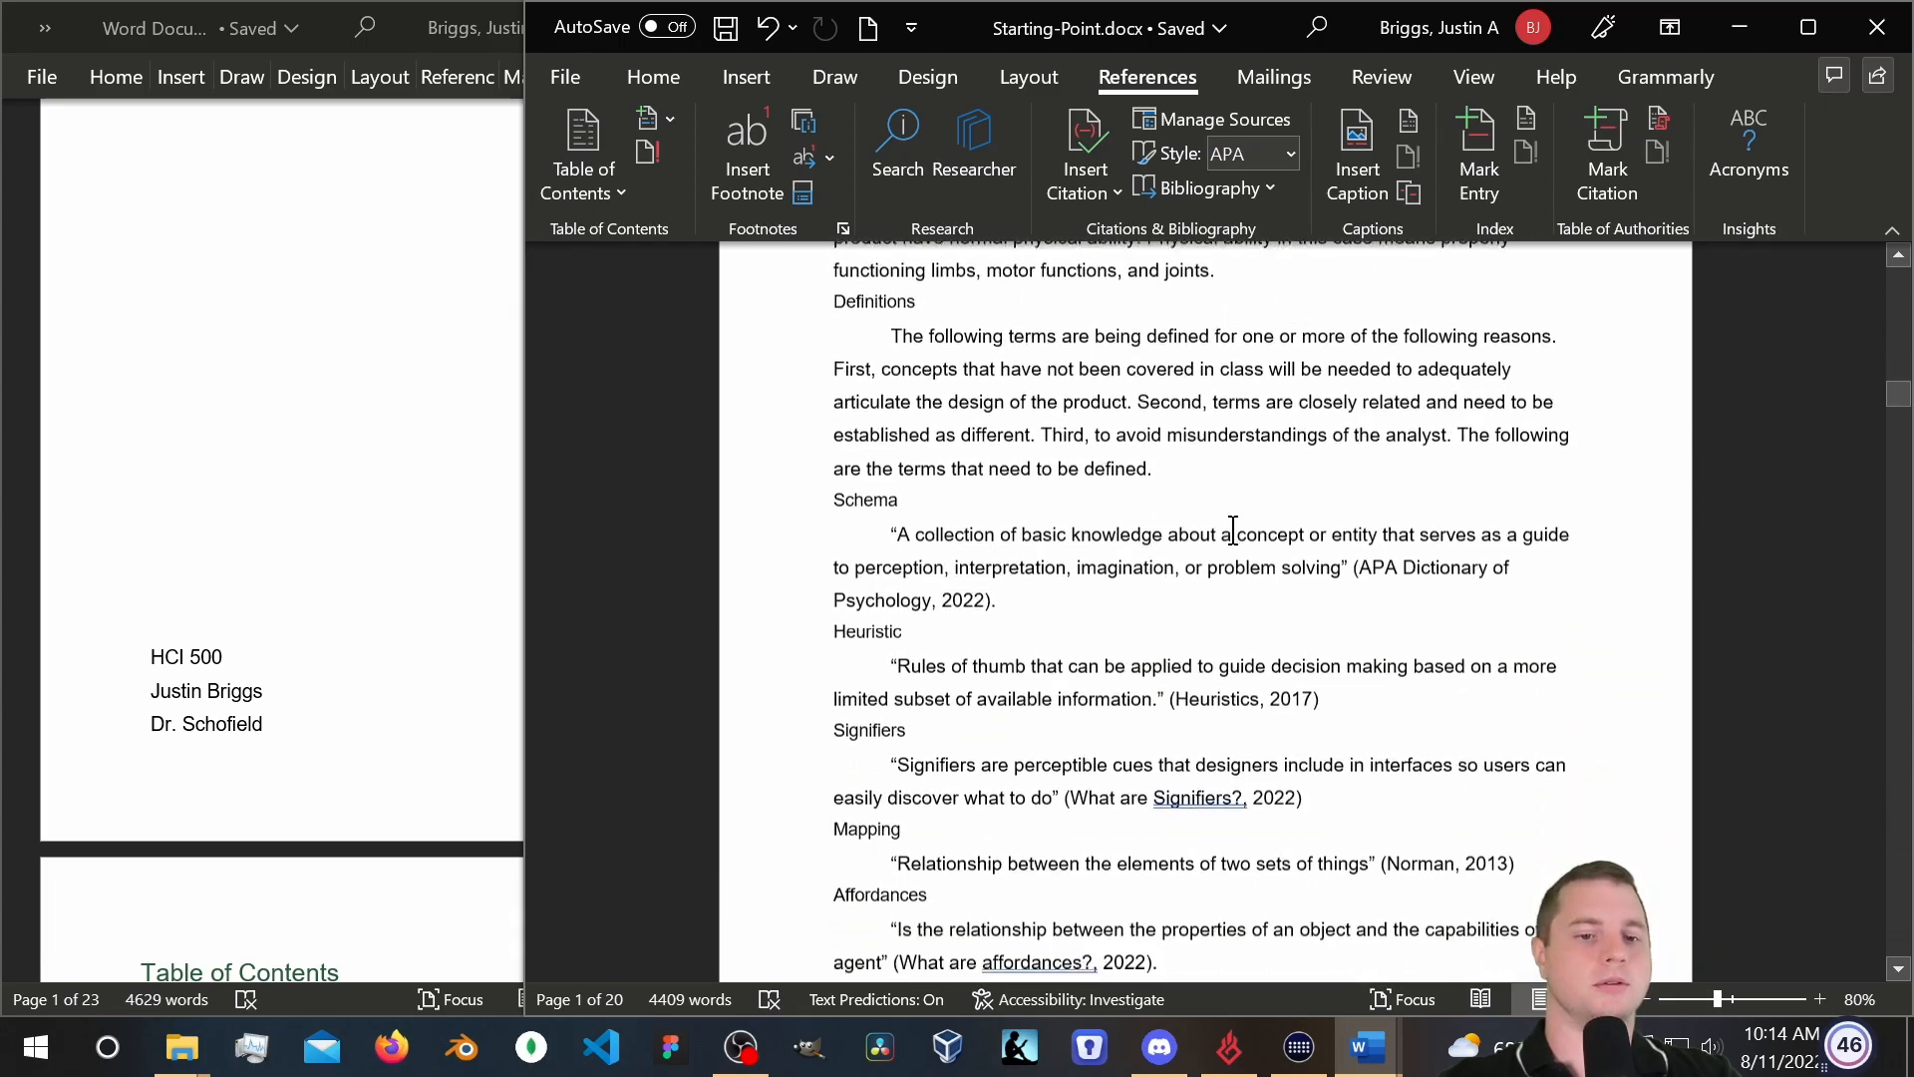
scroll(1233, 529, down, 15)
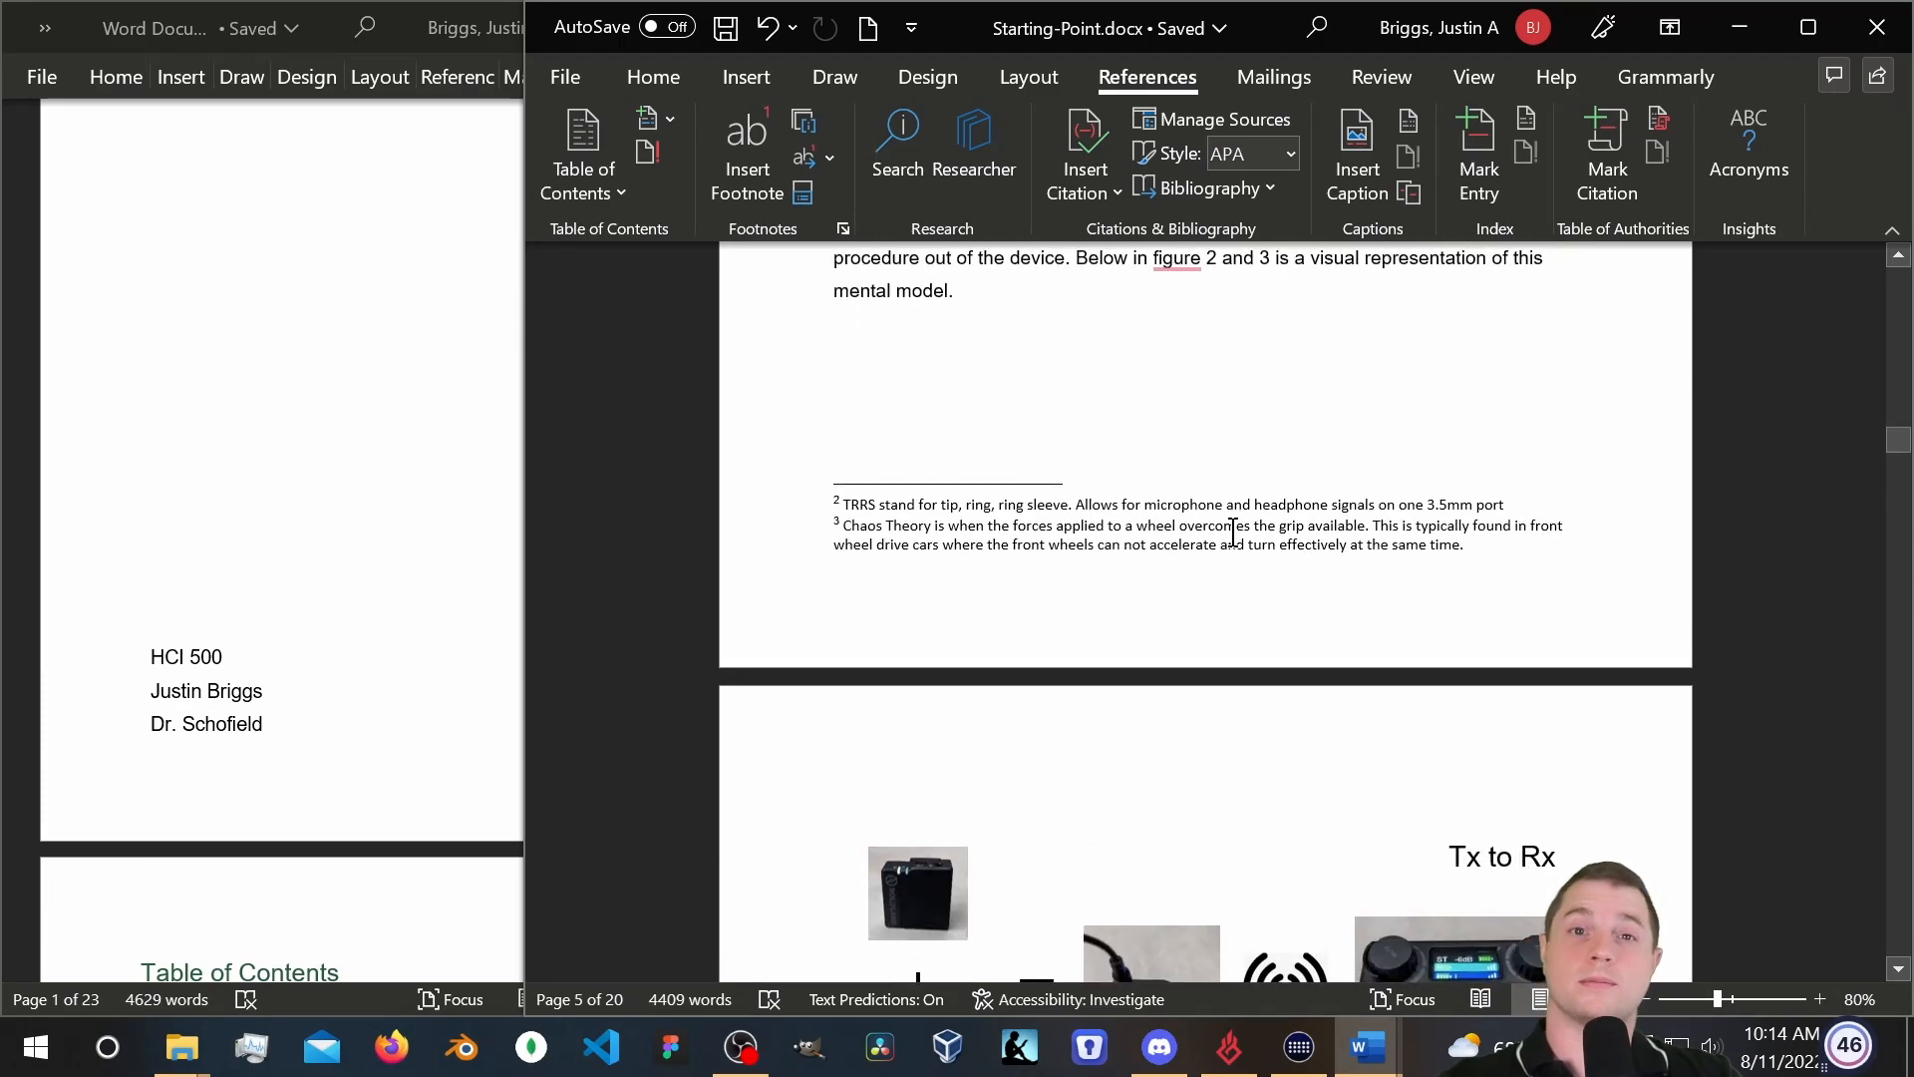
Review the Mental Models sections, their figures and footnotes in Starting-Point.docx, going back up to the bus picture.
scroll(1234, 533, up, 12)
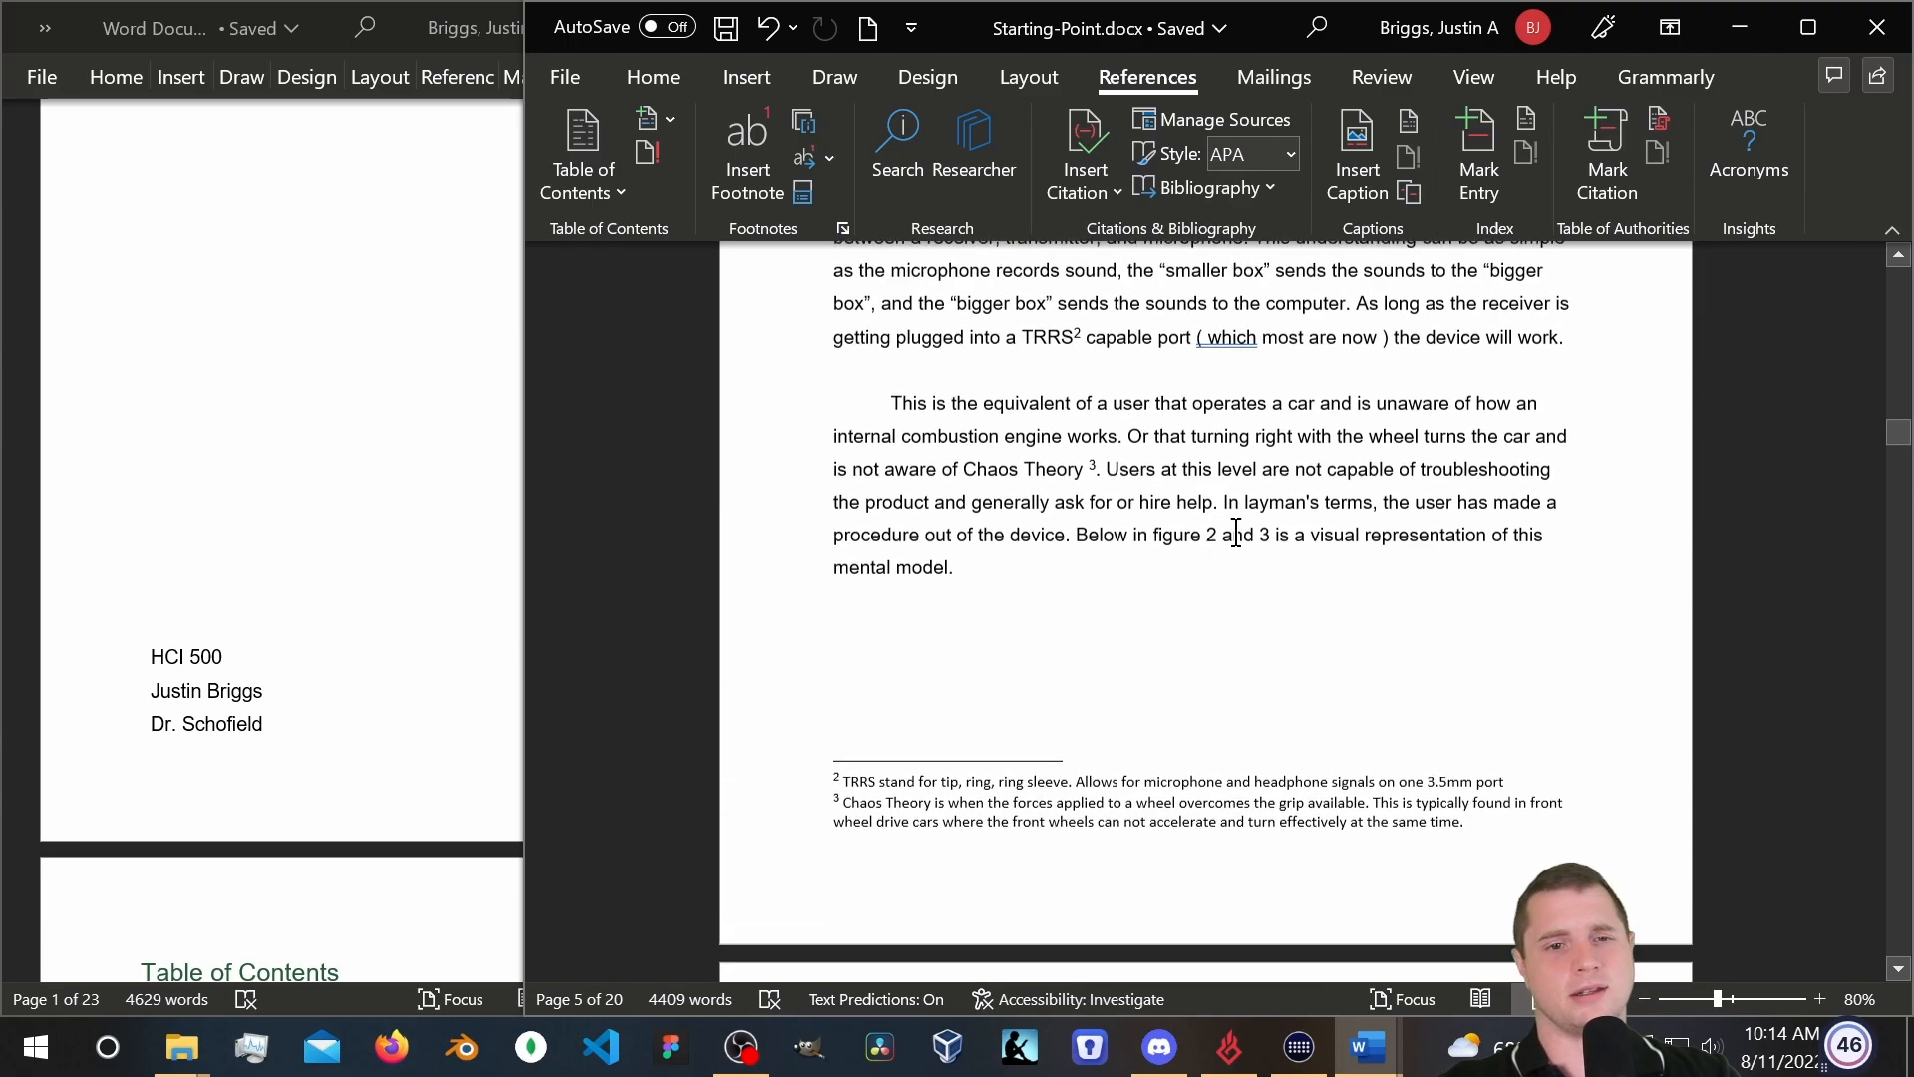
scroll(1093, 453, down, 7)
scroll(1094, 454, down, 10)
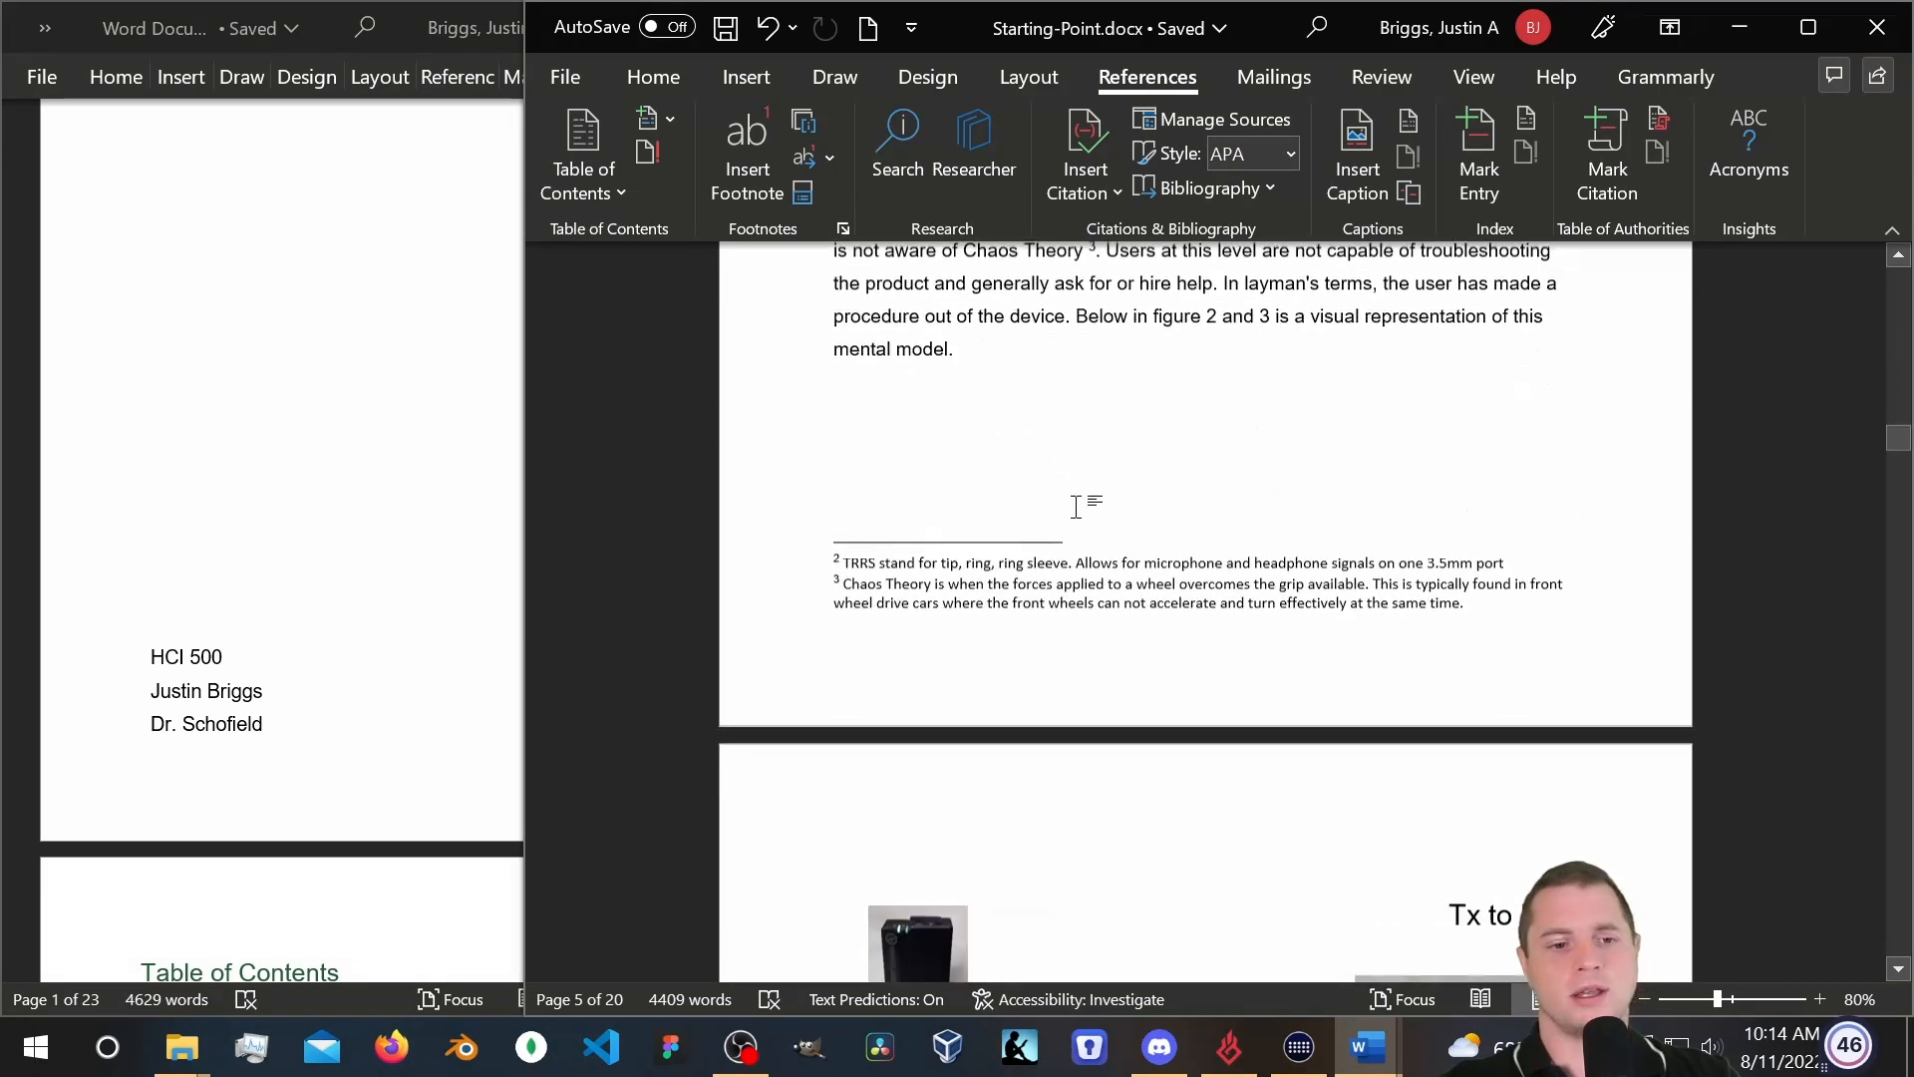
scroll(1133, 560, up, 2)
scroll(1134, 561, down, 10)
scroll(1342, 588, up, 15)
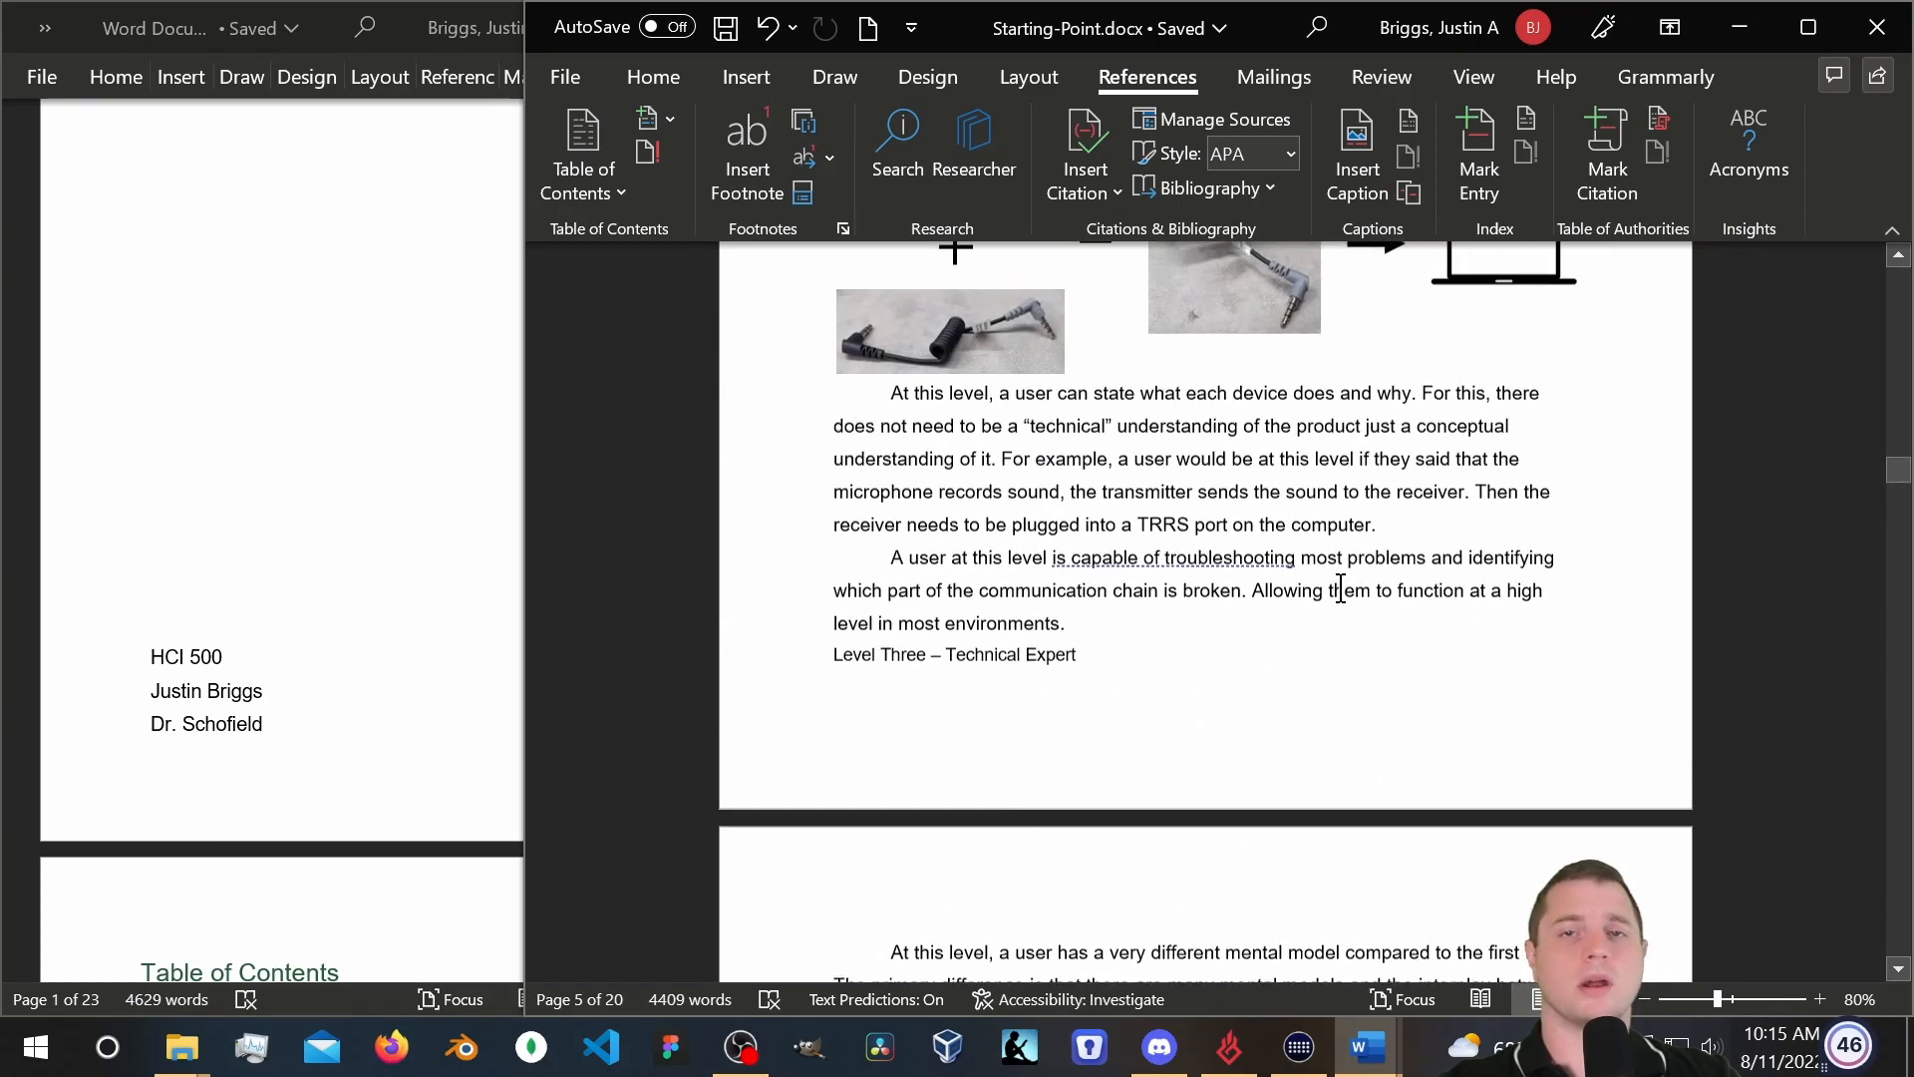
scroll(1374, 564, up, 3)
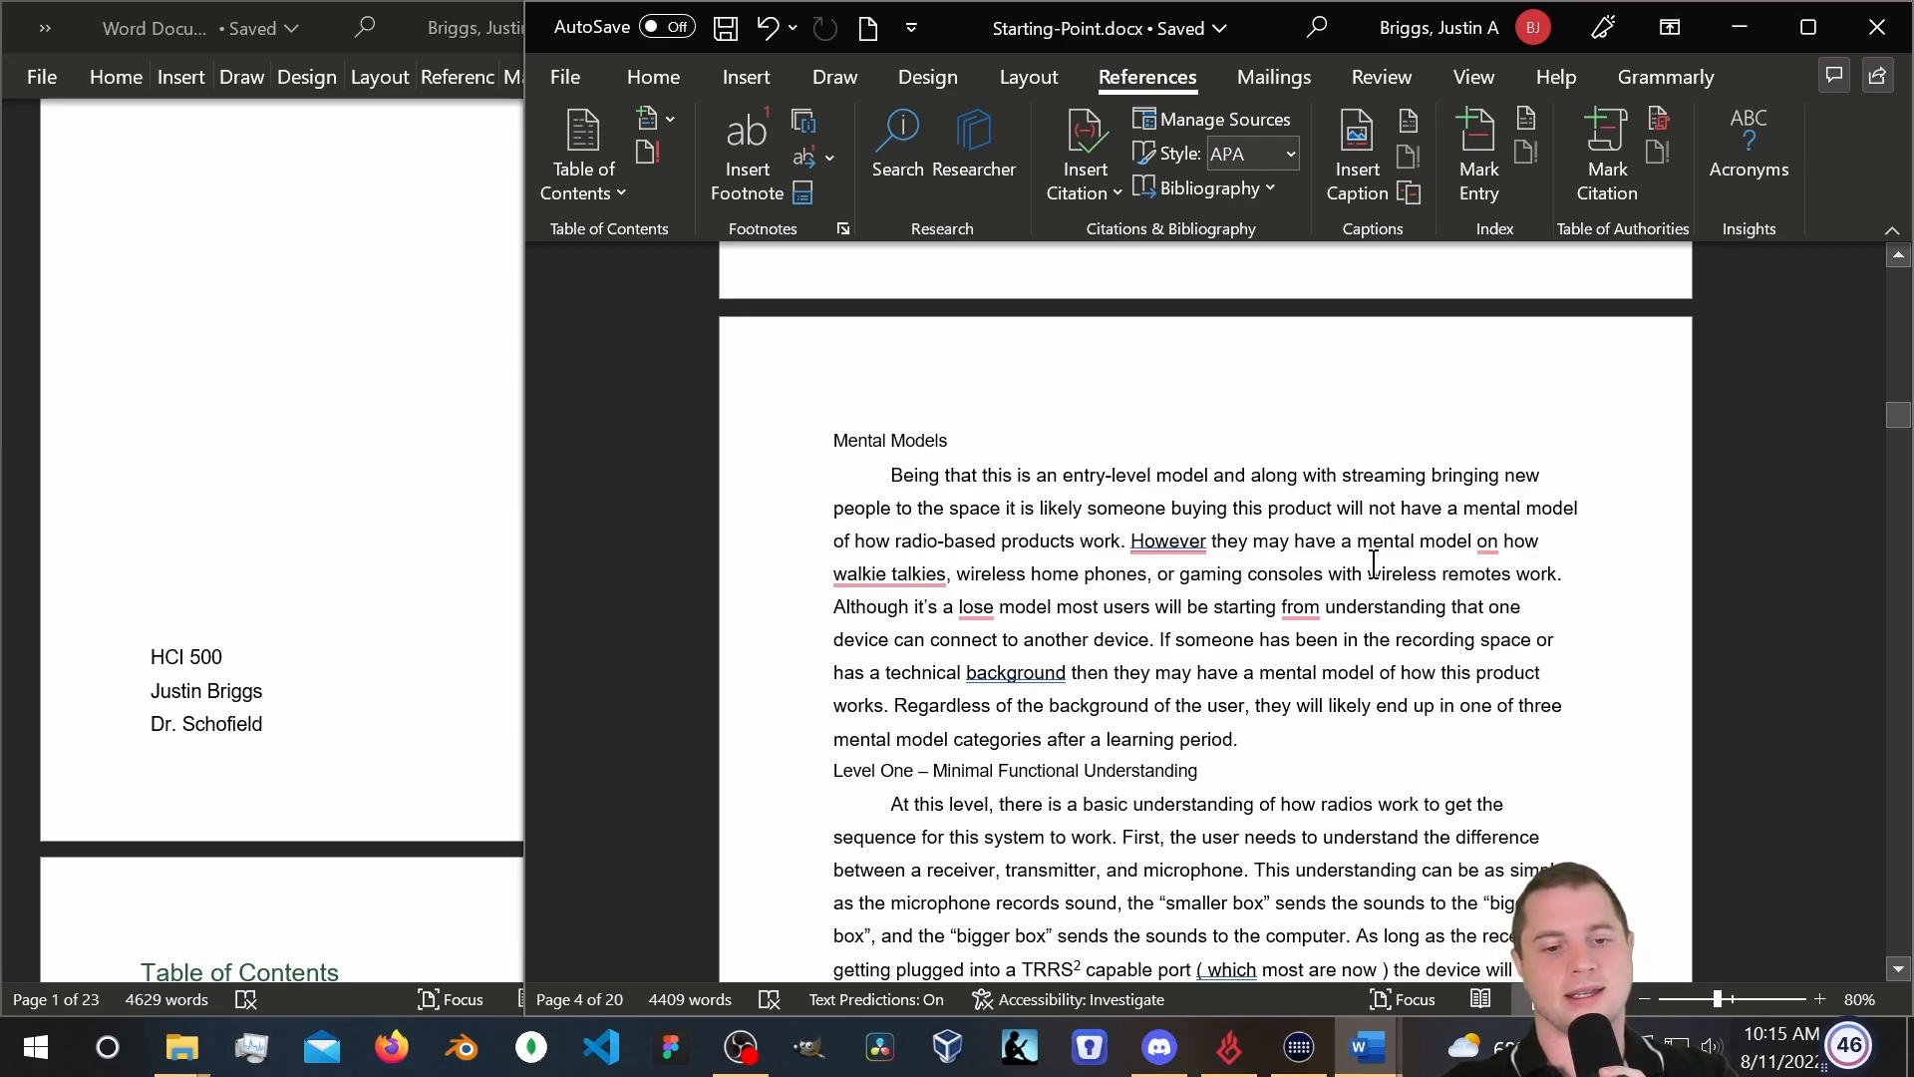
scroll(1373, 564, up, 20)
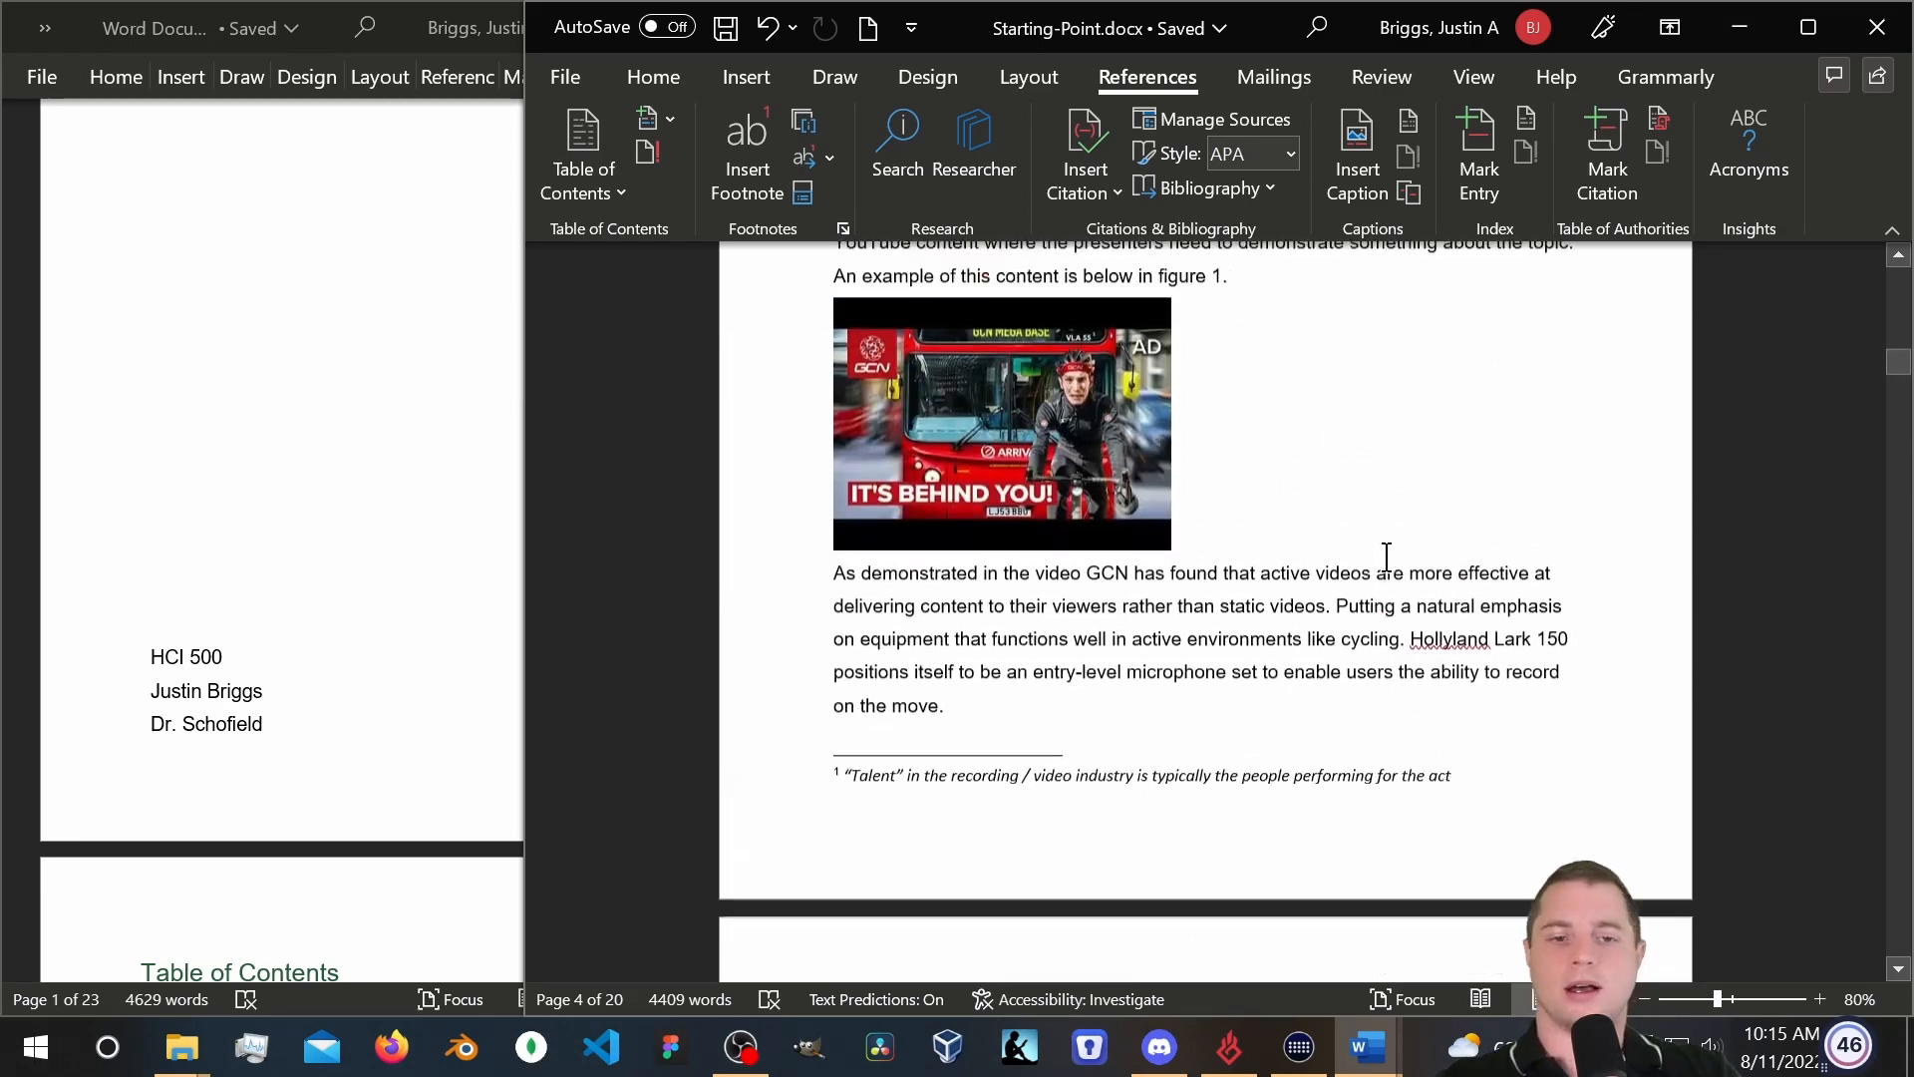
Go back to the first page of Starting-Point.docx and look through the finished report from its cover page to the Definitions section.
scroll(1375, 550, up, 15)
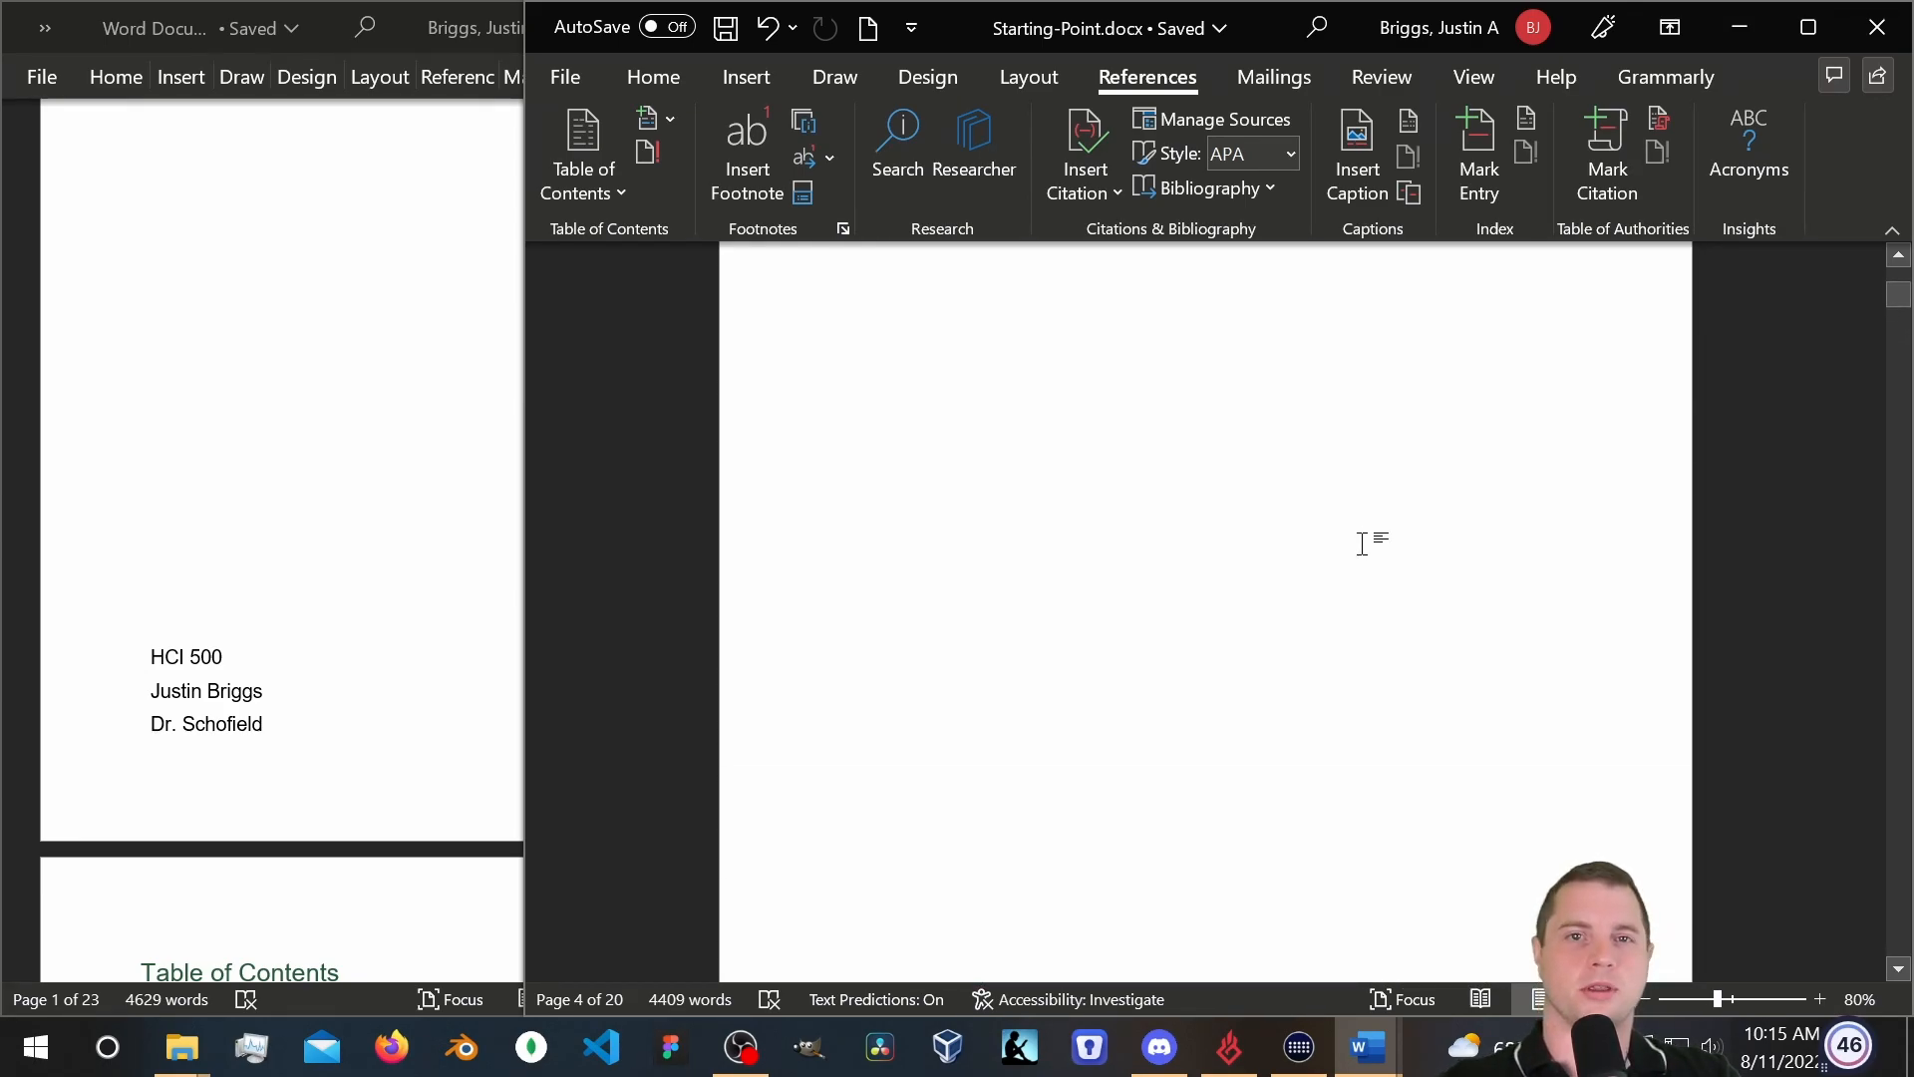
scroll(1358, 542, up, 1)
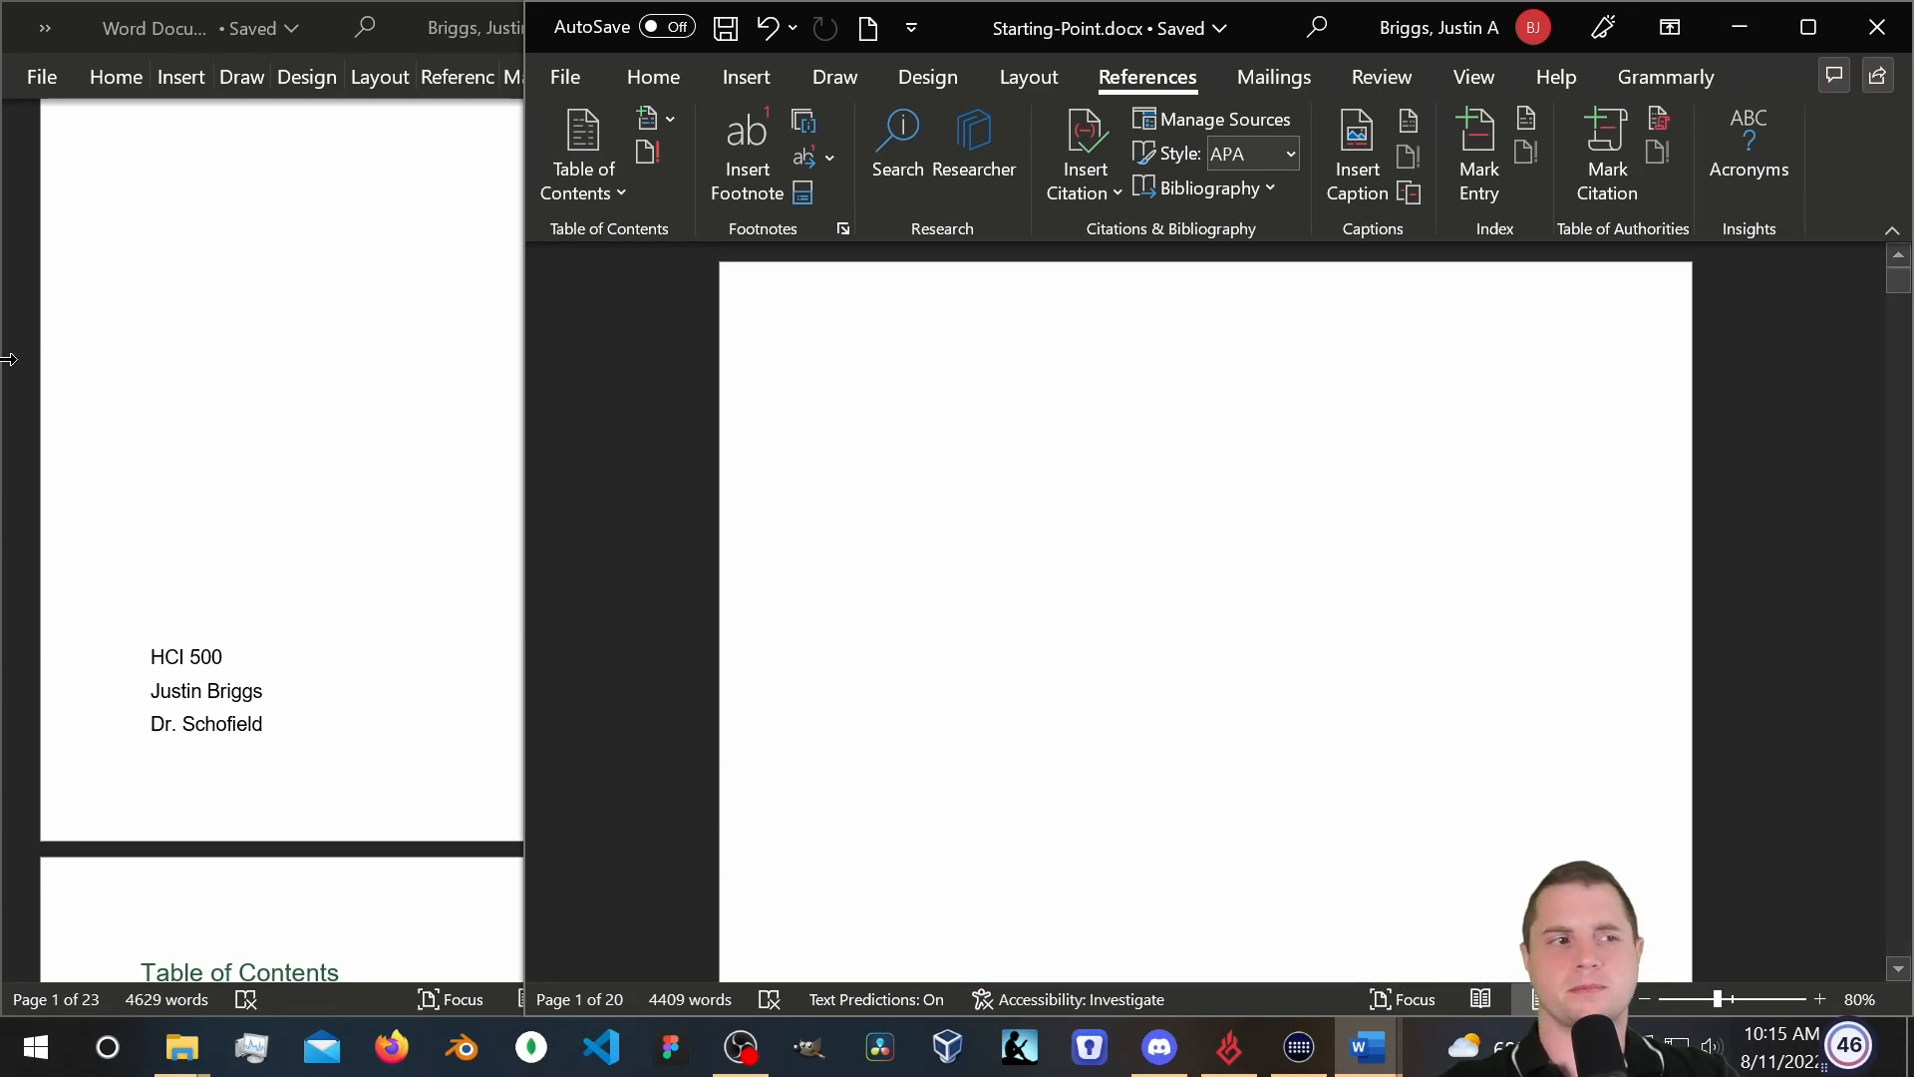
click(389, 309)
scroll(389, 309, up, 5)
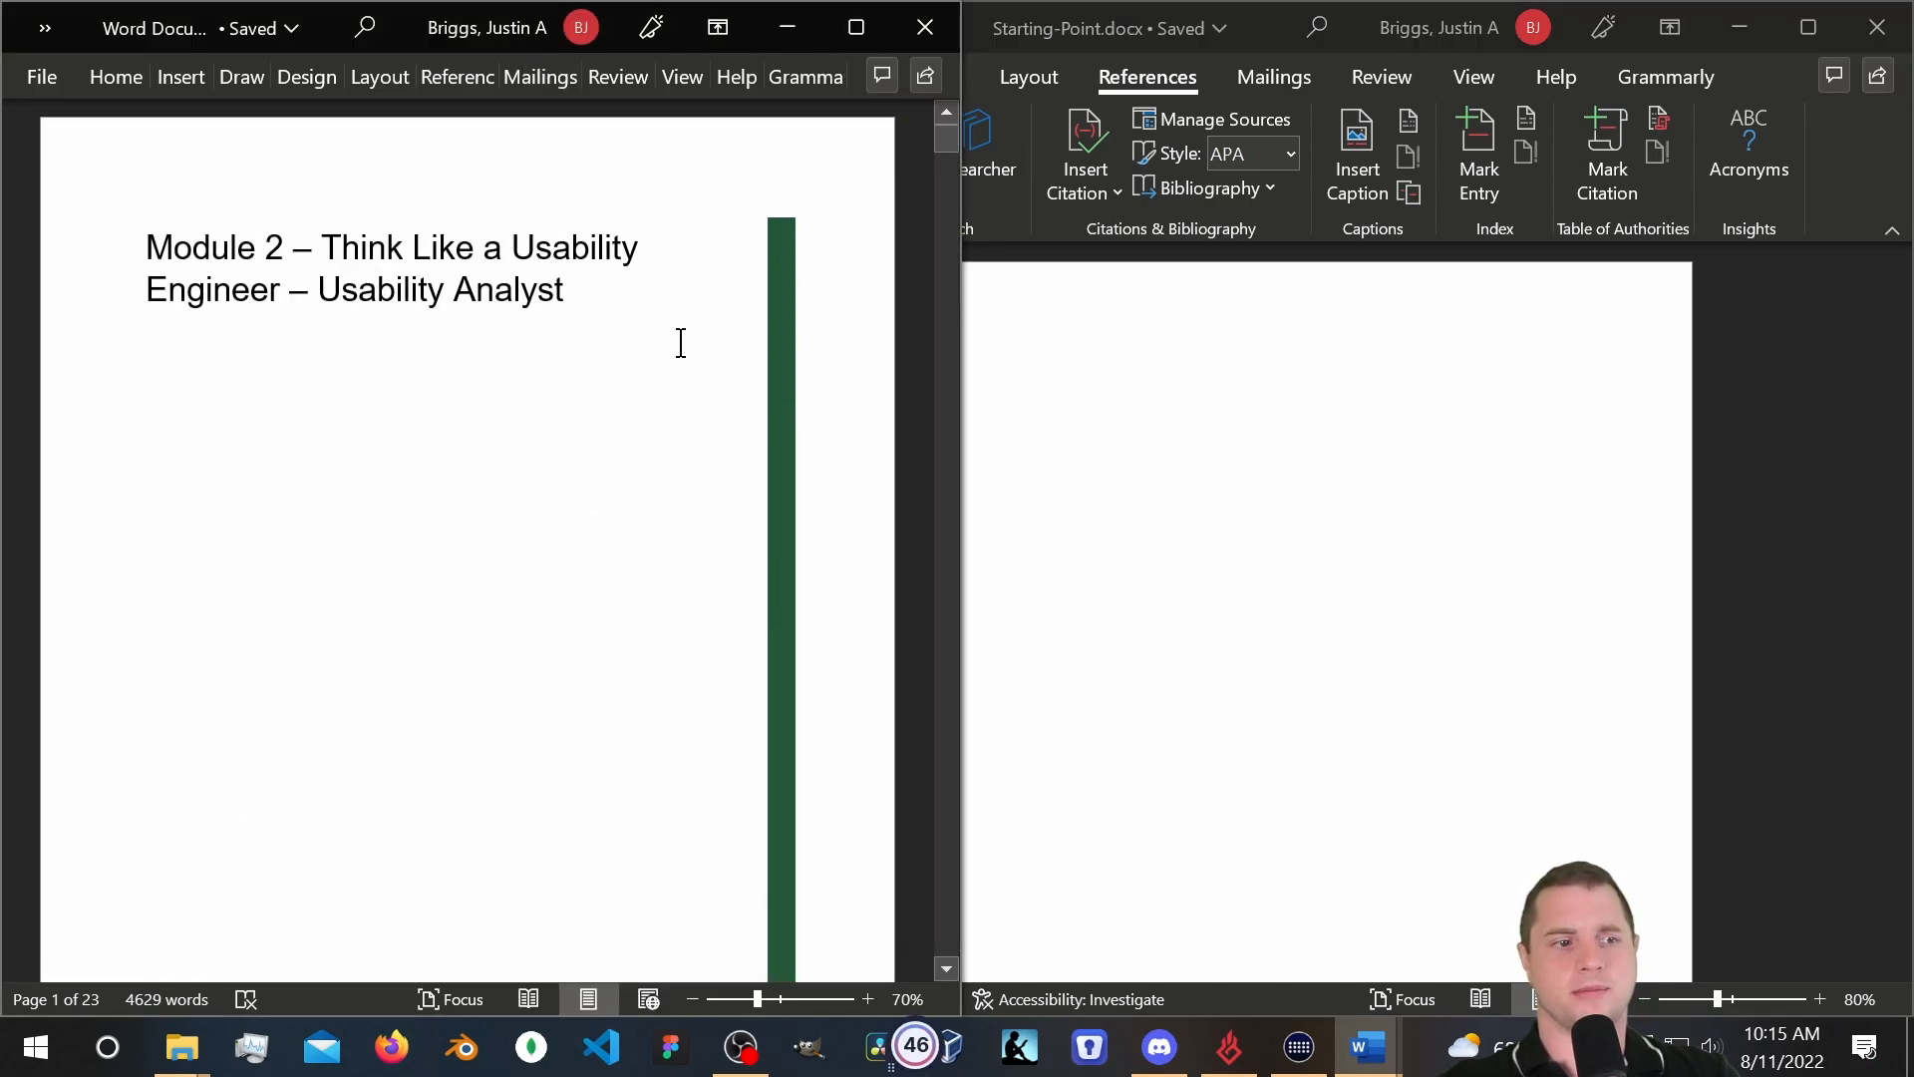
scroll(505, 368, down, 8)
scroll(539, 462, down, 10)
scroll(492, 477, down, 10)
scroll(501, 495, down, 10)
scroll(538, 471, down, 6)
Widen the Word Document Sample.docx window and show the Navigation pane with the document's headings.
drag(963, 200, 1756, 196)
click(950, 77)
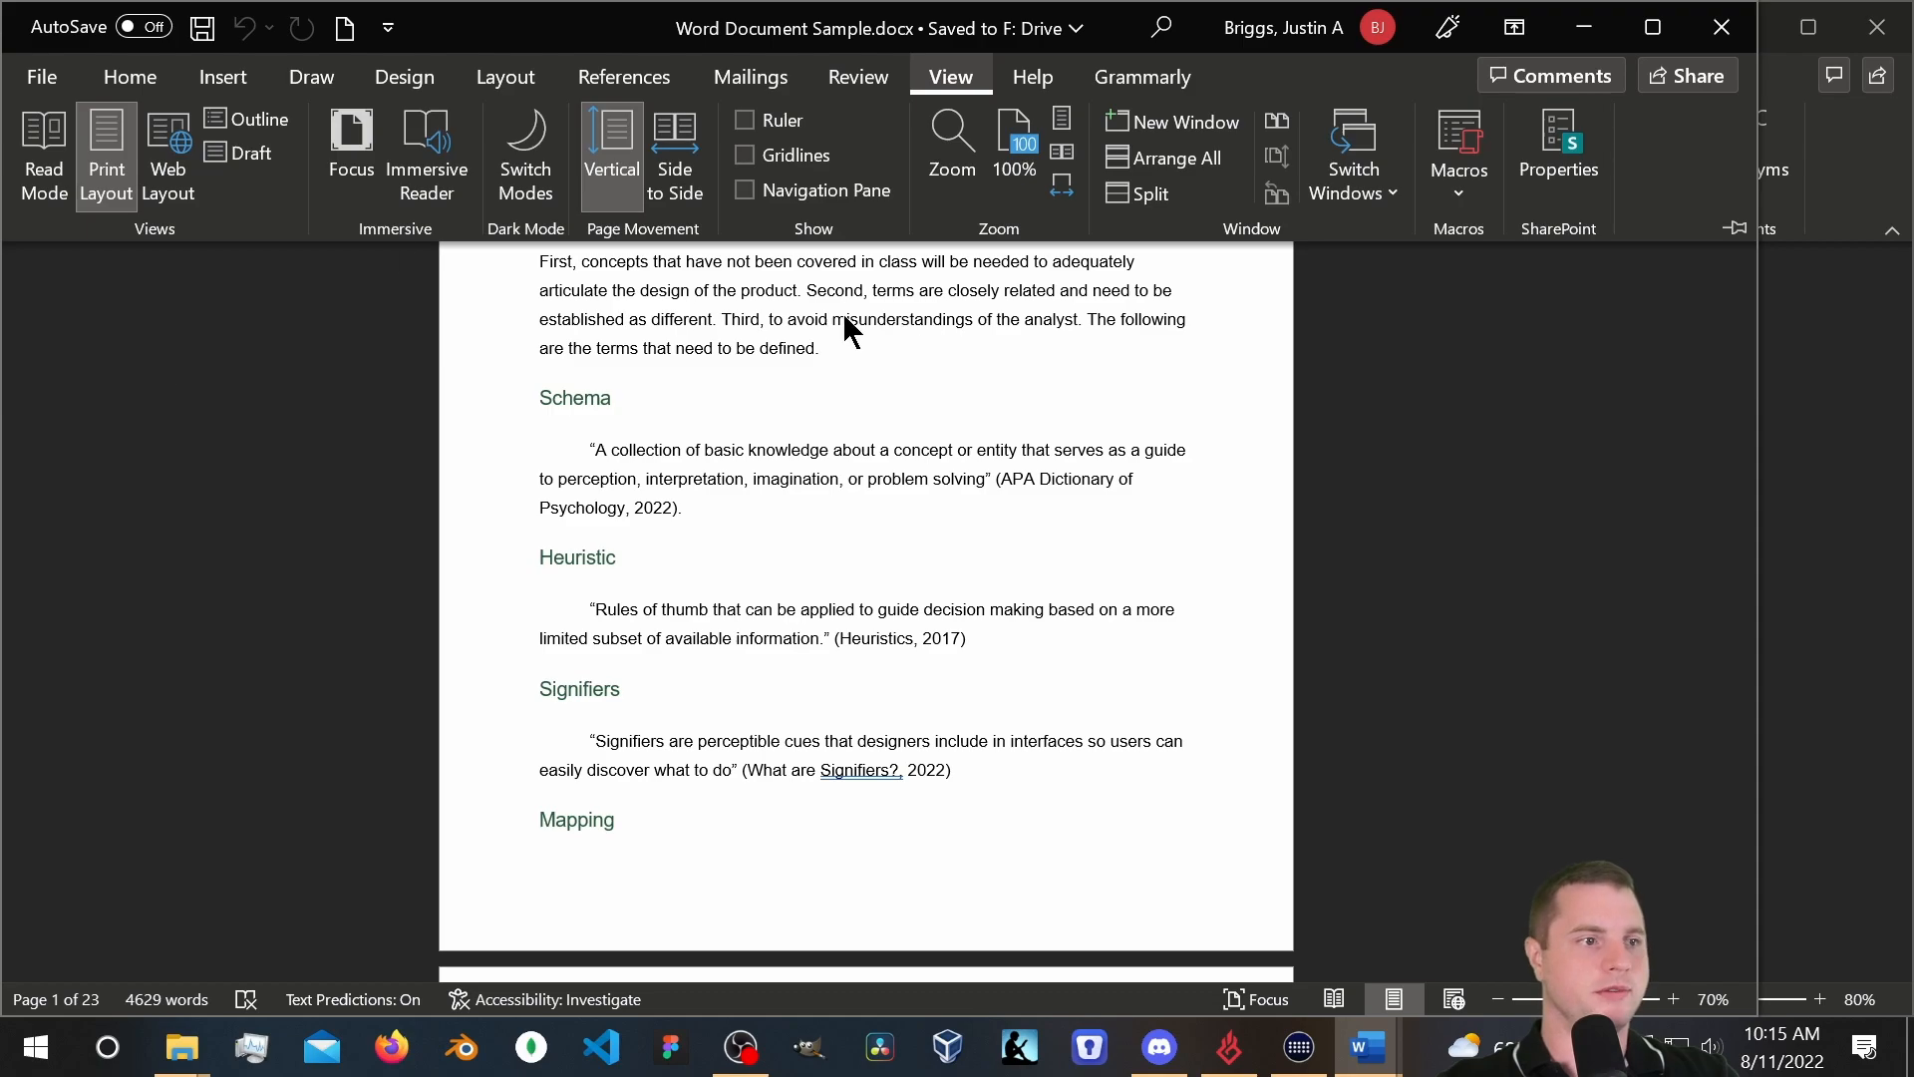
click(746, 190)
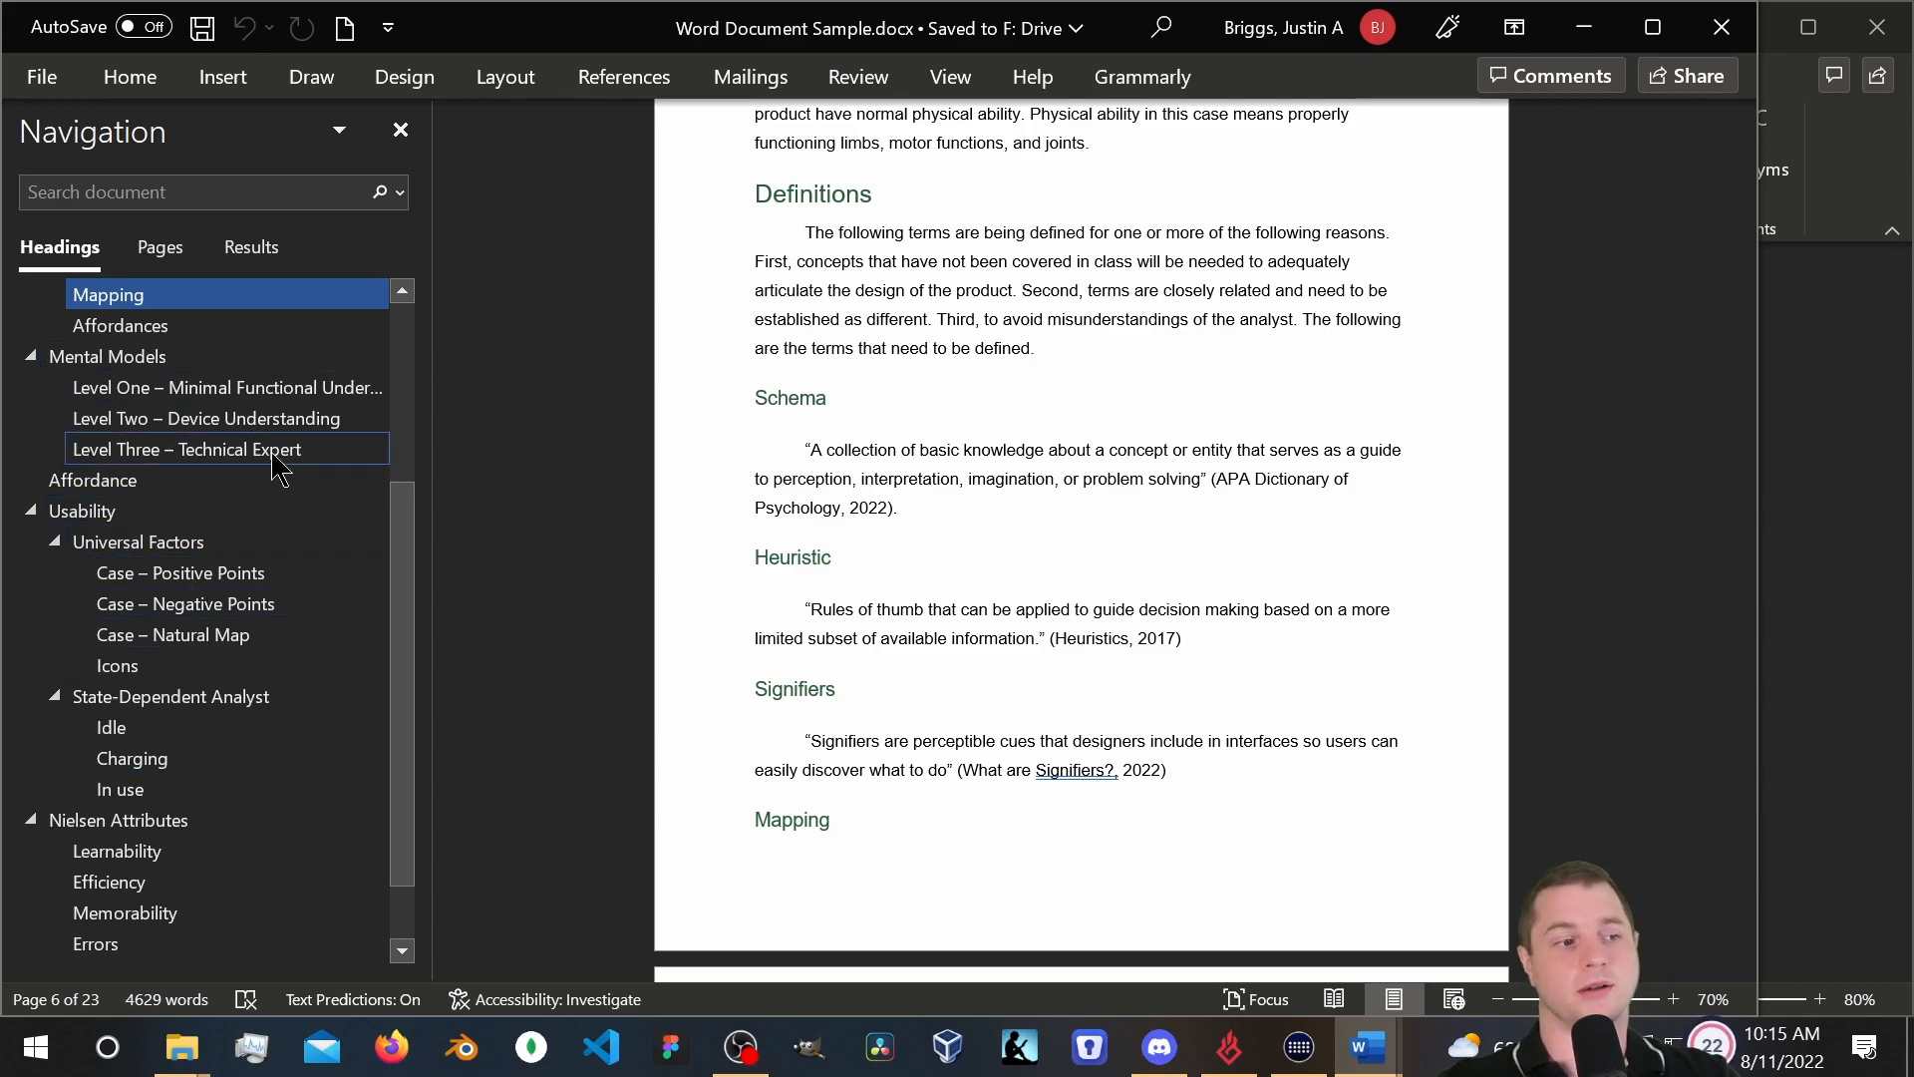
Review the heading outline and visit the Schema, Universal Factors, Nielsen Attributes and Conclusion sections from it.
scroll(185, 638, down, 1)
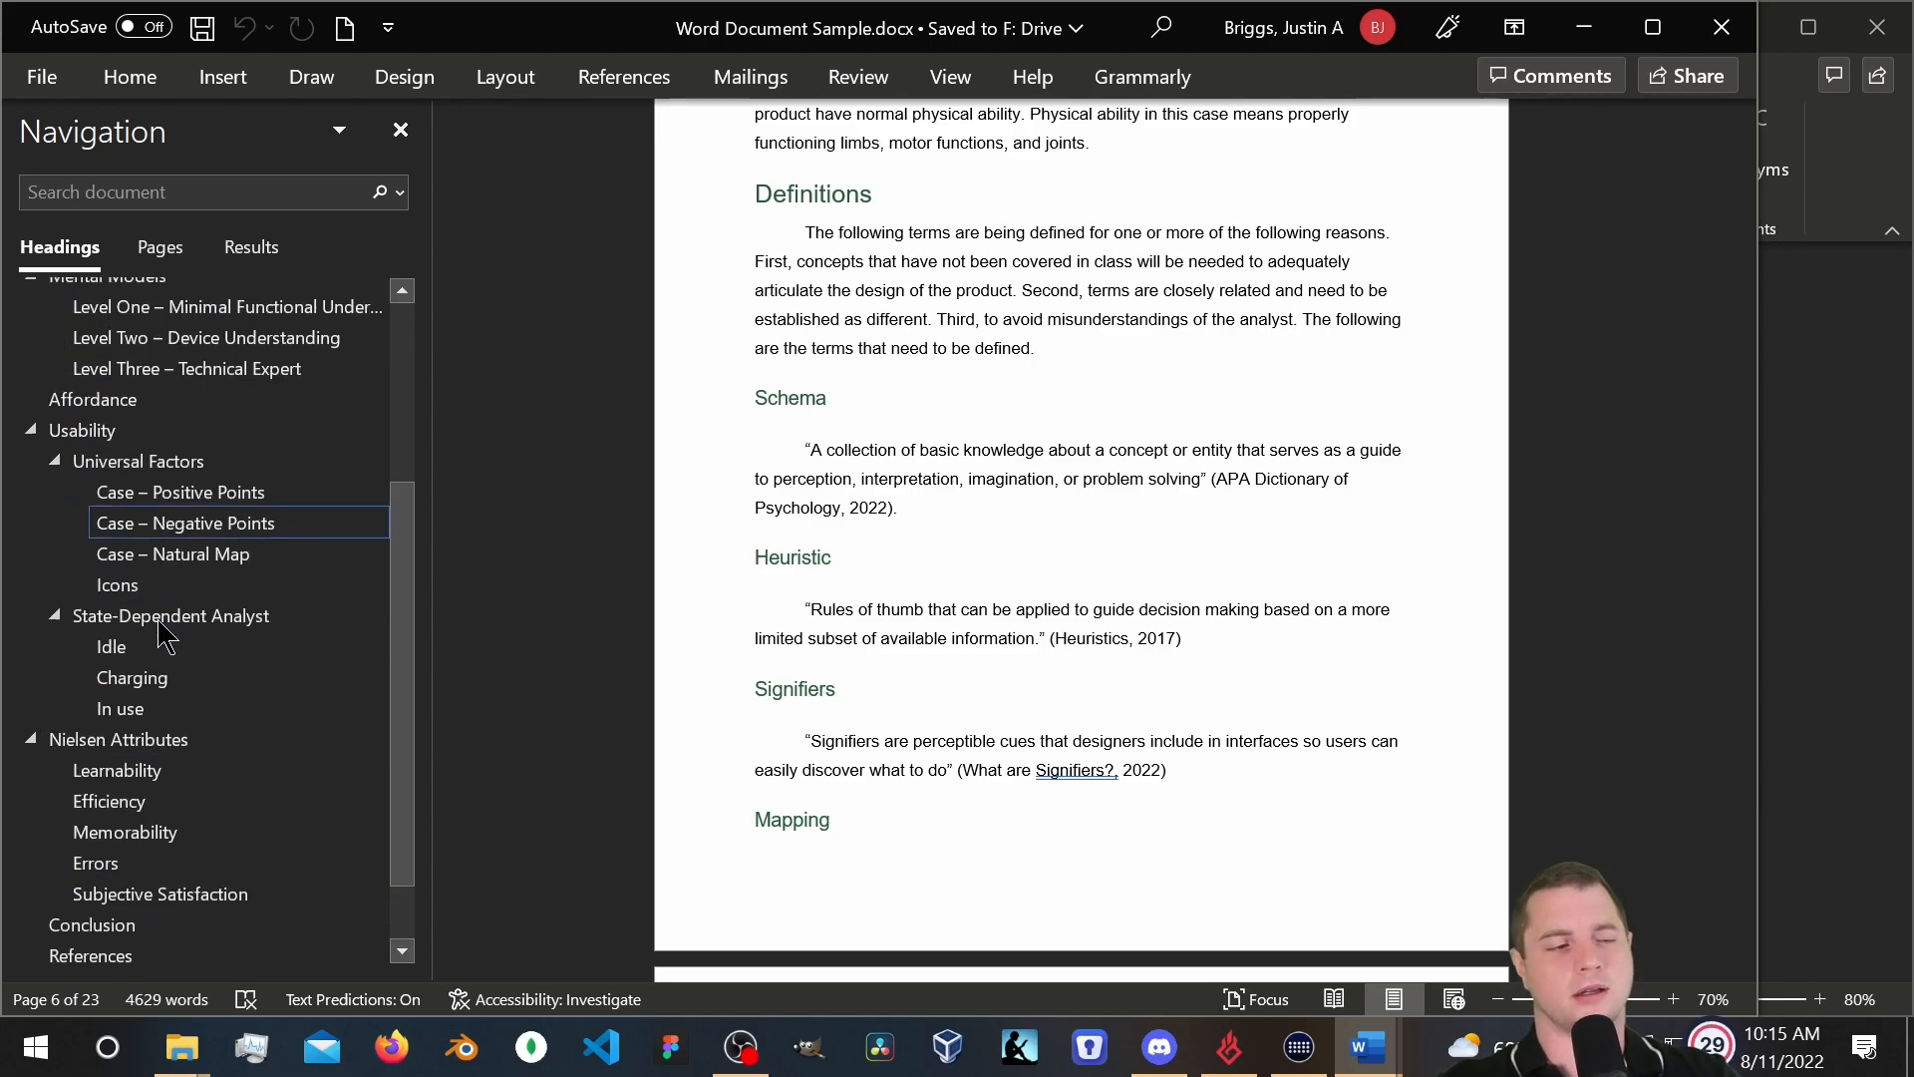
scroll(184, 638, up, 5)
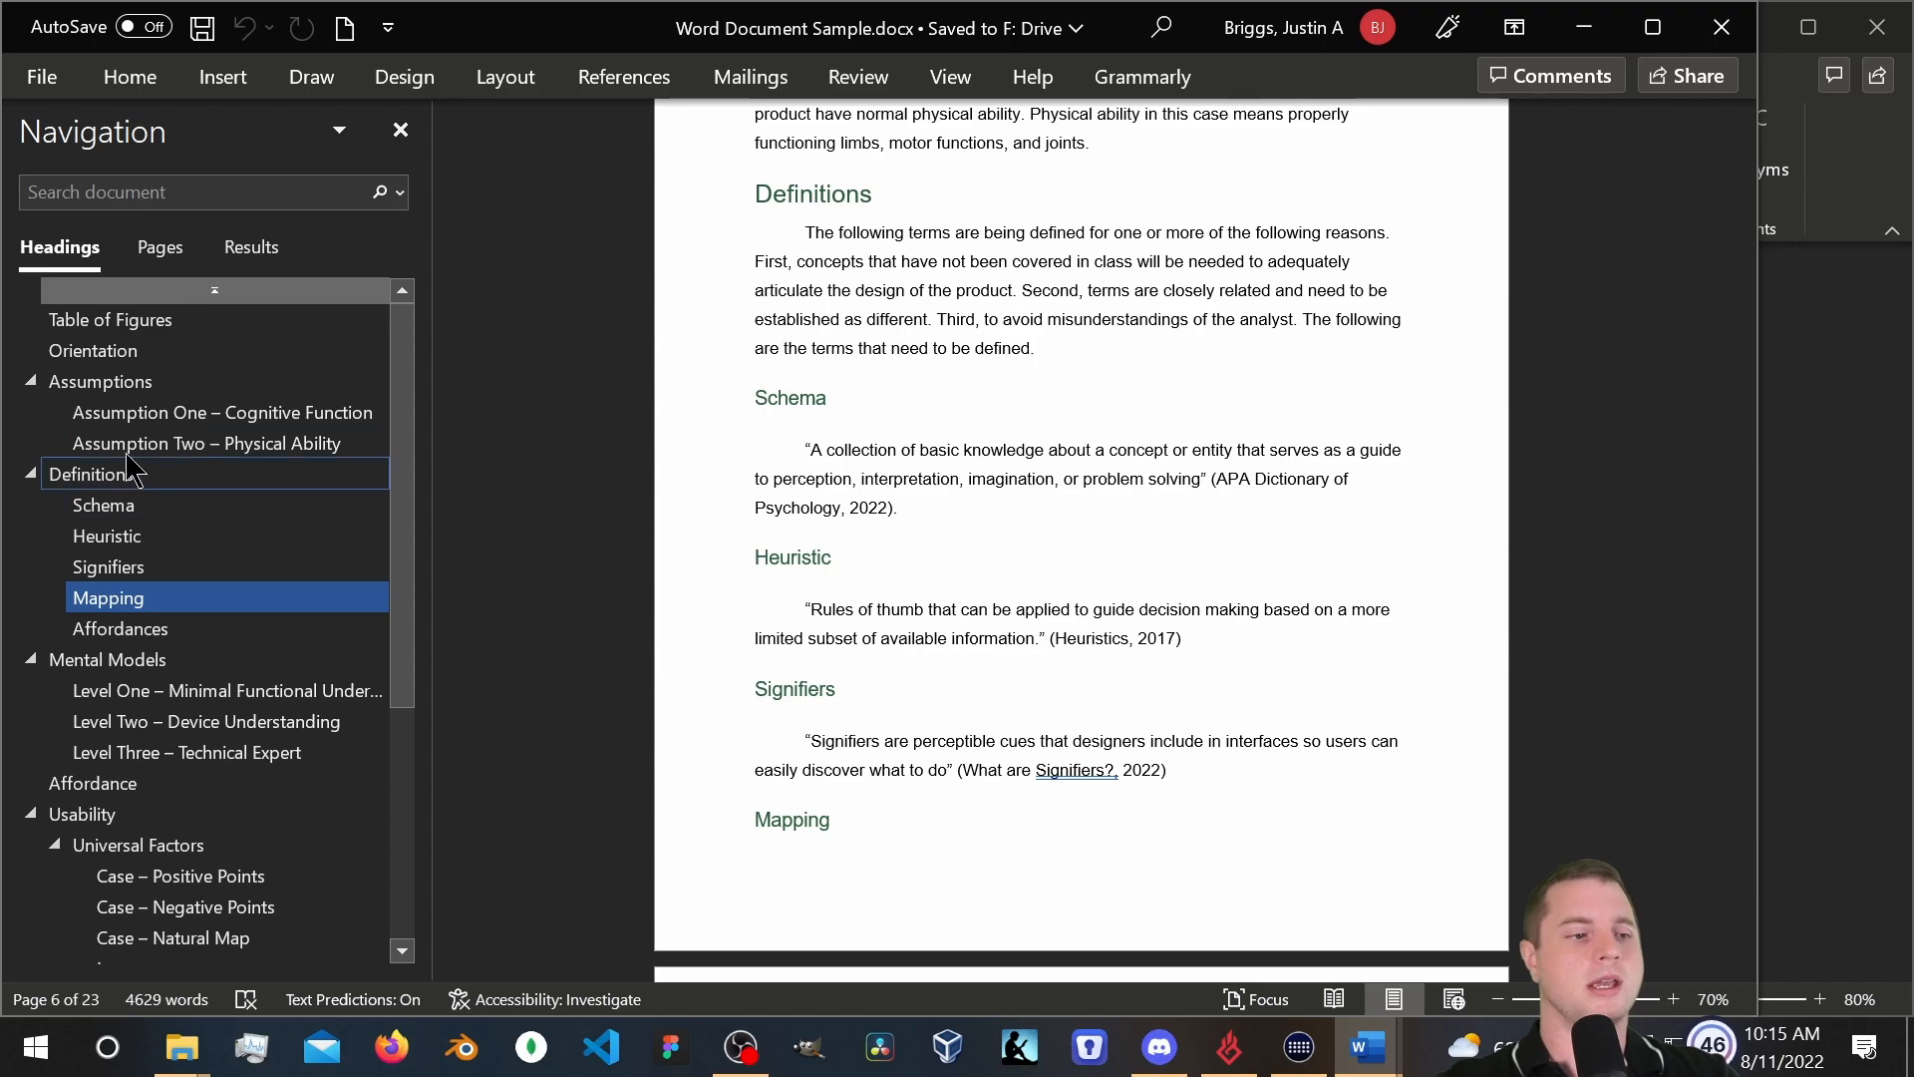
click(123, 507)
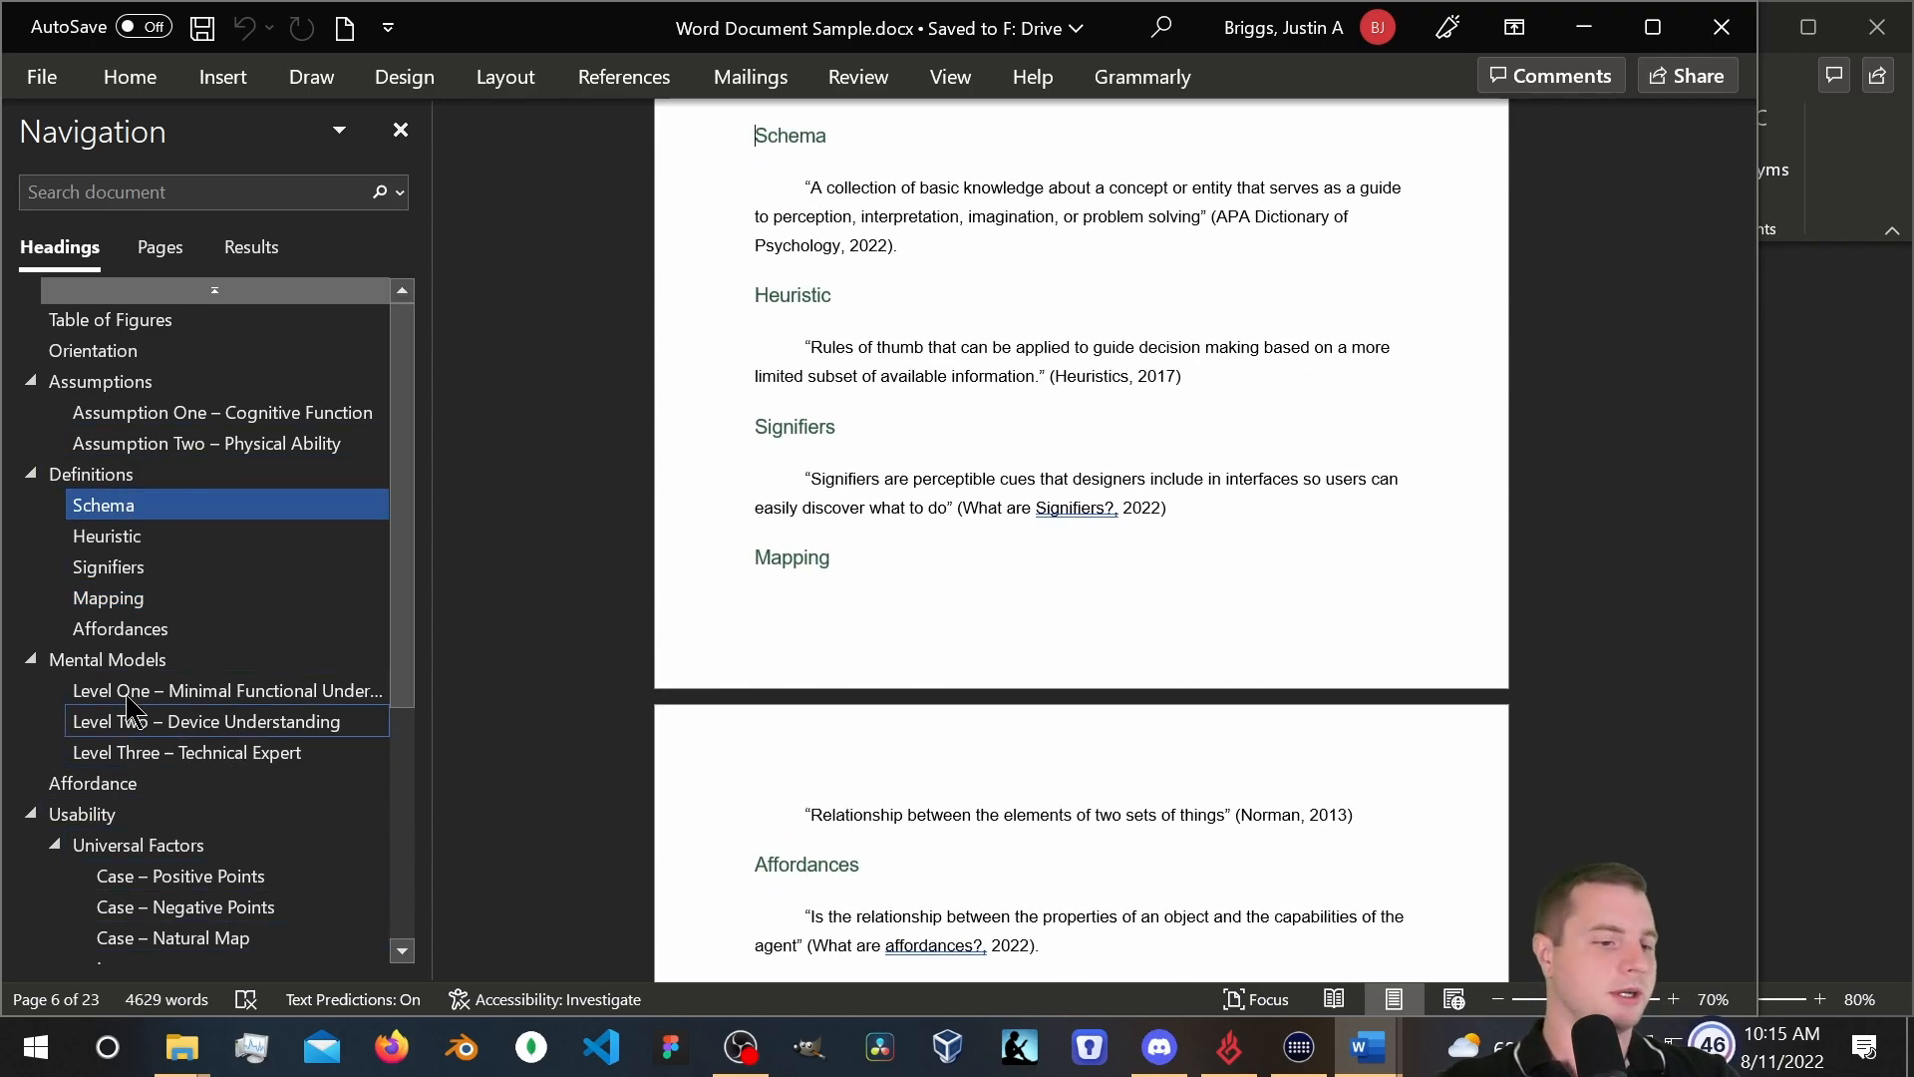
click(149, 846)
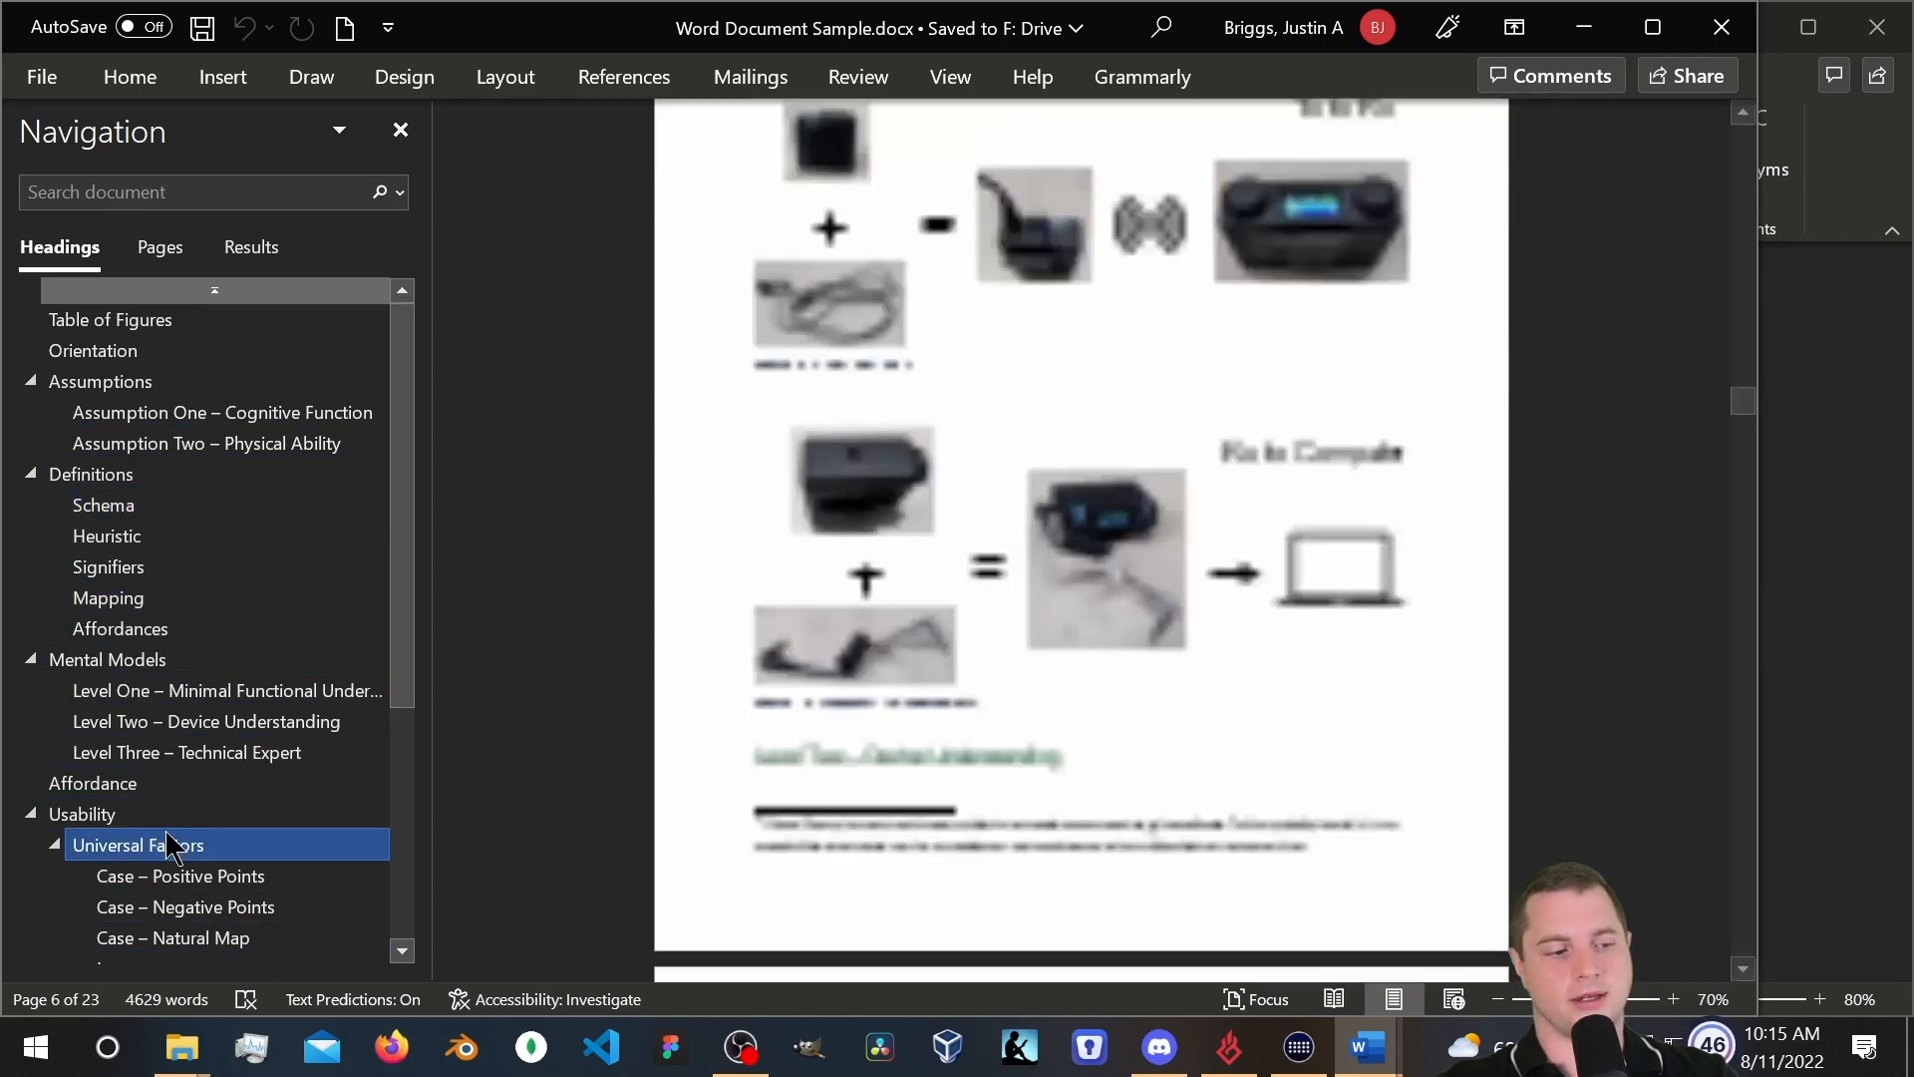
scroll(184, 734, down, 4)
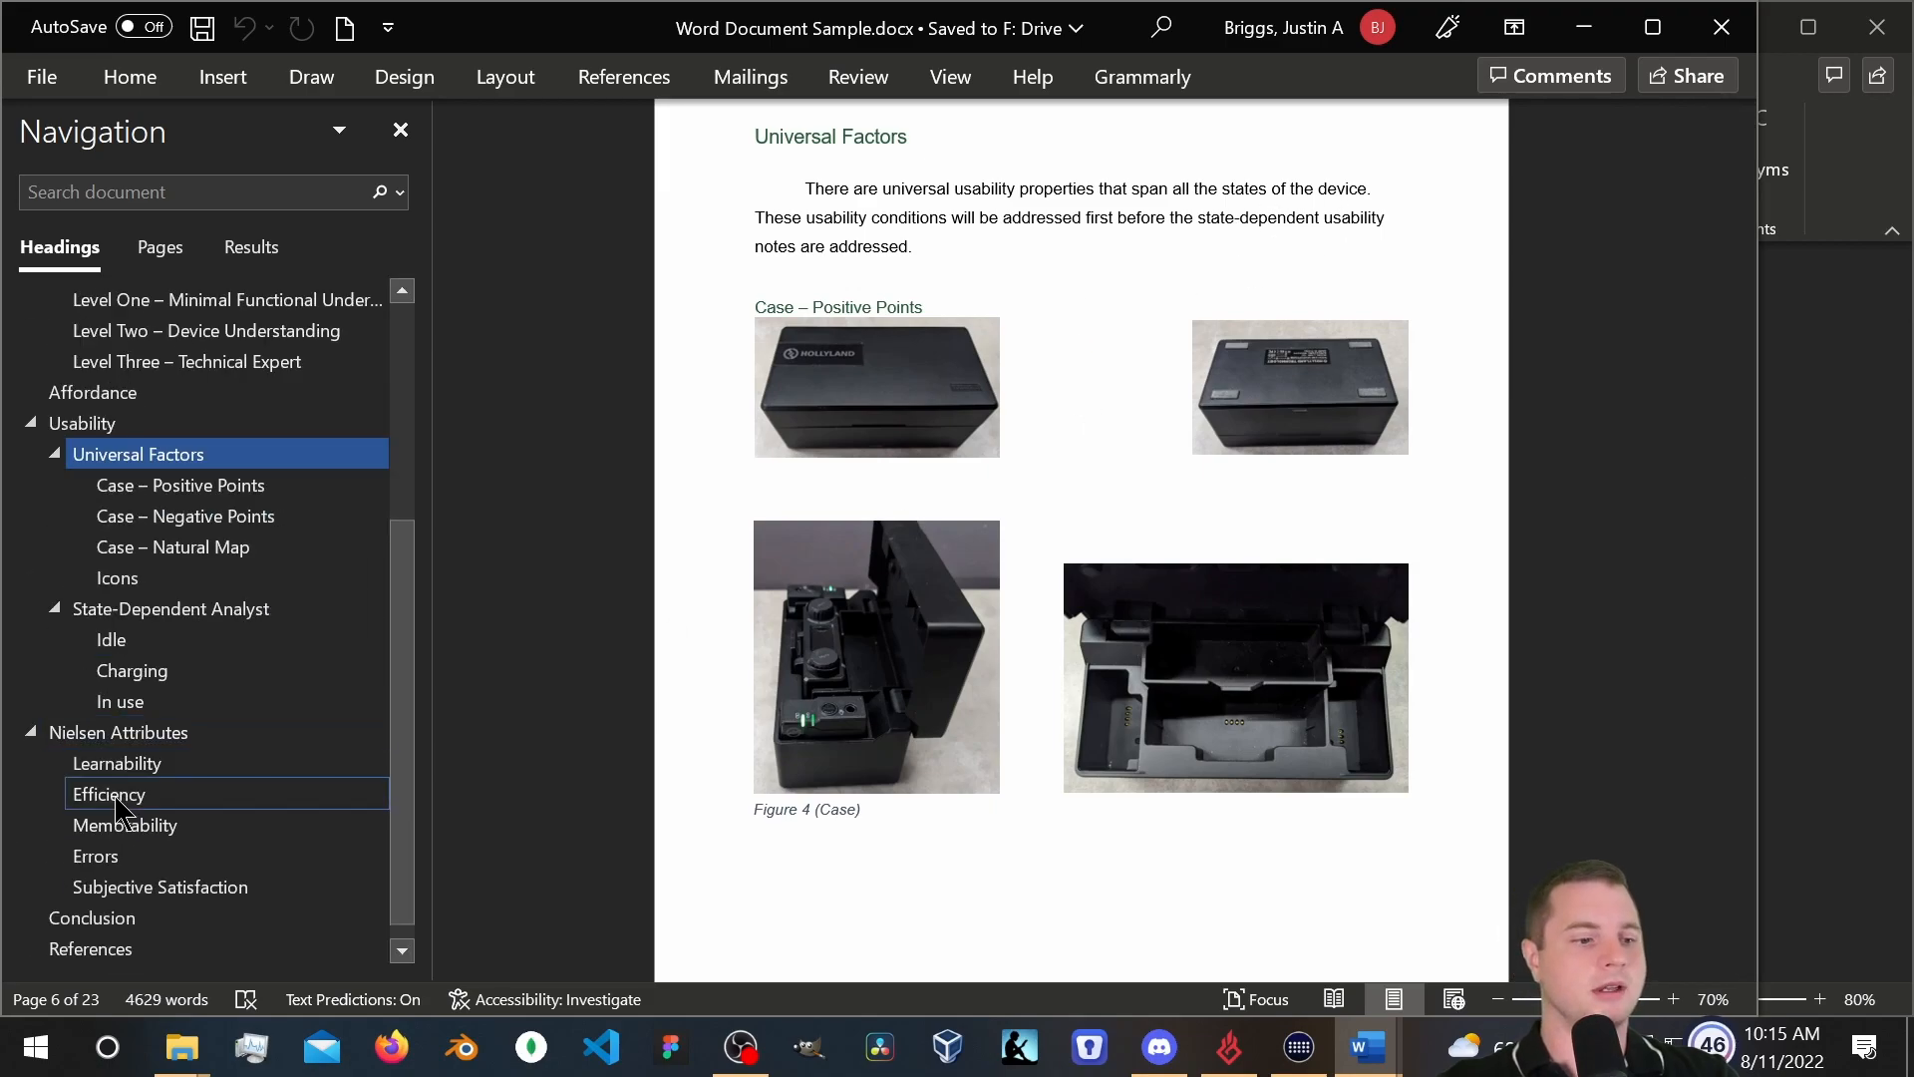
click(184, 734)
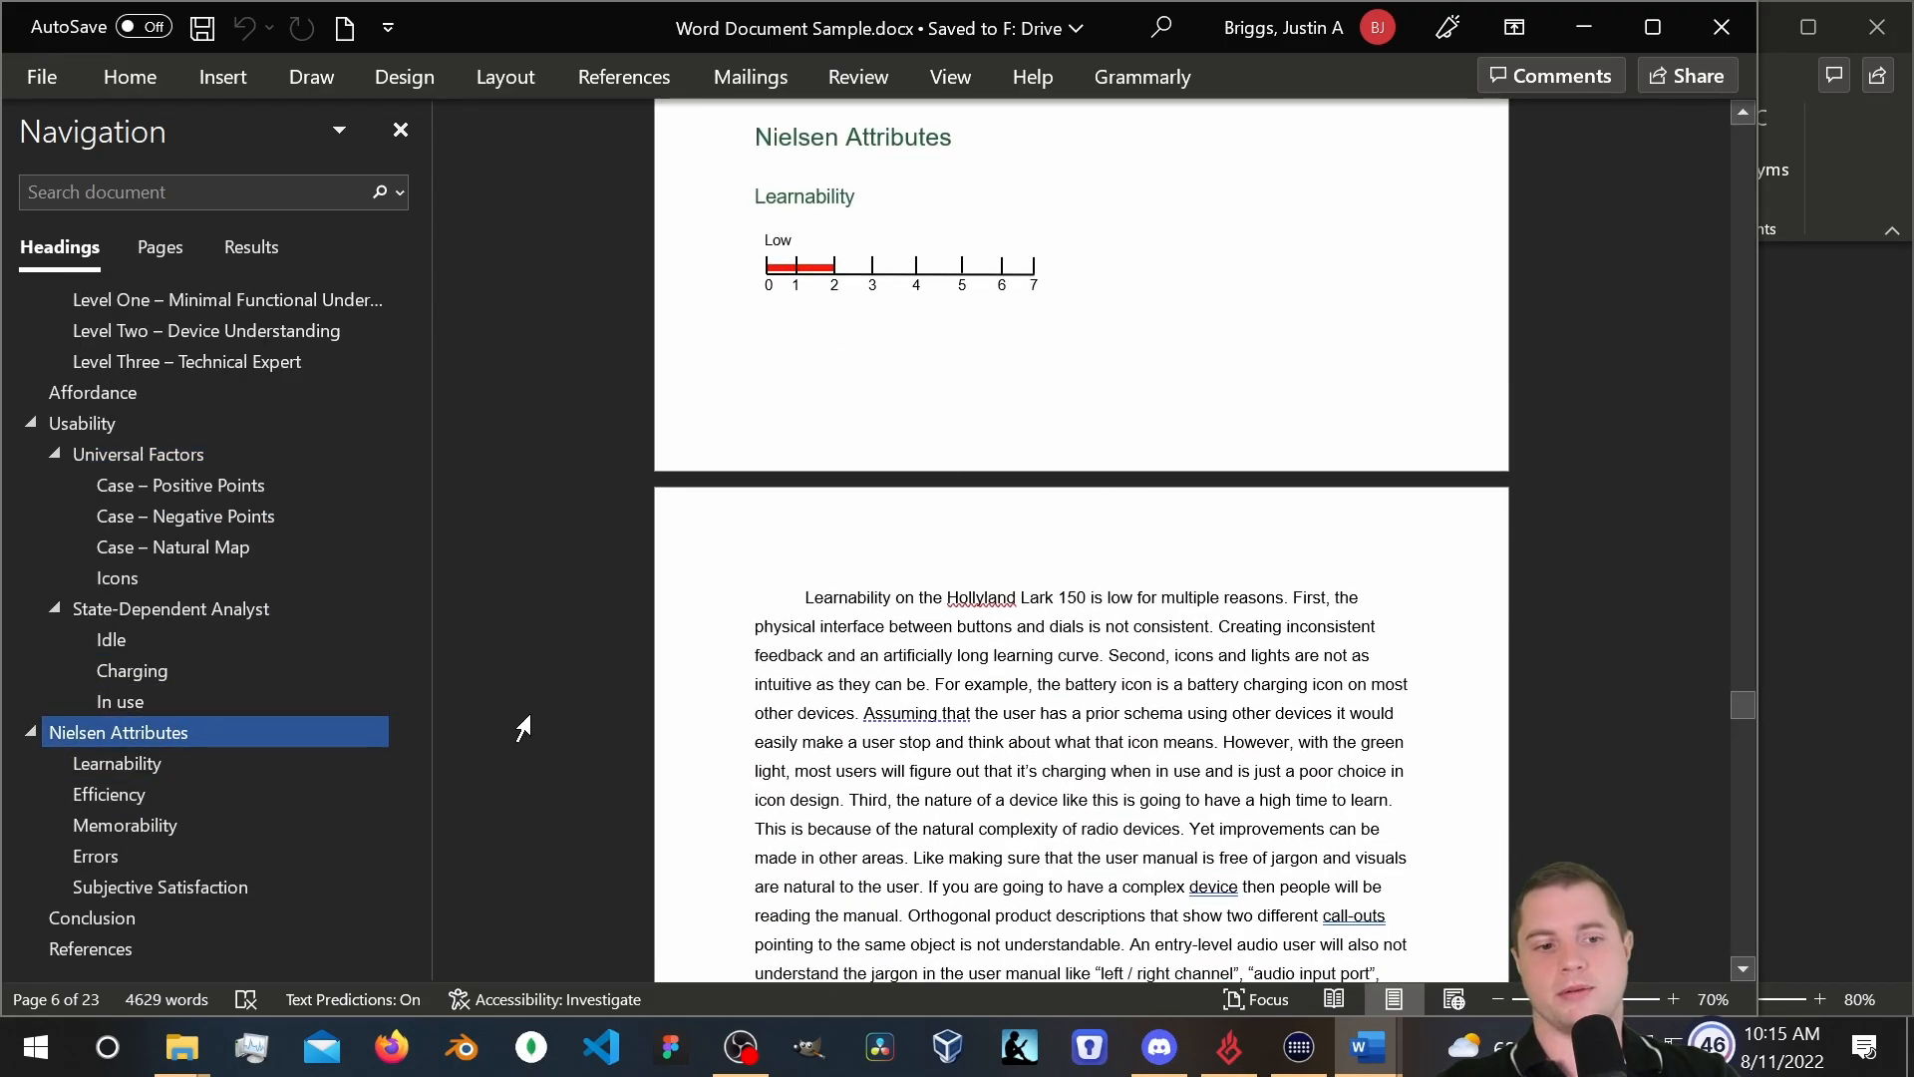
click(115, 921)
Visit the Table of Figures and Orientation sections from the heading outline and return to the start of the document.
scroll(130, 668, up, 4)
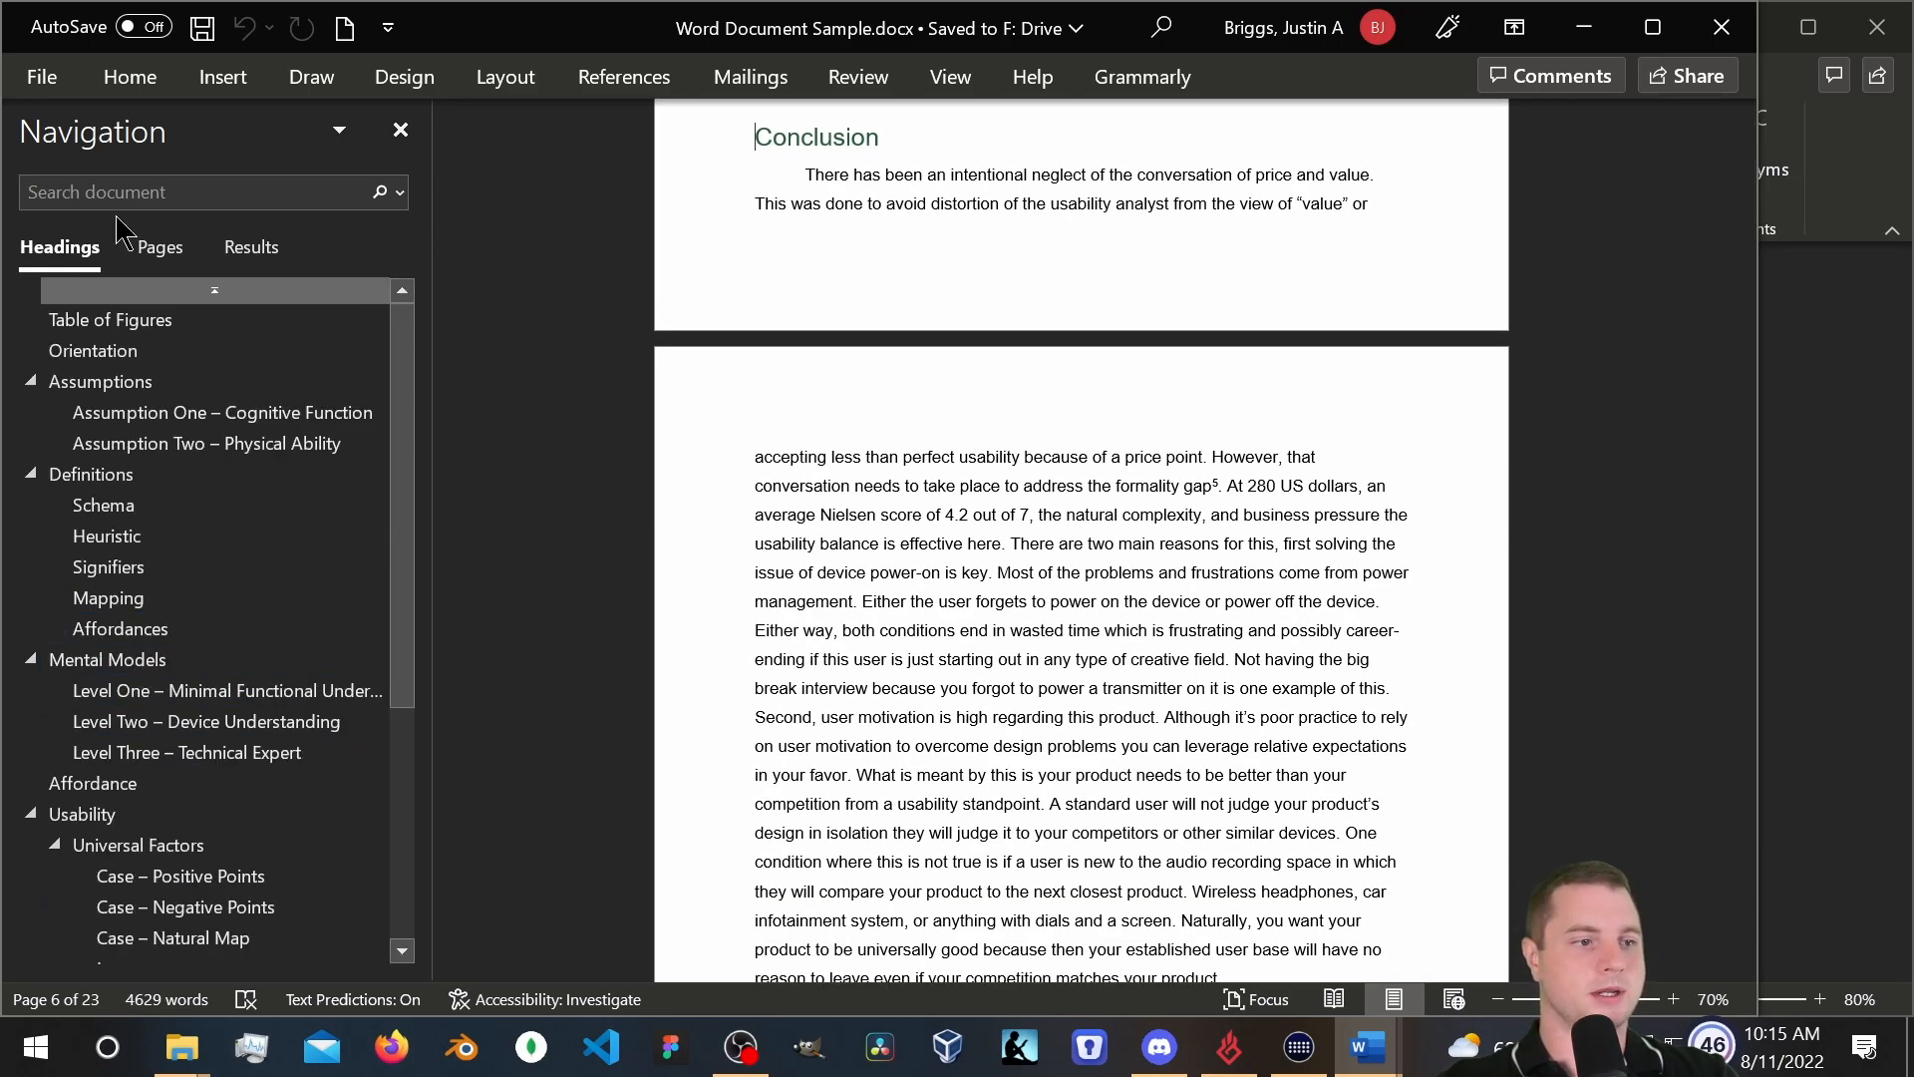
click(150, 320)
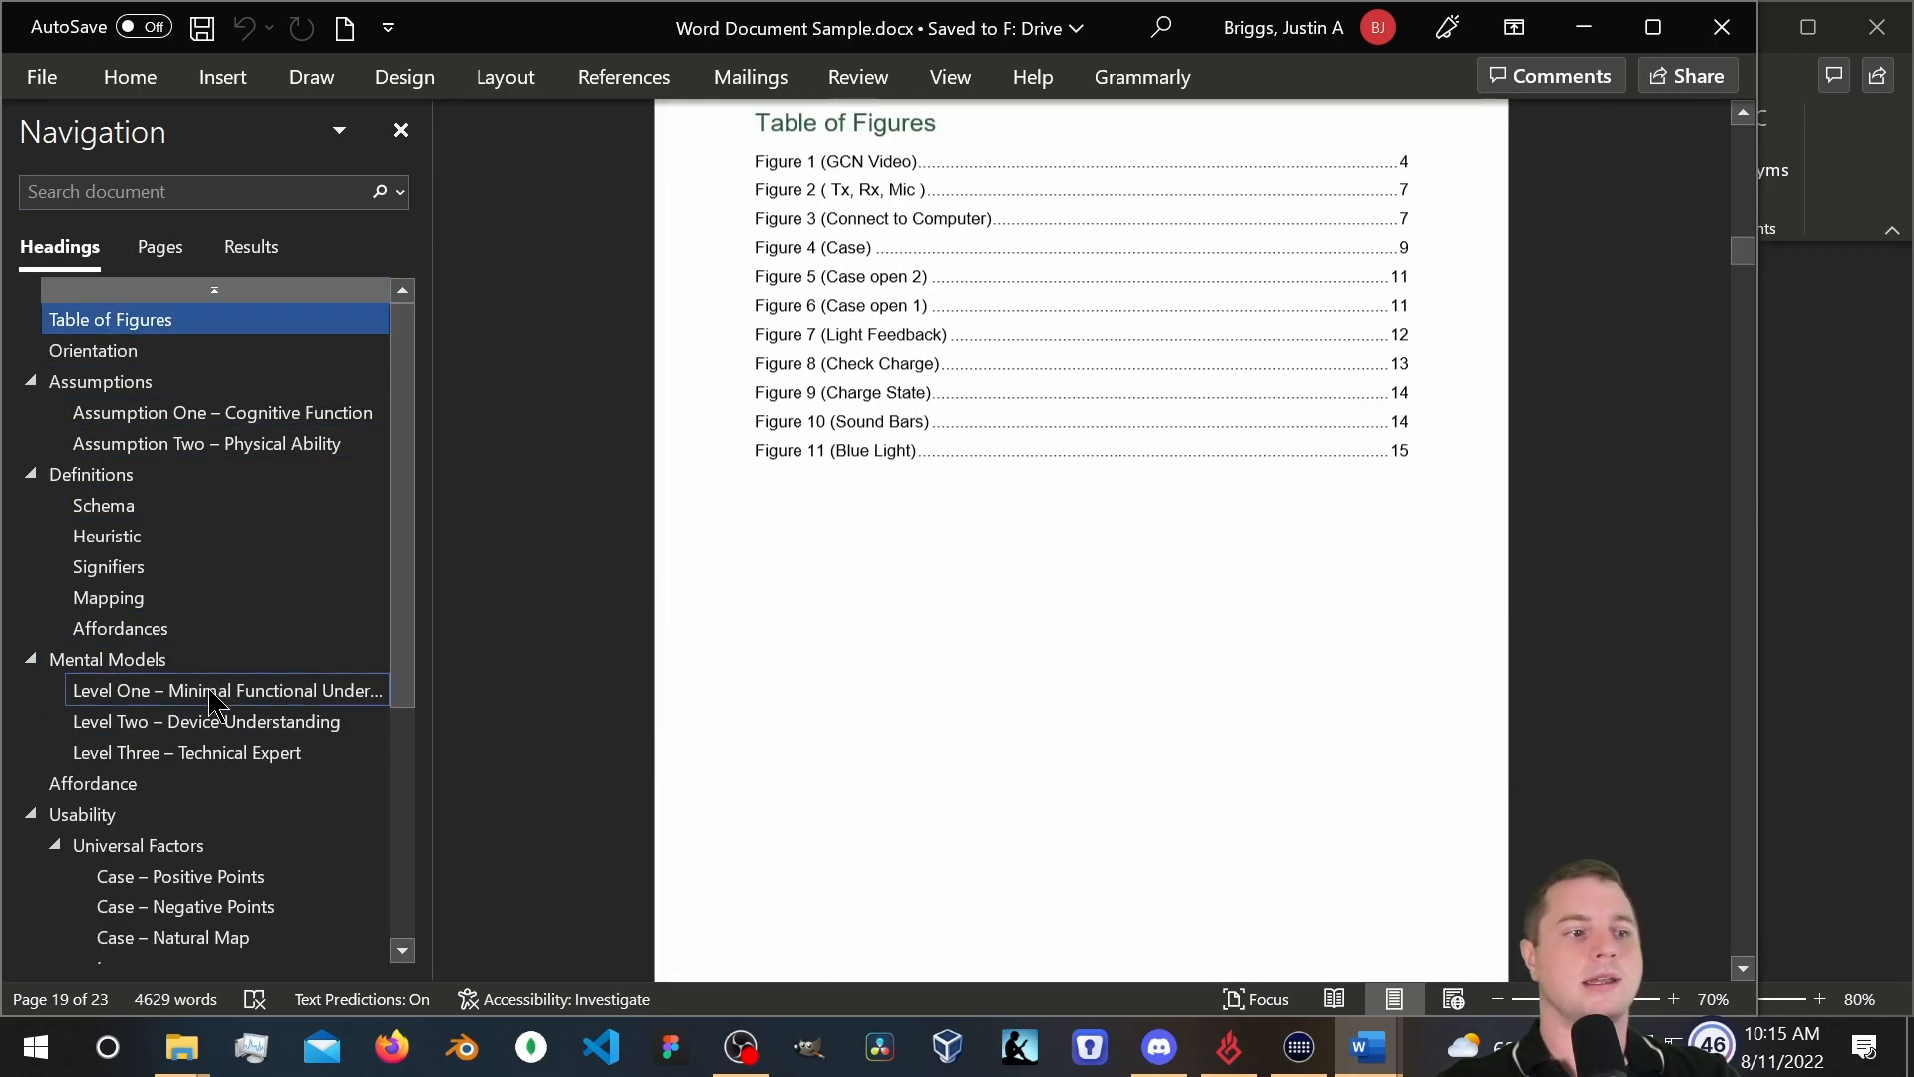
click(187, 351)
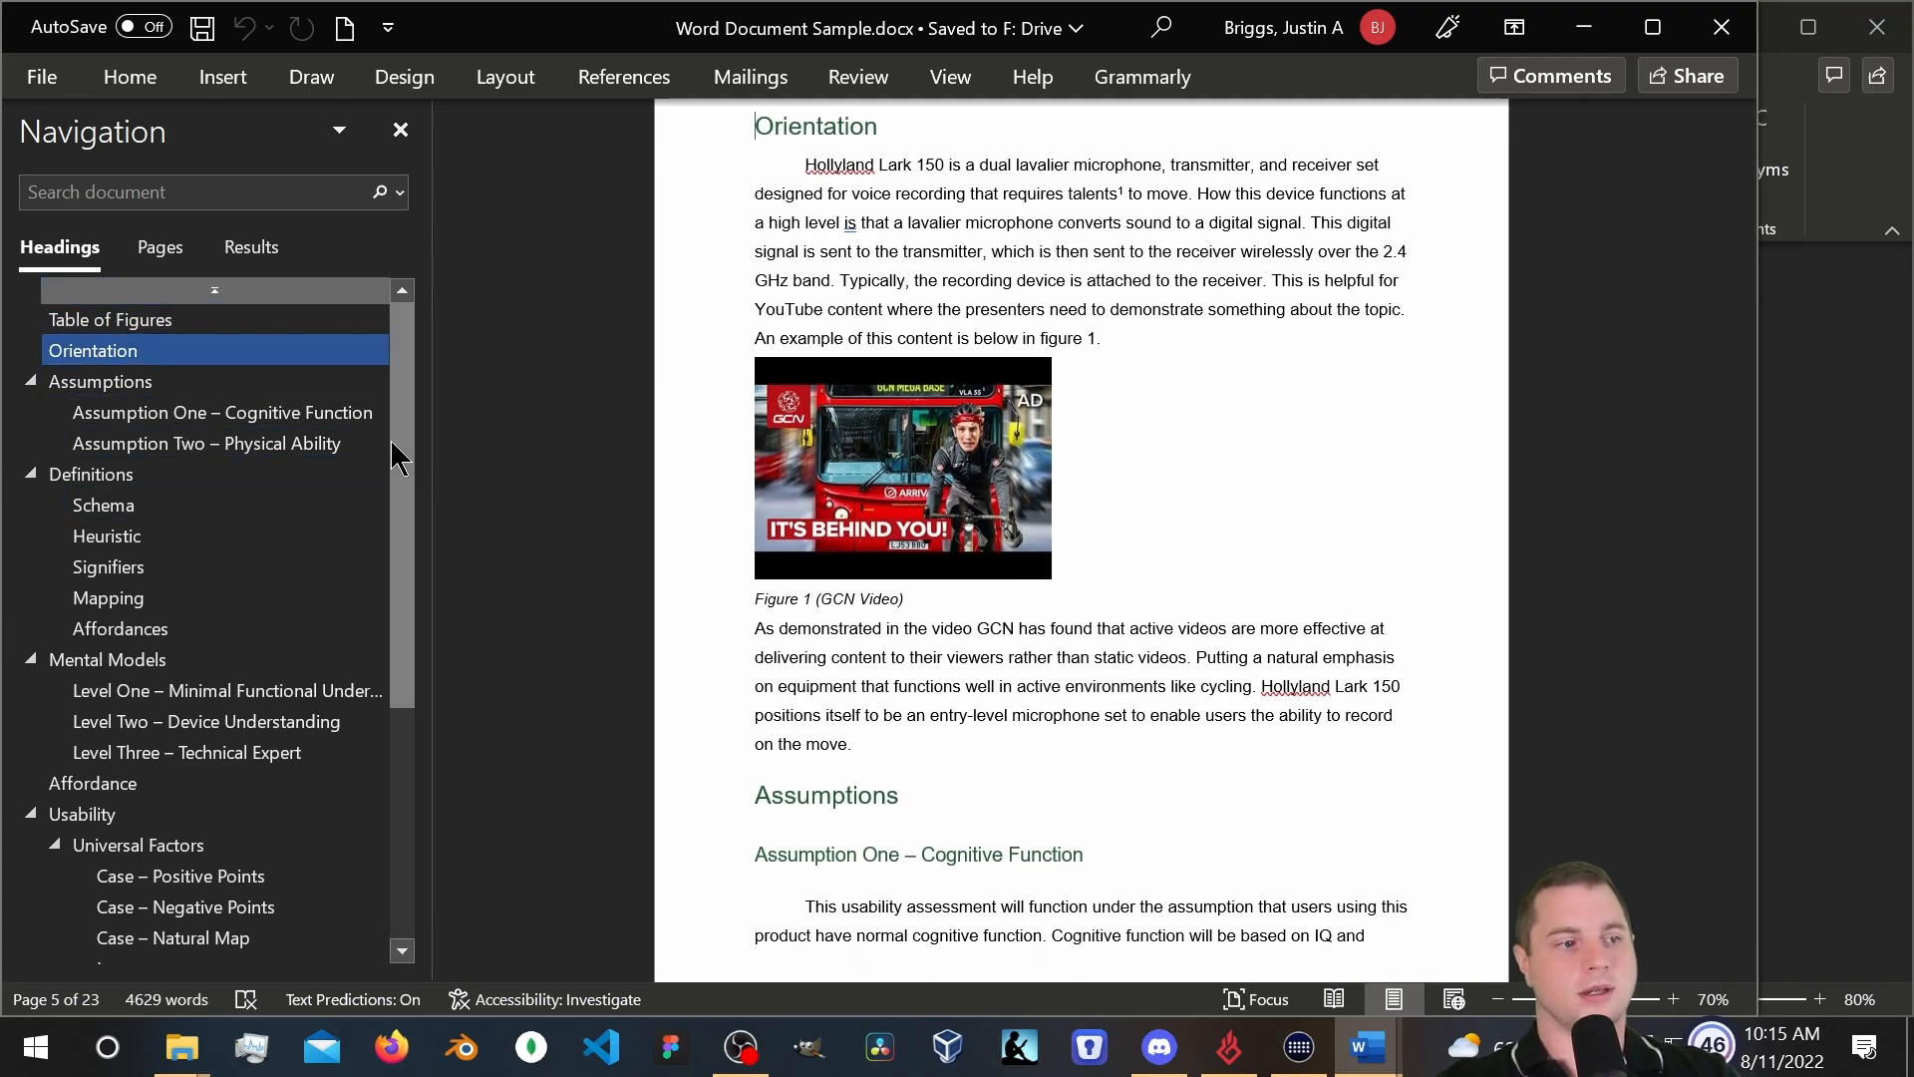
drag(396, 419, 448, 794)
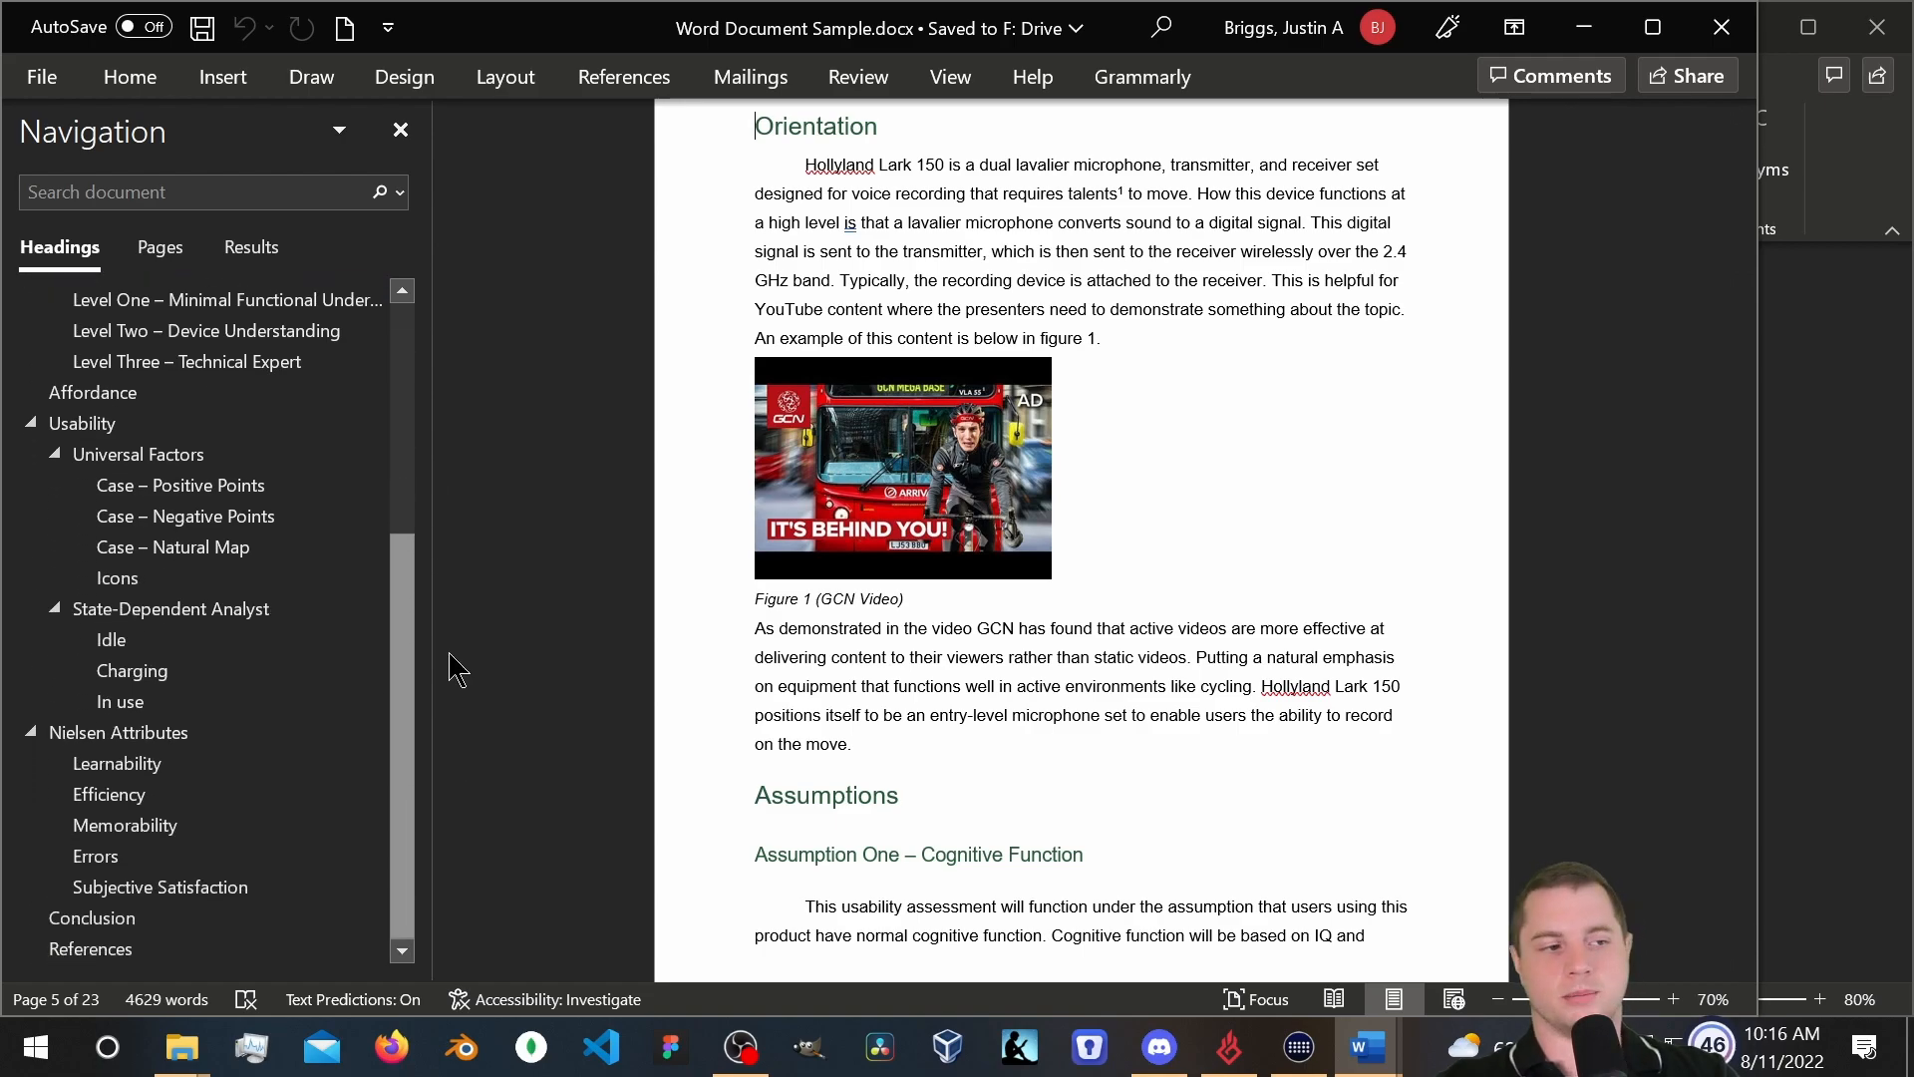
drag(454, 701, 377, 315)
click(147, 321)
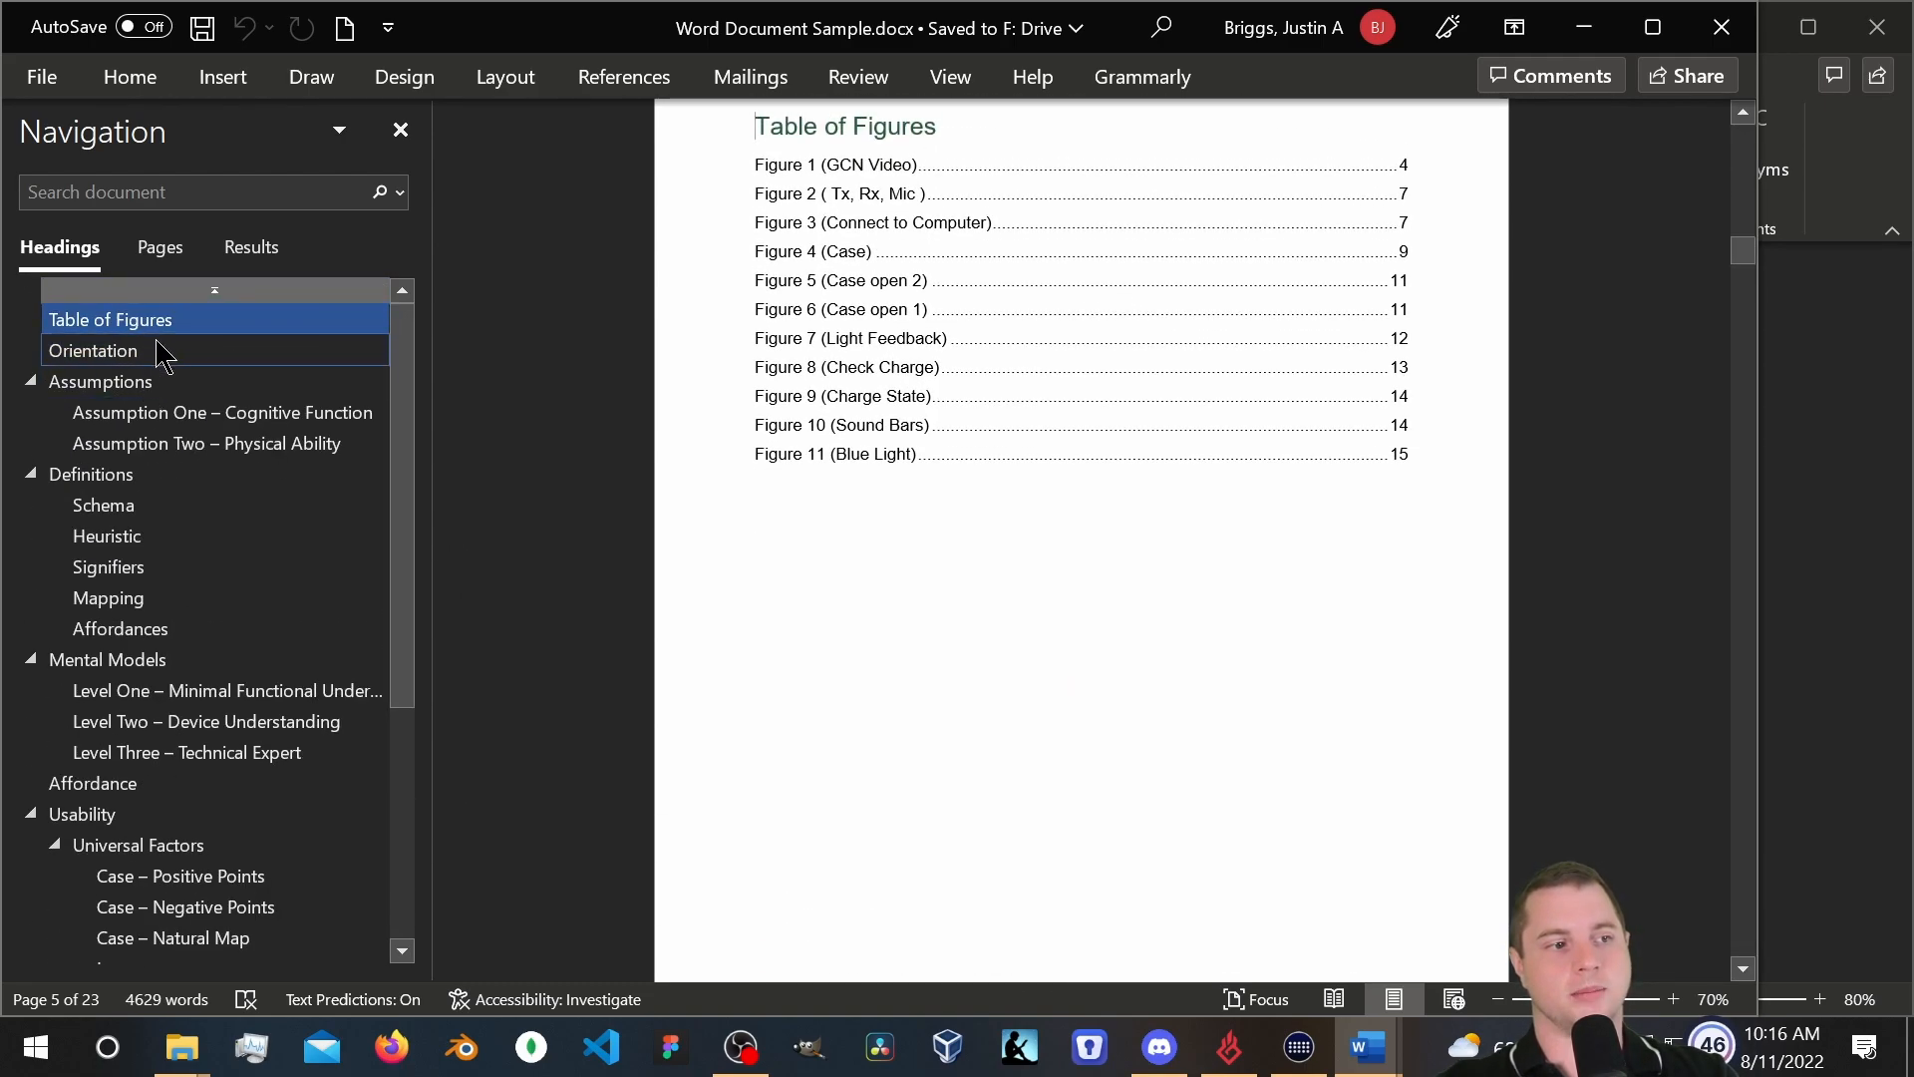
click(232, 291)
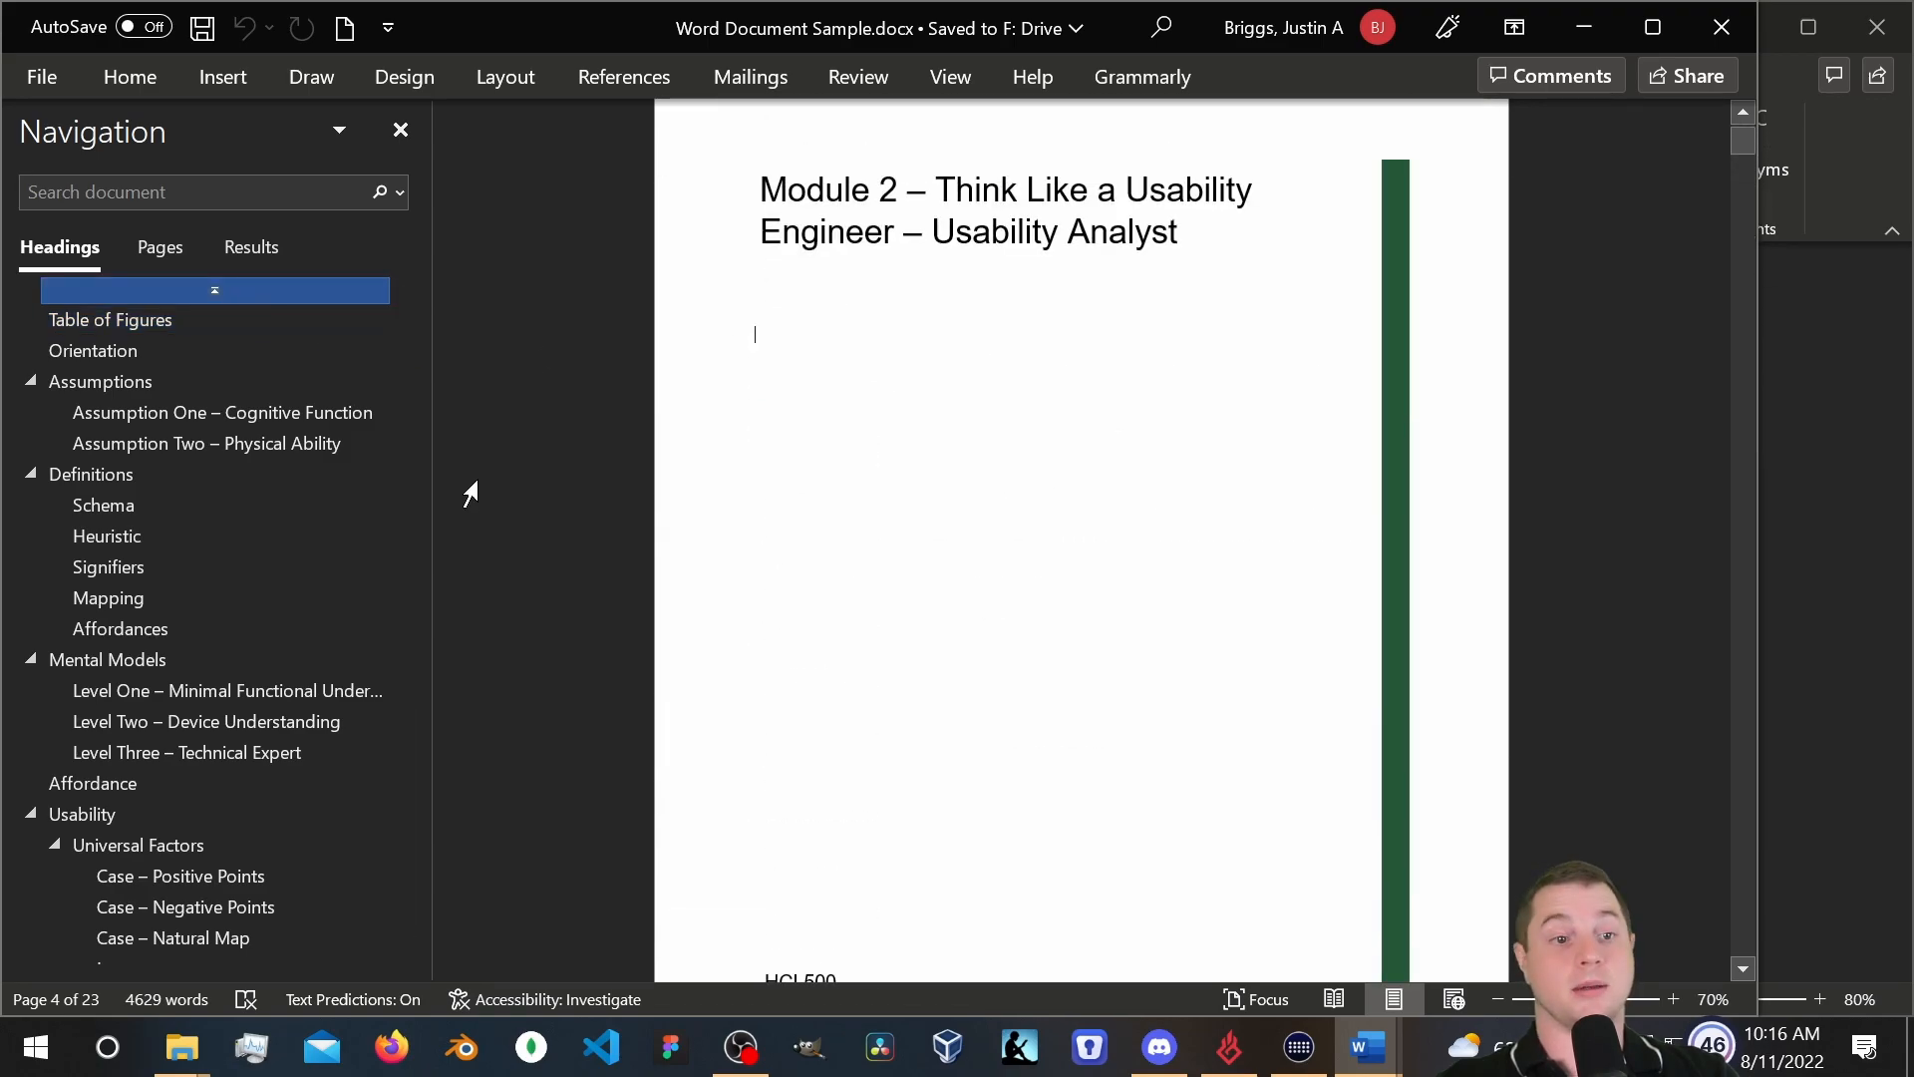
Apply the Heading 1 style to the Table of Contents title and go to it from the heading outline.
scroll(1104, 436, up, 15)
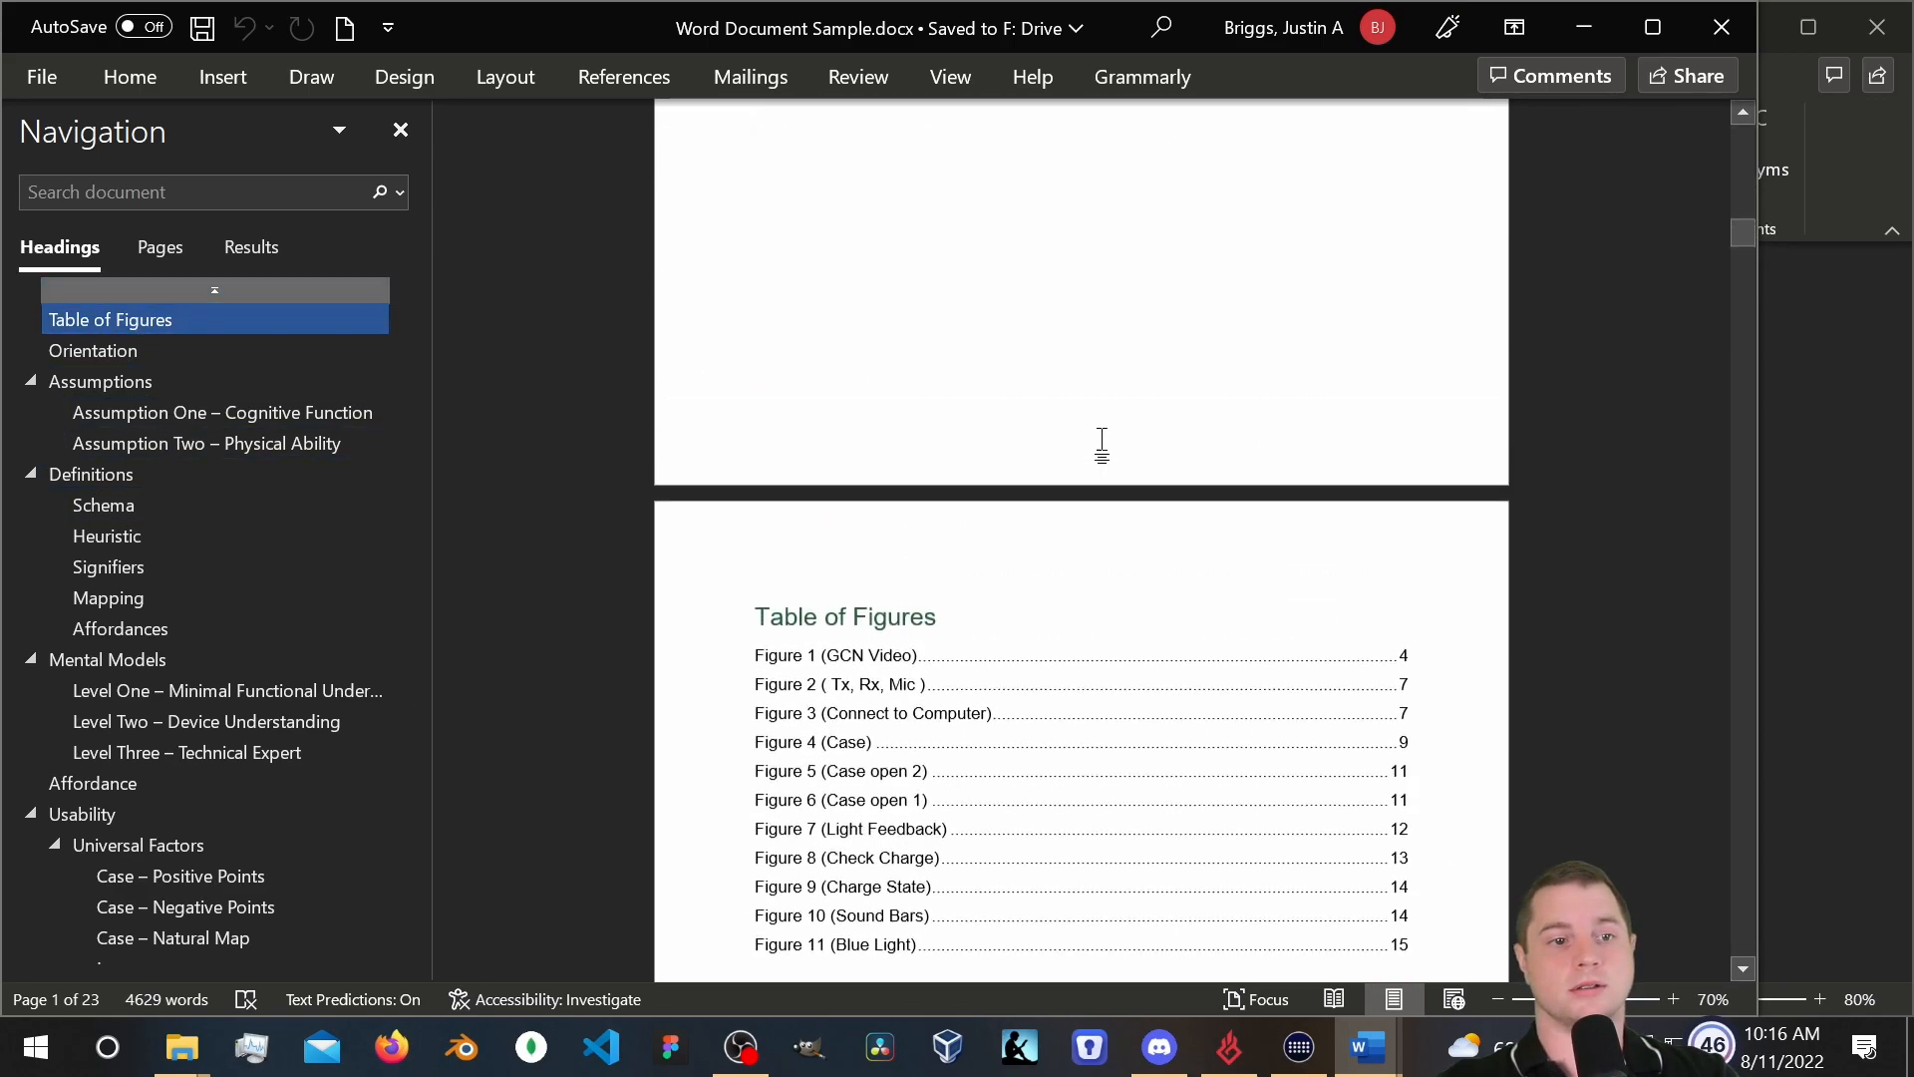
scroll(1034, 643, up, 8)
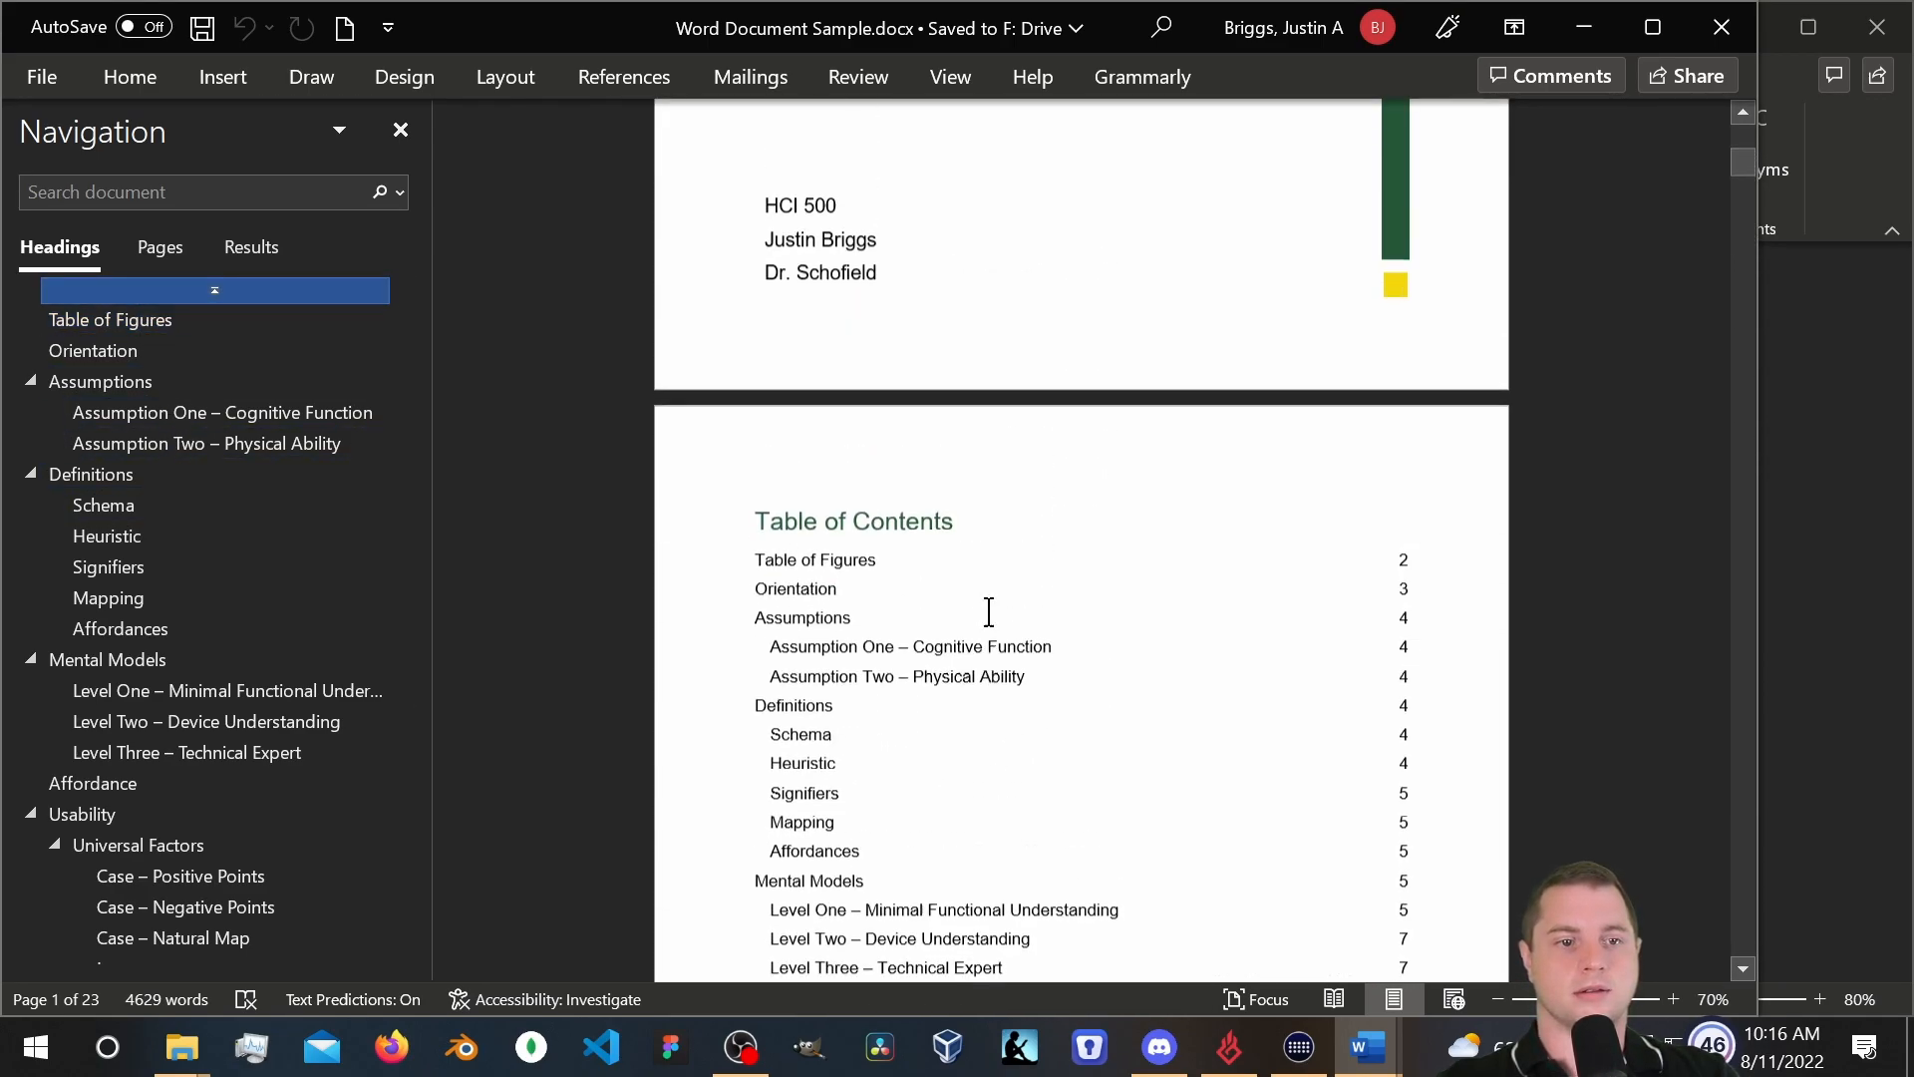
drag(972, 655, 755, 658)
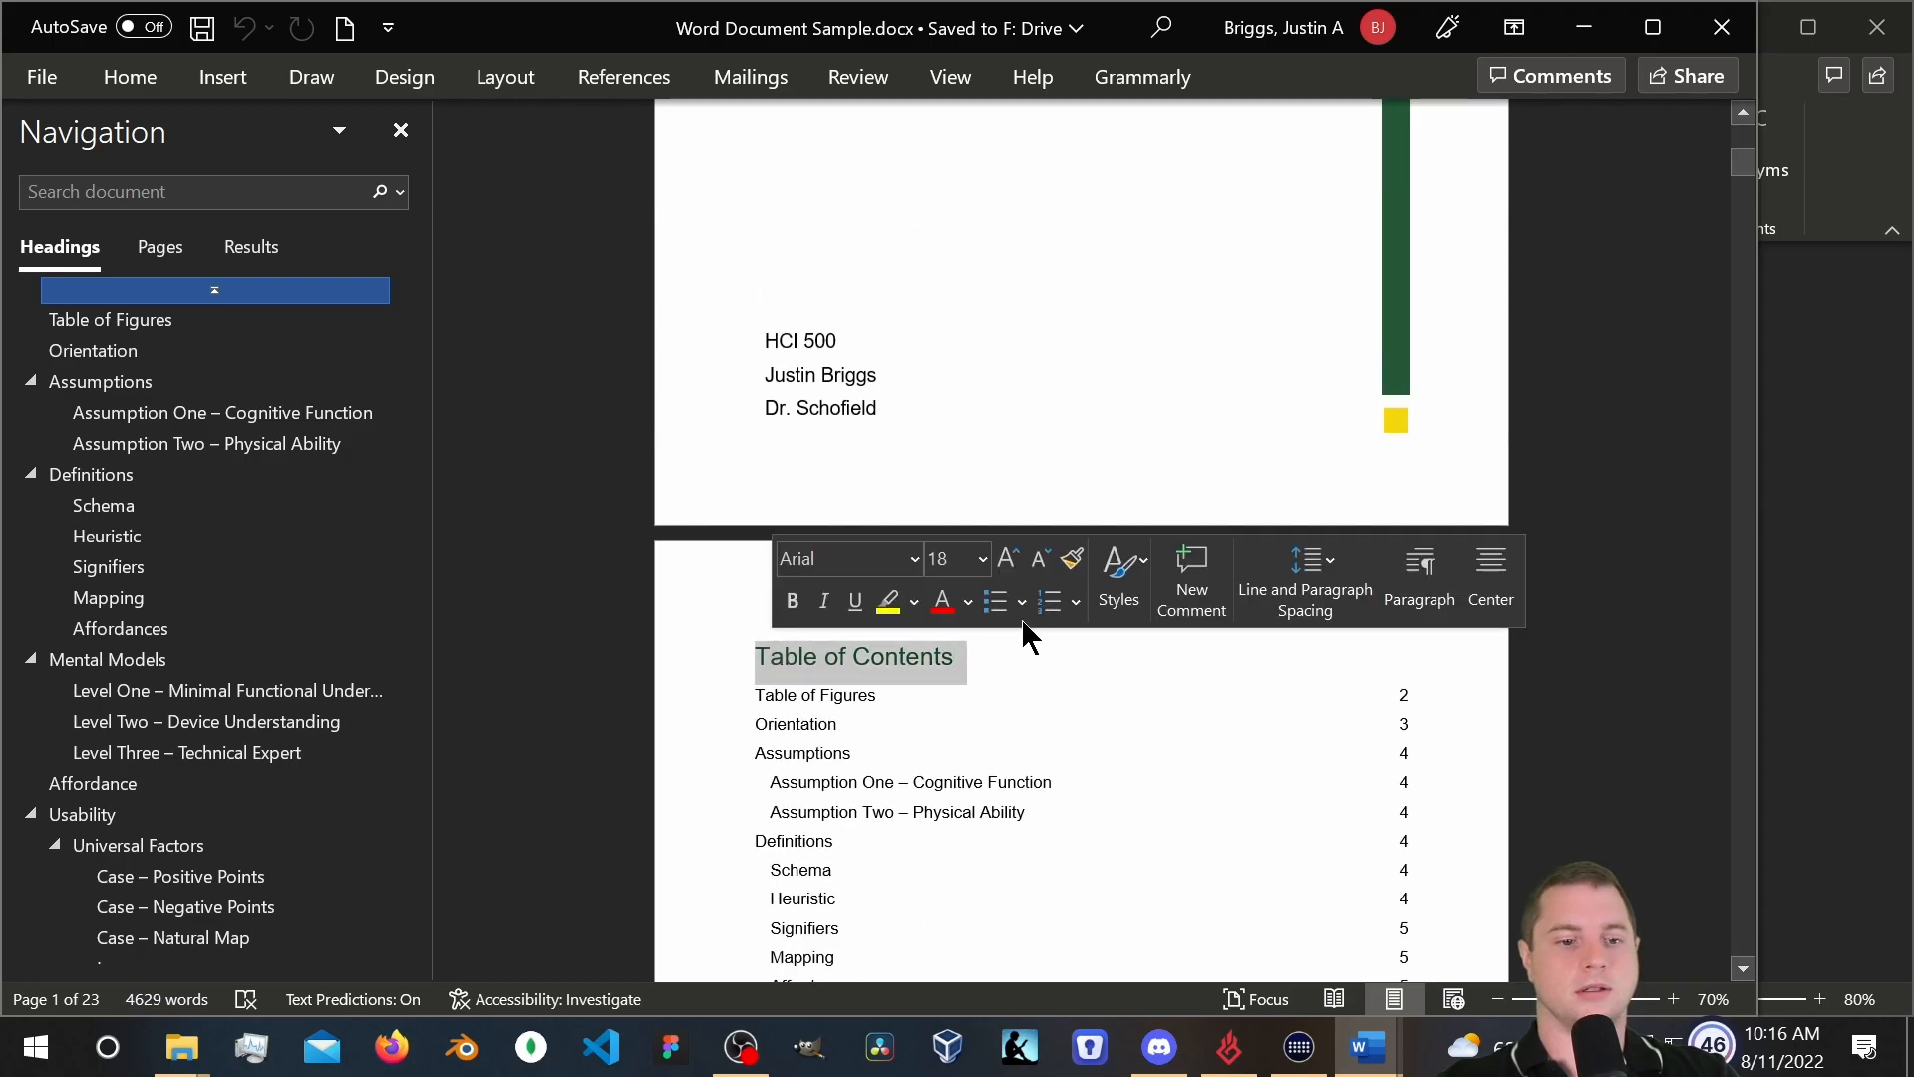
click(1119, 573)
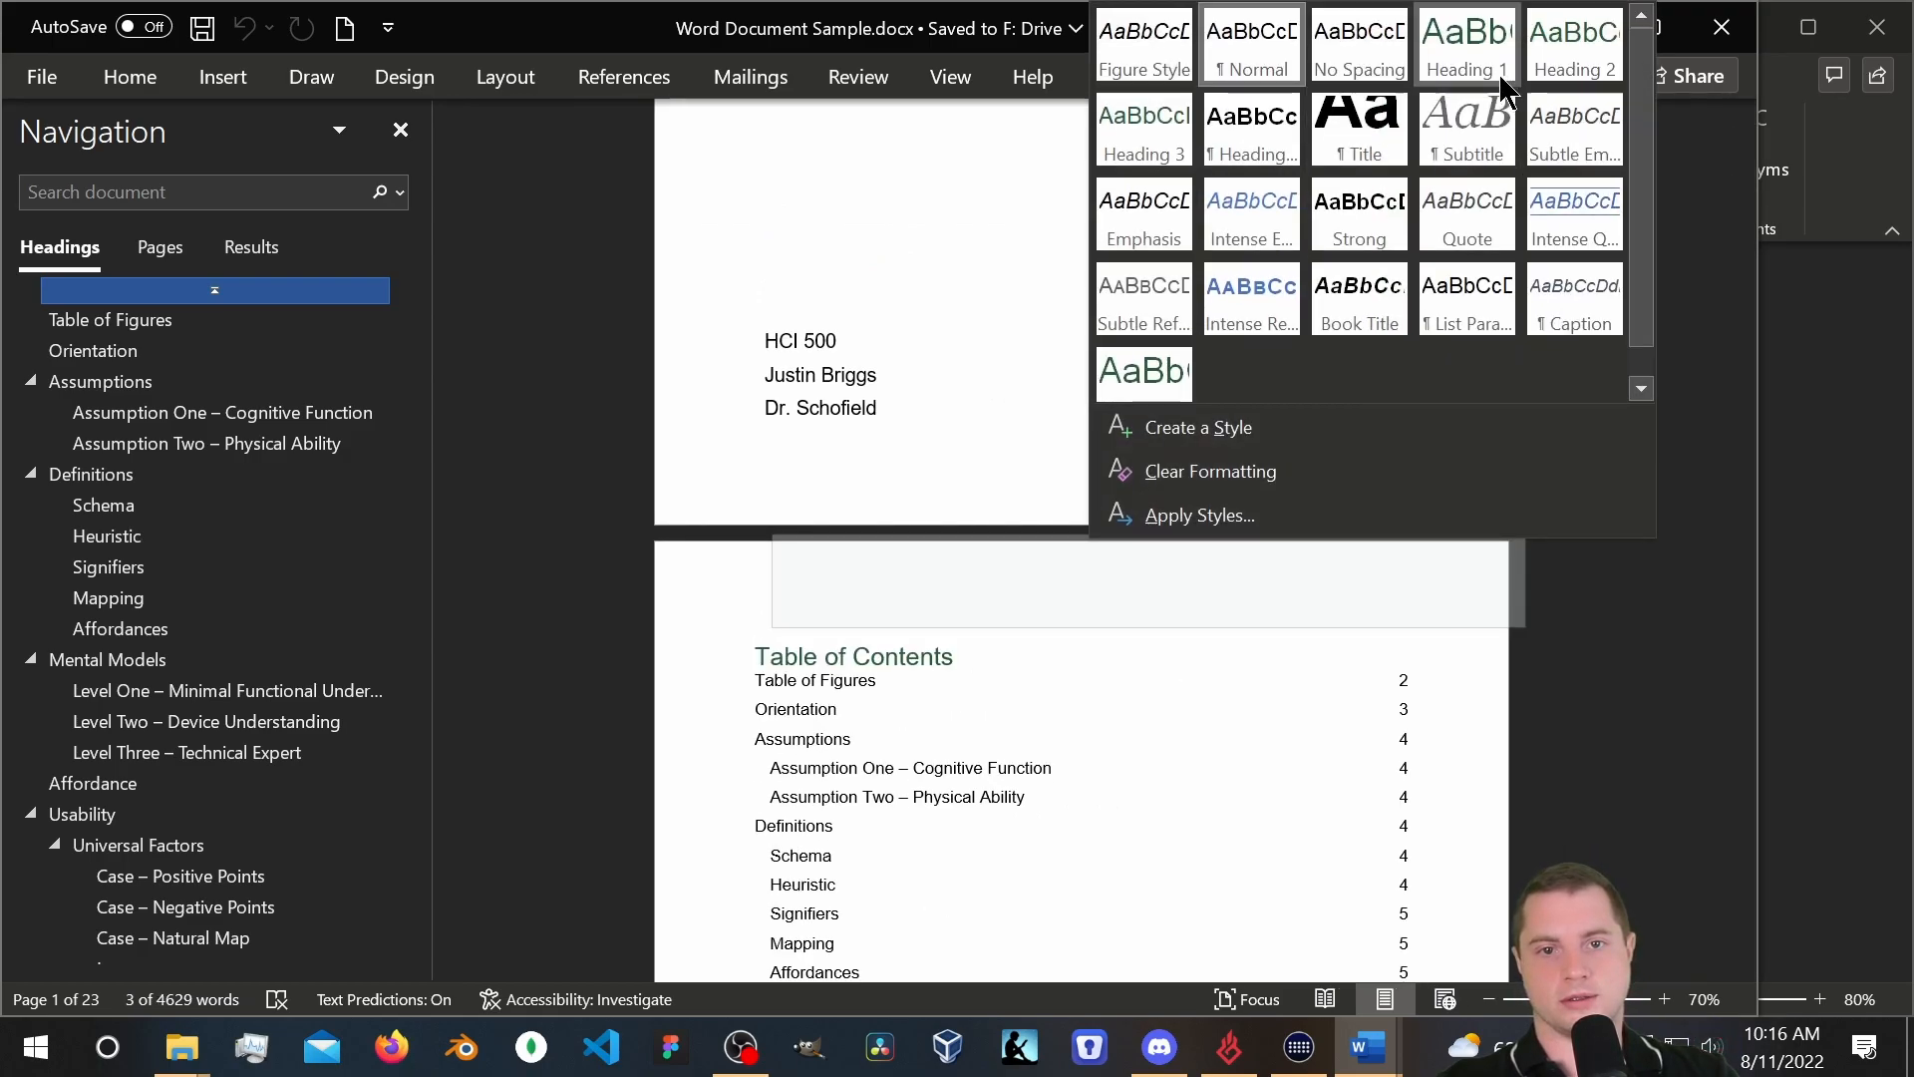
click(1451, 351)
click(159, 350)
click(170, 320)
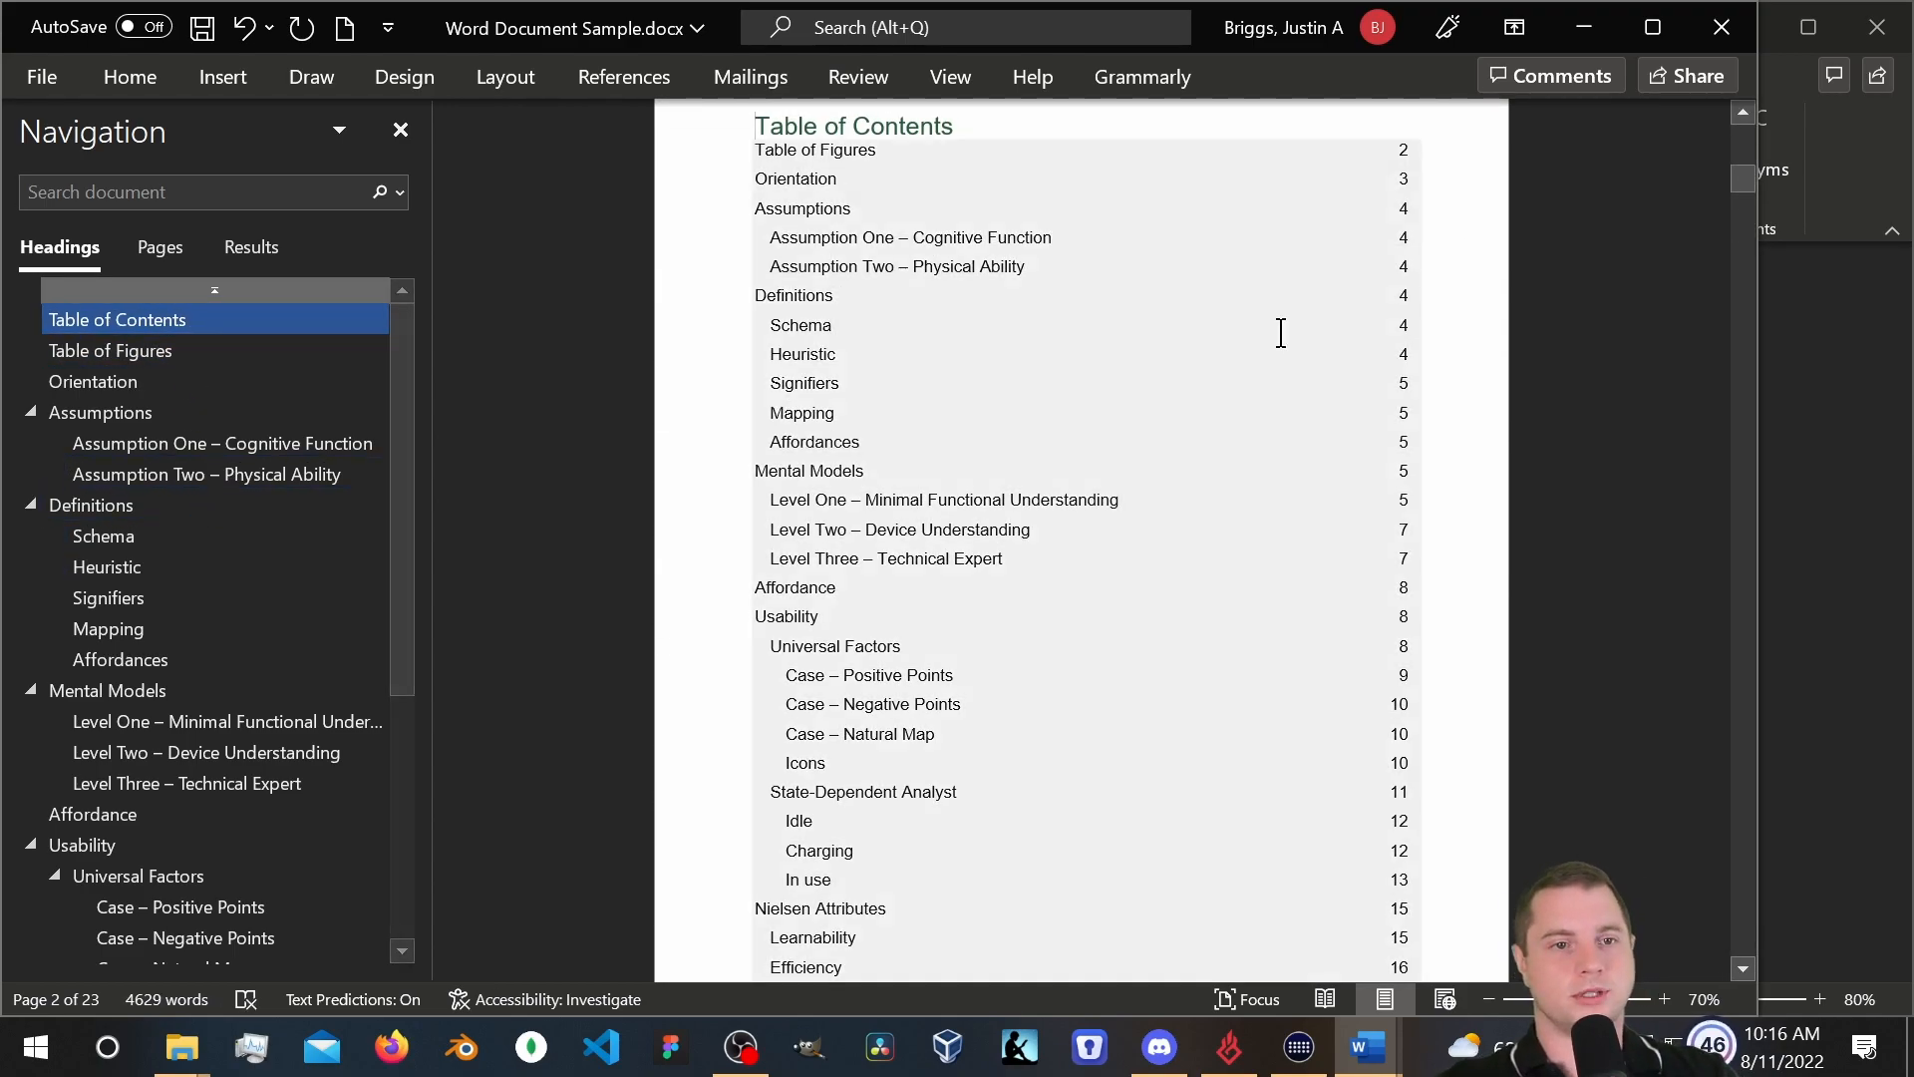
Hide the Navigation pane, narrow the sample report's window and bring Starting-Point.docx to the front at its first page.
click(400, 130)
drag(1759, 451, 1062, 612)
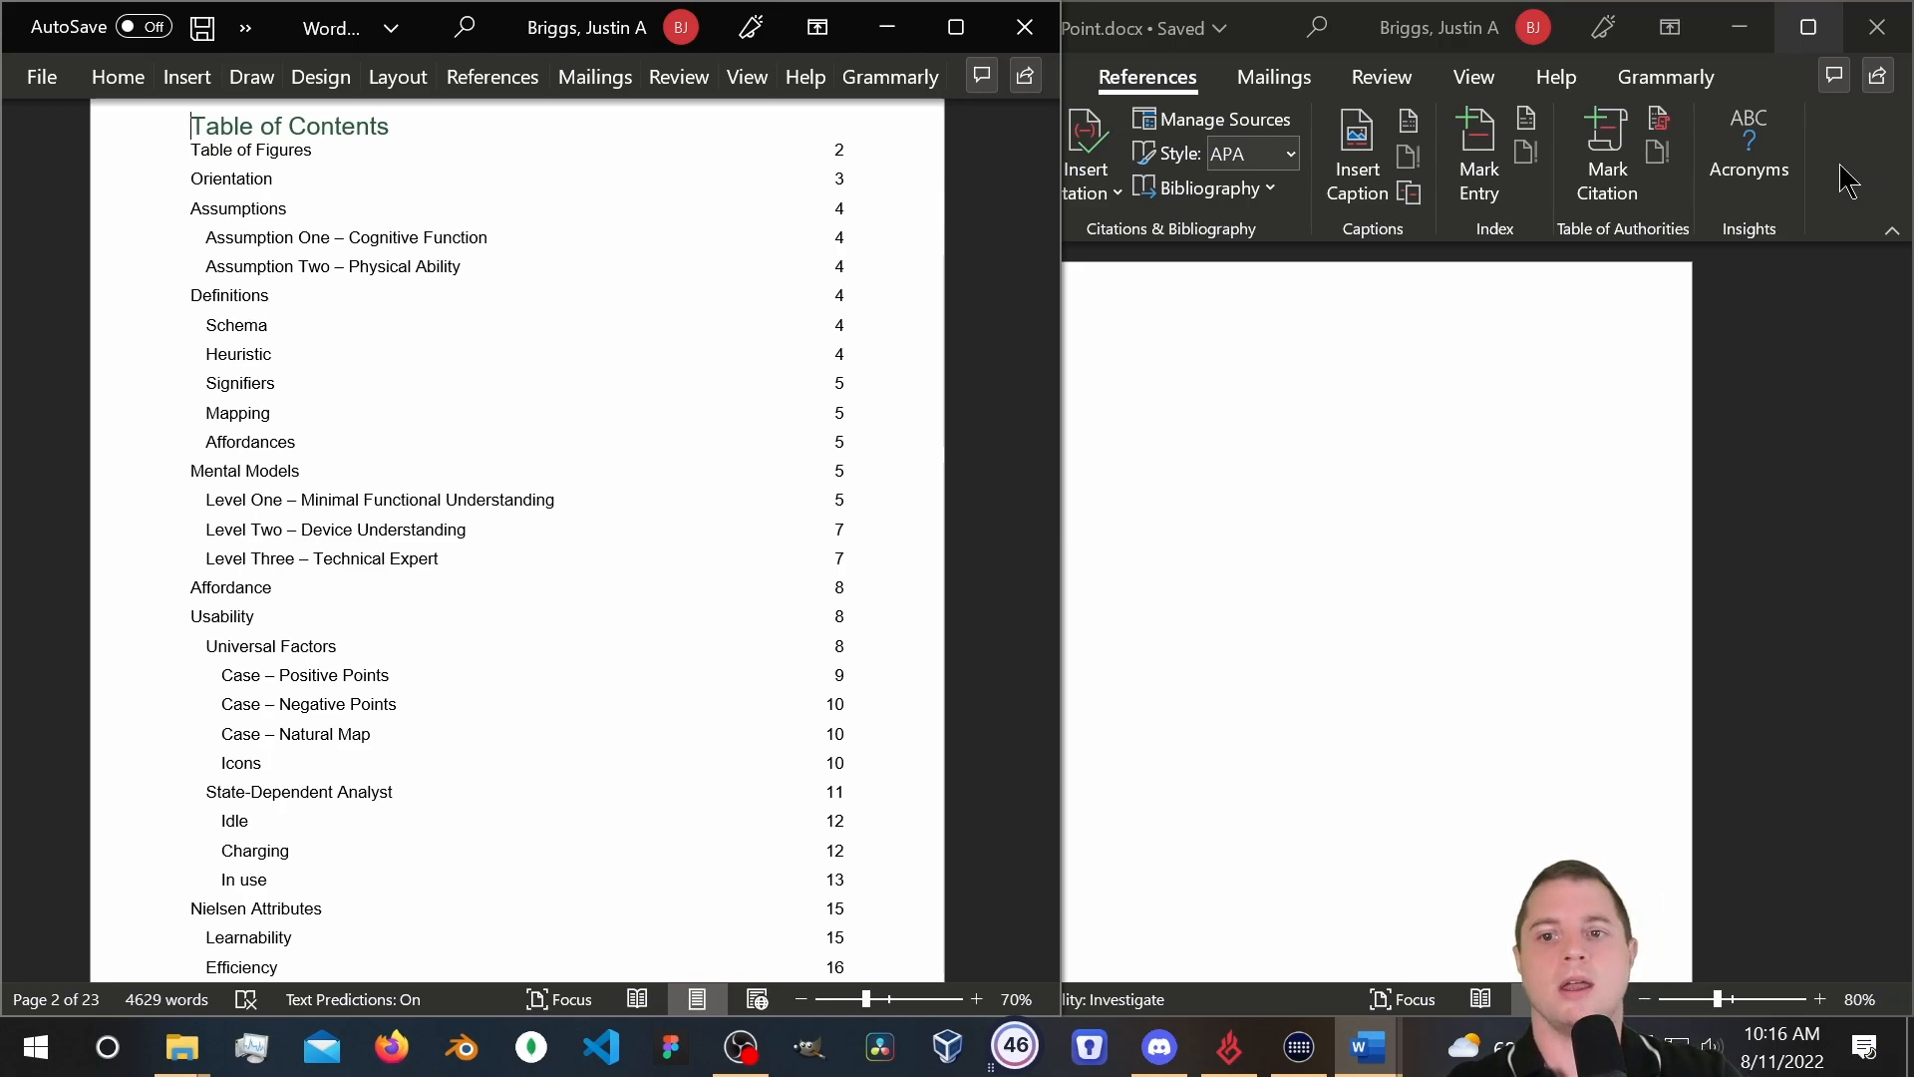
click(1849, 180)
scroll(1017, 428, down, 5)
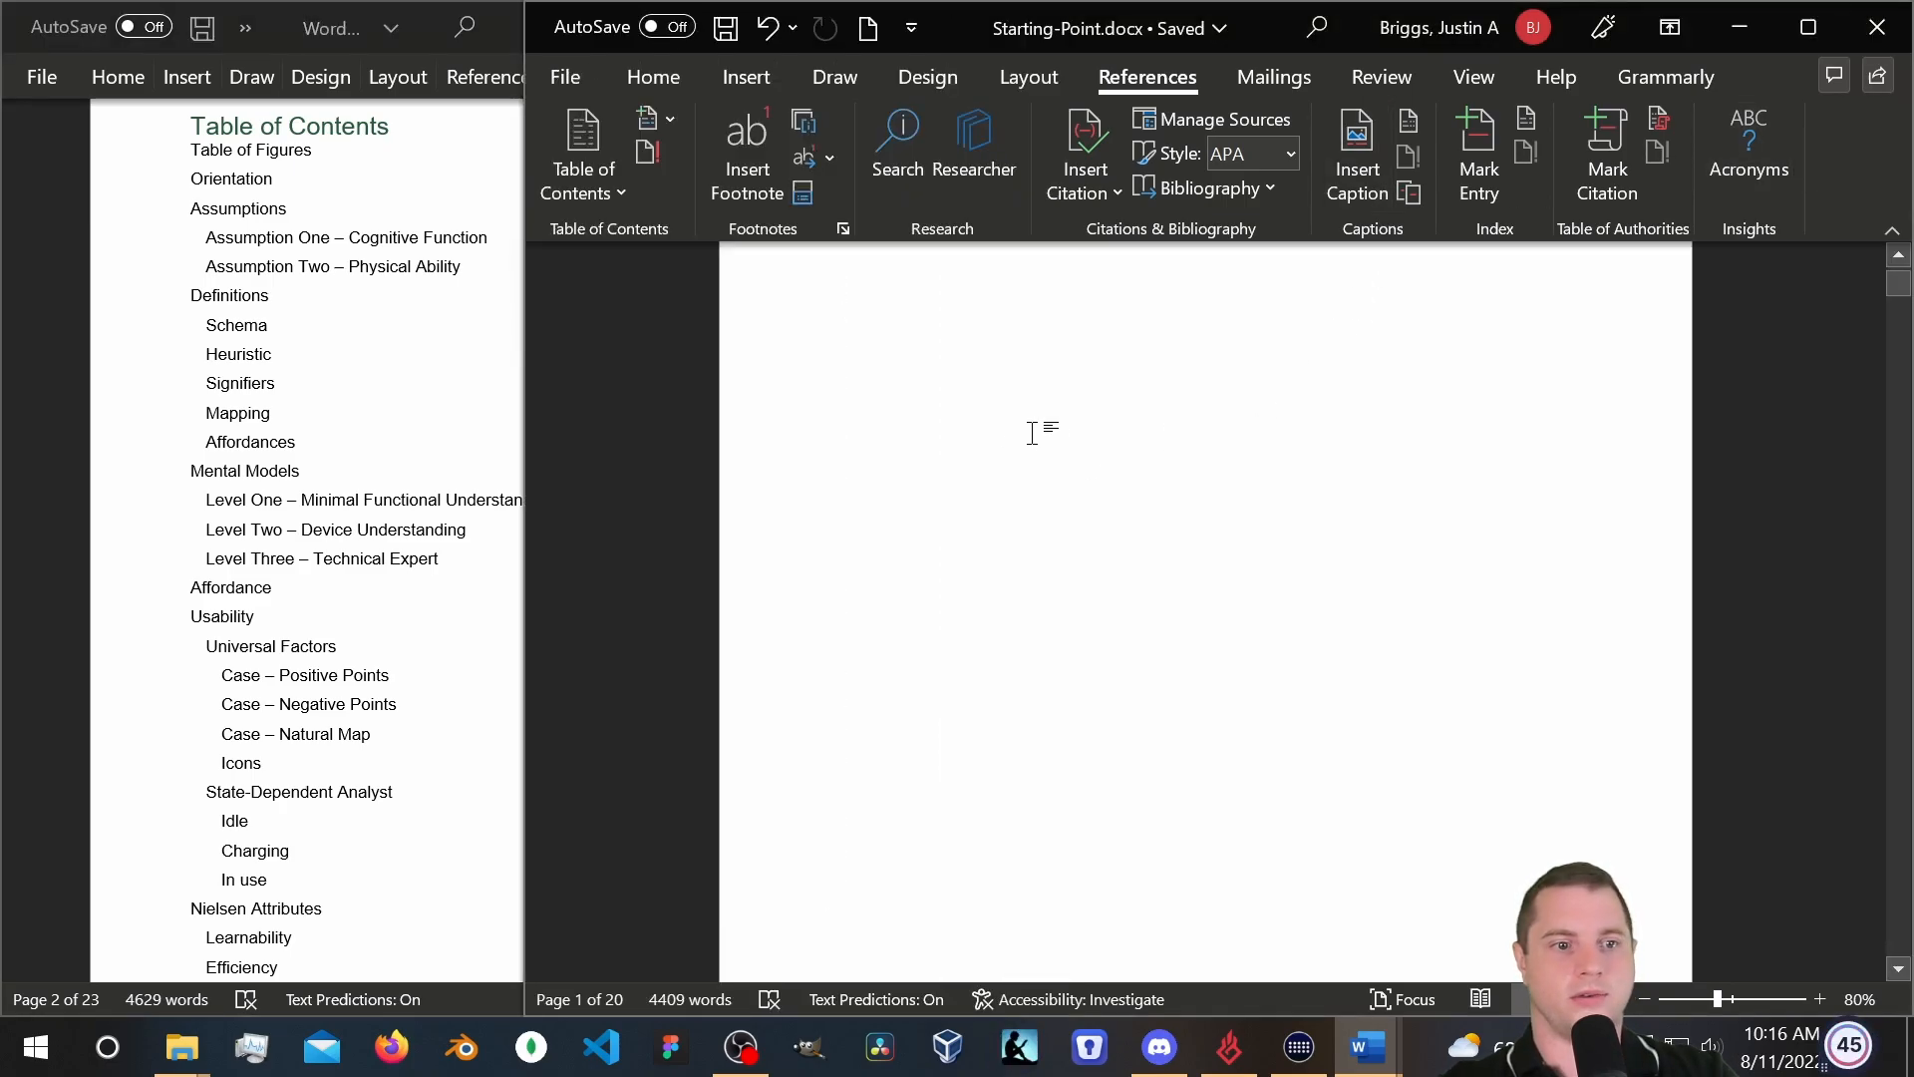
scroll(1217, 469, down, 3)
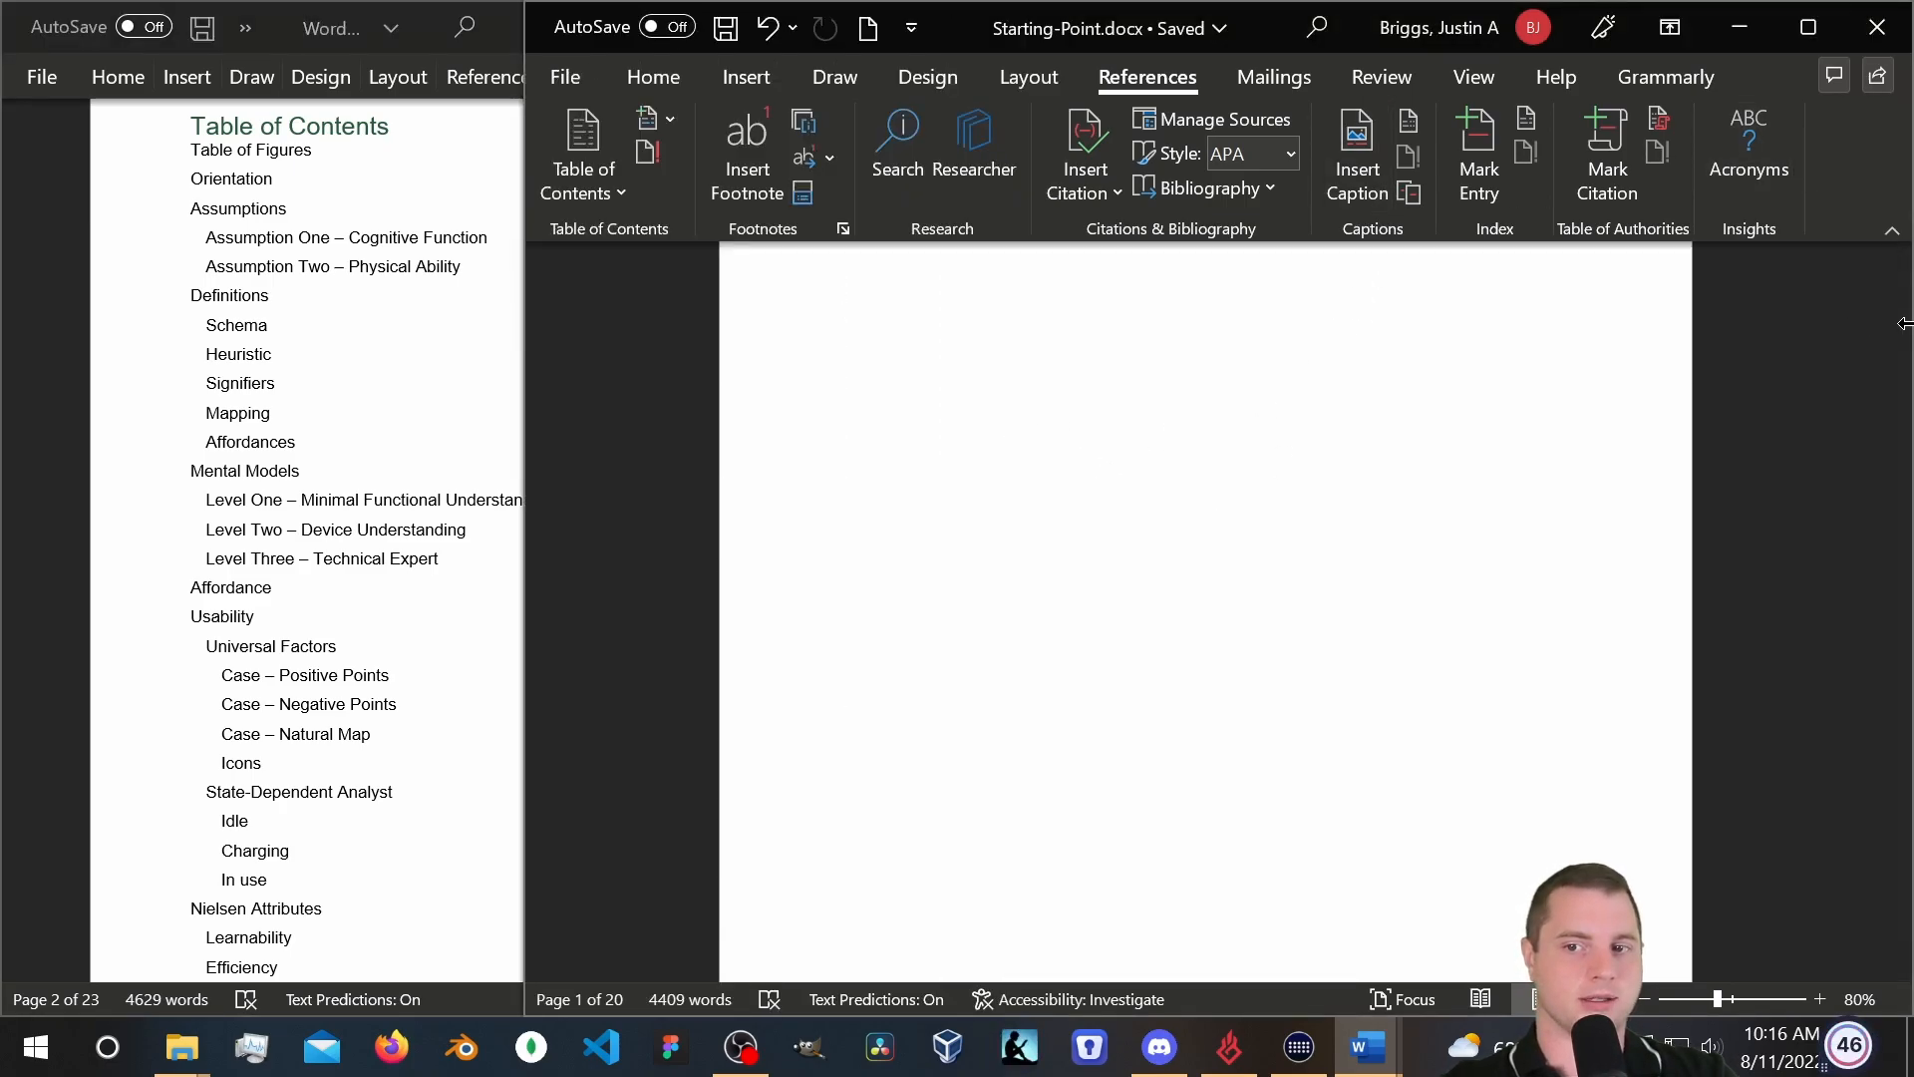
drag(1905, 338, 1899, 289)
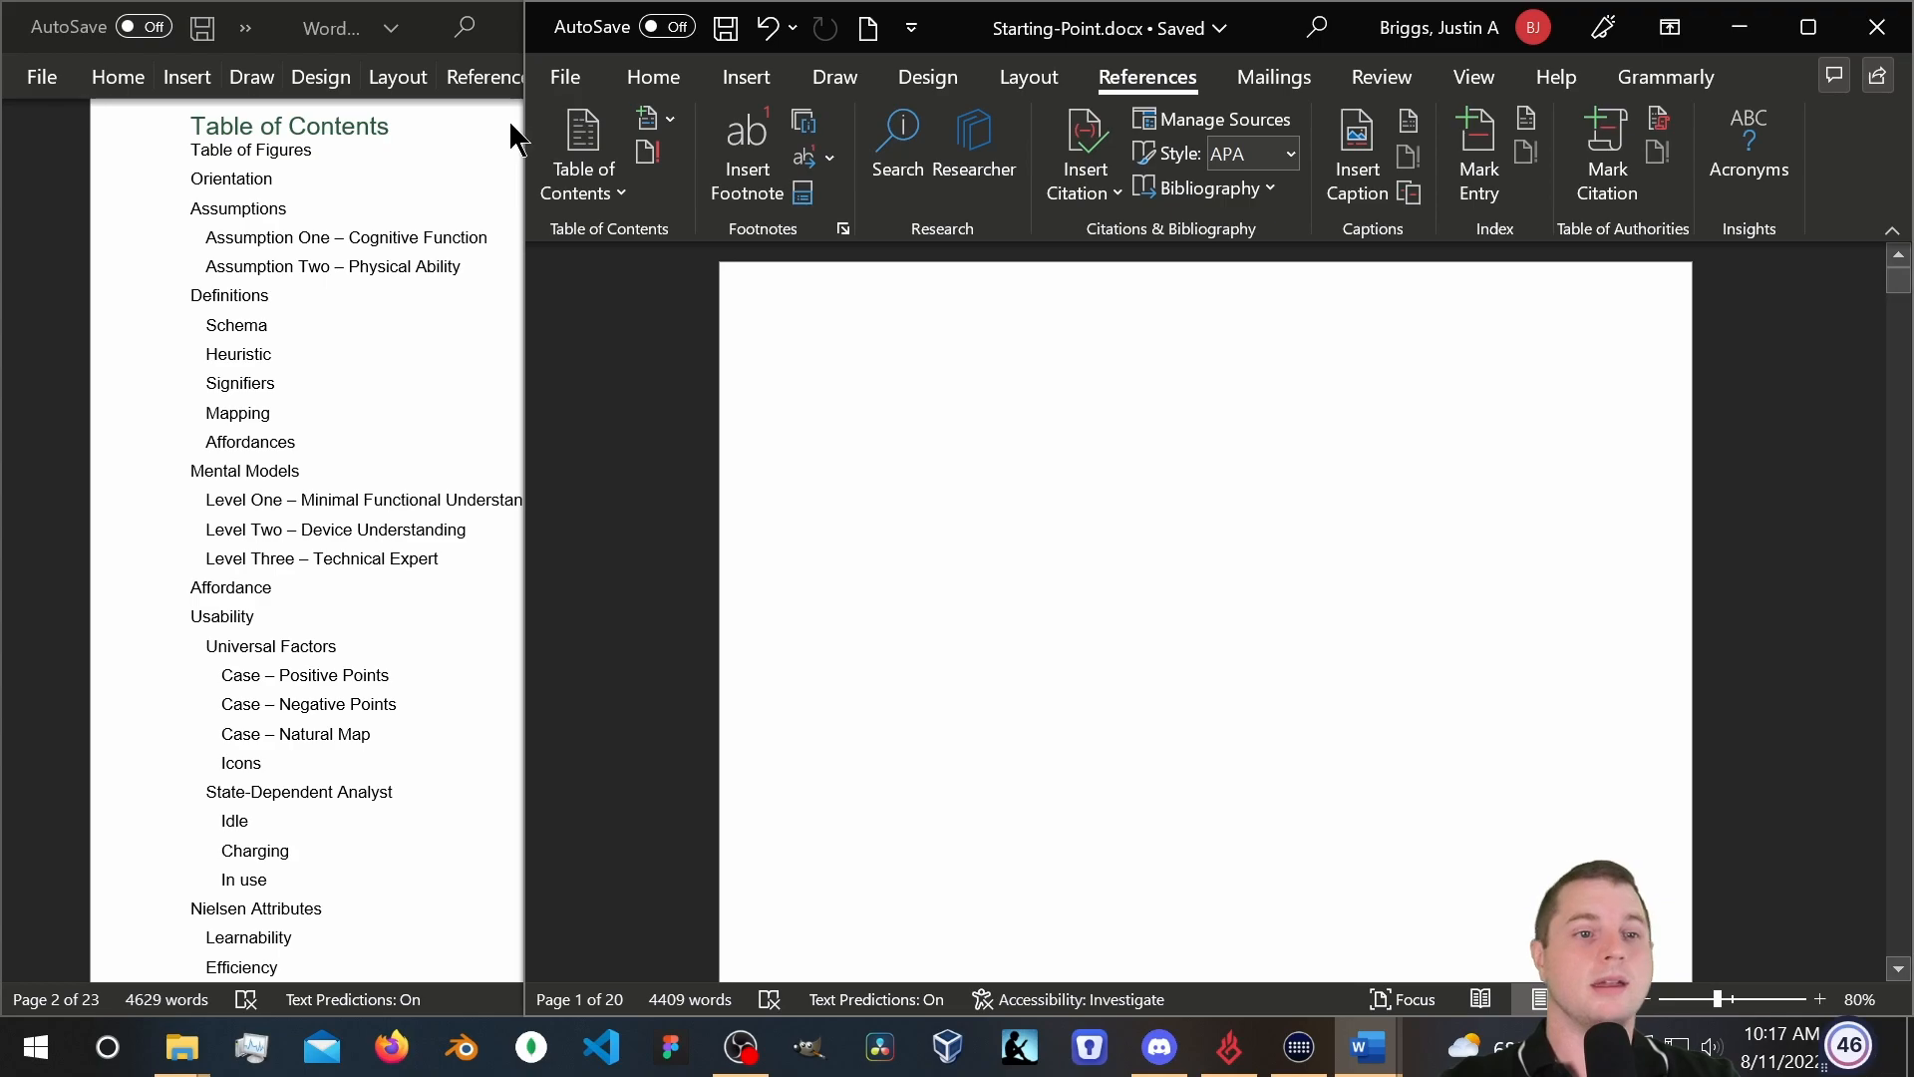
click(748, 77)
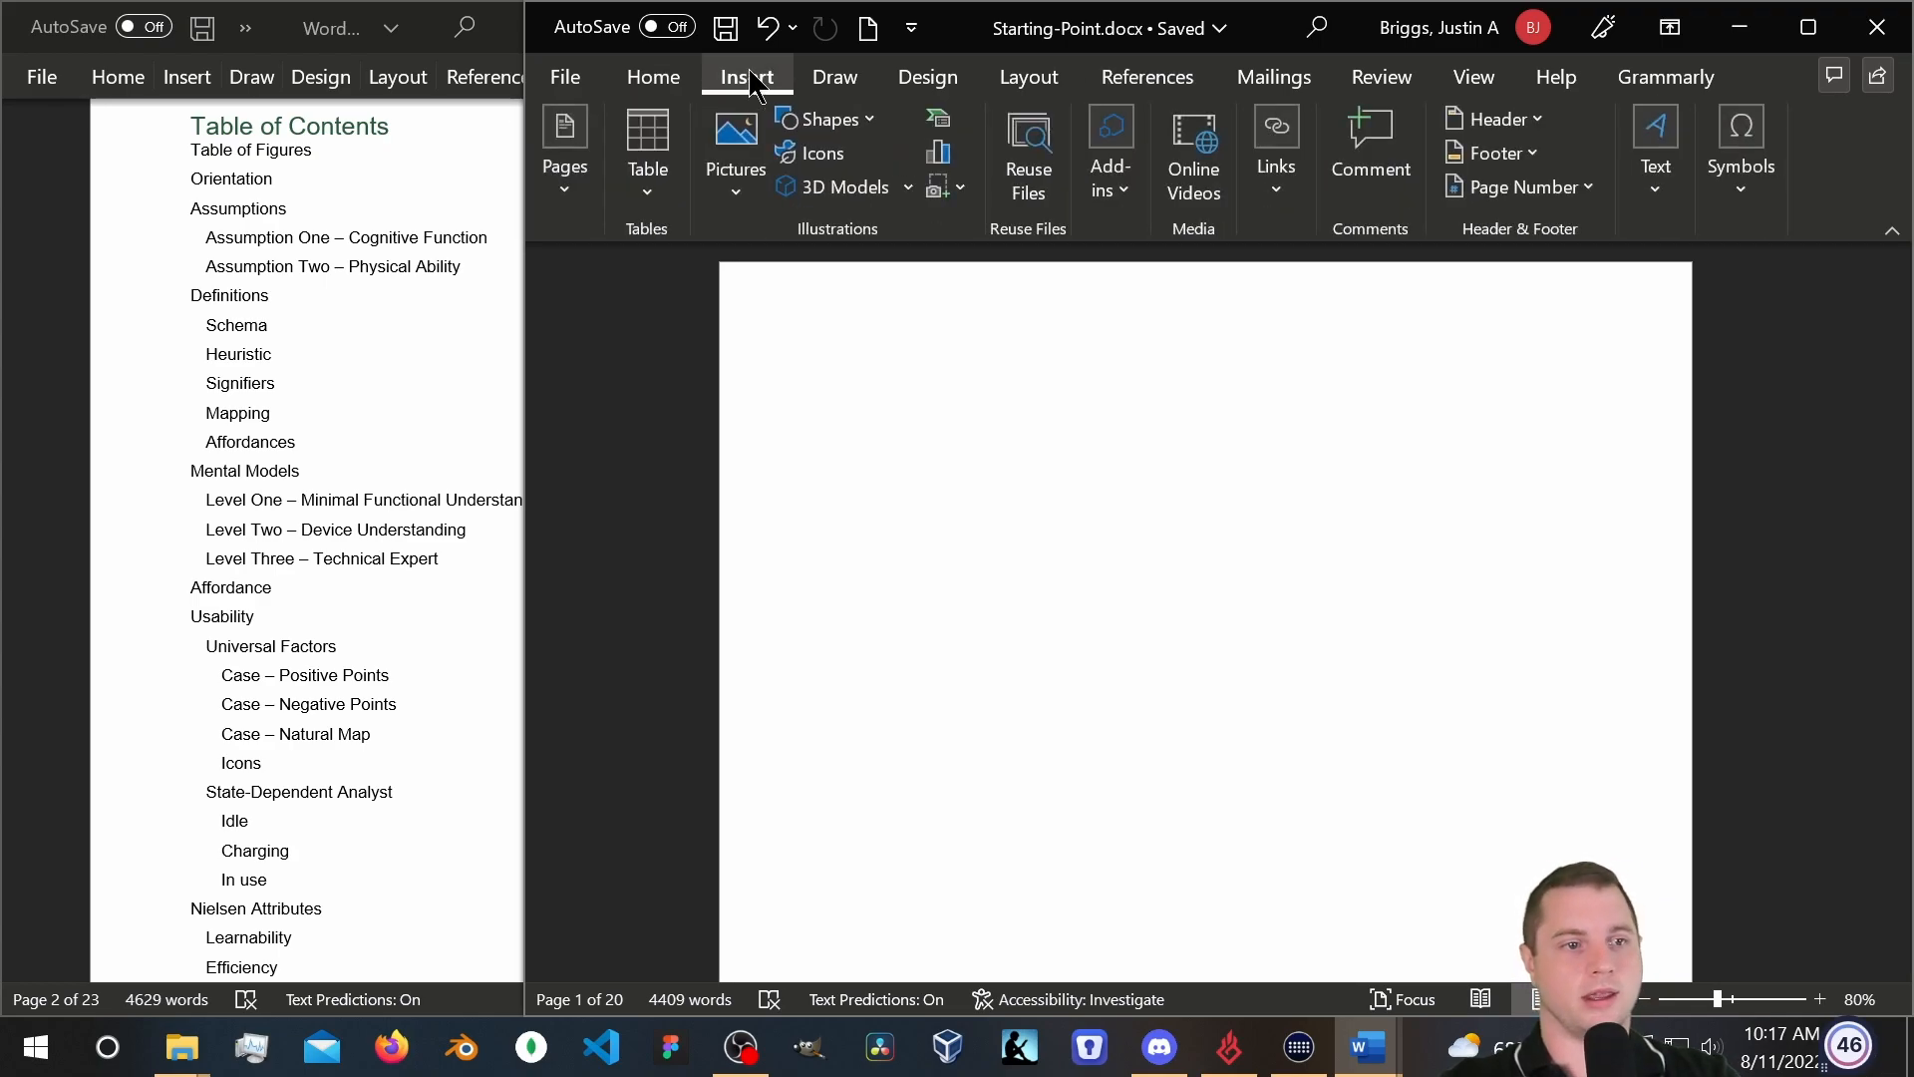
click(565, 150)
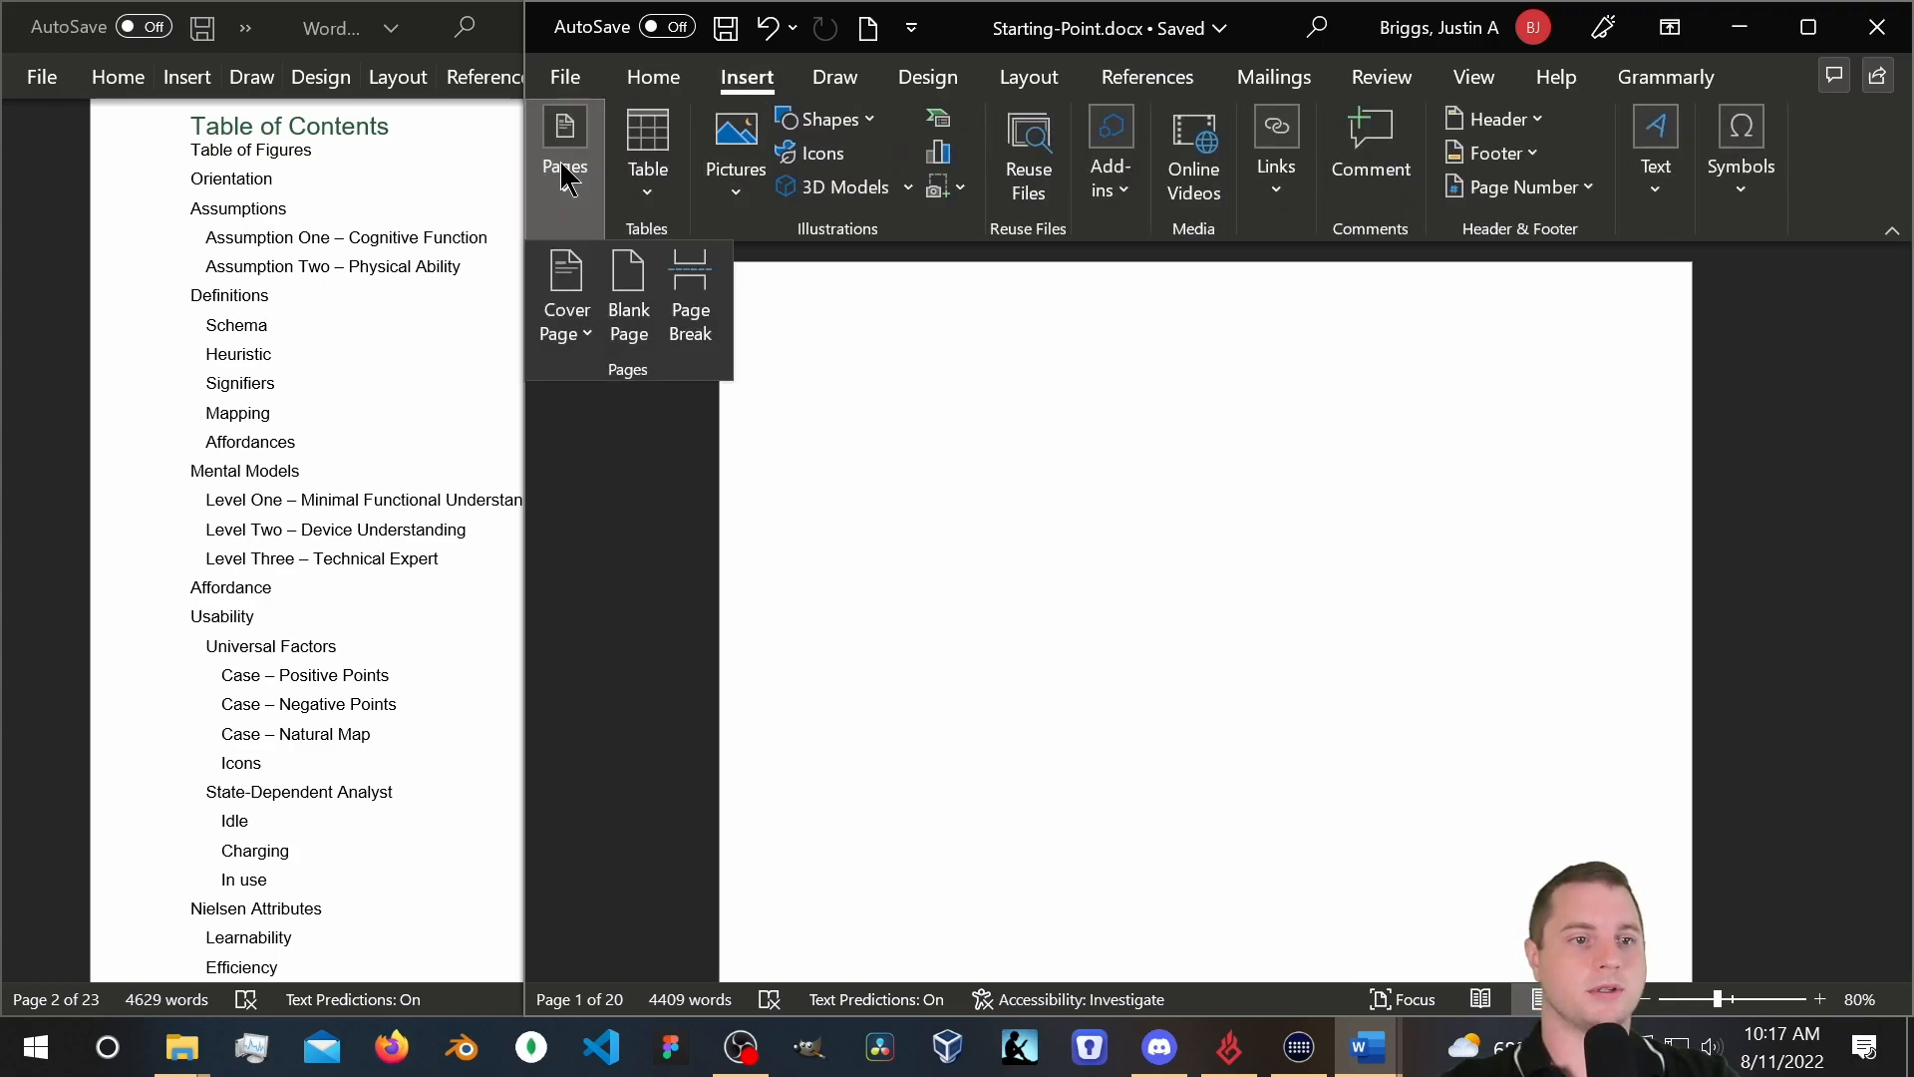
click(893, 482)
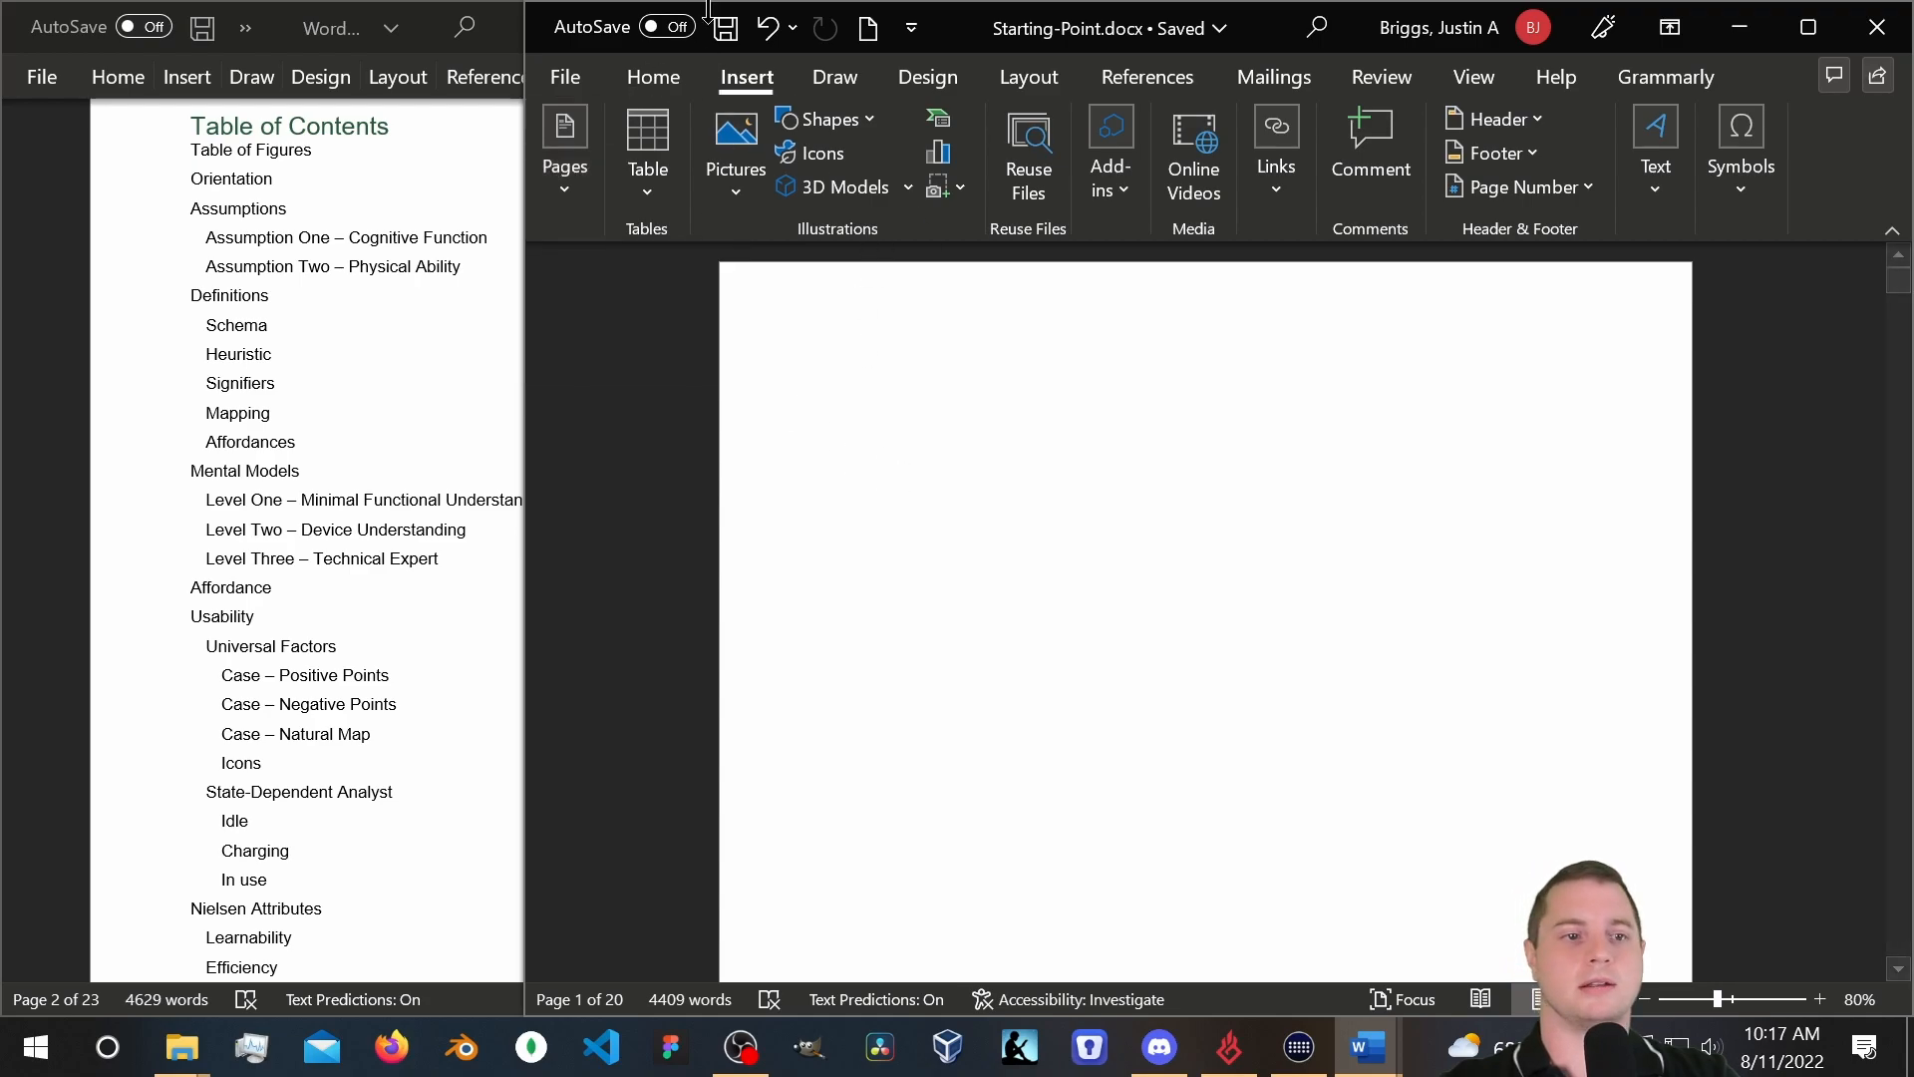
click(650, 78)
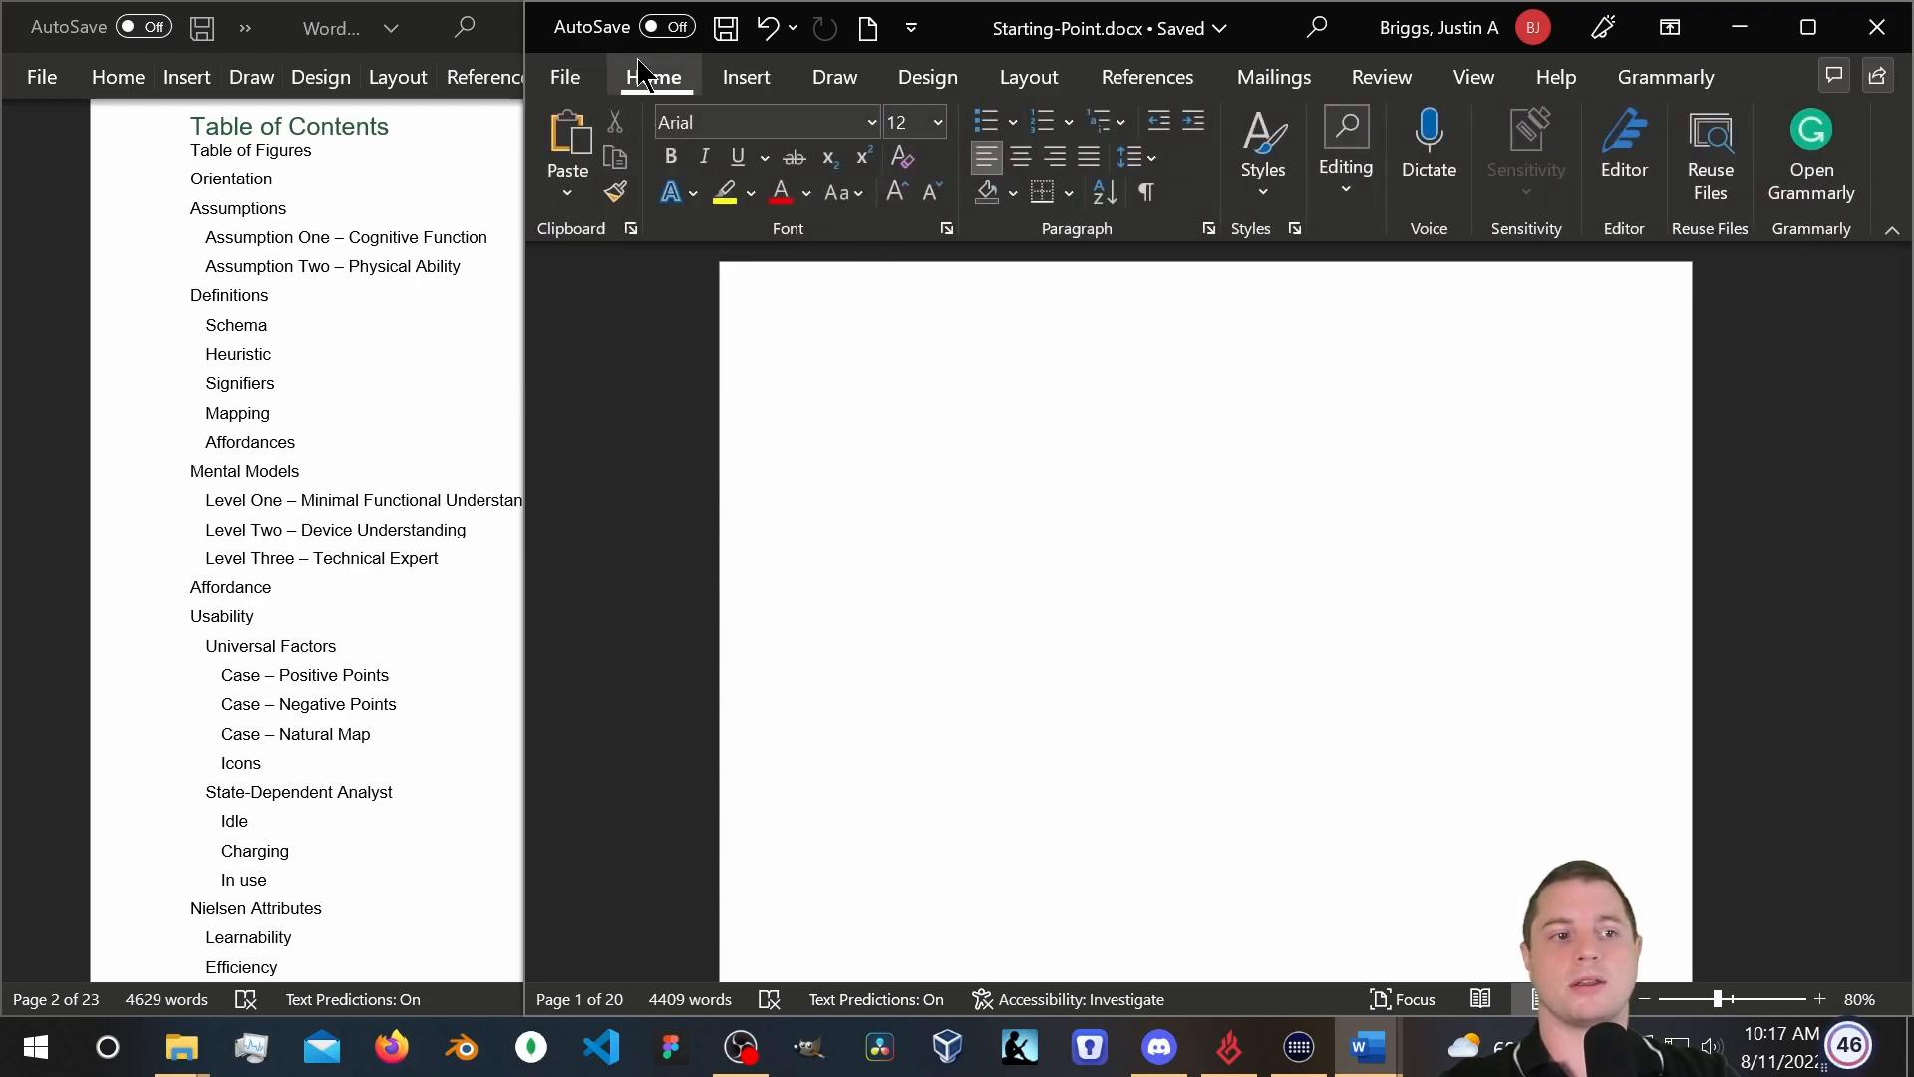
Insert the built-in Semaphore cover page at the start of Starting-Point.docx.
click(762, 90)
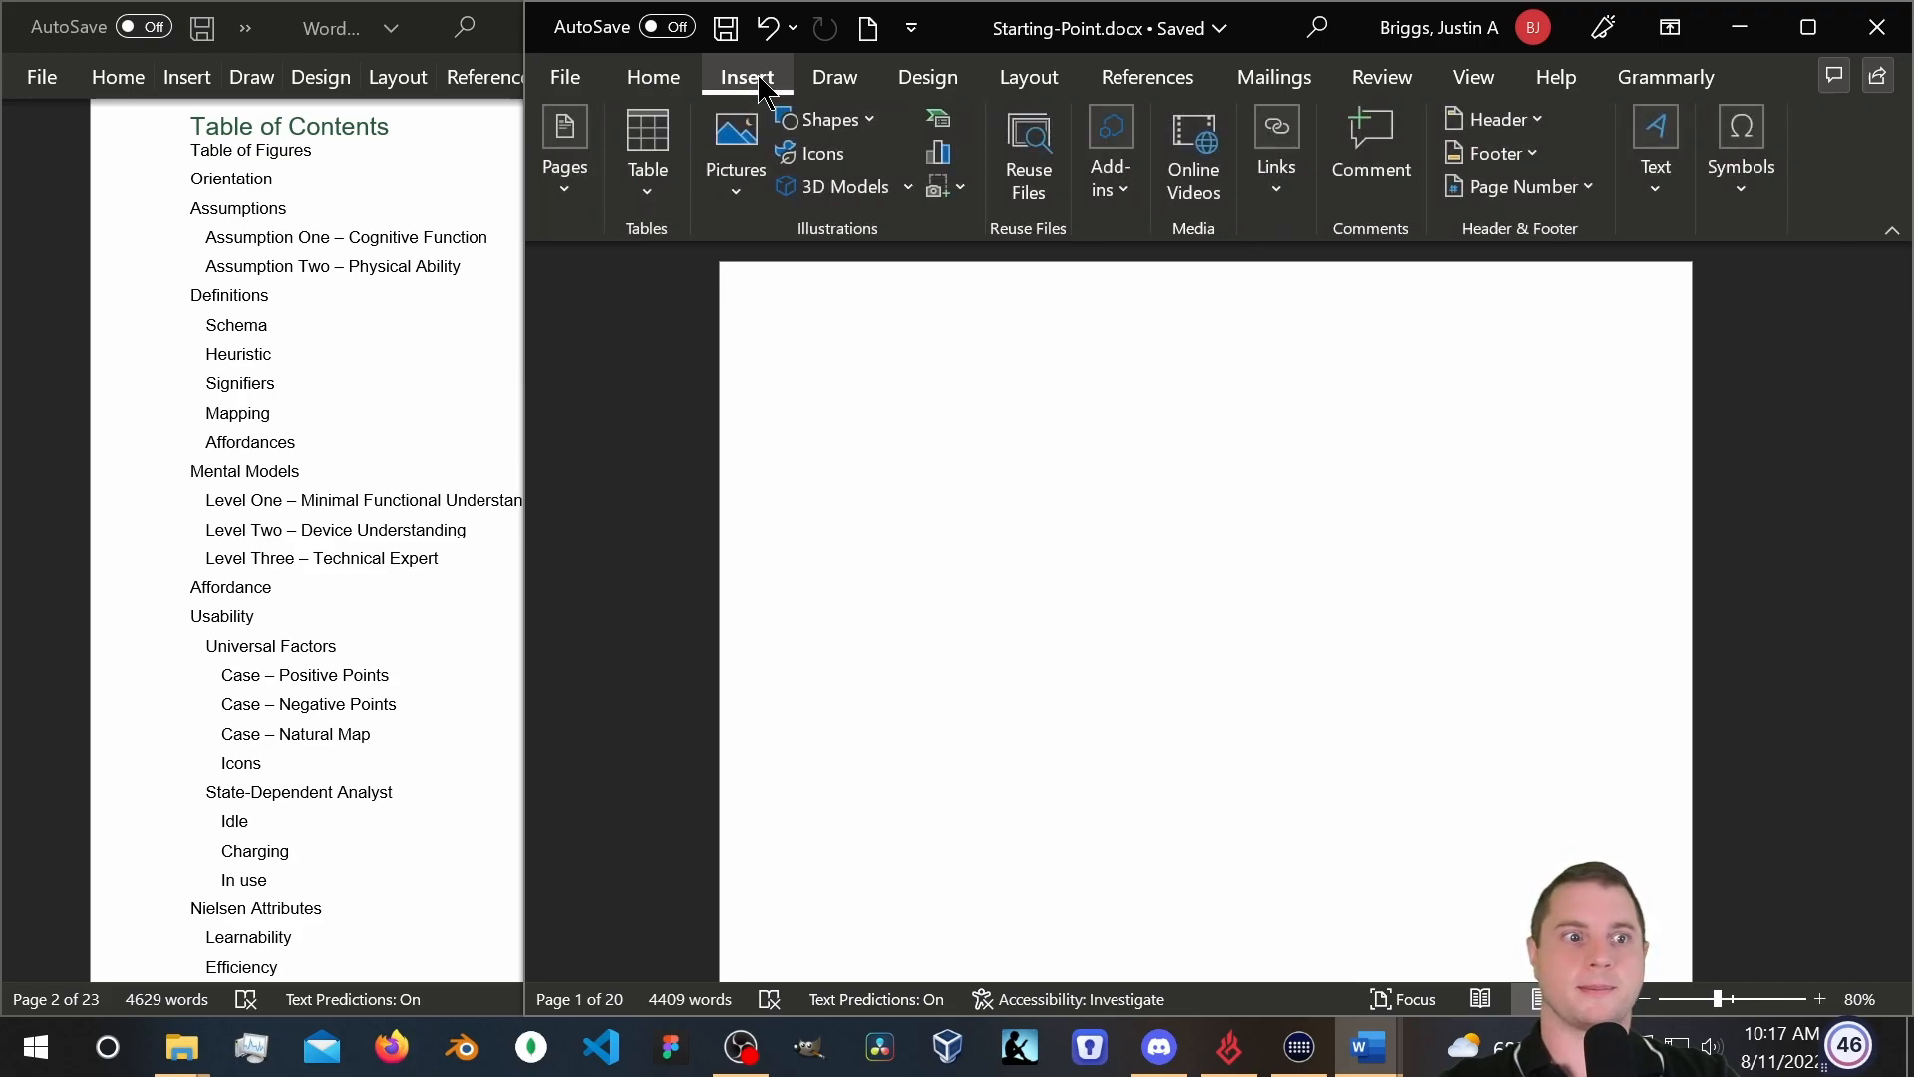
click(570, 186)
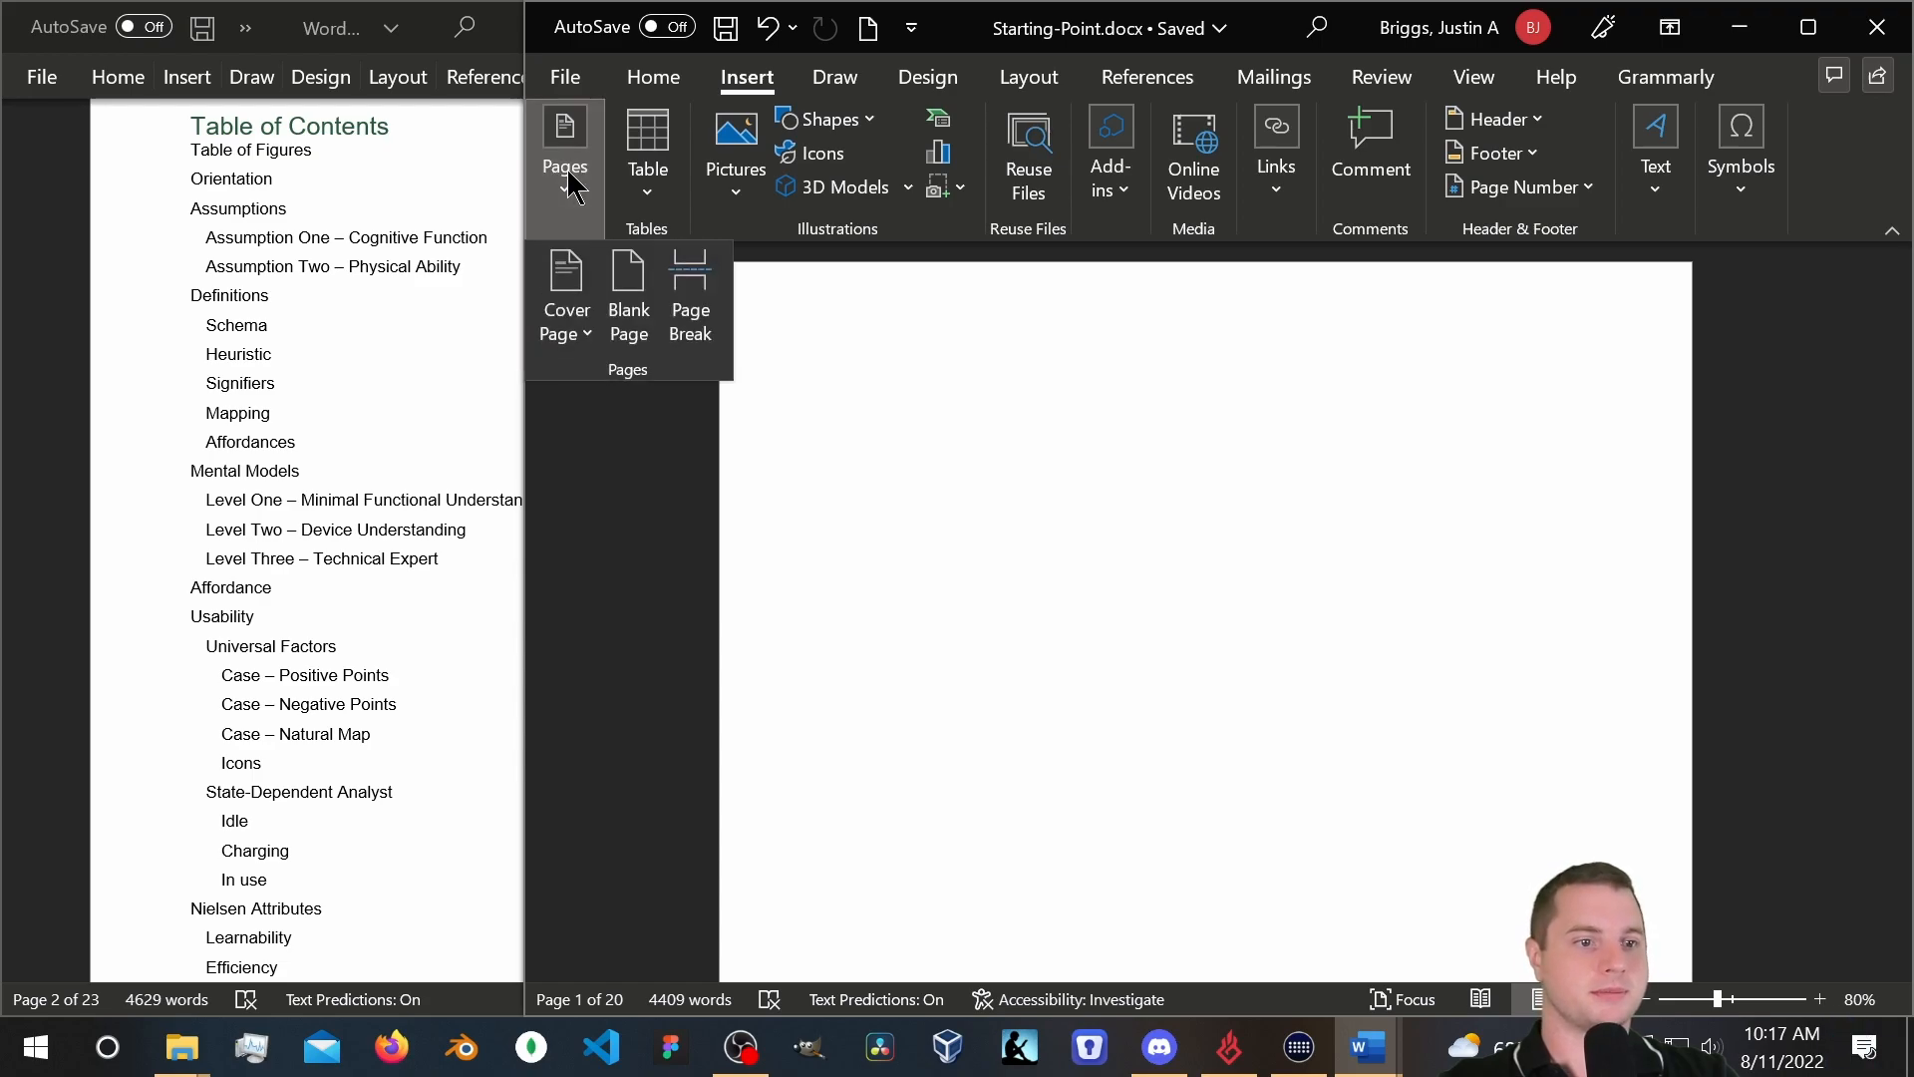
click(591, 333)
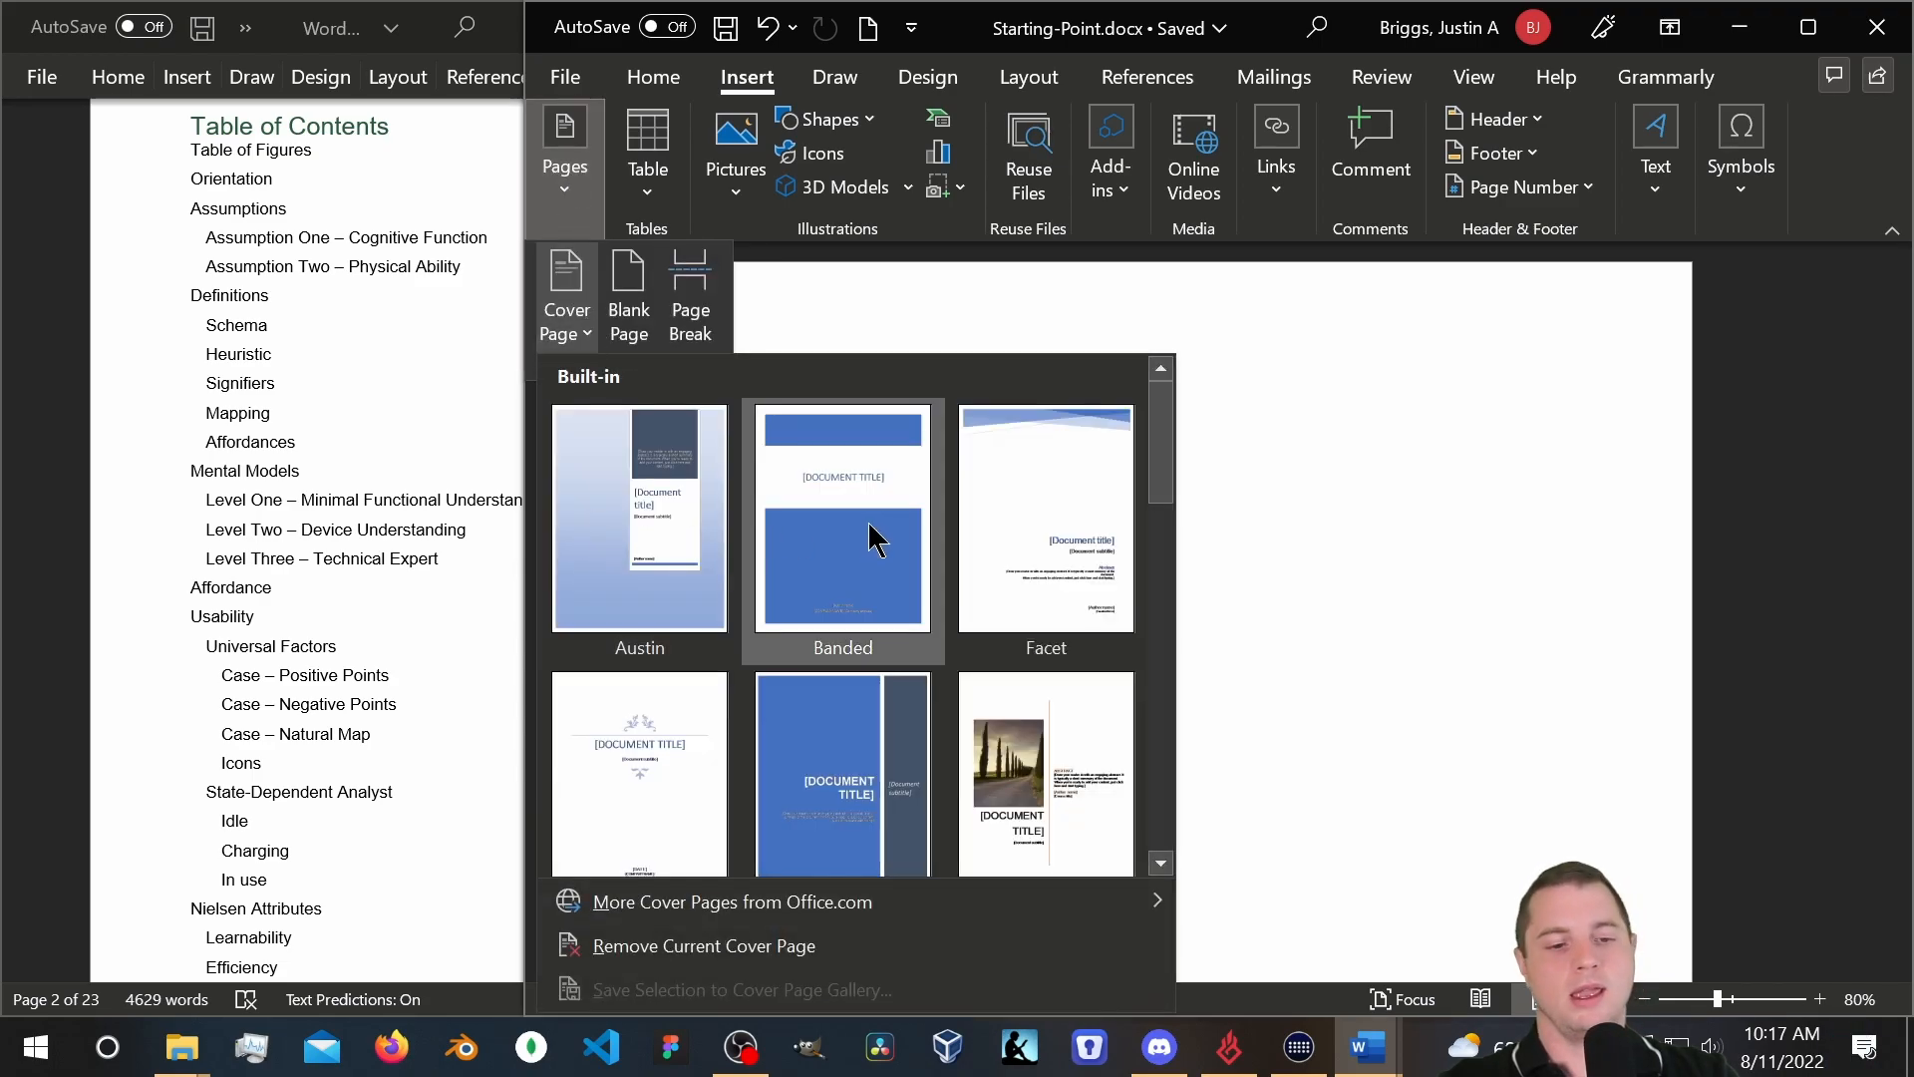
scroll(912, 588, down, 5)
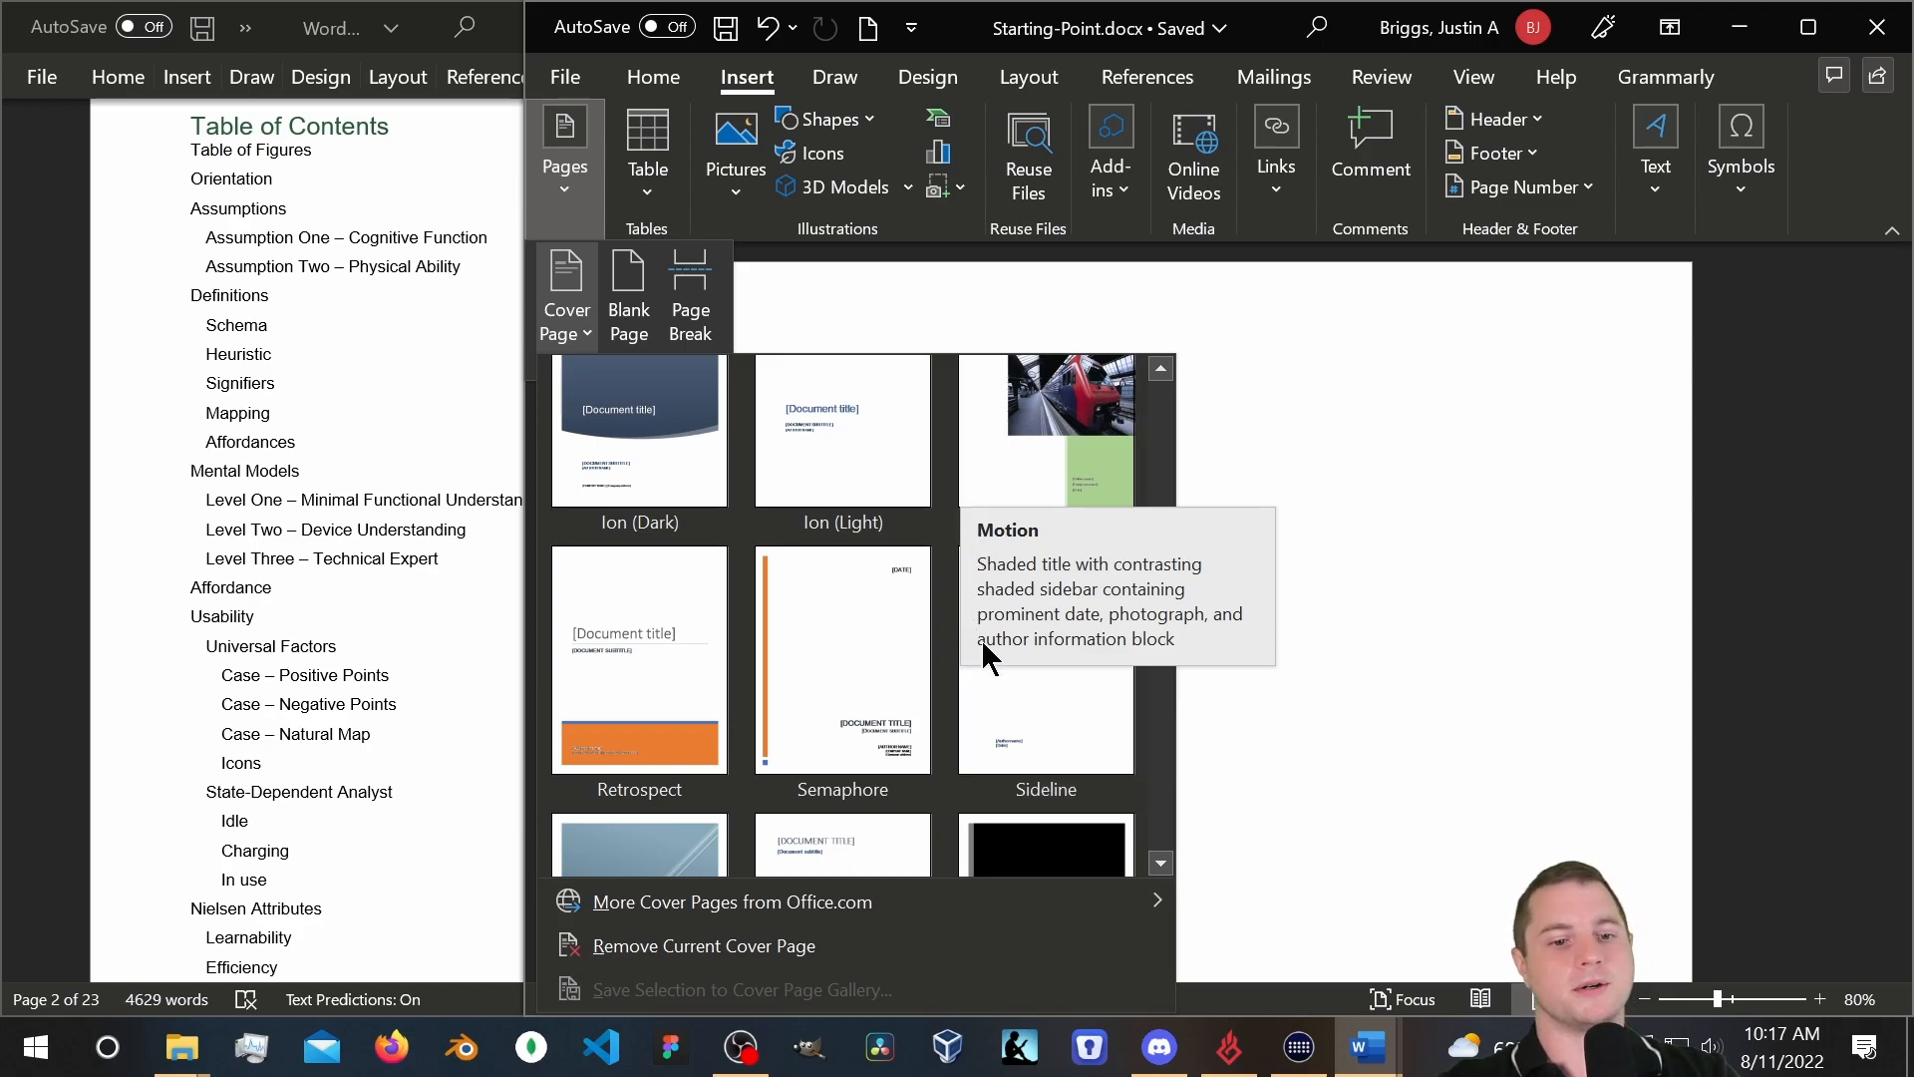
click(859, 662)
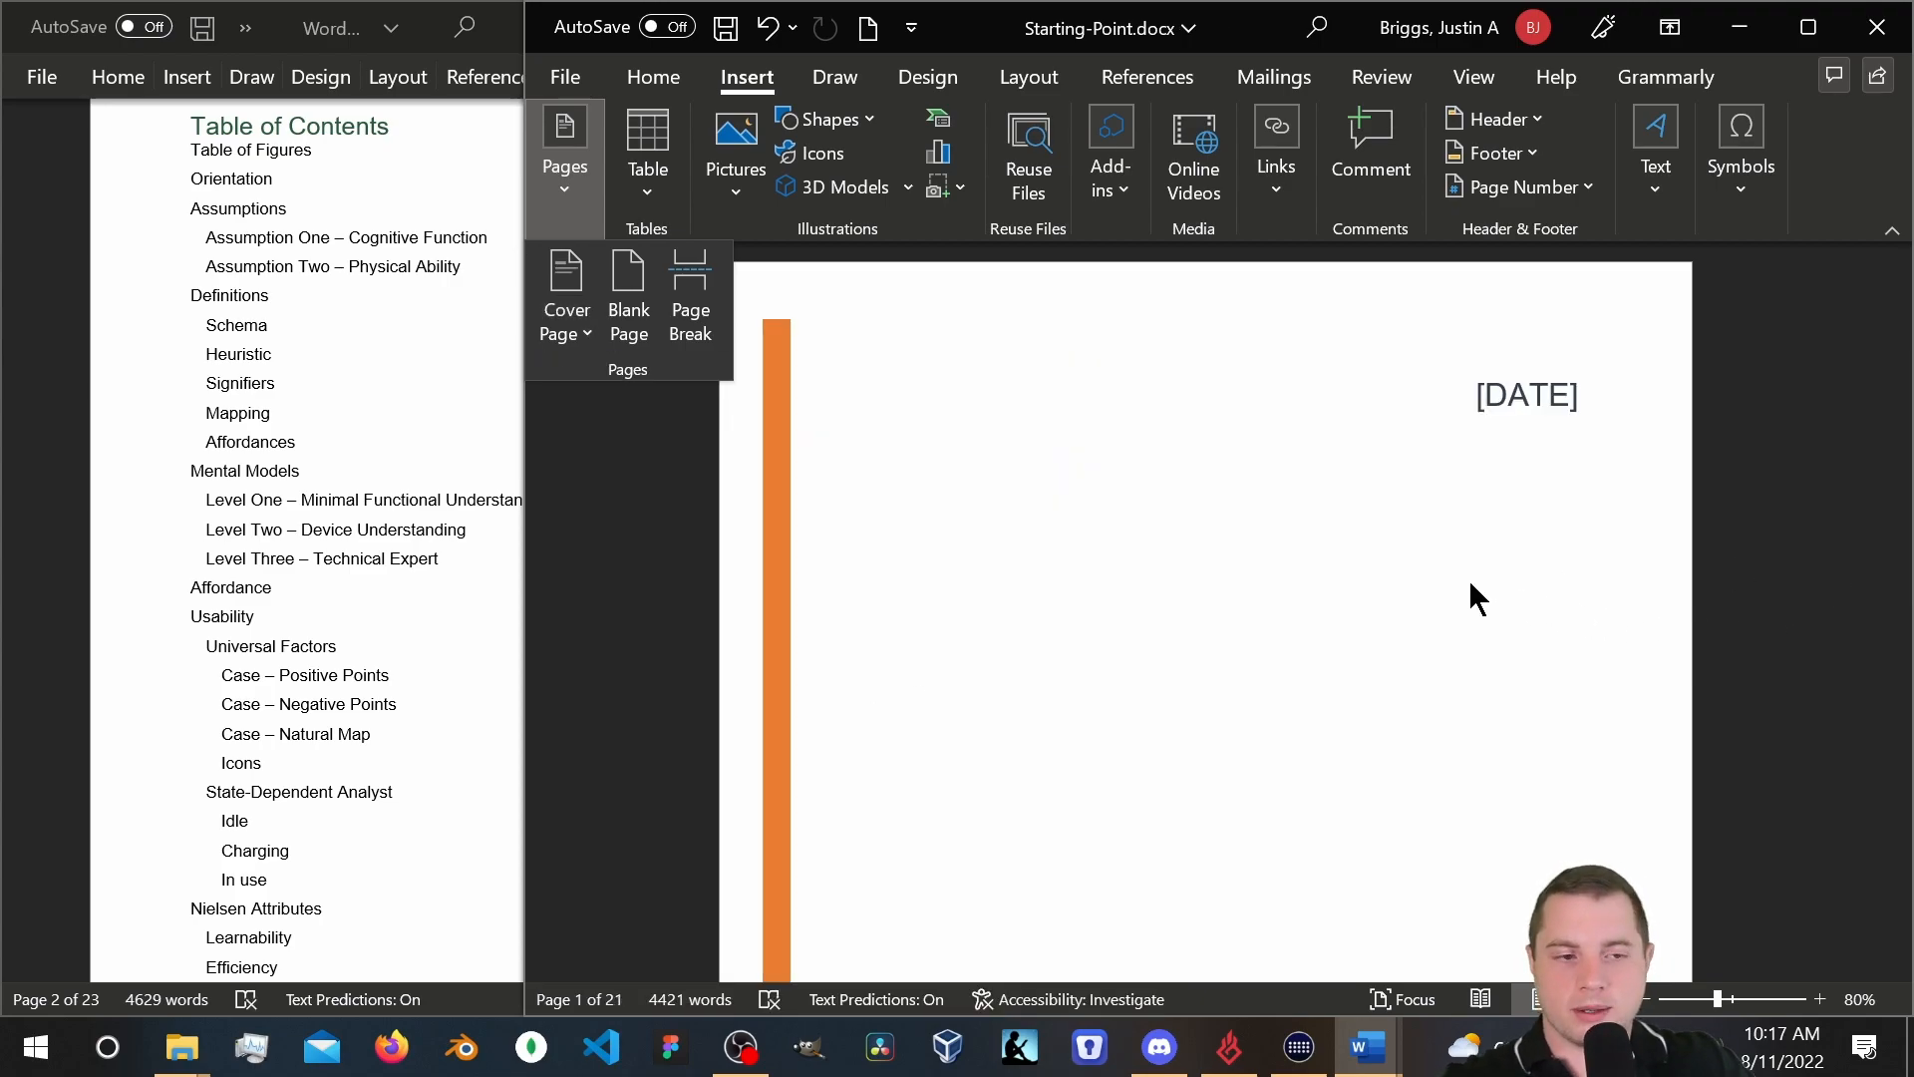
Examine the Semaphore cover page's placeholders for date, document title, subtitle, author and company in Starting-Point.docx.
click(1485, 523)
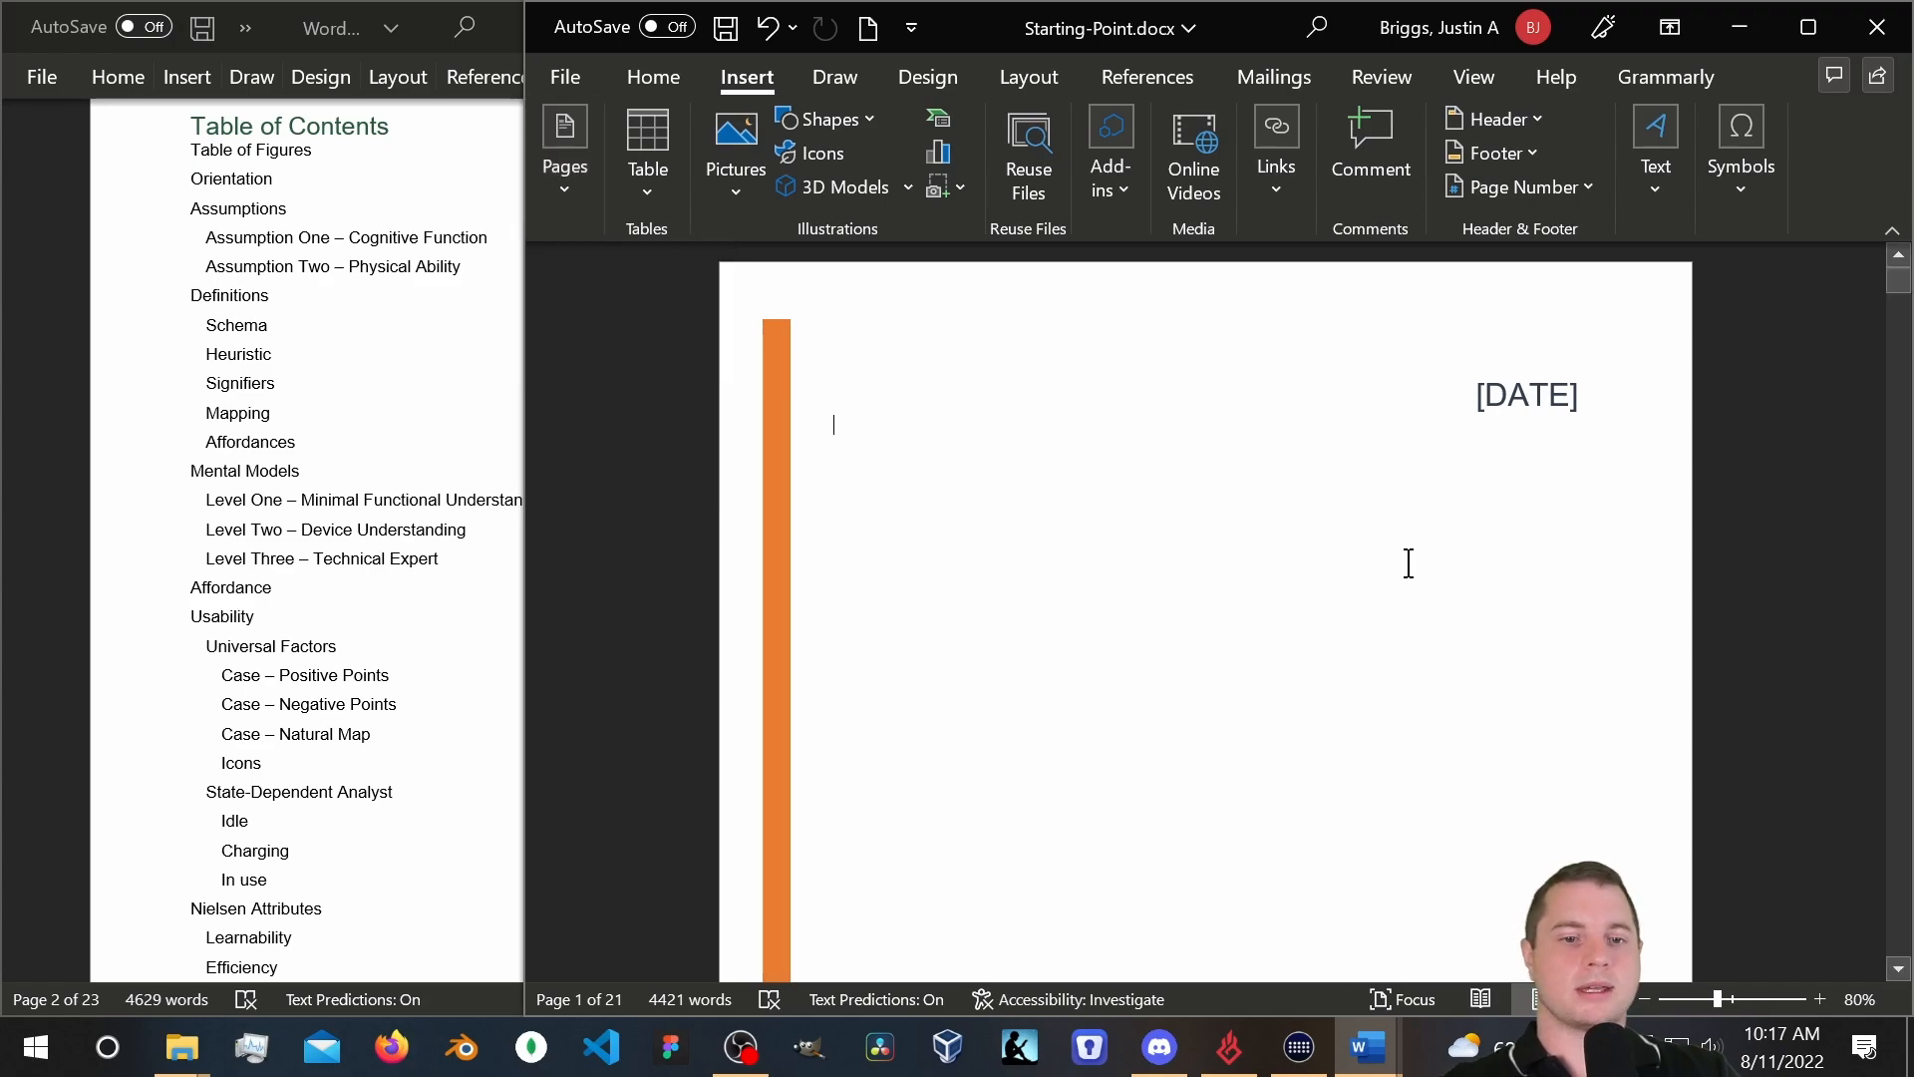
click(1545, 395)
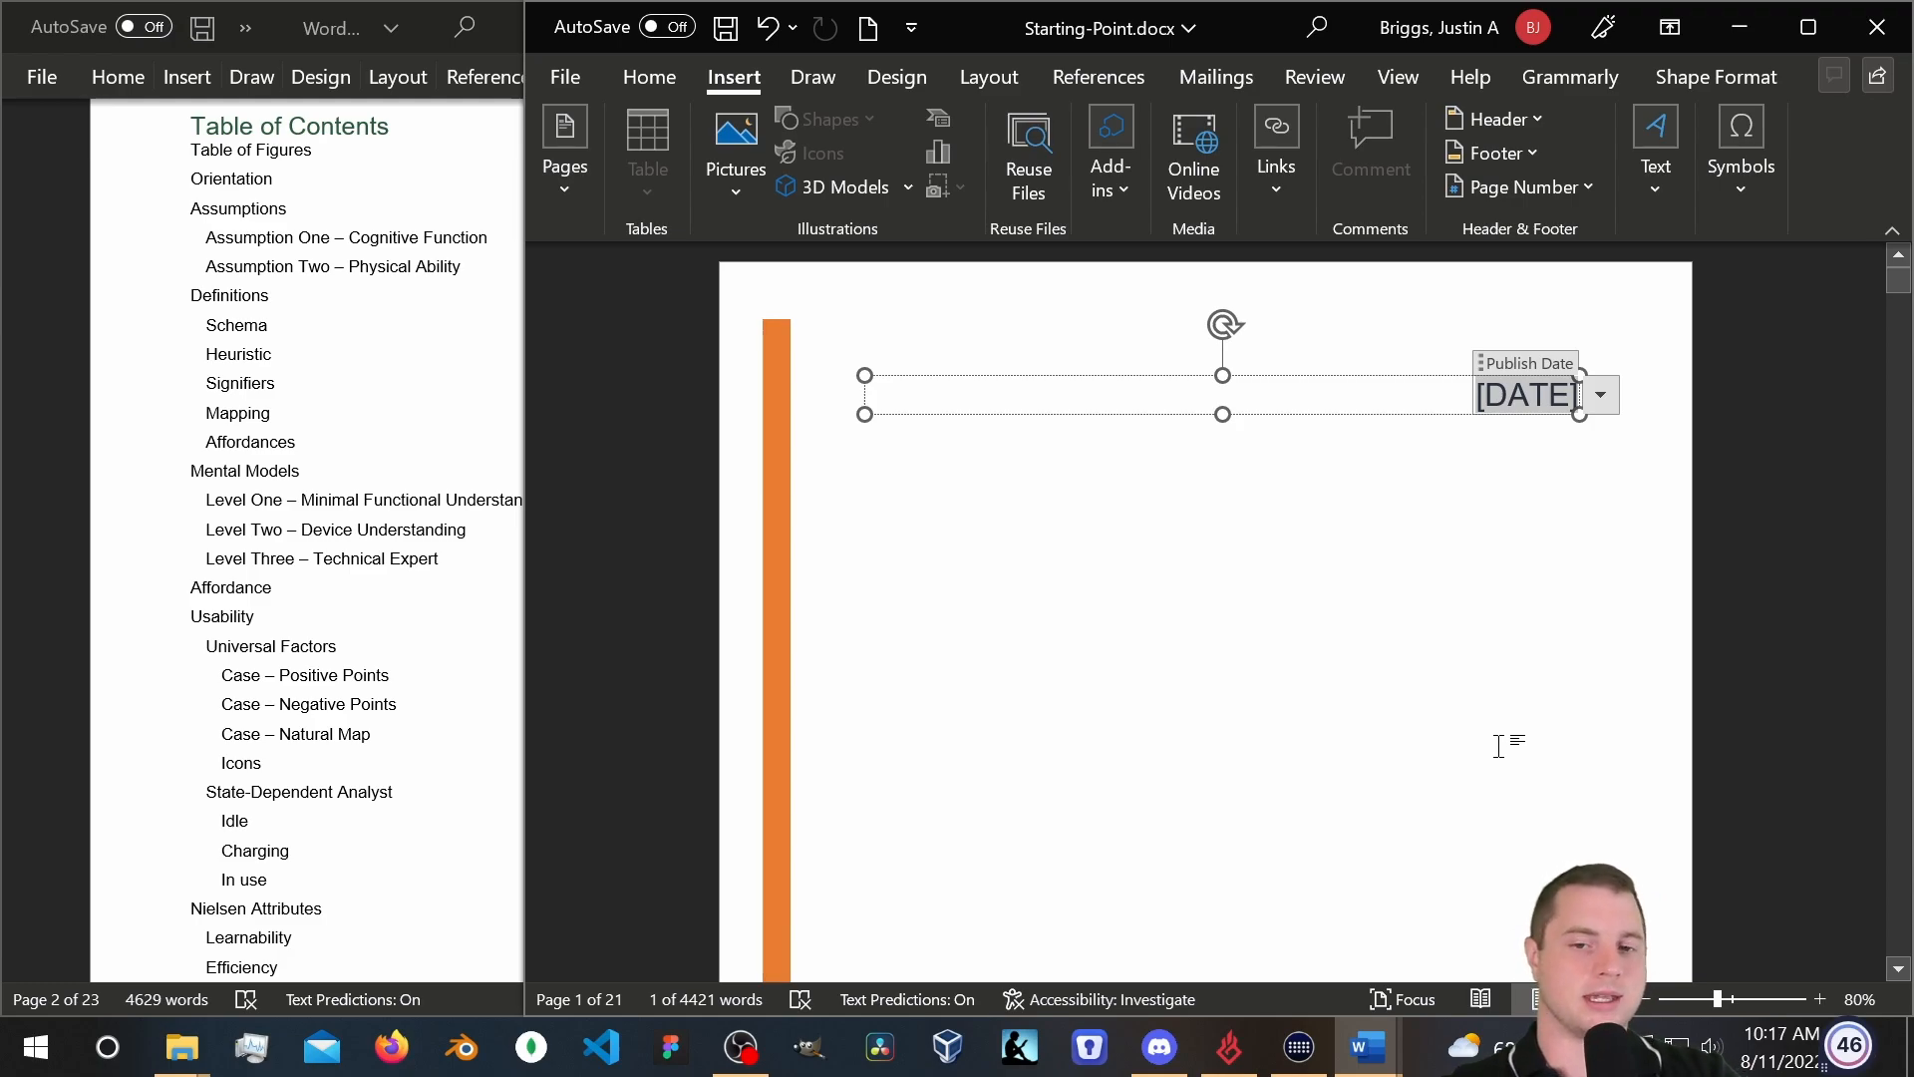
scroll(1359, 584, down, 1)
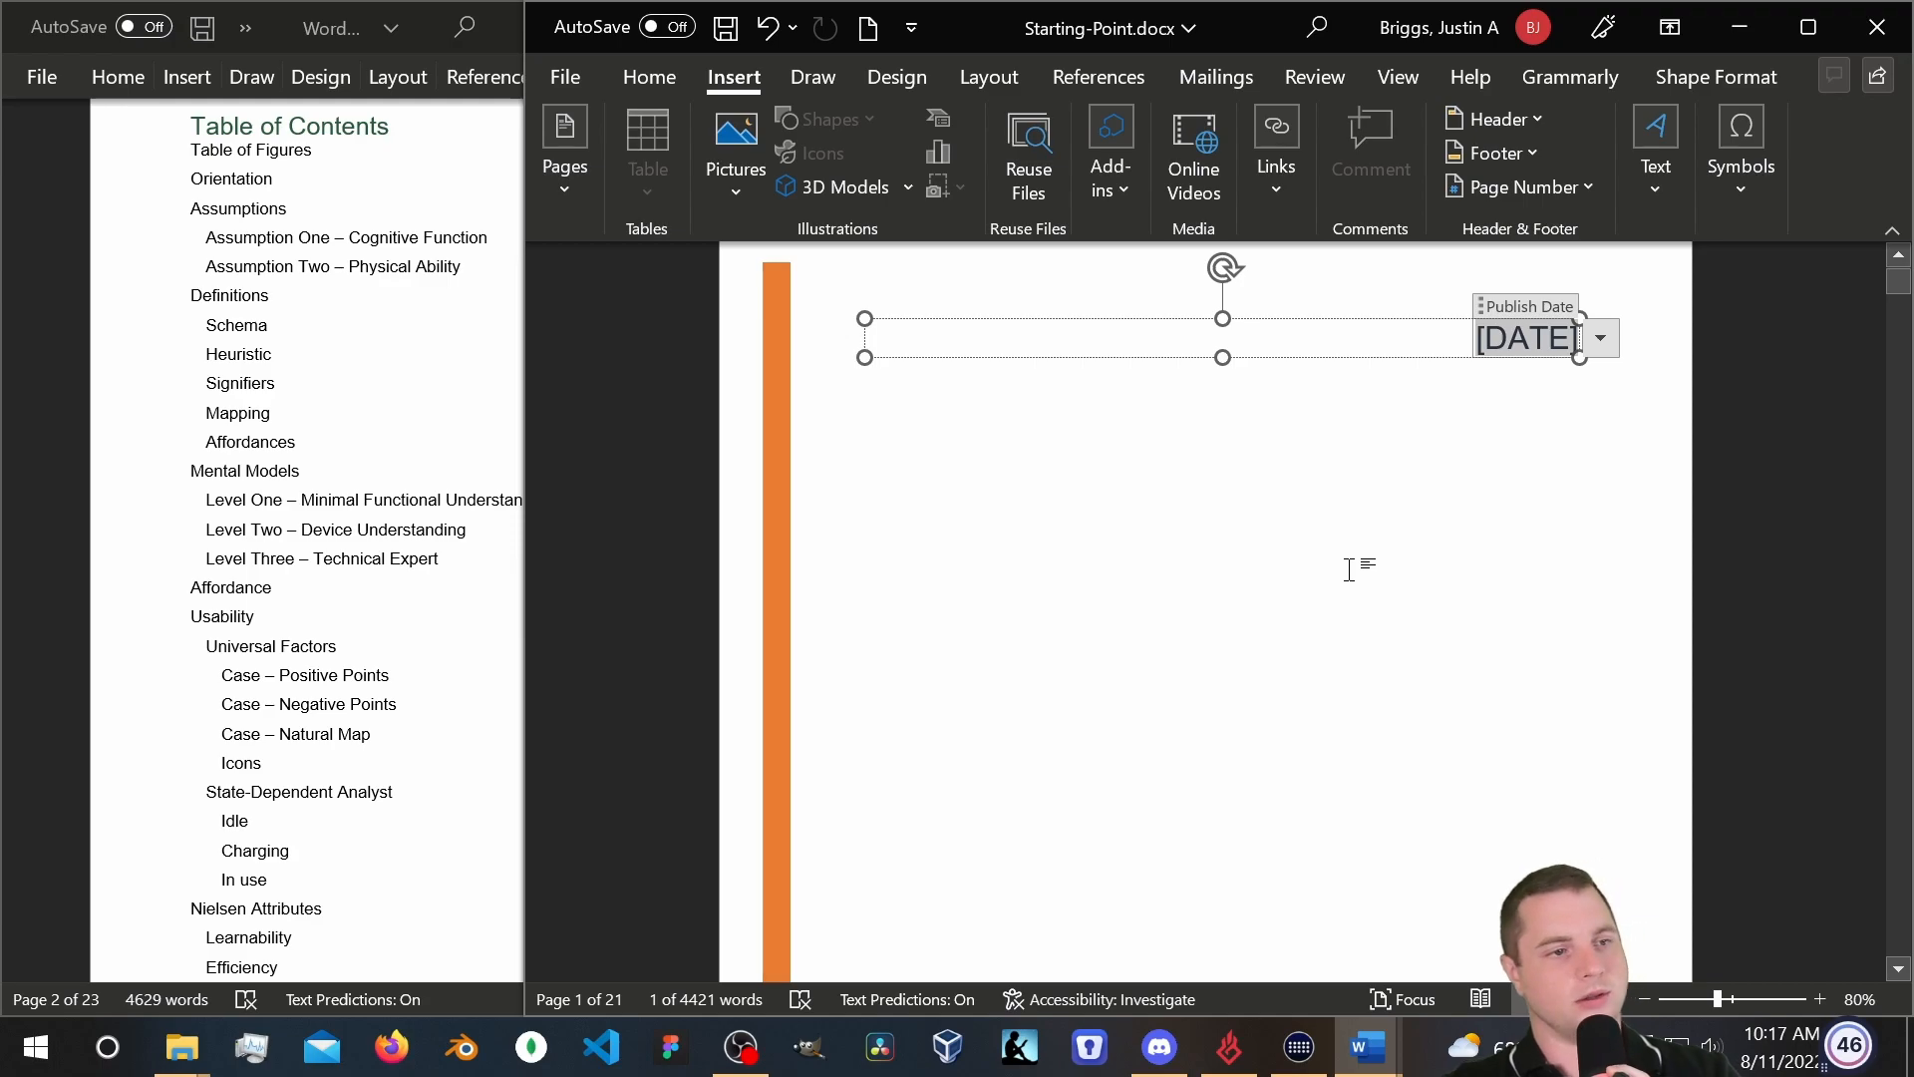
scroll(1395, 508, down, 10)
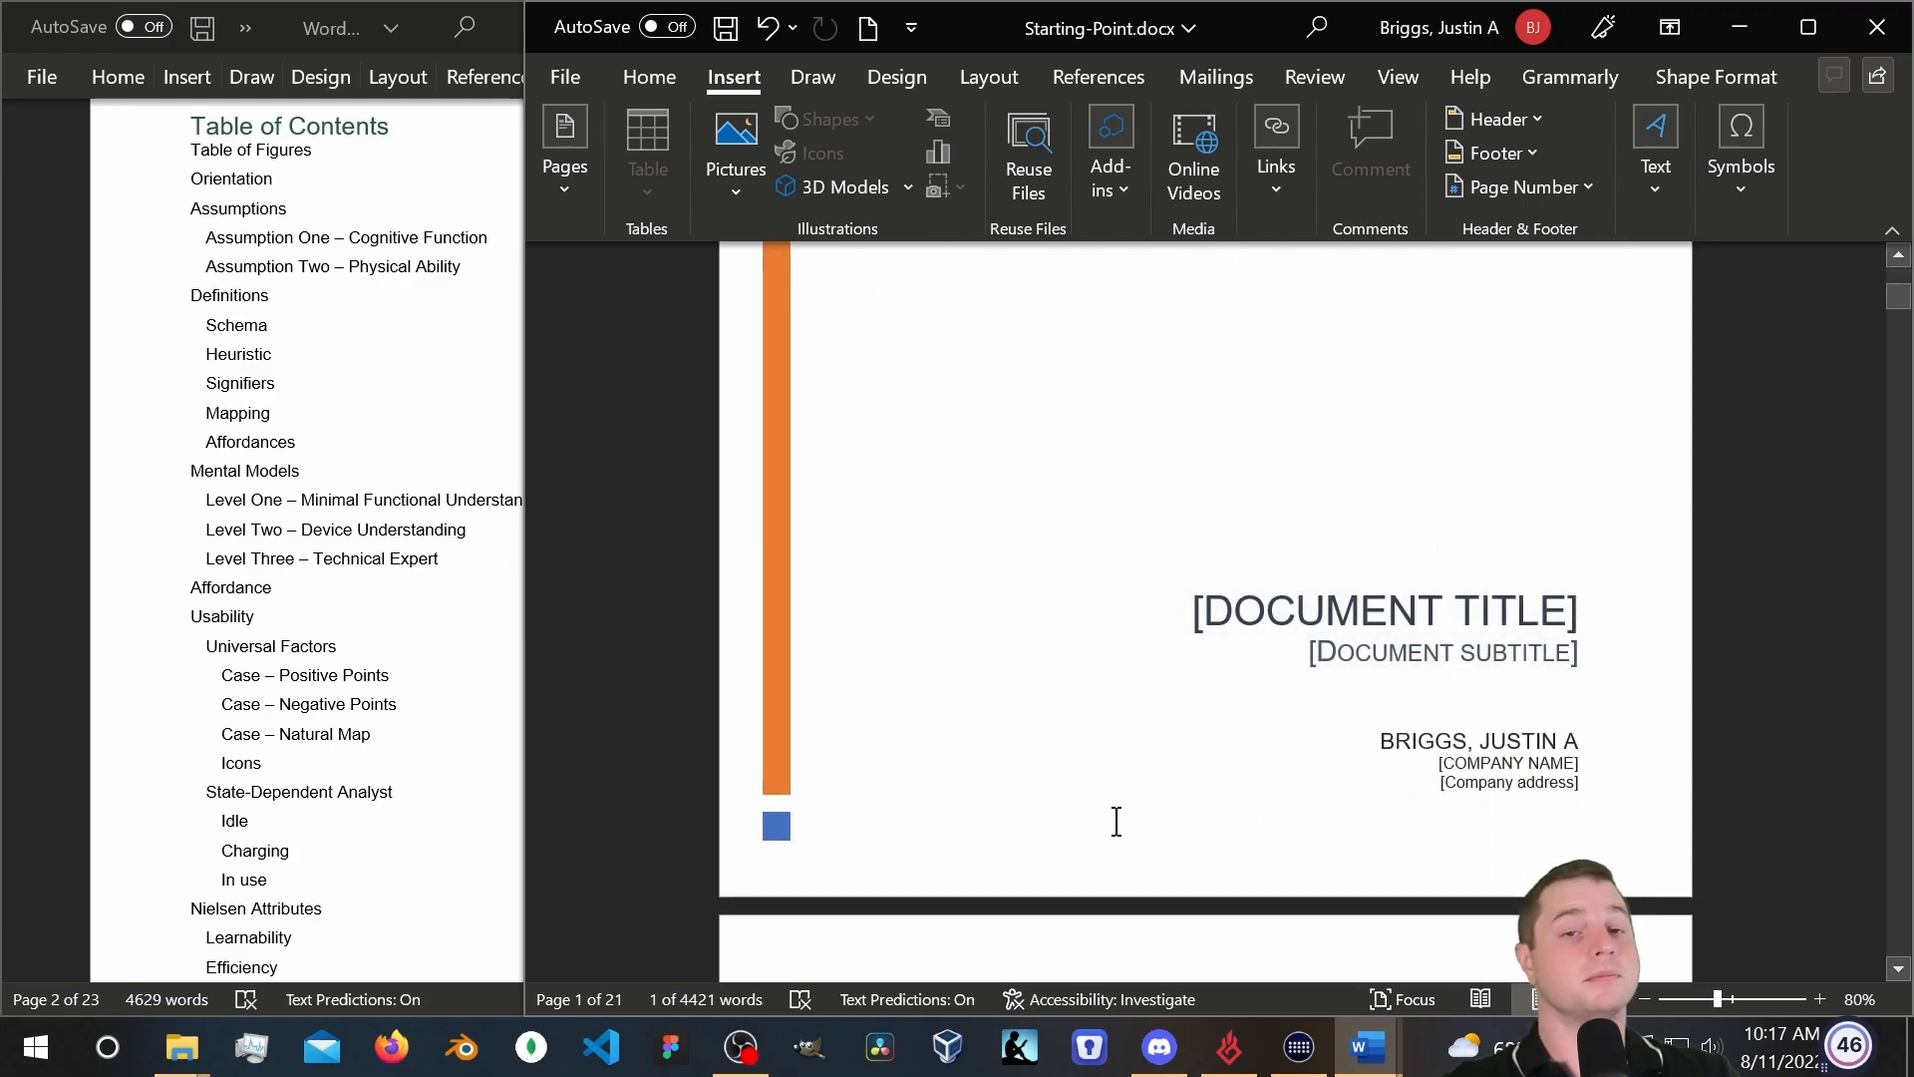
click(1196, 610)
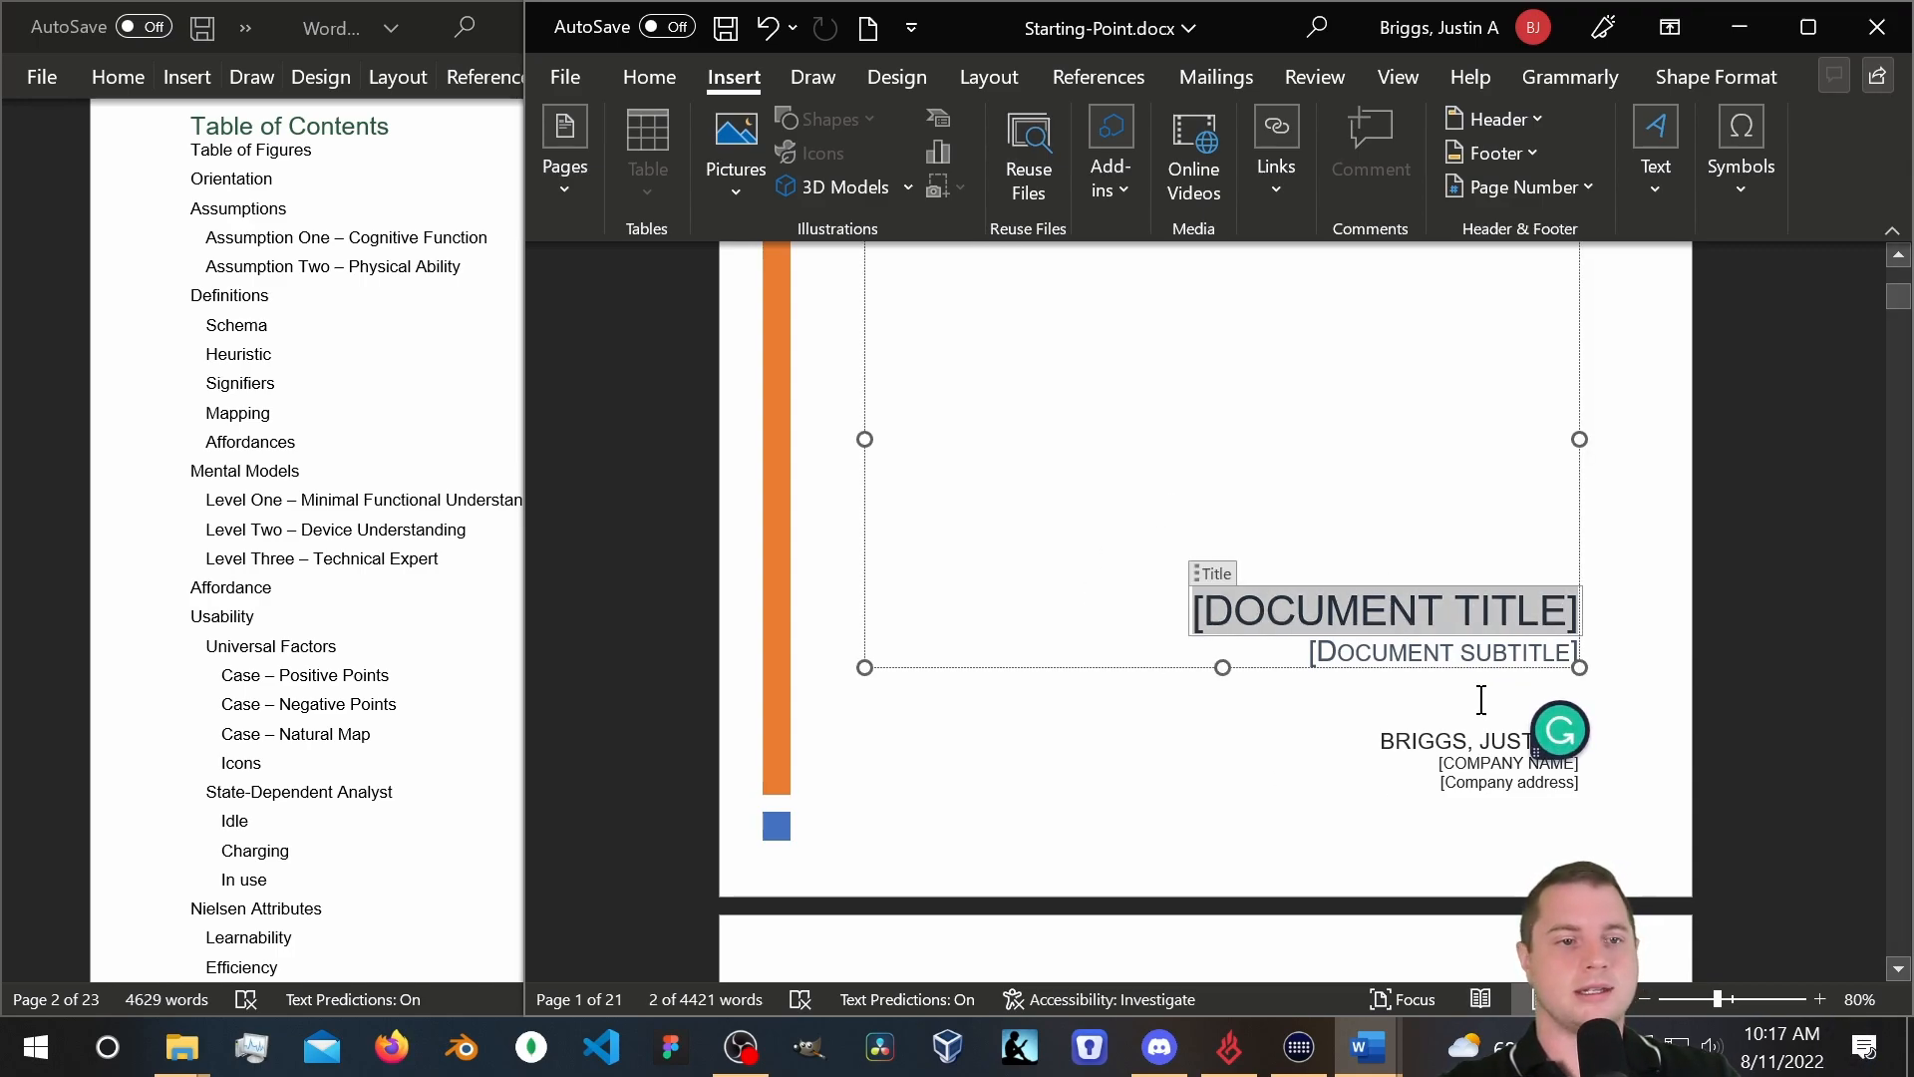
click(649, 77)
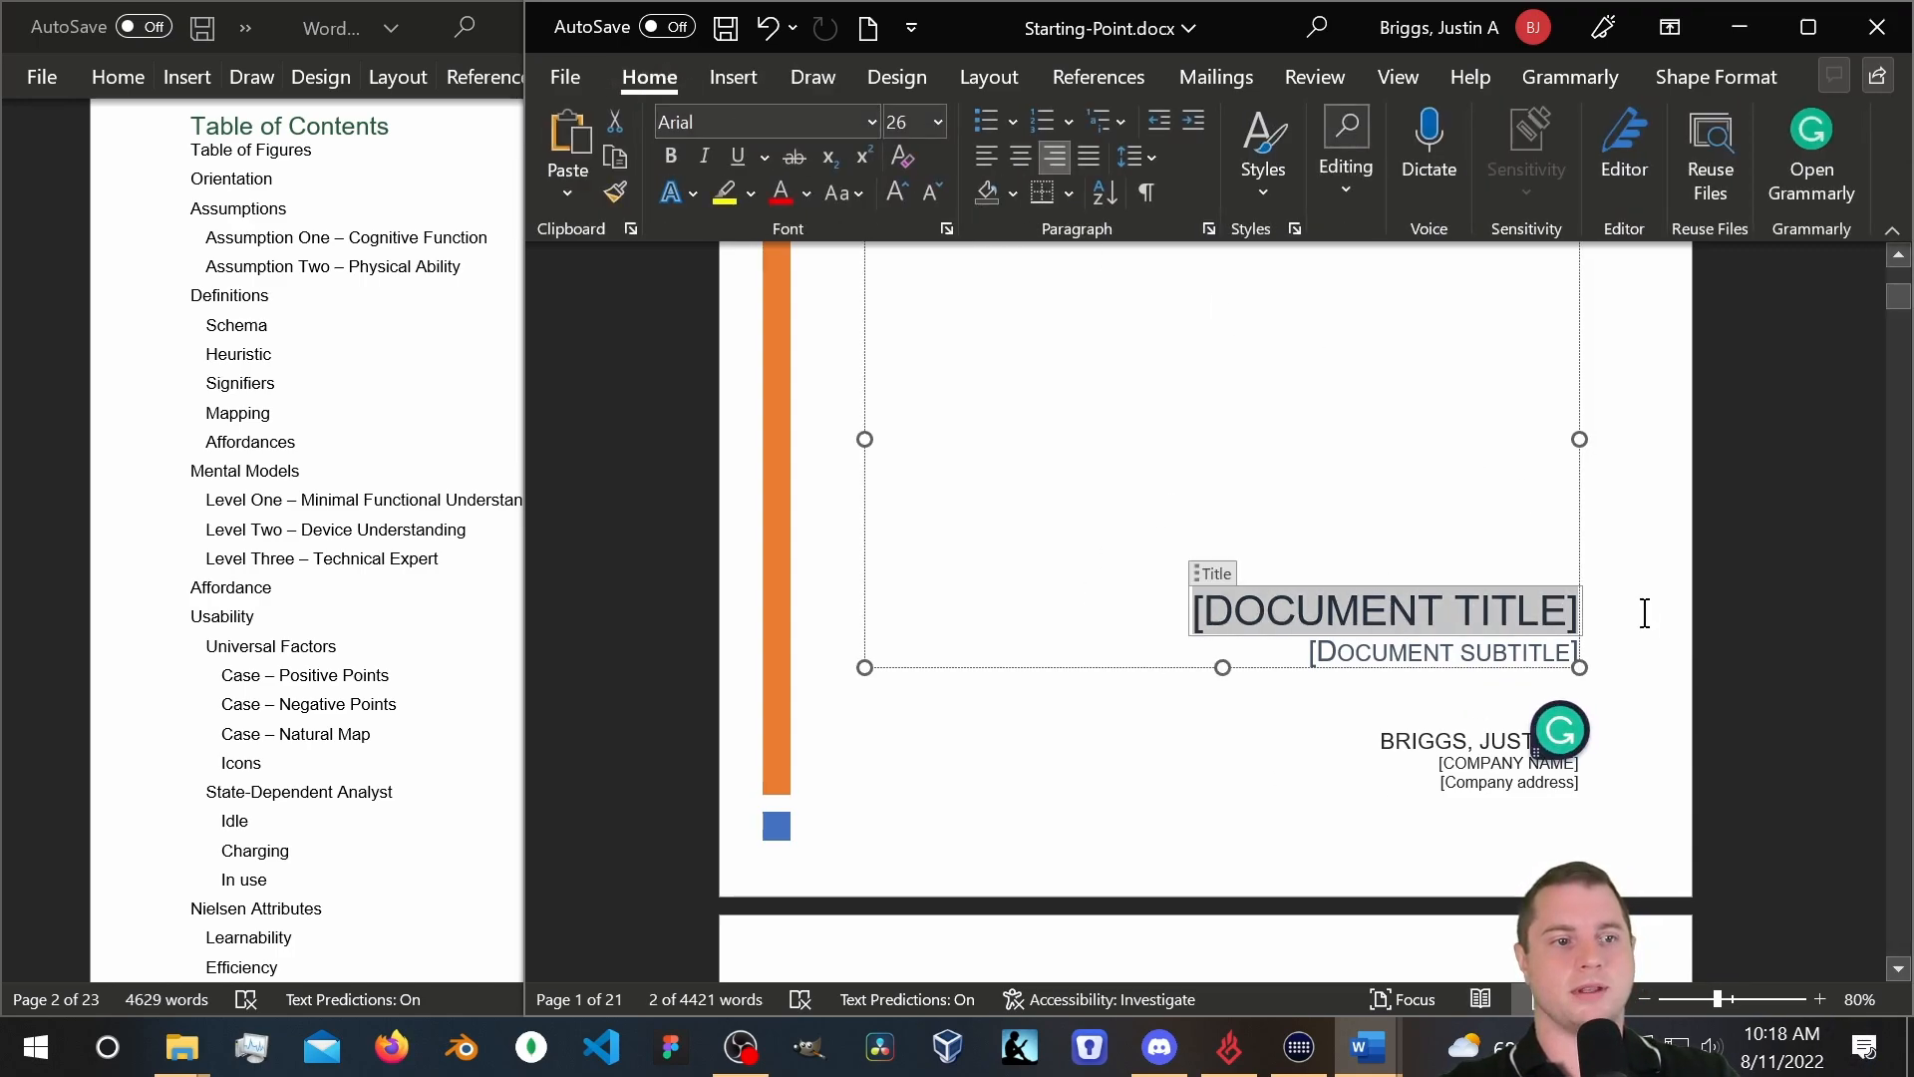
click(1416, 653)
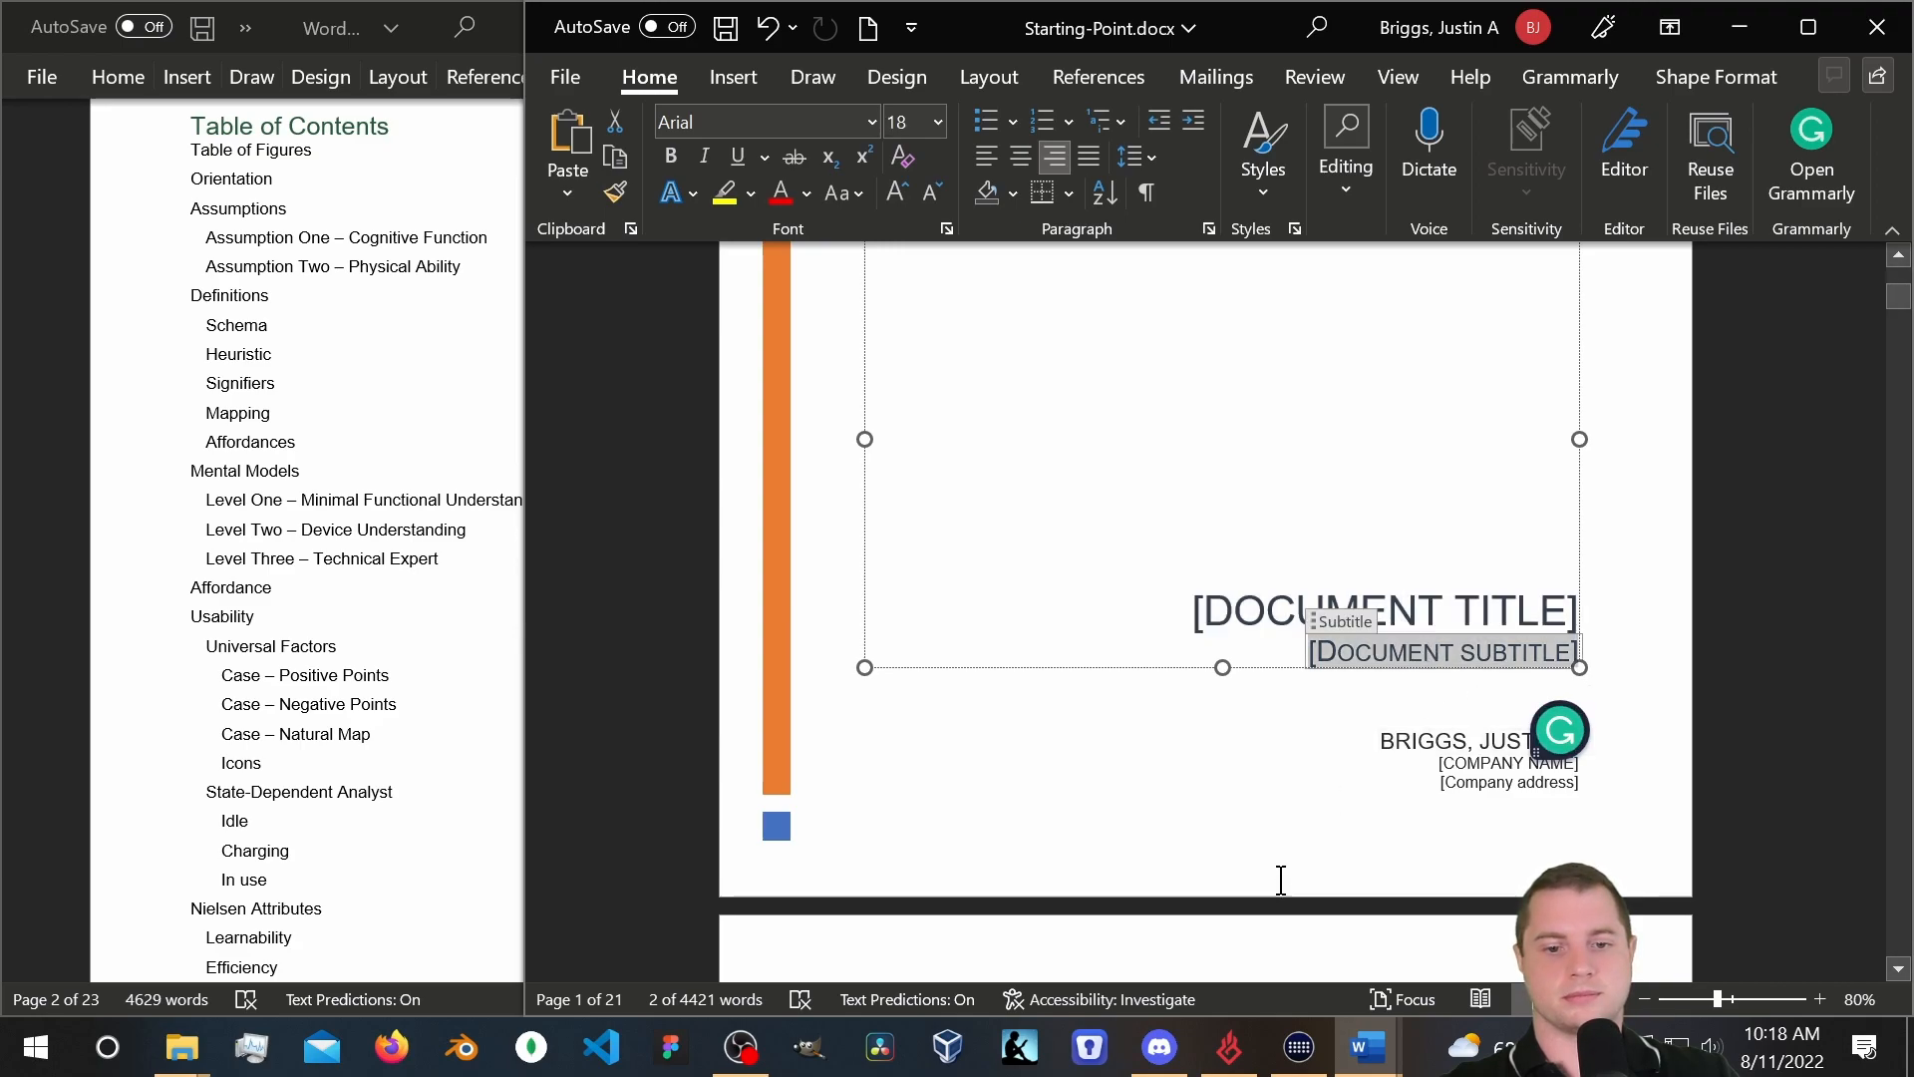
click(1453, 742)
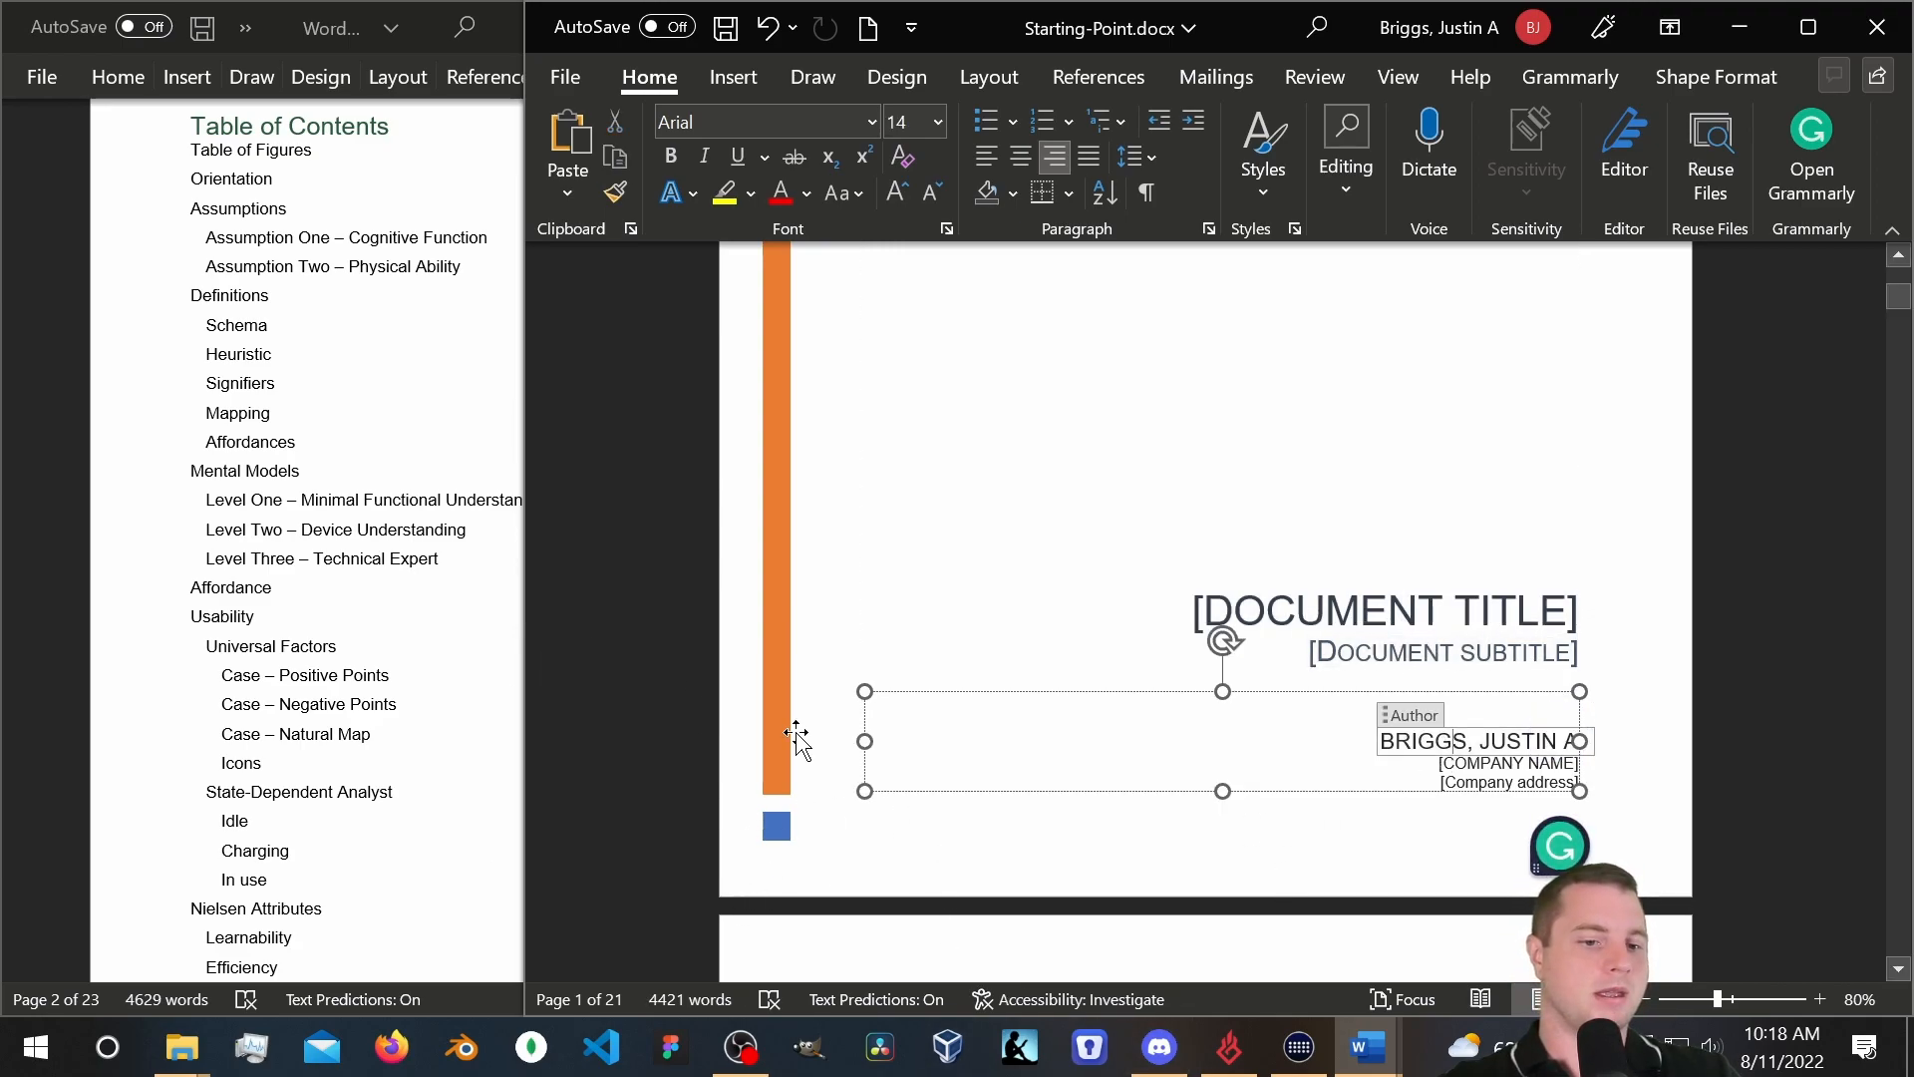
scroll(789, 555, up, 5)
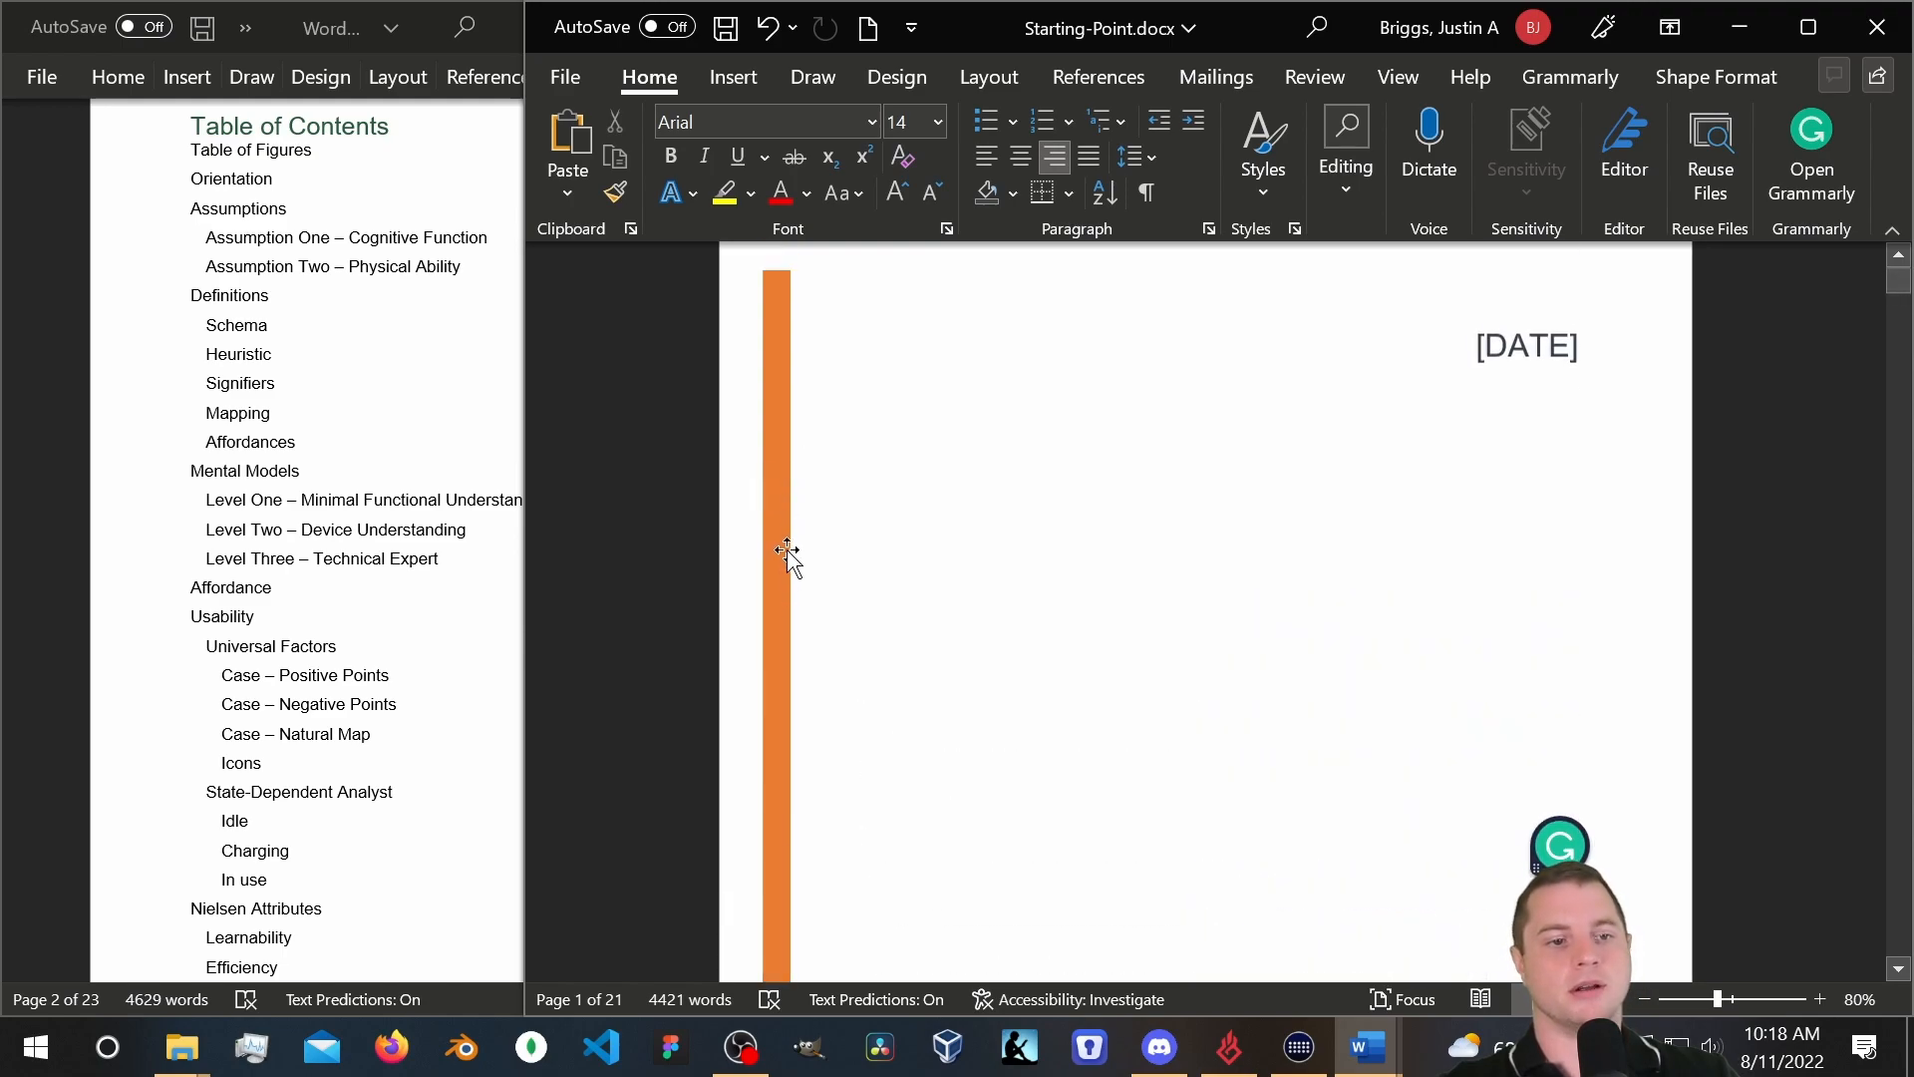
scroll(787, 552, up, 1)
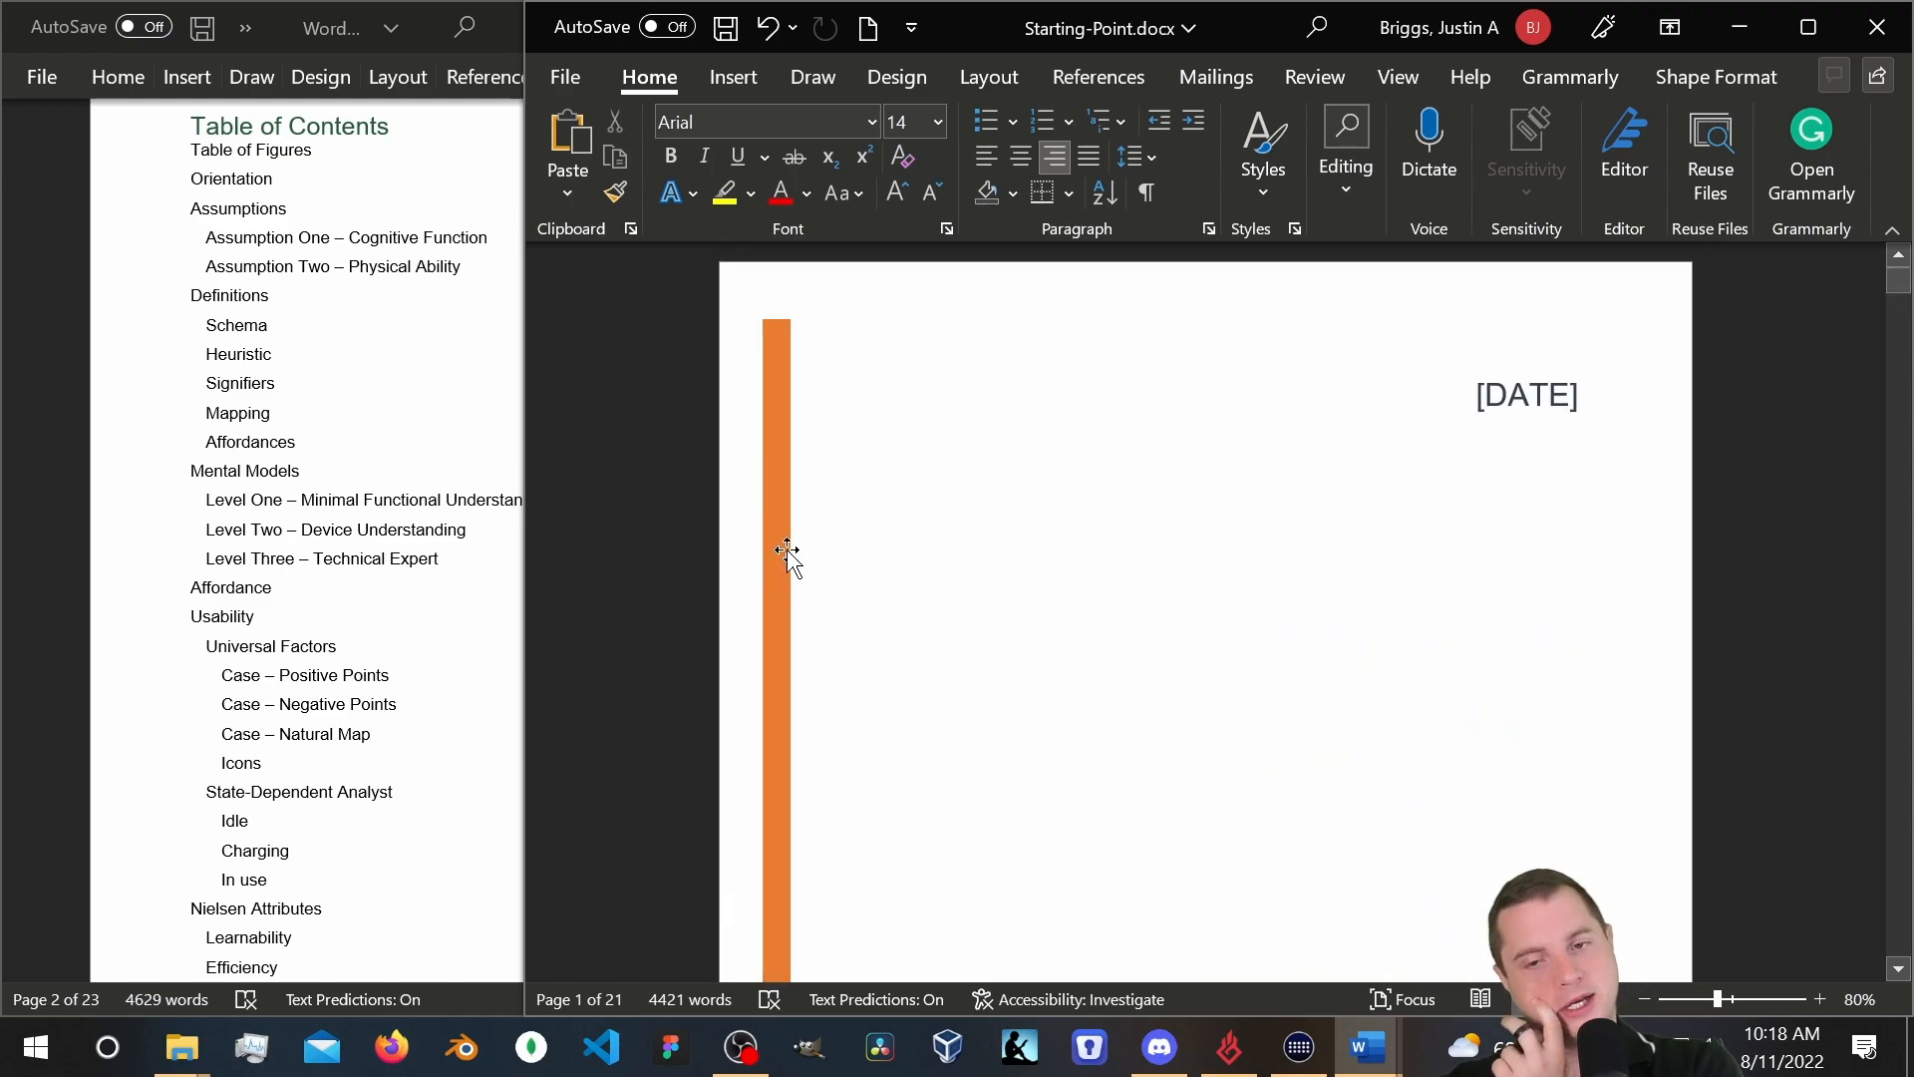
scroll(1201, 457, down, 2)
scroll(1392, 466, up, 2)
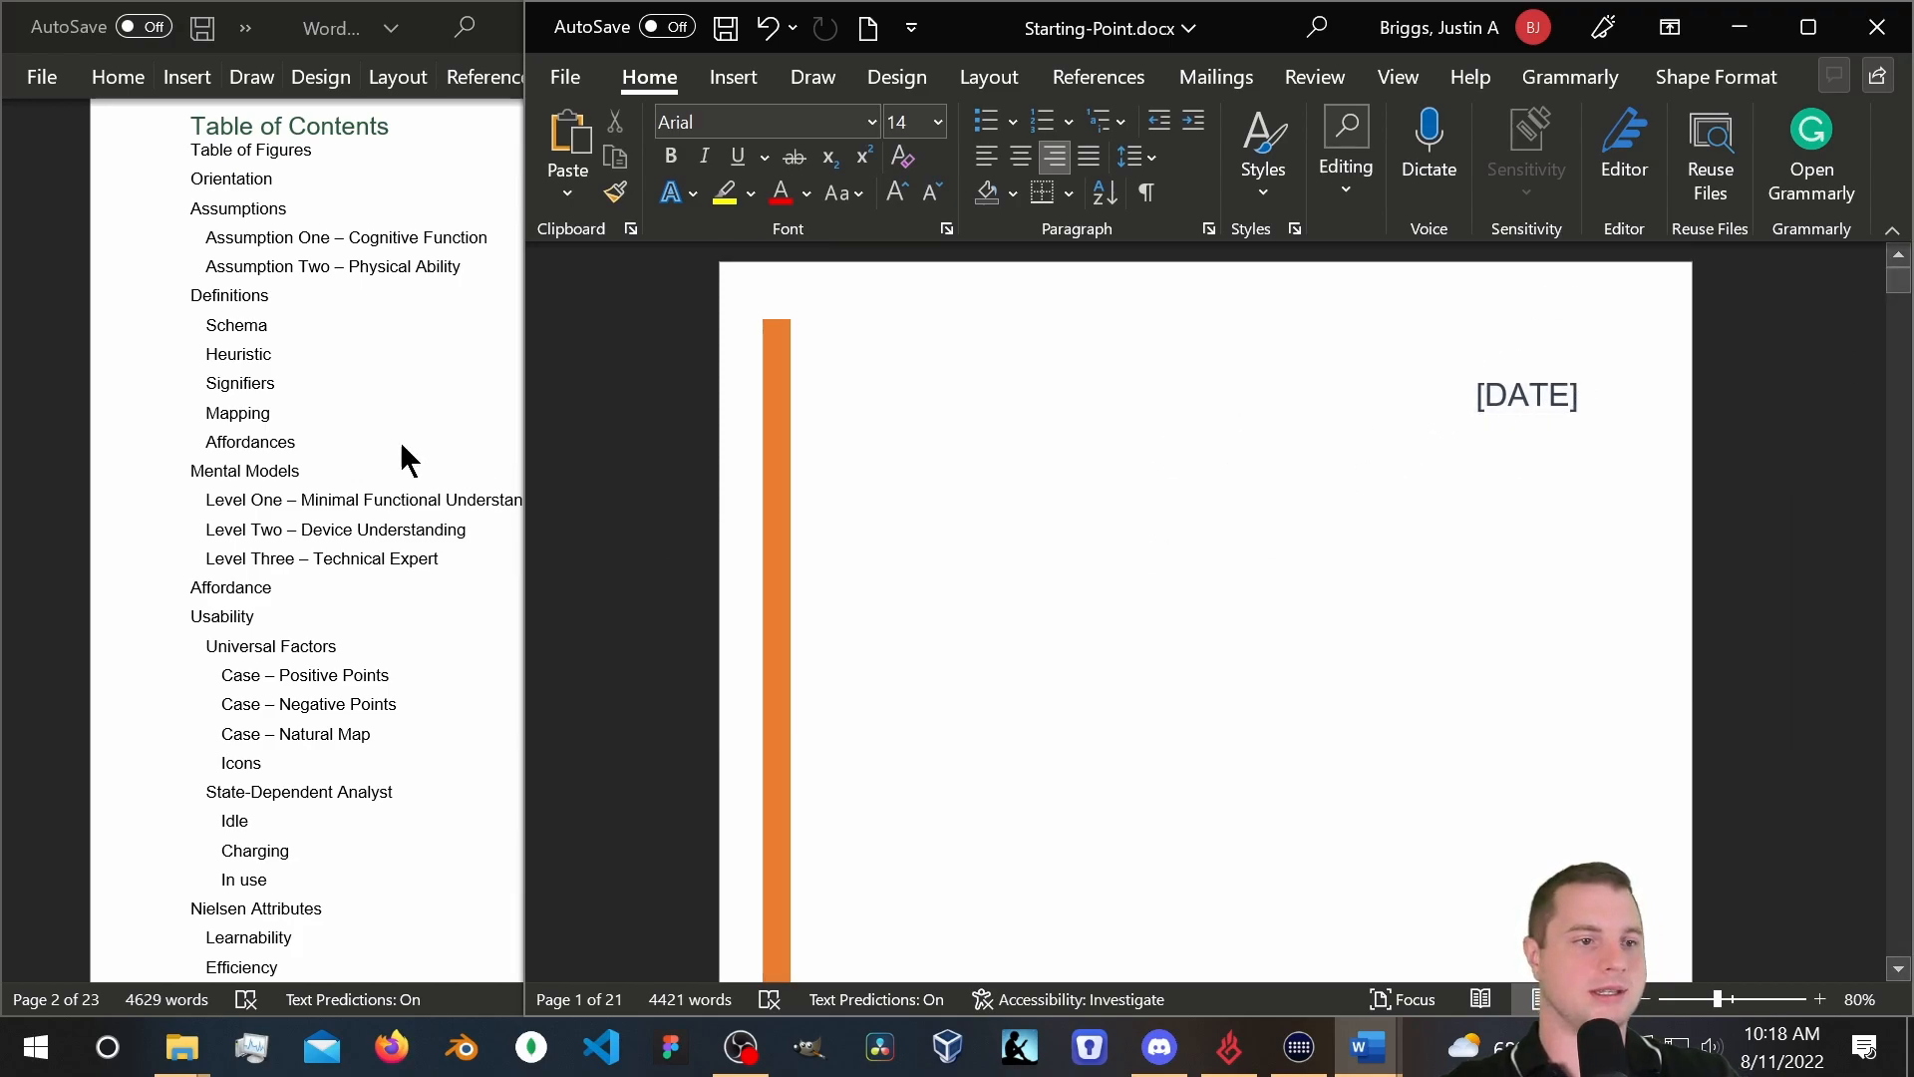
Go to the first page of the sample report and inspect the text box holding its cover title.
scroll(331, 492, up, 5)
scroll(333, 498, up, 7)
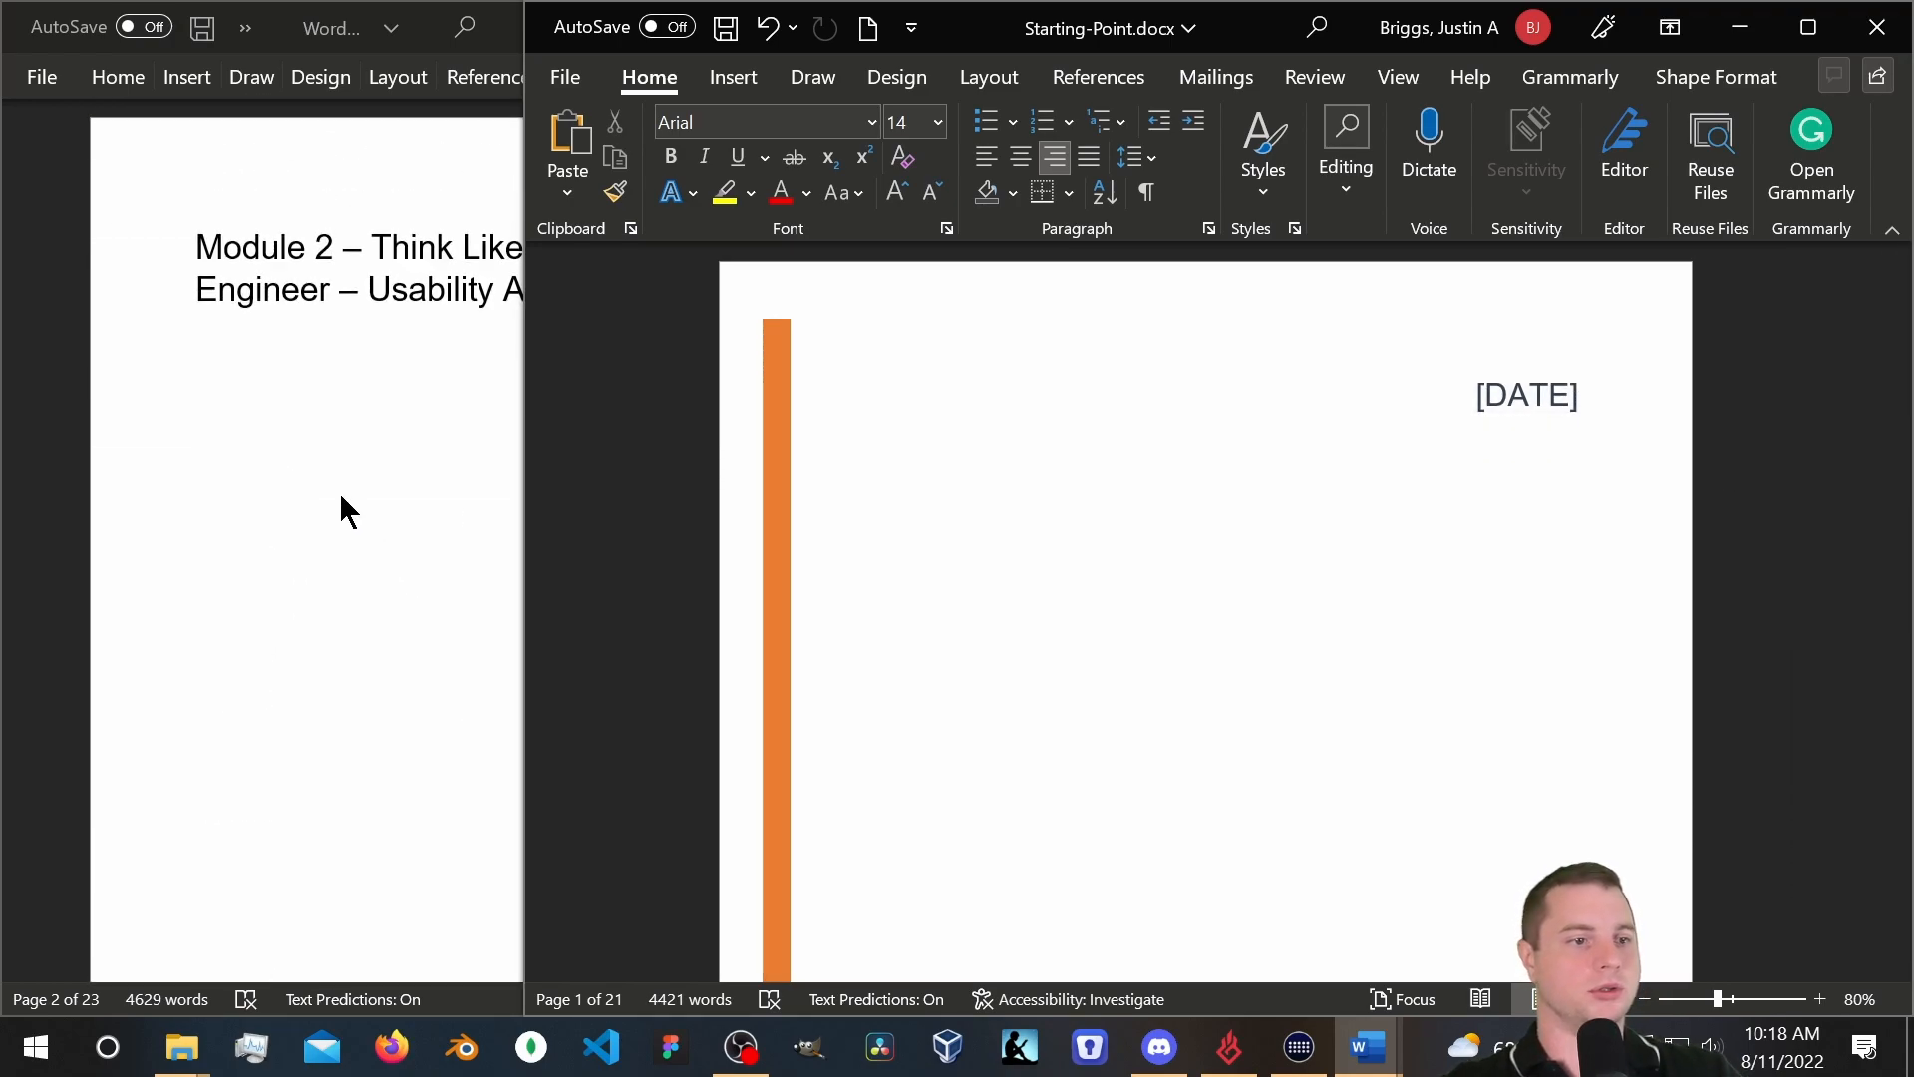
click(319, 487)
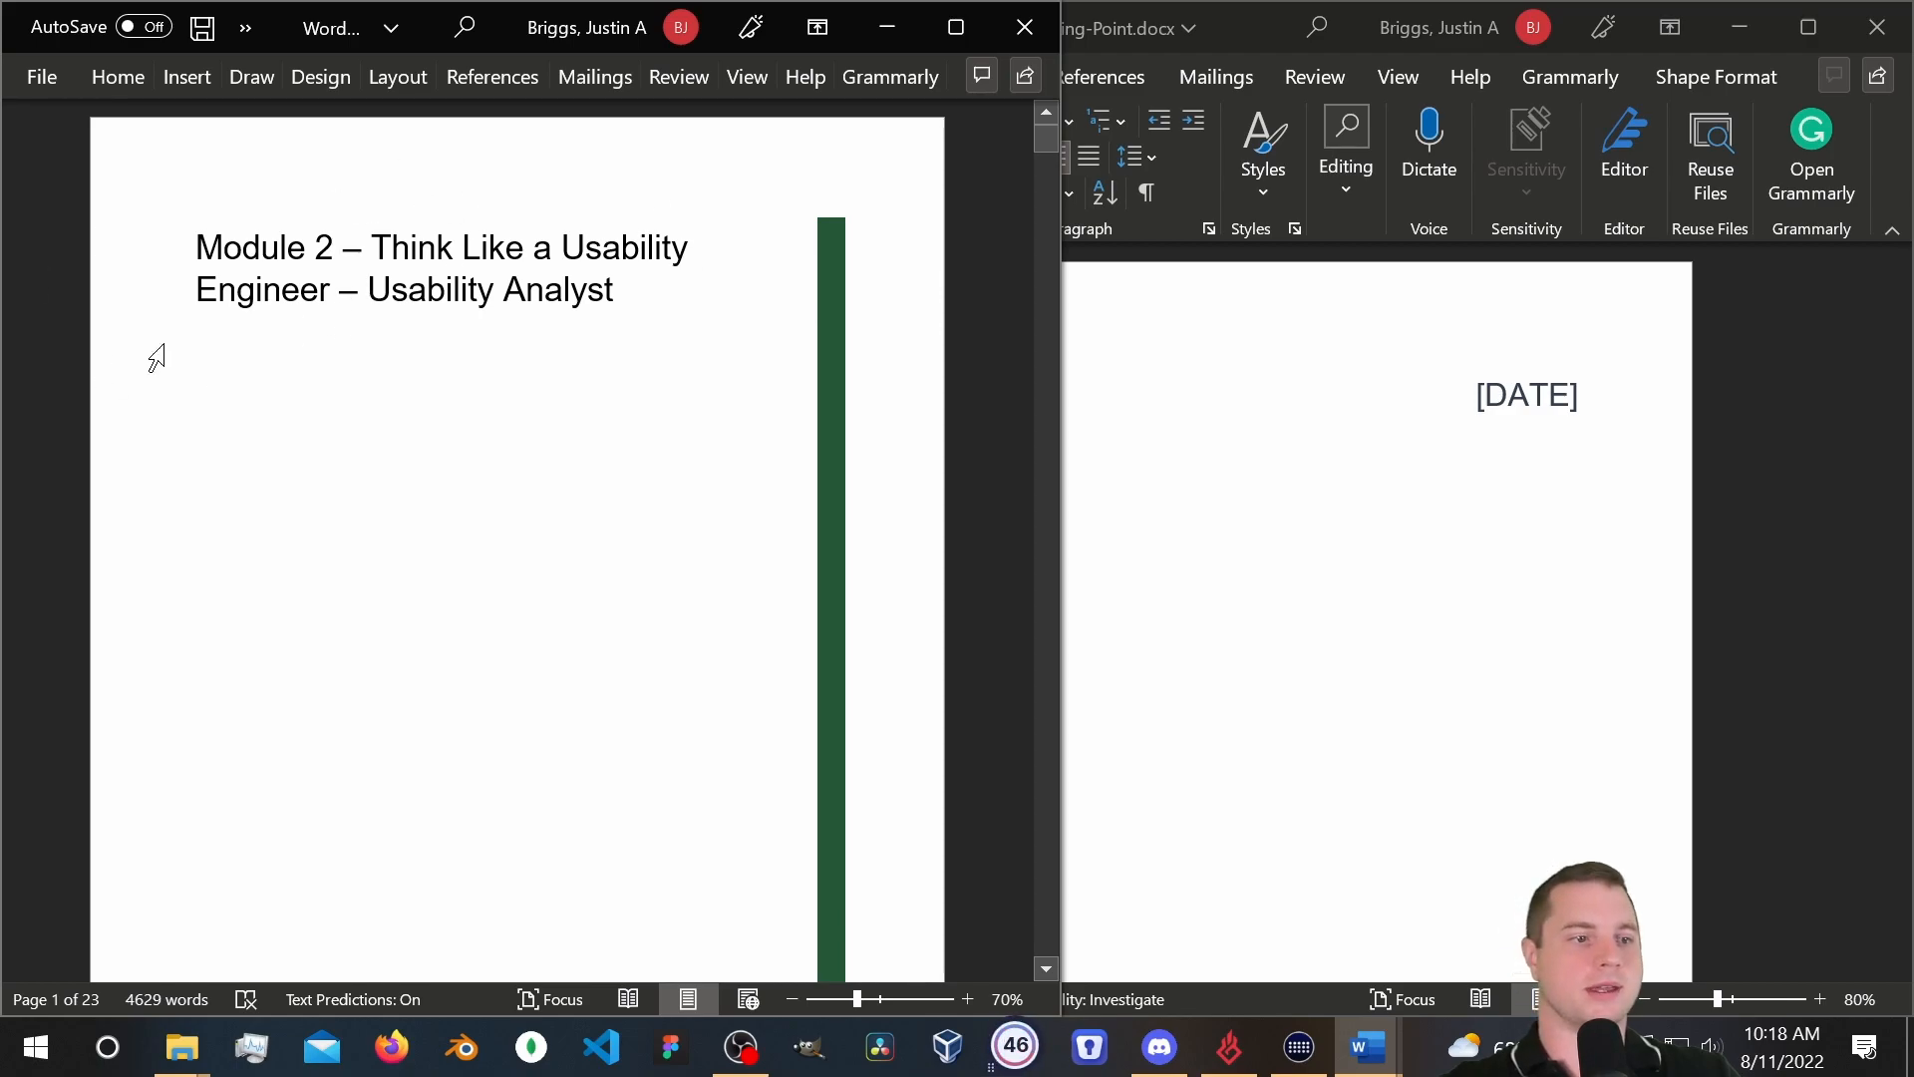
click(270, 242)
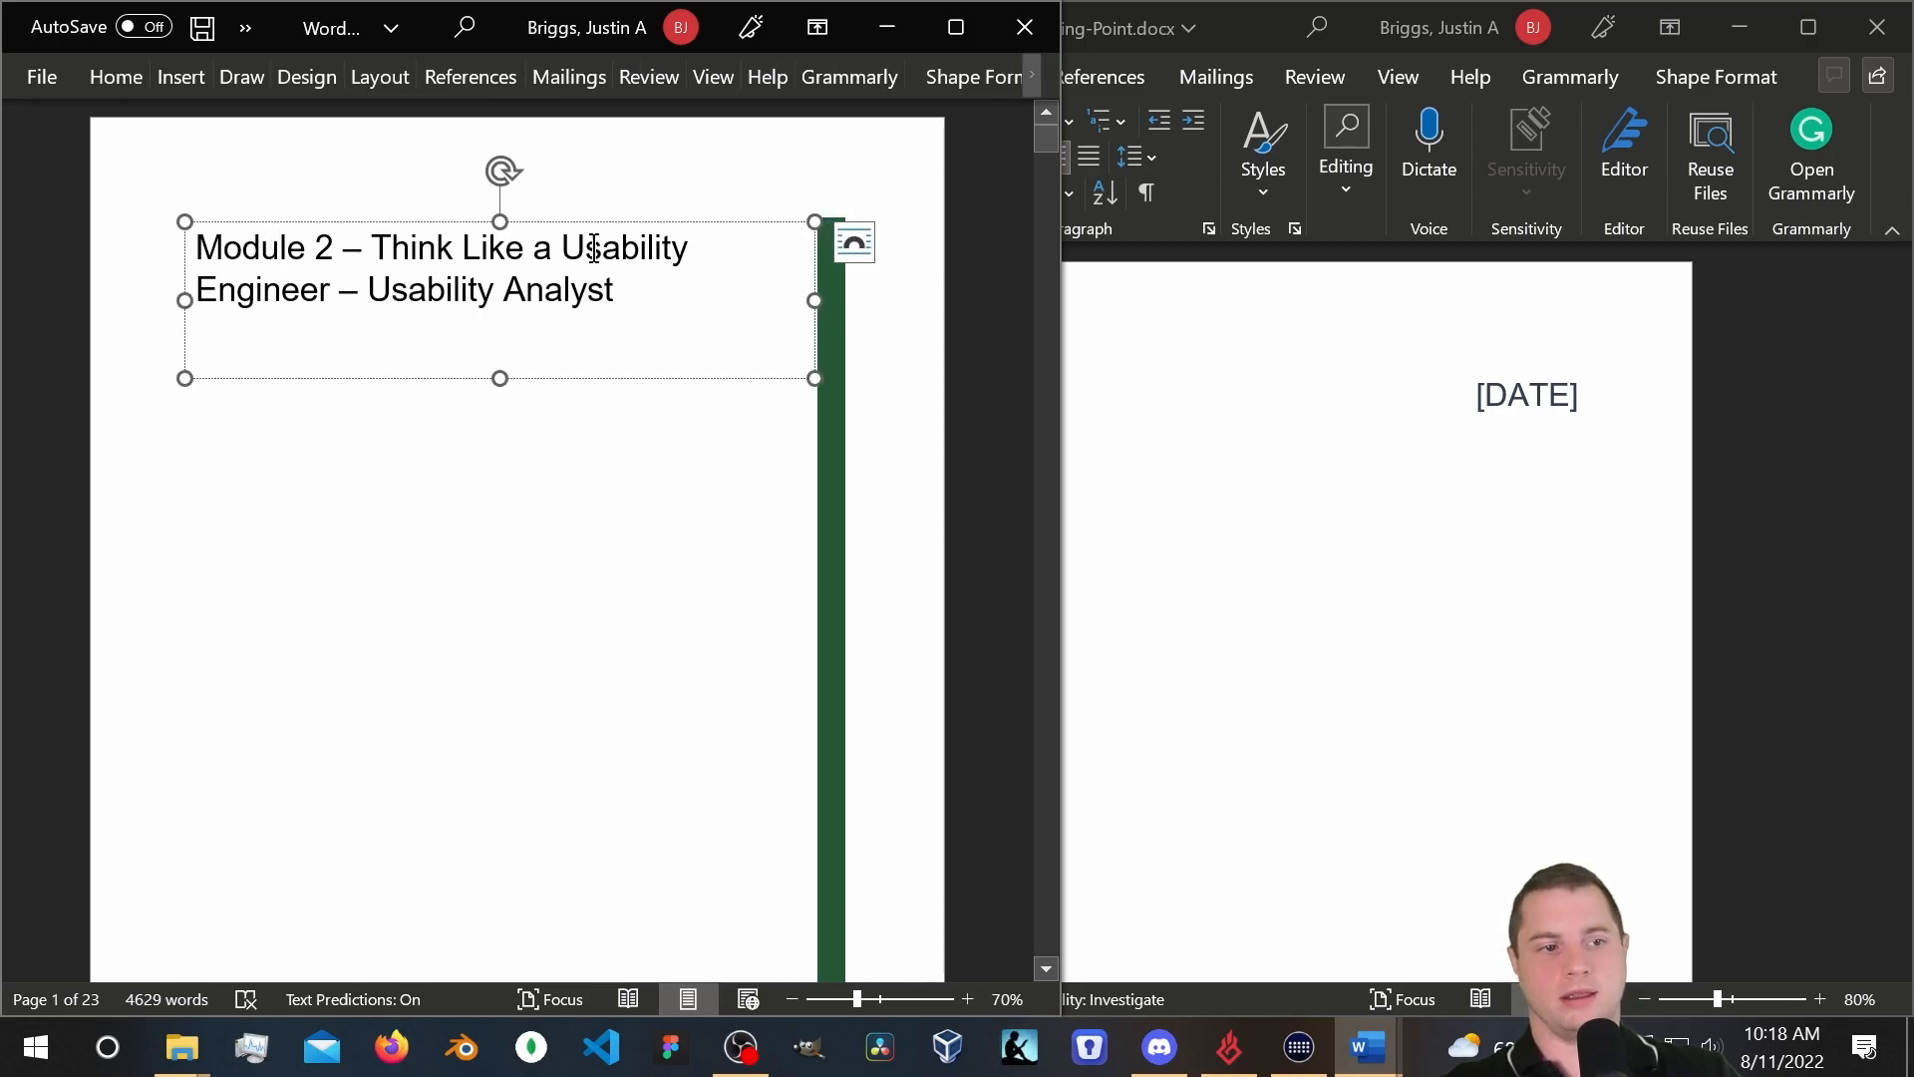
click(667, 378)
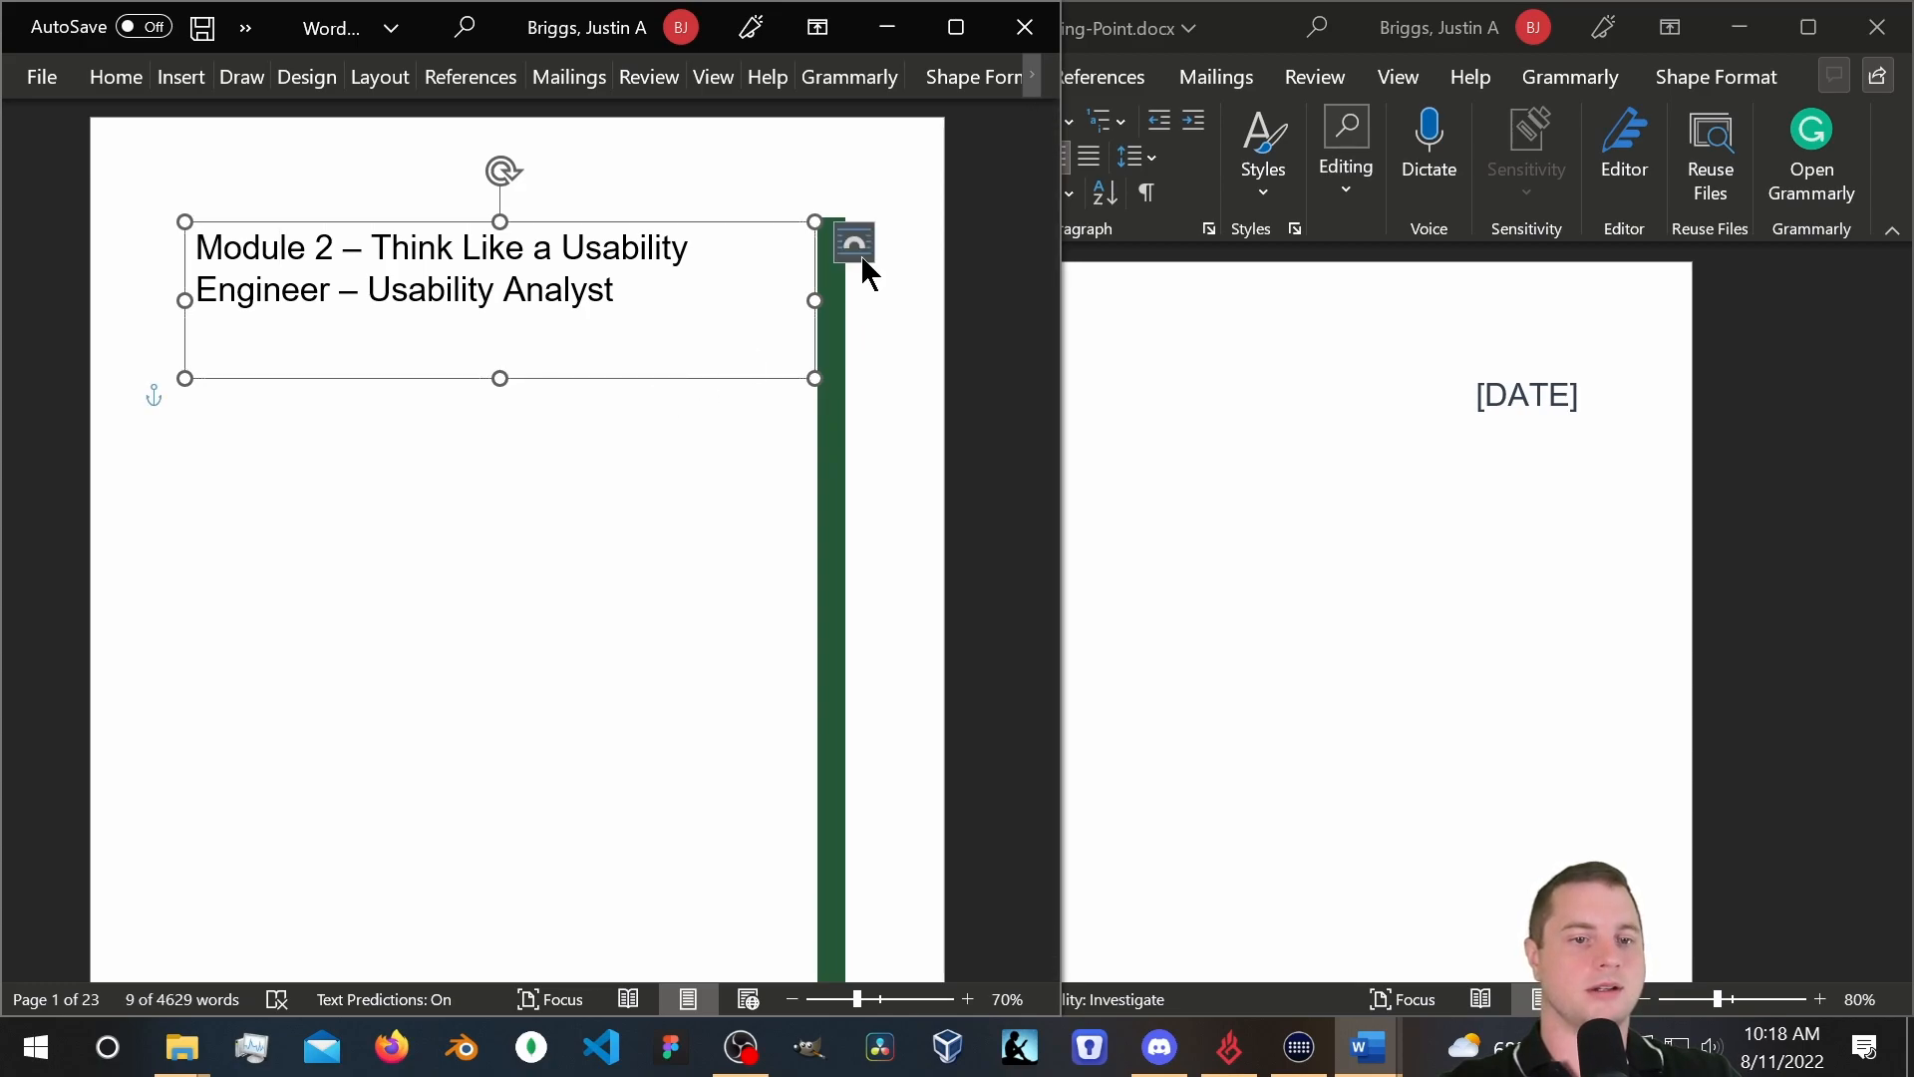
Delete the date placeholder's text box from the cover page of Starting-Point.docx.
click(1494, 488)
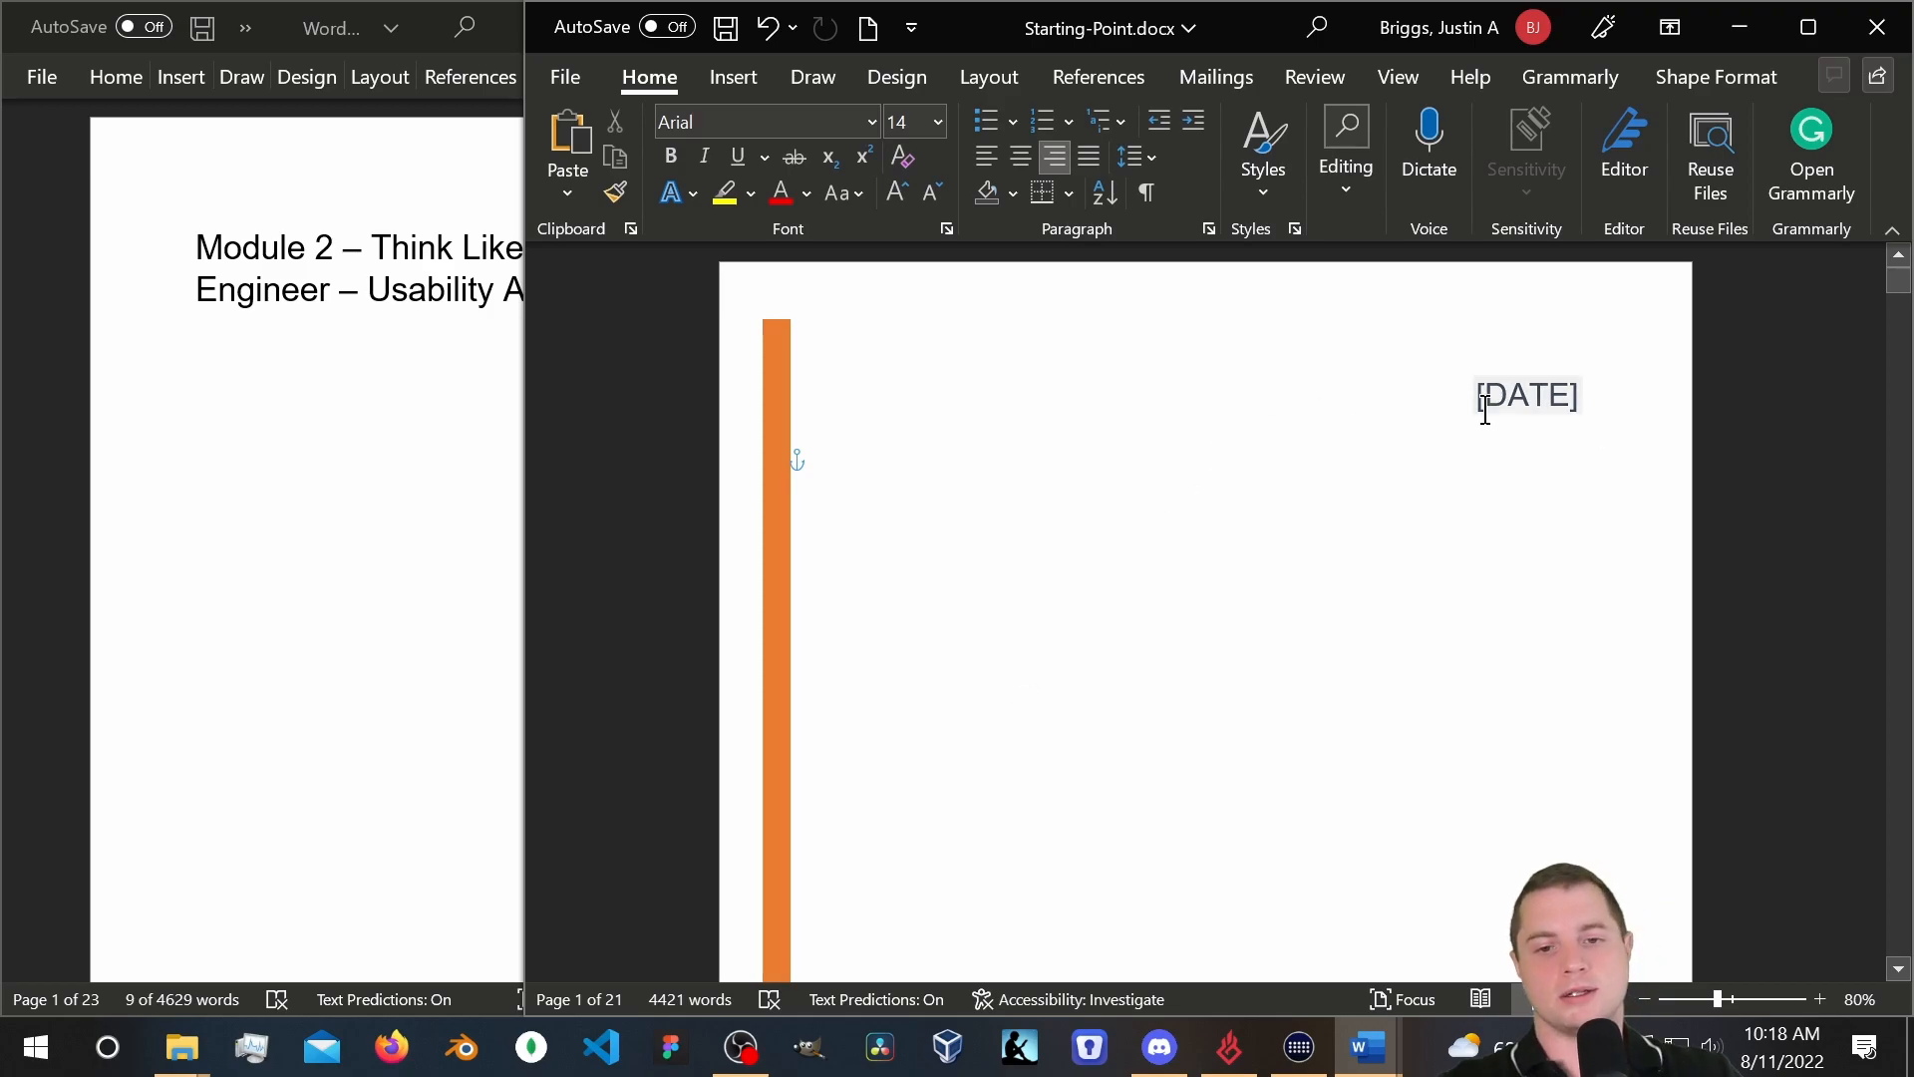
click(1555, 396)
click(1323, 377)
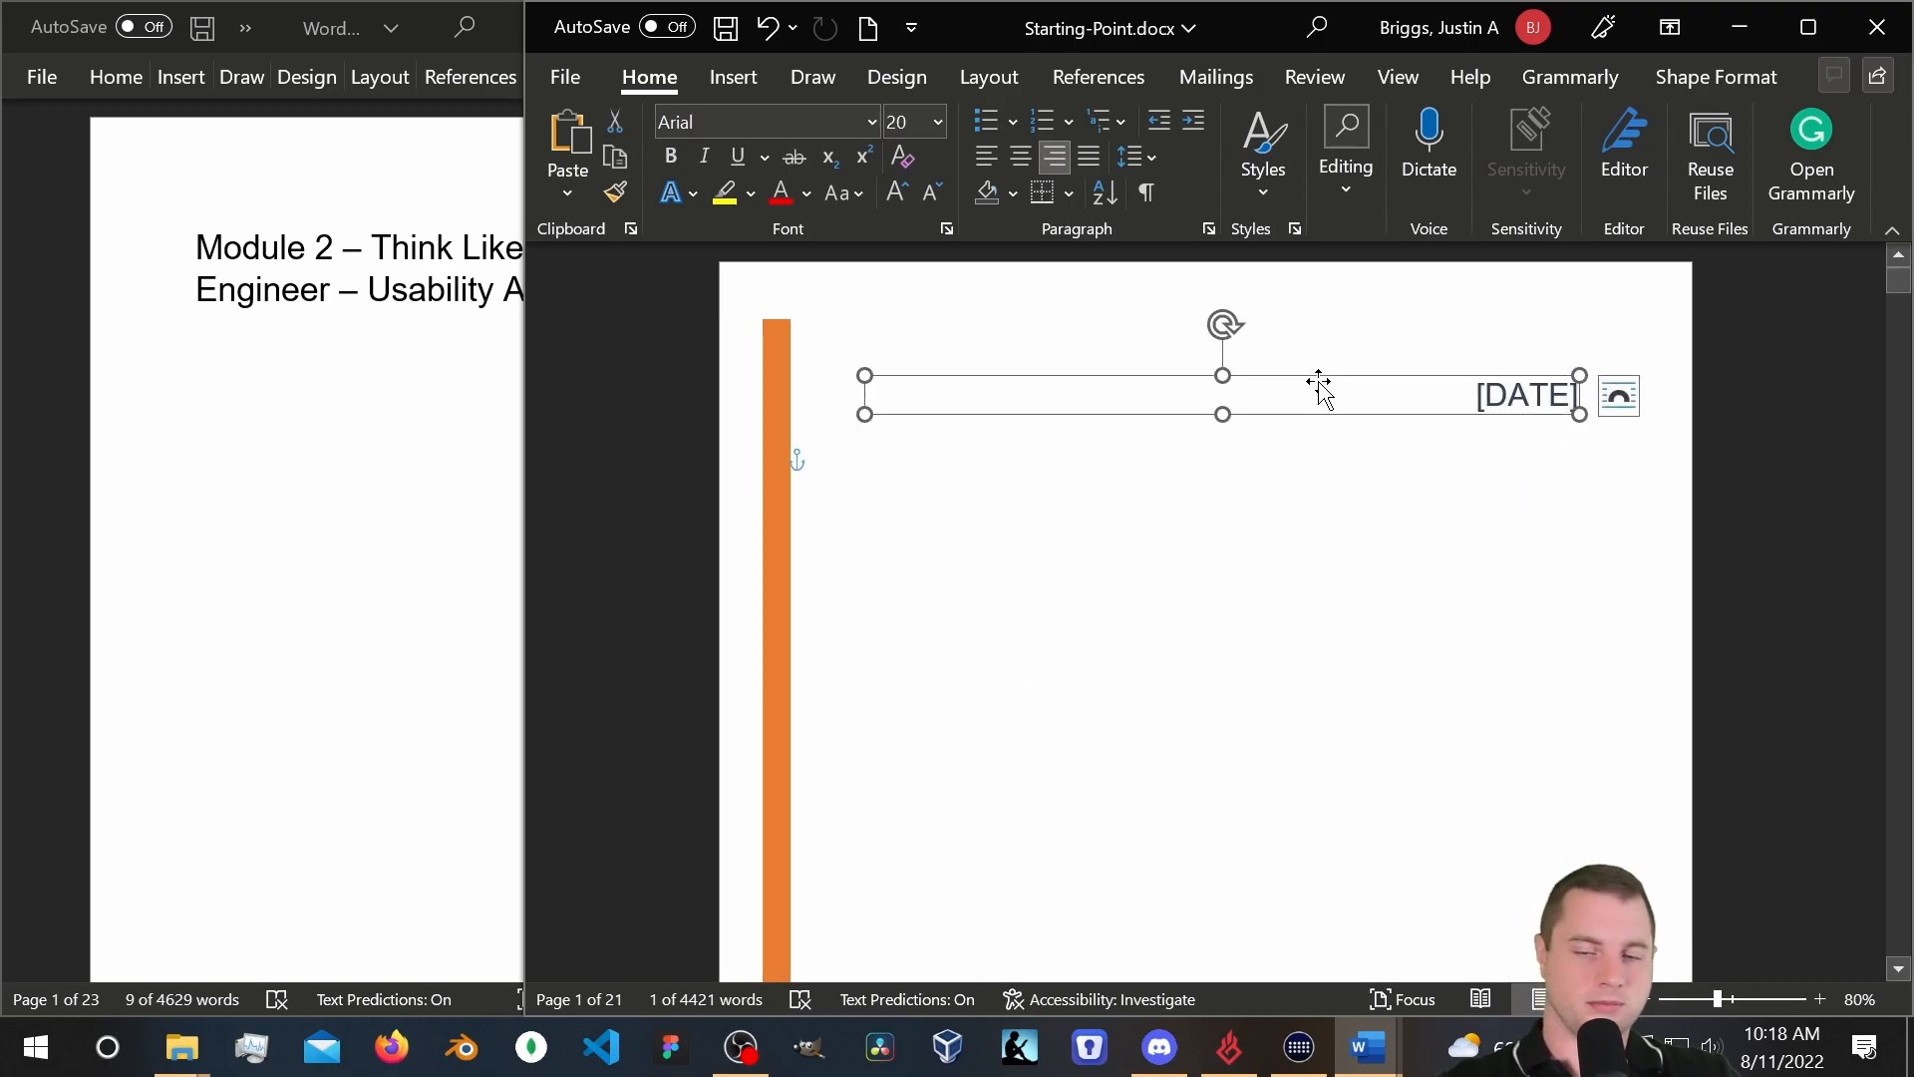
click(1525, 401)
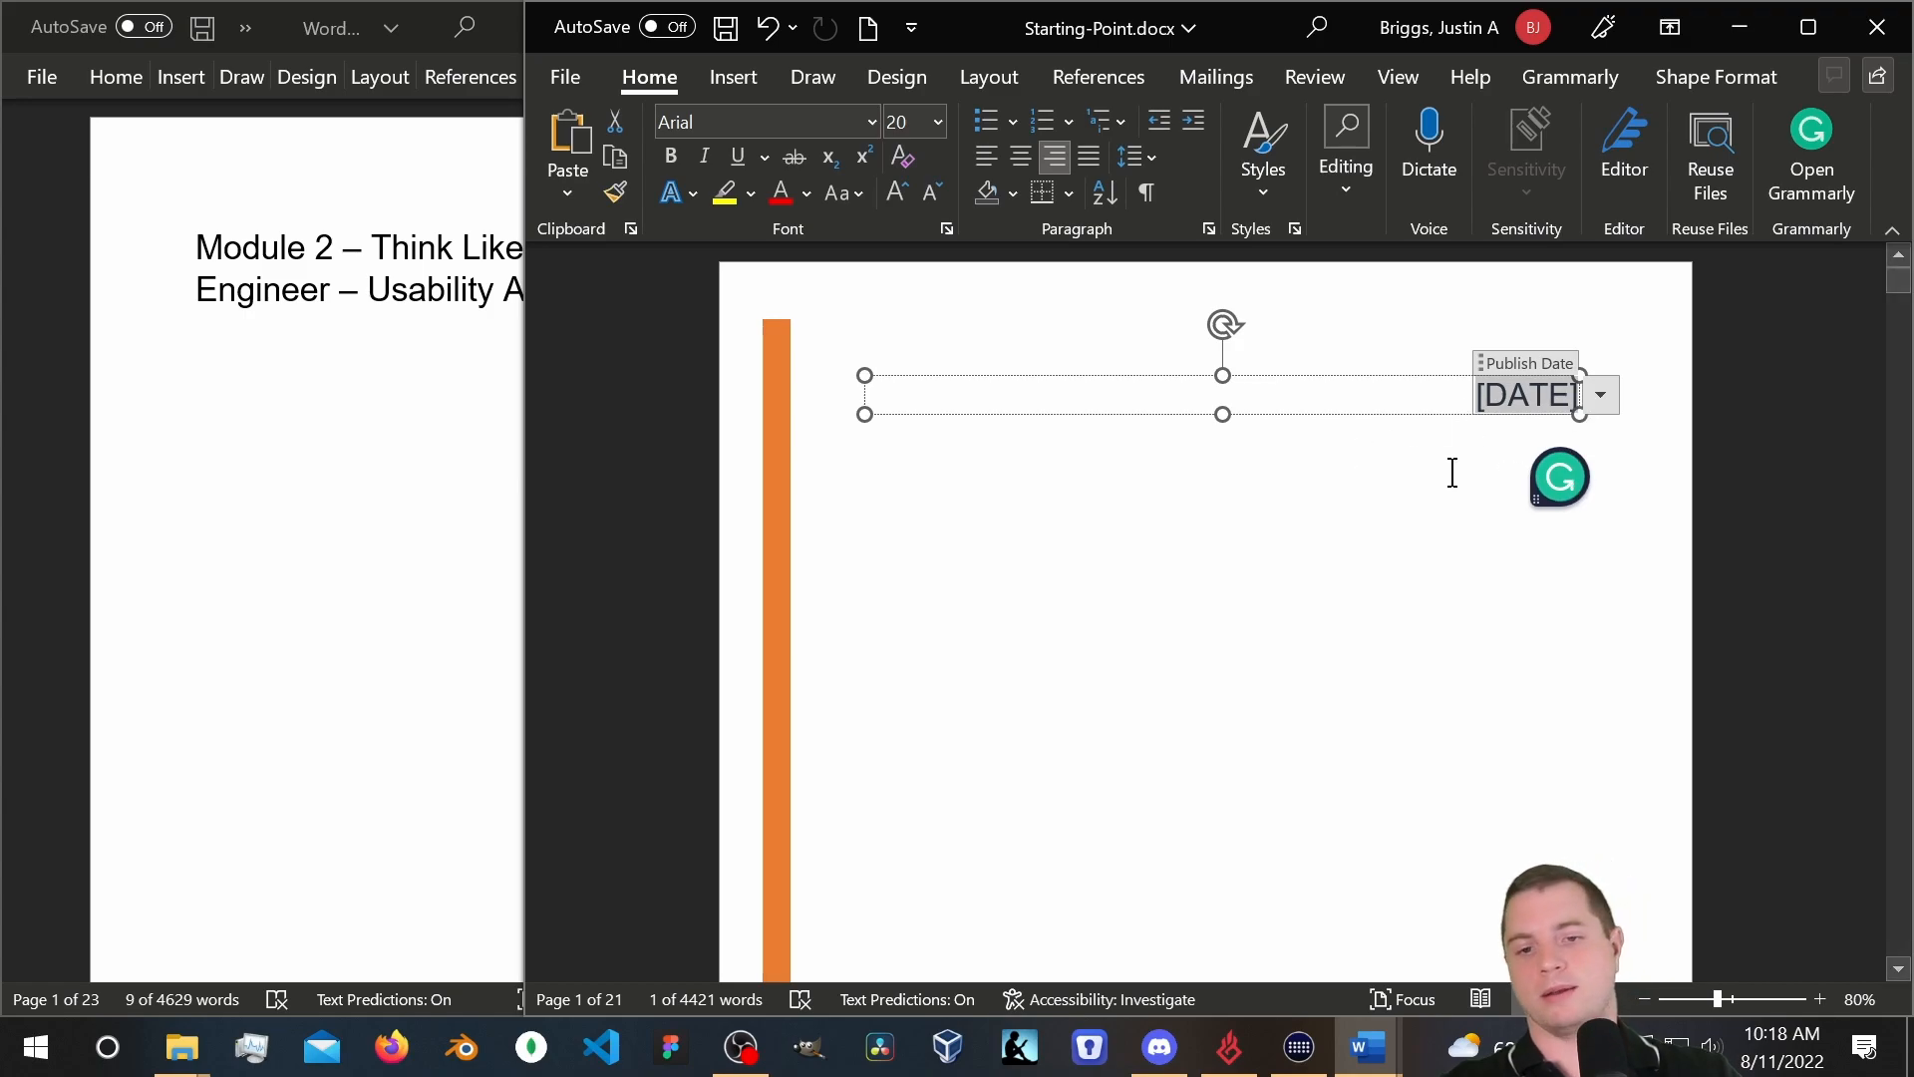
click(1324, 415)
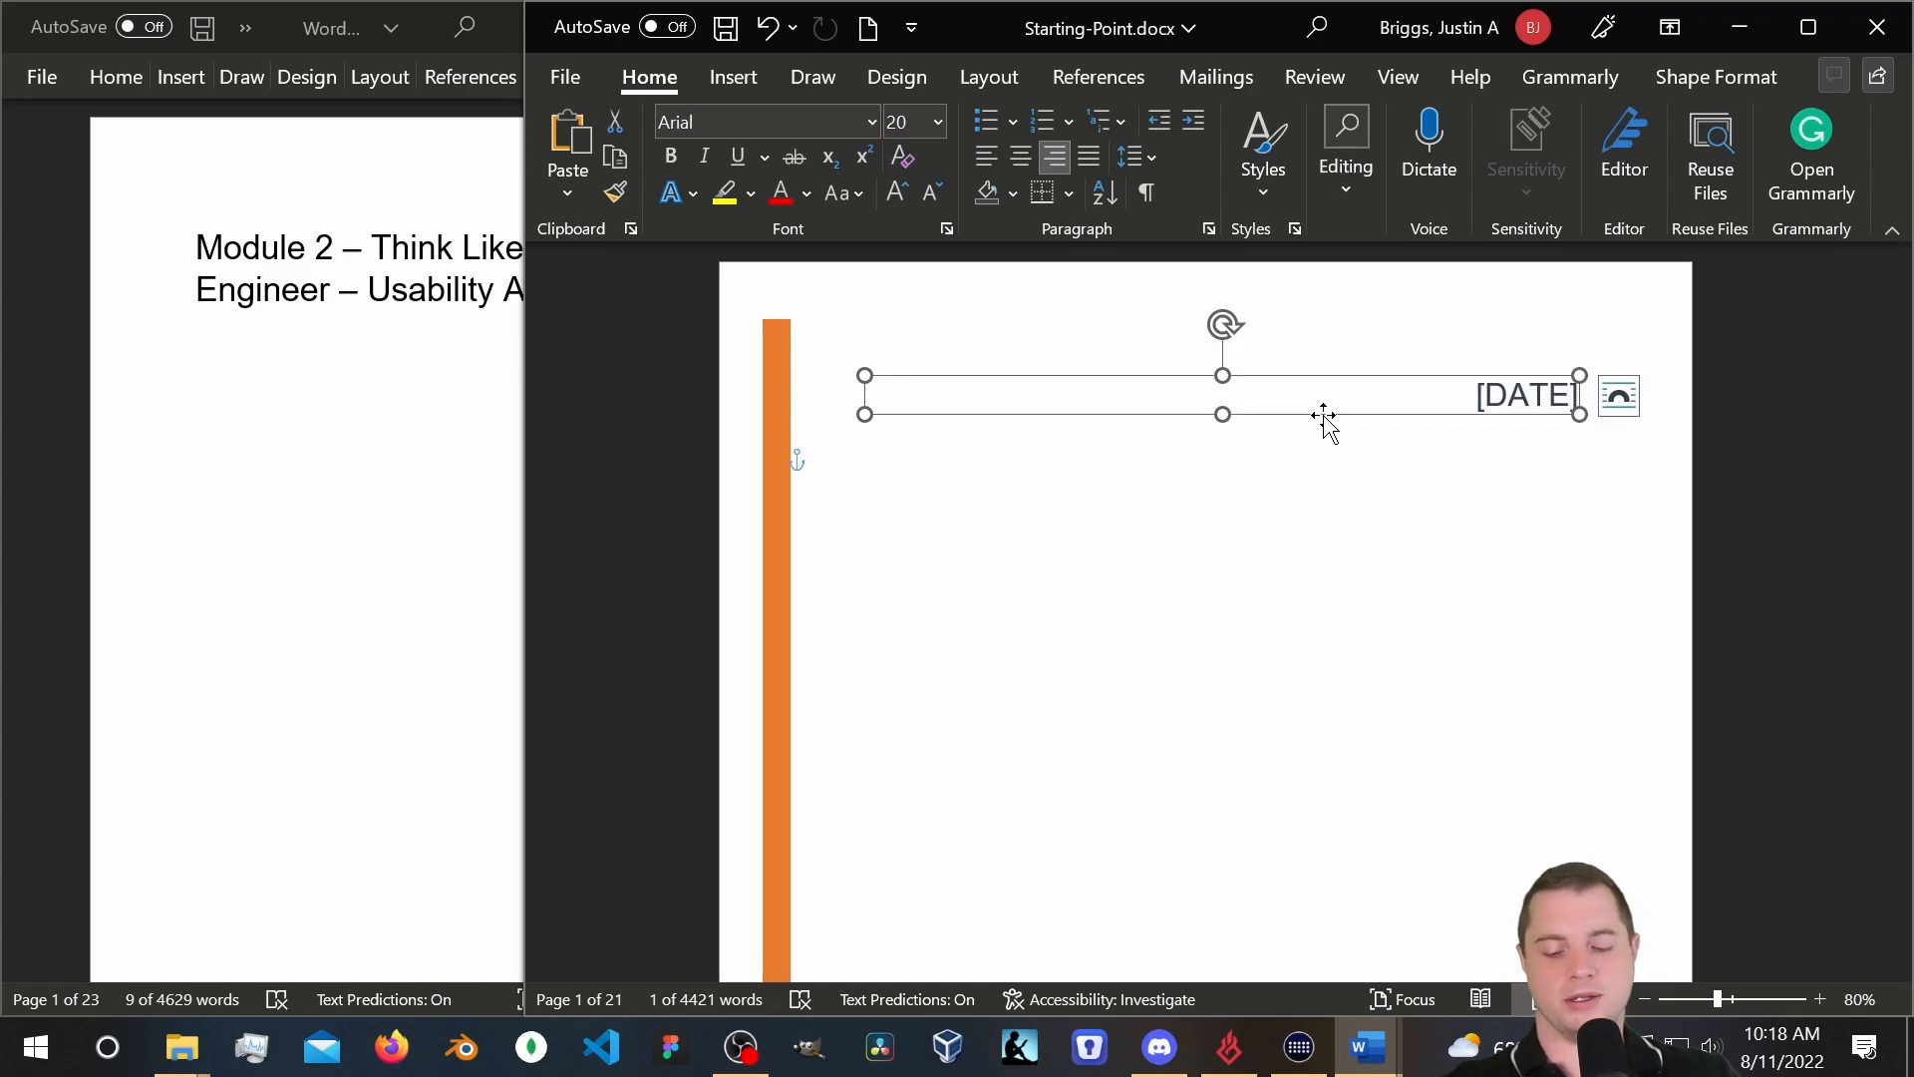
key(Delete)
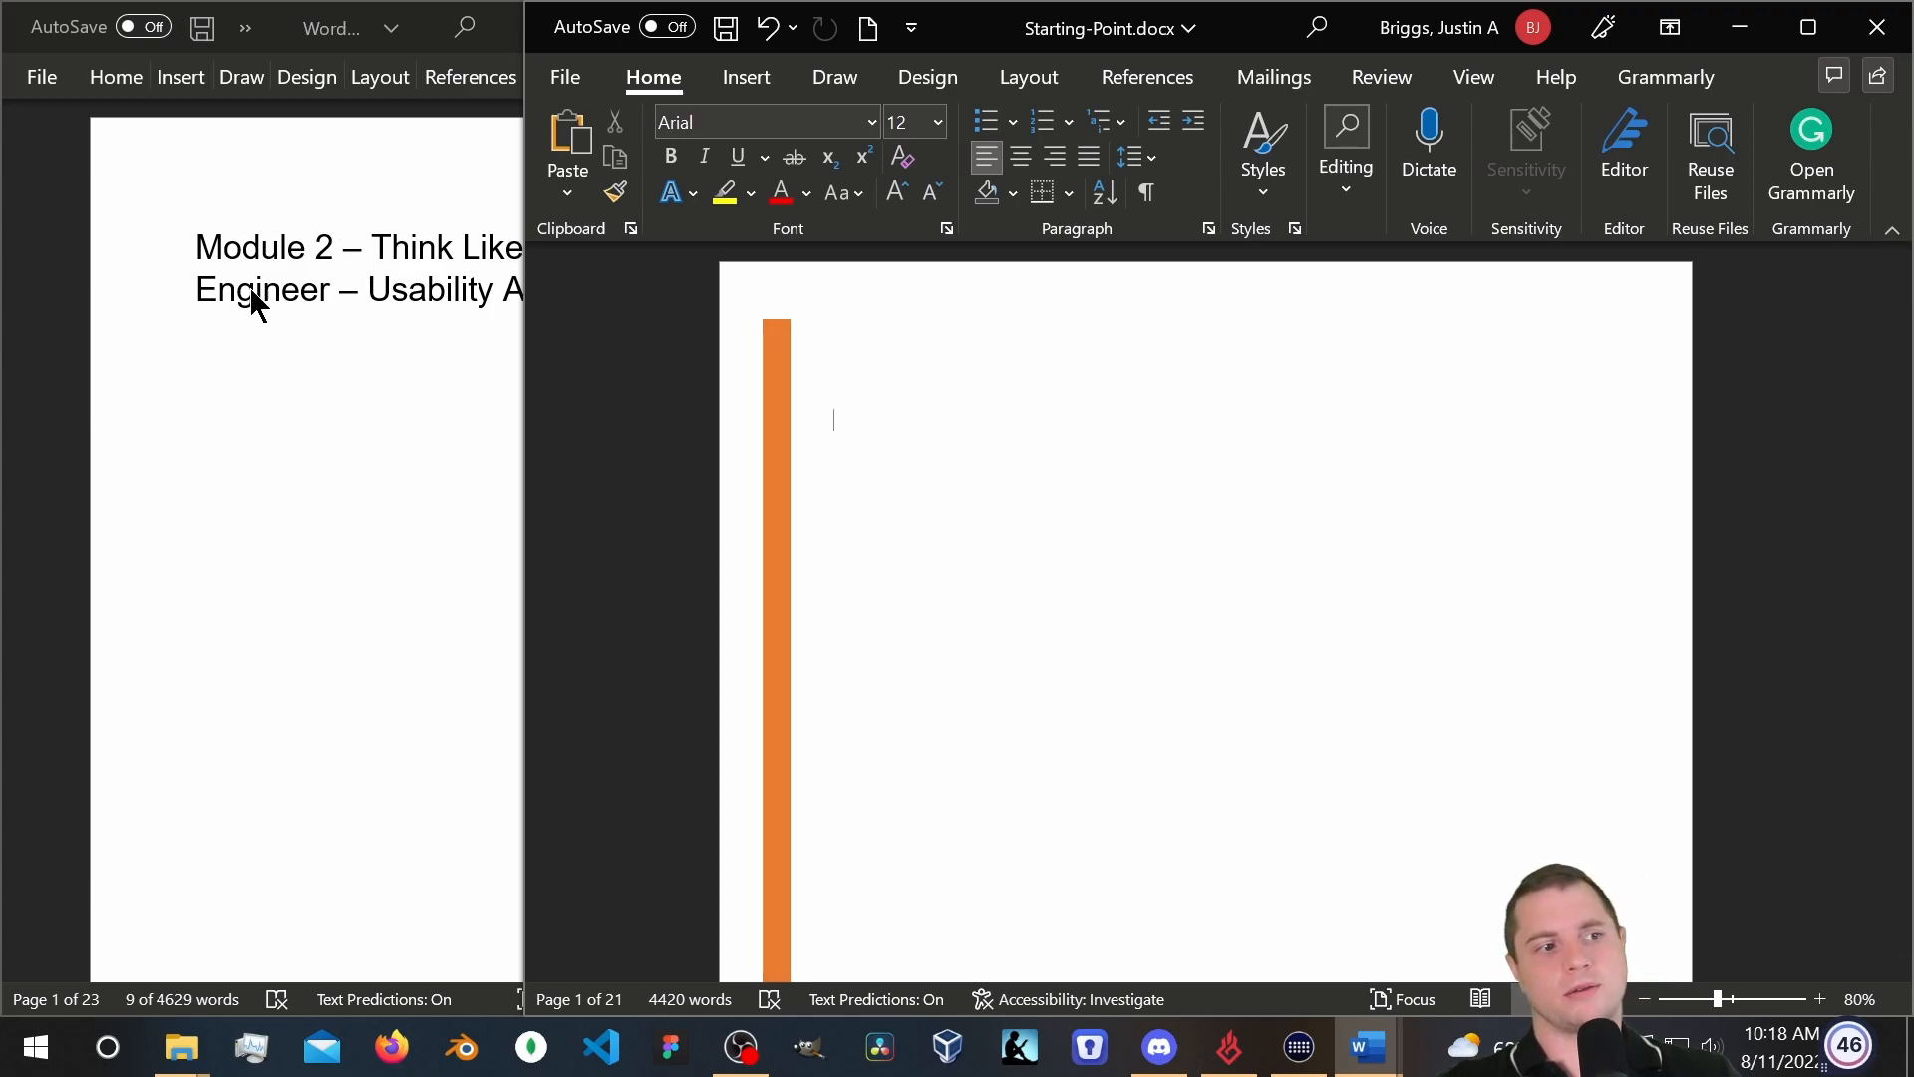
Open the gallery of built-in text boxes for the cover page of Starting-Point.docx.
click(748, 79)
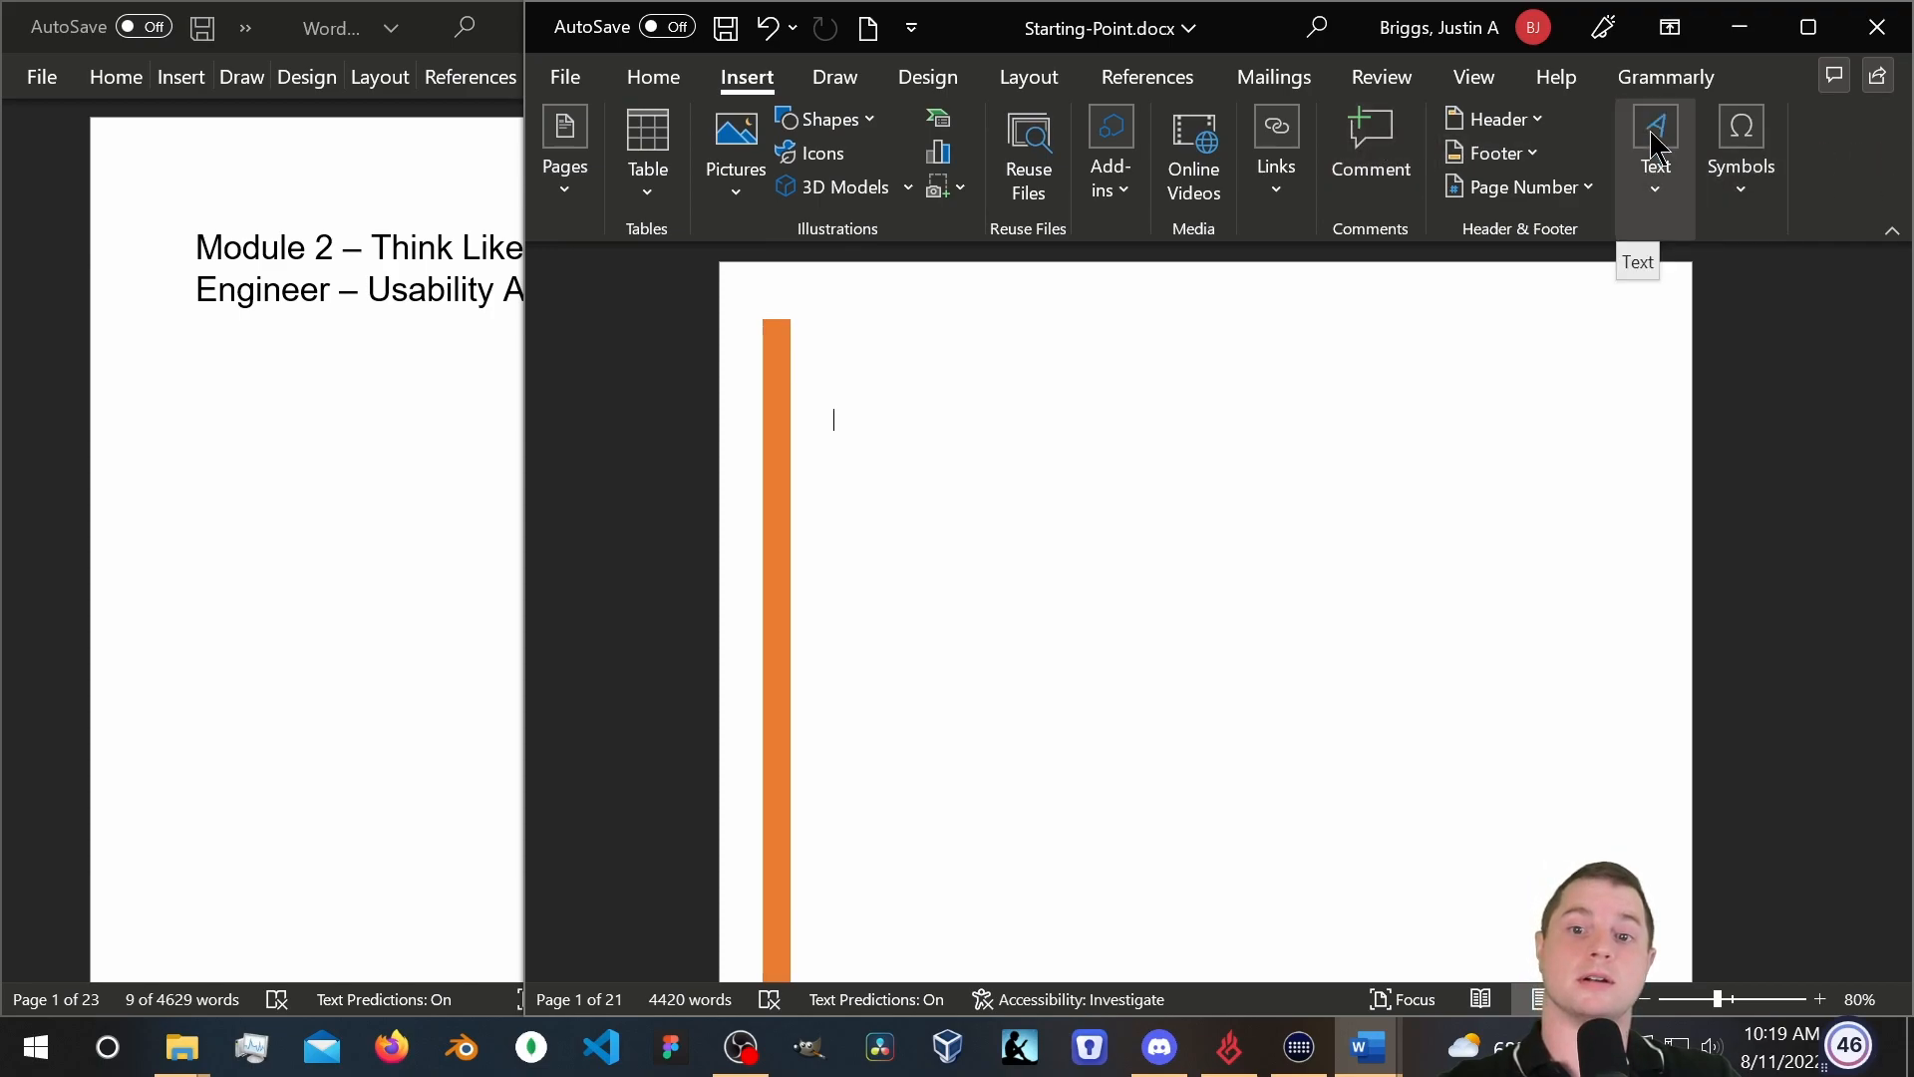
click(1650, 179)
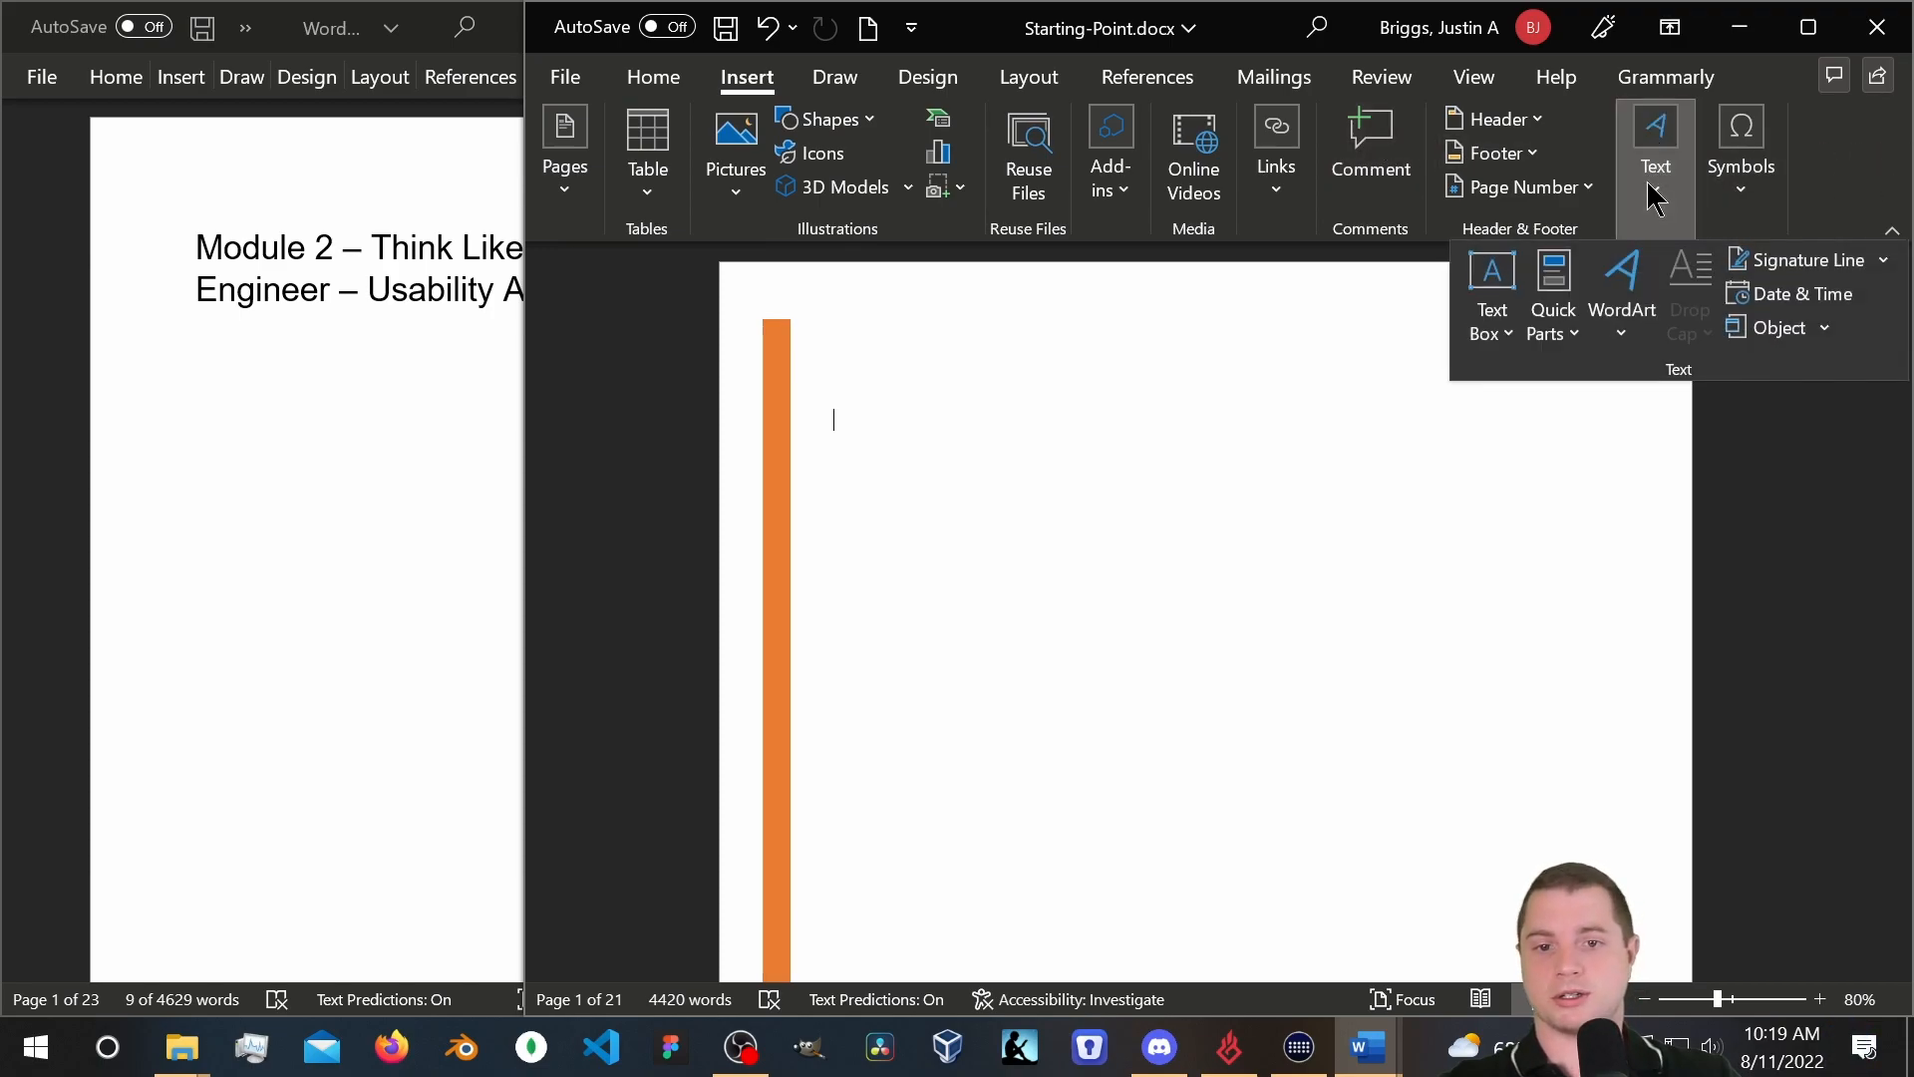
click(1495, 334)
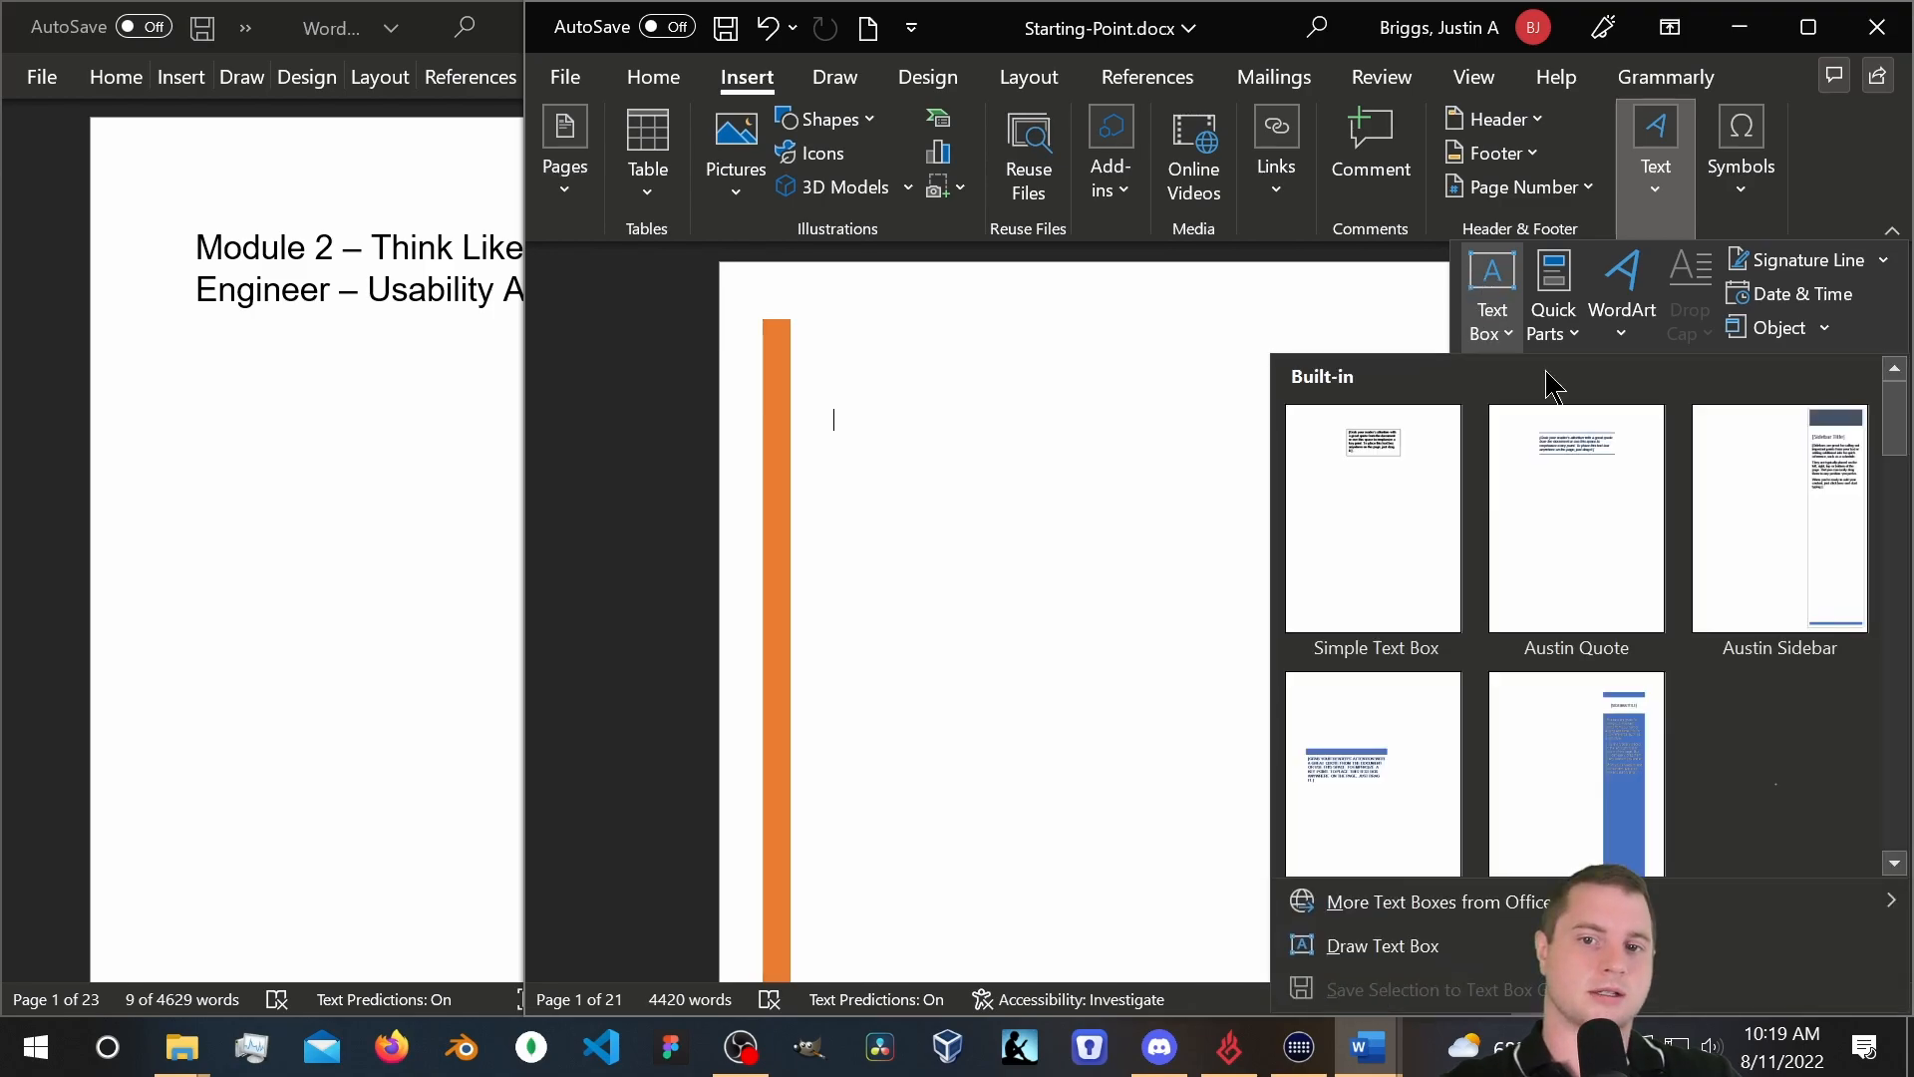
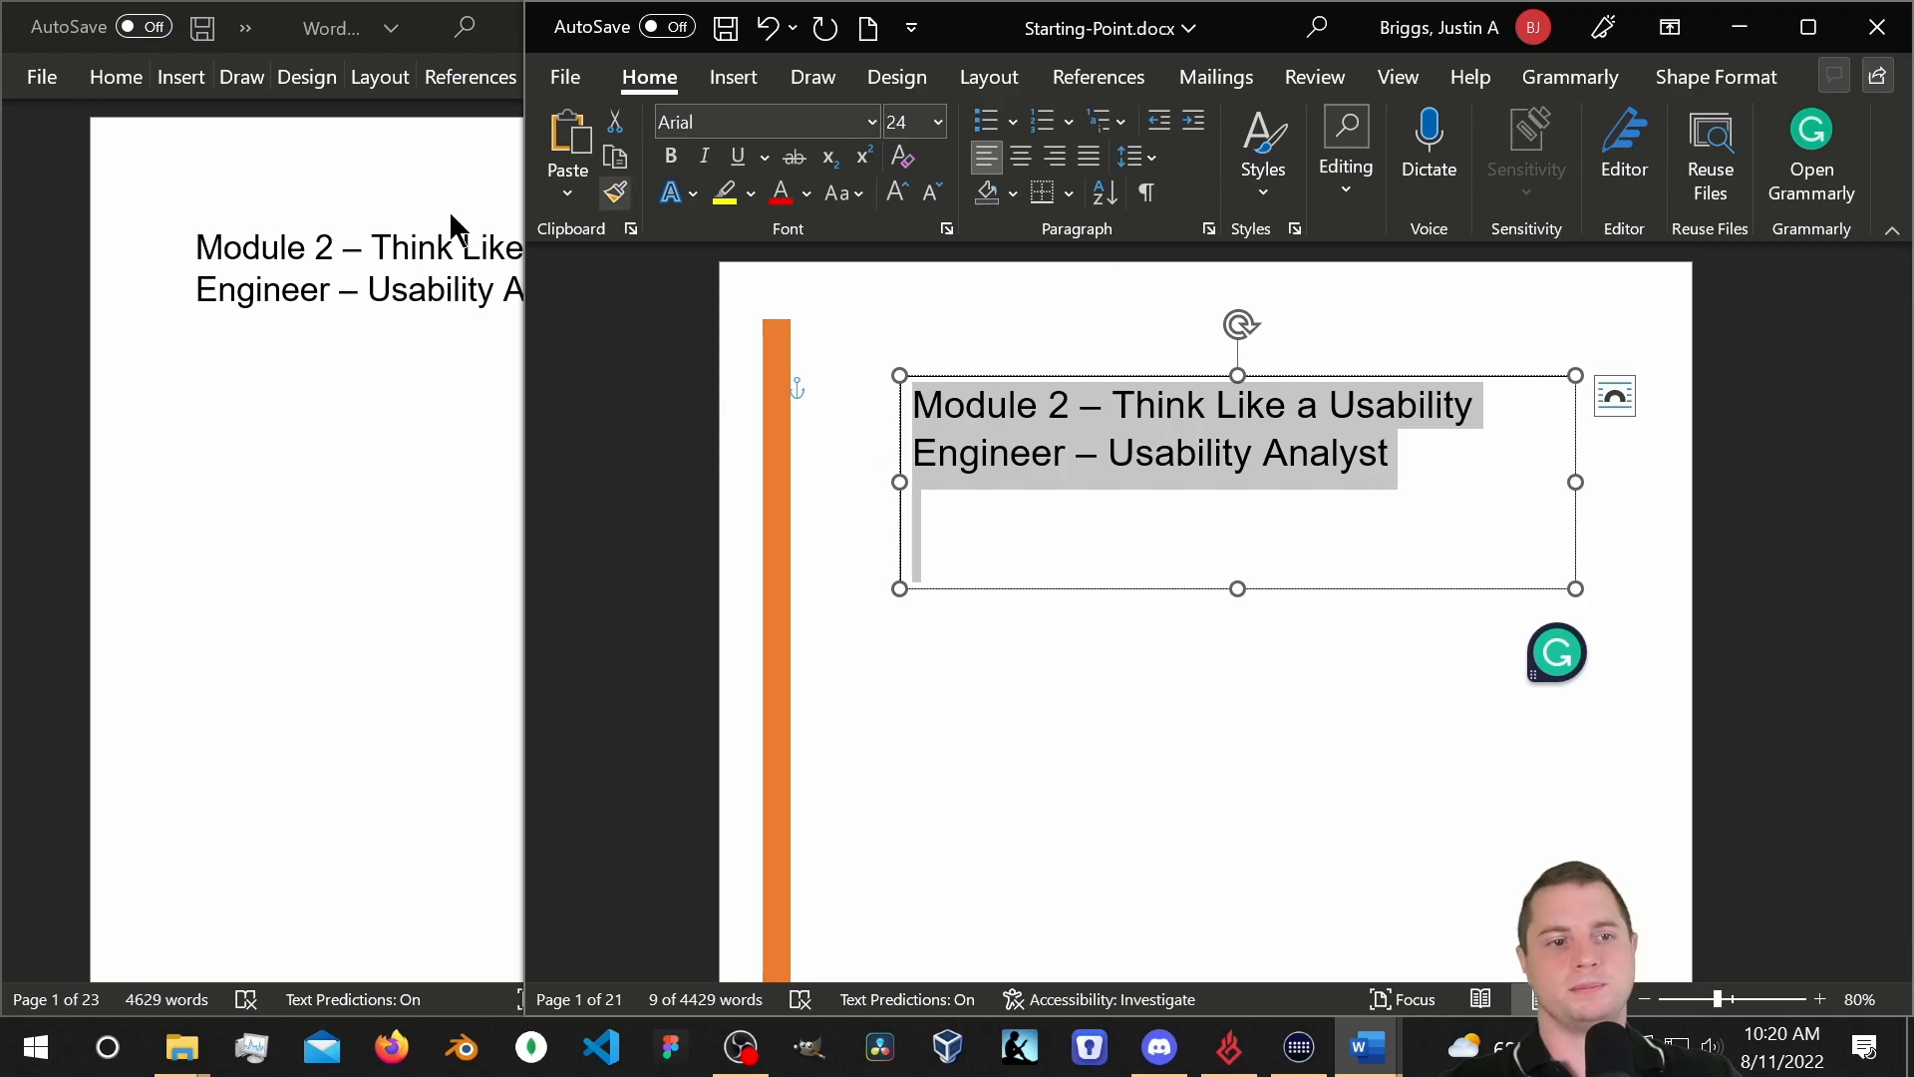
Set the cover title's font size to 24 and shorten its text box to fit the two lines of text.
click(938, 122)
click(912, 529)
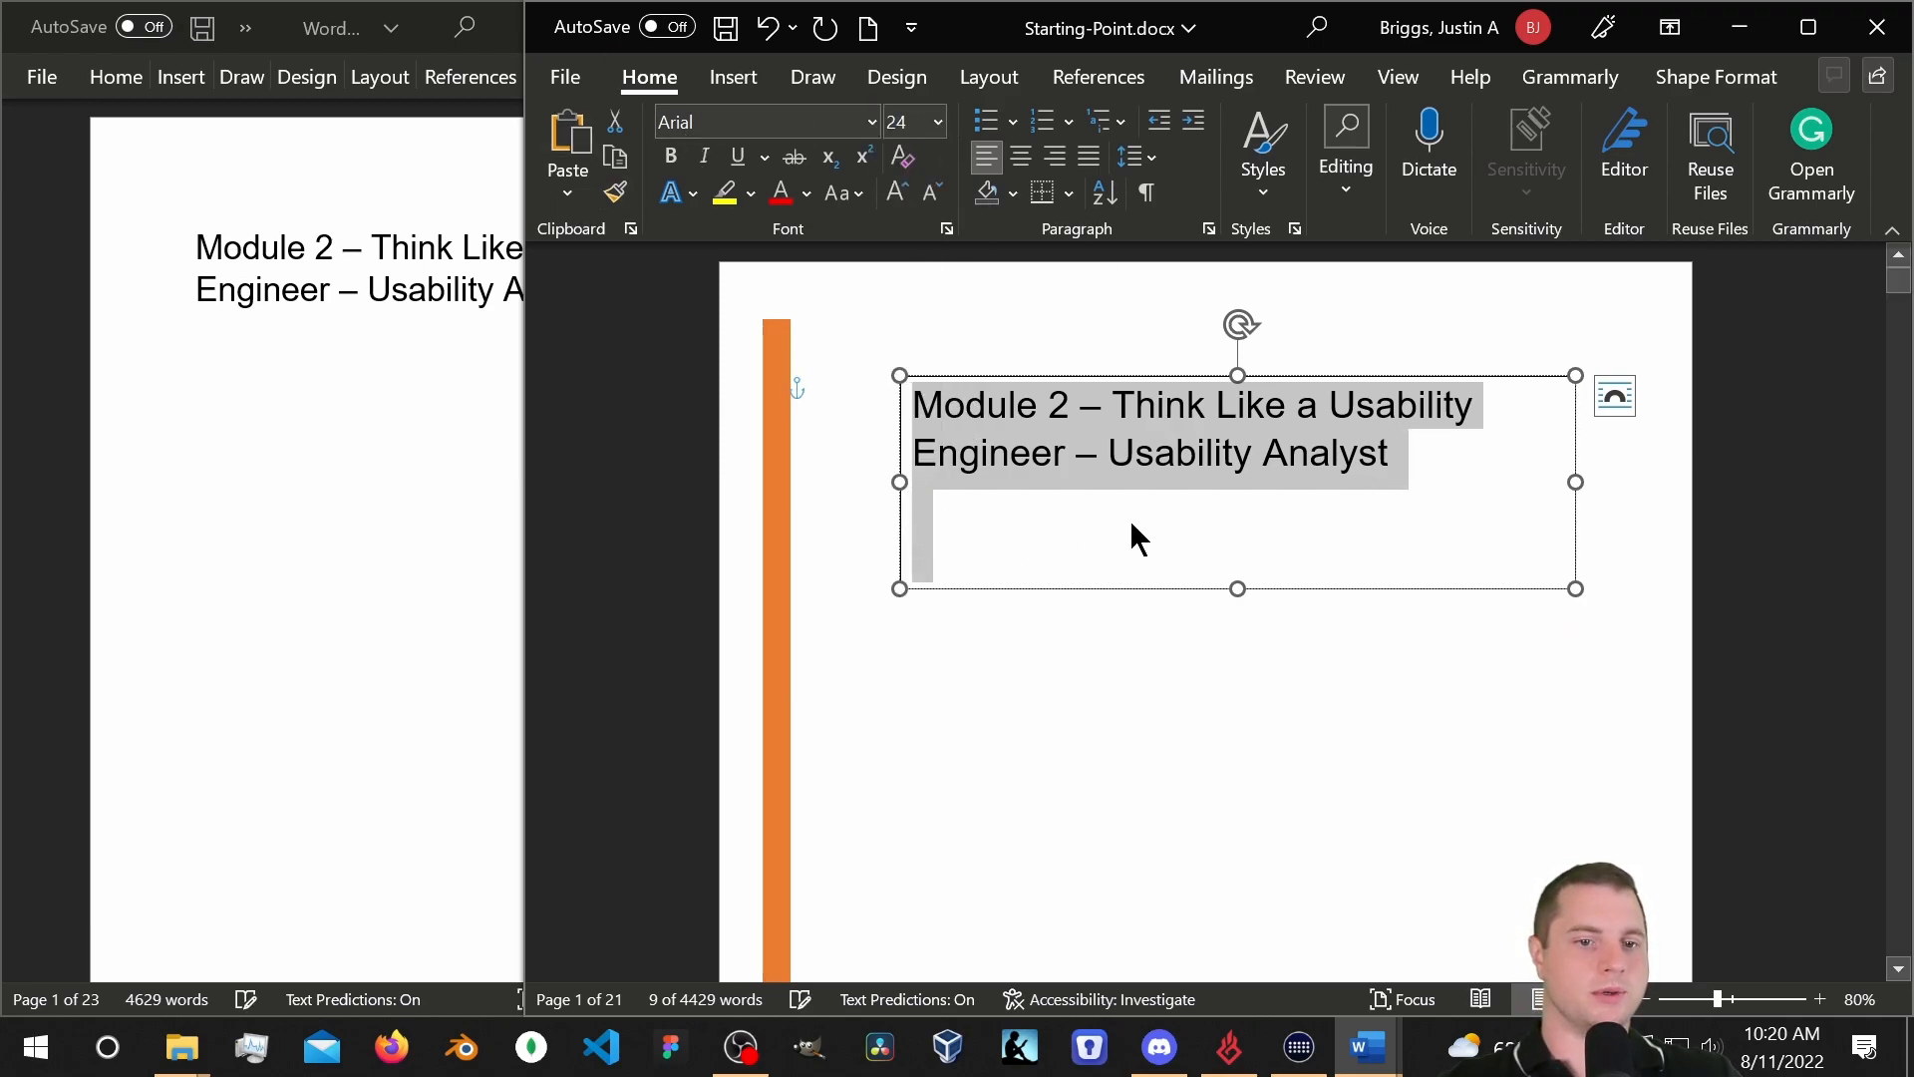
click(972, 528)
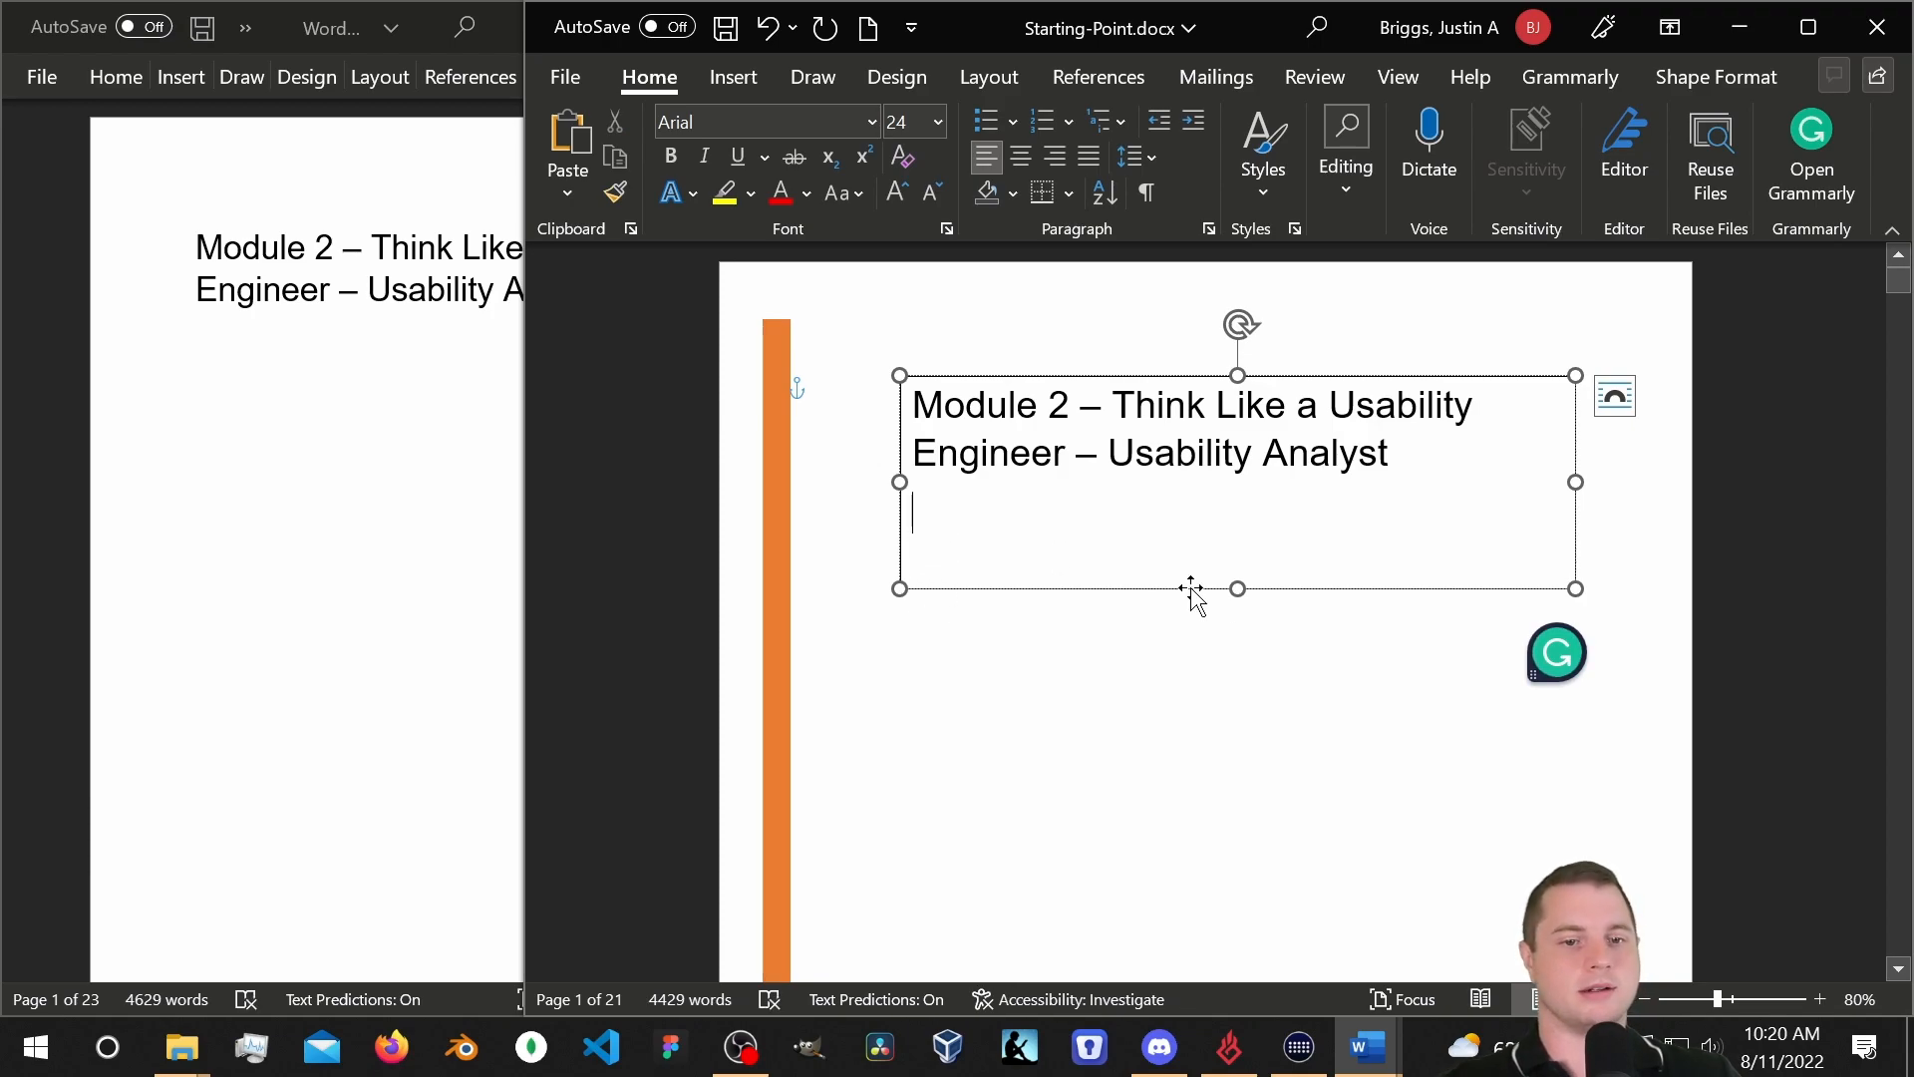
drag(1235, 591, 1236, 485)
click(1270, 590)
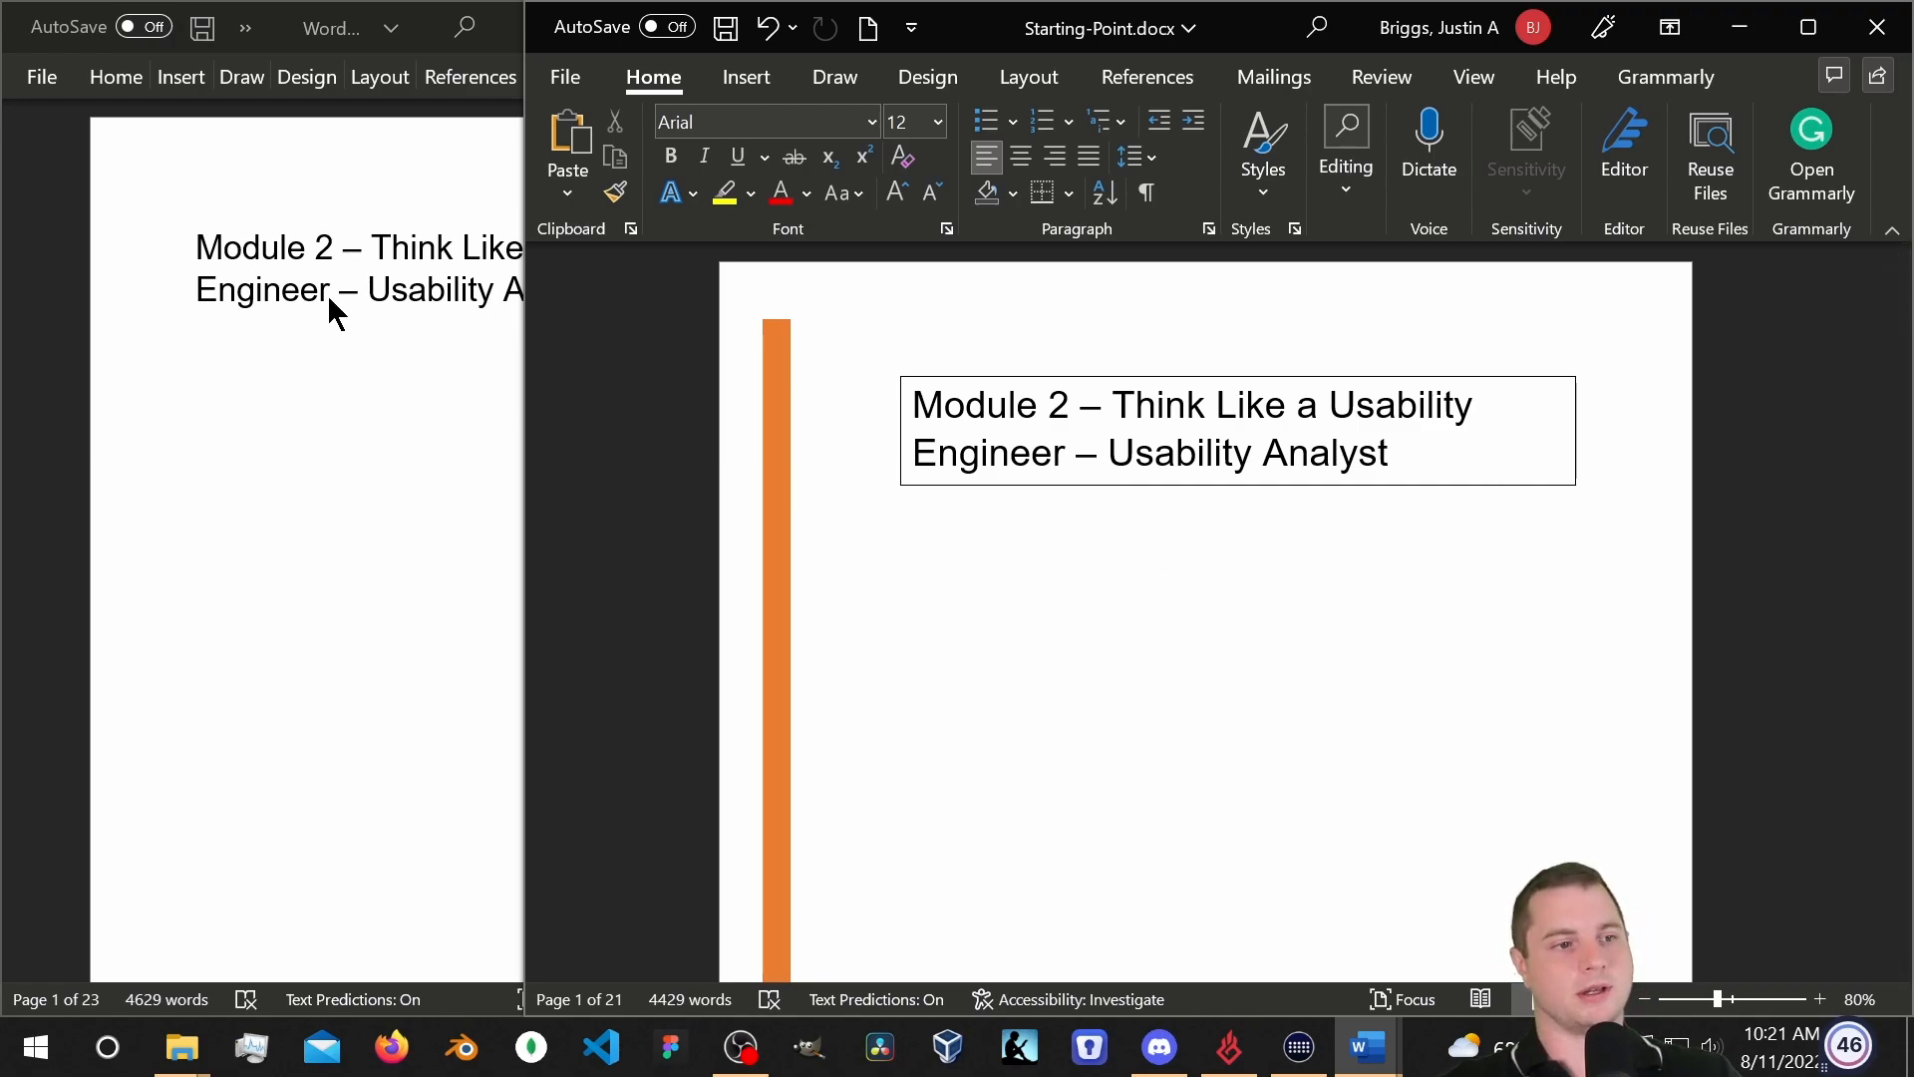
Remove the outline of the cover title's text box by setting its shape line to No line.
click(1510, 485)
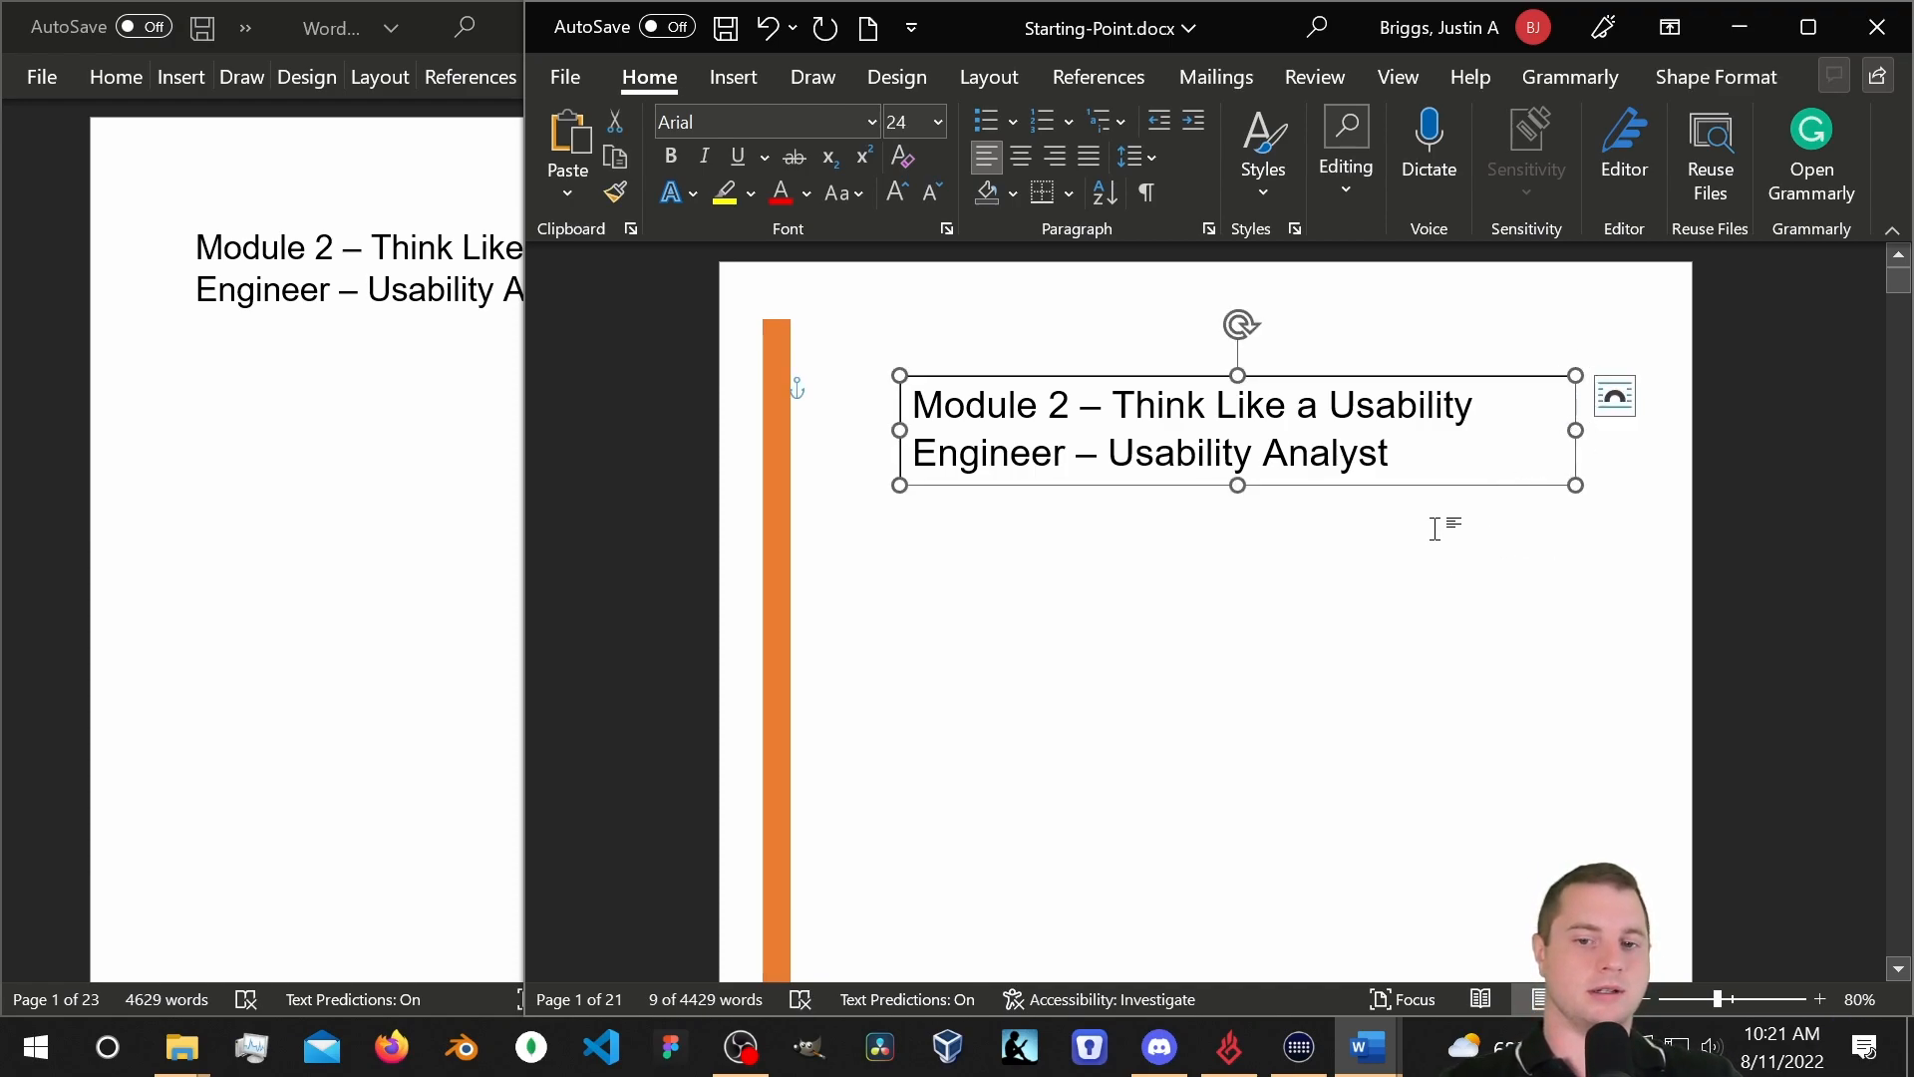
right_click(1466, 487)
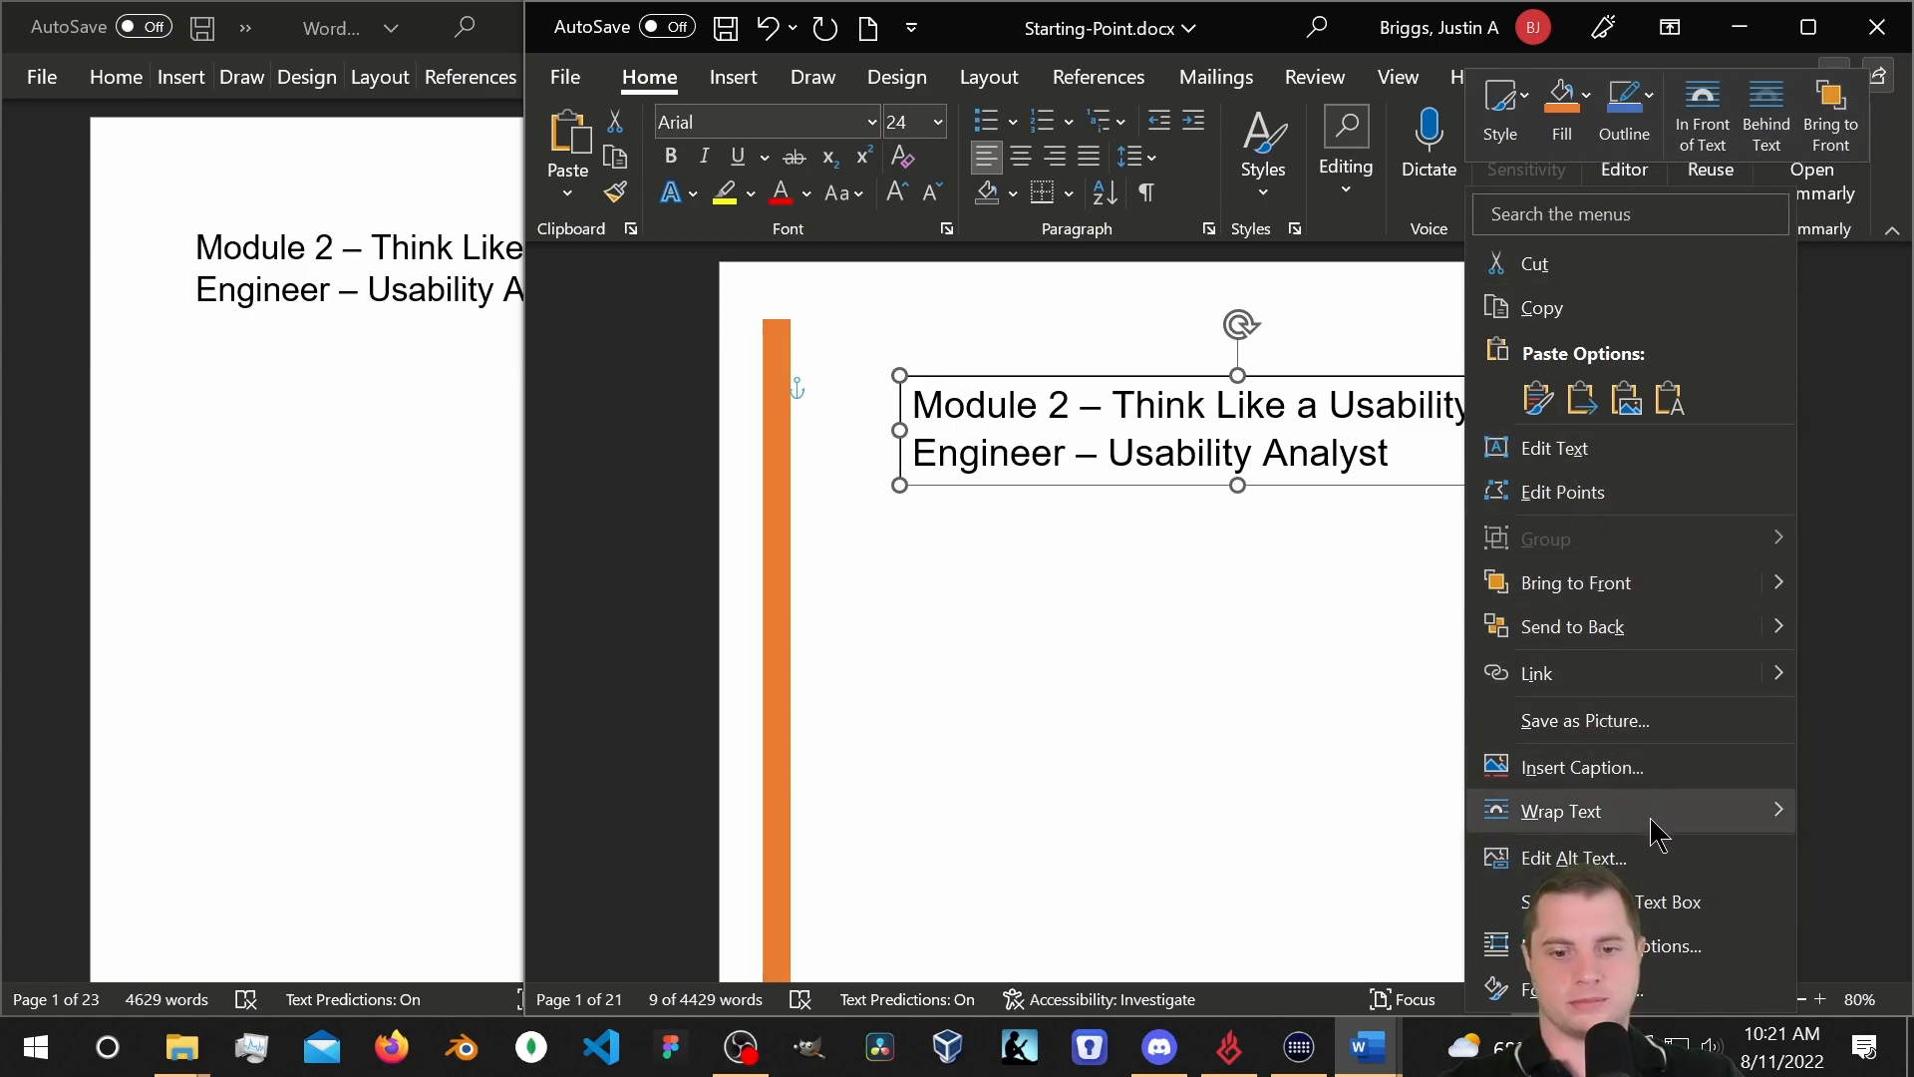
click(1636, 1002)
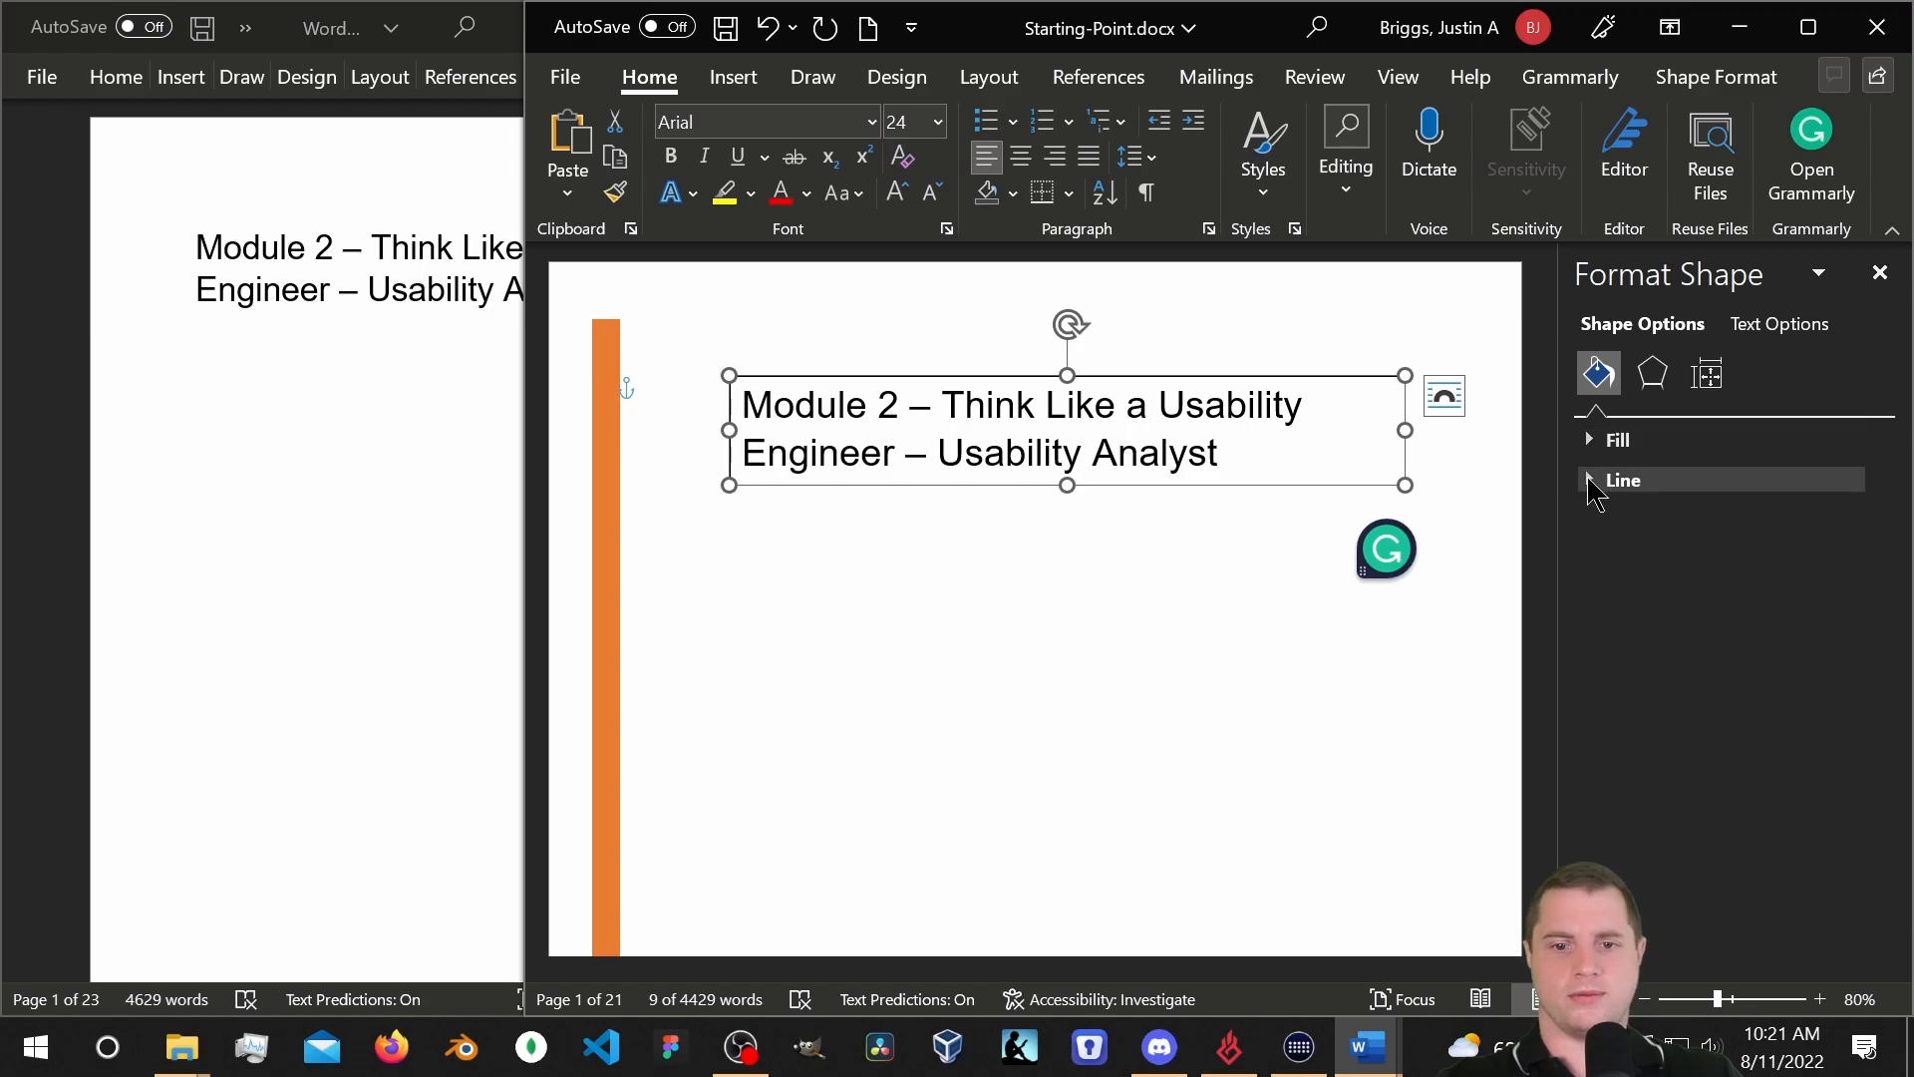
click(1593, 483)
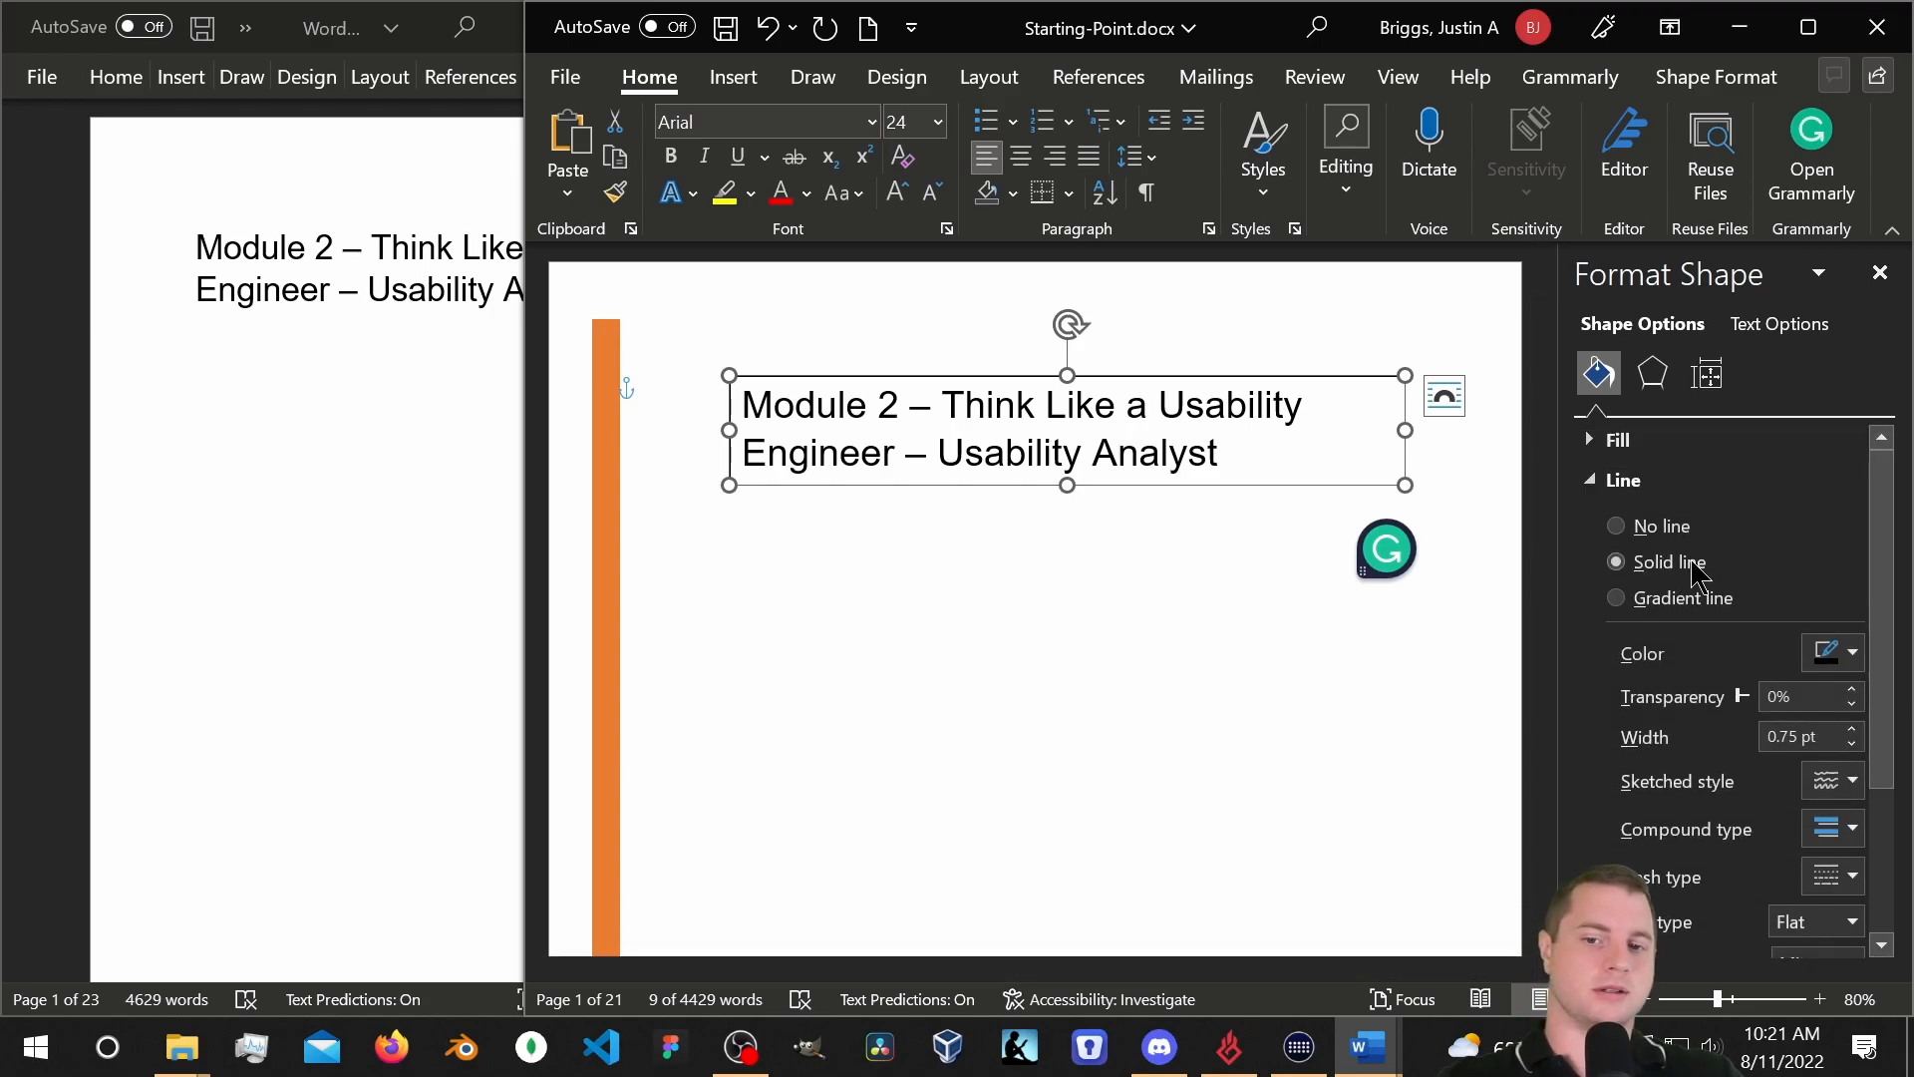
click(1617, 526)
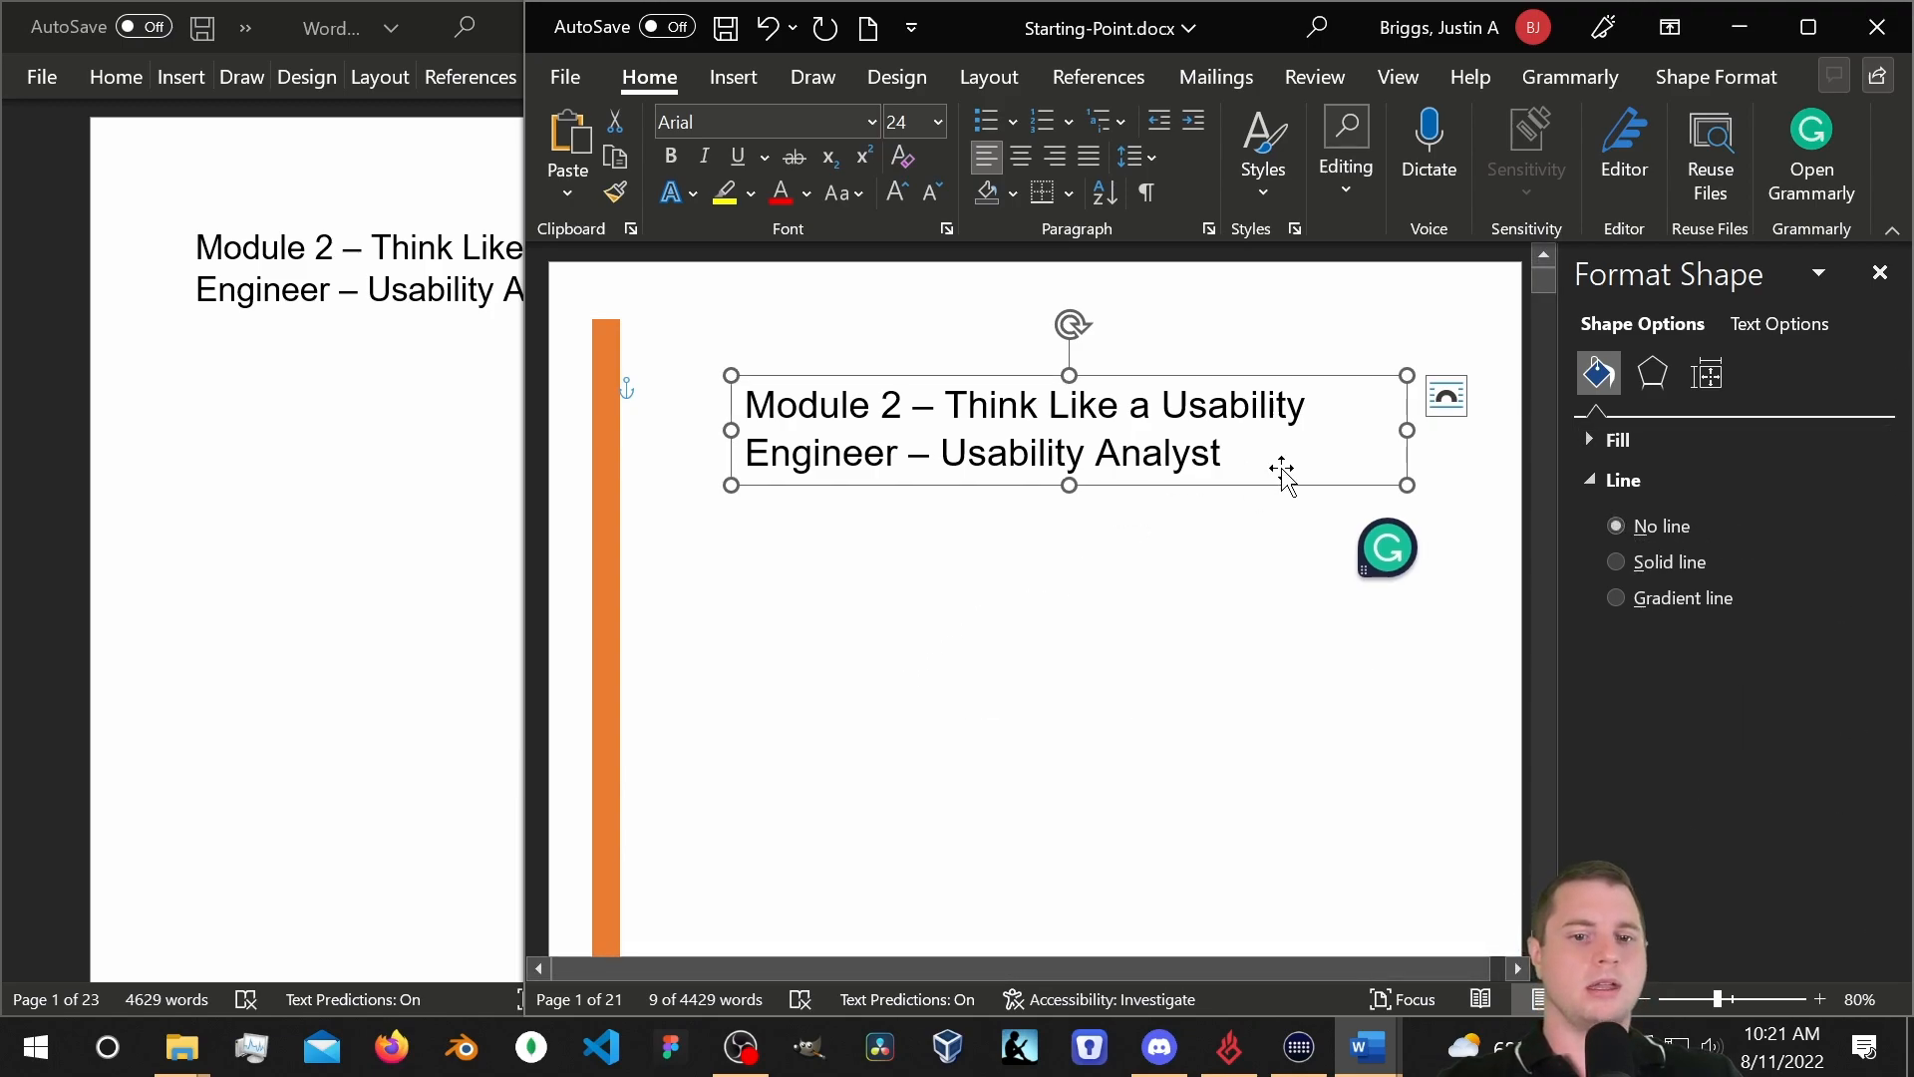
click(1880, 272)
click(1491, 619)
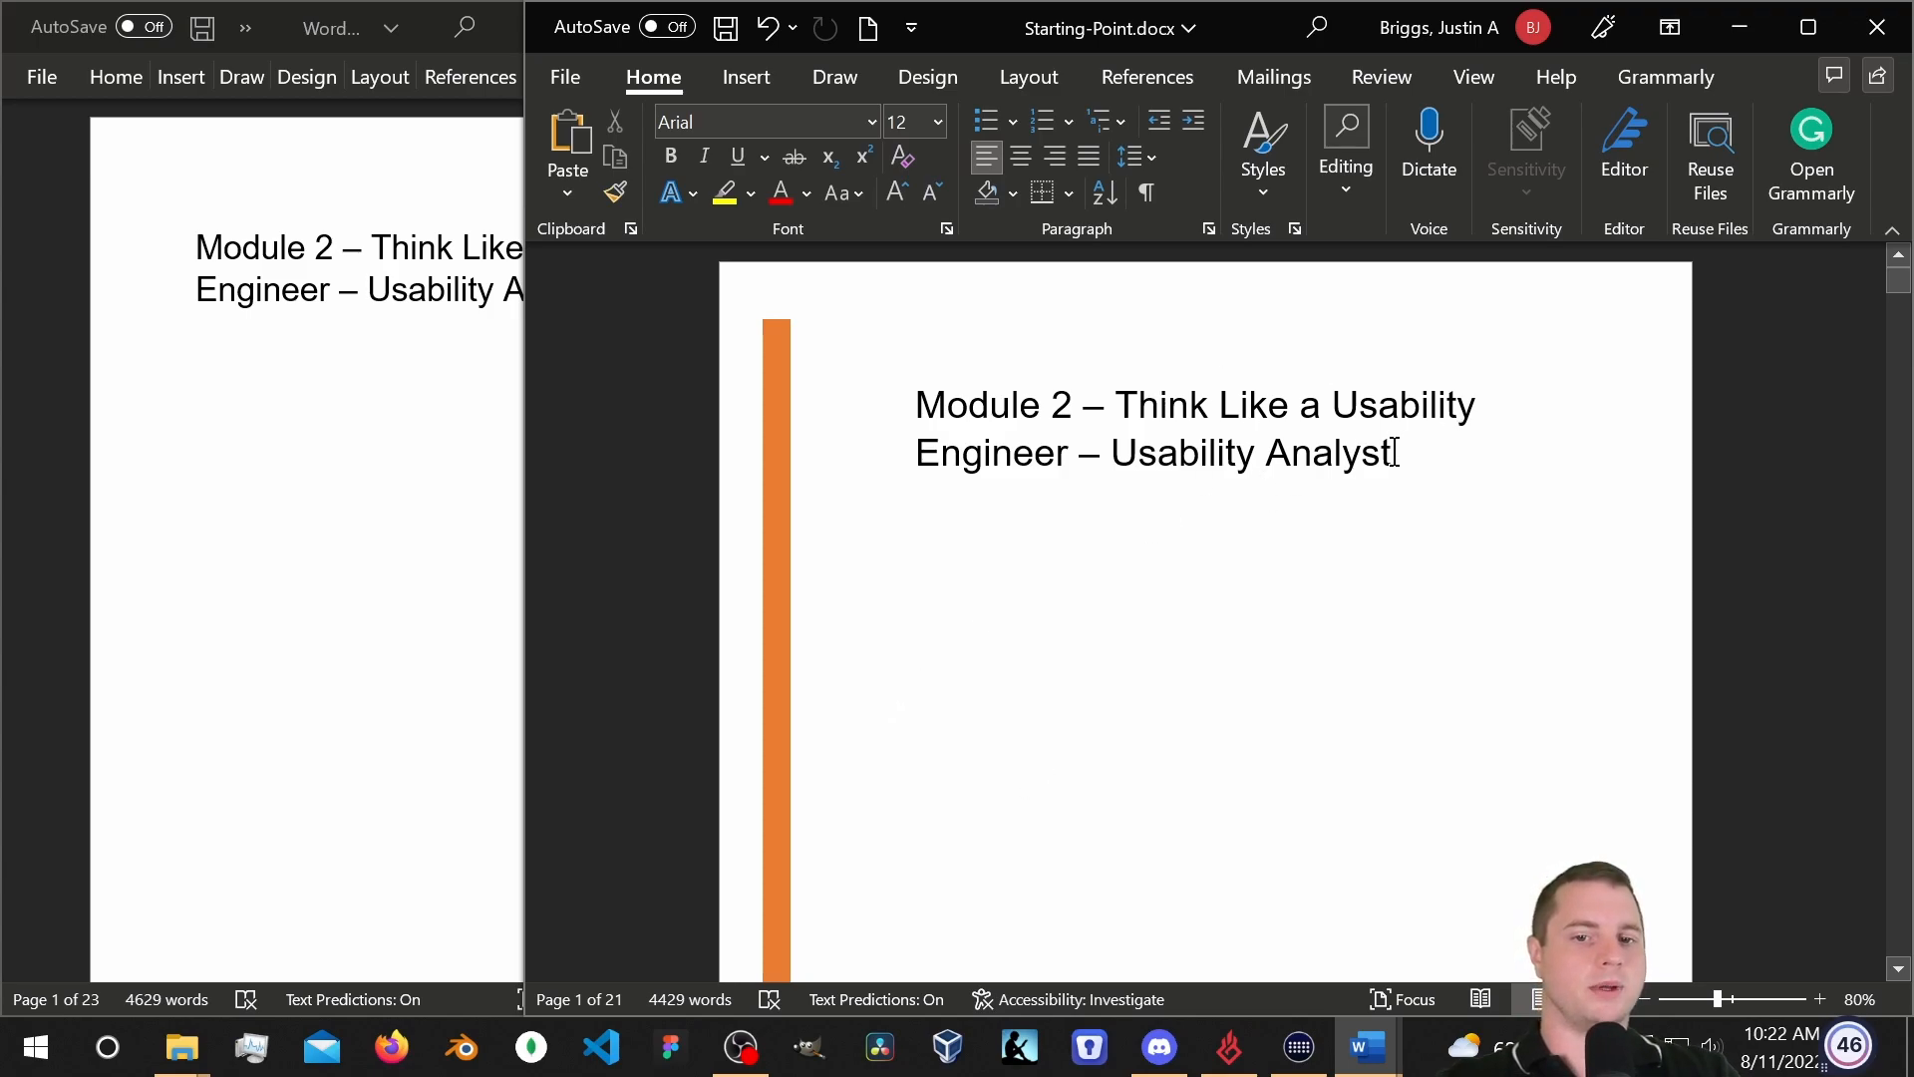
Check the borderless cover title in Starting-Point.docx against the title text box on the sample report's cover page.
click(1394, 451)
click(1209, 606)
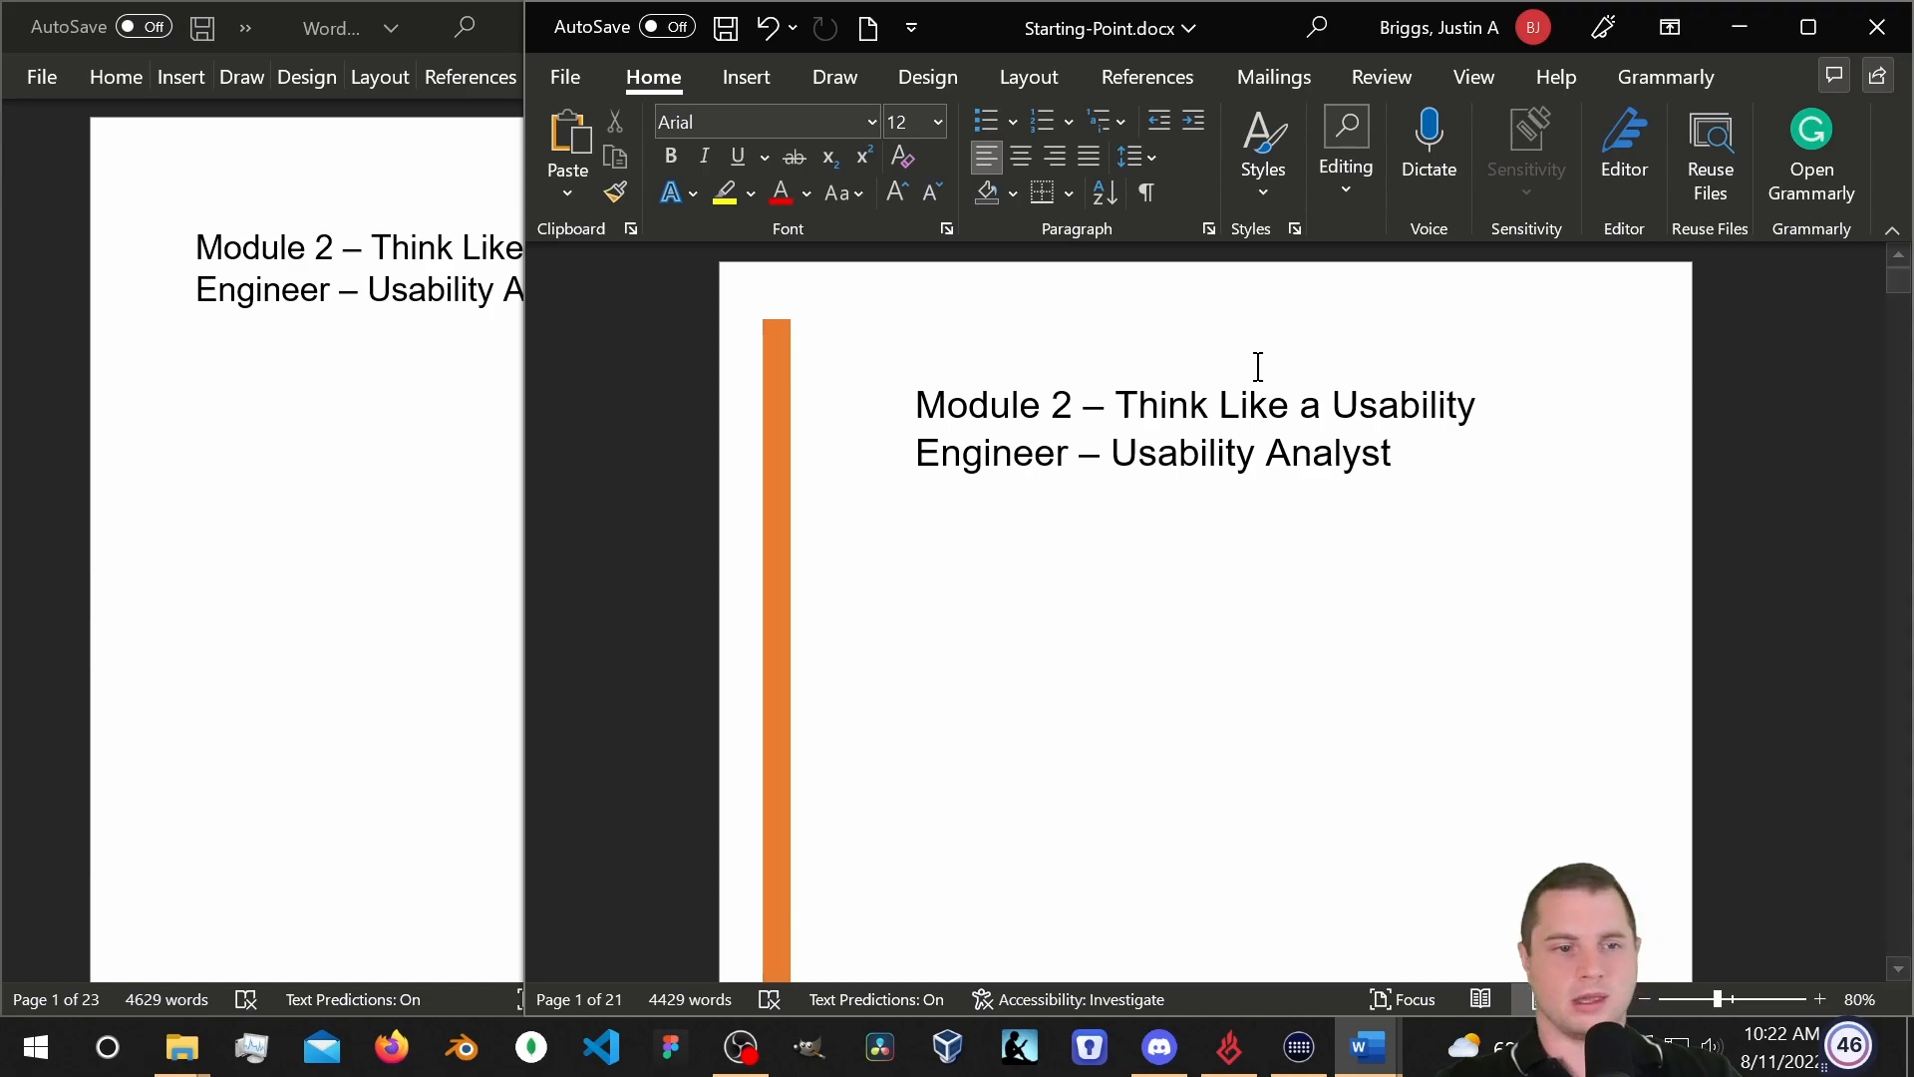
click(329, 289)
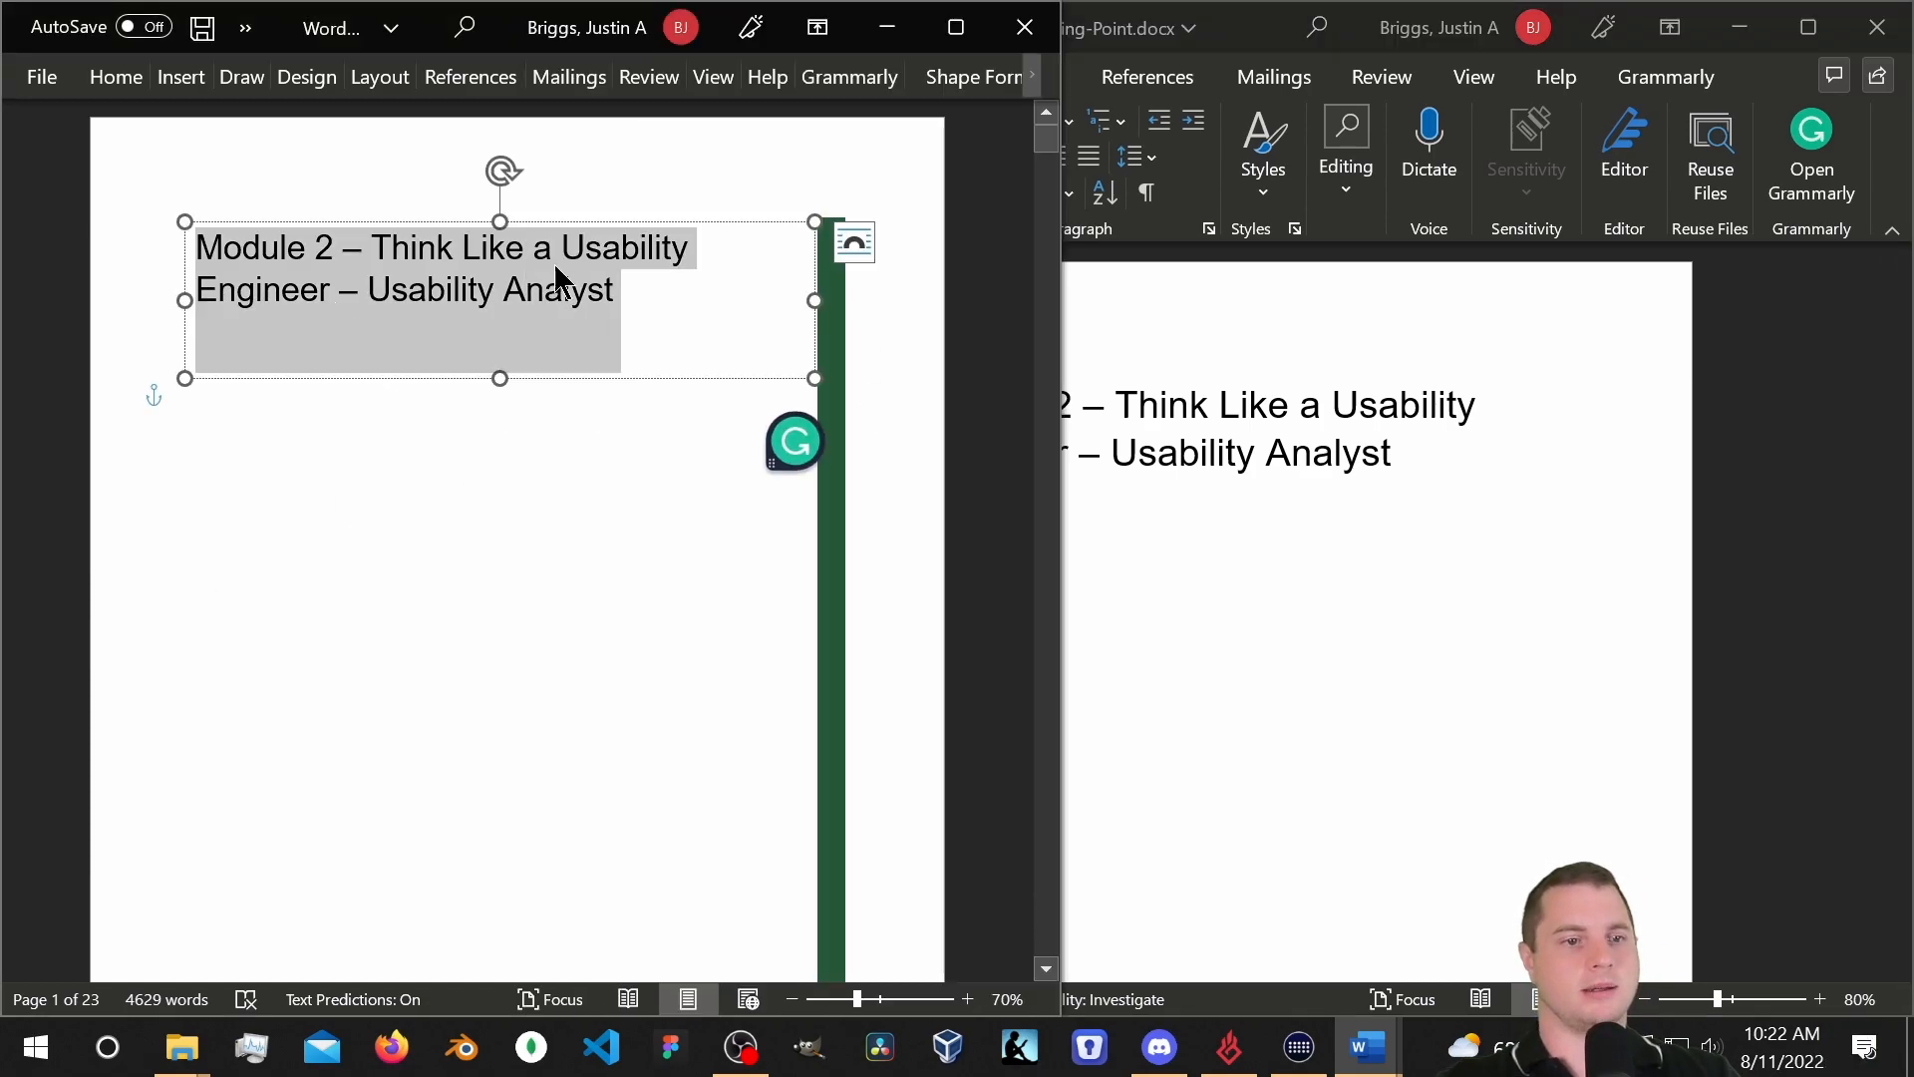
Shorten the title text box on the sample report's cover page to fit its two lines of text.
click(573, 522)
click(218, 333)
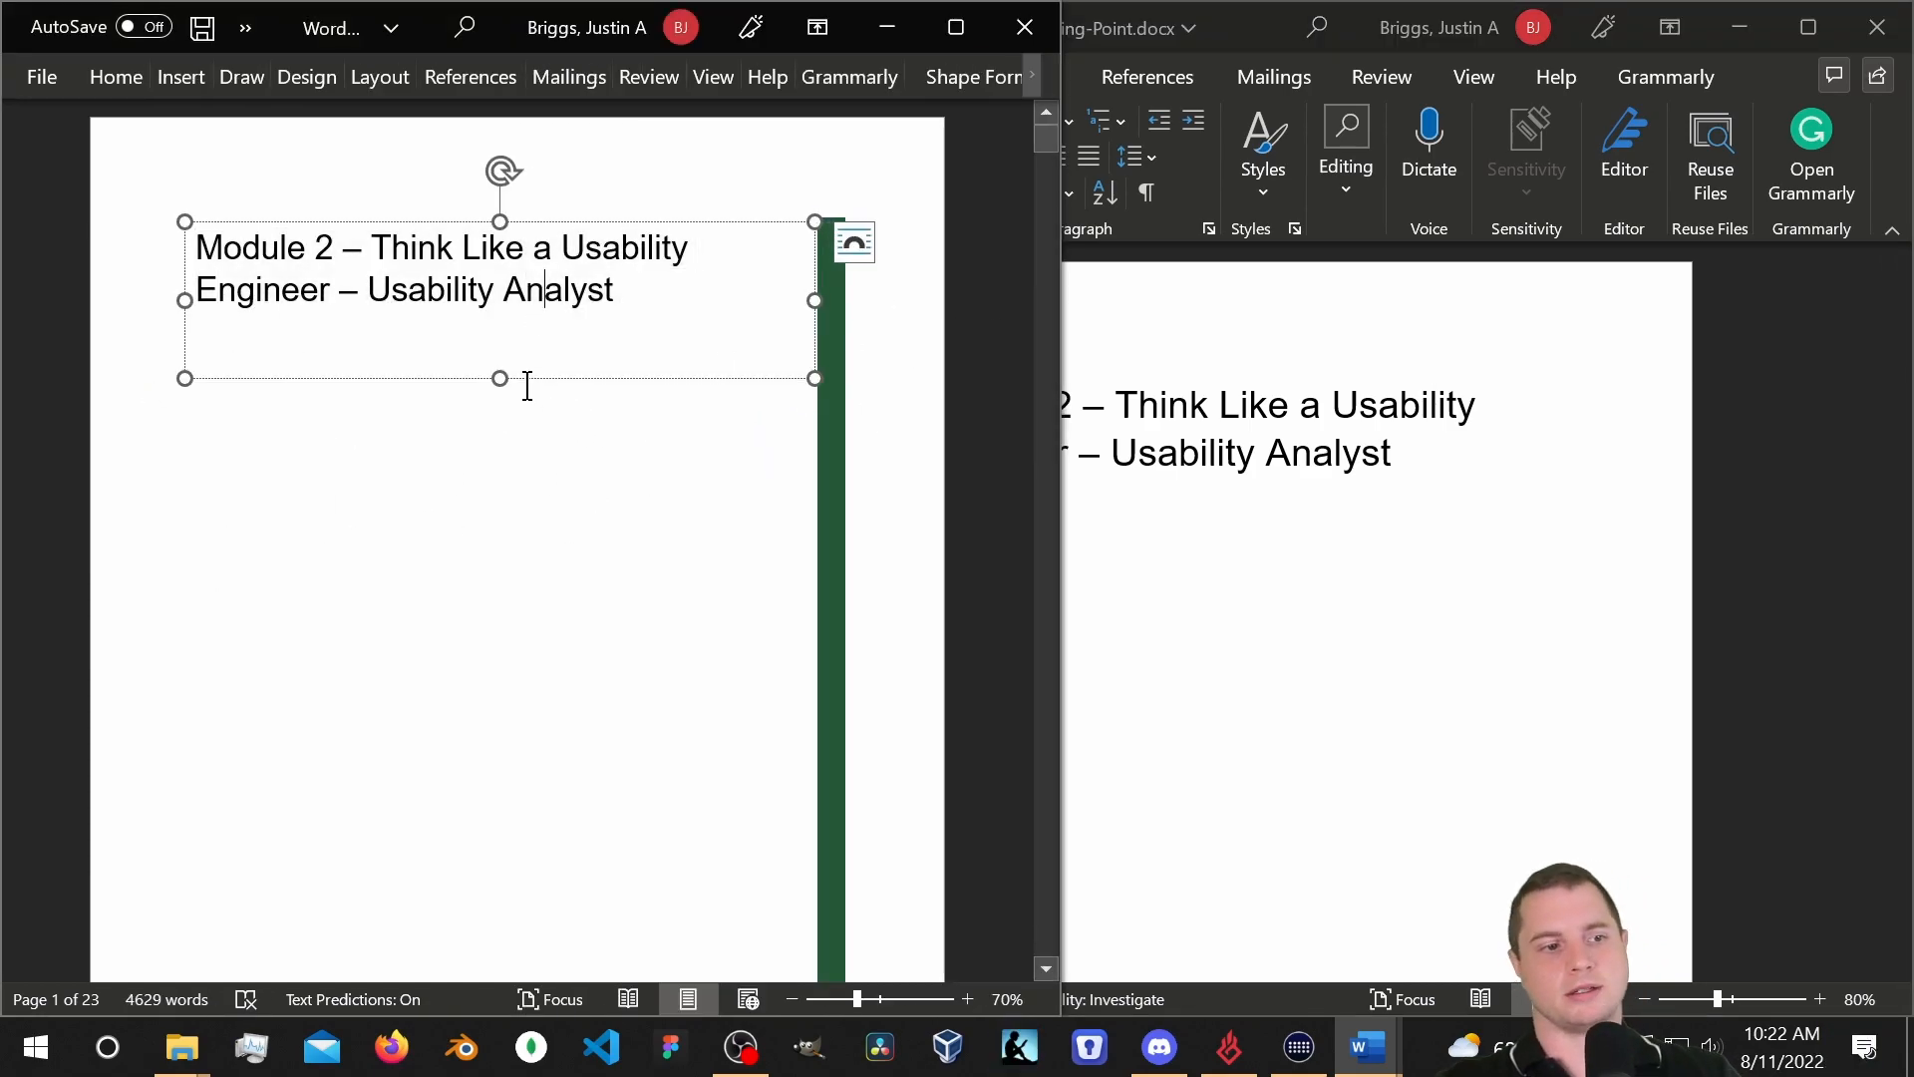
drag(502, 375, 505, 311)
click(538, 641)
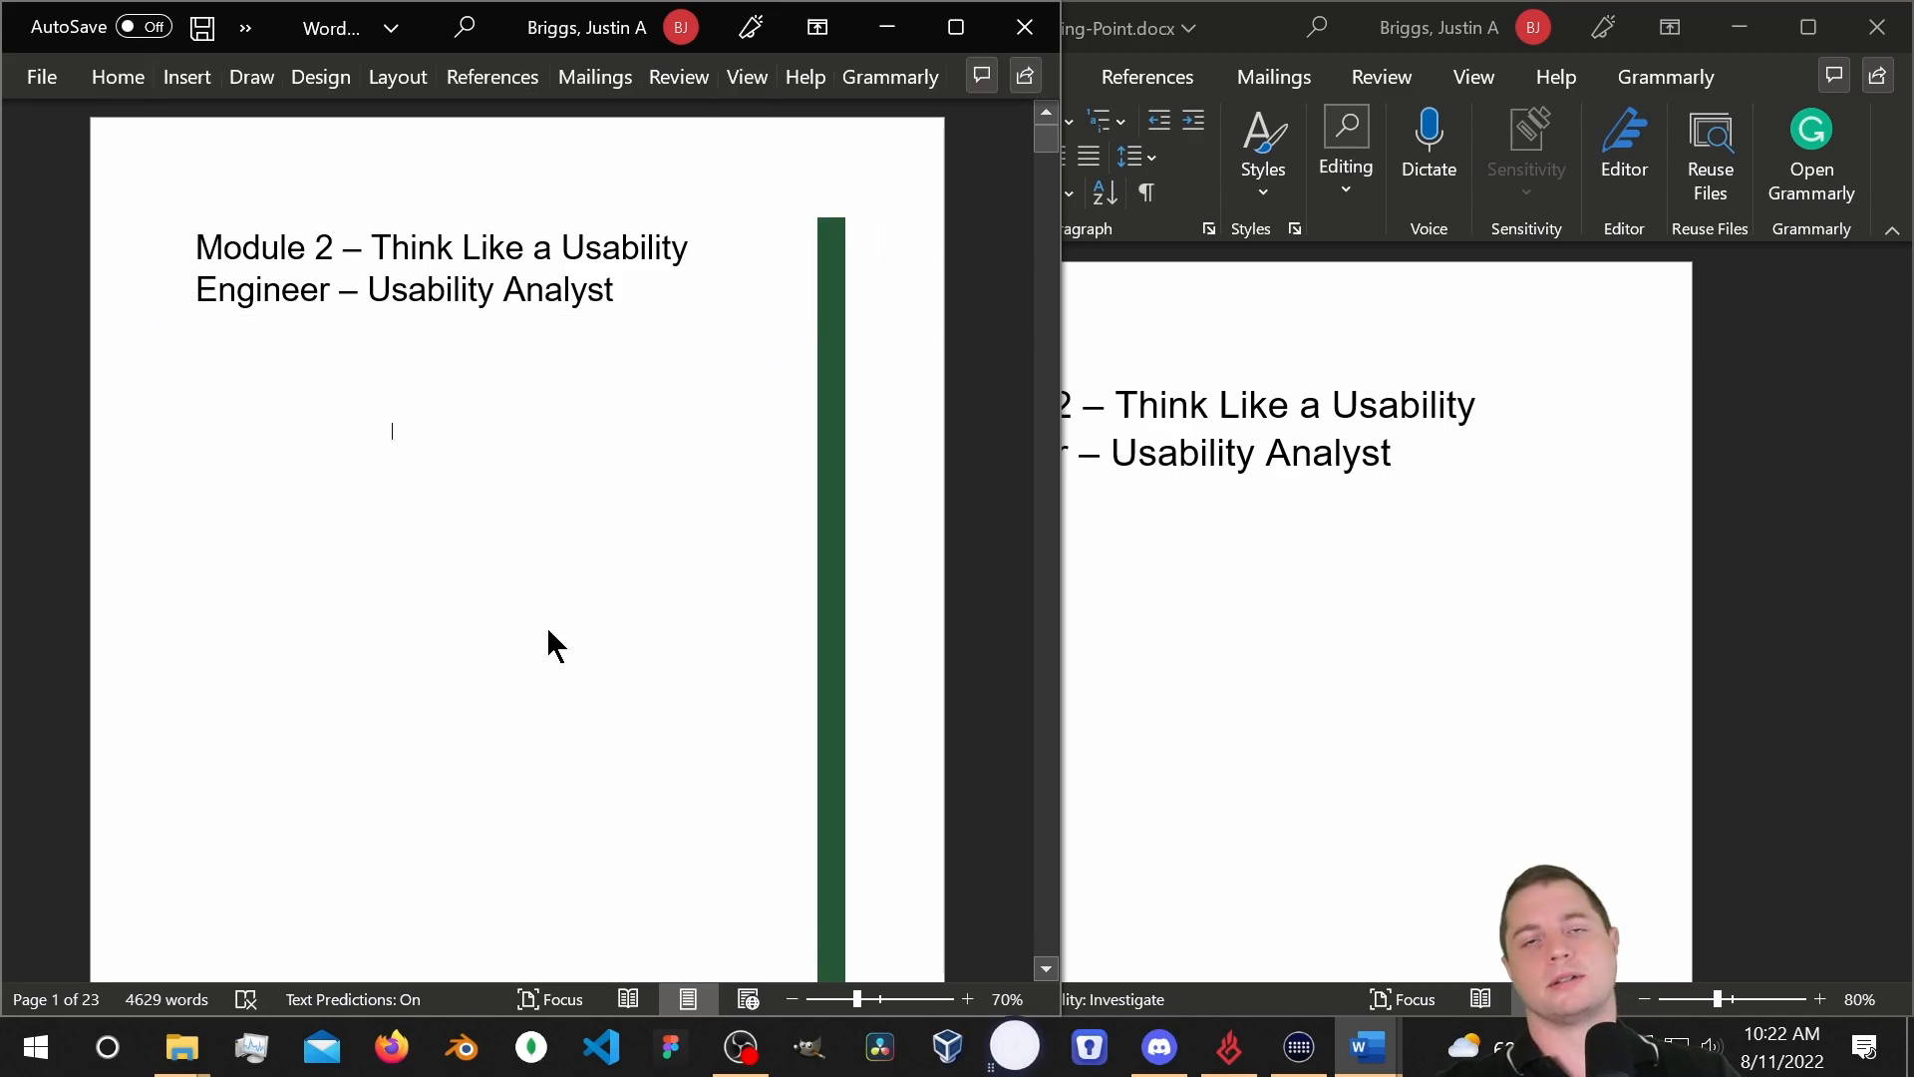
Compare the placeholder fields low on the Starting-Point.docx cover page with the course details on the sample report's cover page.
click(1266, 613)
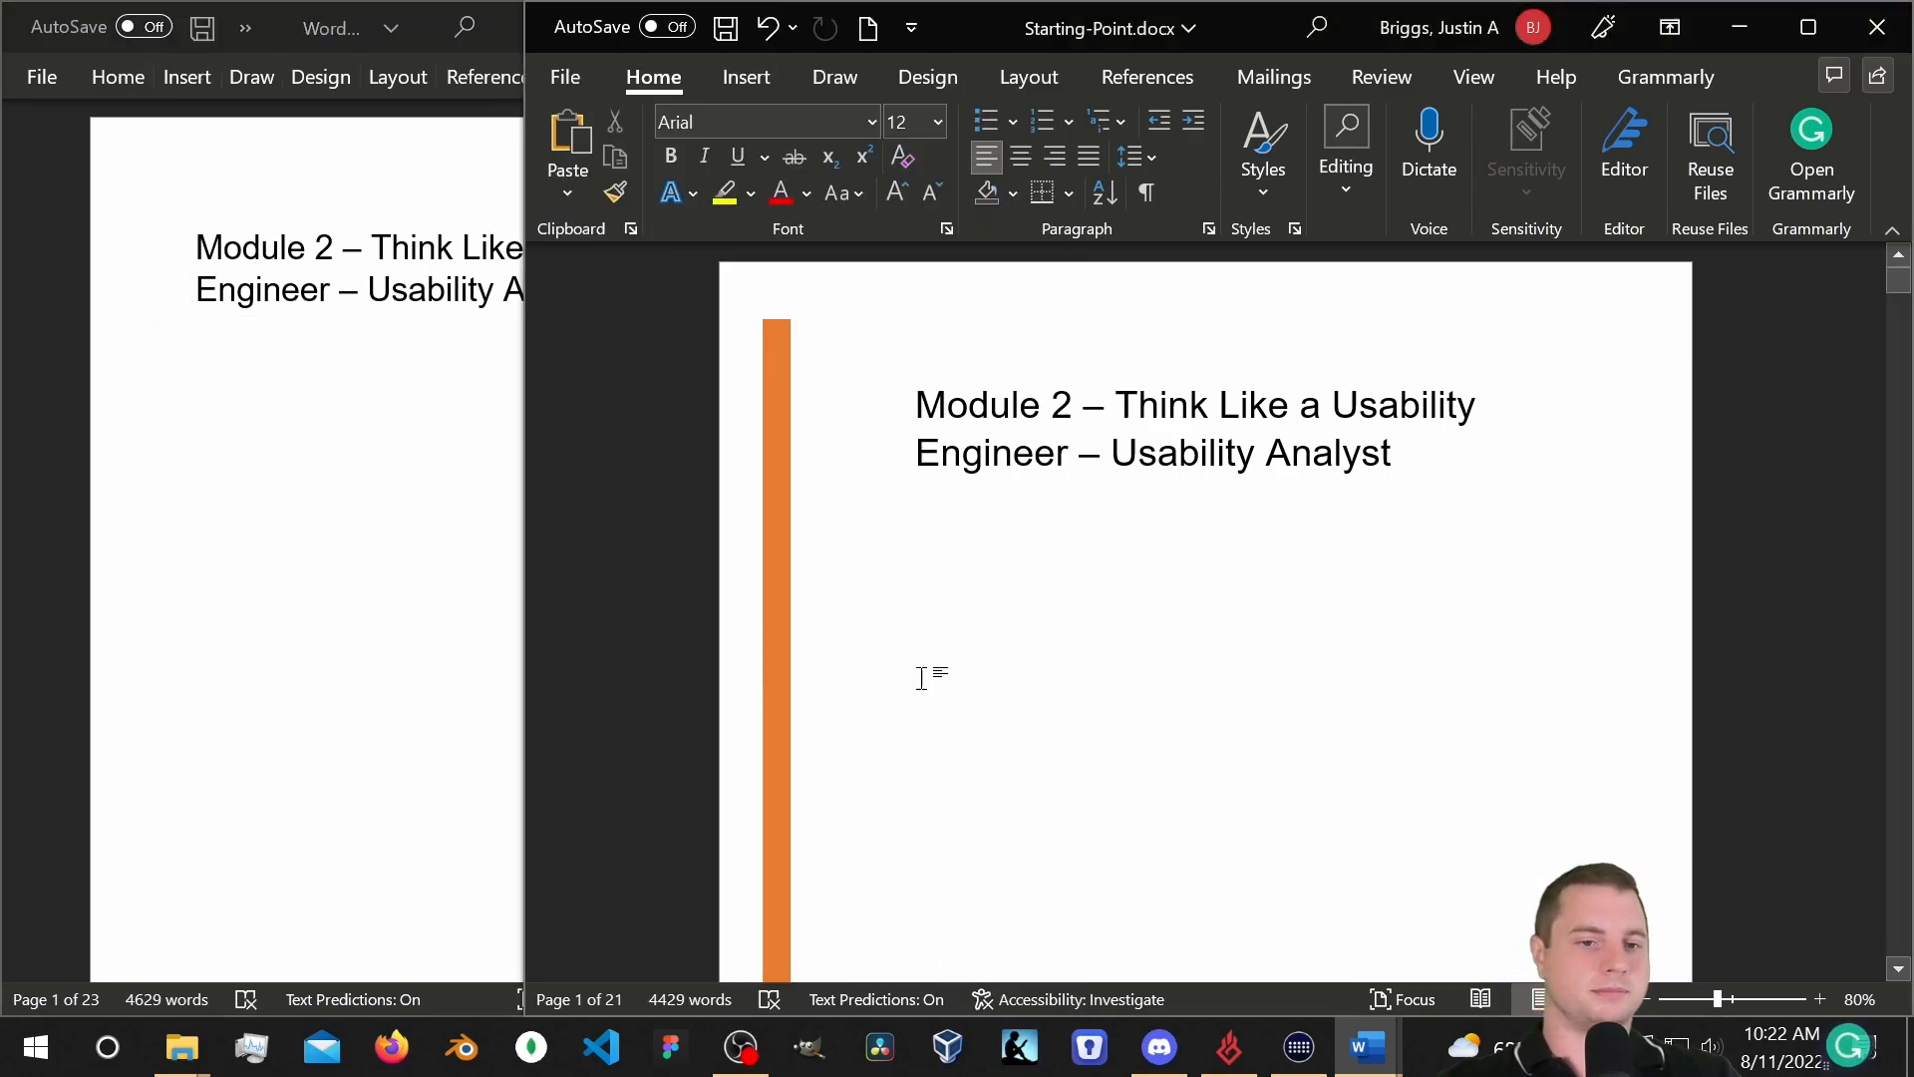
scroll(1208, 519, down, 5)
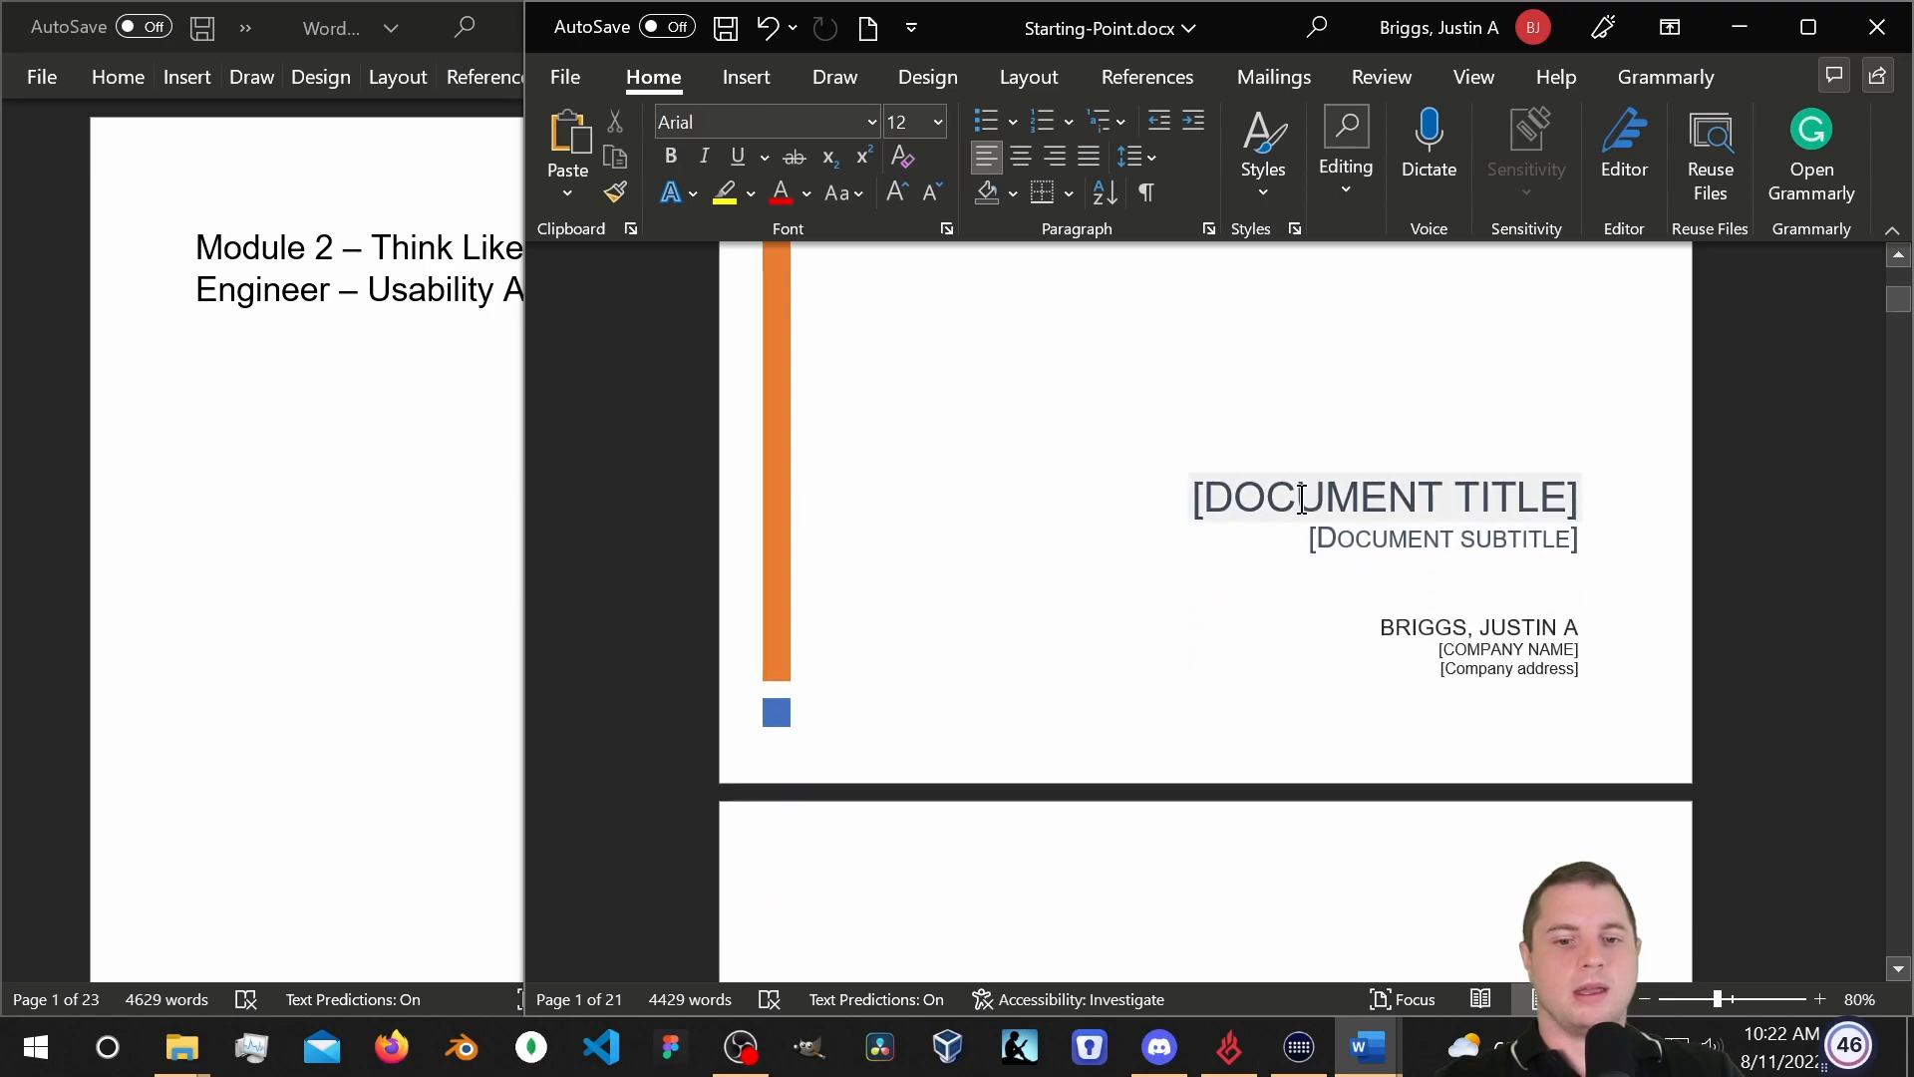
scroll(1290, 502, down, 2)
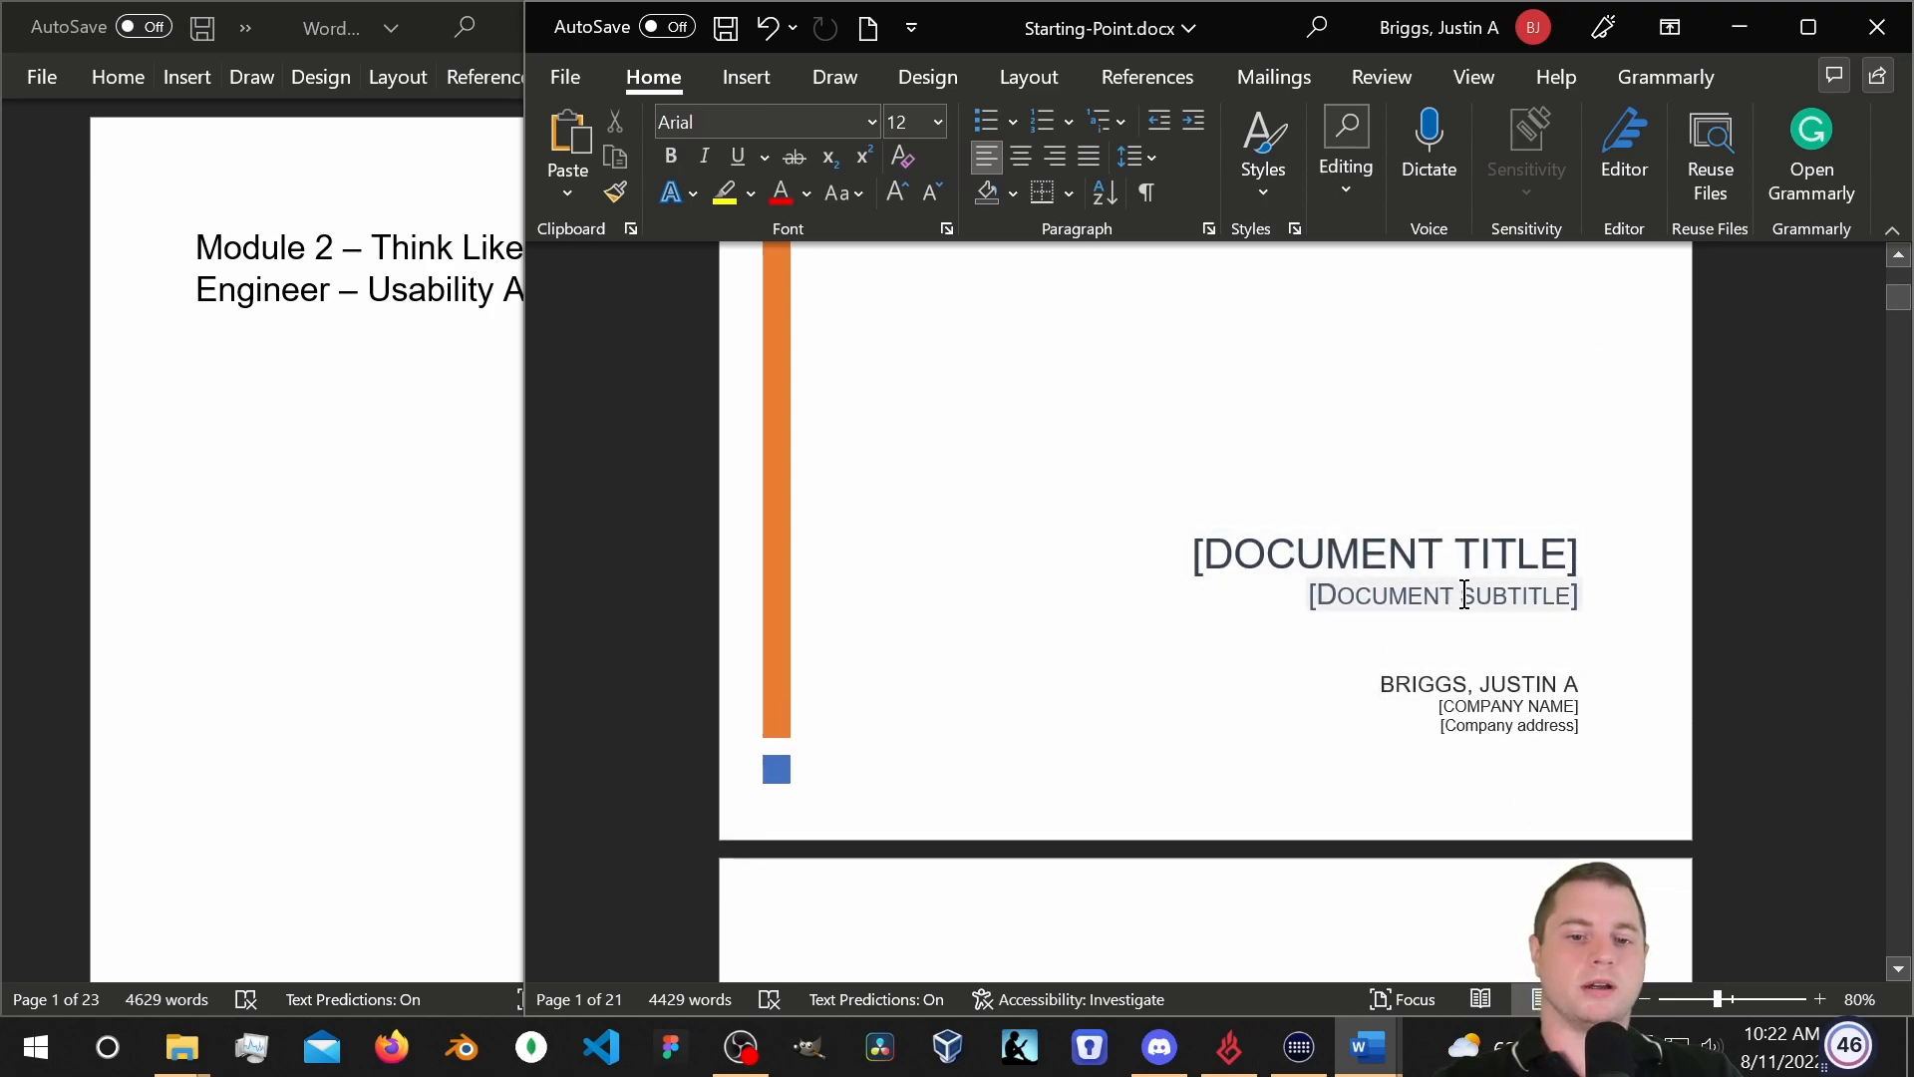
click(269, 441)
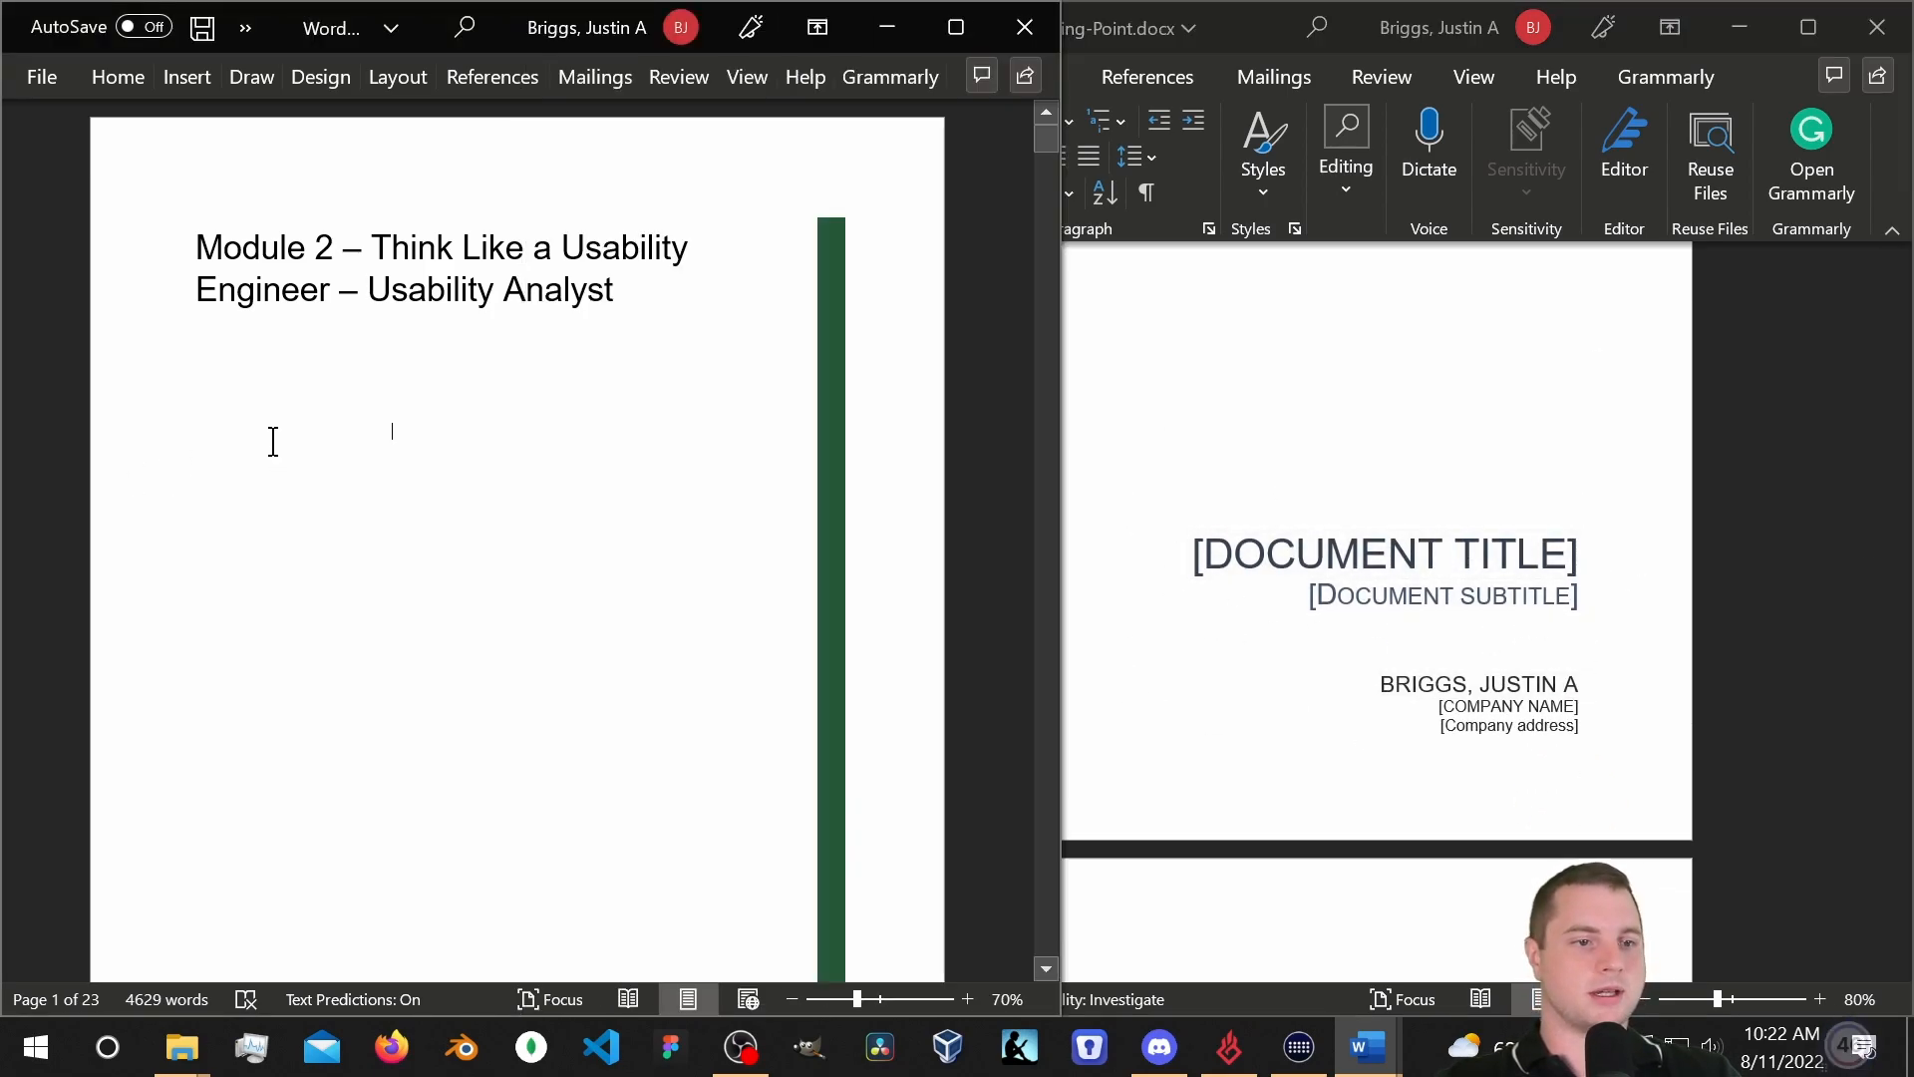
scroll(454, 456, down, 2)
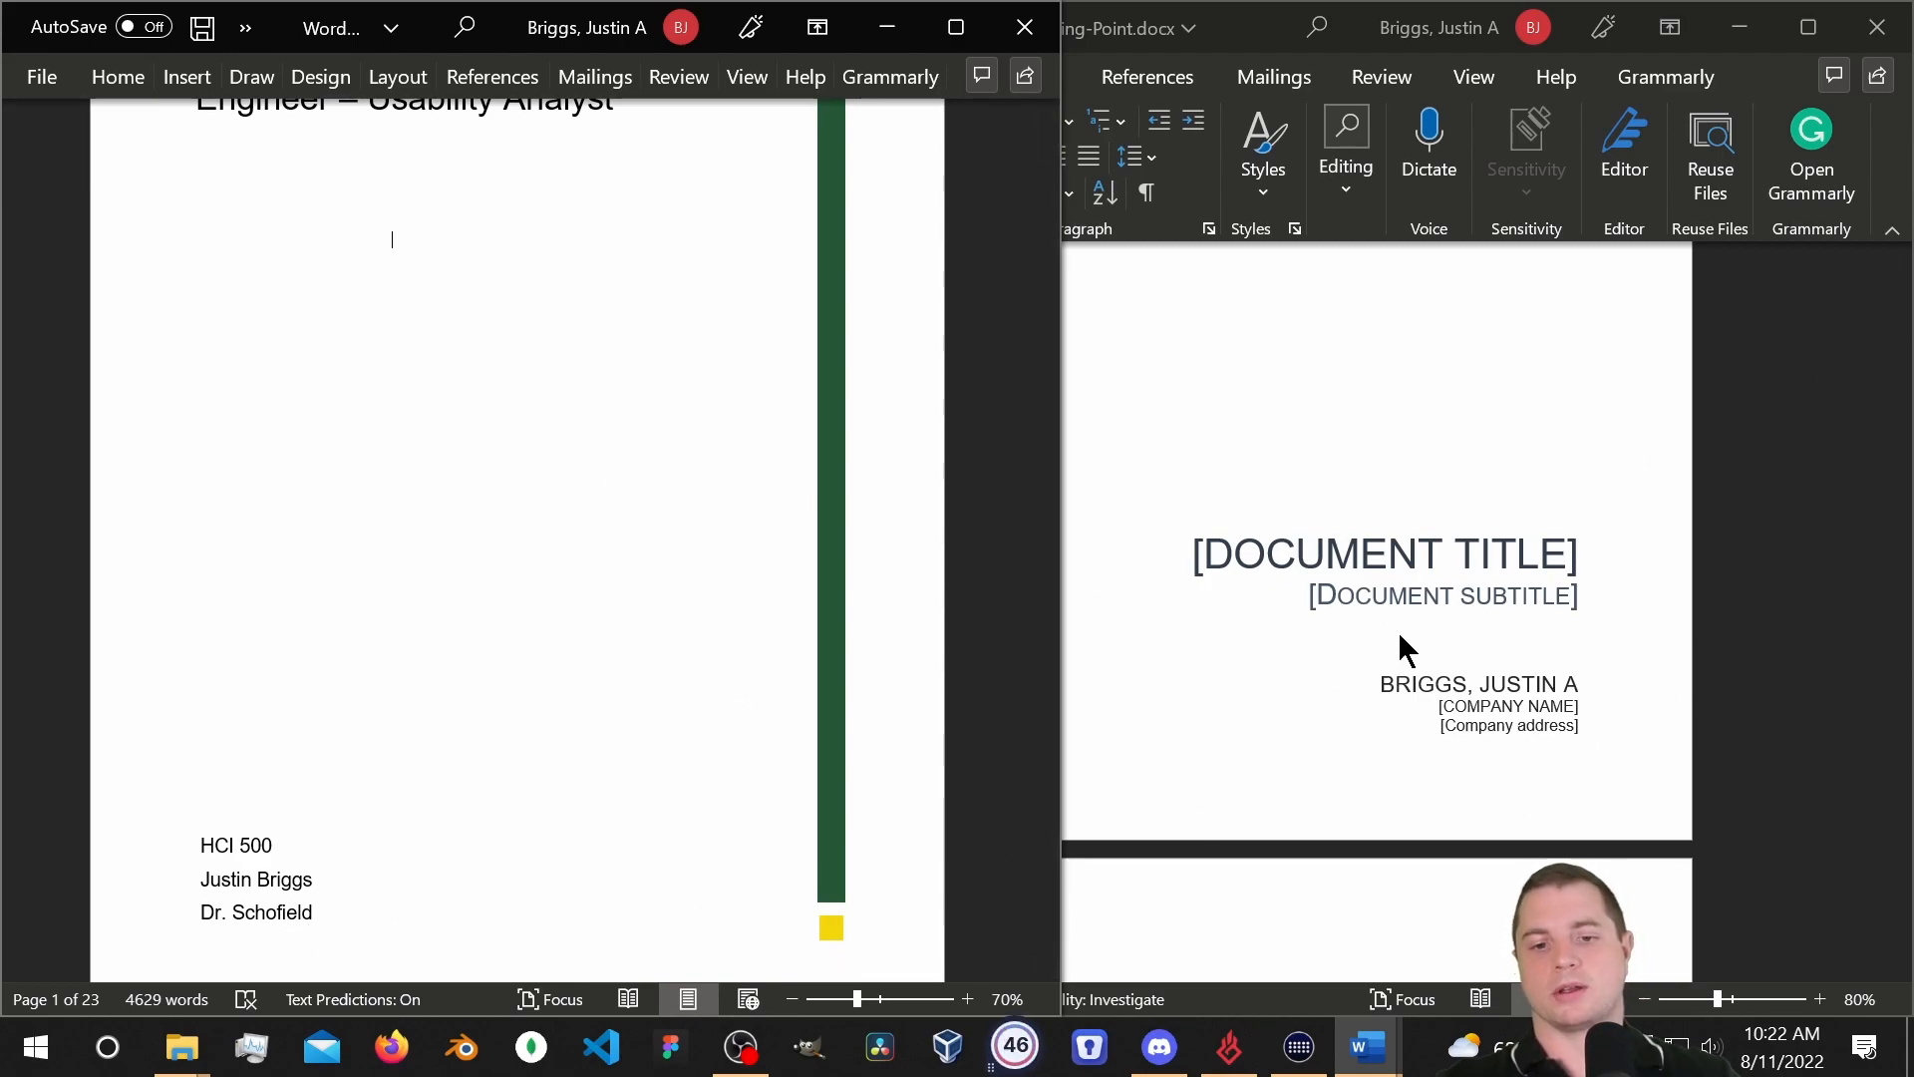
Try filling the Starting-Point.docx cover placeholders, with THINK LIKE as the document title and Engine as the subtitle.
click(1405, 546)
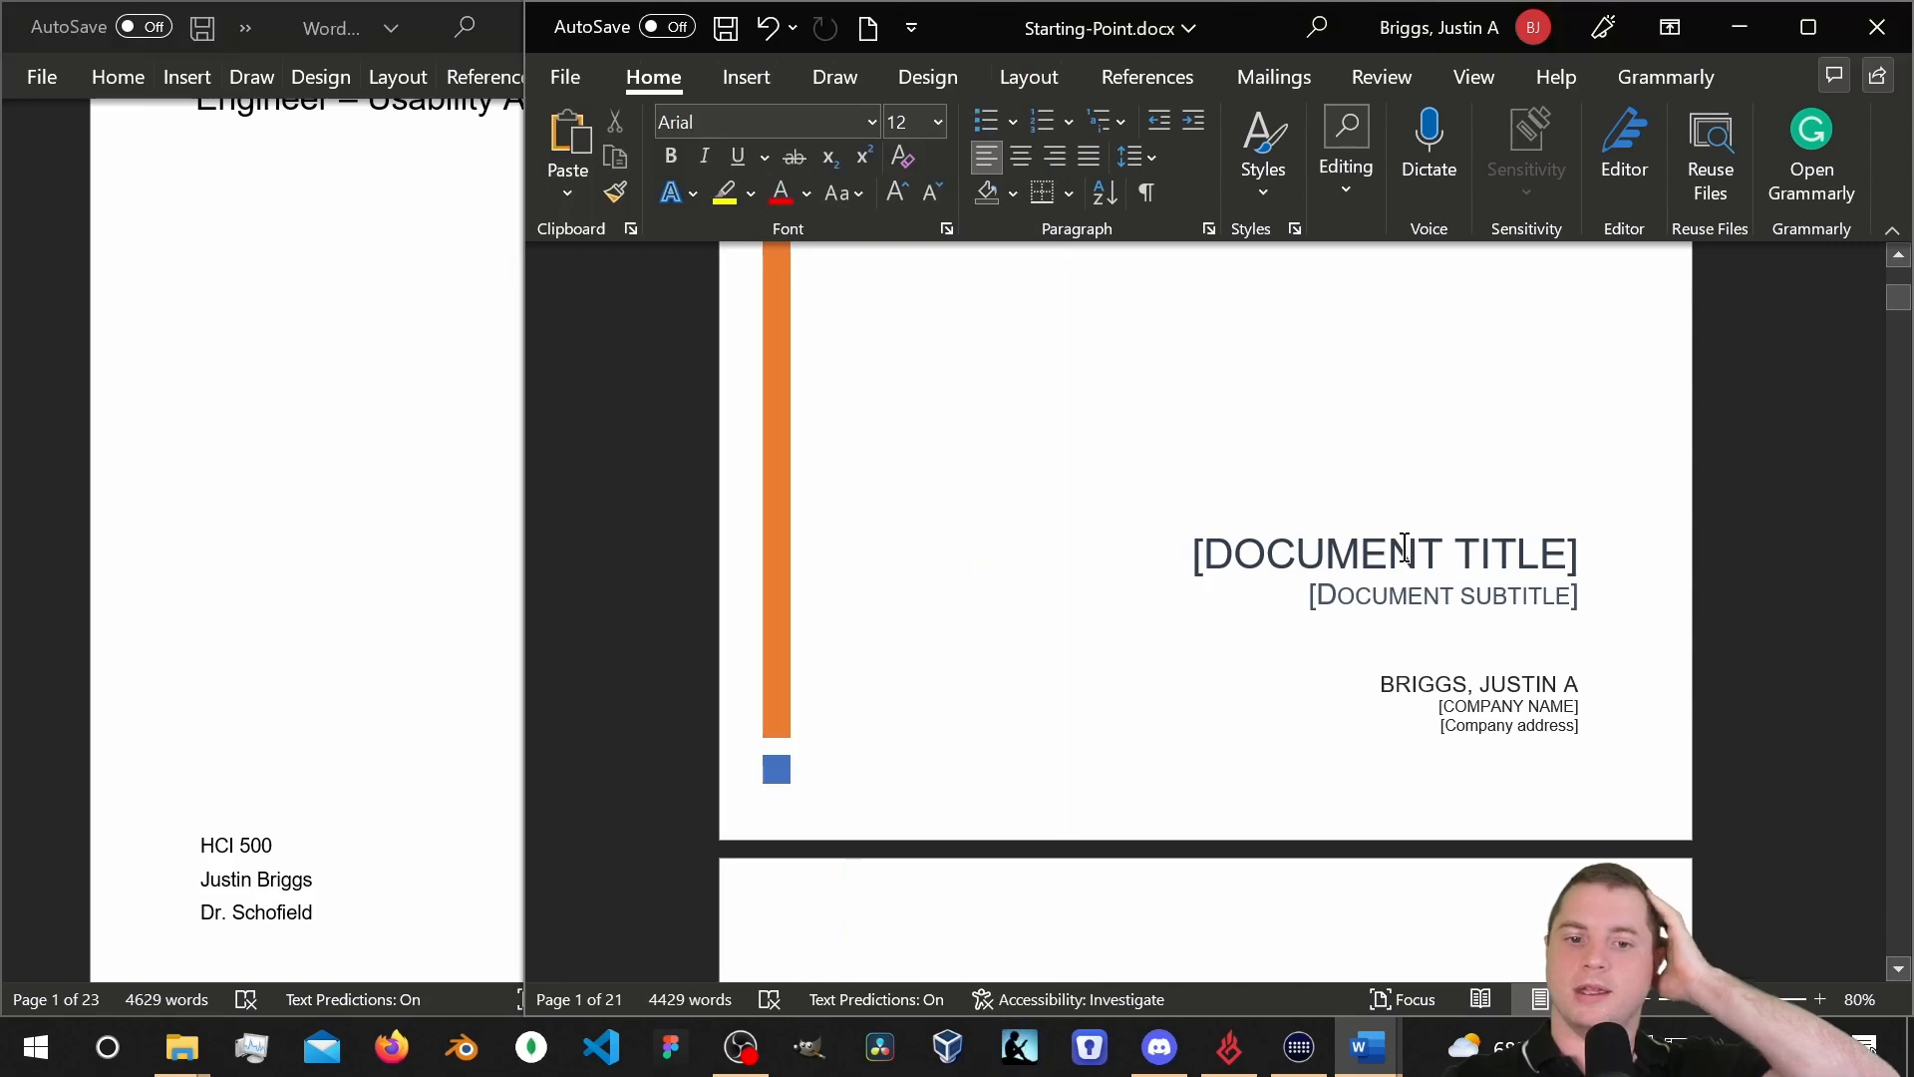
click(1405, 546)
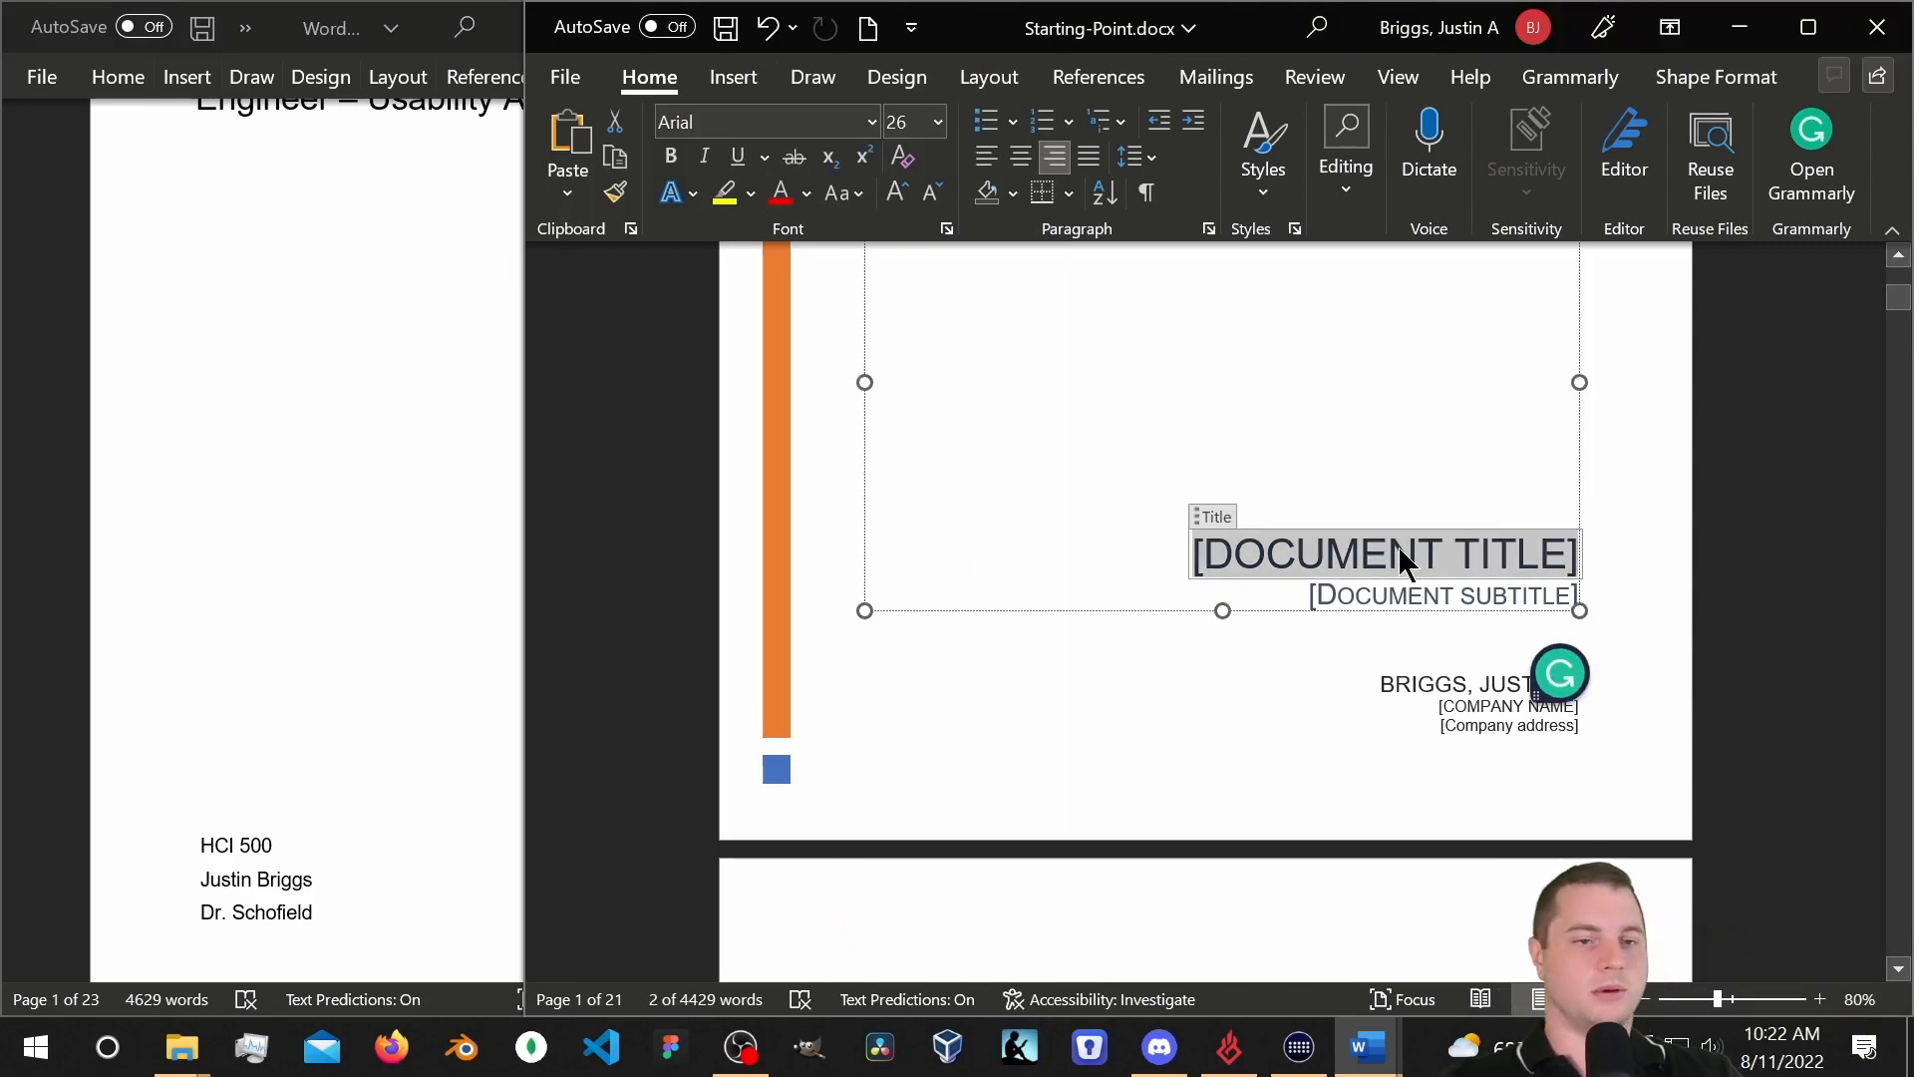
text(THING)
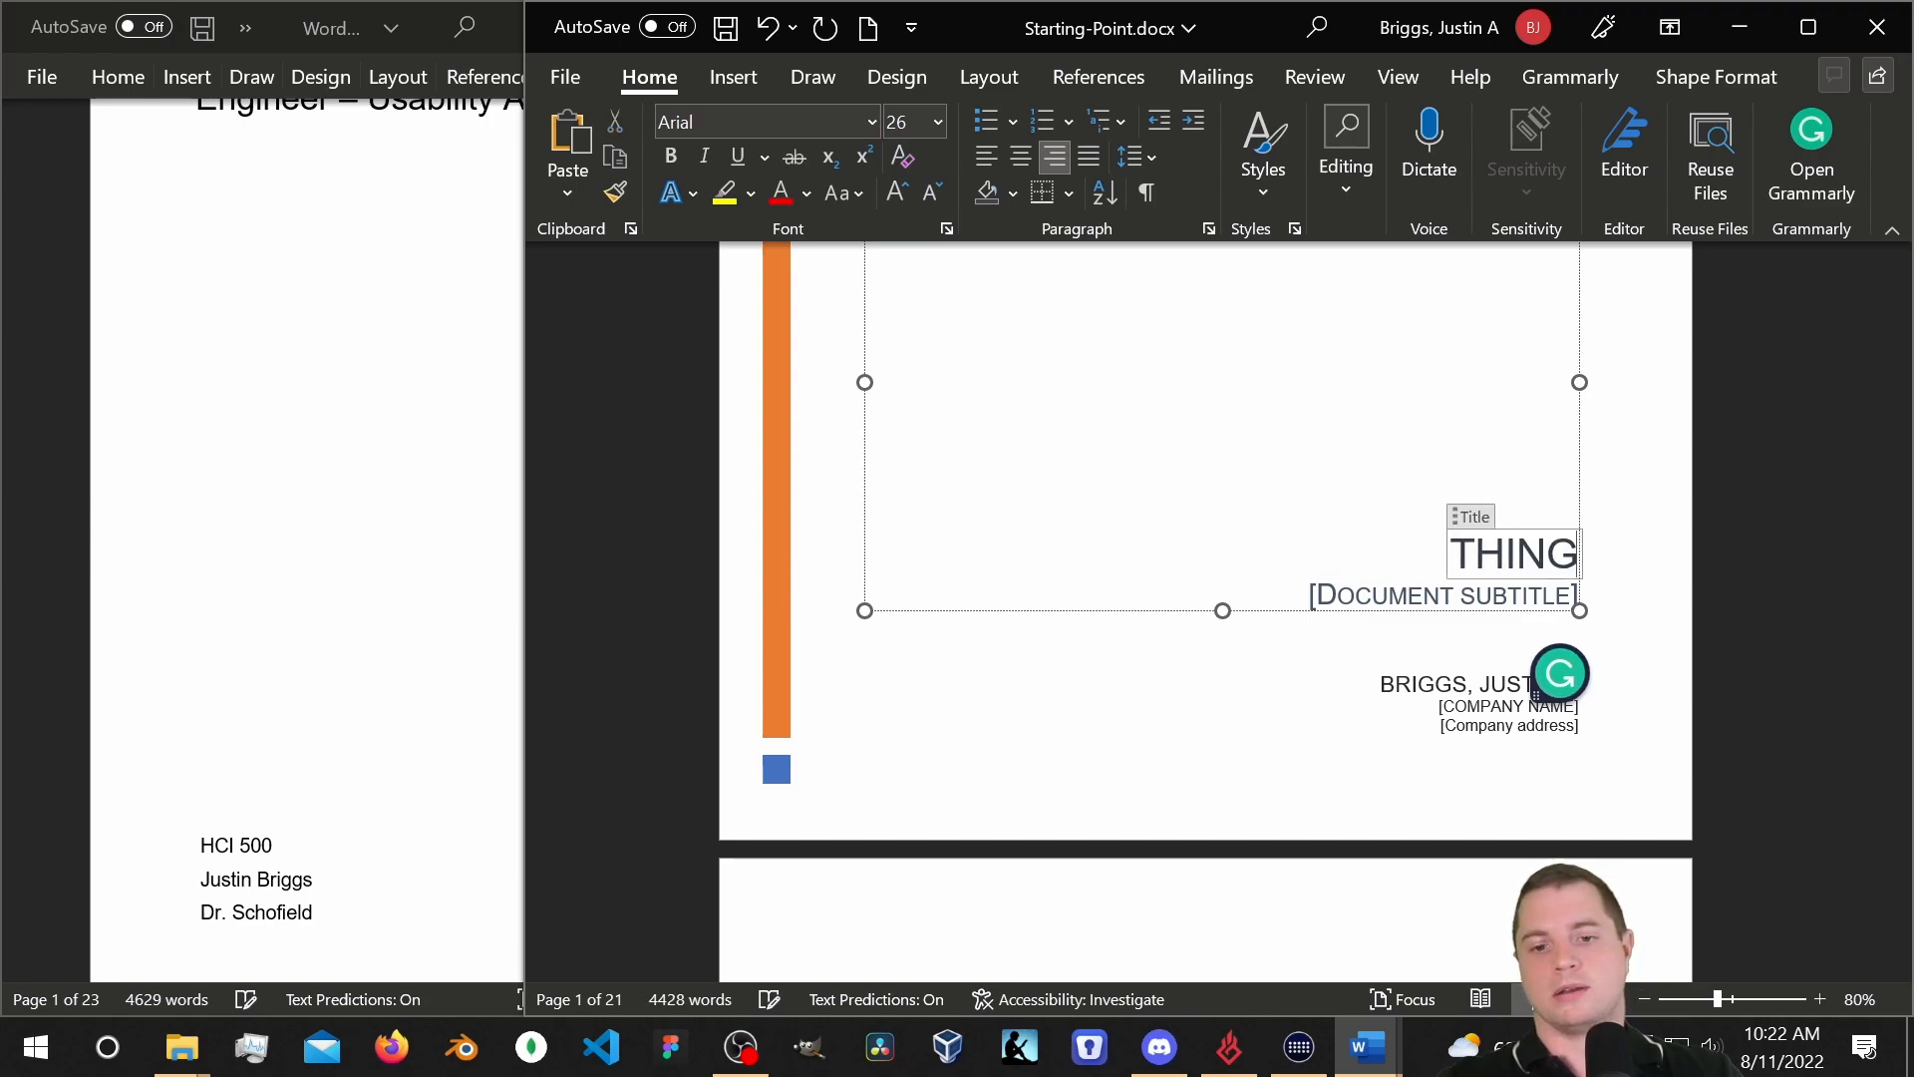
key(BackSpace)
text(K LIKE)
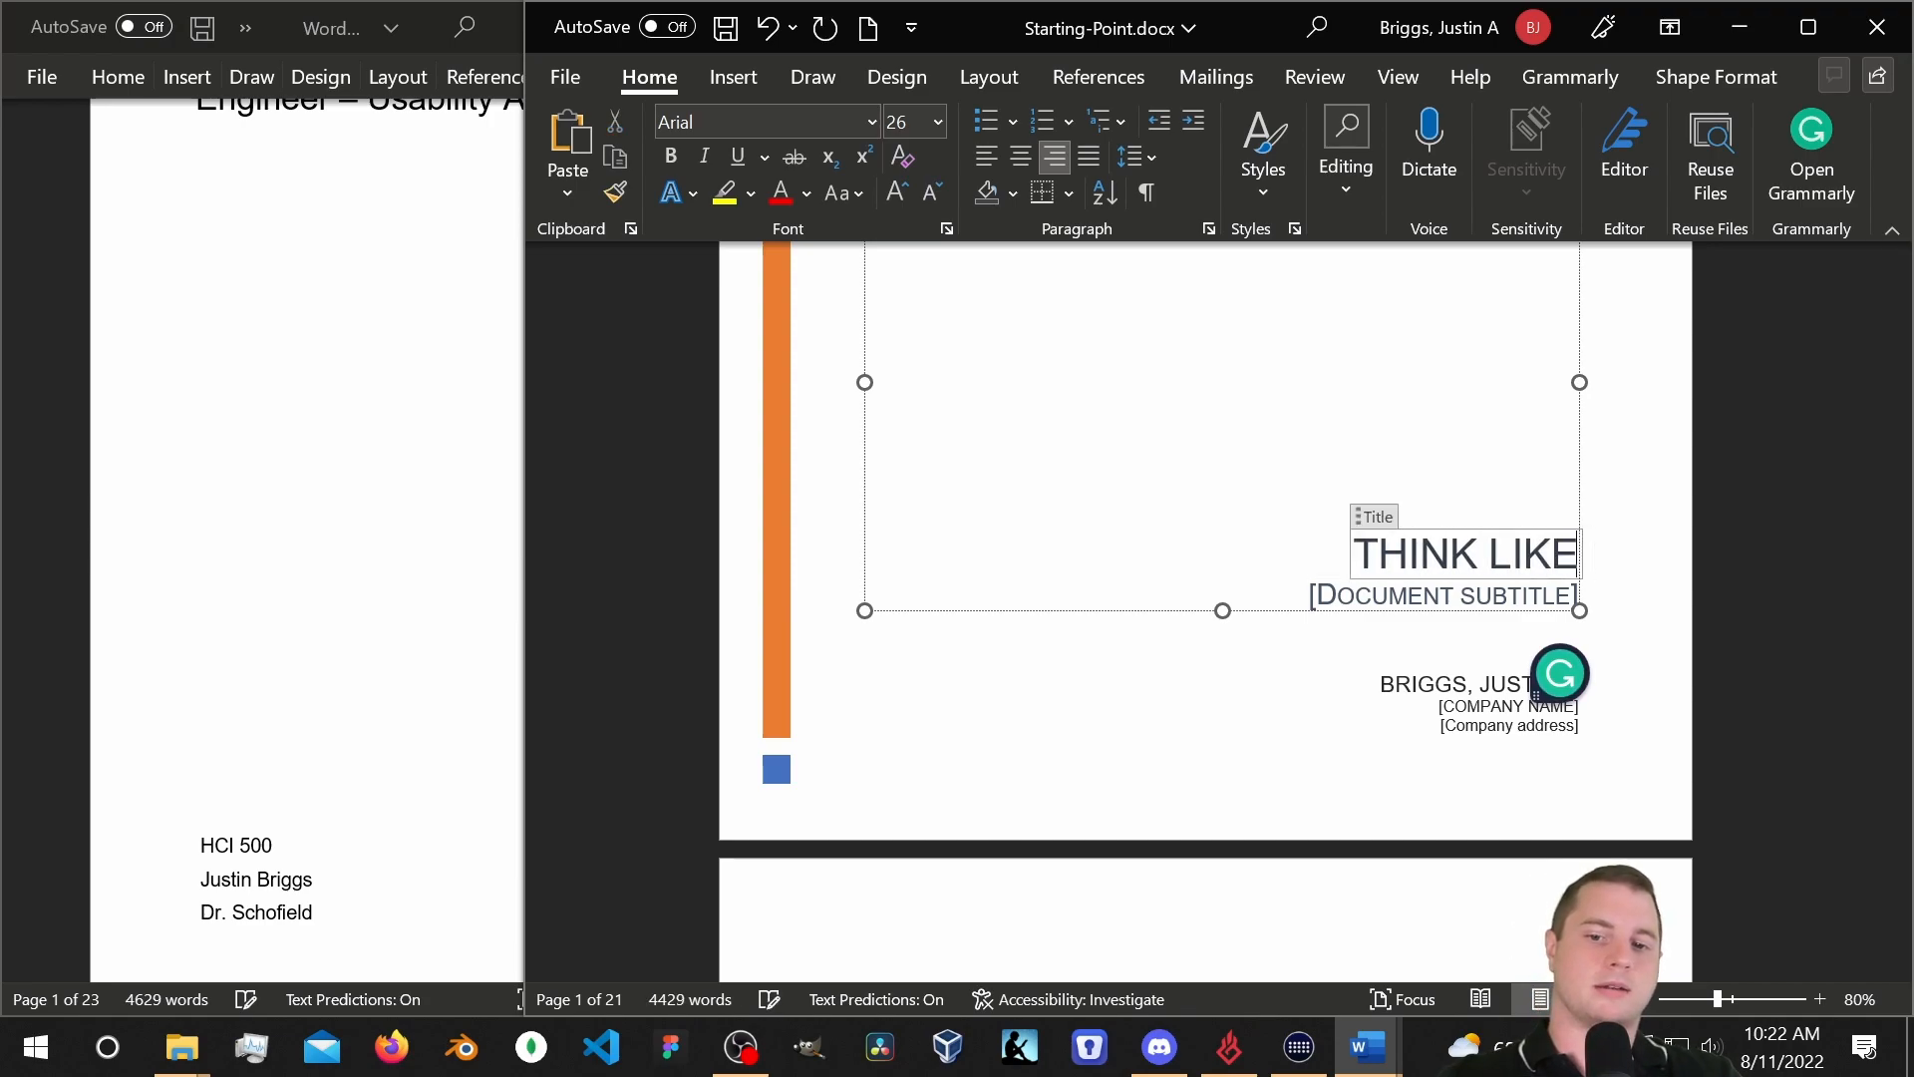
text( ENGINER)
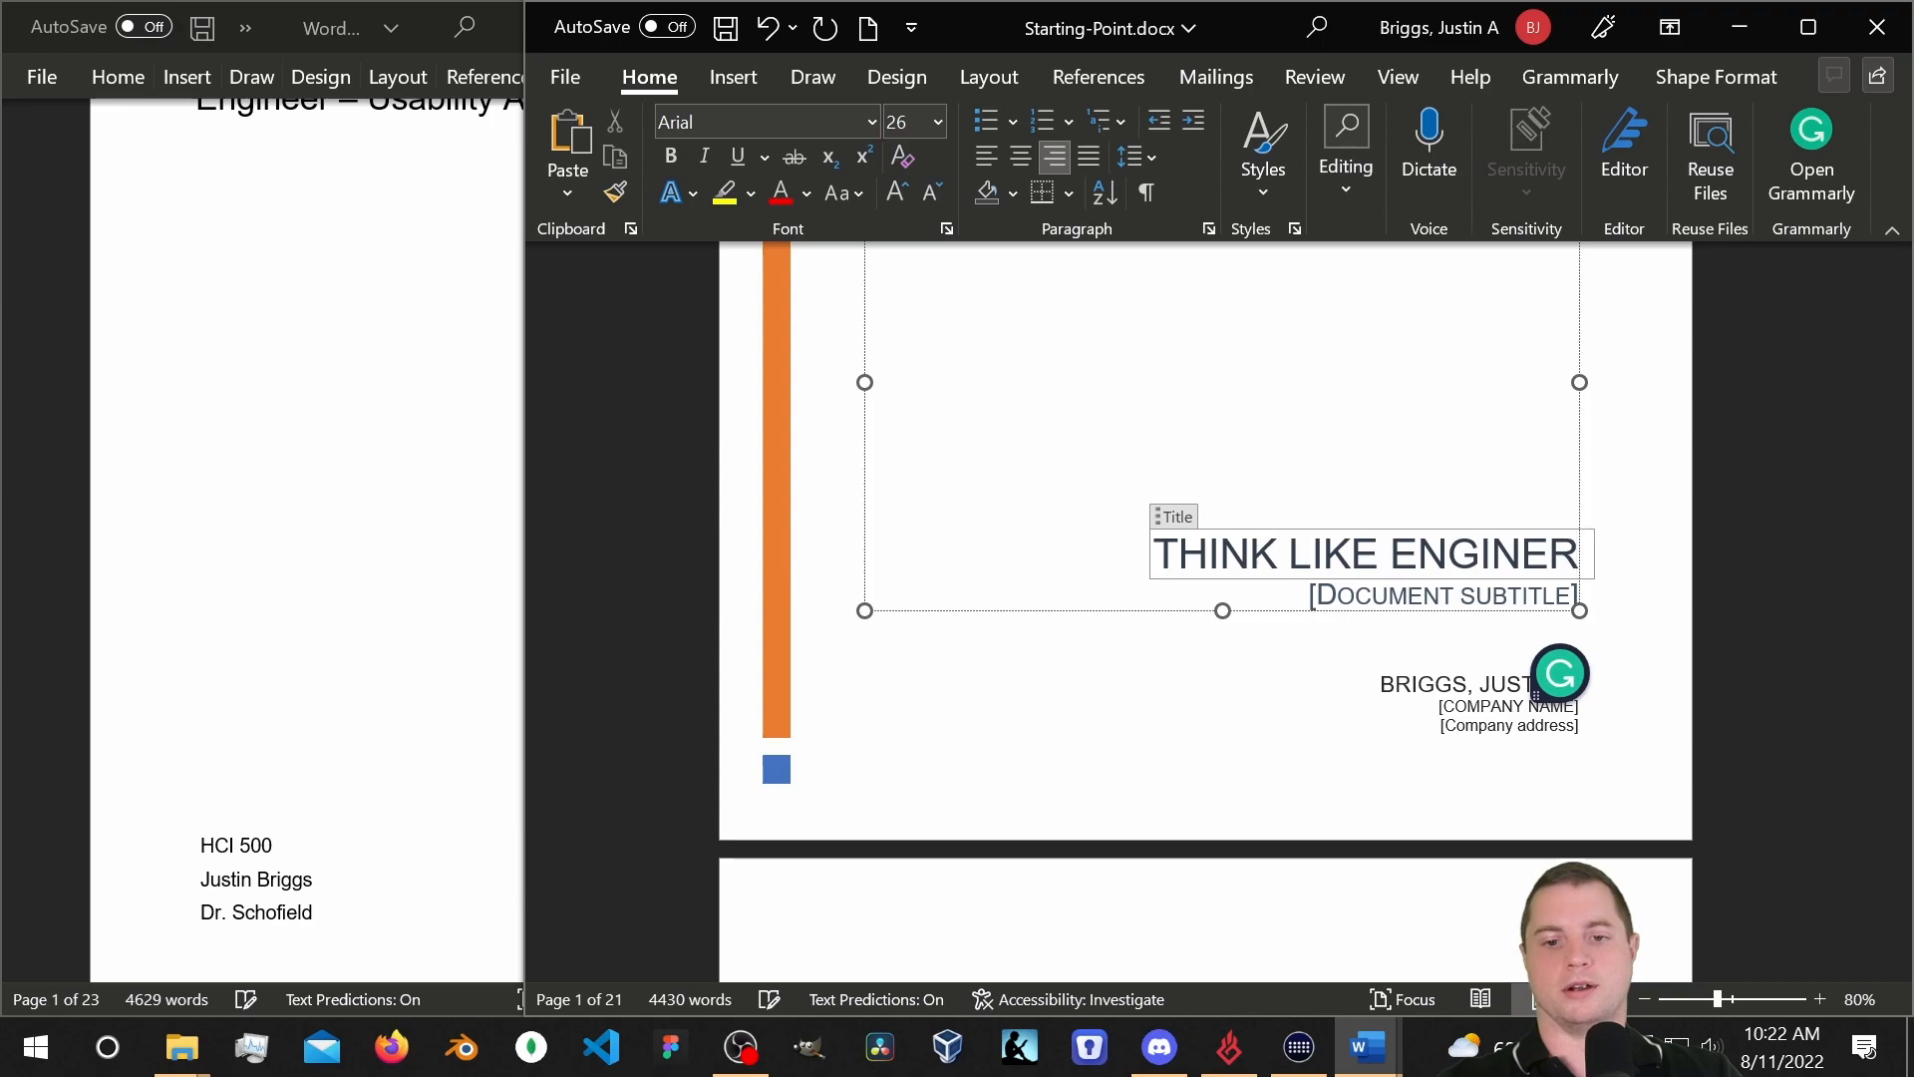
key(BackSpace)
key(BackSpace)
key(BackSpace)
key(BackSpace)
key(BackSpace)
key(BackSpace)
key(BackSpace)
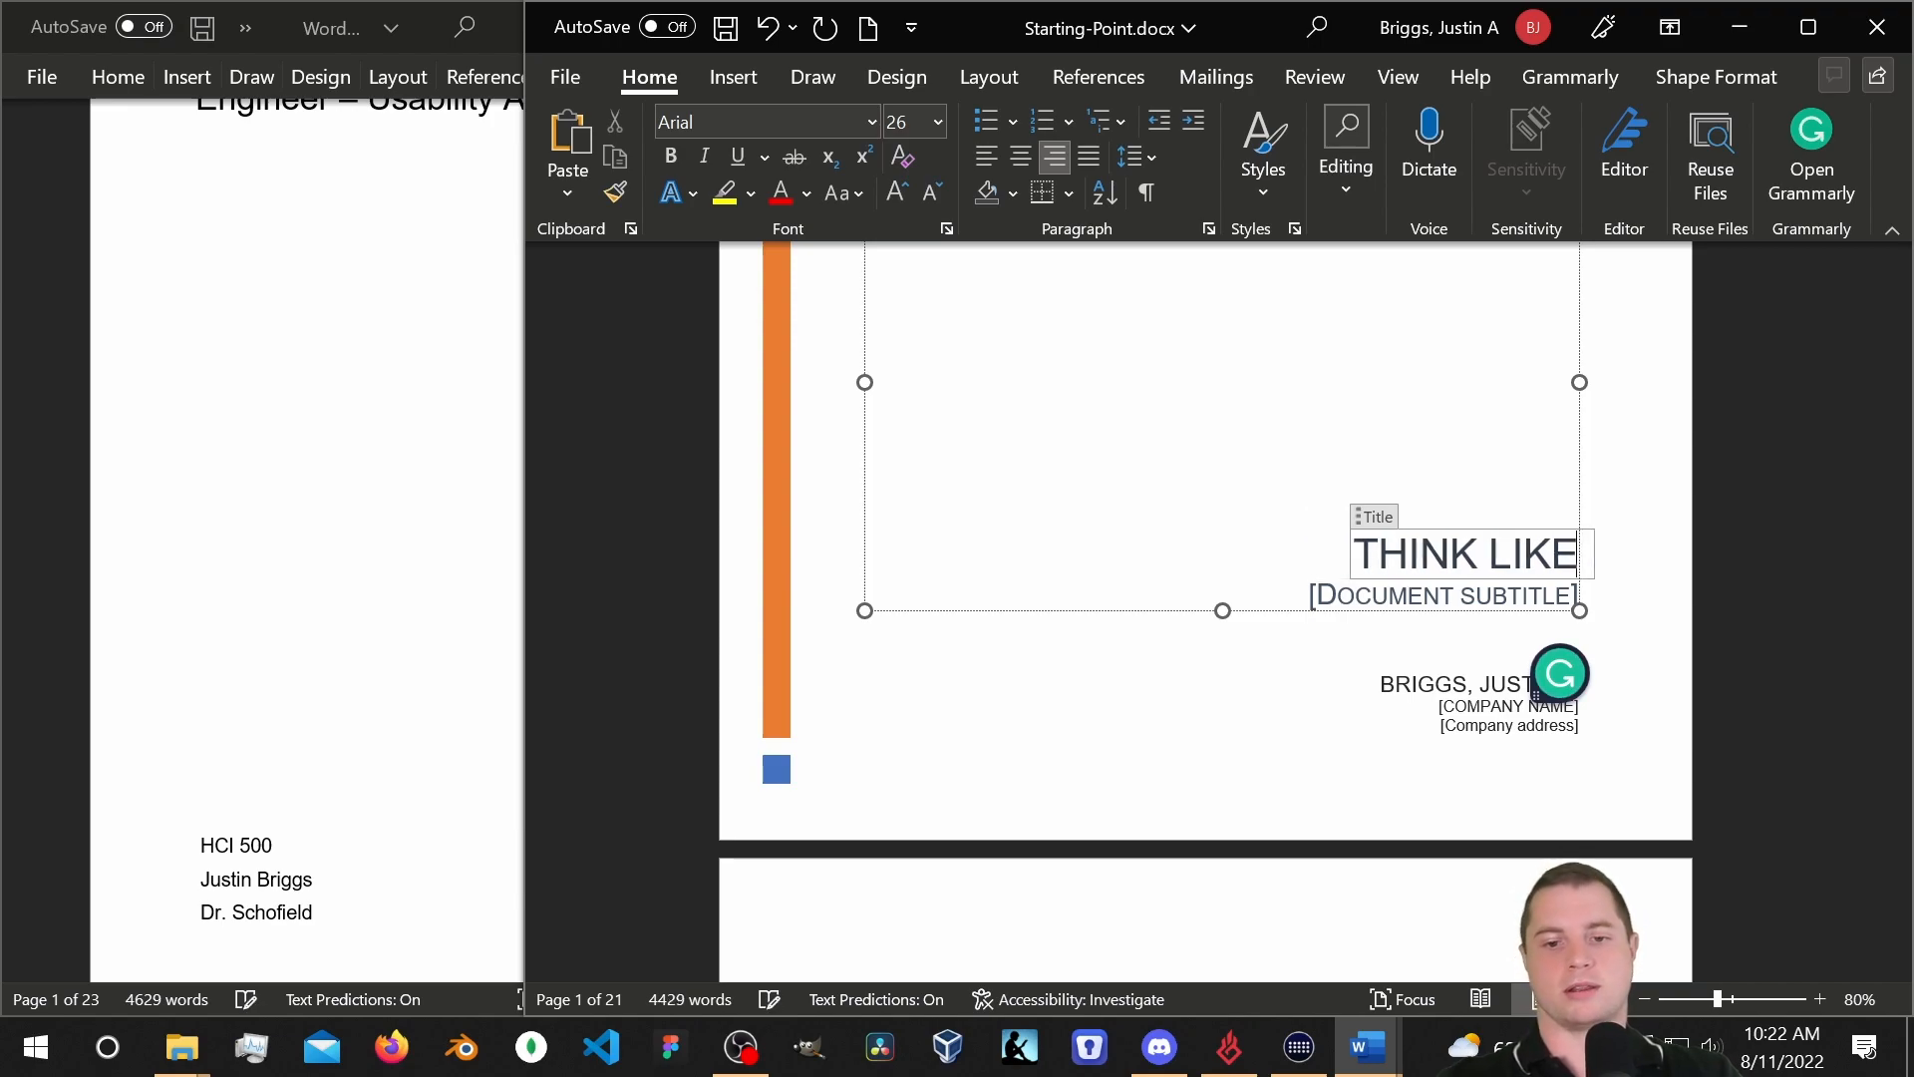
click(1436, 595)
text(Engine)
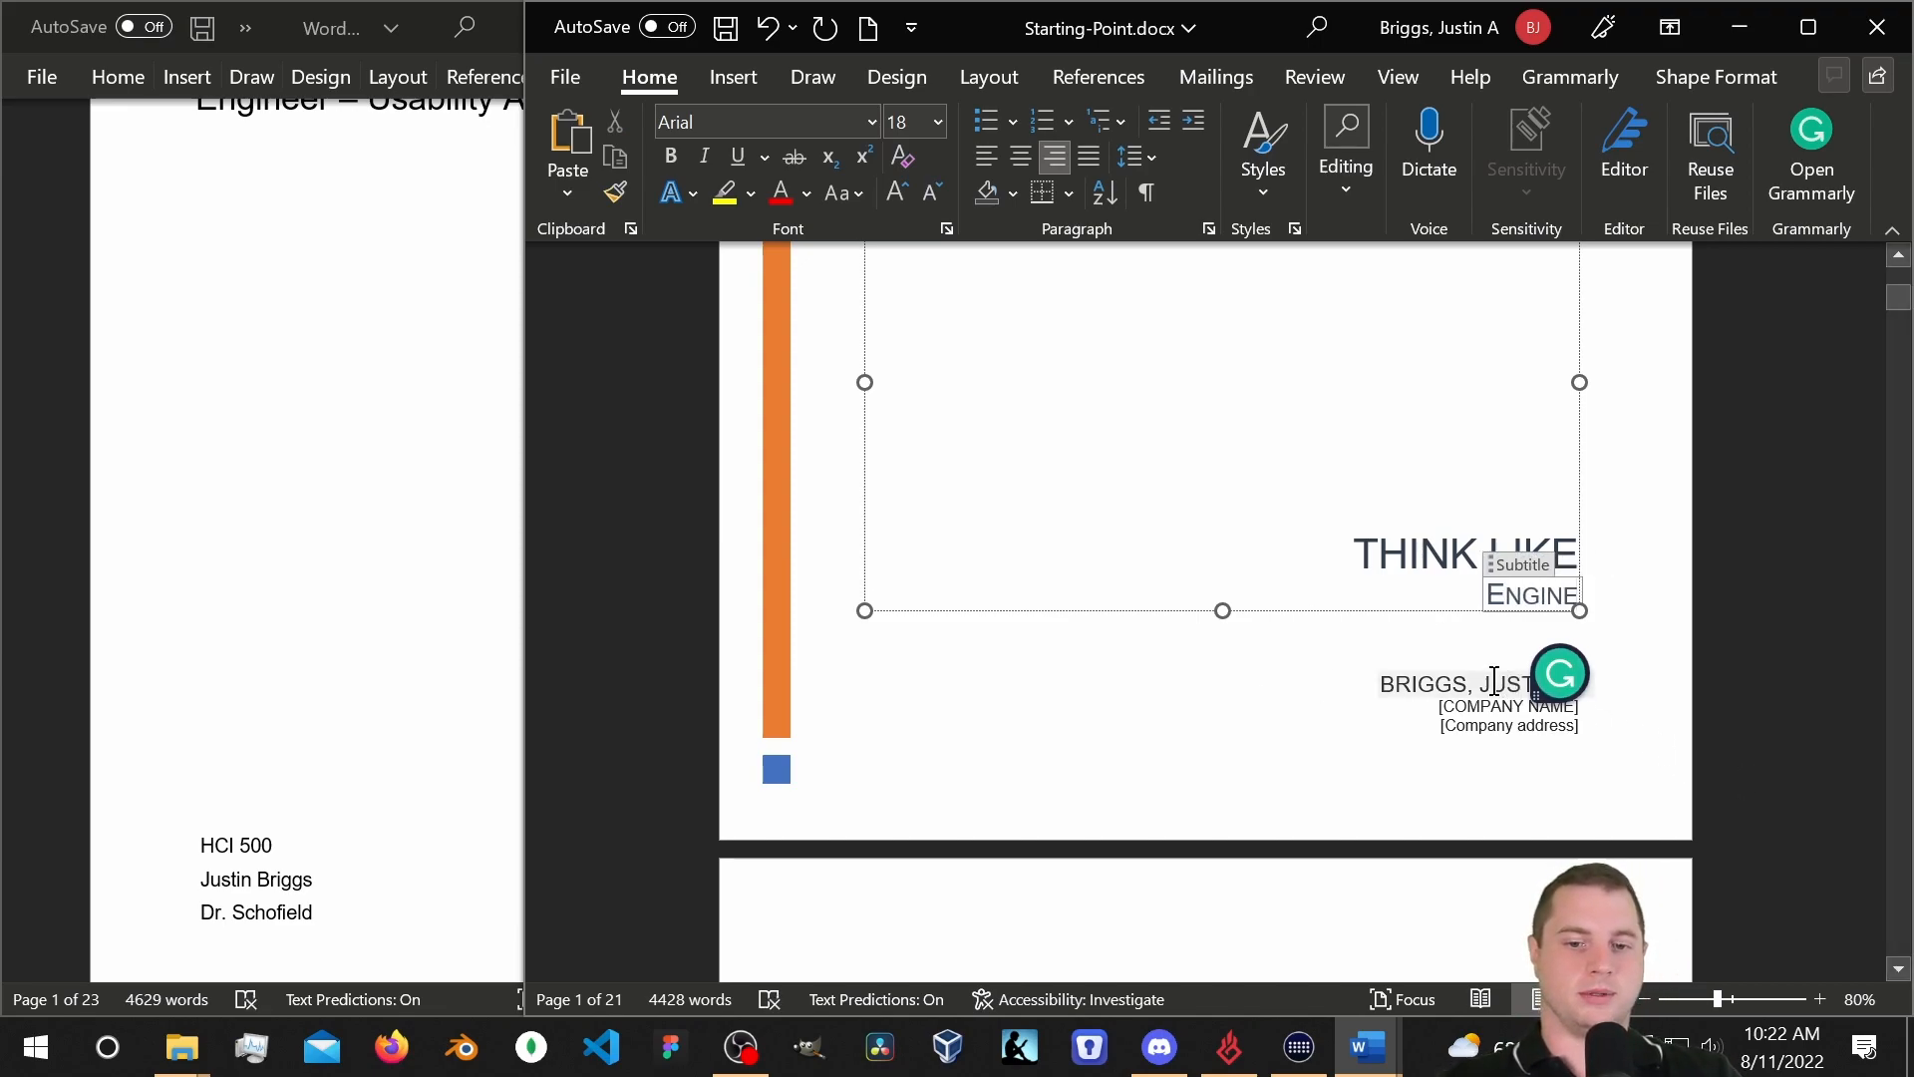
Inspect the author and company name placeholders on the Starting-Point.docx cover page.
click(1493, 683)
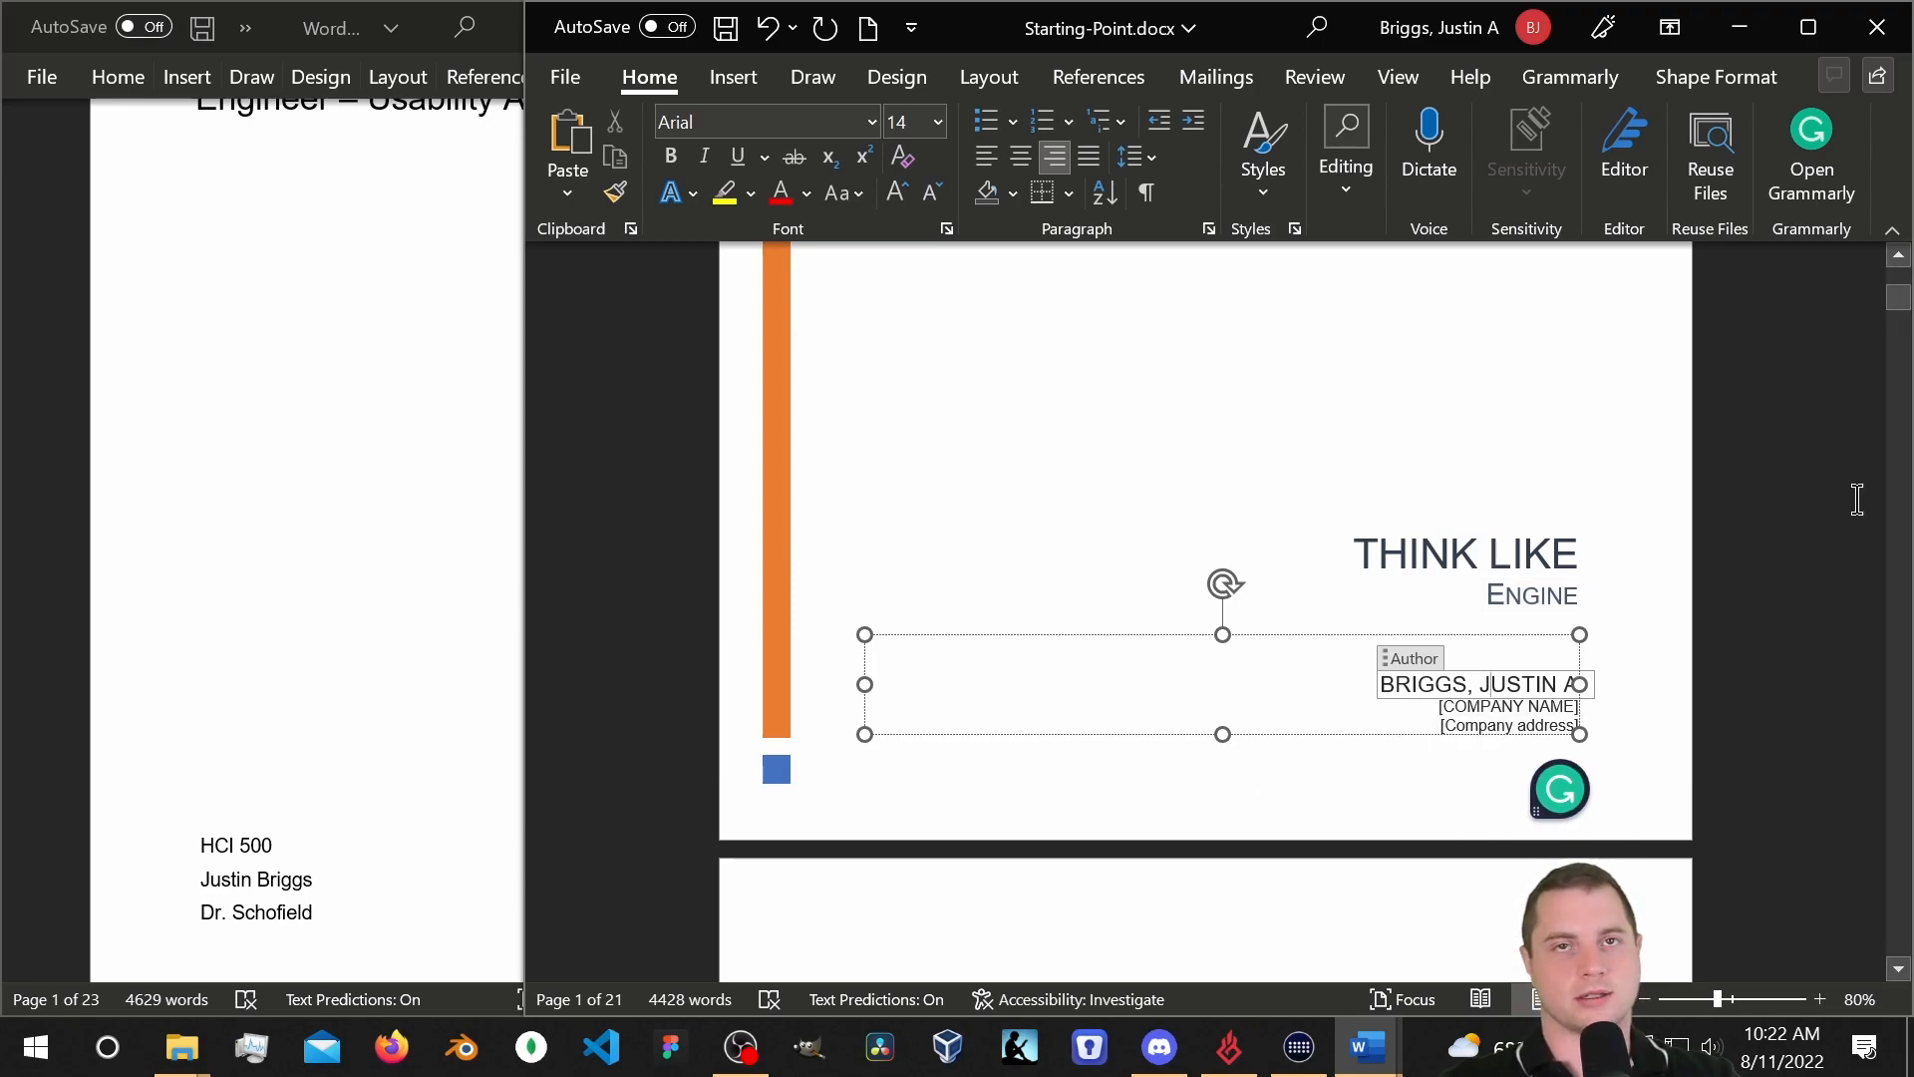
click(1517, 706)
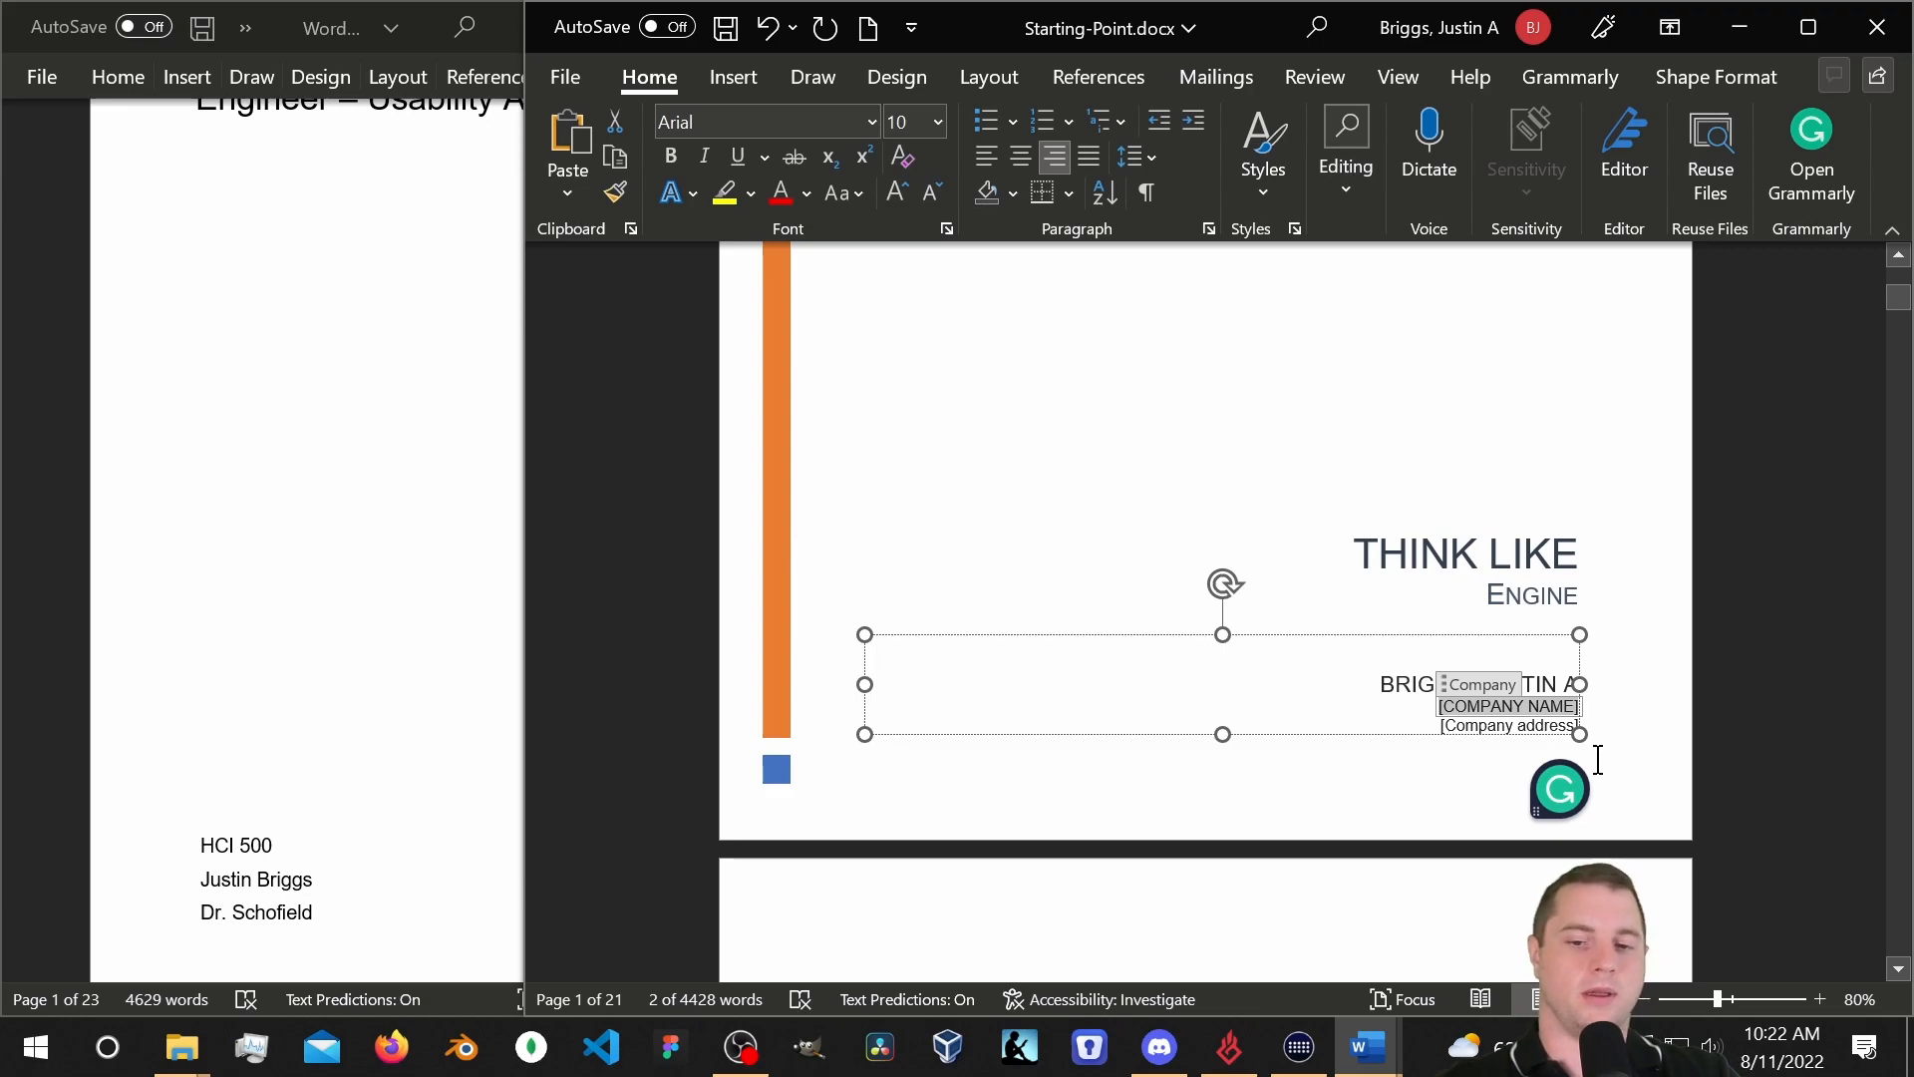
click(1483, 684)
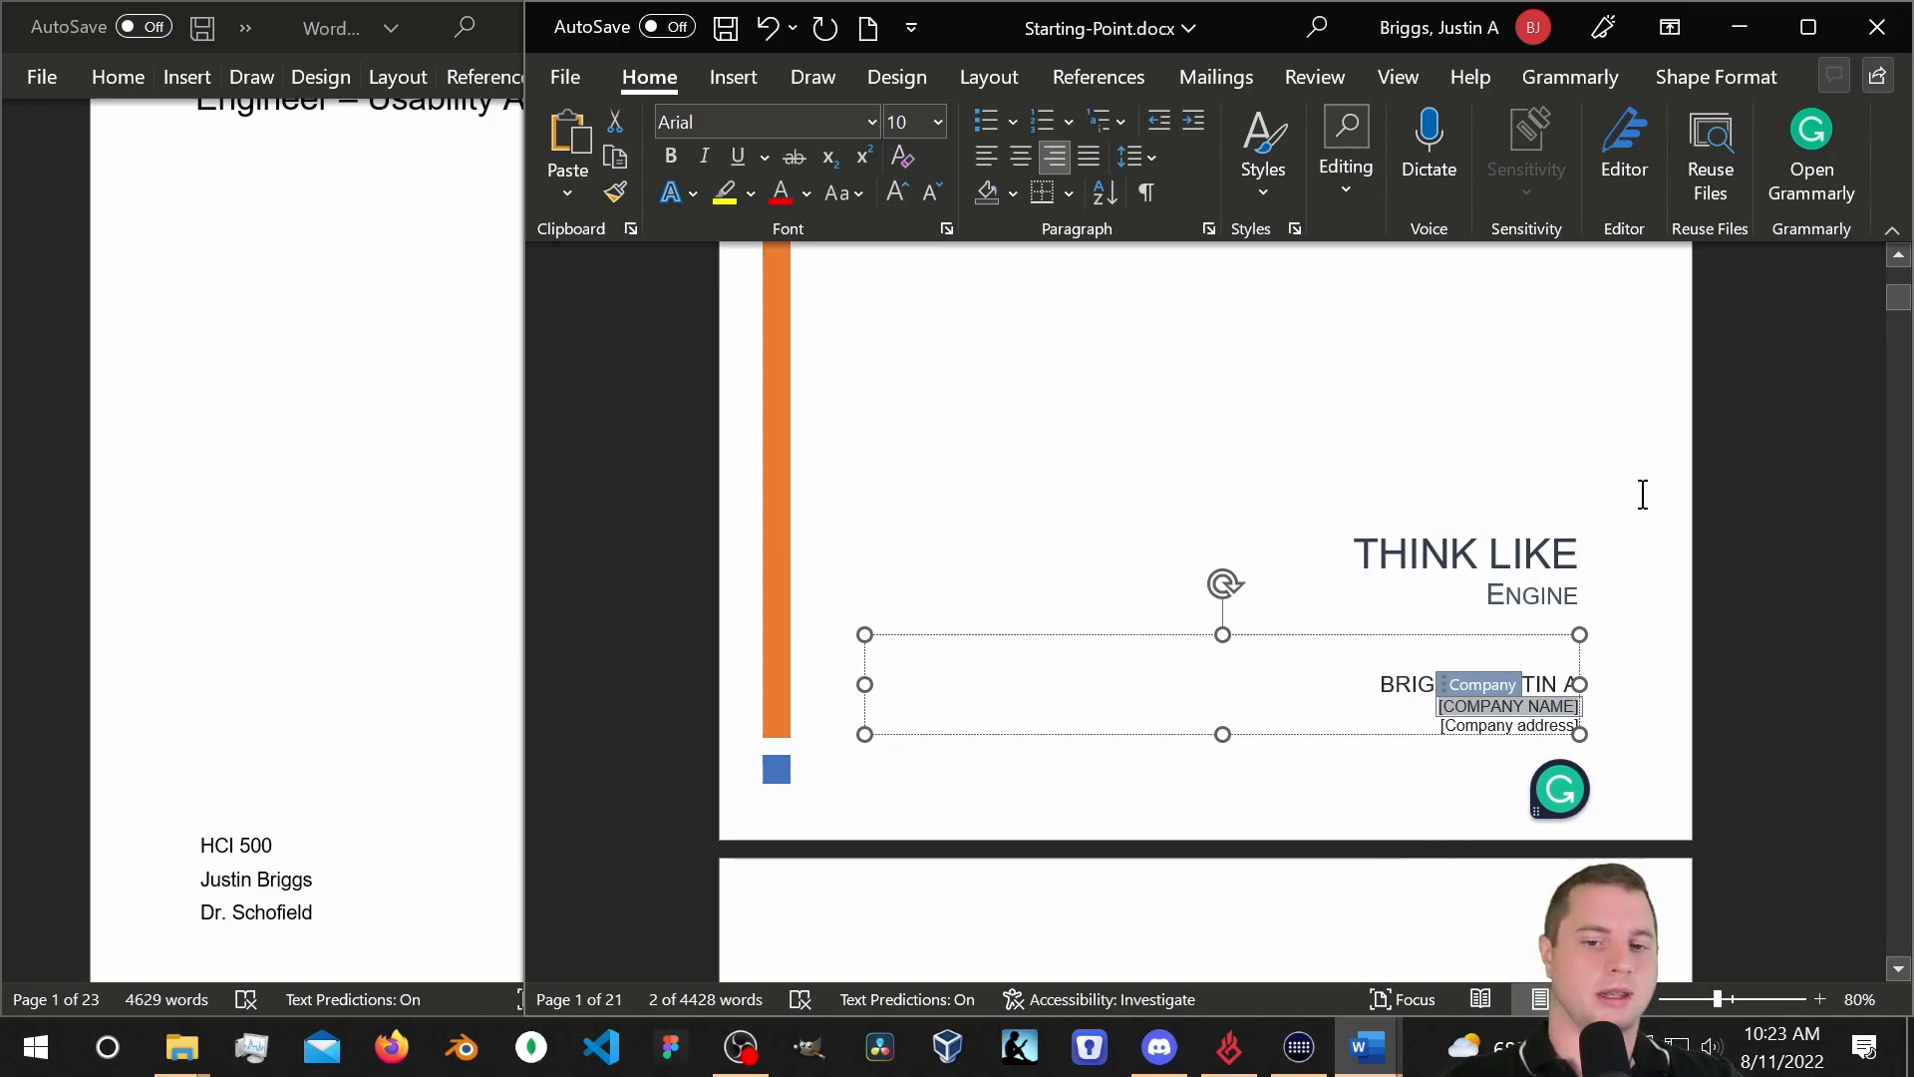
Delete the built-in title and subtitle text box and the author and company text box from the cover page.
click(1563, 518)
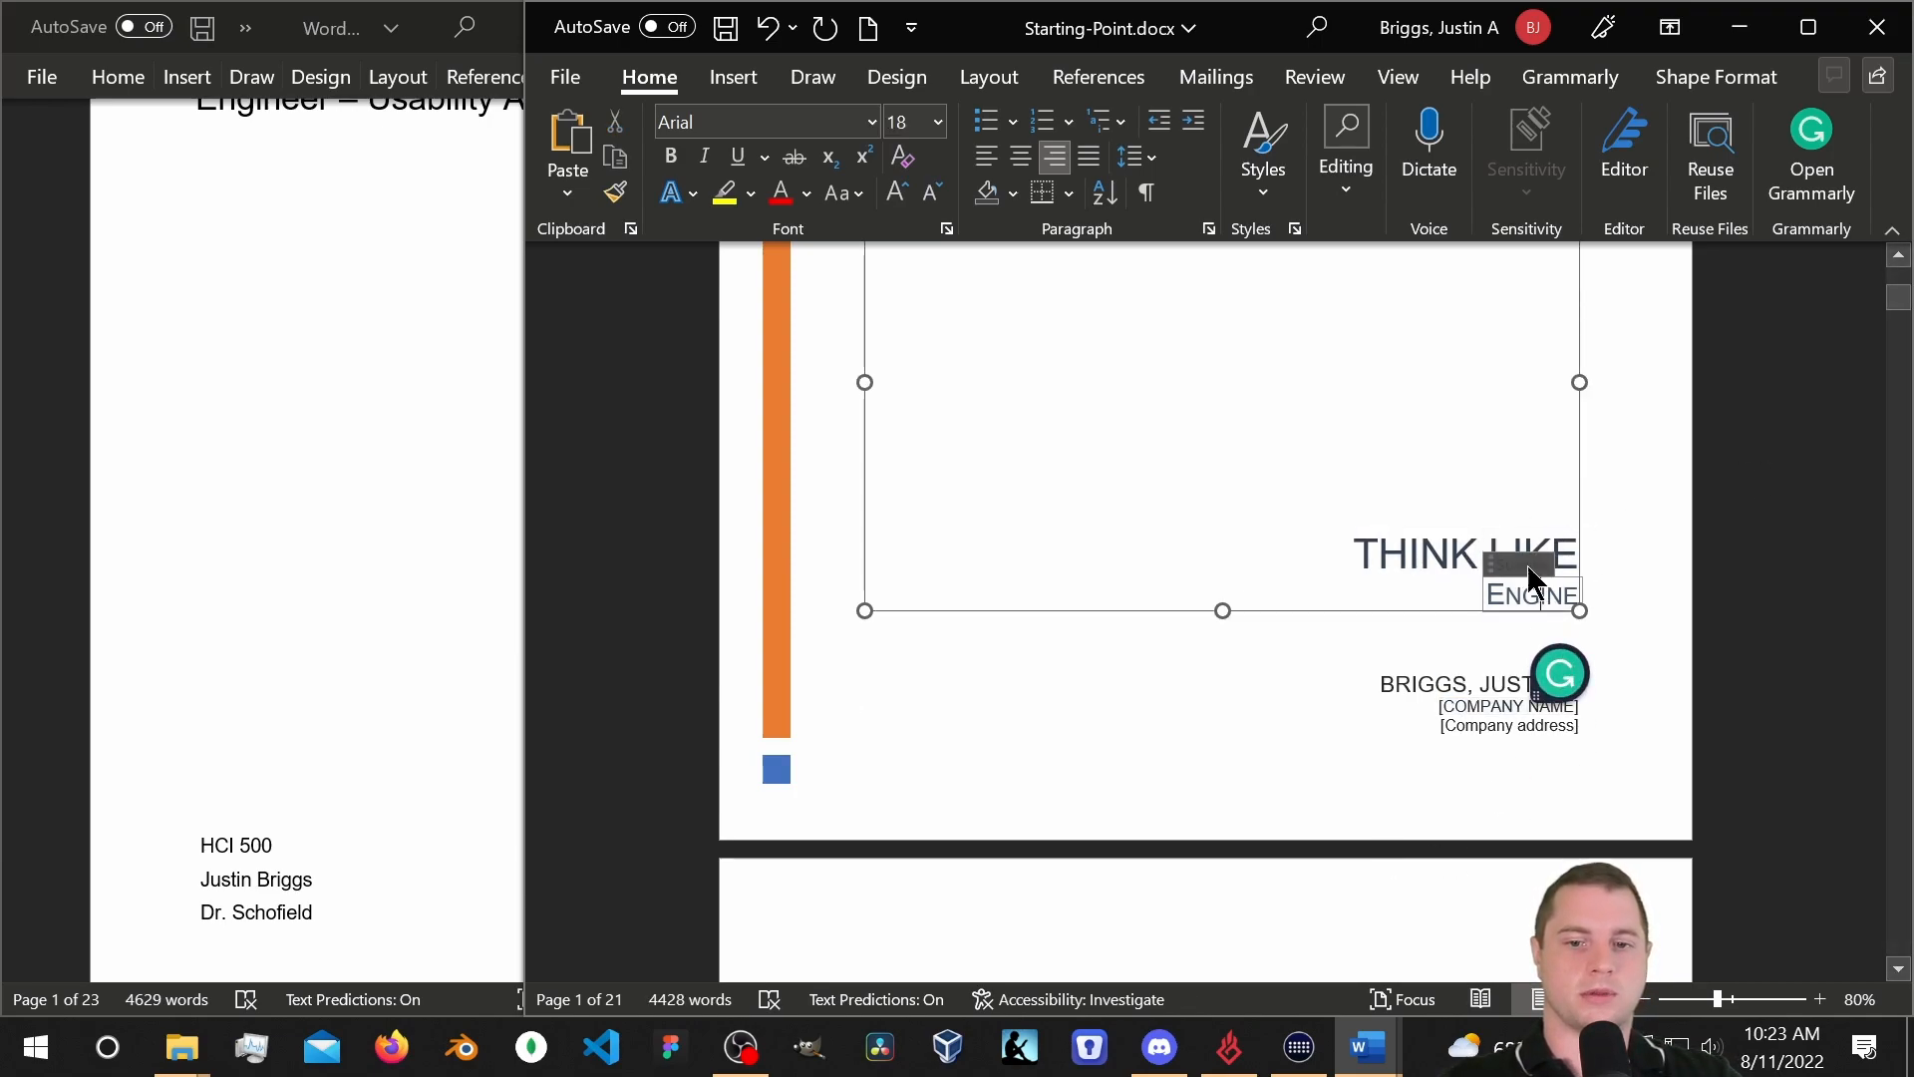
click(1439, 546)
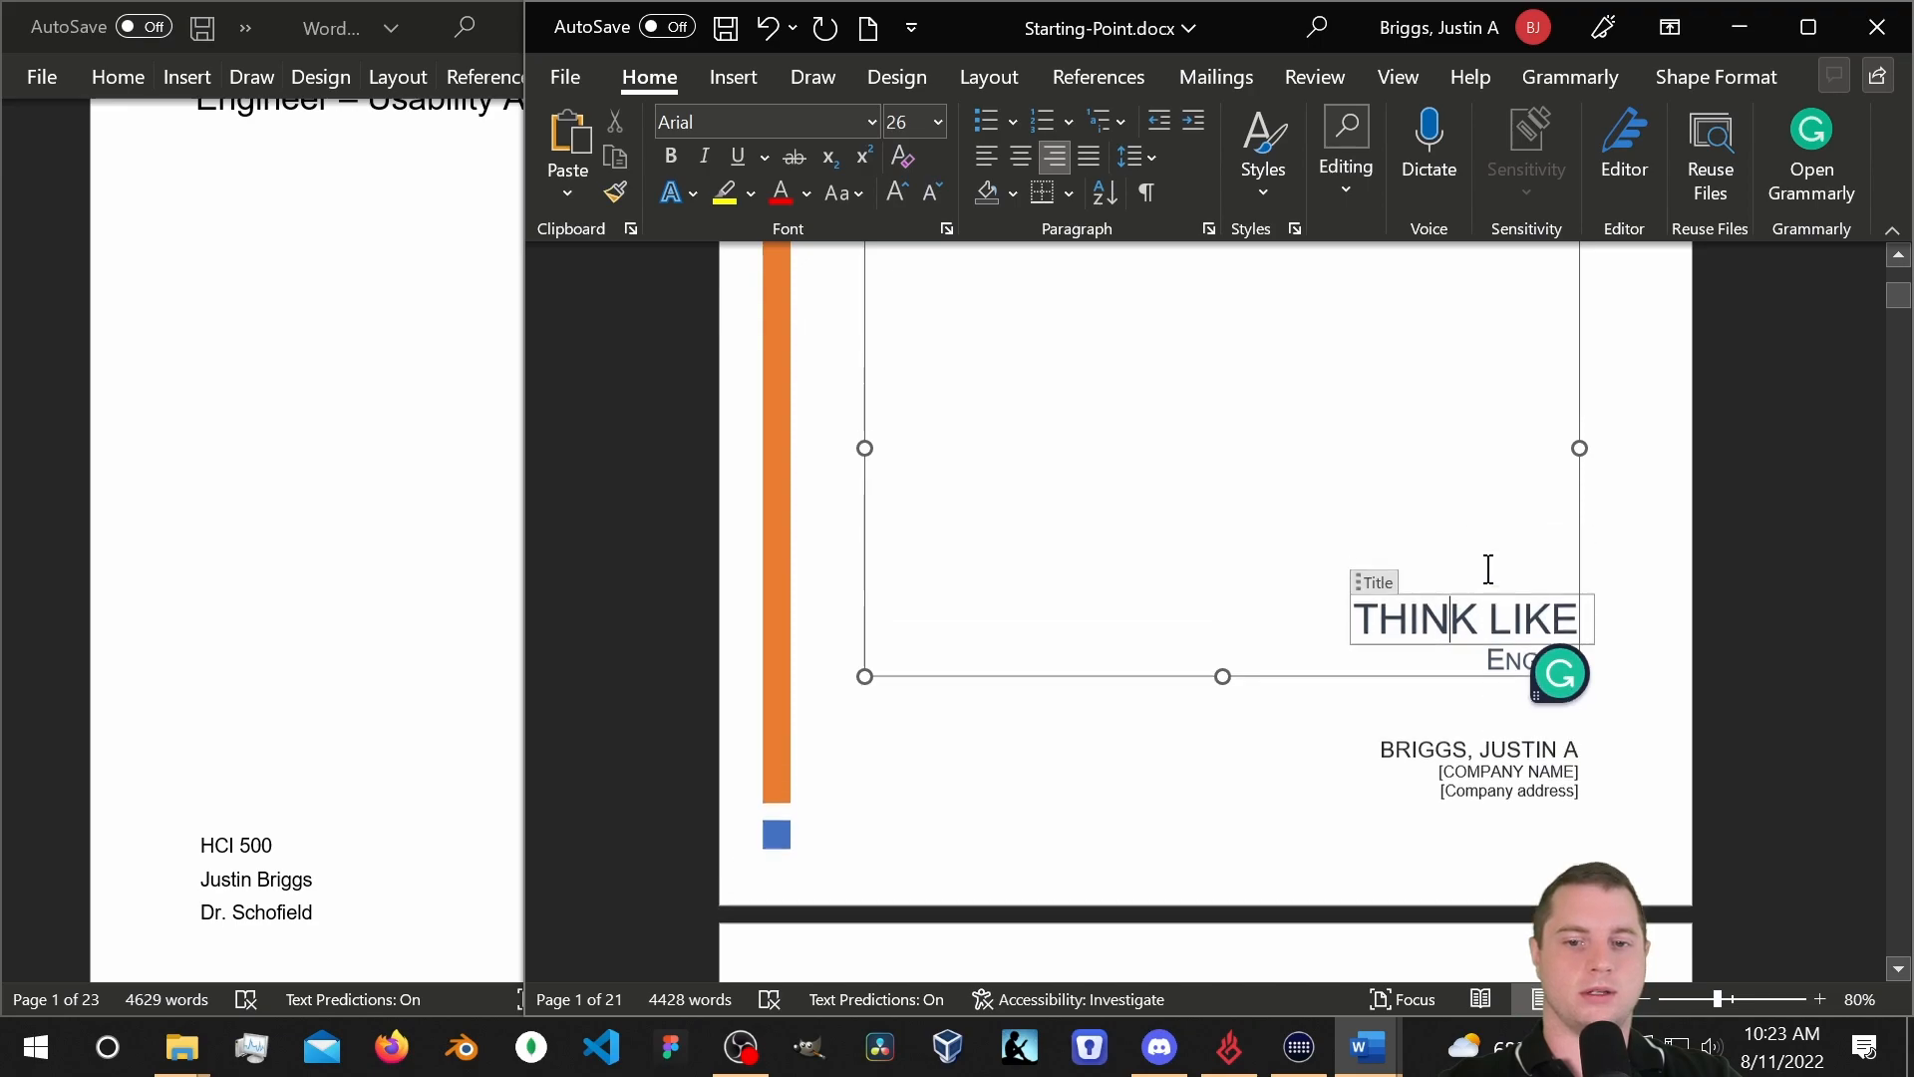
click(1575, 506)
key(Delete)
scroll(1572, 558, up, 3)
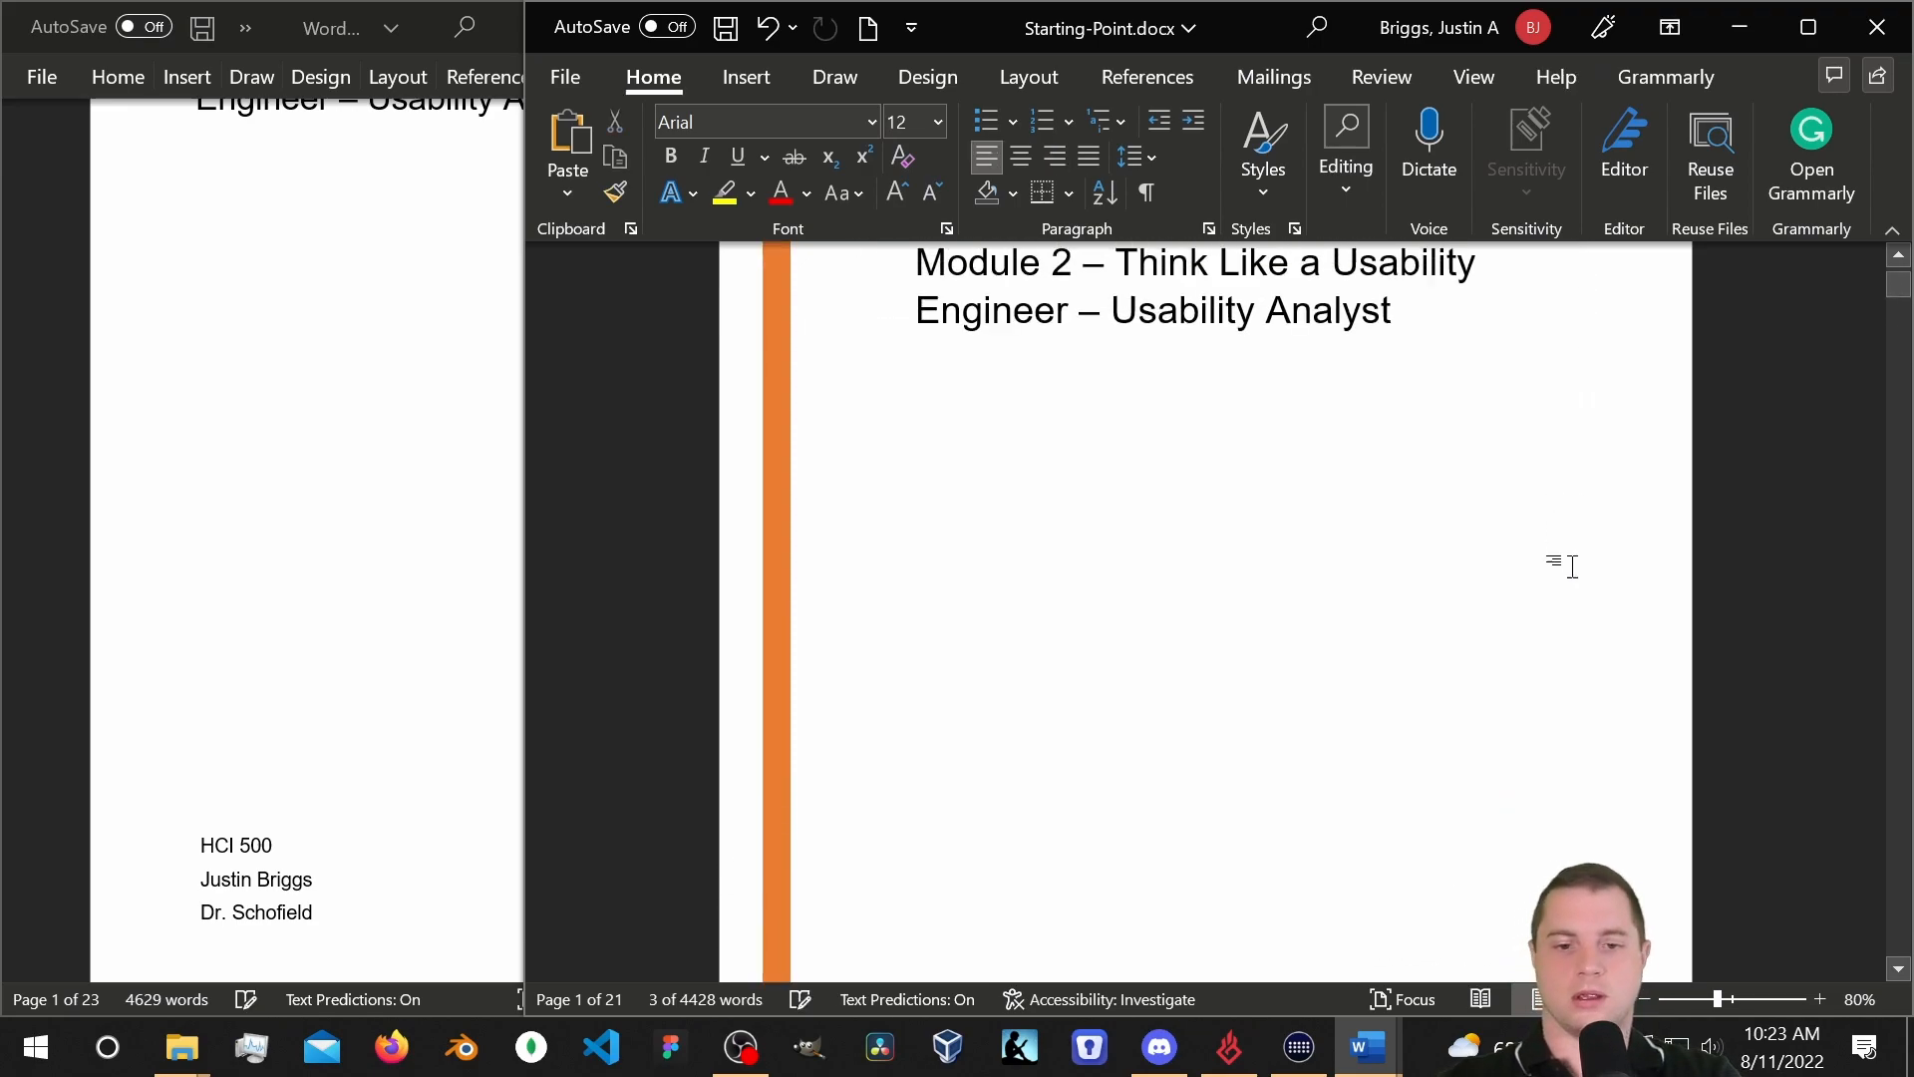
scroll(1525, 598, down, 5)
click(1530, 714)
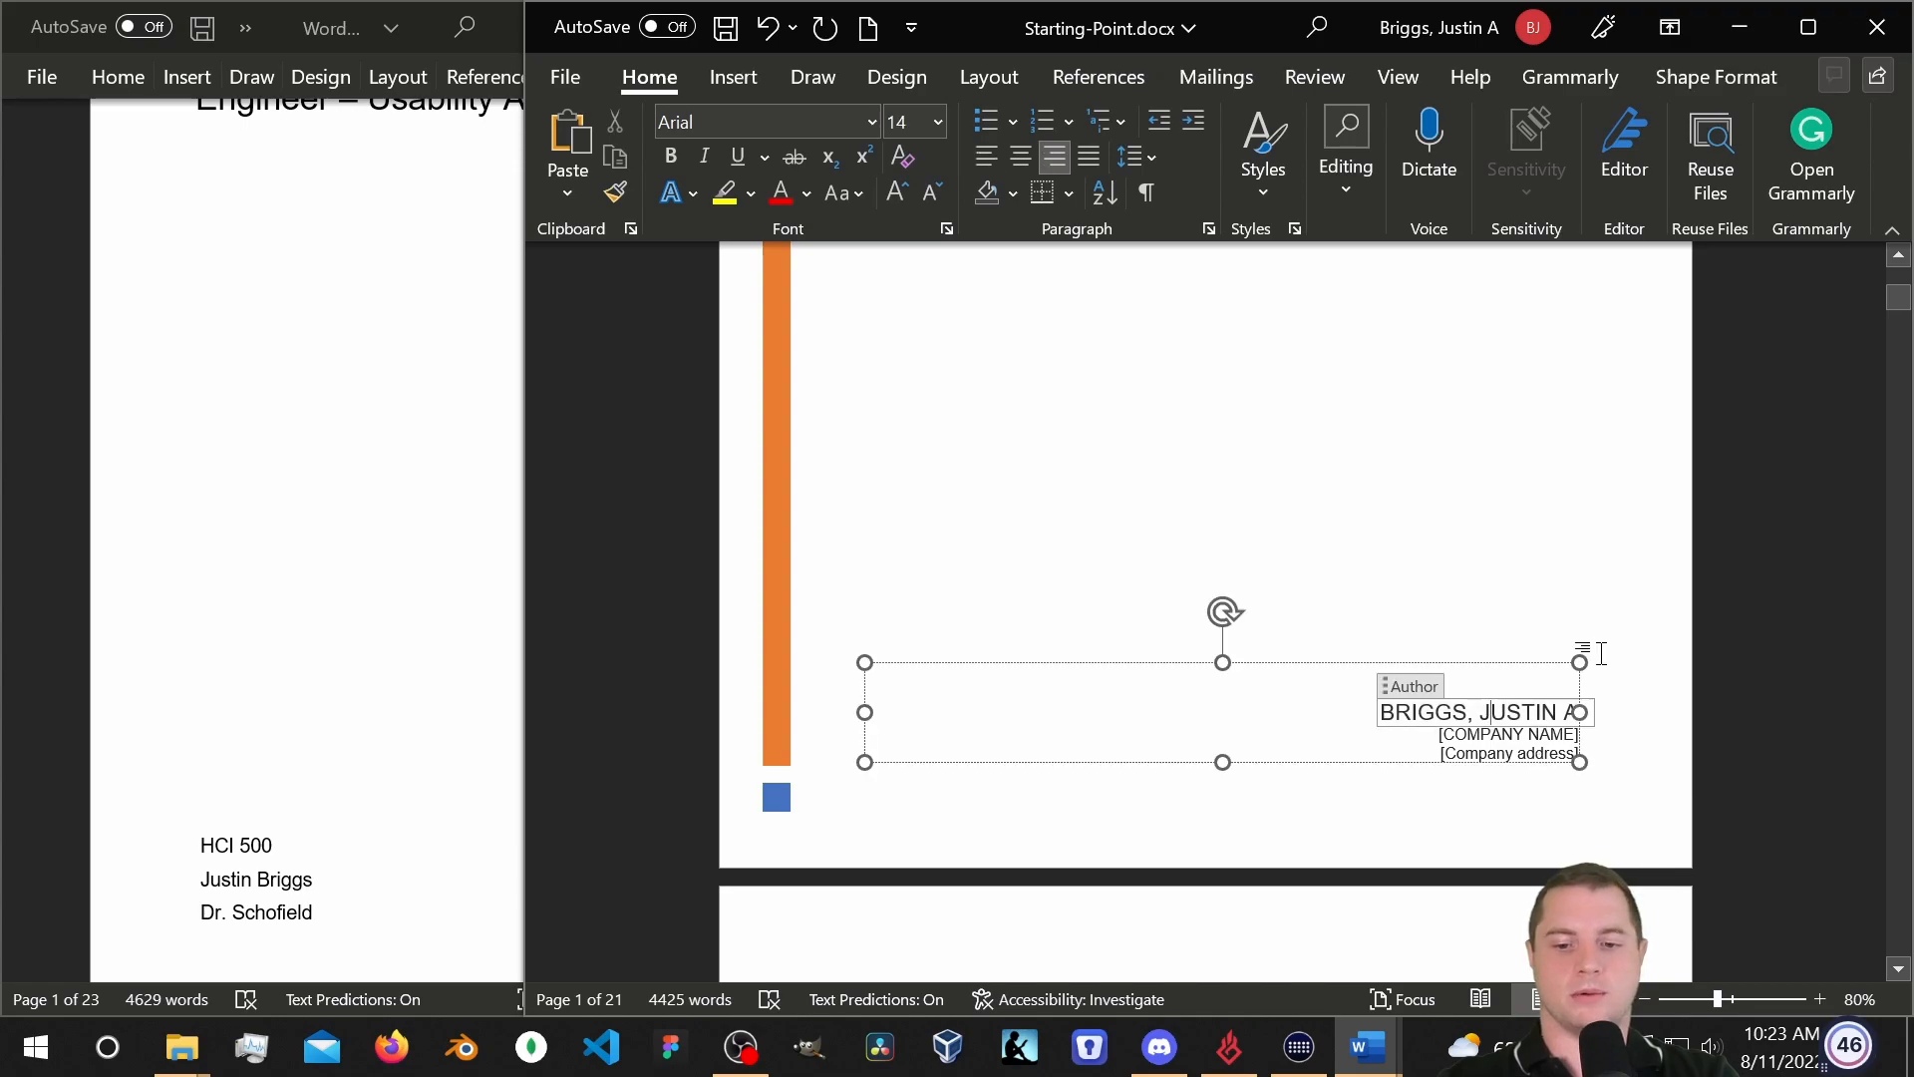
click(1517, 674)
key(Delete)
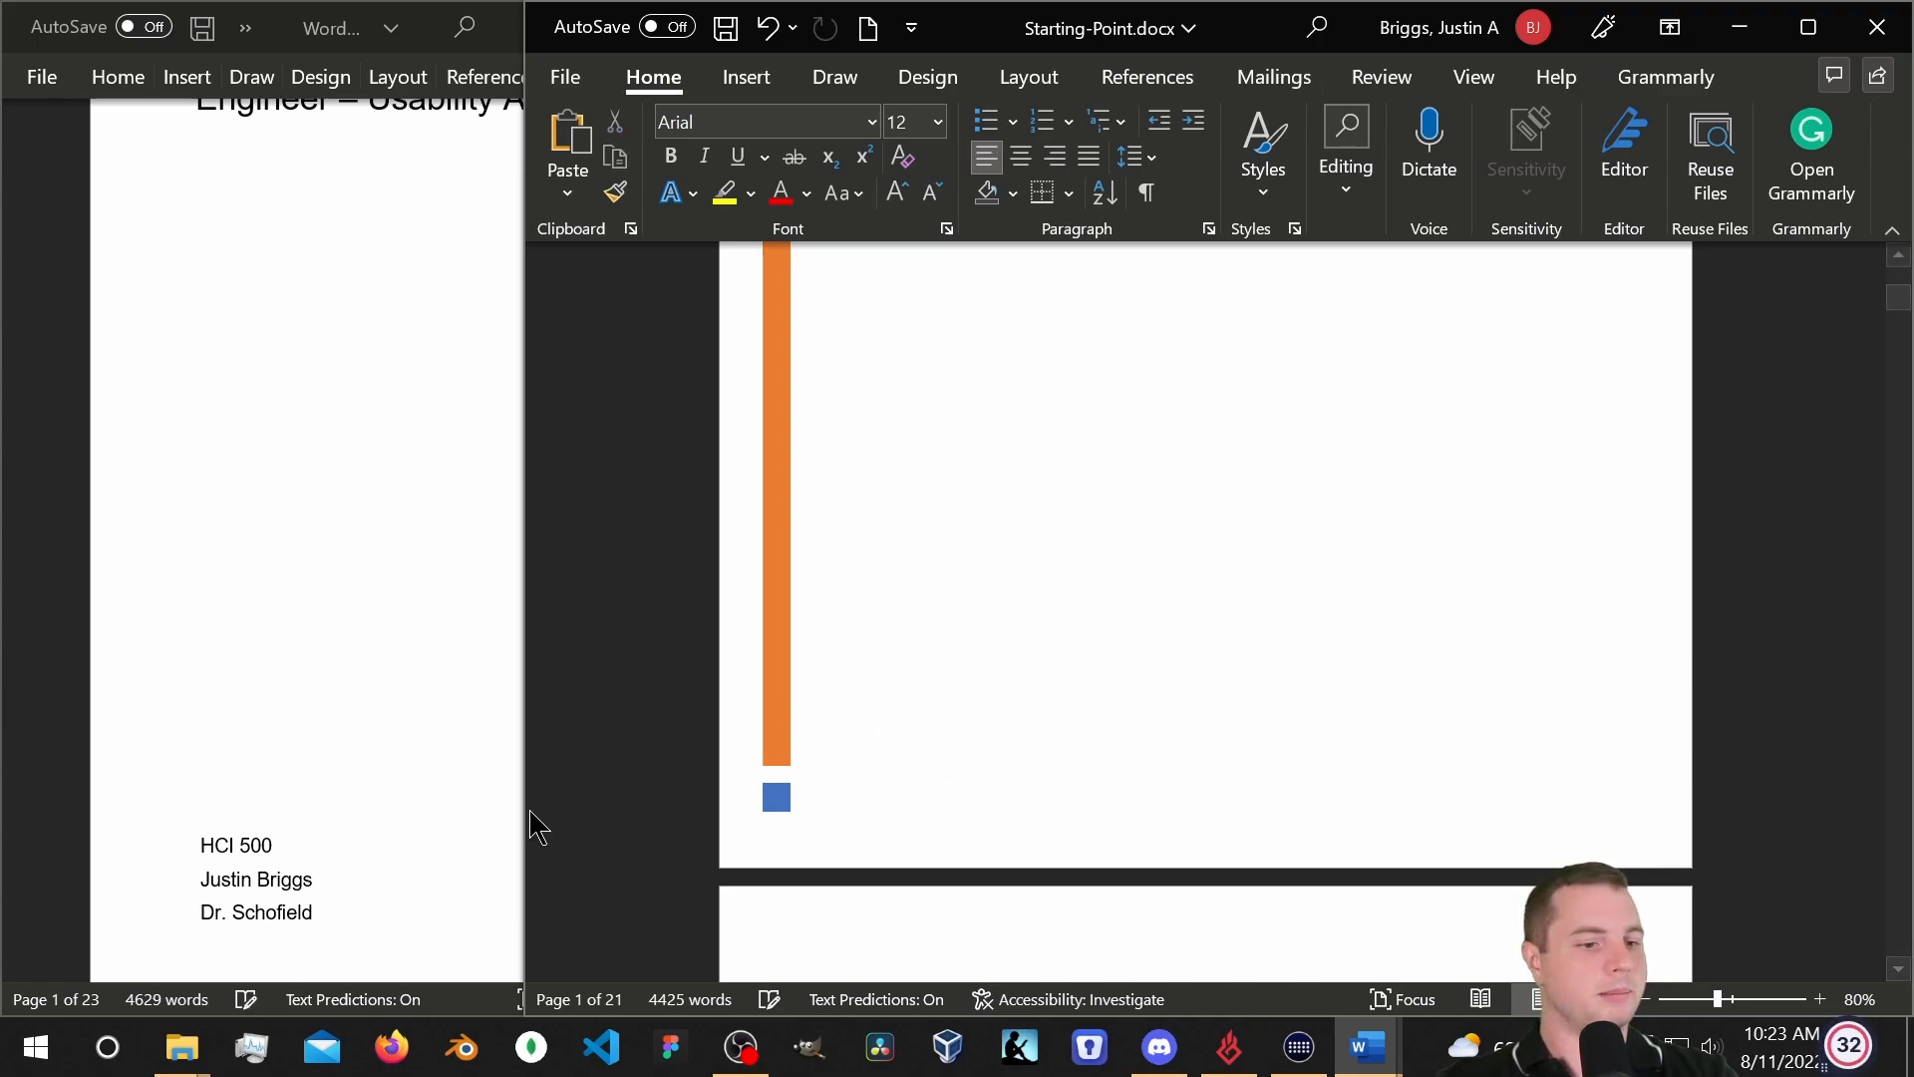
Insert a Simple Text Box on the cover page and move it to the lower part of the page.
scroll(1123, 542, up, 5)
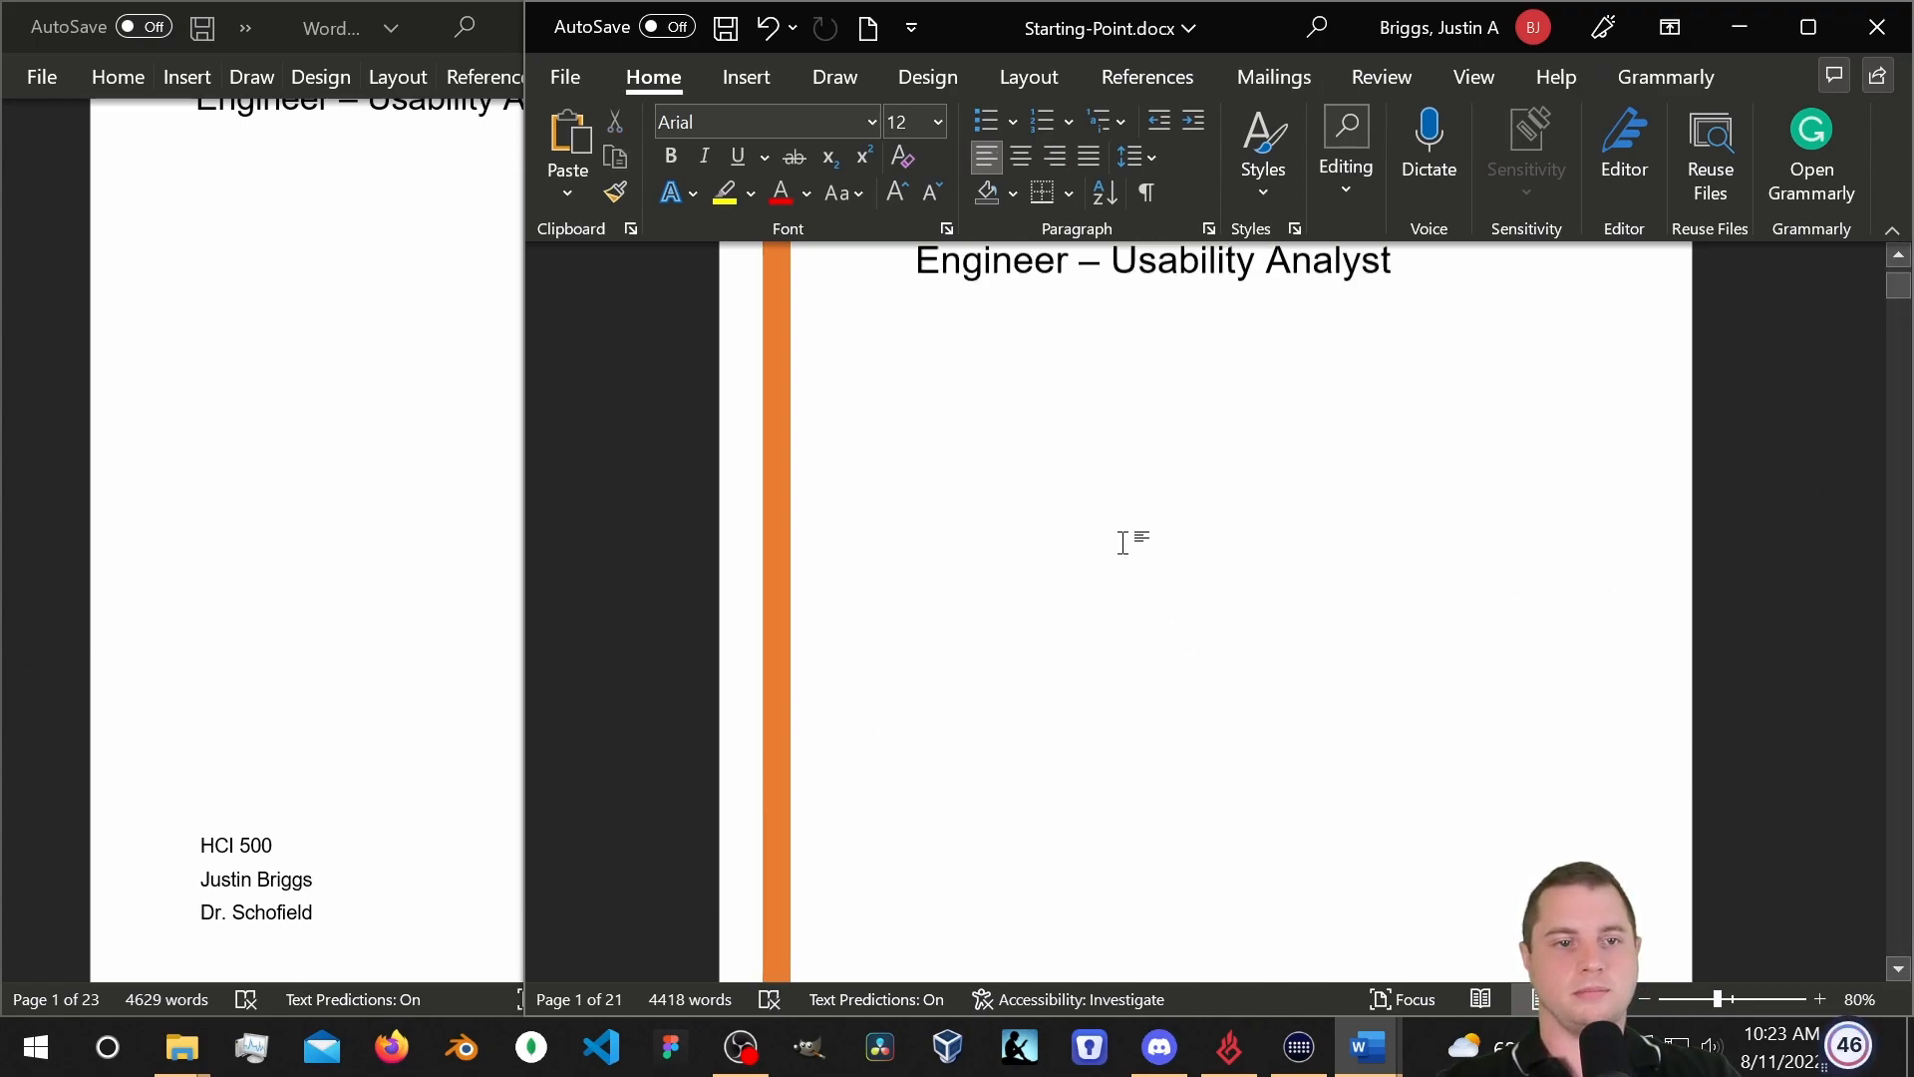
click(747, 77)
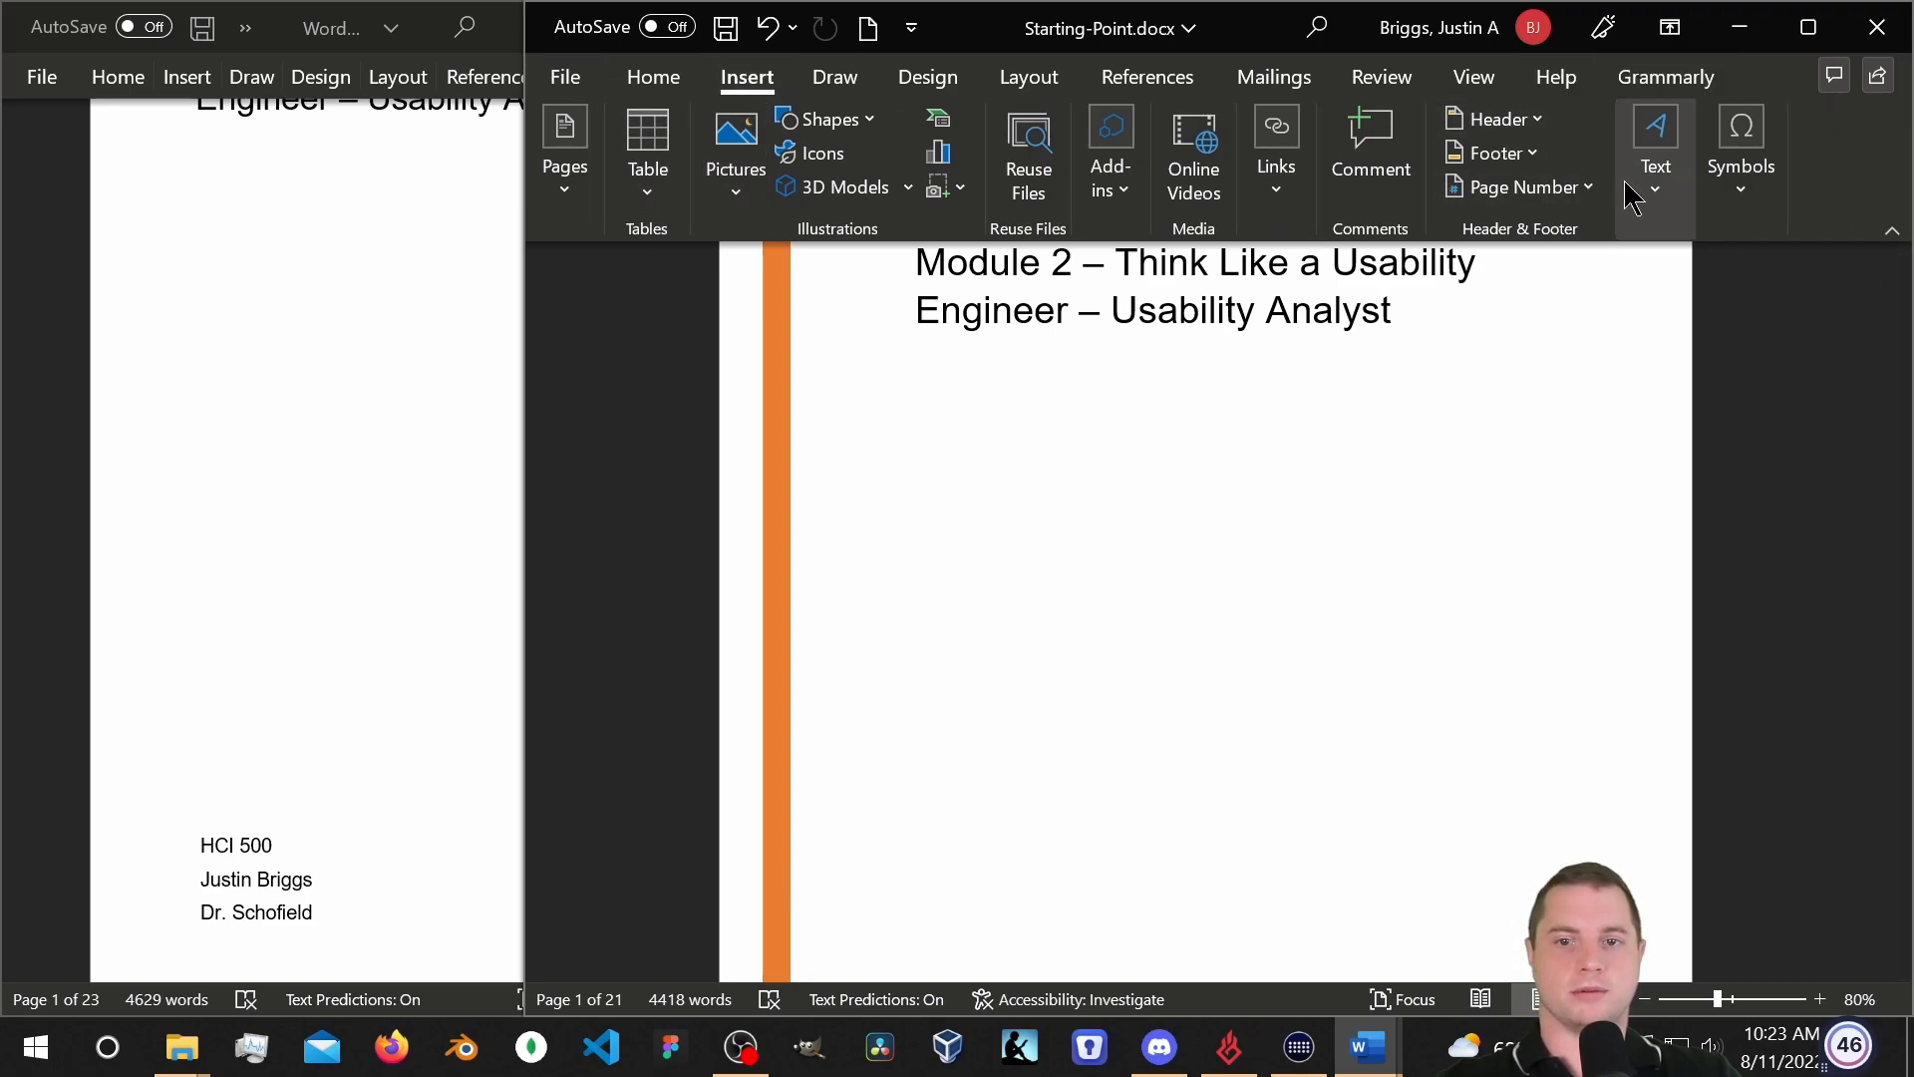
click(1655, 159)
click(1492, 299)
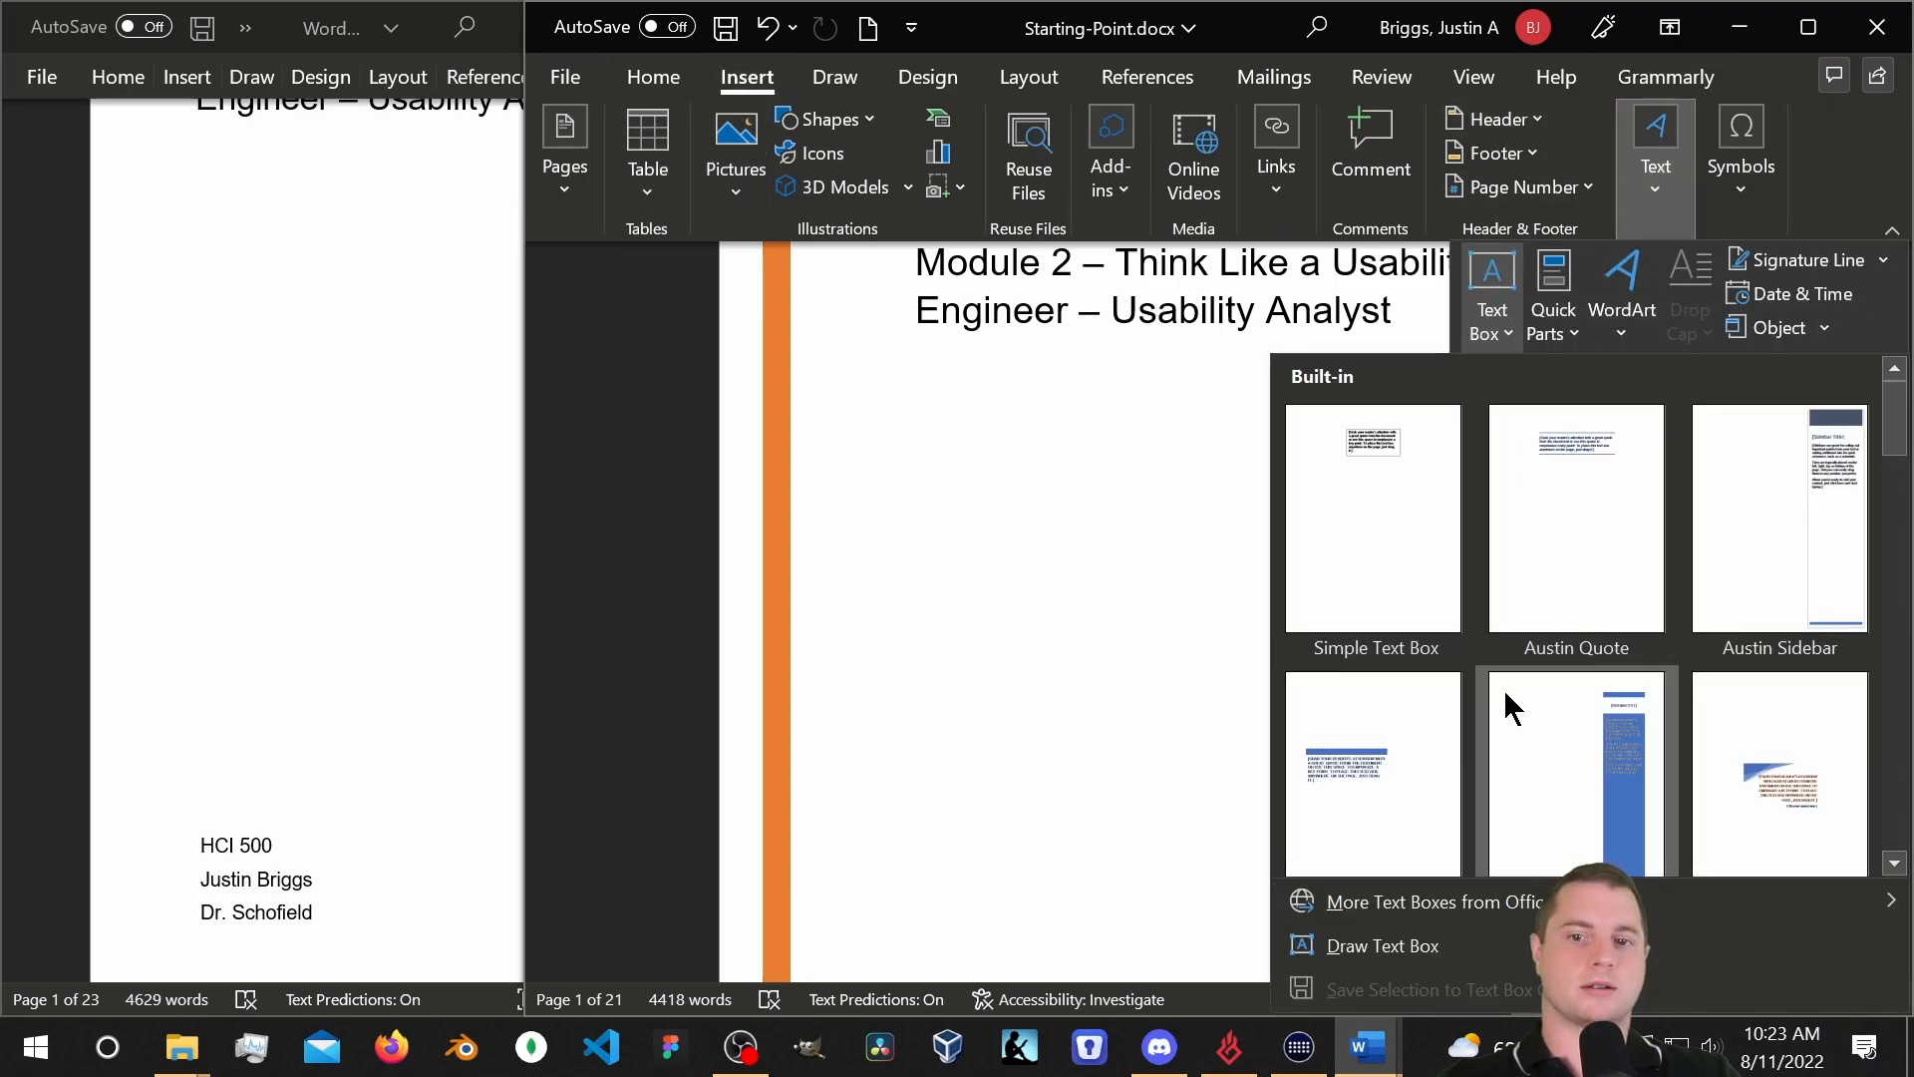
click(1324, 476)
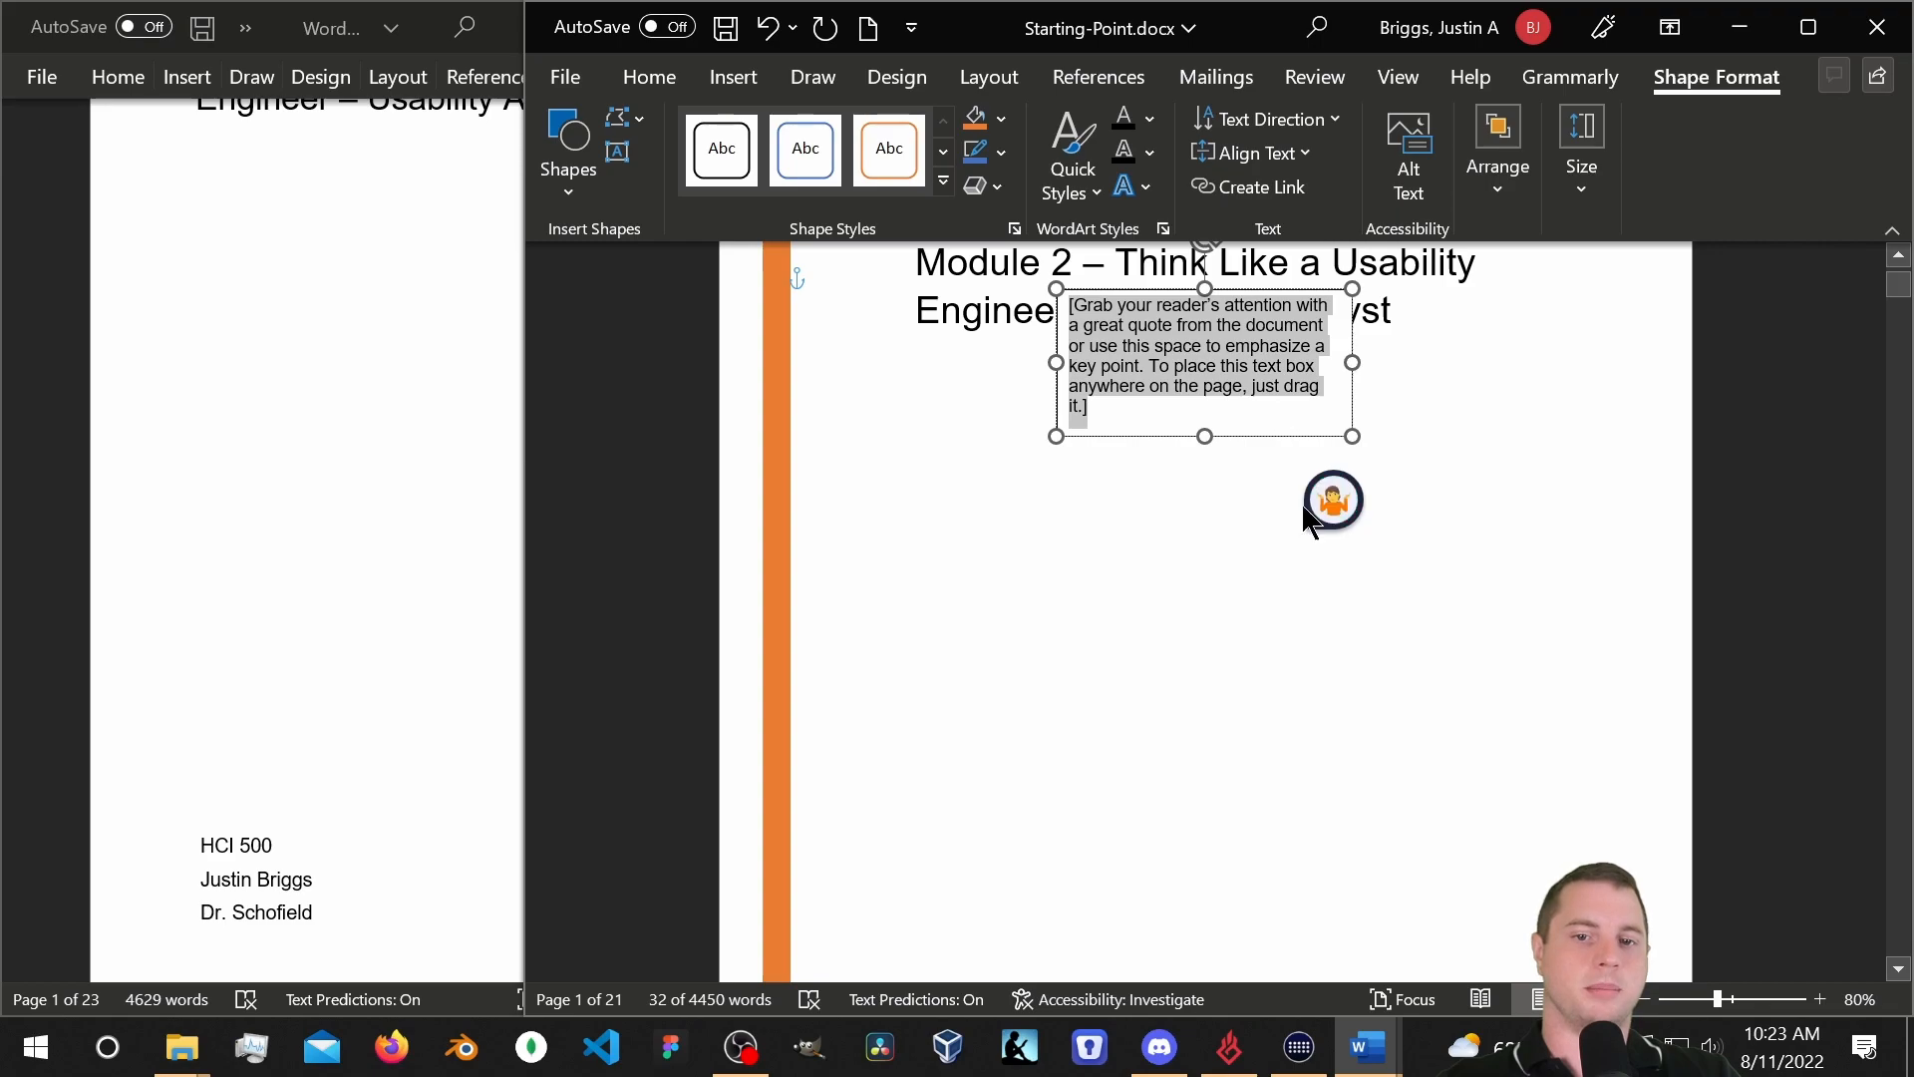
drag(1286, 439, 1295, 828)
scroll(1342, 649, down, 5)
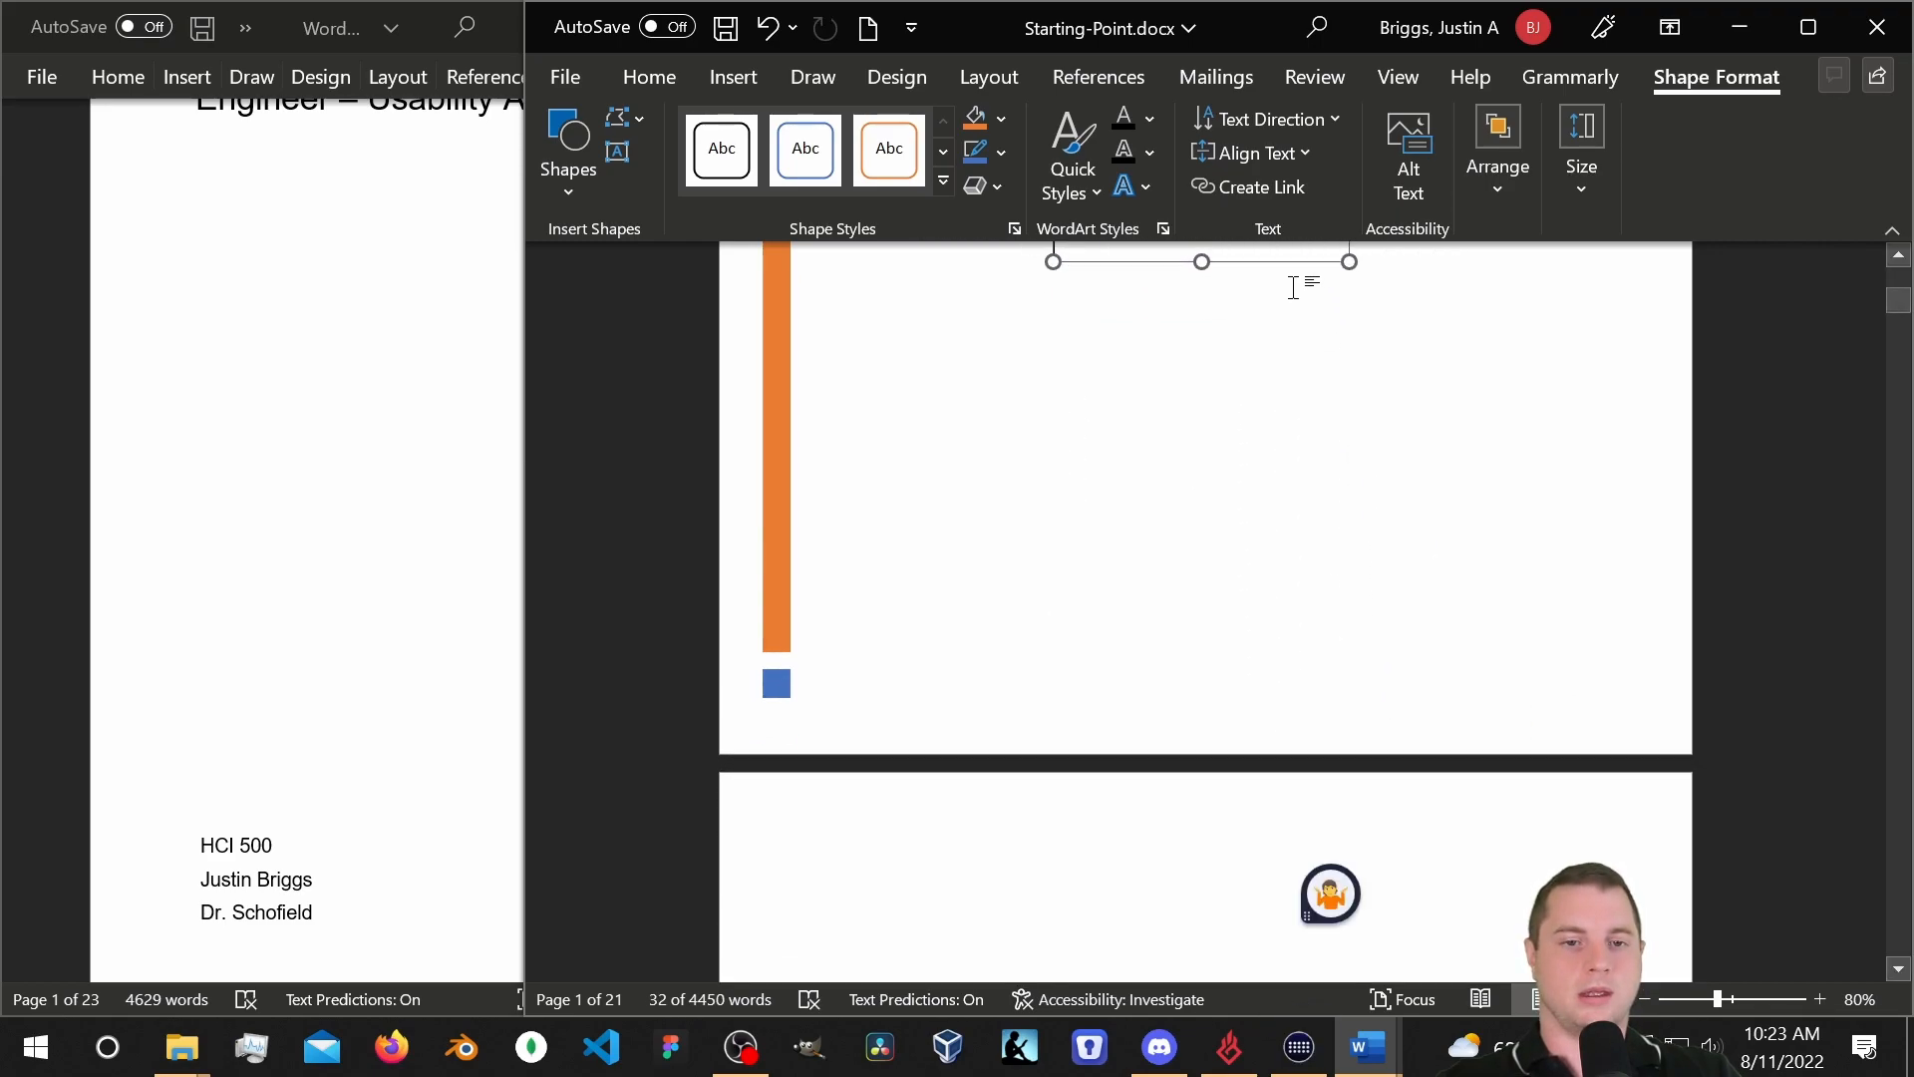
drag(1286, 261, 1324, 661)
drag(1162, 616, 1122, 509)
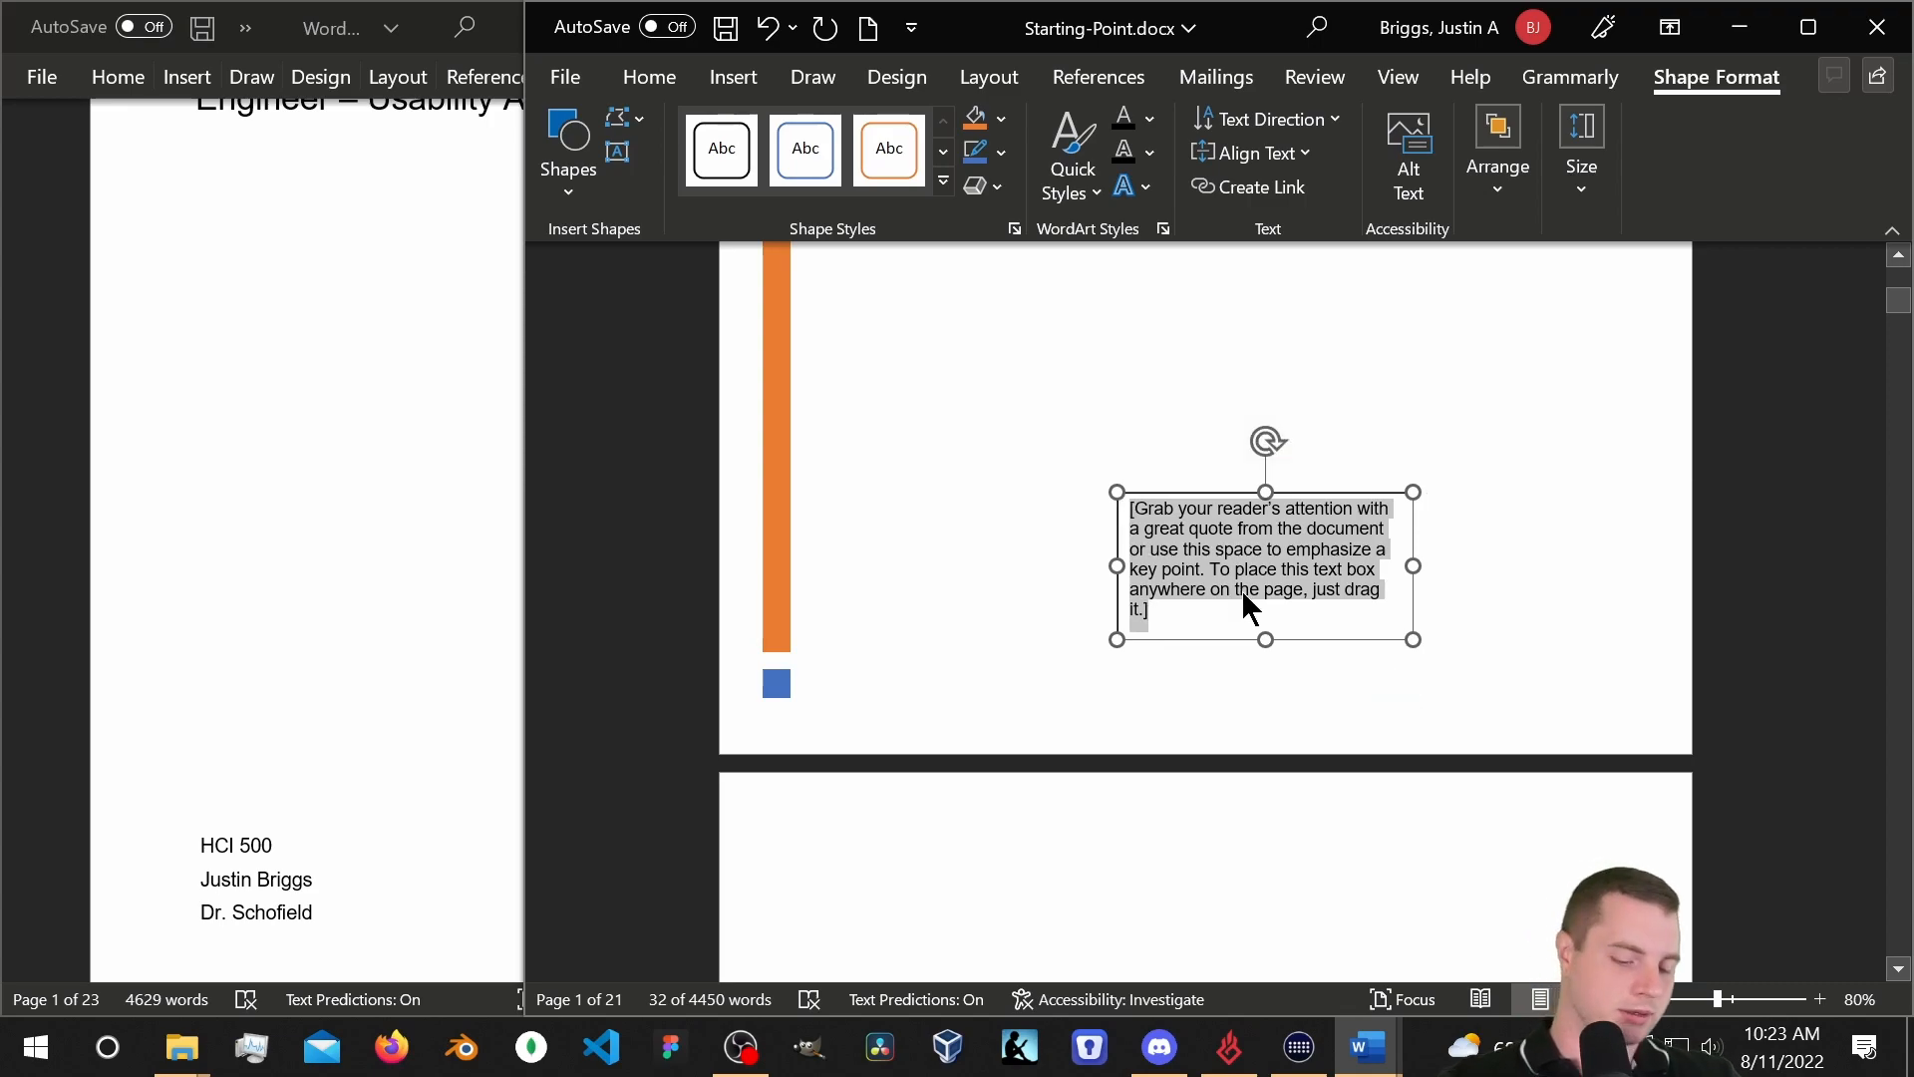
Replace the new text box's placeholder text with three lines: HCI 500, the author's name and the instructor's name.
text(HCI )
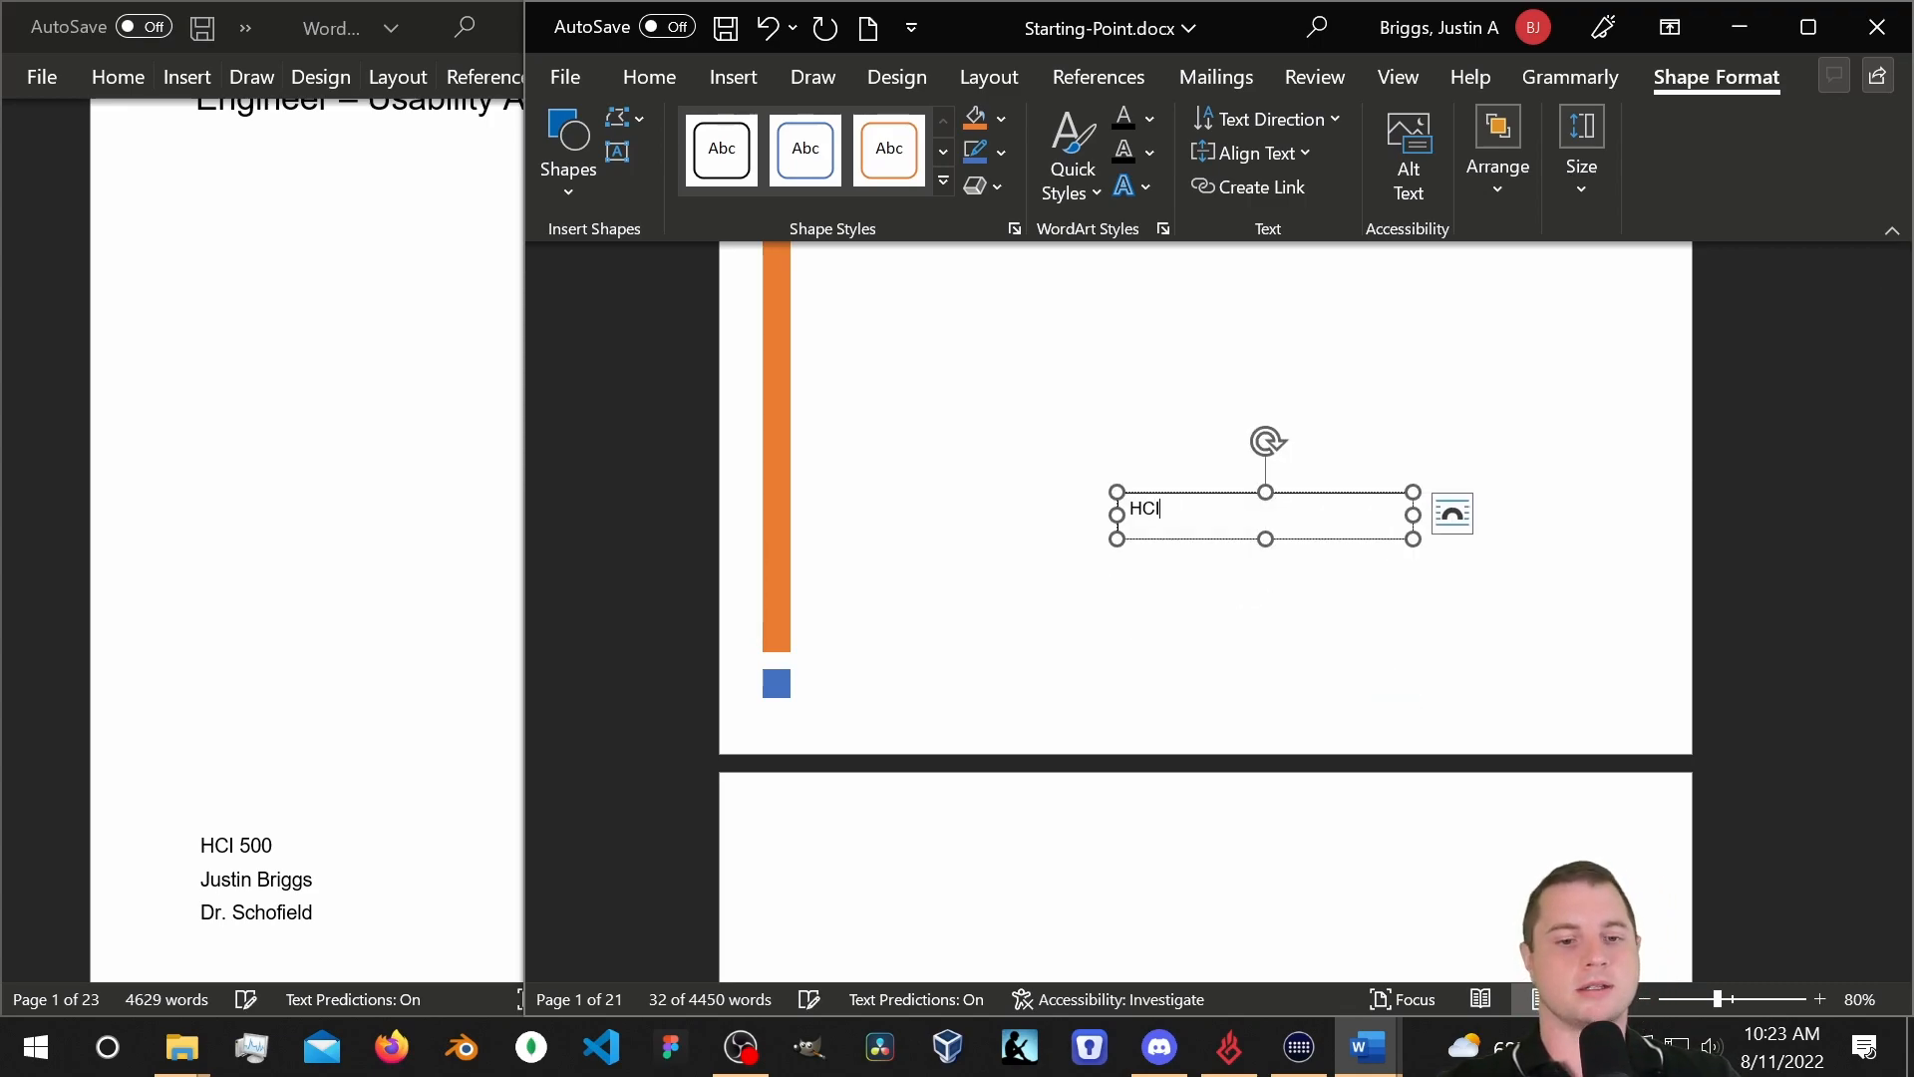
text(500)
key(Return)
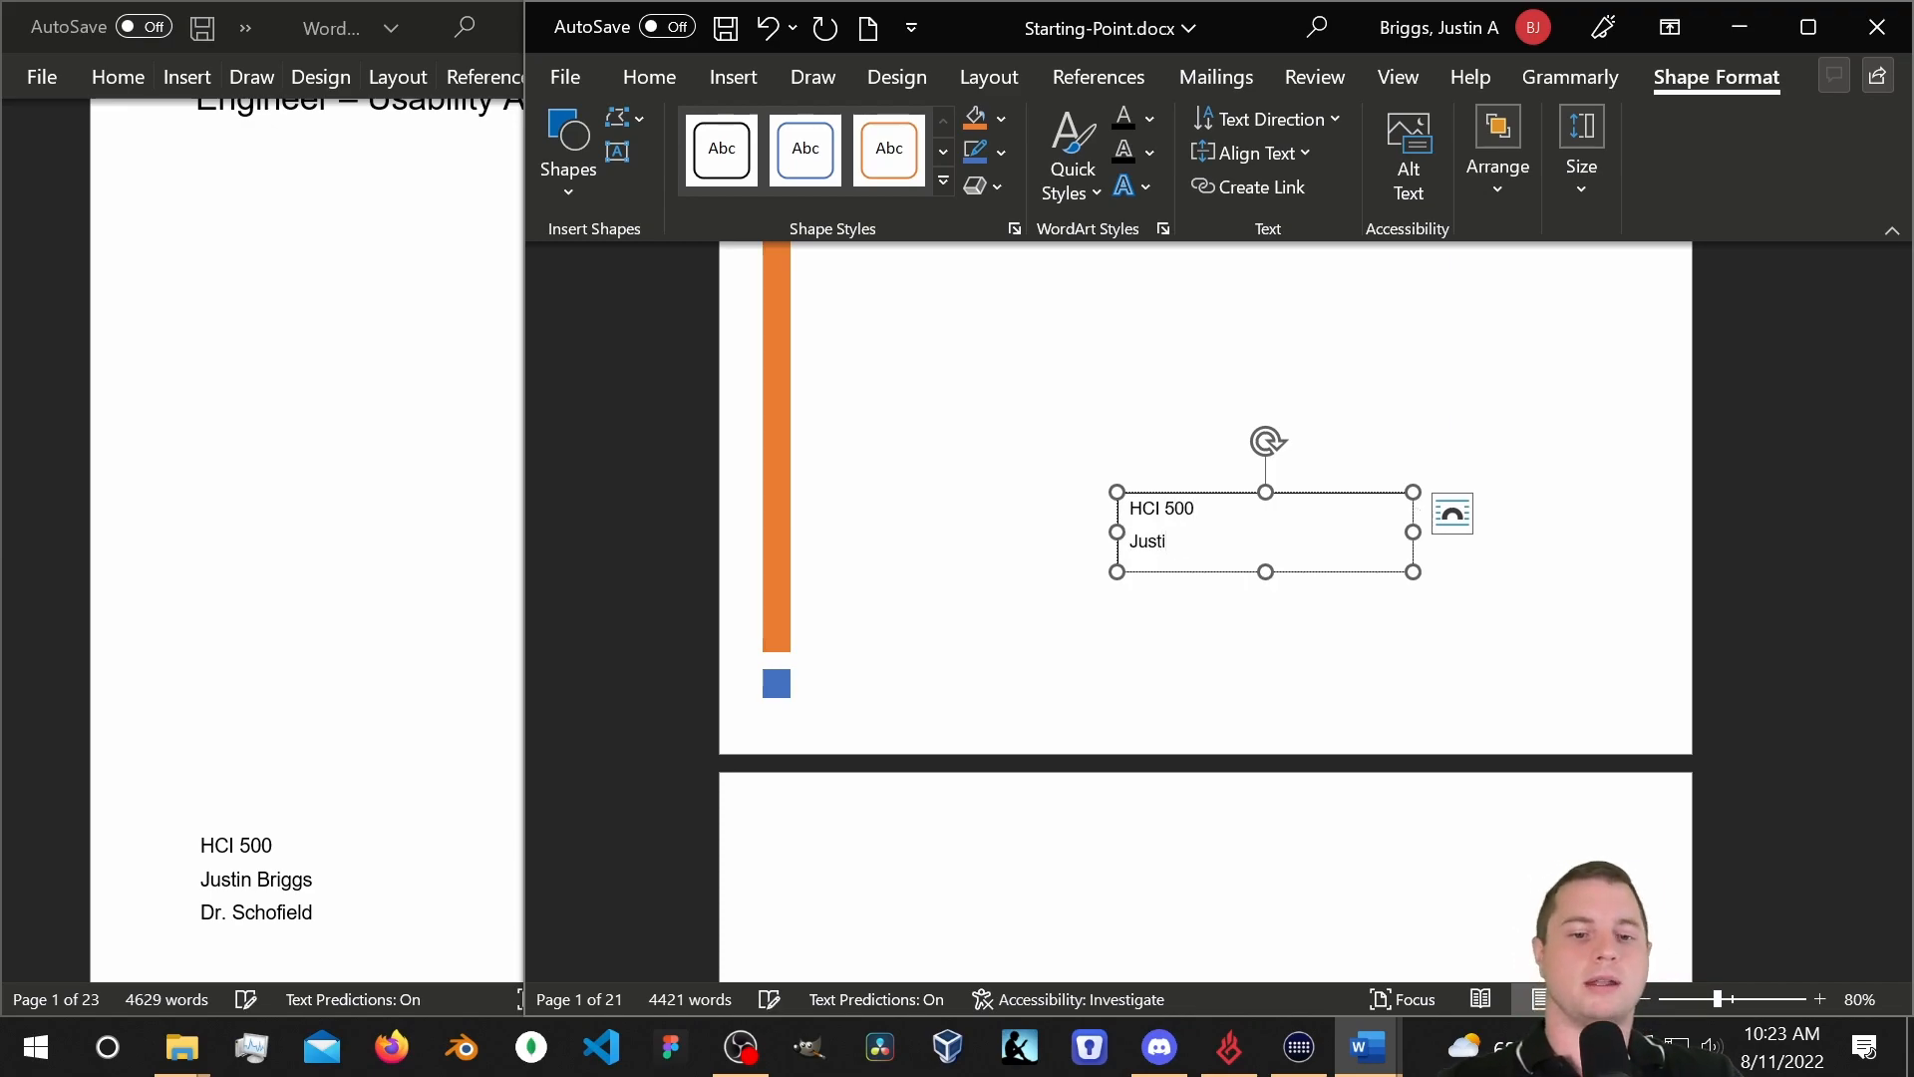
text(Justin Briggs)
key(Return)
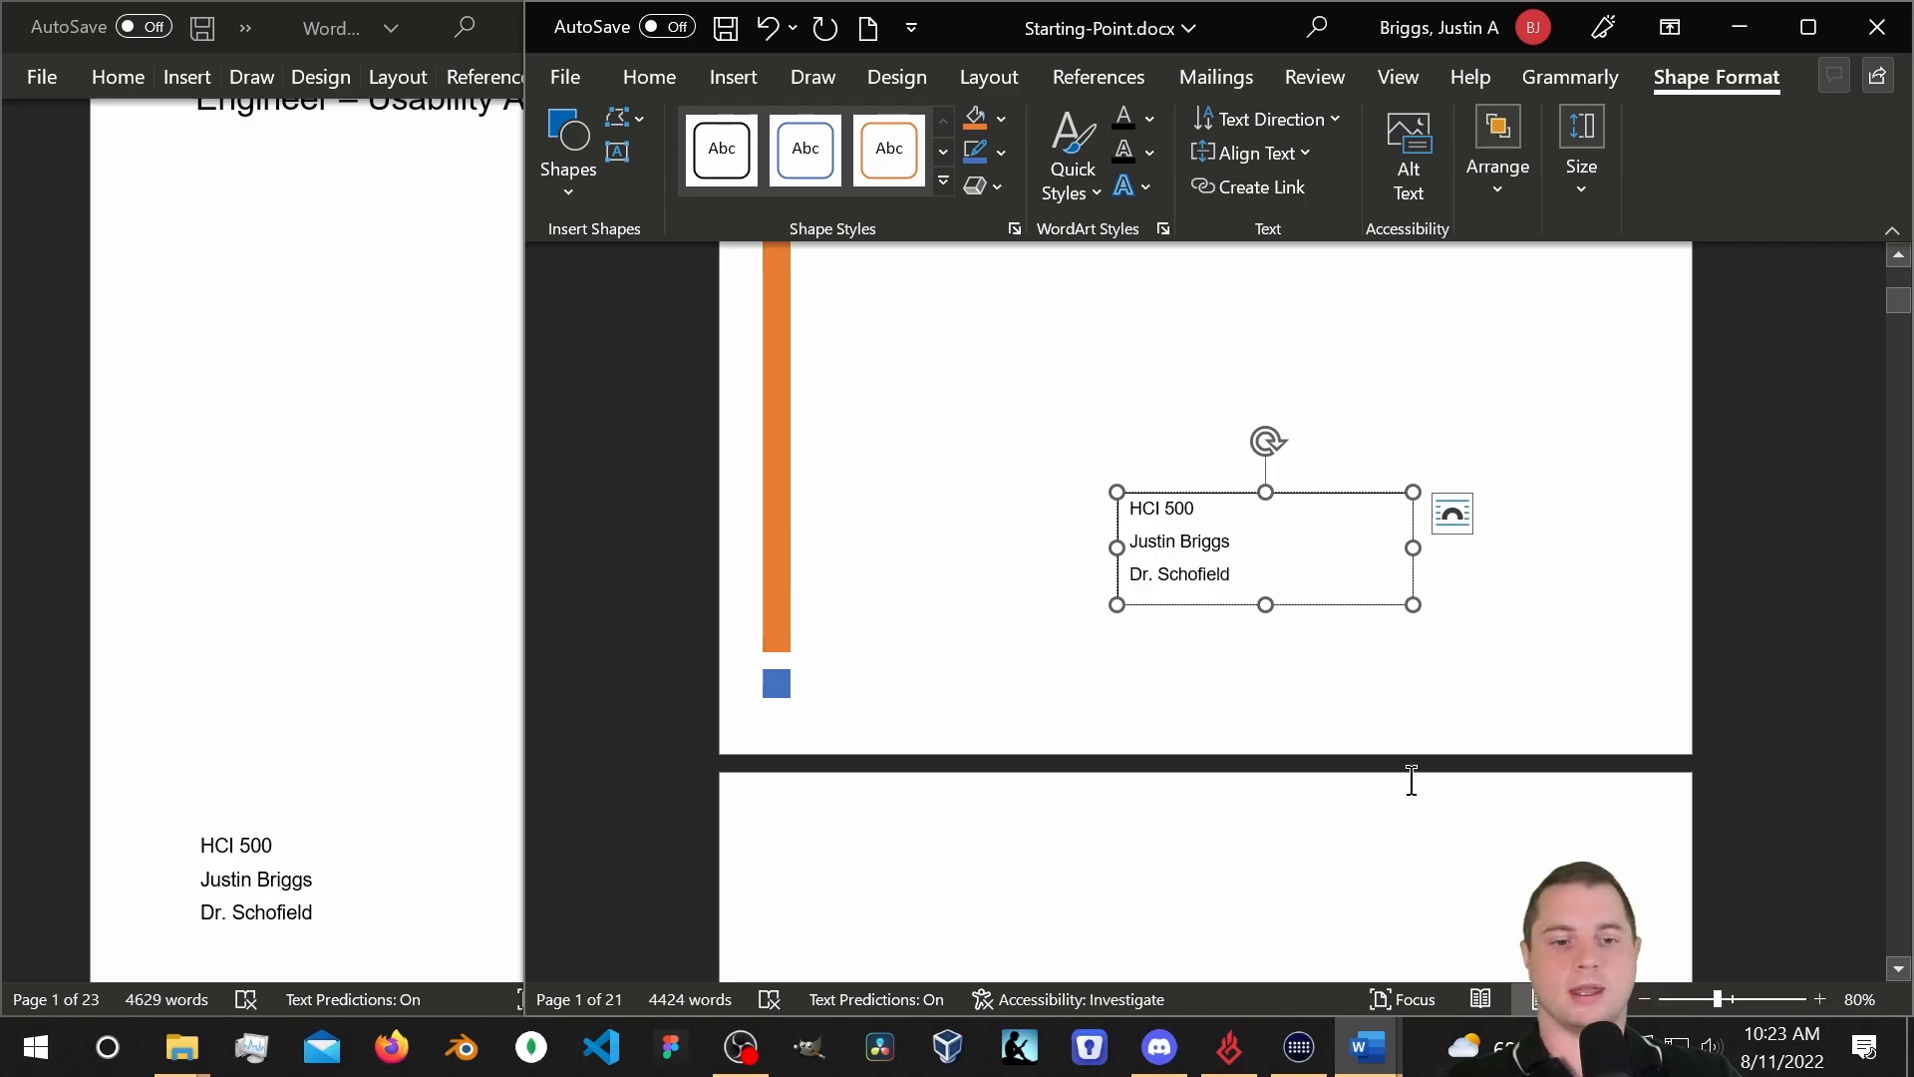
click(1436, 674)
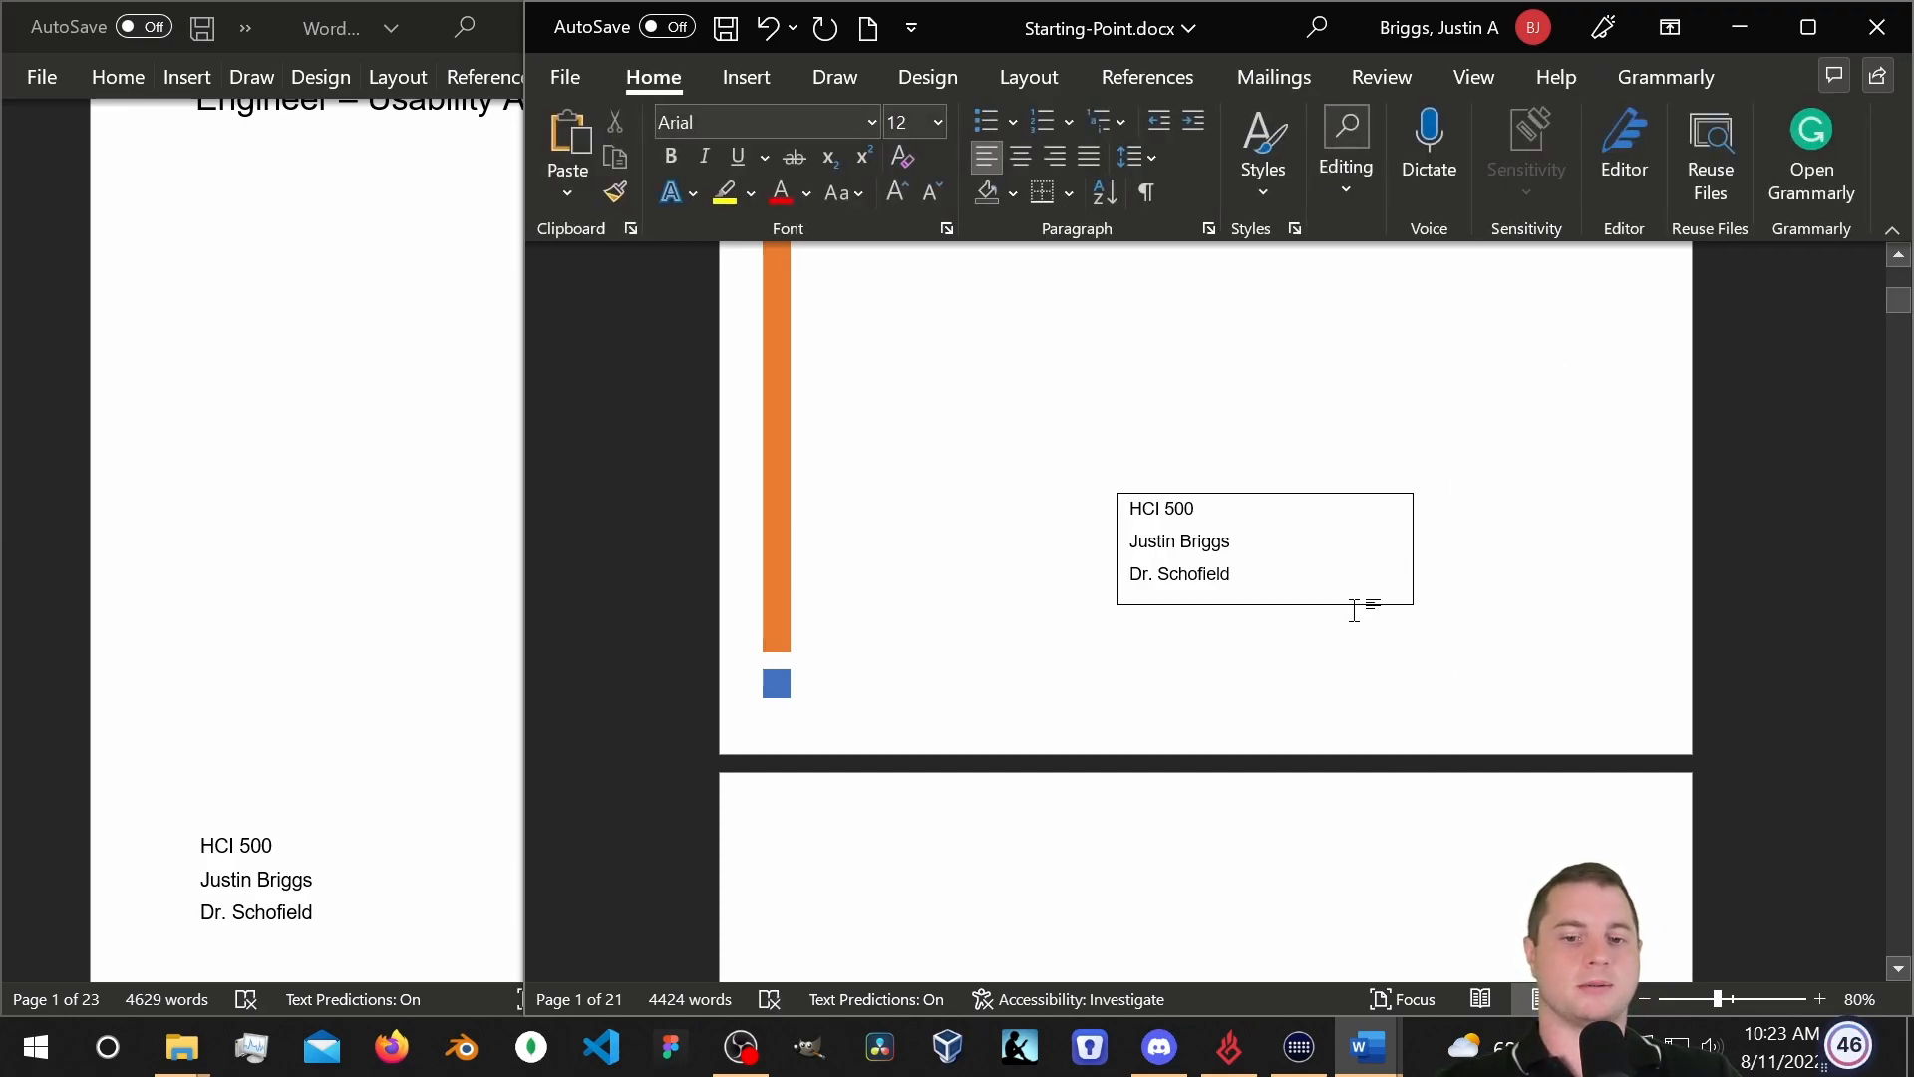
Remove the outline from the course details text box on the Starting-Point.docx cover page by setting it to No line.
click(1226, 541)
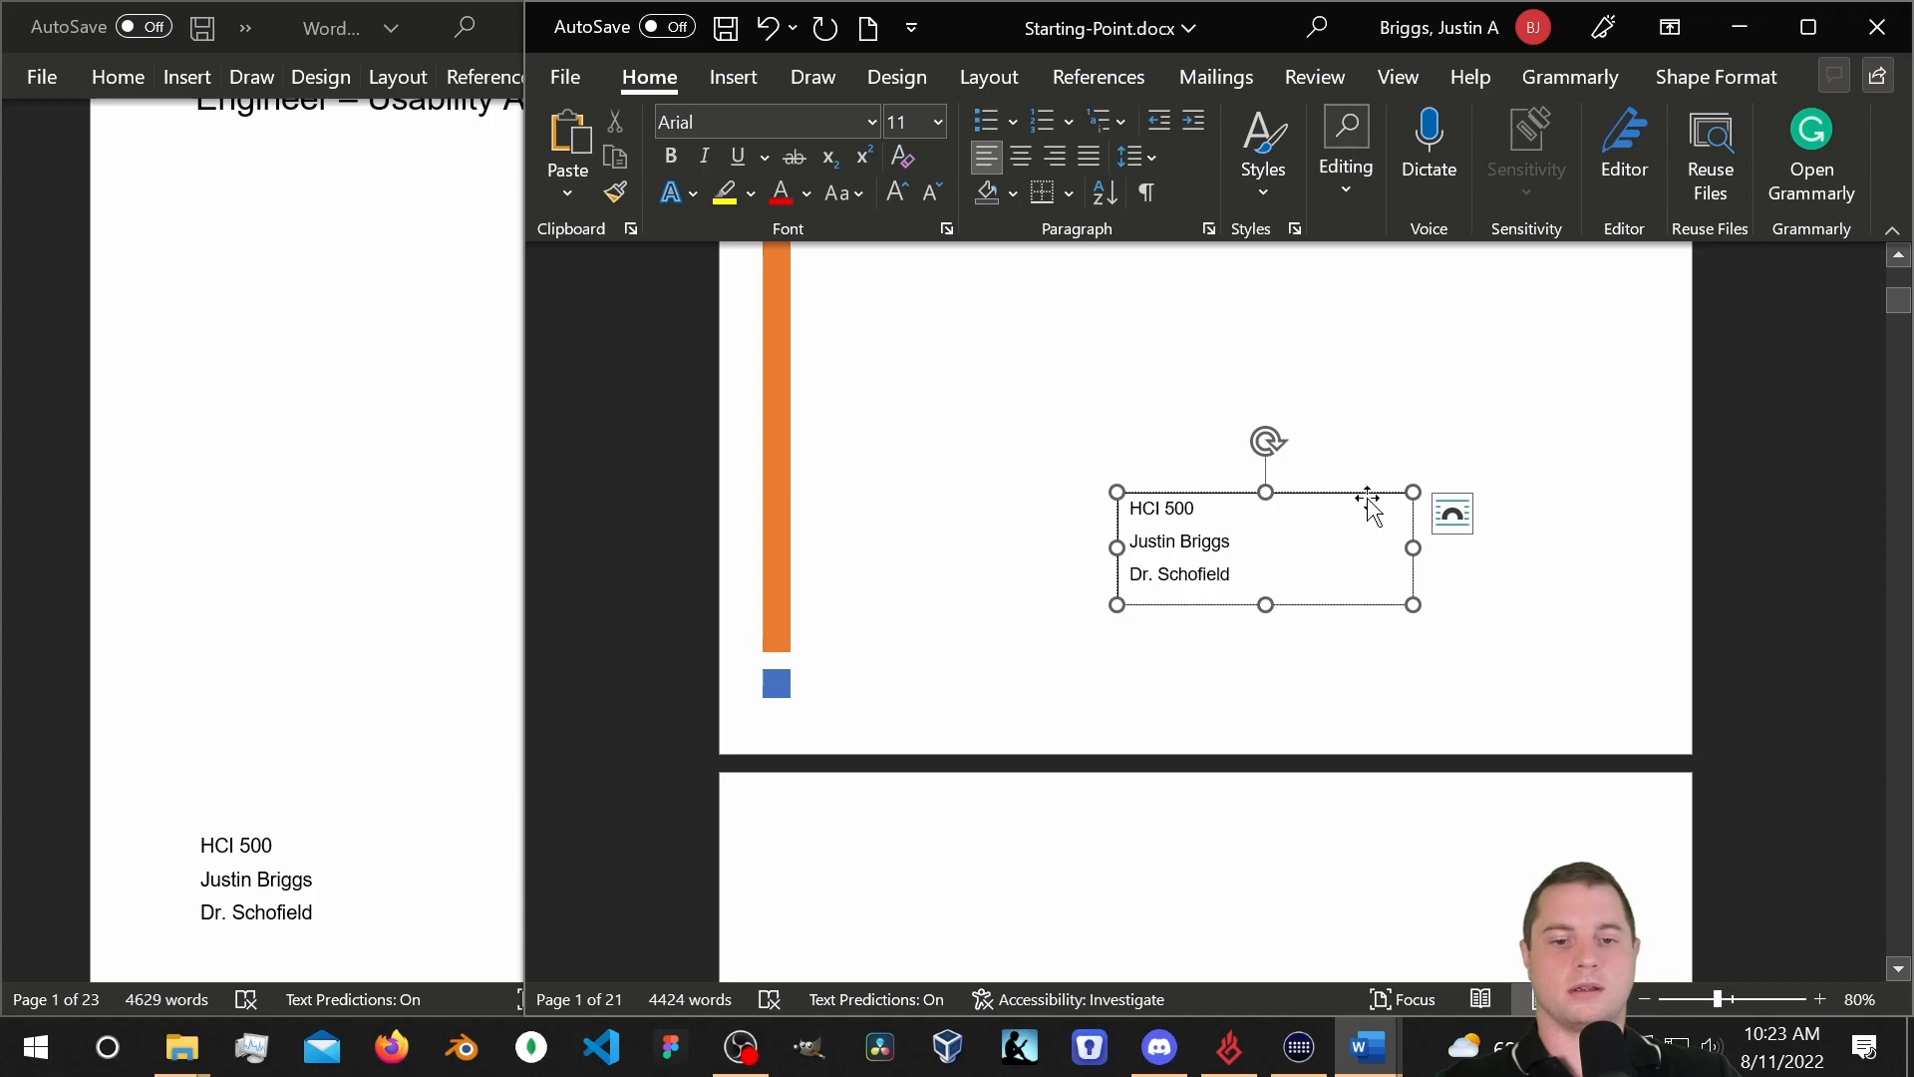
right_click(1414, 490)
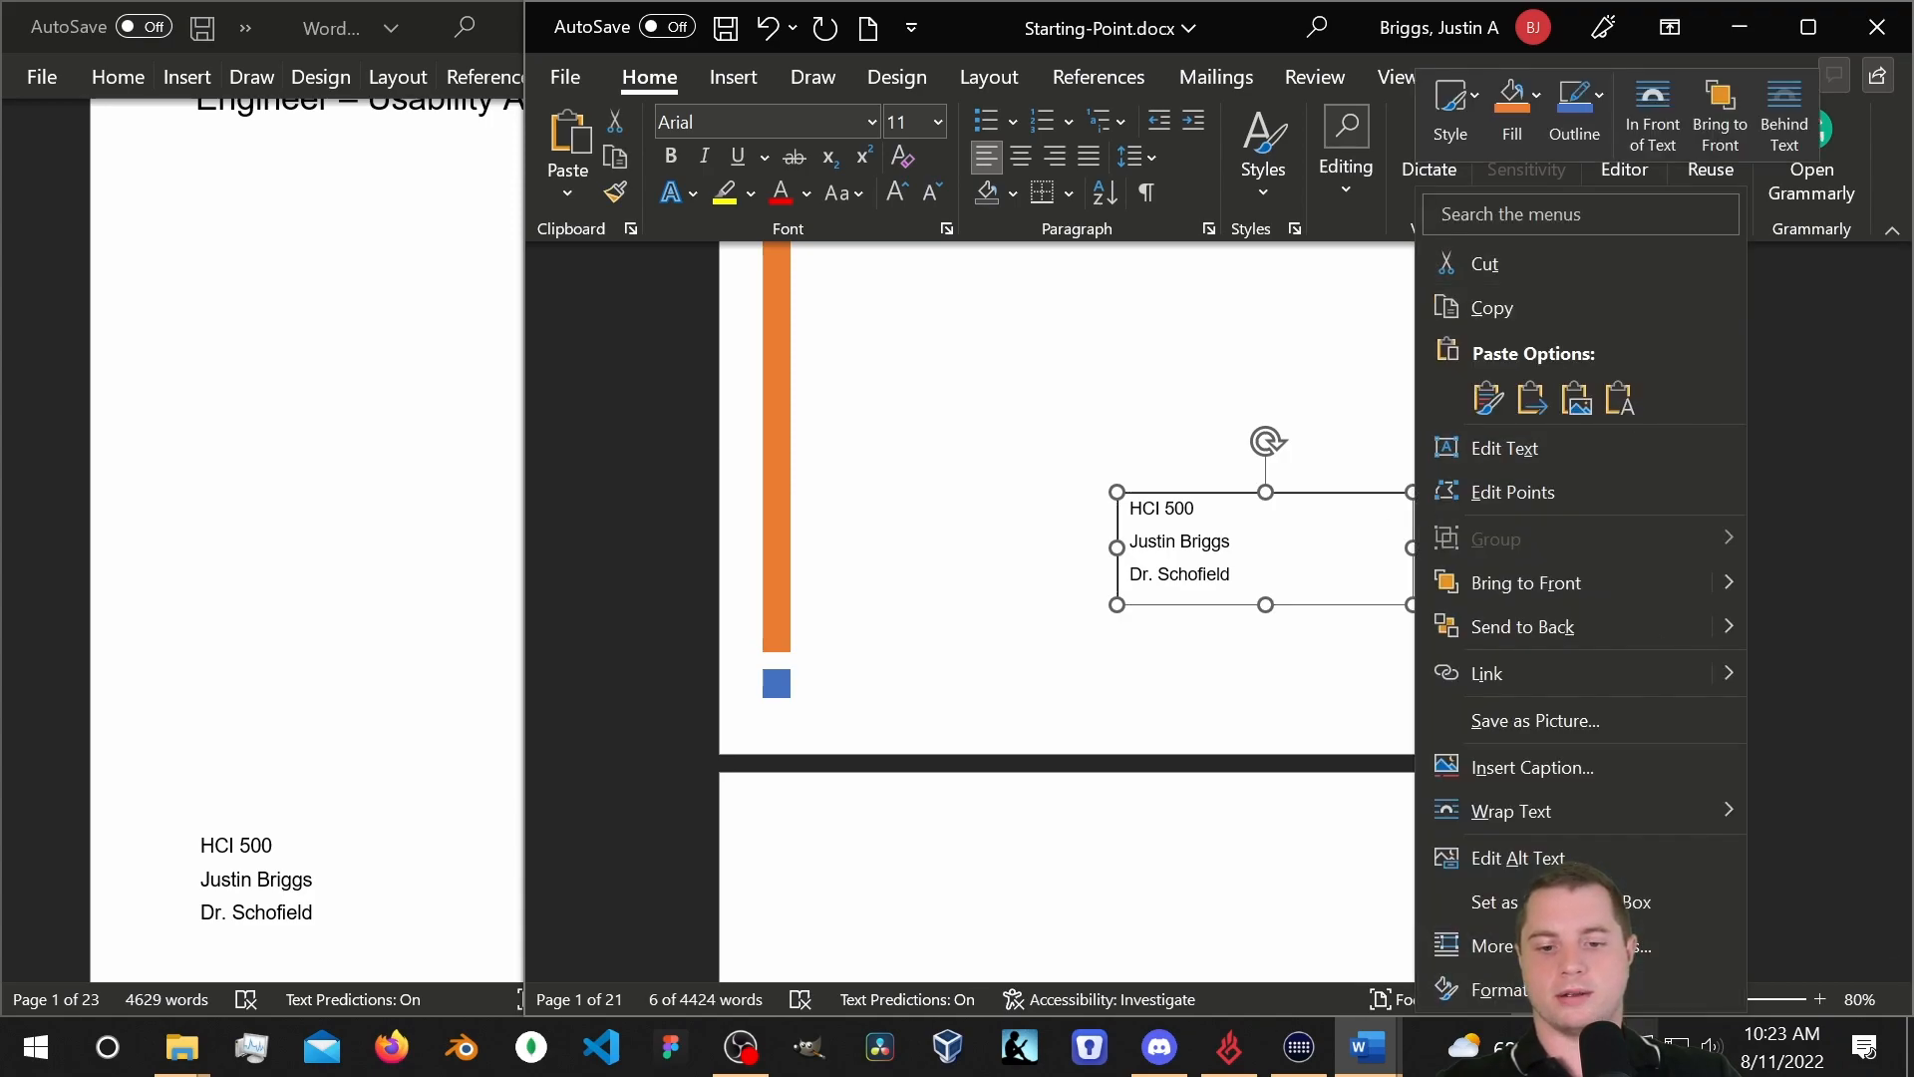
click(1495, 989)
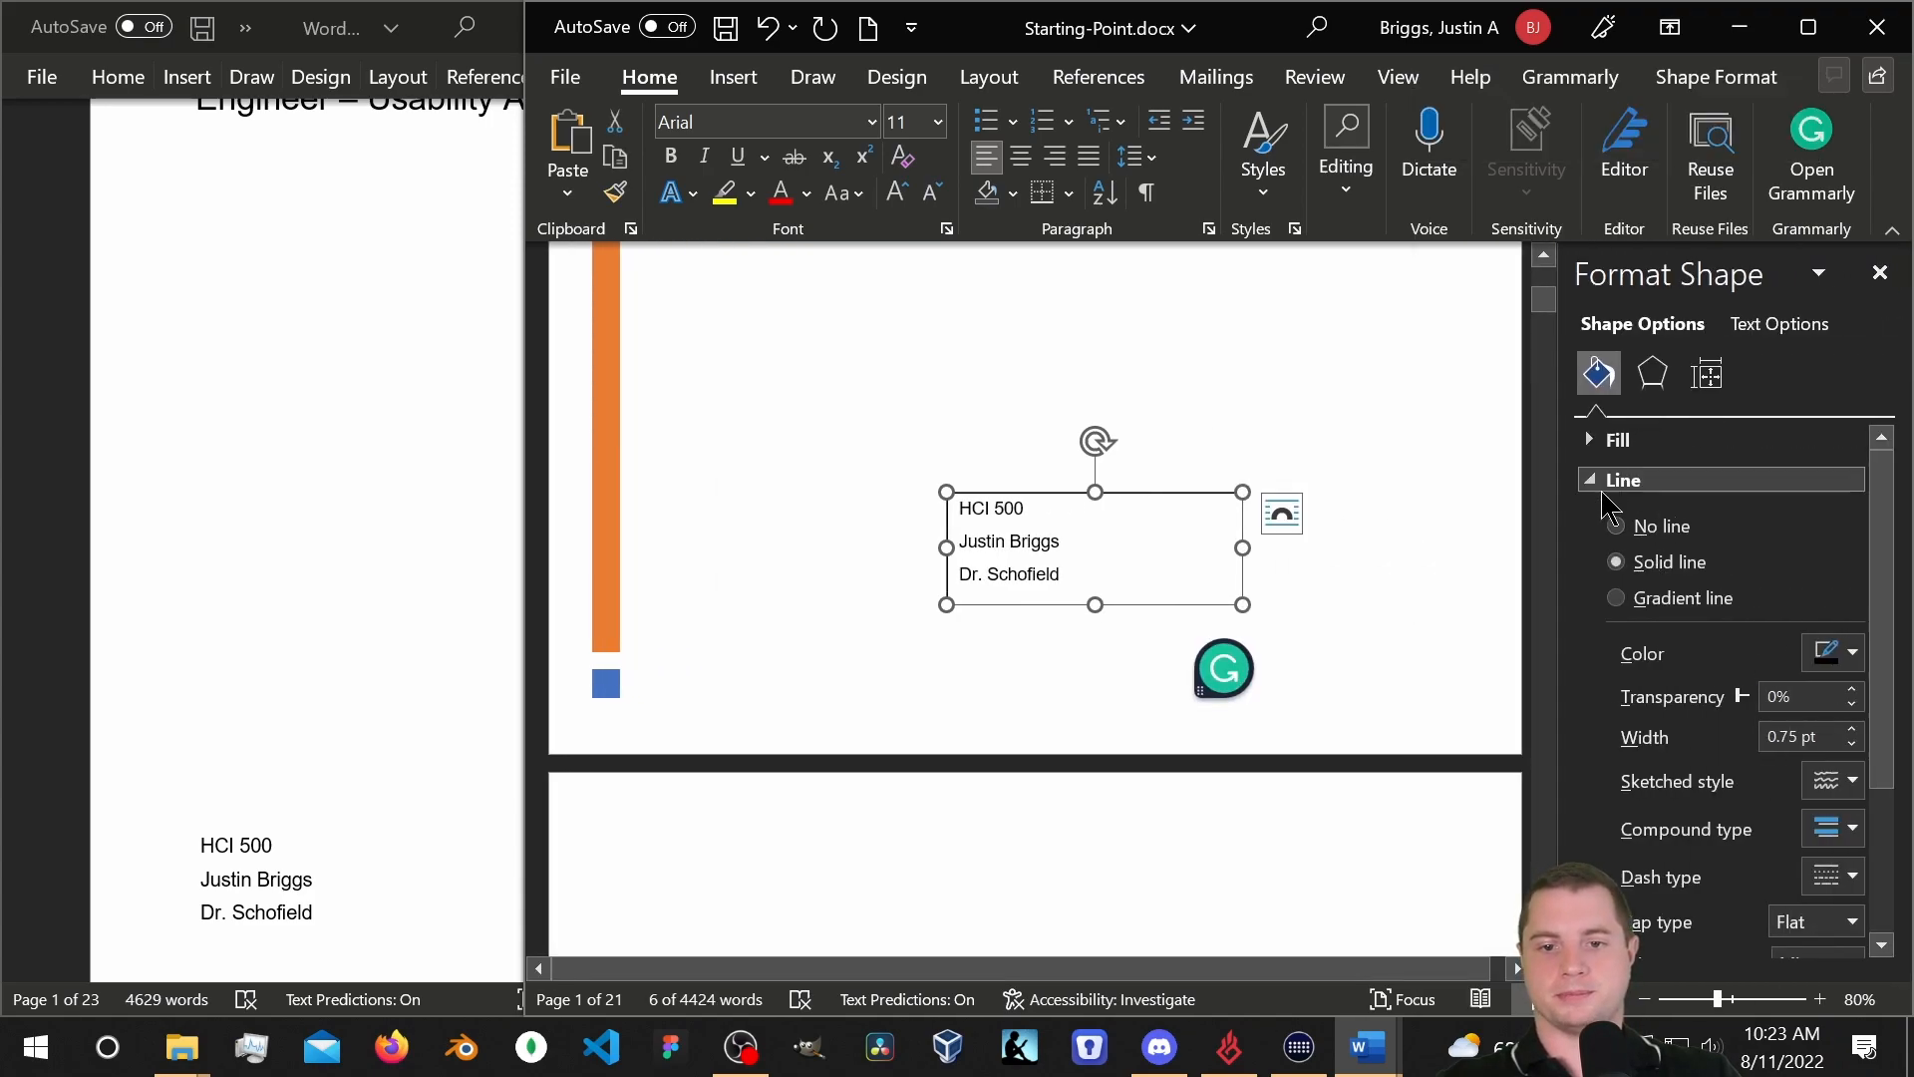
click(1615, 525)
click(1881, 273)
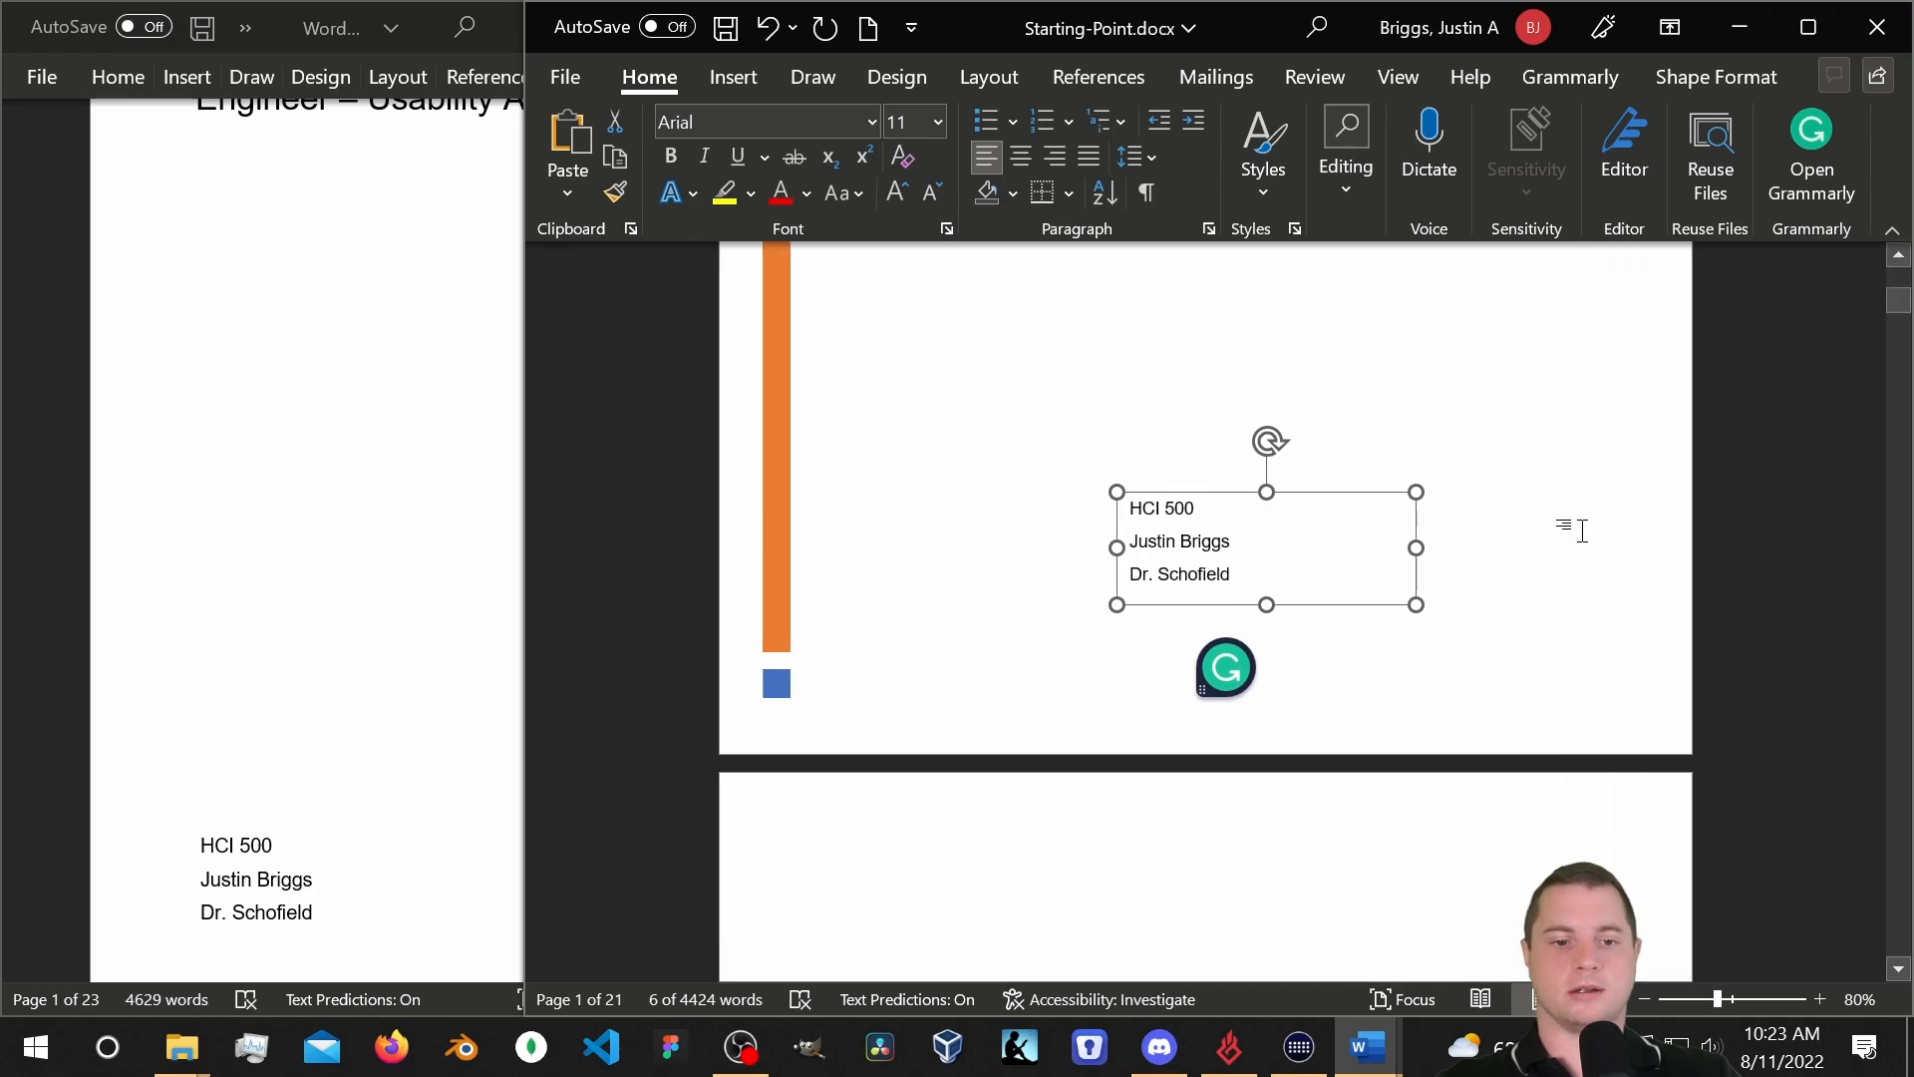
click(1496, 623)
Widen the Word Document Sample.docx window and check the font and size used in its cover page's course details text box.
scroll(1497, 623, up, 4)
scroll(1496, 623, up, 2)
click(223, 881)
click(277, 874)
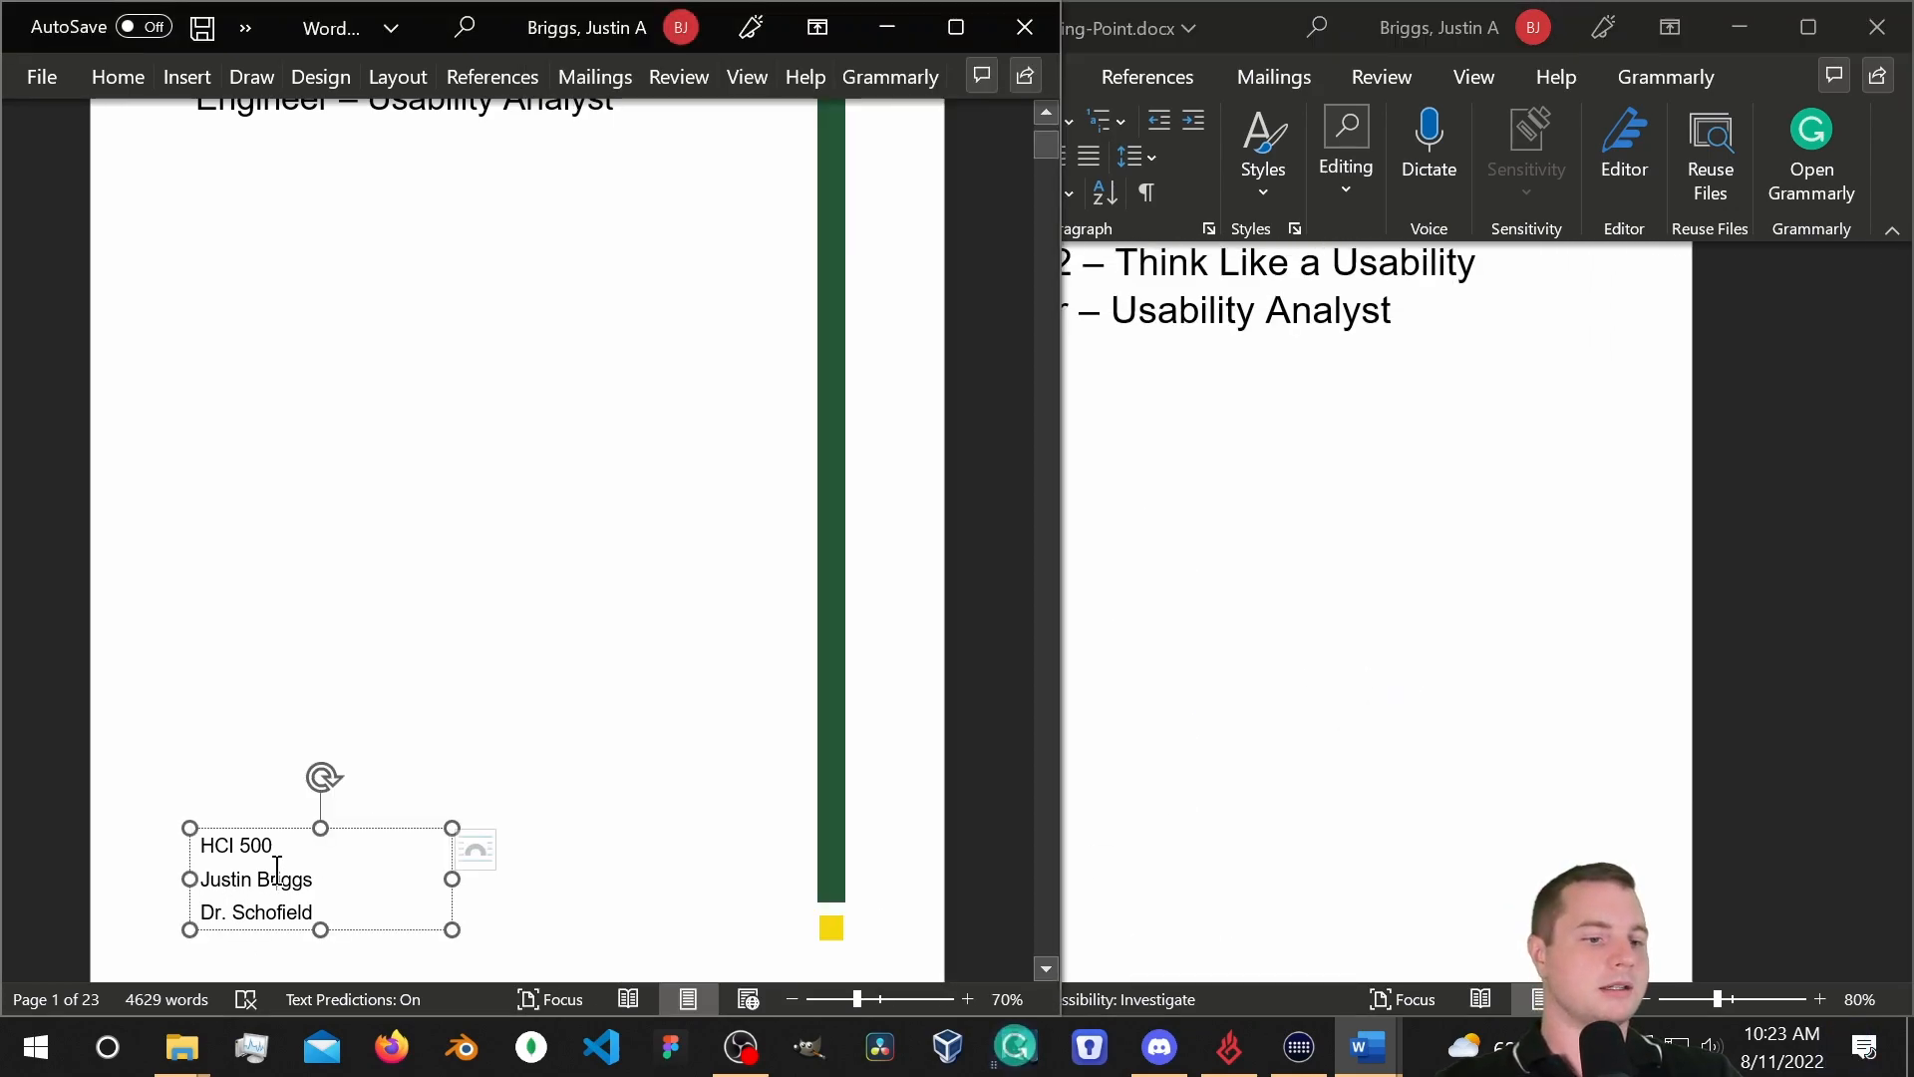
click(118, 78)
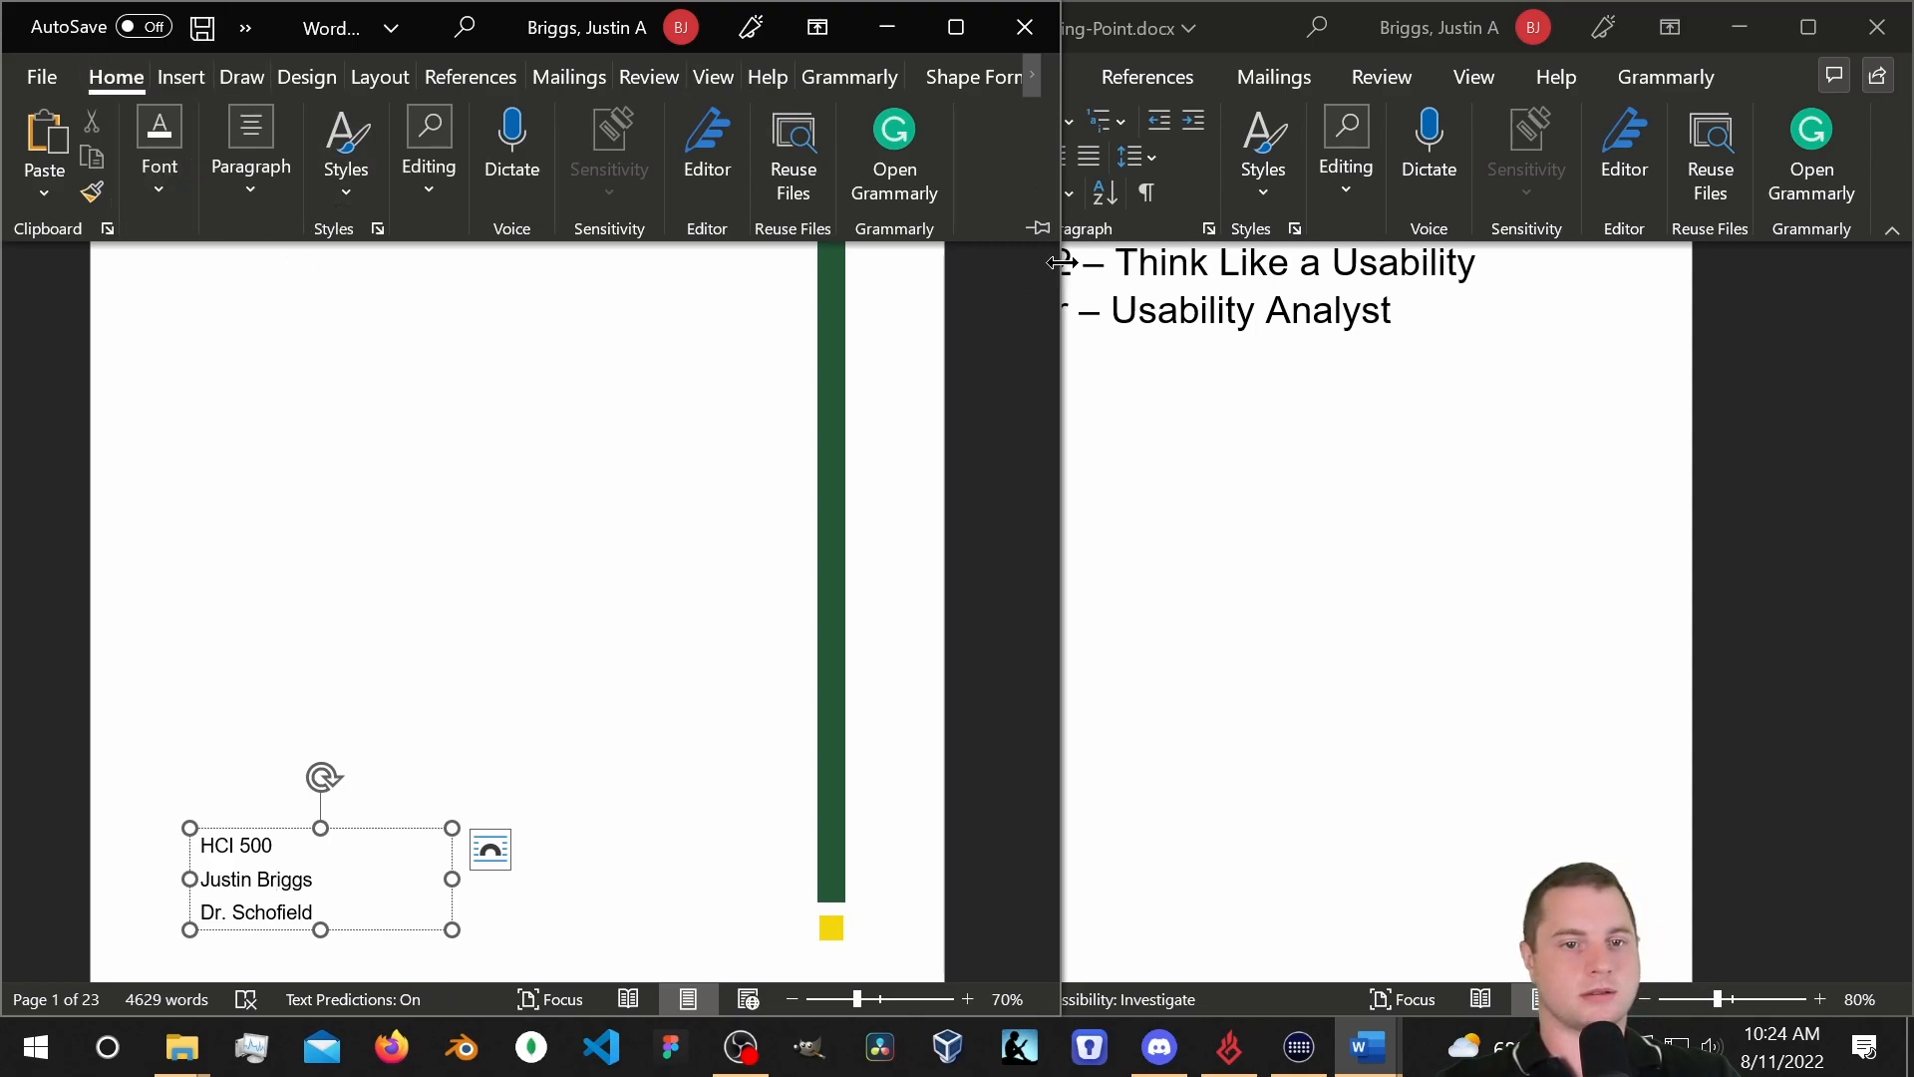
drag(1060, 261, 1461, 269)
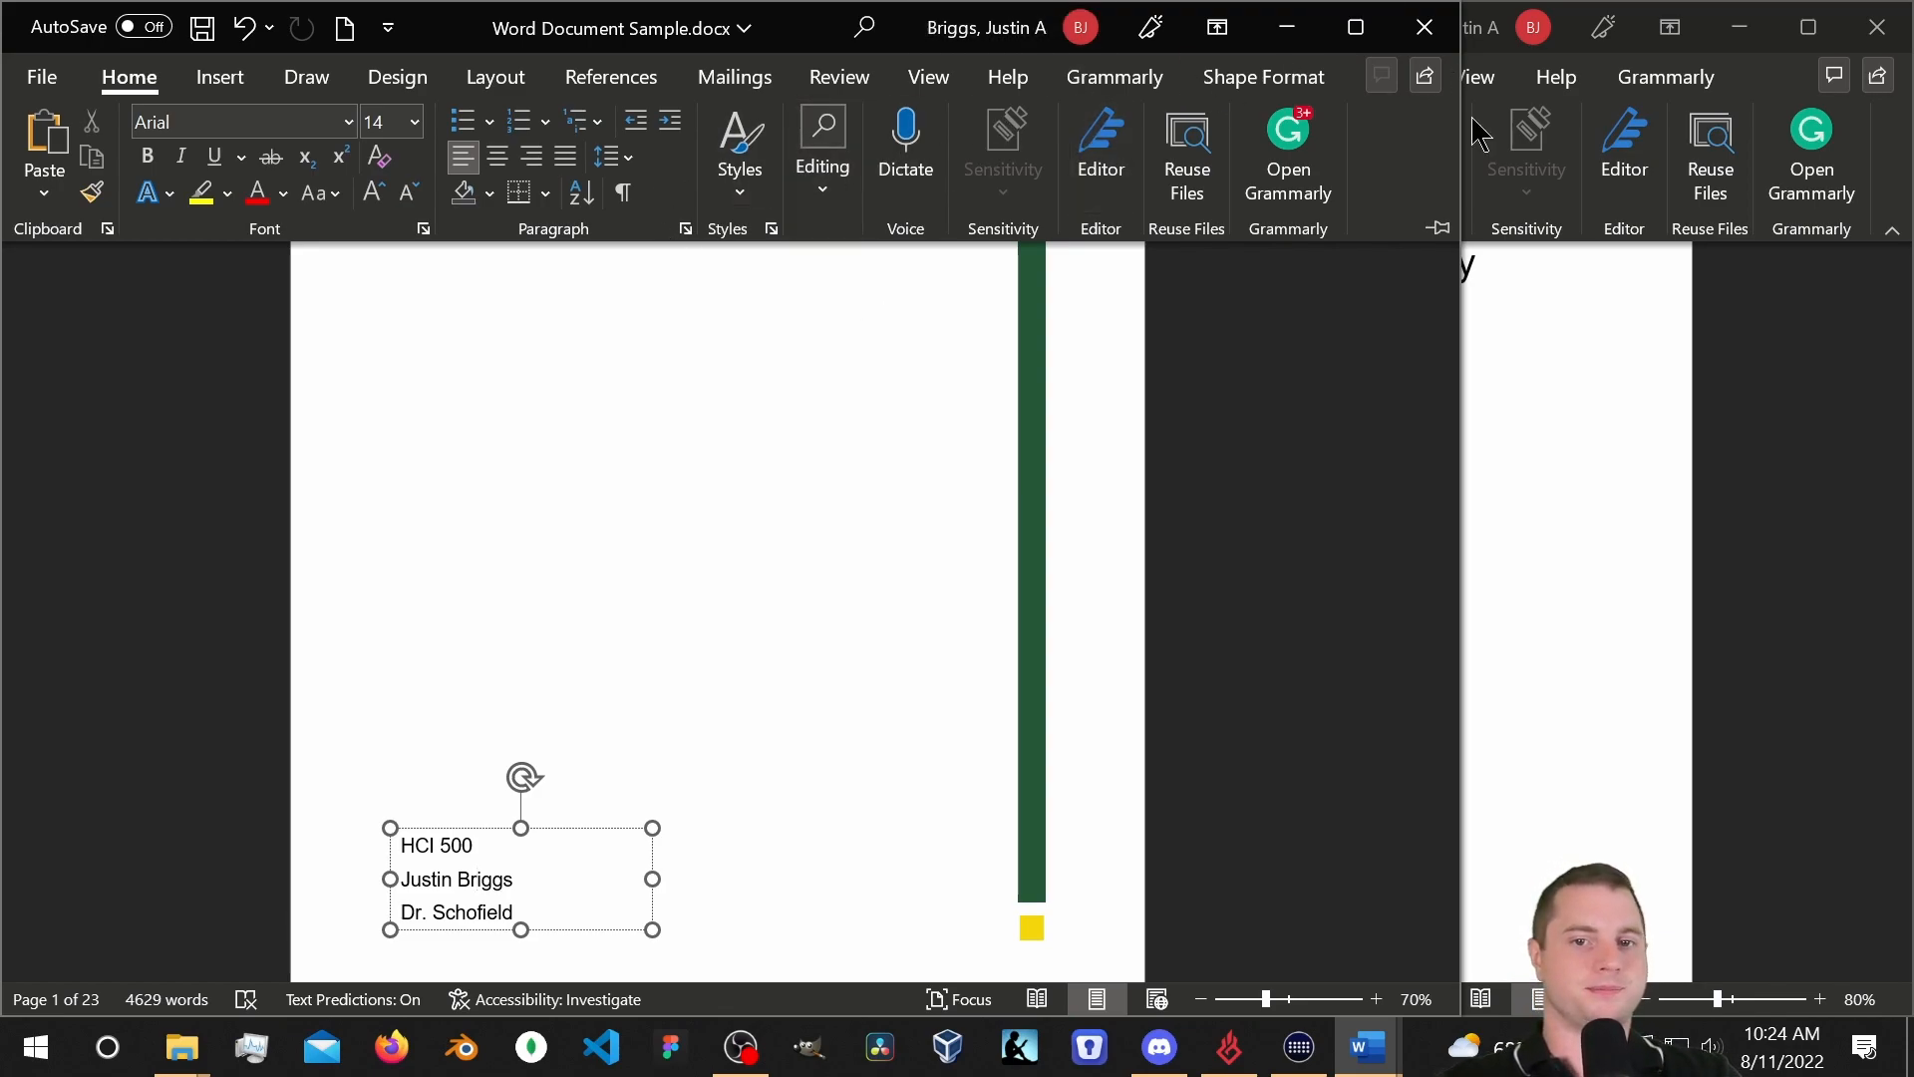
click(1293, 430)
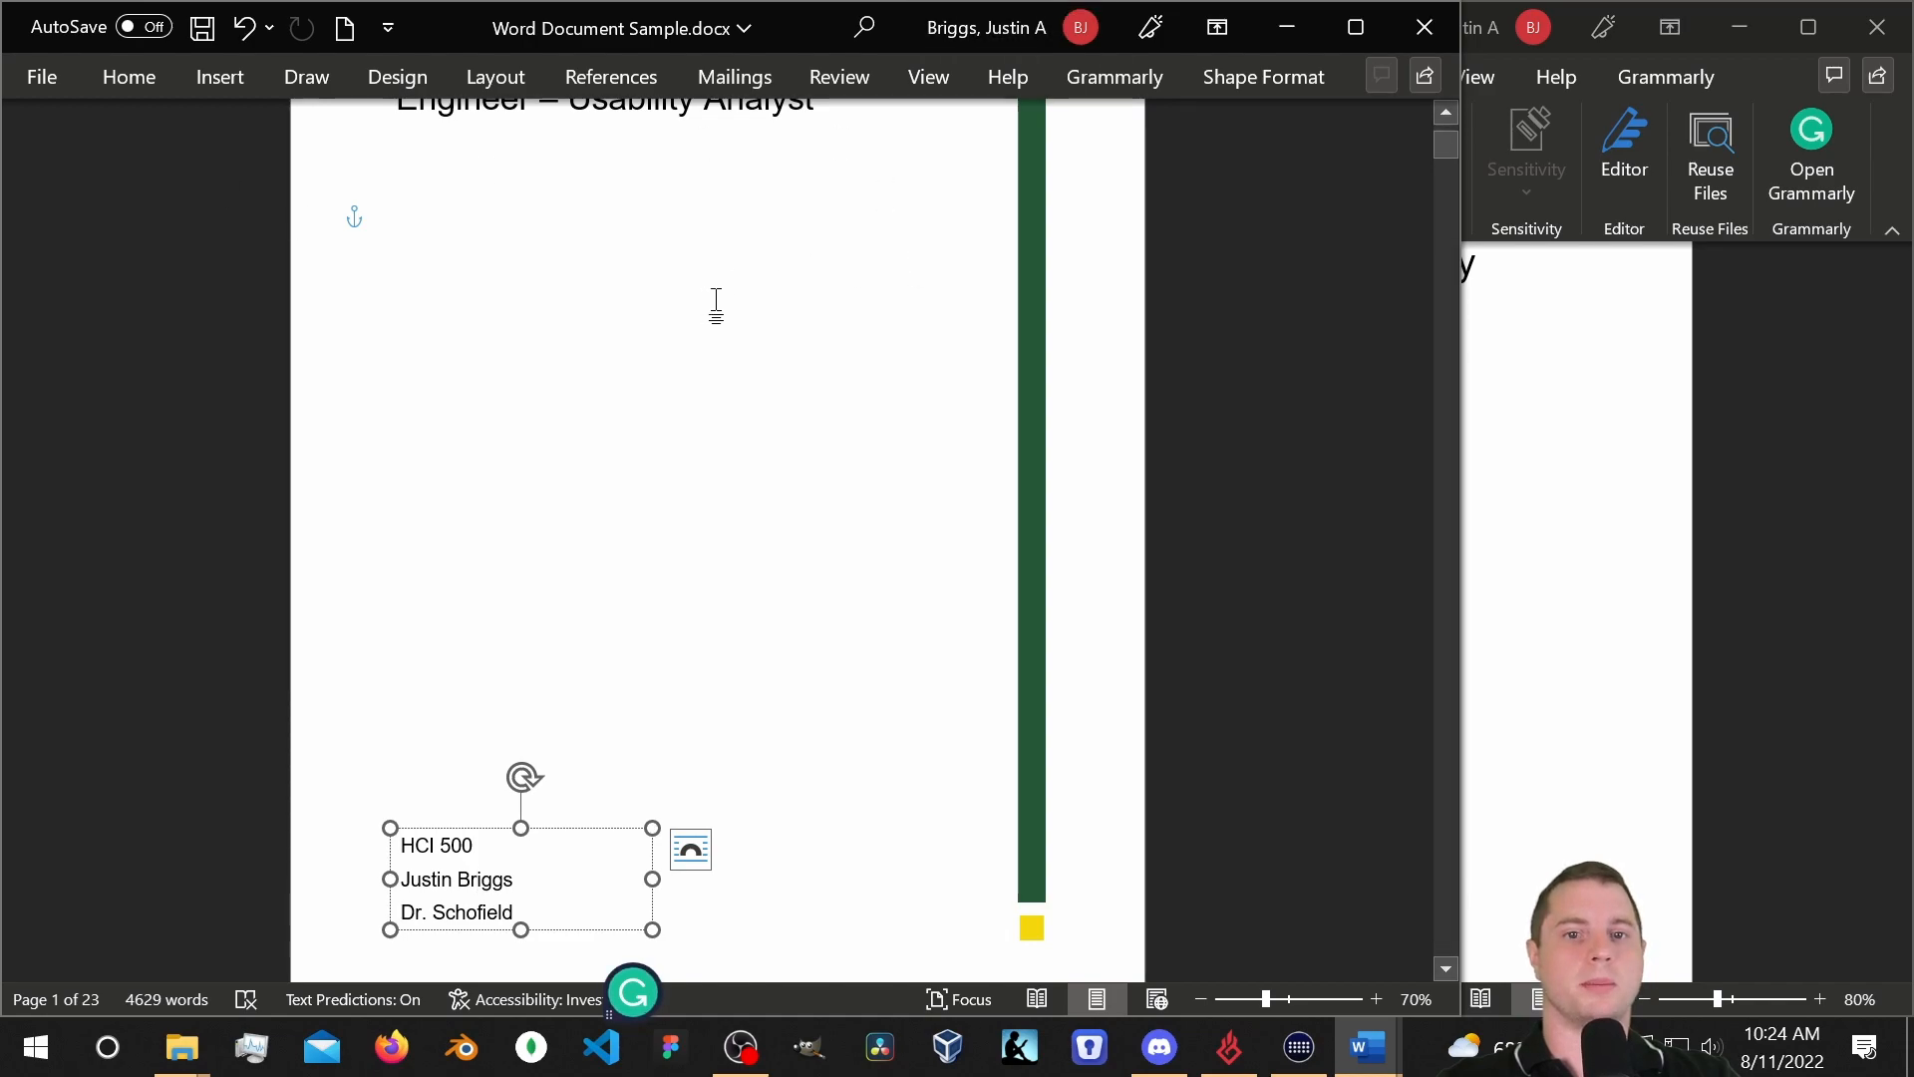
click(130, 77)
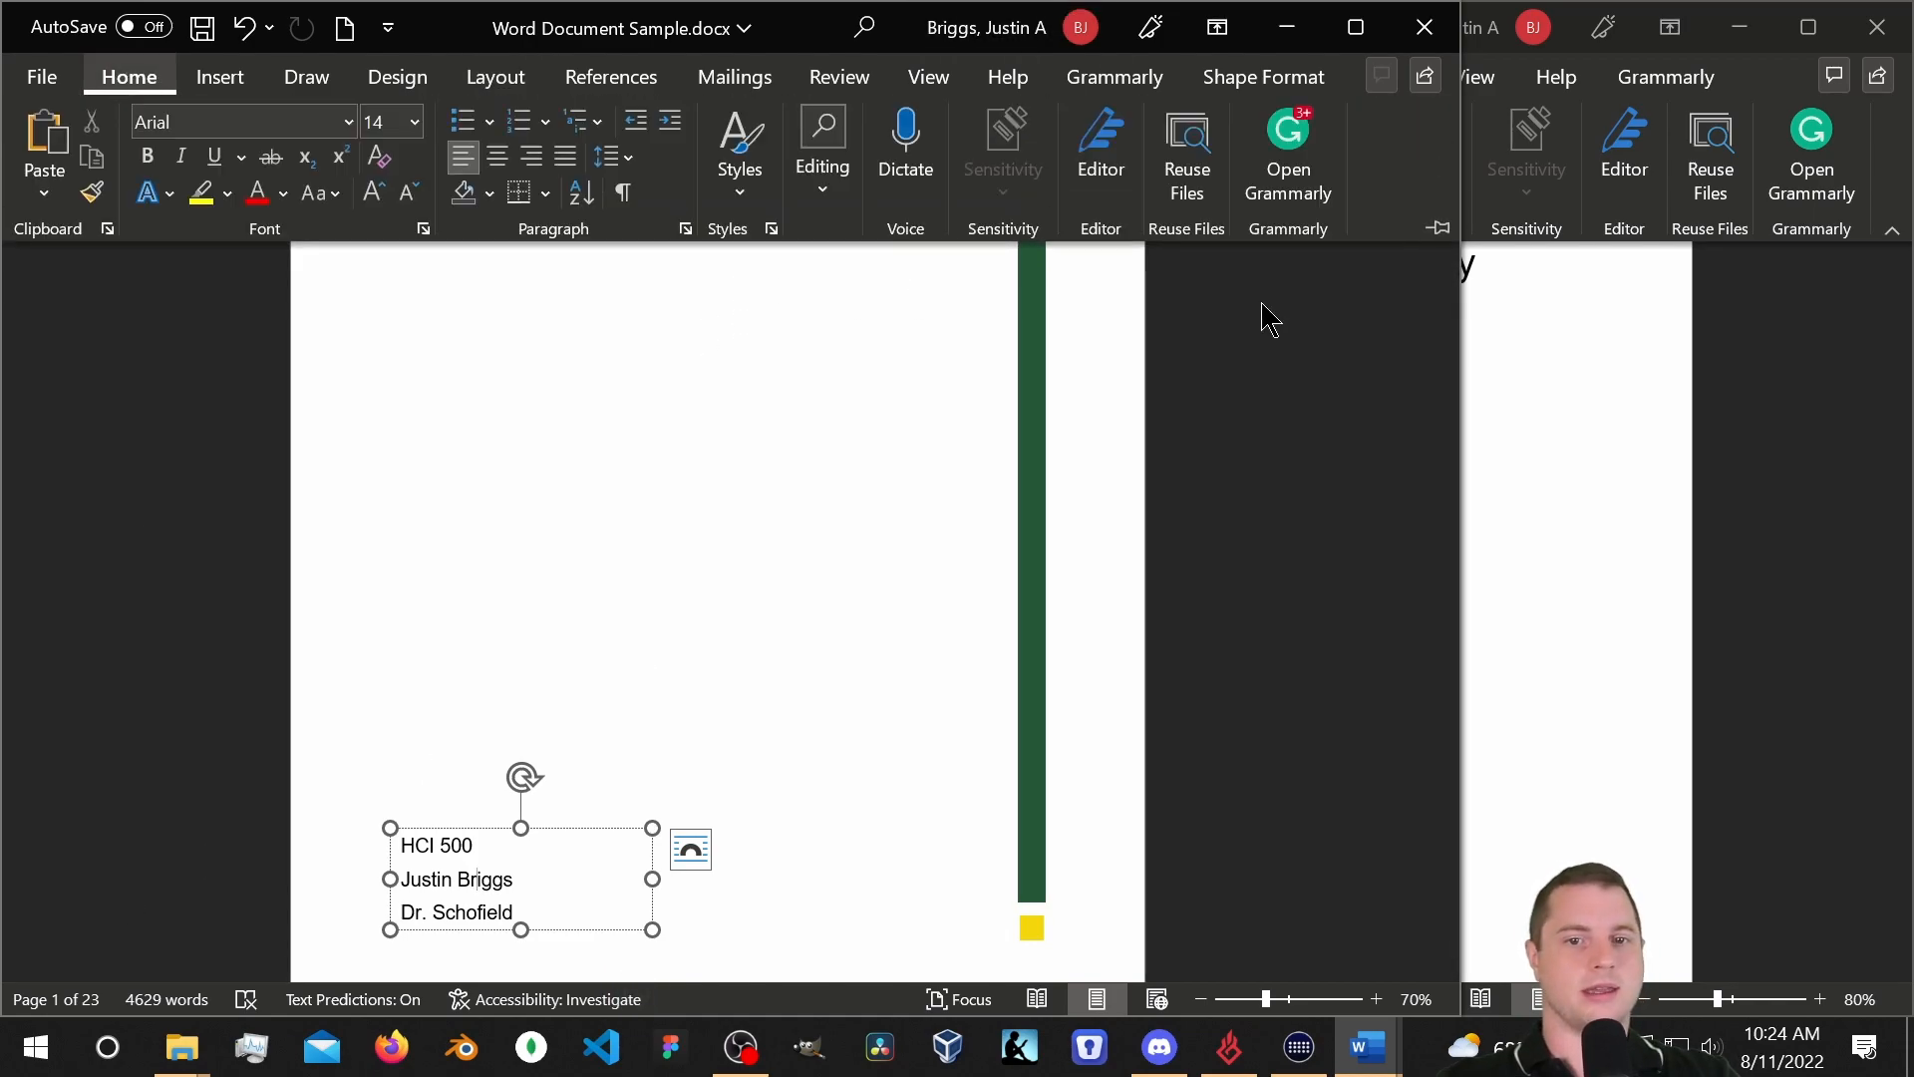
click(1436, 228)
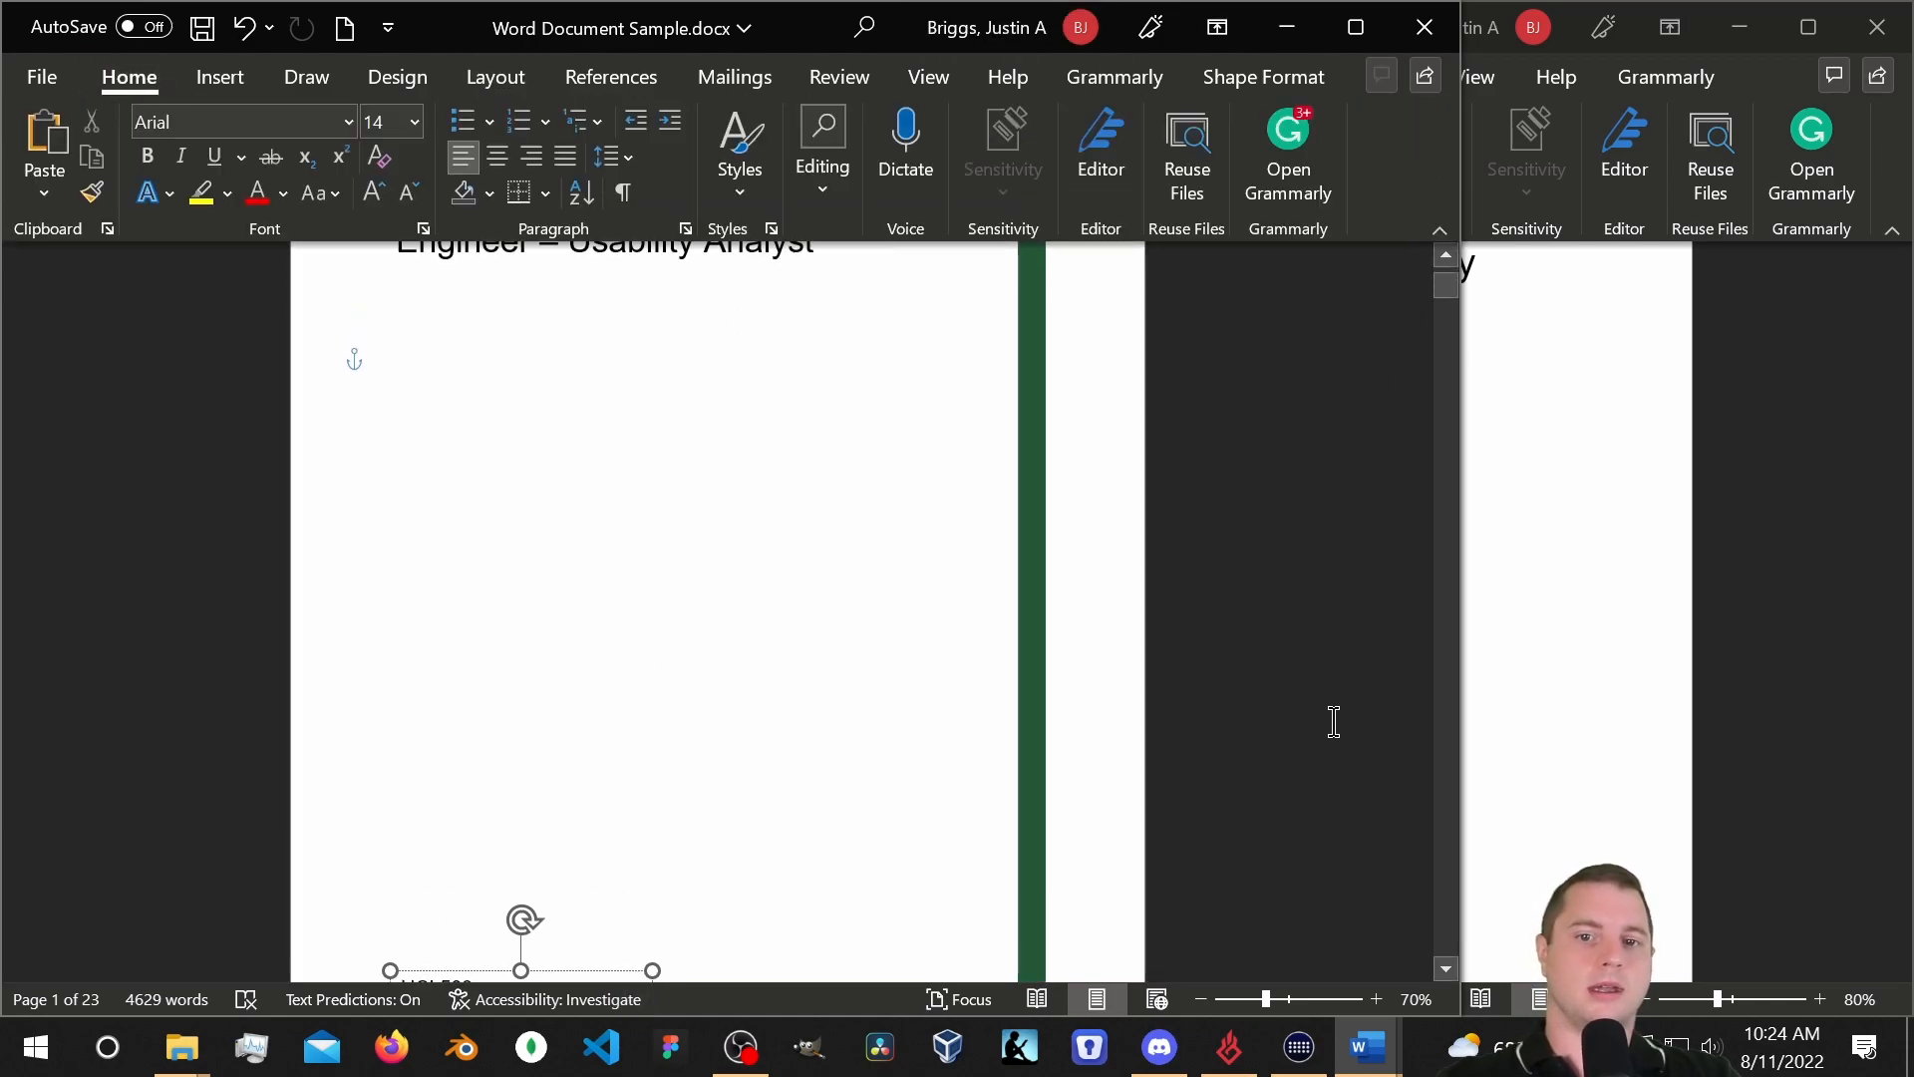
scroll(1141, 483, up, 2)
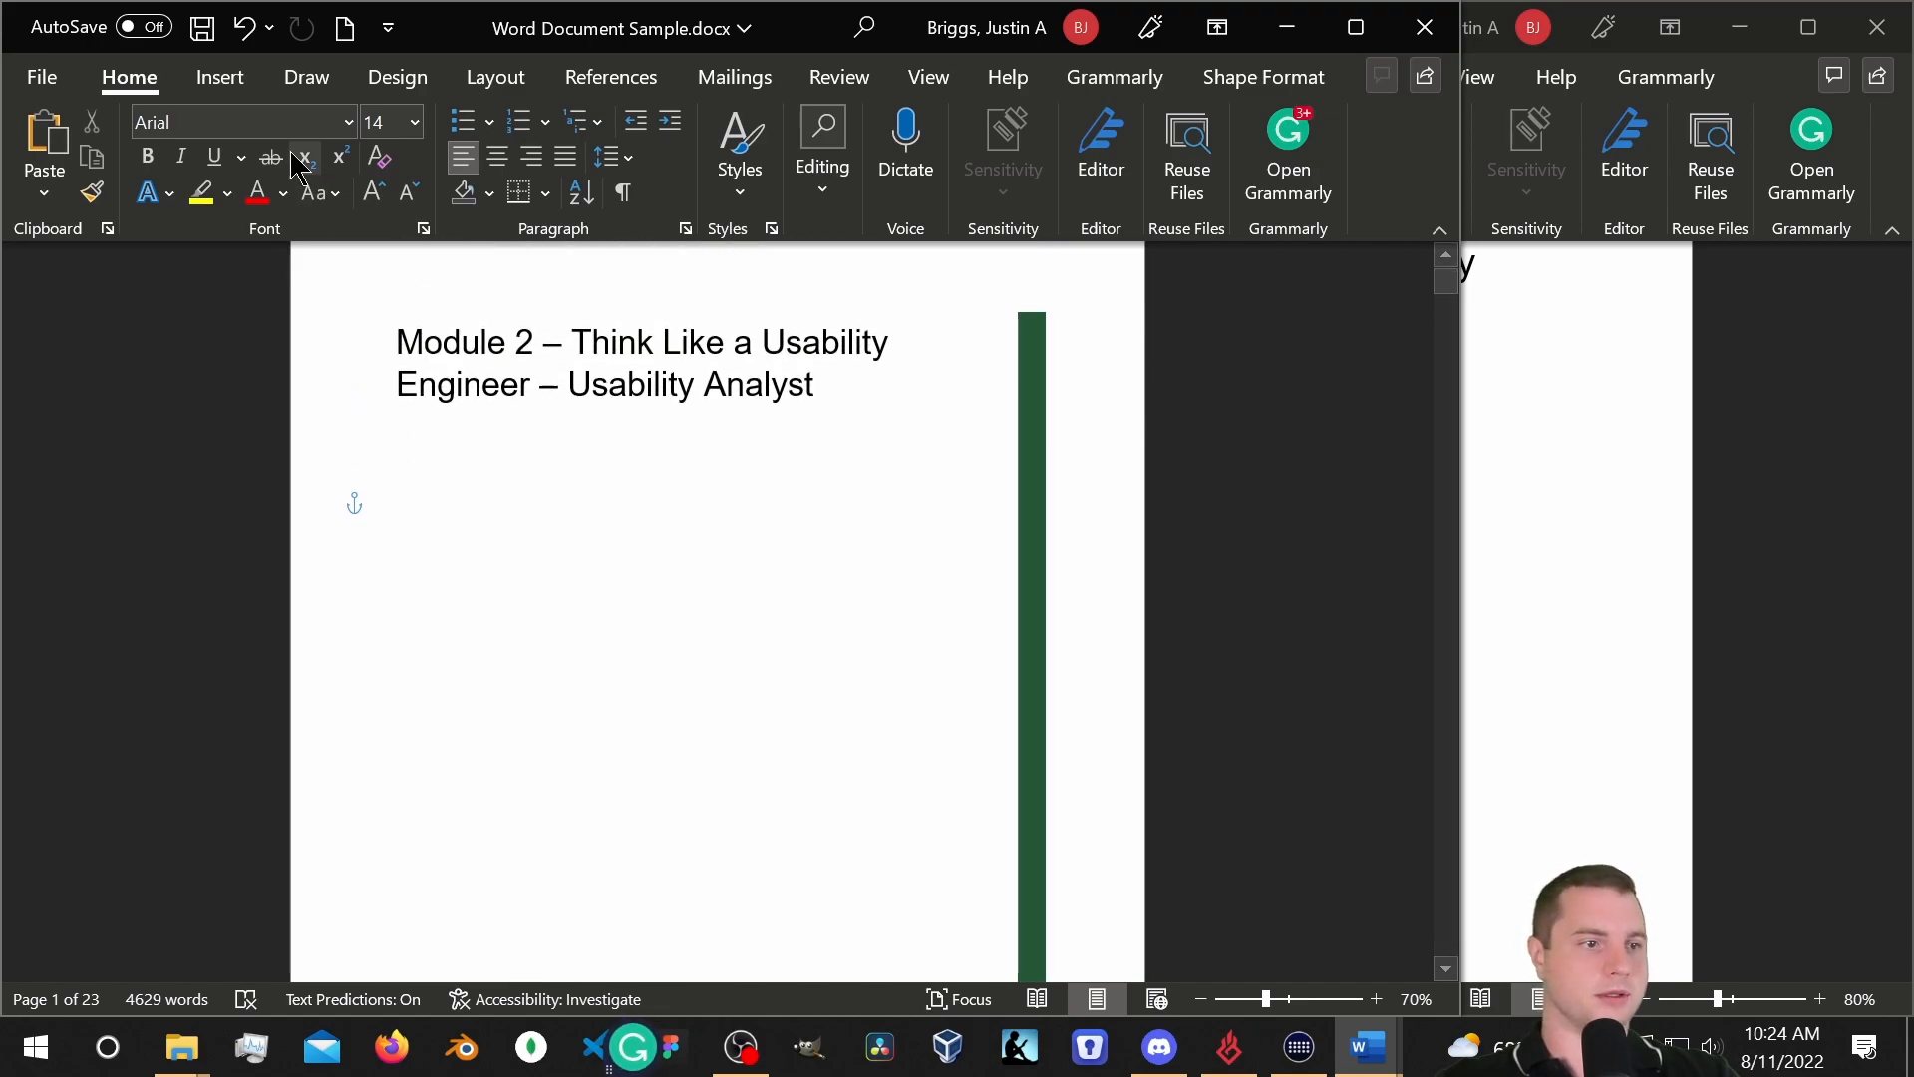
scroll(638, 678, down, 5)
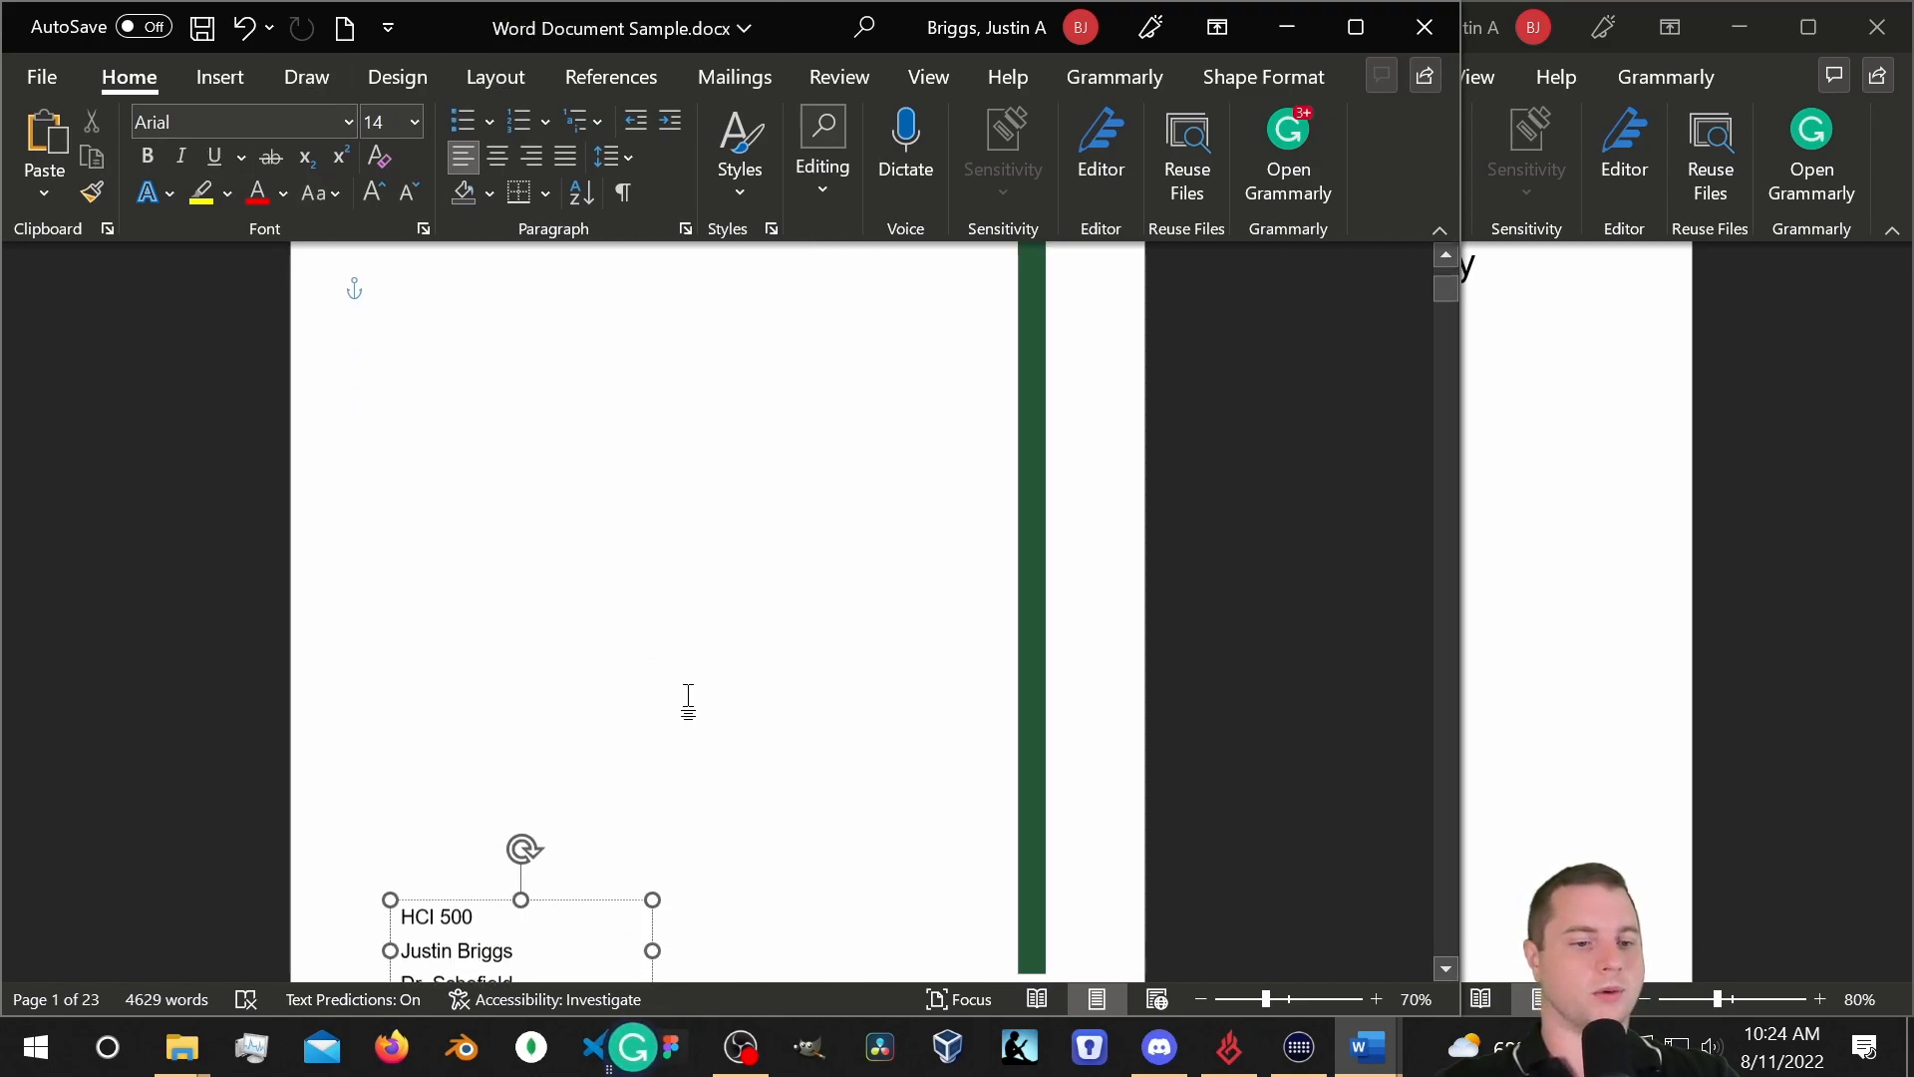
Set all three lines of the course details text box in Starting-Point.docx to font size 14.
click(1623, 548)
scroll(997, 539, down, 5)
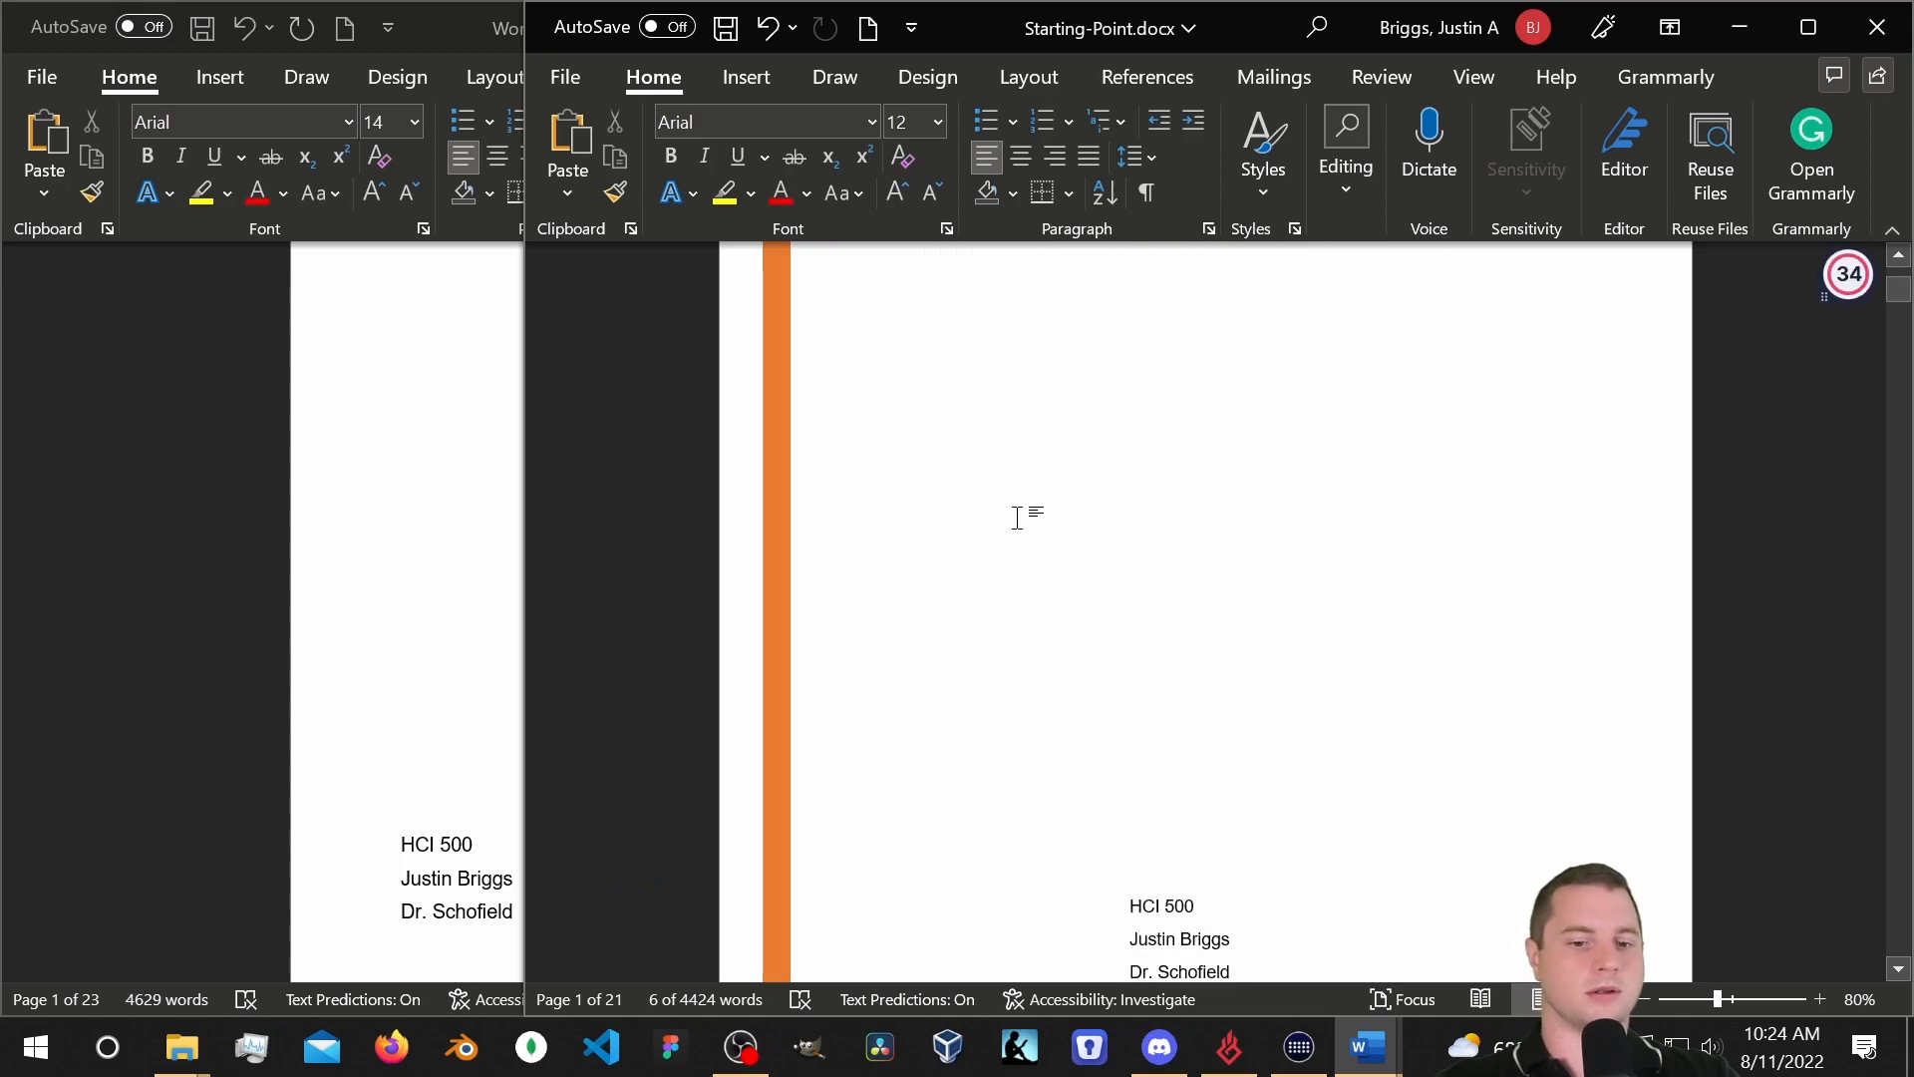
click(1226, 628)
key(Up)
drag(1158, 567, 1128, 566)
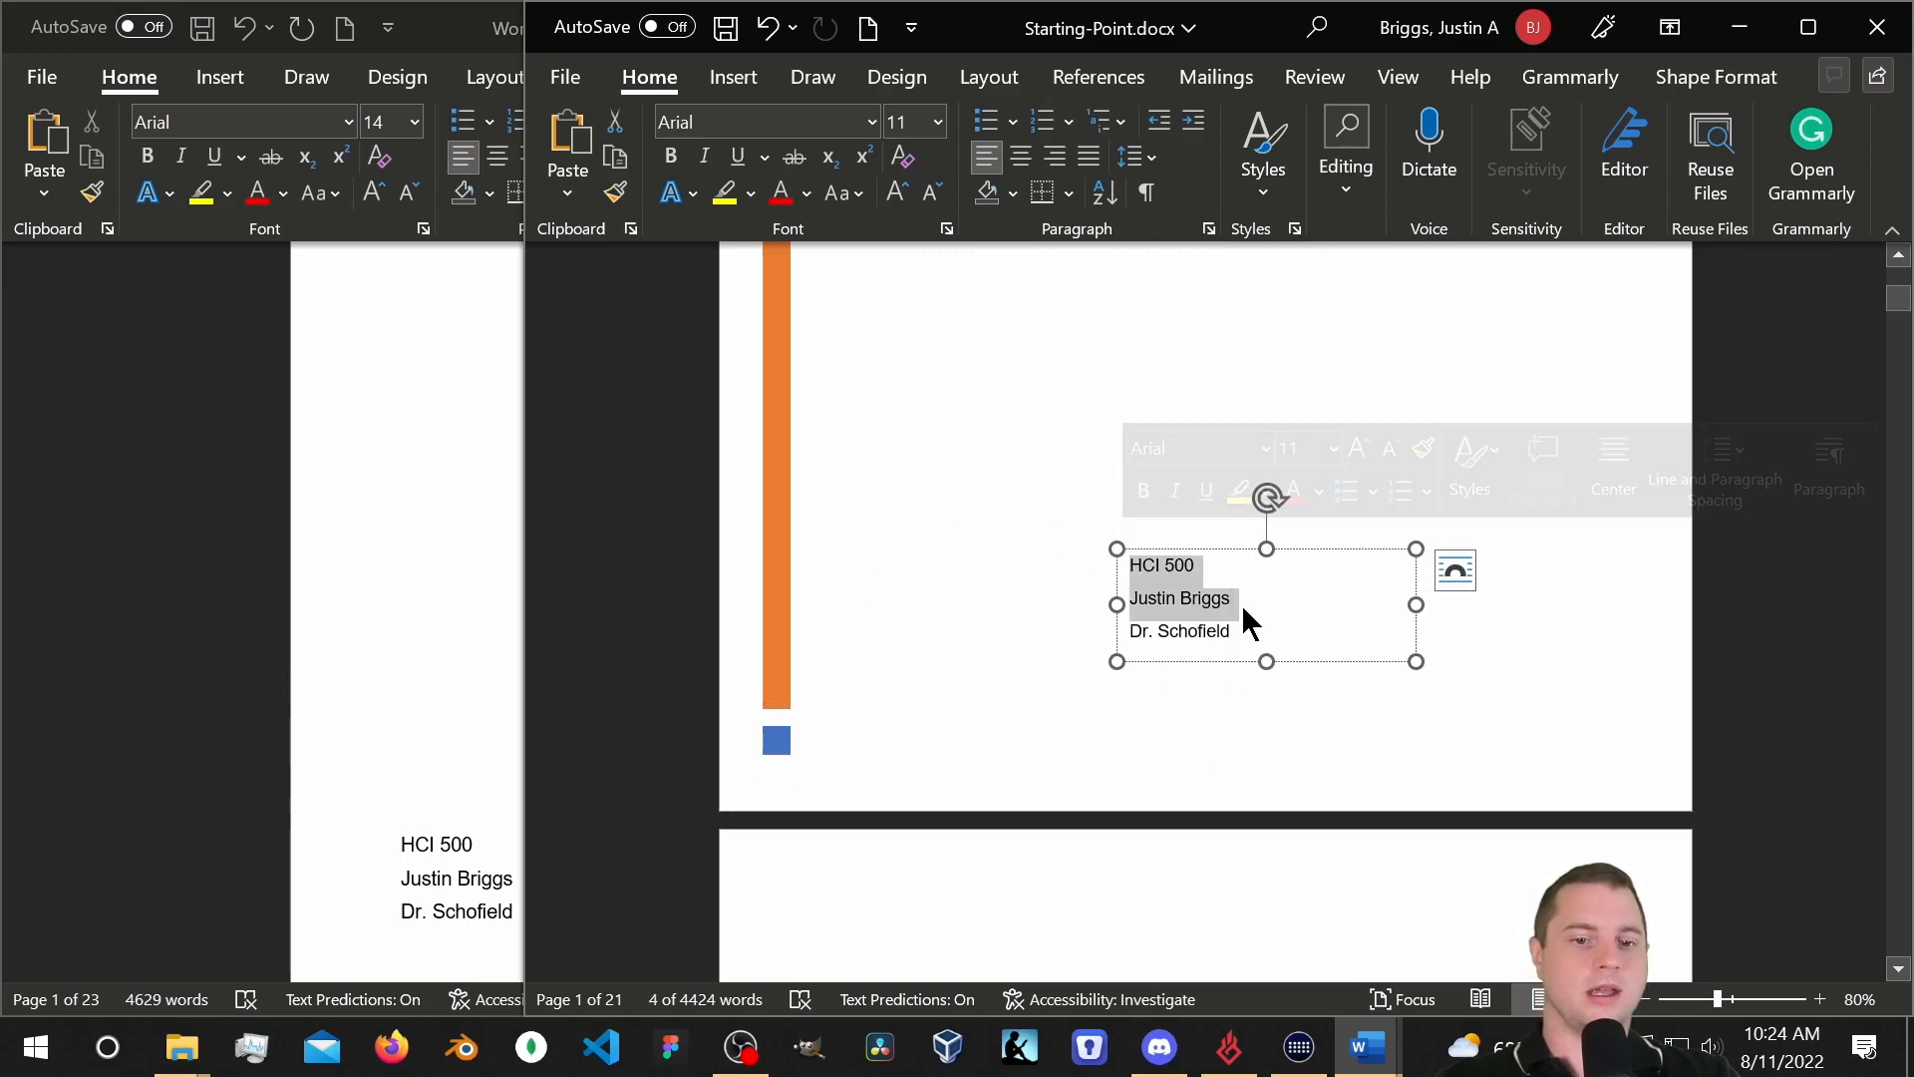
click(1234, 632)
key(ctrl+a)
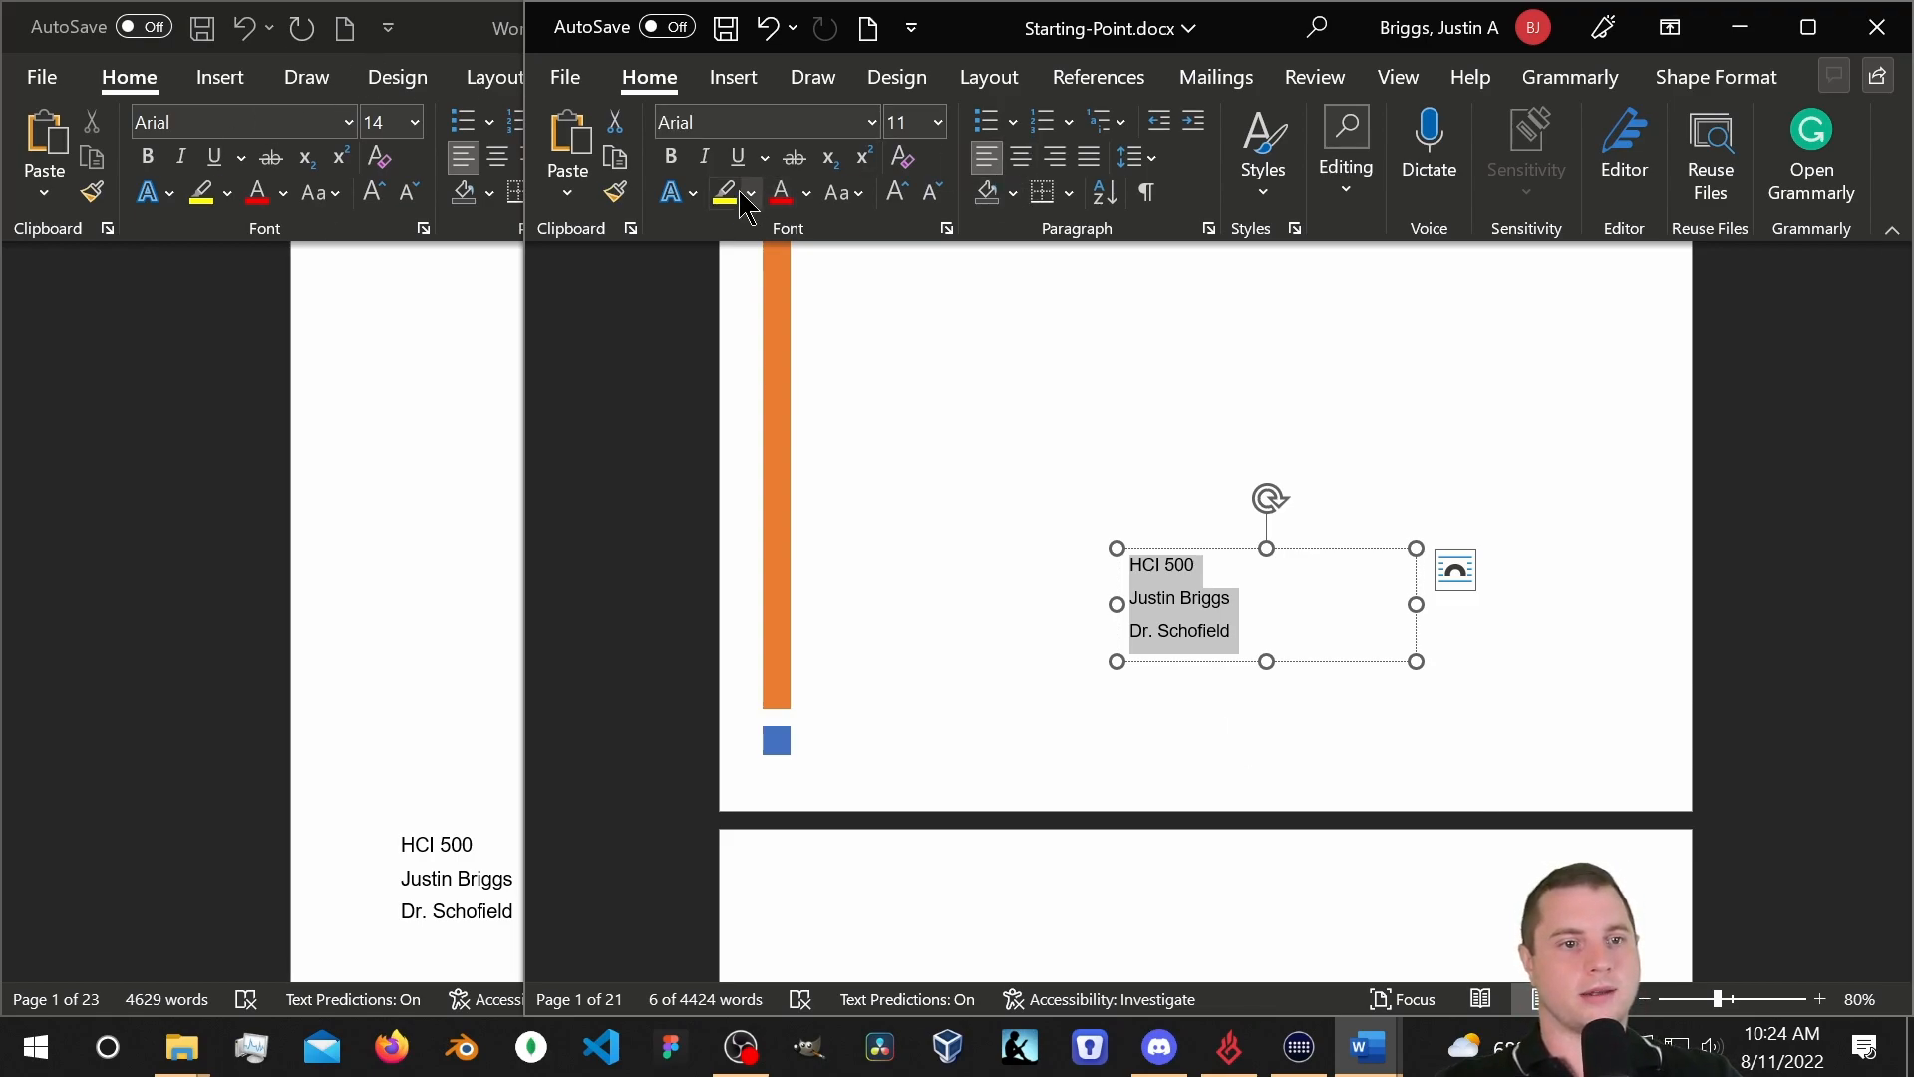
click(896, 195)
click(897, 195)
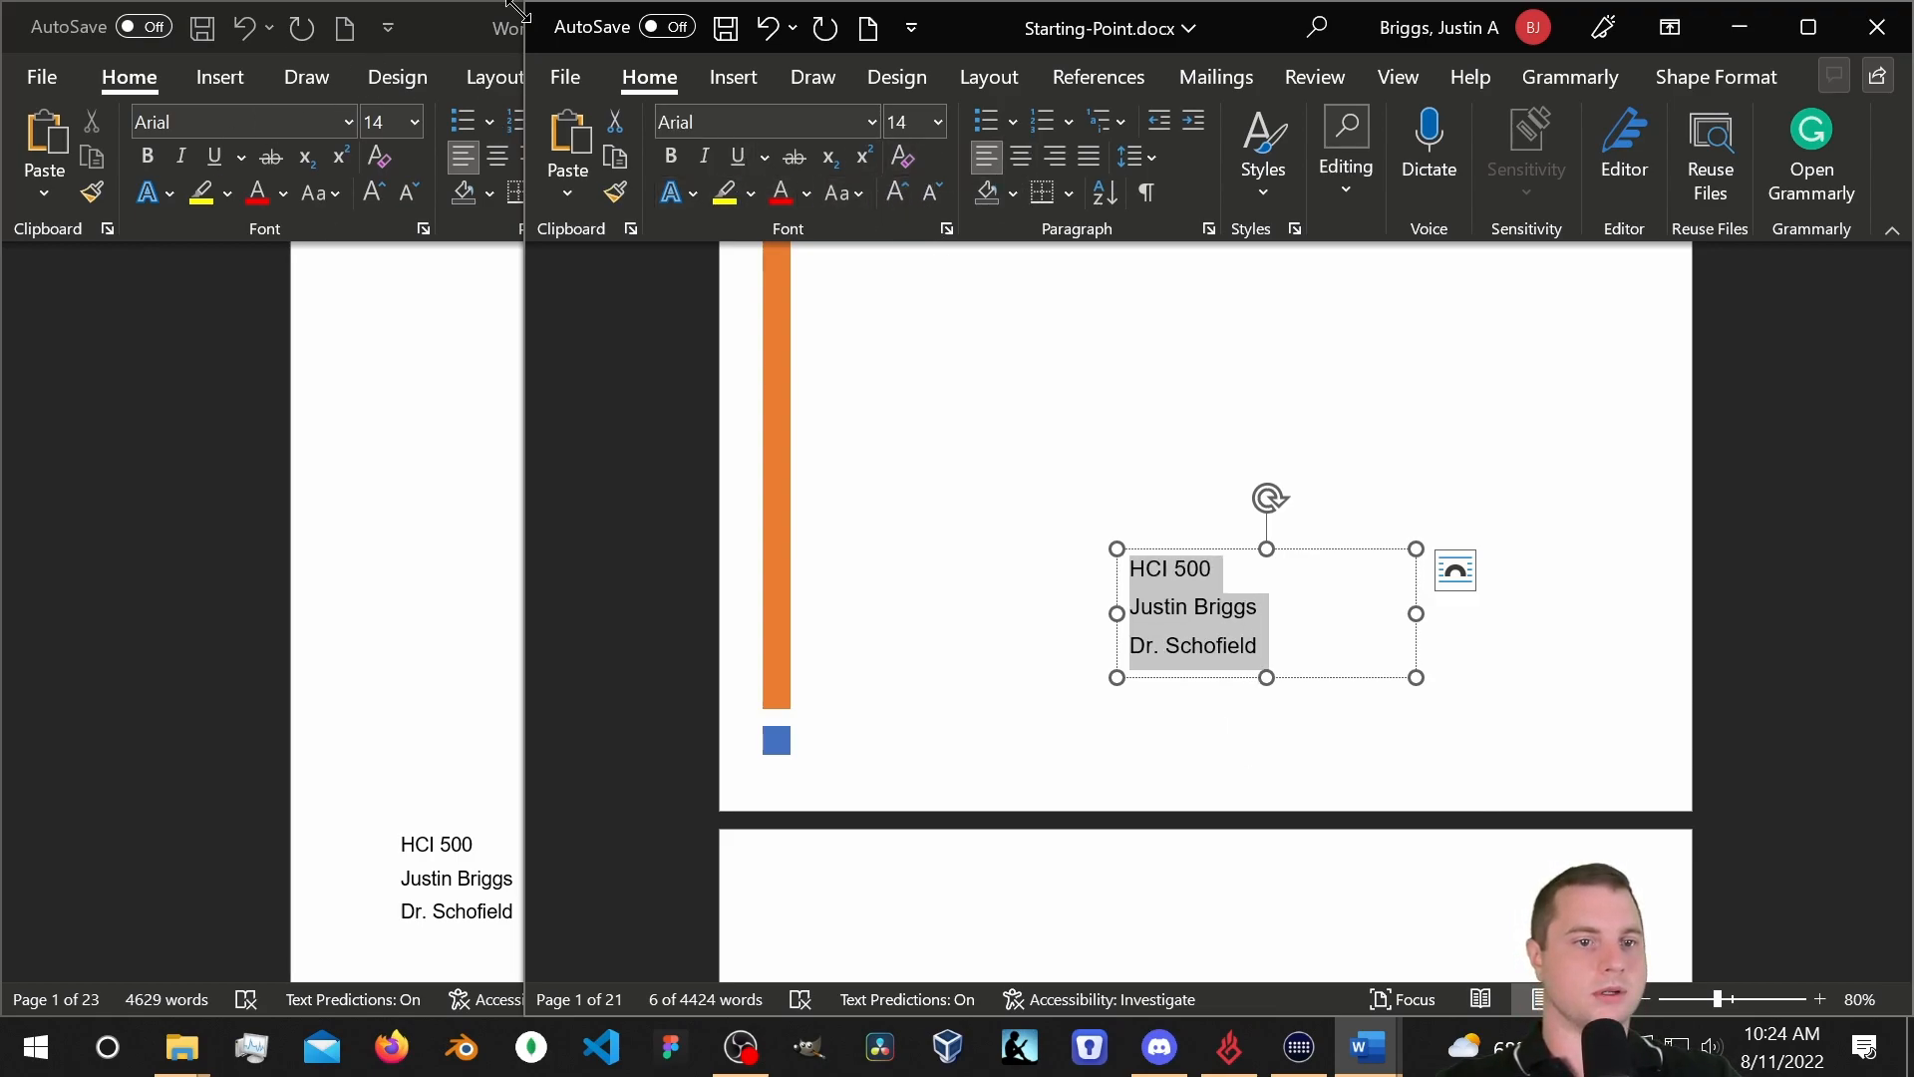
click(961, 675)
Examine how the orange bar and blue square on the Starting-Point.docx cover page are grouped.
scroll(1341, 576, up, 5)
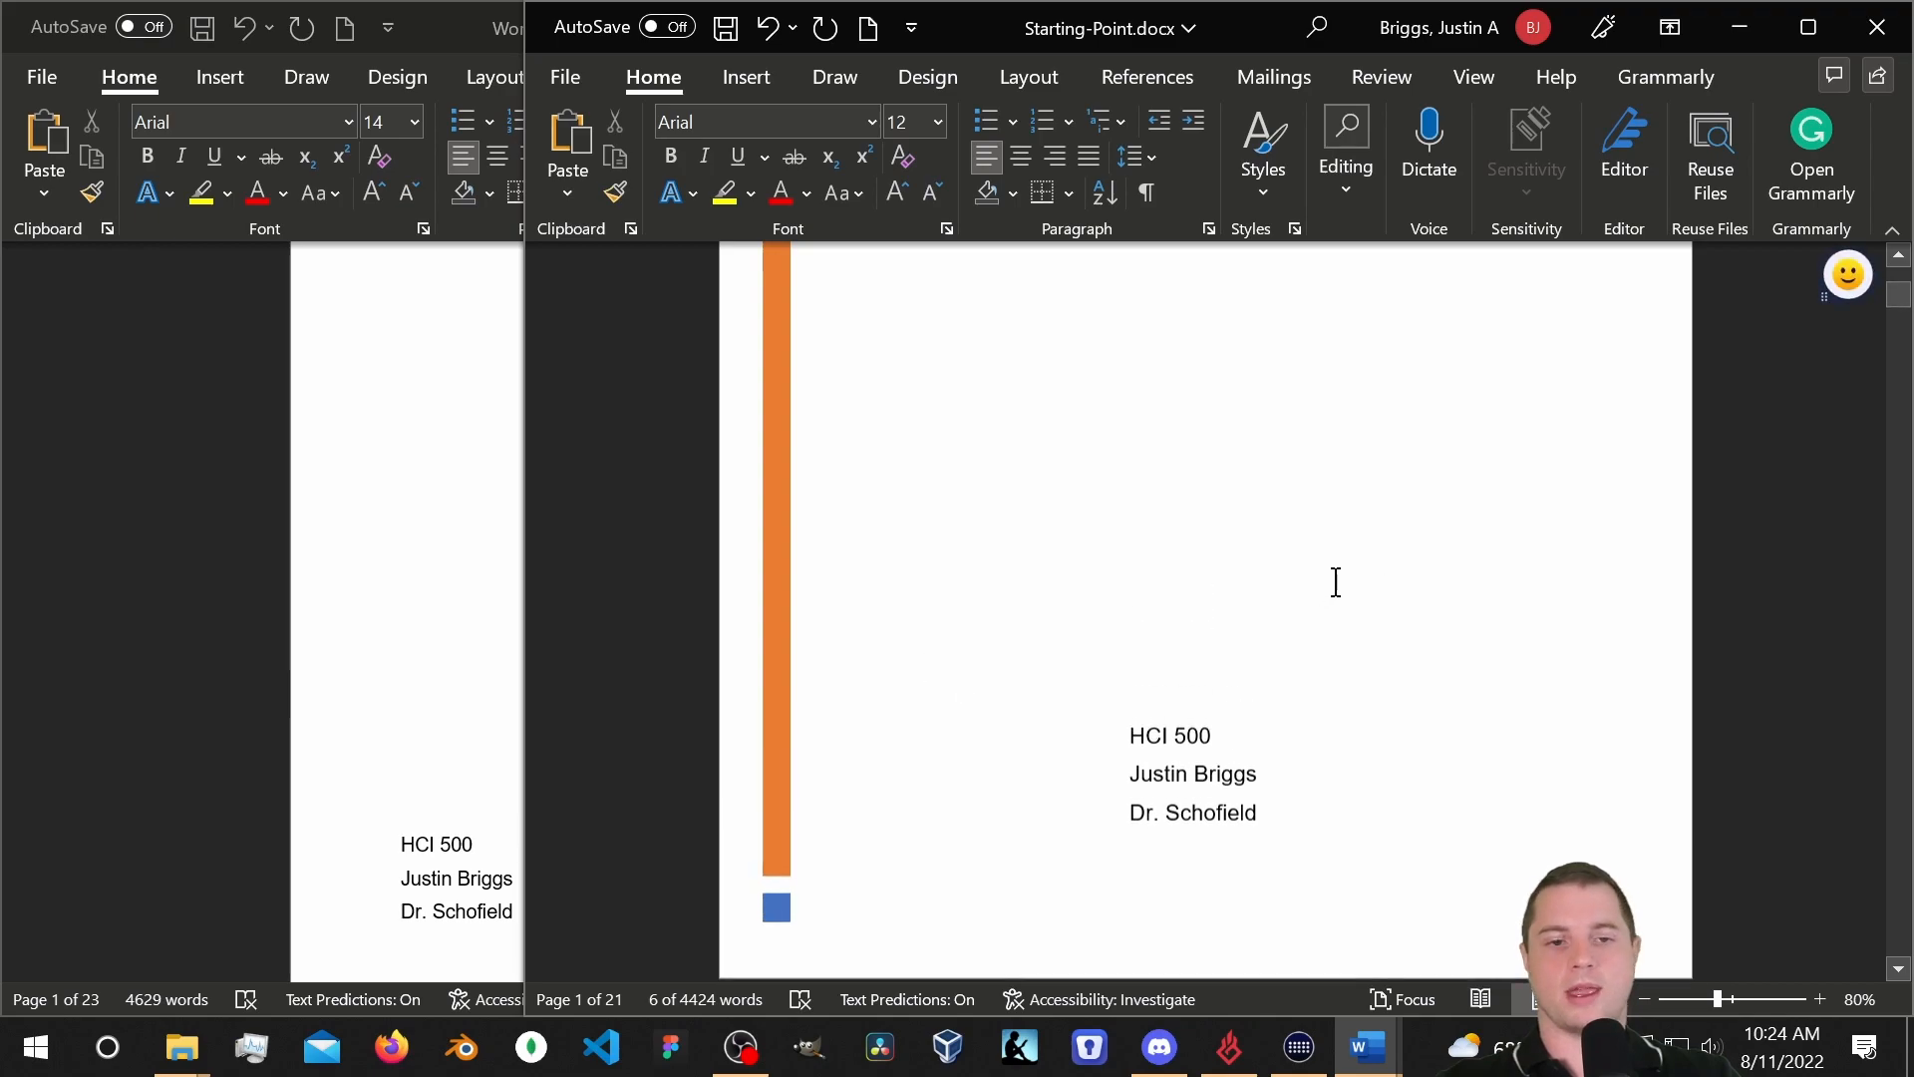
scroll(1230, 475, up, 5)
scroll(1230, 475, down, 1)
scroll(1230, 474, up, 3)
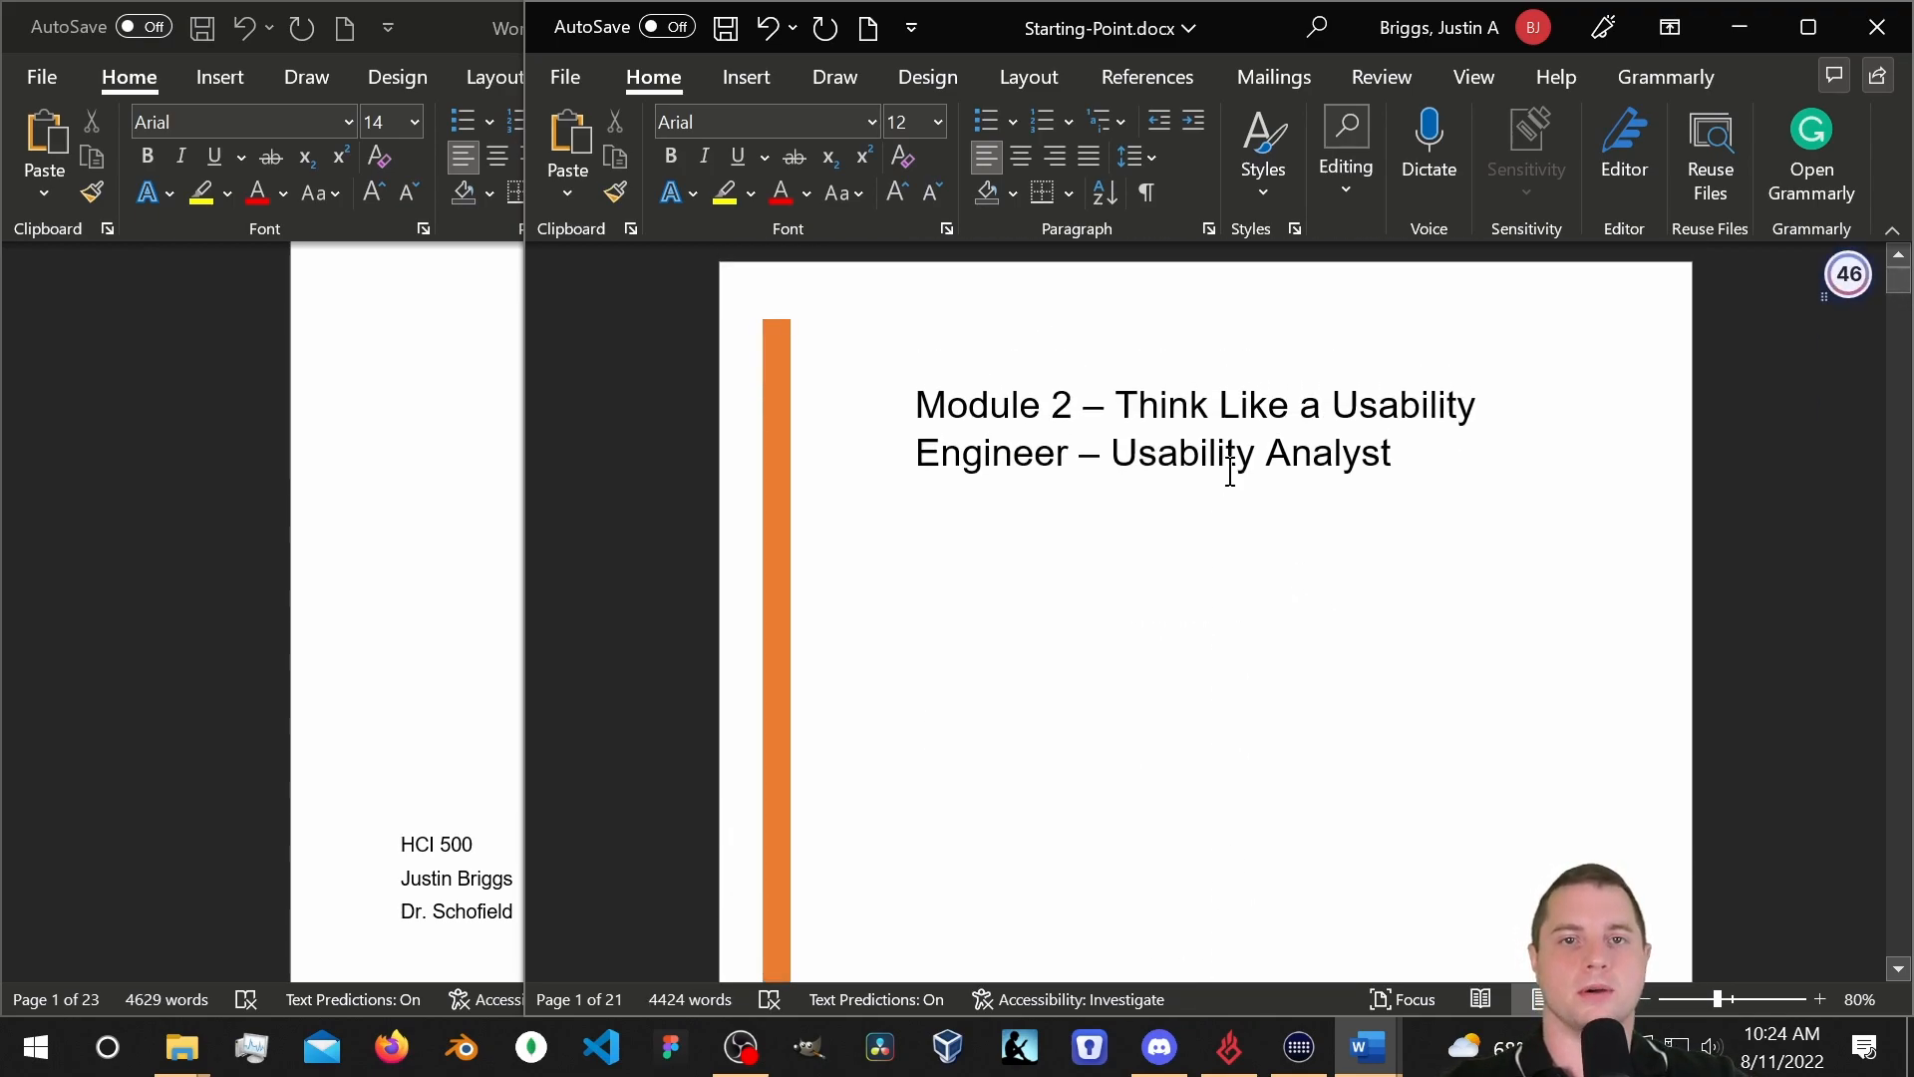
click(779, 399)
scroll(875, 624, down, 7)
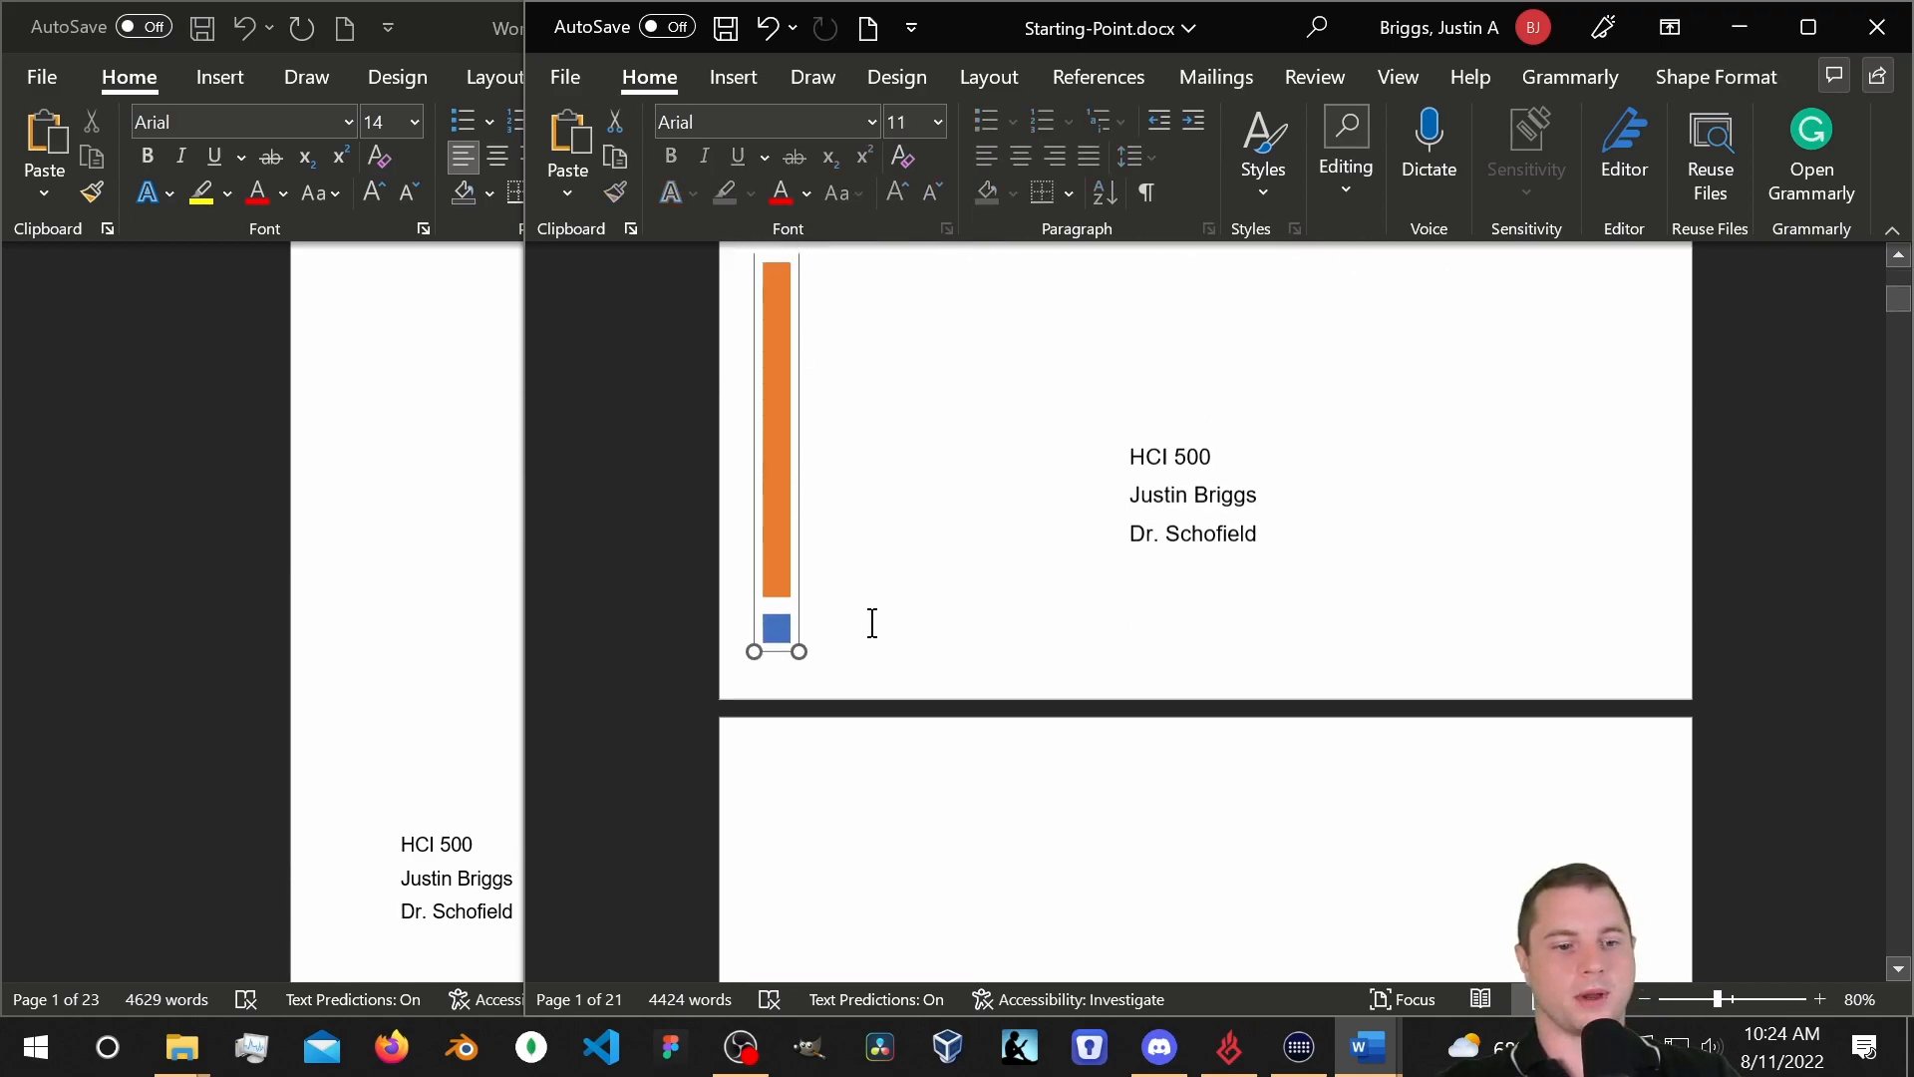
scroll(871, 624, up, 6)
scroll(869, 623, up, 1)
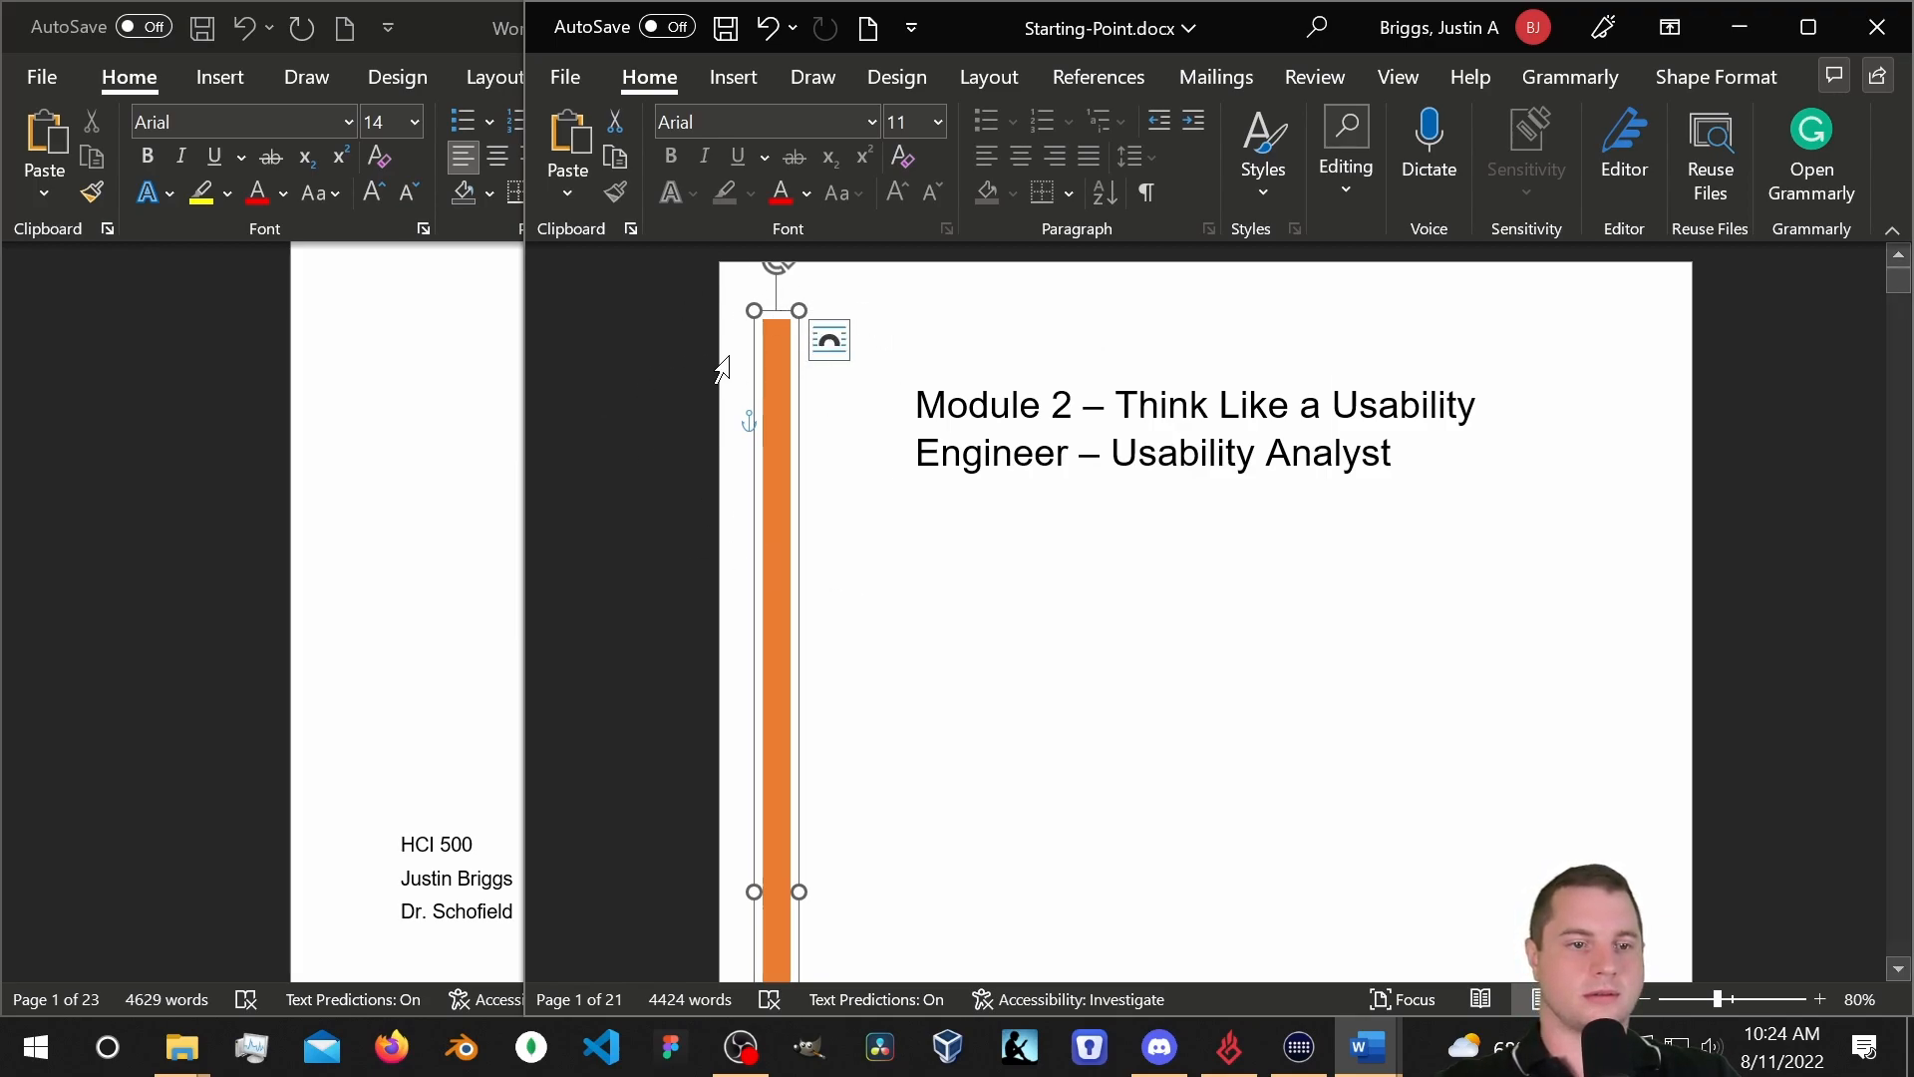
scroll(794, 436, down, 7)
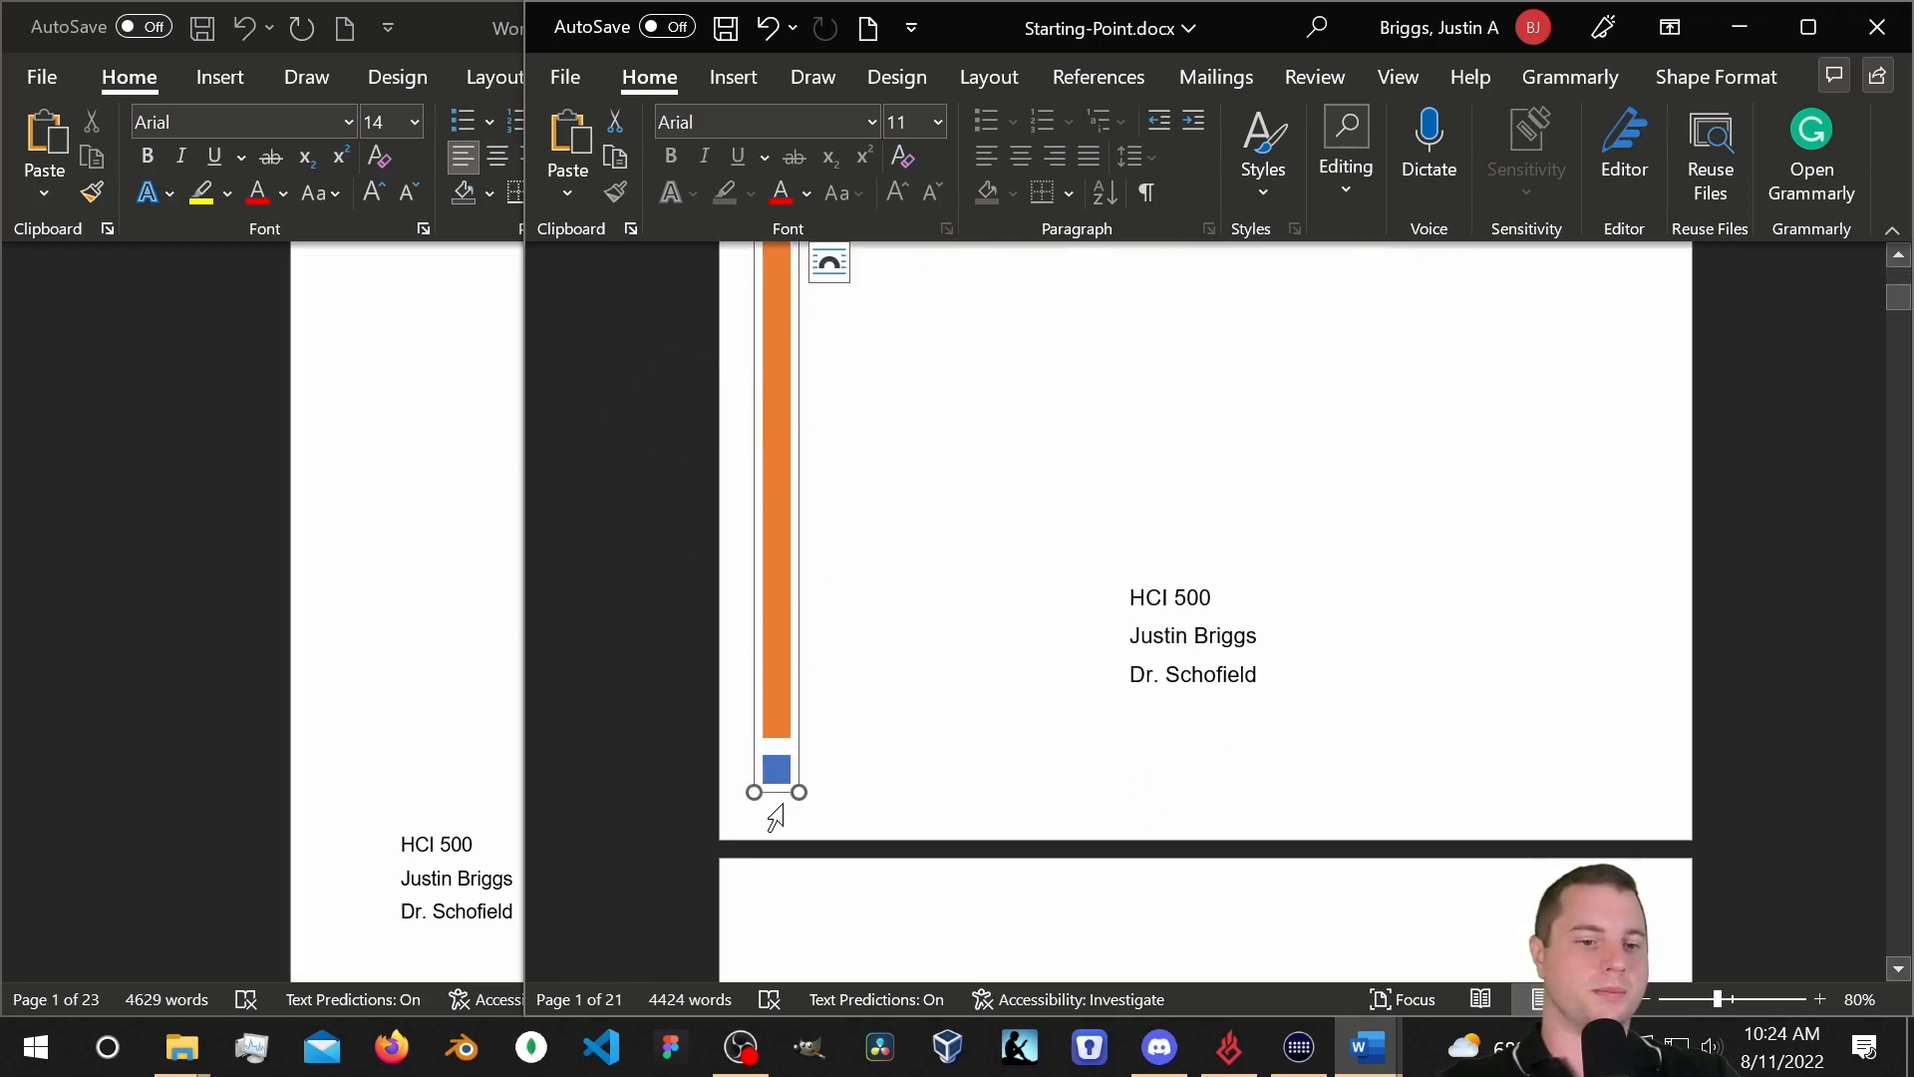
click(780, 565)
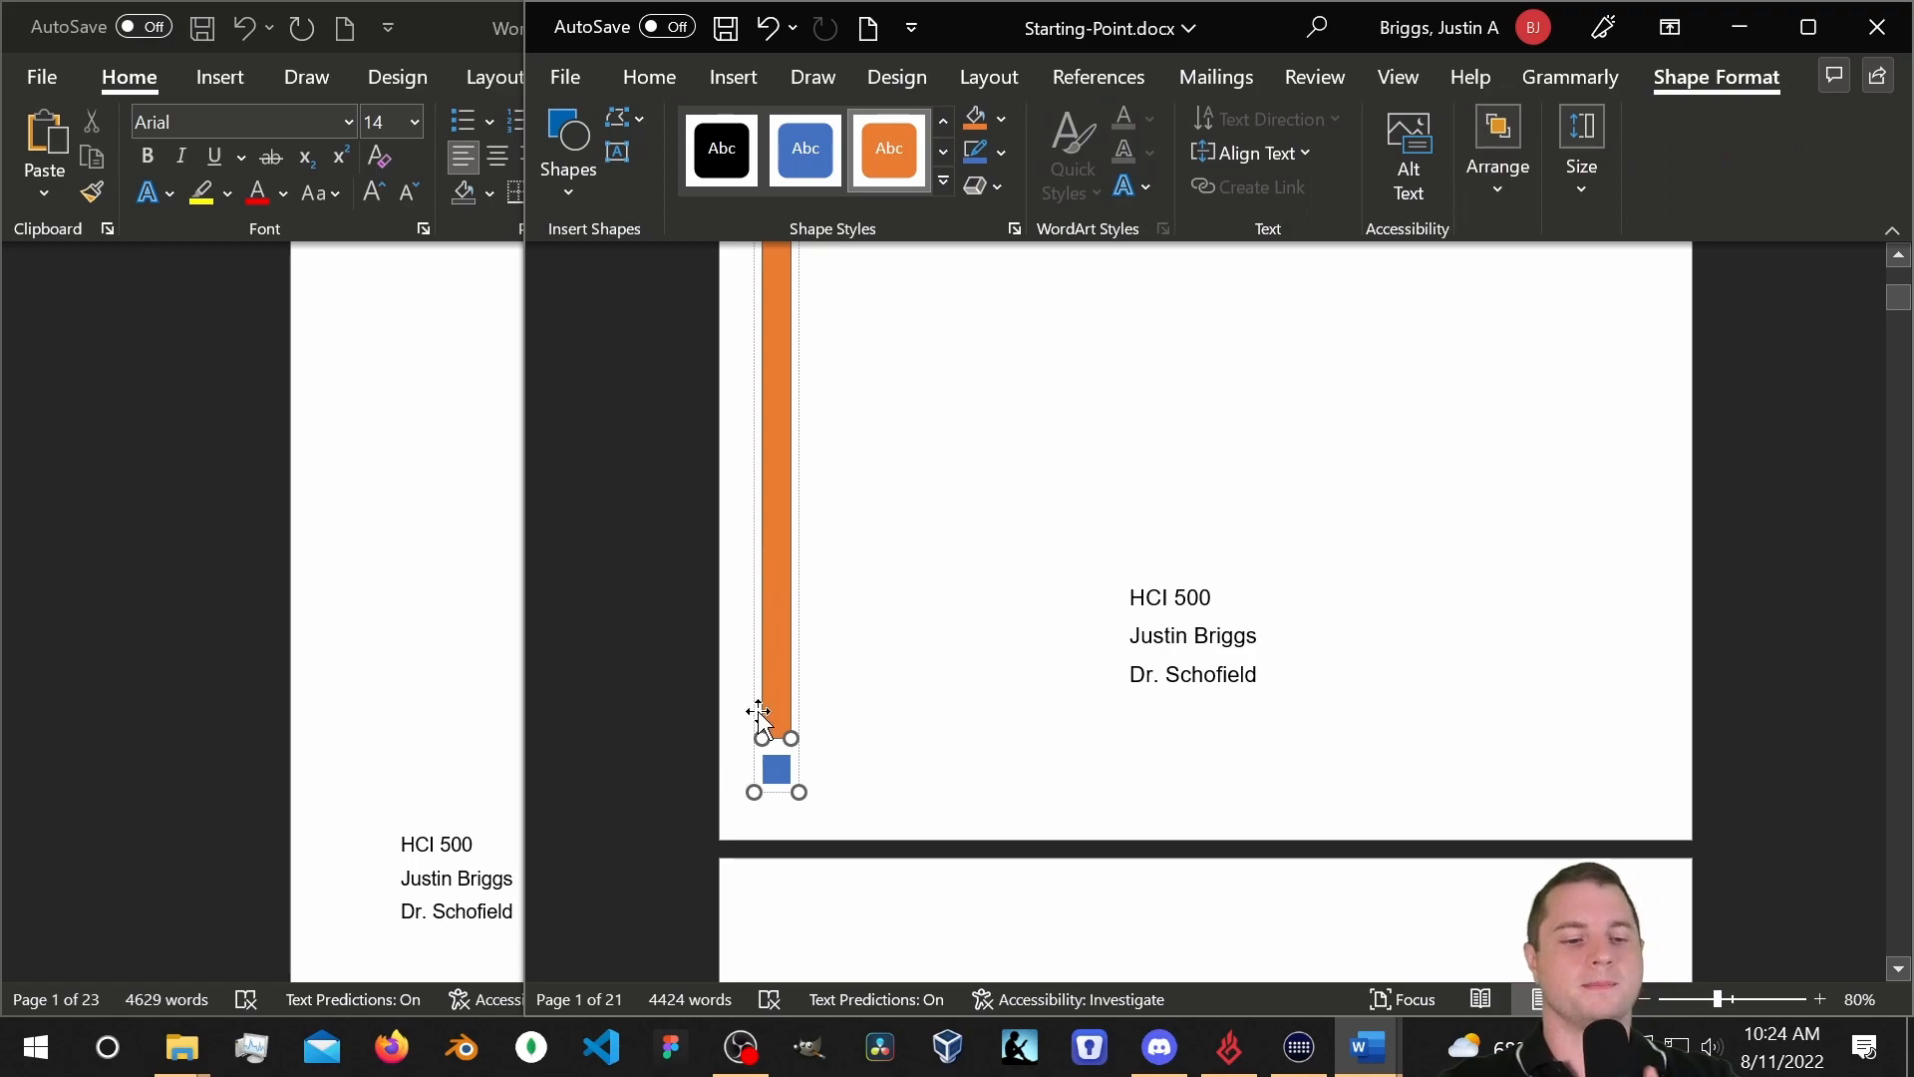
scroll(787, 530, up, 6)
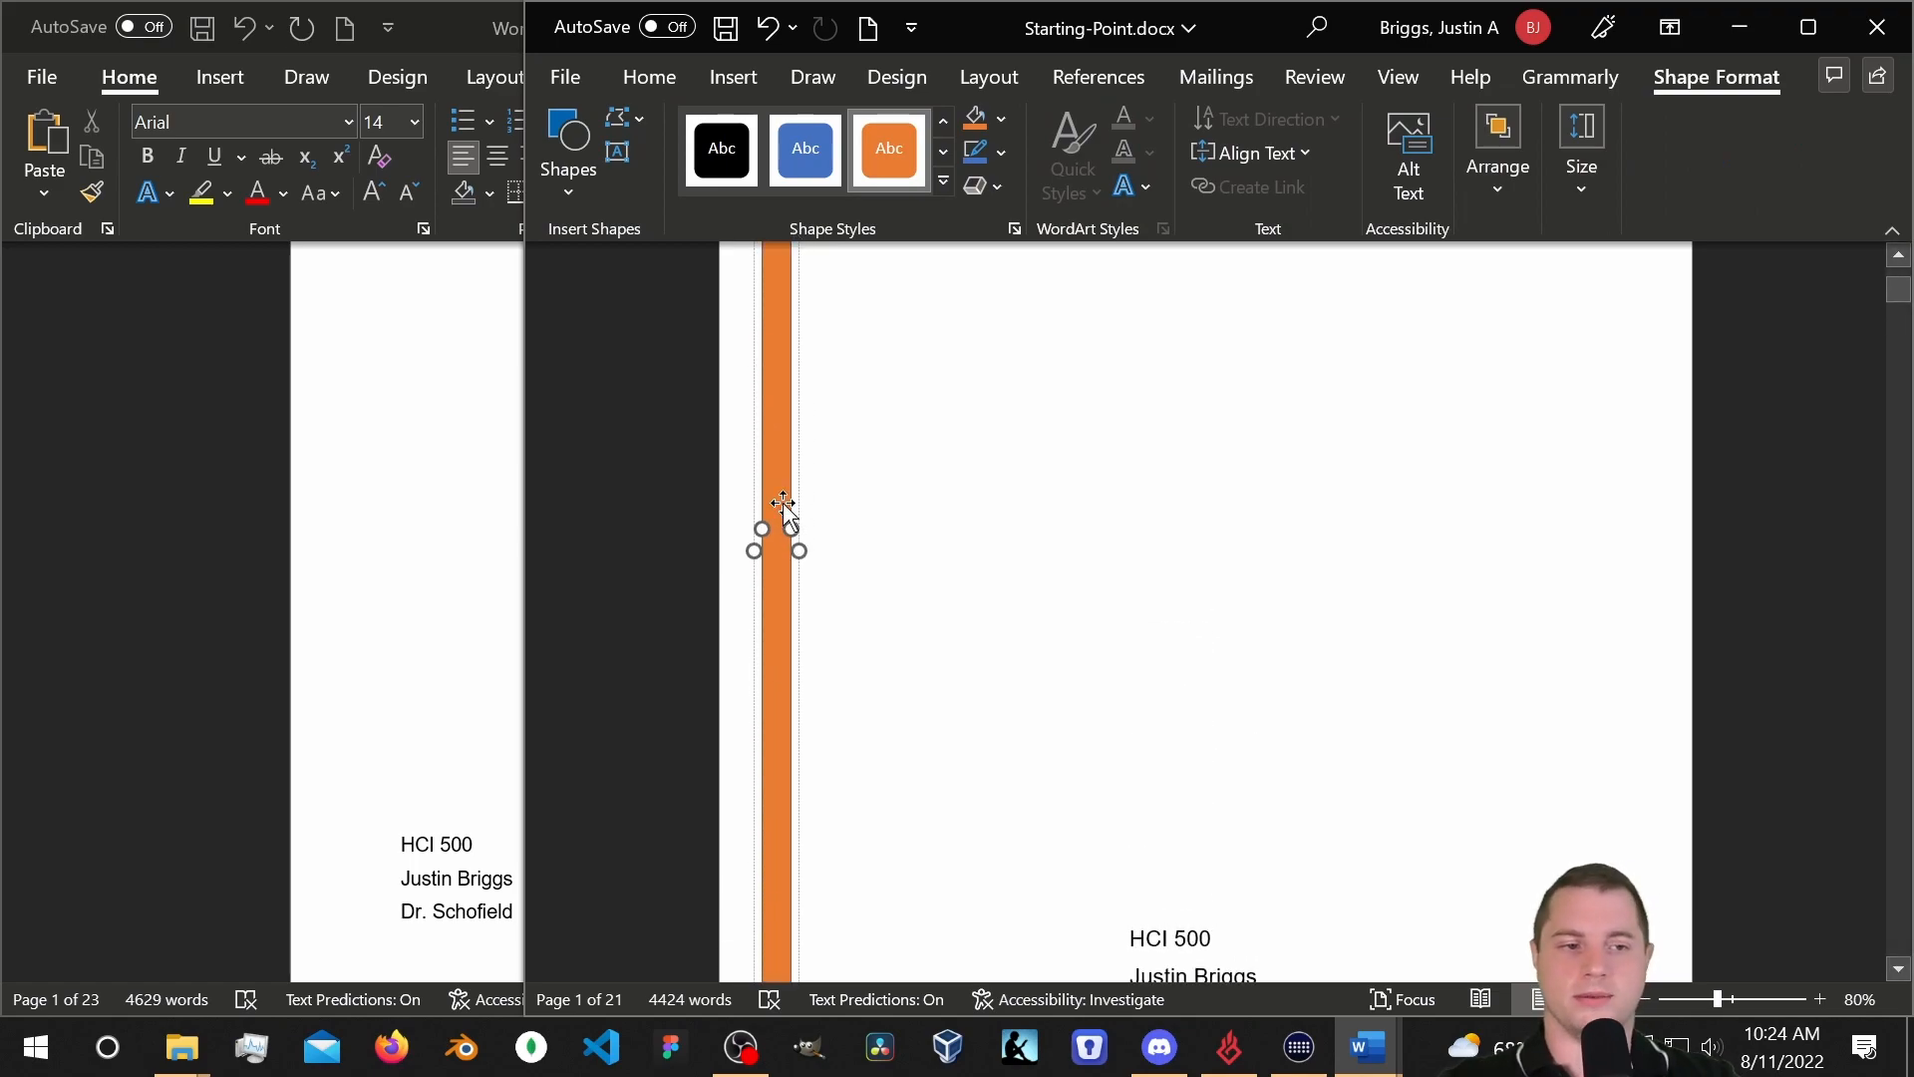
click(861, 511)
scroll(858, 516, up, 3)
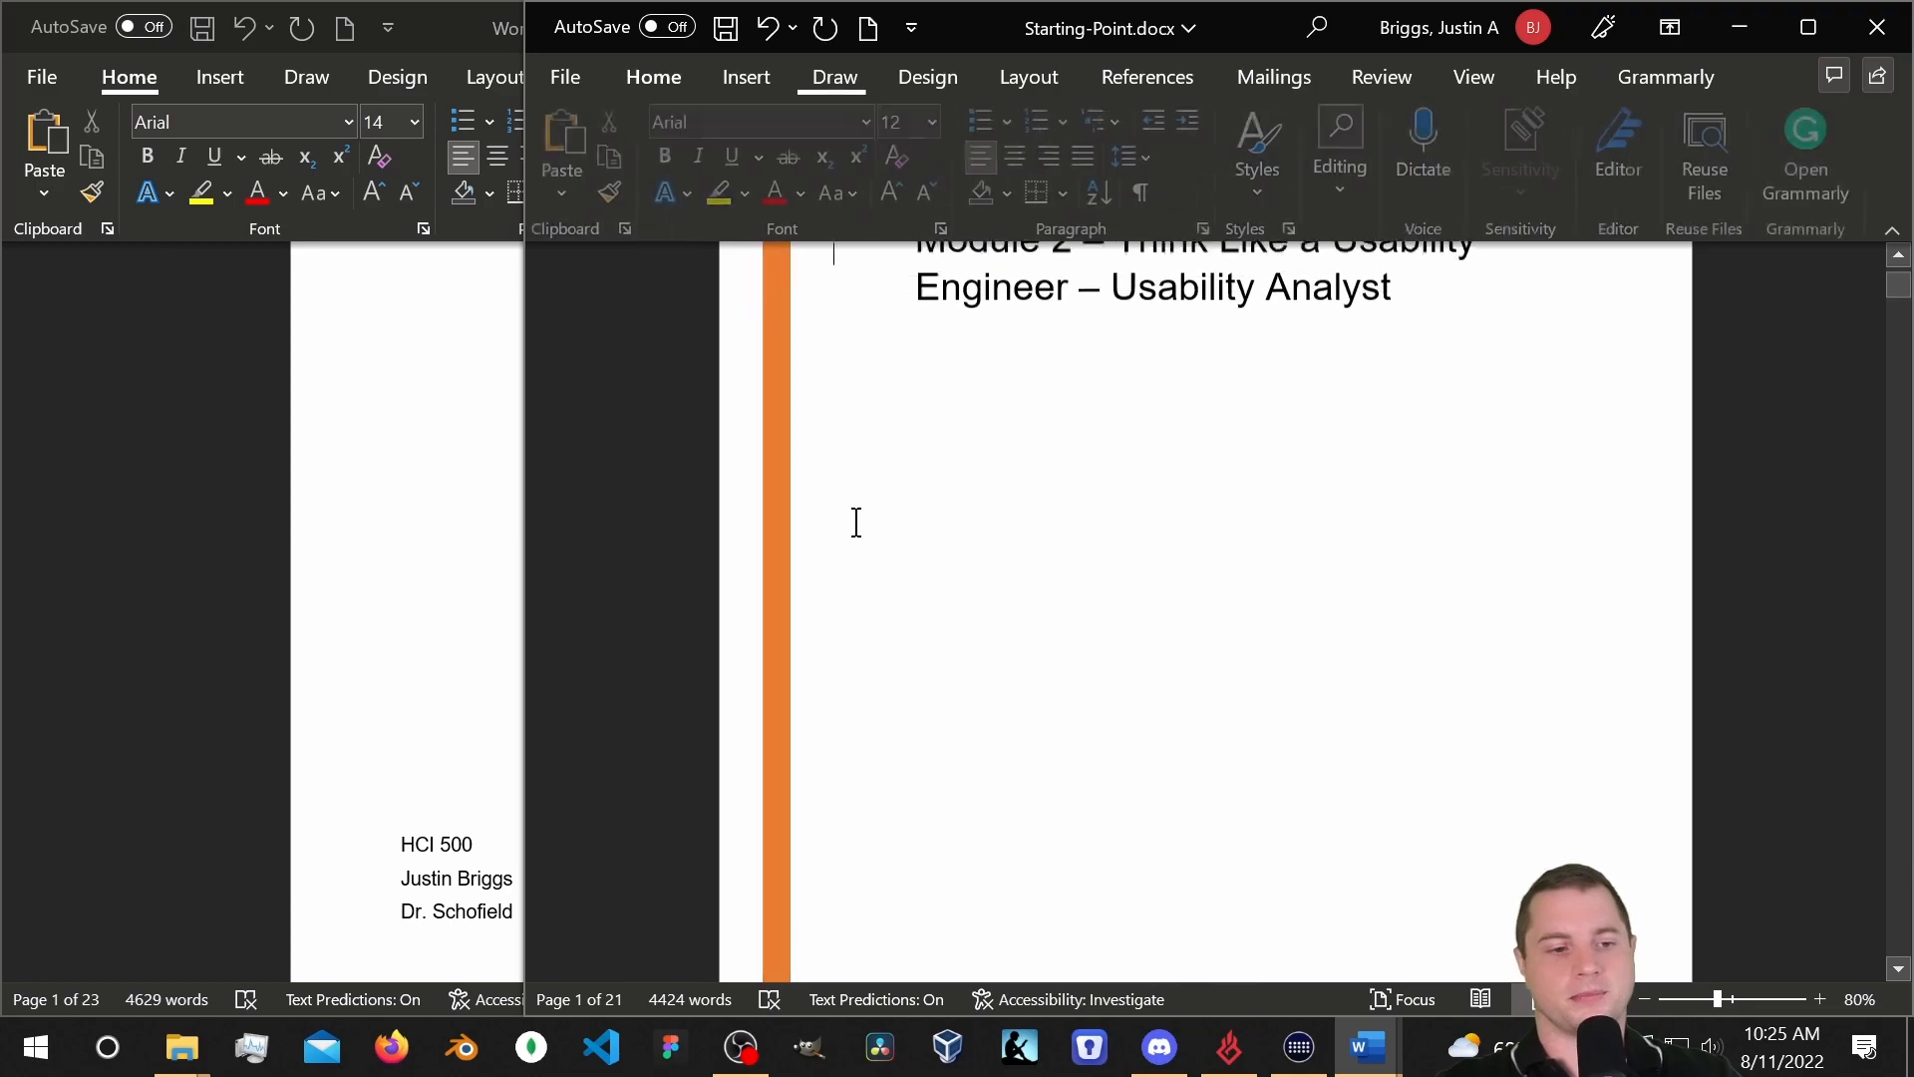
Ungroup the orange bar and blue square on the cover page and select each one separately.
click(777, 473)
right_click(776, 477)
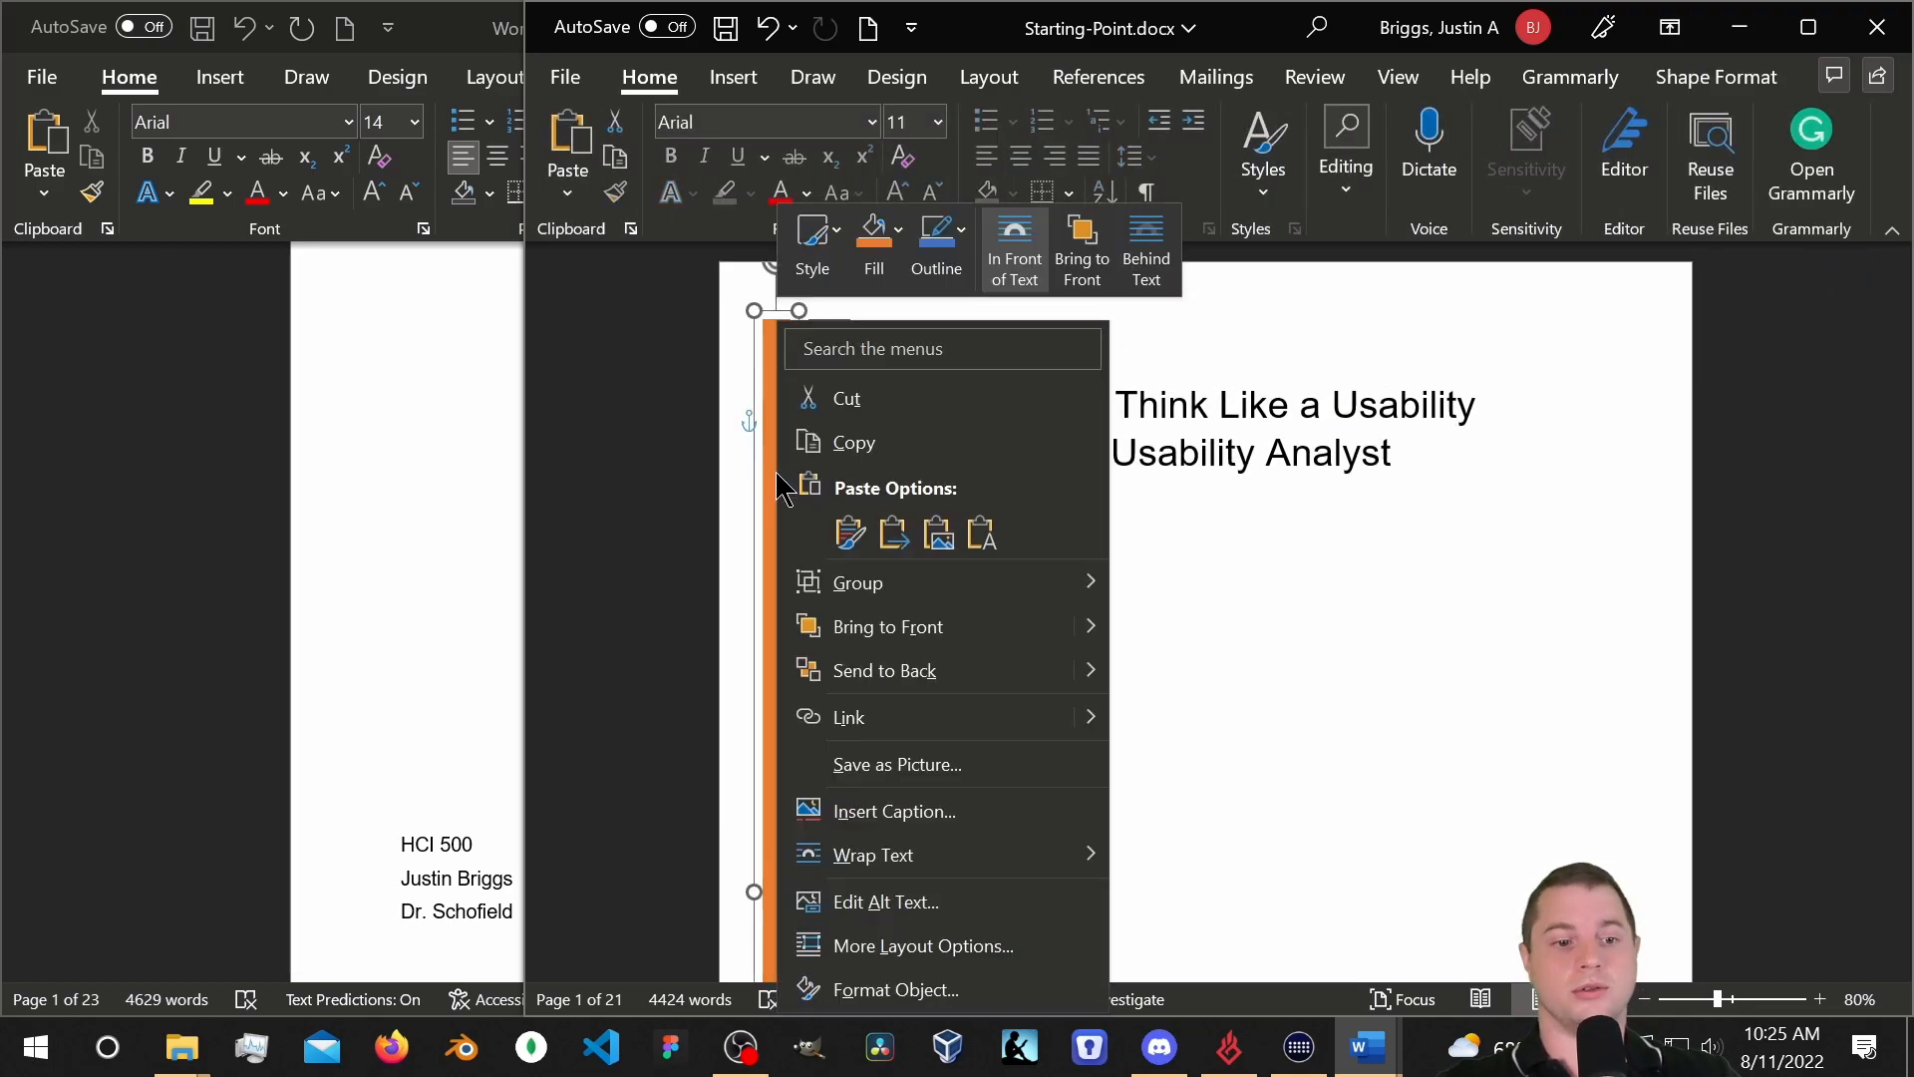
mouse_move(1051, 581)
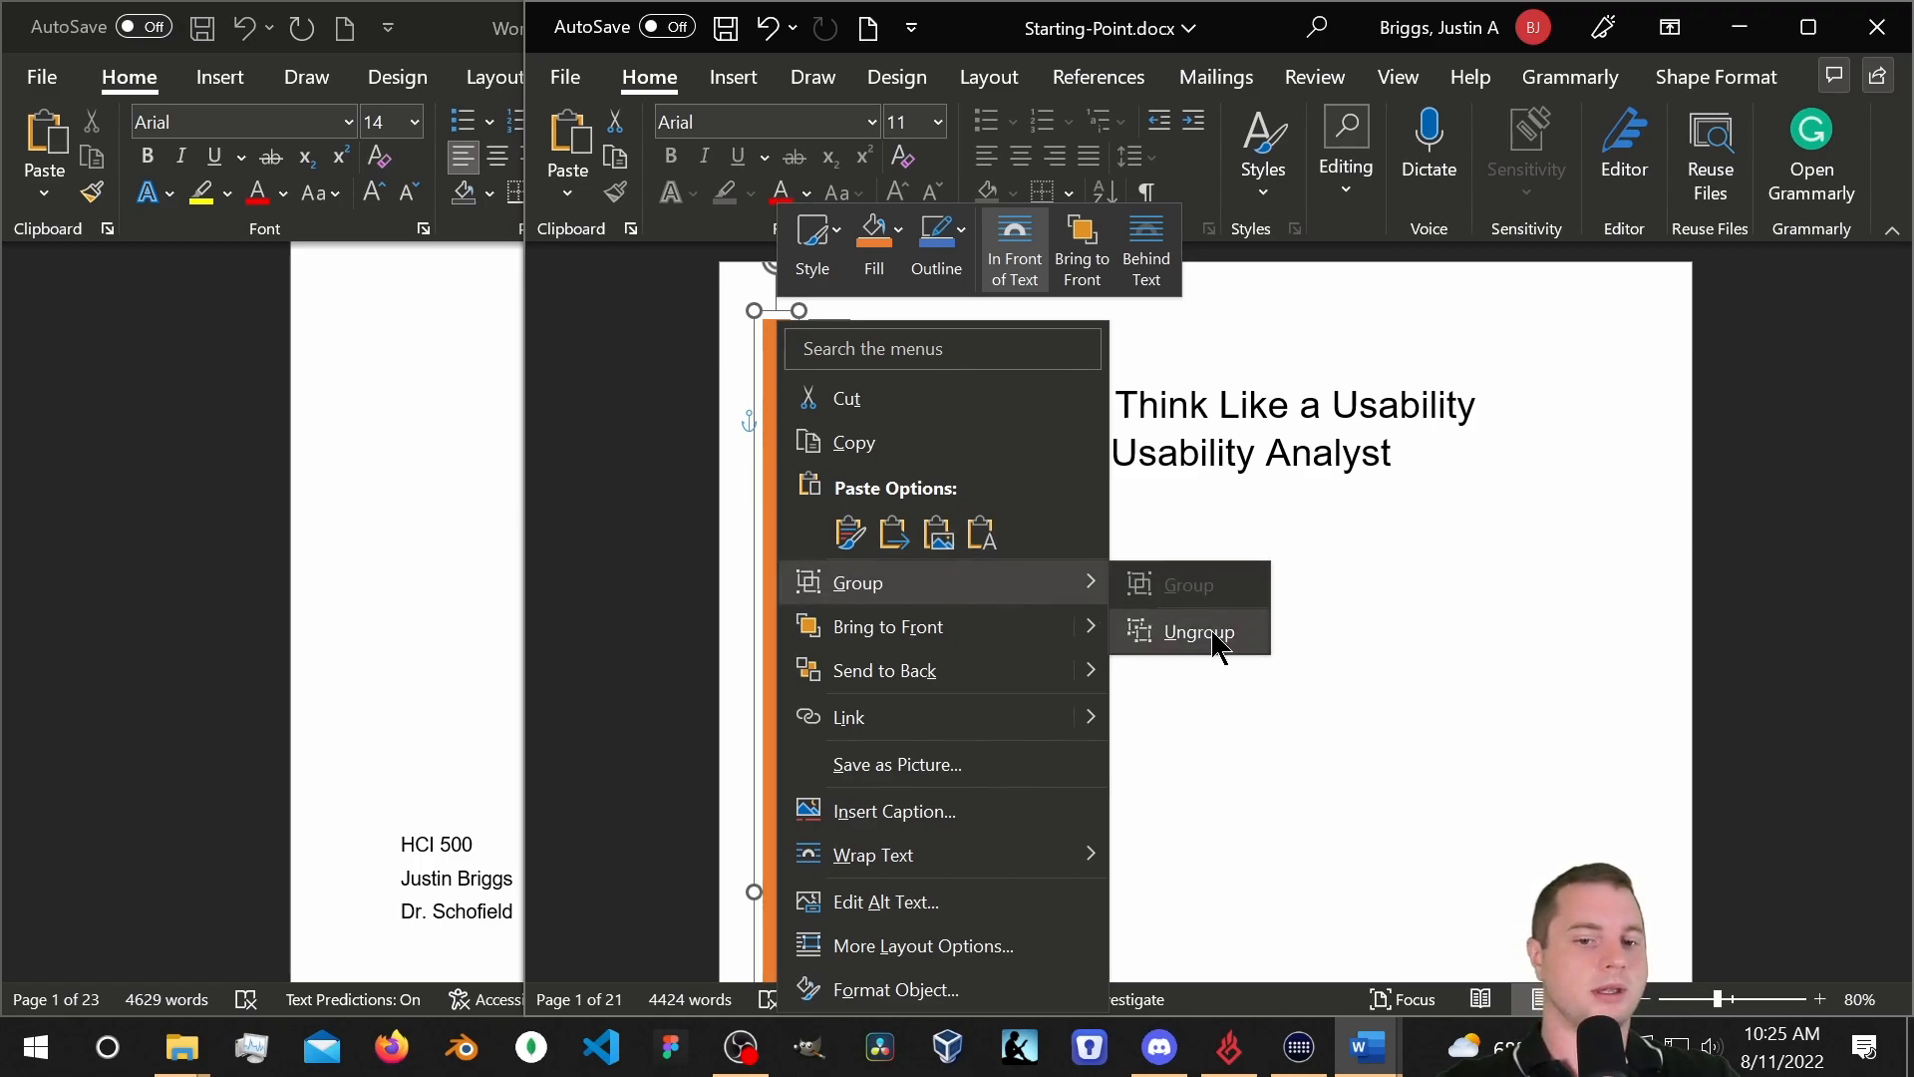
click(1199, 632)
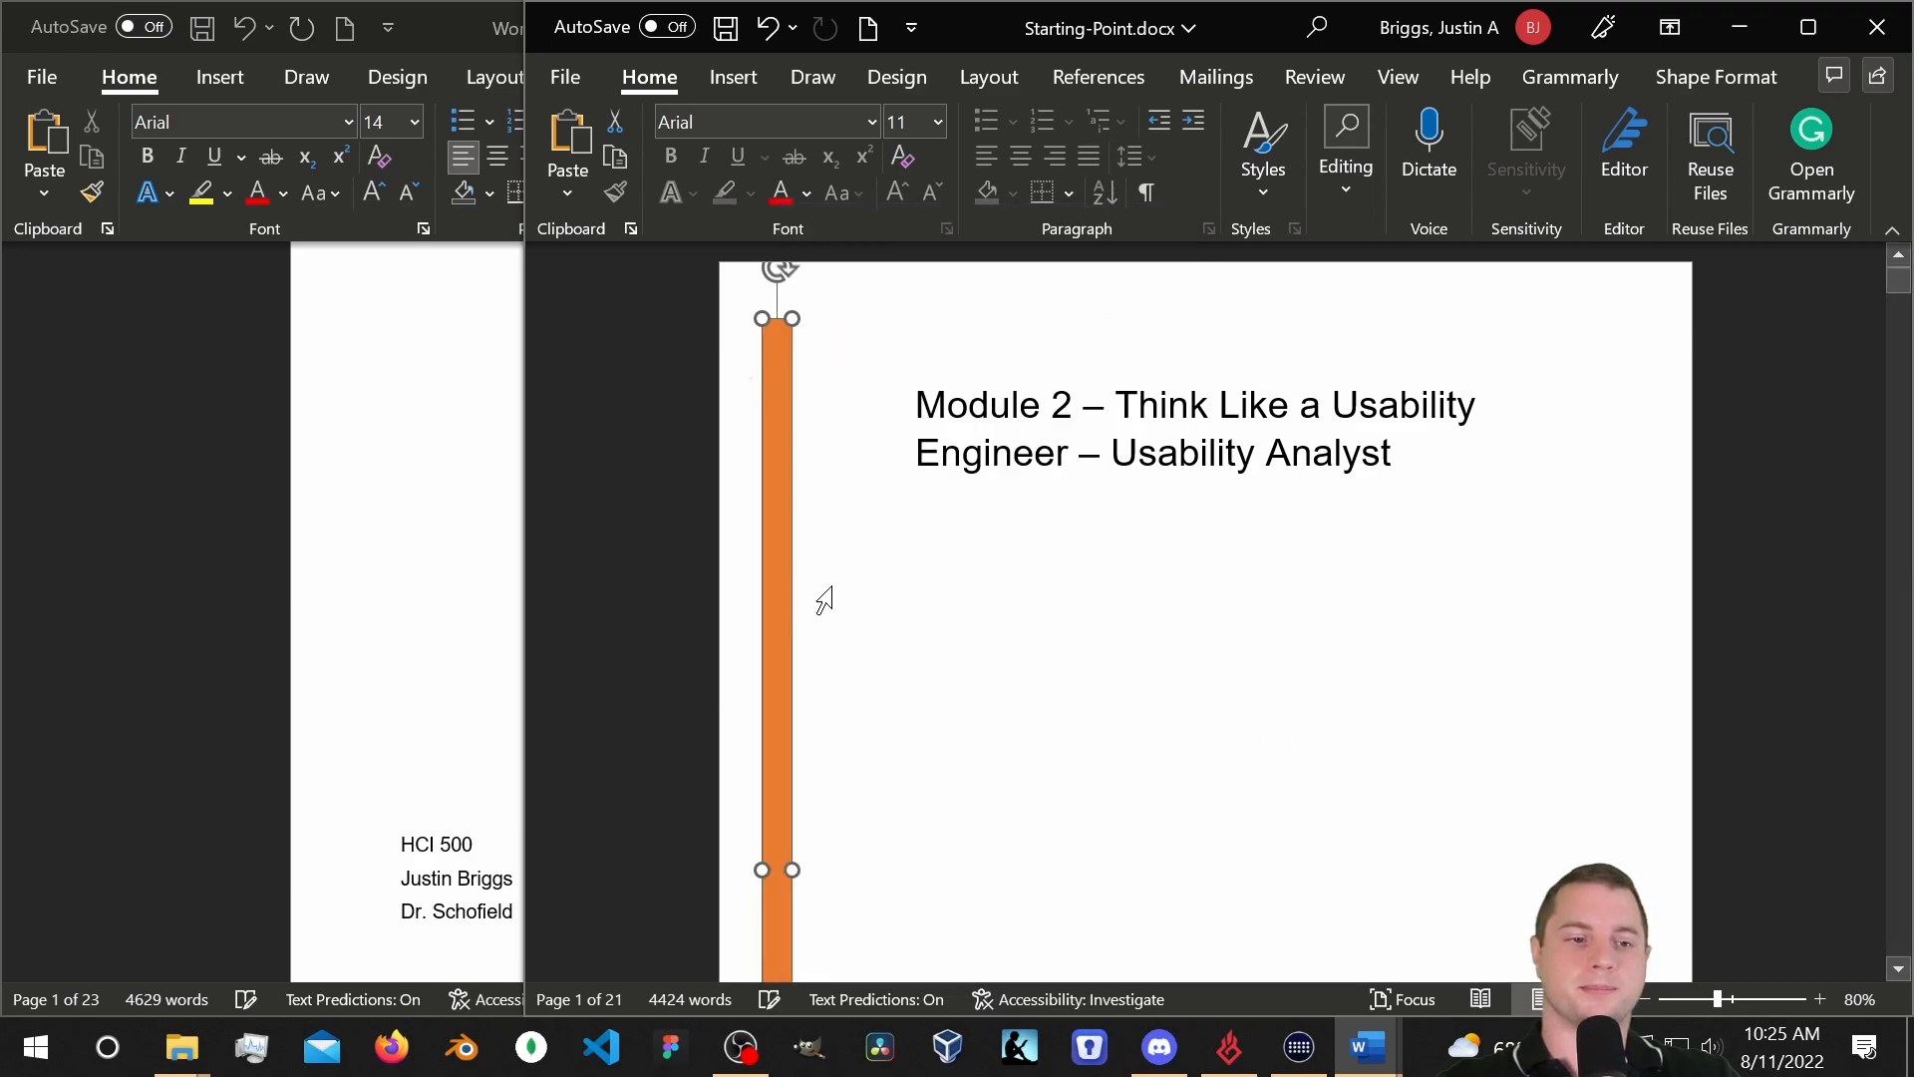
scroll(880, 670, down, 6)
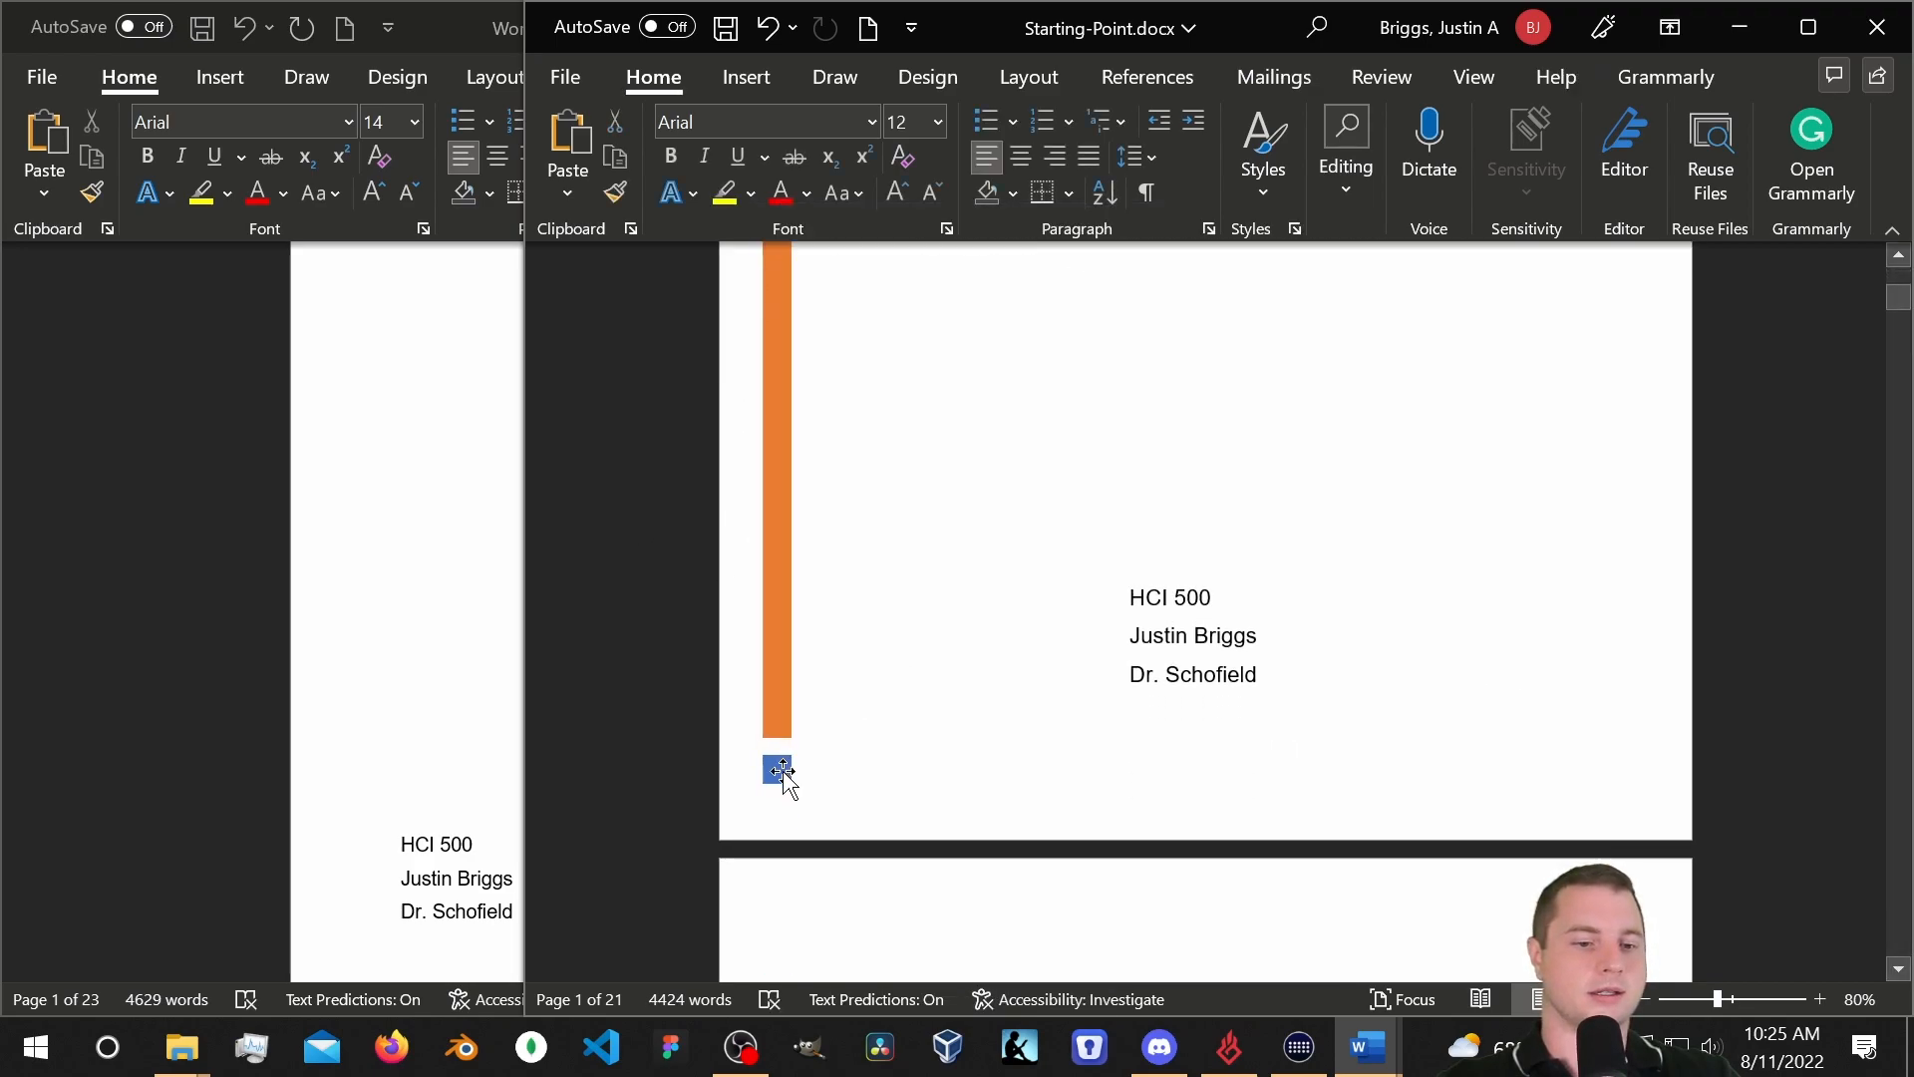
click(780, 770)
click(782, 534)
Shorten the orange bar by moving its upper edge down the cover page.
scroll(868, 560, up, 5)
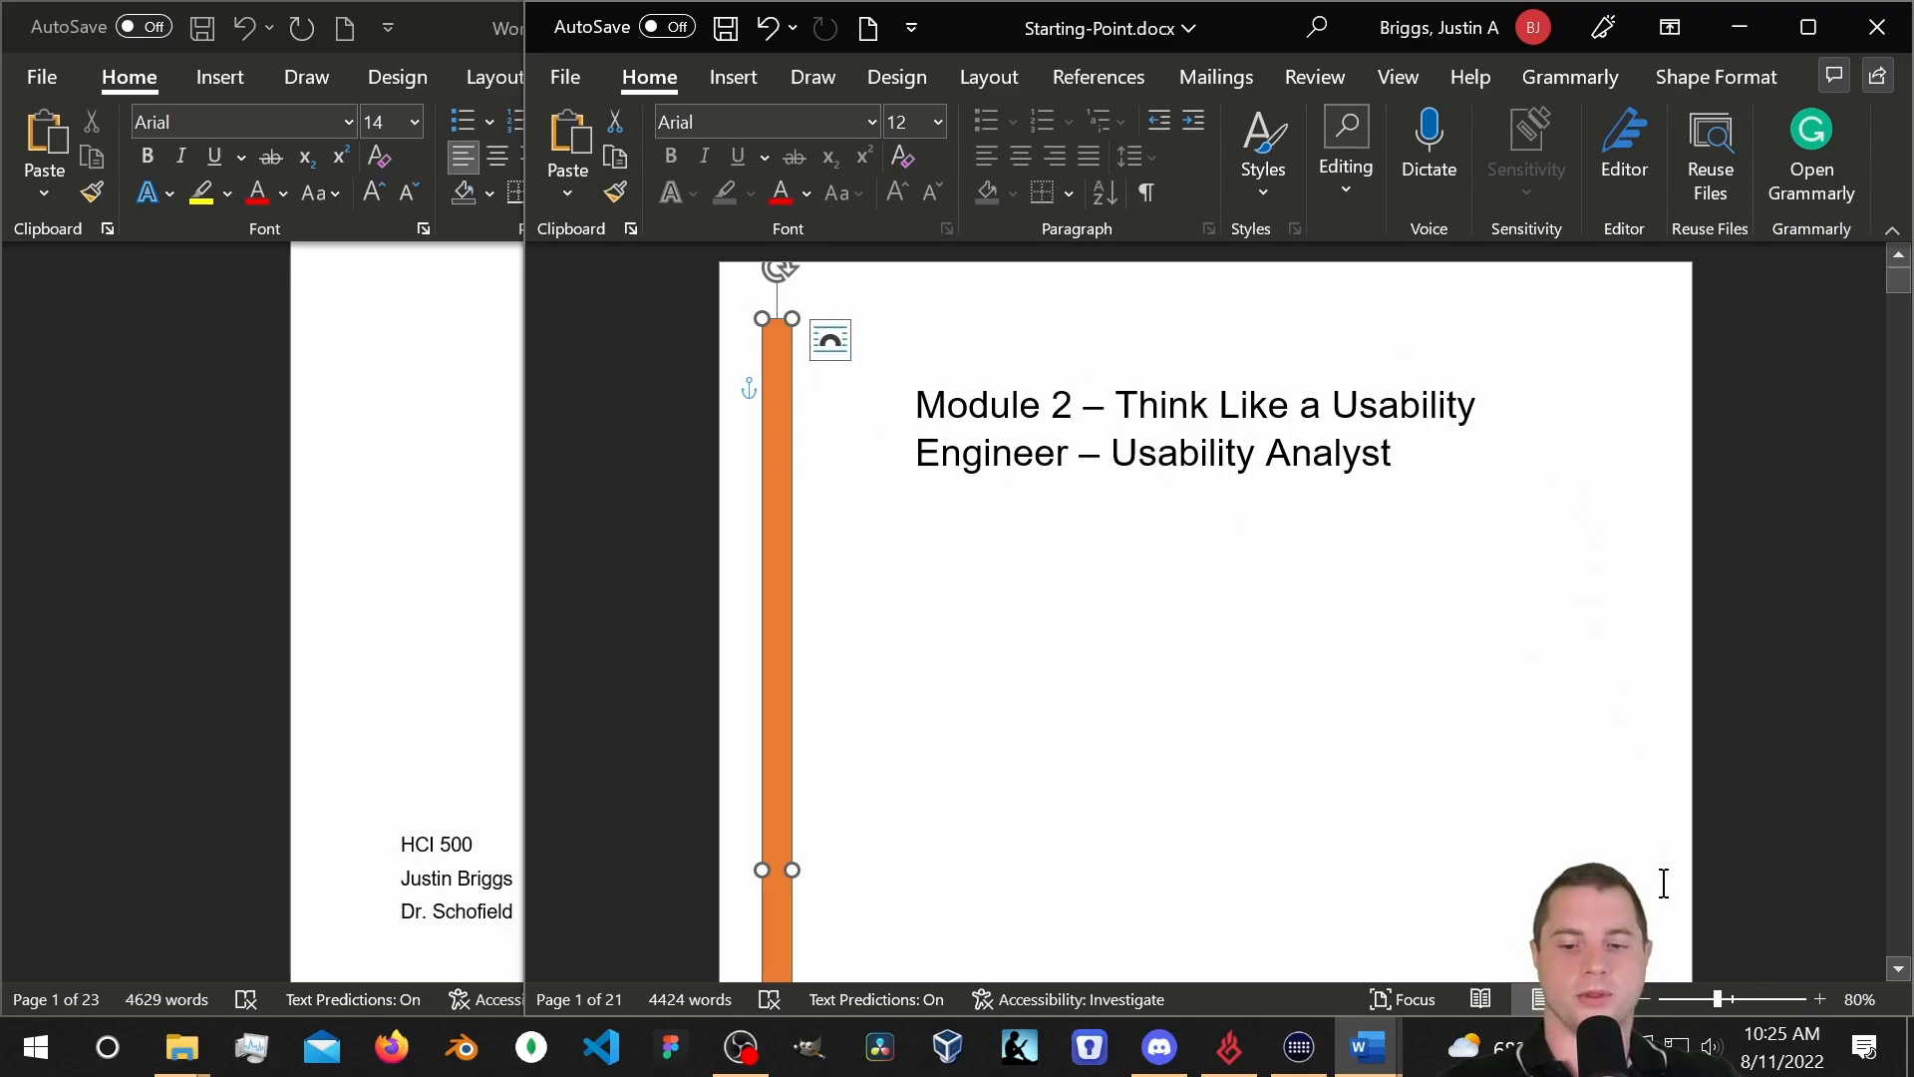
click(1821, 999)
click(1821, 999)
click(1820, 999)
click(1820, 999)
click(1820, 999)
click(1821, 999)
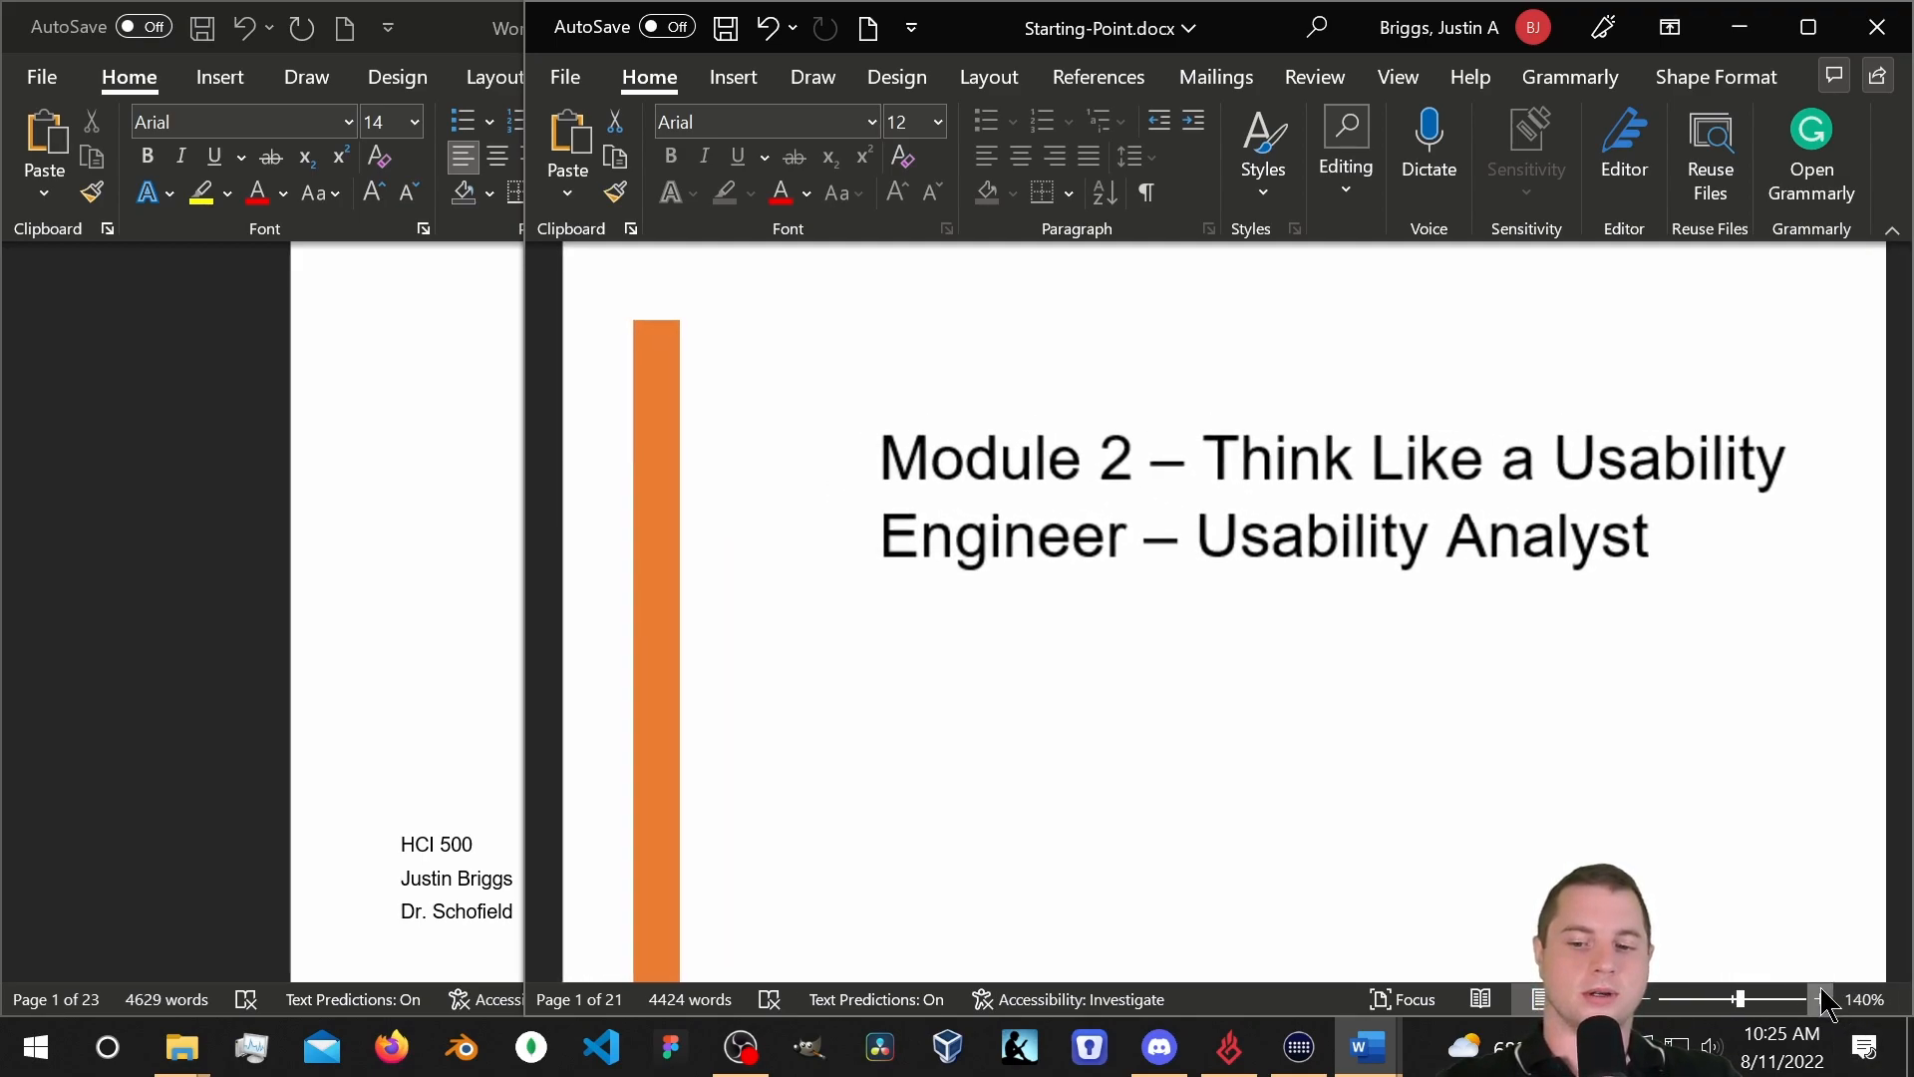
click(1820, 999)
click(679, 449)
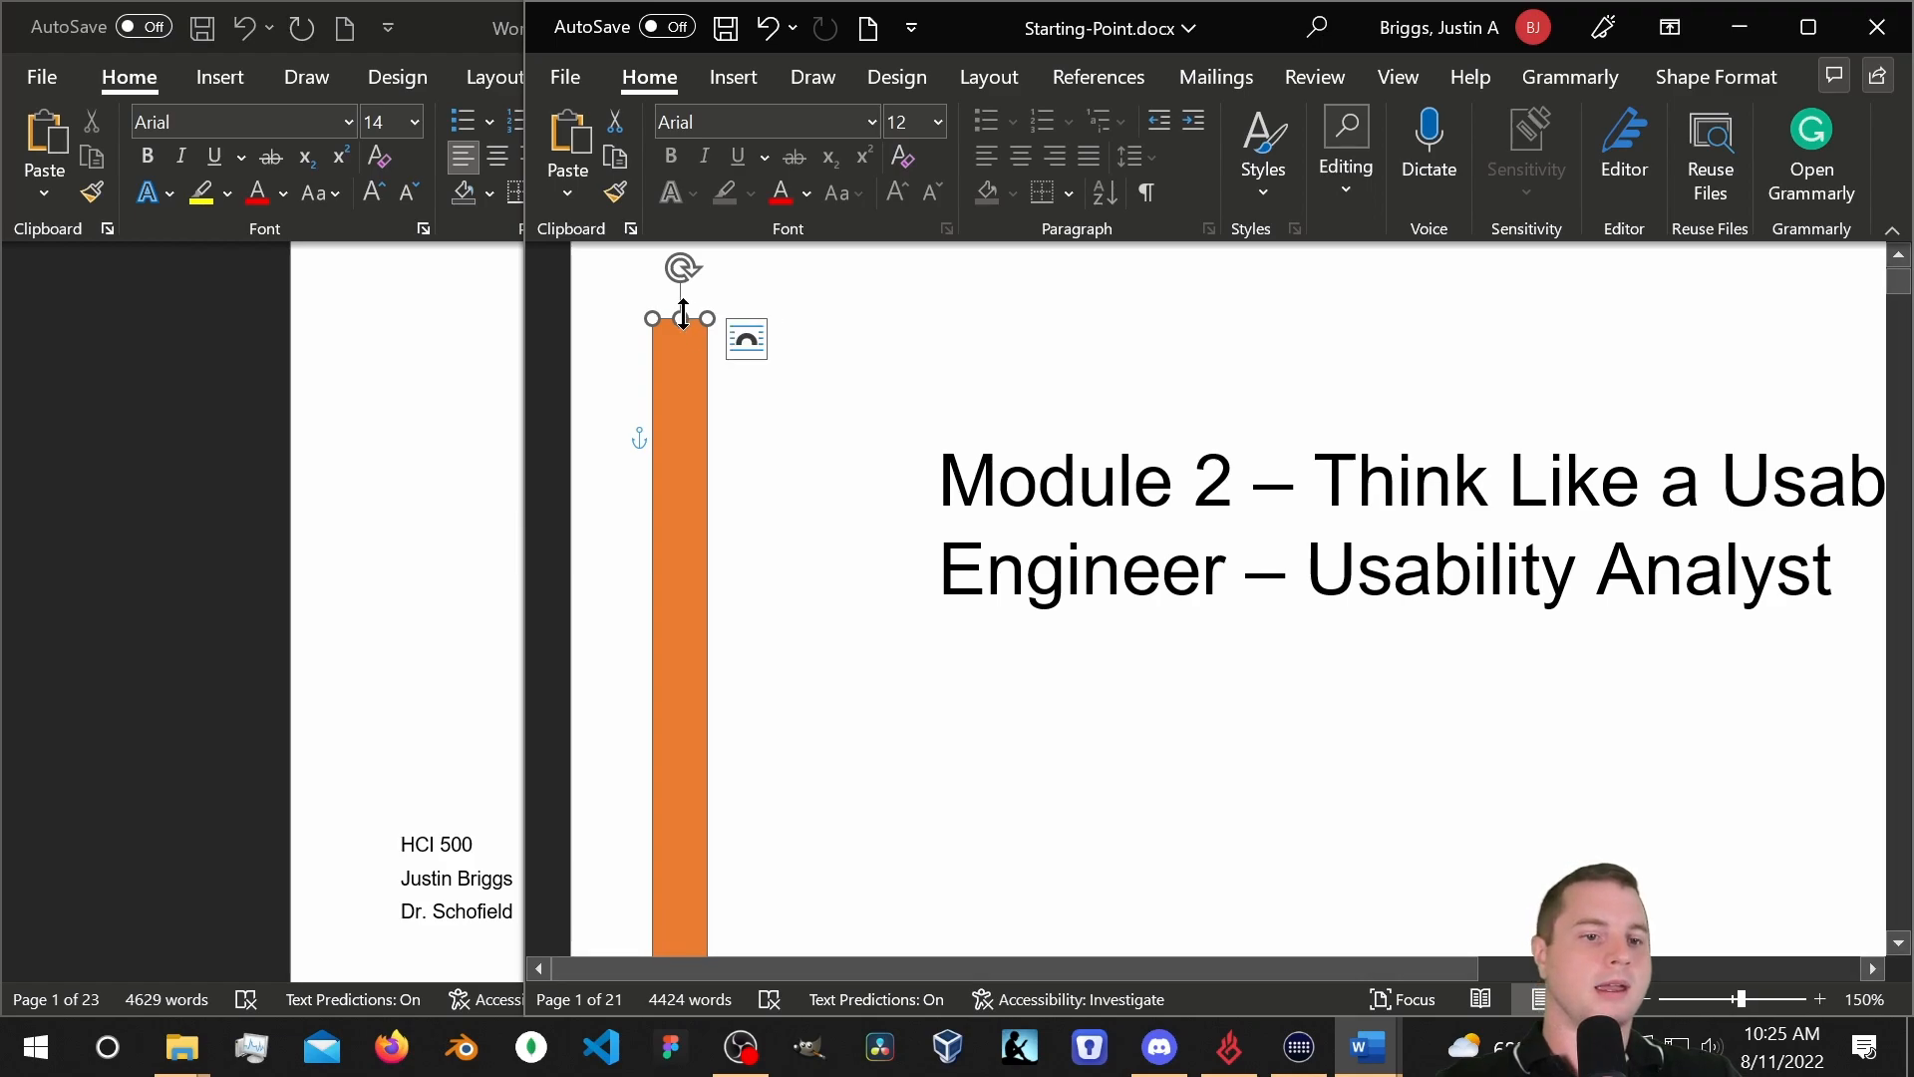
drag(682, 320, 684, 427)
Shorten the orange bar further by raising its lower edge away from the blue square.
scroll(1435, 484, down, 2)
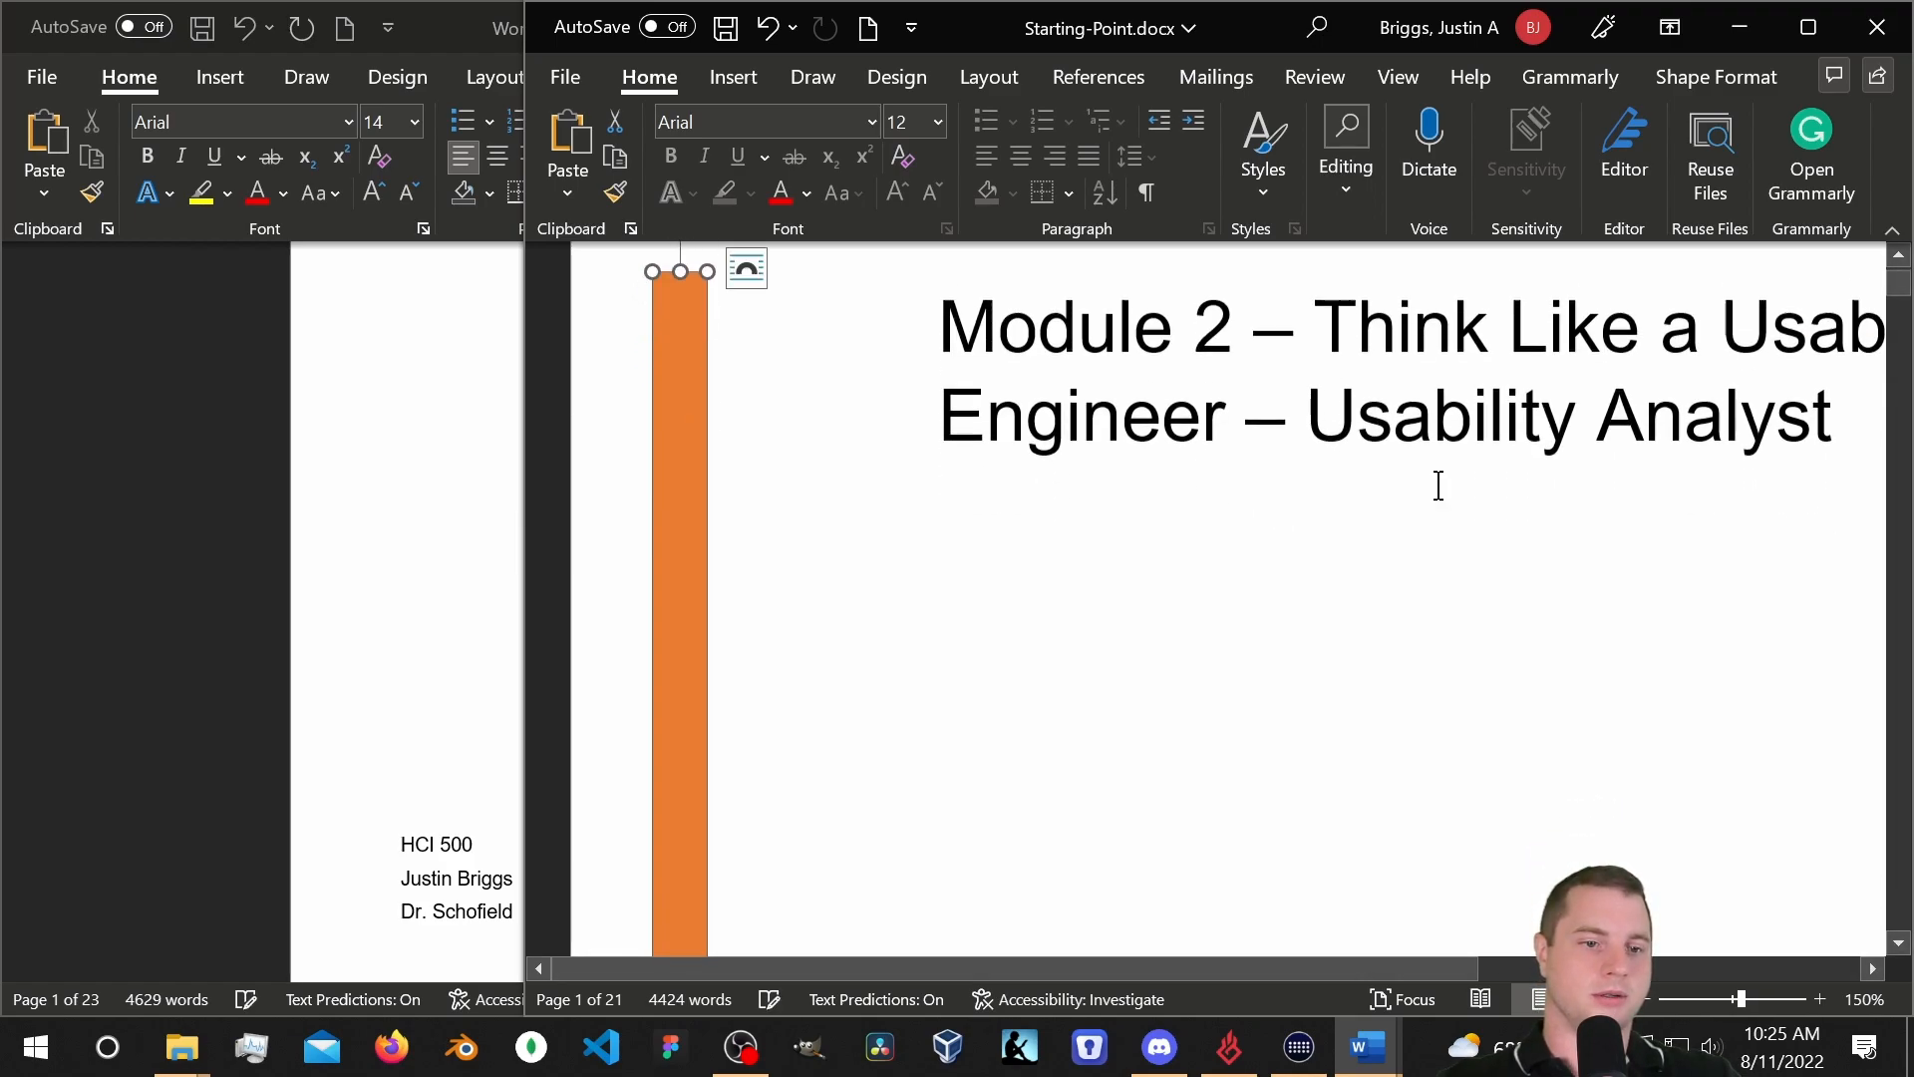
scroll(836, 564, down, 3)
scroll(836, 564, down, 5)
scroll(936, 543, up, 5)
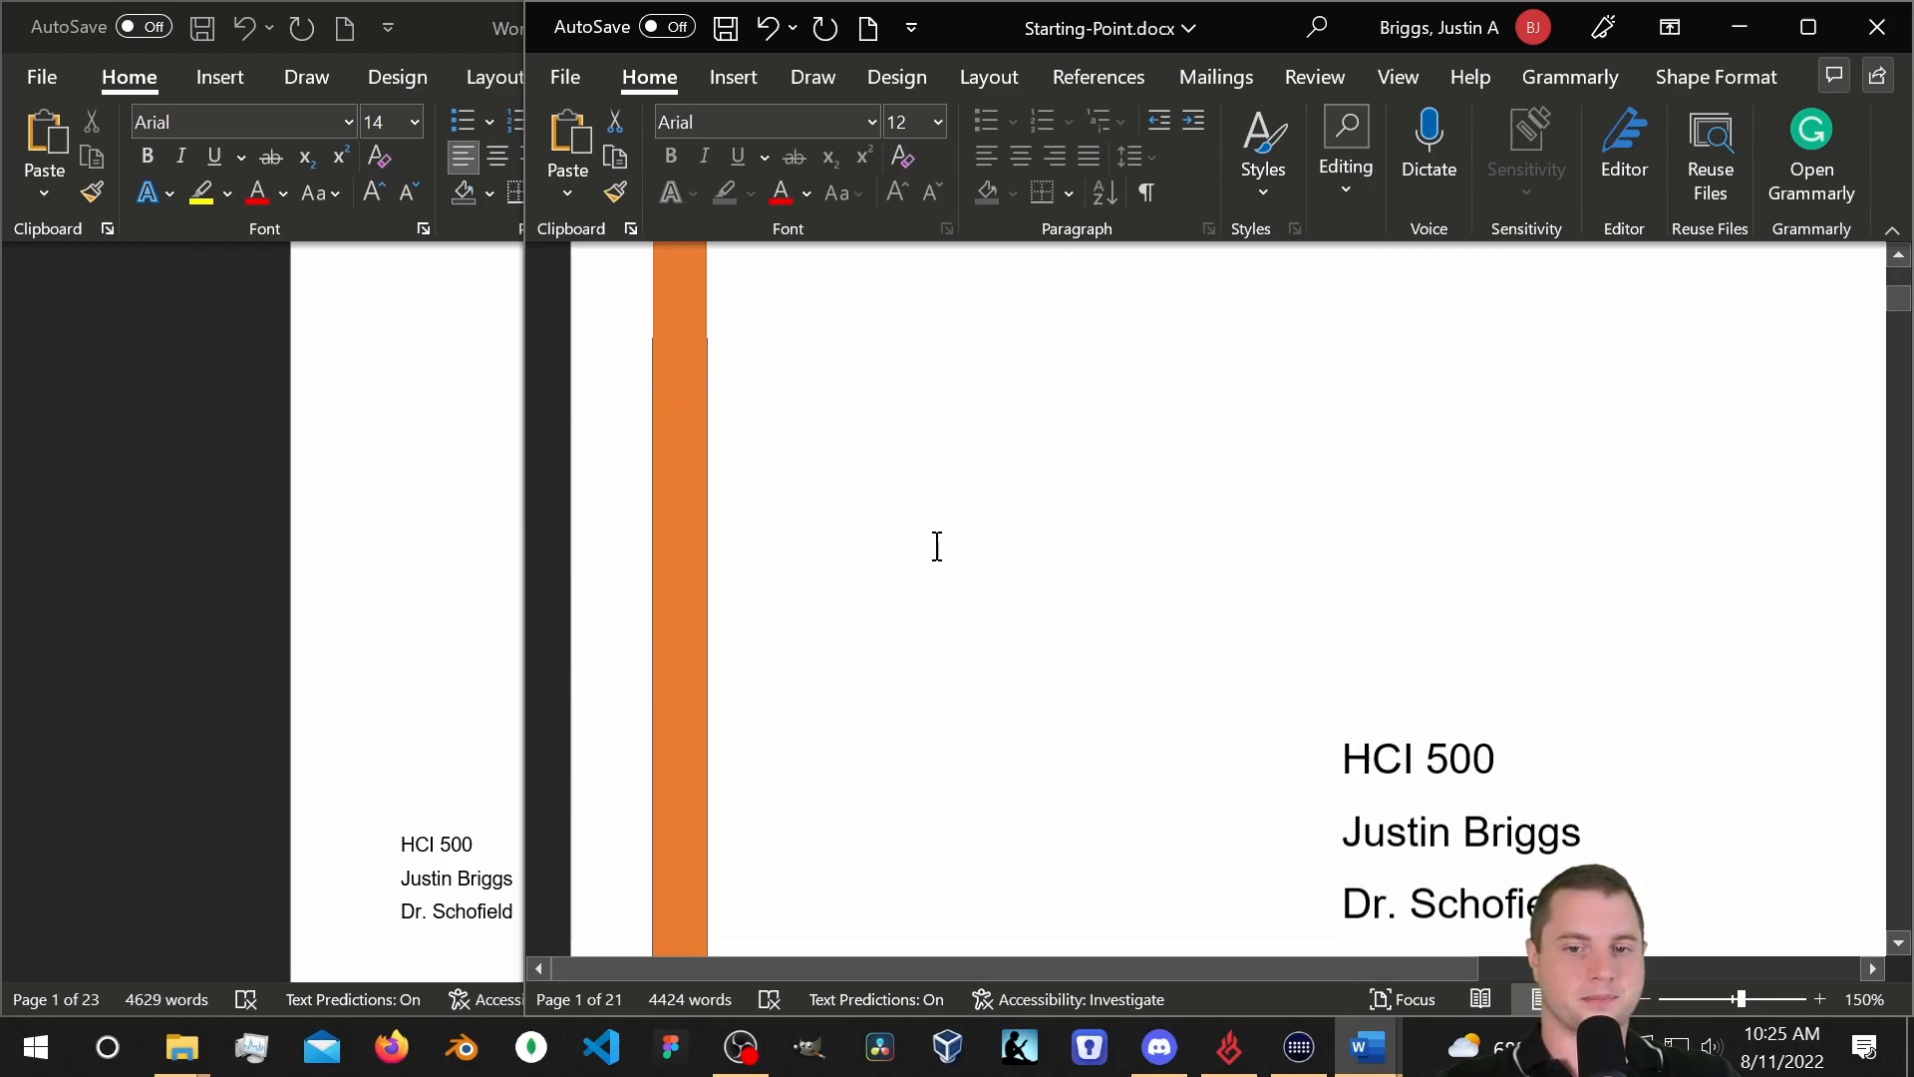
scroll(931, 547, down, 3)
drag(677, 698, 697, 525)
scroll(744, 717, up, 3)
Move the blue square up and to the right, out of line with the orange bar.
scroll(809, 475, down, 5)
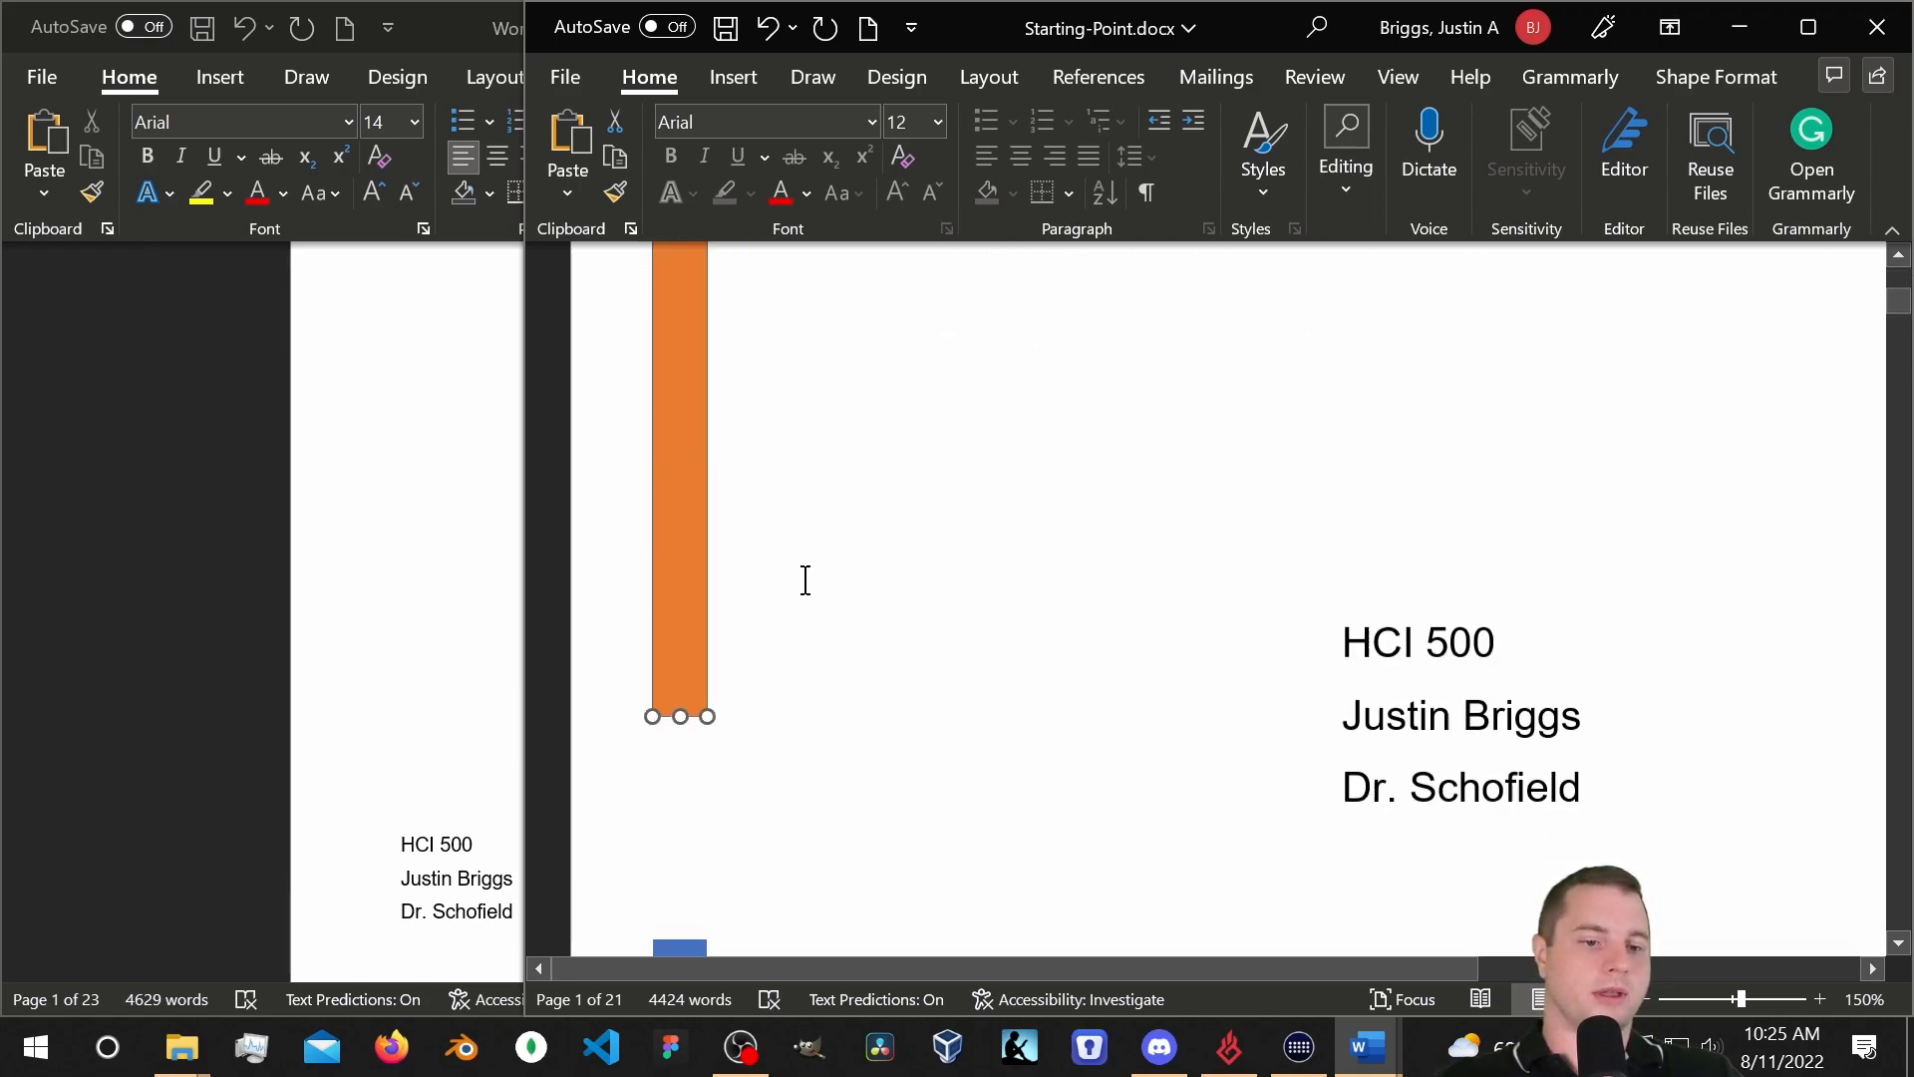
click(663, 670)
drag(678, 654, 838, 537)
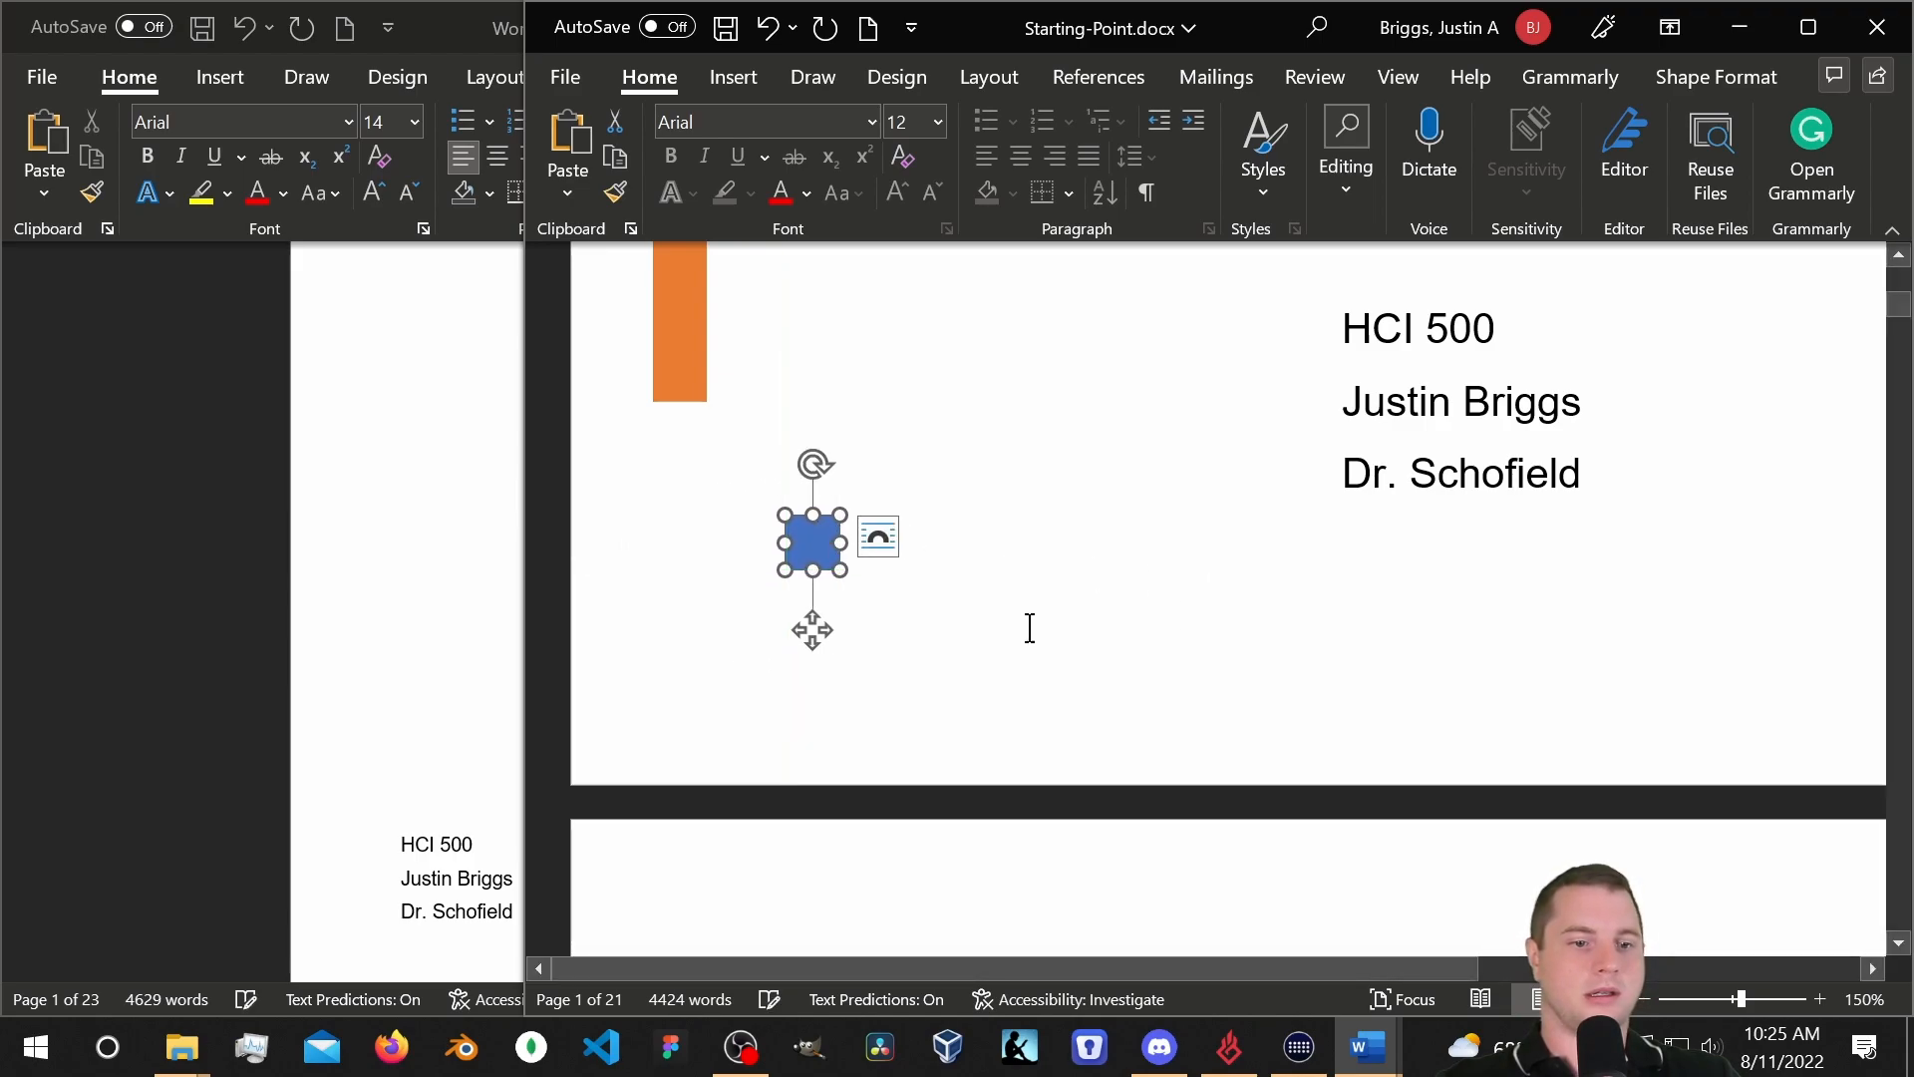
Select the course details text box on the cover page and move it slightly lower.
scroll(1212, 584, up, 3)
click(1468, 638)
scroll(1436, 599, down, 3)
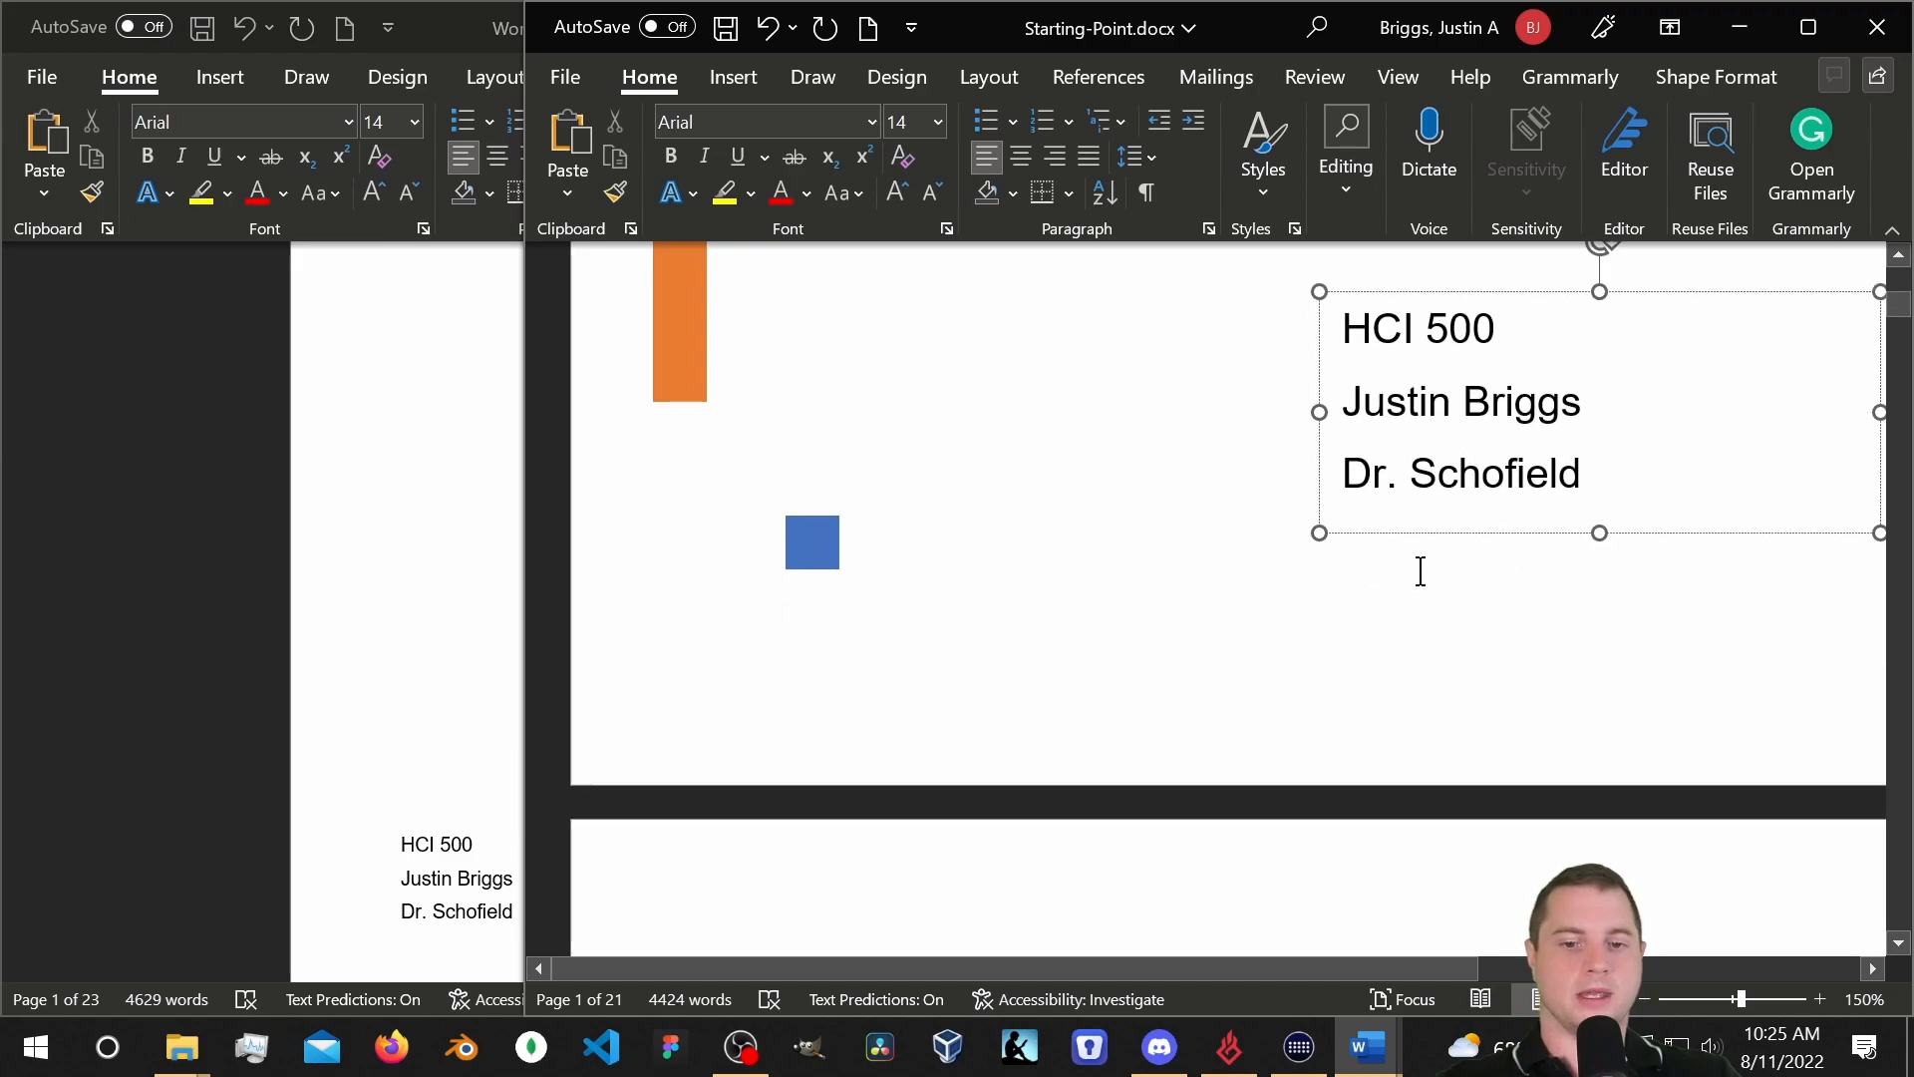
mouse_move(1446, 532)
mouse_down()
mouse_move(1444, 594)
mouse_move(1451, 551)
mouse_up()
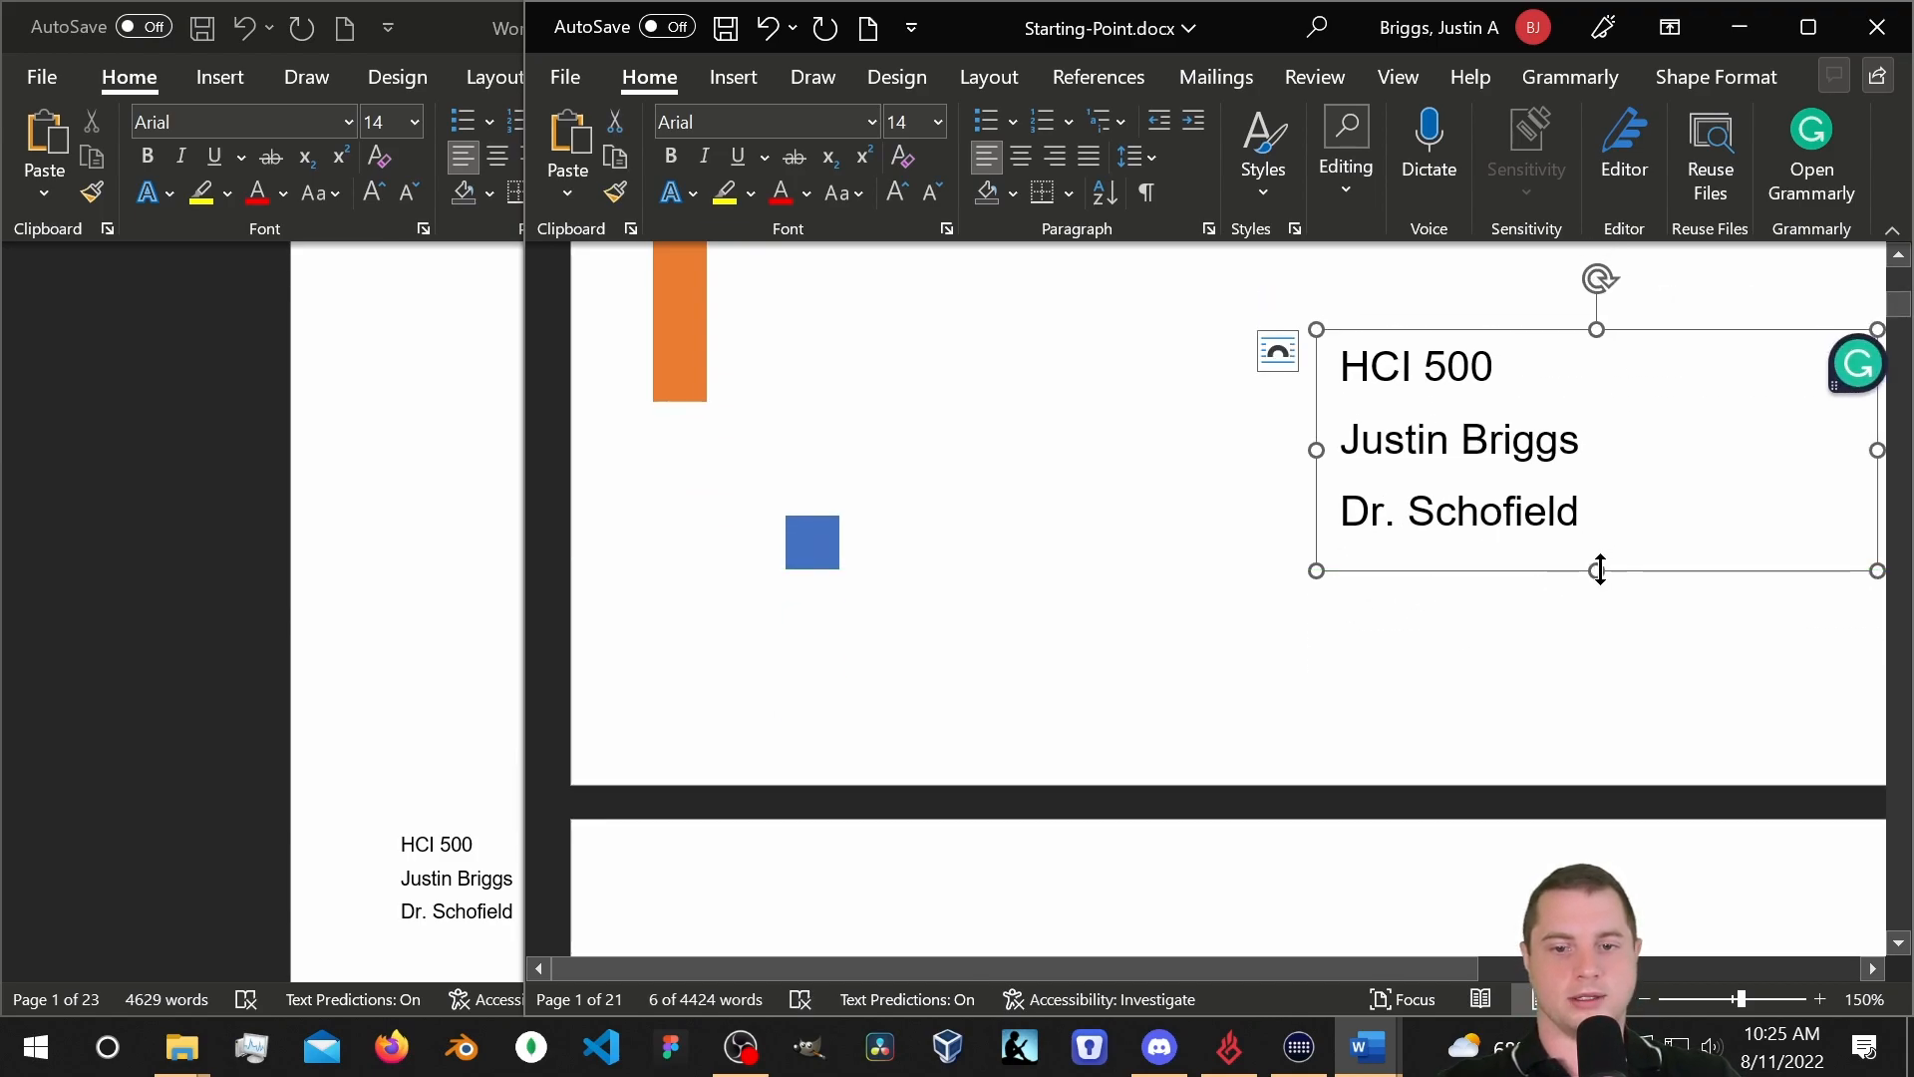
mouse_move(1599, 570)
mouse_down()
mouse_move(1598, 533)
mouse_move(1597, 553)
mouse_up()
drag(1456, 329, 1465, 344)
Move the orange bar sideways until it lines up vertically with the blue square.
scroll(670, 556, up, 4)
click(670, 556)
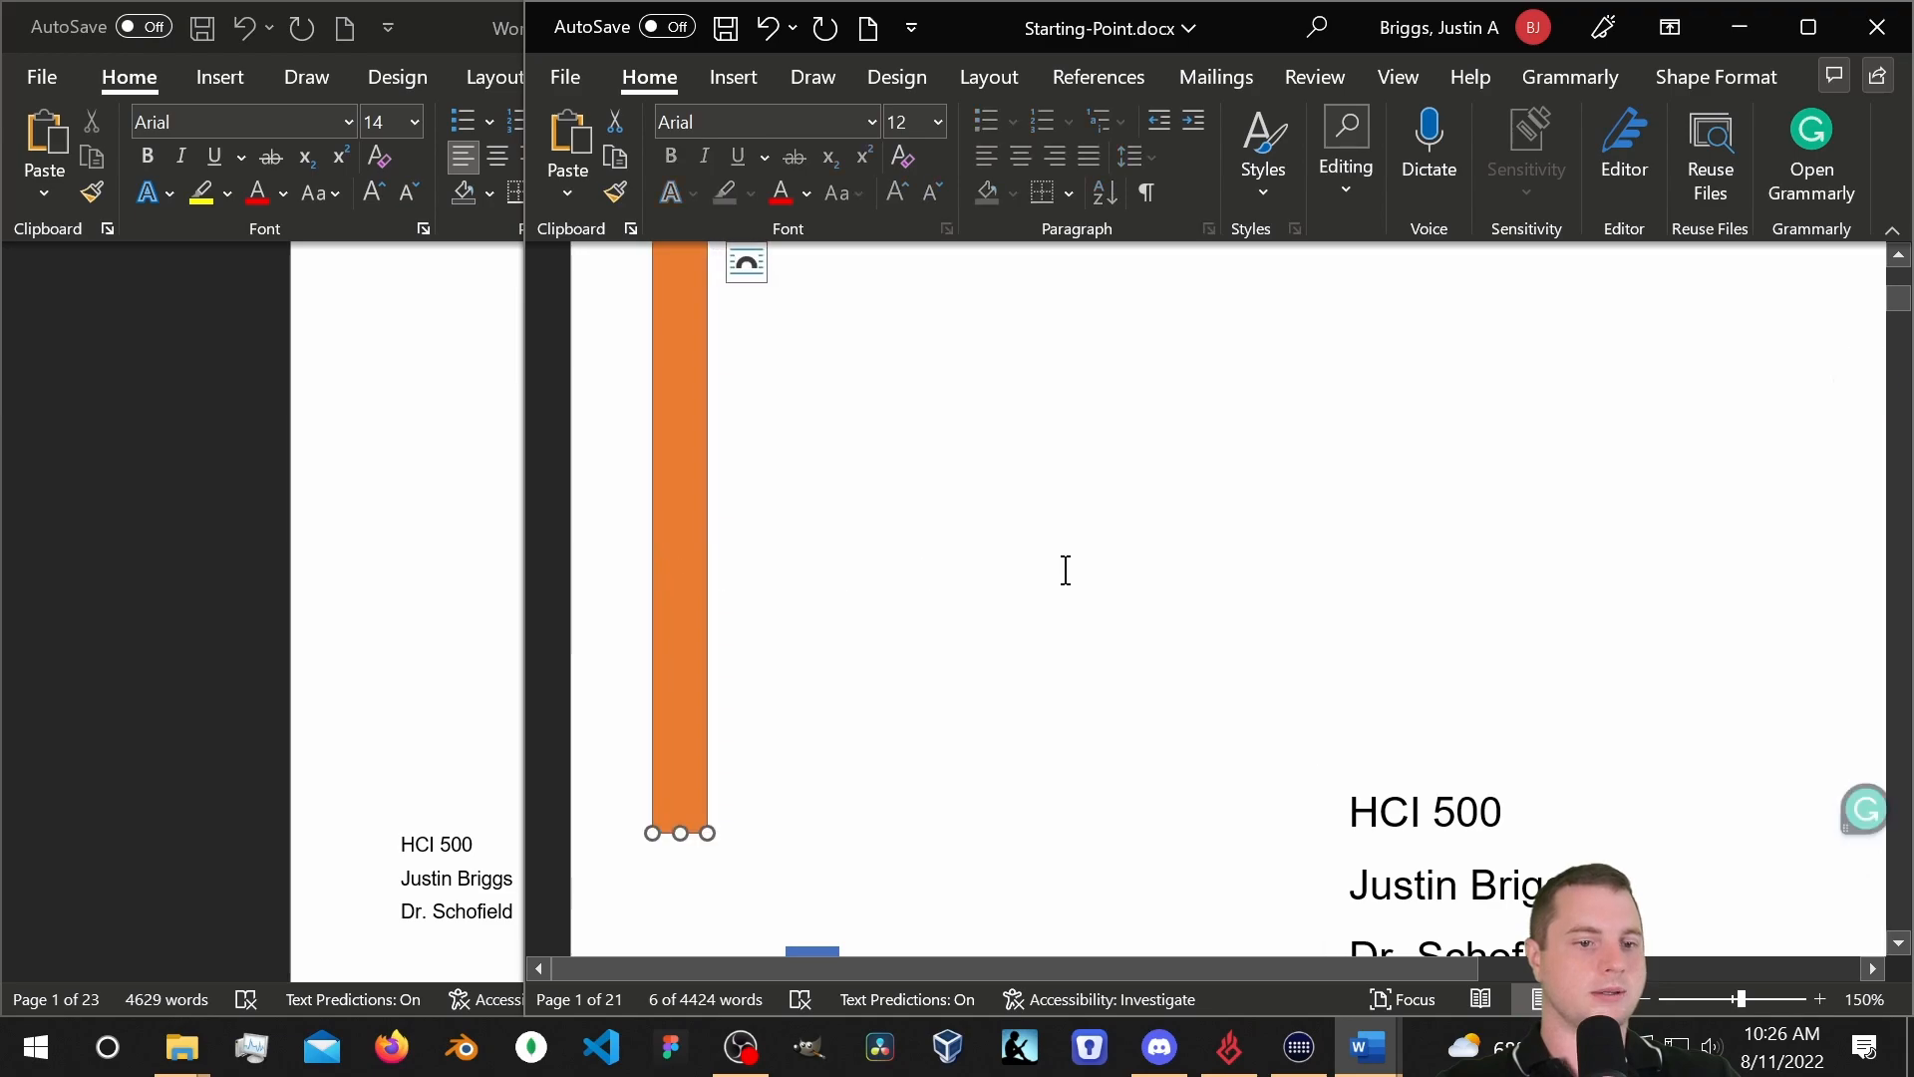
scroll(820, 535, up, 2)
scroll(744, 452, down, 6)
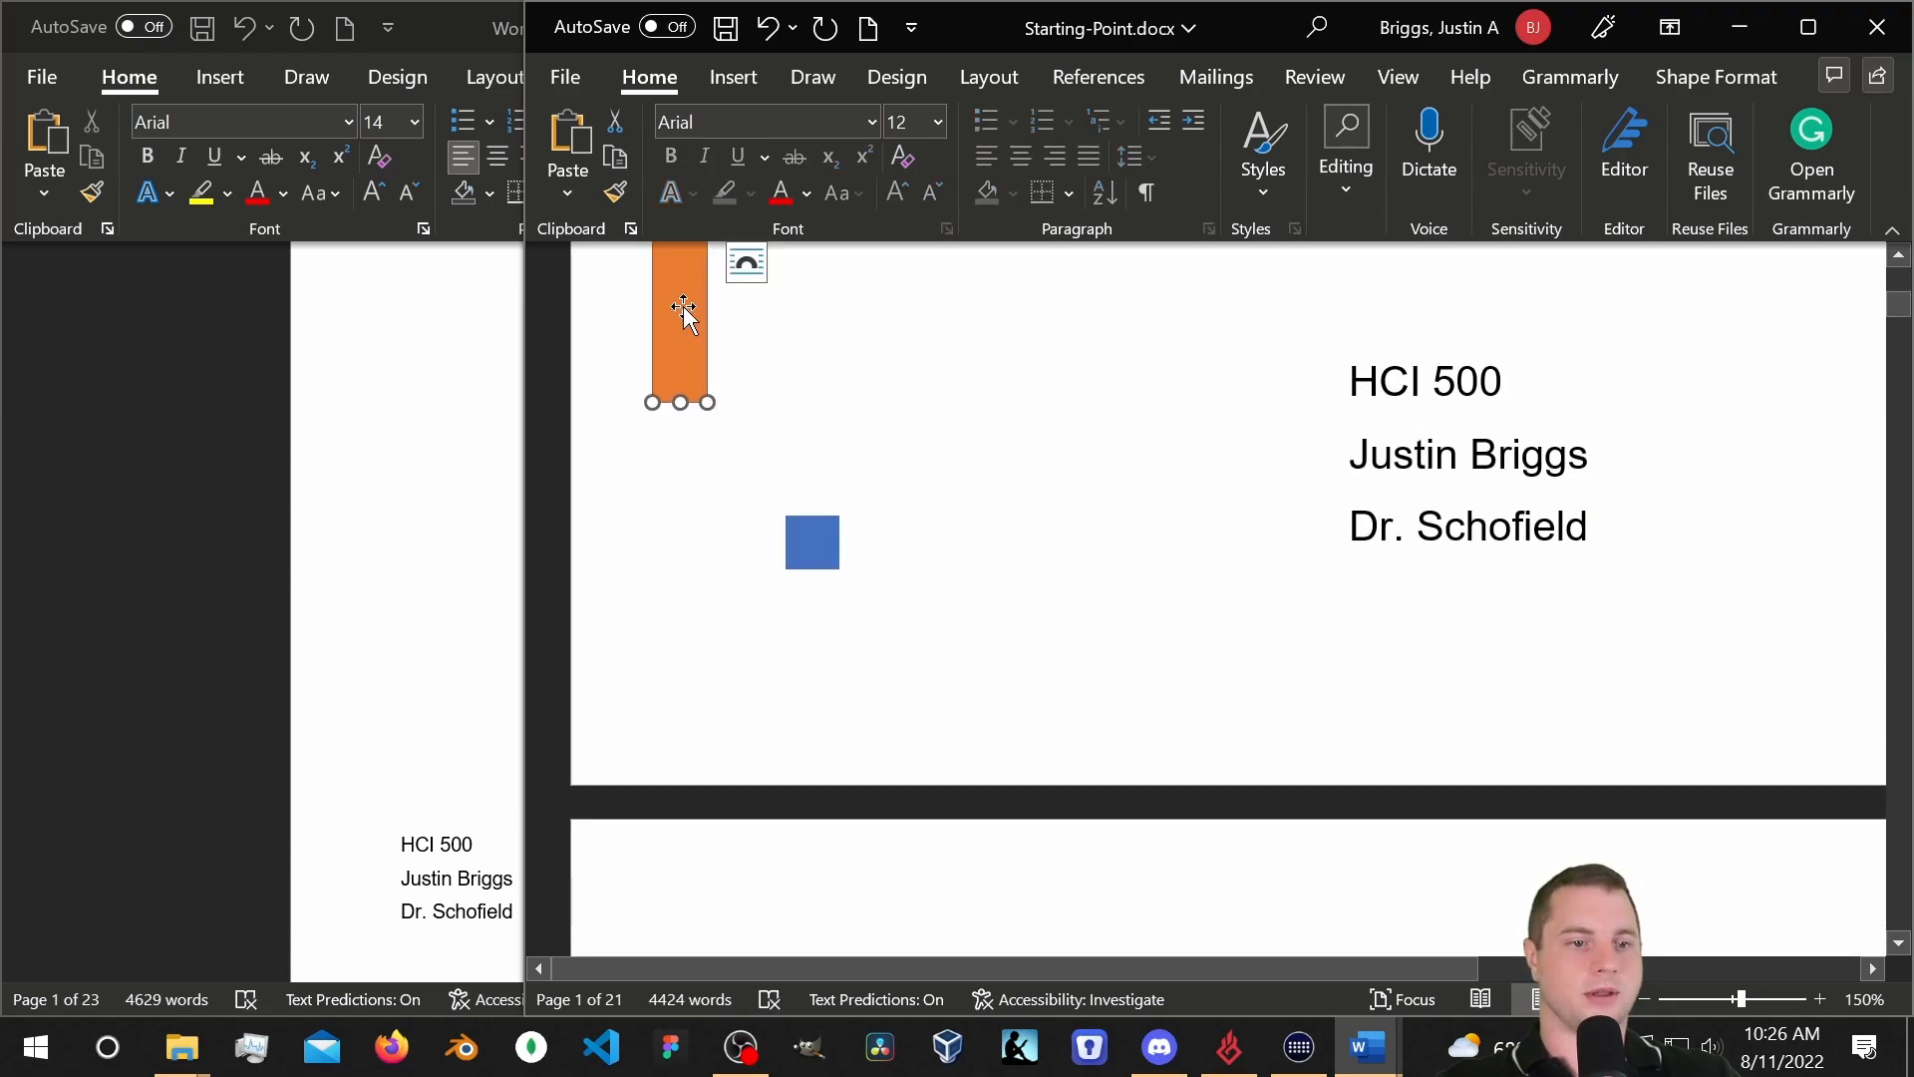
drag(684, 308, 821, 307)
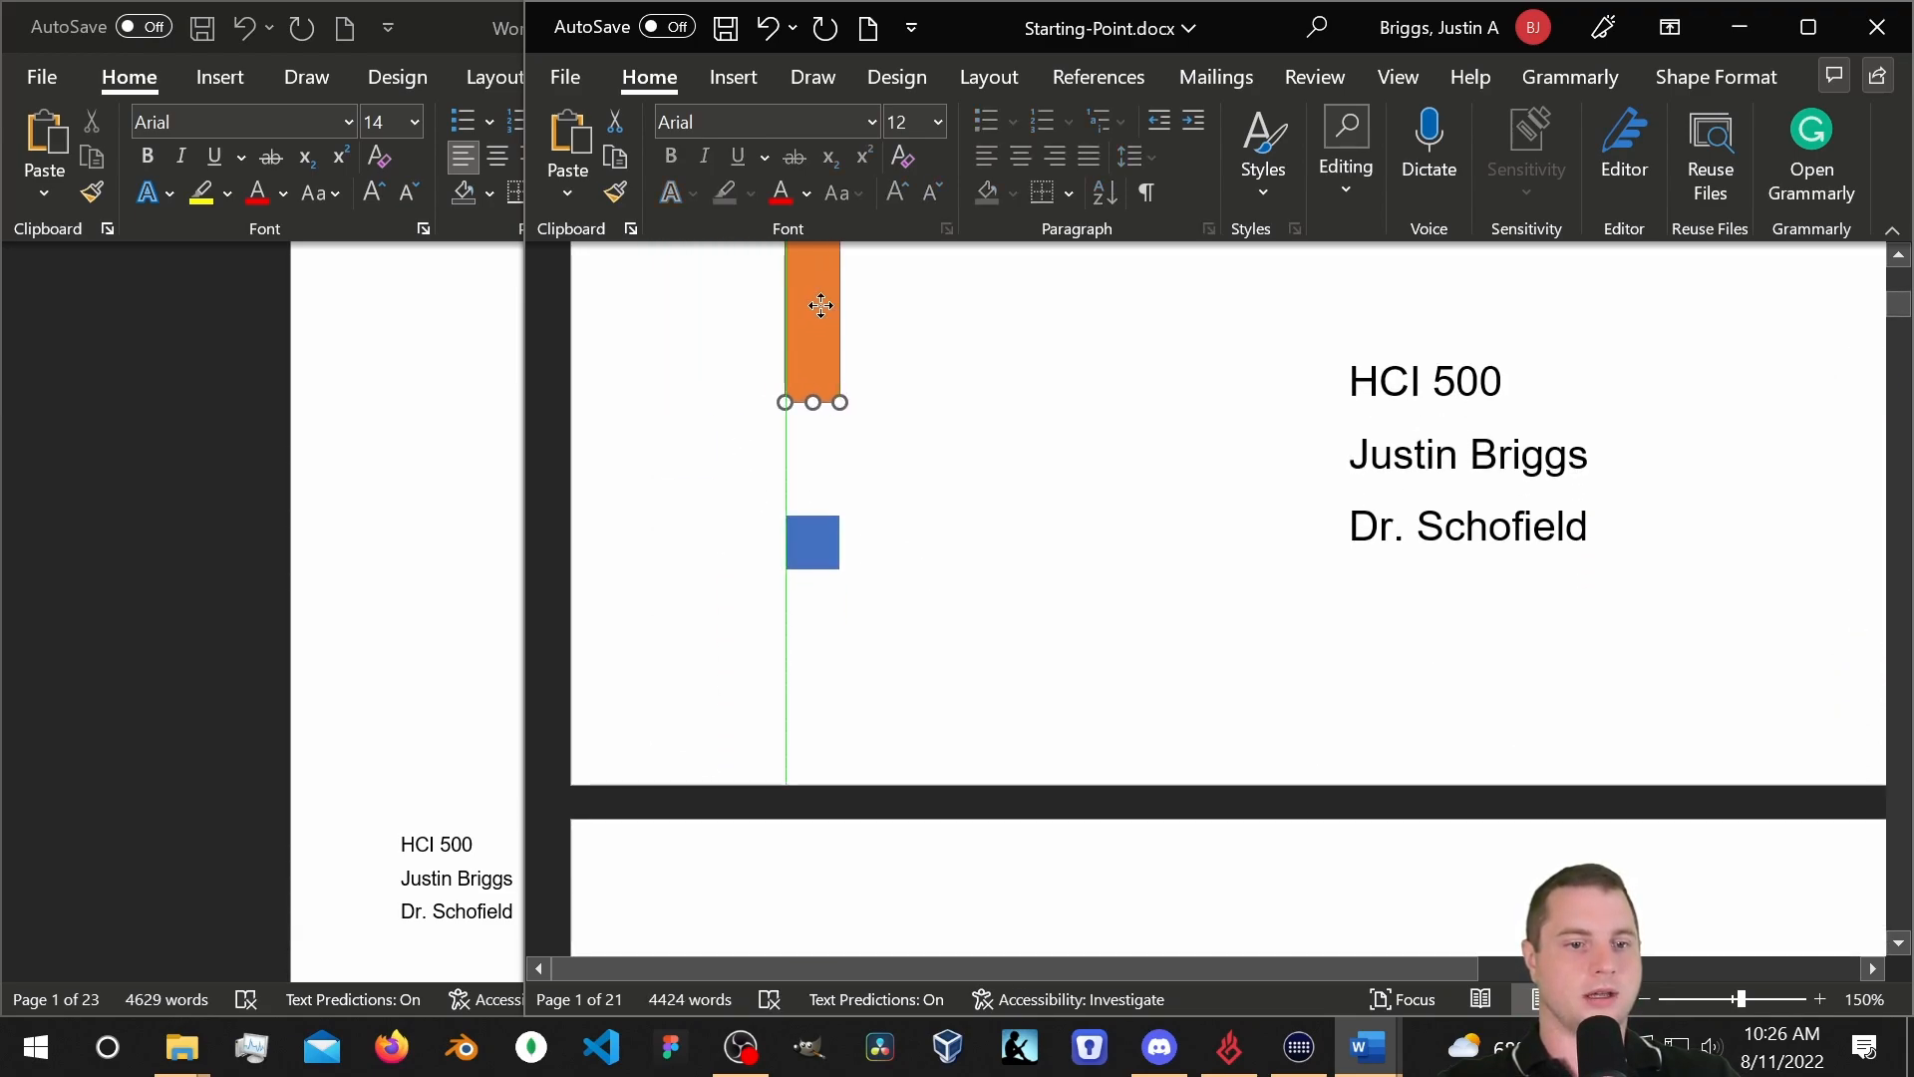
Check the orange bar's placement relative to the title, the course details and the blue square.
scroll(995, 768, up, 5)
scroll(1051, 432, down, 5)
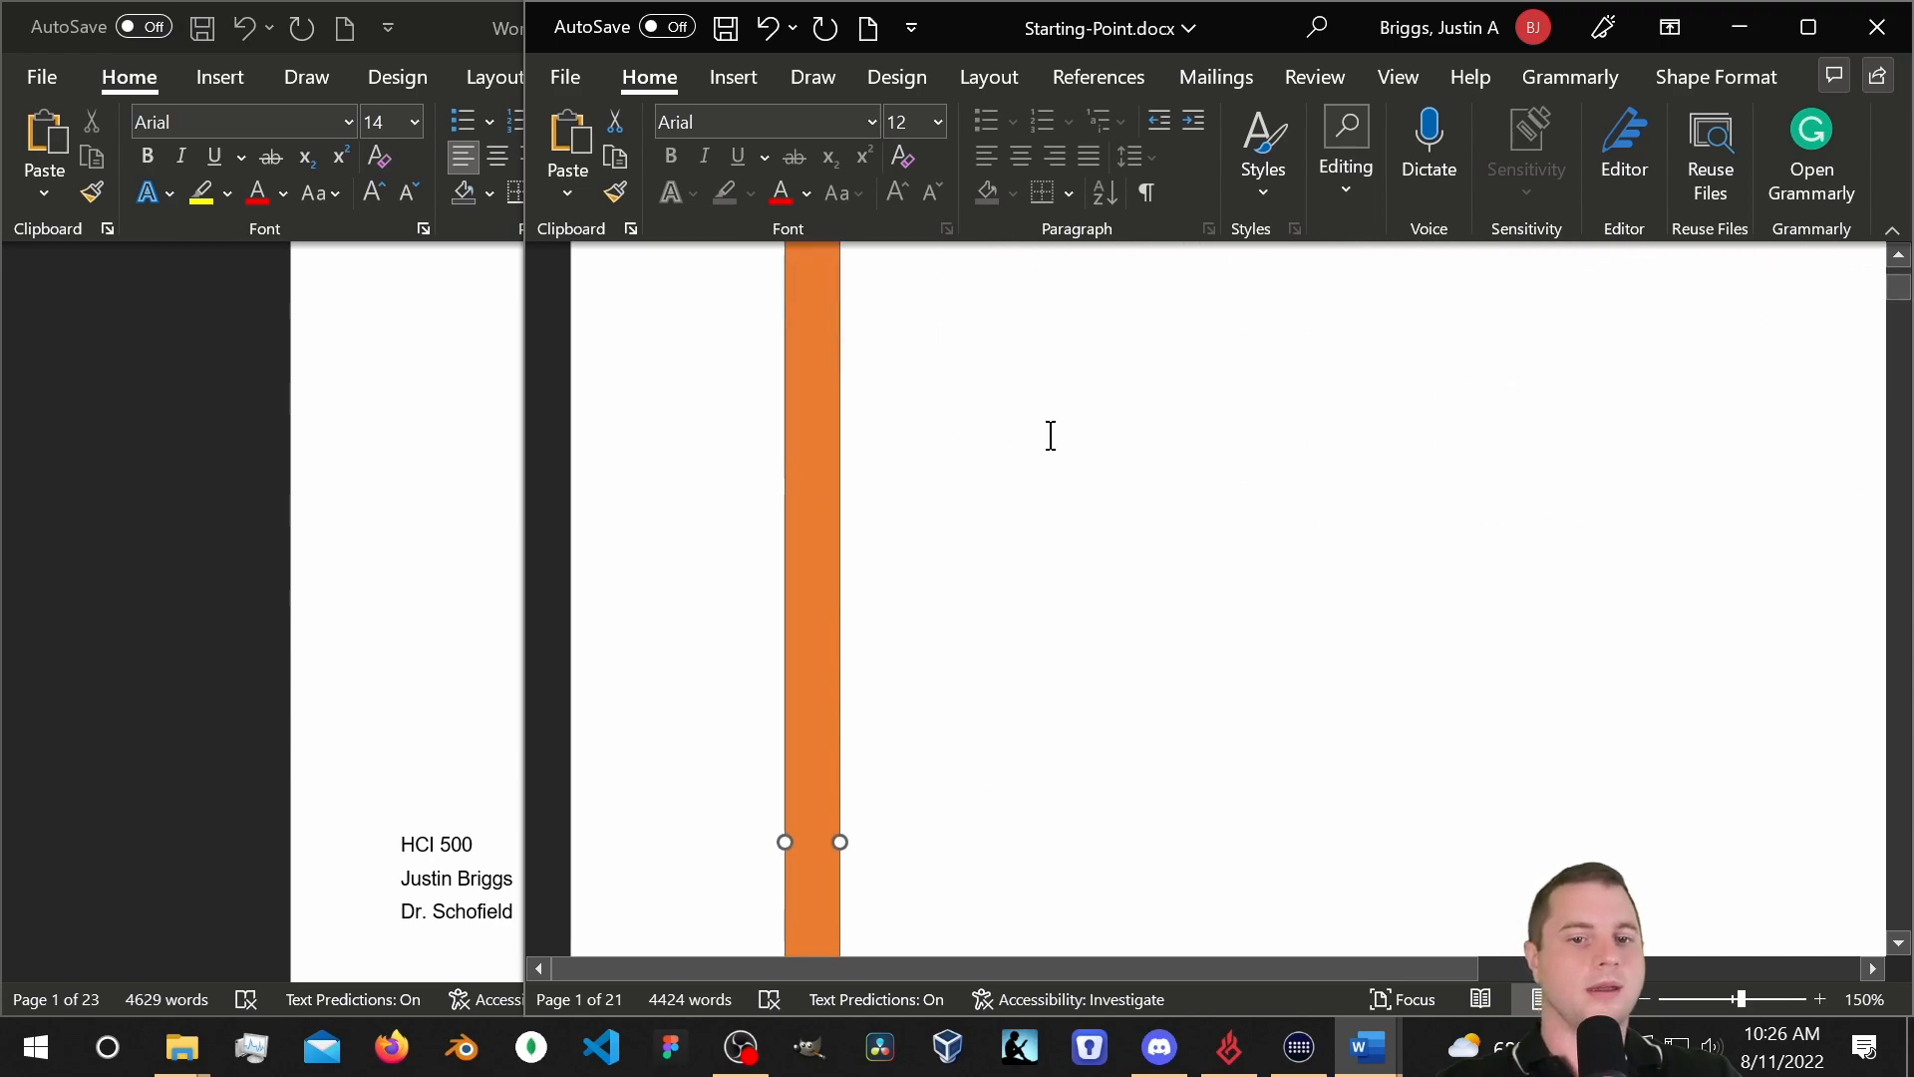
scroll(1107, 468, up, 4)
click(1151, 510)
scroll(927, 550, down, 1)
scroll(920, 559, down, 5)
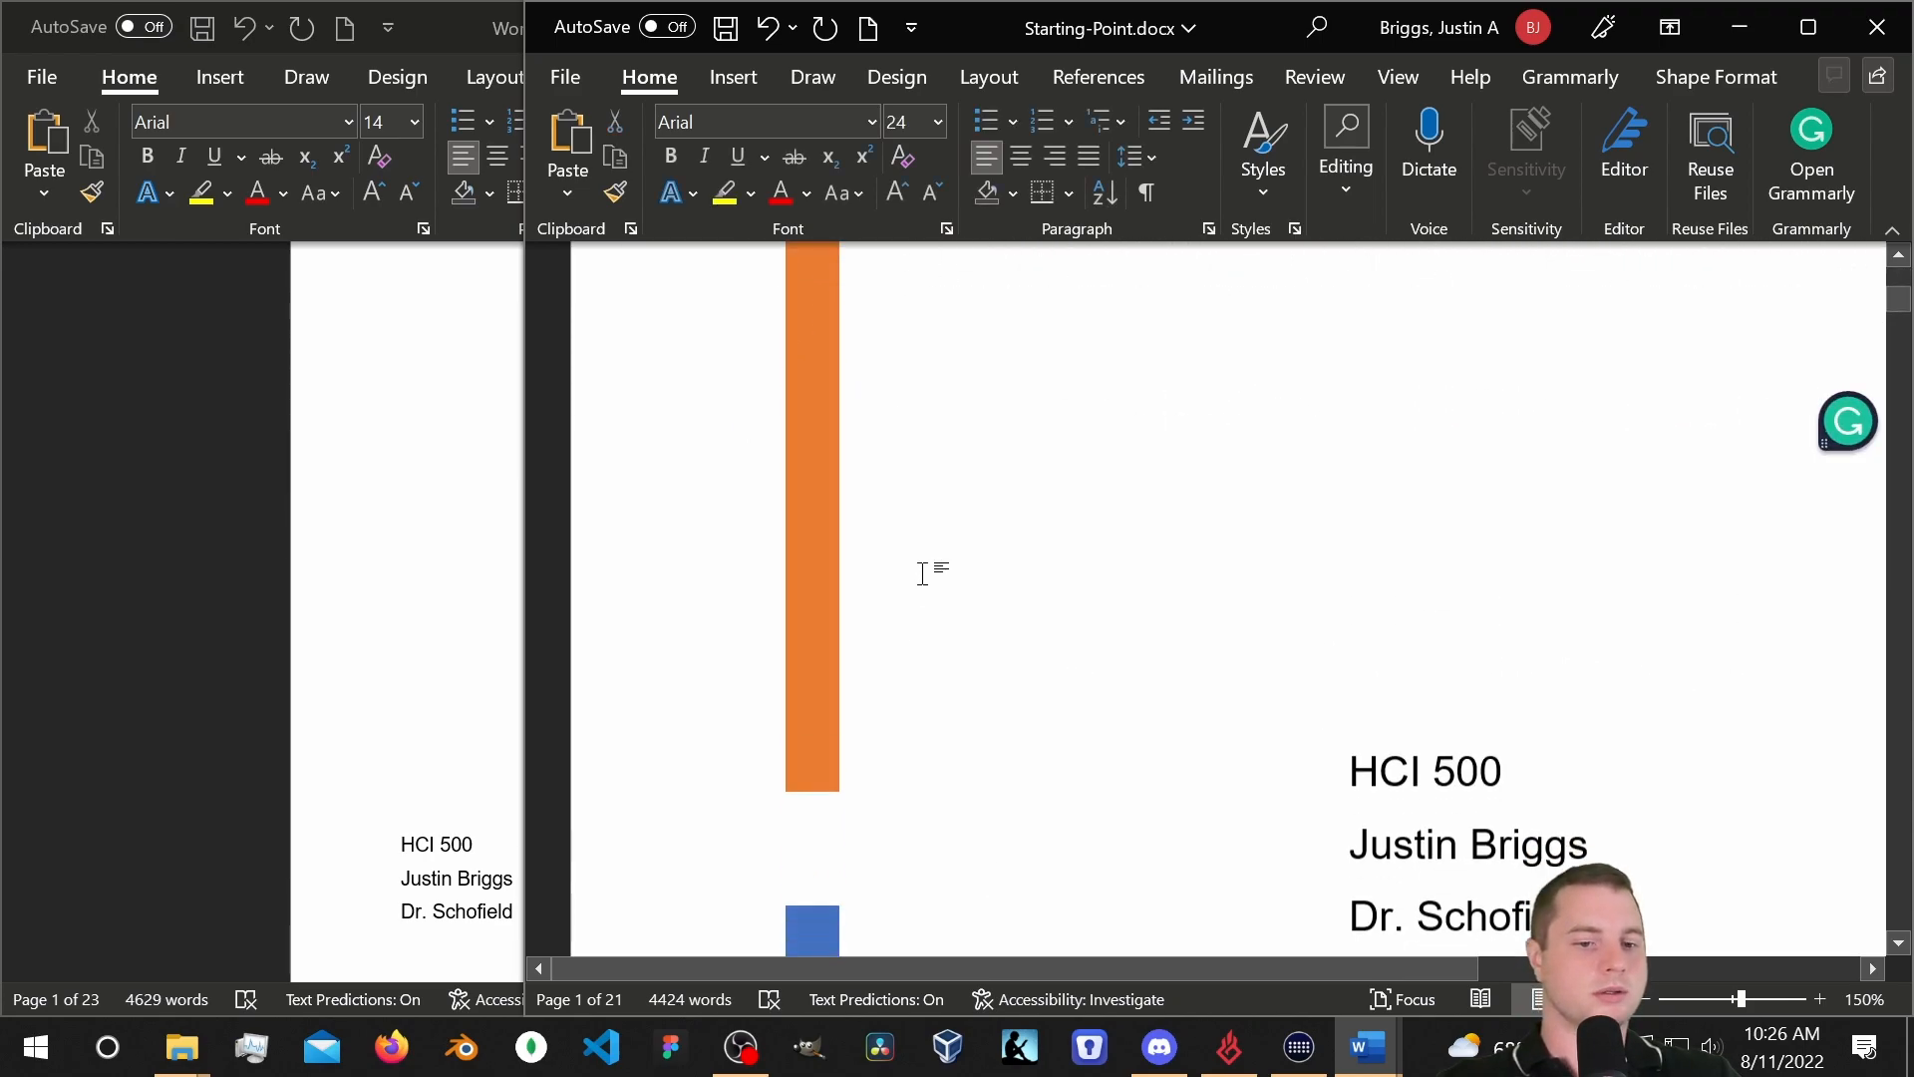
click(817, 455)
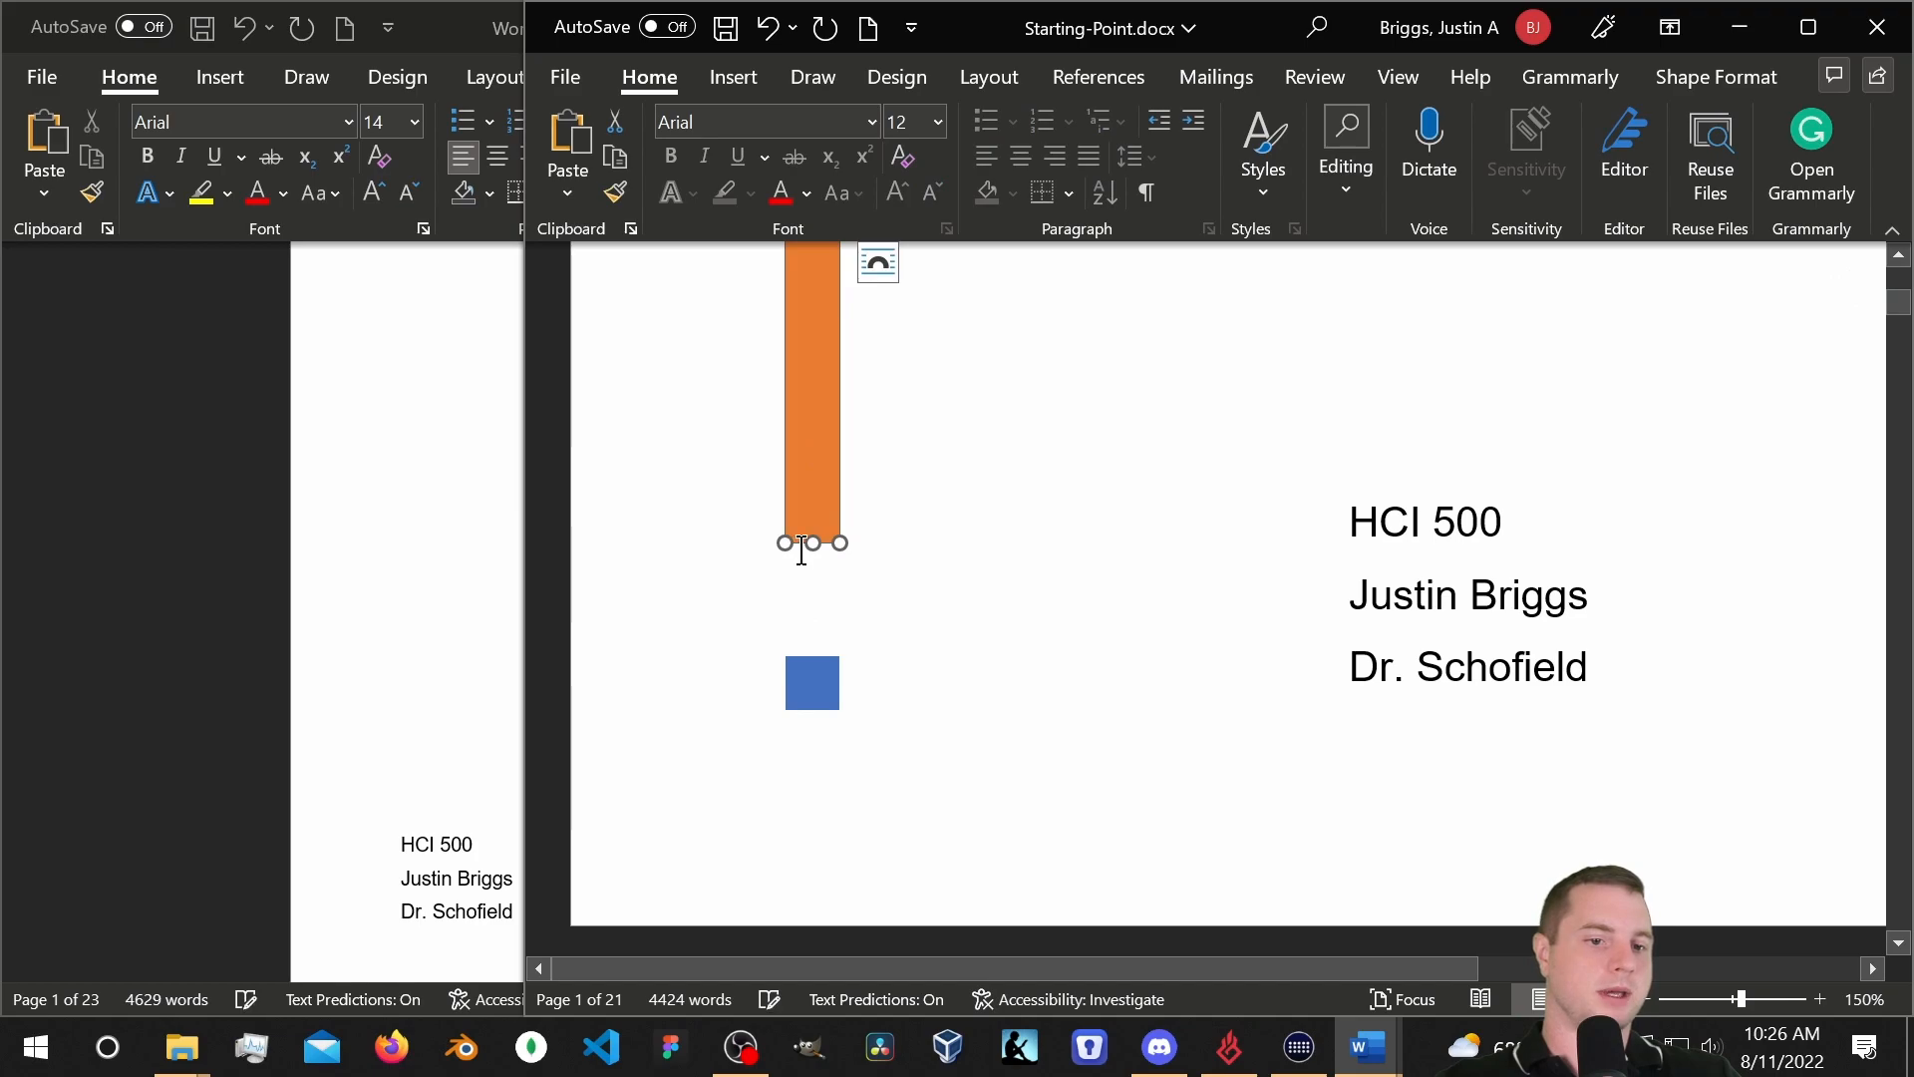
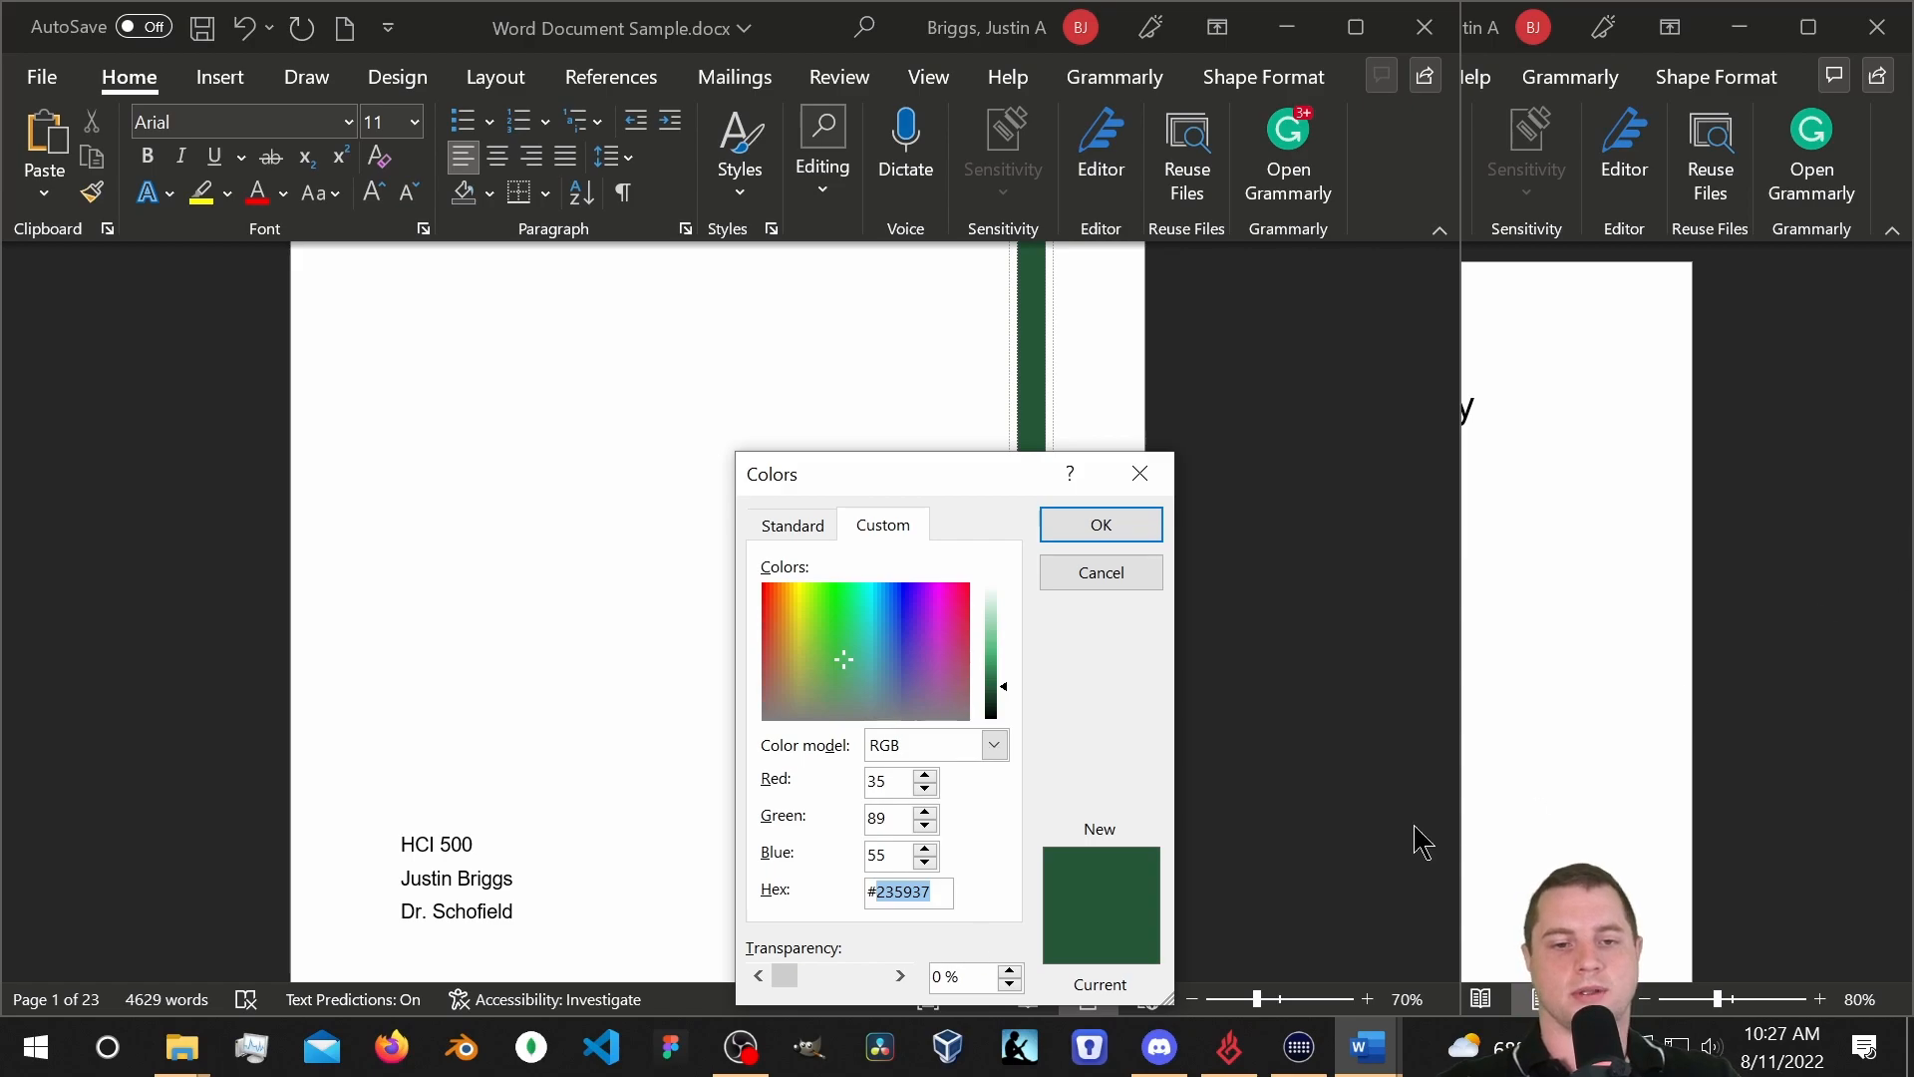
Return from the sample document to Starting-Point.docx and fill the orange bar with the custom hex color 235937.
click(1139, 475)
click(1595, 571)
click(847, 498)
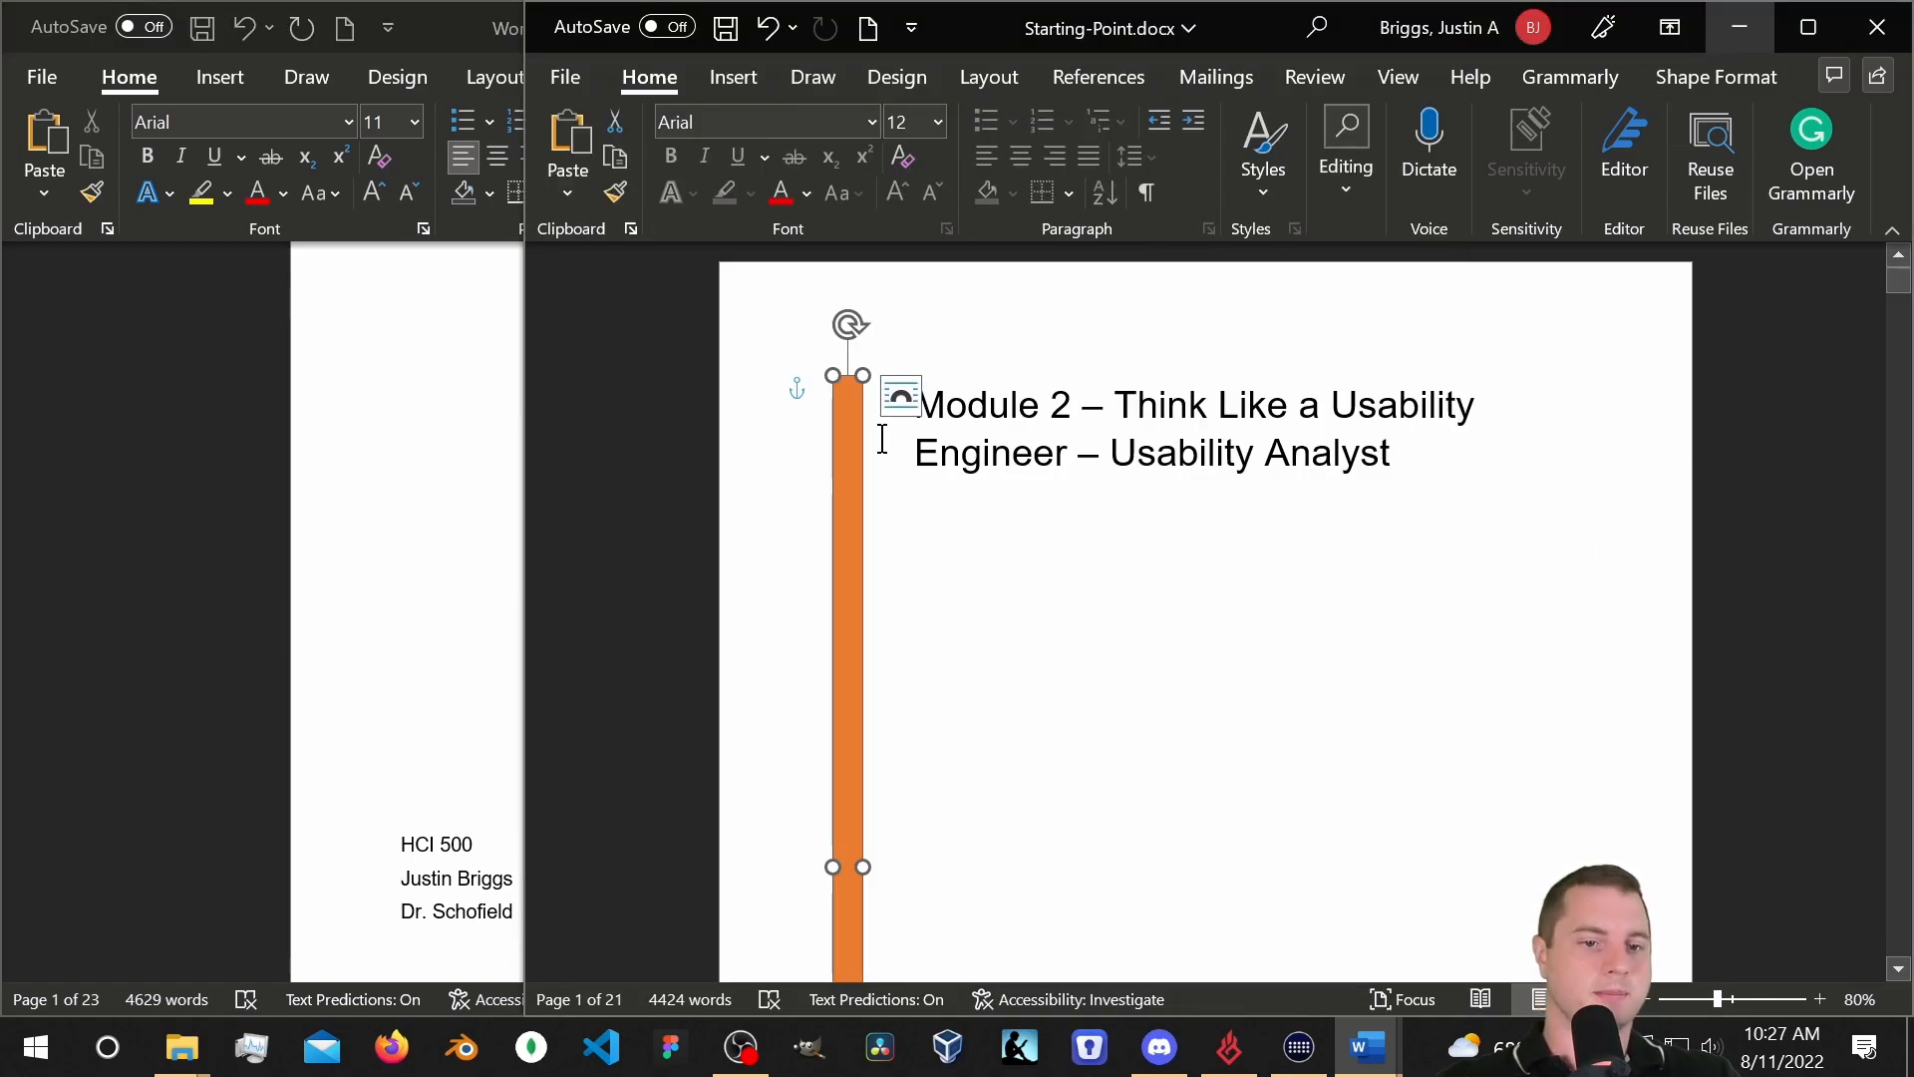
right_click(849, 467)
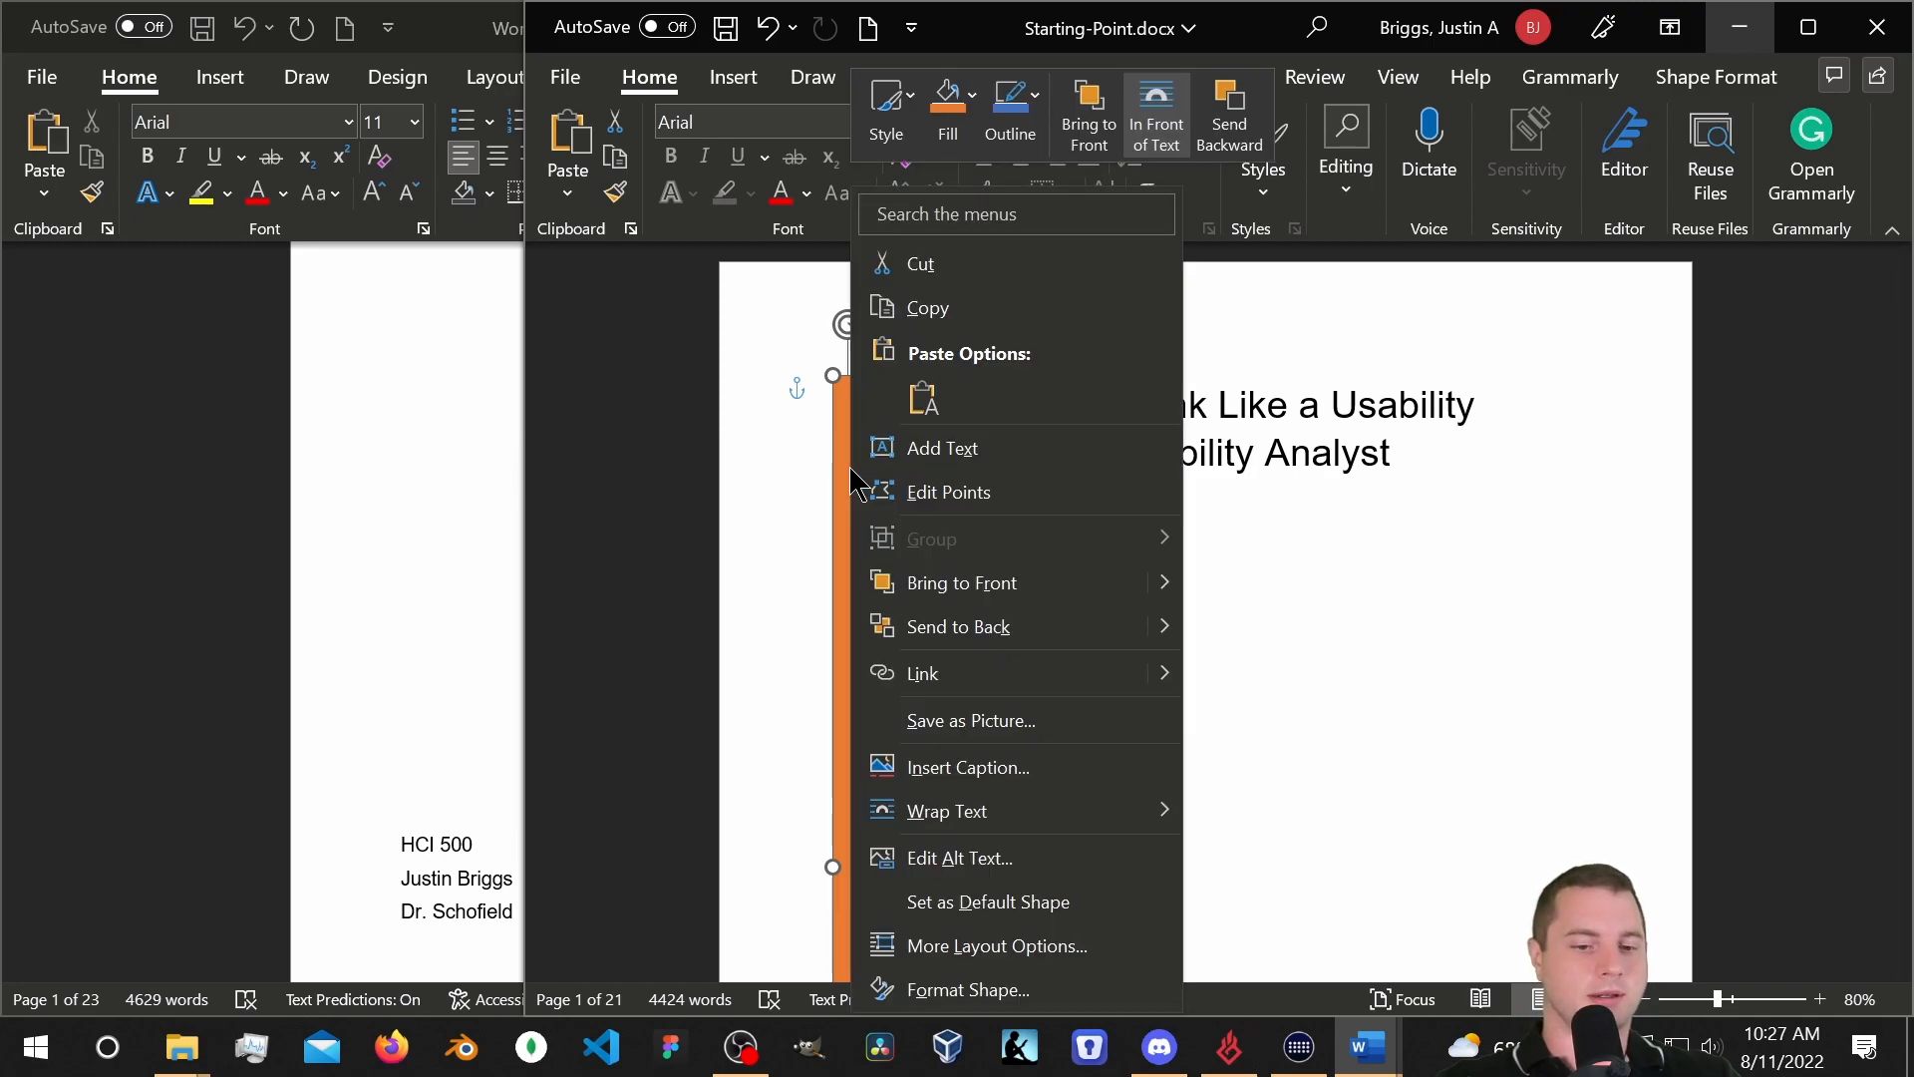
click(1005, 1007)
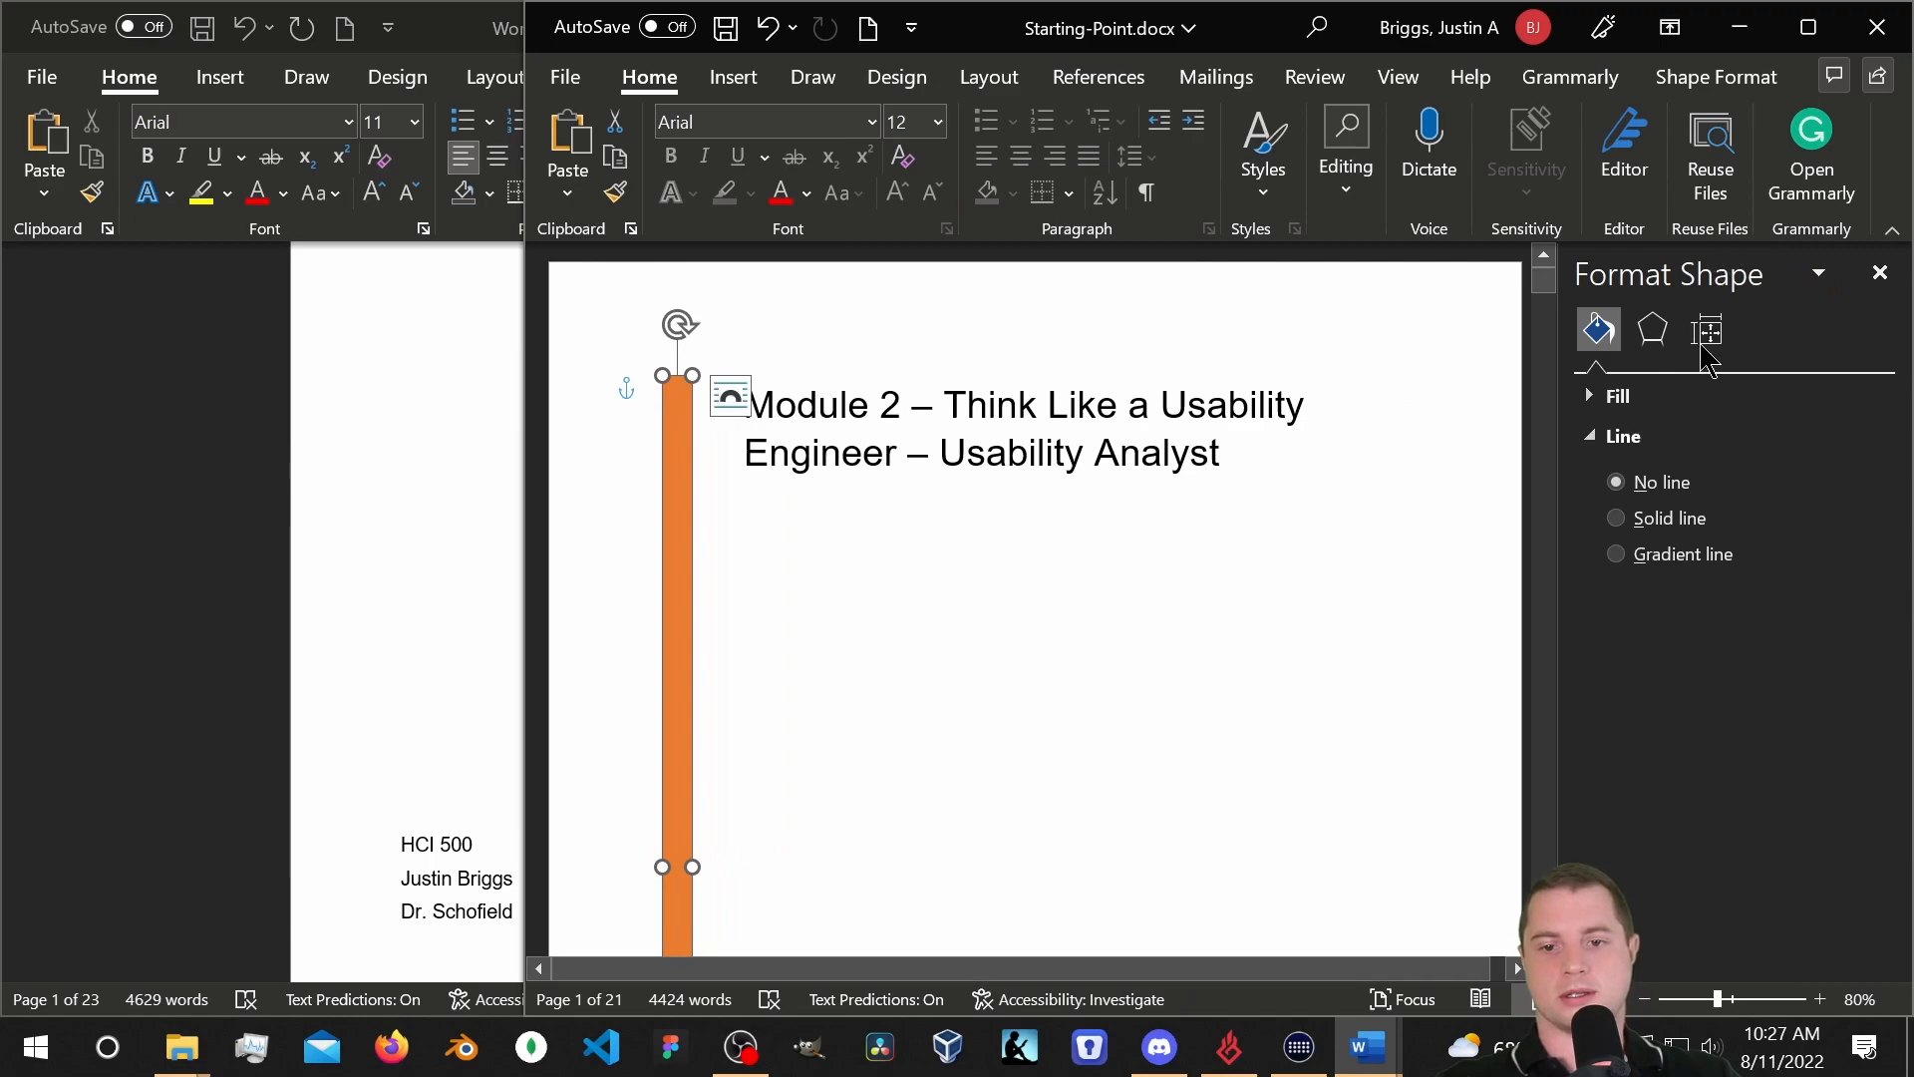
click(1590, 399)
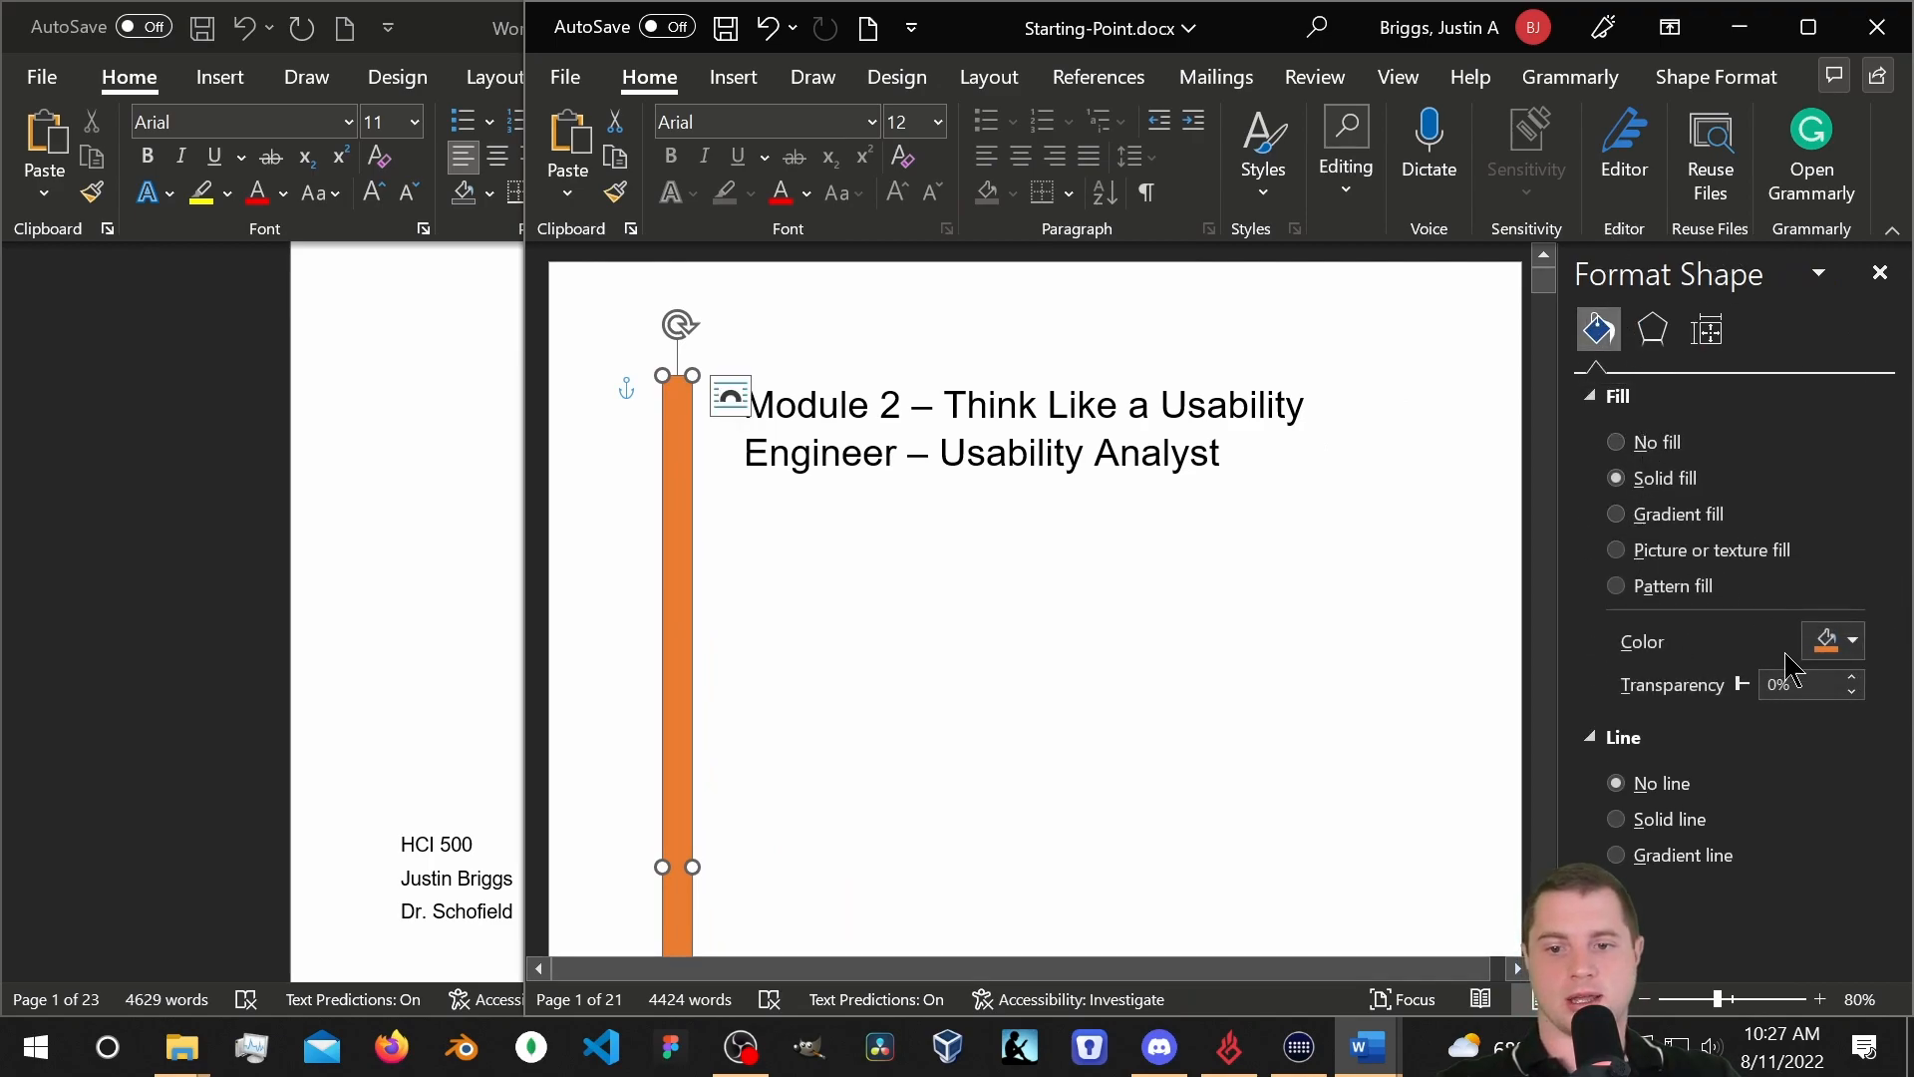
click(1835, 640)
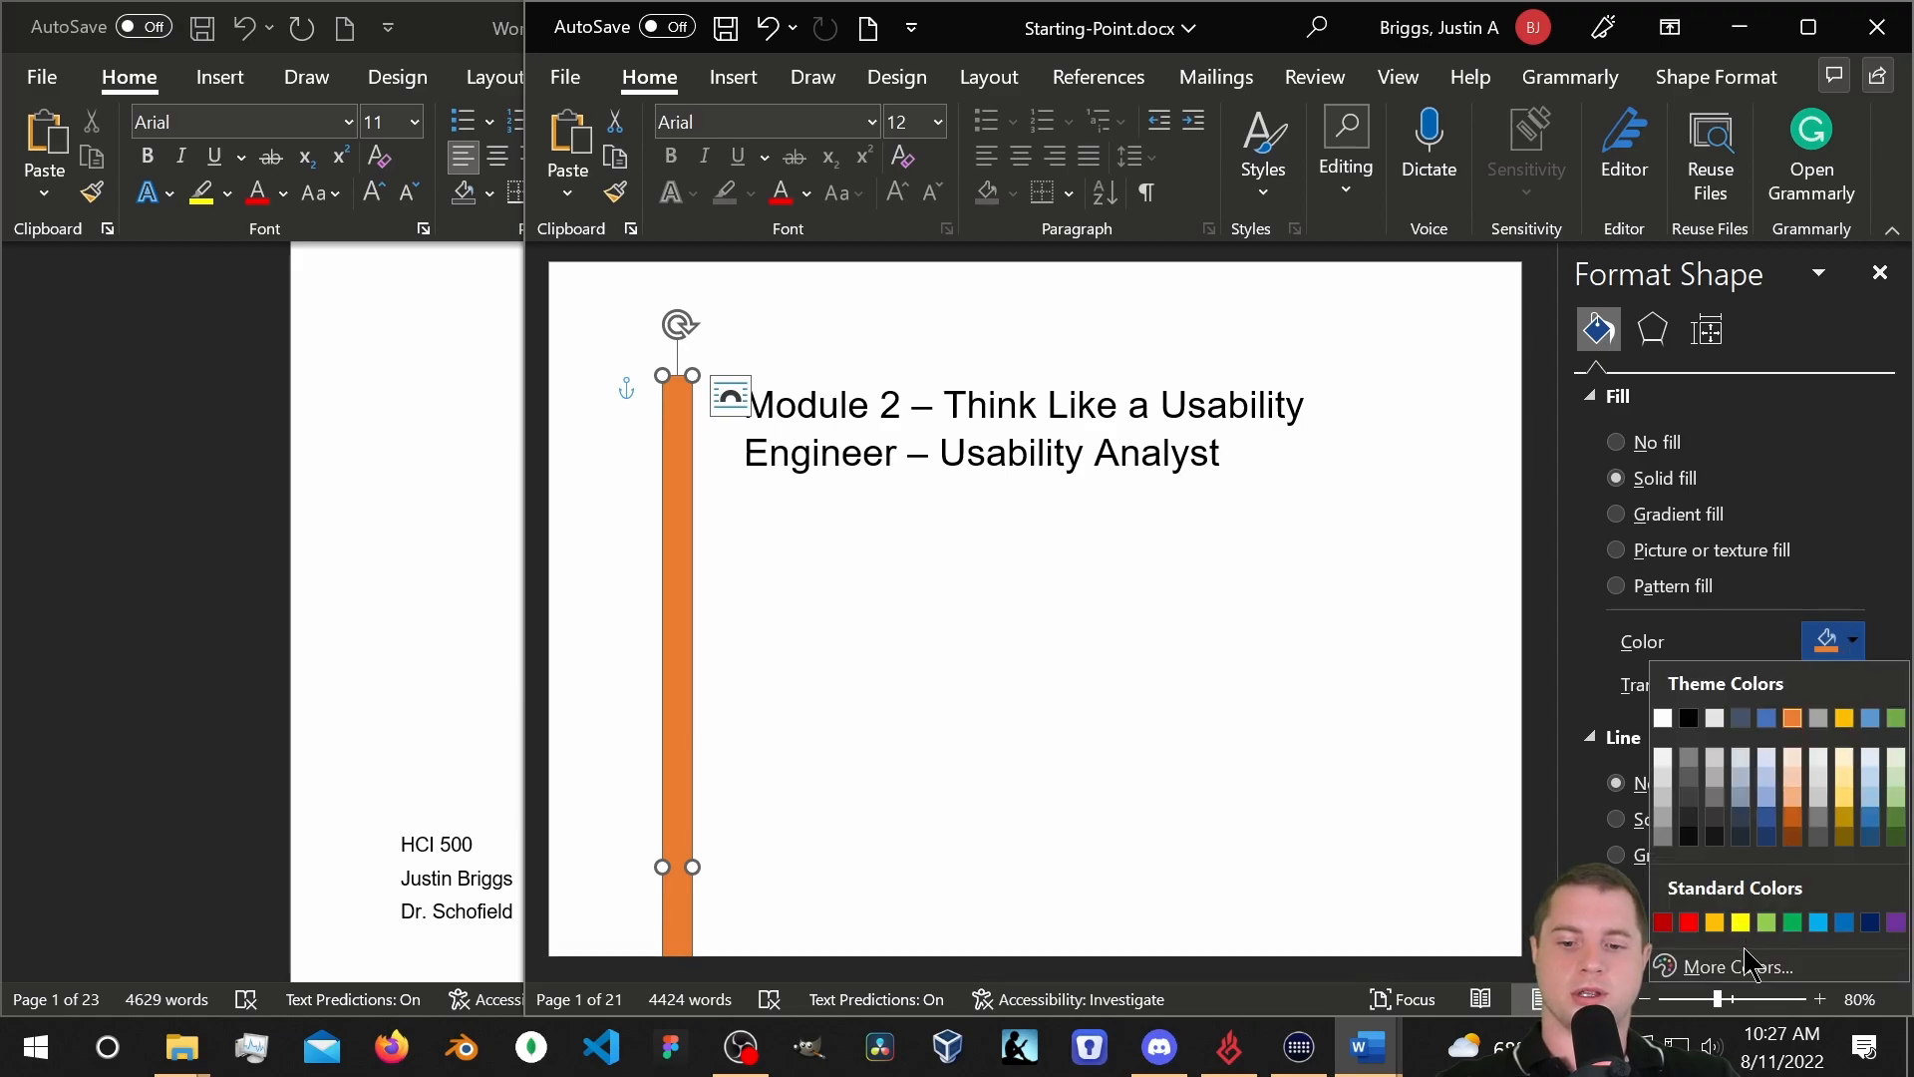
click(1743, 972)
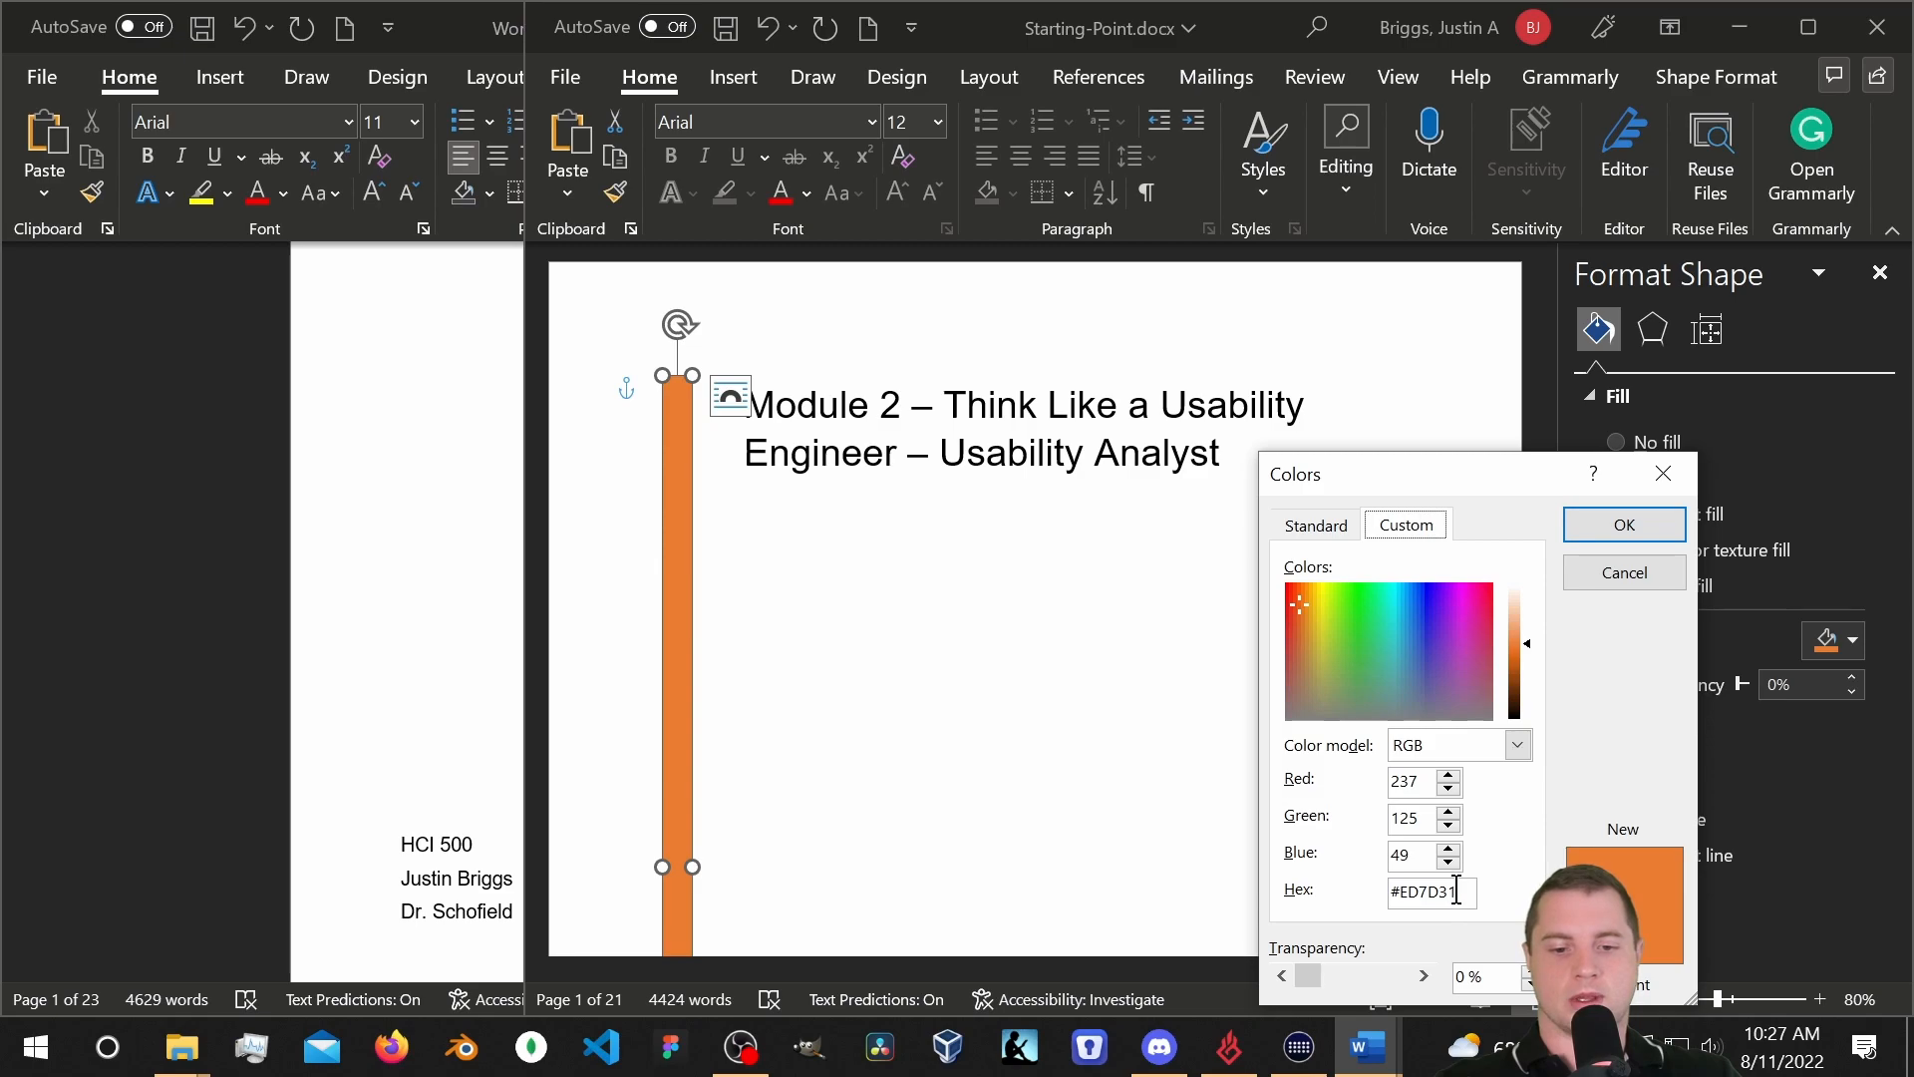
text(235937)
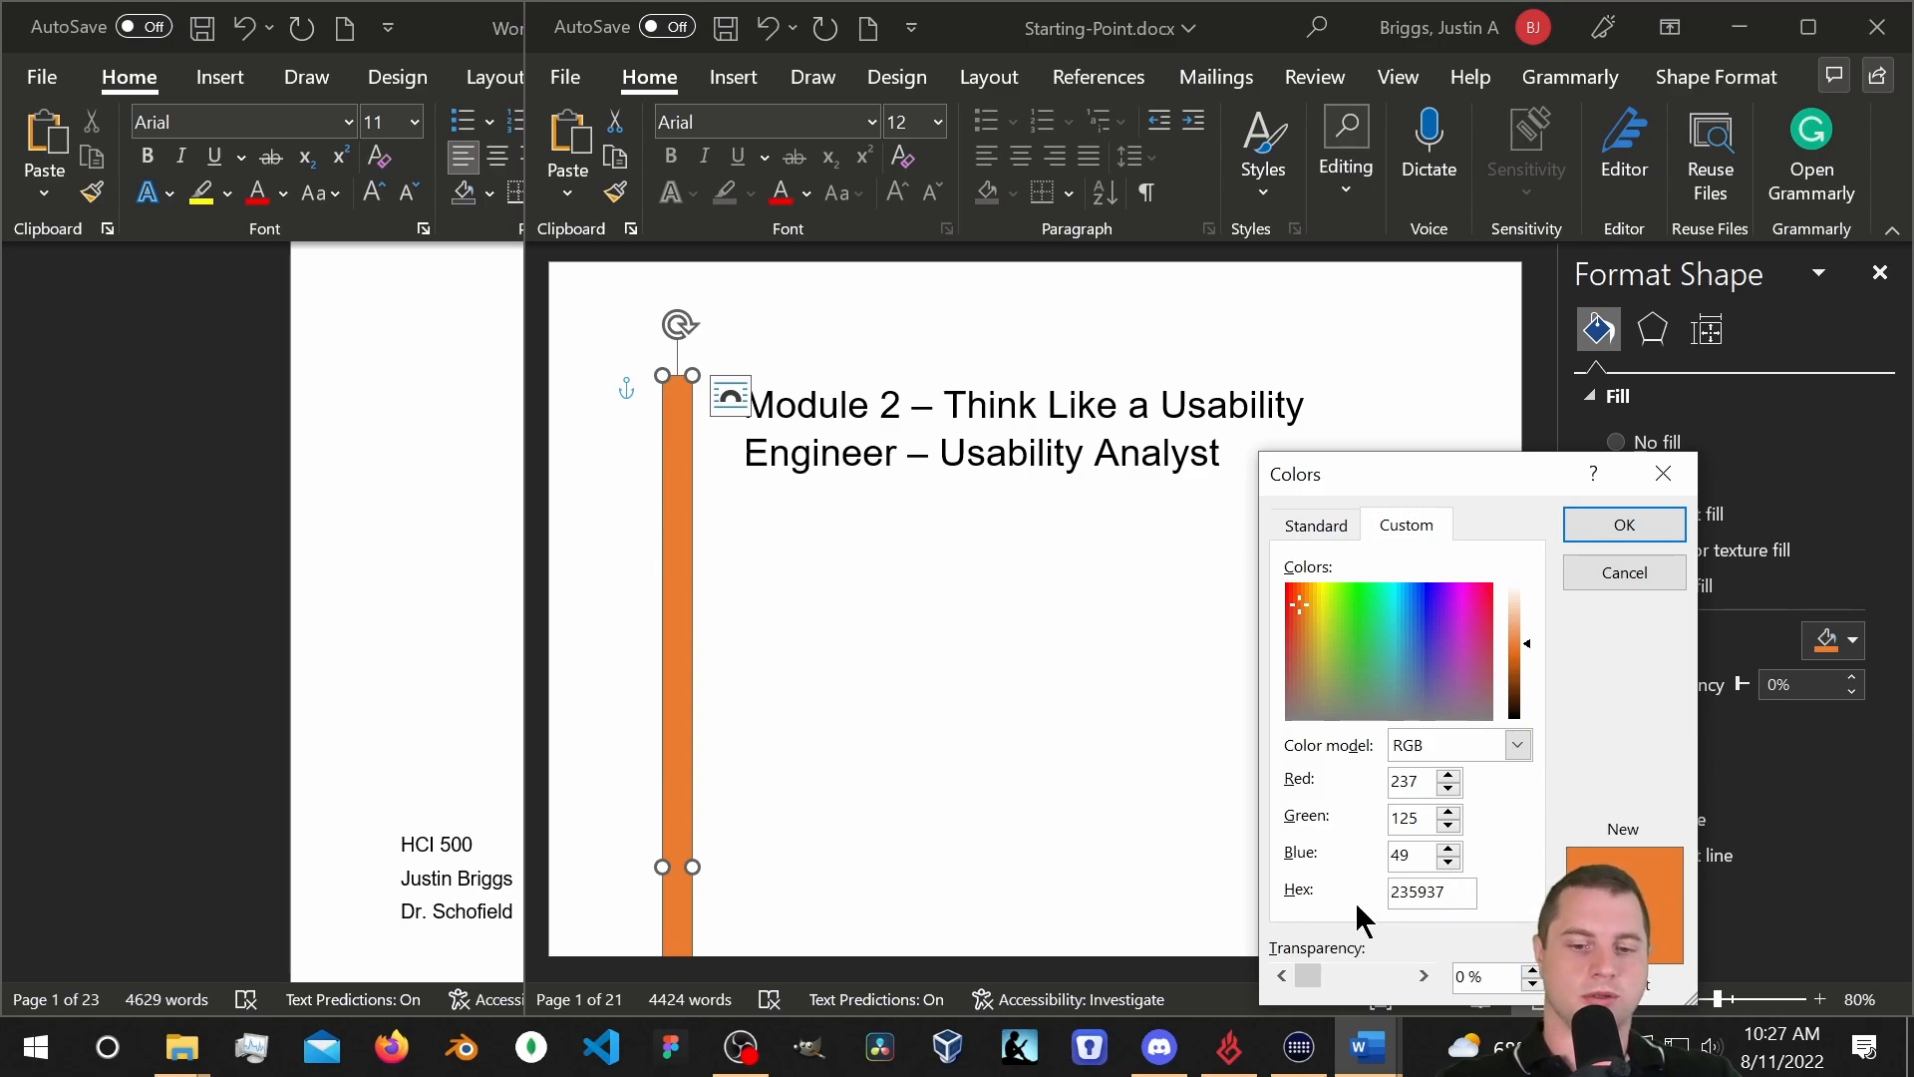
click(1649, 516)
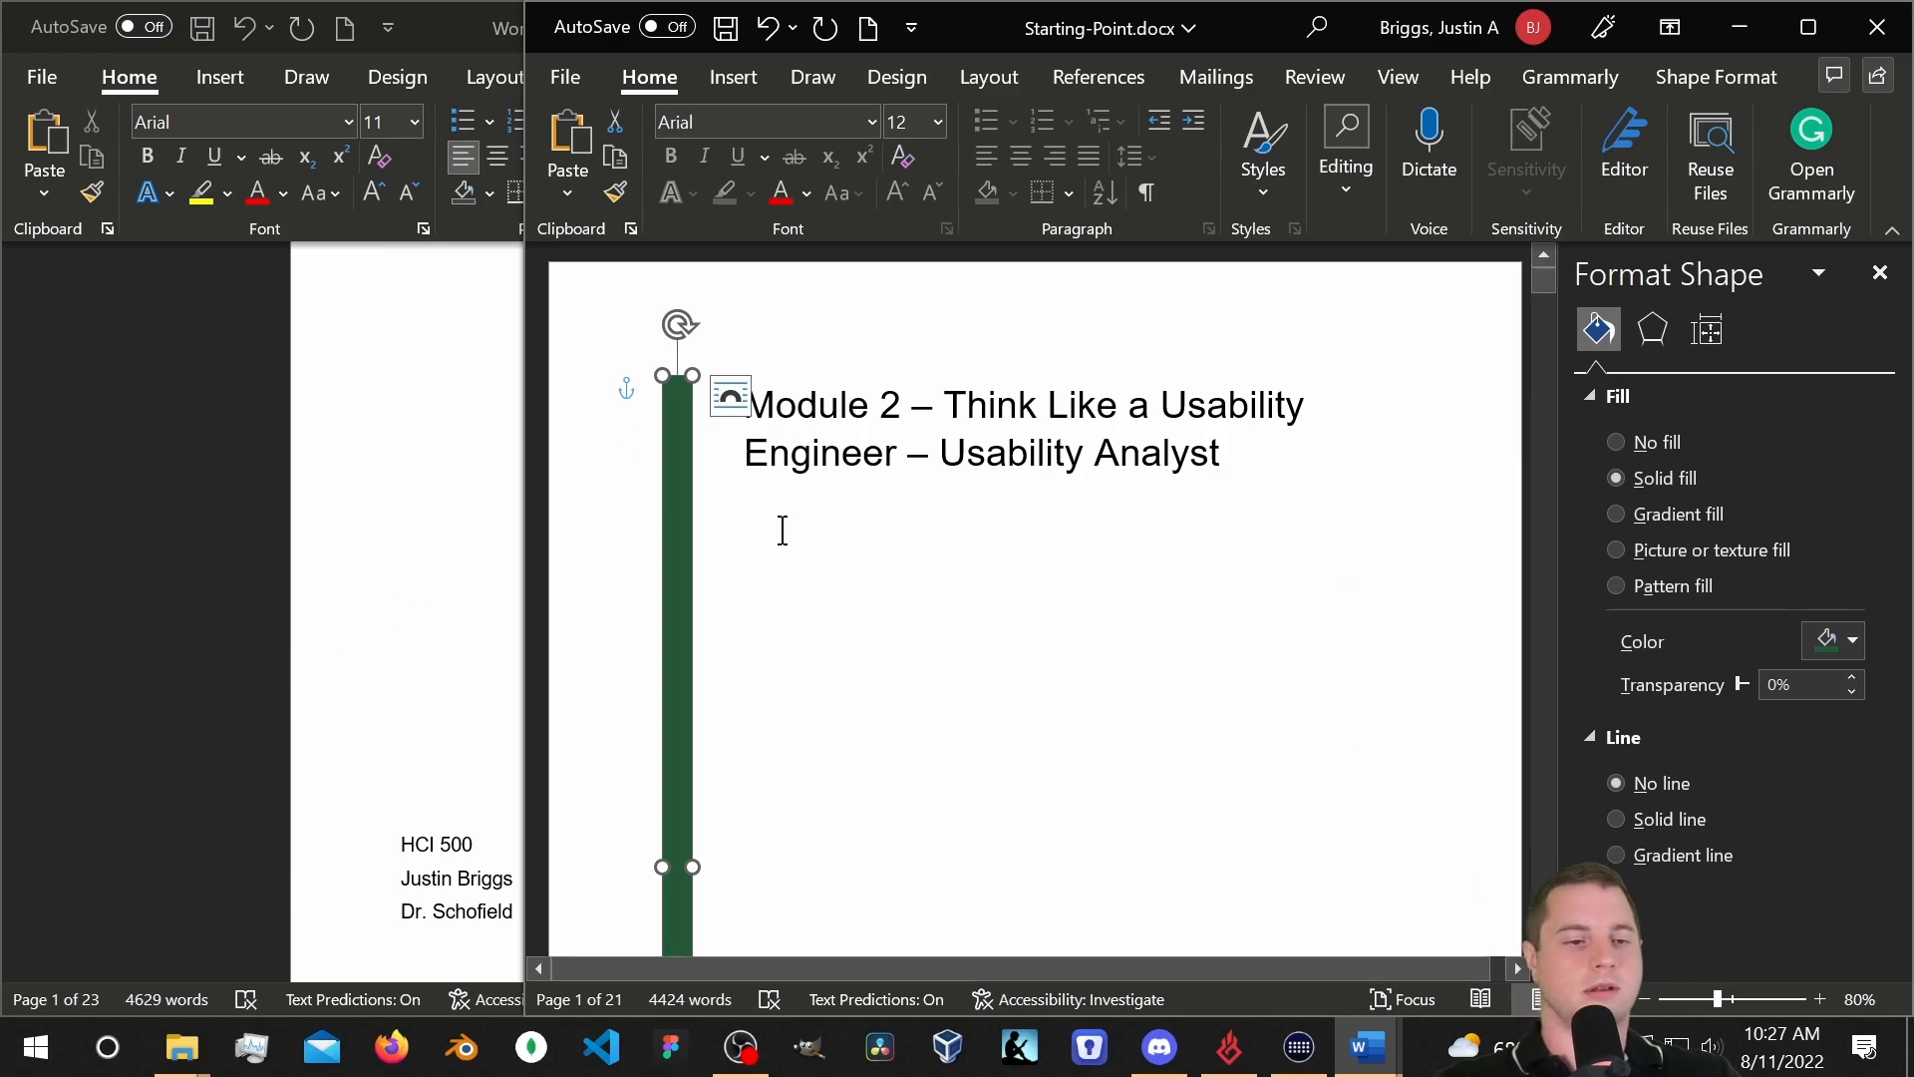
Switch to Word Document Sample.docx and copy the hex code F5D805 from the yellow square's fill color.
scroll(777, 535, down, 3)
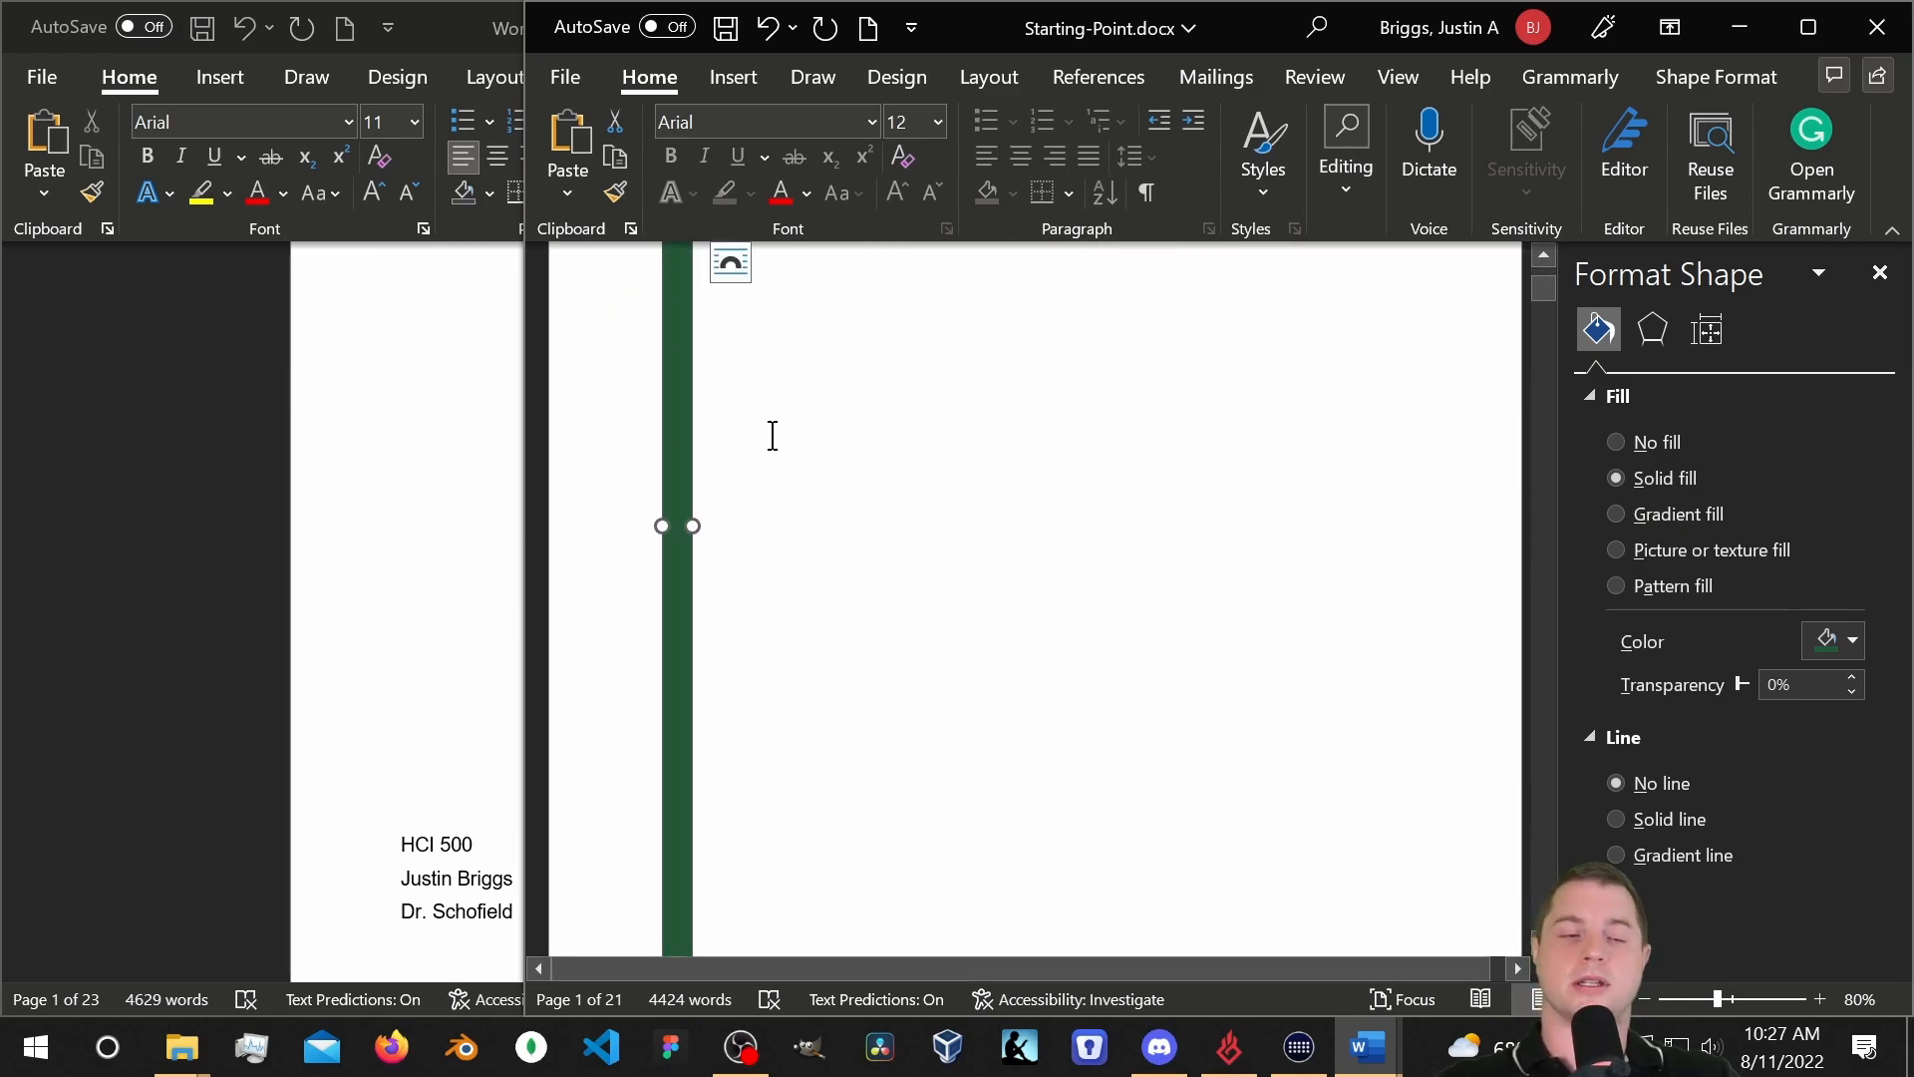
scroll(757, 459, down, 3)
click(334, 513)
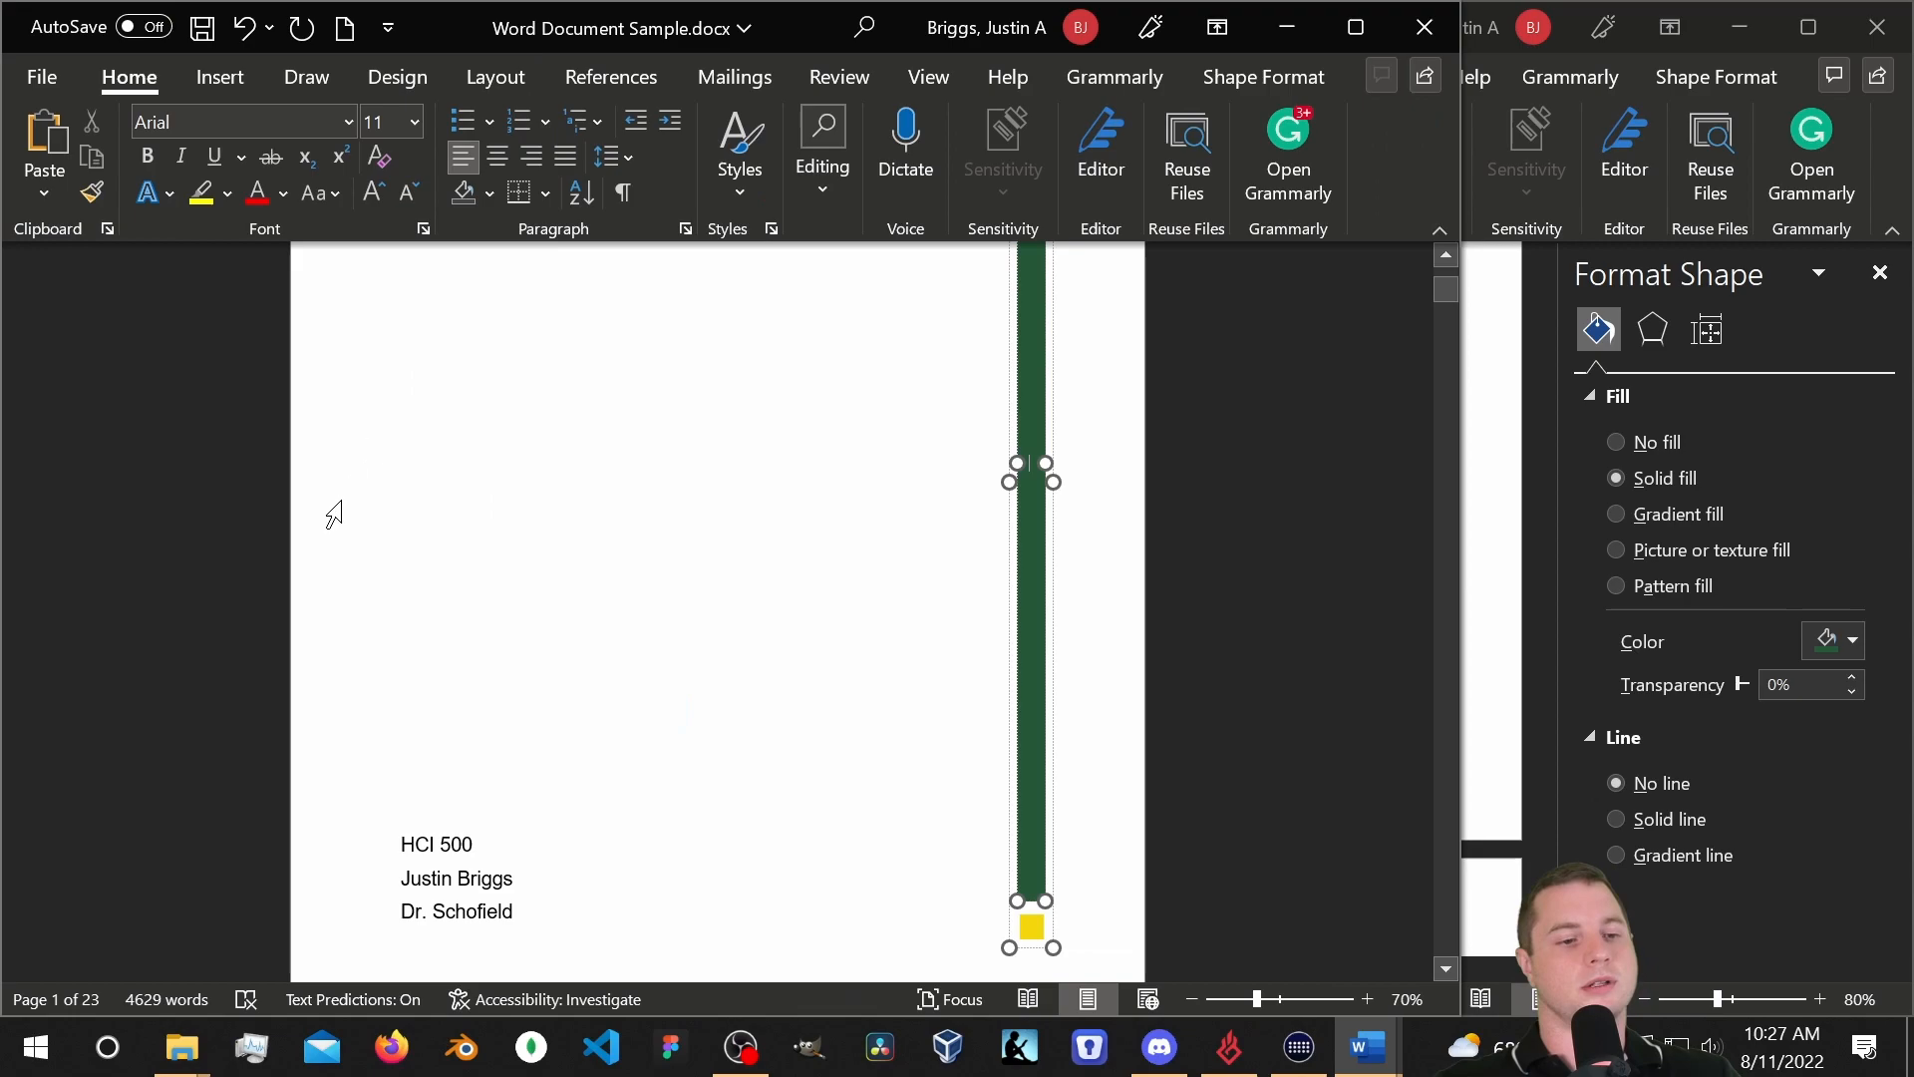
scroll(1094, 697, down, 2)
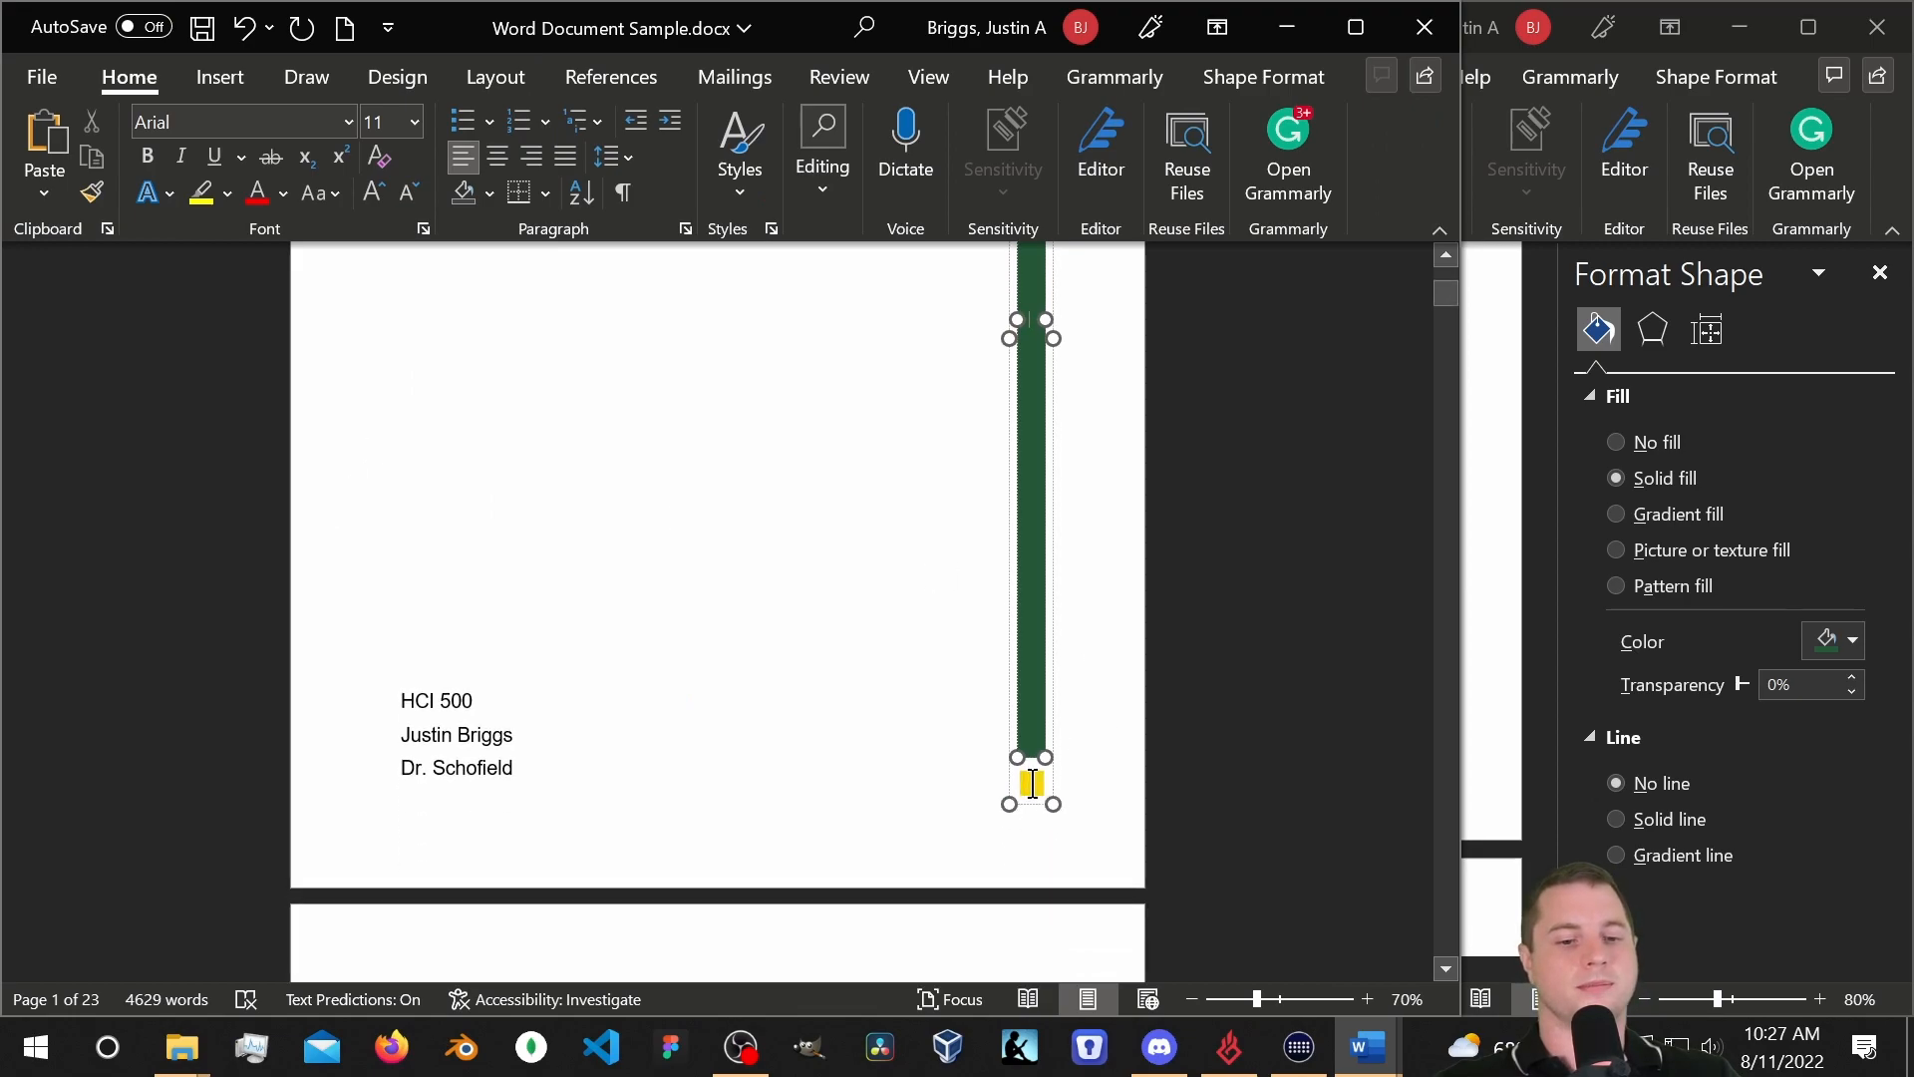
right_click(1033, 784)
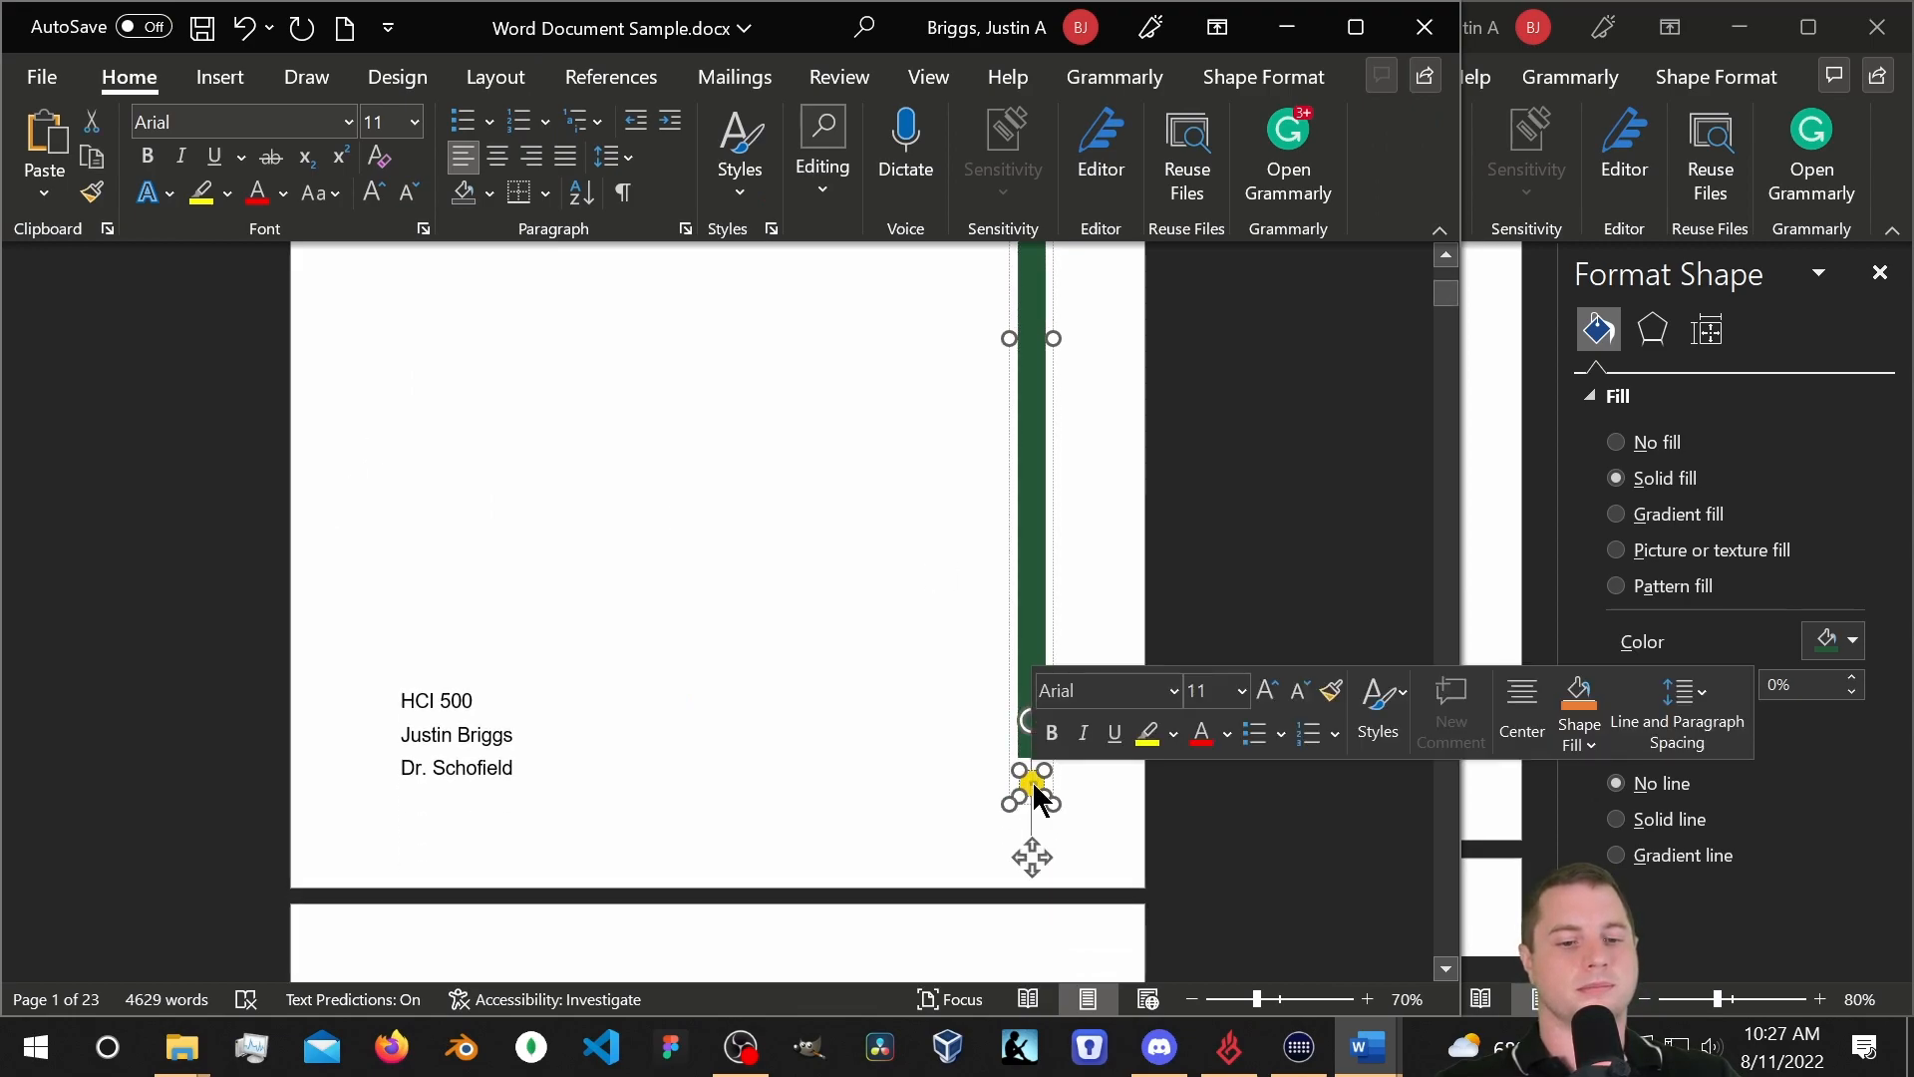
click(1583, 741)
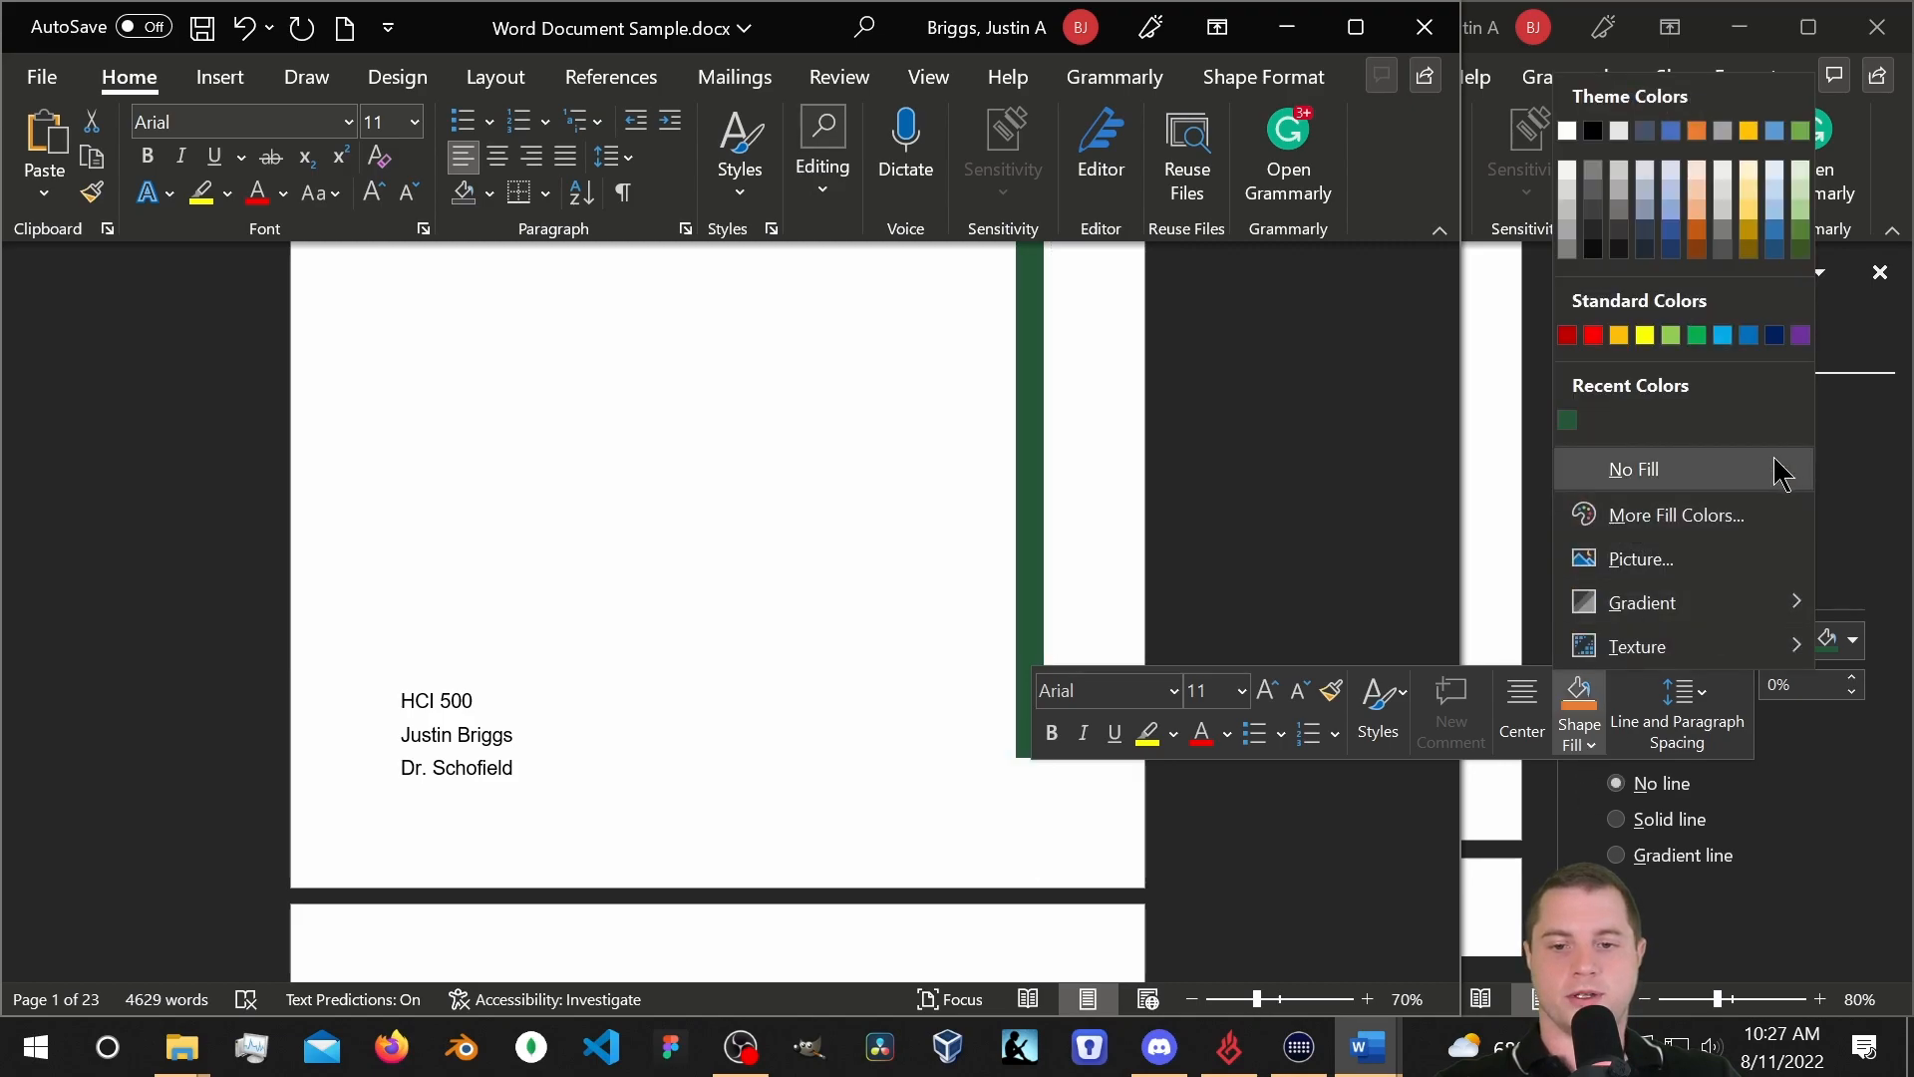
click(1677, 518)
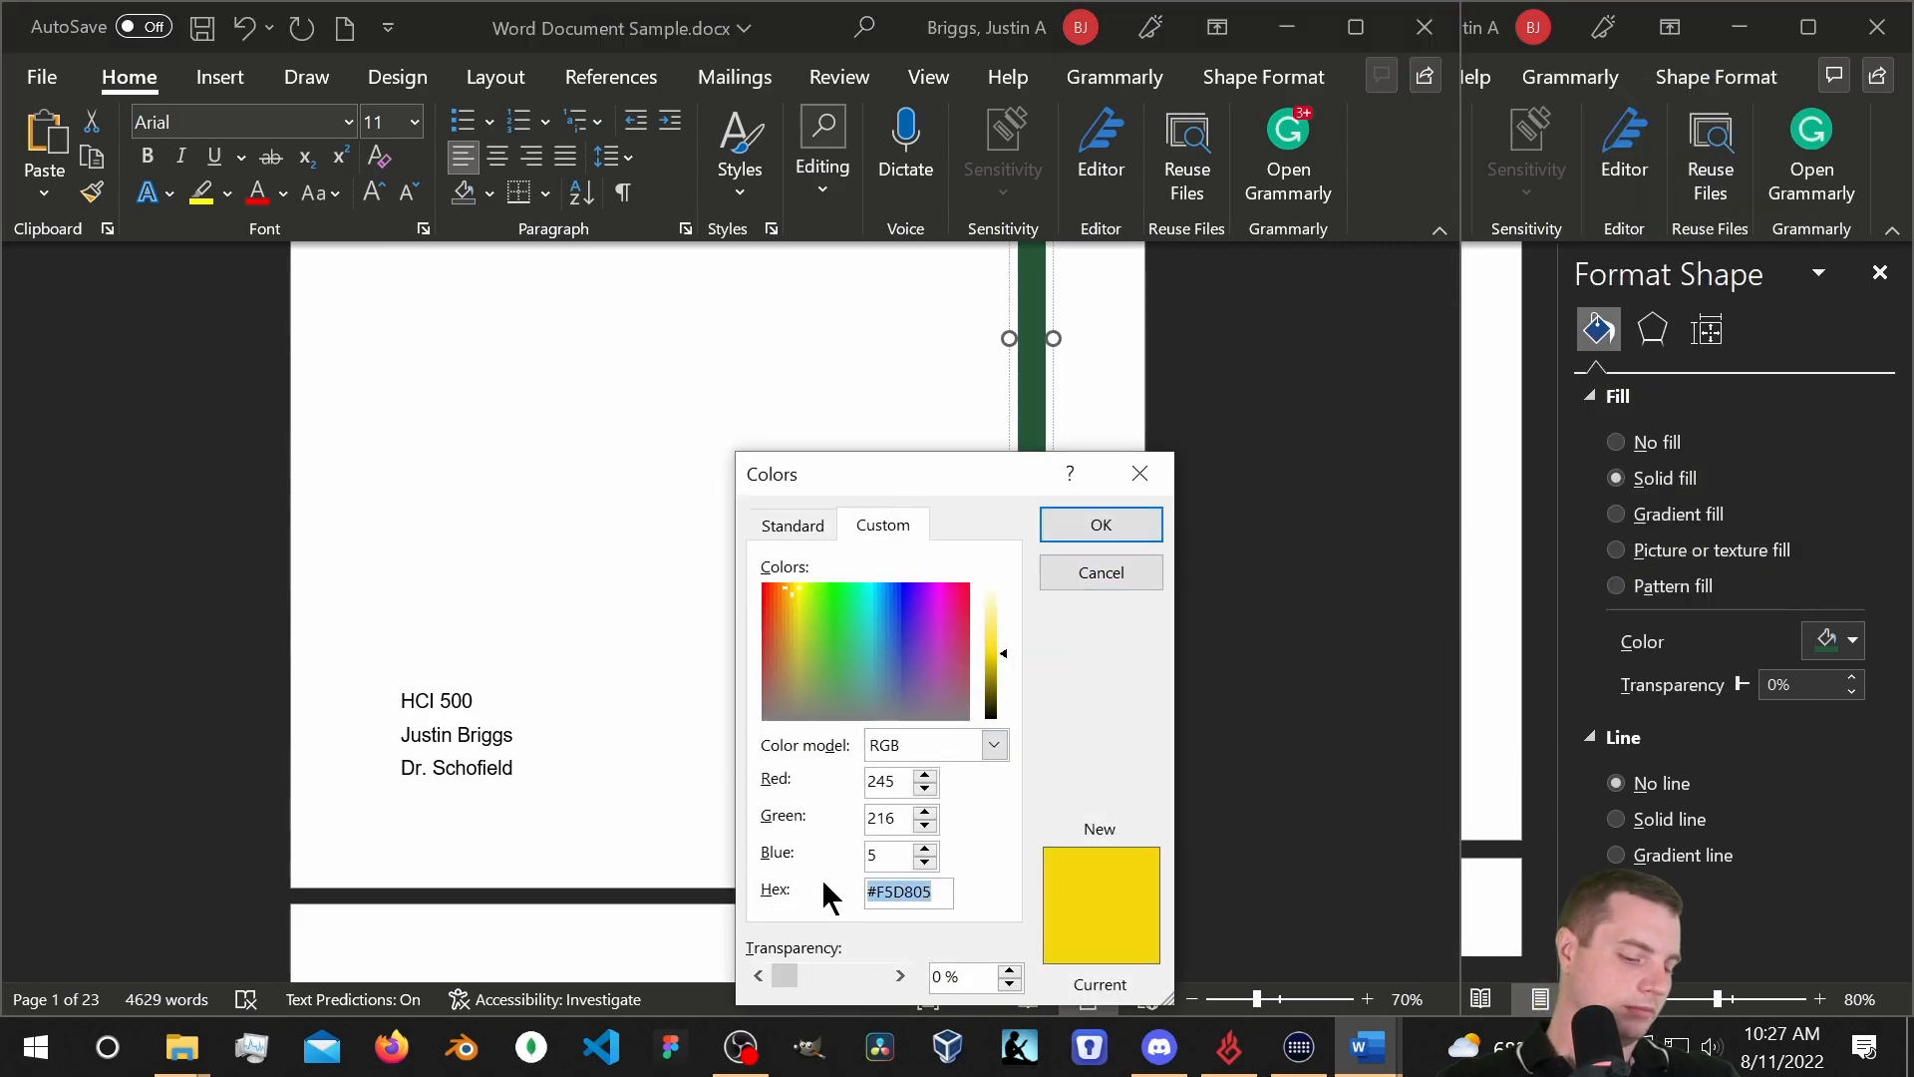
click(1101, 524)
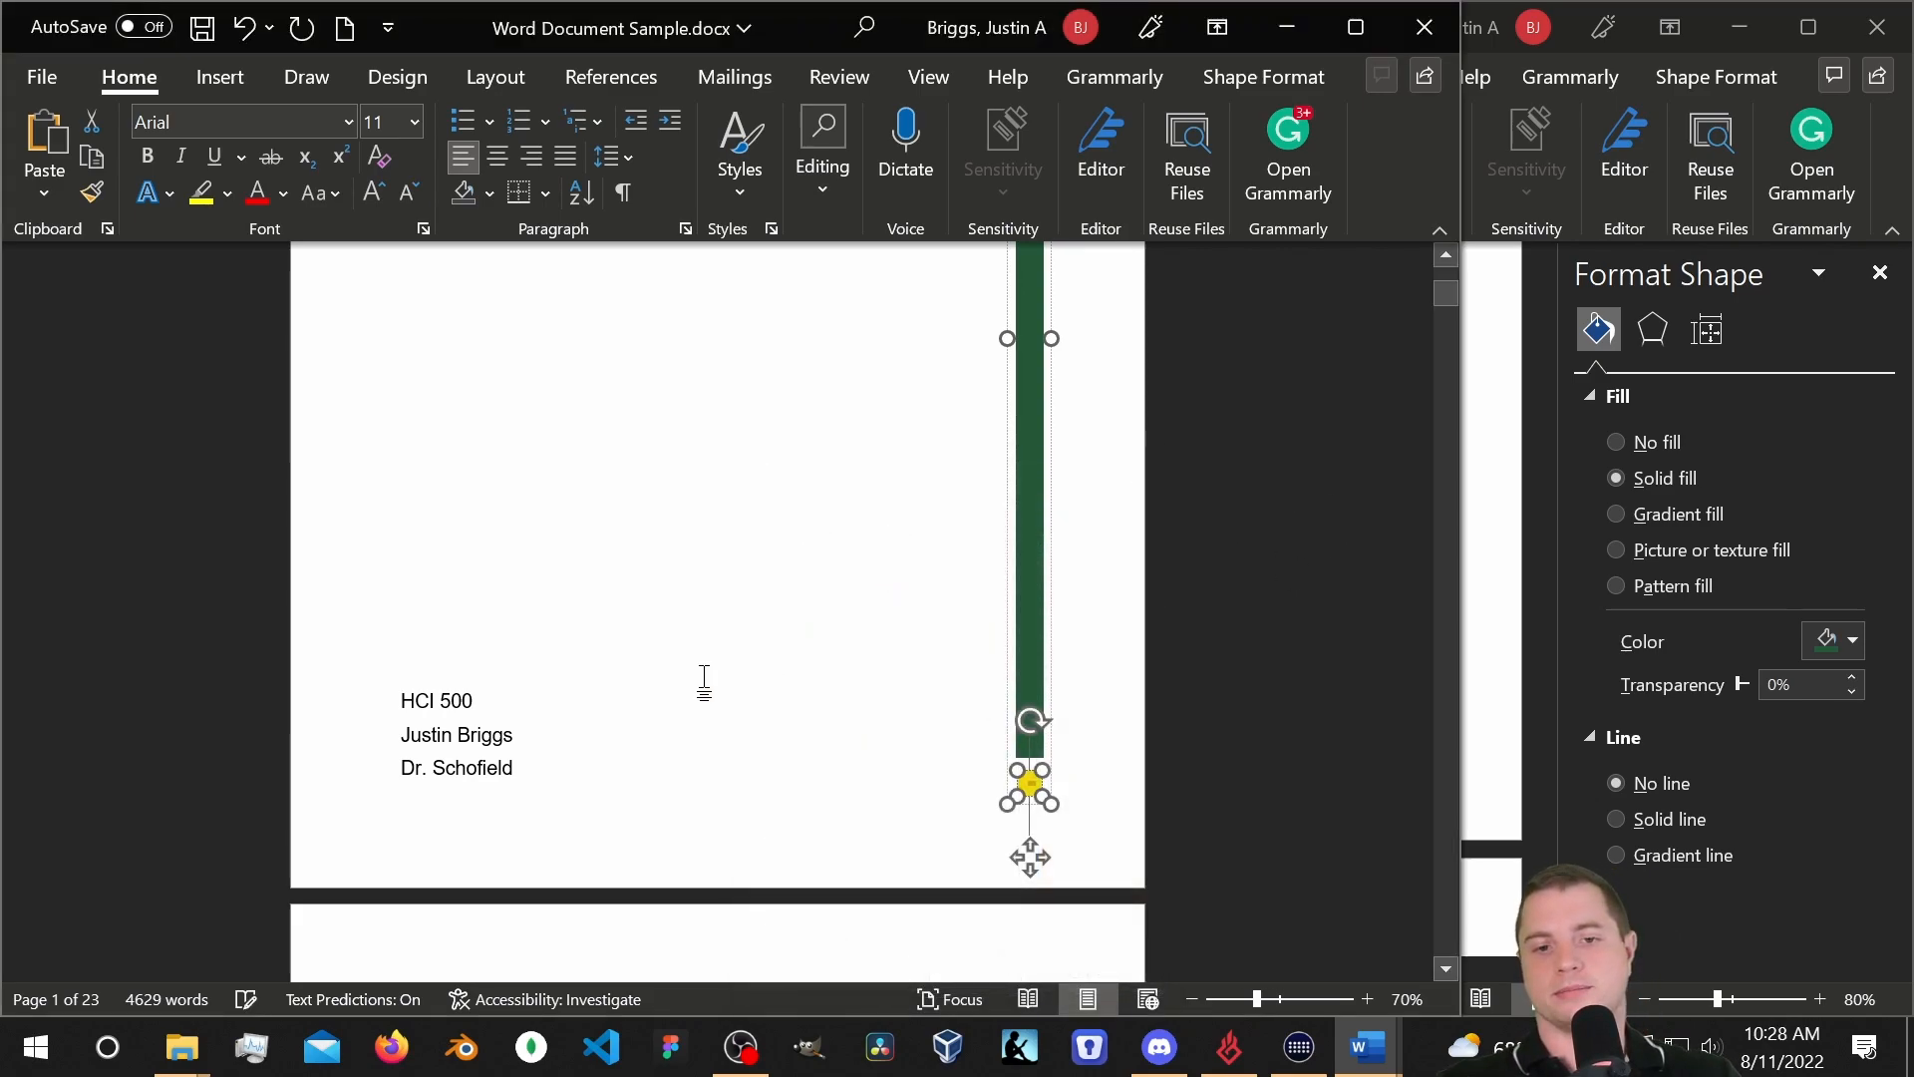
Return to Starting-Point.docx and fill the blue square with the custom hex color F5D805.
click(1546, 292)
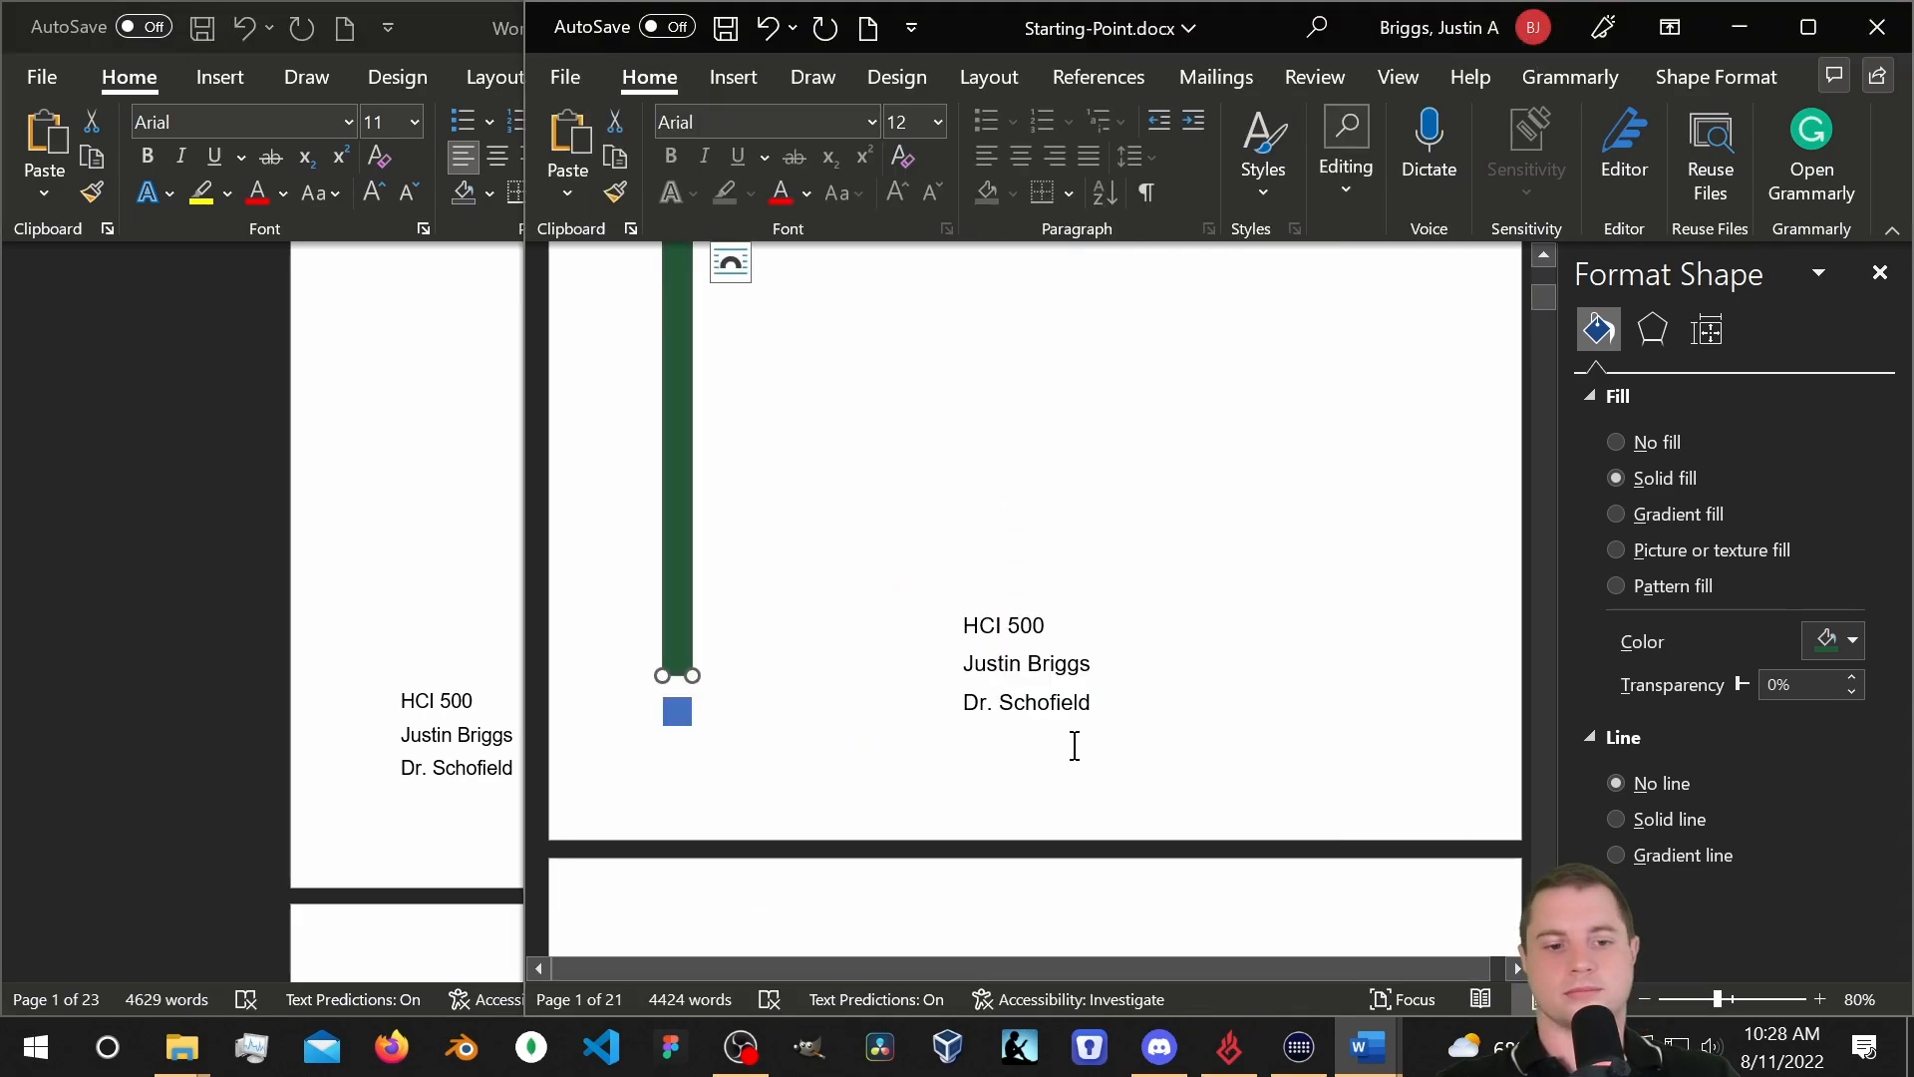
click(674, 712)
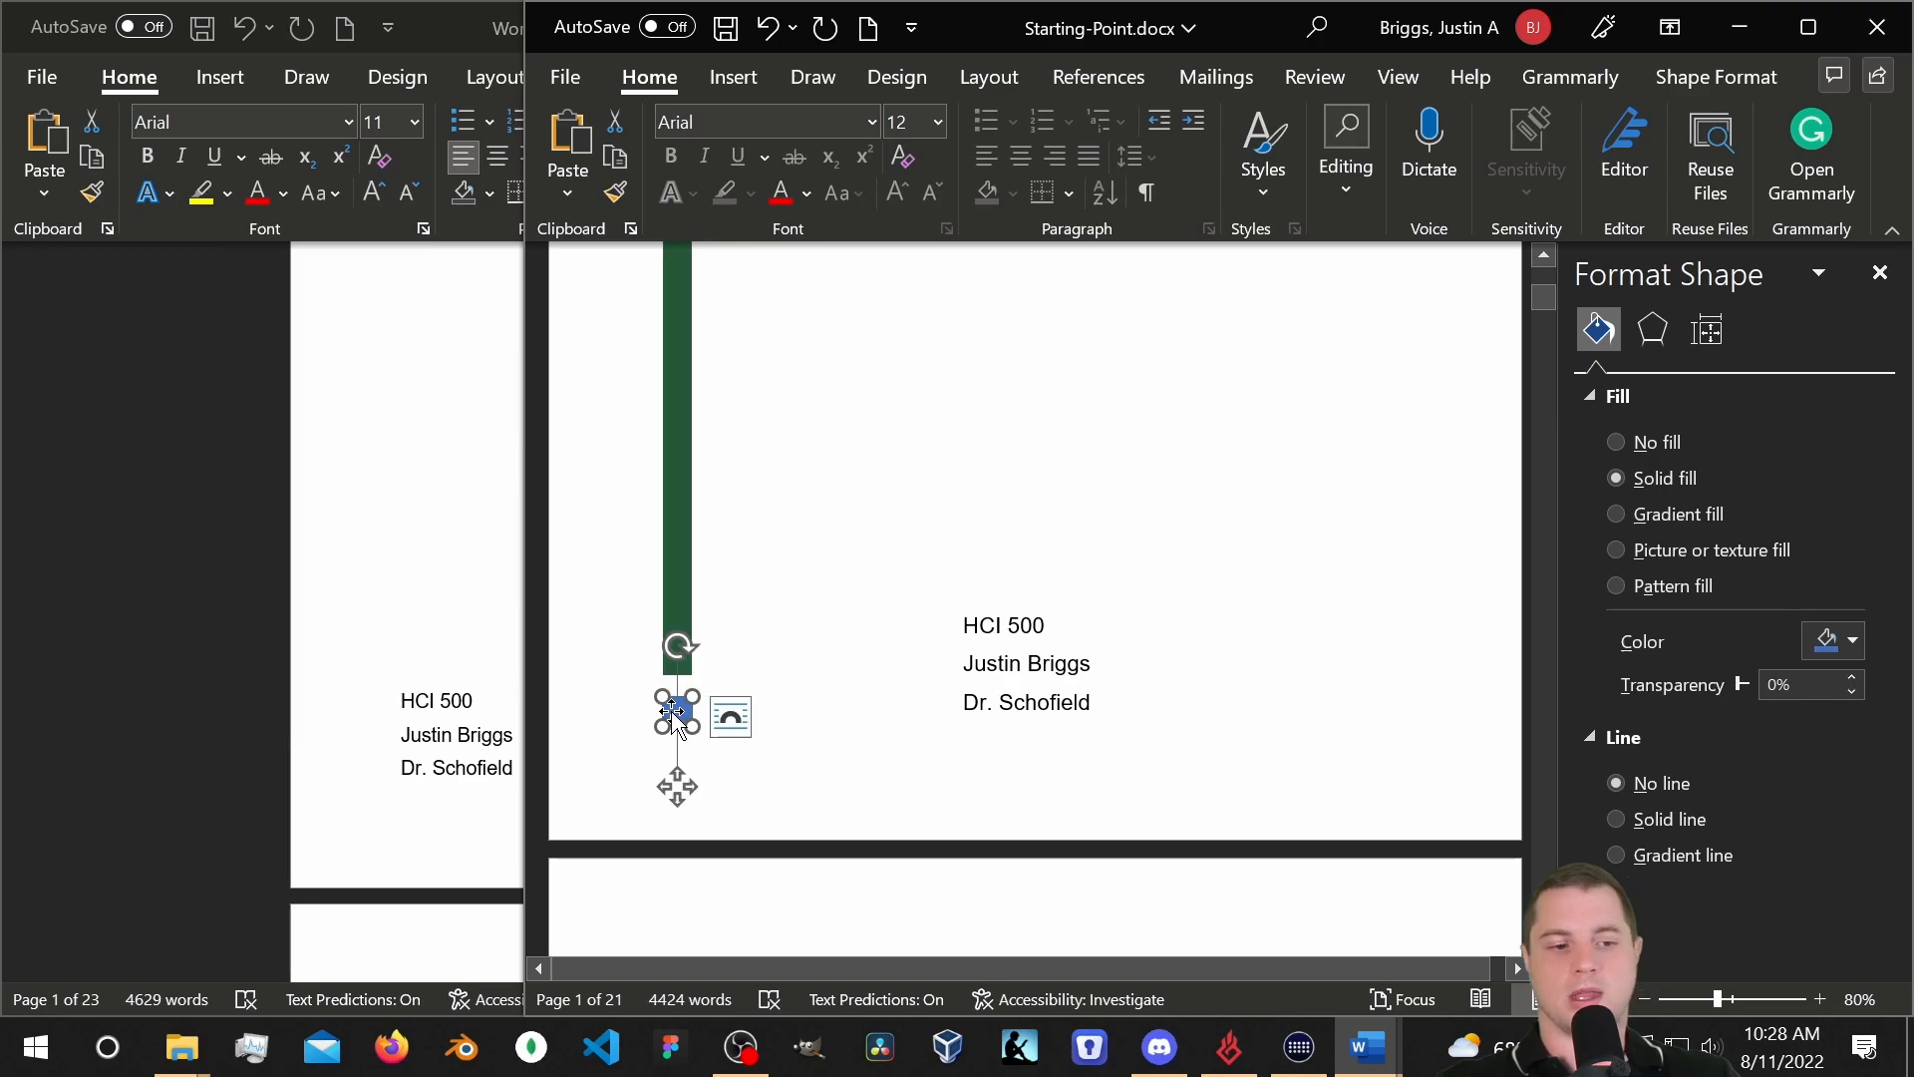
click(1856, 643)
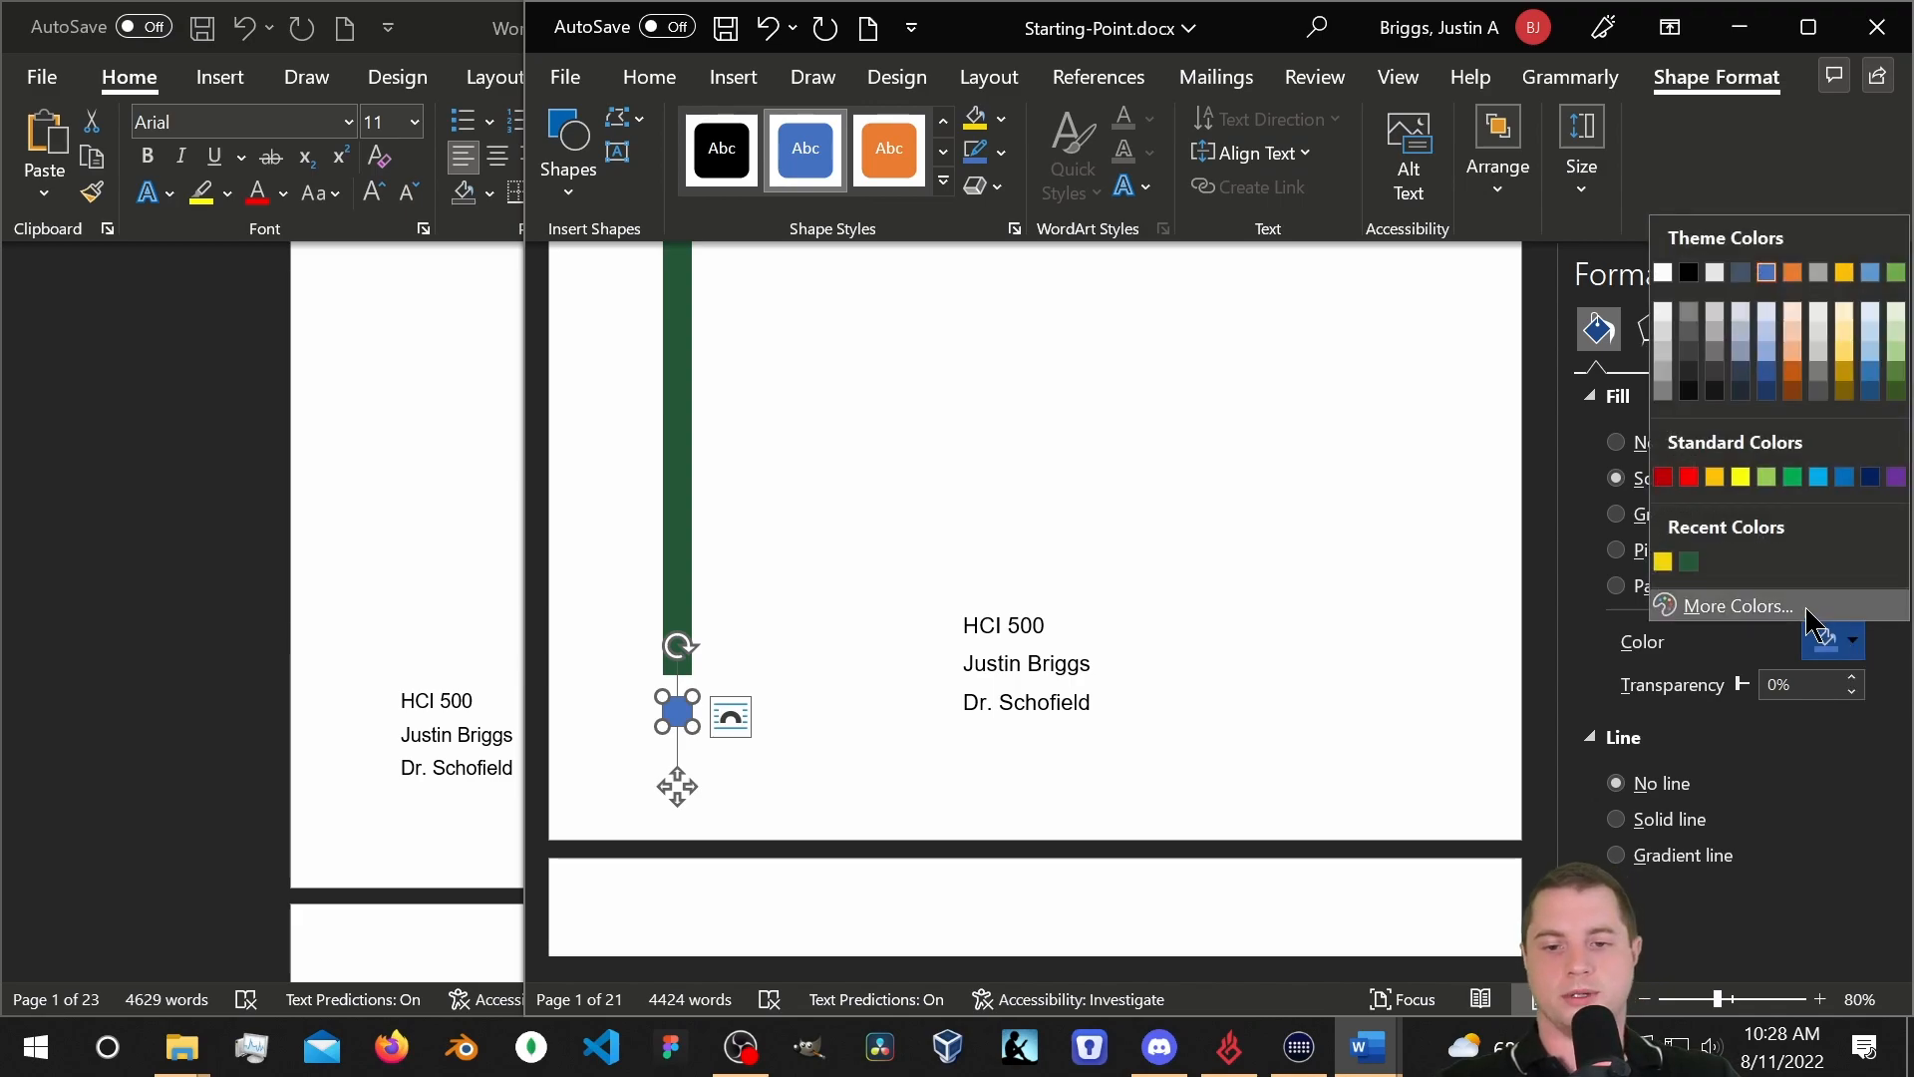
click(1736, 607)
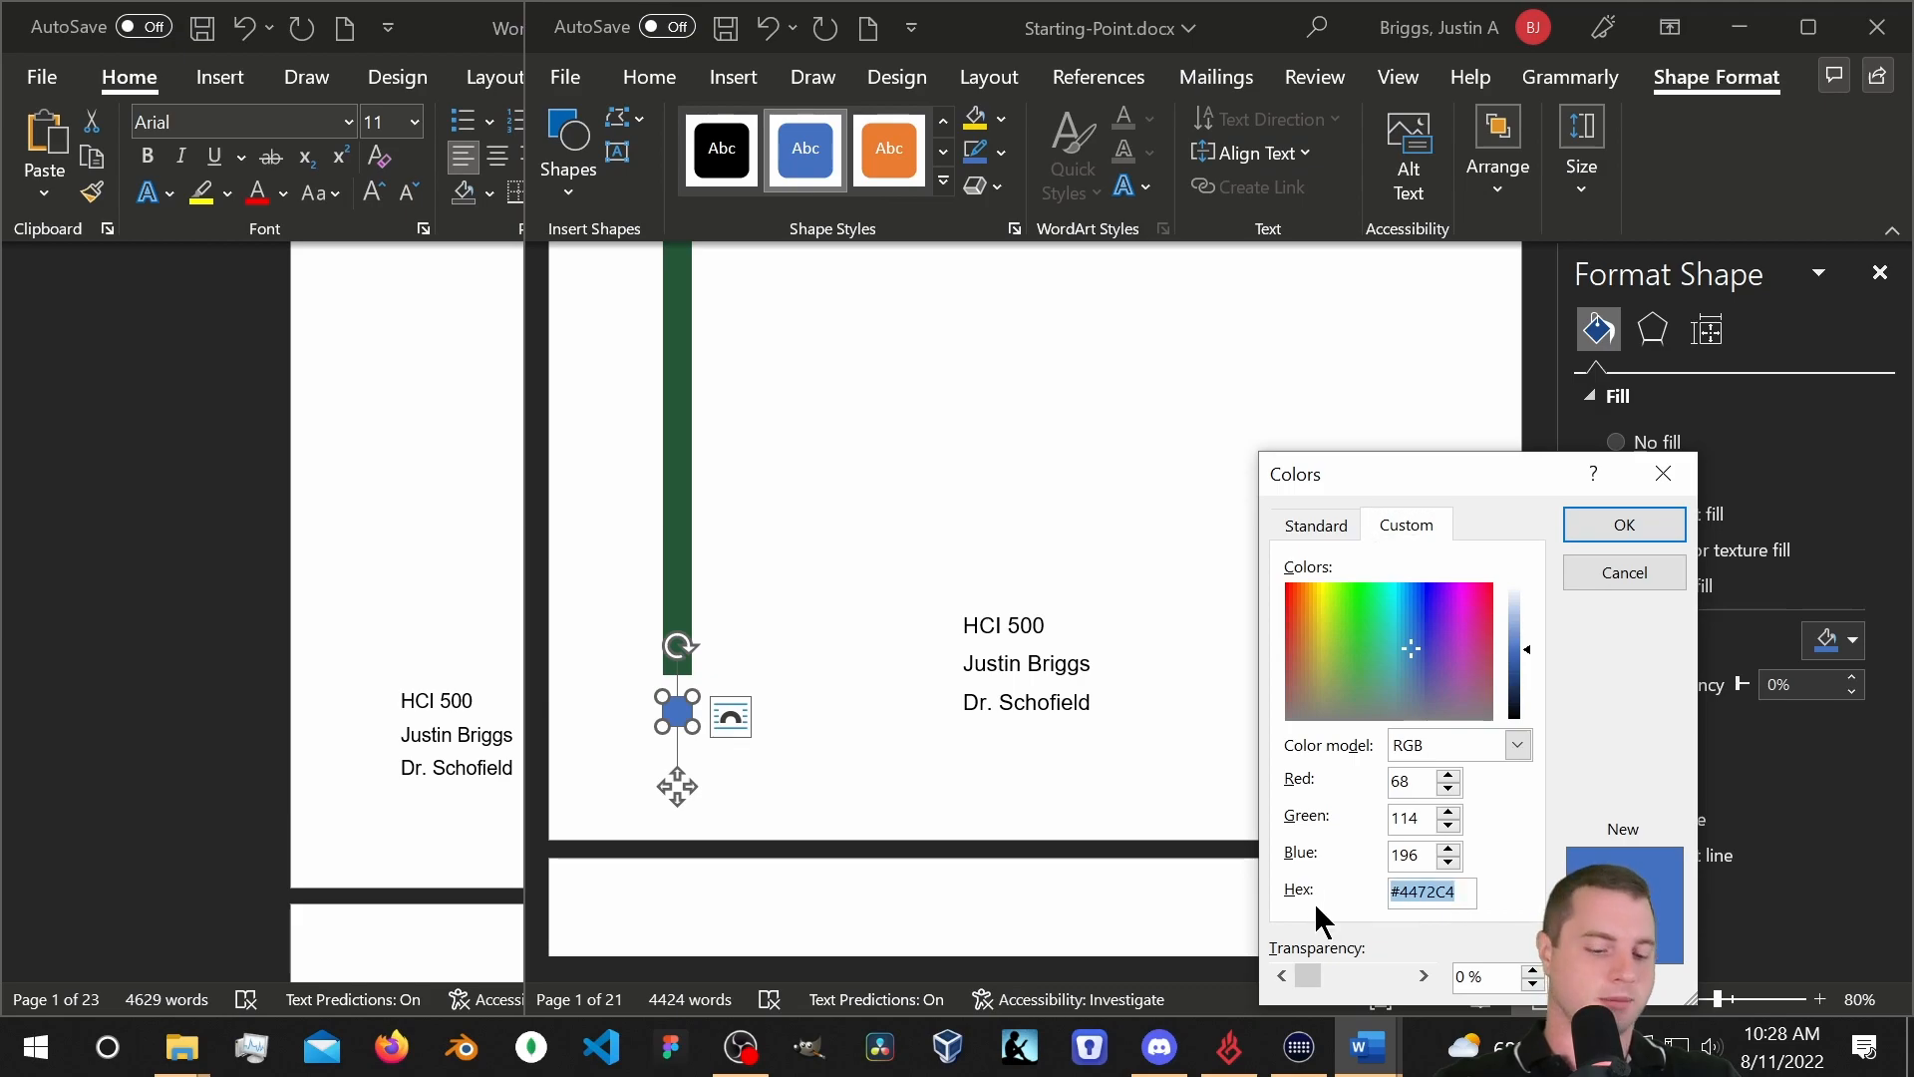
click(1600, 529)
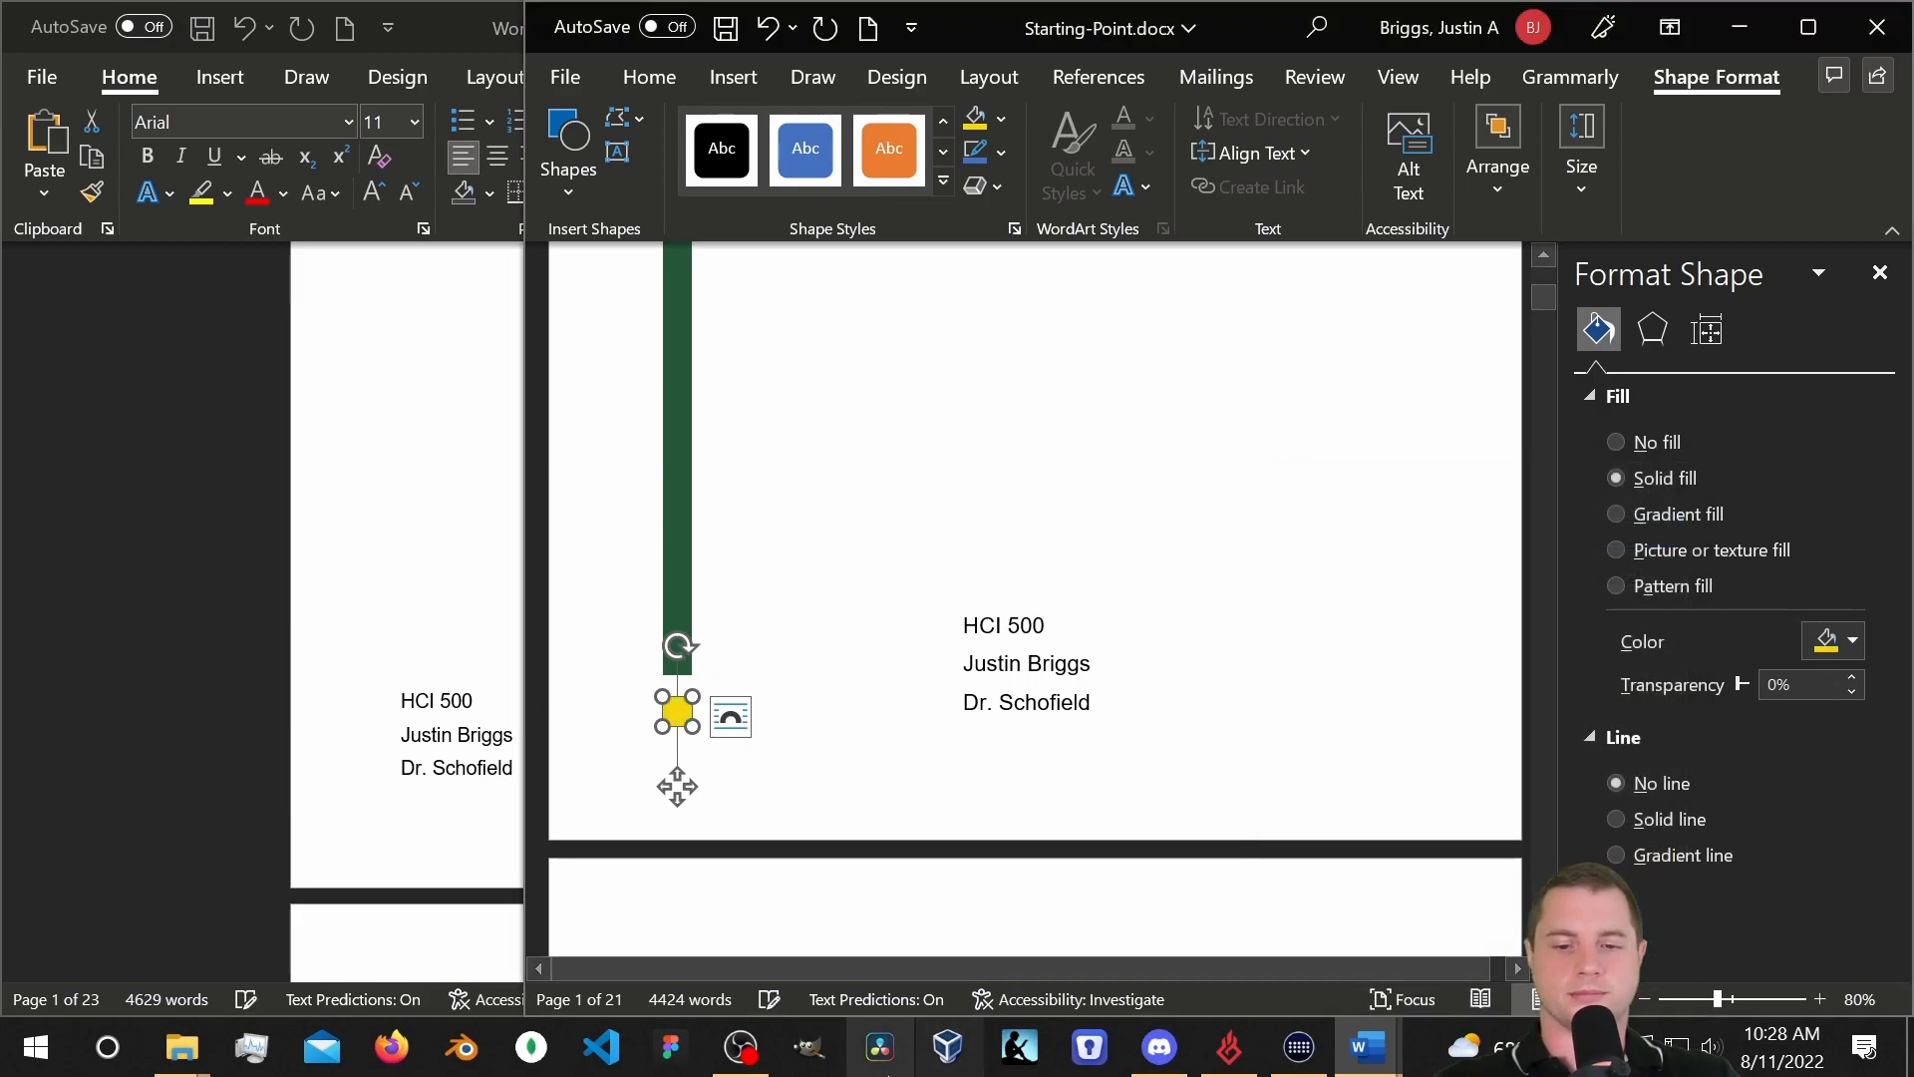
Select the green bar and the yellow square together on the cover page.
click(1254, 733)
scroll(1222, 751, up, 6)
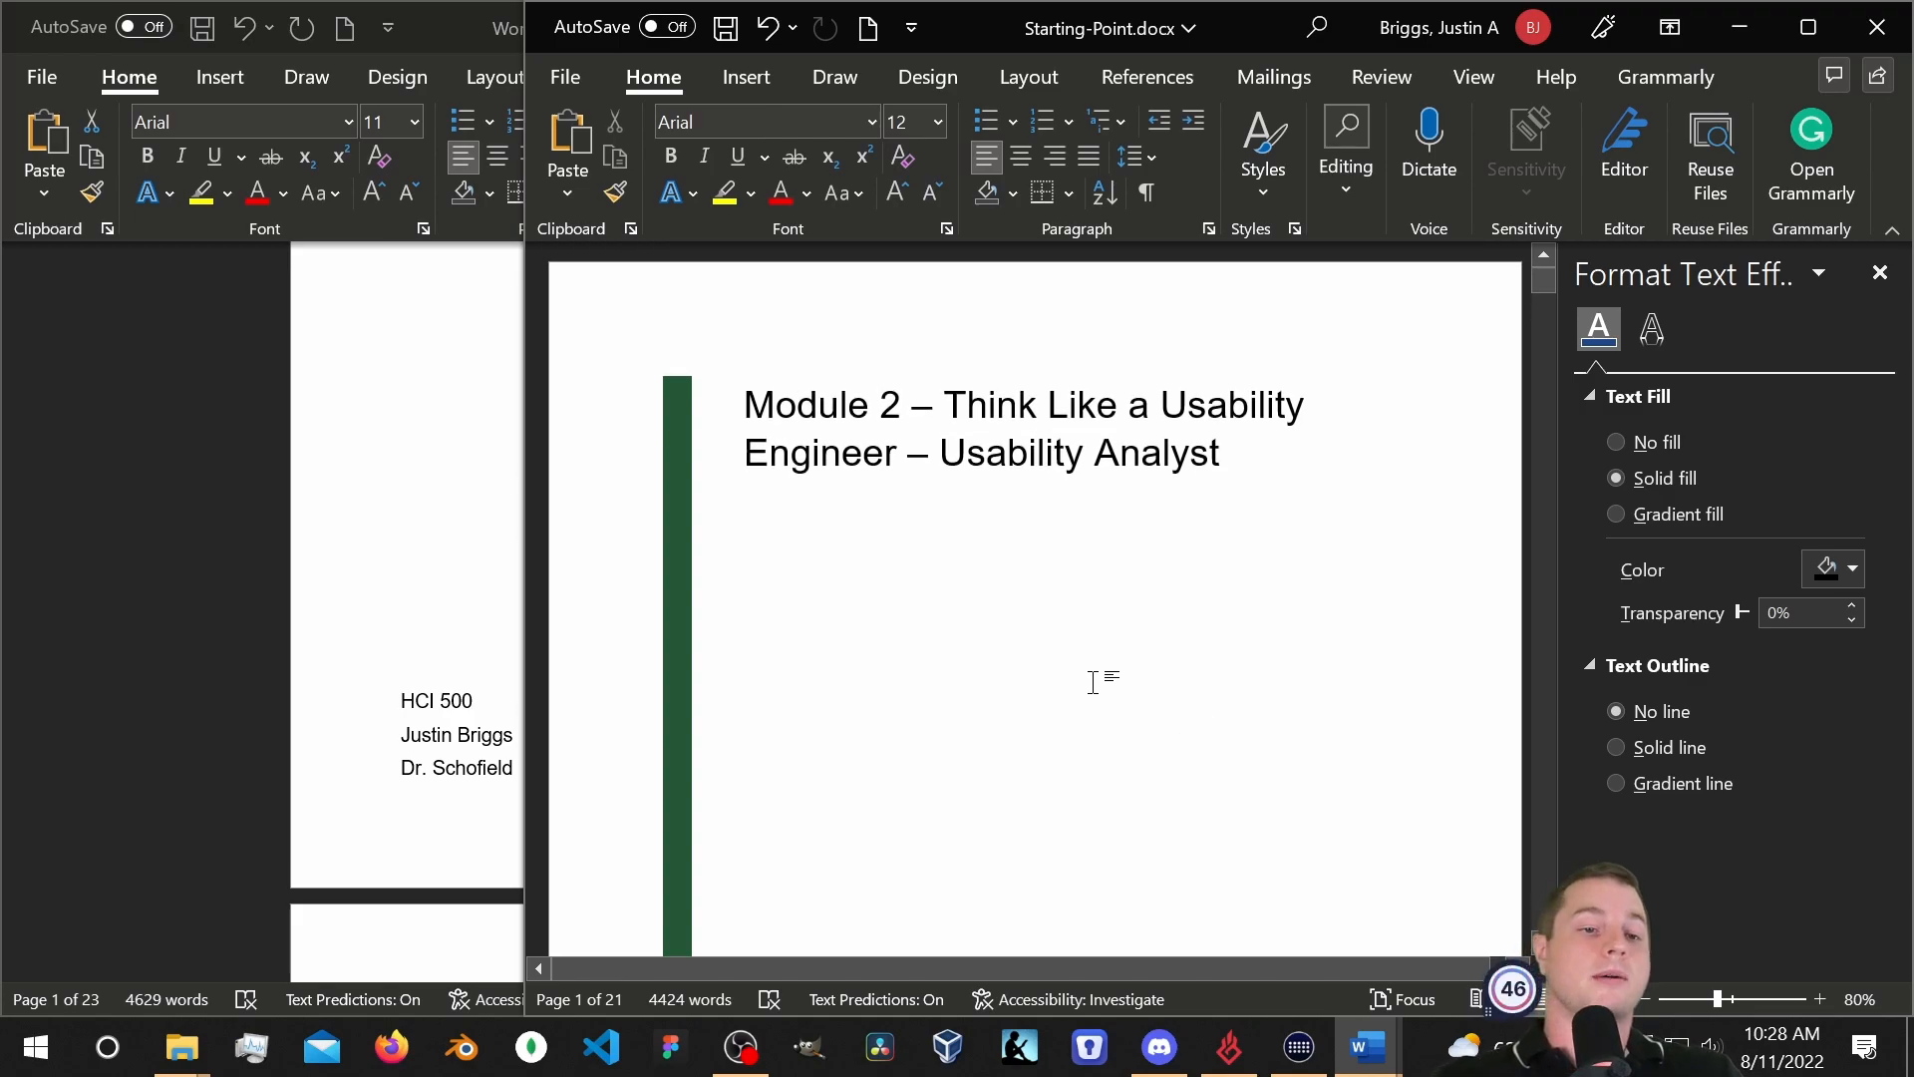
scroll(1093, 682, down, 3)
click(675, 386)
scroll(676, 448, down, 5)
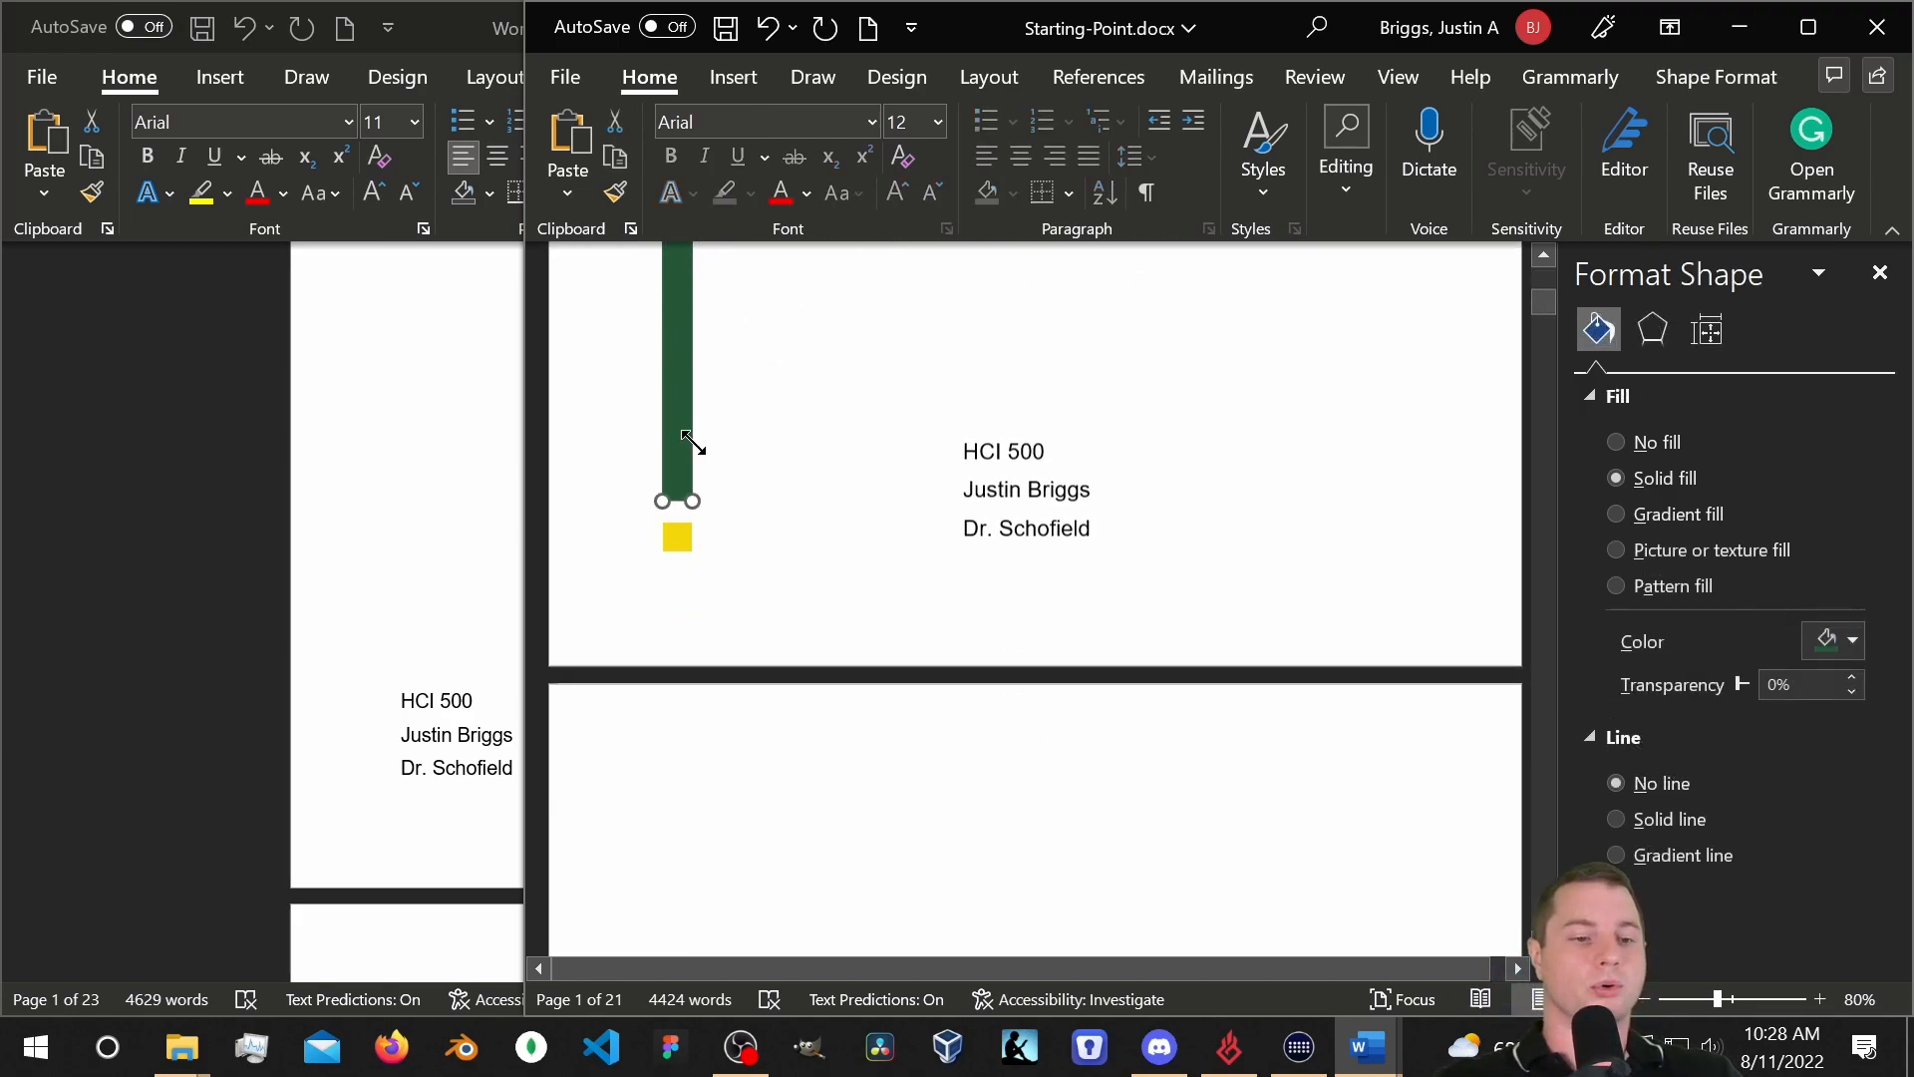
click(676, 487)
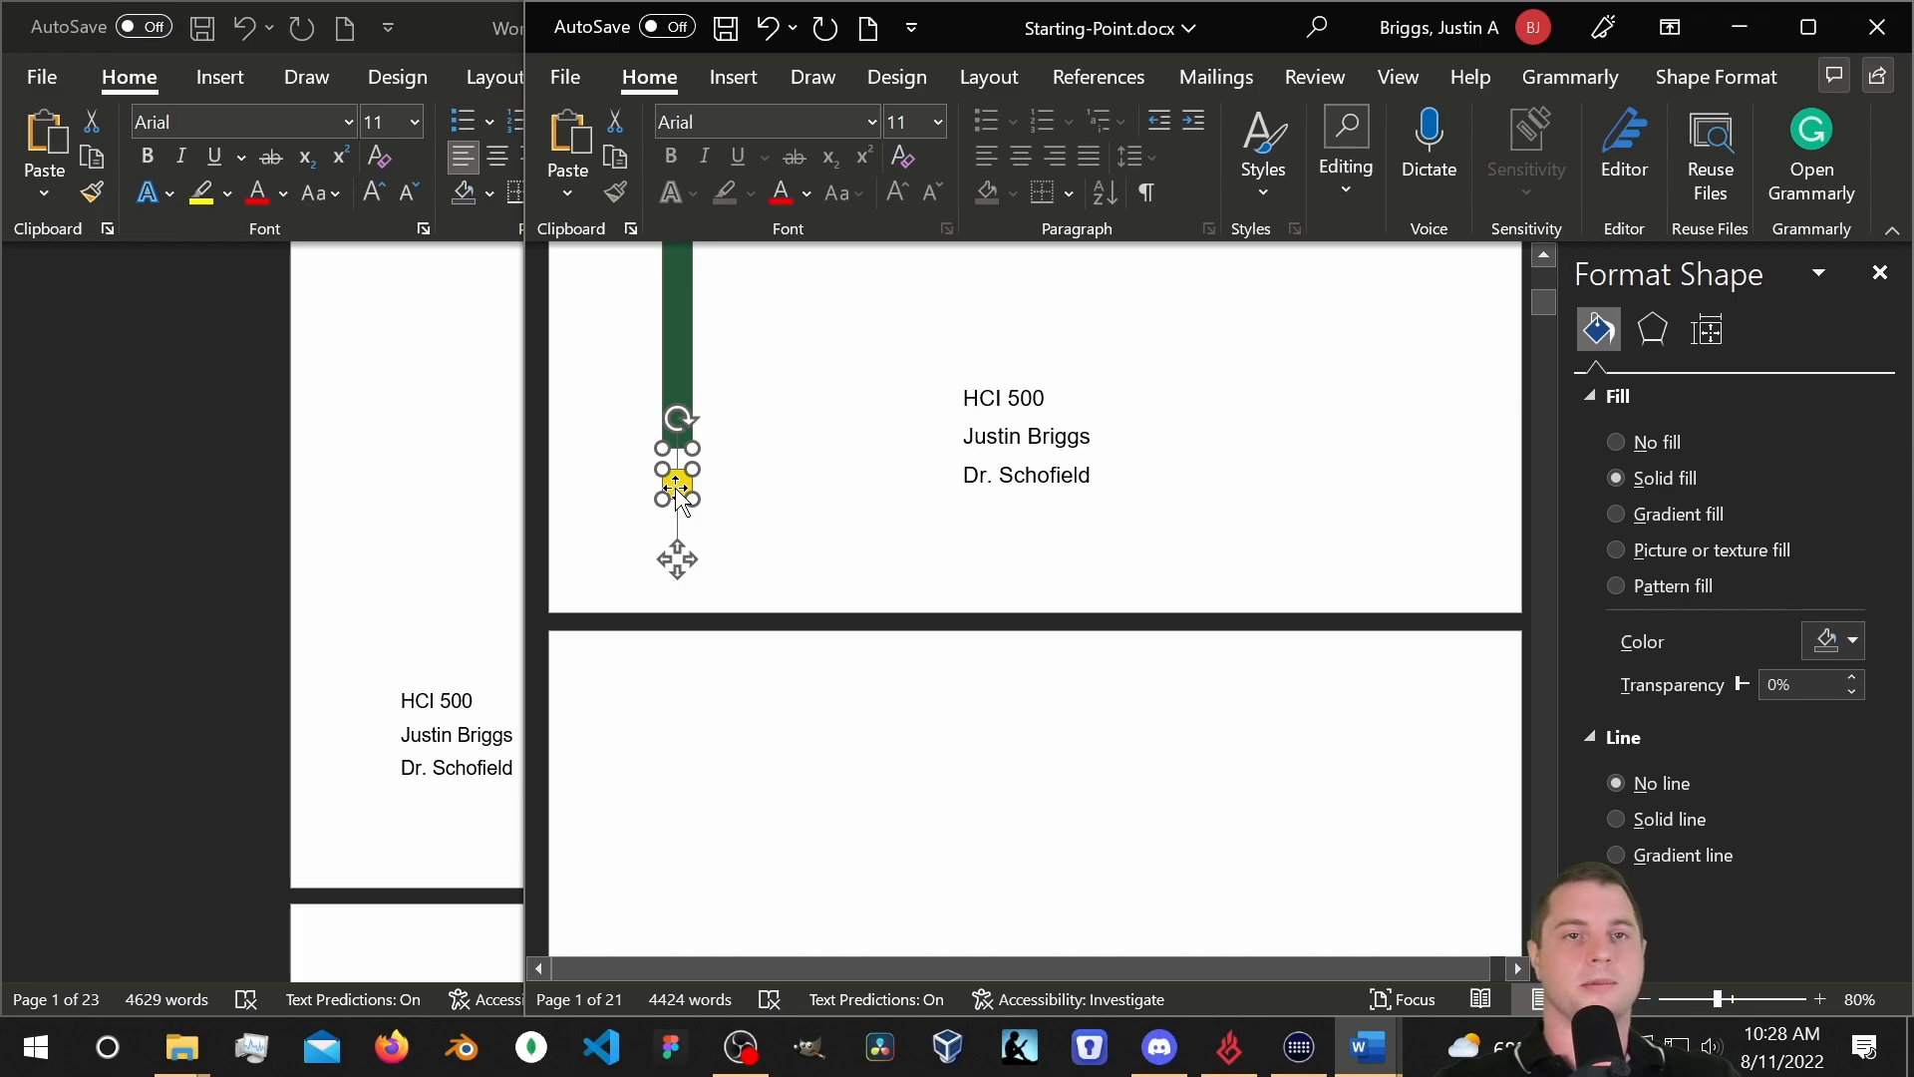
Clear the combined selection and select only the green bar beside the title.
scroll(697, 357, up, 2)
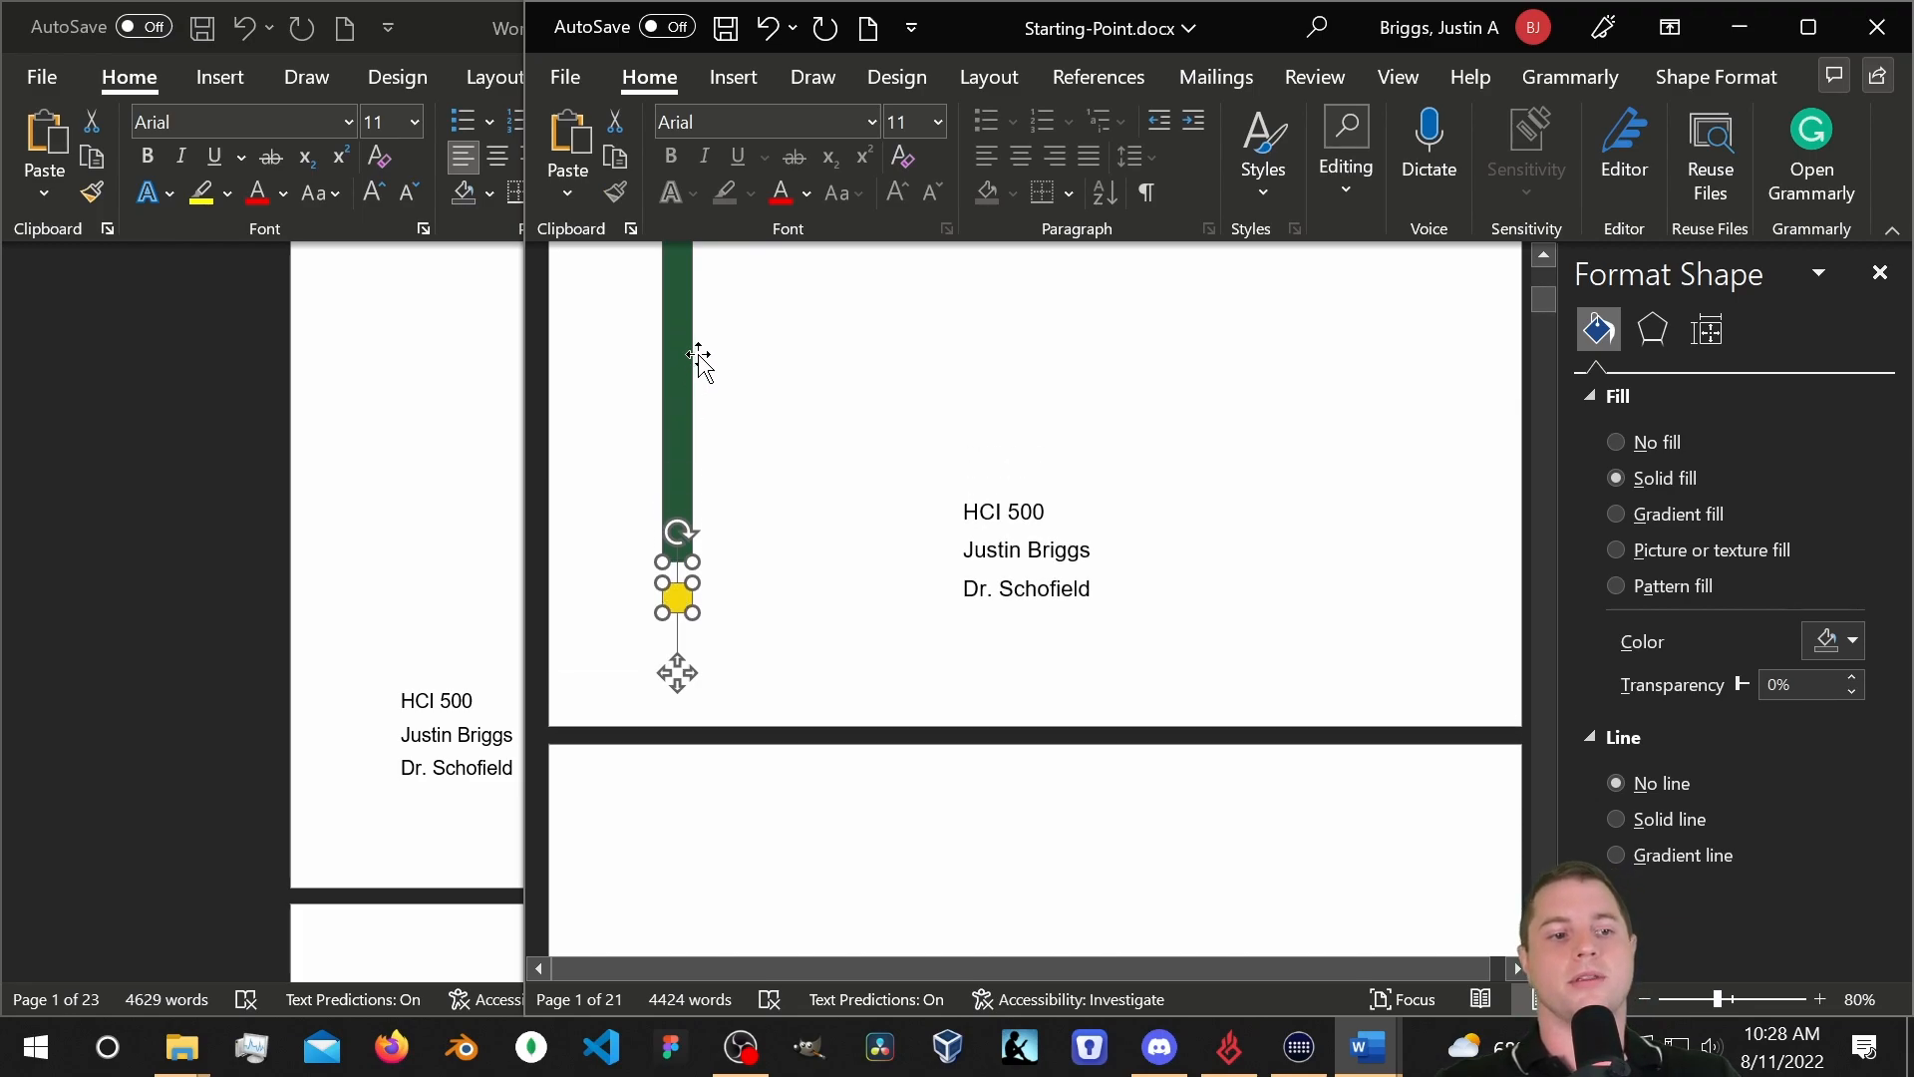
scroll(688, 367, up, 10)
click(728, 536)
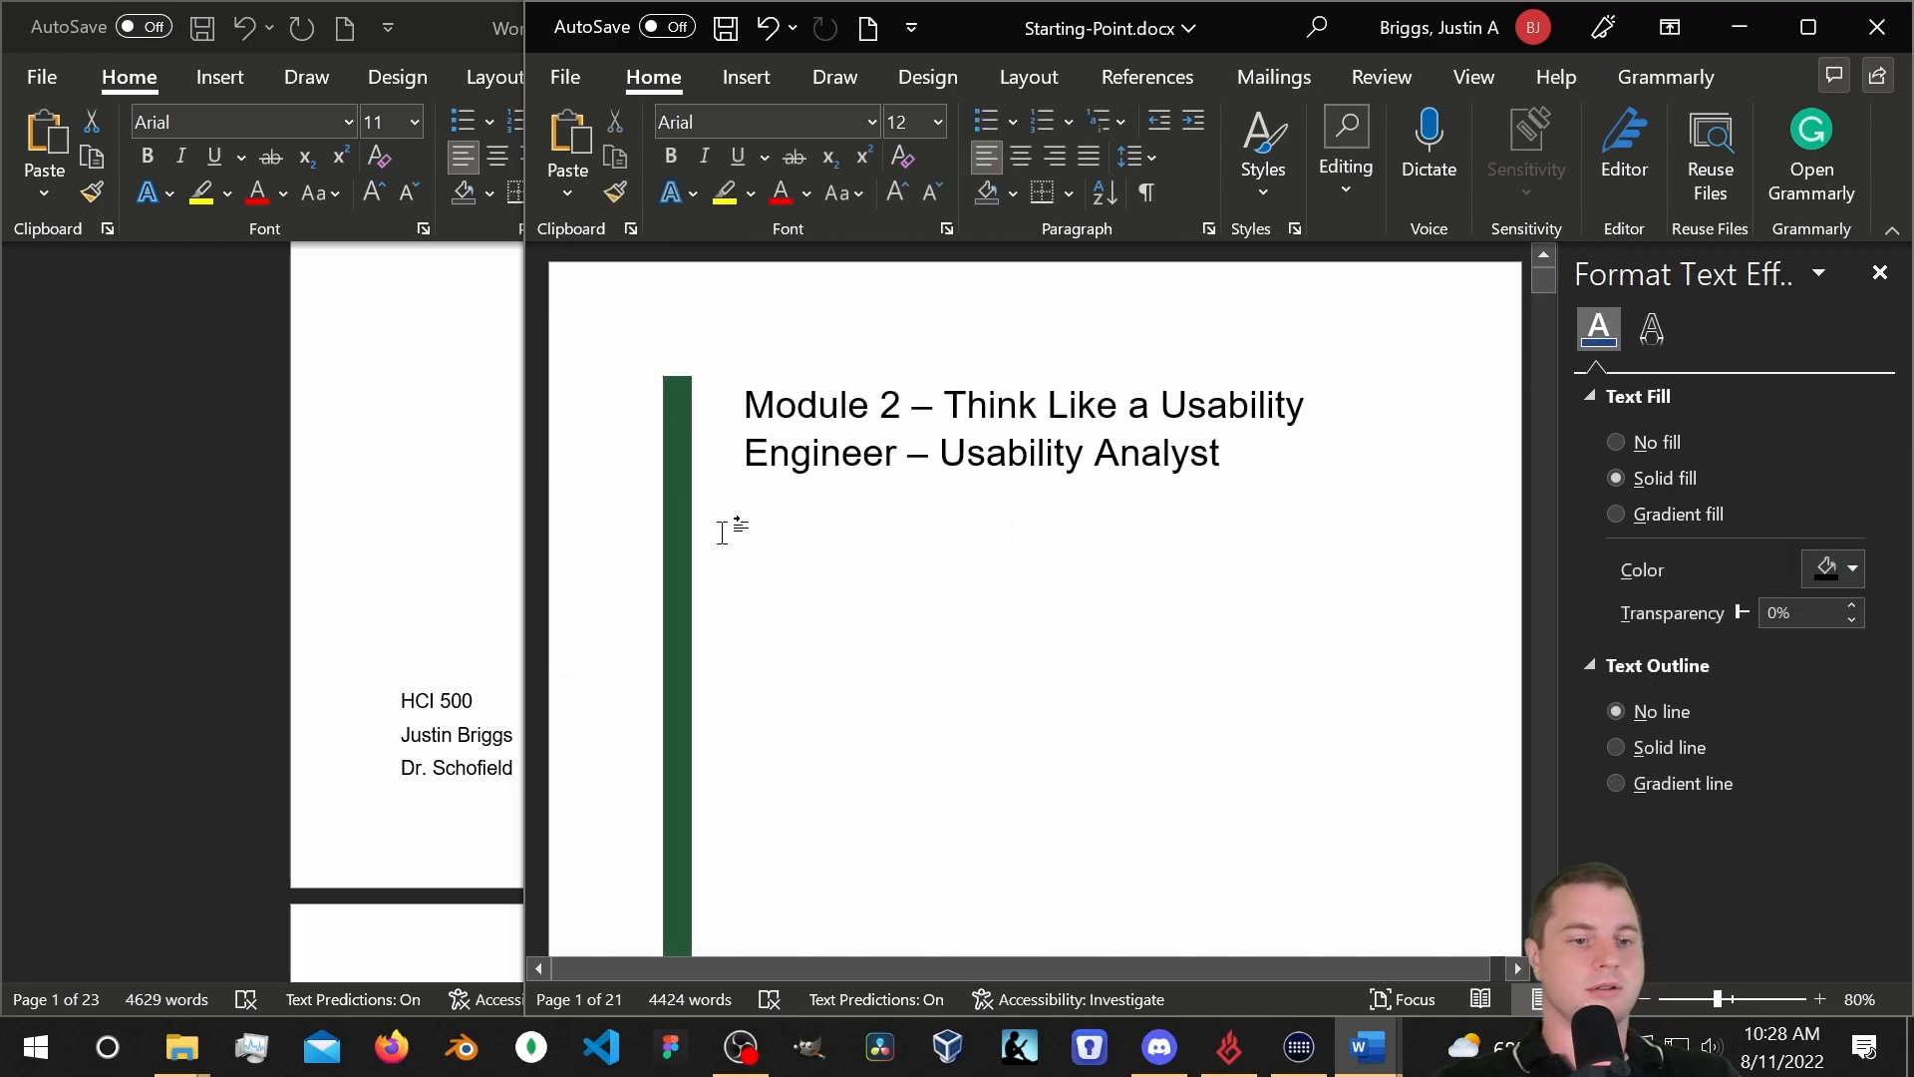
click(669, 487)
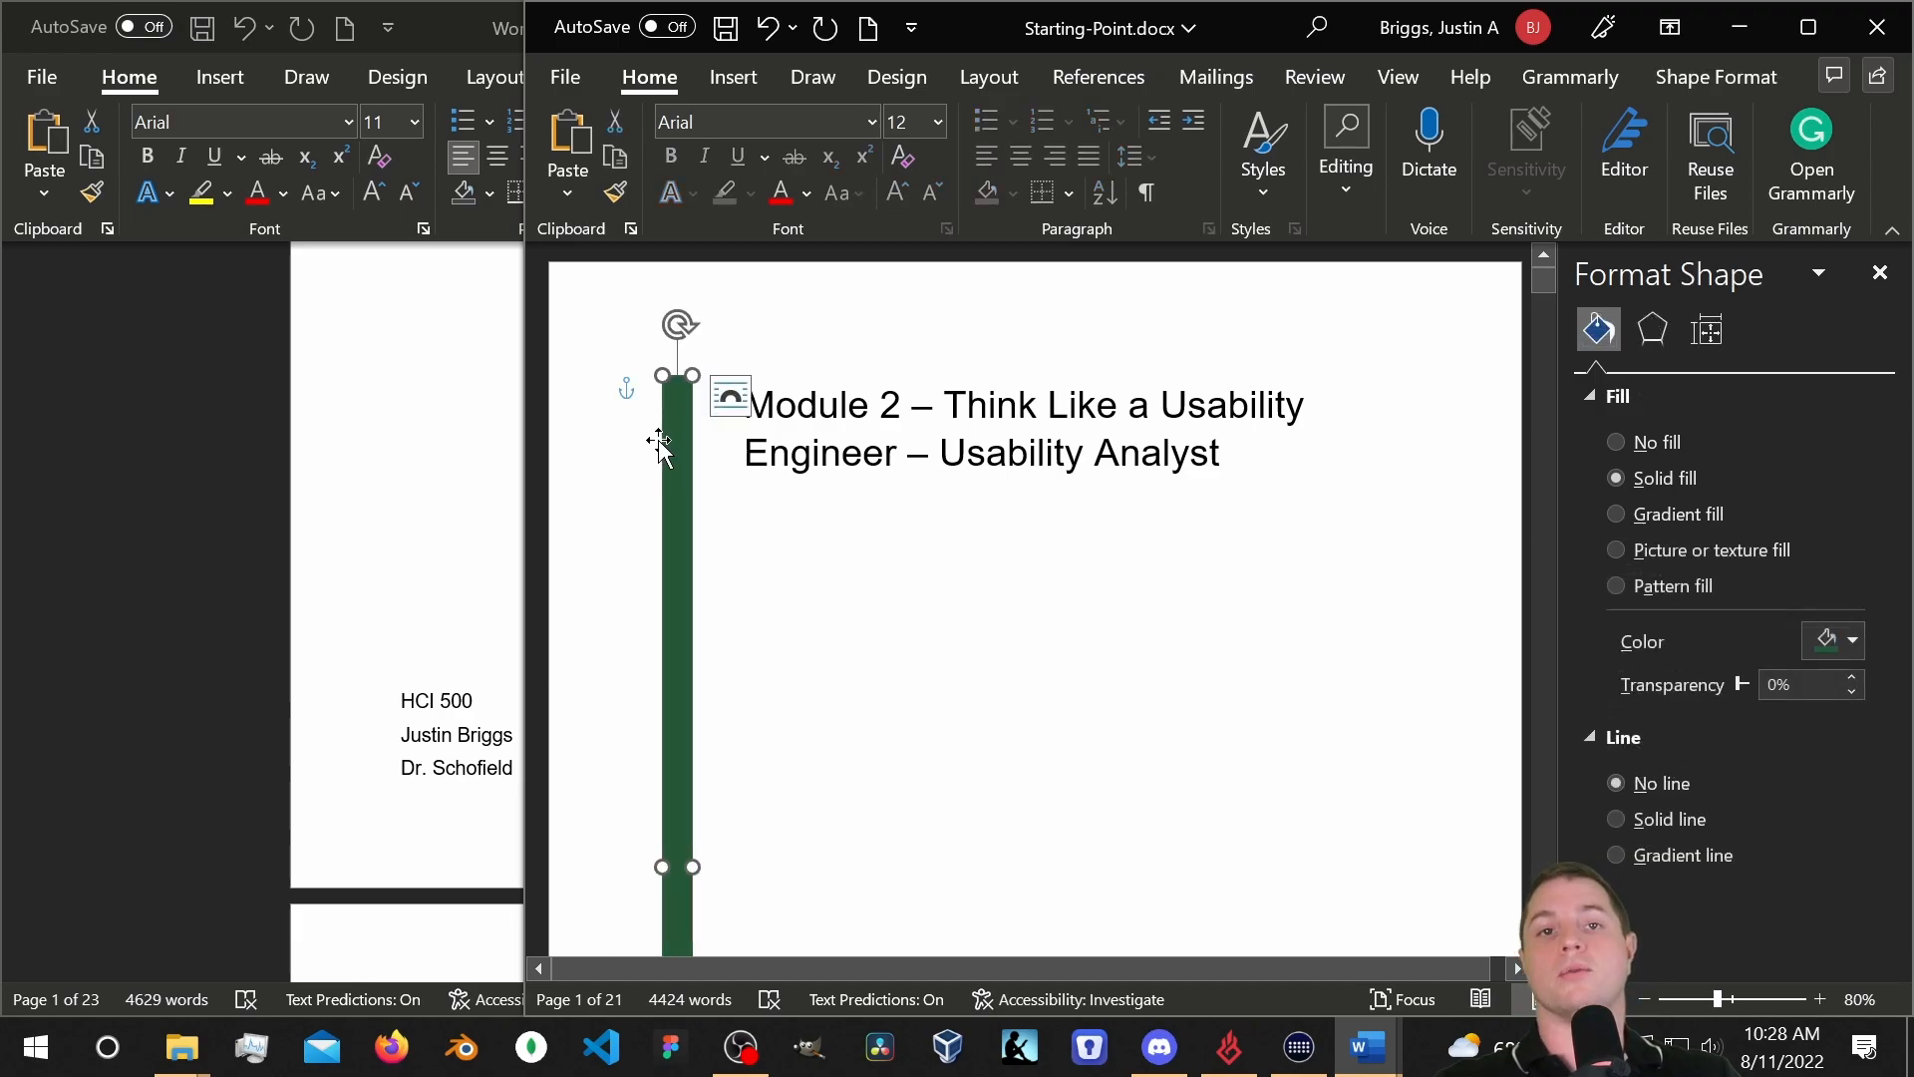
Select the yellow square together with the green bar on the cover page and group the two shapes.
scroll(658, 447, down, 7)
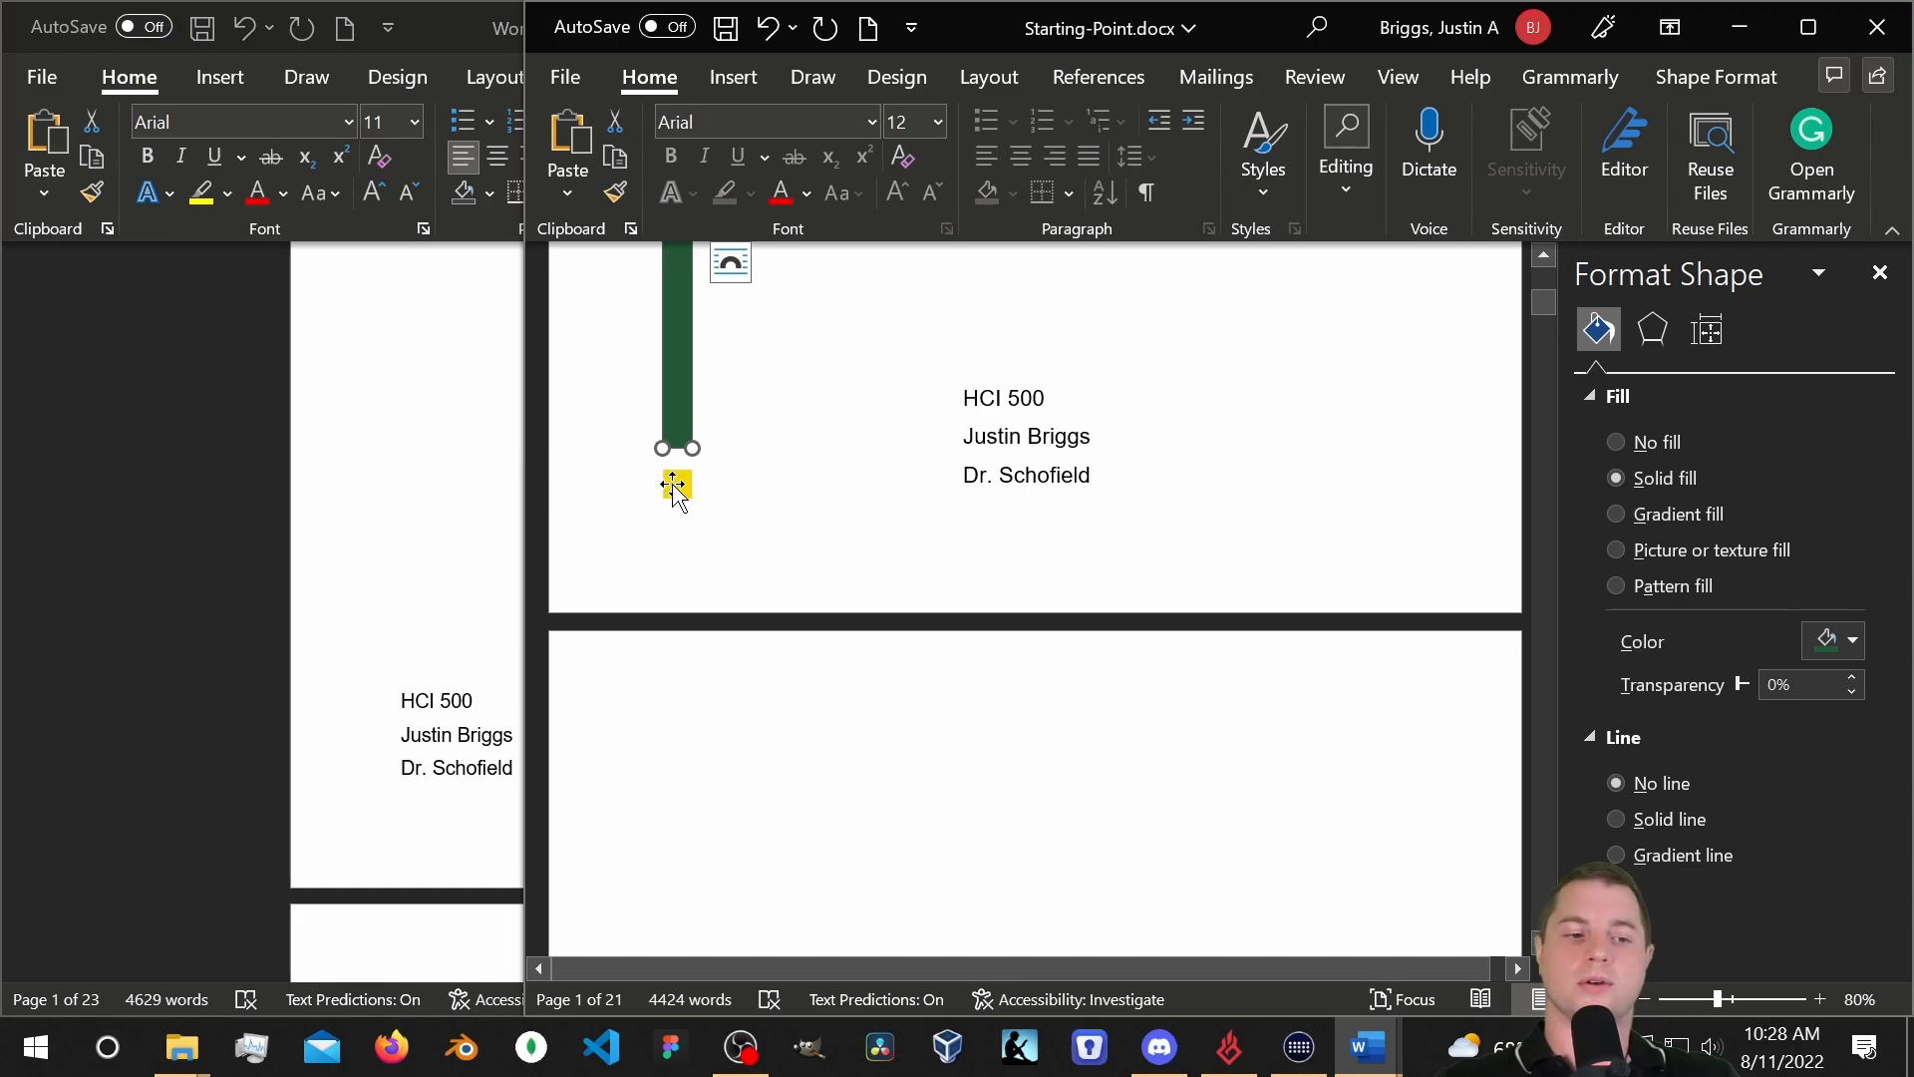
scroll(774, 467, up, 3)
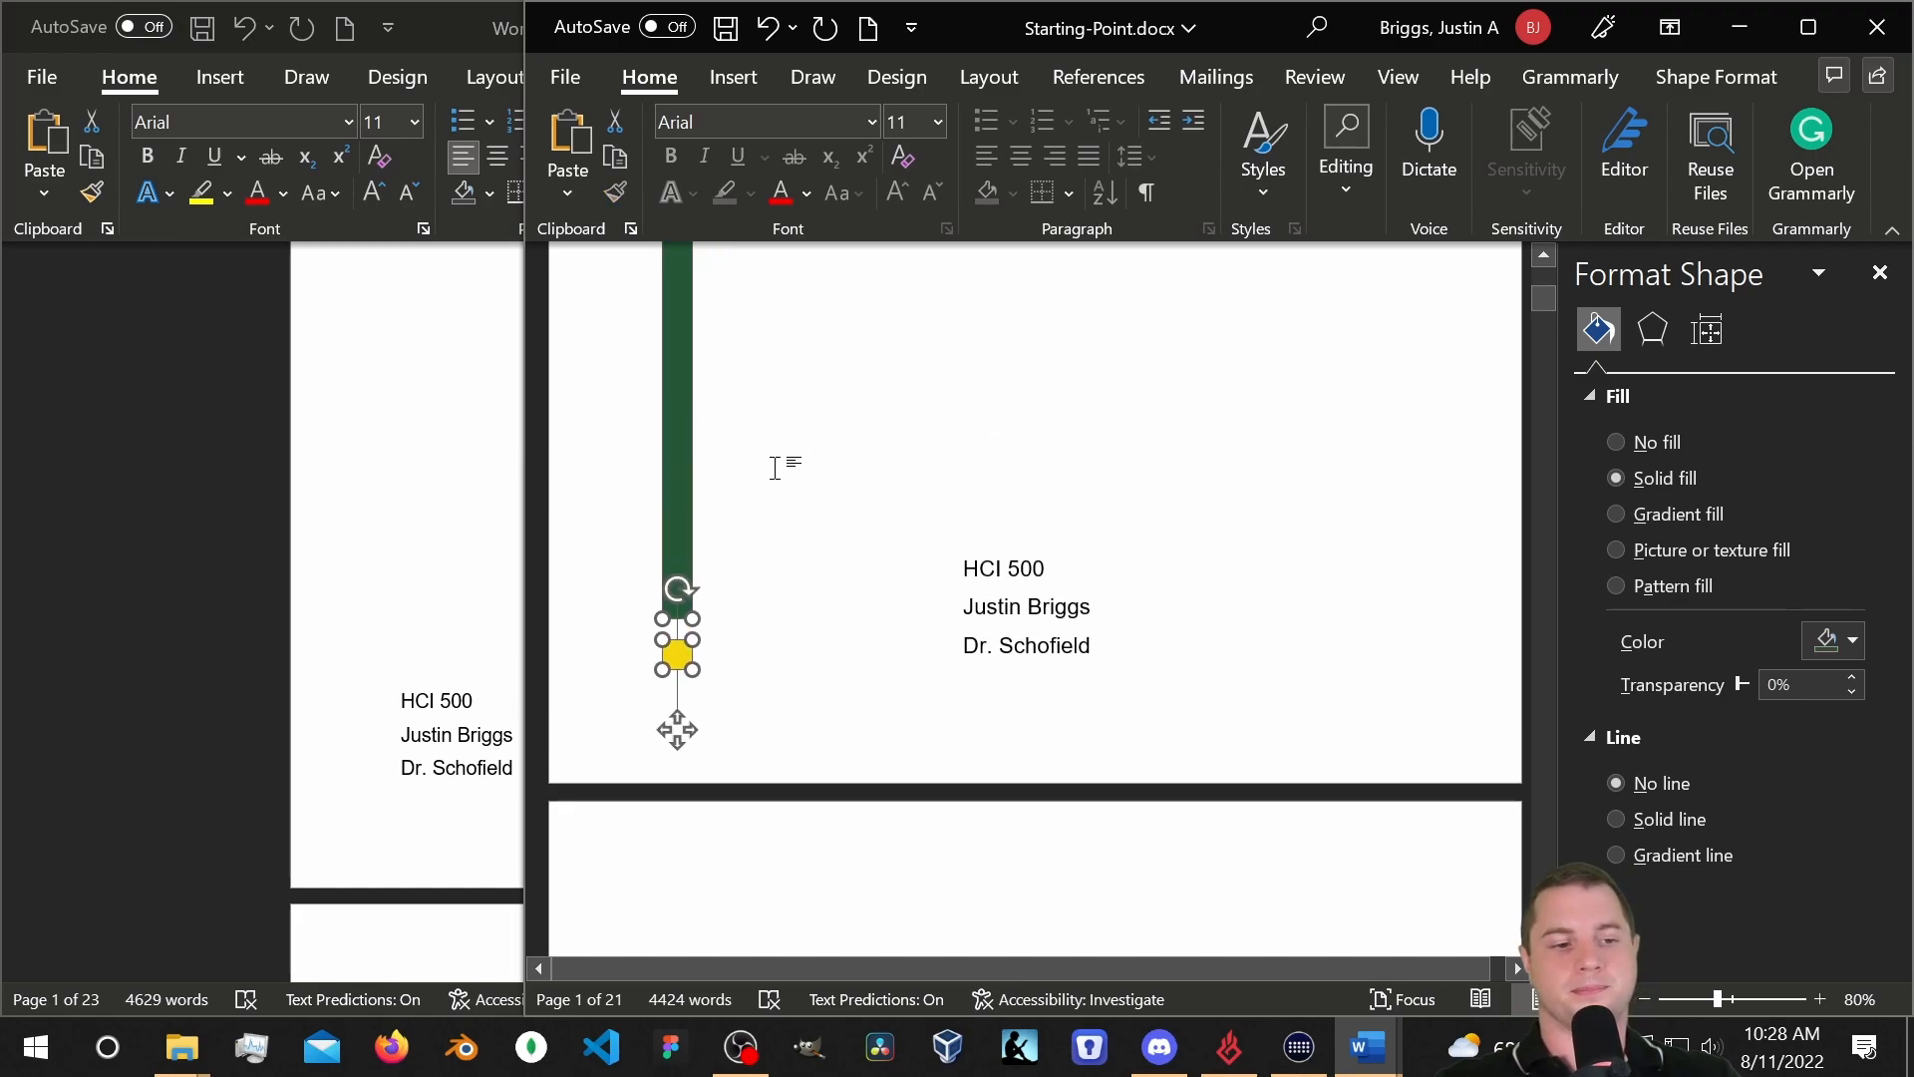
right_click(672, 389)
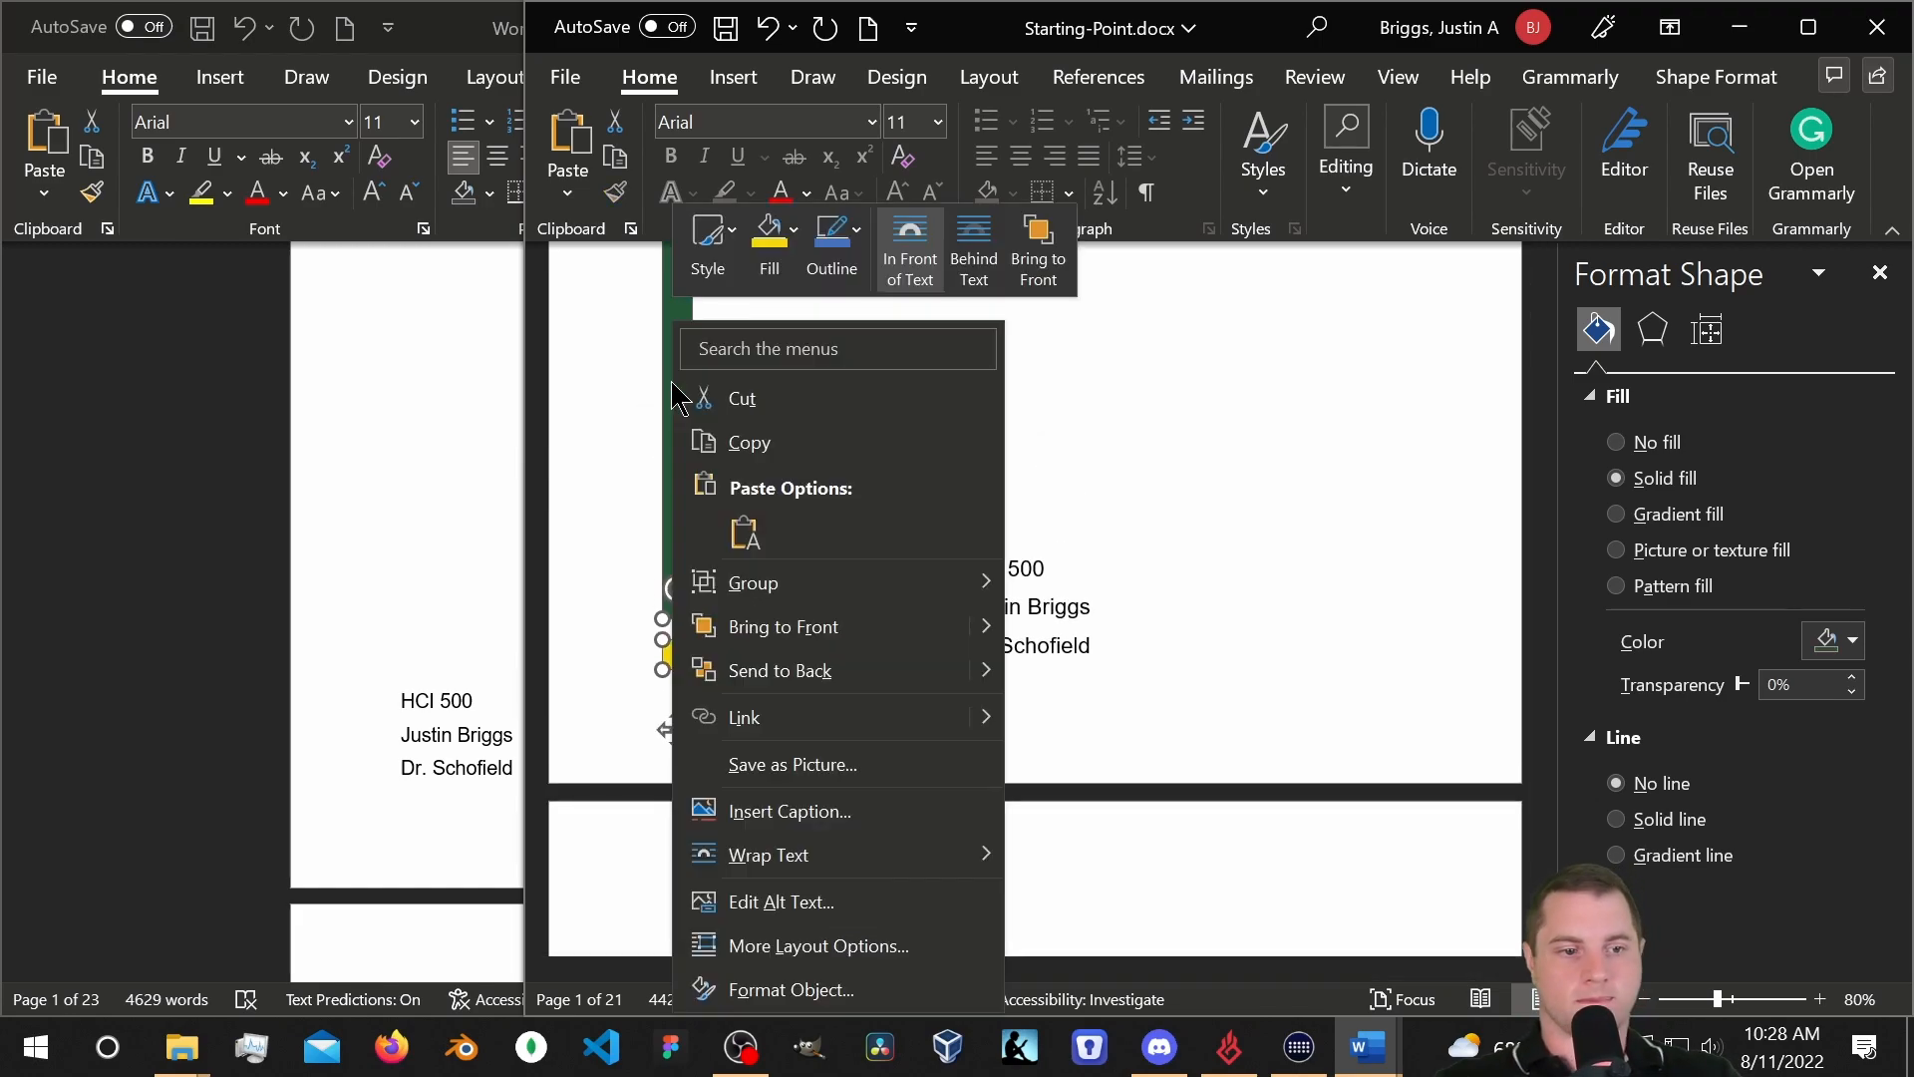
mouse_move(810, 590)
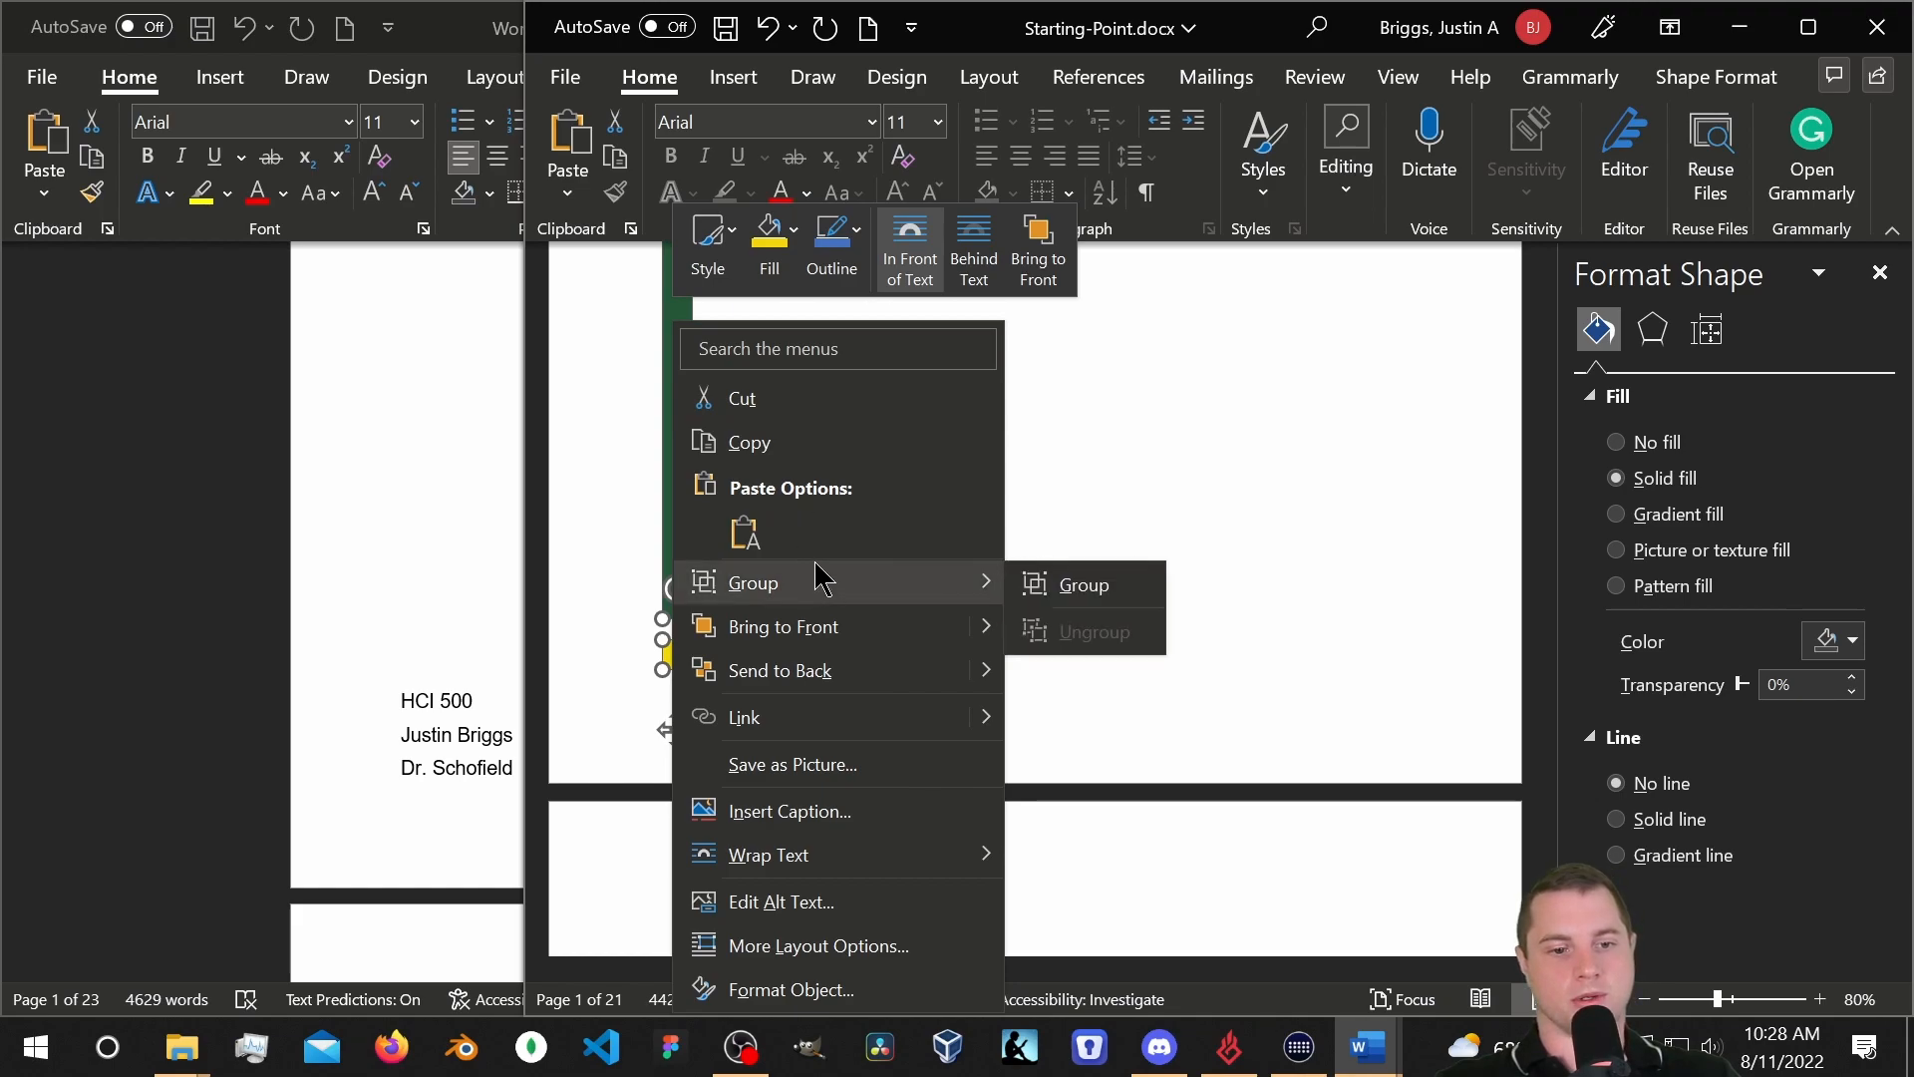
click(1040, 585)
Move the grouped green bar and yellow square to the right side of the cover page, keeping their vertical position.
scroll(898, 554, up, 2)
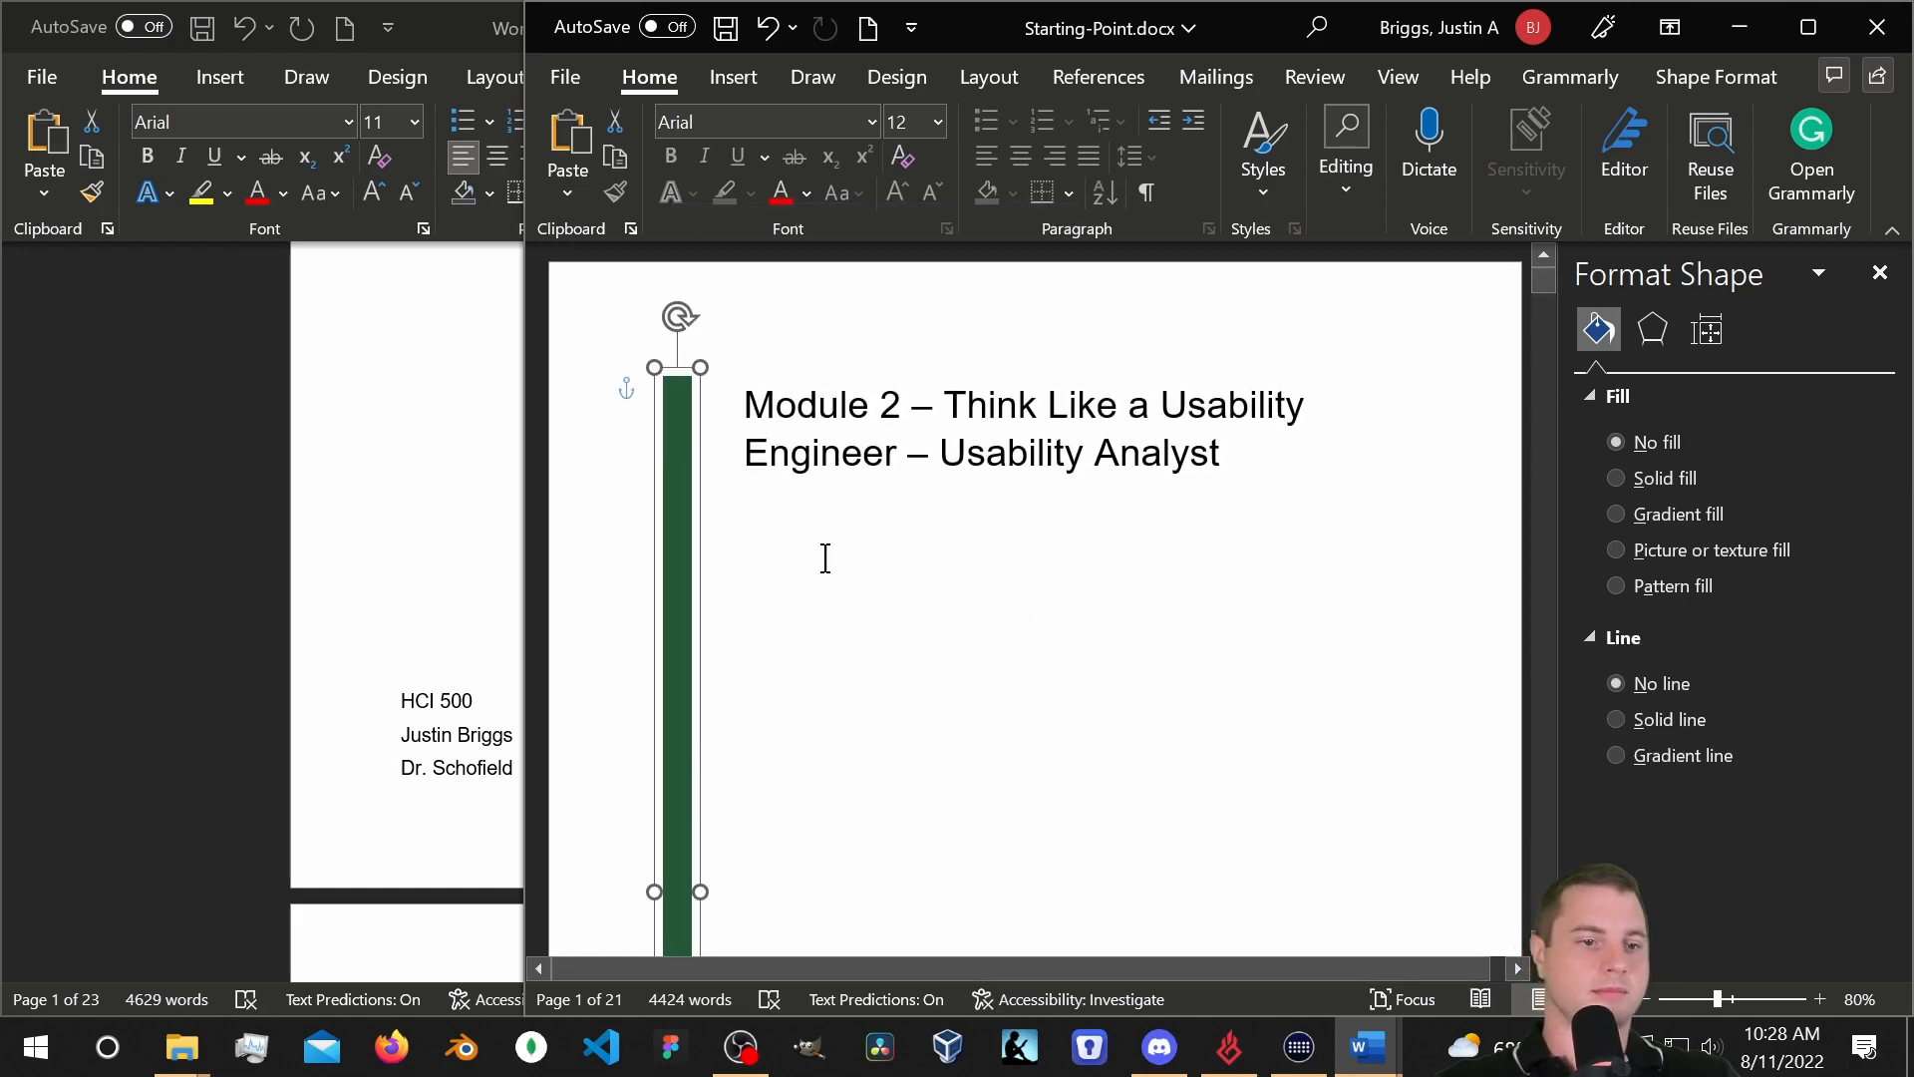
drag(676, 511, 1398, 517)
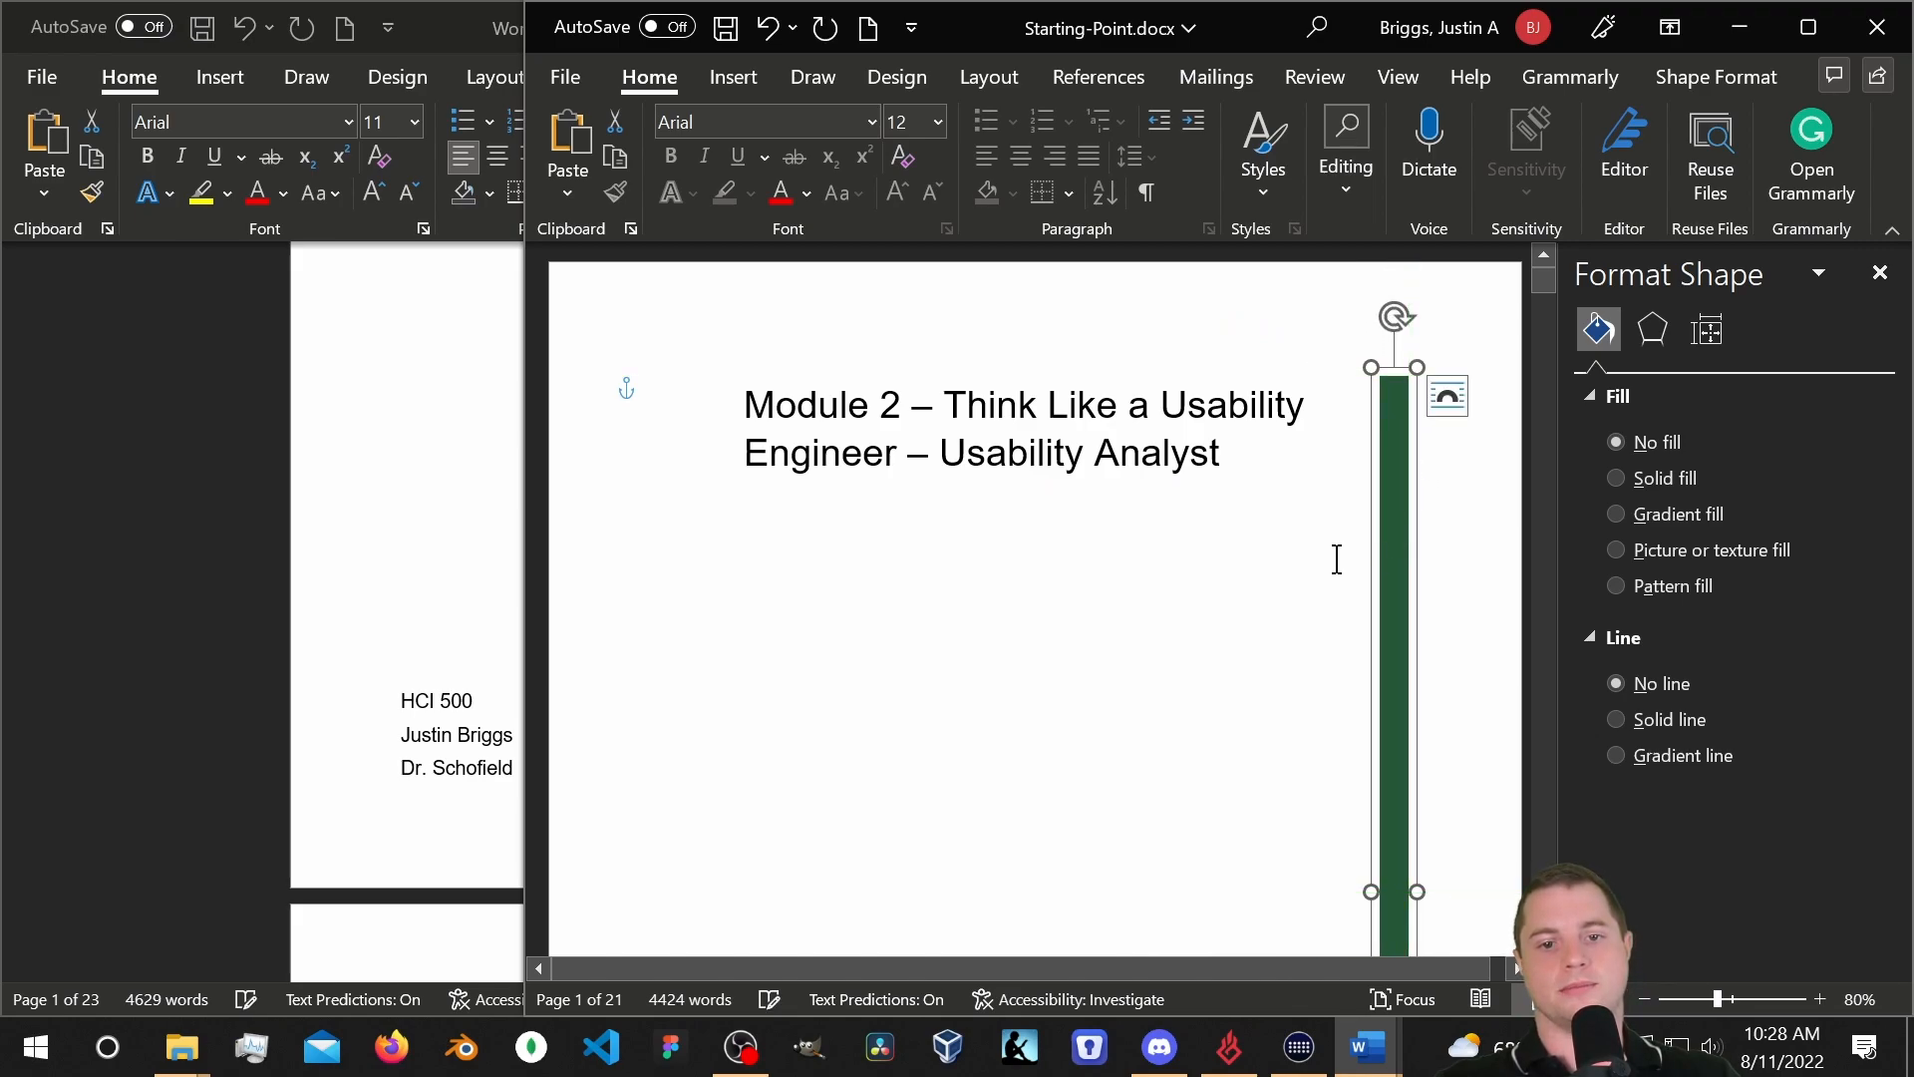
scroll(1235, 508, down, 5)
scroll(1352, 539, up, 5)
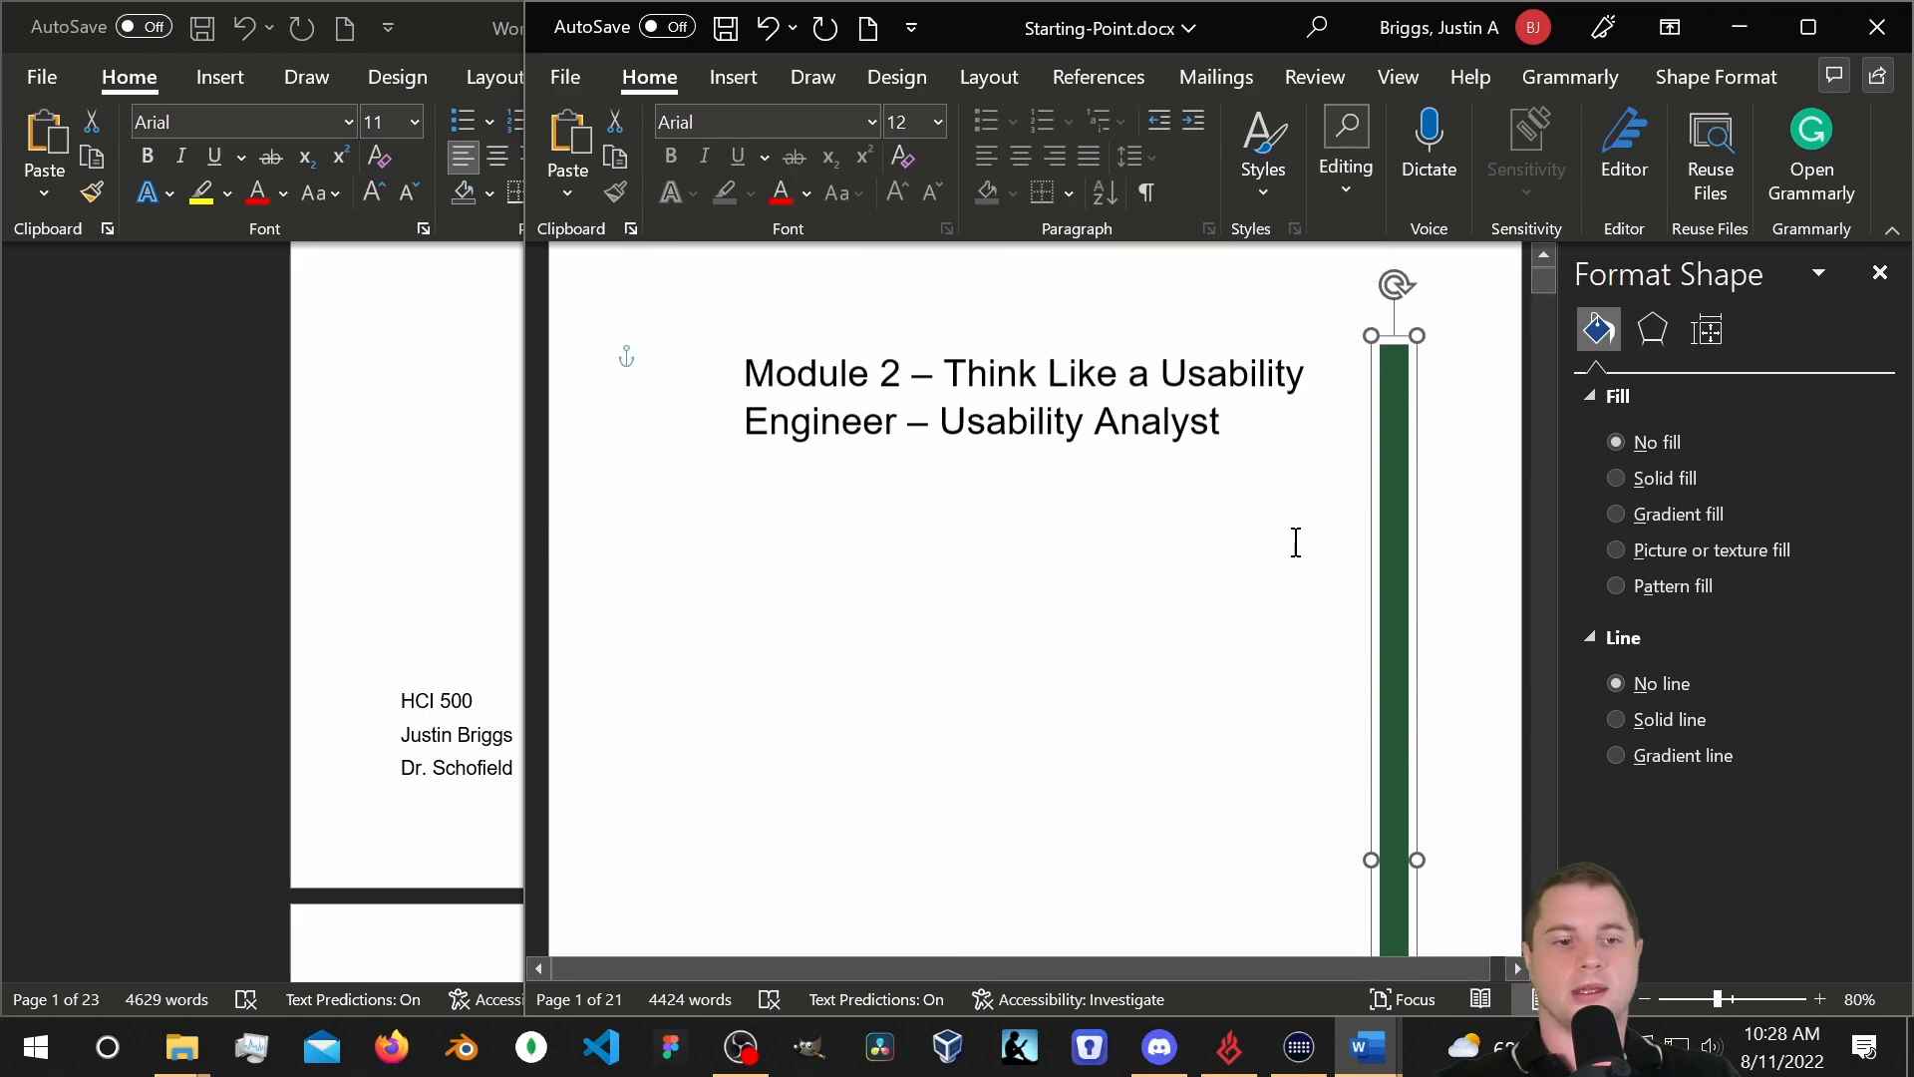
Move the title text box and the course details text box on the cover page over to the left margin.
click(1067, 457)
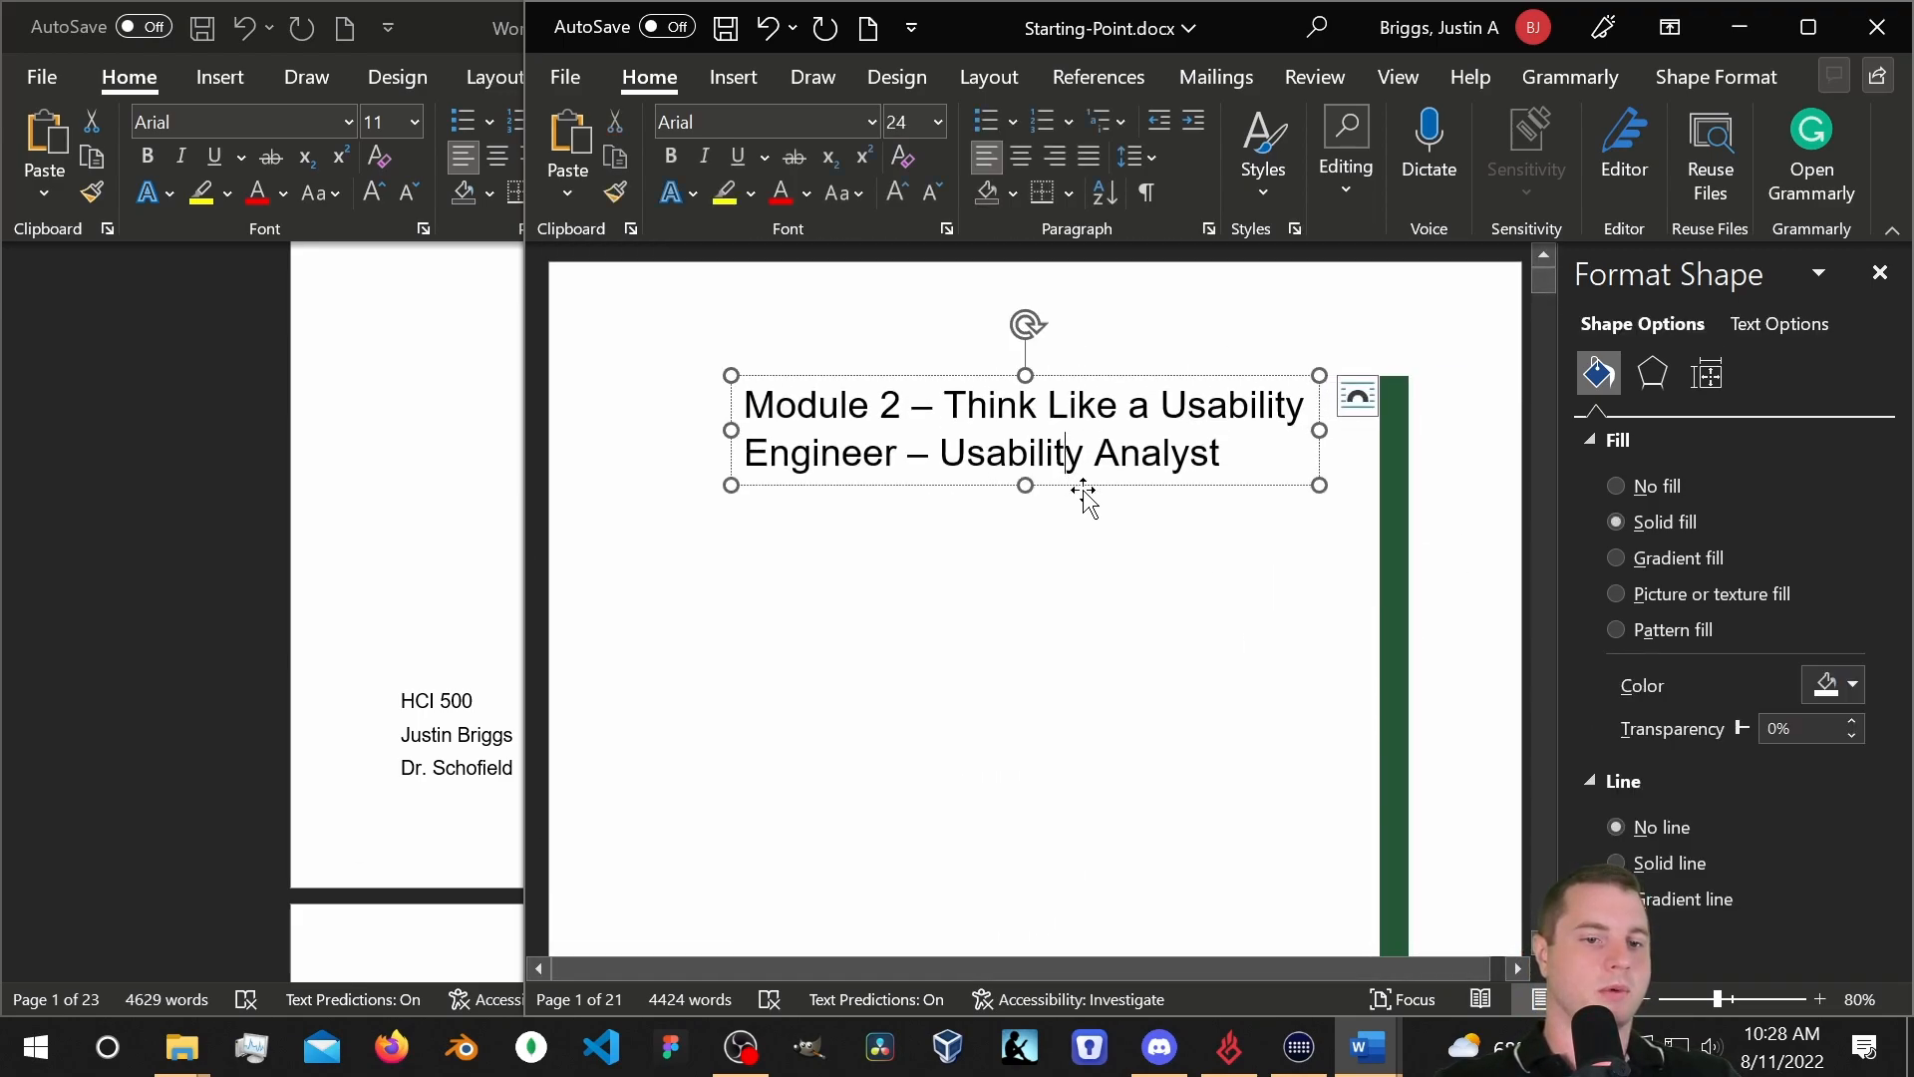
drag(1084, 489, 1015, 482)
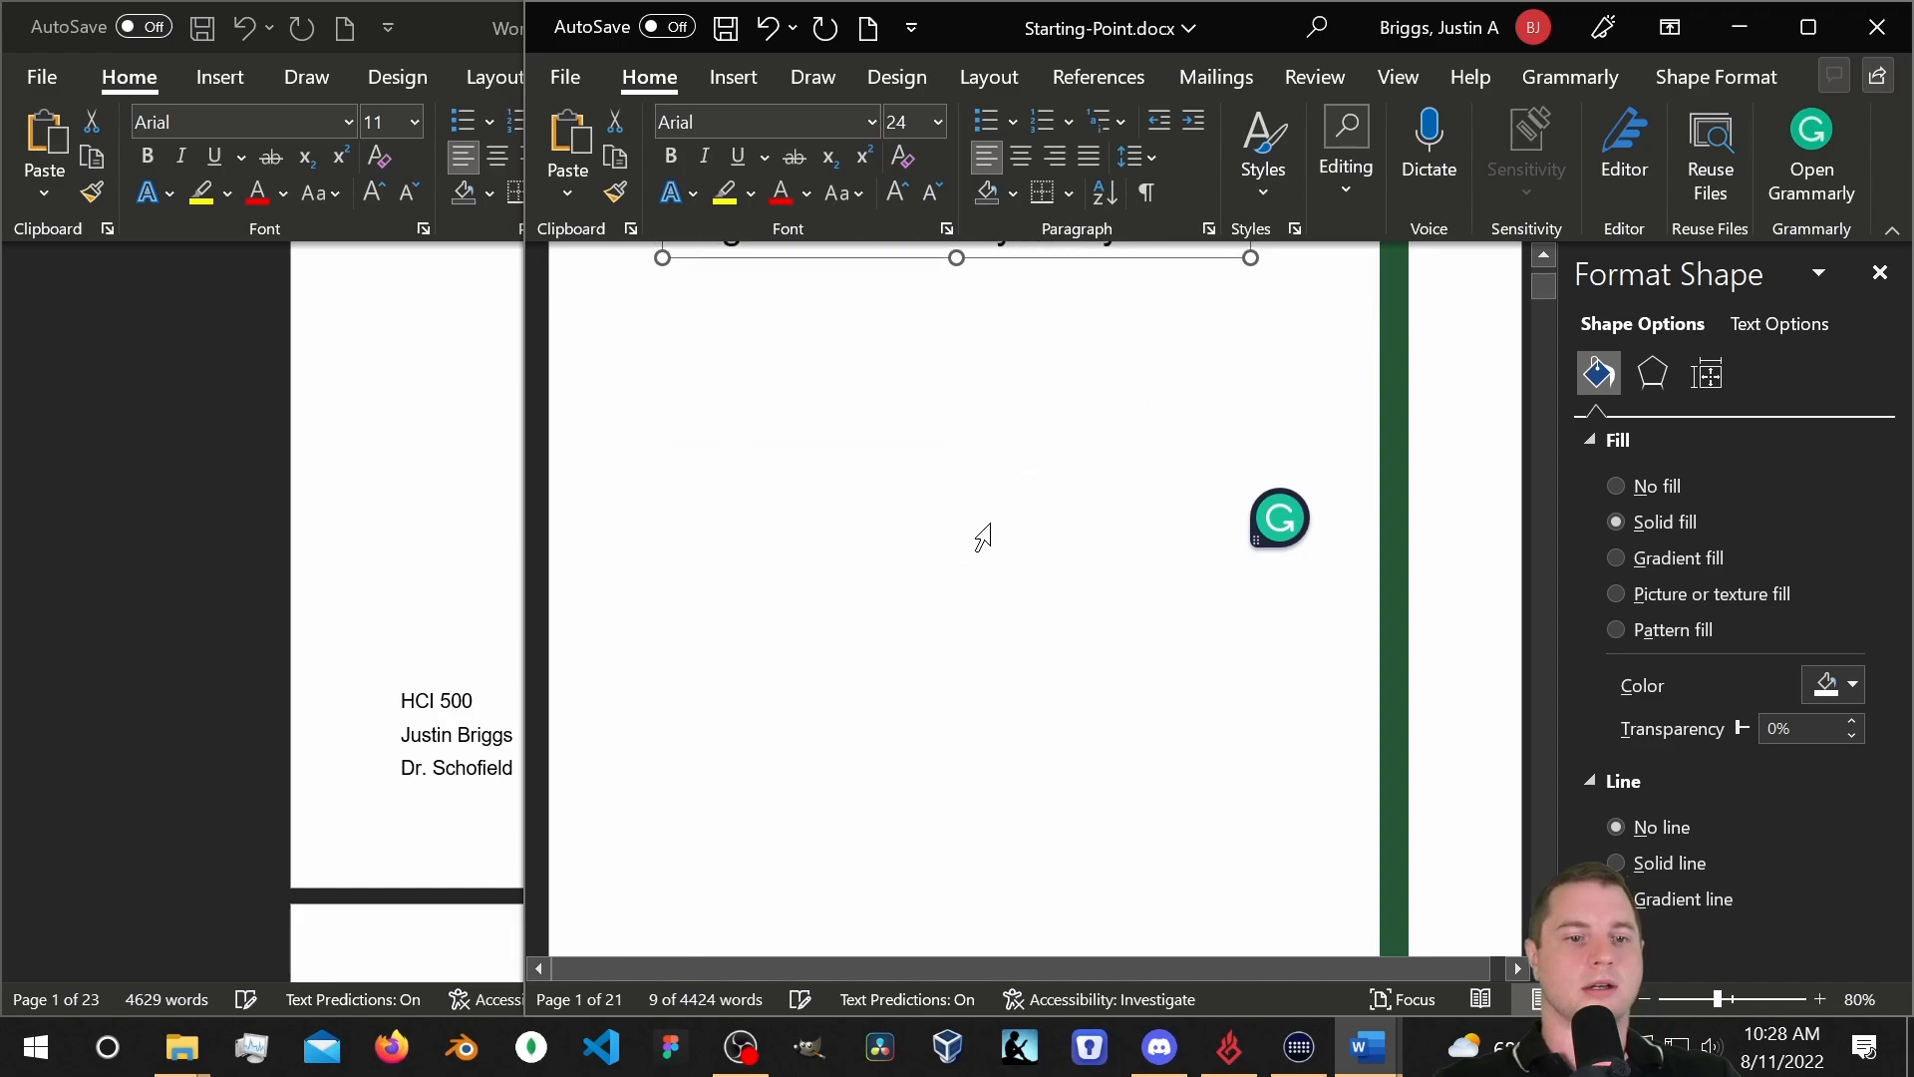
scroll(1017, 549, down, 5)
click(1028, 493)
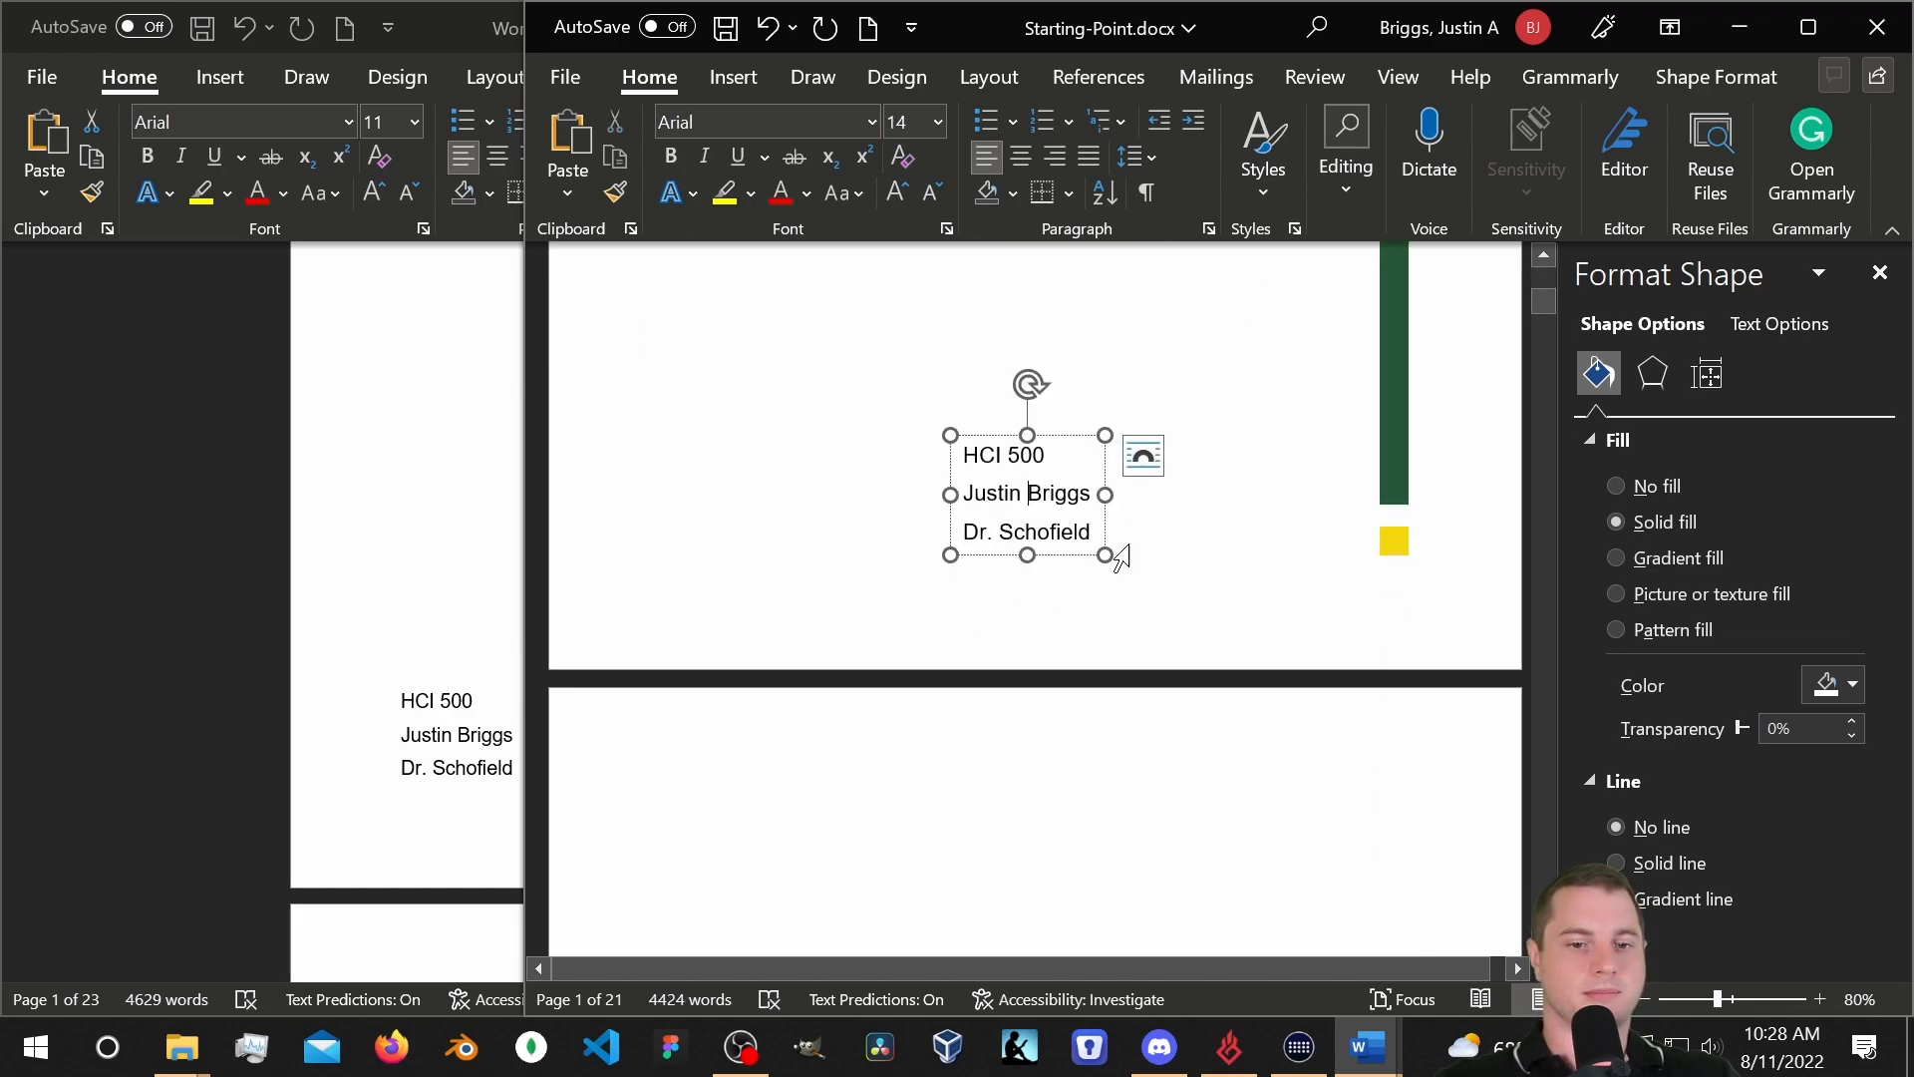
drag(1074, 556, 762, 554)
Compare the cover page layout in Word Document Sample.docx with the one in Starting-Point.docx.
scroll(1056, 535, up, 5)
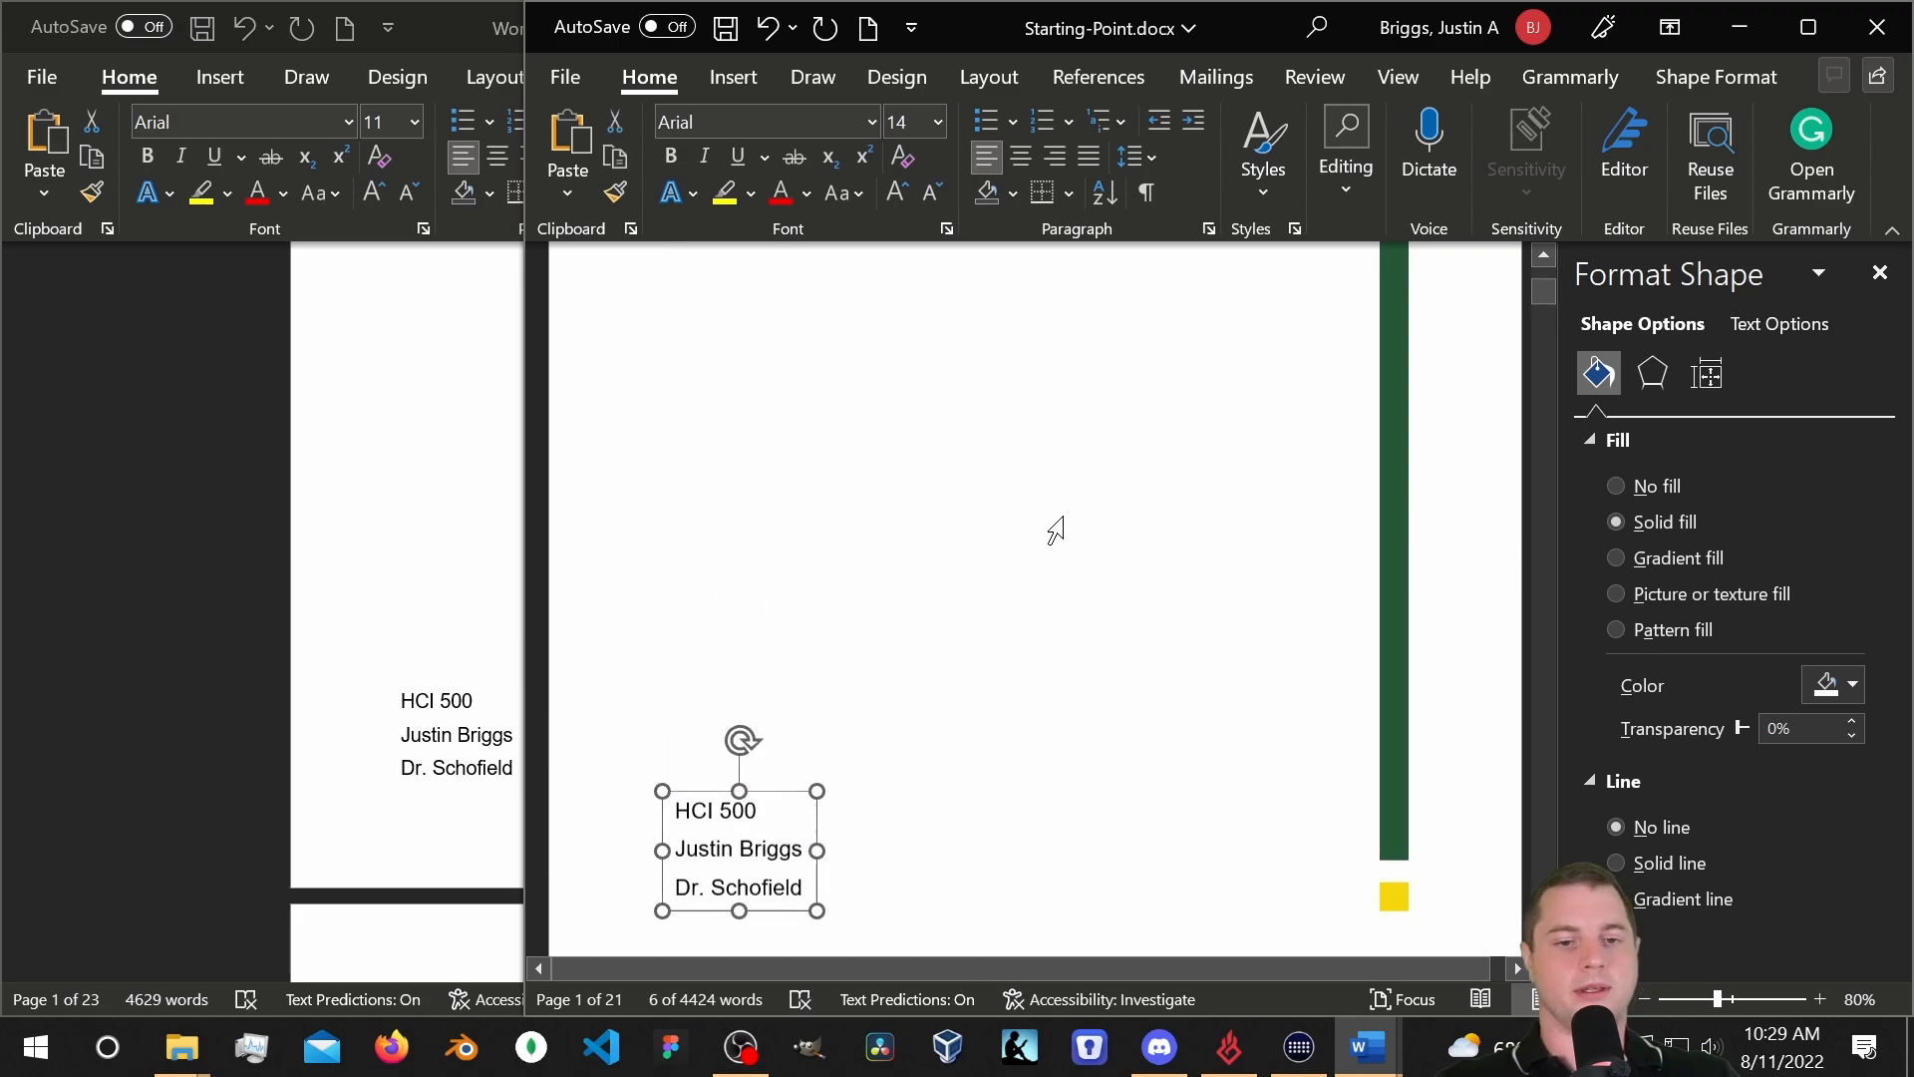
click(325, 474)
scroll(702, 688, up, 3)
scroll(717, 663, up, 3)
scroll(820, 590, down, 7)
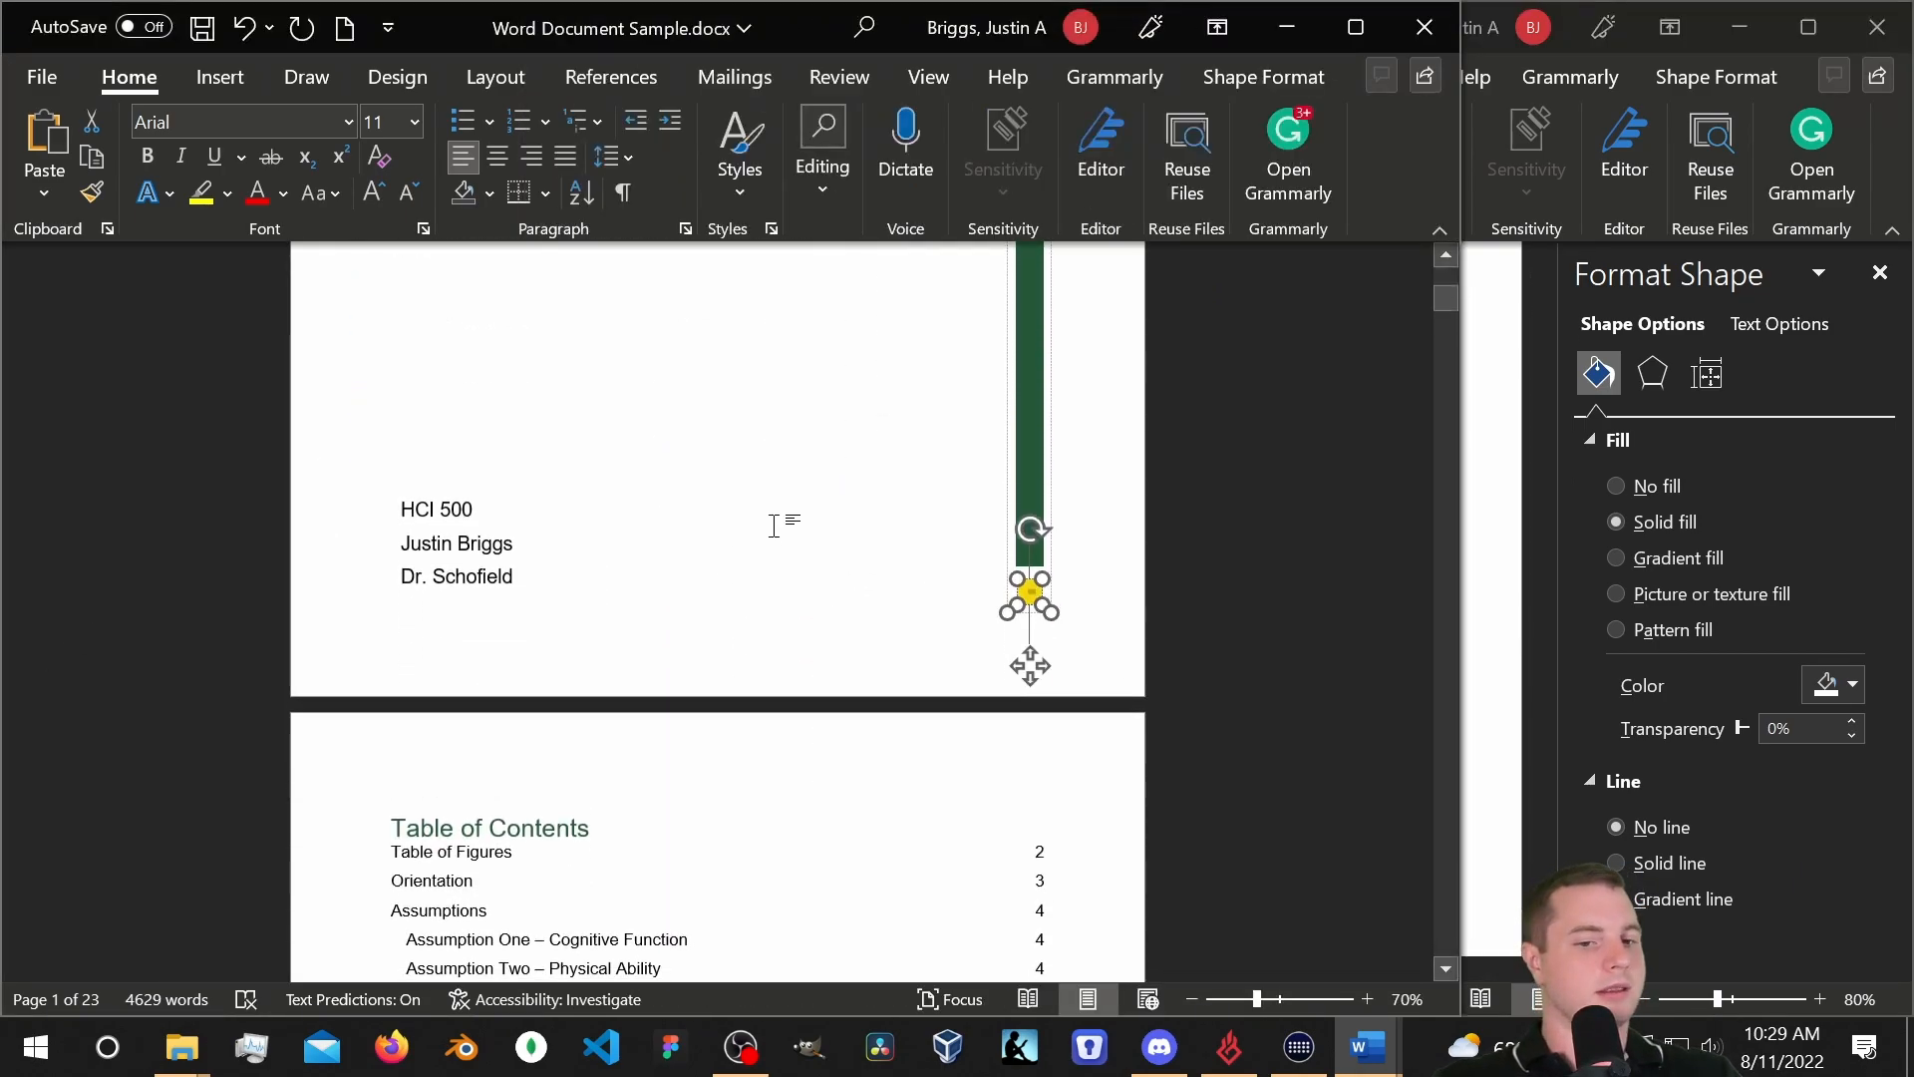
scroll(813, 685, up, 3)
scroll(813, 685, up, 3)
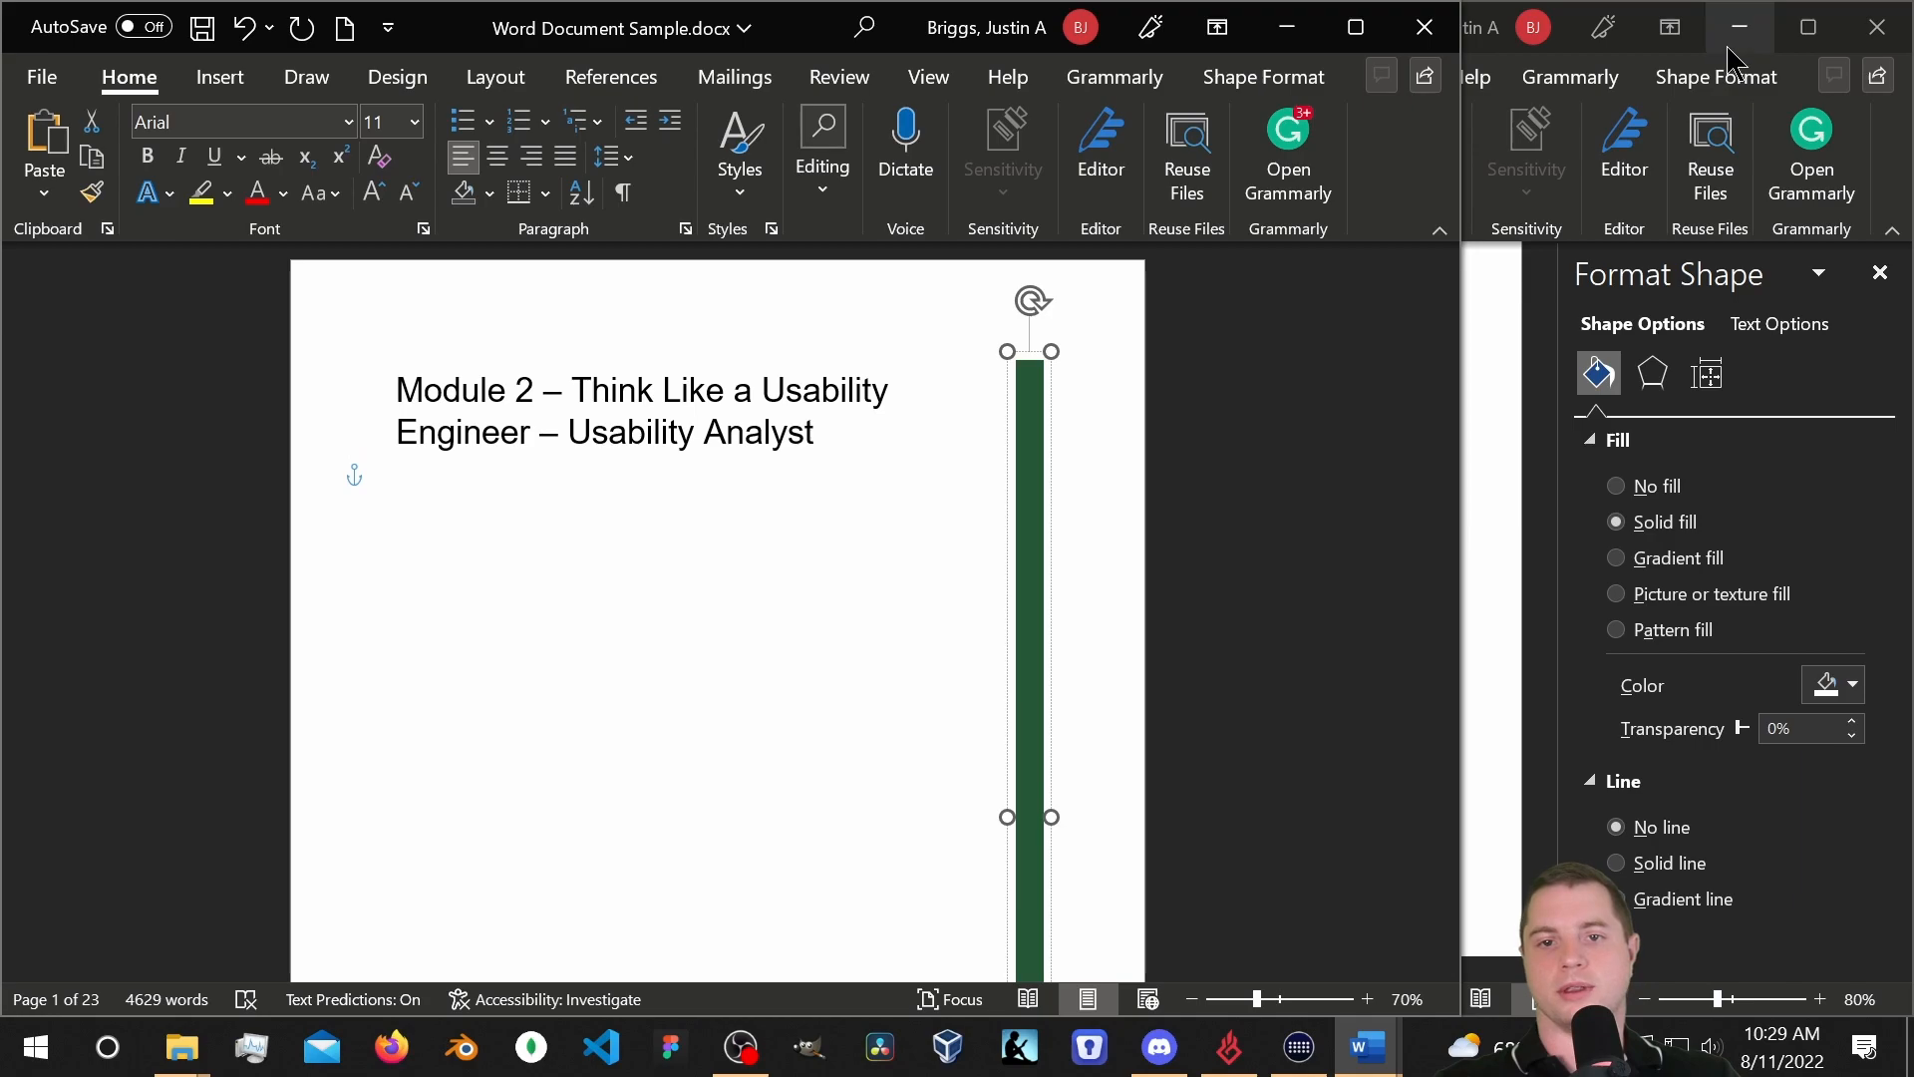
click(1497, 329)
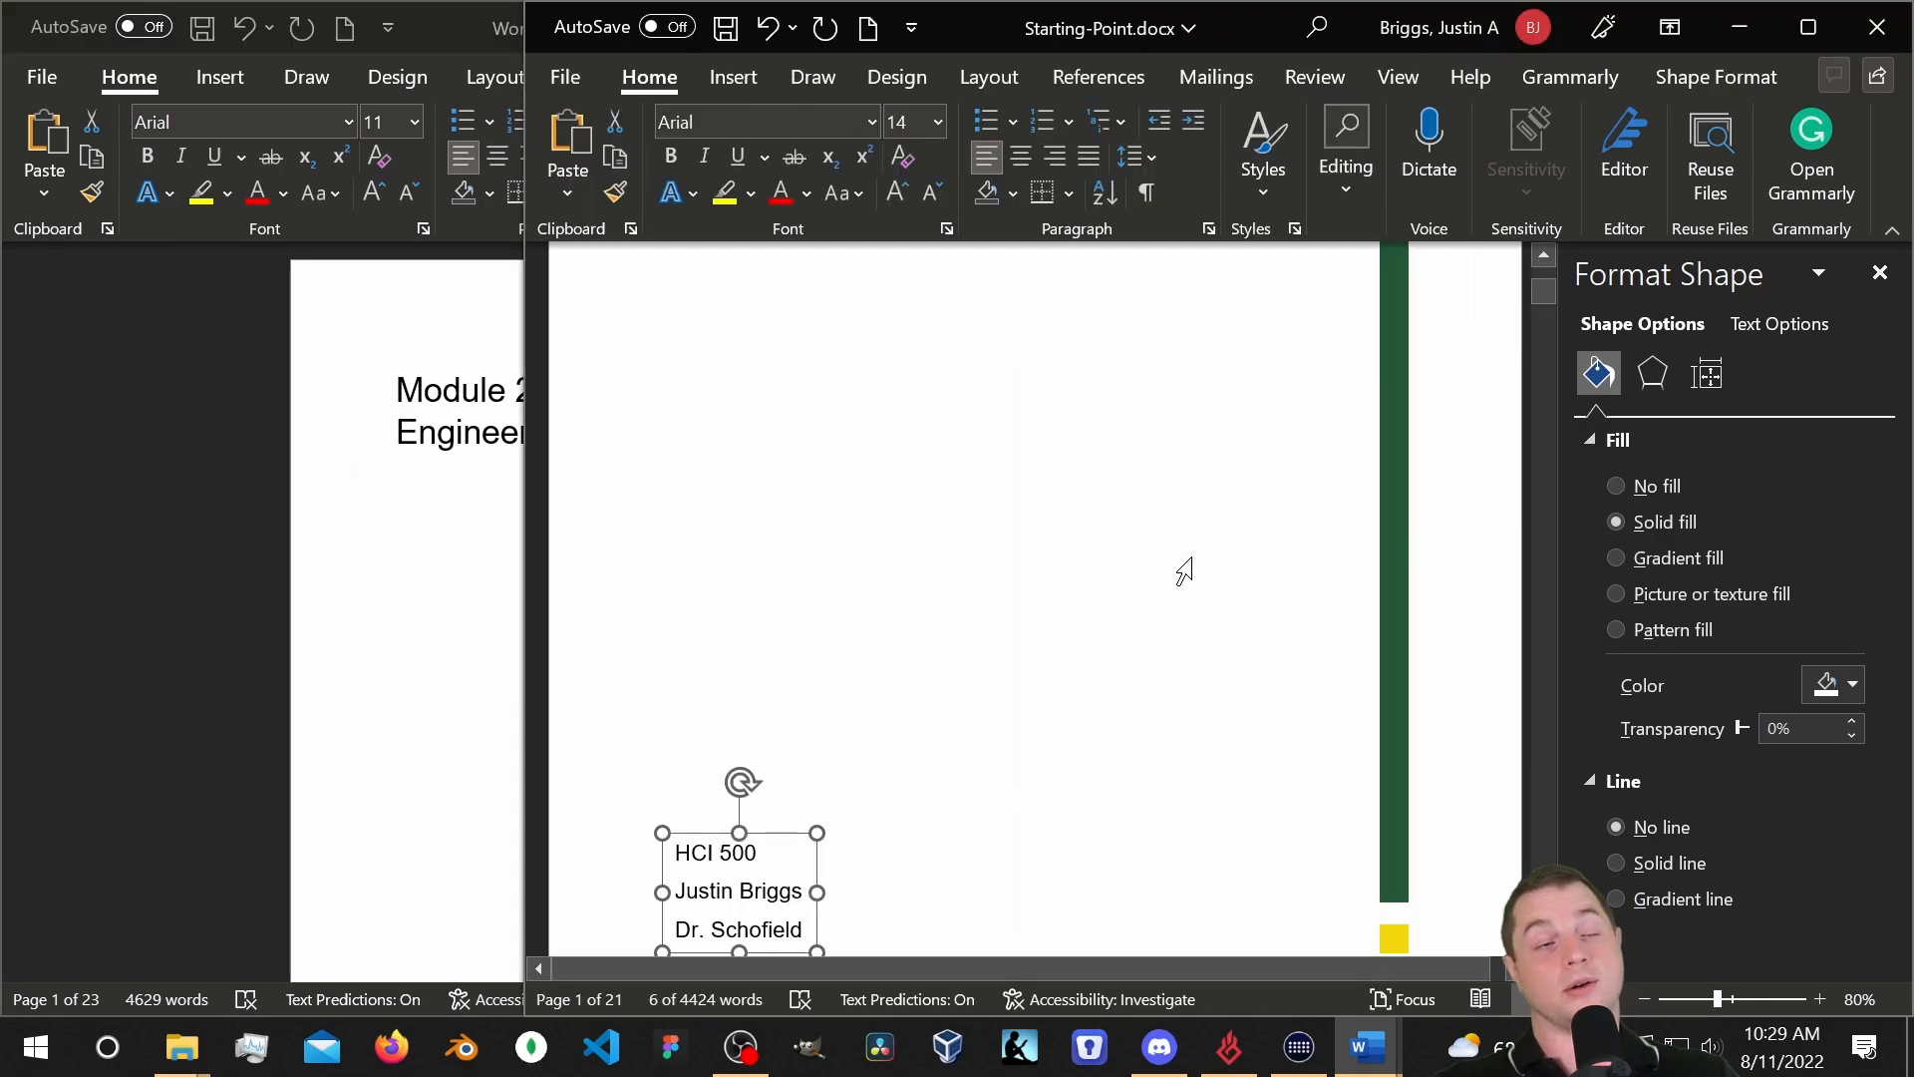
scroll(1181, 574, up, 5)
scroll(1175, 586, up, 1)
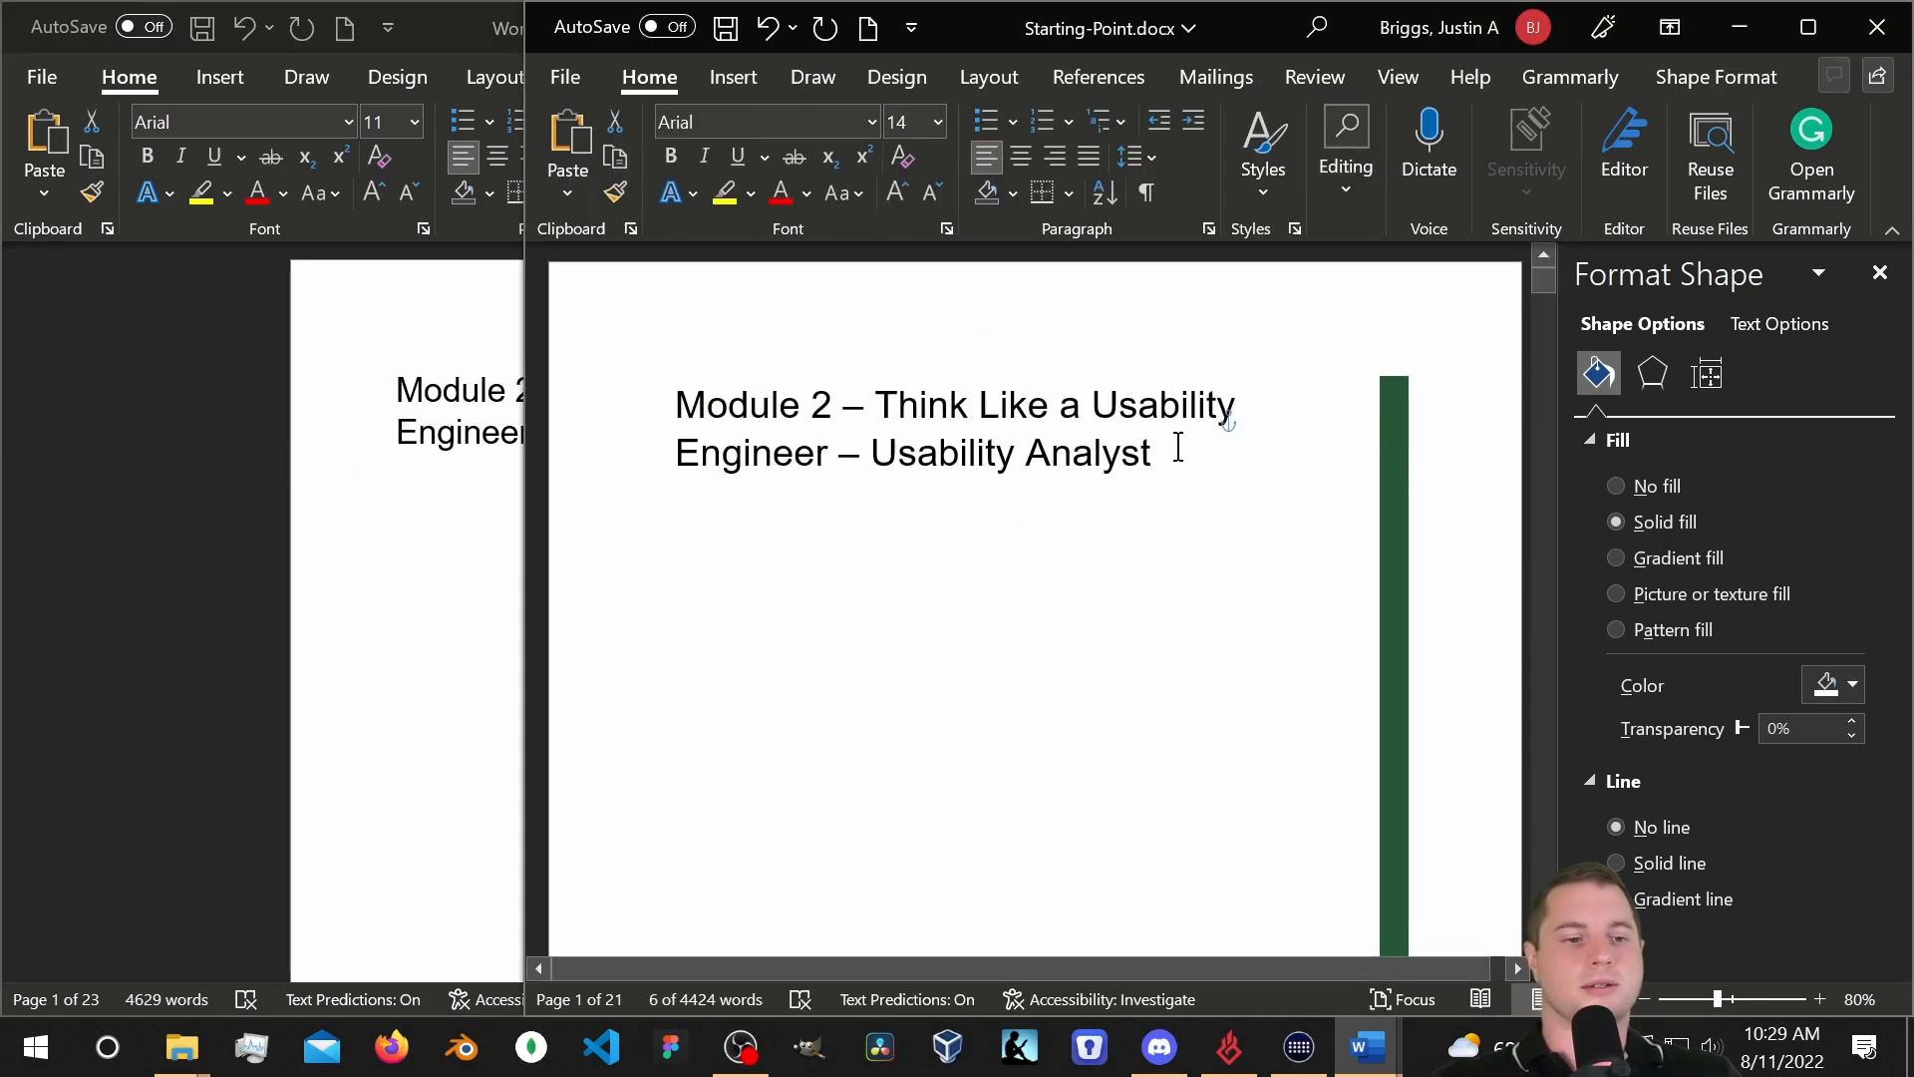
scroll(1009, 483, down, 1)
scroll(1027, 494, down, 6)
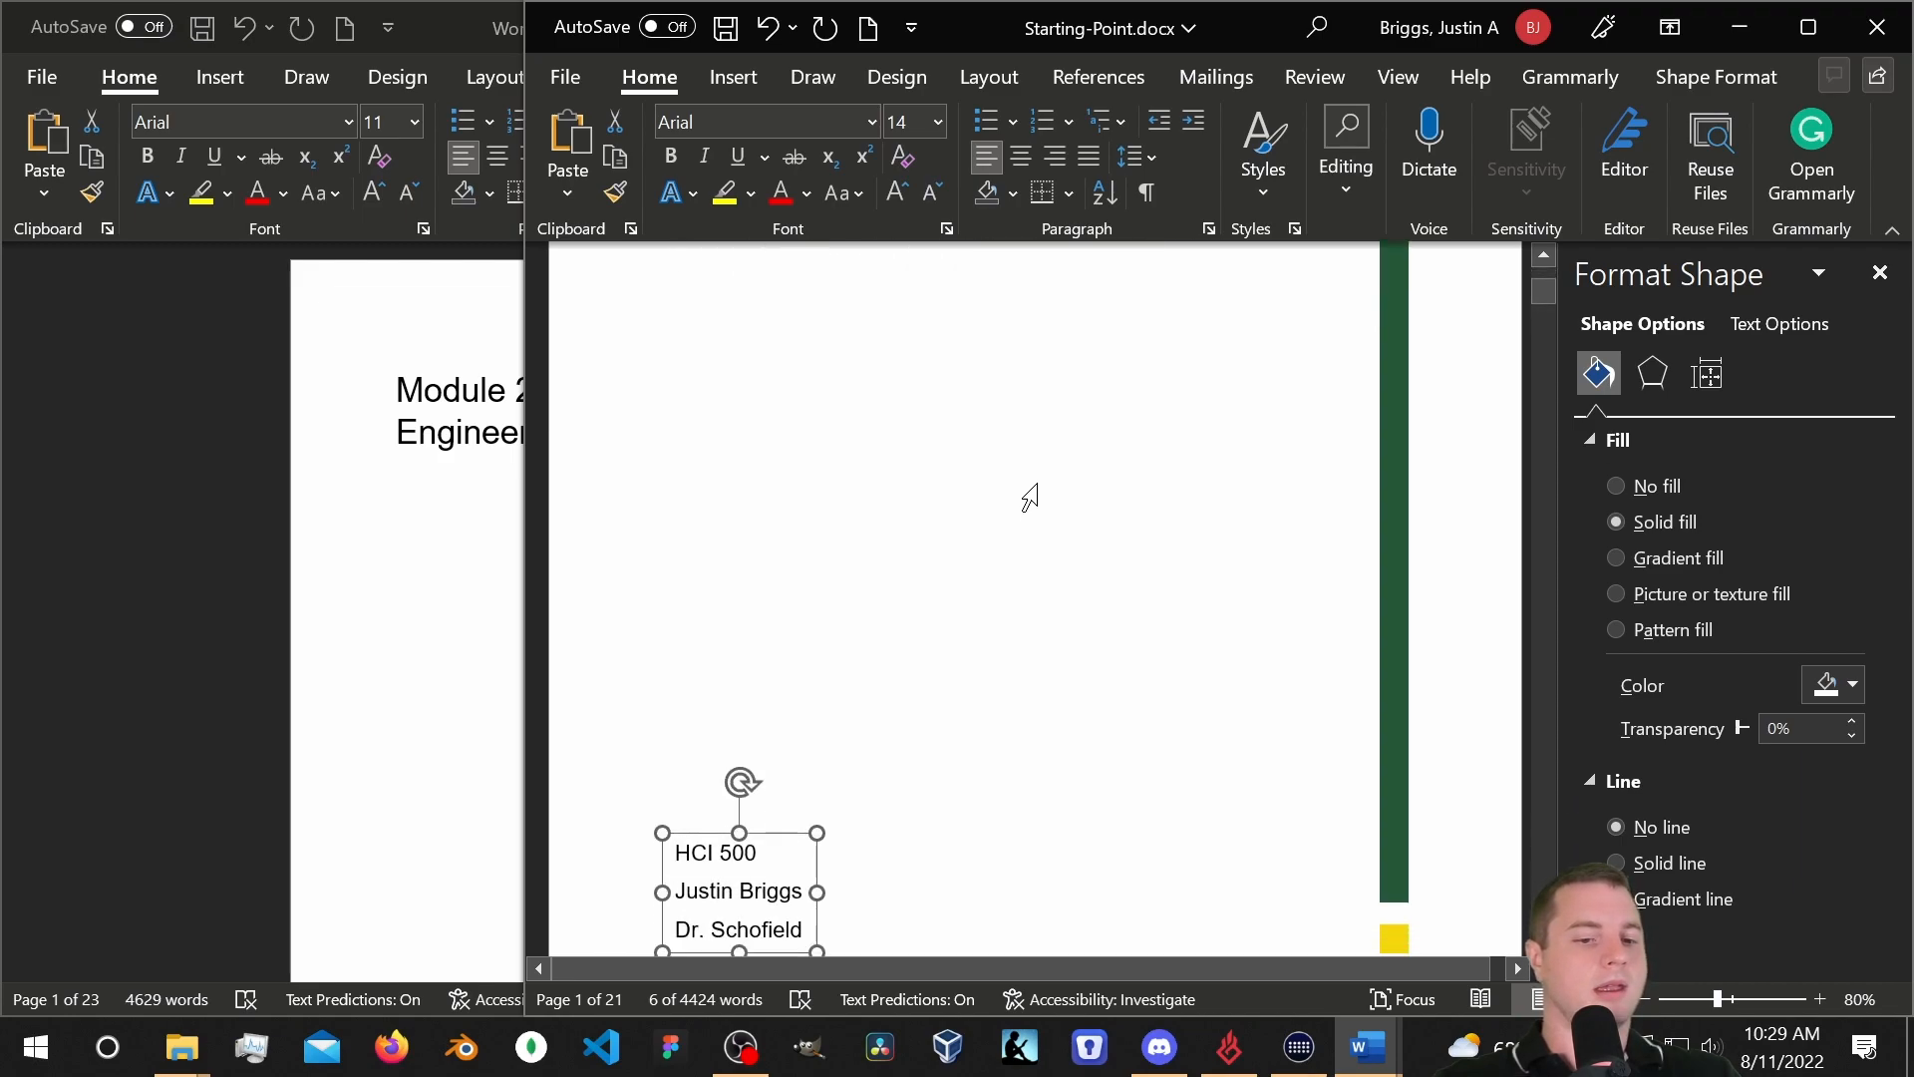
Widen the title text box slightly and move it to the vertical center of the cover page, against the left margin.
scroll(1027, 478, up, 6)
click(1053, 409)
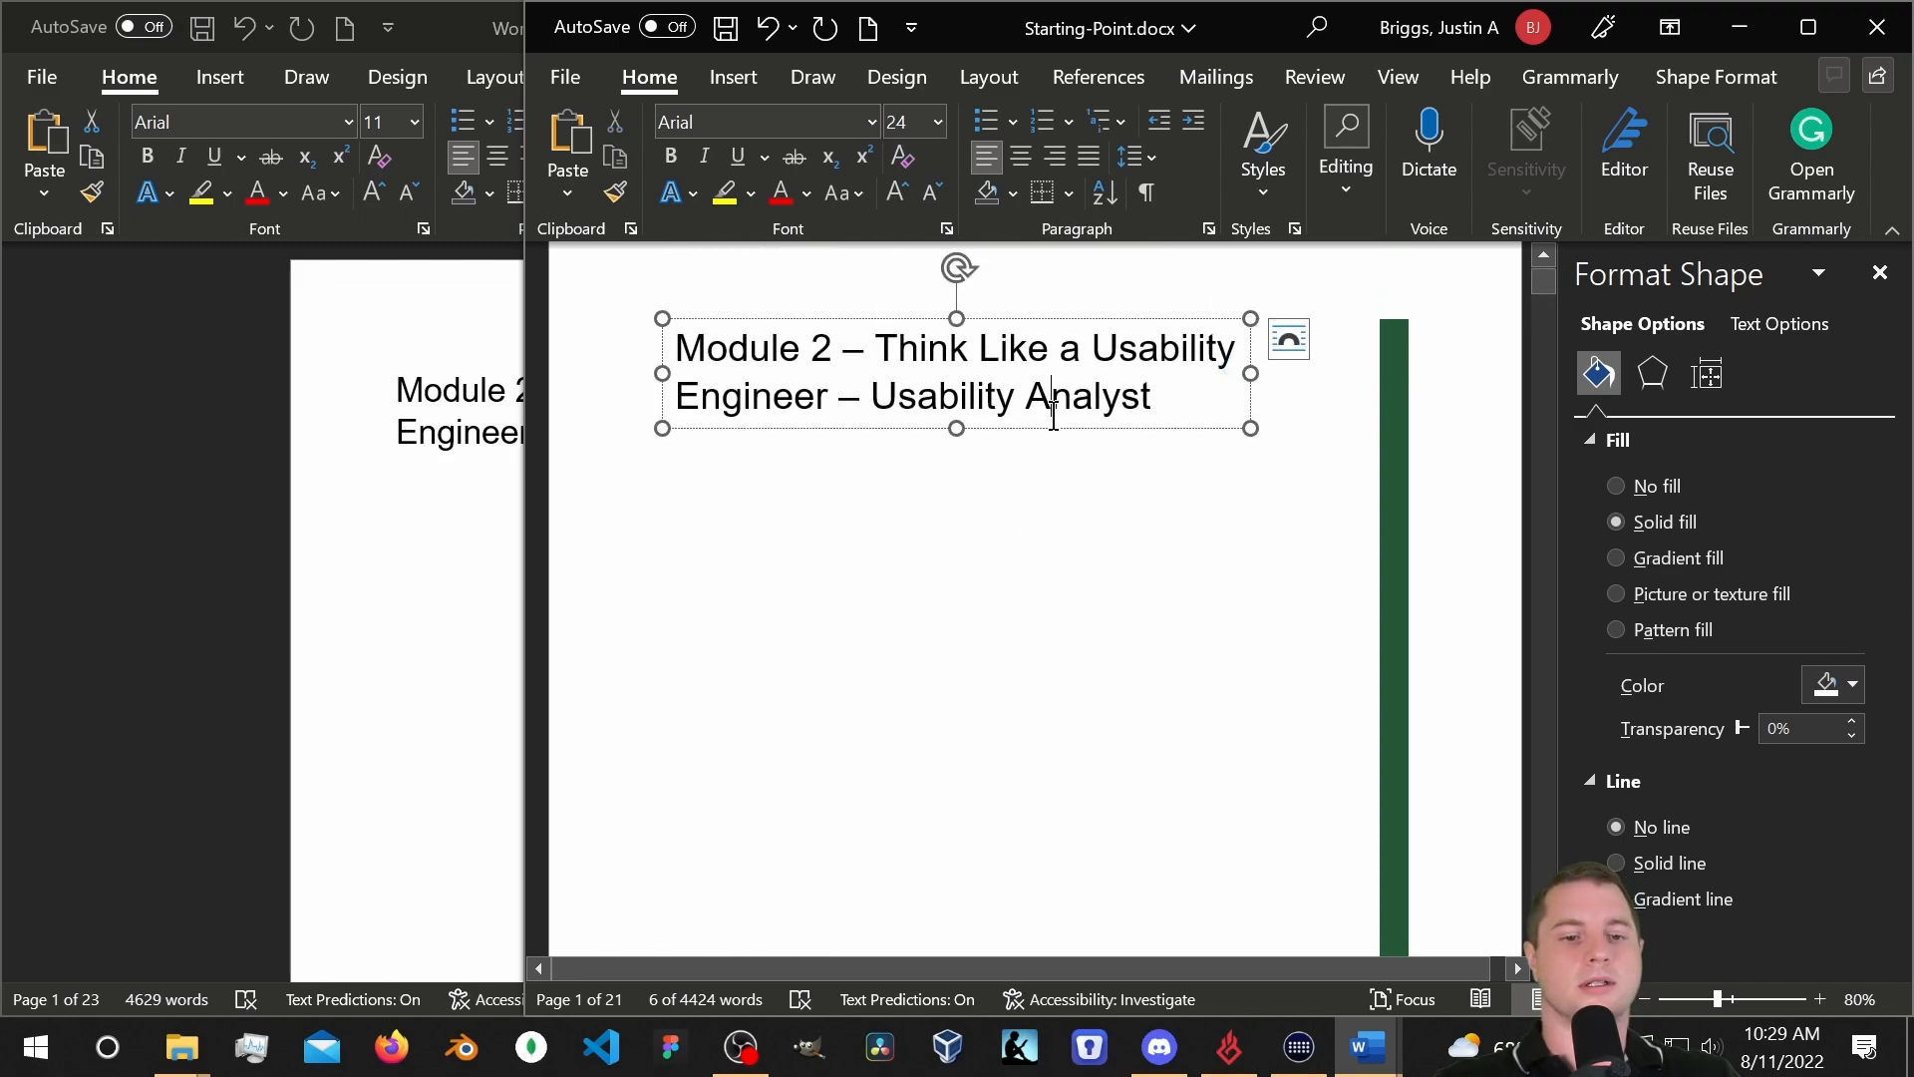
drag(1054, 408, 1156, 797)
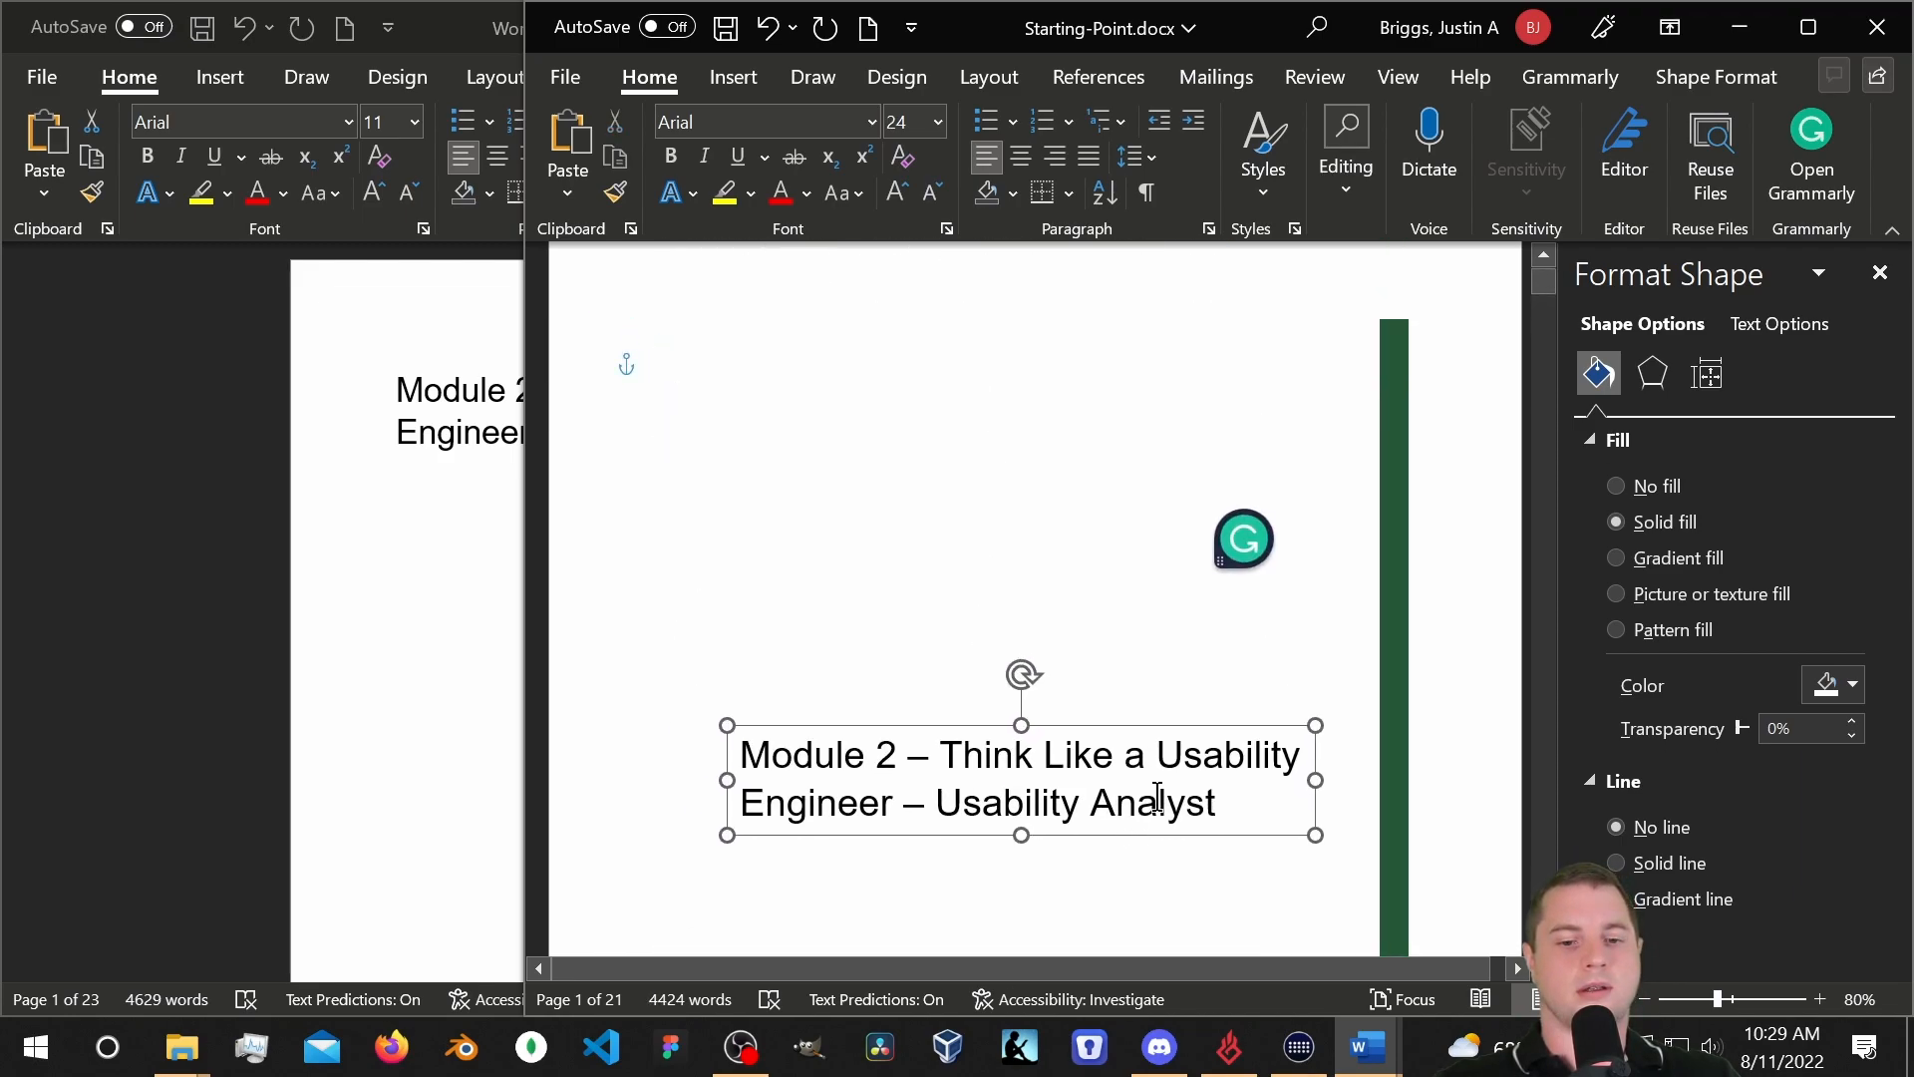
scroll(1152, 698, down, 3)
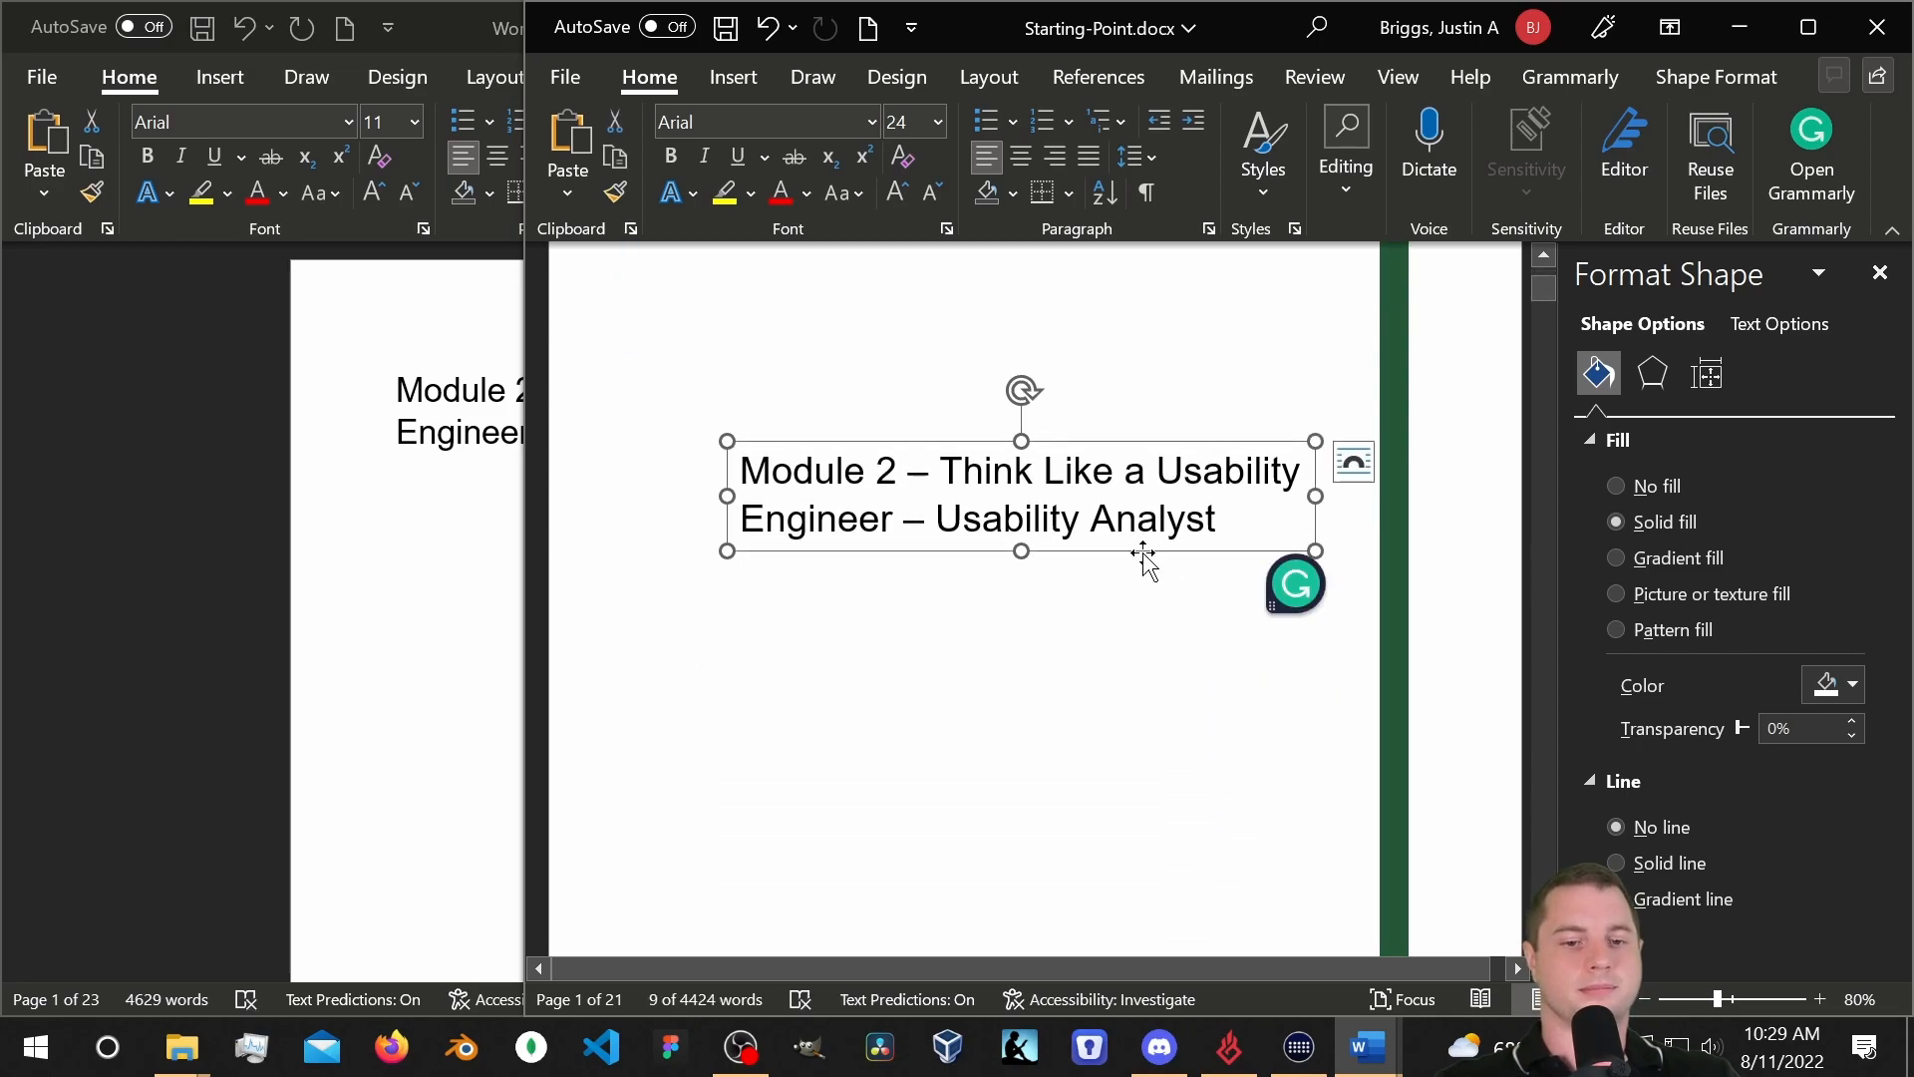
drag(1144, 558, 1151, 571)
mouse_move(1317, 509)
mouse_down()
mouse_move(1339, 509)
mouse_move(1300, 509)
mouse_move(1334, 512)
mouse_up()
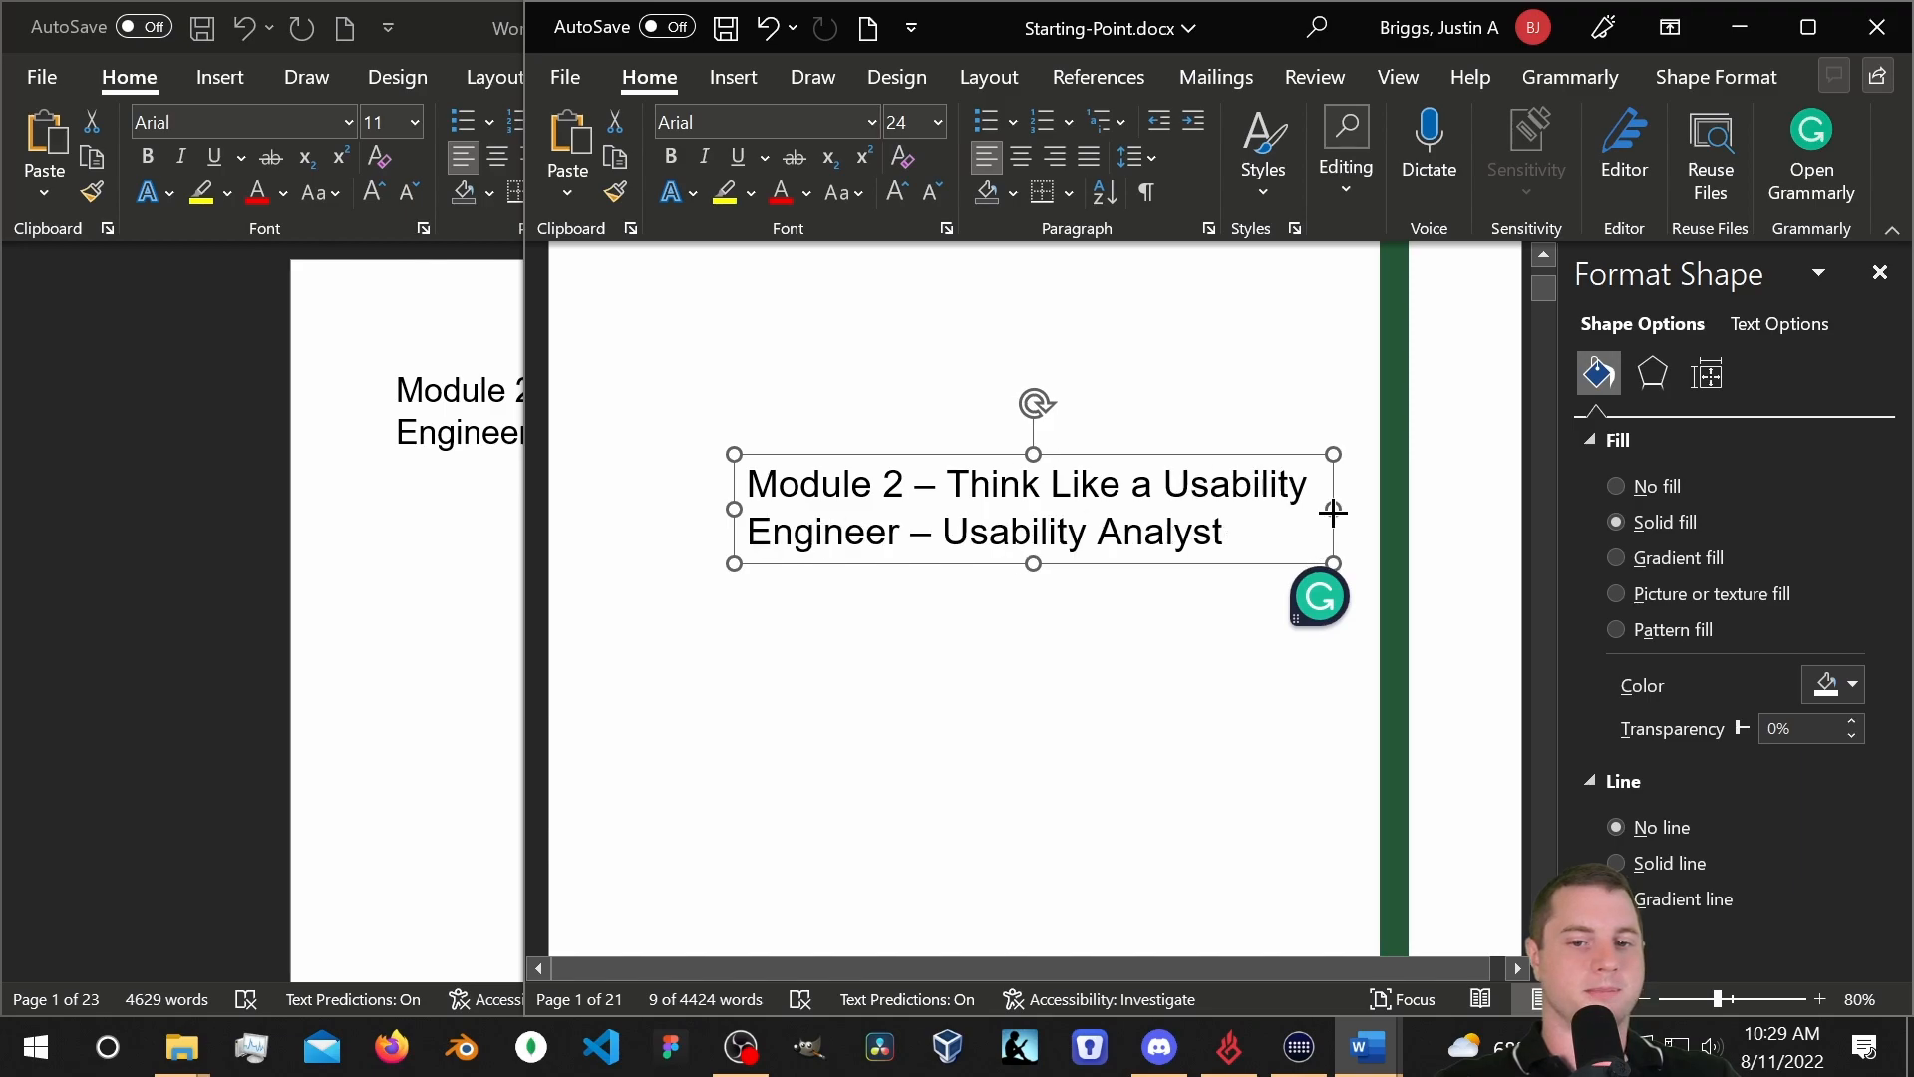
drag(1186, 565, 1092, 618)
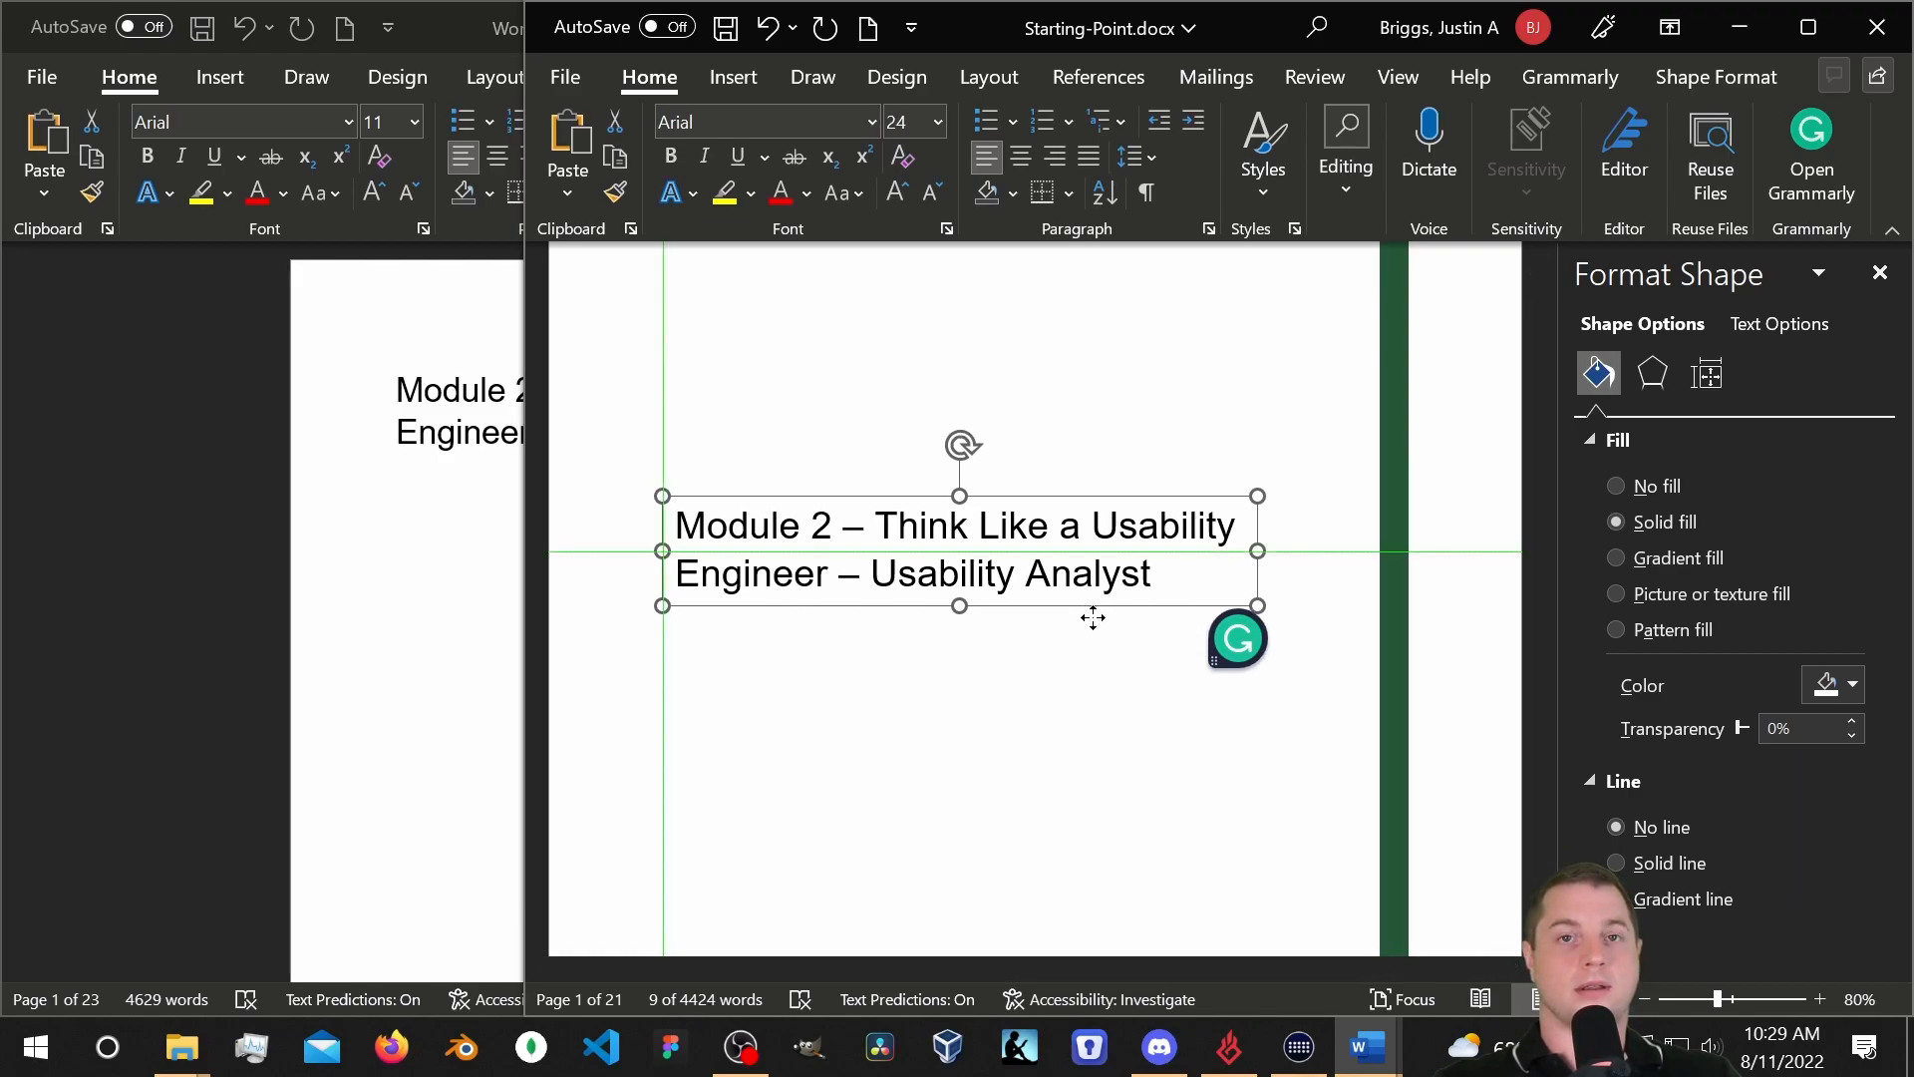
drag(1093, 618, 1092, 618)
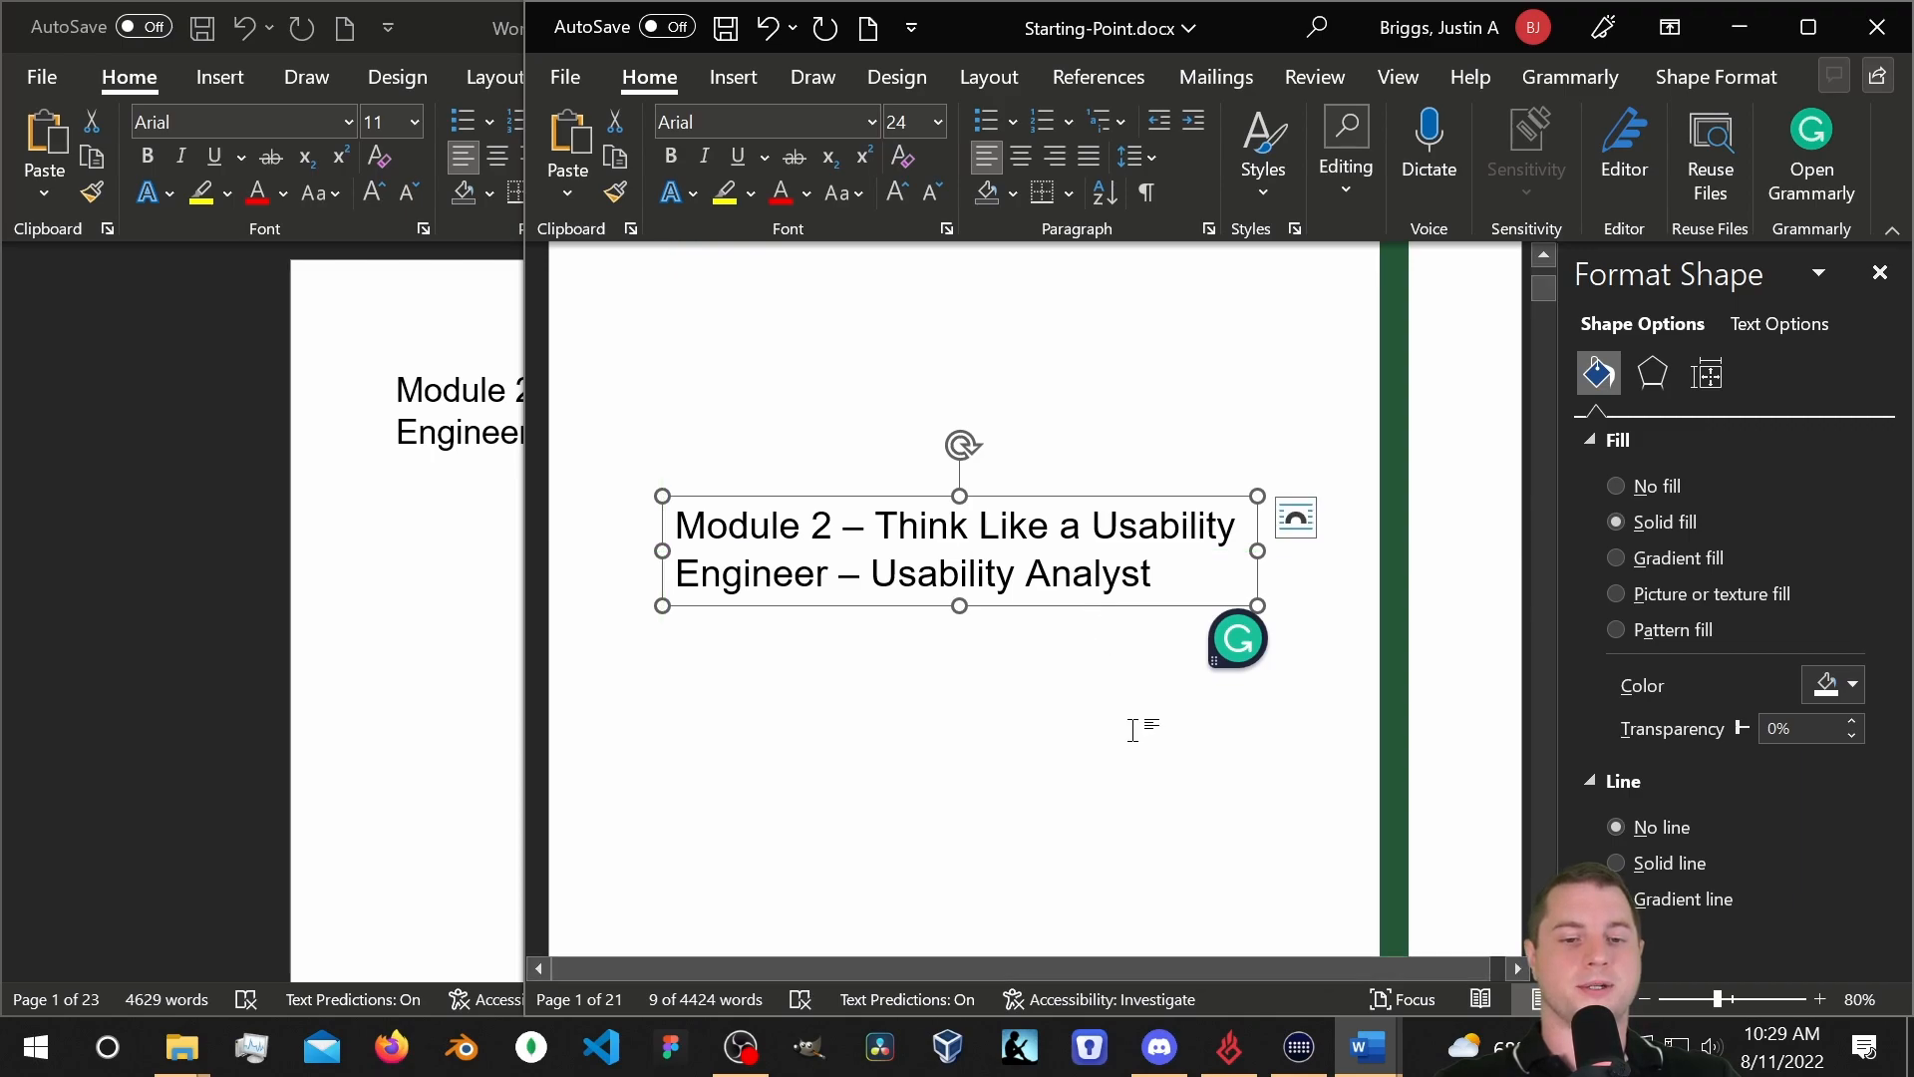
scroll(1133, 730, up, 5)
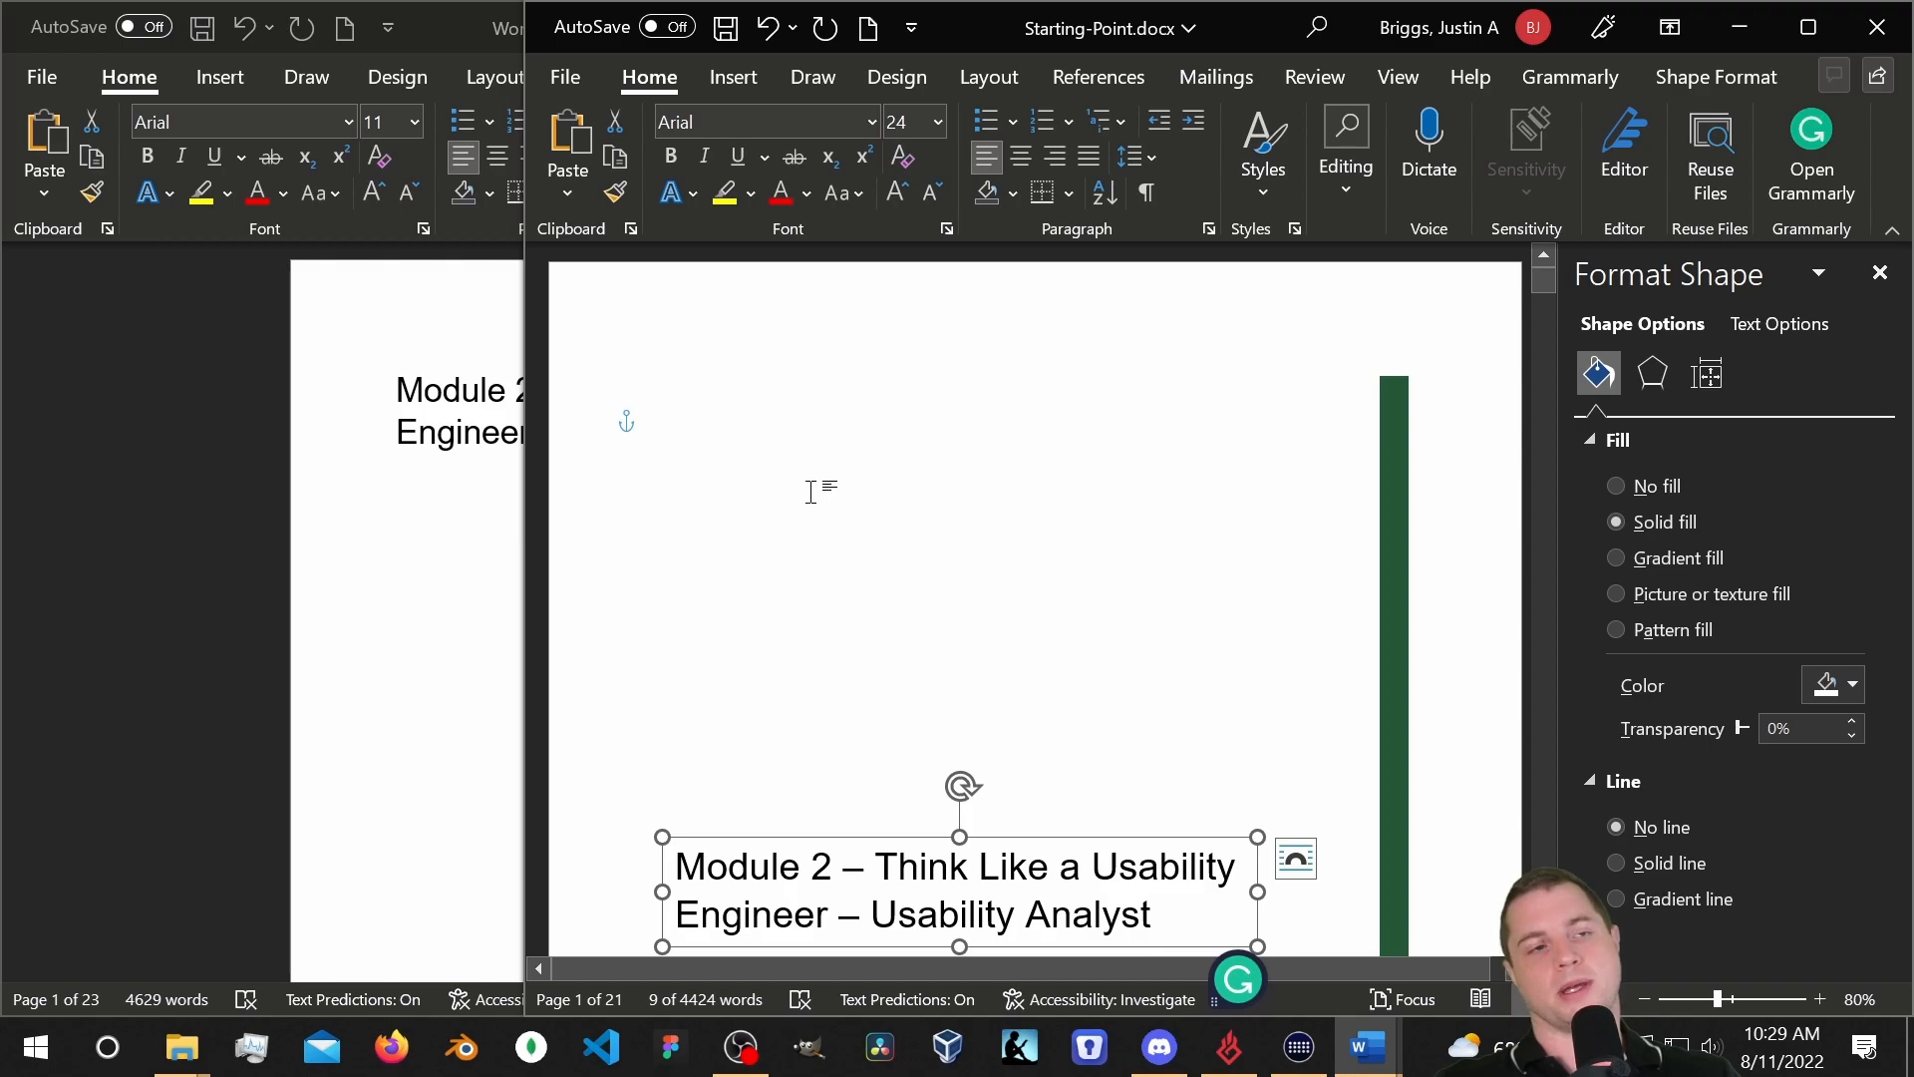
Switch to Firefox and search Google for "oswego logo" images.
click(427, 594)
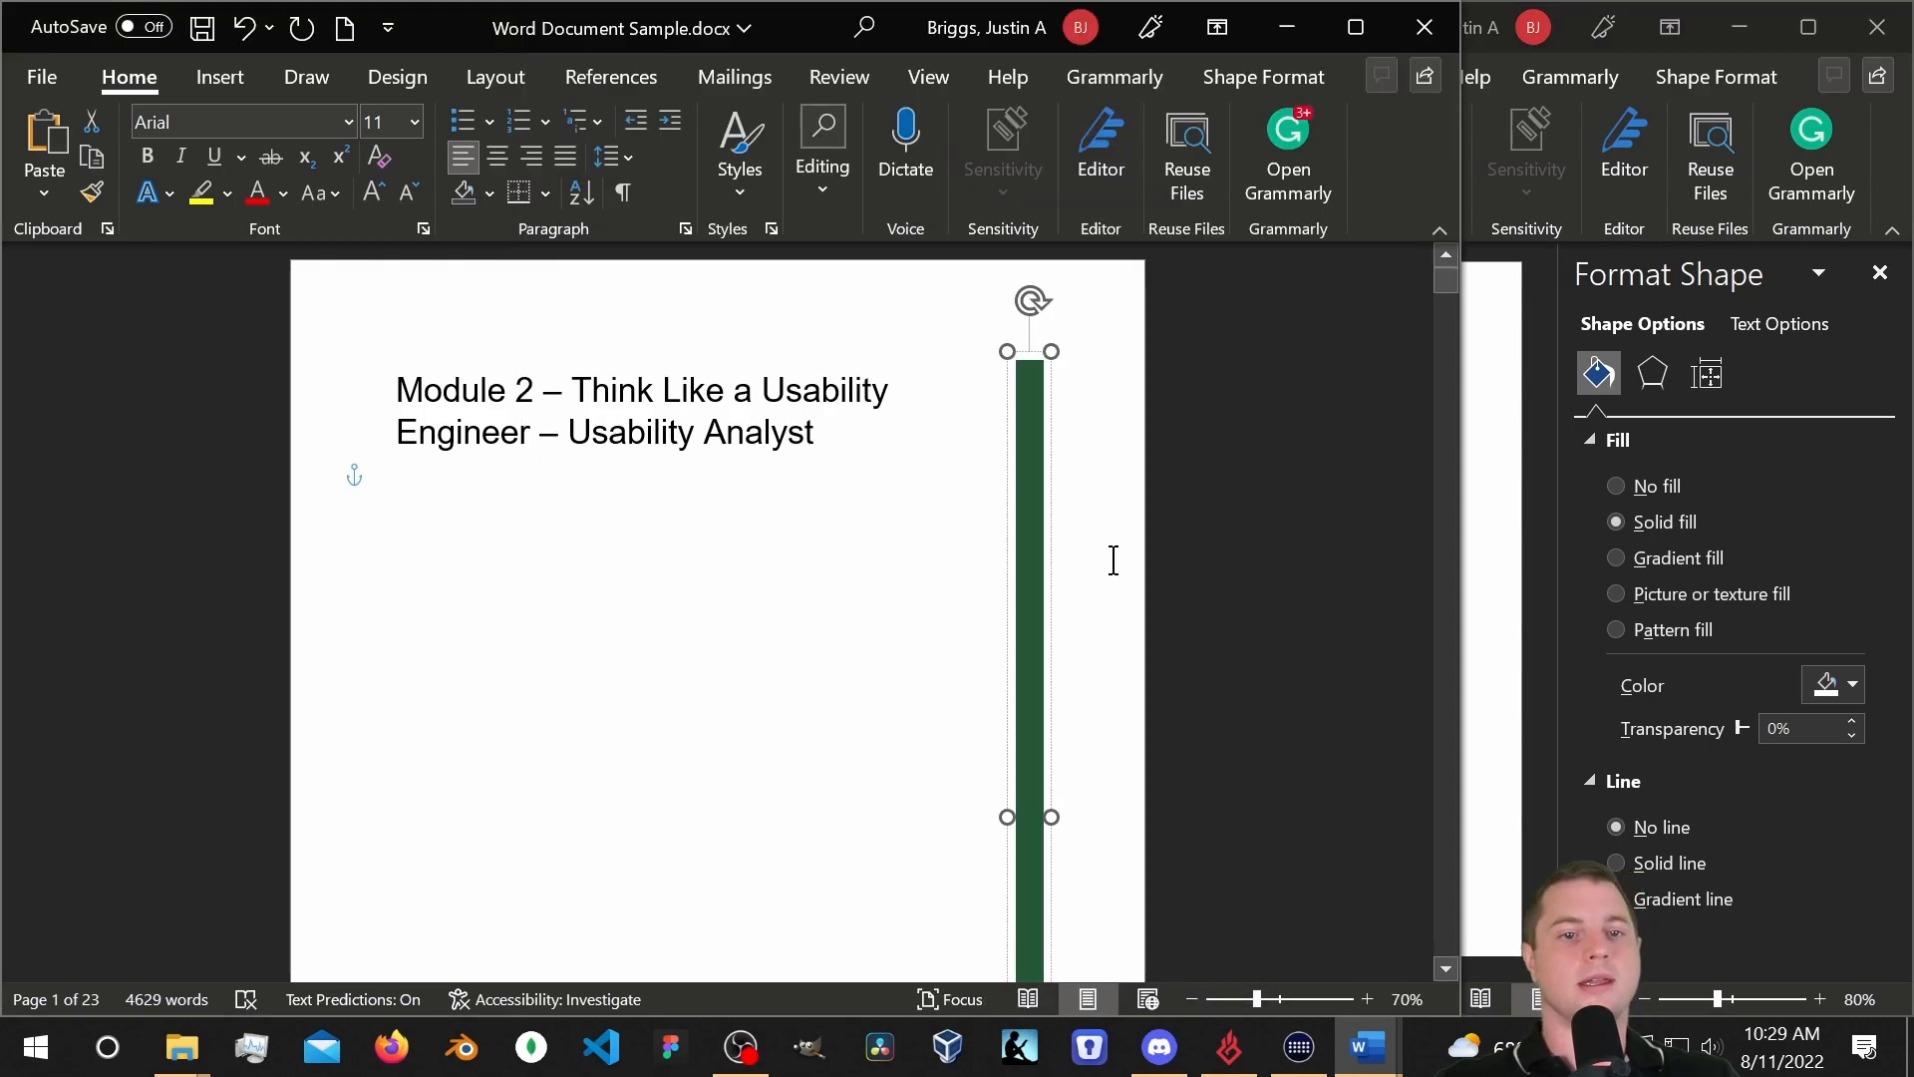
click(387, 1049)
click(468, 100)
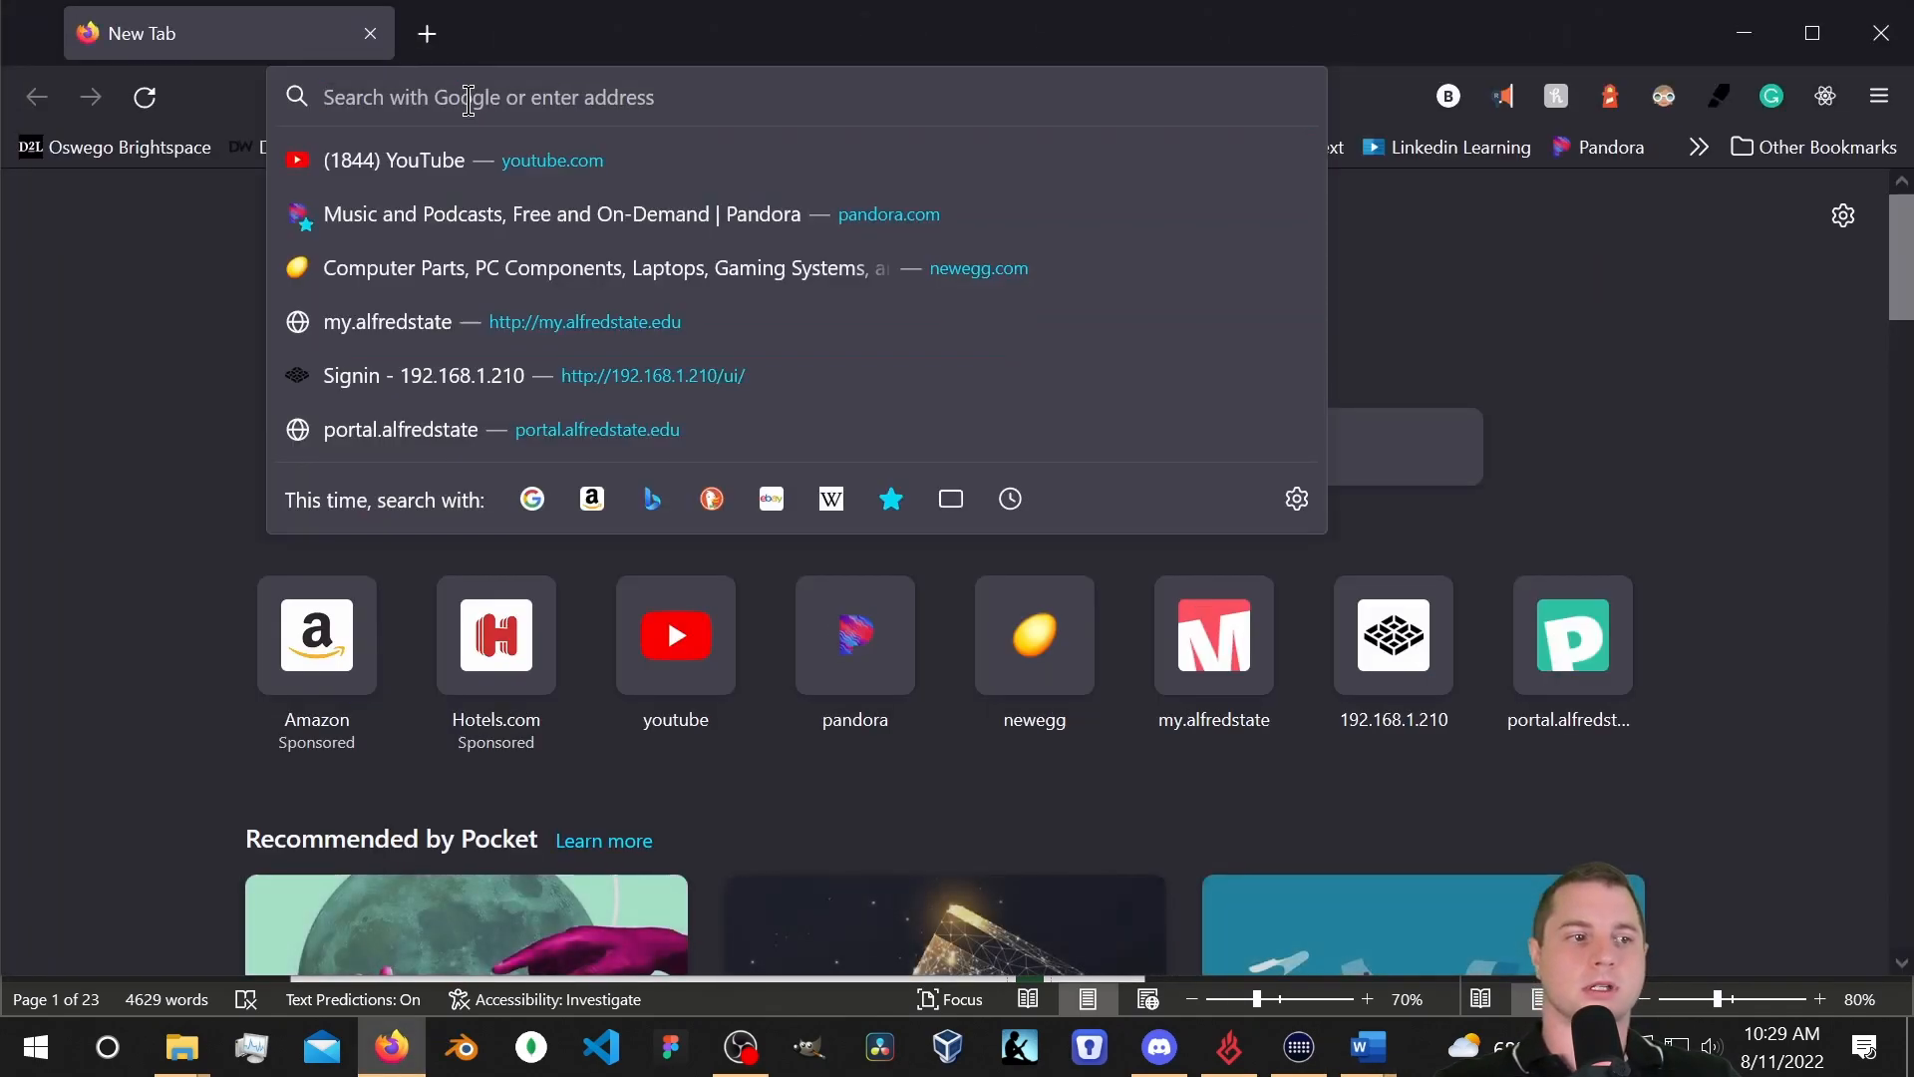
text(oswego)
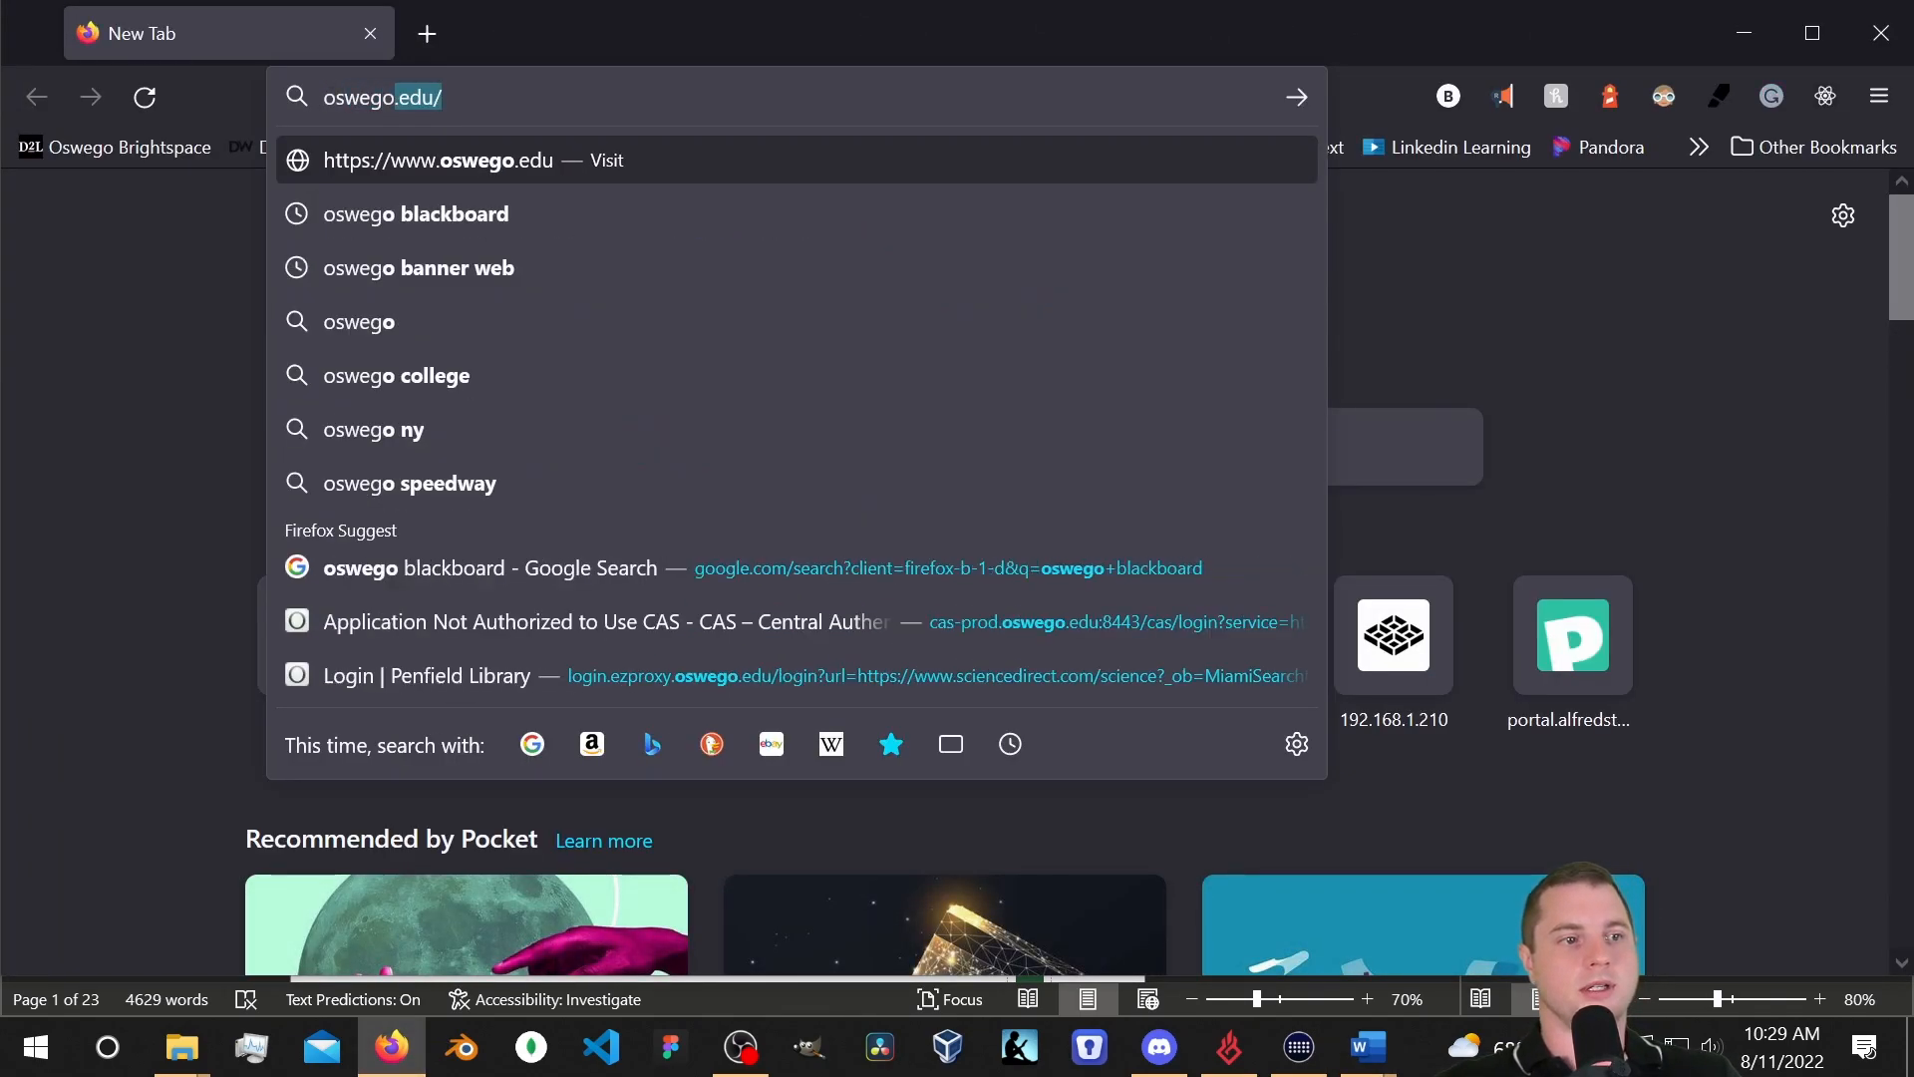
key(BackSpace)
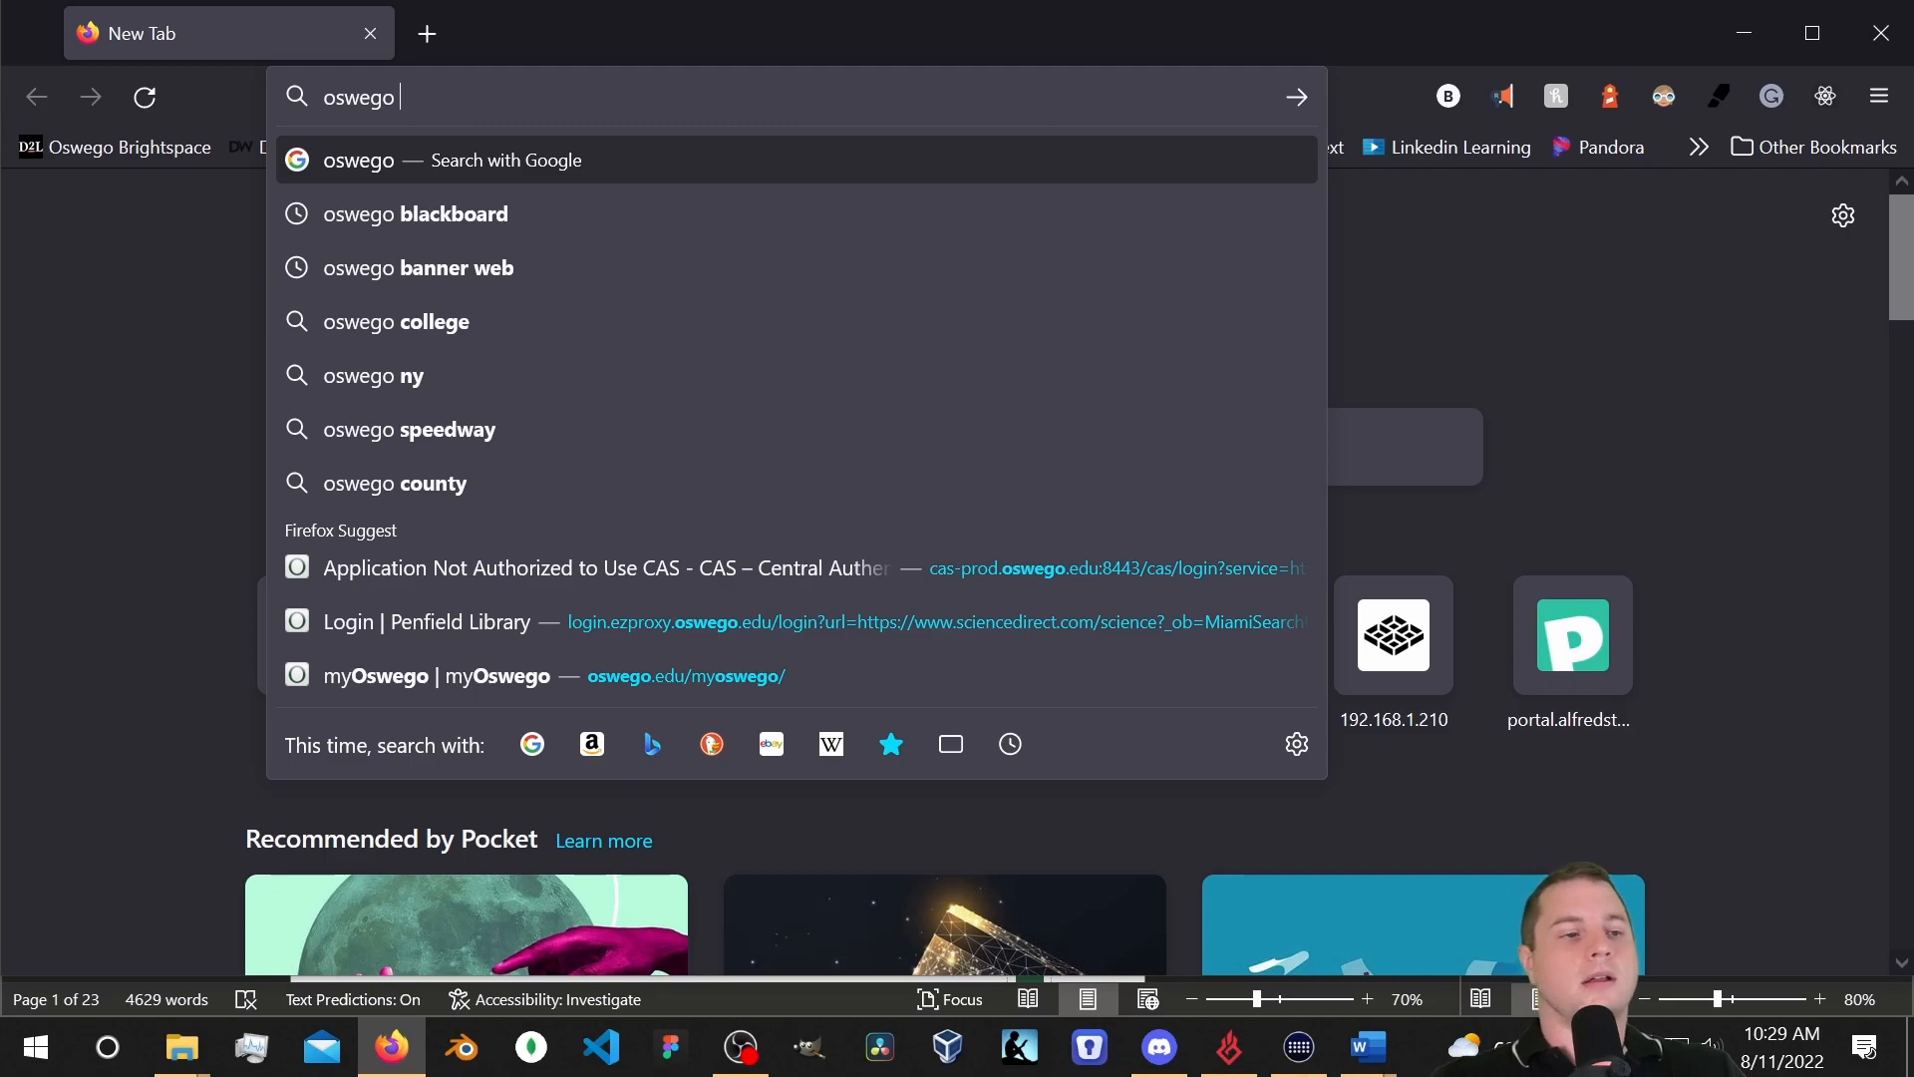
text(logo)
key(Return)
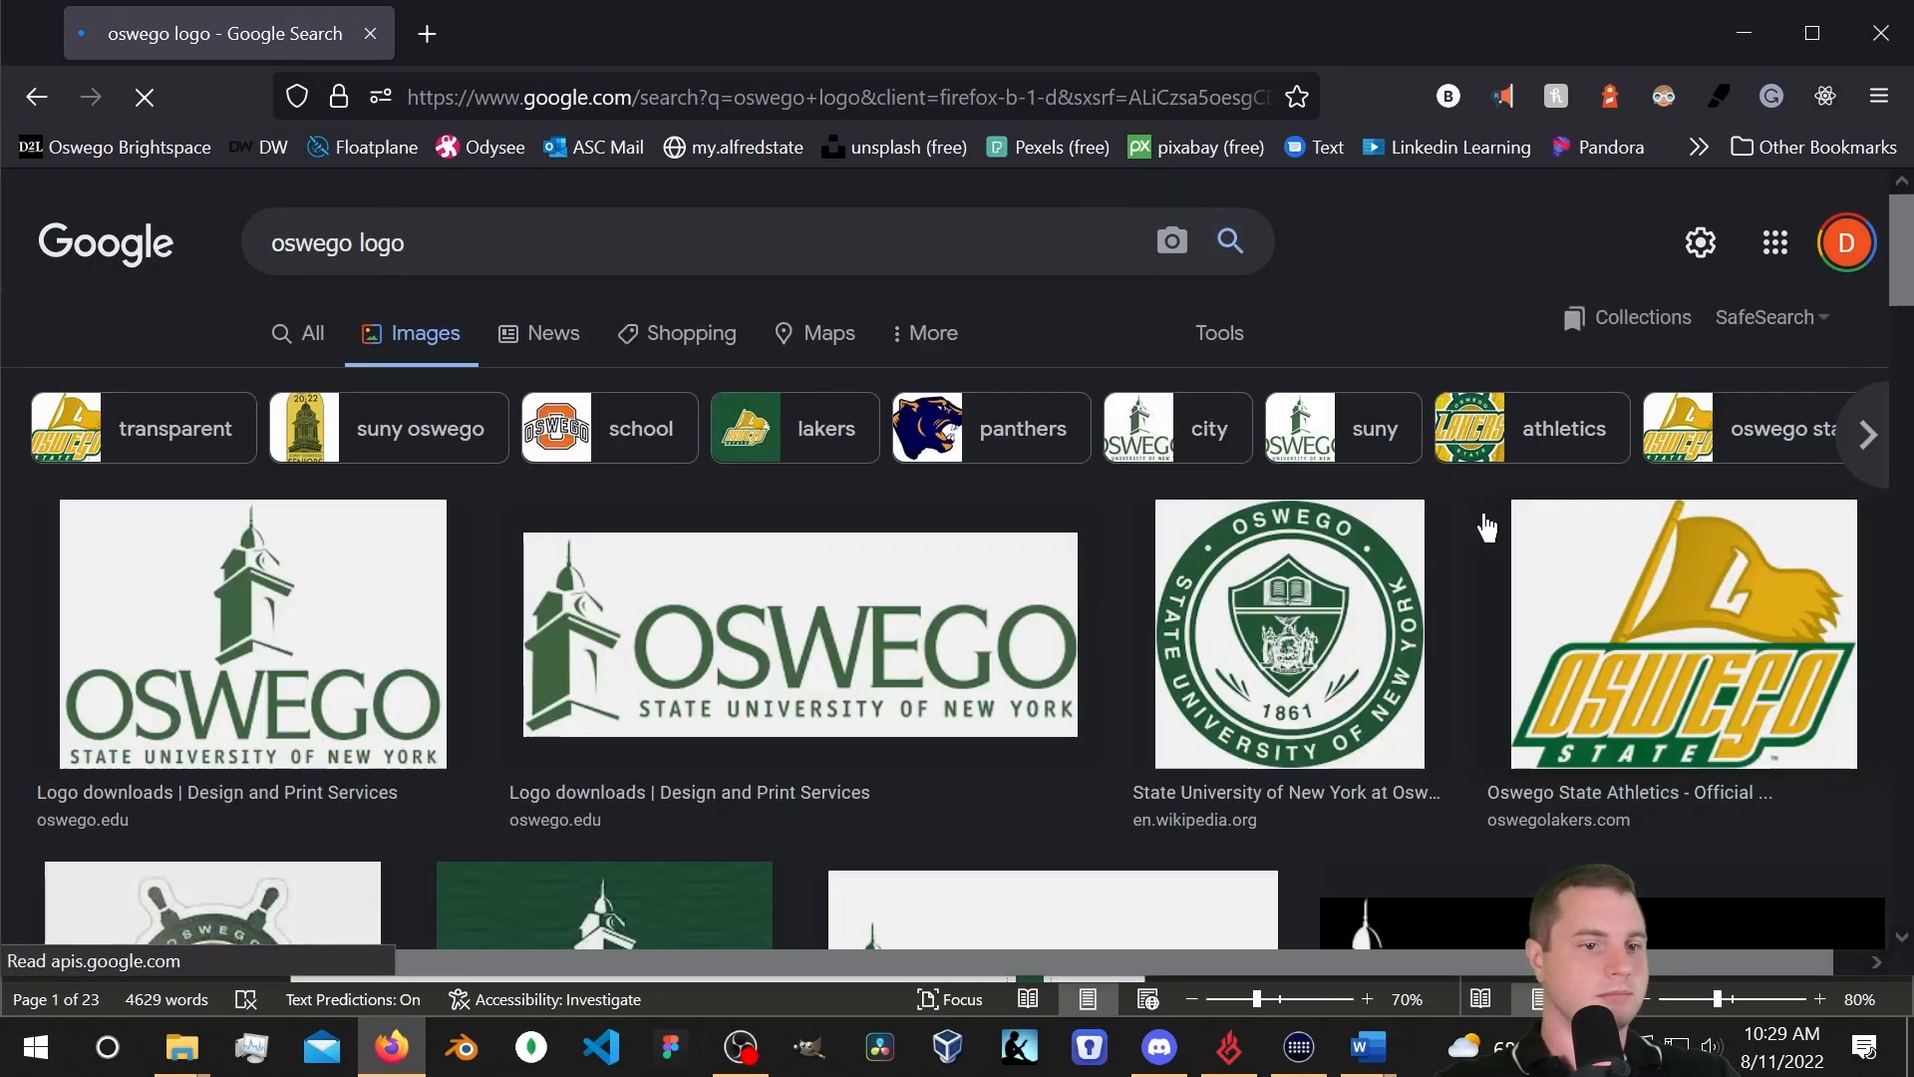
Open the Wikipedia page for the round green Oswego seal from the image results and copy the seal image.
scroll(1029, 461, down, 1)
scroll(1030, 460, down, 3)
scroll(997, 454, up, 4)
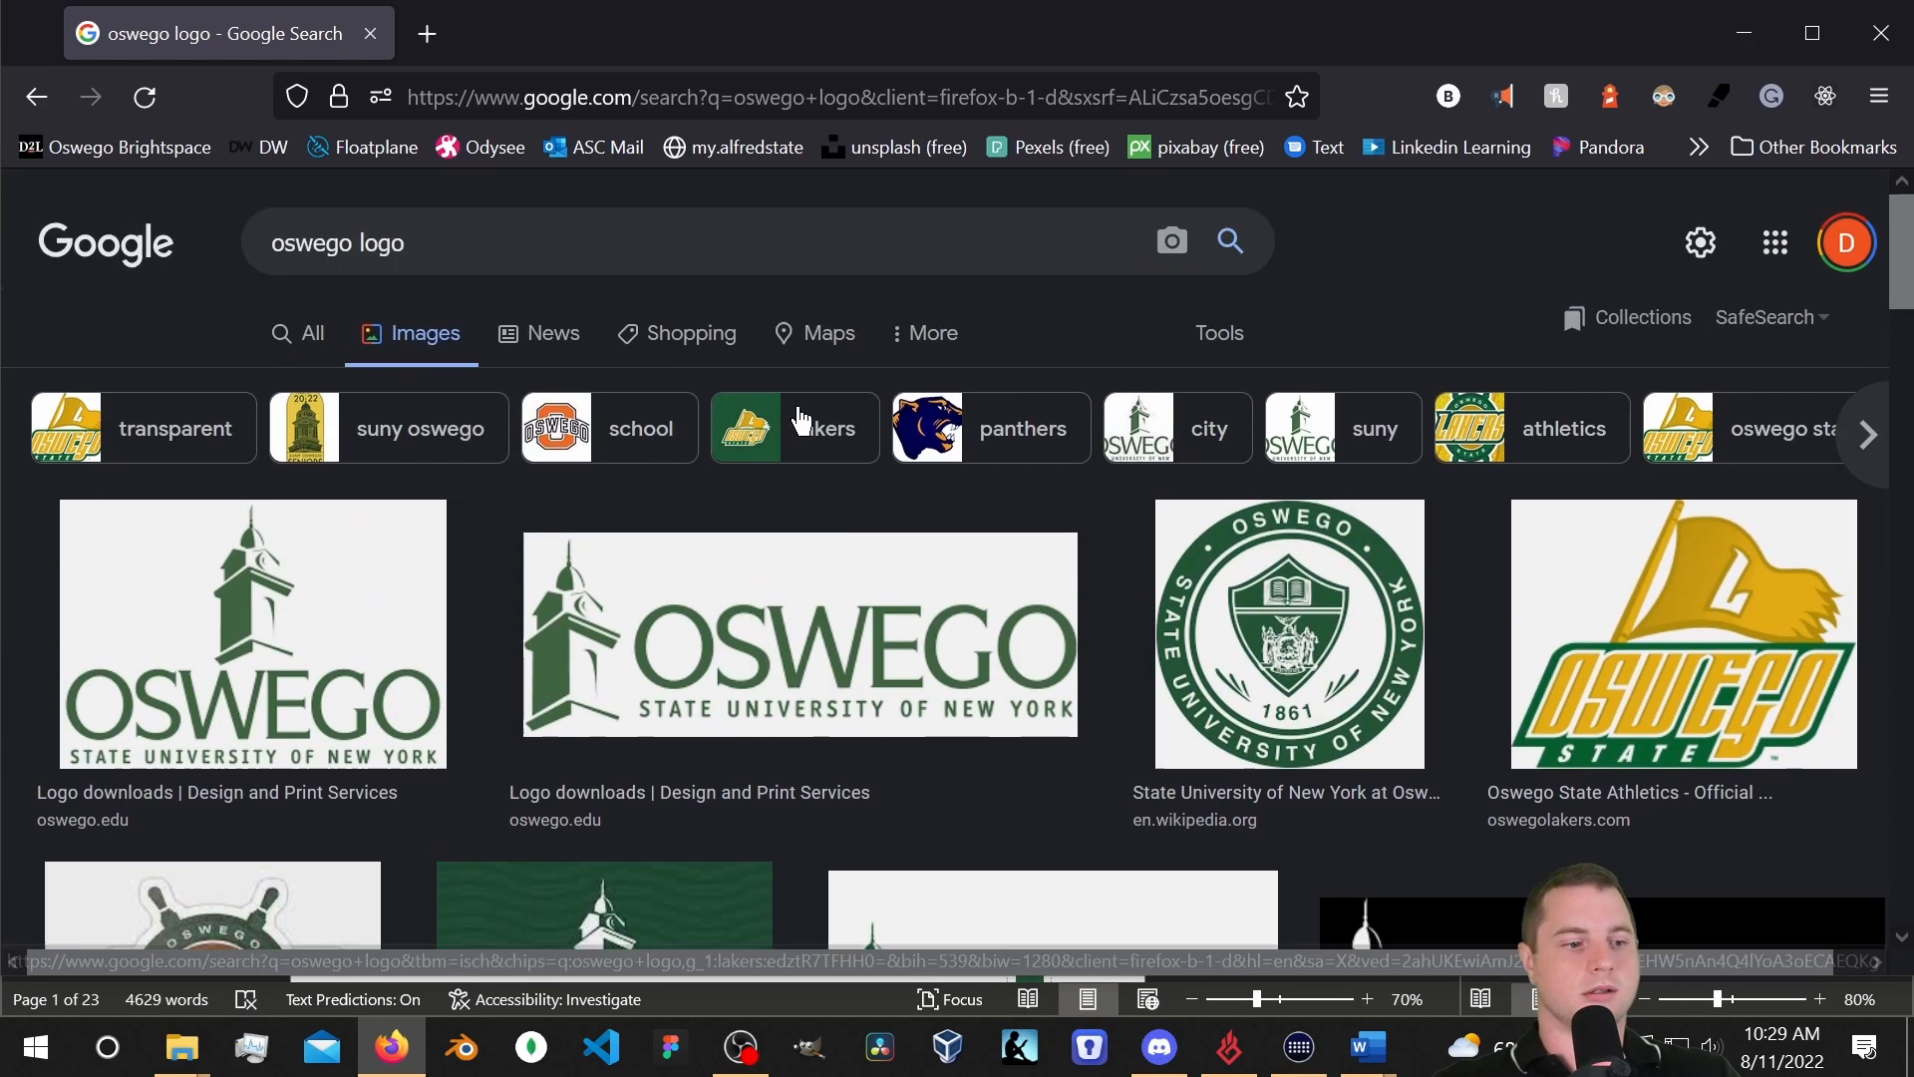
scroll(806, 422, down, 6)
scroll(806, 422, down, 10)
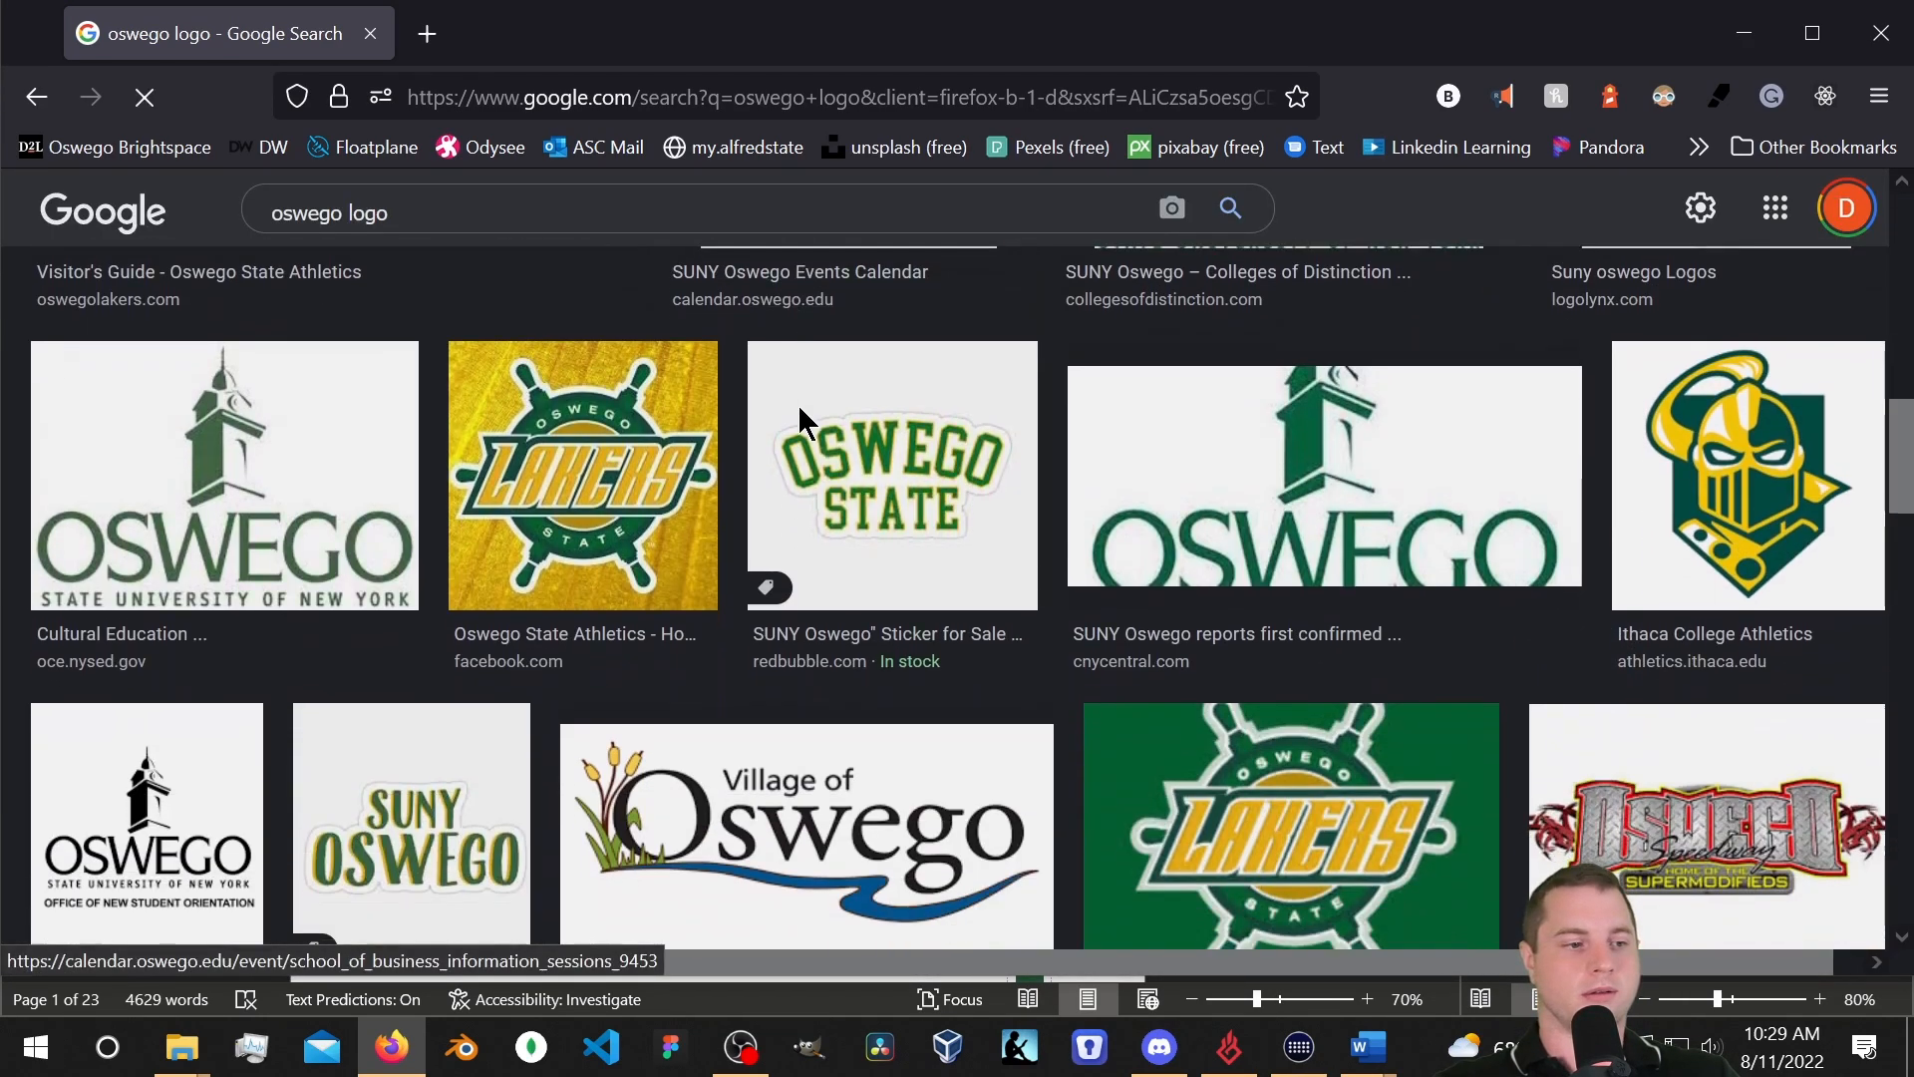
scroll(803, 419, down, 3)
scroll(848, 449, up, 15)
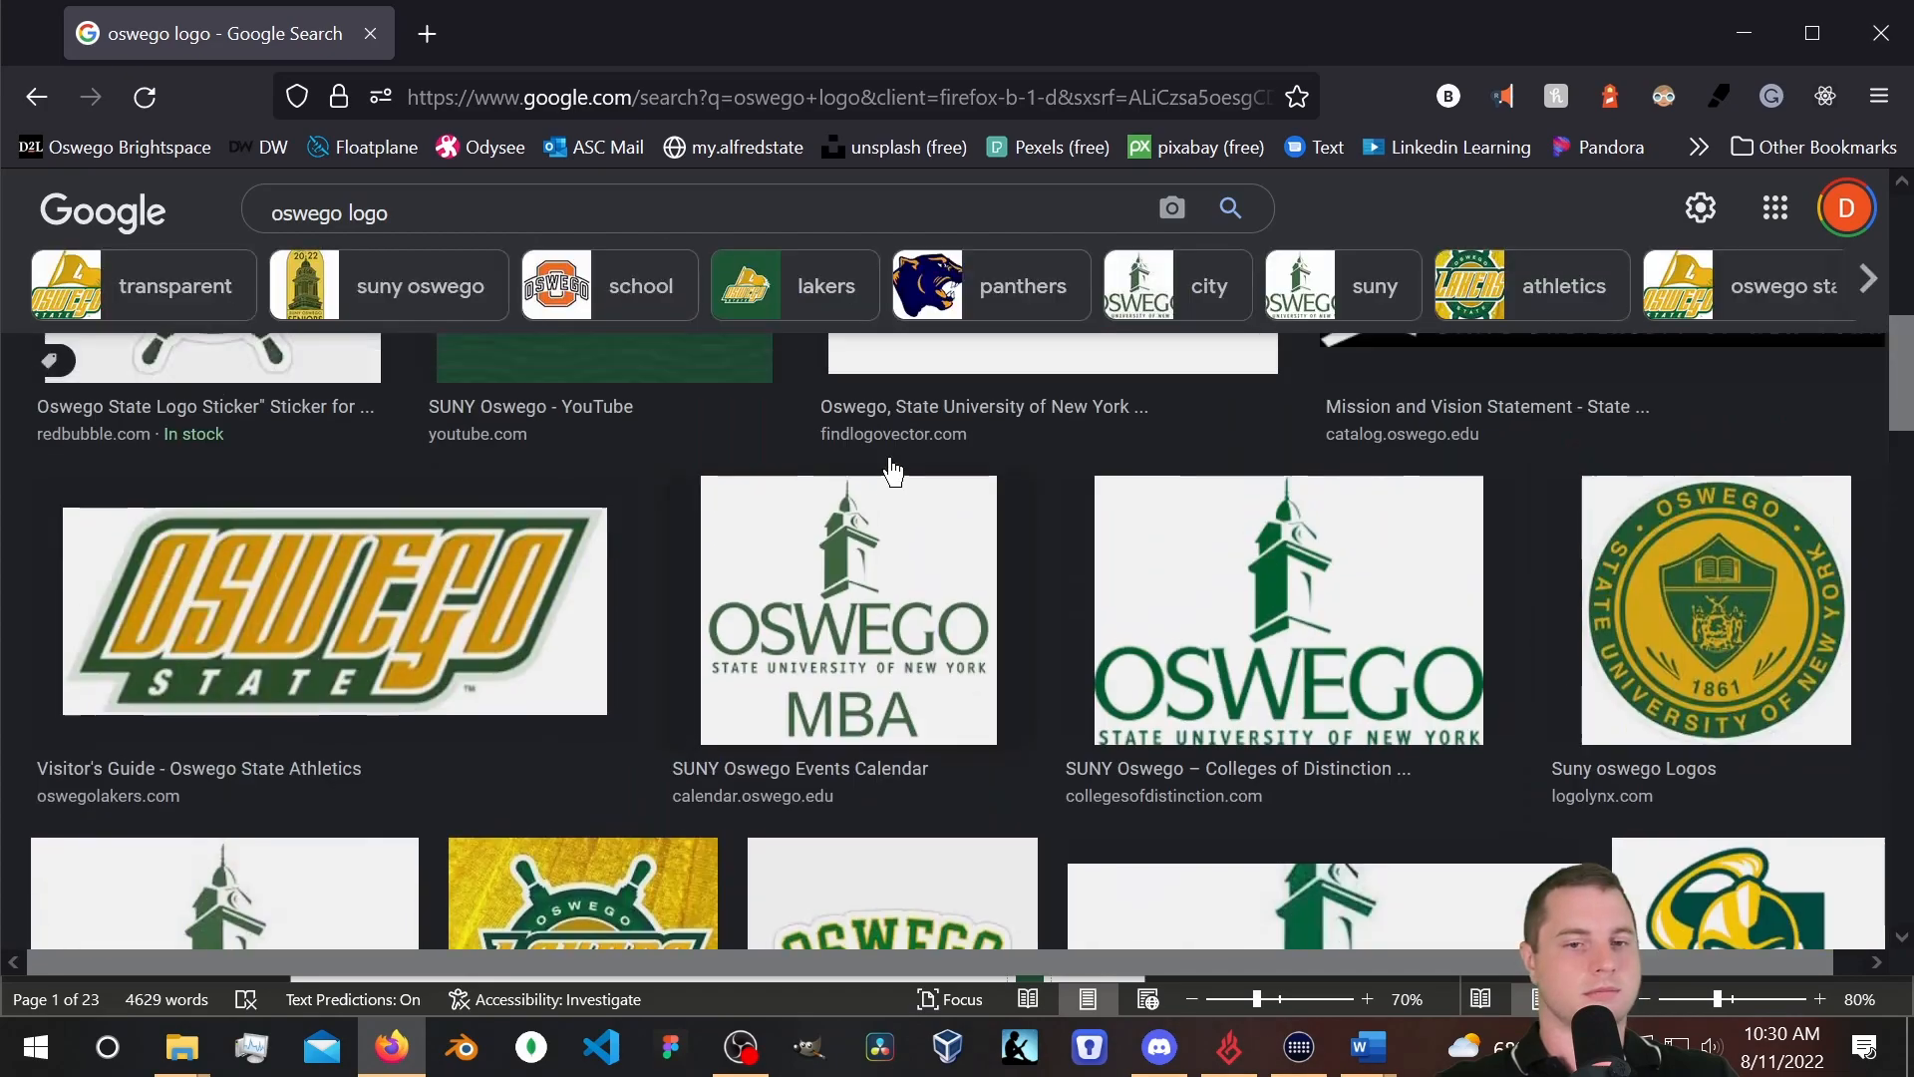
click(1332, 650)
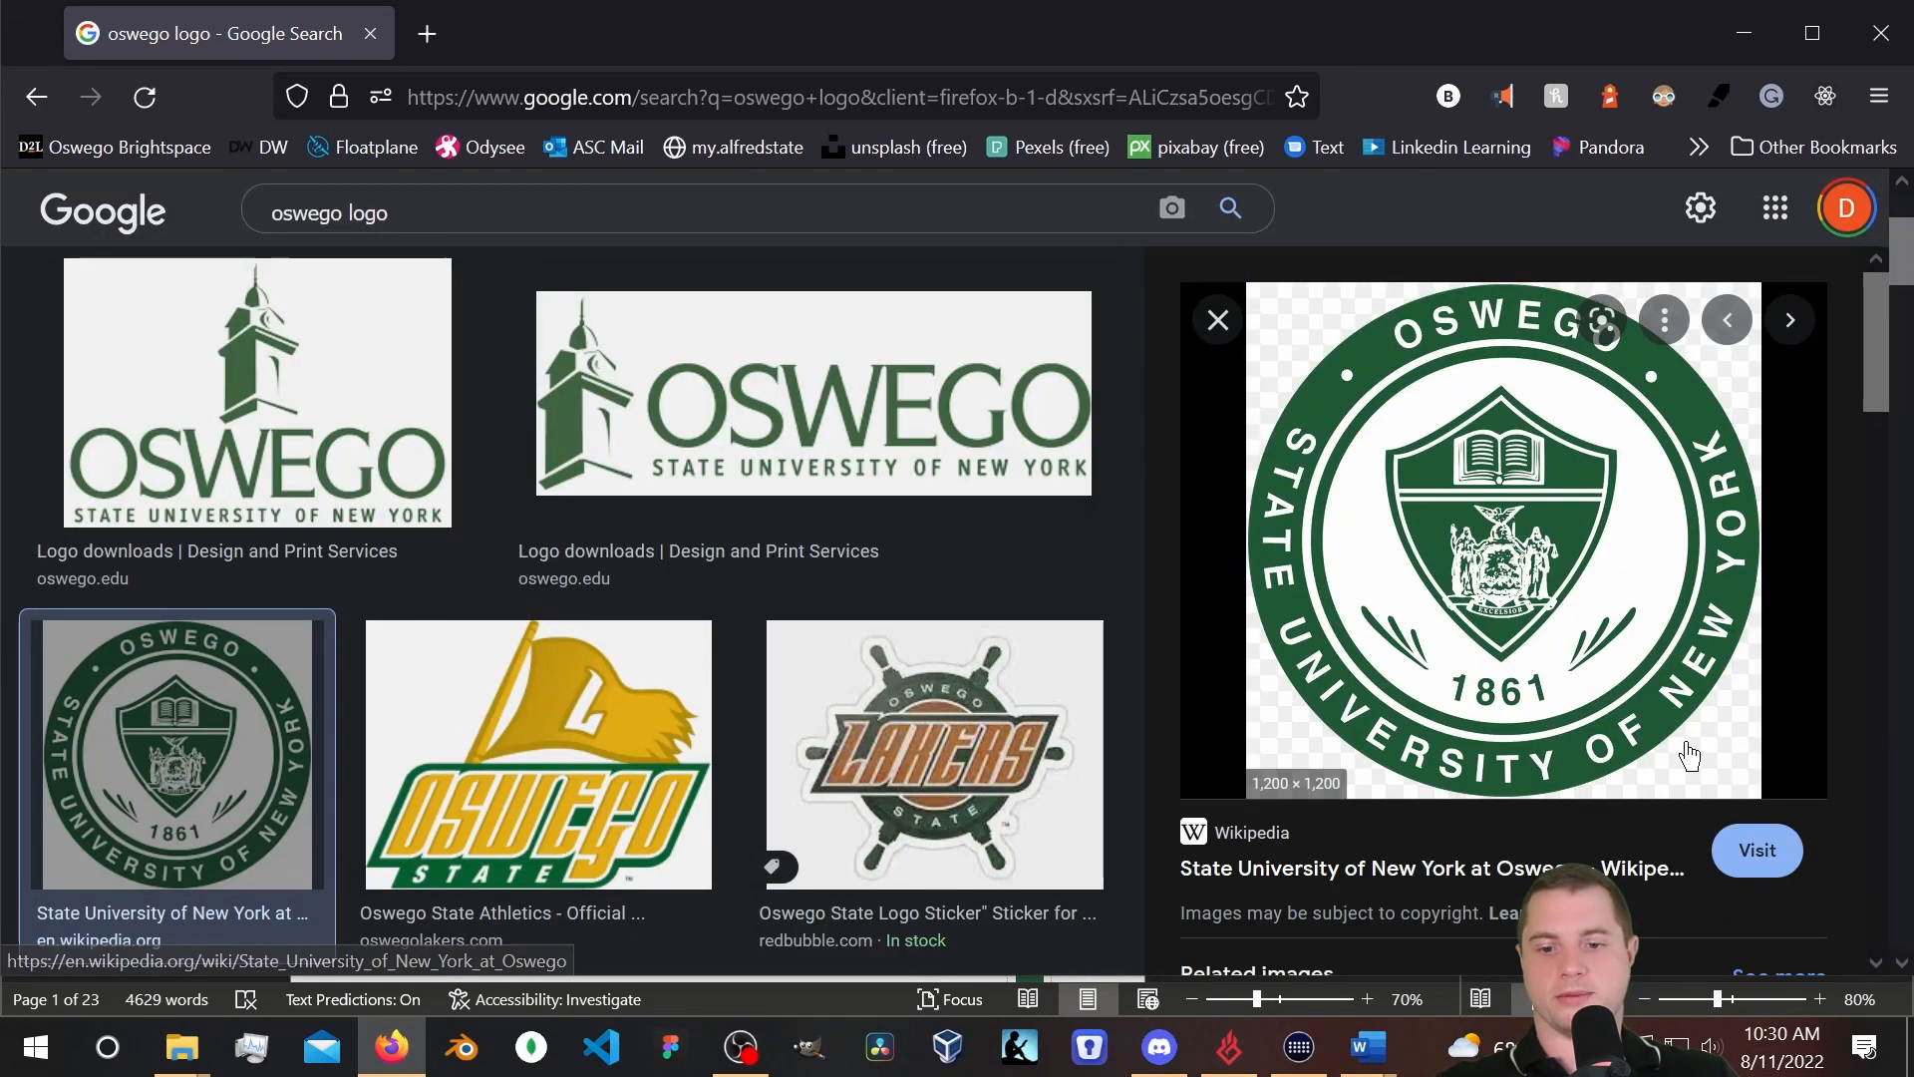
click(1602, 606)
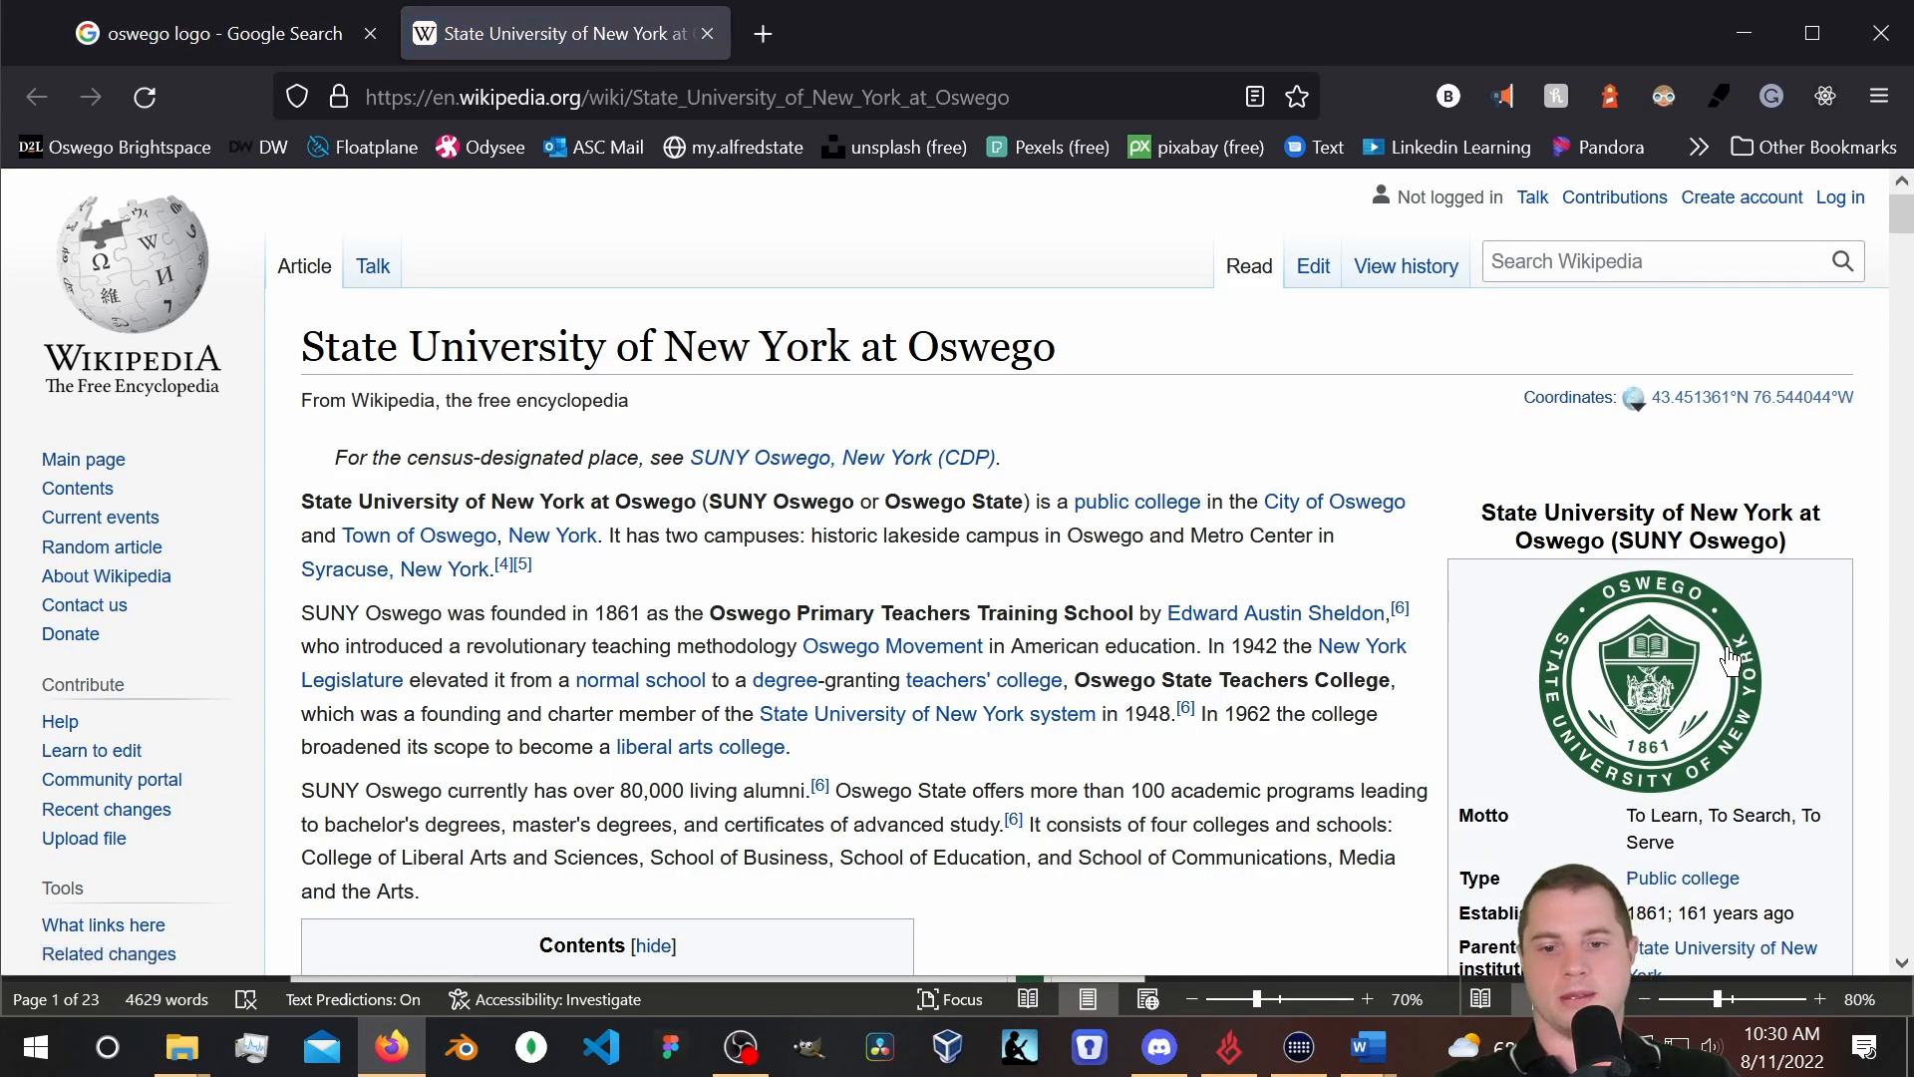
right_click(1731, 658)
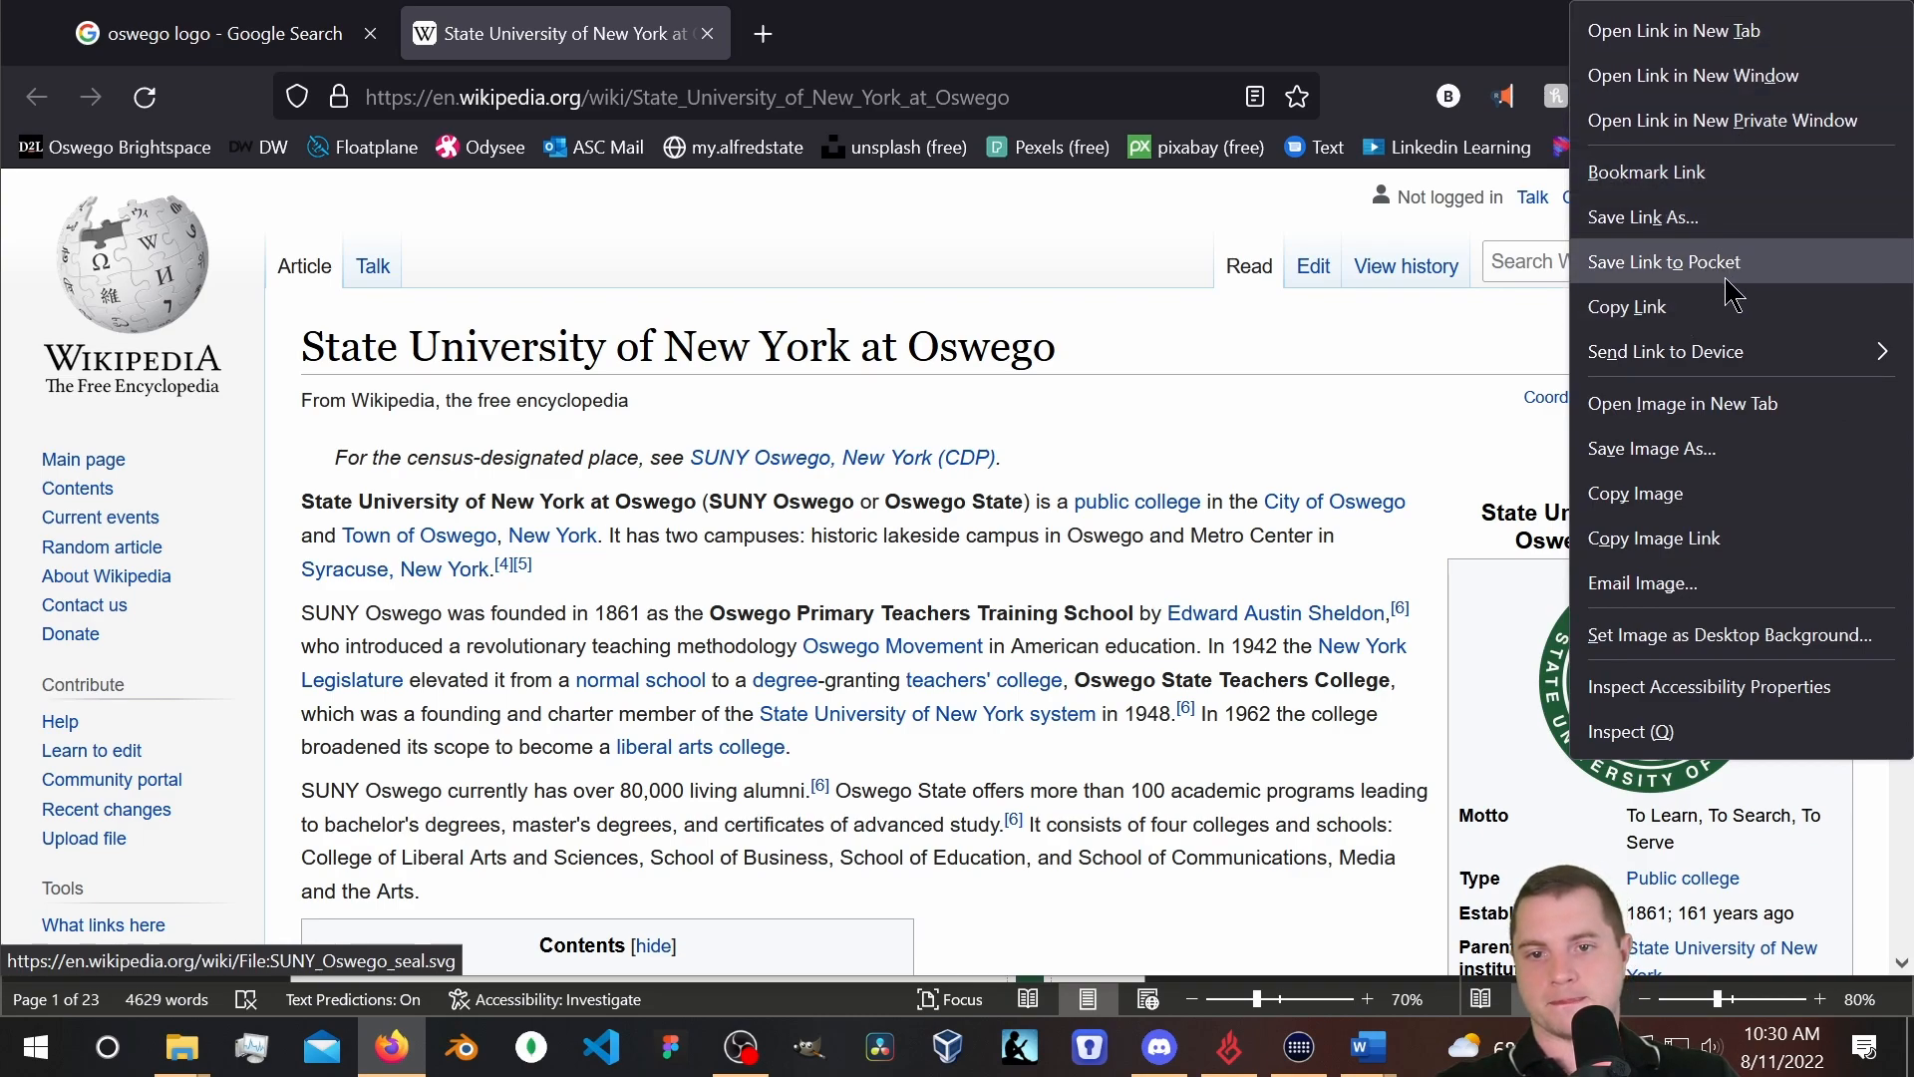
click(1710, 498)
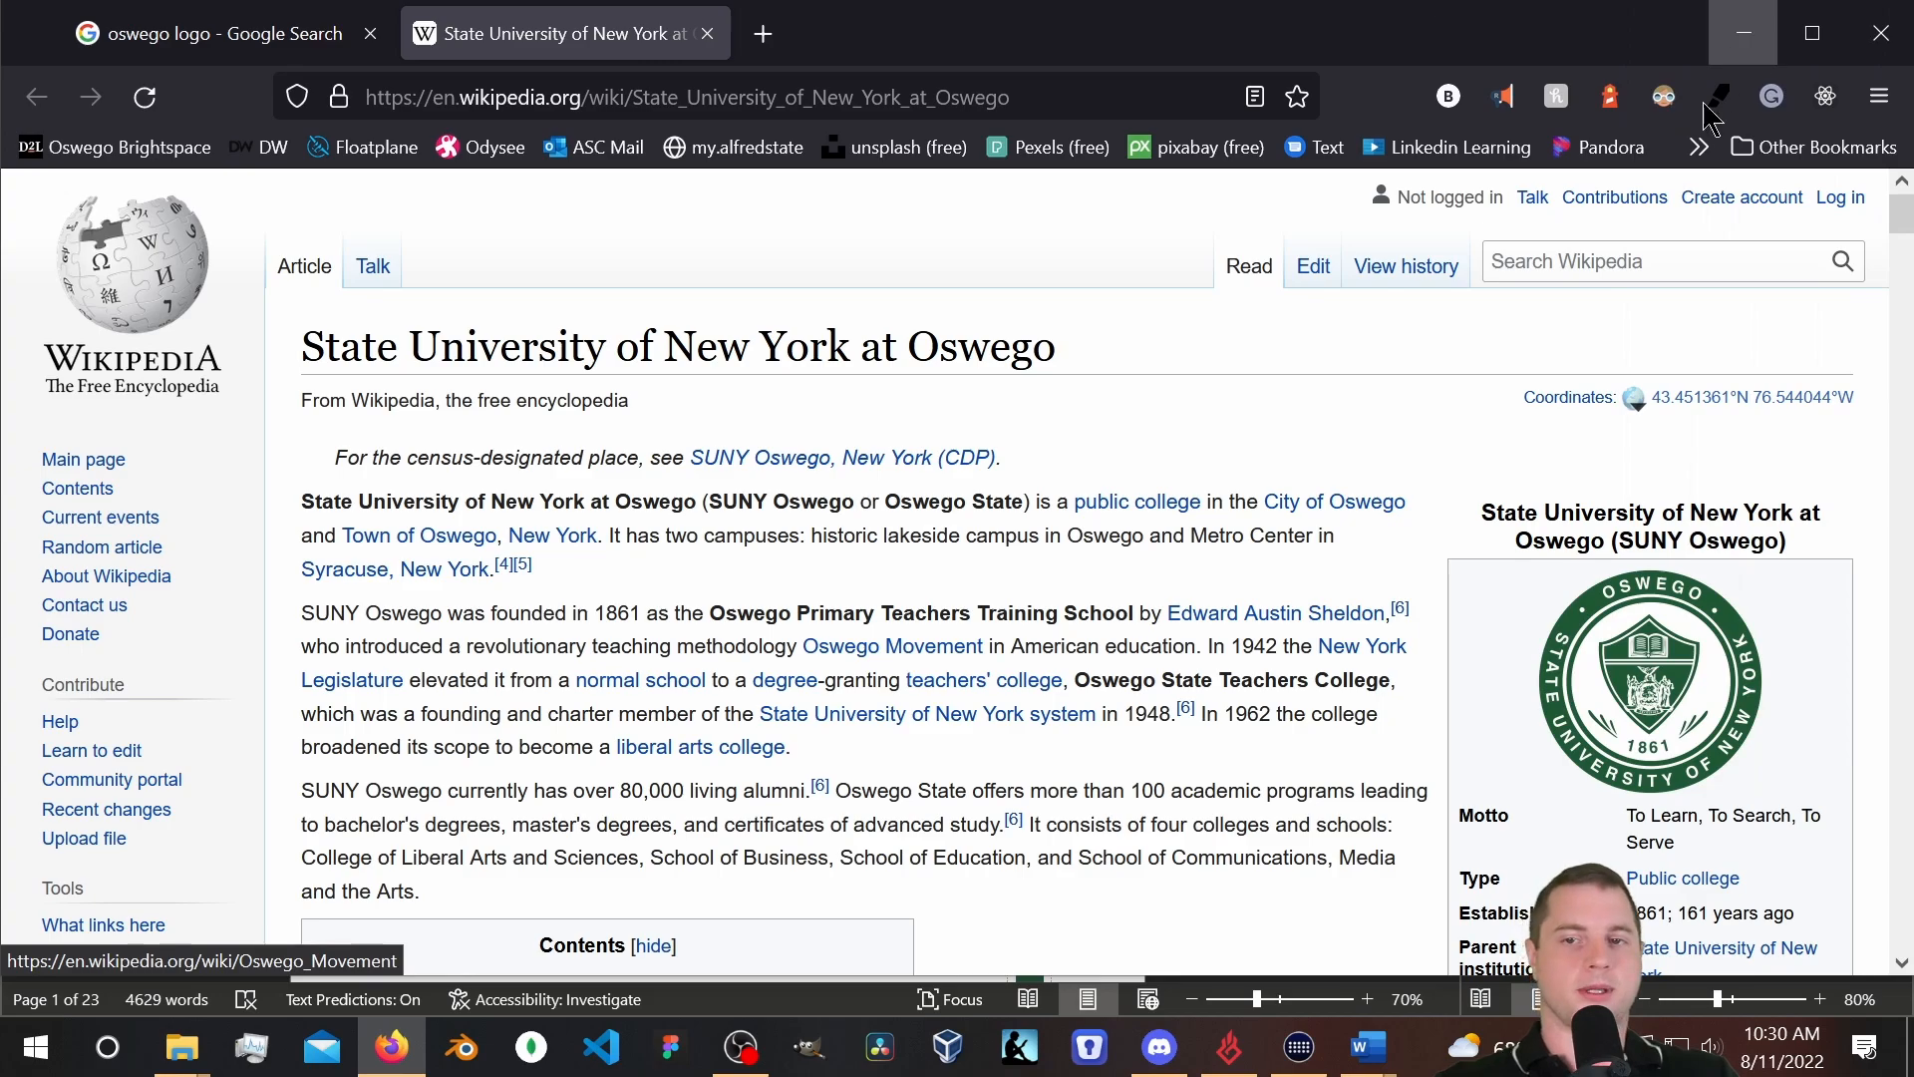
Switch back to Starting-Point.docx and paste the Oswego seal above the title on the cover page.
click(1744, 33)
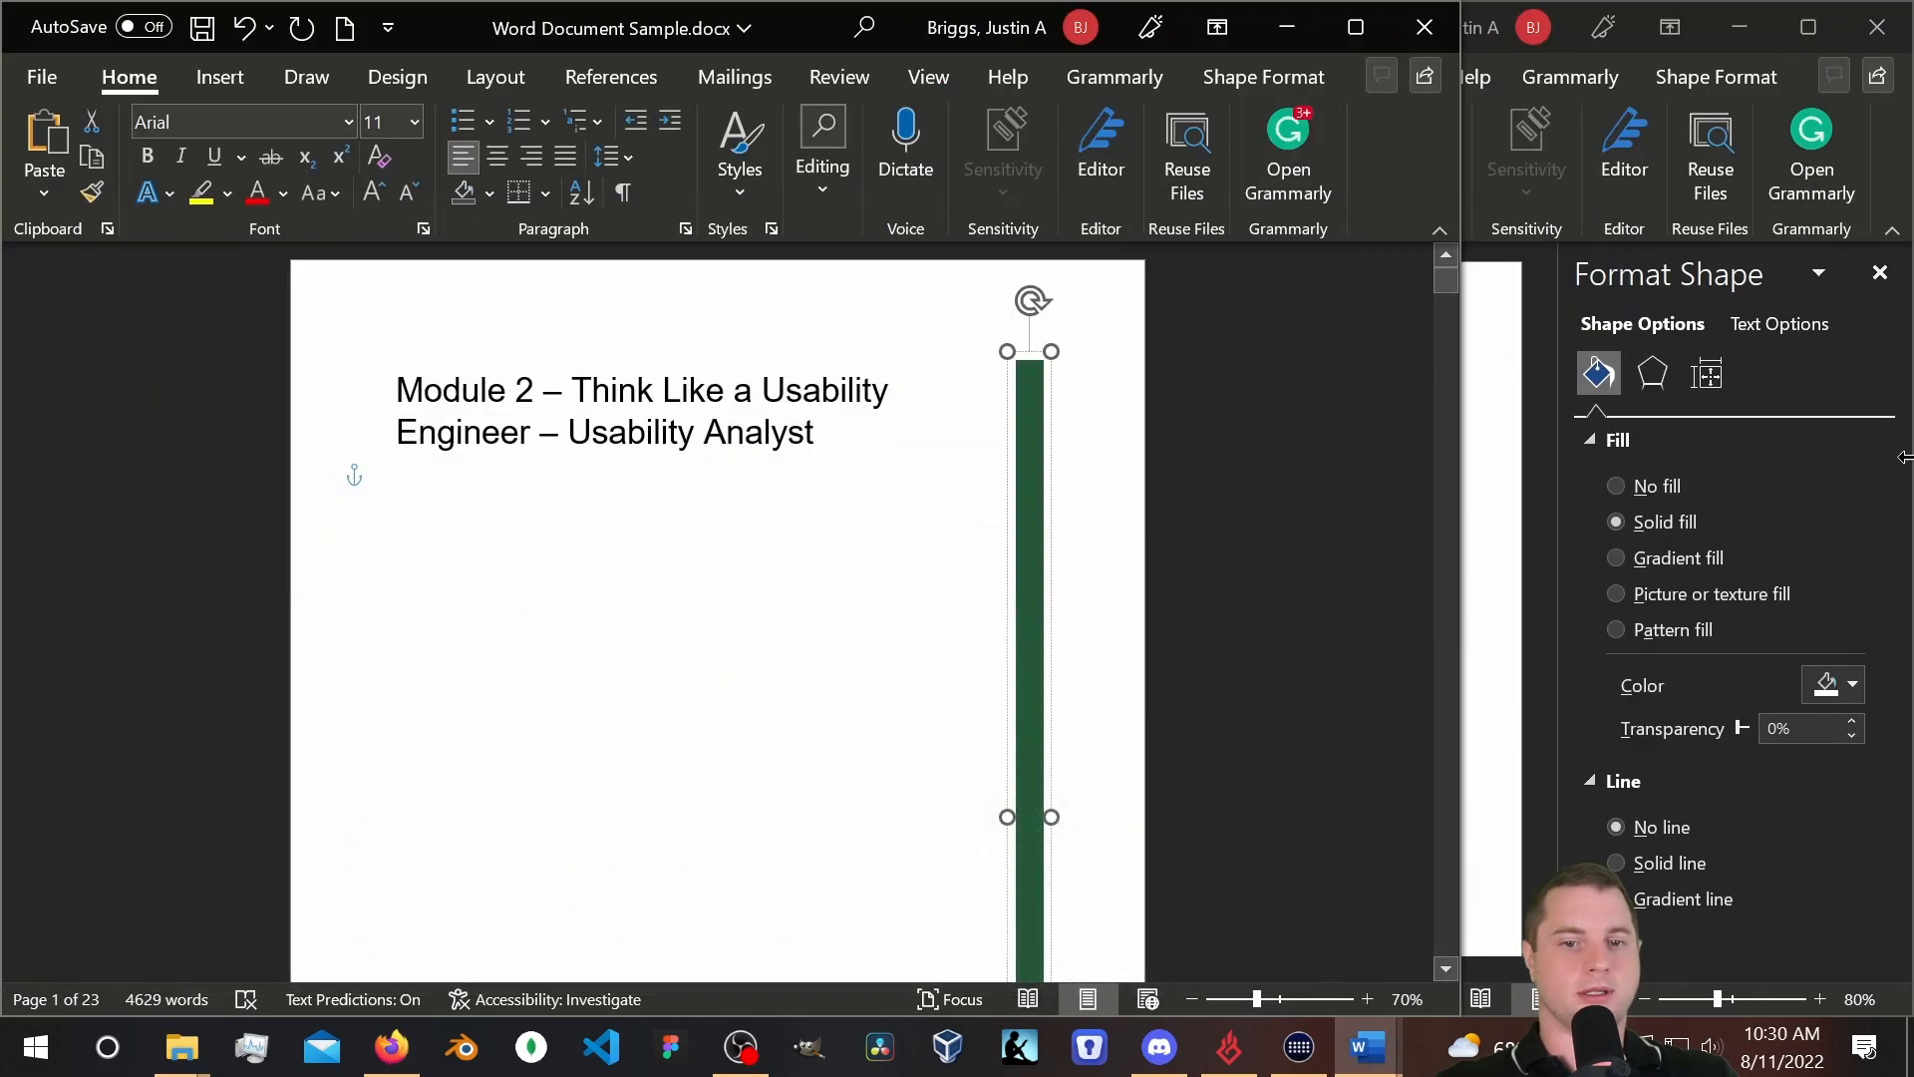
click(1508, 372)
click(735, 466)
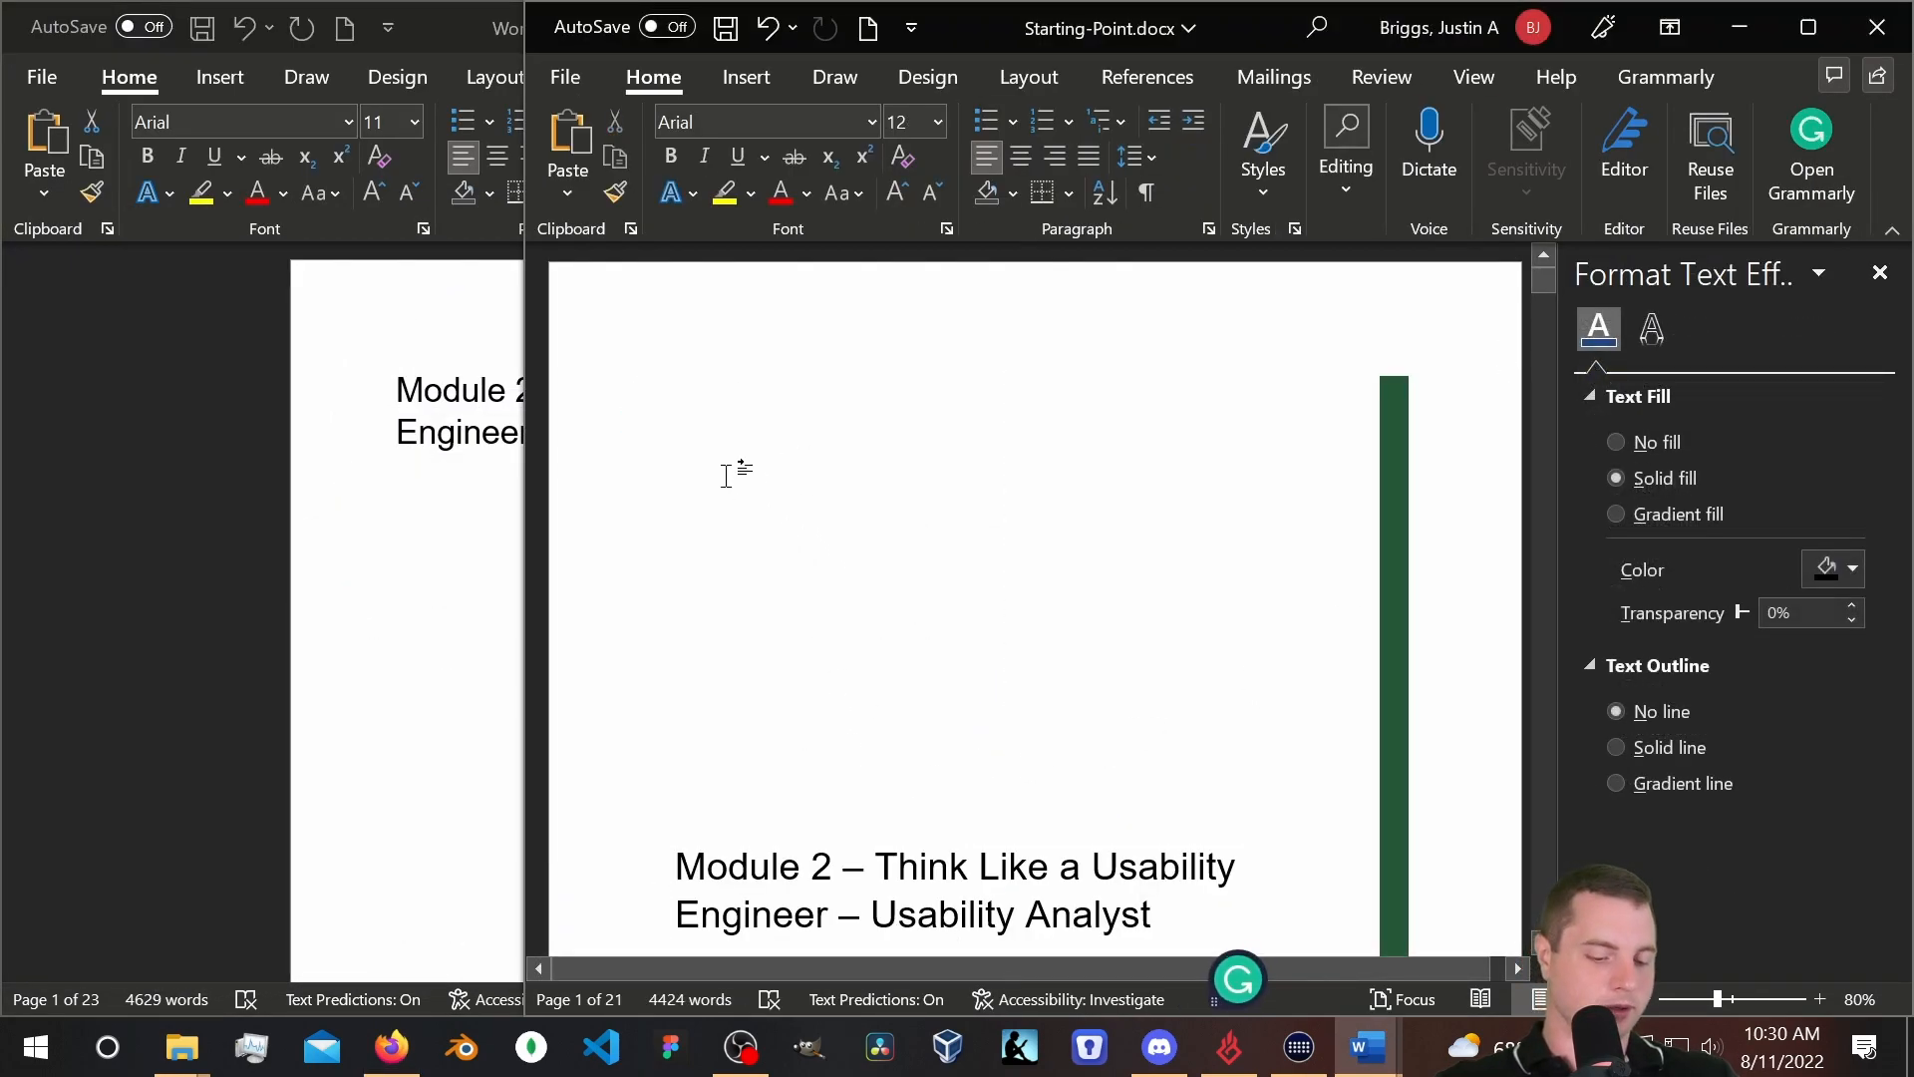
key(ctrl+v)
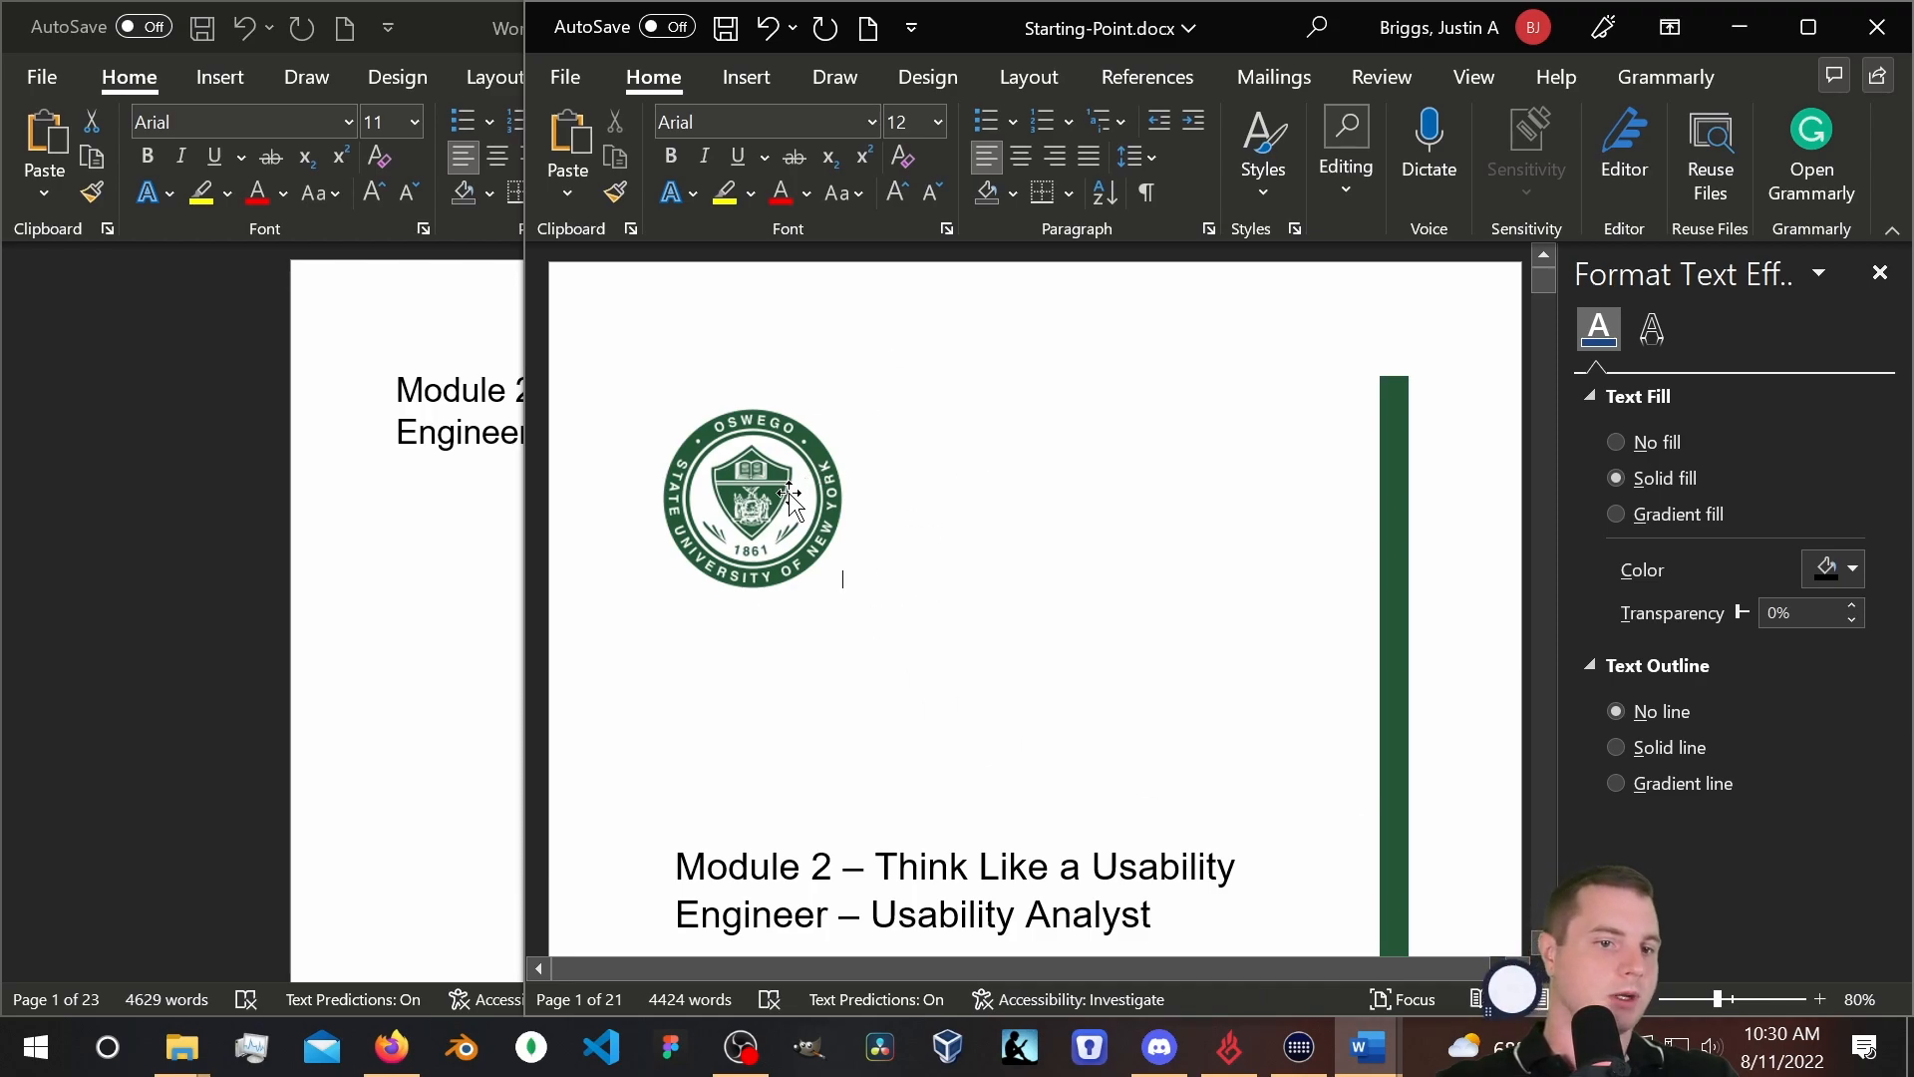
click(790, 495)
click(1010, 688)
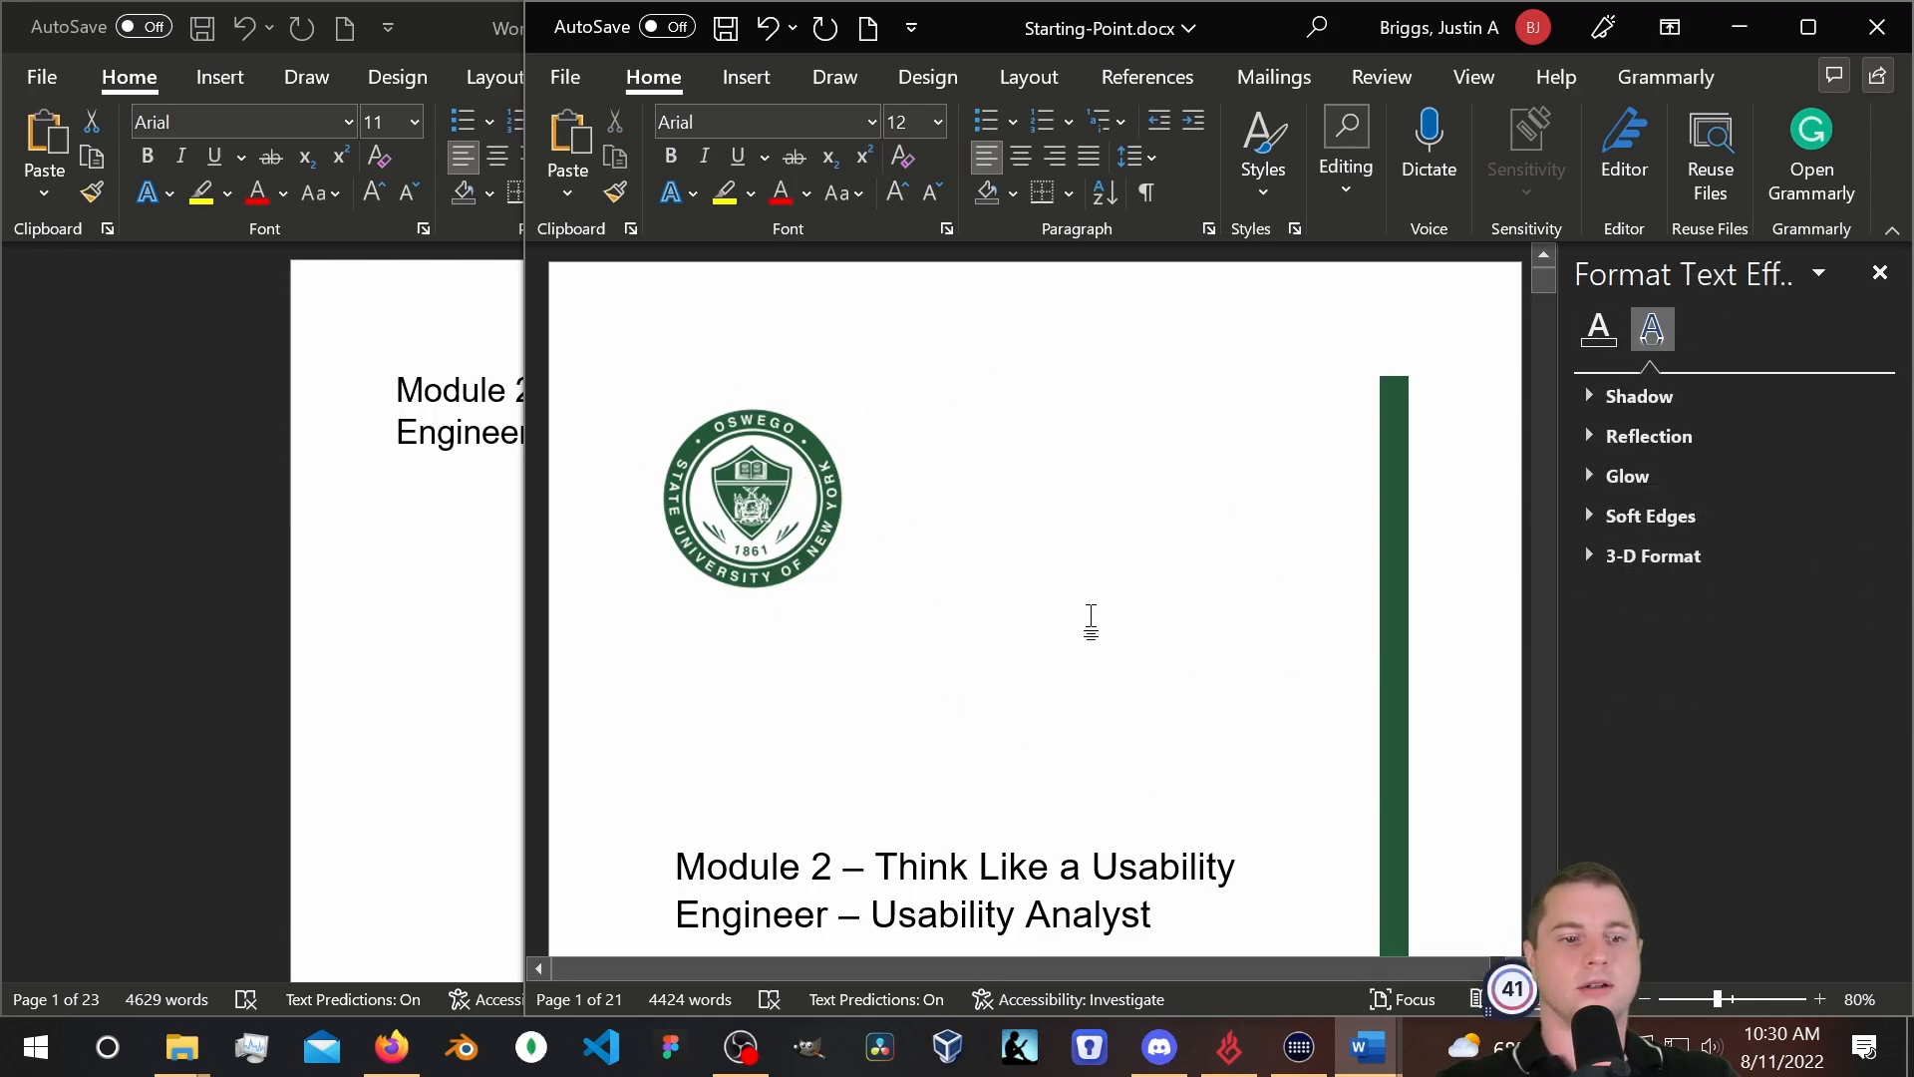
Examine the whole cover page layout, from the seal and title down to the course details and the following page.
scroll(1093, 599, down, 2)
scroll(1046, 548, up, 2)
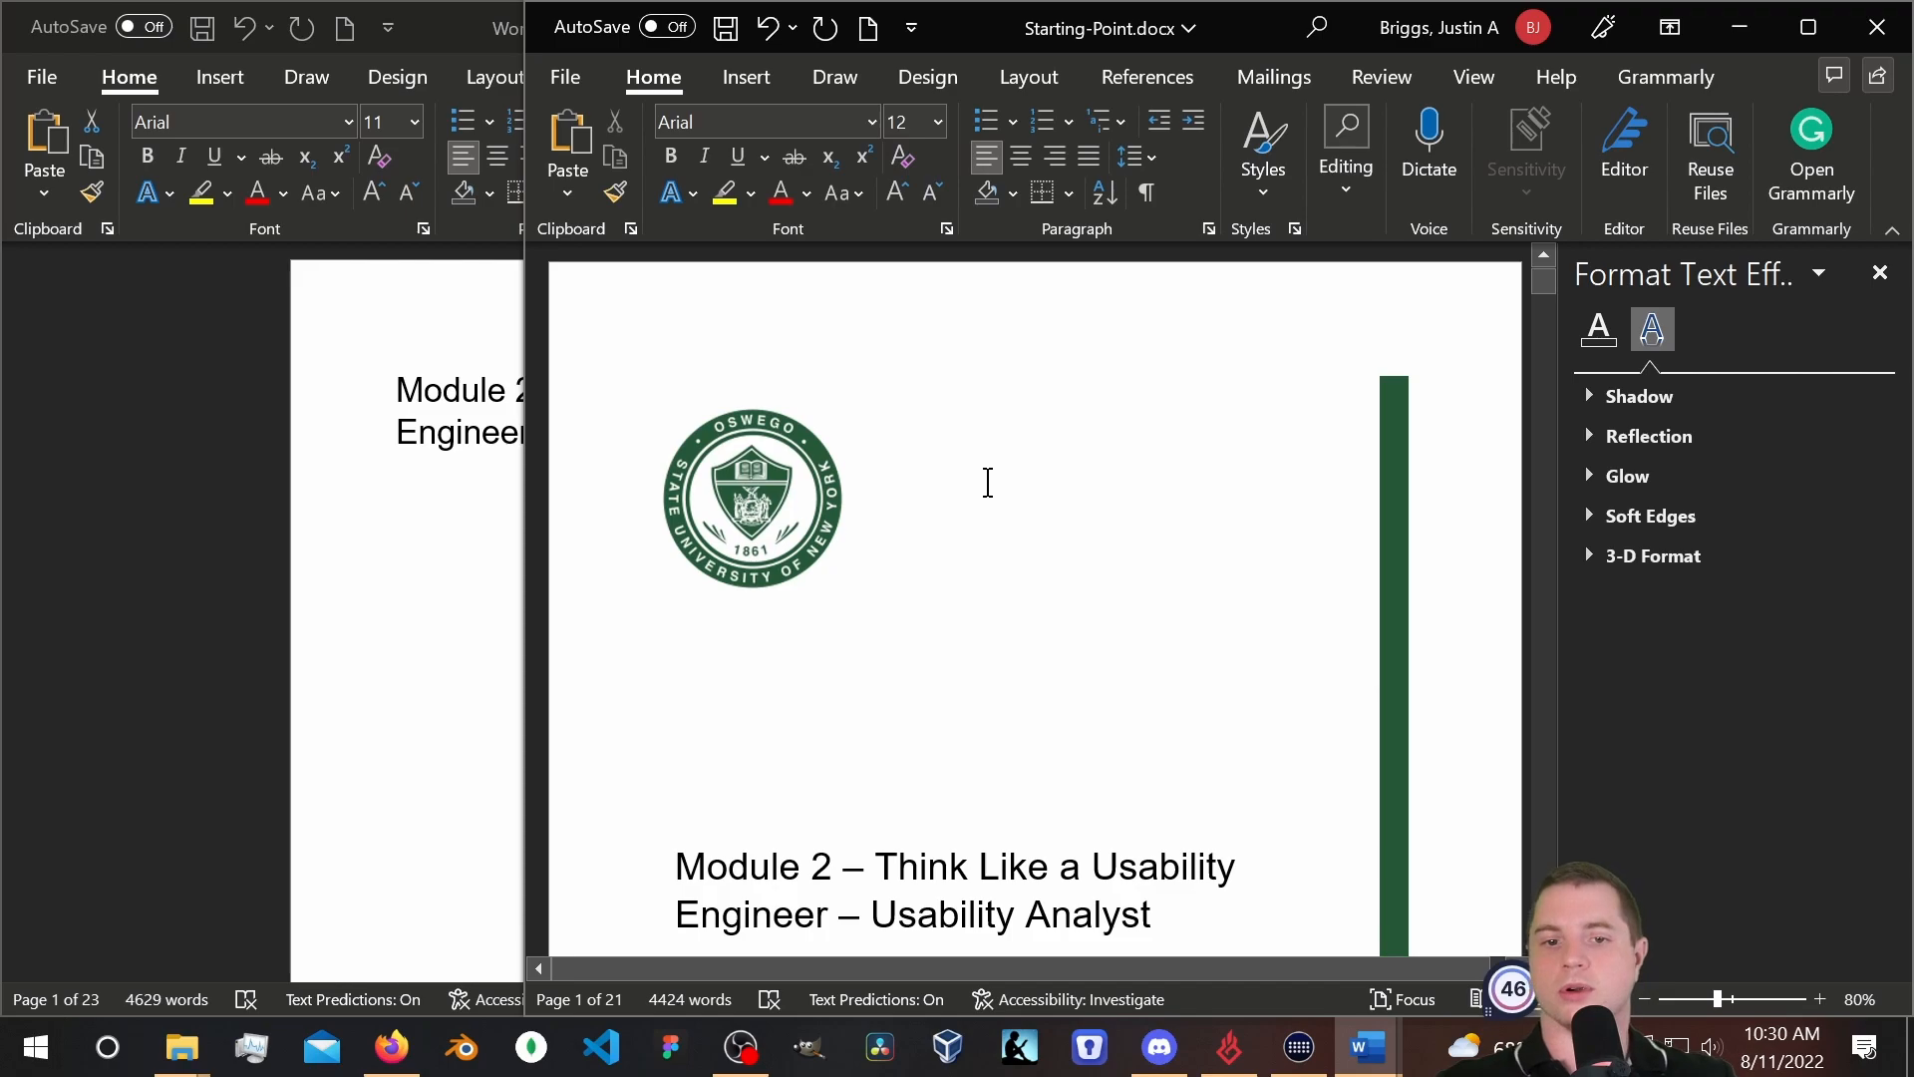
scroll(989, 474, down, 3)
scroll(1002, 454, down, 1)
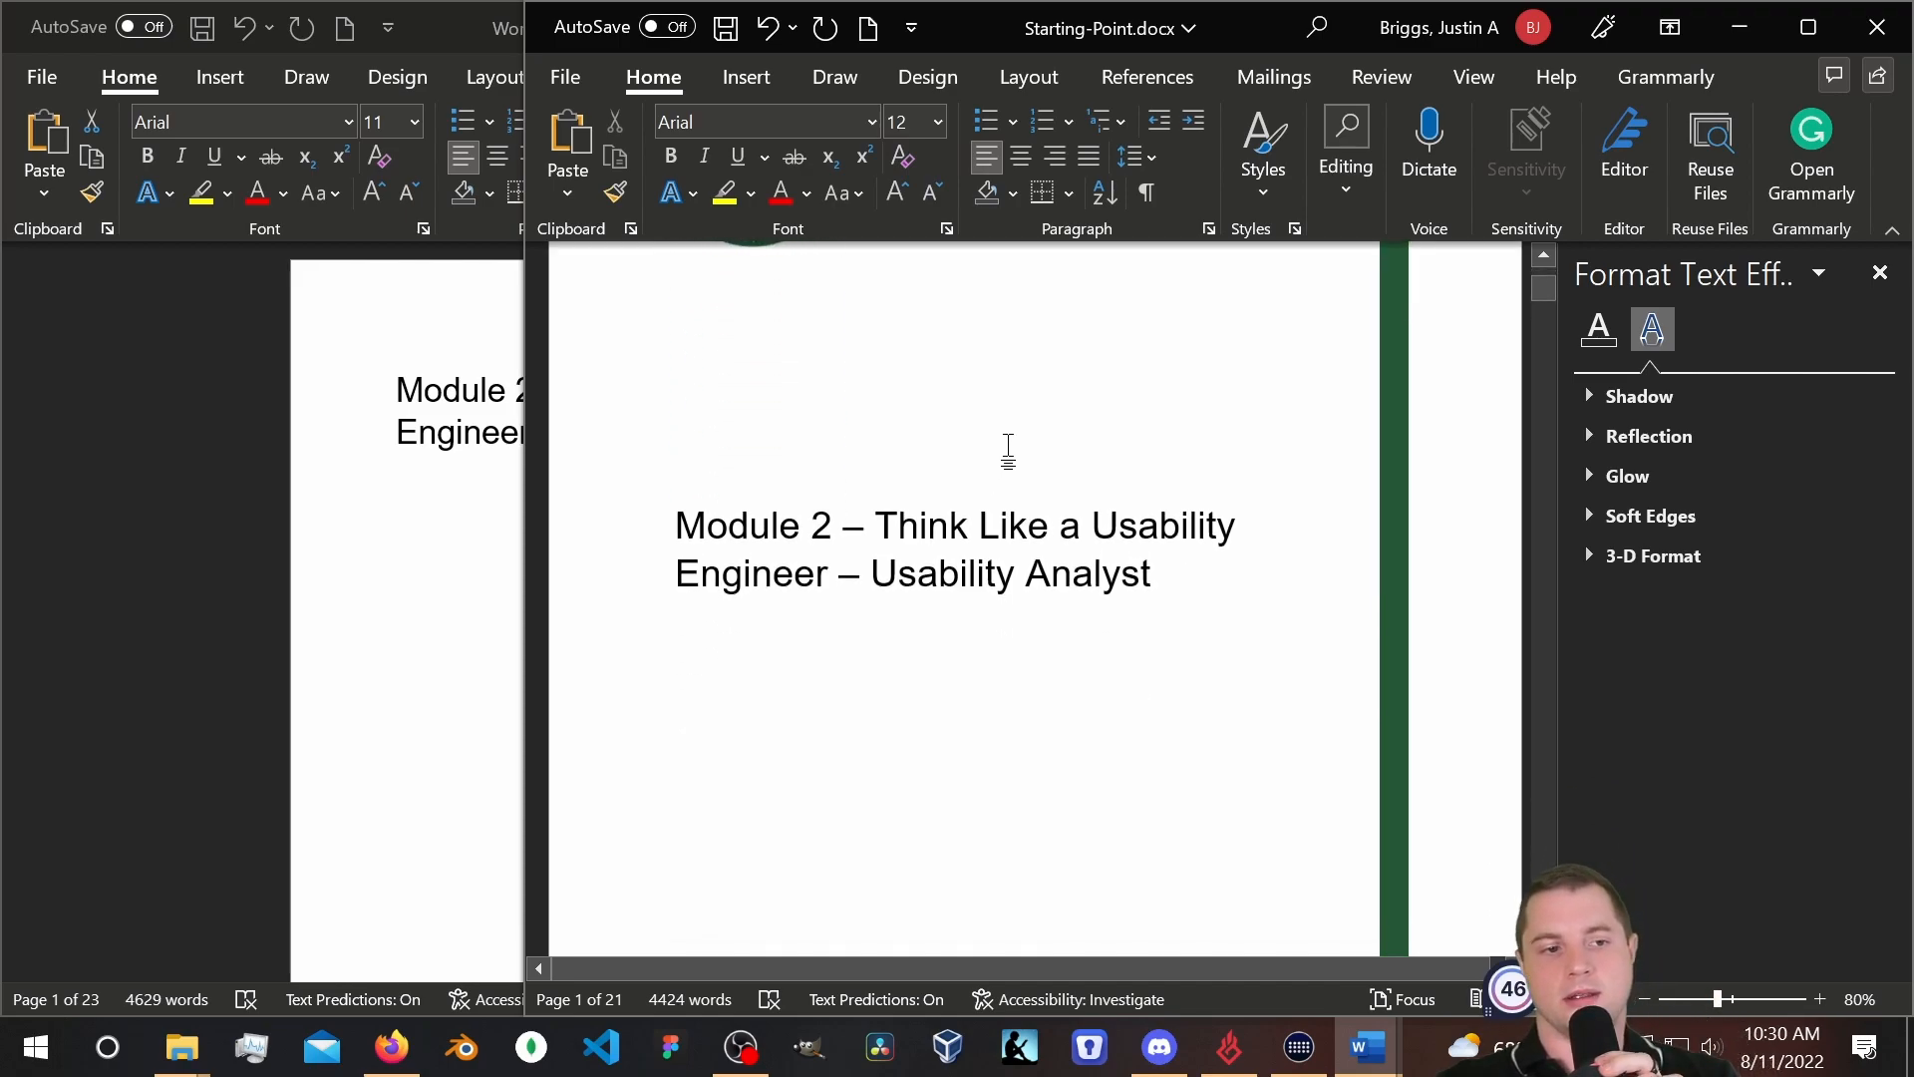
scroll(1196, 528, down, 2)
scroll(958, 822, down, 1)
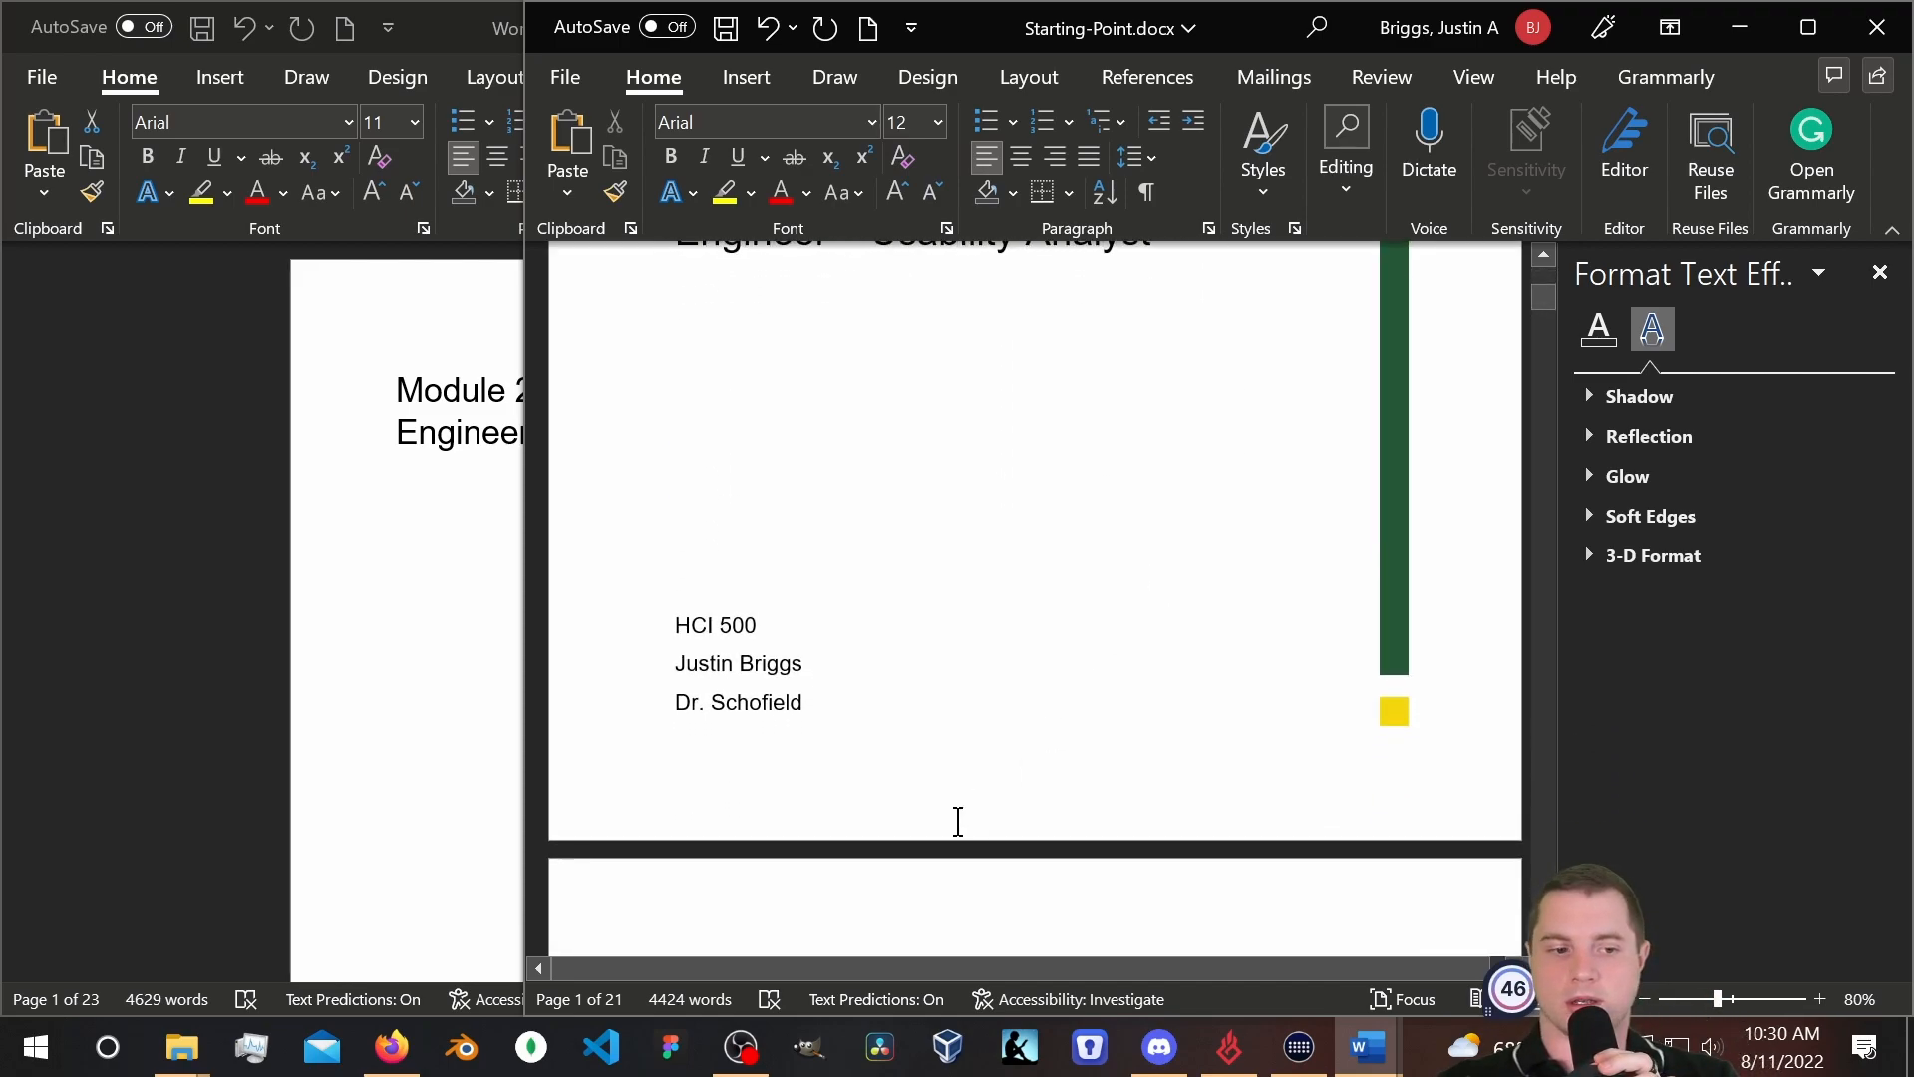
scroll(1081, 658, down, 2)
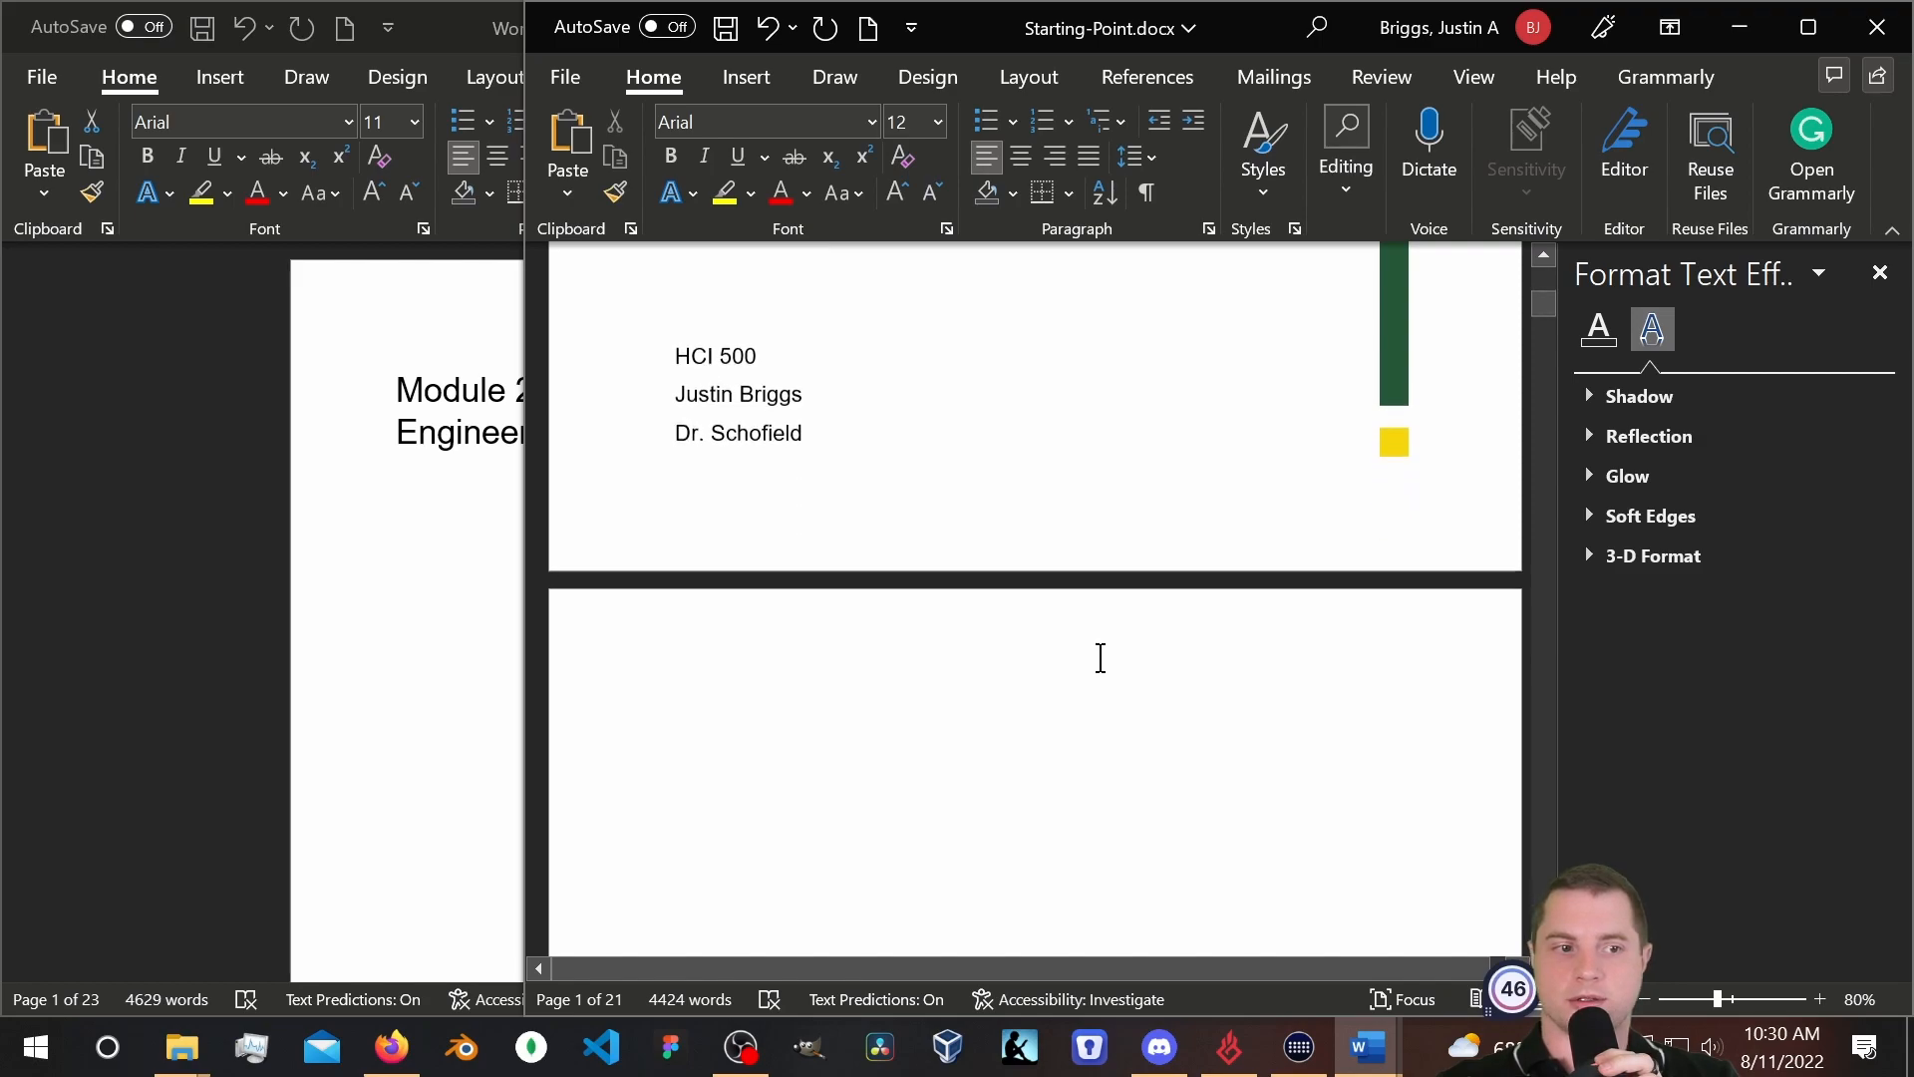
scroll(1098, 658, up, 2)
scroll(1105, 658, up, 6)
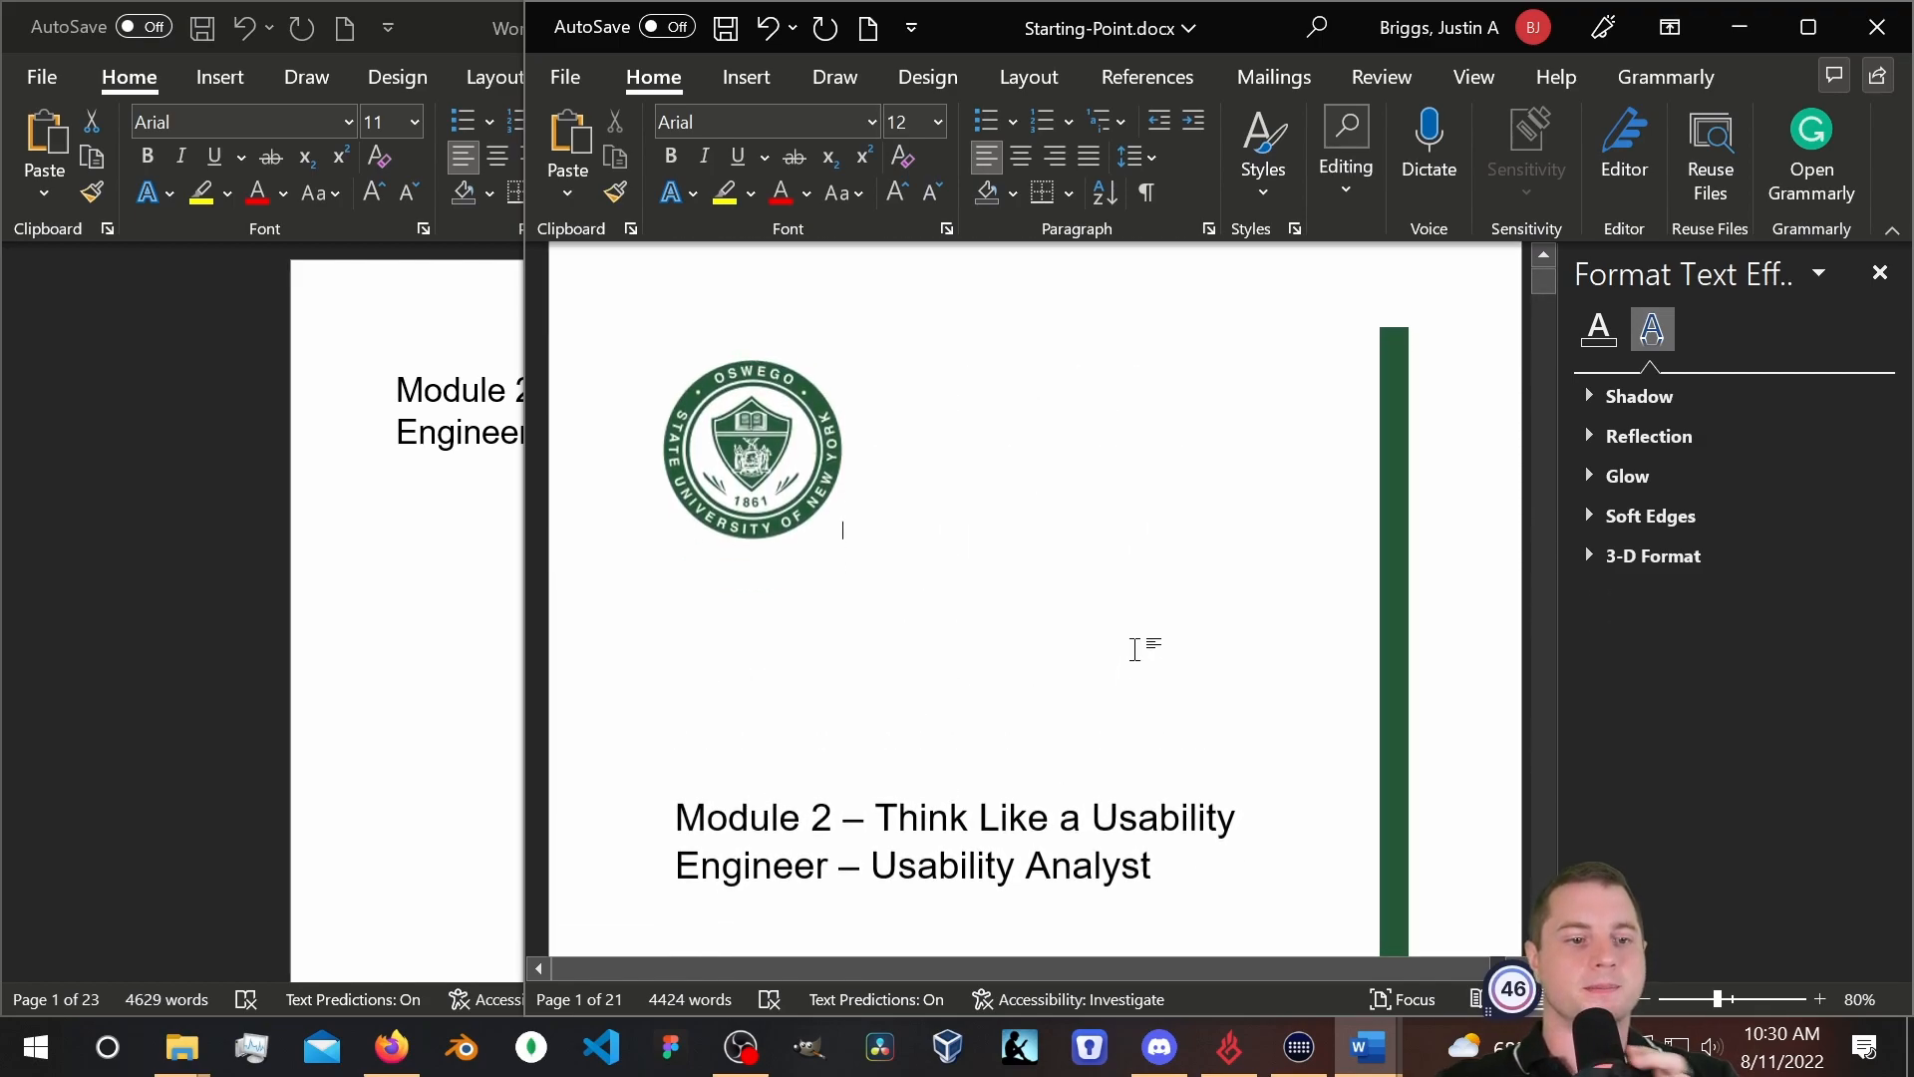
scroll(884, 842, down, 2)
scroll(1073, 718, down, 5)
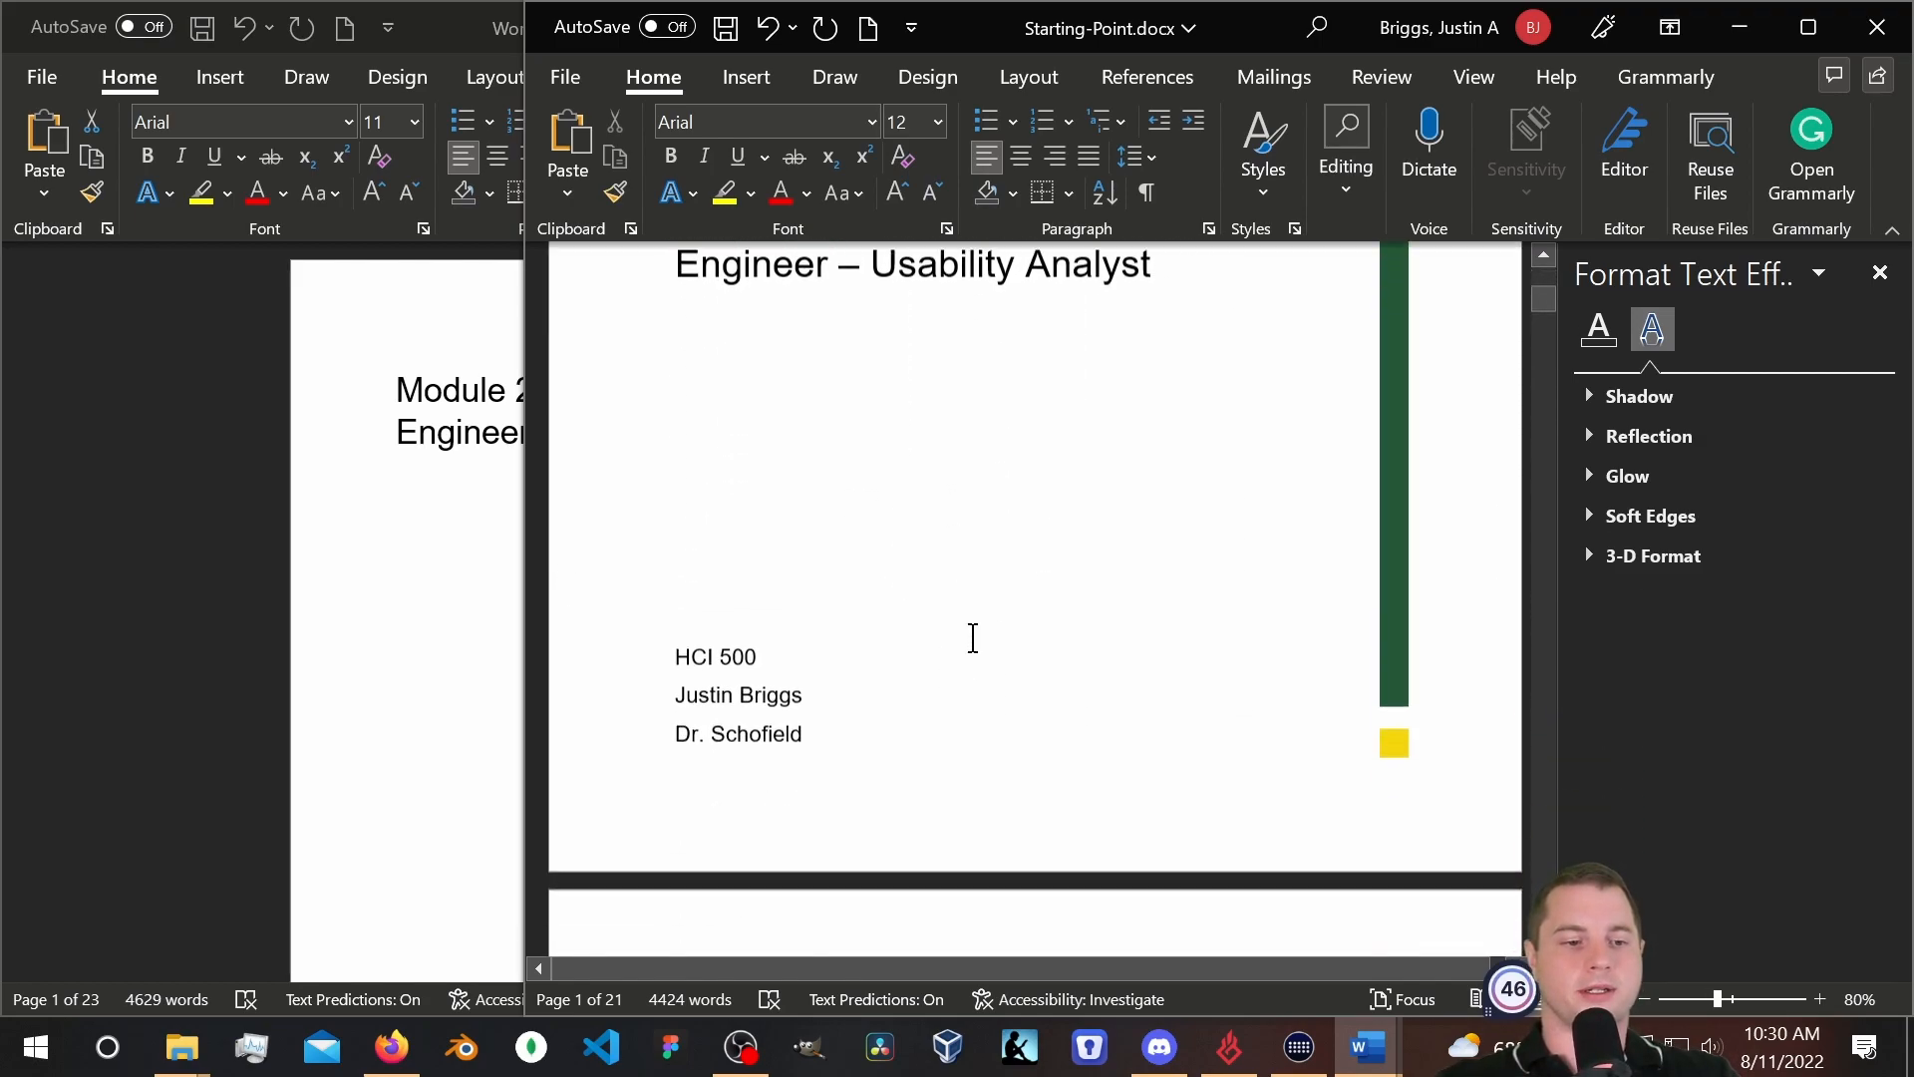
scroll(948, 598, down, 5)
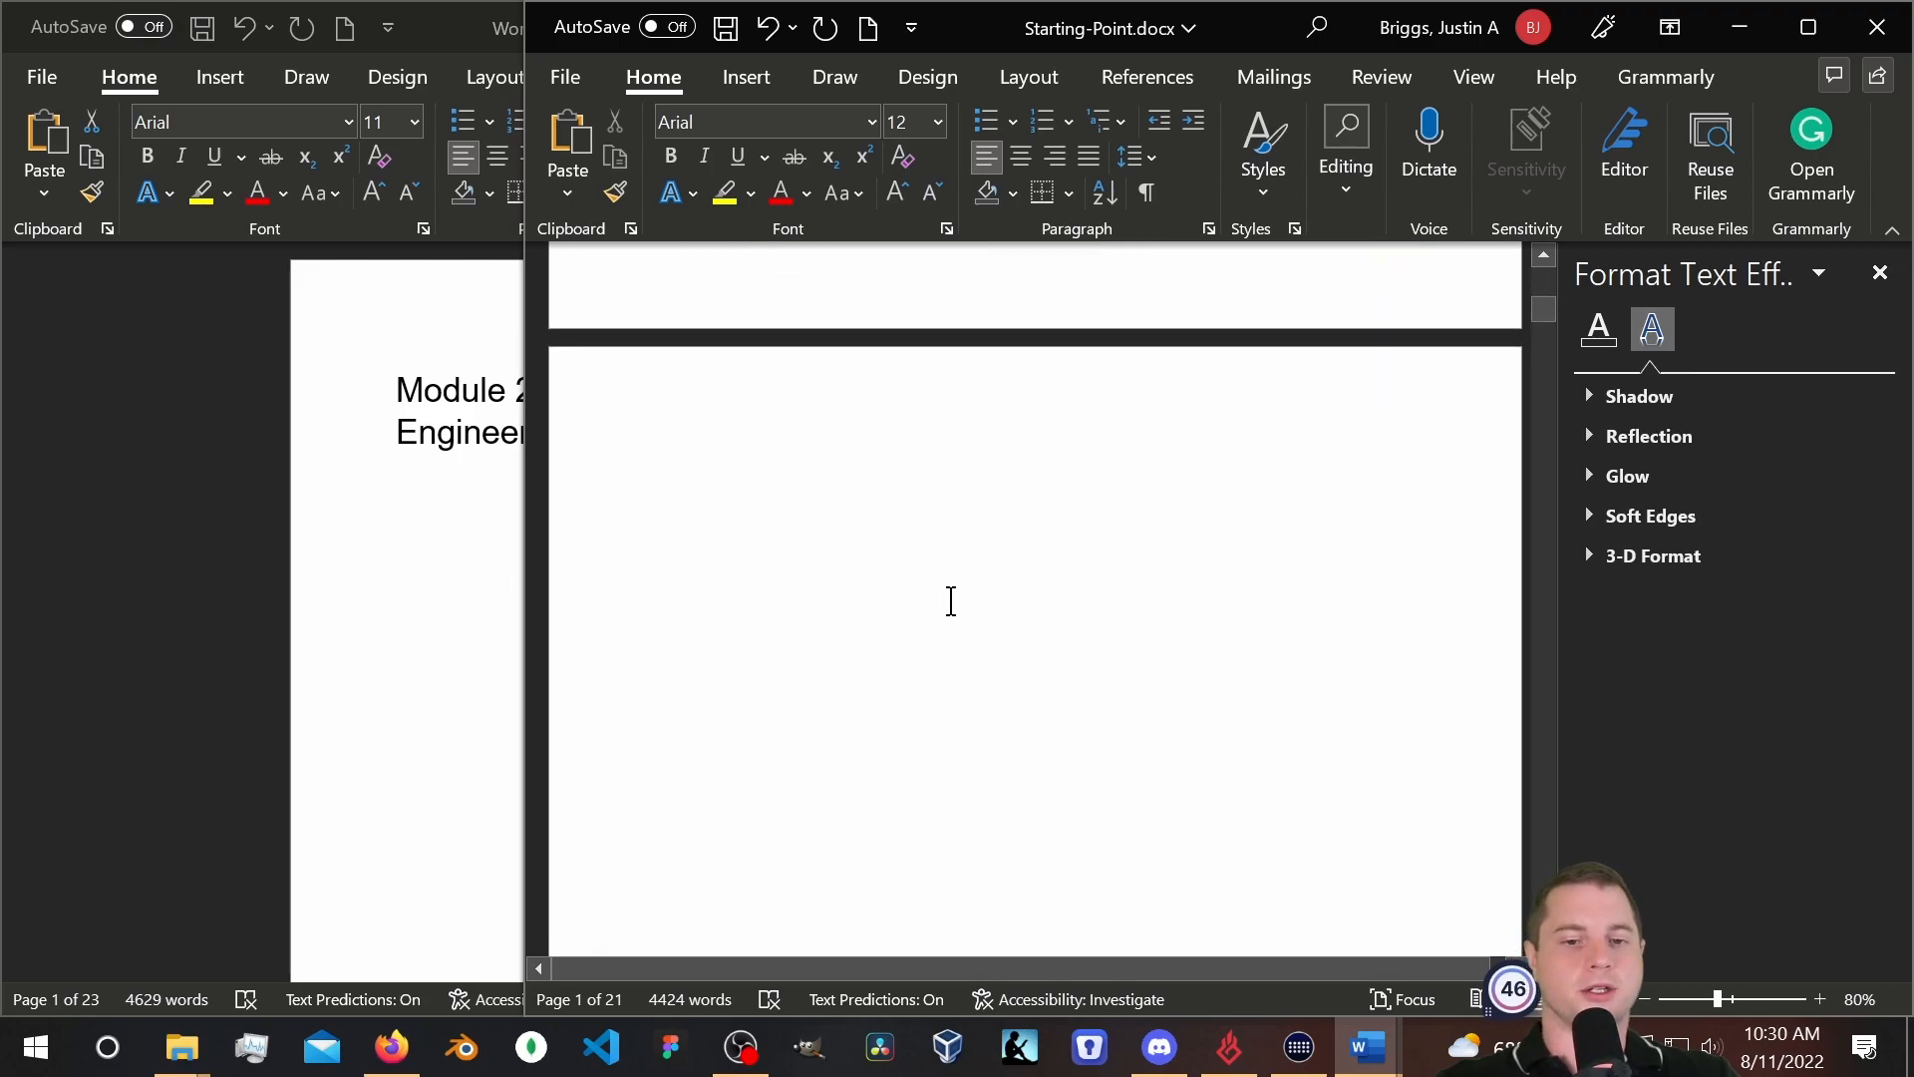
scroll(1136, 638, up, 5)
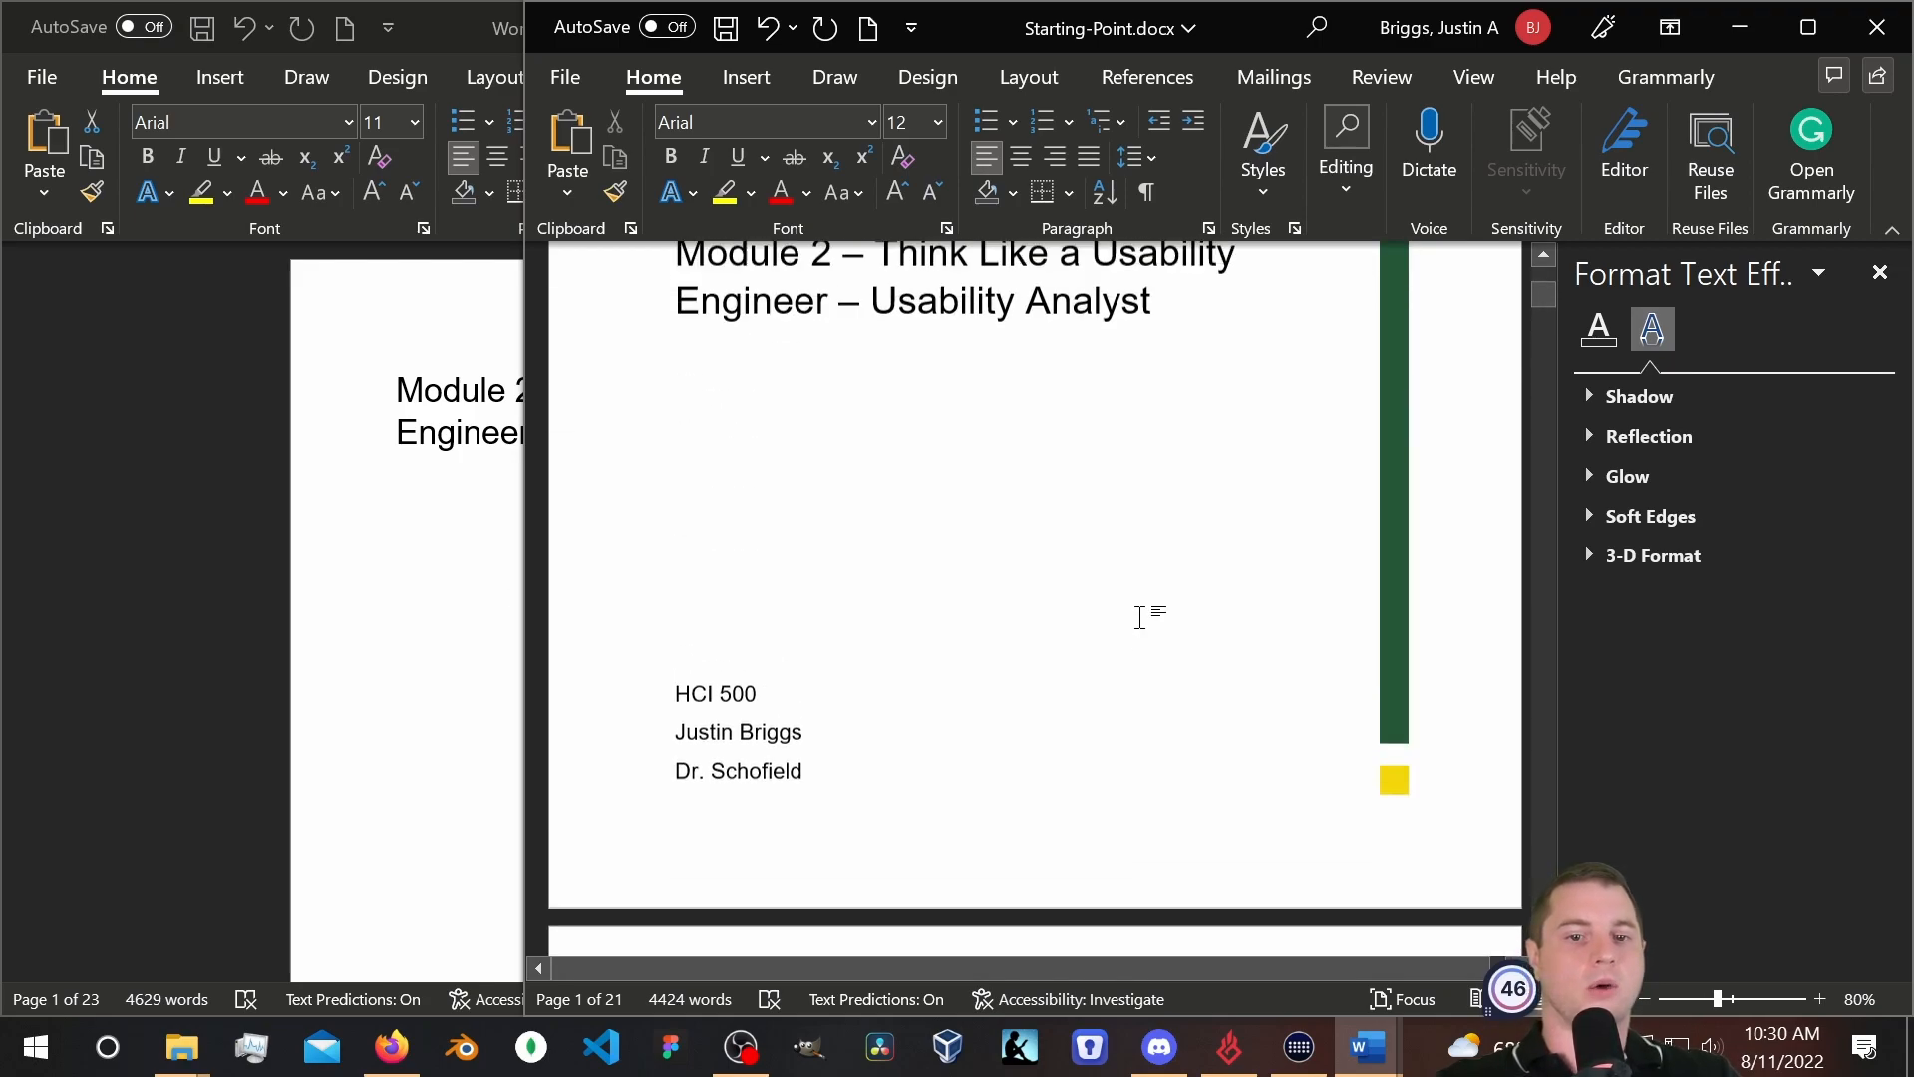
scroll(1140, 617, up, 4)
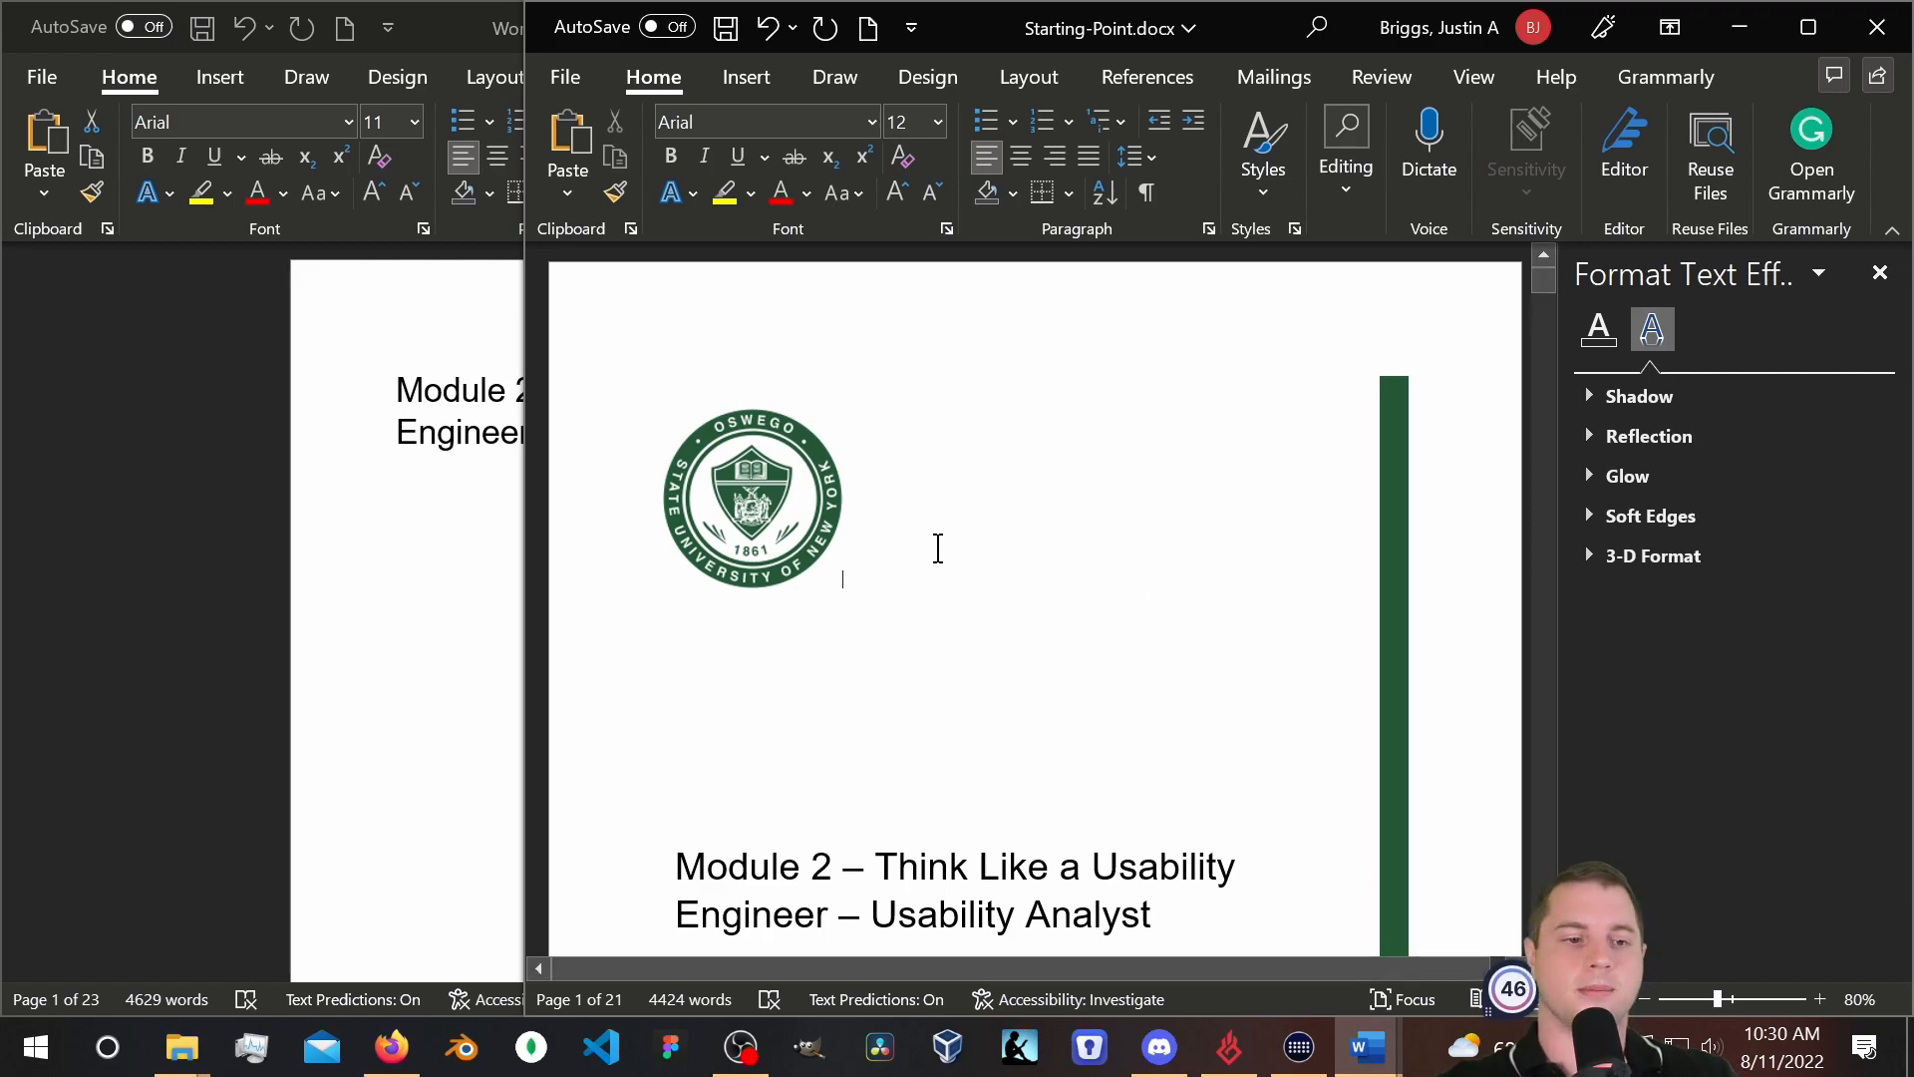
scroll(1122, 477, down, 6)
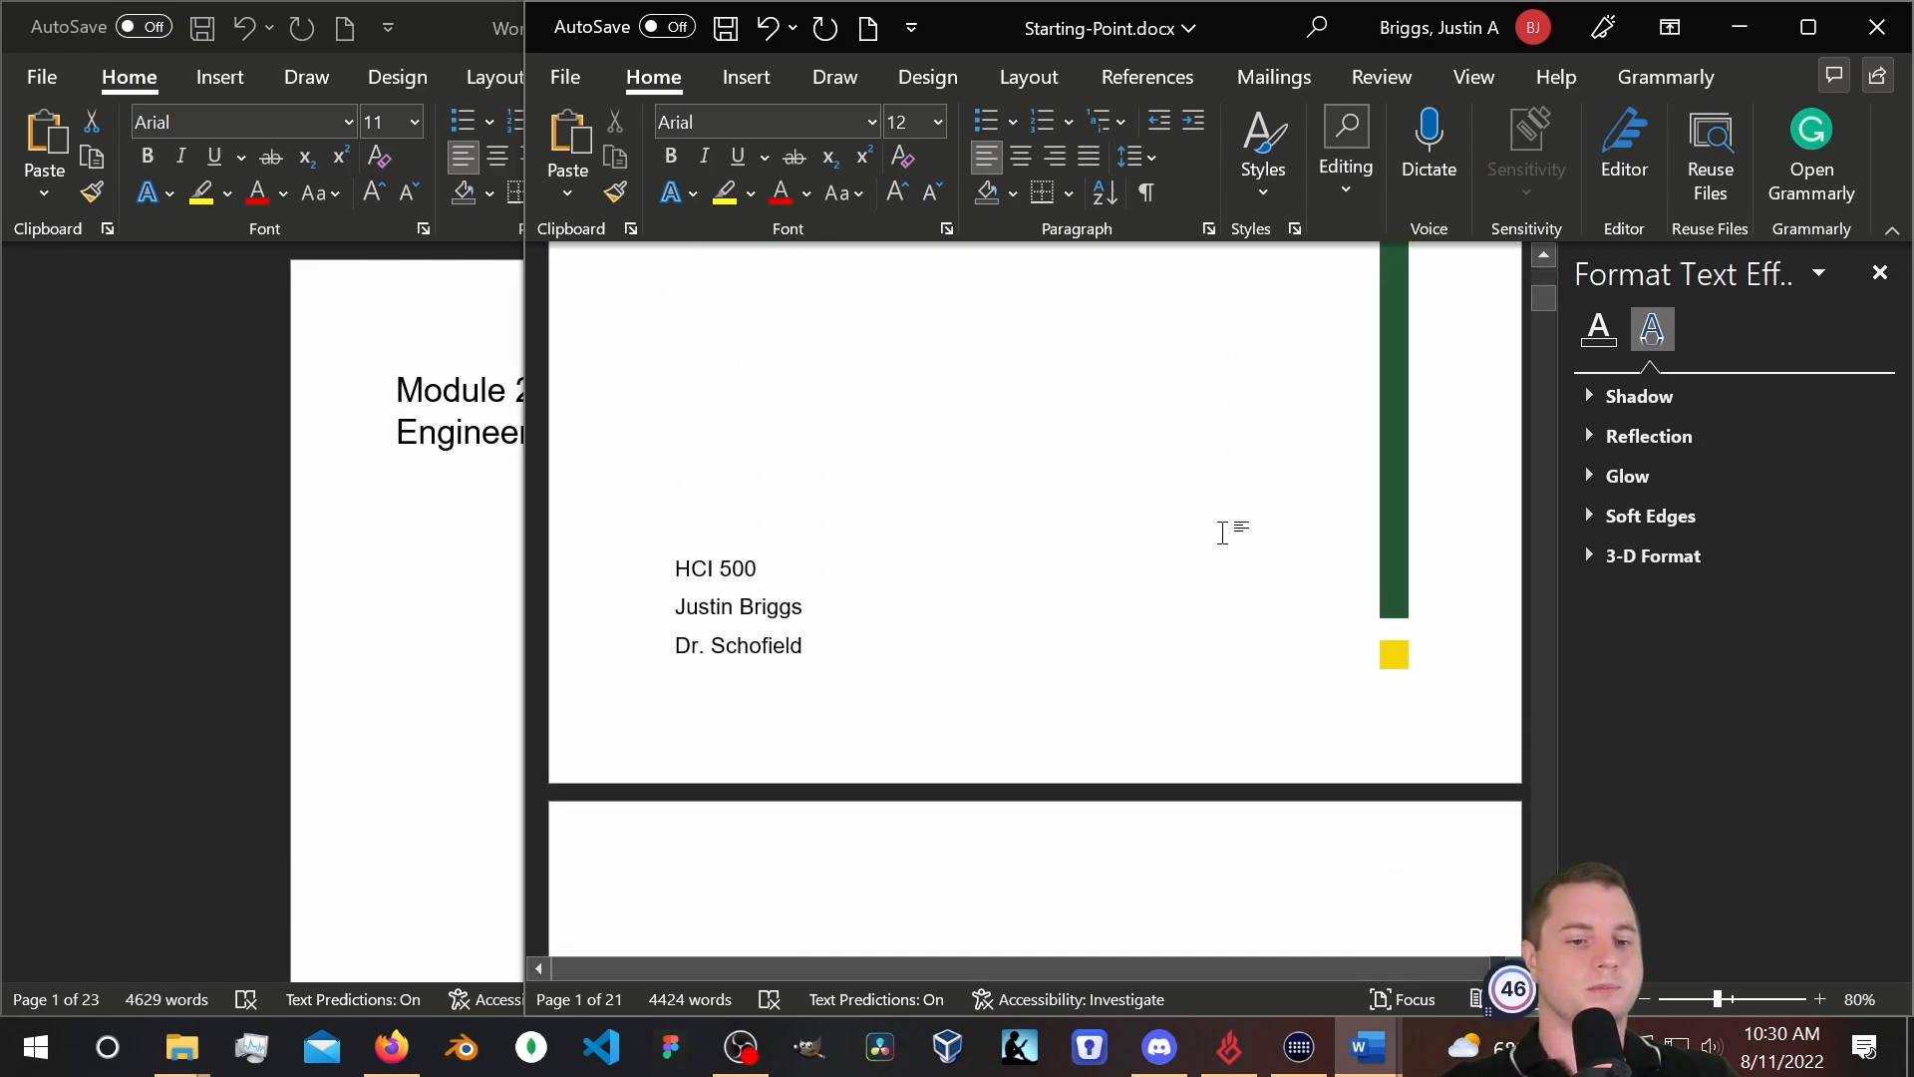
scroll(1396, 548, down, 1)
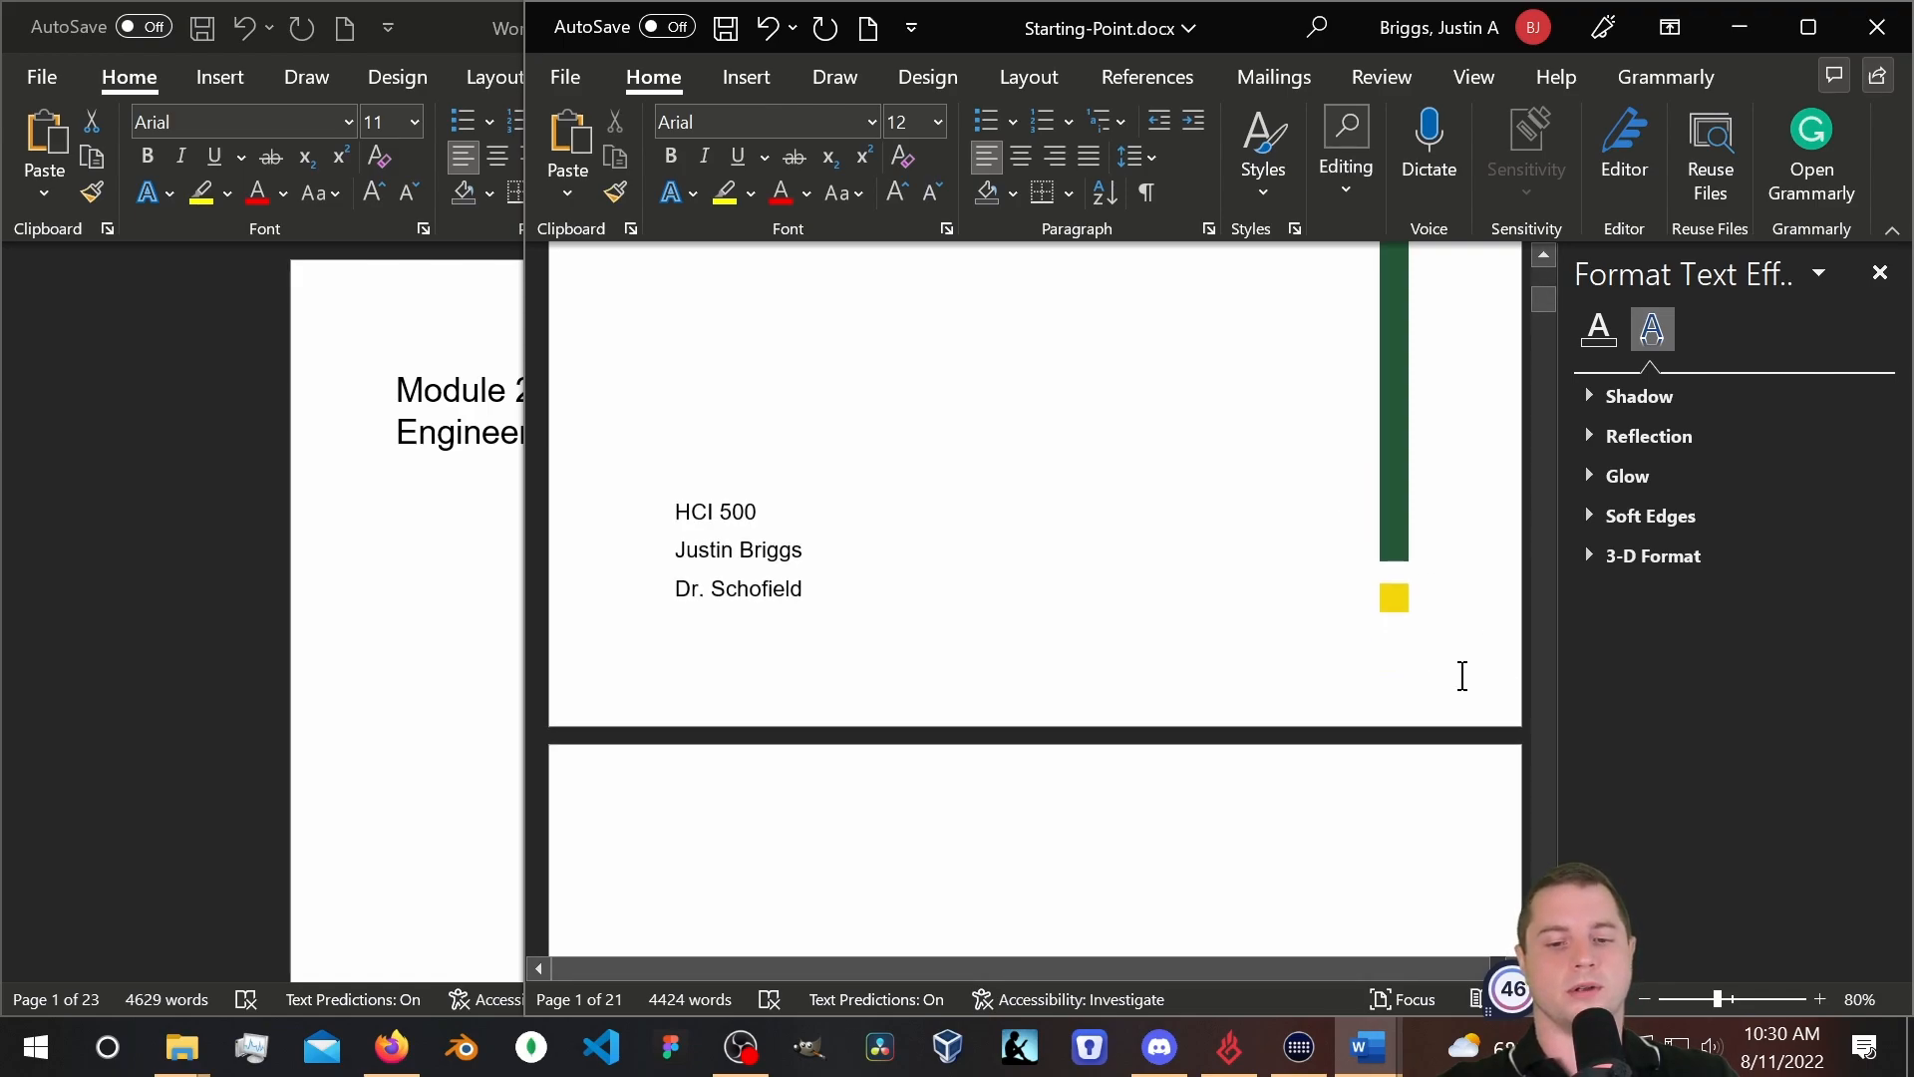
Select all the cover page elements and save them to the cover page gallery under the name "Oswego Tempalte with Logo".
scroll(743, 324, up, 2)
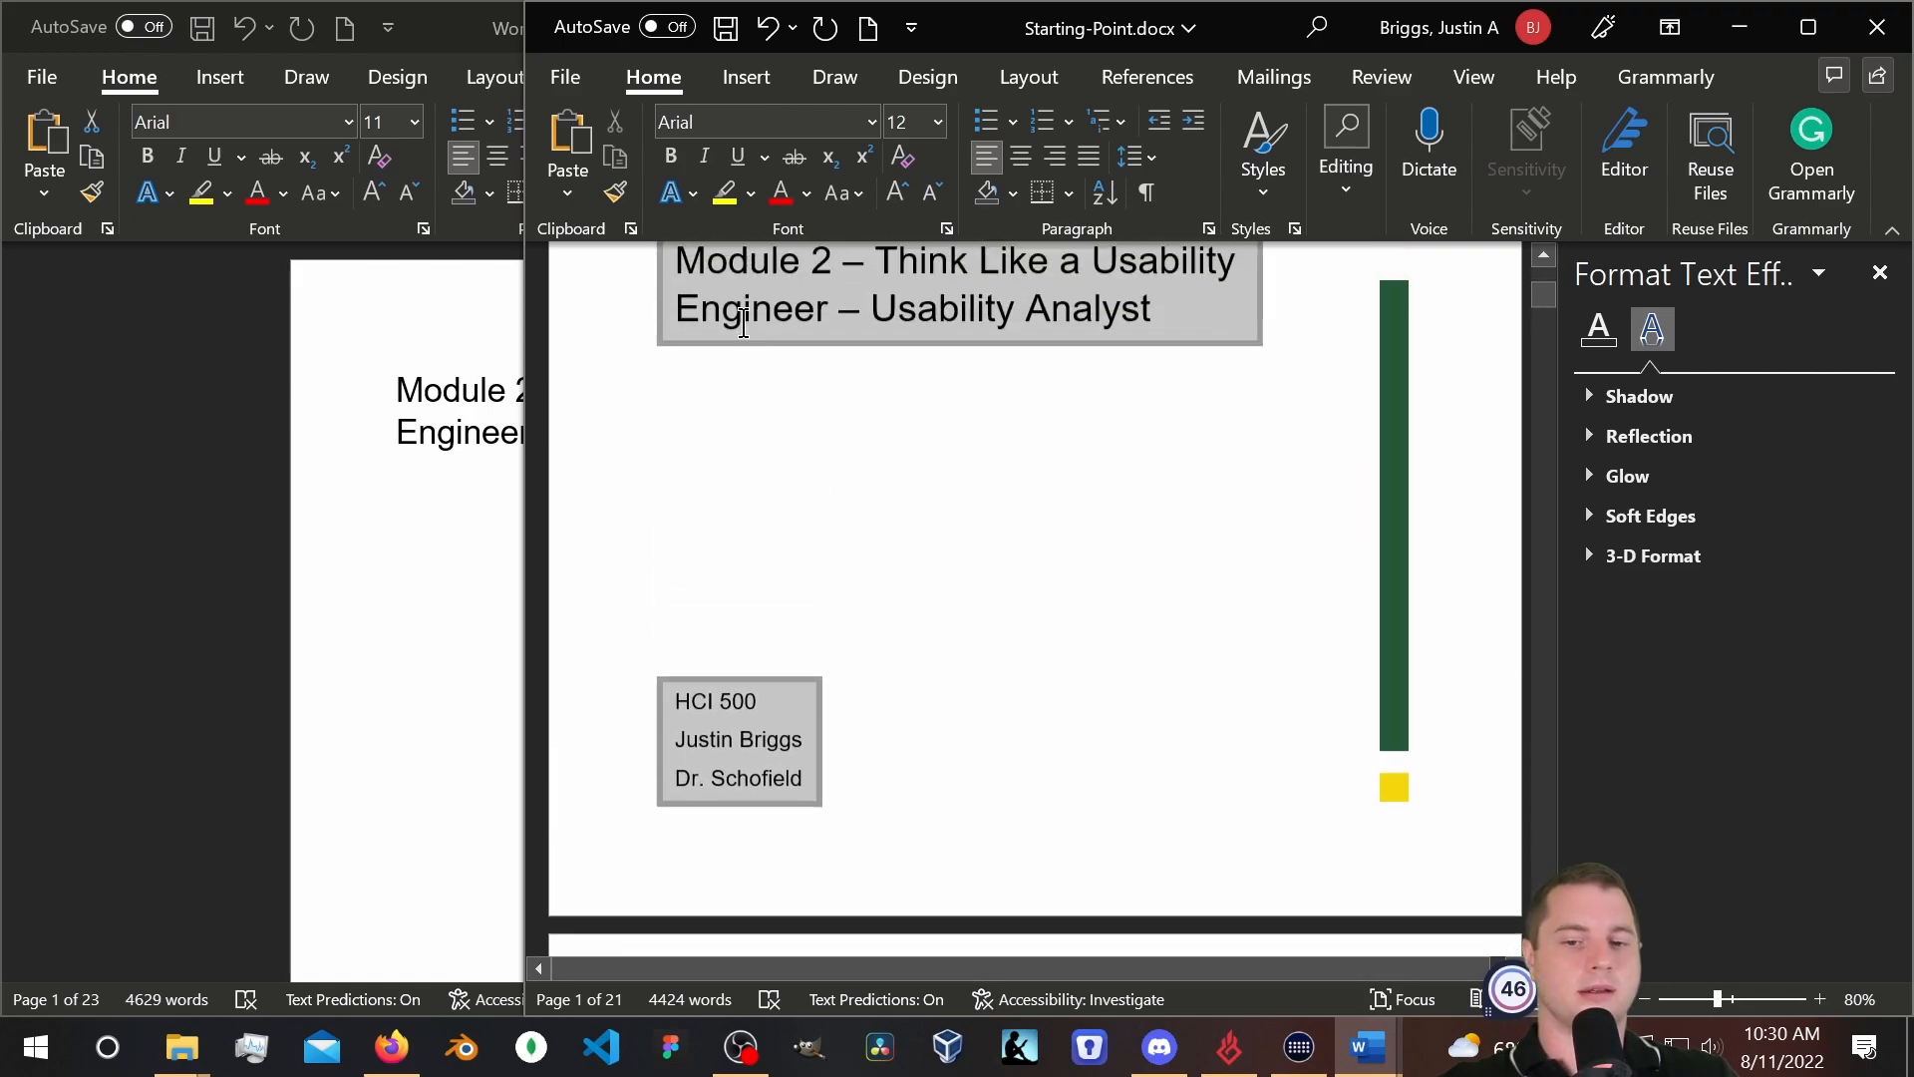
scroll(743, 324, up, 6)
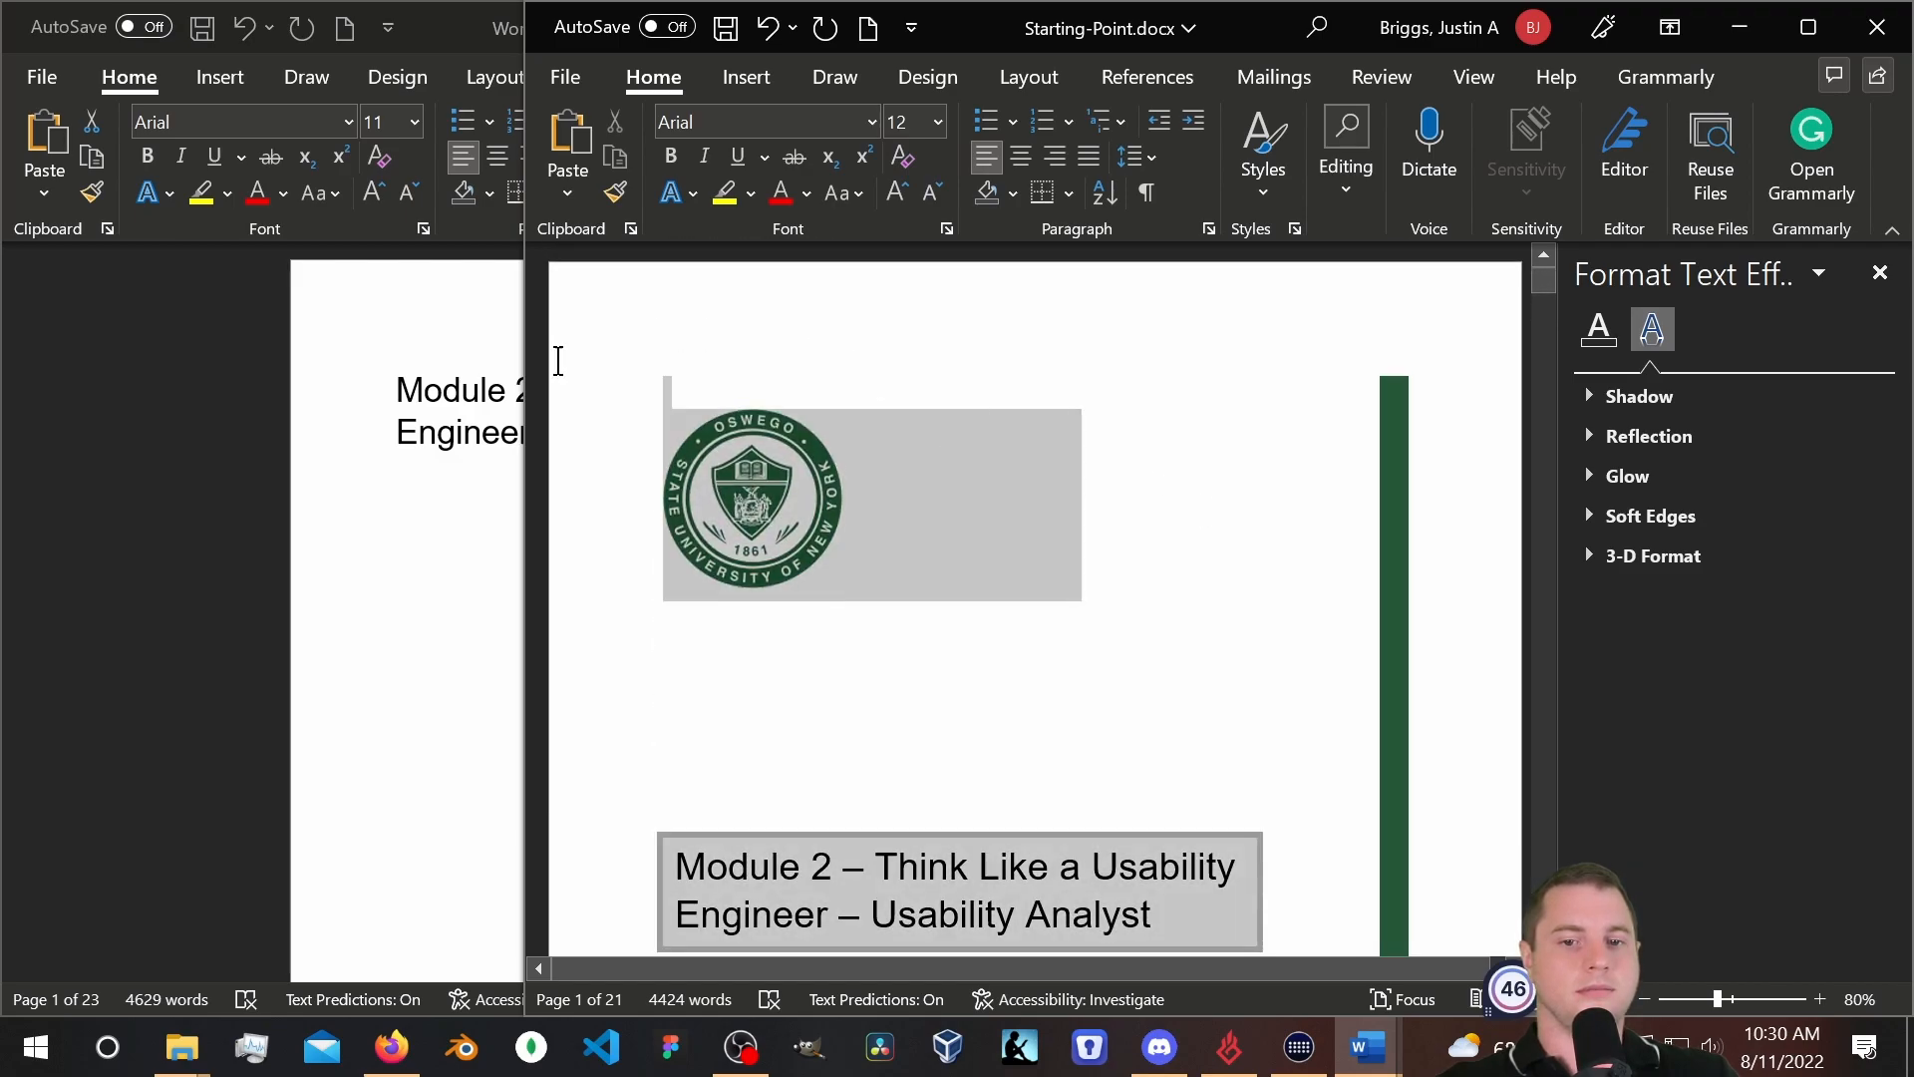
scroll(1320, 585, down, 6)
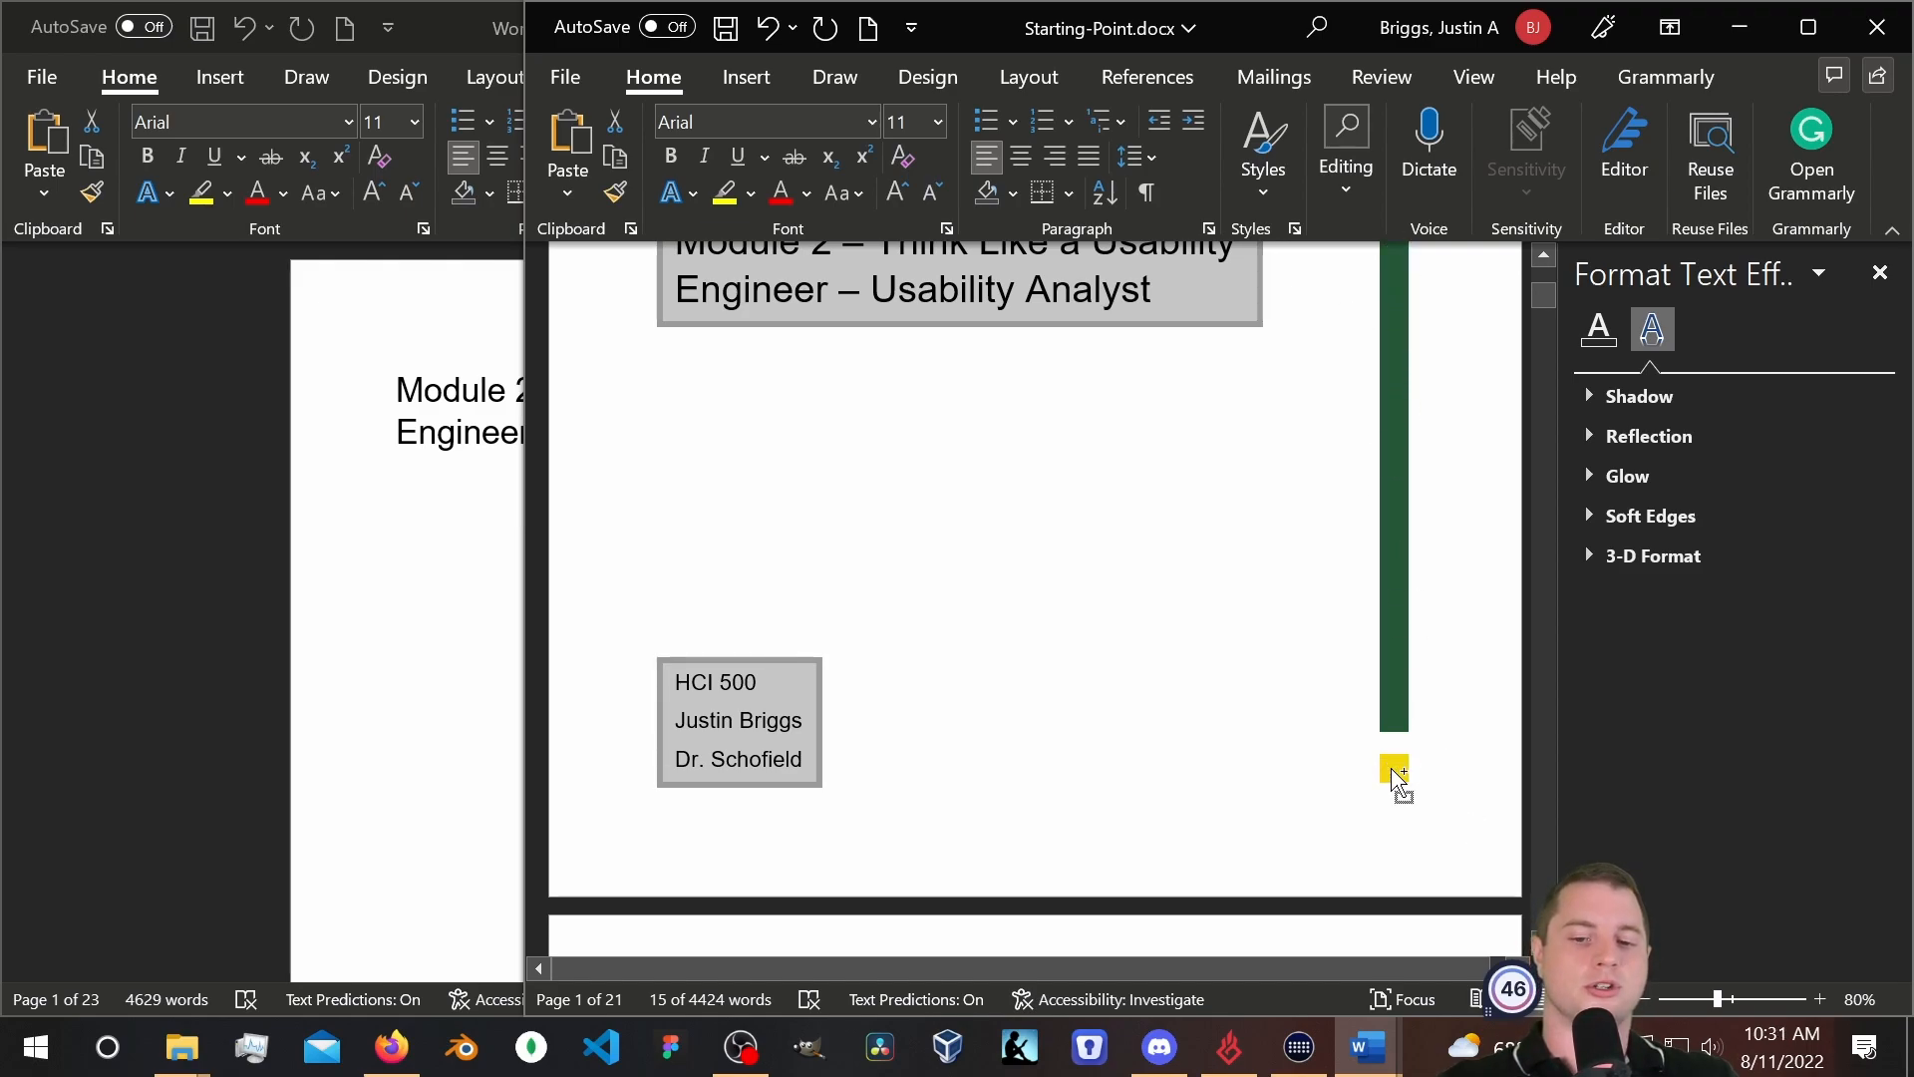
click(1393, 773)
scroll(1133, 470, up, 10)
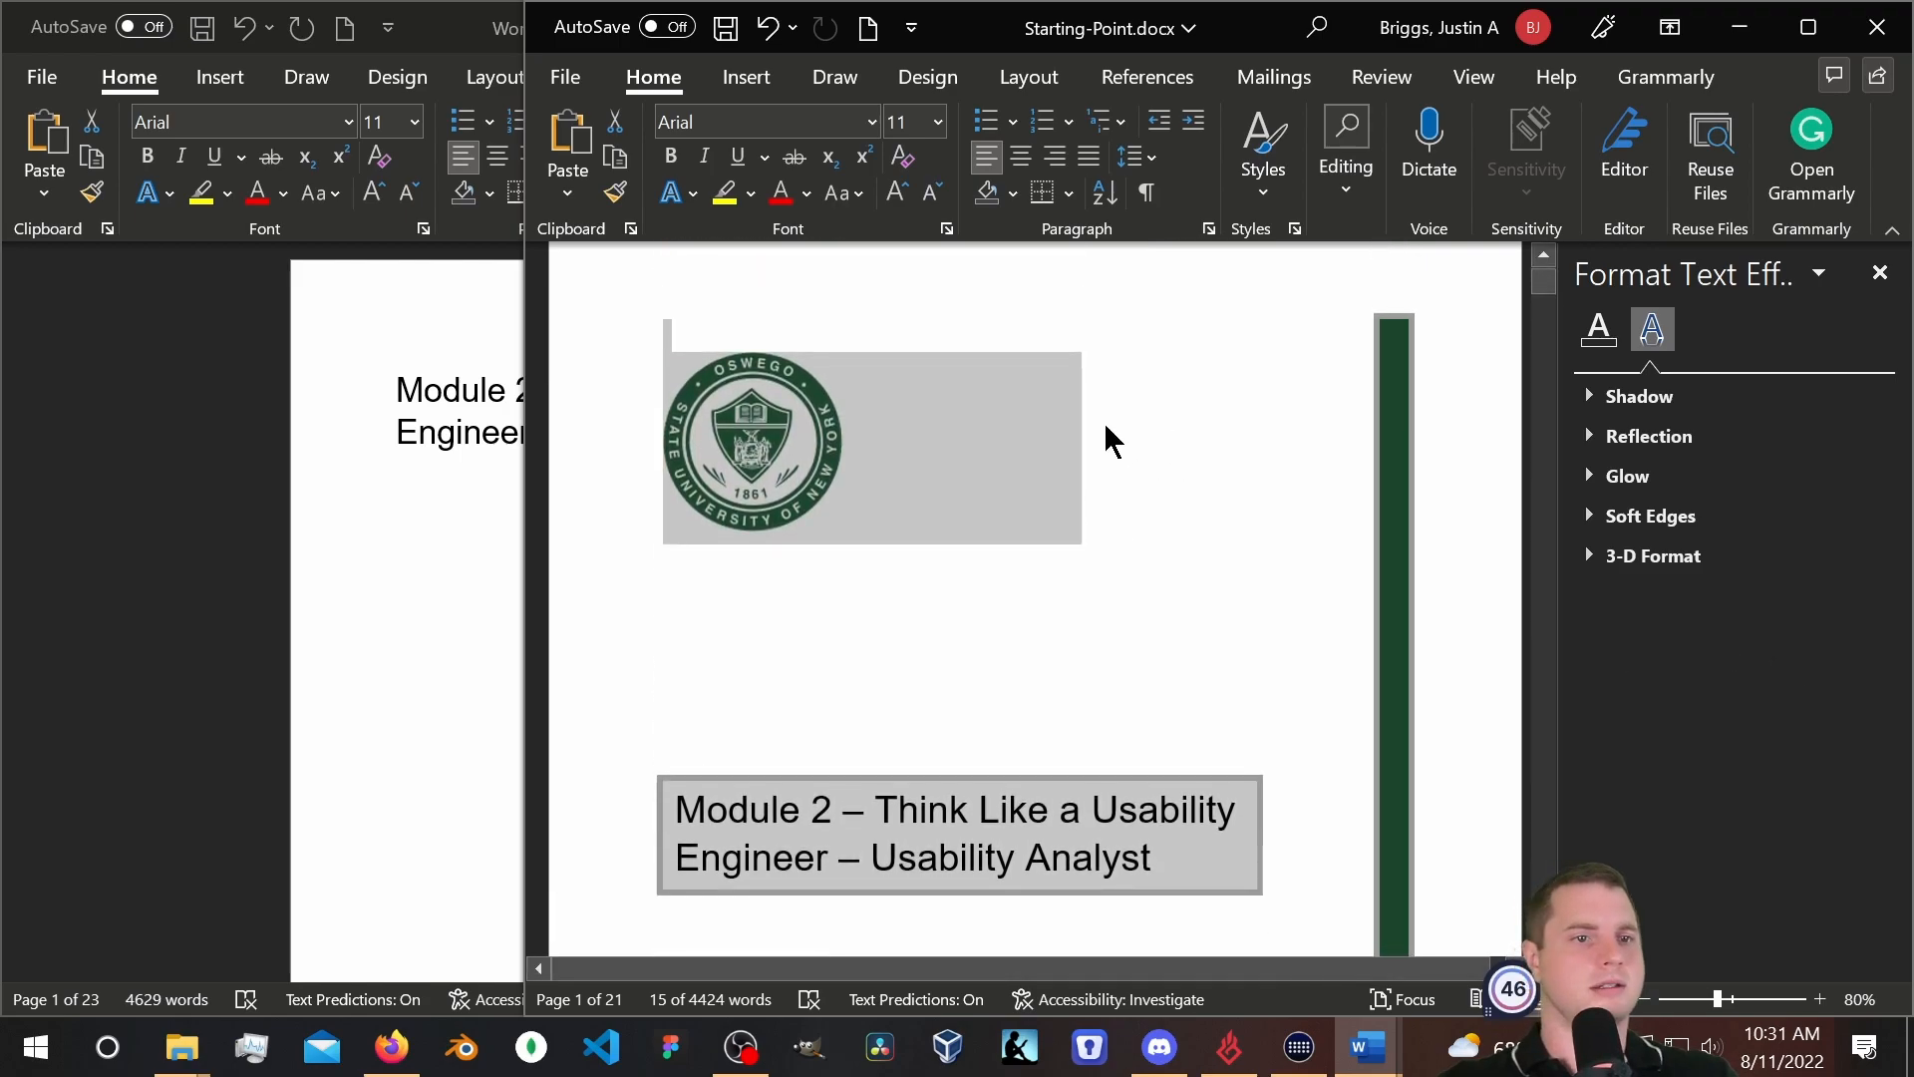
click(747, 77)
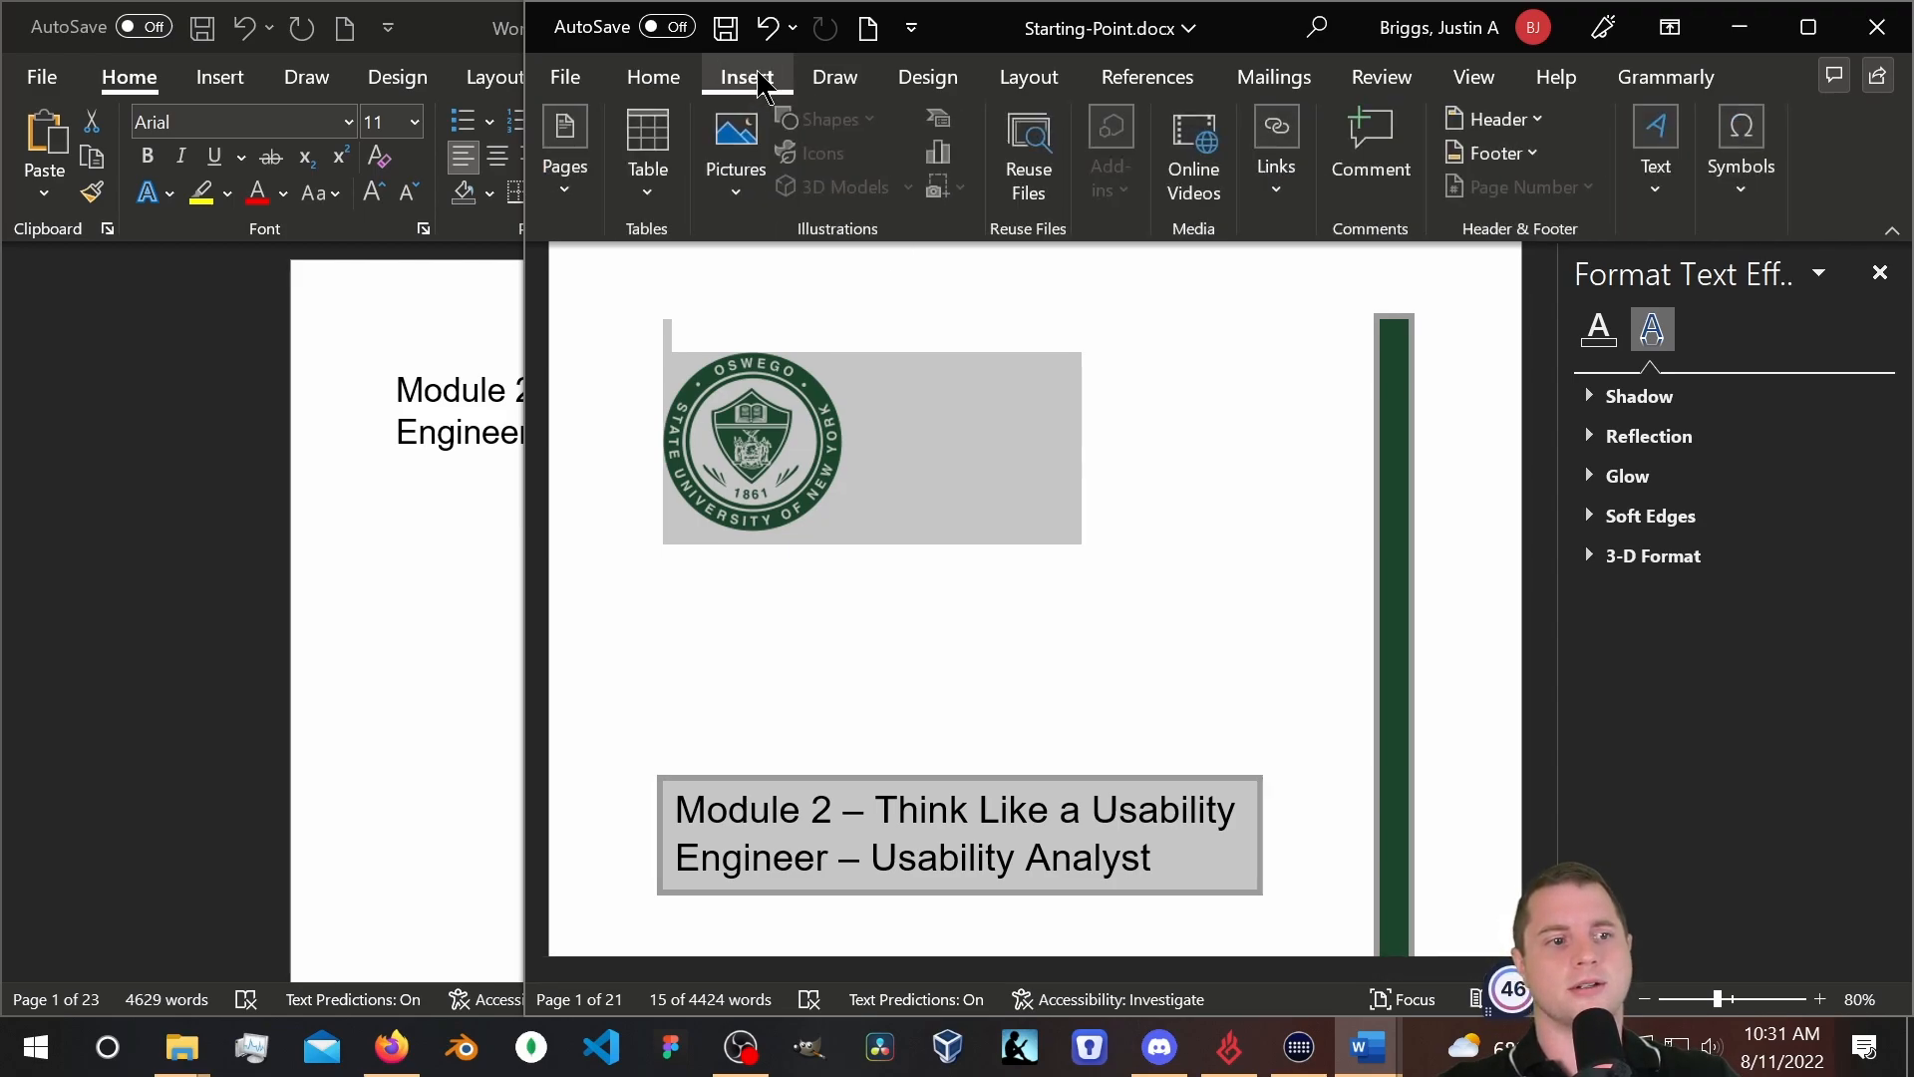
click(556, 164)
click(563, 309)
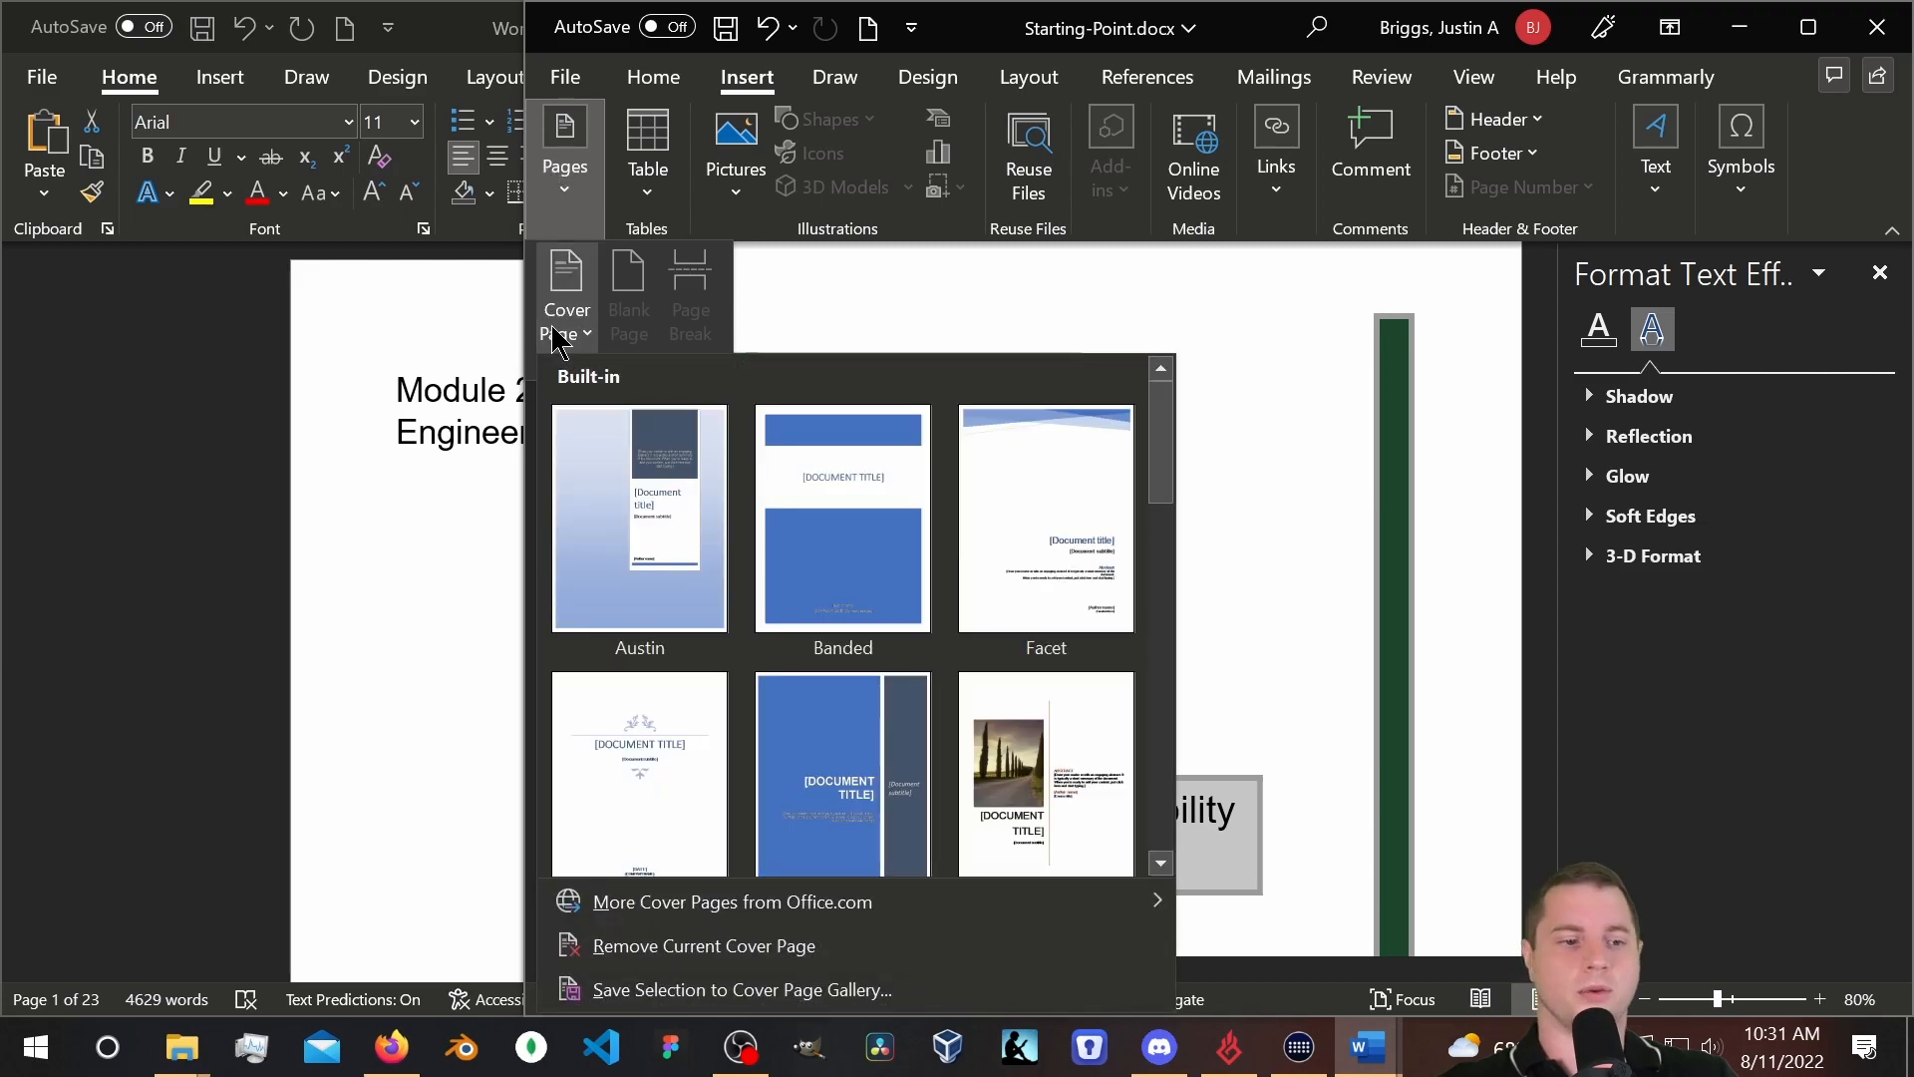
scroll(743, 618, down, 10)
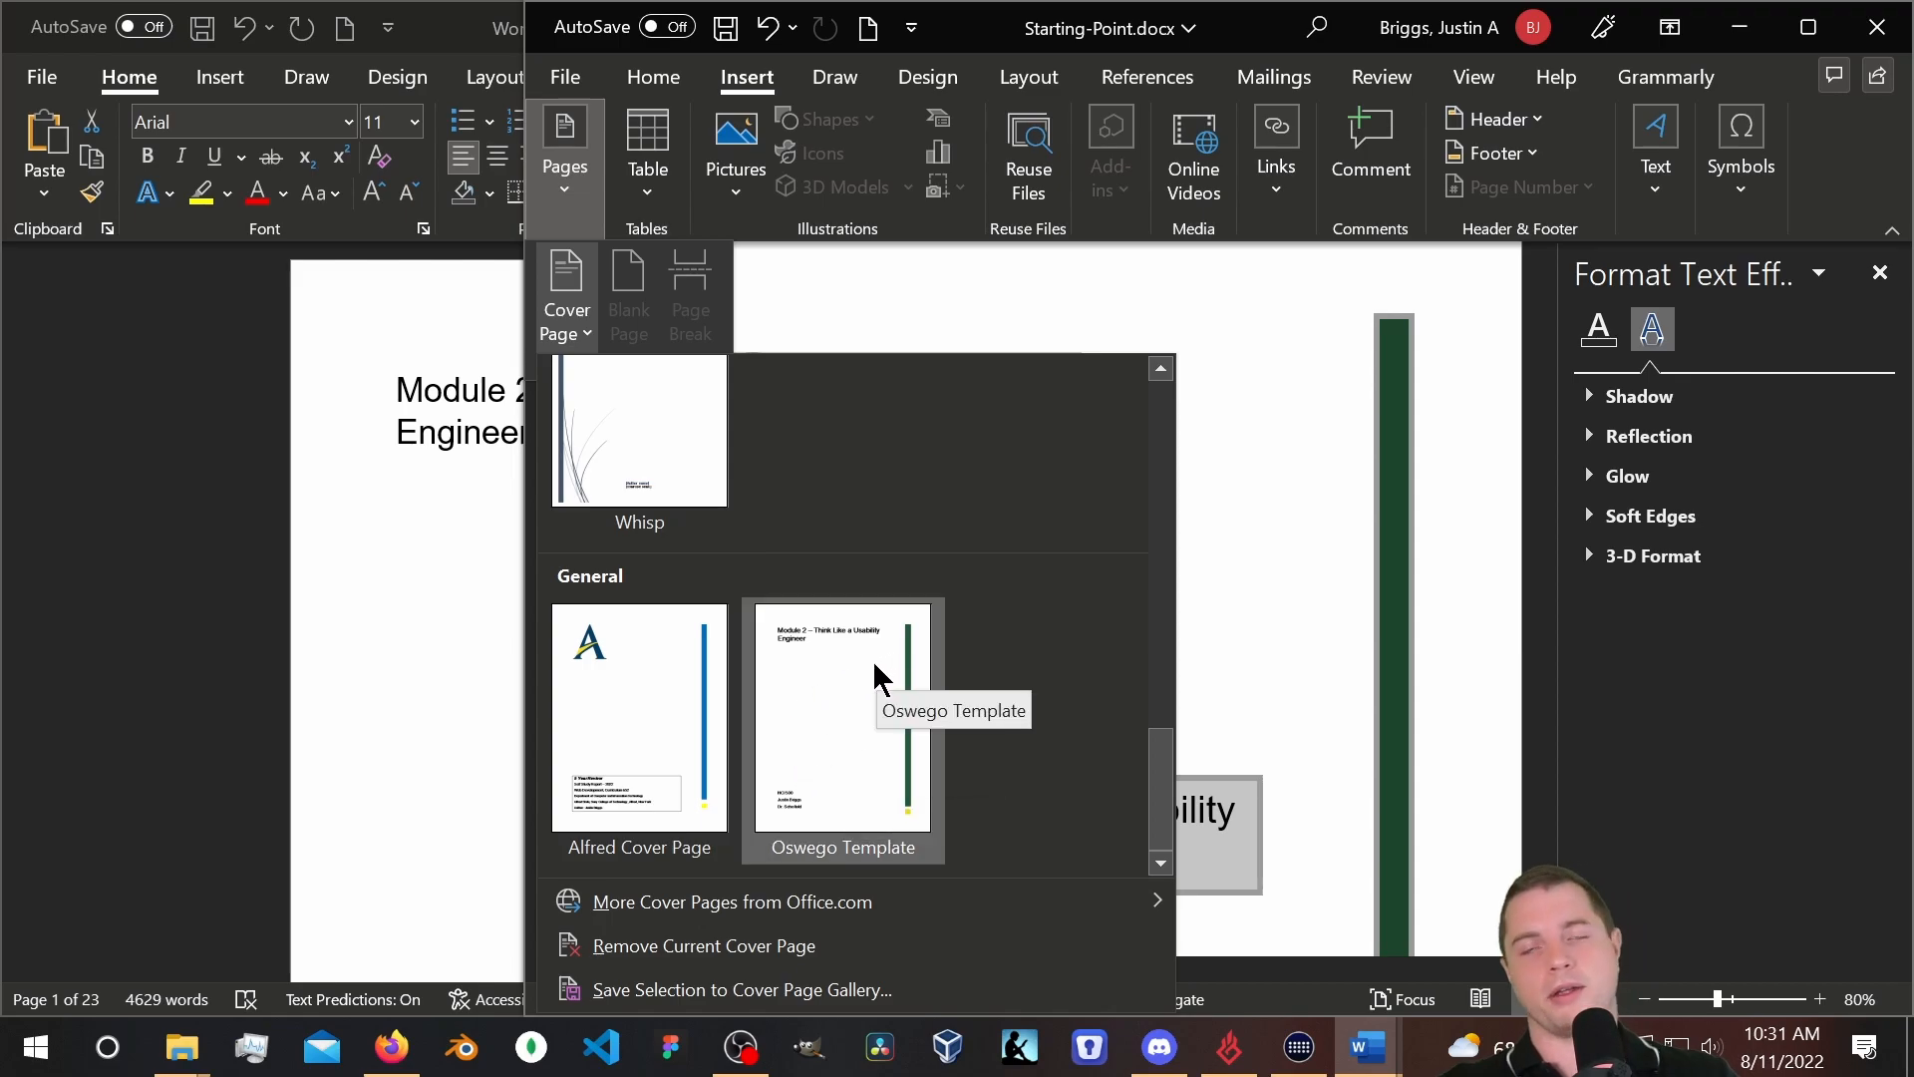
click(752, 992)
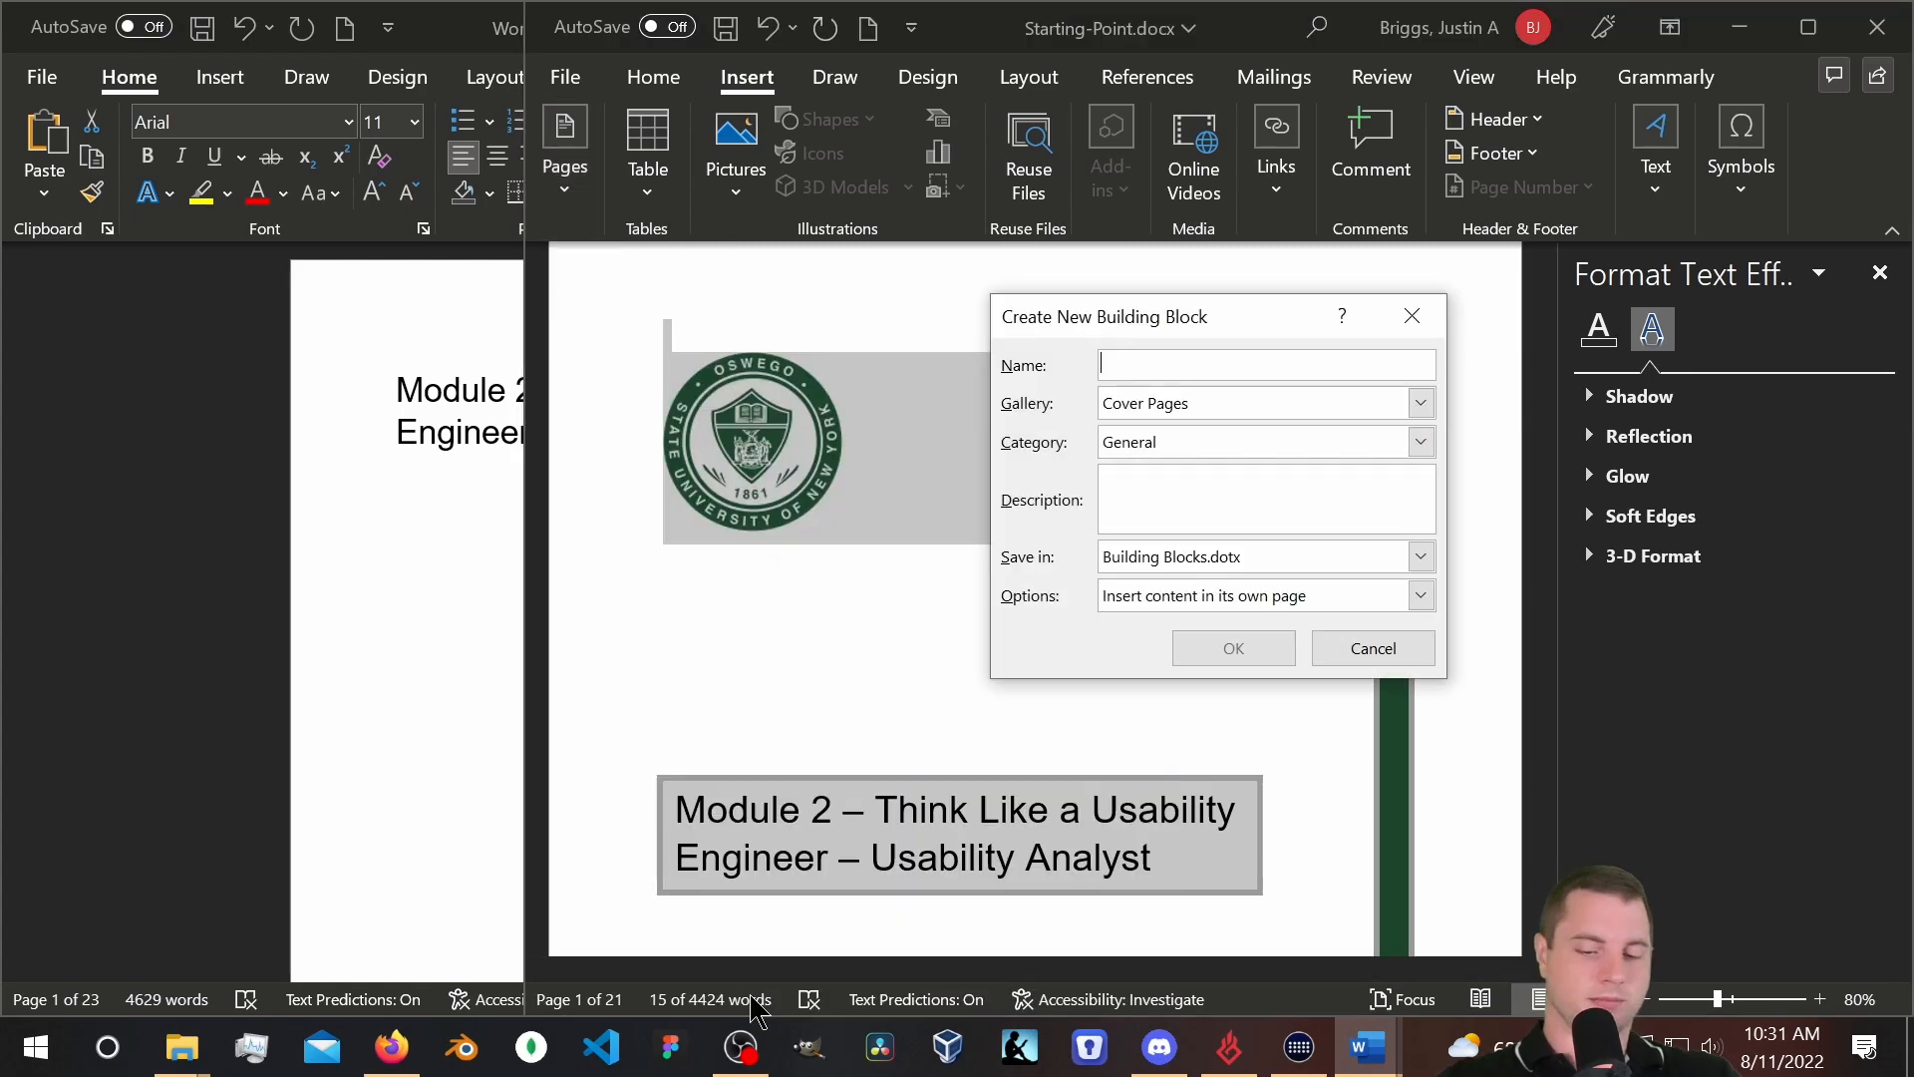
text(Oswego Tempalte with Logo)
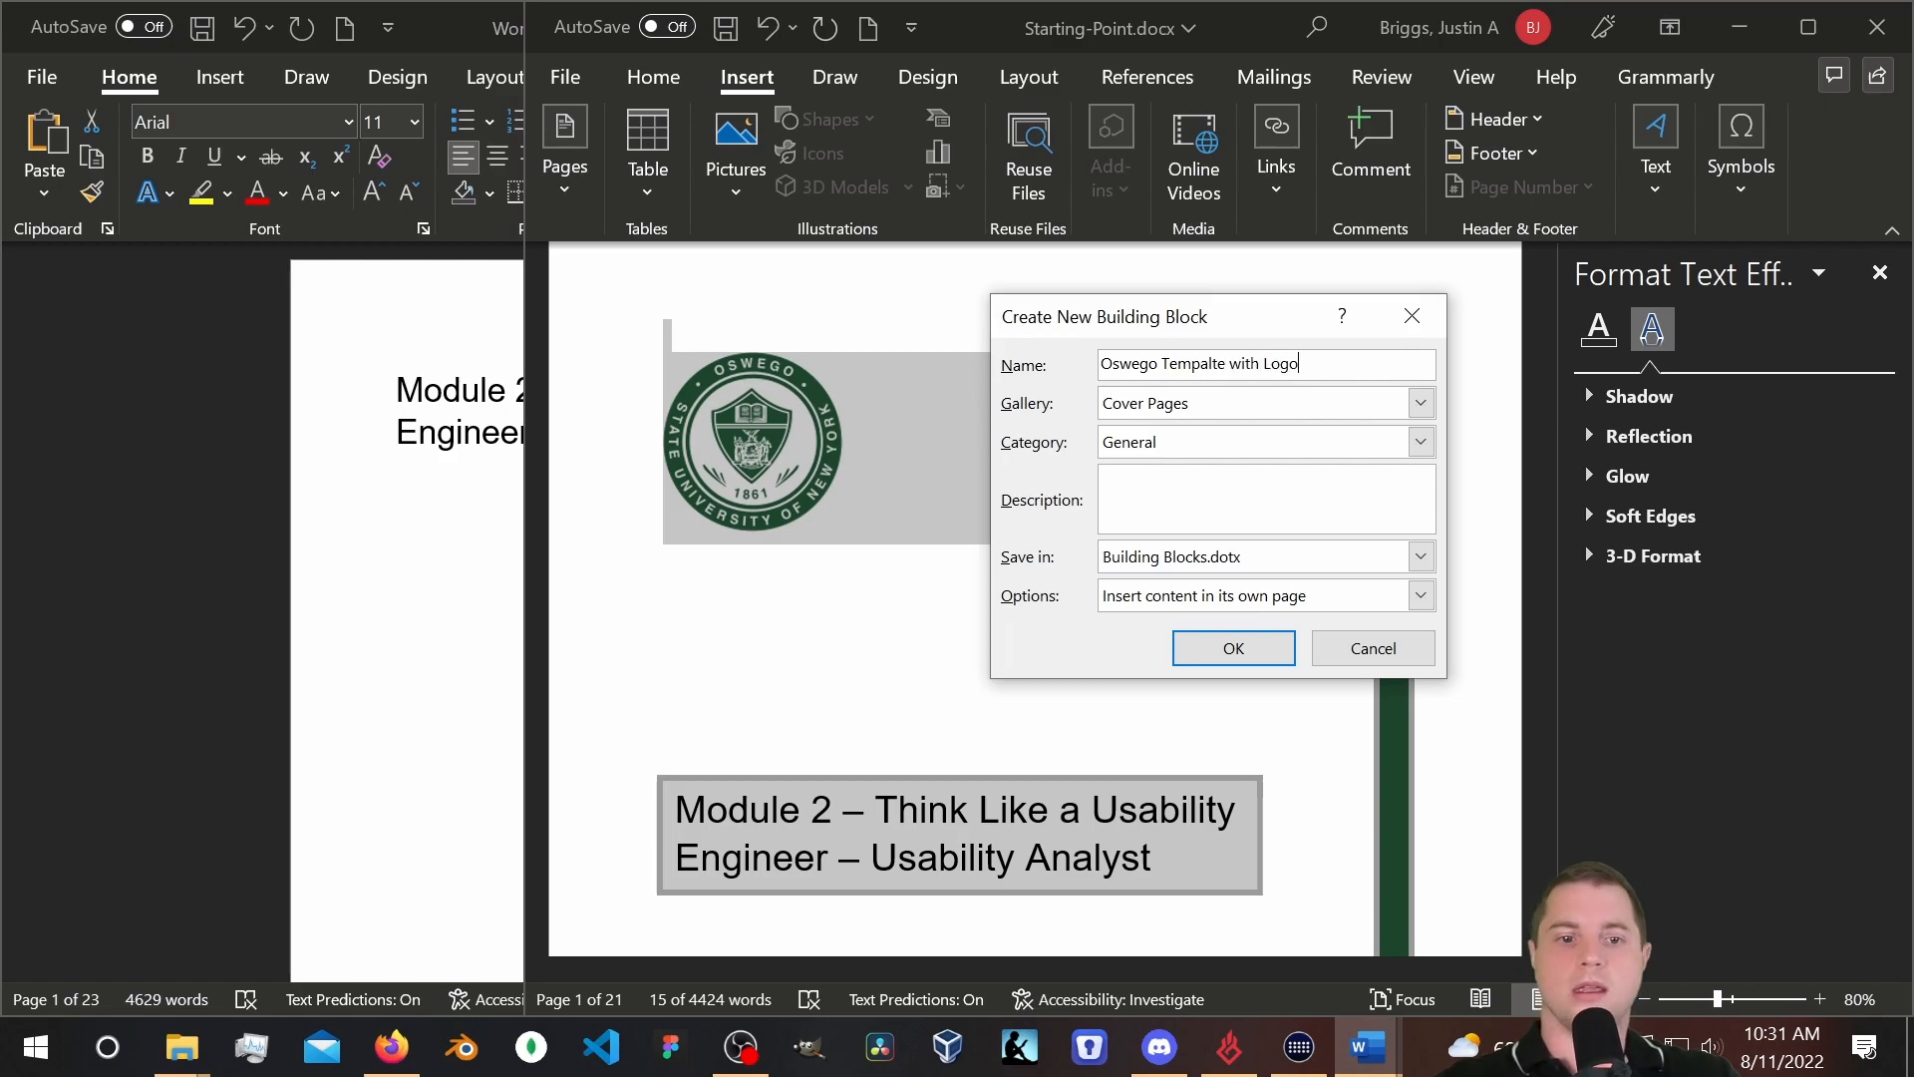
click(1237, 649)
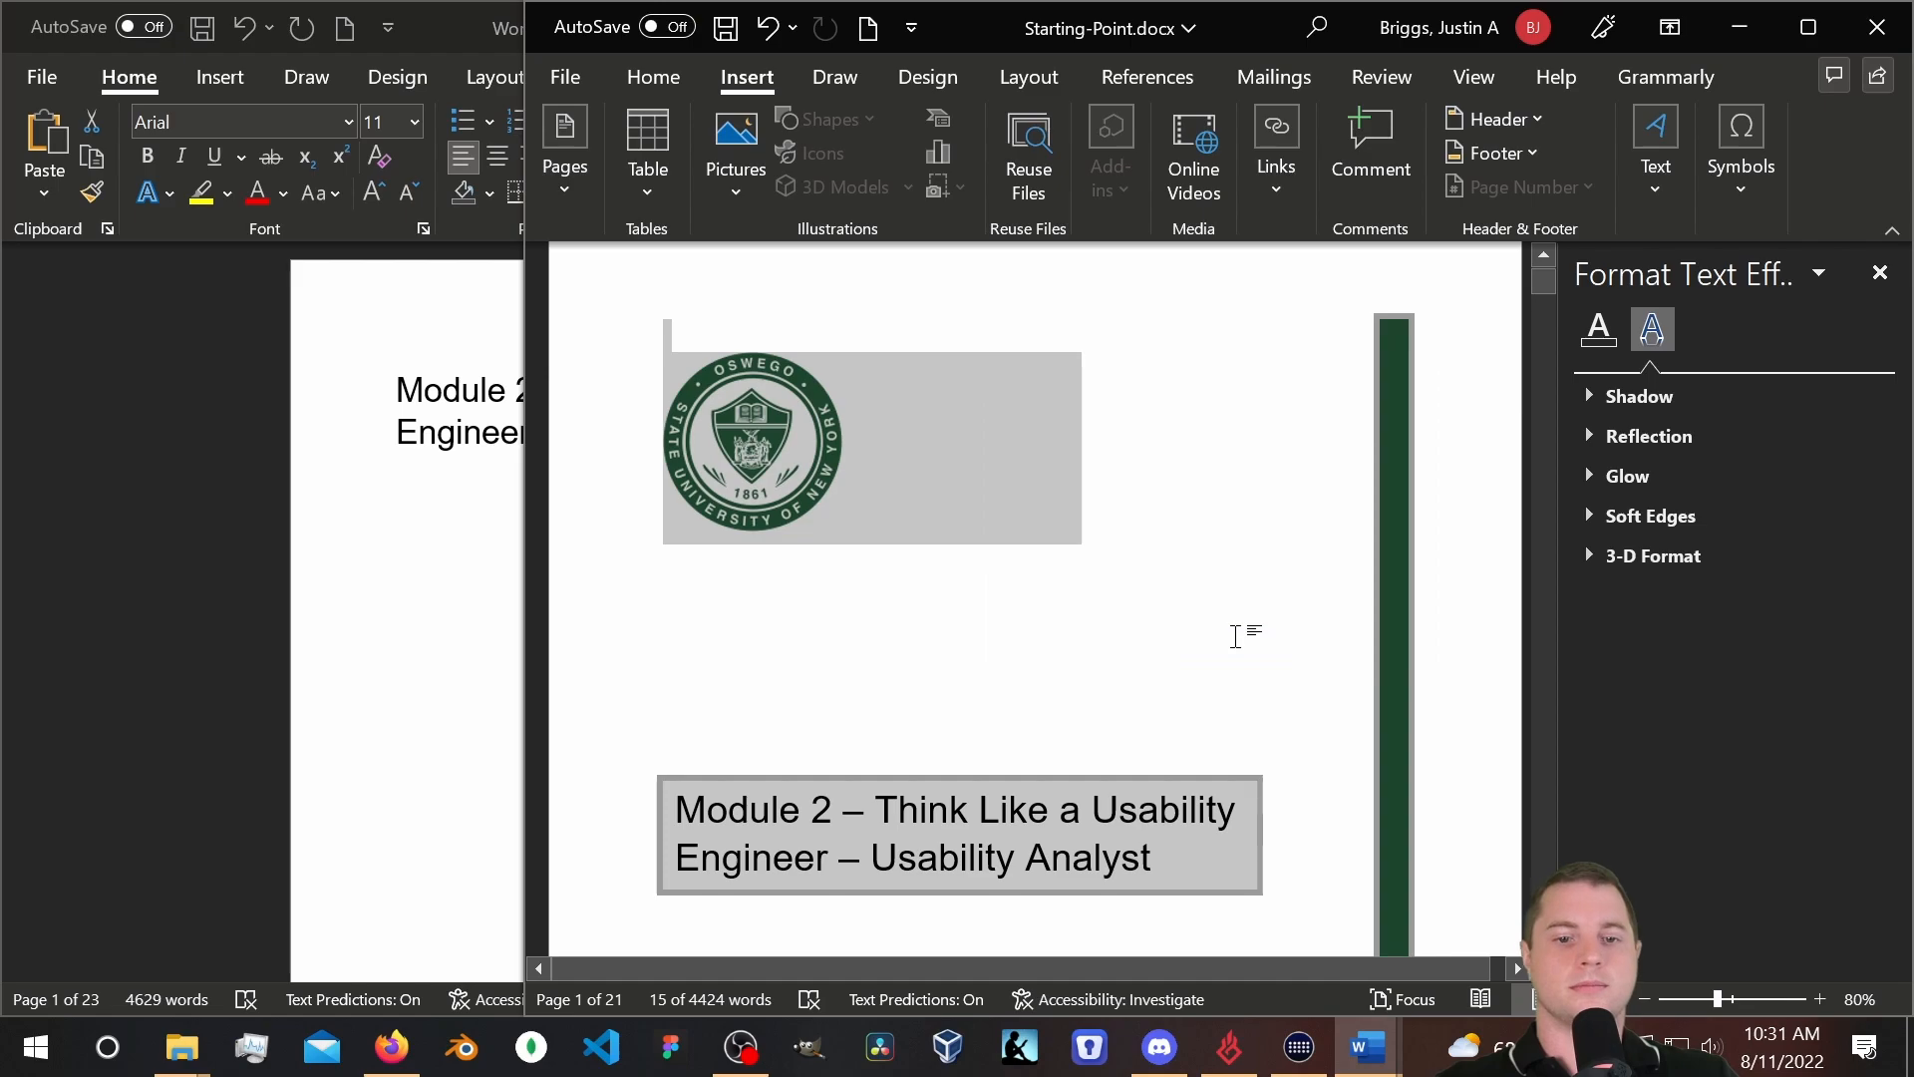
Switch to Word Document Sample.docx, add an empty line before the Table of Contents heading and insert a blank page there.
scroll(1237, 635, down, 10)
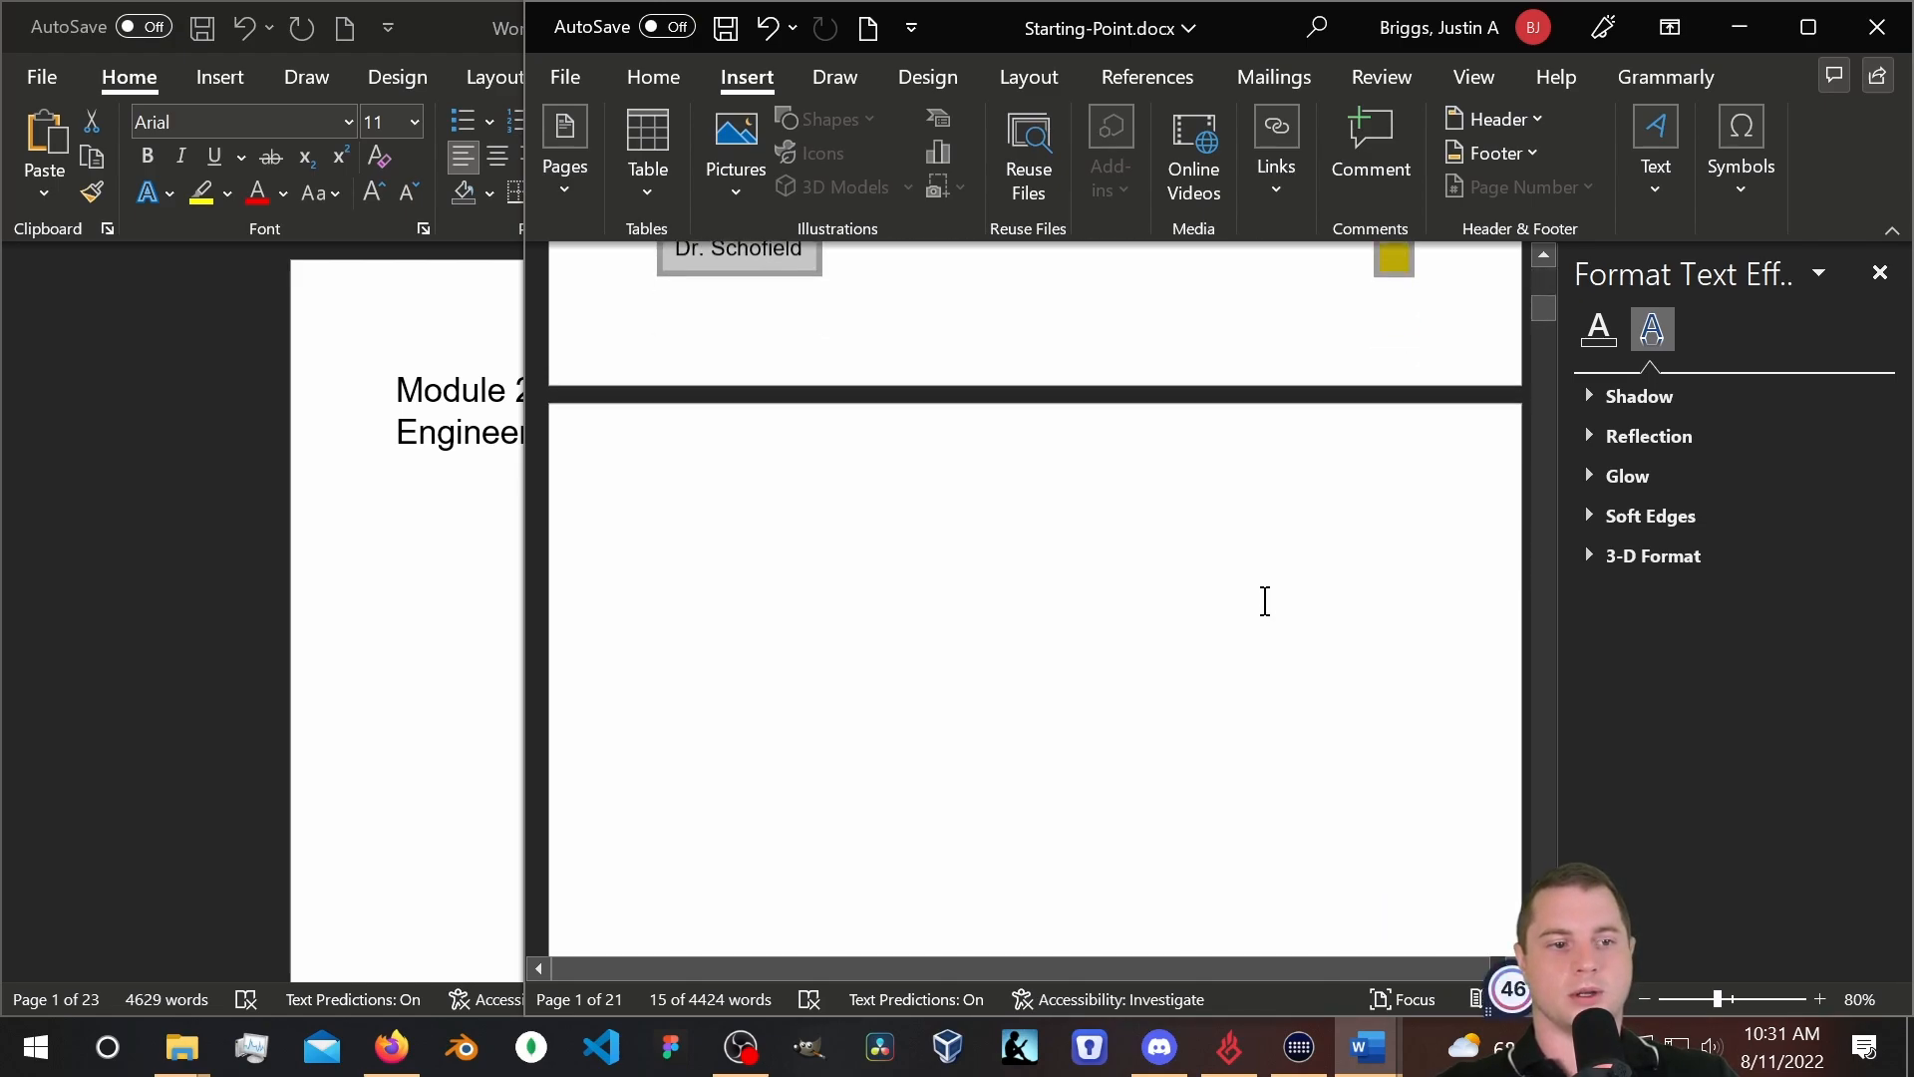
scroll(1265, 598, up, 4)
scroll(1265, 599, up, 4)
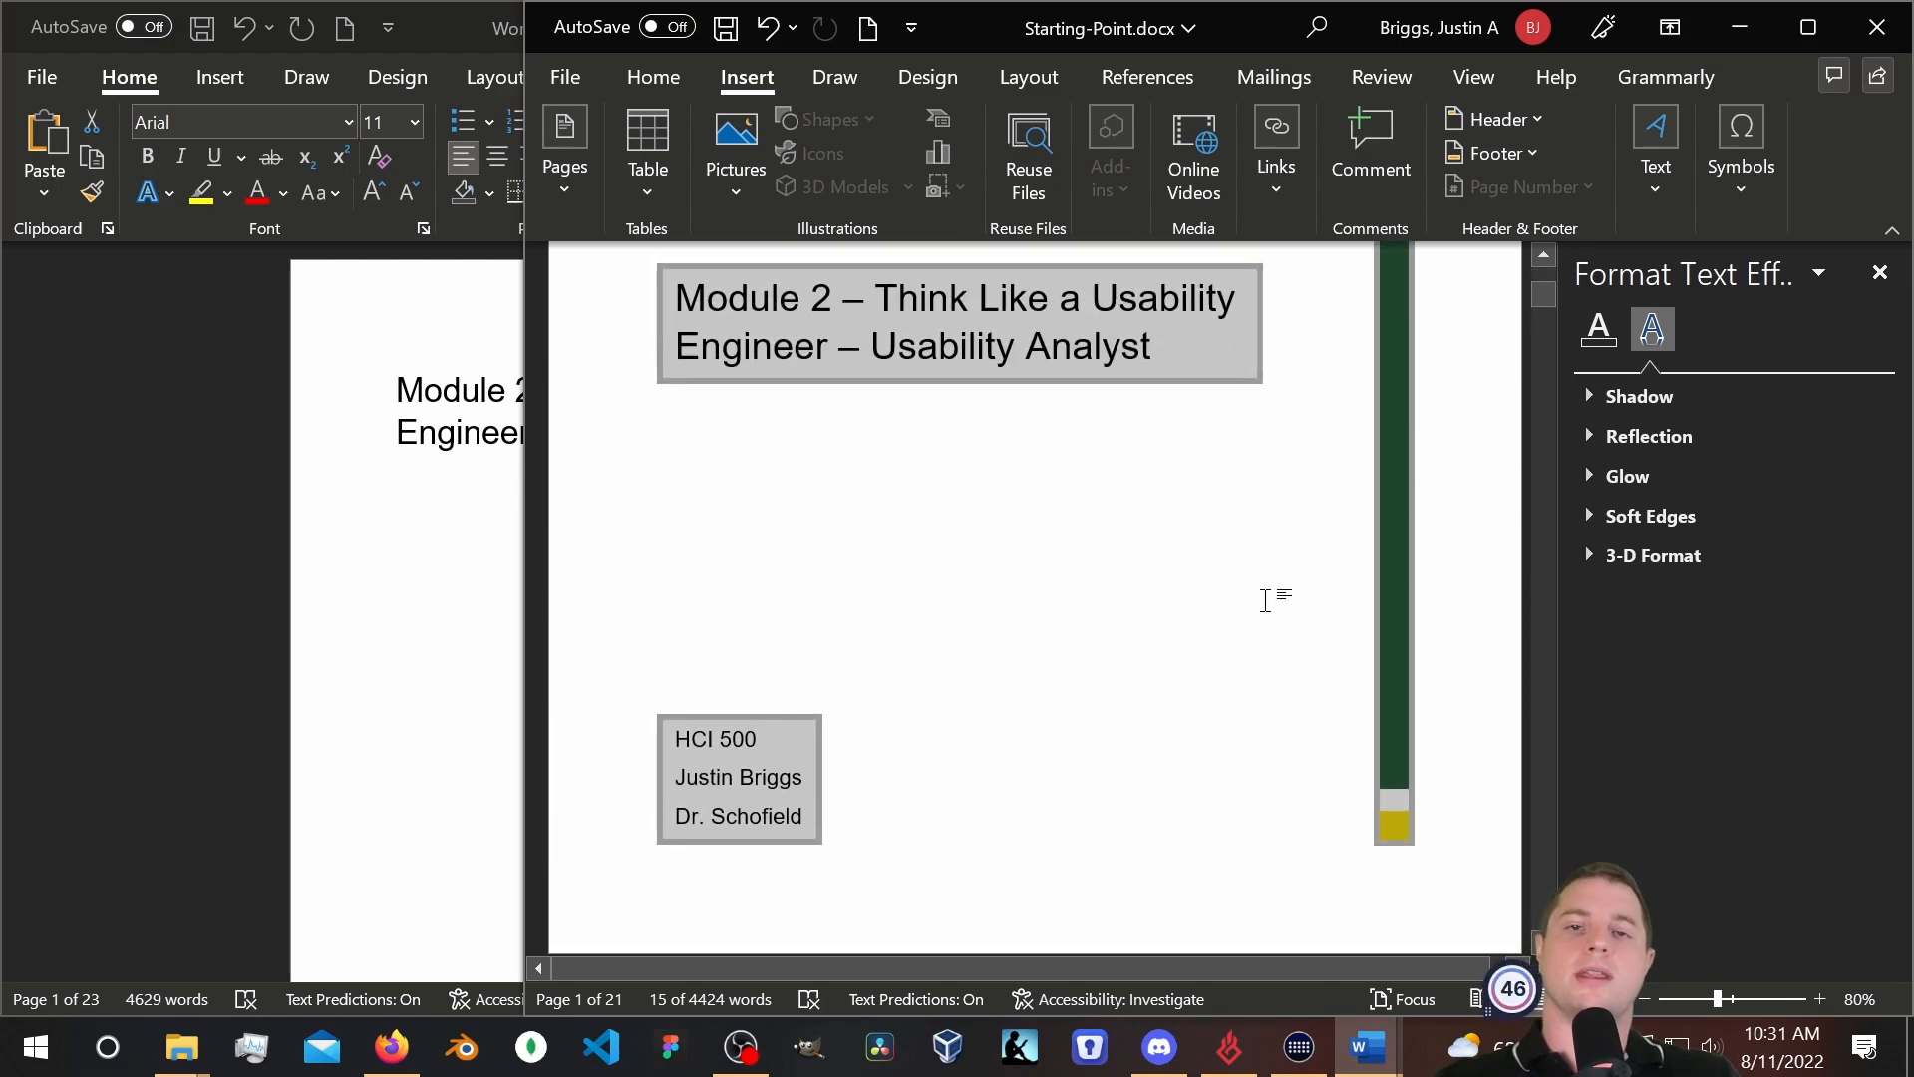
click(333, 589)
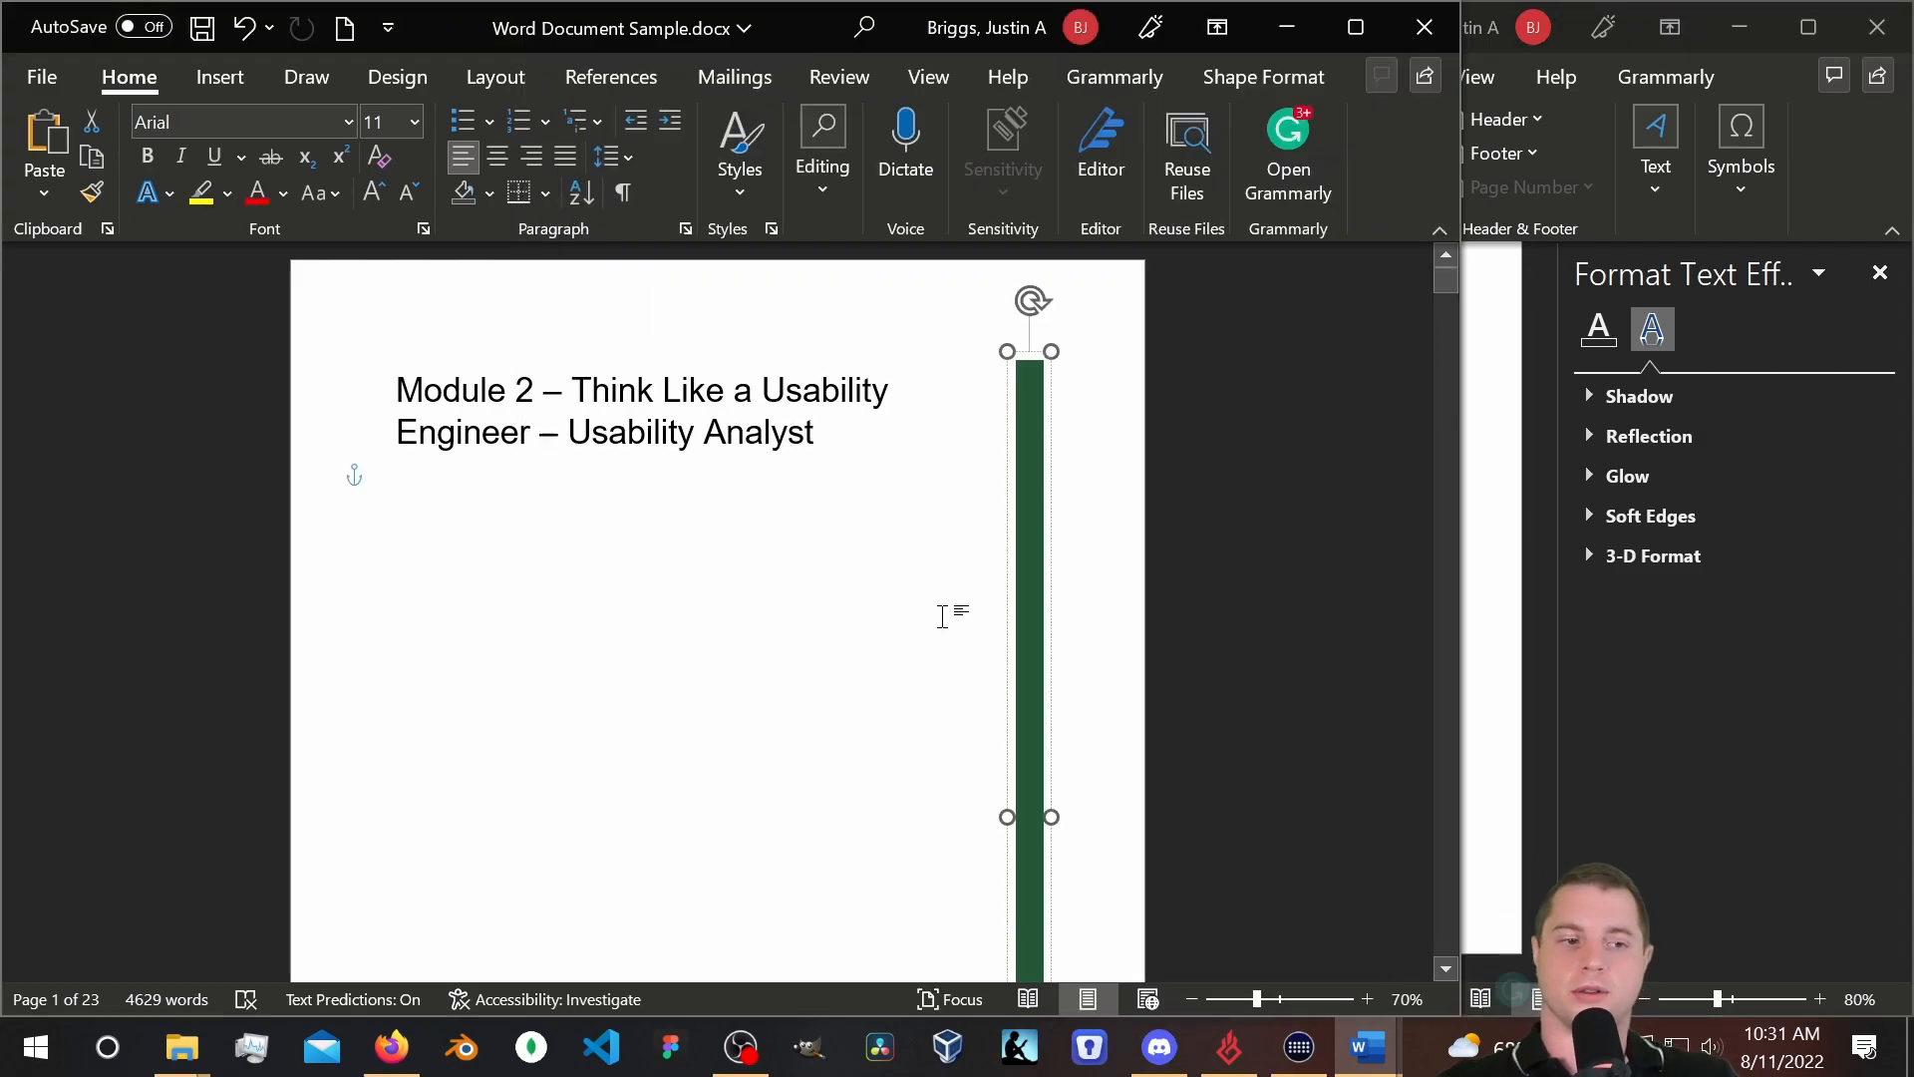
scroll(649, 607, down, 15)
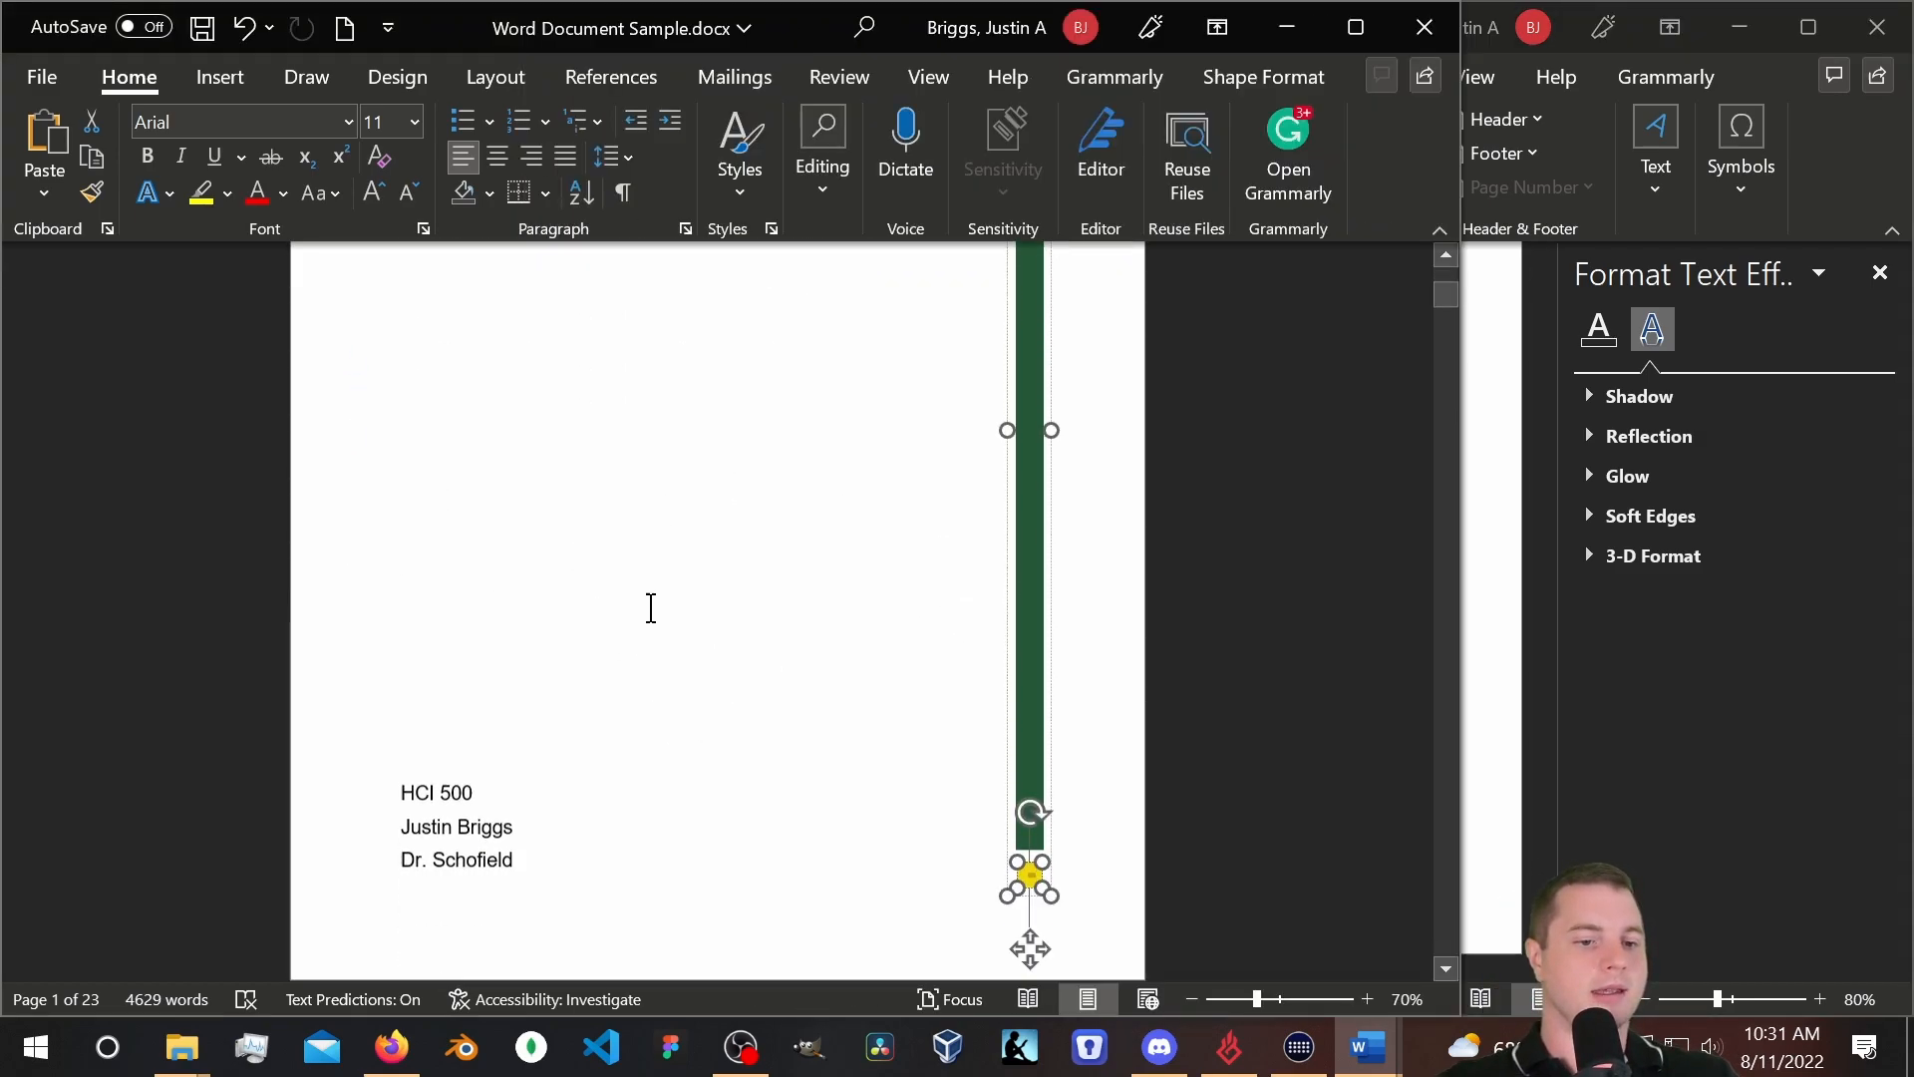
scroll(392, 635, up, 1)
click(393, 635)
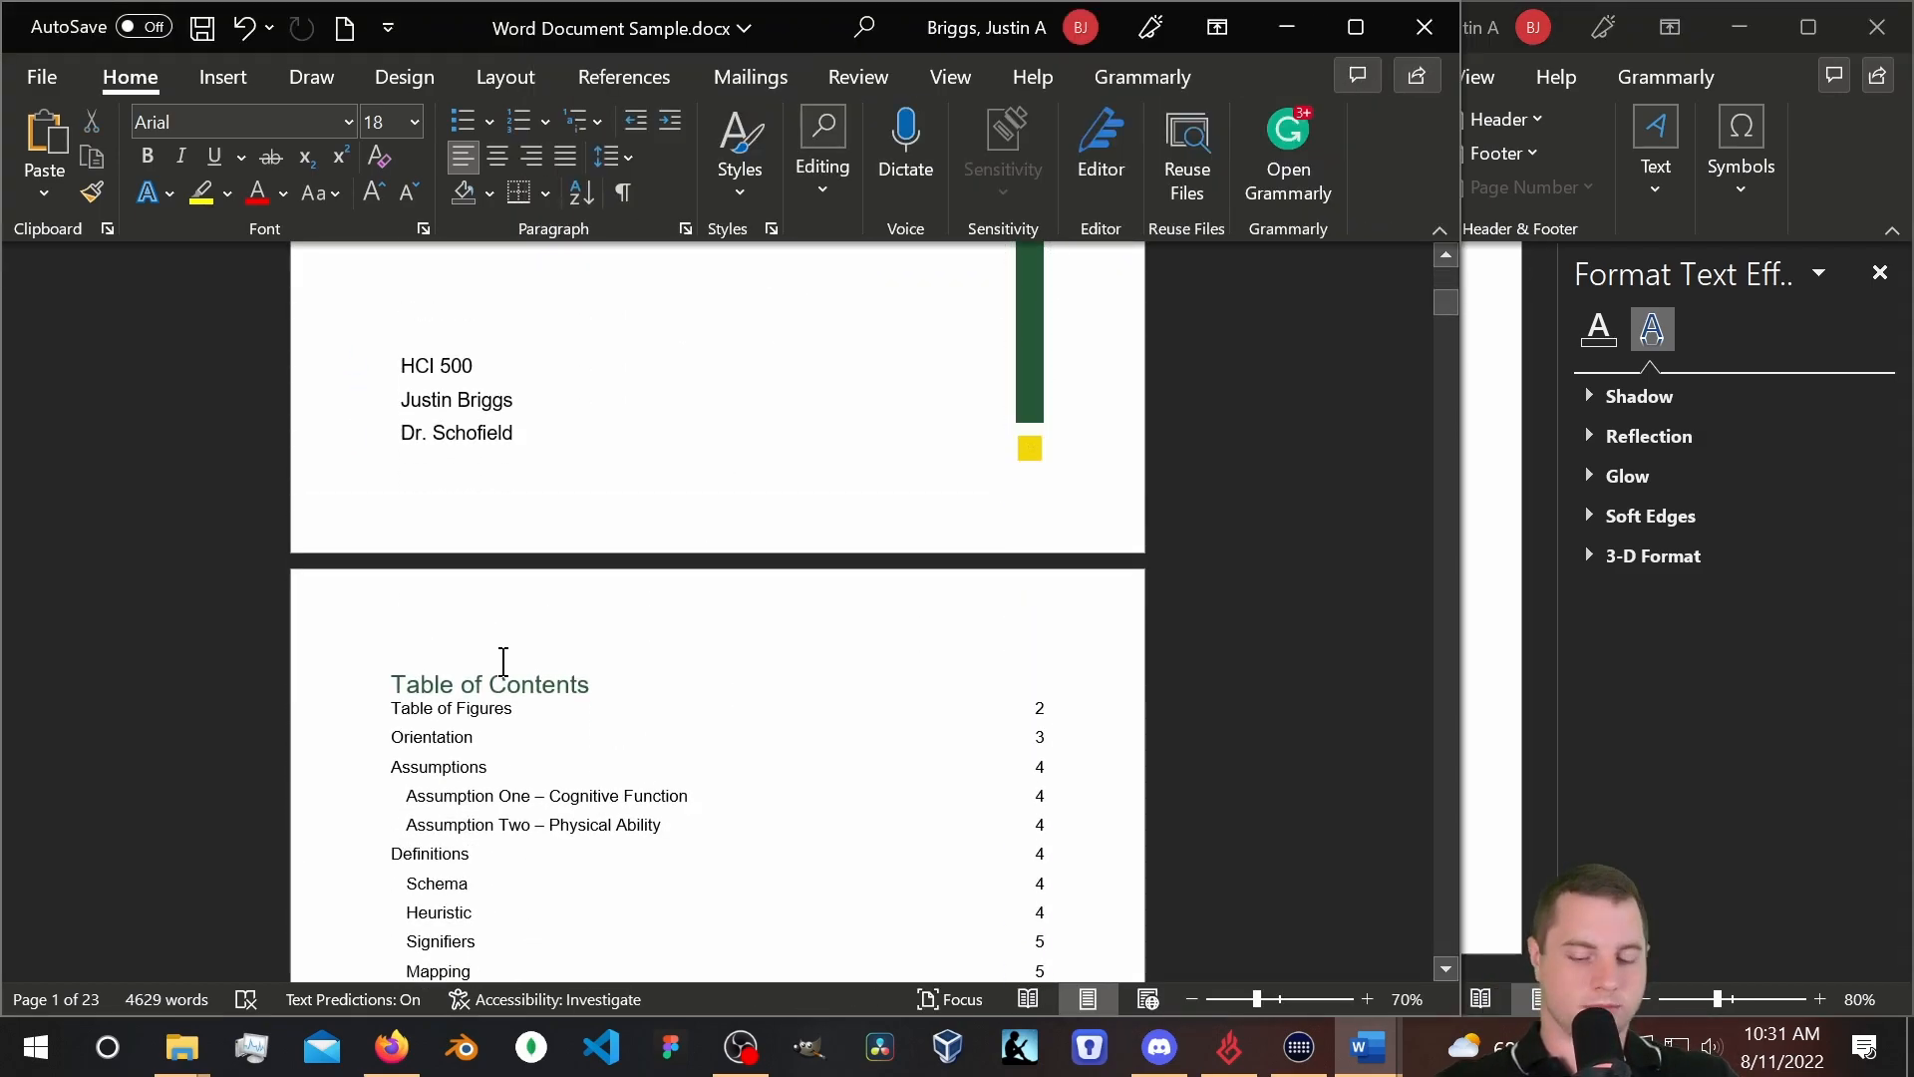
key(Return)
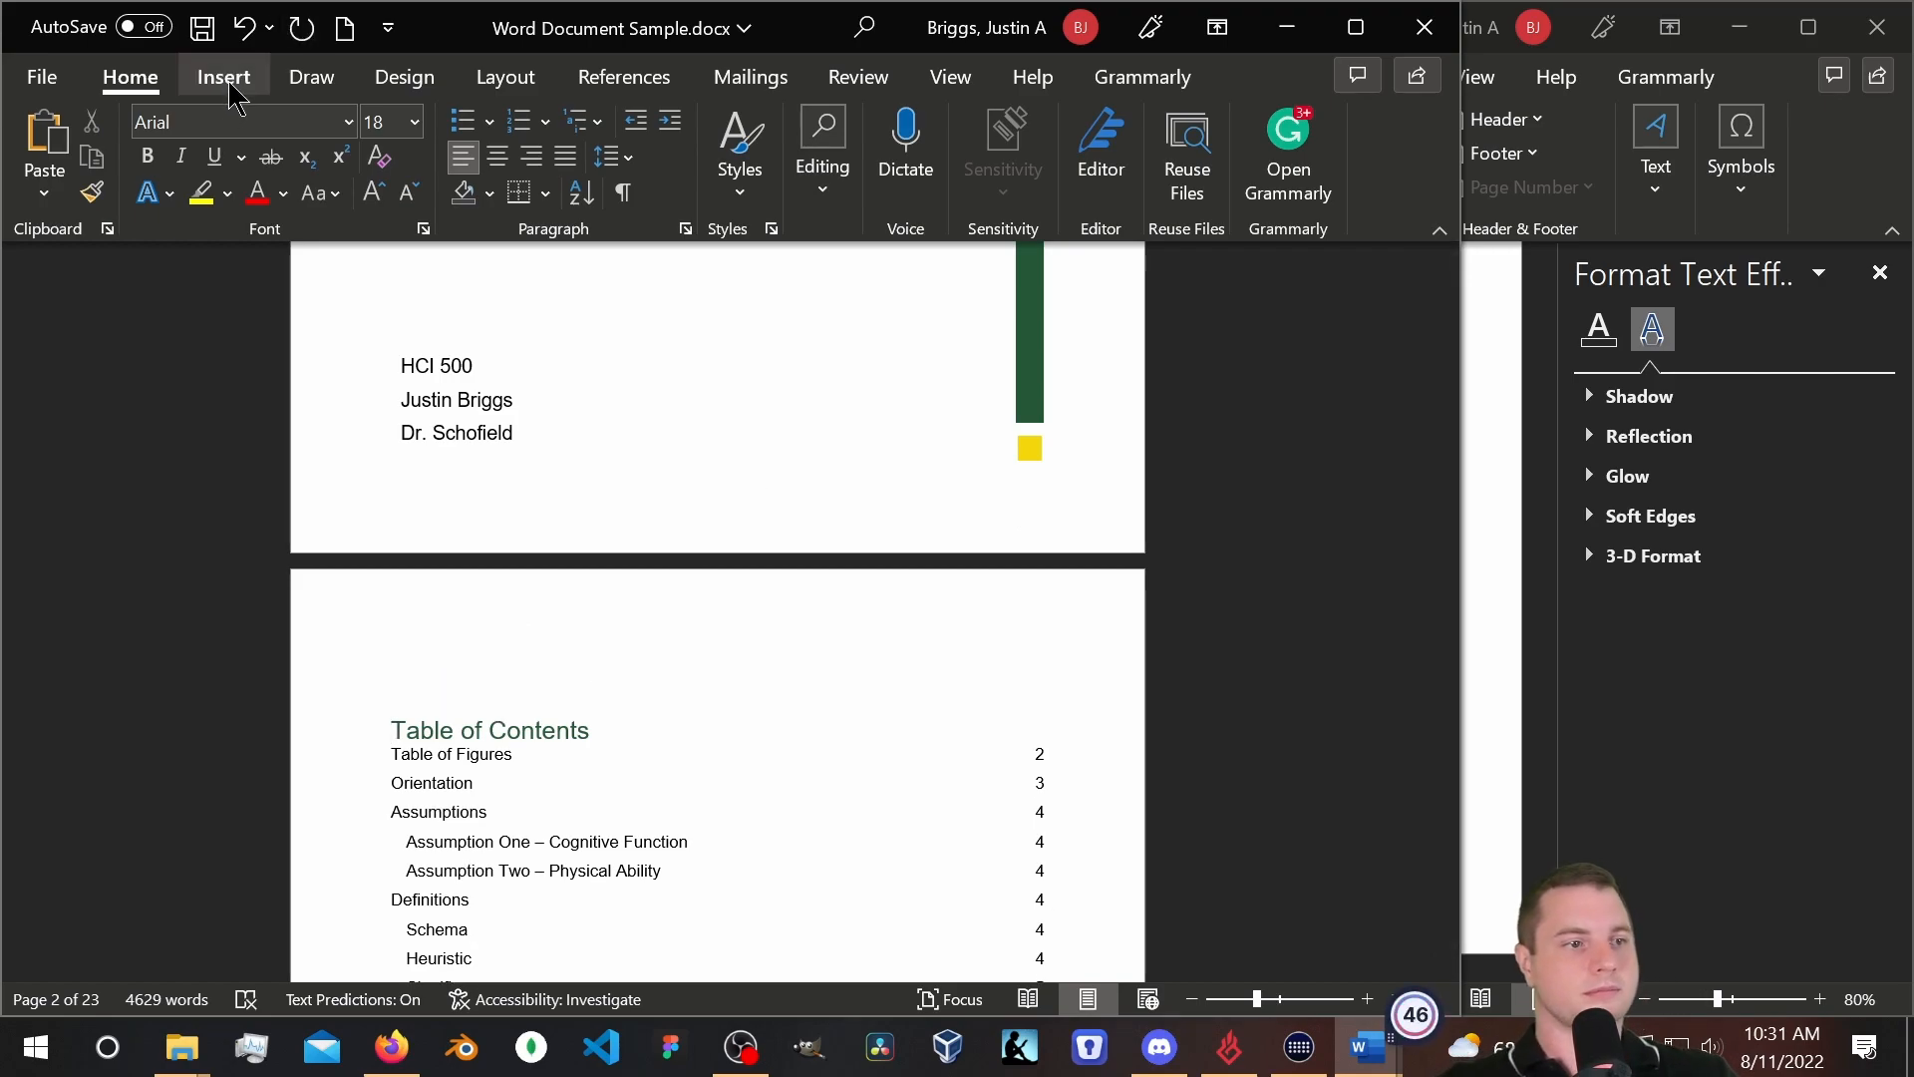
click(223, 77)
click(36, 184)
click(105, 319)
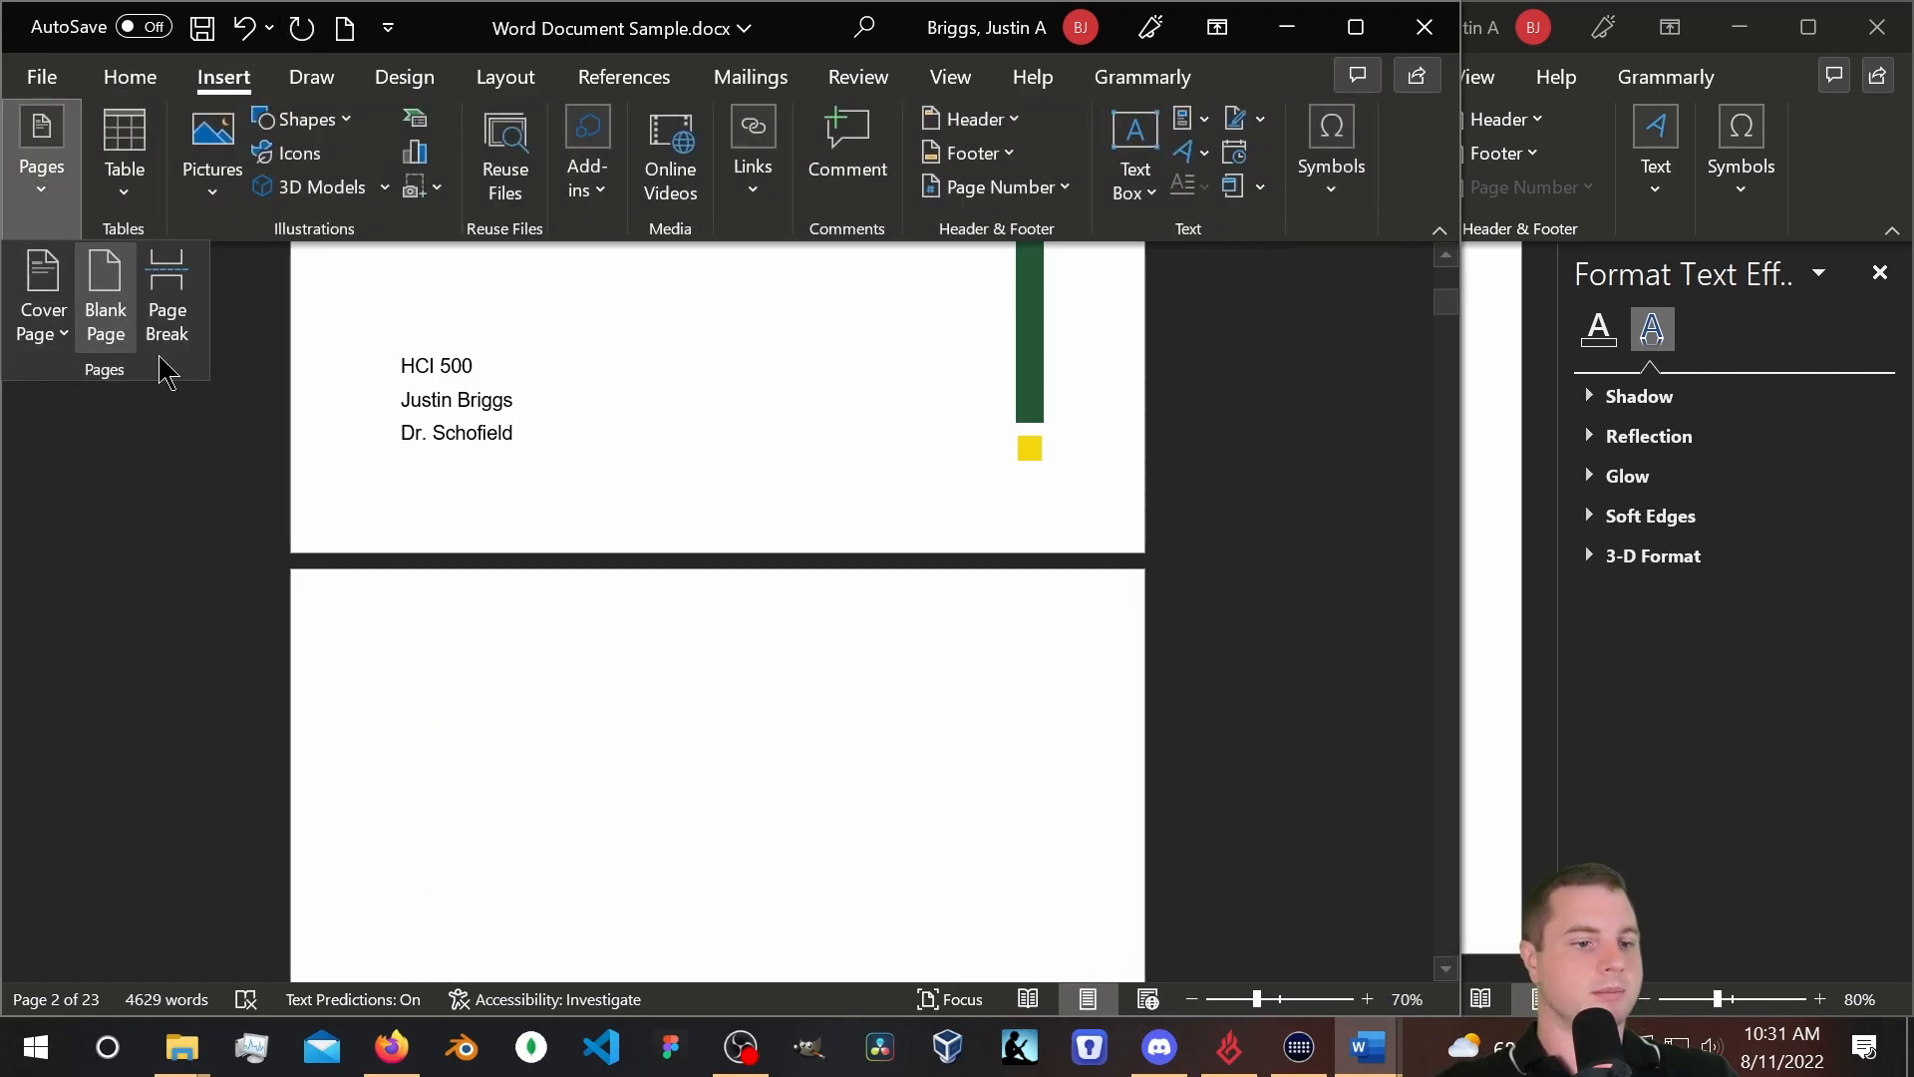
Insert the saved "Oswego Tempalte with Logo" cover page from the gallery into Word Document Sample.docx.
scroll(591, 648, up, 3)
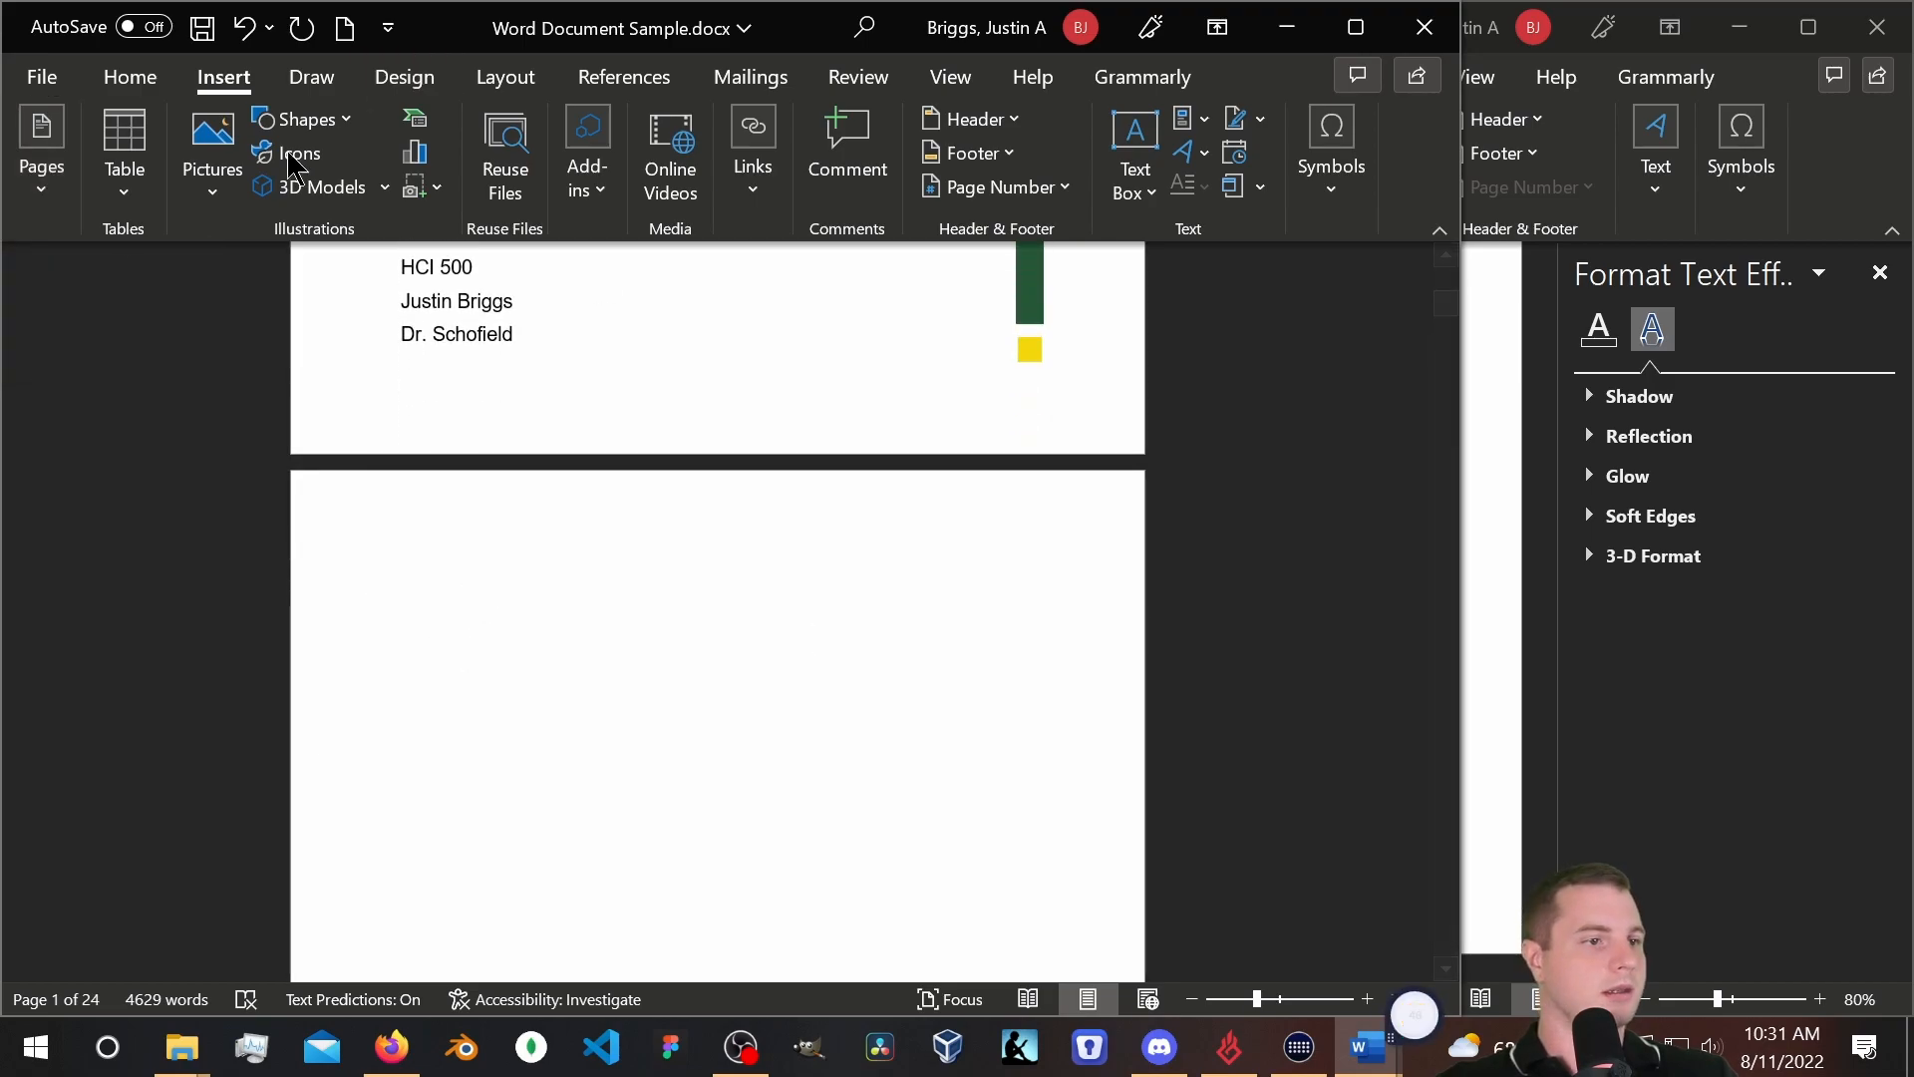
click(38, 184)
click(40, 309)
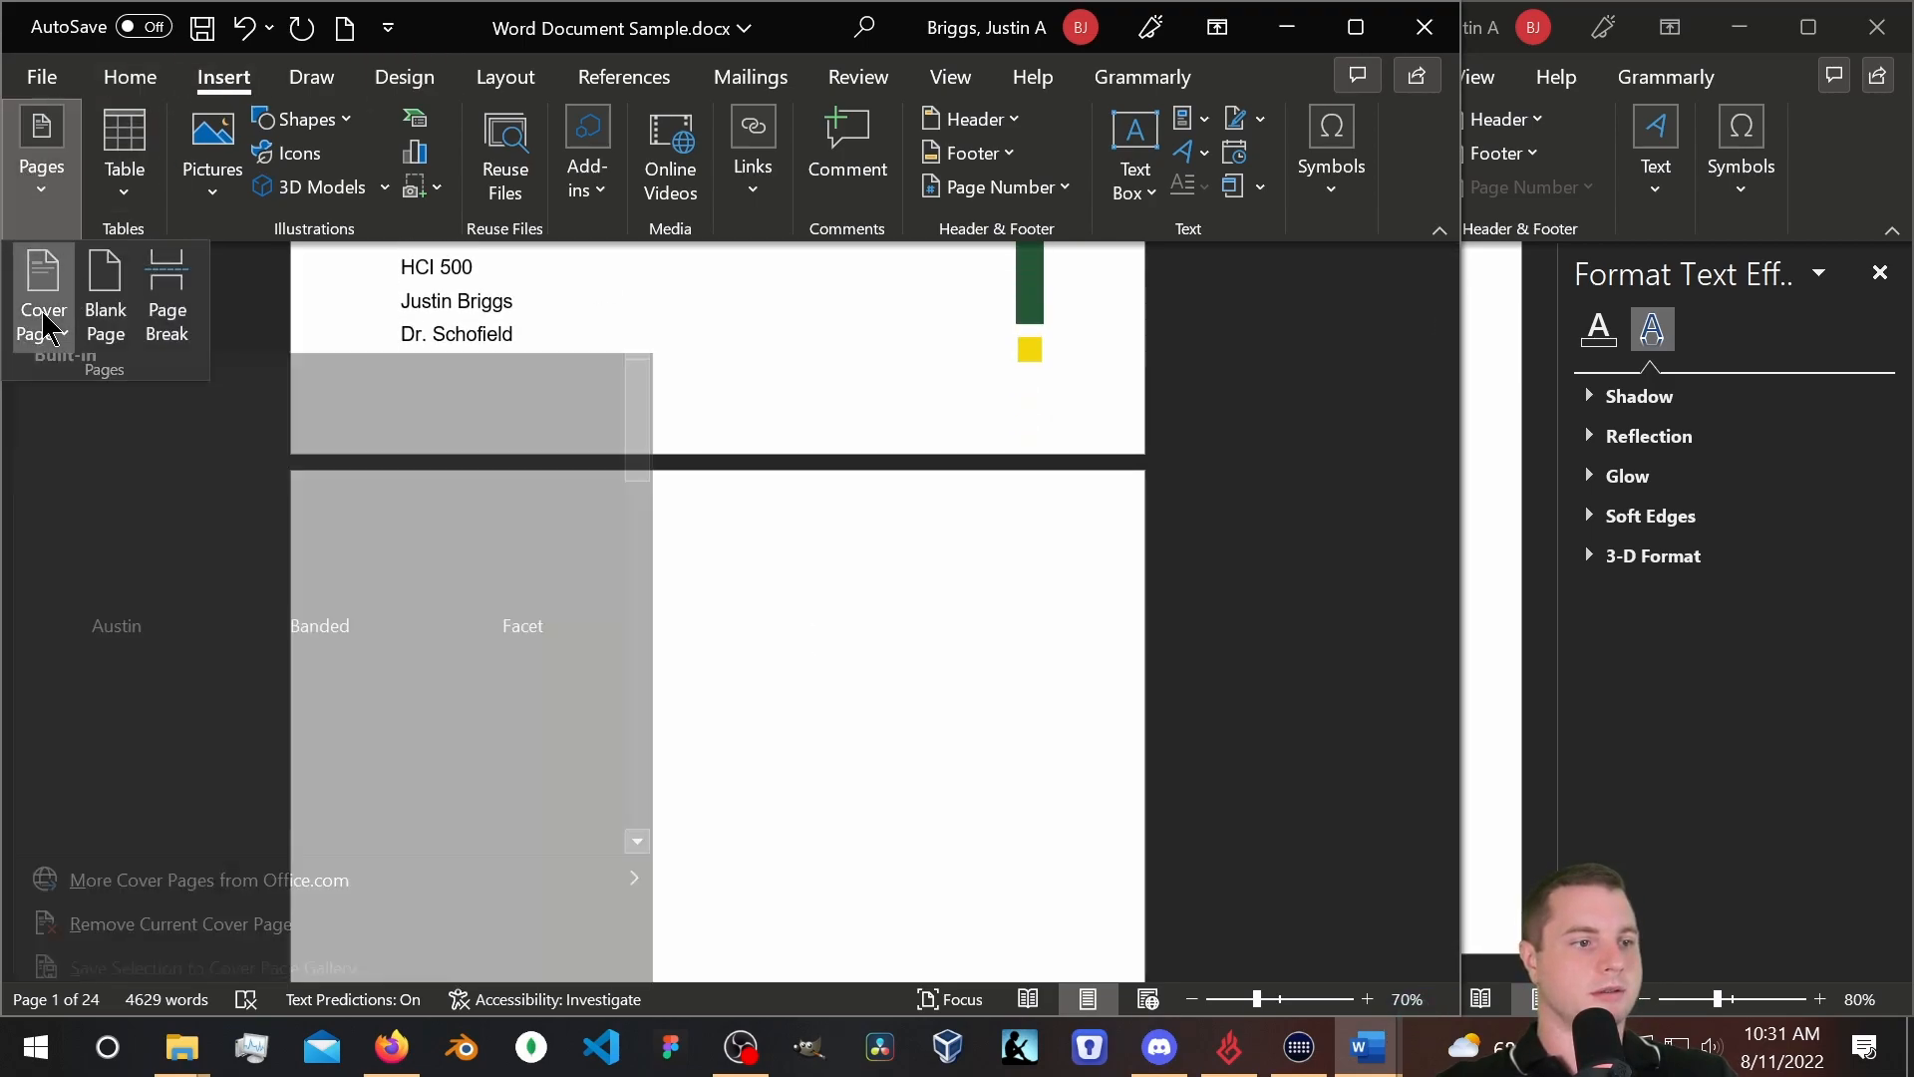
scroll(485, 706, down, 5)
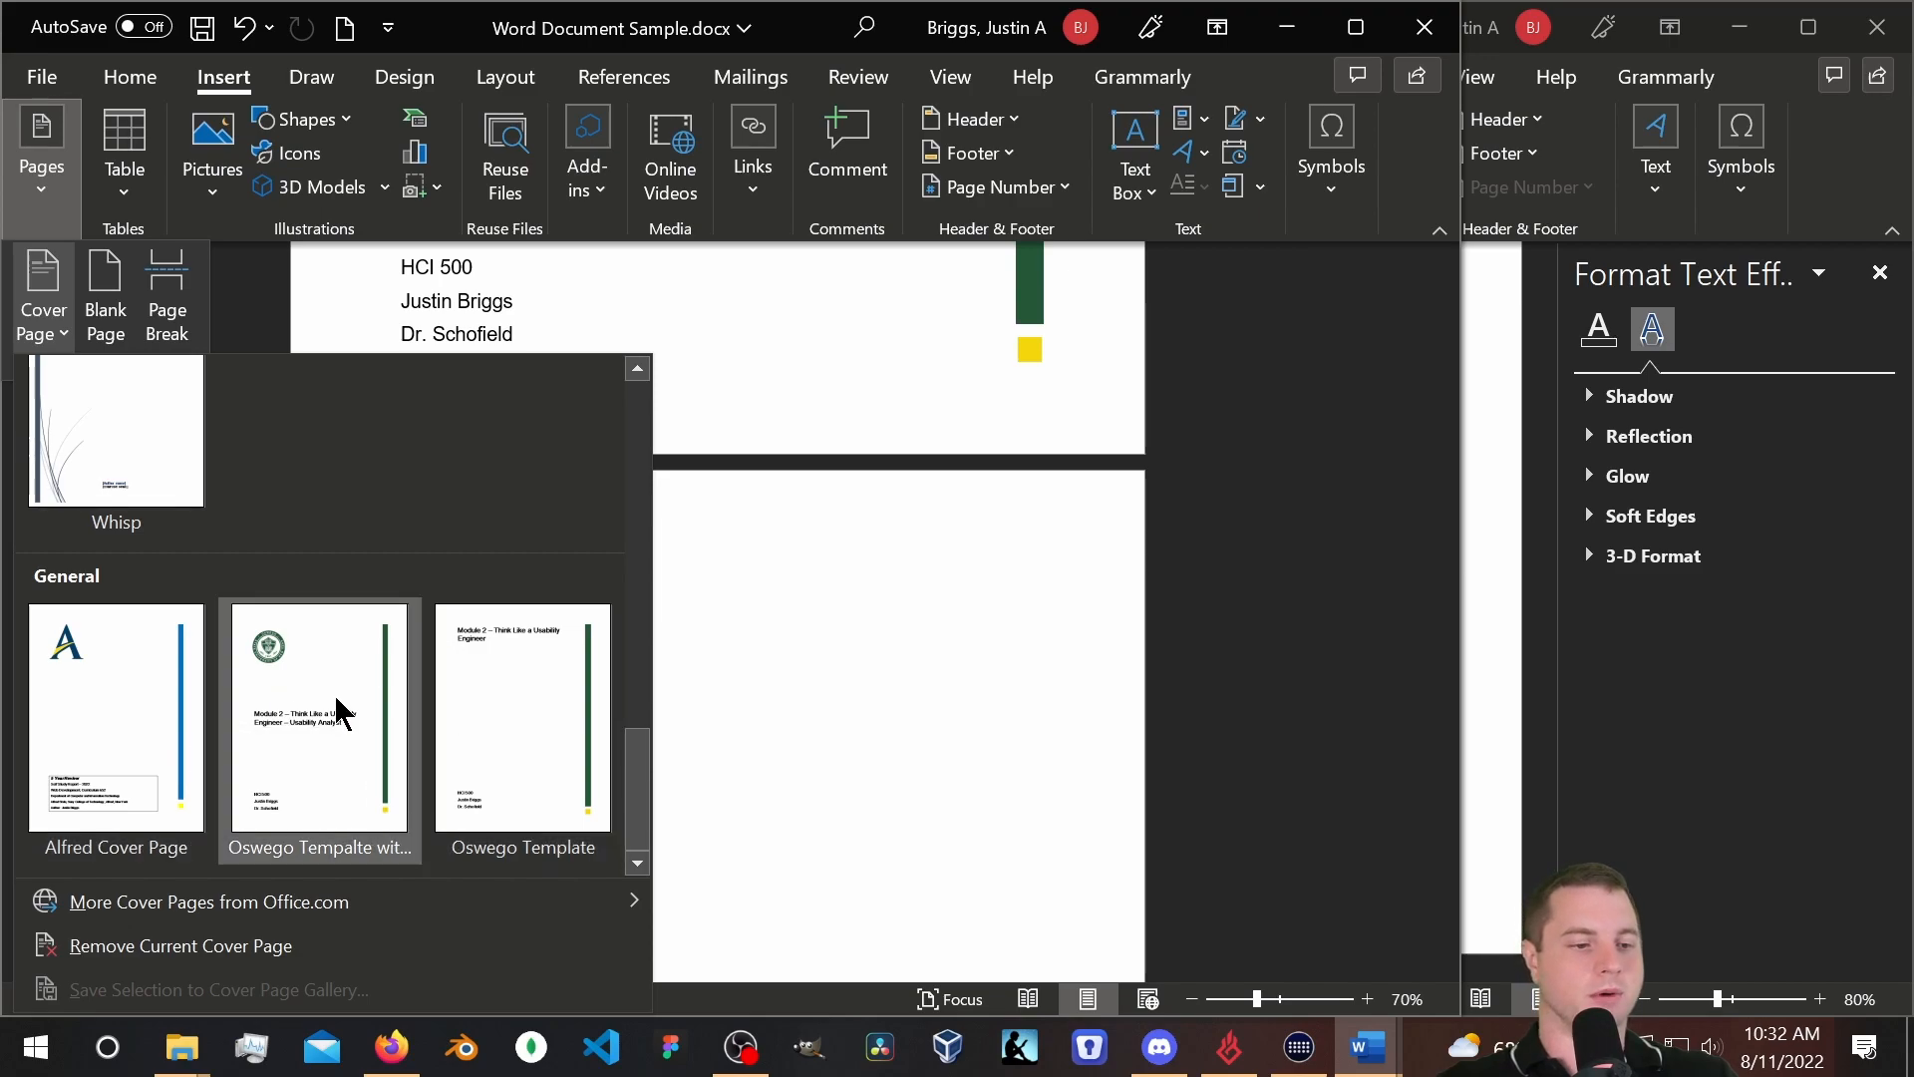
click(335, 743)
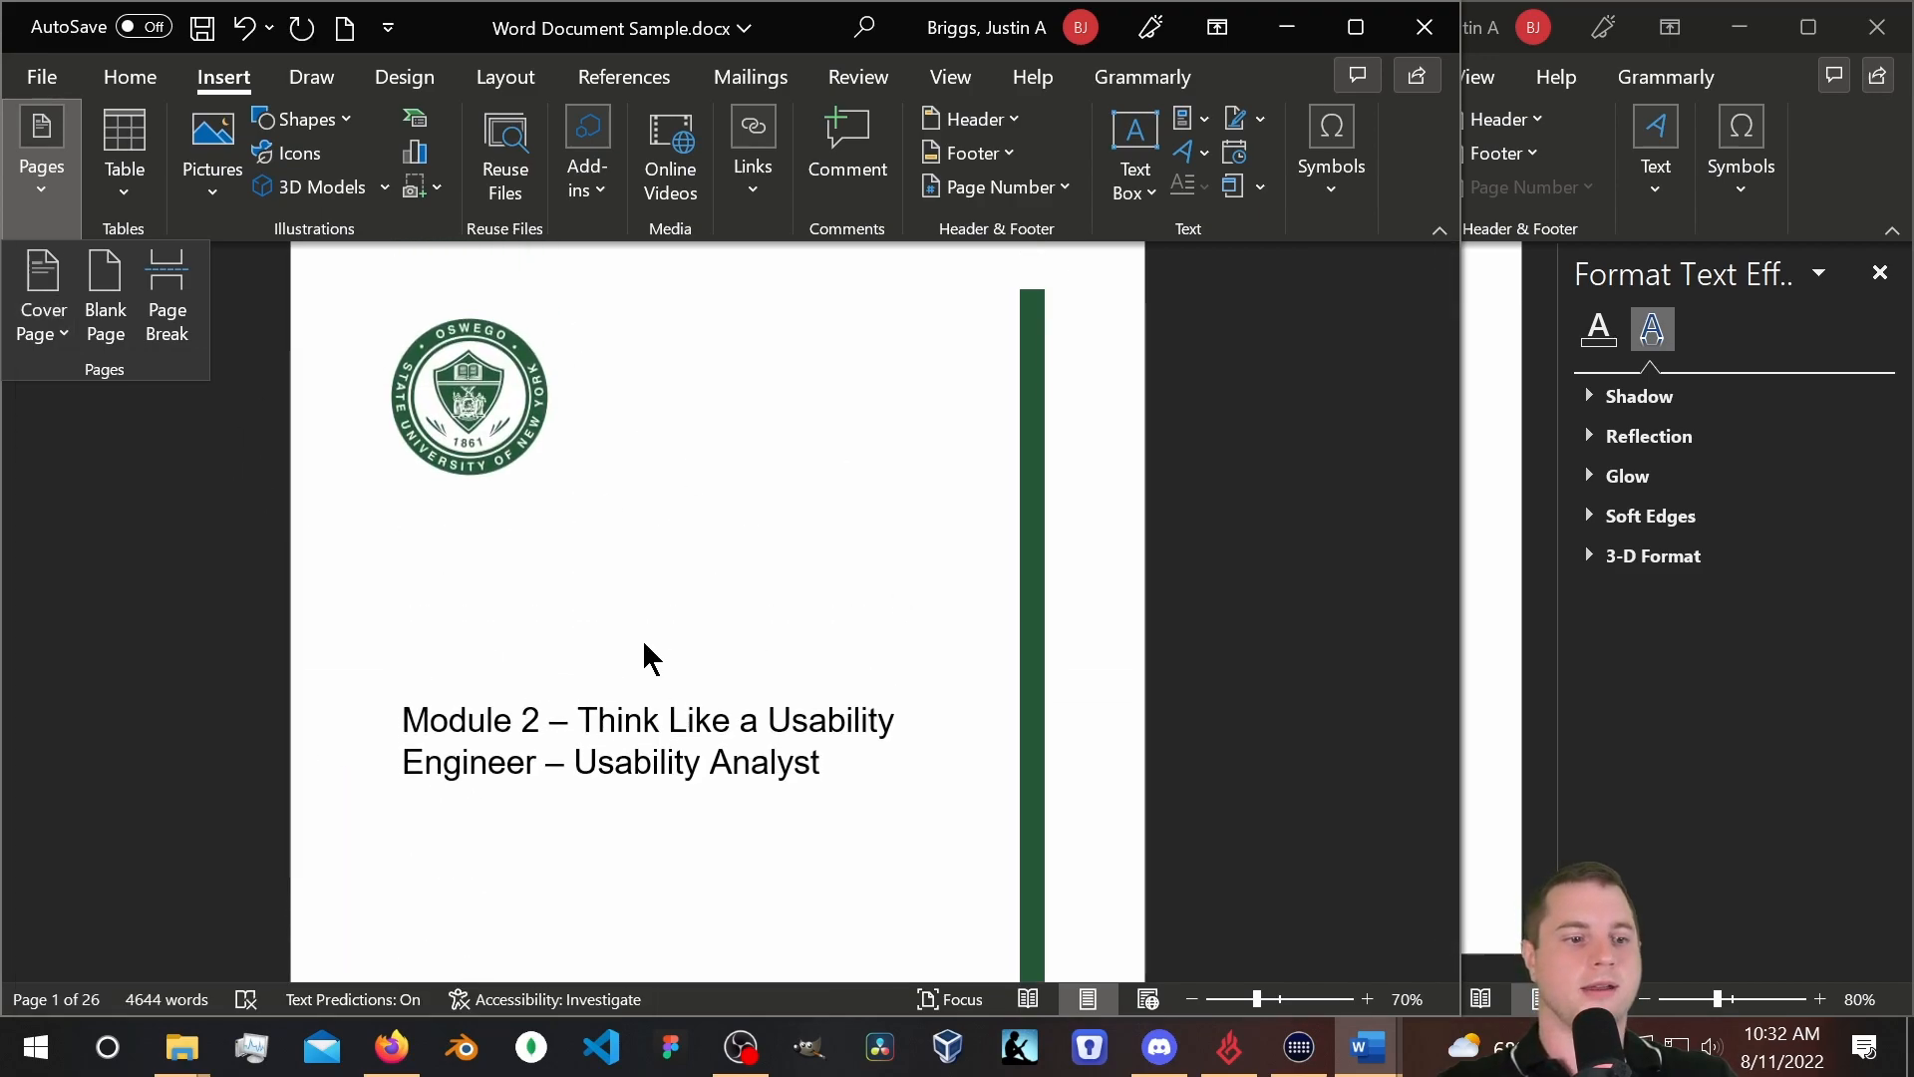
Compare the inserted logo cover page with the original cover page and the blank page that follow it.
scroll(700, 598, down, 10)
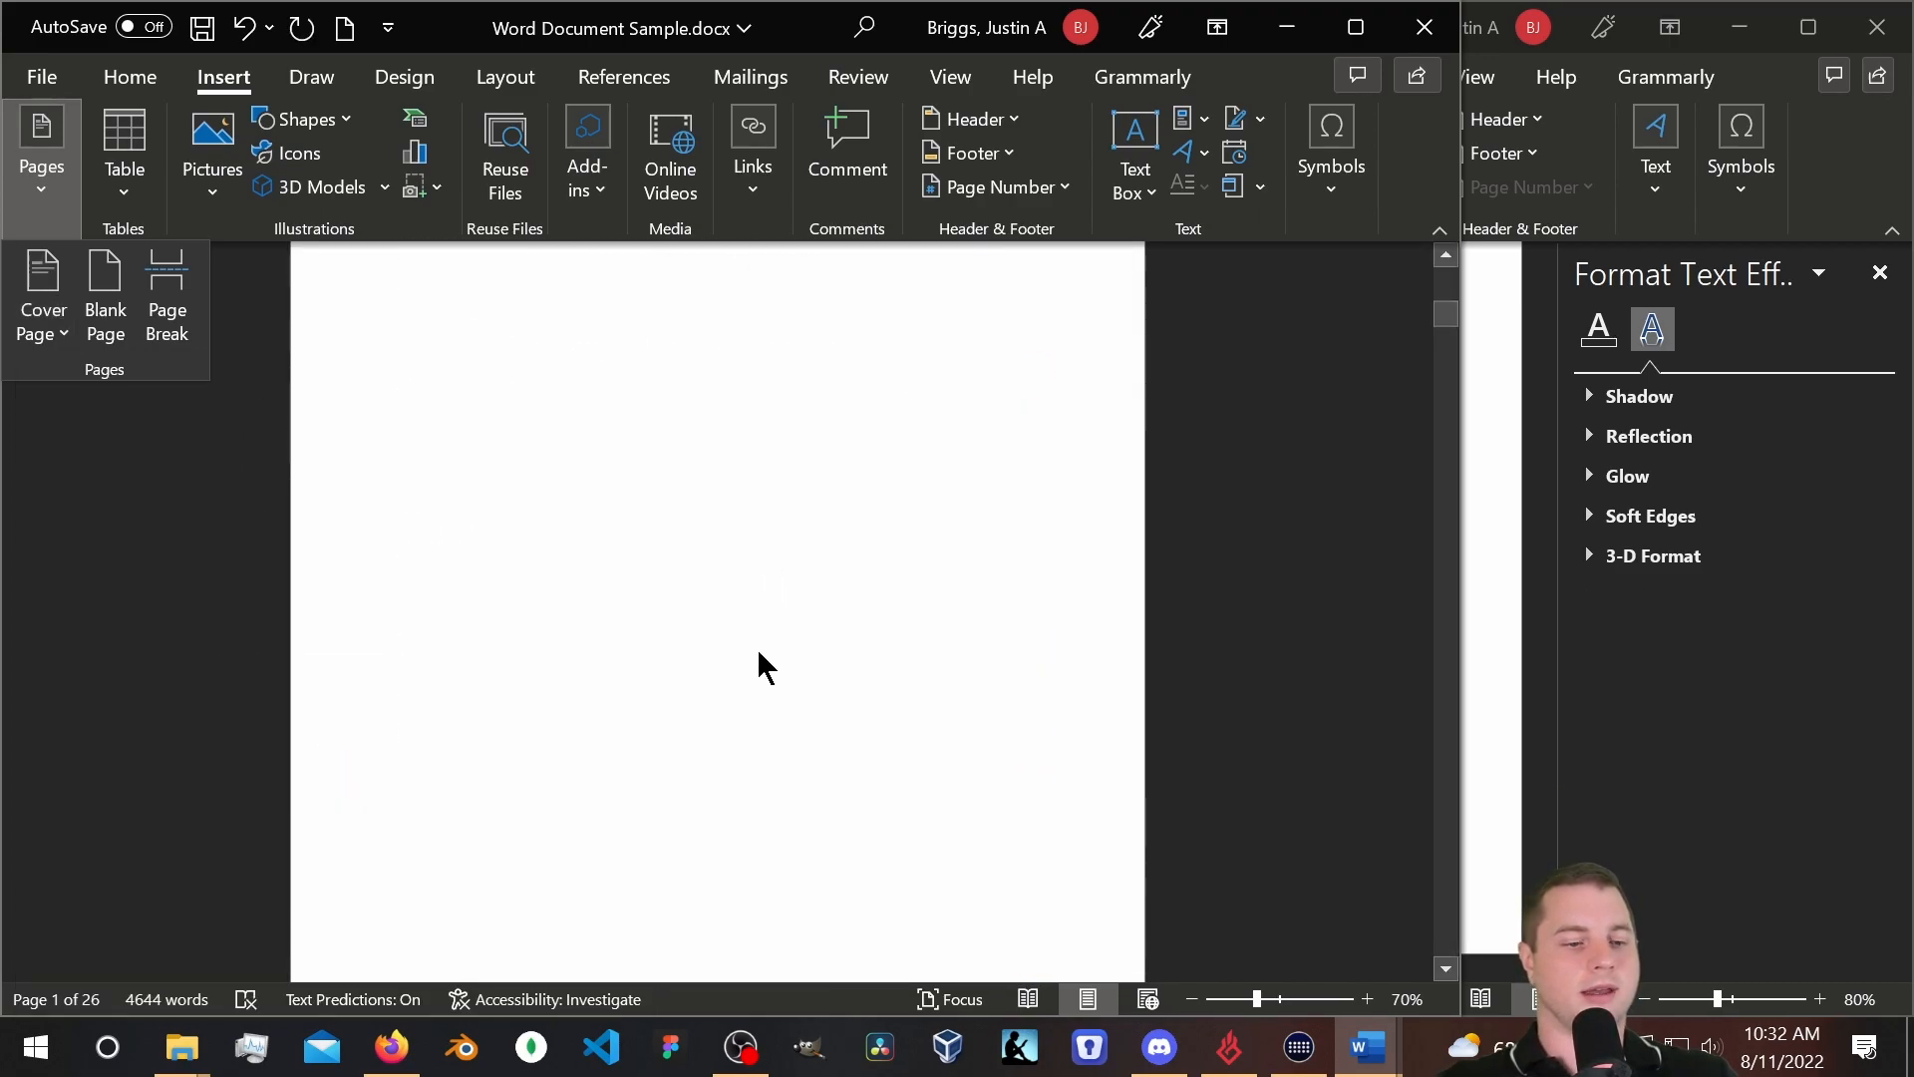
scroll(789, 650, up, 8)
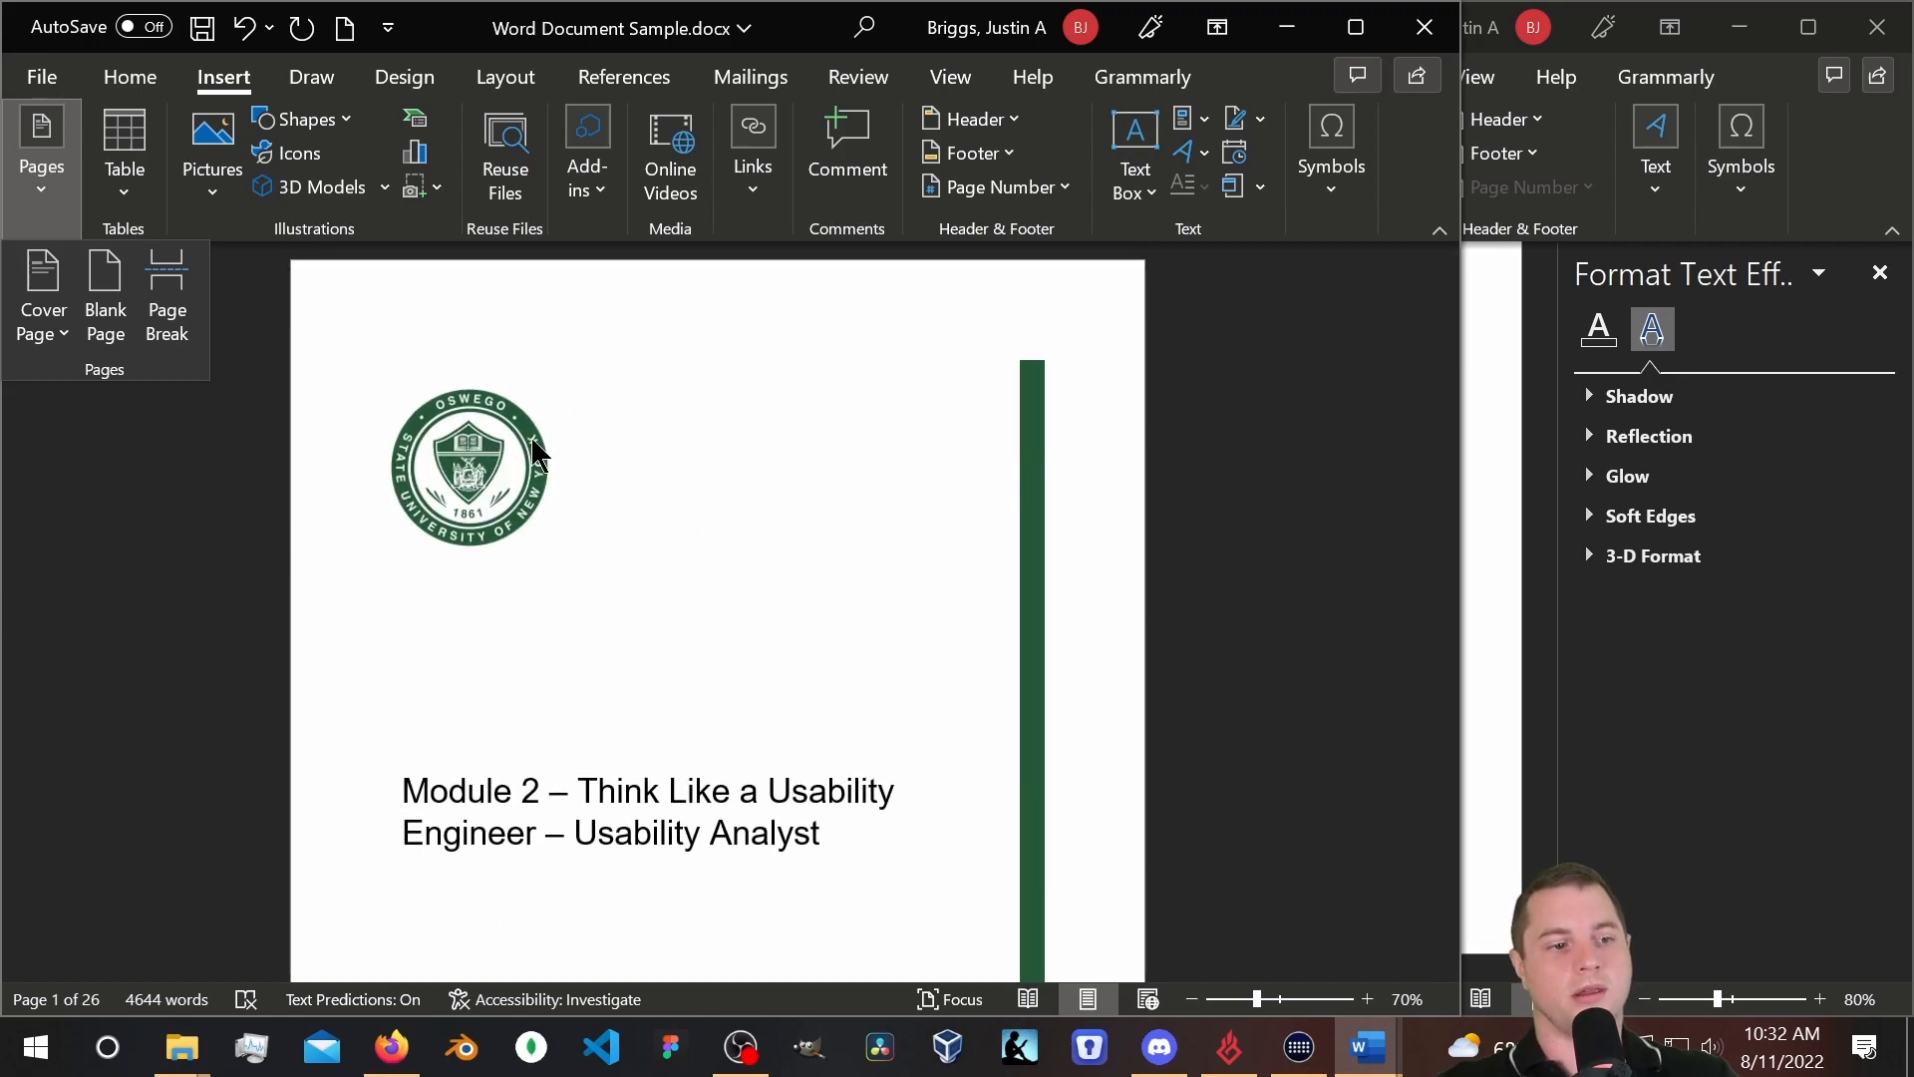
scroll(815, 578, down, 10)
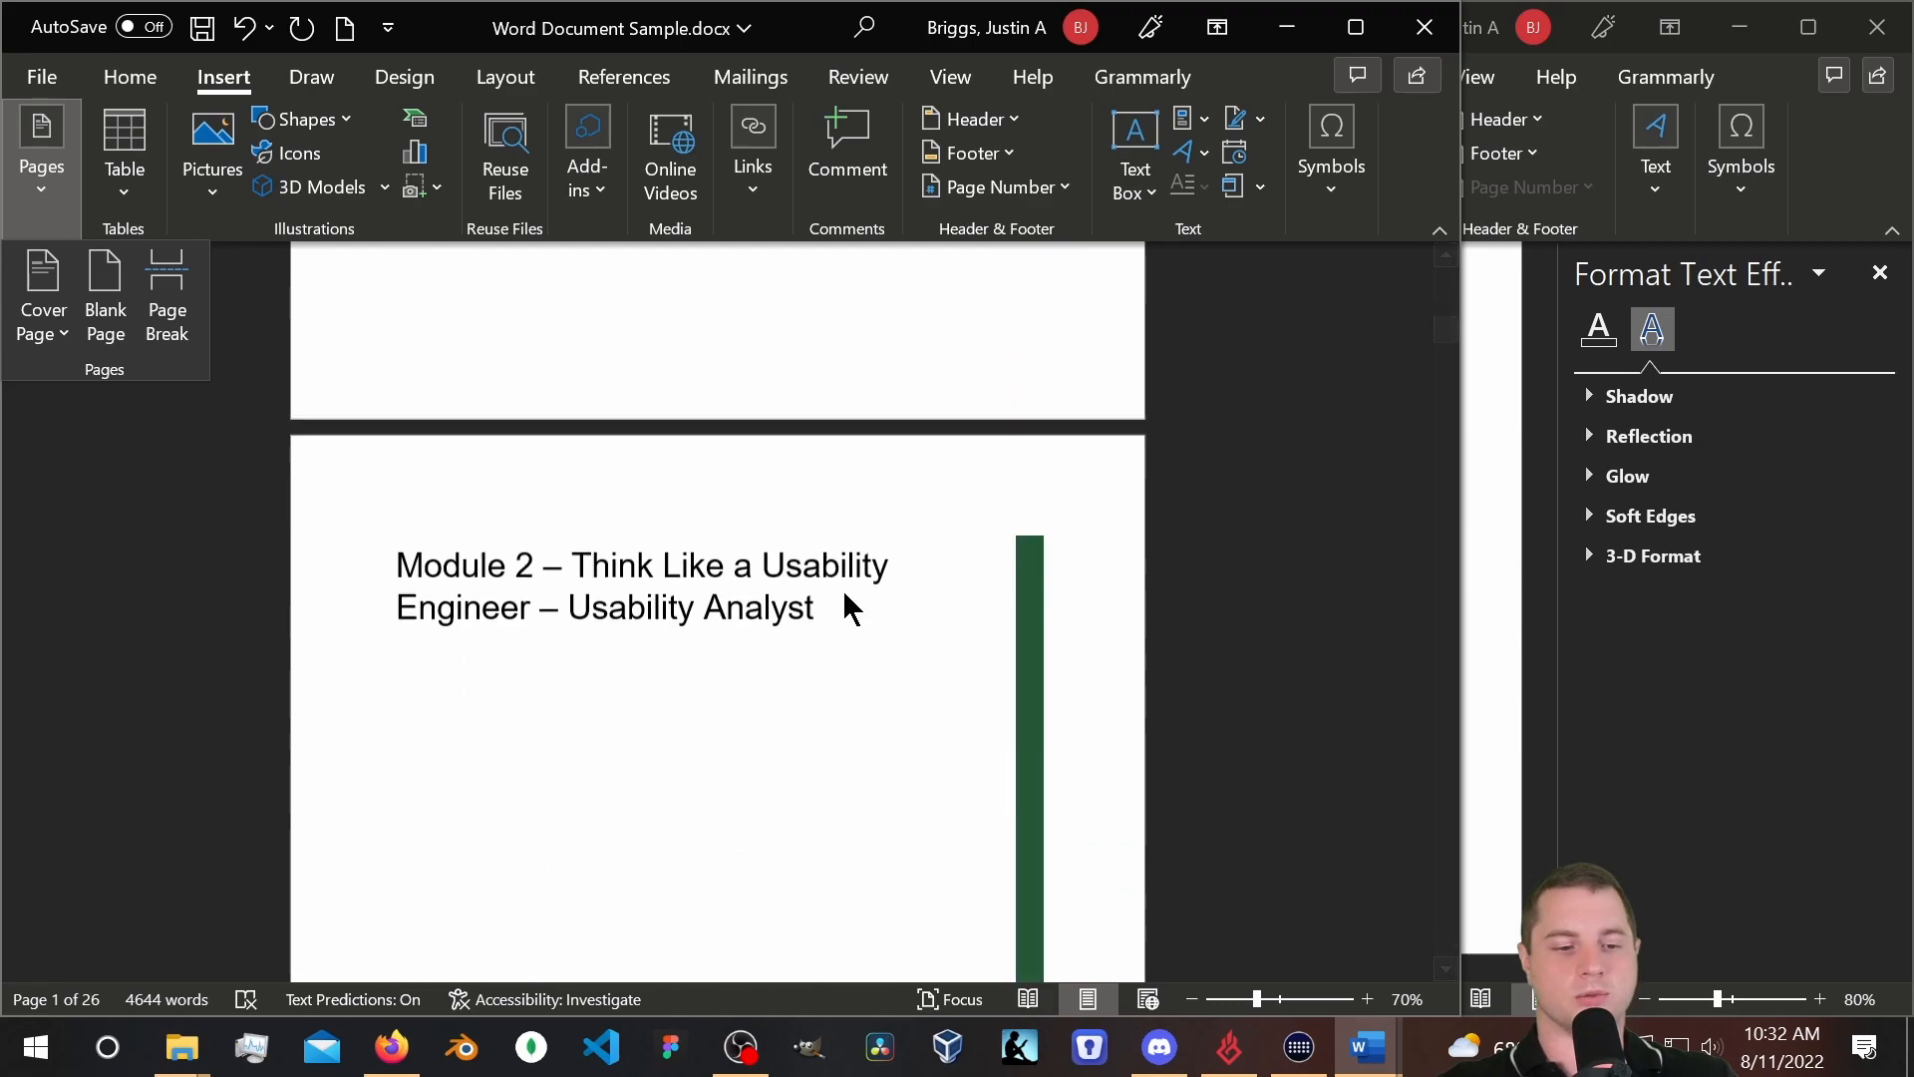
scroll(848, 583, down, 10)
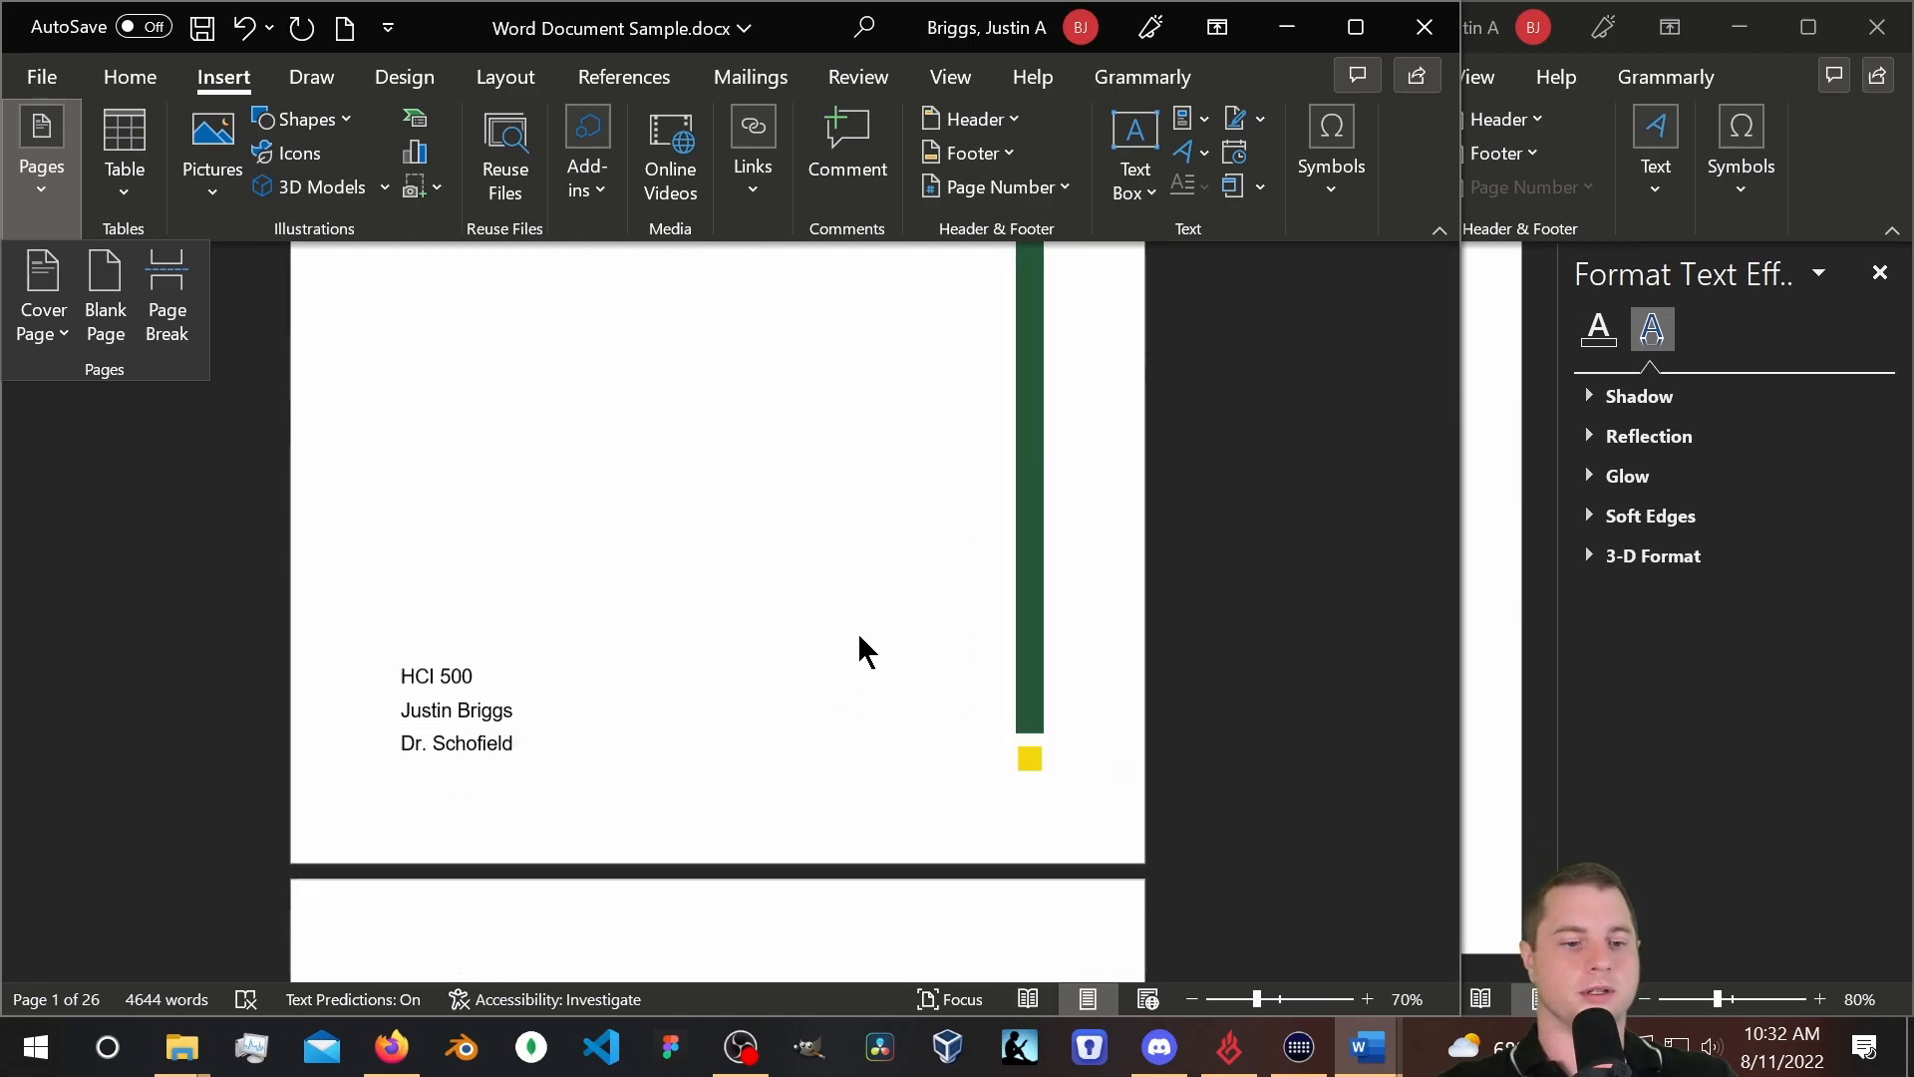
scroll(807, 730, up, 10)
scroll(774, 705, down, 8)
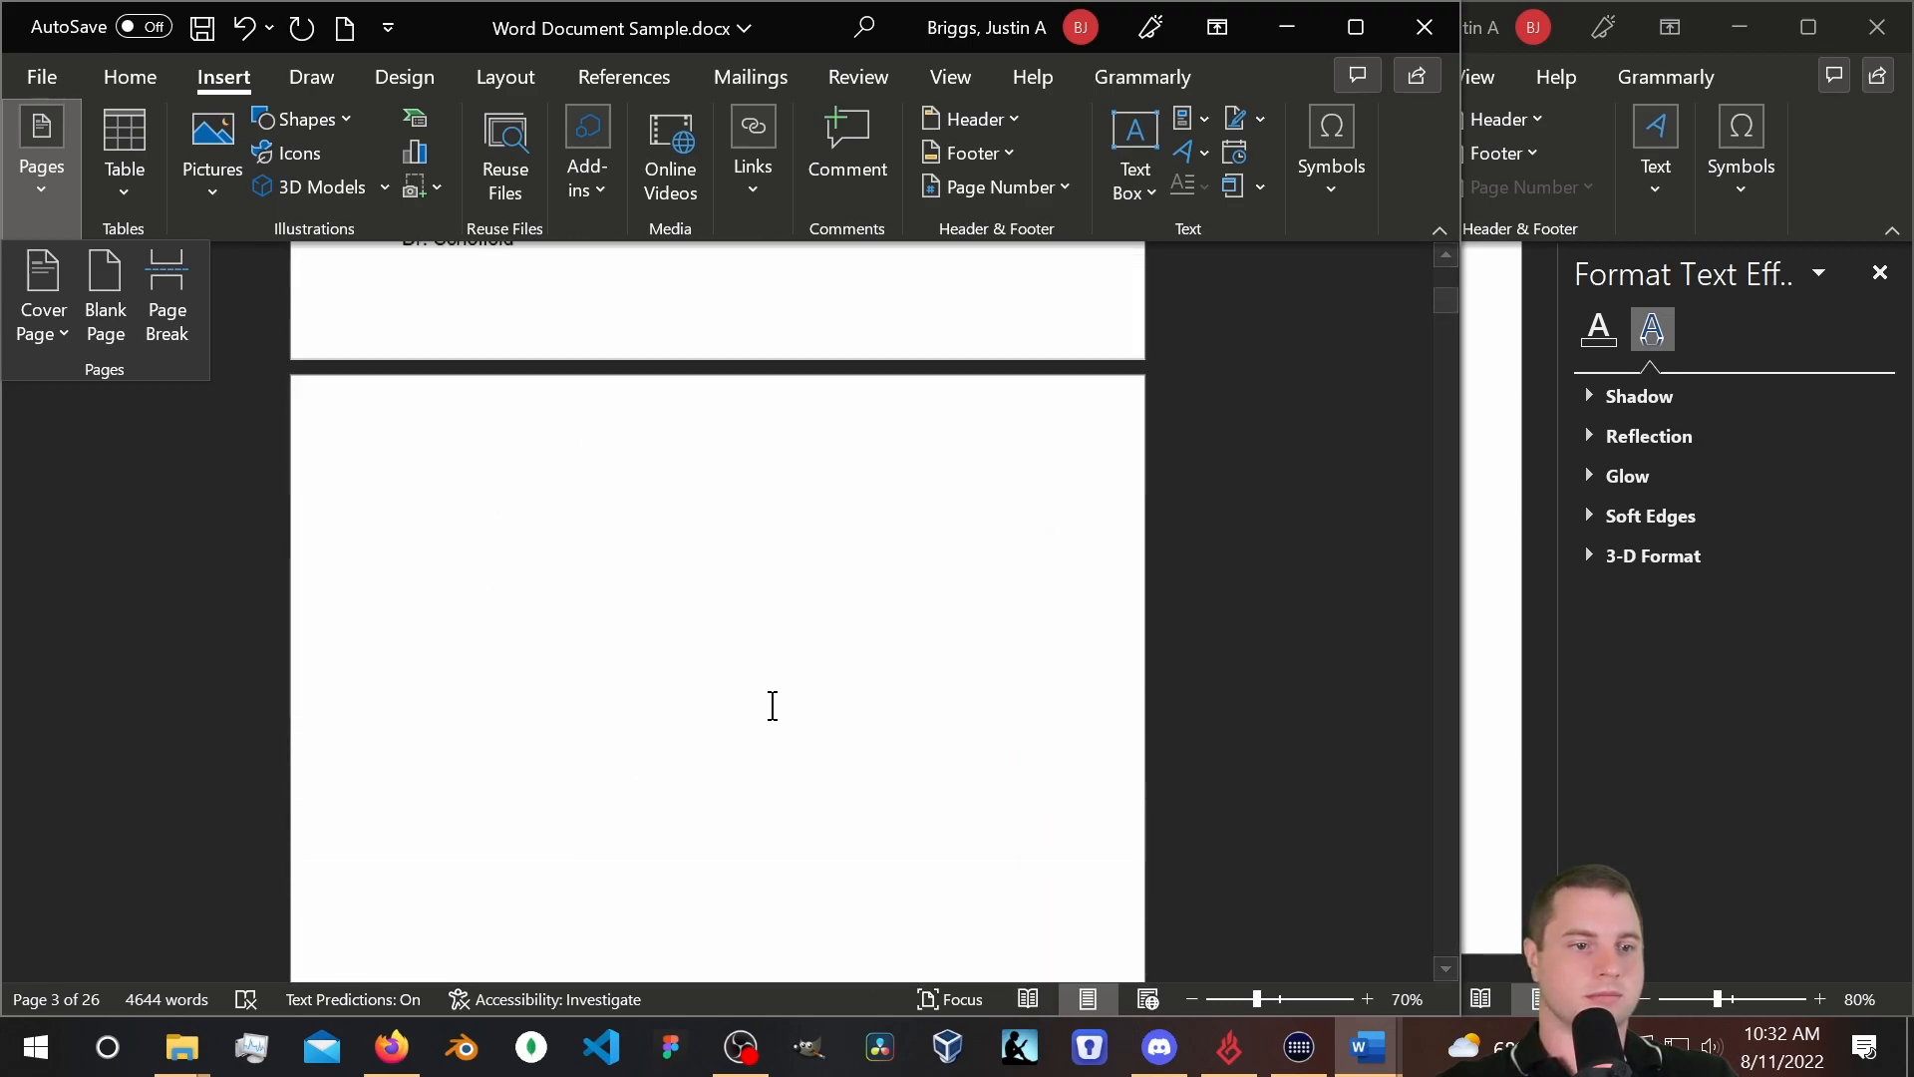
scroll(760, 701, up, 4)
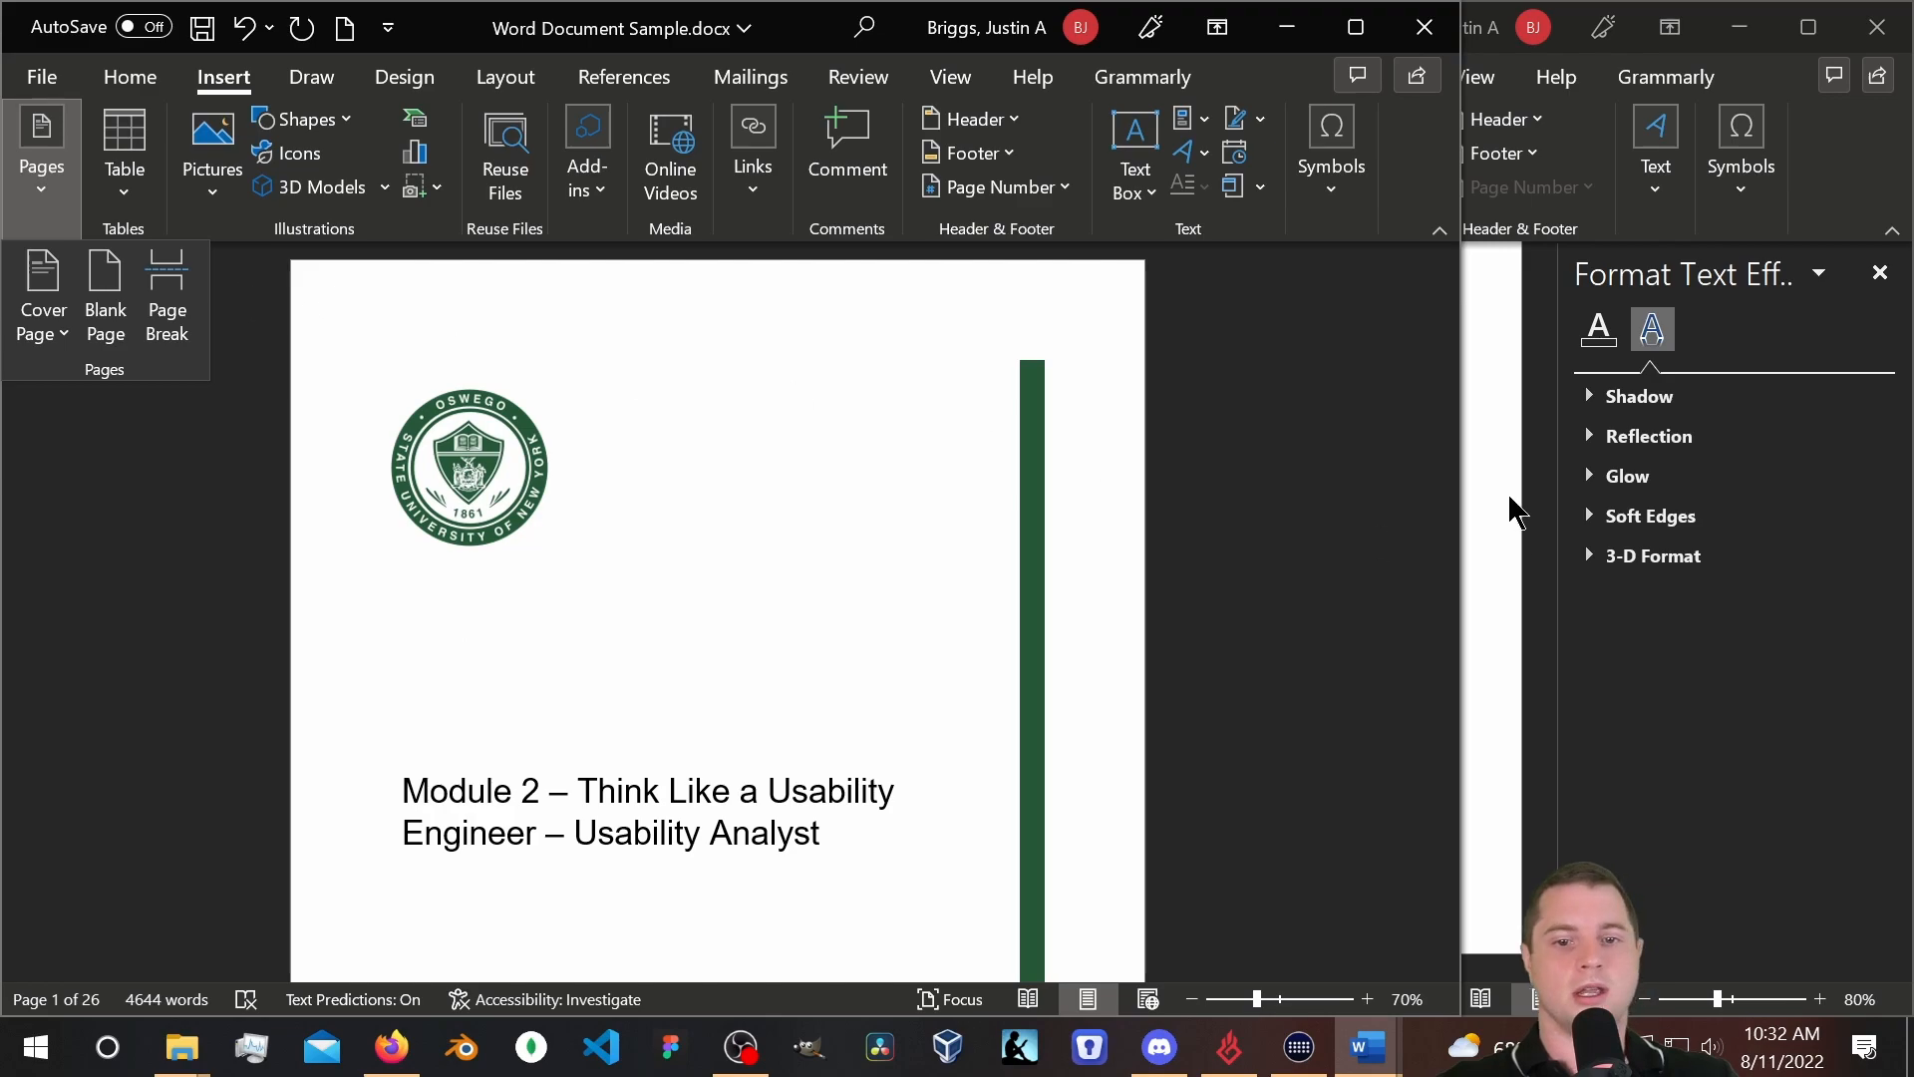
Switch to Starting-Point.docx, place the cursor on the blank page after the cover page and close the text effects settings.
click(1501, 398)
click(1232, 486)
scroll(1230, 493, down, 2)
scroll(1201, 521, up, 4)
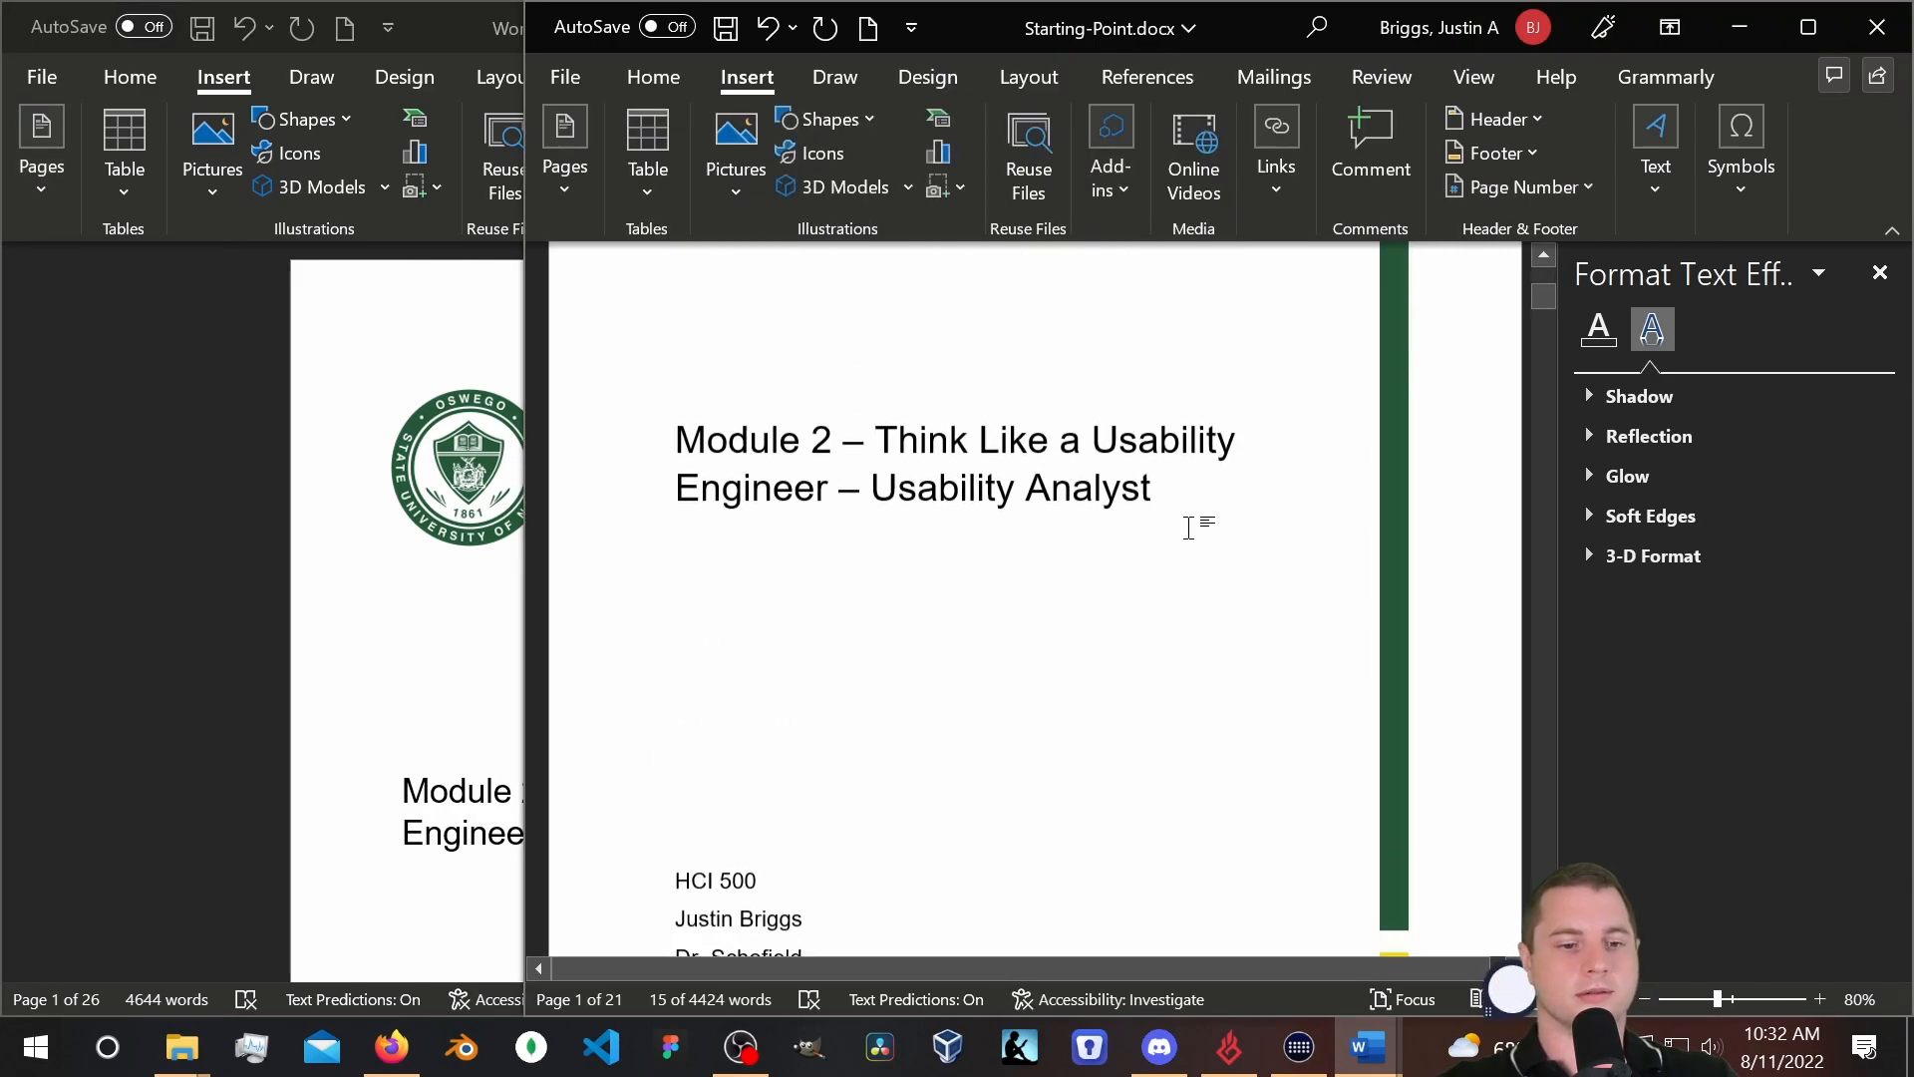
scroll(1200, 522, down, 5)
scroll(1216, 511, down, 6)
scroll(1226, 505, up, 5)
scroll(1236, 501, down, 1)
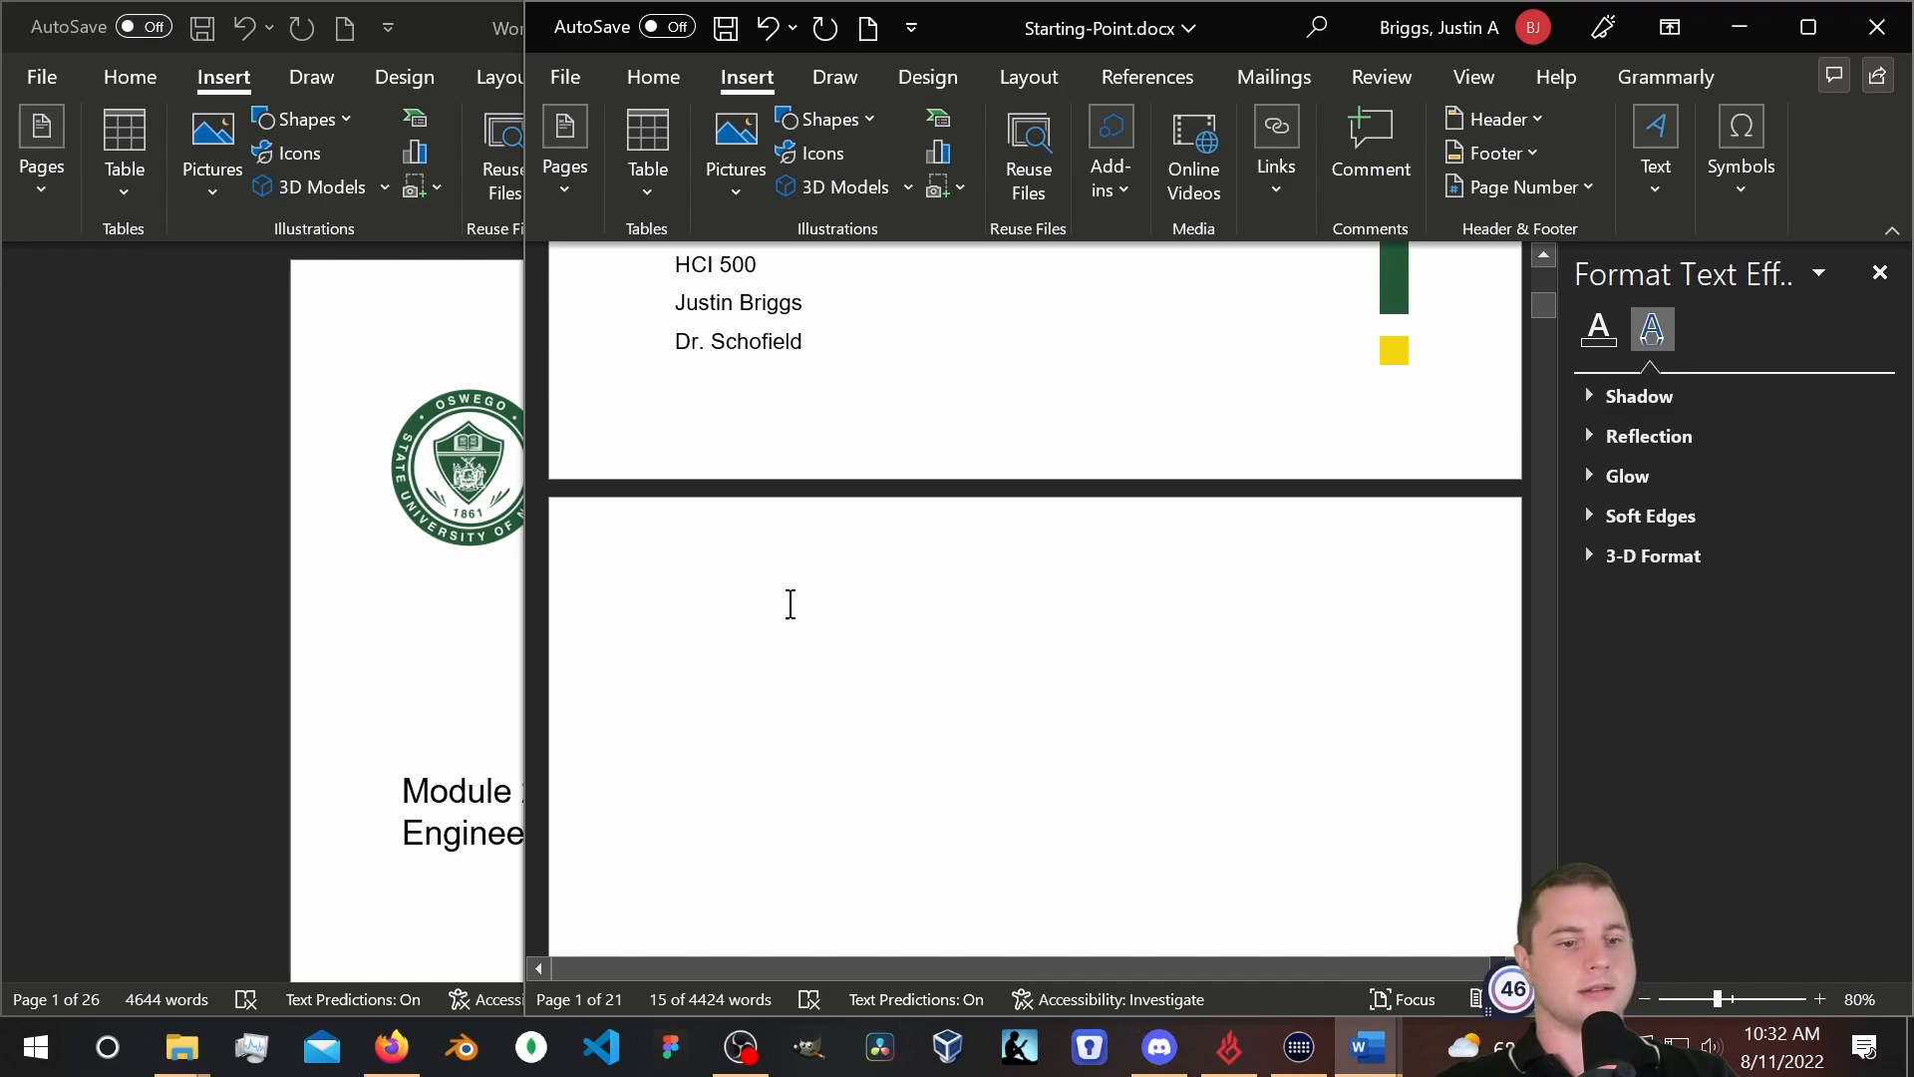
click(912, 640)
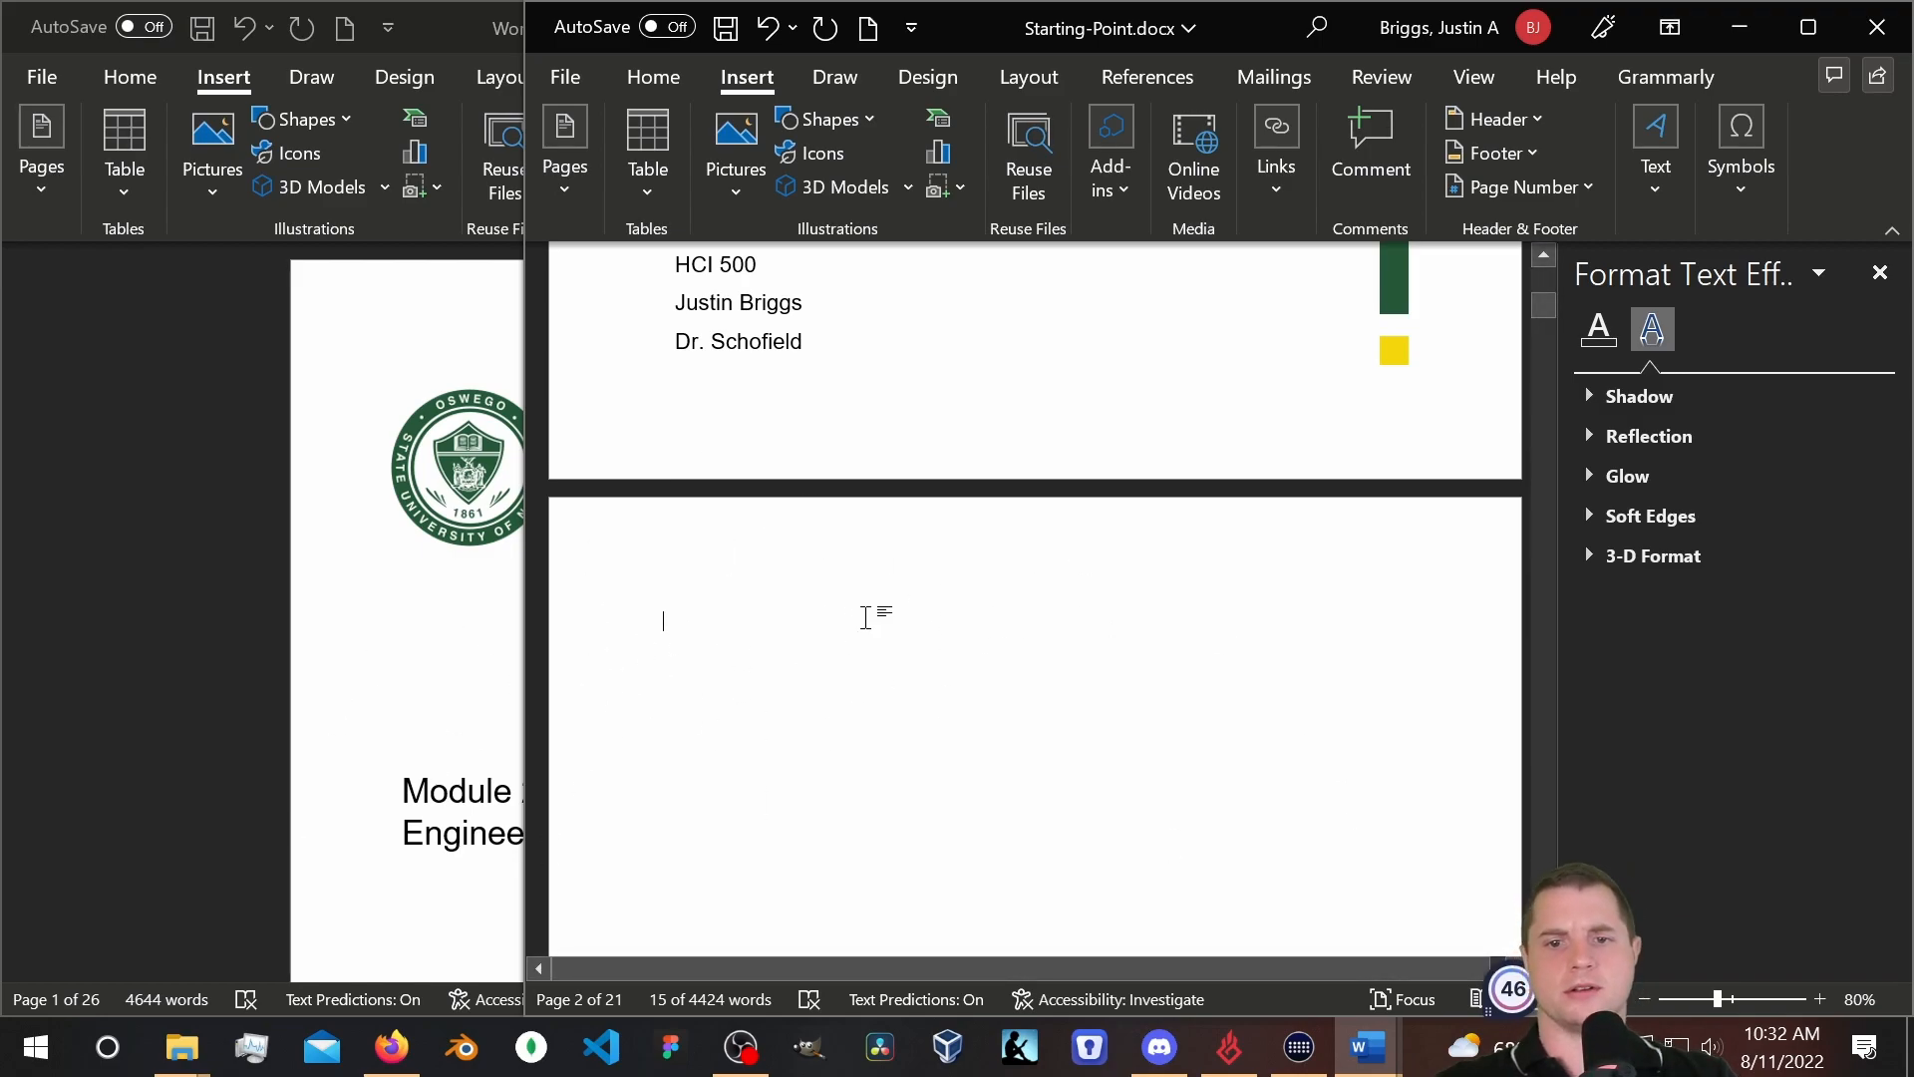
click(650, 75)
click(1879, 273)
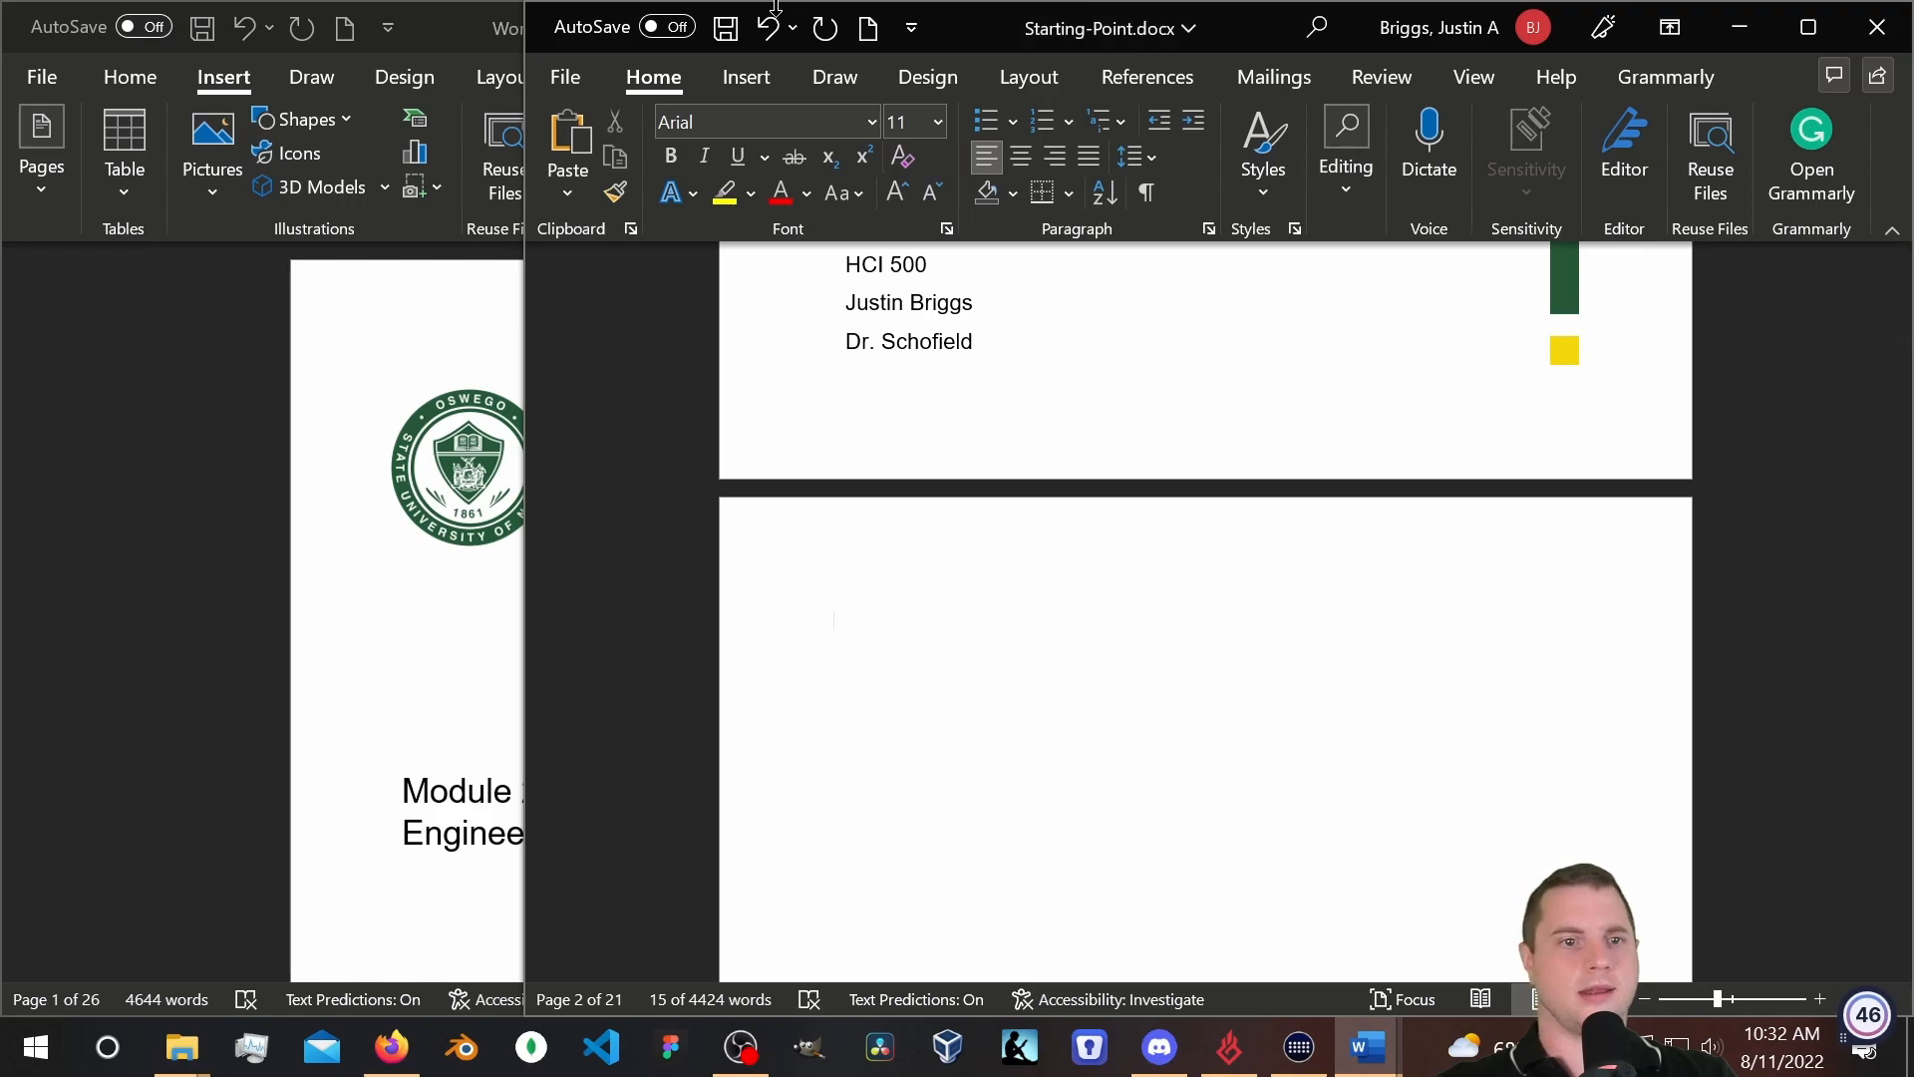
Insert the Automatic Table 2 table of contents on the blank page after the cover page.
click(1162, 86)
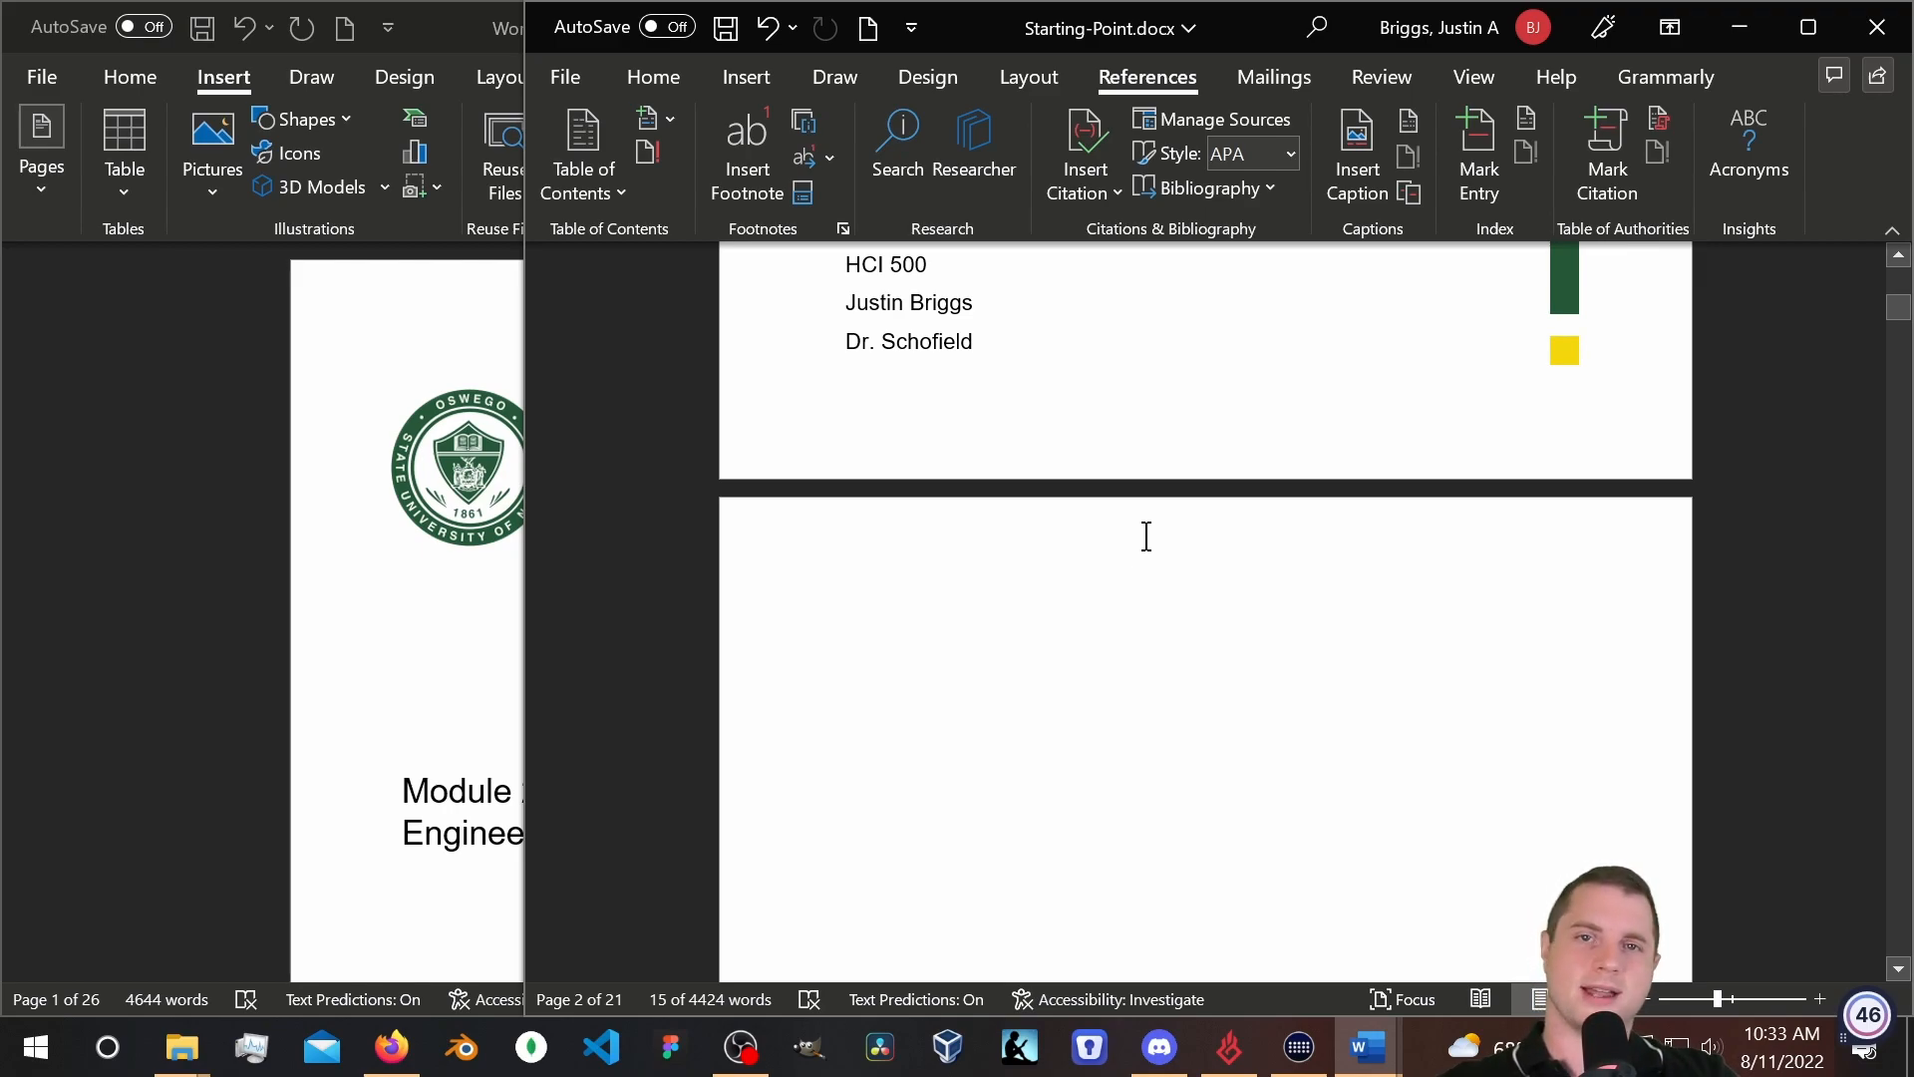
click(601, 187)
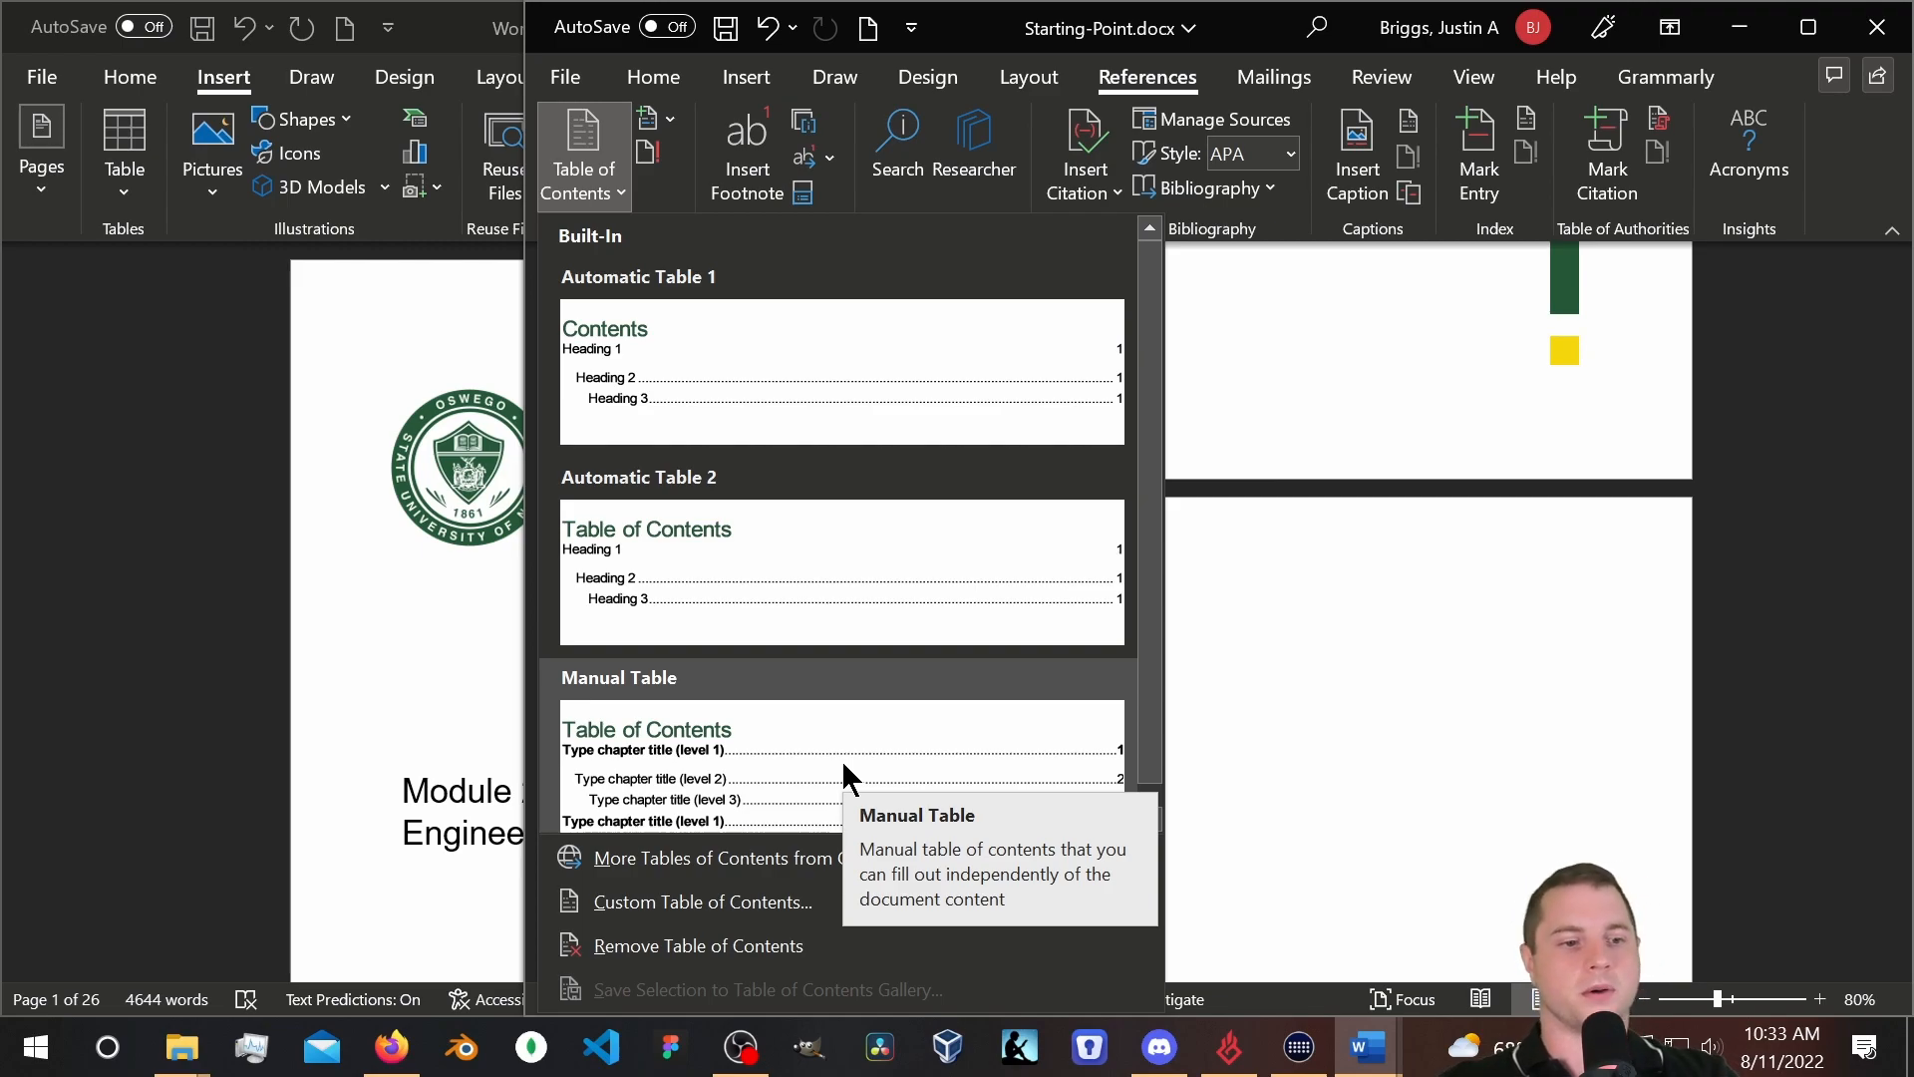
click(724, 583)
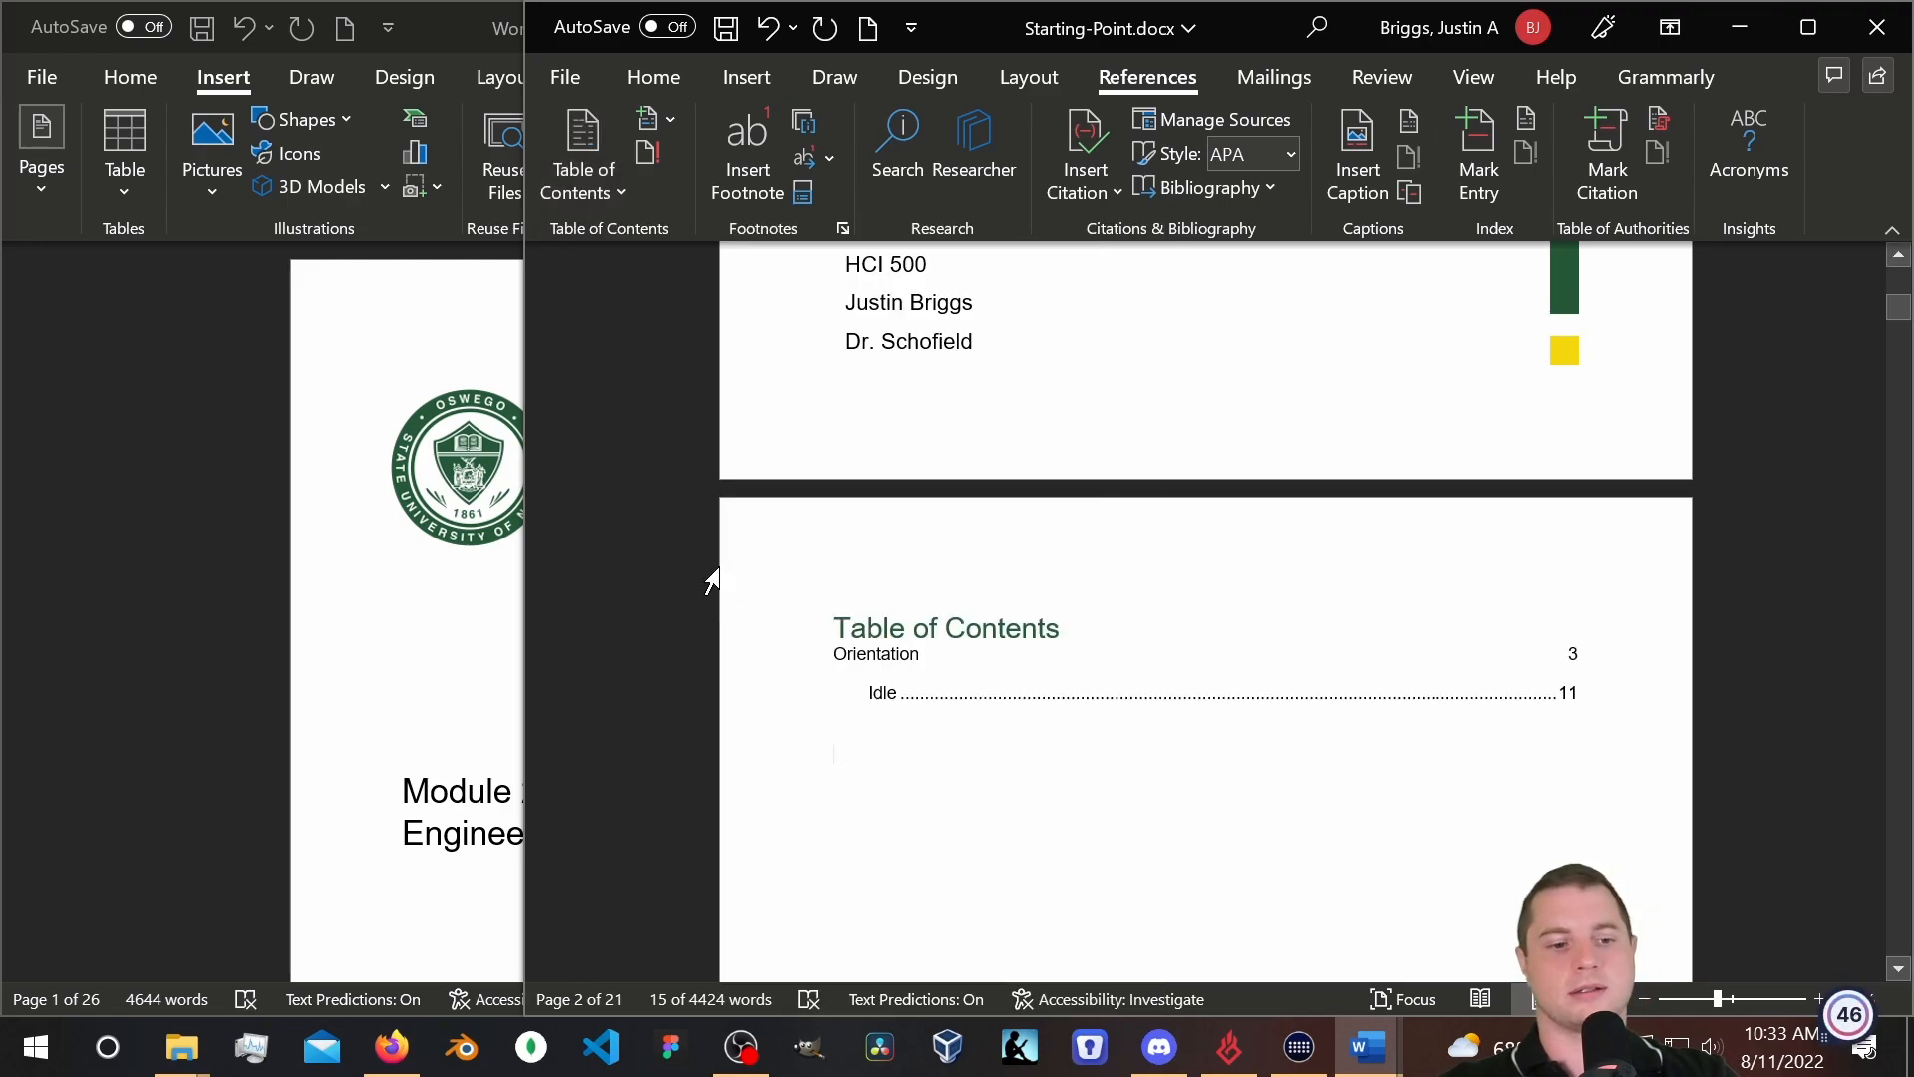
click(869, 663)
click(890, 692)
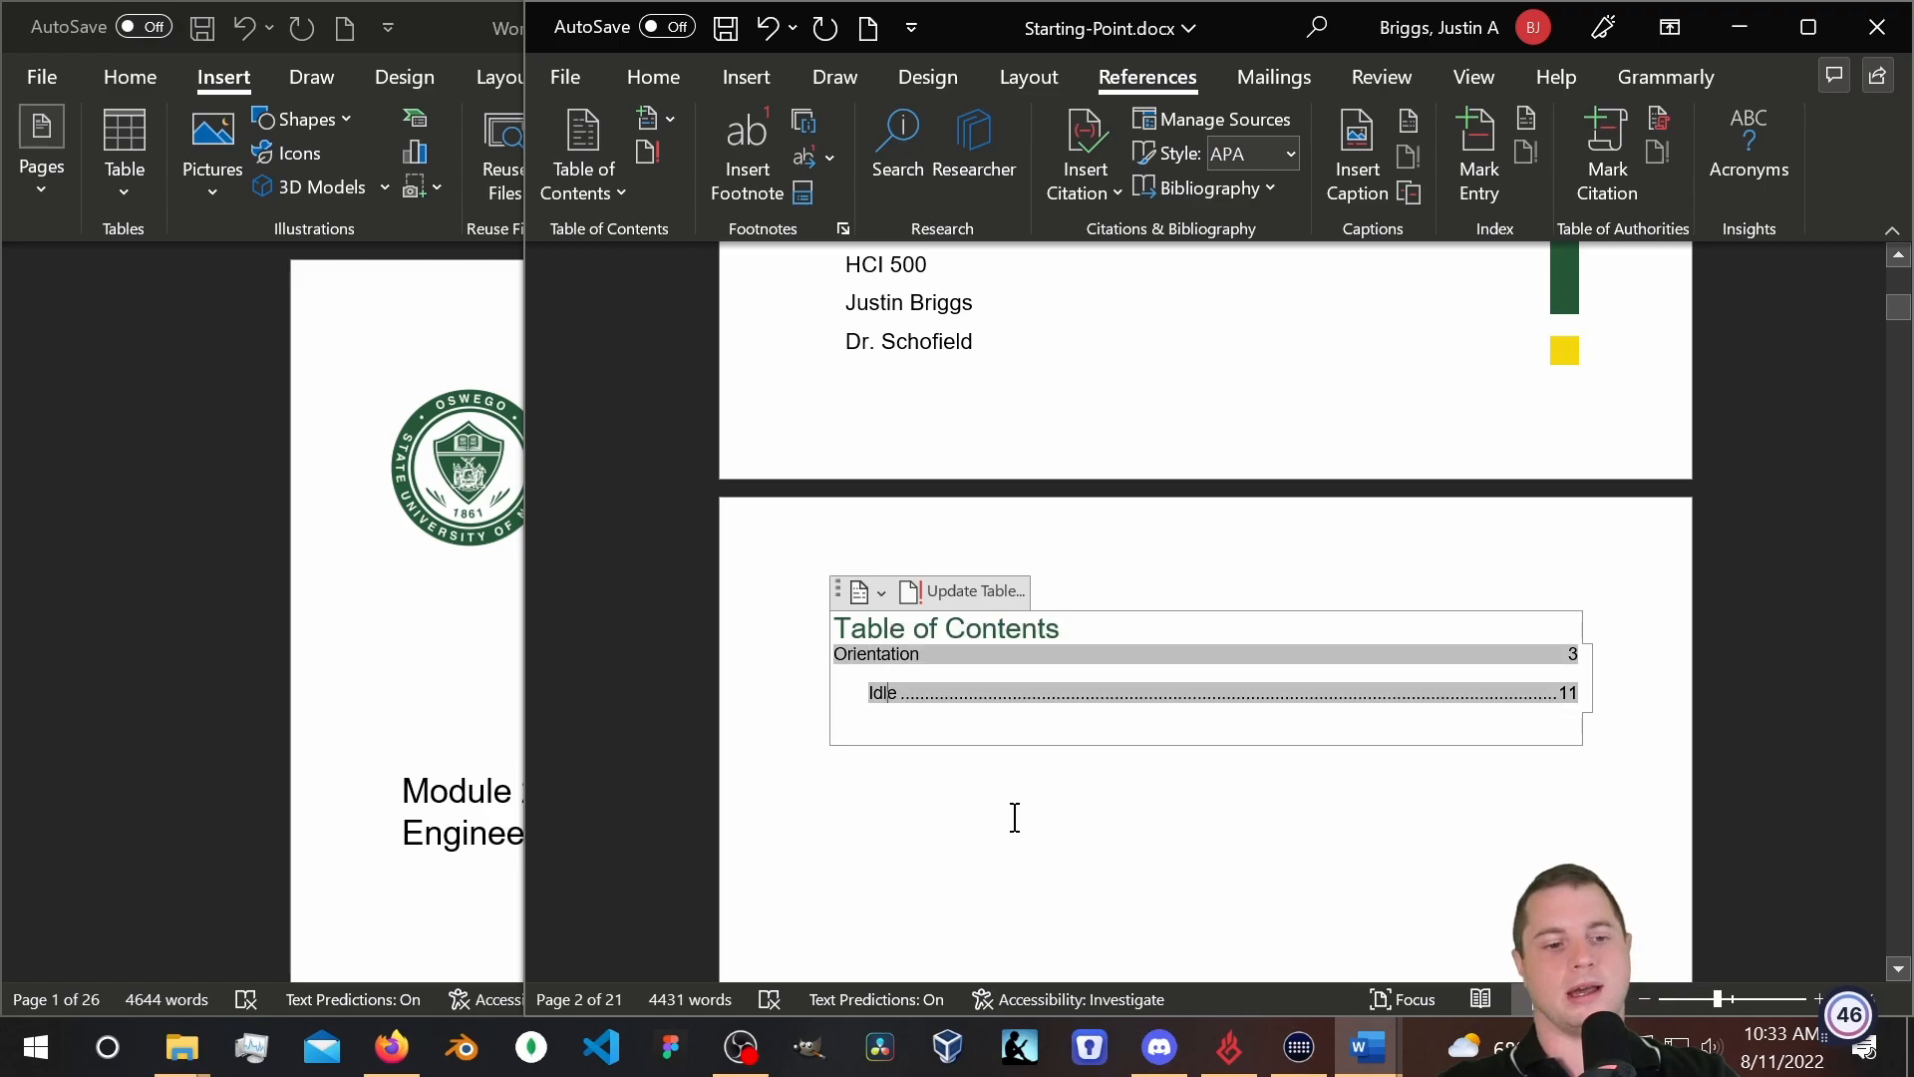
Apply the Normal style to the Orientation heading at the start of the report body.
scroll(1005, 807, down, 10)
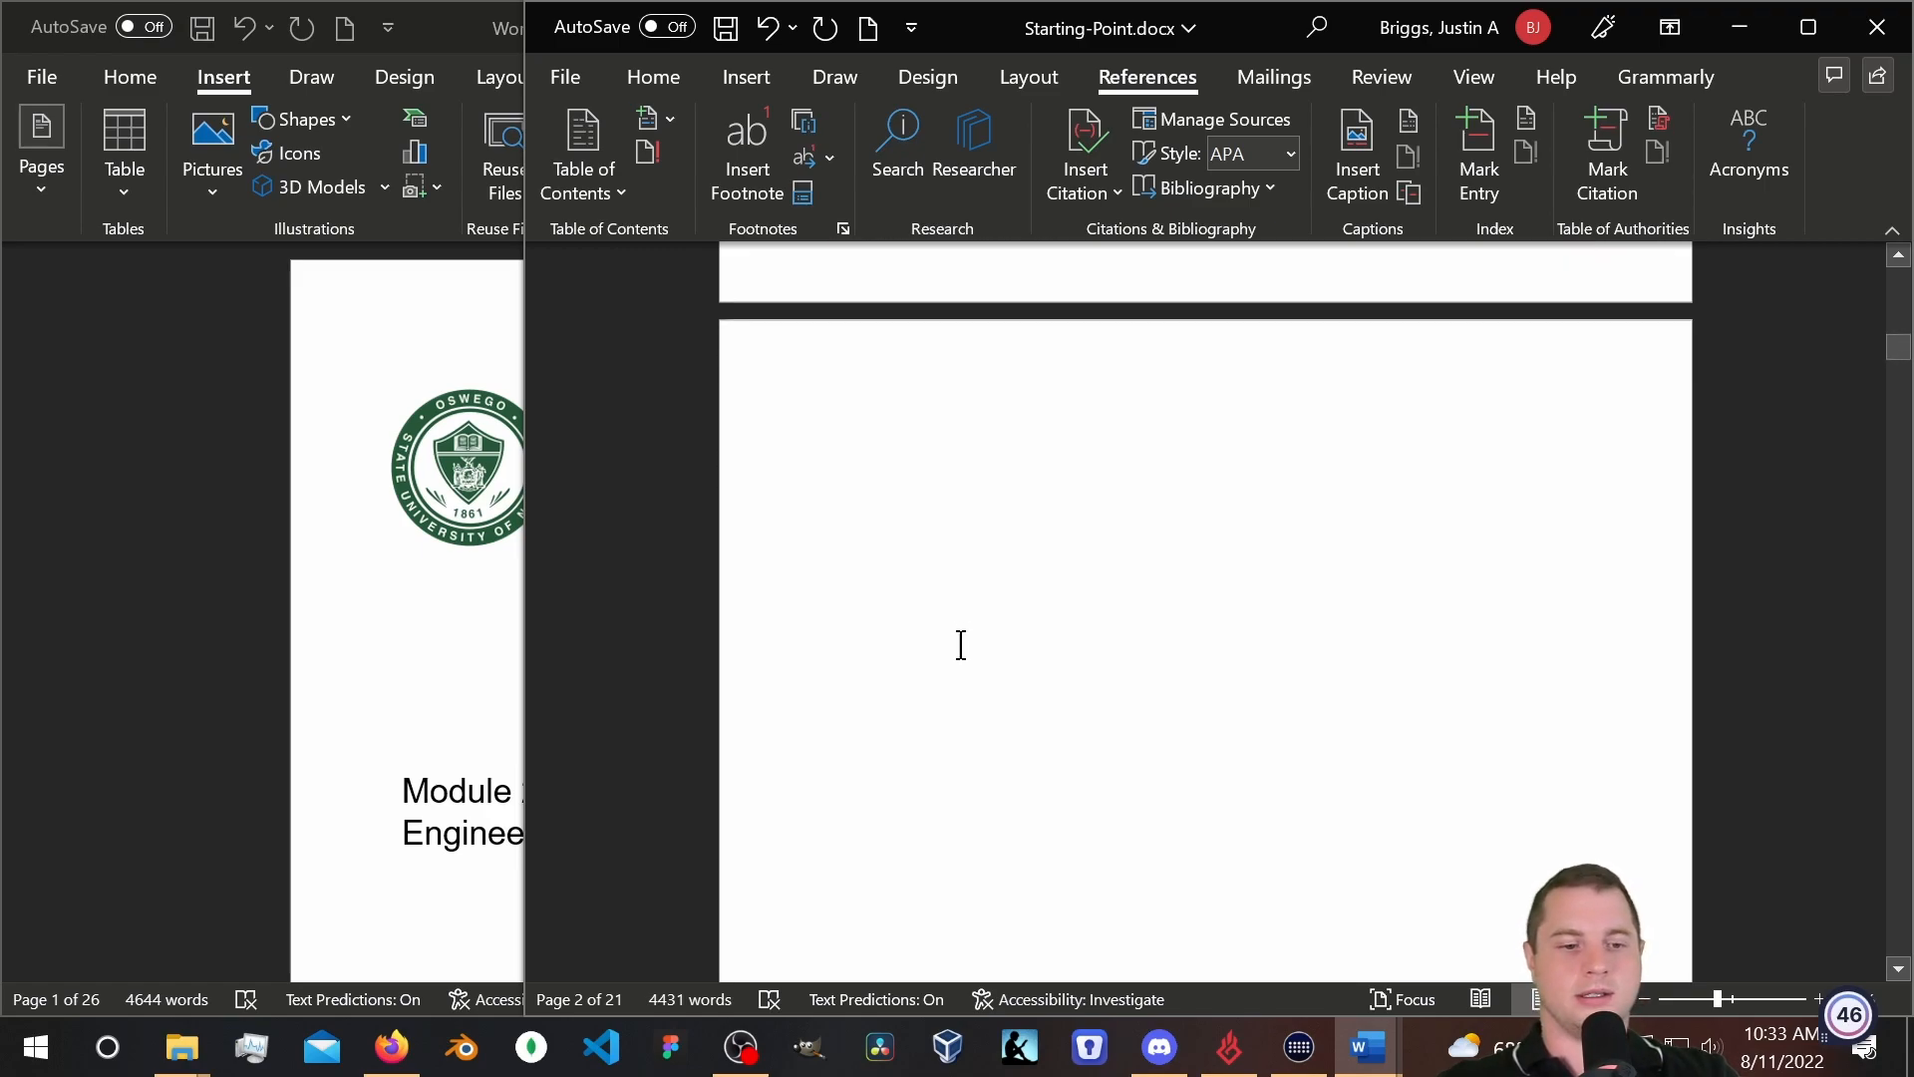
scroll(941, 688, down, 5)
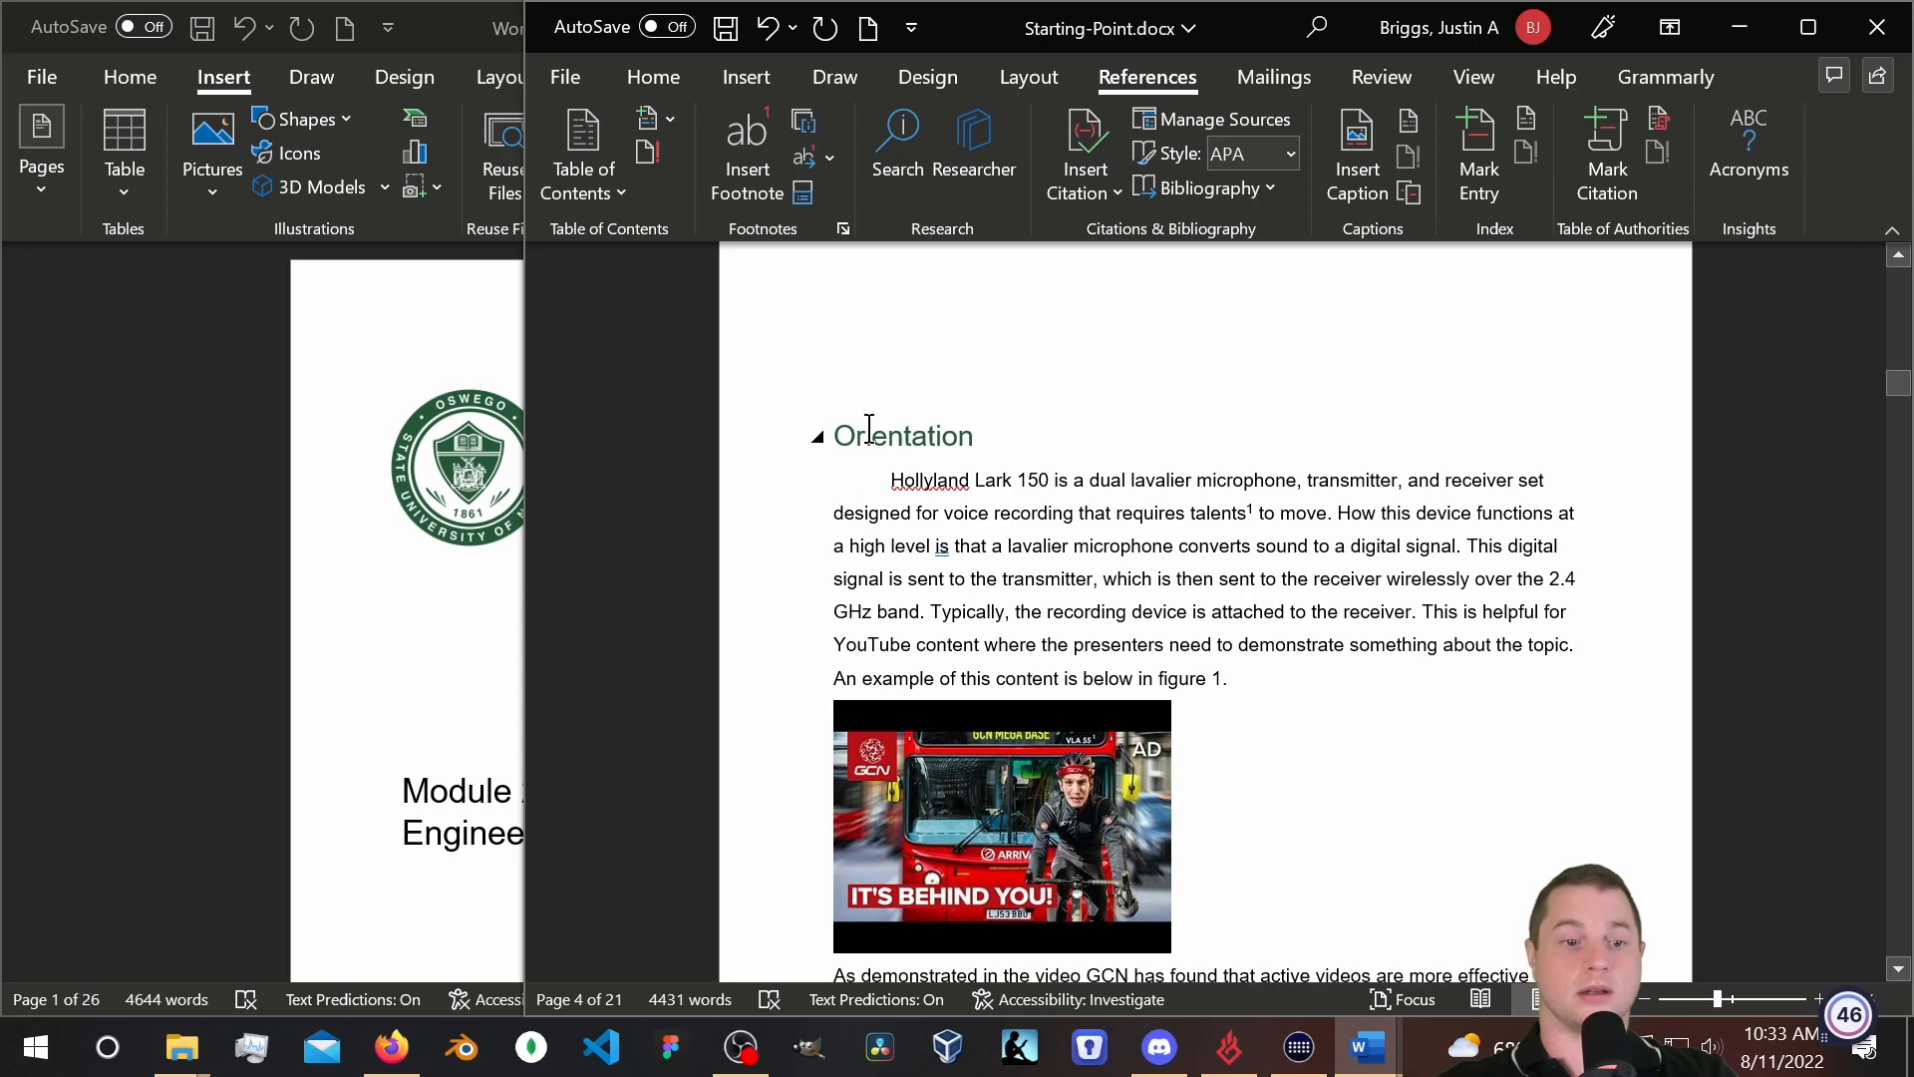
scroll(1166, 588, down, 10)
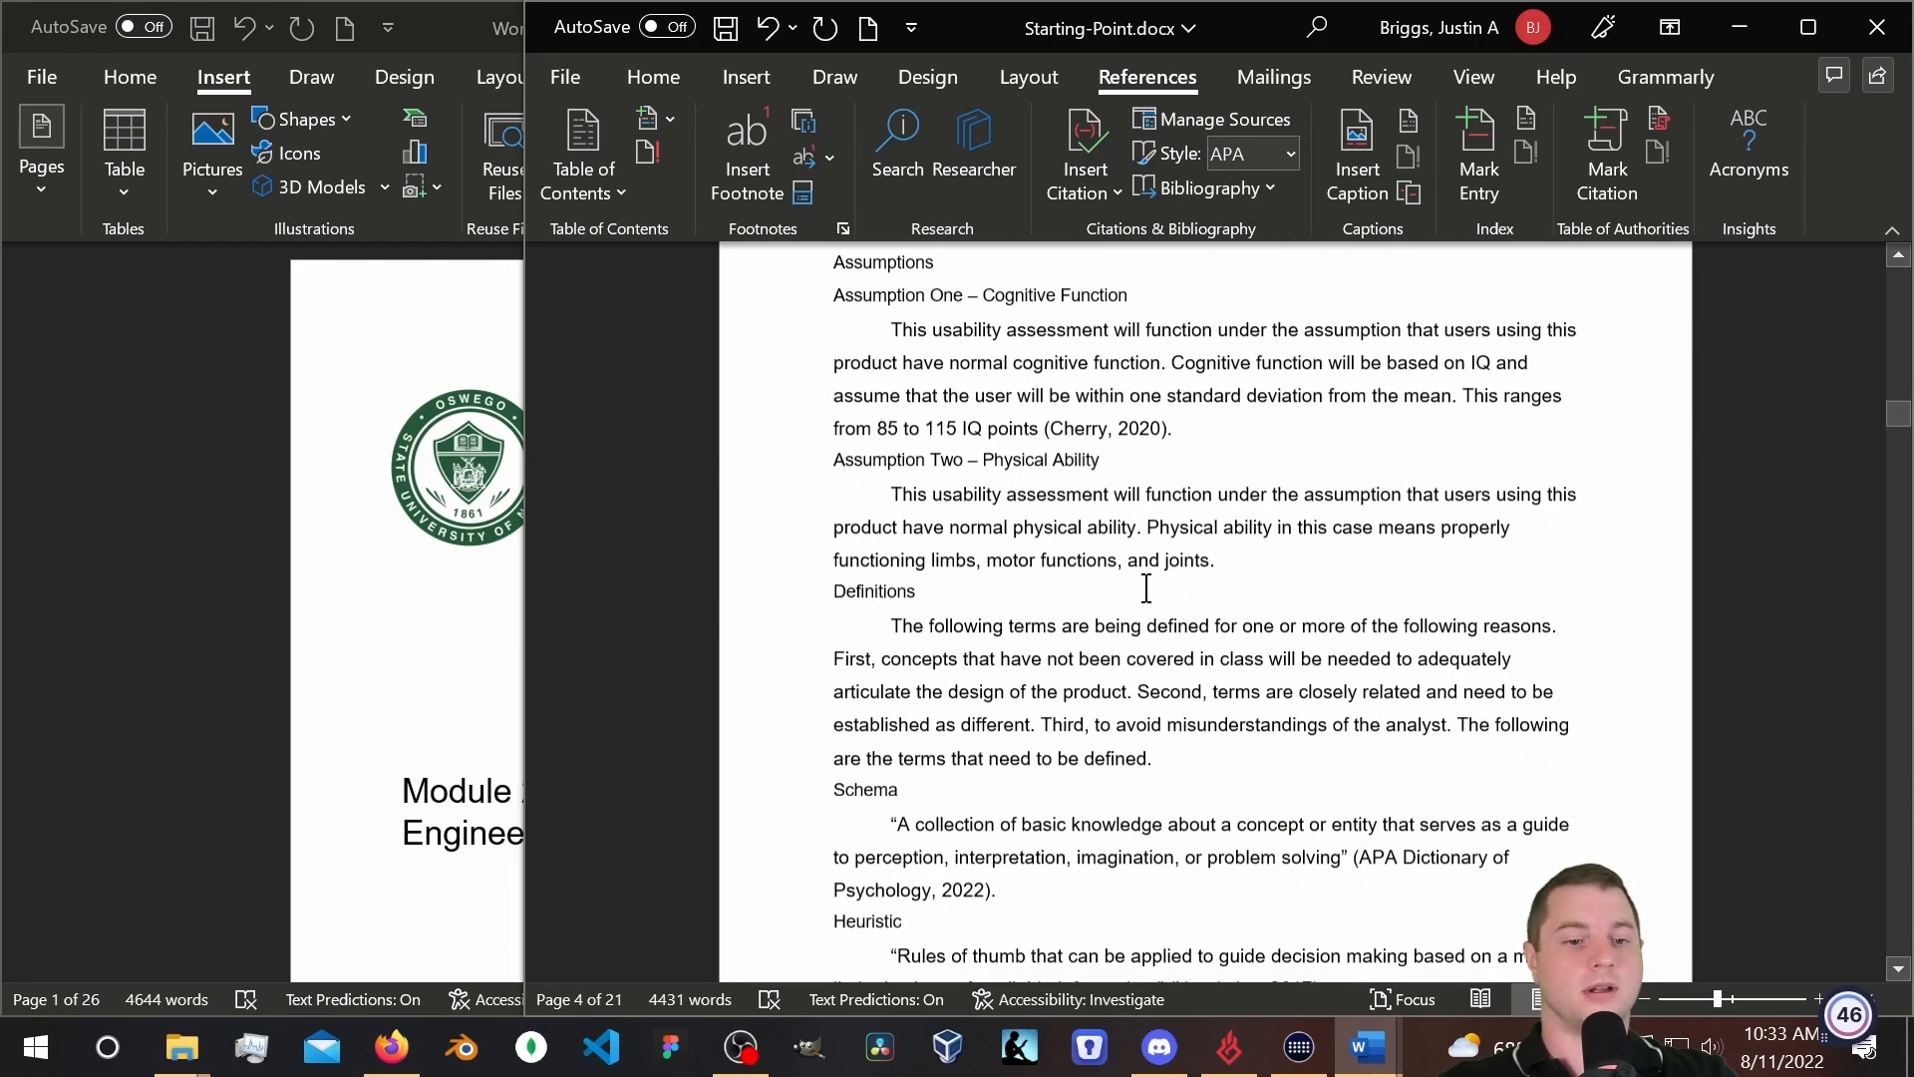
scroll(1136, 598, down, 5)
scroll(1121, 603, up, 15)
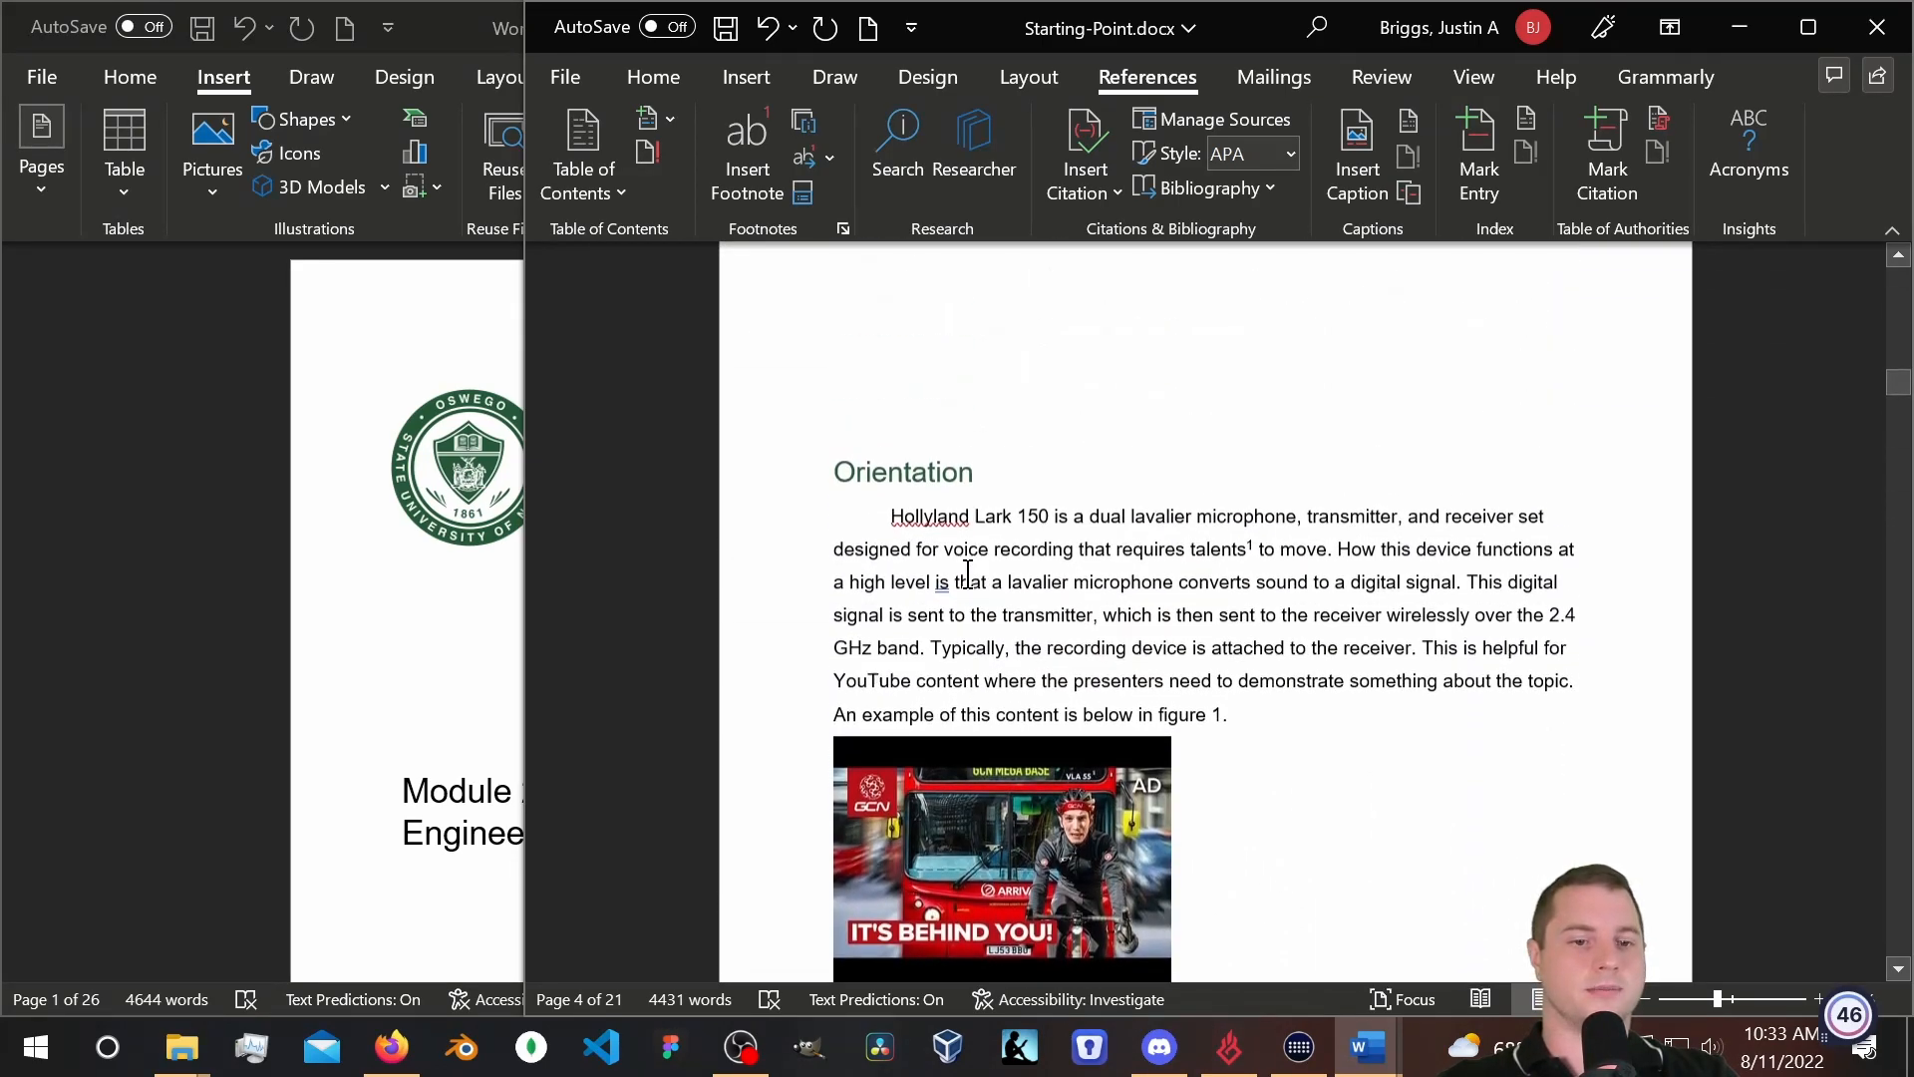
drag(976, 489, 833, 490)
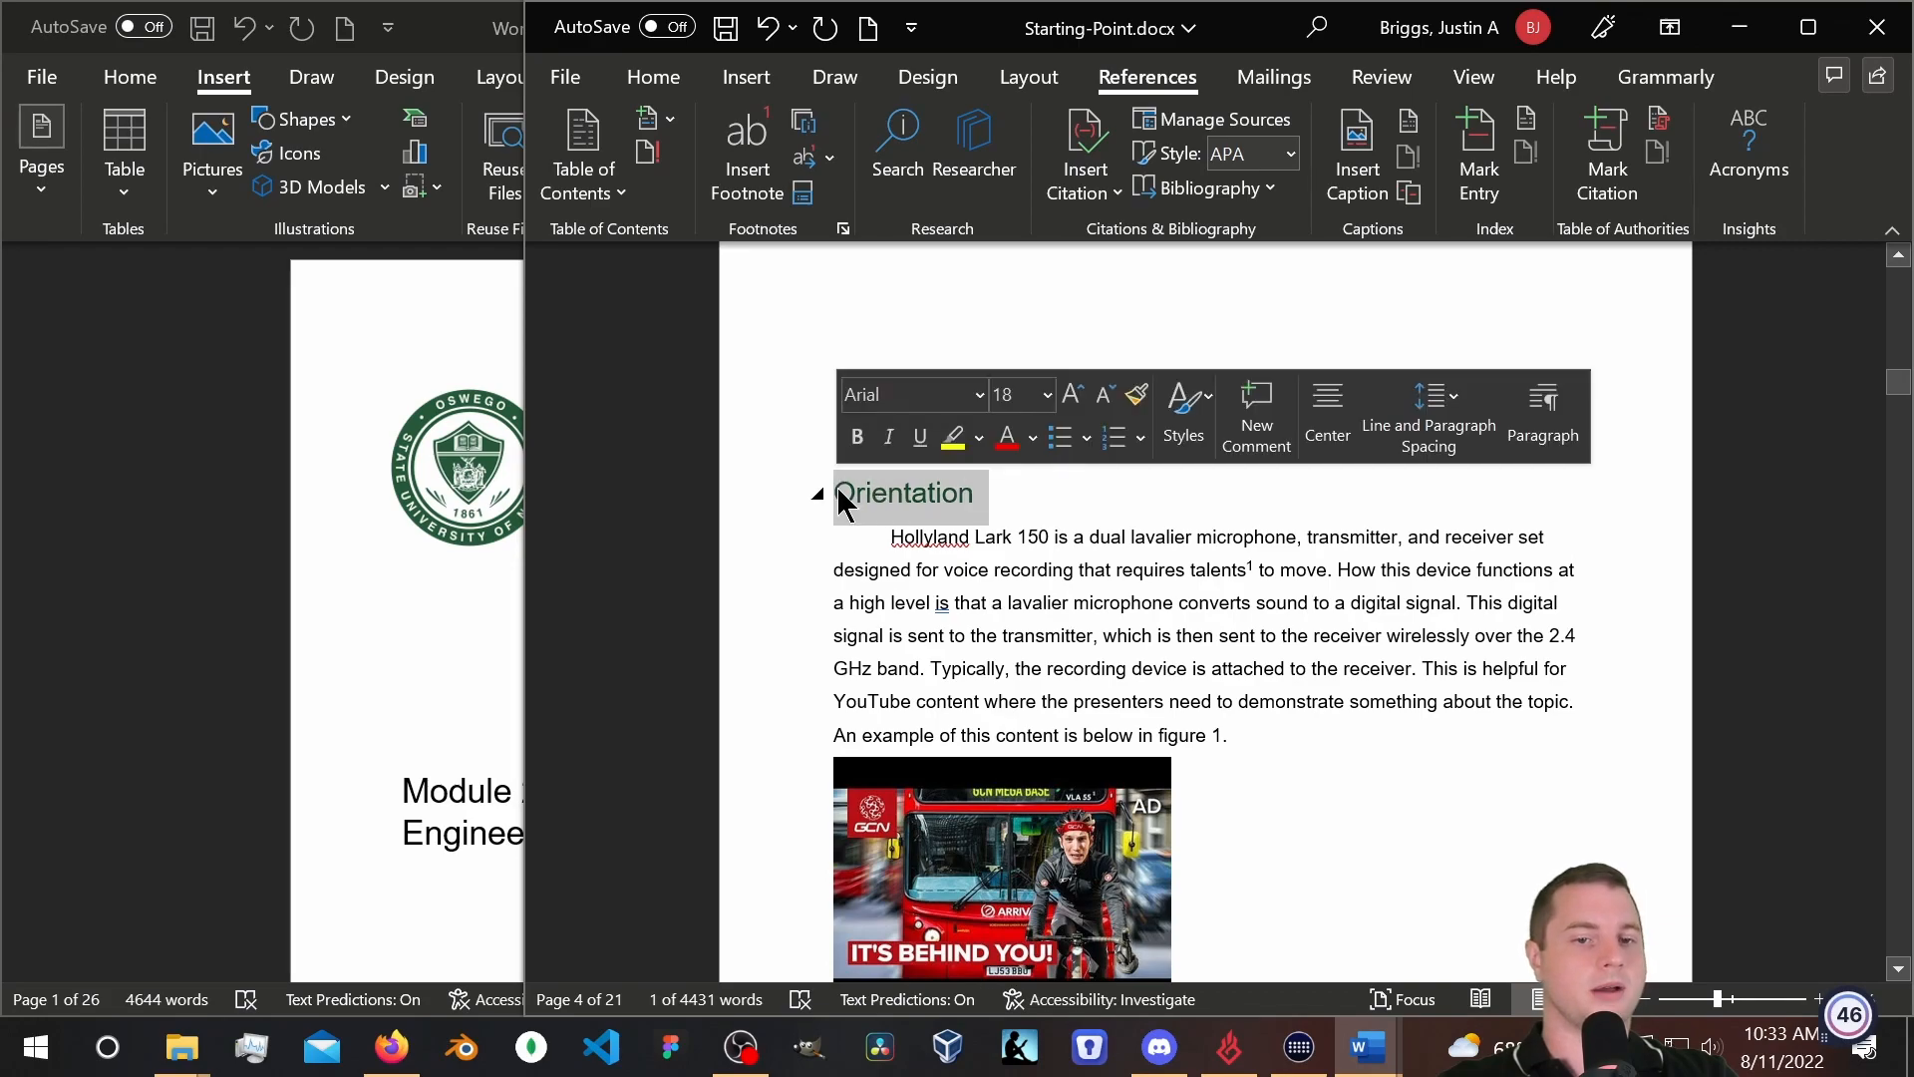
click(1186, 435)
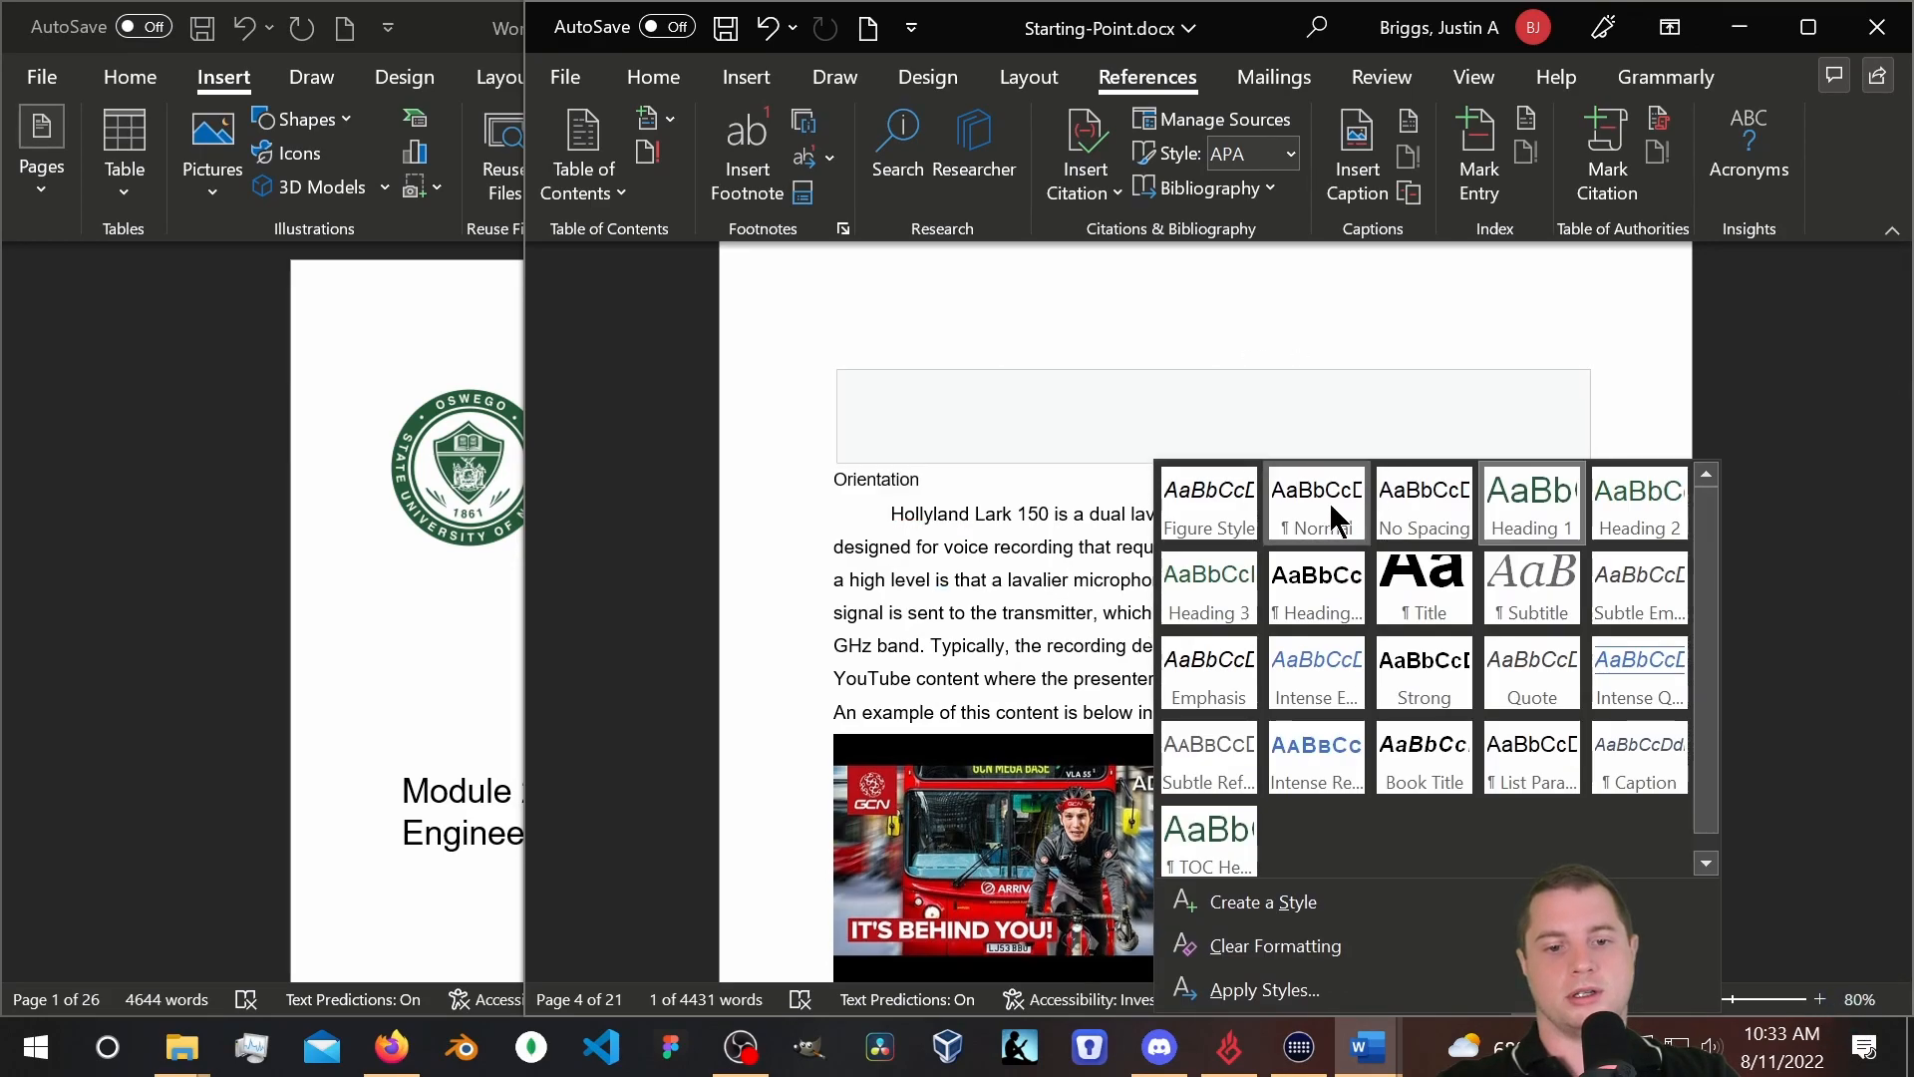
click(1317, 499)
click(1230, 579)
Update the entire table of contents rather than only its page numbers.
scroll(1285, 650, up, 15)
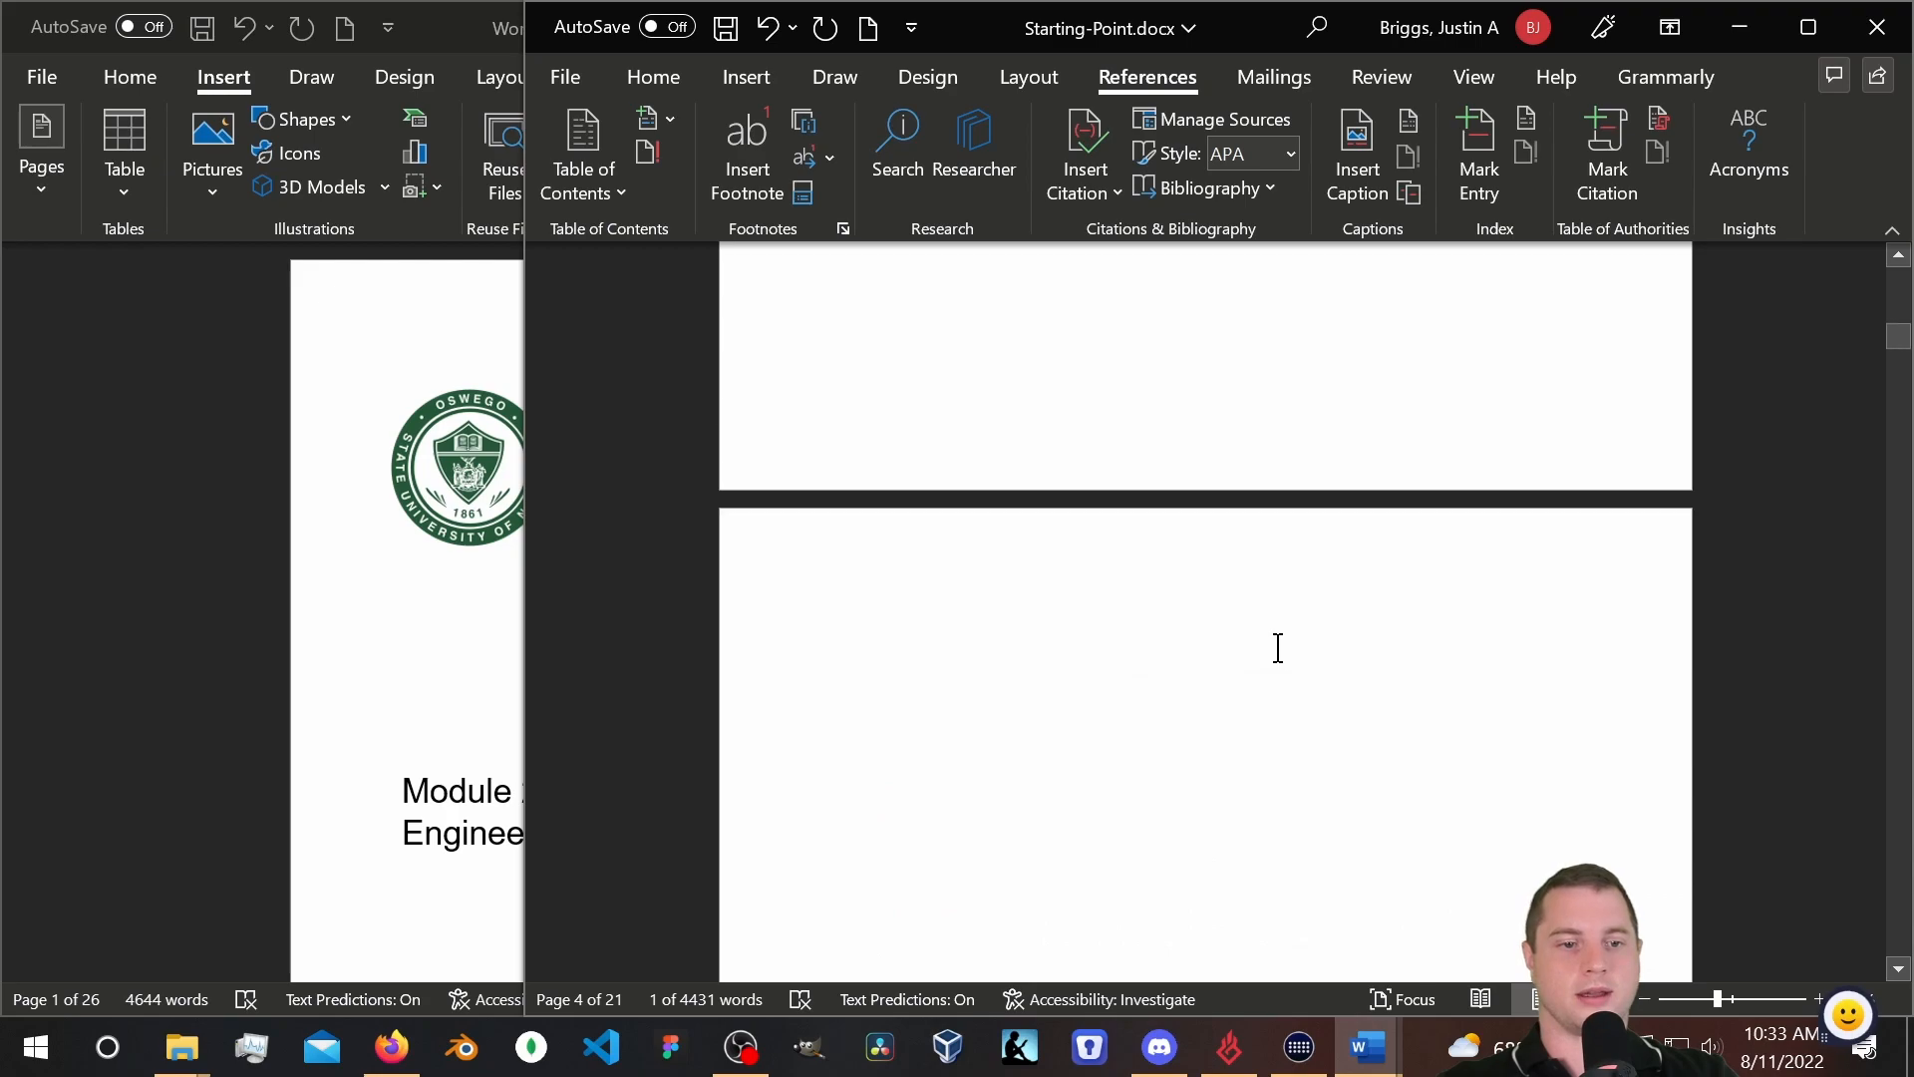
scroll(1216, 636, down, 1)
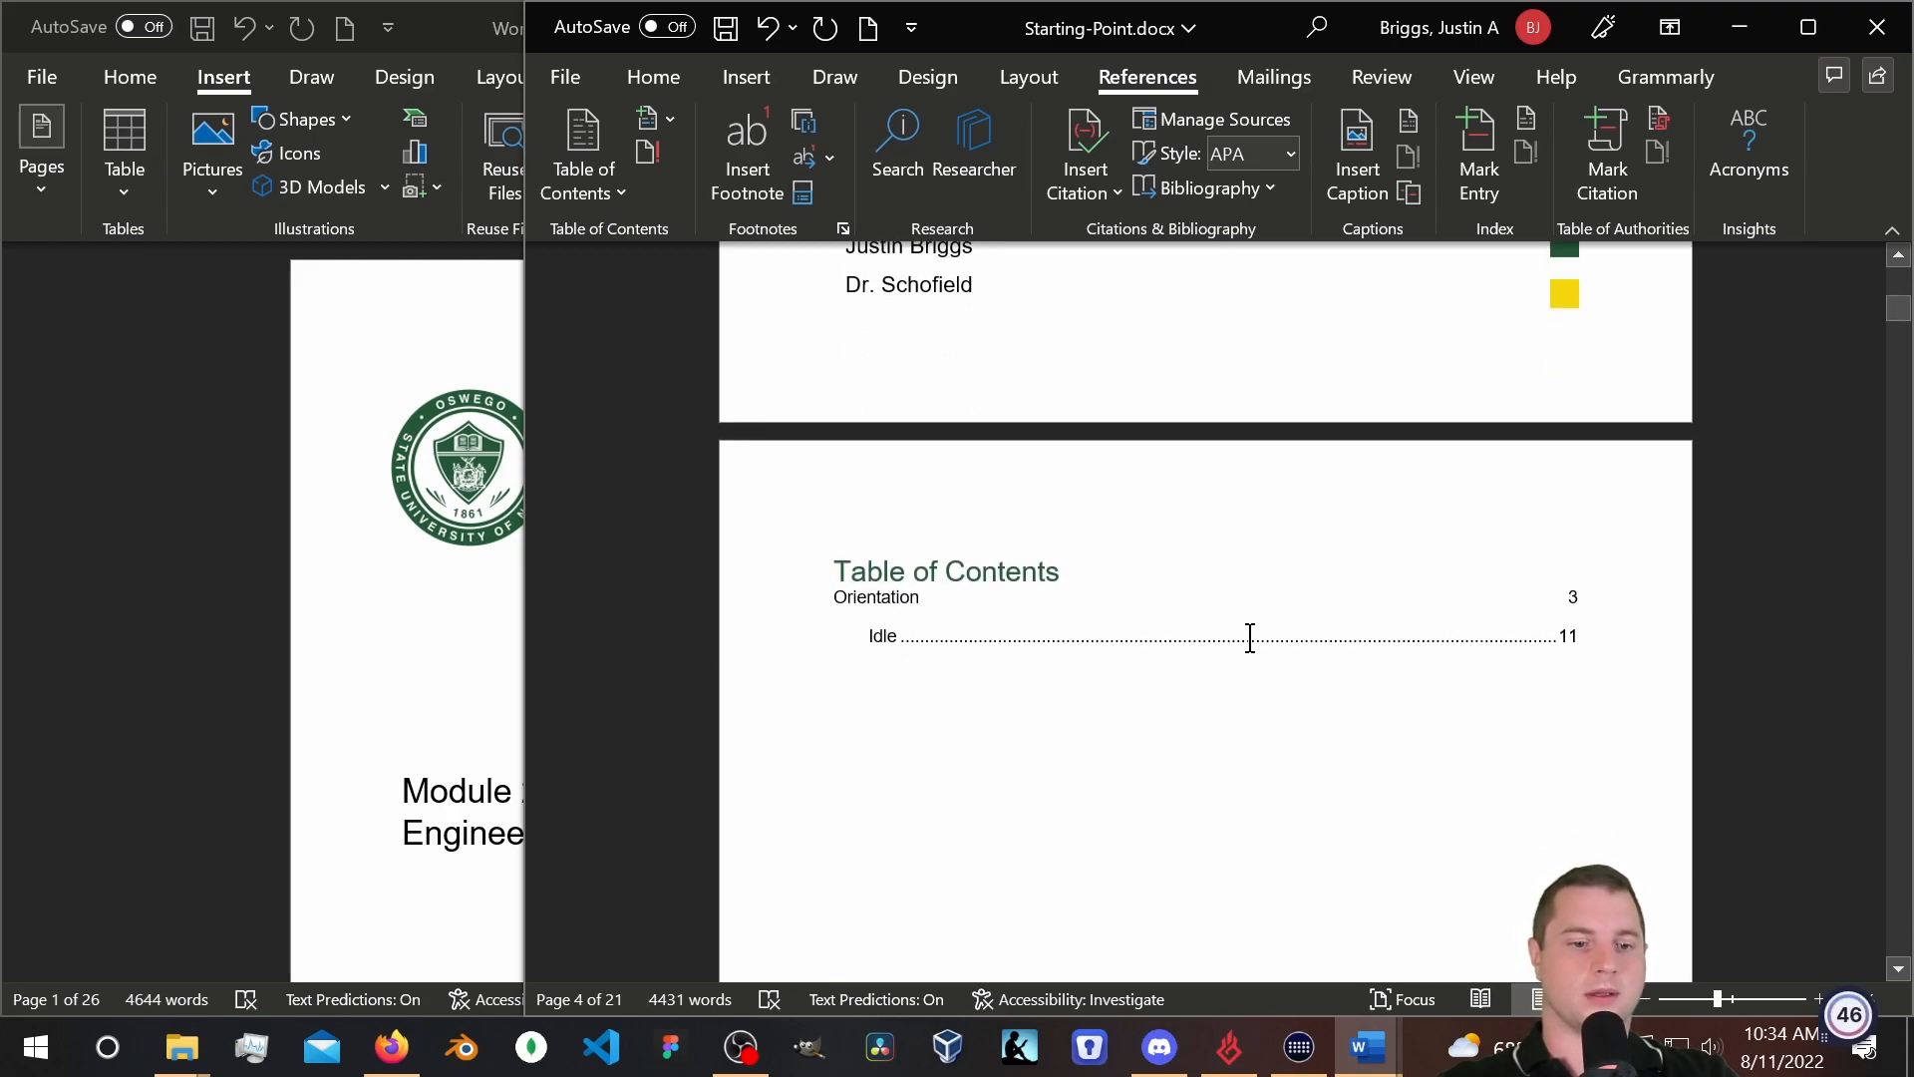
click(1434, 565)
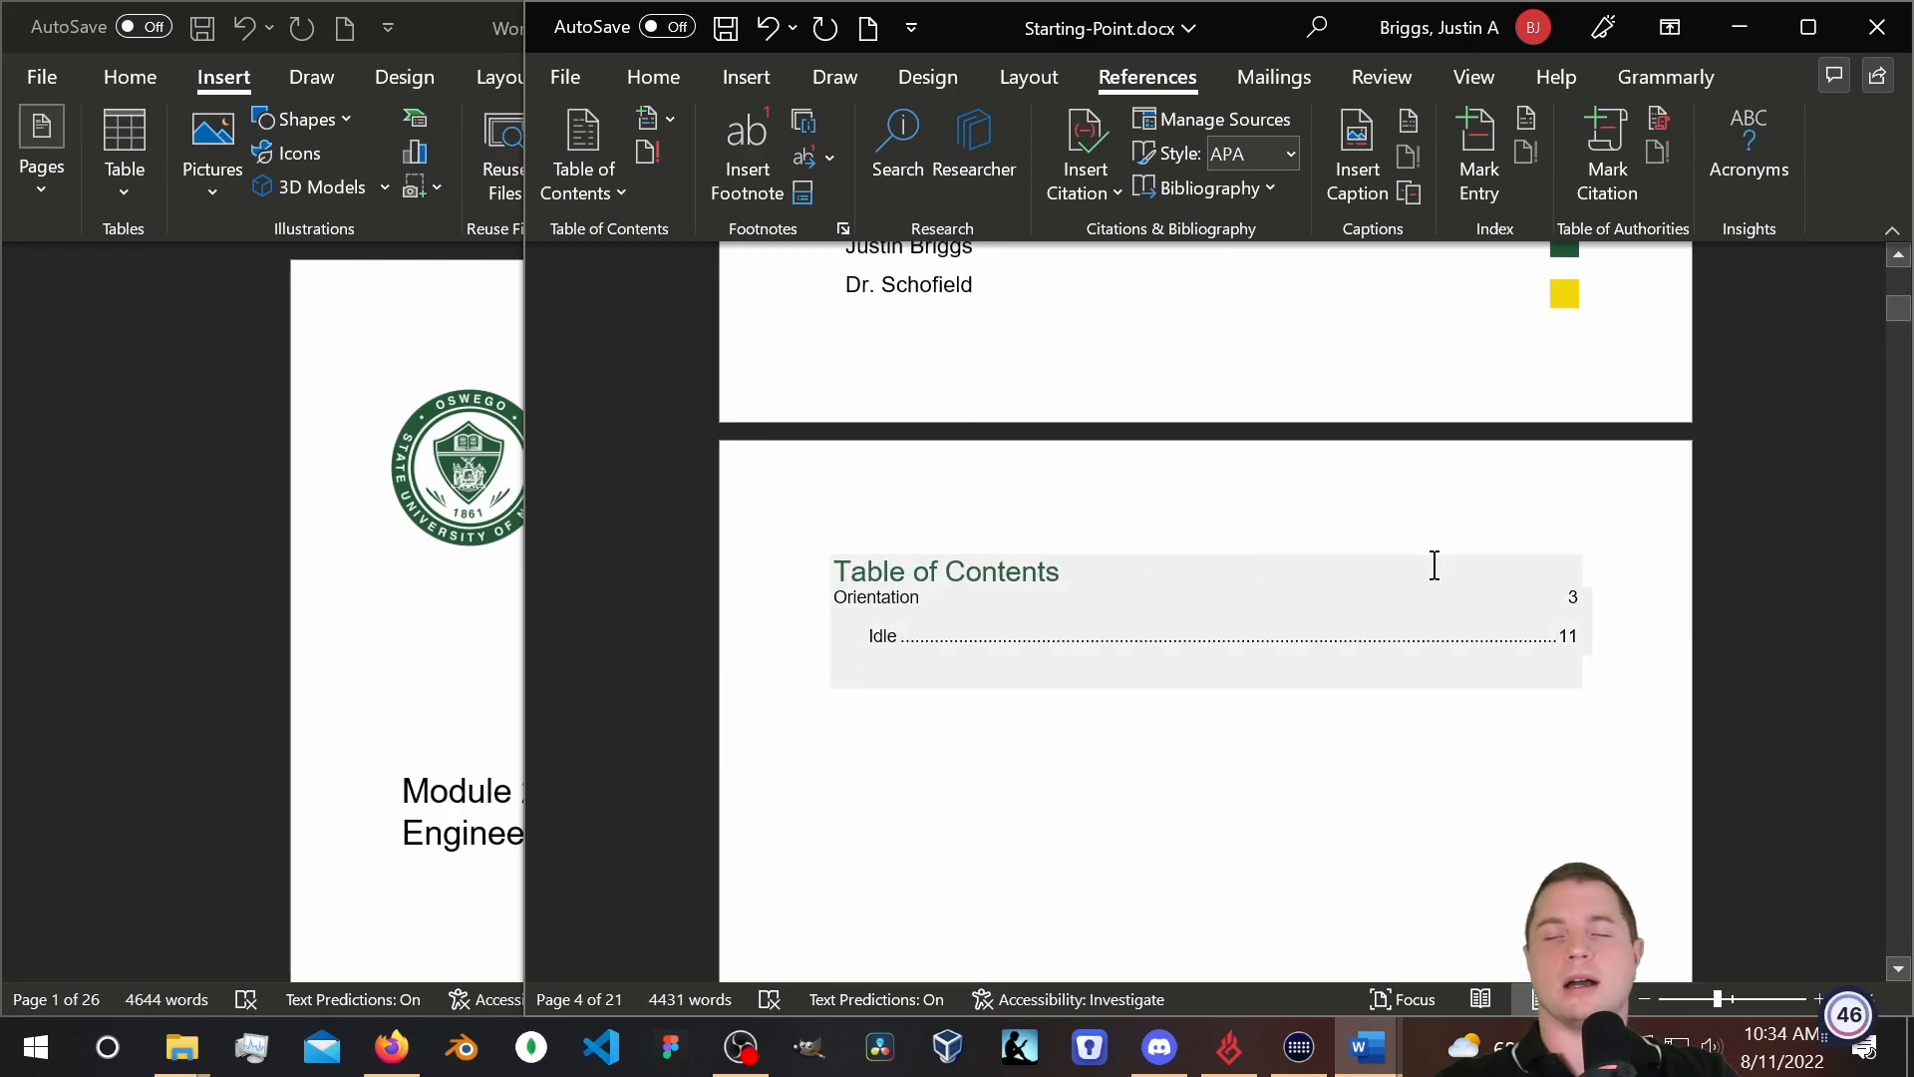
click(922, 595)
click(963, 539)
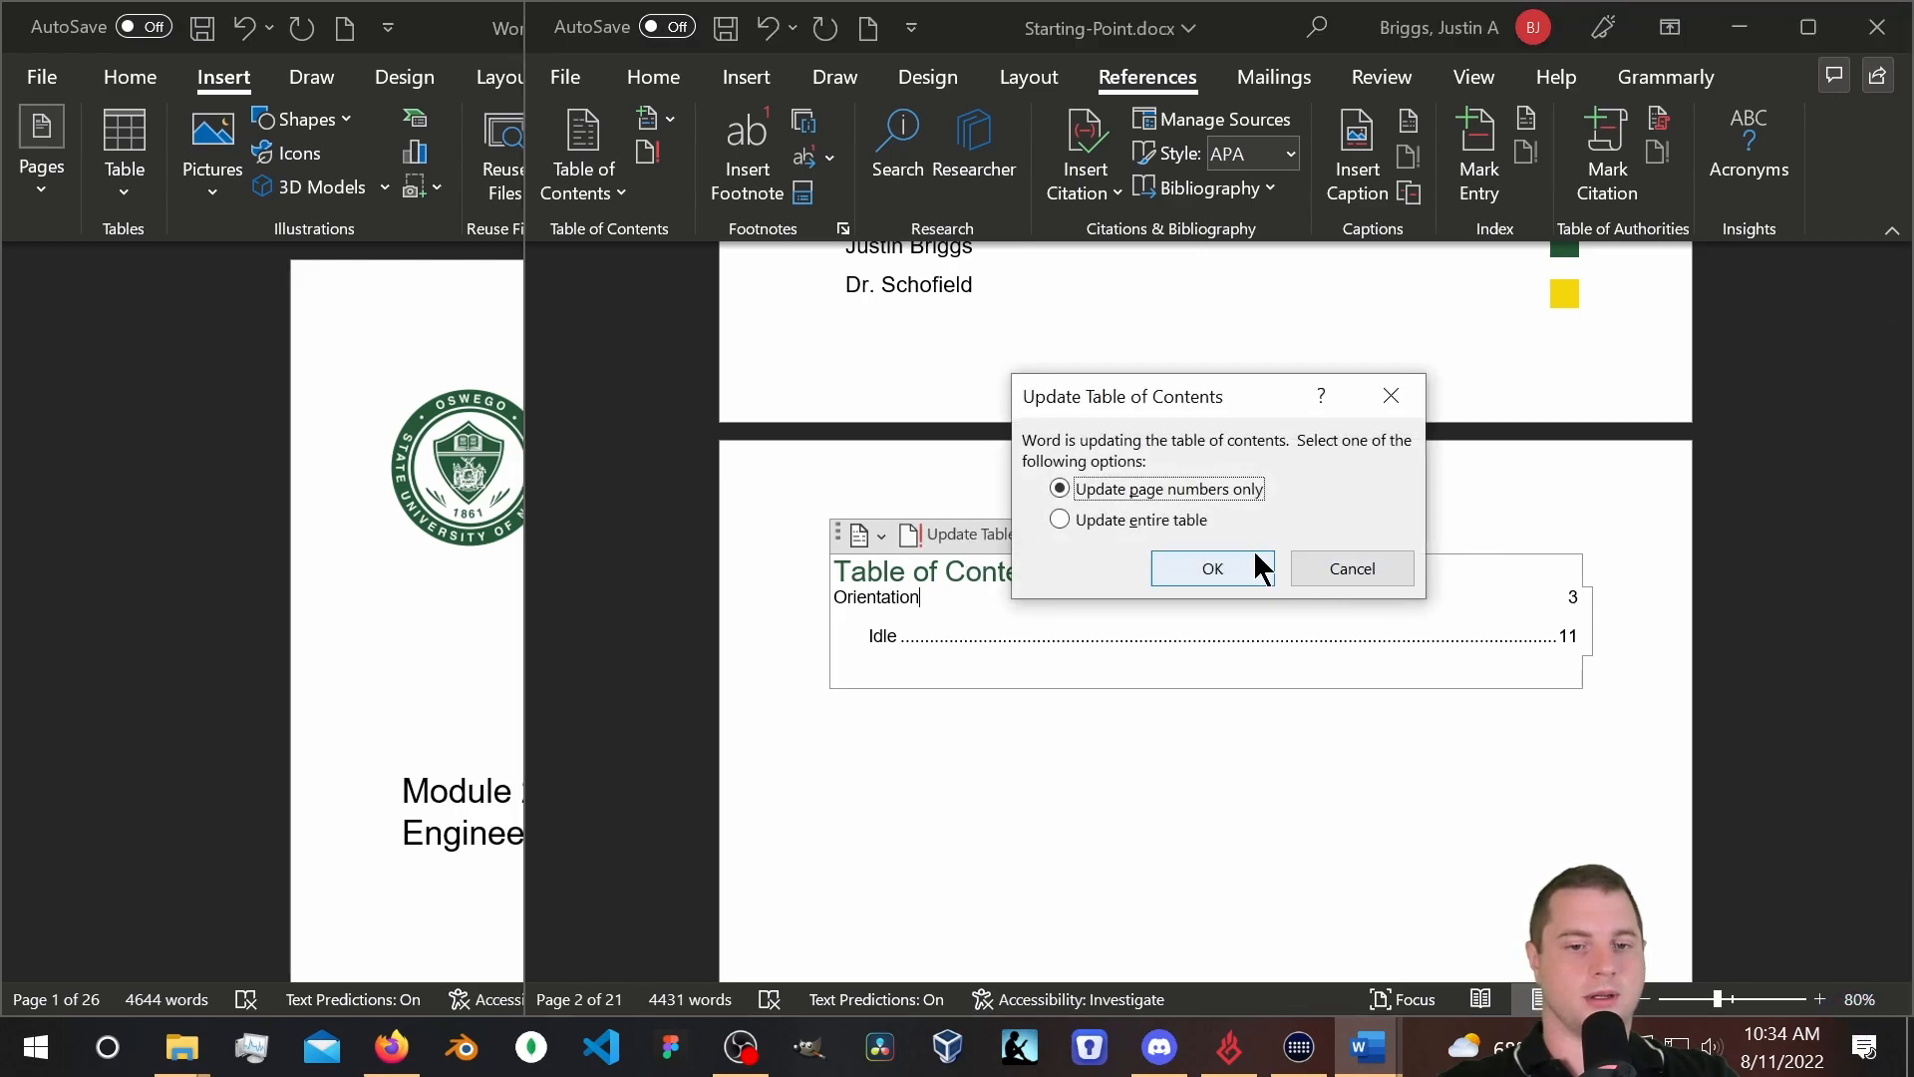
click(1061, 521)
click(1176, 565)
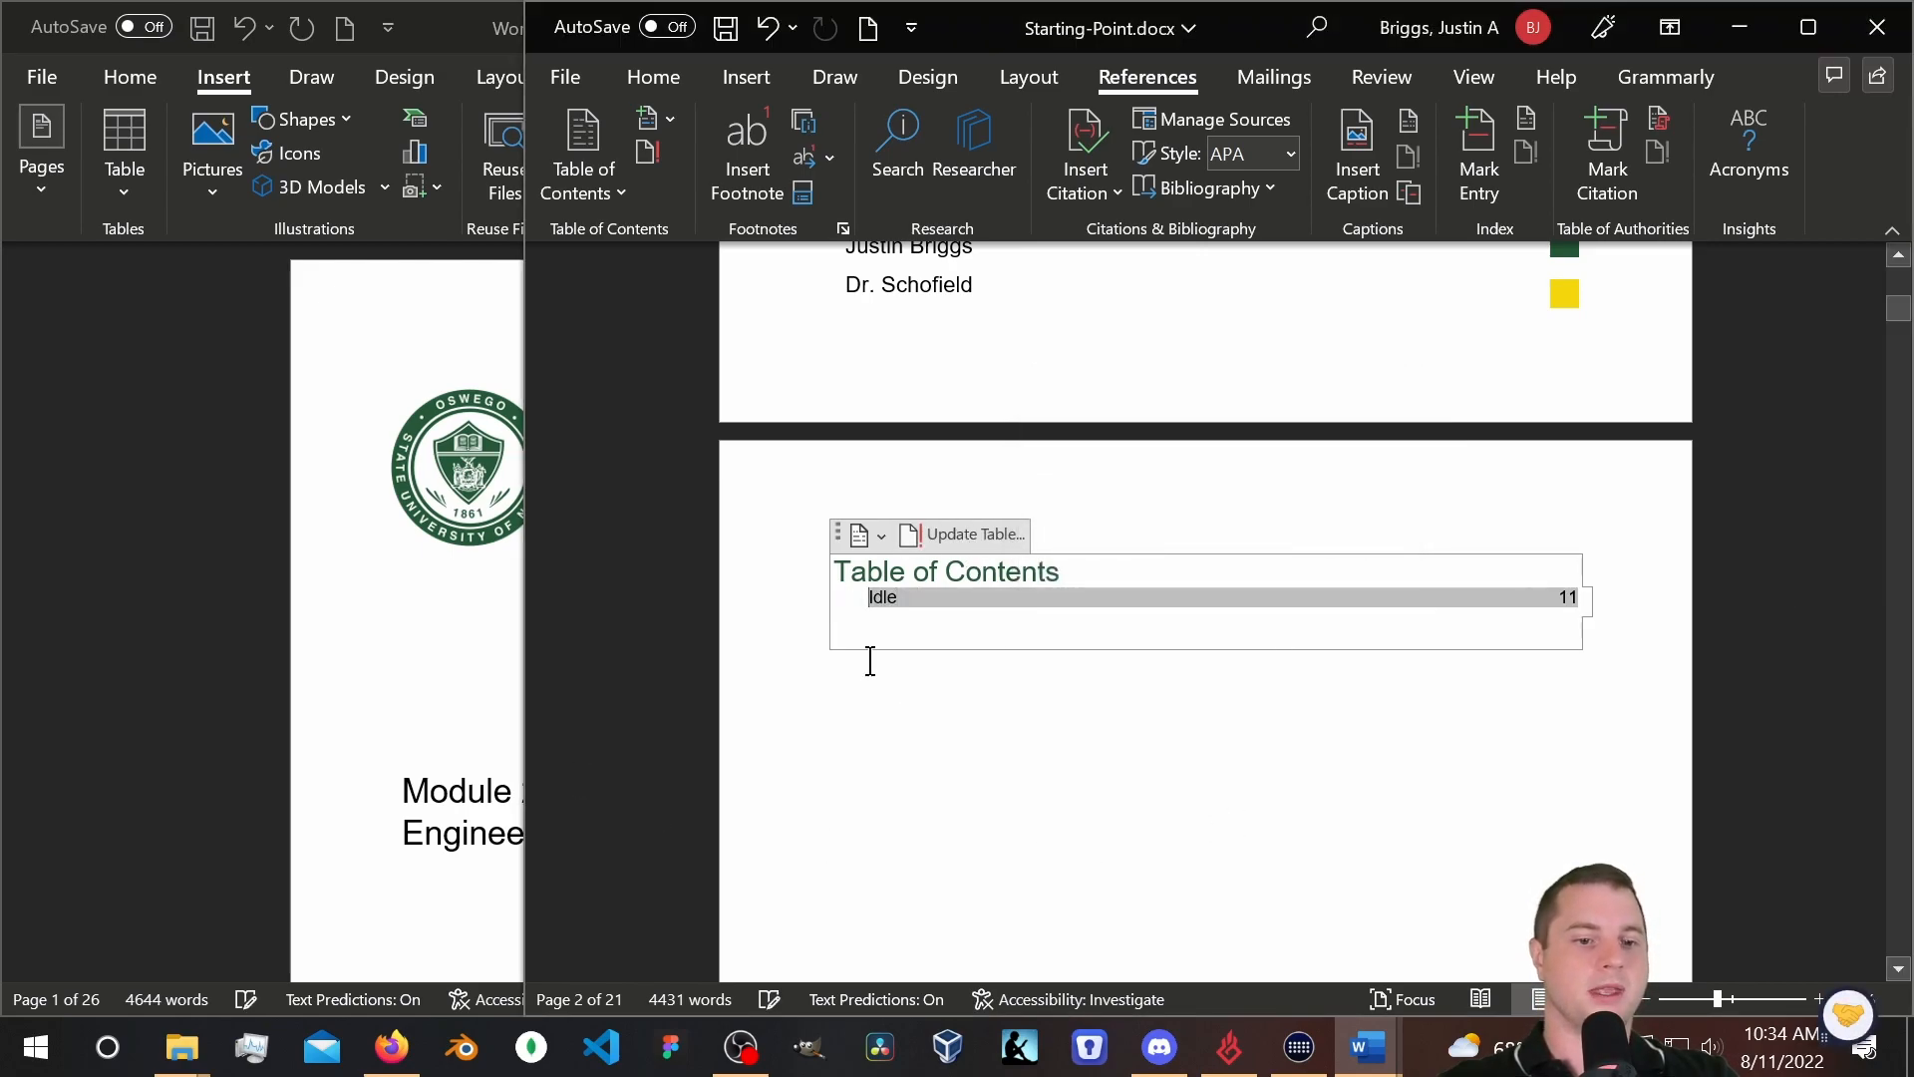
Search the document for "idle" and go to the standalone Idle heading below the State-Dependent Analyst introduction.
scroll(1179, 716, down, 3)
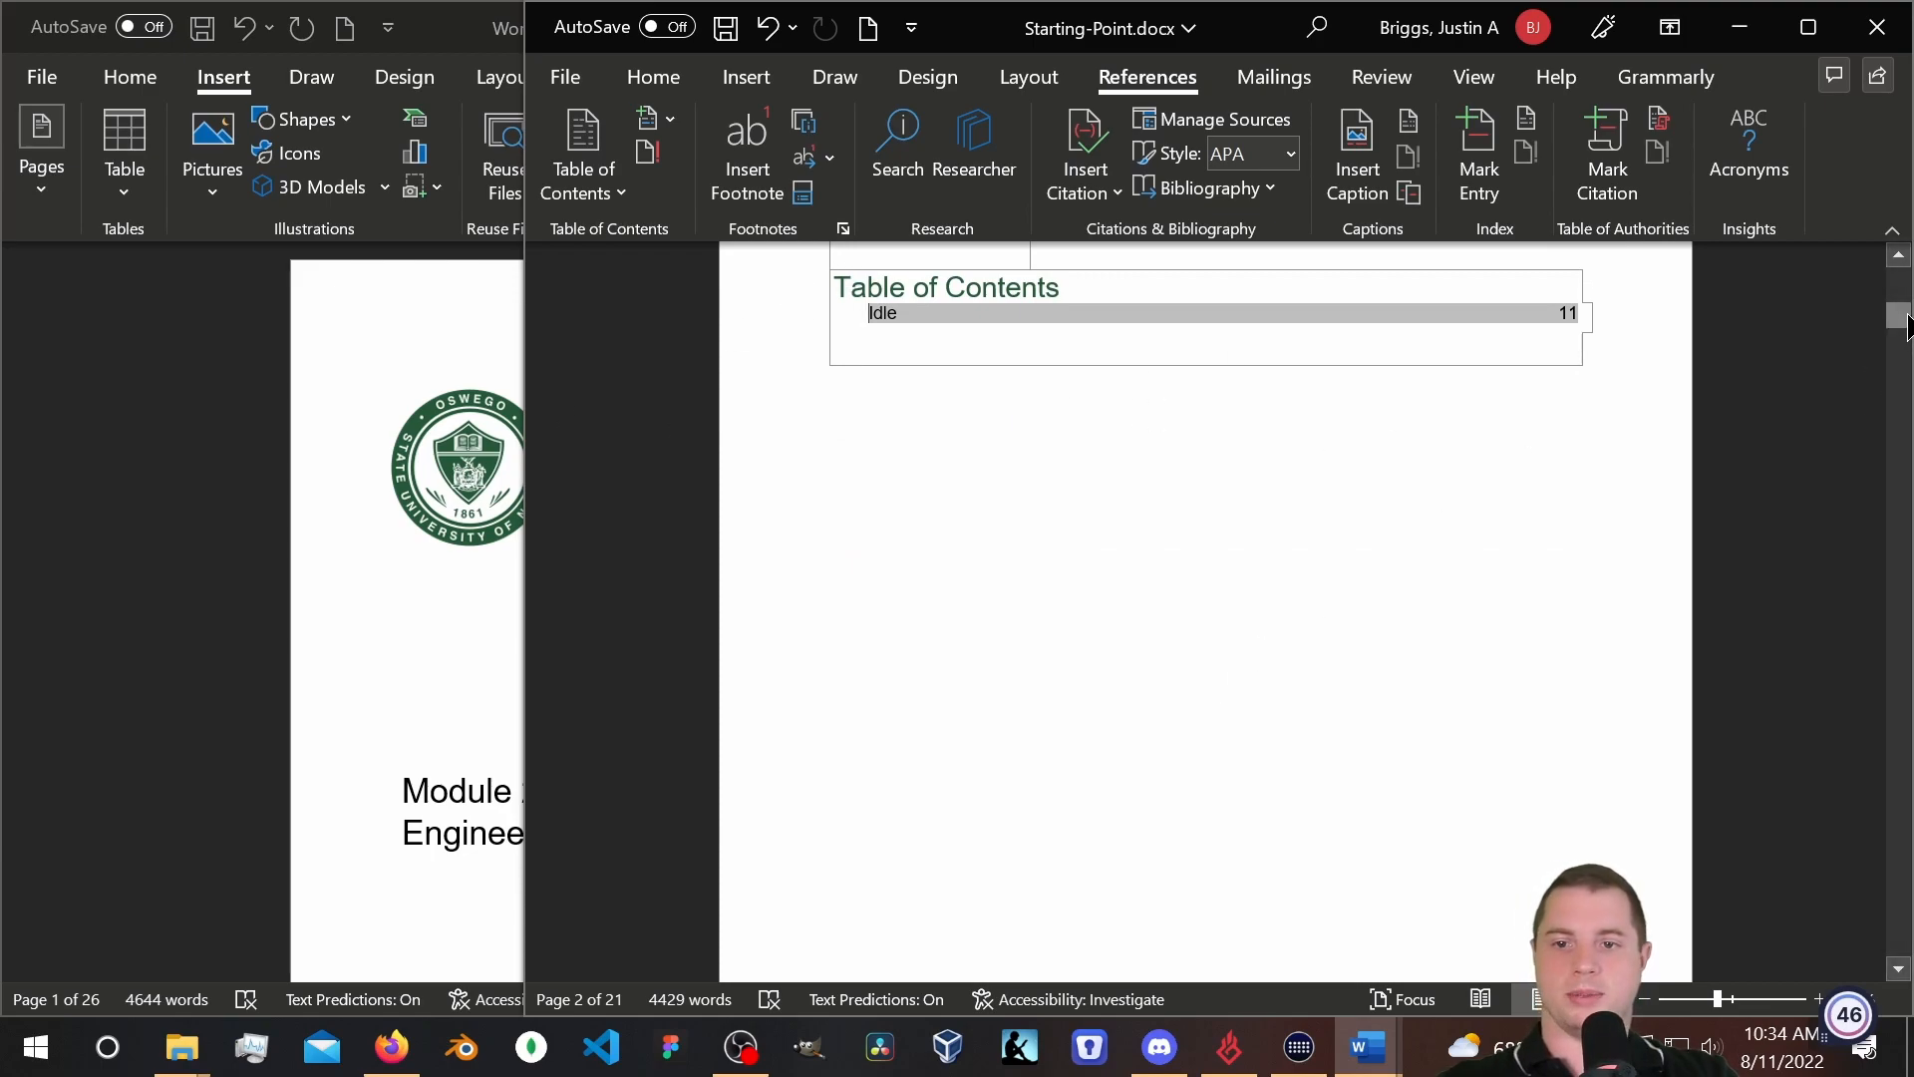
click(1219, 509)
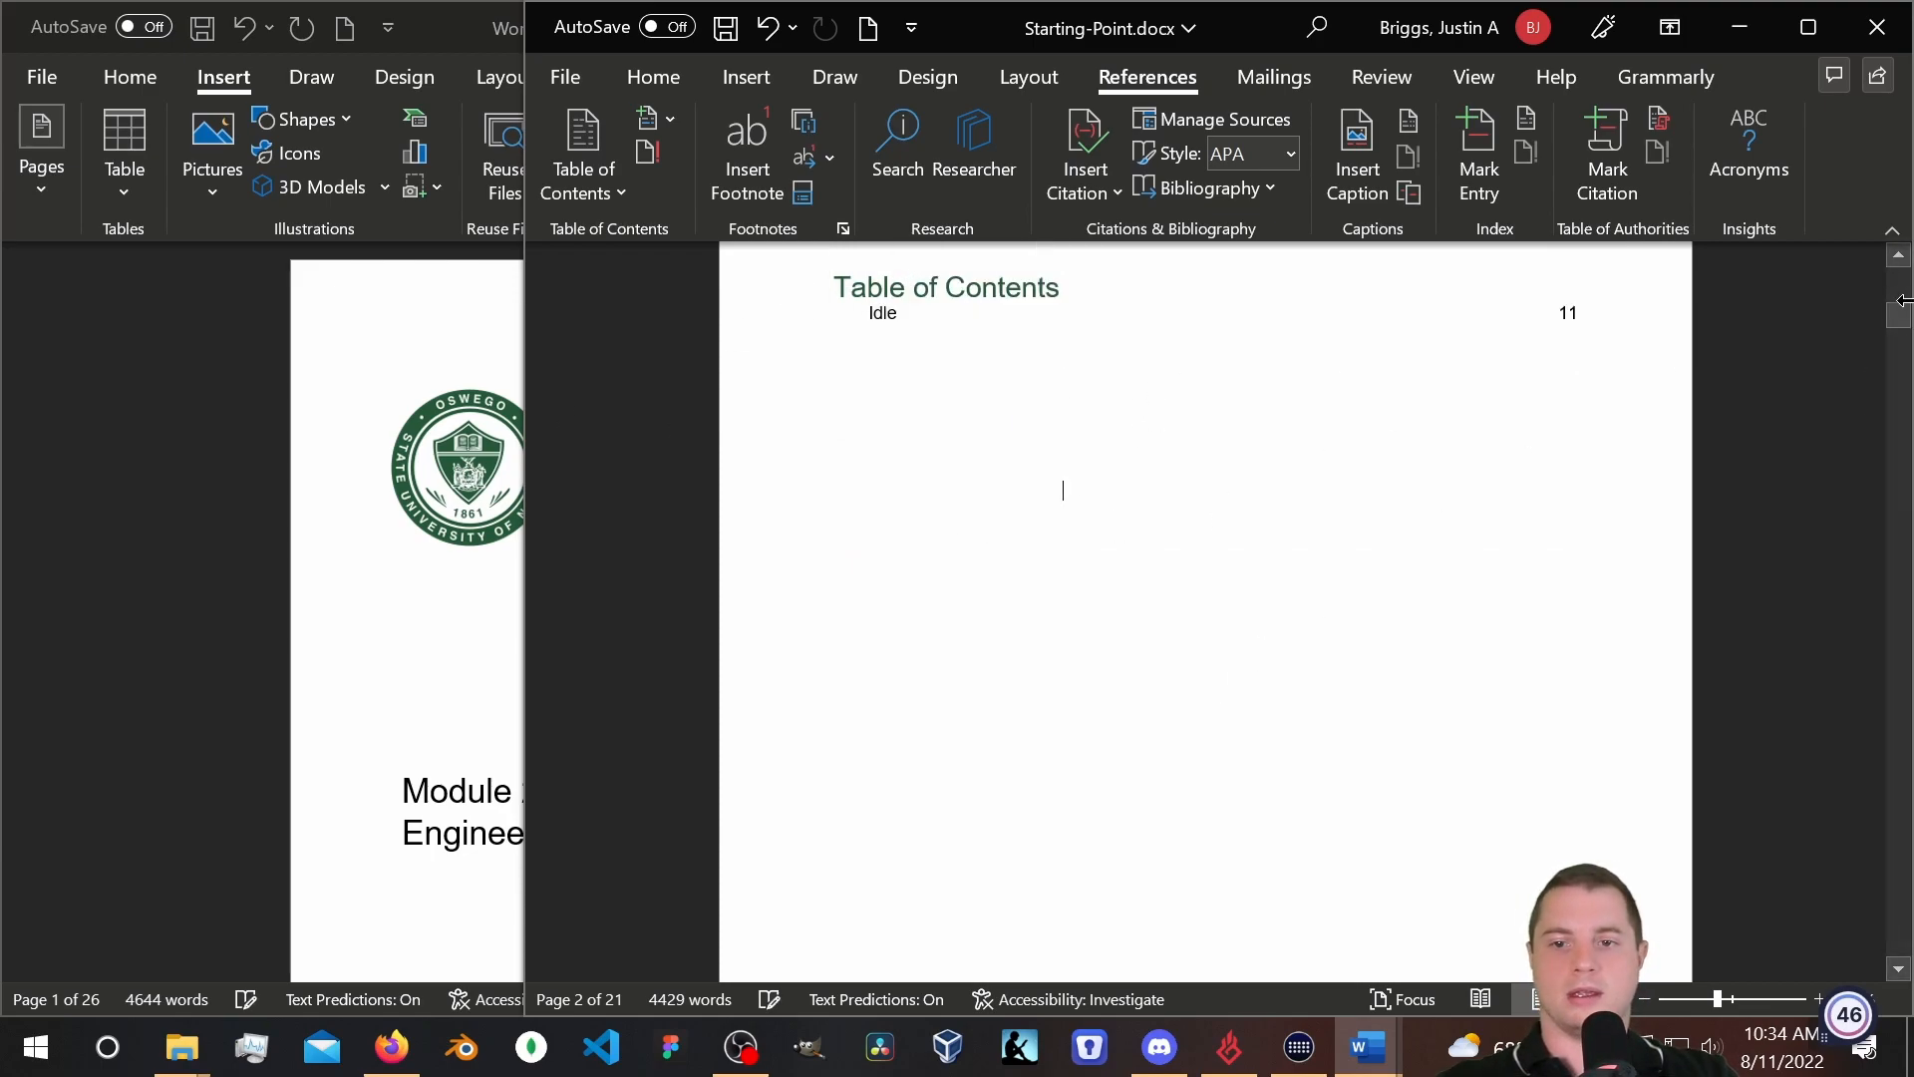
drag(1899, 317, 1895, 763)
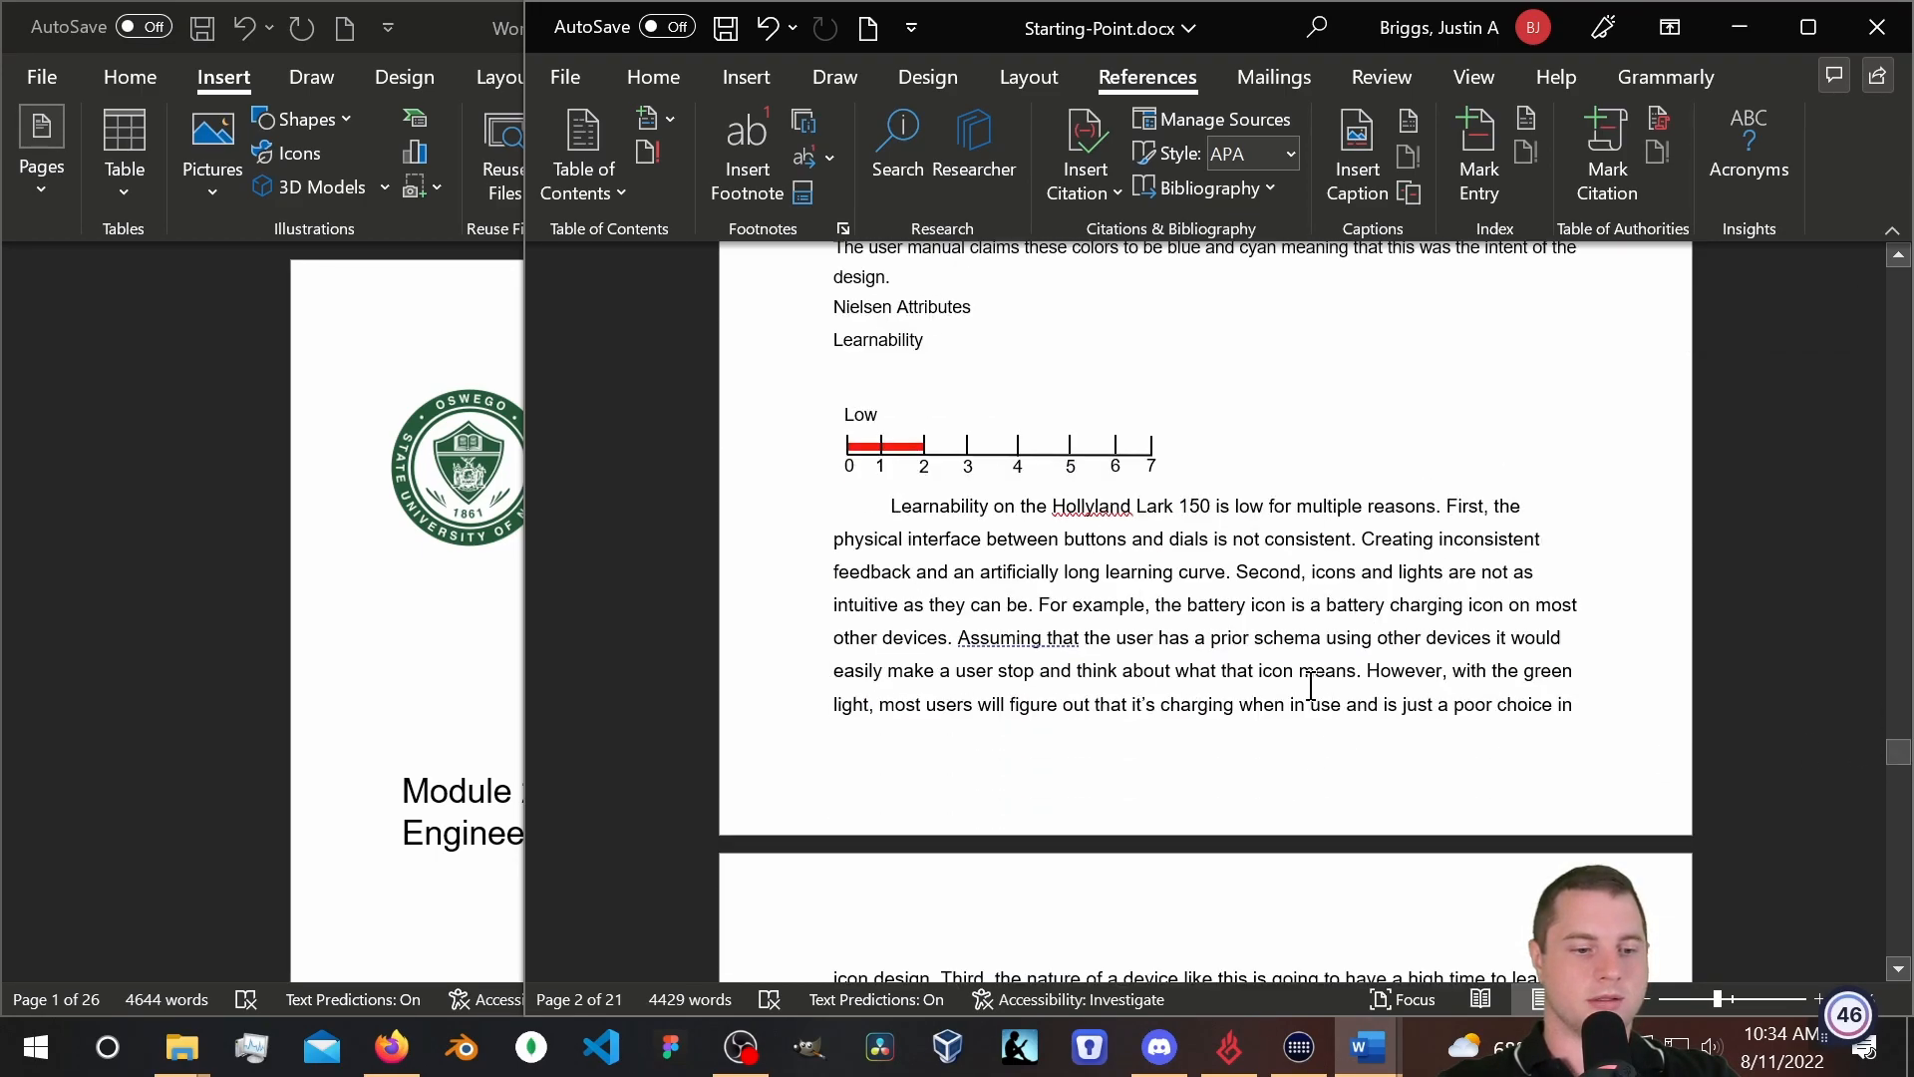
scroll(1179, 504, down, 3)
scroll(1400, 653, down, 10)
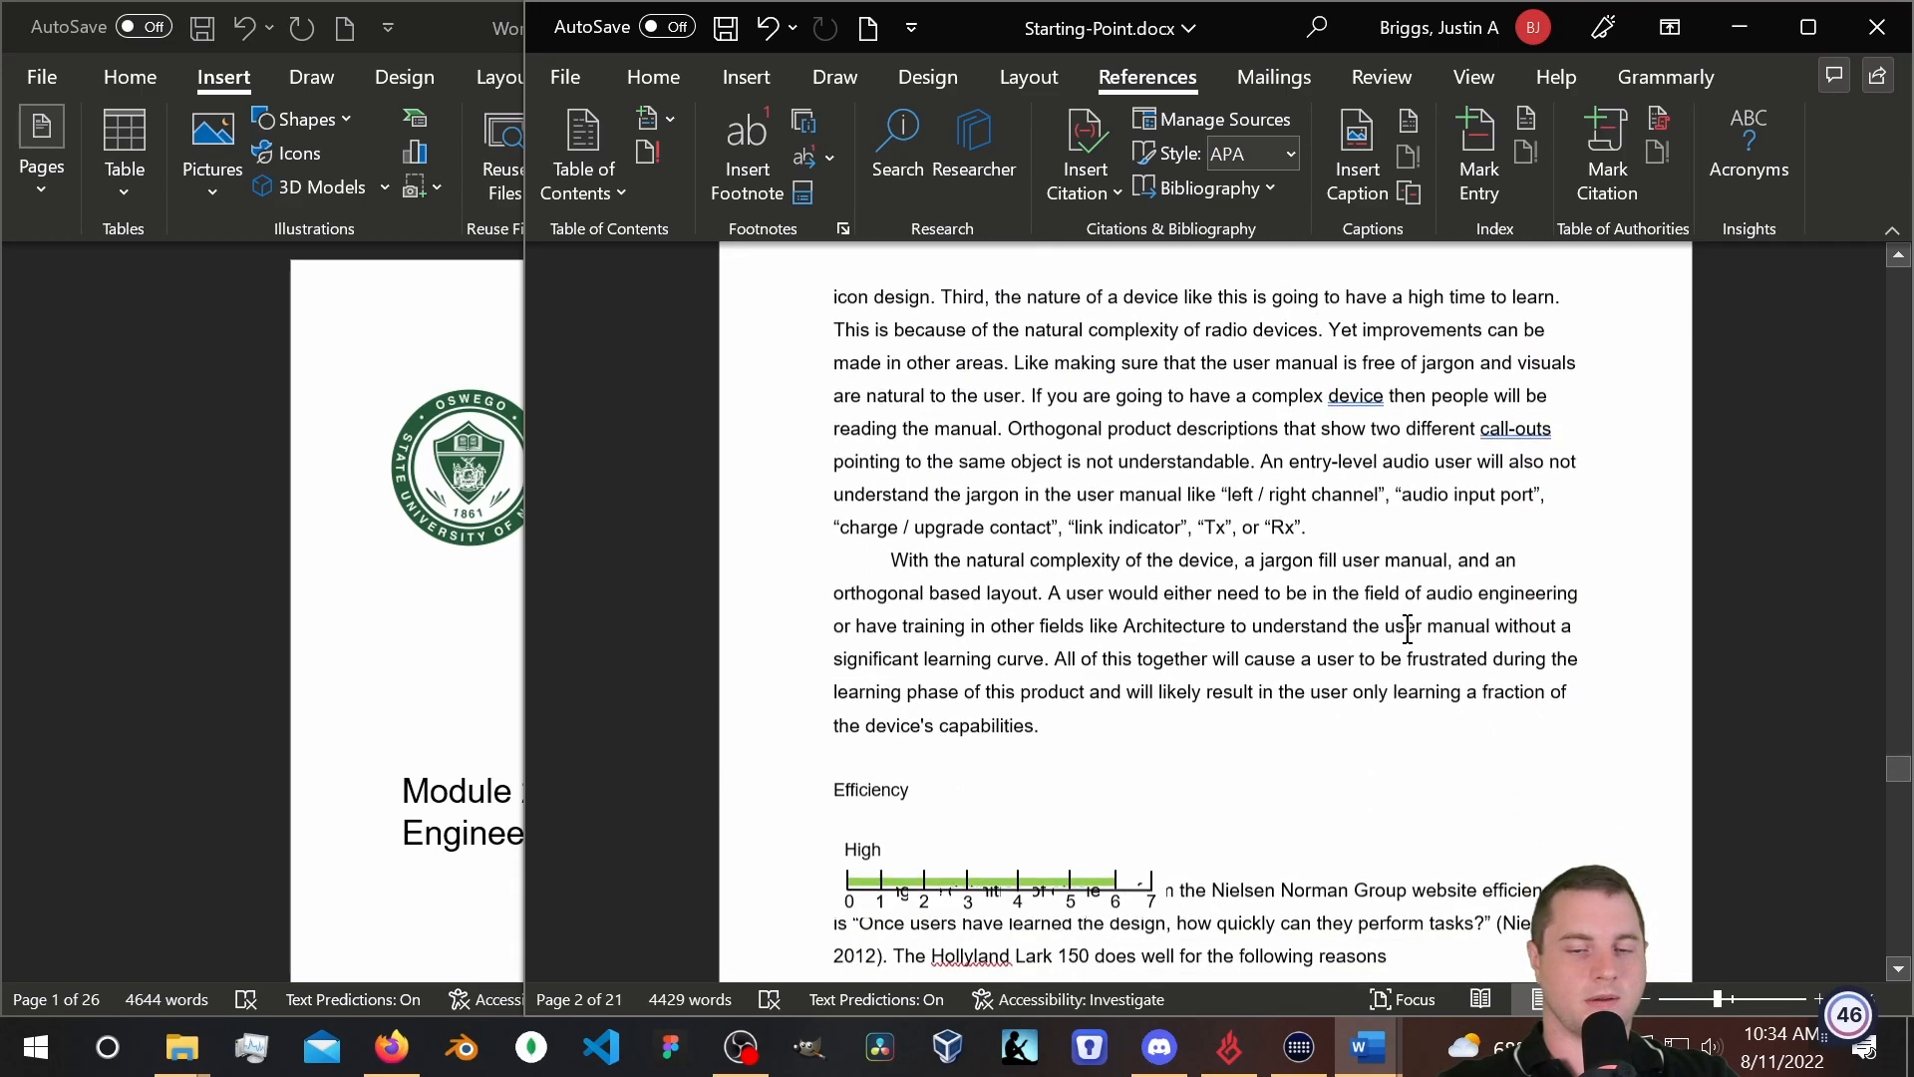
scroll(1165, 577, down, 4)
scroll(1165, 576, down, 10)
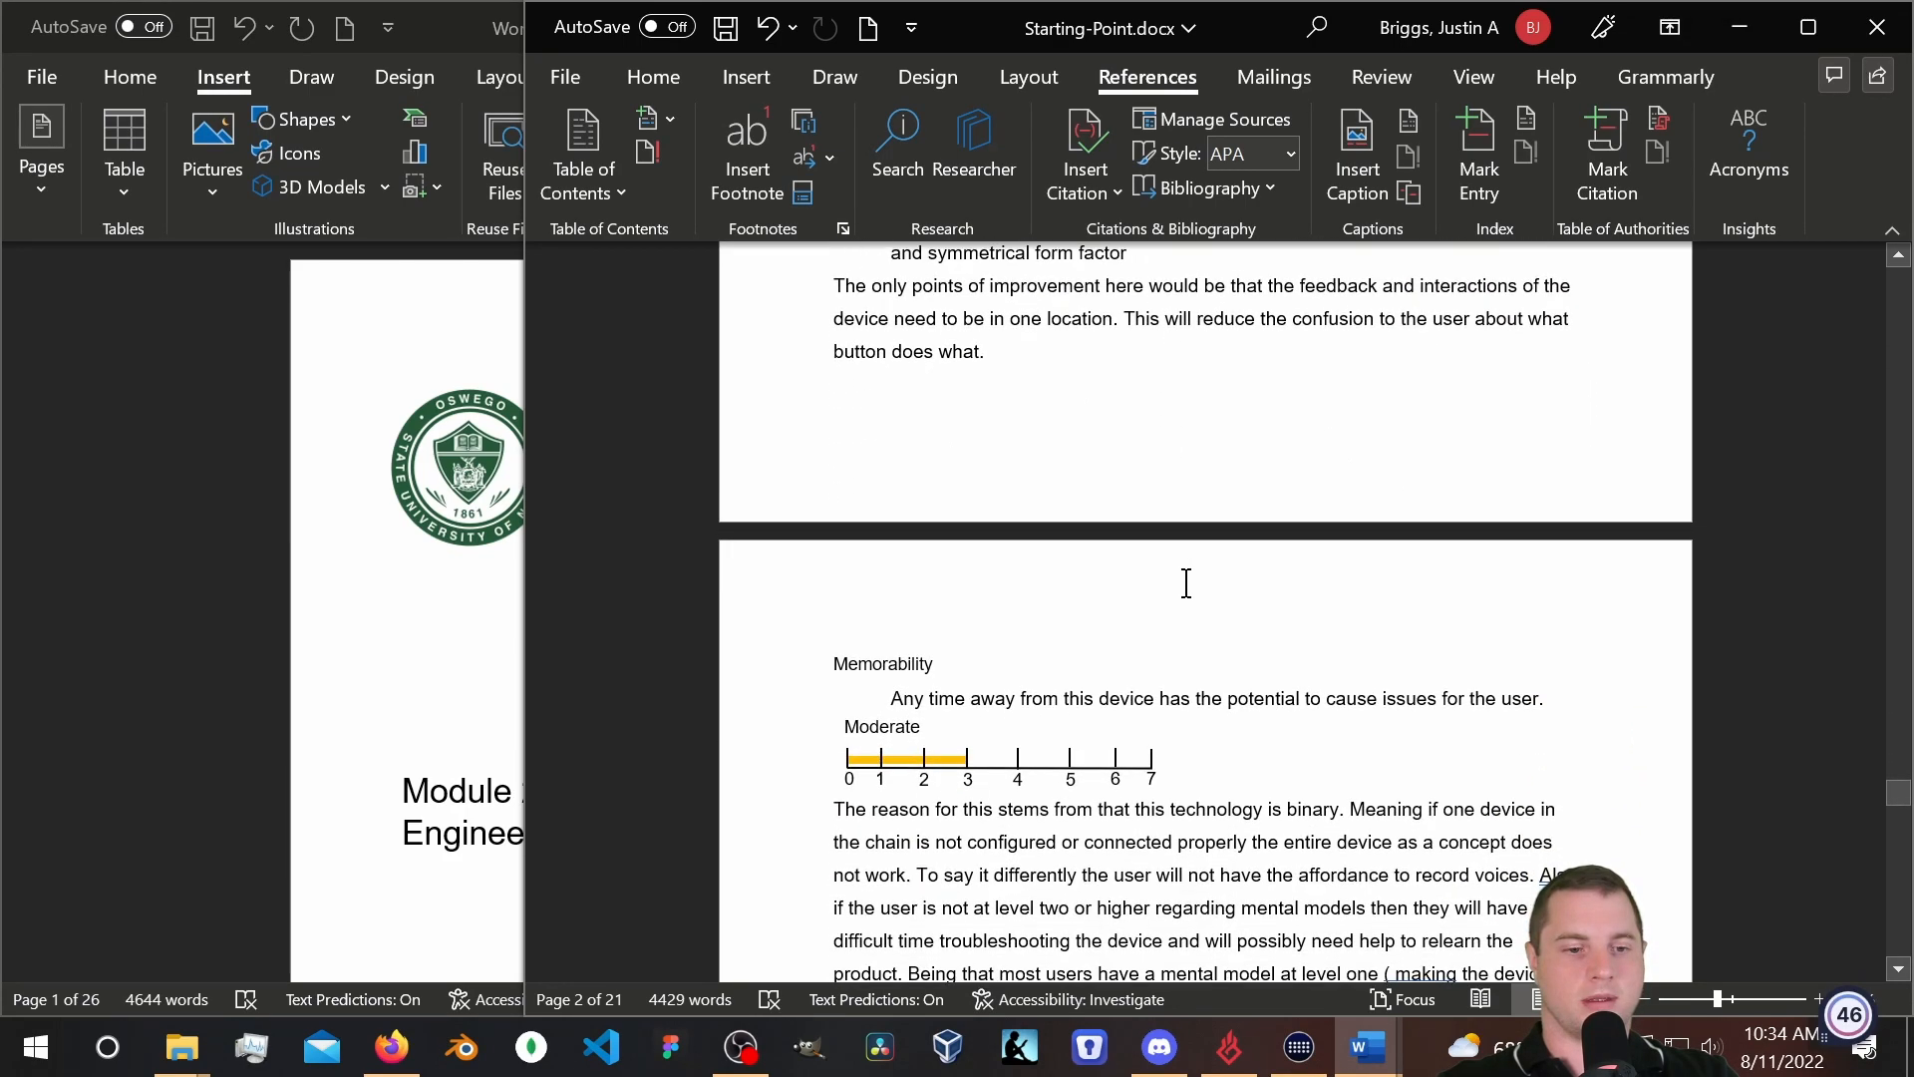
key(ctrl+f)
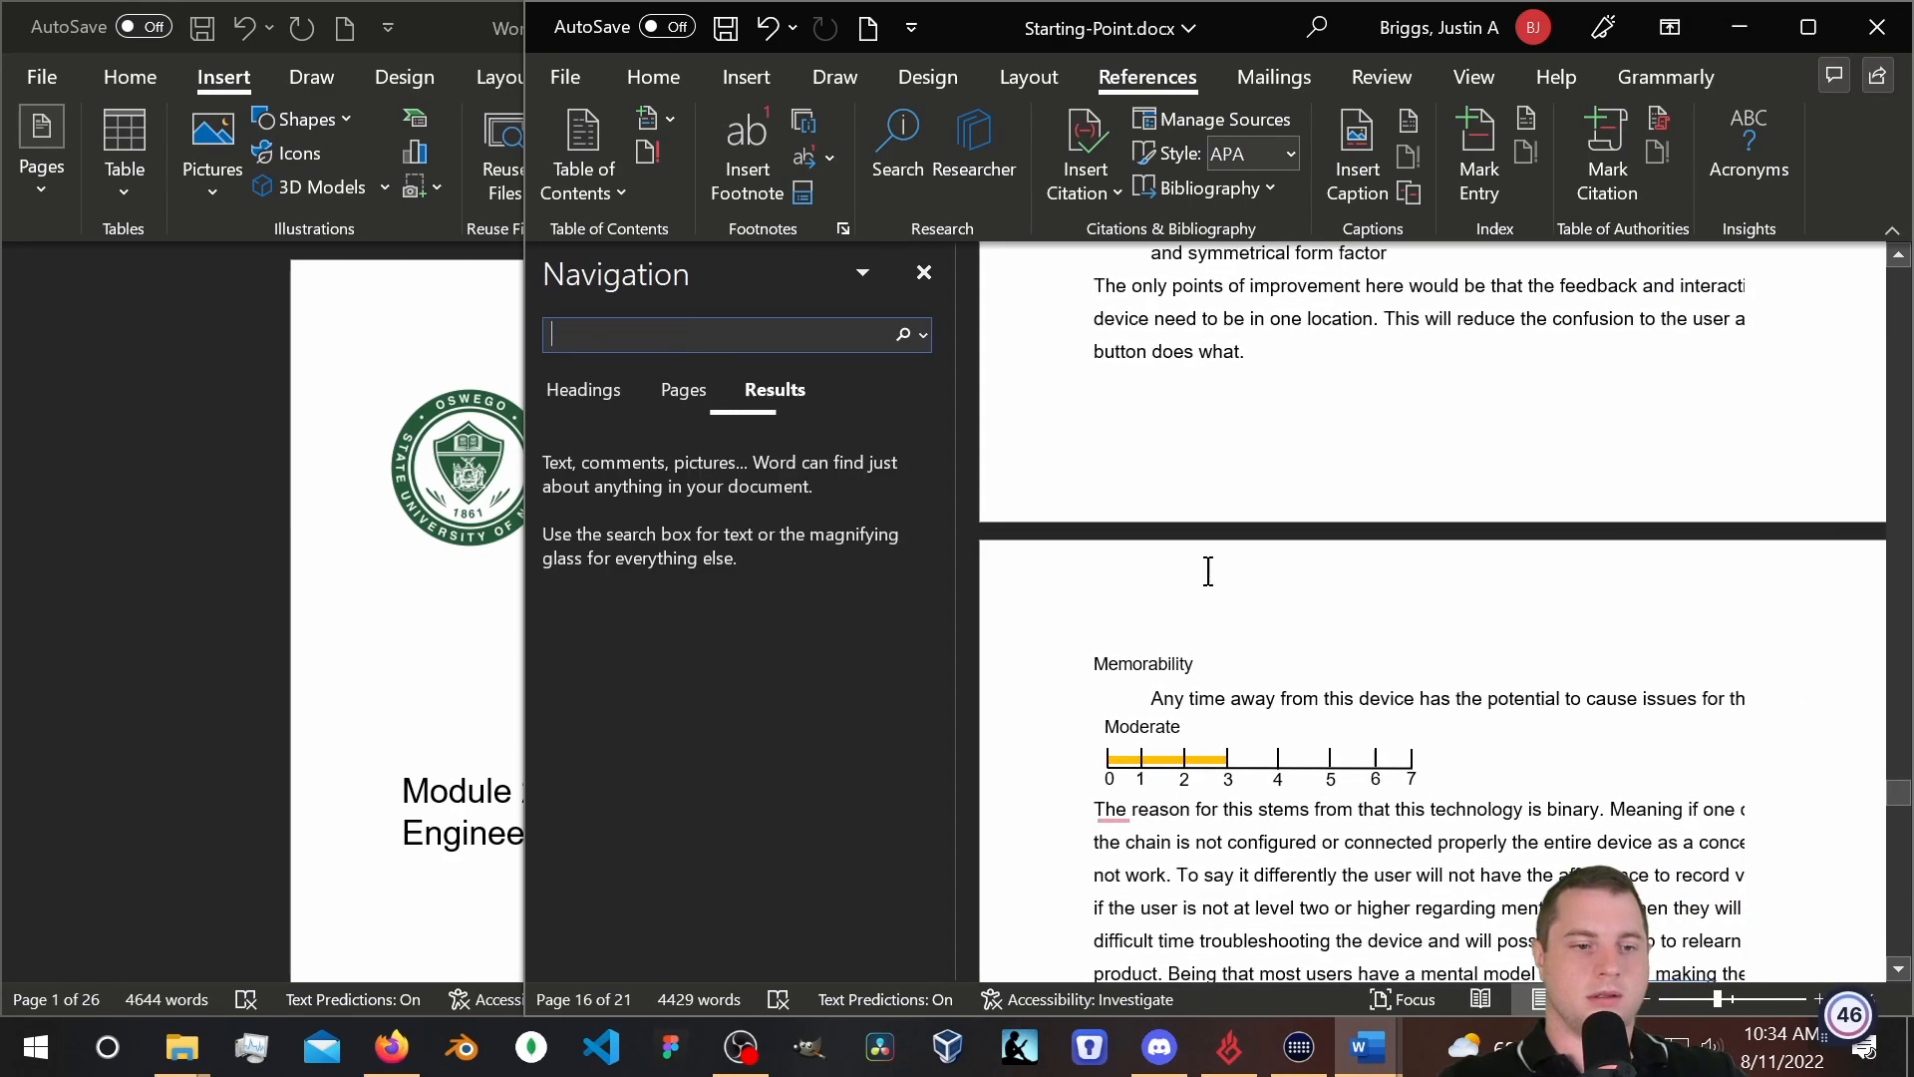
text(idle)
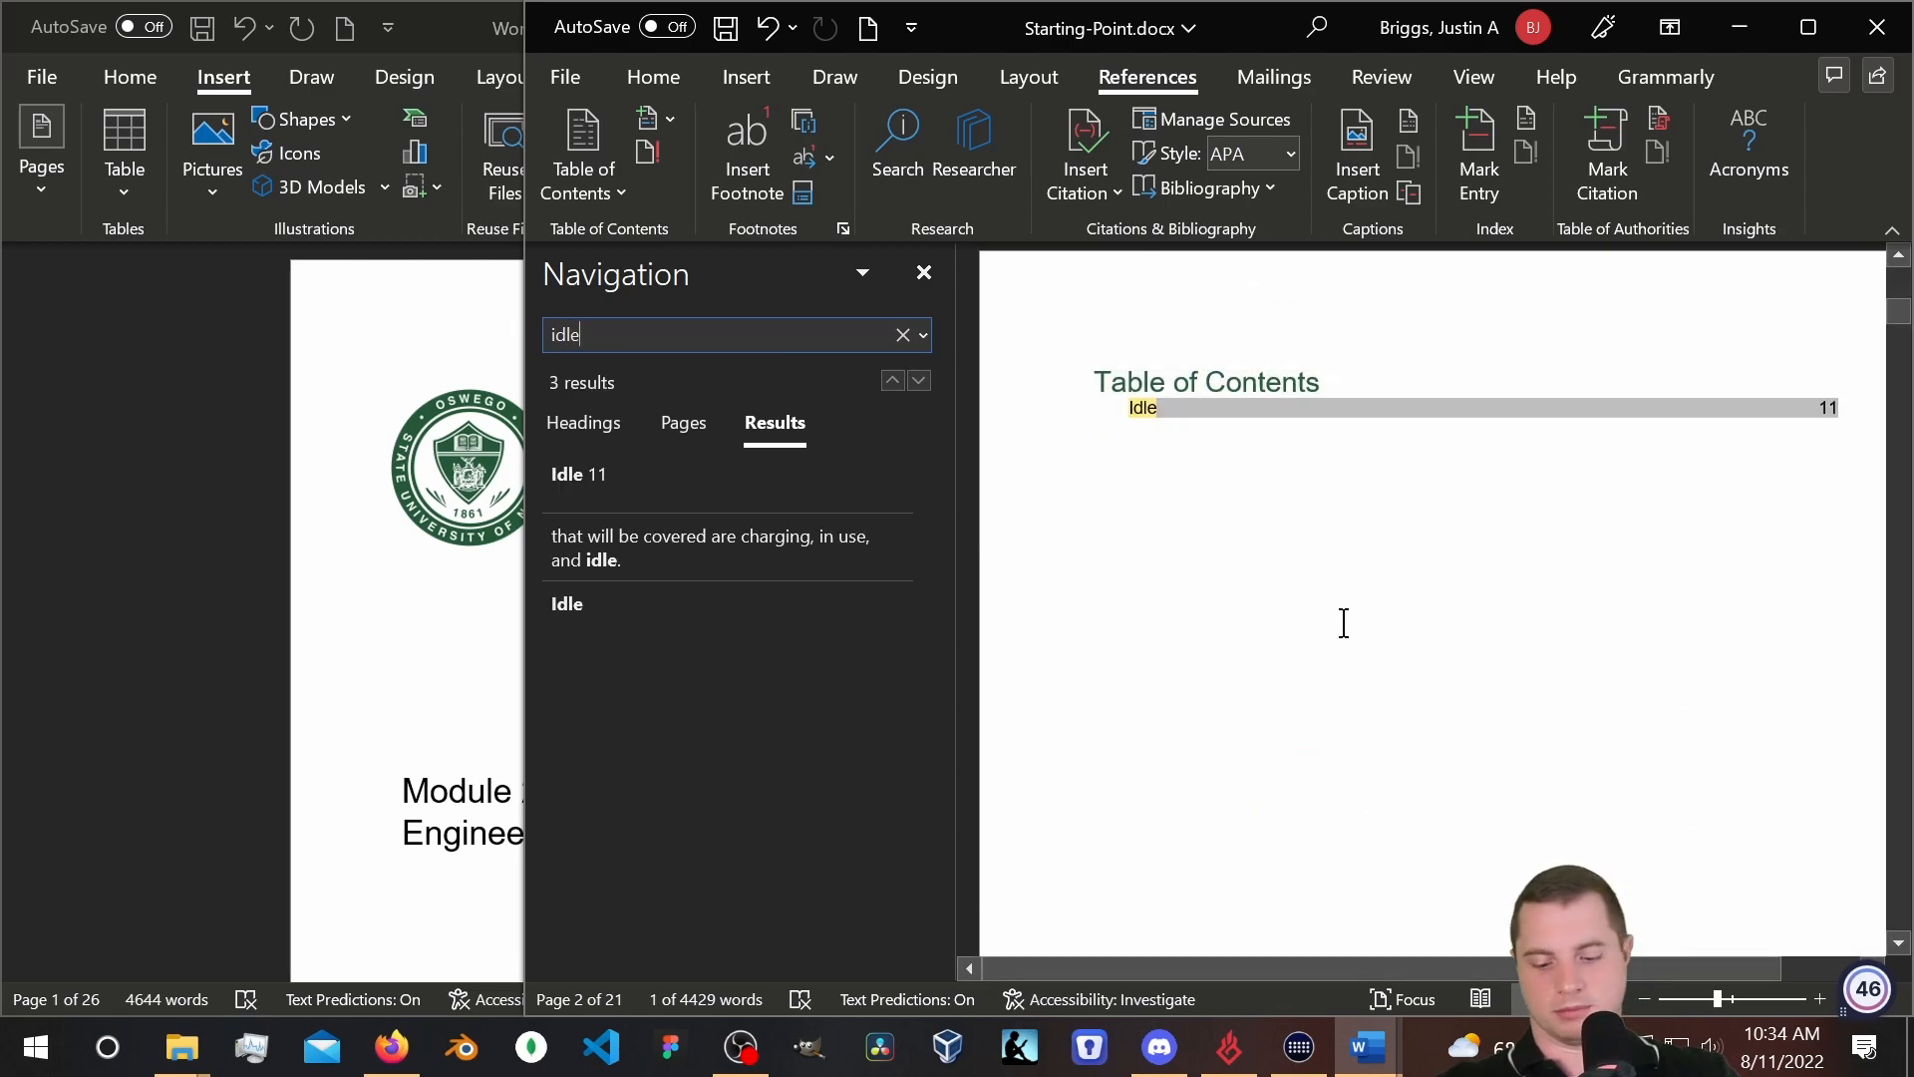
key(Return)
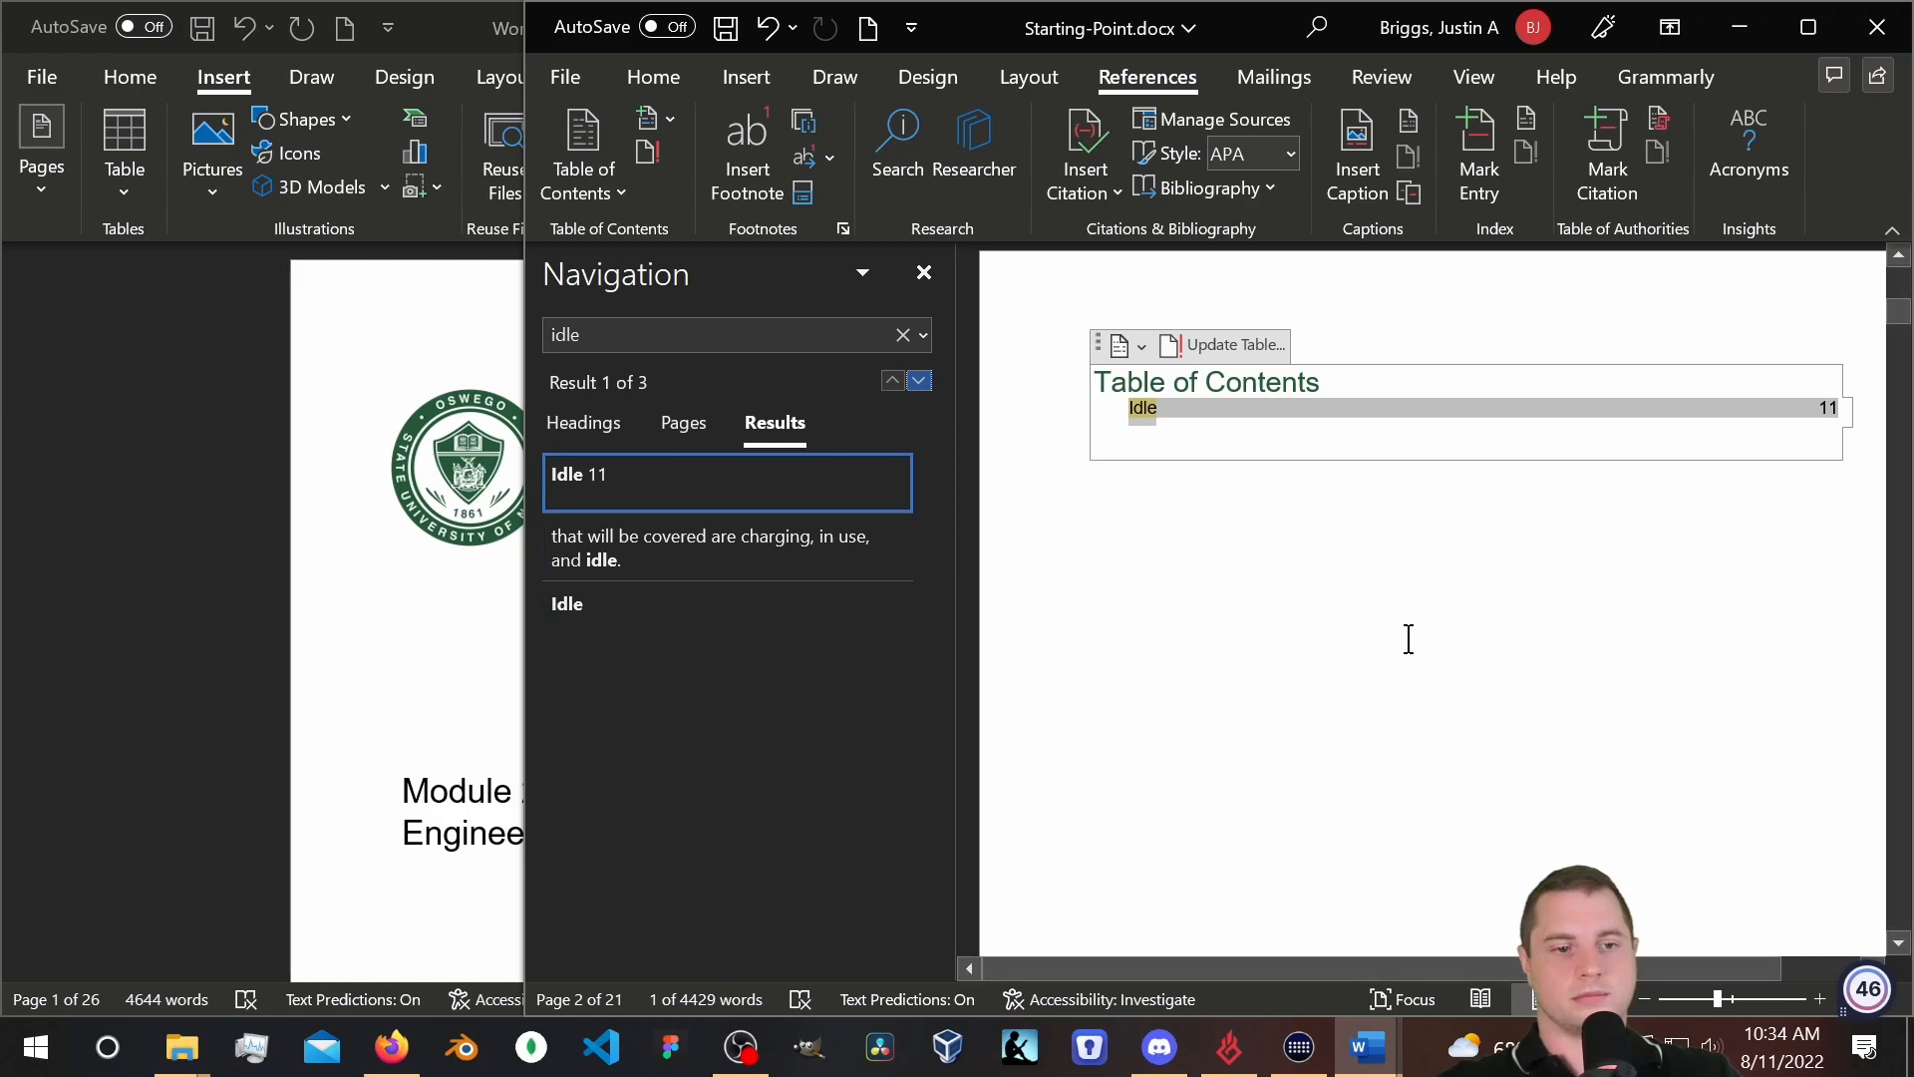
click(628, 608)
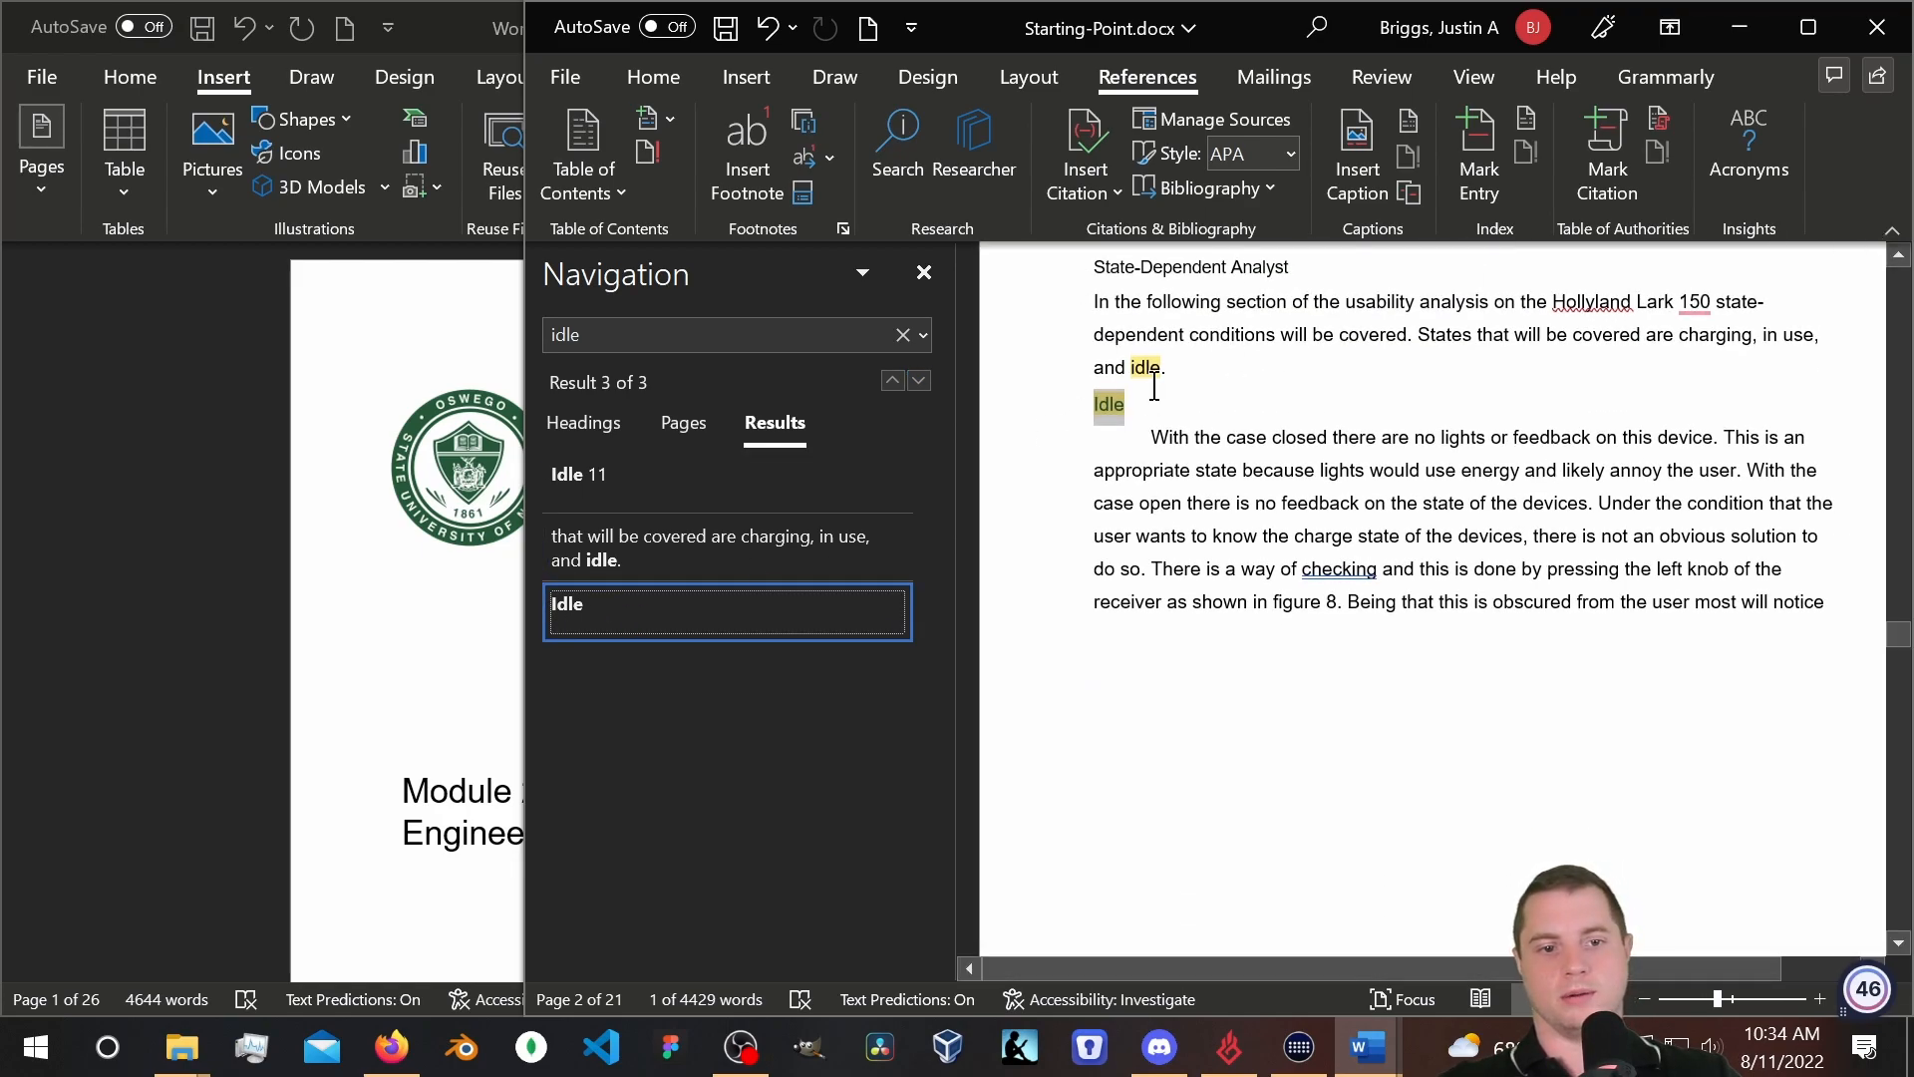
Apply the Normal style to the Idle heading in the State-Dependent Analyst section.
double_click(1136, 404)
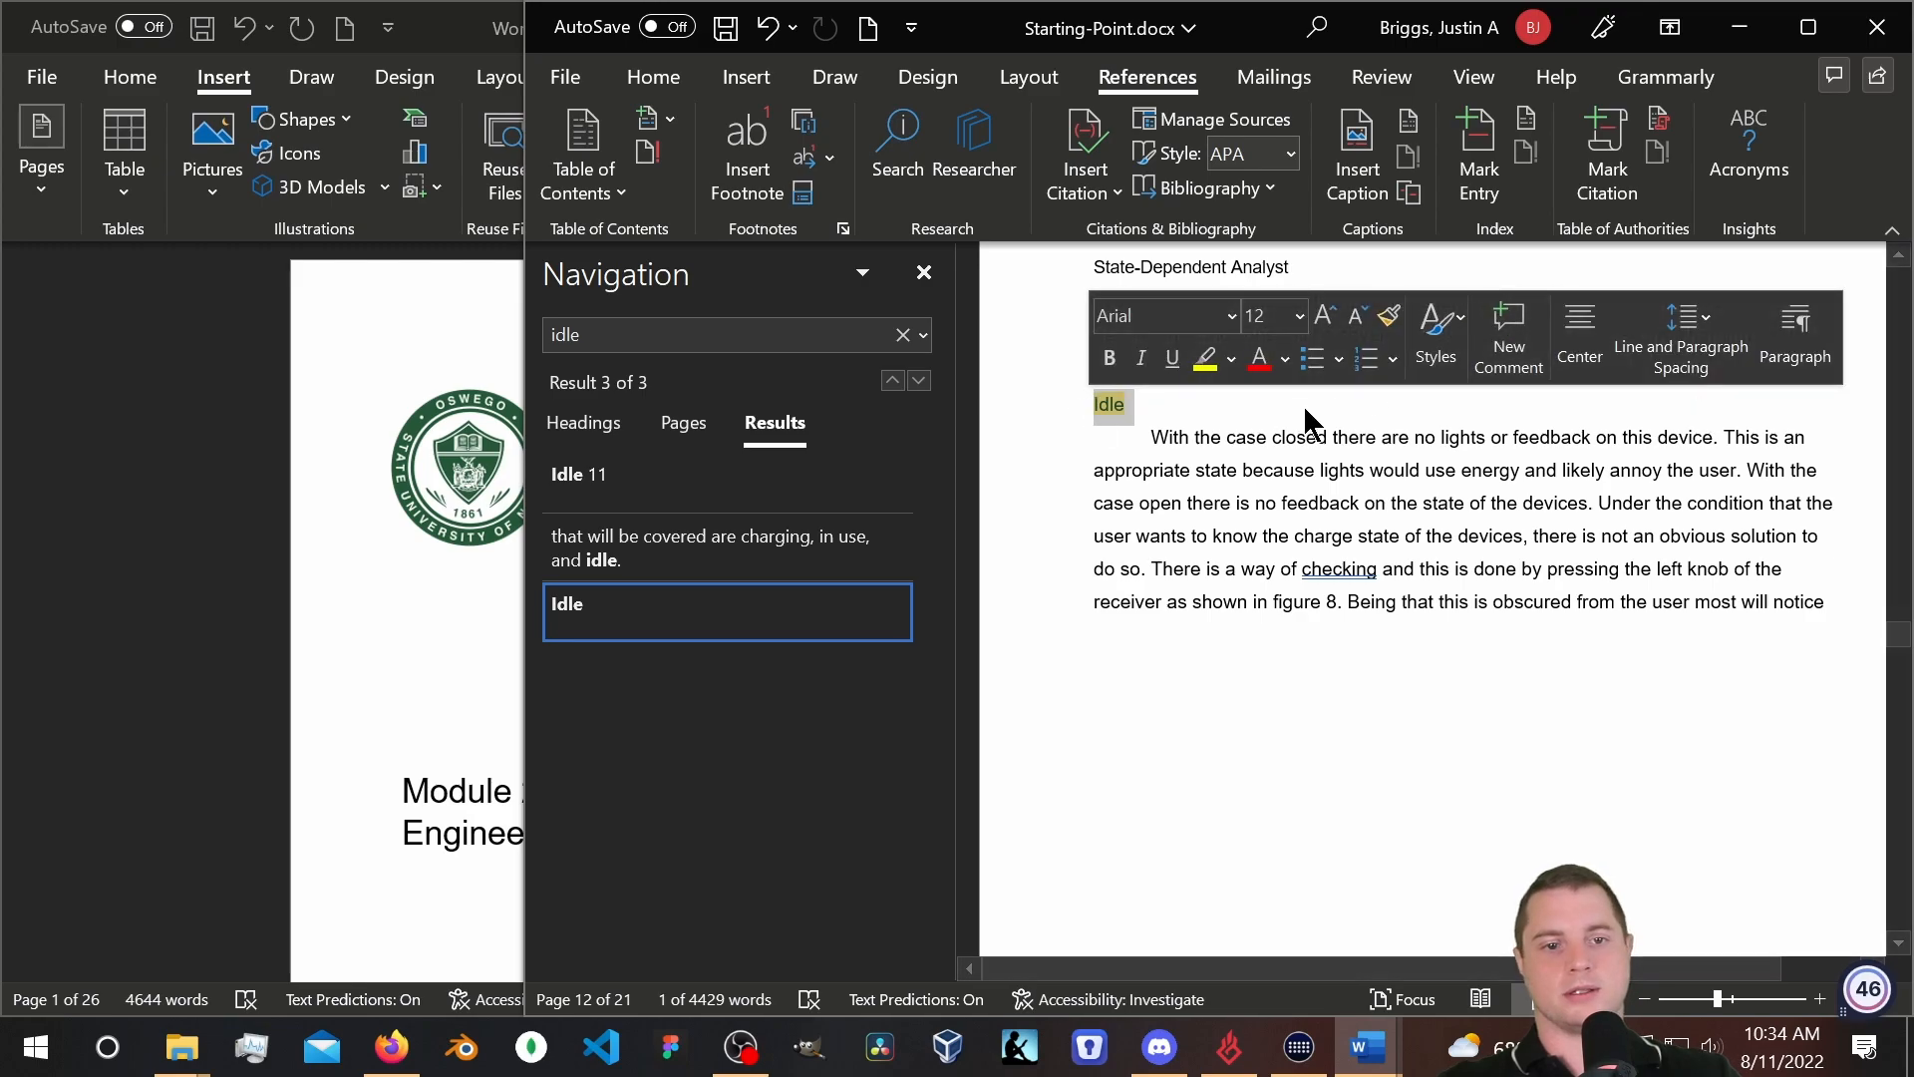
click(1455, 344)
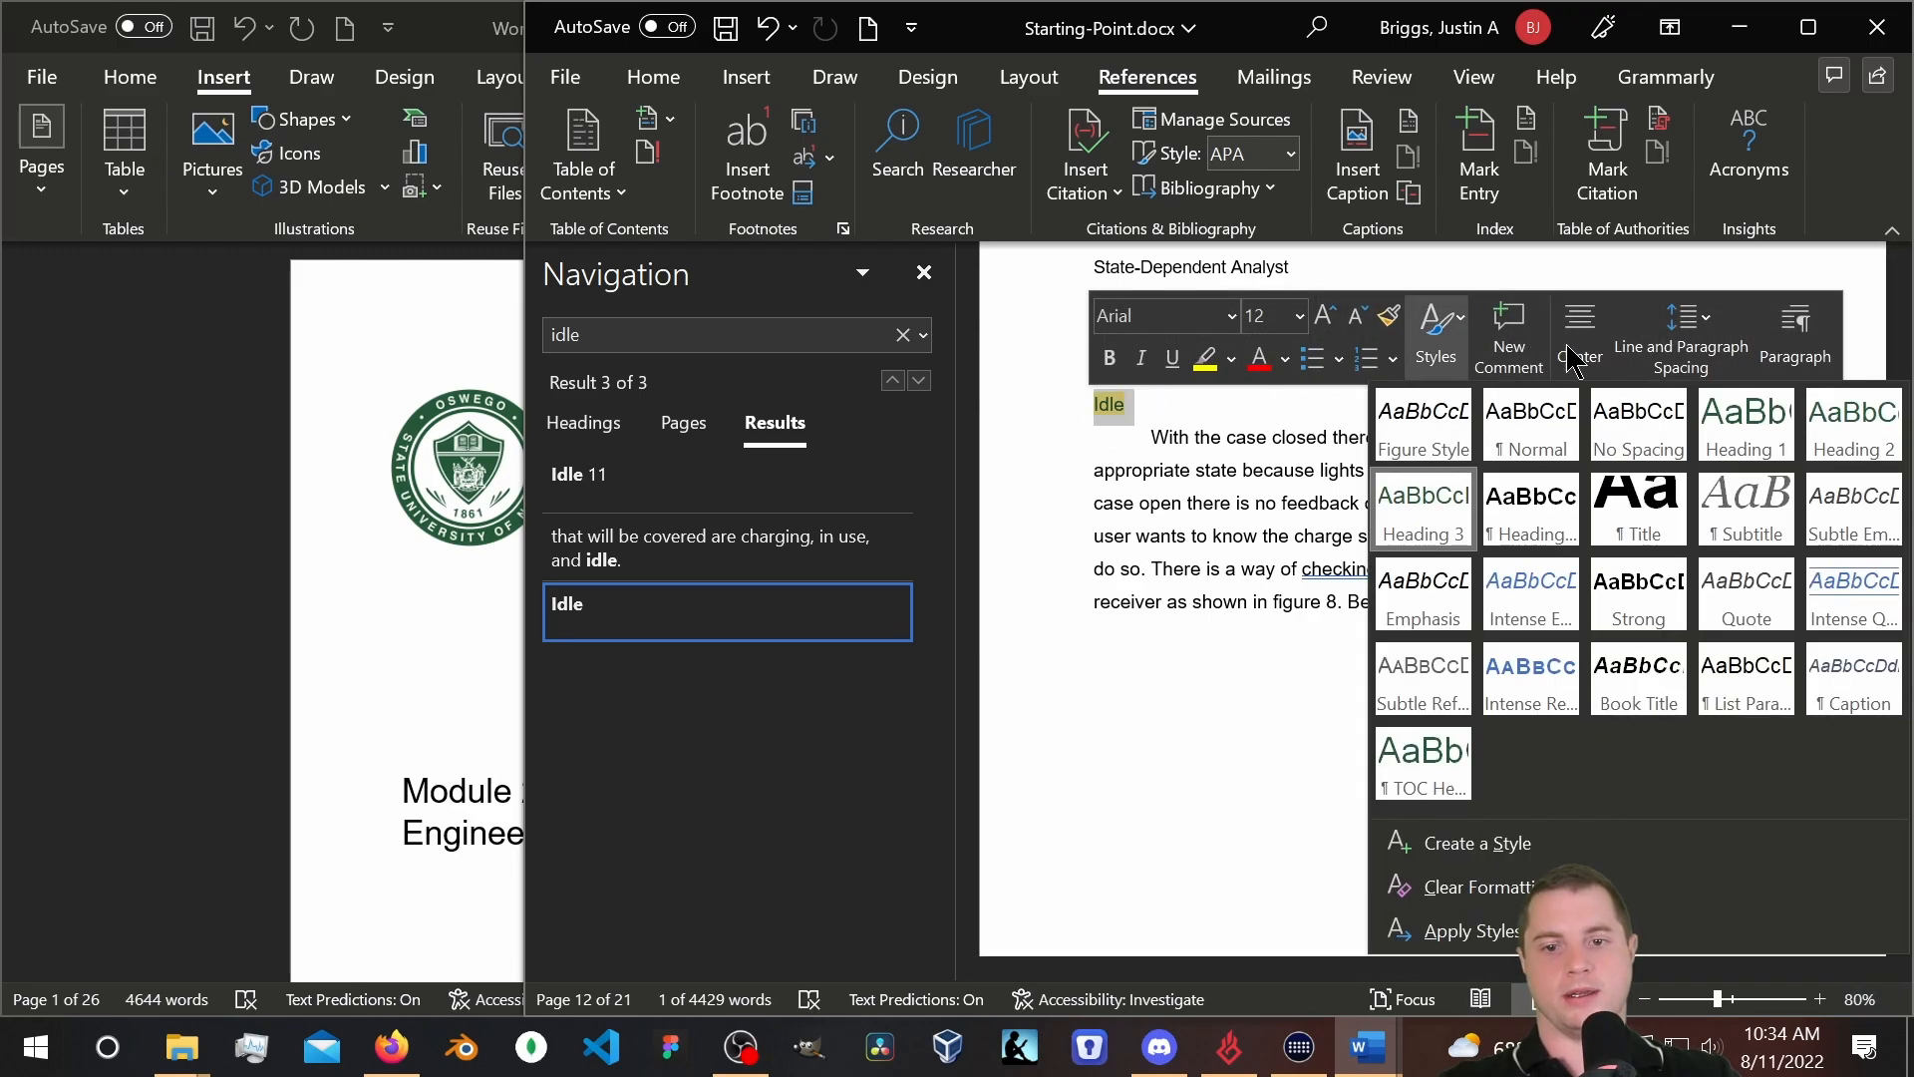
click(1532, 424)
Update the entire table of contents on the page after the cover page and dismiss the message about heading styles.
scroll(1715, 812, up, 10)
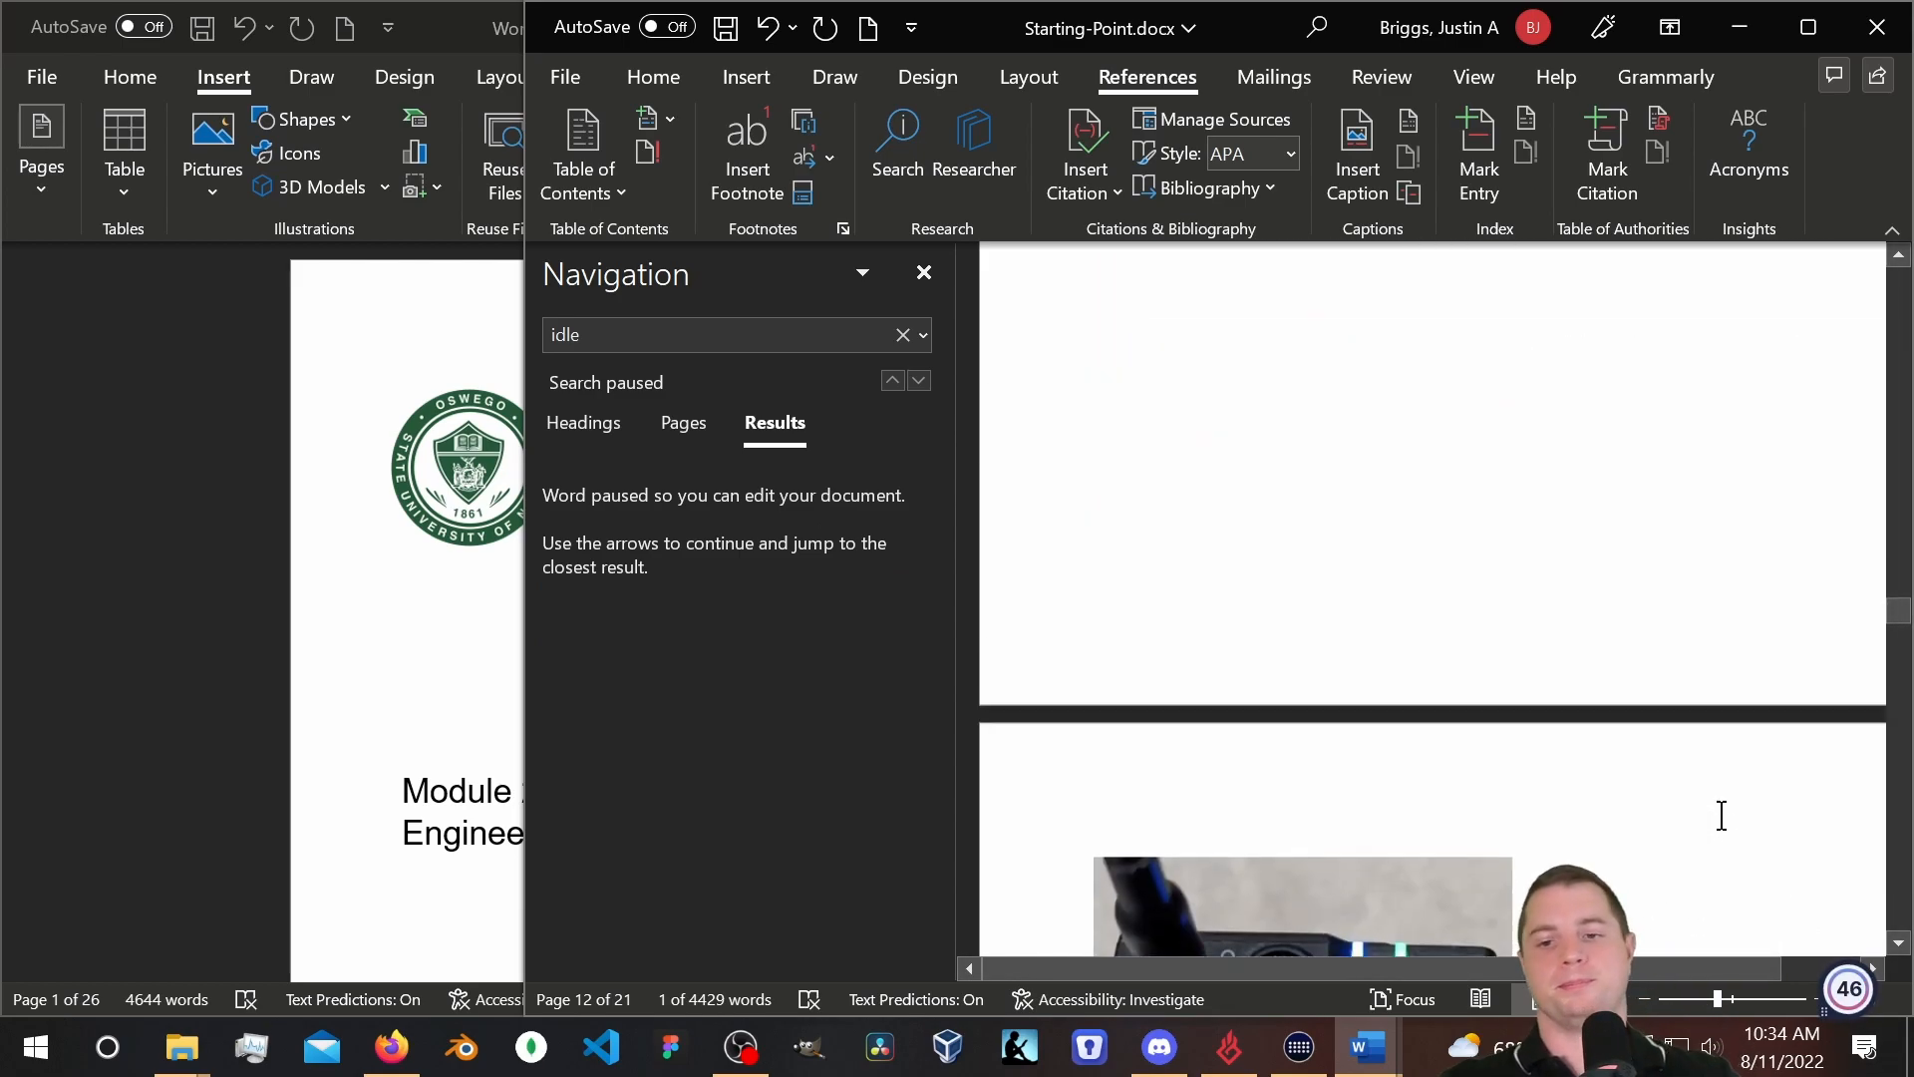
drag(1898, 633, 1898, 289)
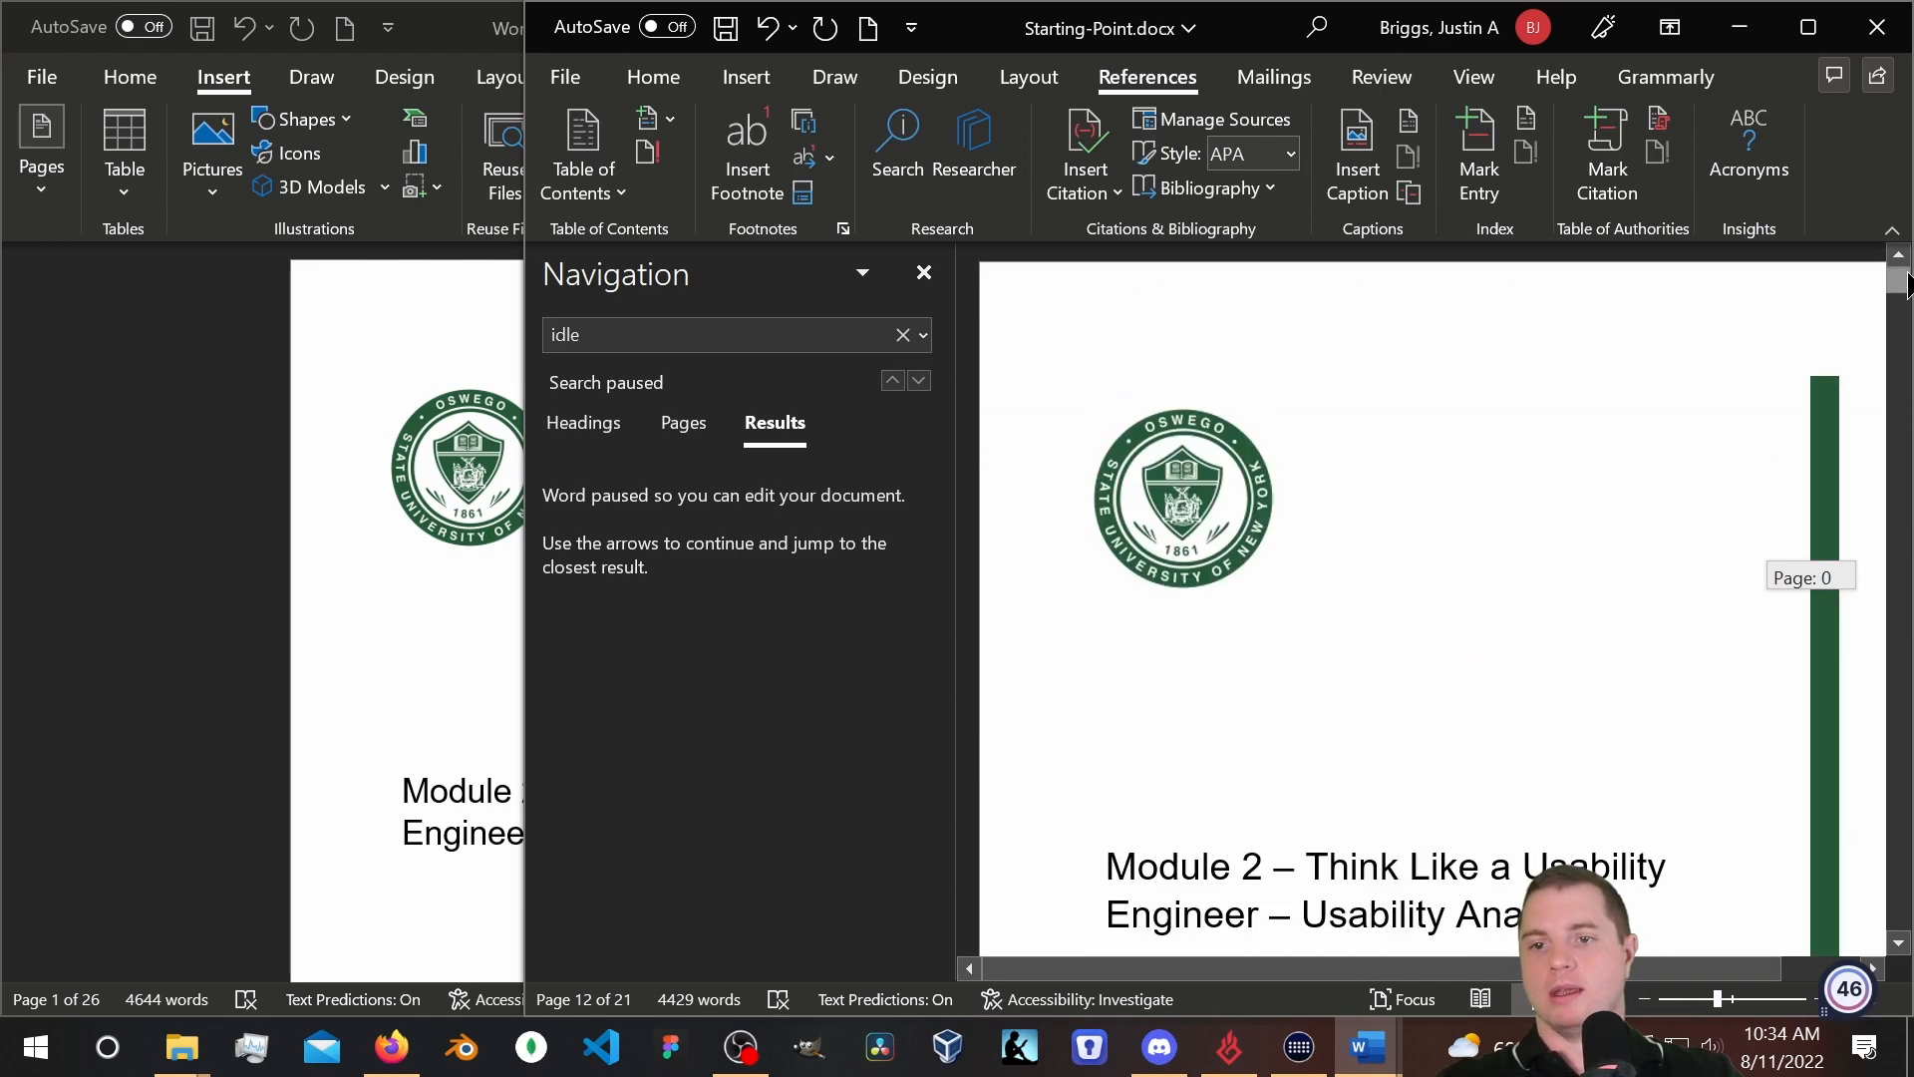
scroll(1664, 610, down, 5)
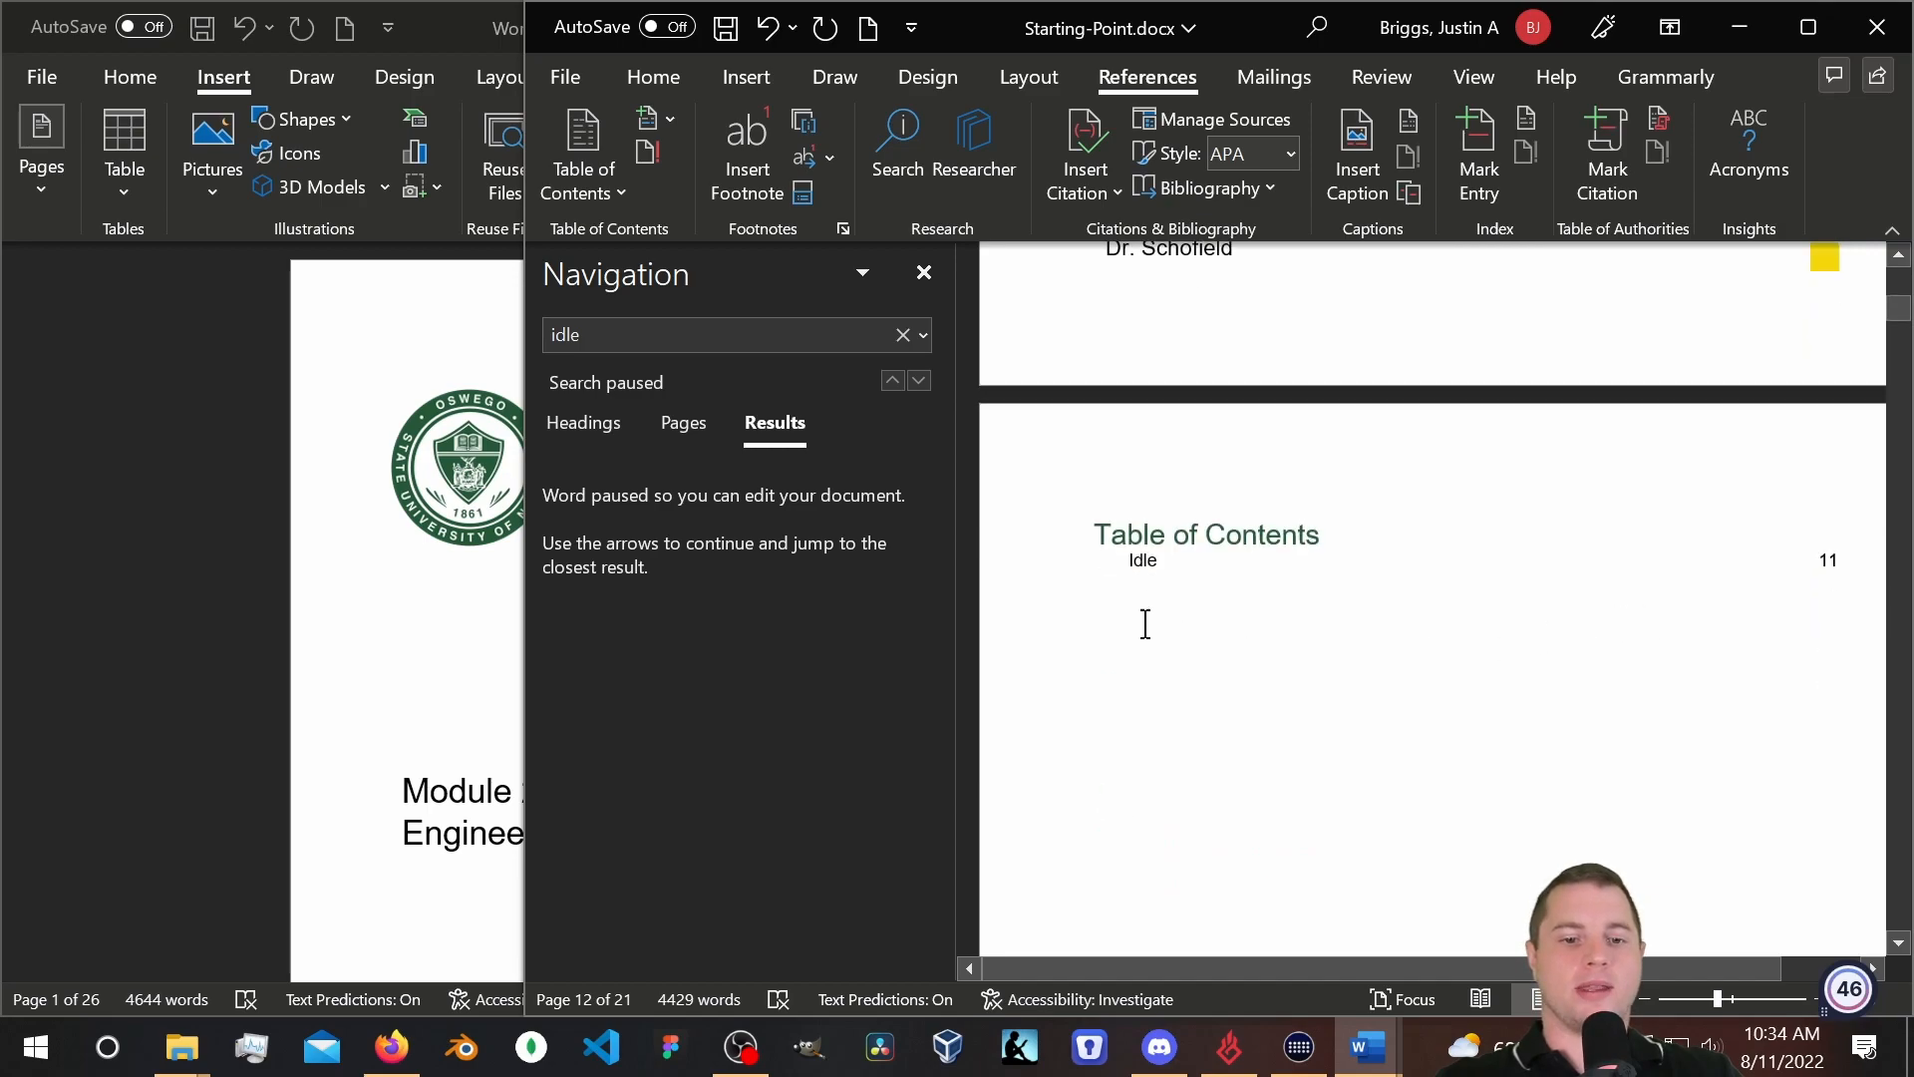
click(1183, 568)
click(1234, 497)
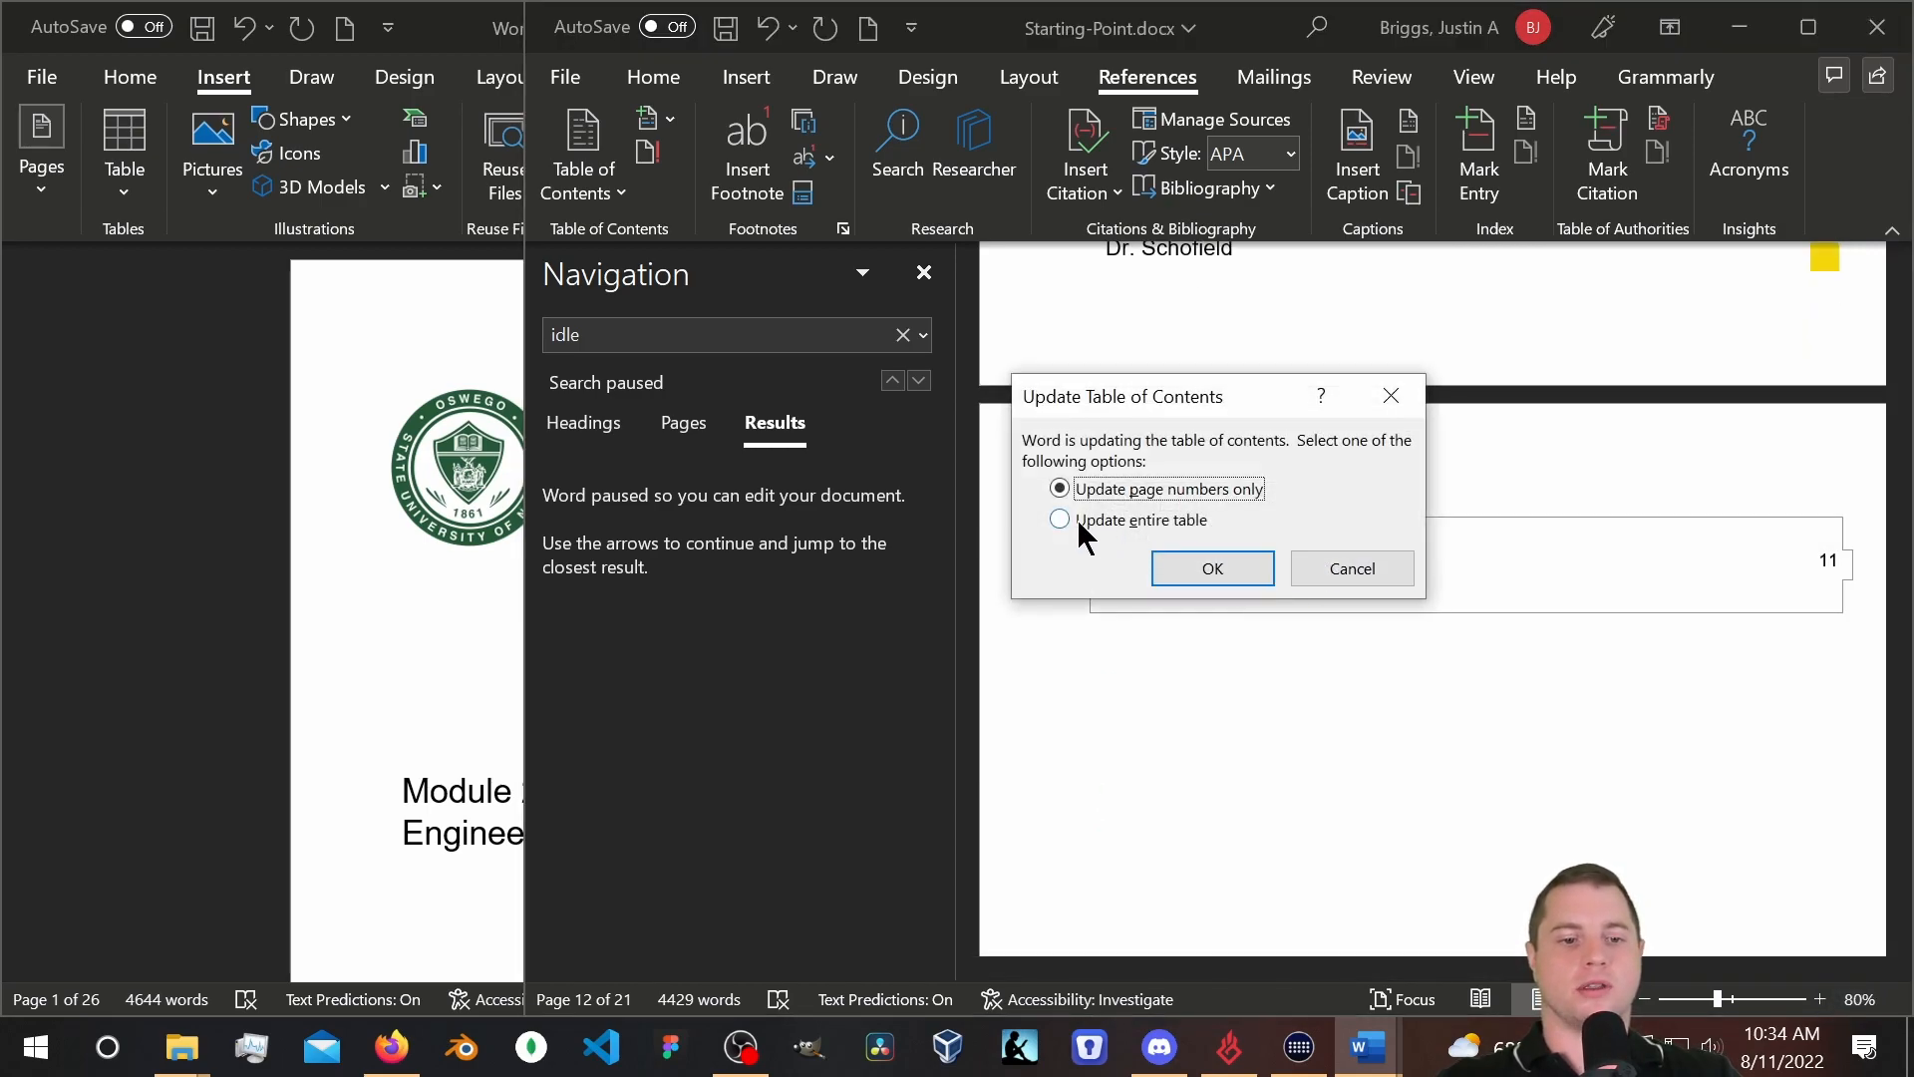
click(1187, 566)
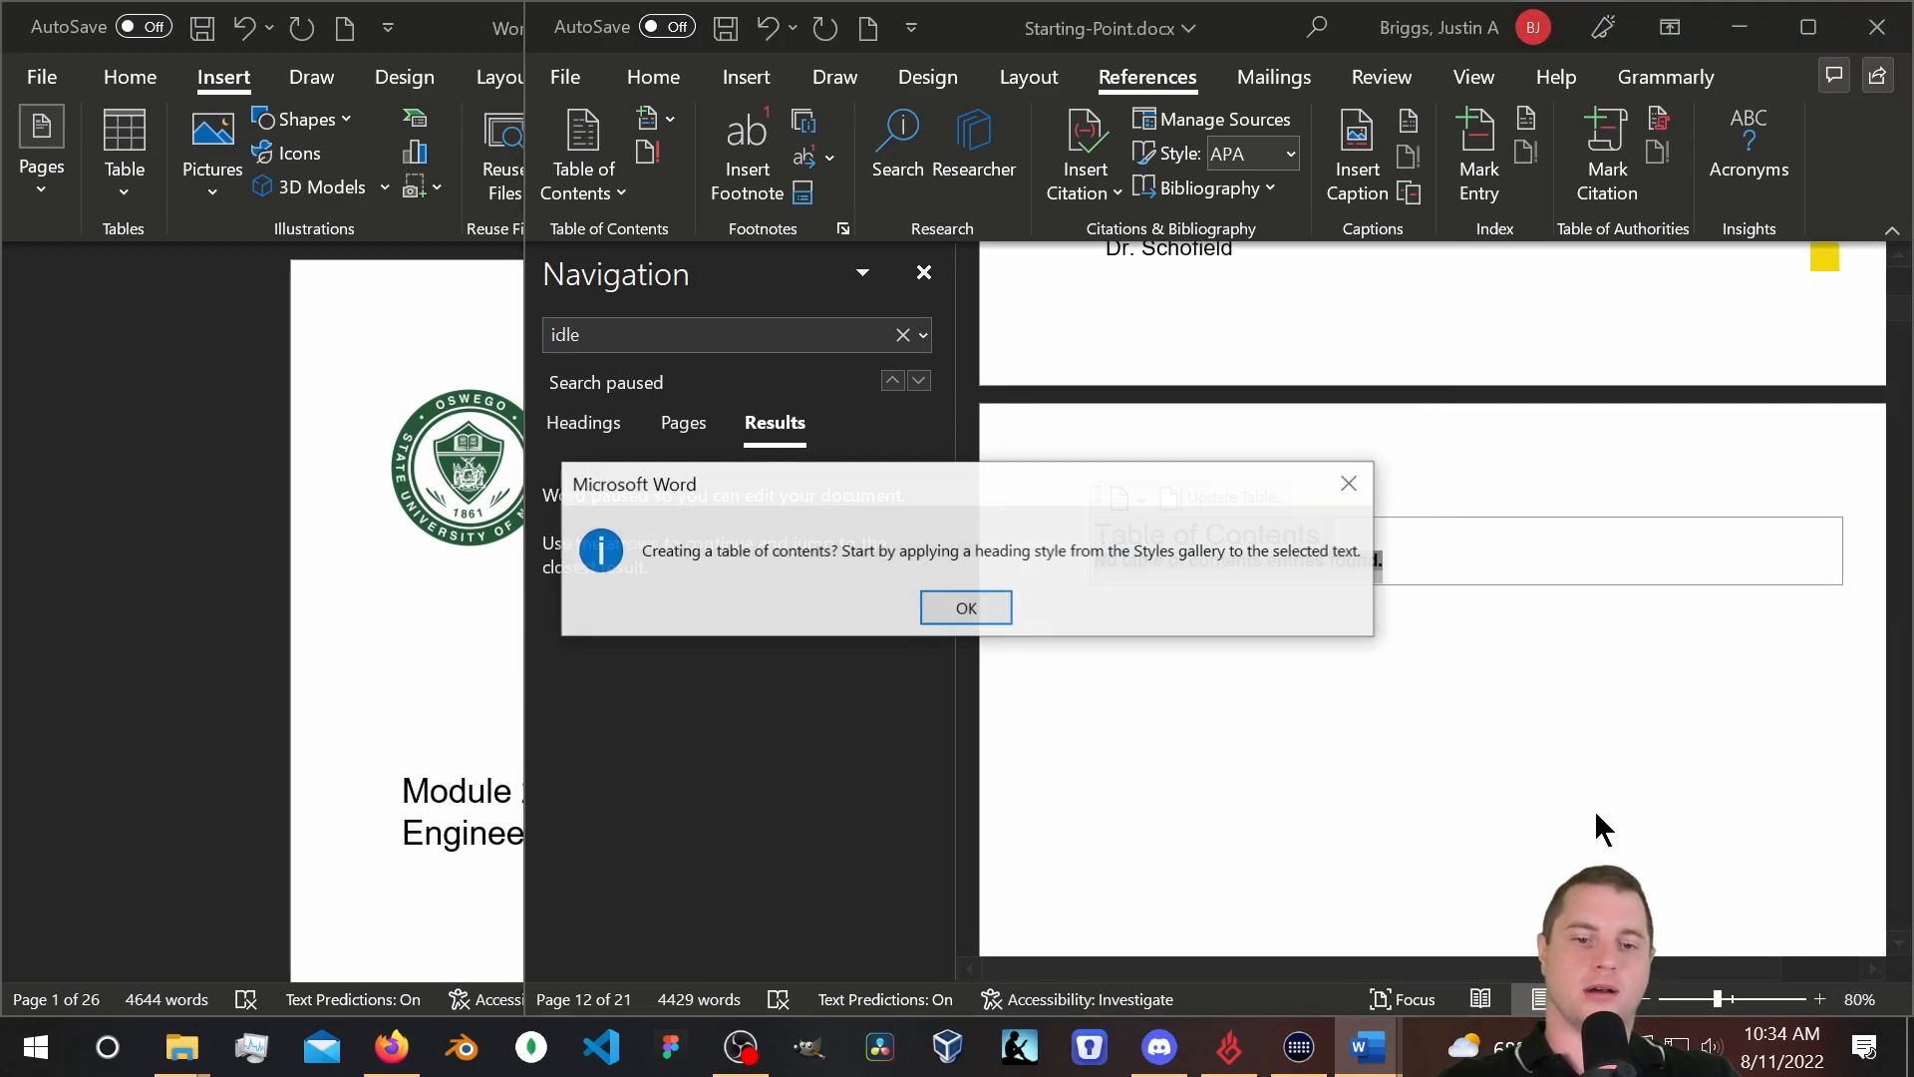
click(965, 608)
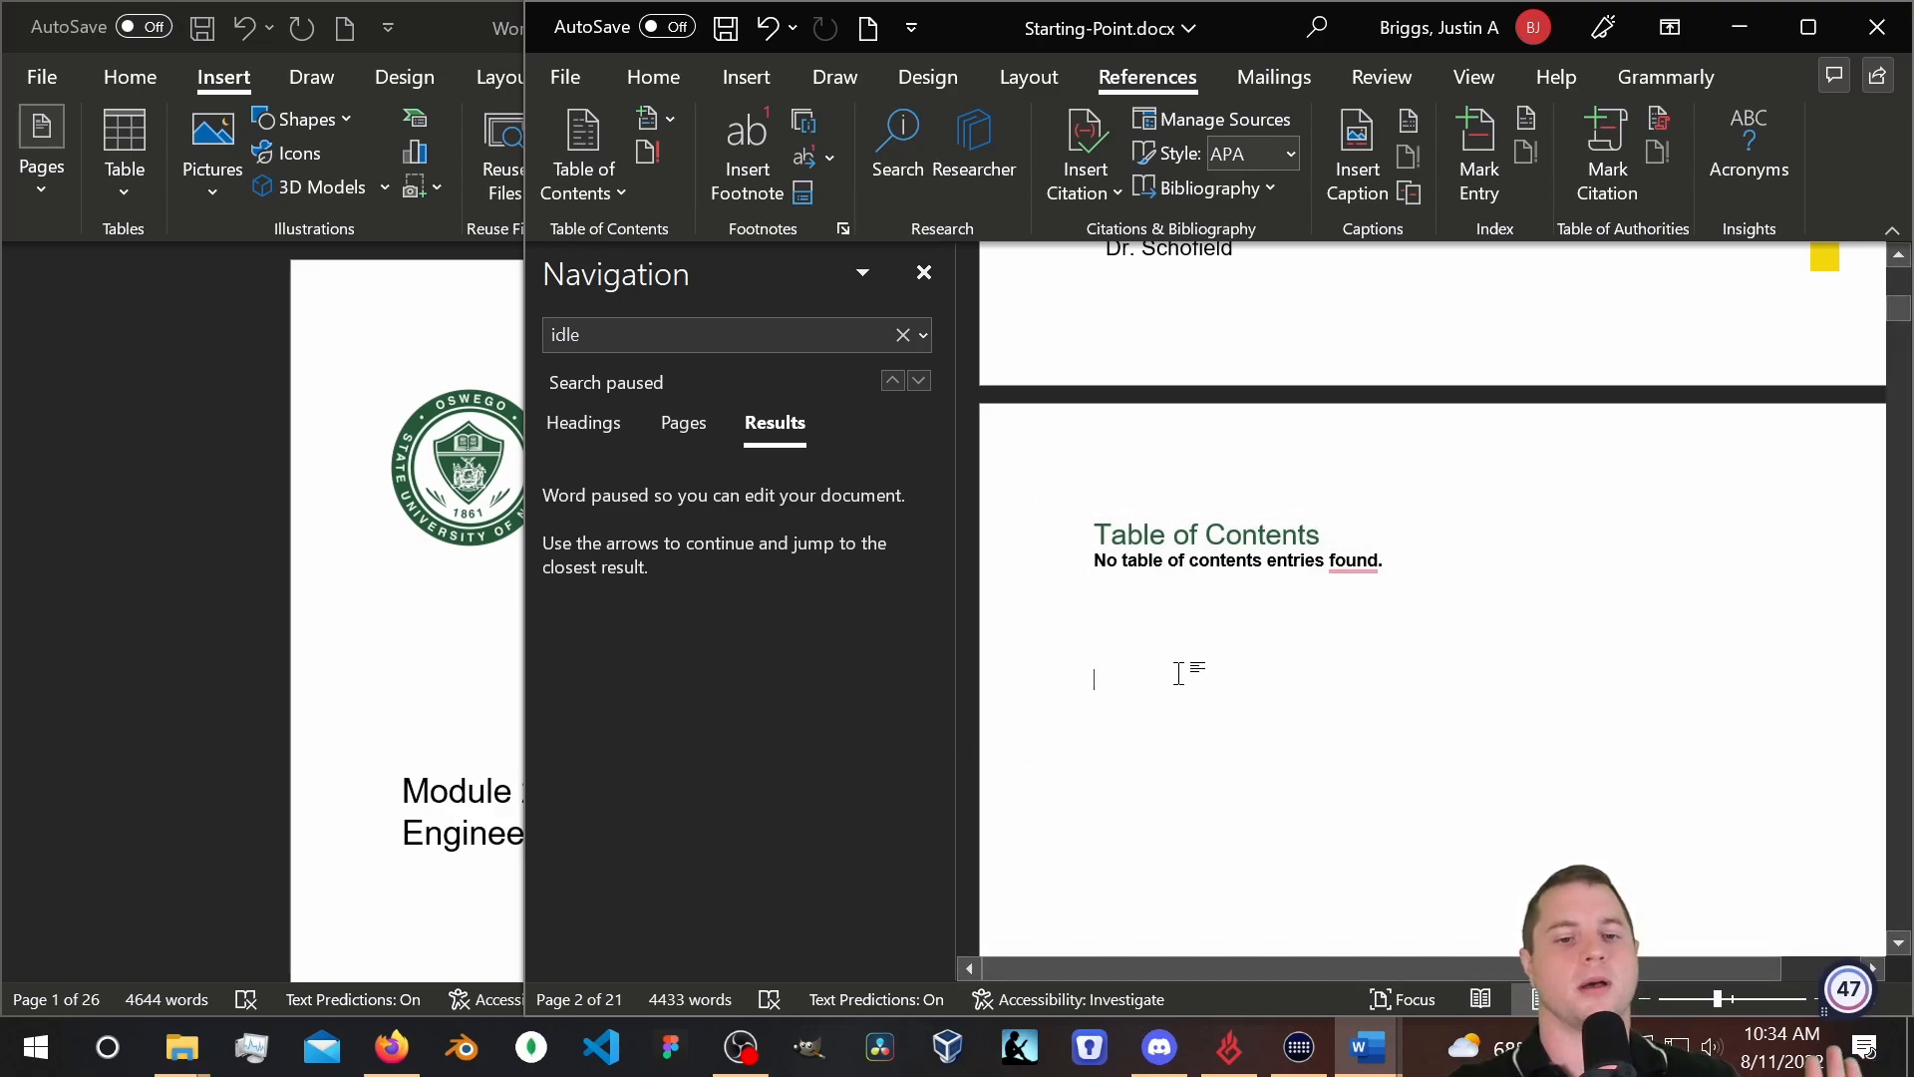
Switch to Word Document Sample.docx and examine its table of contents and the heading levels used for Orientation, Assumptions and Definitions.
scroll(1265, 602, down, 3)
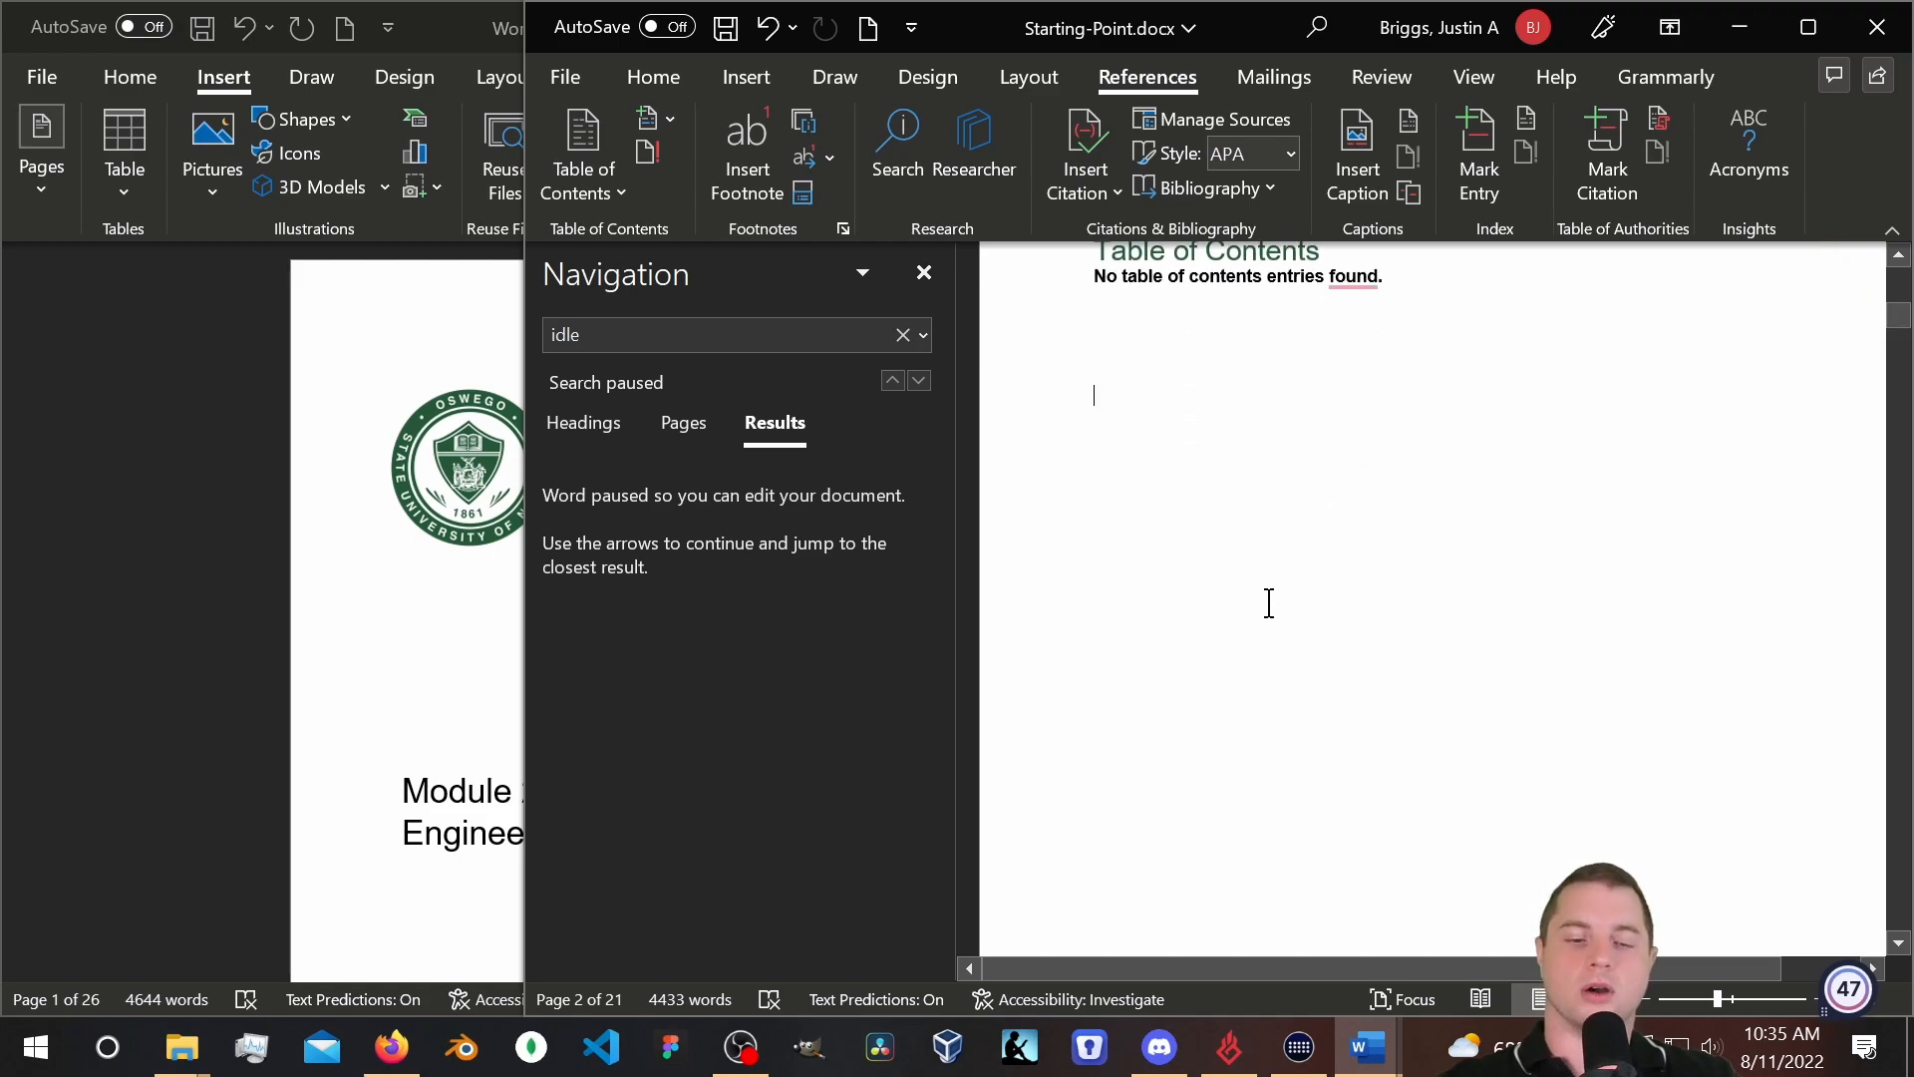
scroll(1306, 543, down, 5)
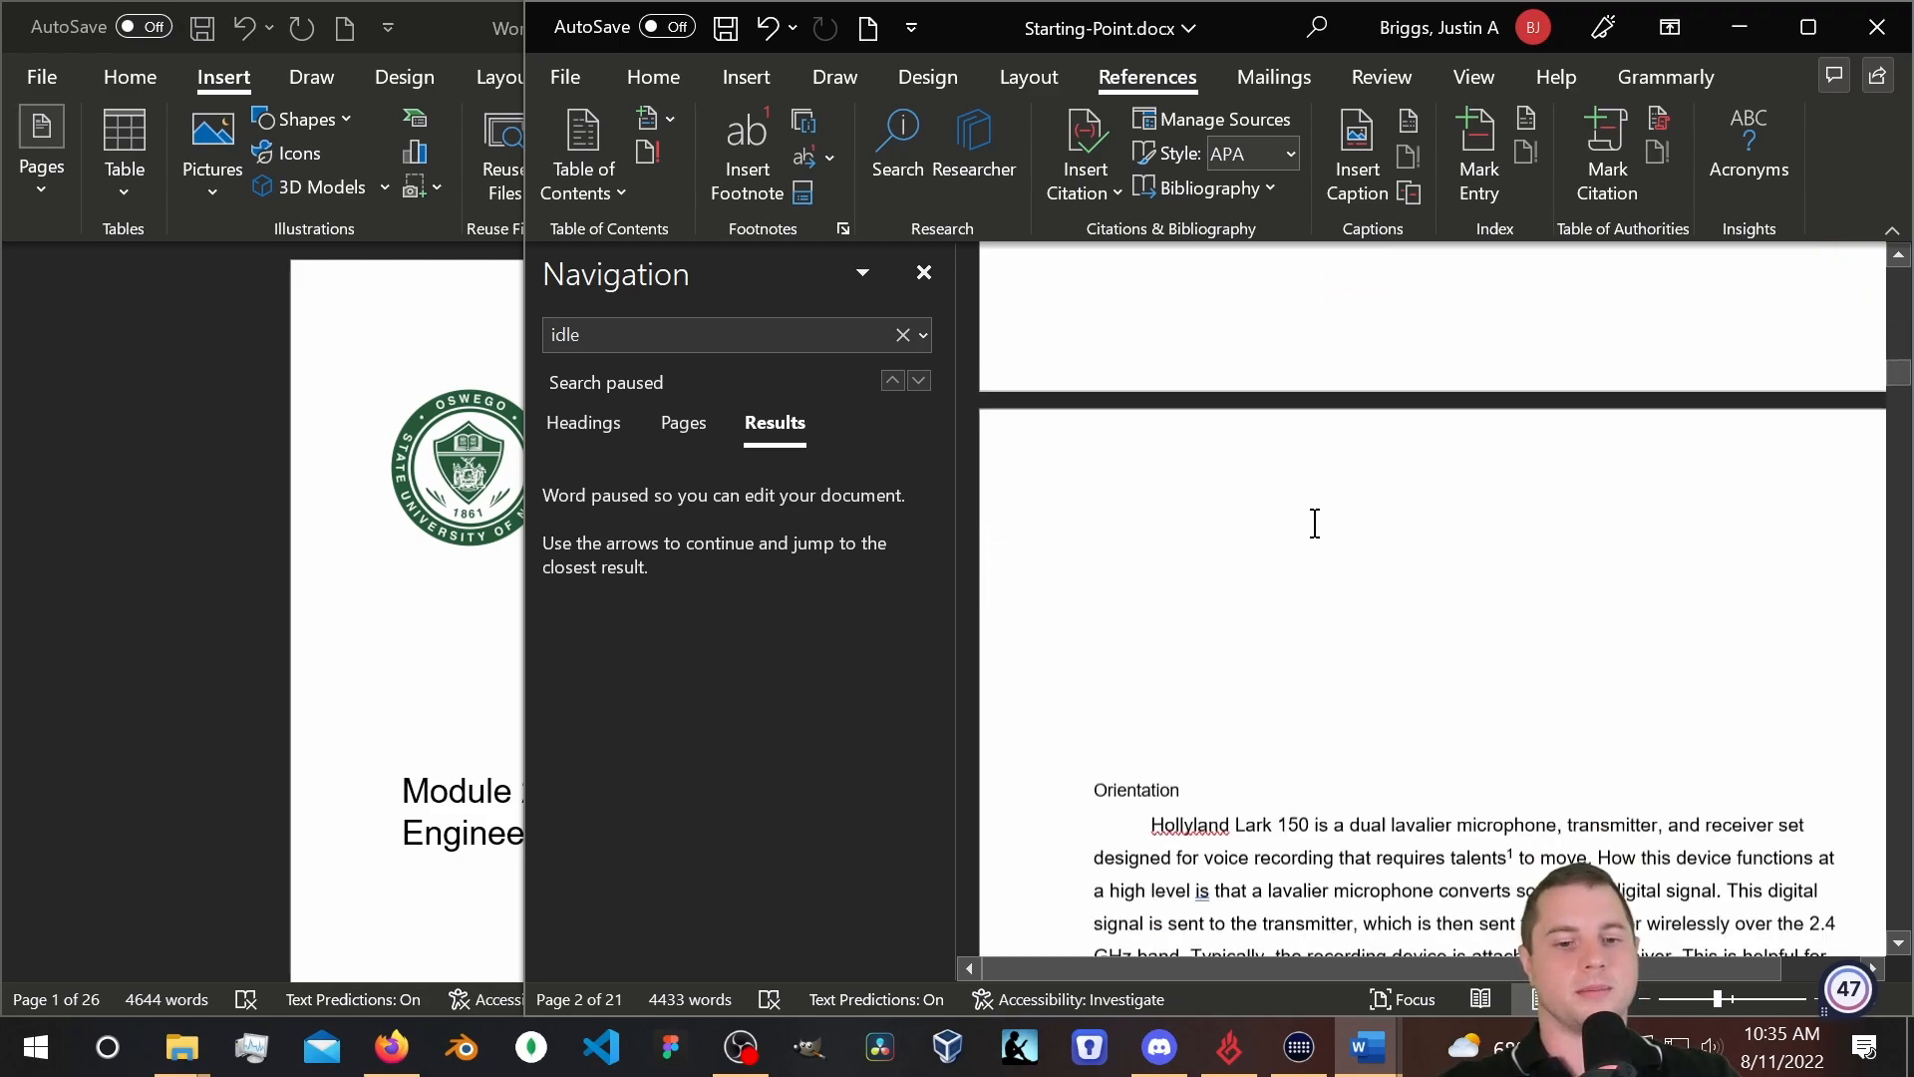
scroll(1315, 522, down, 4)
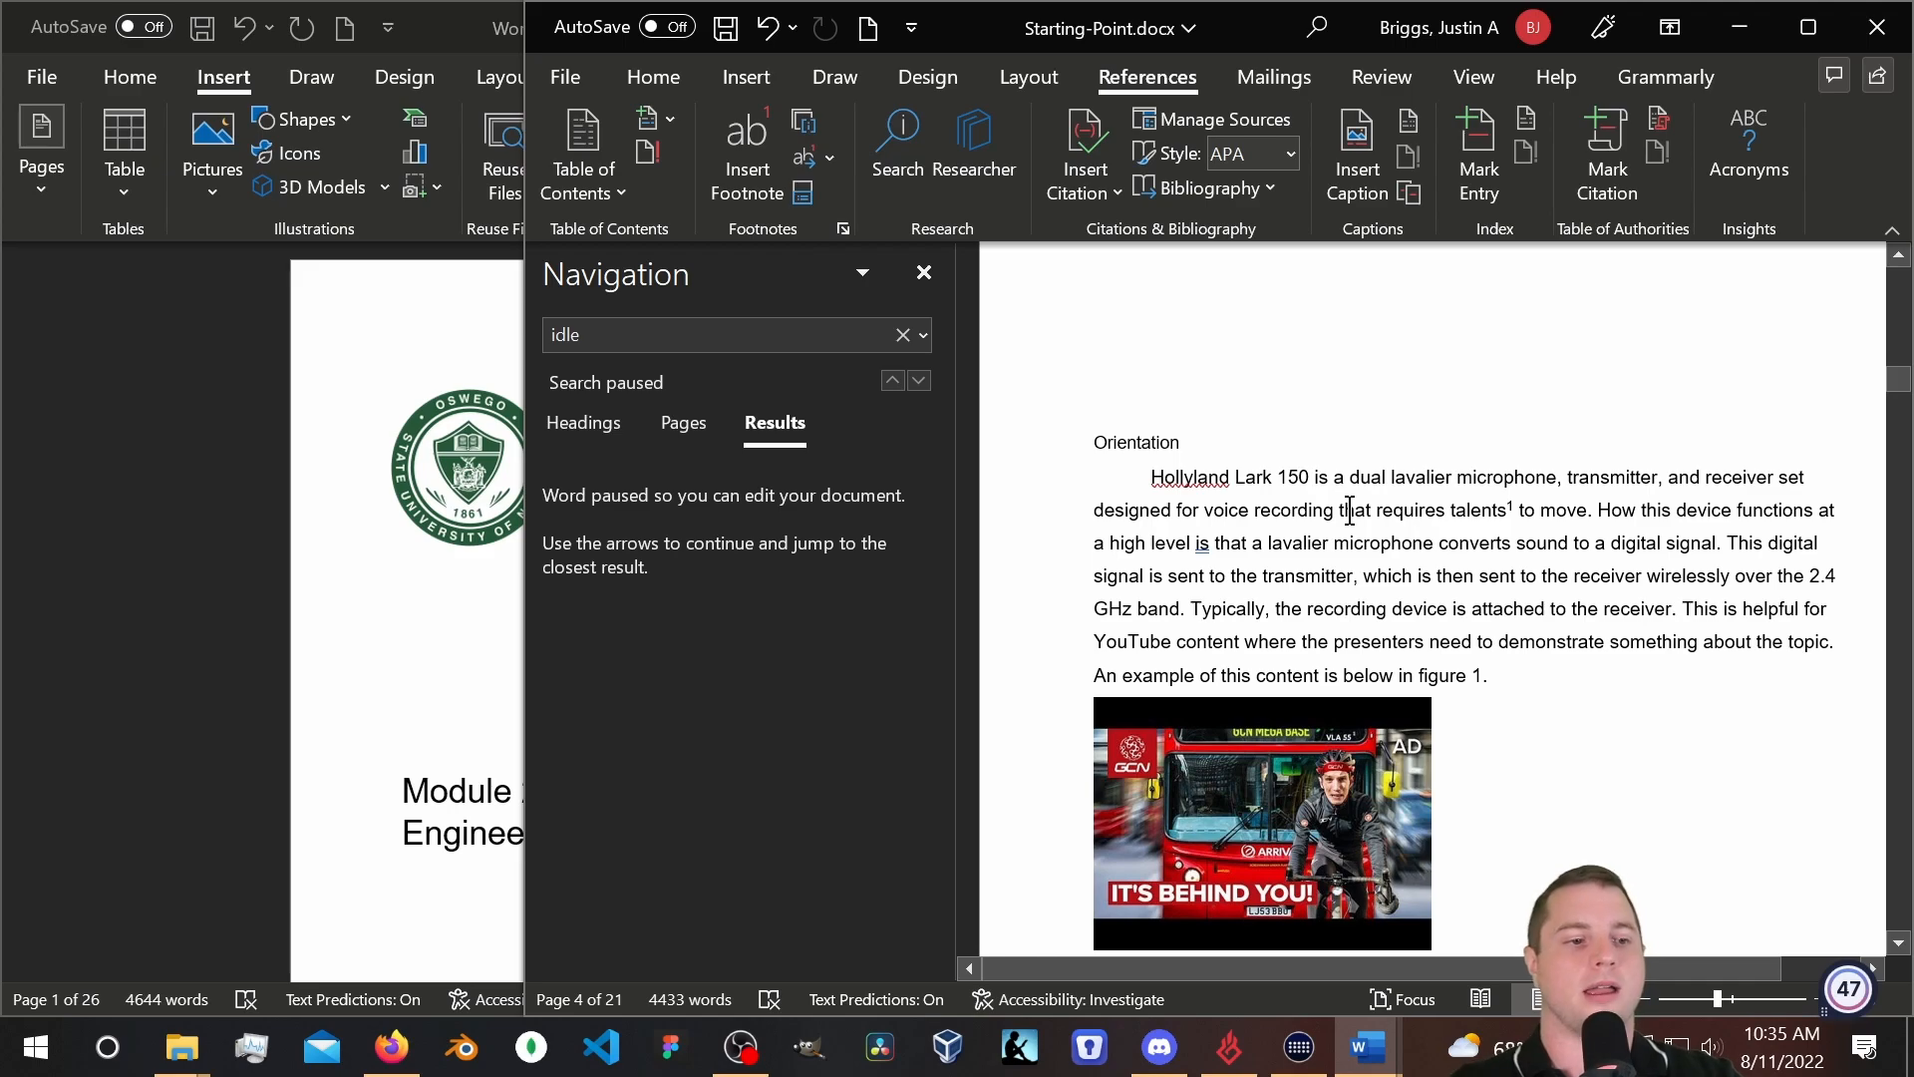
click(329, 684)
scroll(375, 671, down, 10)
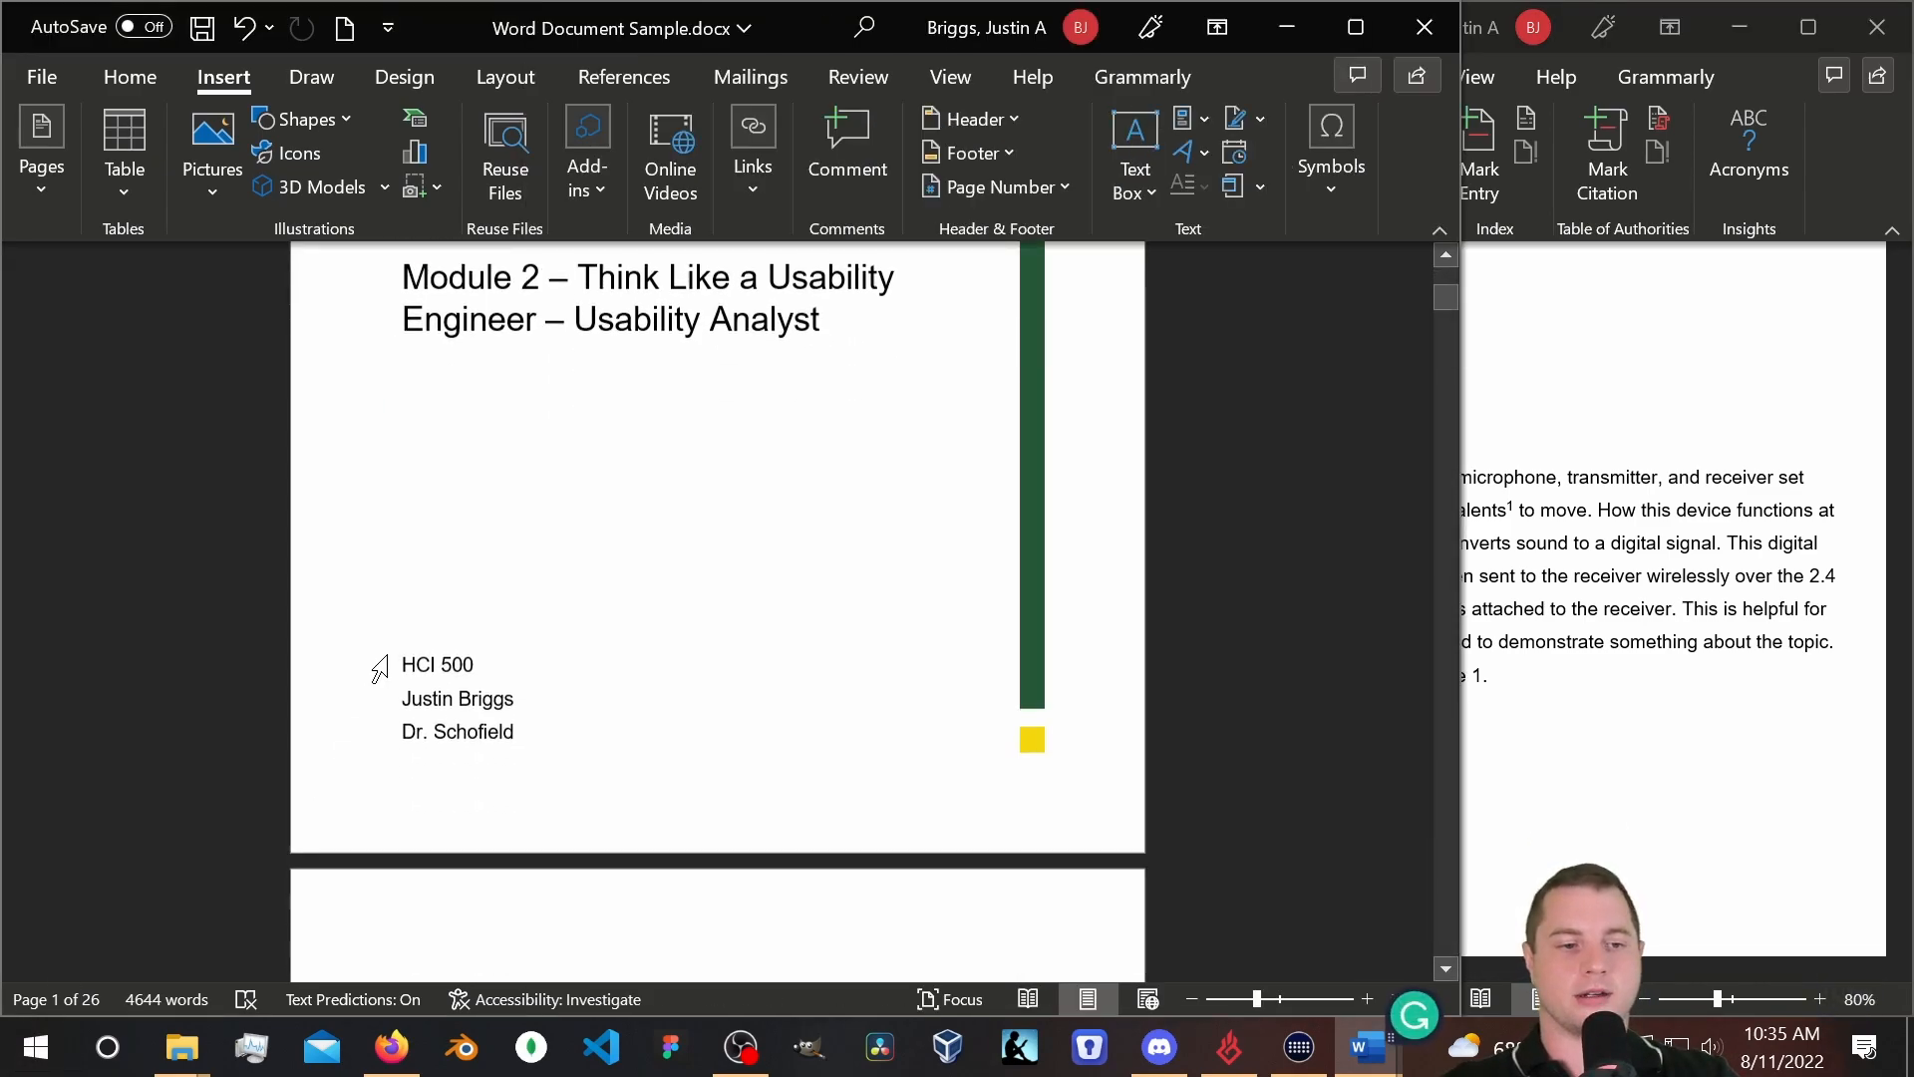
scroll(392, 647, down, 10)
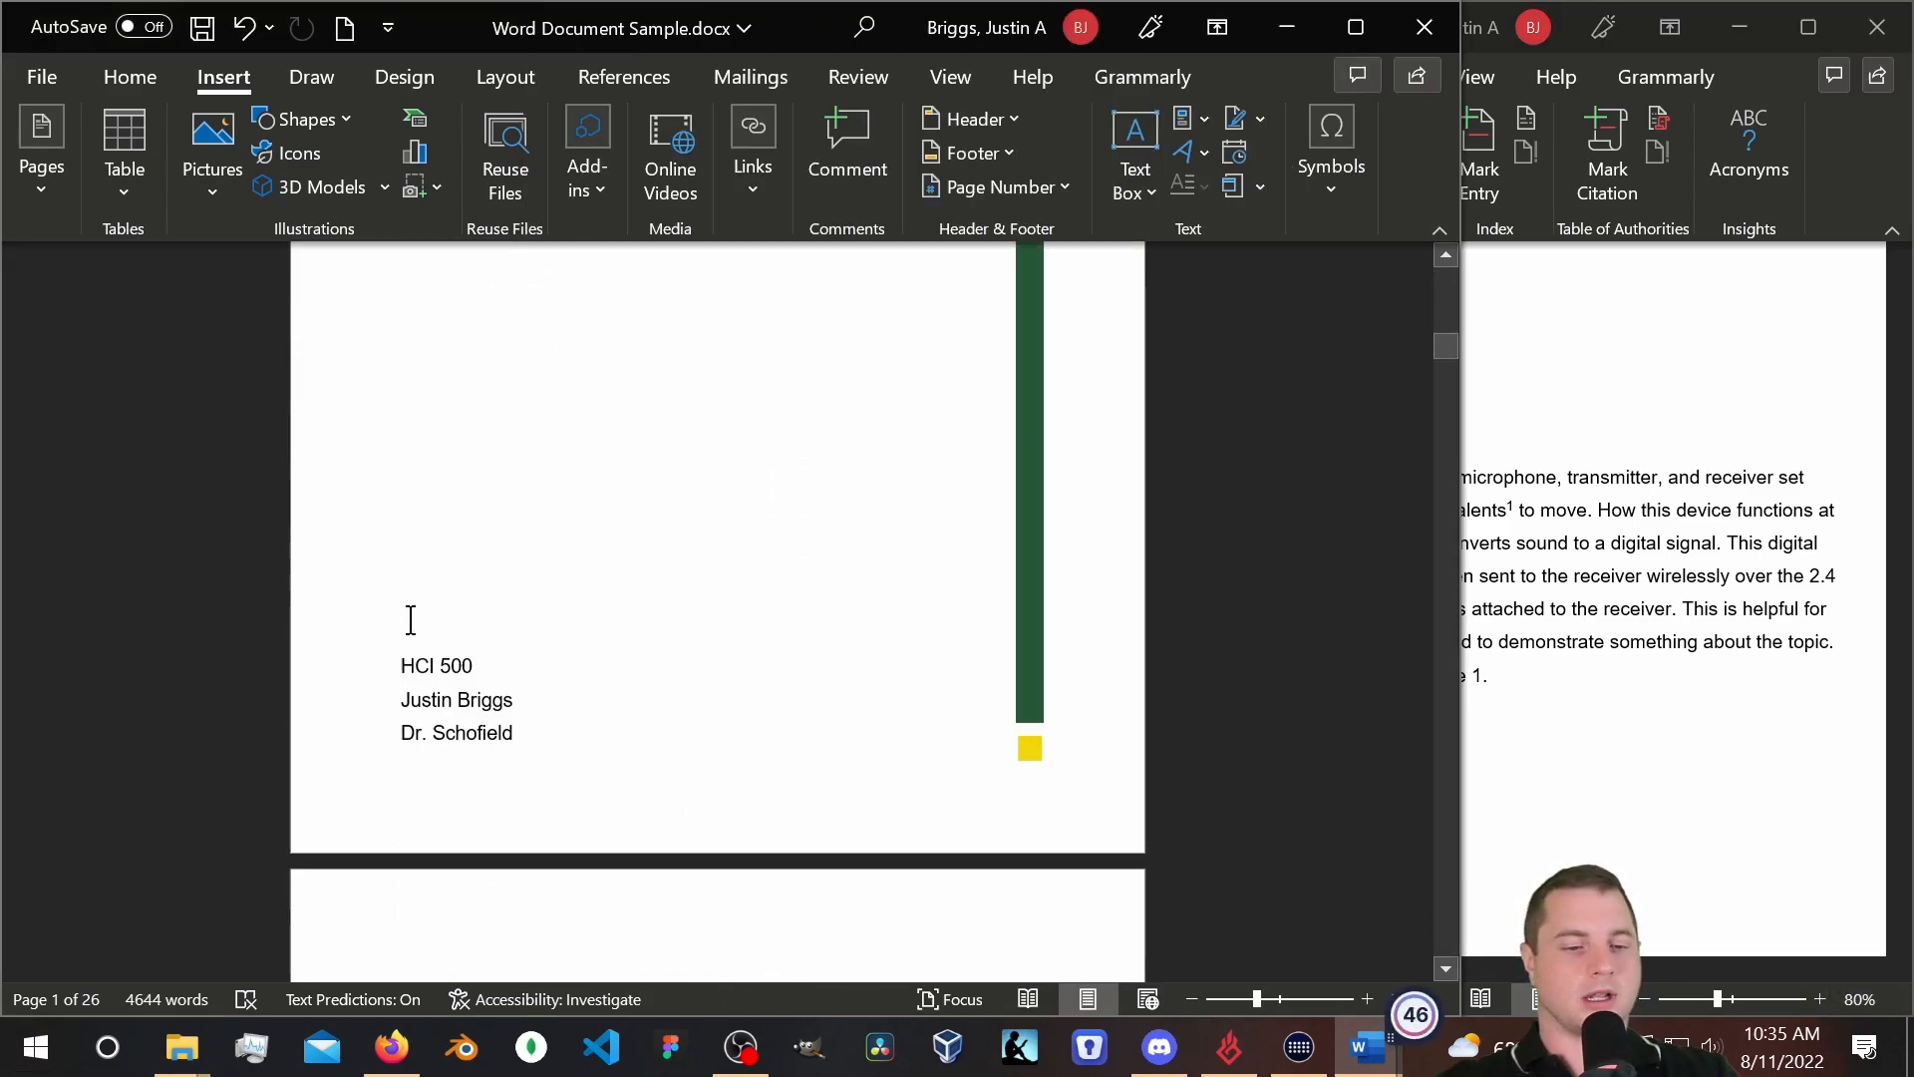
scroll(416, 618, down, 10)
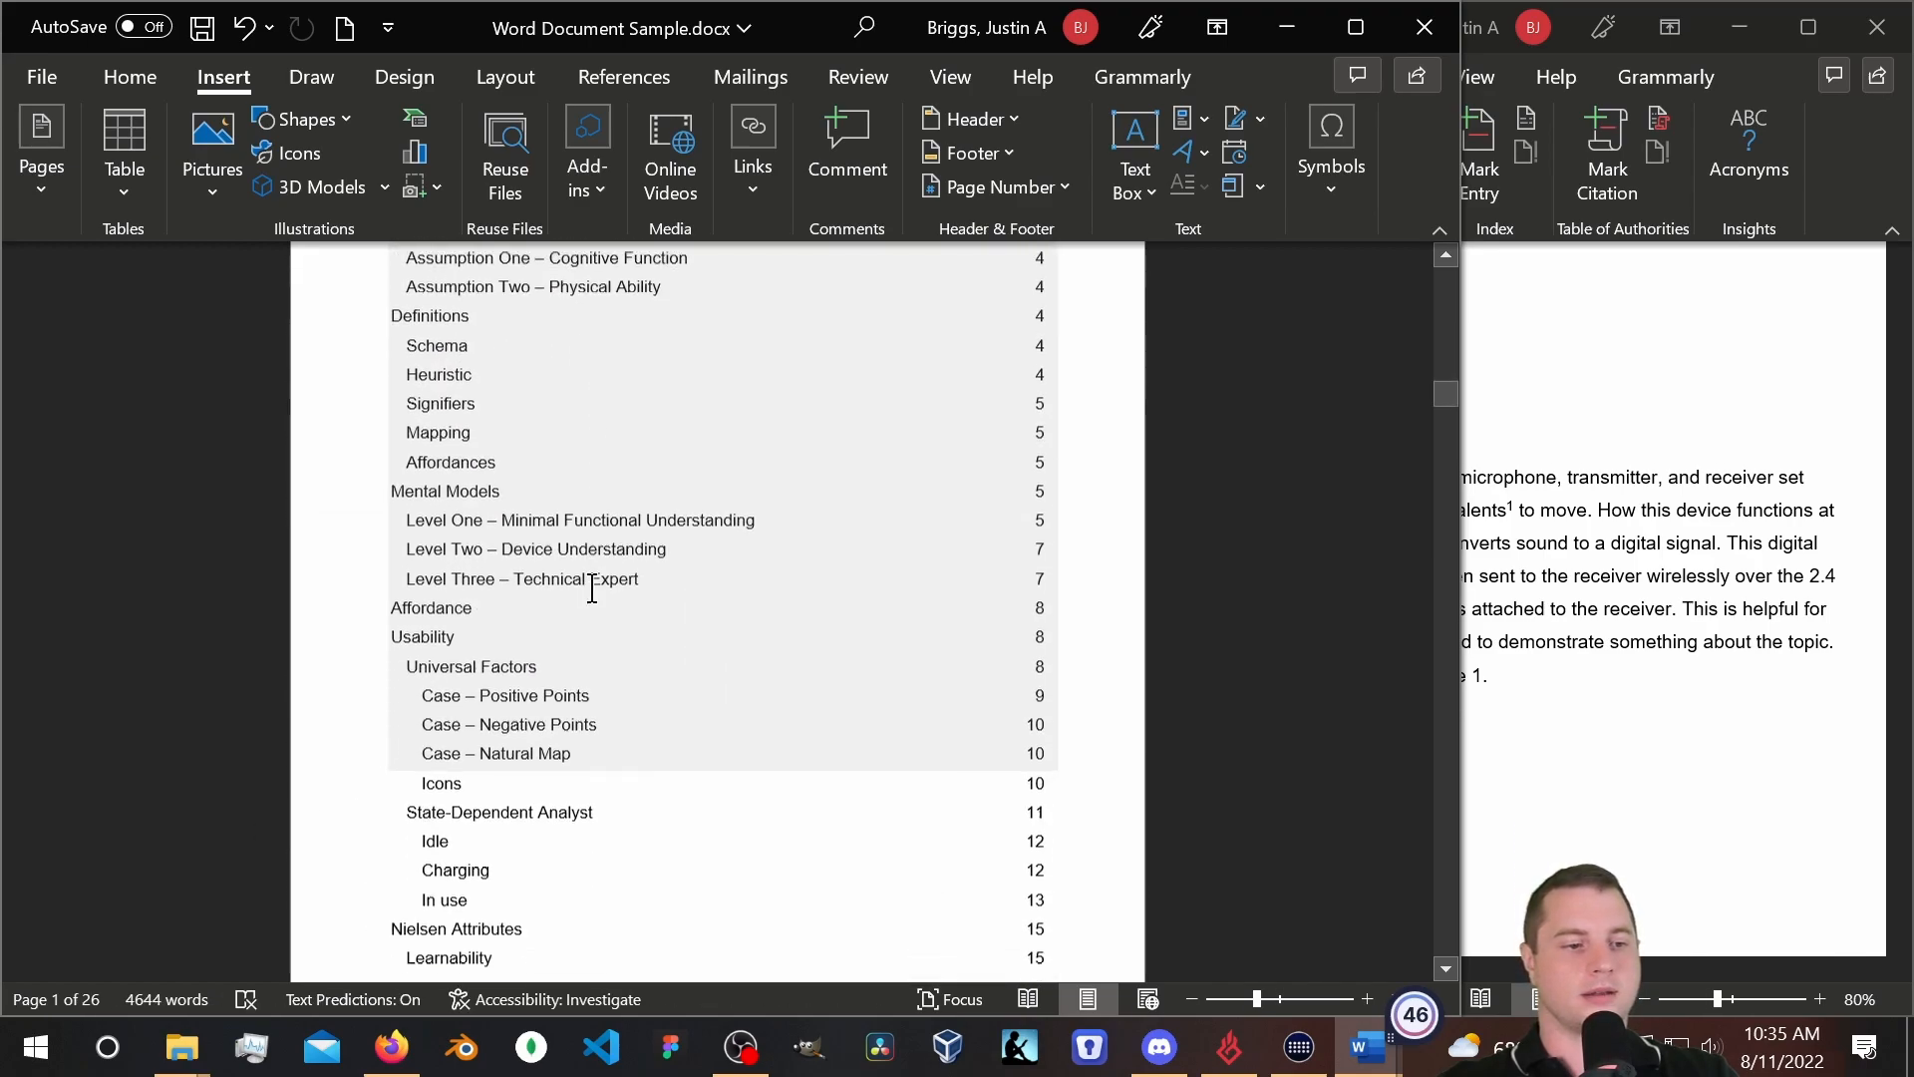
scroll(438, 649, down, 15)
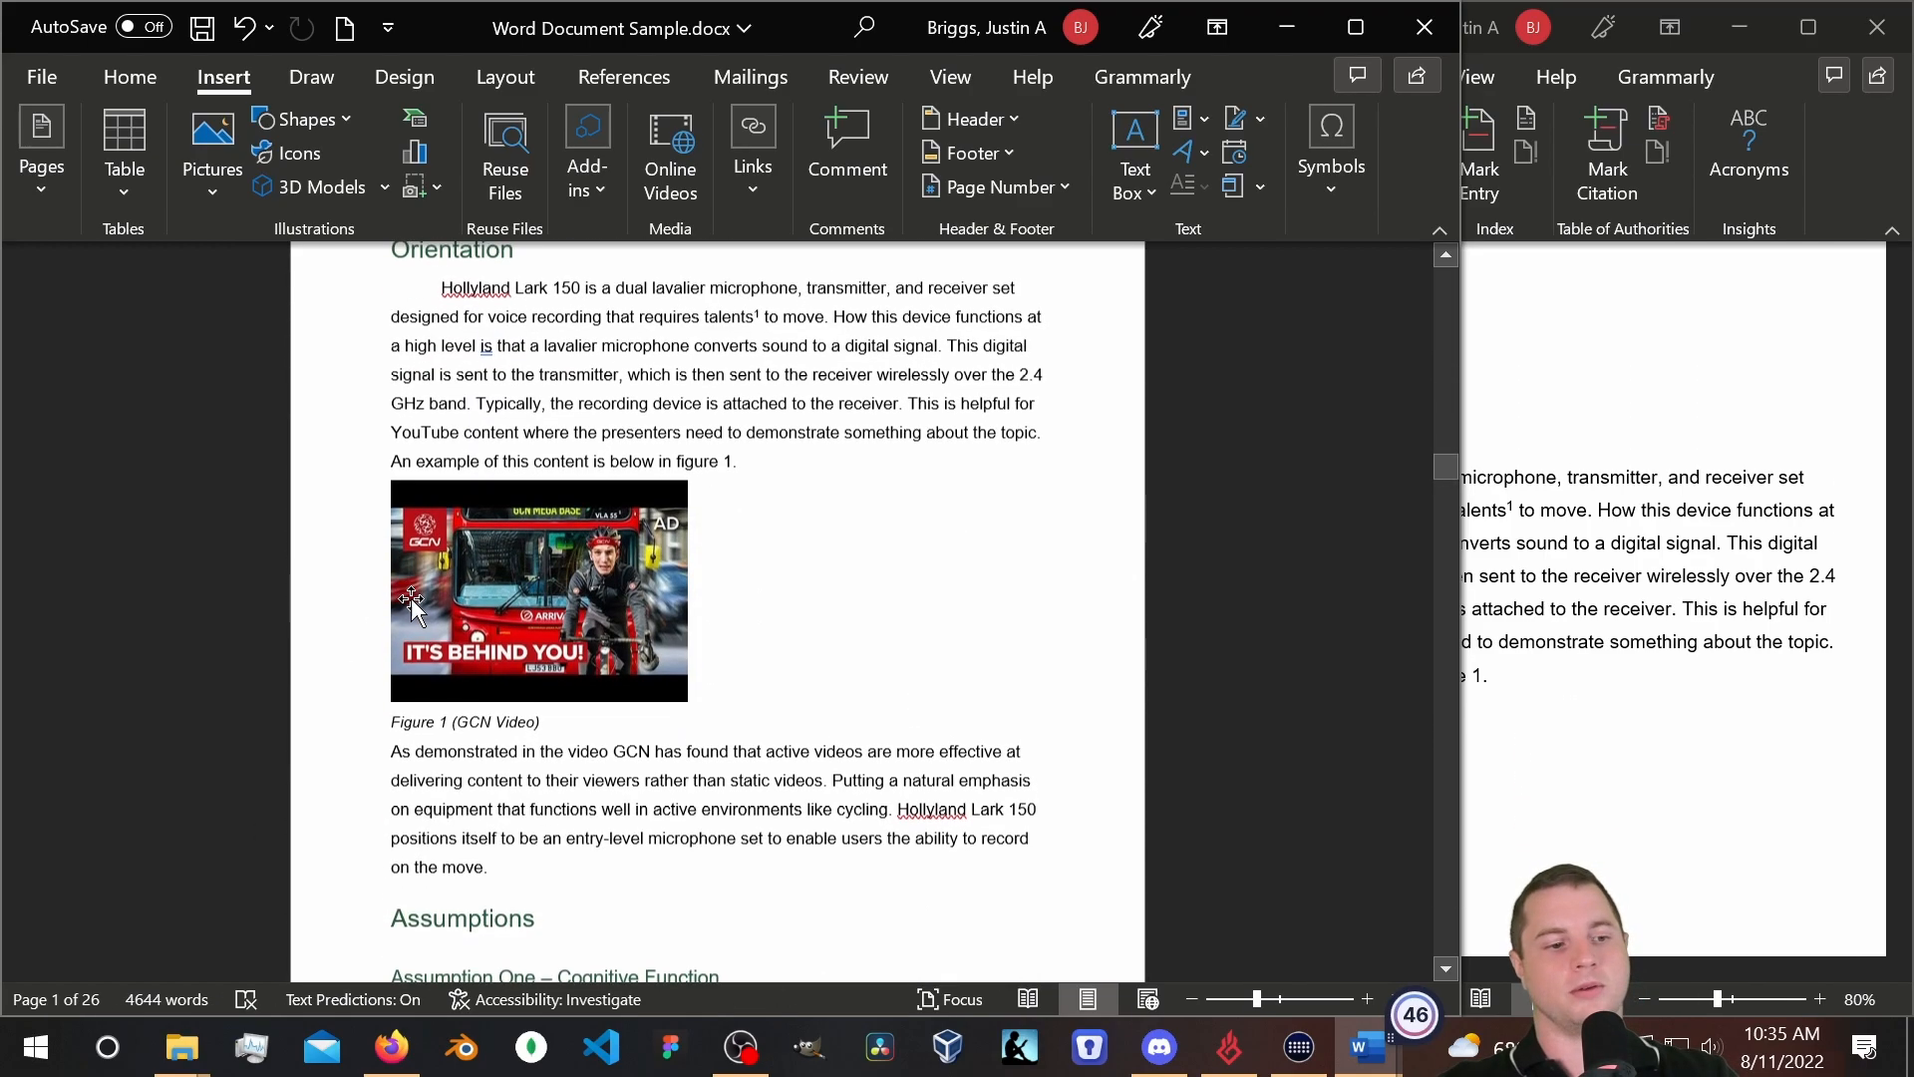
double_click(452, 479)
scroll(726, 671, down, 6)
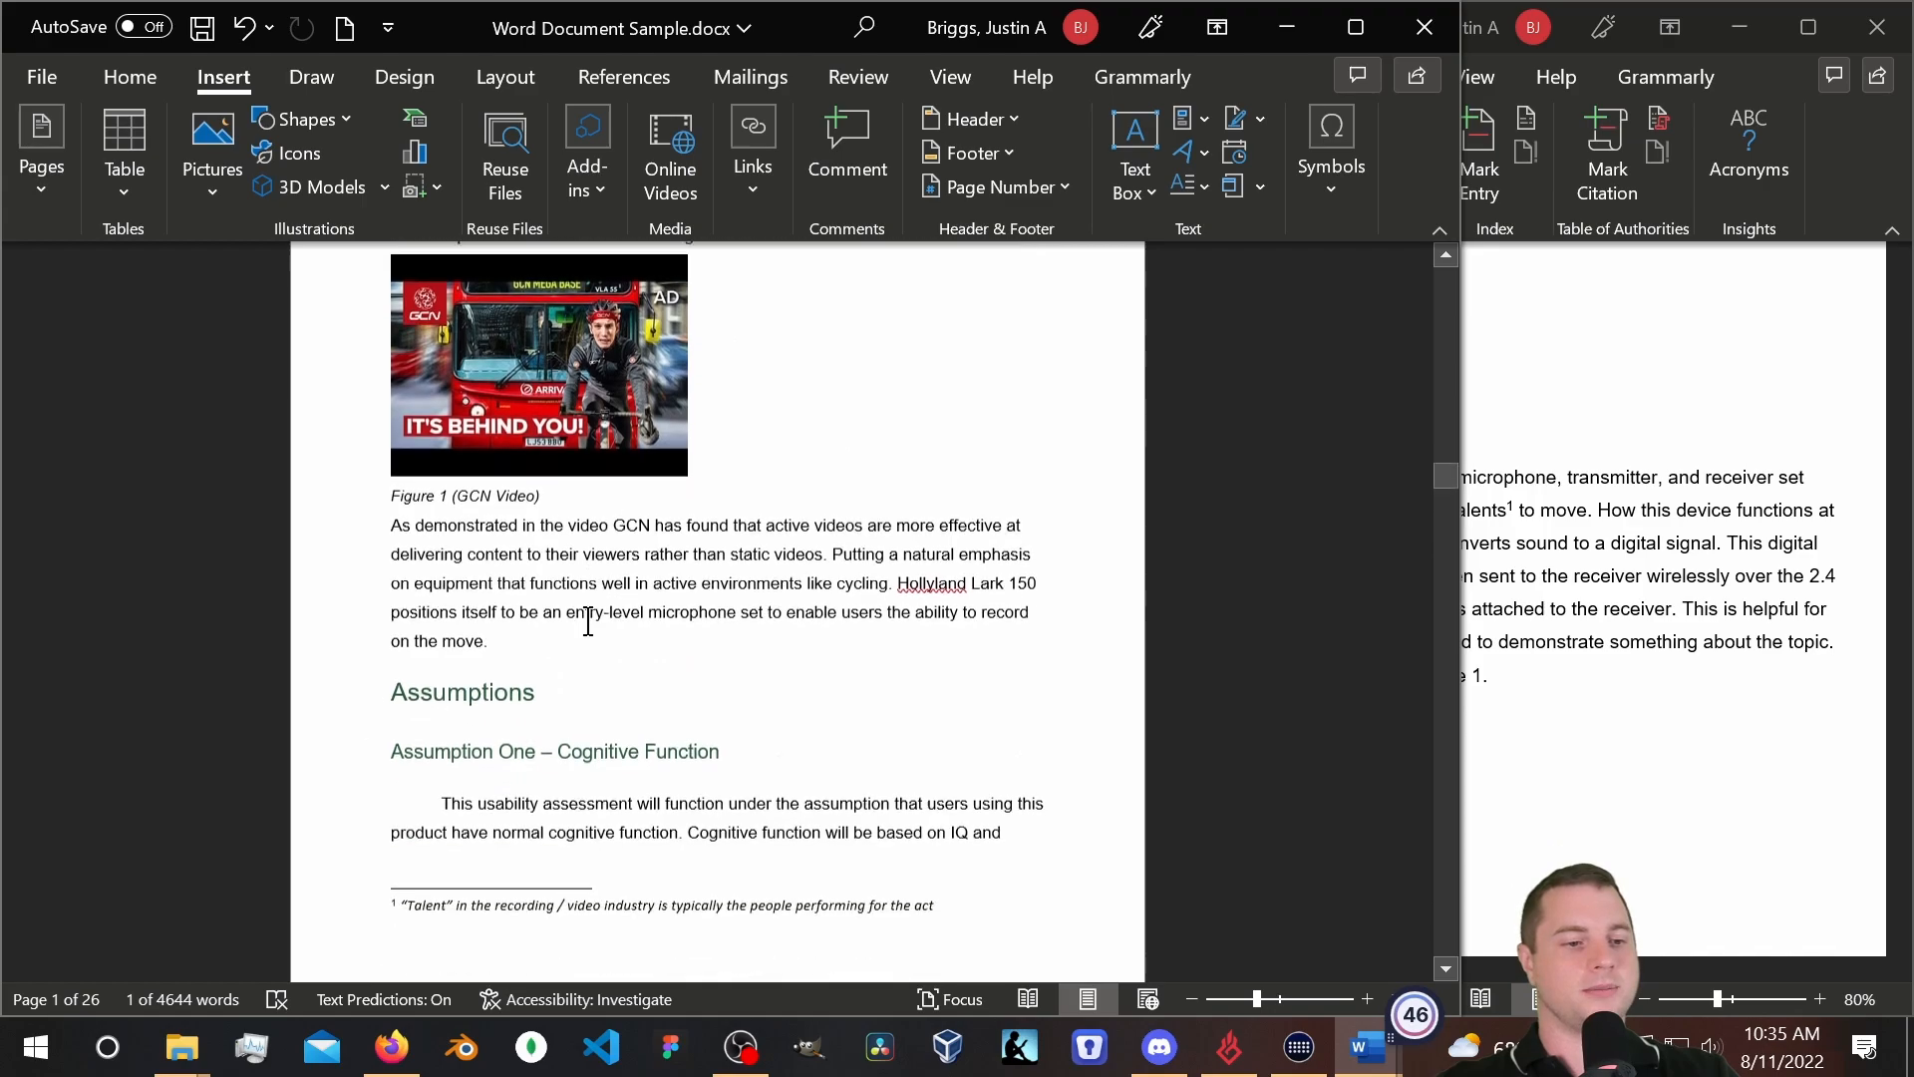
double_click(375, 469)
scroll(496, 610, down, 8)
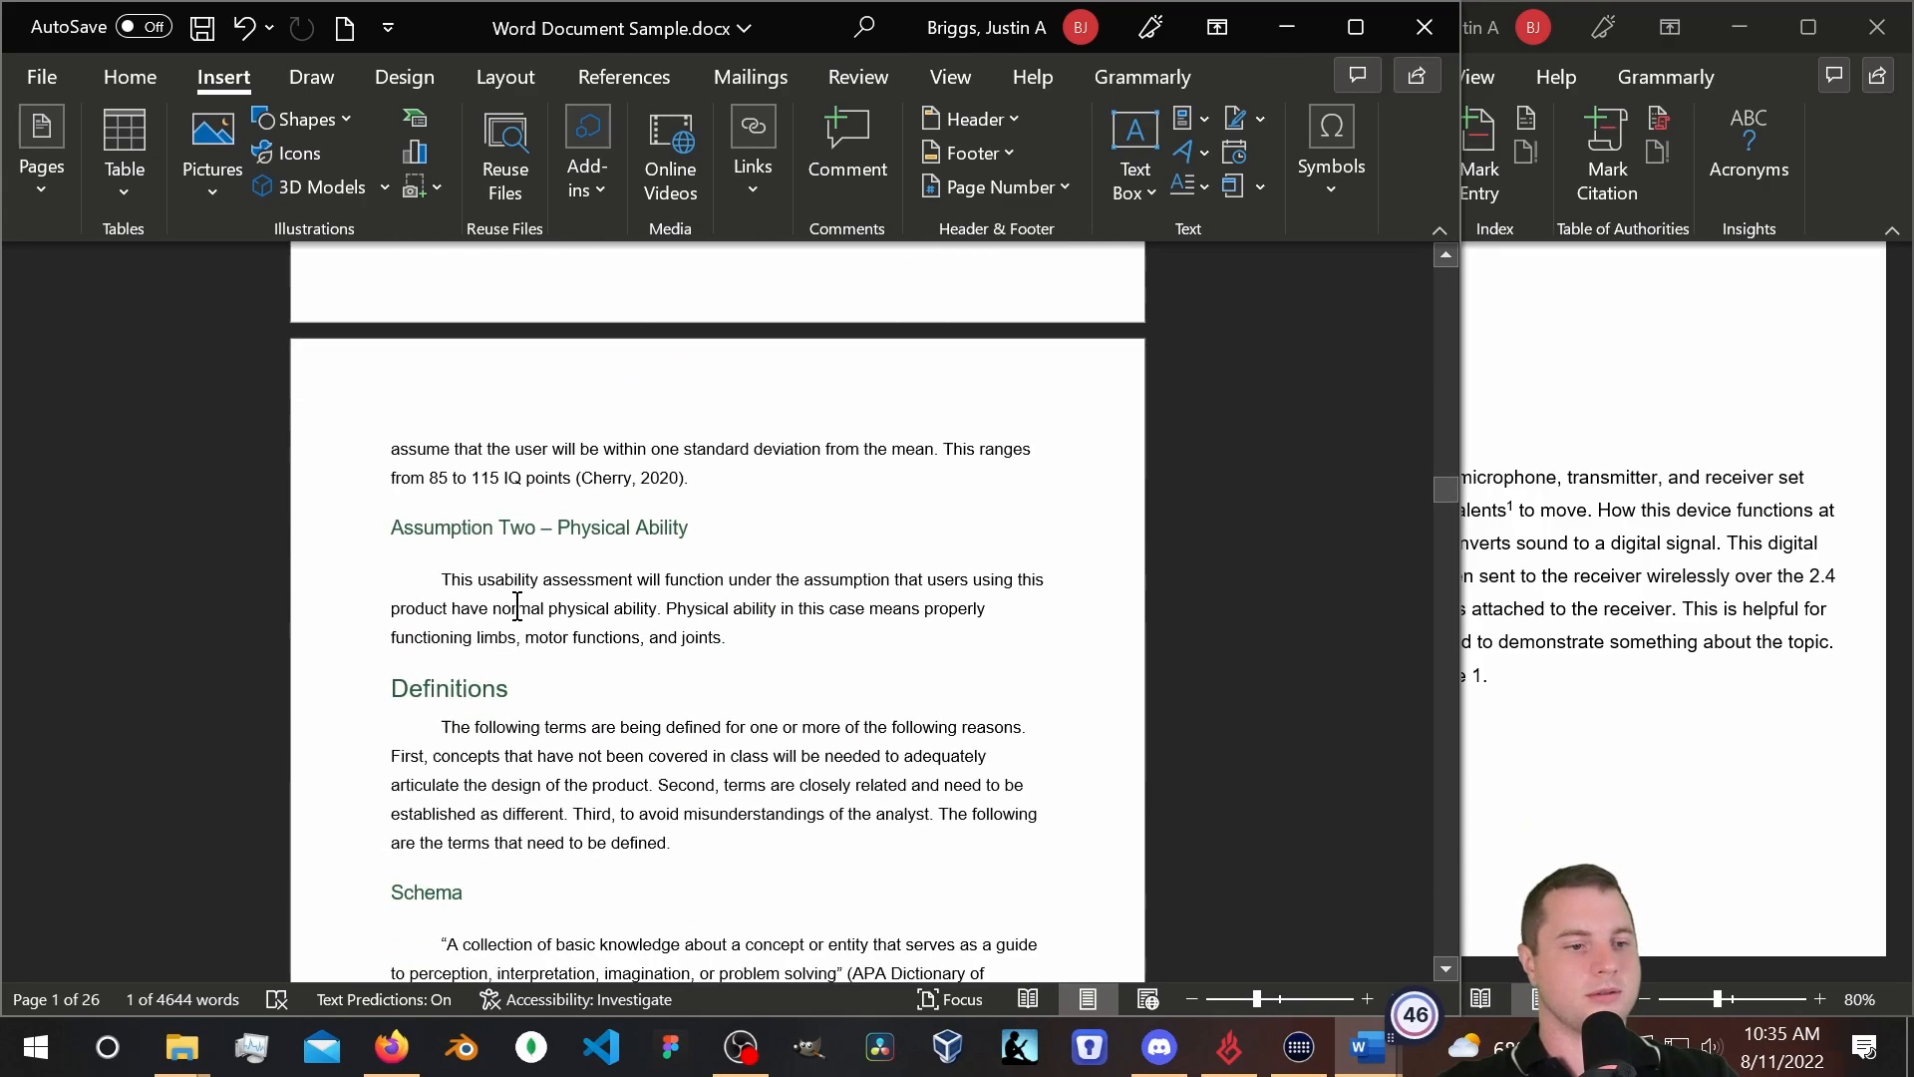
double_click(531, 453)
scroll(705, 608, up, 2)
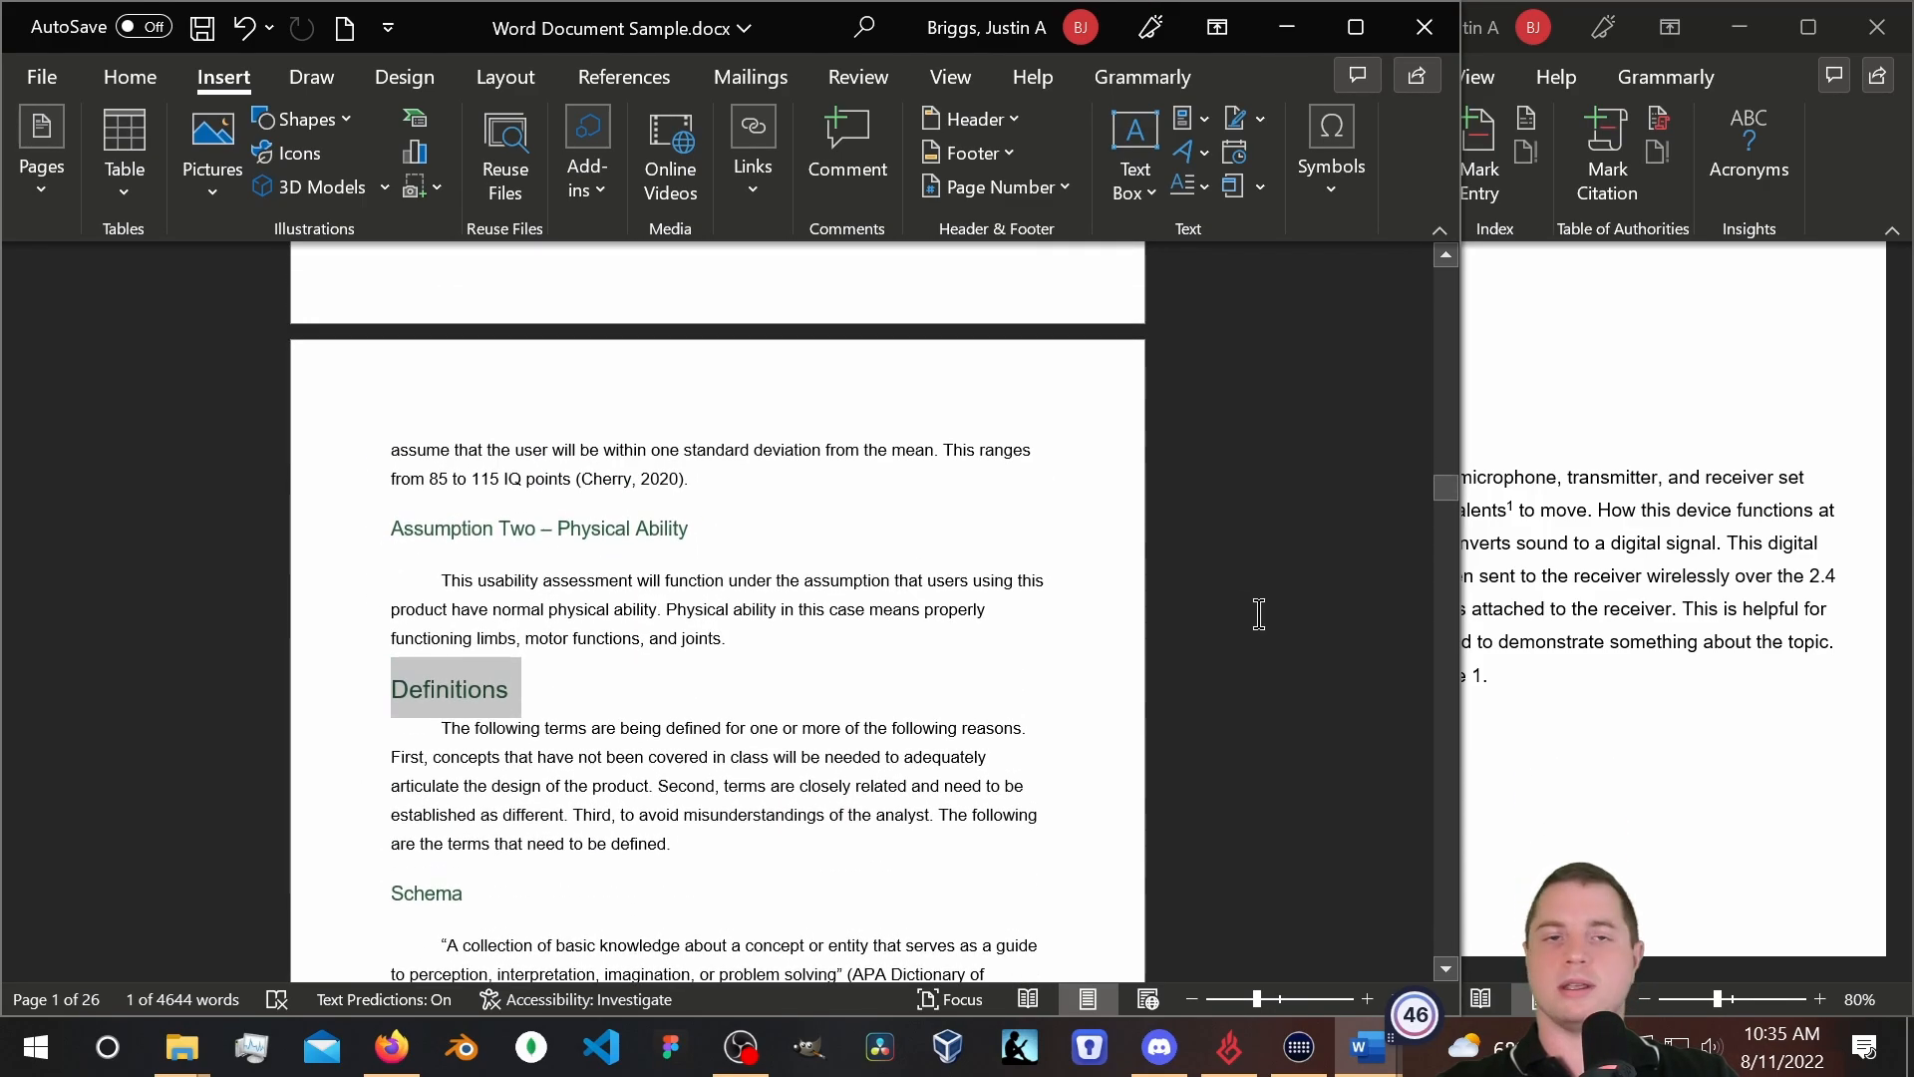
Switch back to Starting-Point.docx, close the document search and apply the Heading 1 style to the Orientation heading.
click(1328, 750)
scroll(1328, 748, up, 5)
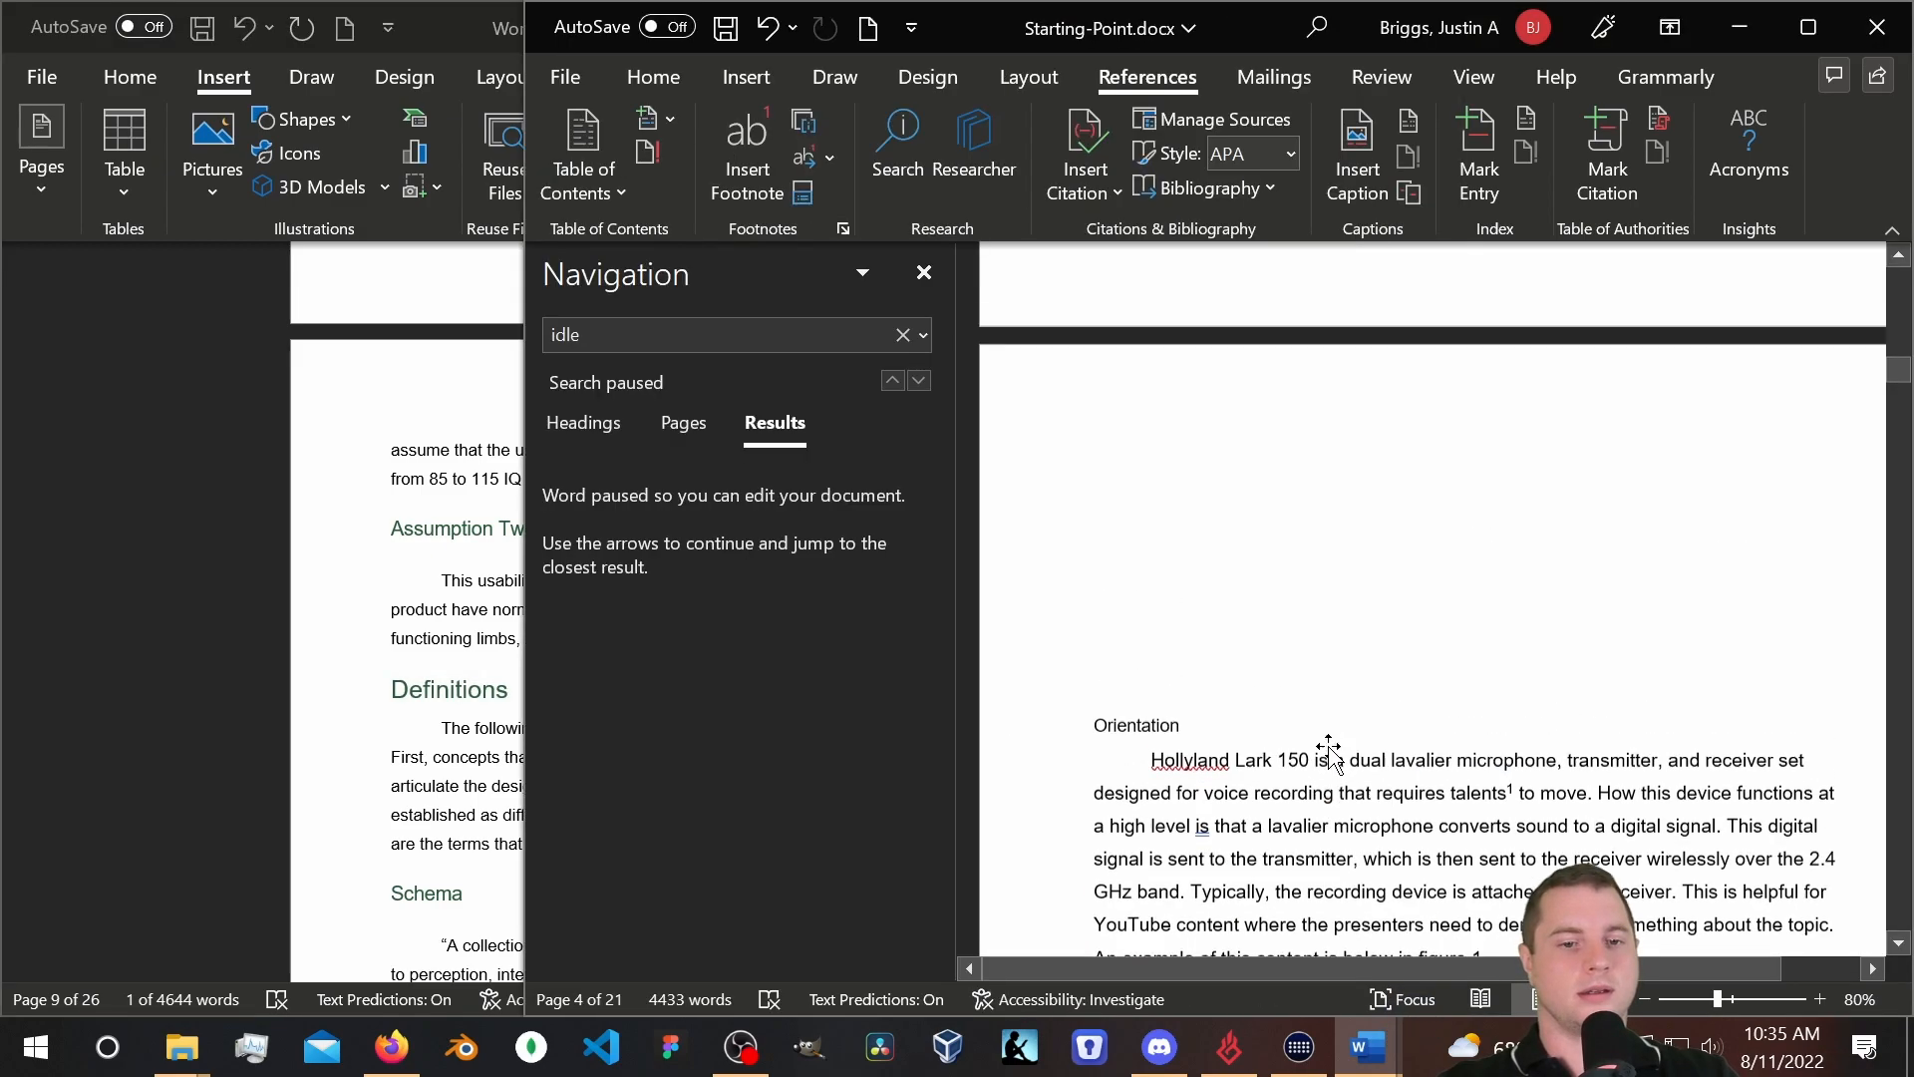
scroll(1327, 746, down, 3)
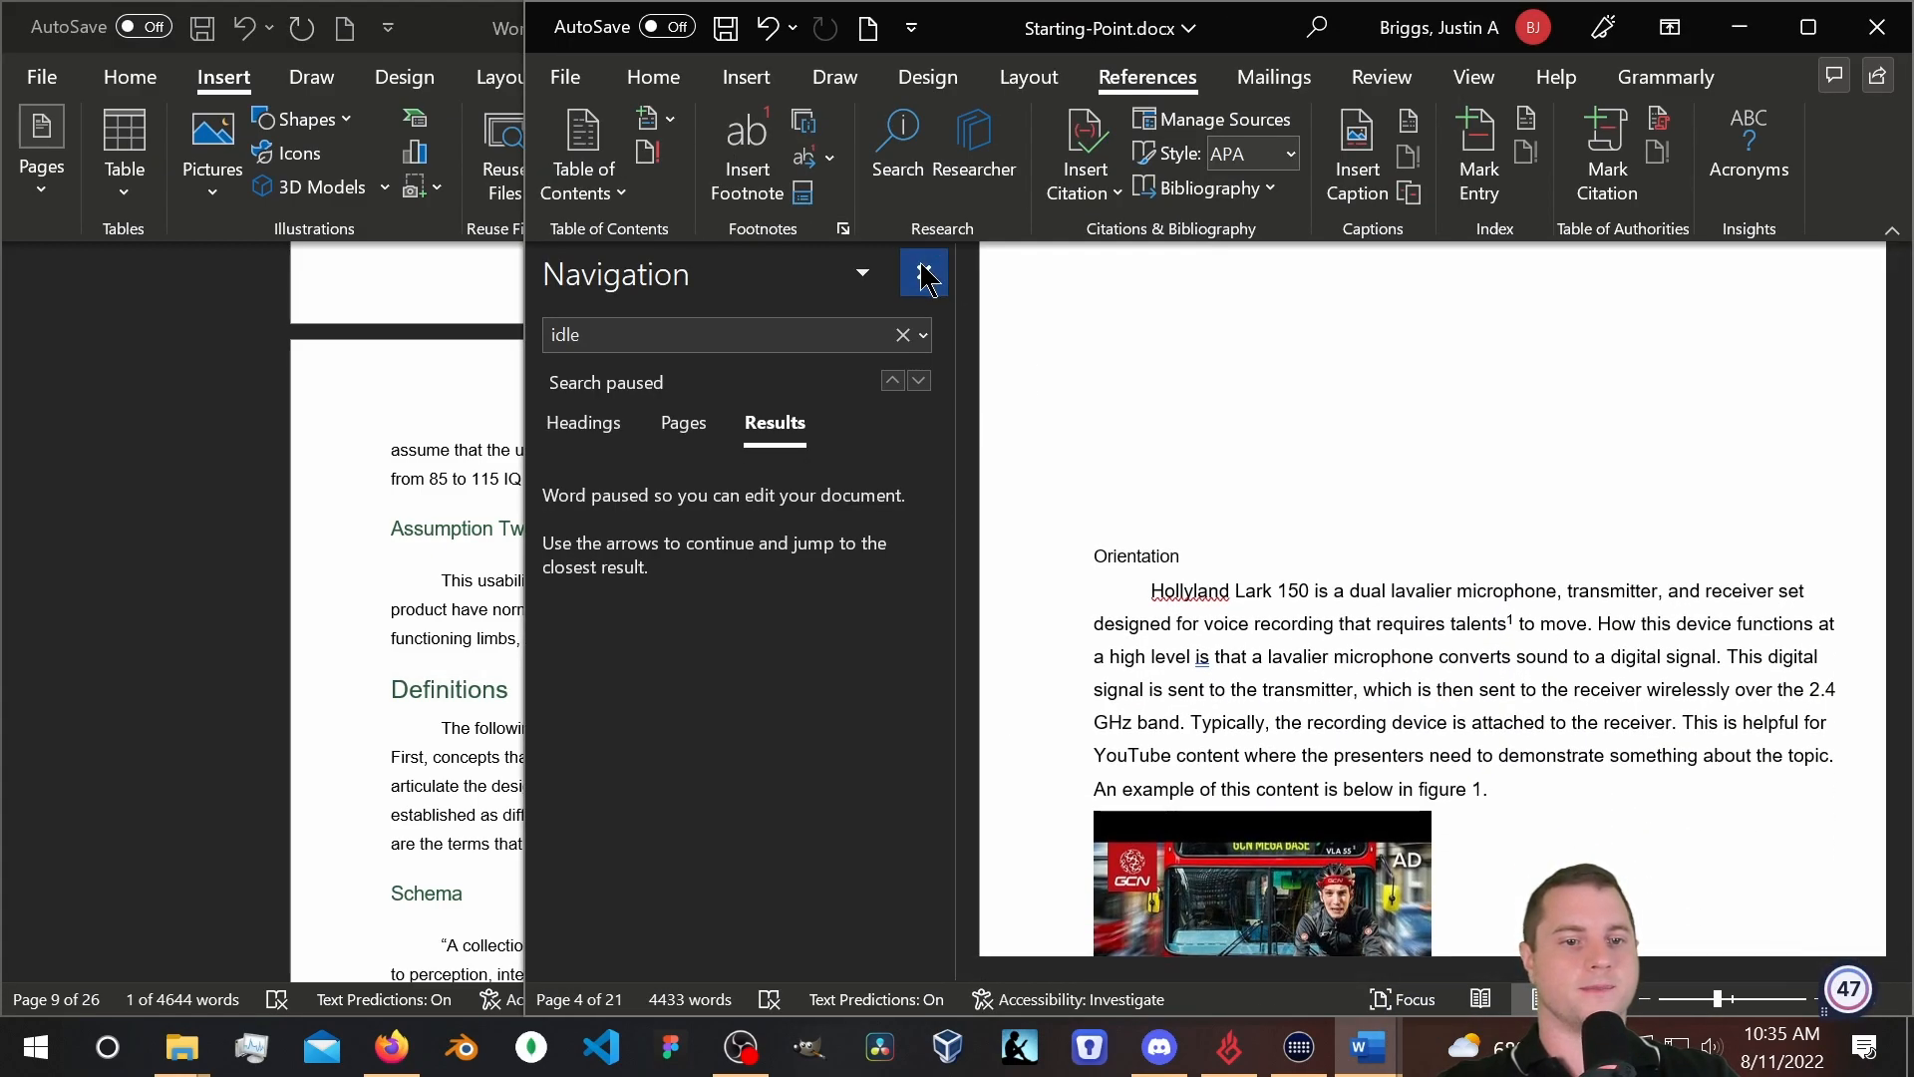
click(923, 272)
drag(922, 561, 826, 554)
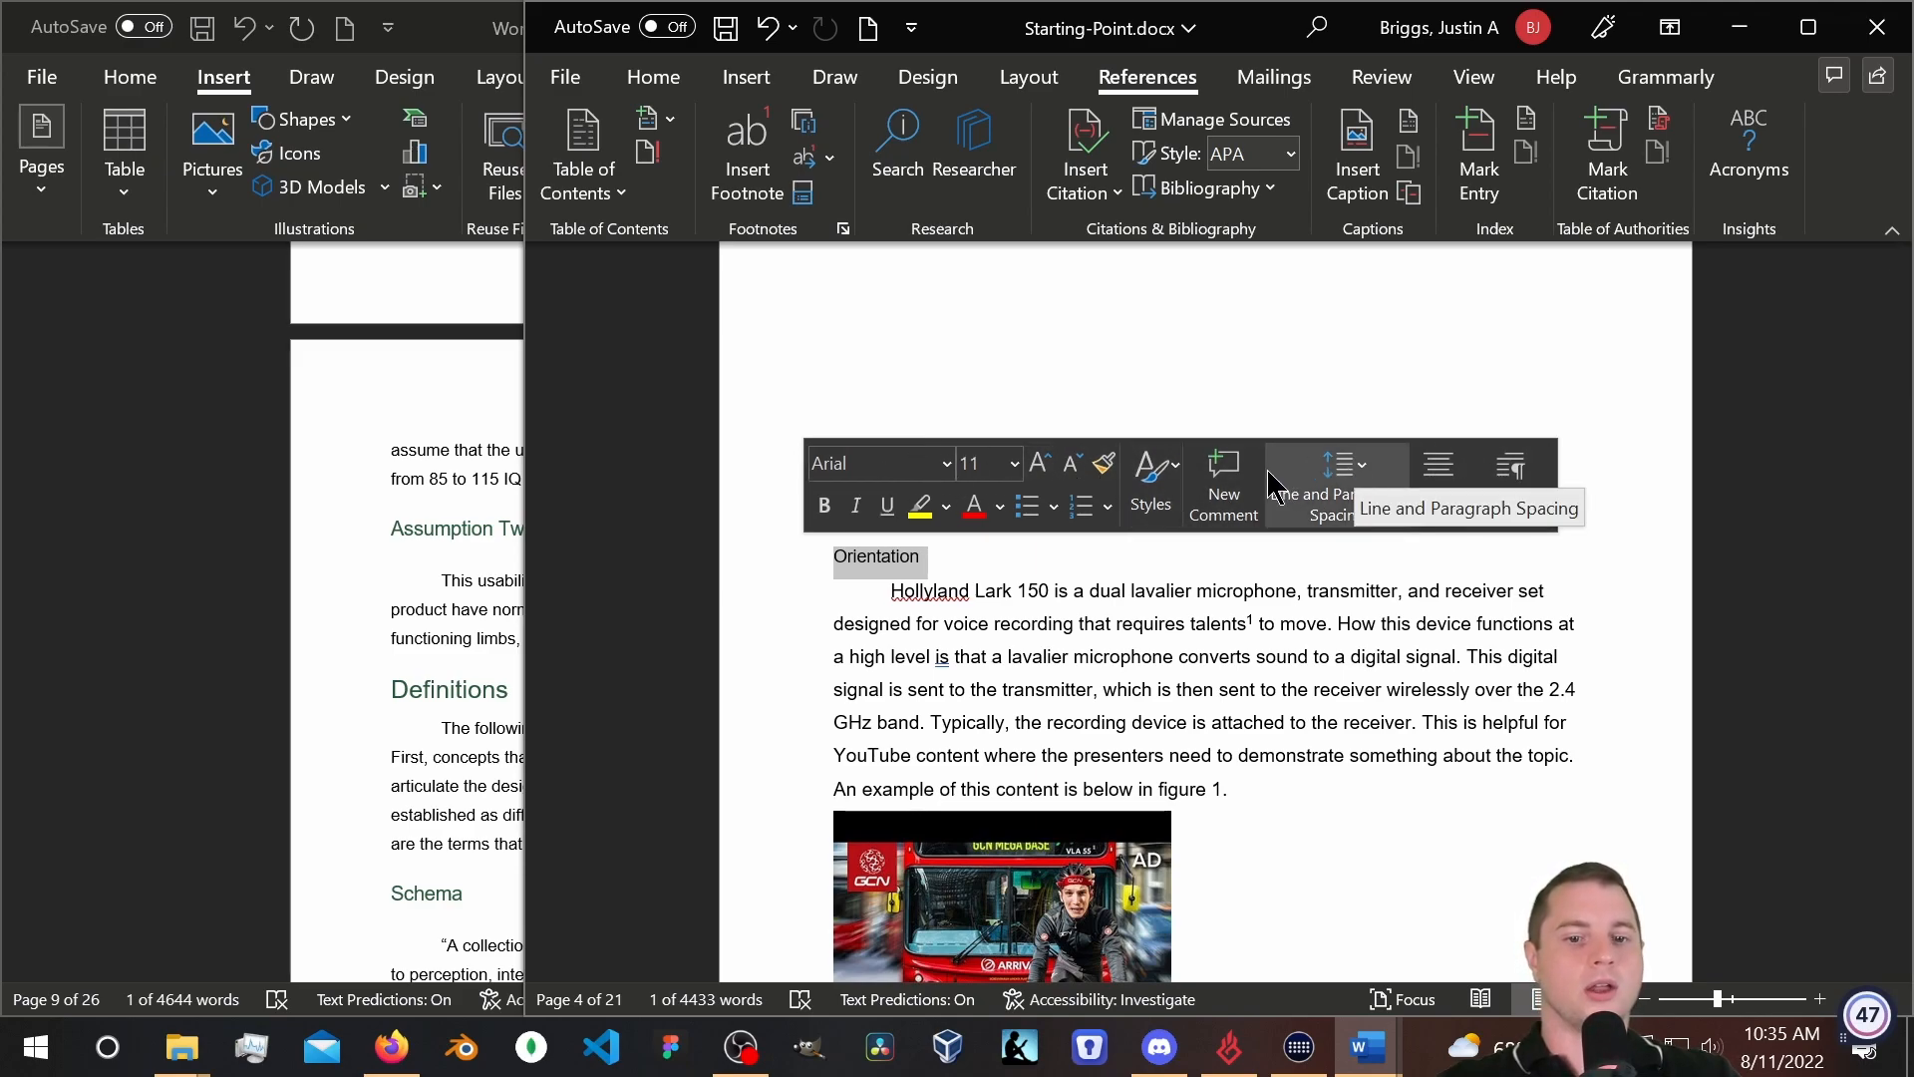
click(1169, 483)
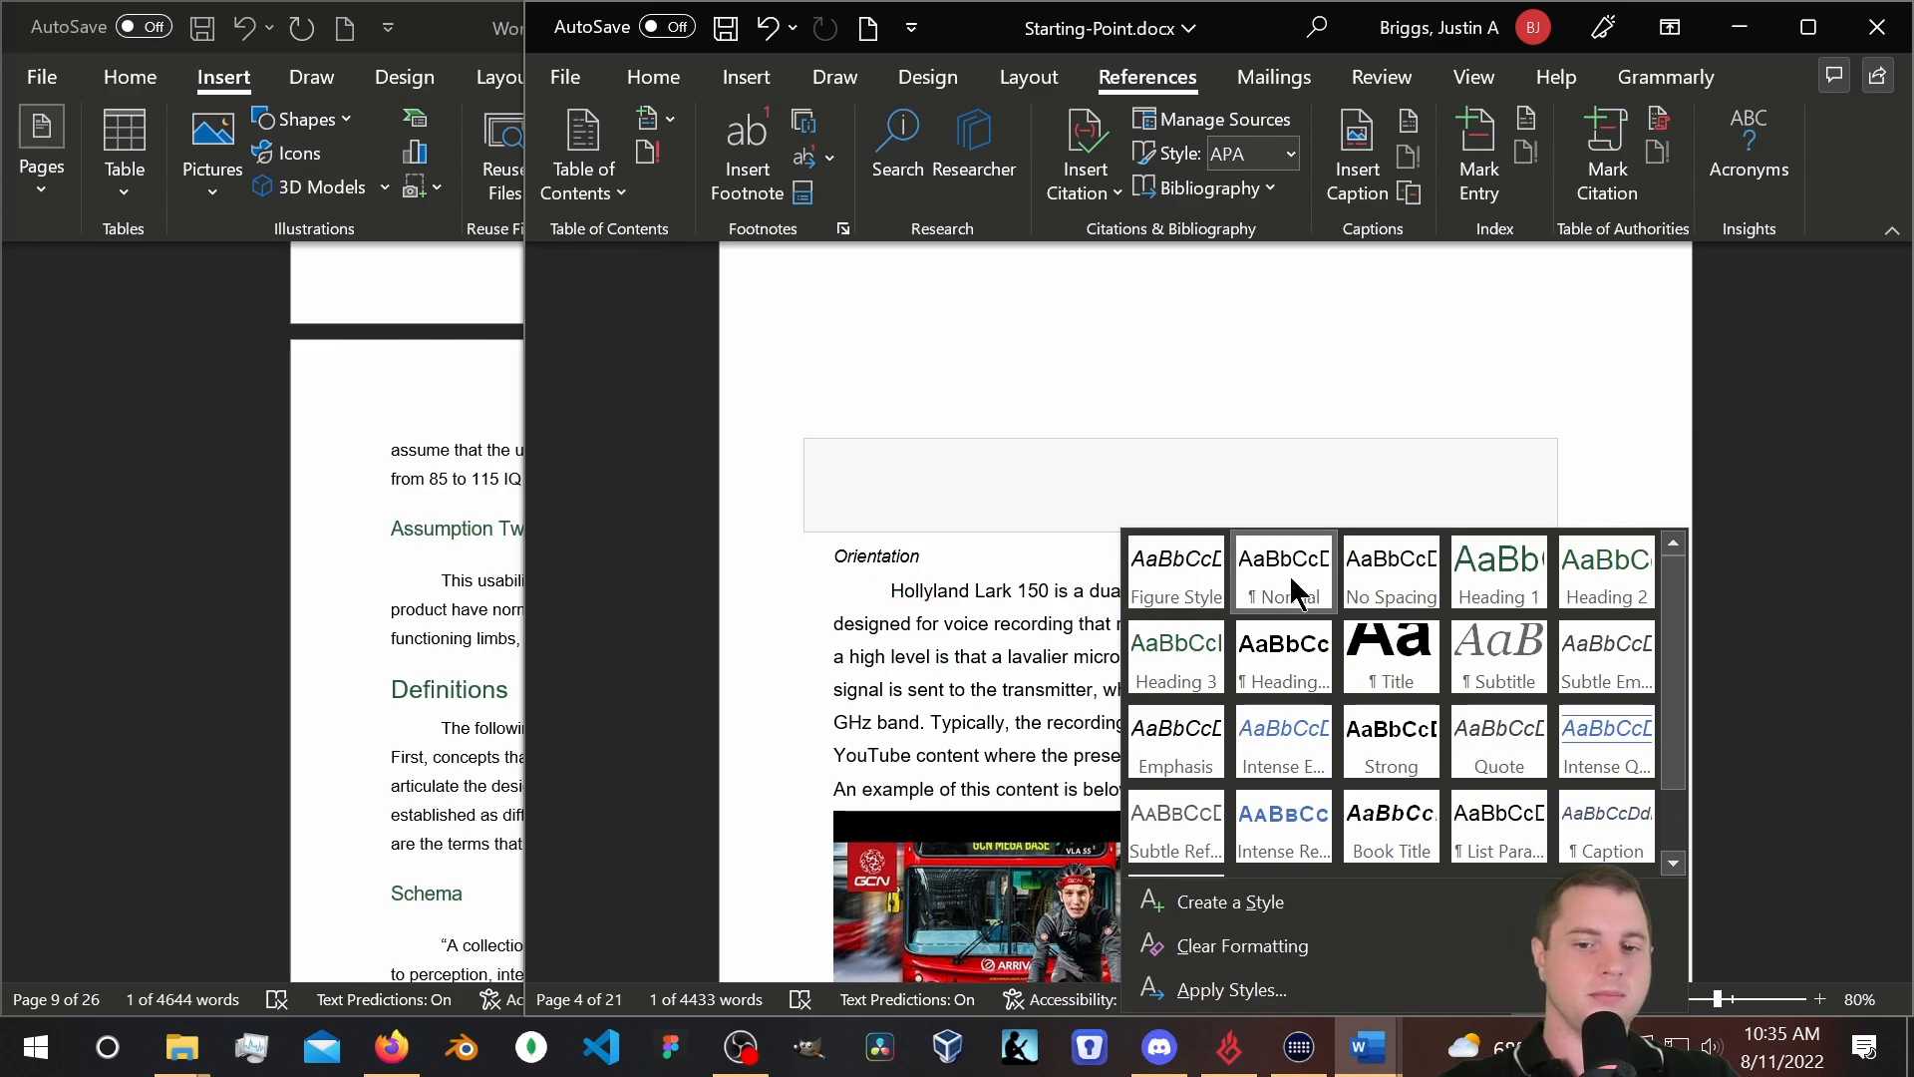
click(1493, 578)
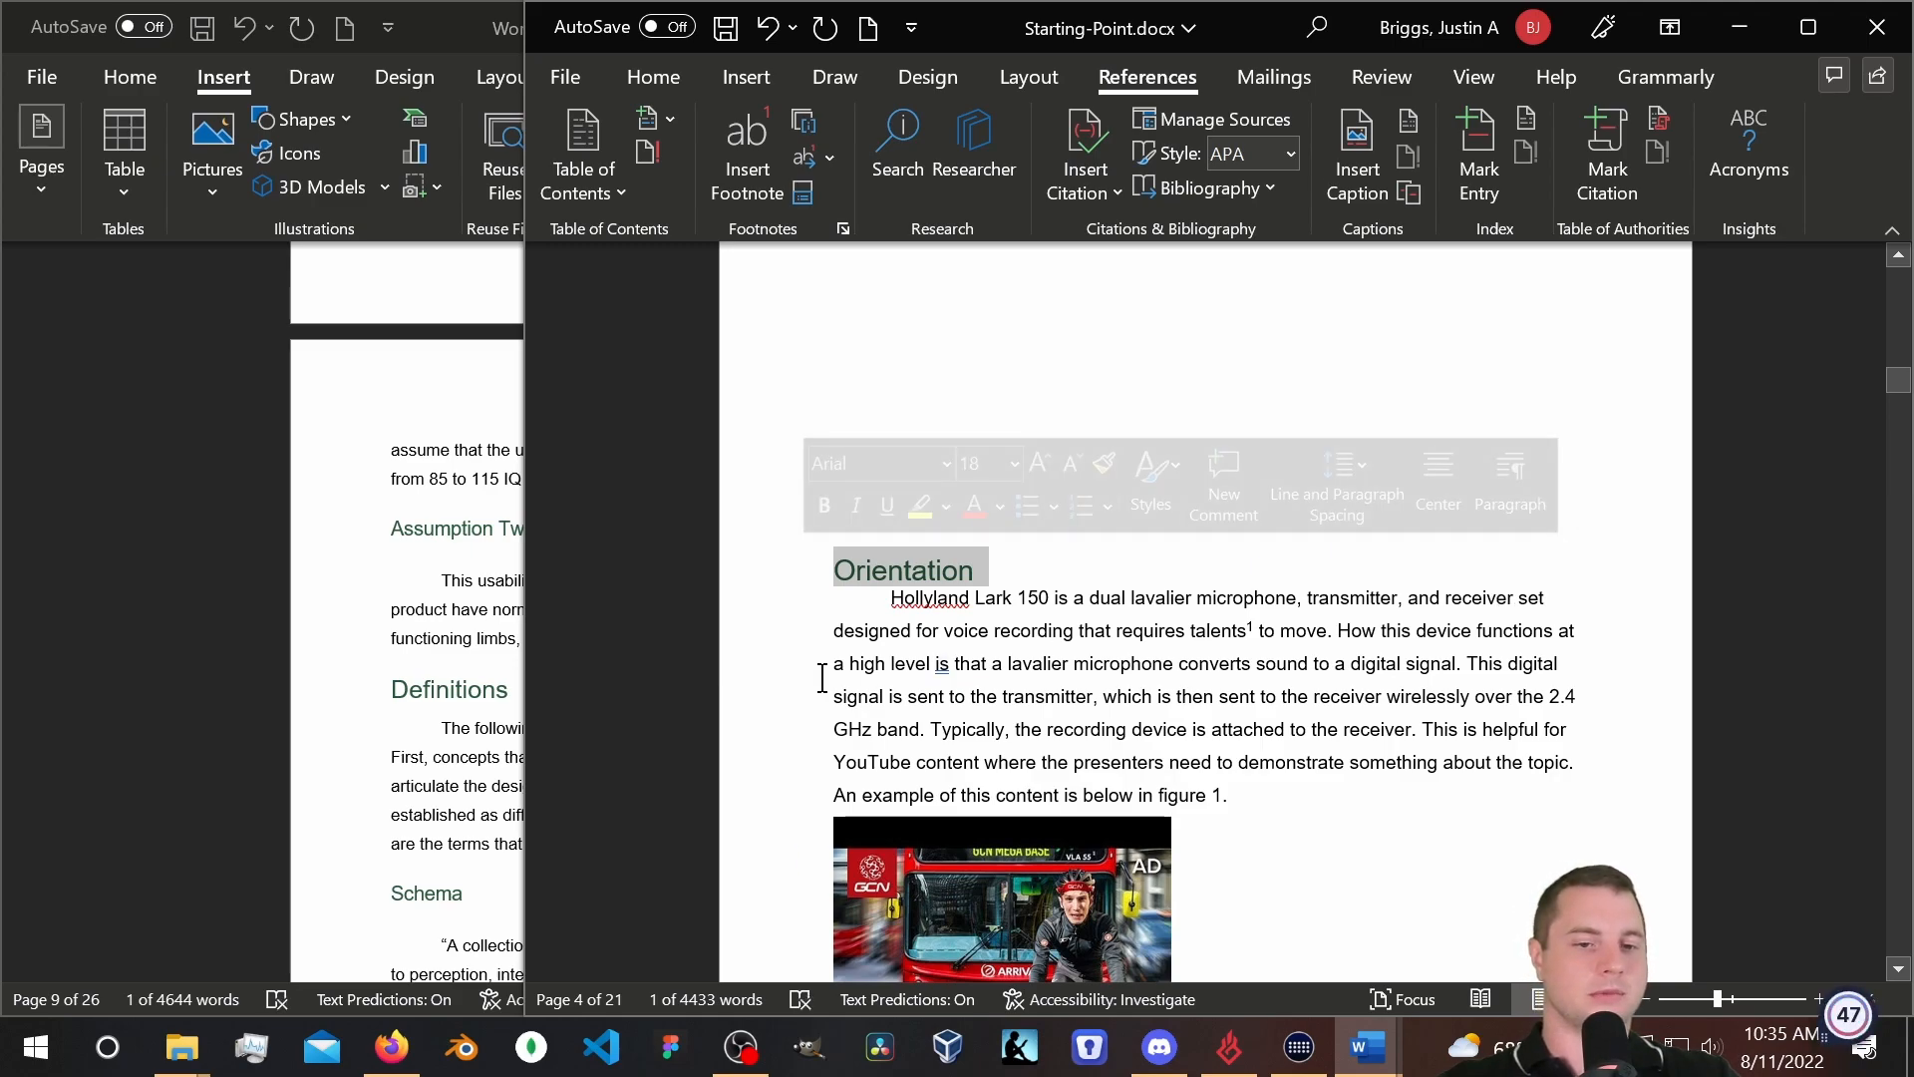
click(994, 630)
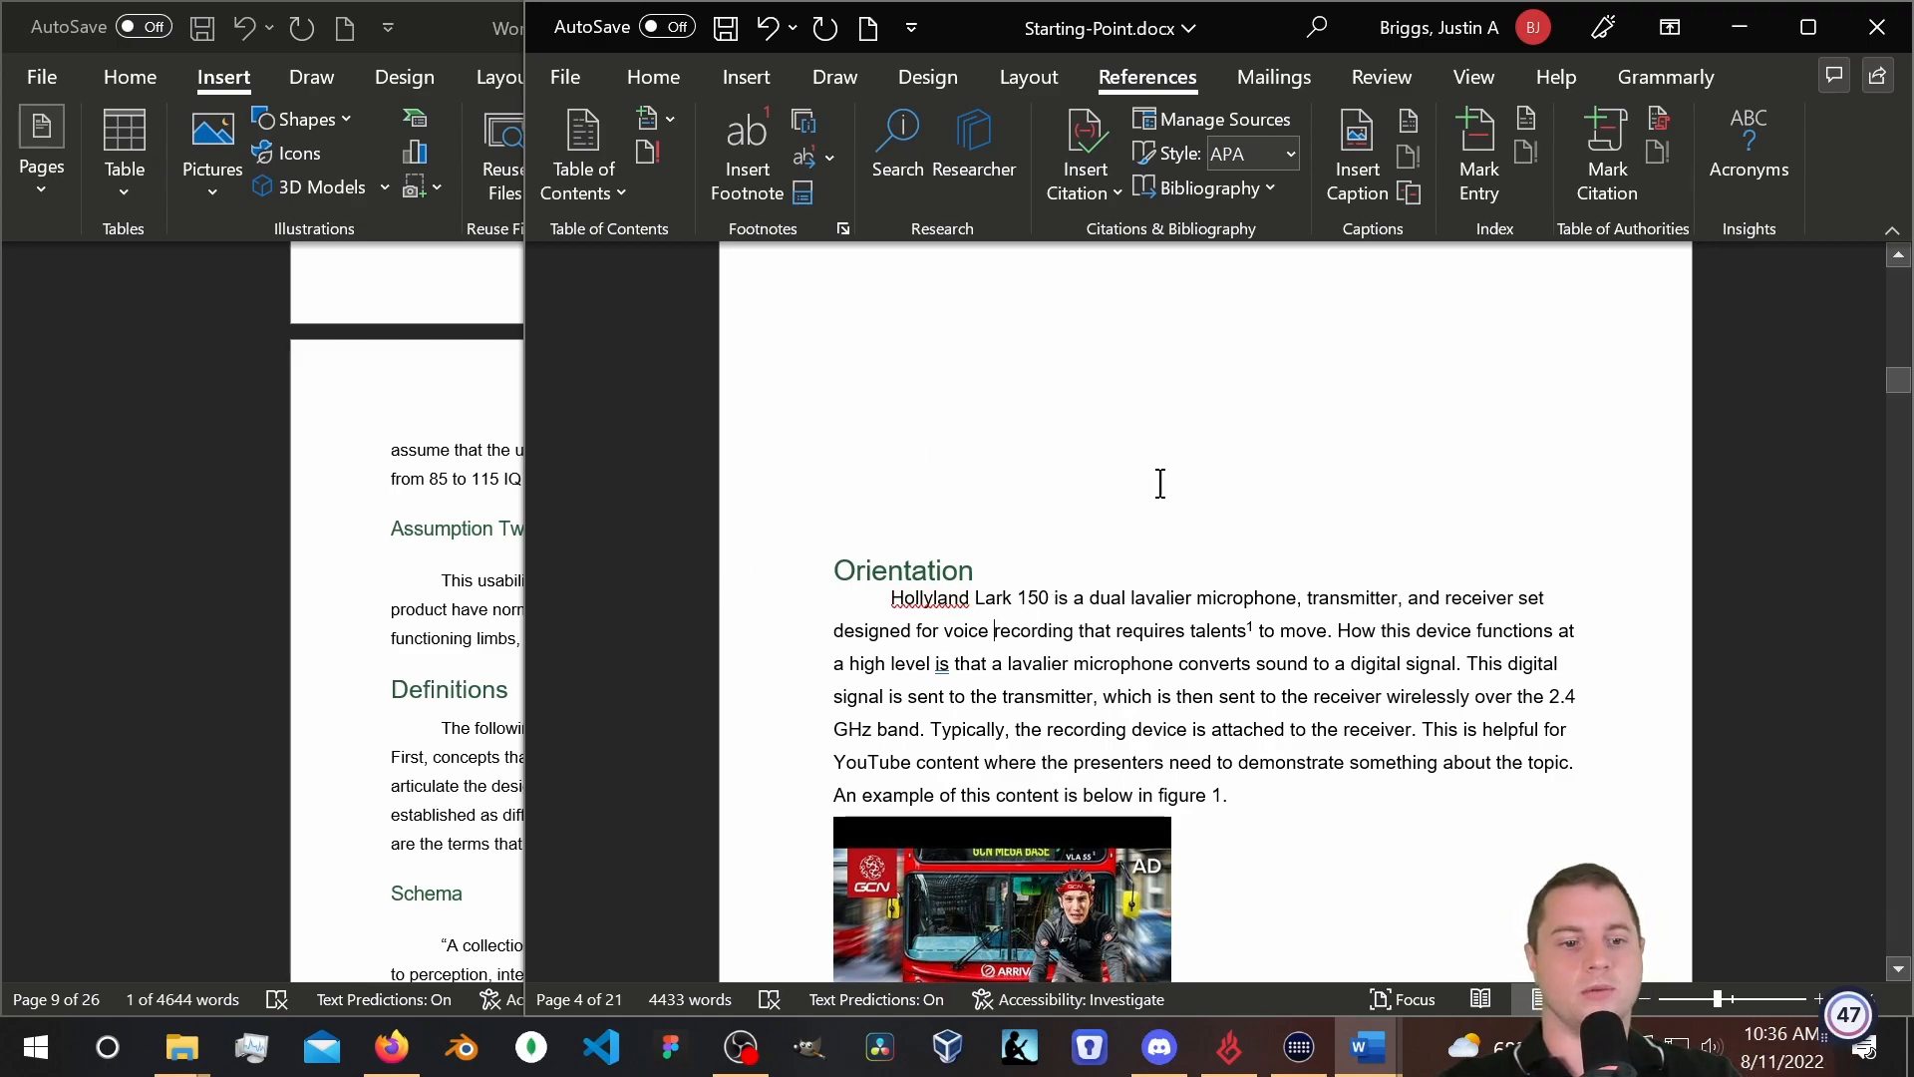
Update the entire table of contents on the page after the cover page.
scroll(1253, 697, up, 10)
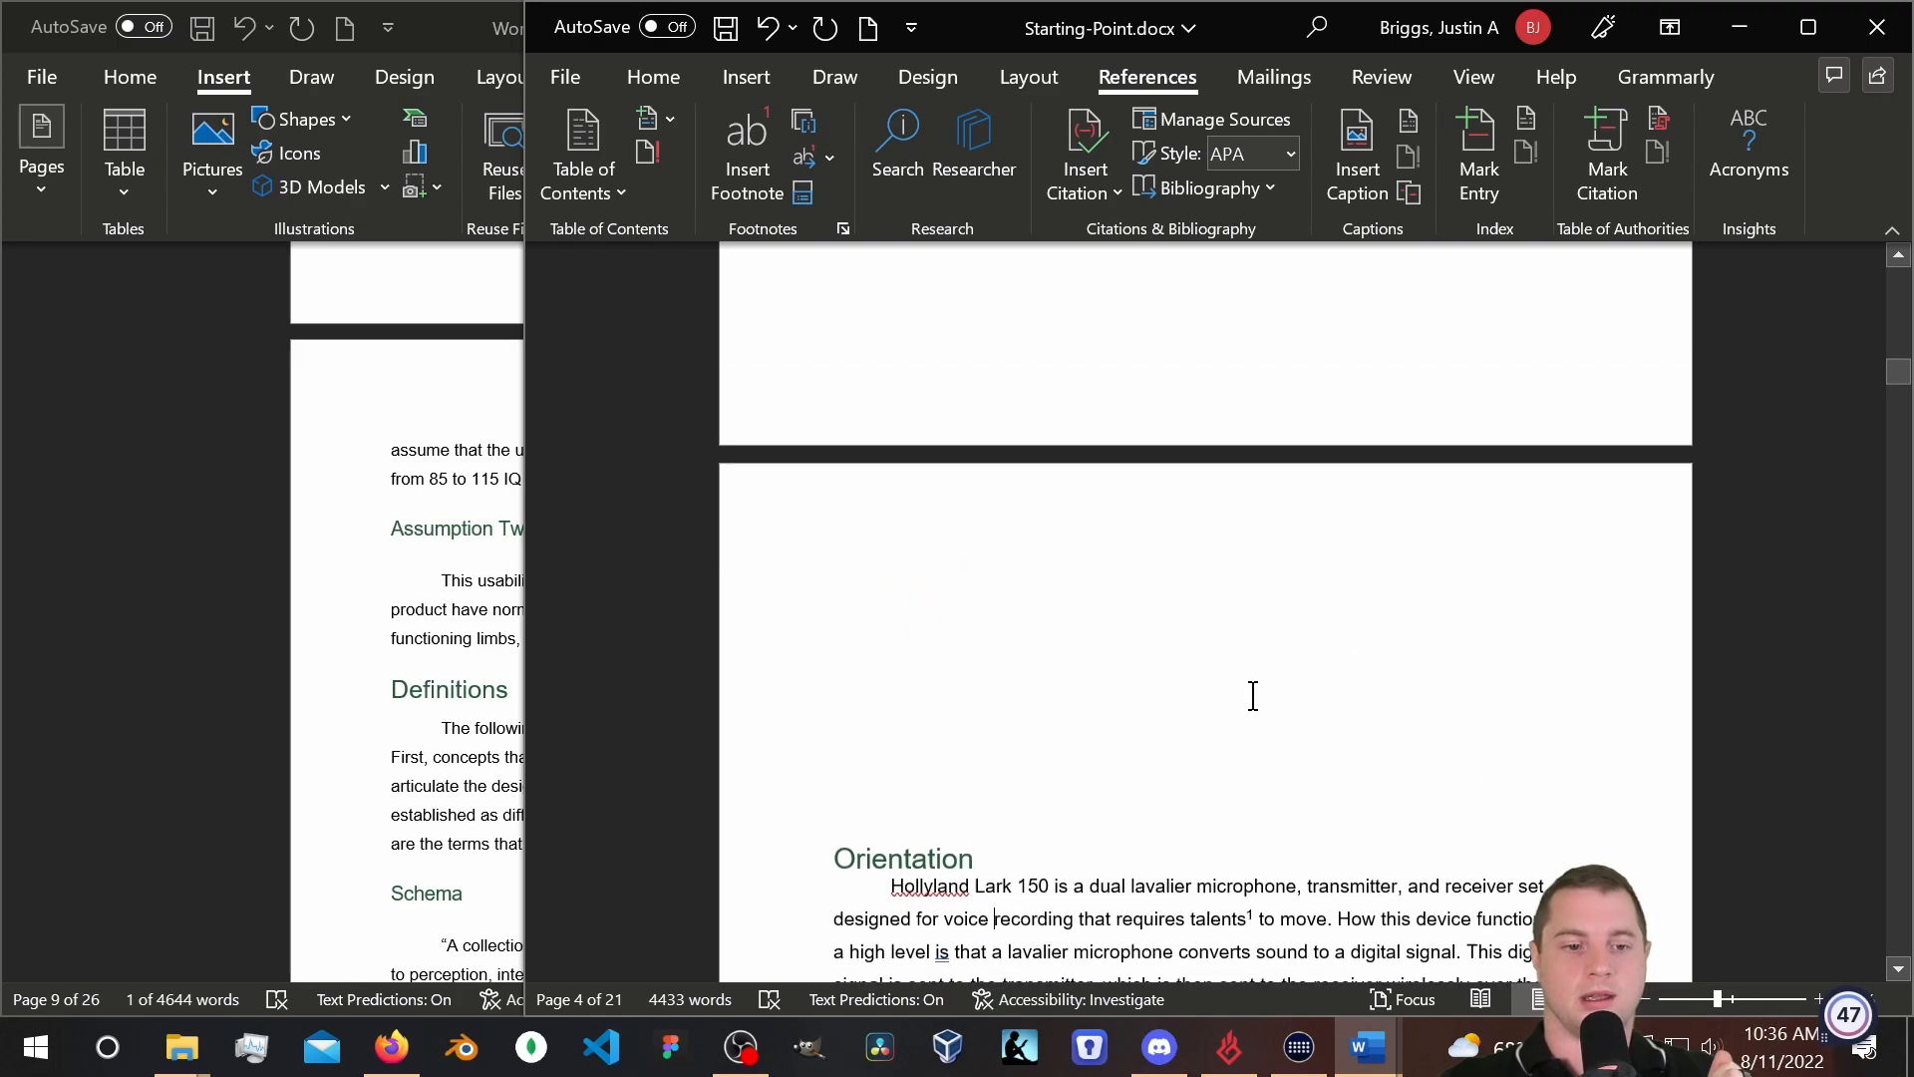
scroll(1314, 725, up, 10)
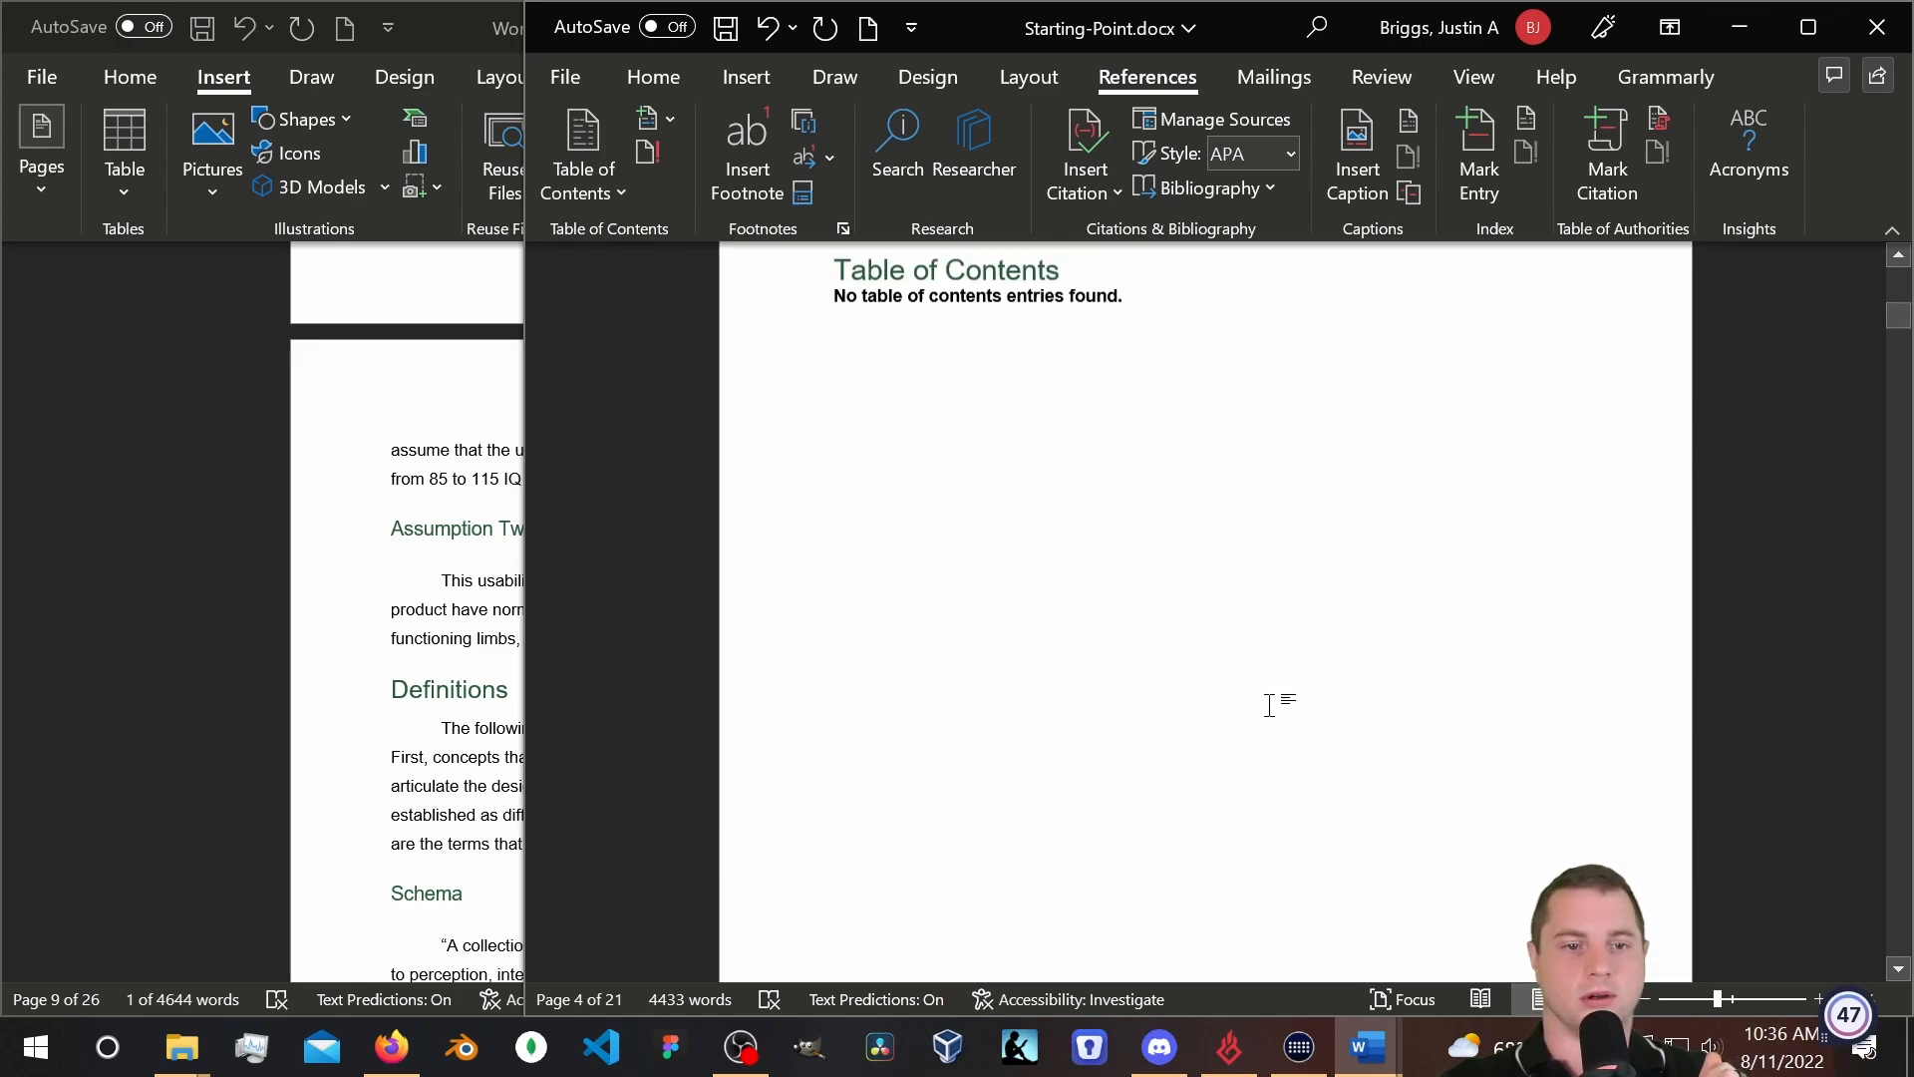
click(1031, 695)
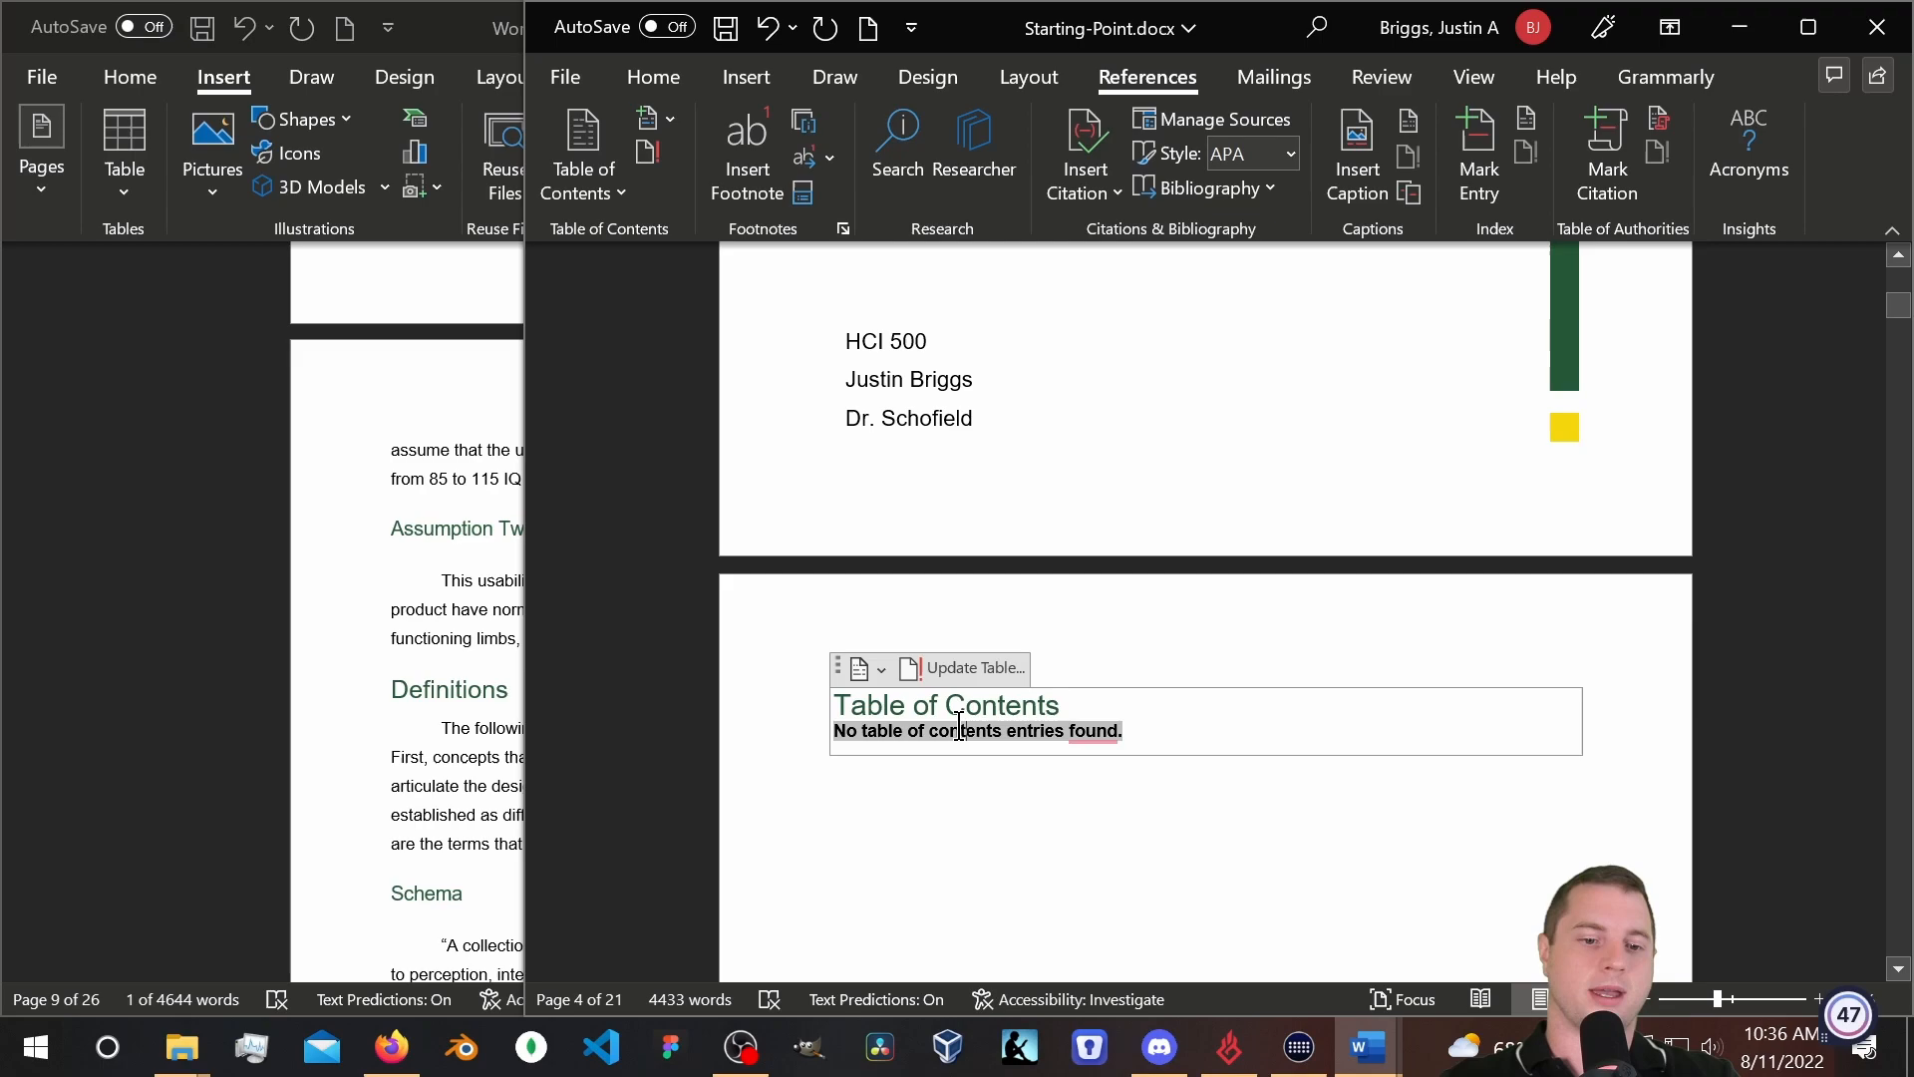
click(933, 670)
click(1209, 897)
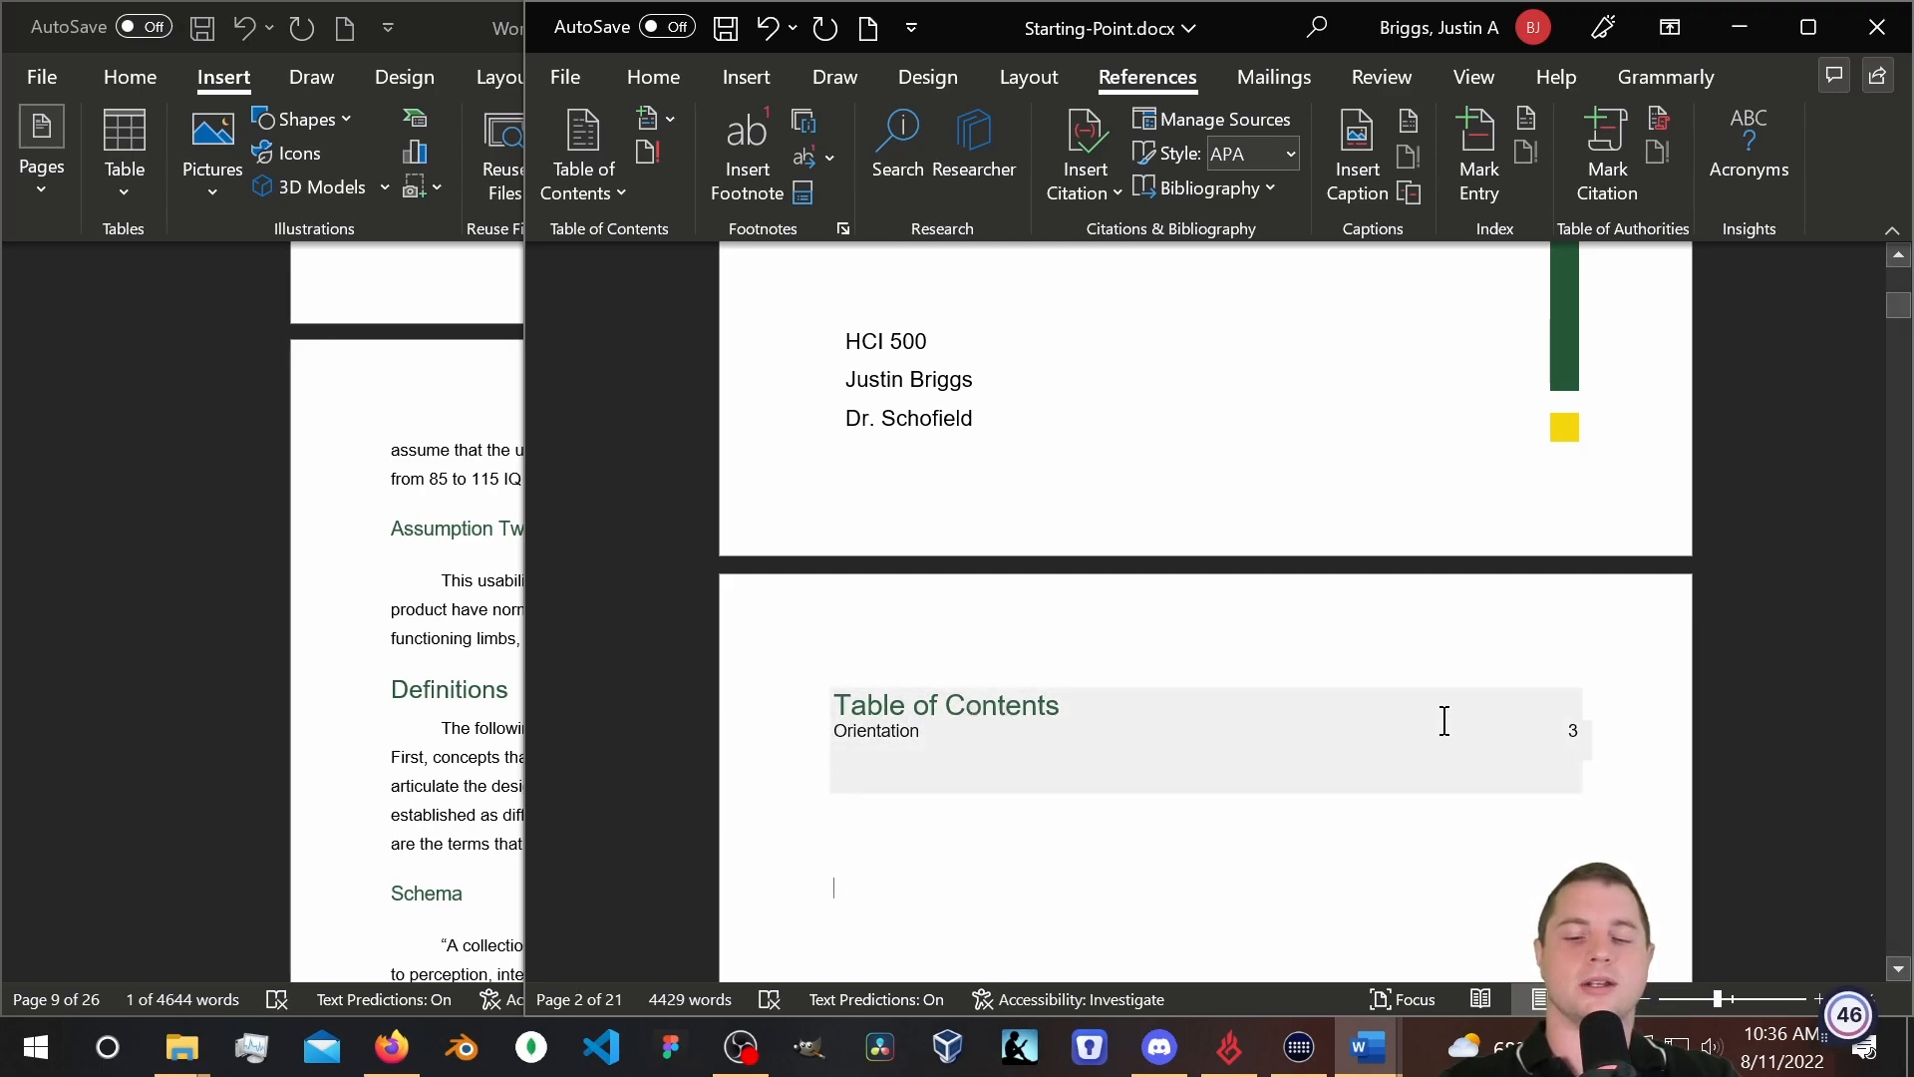
Inspect the Orientation entry and its page number in the updated table of contents.
drag(1561, 728, 1603, 744)
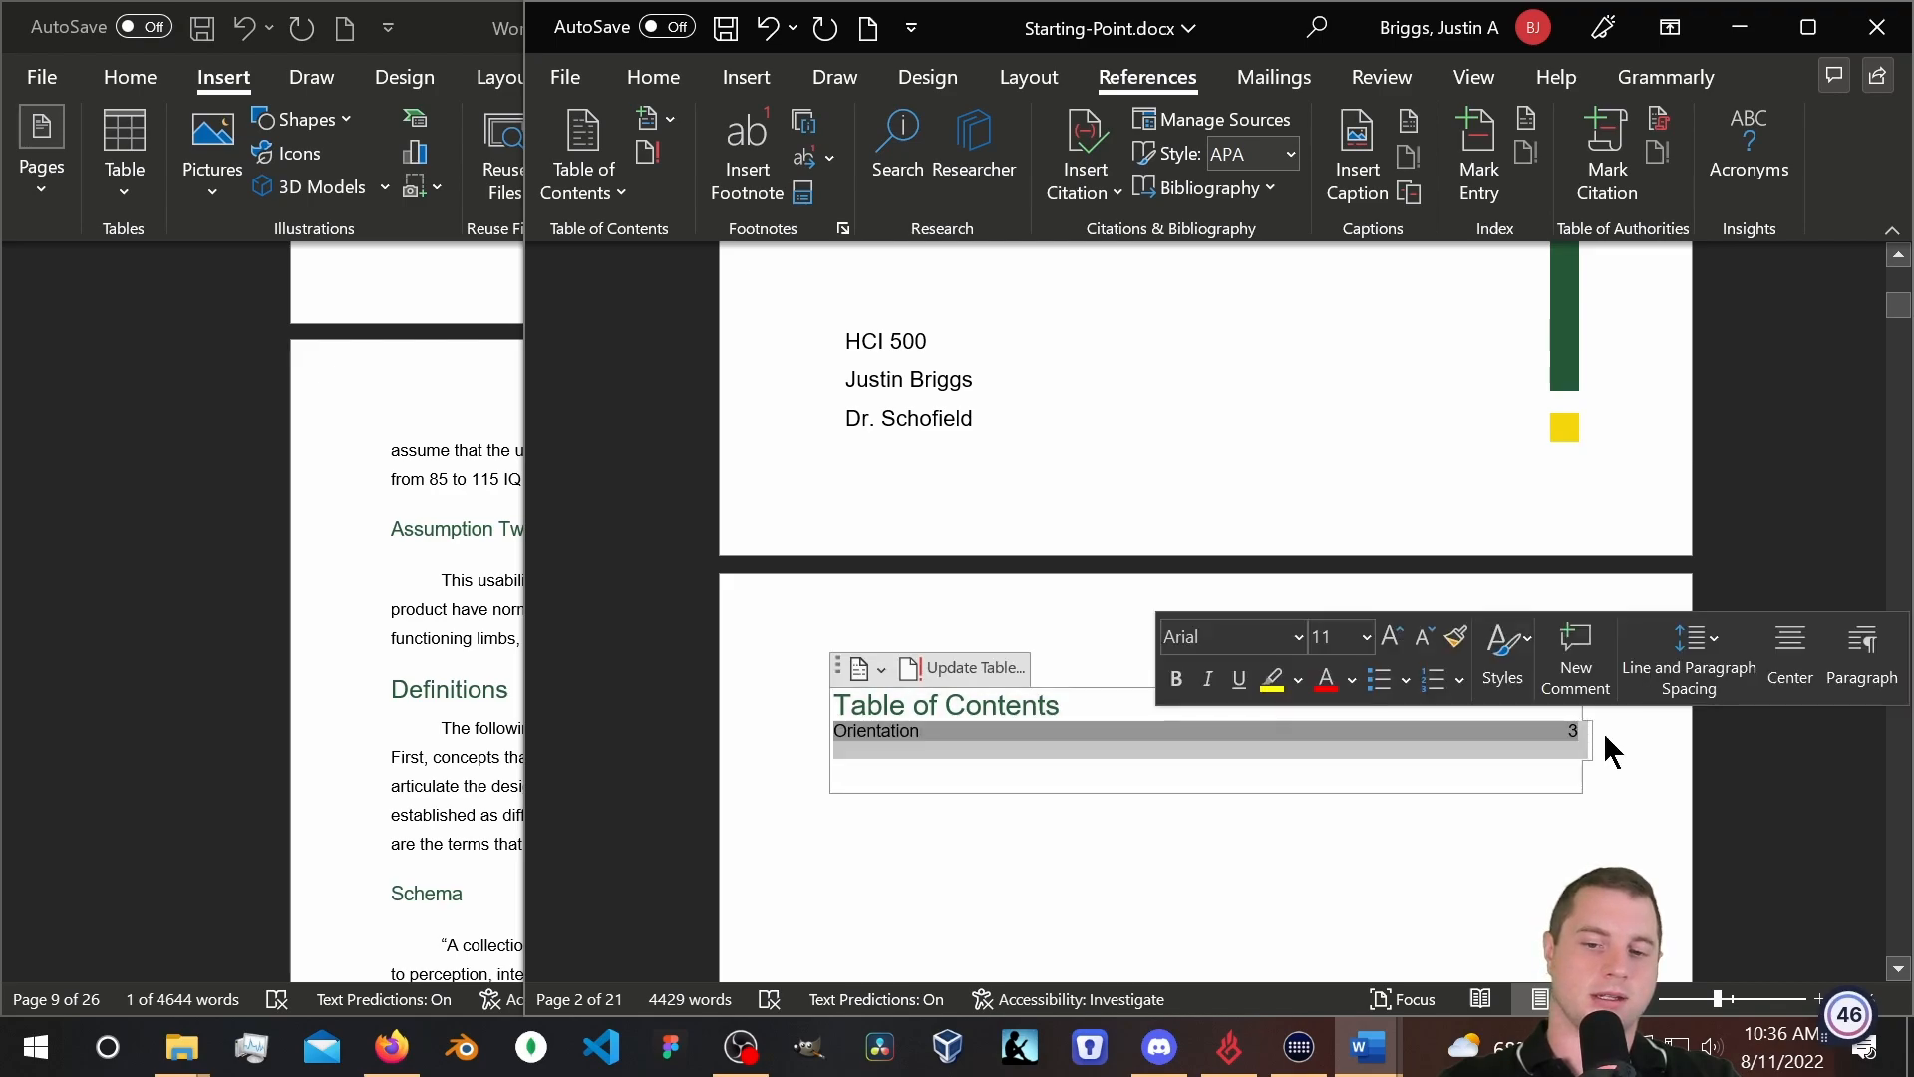
click(1577, 733)
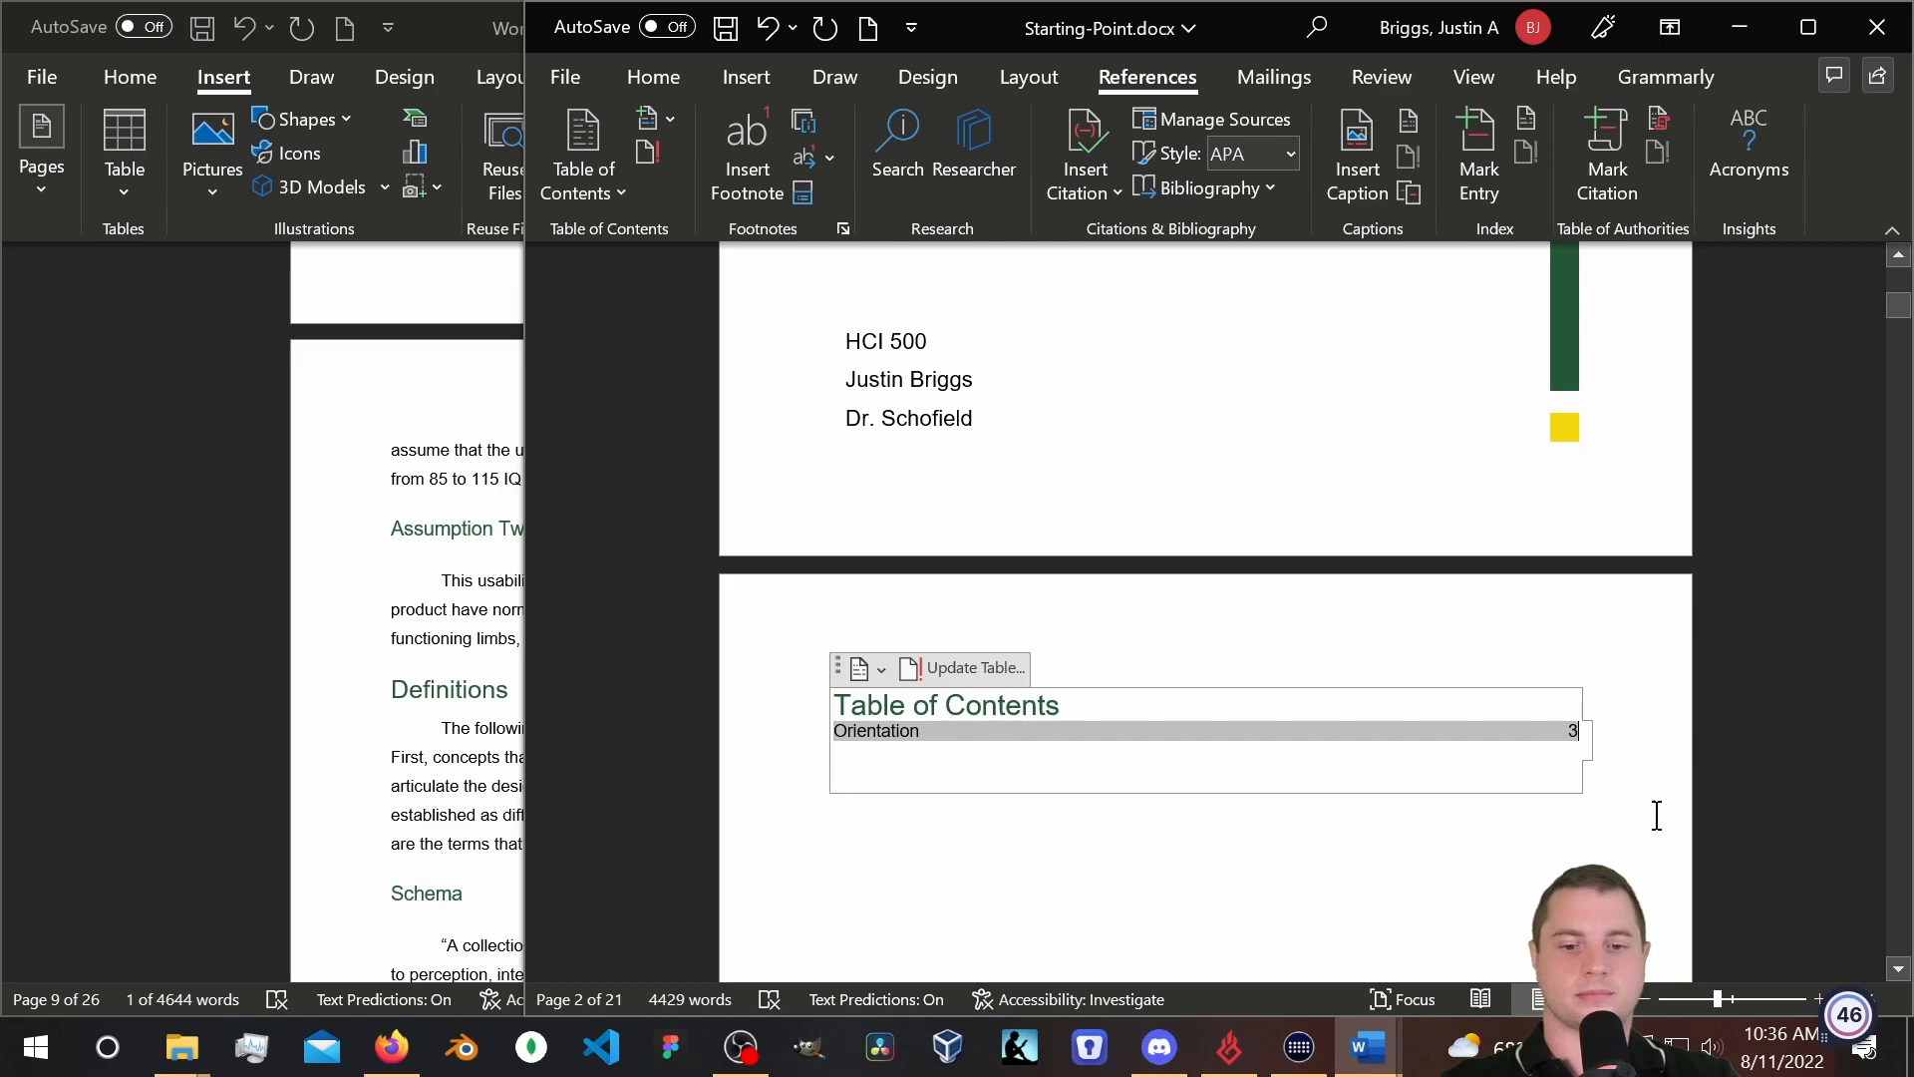
click(1087, 843)
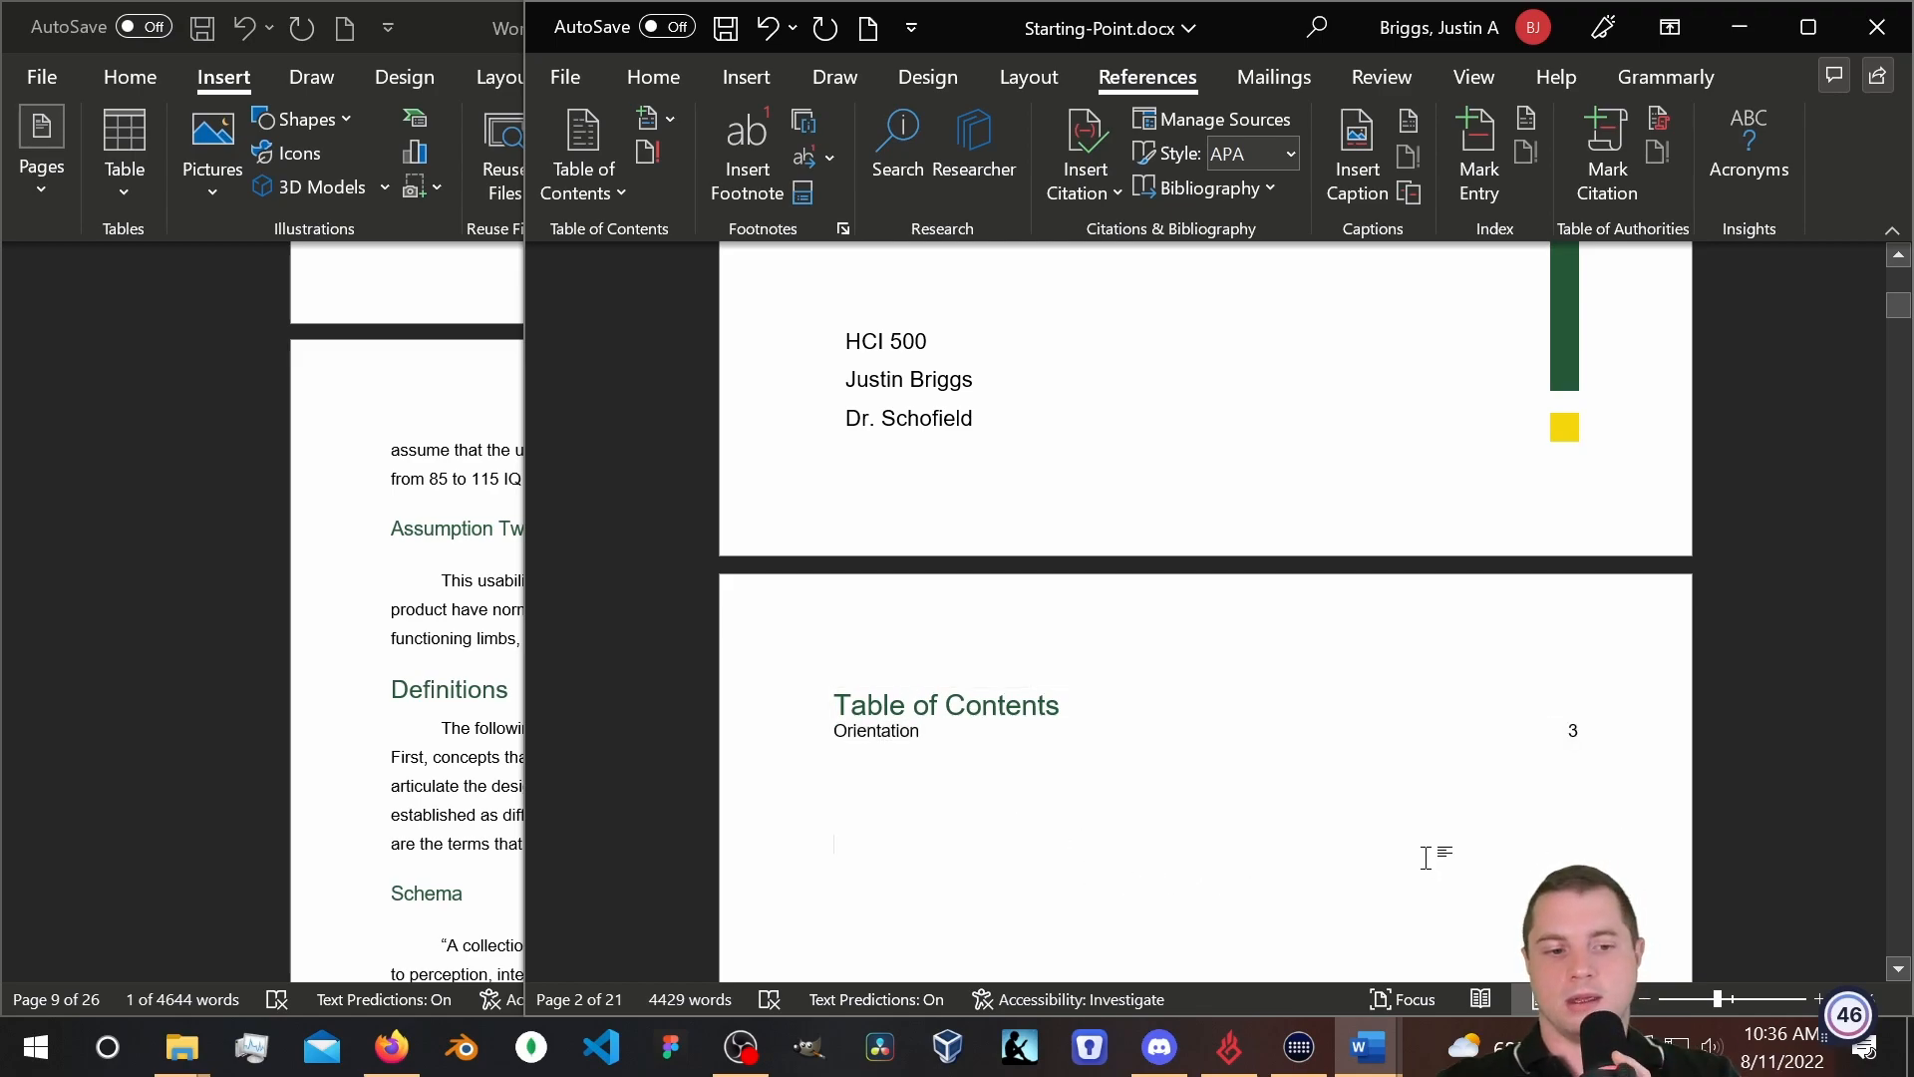
click(882, 734)
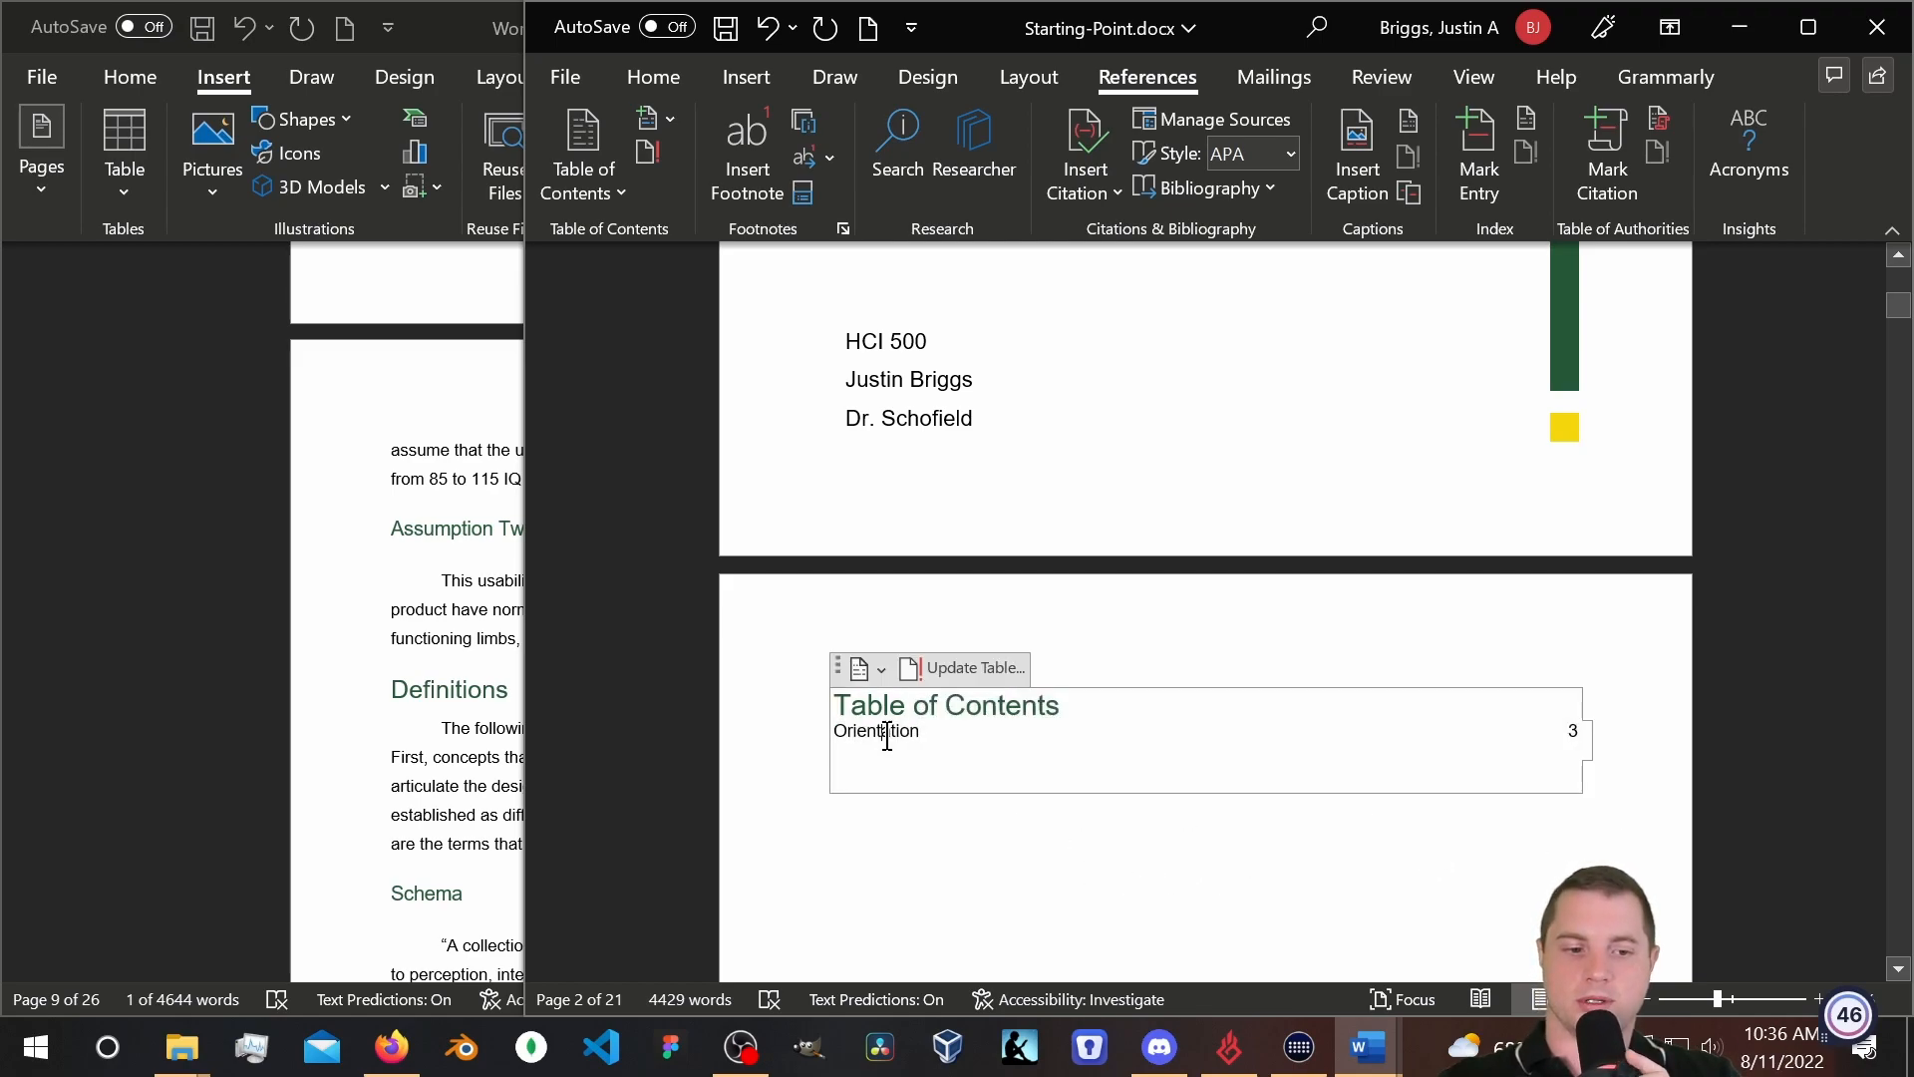
click(882, 673)
click(882, 673)
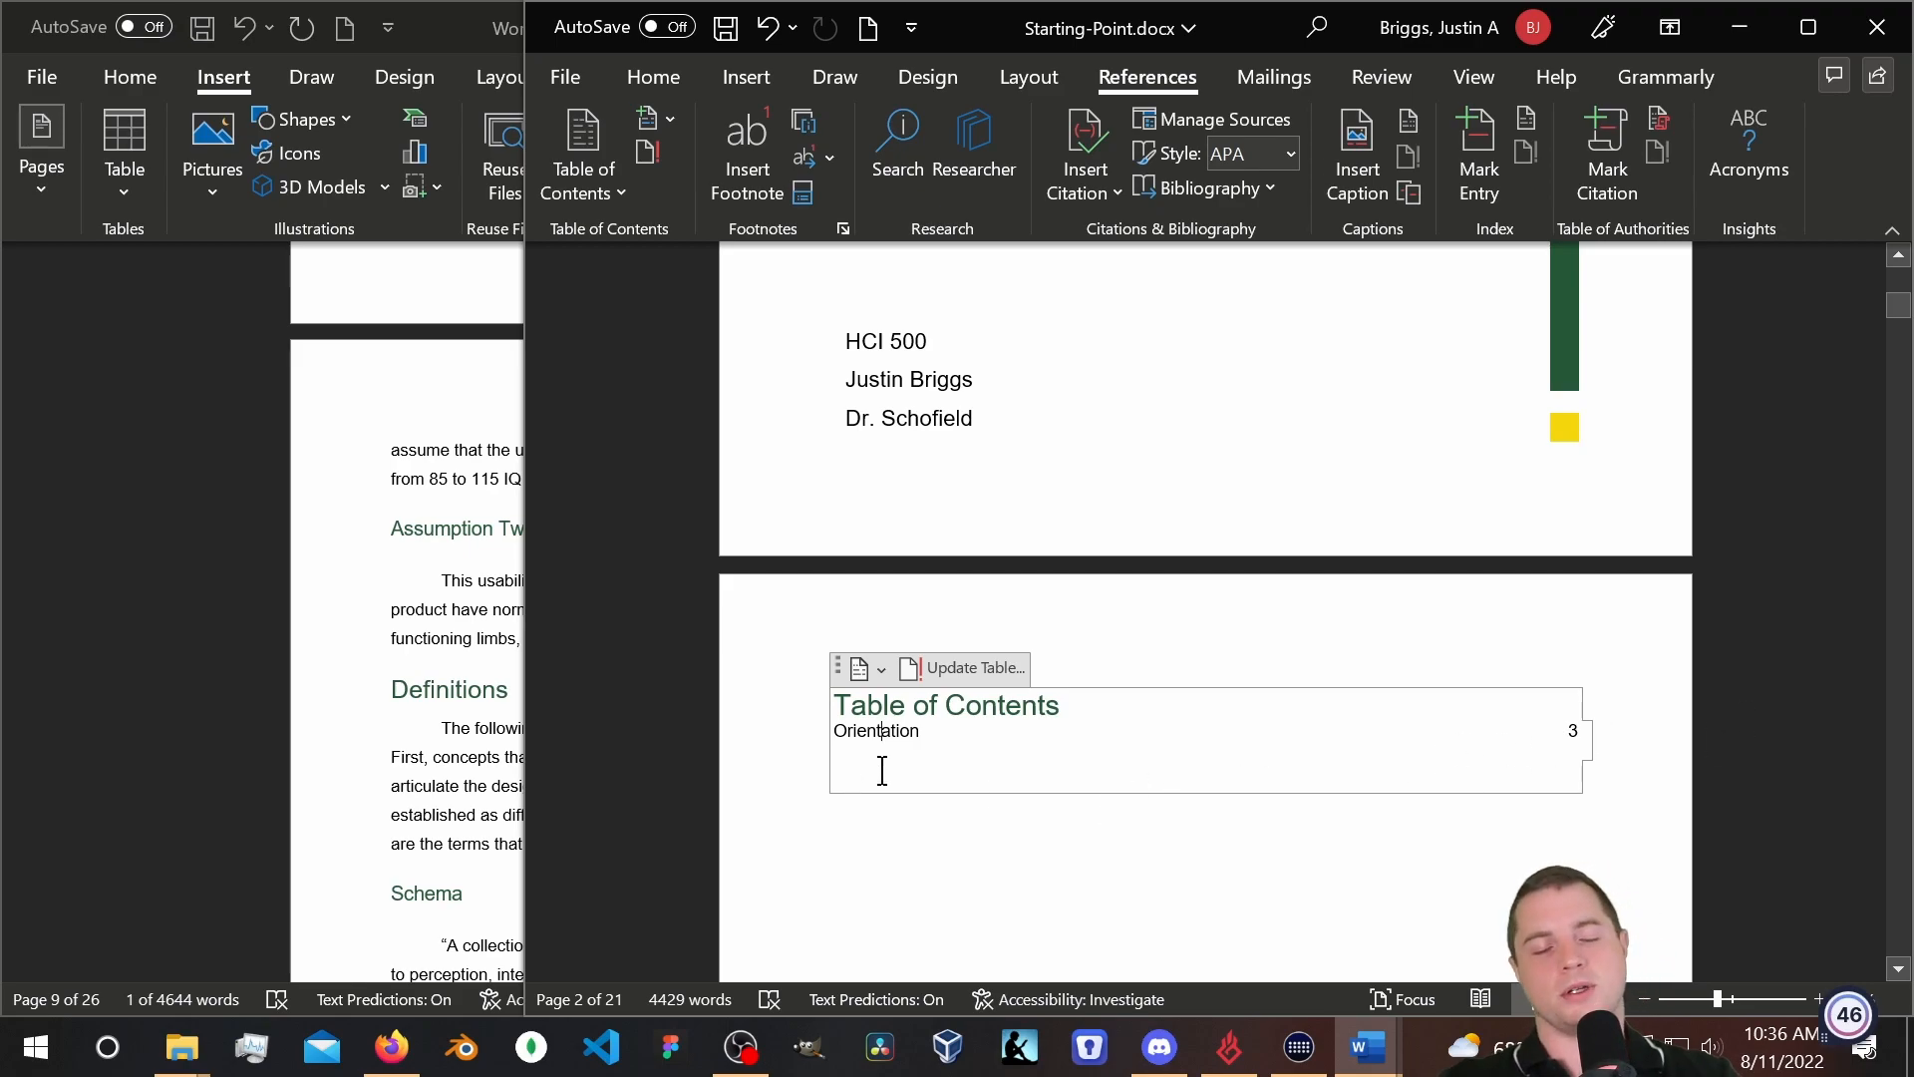
Switch to Word Document Sample.docx and examine the entries and layout of its table of contents.
click(355, 575)
scroll(389, 509, up, 10)
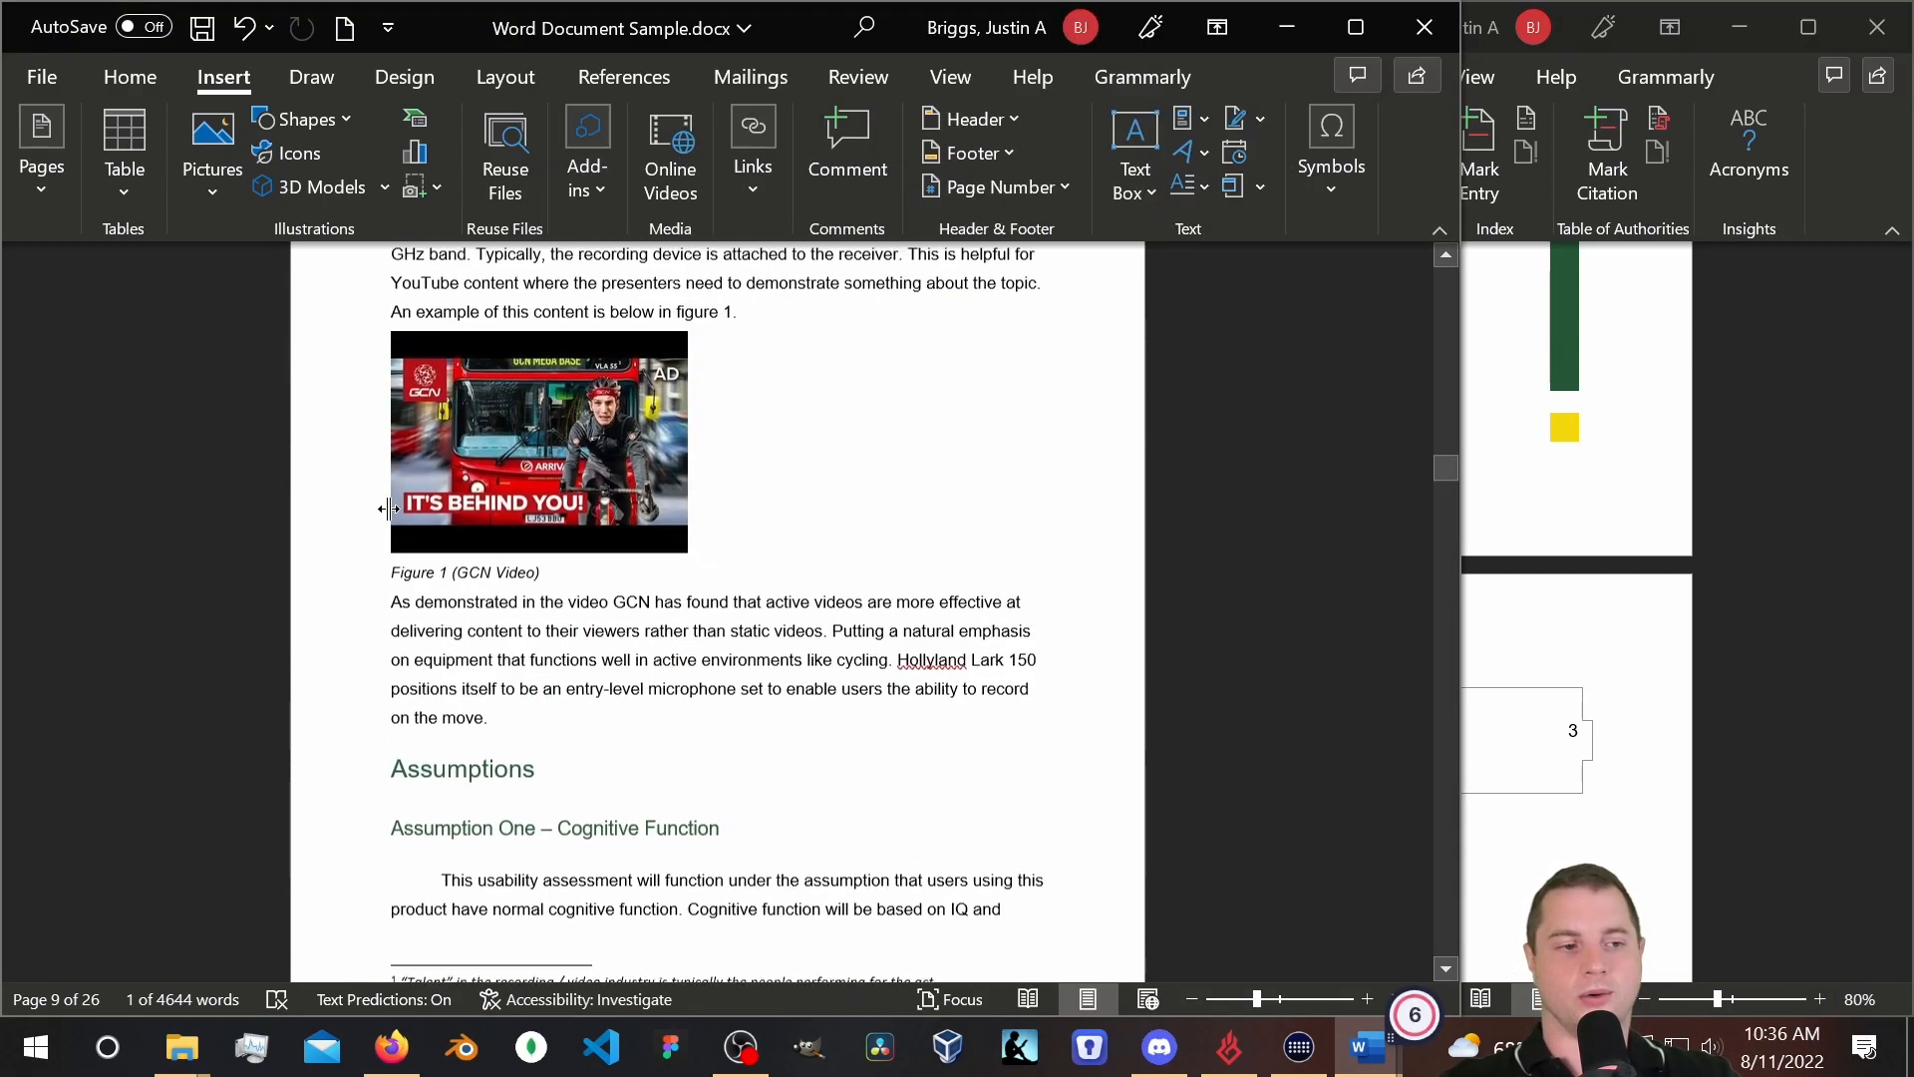
scroll(379, 509, up, 15)
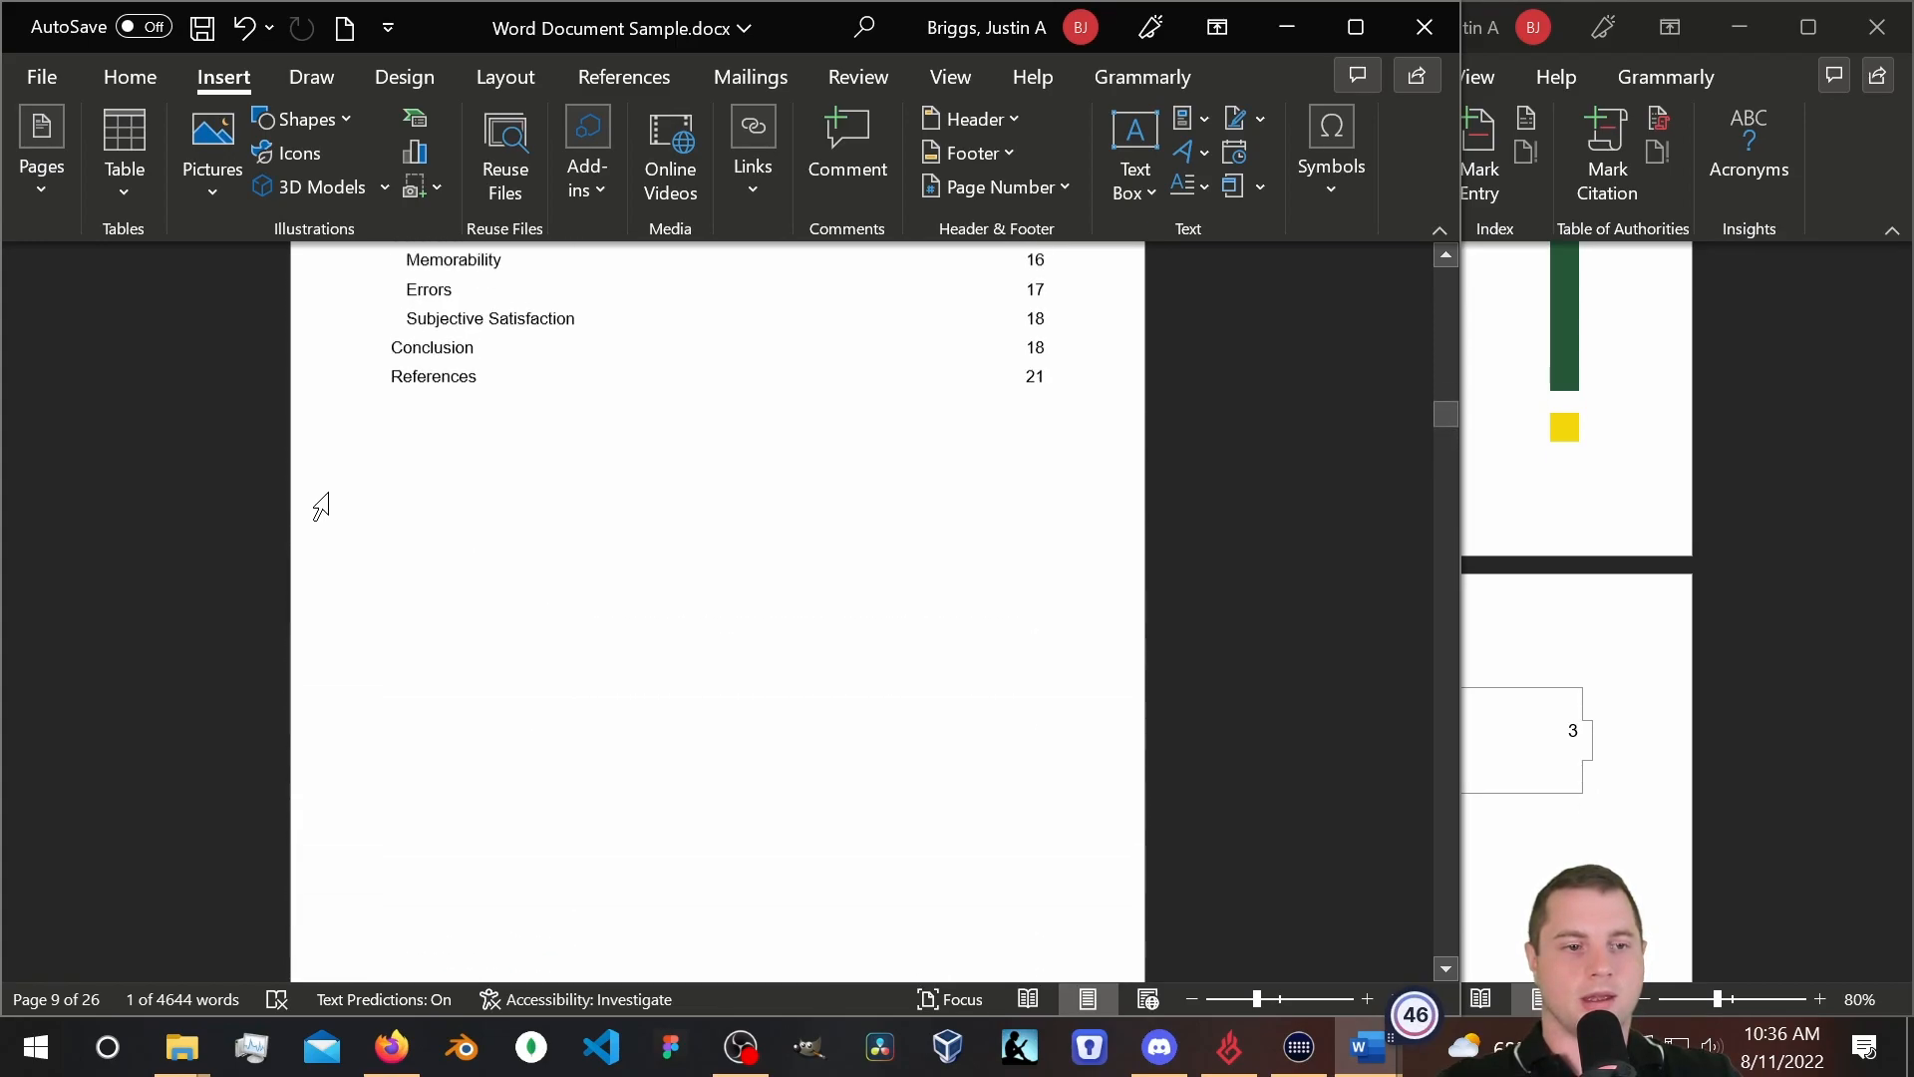
scroll(299, 503, up, 15)
scroll(1128, 397, down, 2)
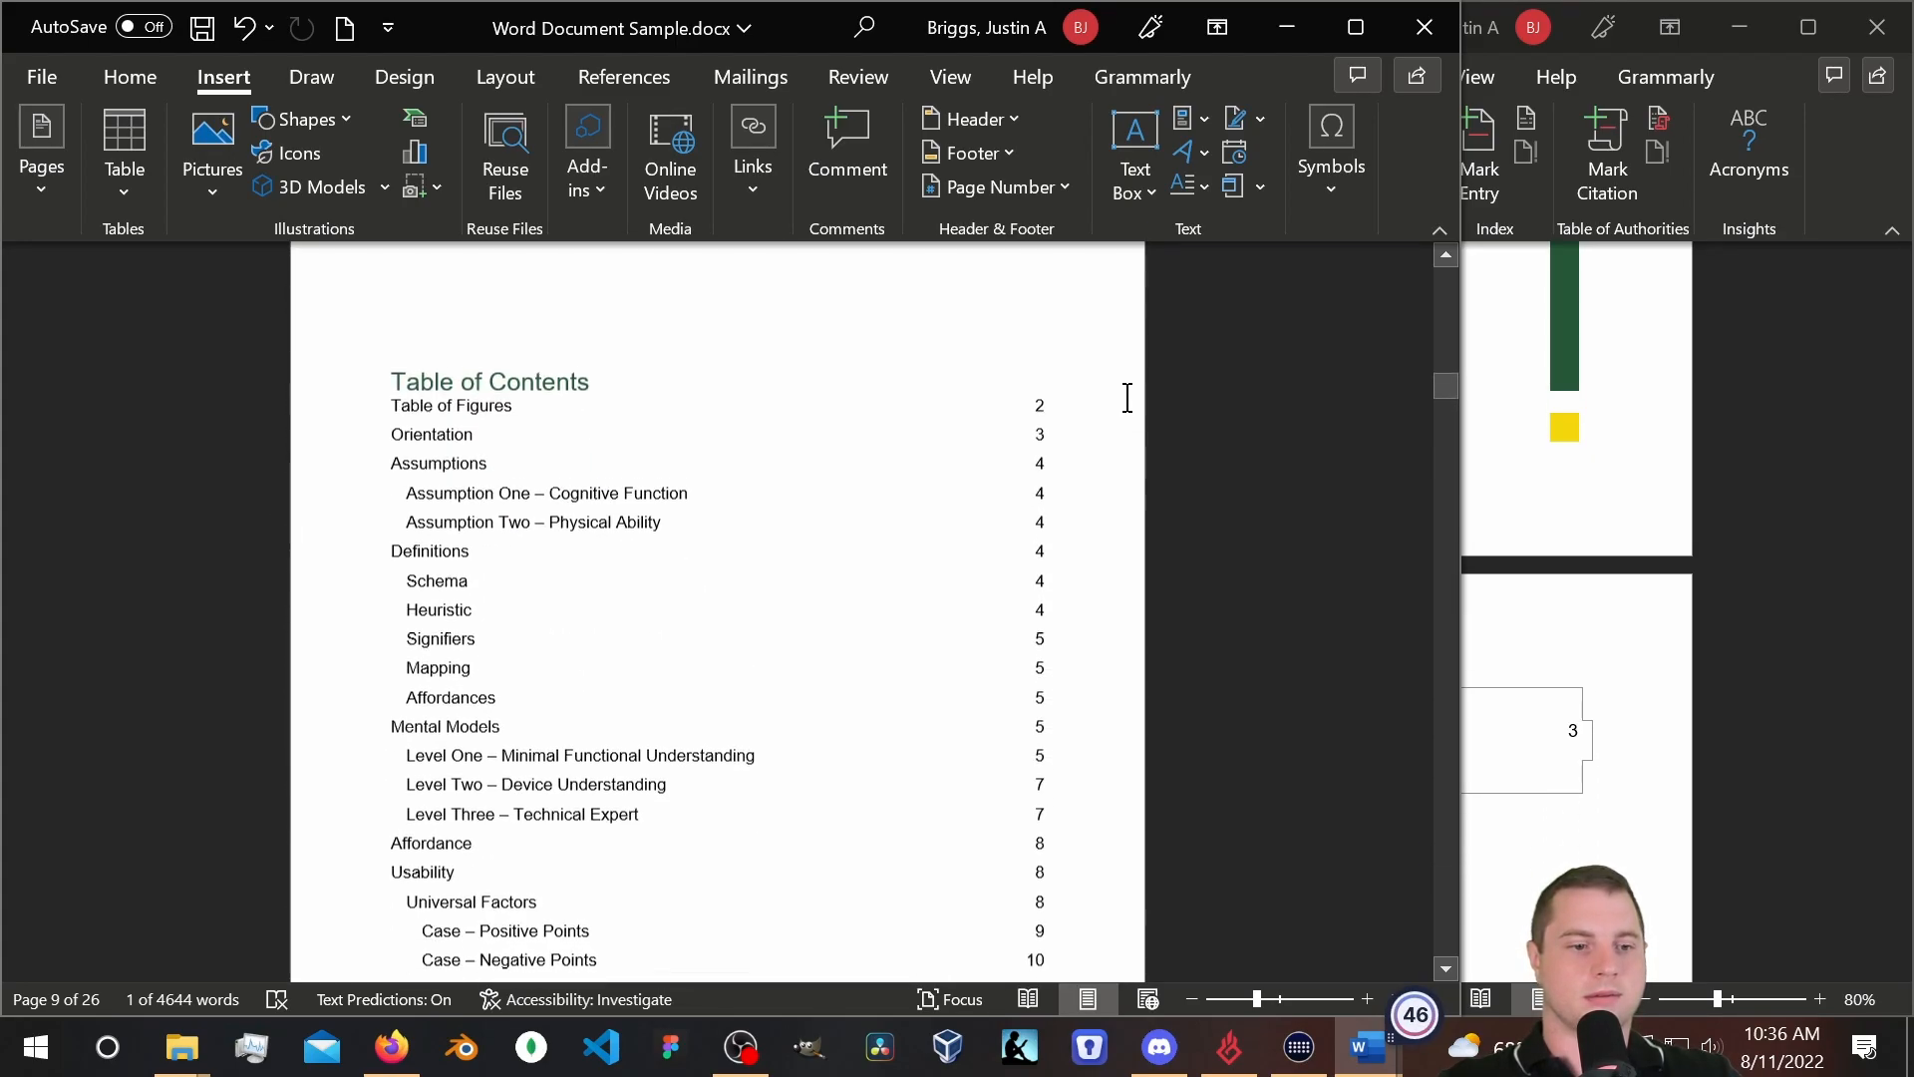
click(459, 389)
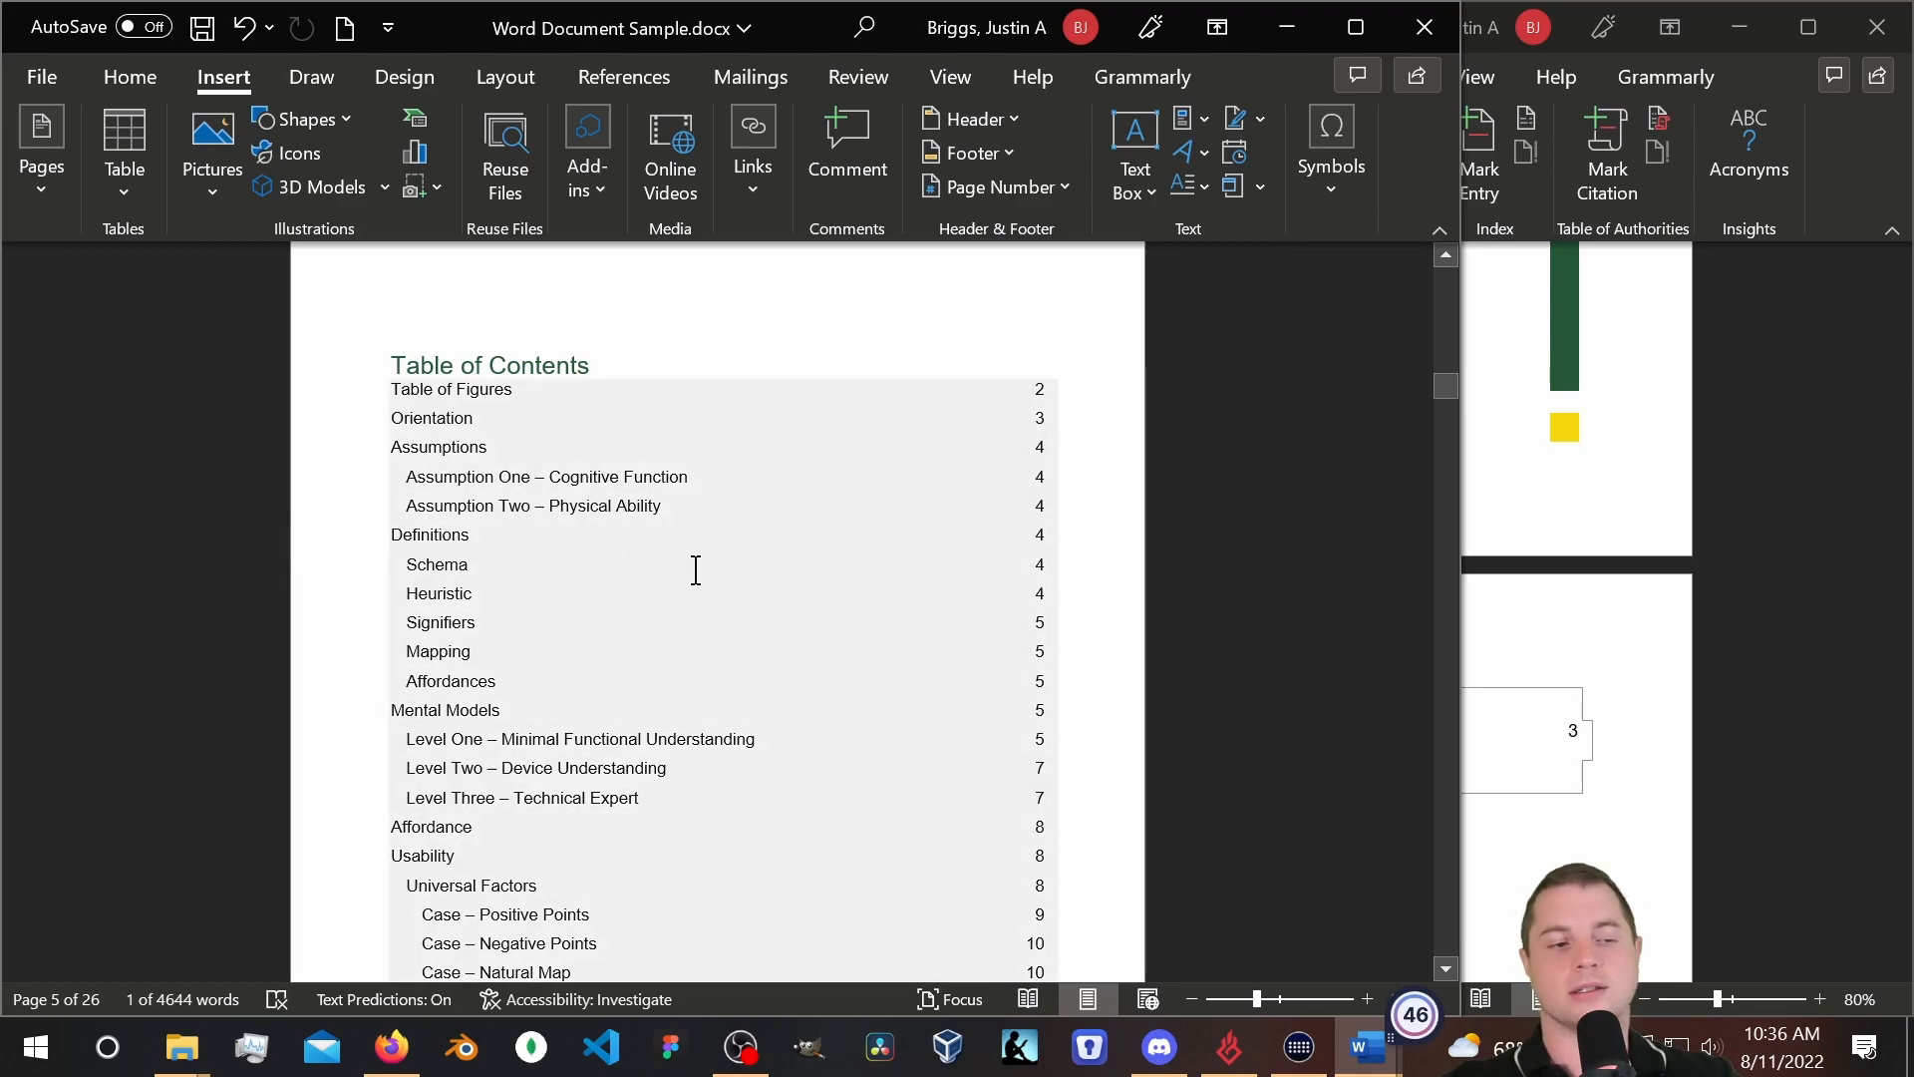
Switch back to Starting-Point.docx and reapply the Automatic Table 2 design to the table of contents.
click(1792, 866)
click(881, 670)
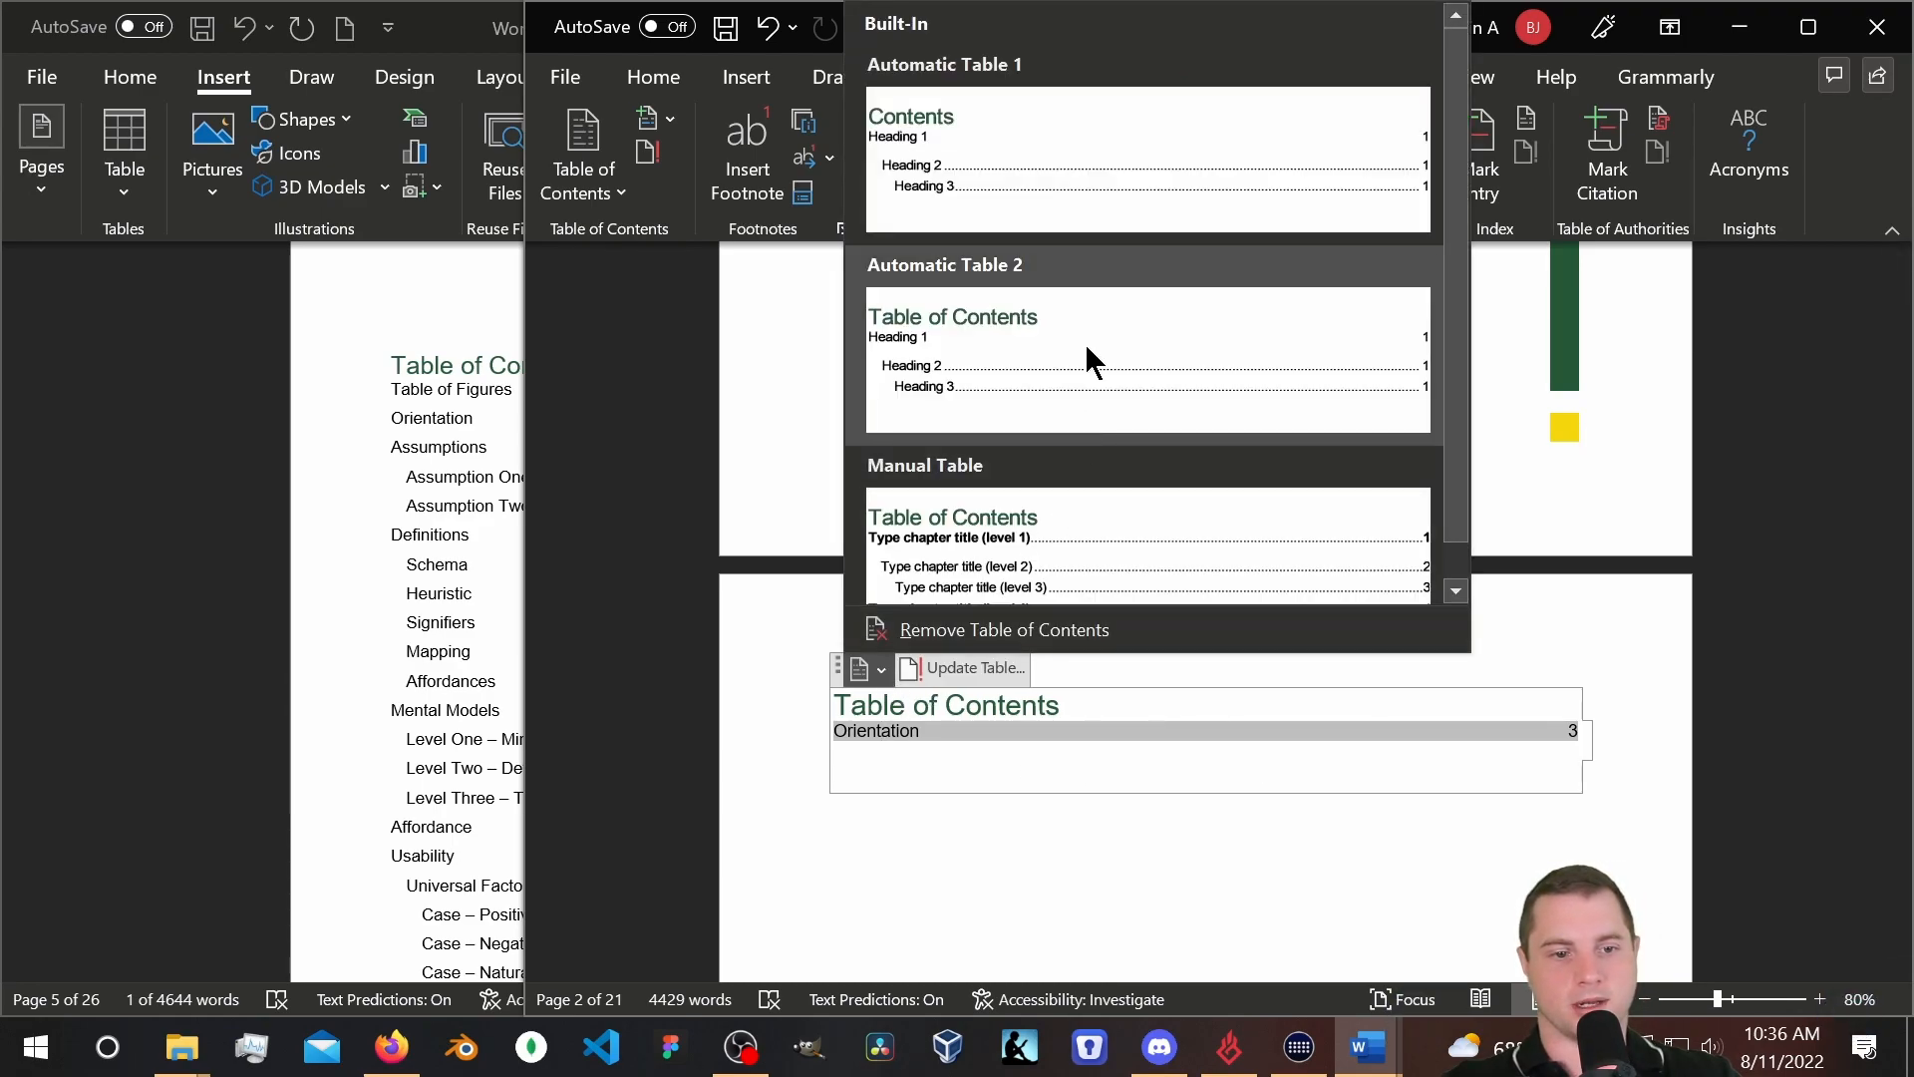
click(1086, 357)
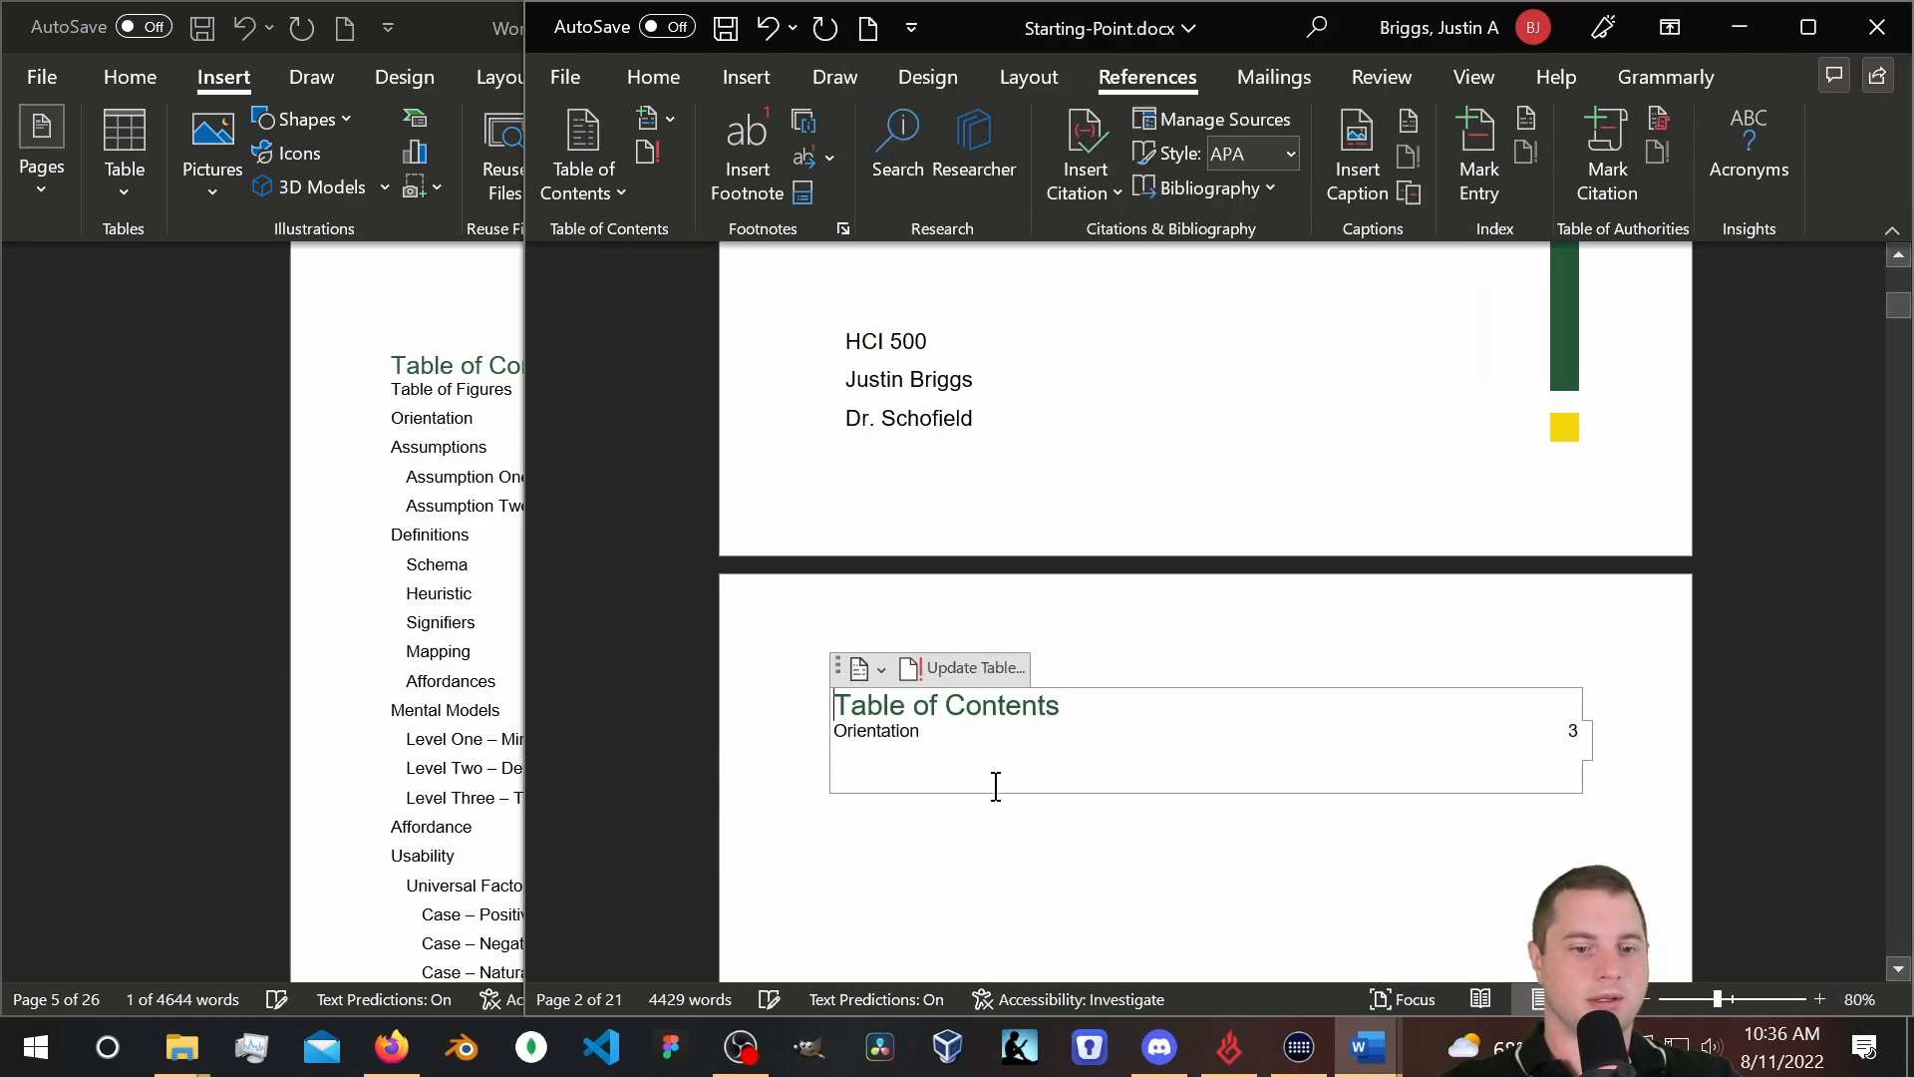
Review the built-in table of contents designs without choosing one and inspect the Orientation entry again.
click(859, 668)
click(855, 672)
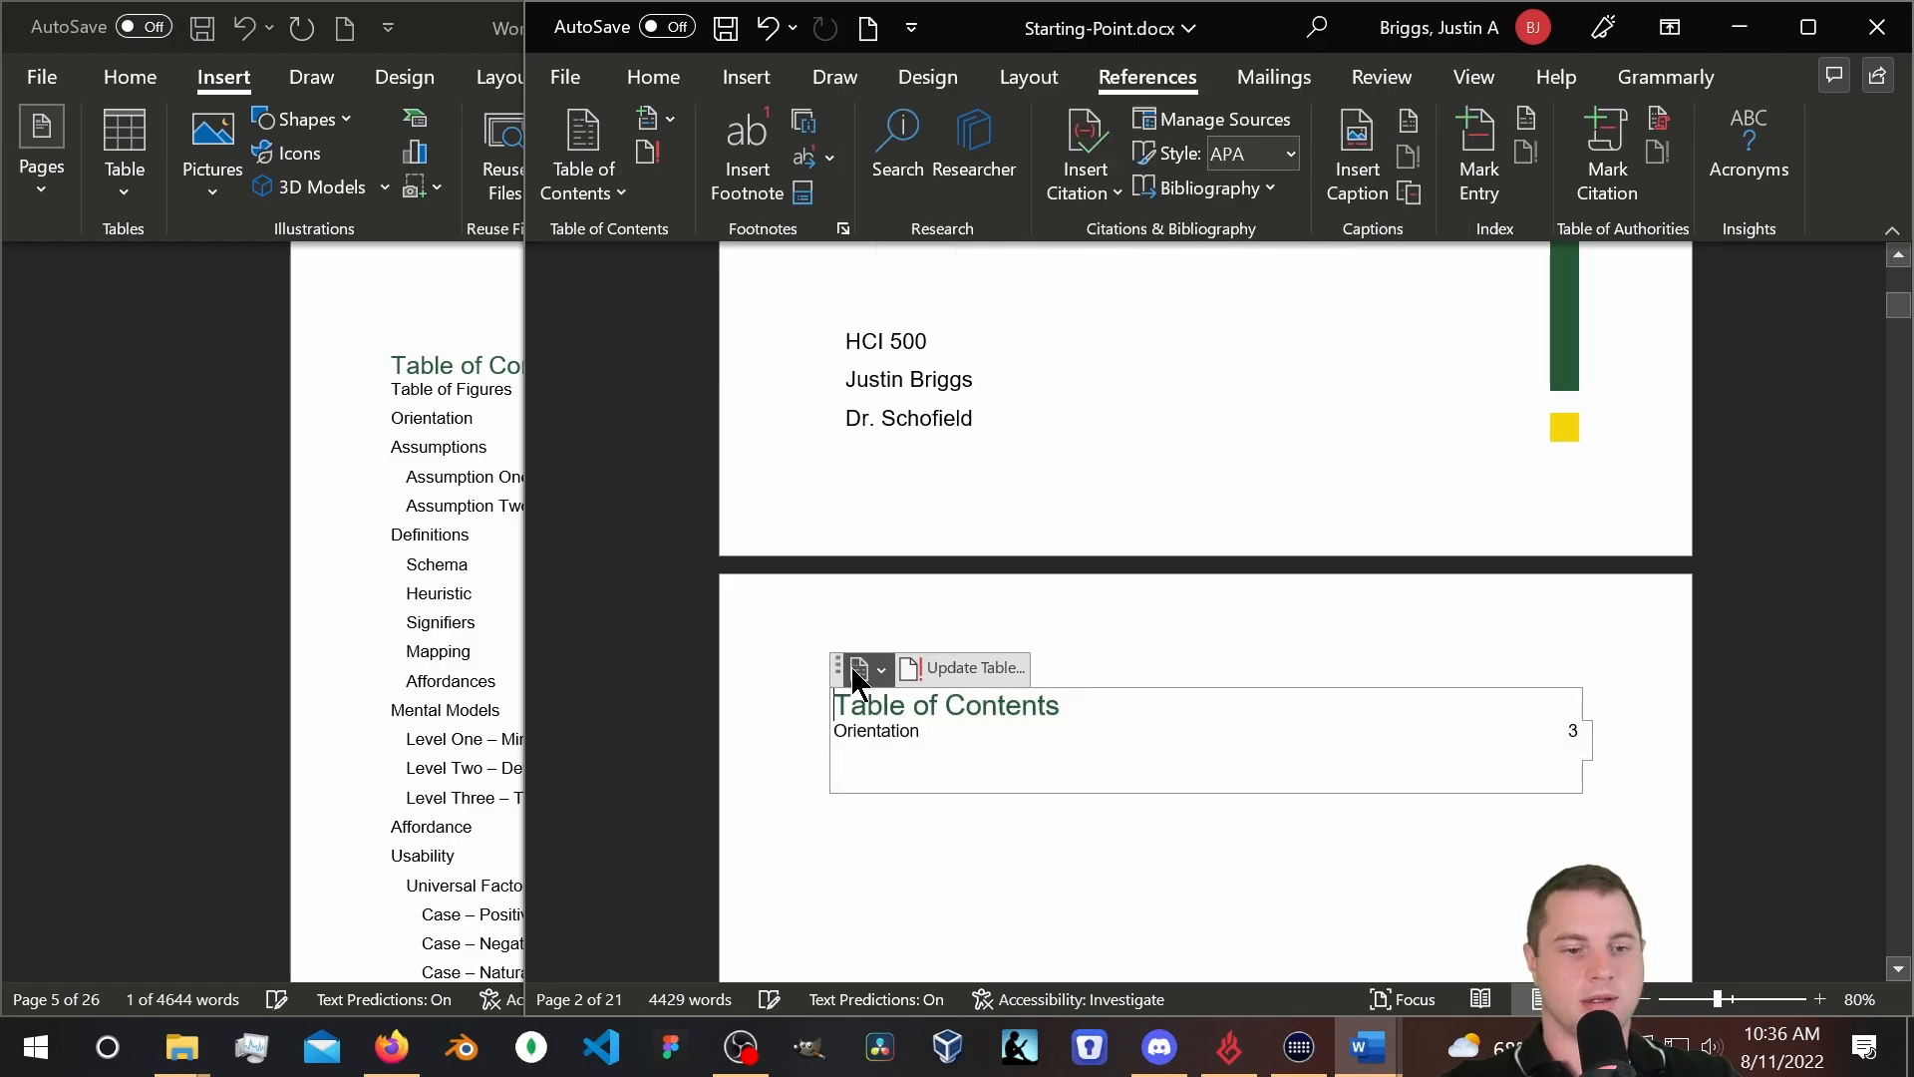
click(859, 670)
scroll(1151, 437, down, 1)
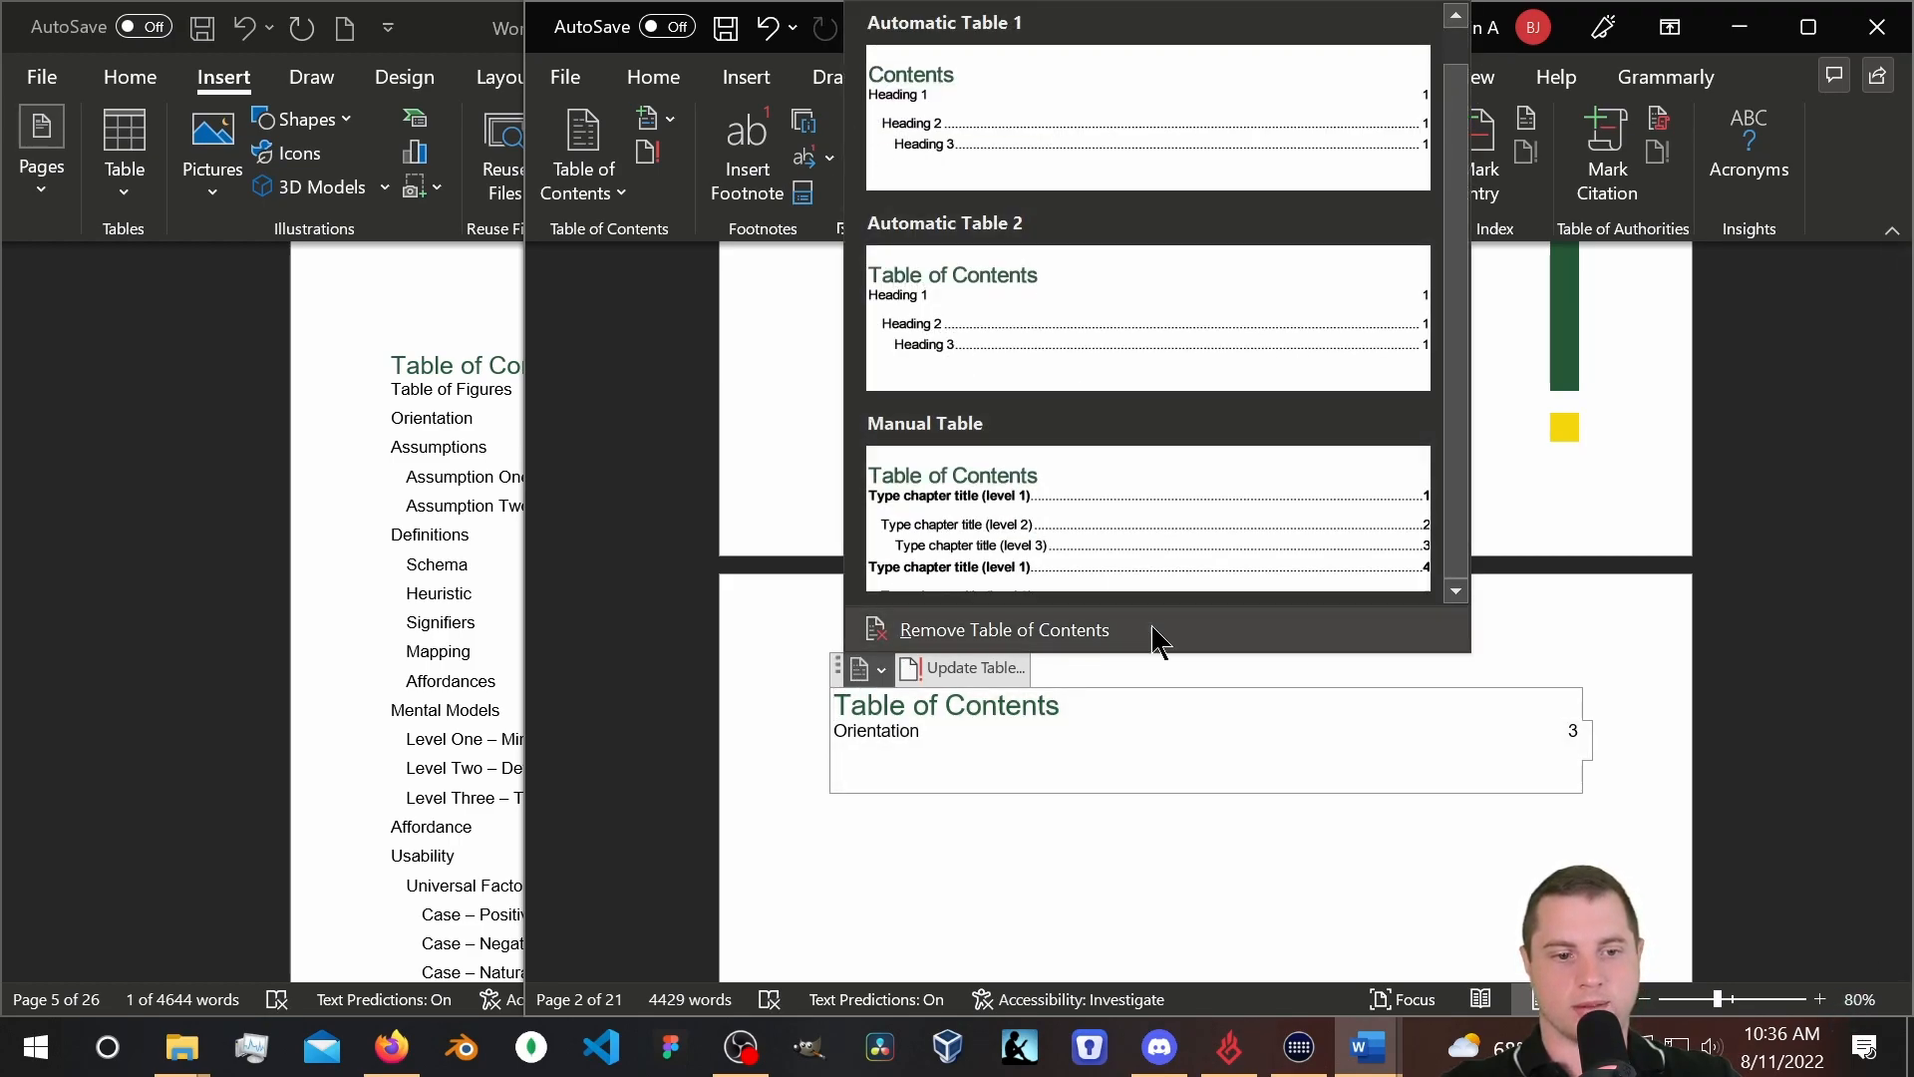
click(1117, 740)
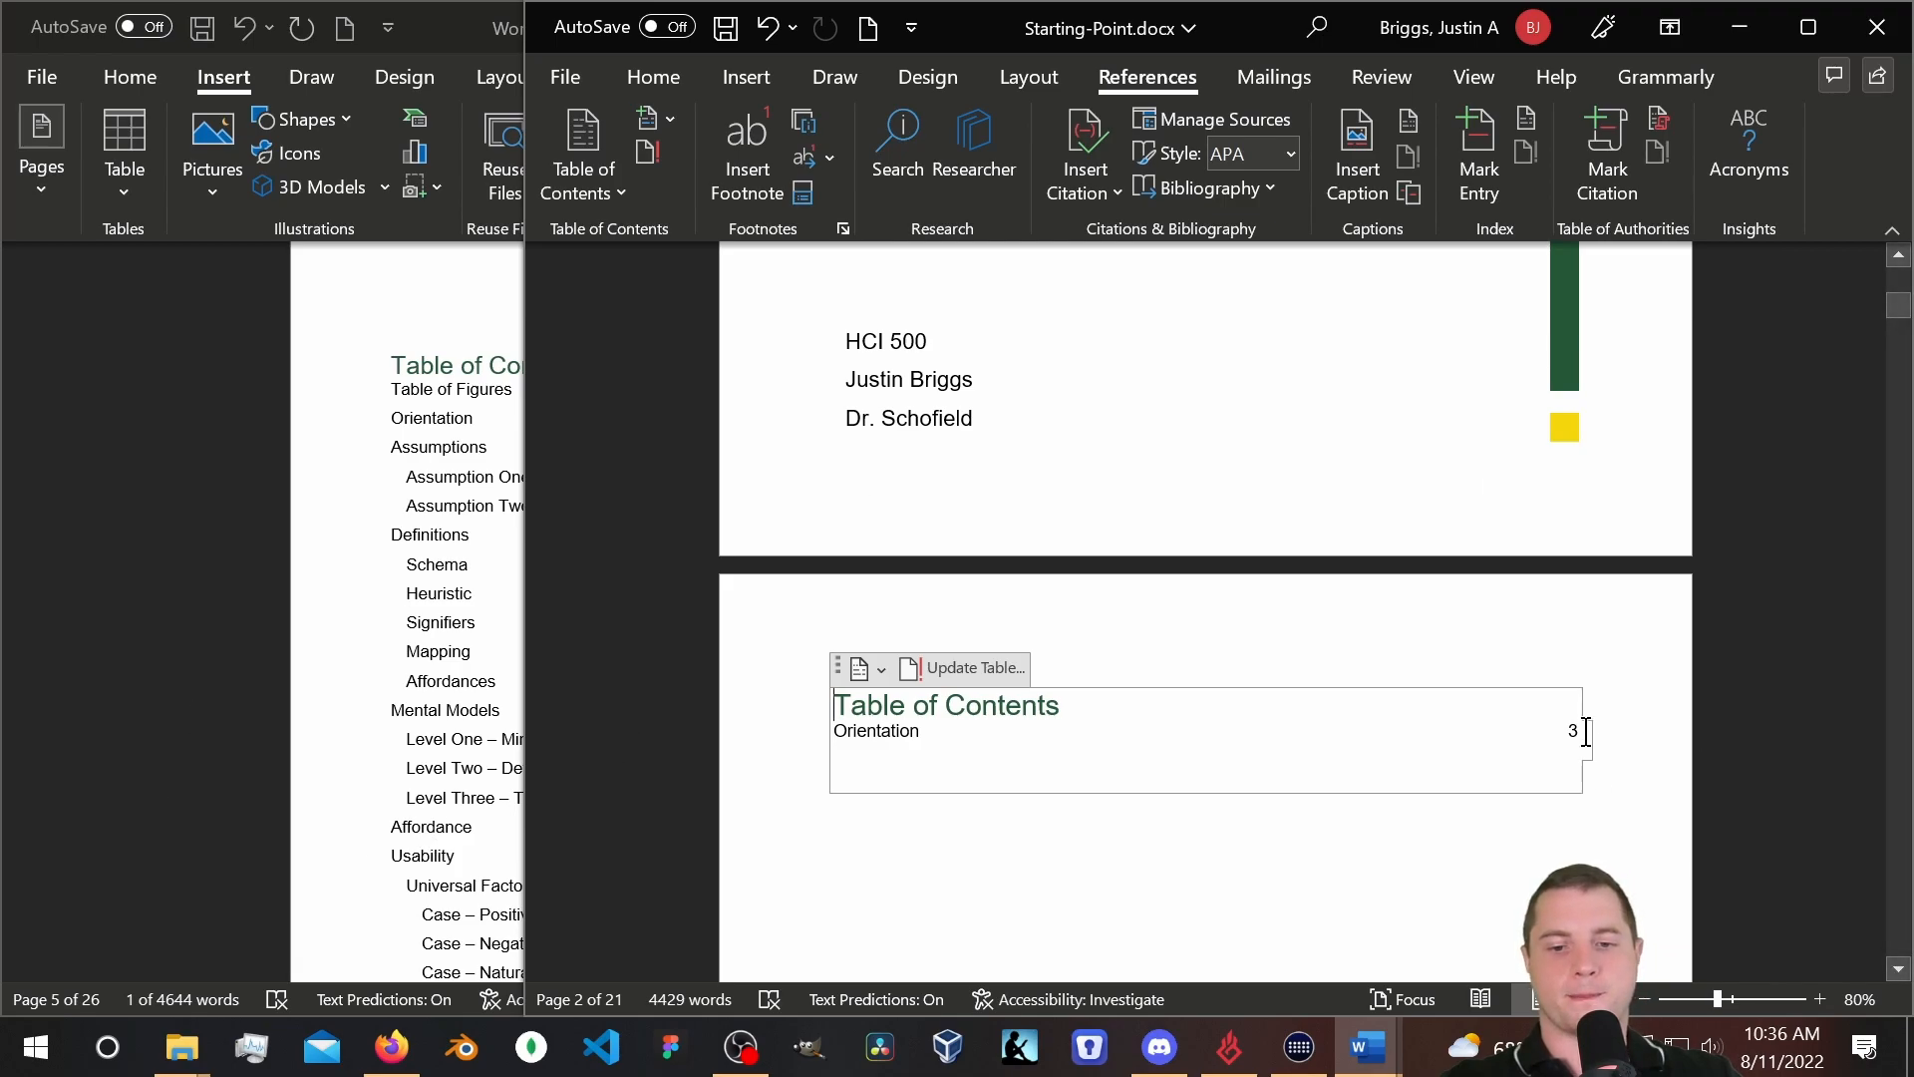
click(1585, 732)
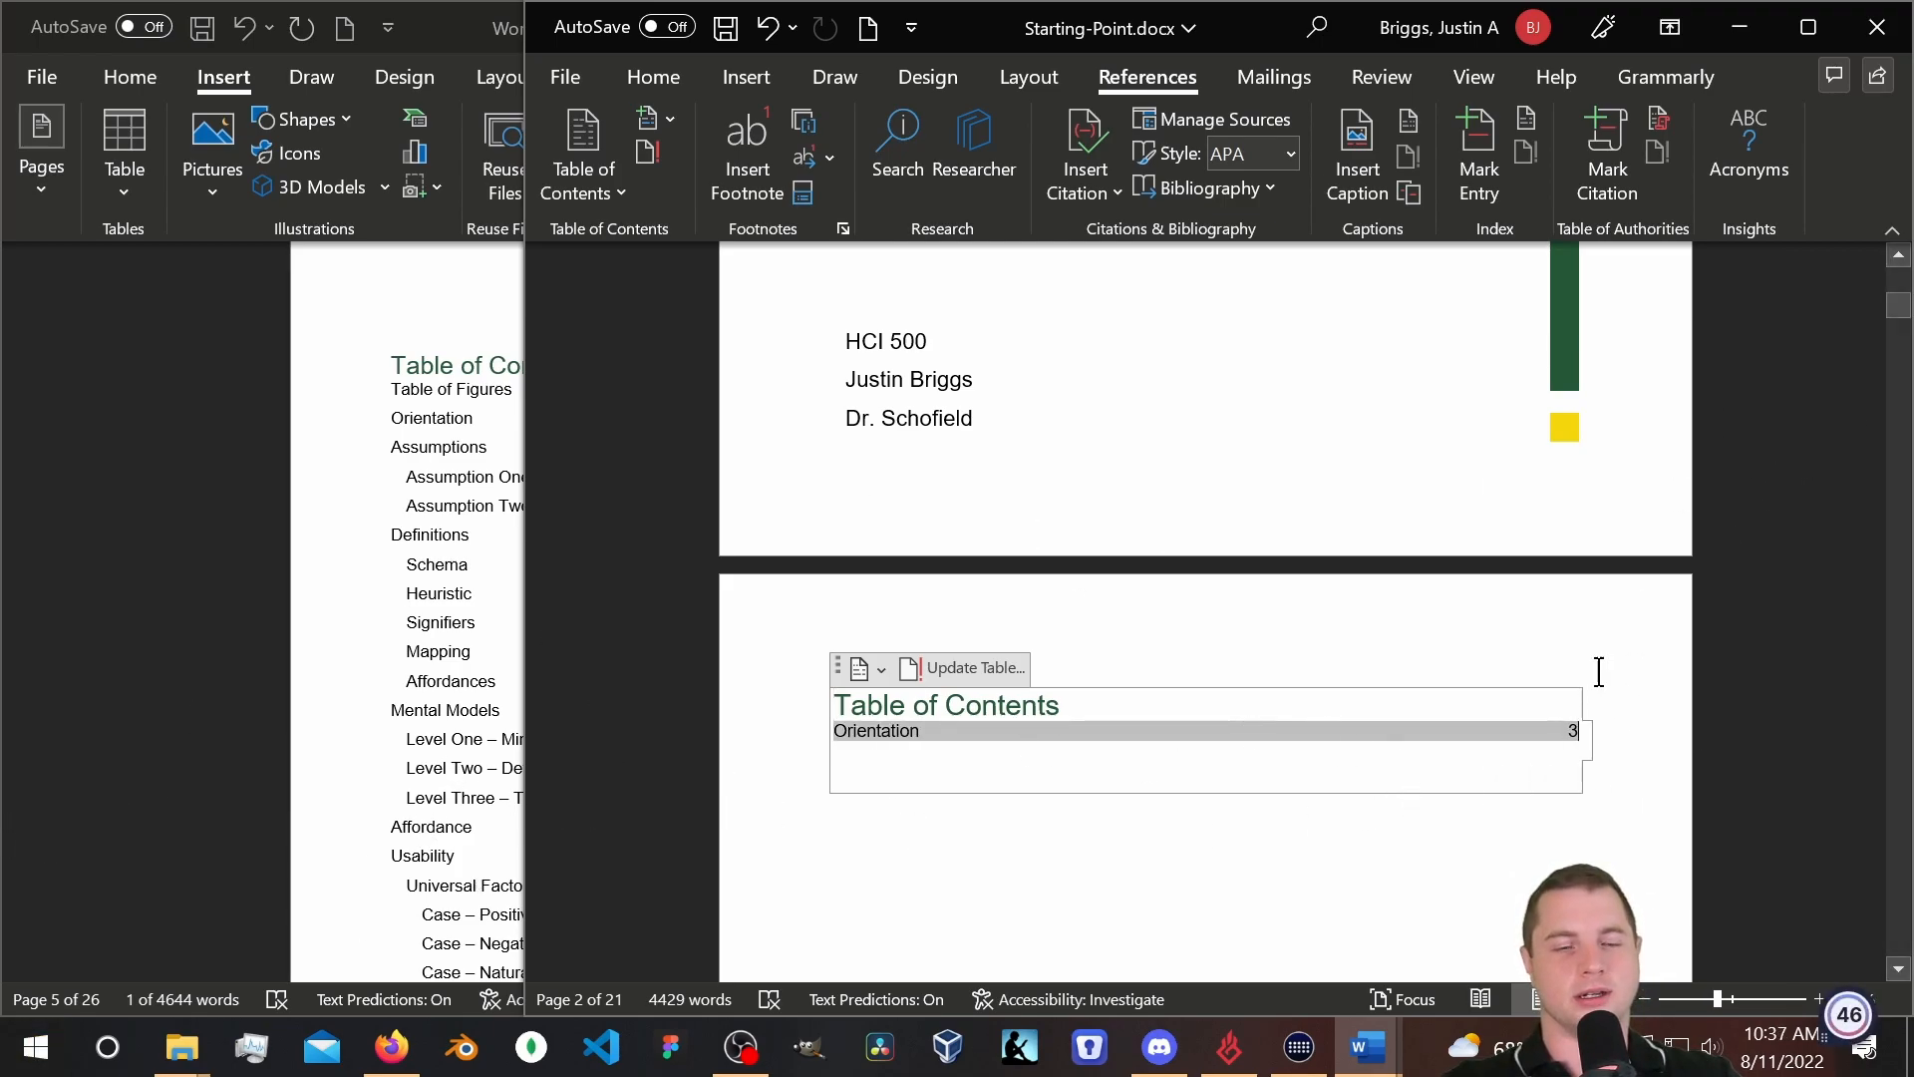
scroll(1596, 669, down, 1)
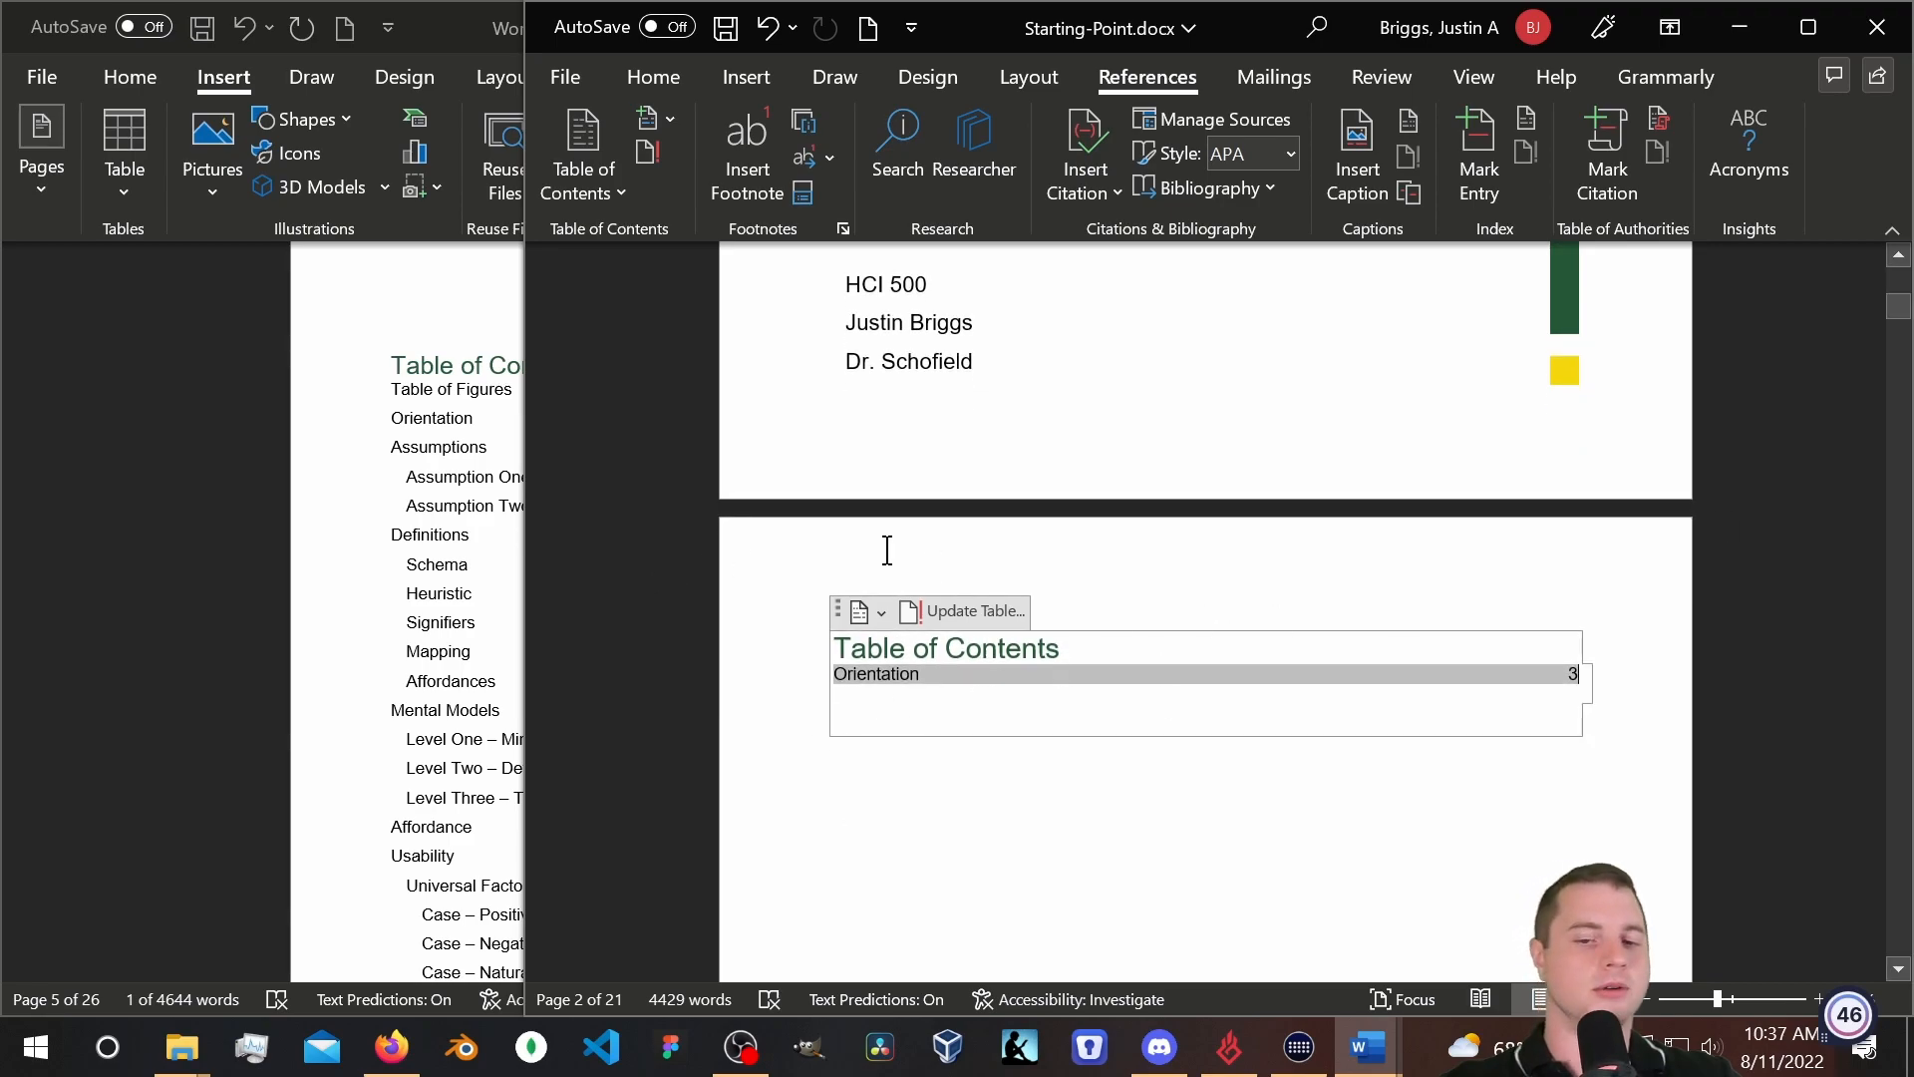
scroll(1535, 628, down, 4)
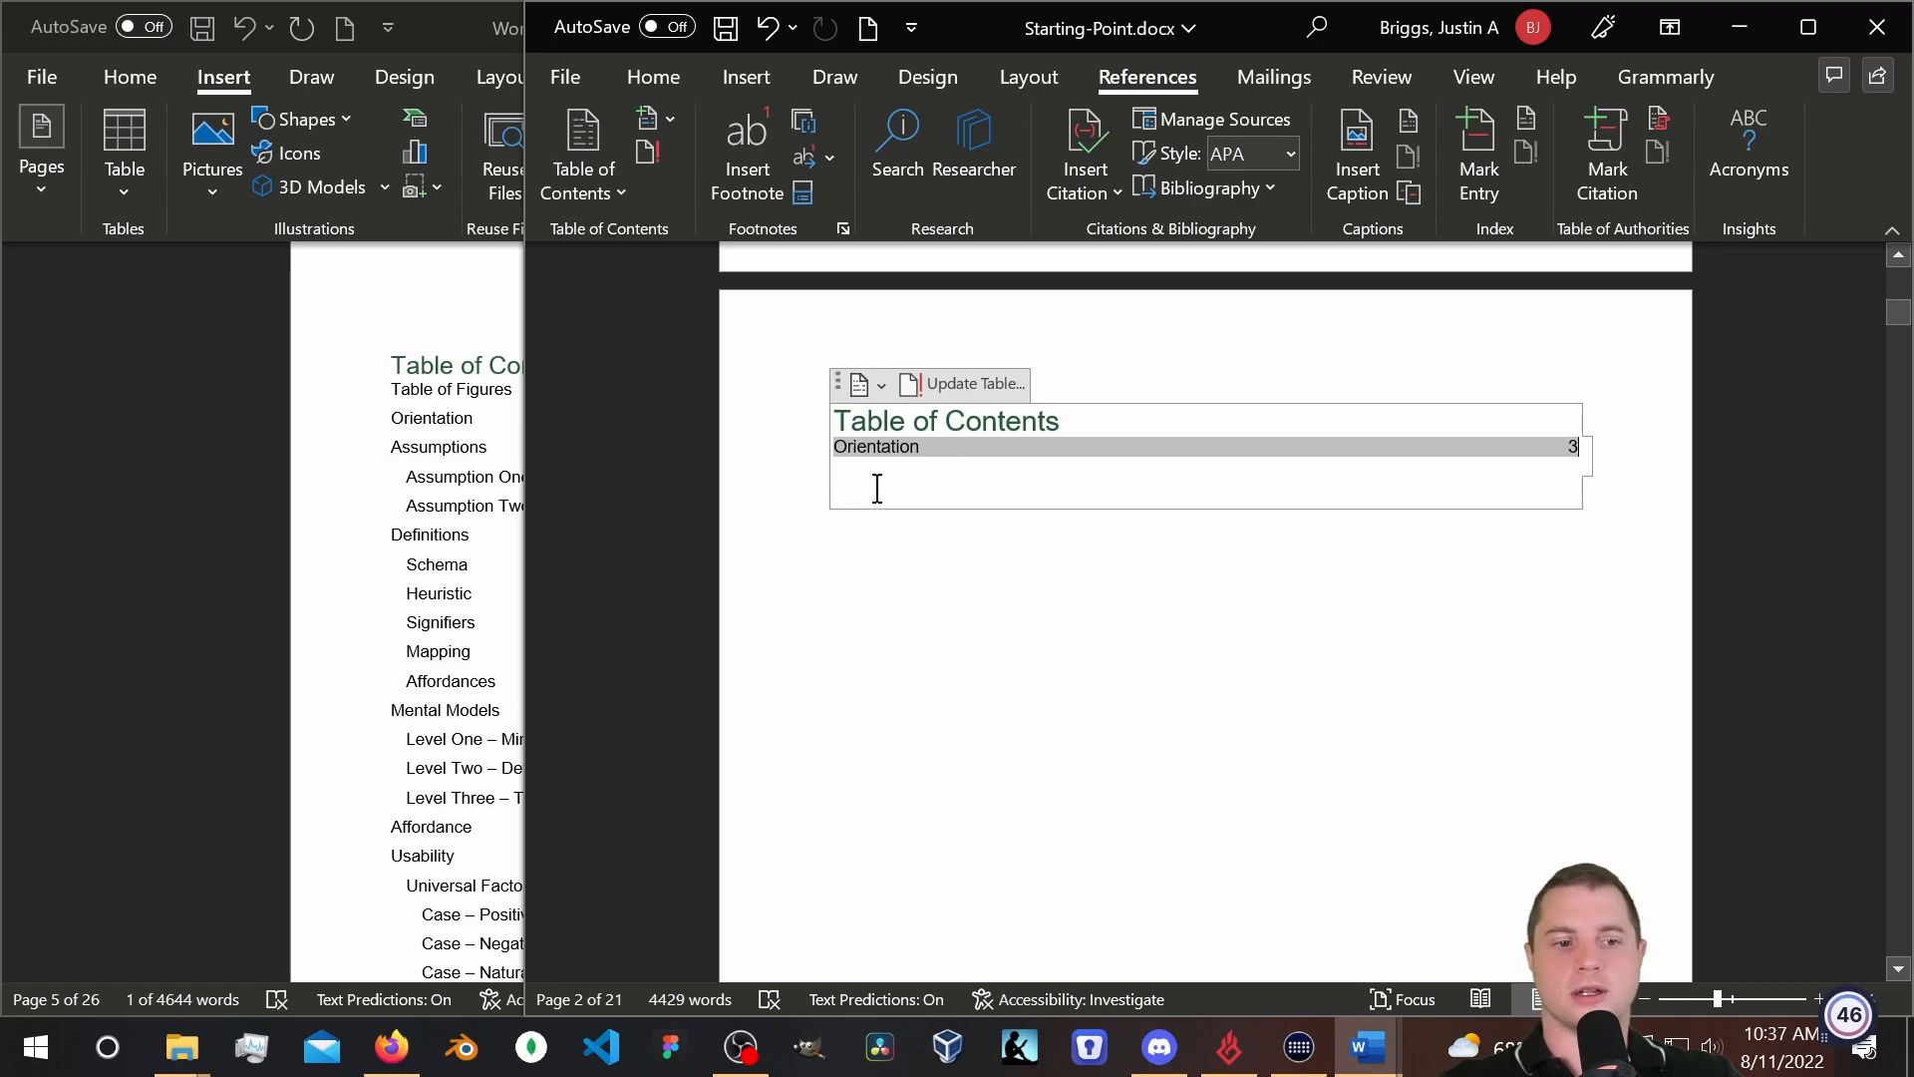
Look through the report body from Orientation to Universal Factors for section headings that still lack a heading style.
click(996, 620)
scroll(1057, 623, down, 20)
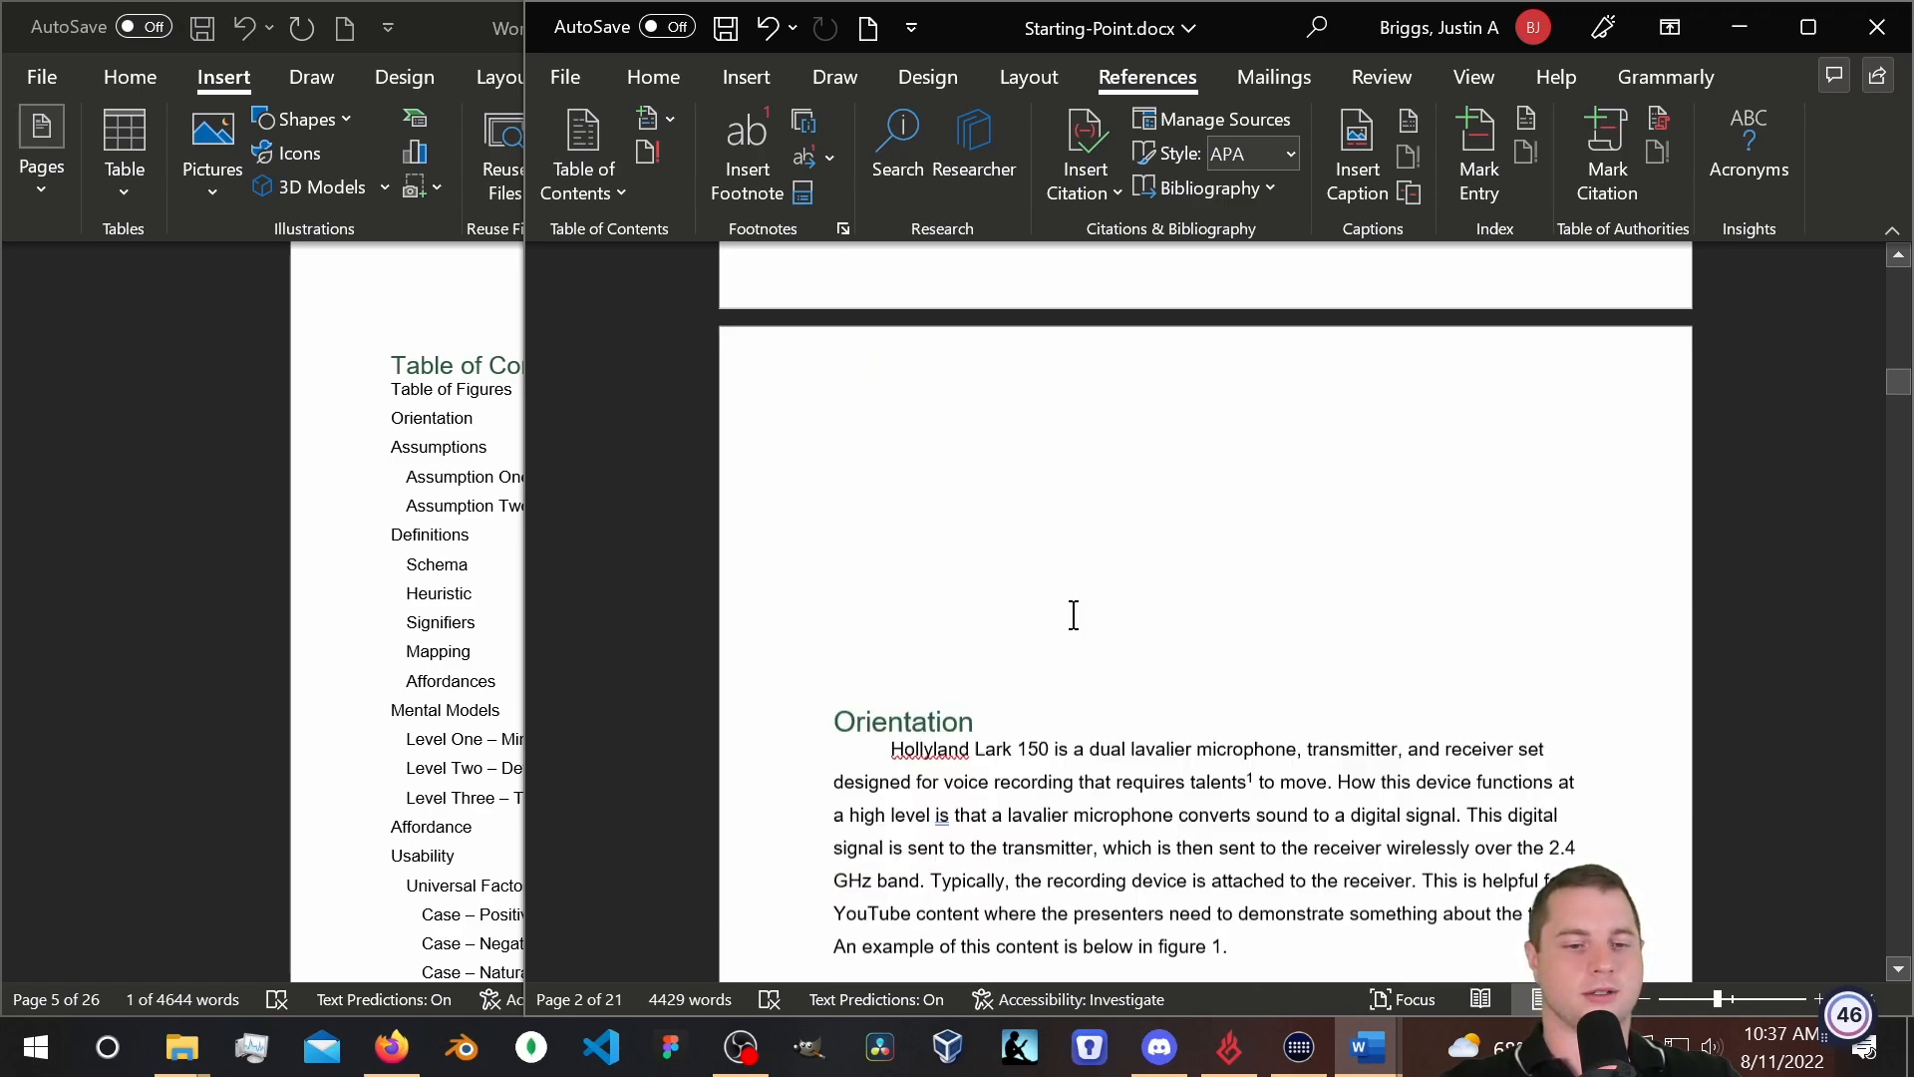
scroll(1073, 615, down, 18)
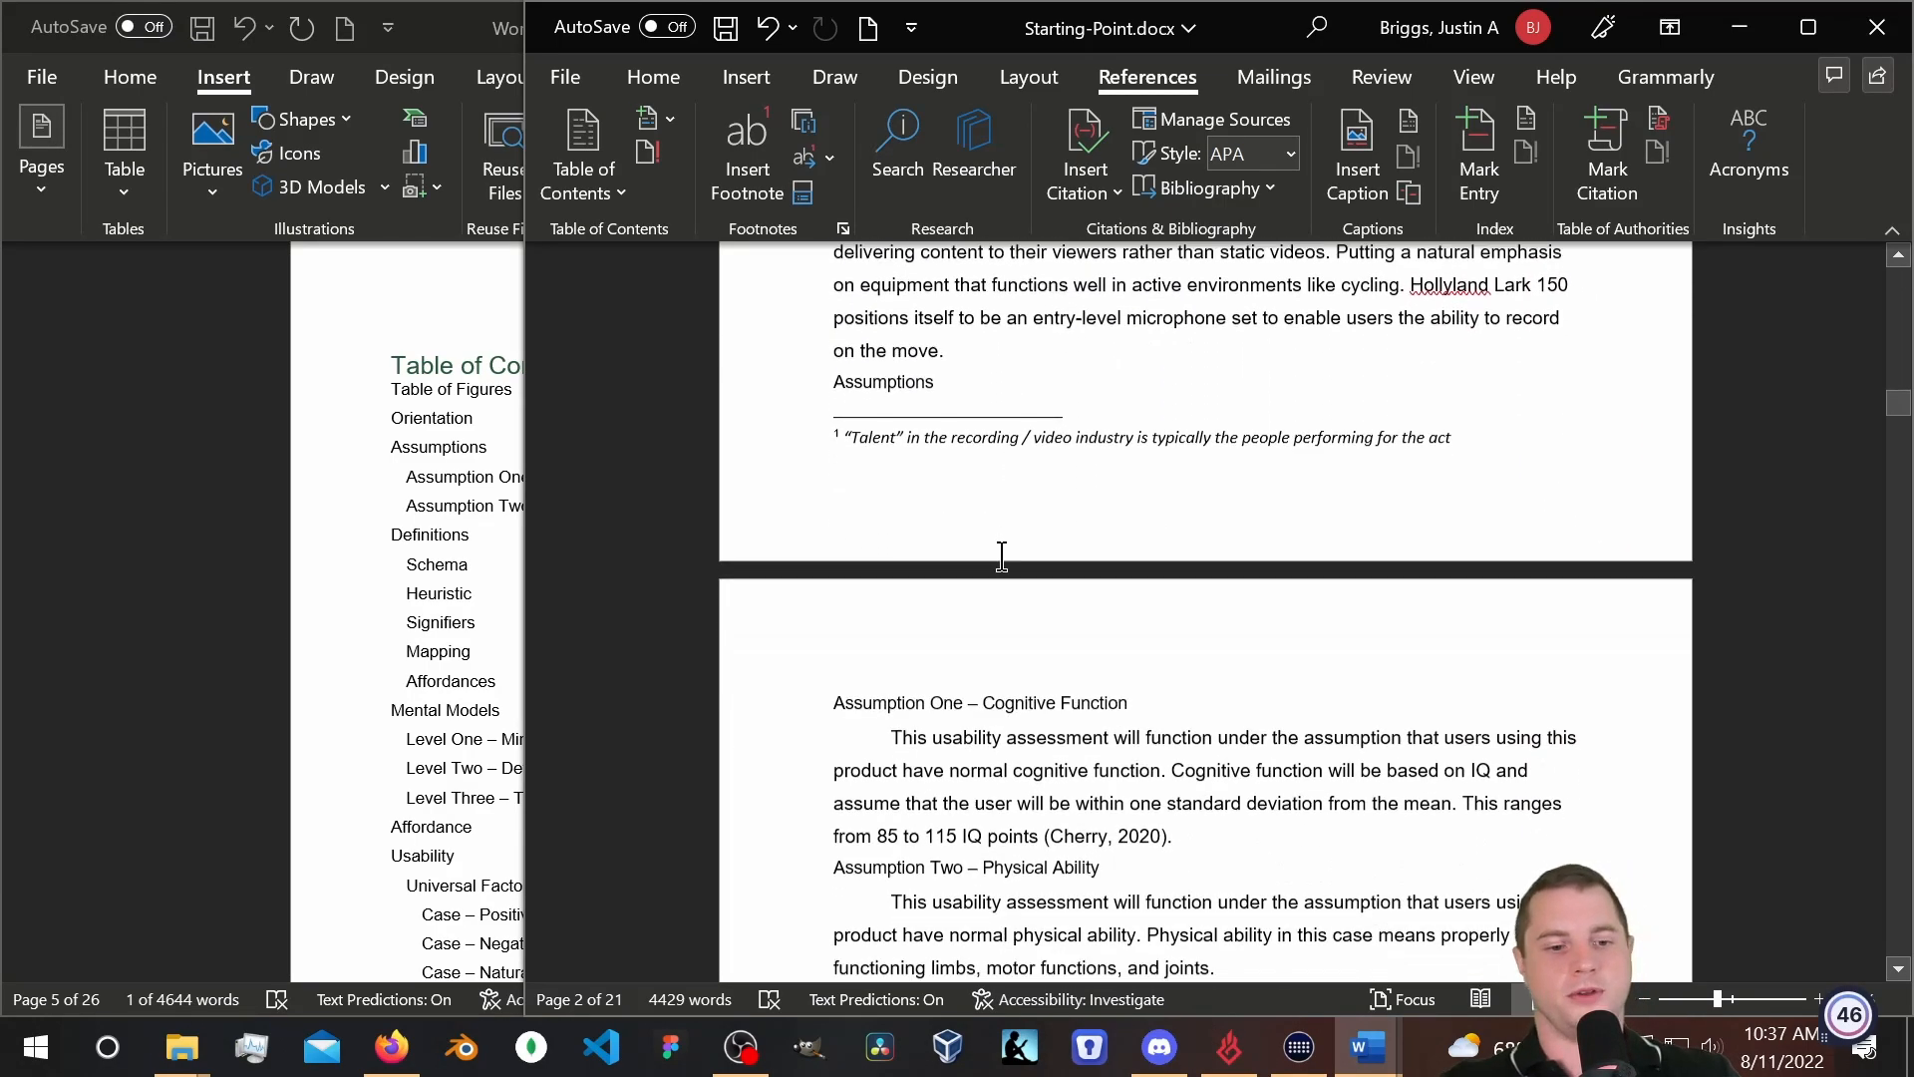
scroll(1002, 556, down, 15)
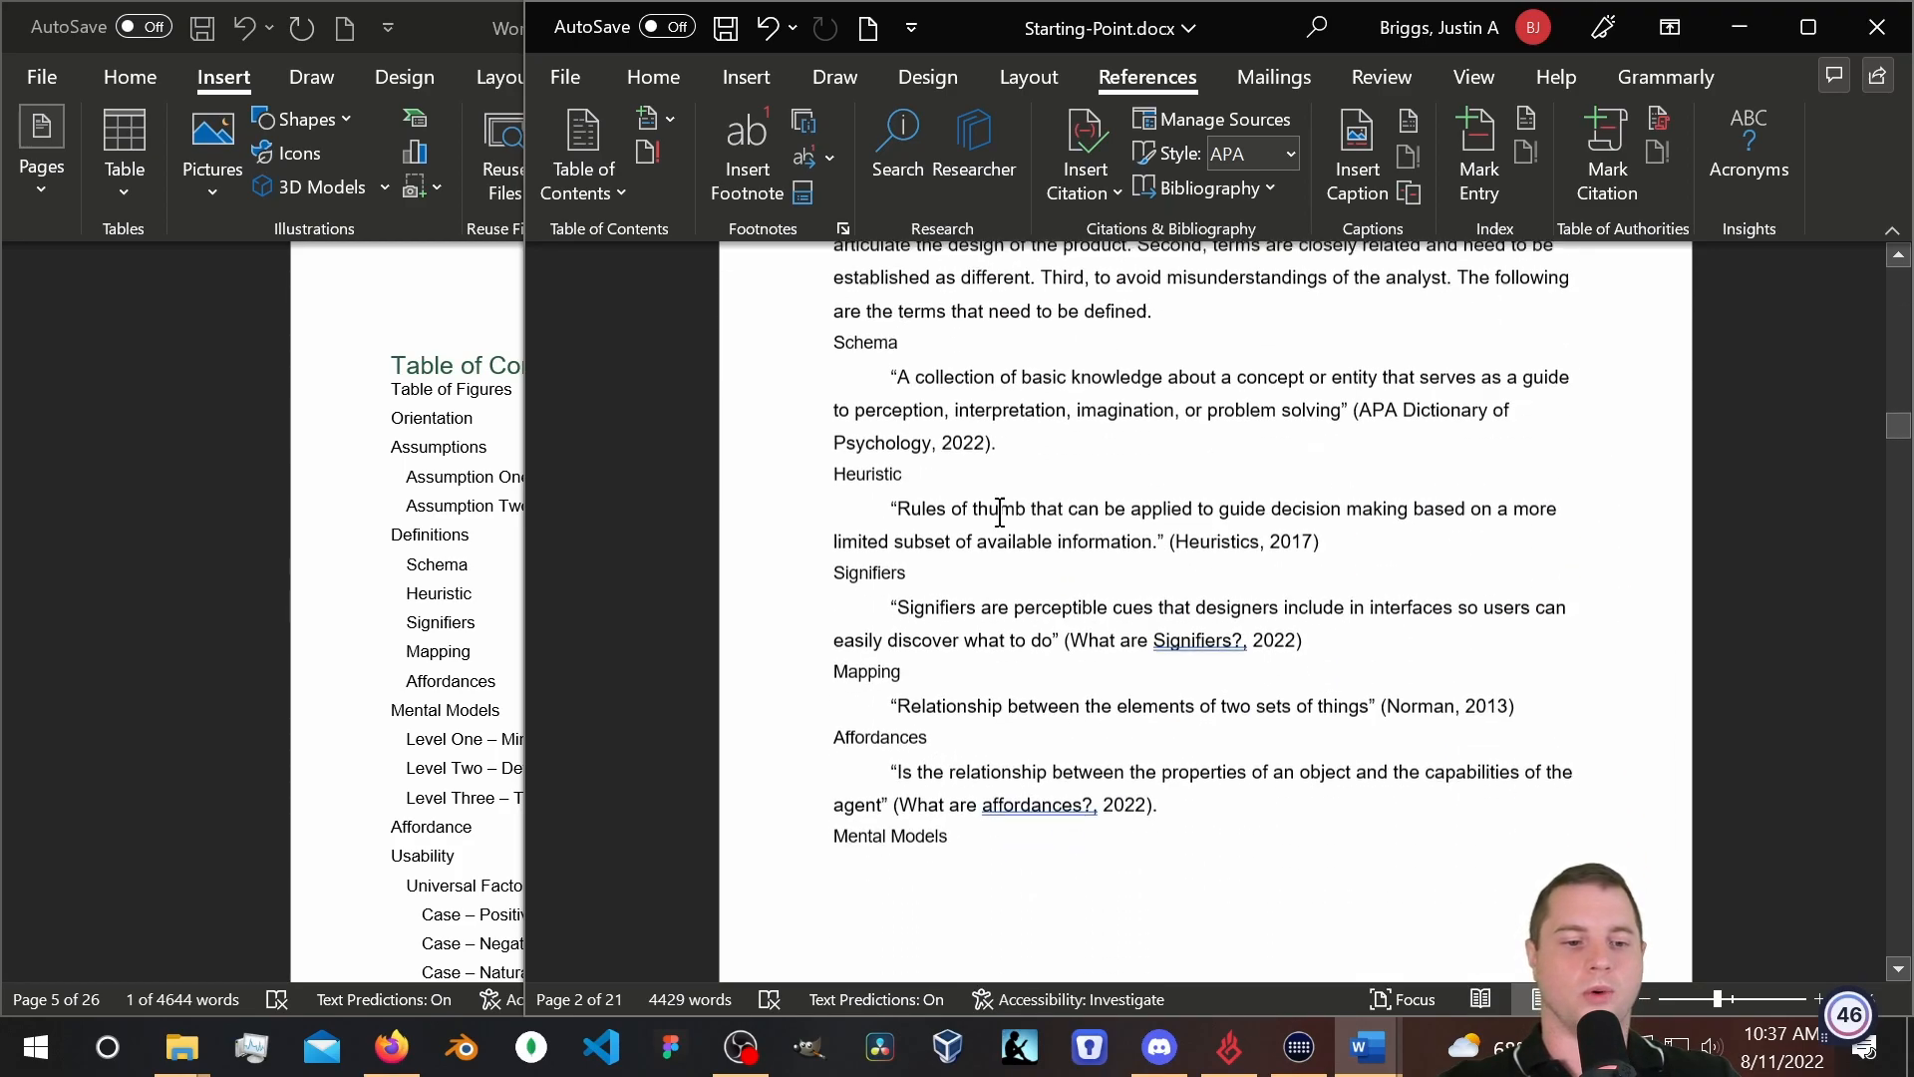
scroll(999, 512, down, 20)
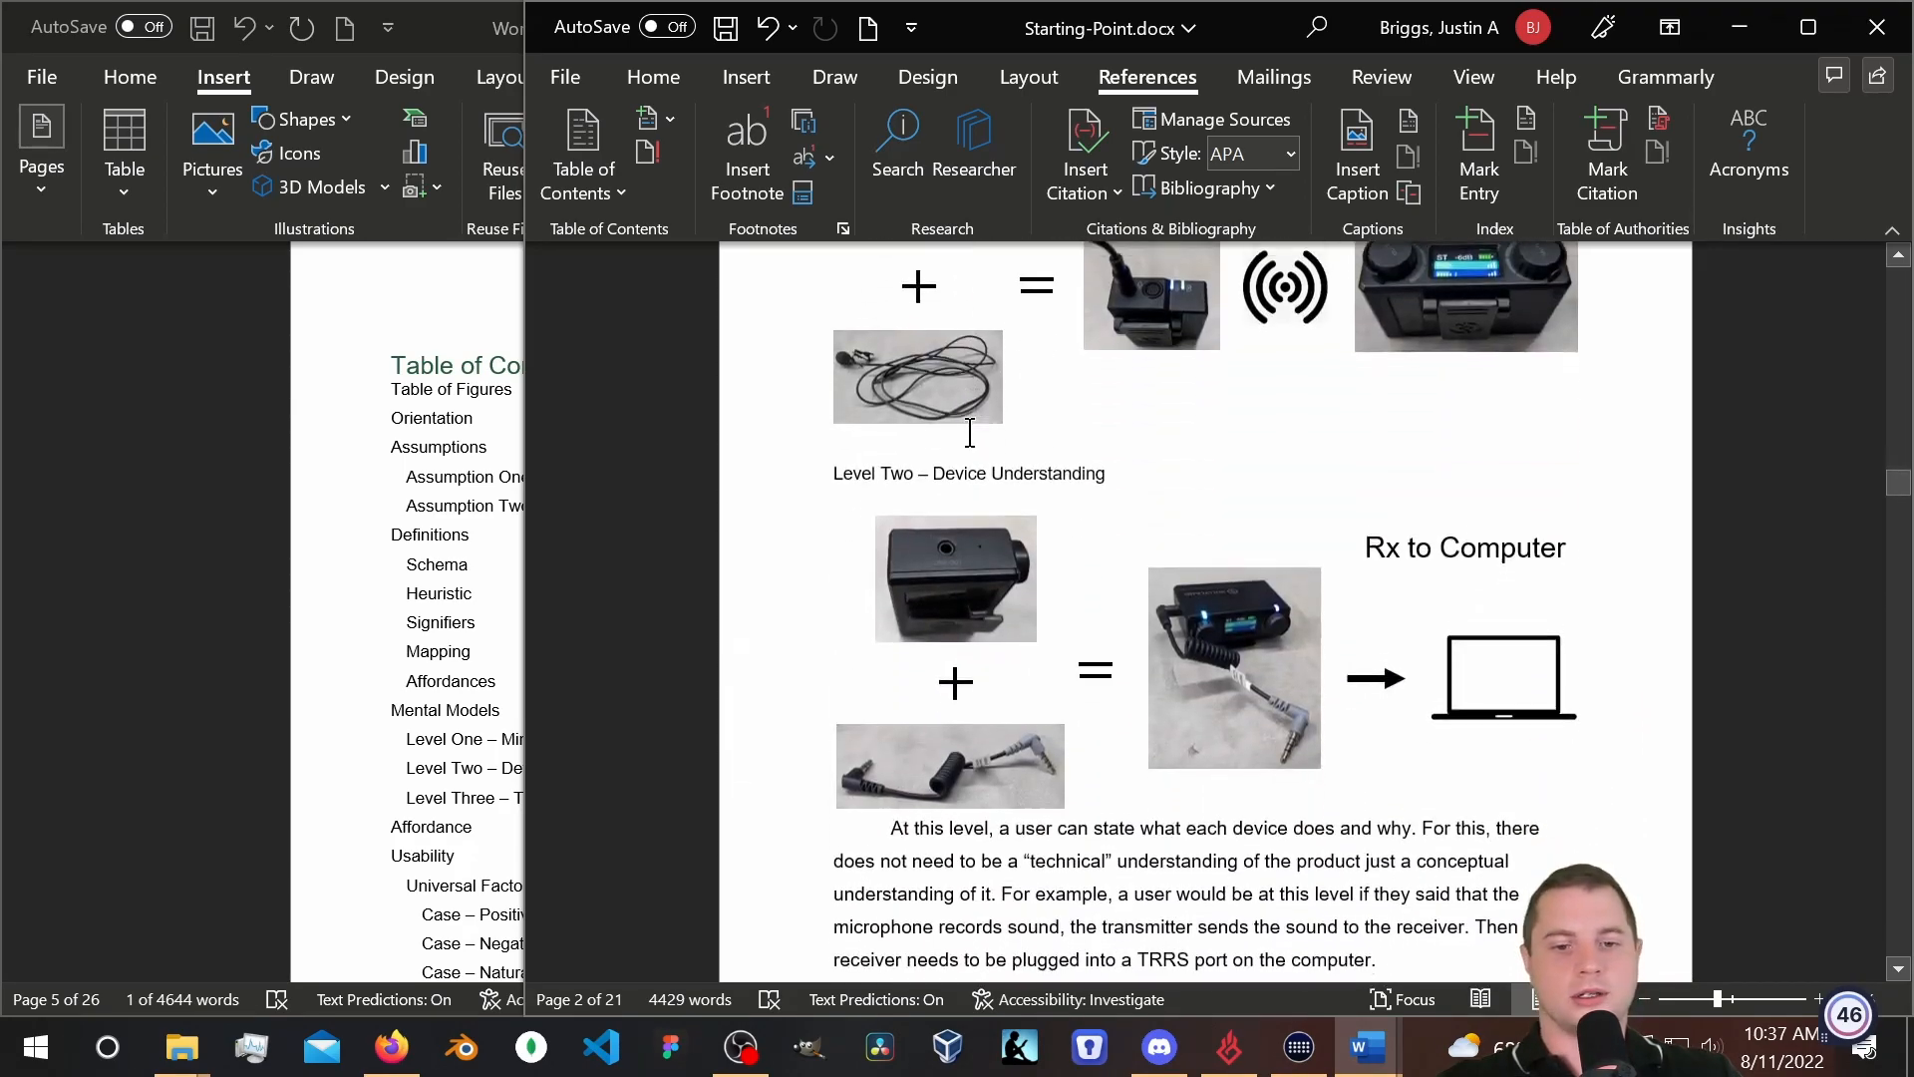
scroll(972, 429, down, 20)
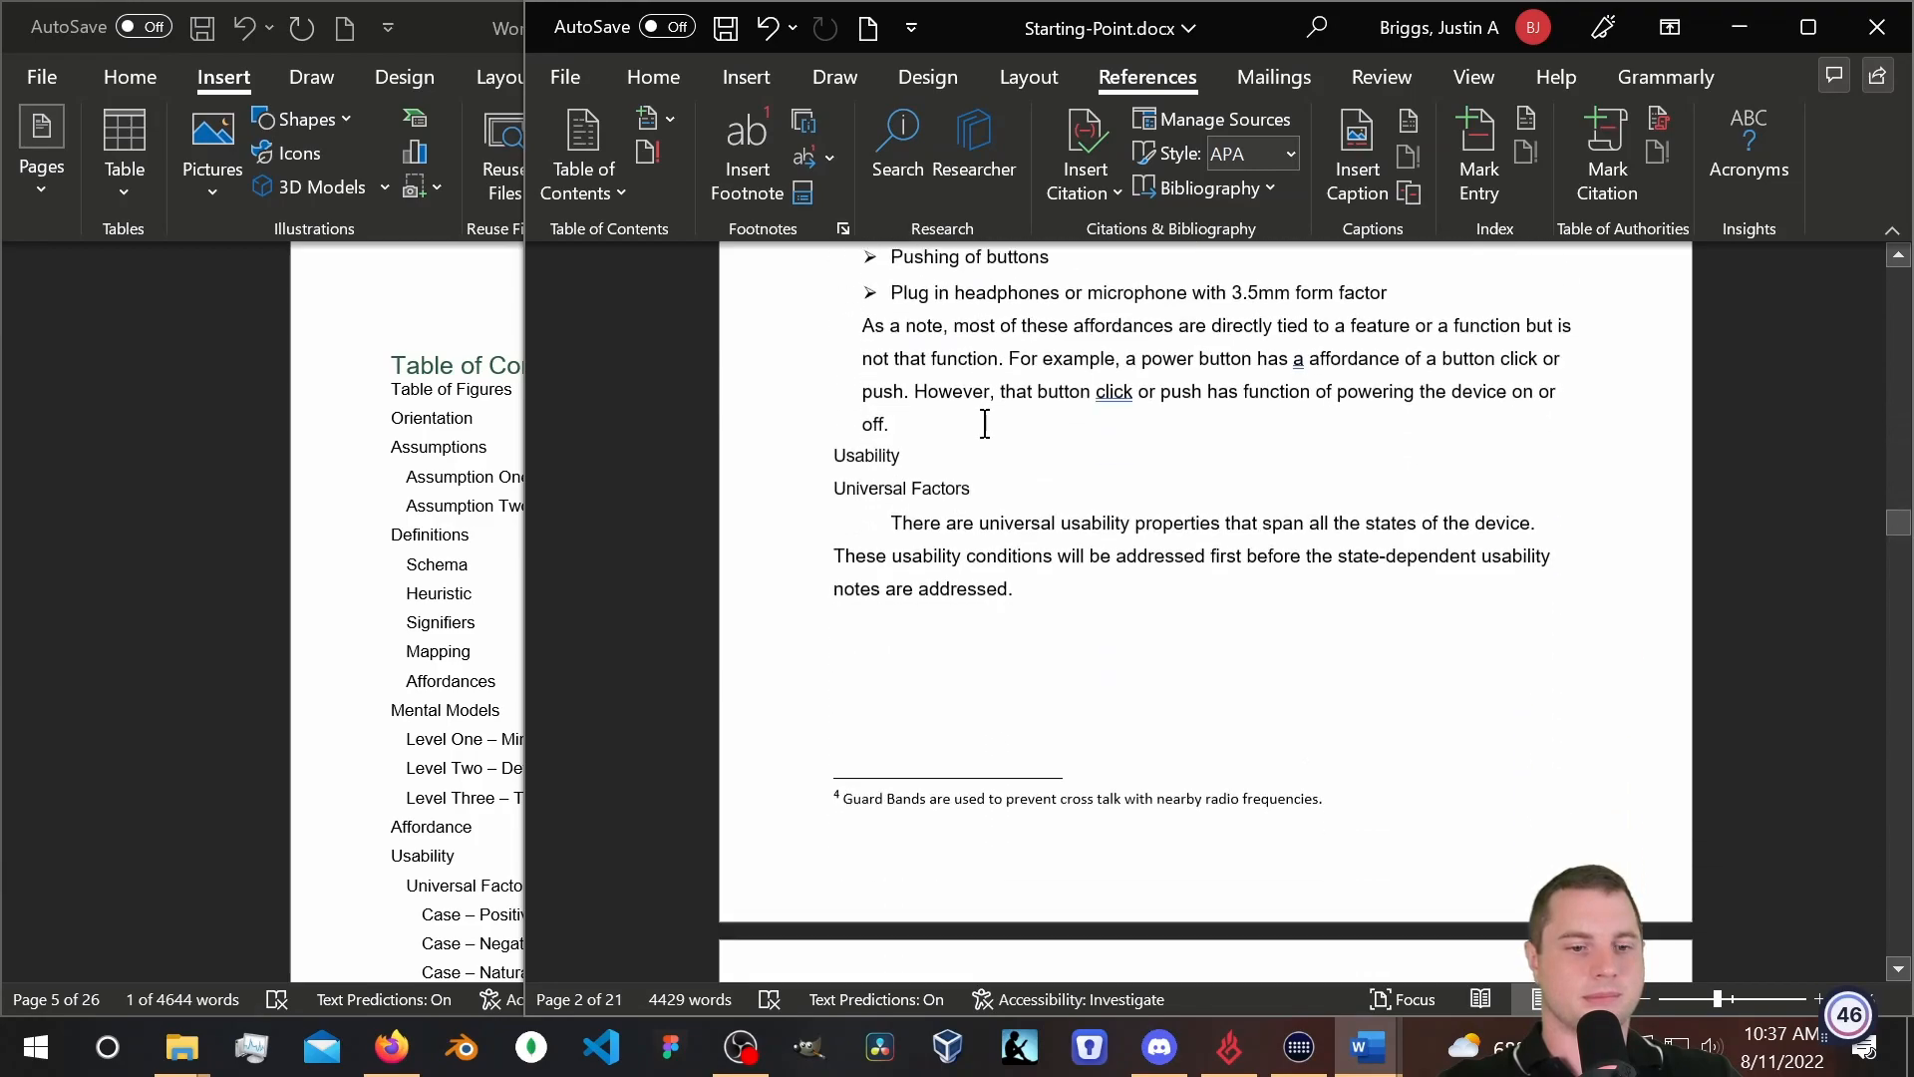
scroll(987, 425, down, 3)
scroll(999, 428, up, 8)
scroll(1119, 754, up, 15)
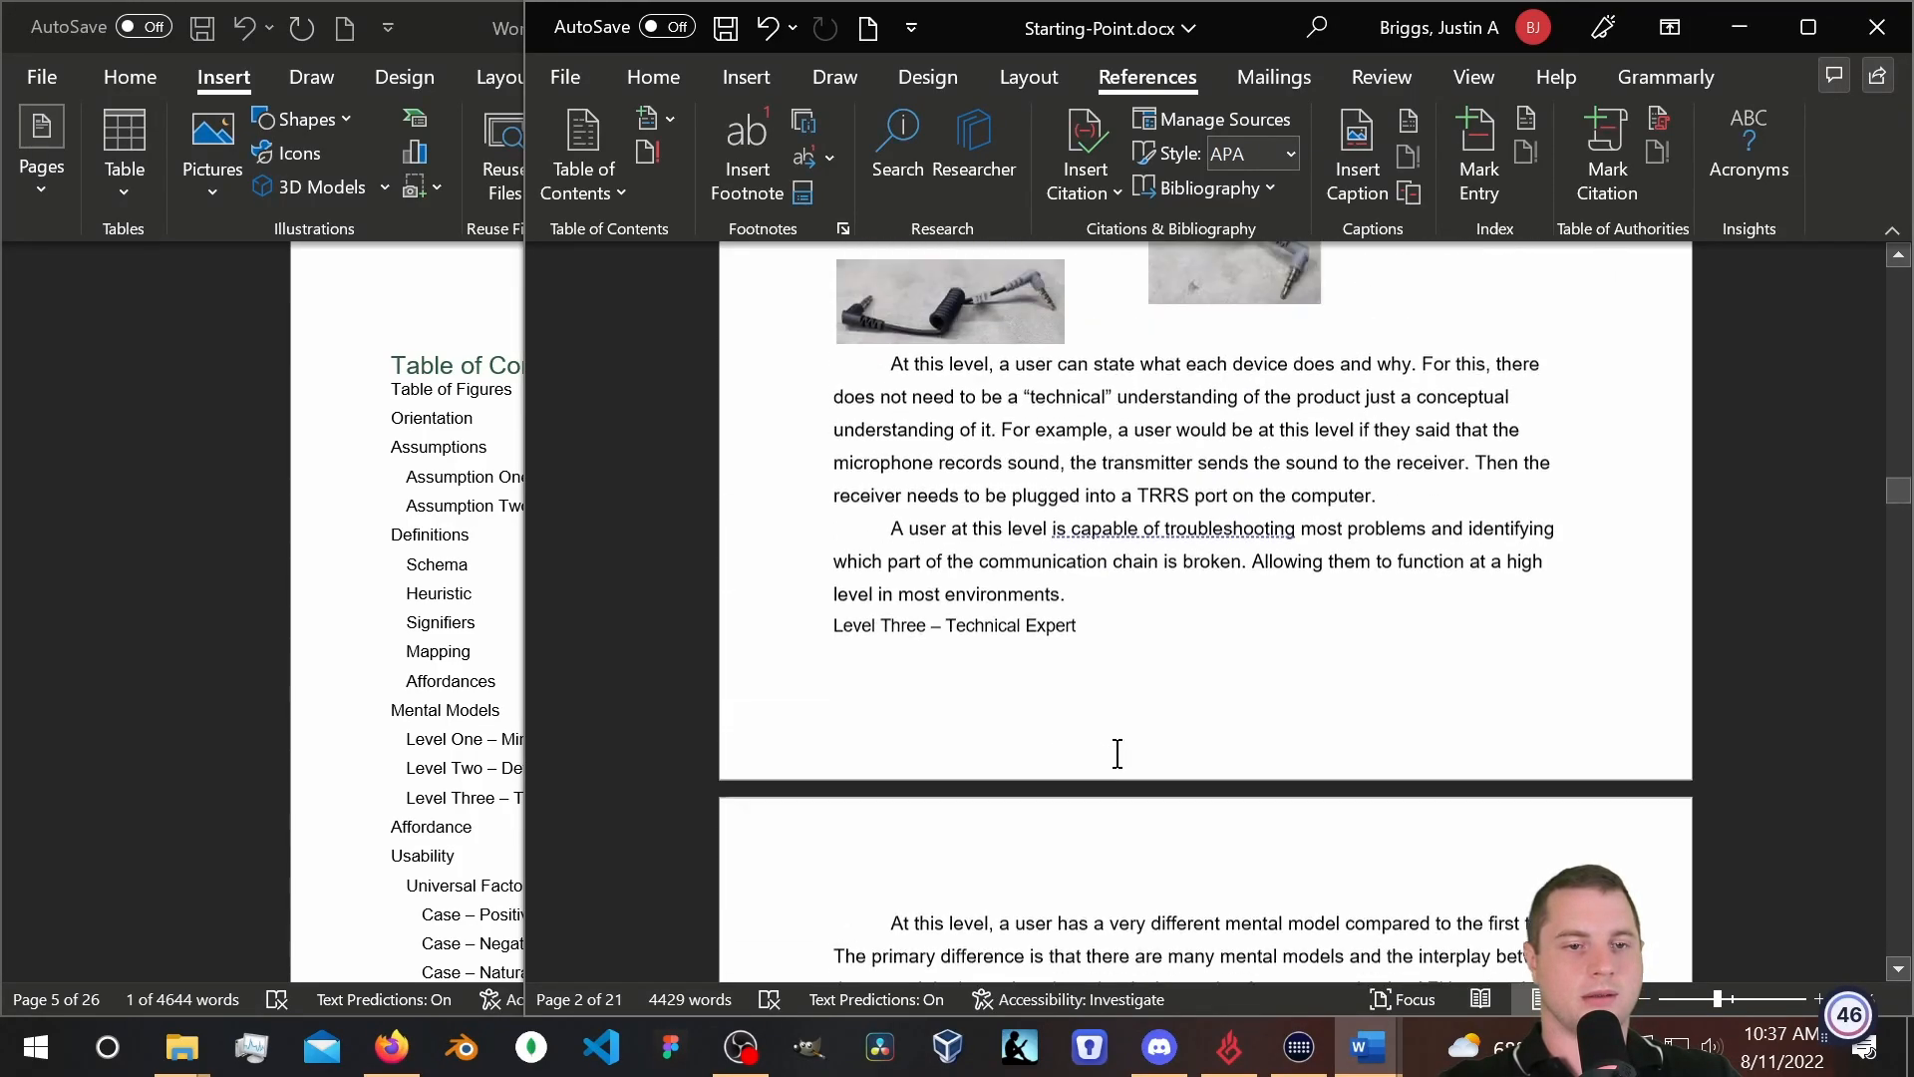
scroll(1093, 743, up, 15)
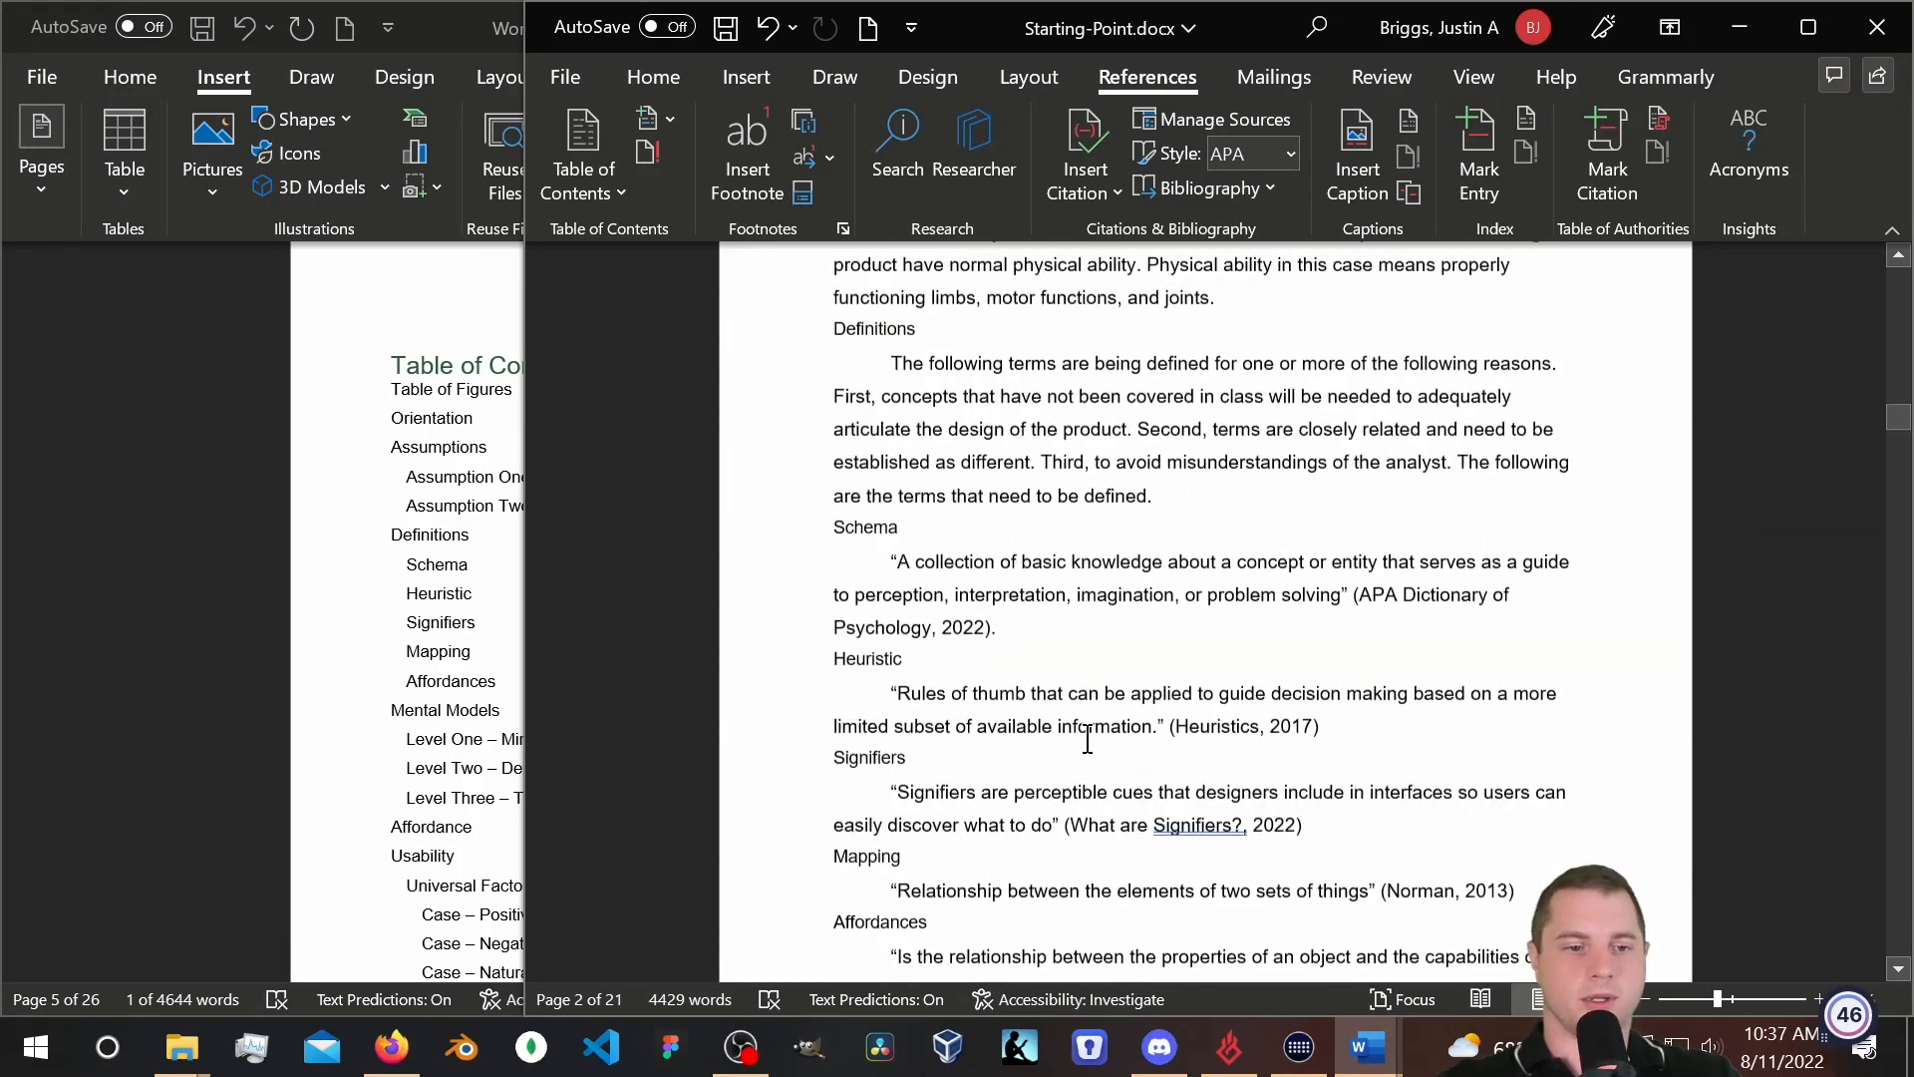
Apply the Heading 1 style to the Definitions heading.
scroll(1062, 738, down, 10)
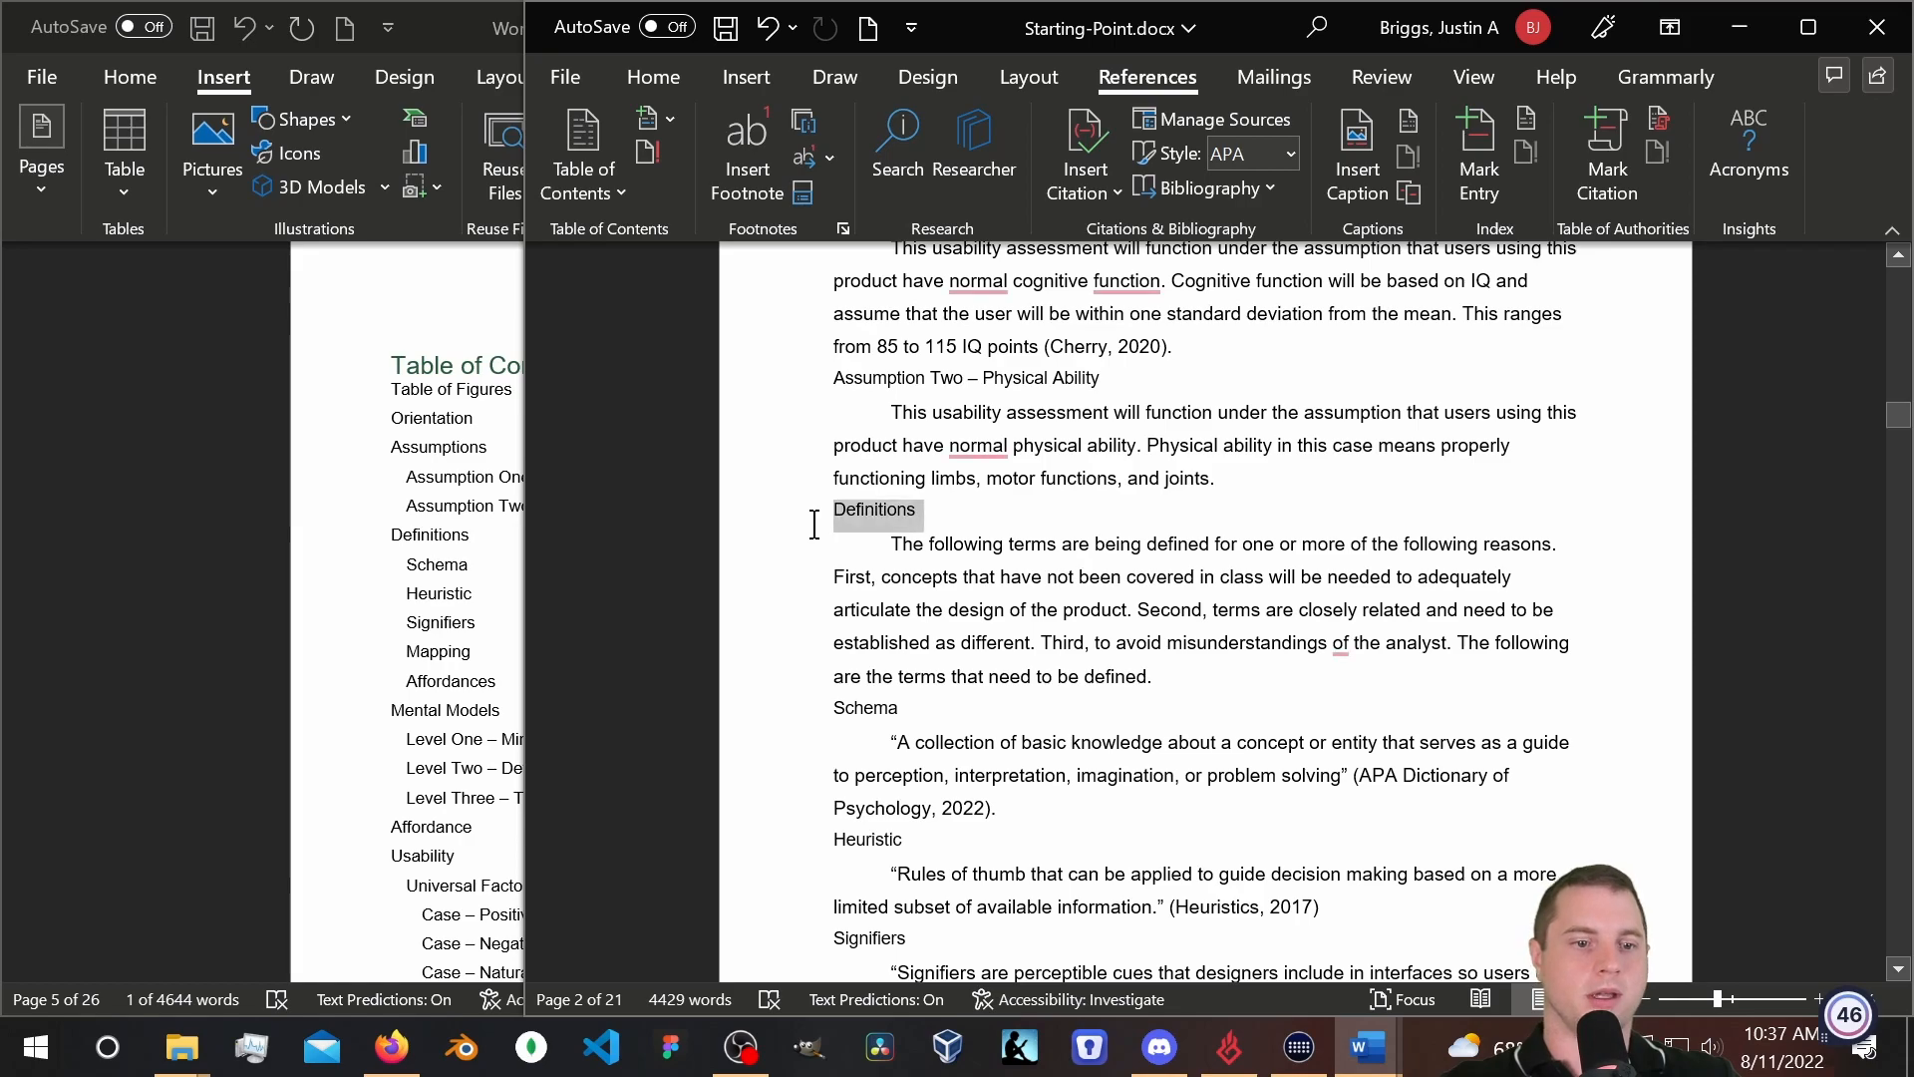
click(1161, 449)
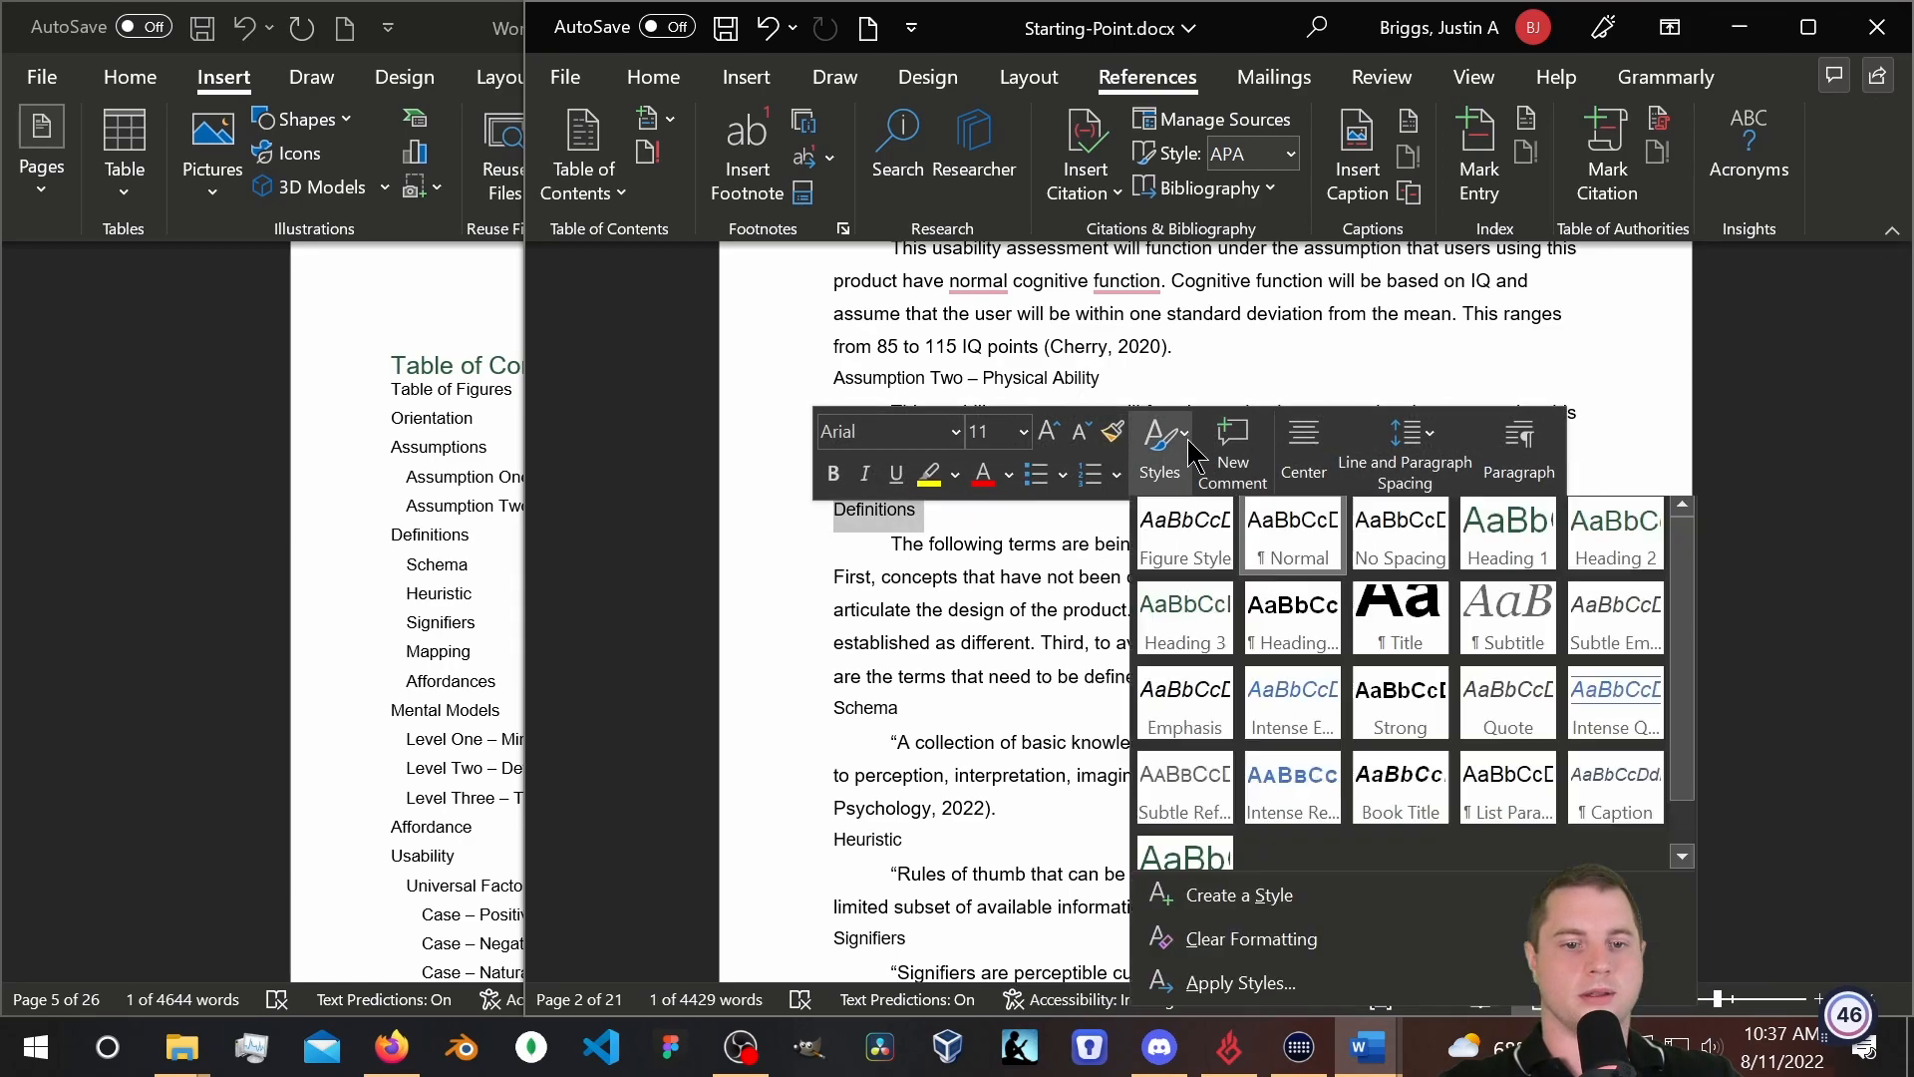
click(1500, 546)
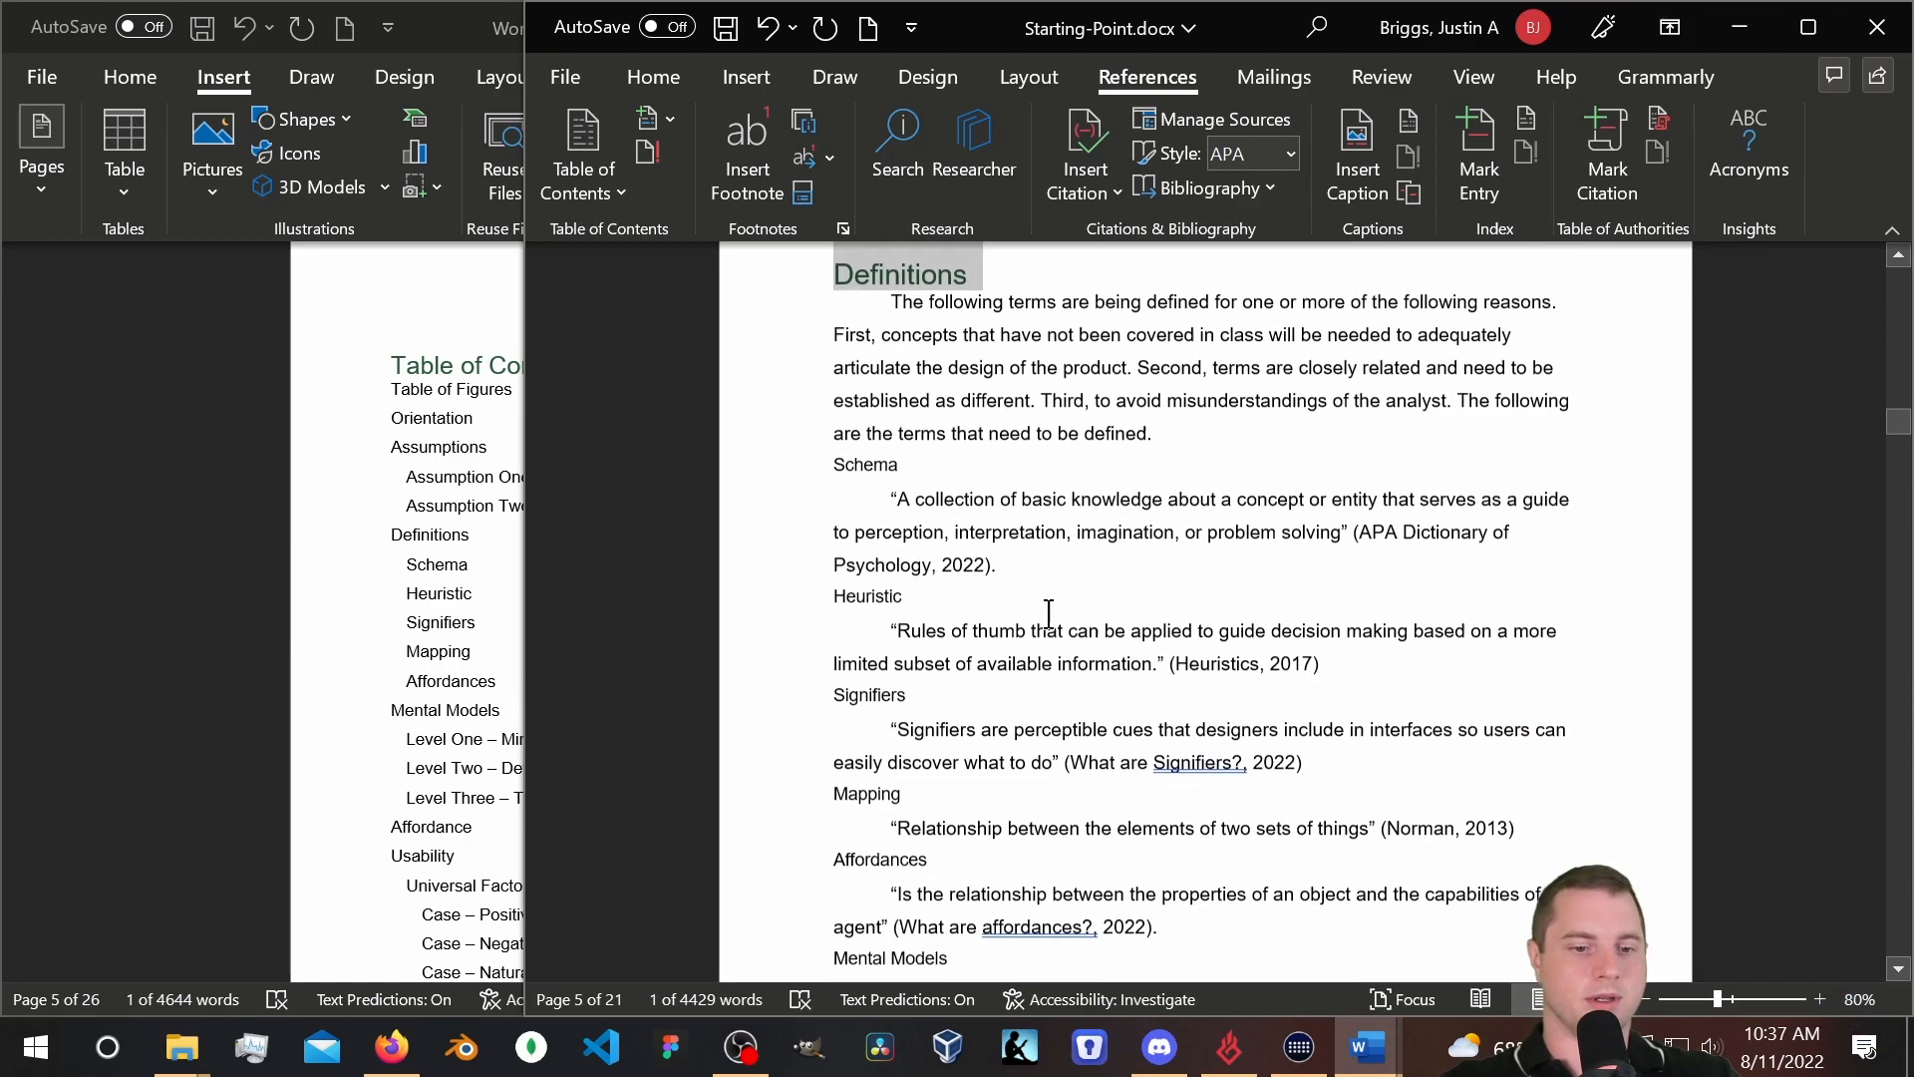
Apply the Heading 1 style to the Usability heading above Universal Factors.
scroll(840, 539, down, 6)
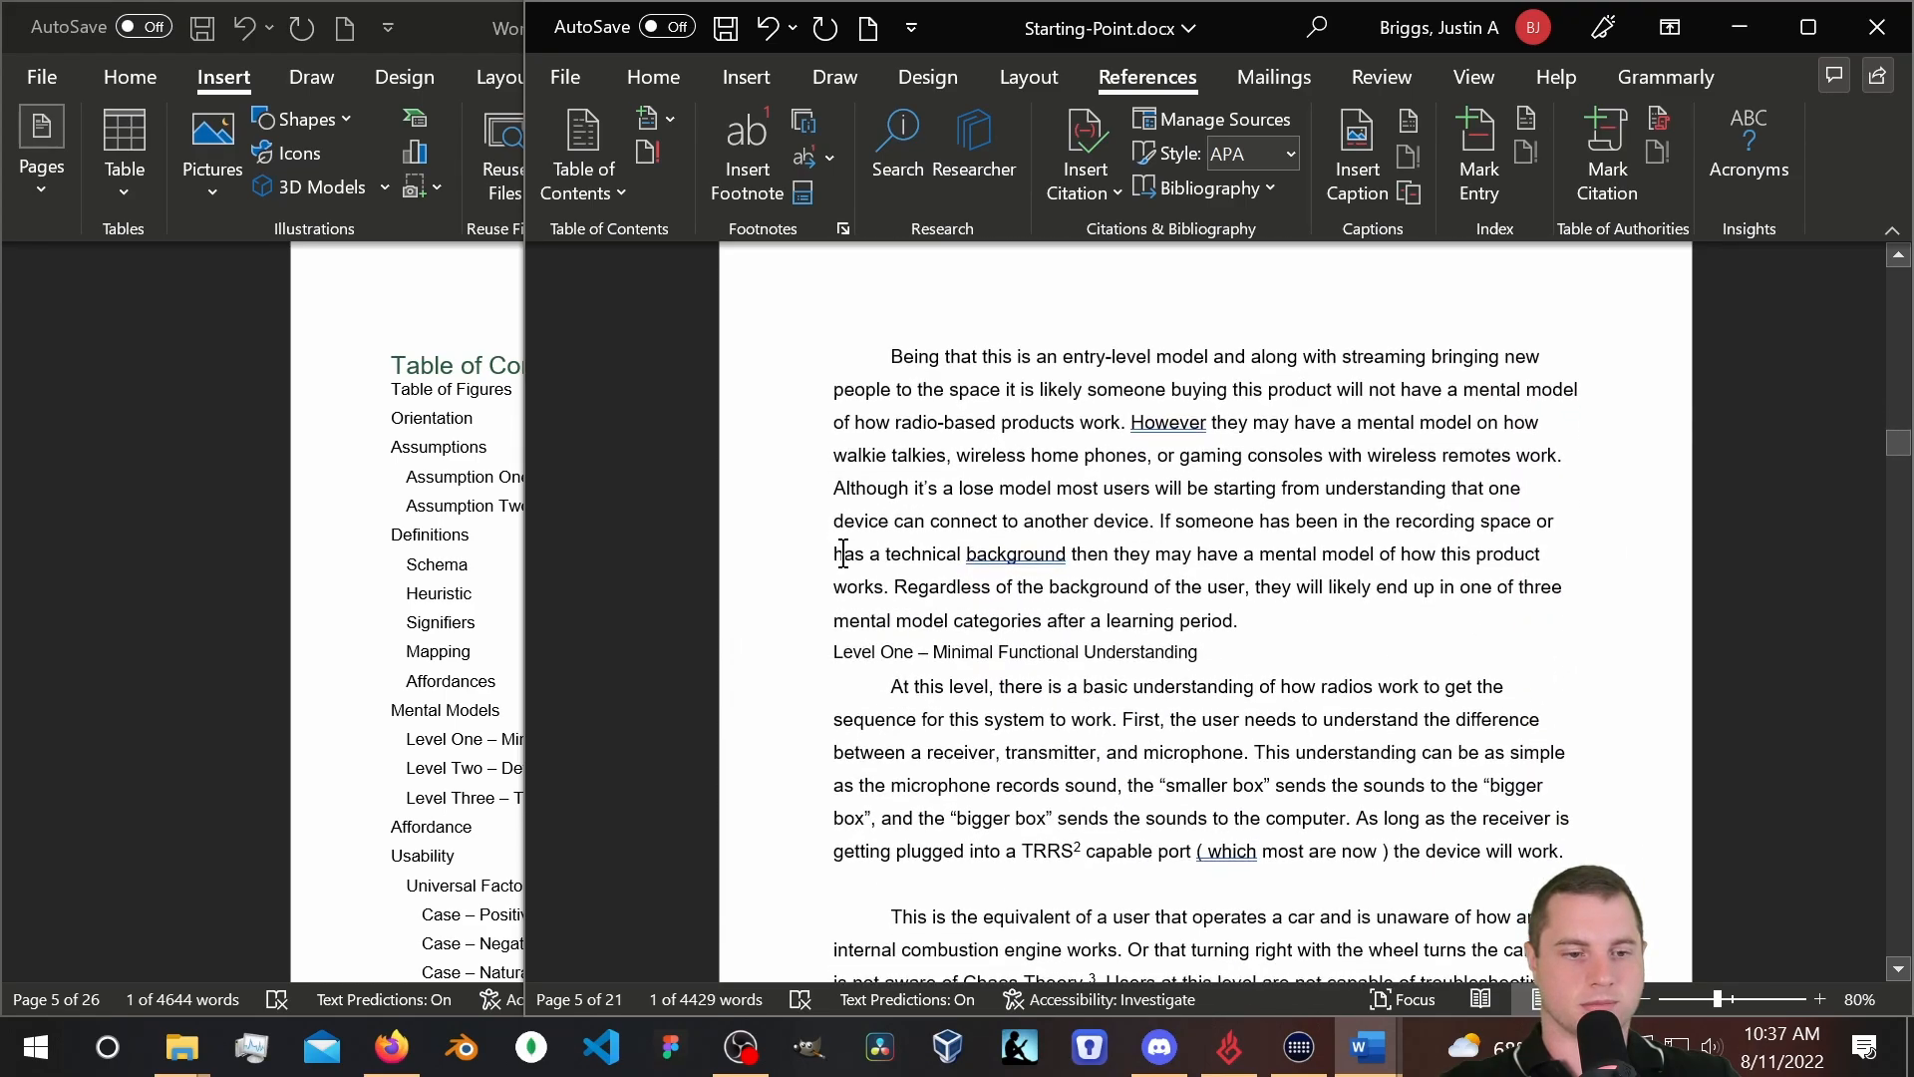
scroll(827, 564, down, 8)
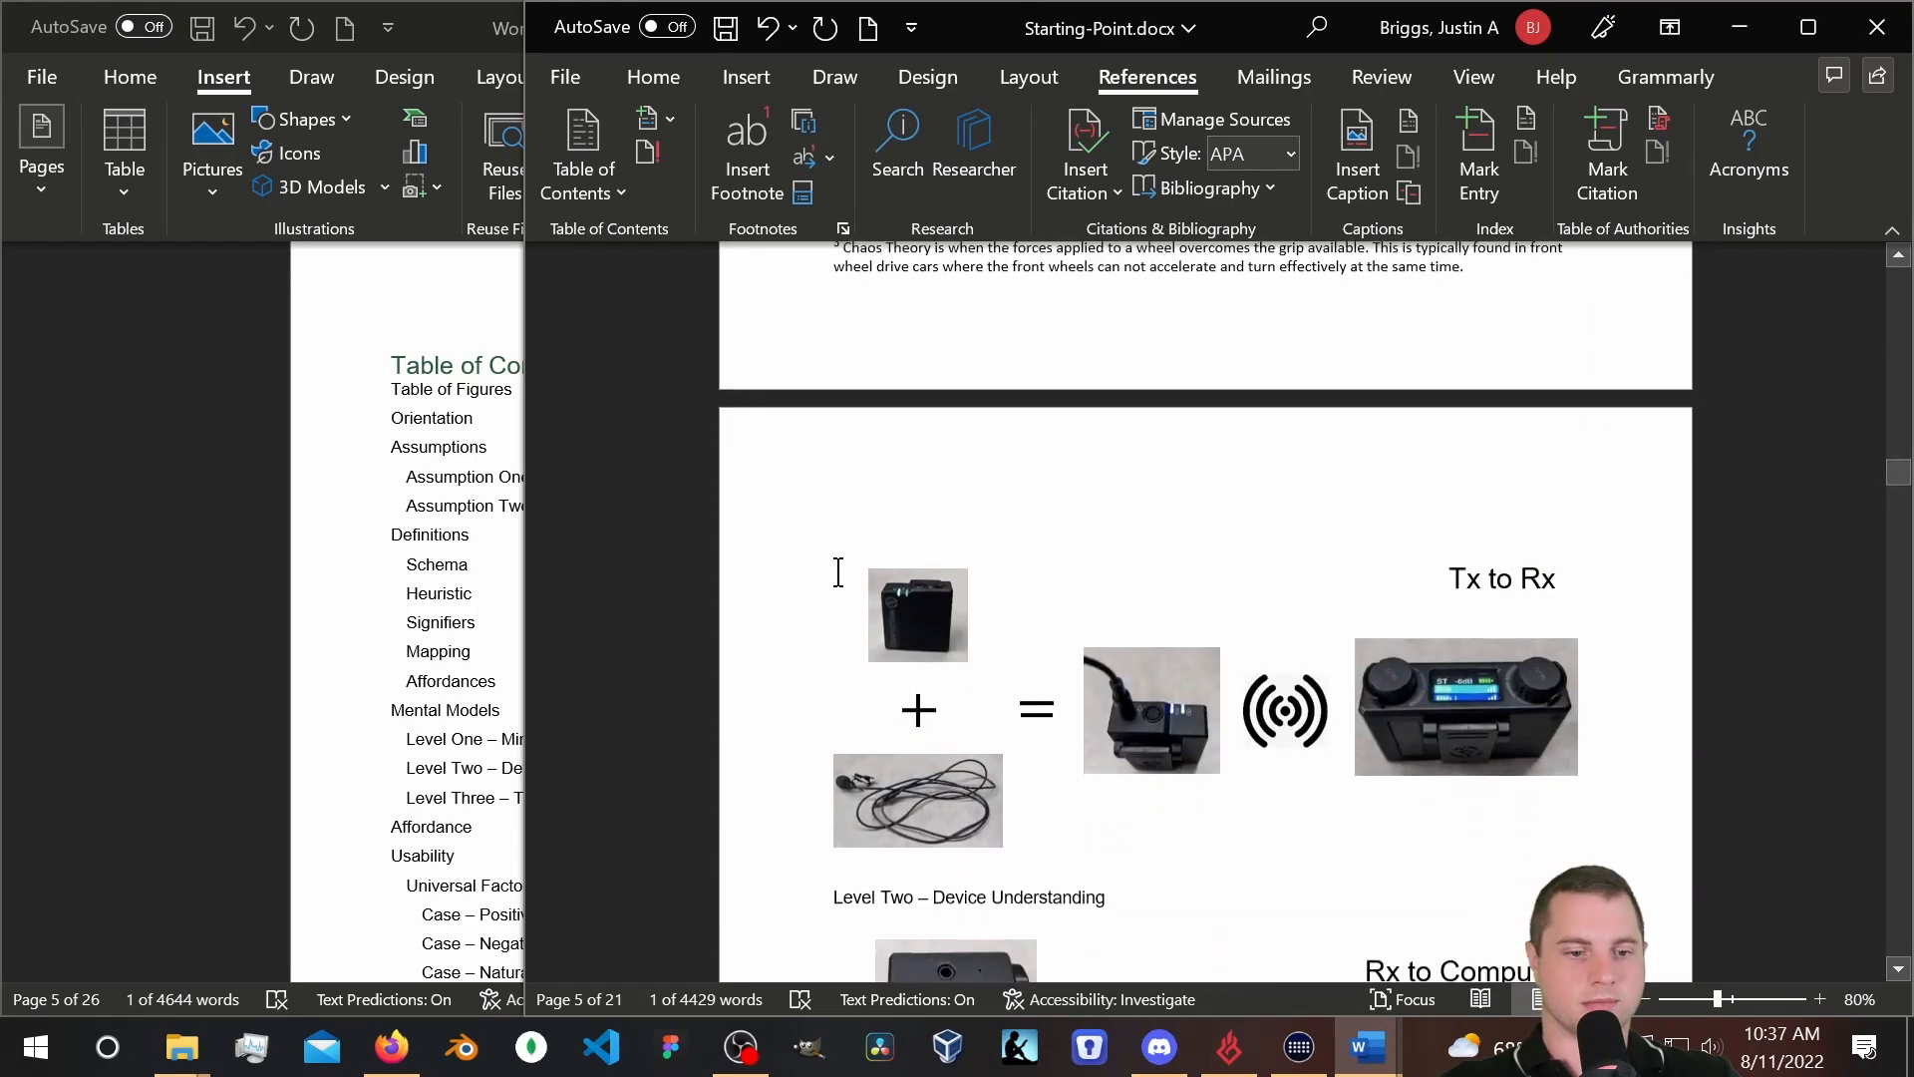
scroll(841, 584, down, 9)
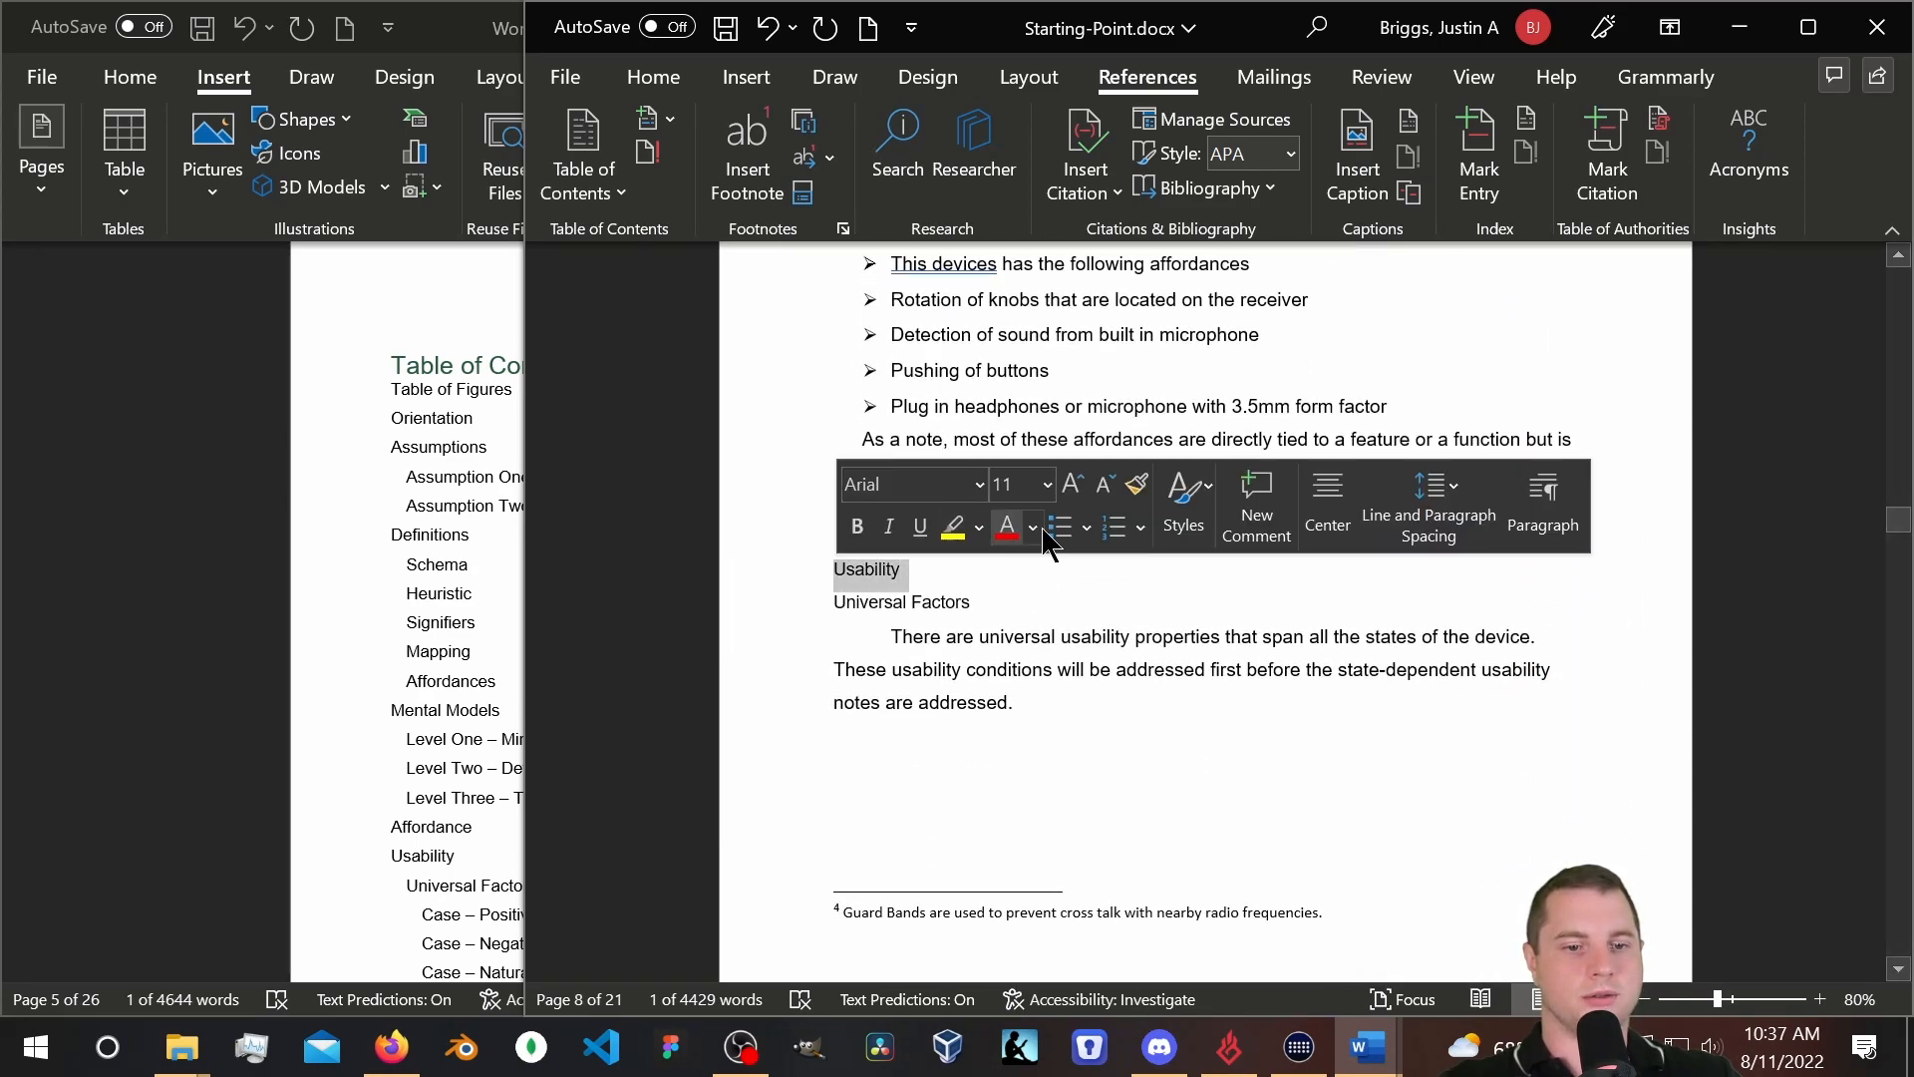
click(1184, 498)
click(1495, 604)
Look through the sections after Usability, down to Charging, for the next main heading to style.
scroll(837, 667, down, 10)
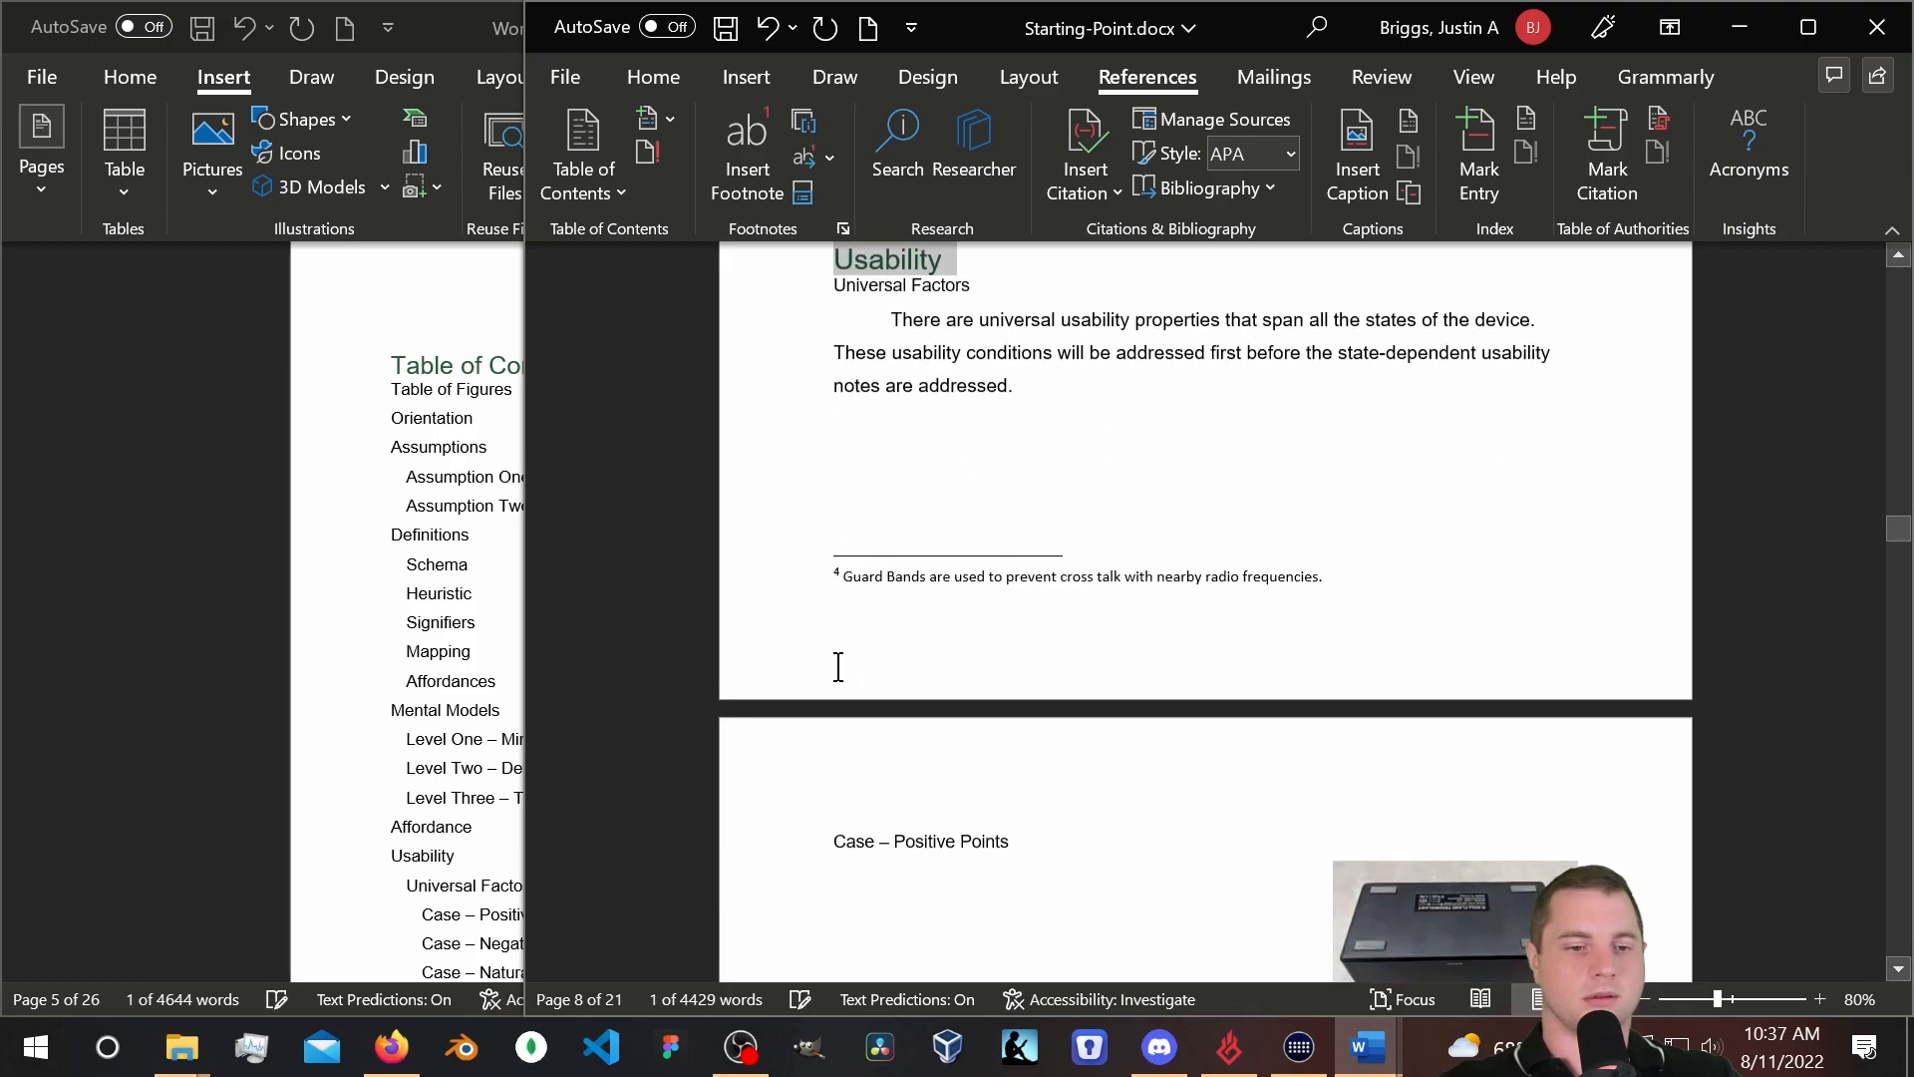
scroll(837, 598, down, 20)
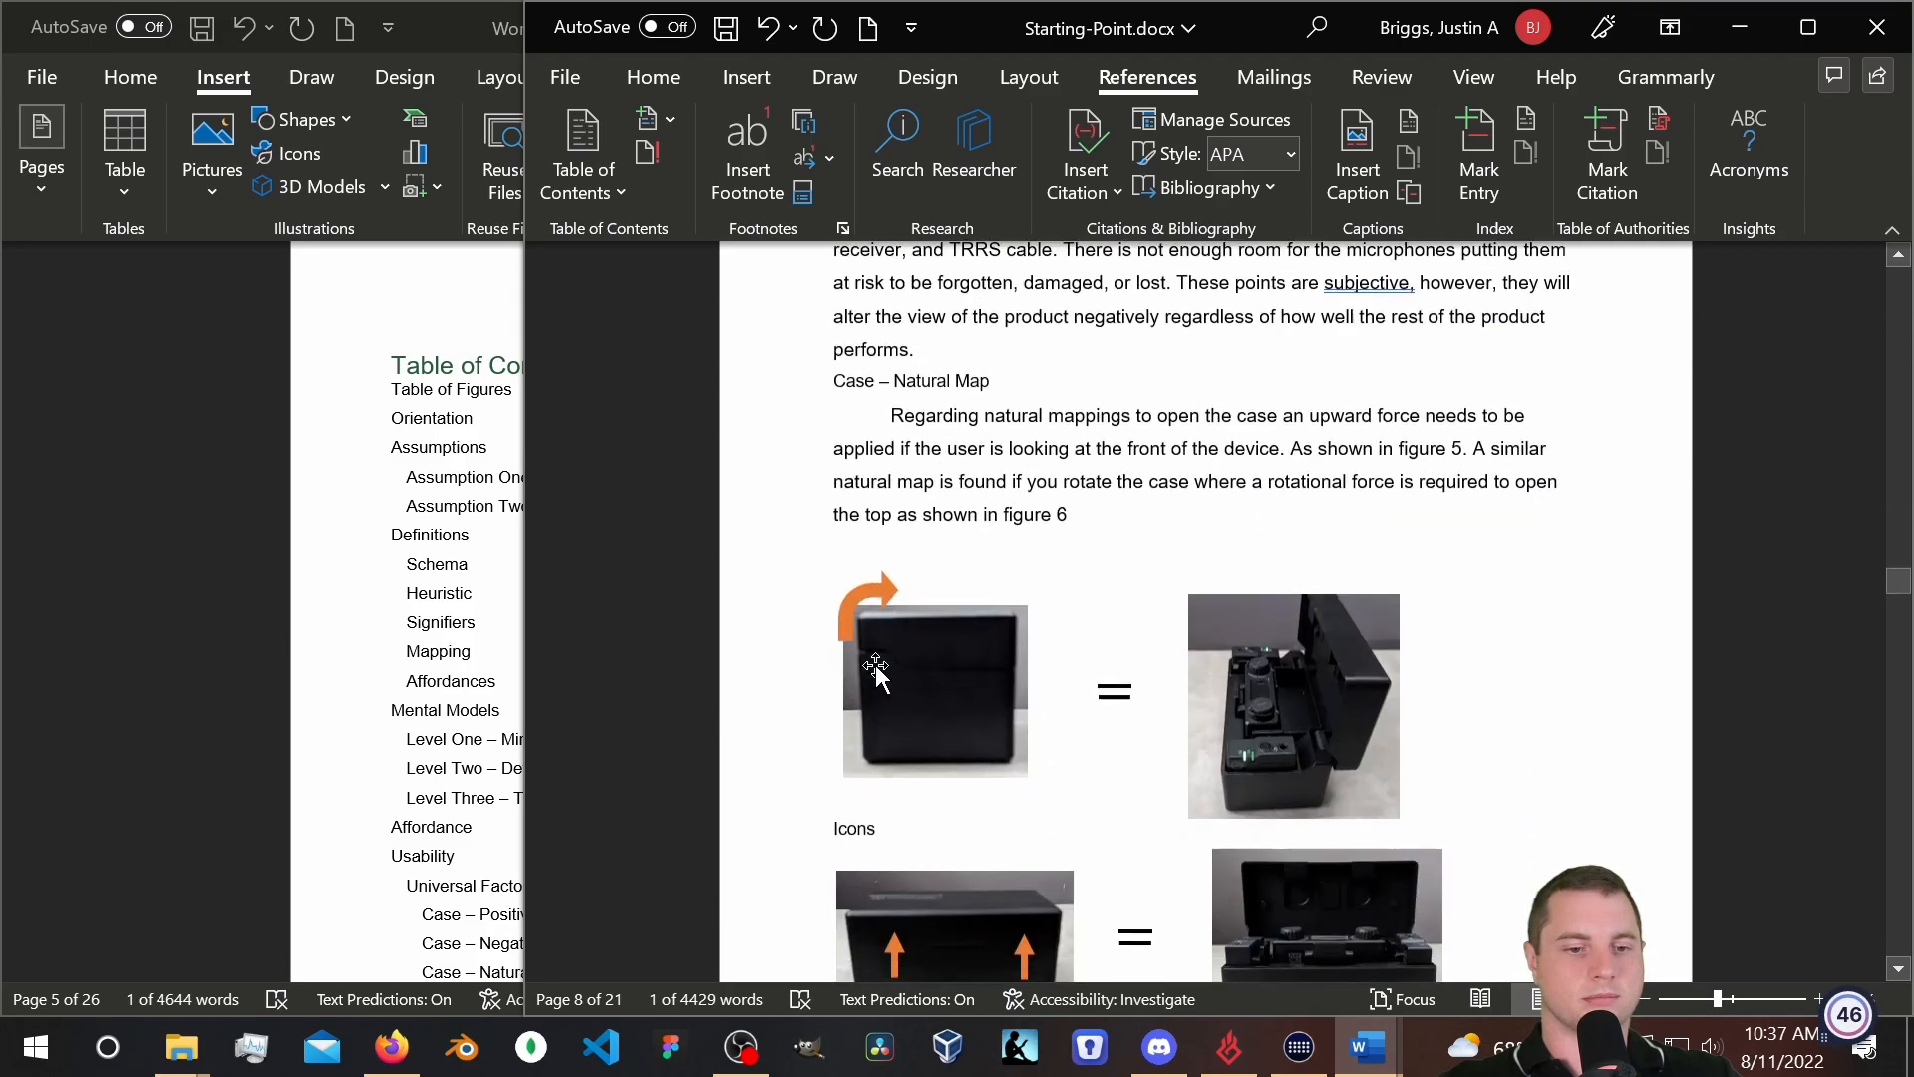
scroll(852, 658, down, 15)
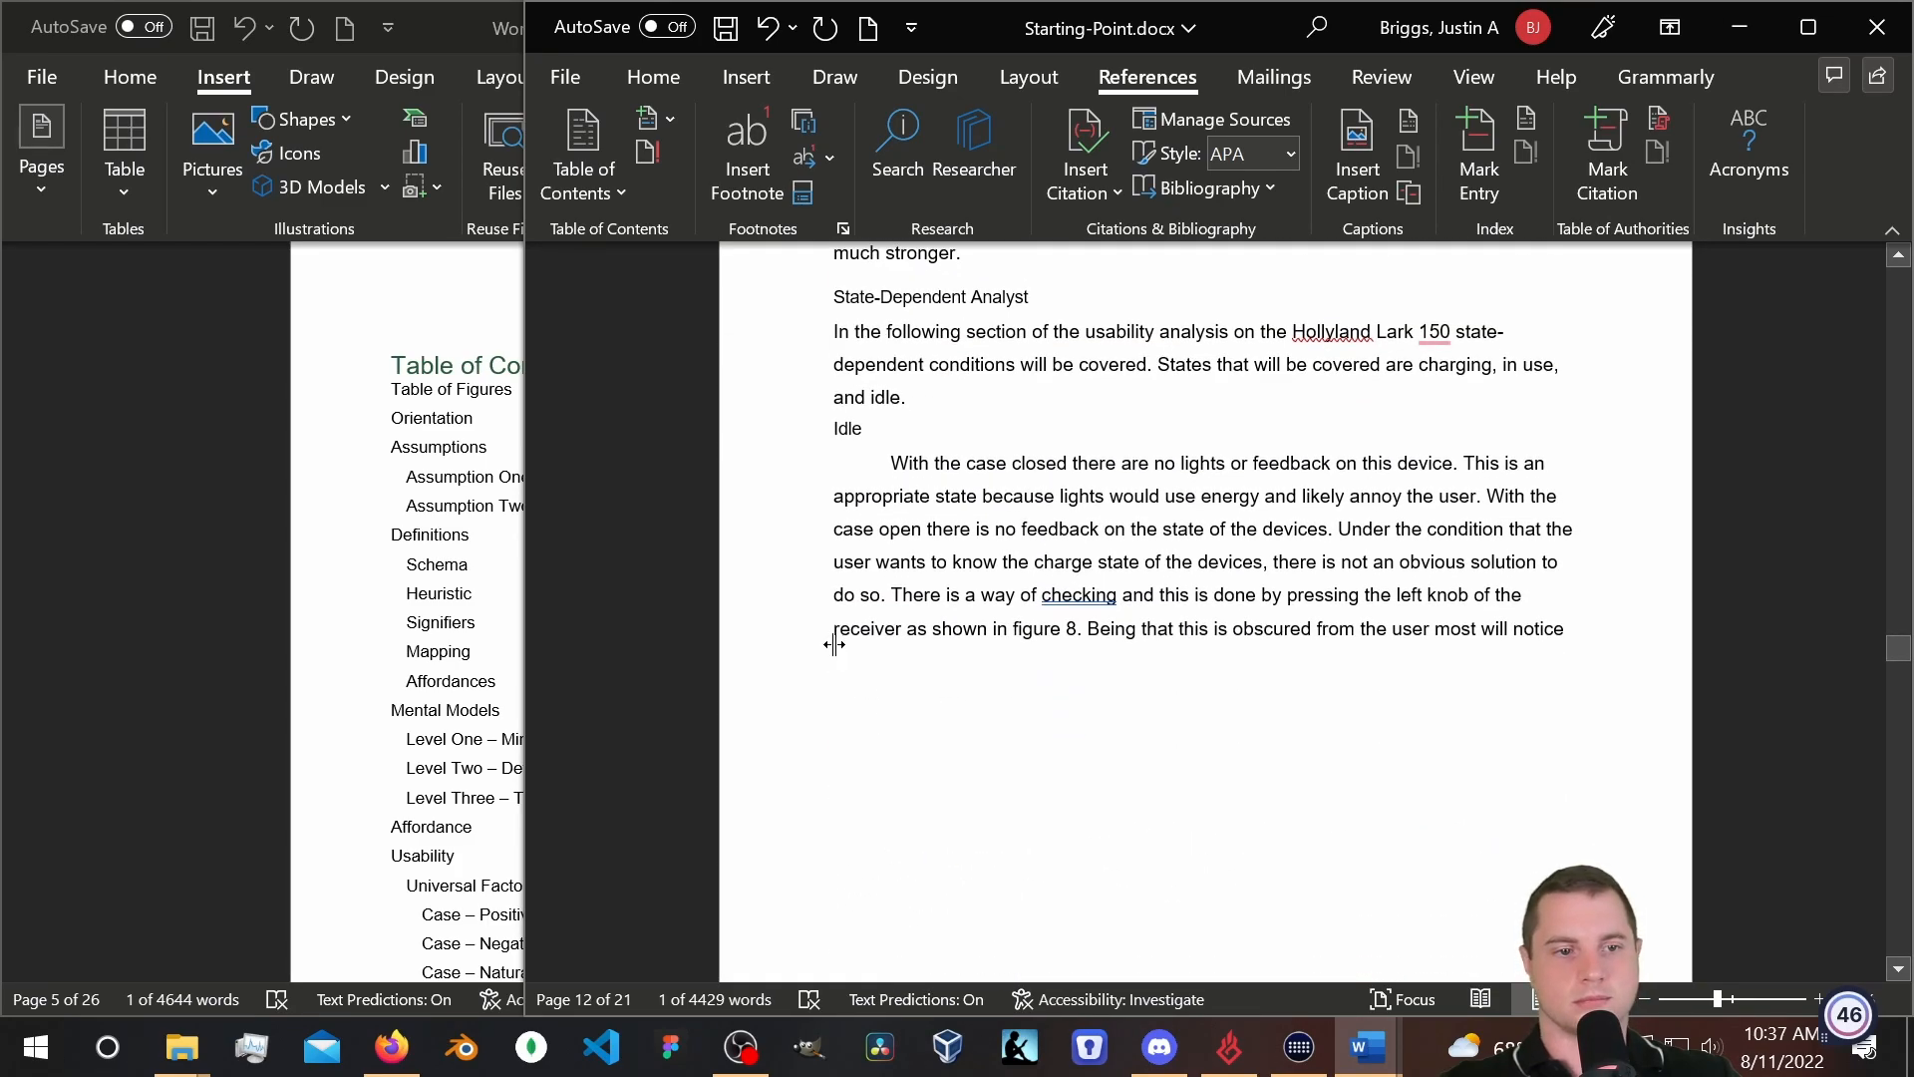
scroll(833, 645, up, 2)
scroll(825, 686, down, 7)
scroll(825, 684, down, 3)
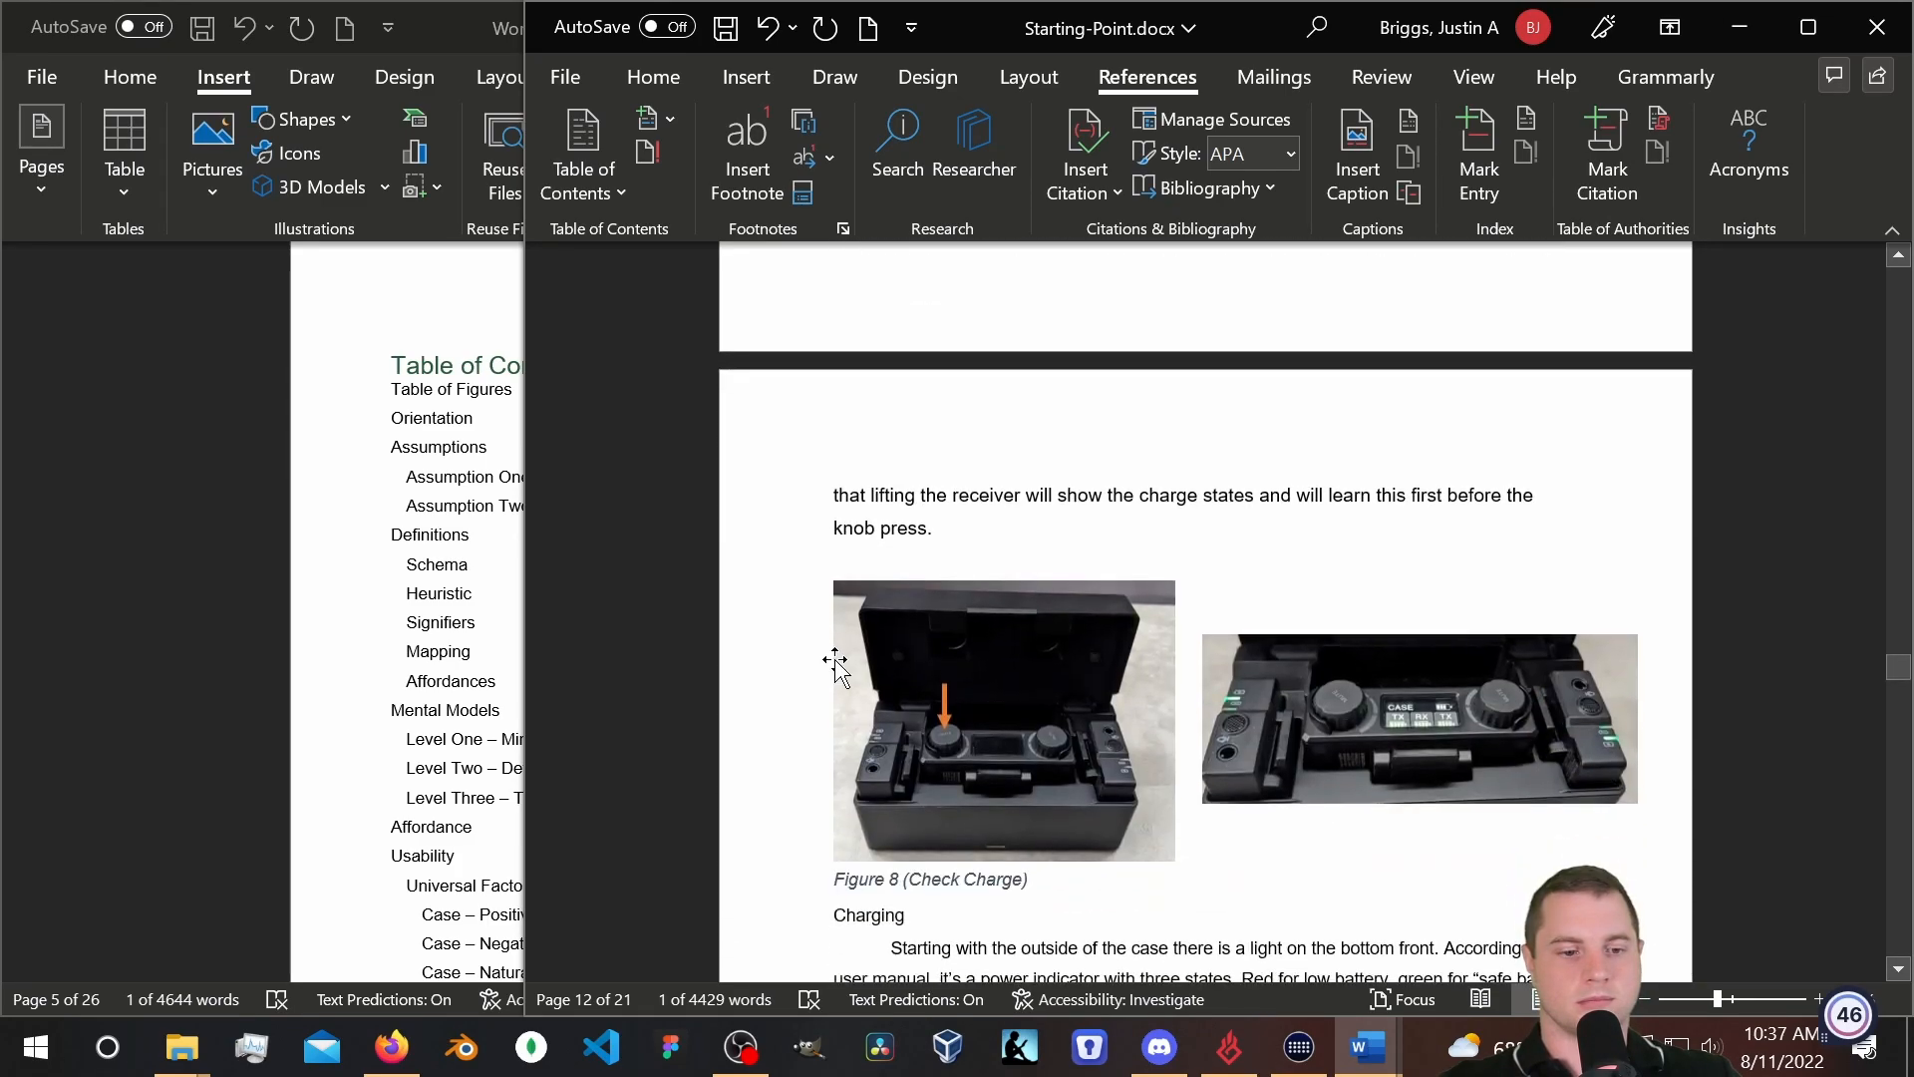
Apply the Heading 1 style to the "State-Dependent Analyst" line above the Idle section.
scroll(826, 684, up, 9)
scroll(826, 681, up, 1)
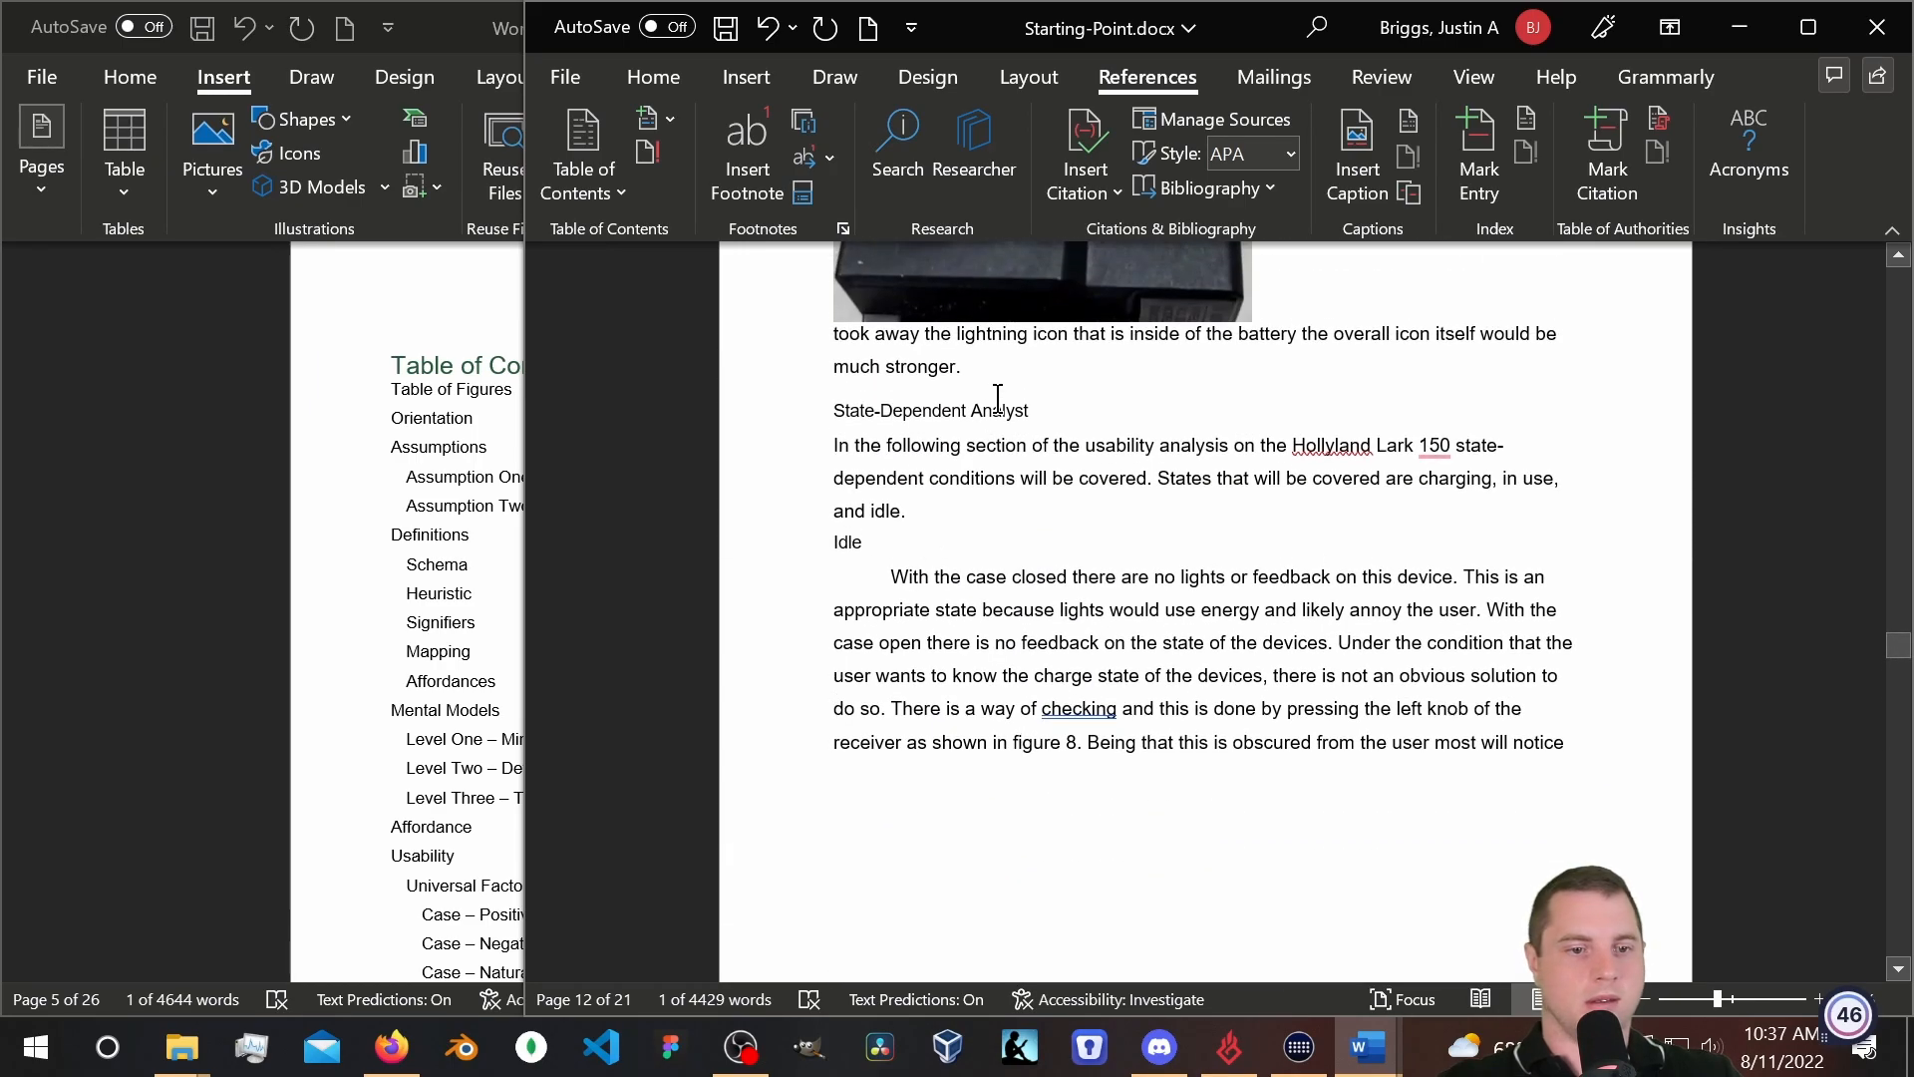
drag(1060, 407, 817, 410)
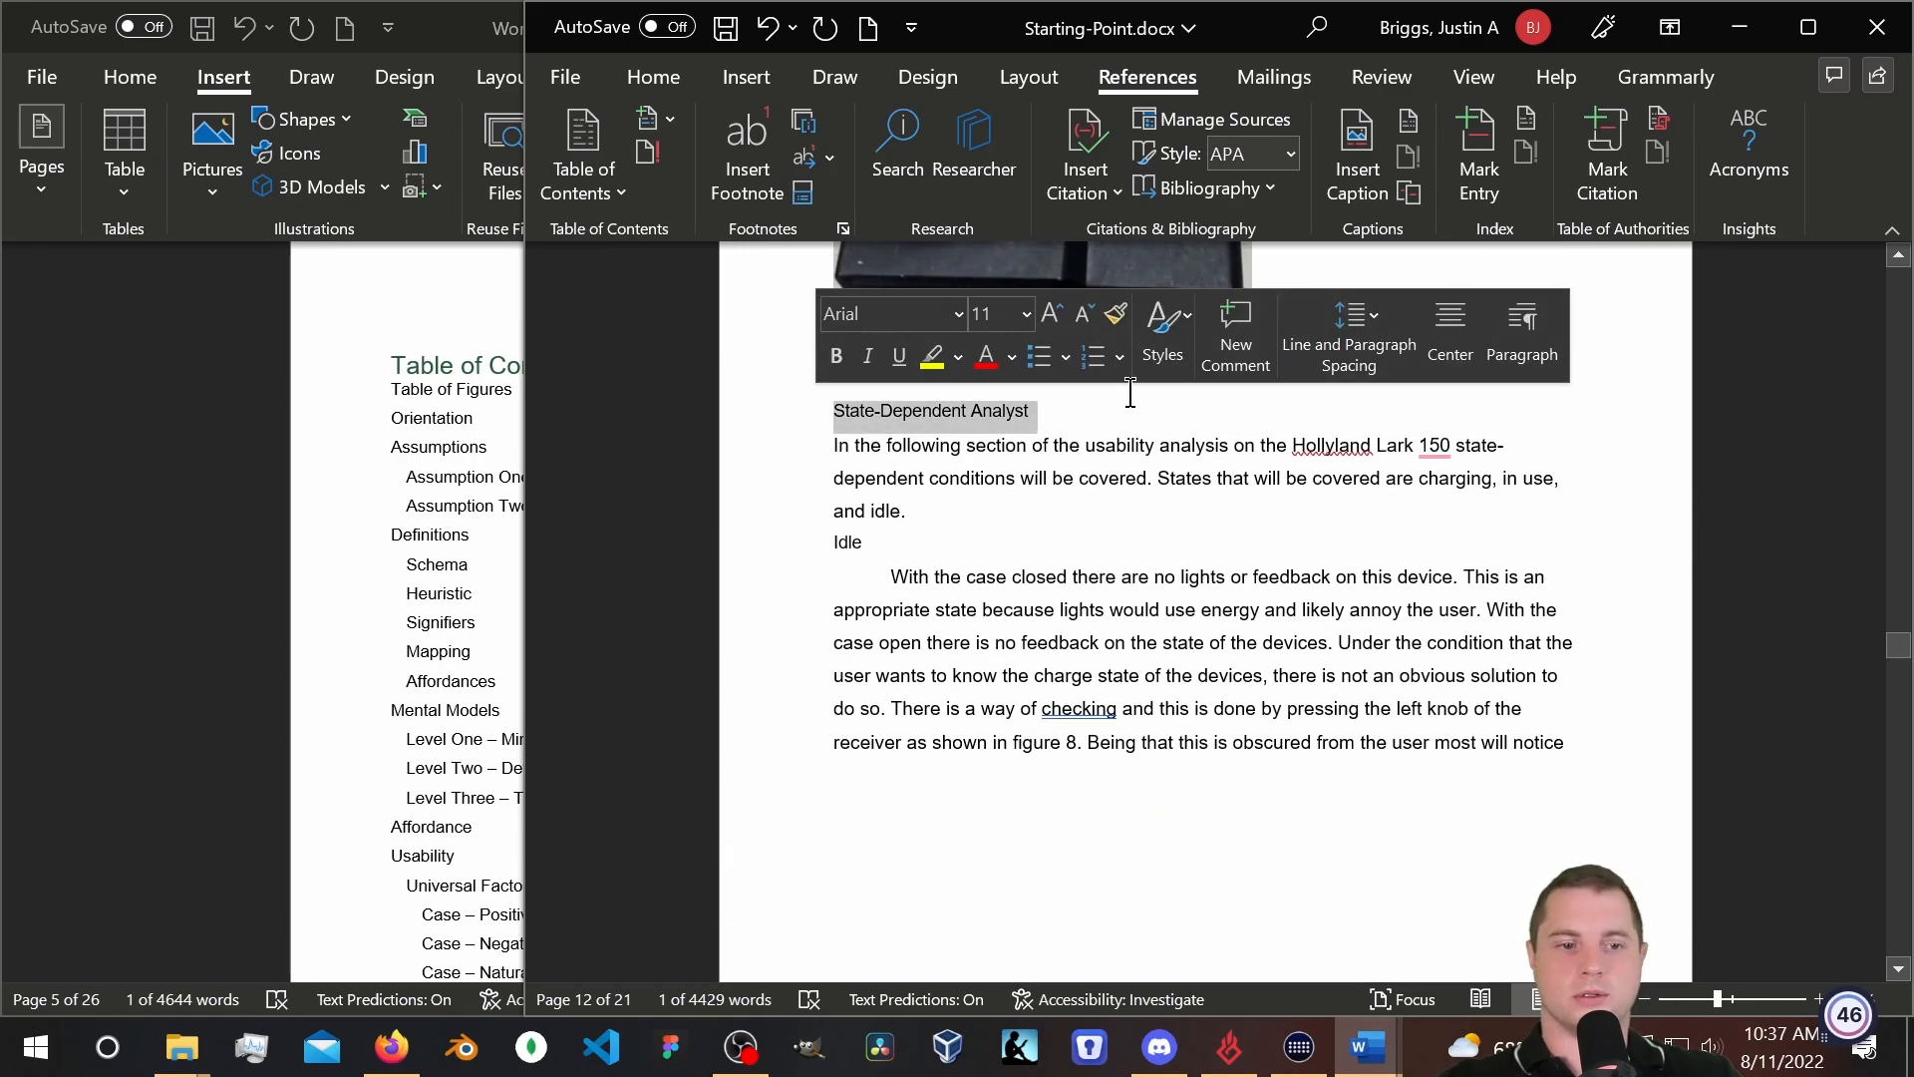
click(1162, 329)
click(1511, 419)
click(1358, 614)
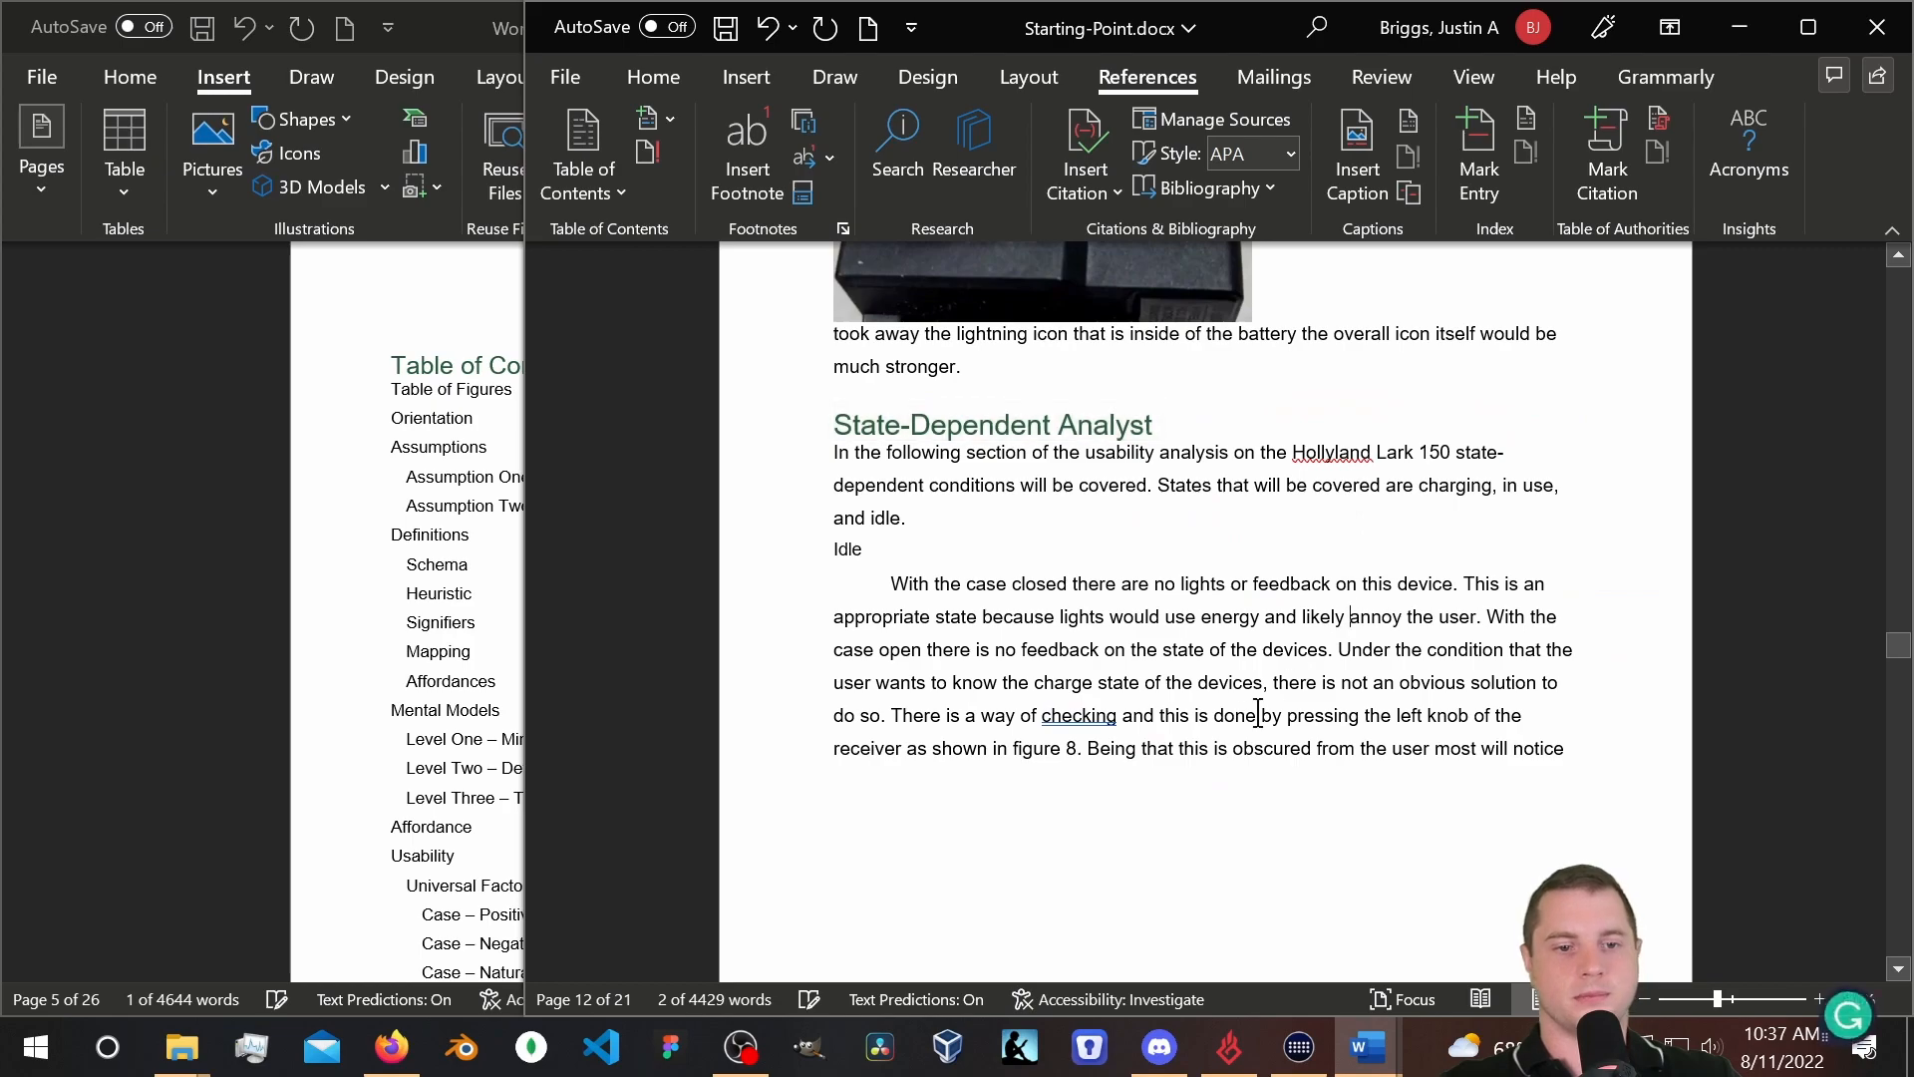
Widen the Starting-Point.docx window and turn on the Navigation Pane.
scroll(1236, 720, up, 5)
scroll(1237, 719, up, 1)
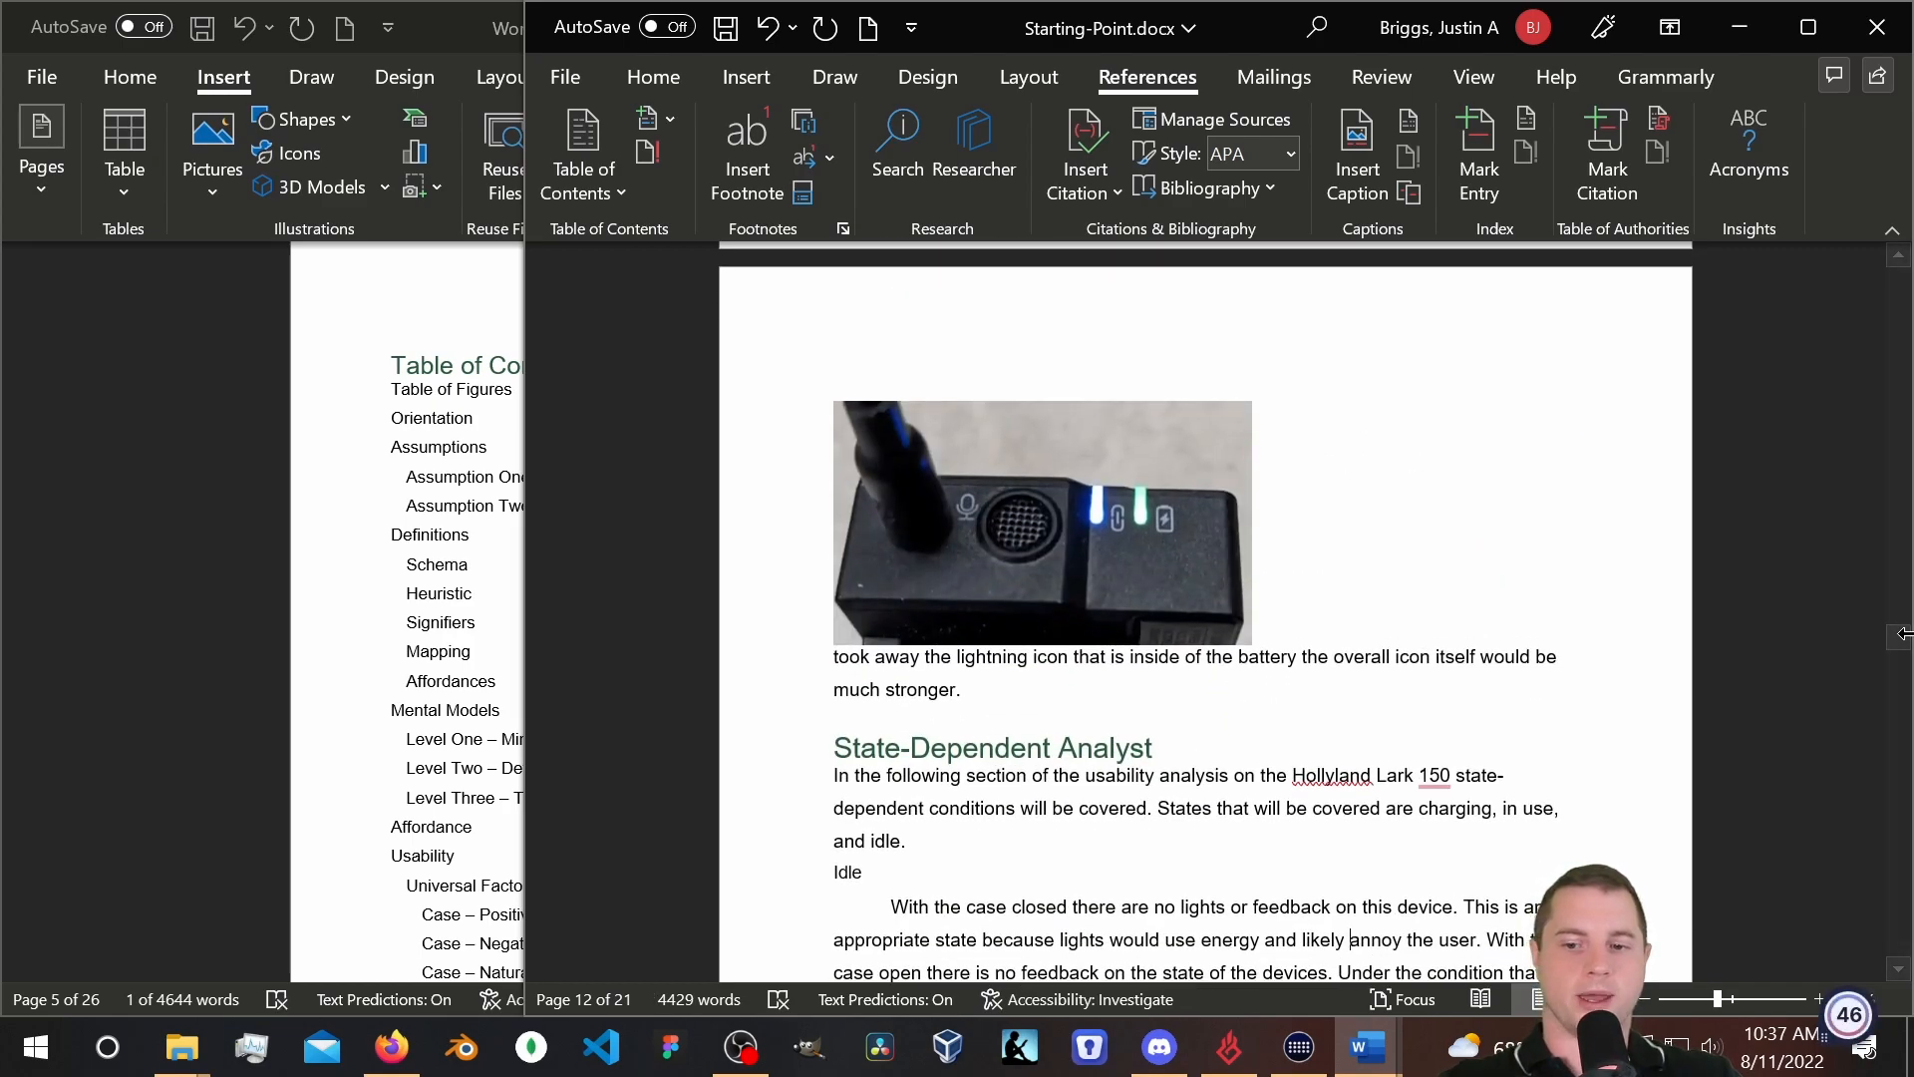
drag(1902, 646, 1902, 571)
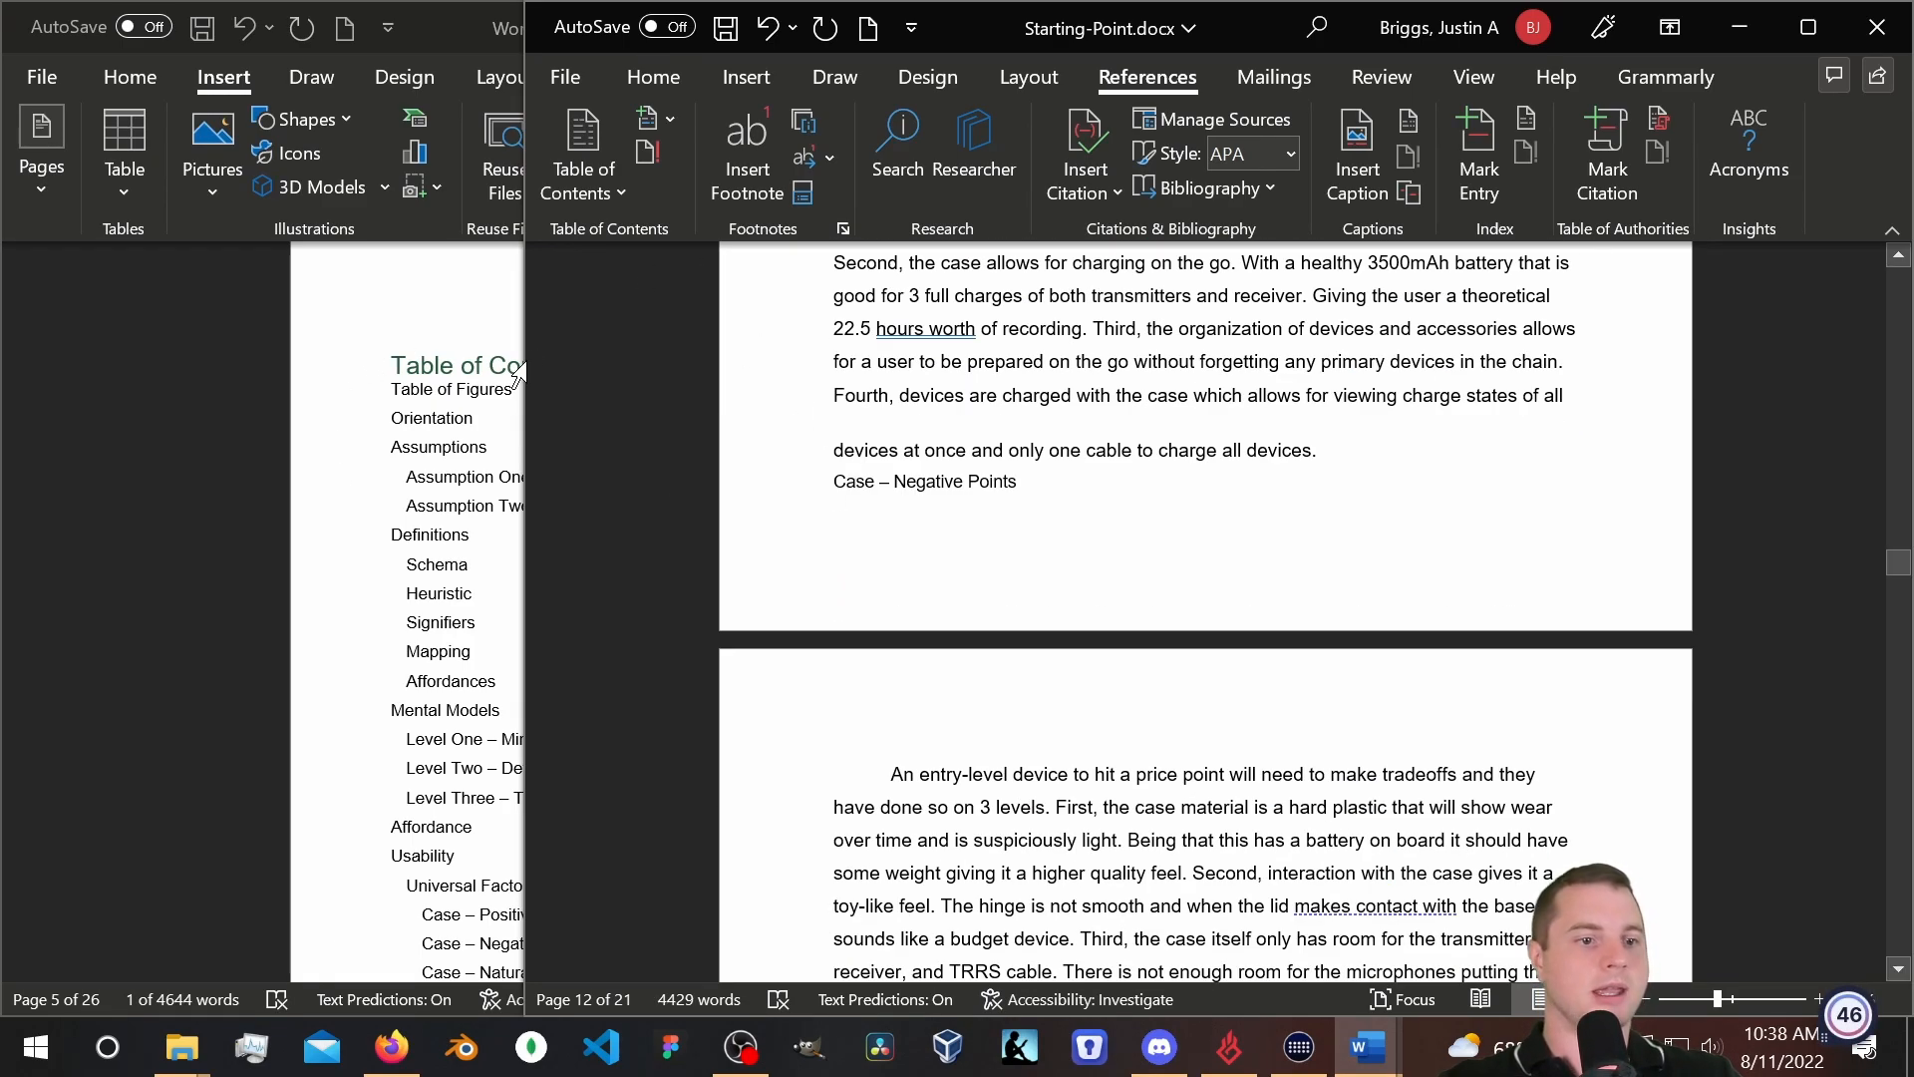
drag(517, 371, 230, 339)
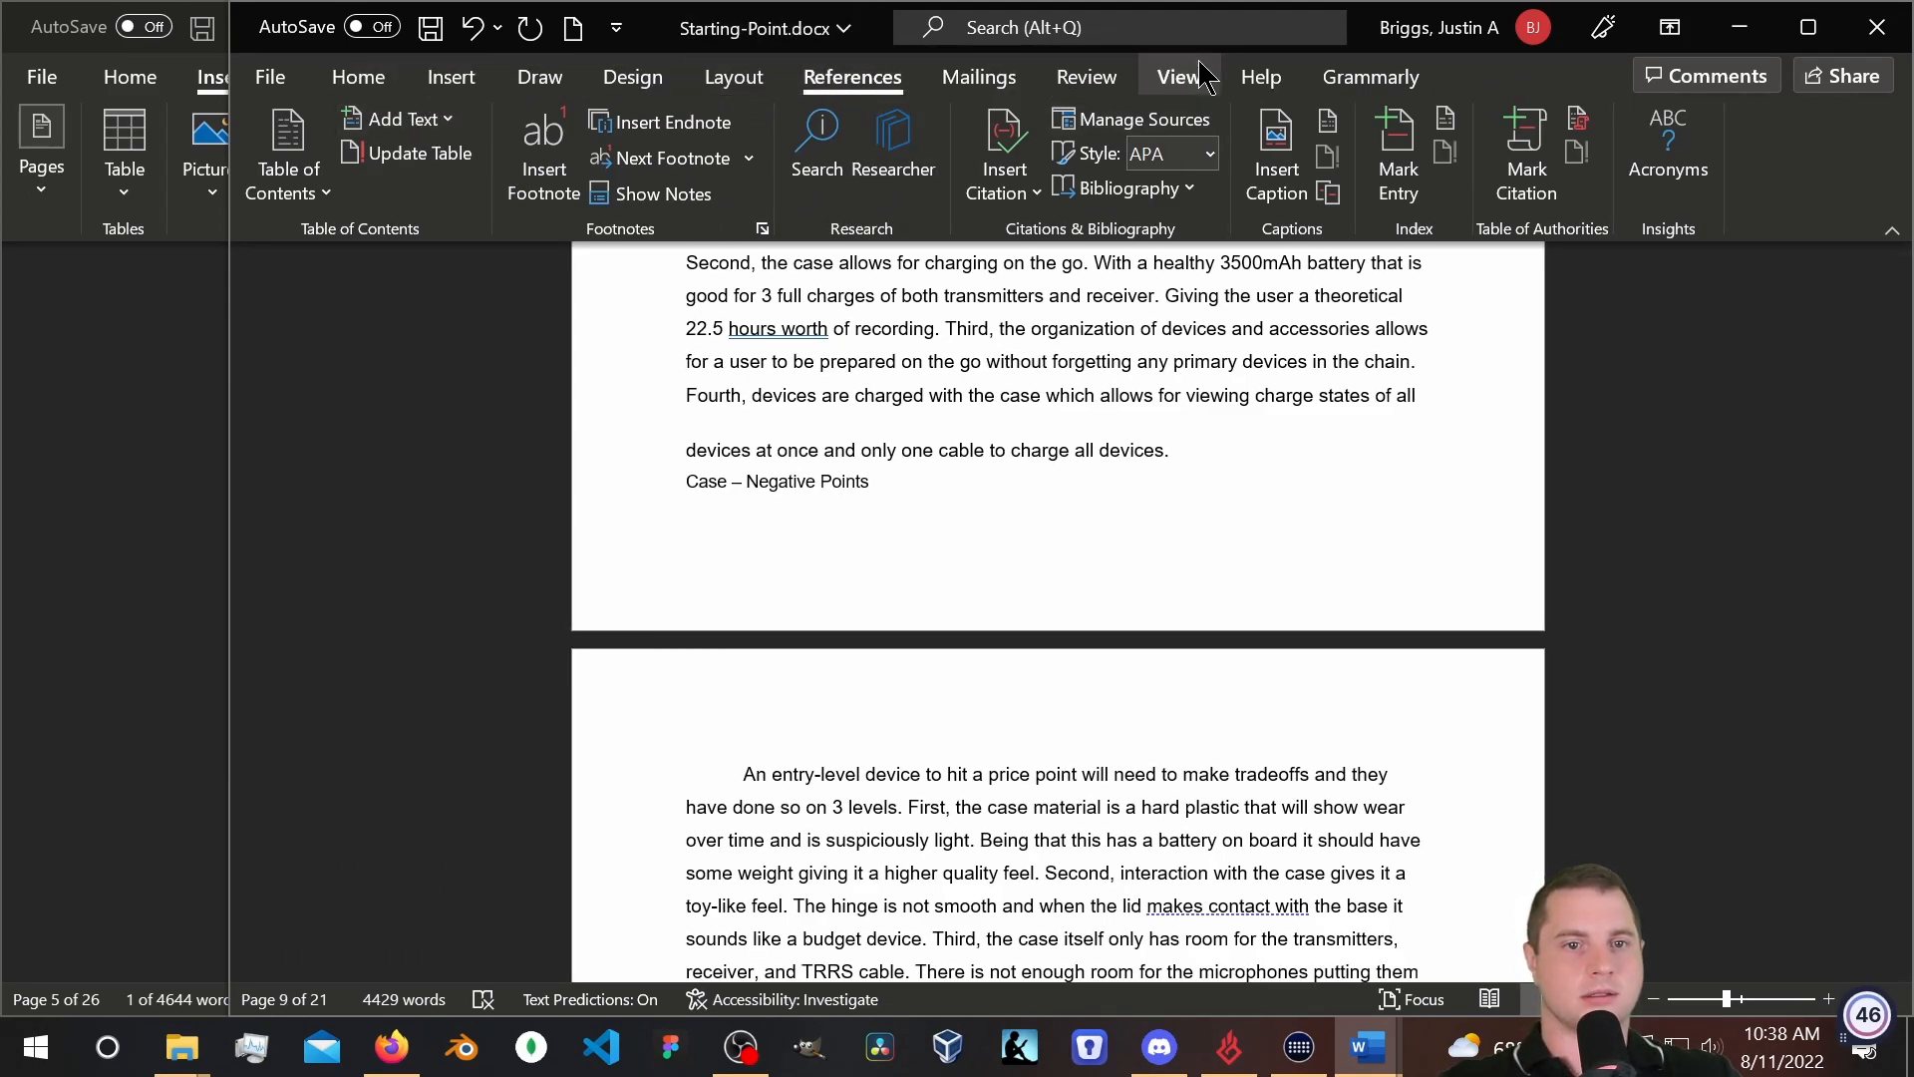
click(1171, 77)
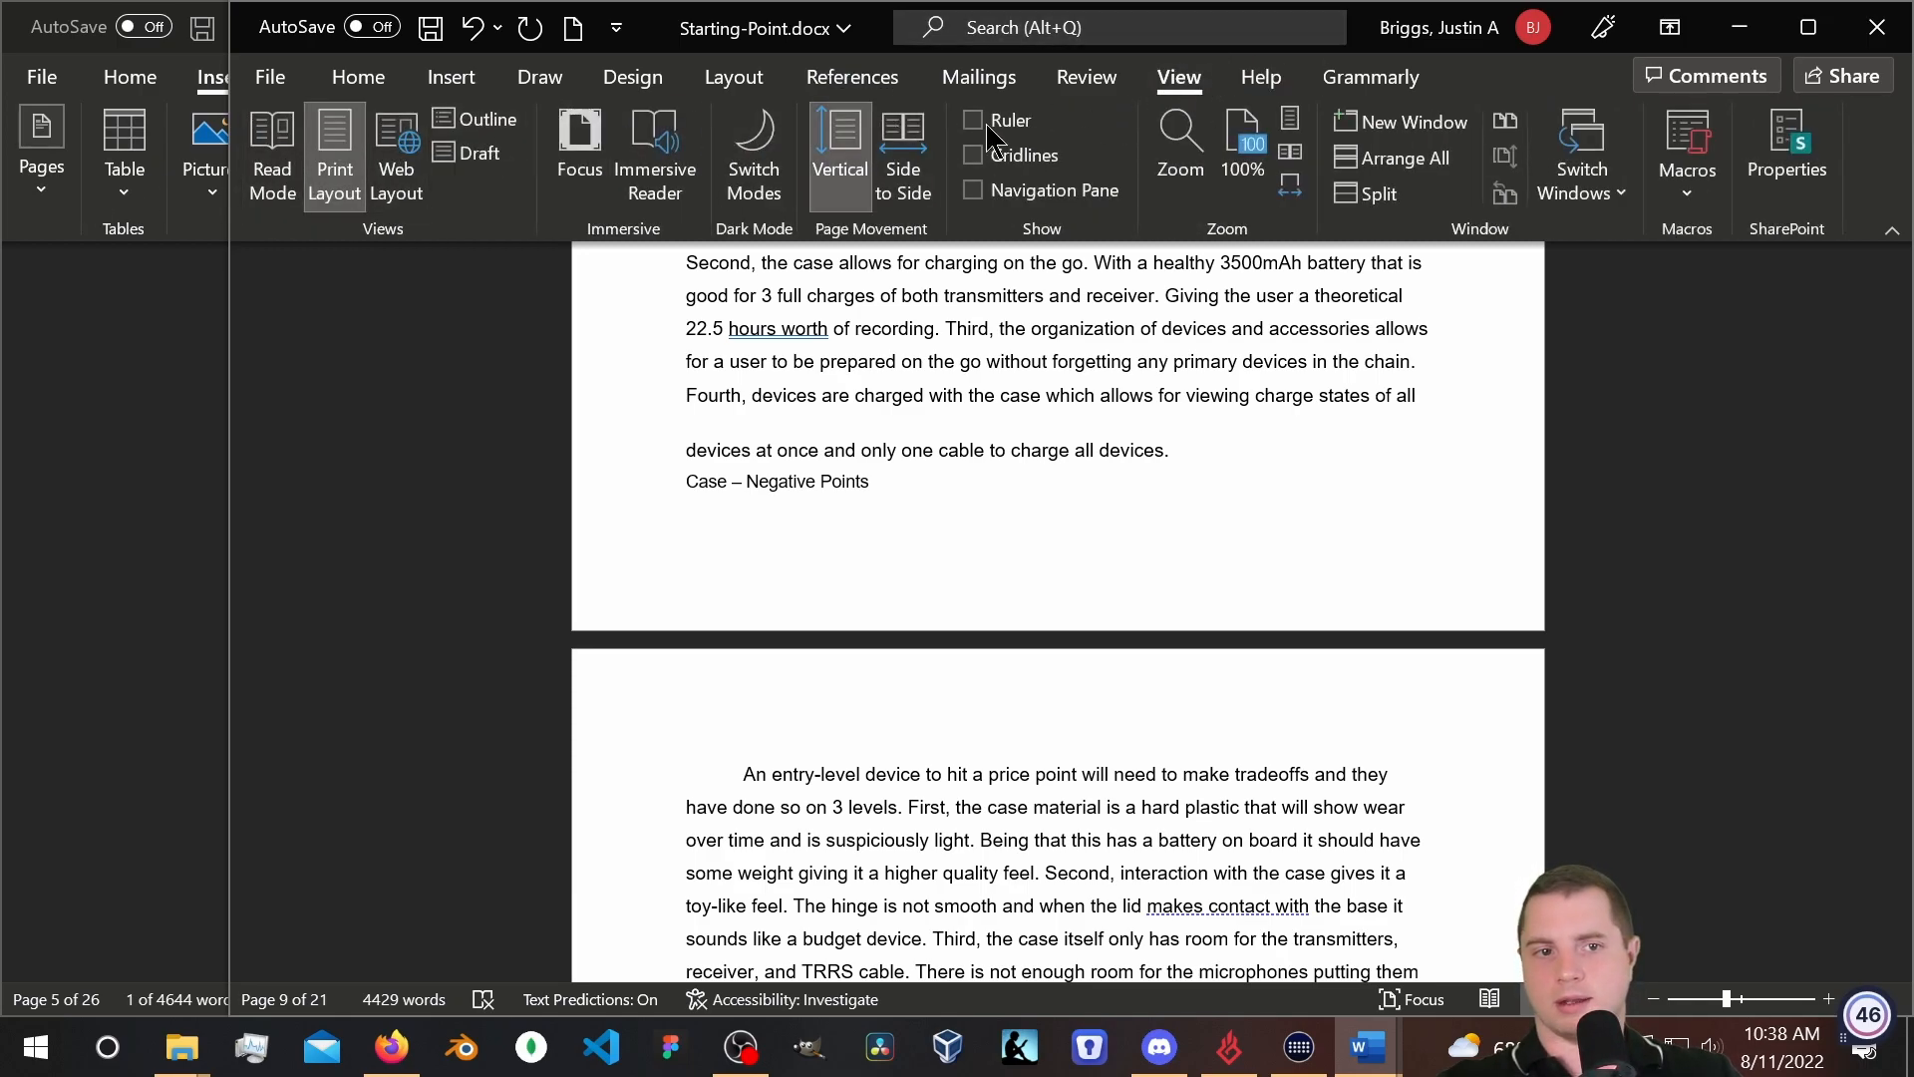
click(973, 189)
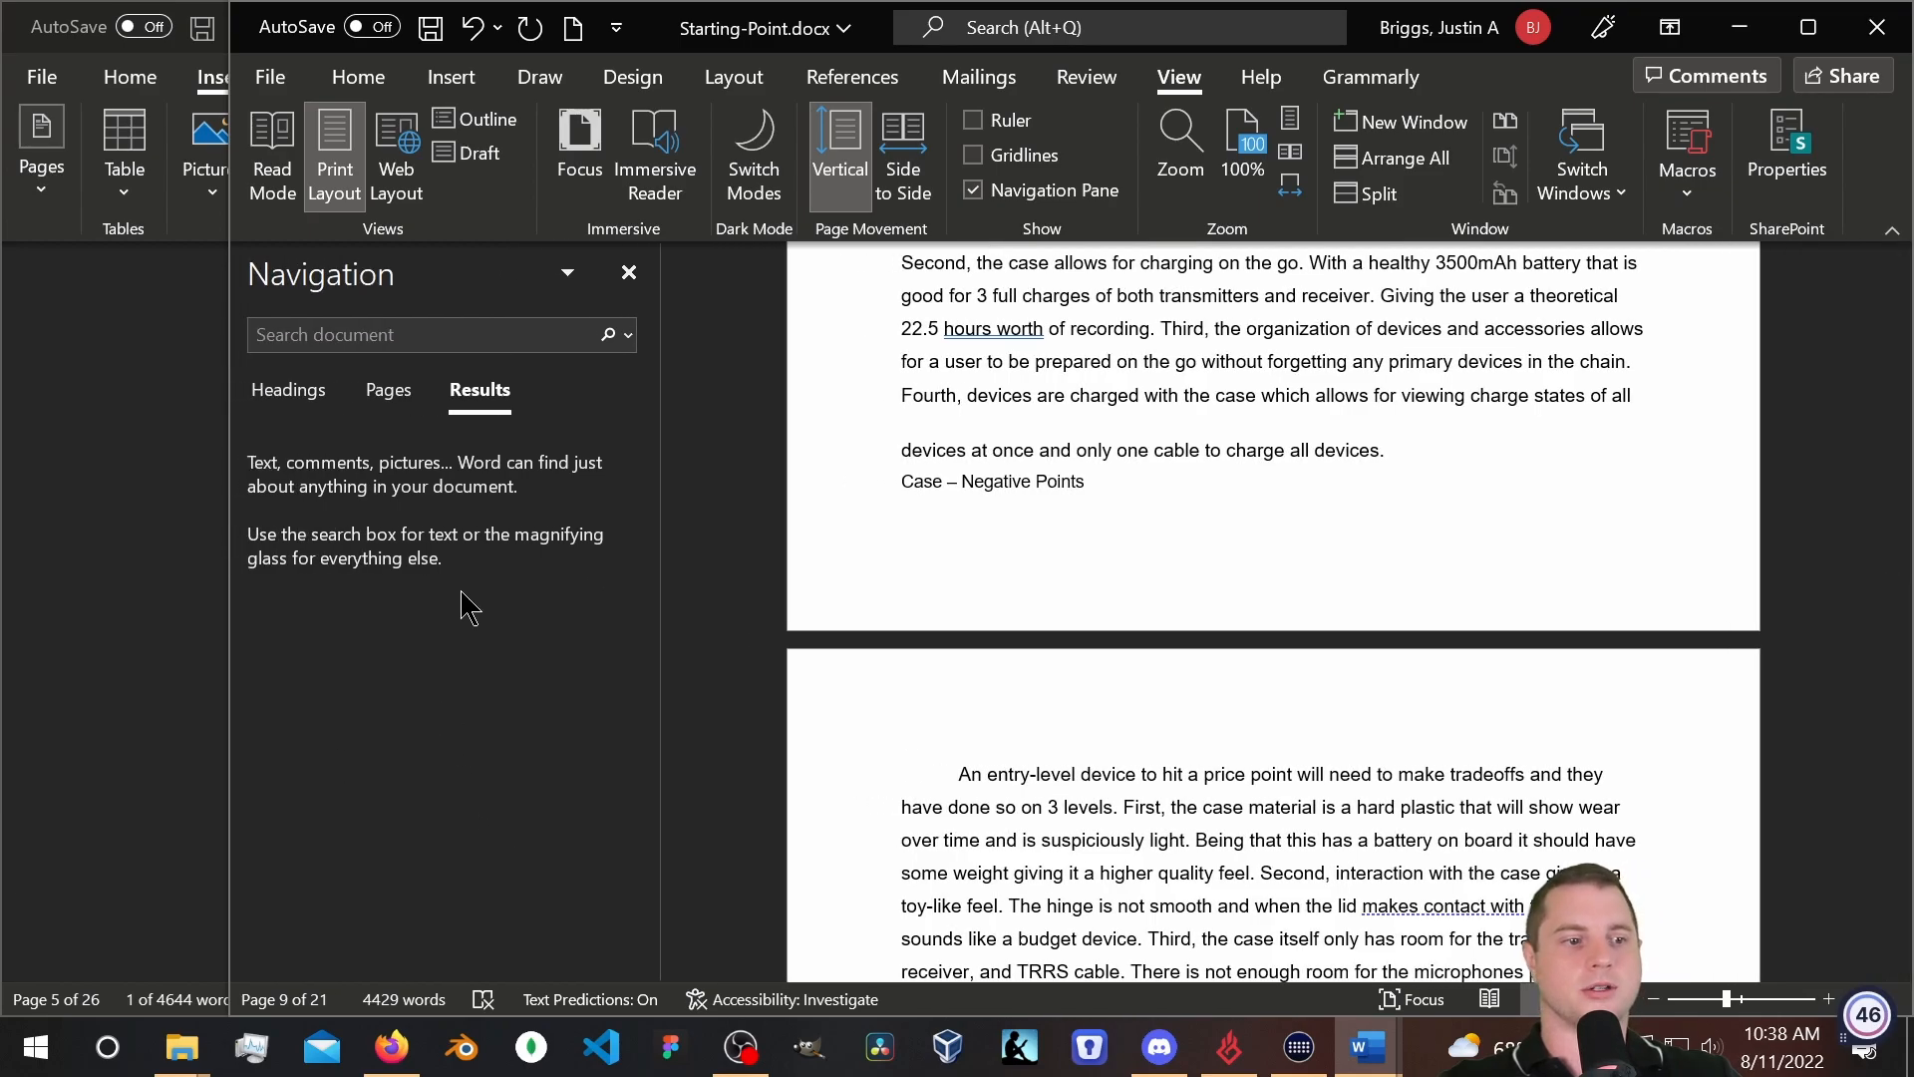
Switch the Navigation pane to show the document's headings.
scroll(1466, 671, up, 8)
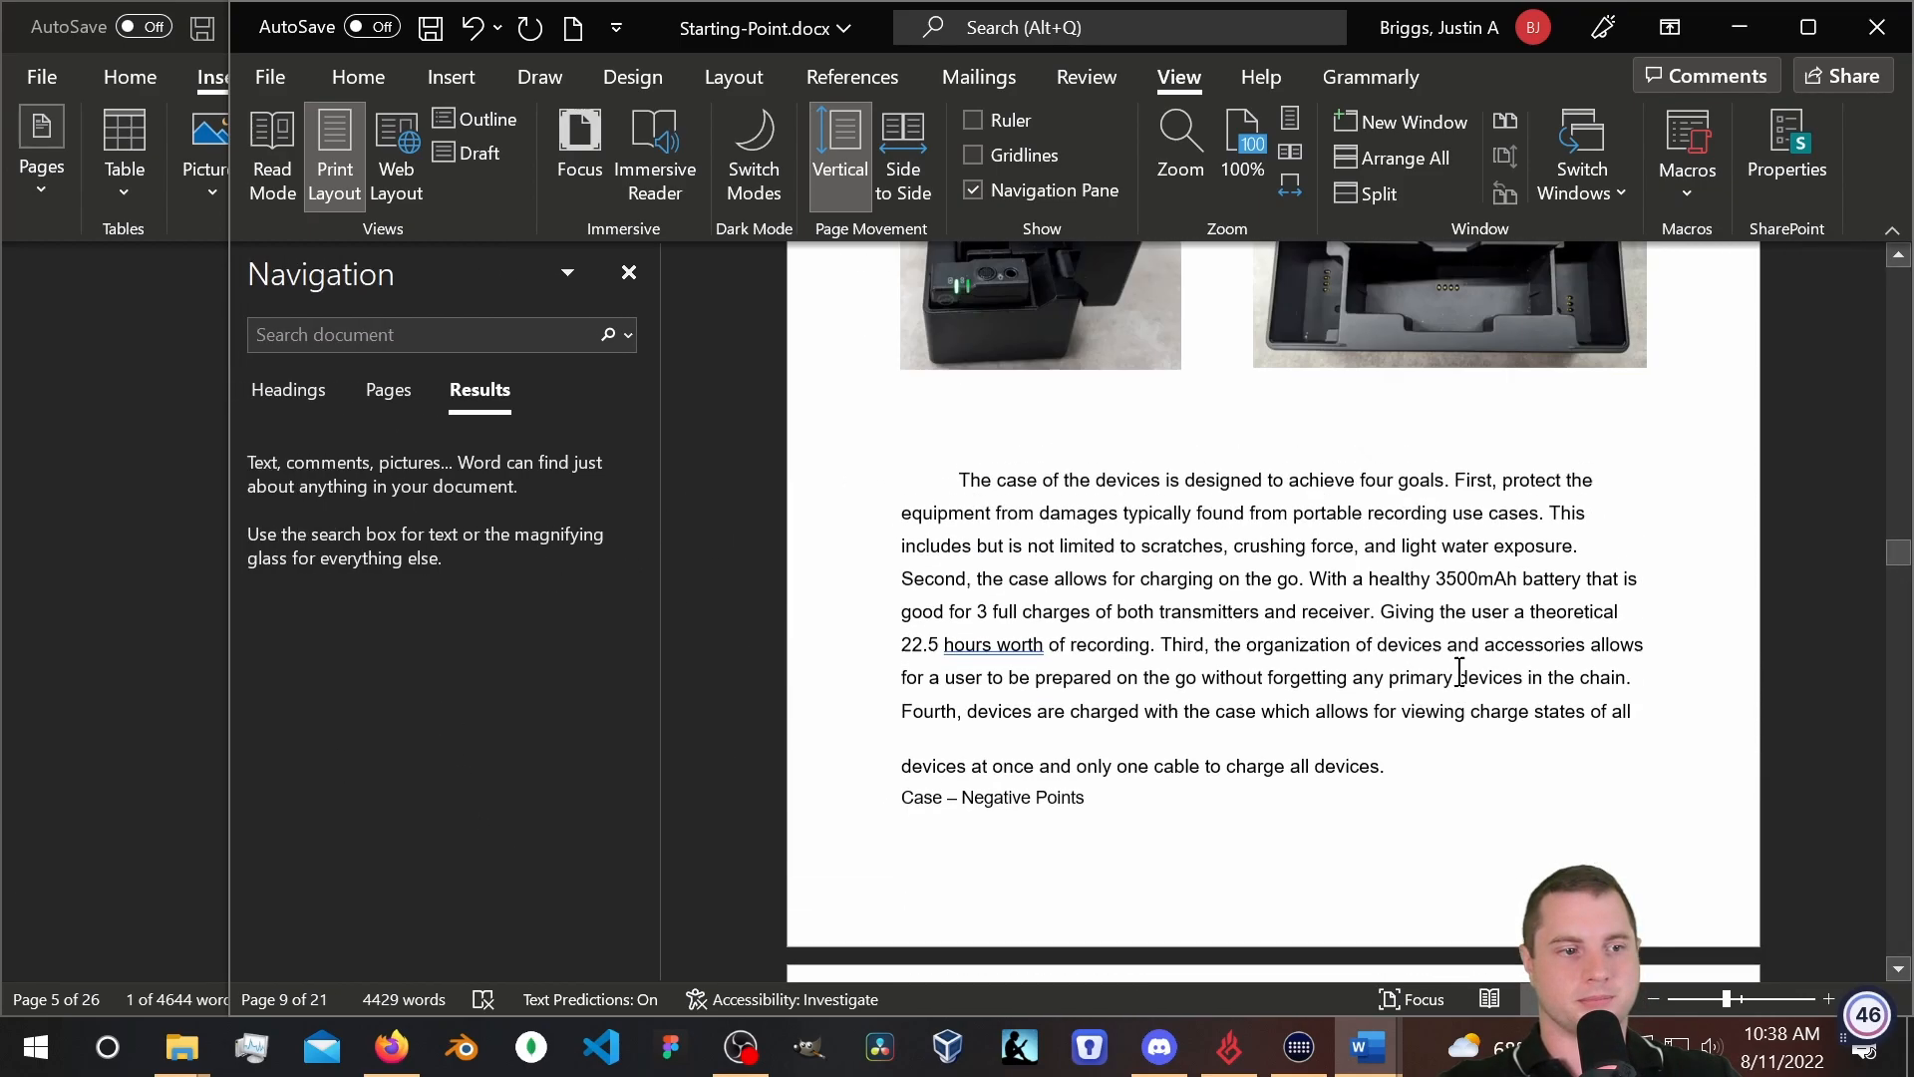
scroll(1265, 730, up, 15)
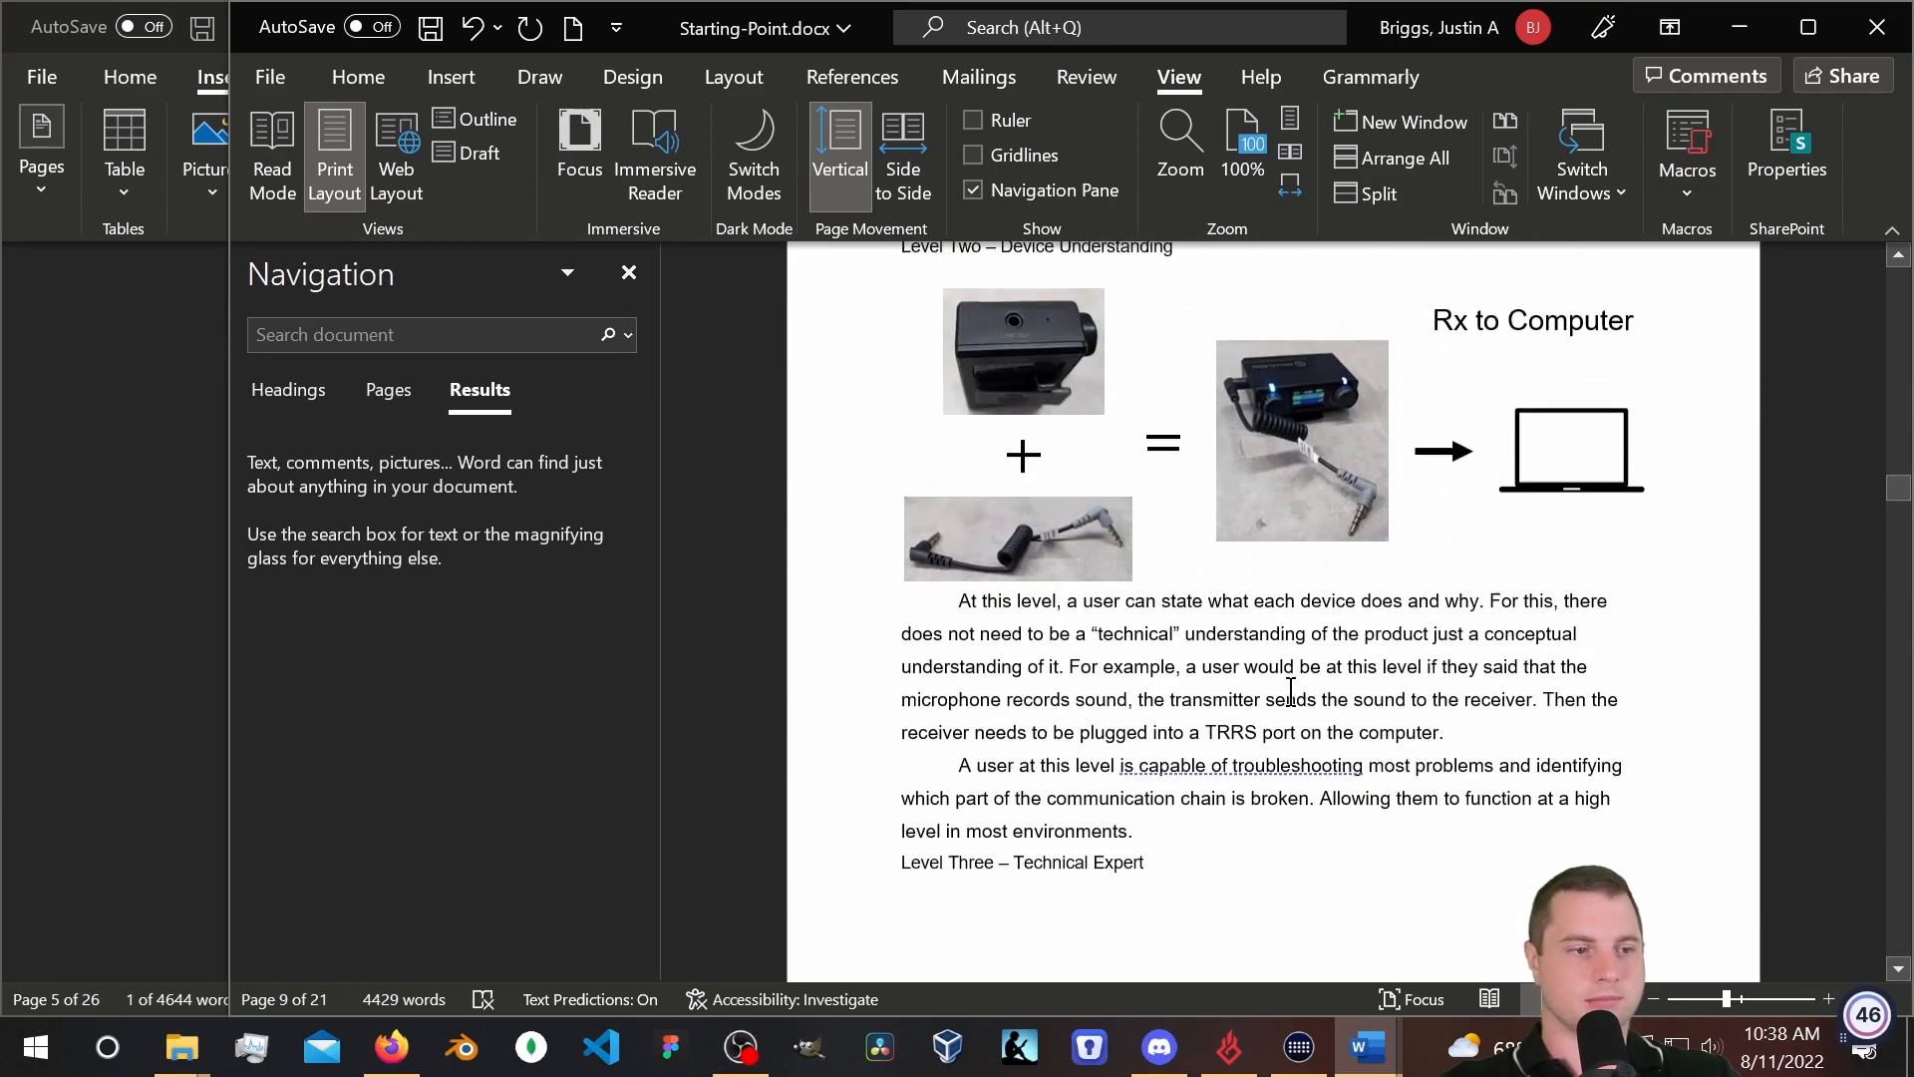
scroll(1291, 705, up, 3)
click(281, 387)
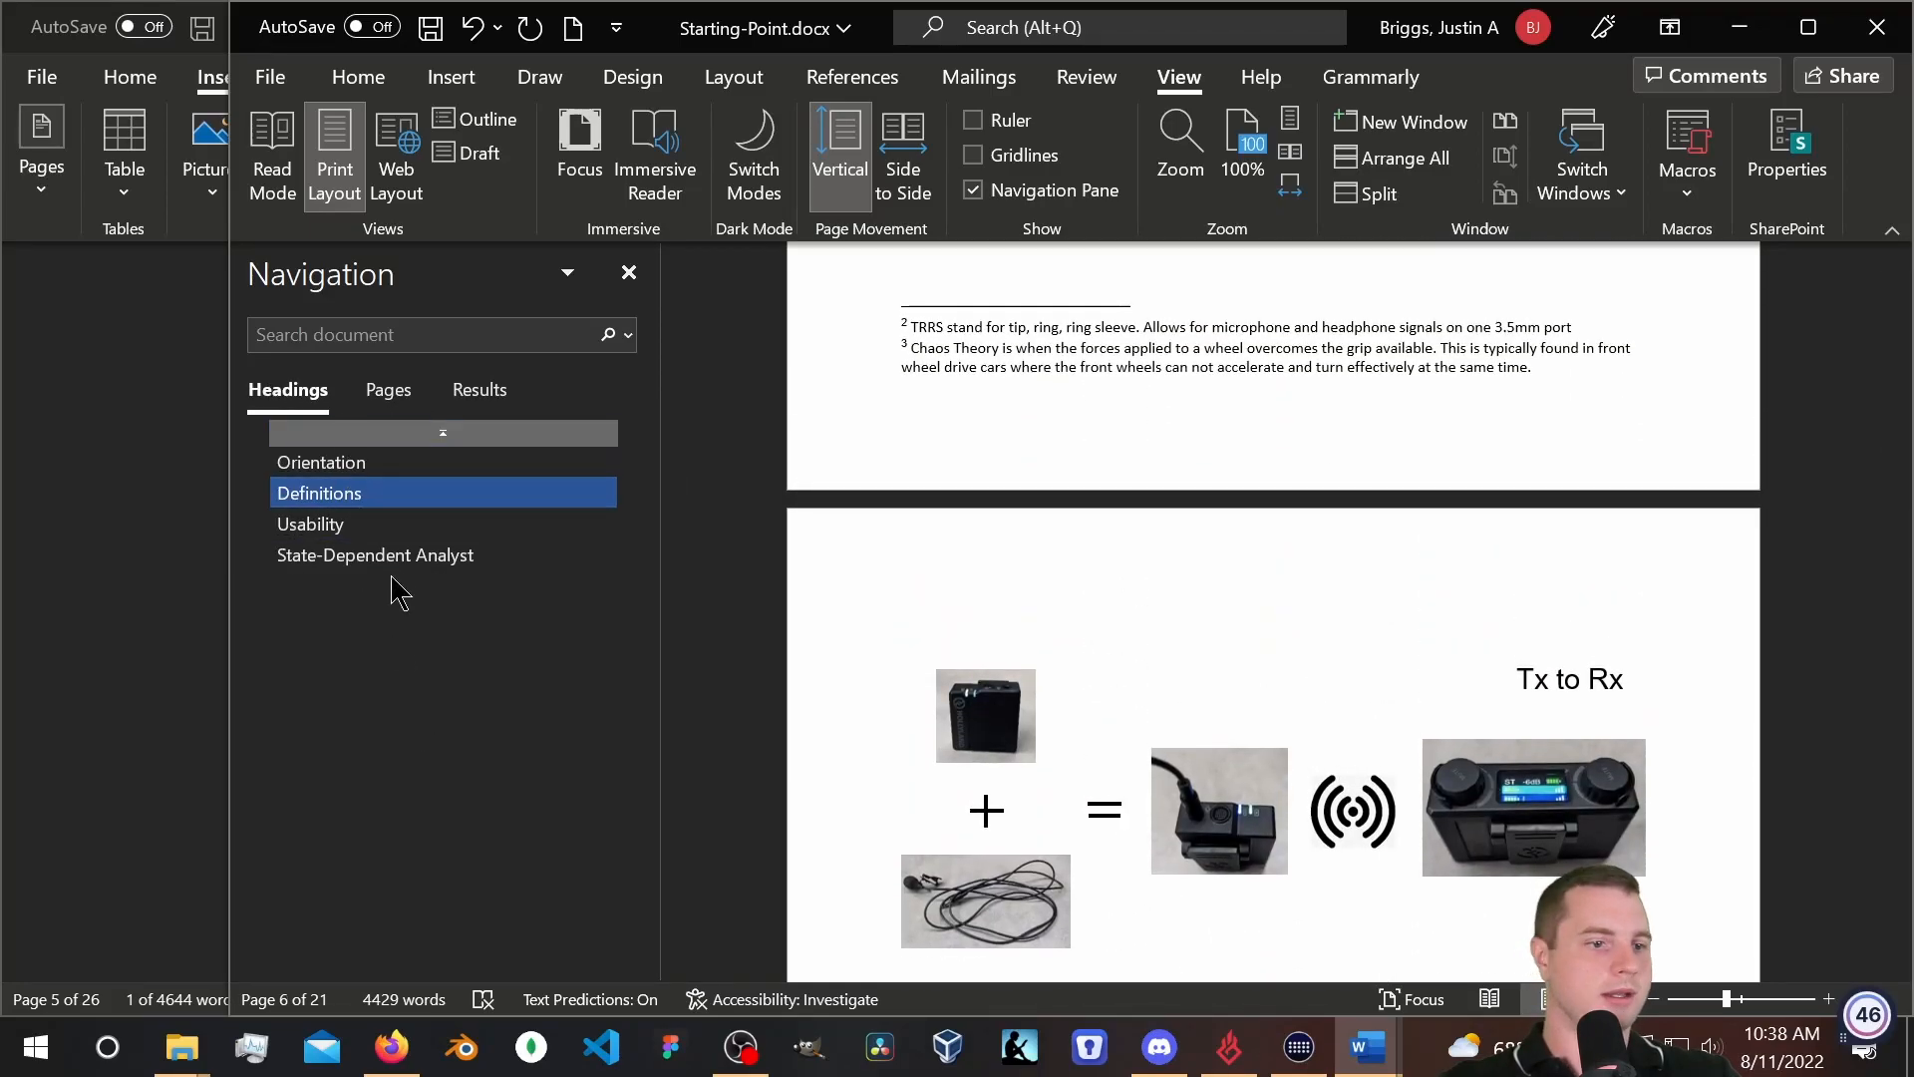
Apply the Heading 1 style to the "Table of Contents" title on page 2.
scroll(1307, 376, up, 15)
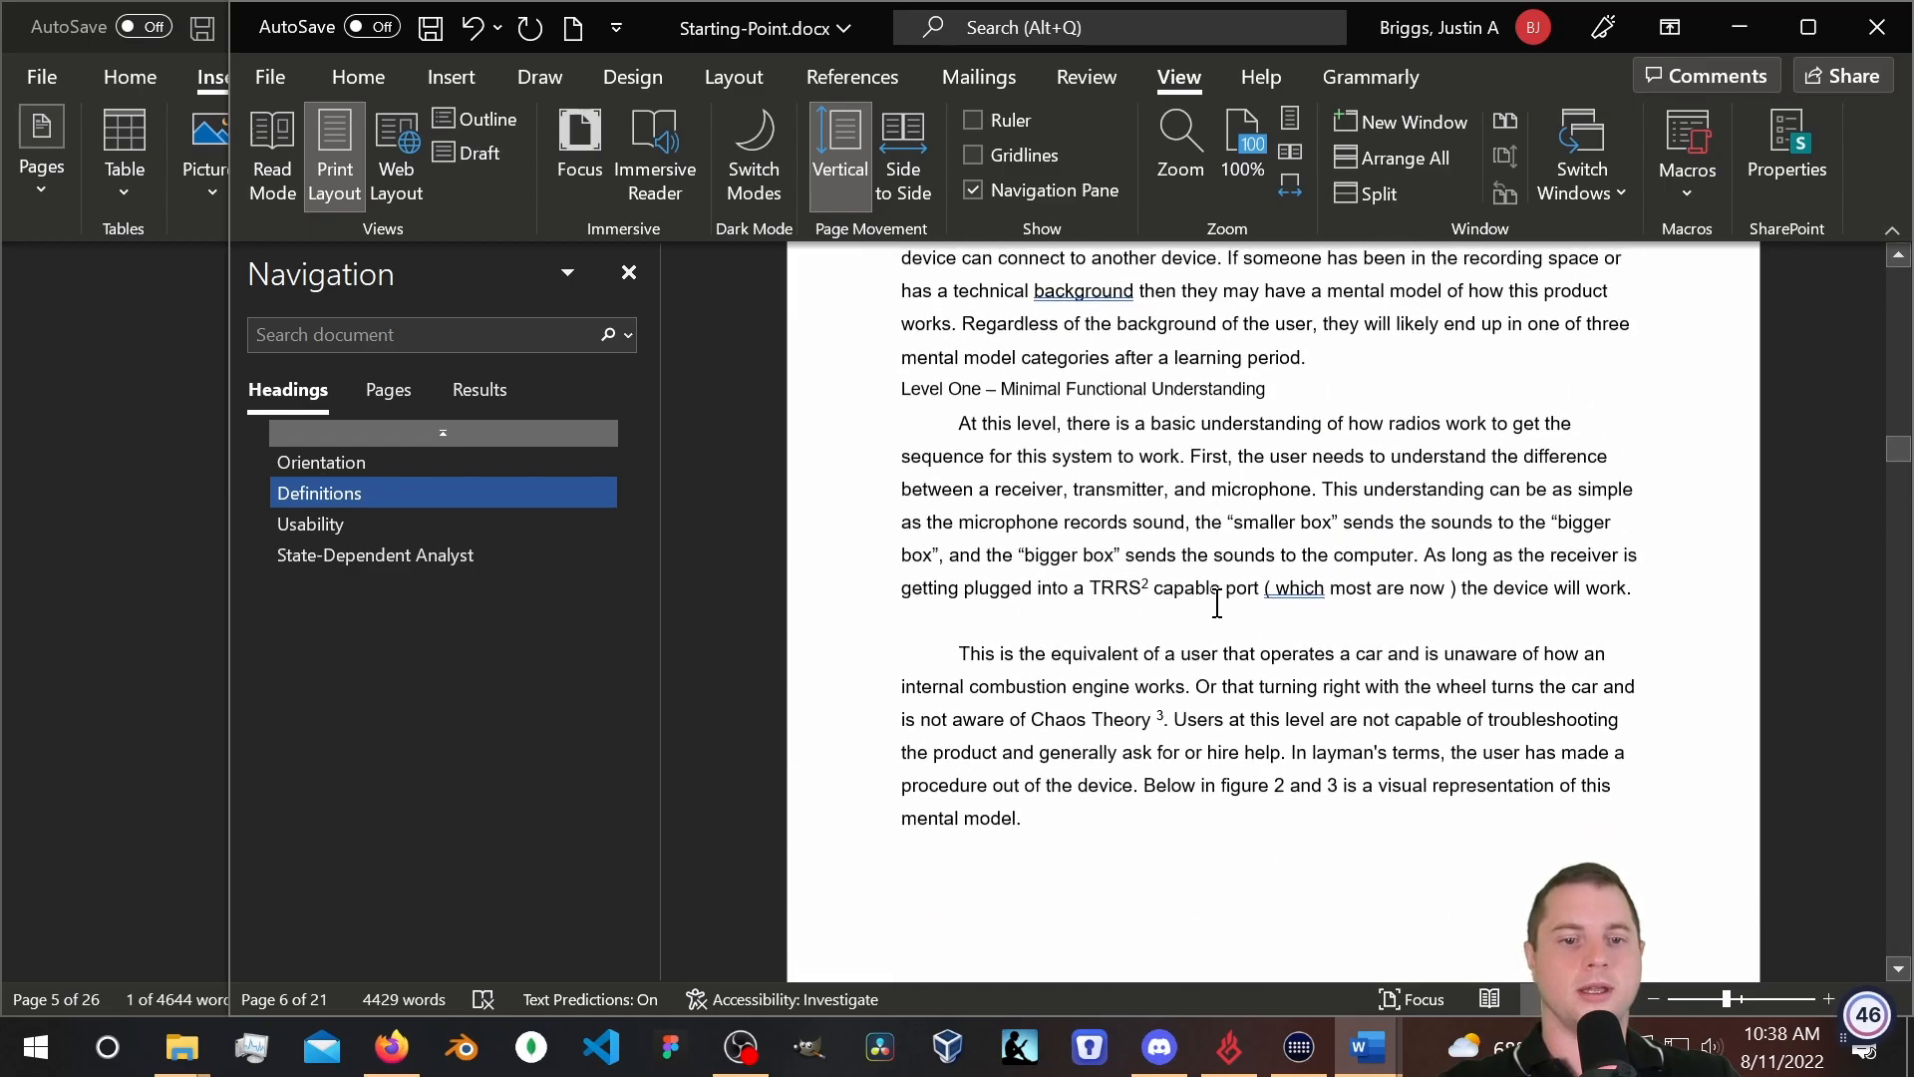
scroll(1108, 596, up, 15)
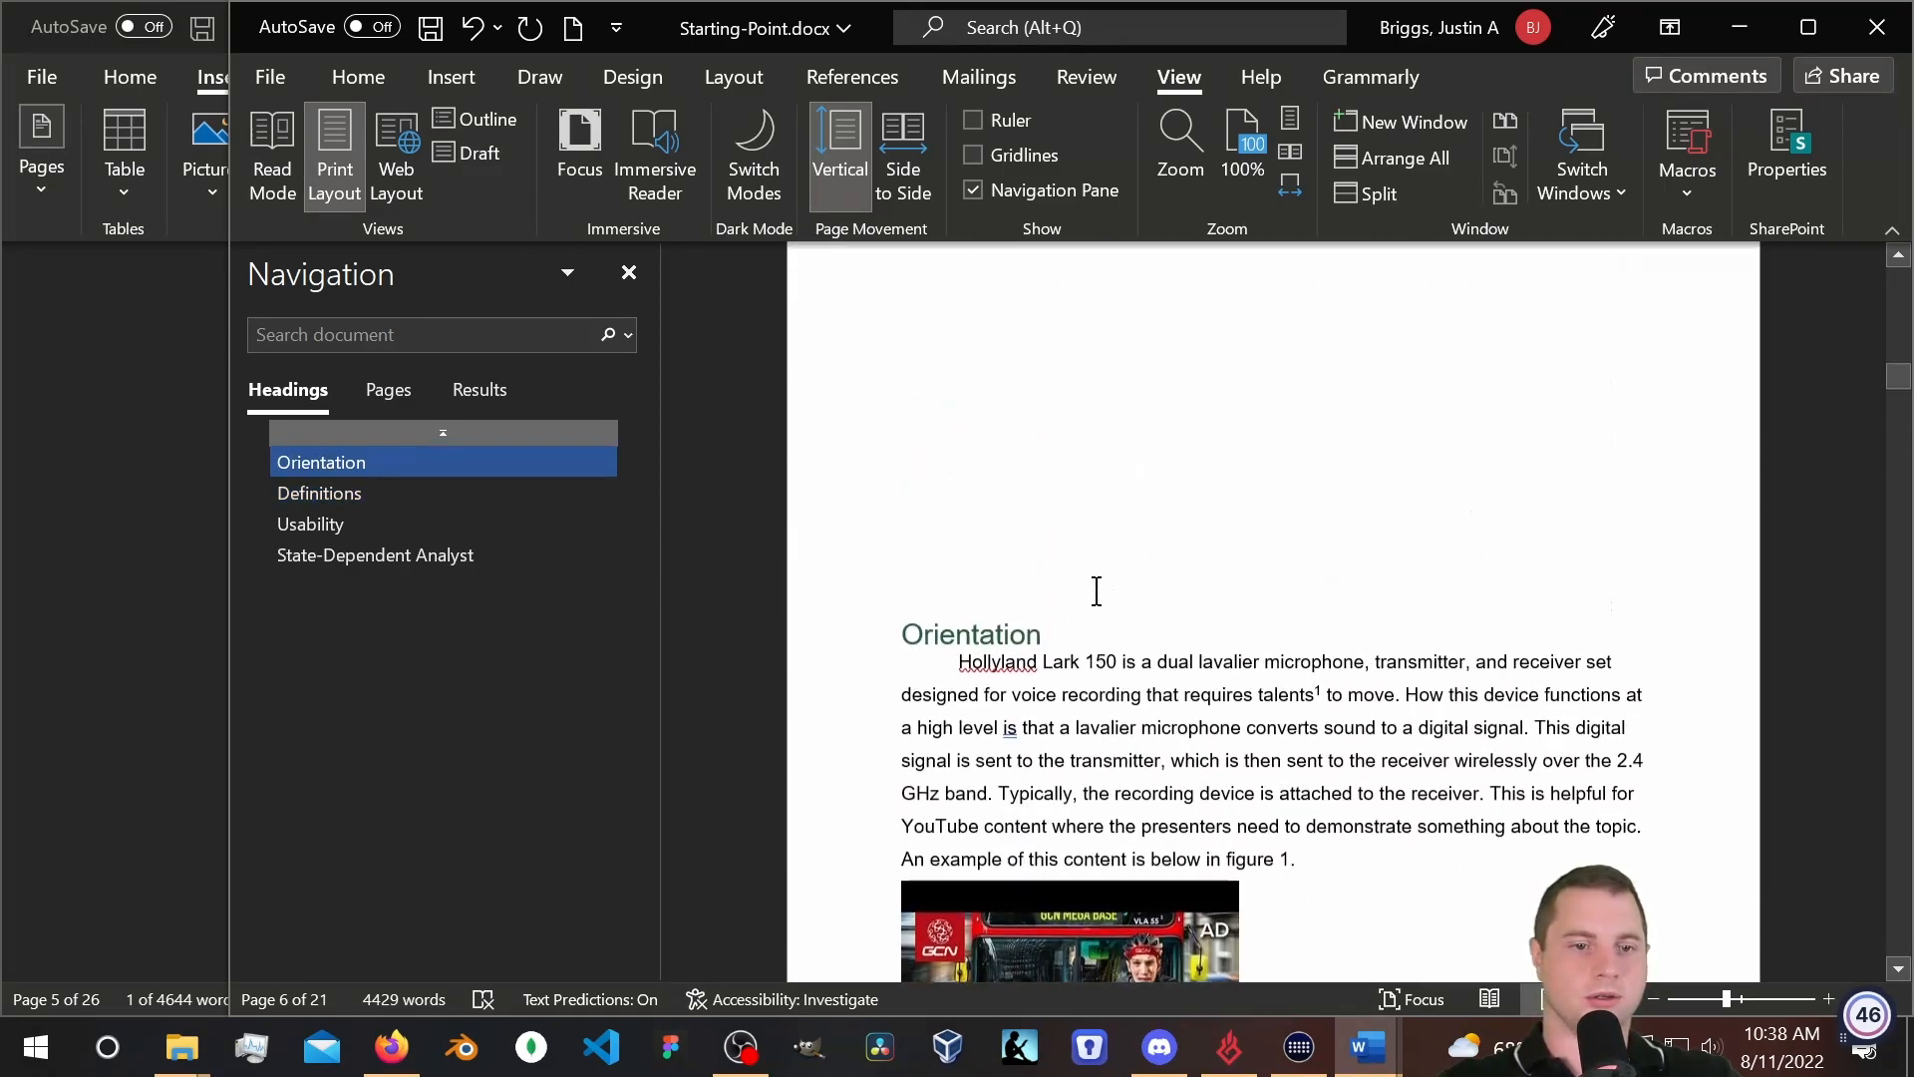
scroll(1163, 478, up, 10)
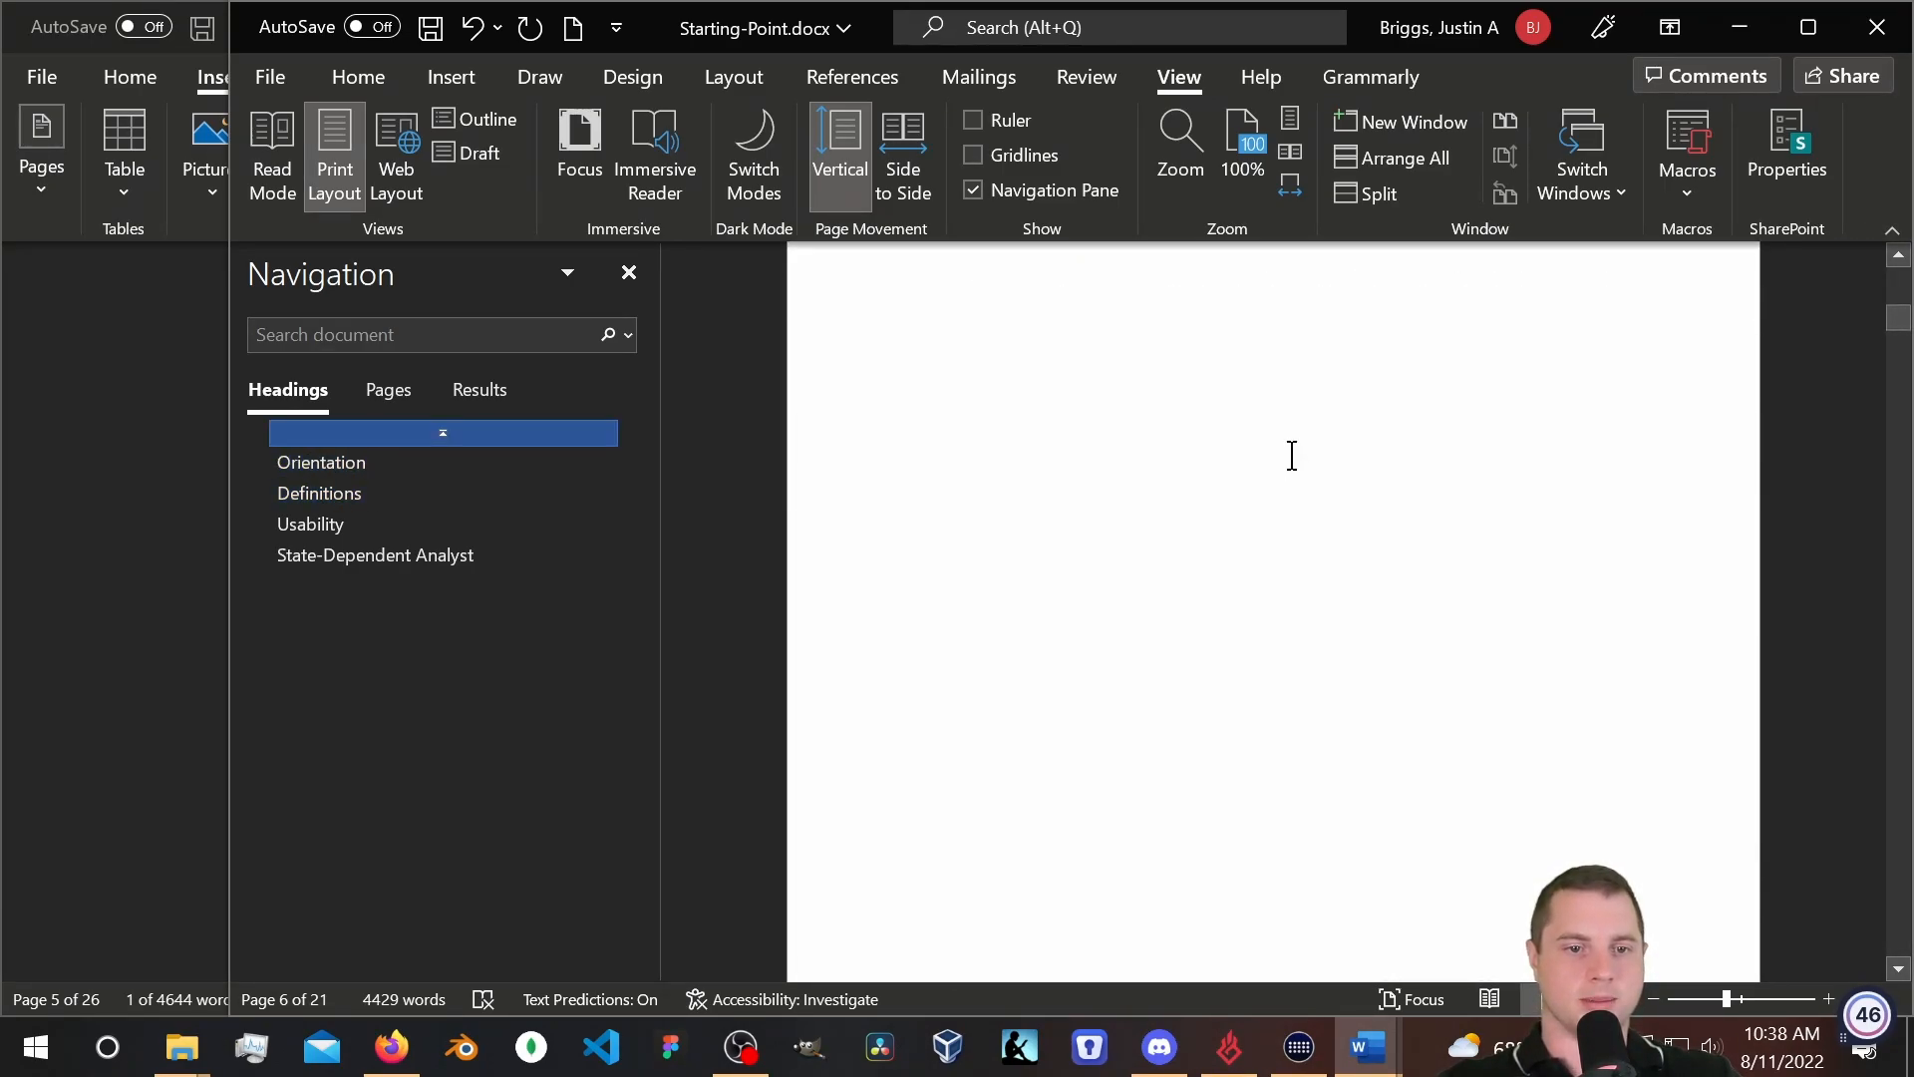
click(1128, 613)
drag(1127, 613, 902, 613)
click(1258, 548)
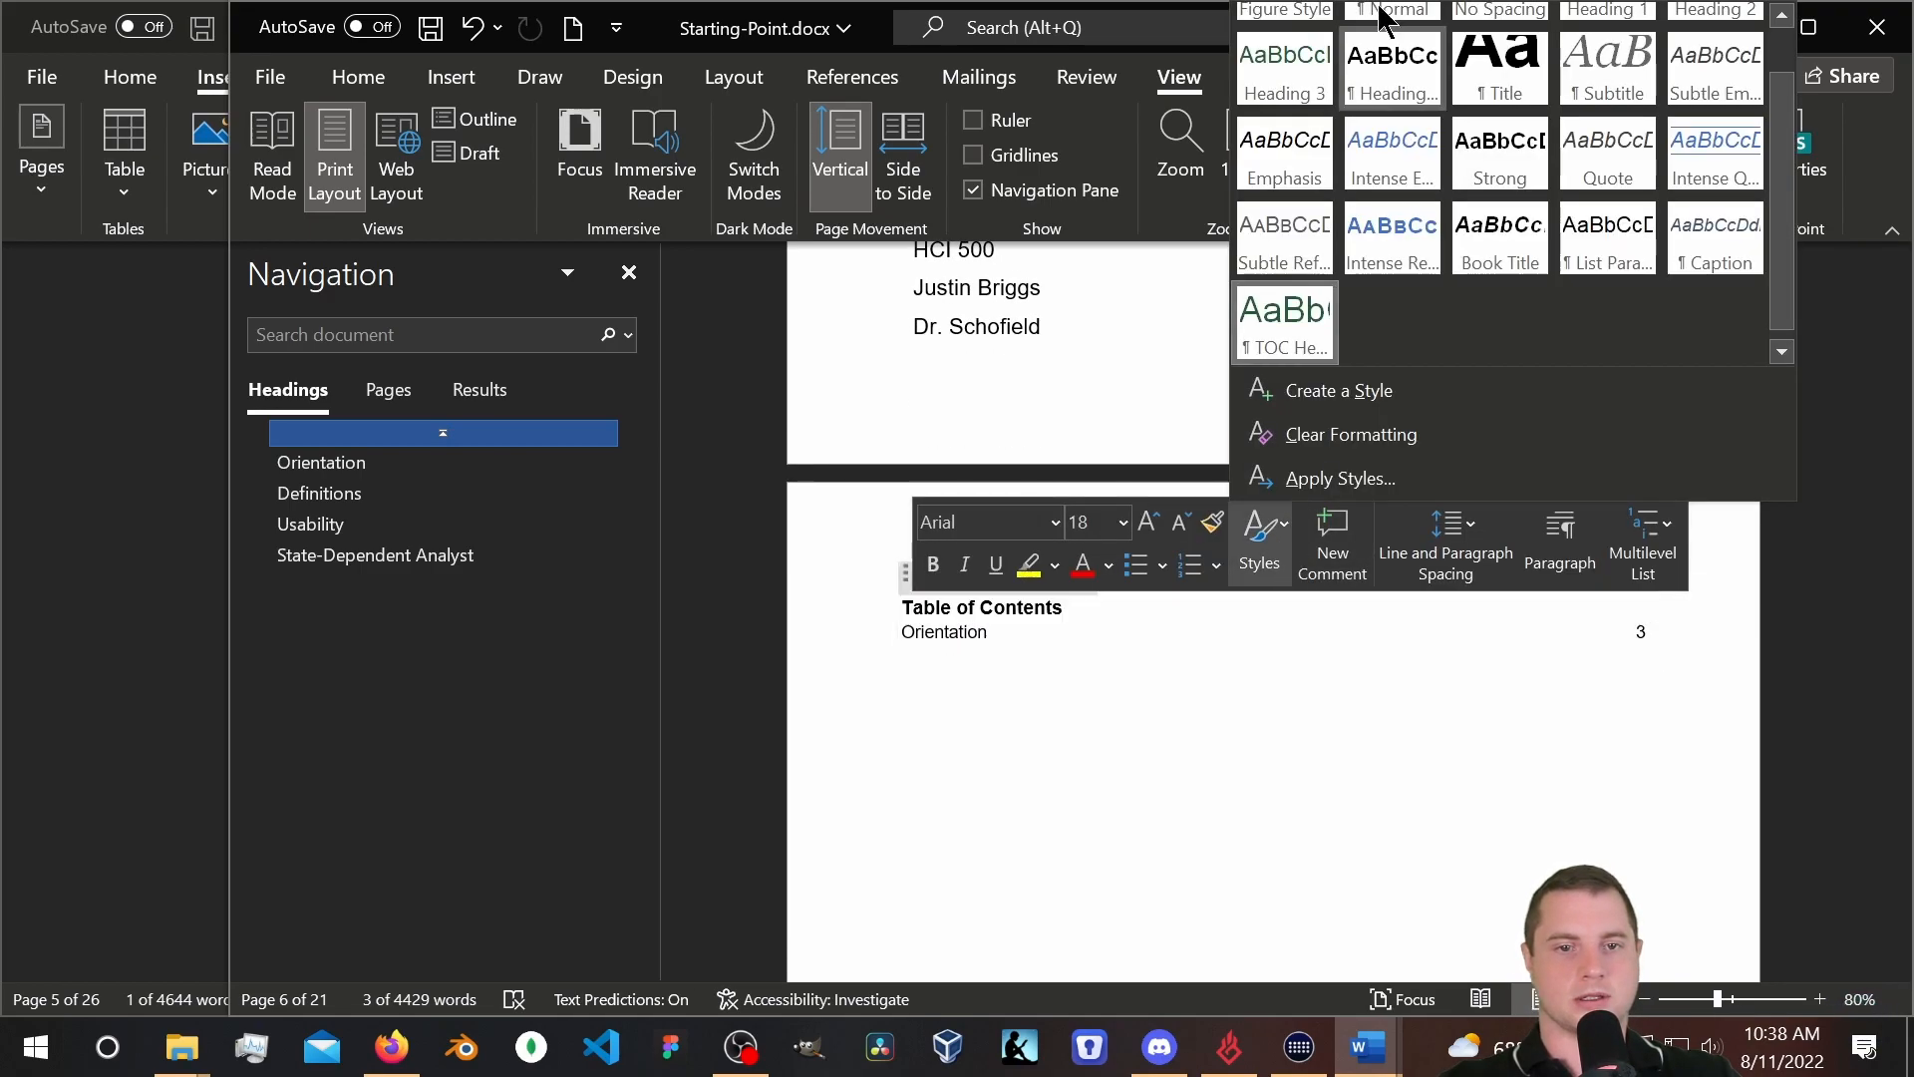
click(1609, 12)
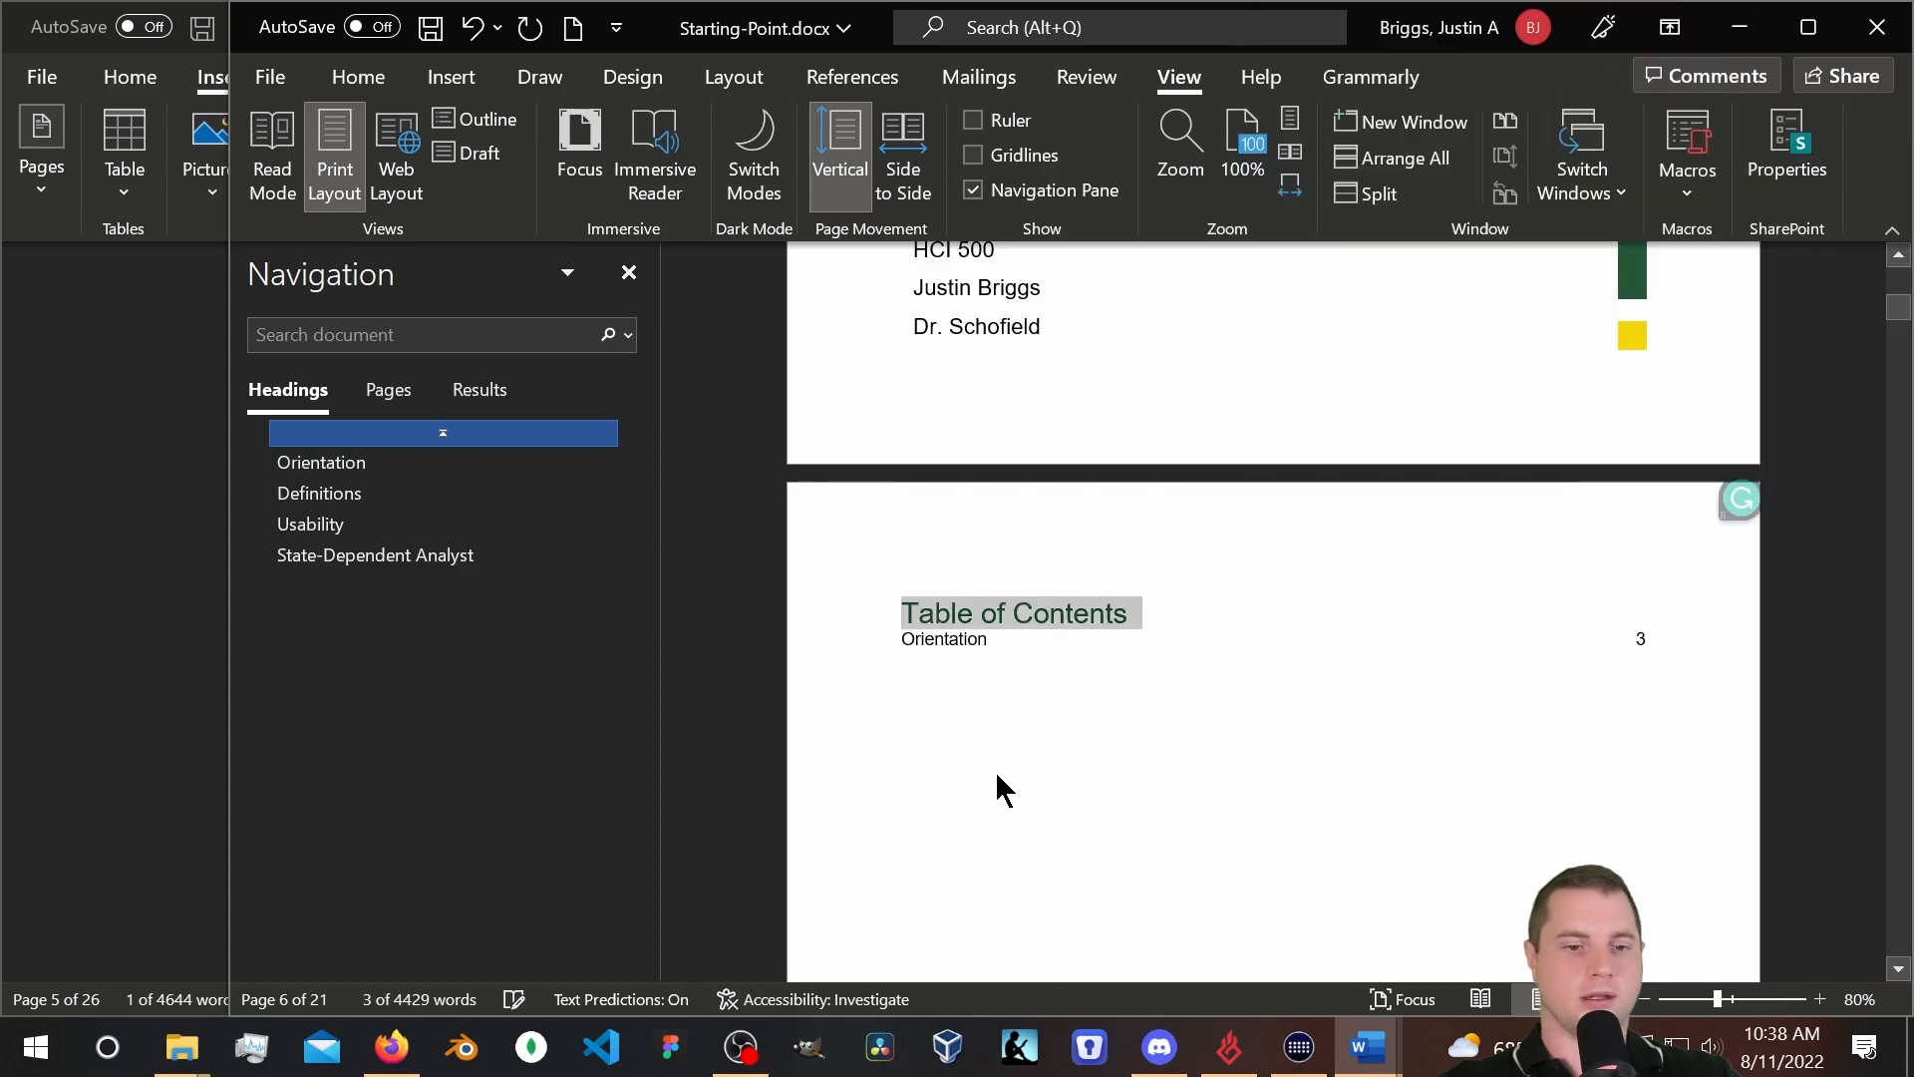
click(961, 802)
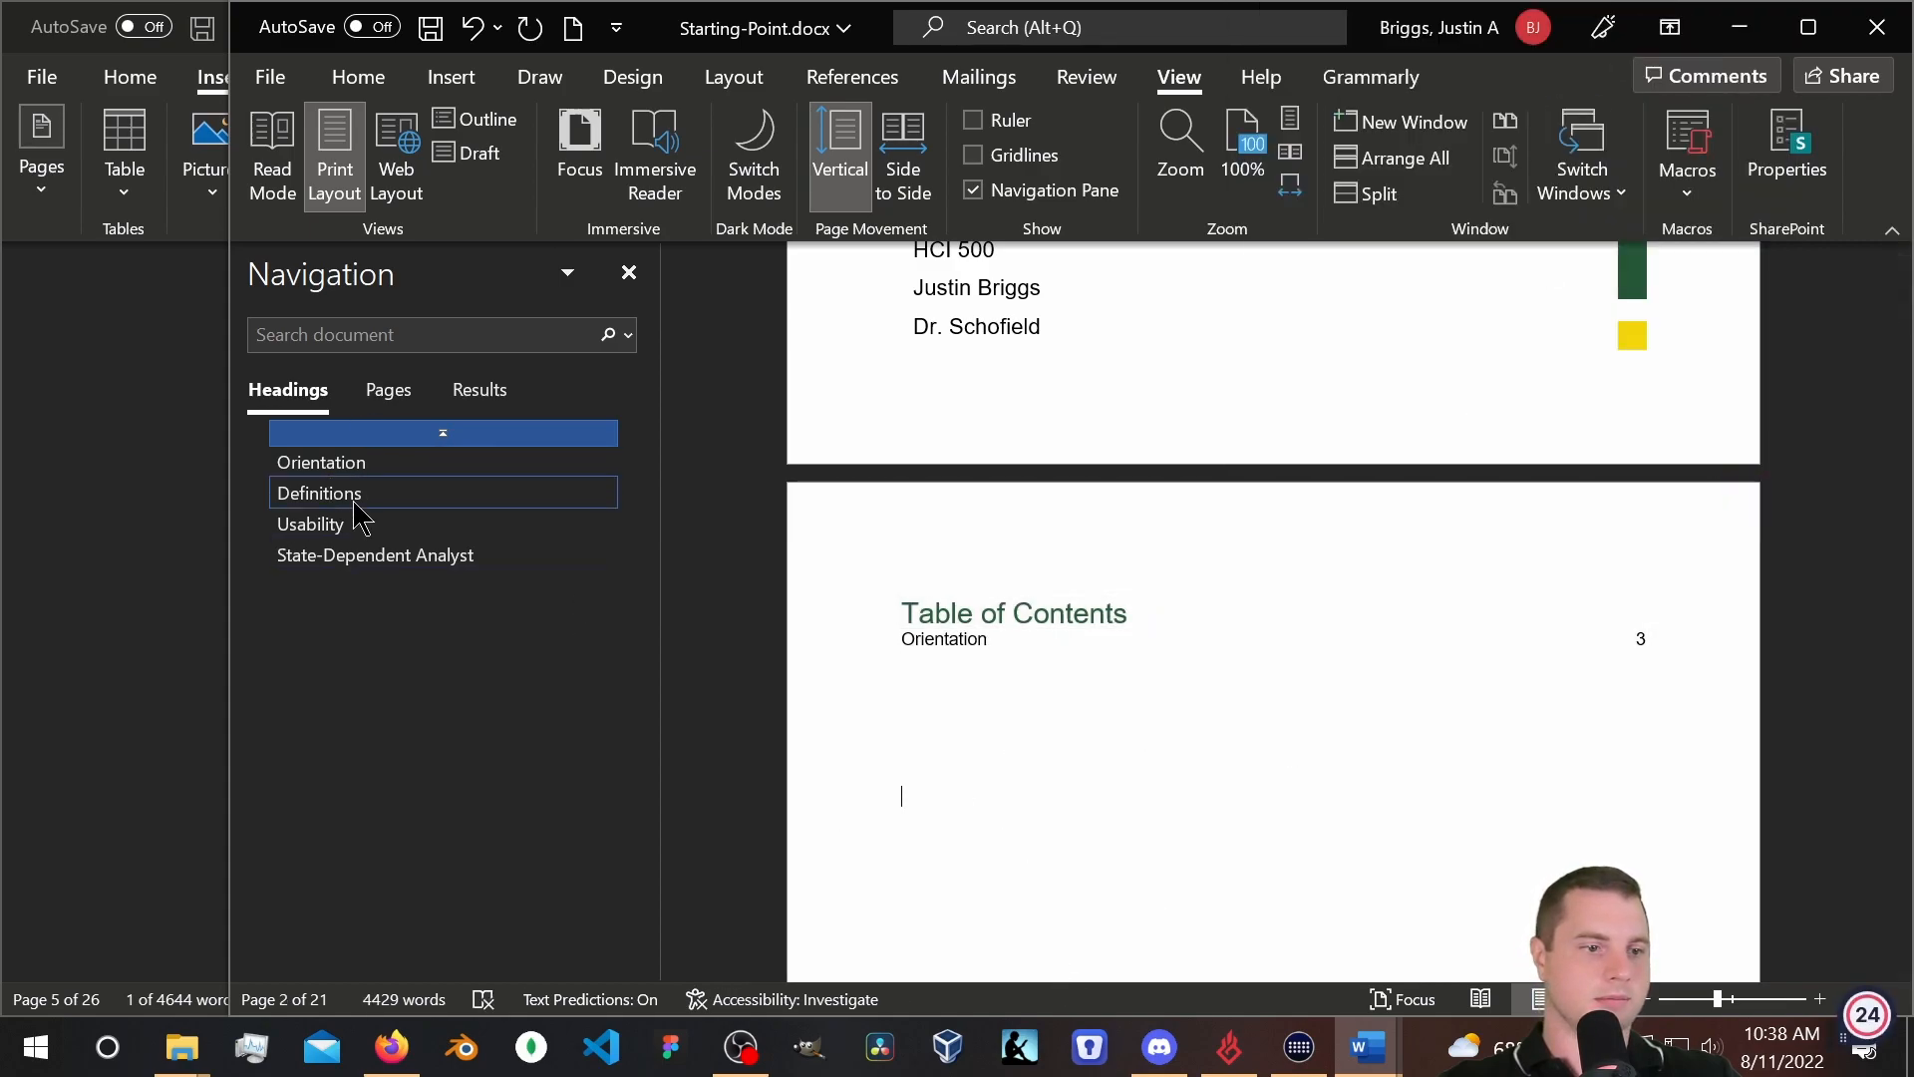
Jump through Definitions, Orientation and the start of the document from the heading list to check navigation.
click(347, 497)
click(417, 461)
click(427, 434)
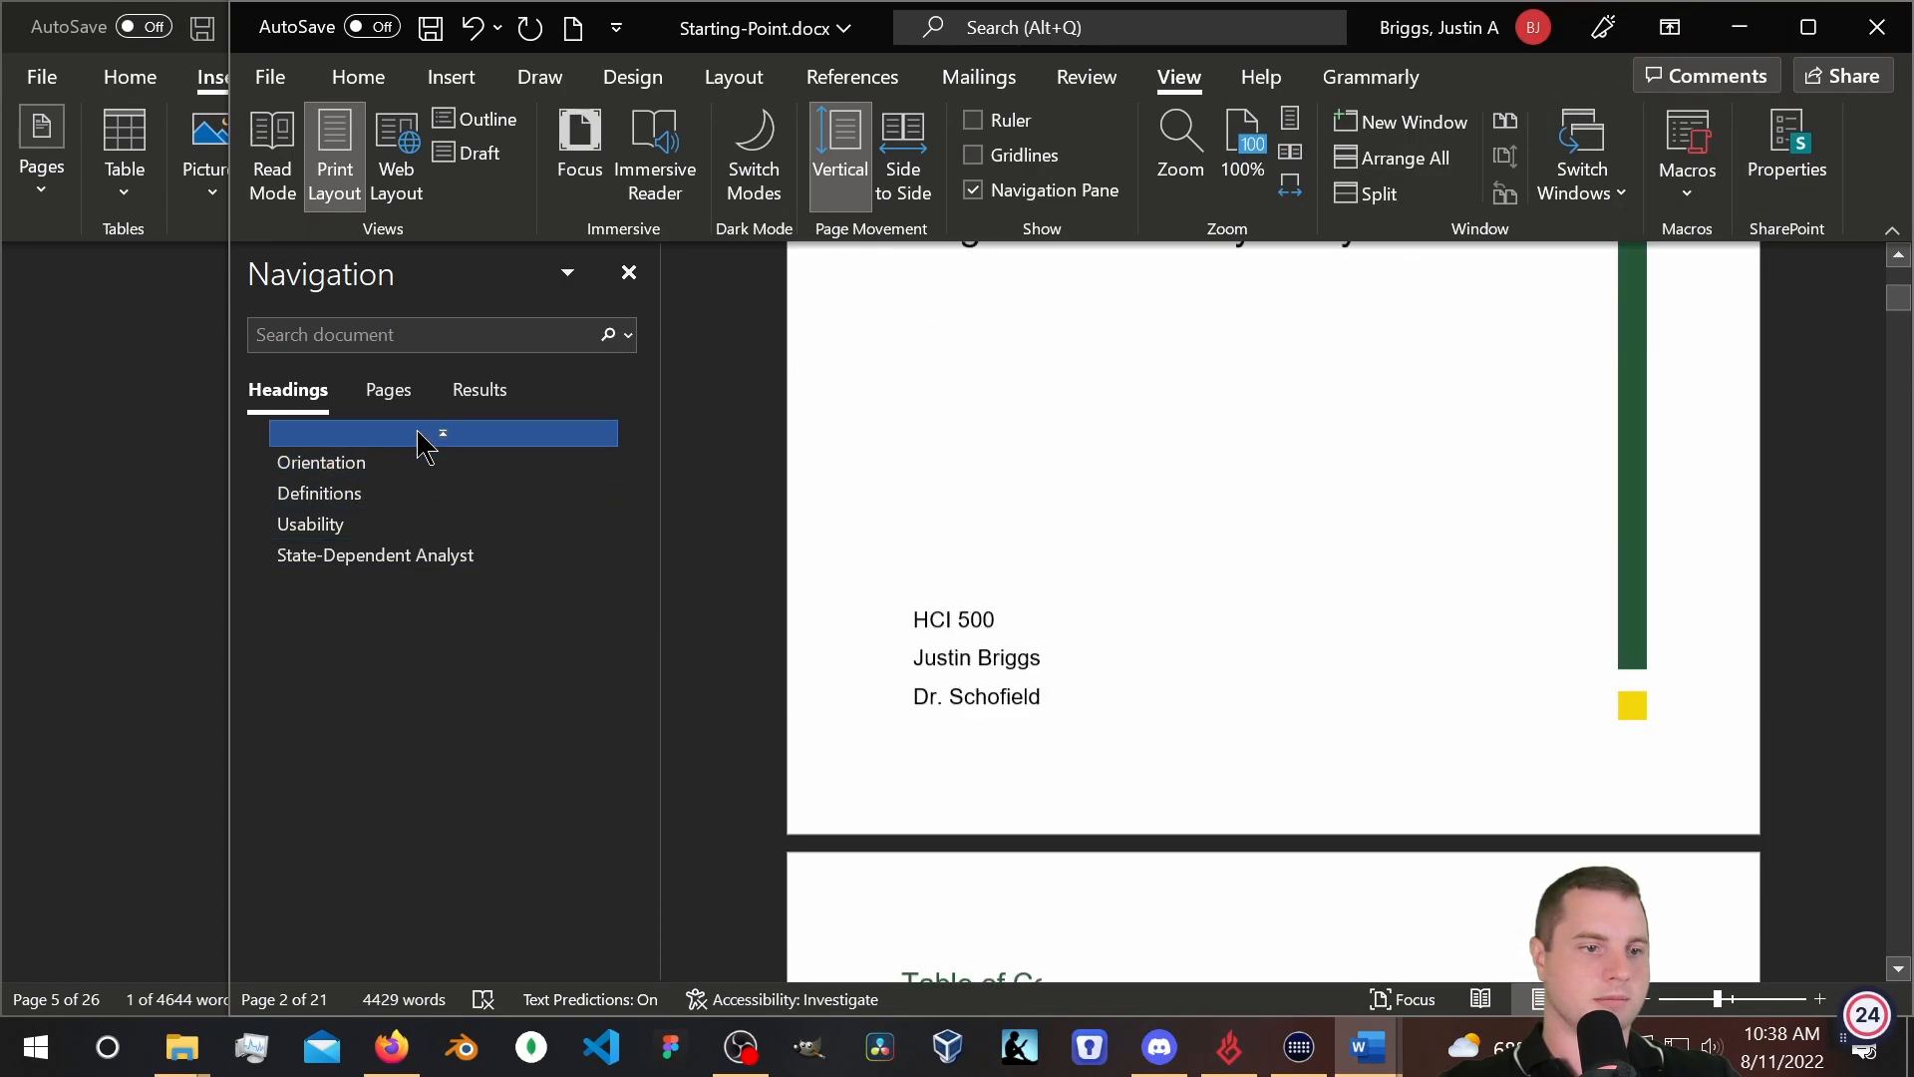
click(387, 391)
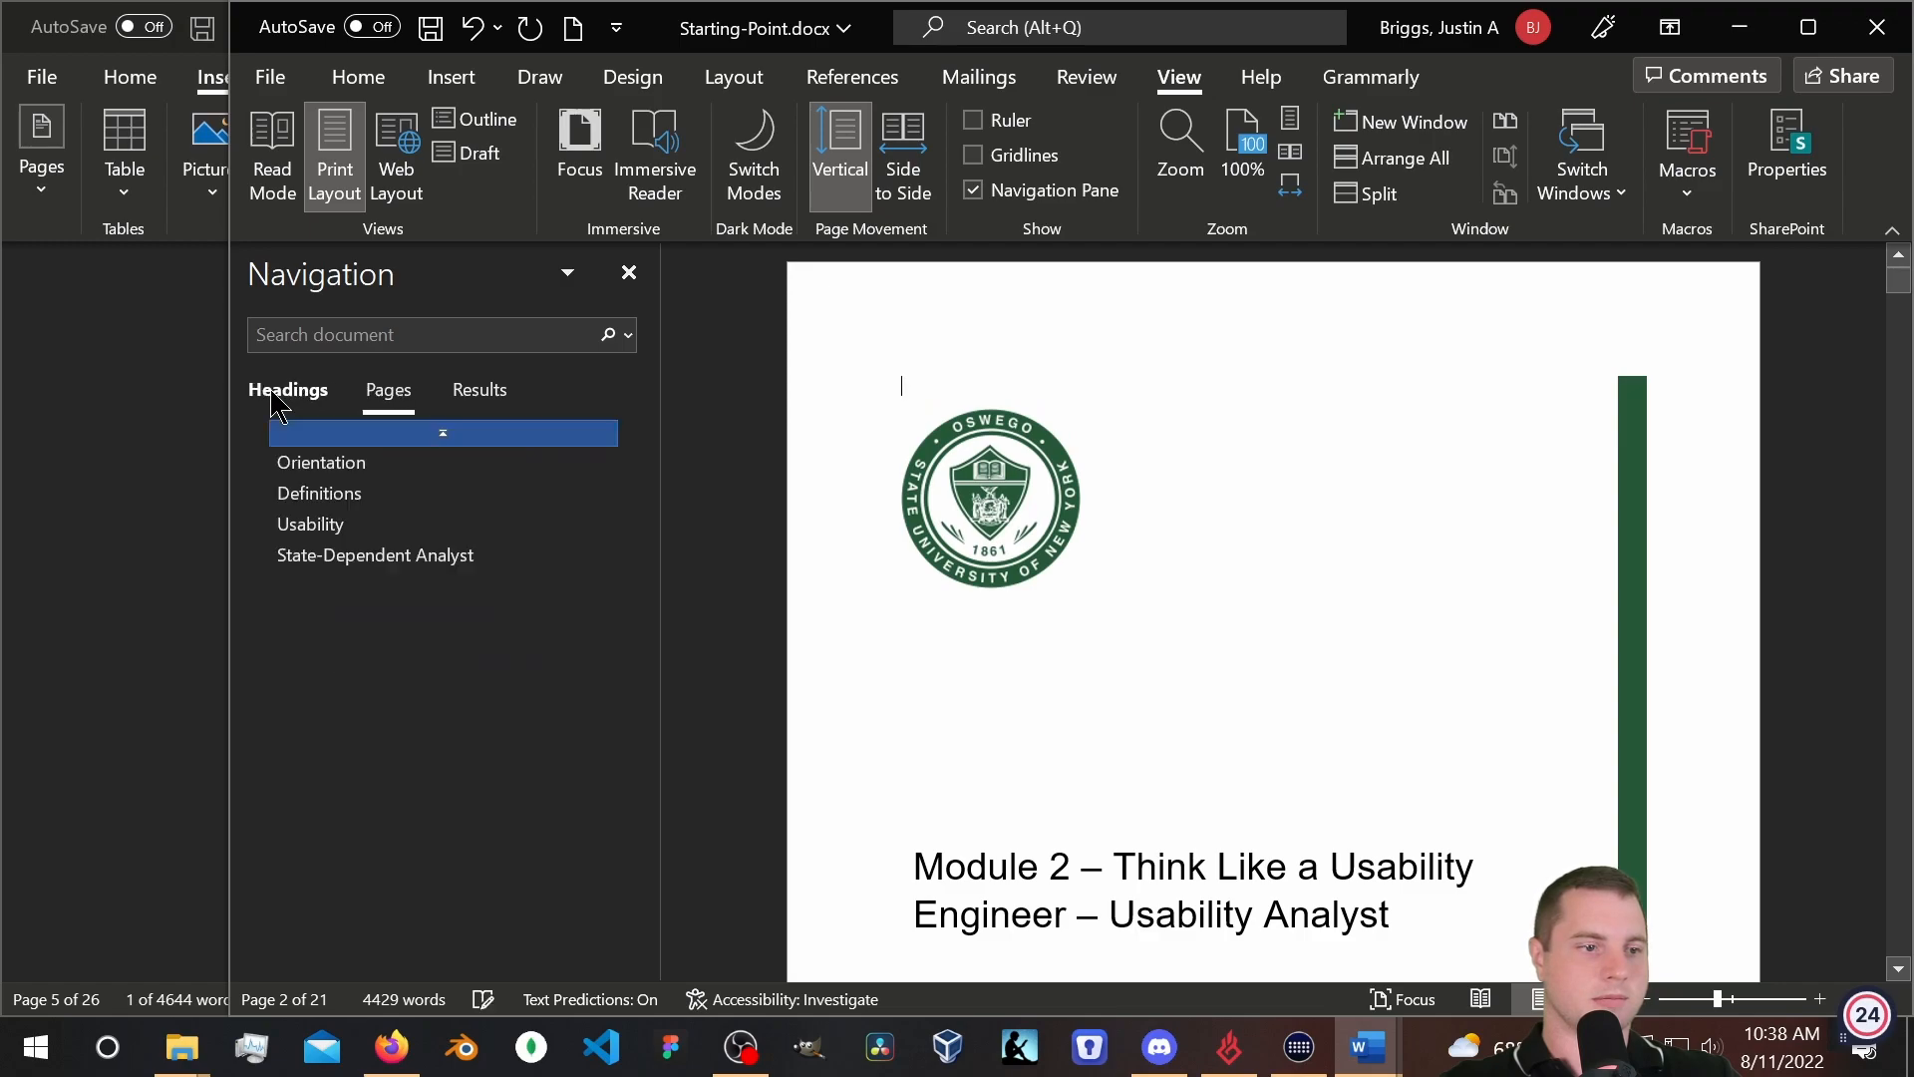
Reapply the Heading 1 style to the "Table of Contents" title.
scroll(1312, 684, down, 10)
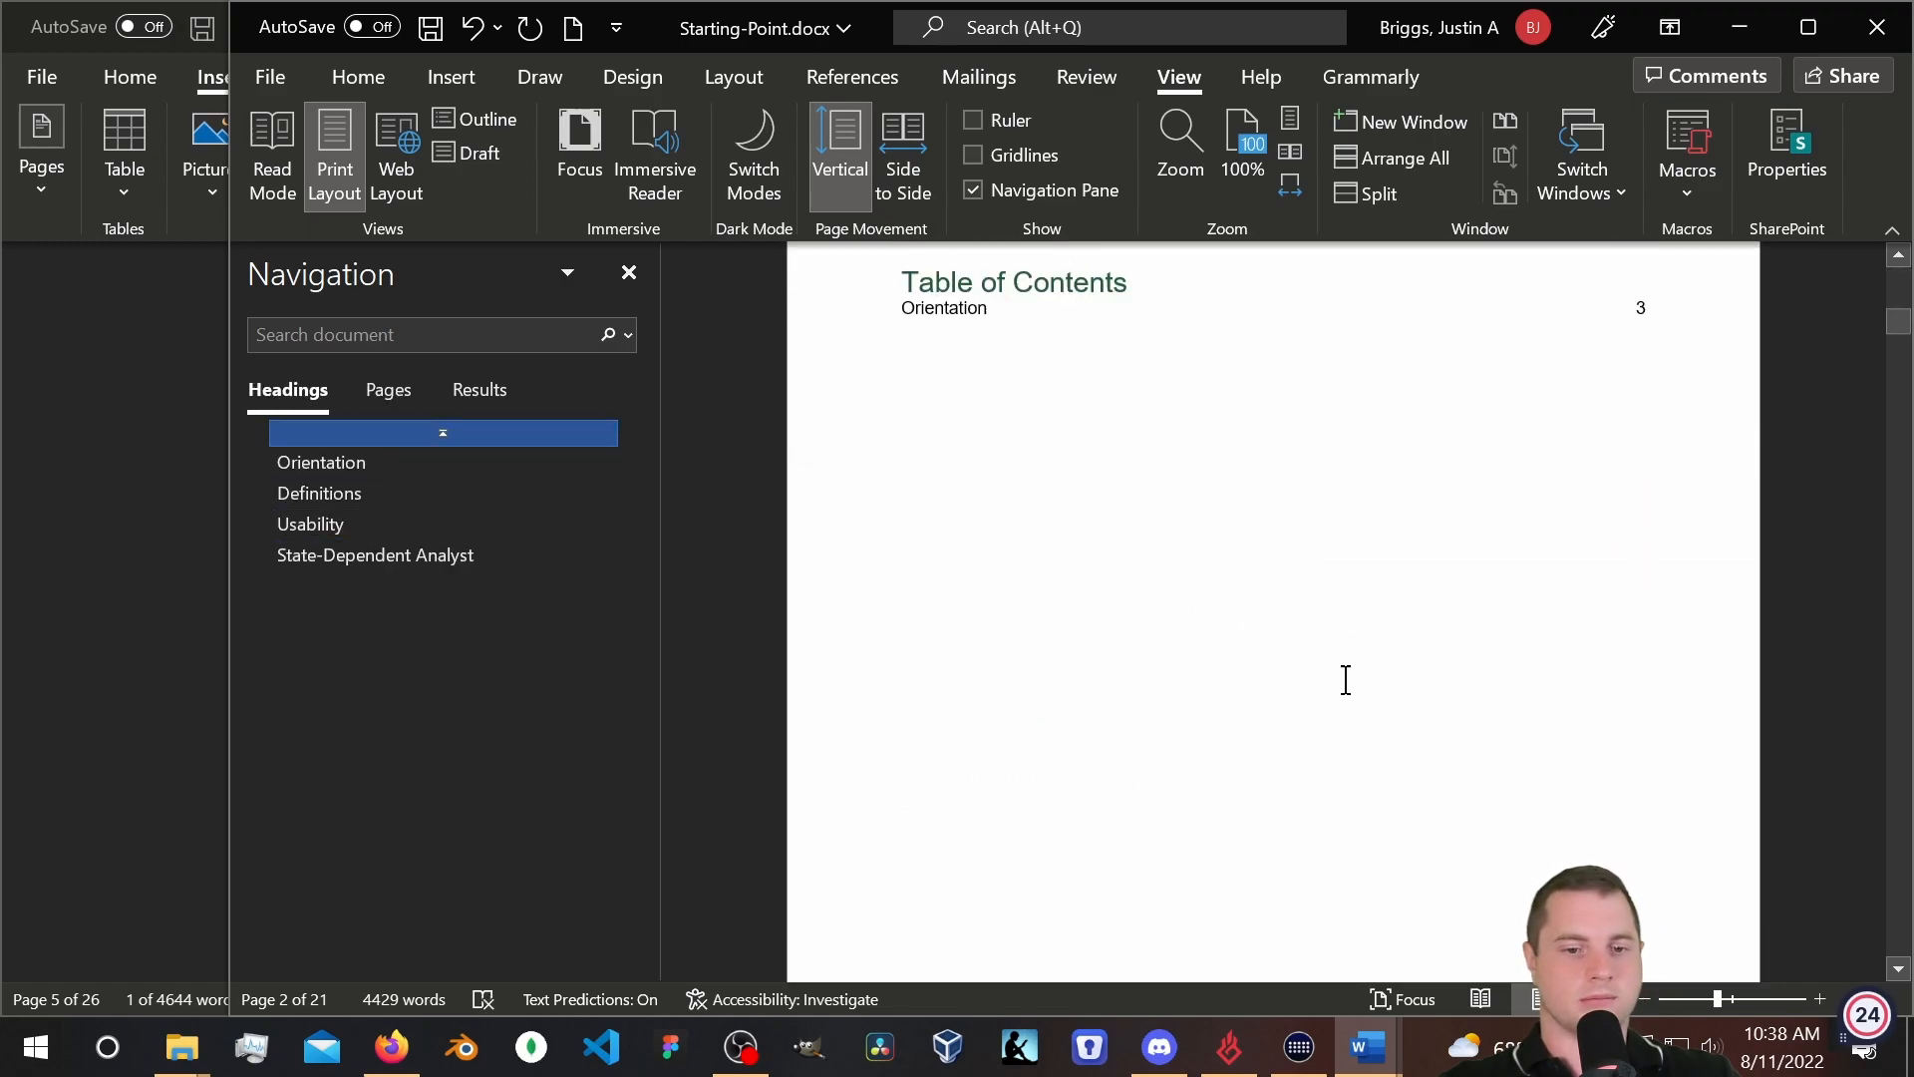
scroll(1337, 684, up, 2)
click(1050, 477)
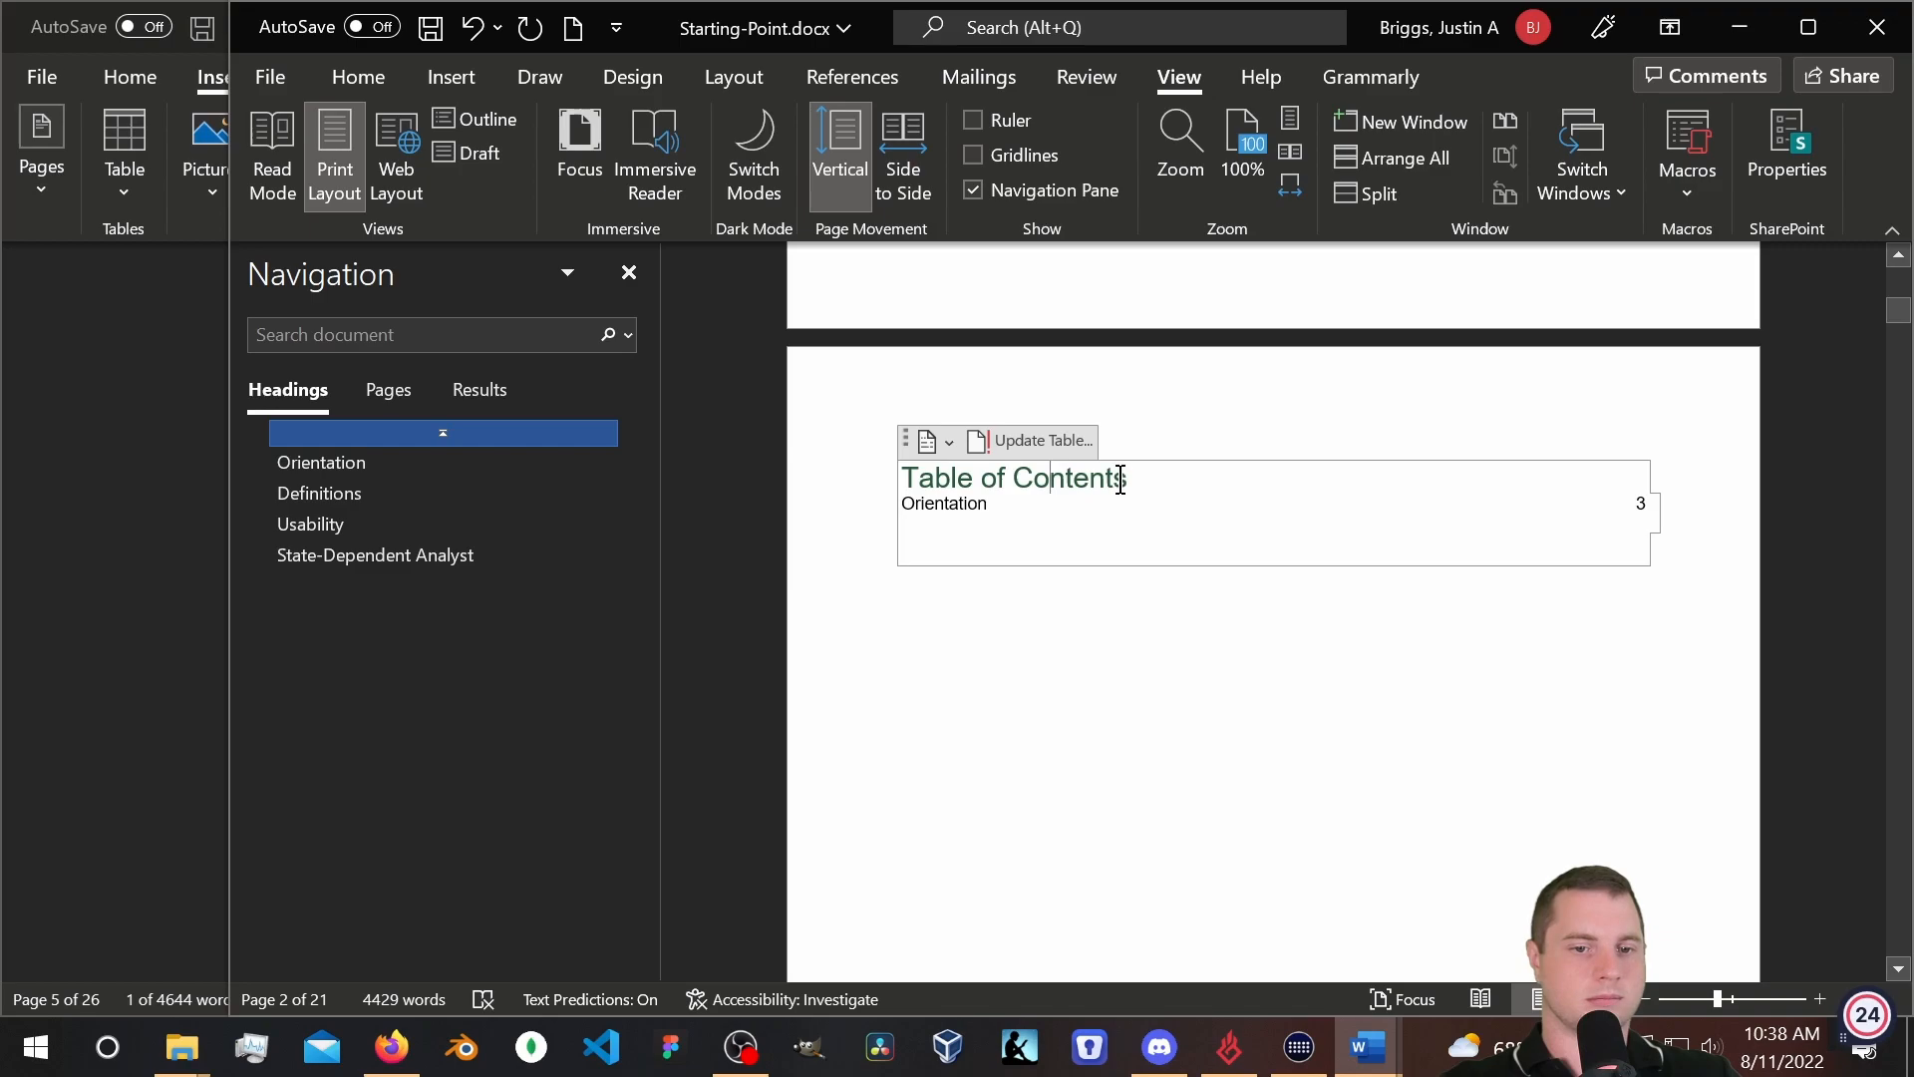
drag(1135, 477, 902, 478)
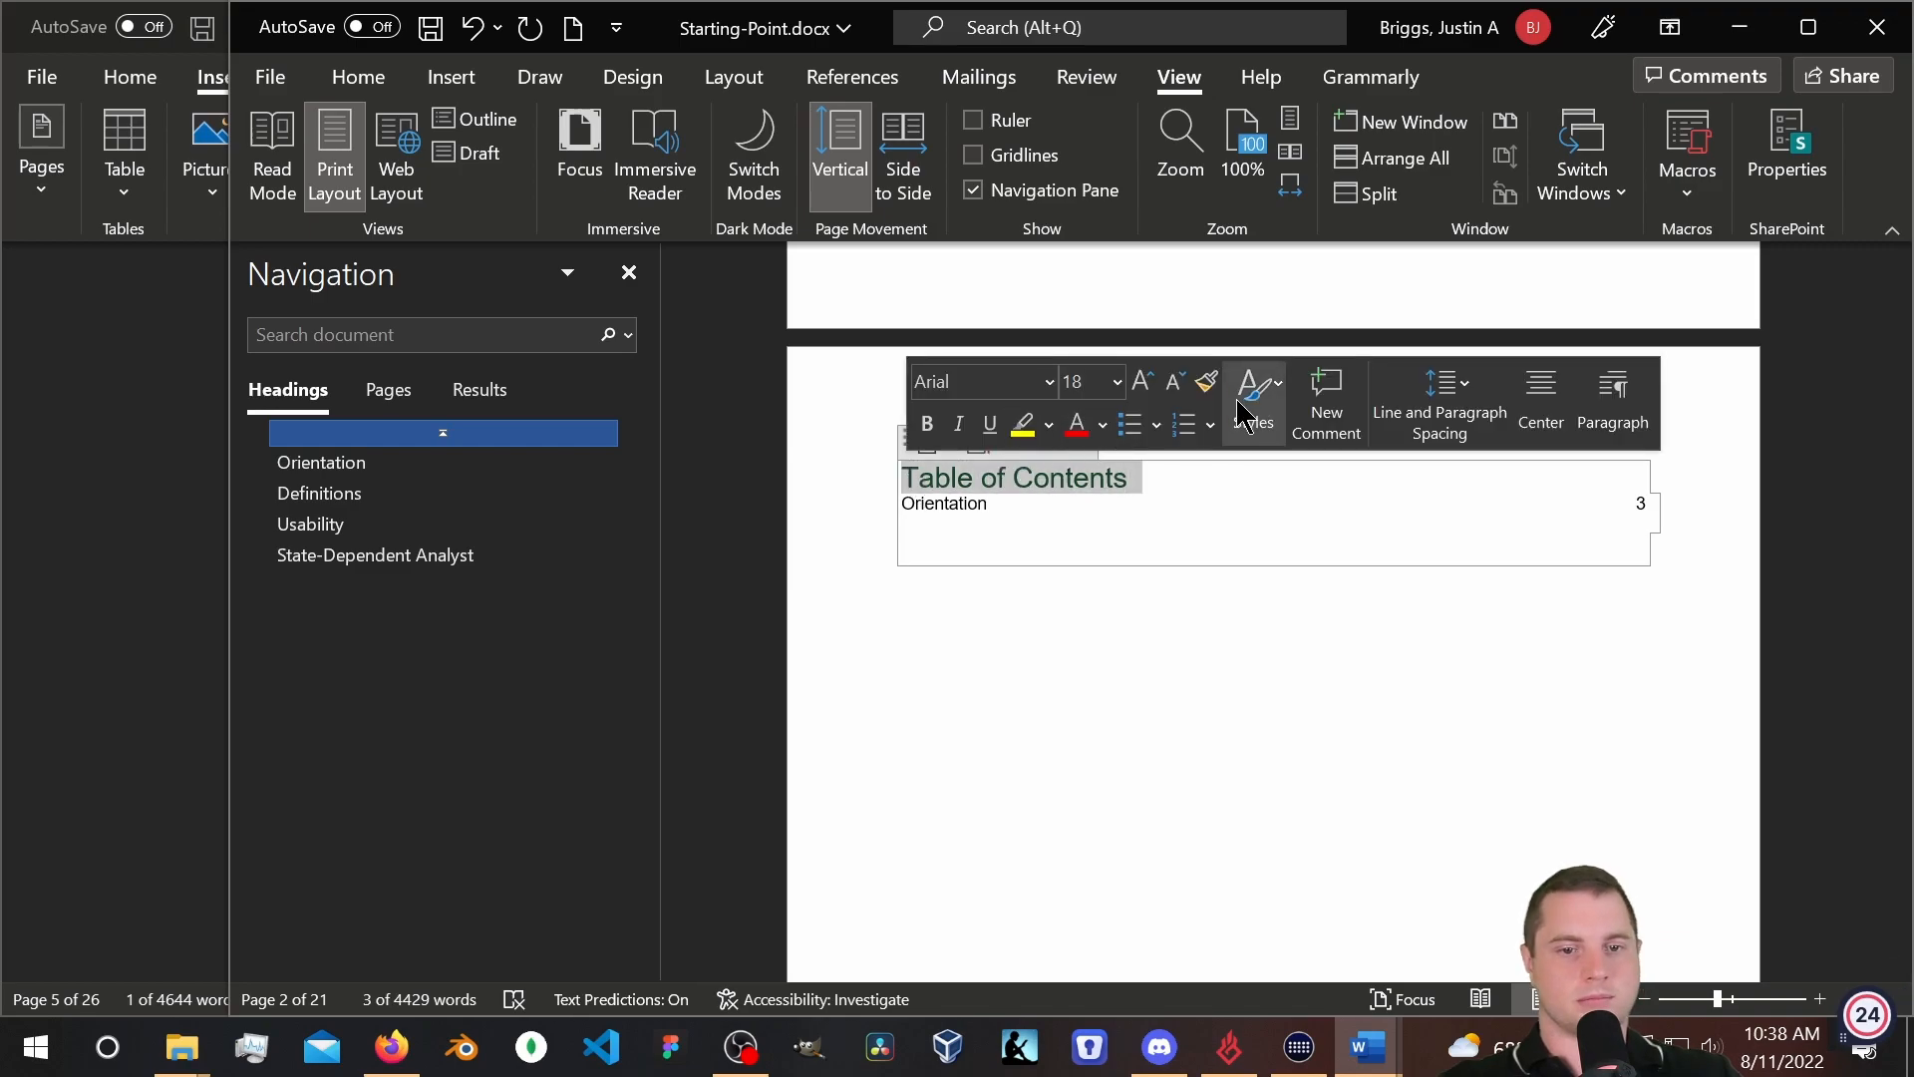
click(1253, 398)
click(1577, 504)
click(1097, 688)
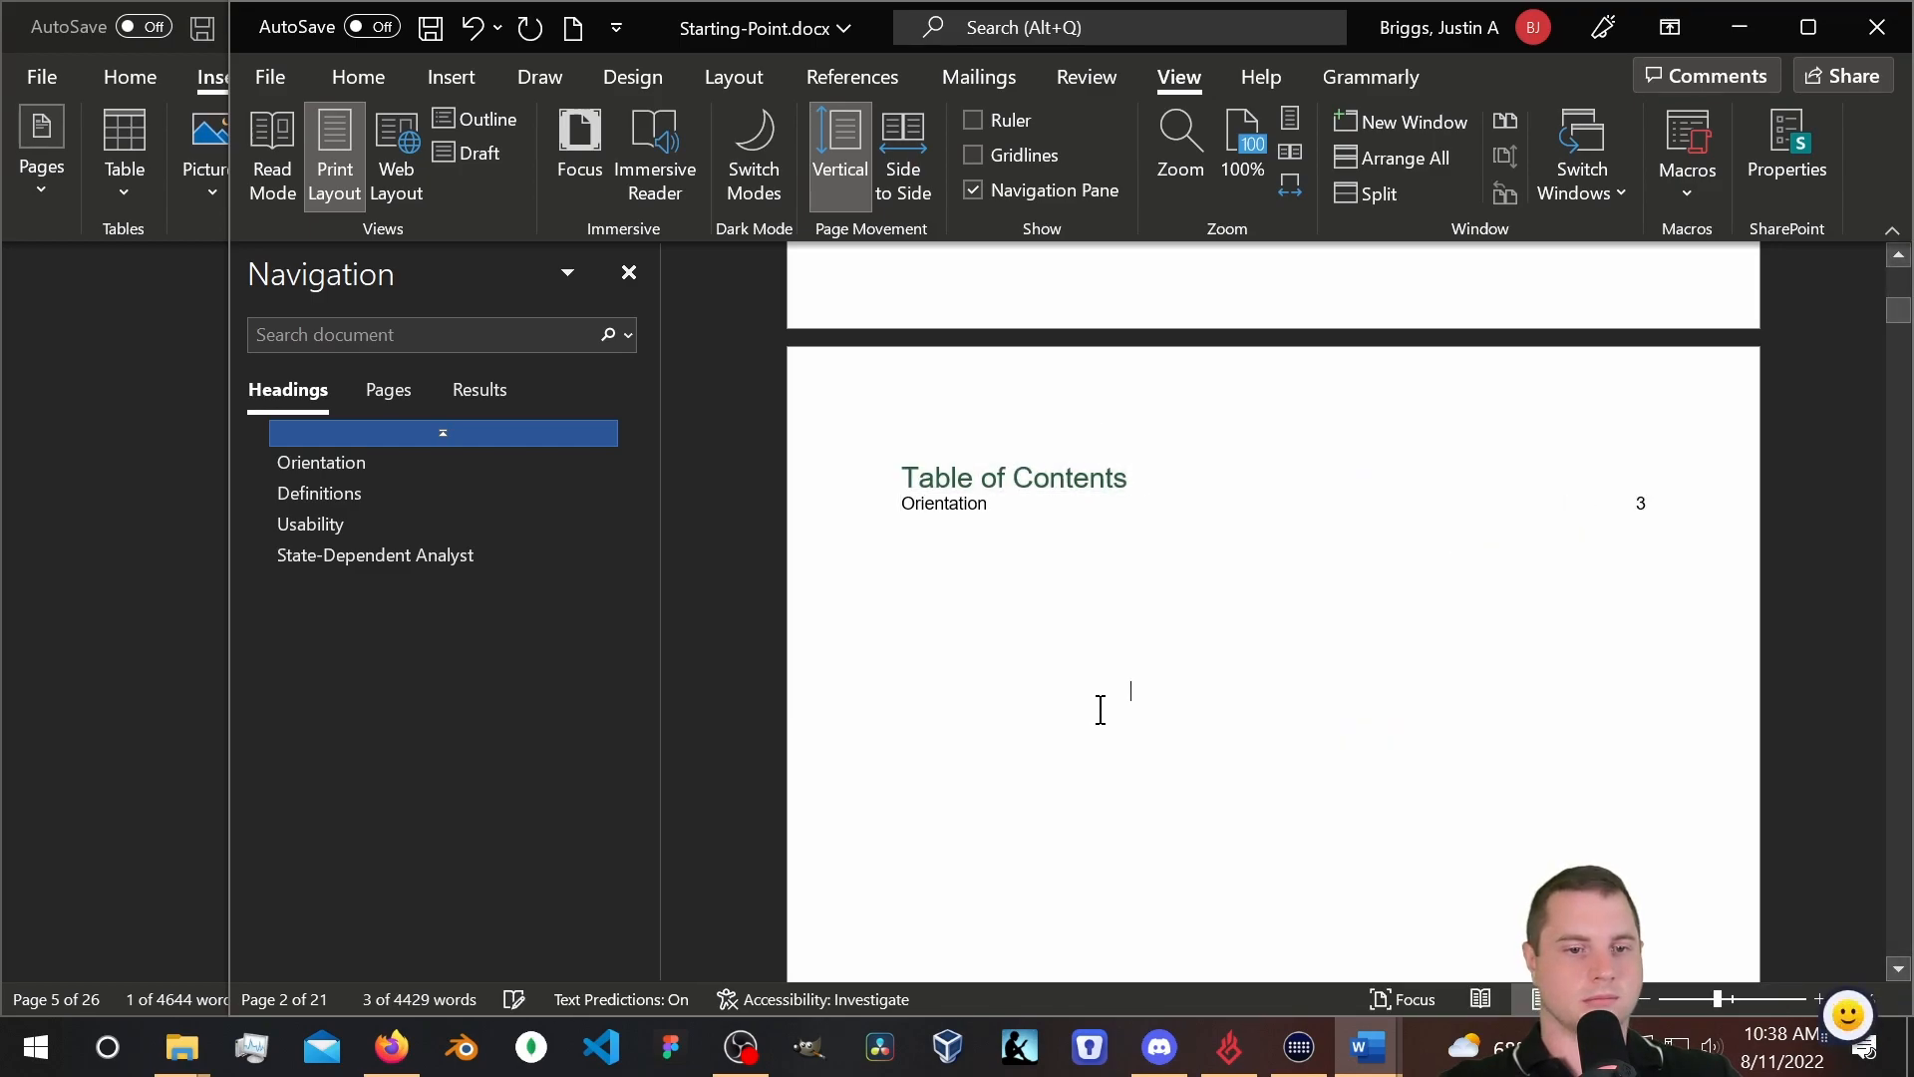
Jump to the Orientation heading and recheck which titles are listed among the document's headings.
click(321, 461)
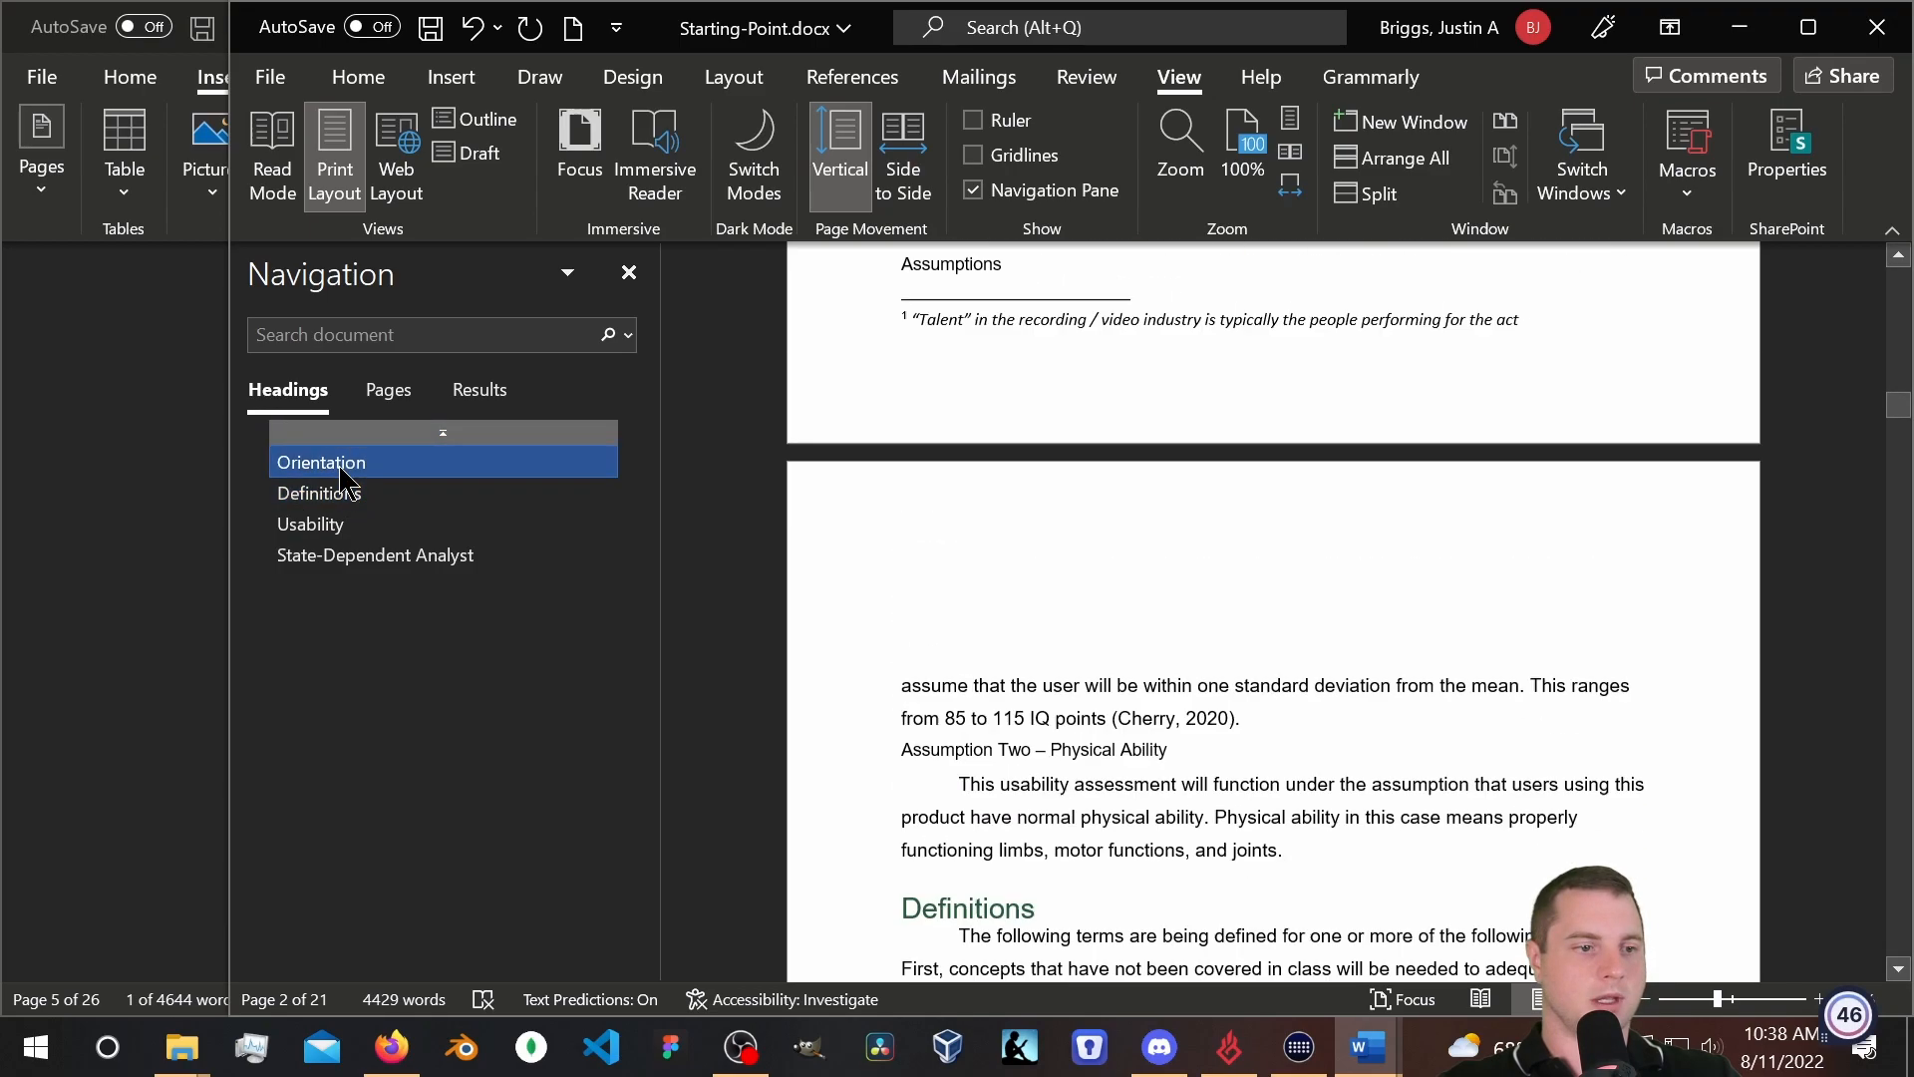
scroll(1436, 663, up, 5)
scroll(1435, 663, up, 10)
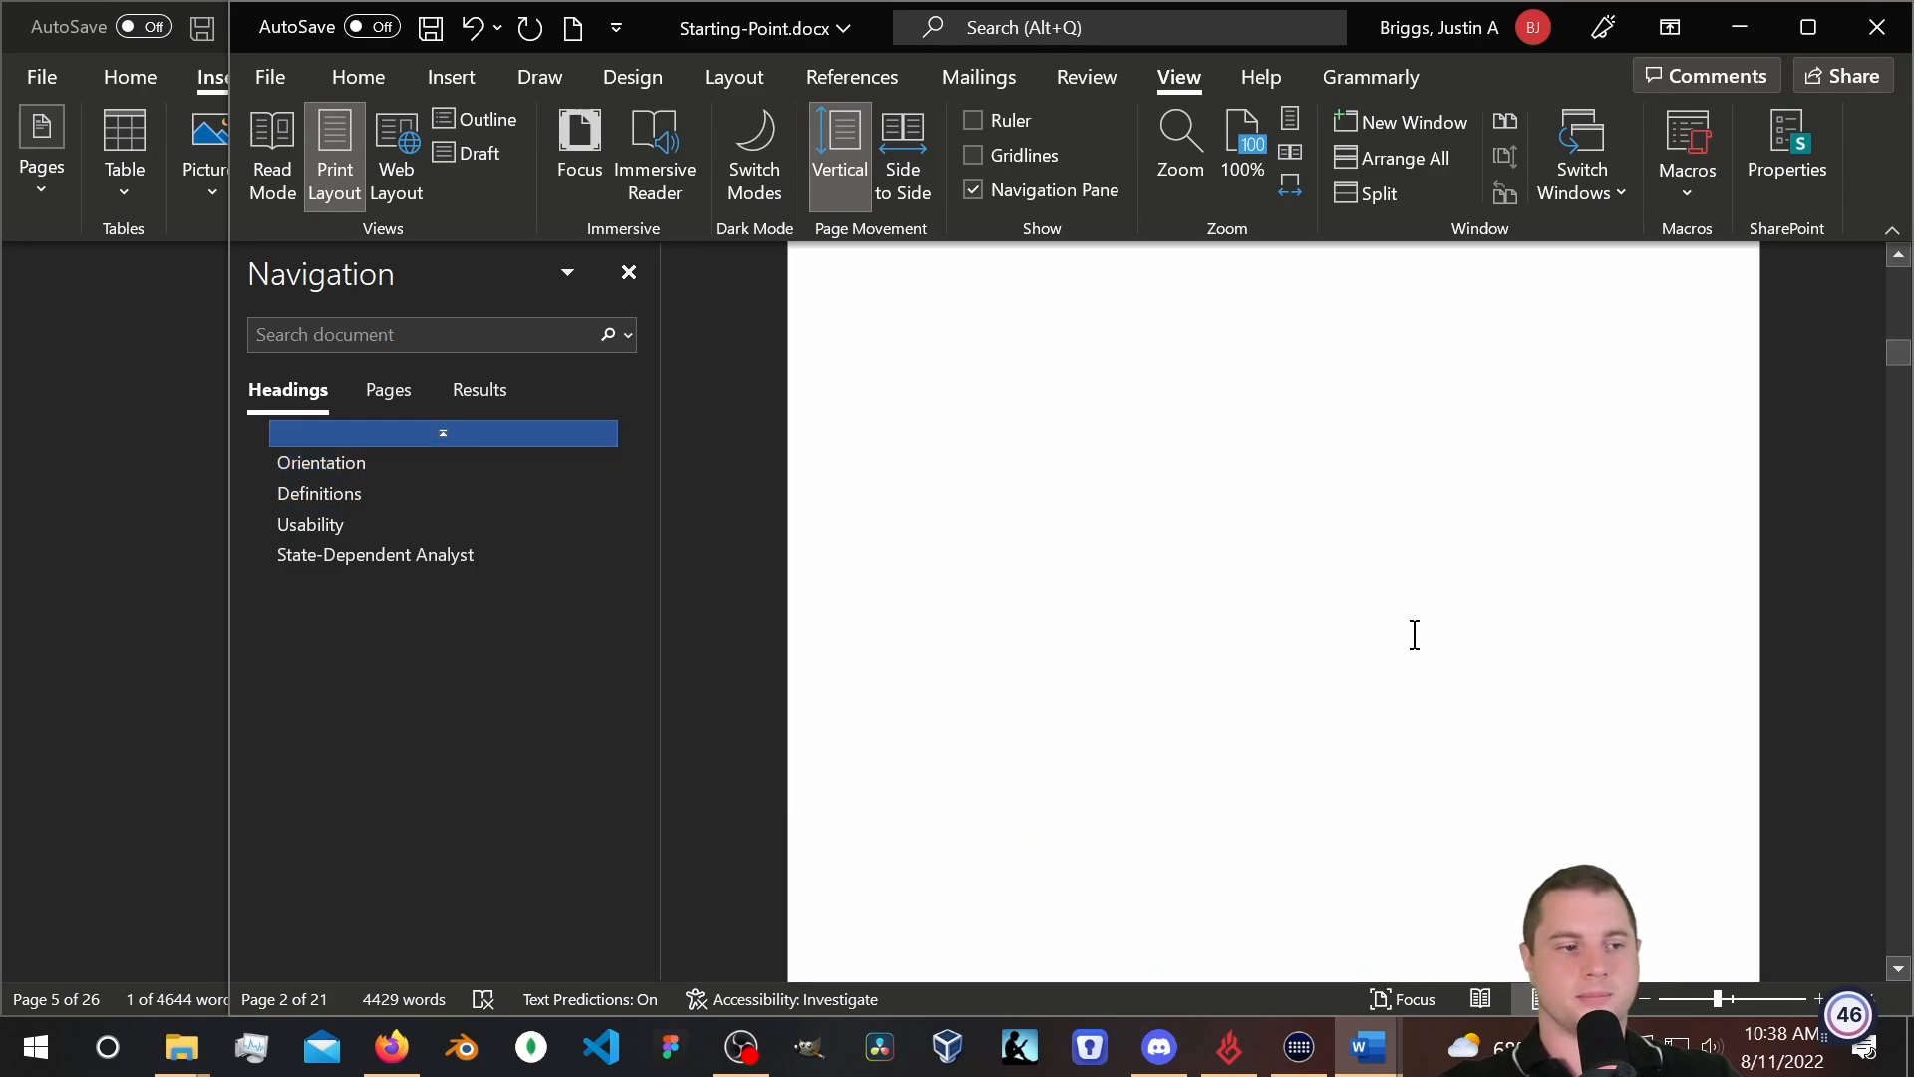
click(387, 389)
click(288, 389)
scroll(1181, 639, up, 3)
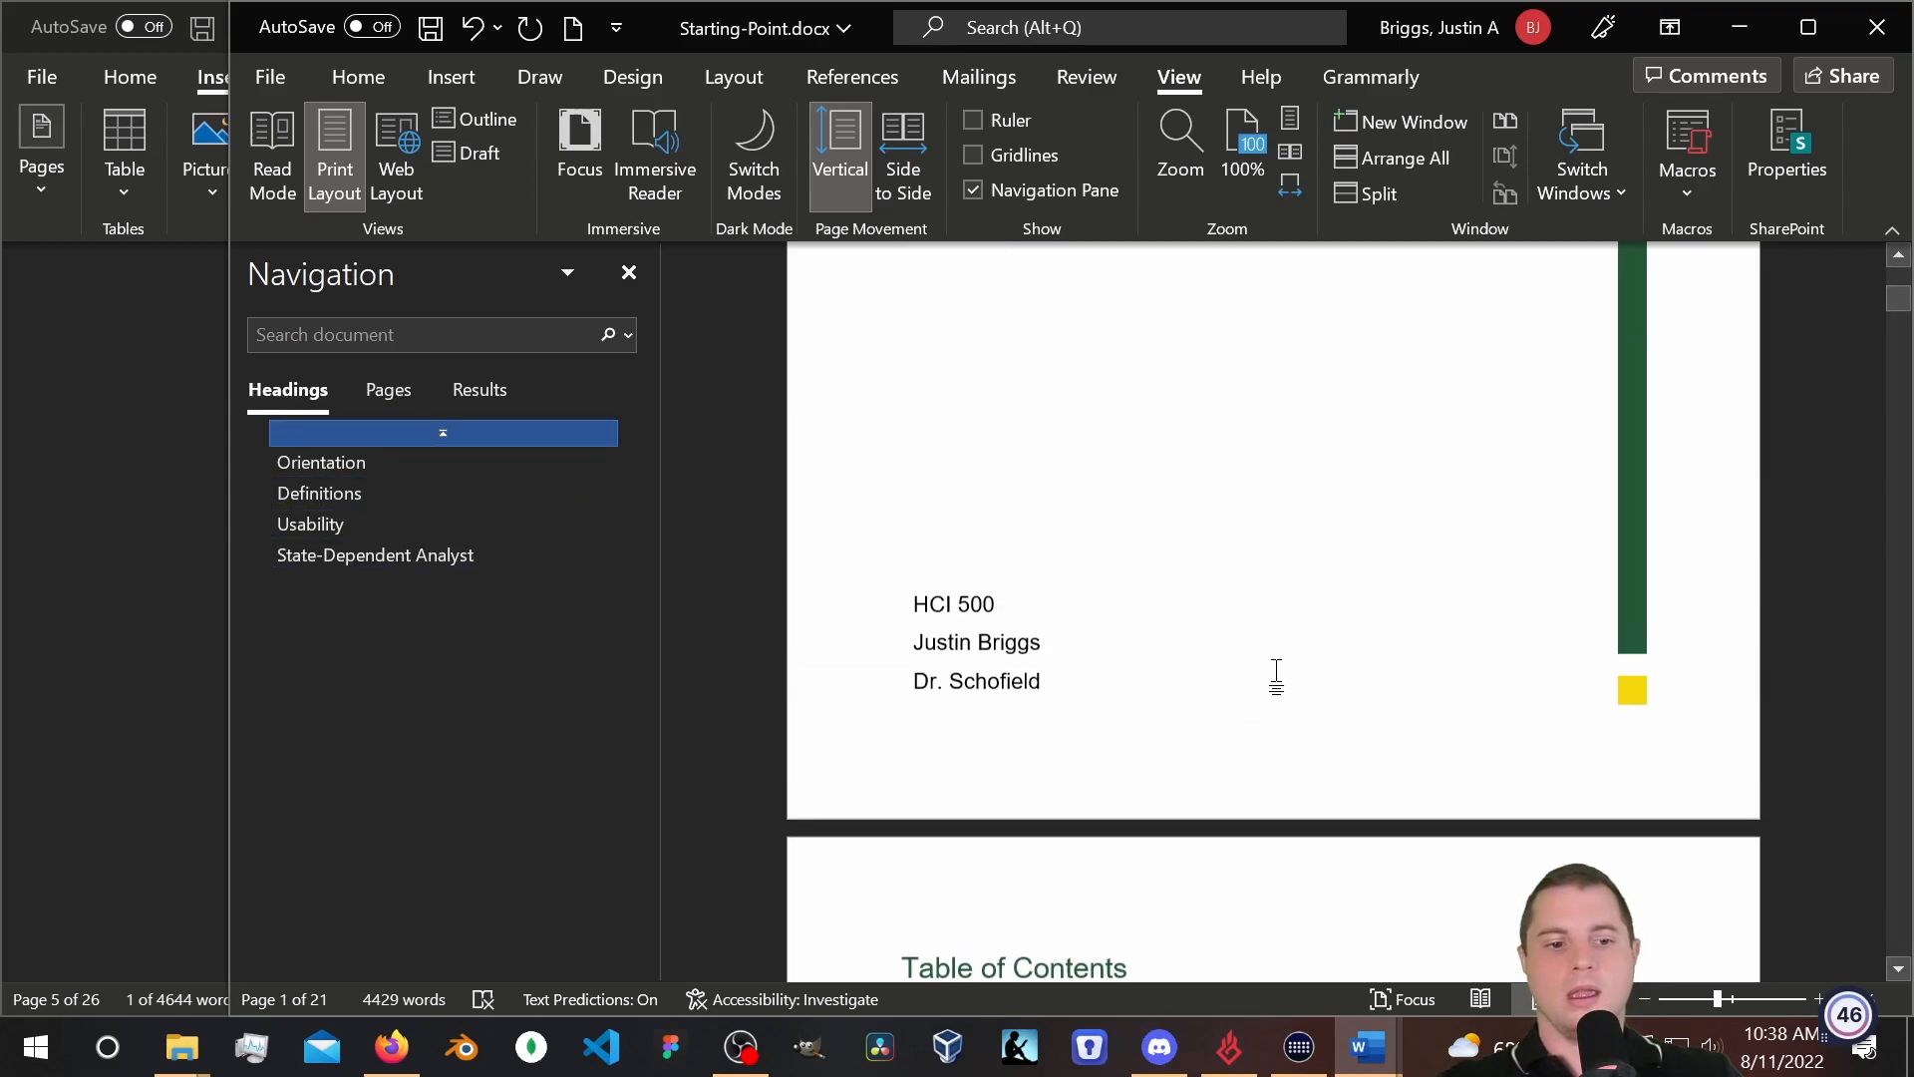
Update the entire table of contents so it includes all styled headings.
scroll(1273, 675, down, 3)
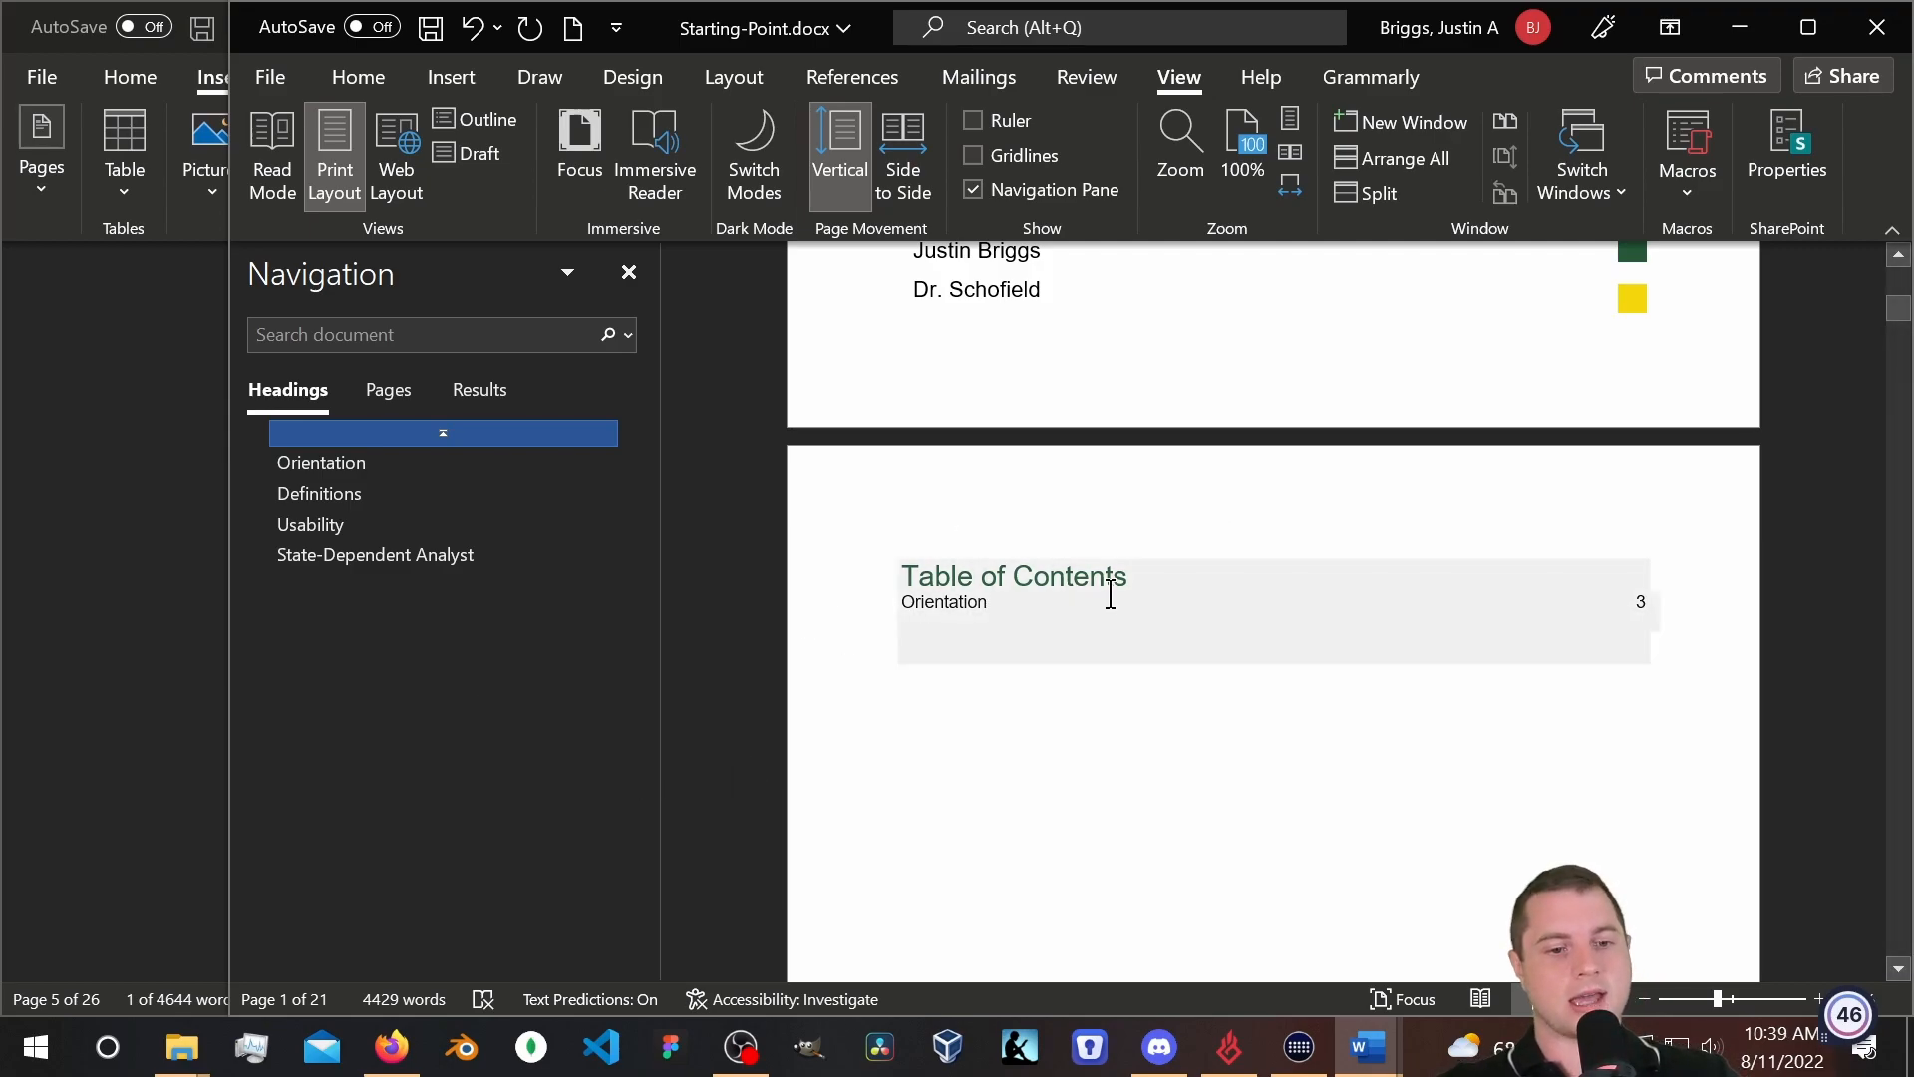
click(1079, 583)
click(1028, 539)
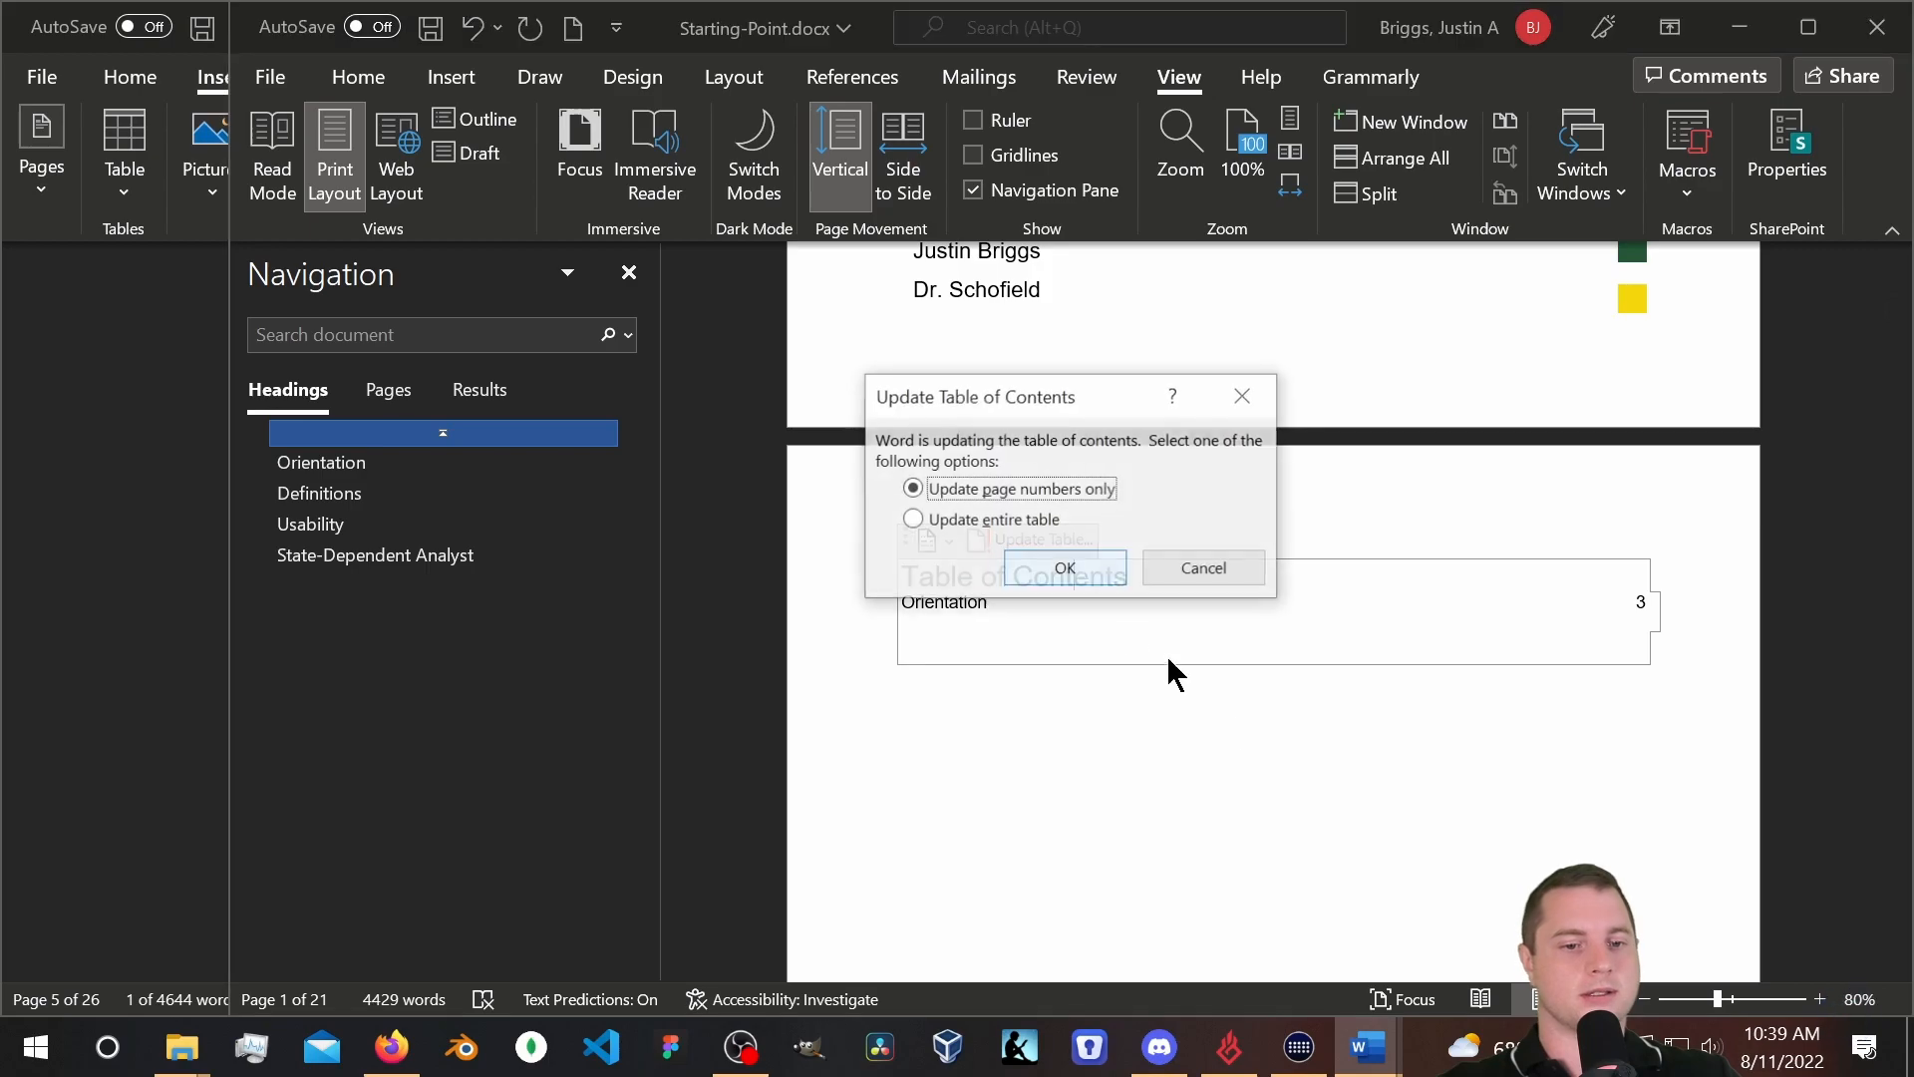
click(918, 519)
click(1017, 573)
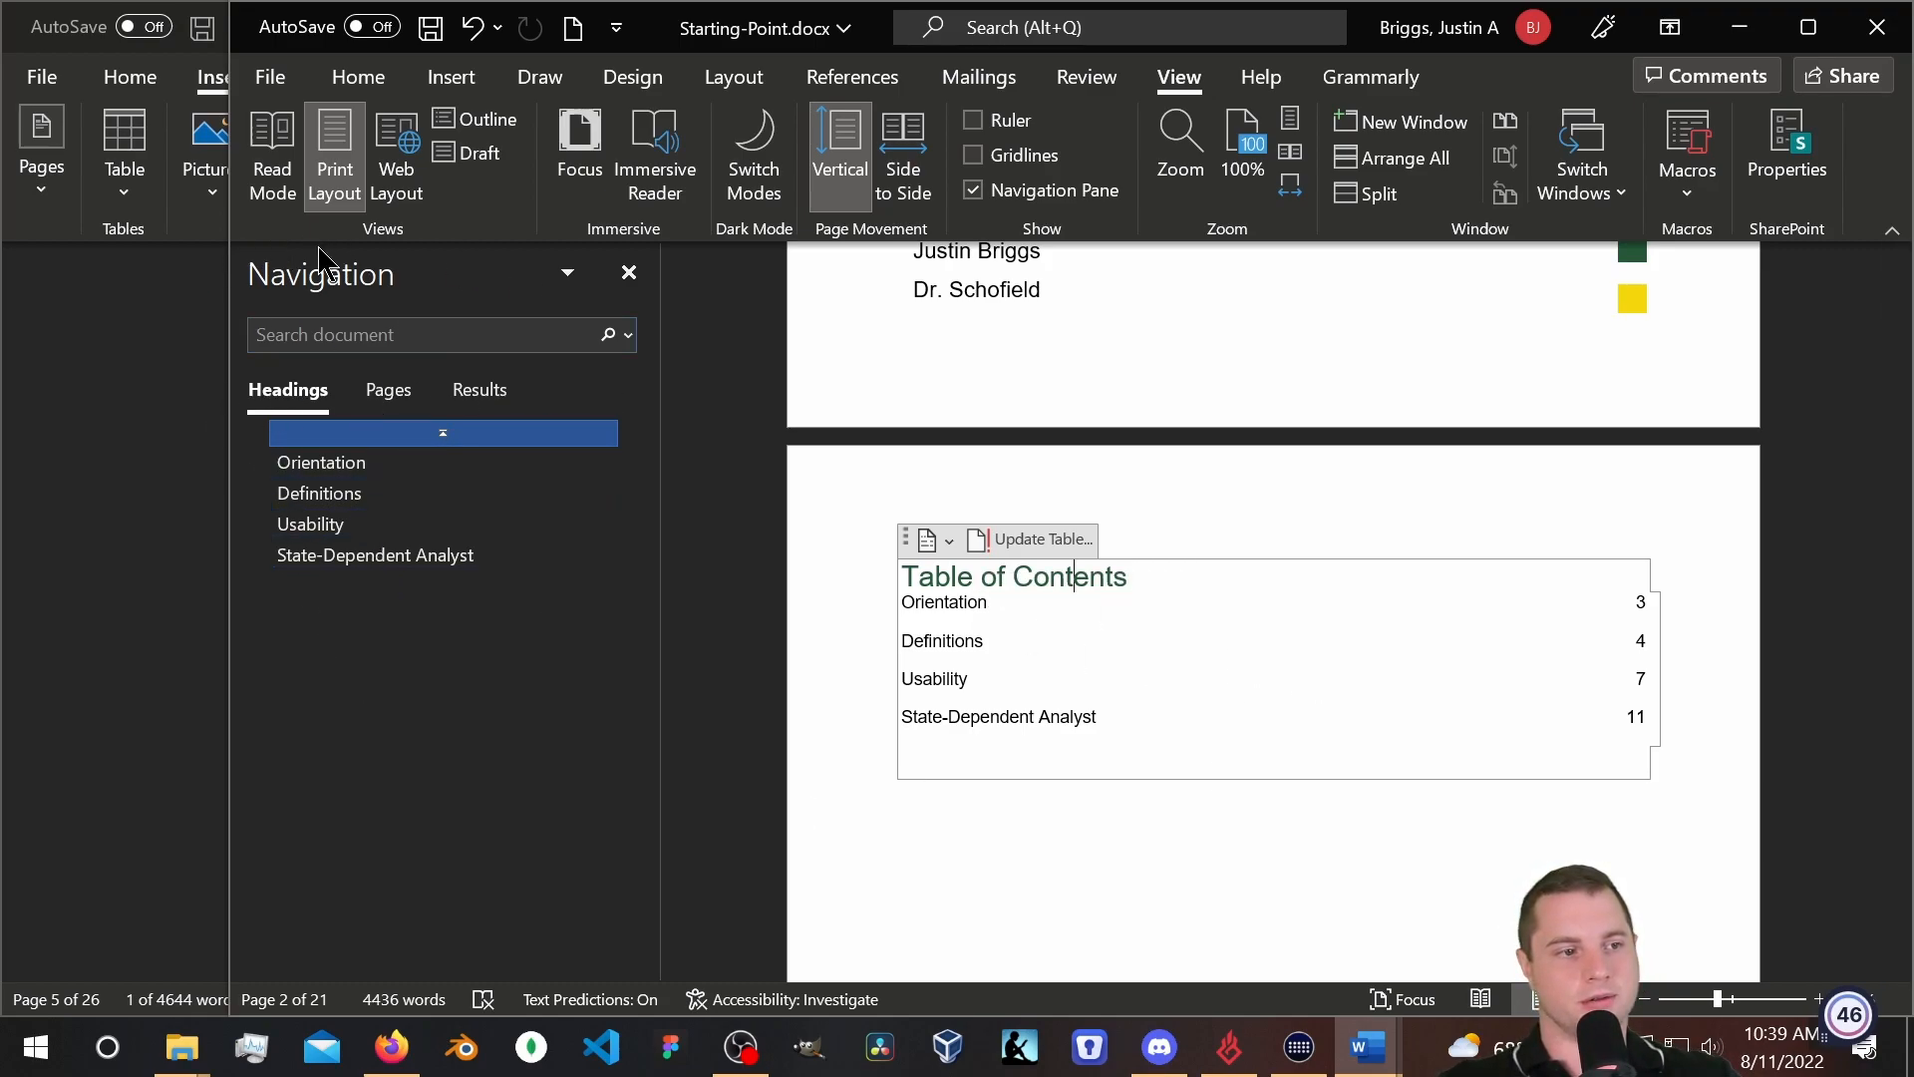
Jump in turn to the Definitions, Usability, State-Dependent Analyst and Orientation headings to test the navigation.
click(365, 494)
click(365, 526)
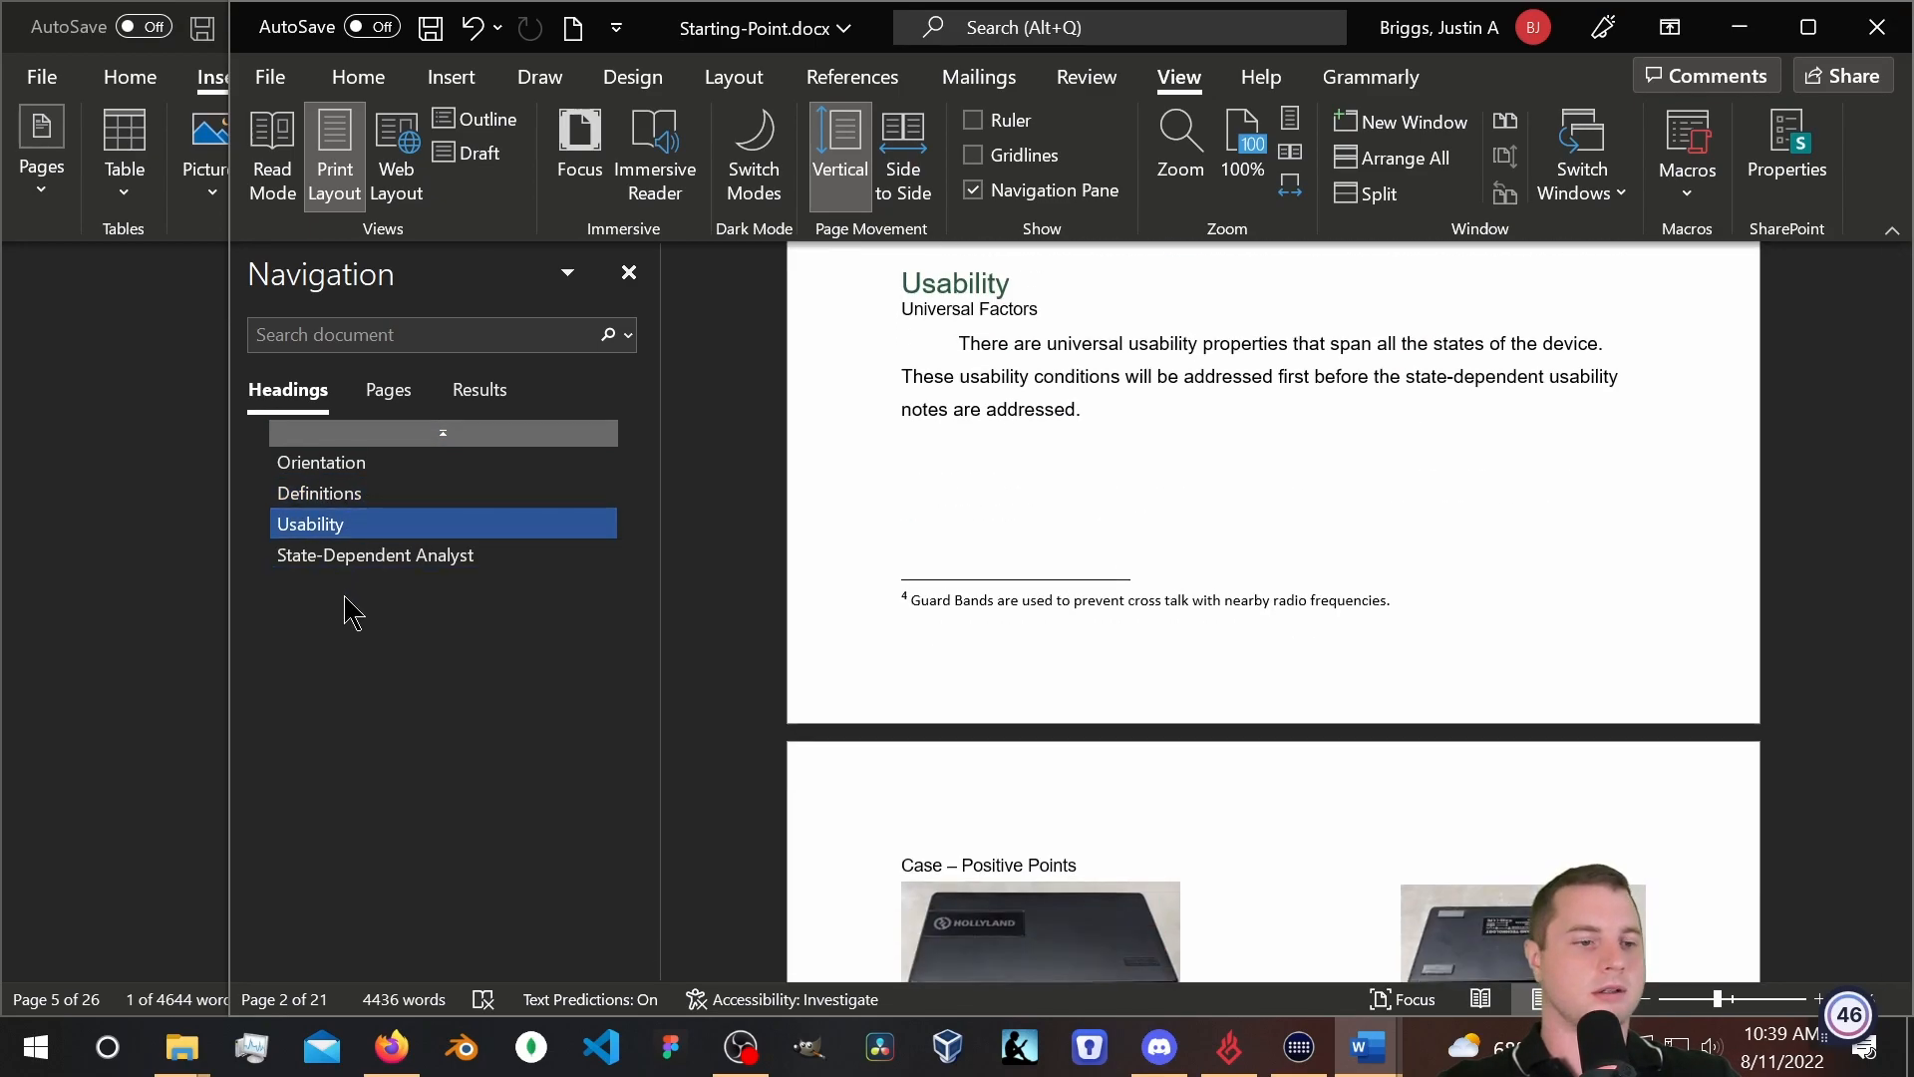
click(348, 560)
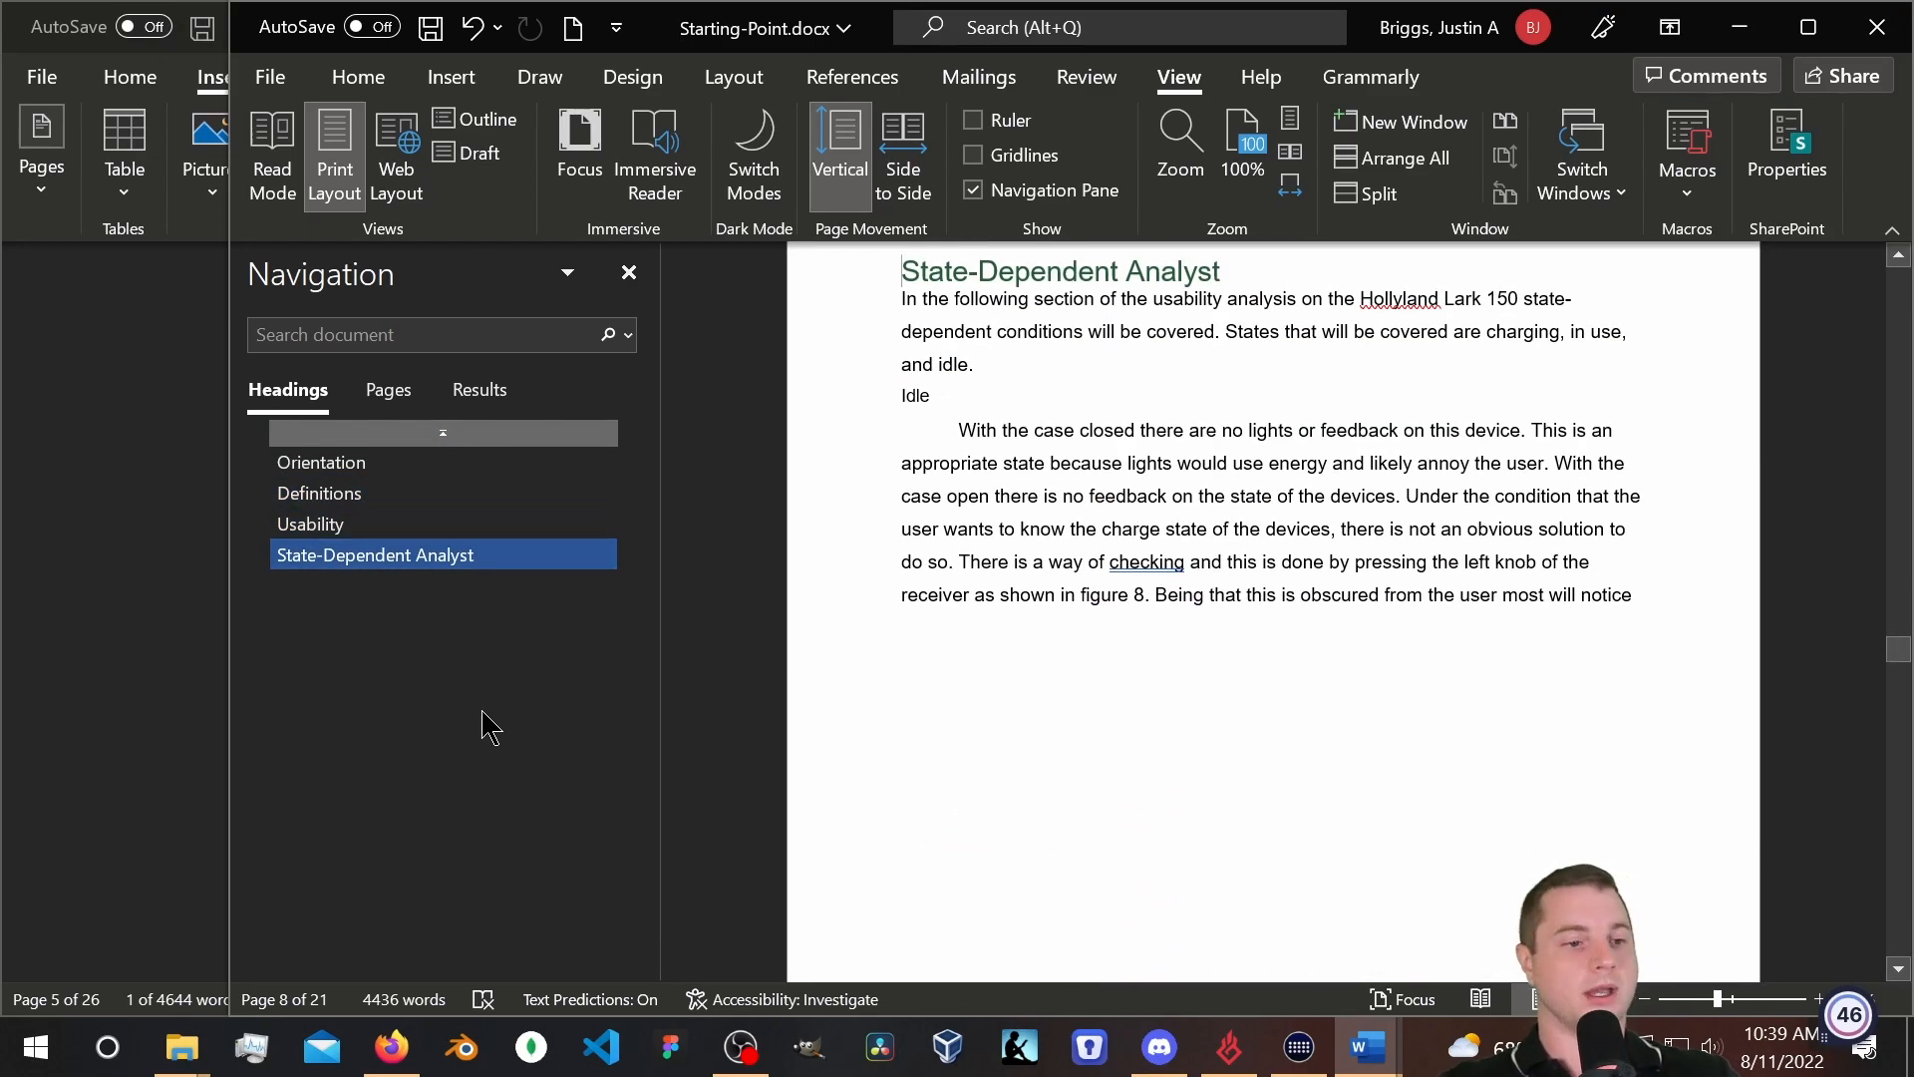
click(364, 469)
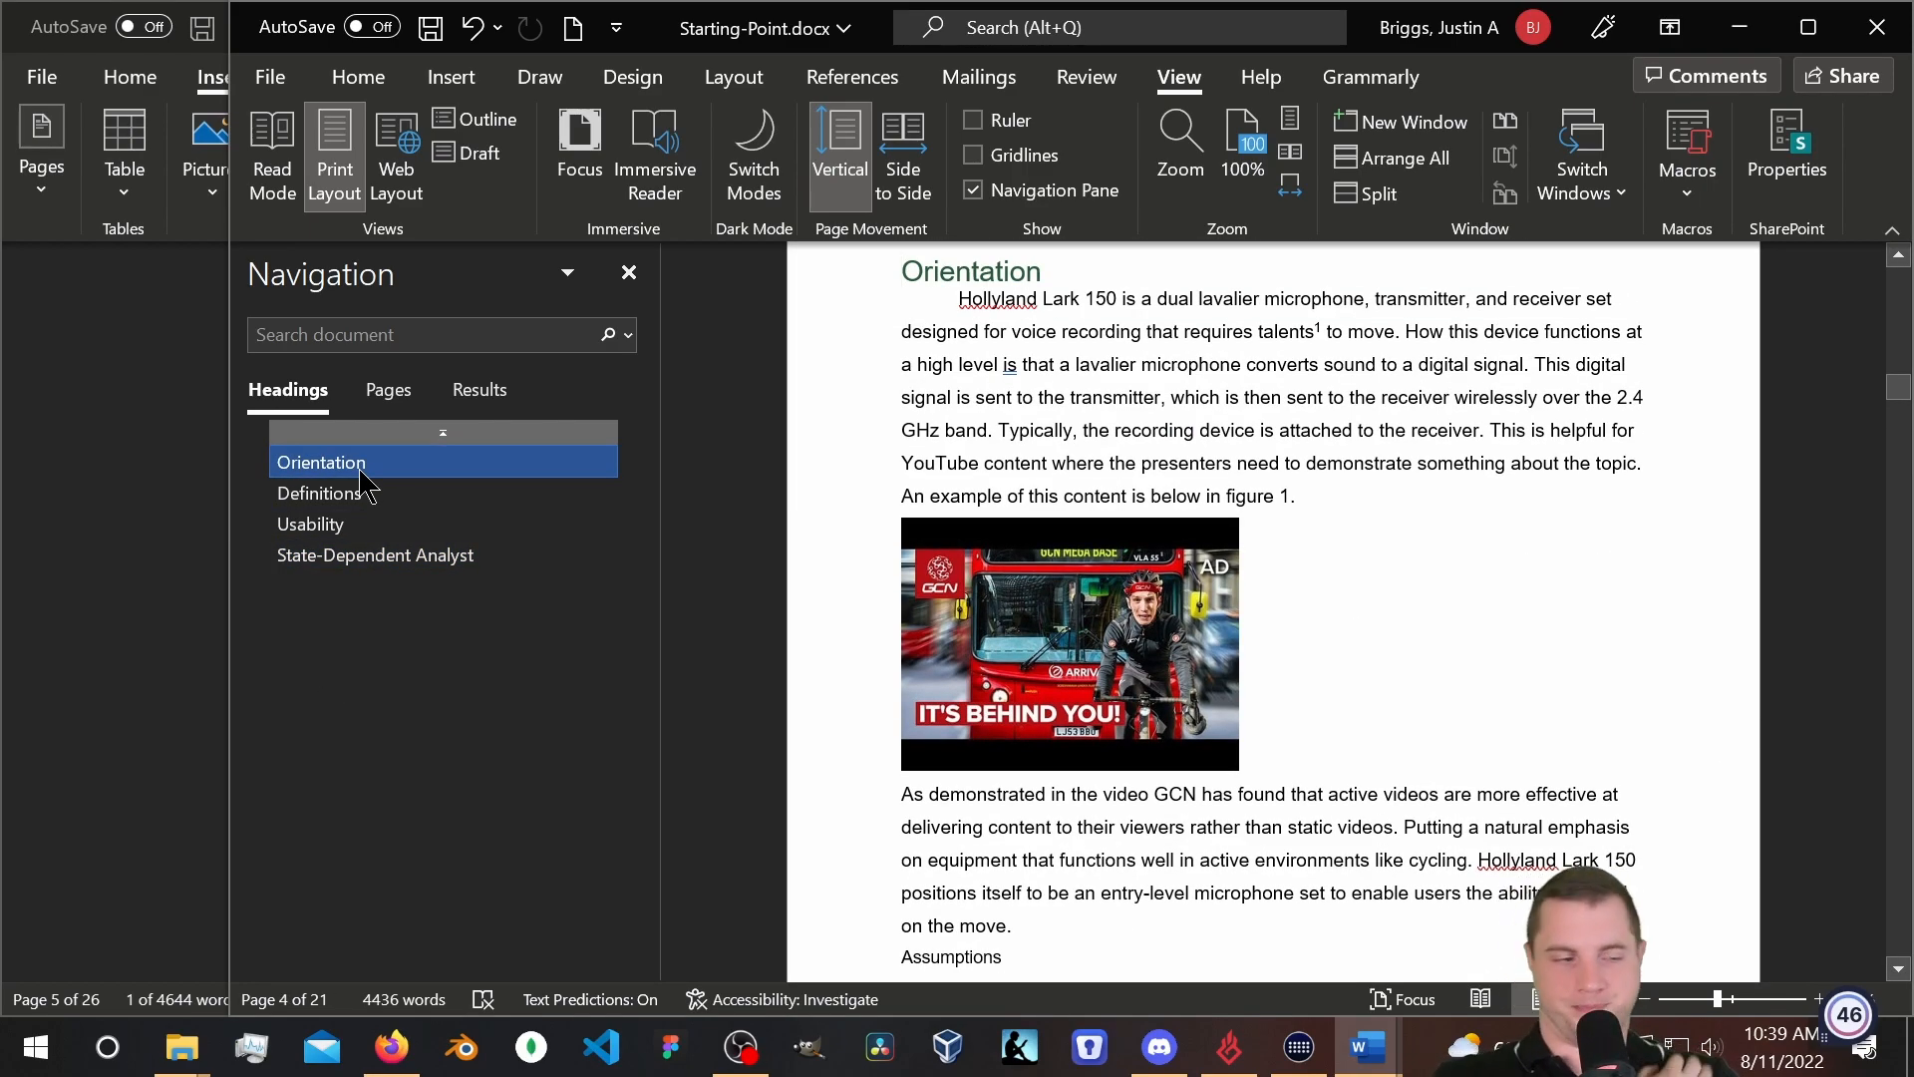
Apply the Heading 2 style to "Assumption One – Cognitive Function" and test jumping between Orientation and this subheading.
scroll(1097, 498, down, 8)
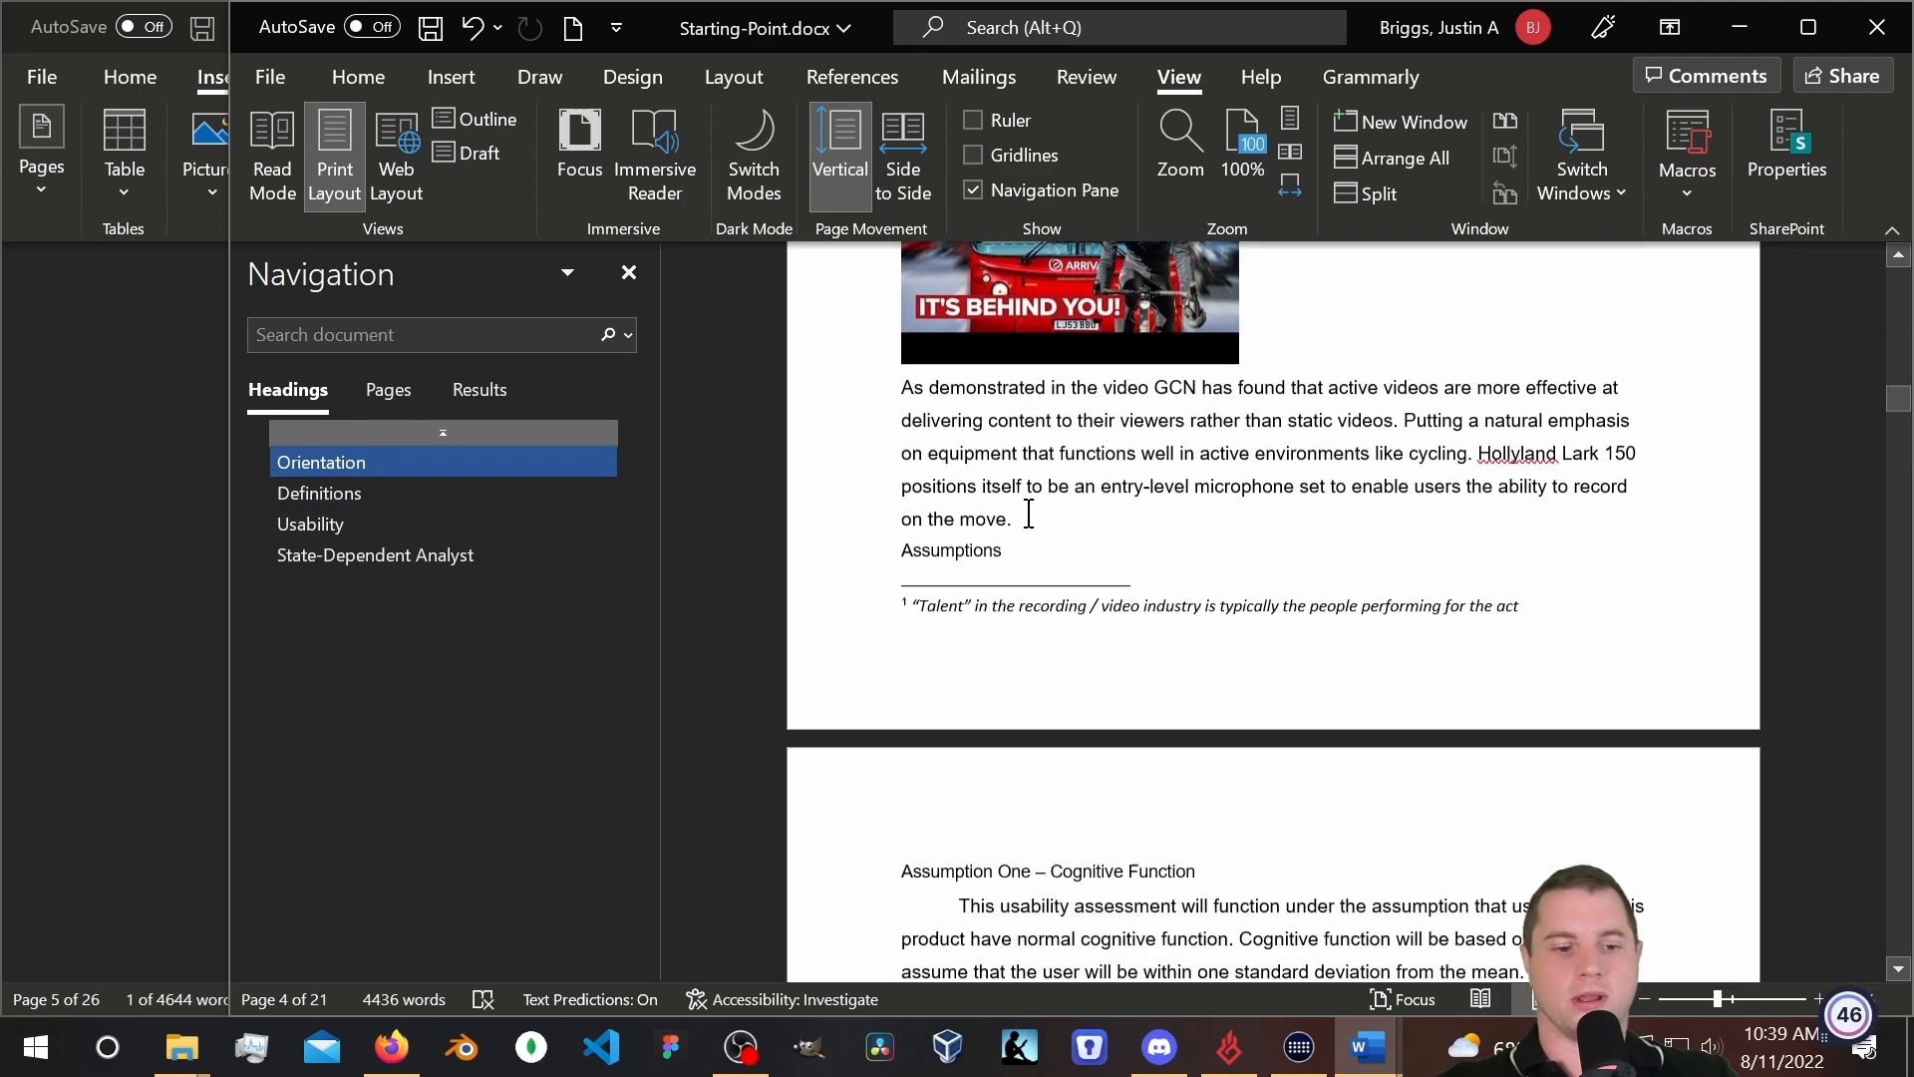
scroll(1033, 478, down, 1)
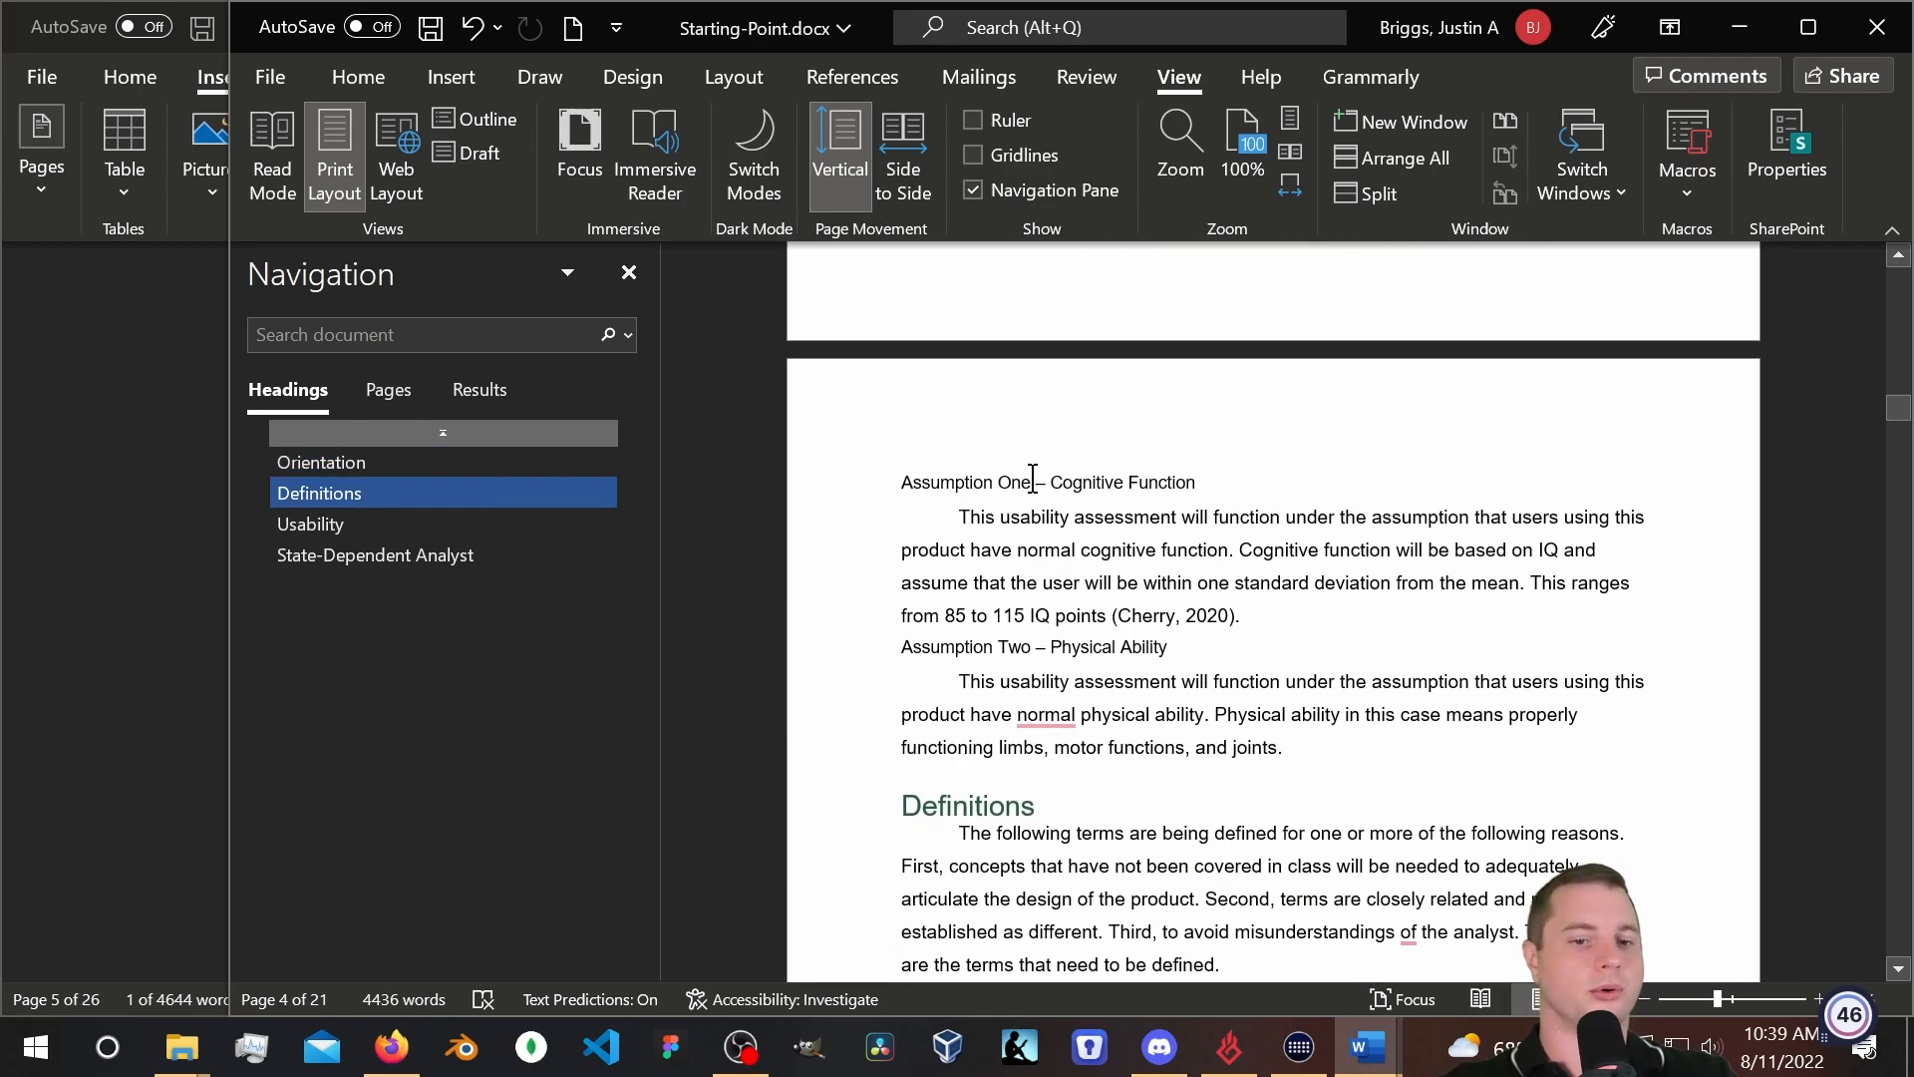
scroll(1236, 653, up, 10)
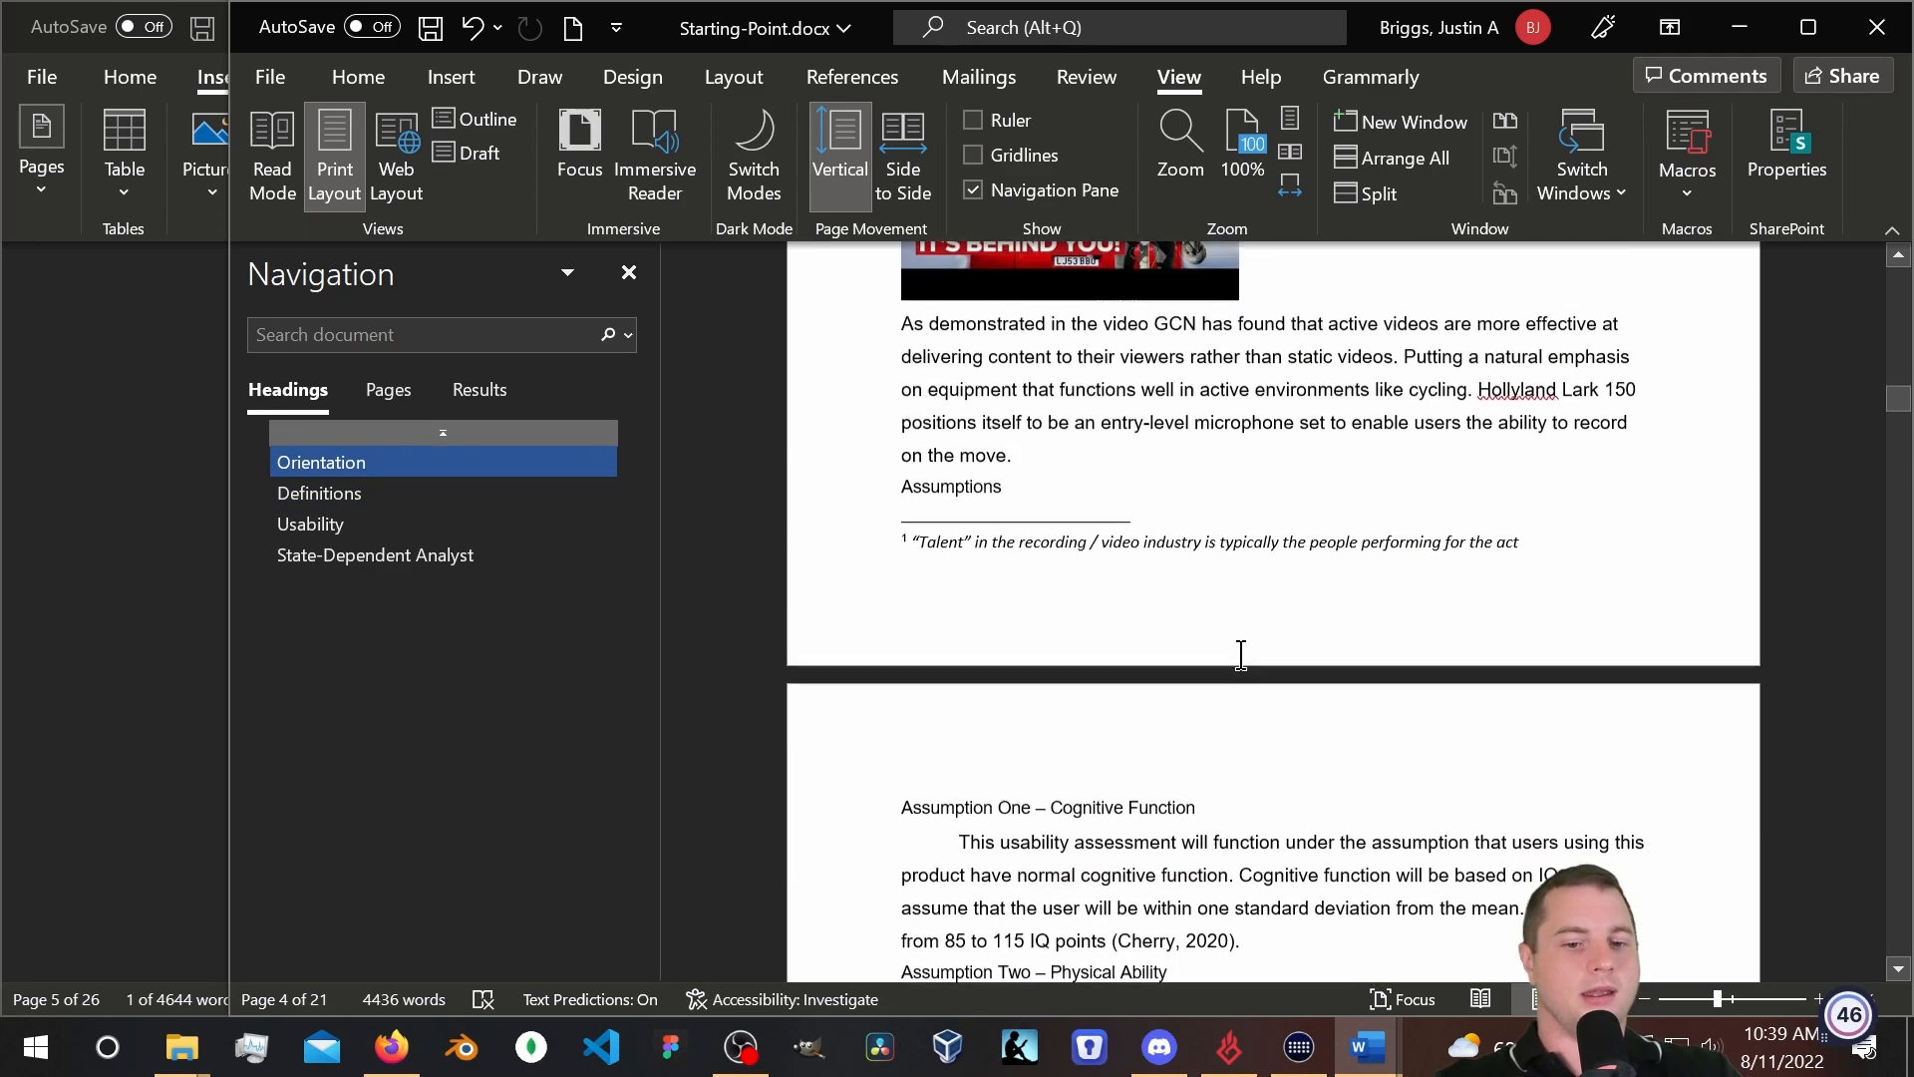
scroll(1236, 658, down, 10)
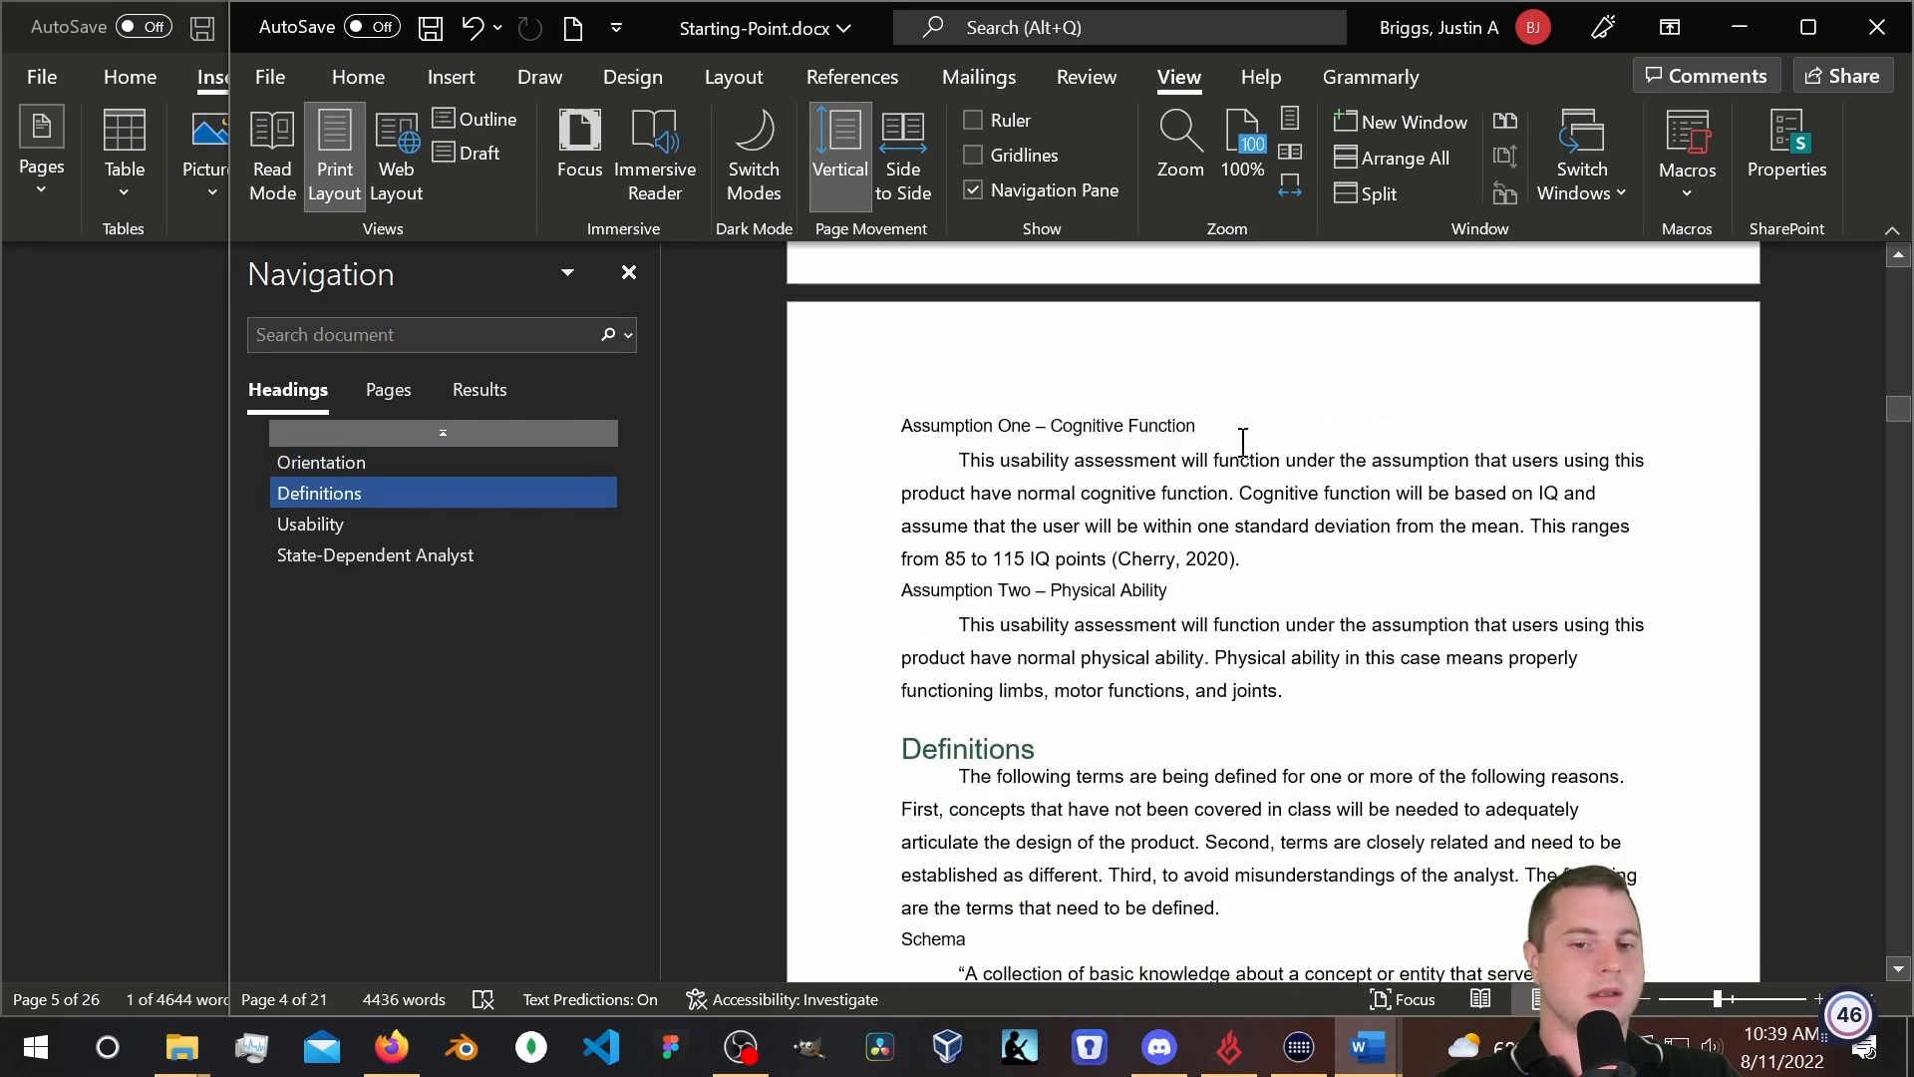
drag(1162, 427, 902, 427)
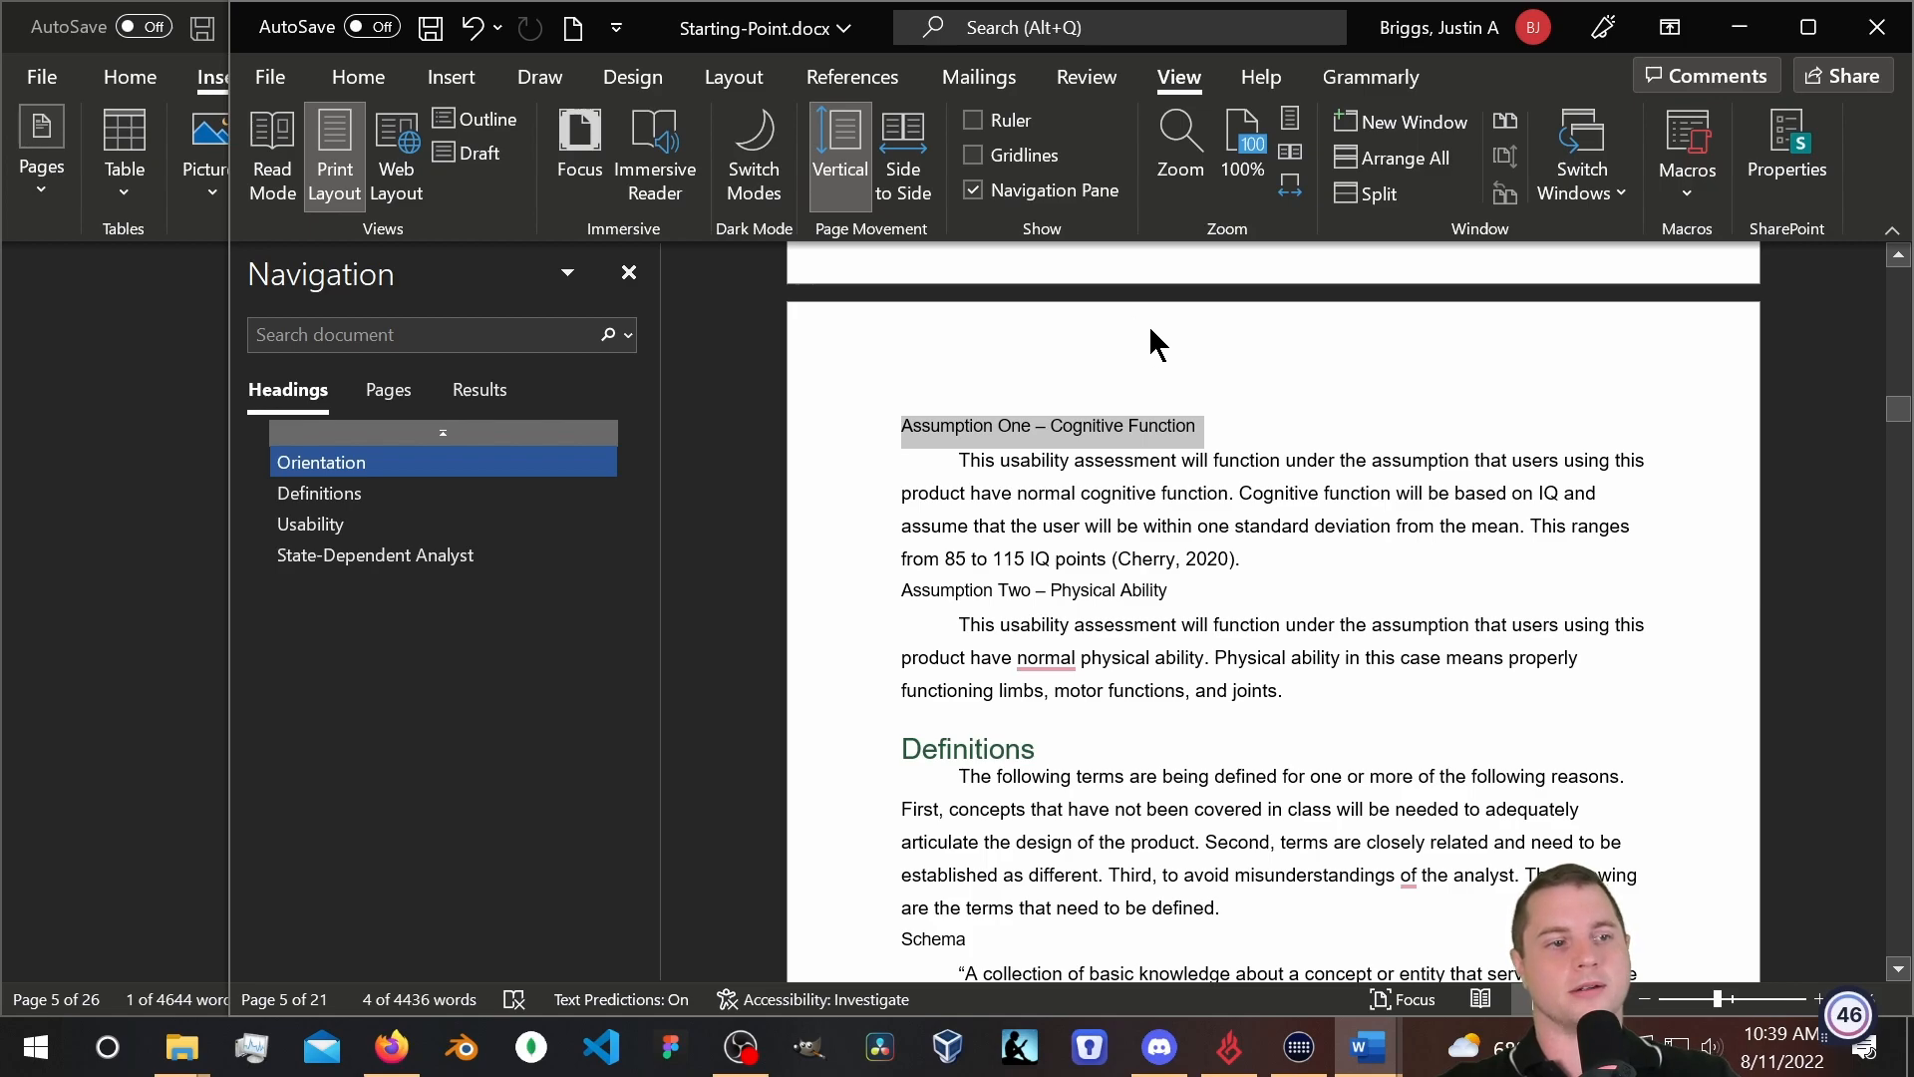
right_click(1091, 428)
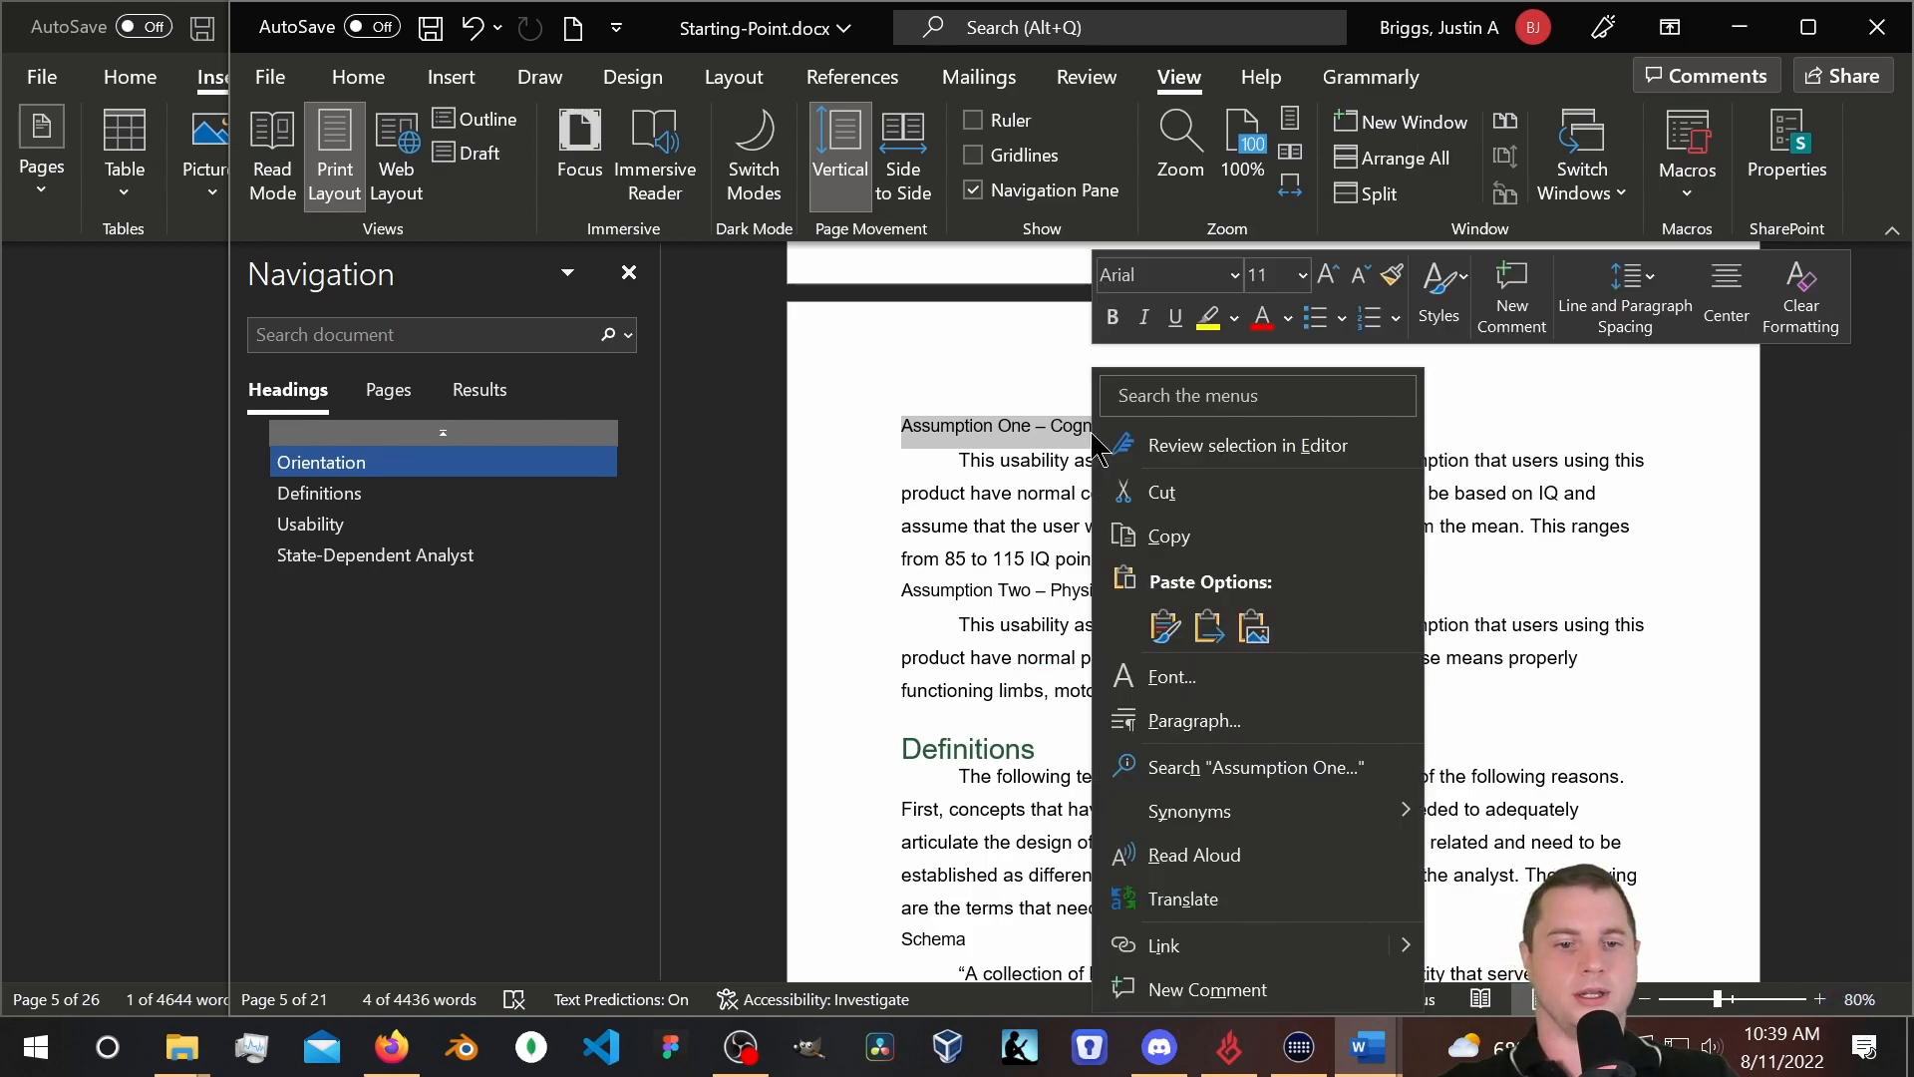
click(1435, 316)
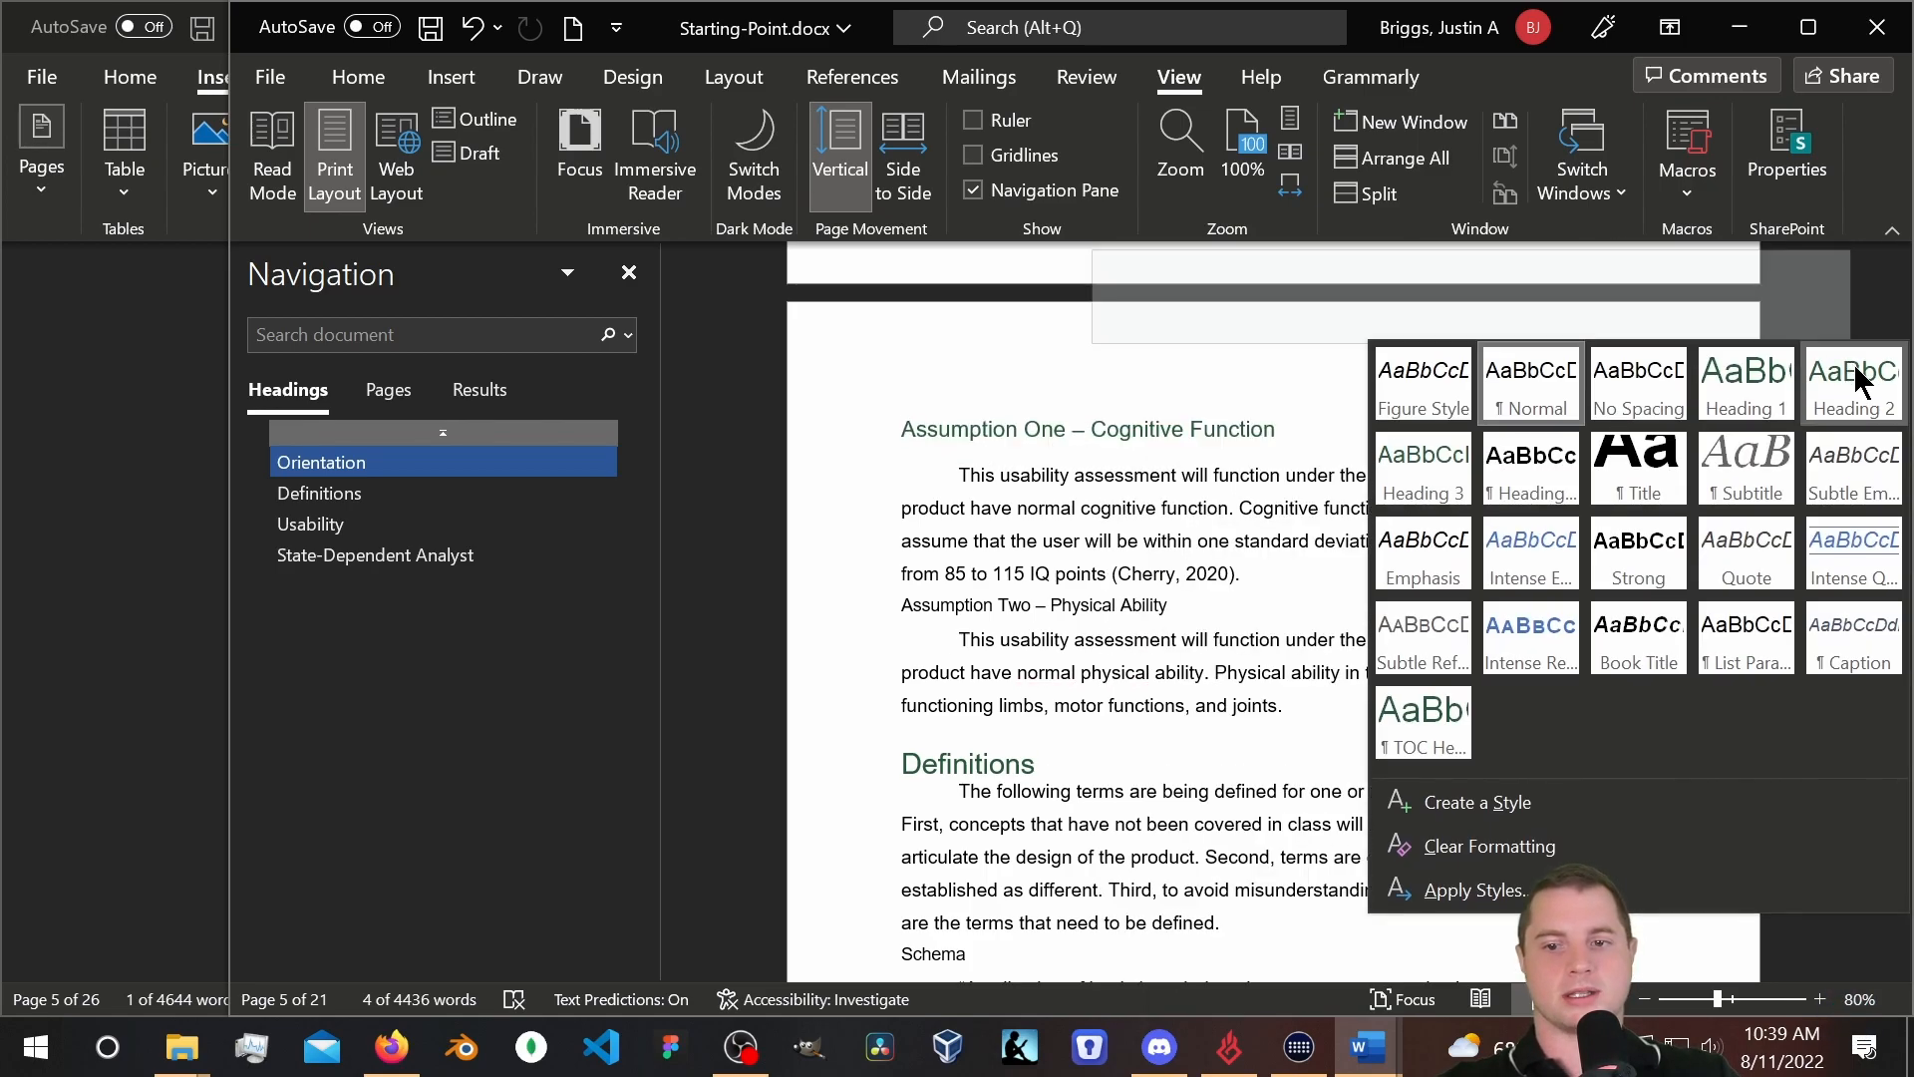
click(1857, 392)
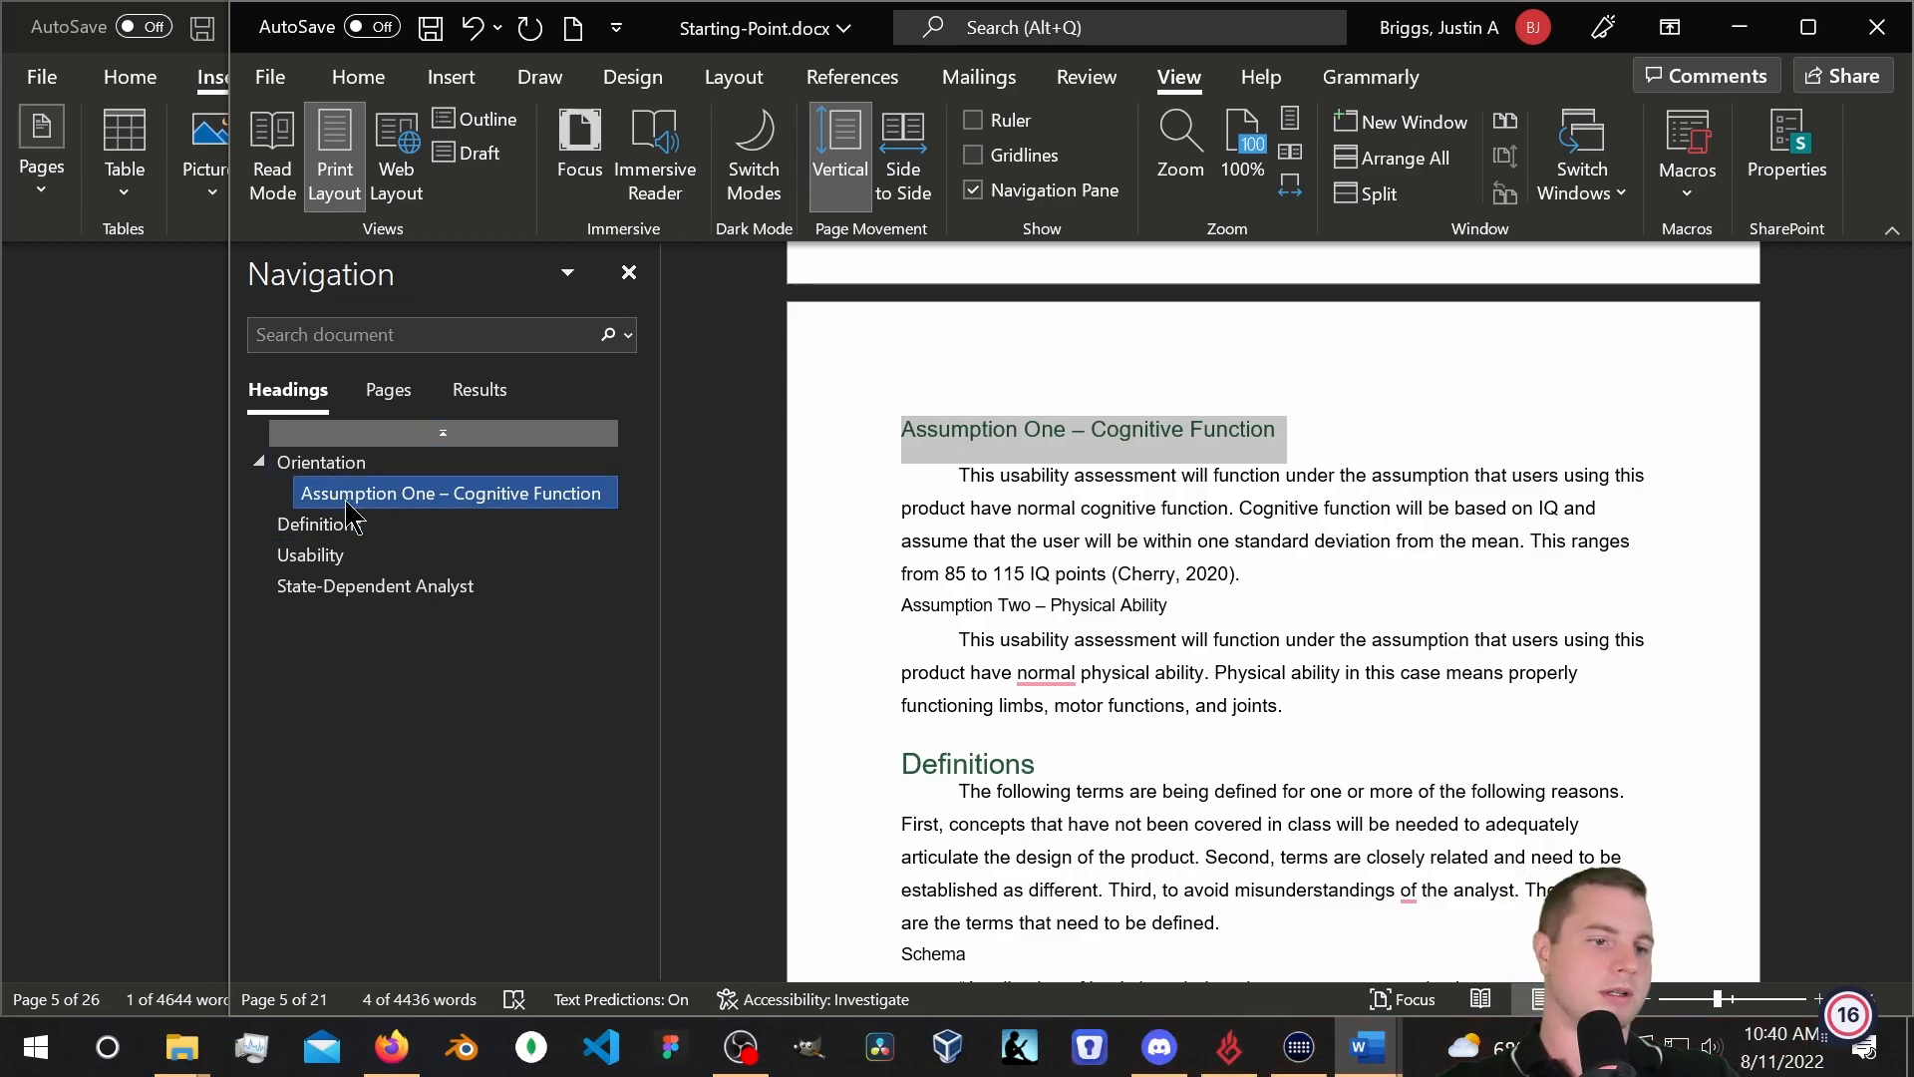
click(342, 461)
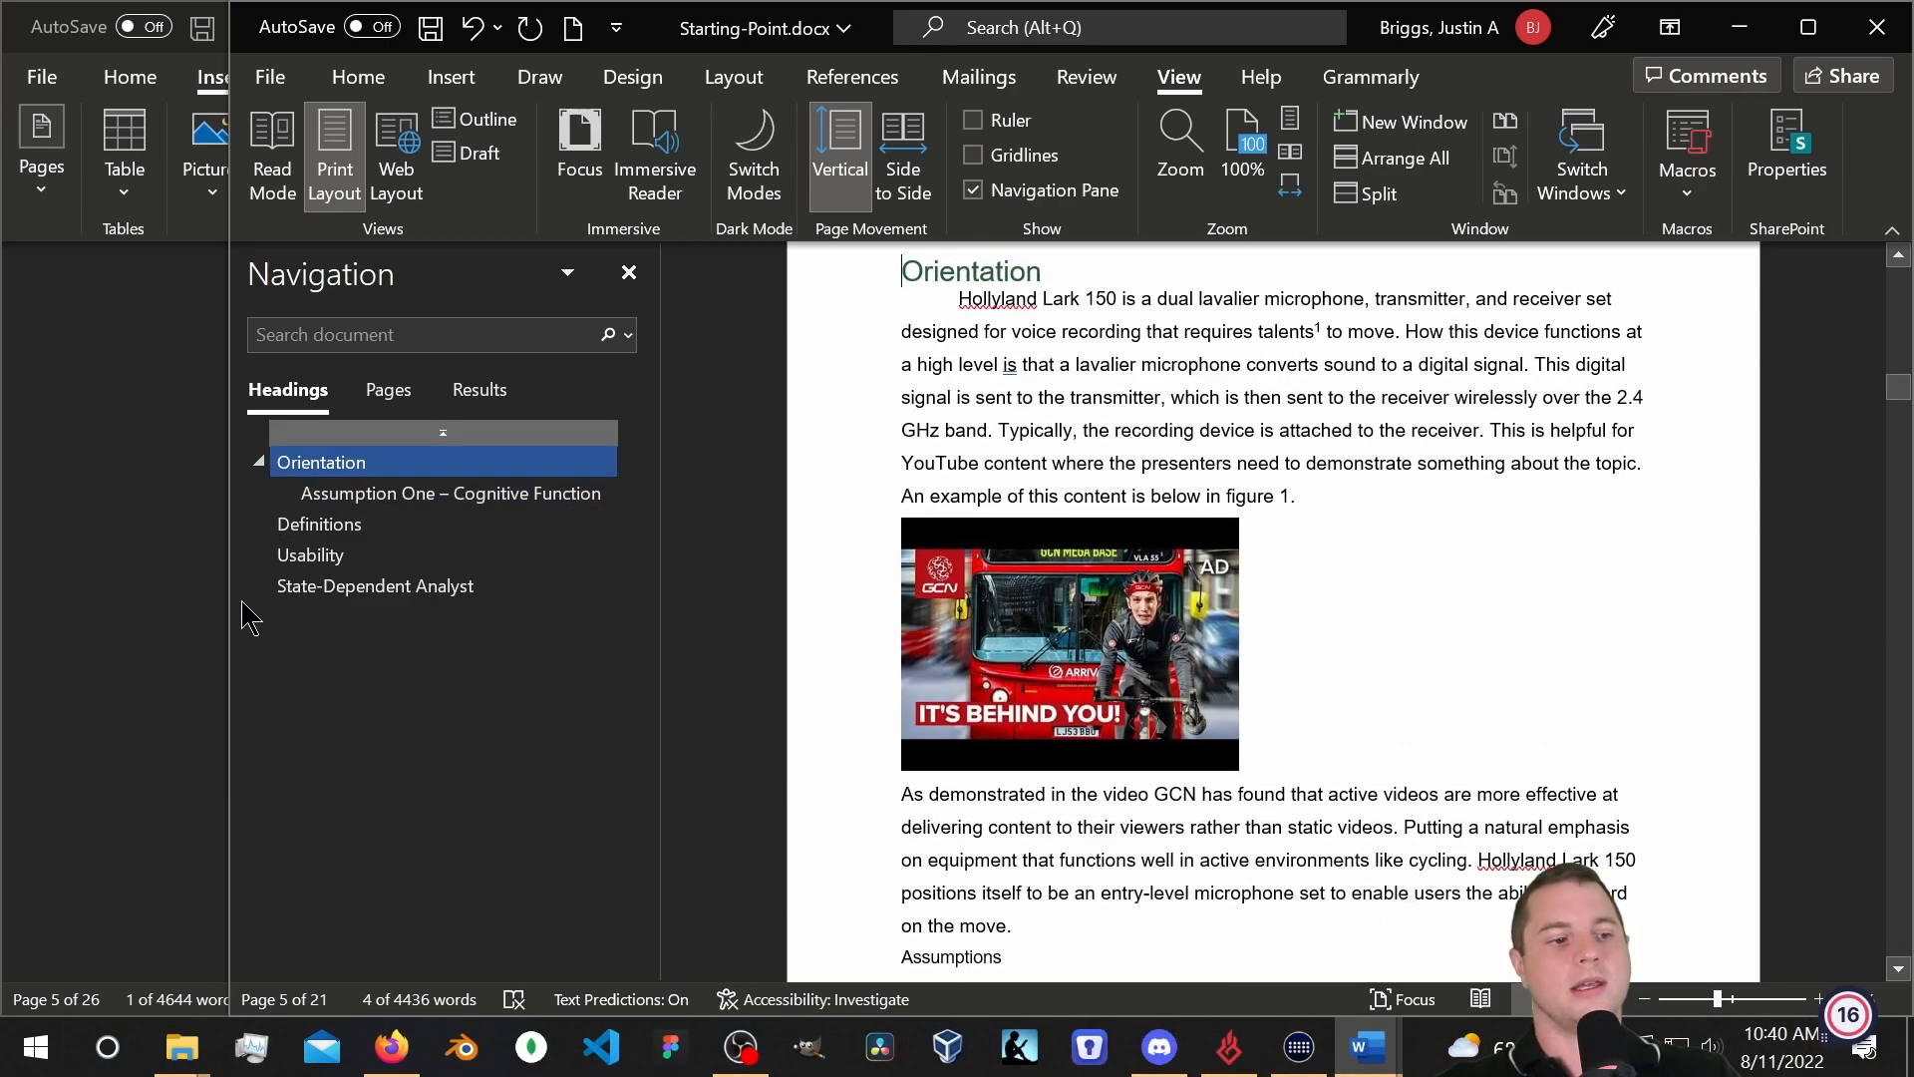
click(399, 494)
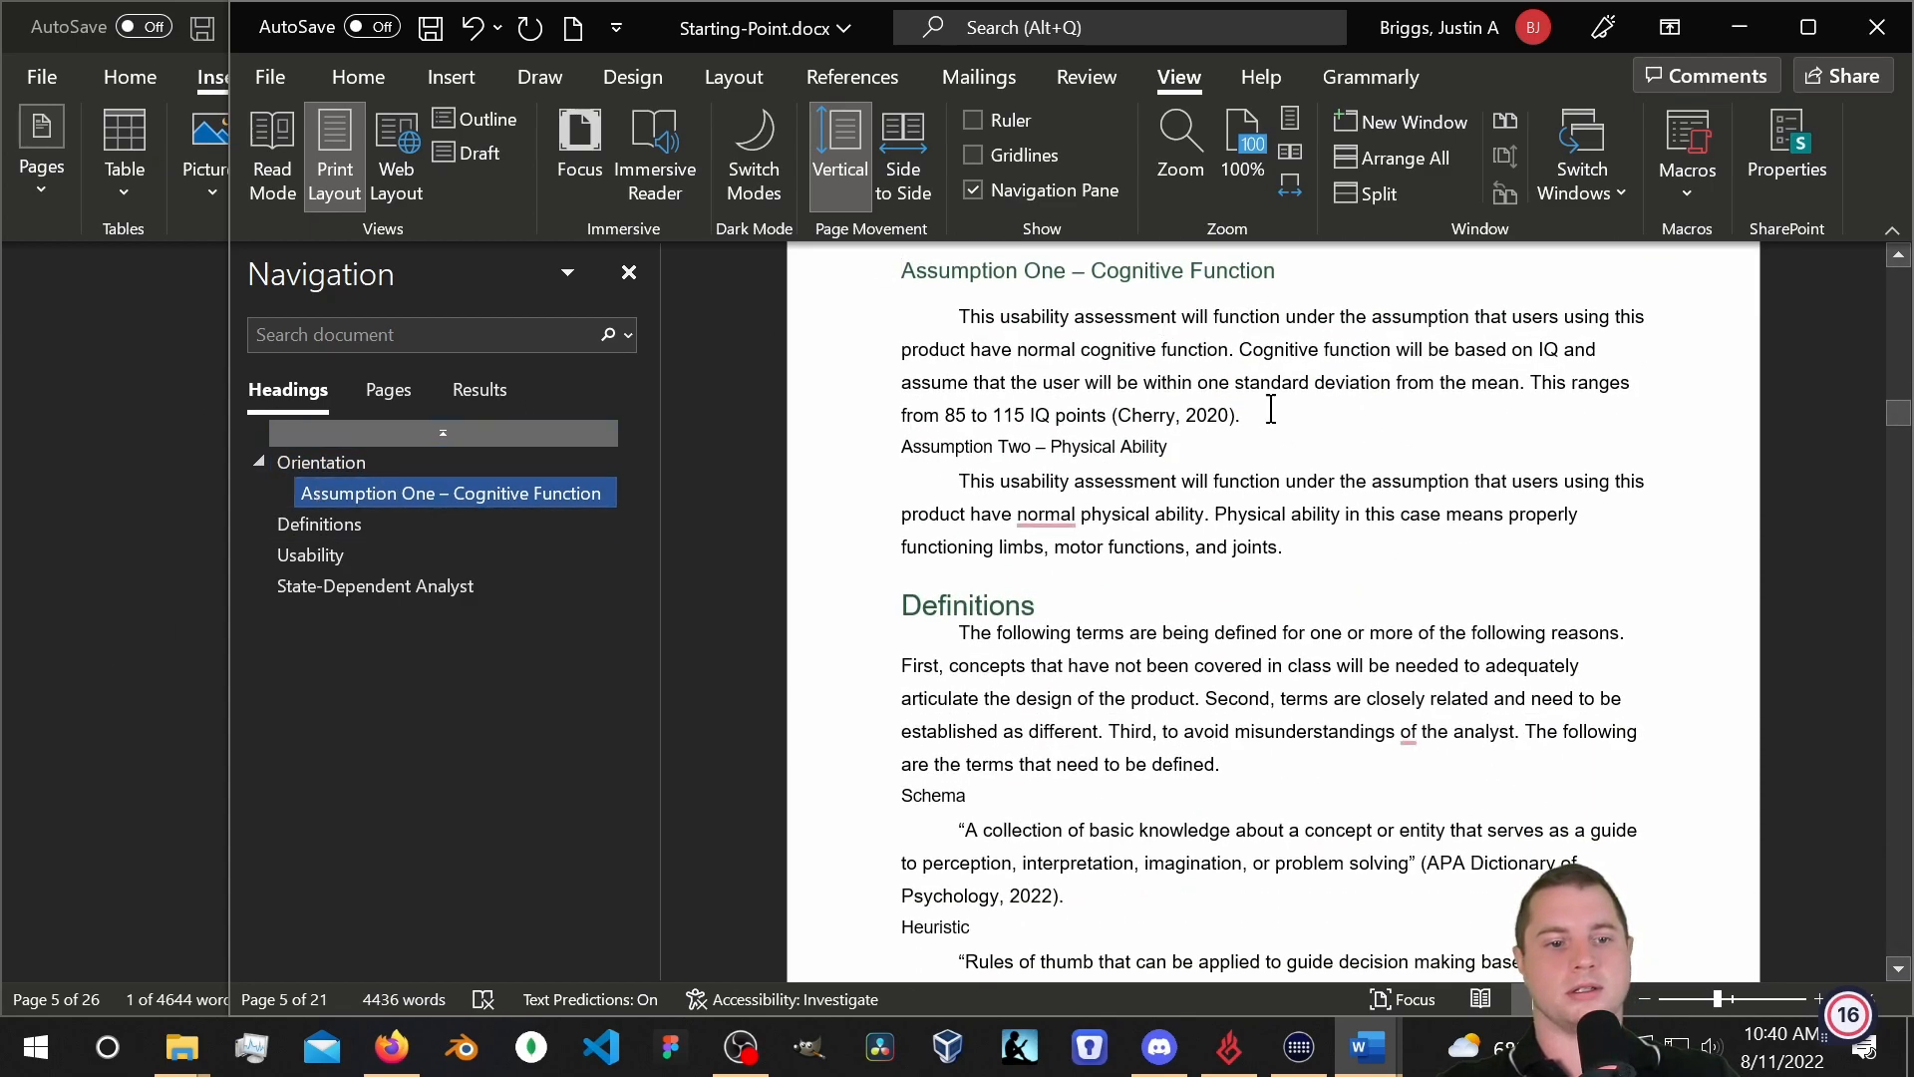
Apply the Heading 2 style to "Assumption Two – Physical Ability" and test jumping to both assumption subheadings.
drag(1200, 457, 877, 446)
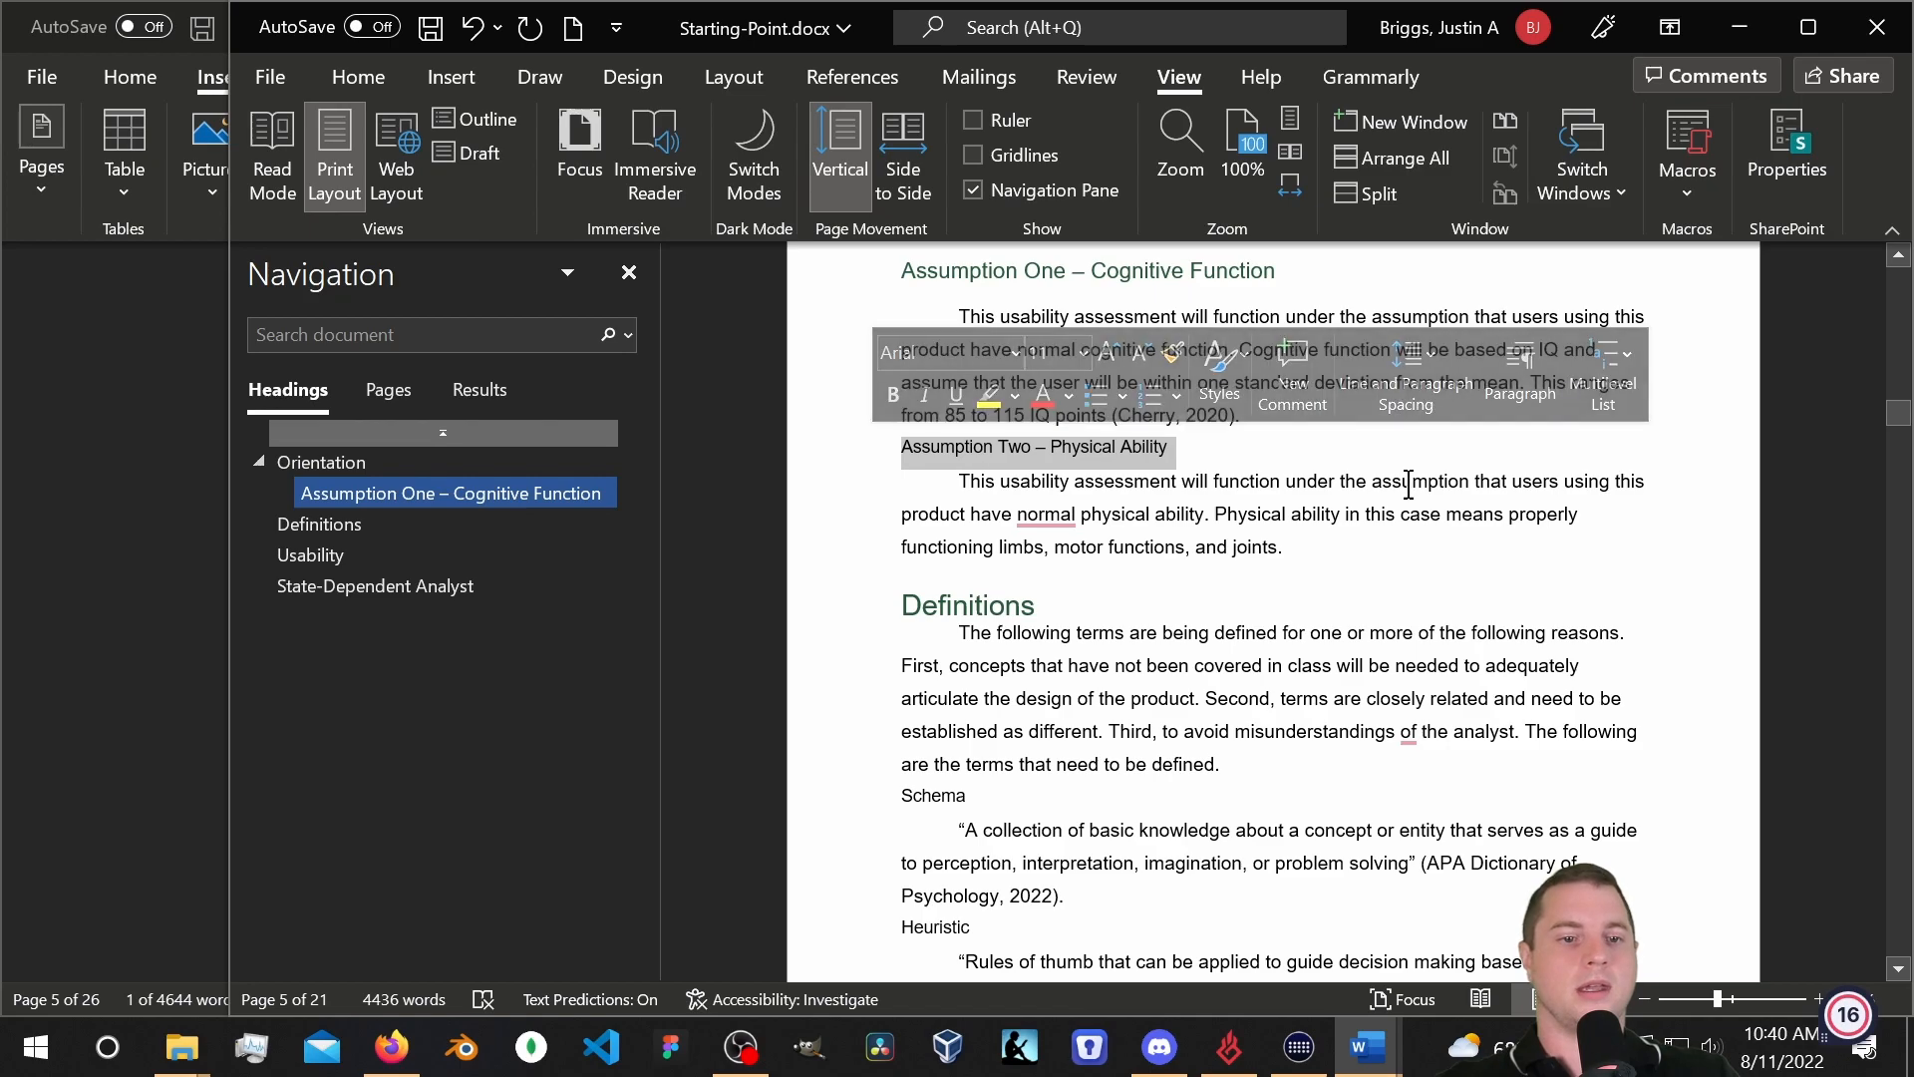
click(1244, 371)
click(1683, 469)
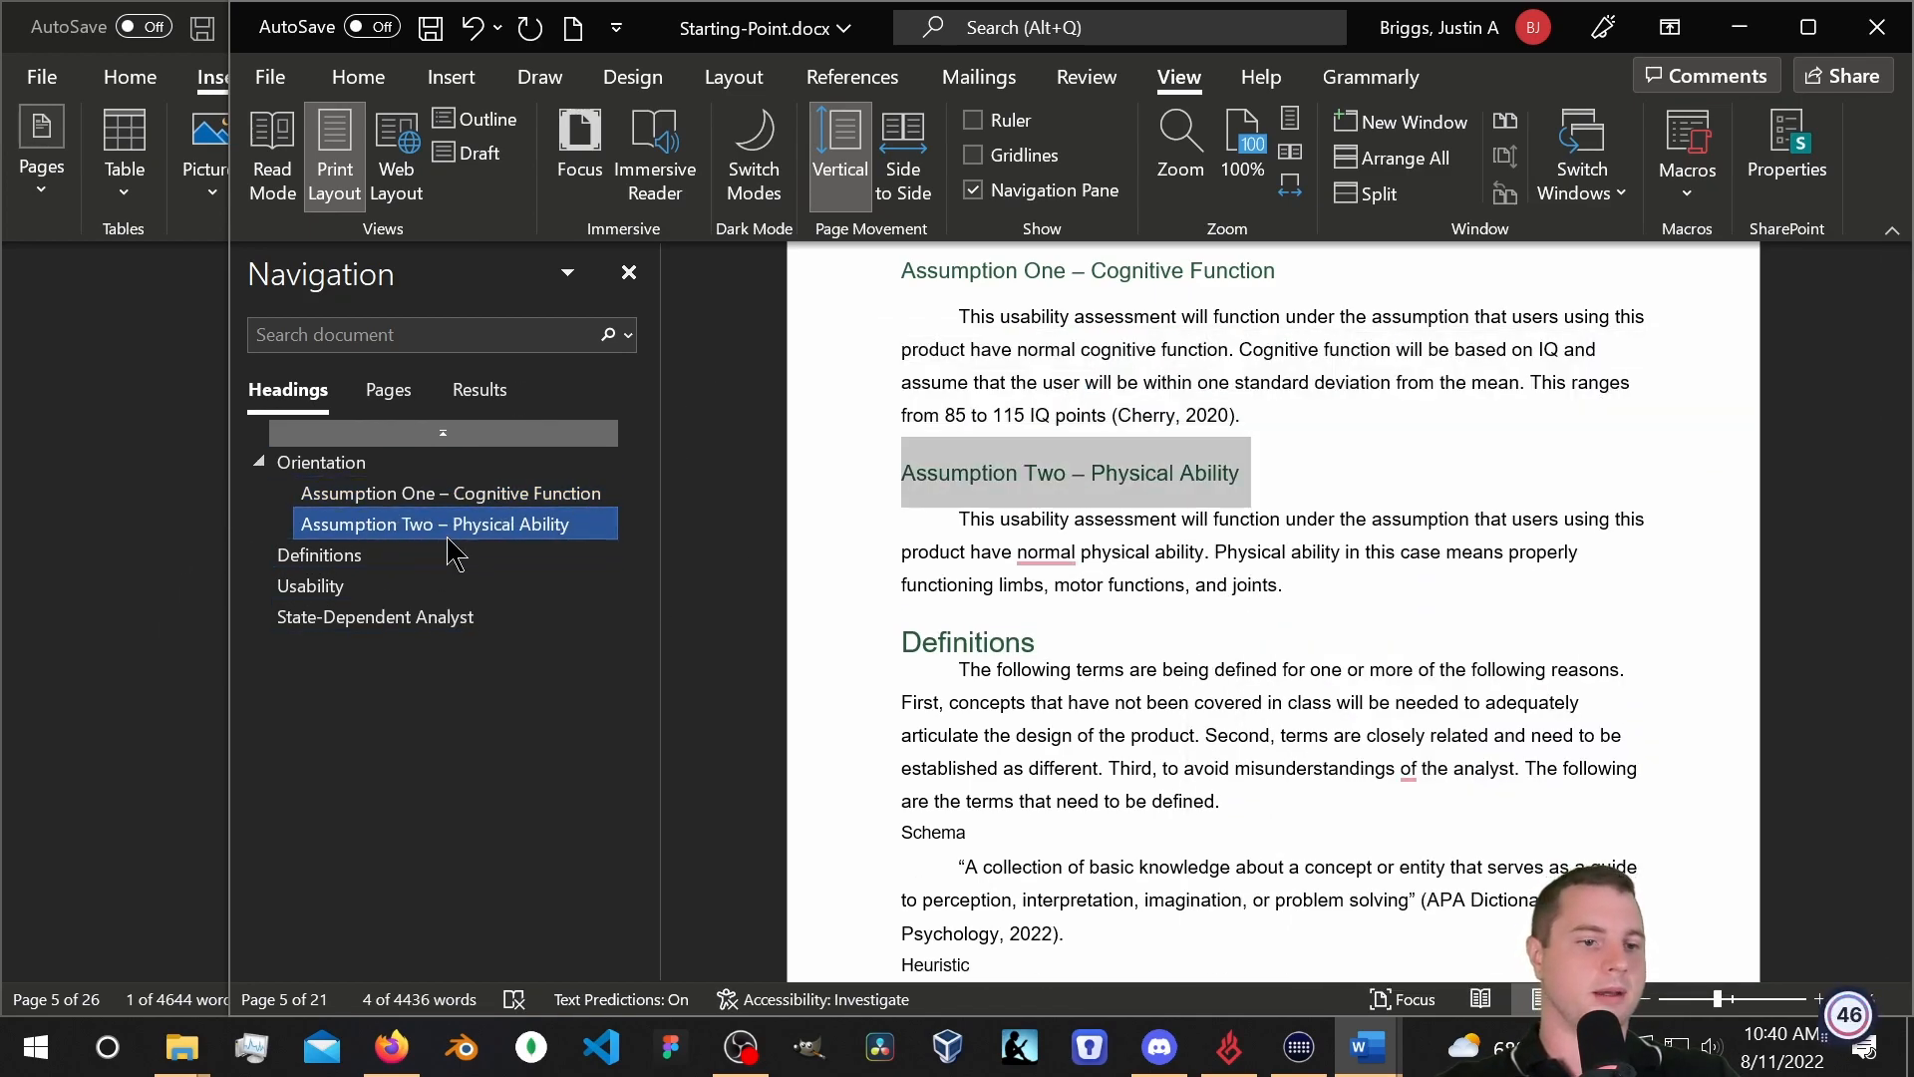
click(453, 525)
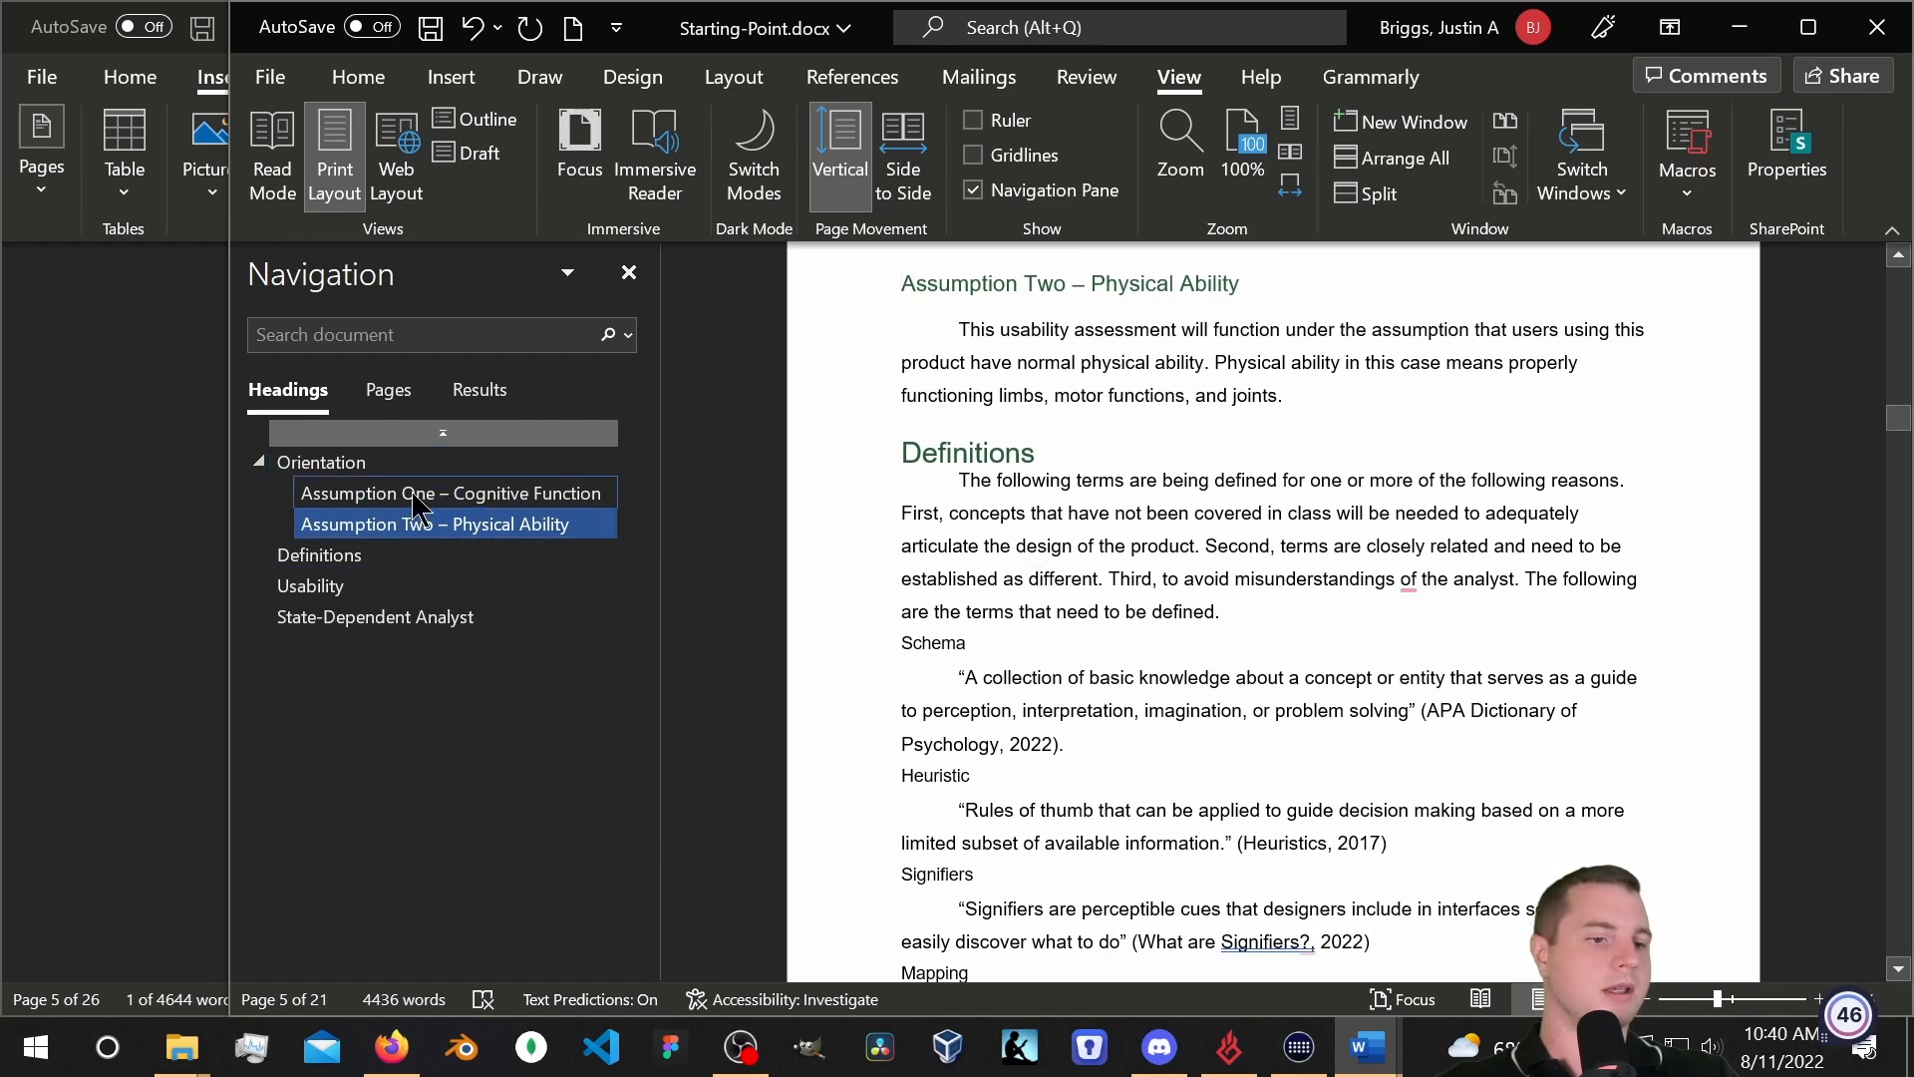
click(413, 495)
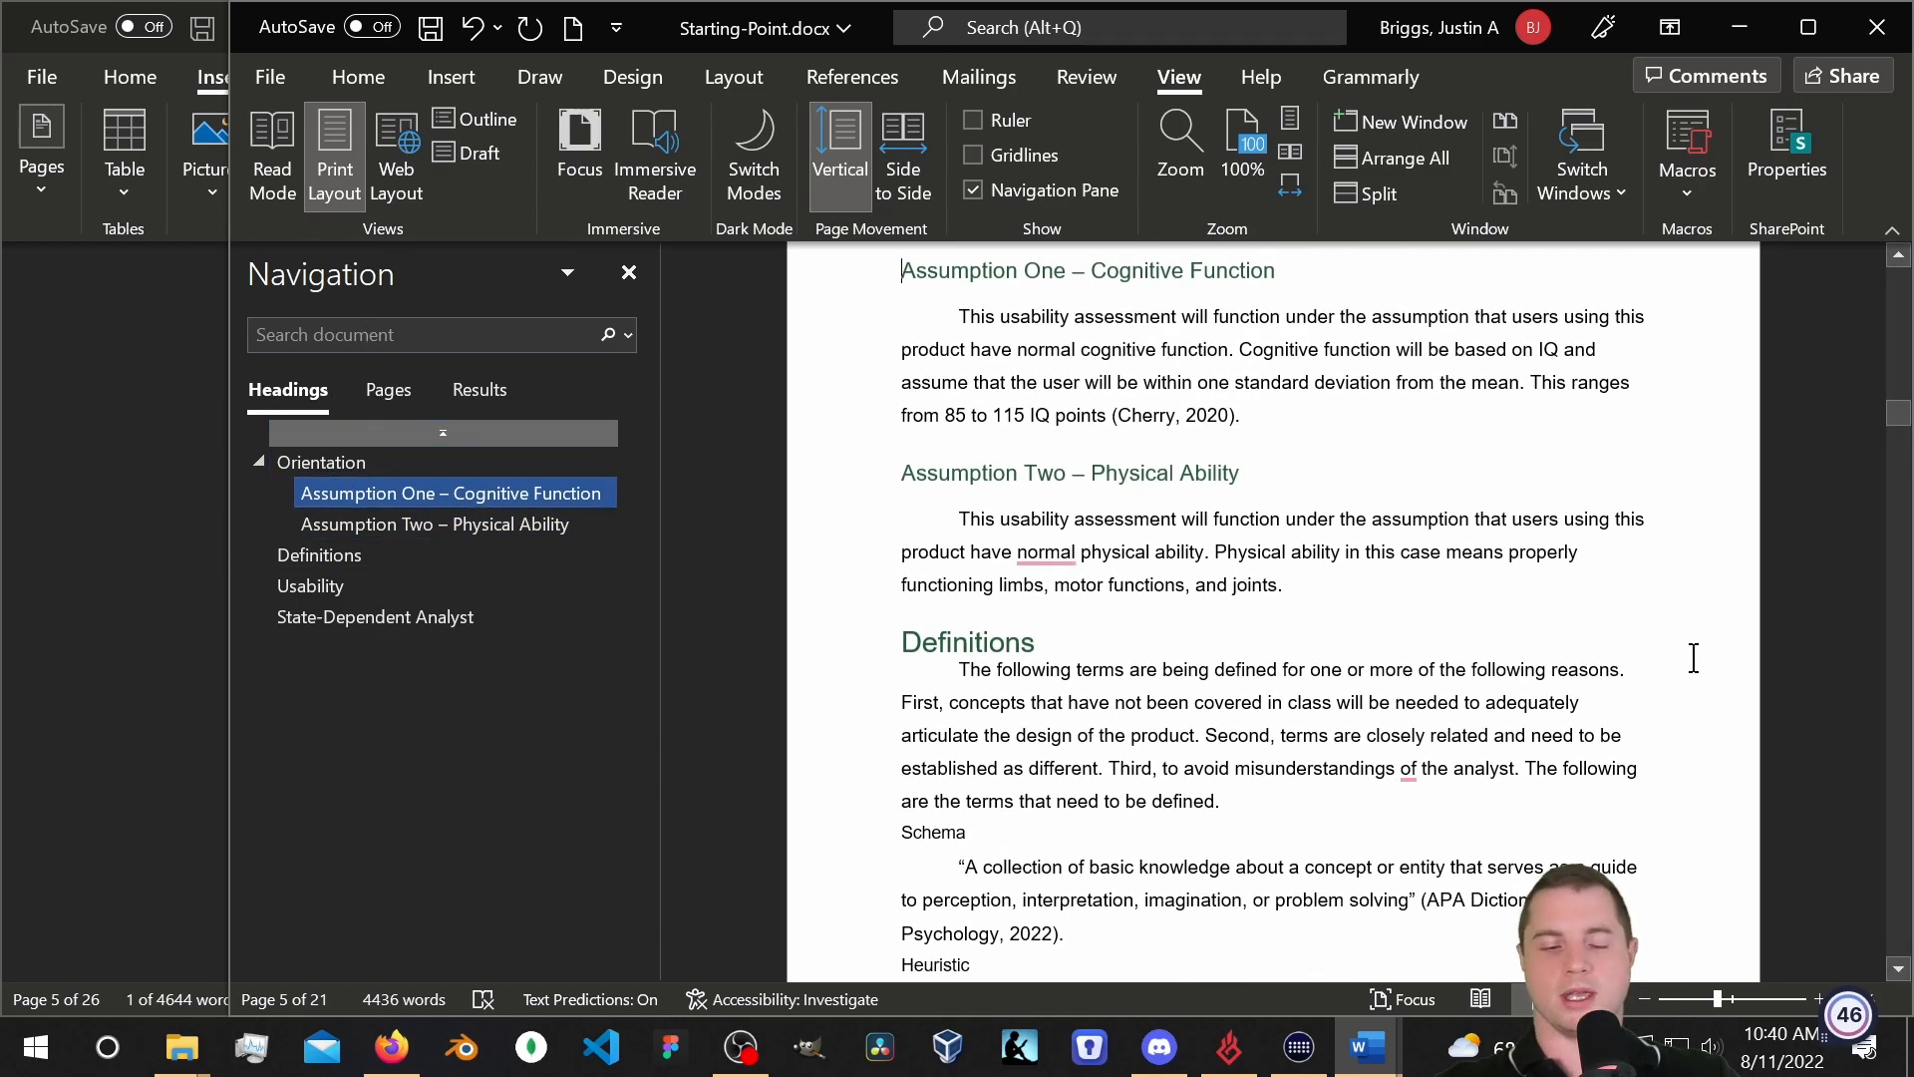
Go to the Definitions section and apply the Heading 2 style to its "Schema" title.
click(323, 554)
scroll(1077, 438, down, 6)
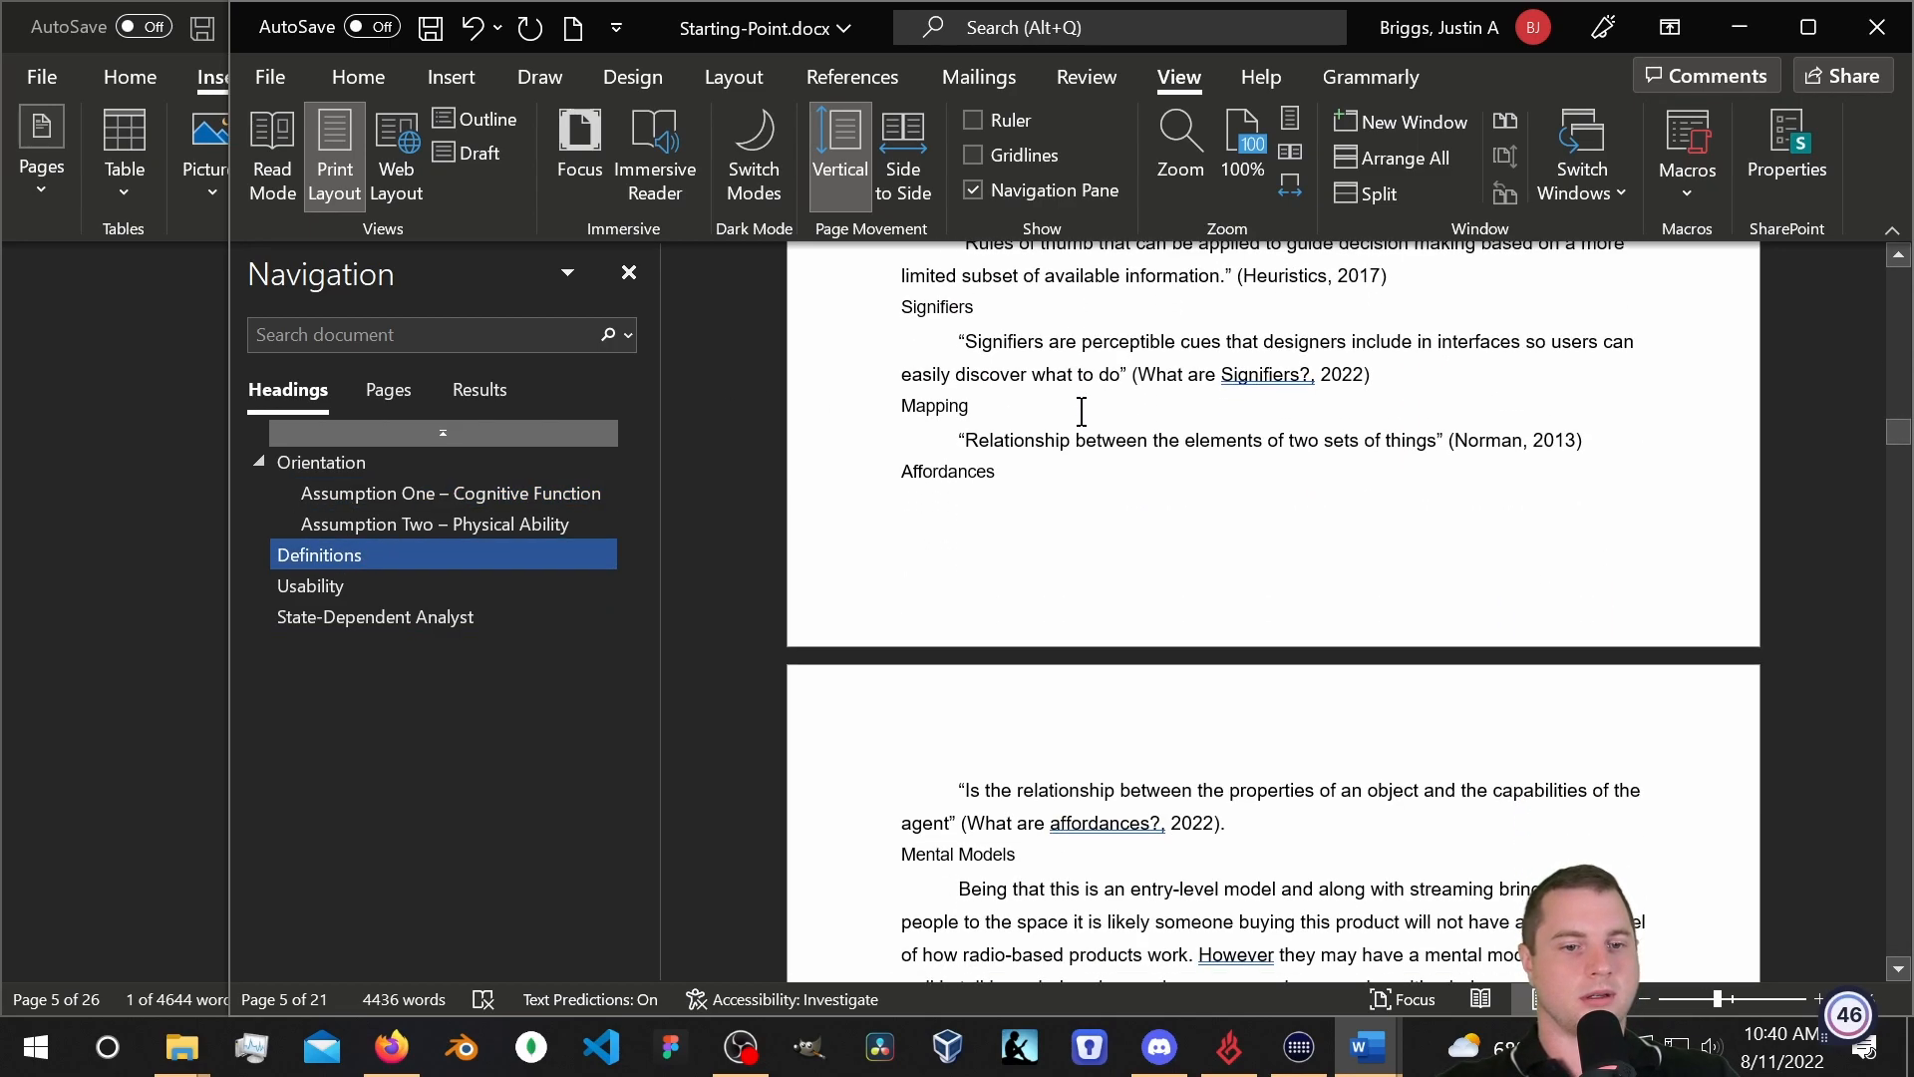
scroll(1088, 459, up, 2)
scroll(1213, 561, up, 3)
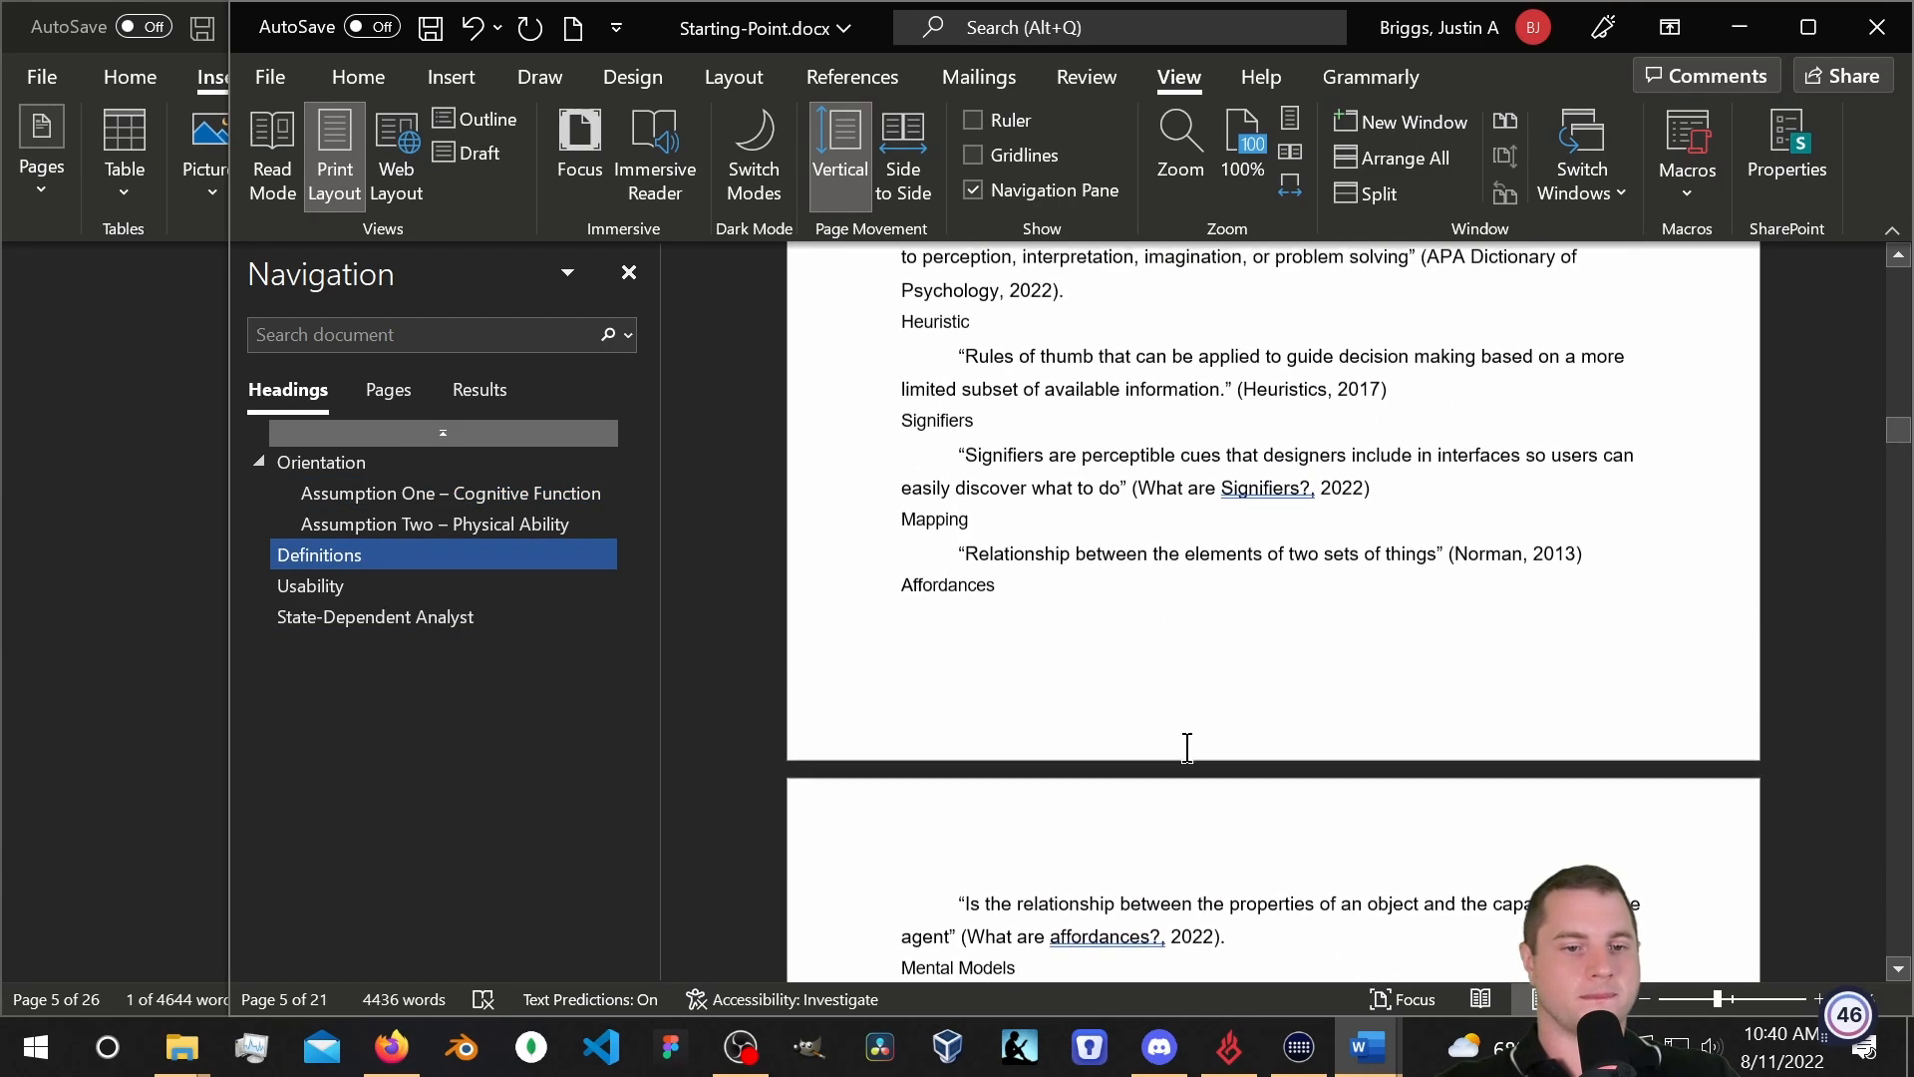
scroll(1032, 740, up, 3)
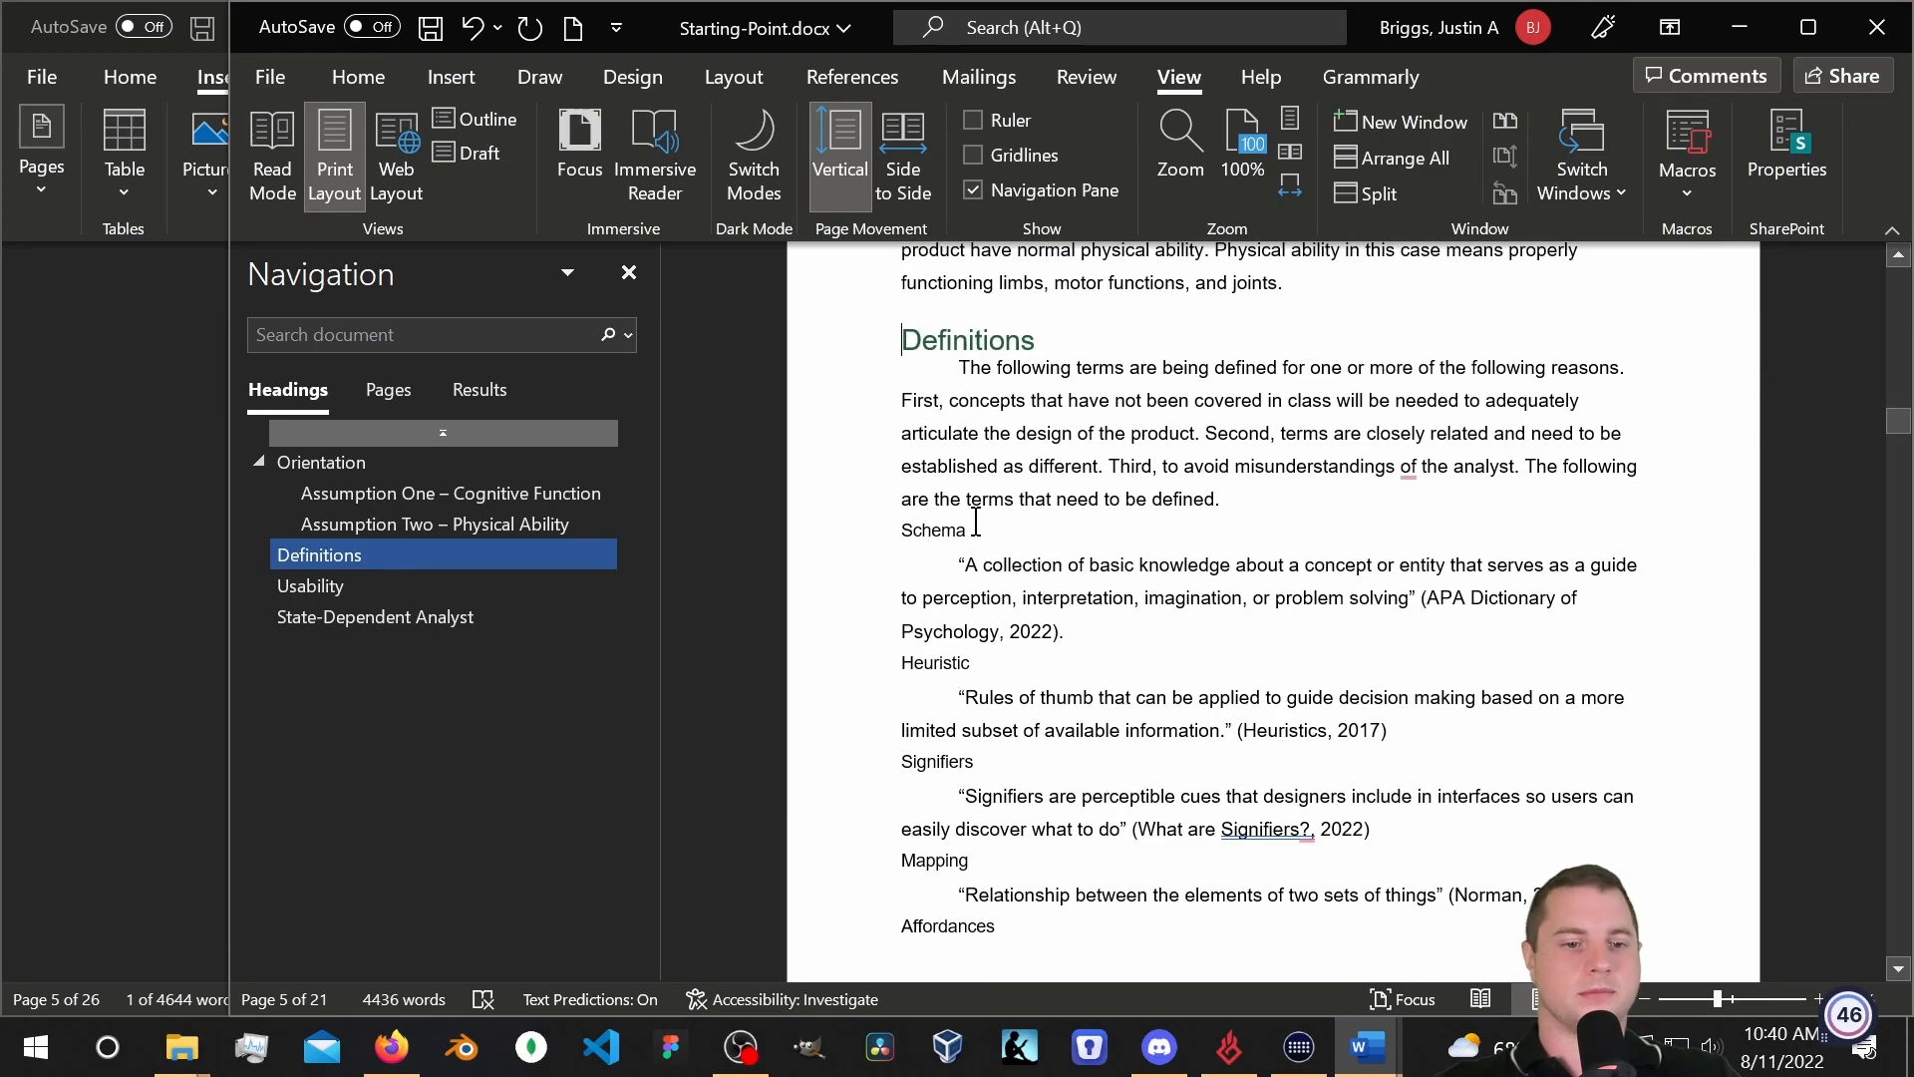
double_click(945, 528)
click(1214, 454)
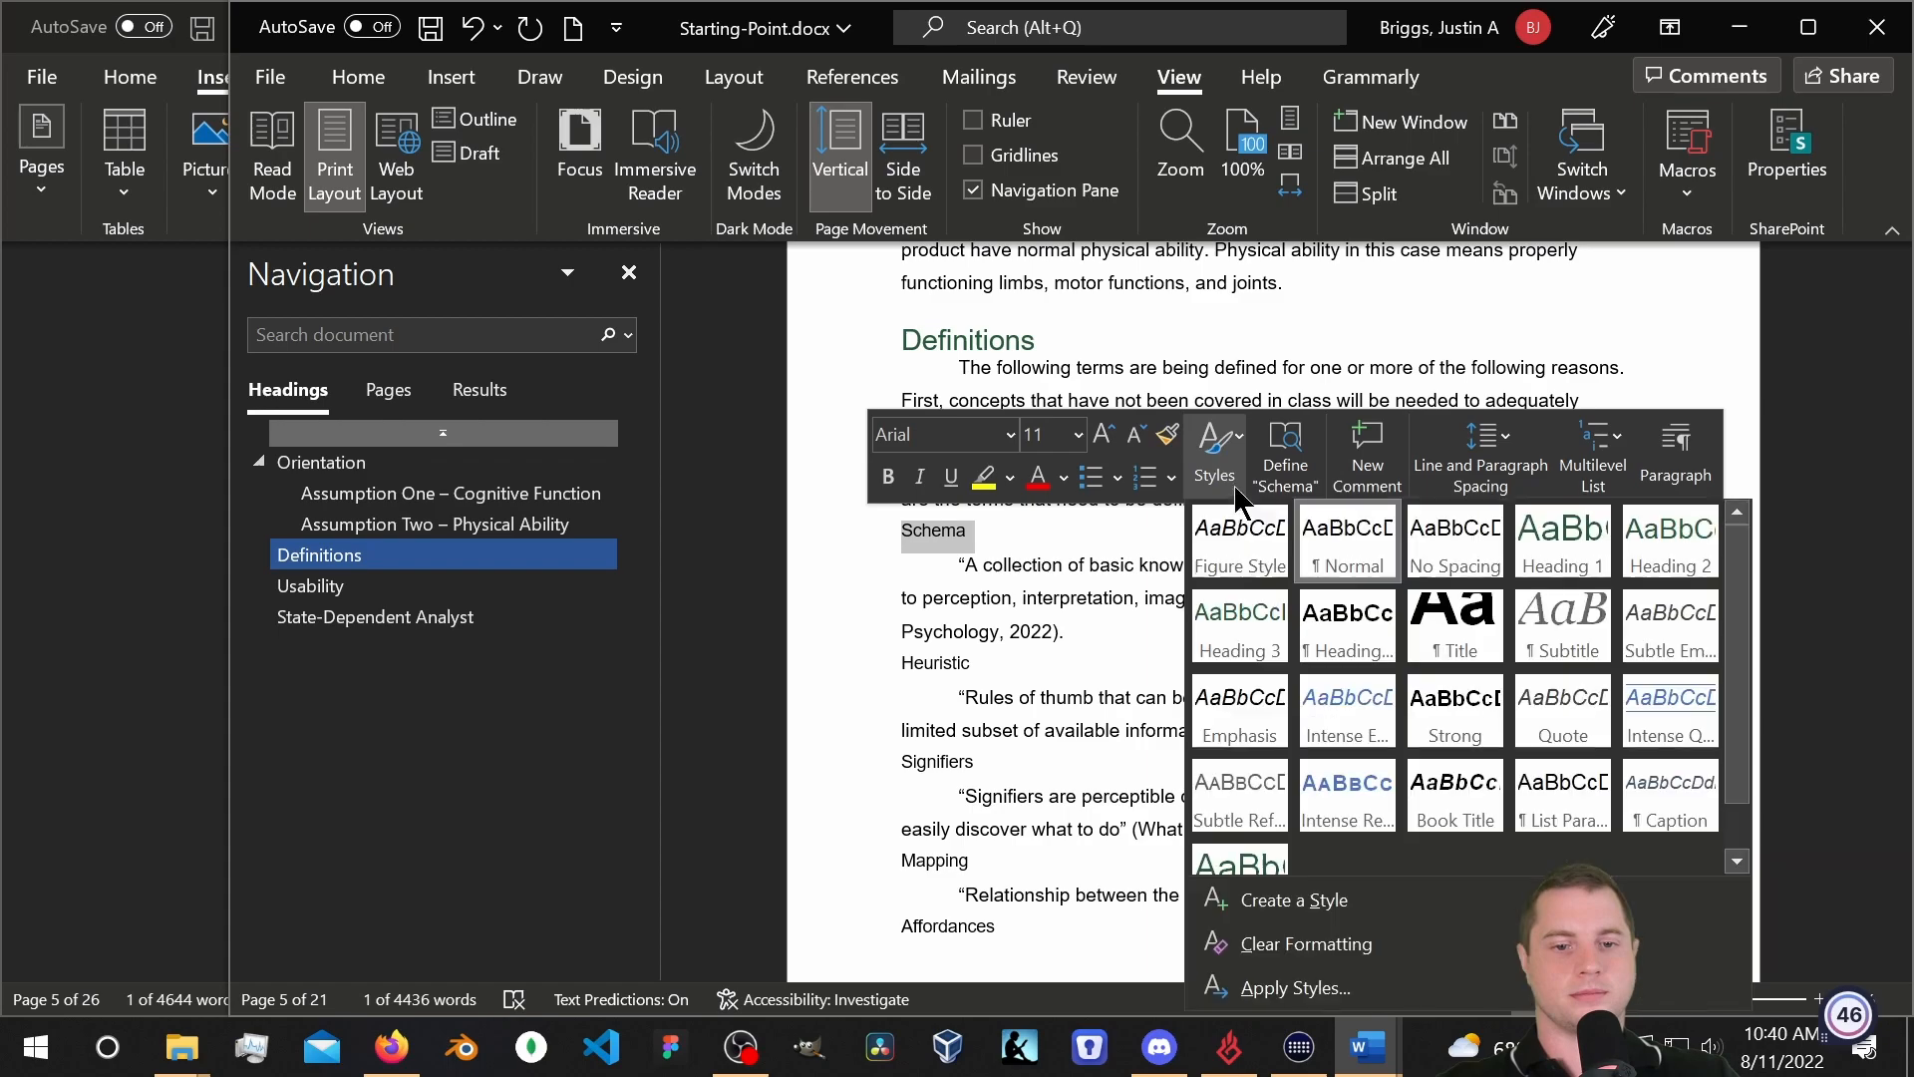
click(1643, 560)
Apply the Heading 2 style to the "Heuristic" and "Signifiers" titles in the Definitions section.
double_click(937, 698)
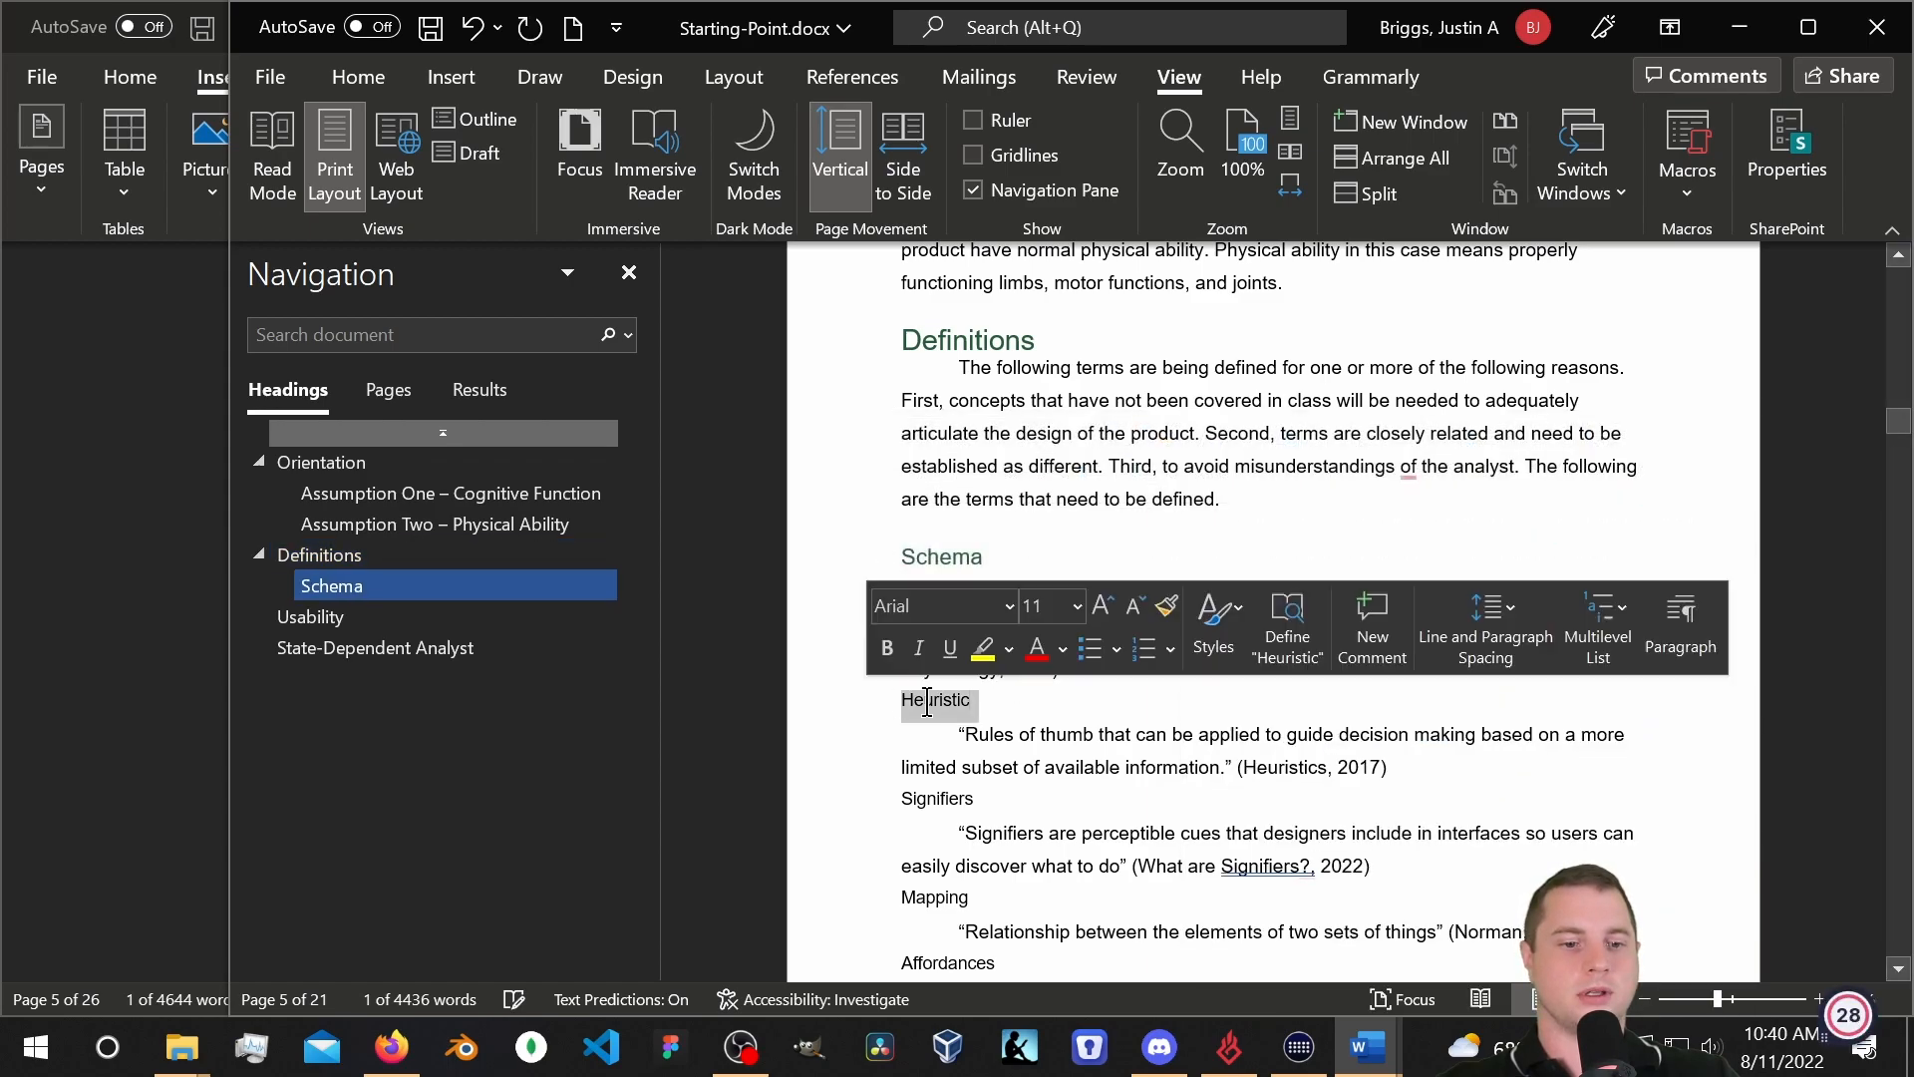
click(1214, 628)
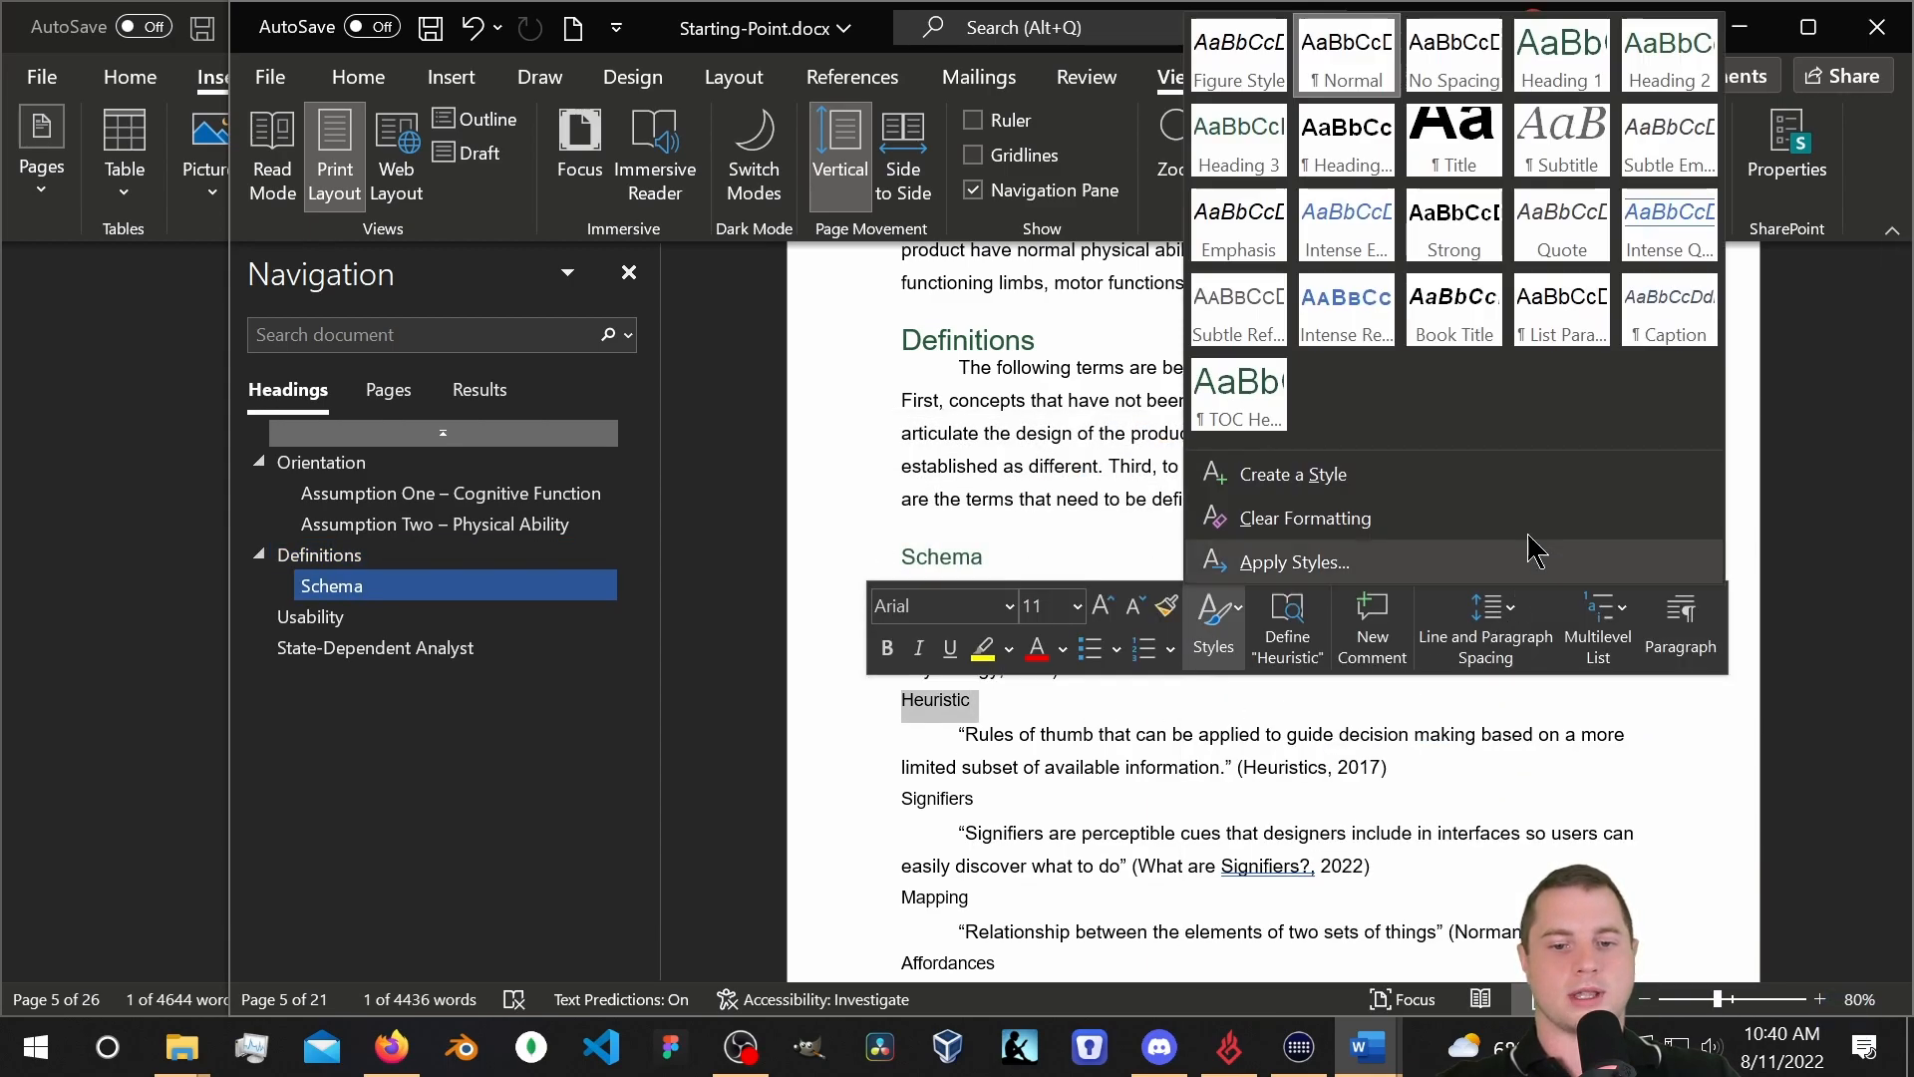
click(1635, 60)
scroll(1027, 598, down, 3)
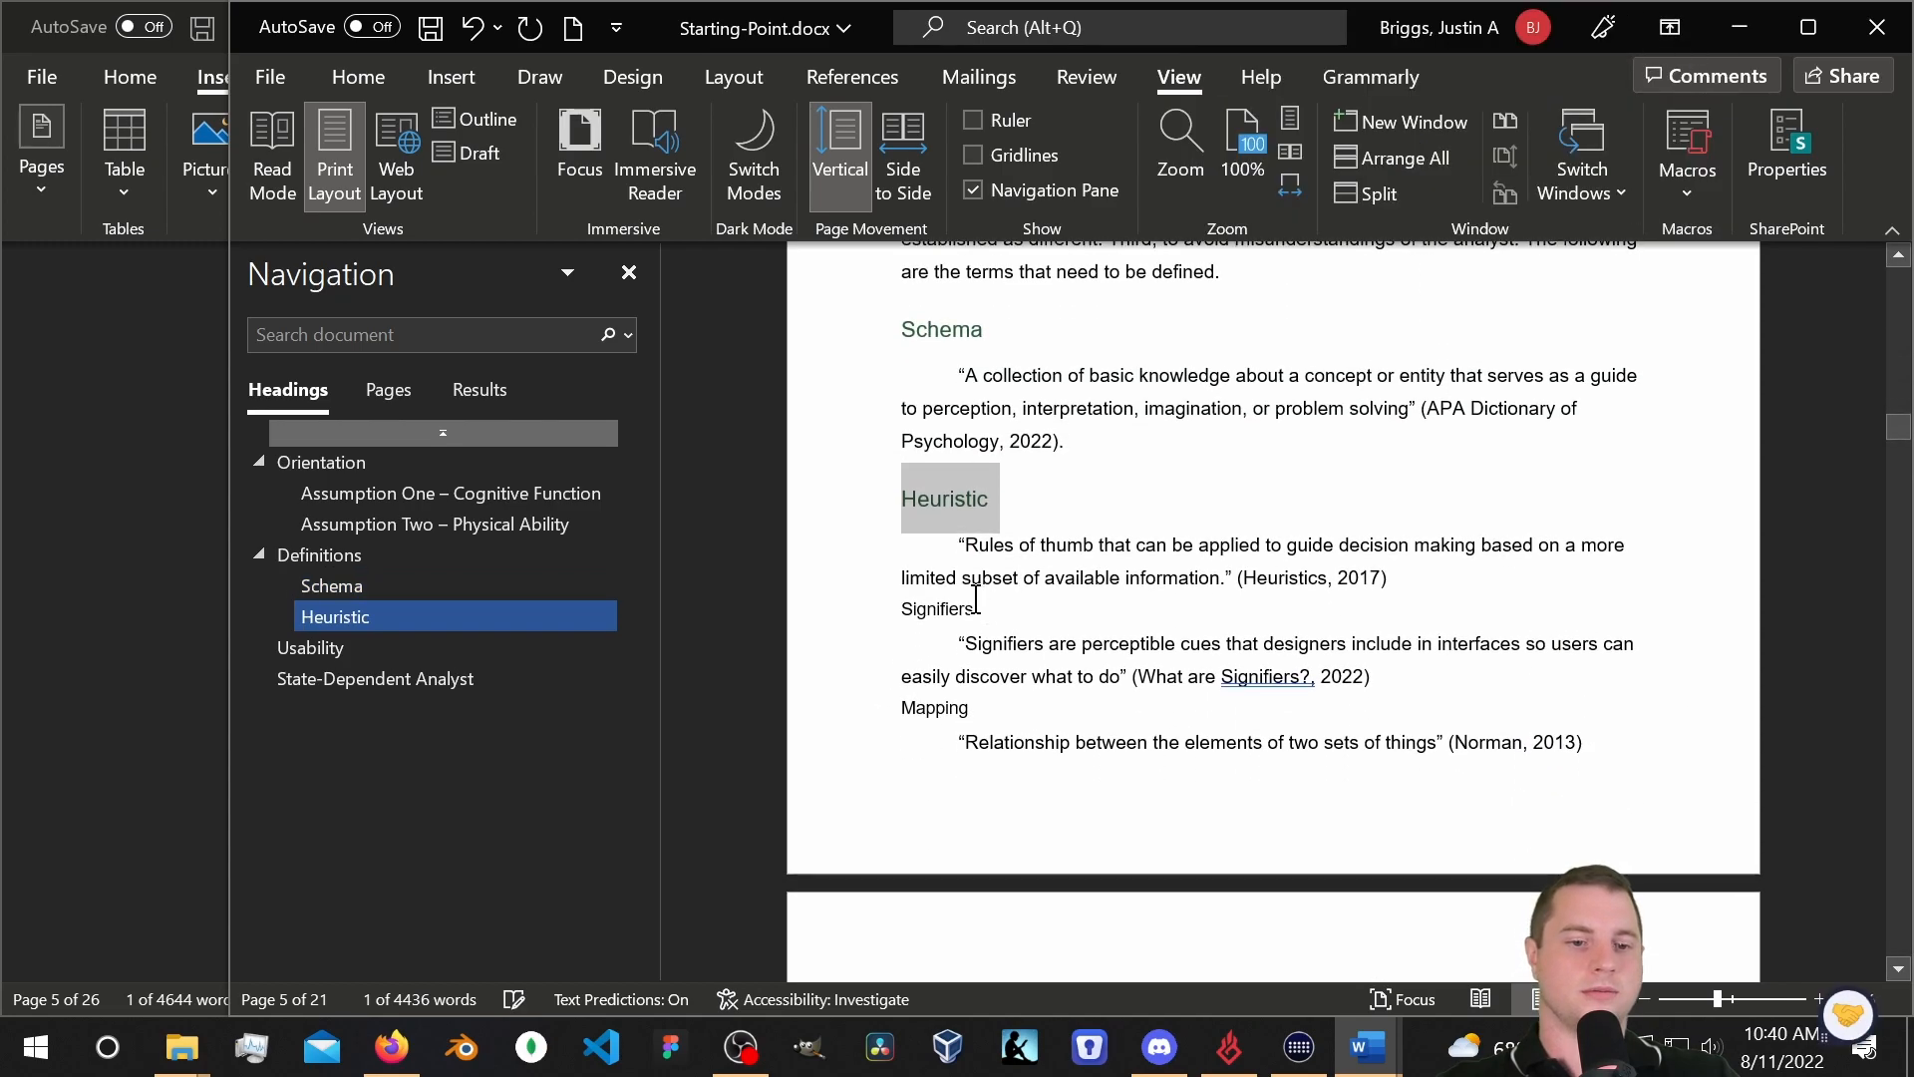
shift+click(987, 610)
click(985, 610)
click(872, 612)
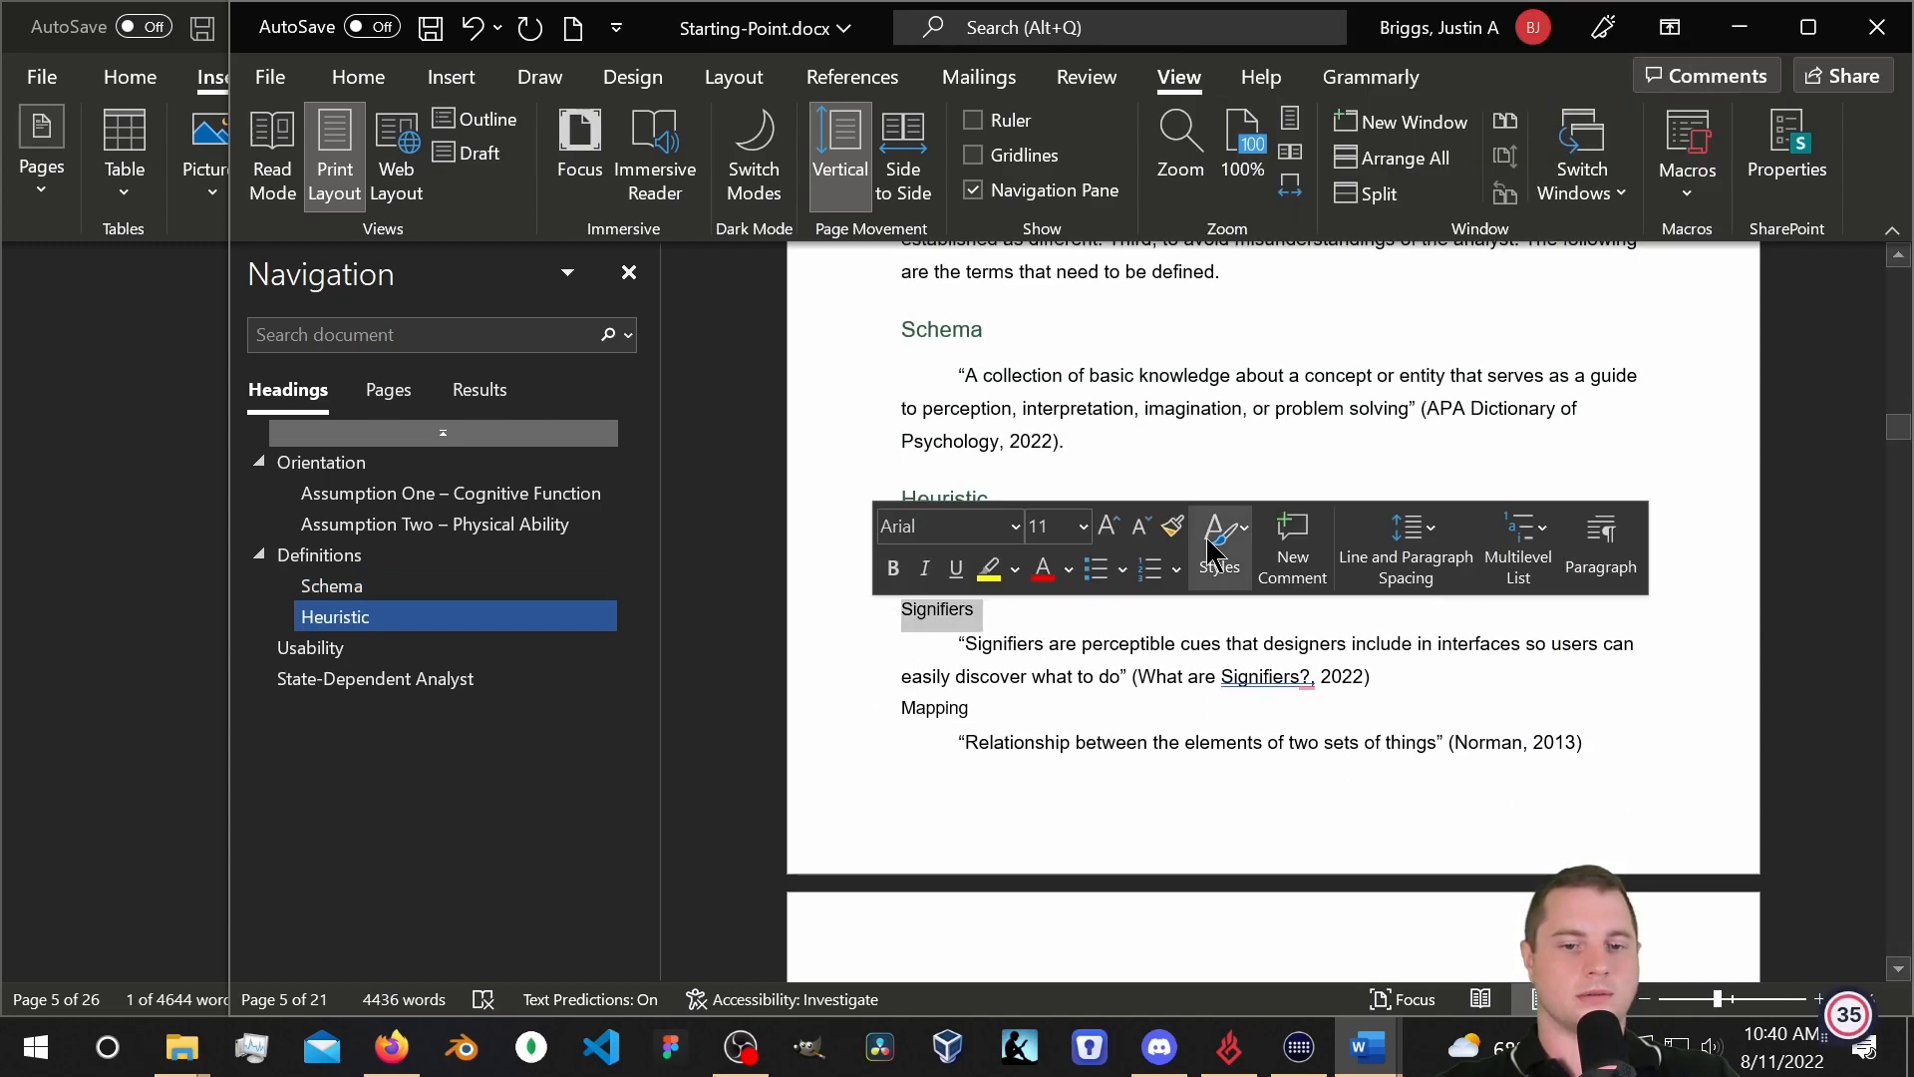
click(1216, 563)
Apply the Heading 2 style to the "Mapping" and "Affordances" titles in the Definitions section.
scroll(1240, 551, down, 5)
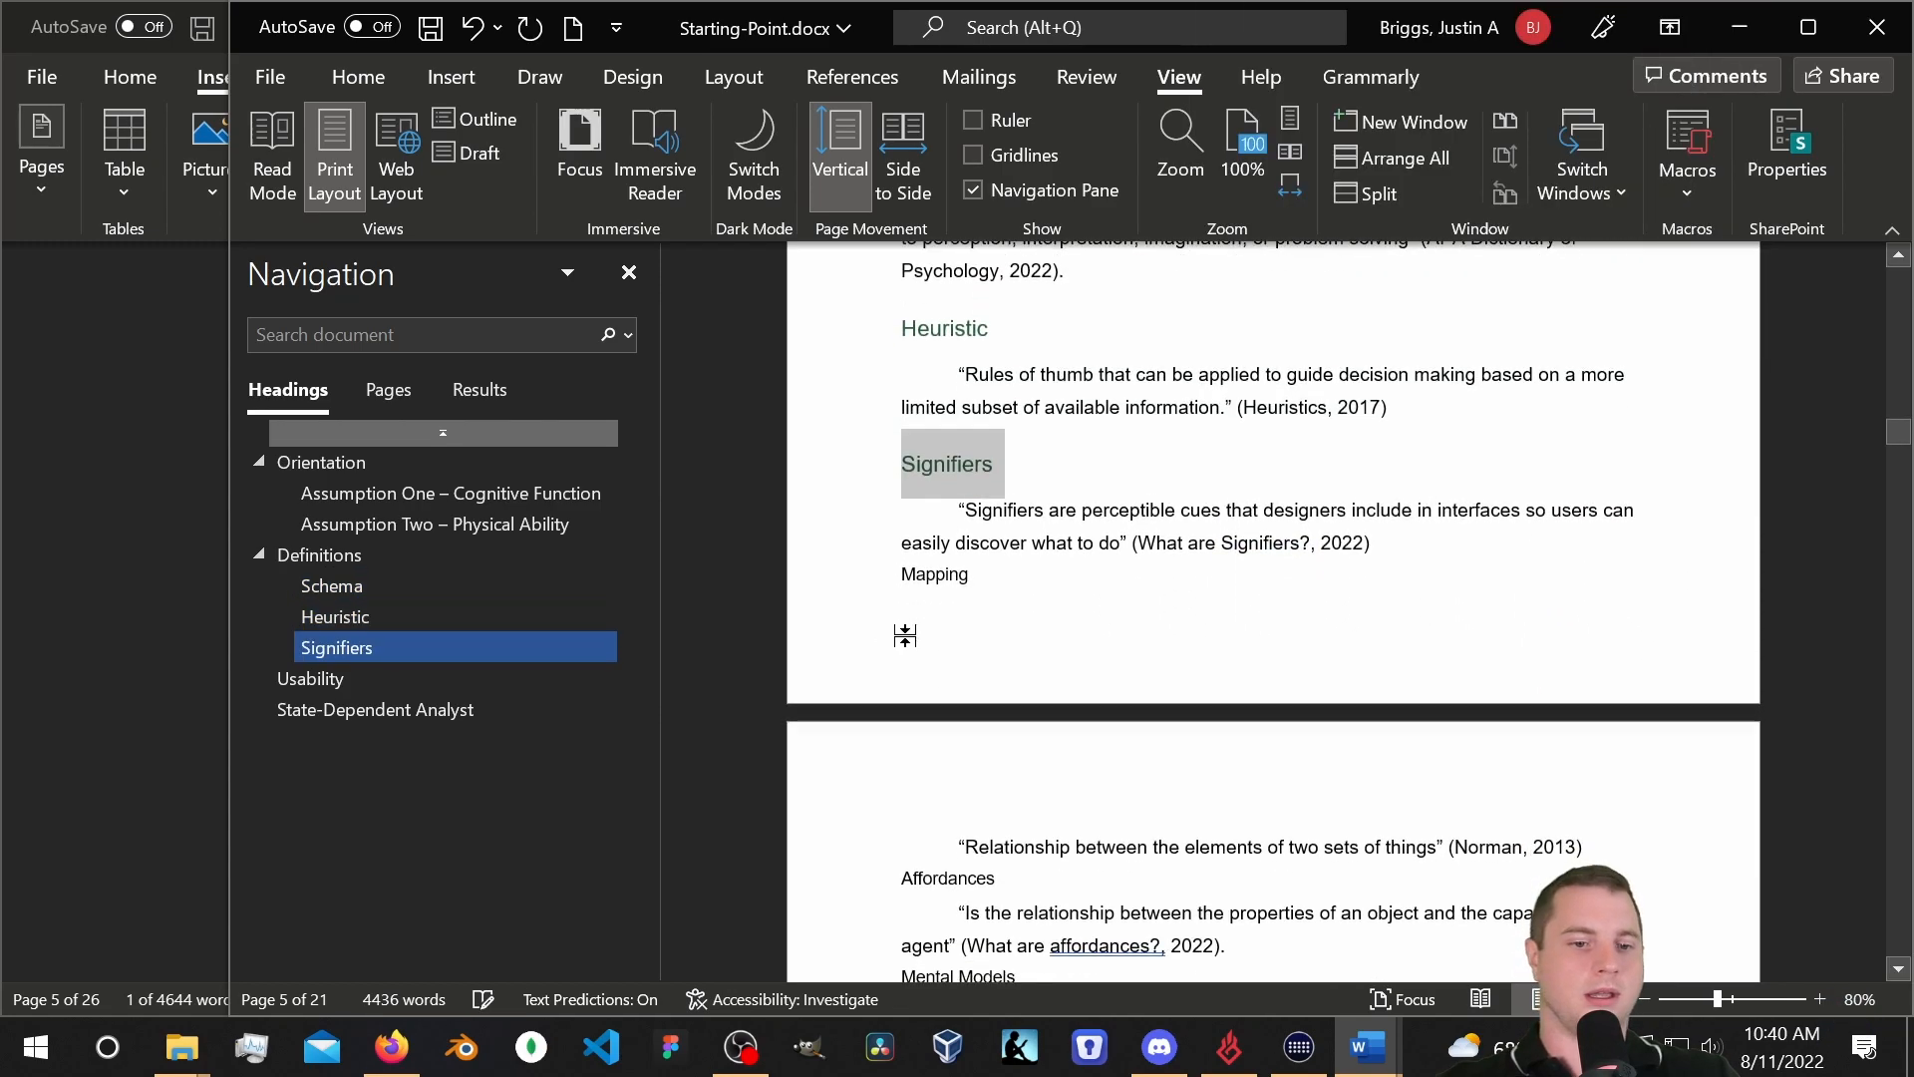
double_click(934, 517)
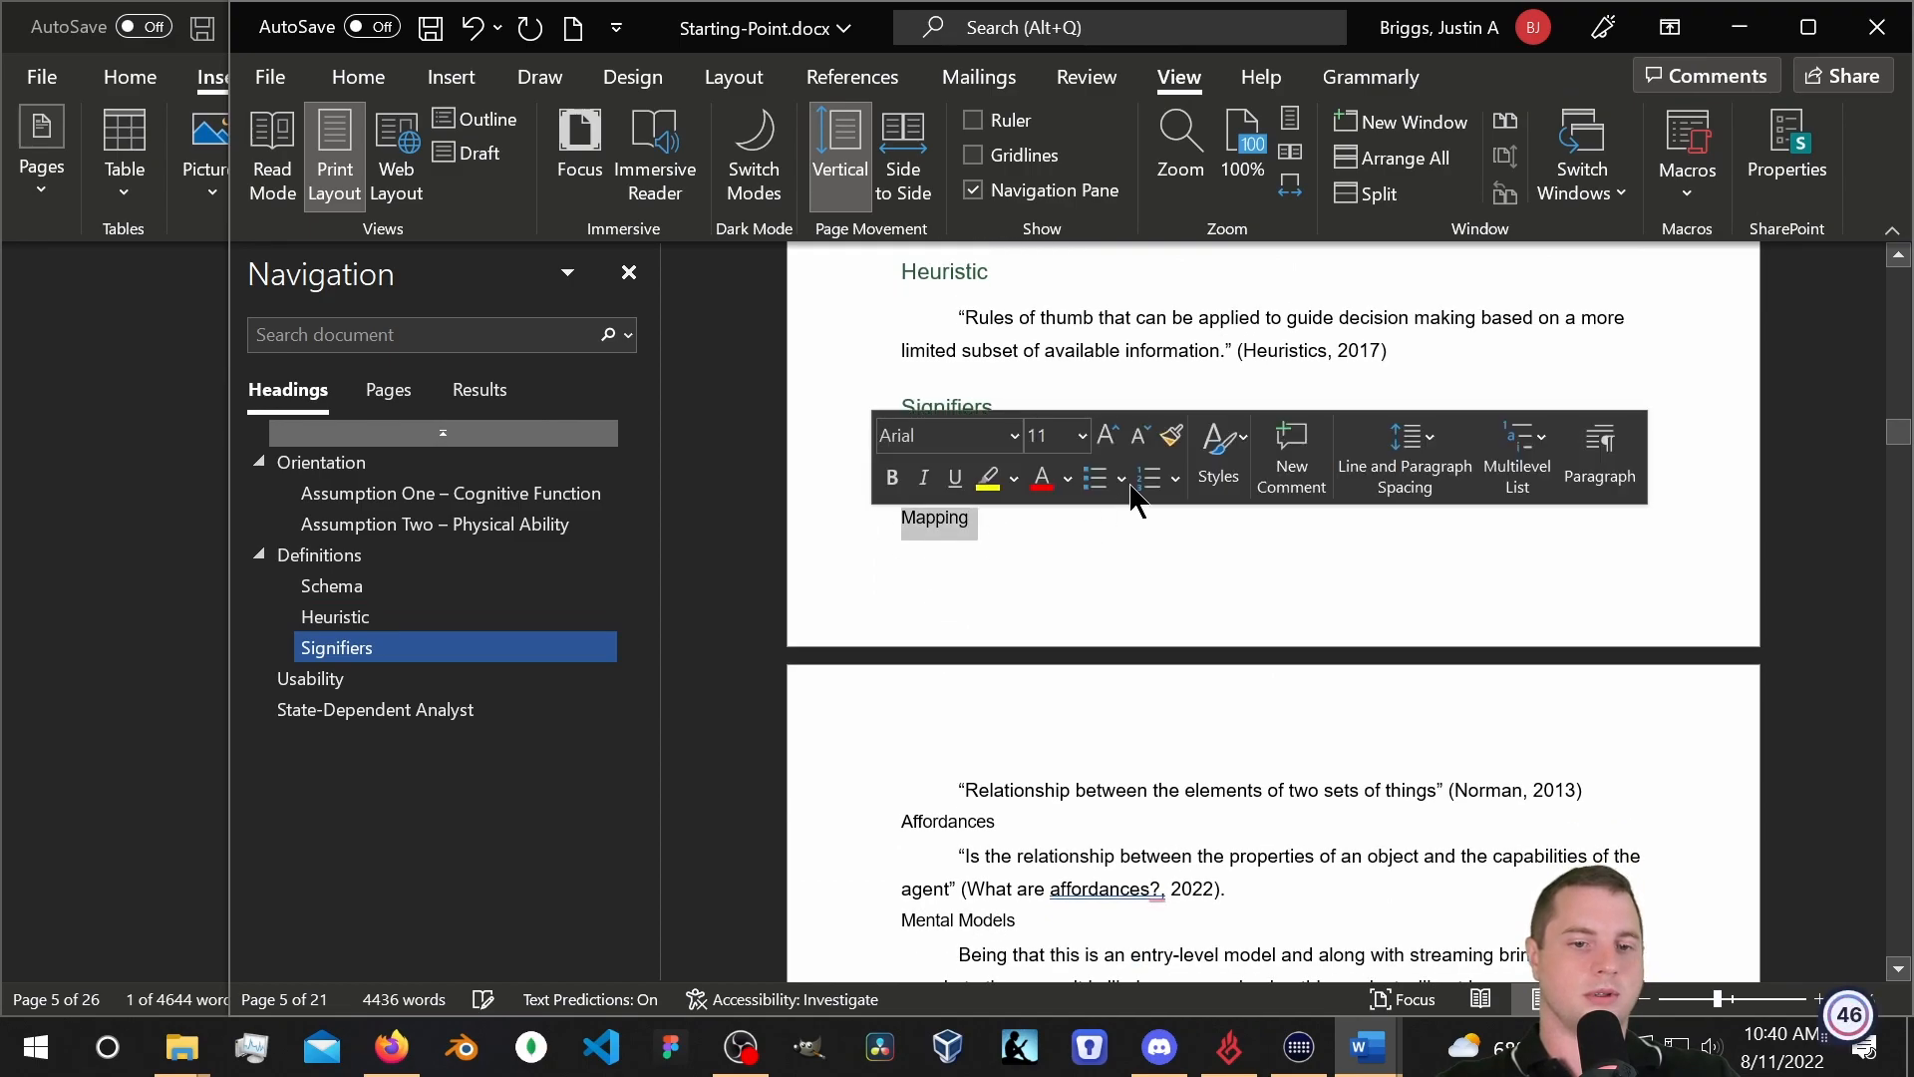
click(1218, 448)
click(1696, 531)
scroll(972, 697, down, 3)
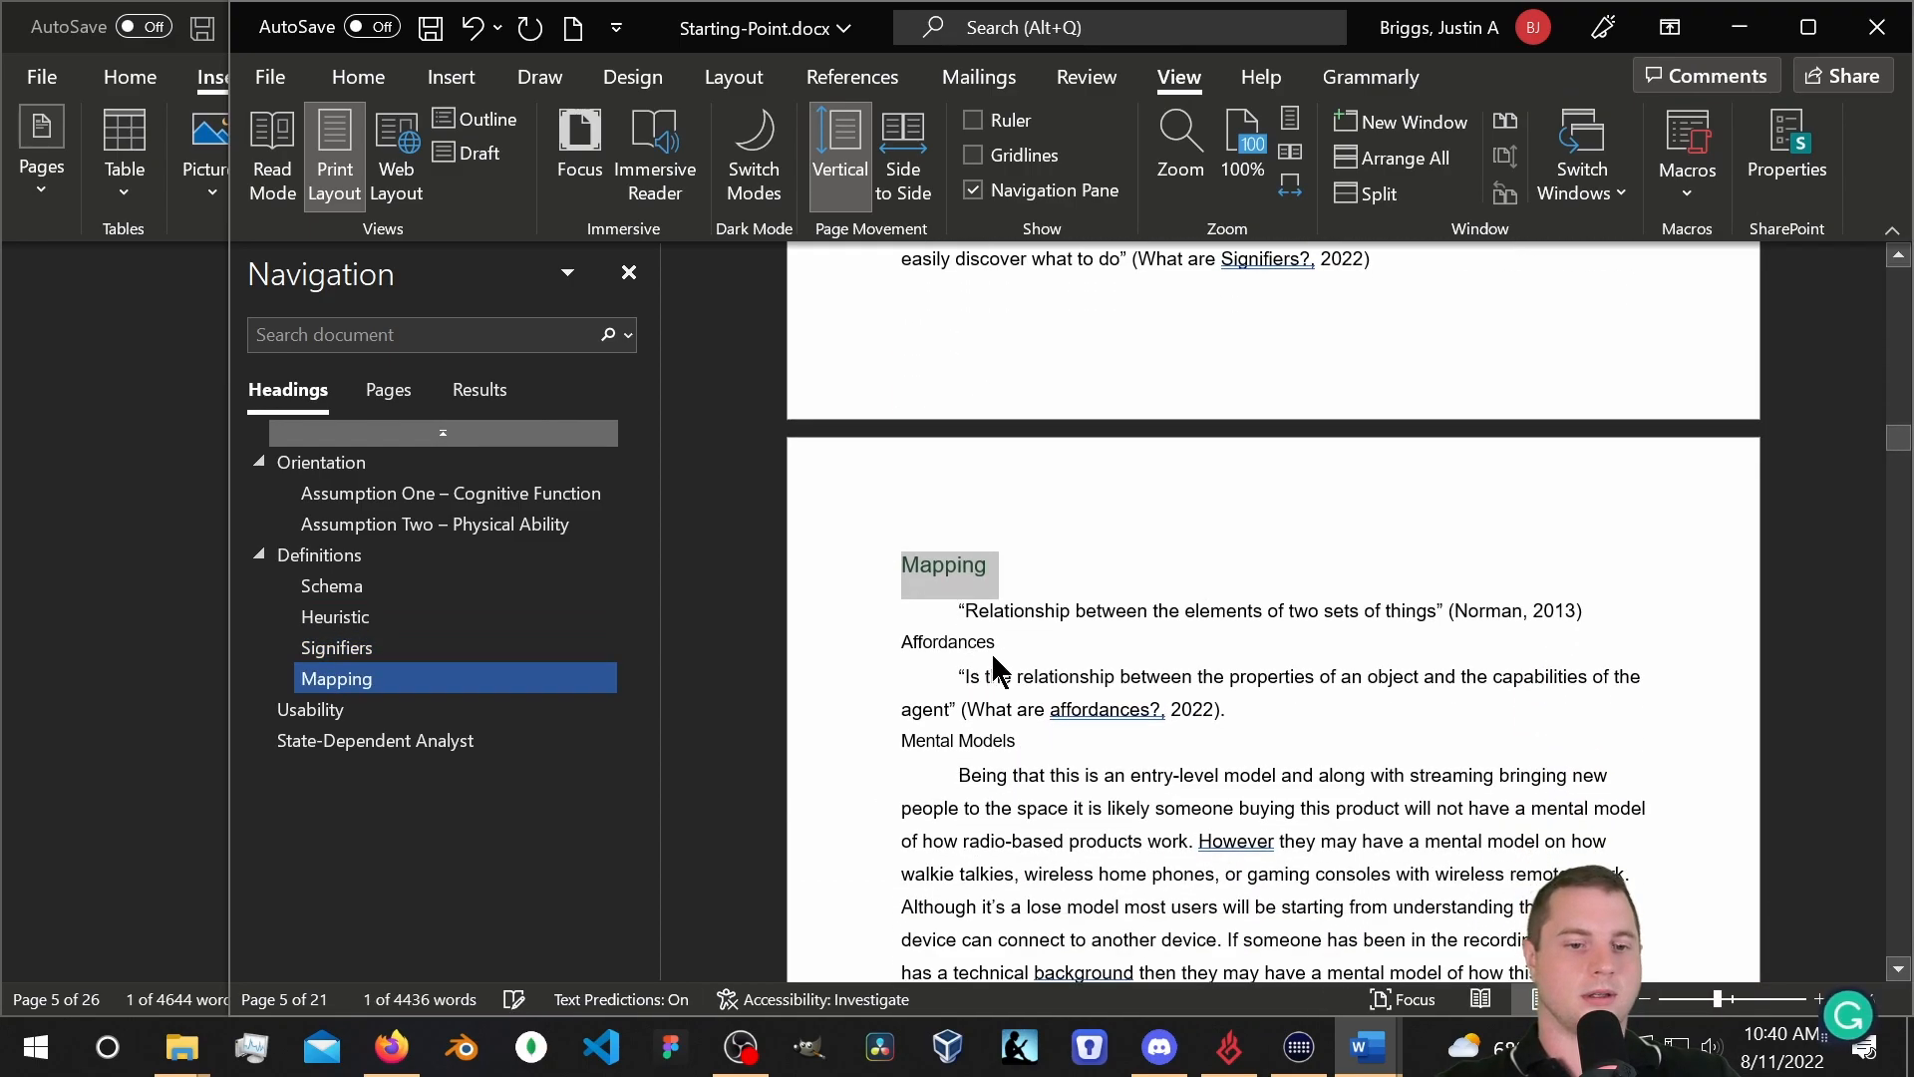
drag(1004, 641, 898, 643)
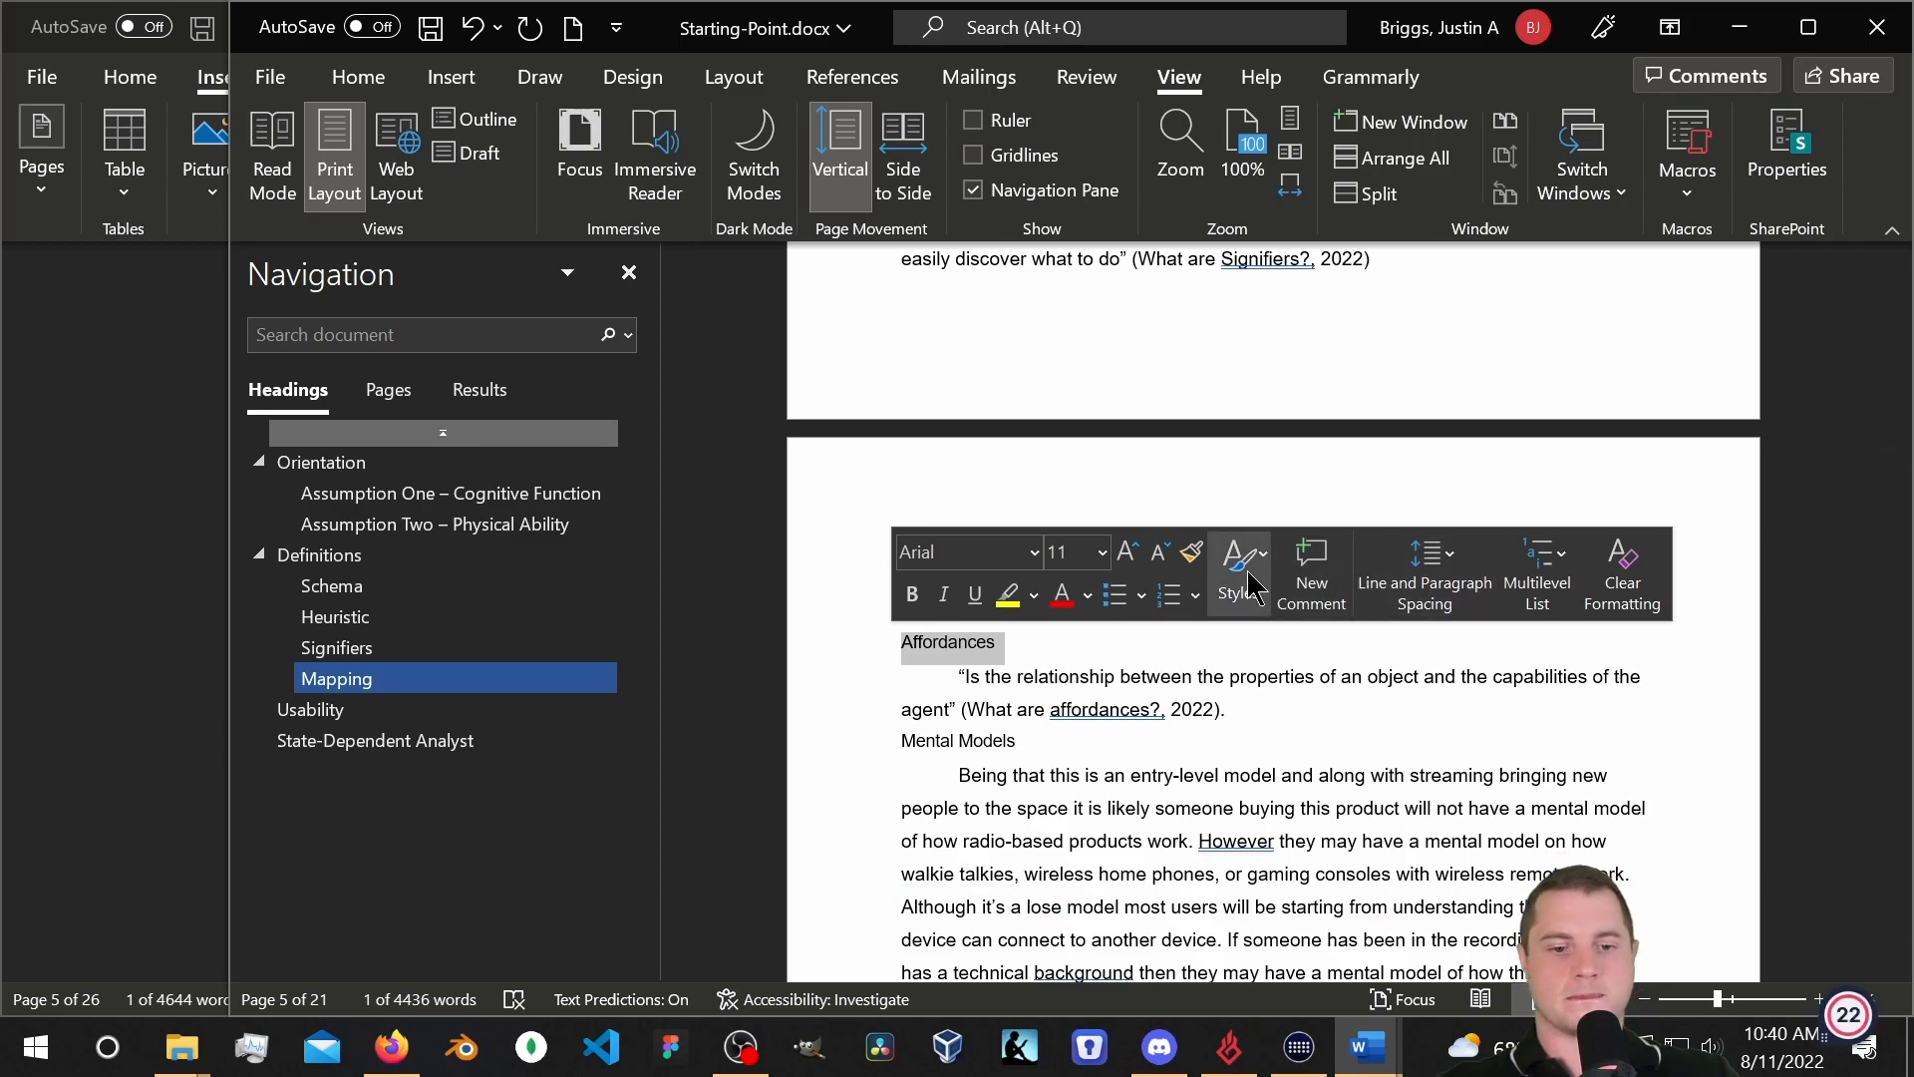
click(1240, 569)
click(1722, 64)
Apply the Heading 2 style to the "Mental Models" title below the Affordances definition.
scroll(1036, 626, down, 1)
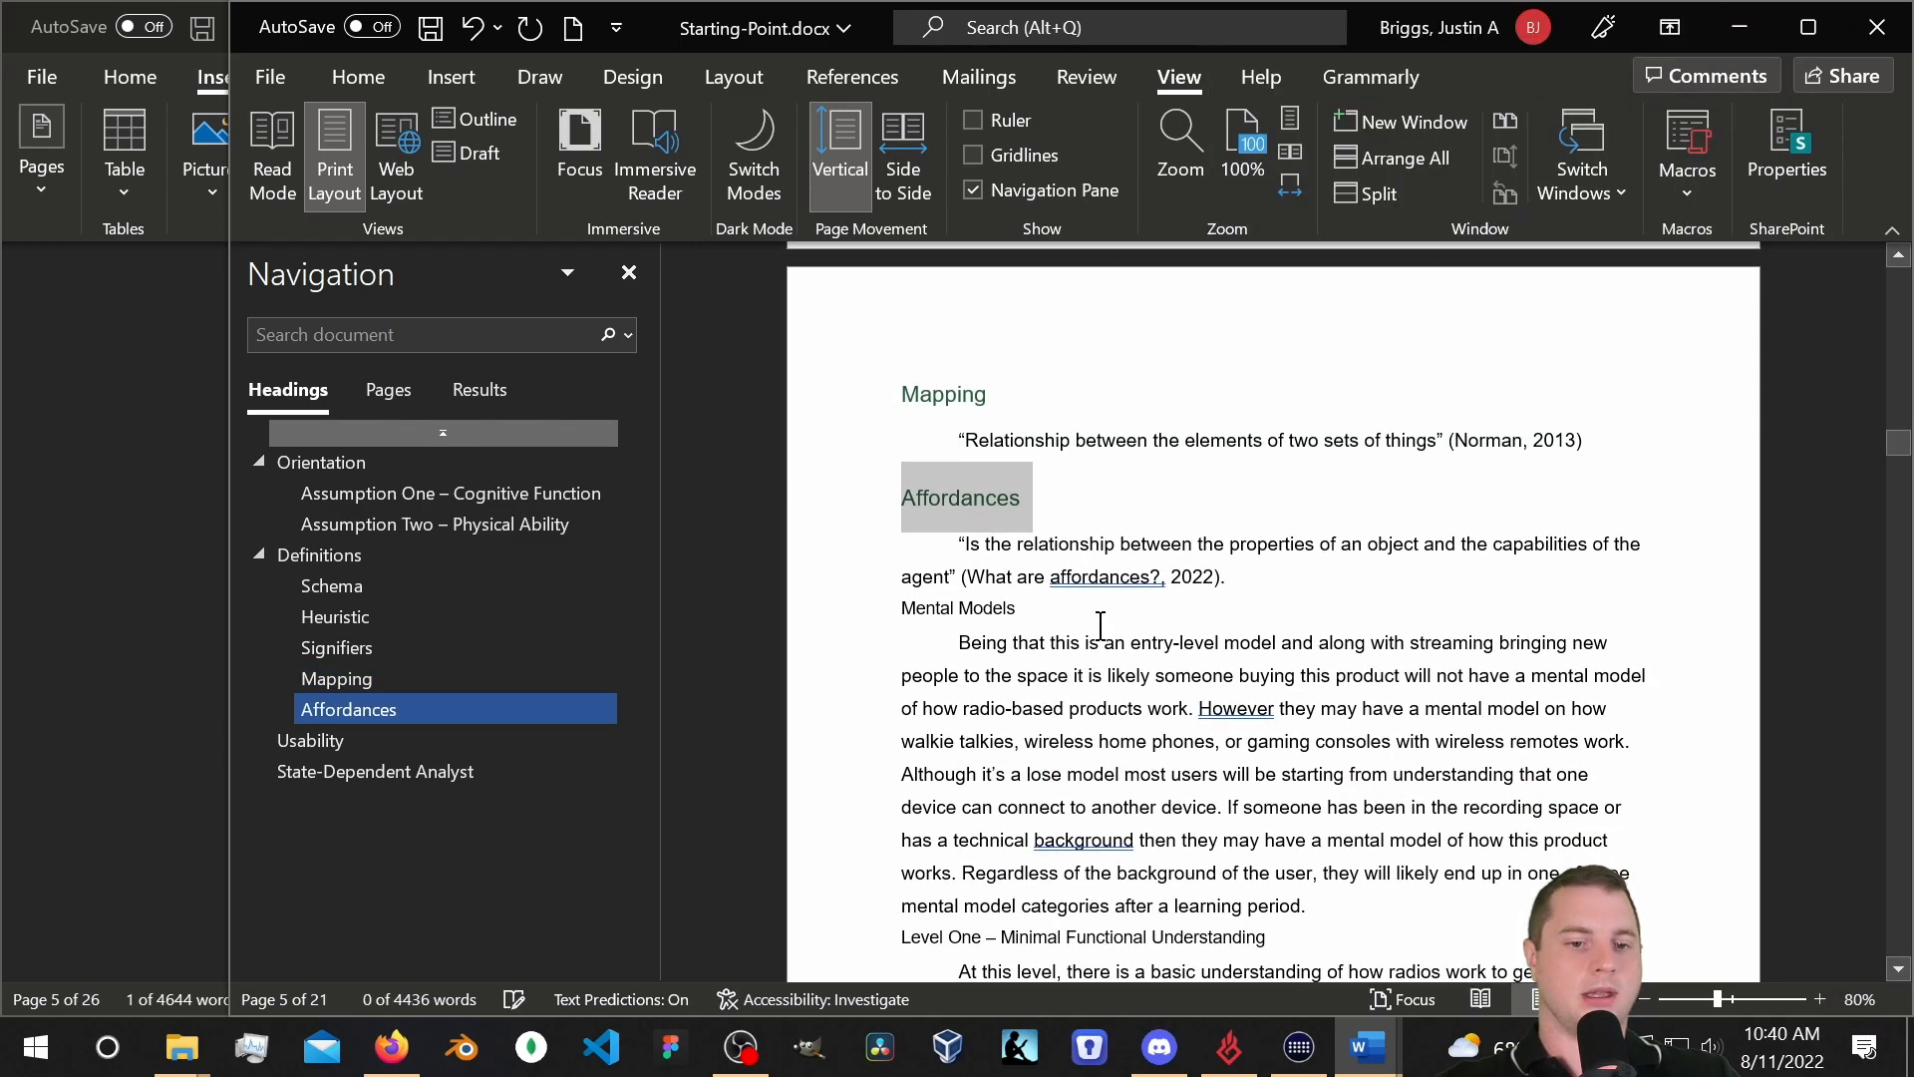
triple_click(978, 613)
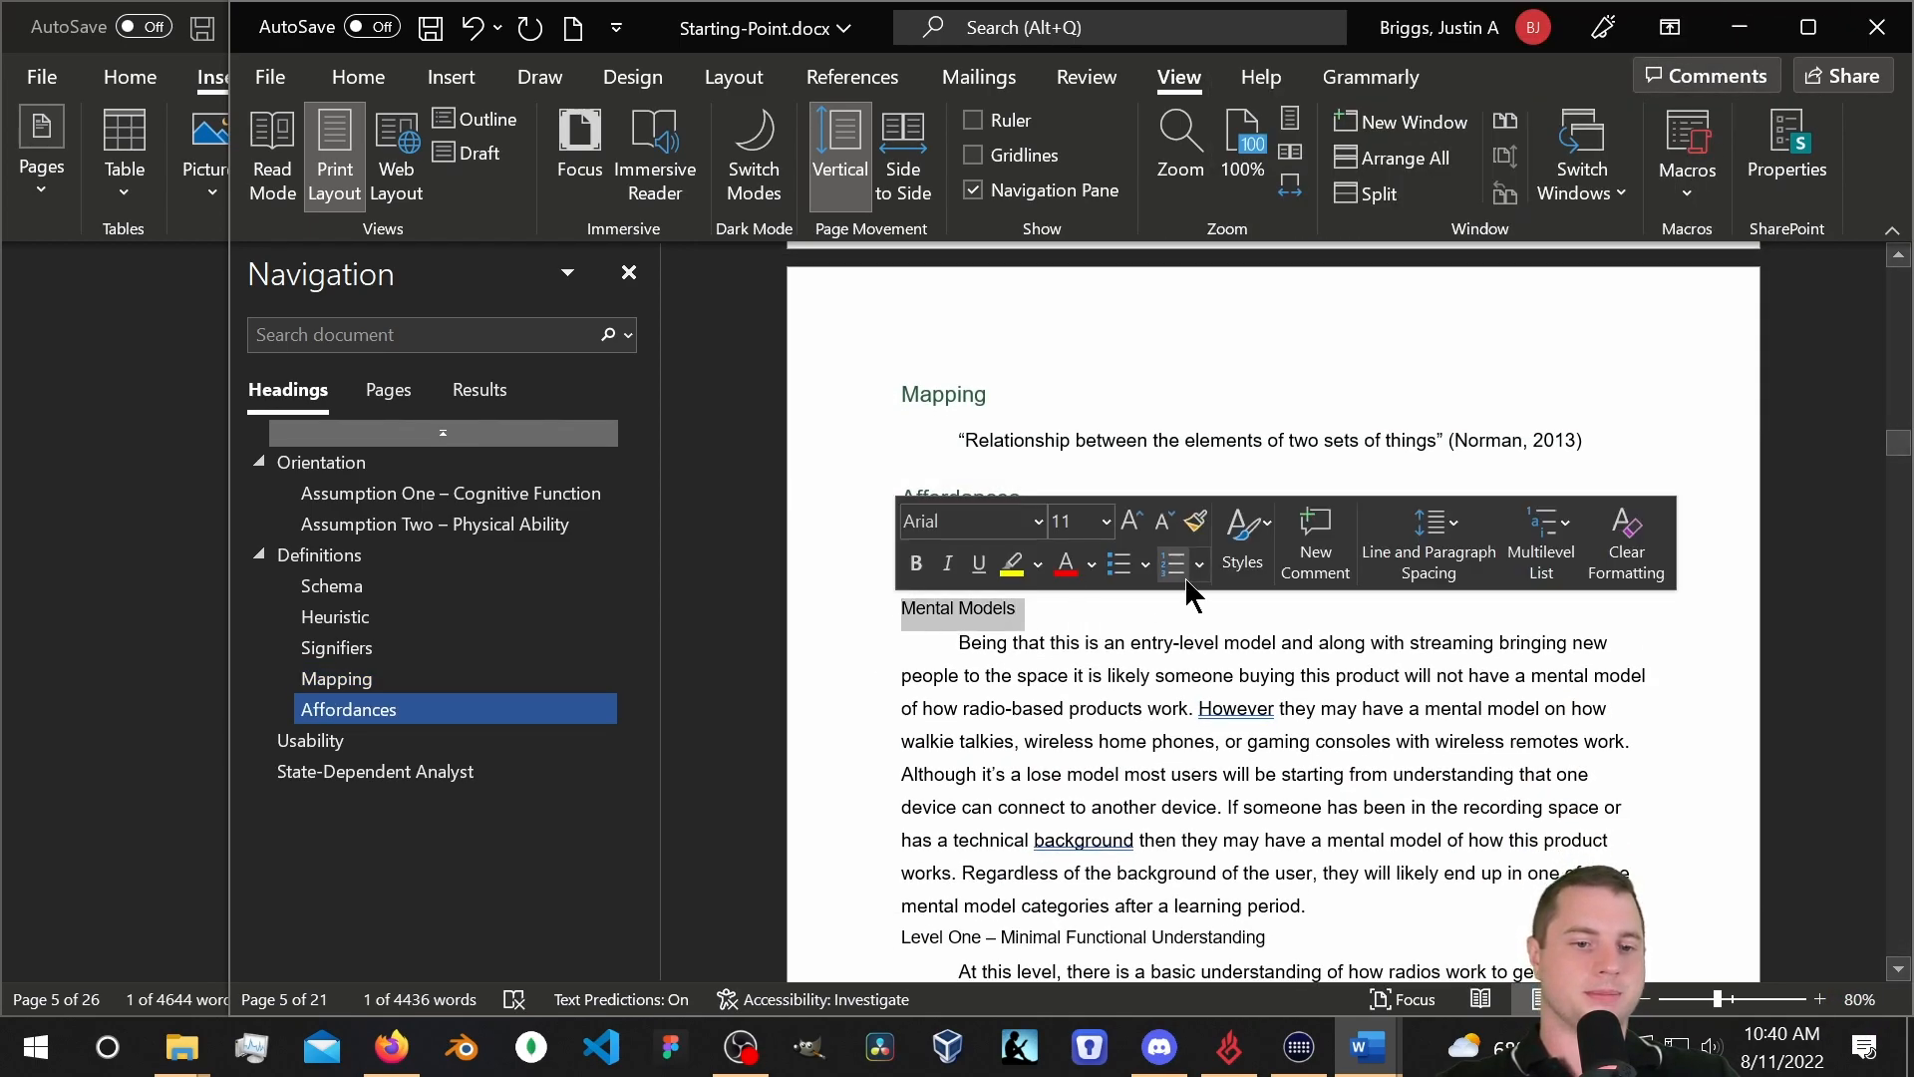
click(1243, 538)
click(1724, 57)
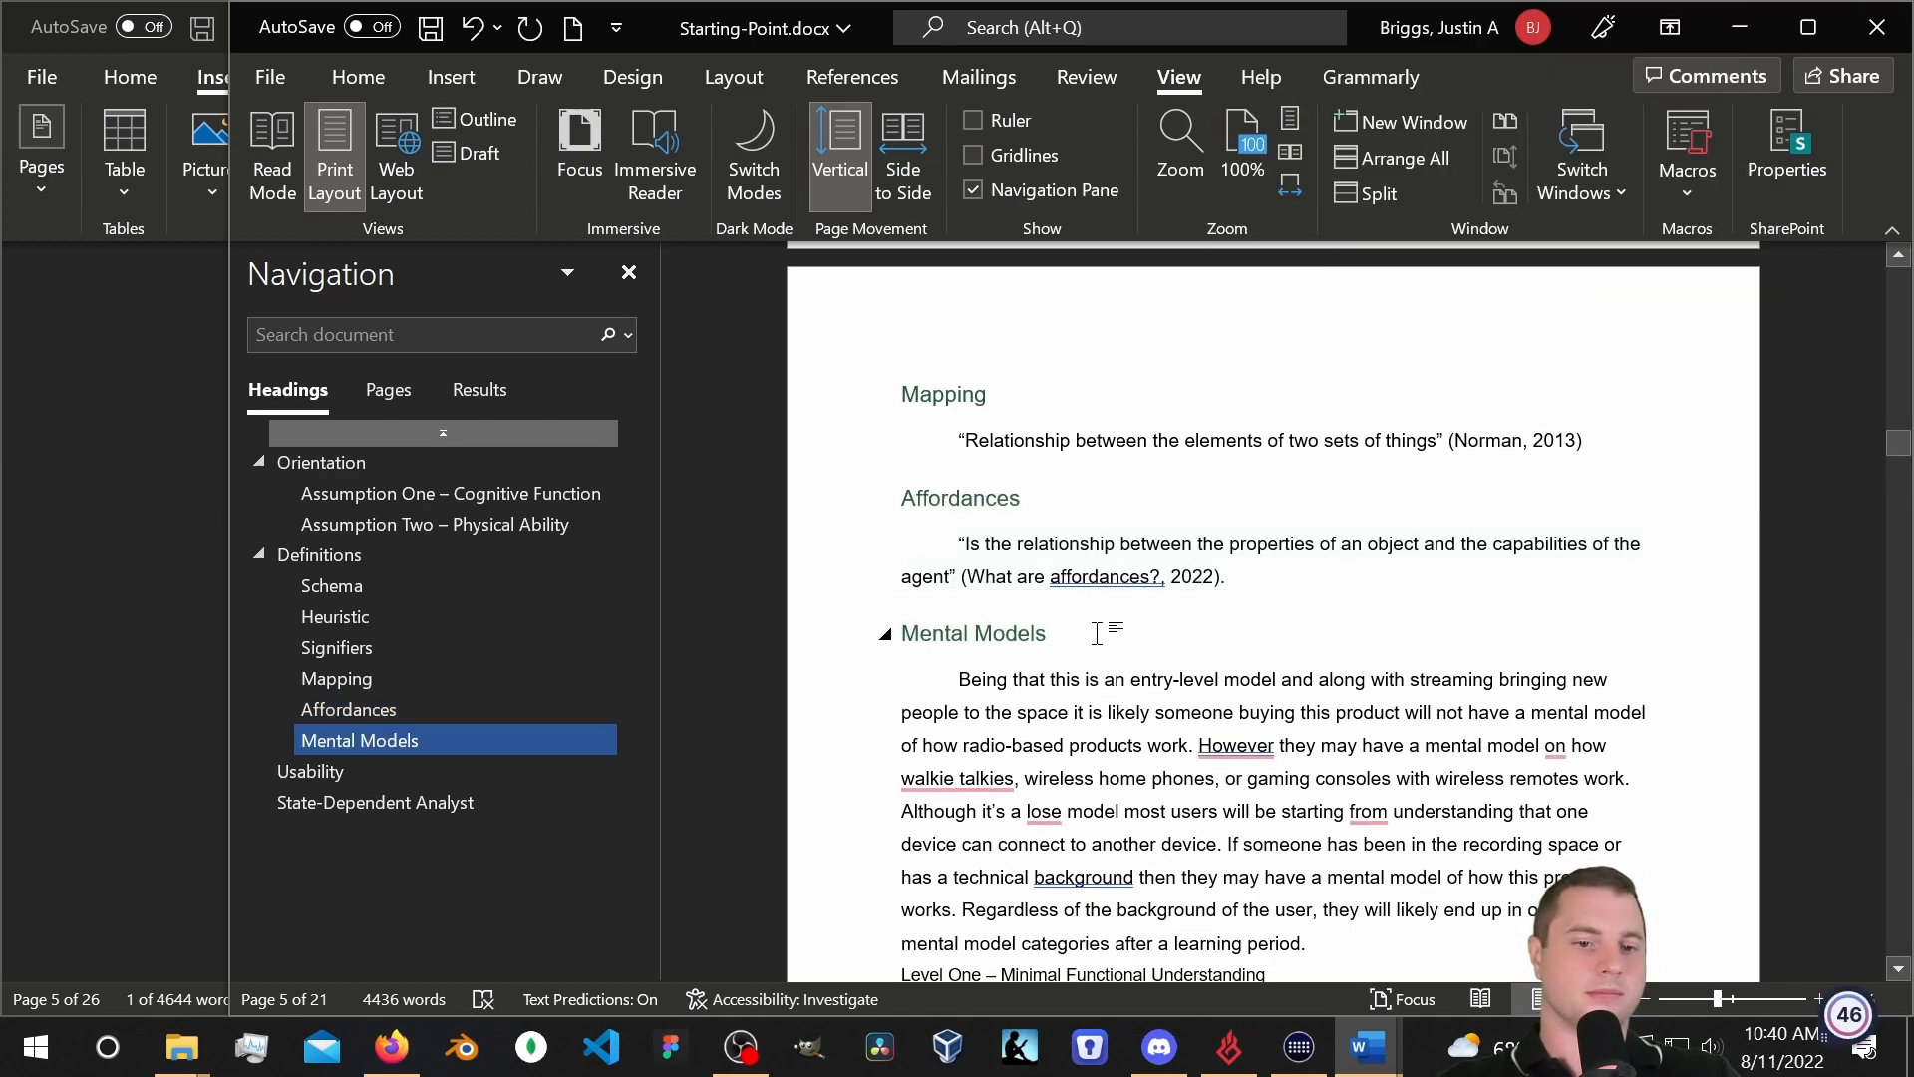
Change the "Mental Models" title to the Heading 1 style so it becomes a main section.
scroll(1097, 633, down, 1)
scroll(1097, 633, up, 1)
triple_click(1051, 576)
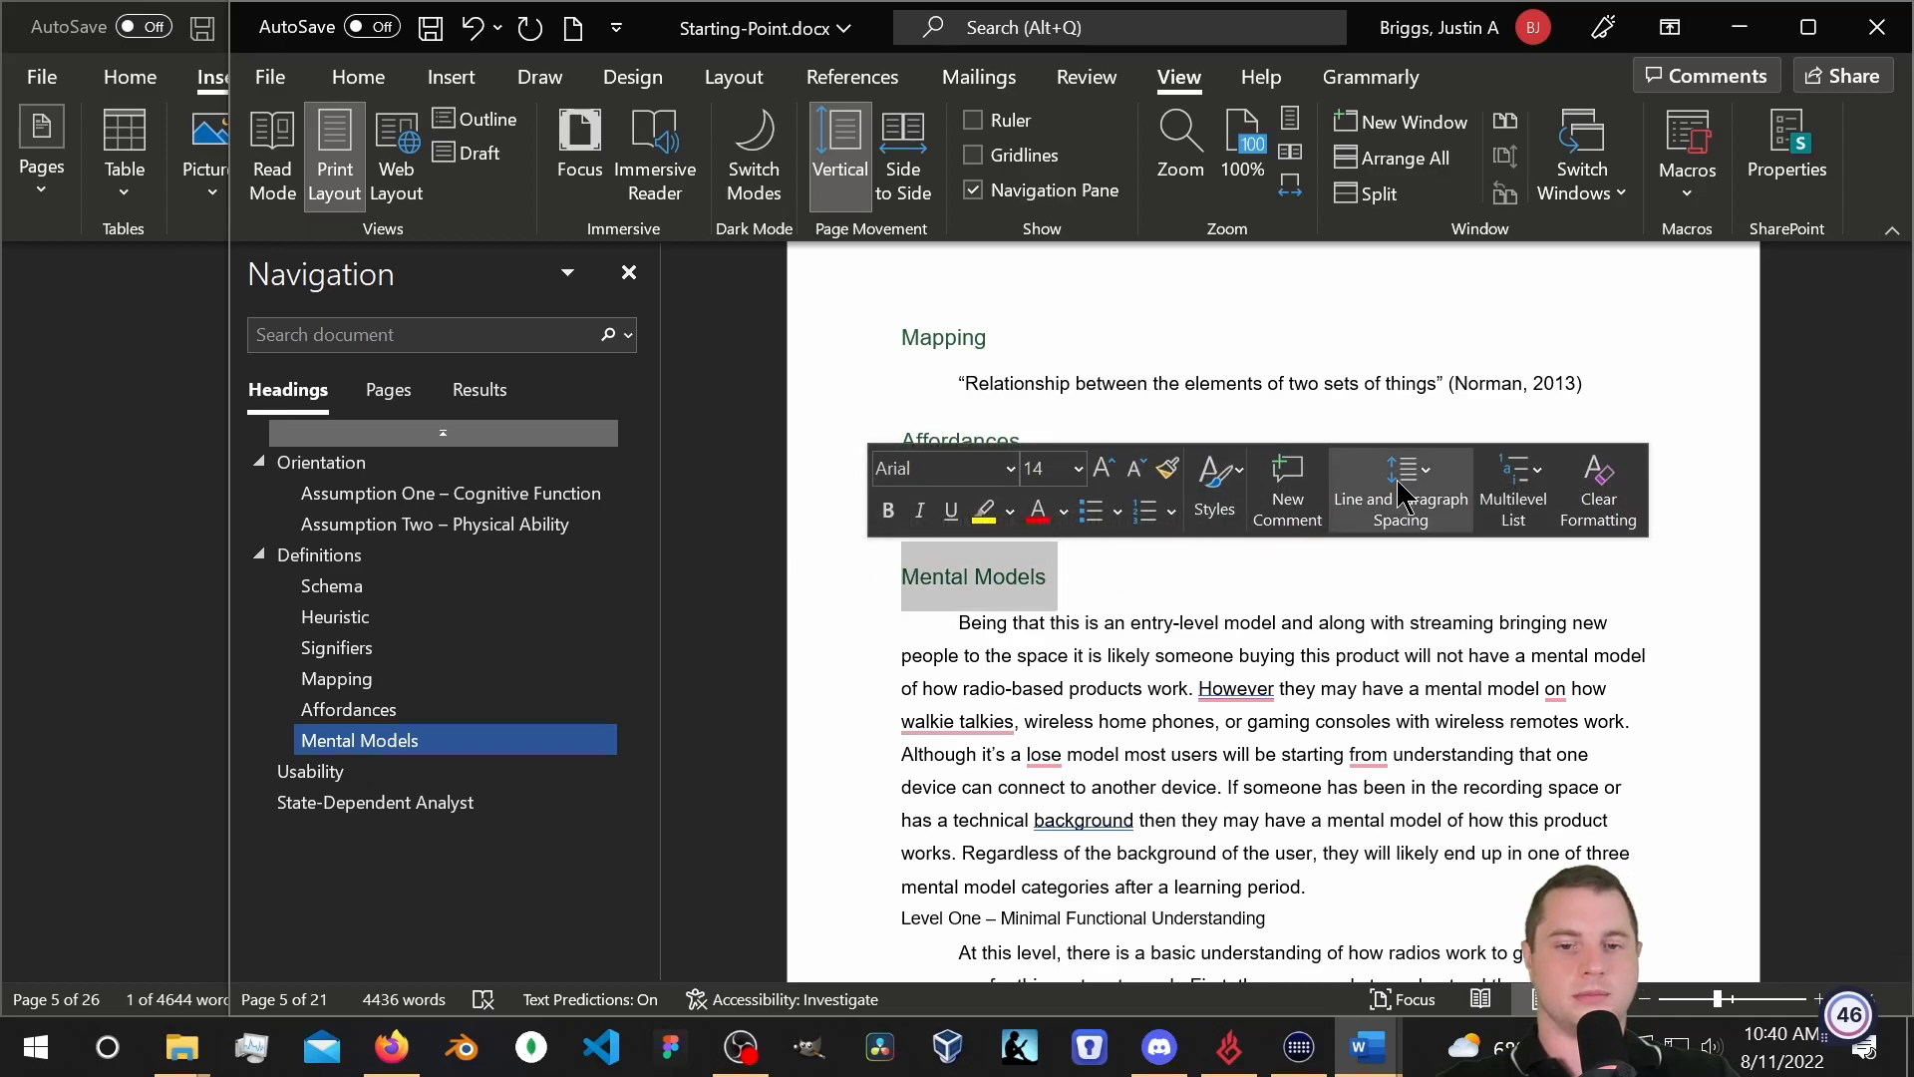
click(1215, 489)
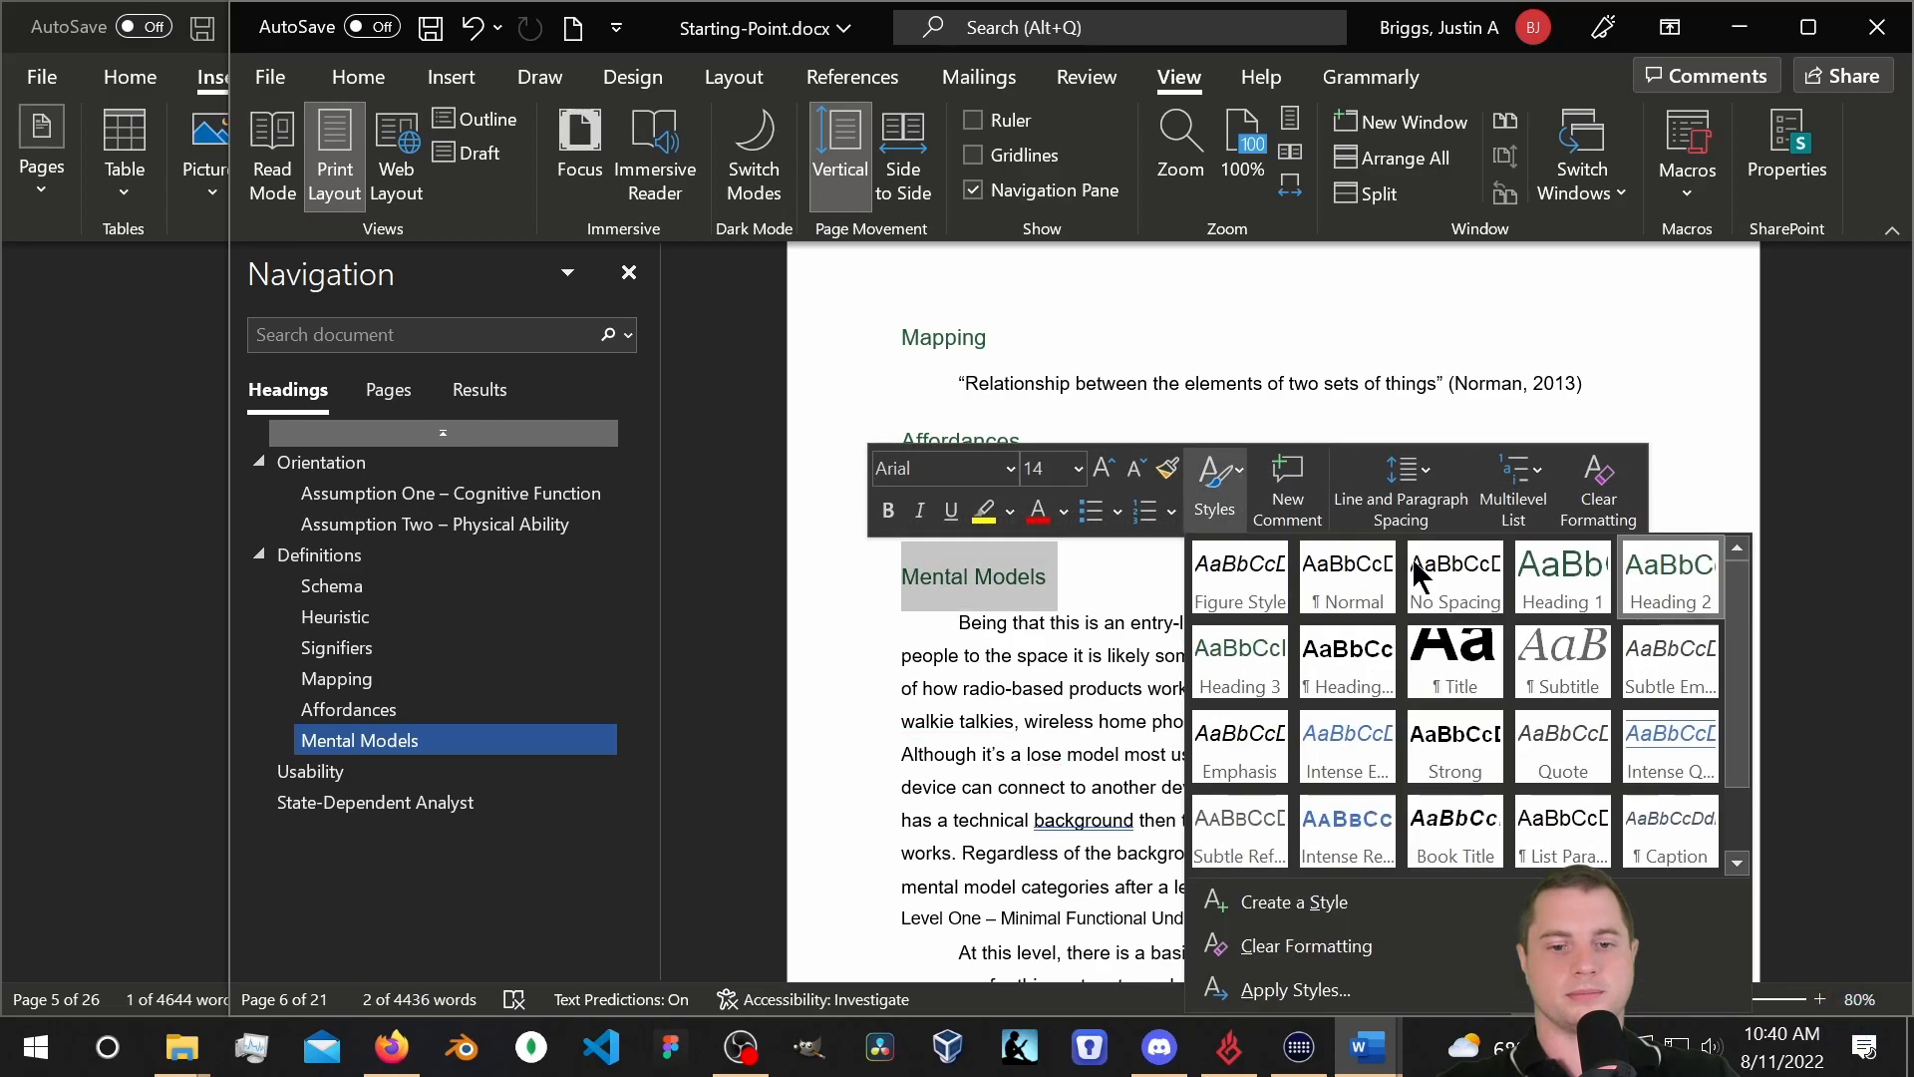
click(1583, 572)
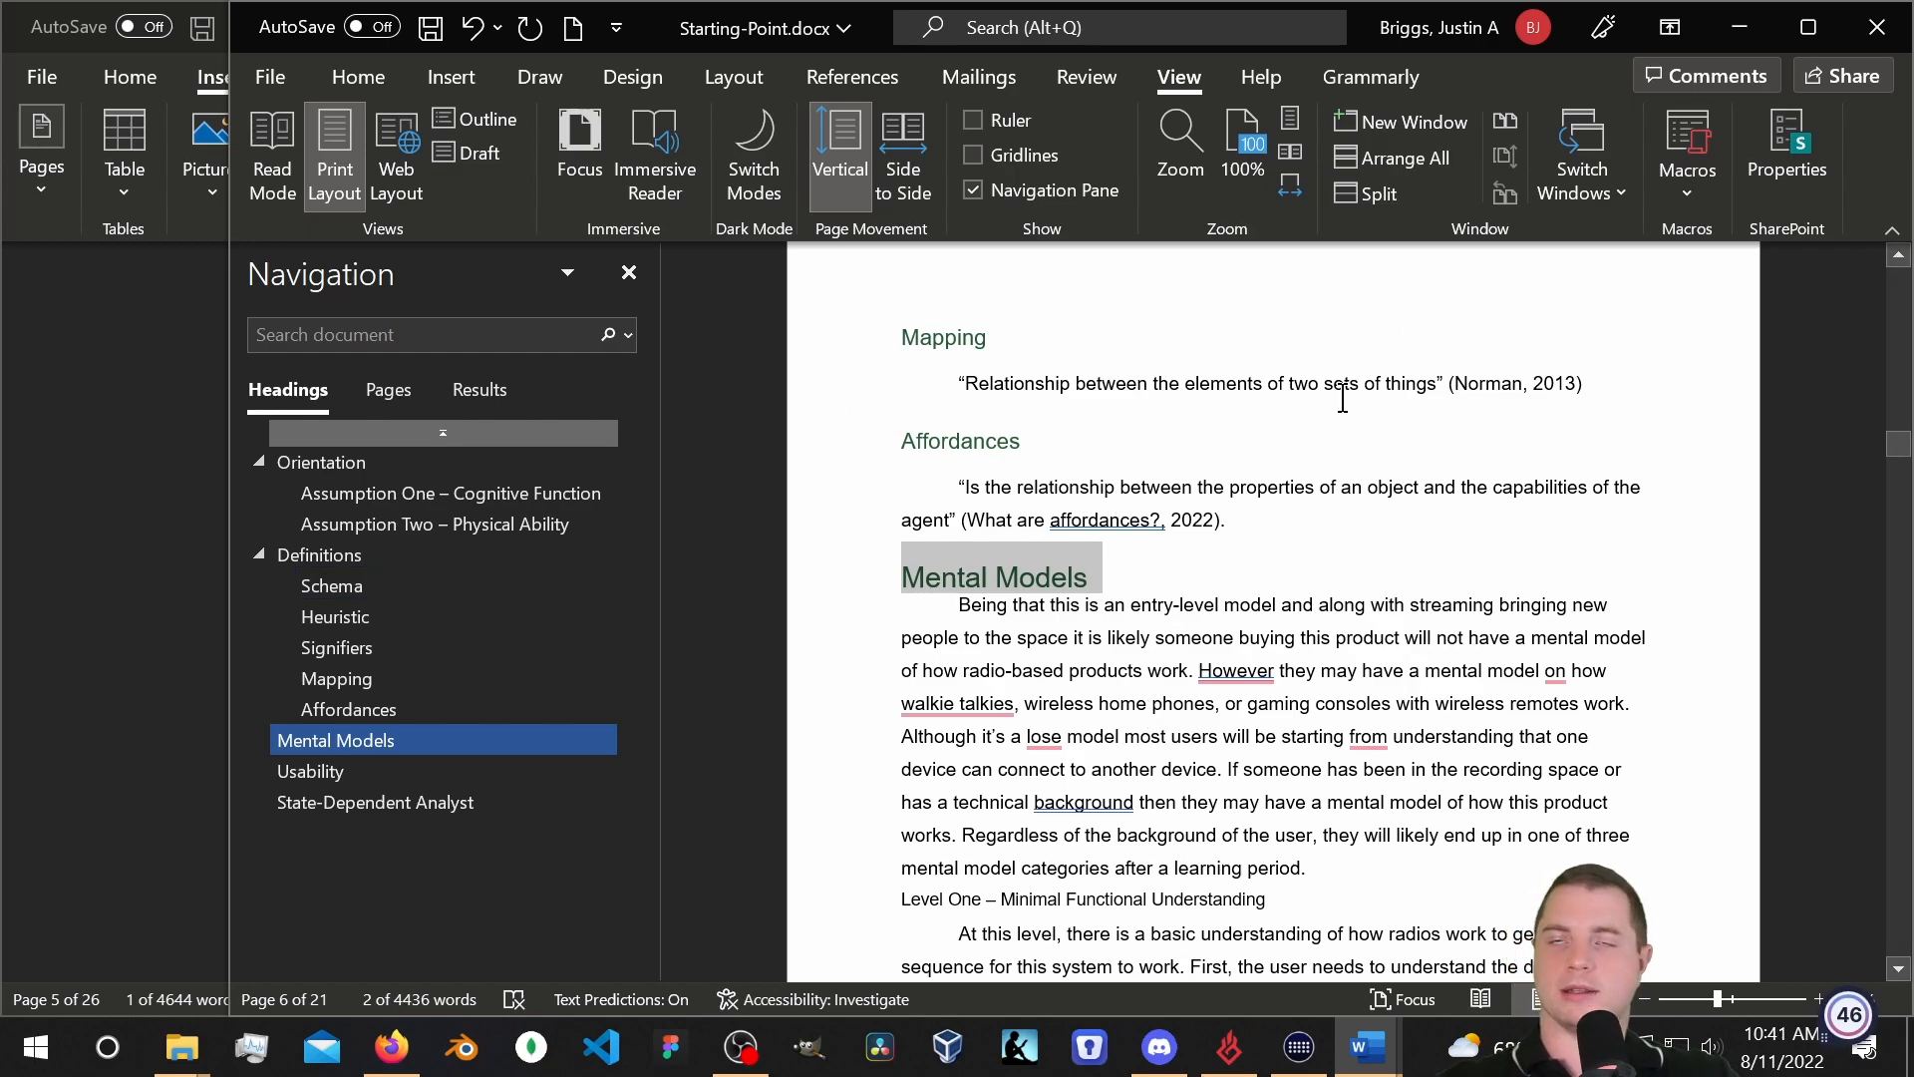
Review the styled subheadings under Definitions and look through the Mental Models section that follows.
scroll(1316, 575, up, 10)
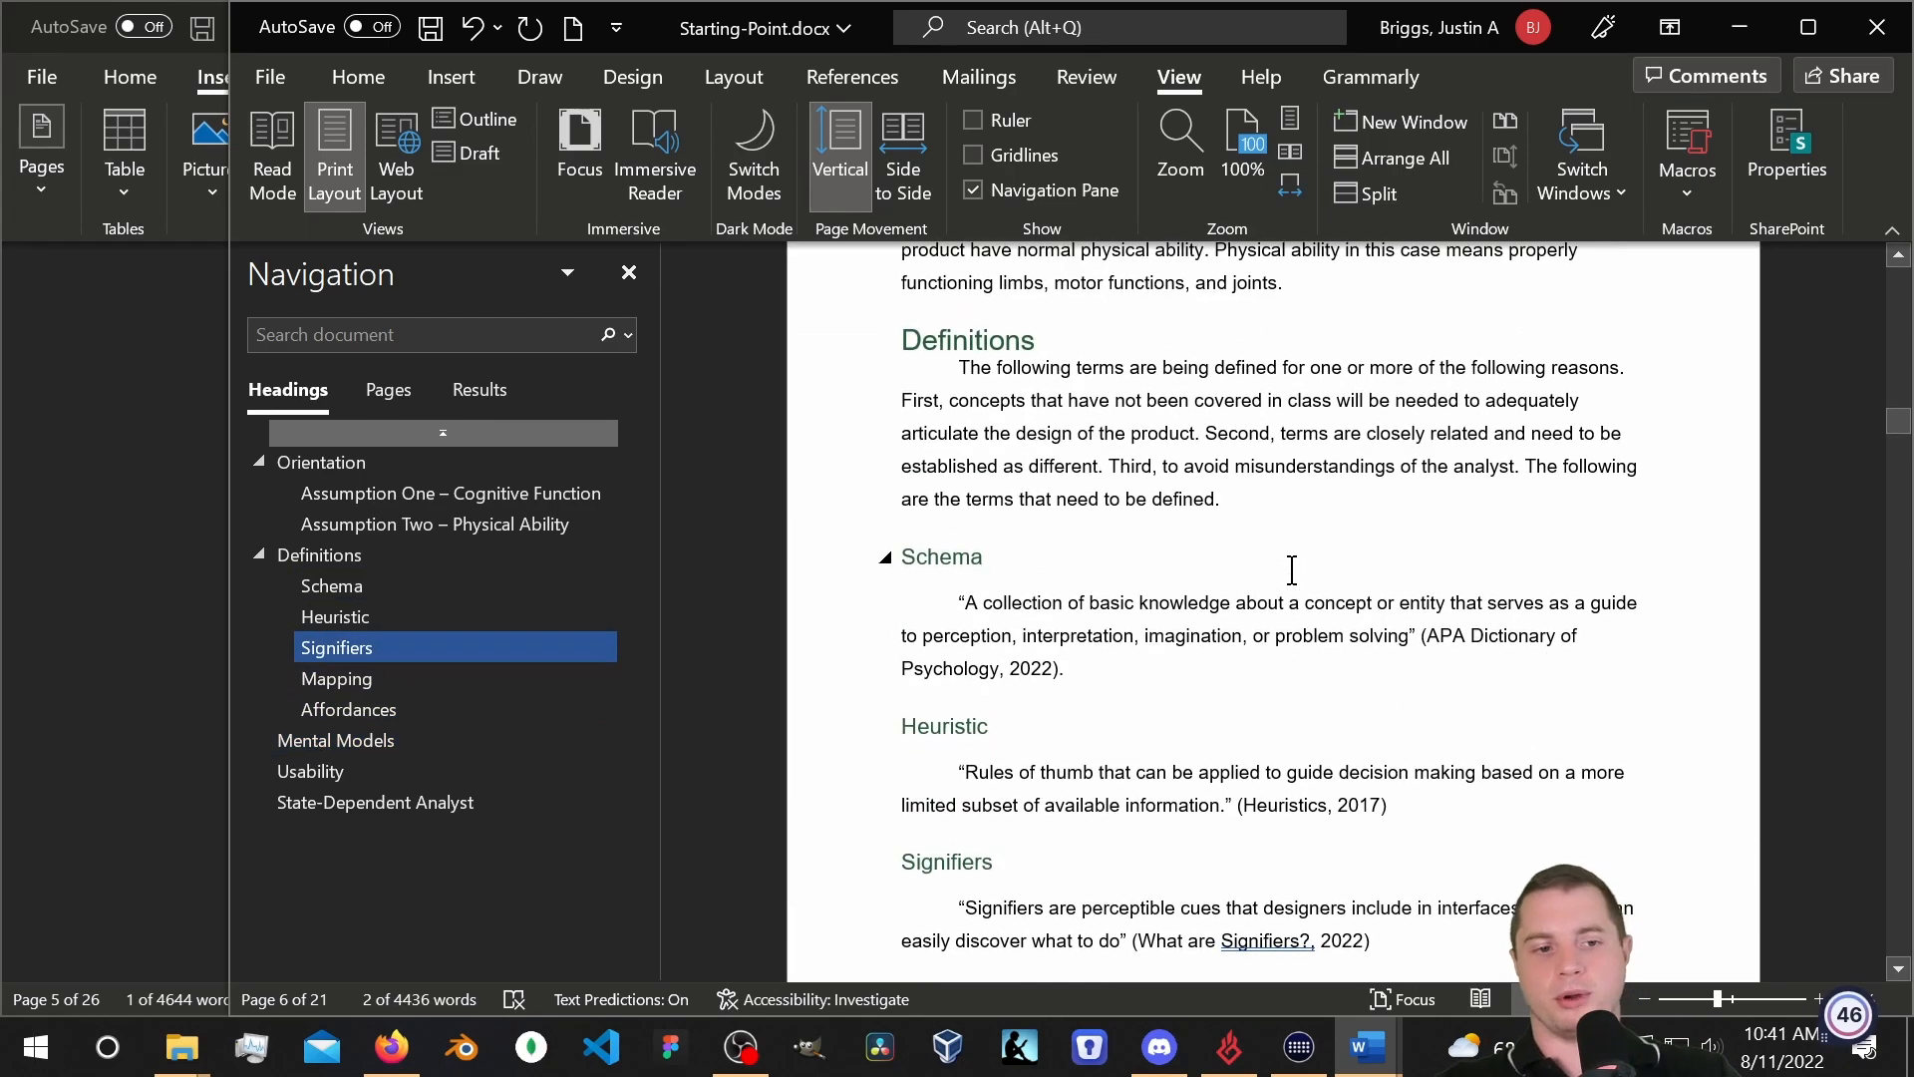
scroll(1292, 570, up, 5)
scroll(1246, 553, down, 8)
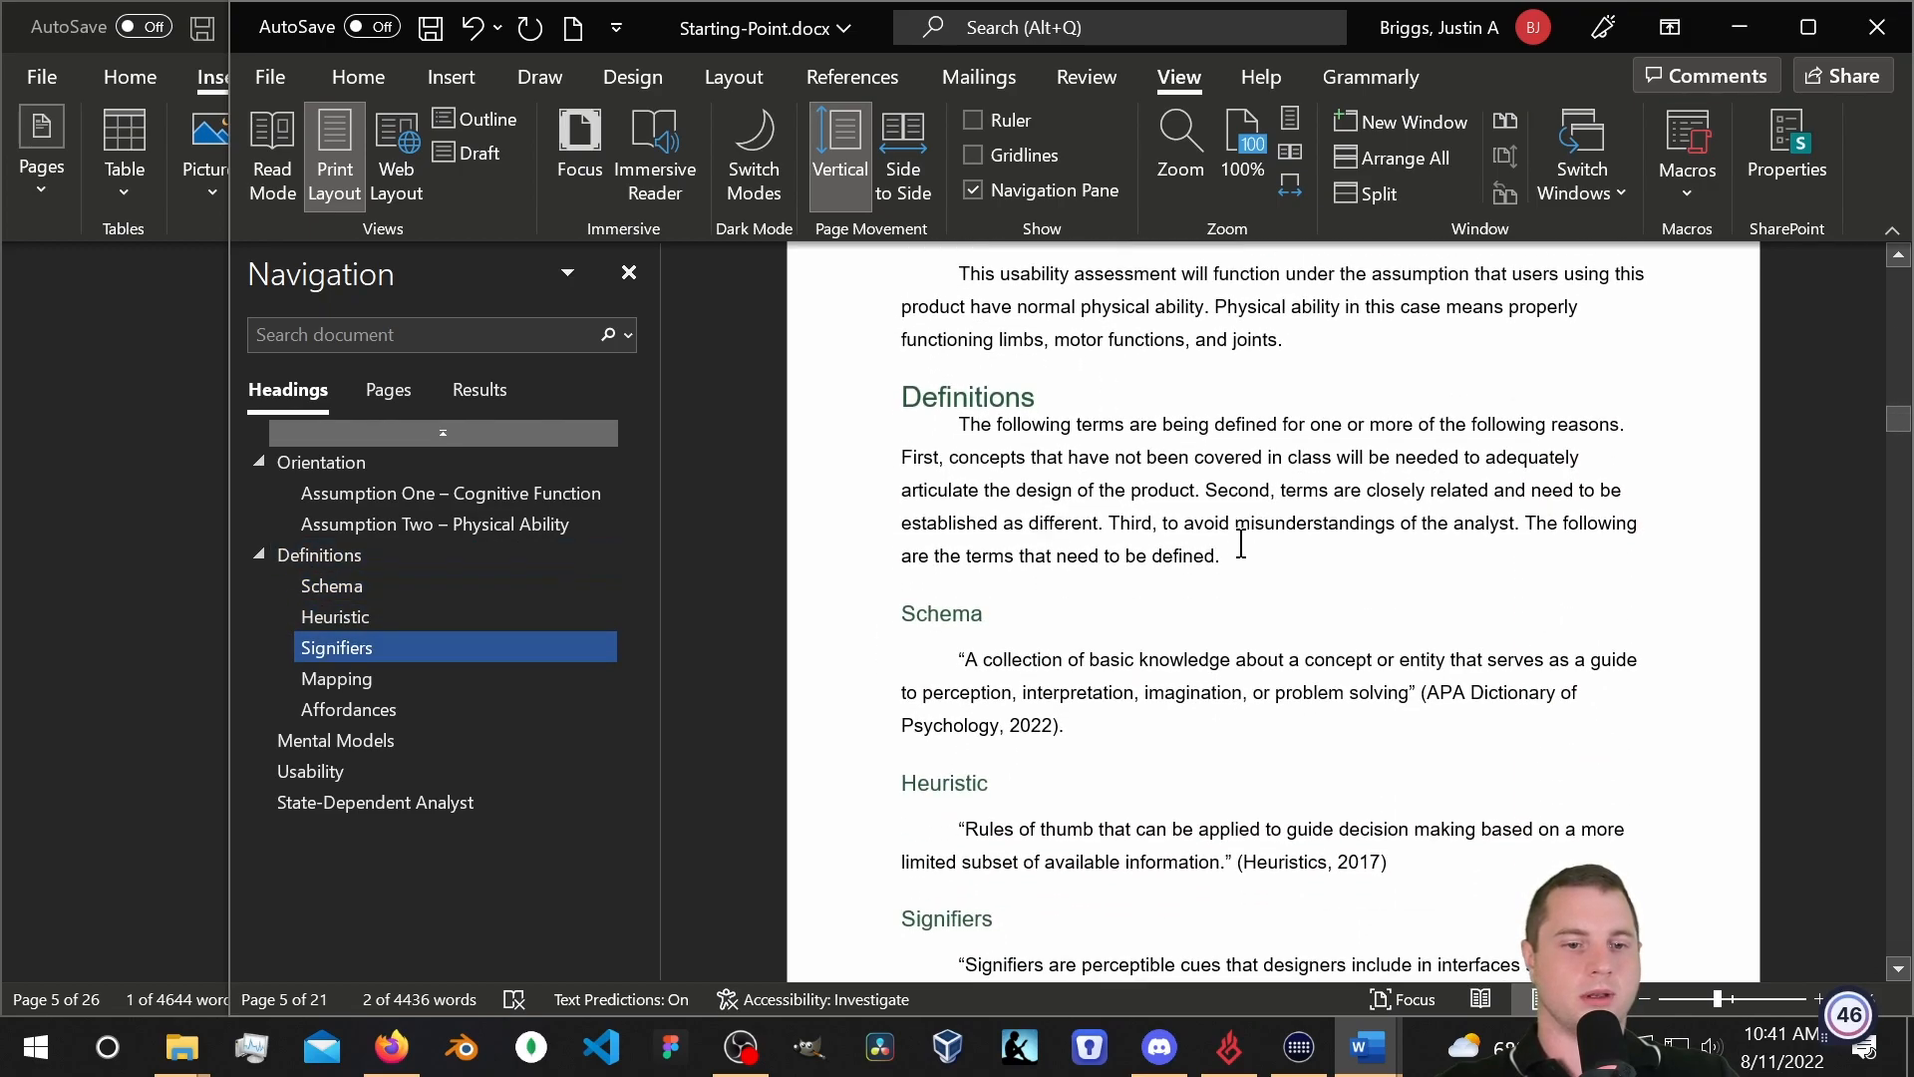
scroll(1108, 551, down, 15)
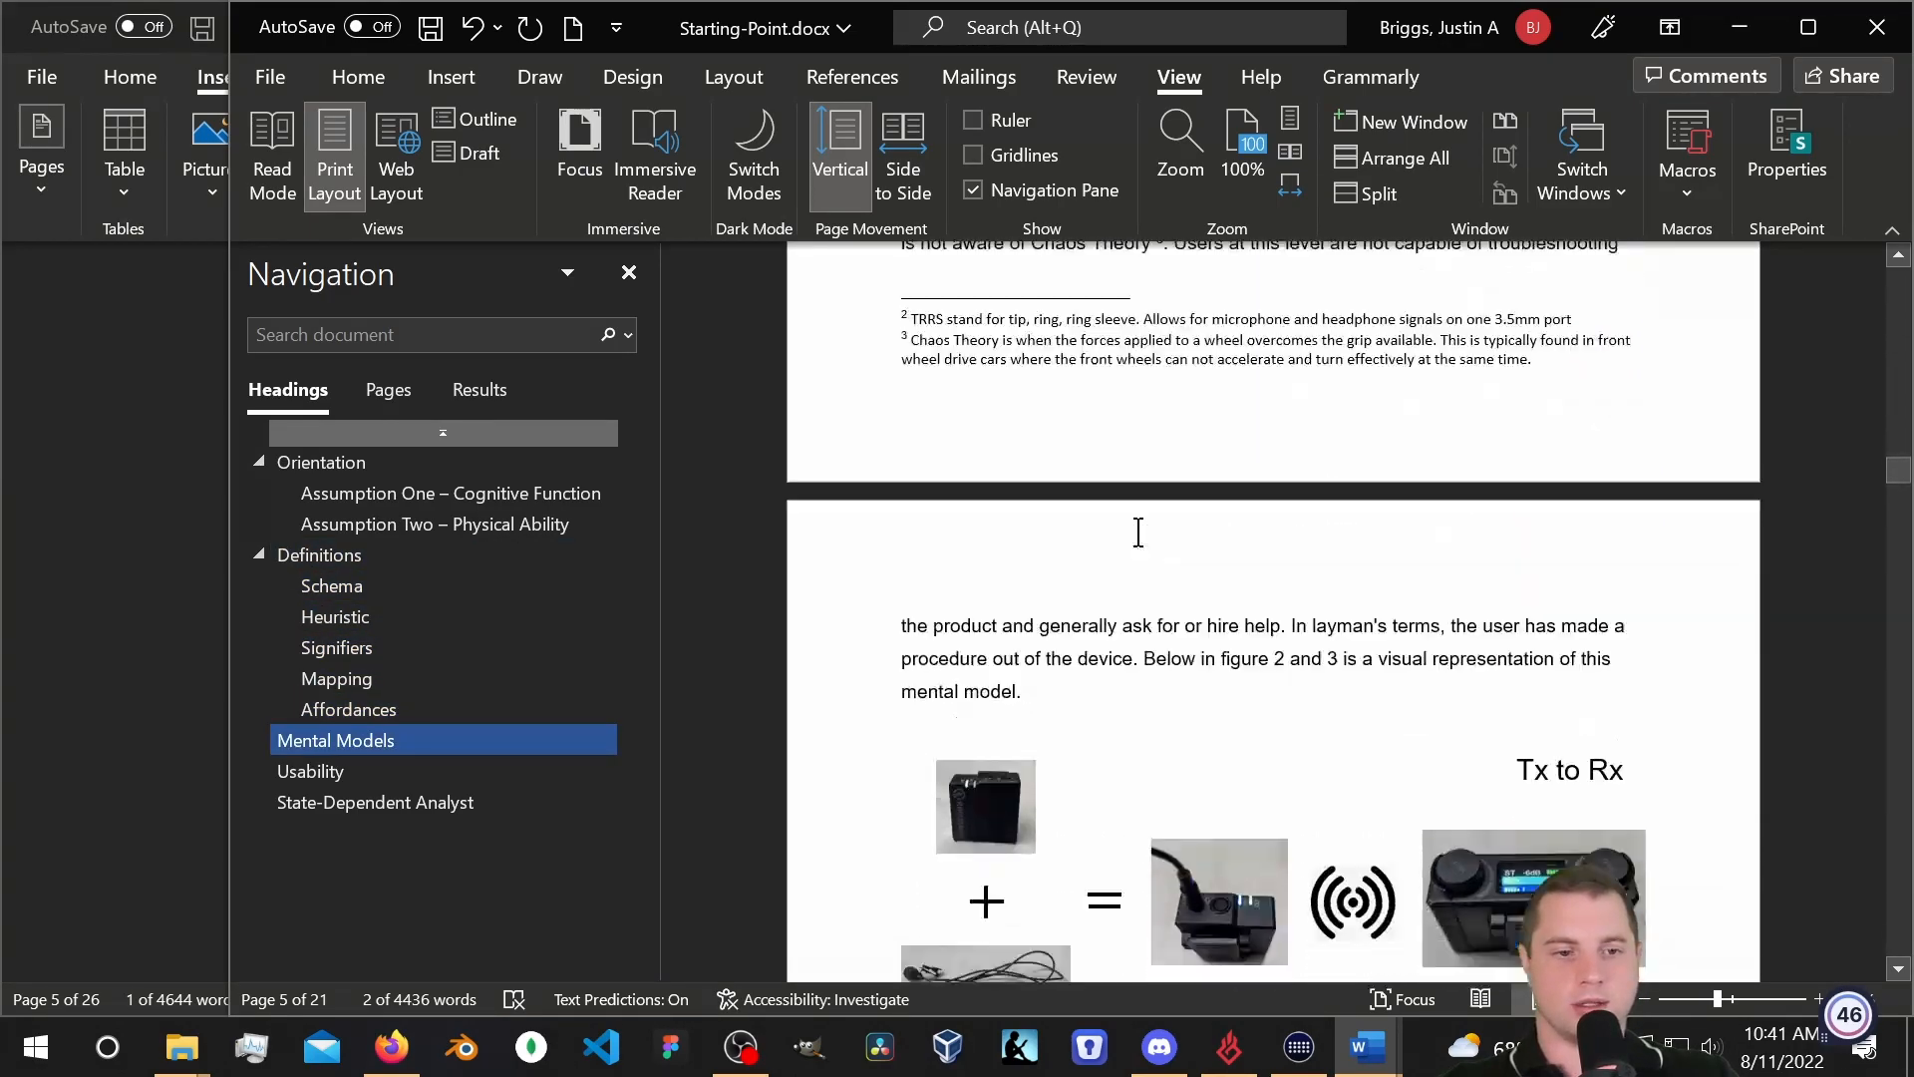
Try to select the "Level Two – Device Understanding" title in the Mental Models section without including the figure below it.
scroll(1152, 510, down, 1)
scroll(1153, 494, up, 9)
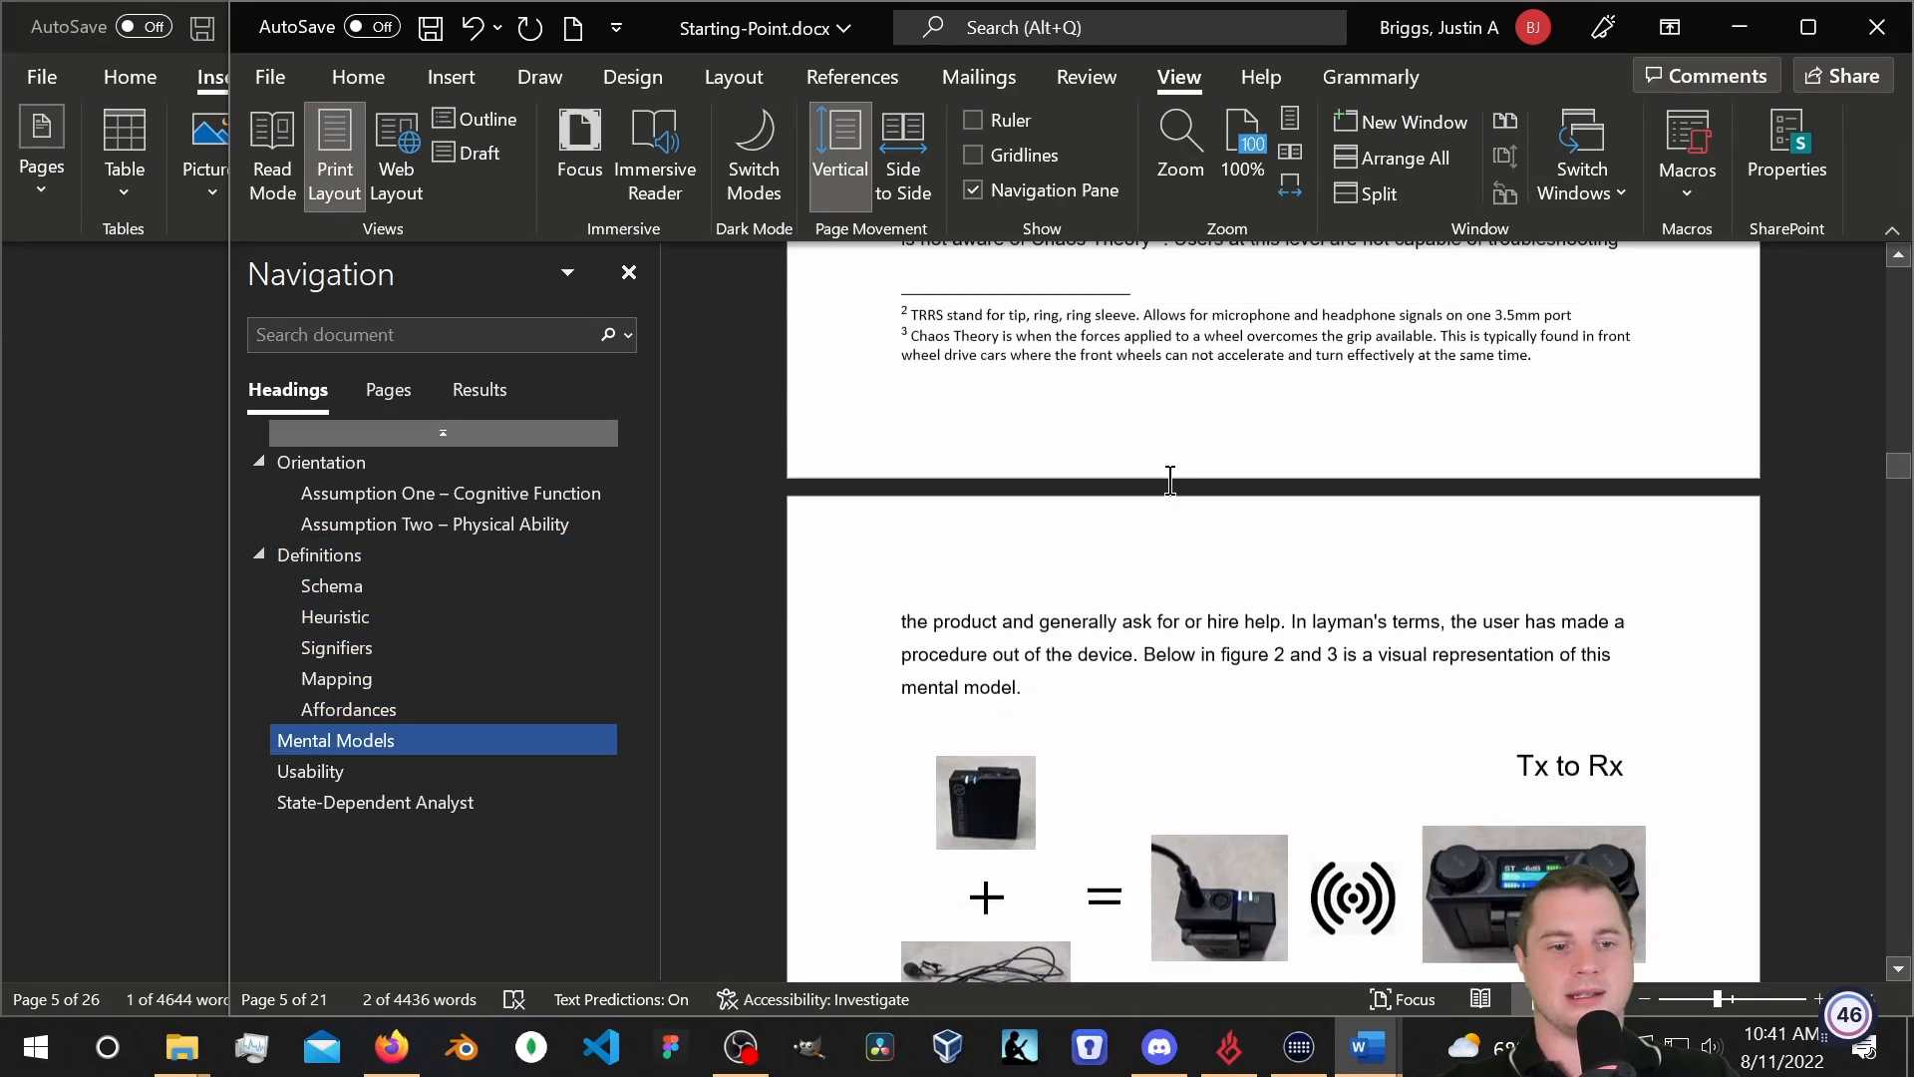
scroll(1153, 484, up, 6)
scroll(1136, 476, down, 8)
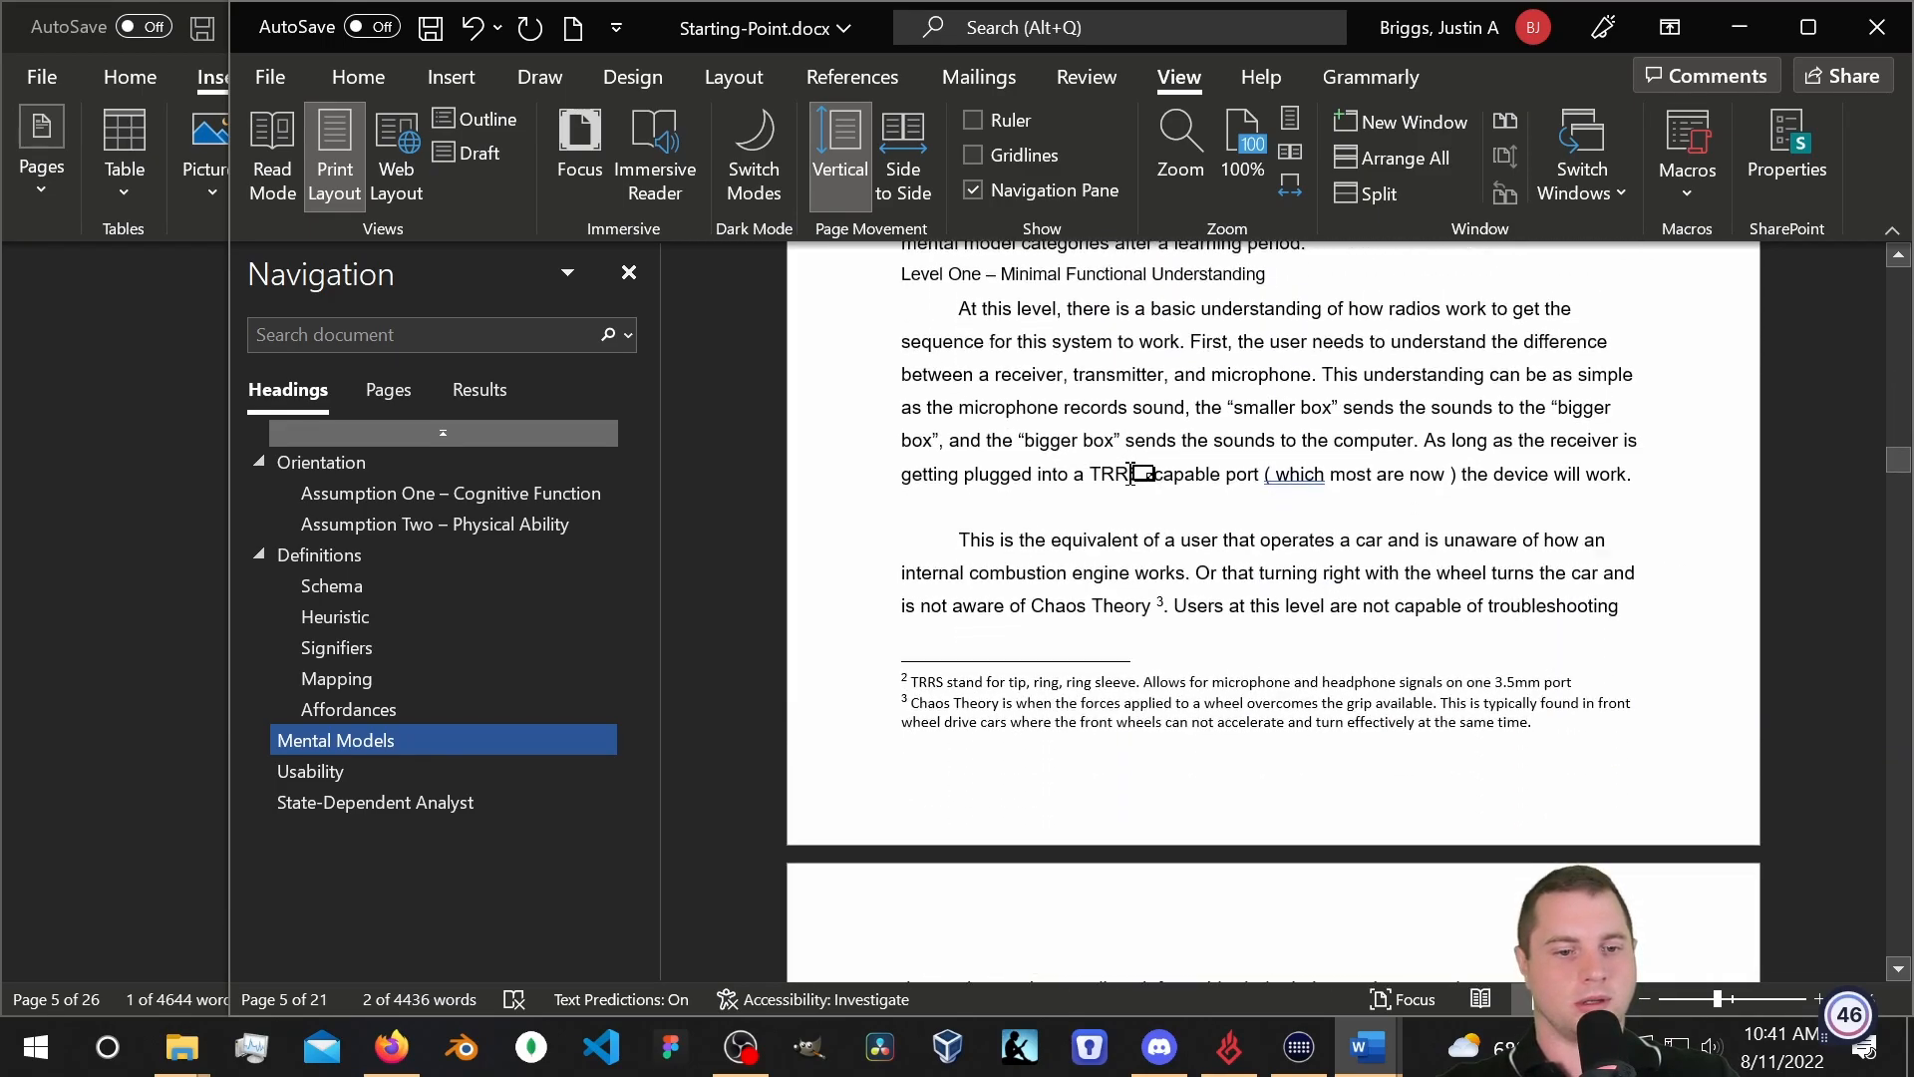
scroll(1131, 470, down, 8)
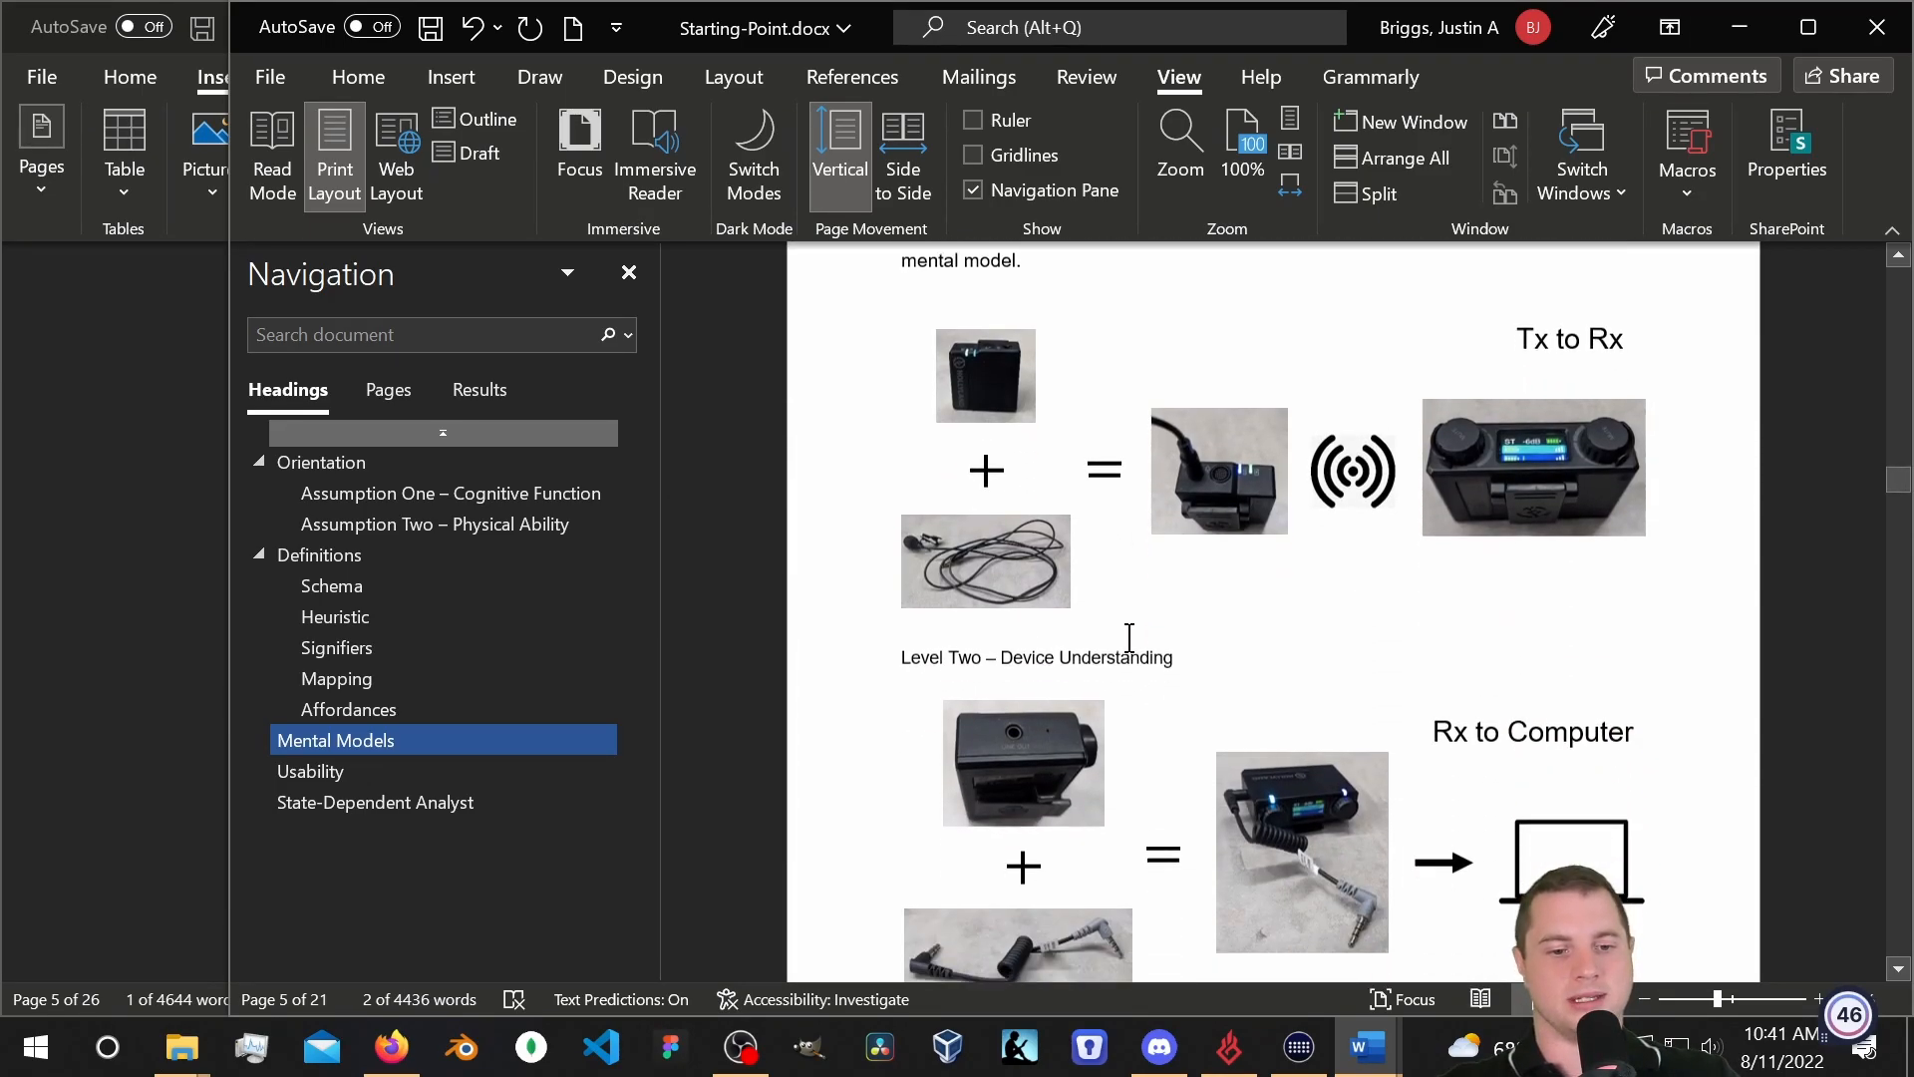
scroll(1119, 445, down, 3)
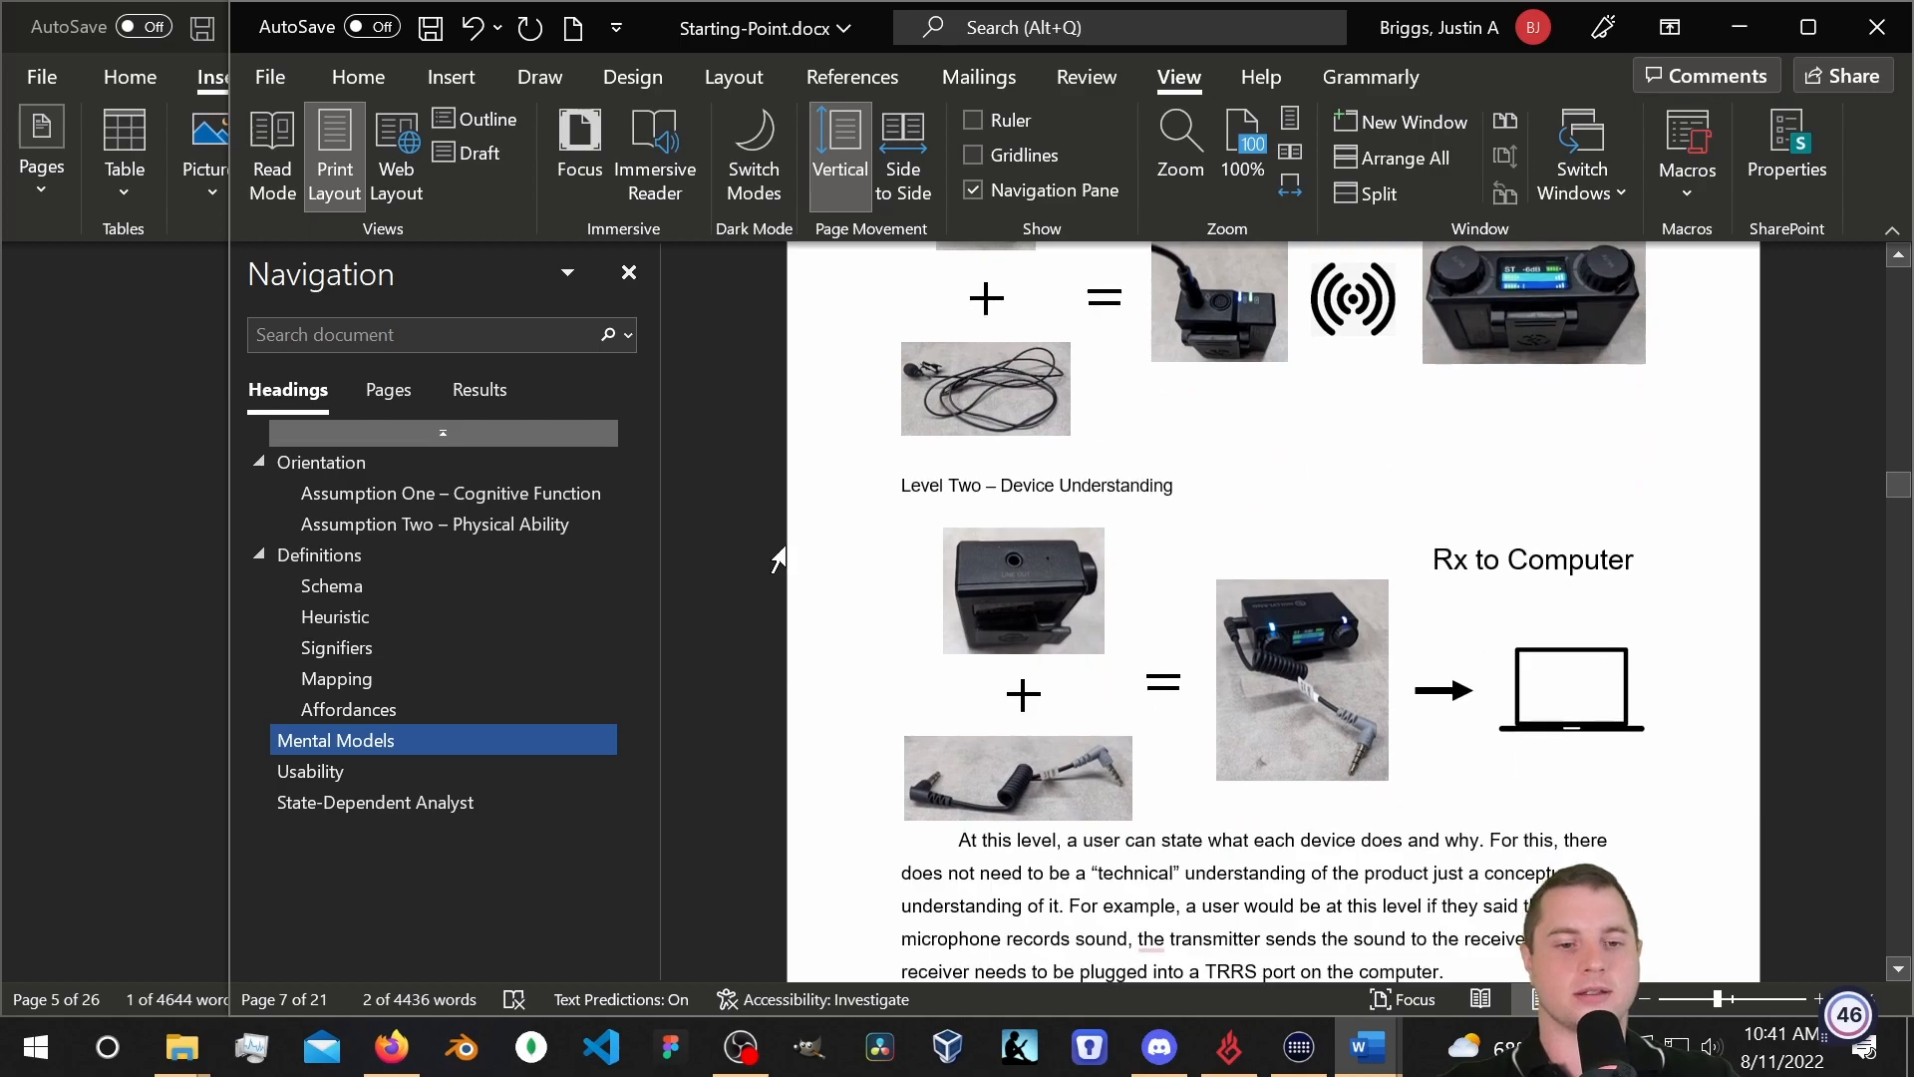
drag(1176, 482, 907, 477)
click(1217, 496)
drag(1208, 488, 907, 481)
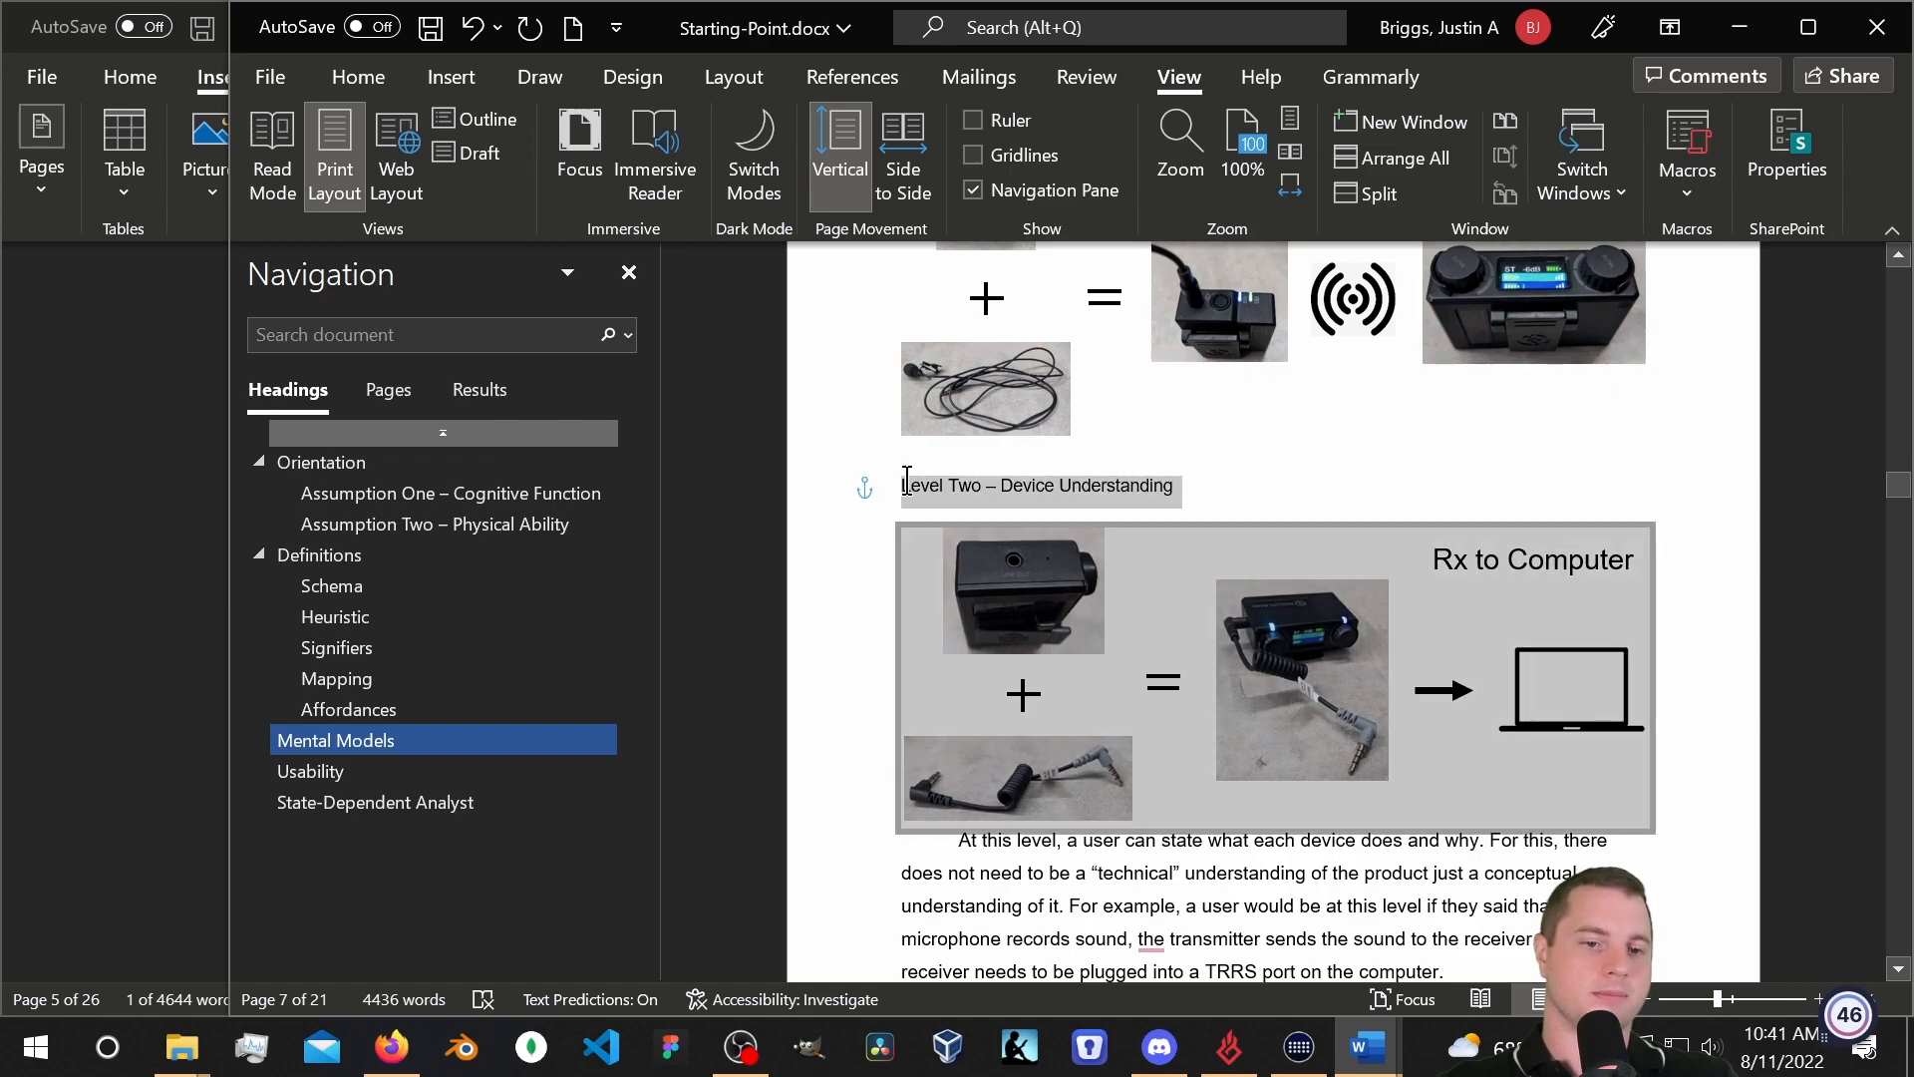
click(1348, 618)
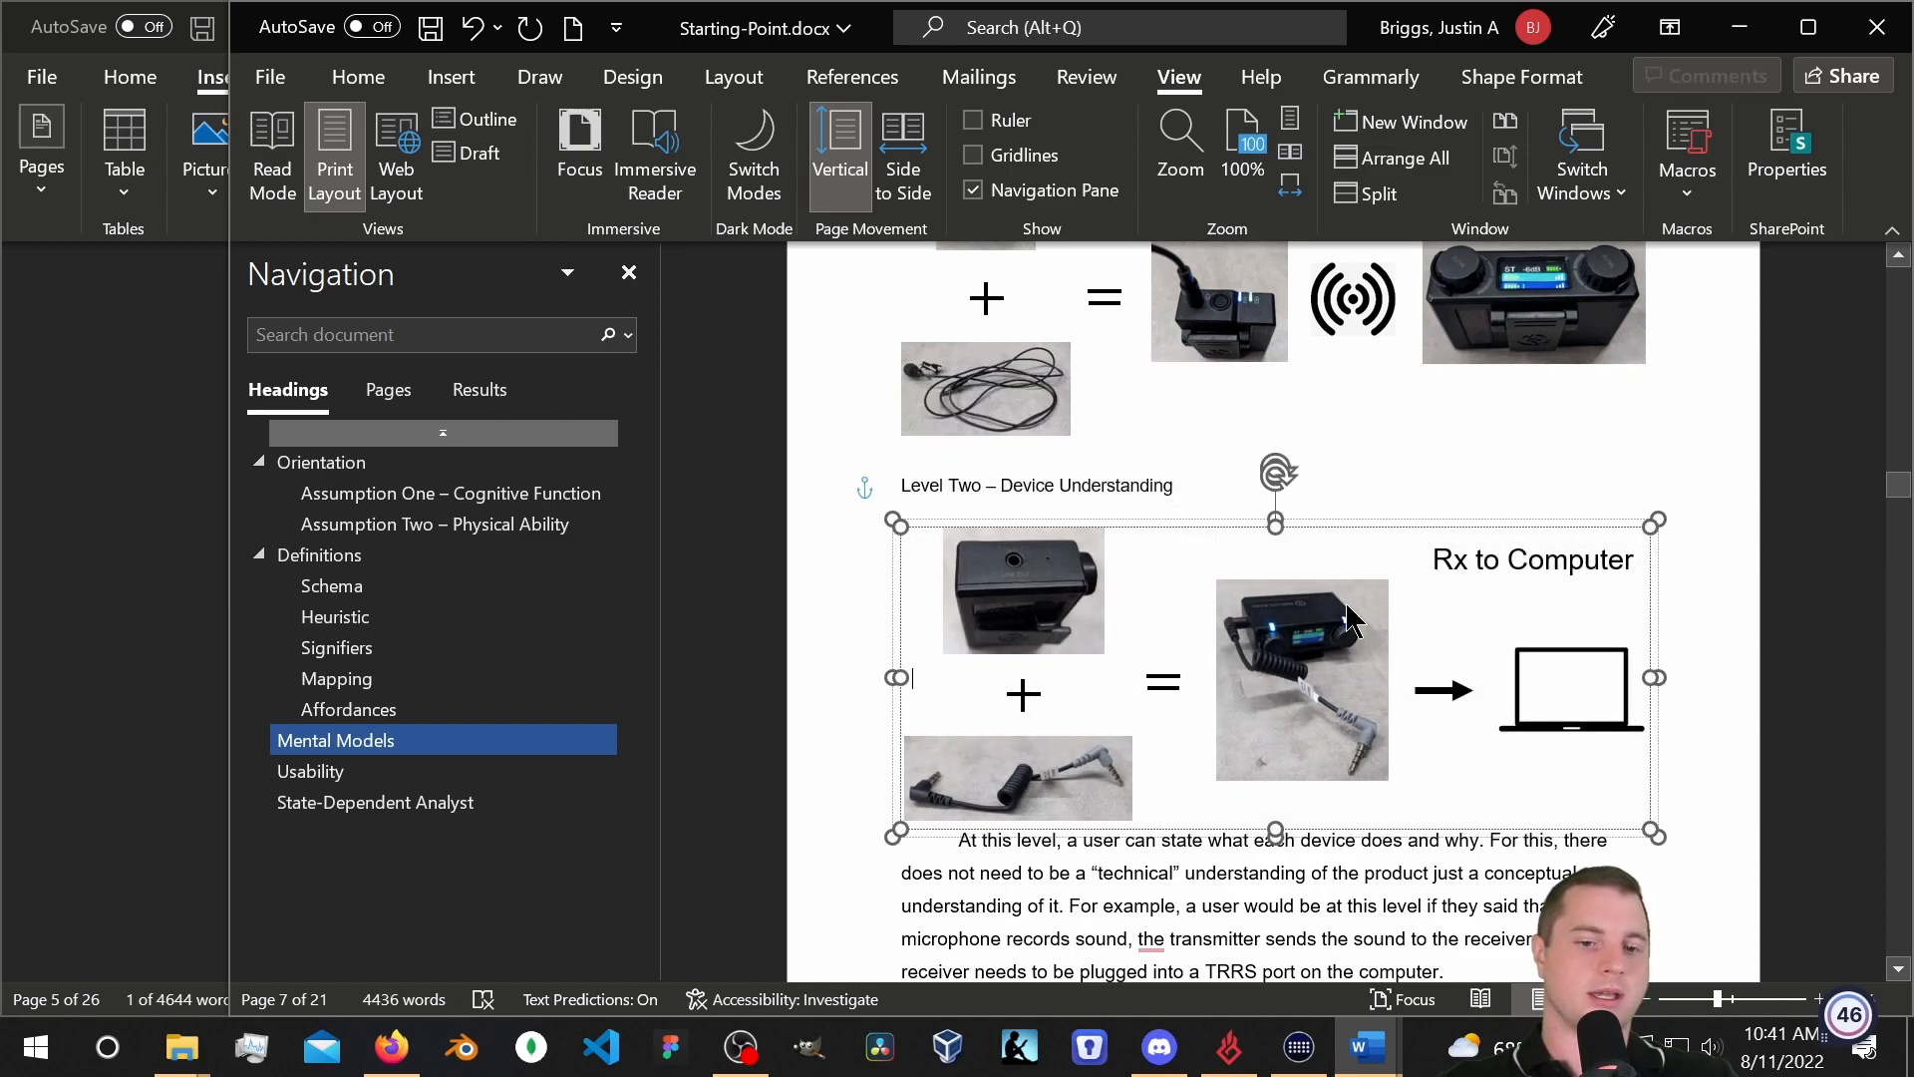
click(1159, 446)
Apply the Heading 2 style to the "Level Three – Technical Expert" and "Level One – Minimal Functional Understanding" titles together.
scroll(1010, 472, down, 10)
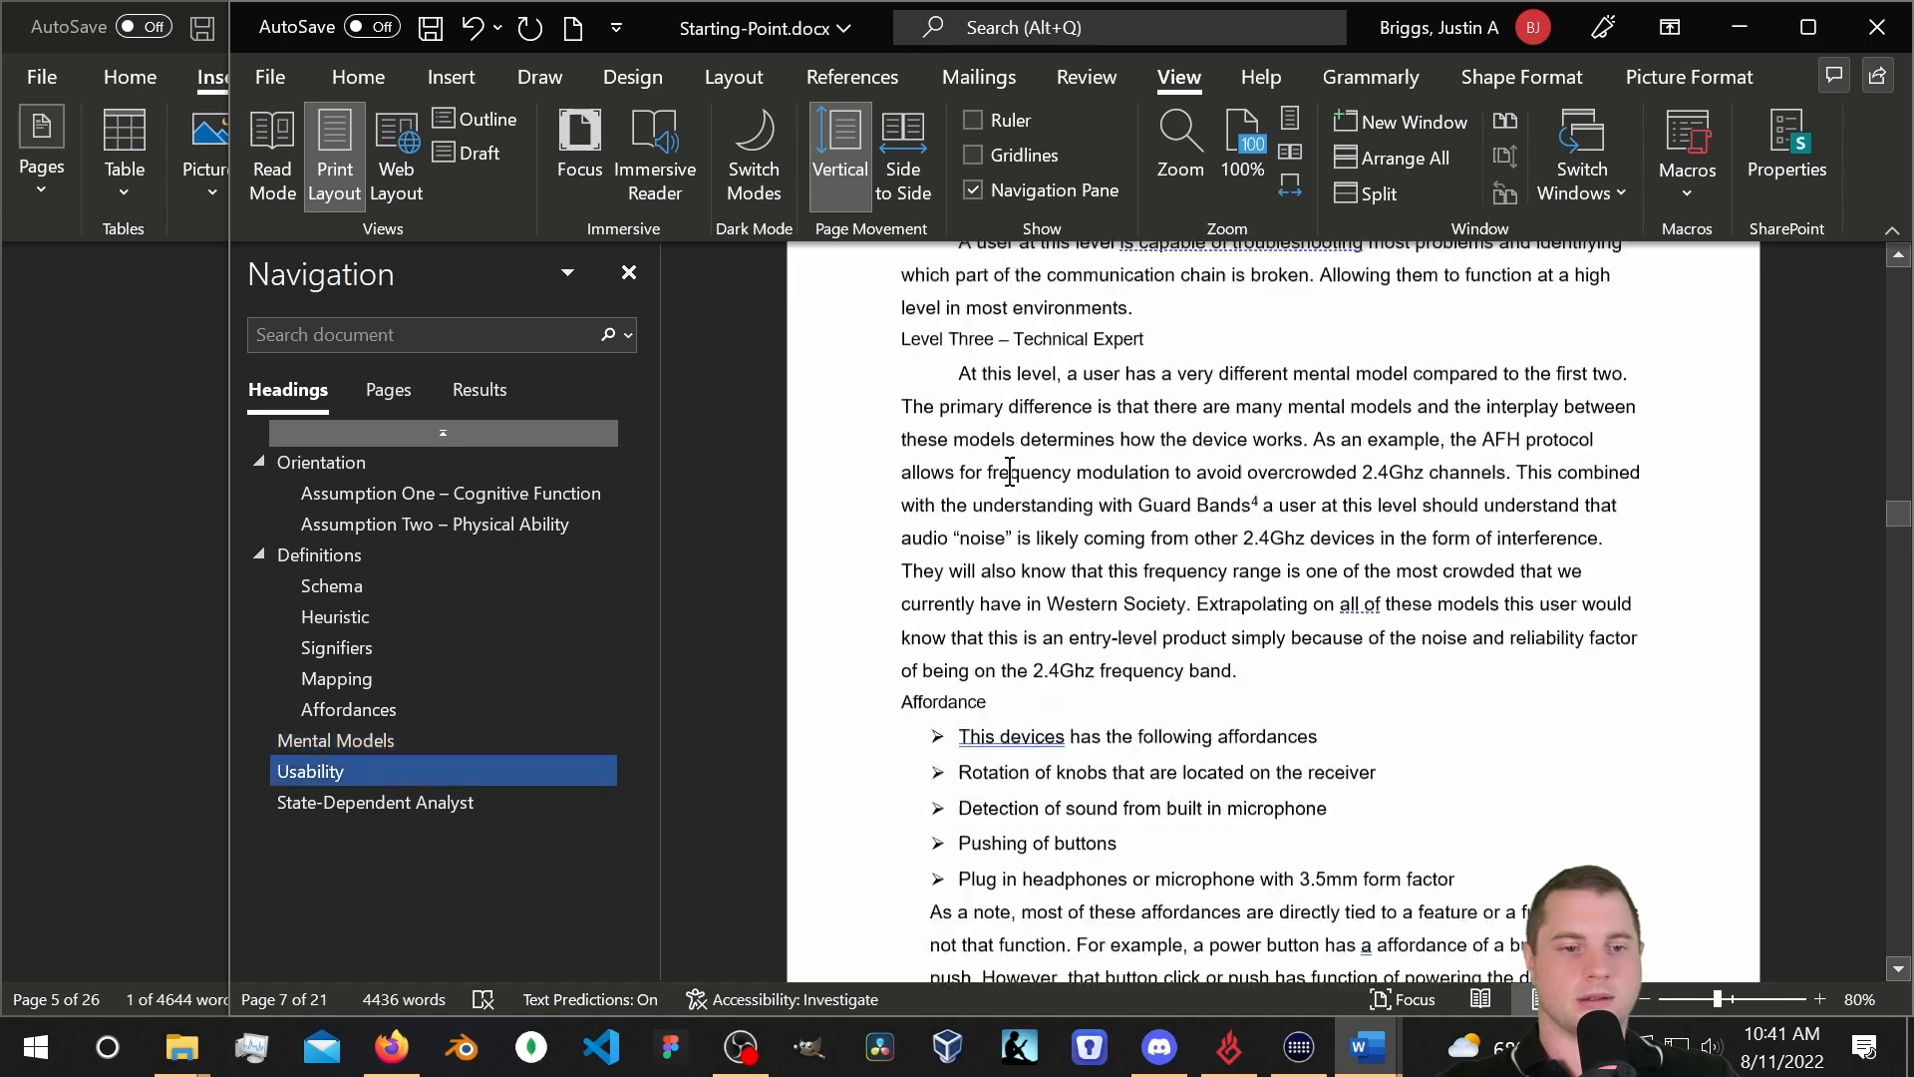
scroll(1010, 472, up, 1)
drag(1155, 429, 900, 430)
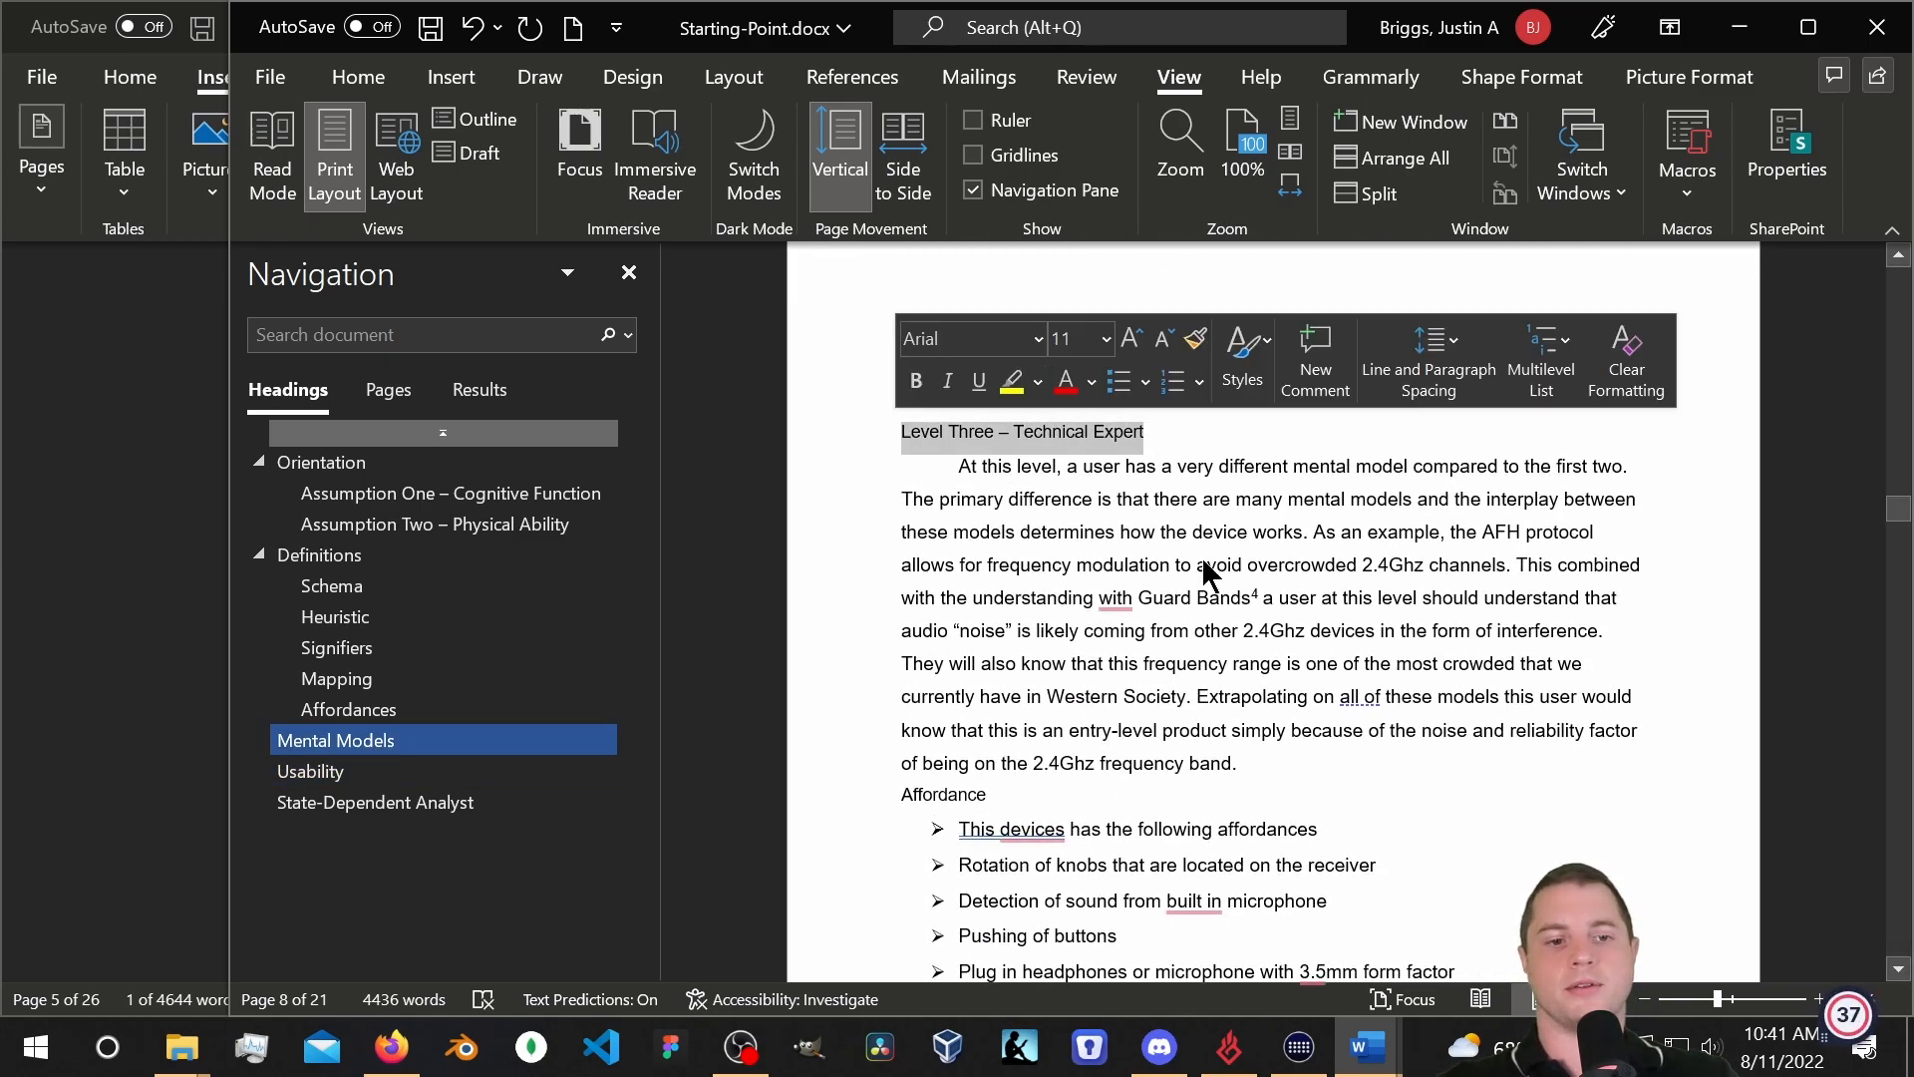
scroll(1143, 636, up, 12)
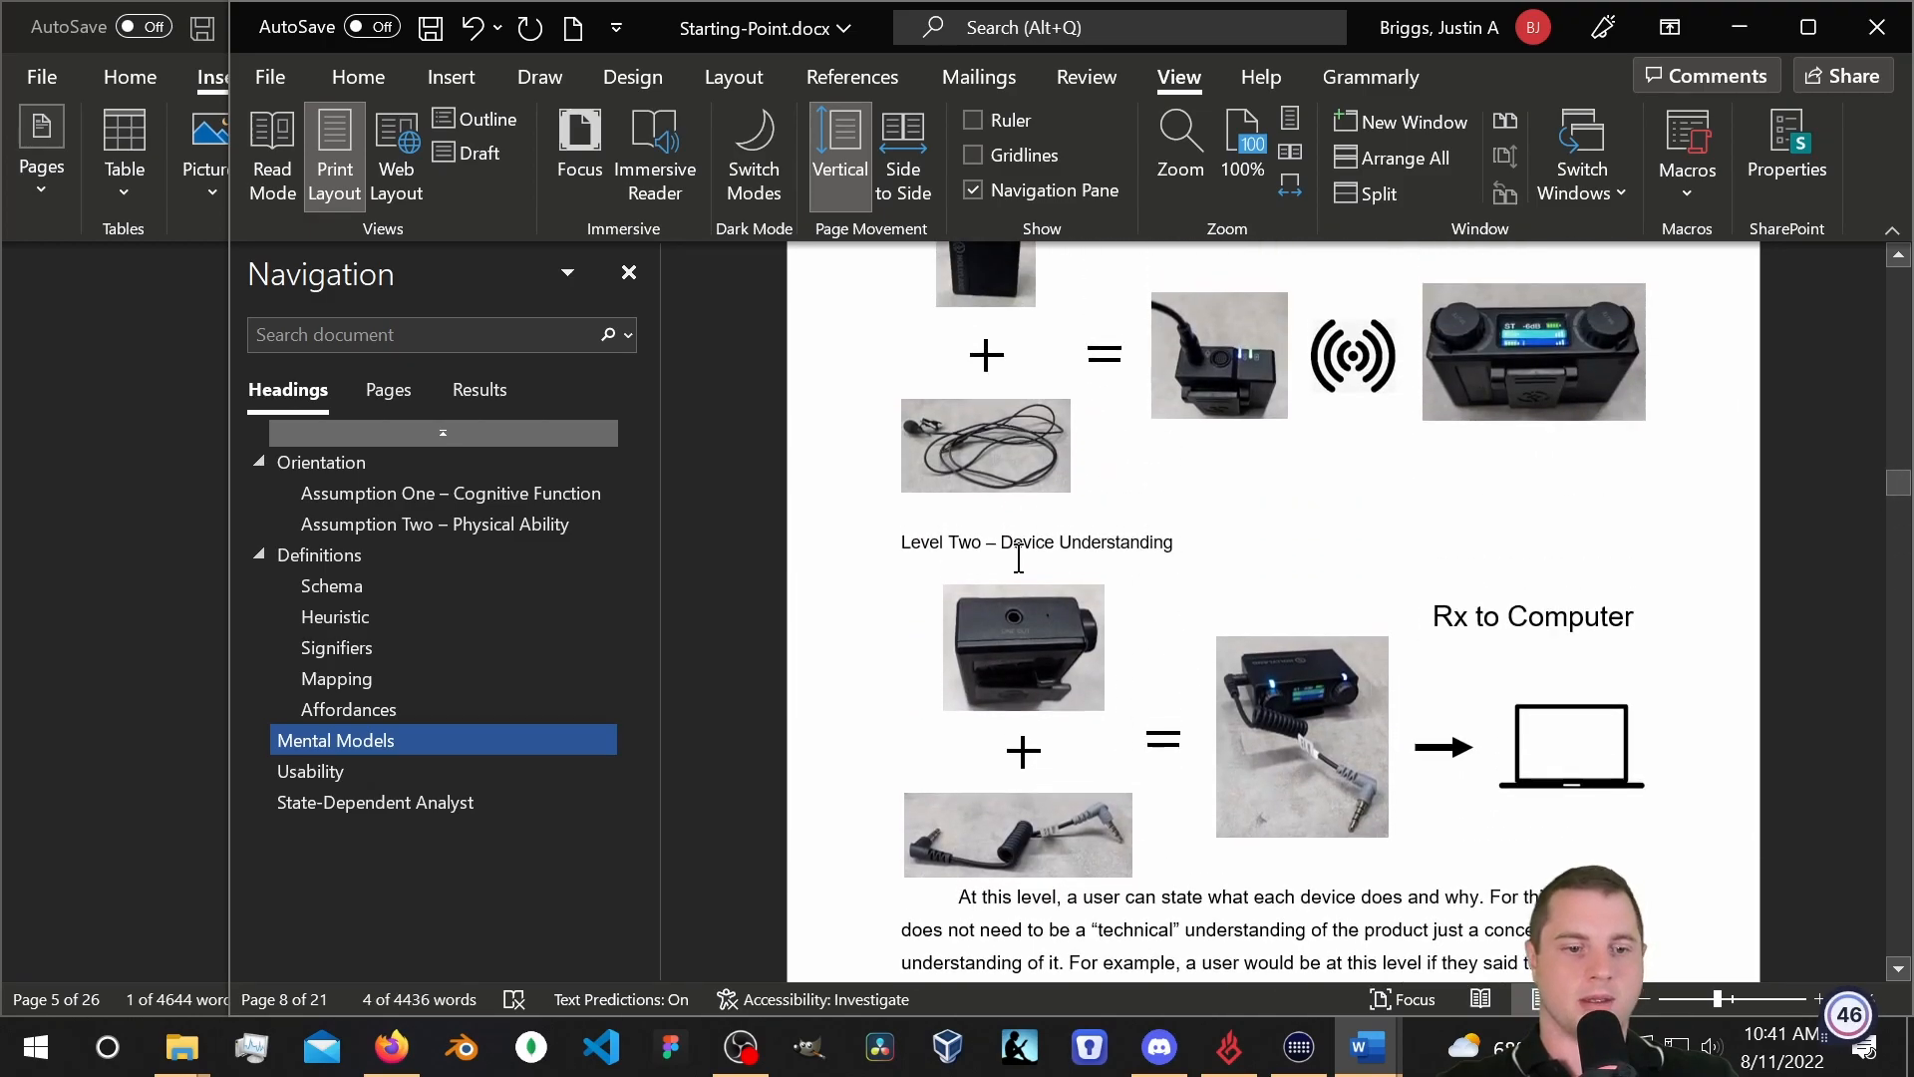
scroll(1142, 636, up, 12)
scroll(1127, 625, up, 2)
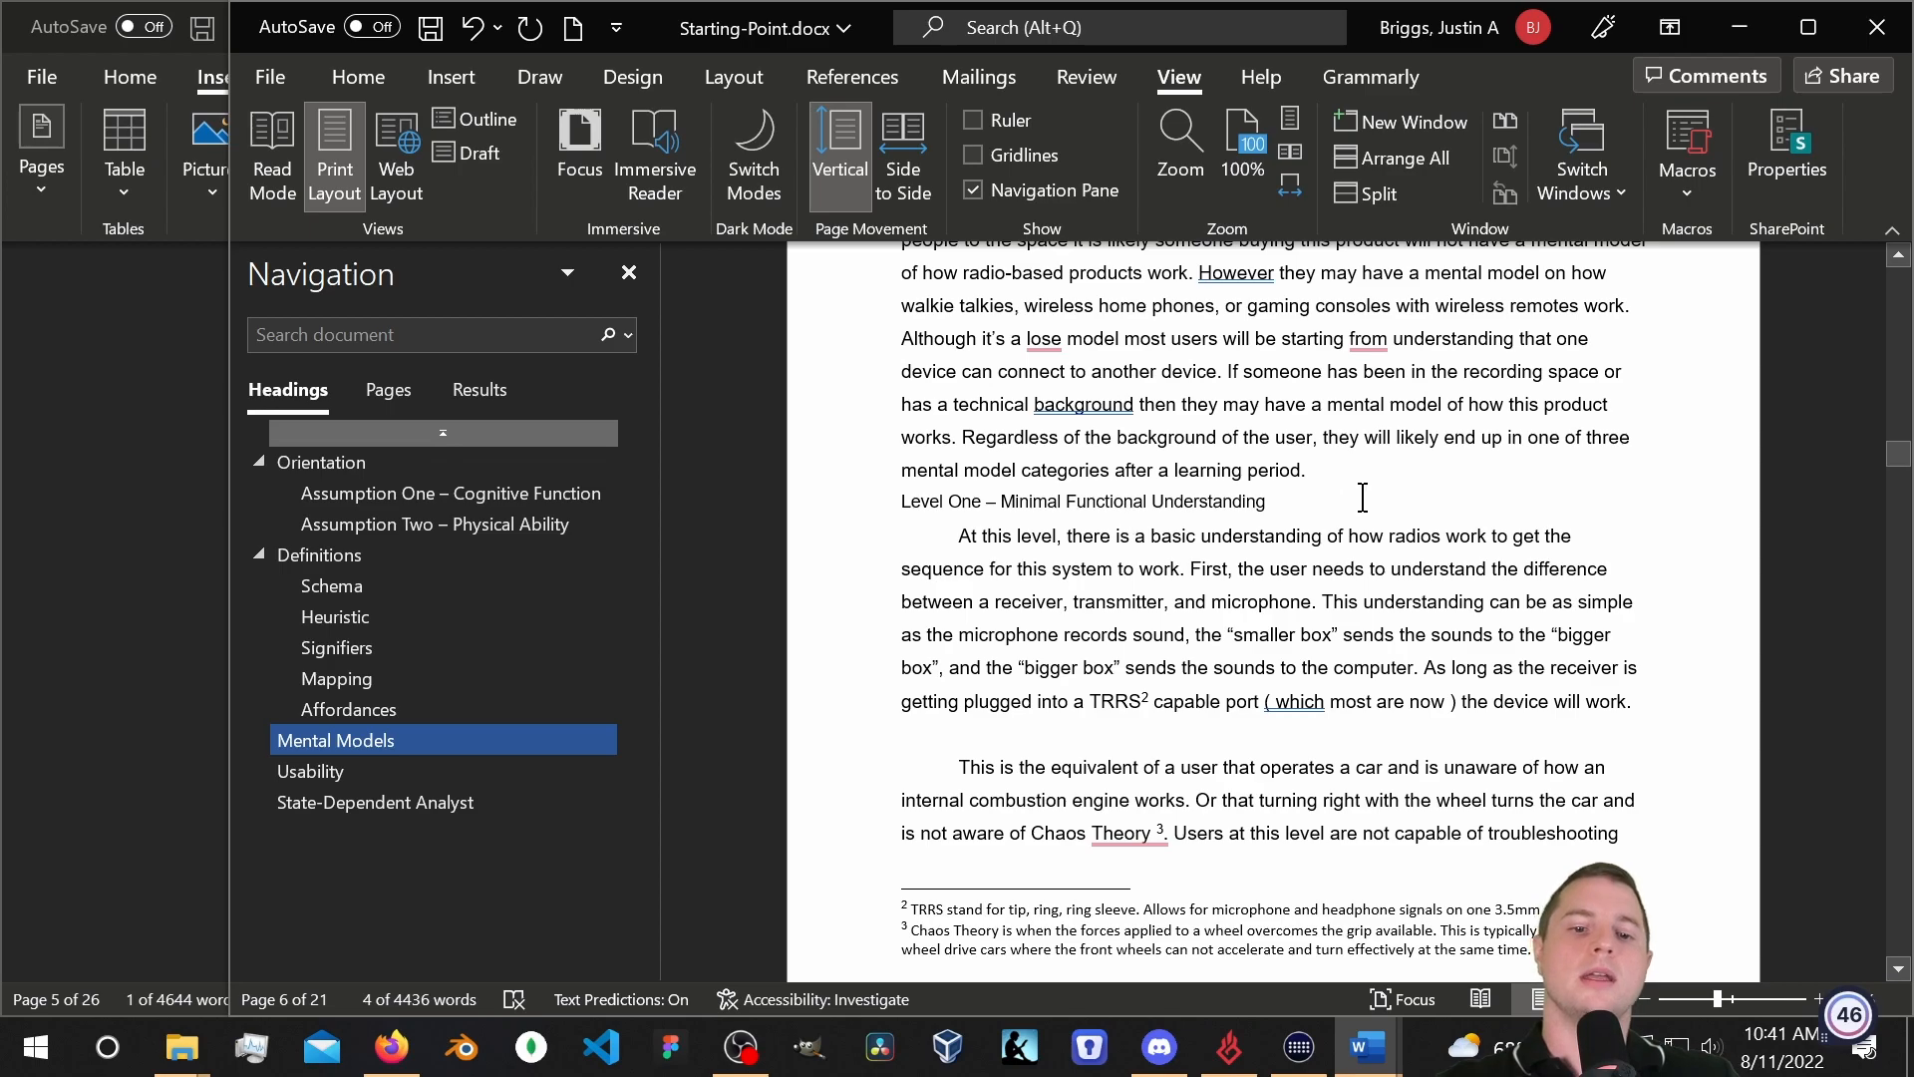
drag(1269, 501, 922, 500)
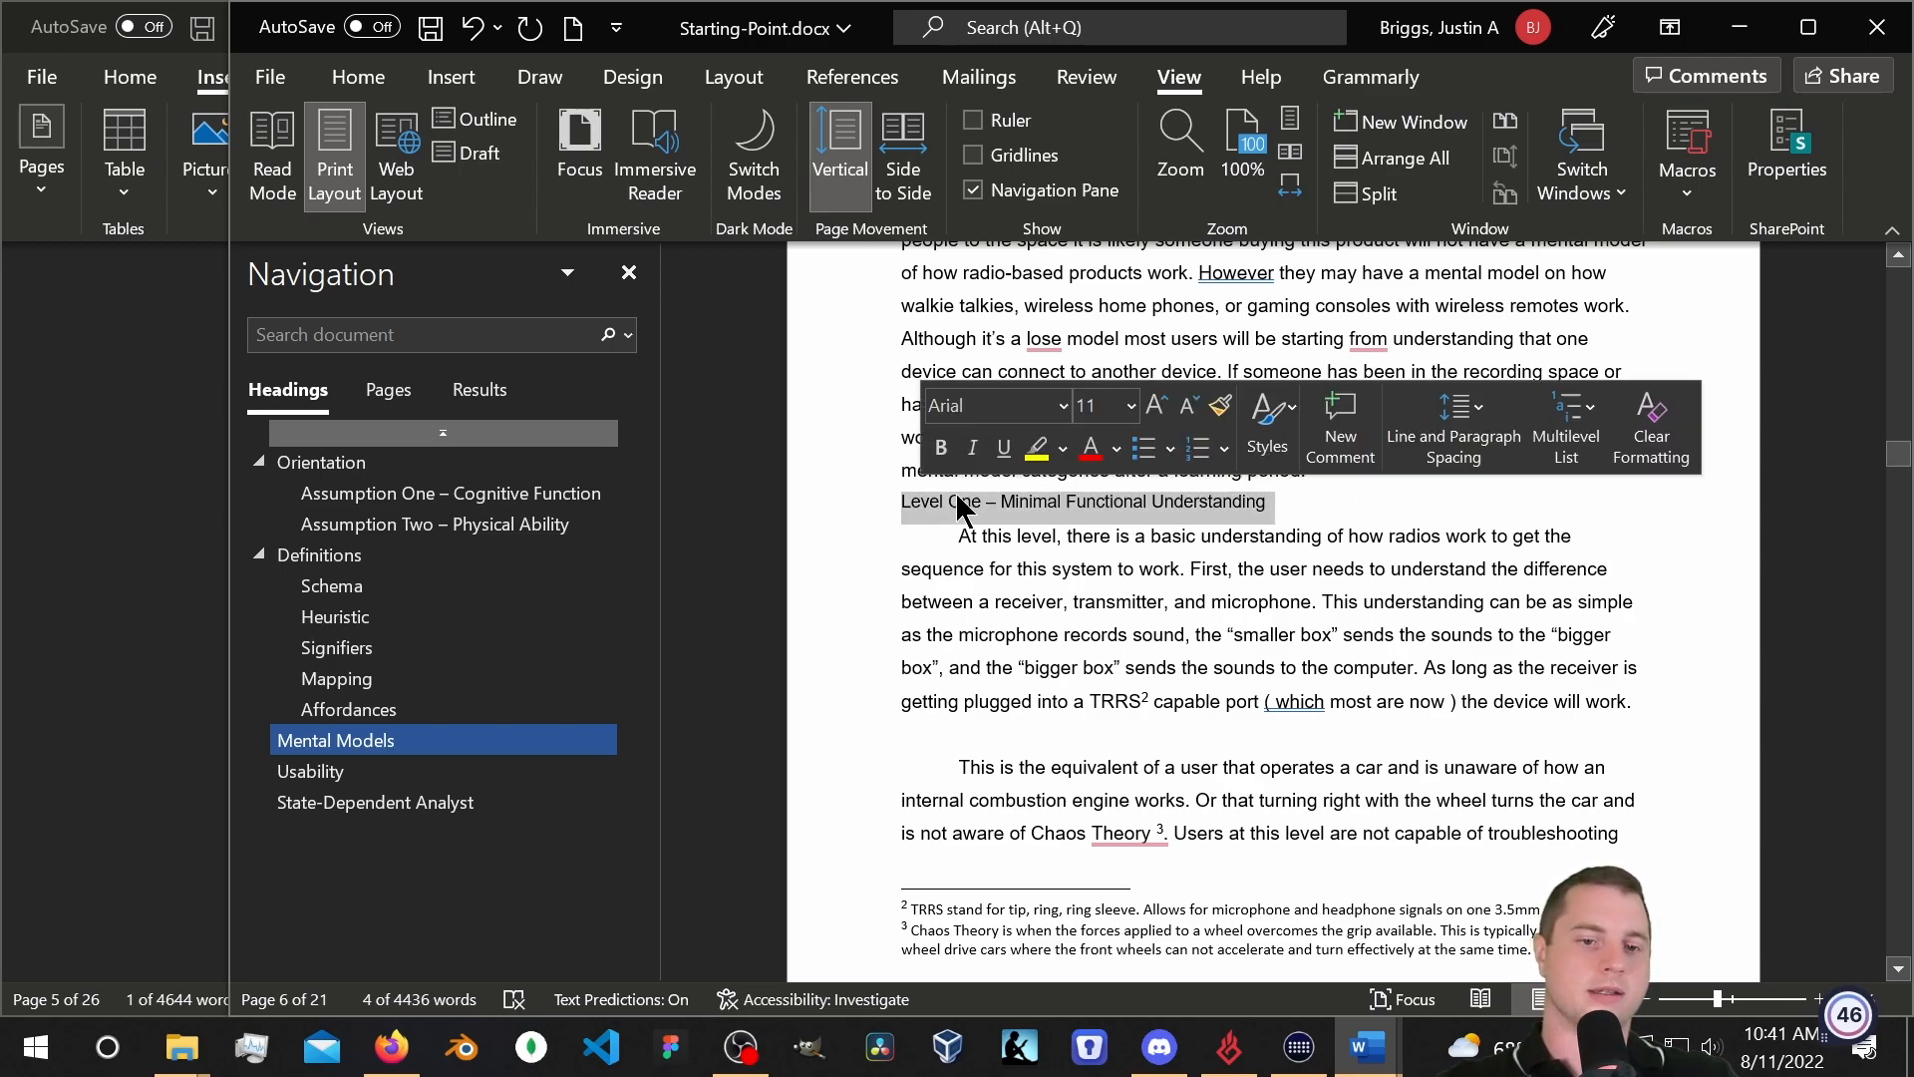
click(1272, 428)
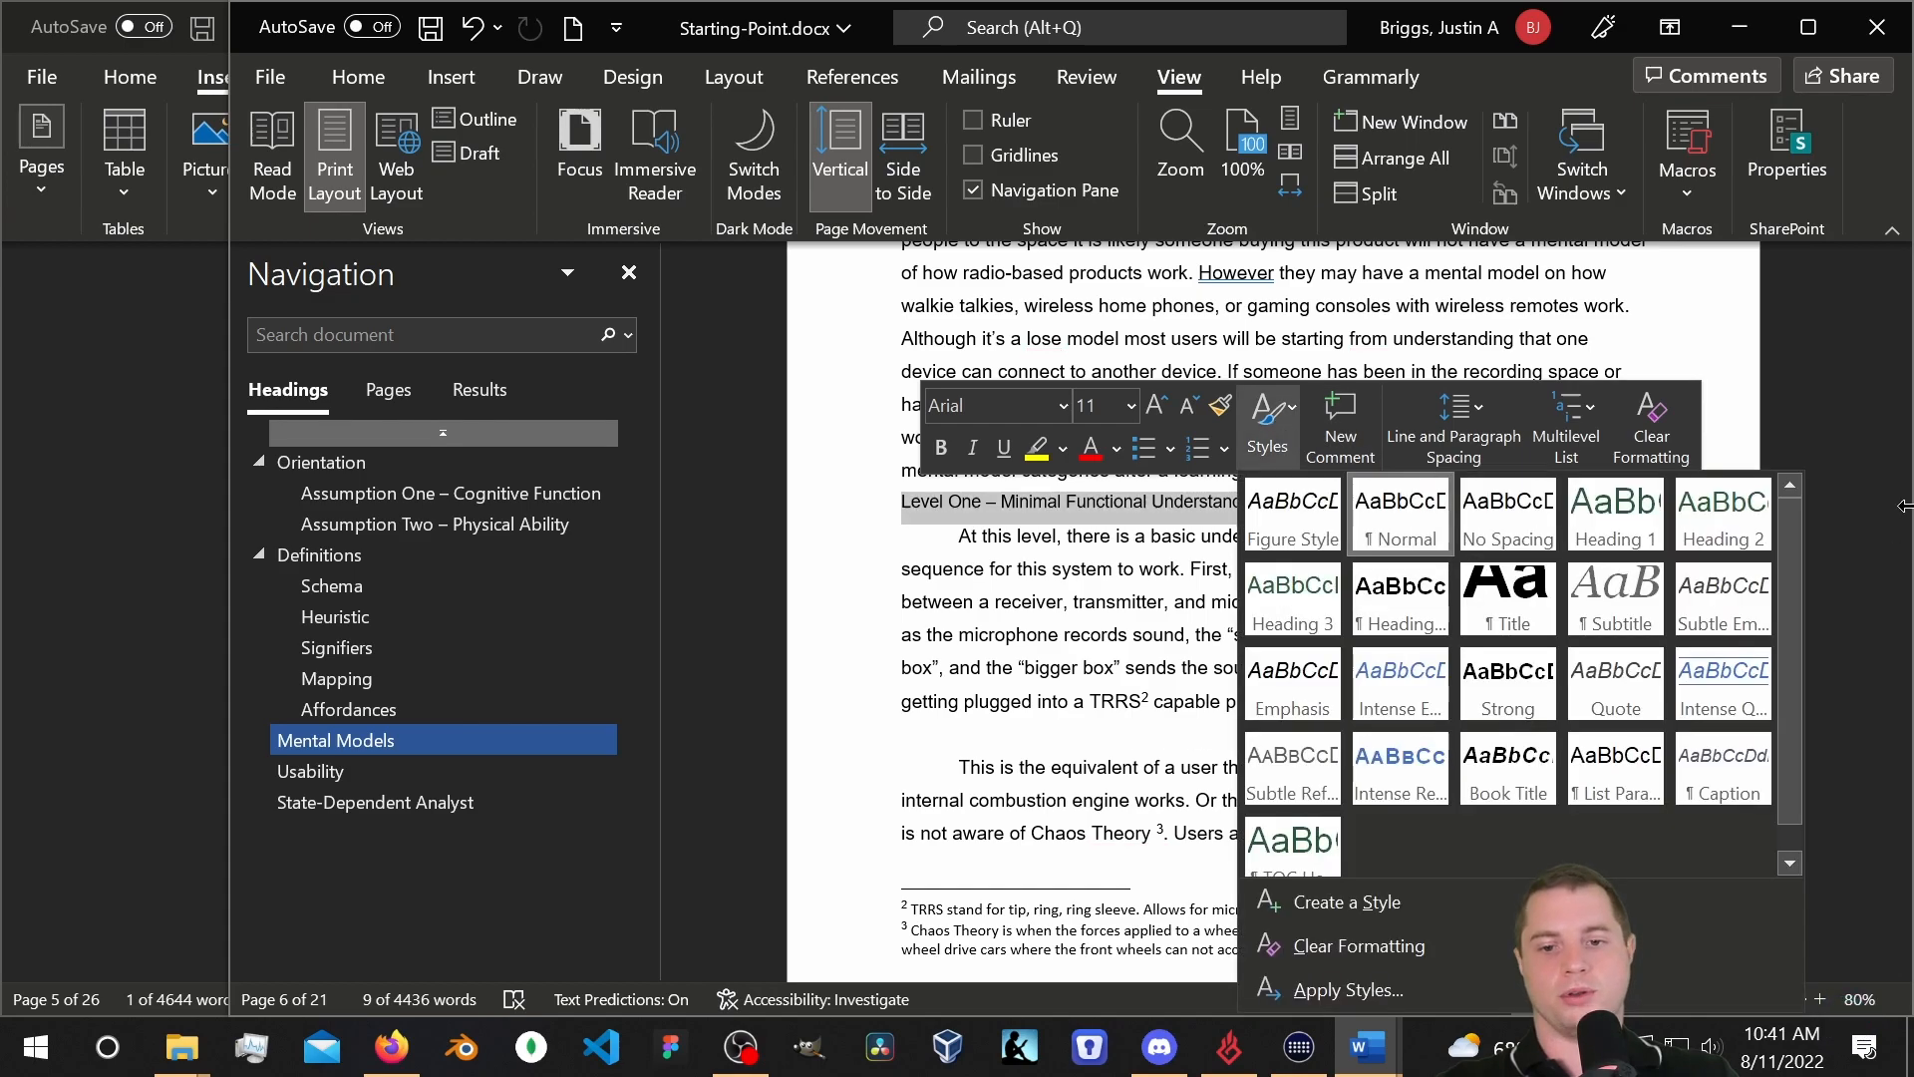
click(1721, 513)
Check the Level titles listed under Mental Models and go to the "Level Three – Technical Expert" section.
scroll(1132, 598, down, 10)
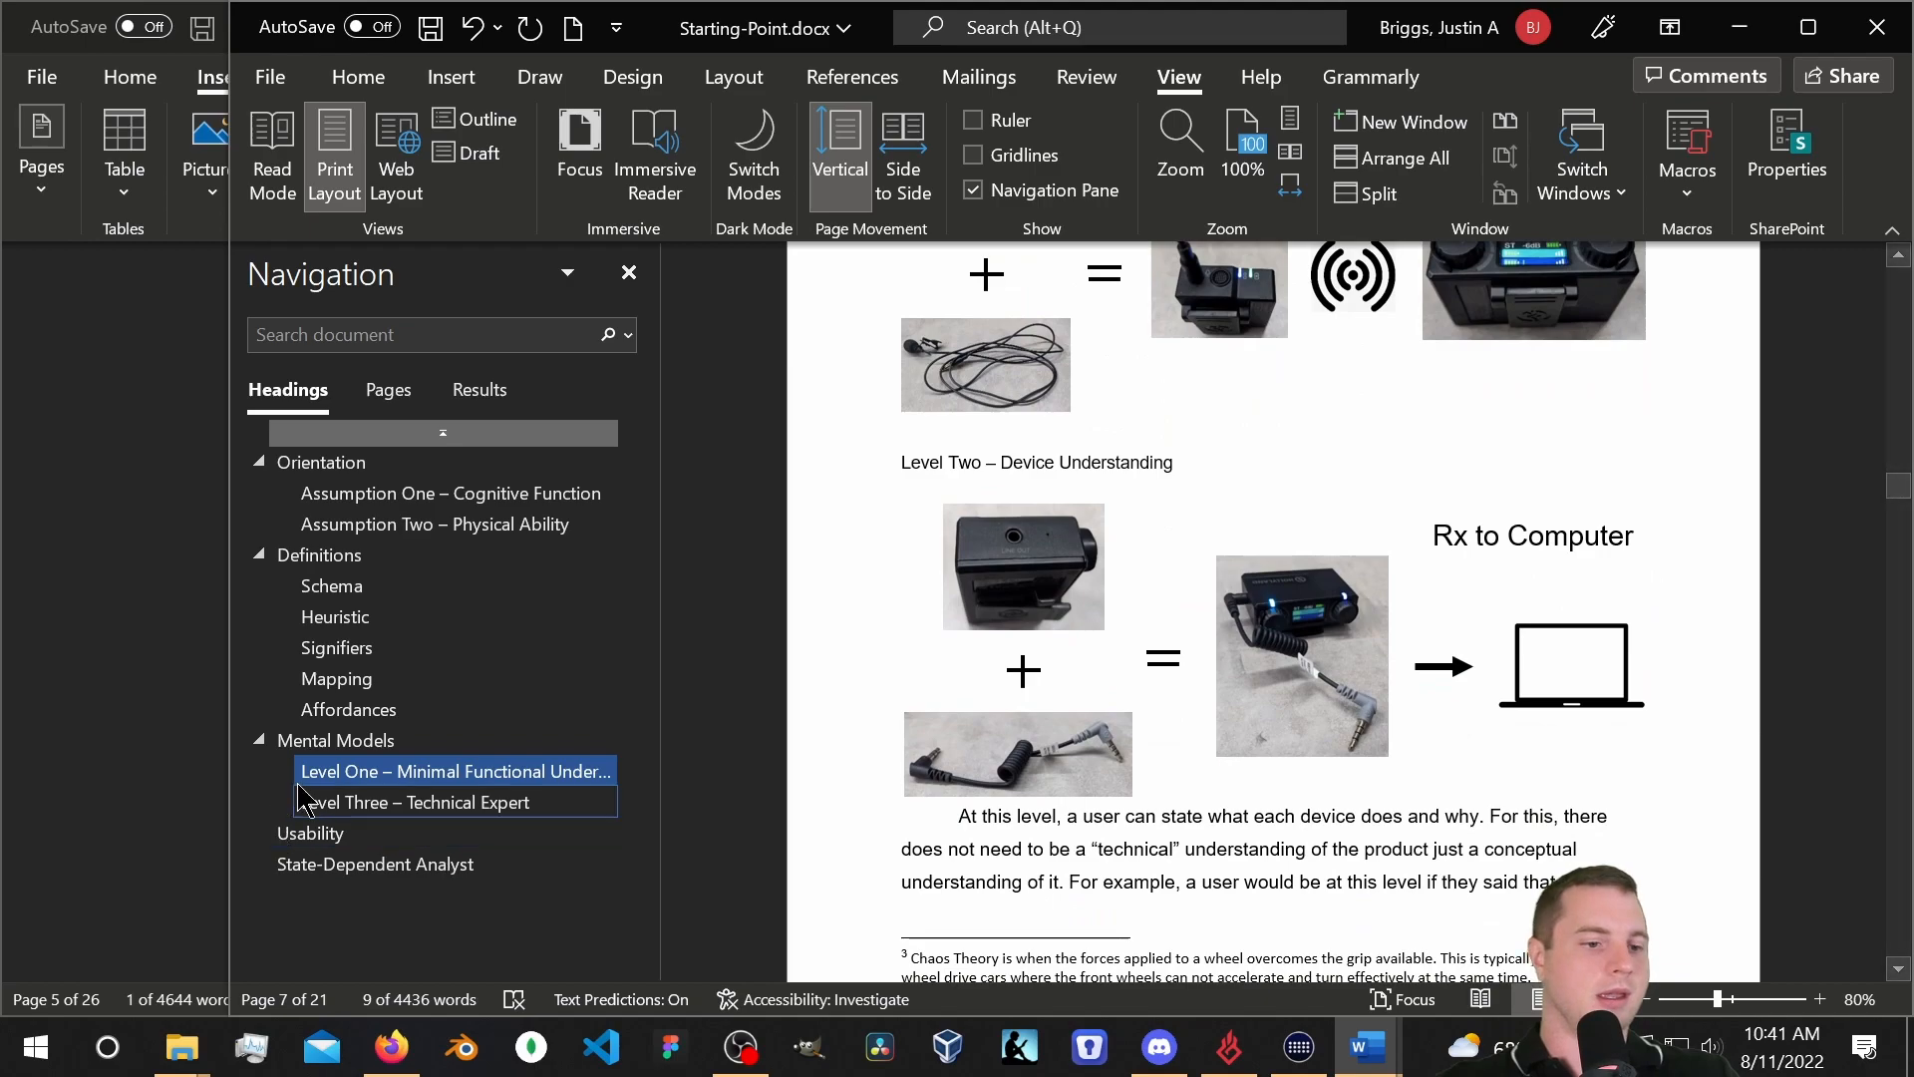
scroll(1196, 673, down, 1)
scroll(1196, 673, down, 3)
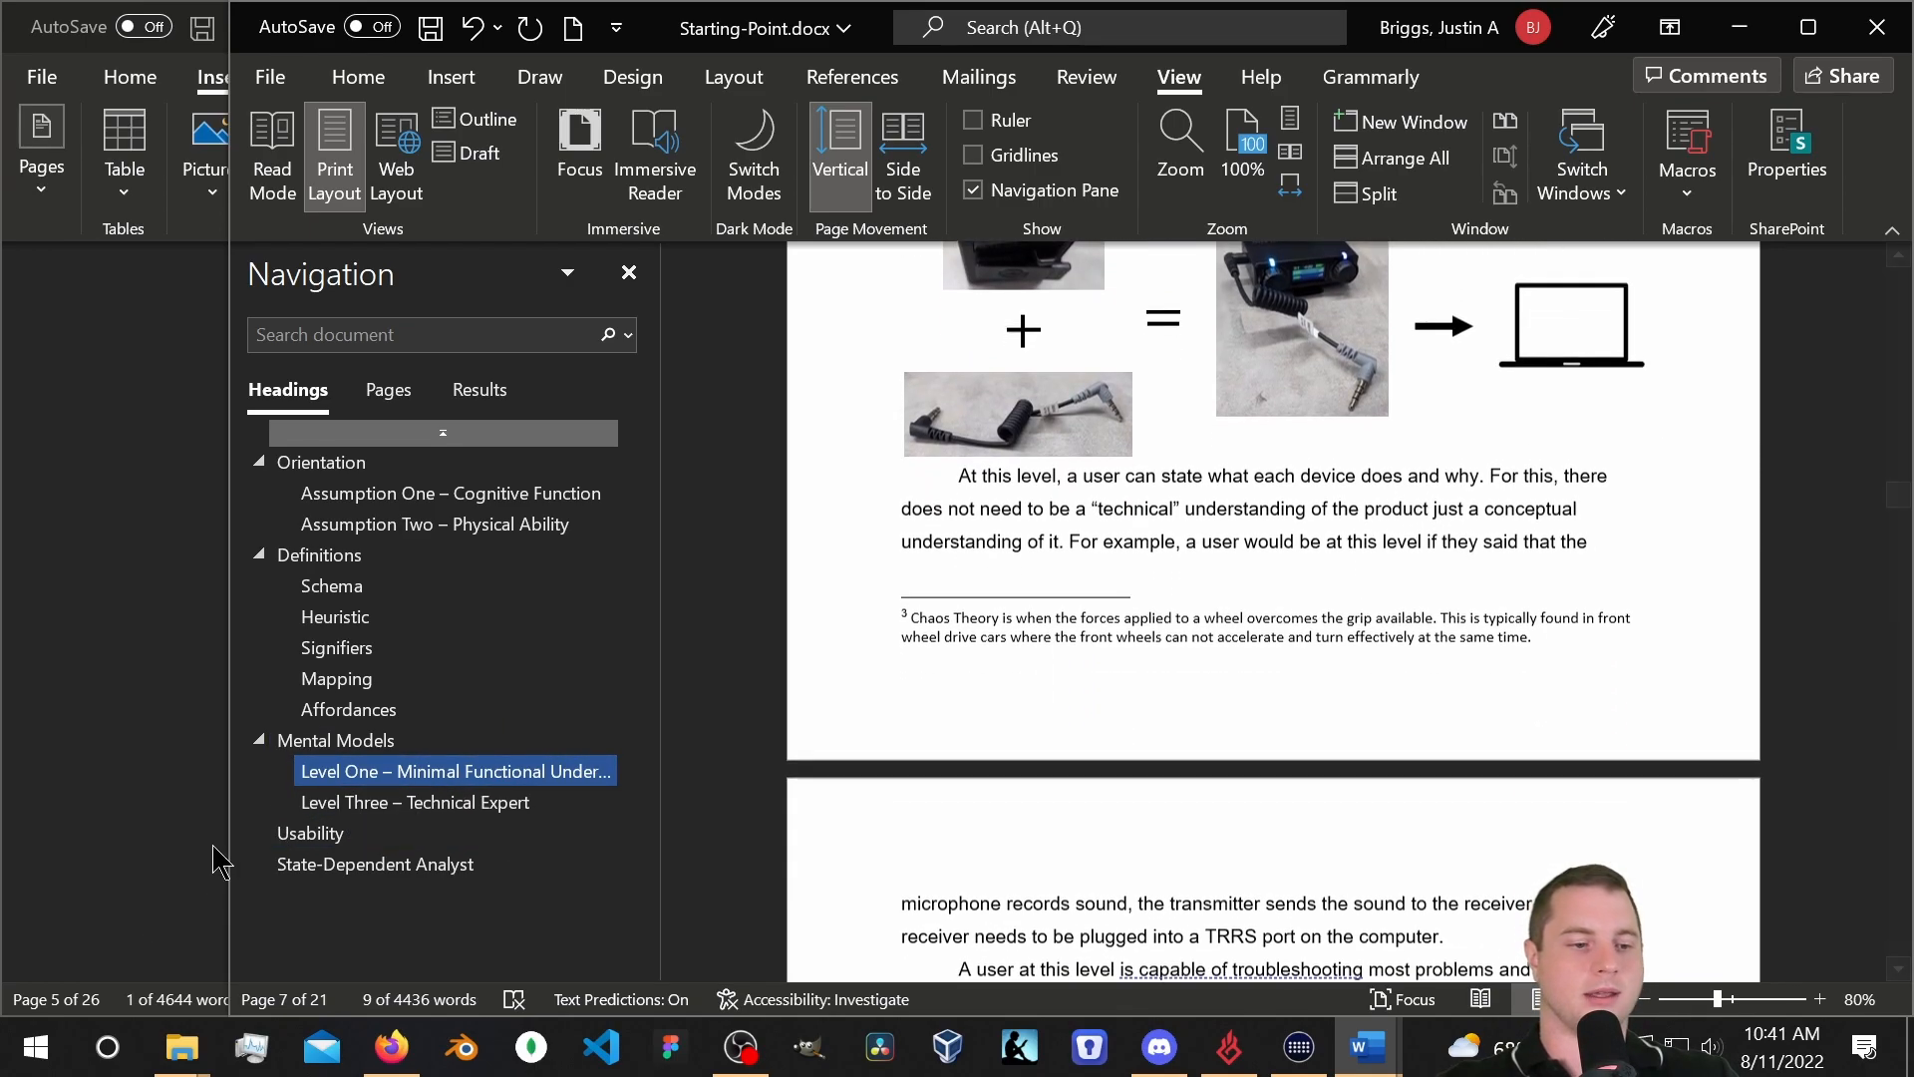
click(329, 802)
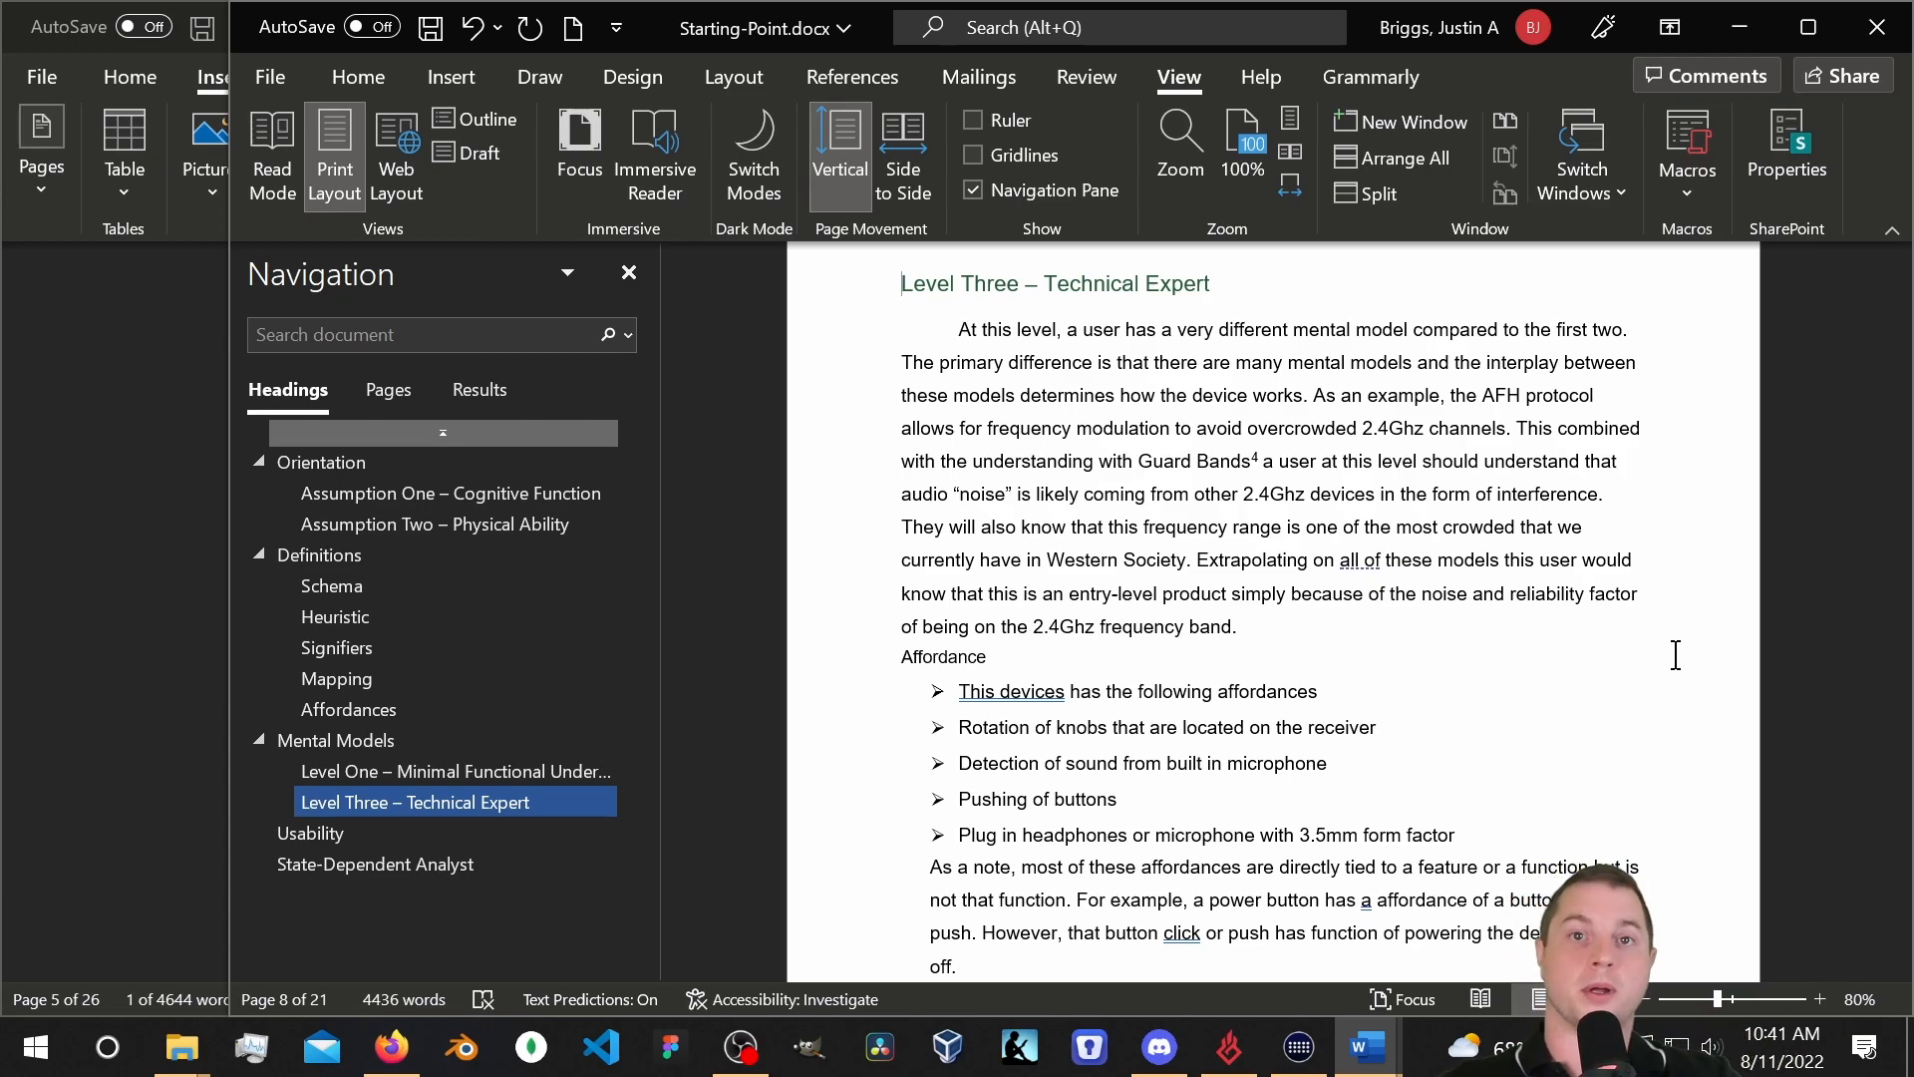
Modify the Heading 1 style to try a yellow font color and centered alignment.
scroll(1581, 662, up, 15)
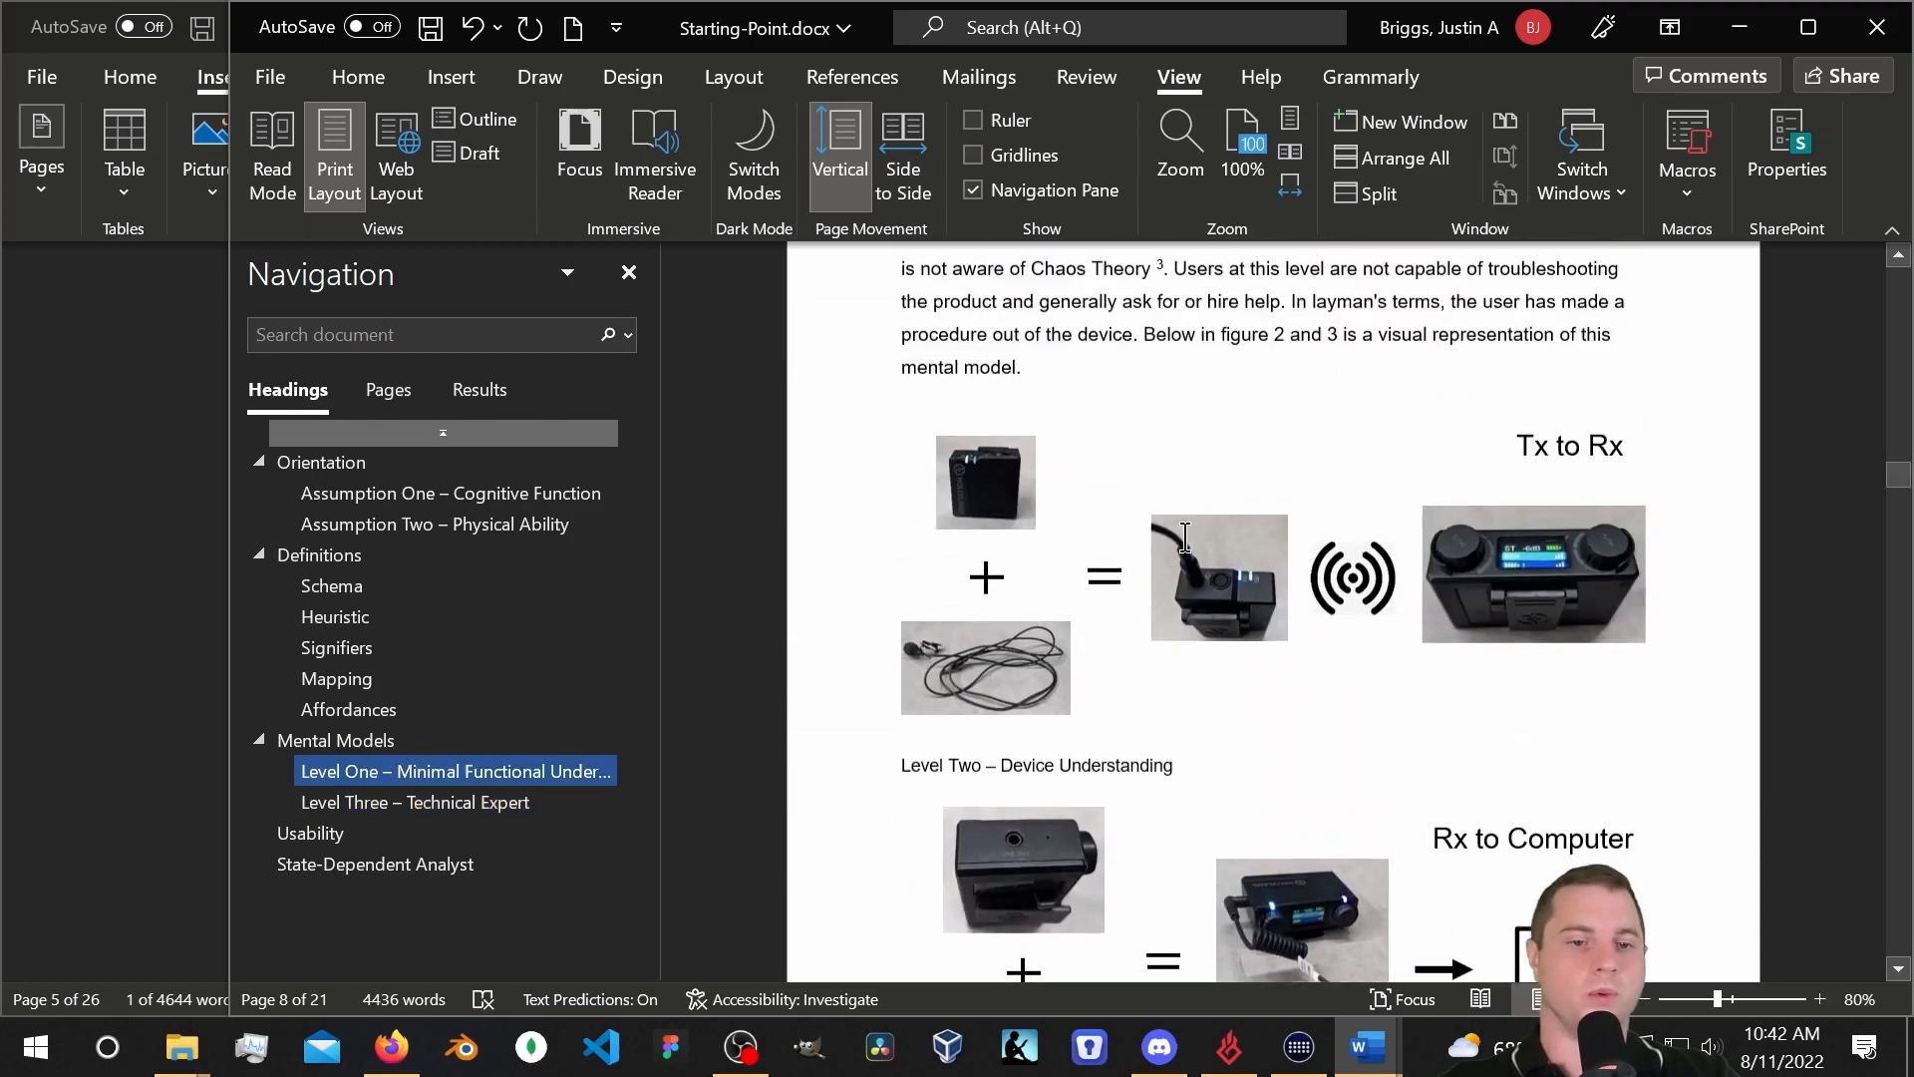
scroll(1184, 538, up, 20)
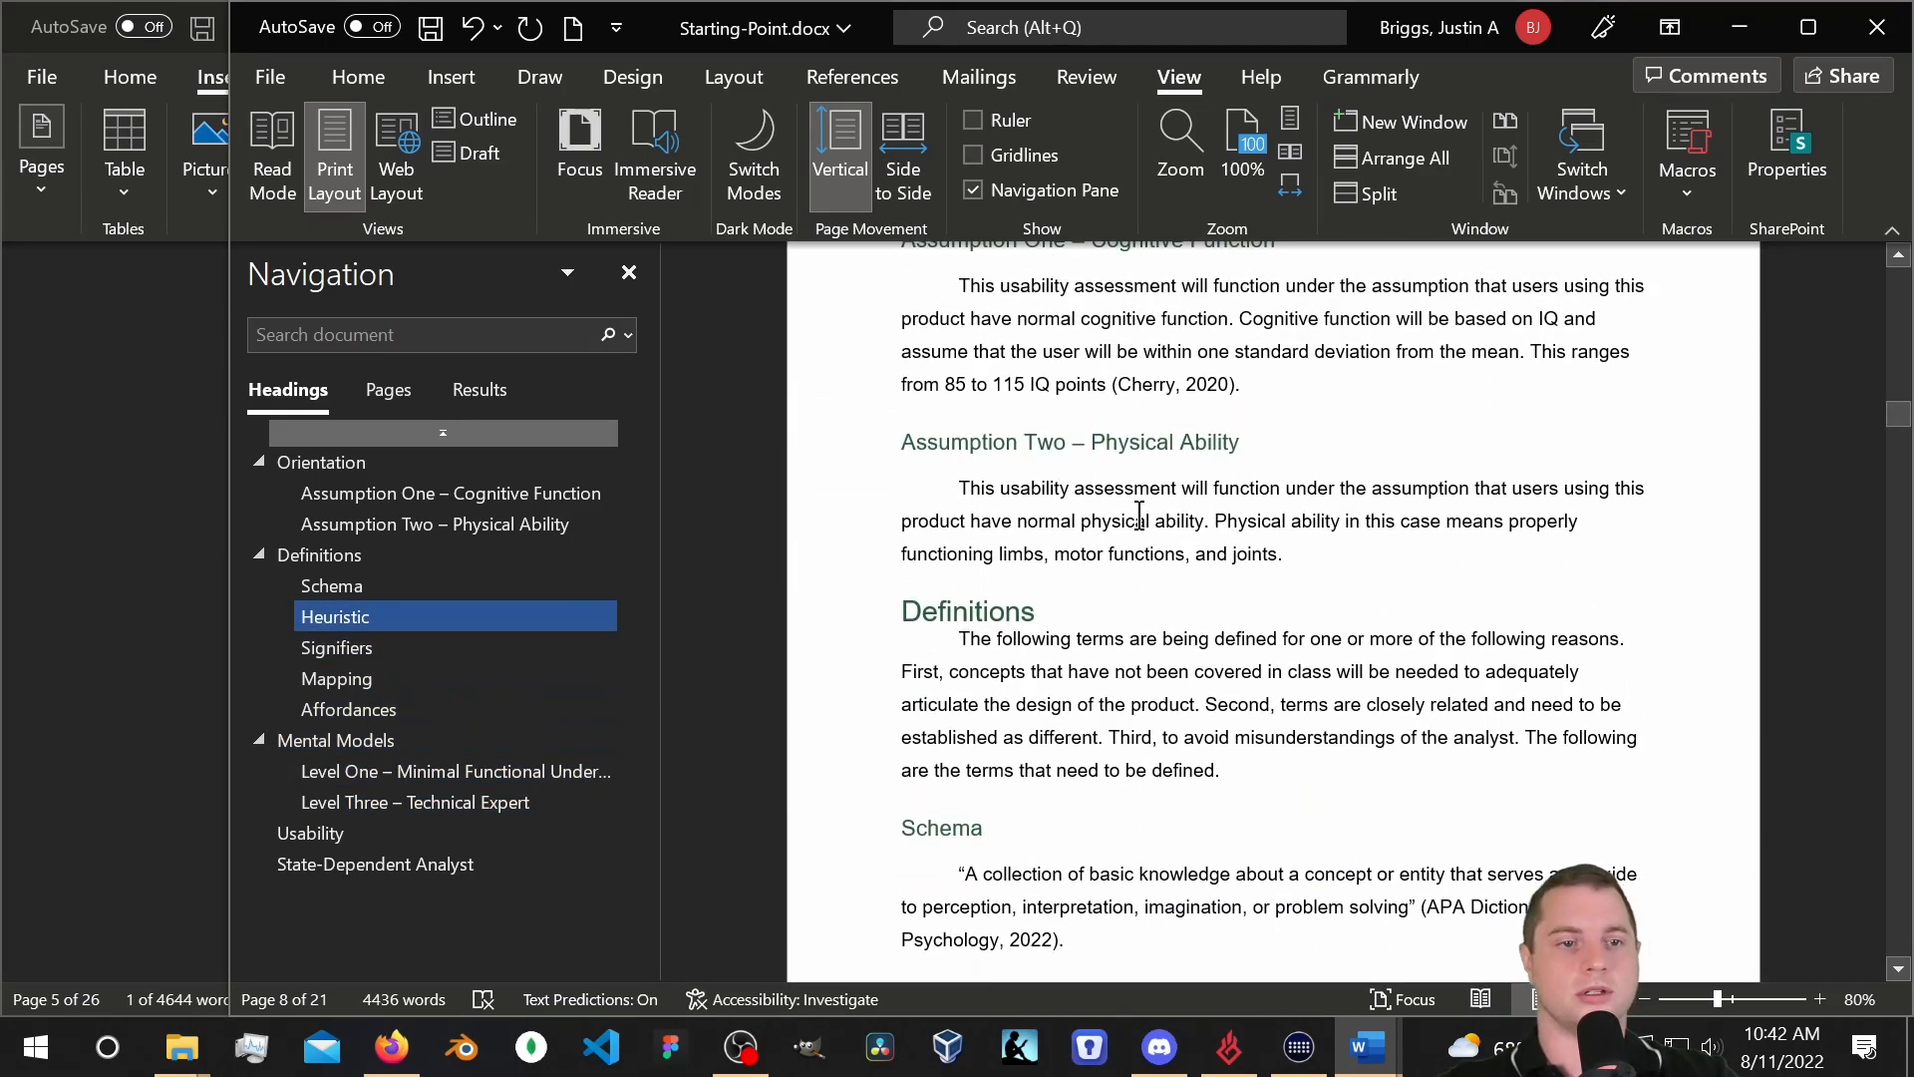
click(358, 76)
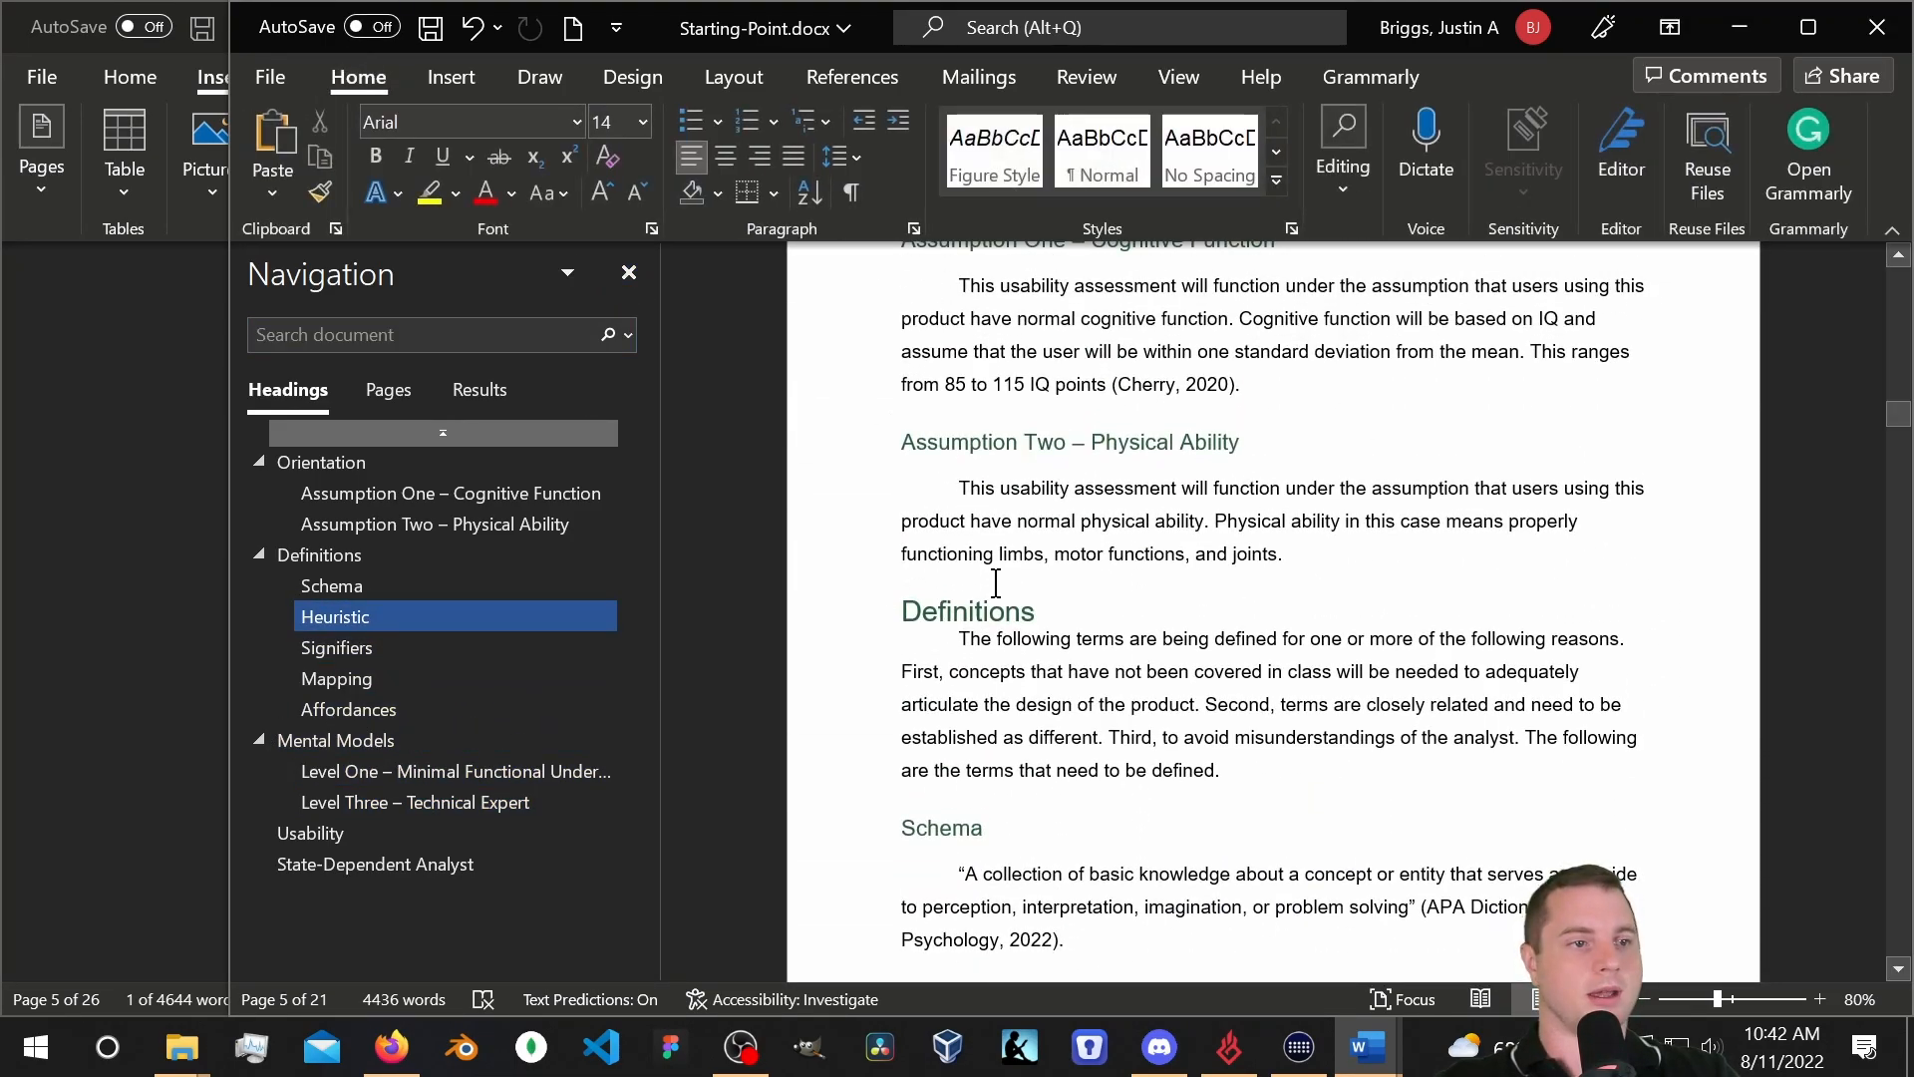
click(1276, 151)
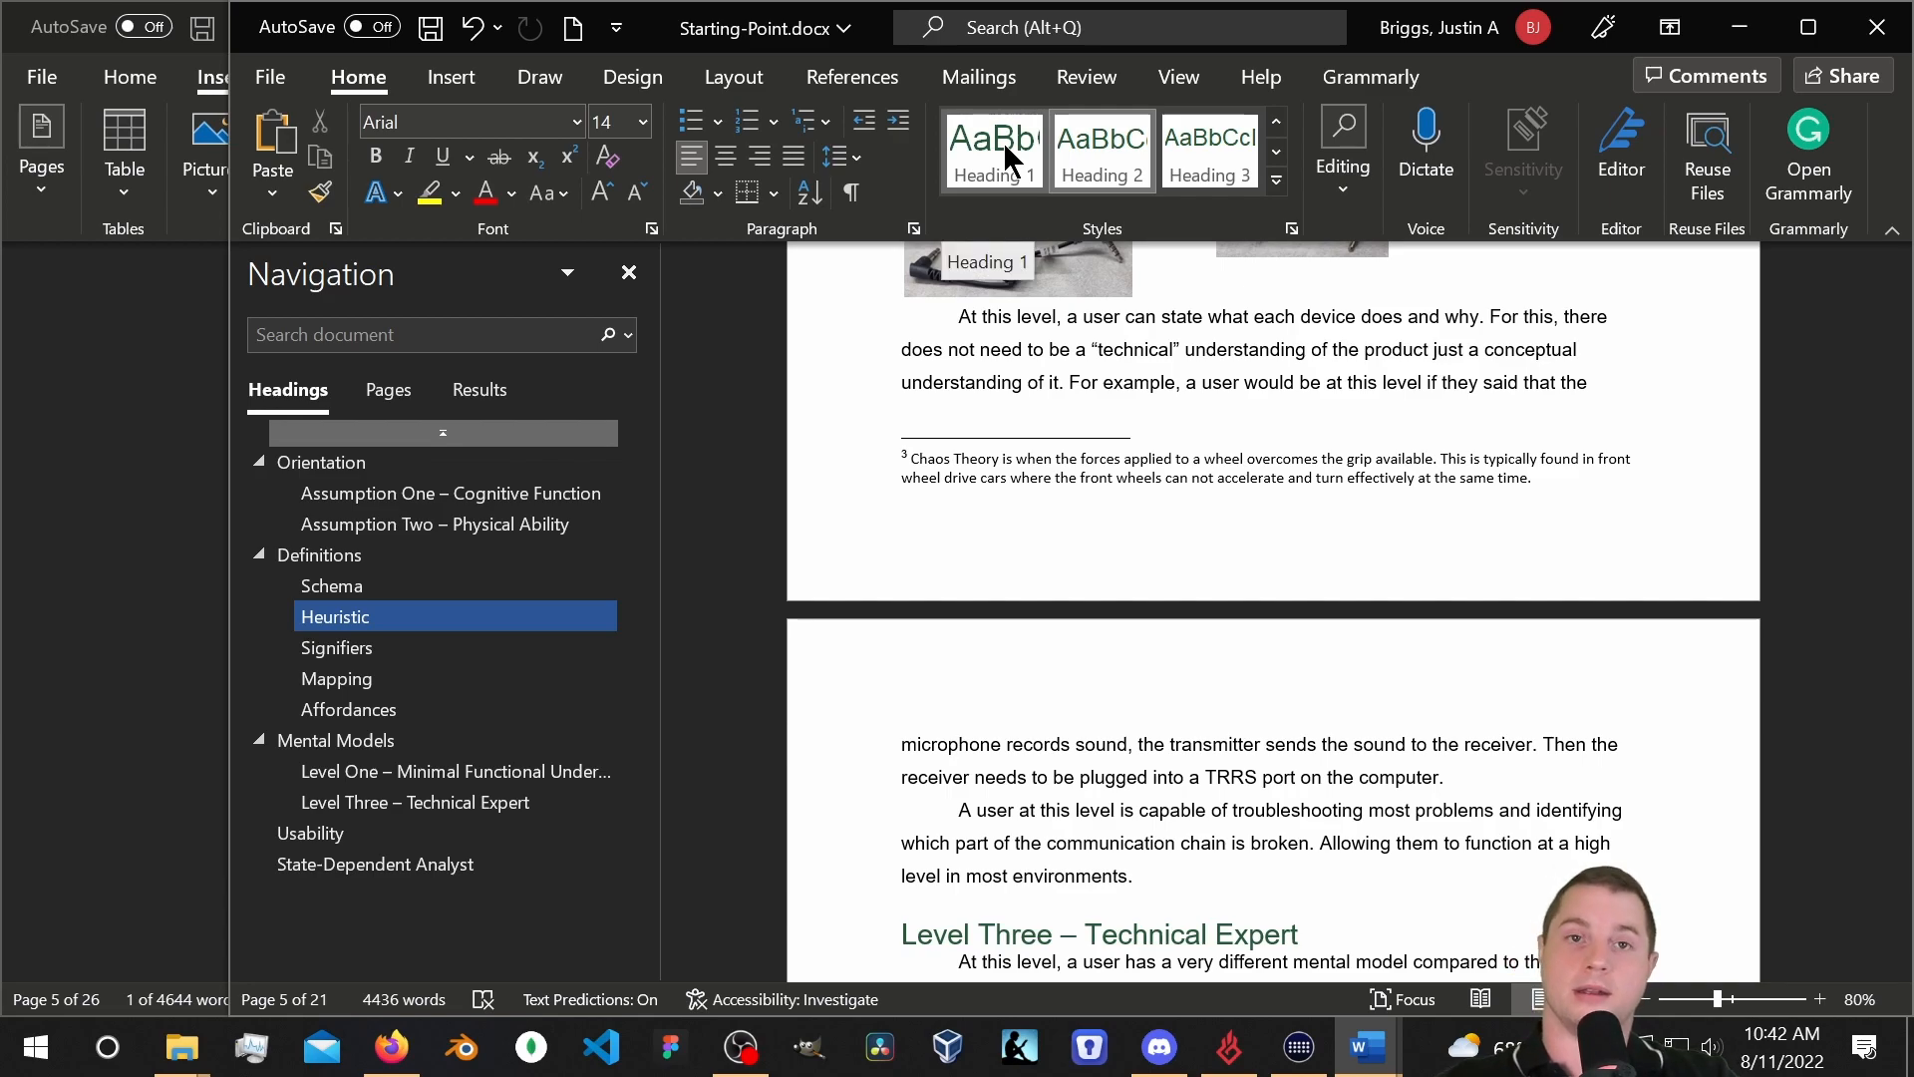
right_click(1003, 142)
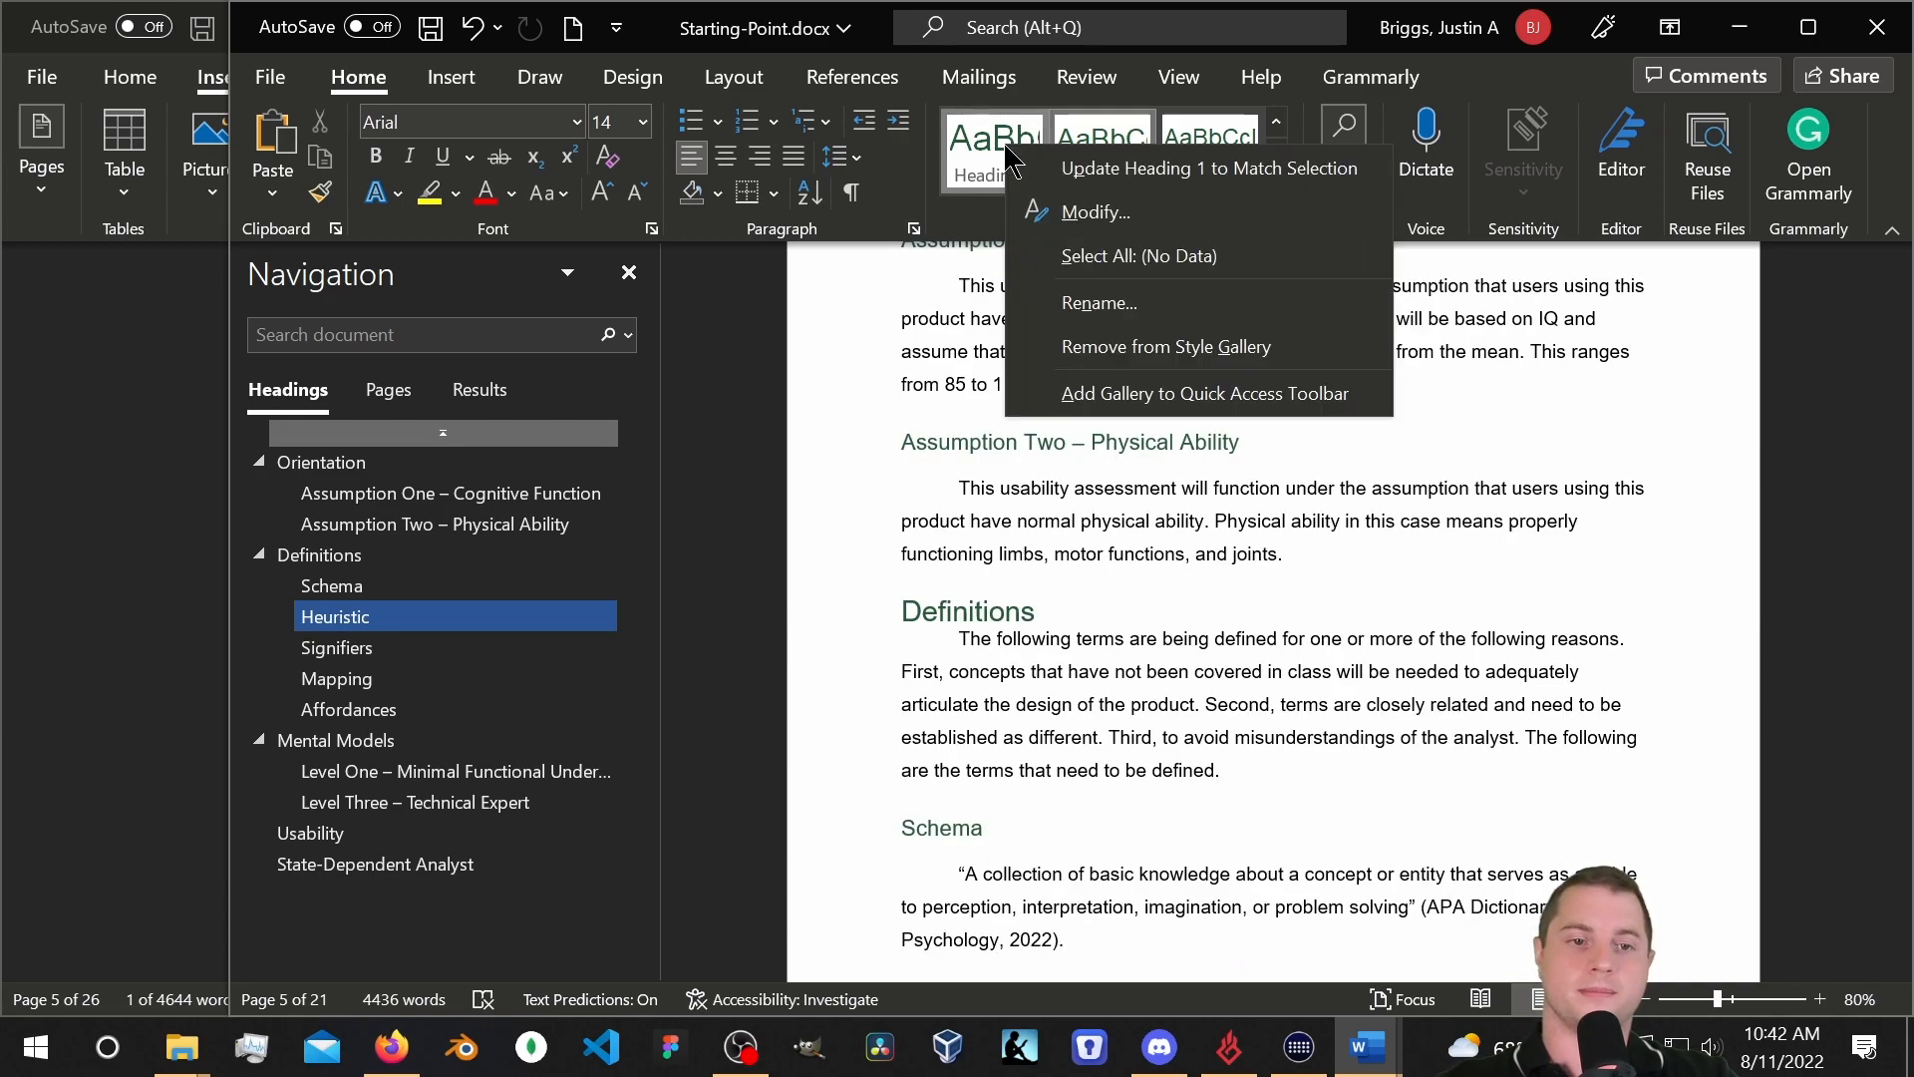
click(1153, 212)
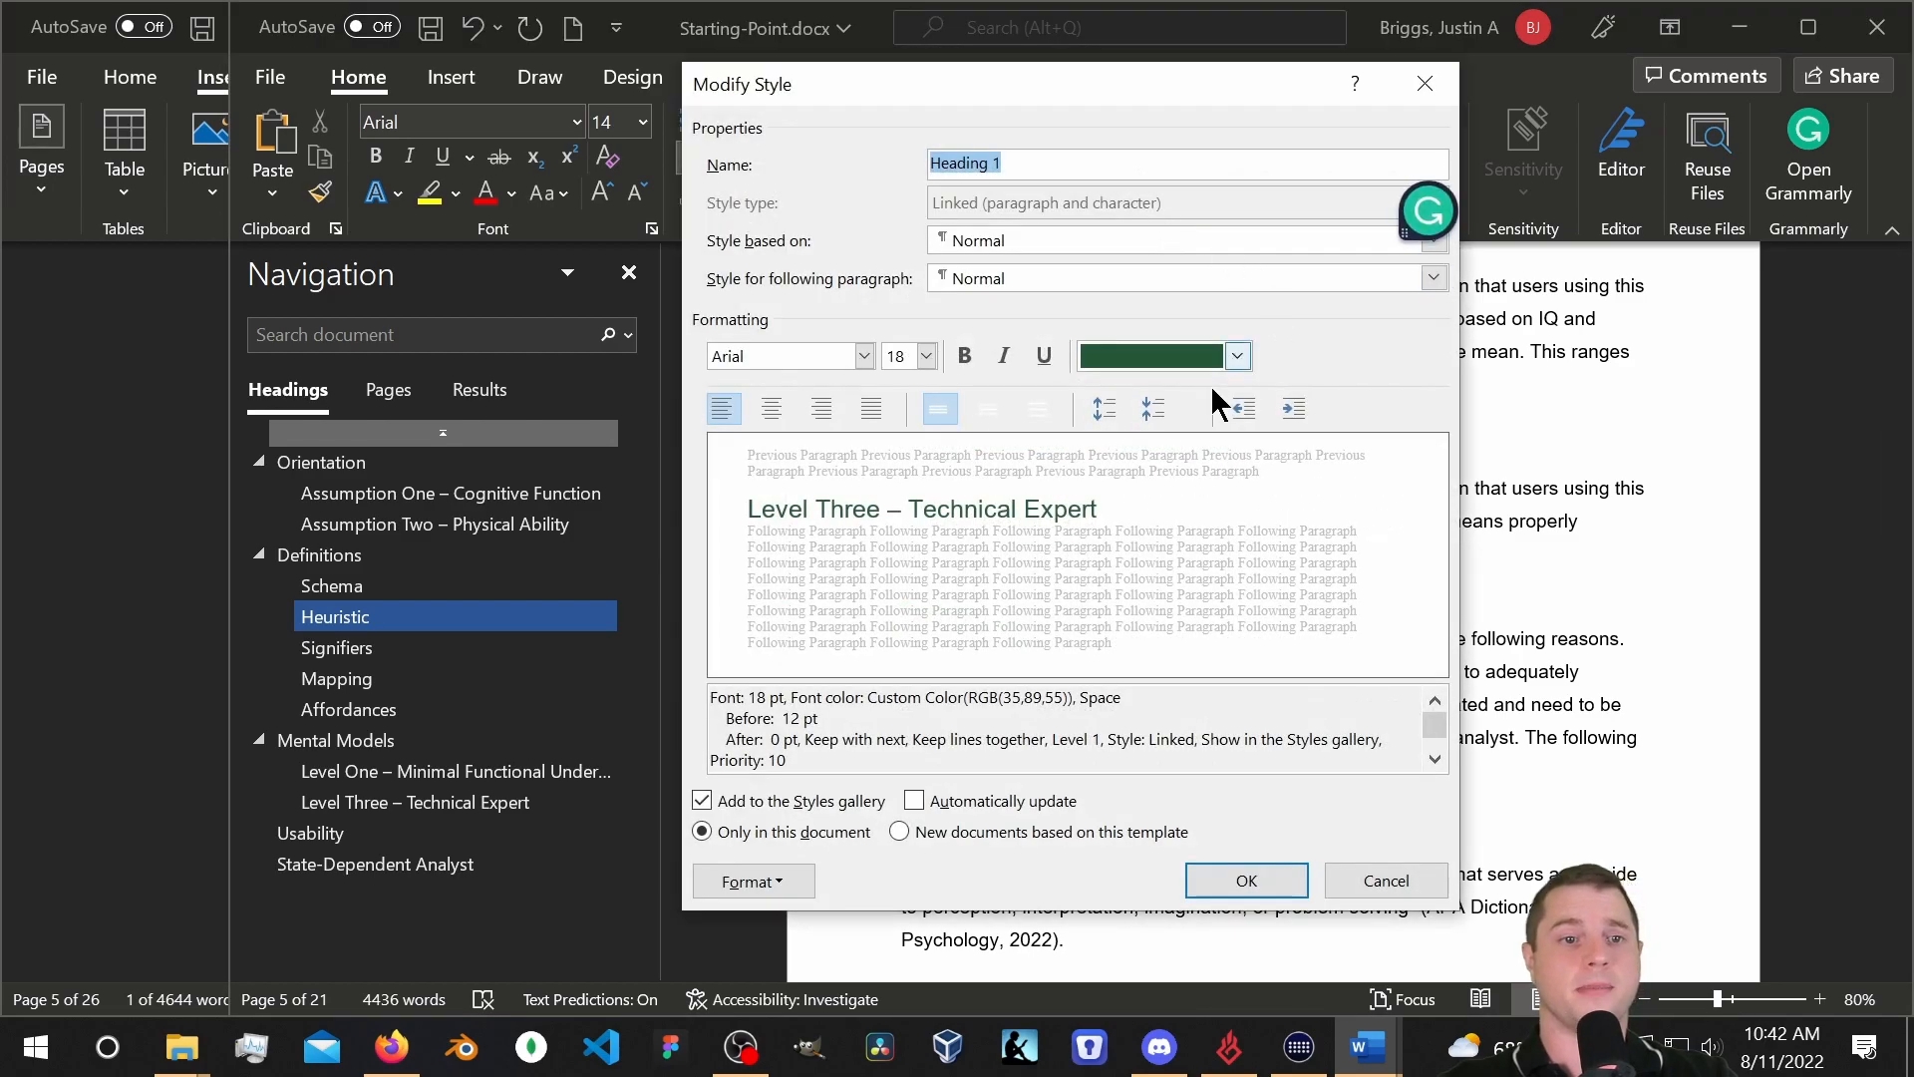
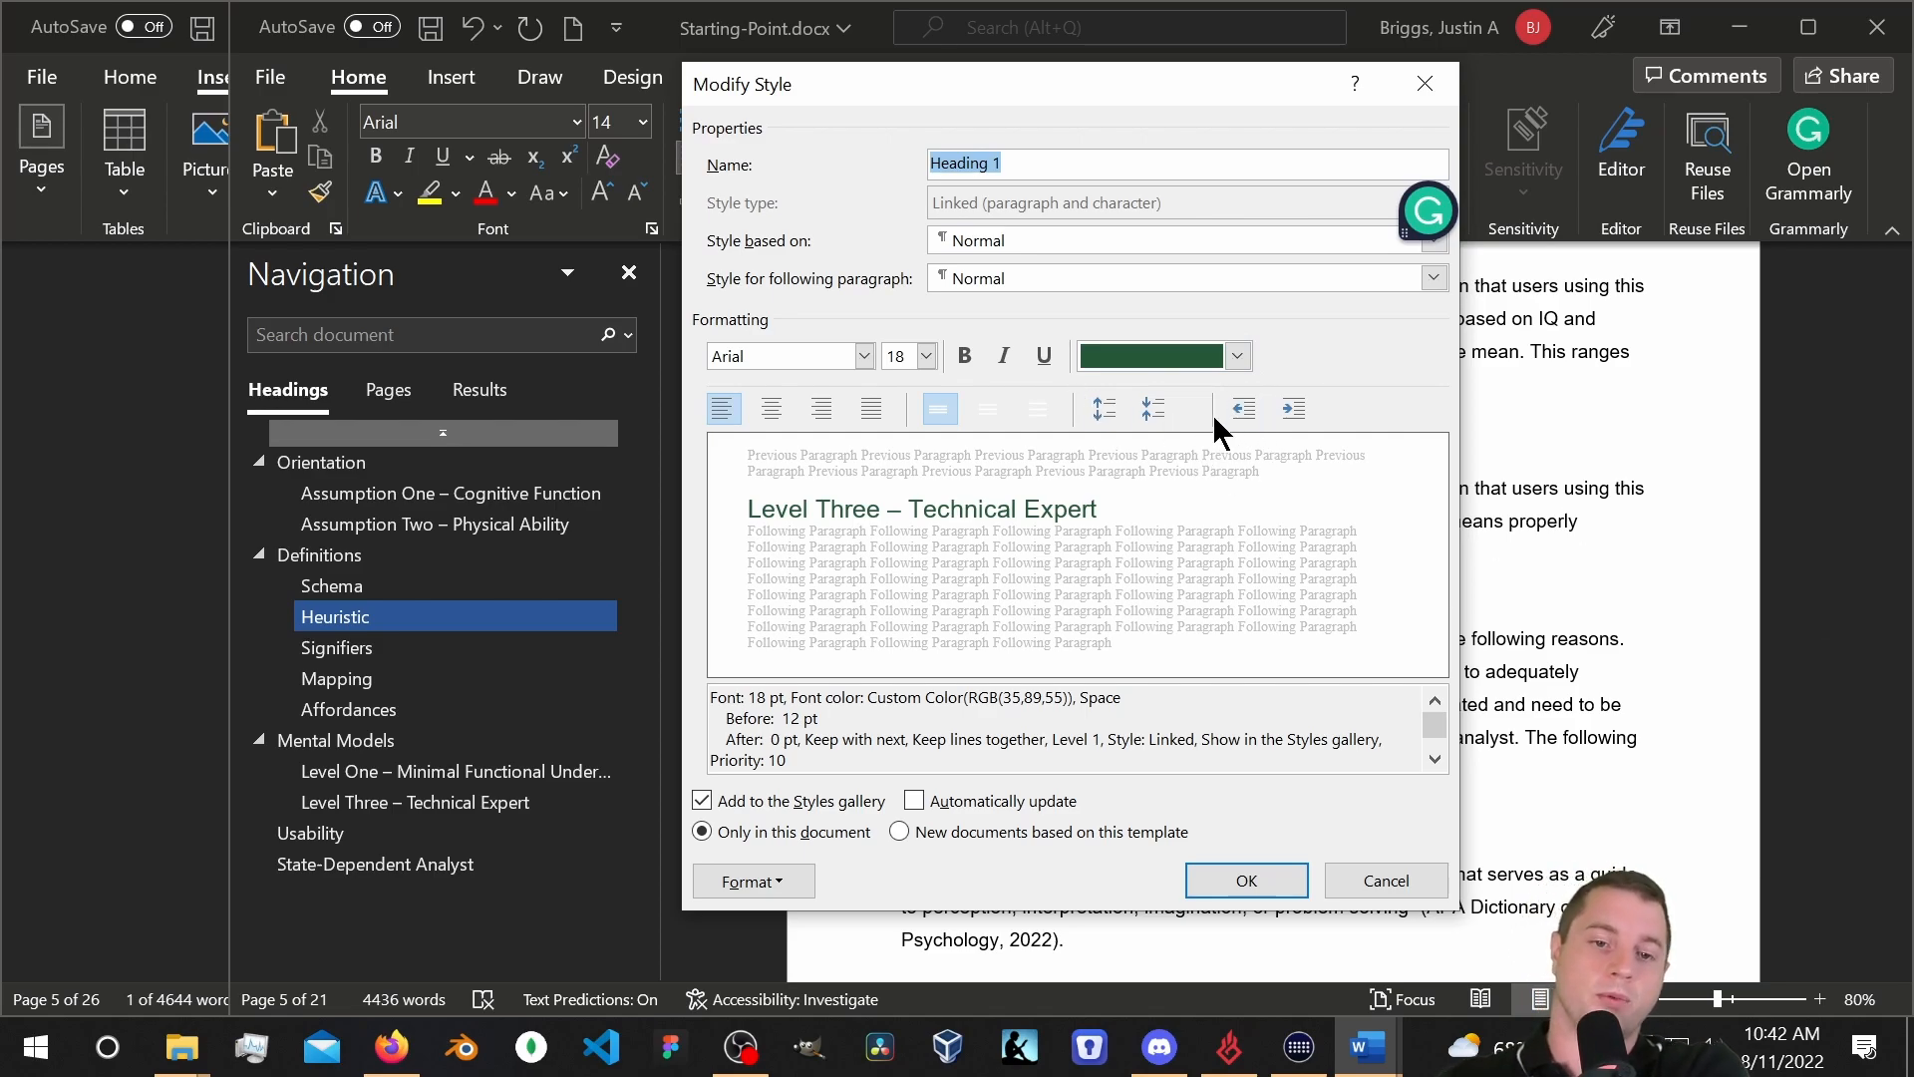
click(1237, 356)
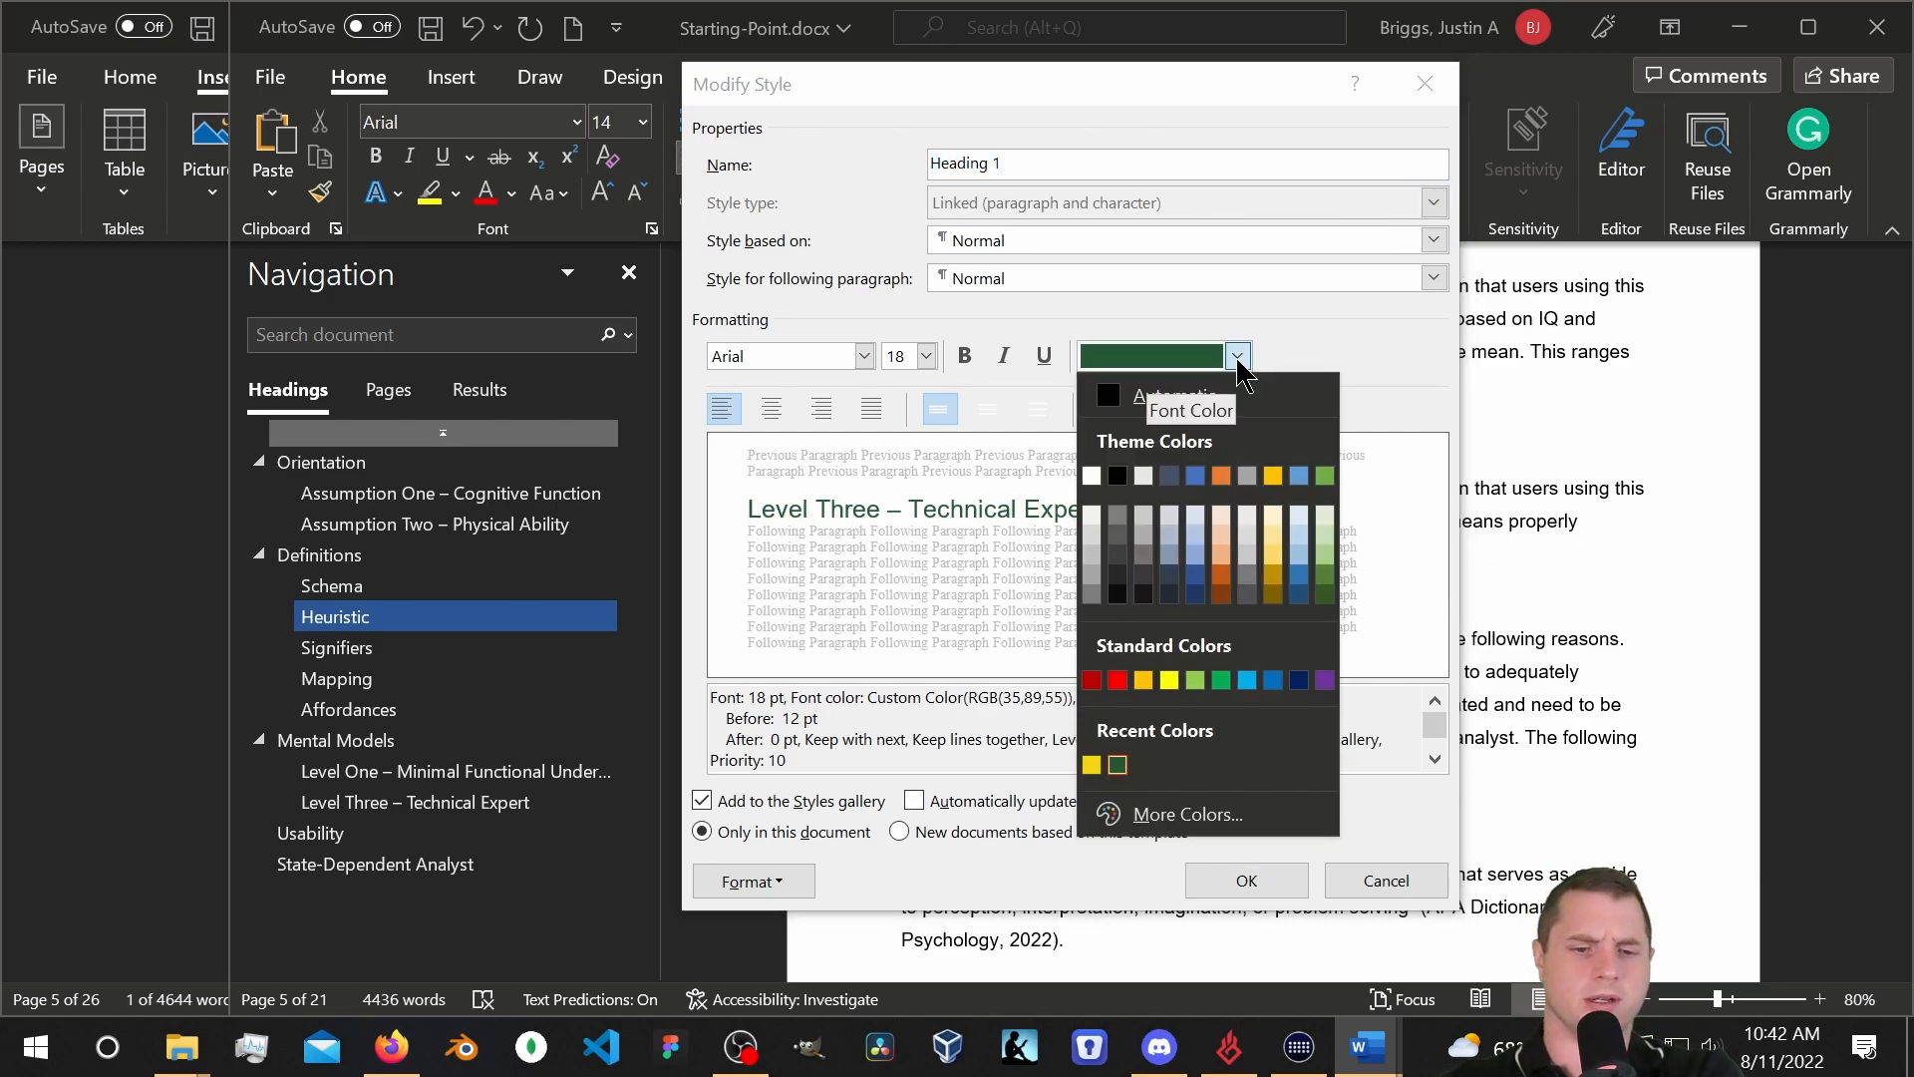
click(1090, 765)
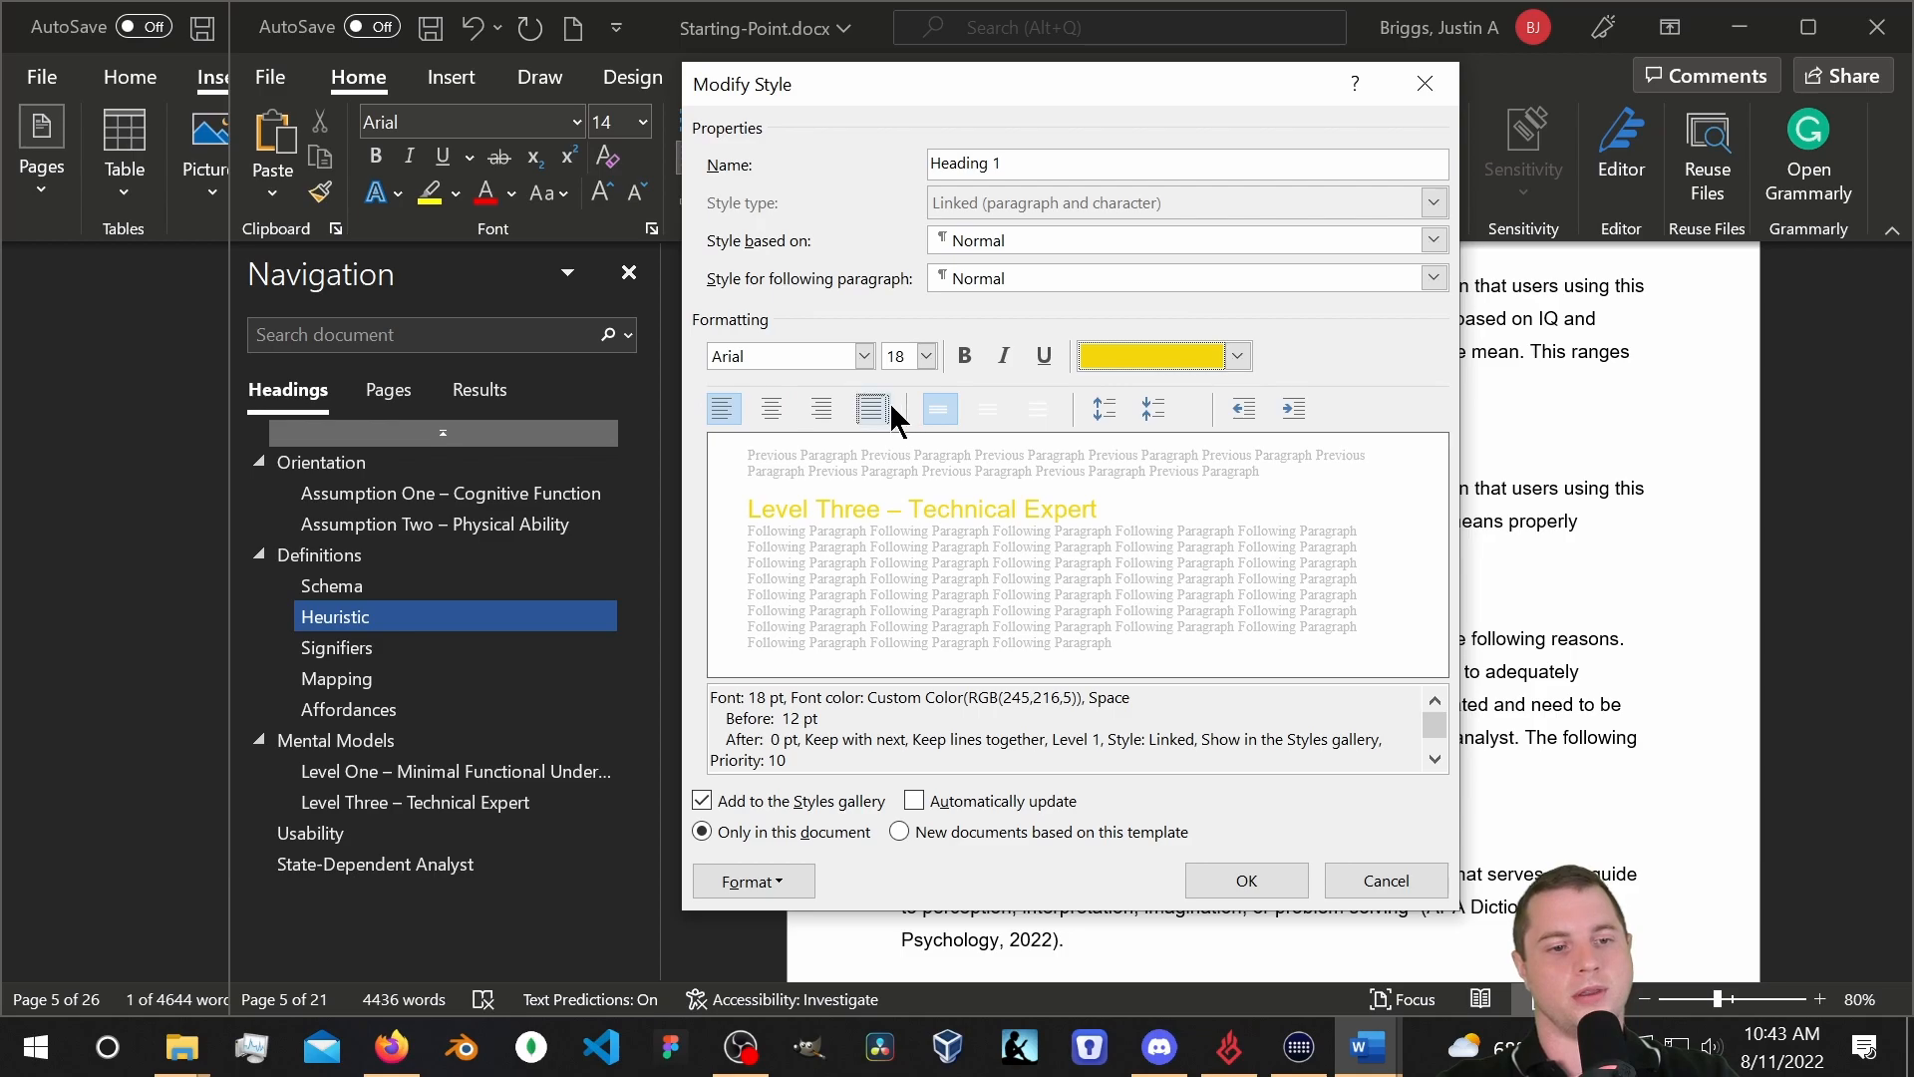
click(780, 403)
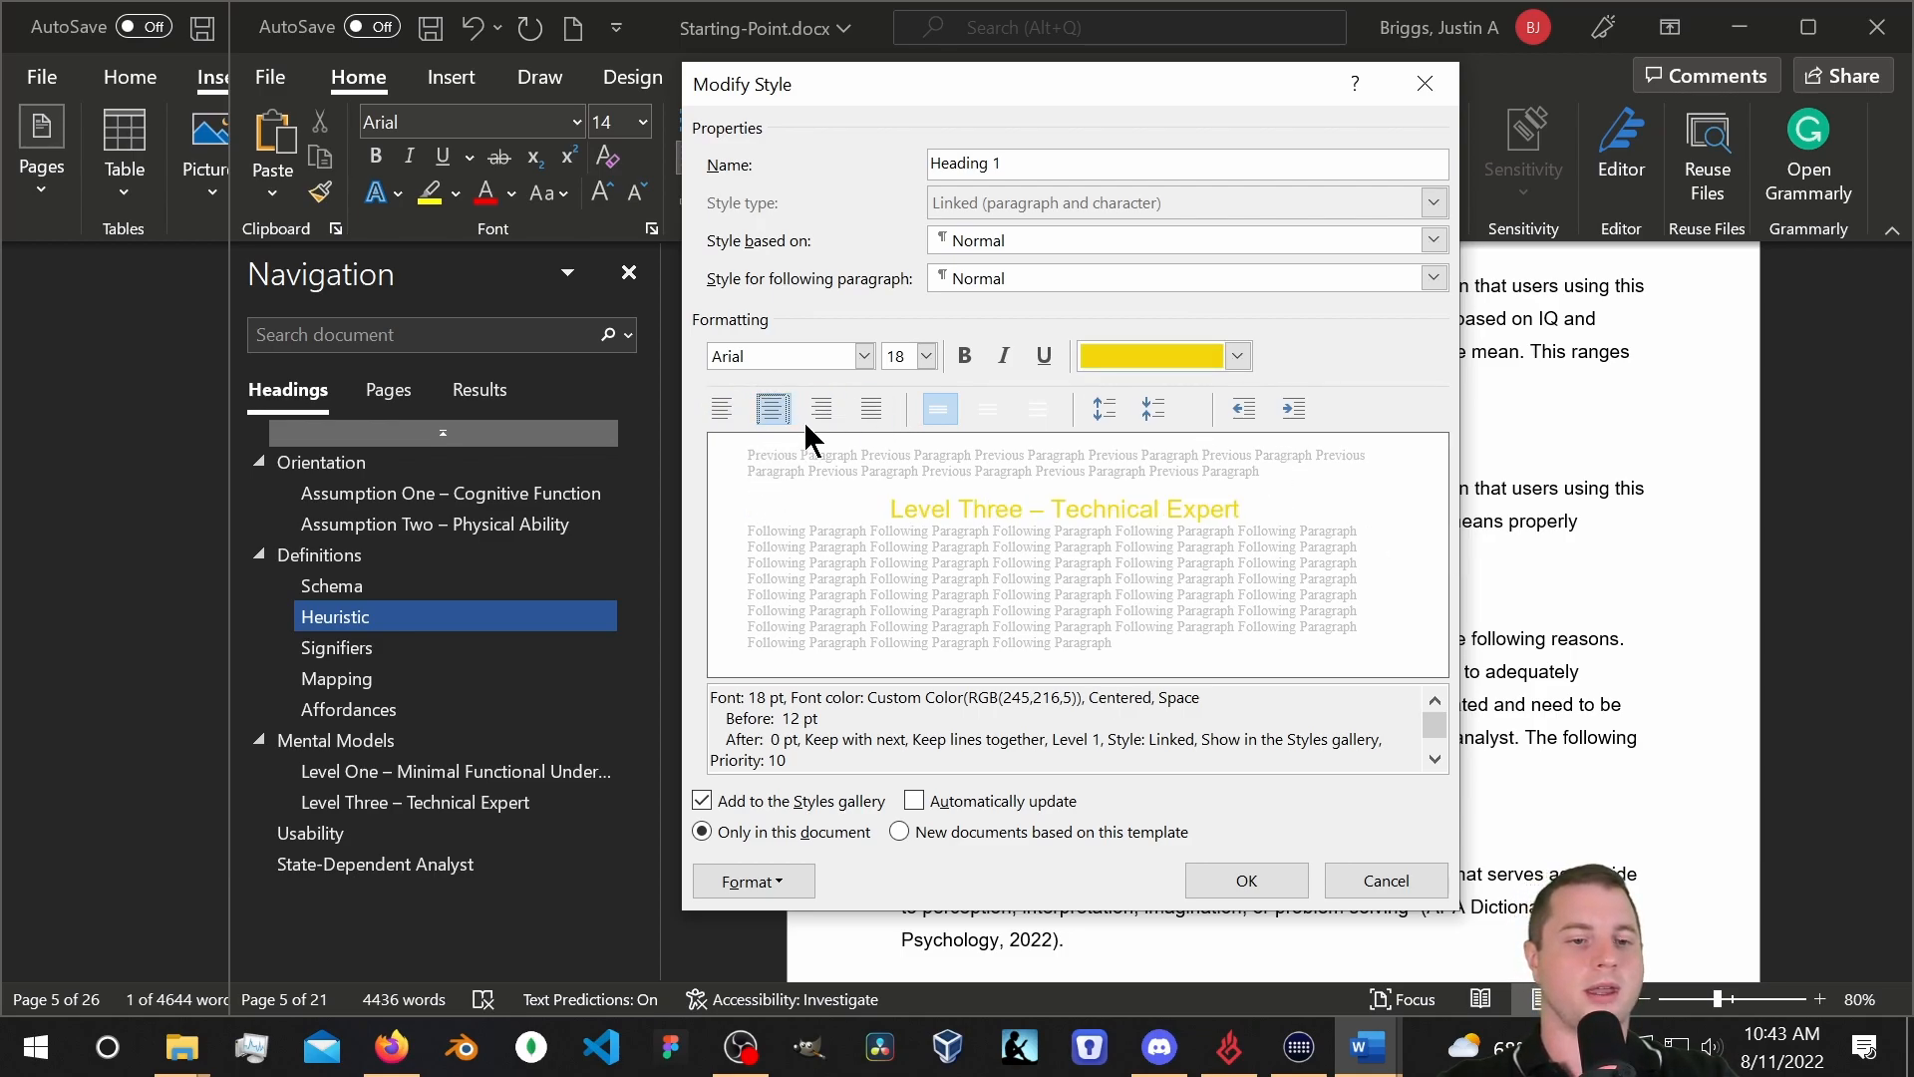
Restore left alignment and the dark green font color in the Heading 1 style and accept the settings.
click(724, 405)
click(1237, 356)
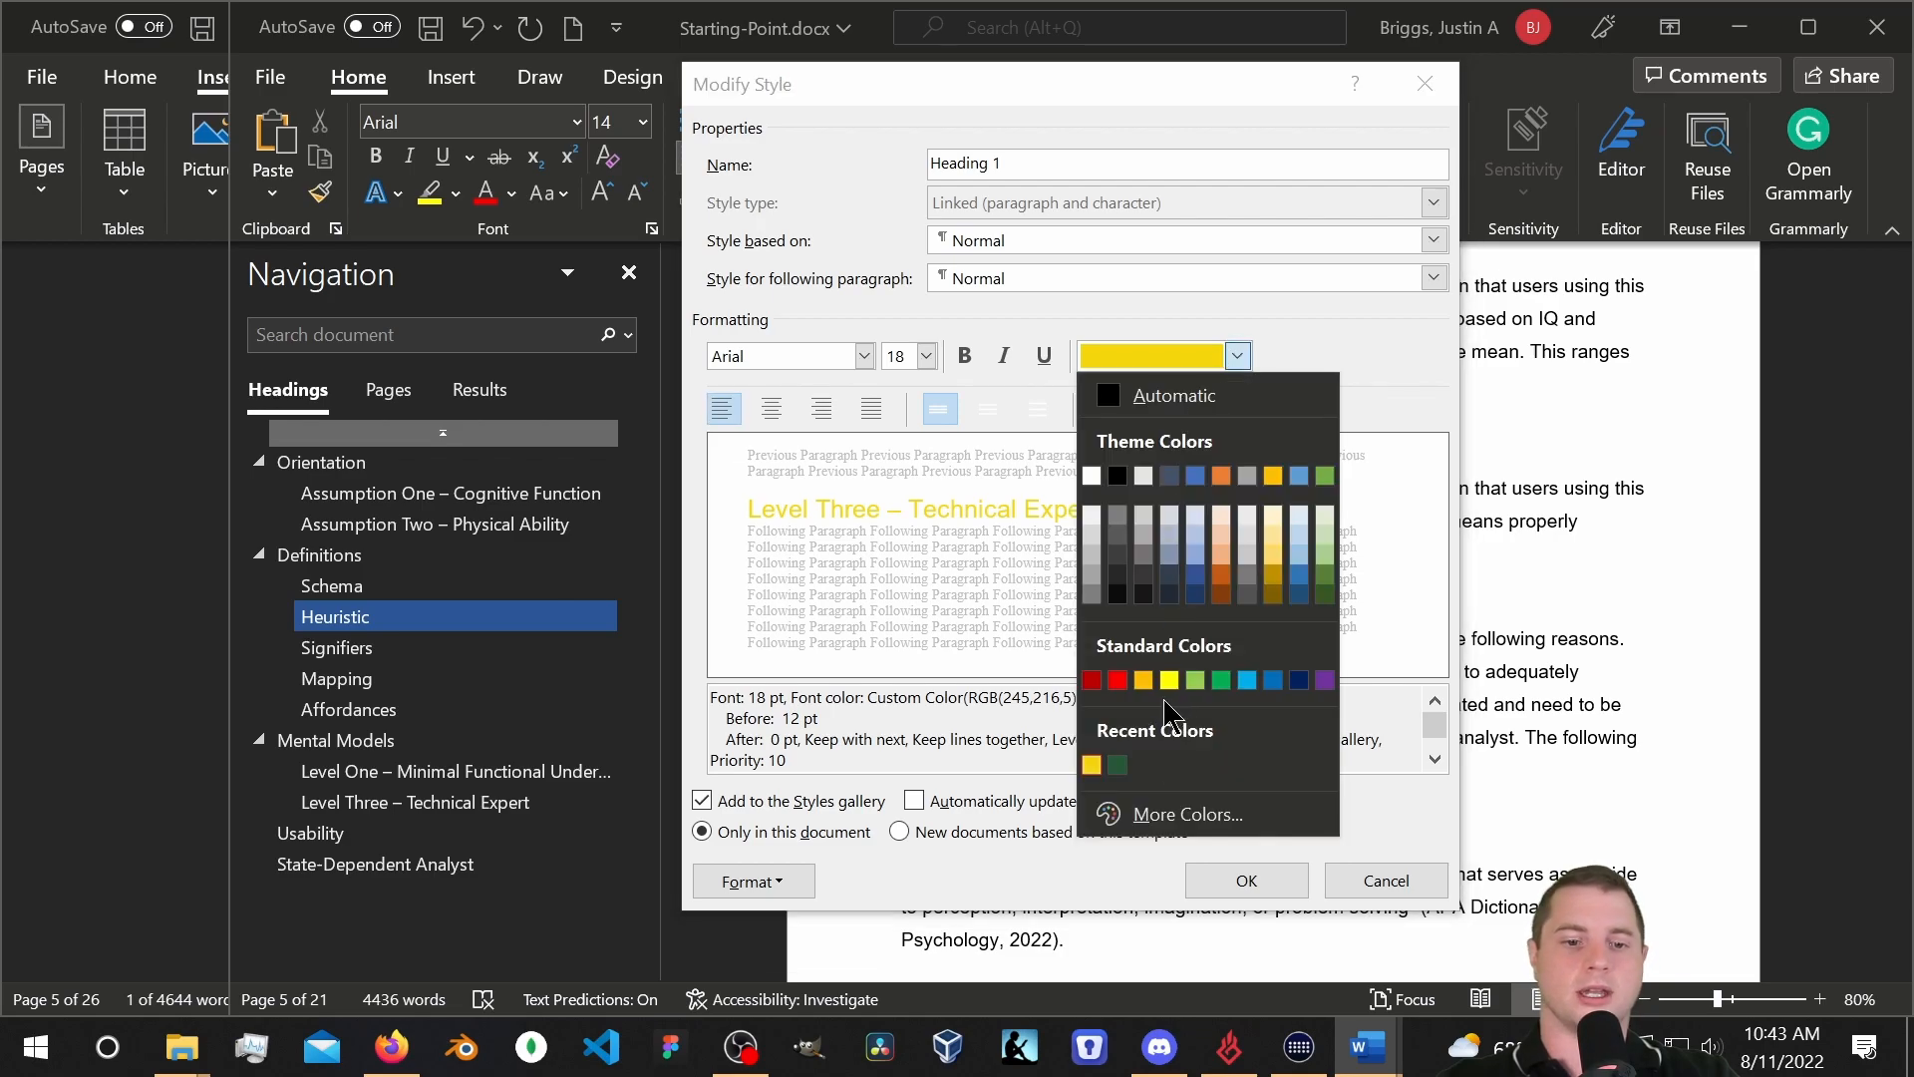
click(1107, 762)
click(1288, 882)
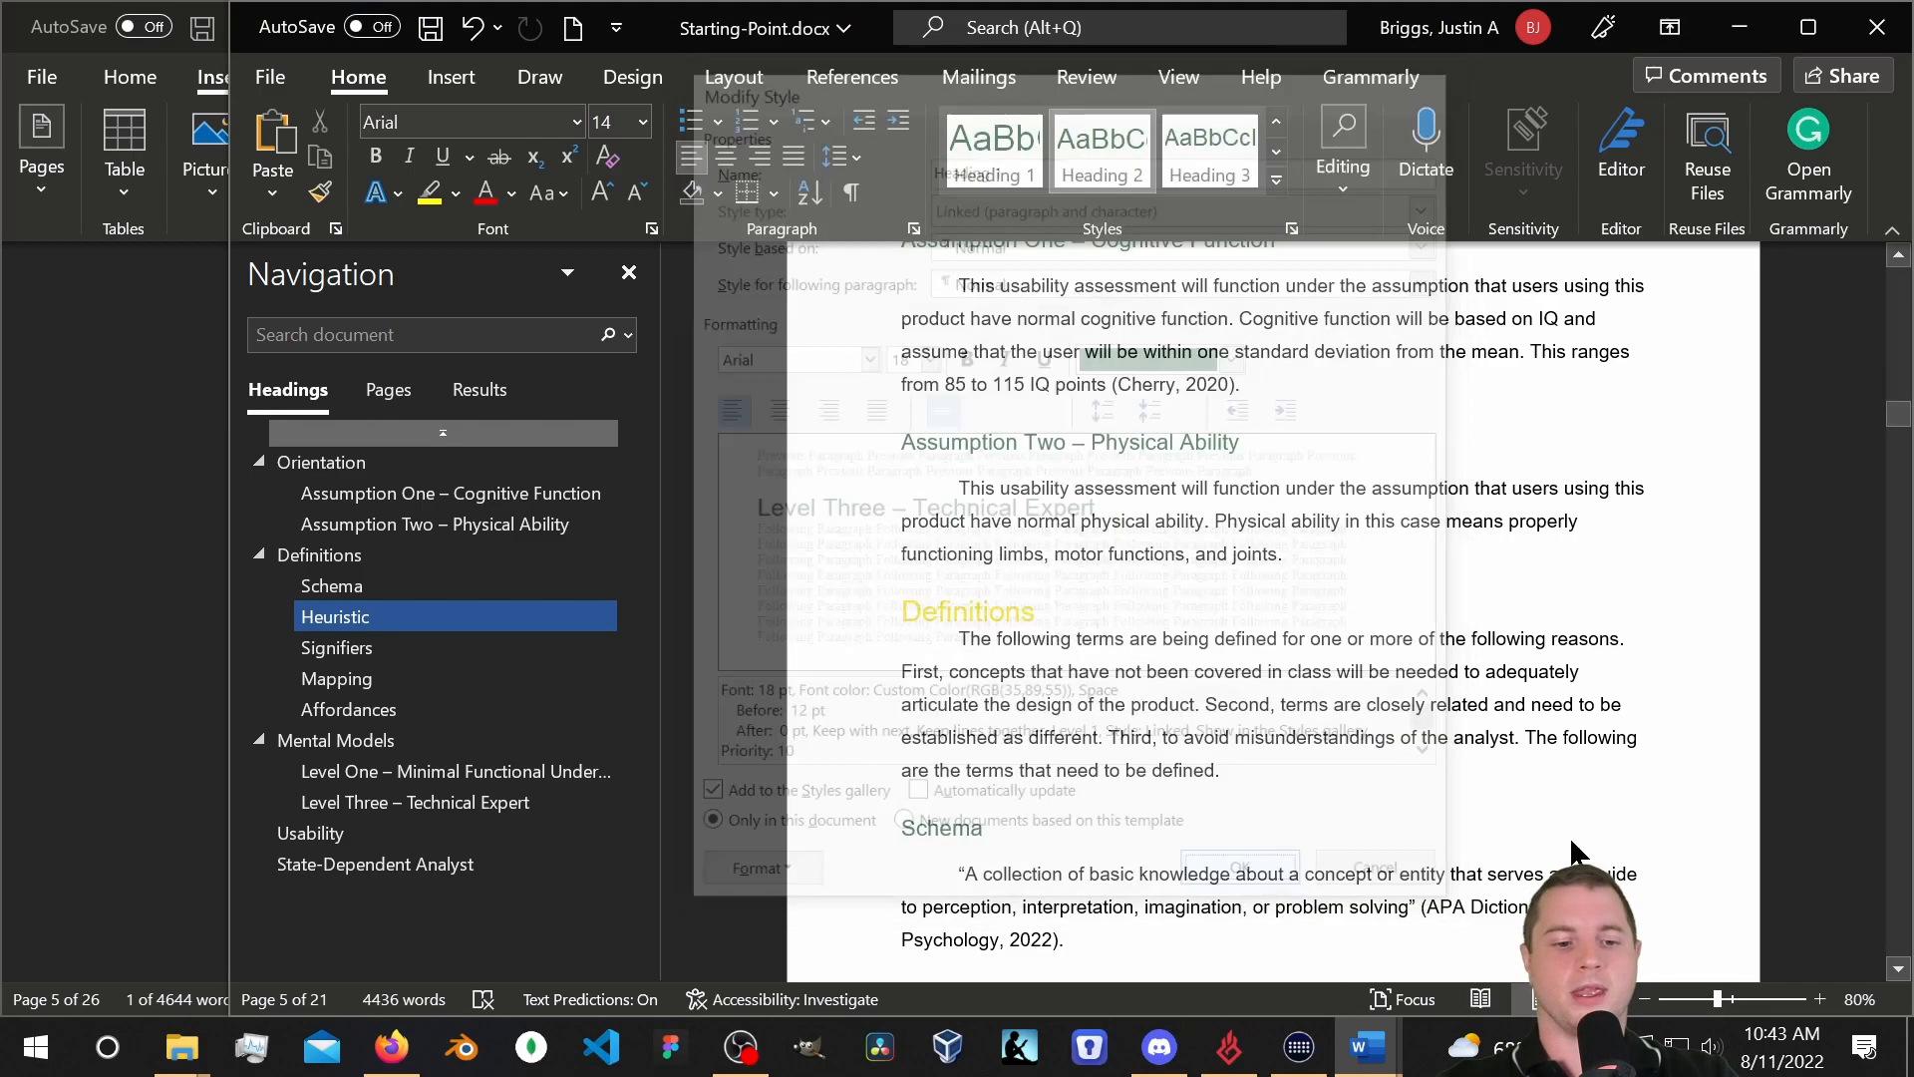
Examine the styled headings from Definitions through Mental Models and back to the unstyled "Assumptions" title.
scroll(960, 576, down, 1)
scroll(960, 576, down, 12)
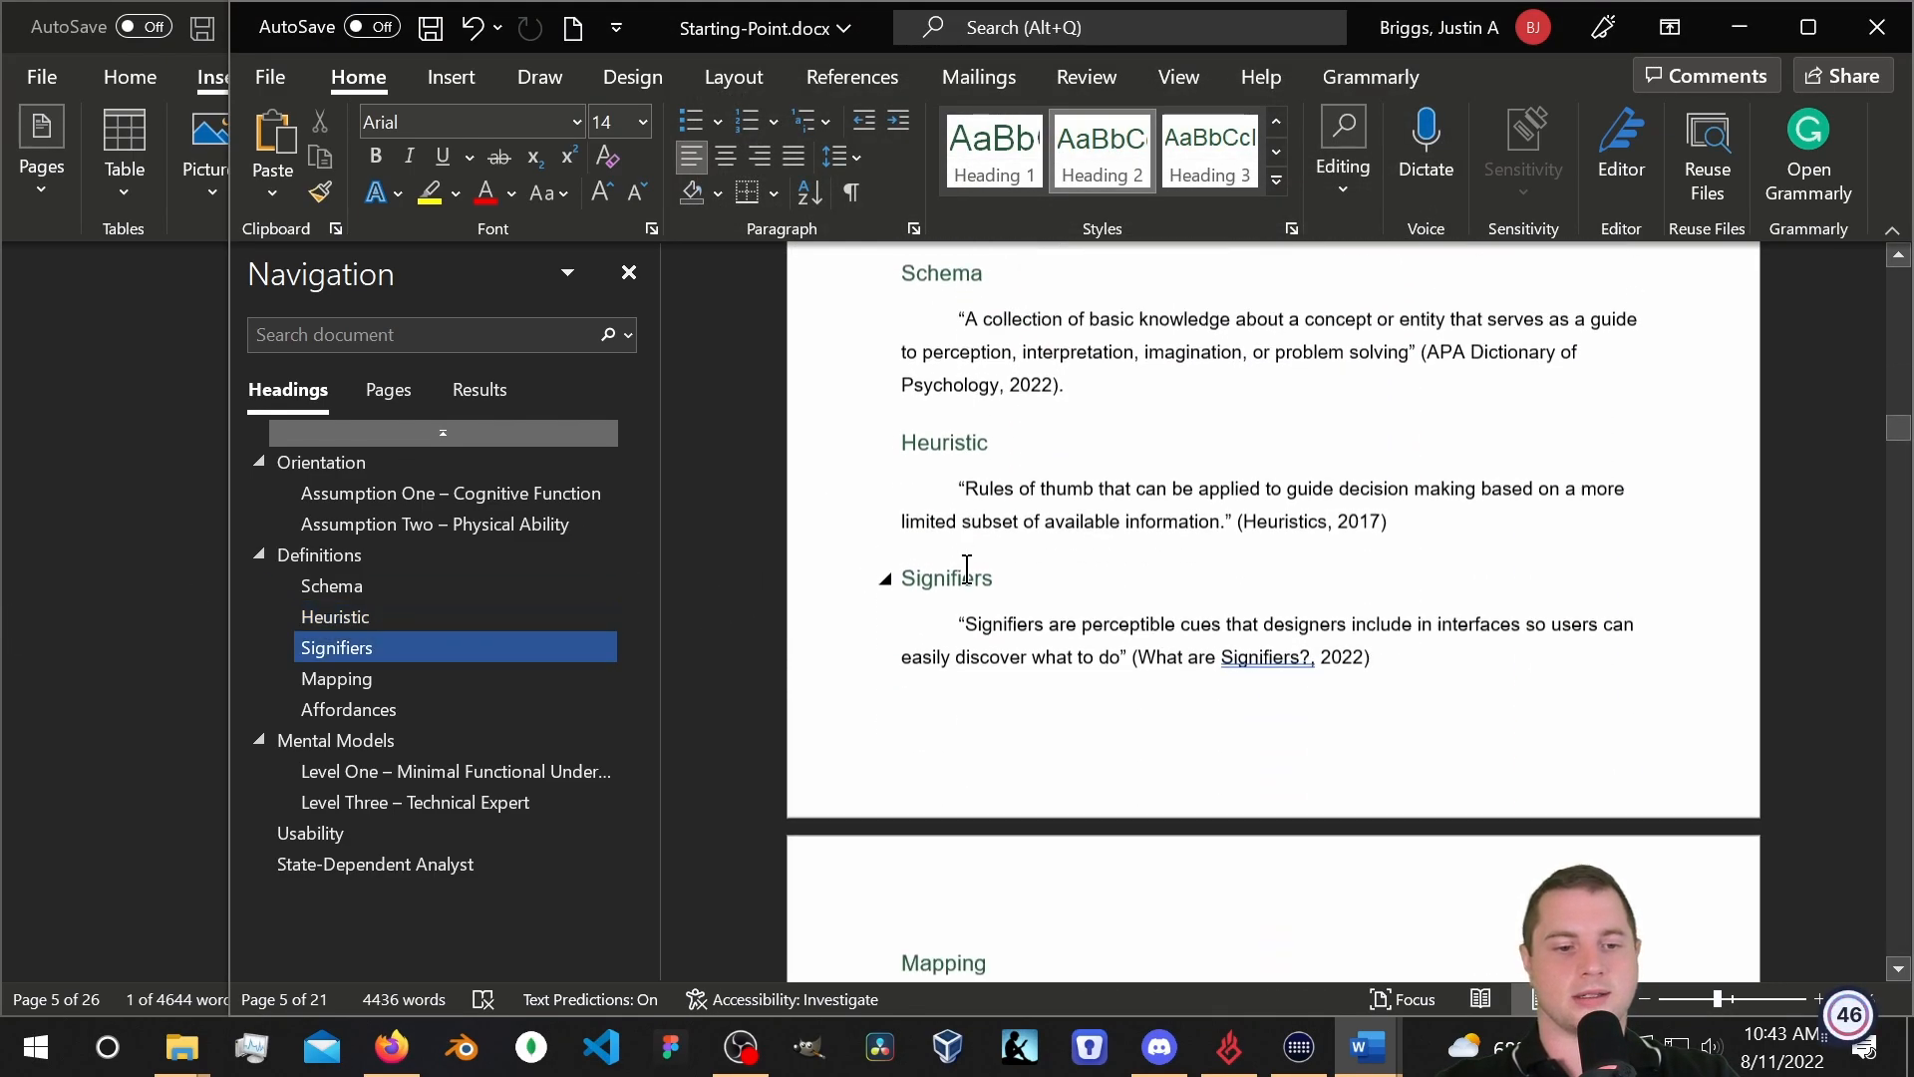
scroll(1167, 579, down, 10)
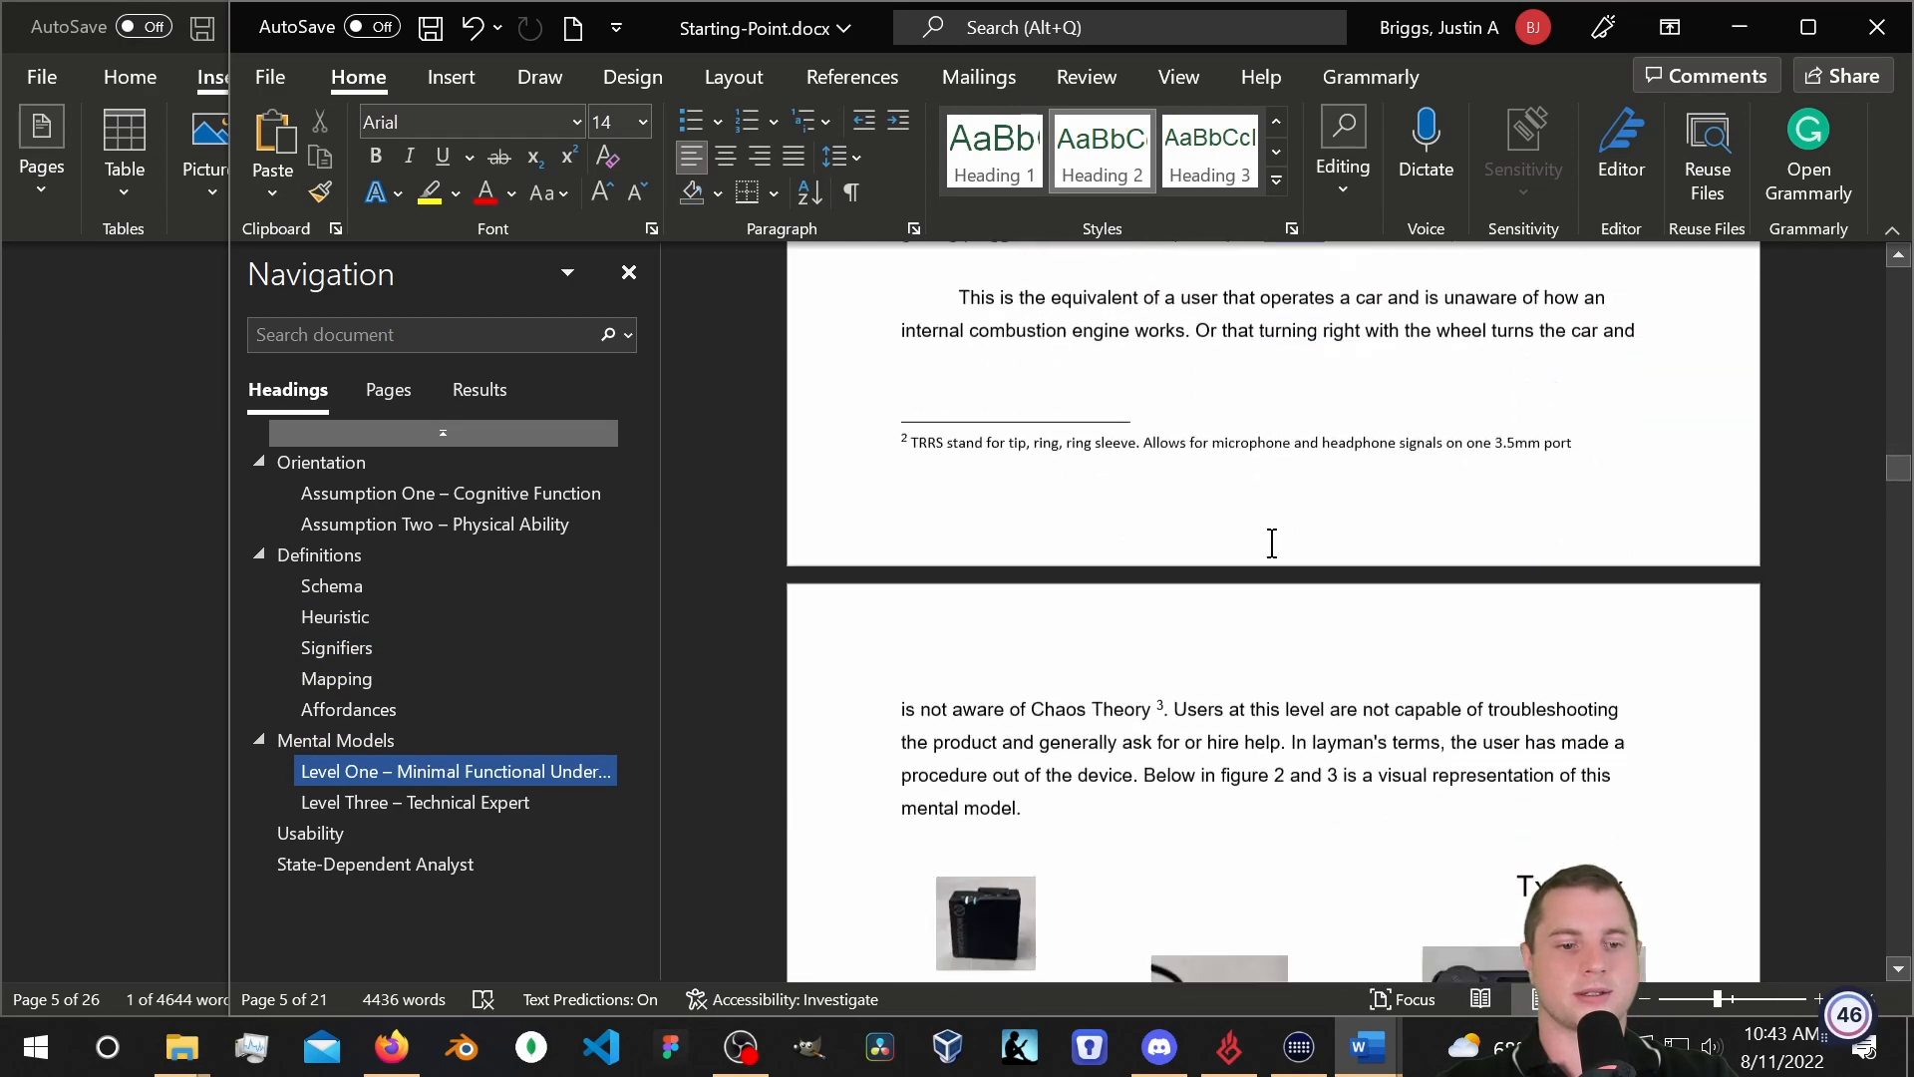
scroll(1346, 568, up, 6)
scroll(1403, 594, up, 15)
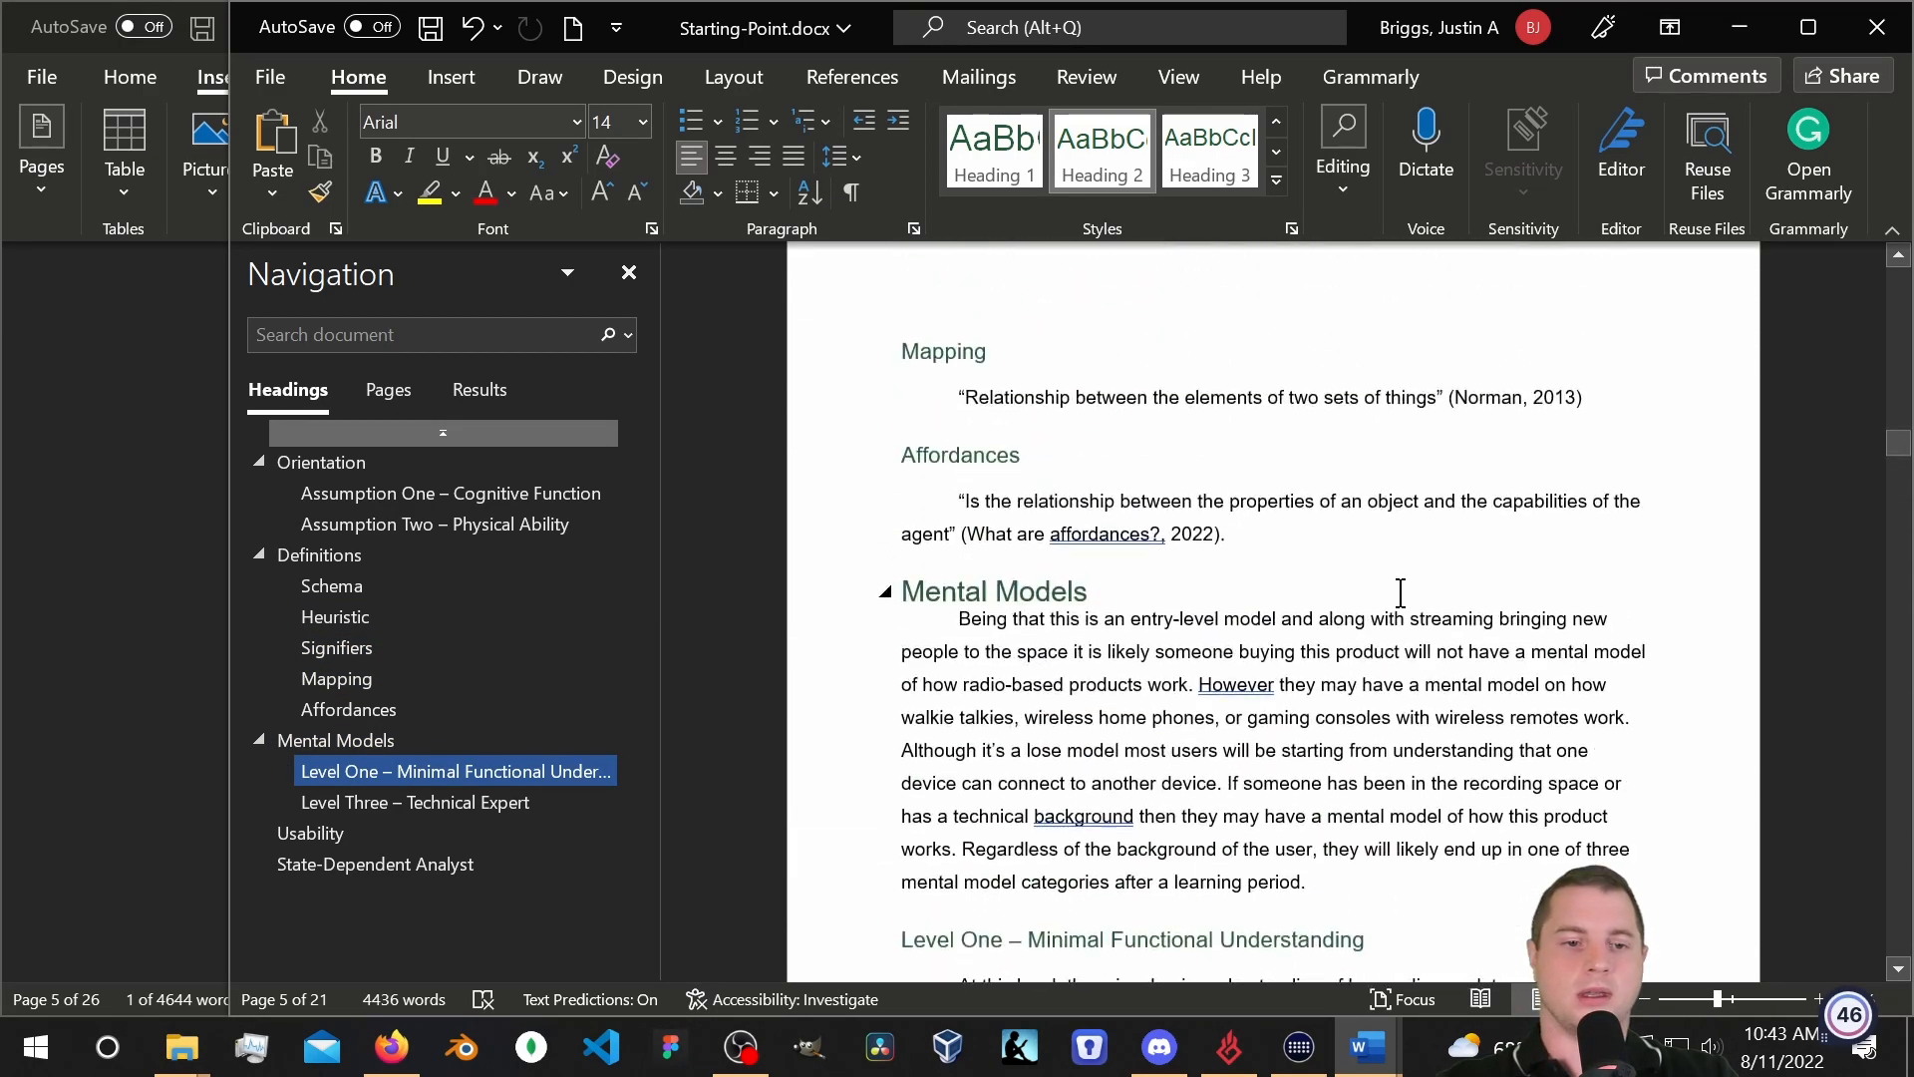
scroll(1399, 593, up, 3)
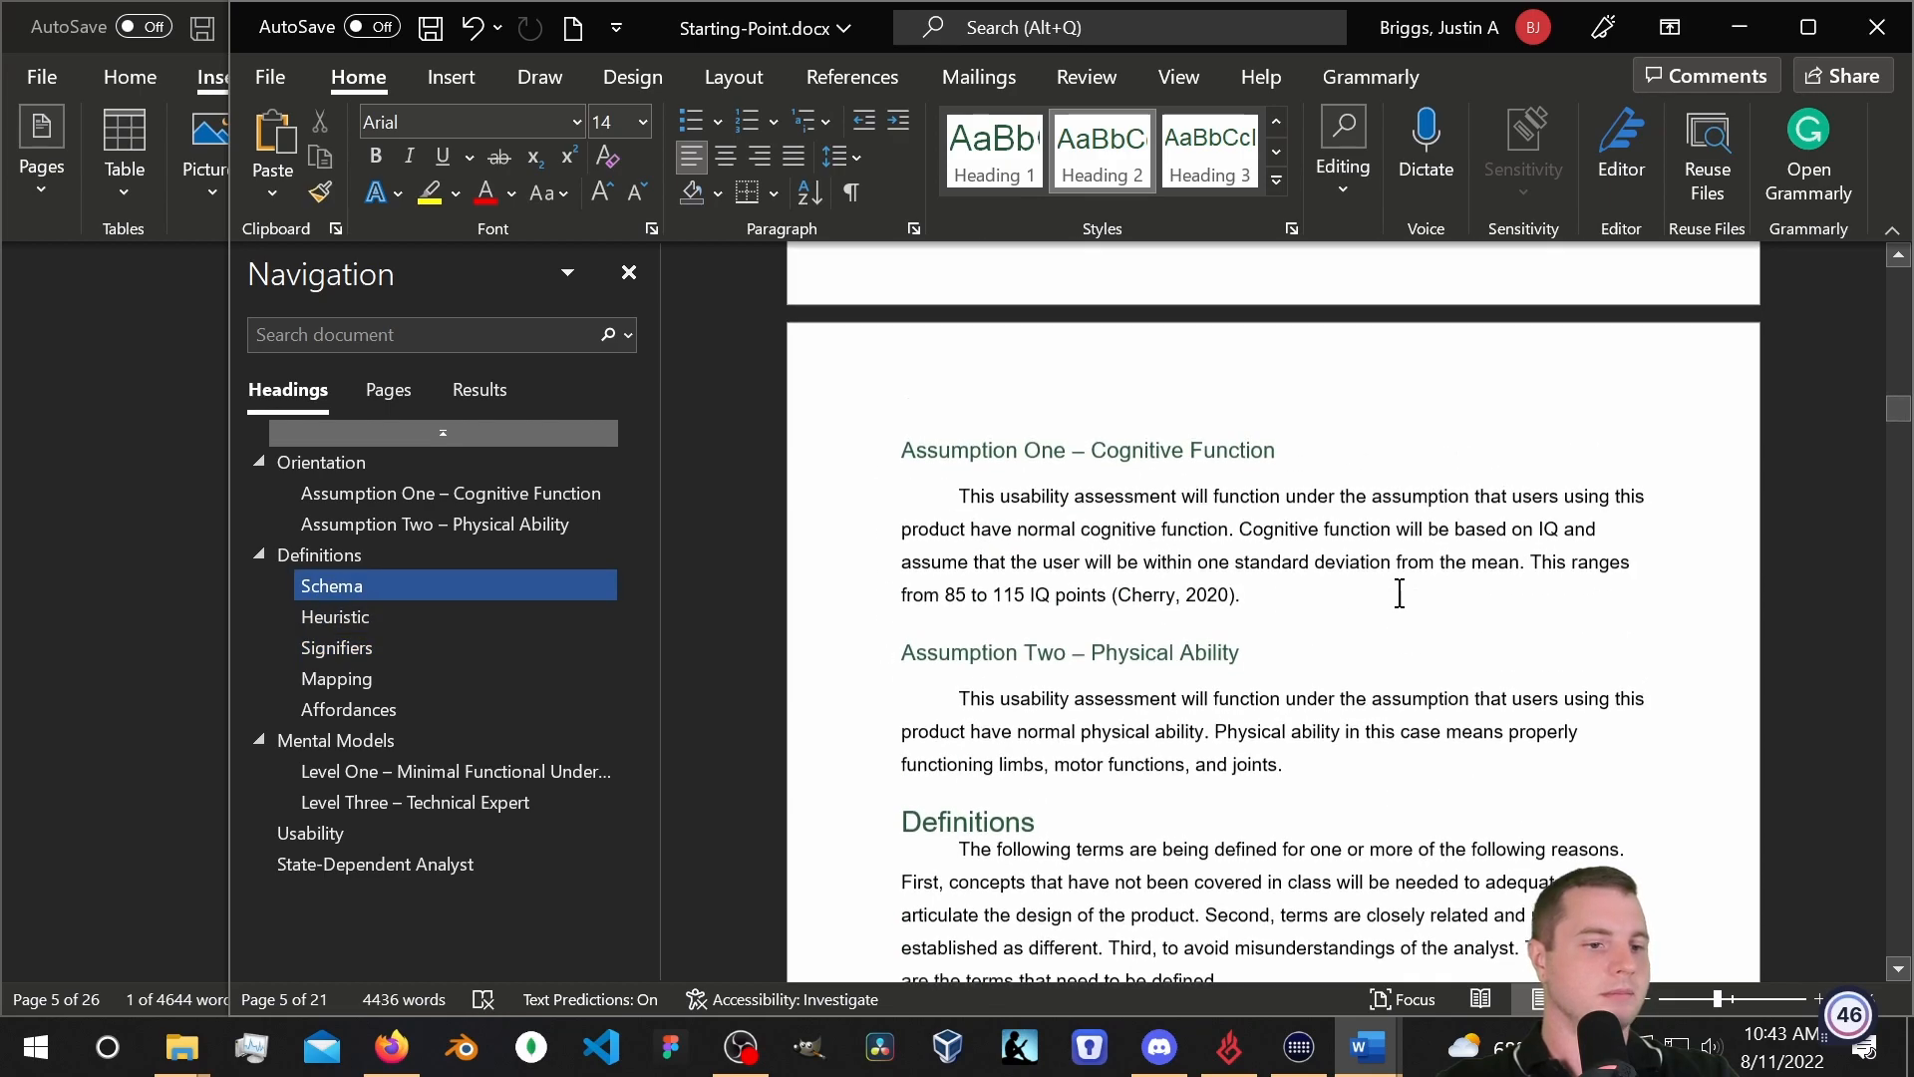
scroll(1395, 594, up, 3)
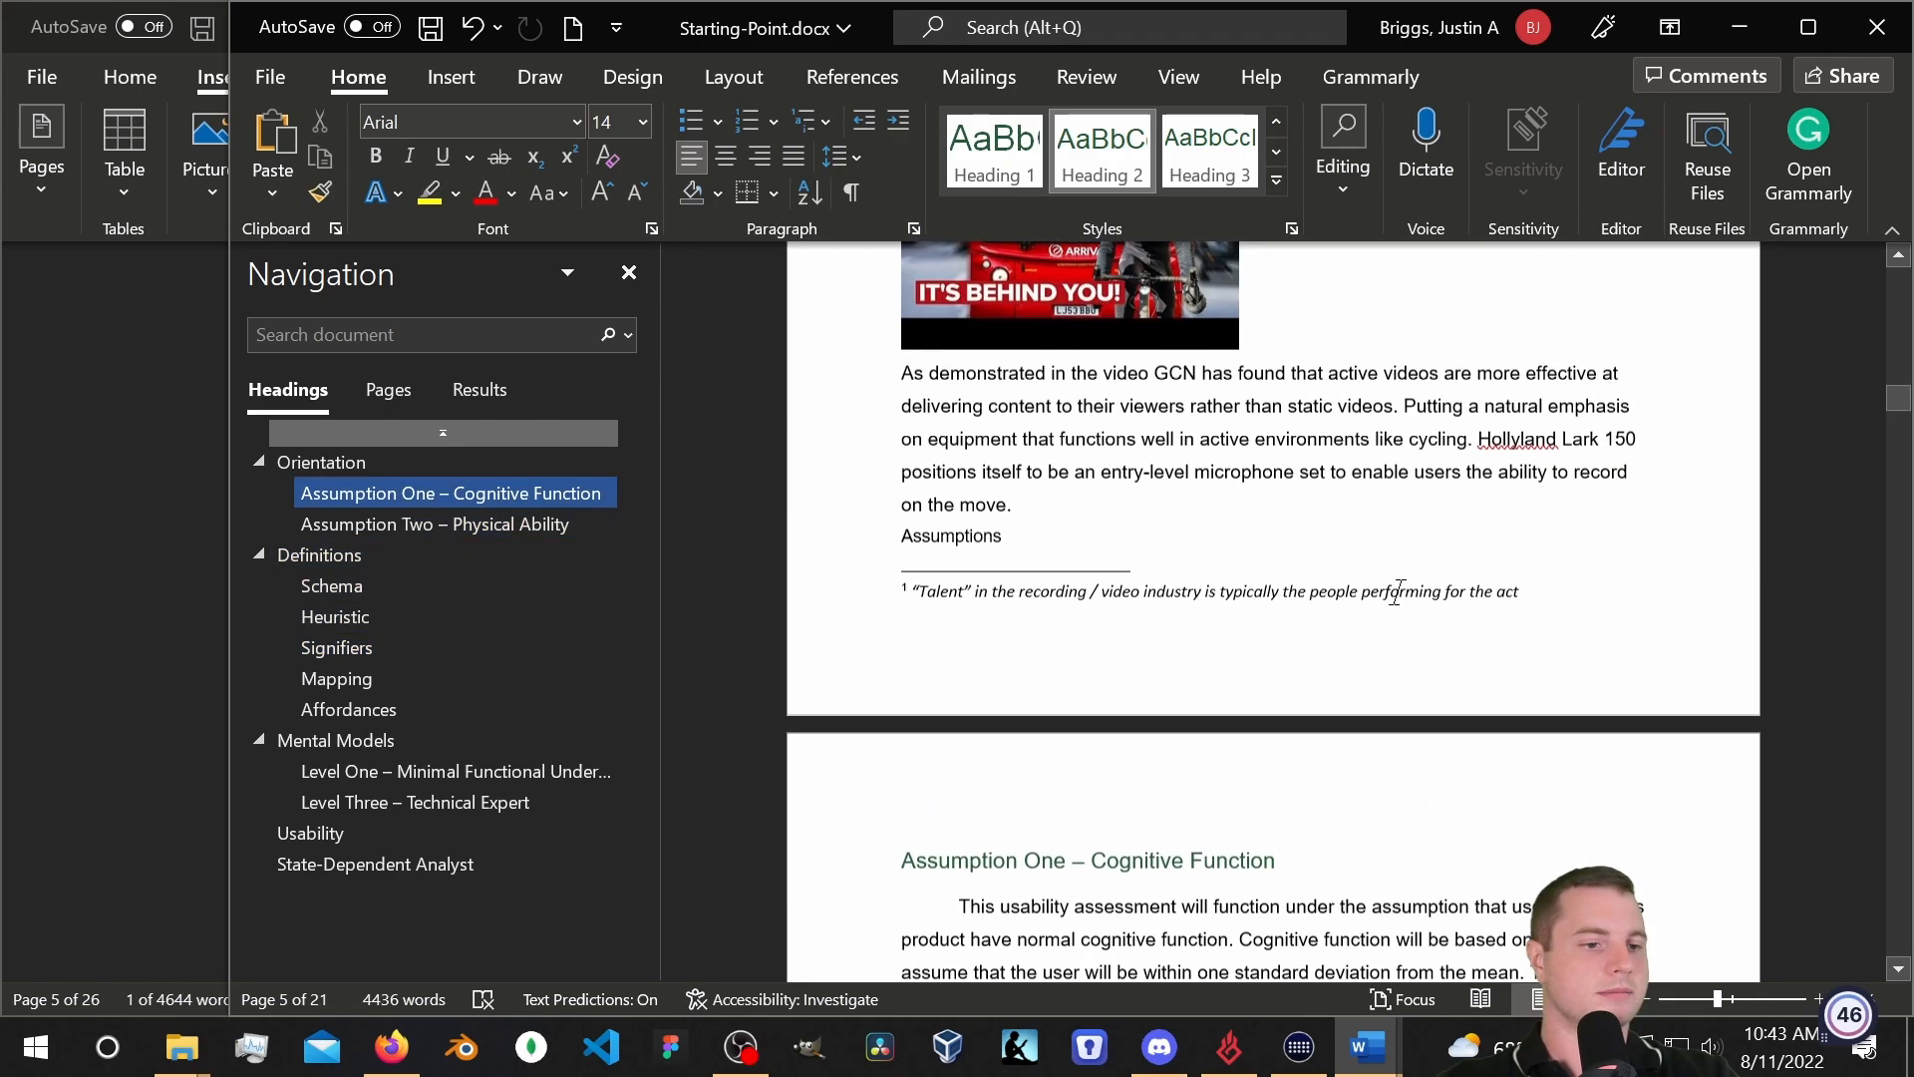
scroll(1325, 585, down, 2)
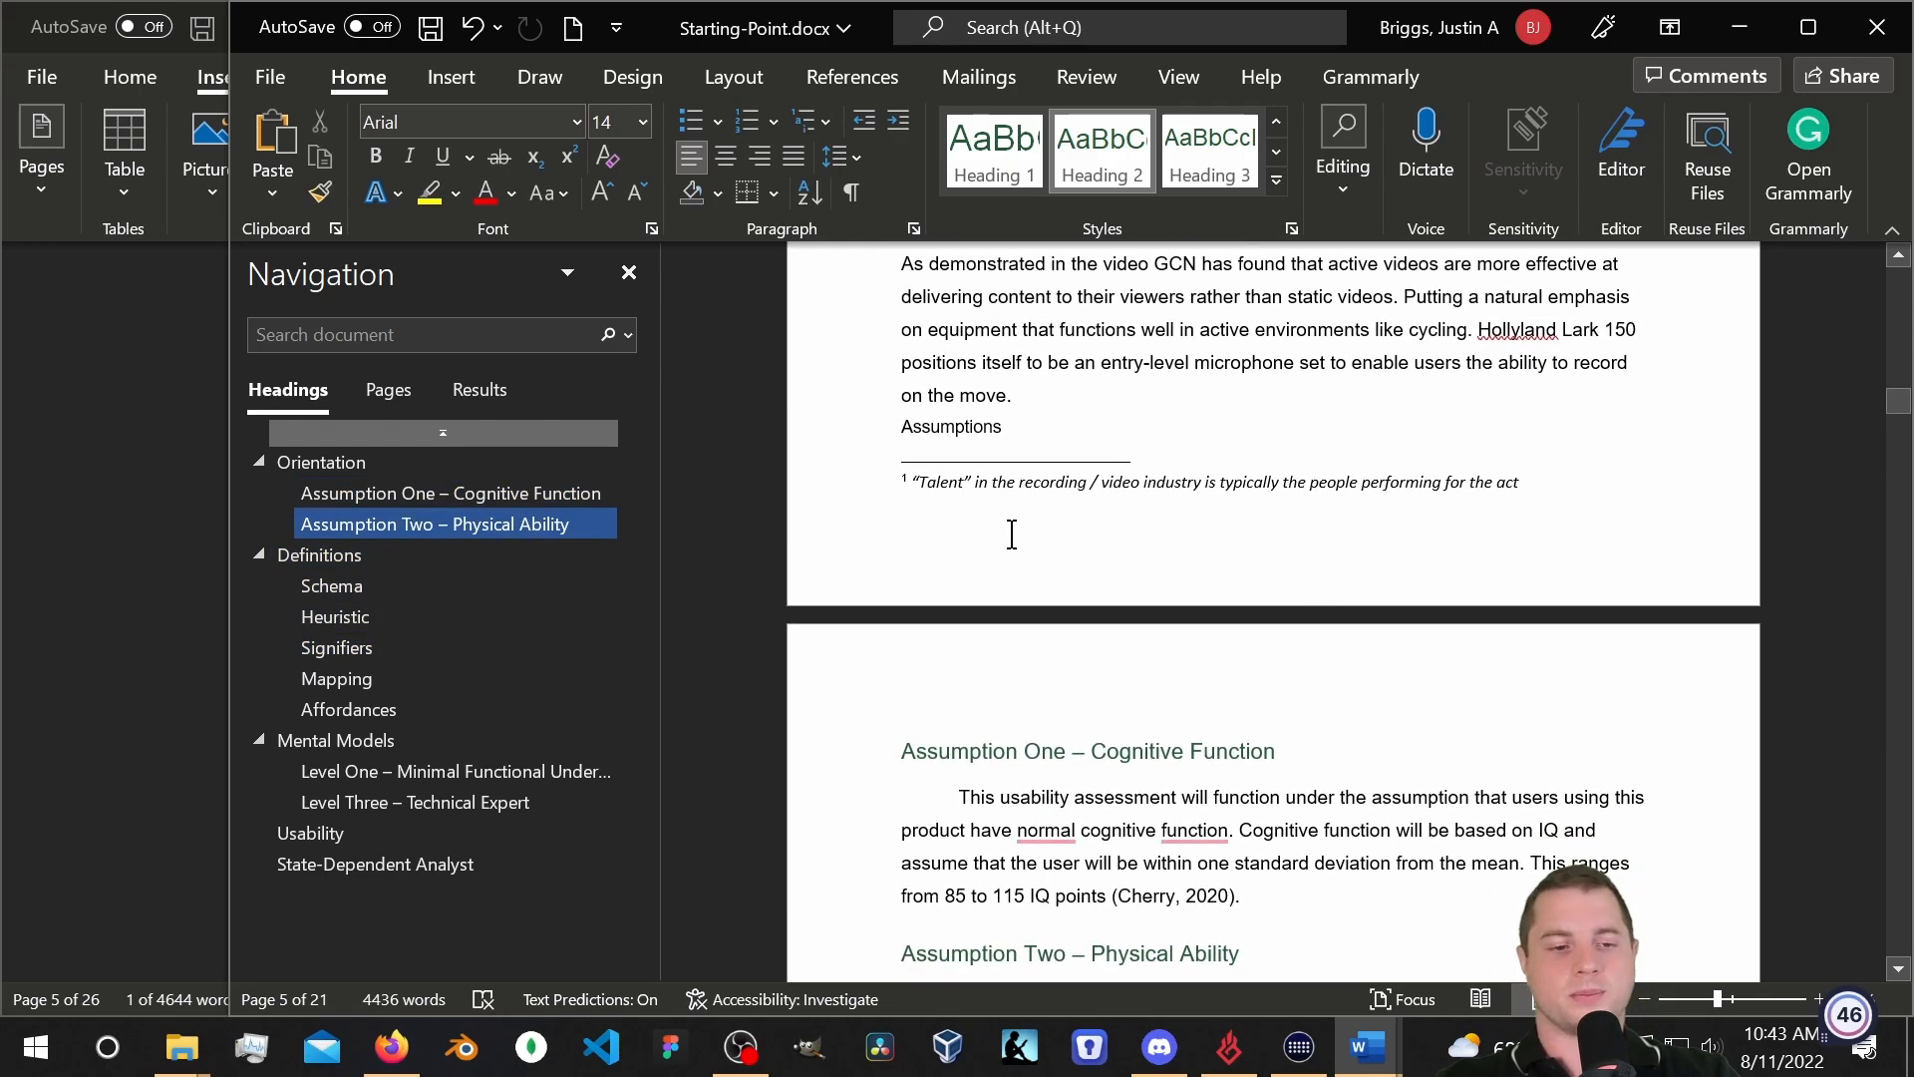
Switch to Word Document Sample.docx and look through its table of contents down to the References entry.
click(152, 379)
scroll(885, 427, down, 4)
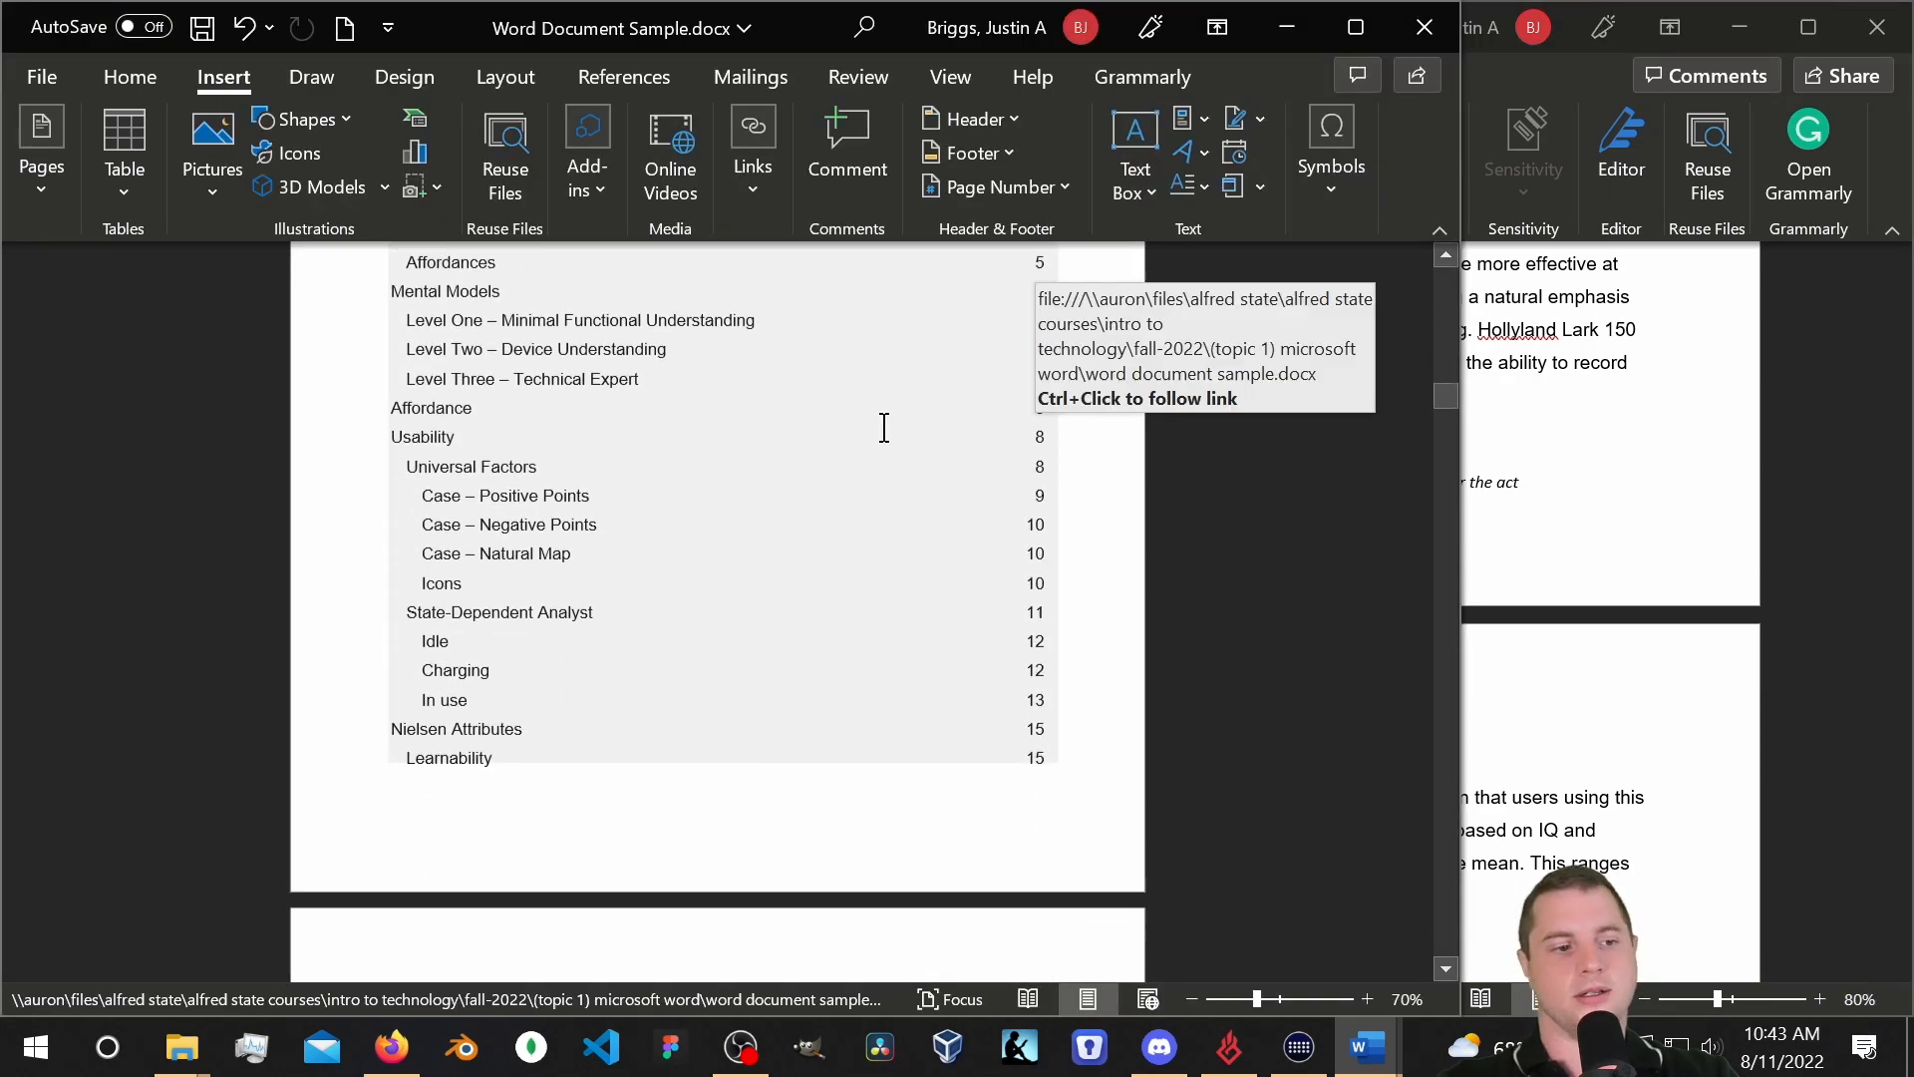
scroll(885, 426, down, 10)
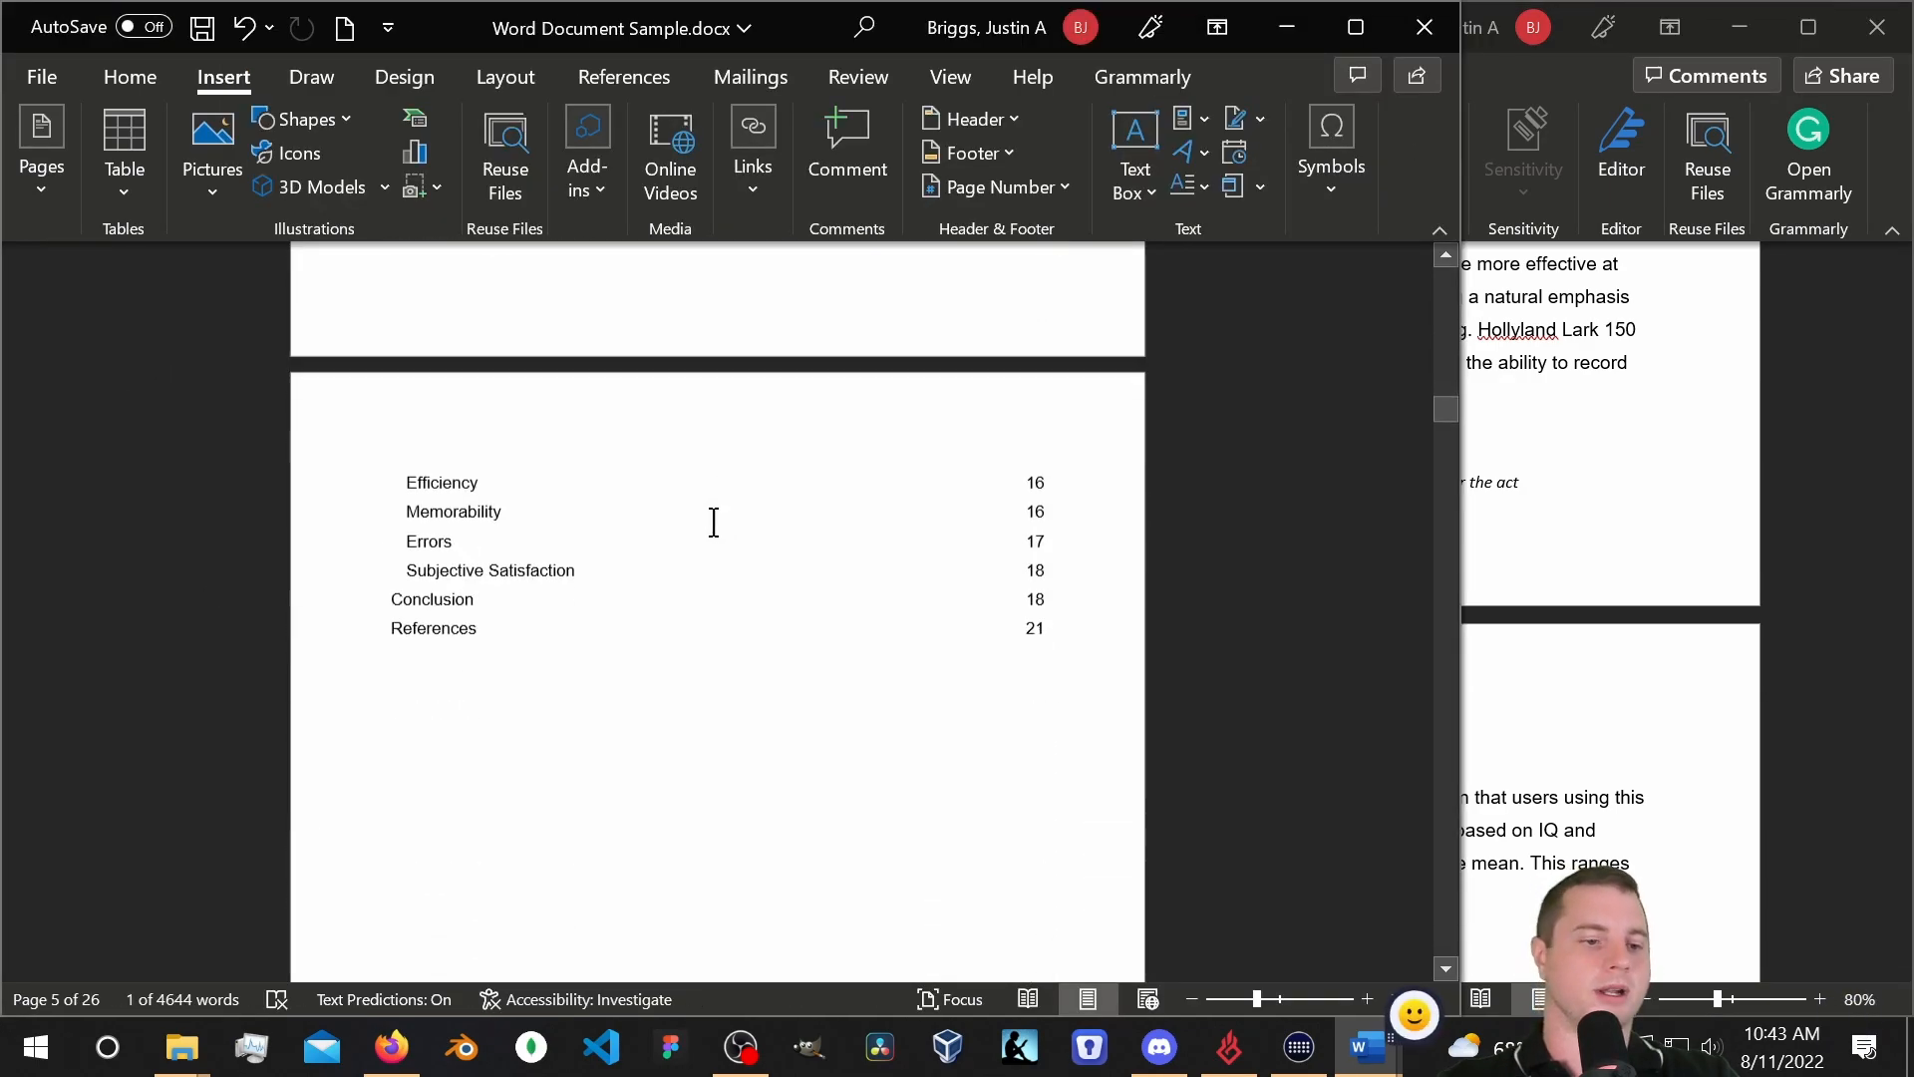
Switch back to Starting-Point.docx and update the entire table of contents, including its entries as well as its page numbers.
click(1592, 364)
scroll(1556, 553, up, 8)
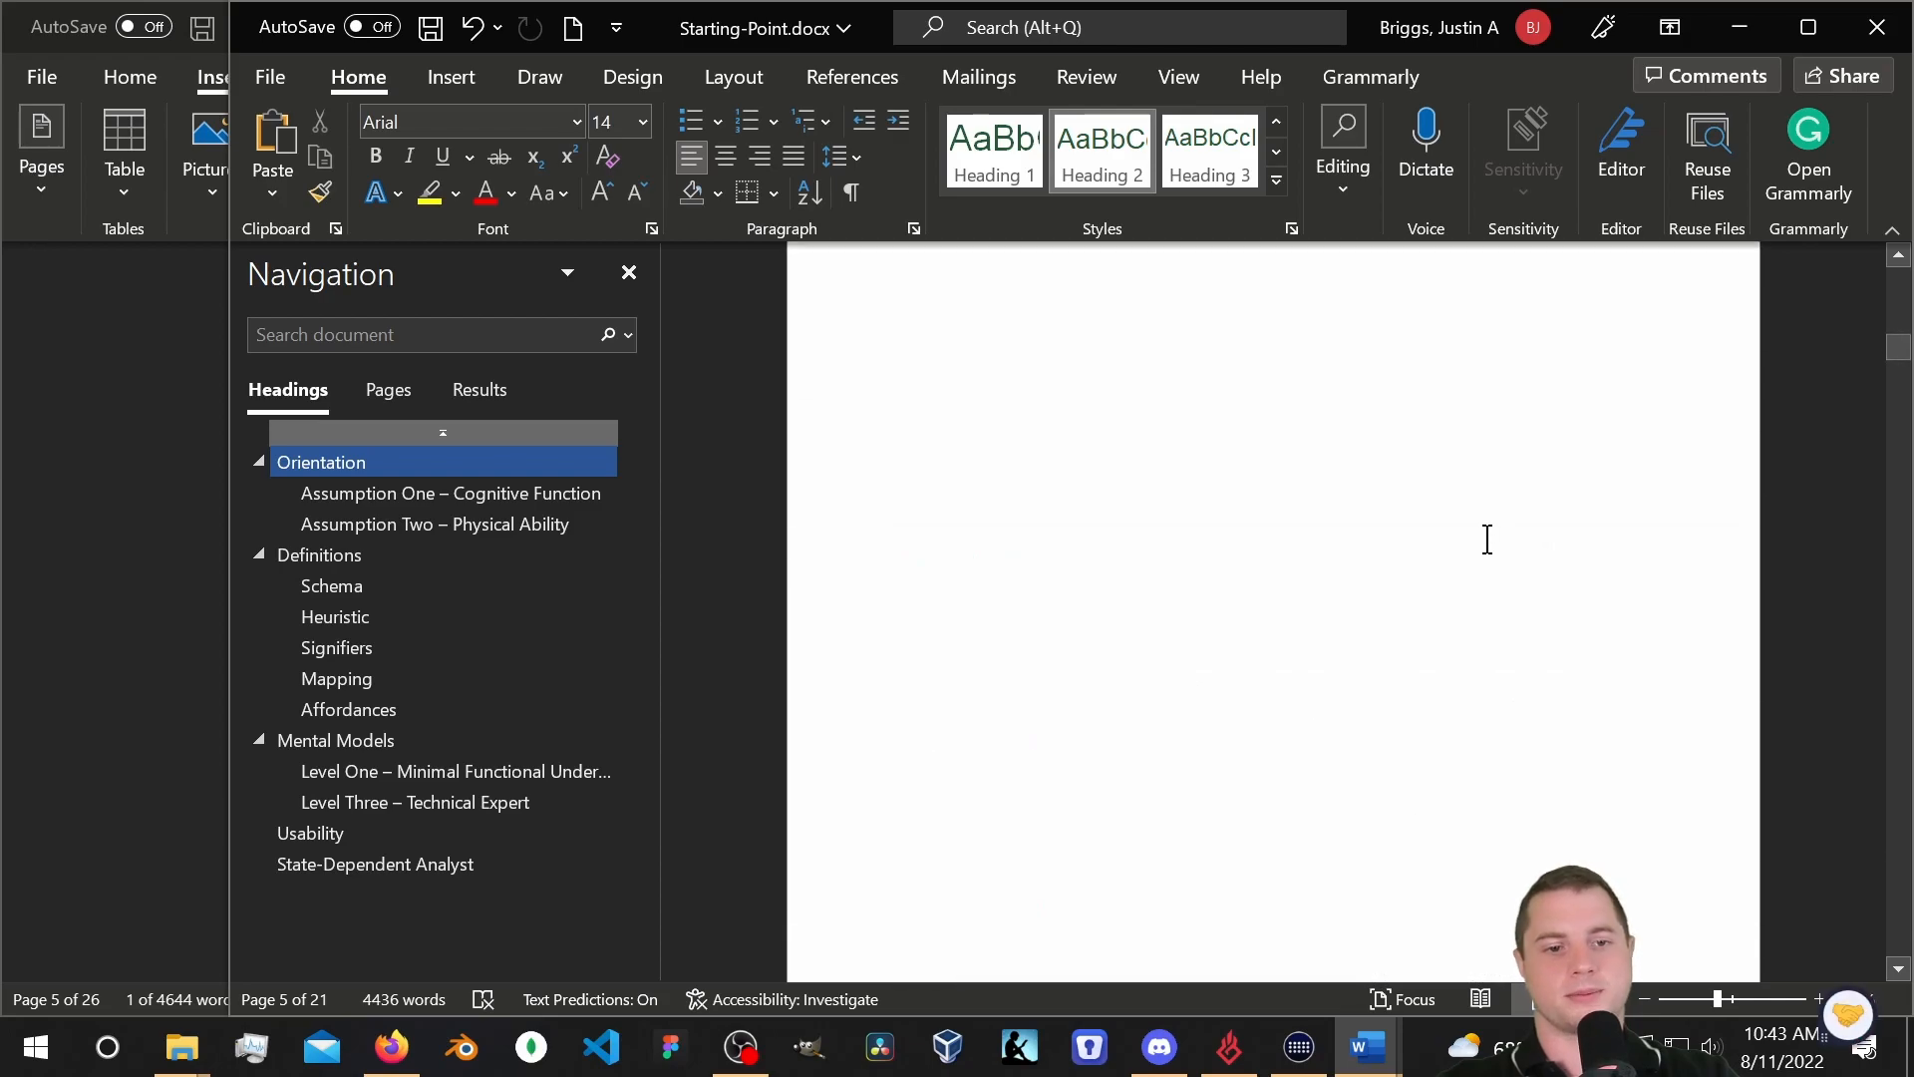
scroll(1488, 539, up, 9)
click(965, 622)
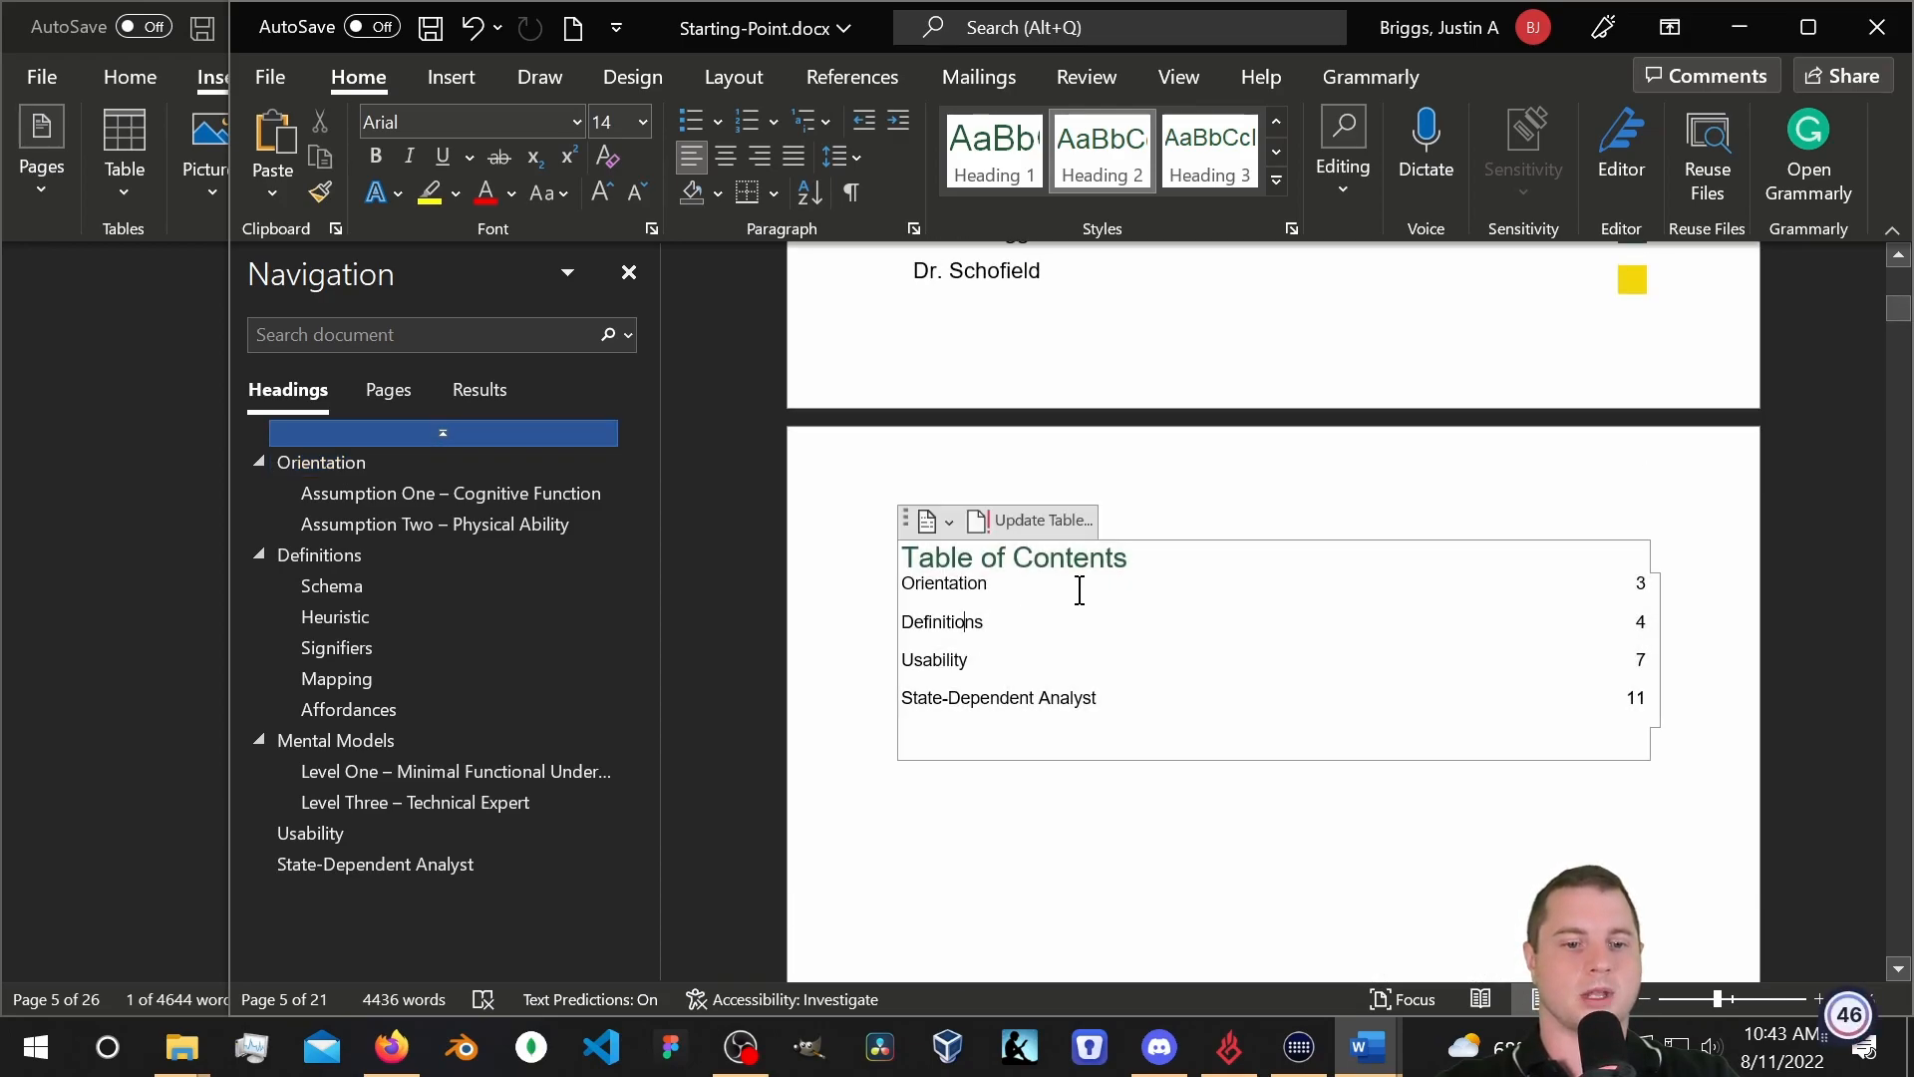
click(1038, 520)
click(950, 520)
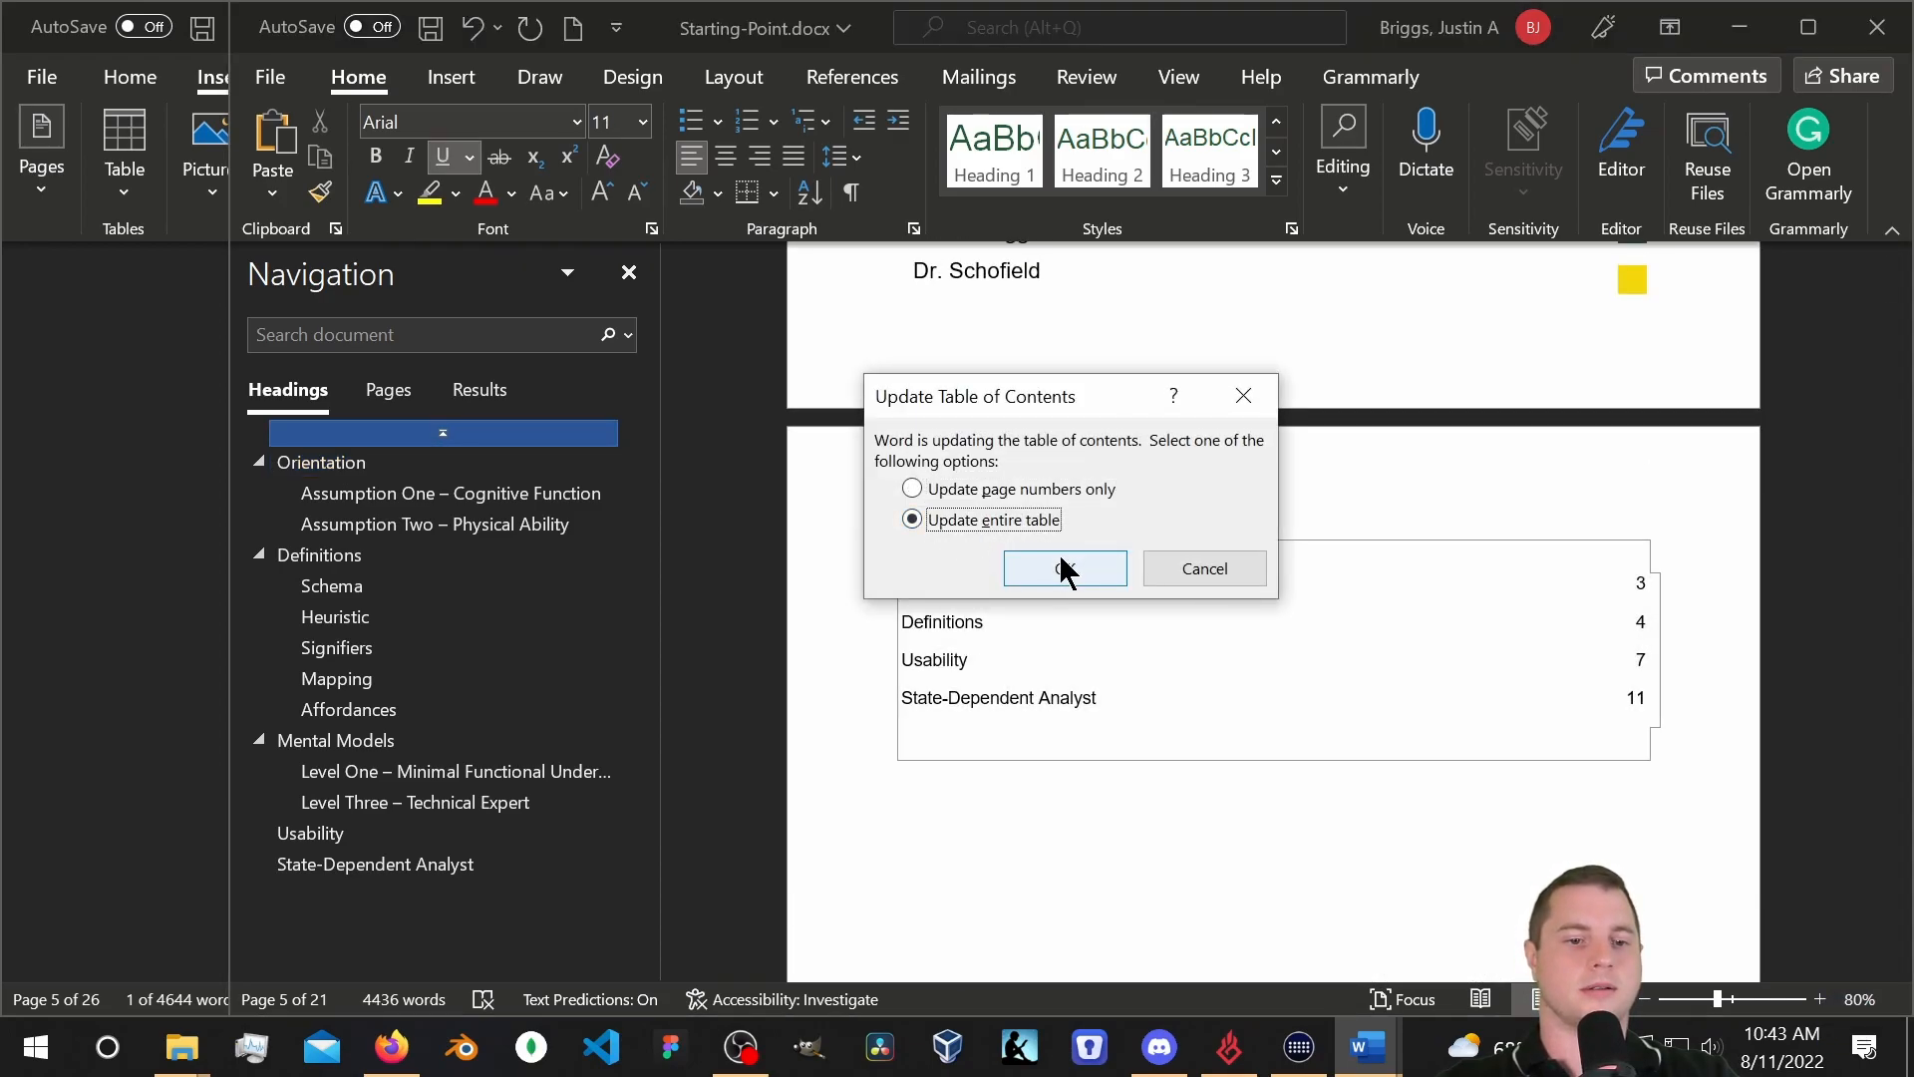
click(1064, 570)
scroll(1708, 508, down, 3)
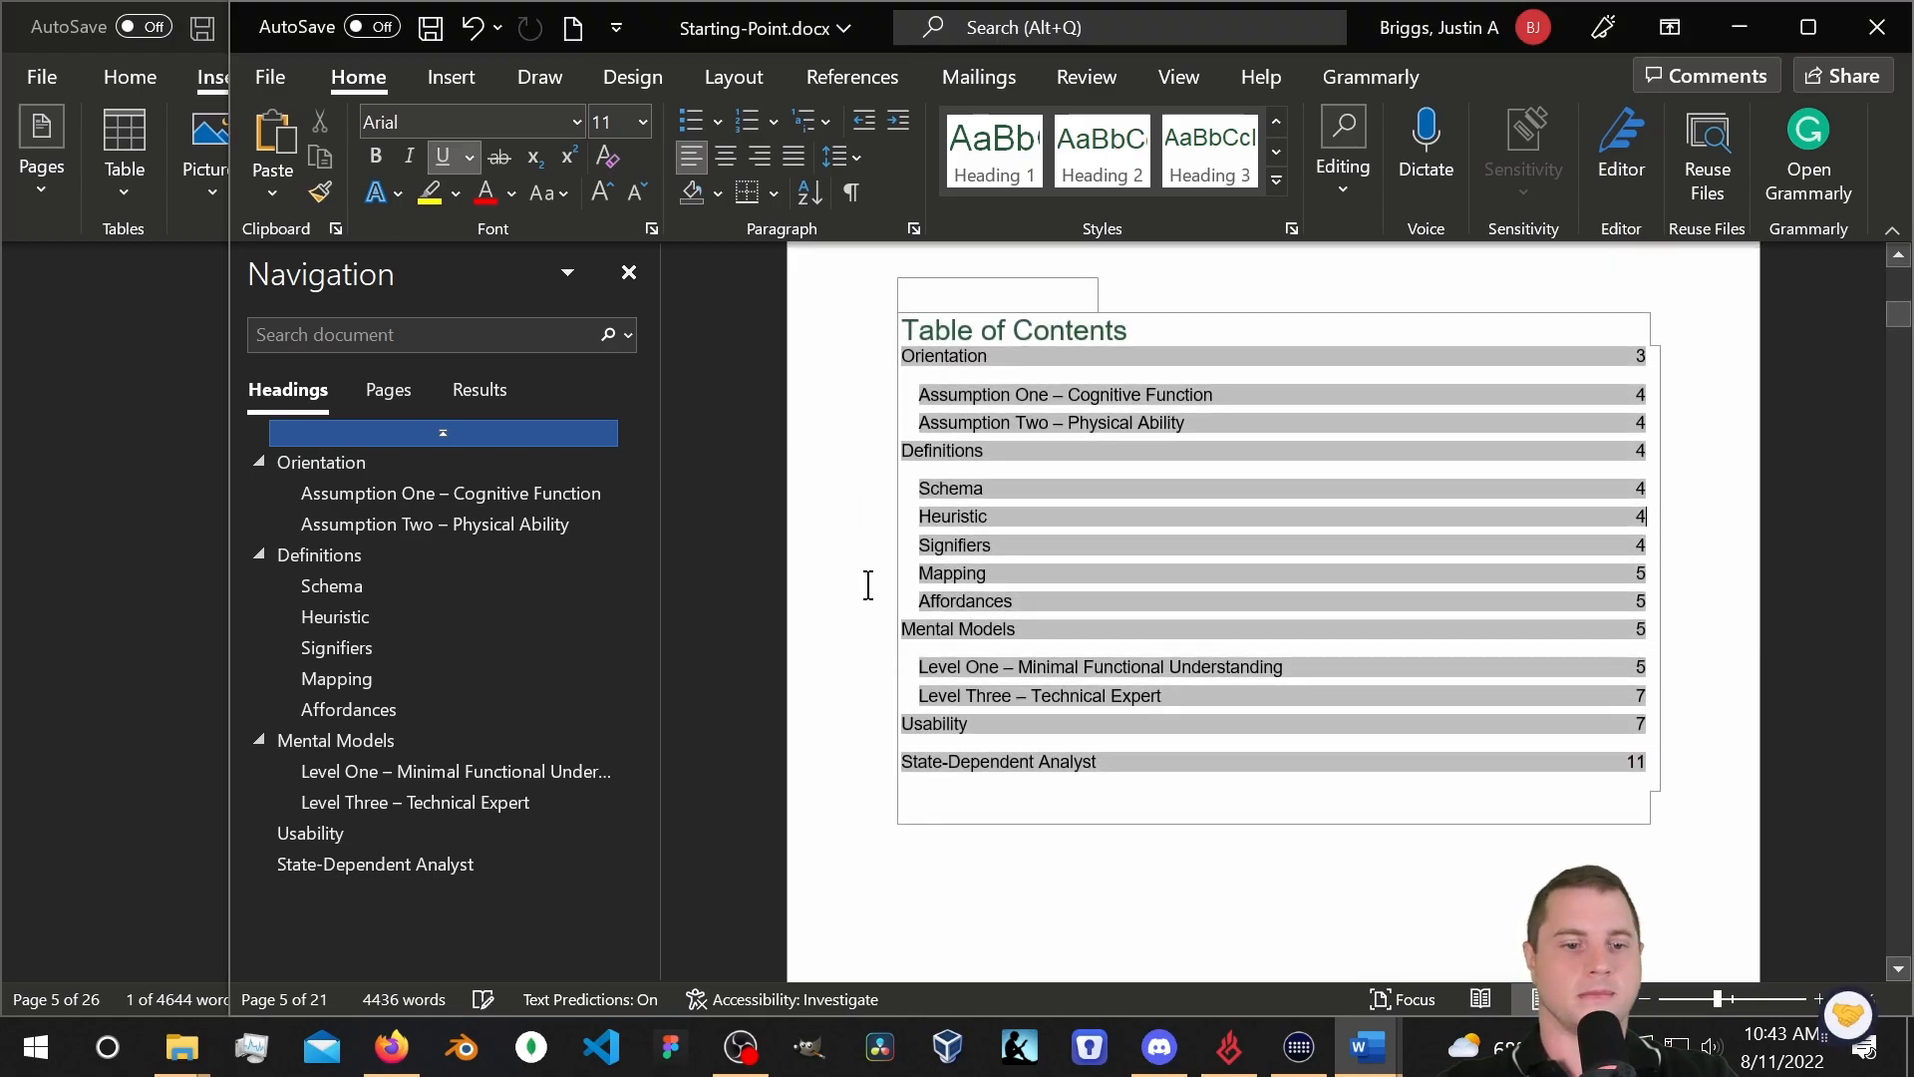
Set the line spacing of all table of contents entries, from Orientation to State-Dependent Analyst, to 1.5 lines.
click(1205, 902)
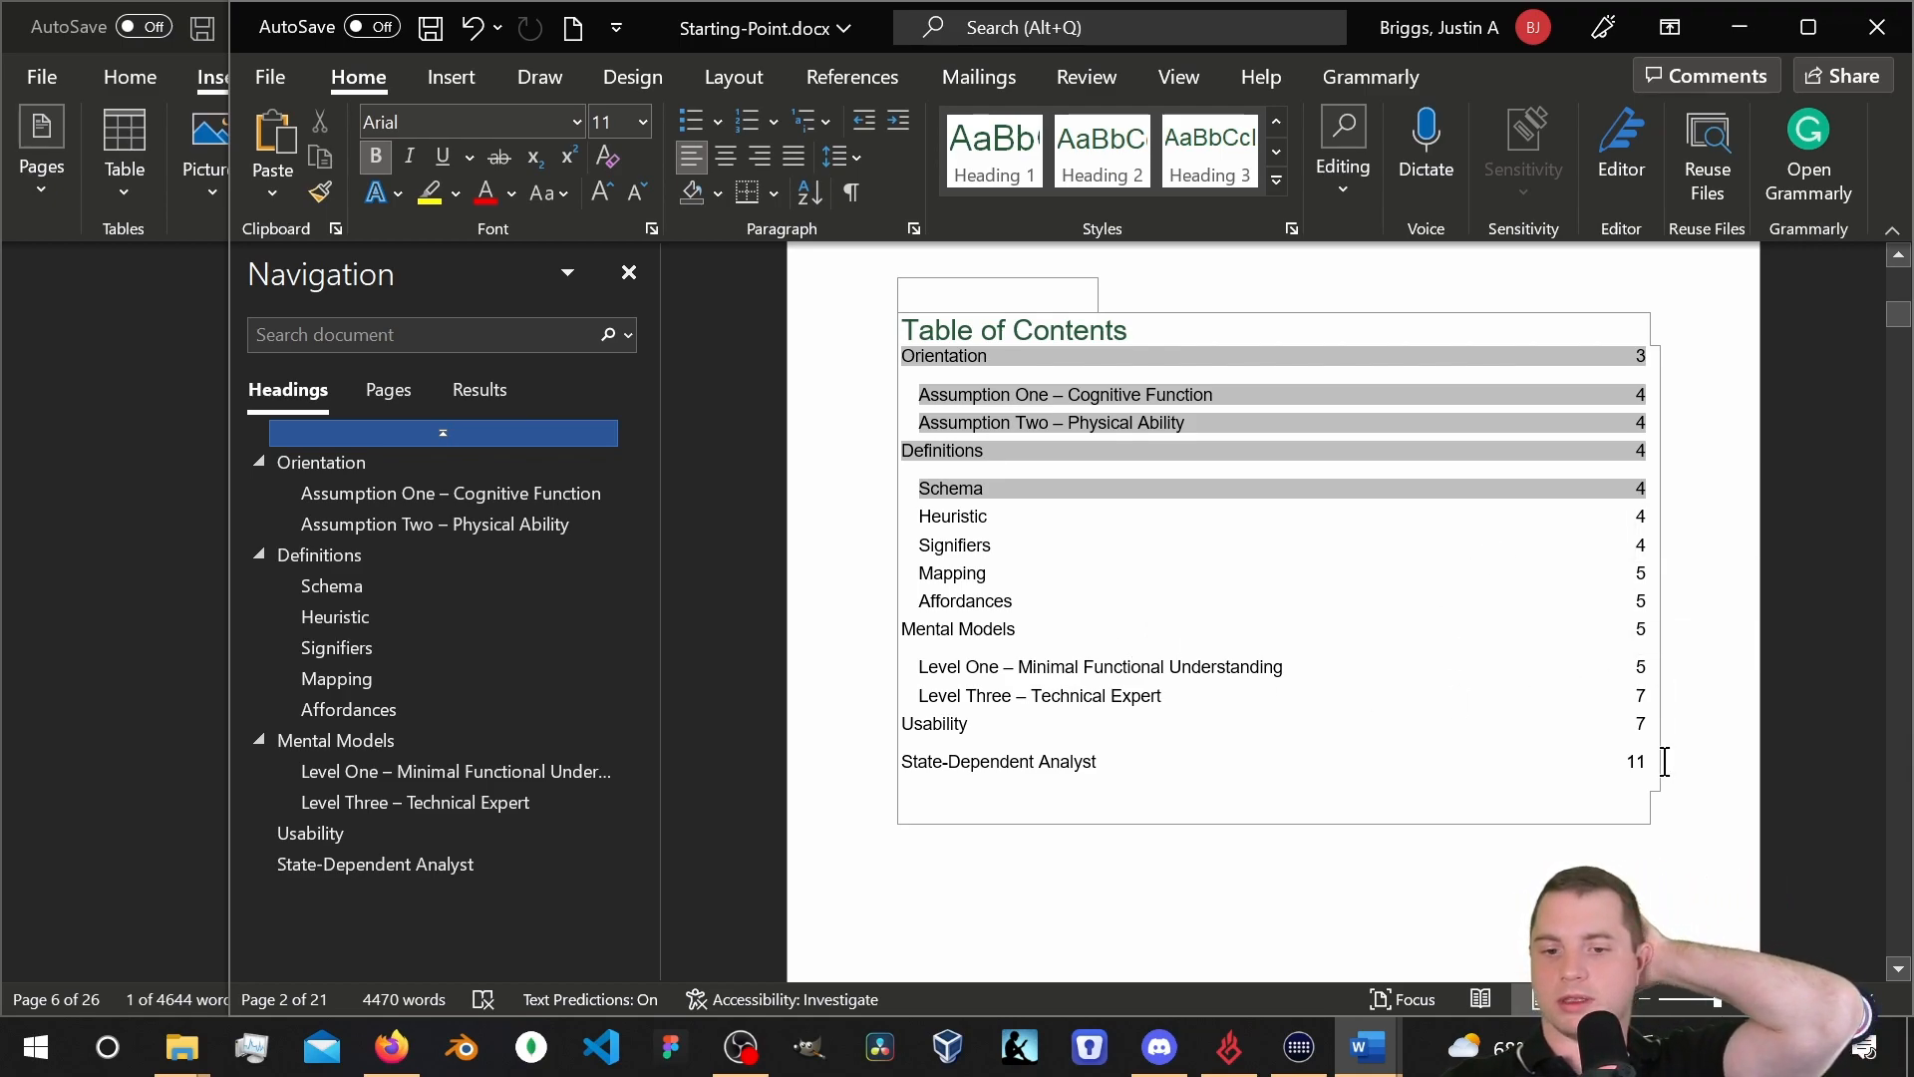
mouse_move(1662, 763)
mouse_down()
mouse_move(1343, 690)
mouse_move(970, 454)
mouse_move(890, 349)
mouse_up()
click(946, 370)
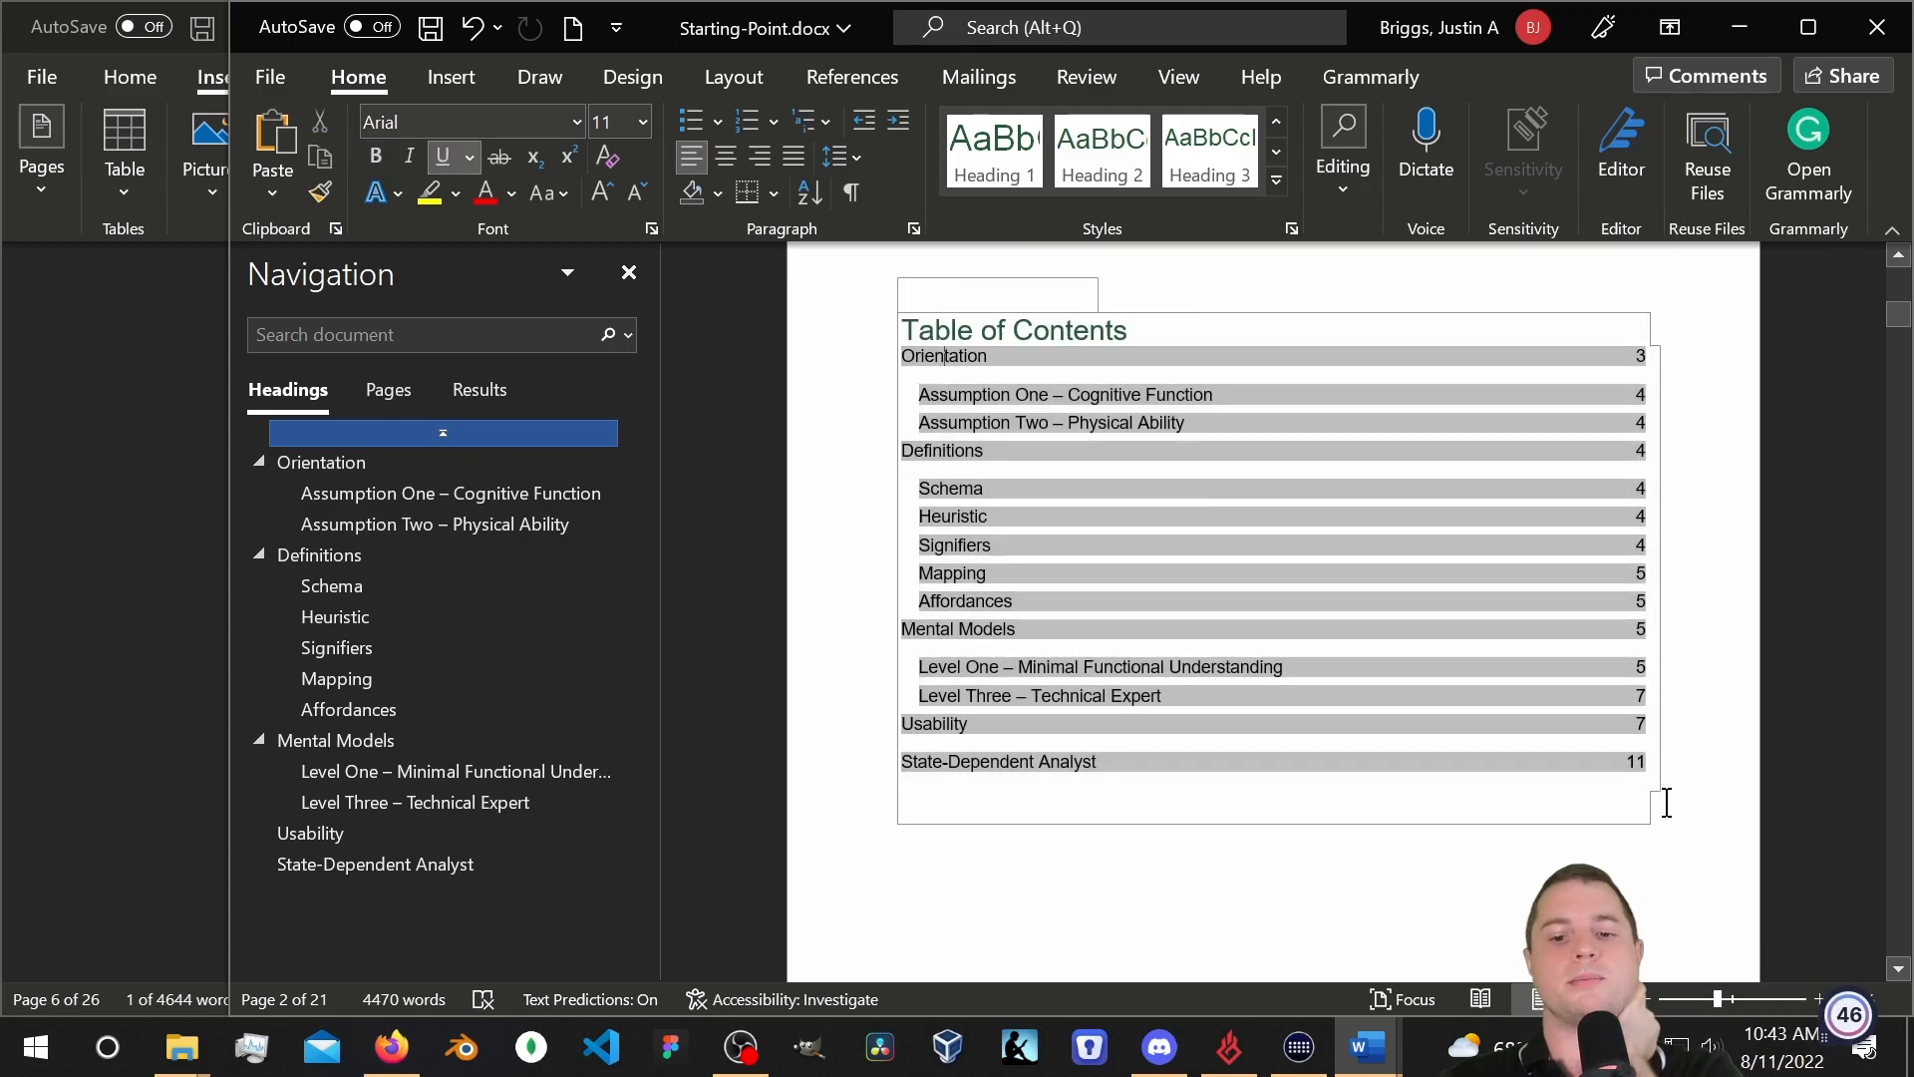
drag(1642, 767, 902, 371)
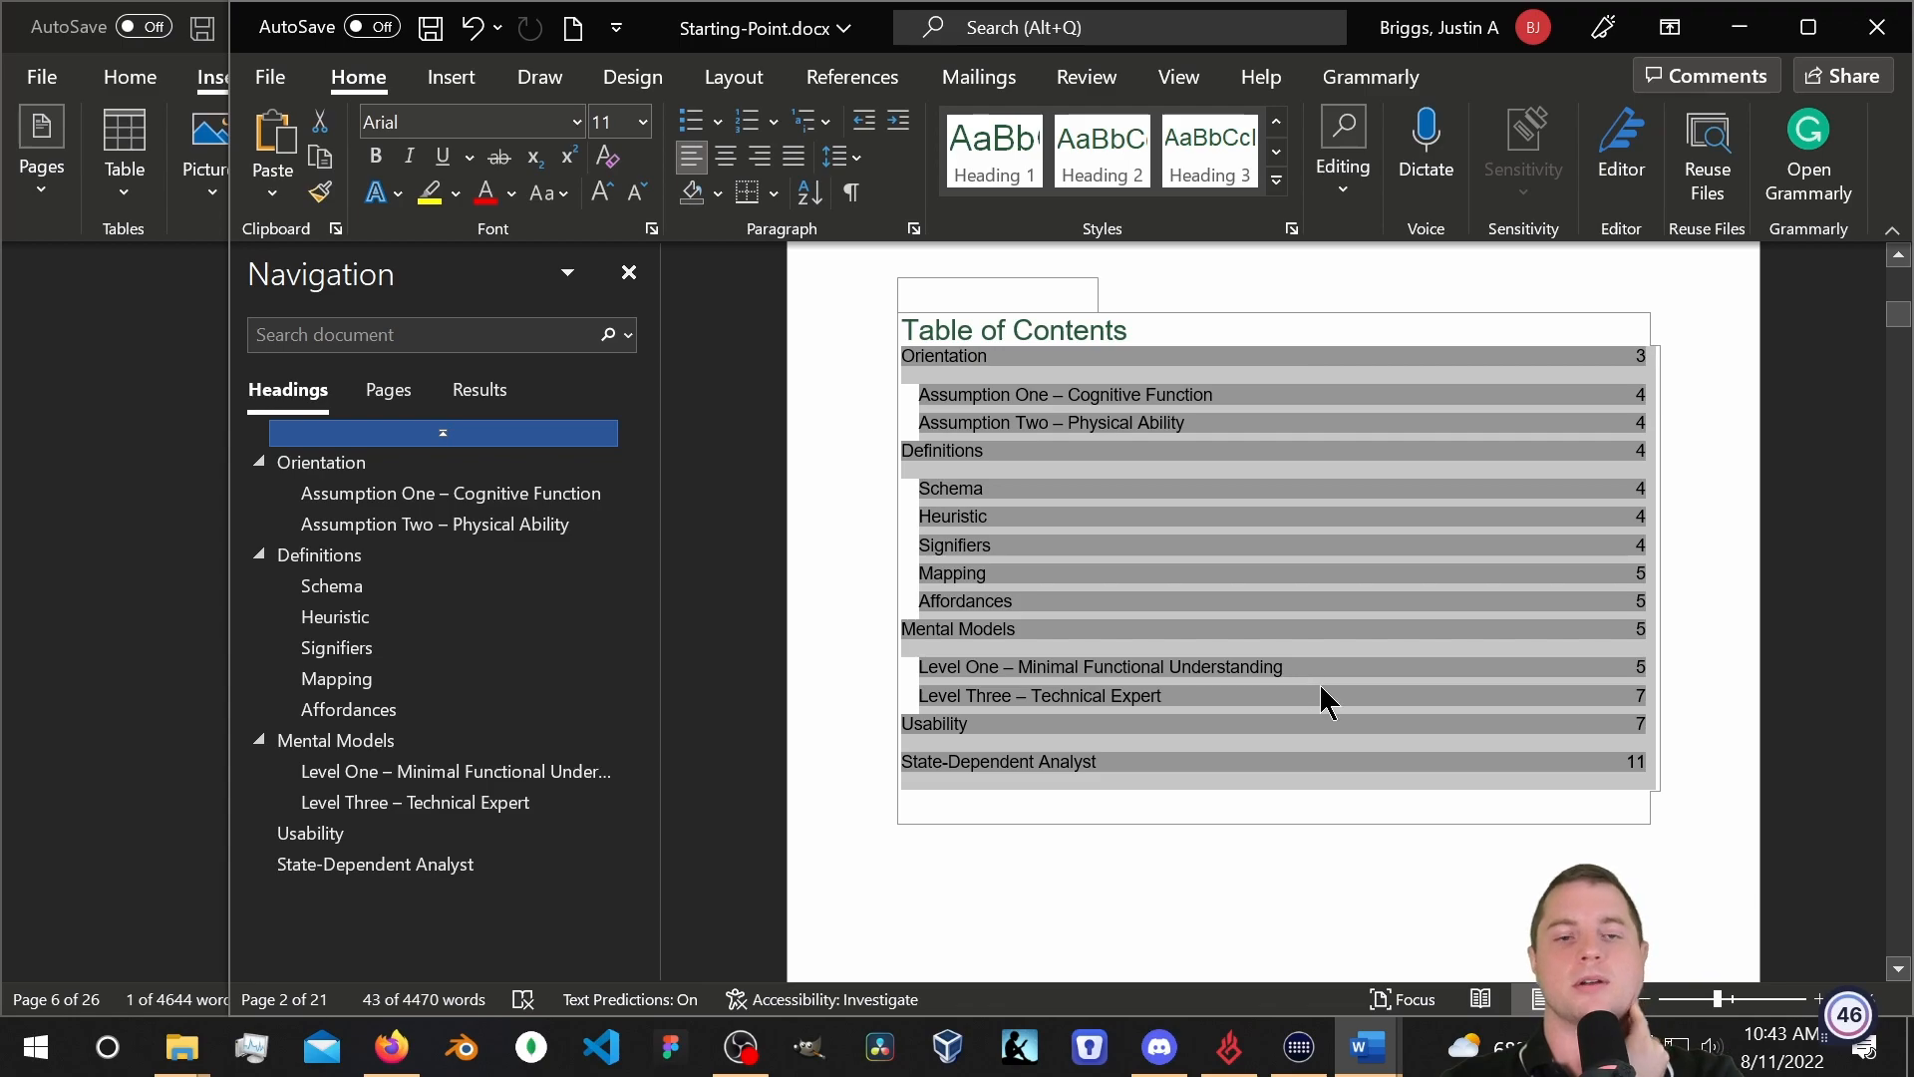
right_click(1103, 569)
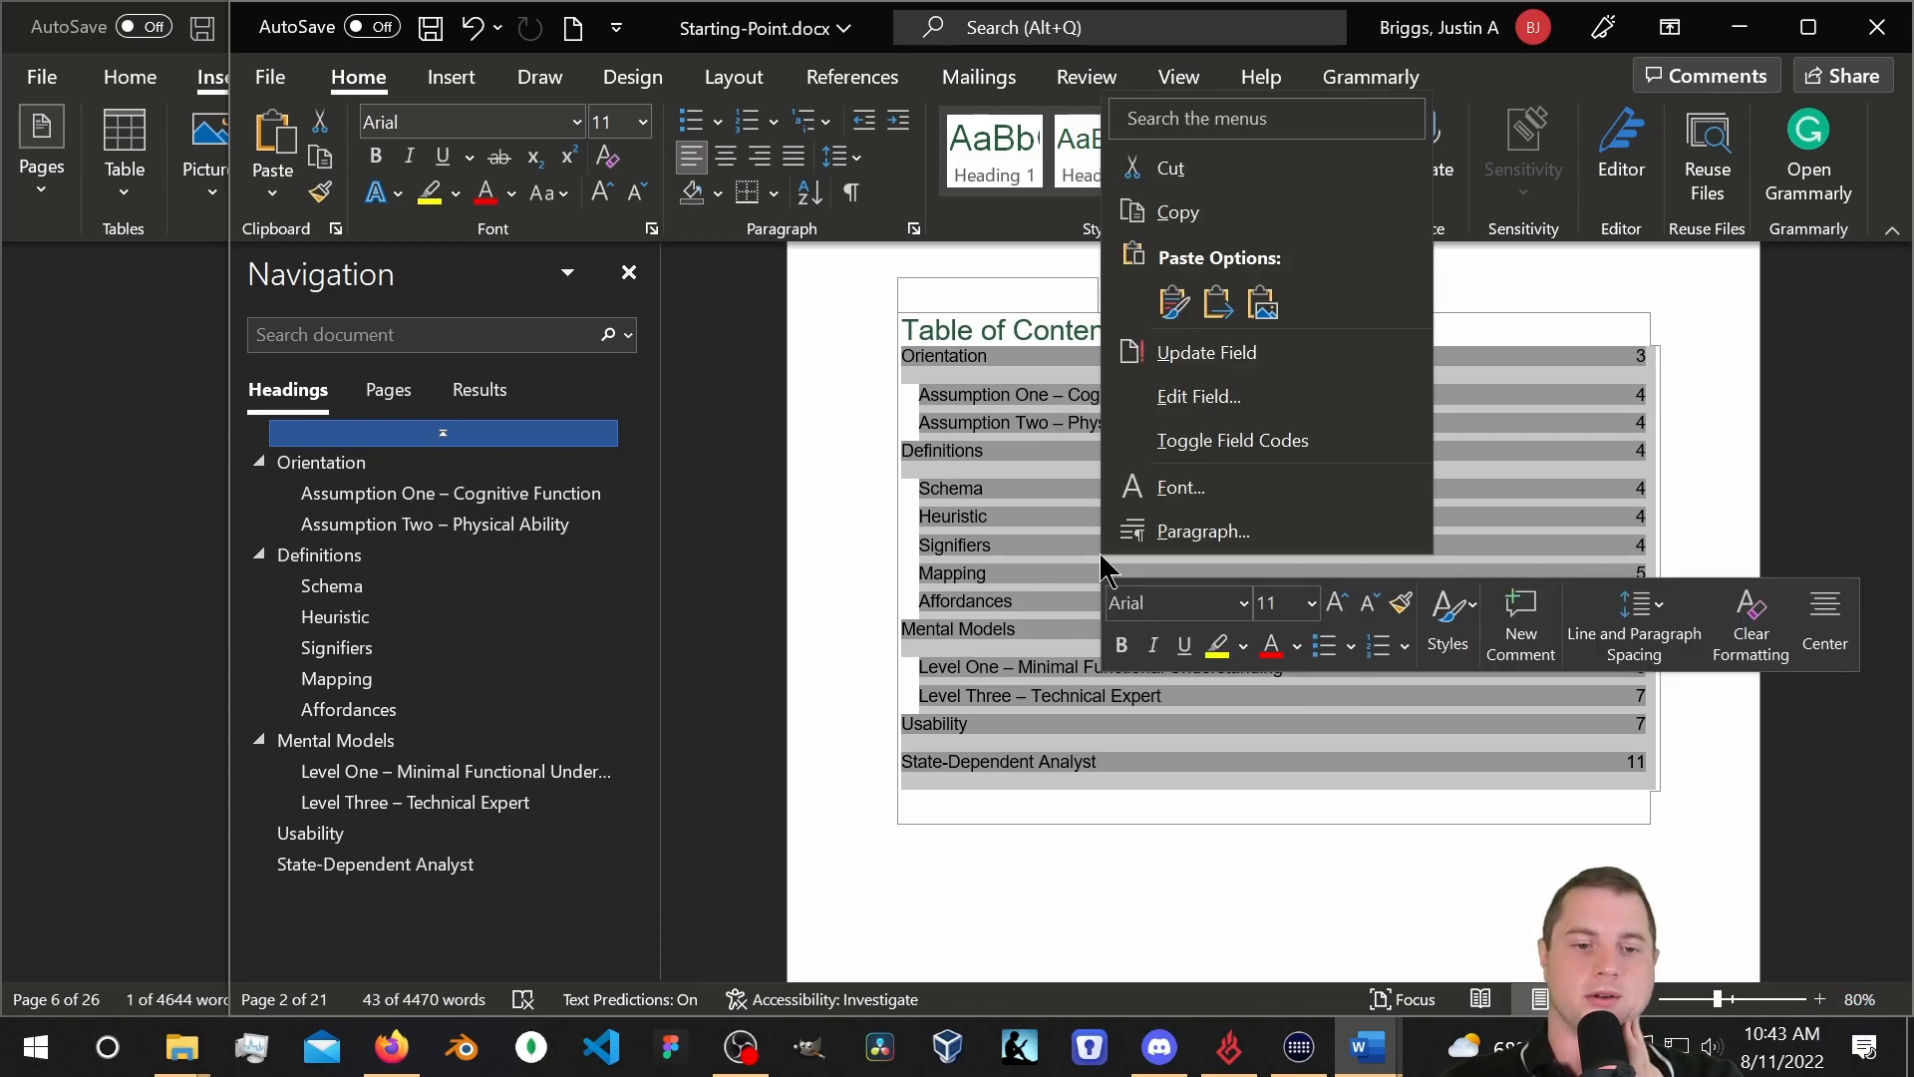
click(1207, 530)
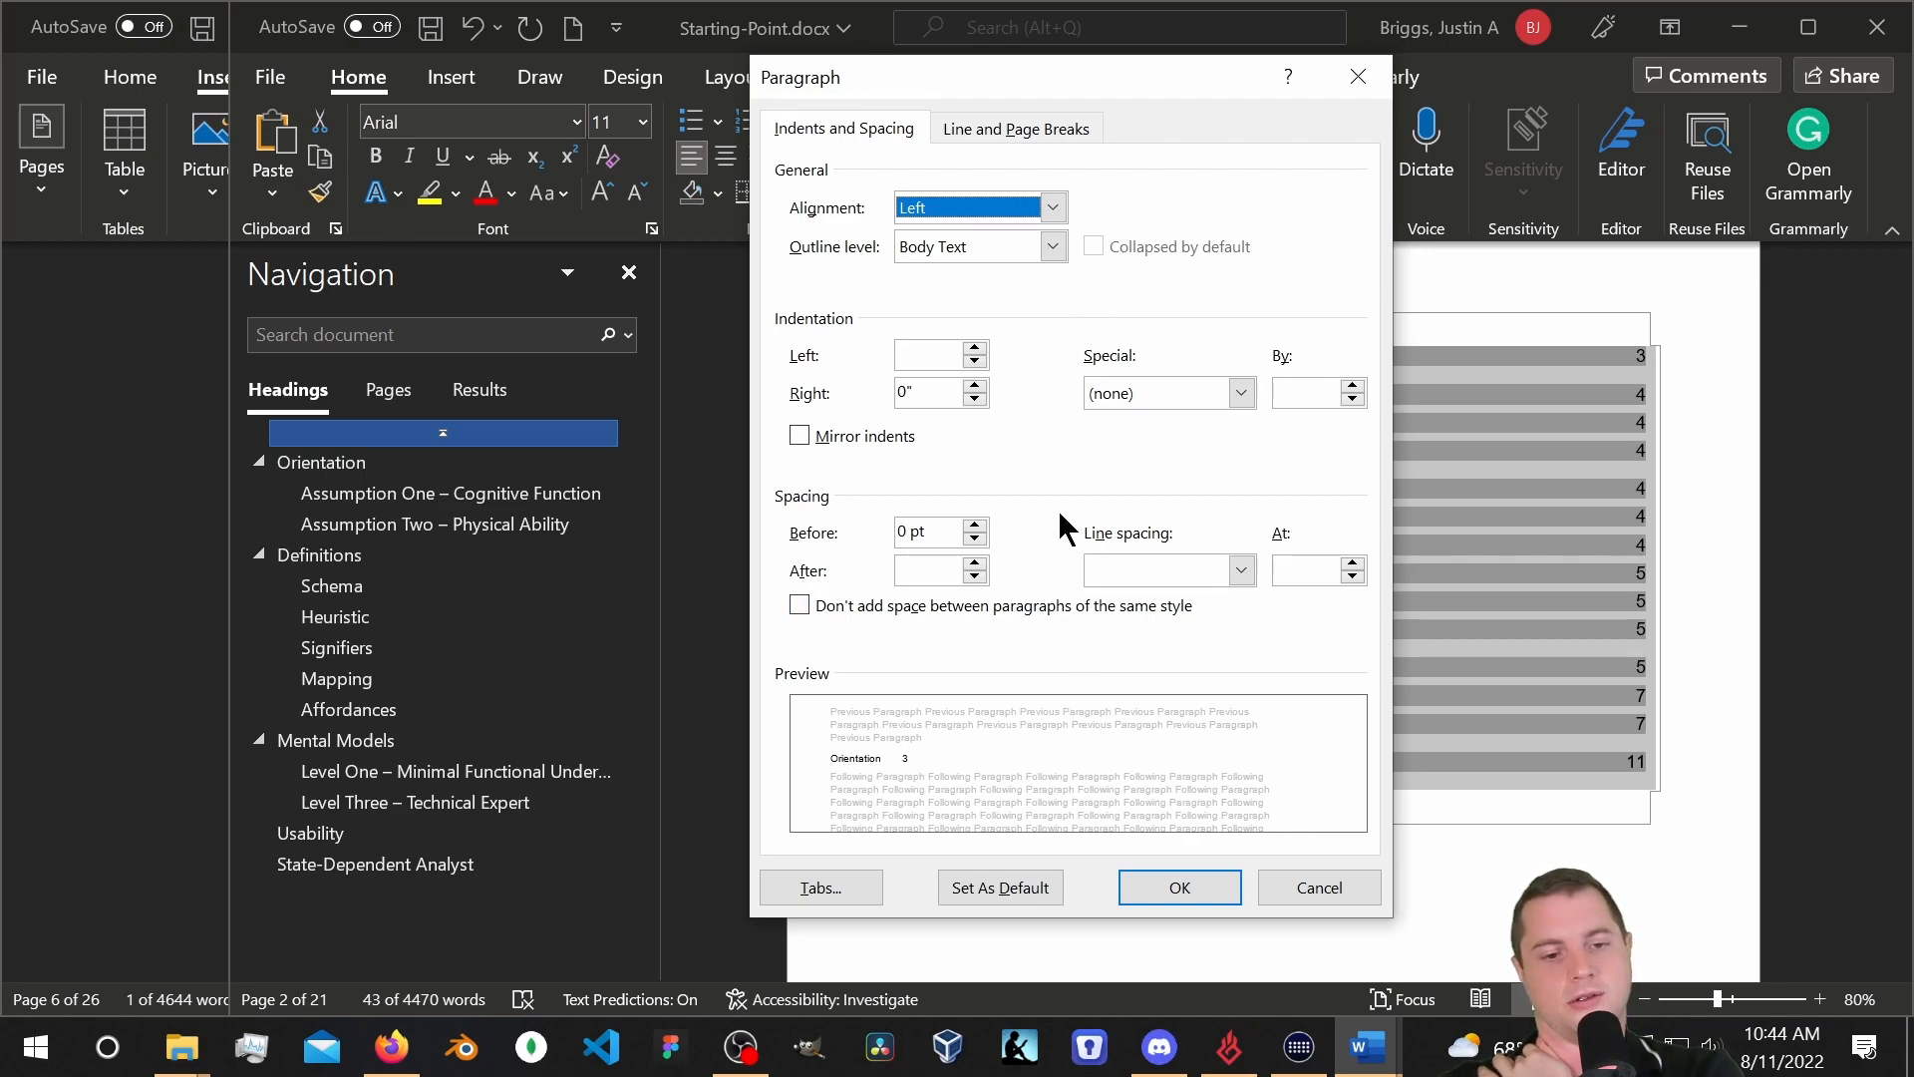
click(1241, 570)
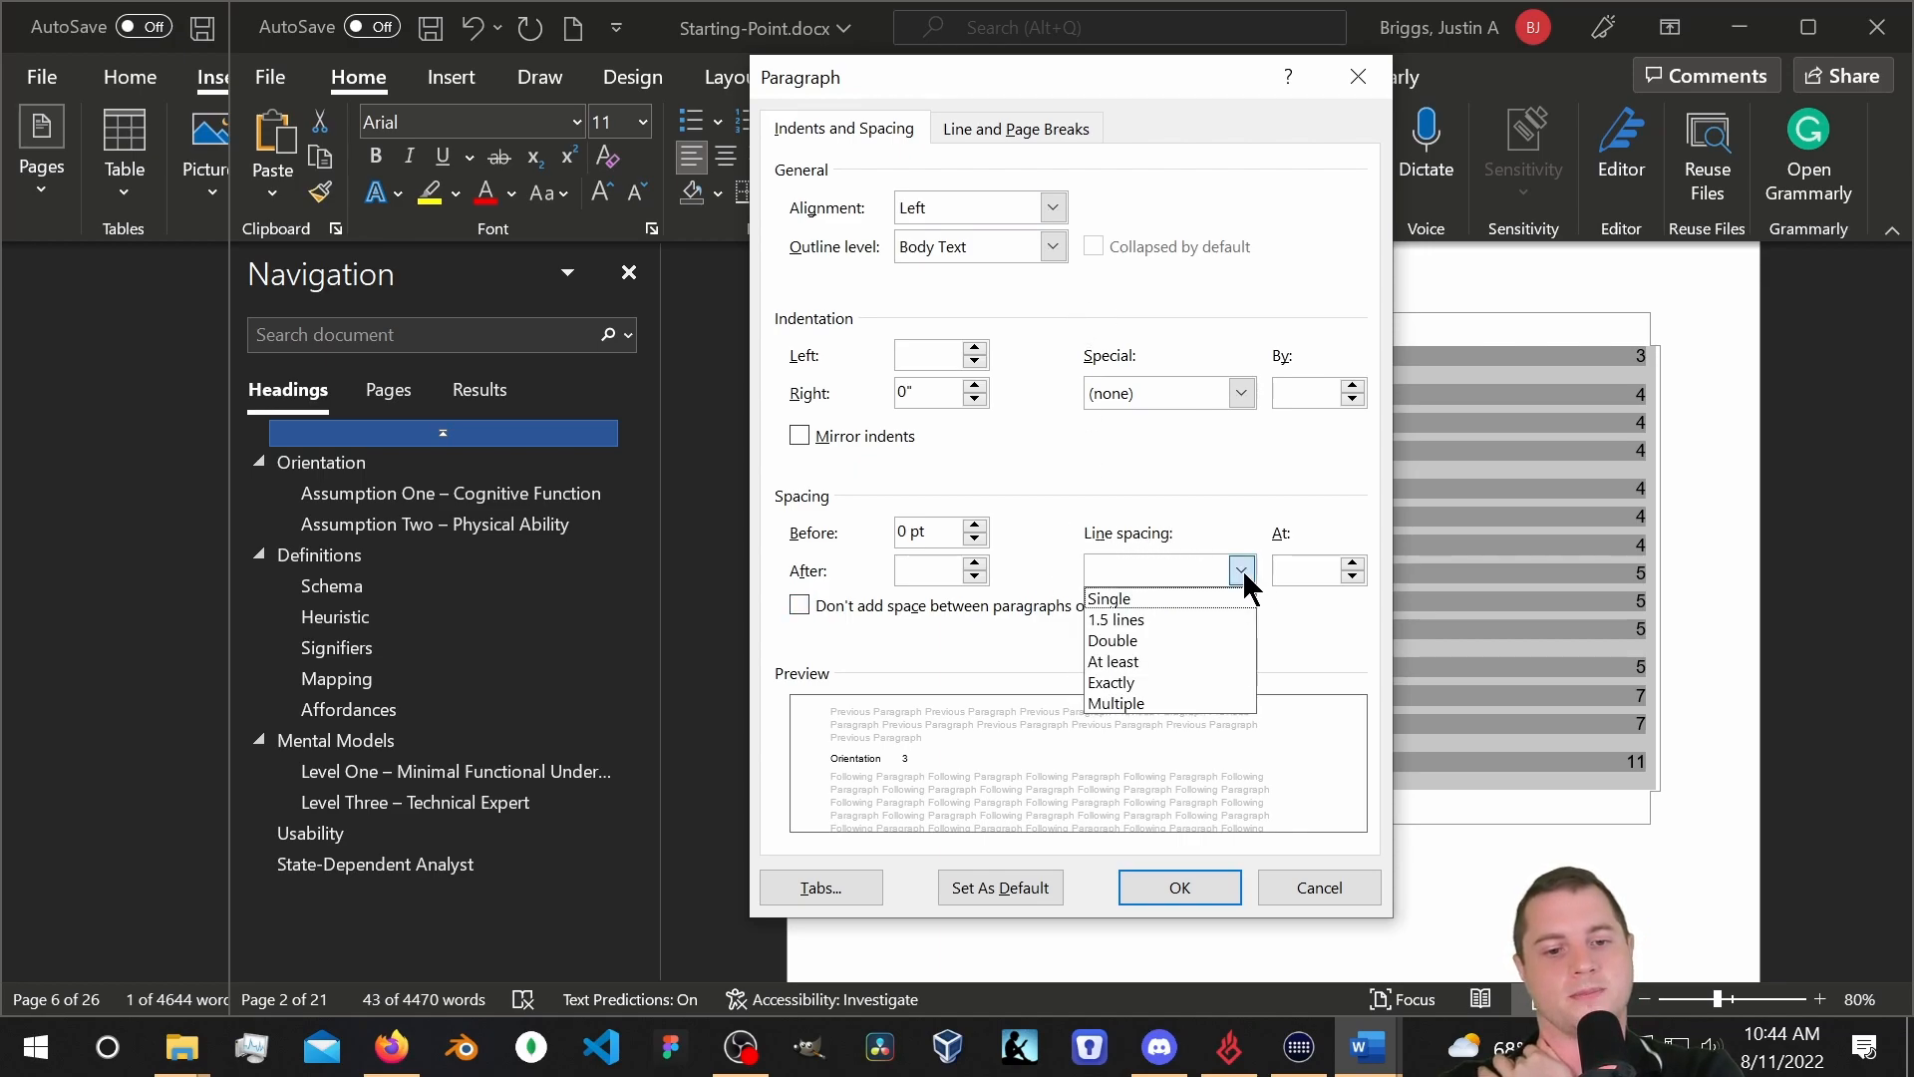
click(1193, 620)
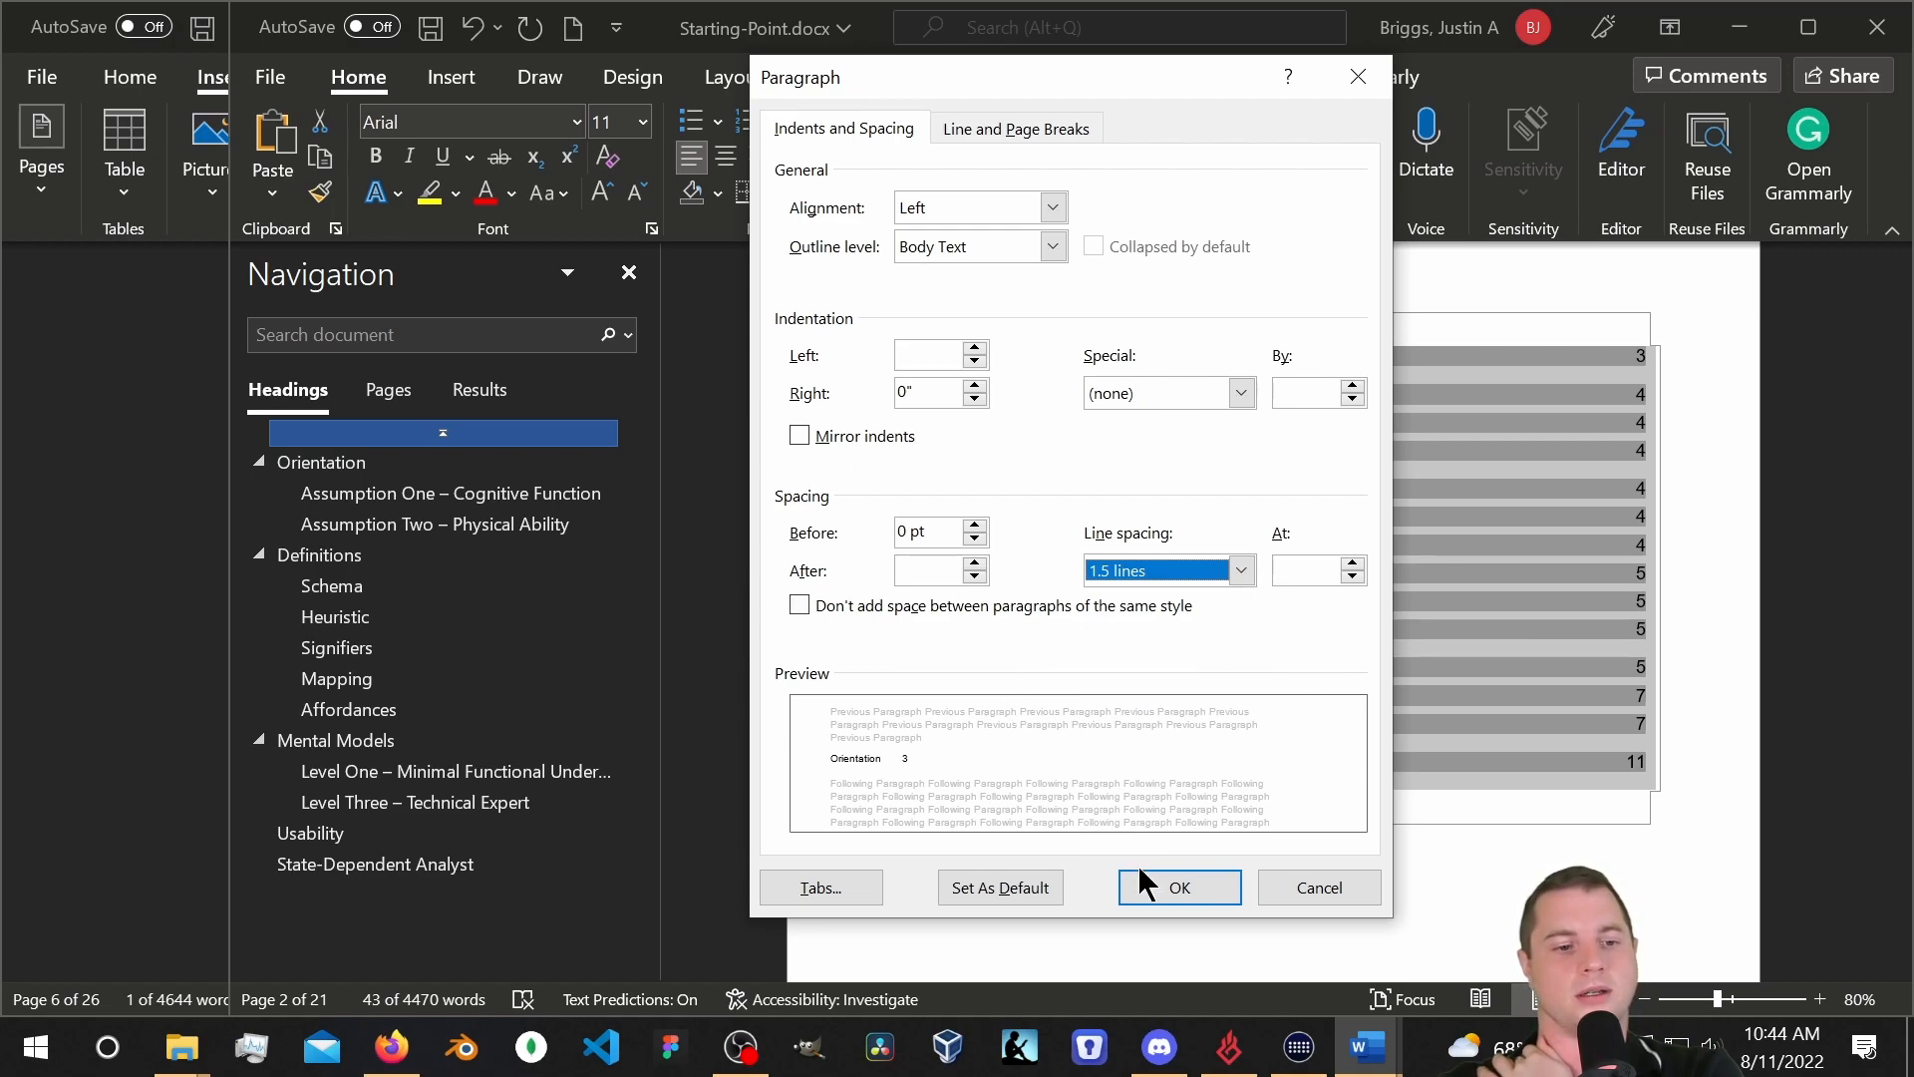
click(1172, 891)
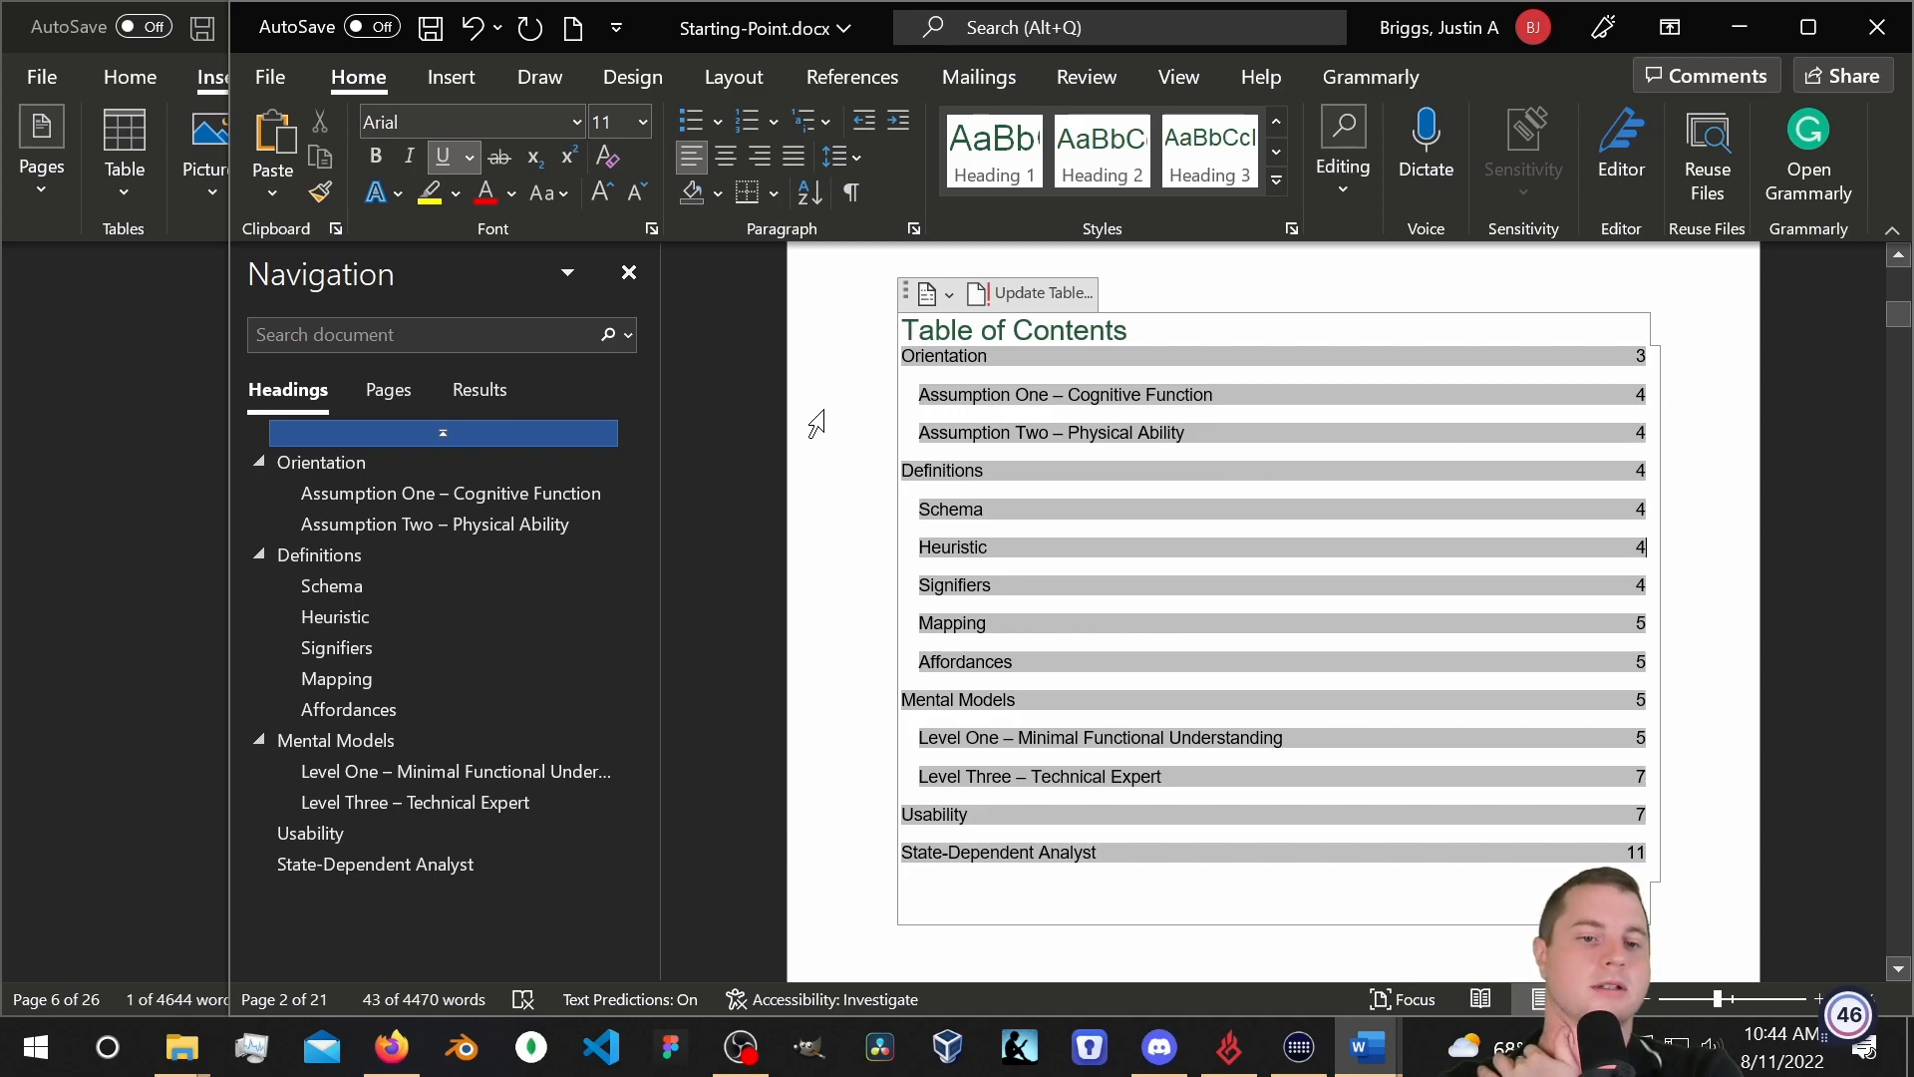
click(897, 362)
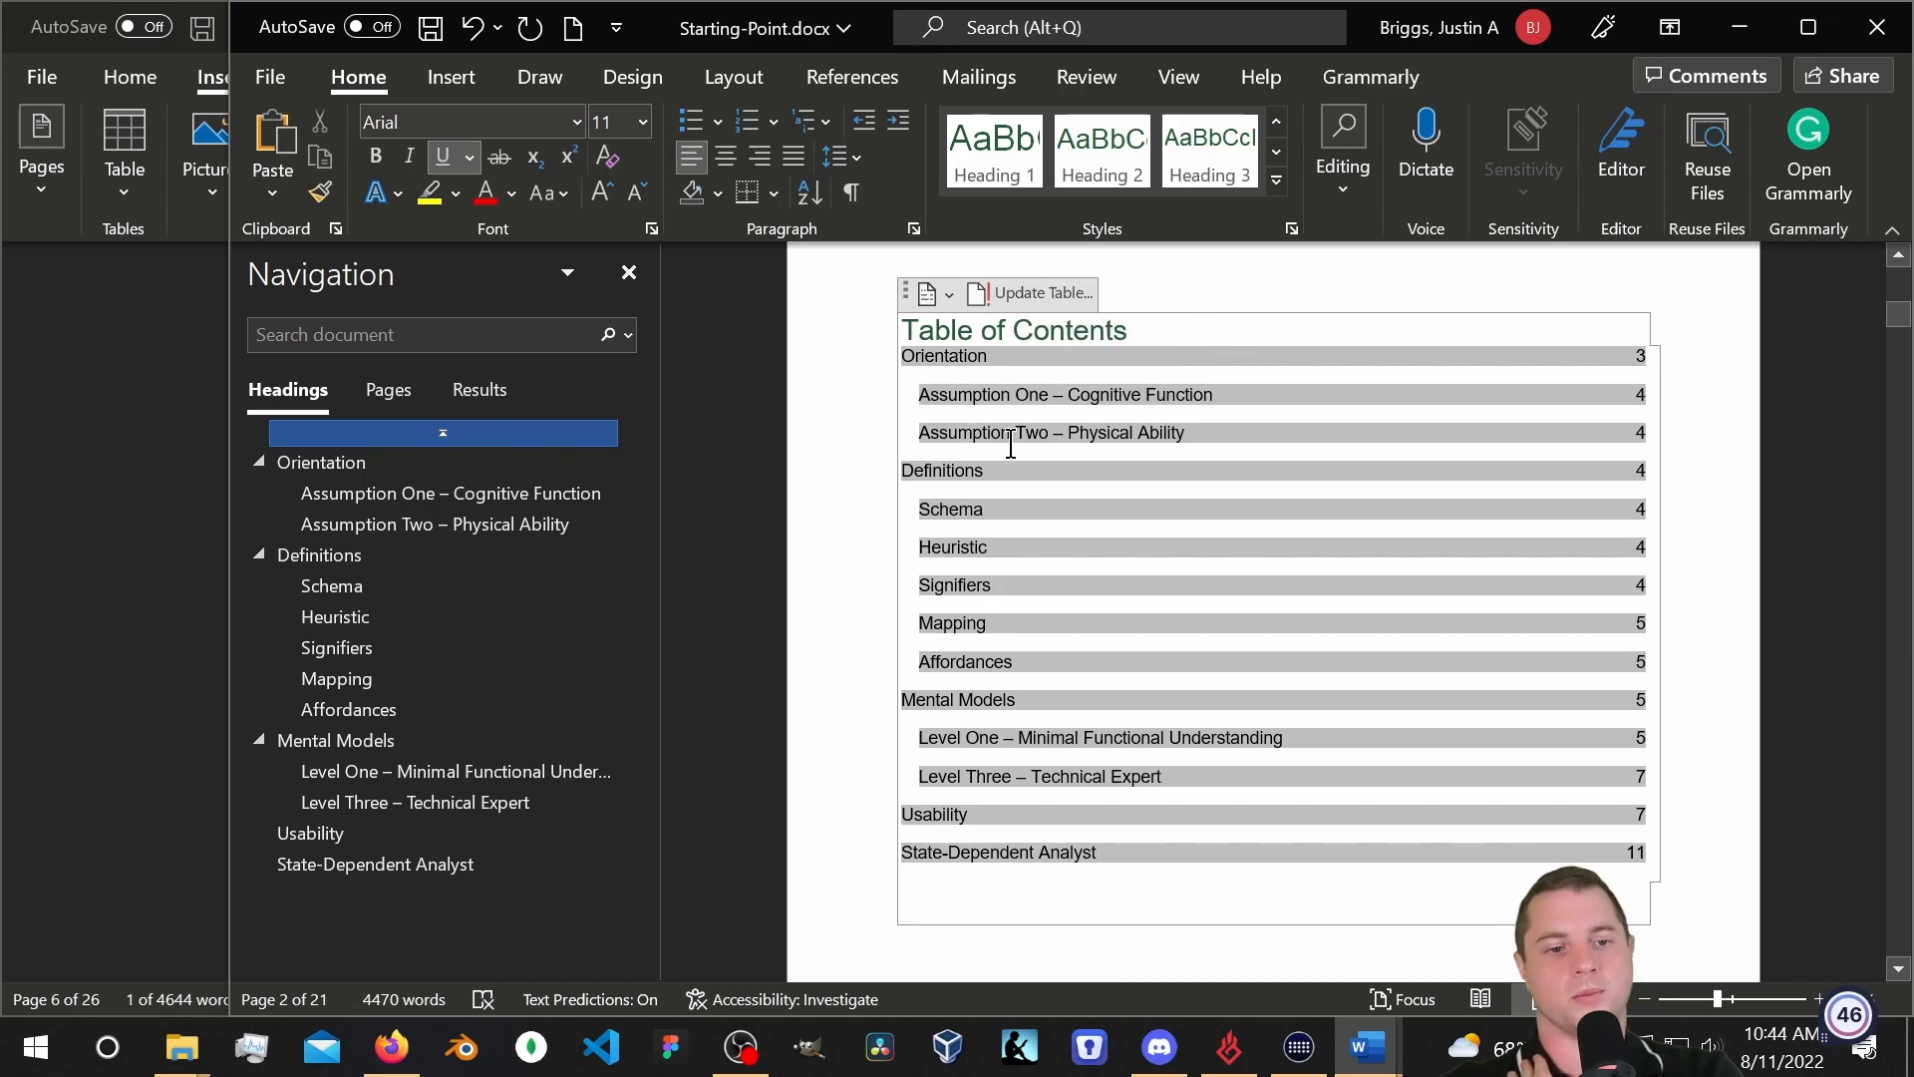
click(1700, 582)
click(1019, 881)
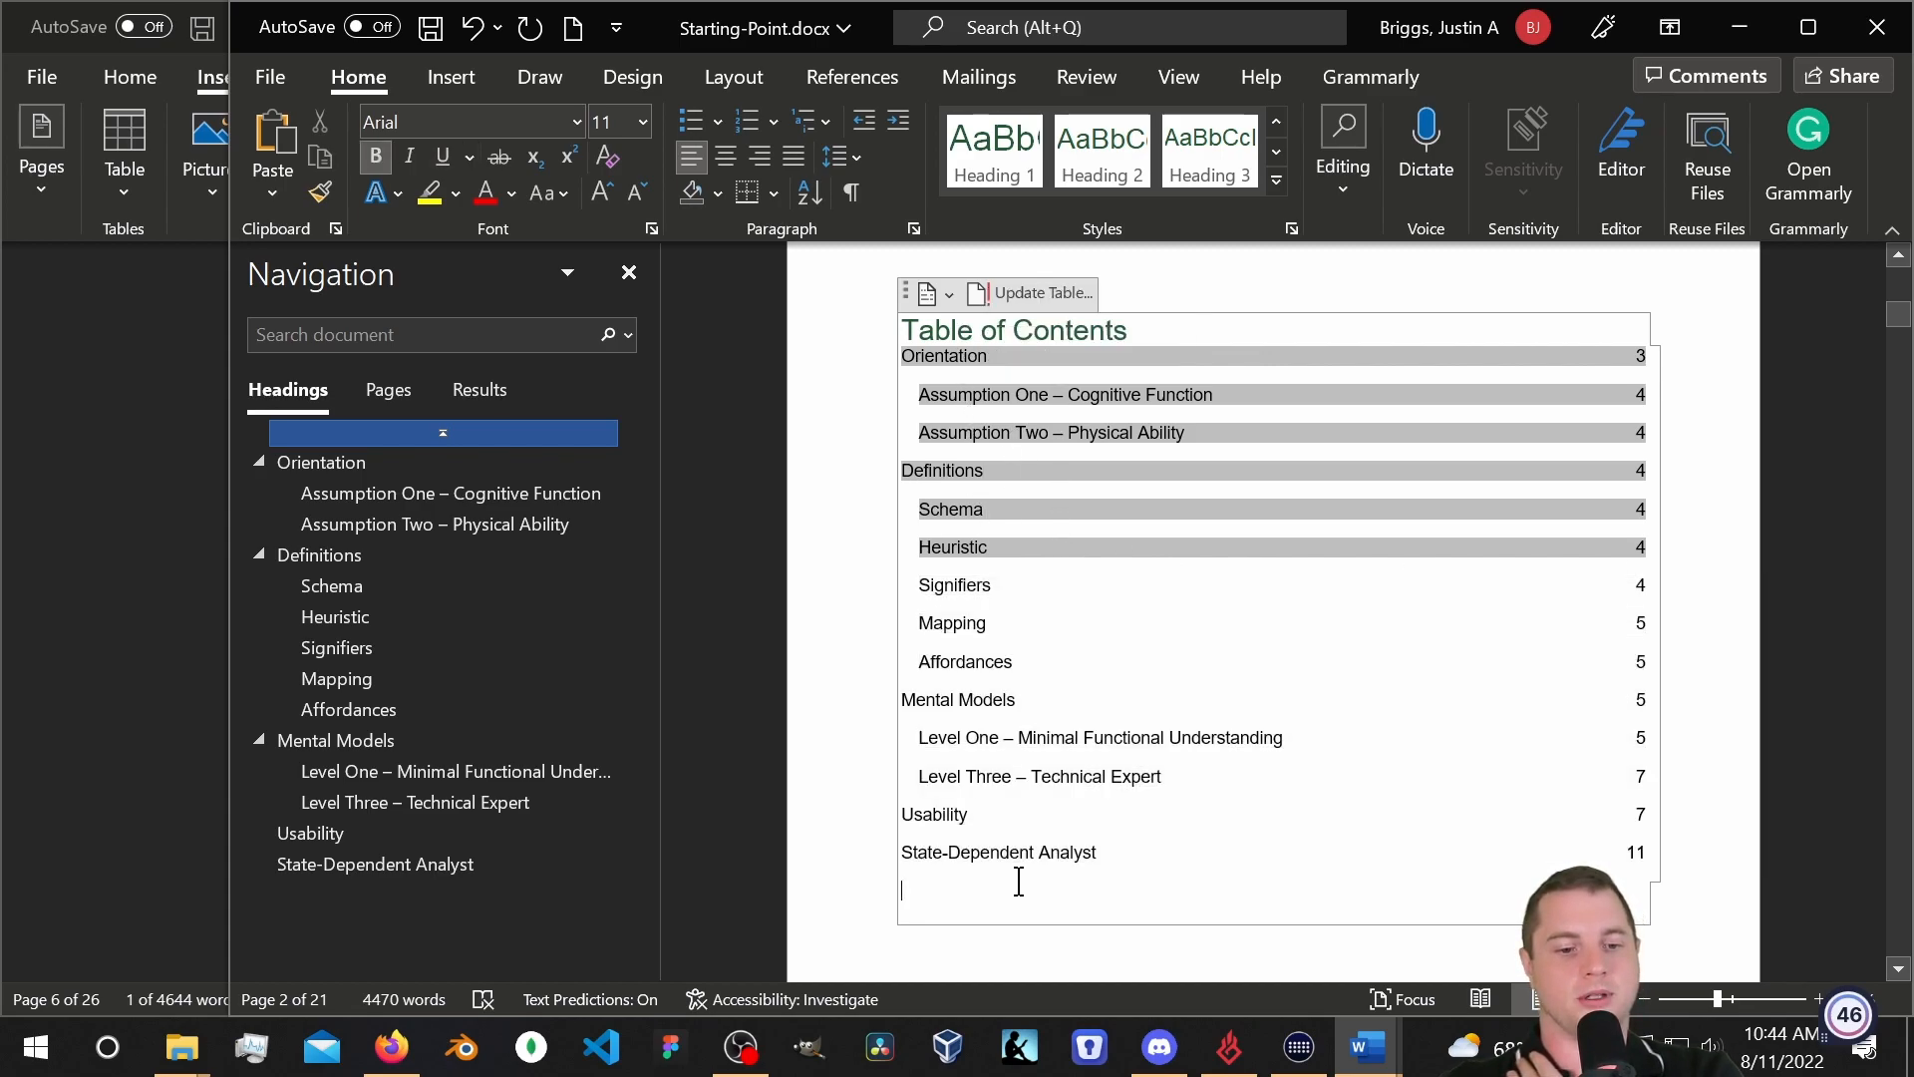
click(1078, 601)
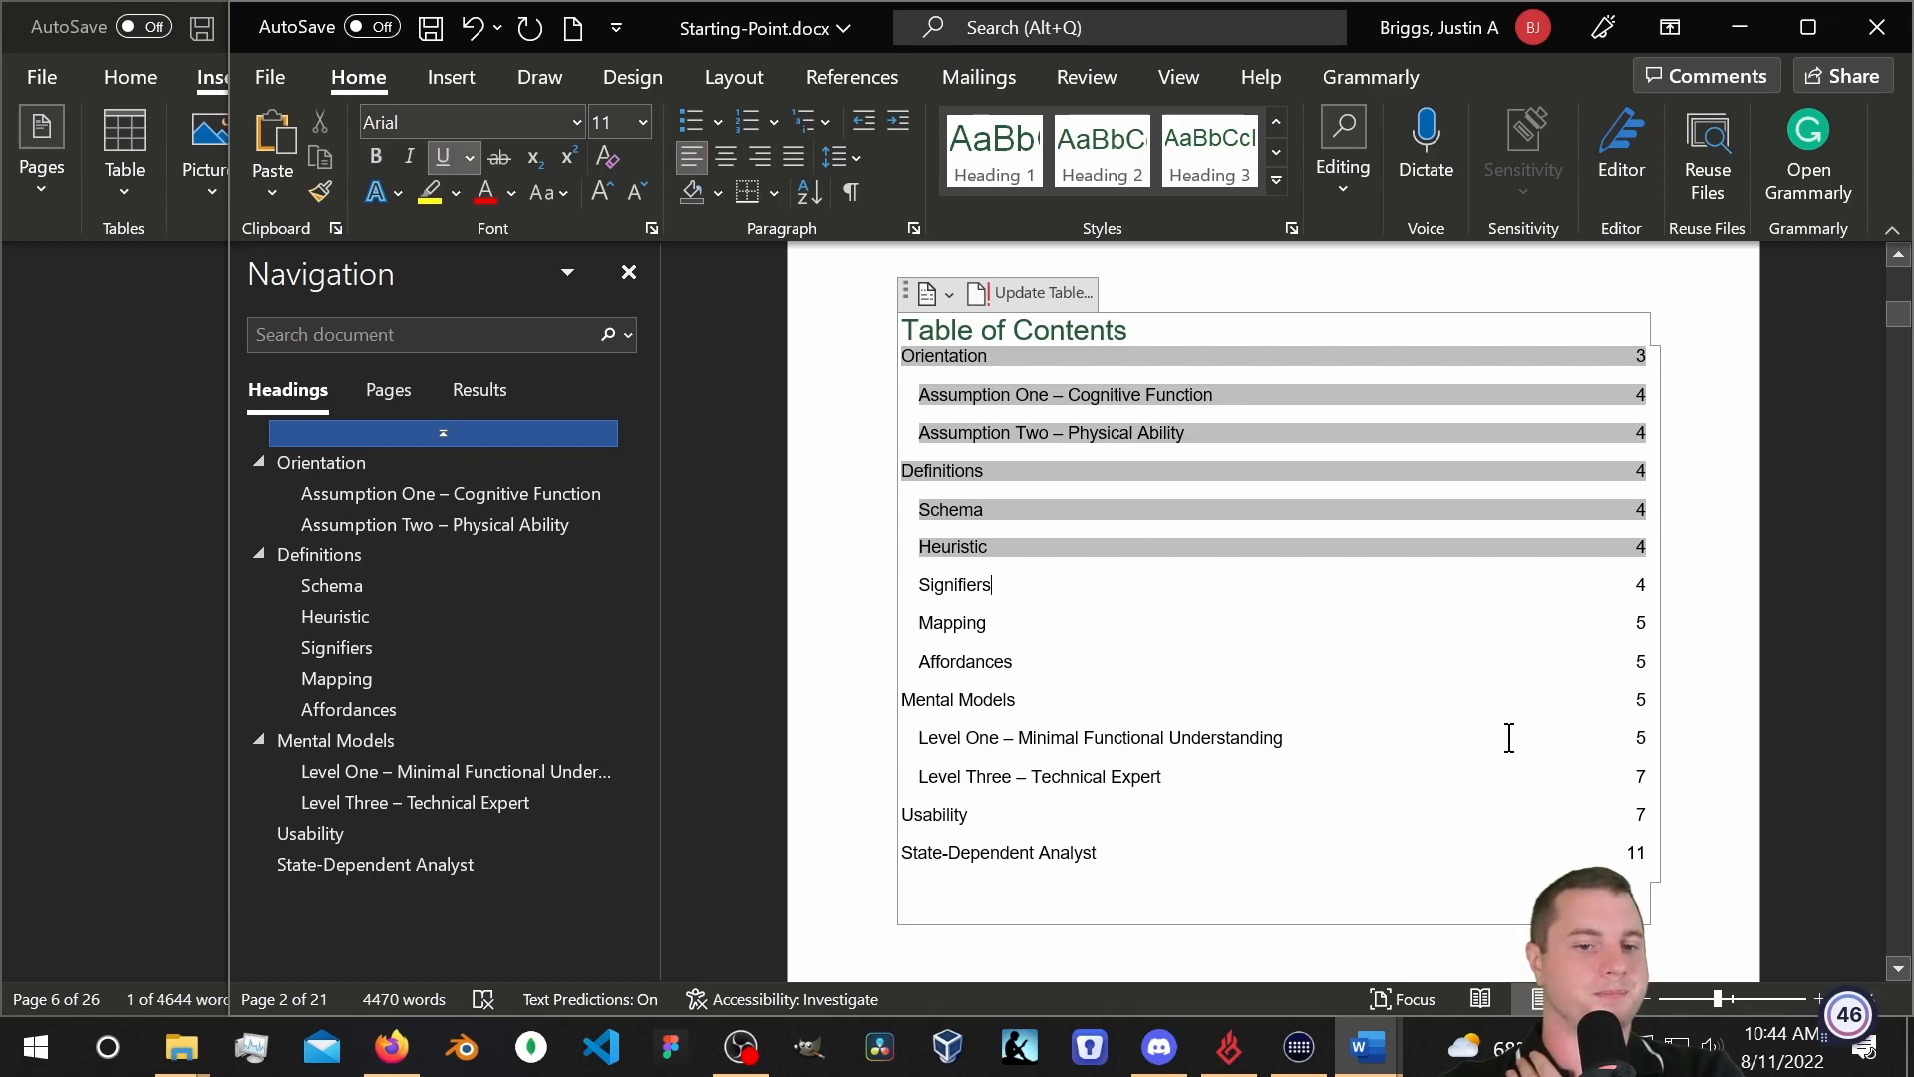
click(1713, 508)
Look at the start of the Orientation section, and switch to Word Document Sample.docx to view its Table of Figures.
scroll(1671, 482, down, 10)
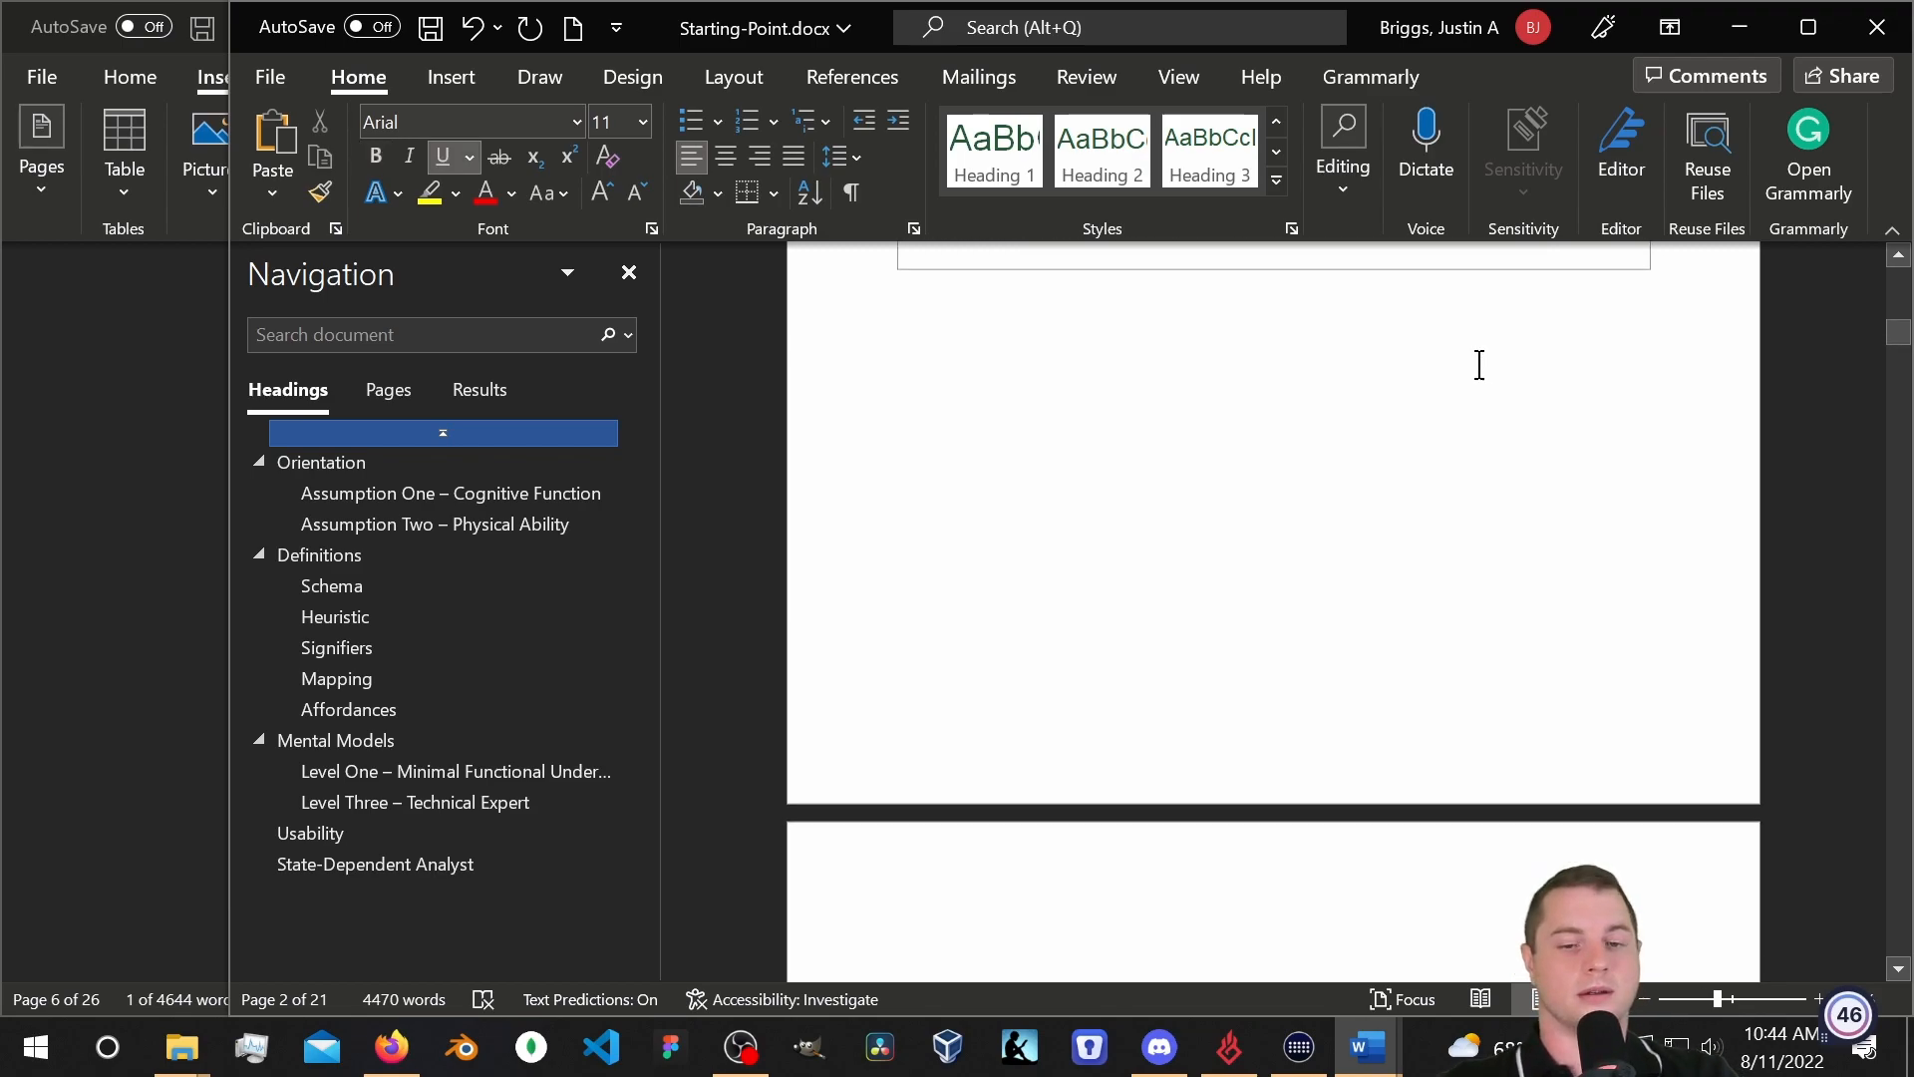
scroll(1352, 459, down, 7)
scroll(1350, 461, up, 5)
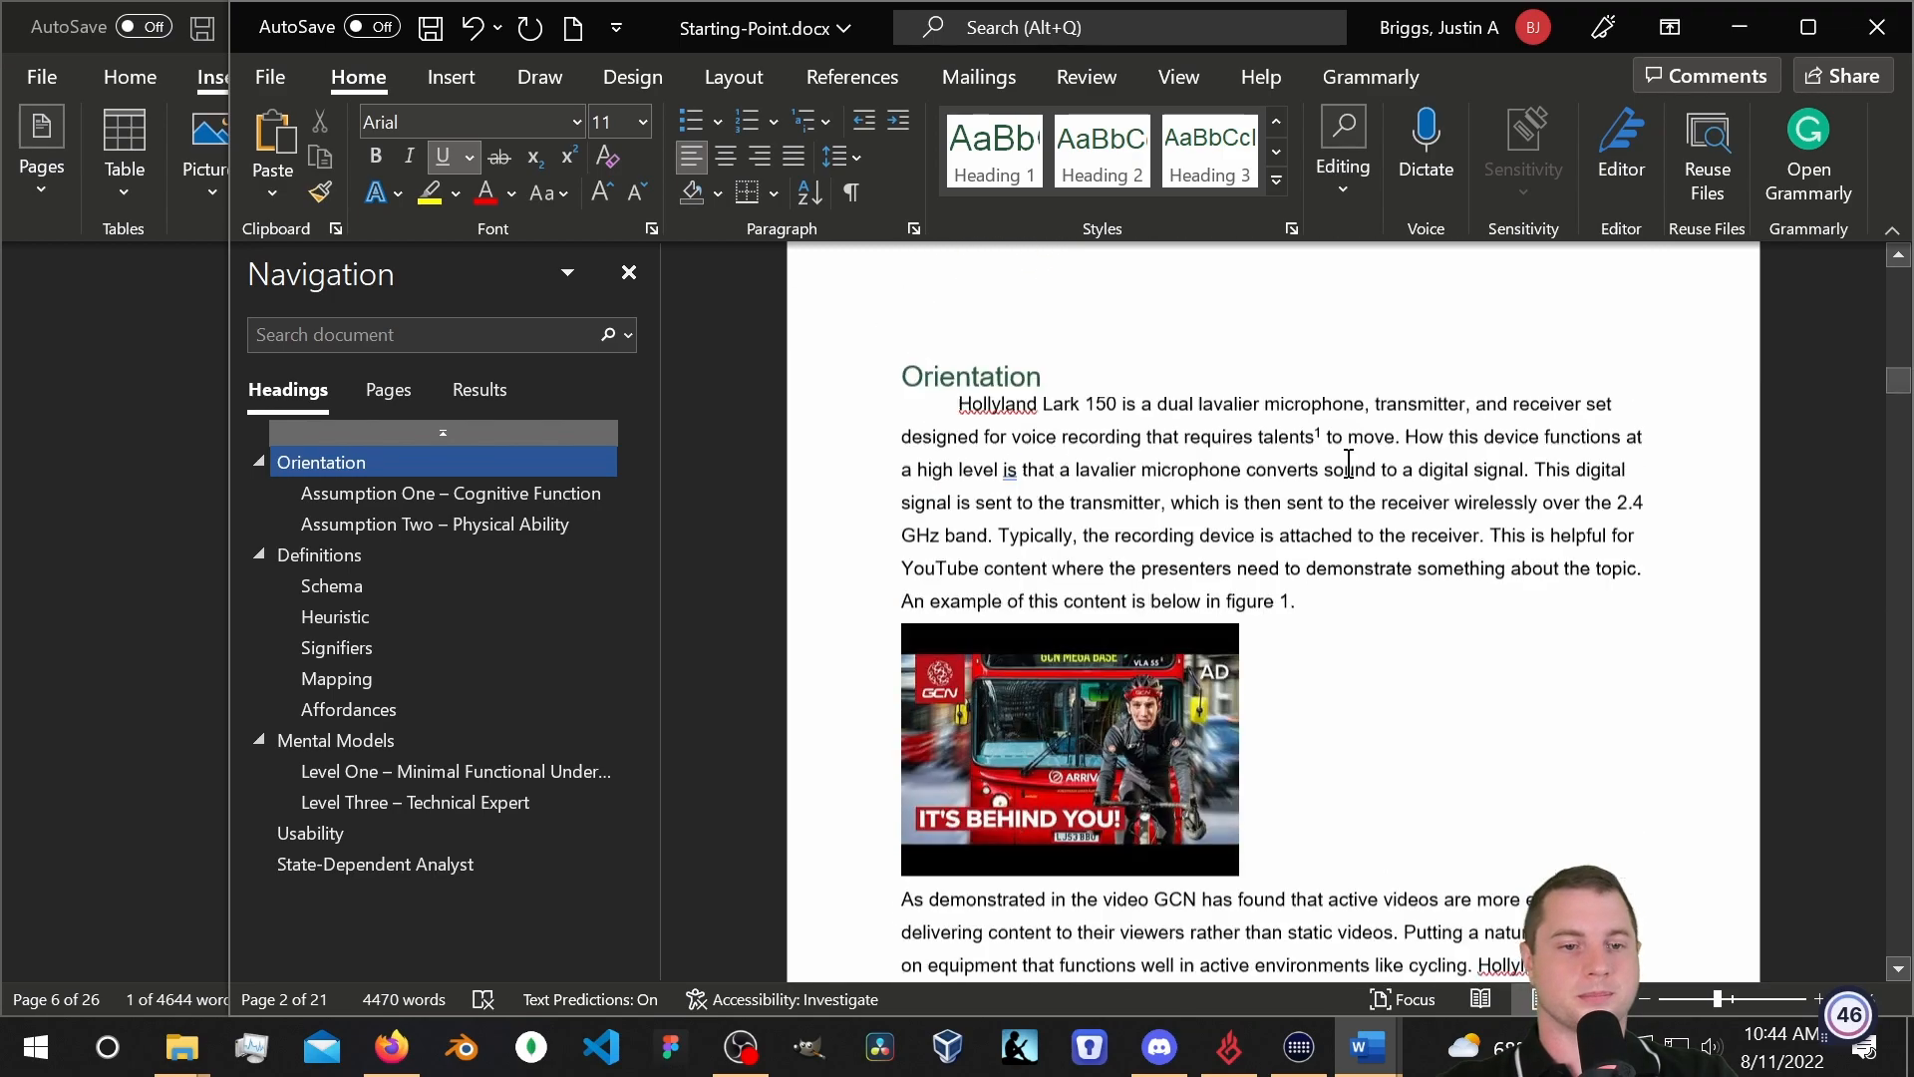
scroll(861, 546, down, 2)
click(107, 367)
scroll(782, 632, down, 4)
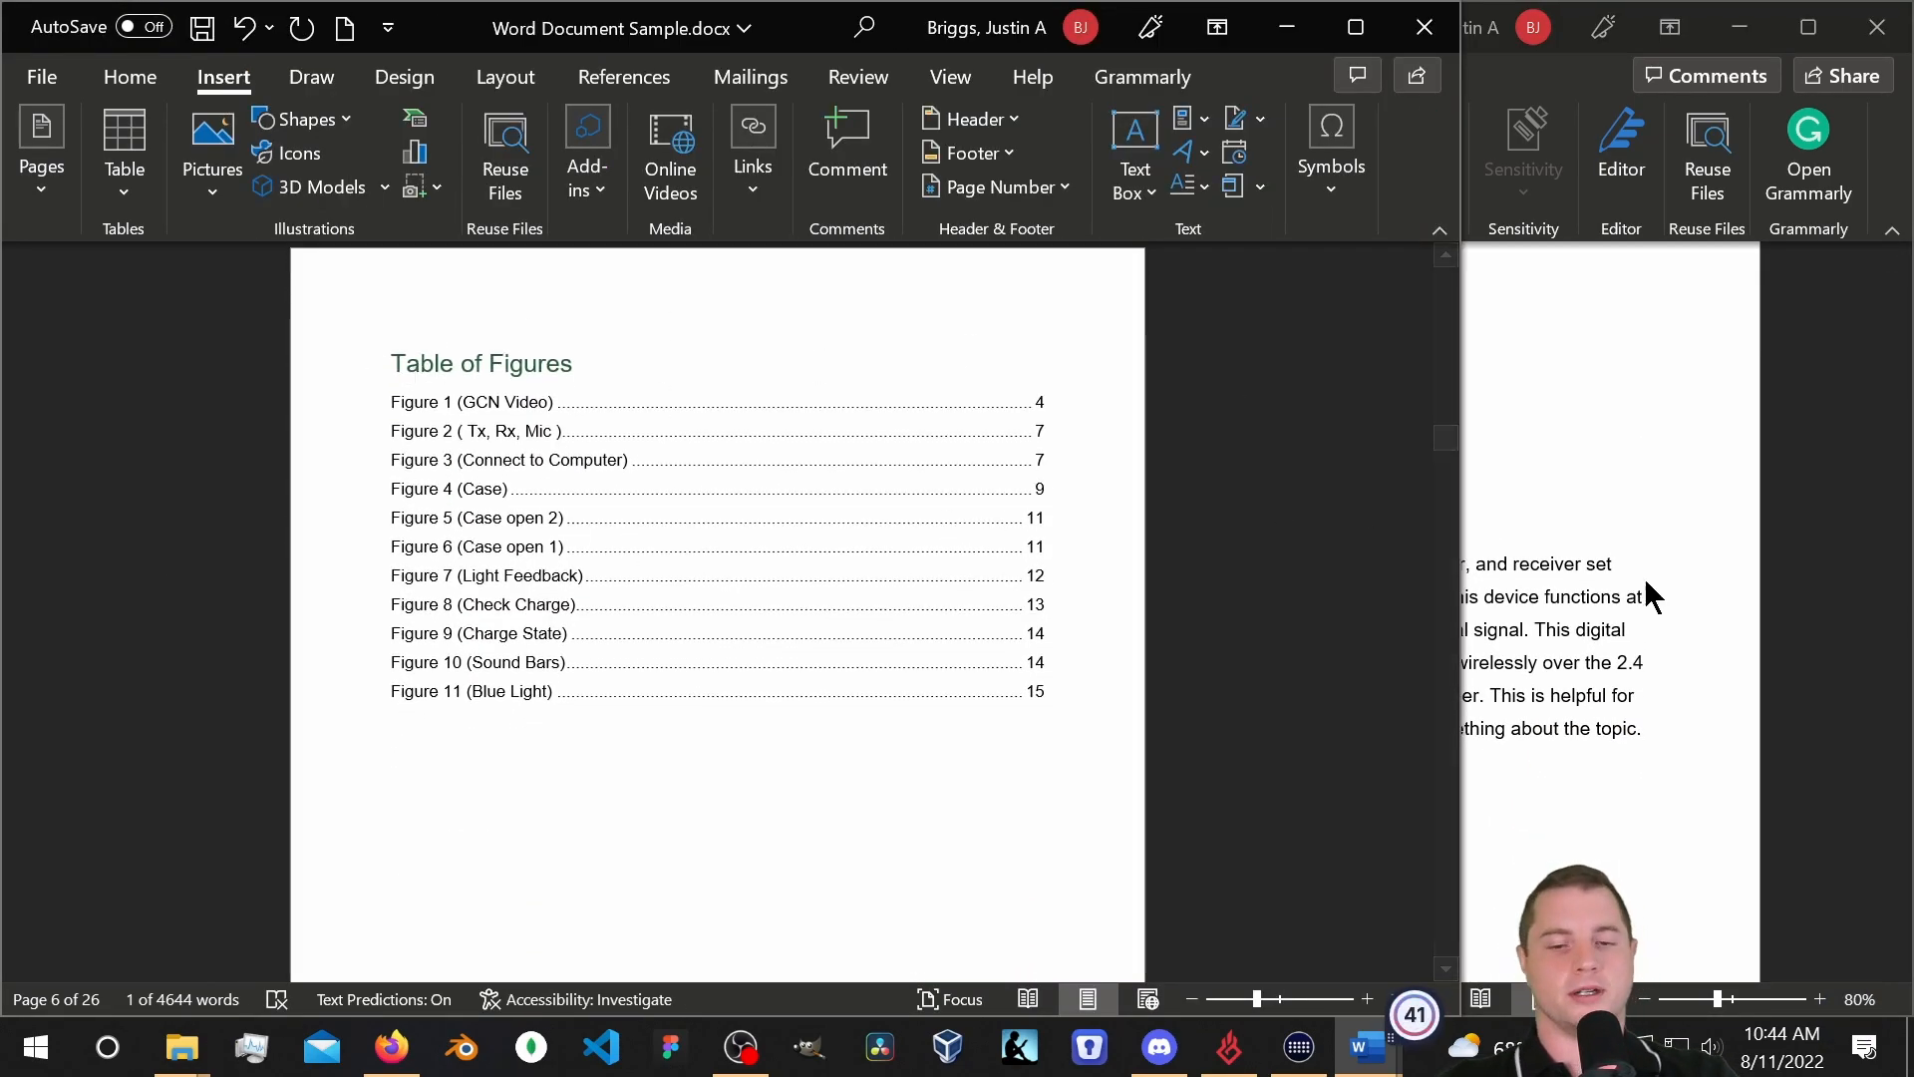
Return to Starting-Point.docx and place the text cursor on the blank line below the table of contents.
click(1491, 513)
scroll(1341, 761, up, 5)
scroll(1296, 677, down, 6)
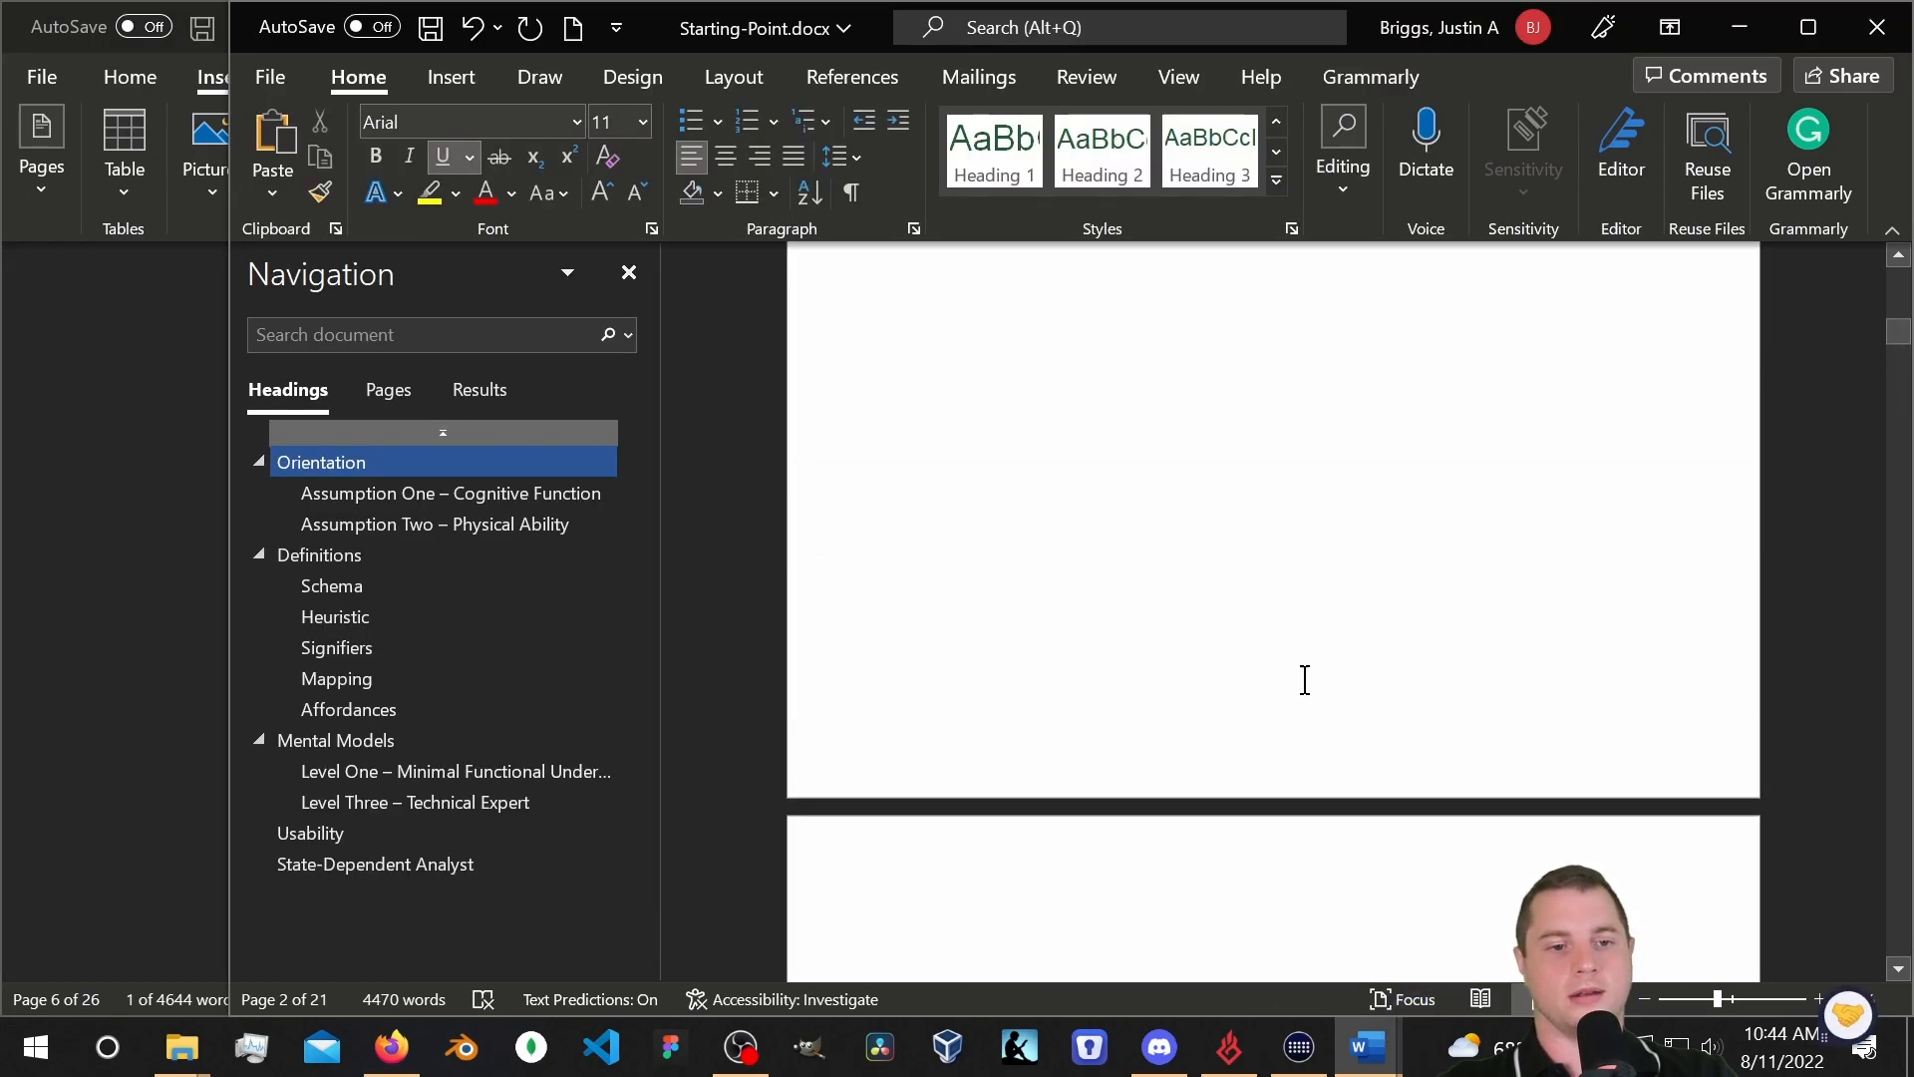
scroll(957, 737, down, 2)
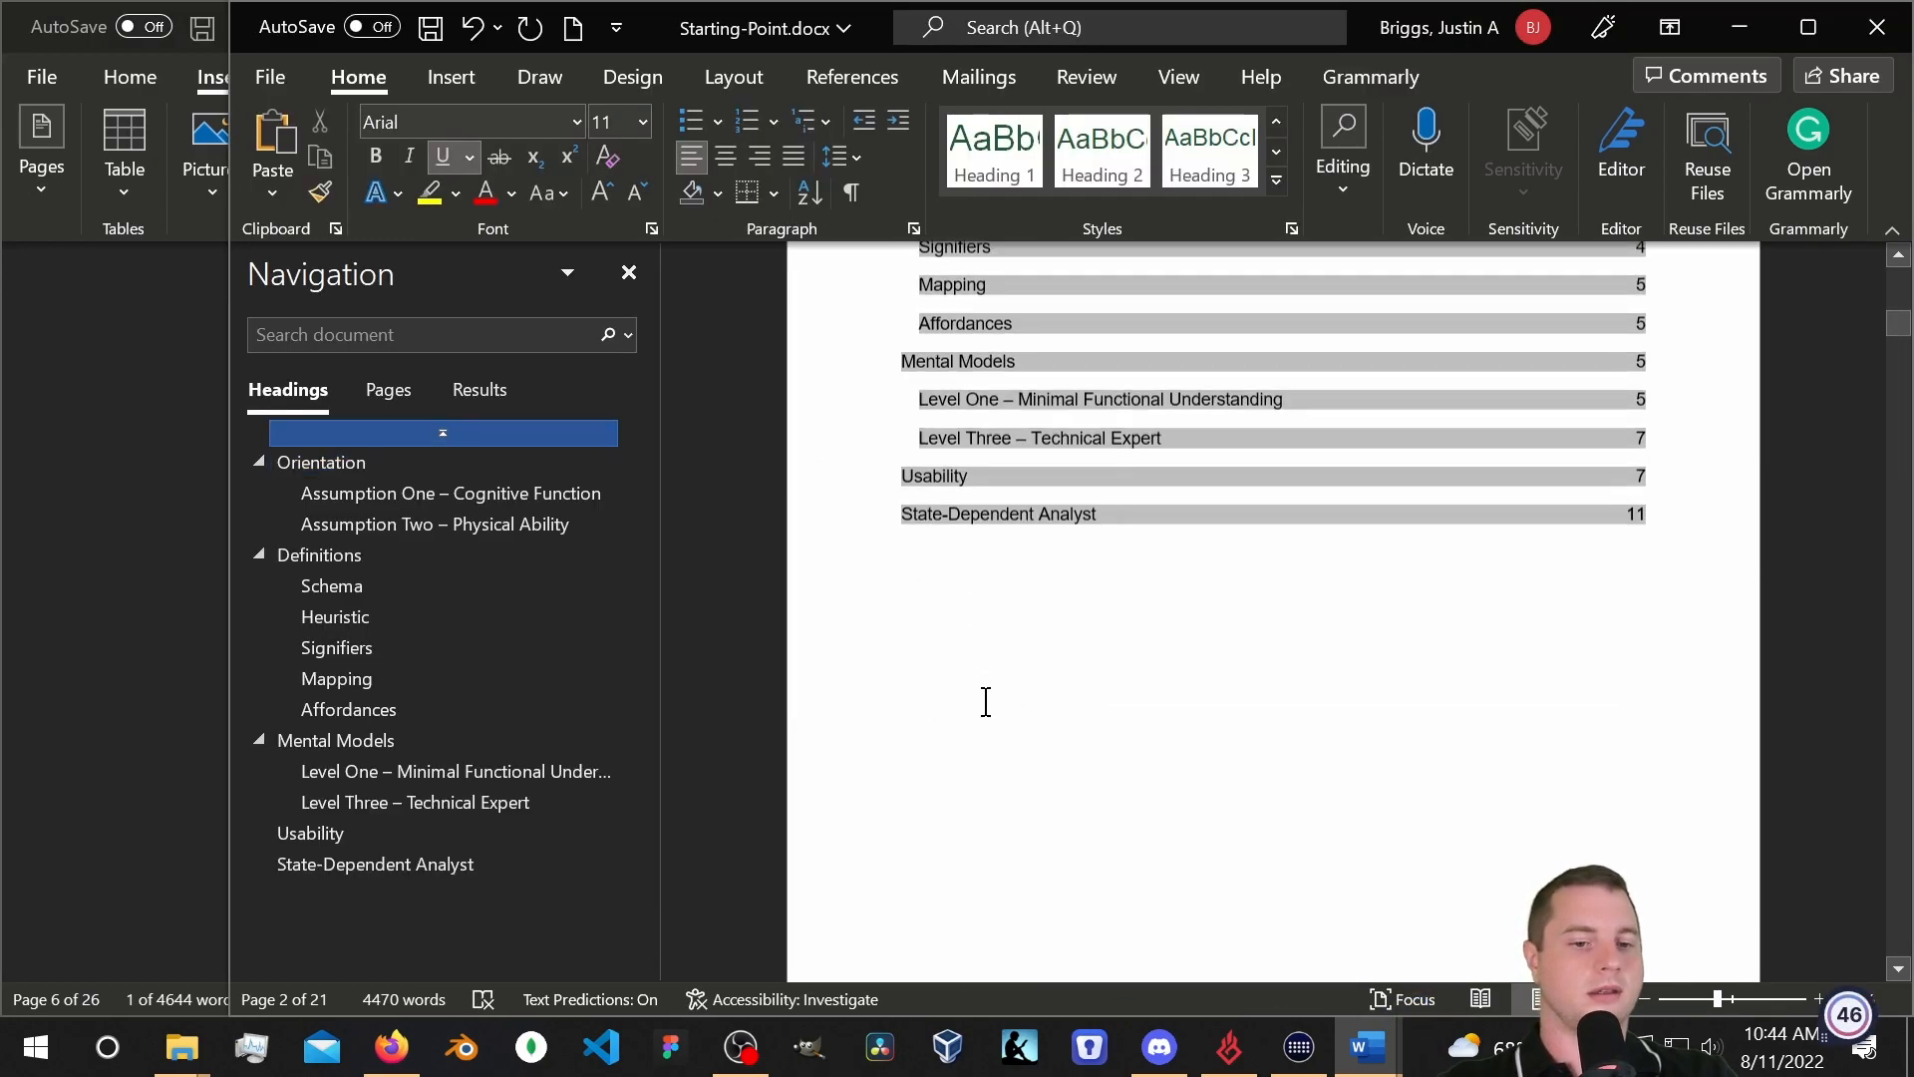
click(858, 675)
click(922, 678)
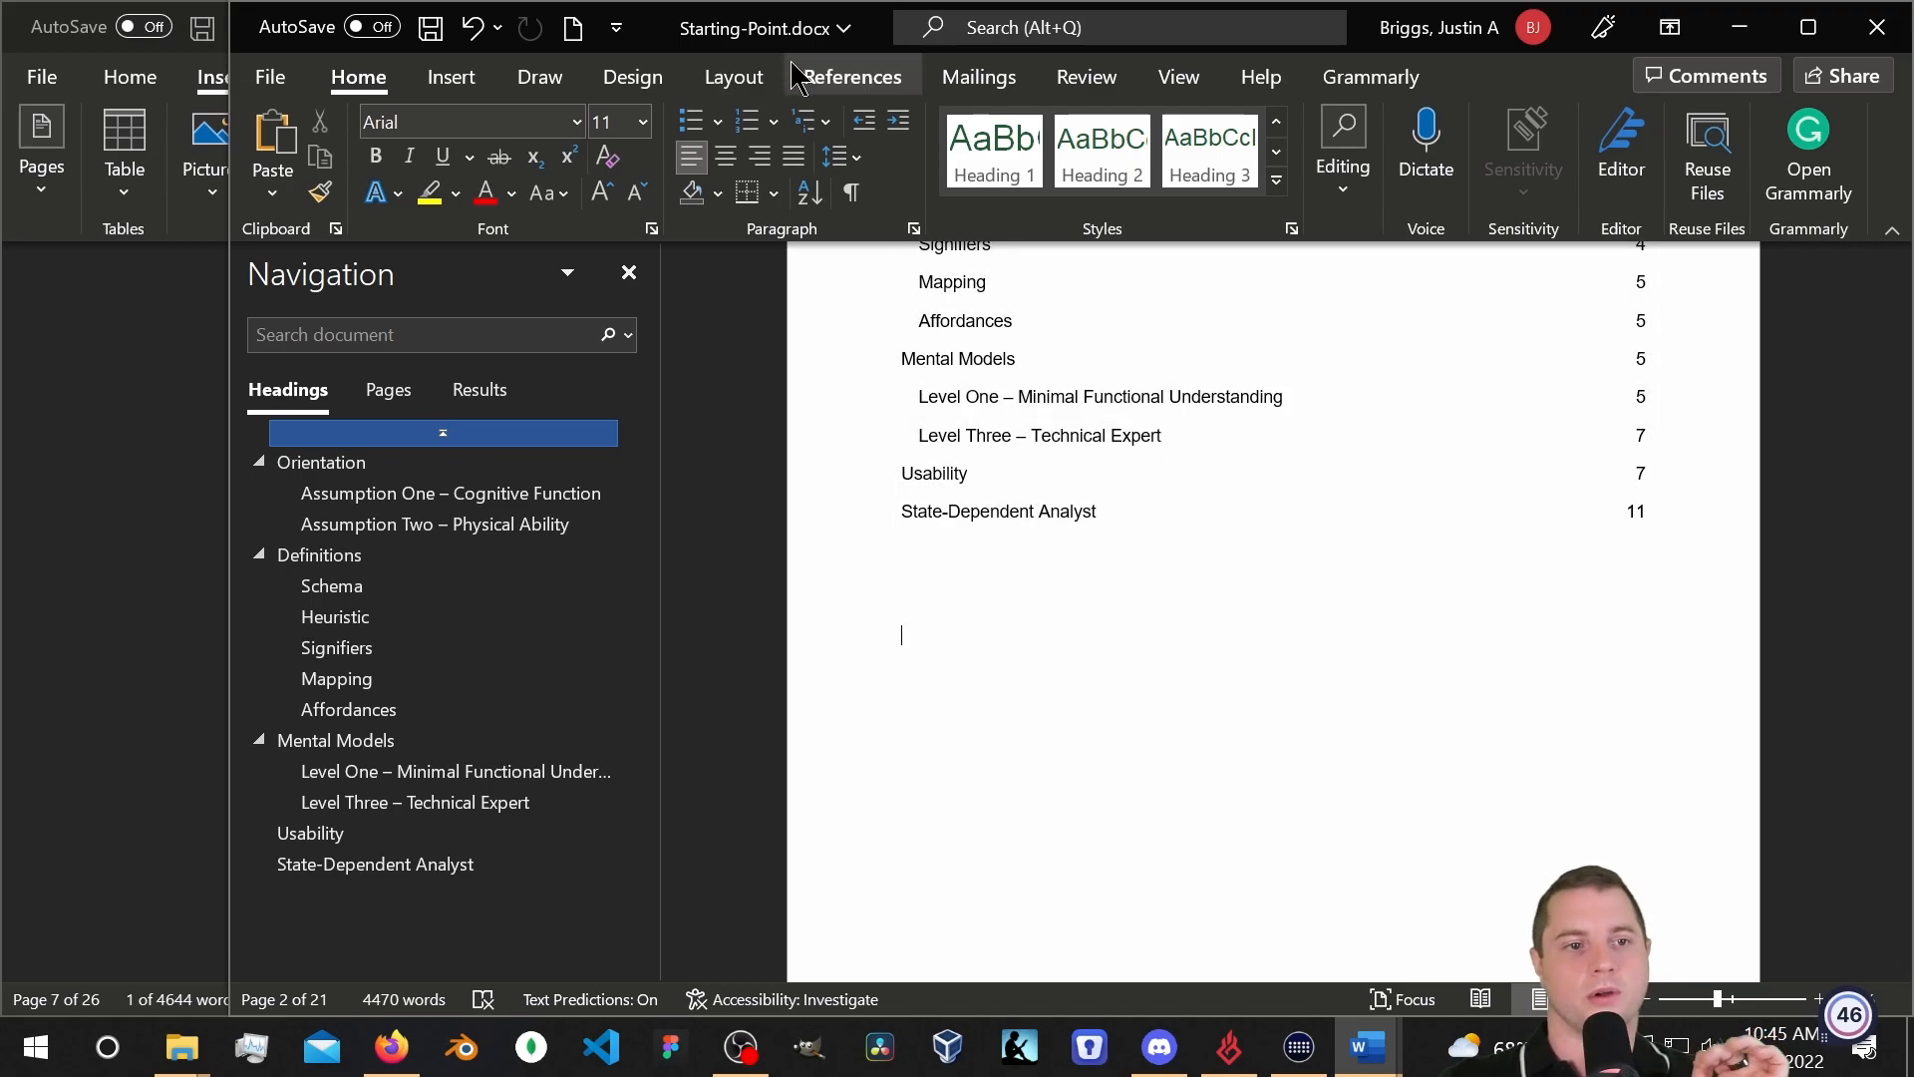
click(849, 80)
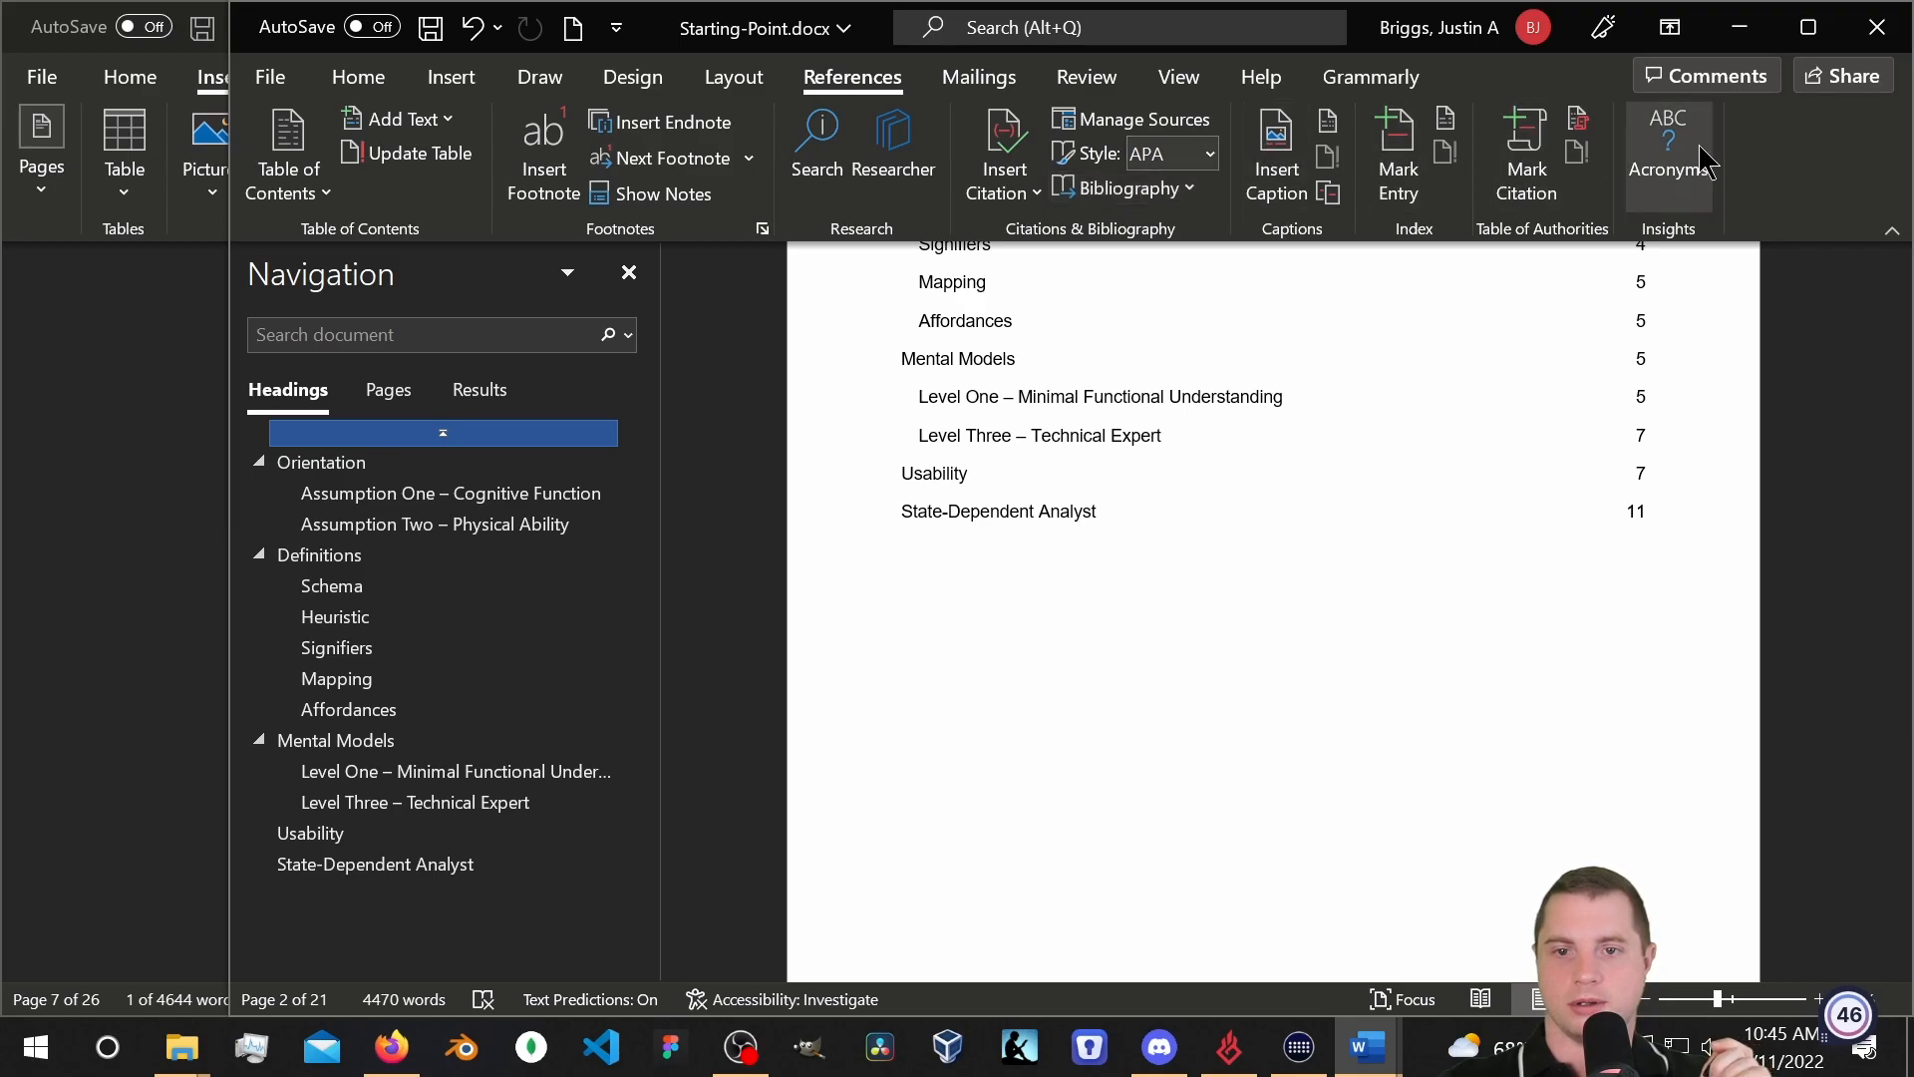
click(1106, 78)
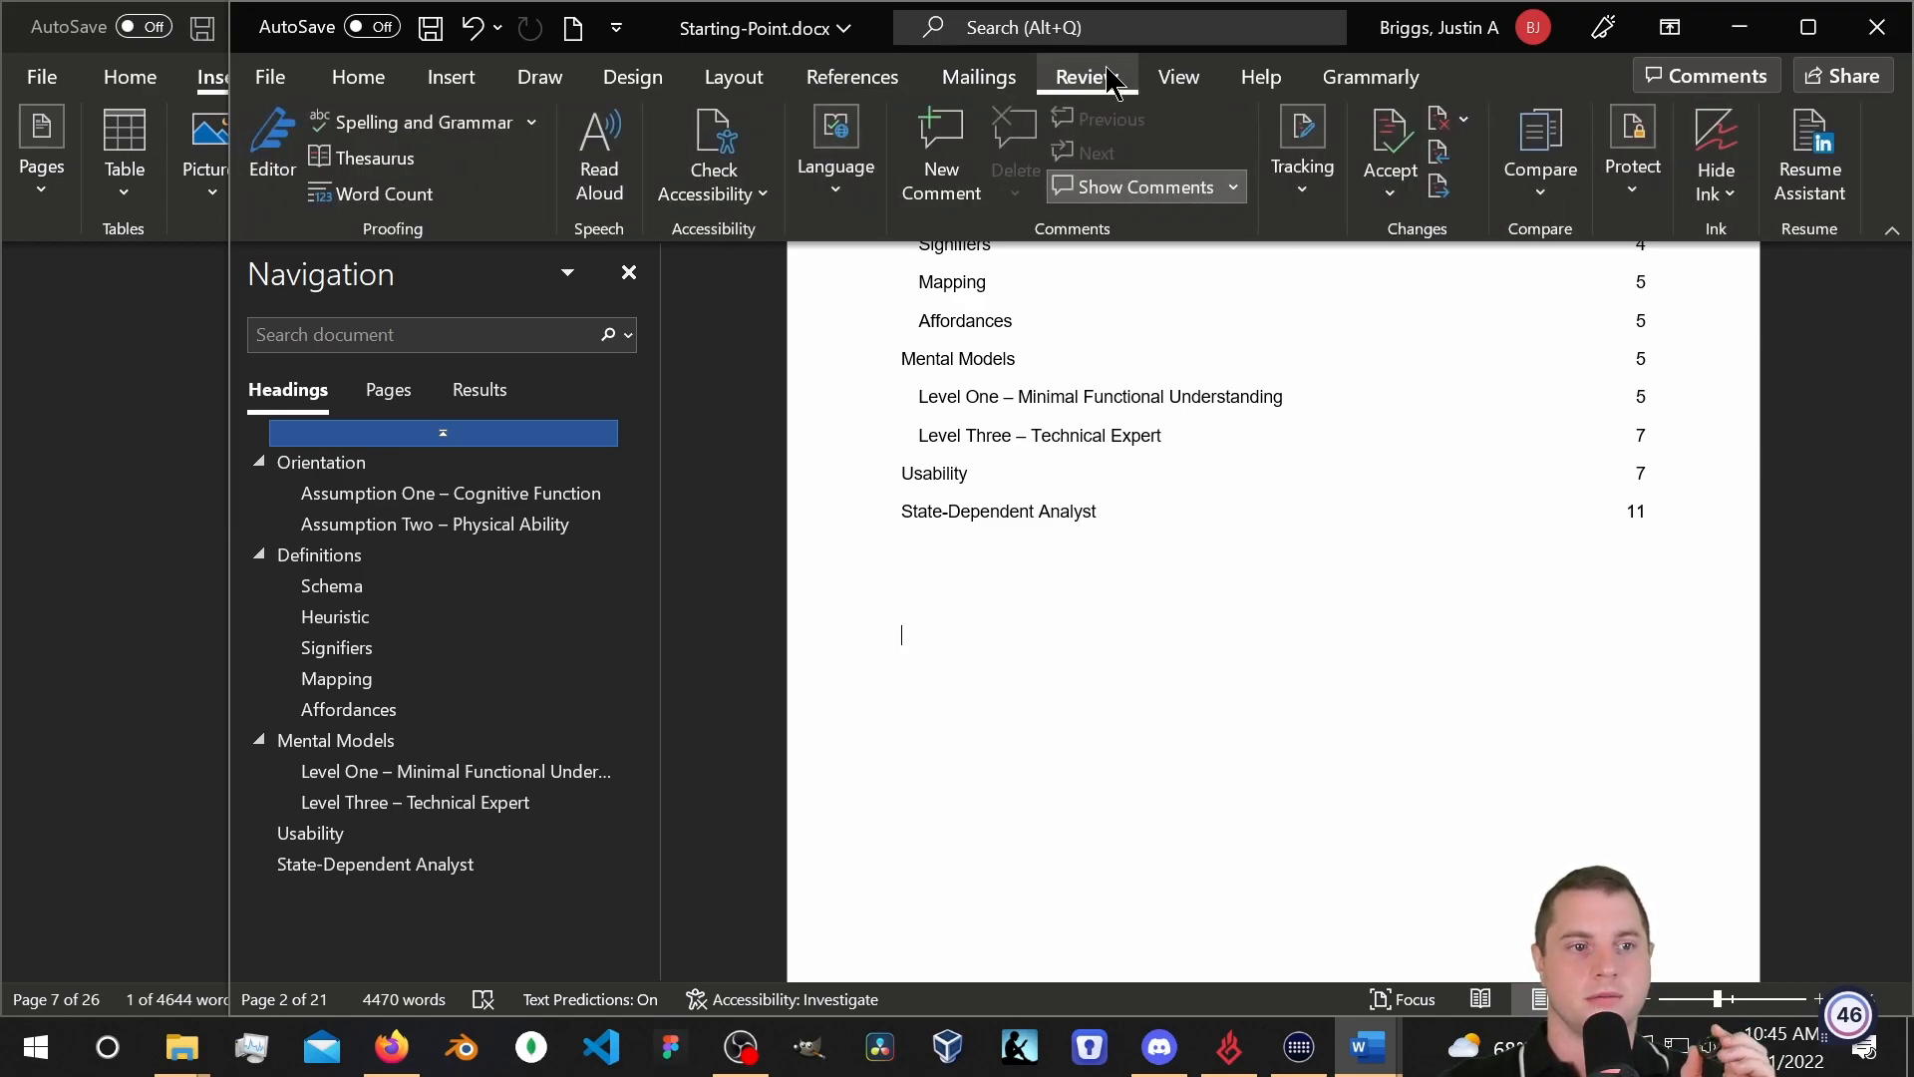
click(1177, 79)
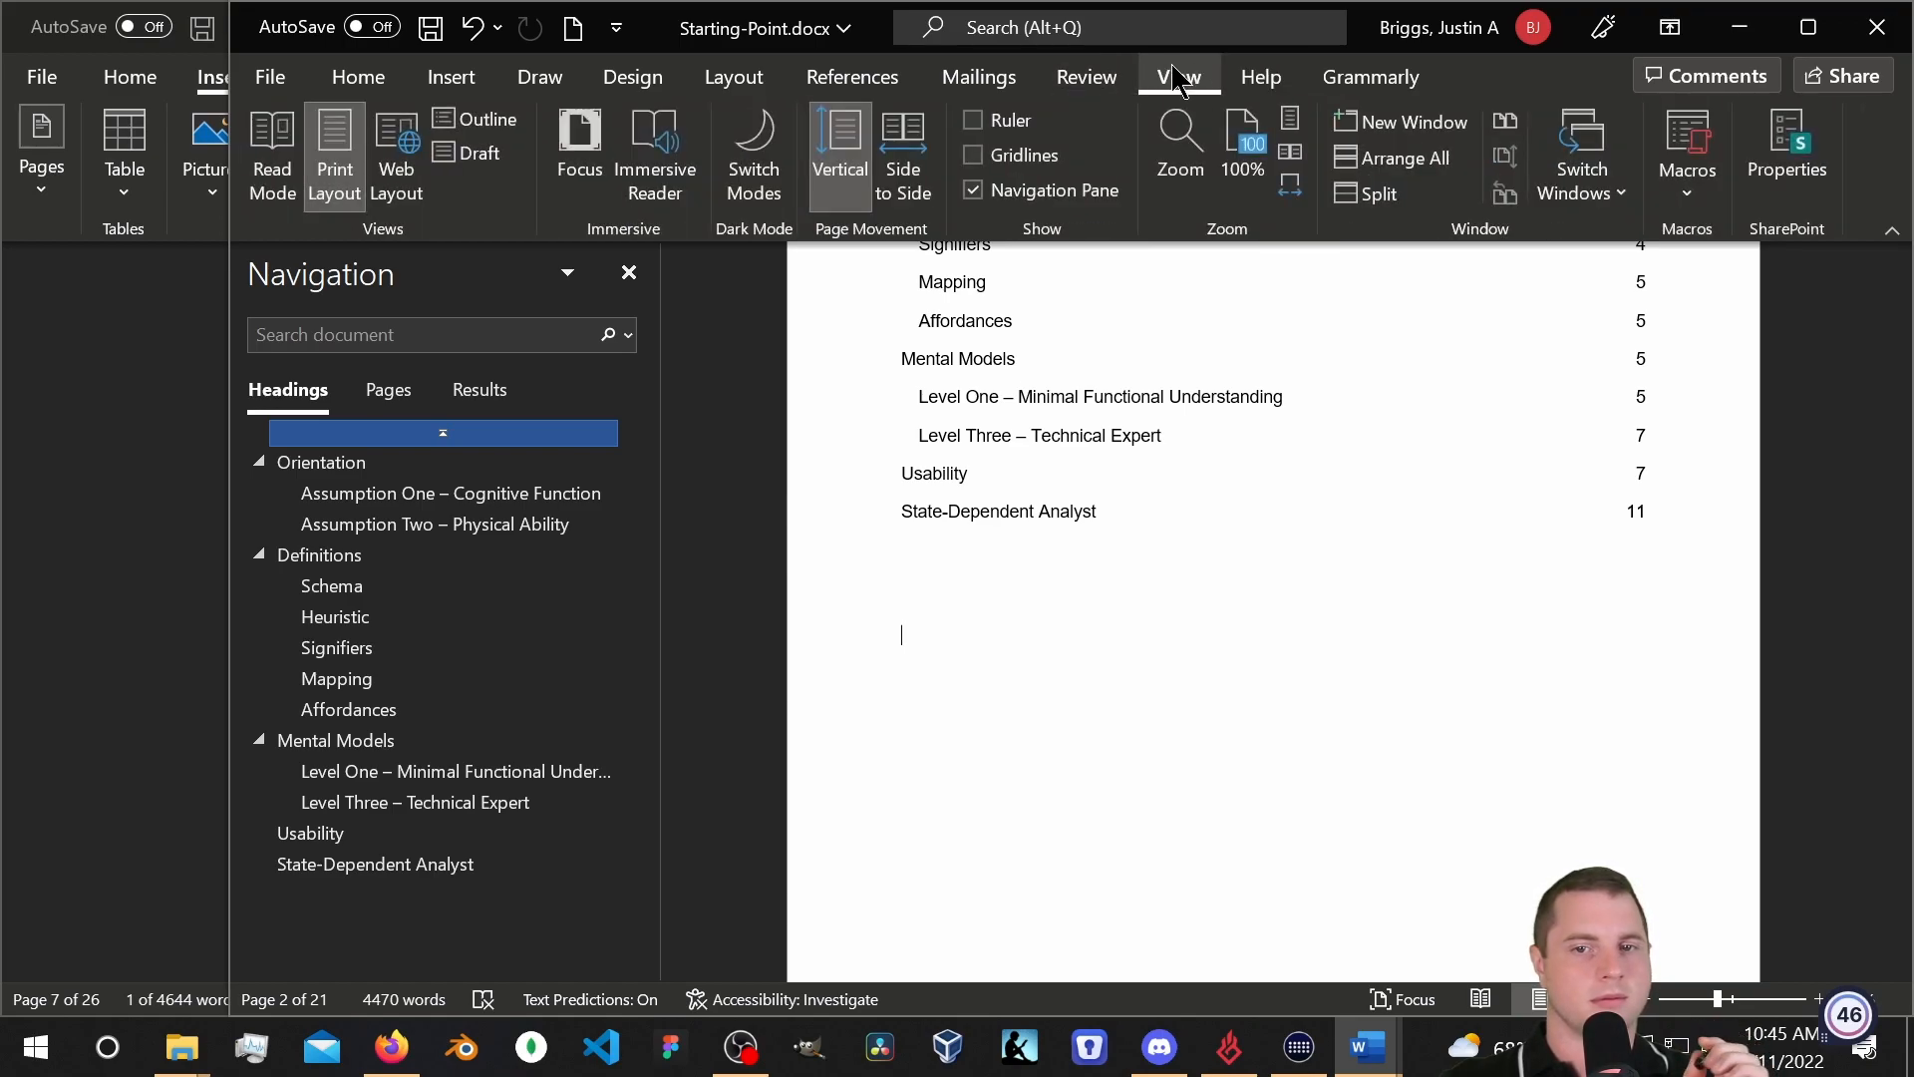
click(852, 78)
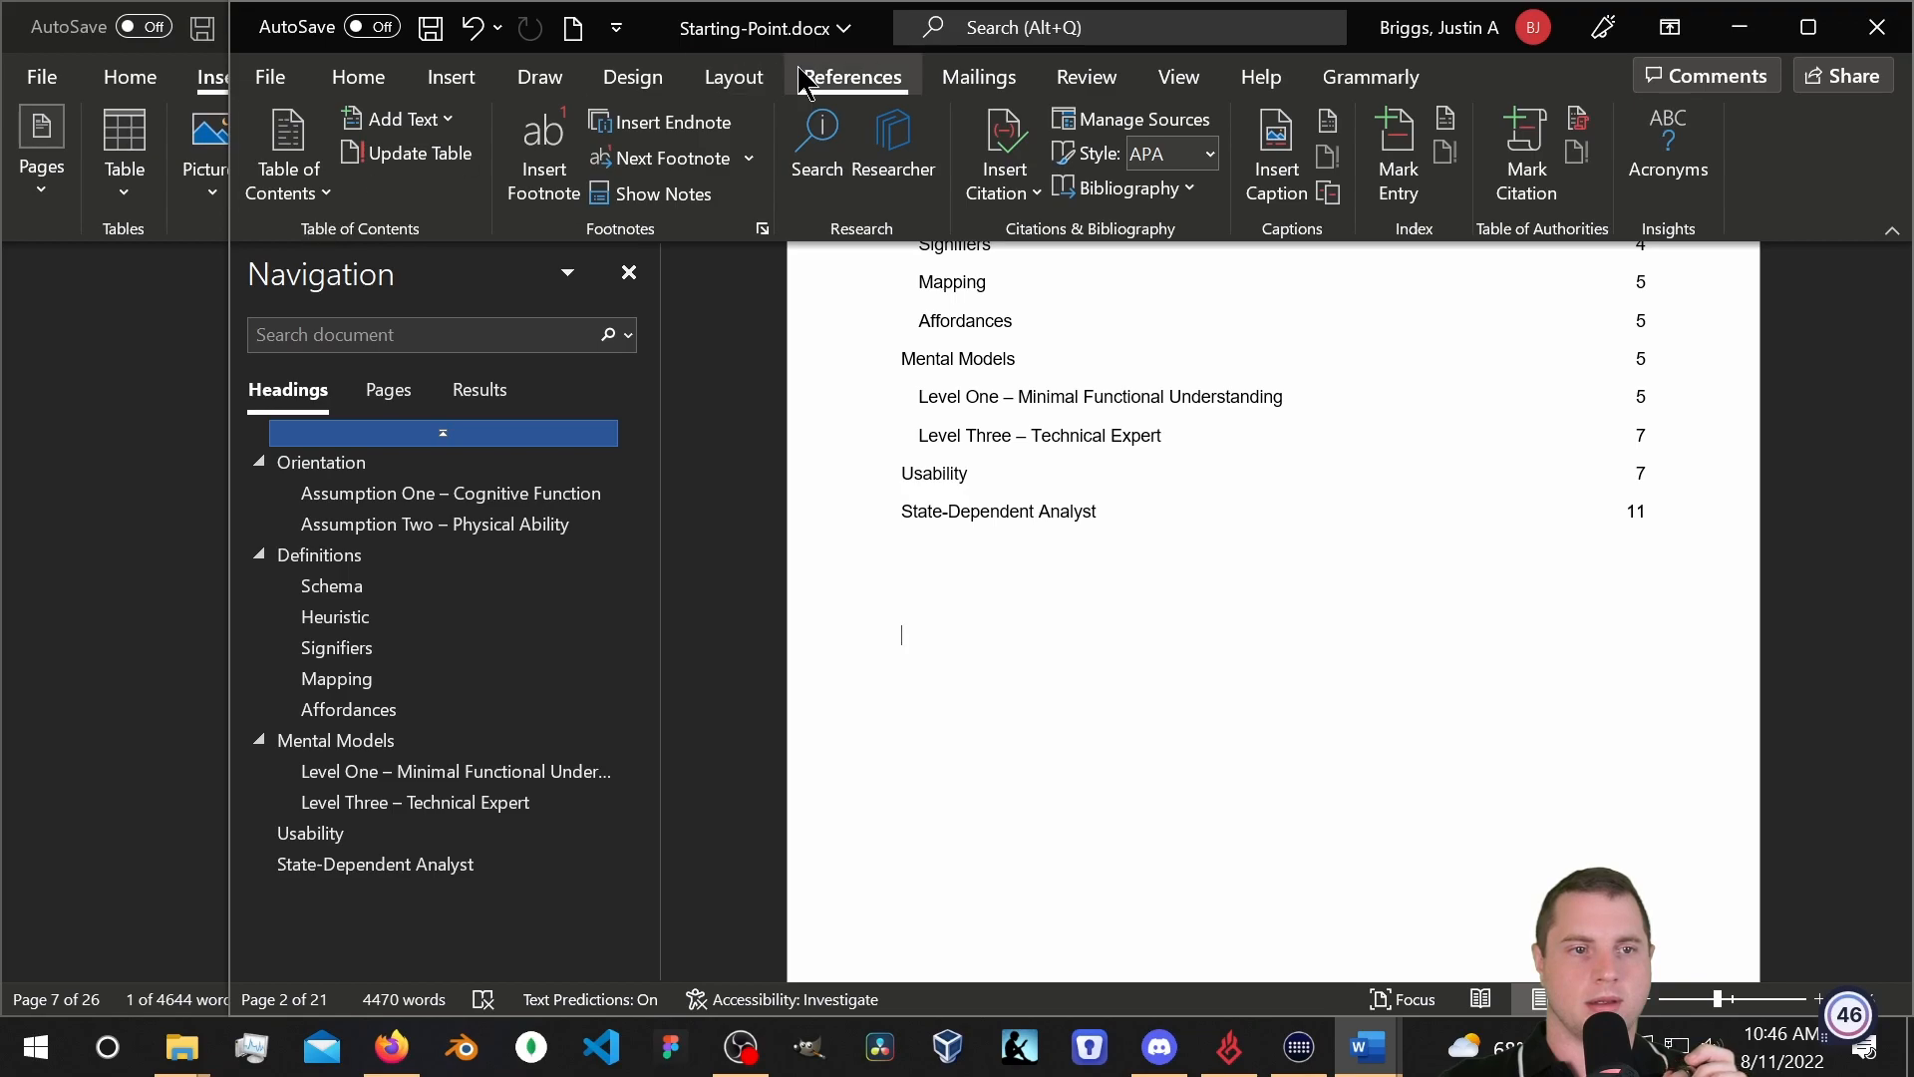
click(1080, 79)
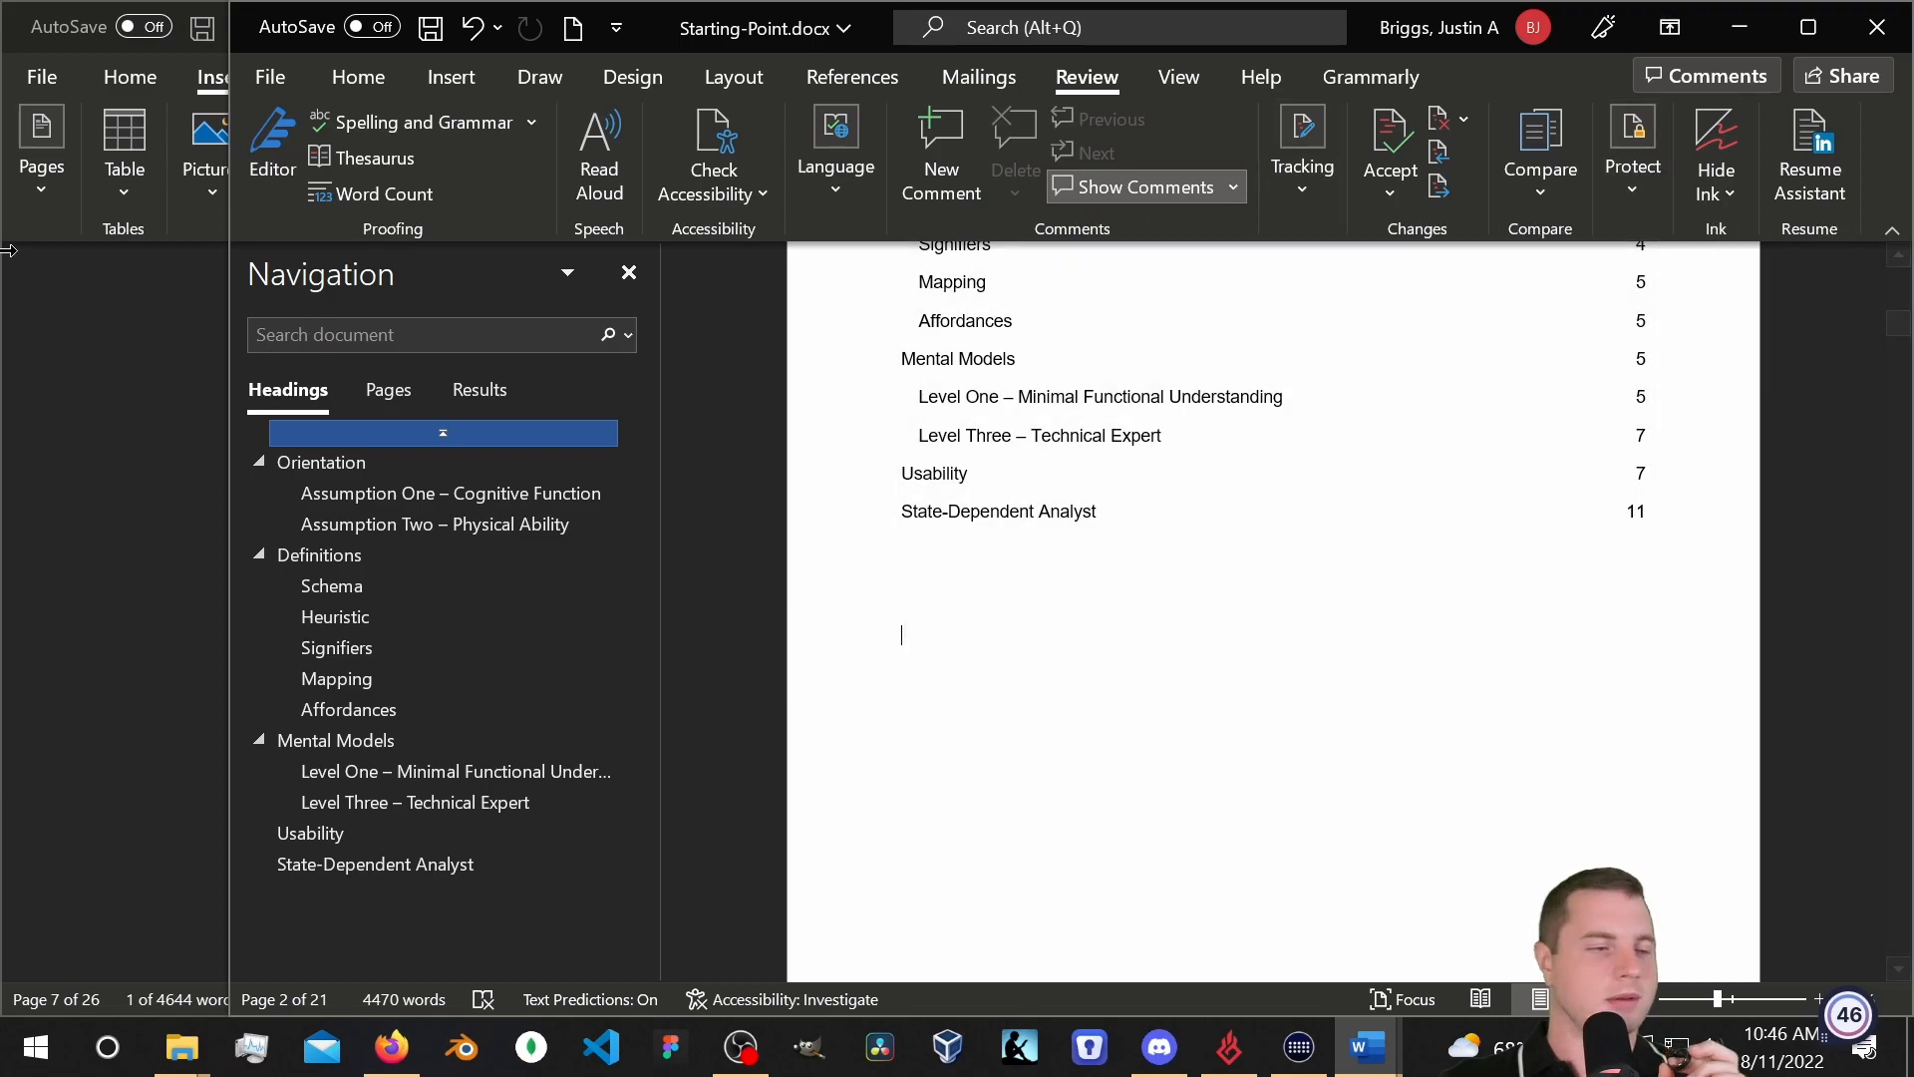
Widen the Starting-Point.docx window and maximize it so it fills the whole screen.
drag(225, 346, 20, 346)
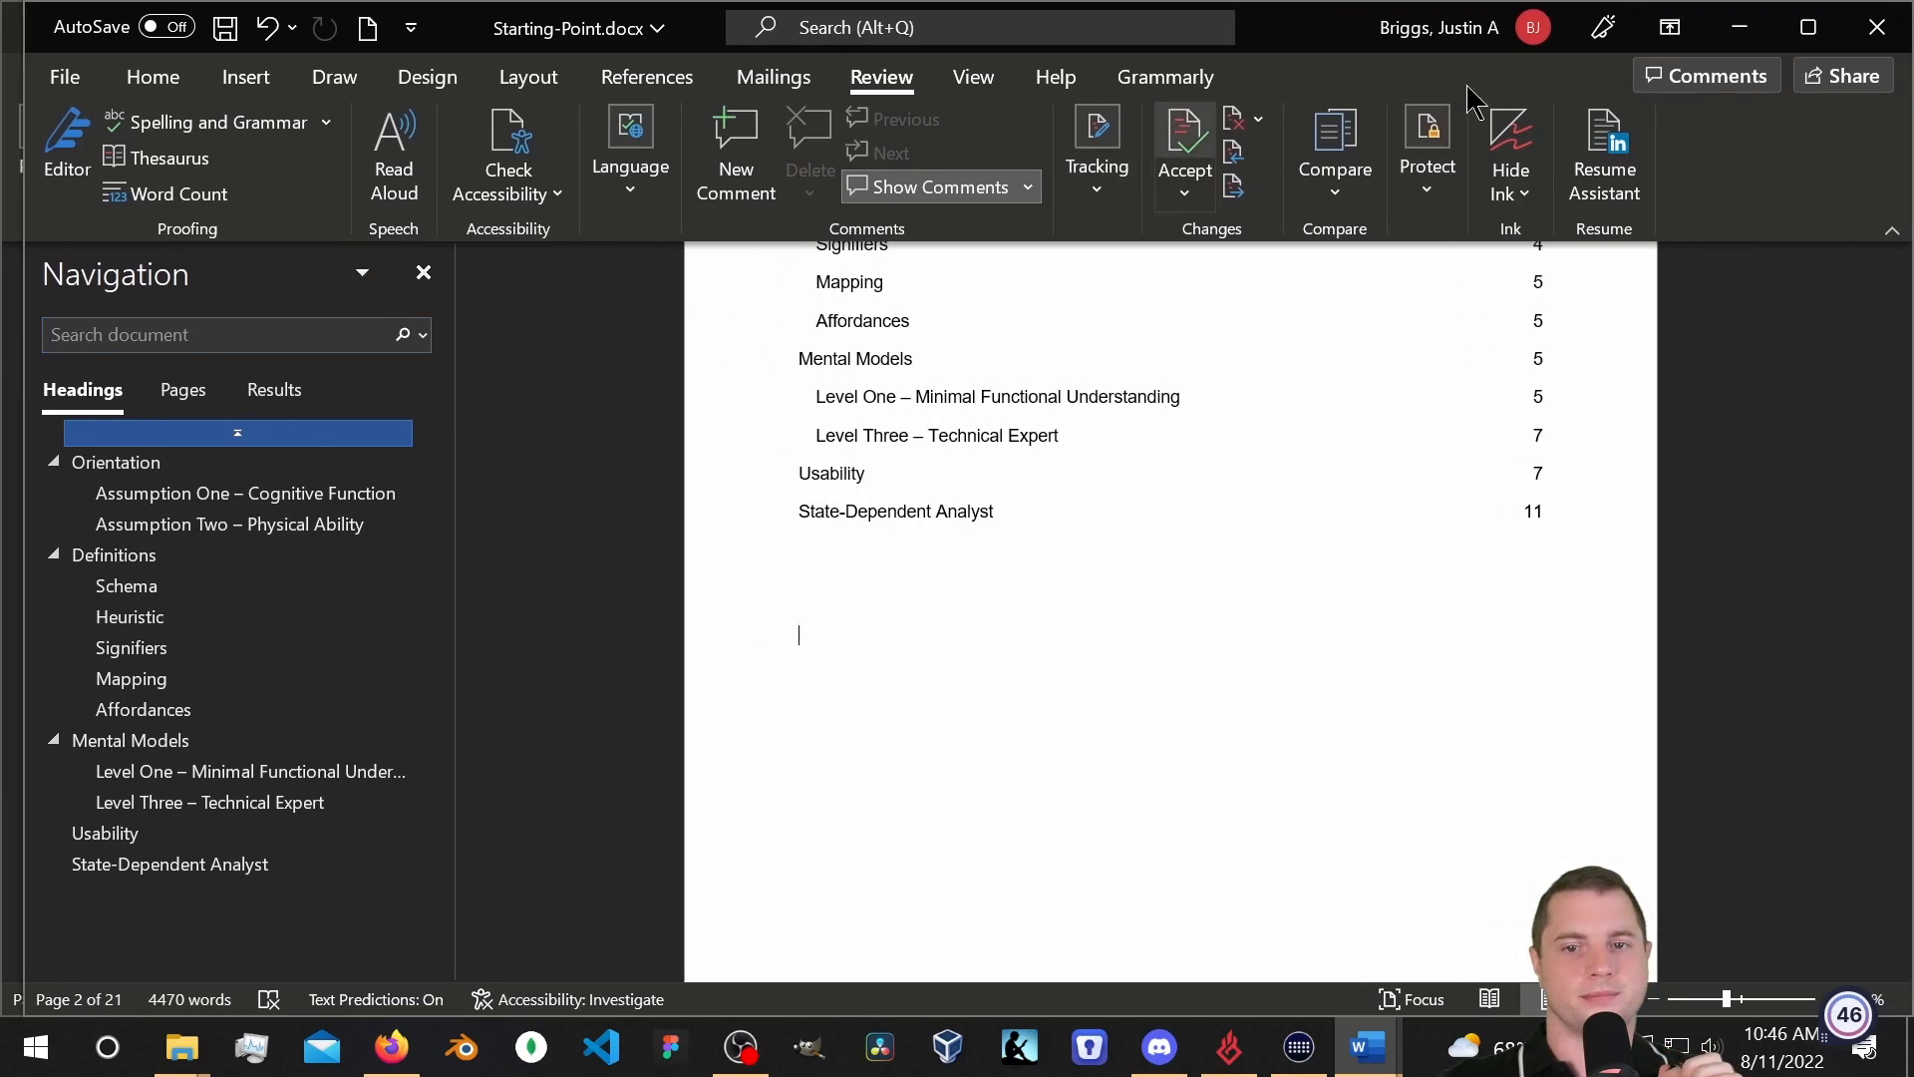
click(1791, 42)
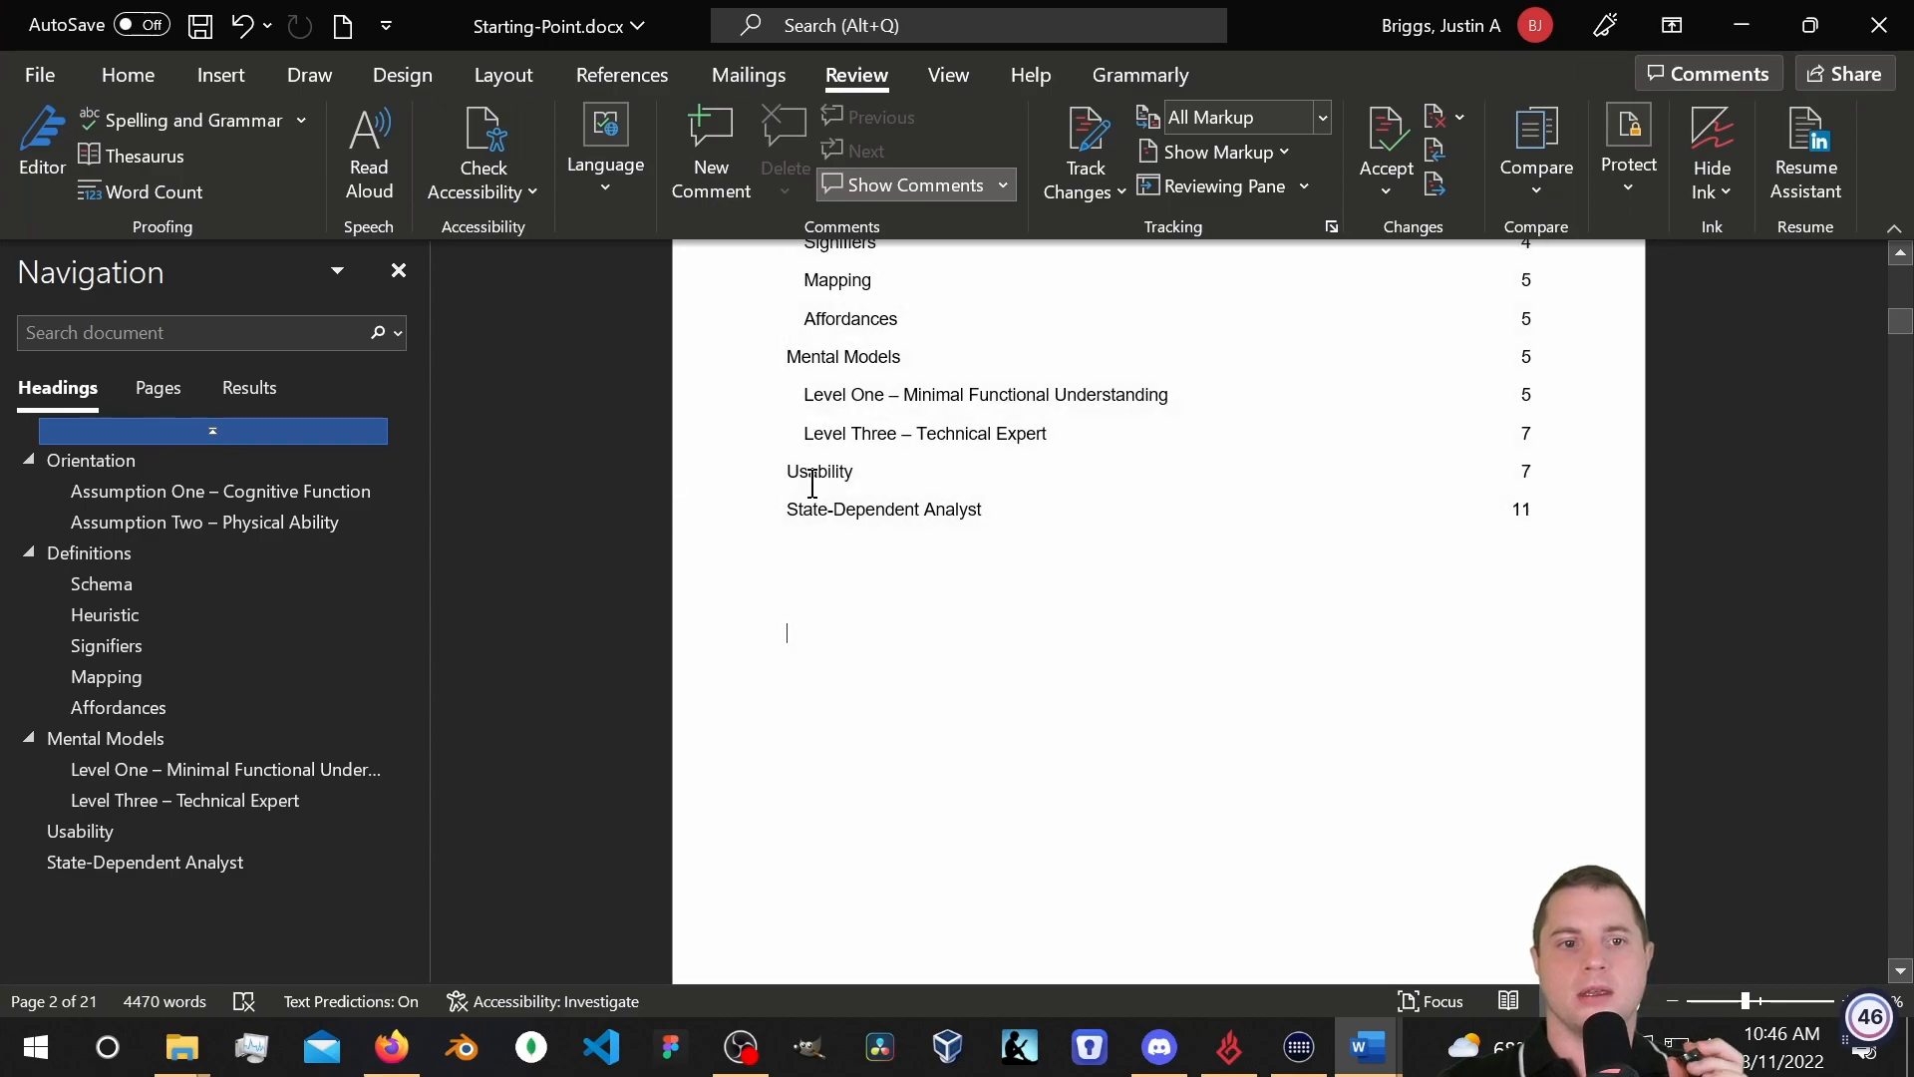
click(1428, 610)
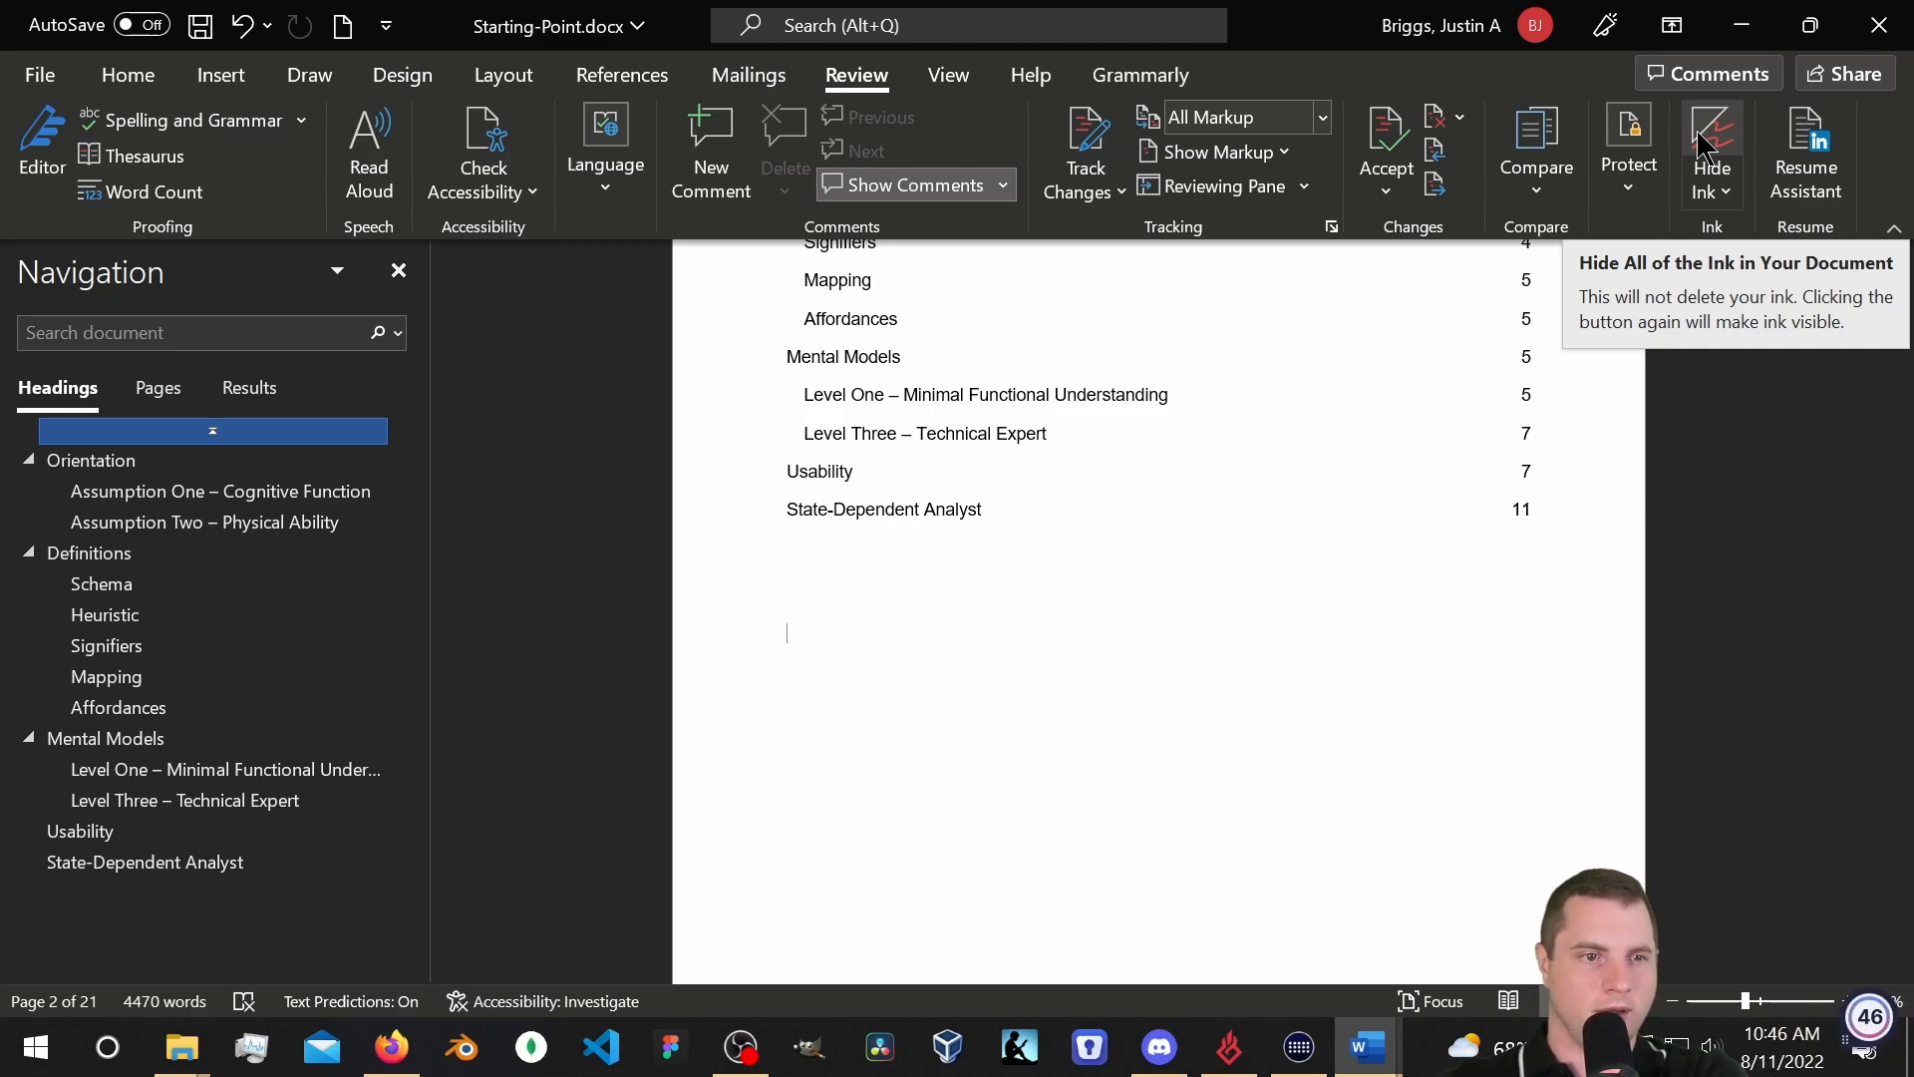
click(622, 74)
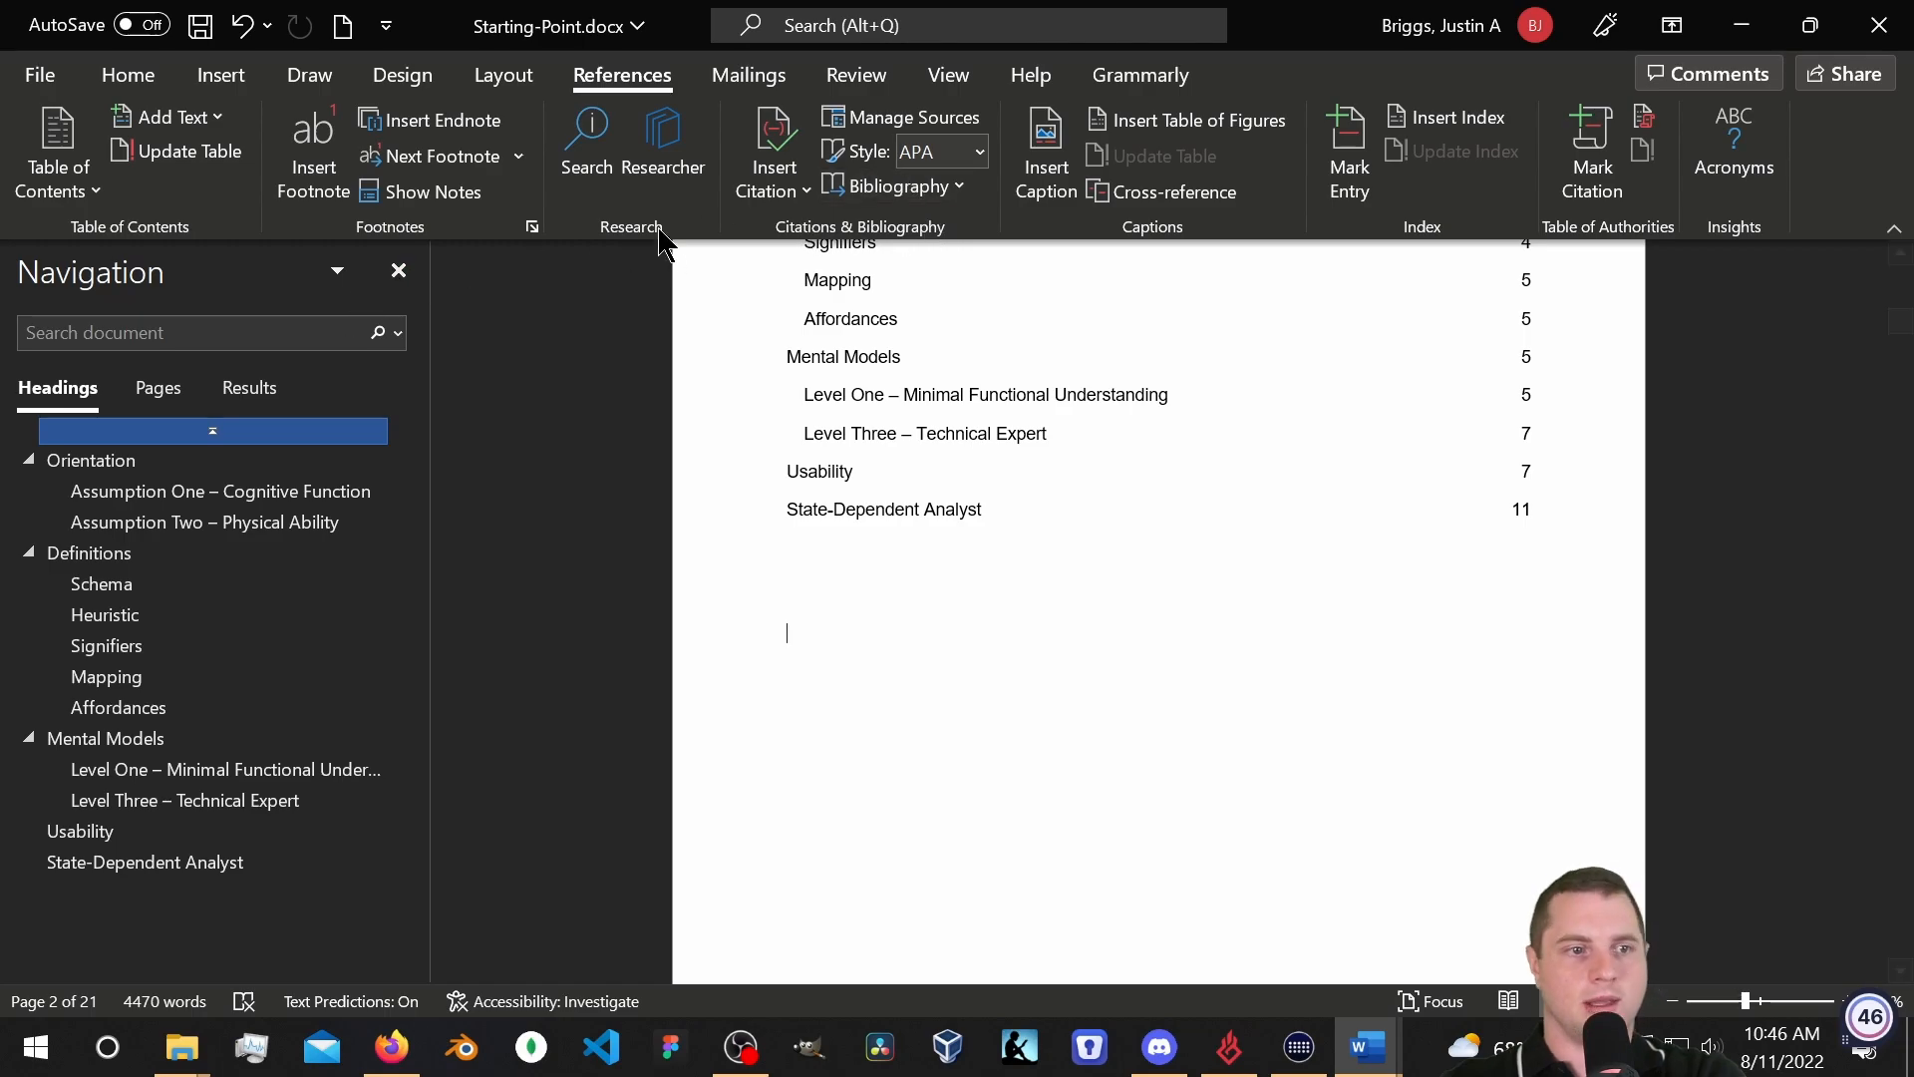
click(111, 197)
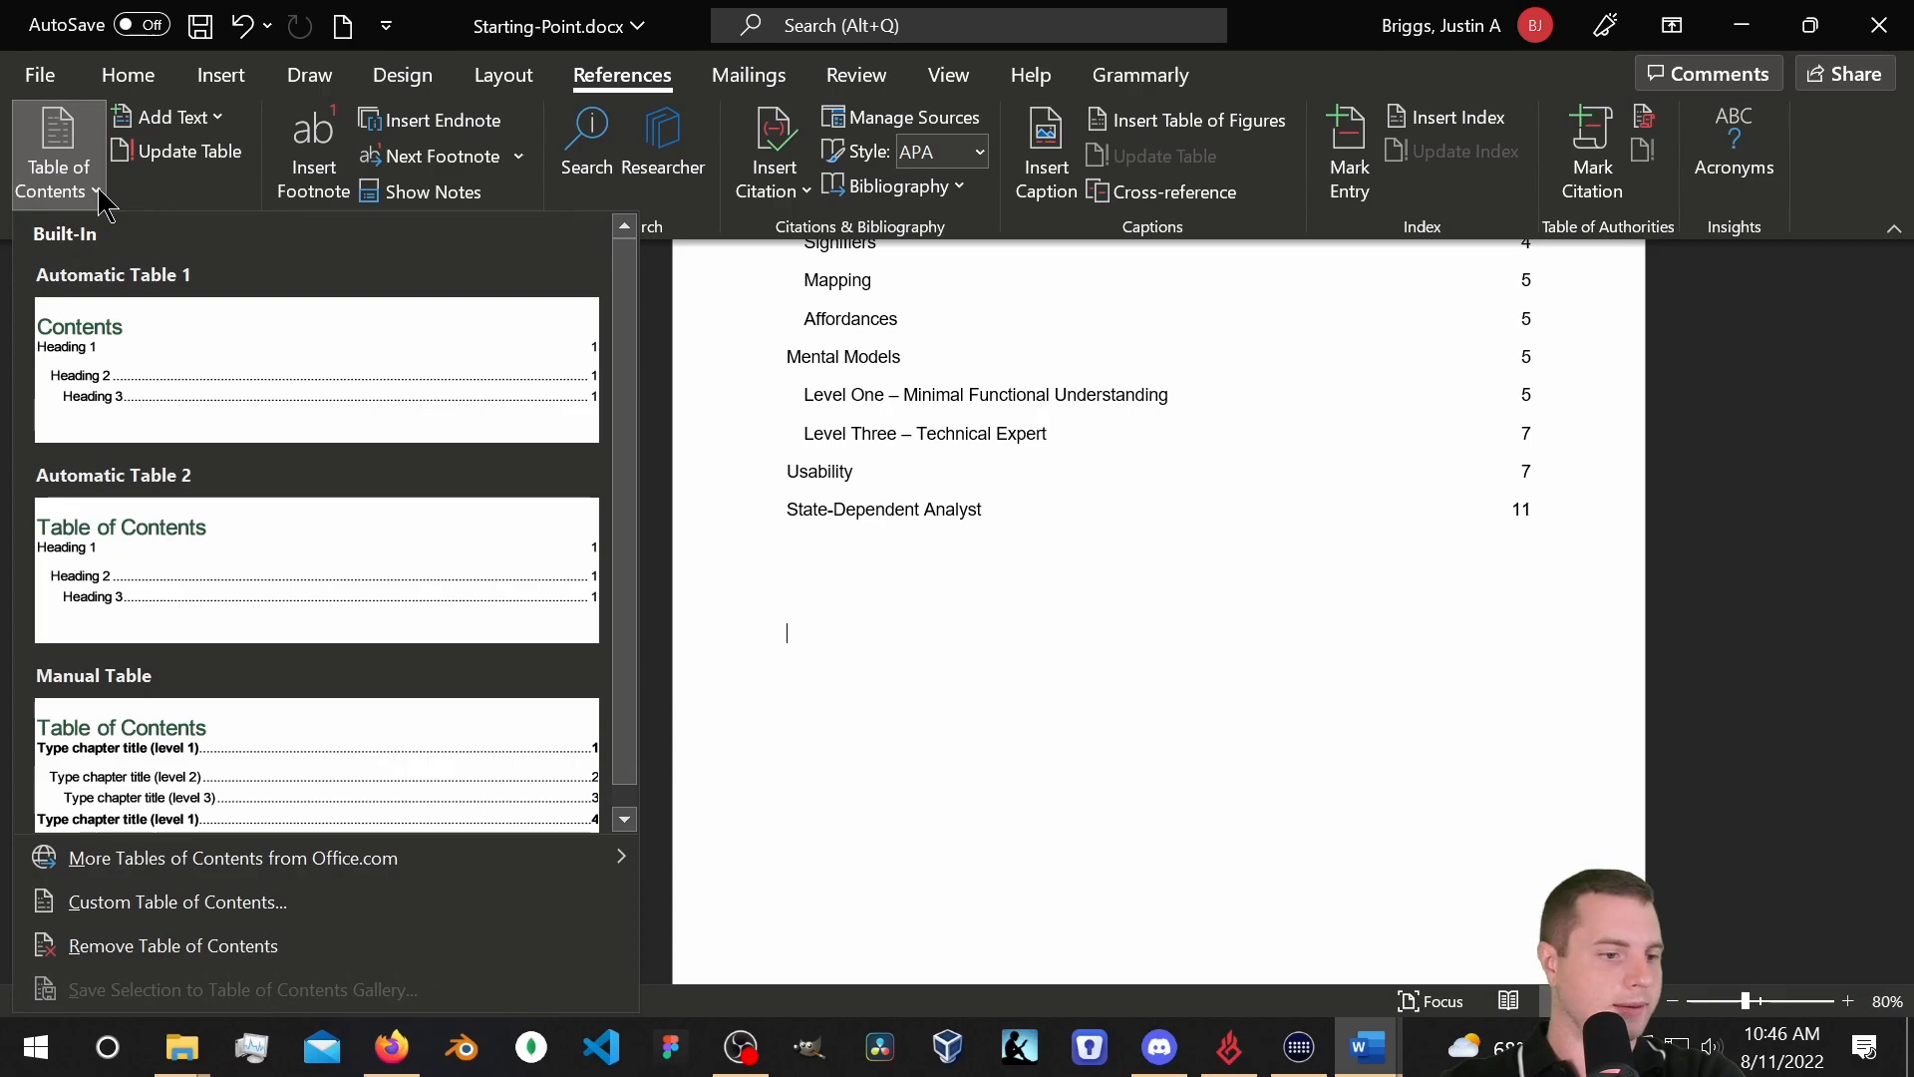
scroll(224, 694, down, 1)
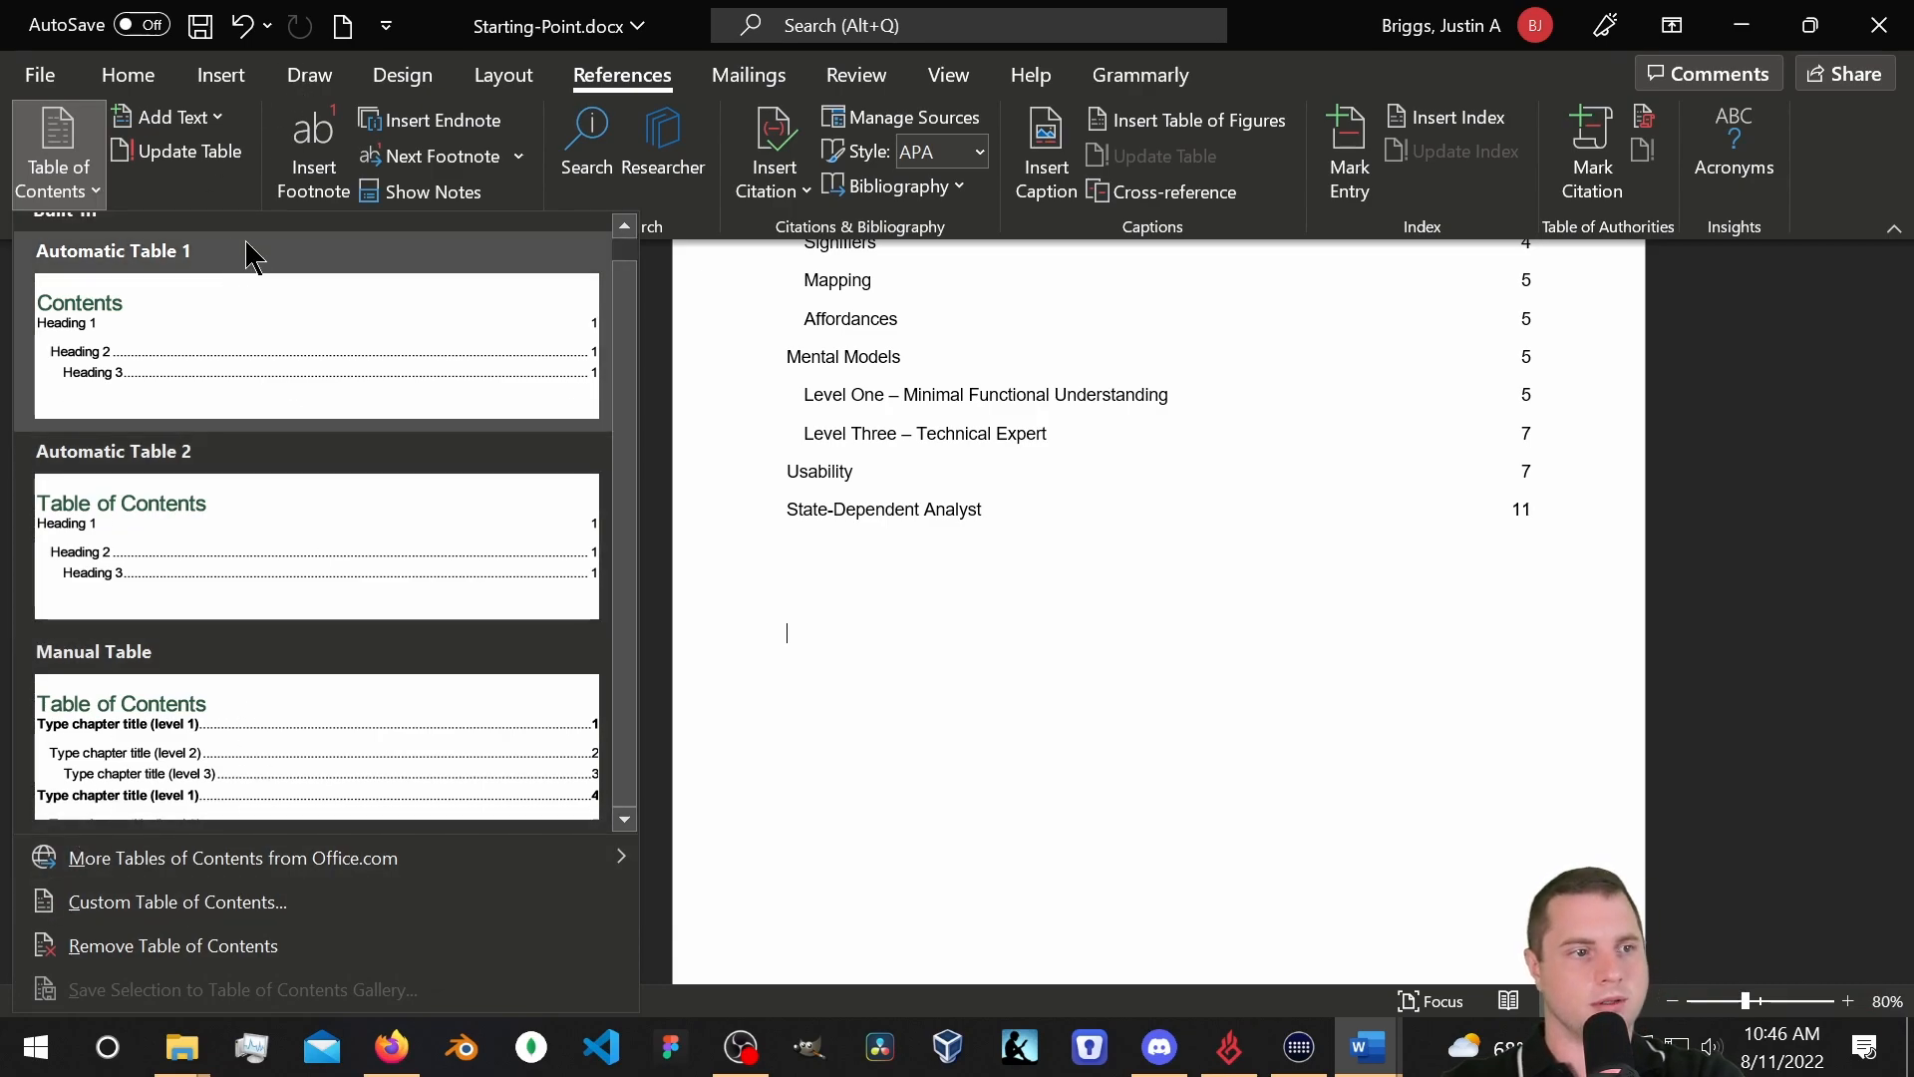
click(237, 206)
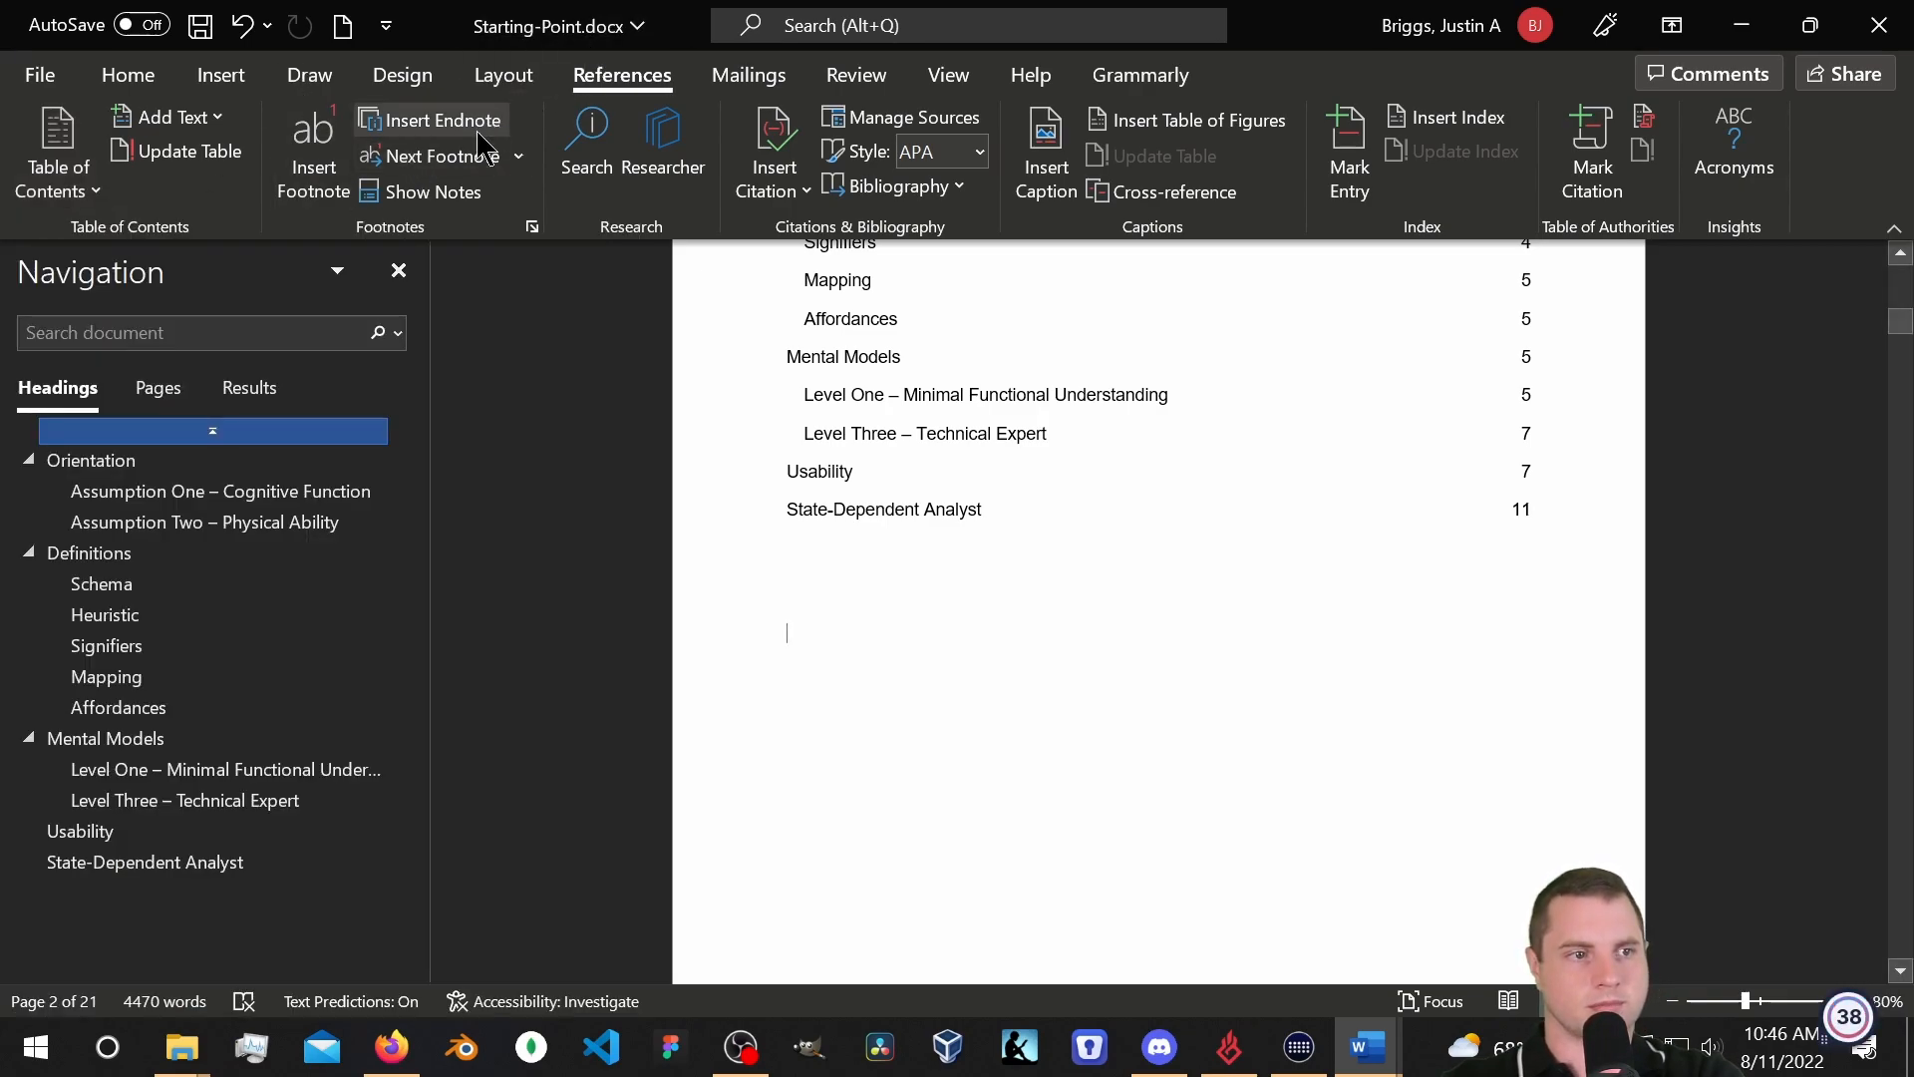
click(756, 76)
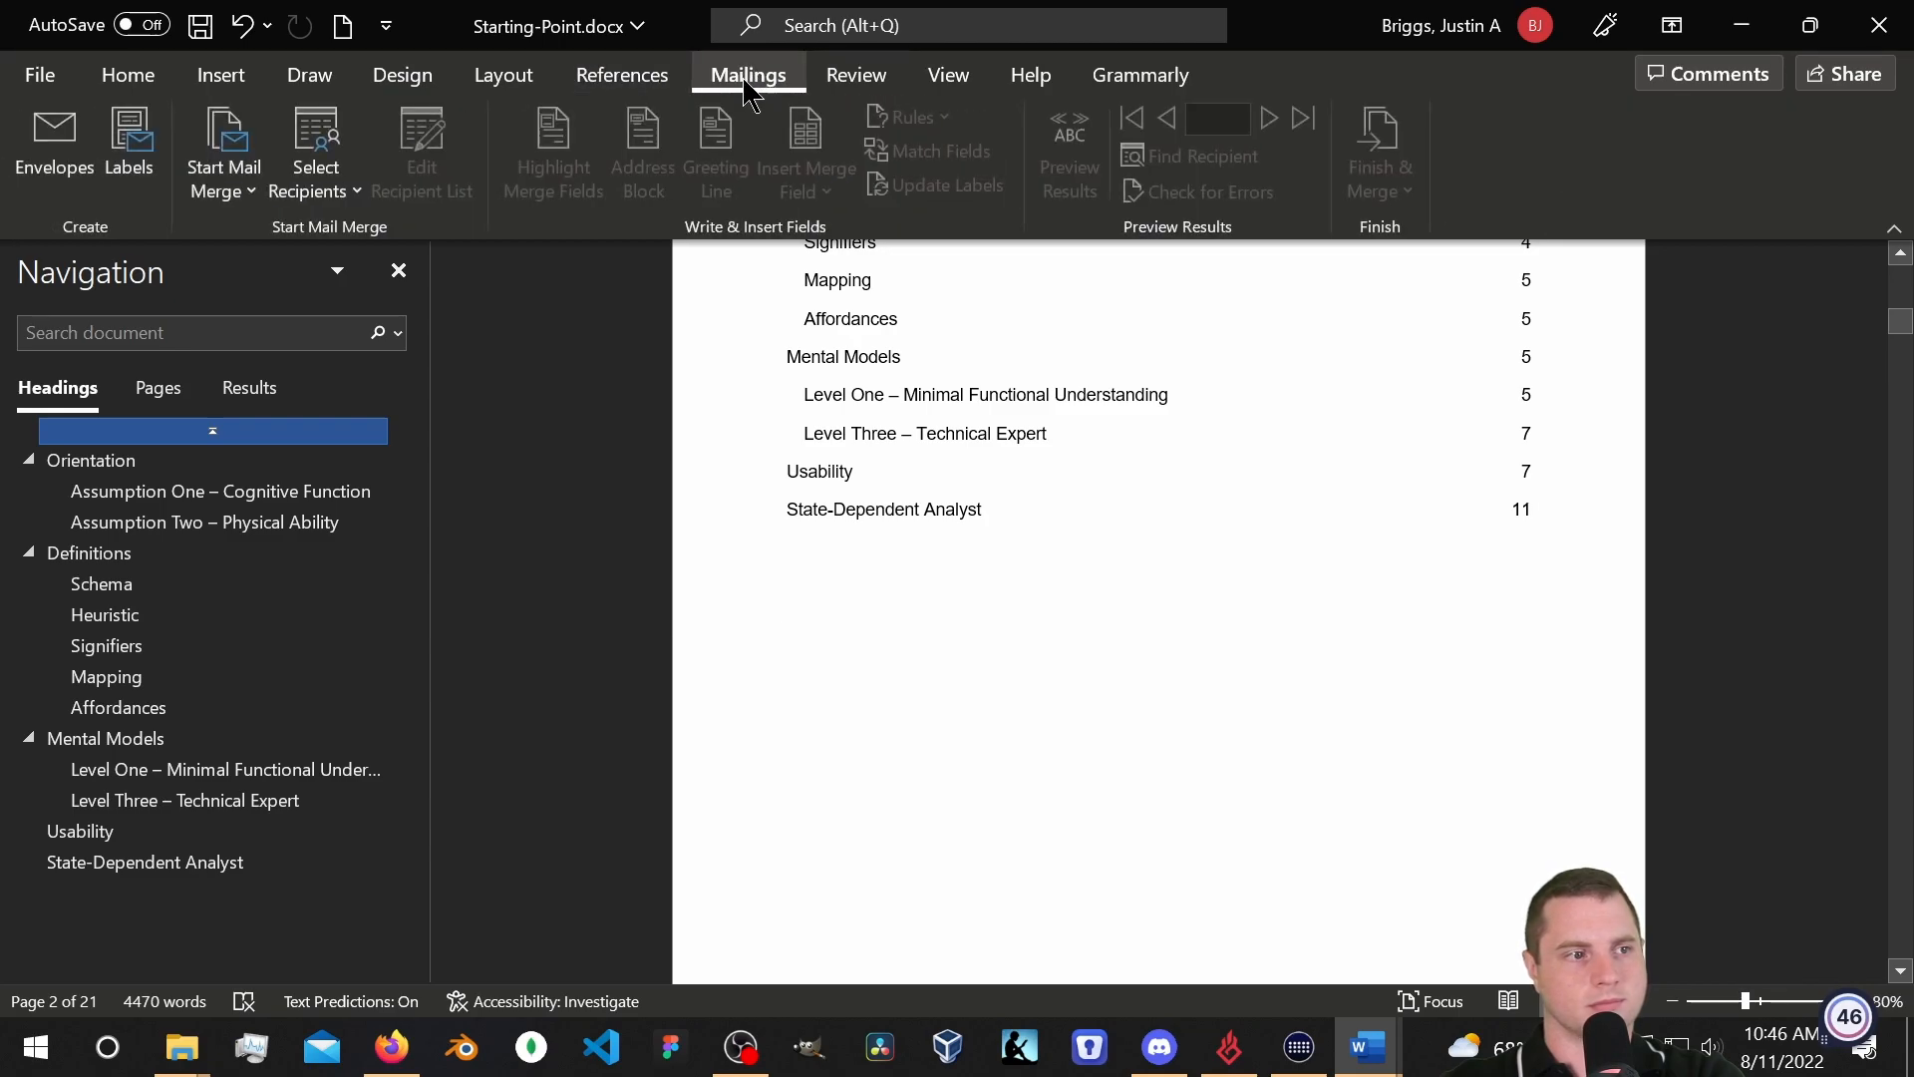
click(855, 79)
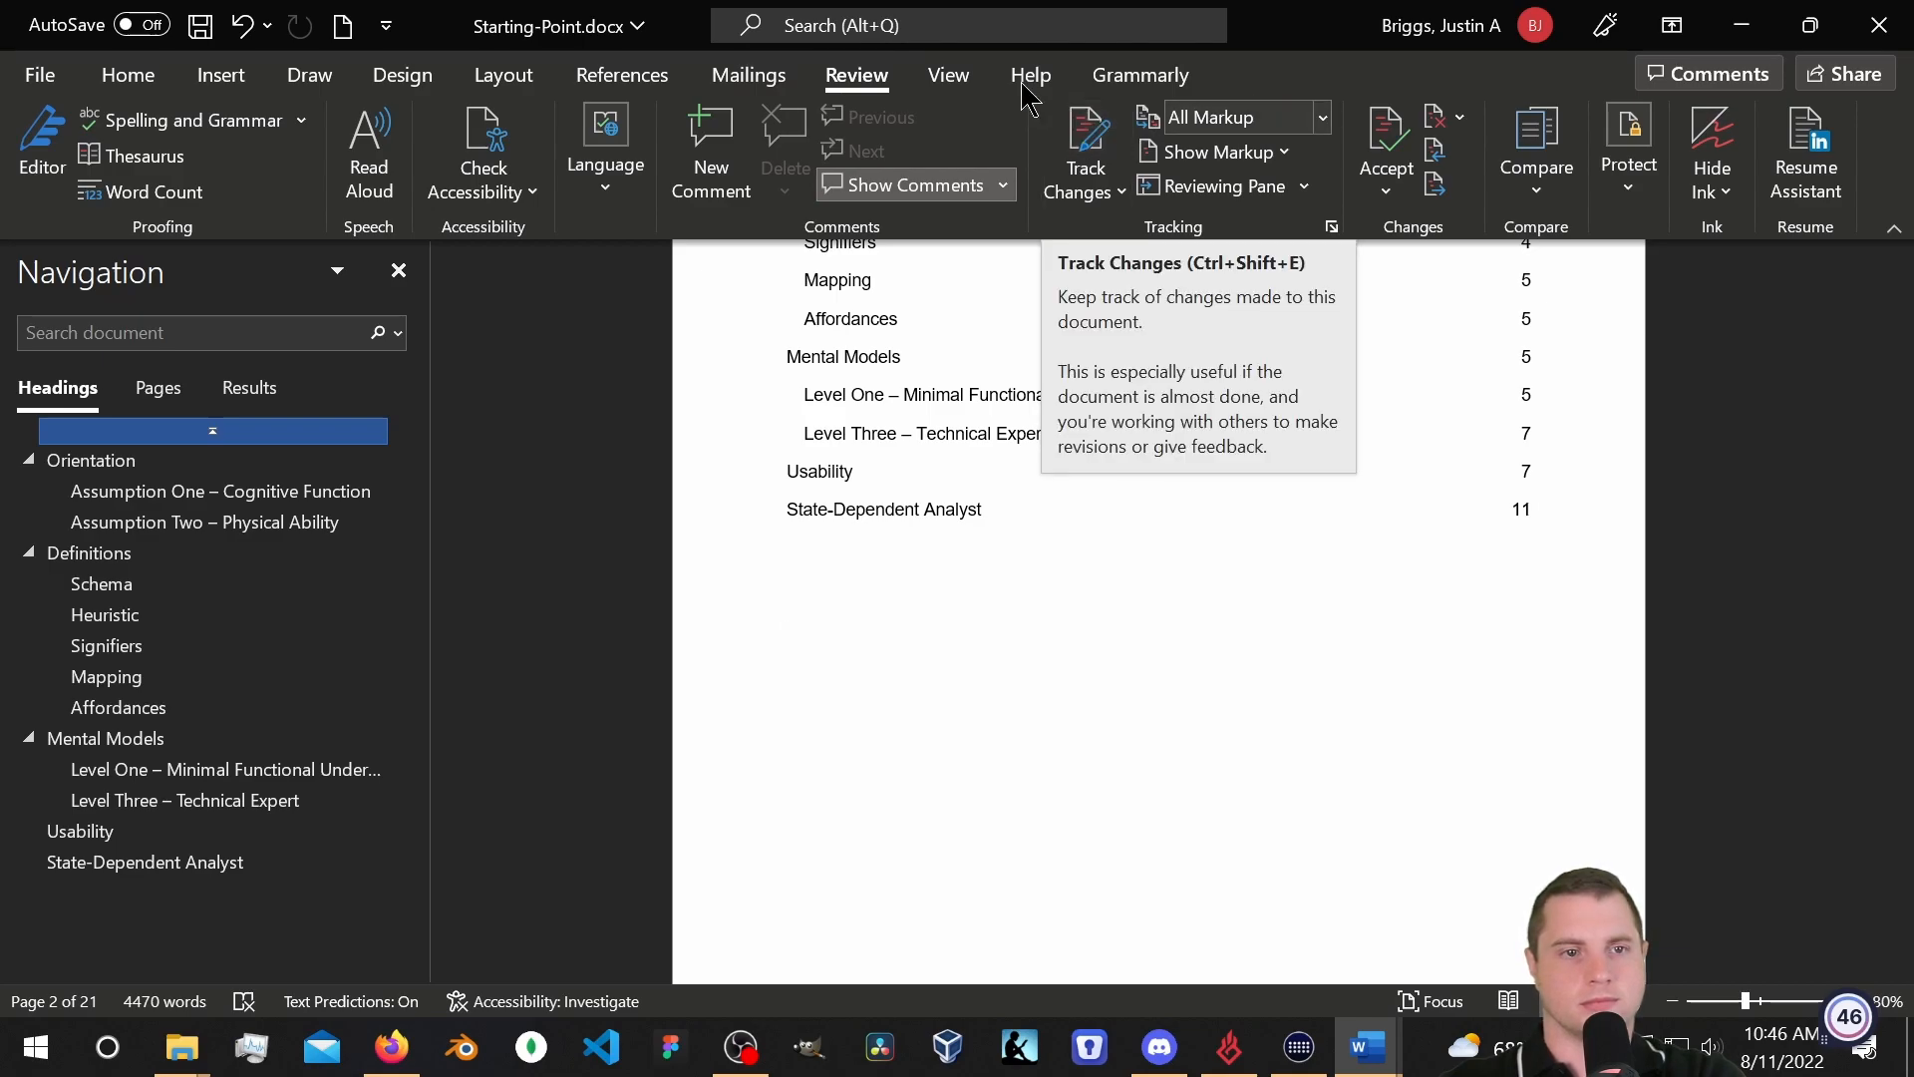
click(928, 86)
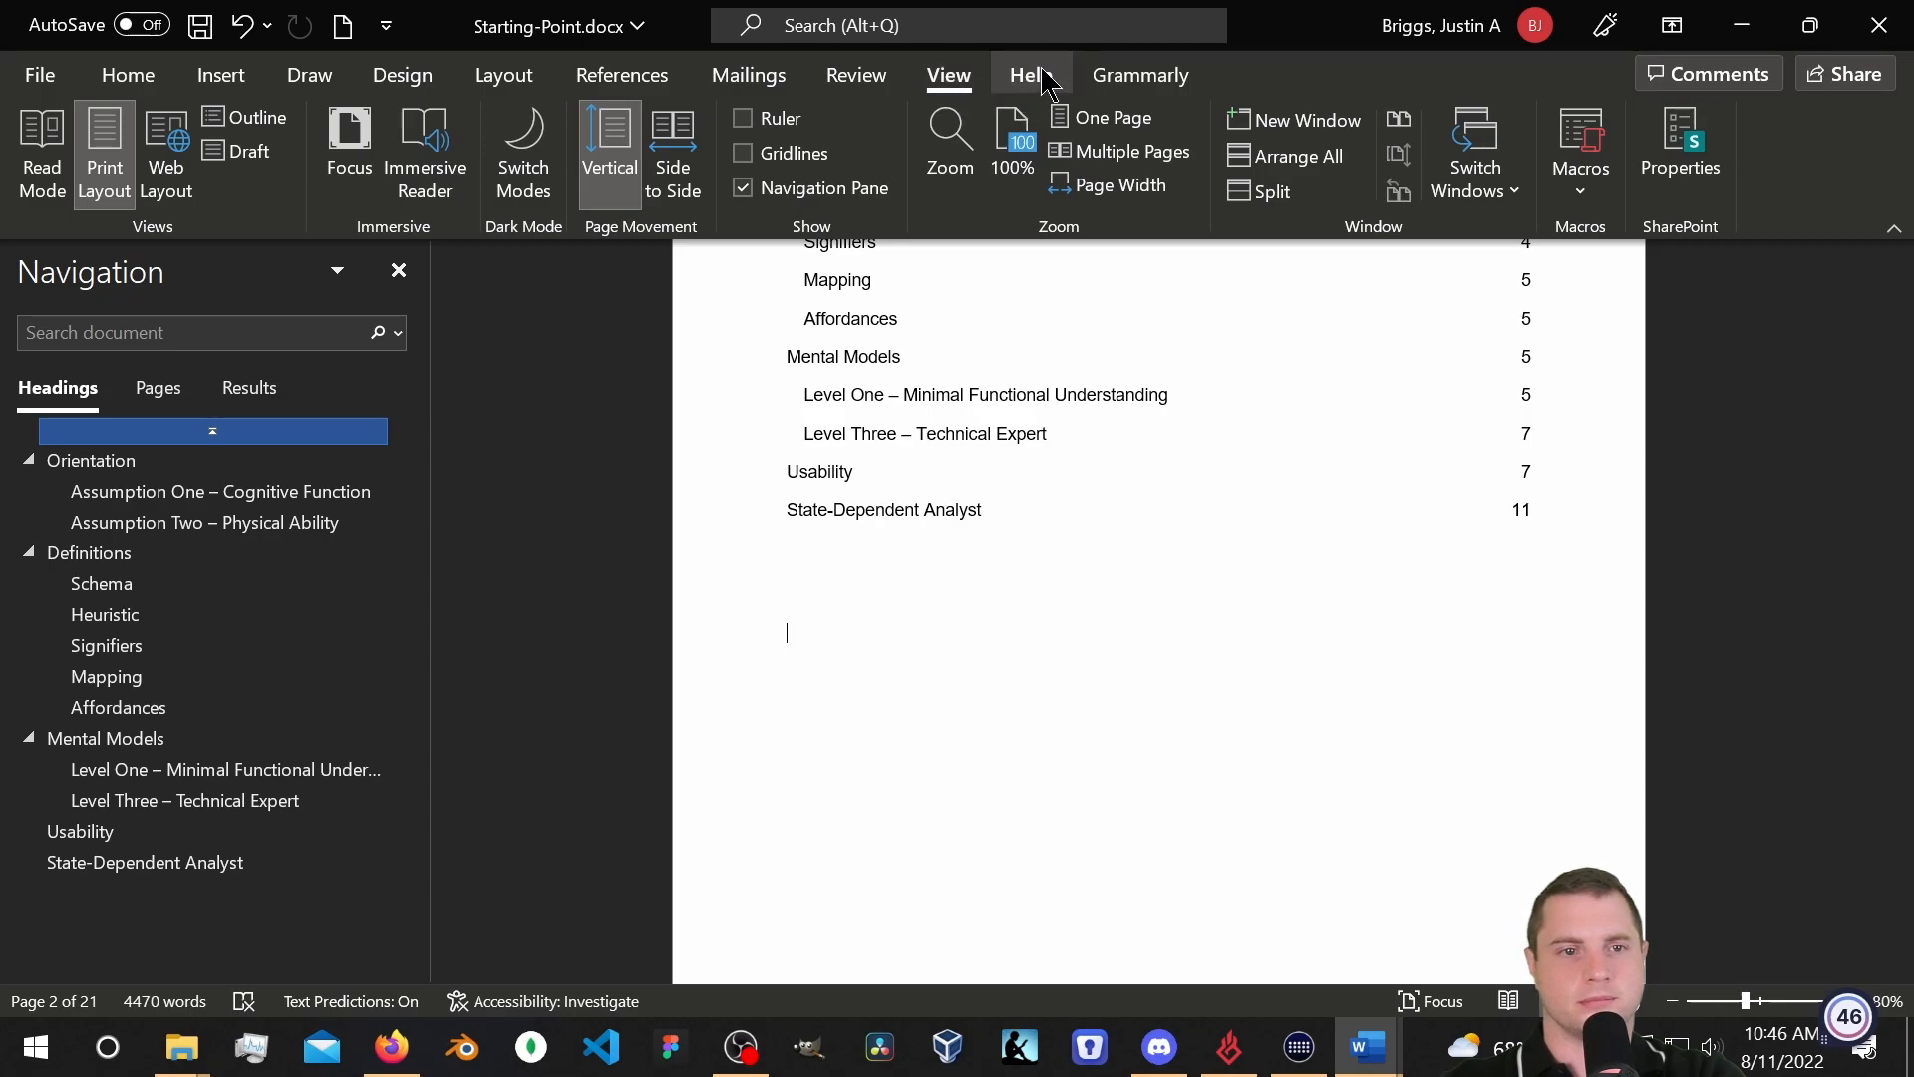
click(636, 80)
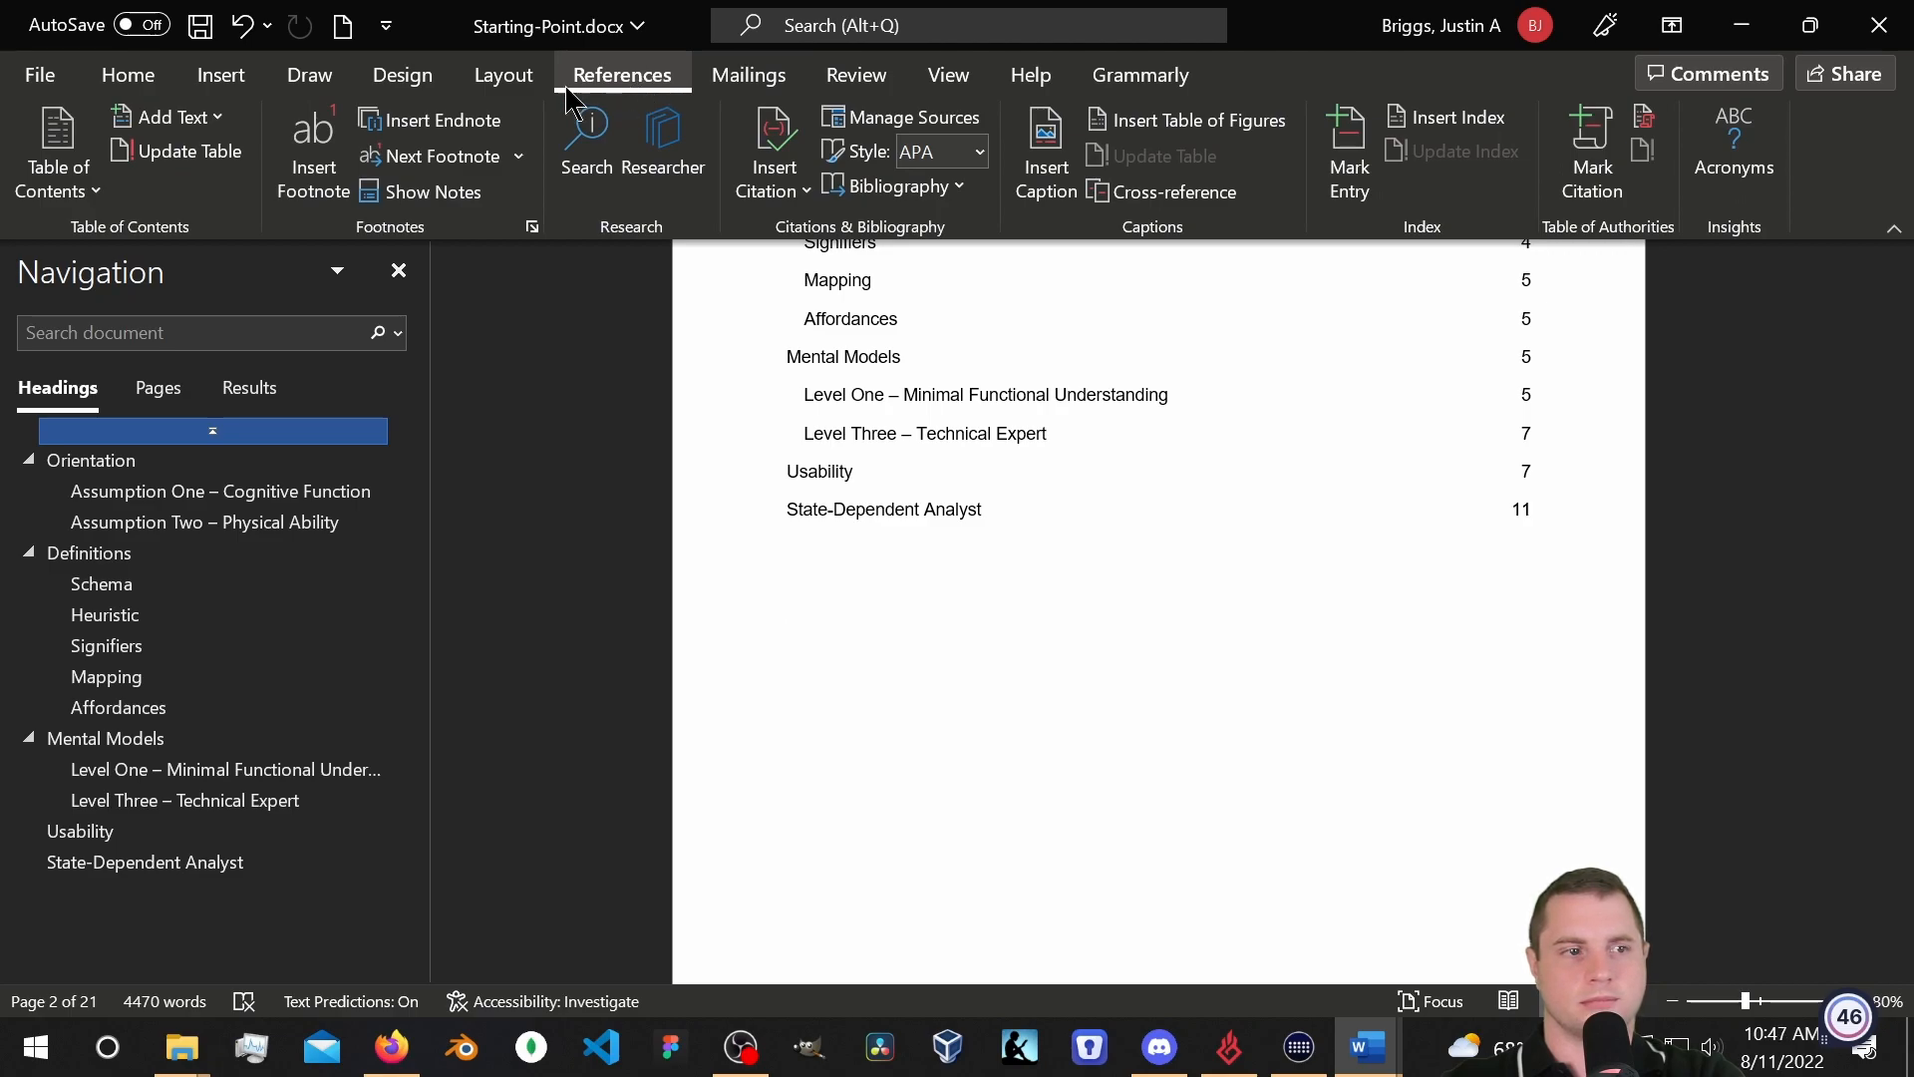
click(507, 79)
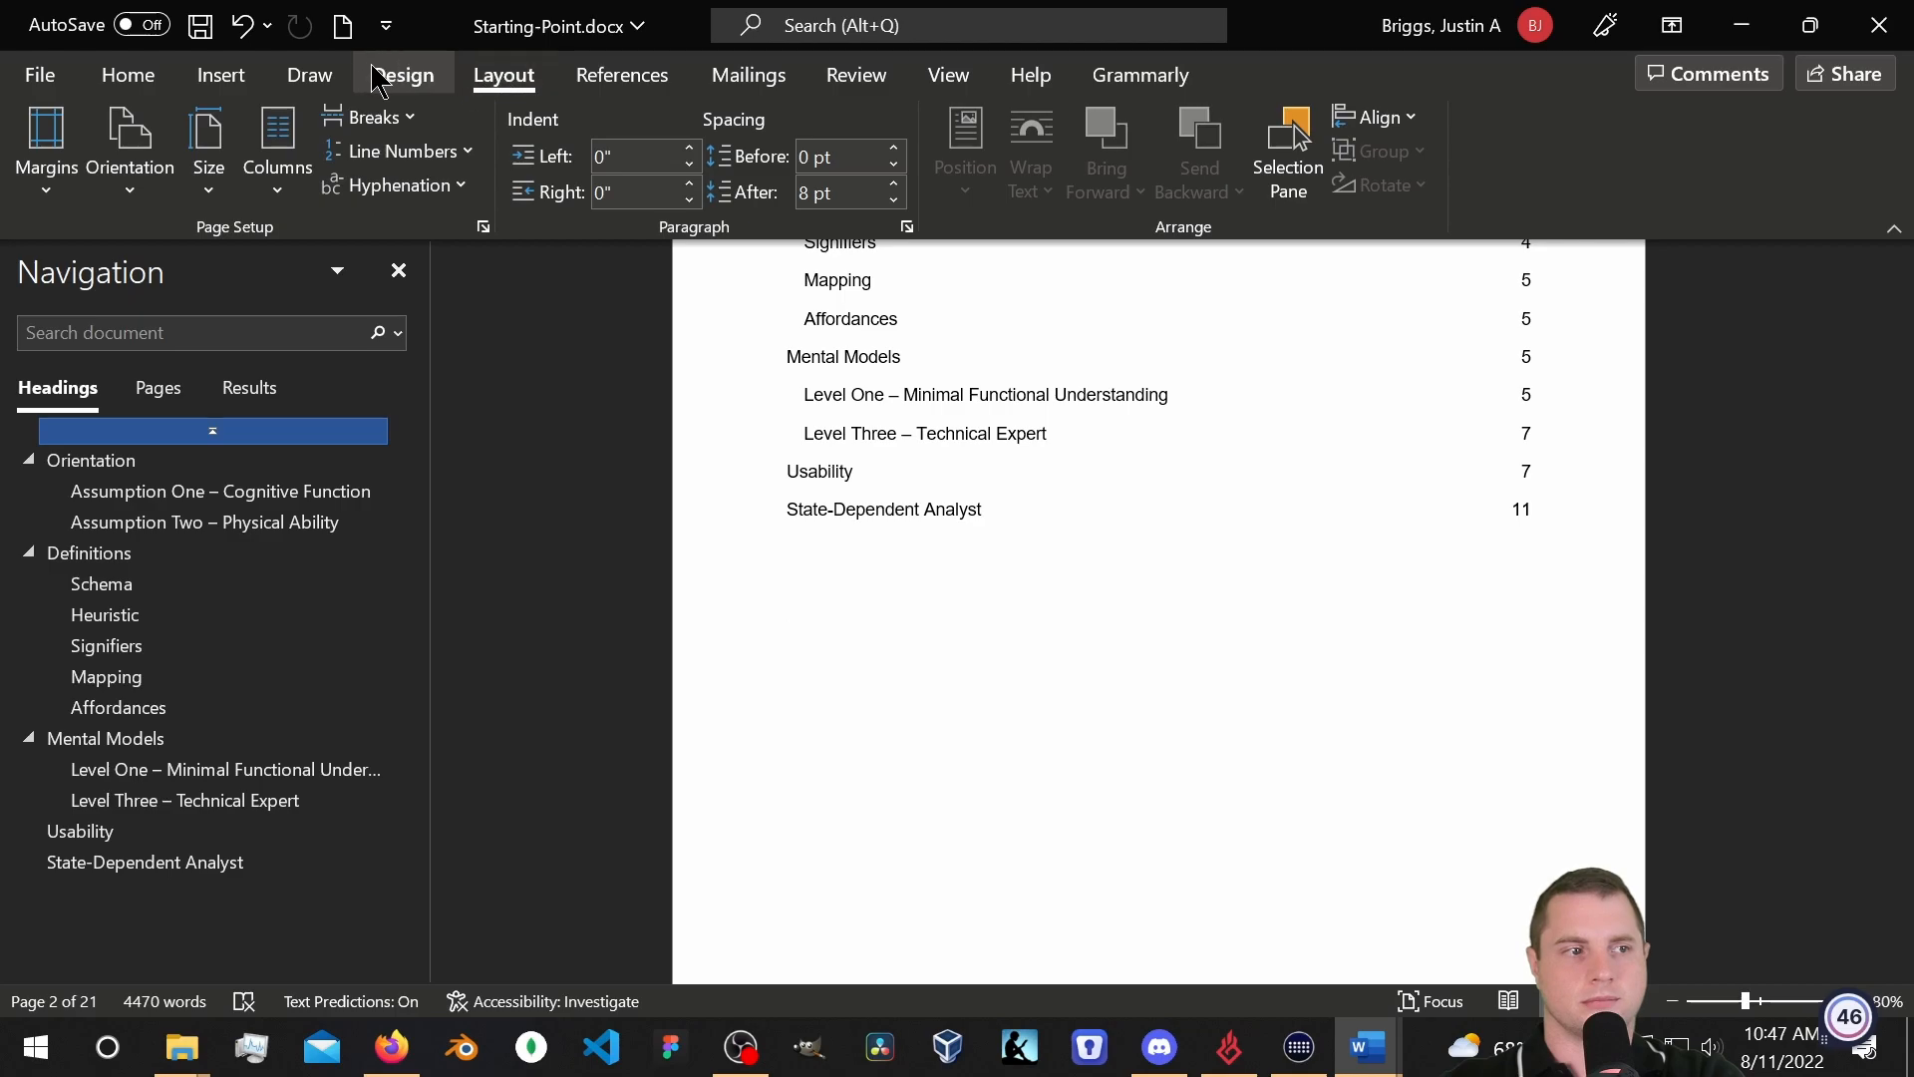
click(219, 80)
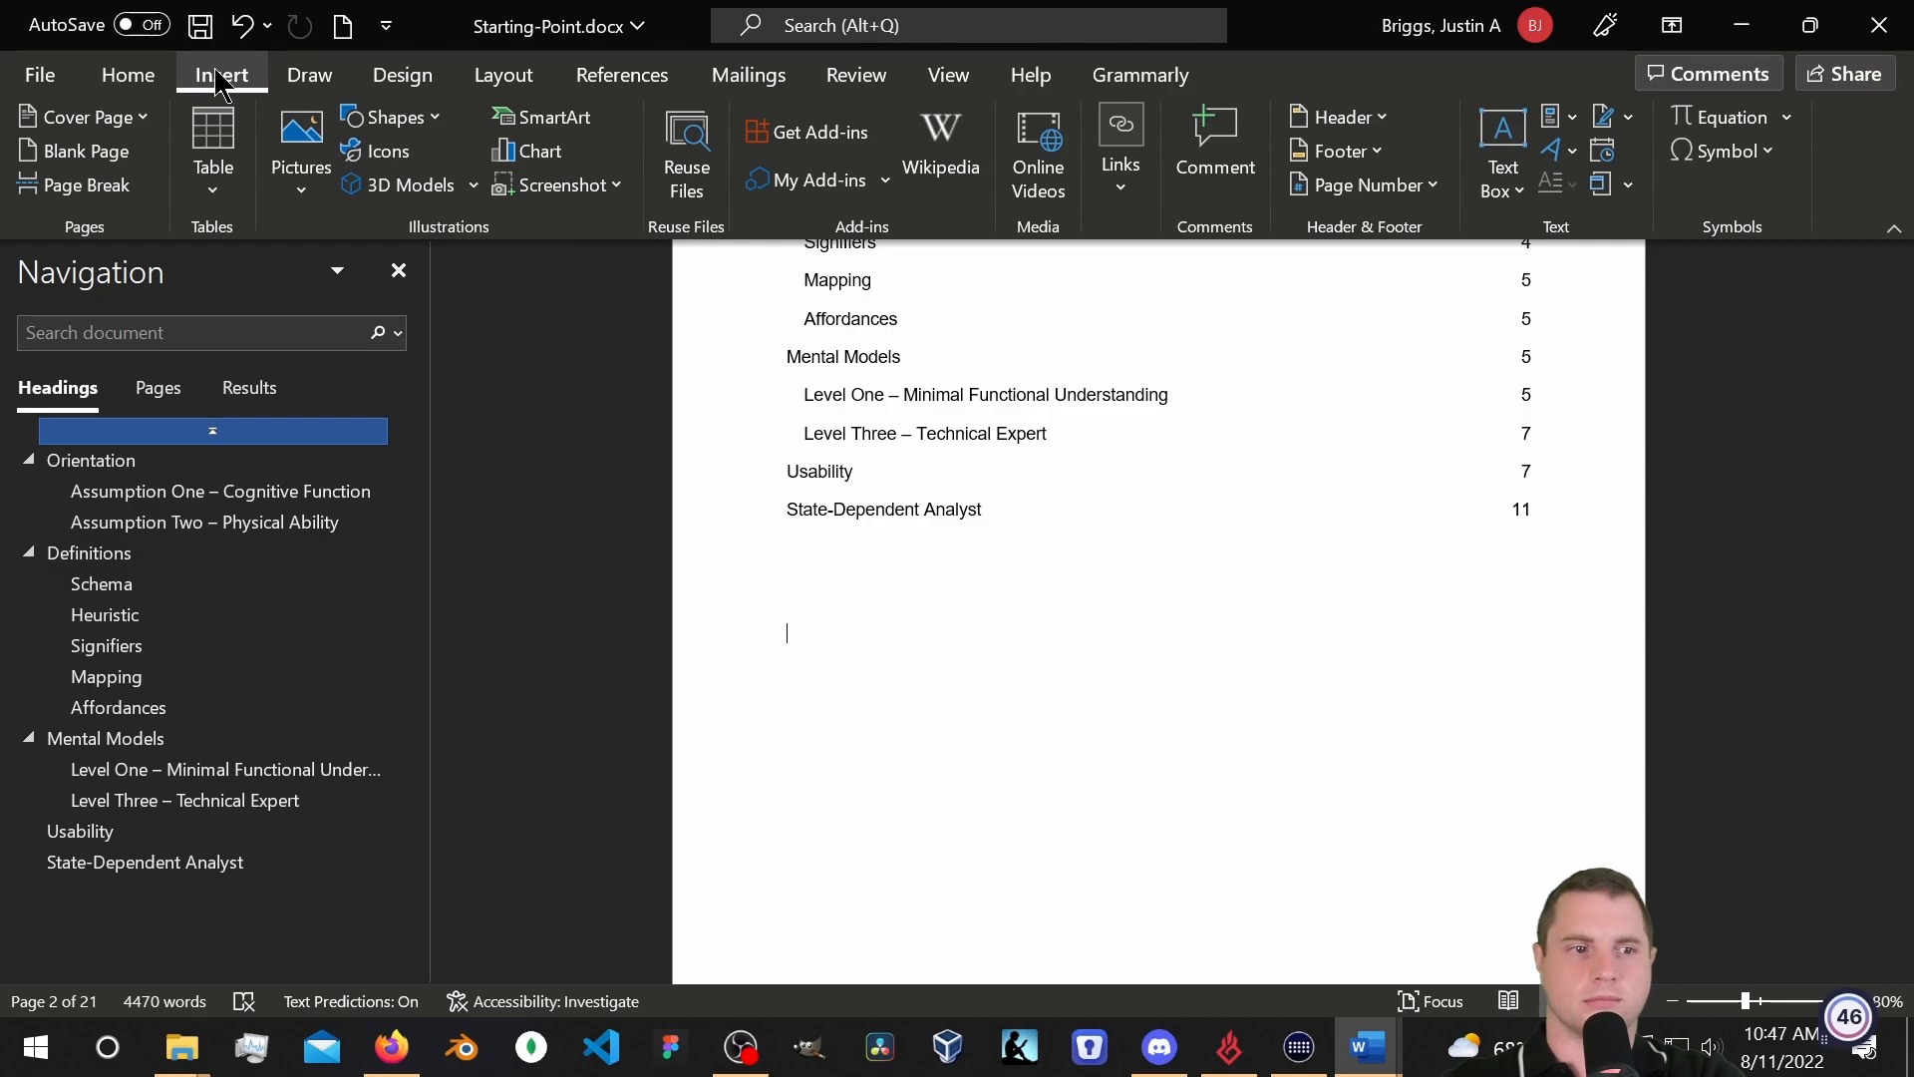
click(897, 394)
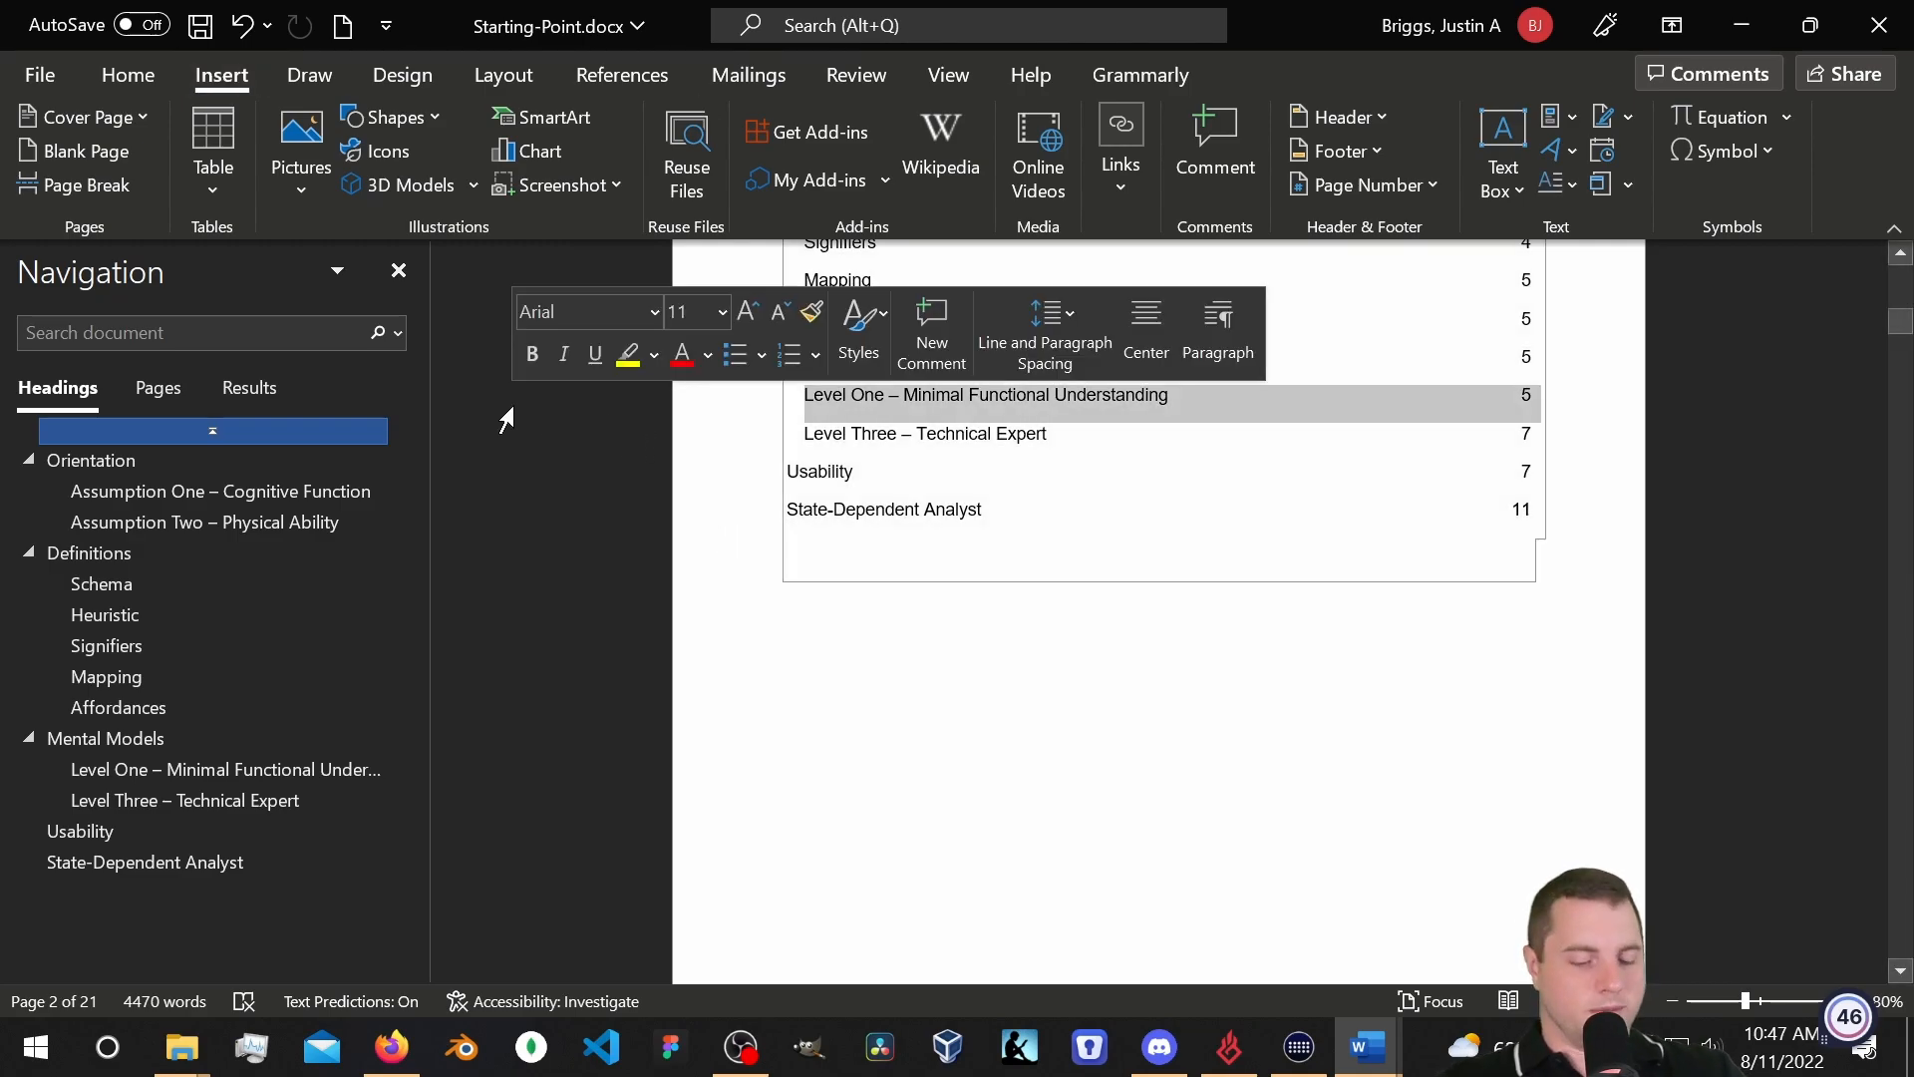
Switch to Firefox and search the web in a new tab for "word table of figures".
key(alt+Tab)
key(alt+Tab)
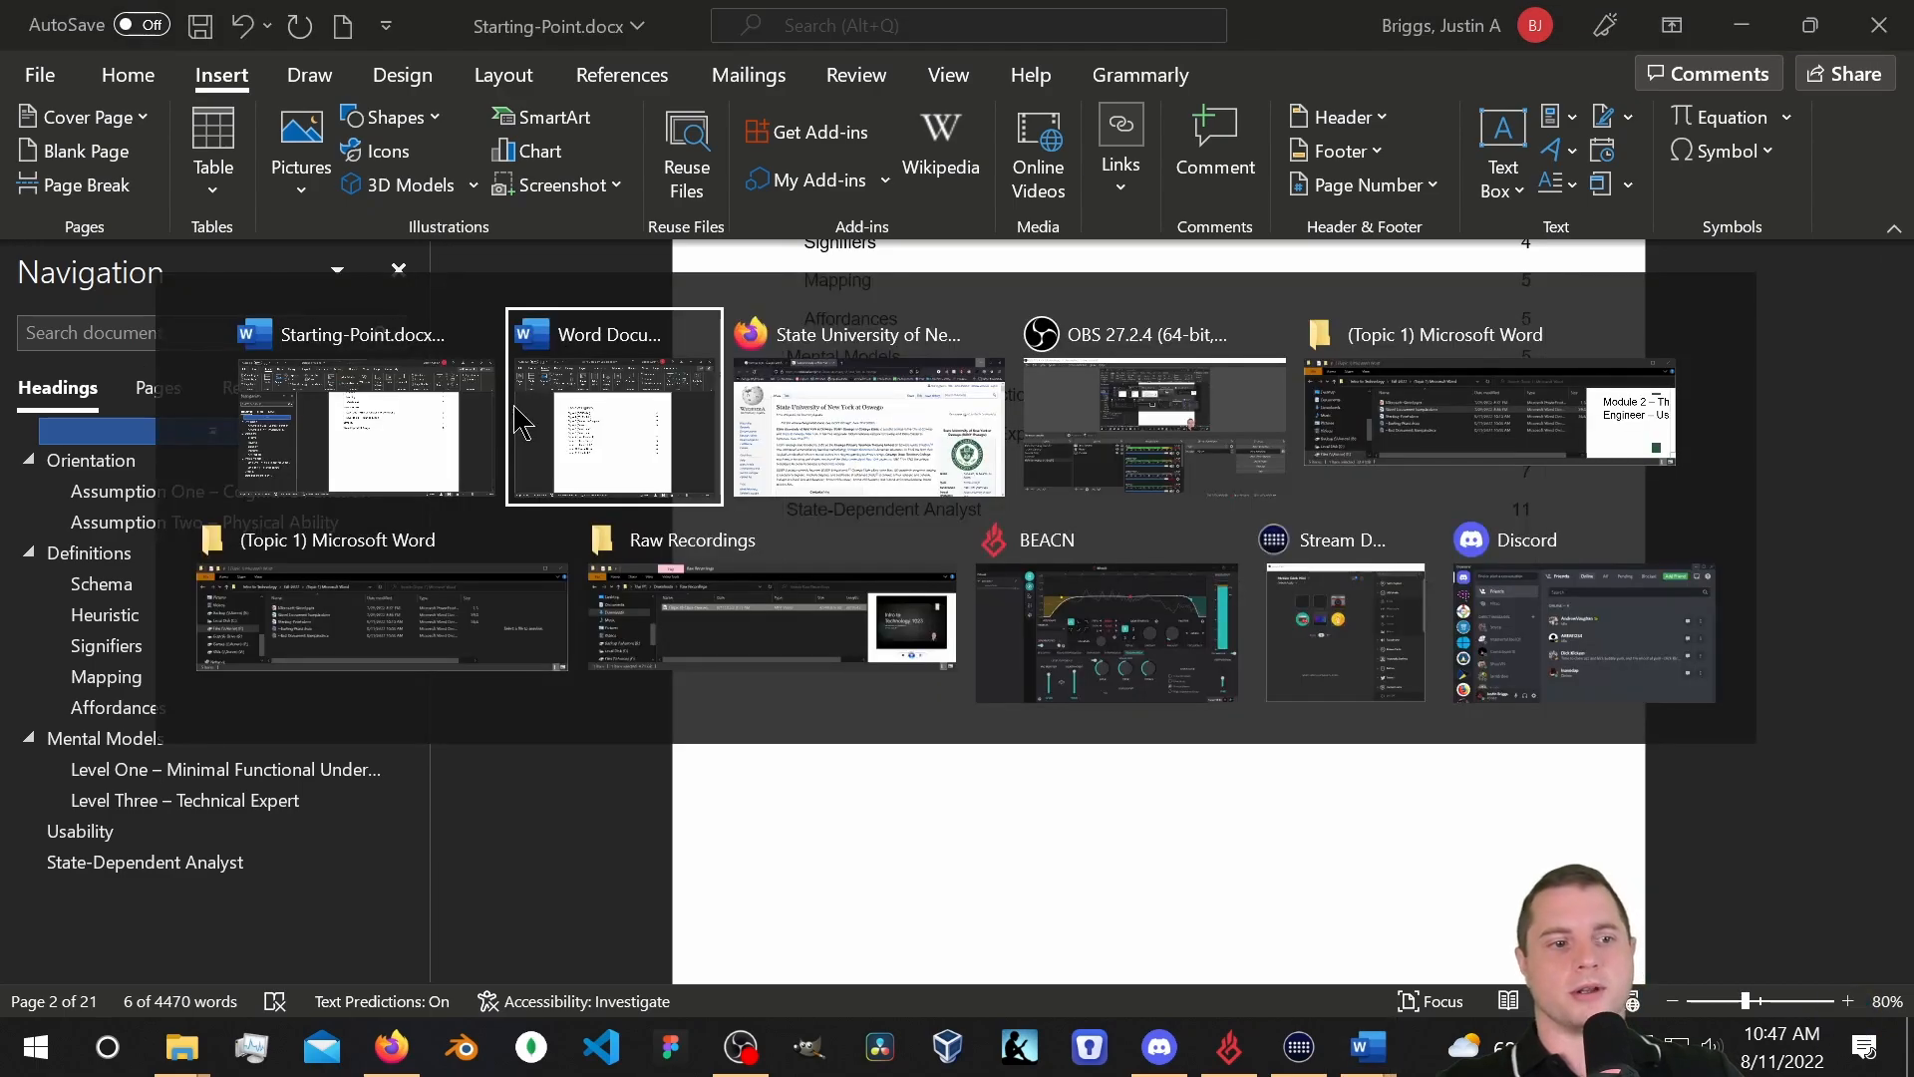
key(ctrl+t)
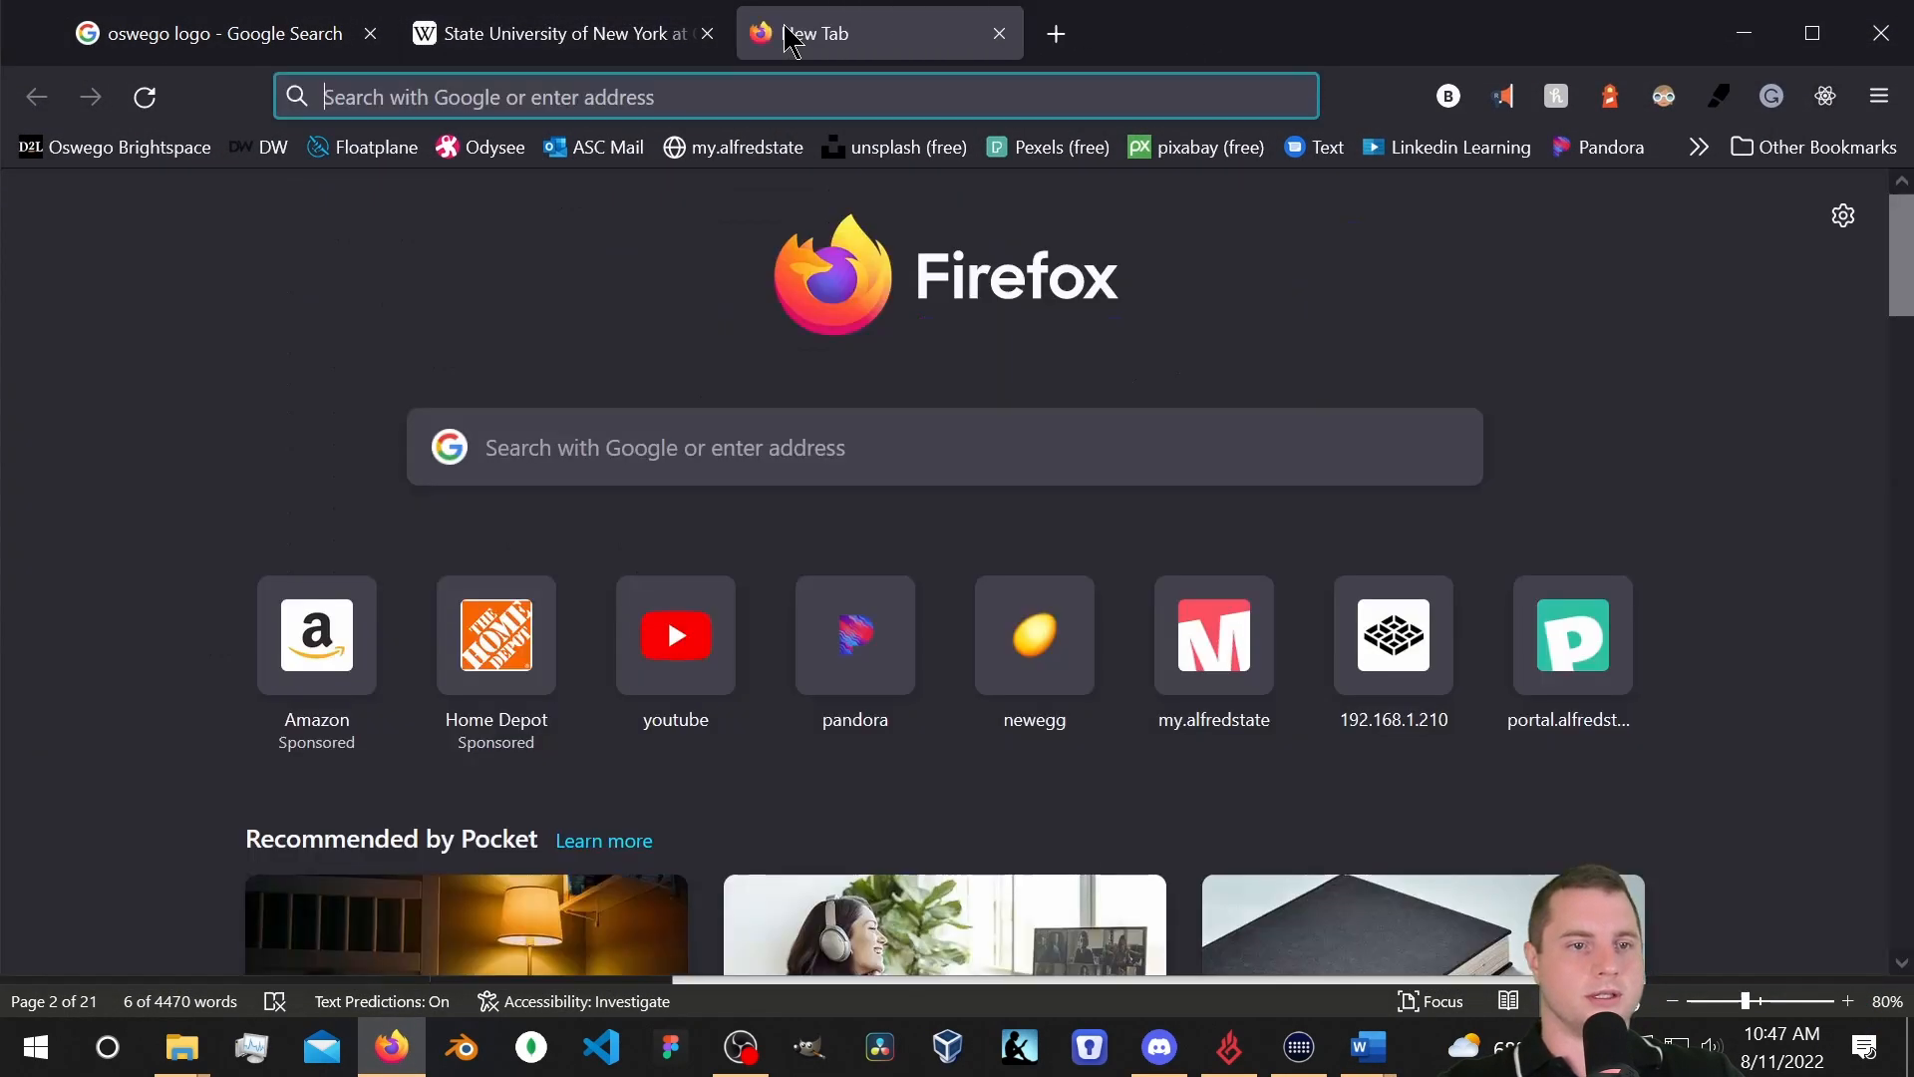
text(wor)
key(BackSpace)
key(BackSpace)
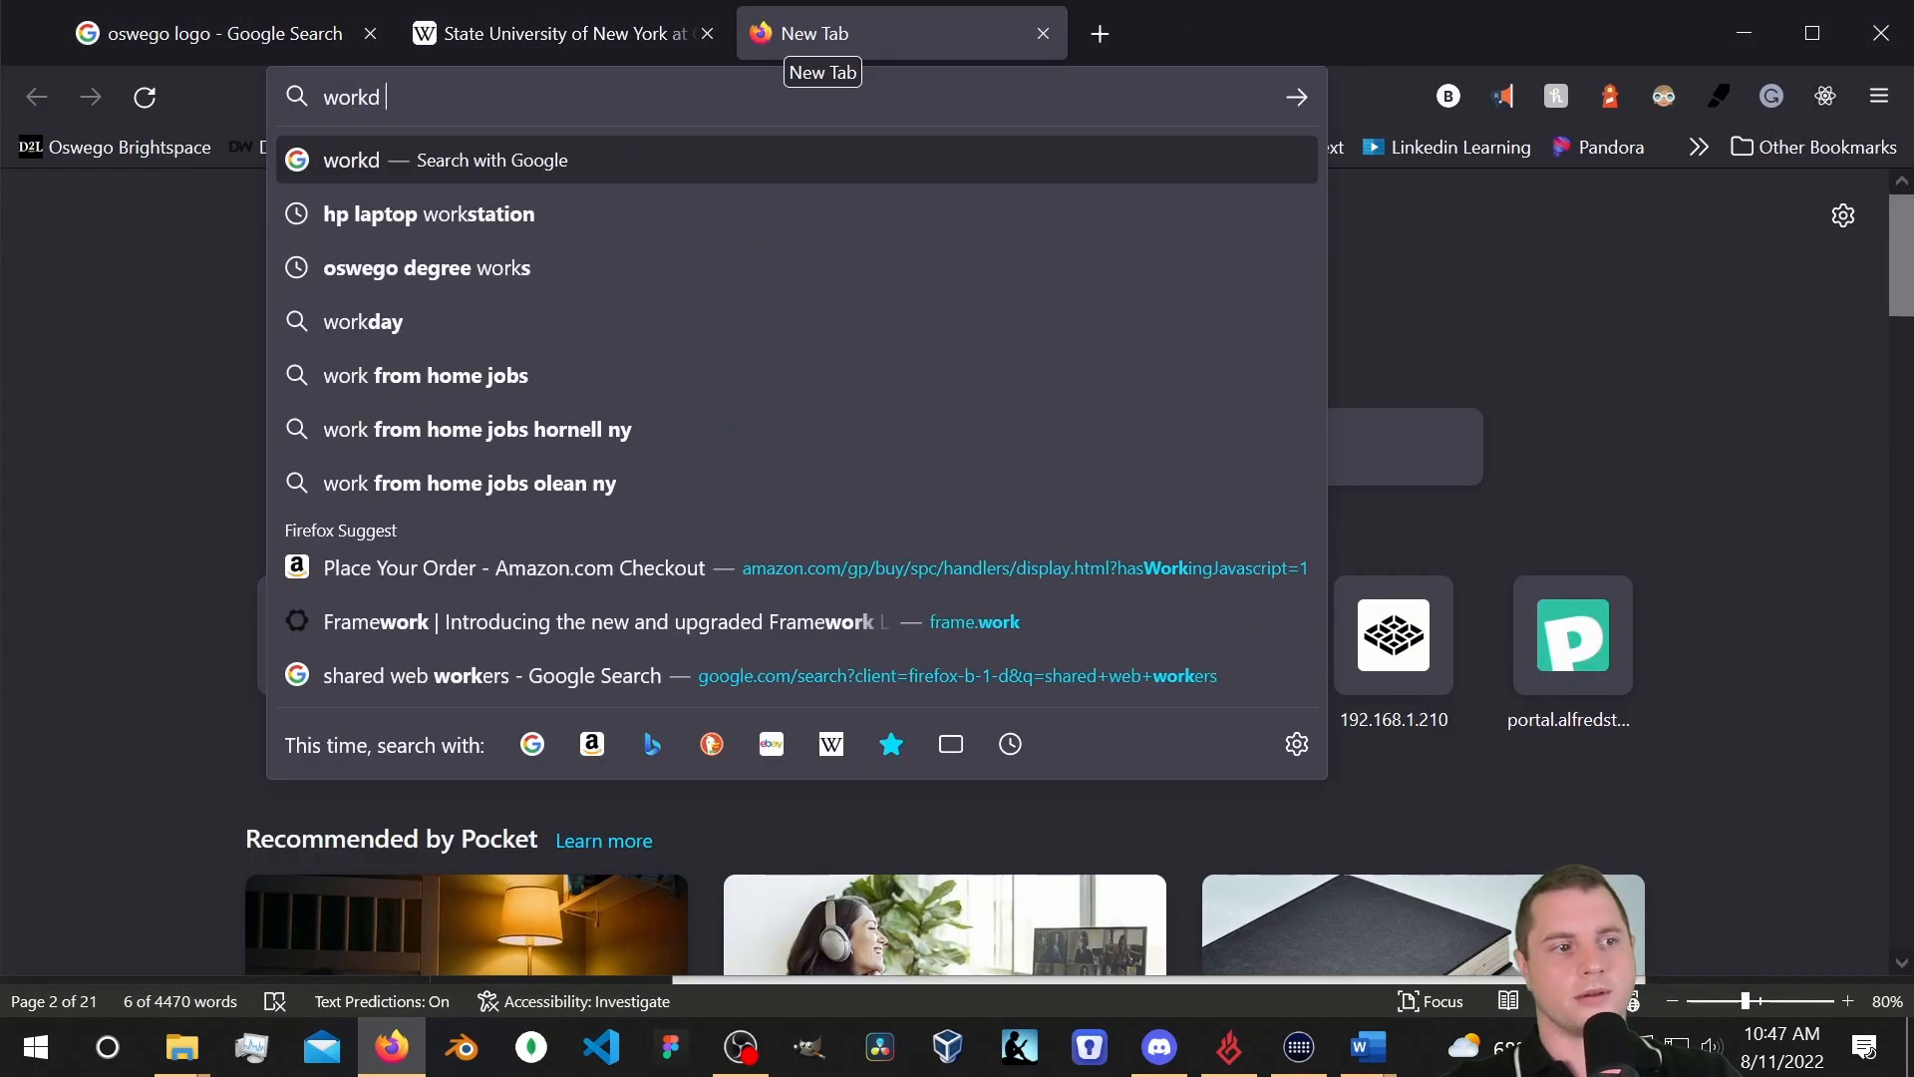
text(d table of figures)
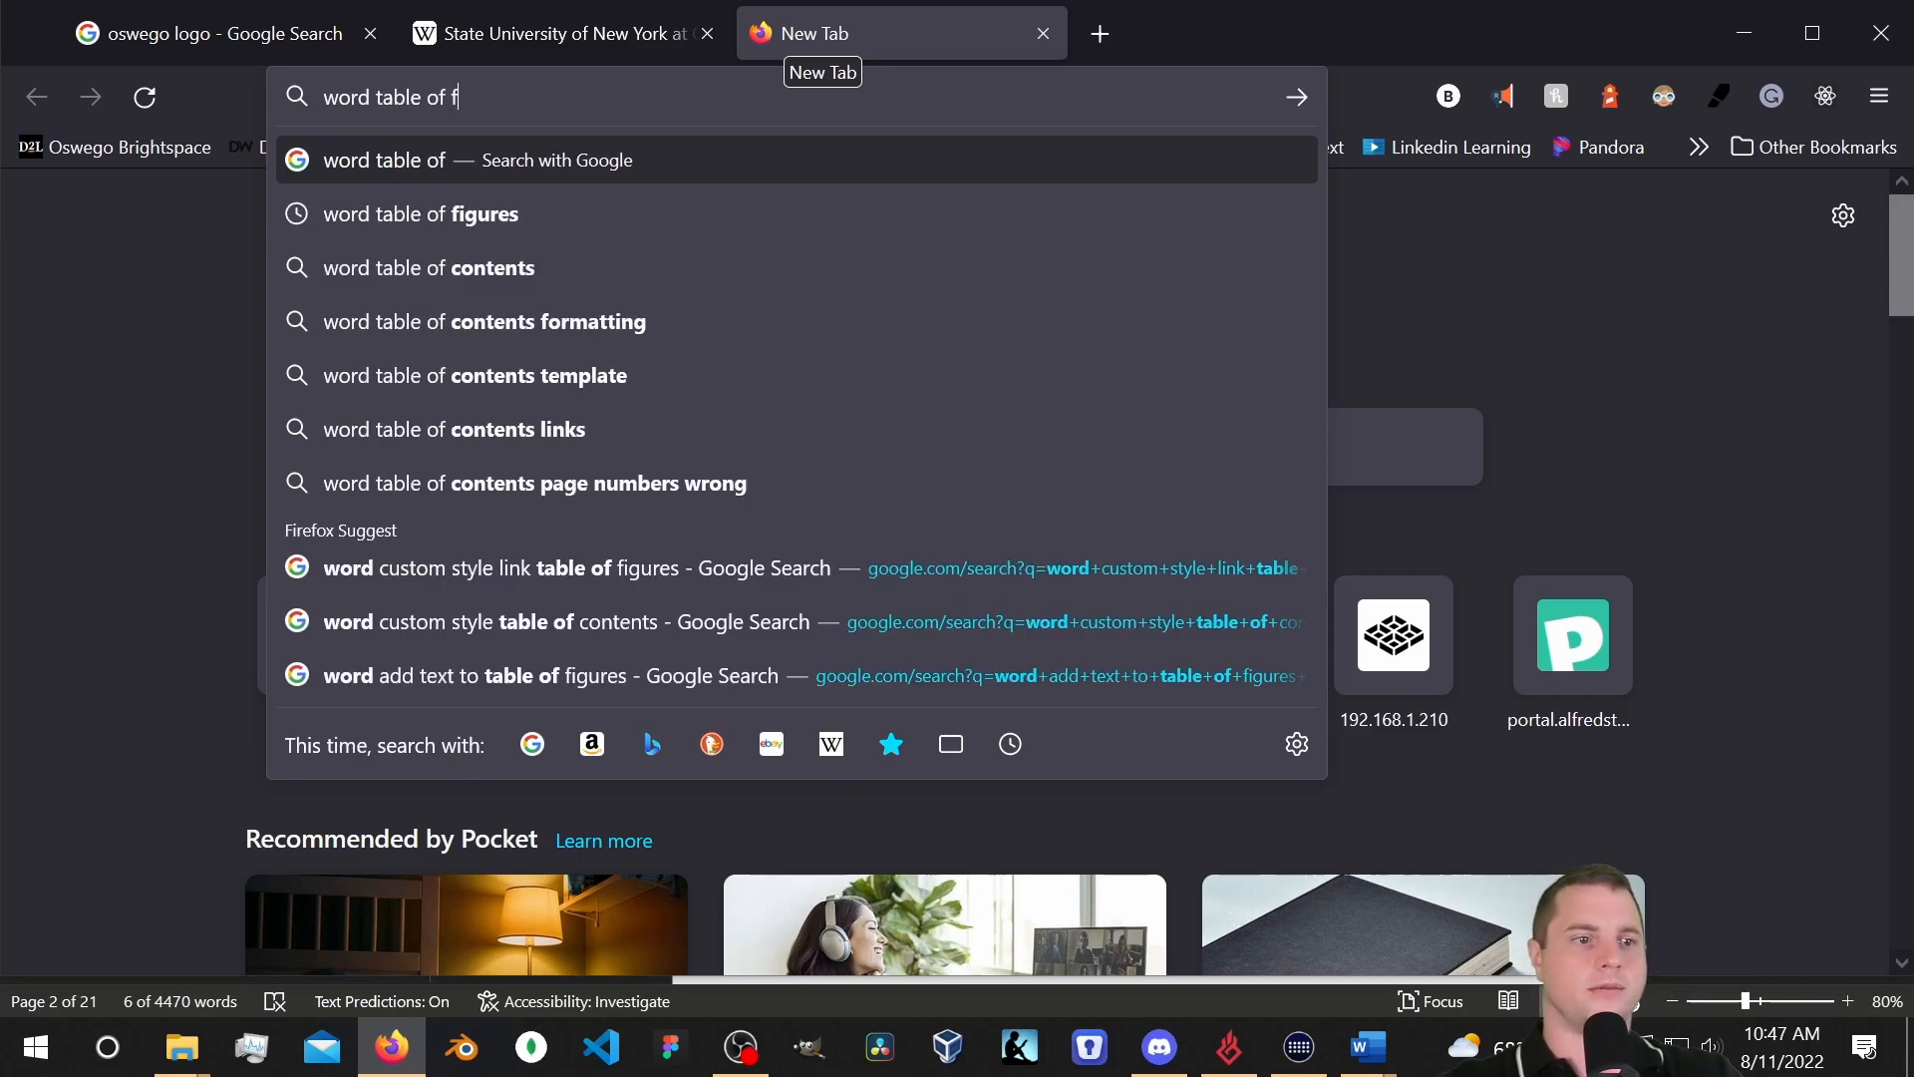
key(Return)
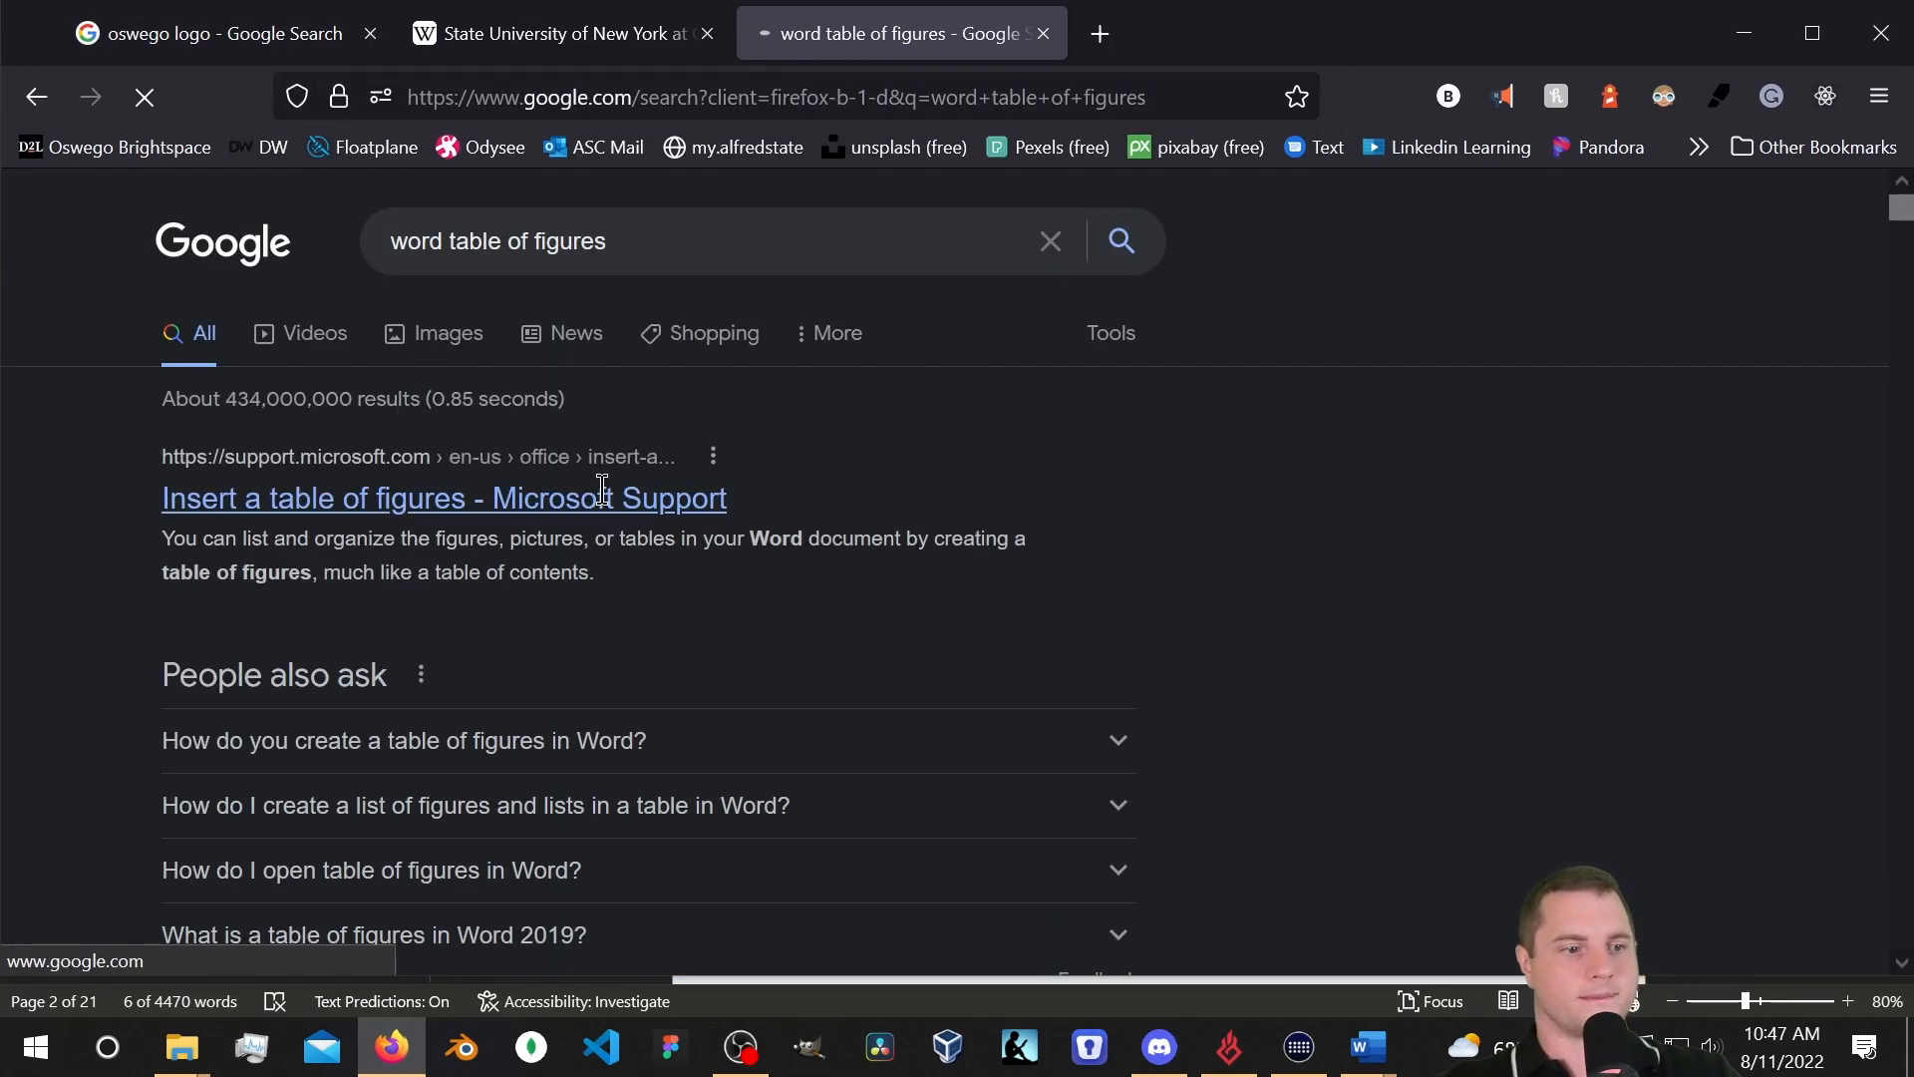
Open the Microsoft Support article "Insert a table of figures" and read its instructions for inserting one.
click(727, 497)
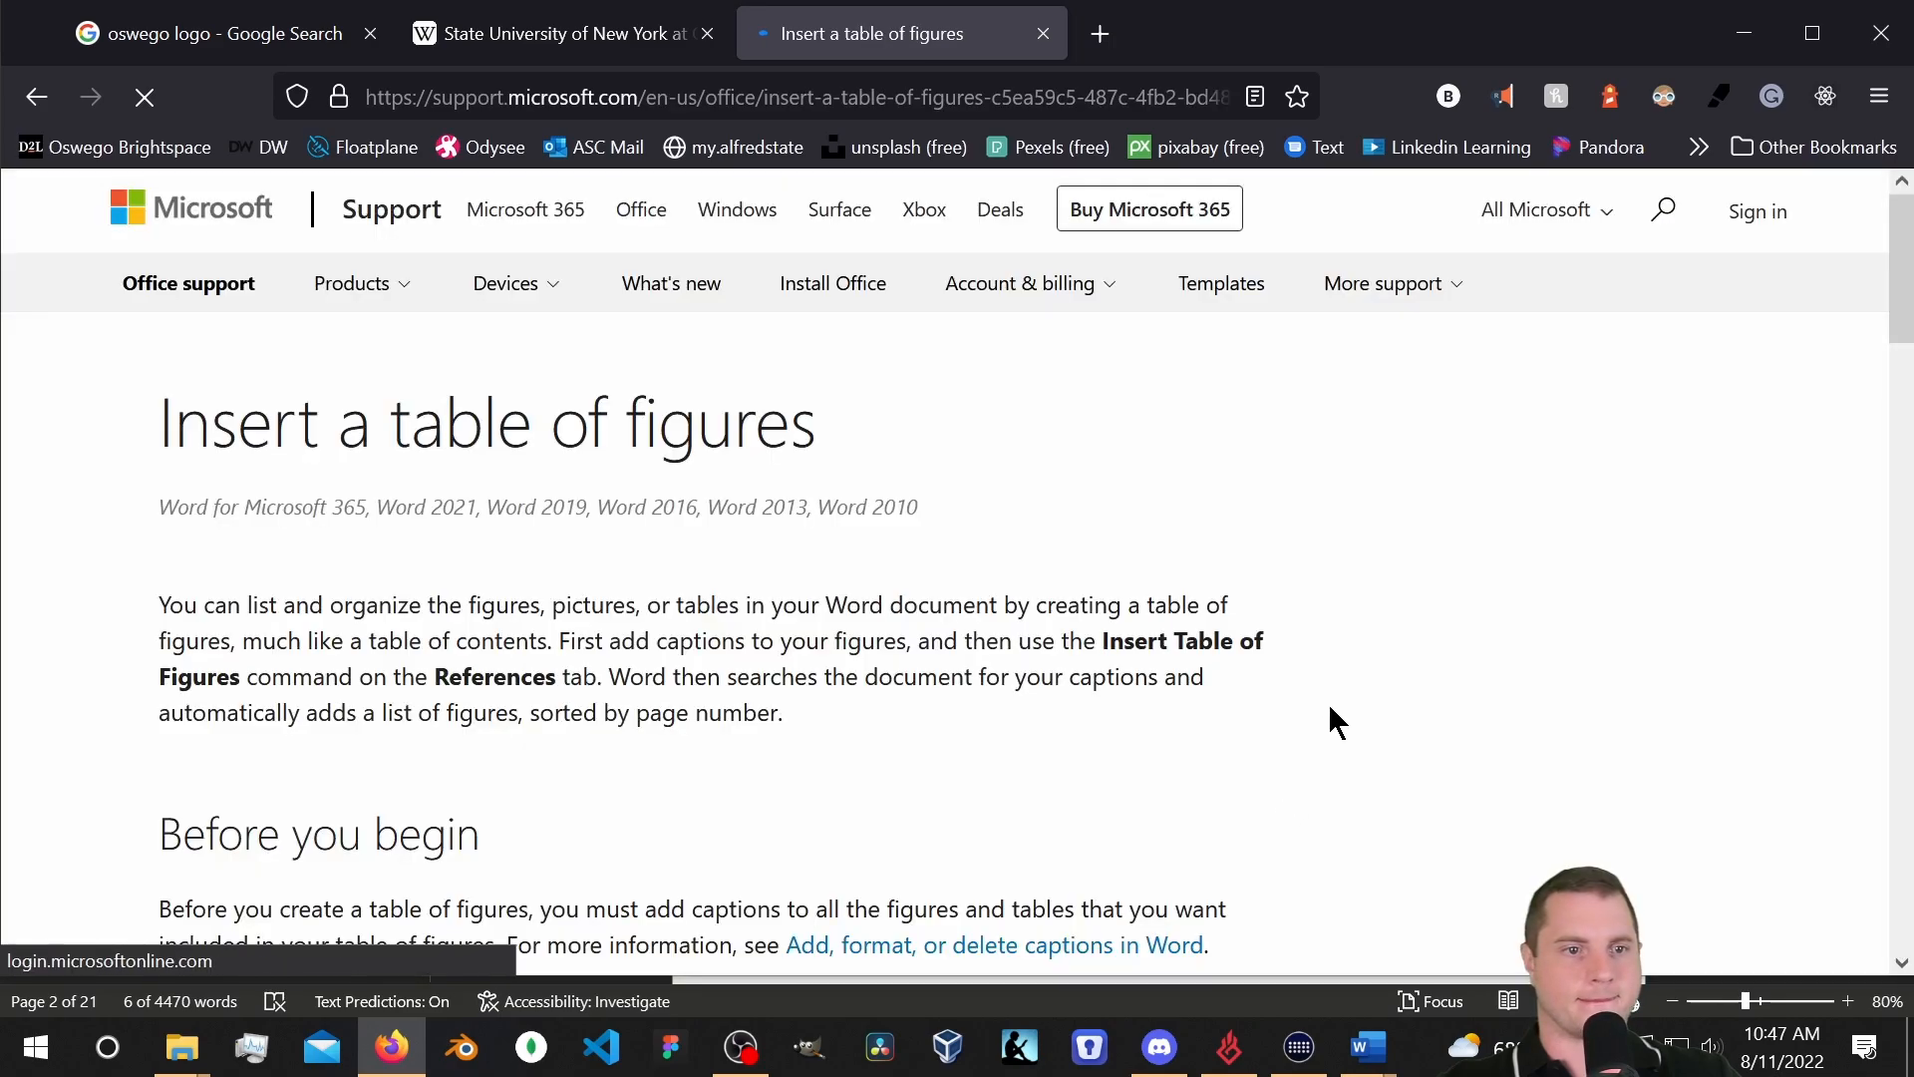
scroll(1062, 603, down, 5)
scroll(1097, 566, up, 4)
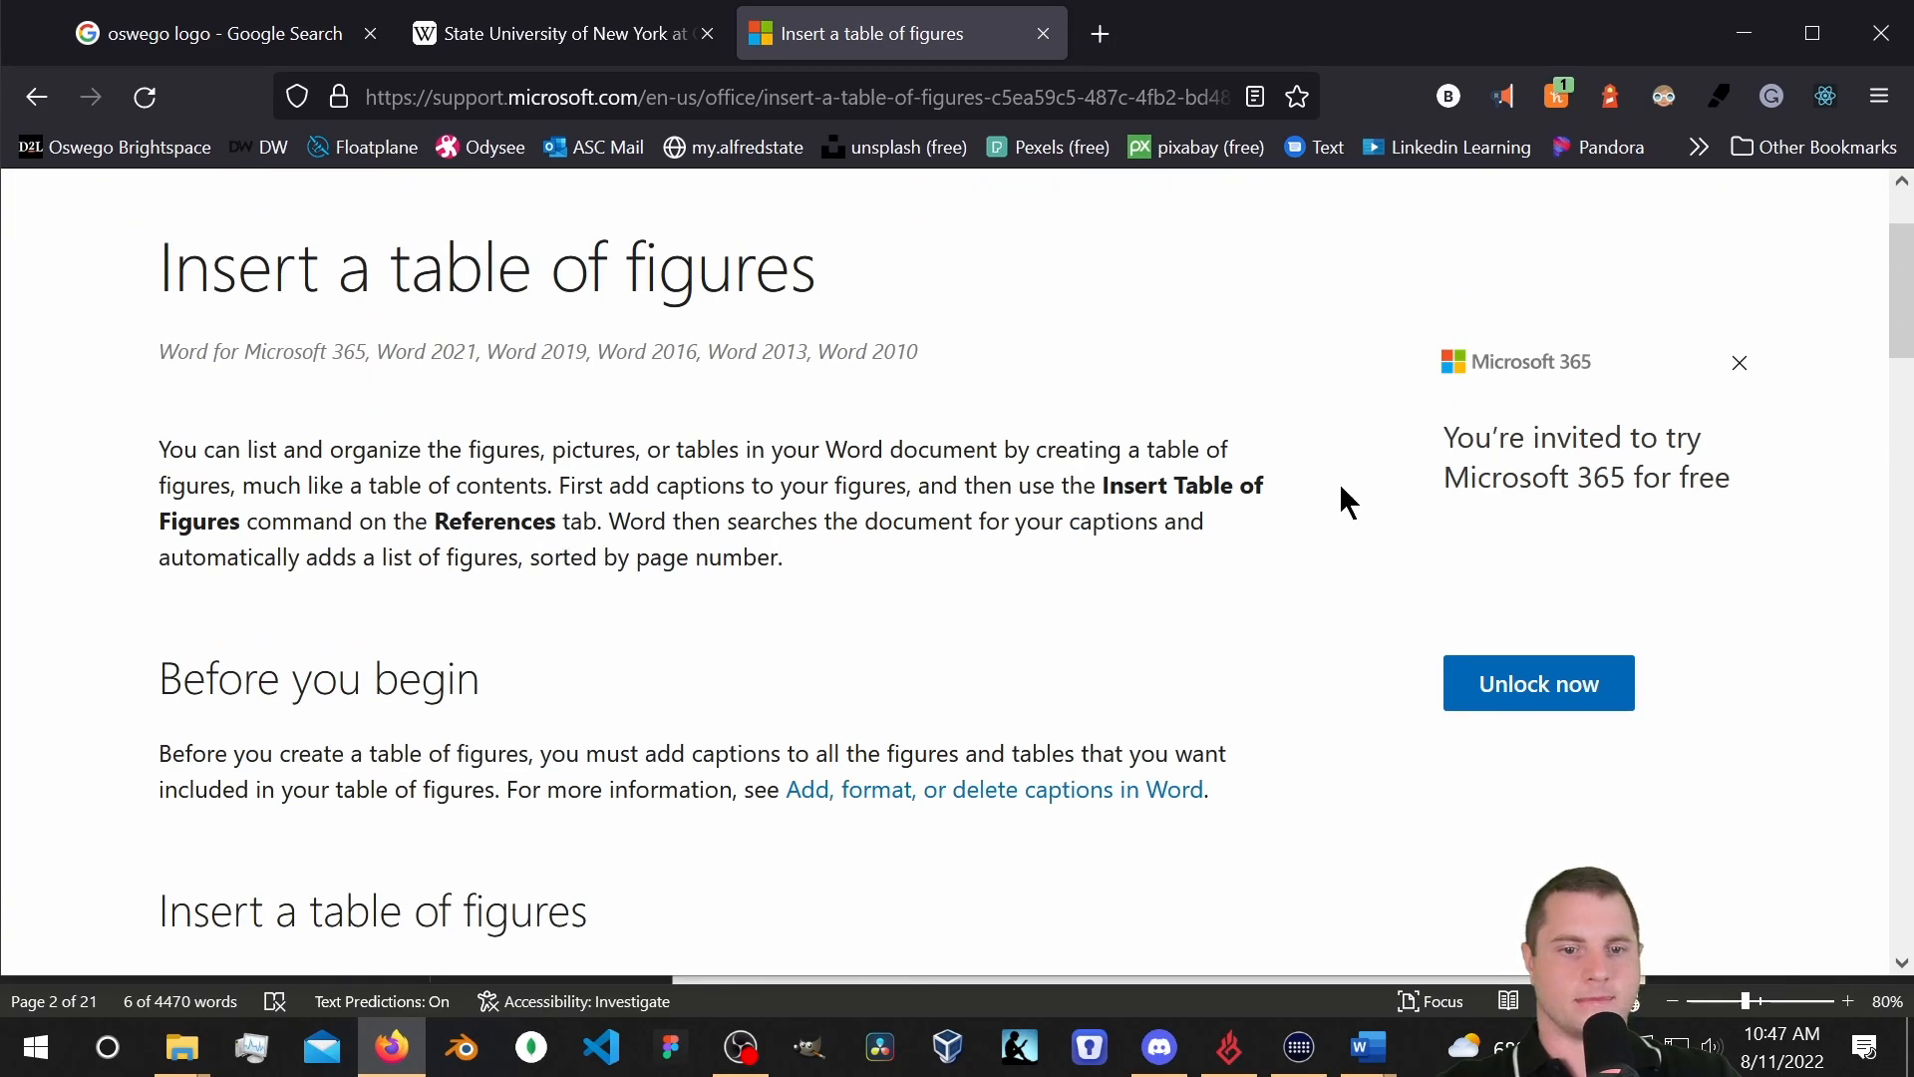
scroll(127, 632, down, 8)
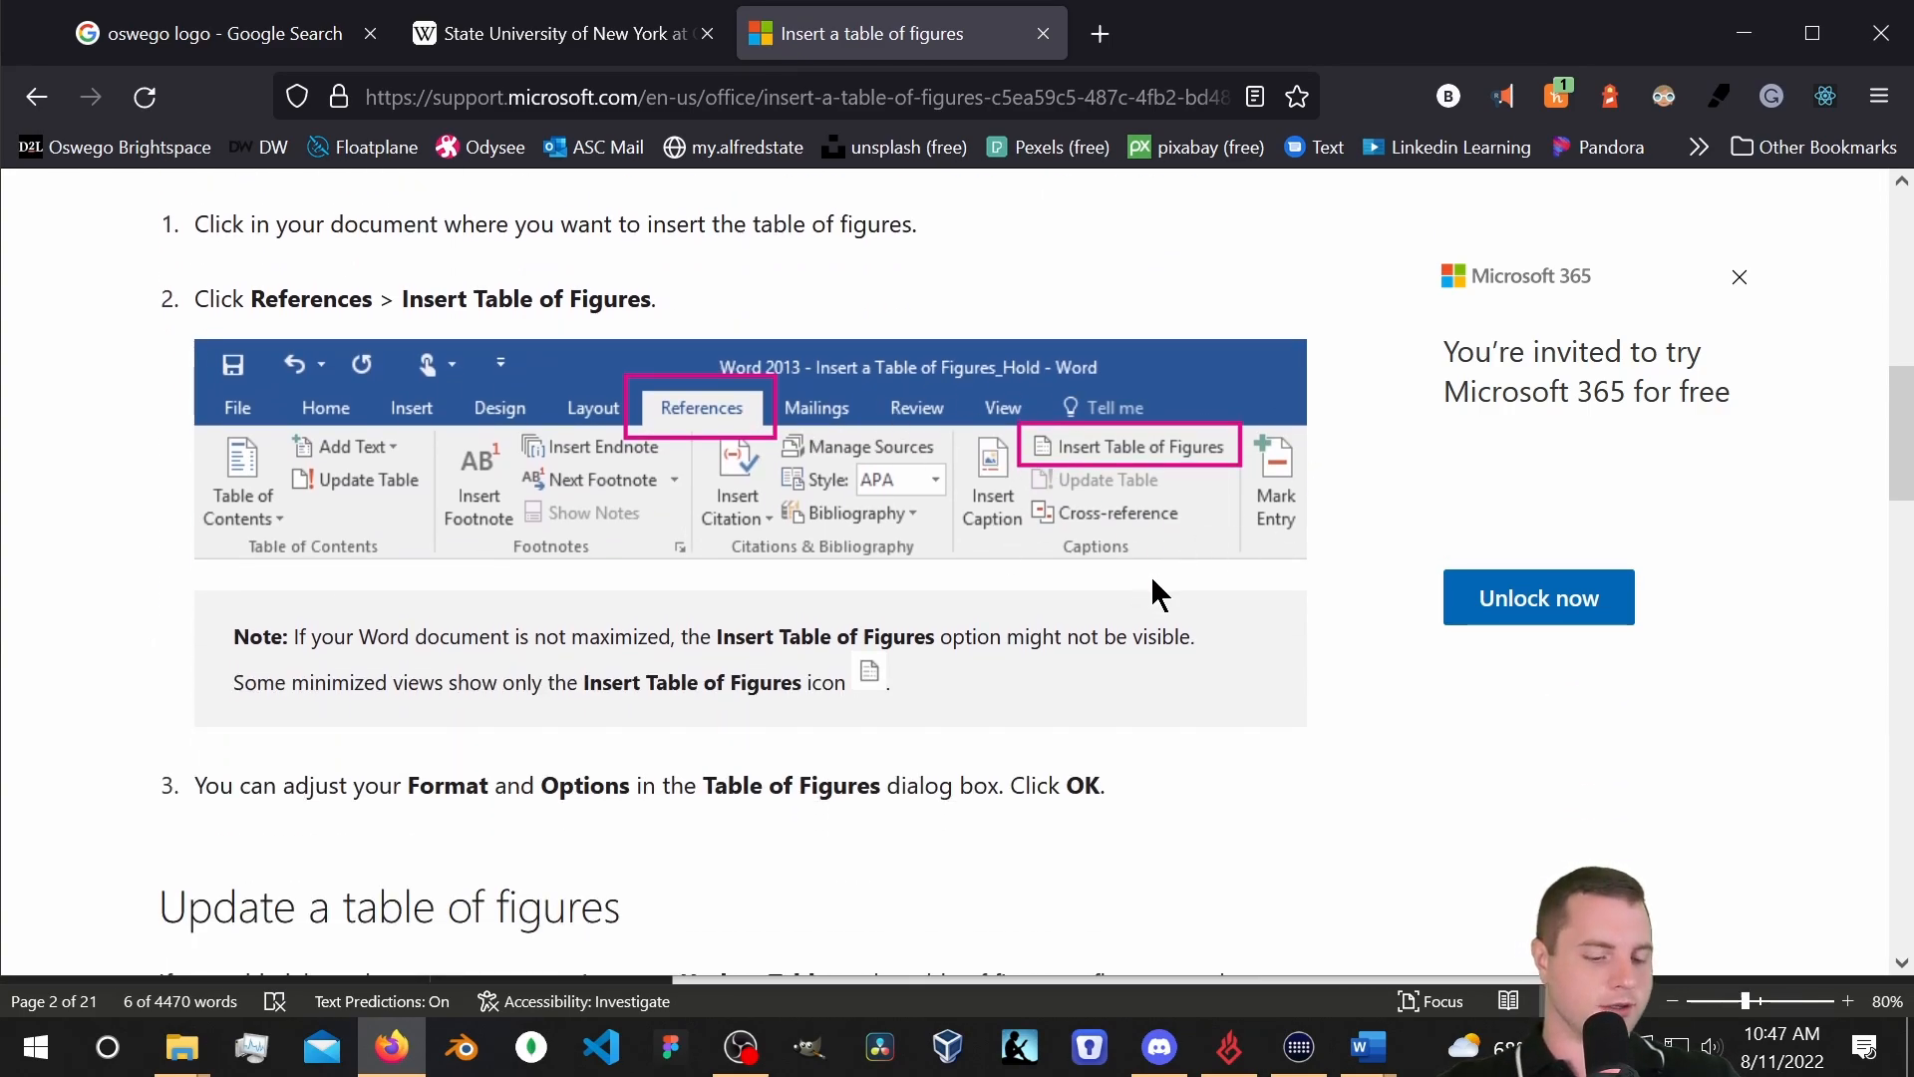
Return to Starting-Point.docx, open the Table of Figures settings, and review the available formats and caption labels.
key(alt+Tab)
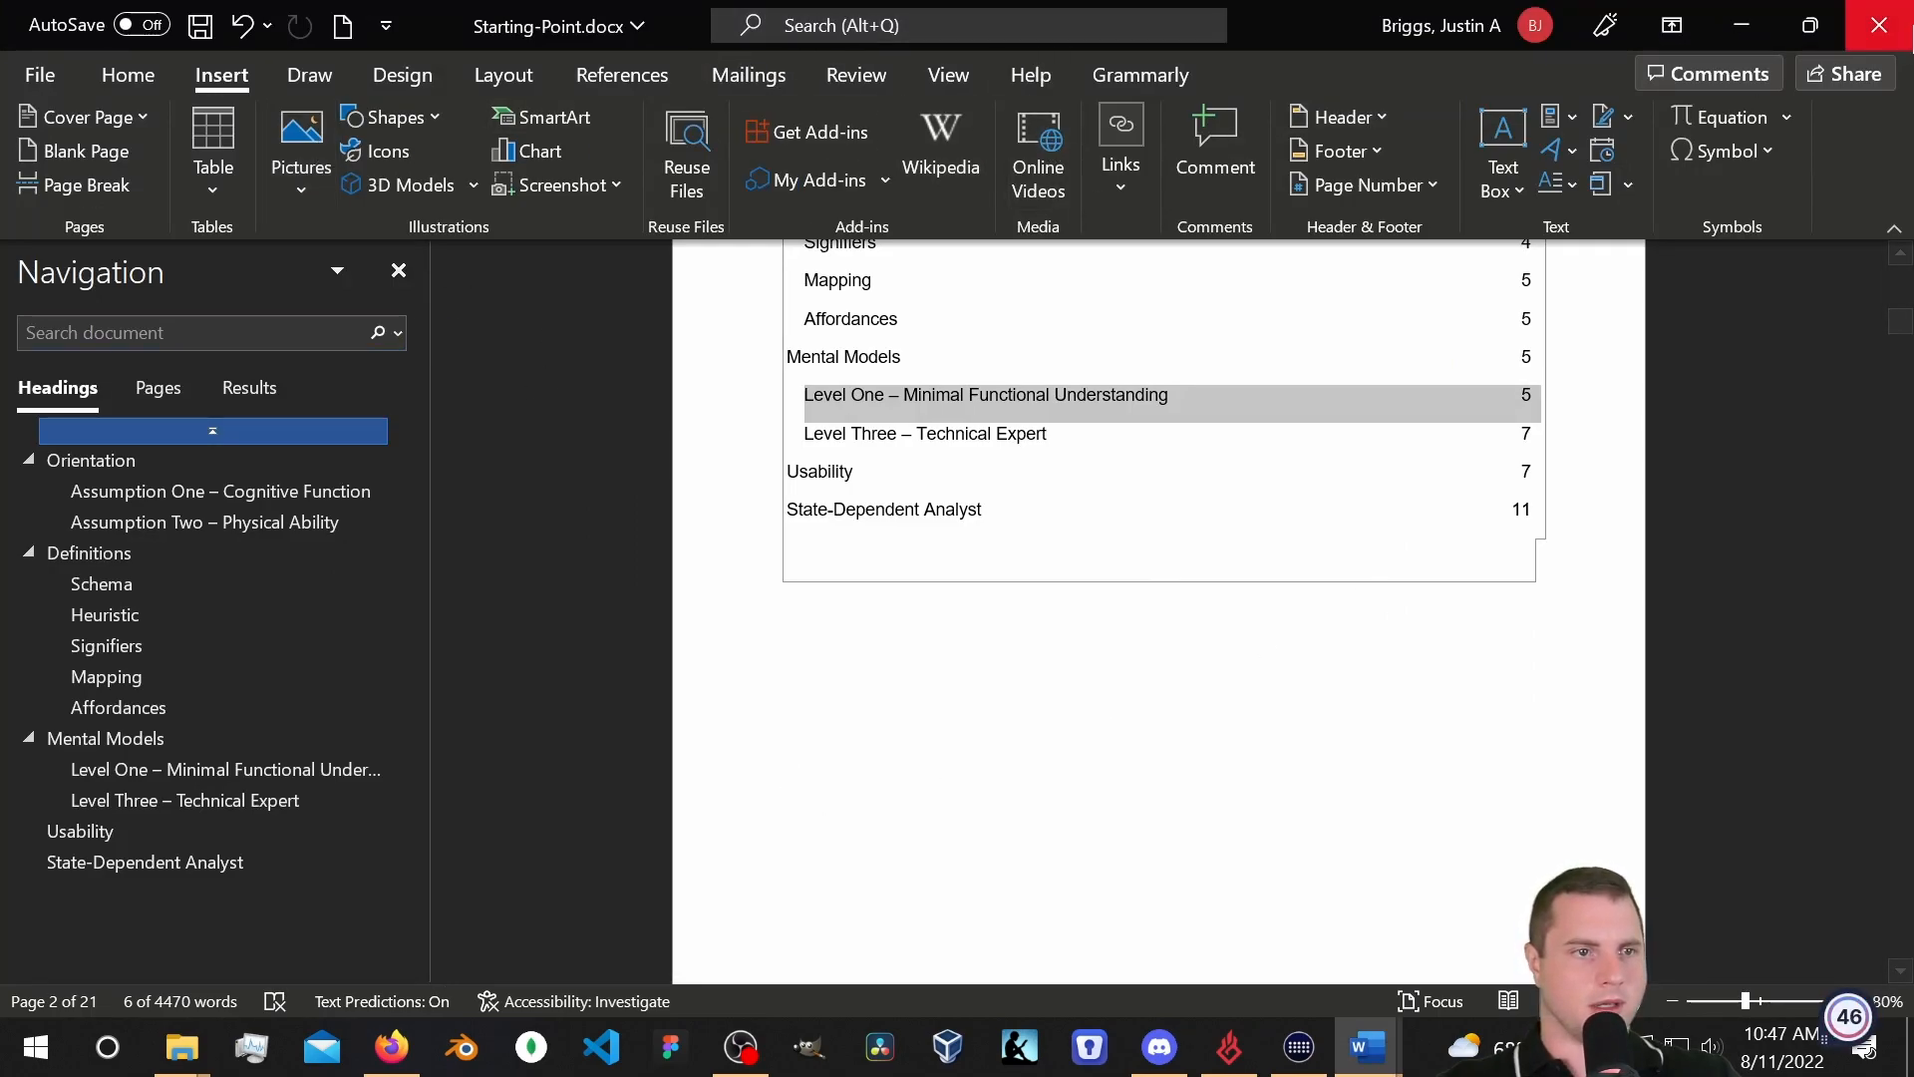
click(622, 74)
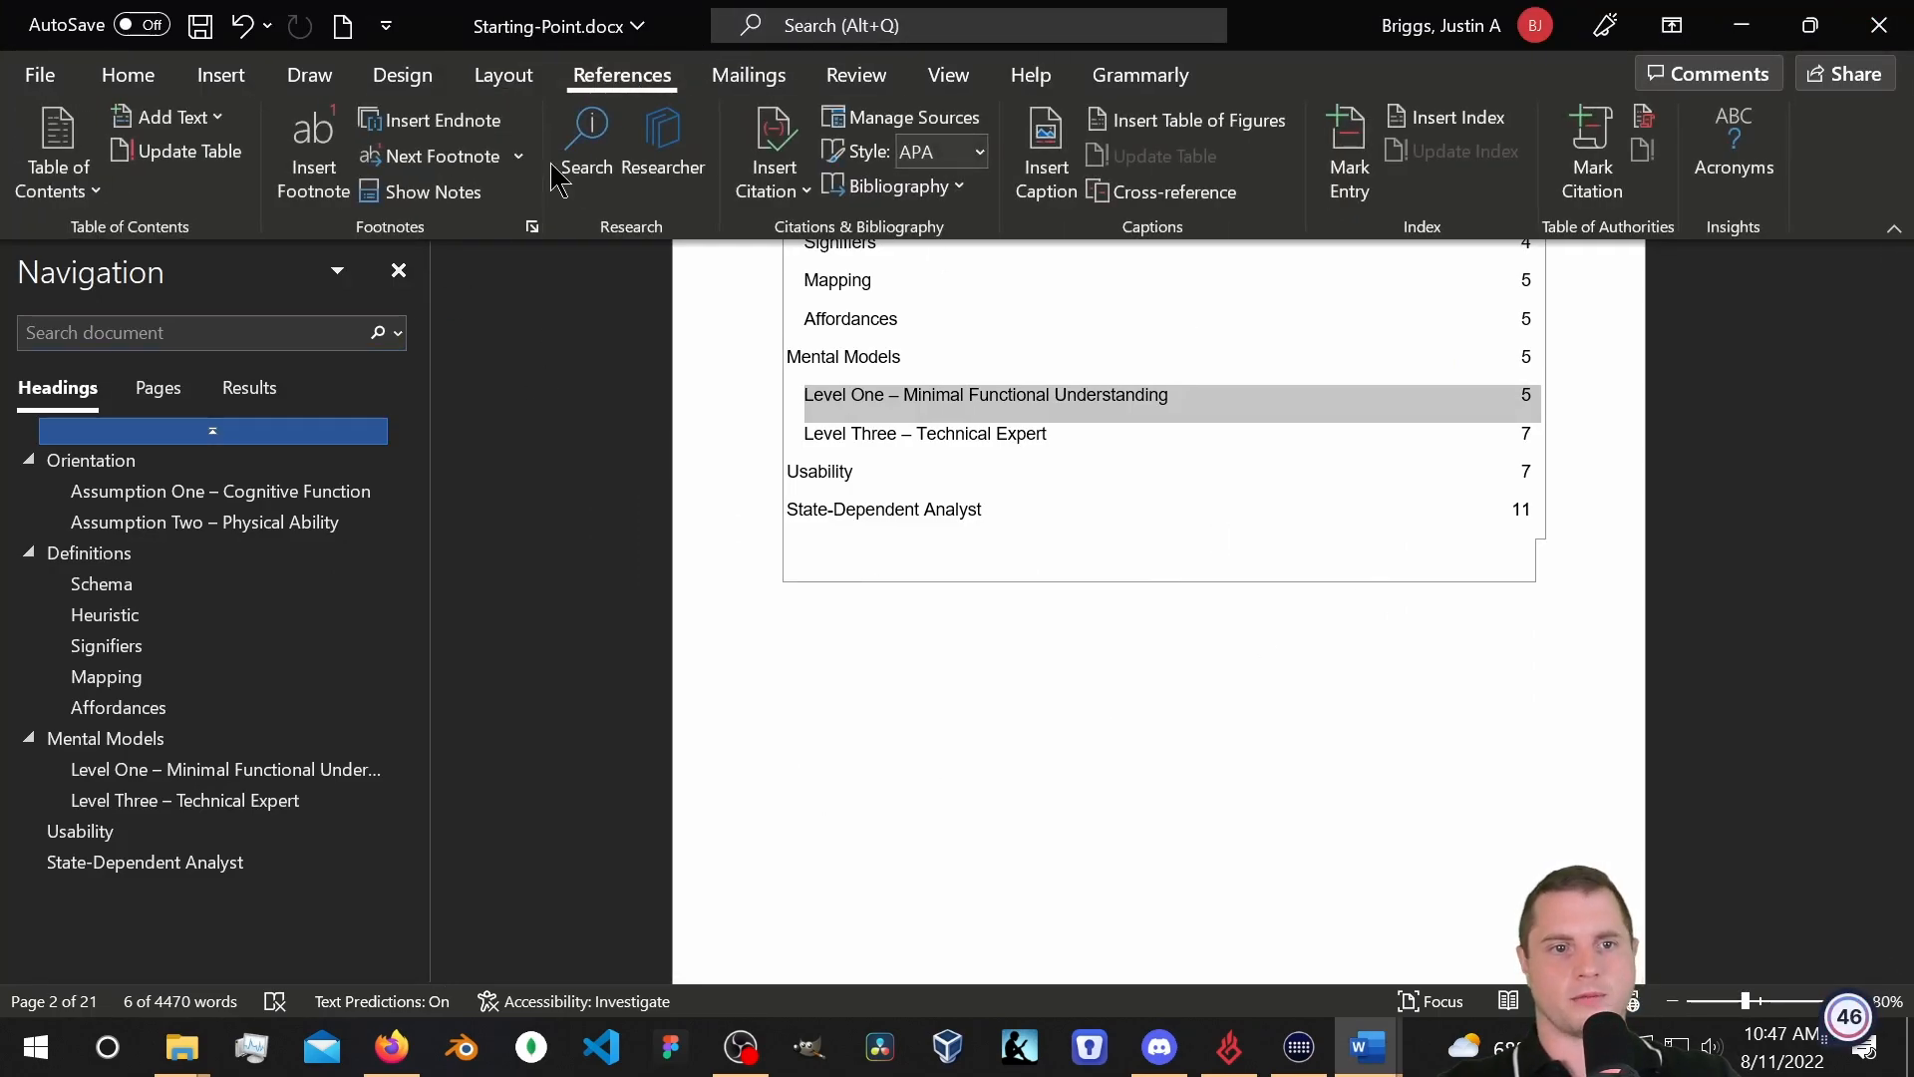
click(1188, 122)
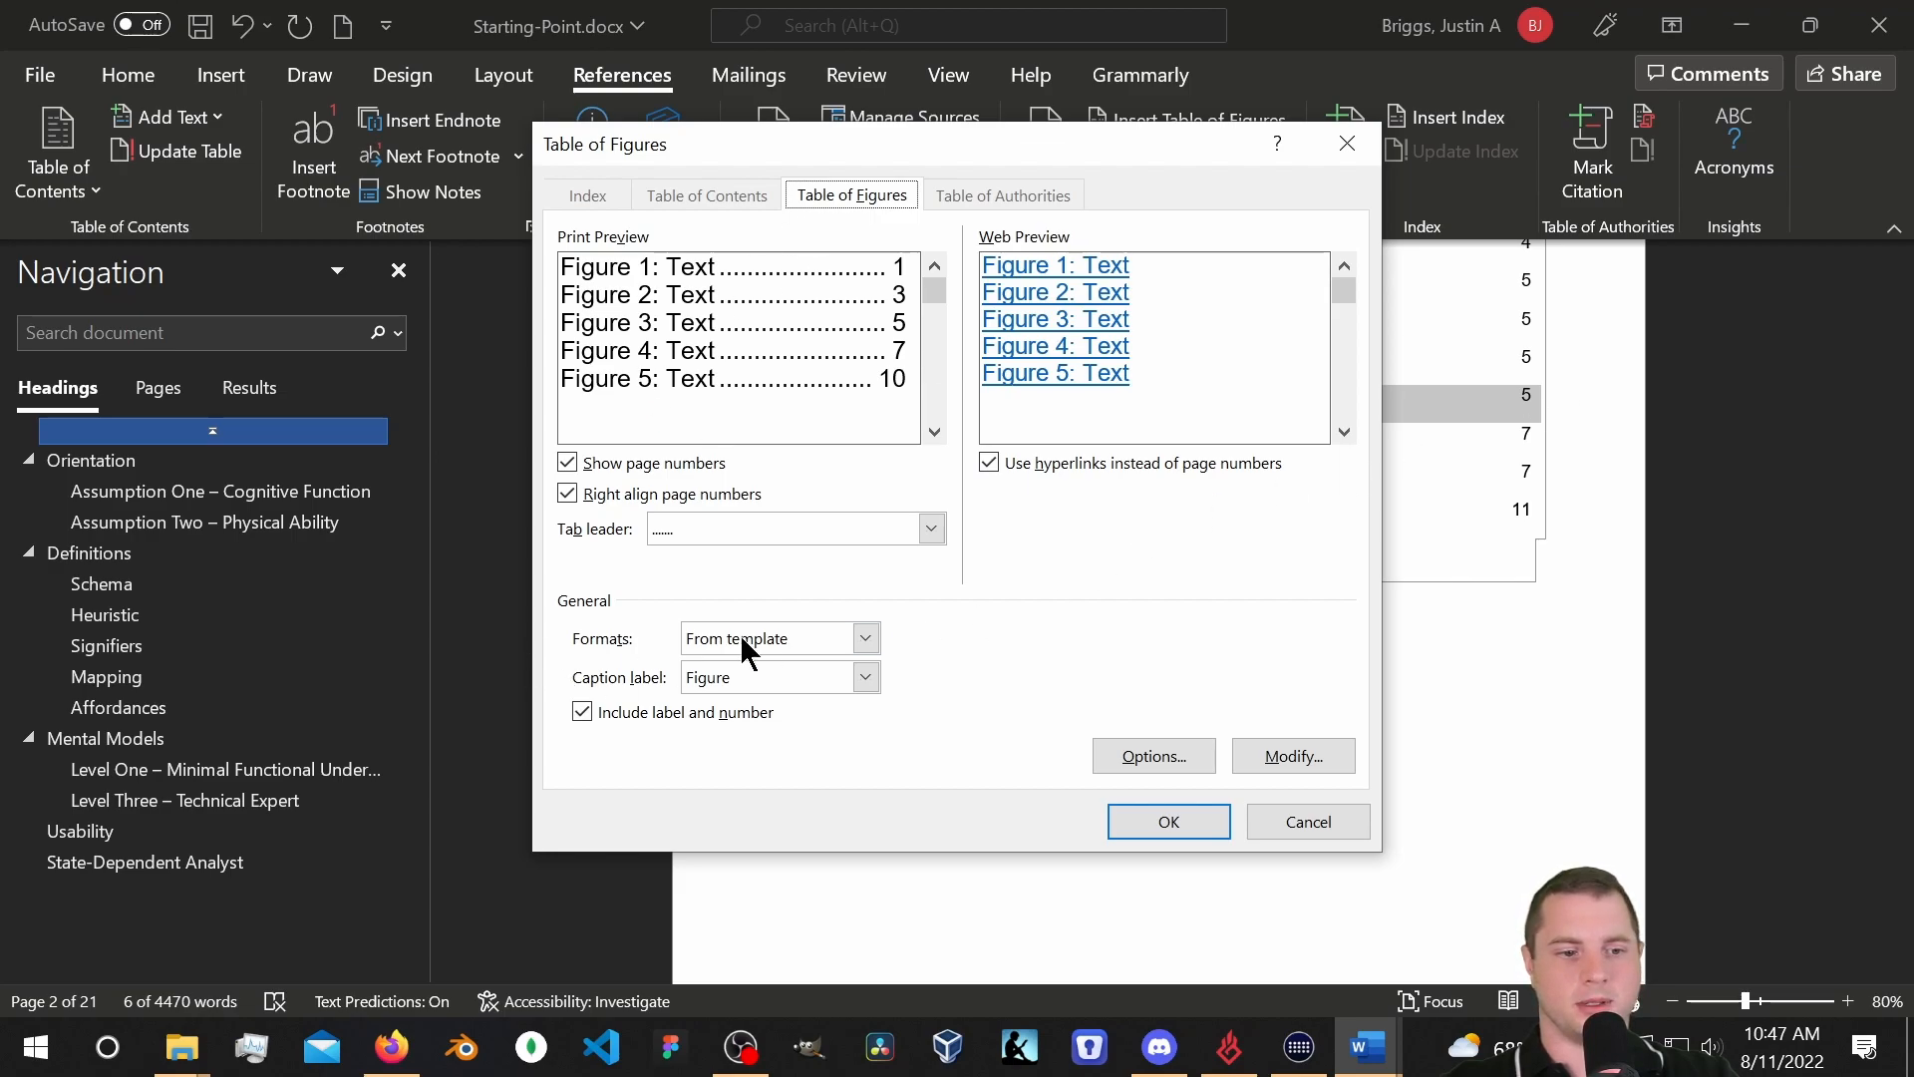
click(864, 640)
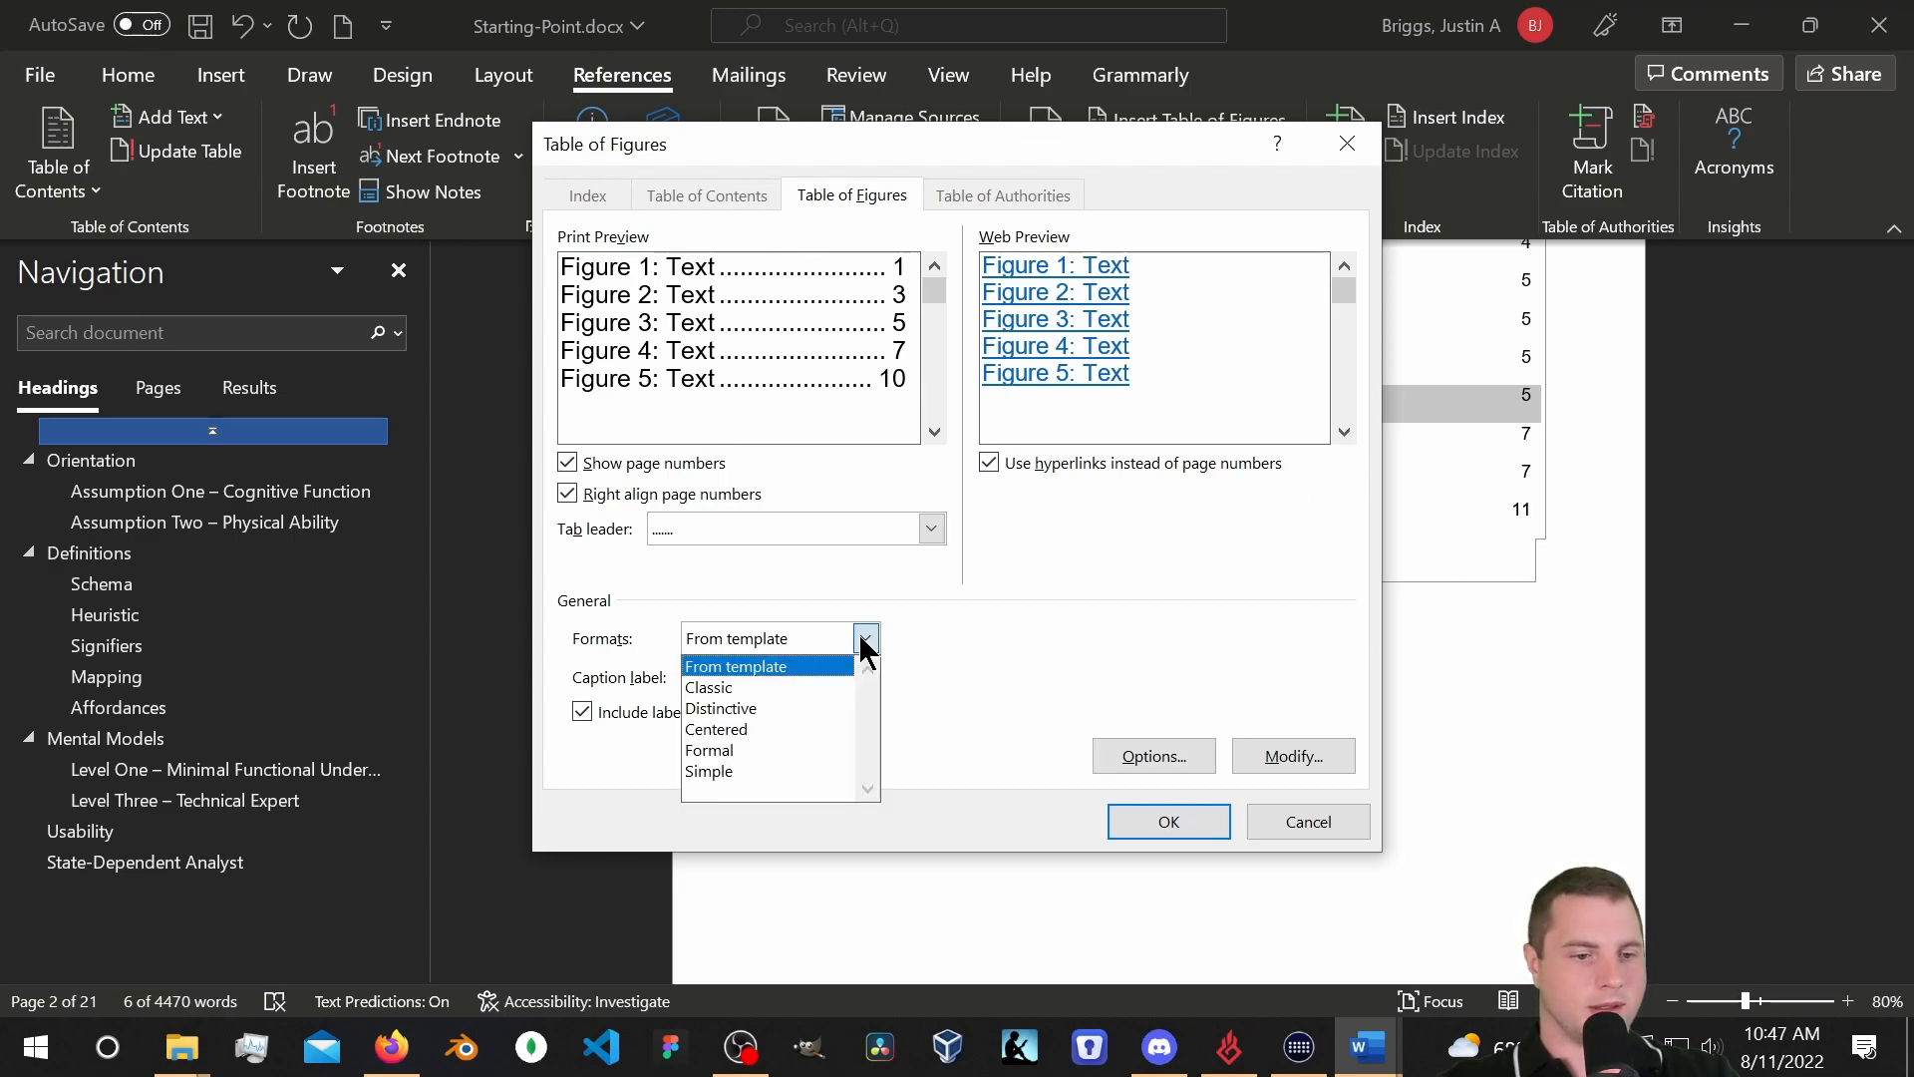
click(864, 640)
click(864, 678)
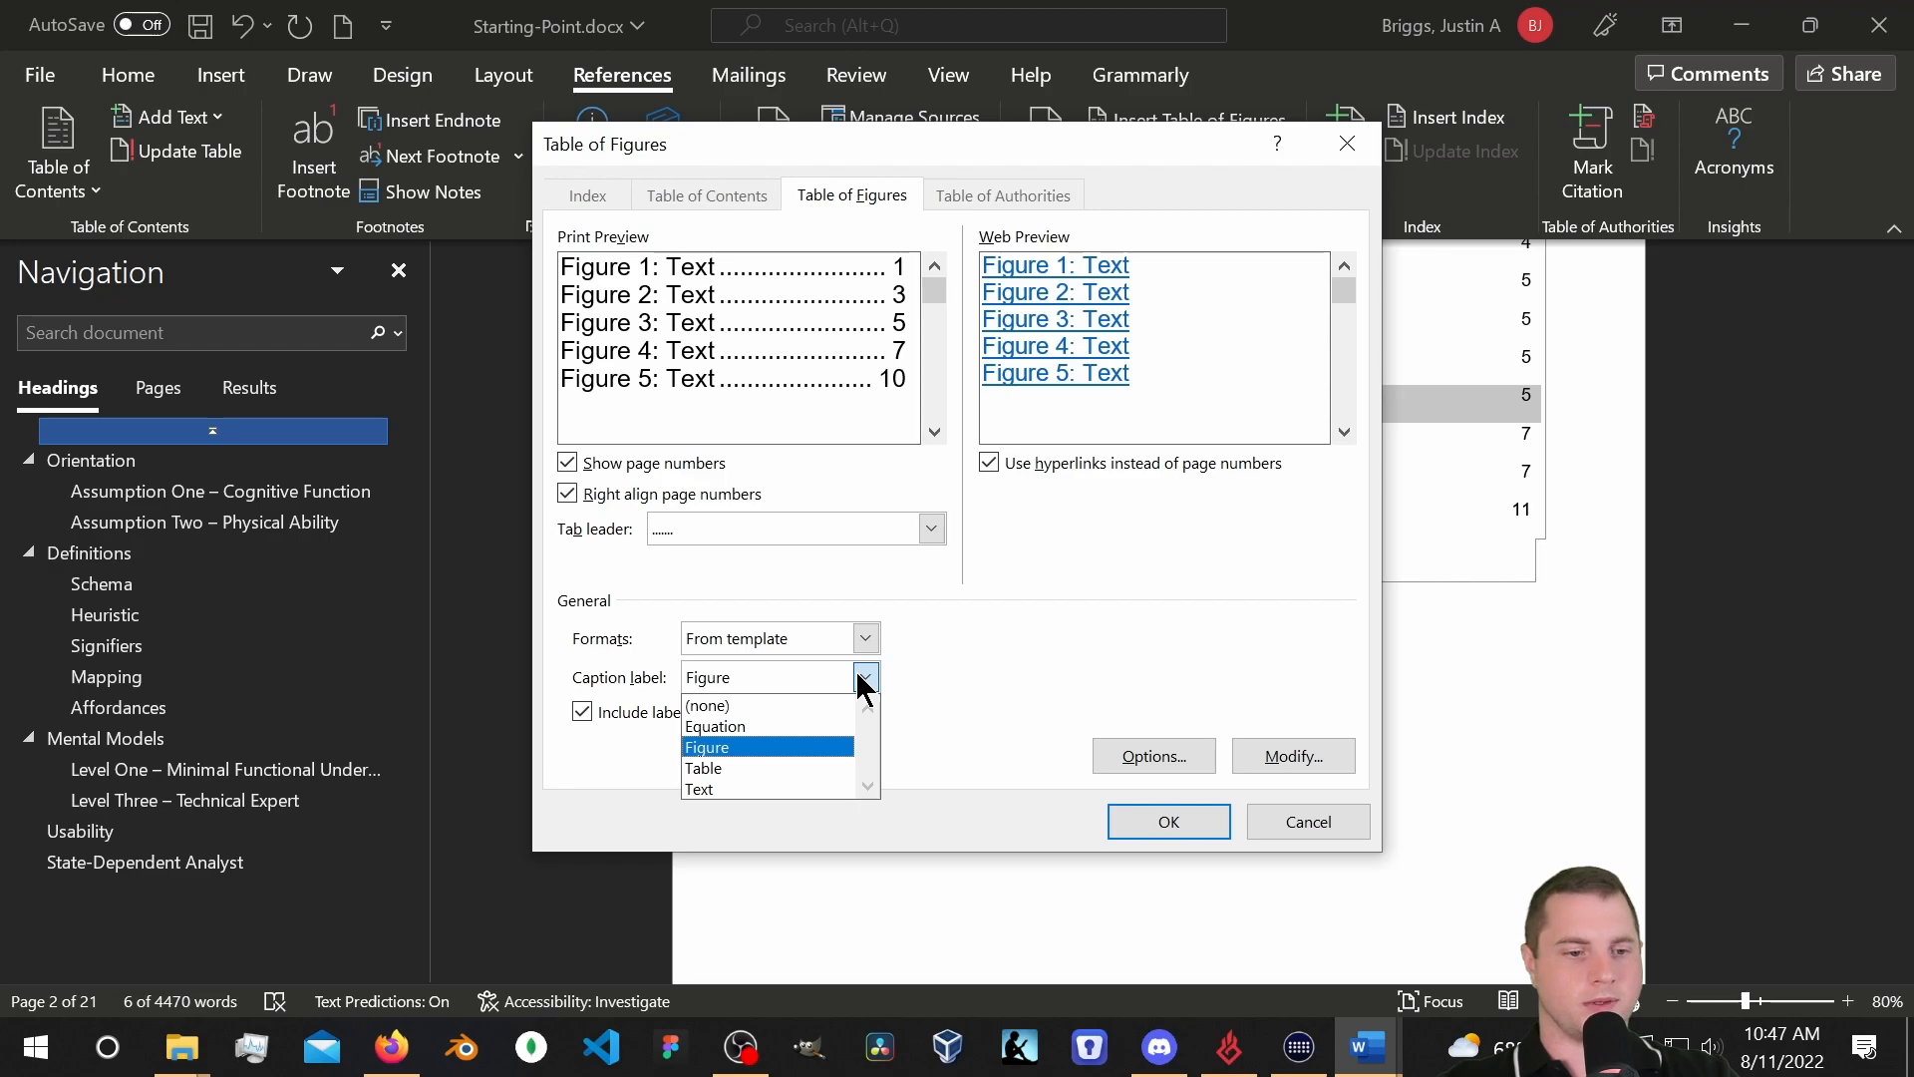
click(864, 678)
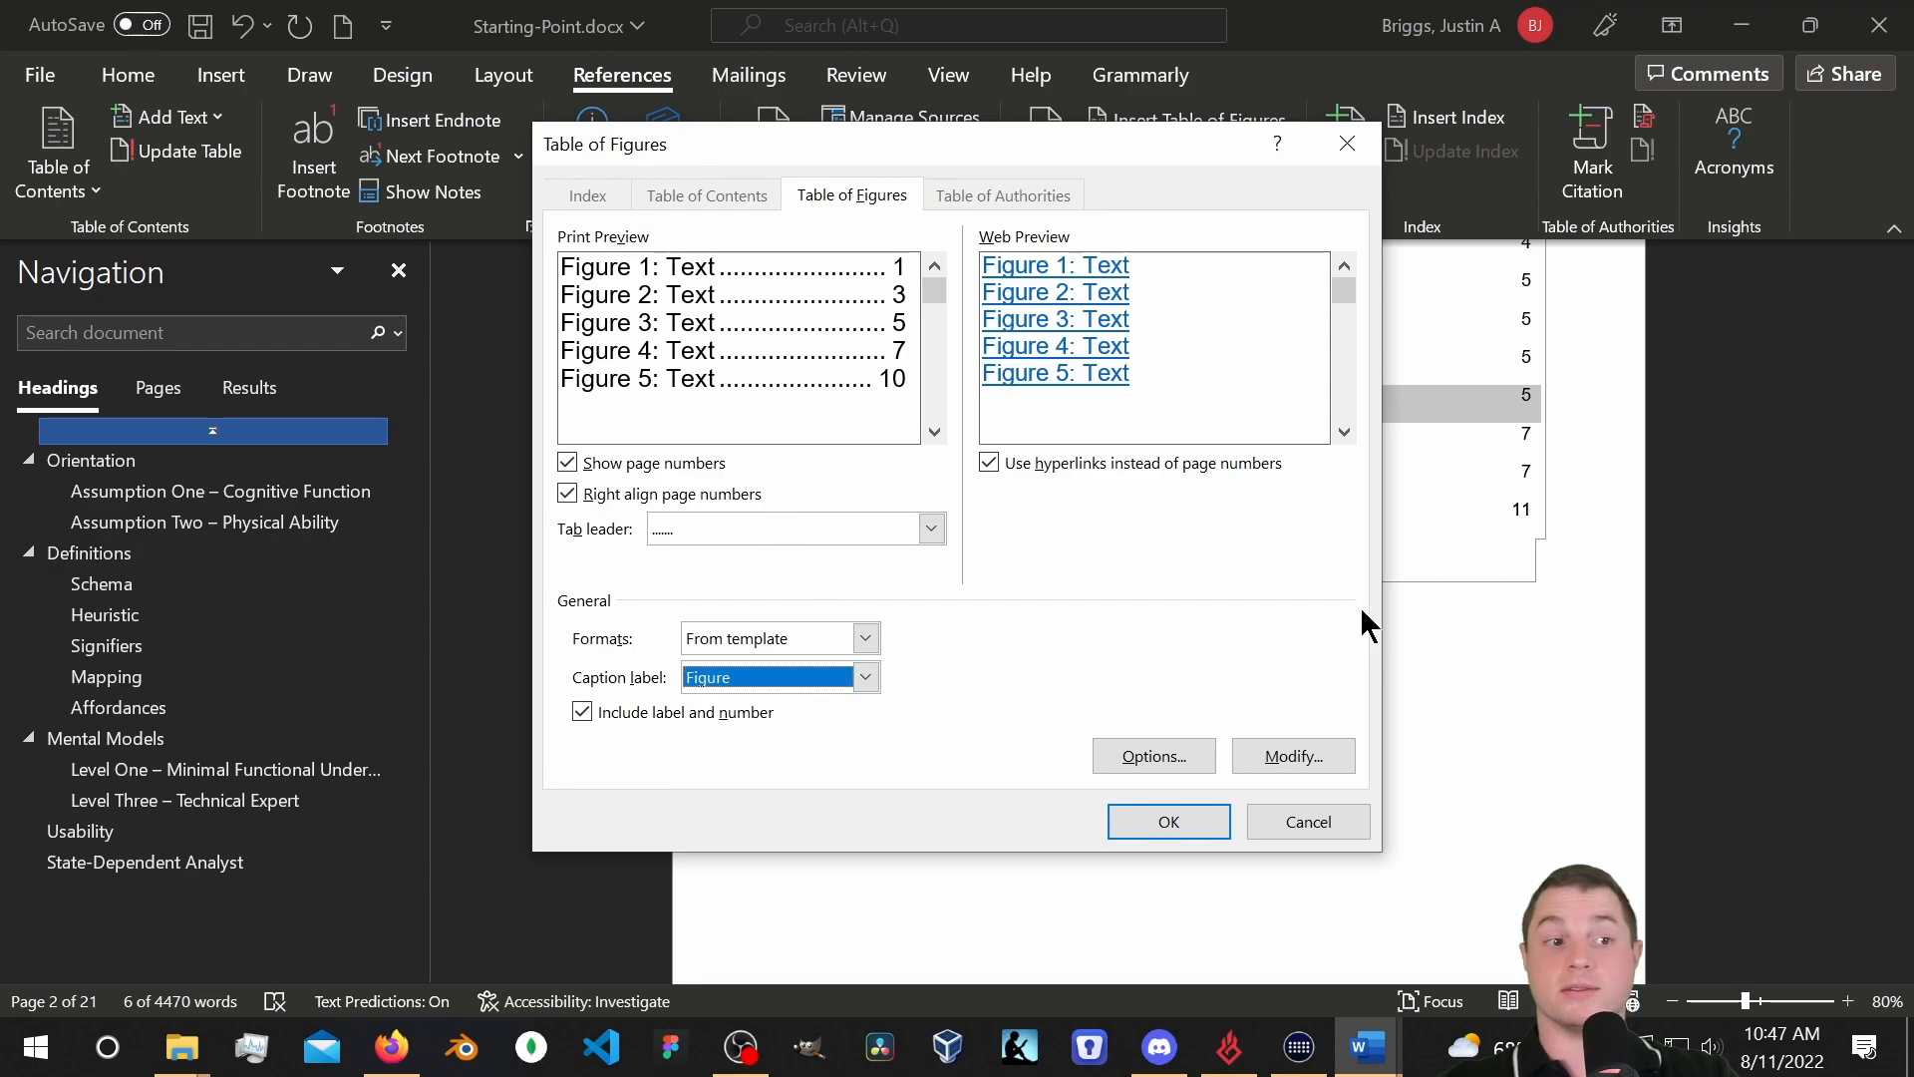
Modify the Table of Figures style to use a 12 pt font size, leaving the font color on Automatic.
click(1293, 756)
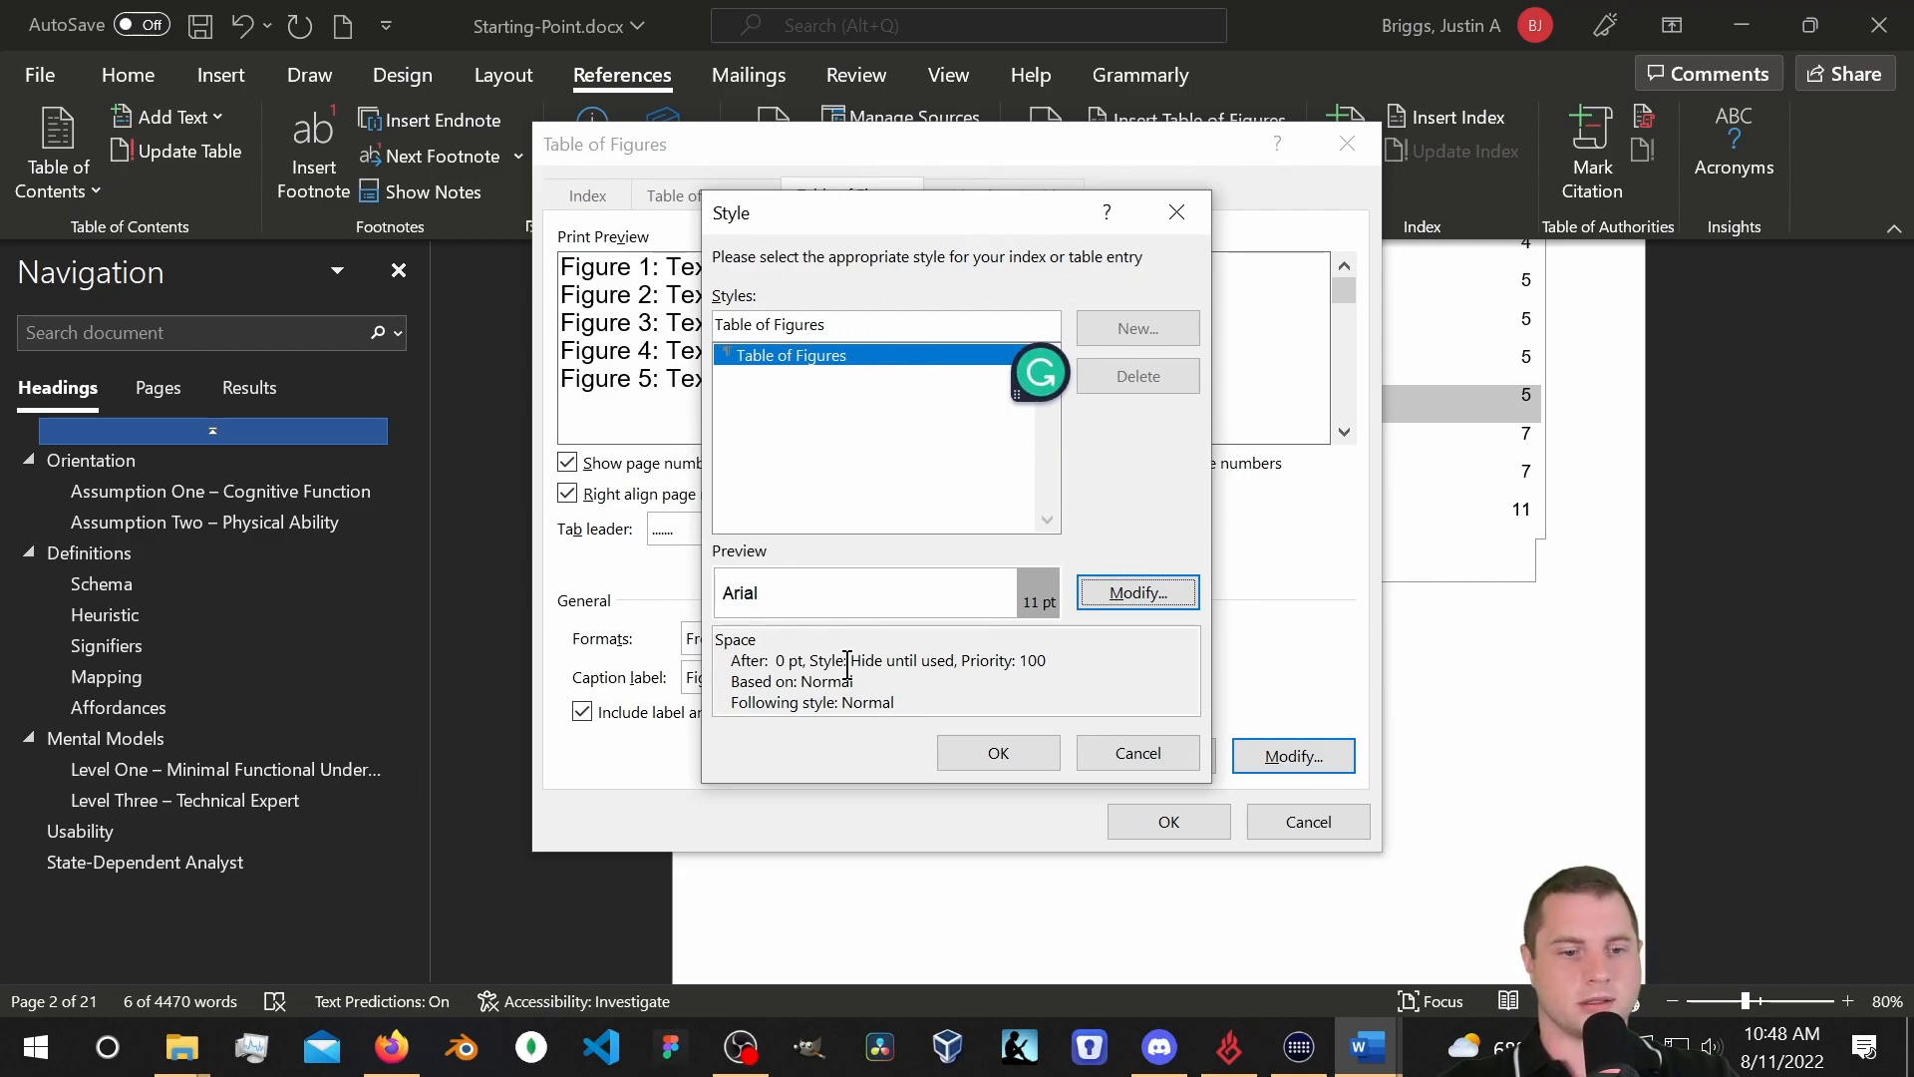
click(1107, 592)
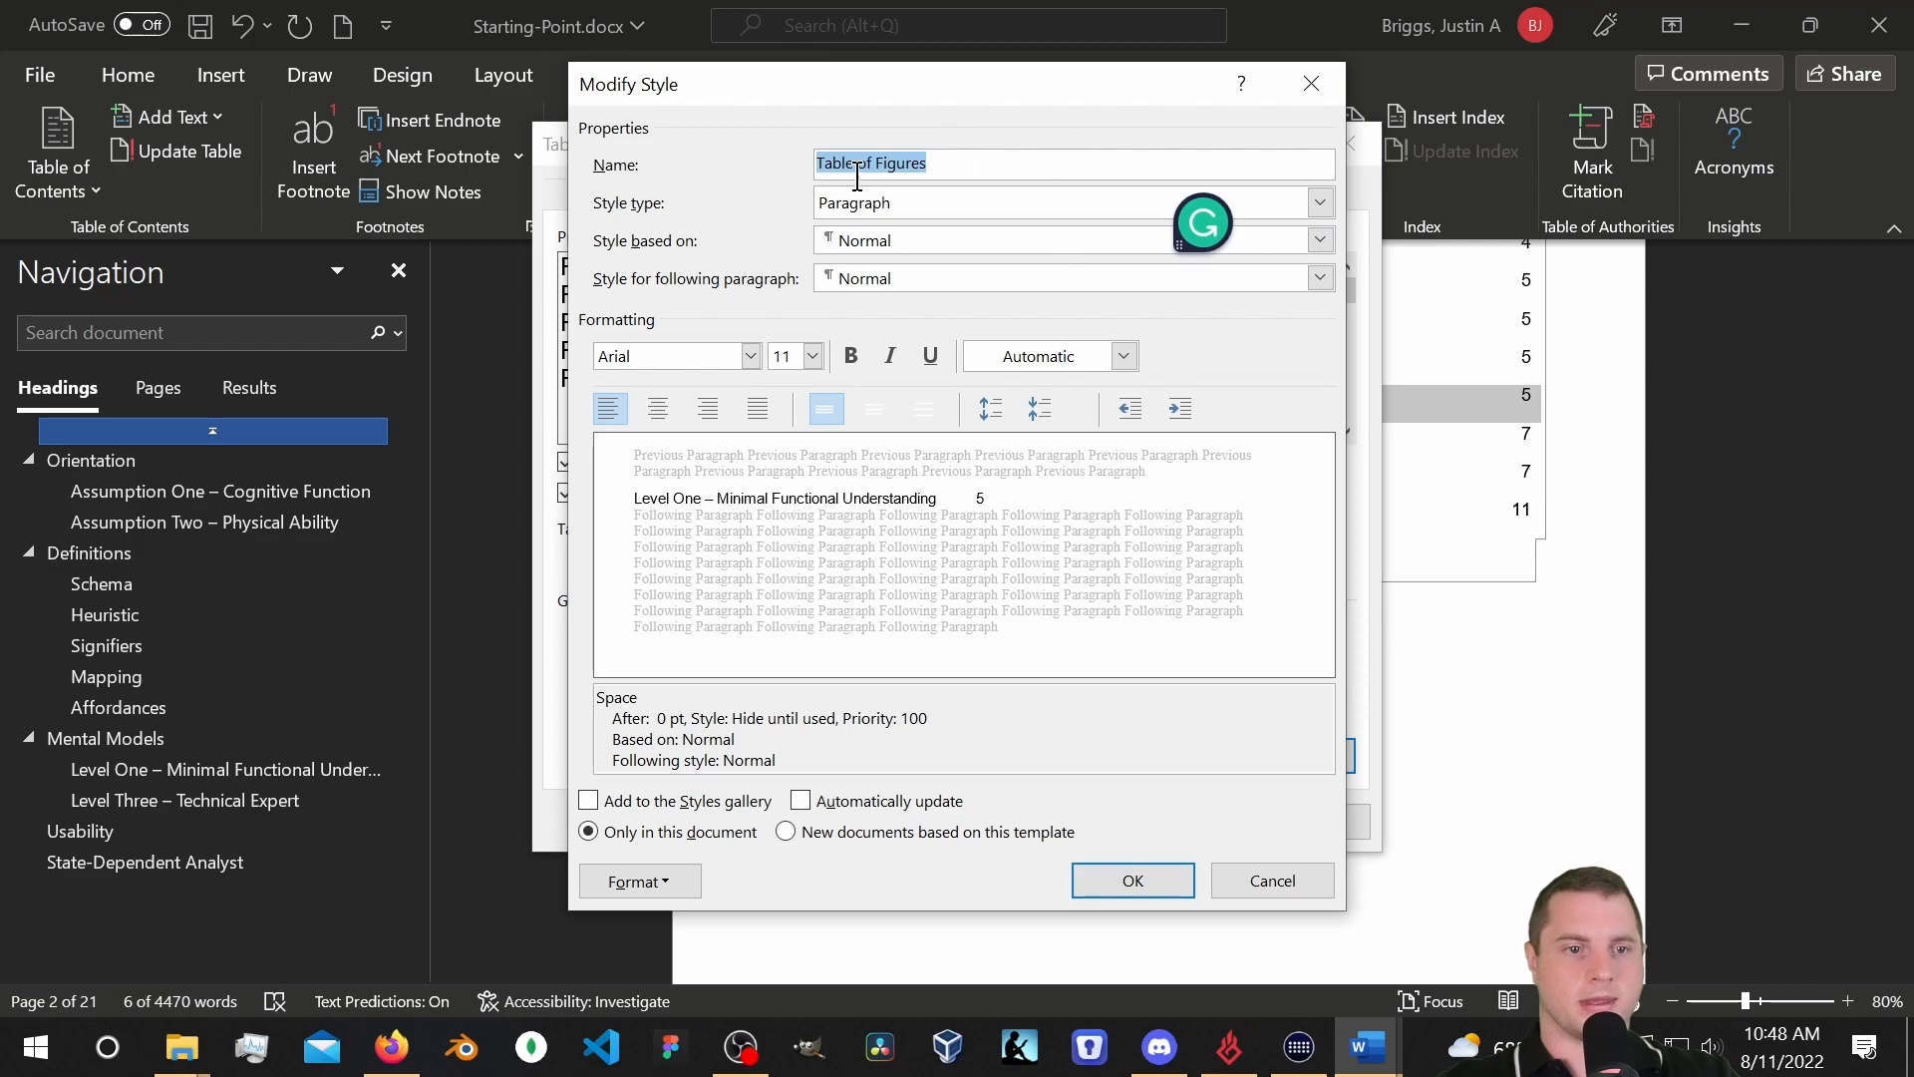
click(809, 356)
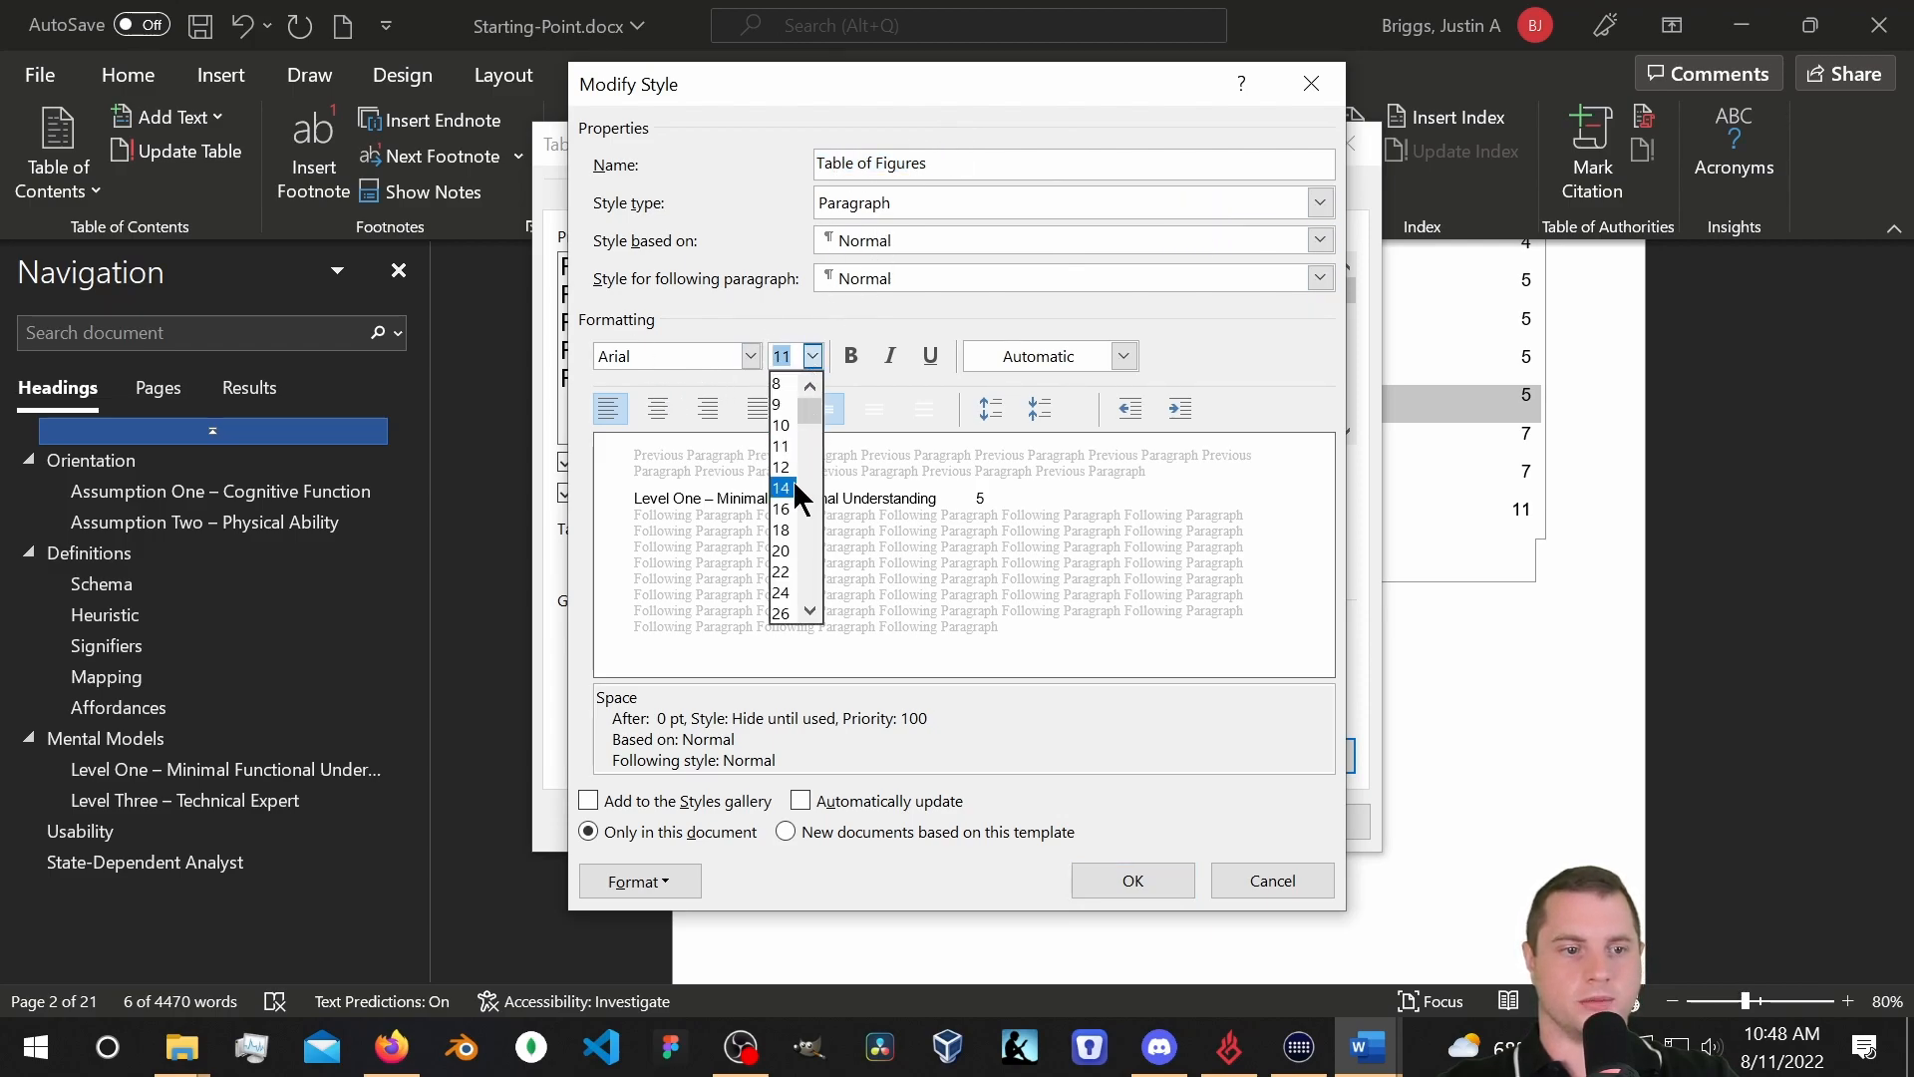
click(783, 464)
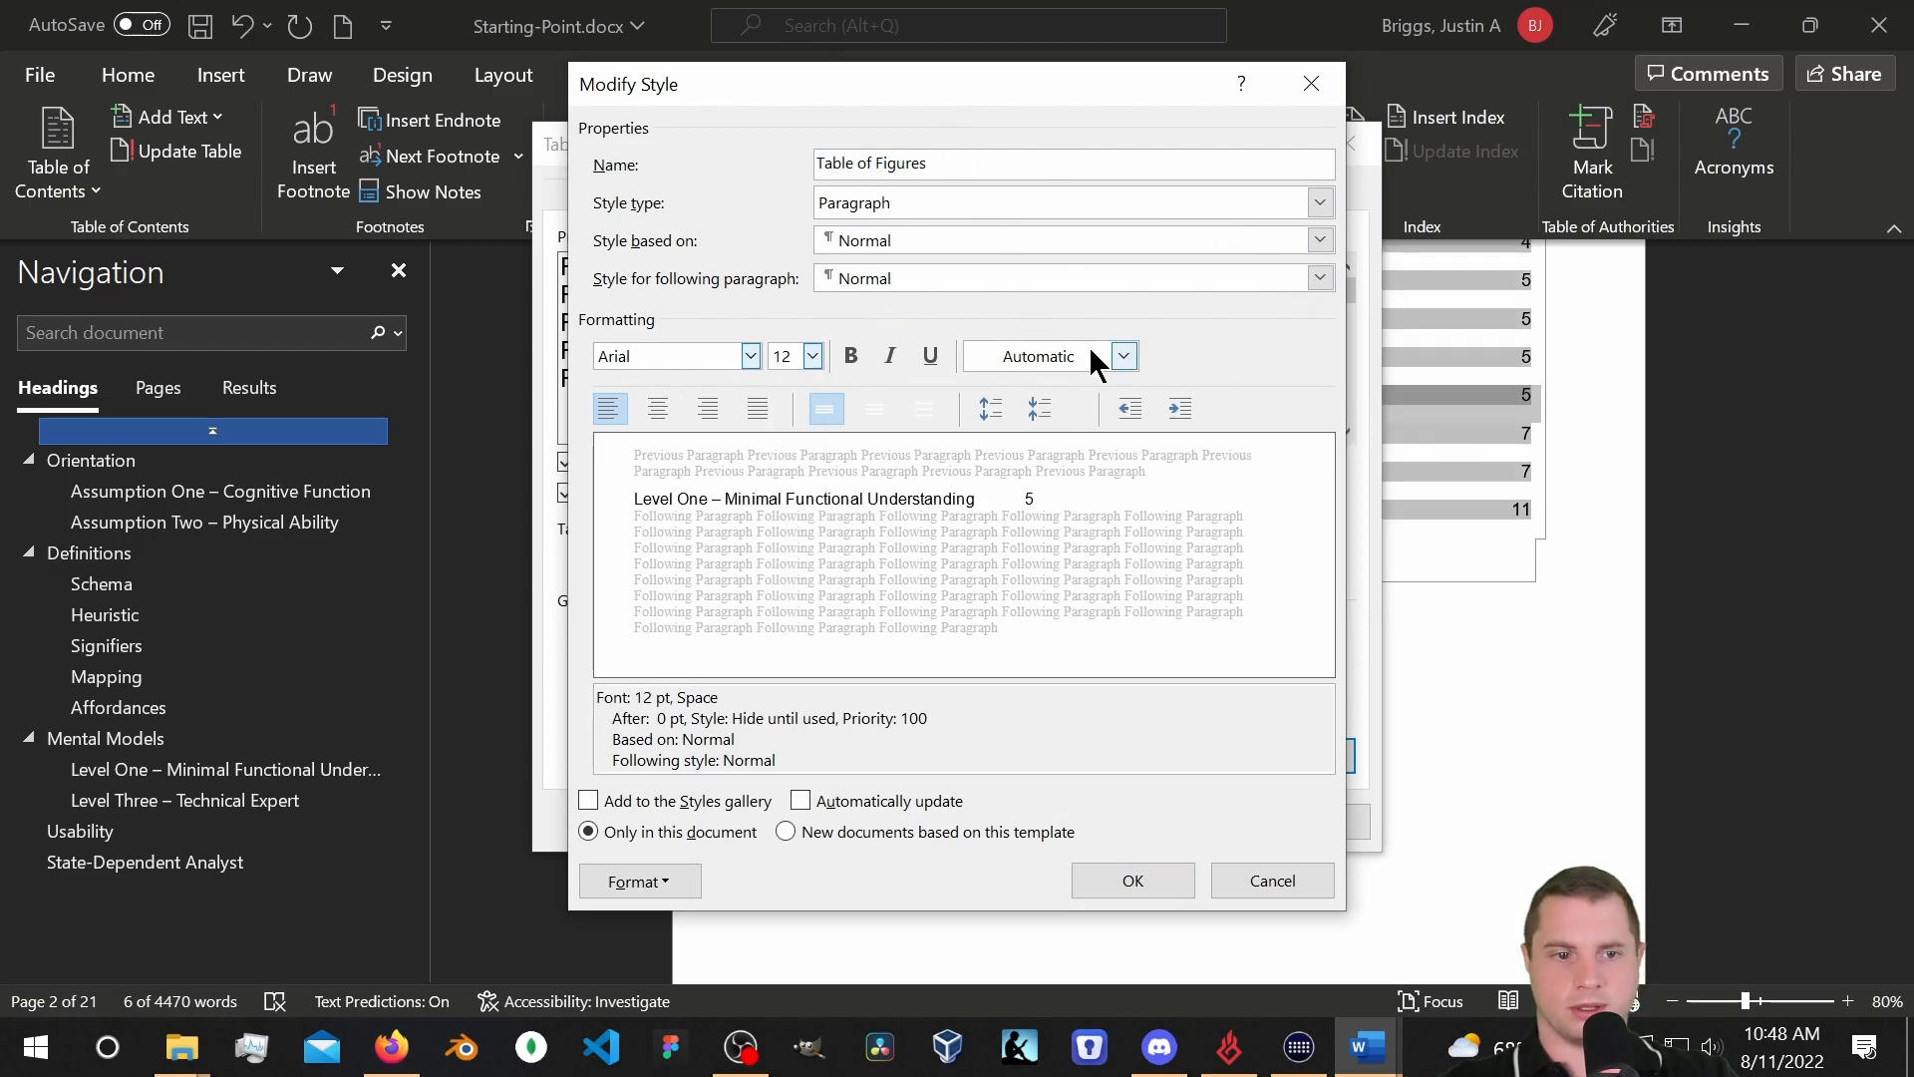
click(1123, 357)
click(1123, 357)
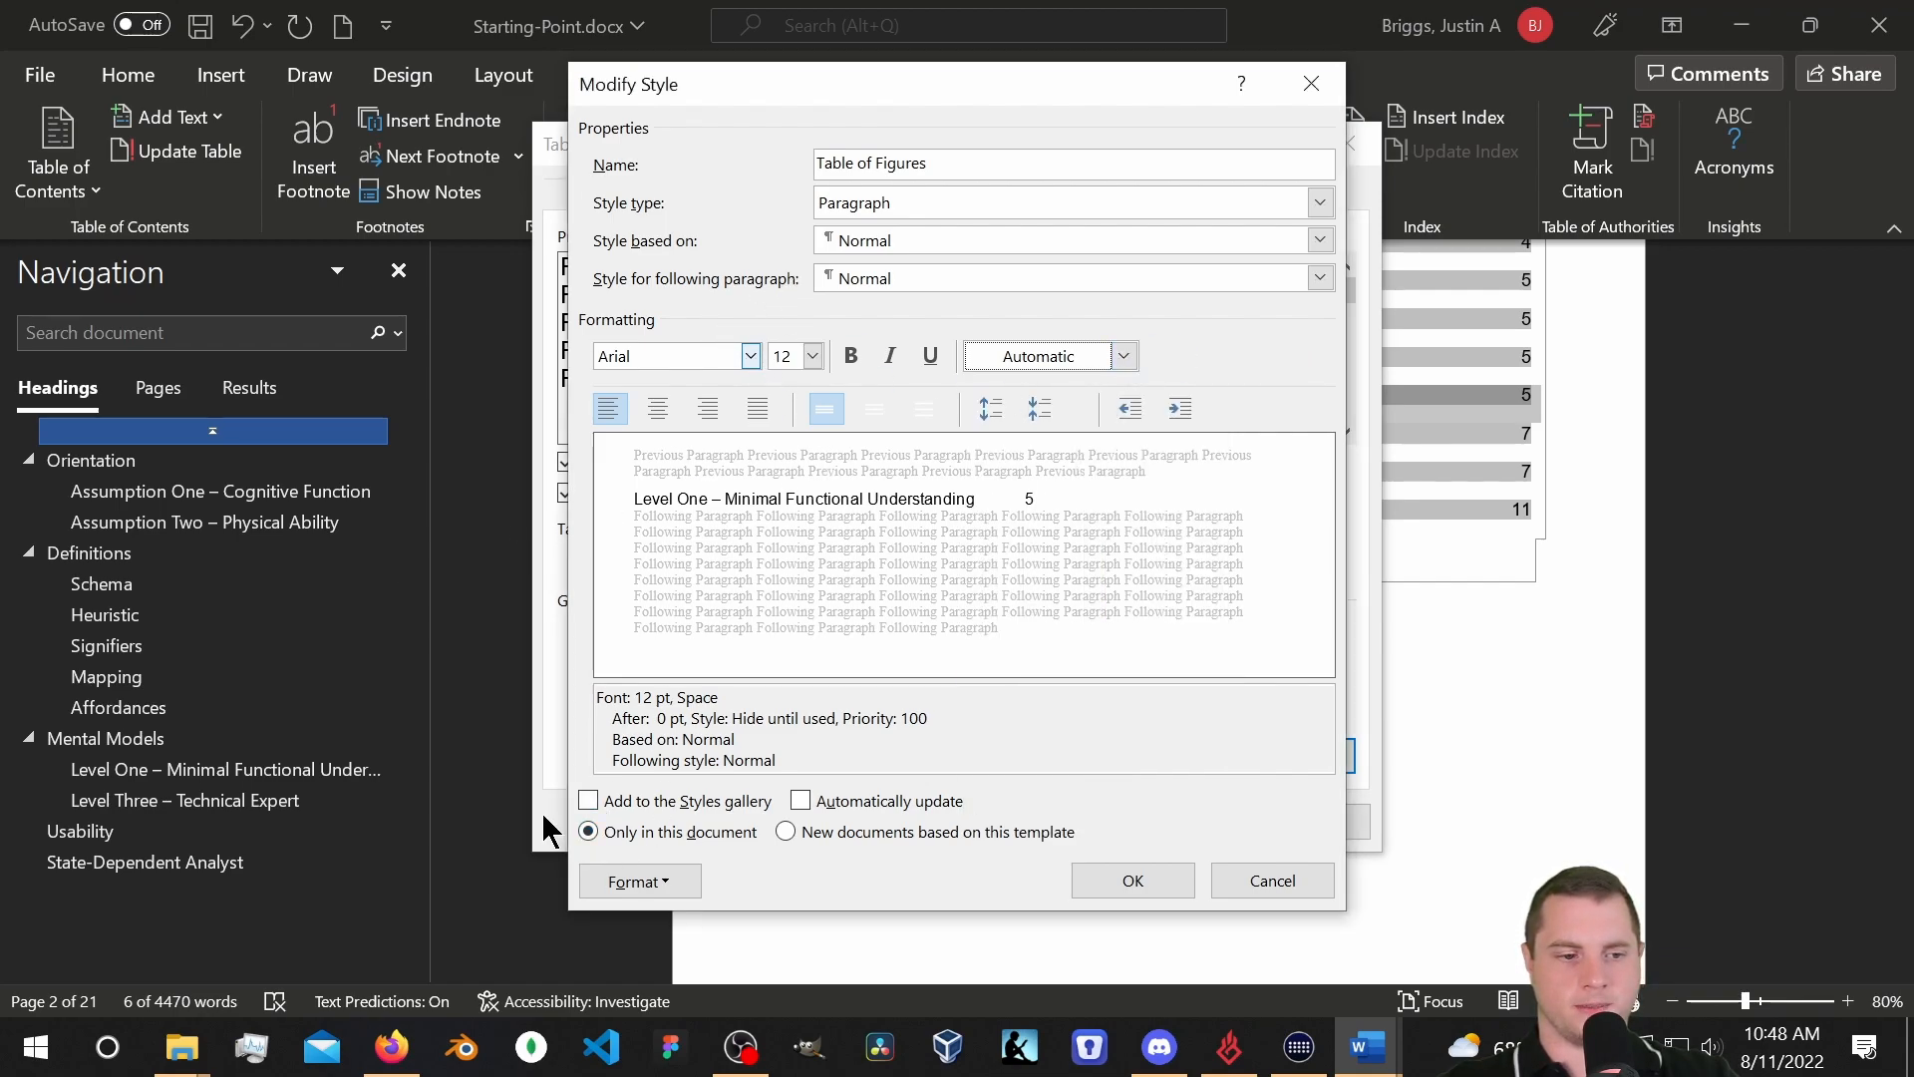
click(1137, 883)
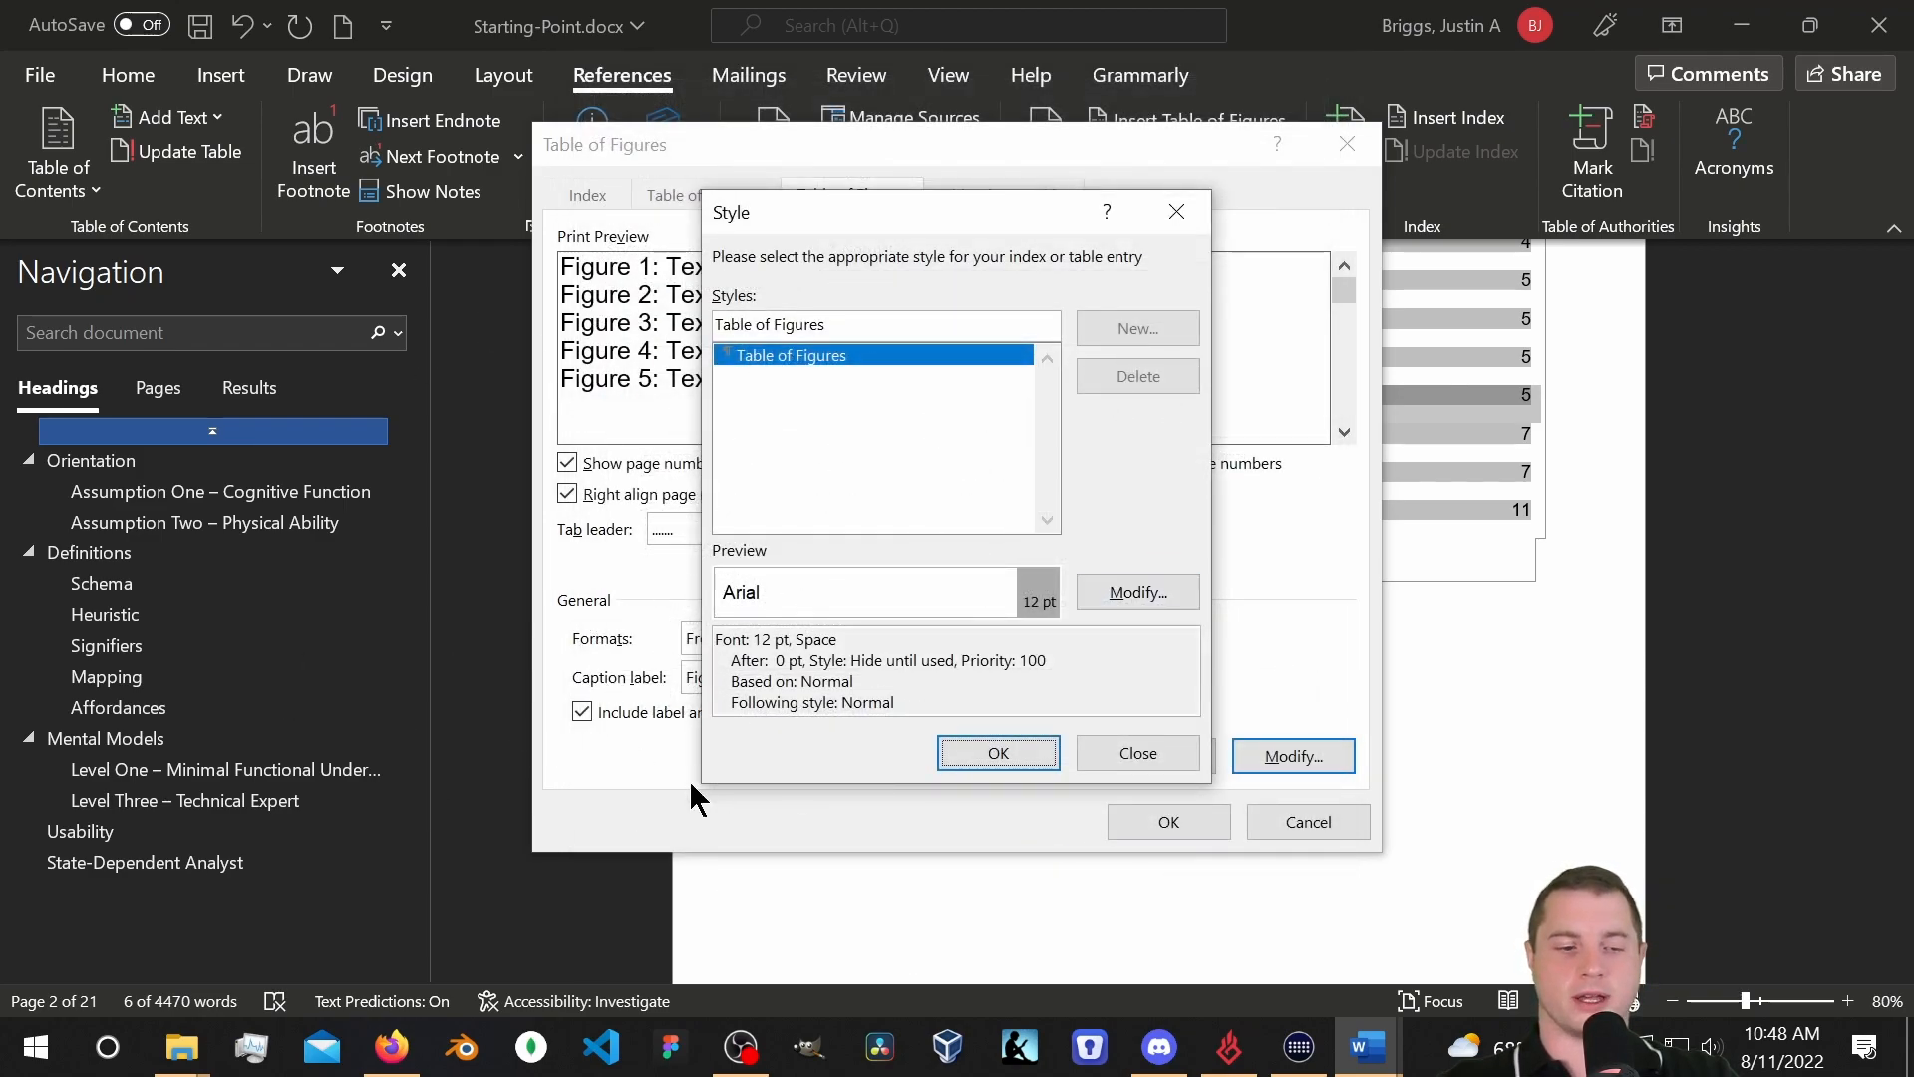
click(995, 757)
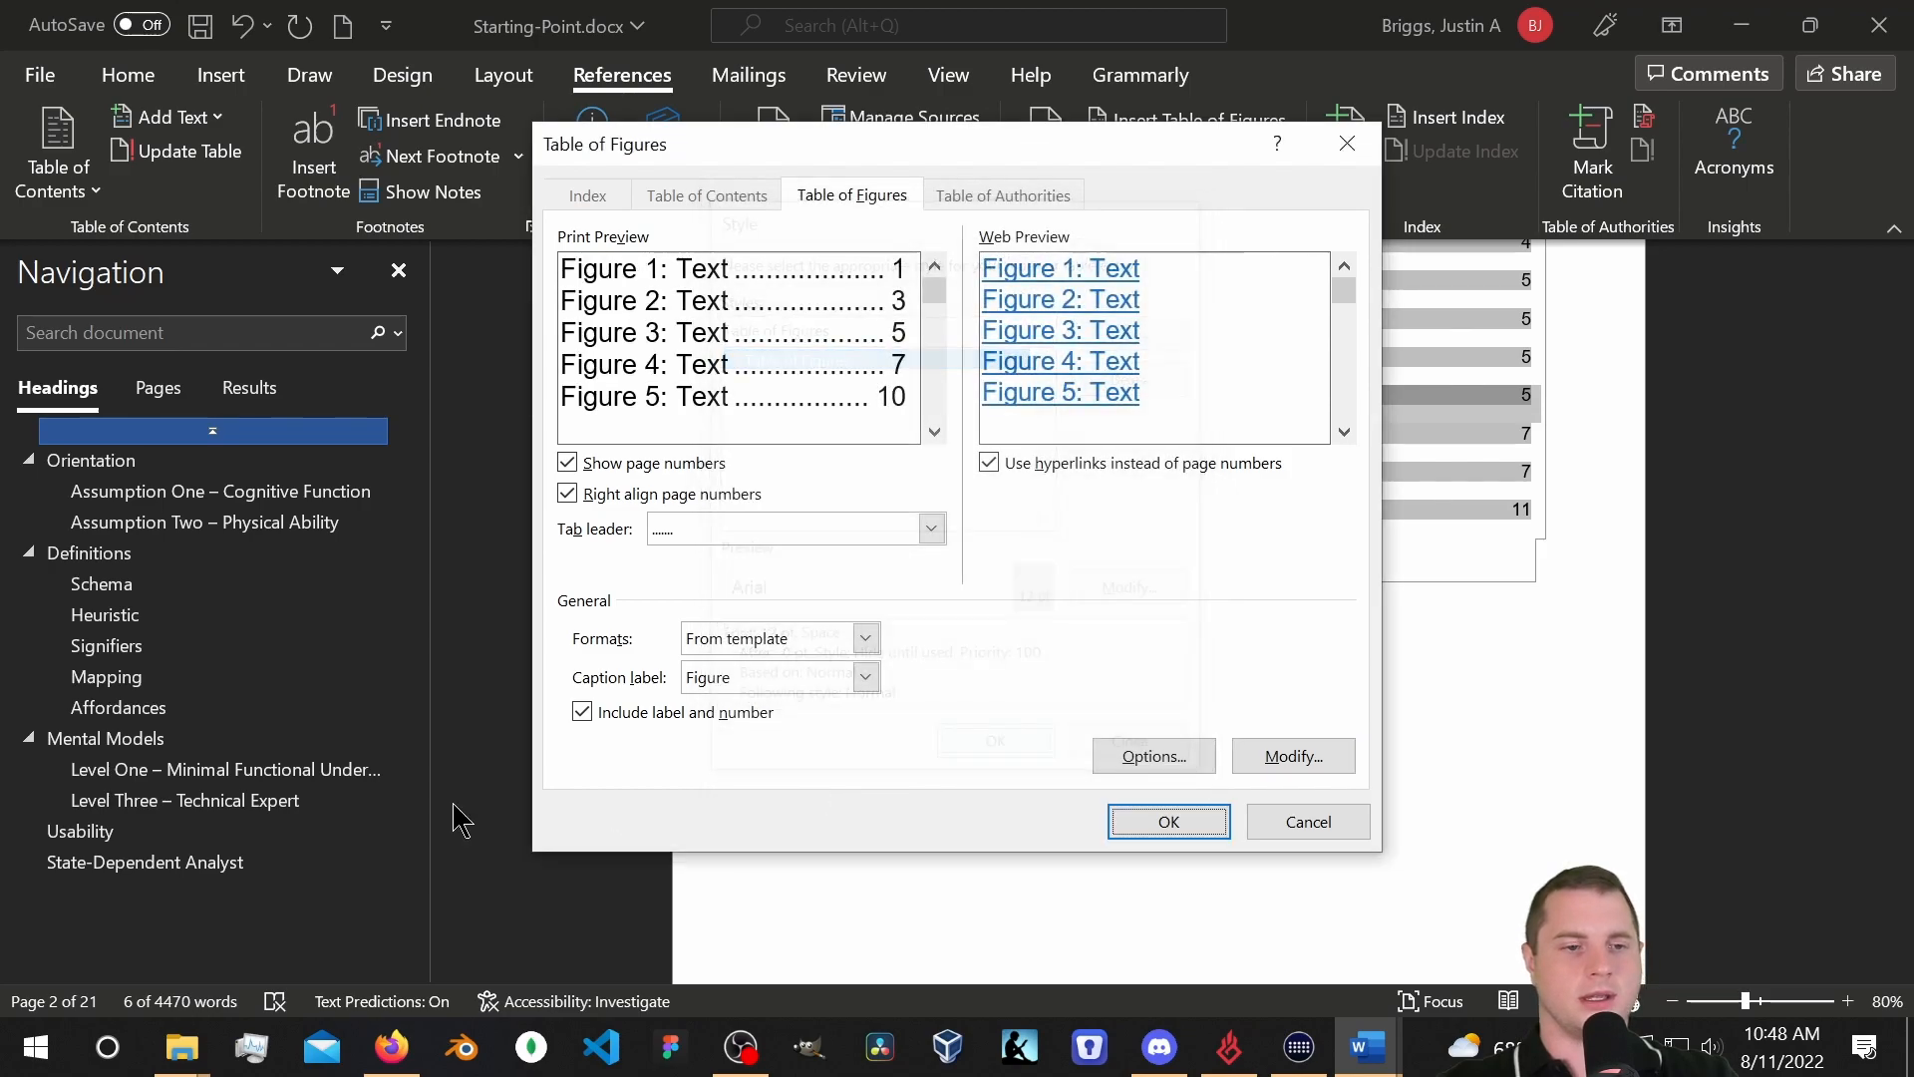
Try inserting the table of figures at the selected table of contents entry, and undo the insertion.
click(1162, 824)
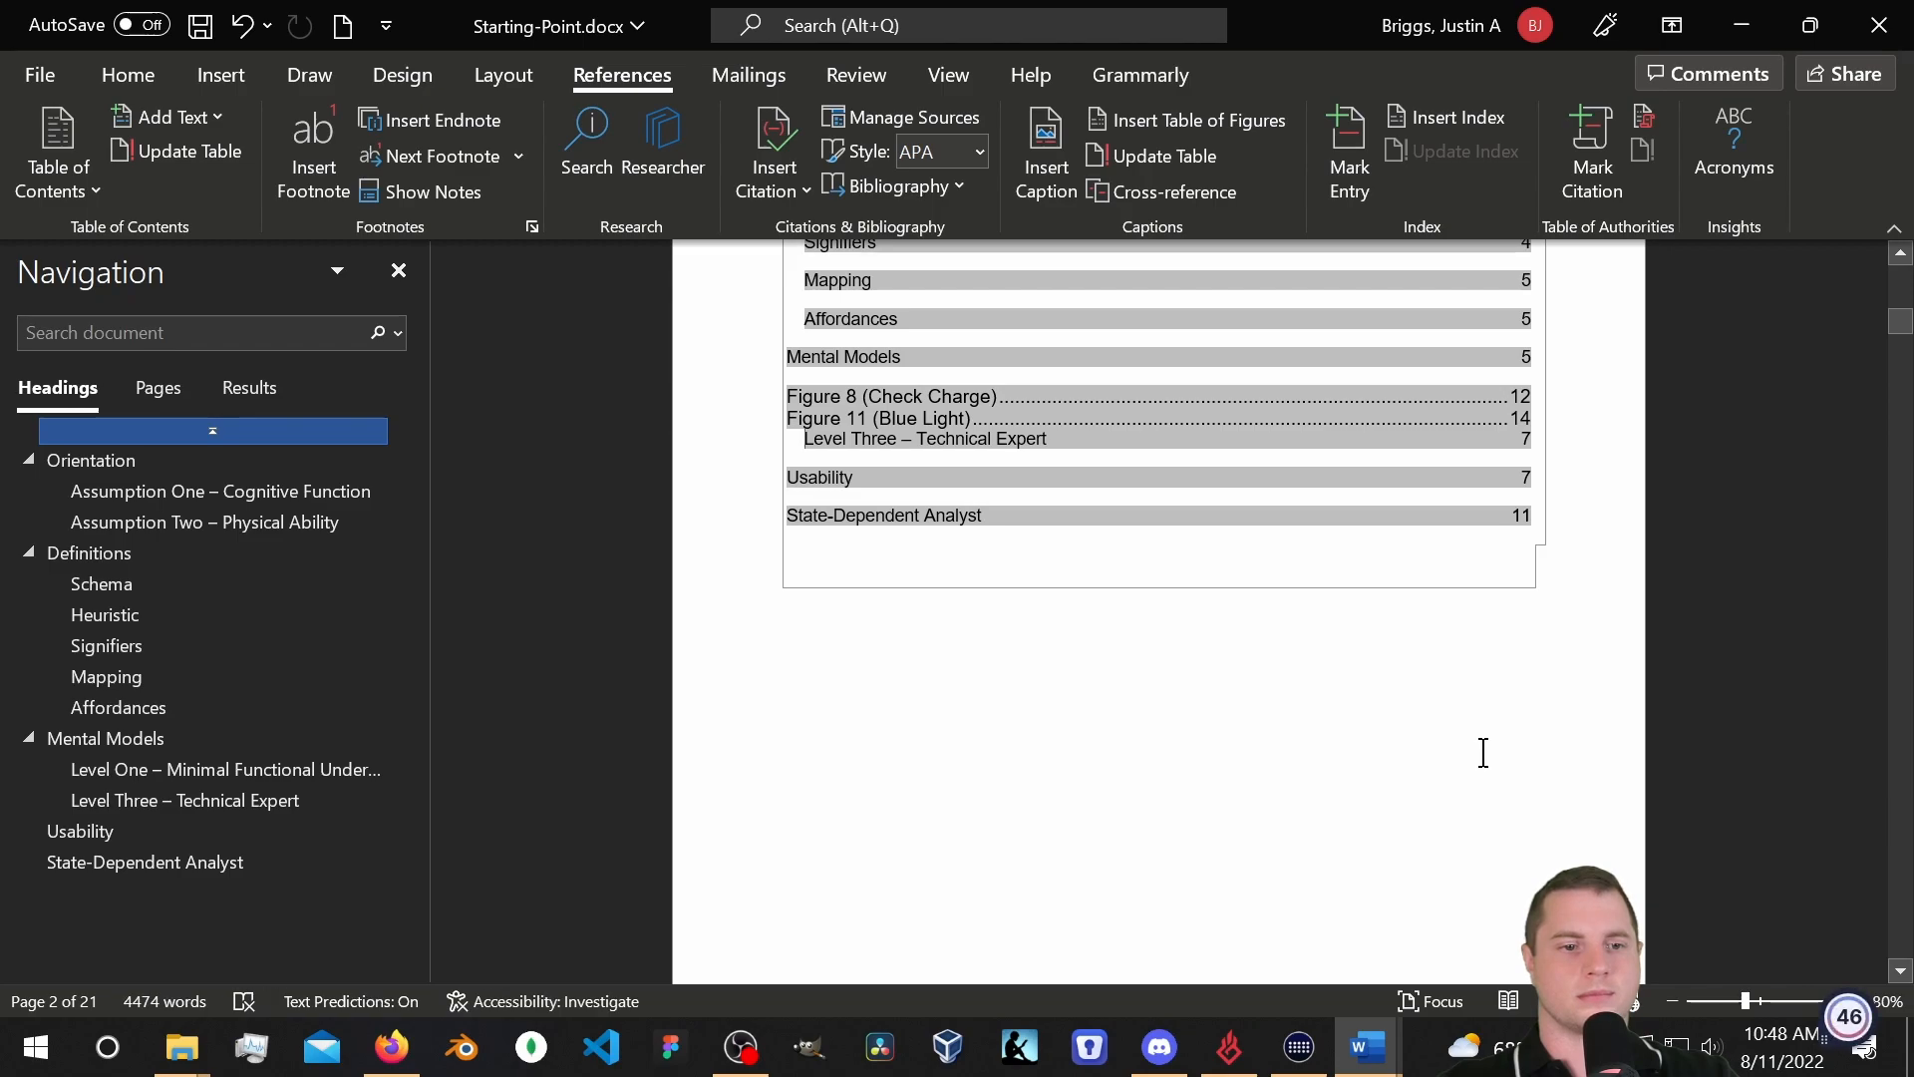
scroll(1472, 773, up, 2)
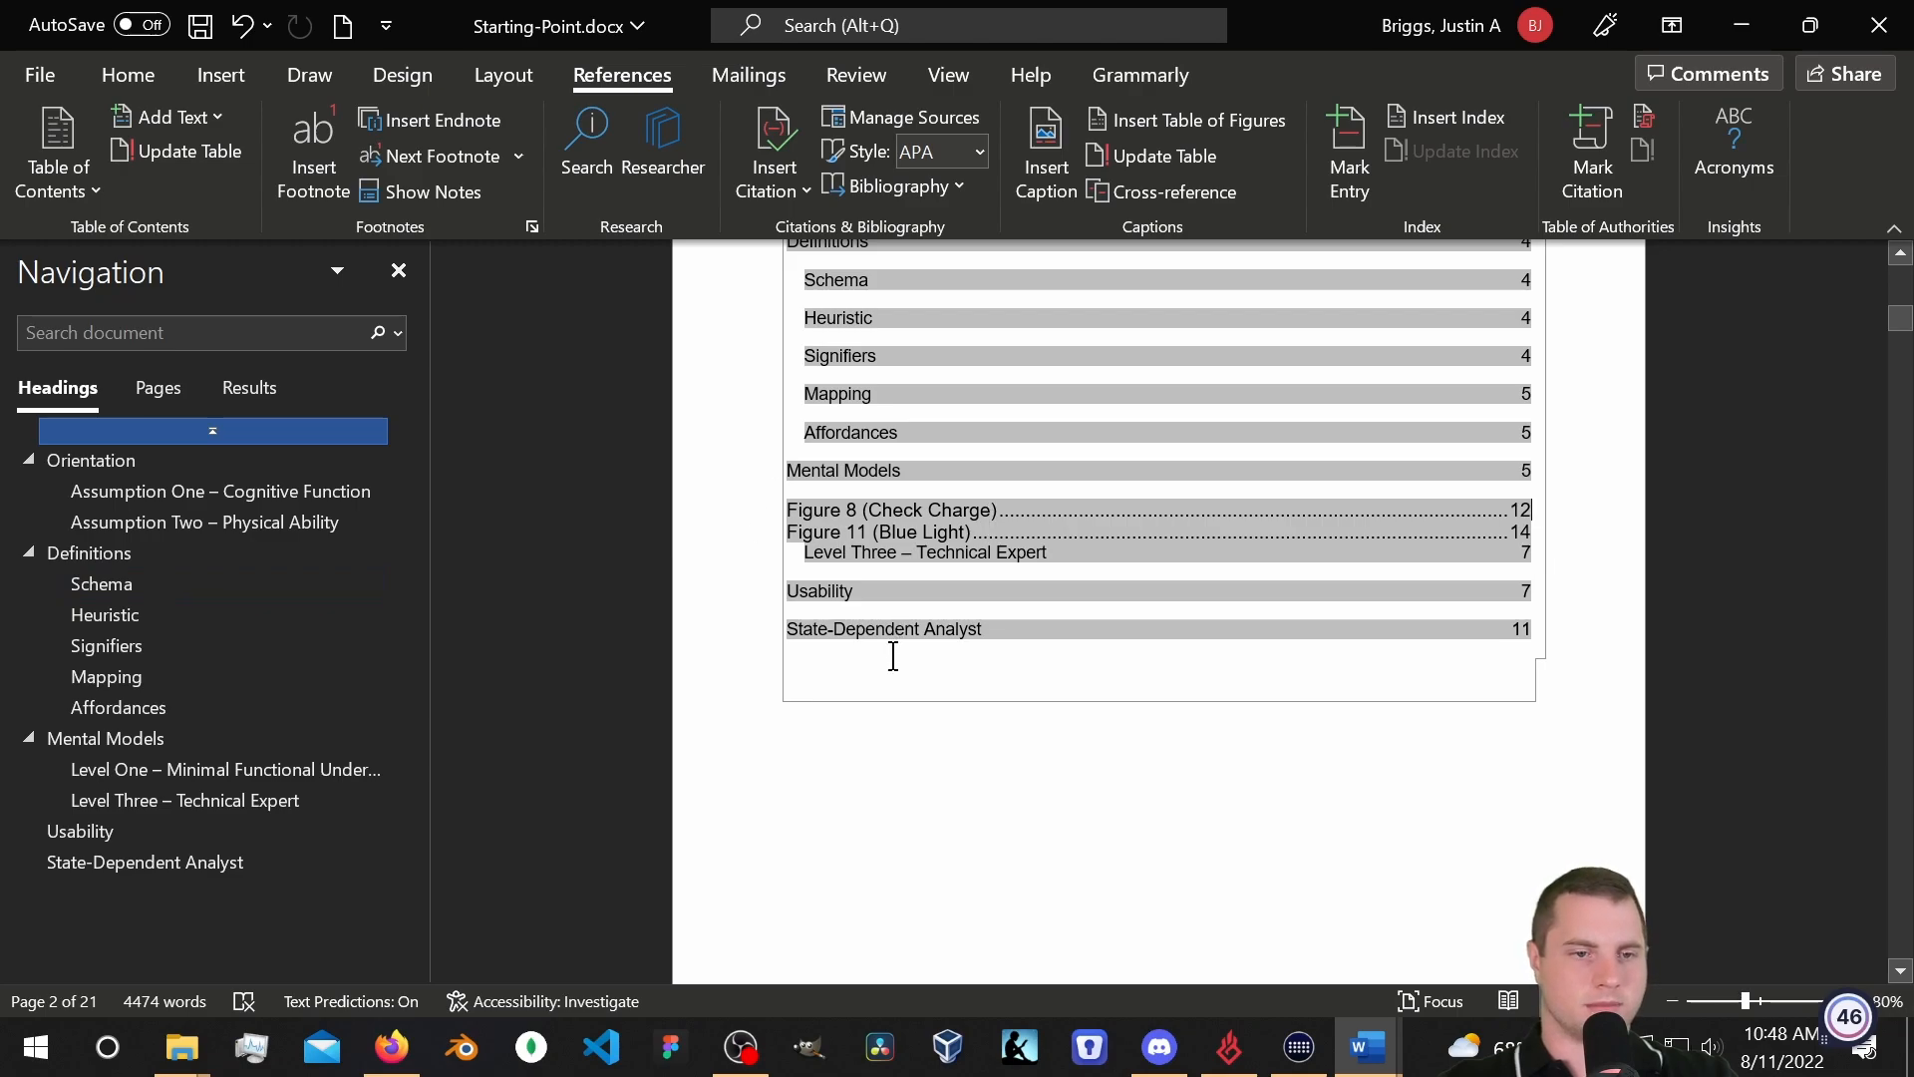
scroll(893, 656, up, 6)
key(ctrl+z)
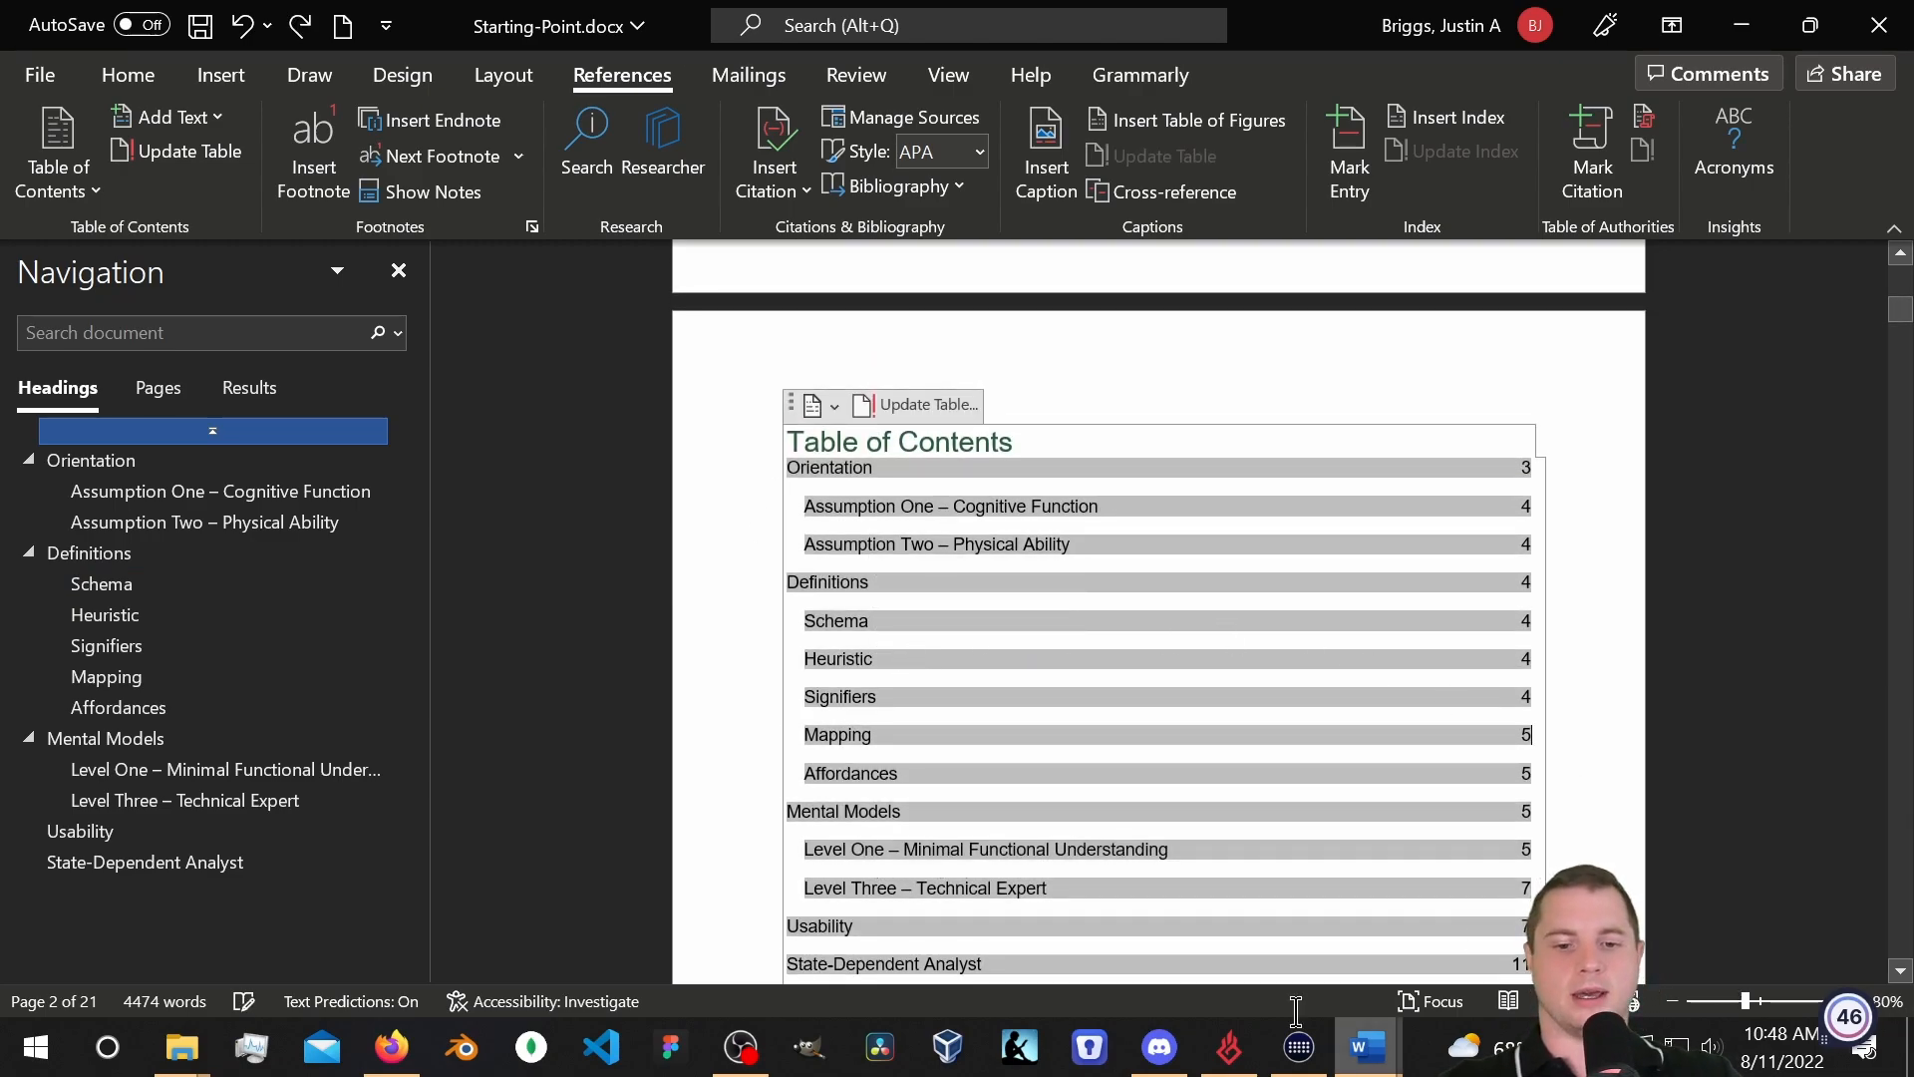
Check the blank area and page below the table of contents, and undo the last edit there.
scroll(858, 853, down, 5)
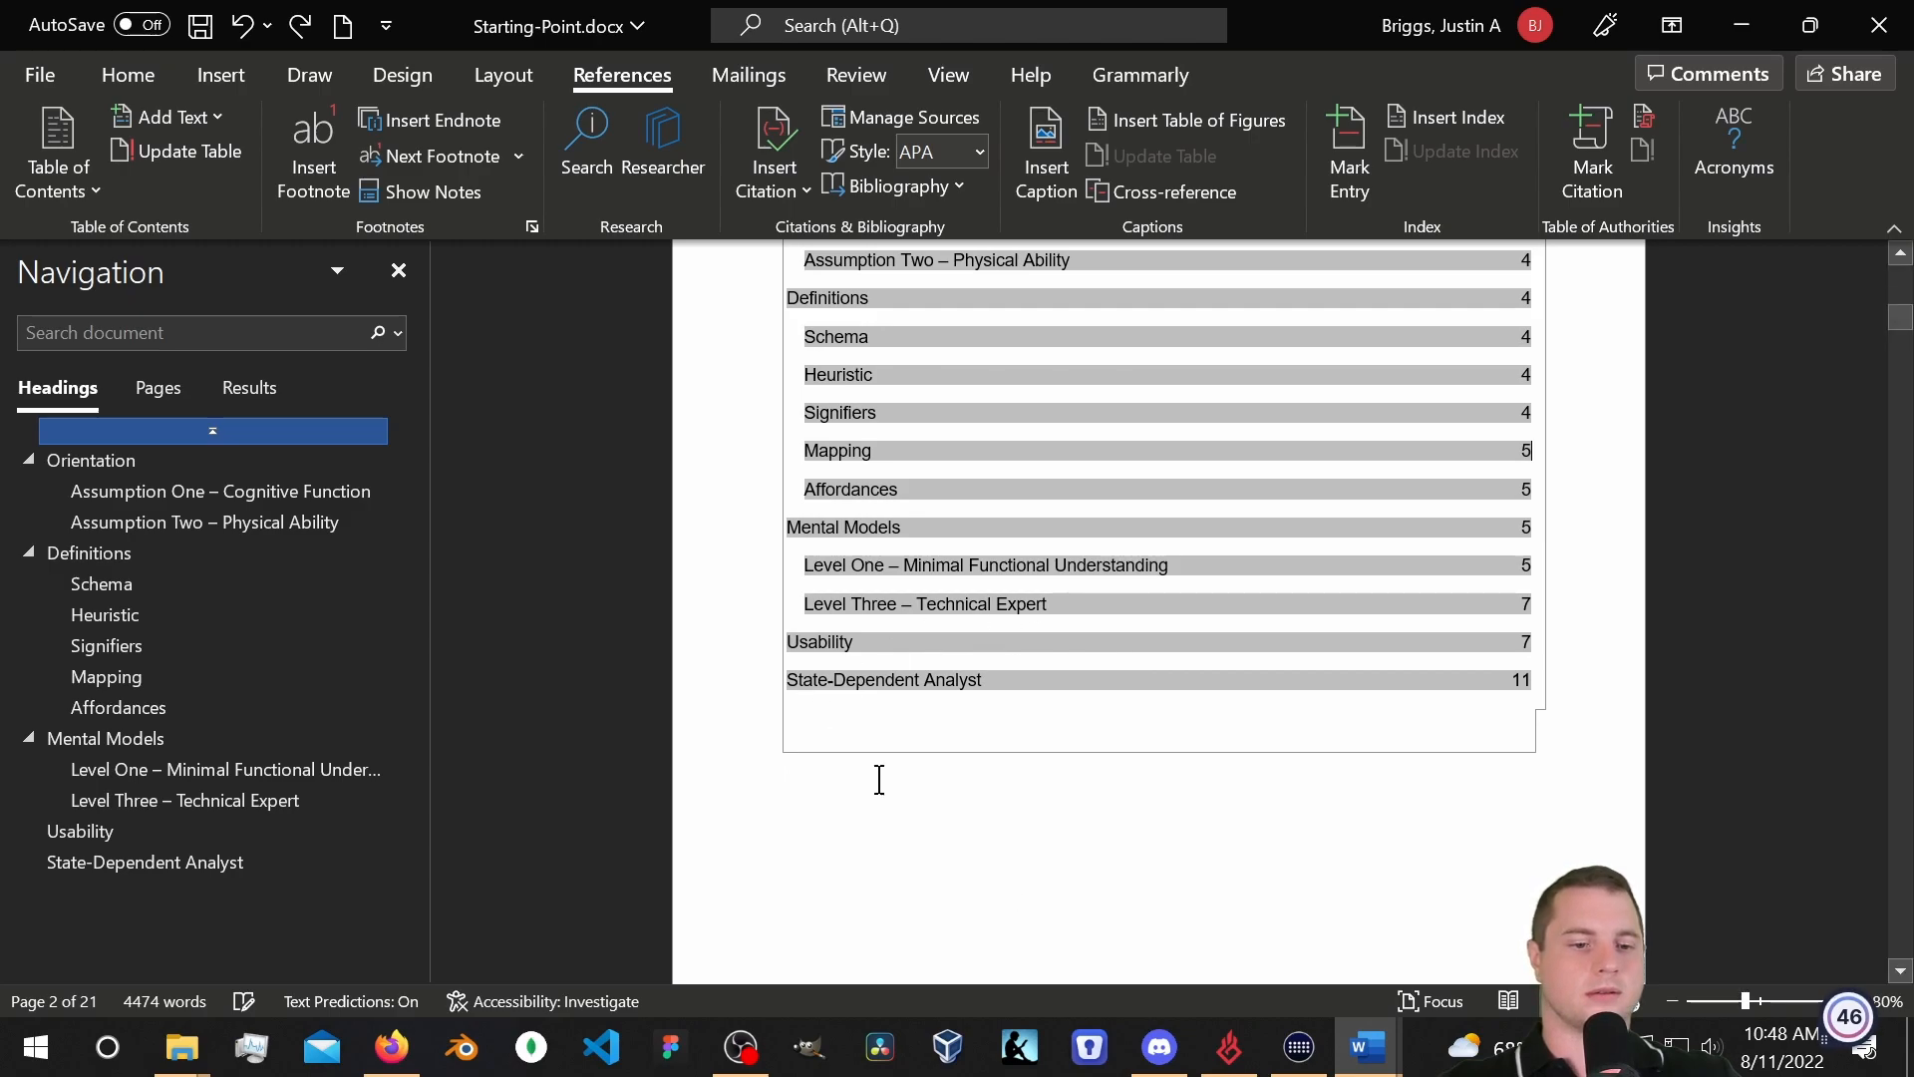
scroll(878, 778, down, 8)
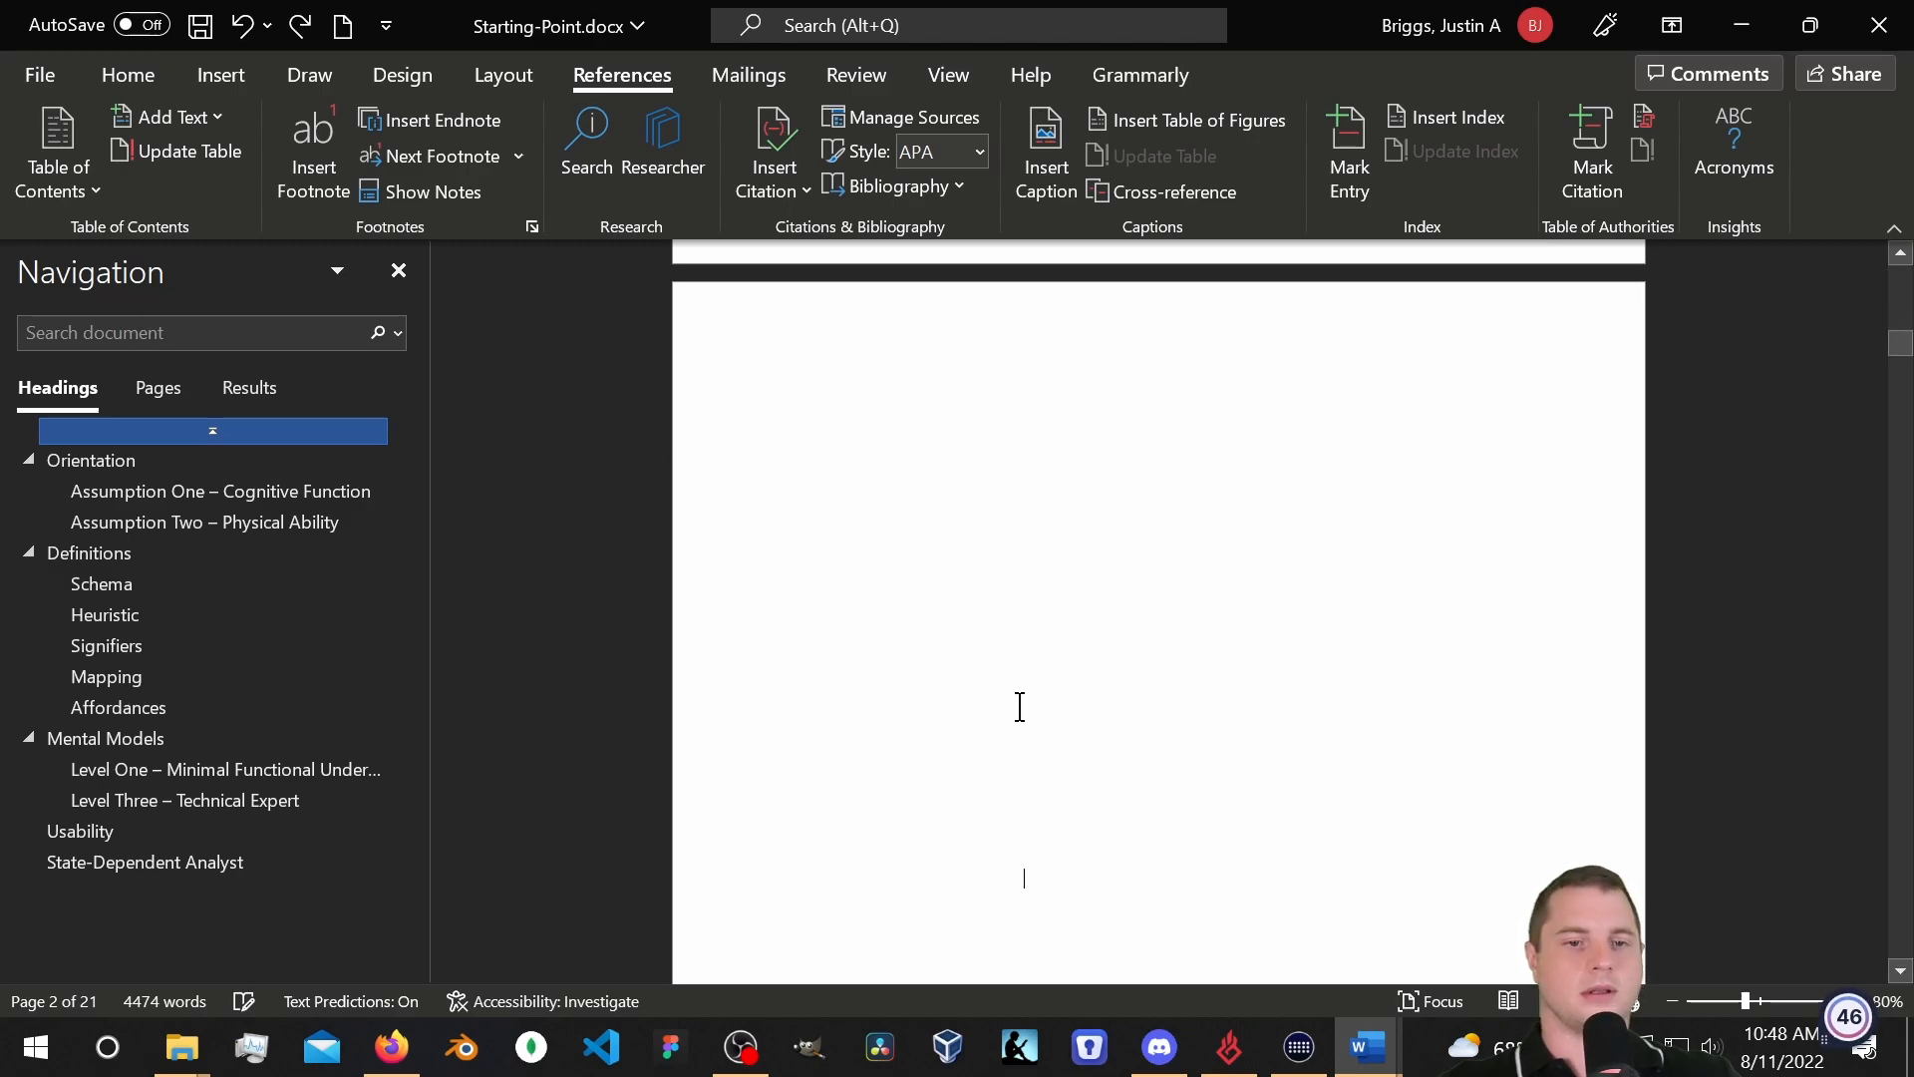
scroll(1003, 685, up, 10)
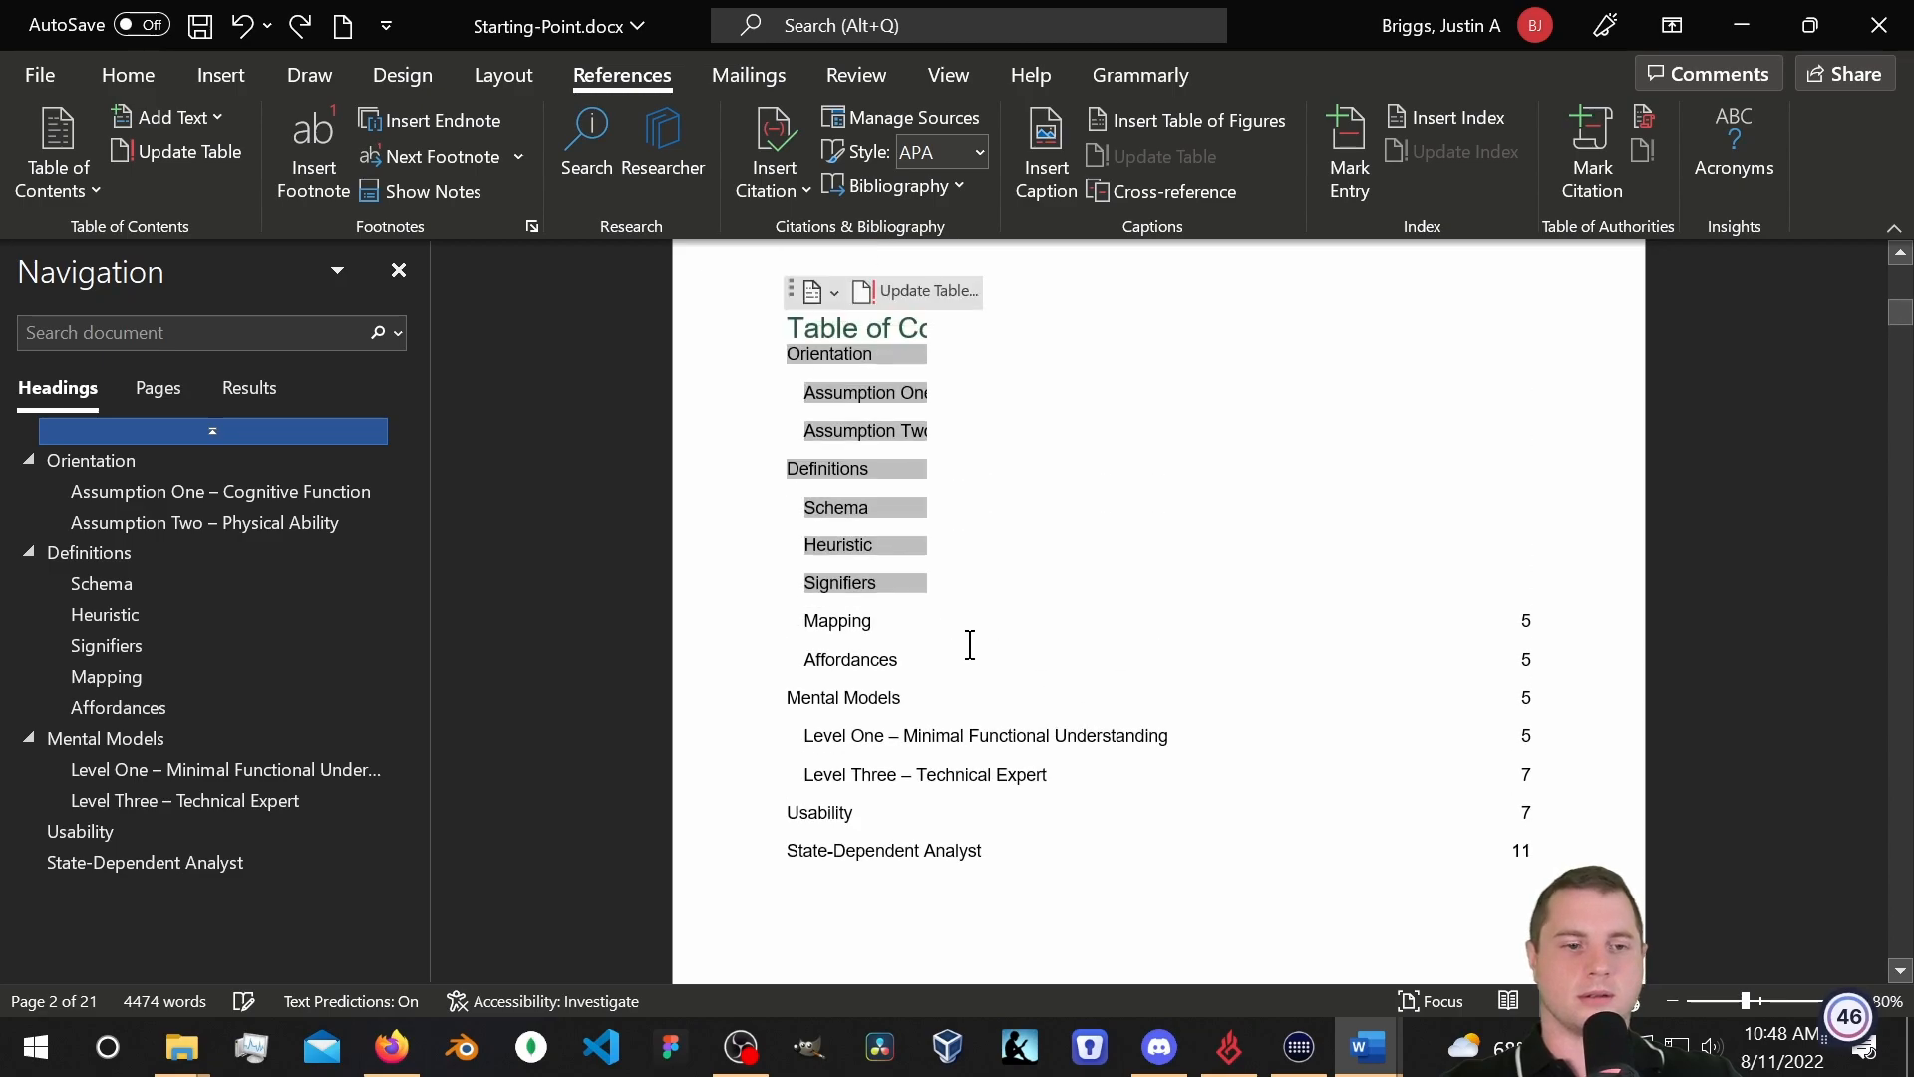
scroll(967, 630, down, 10)
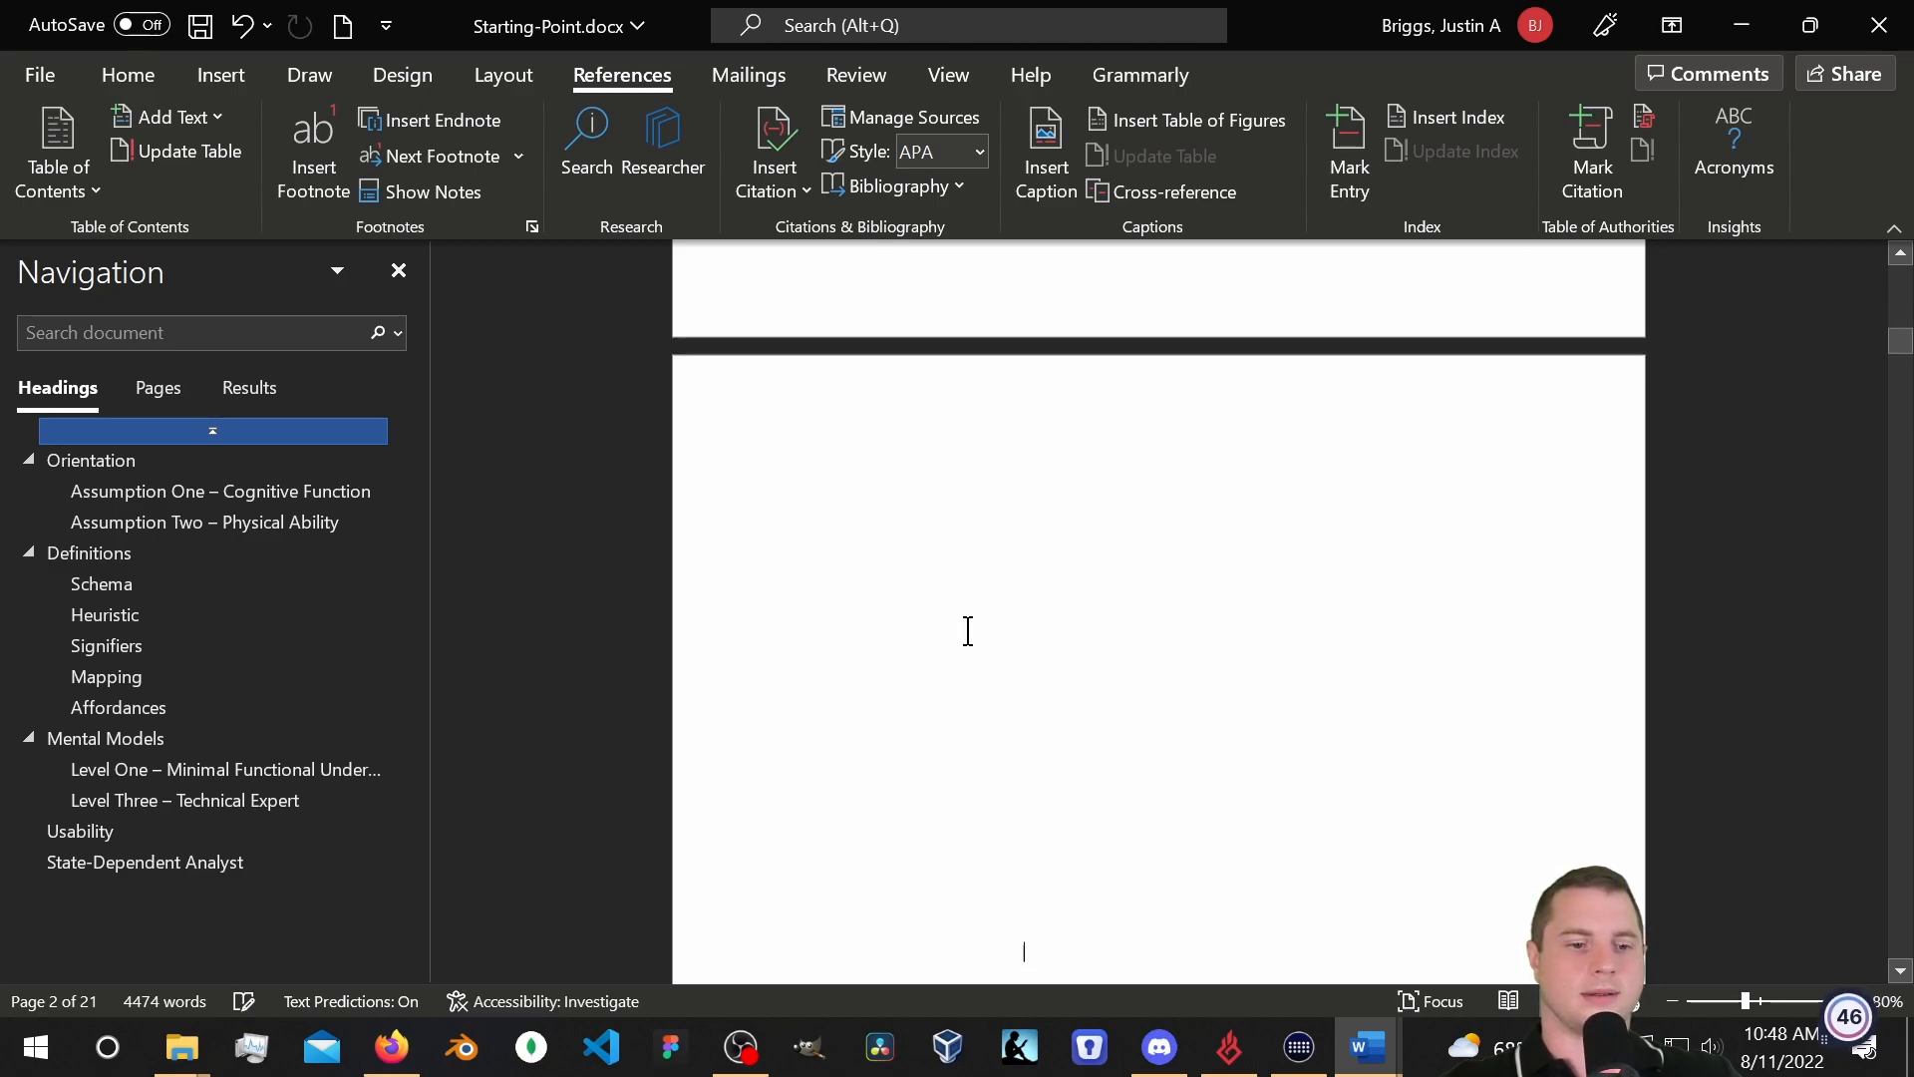
scroll(920, 628, up, 3)
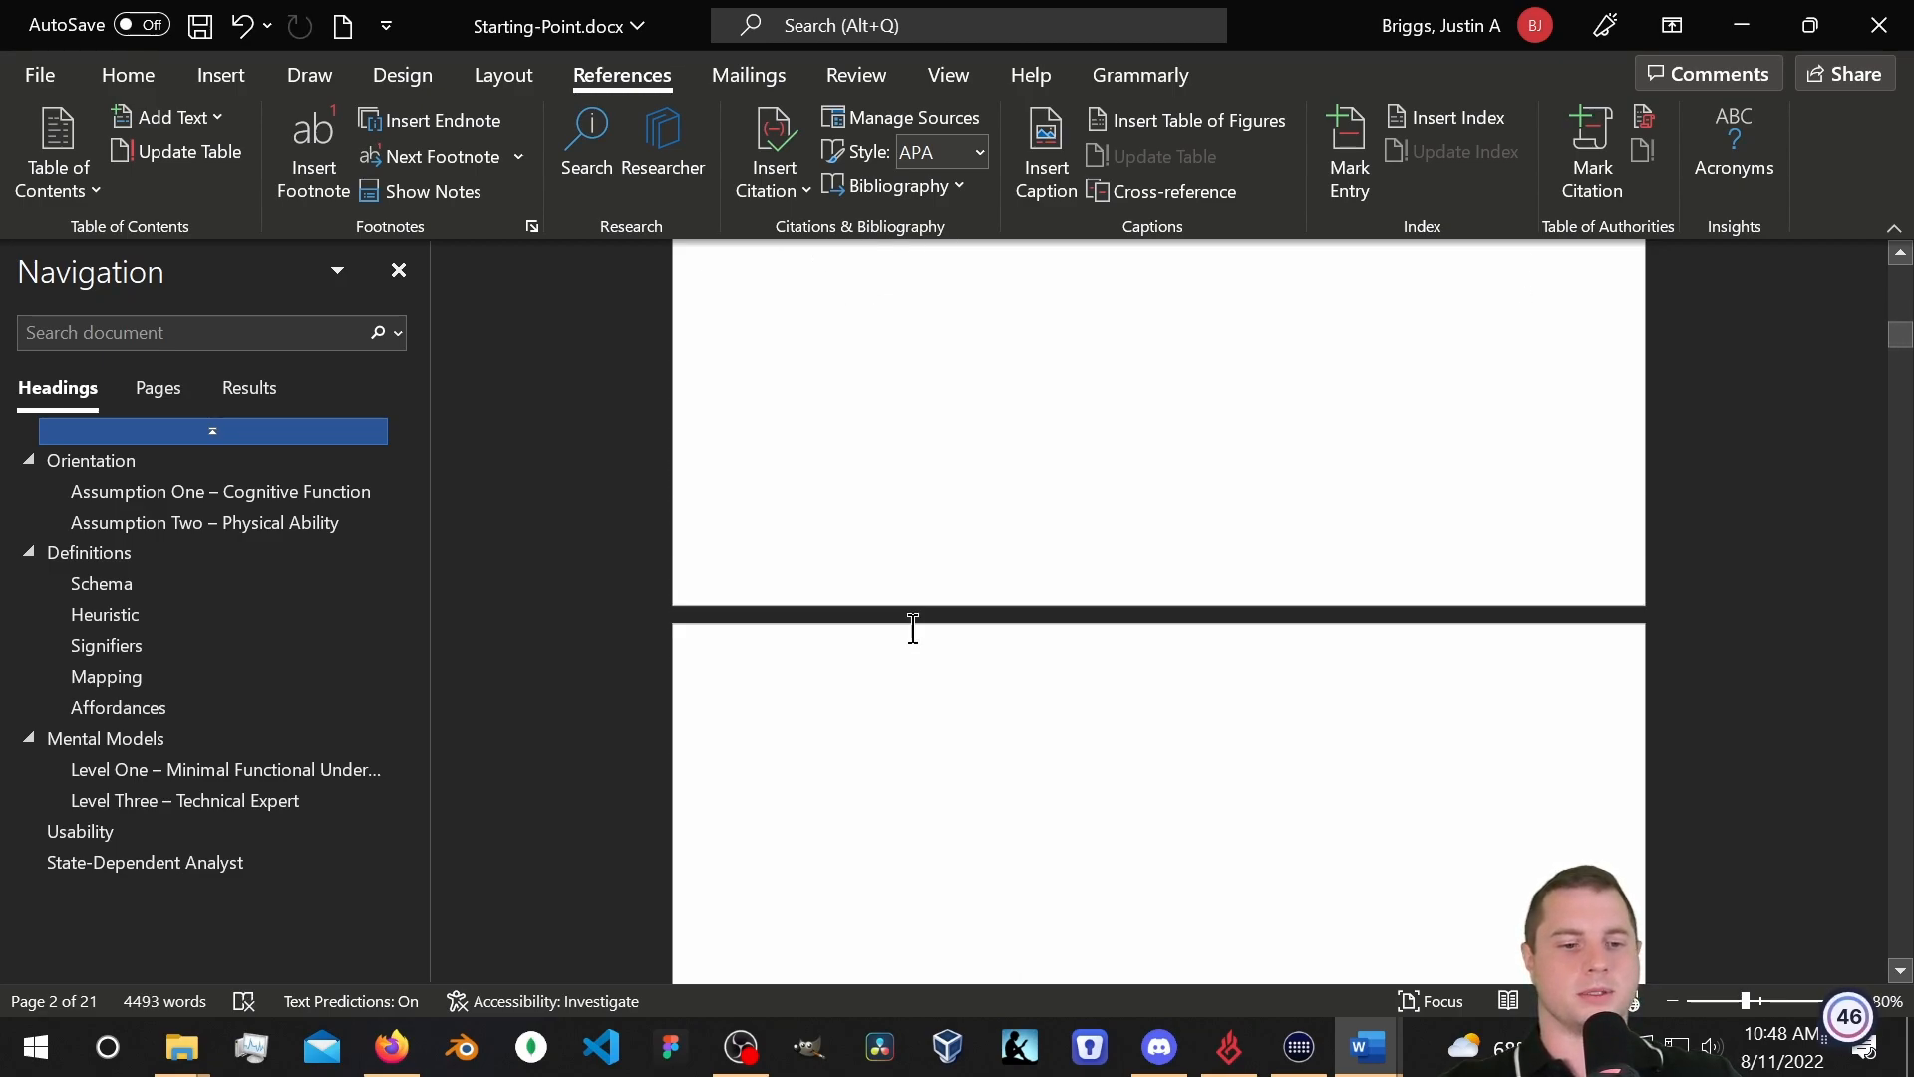
scroll(910, 628, down, 2)
key(ctrl+z)
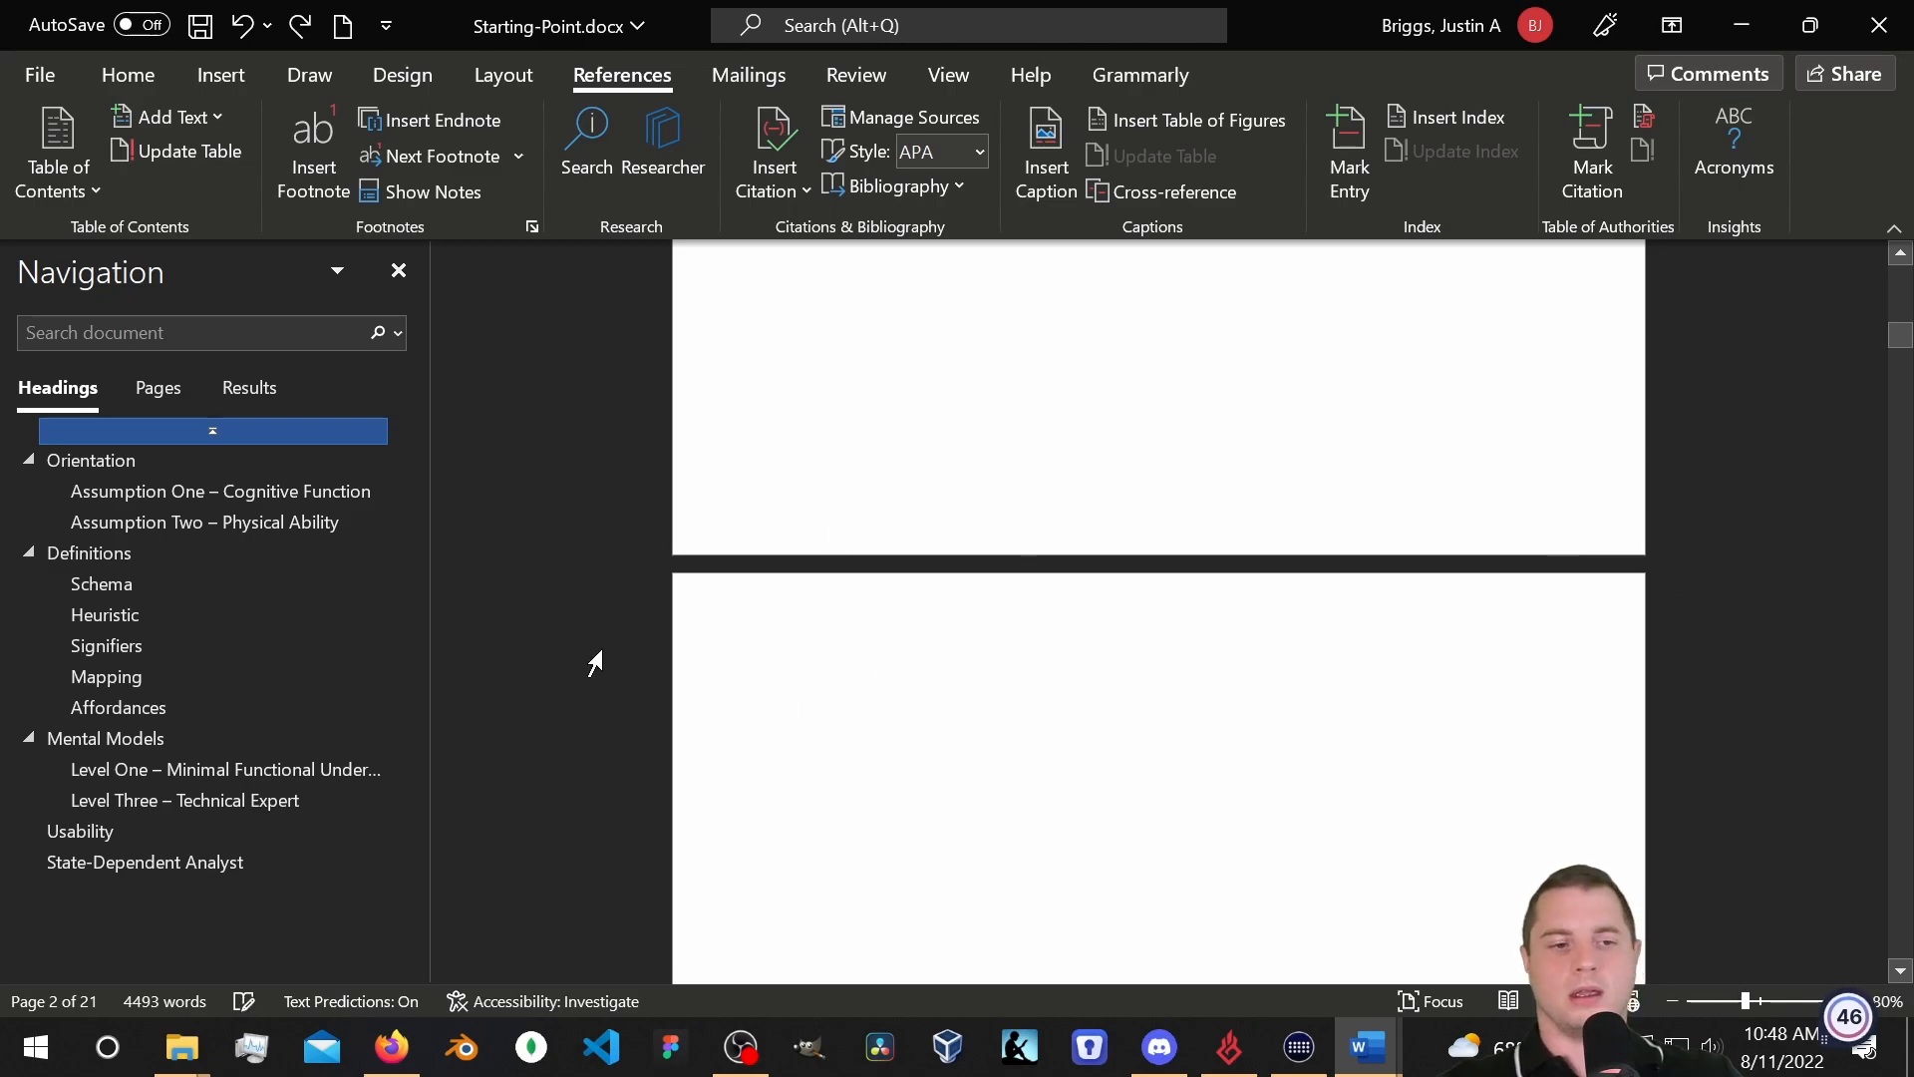
Insert a table of figures on the blank page below the table of contents, using the From template format and the Figure caption label.
scroll(1273, 684, up, 5)
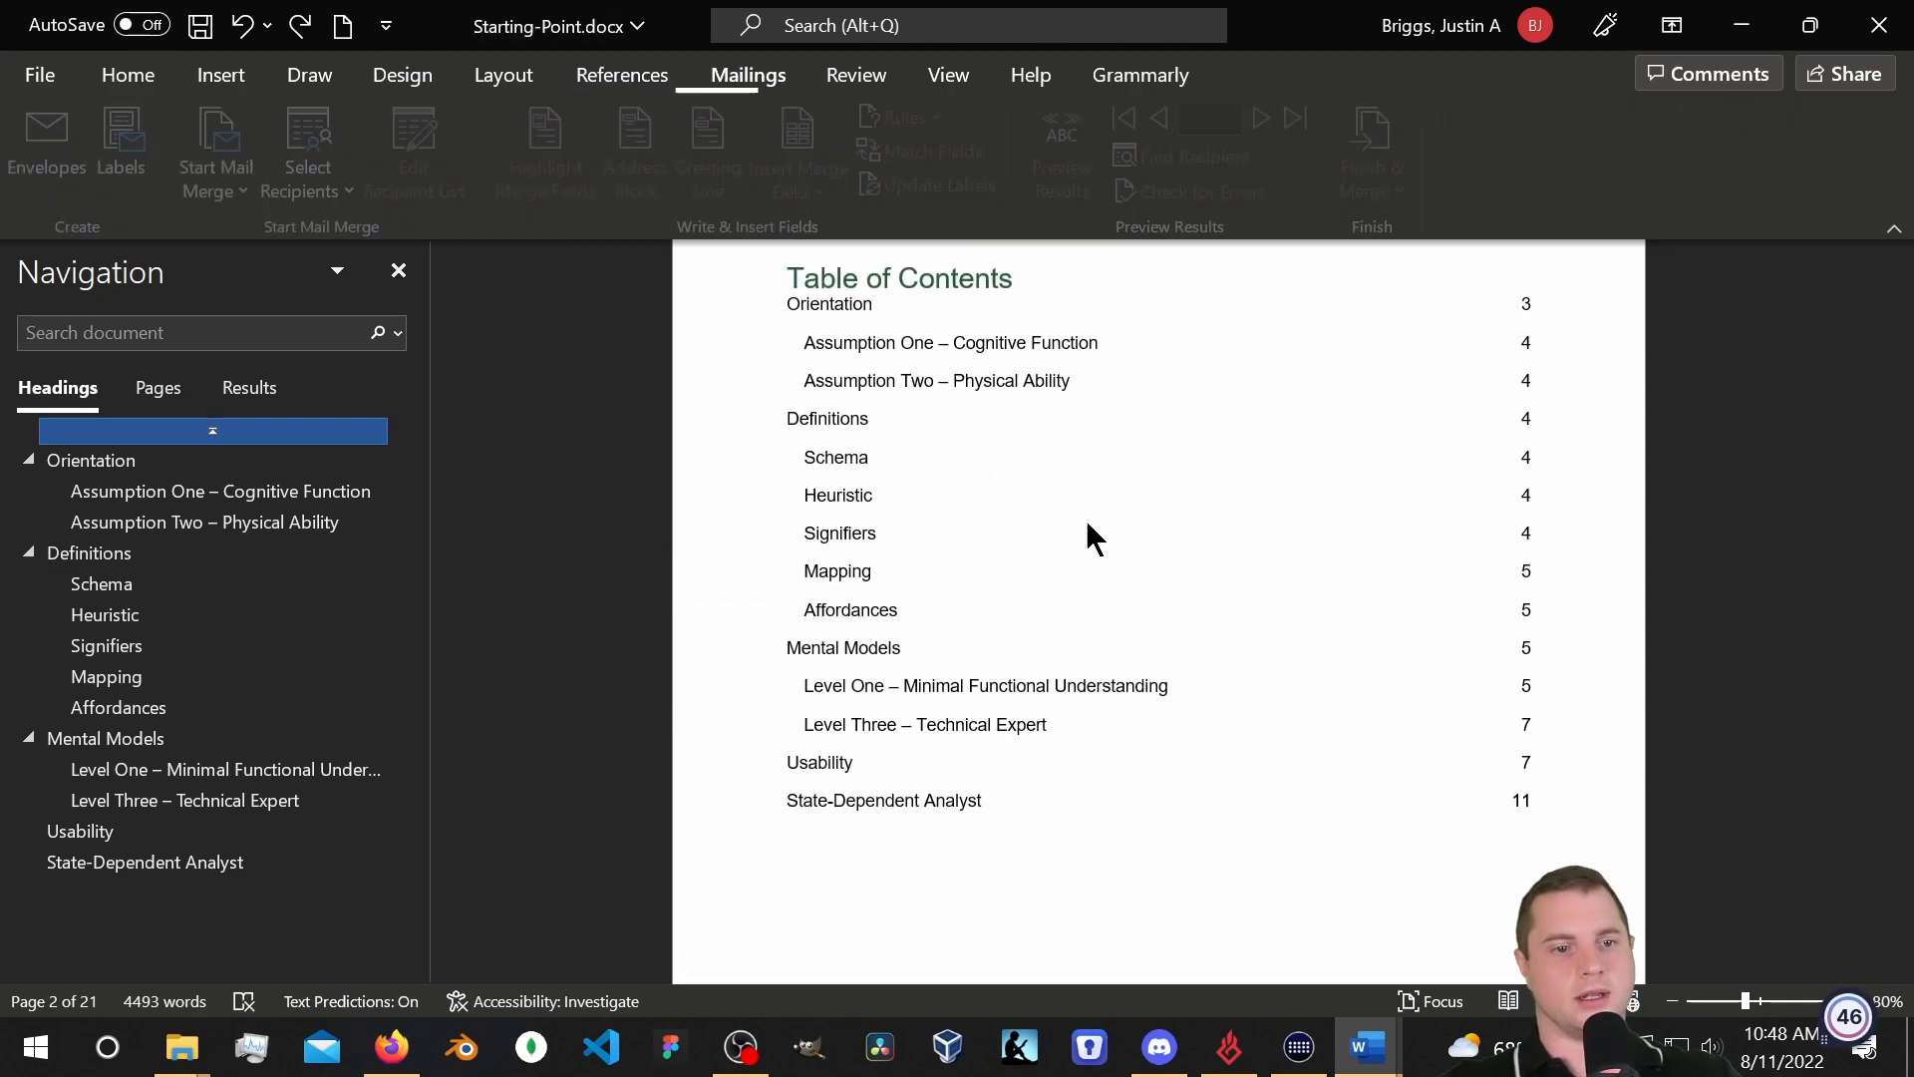
scroll(1017, 530, down, 5)
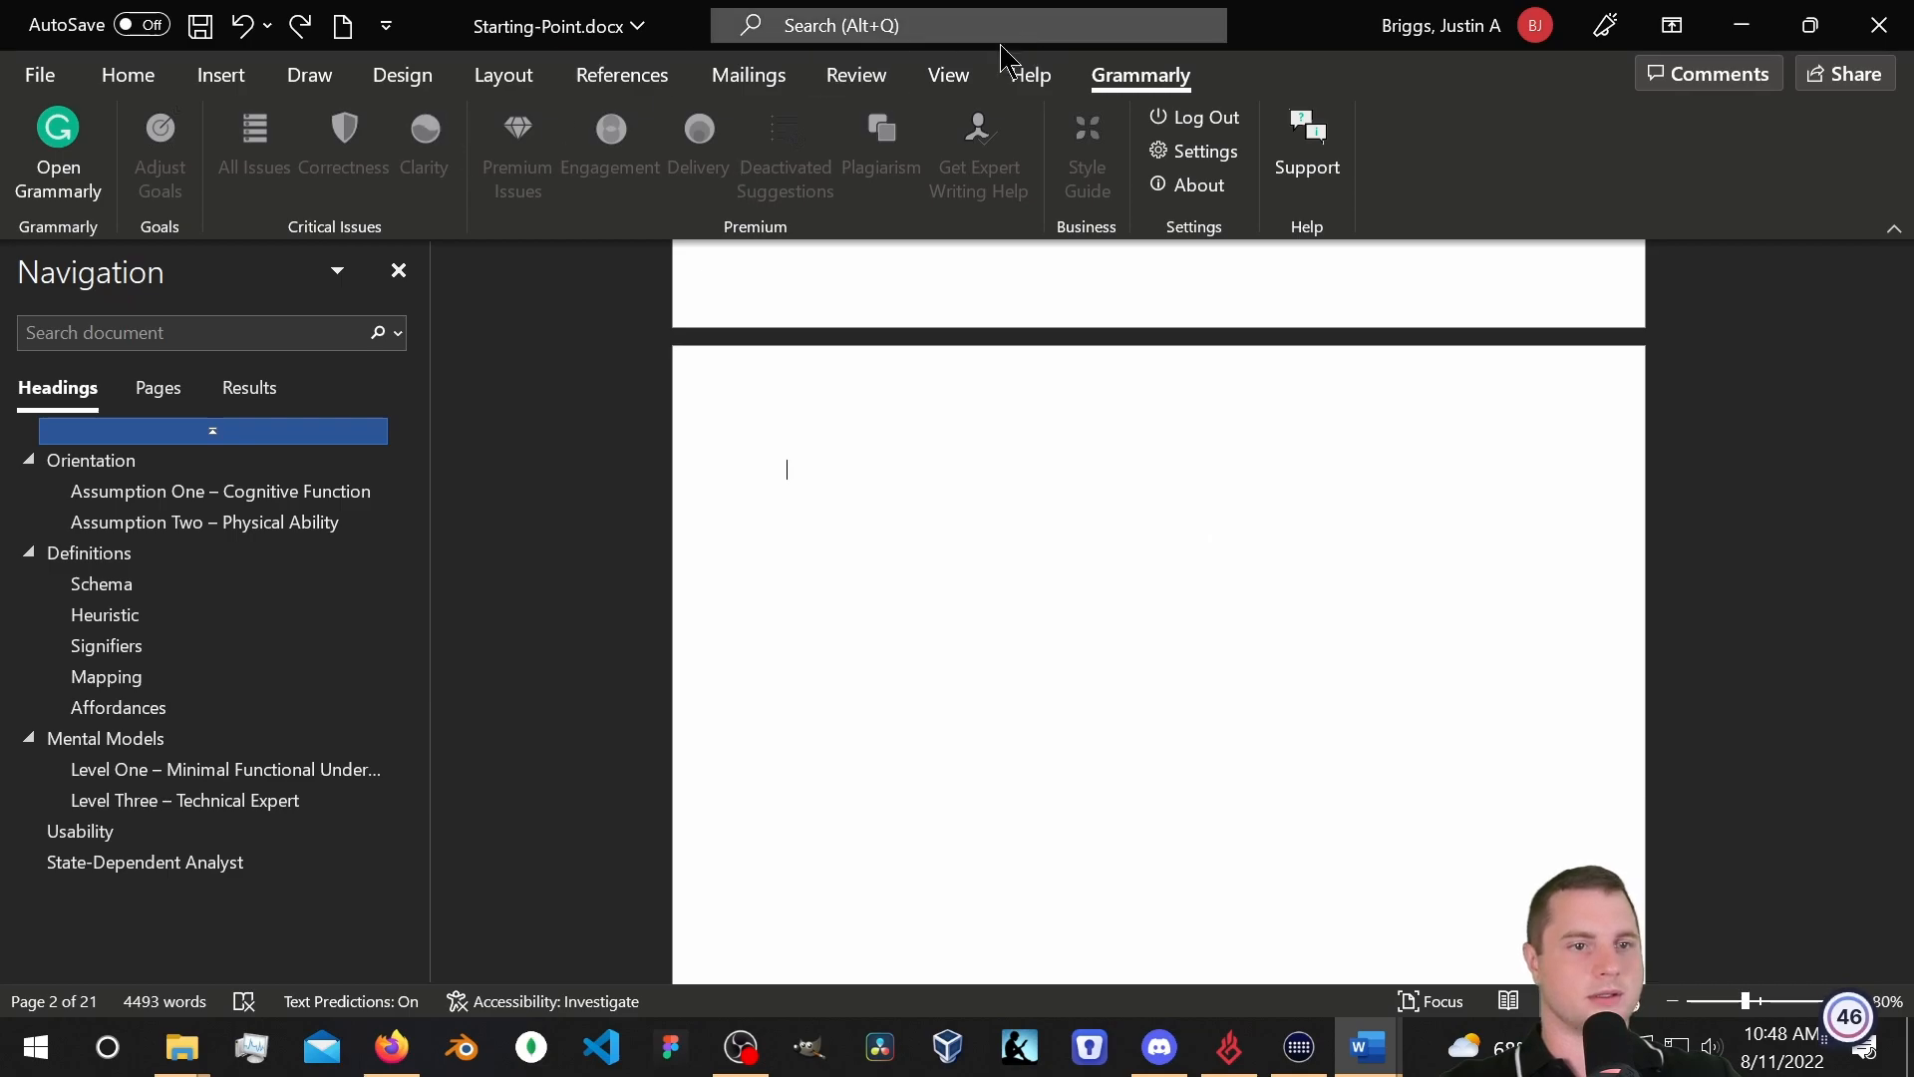
click(622, 75)
click(1258, 120)
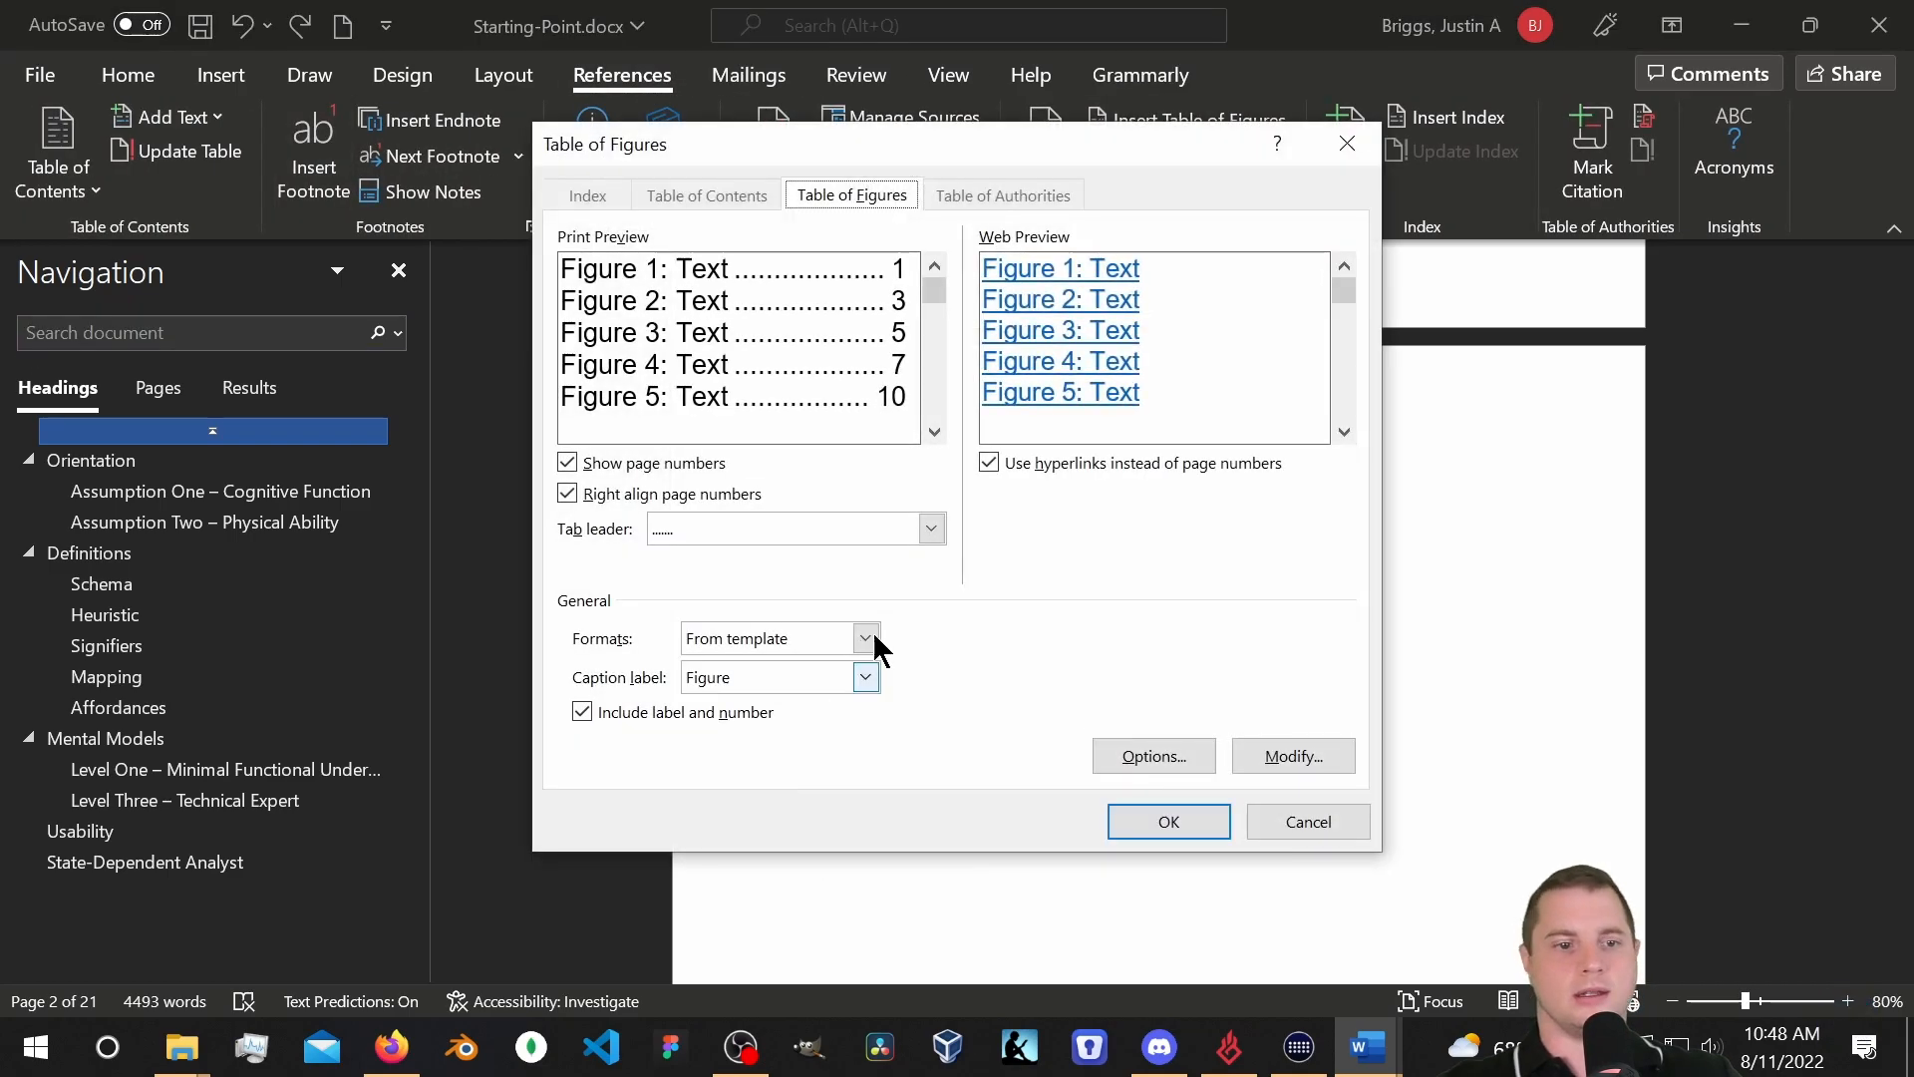
click(1188, 821)
scroll(1201, 648, up, 2)
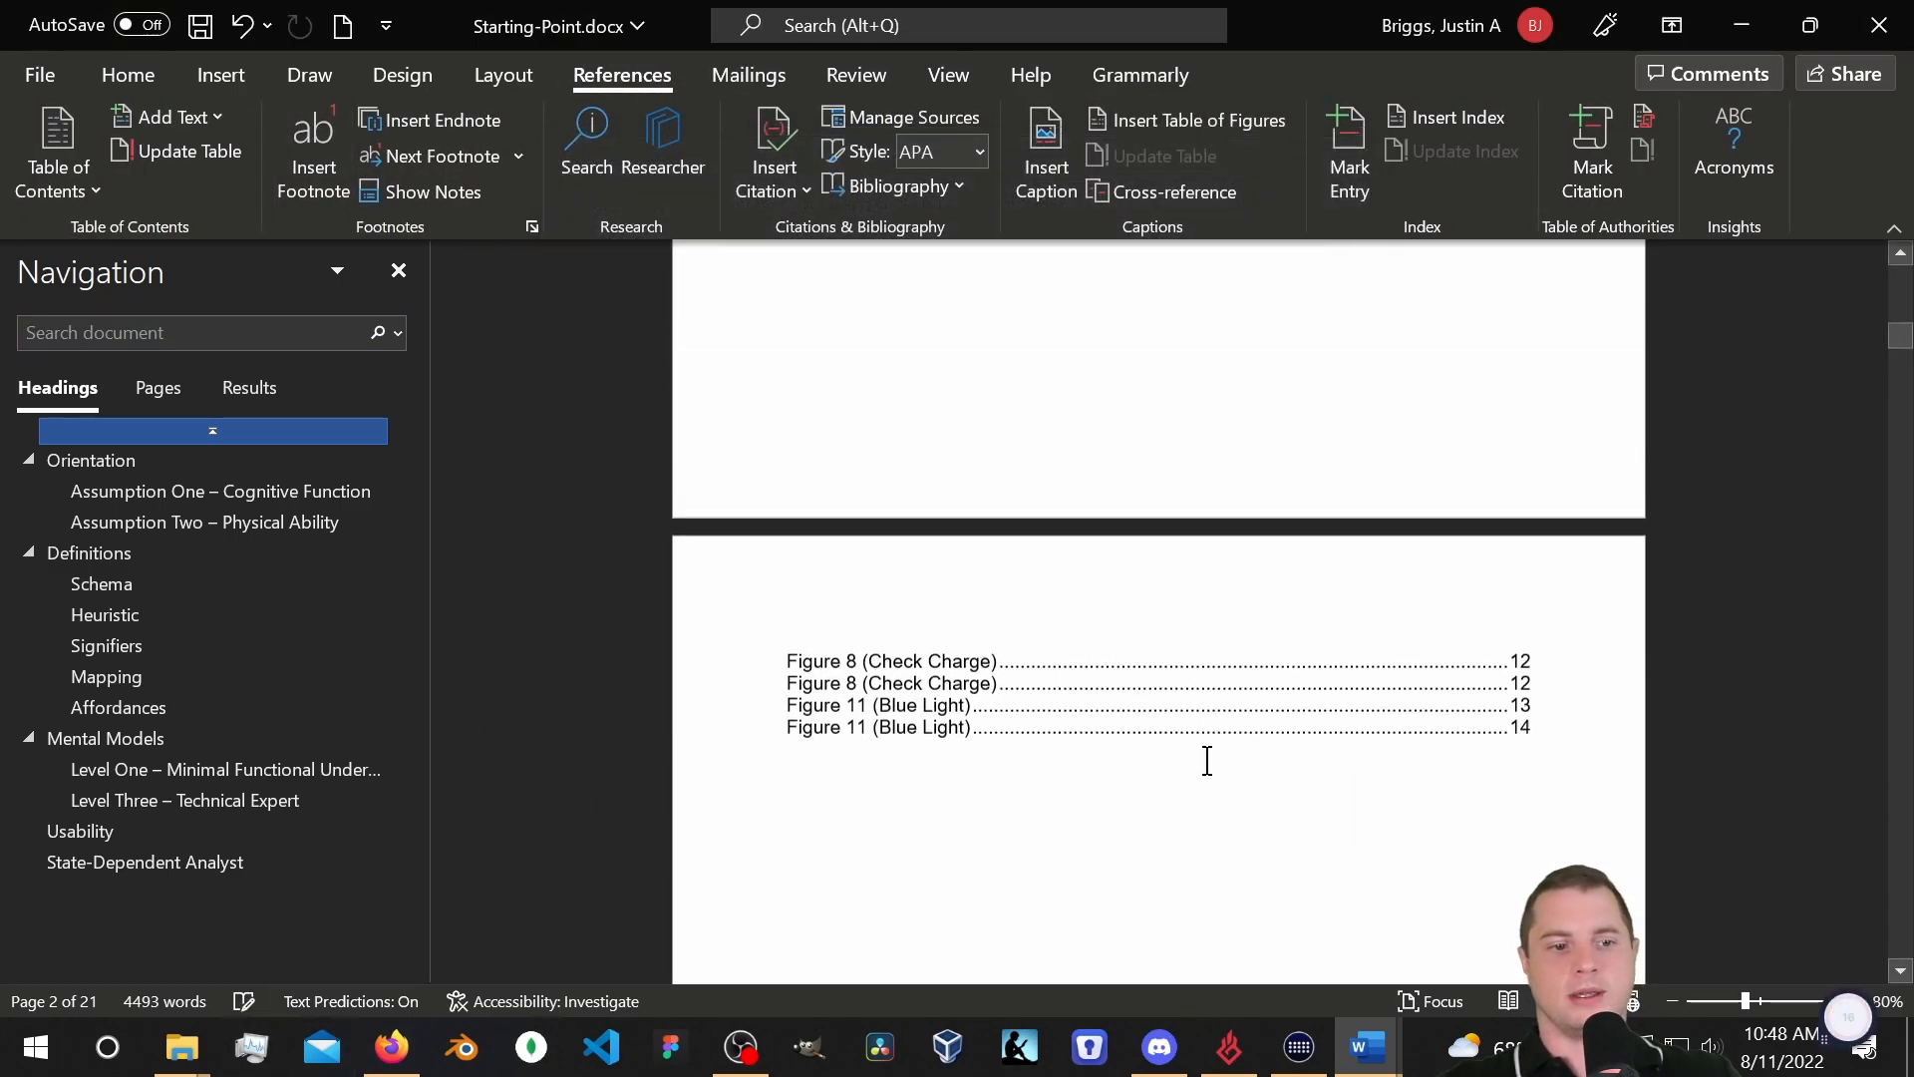
scroll(996, 667, down, 1)
scroll(1073, 641, up, 5)
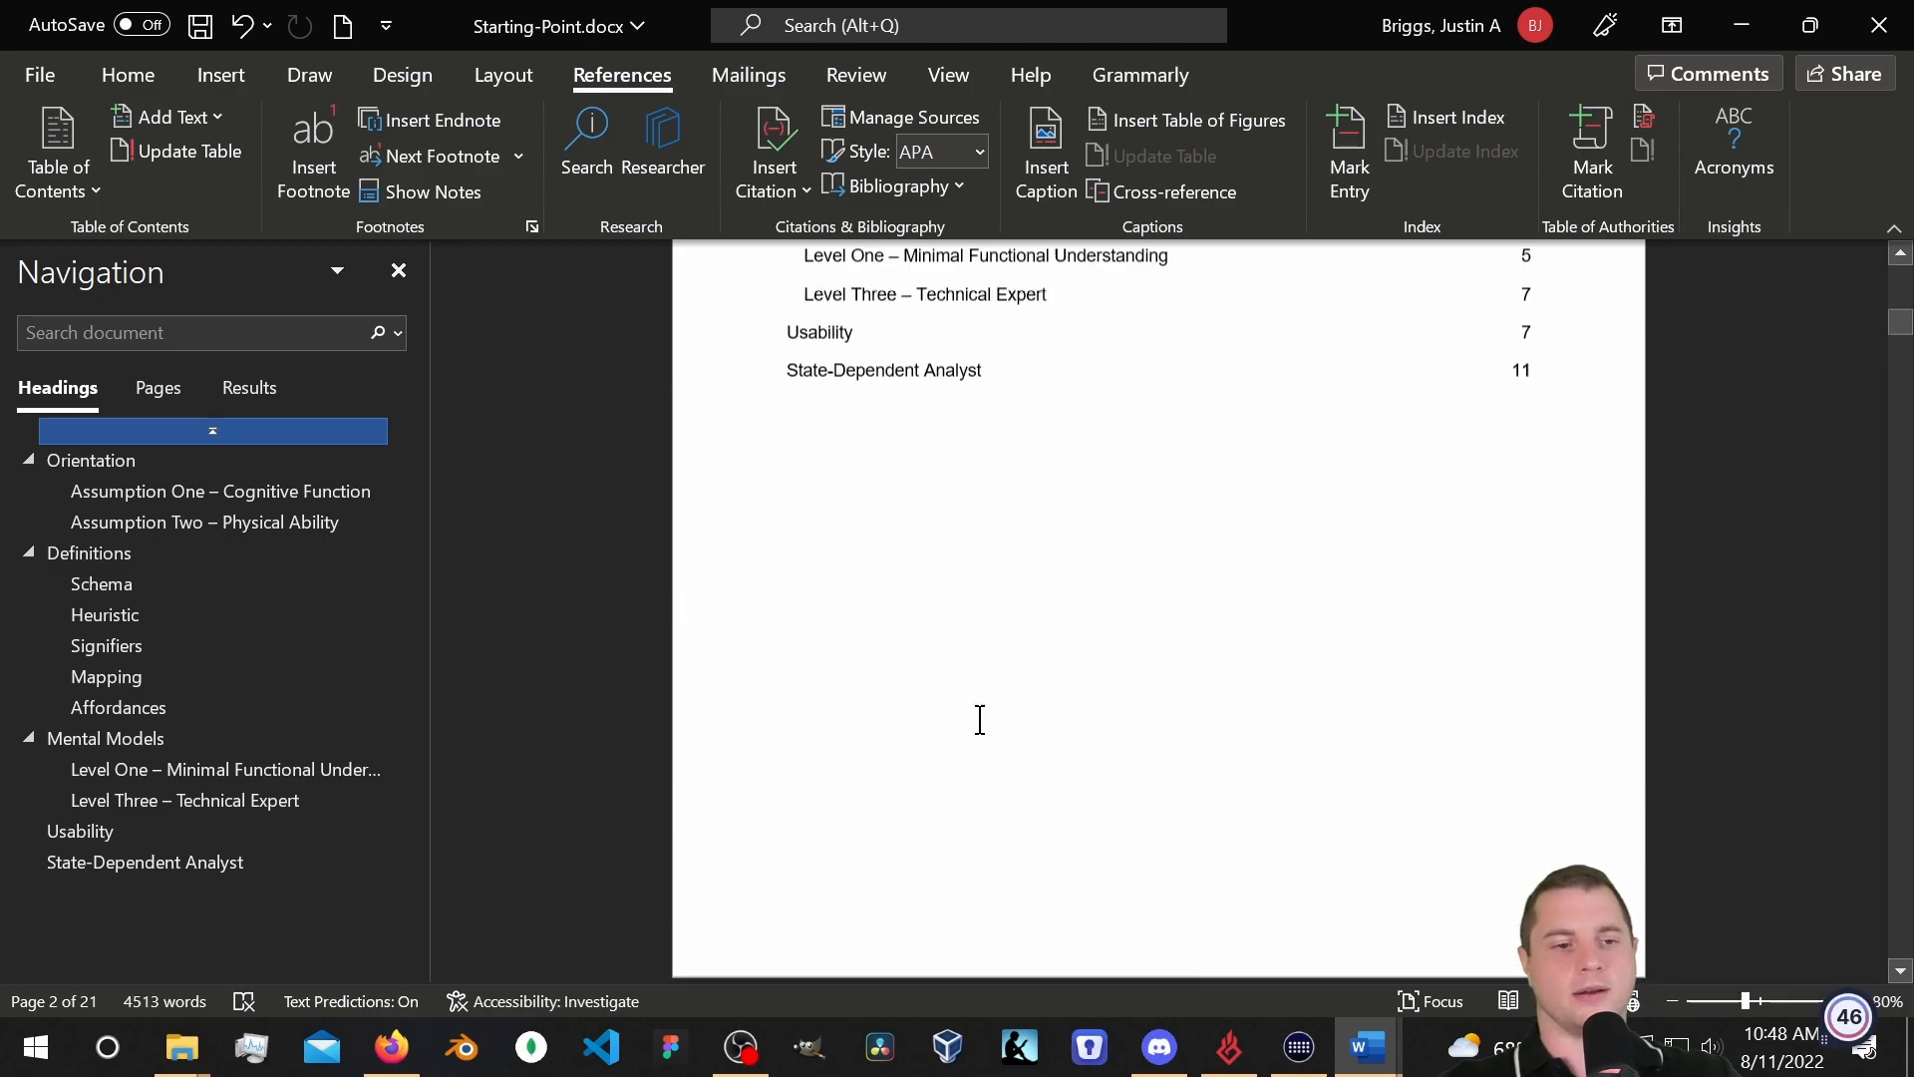
scroll(997, 714, up, 4)
scroll(1027, 727, down, 8)
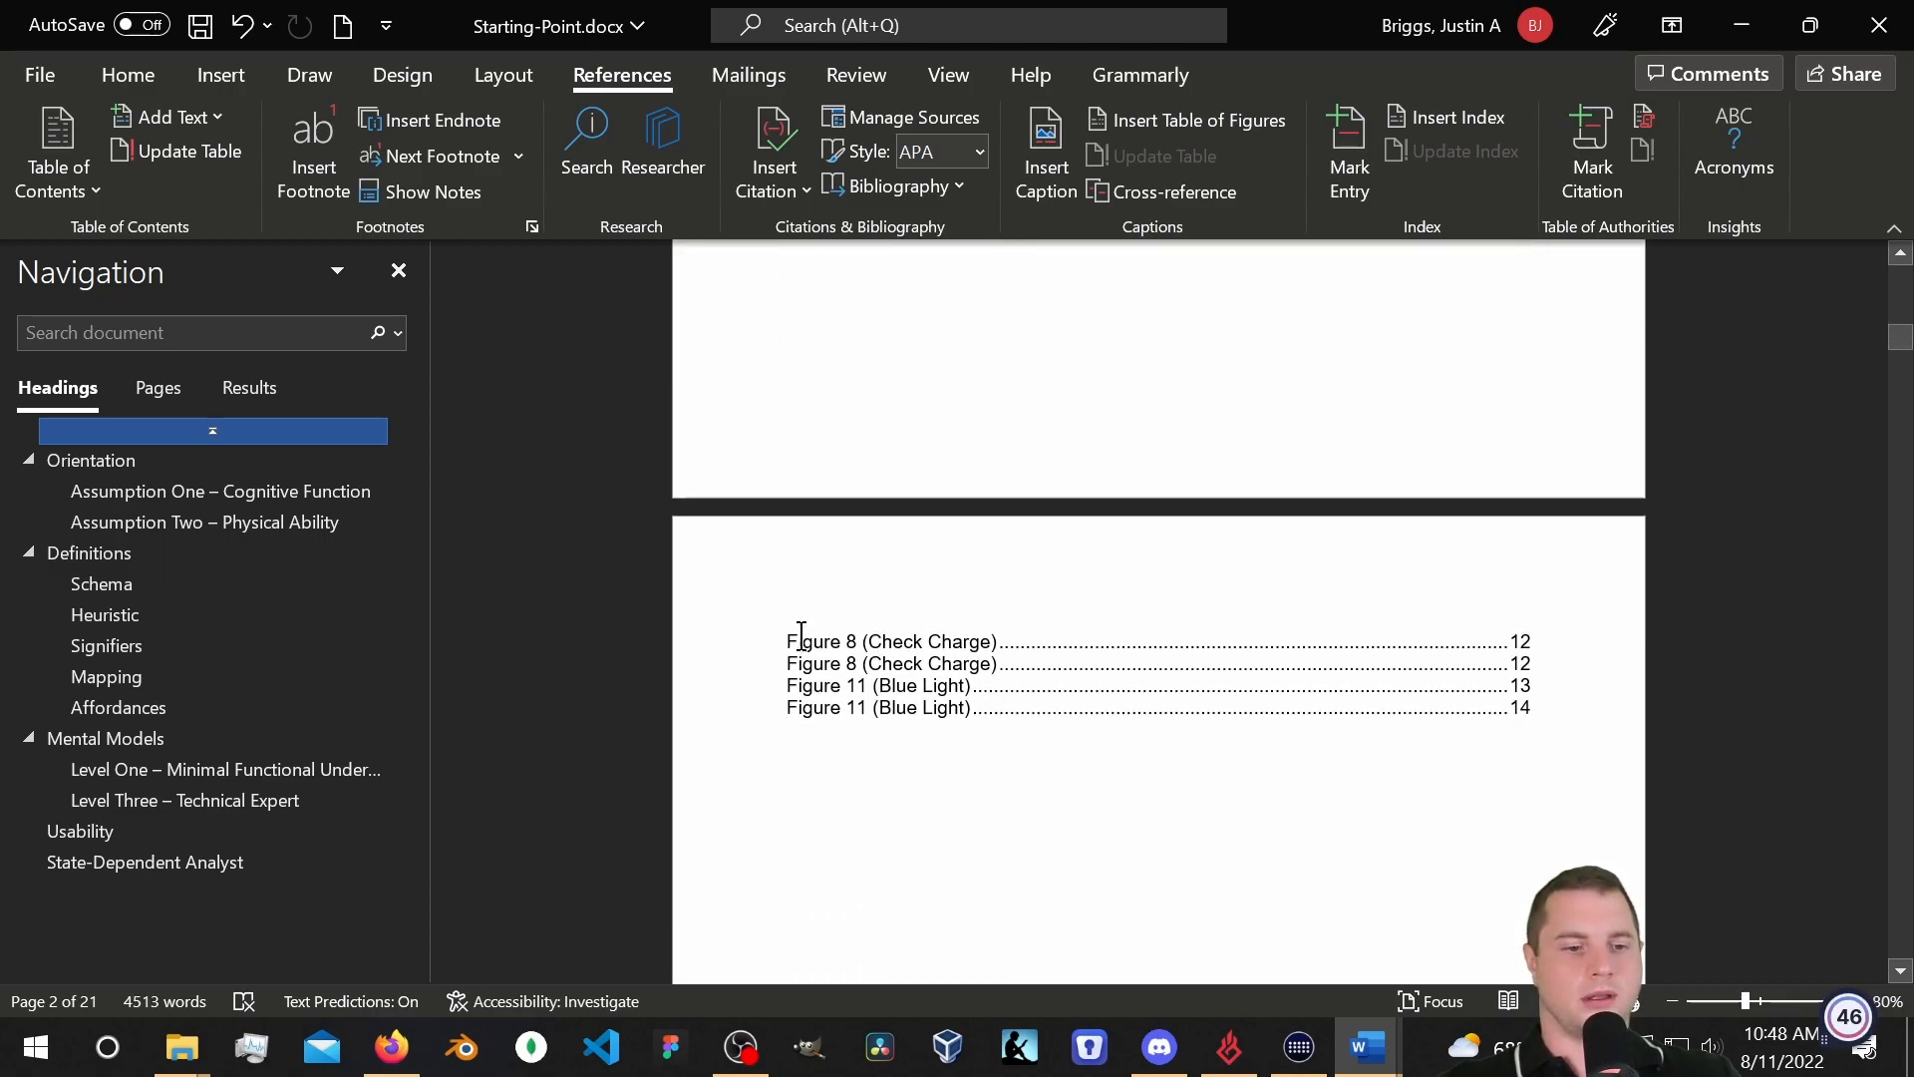
Add the title "Table of Figures" on a new line above the first entry of the inserted table of figures.
click(785, 641)
key(Return)
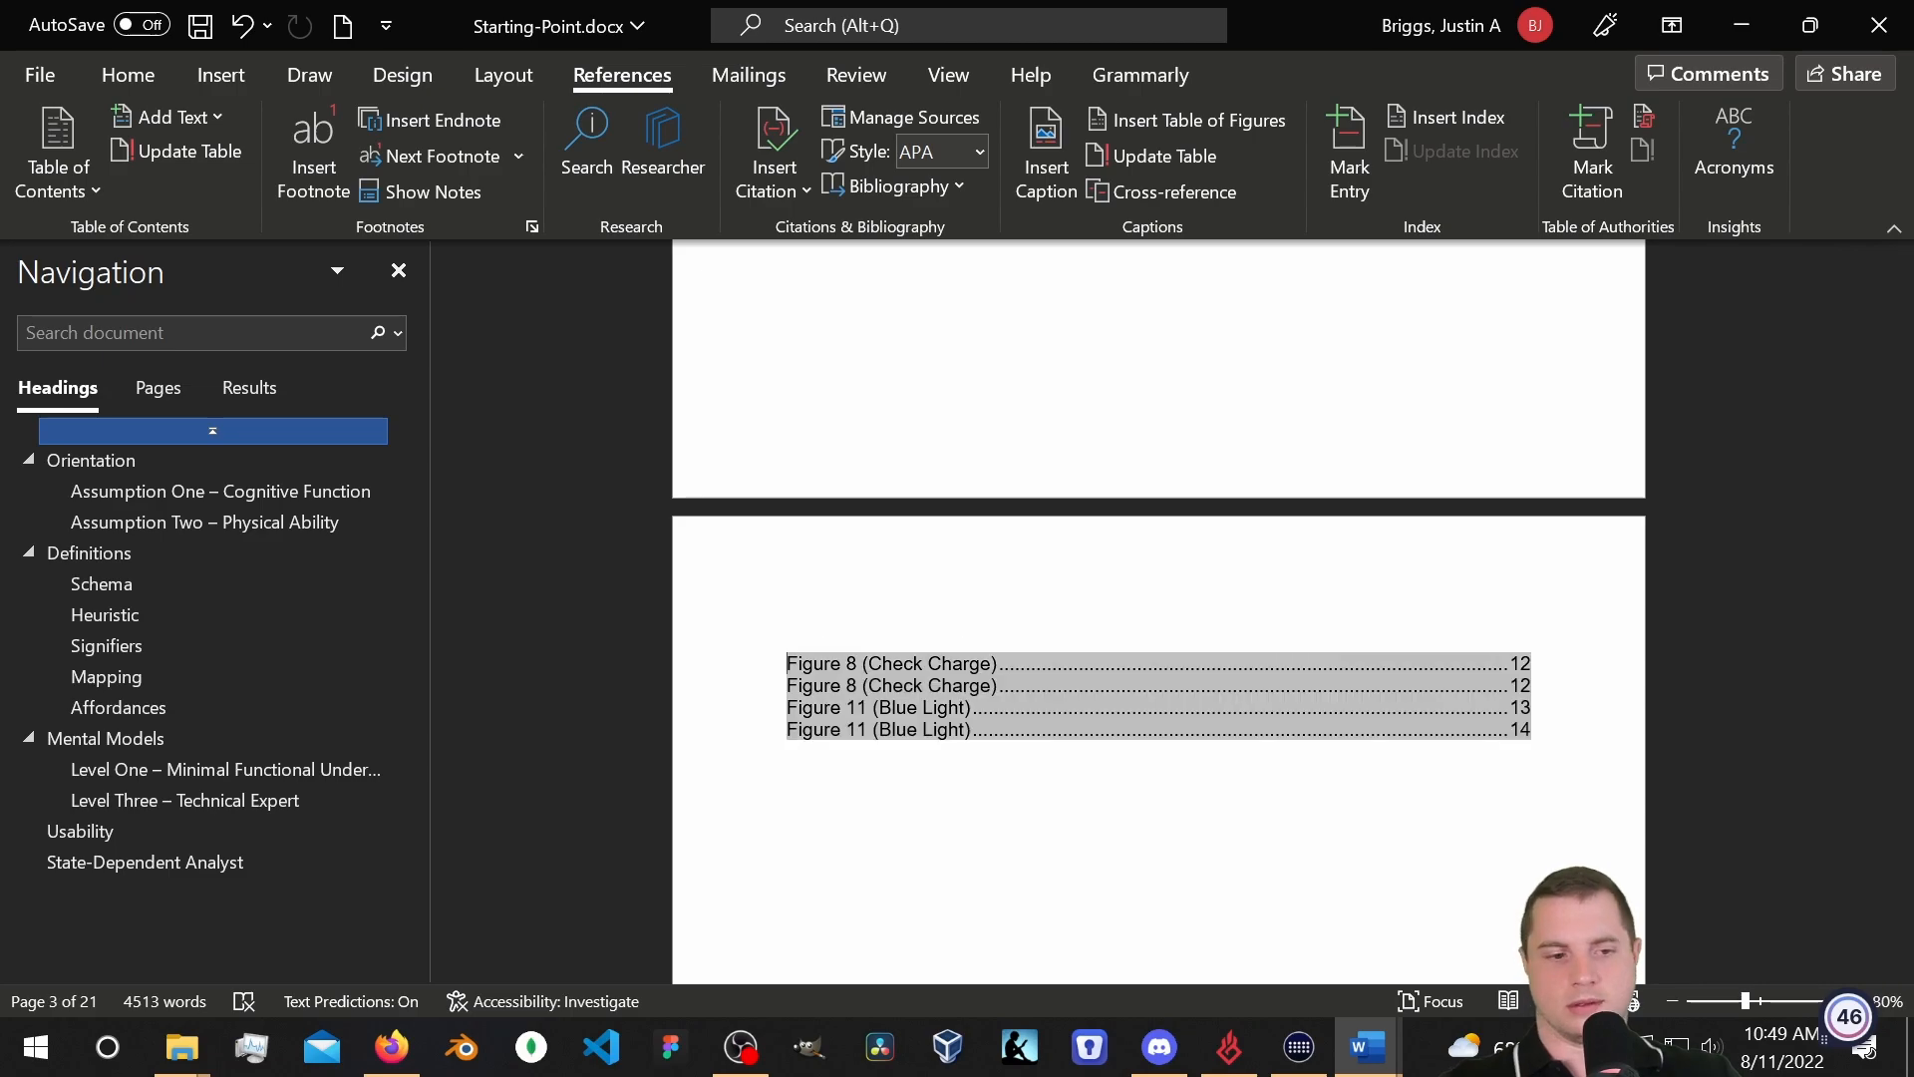
key(Up)
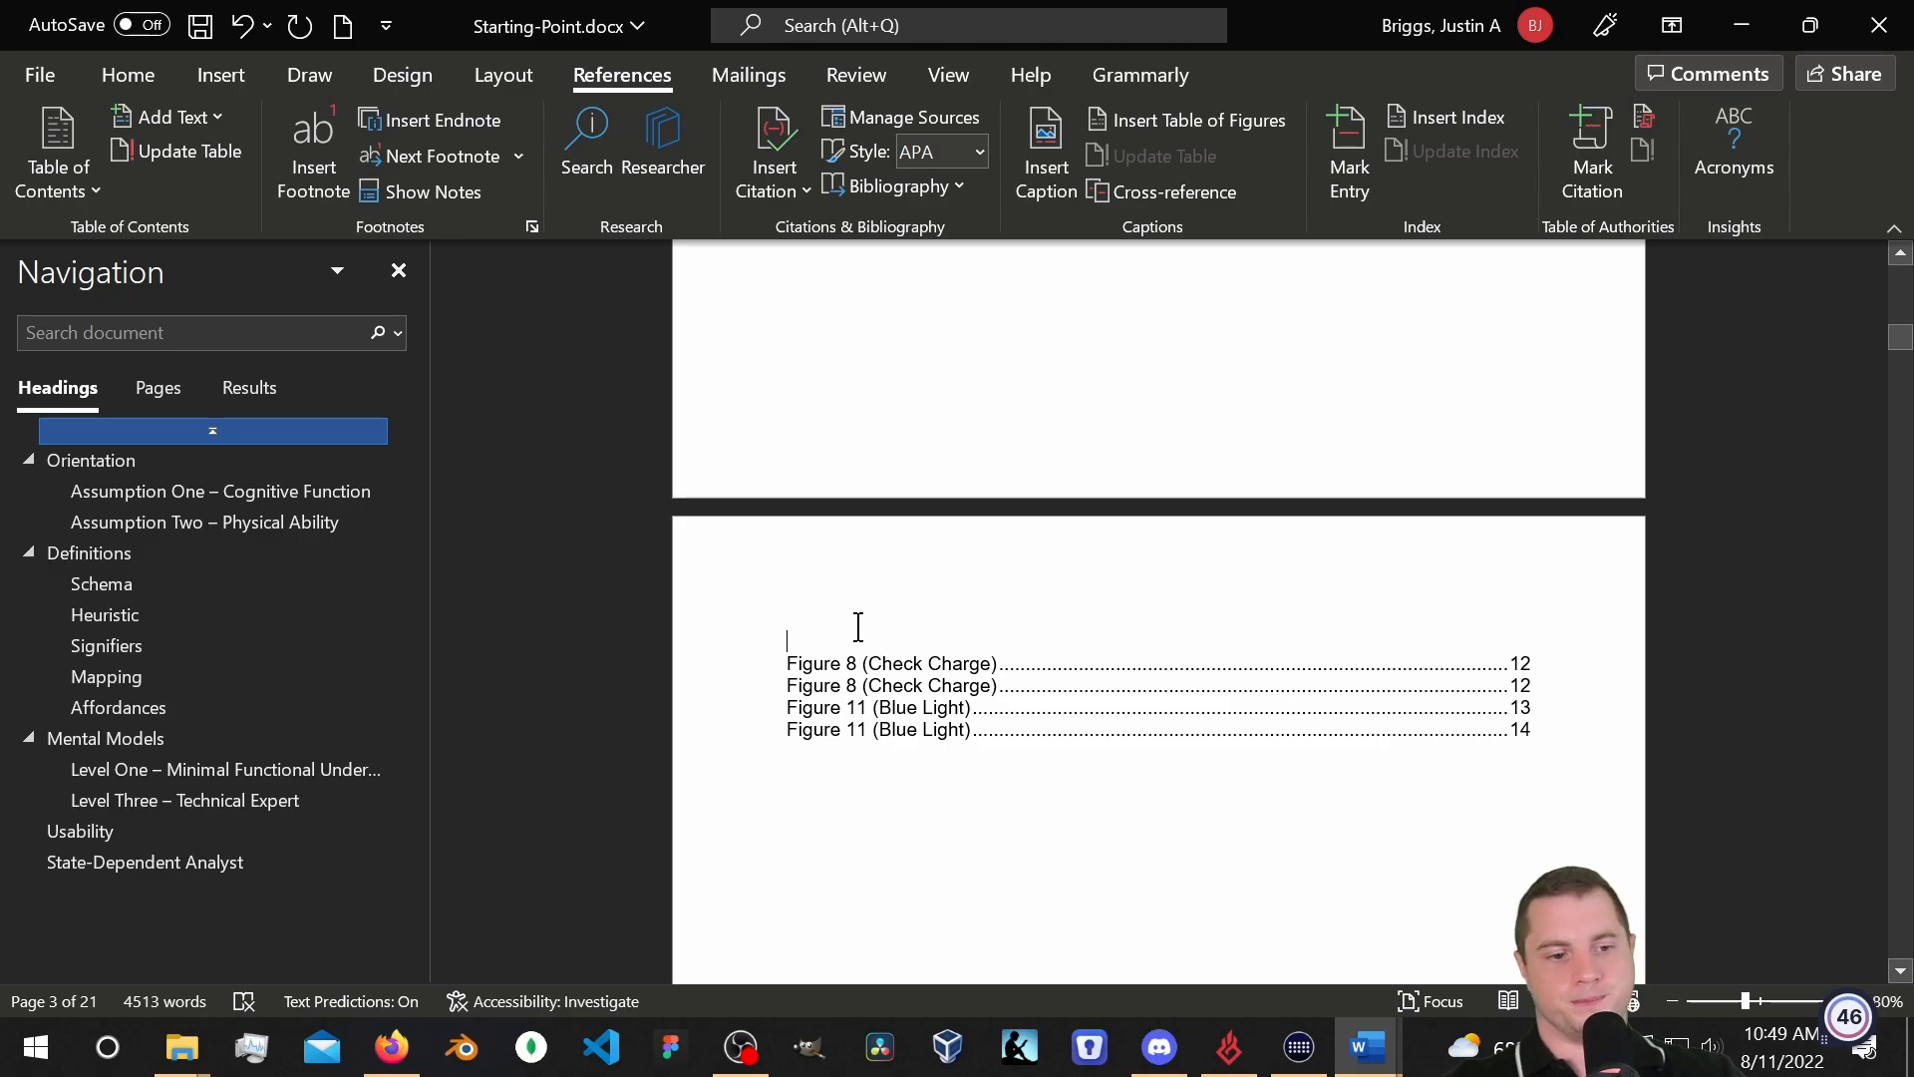
text(Table of)
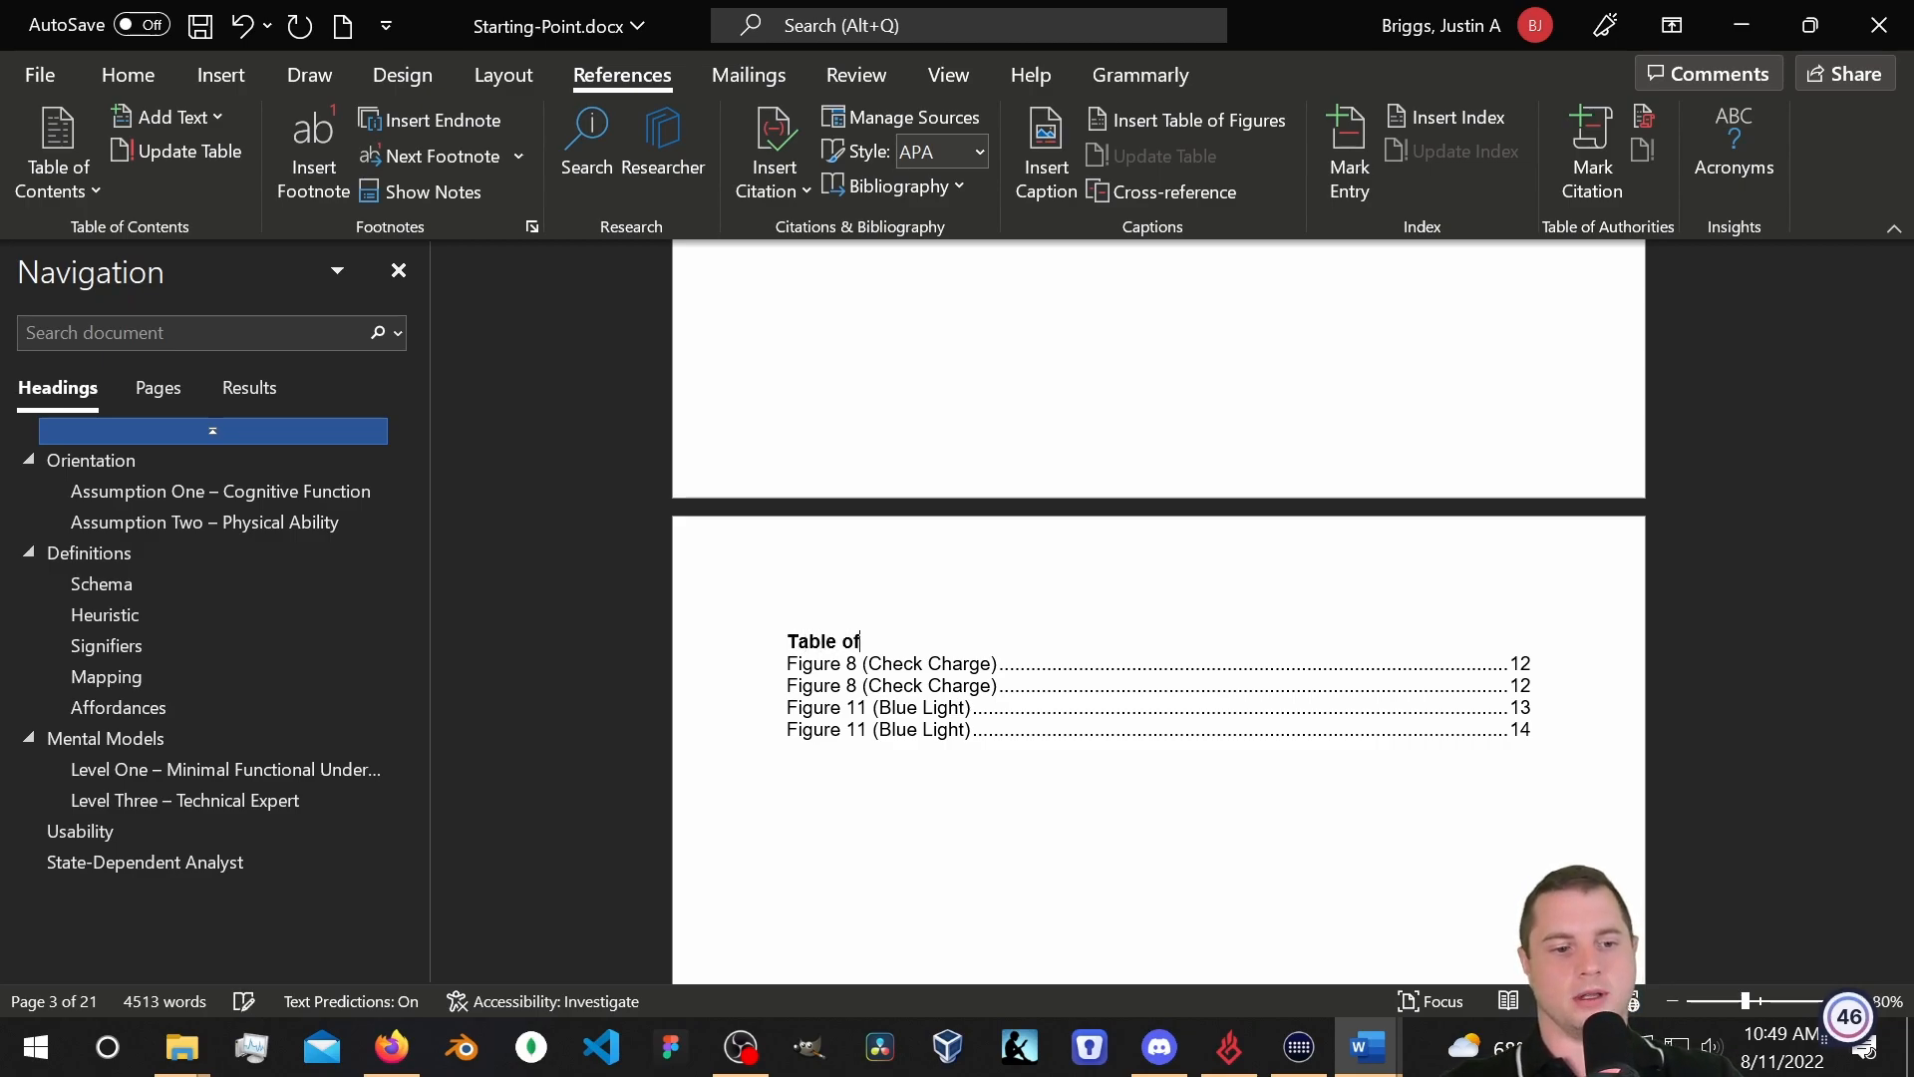
text( Fiugre)
key(BackSpace)
key(BackSpace)
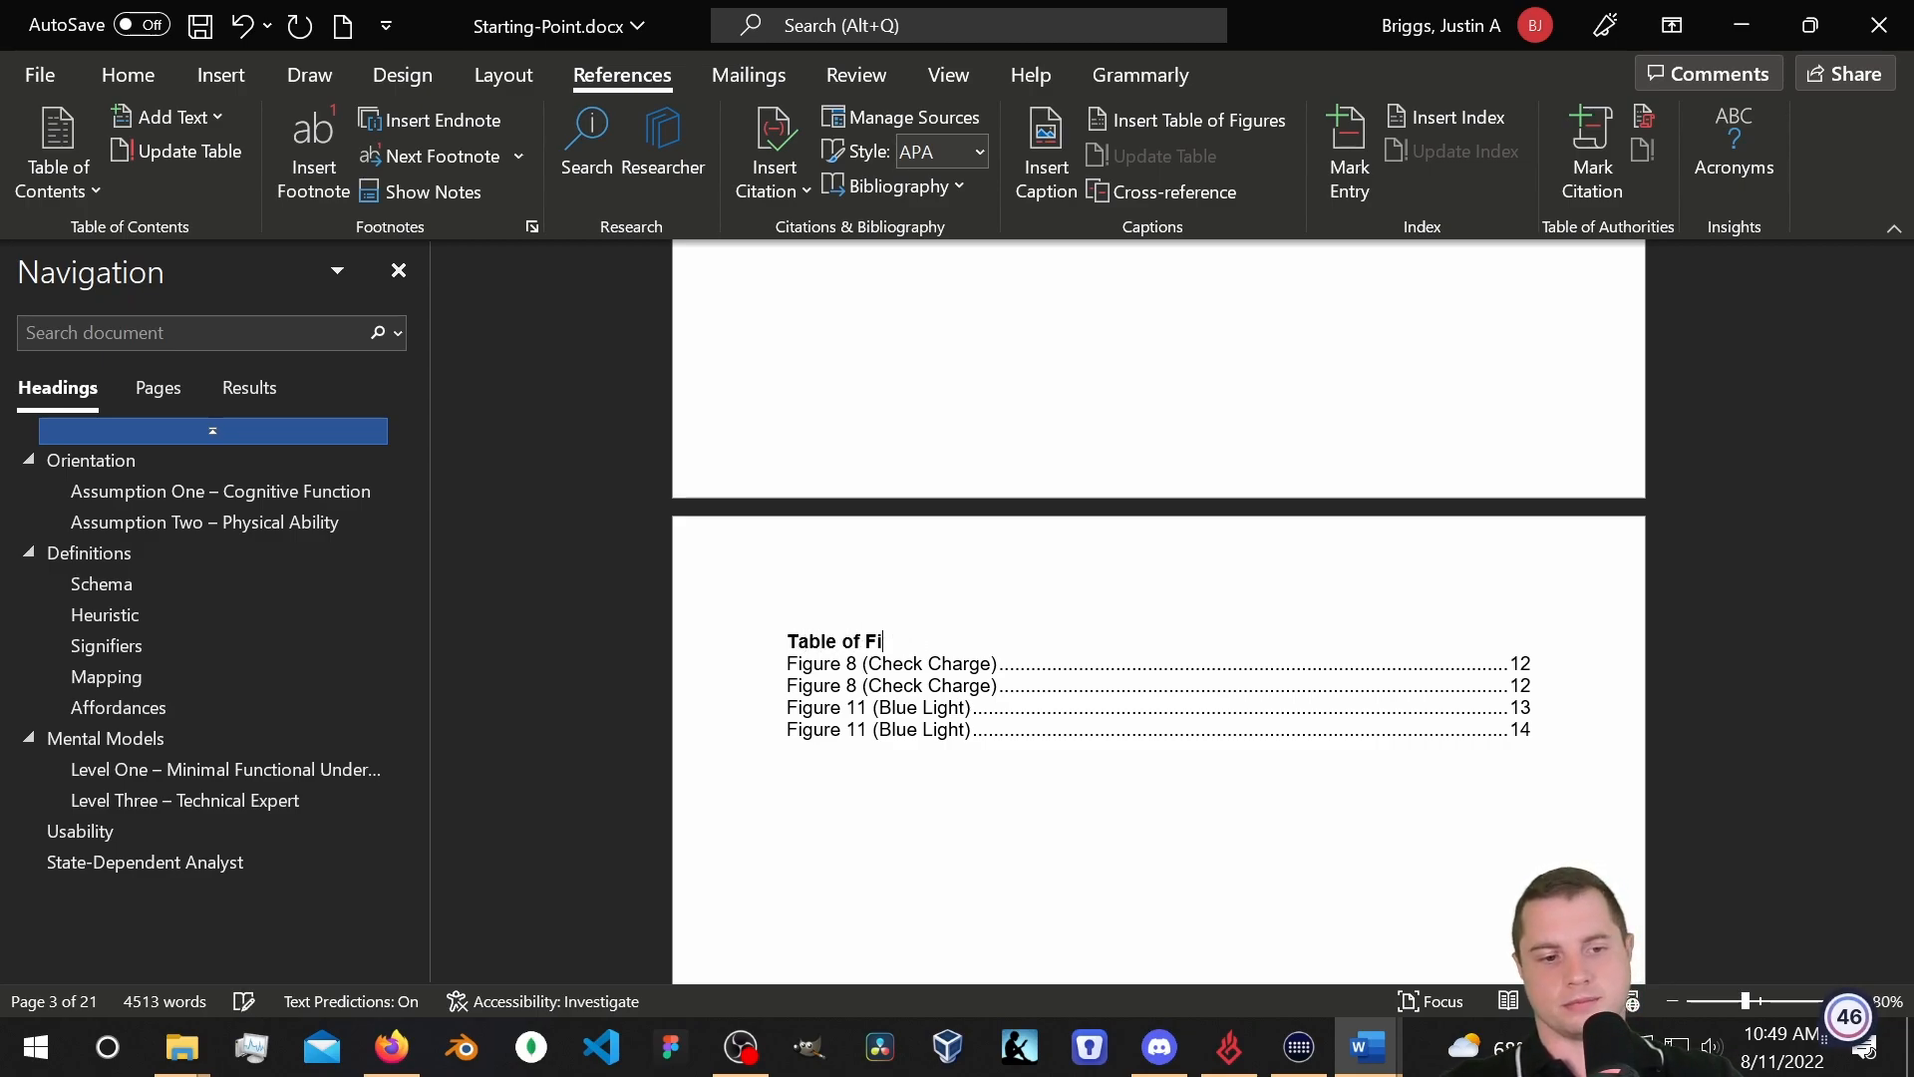
text(gures)
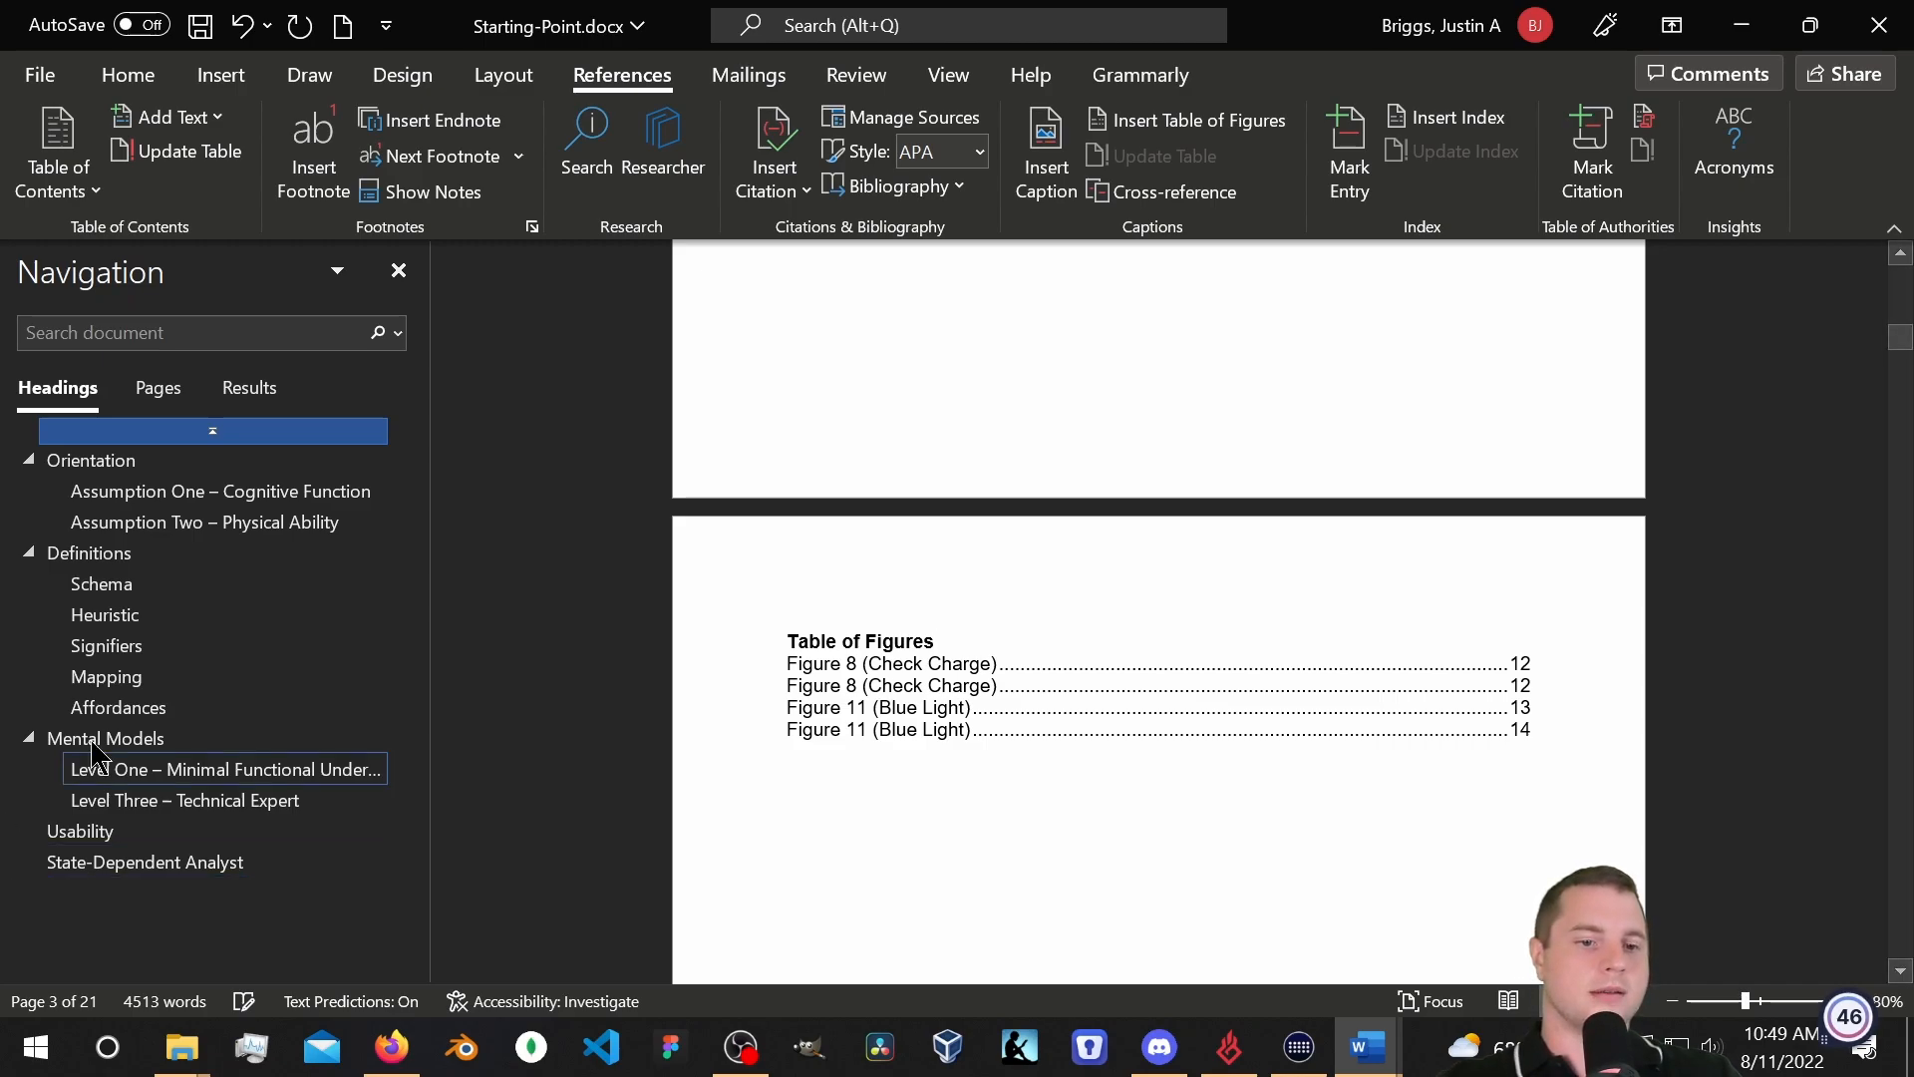
Apply the Heading 1 style to the "Table of Figures" title.
triple_click(934, 648)
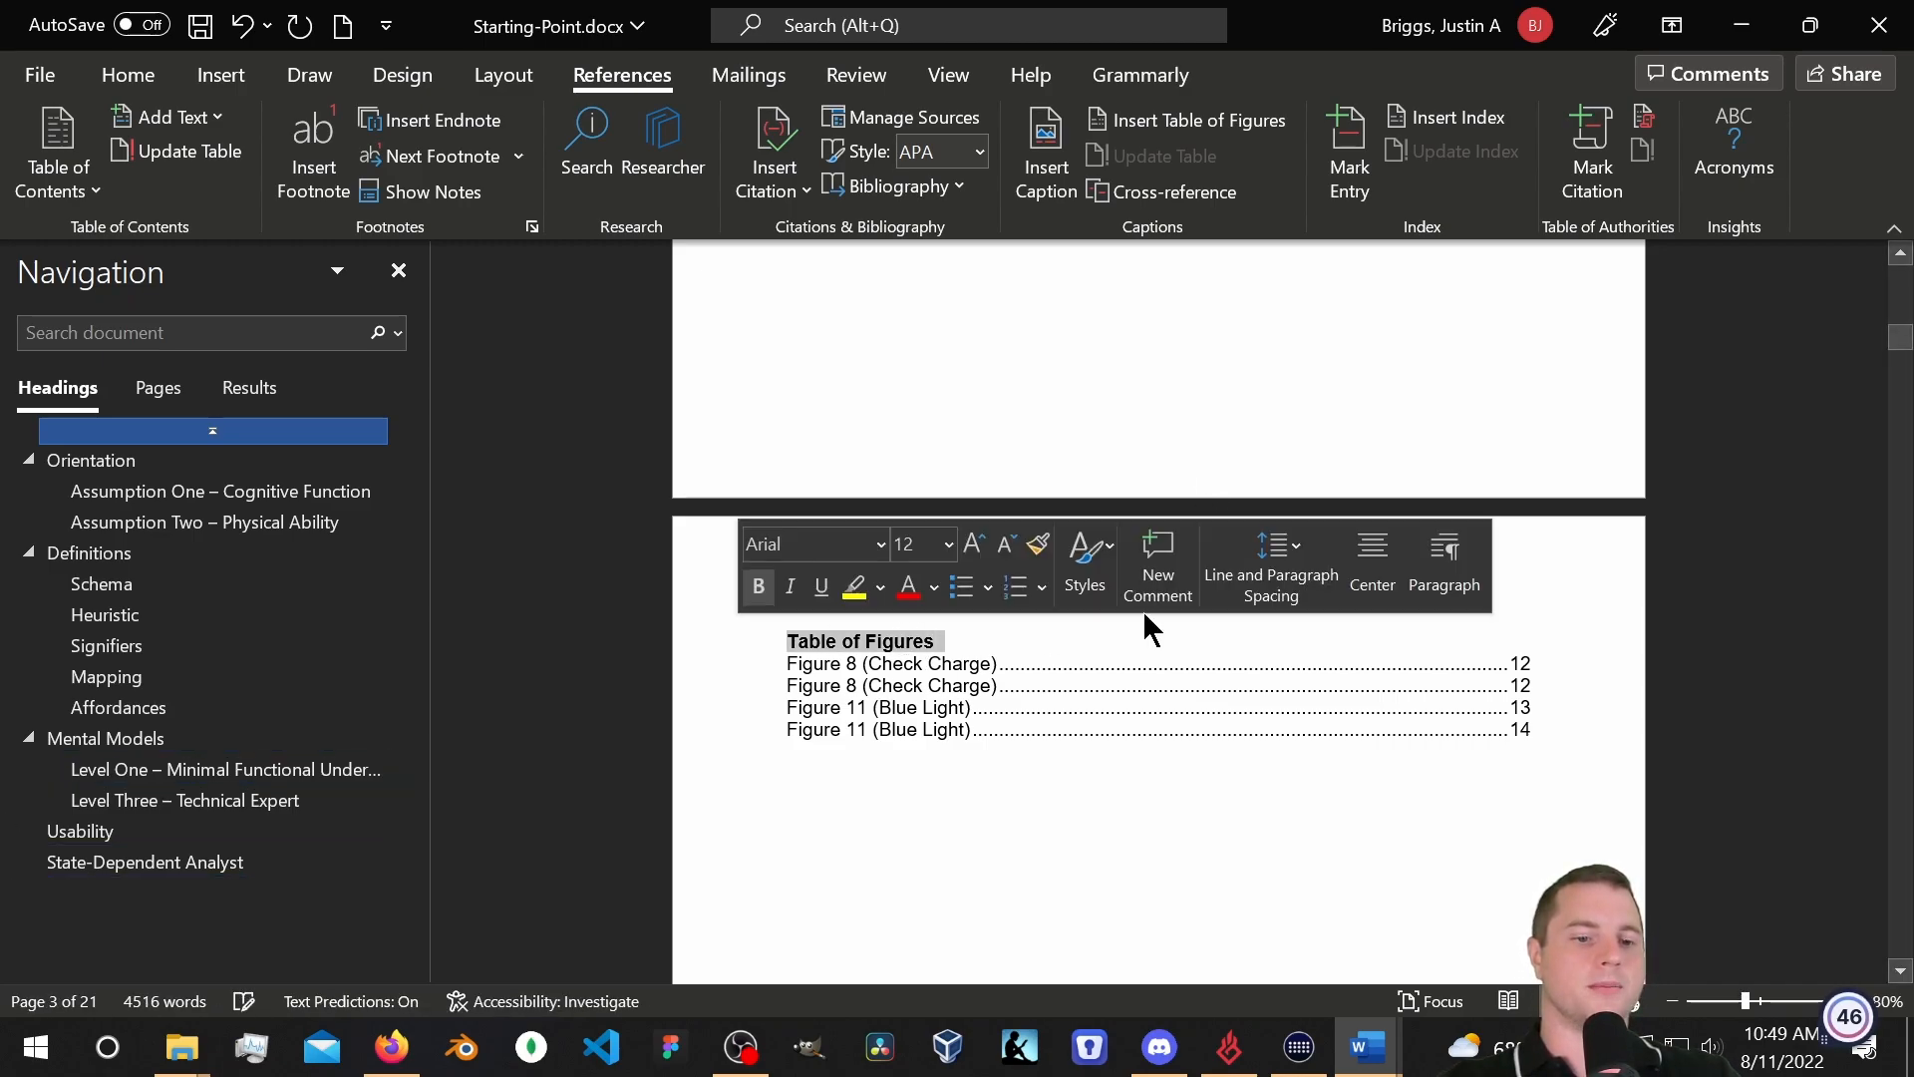
click(1084, 568)
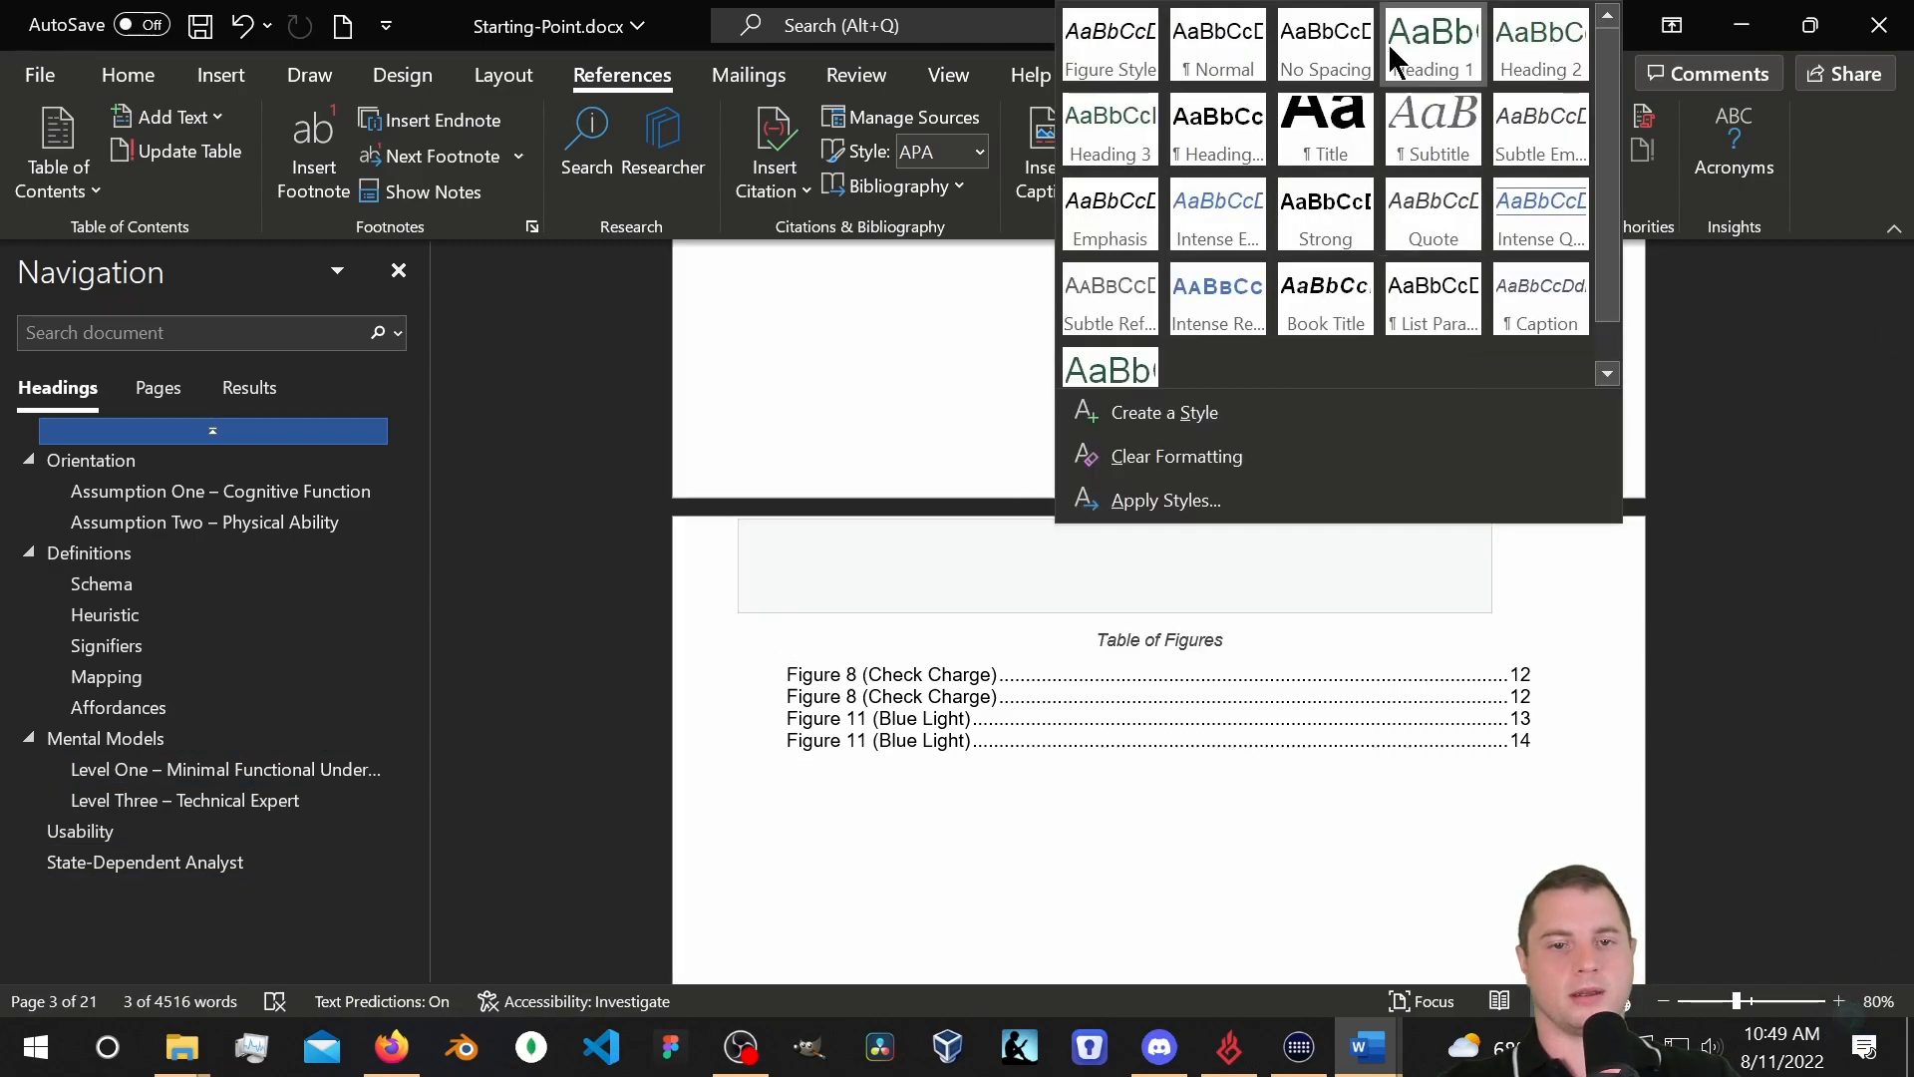
click(1453, 38)
click(949, 826)
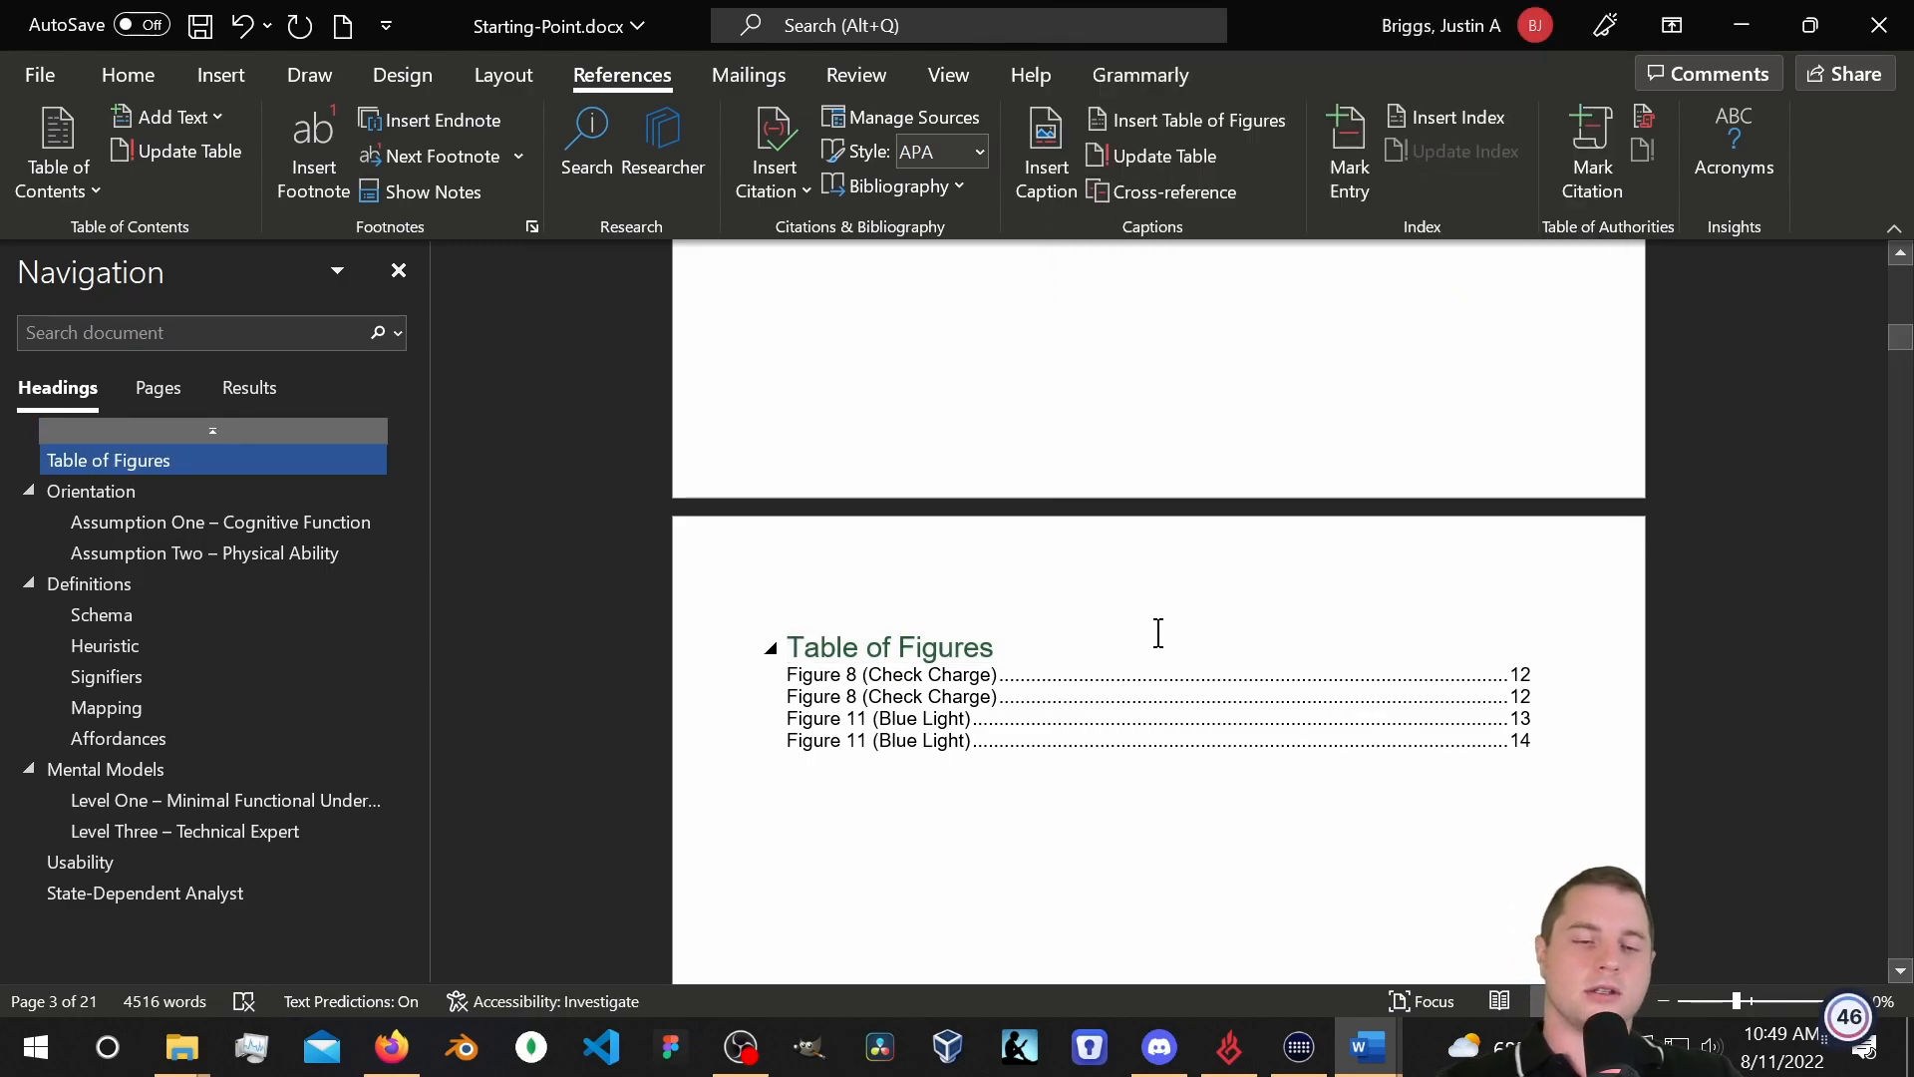
Examine the table of figures entries and the blank space on the pages around them.
scroll(1140, 625, down, 5)
scroll(982, 430, down, 5)
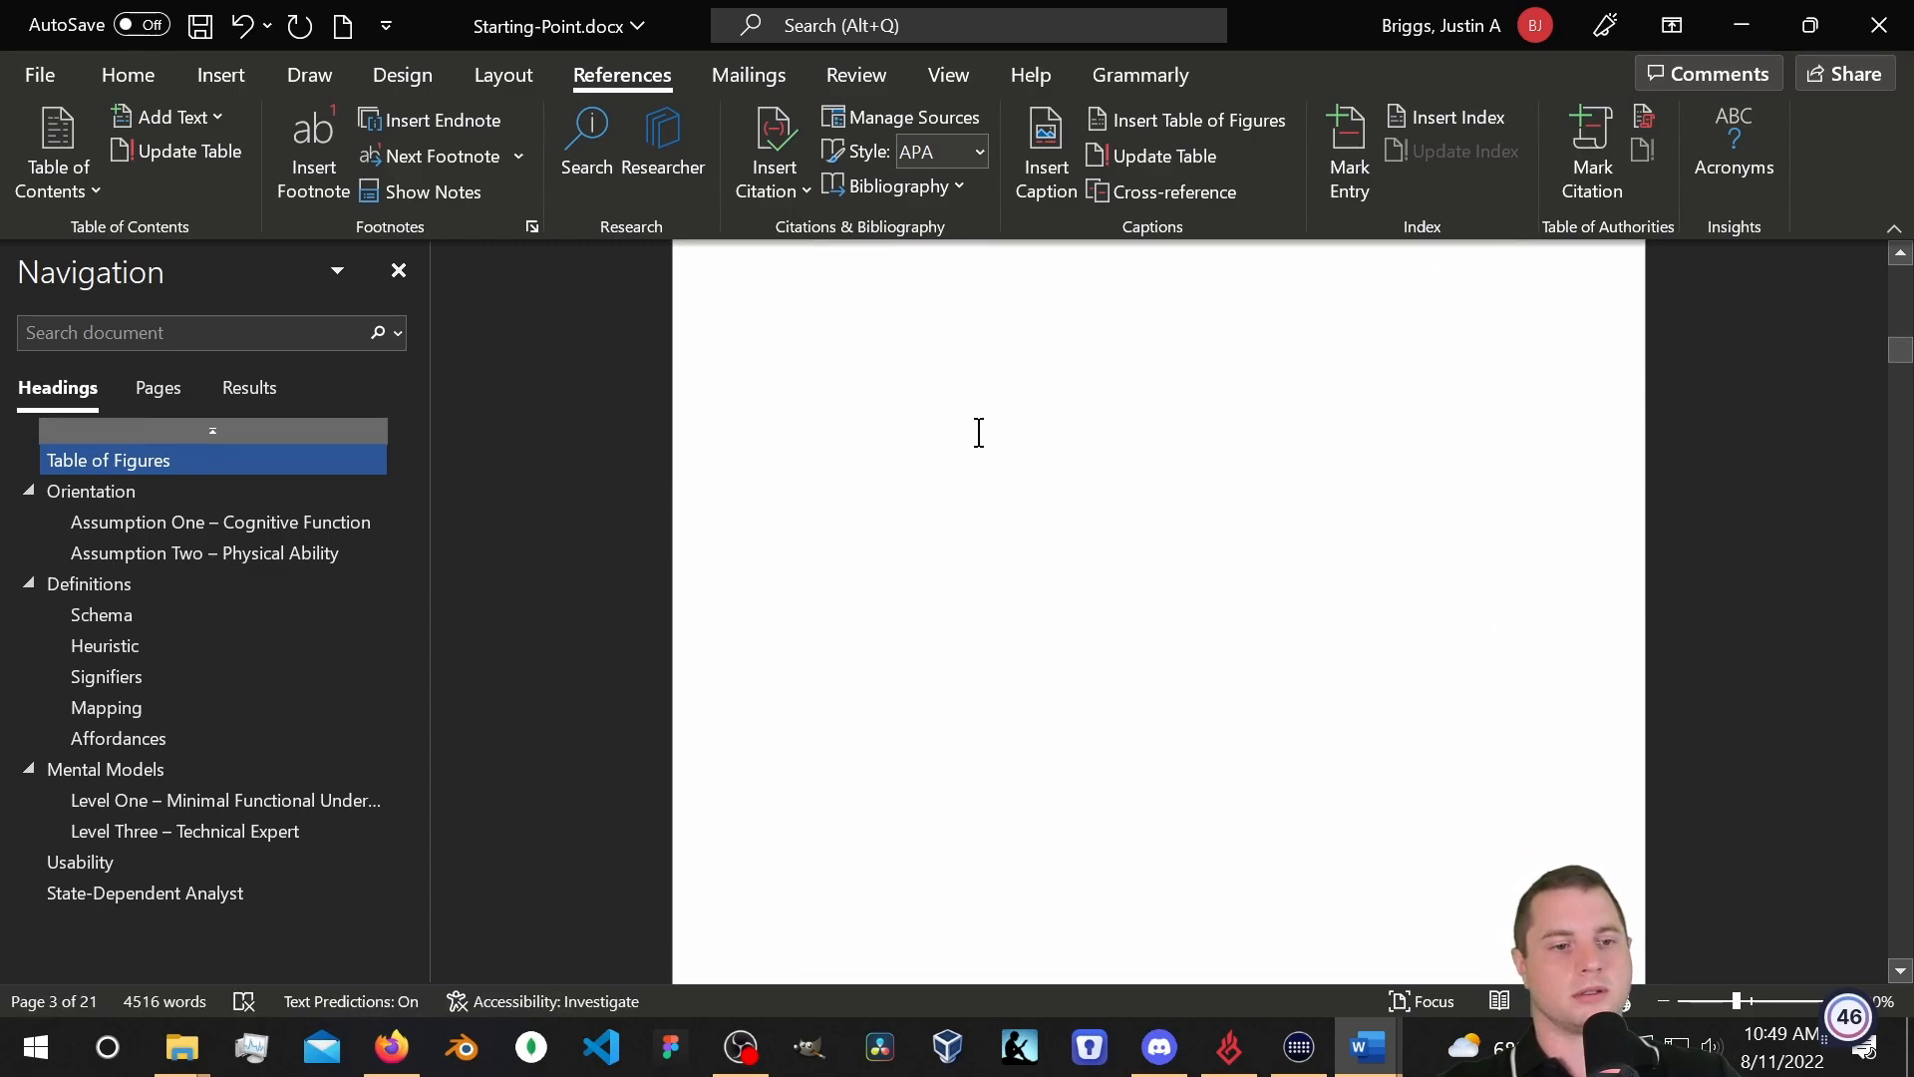
scroll(962, 439, up, 8)
scroll(932, 467, down, 7)
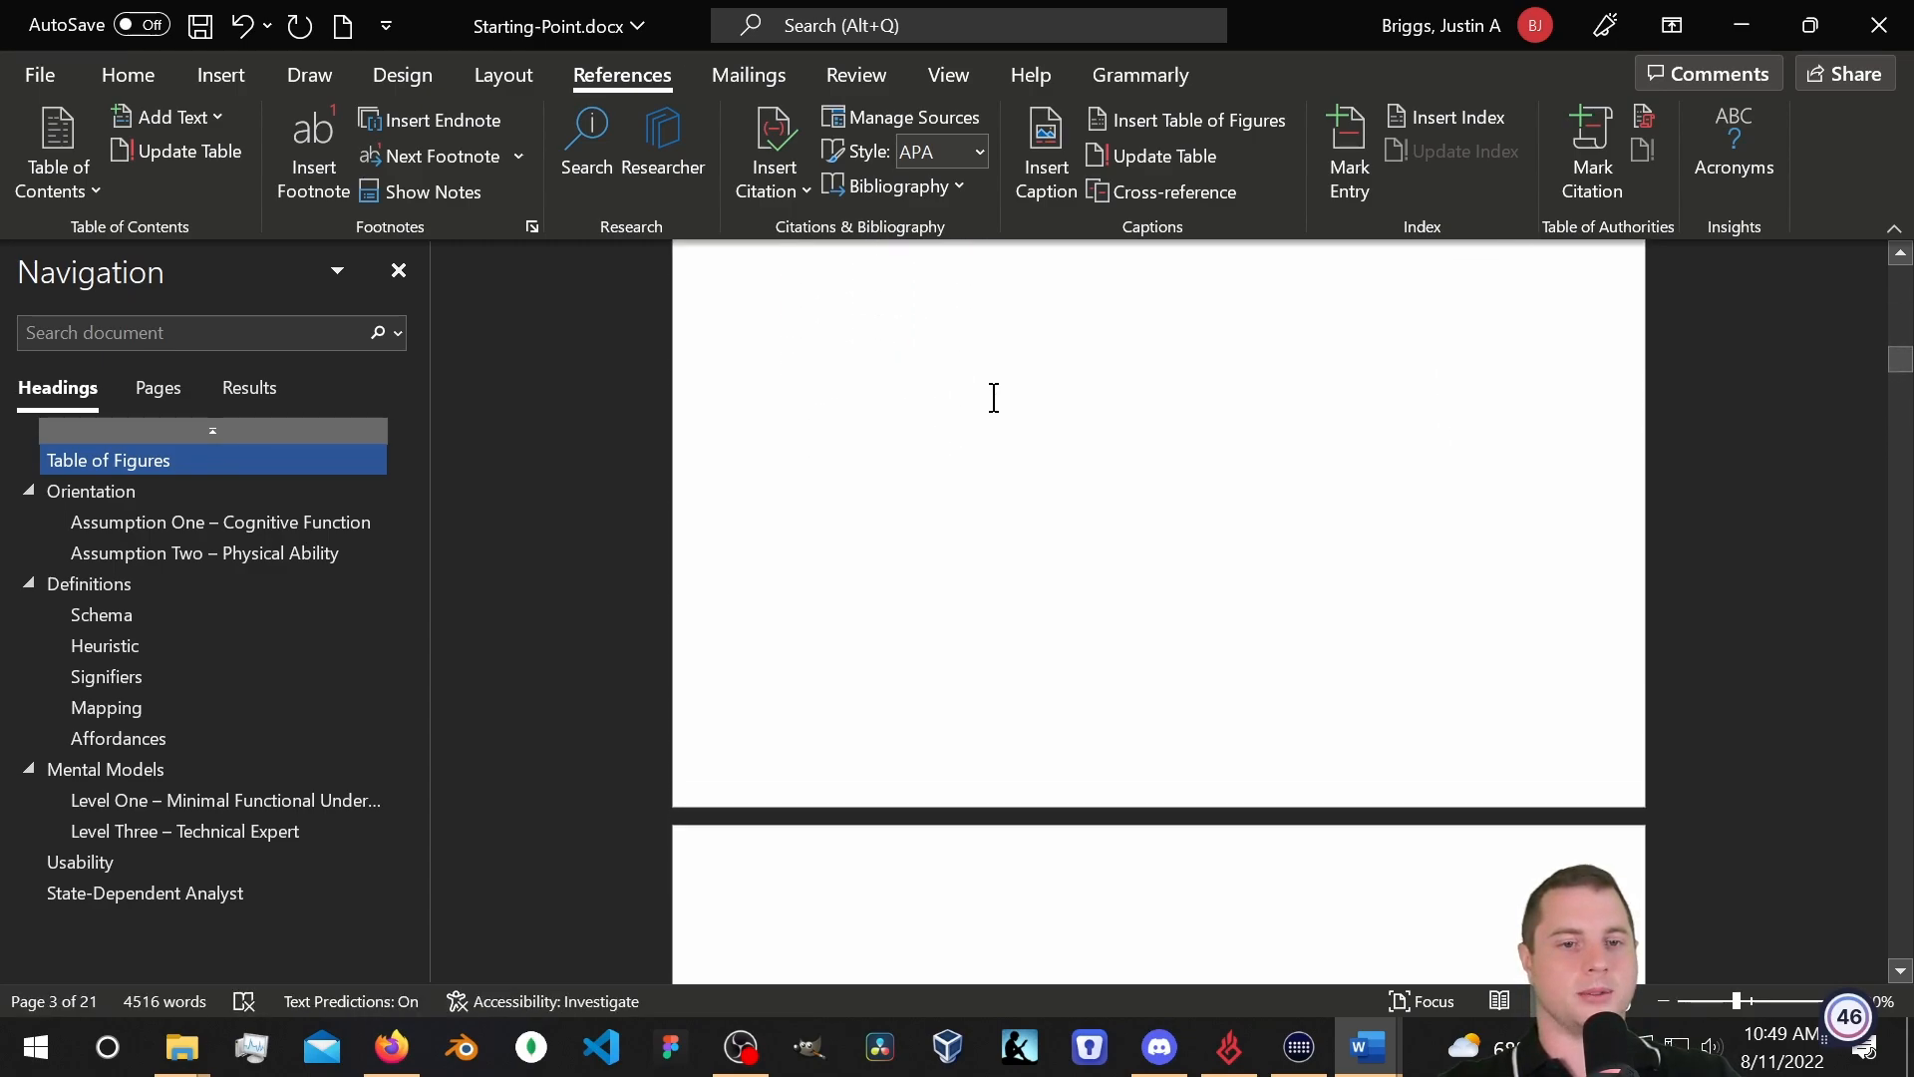
scroll(997, 448, up, 8)
scroll(1017, 494, up, 1)
click(1217, 678)
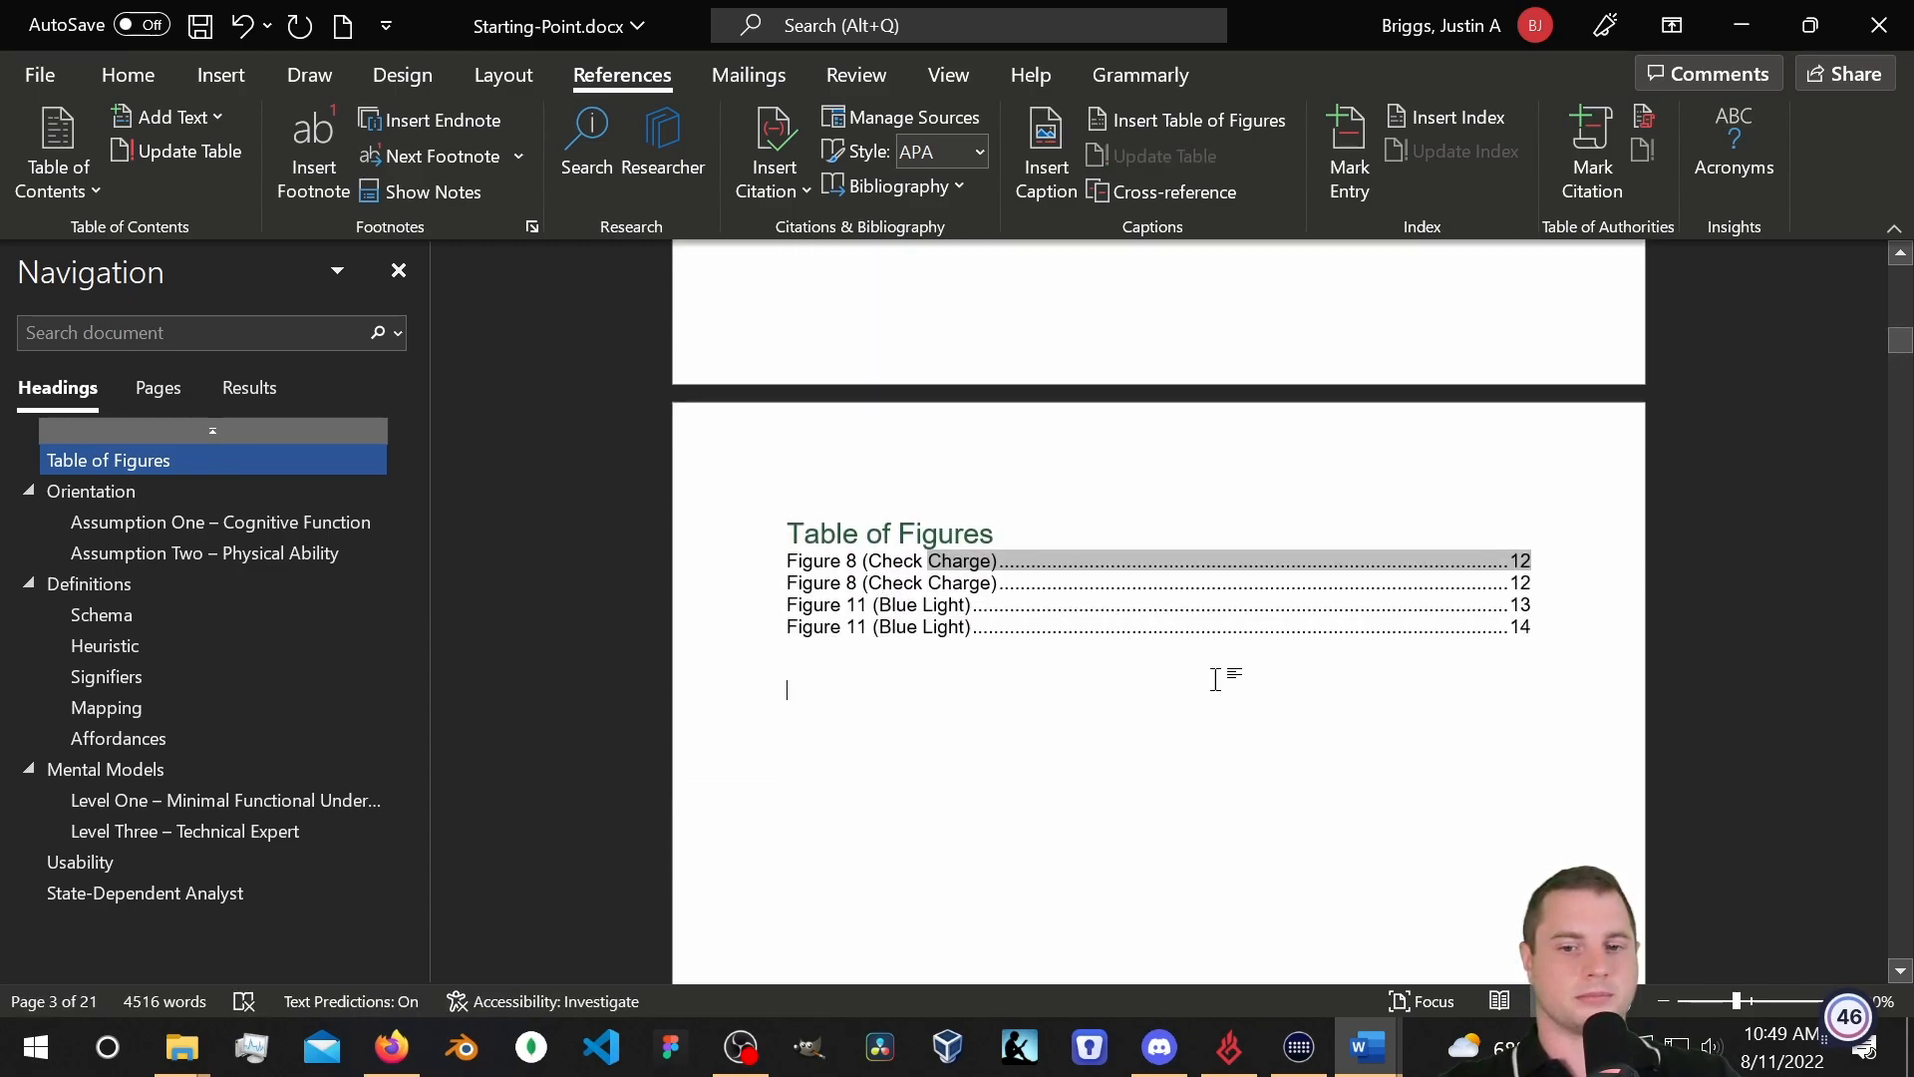
scroll(929, 641, up, 1)
scroll(917, 598, down, 2)
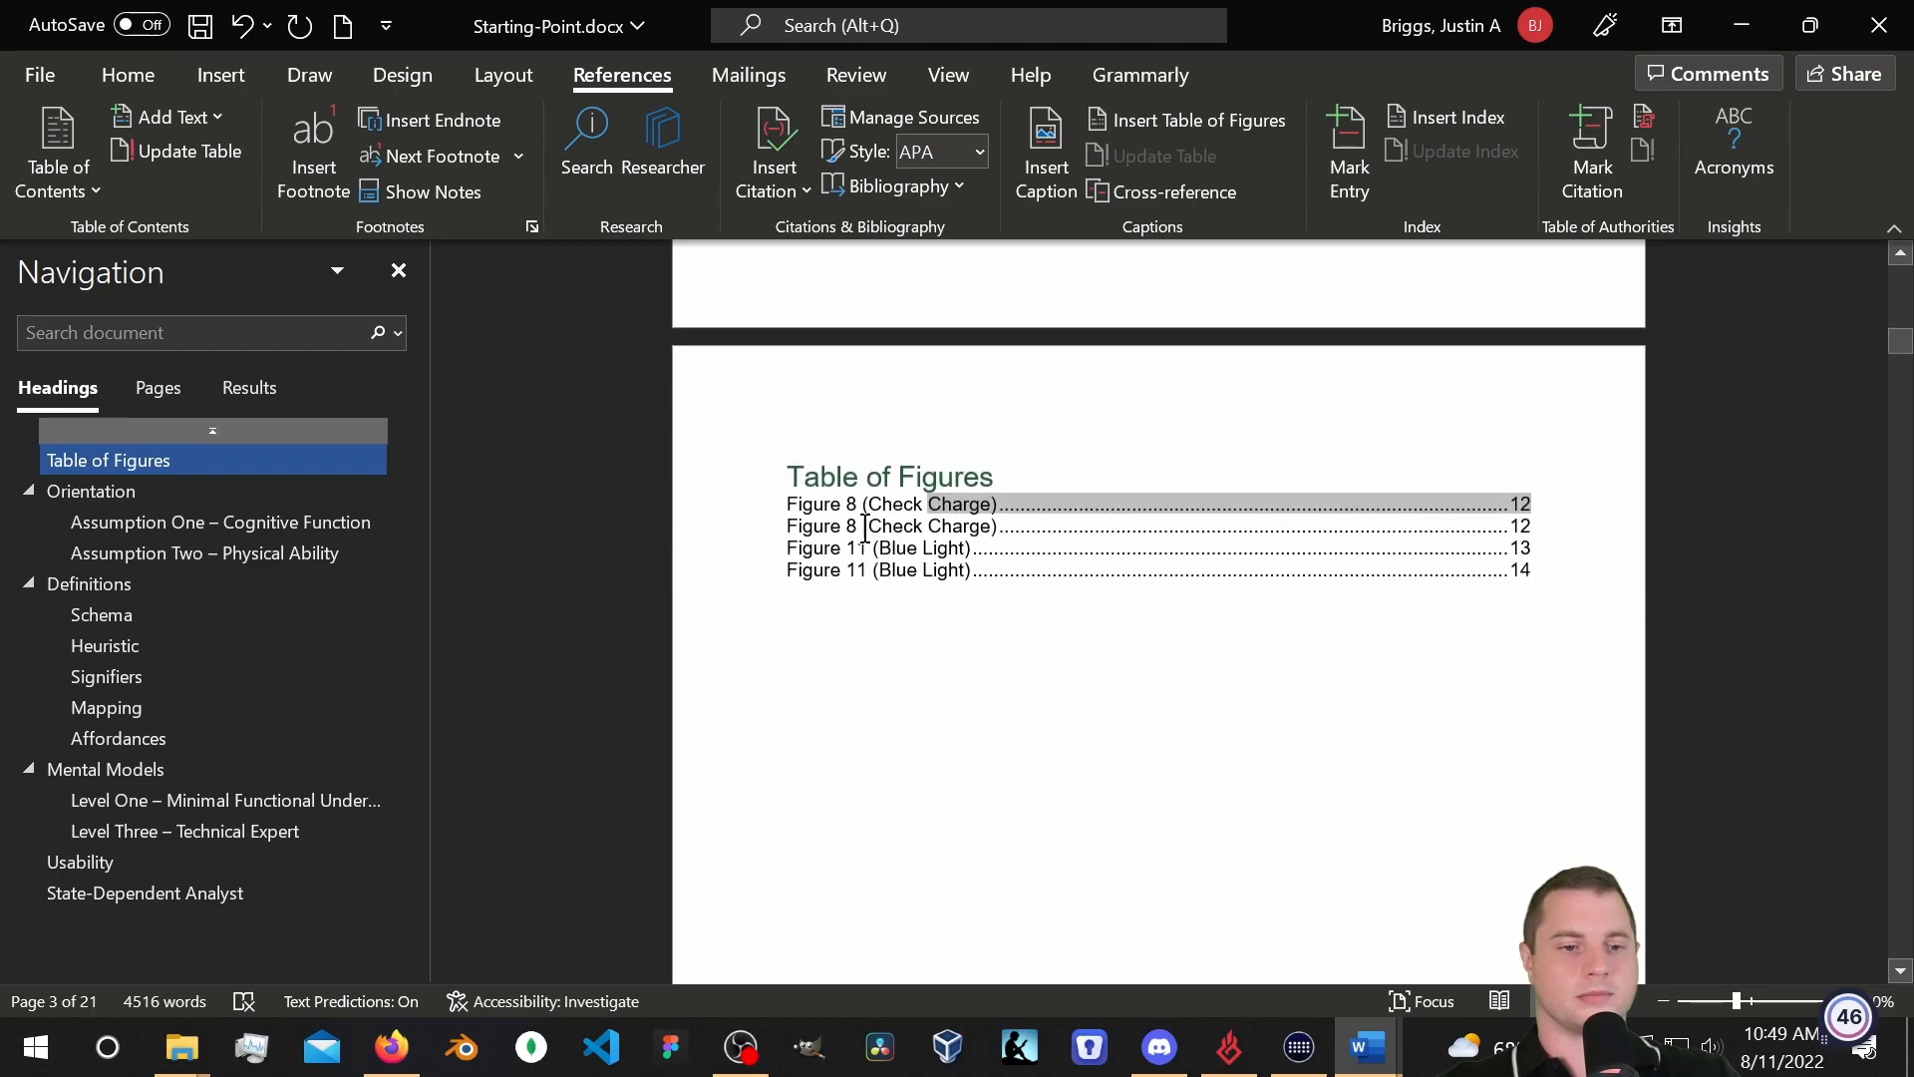
click(863, 529)
scroll(1087, 718, down, 5)
scroll(997, 698, up, 6)
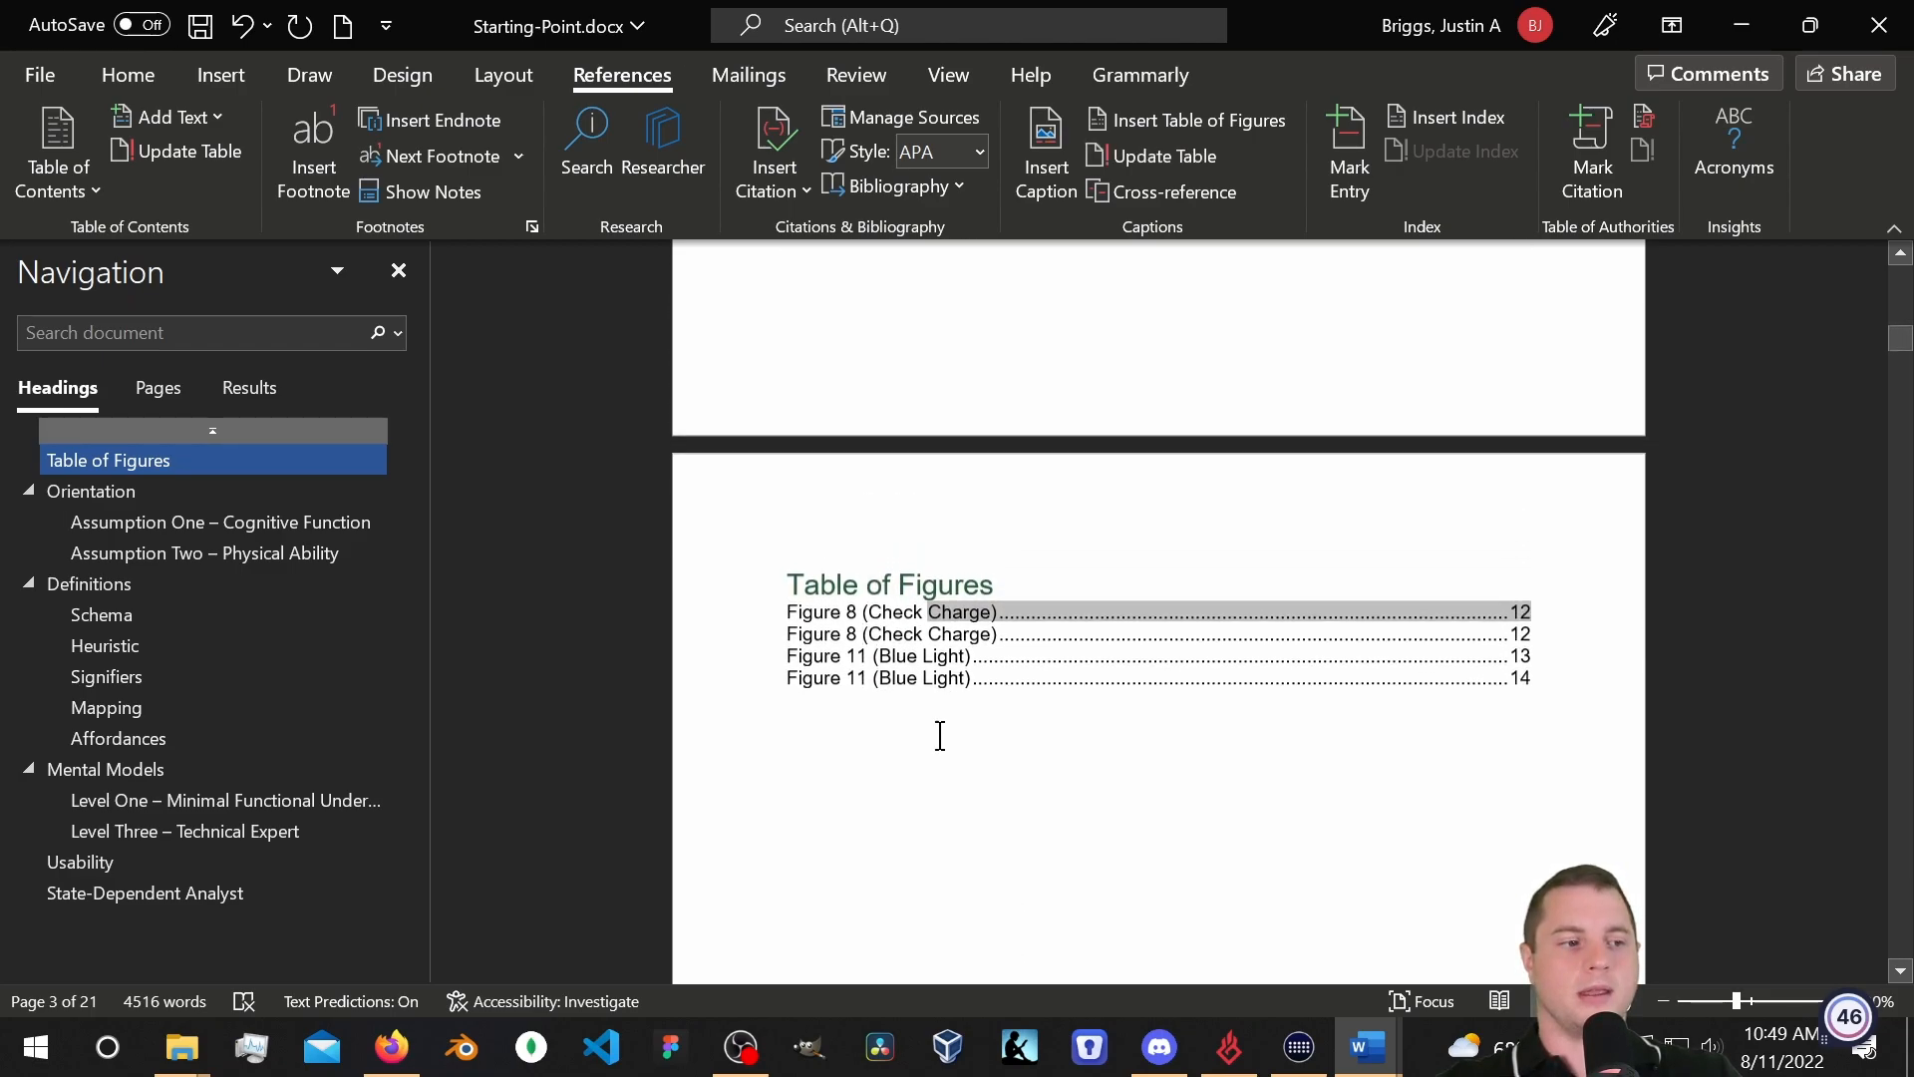
Insert the caption "Figure 1" below the cycling video picture in the Orientation section, using the Figure label.
scroll(1318, 581, down, 10)
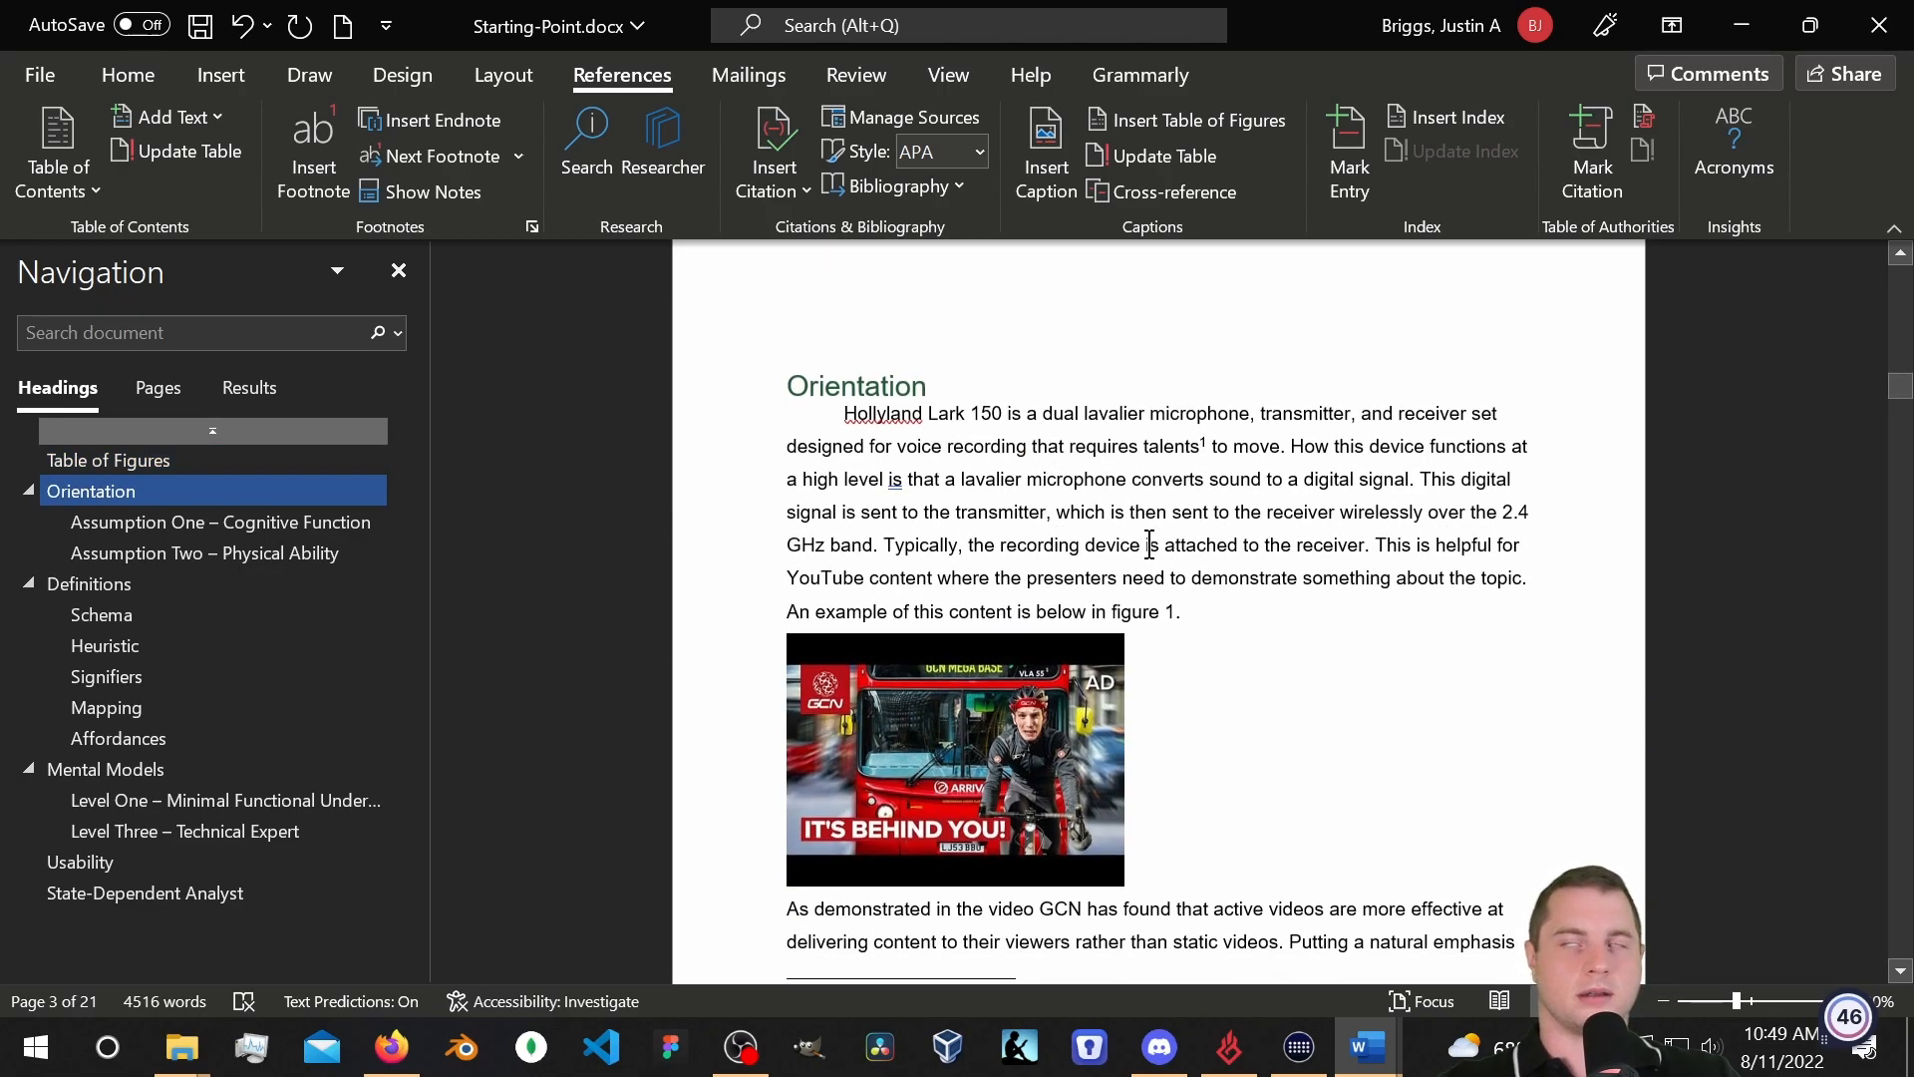
scroll(1098, 526, down, 3)
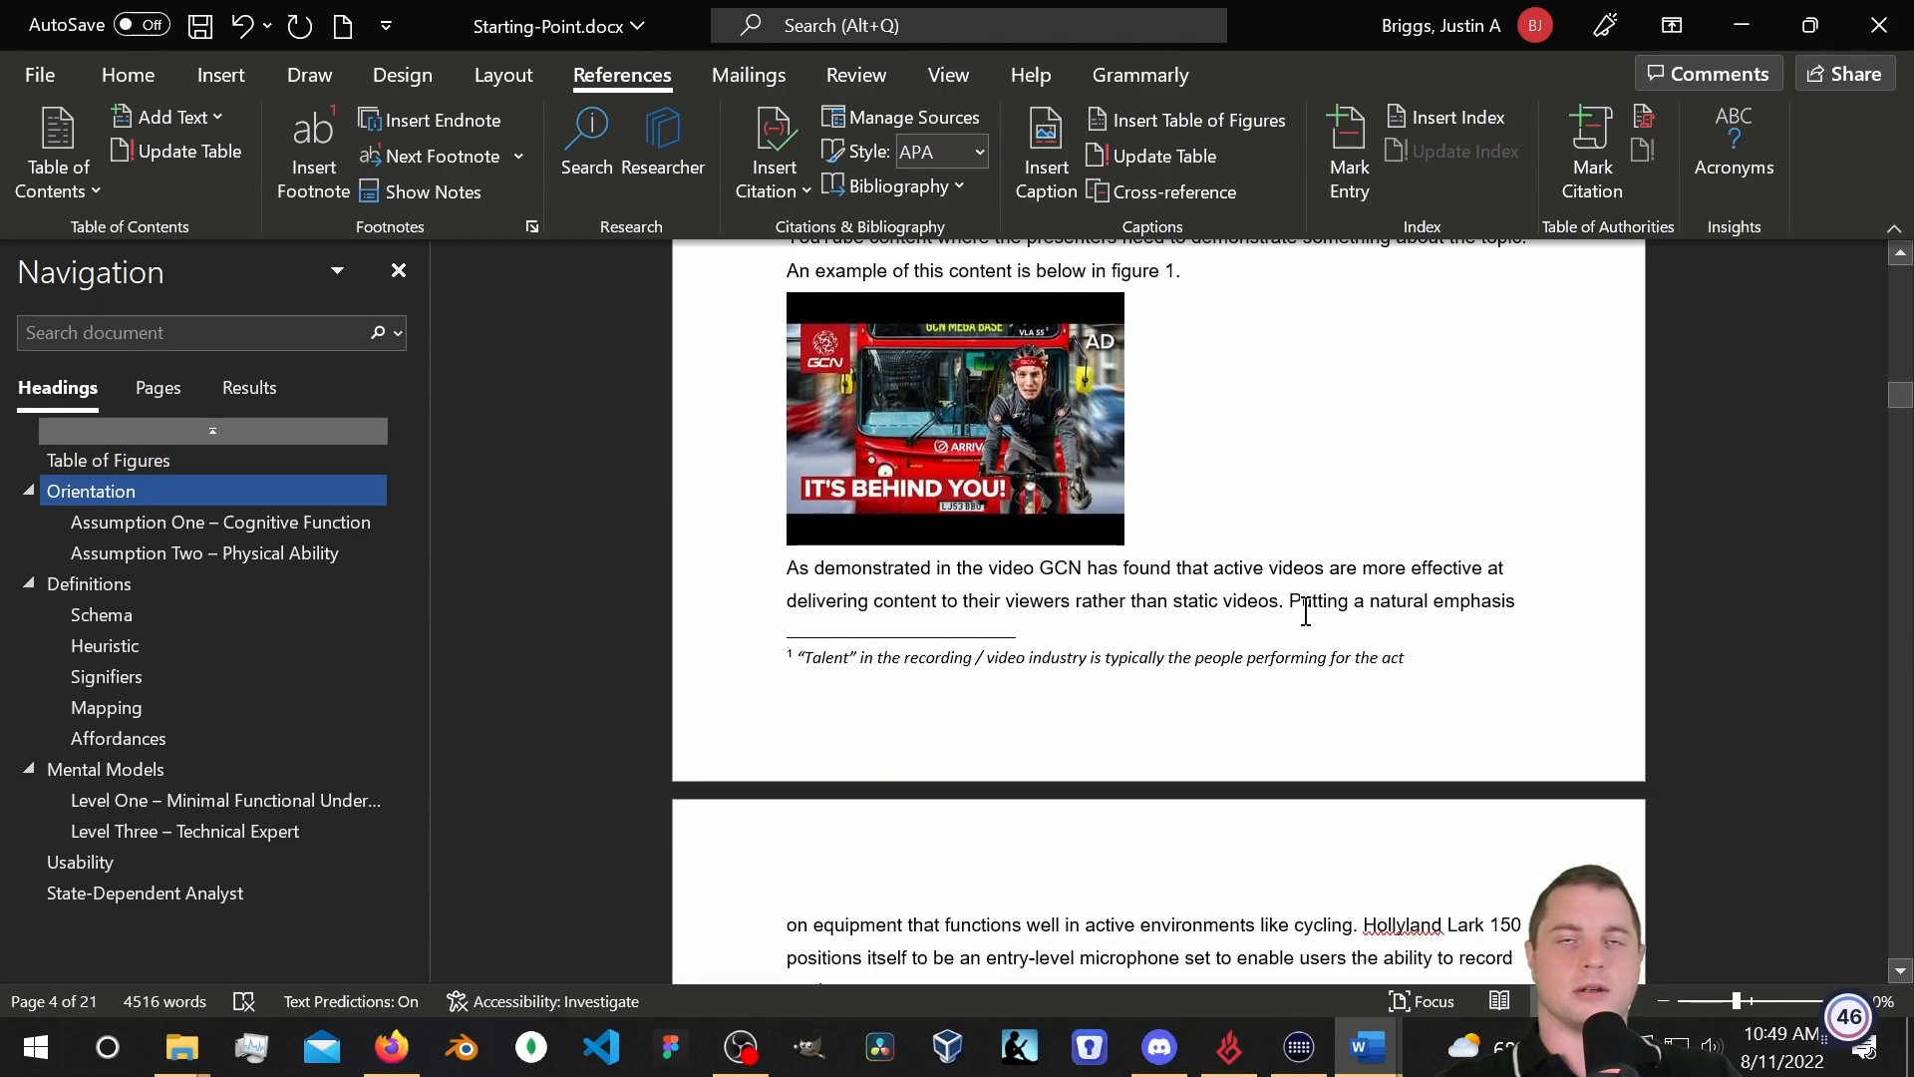
scroll(1339, 610, up, 1)
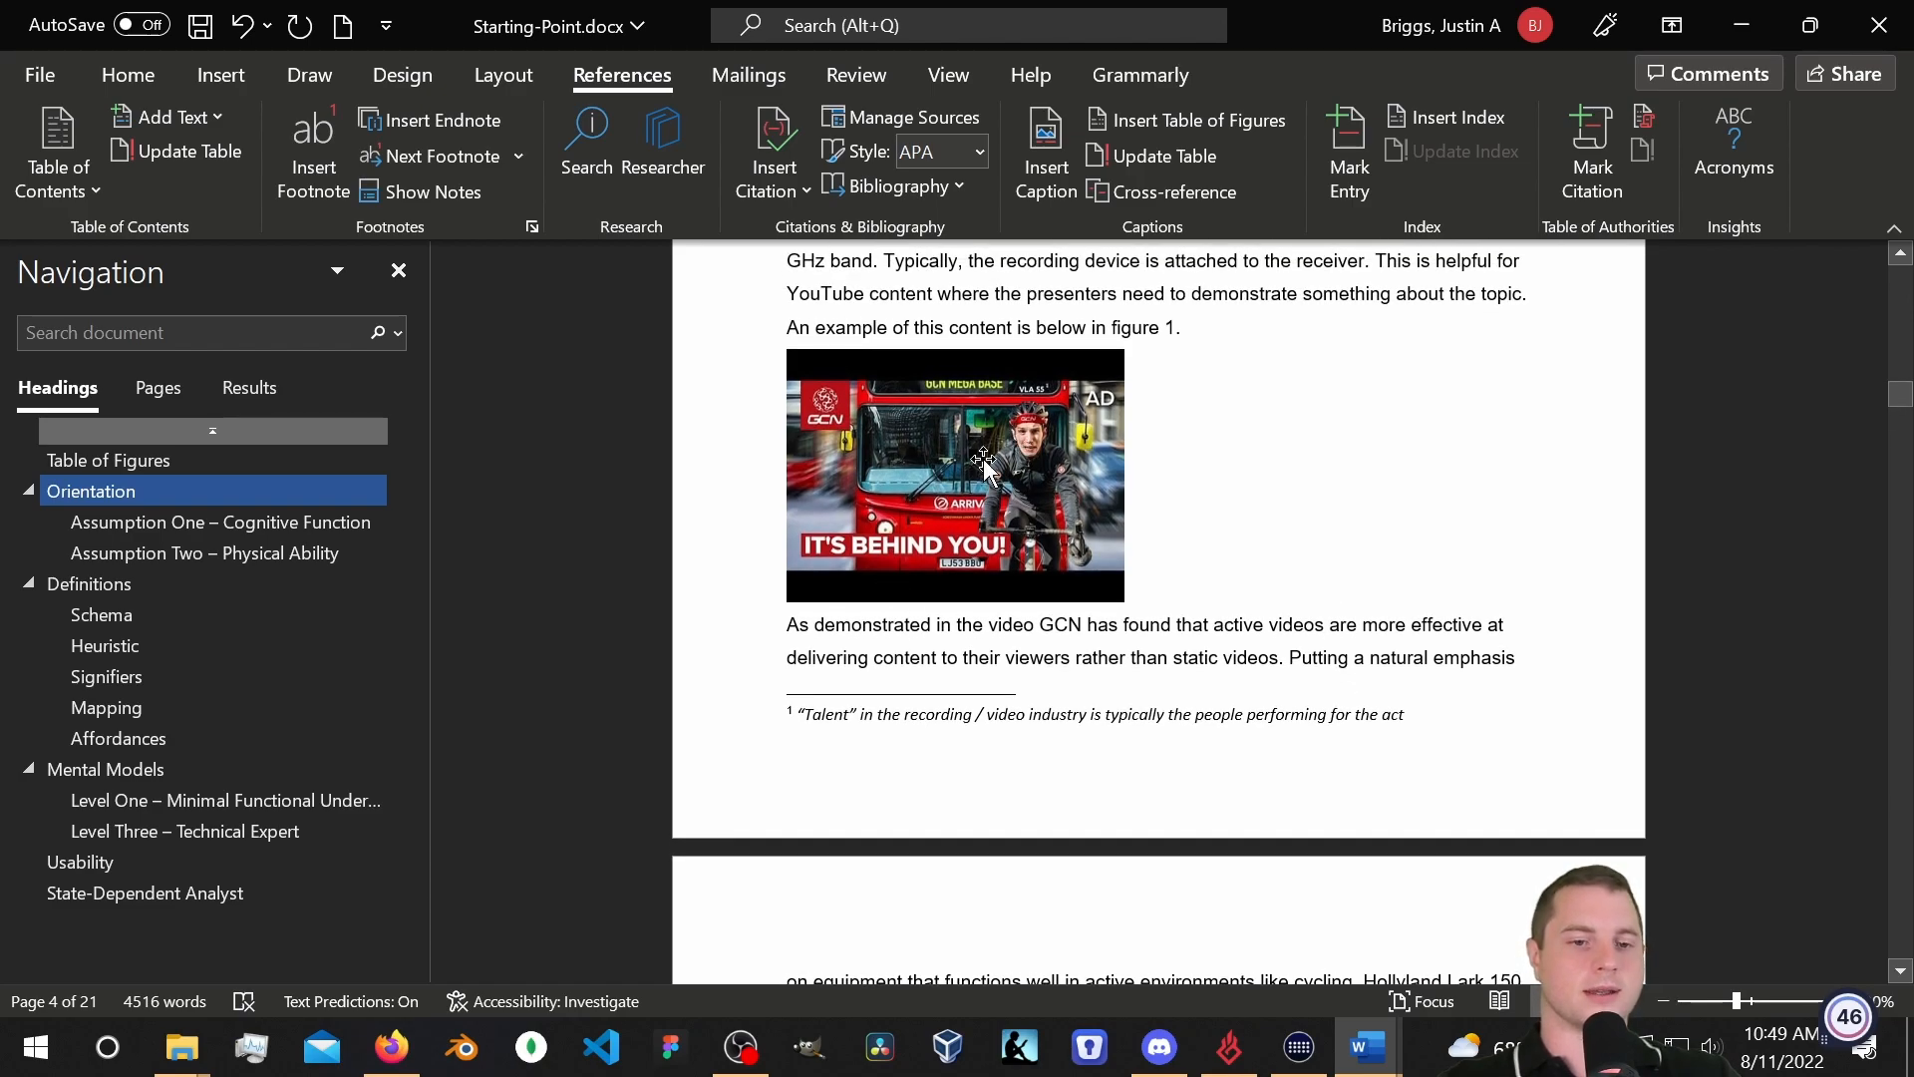
click(983, 438)
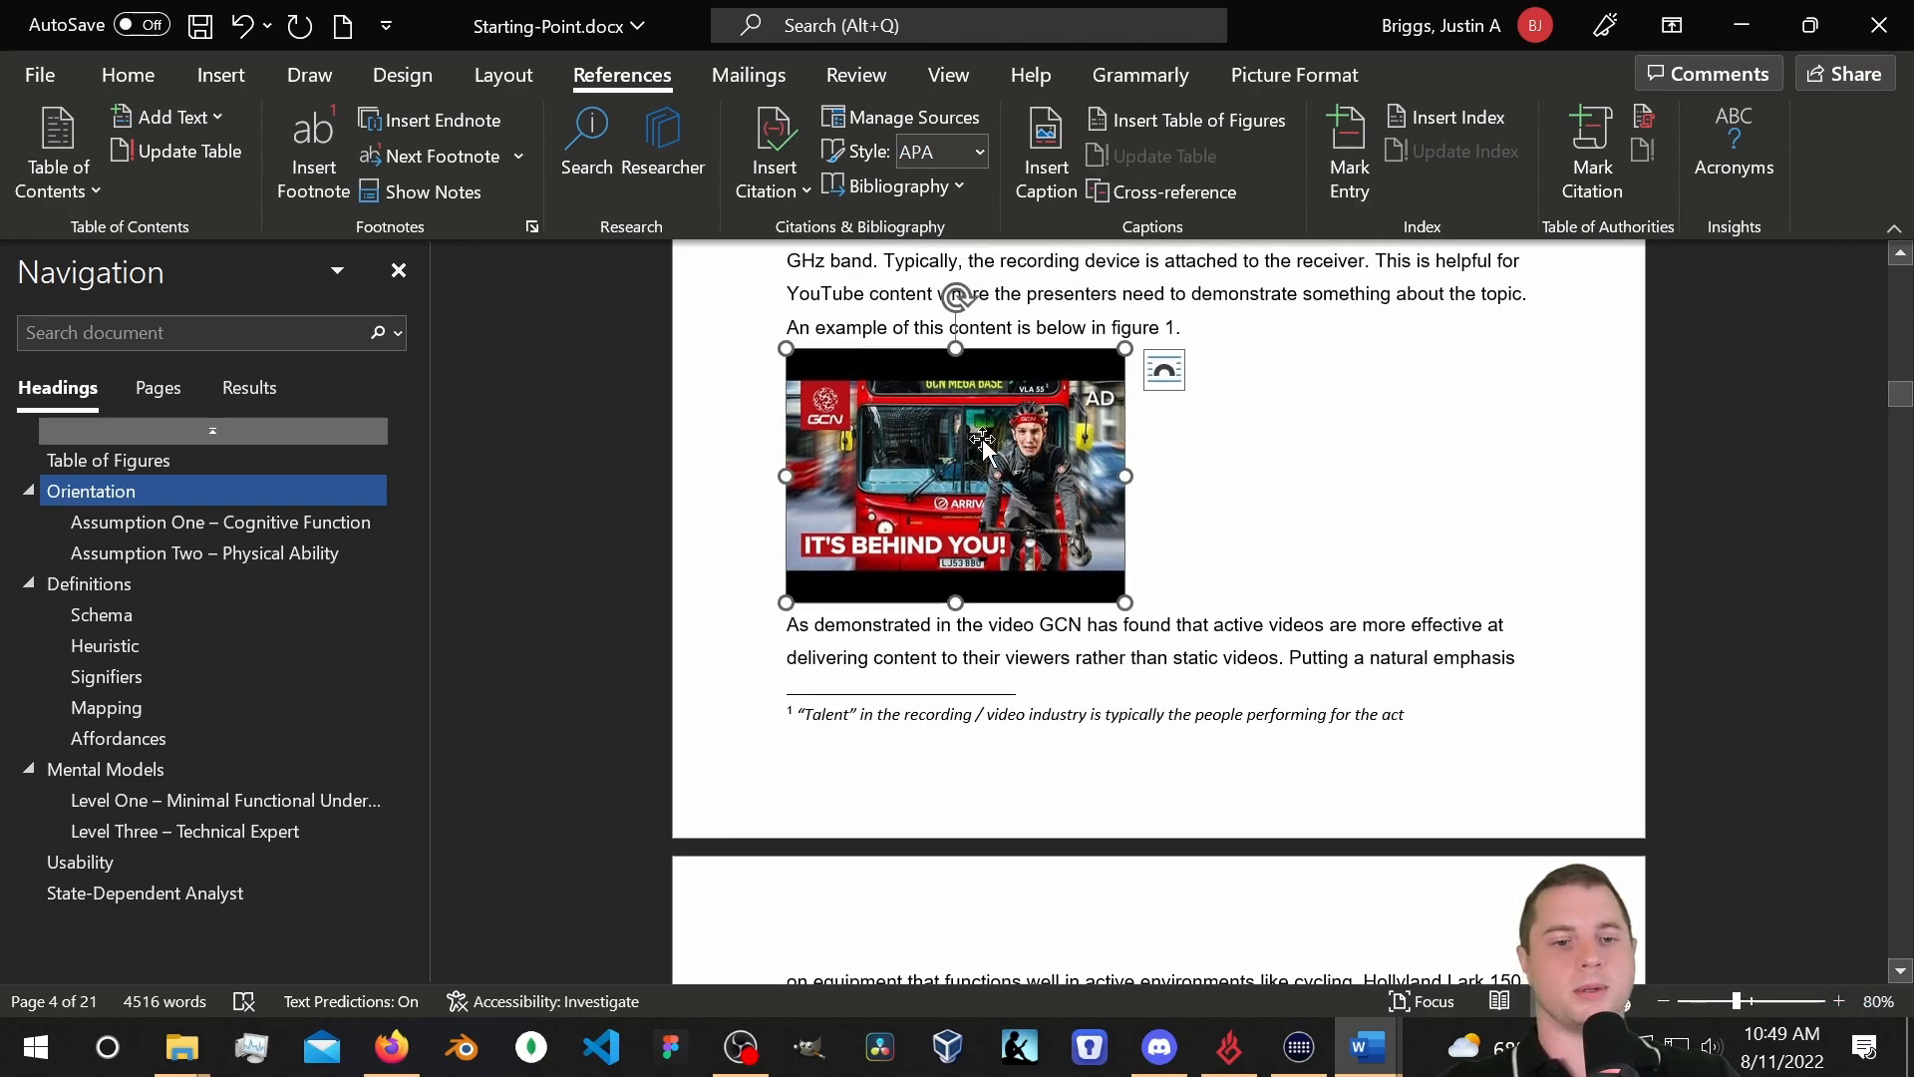
right_click(982, 449)
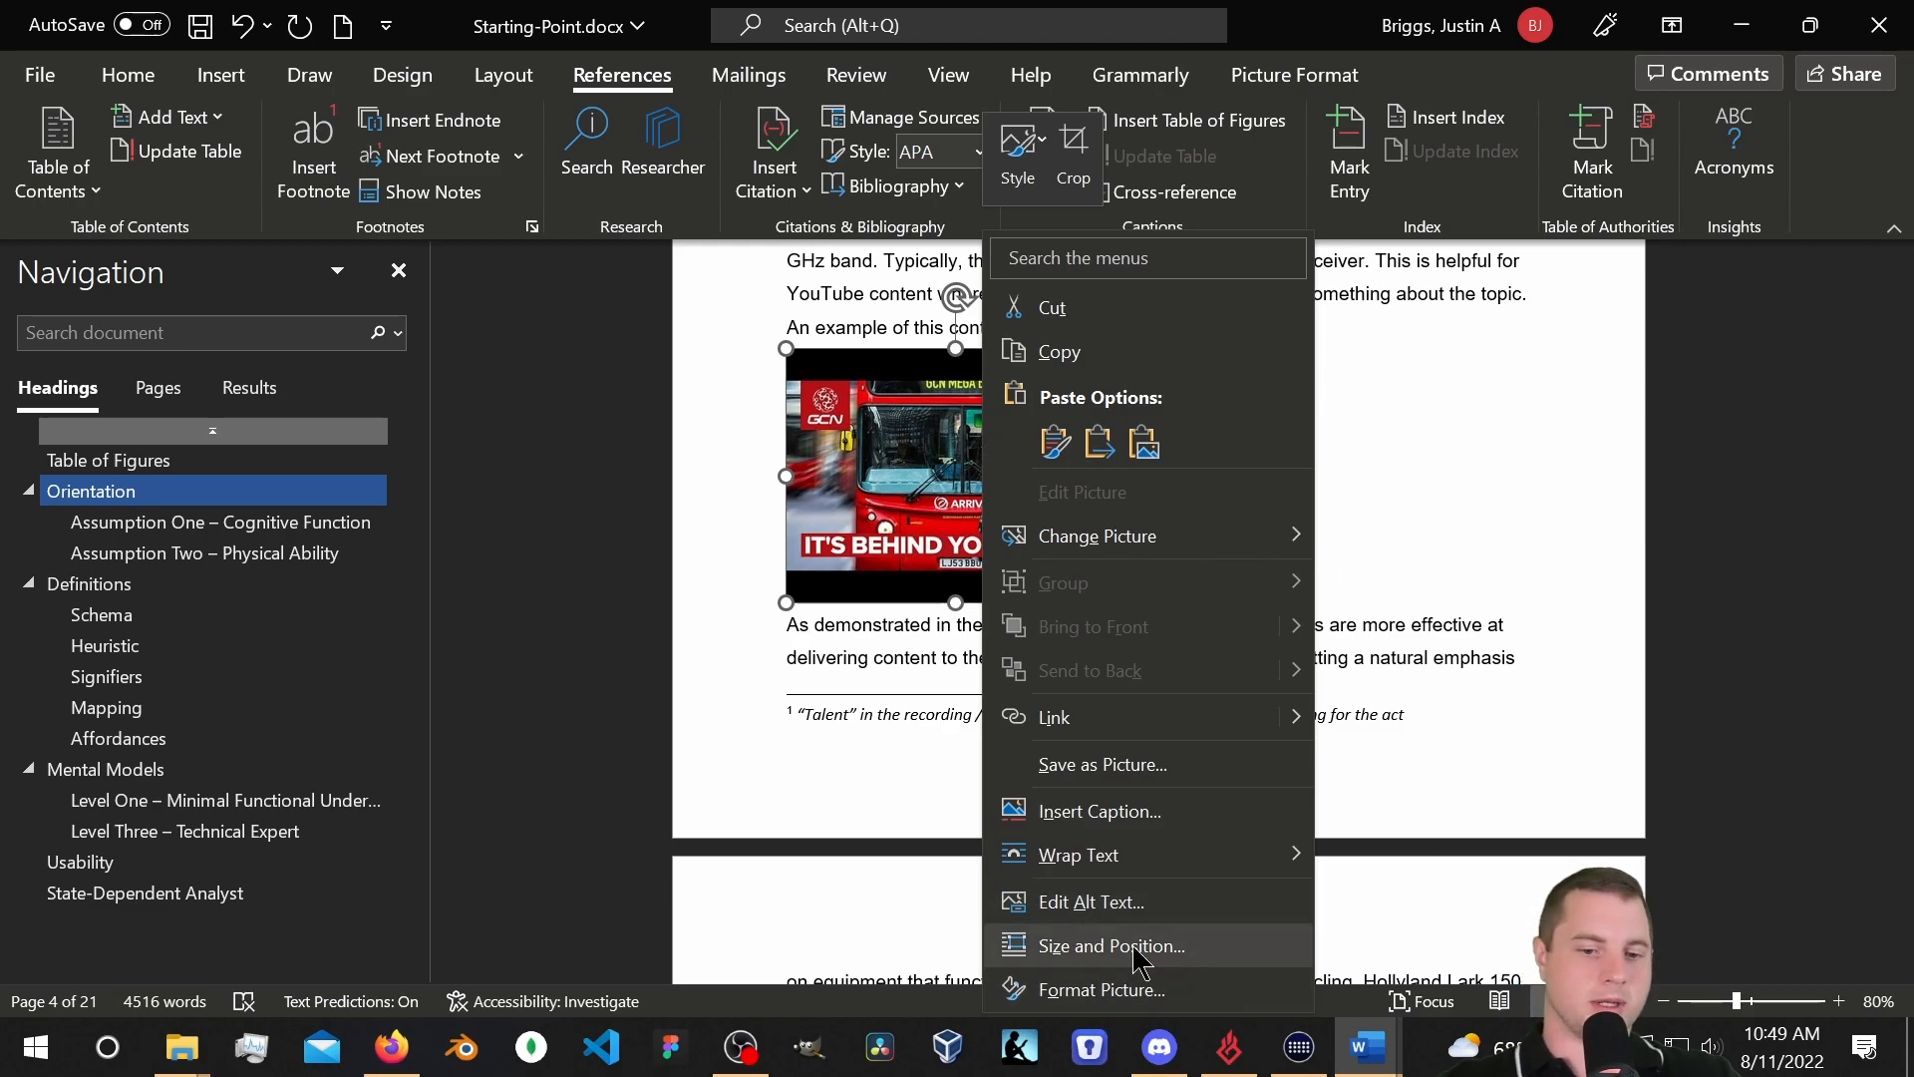
click(1128, 815)
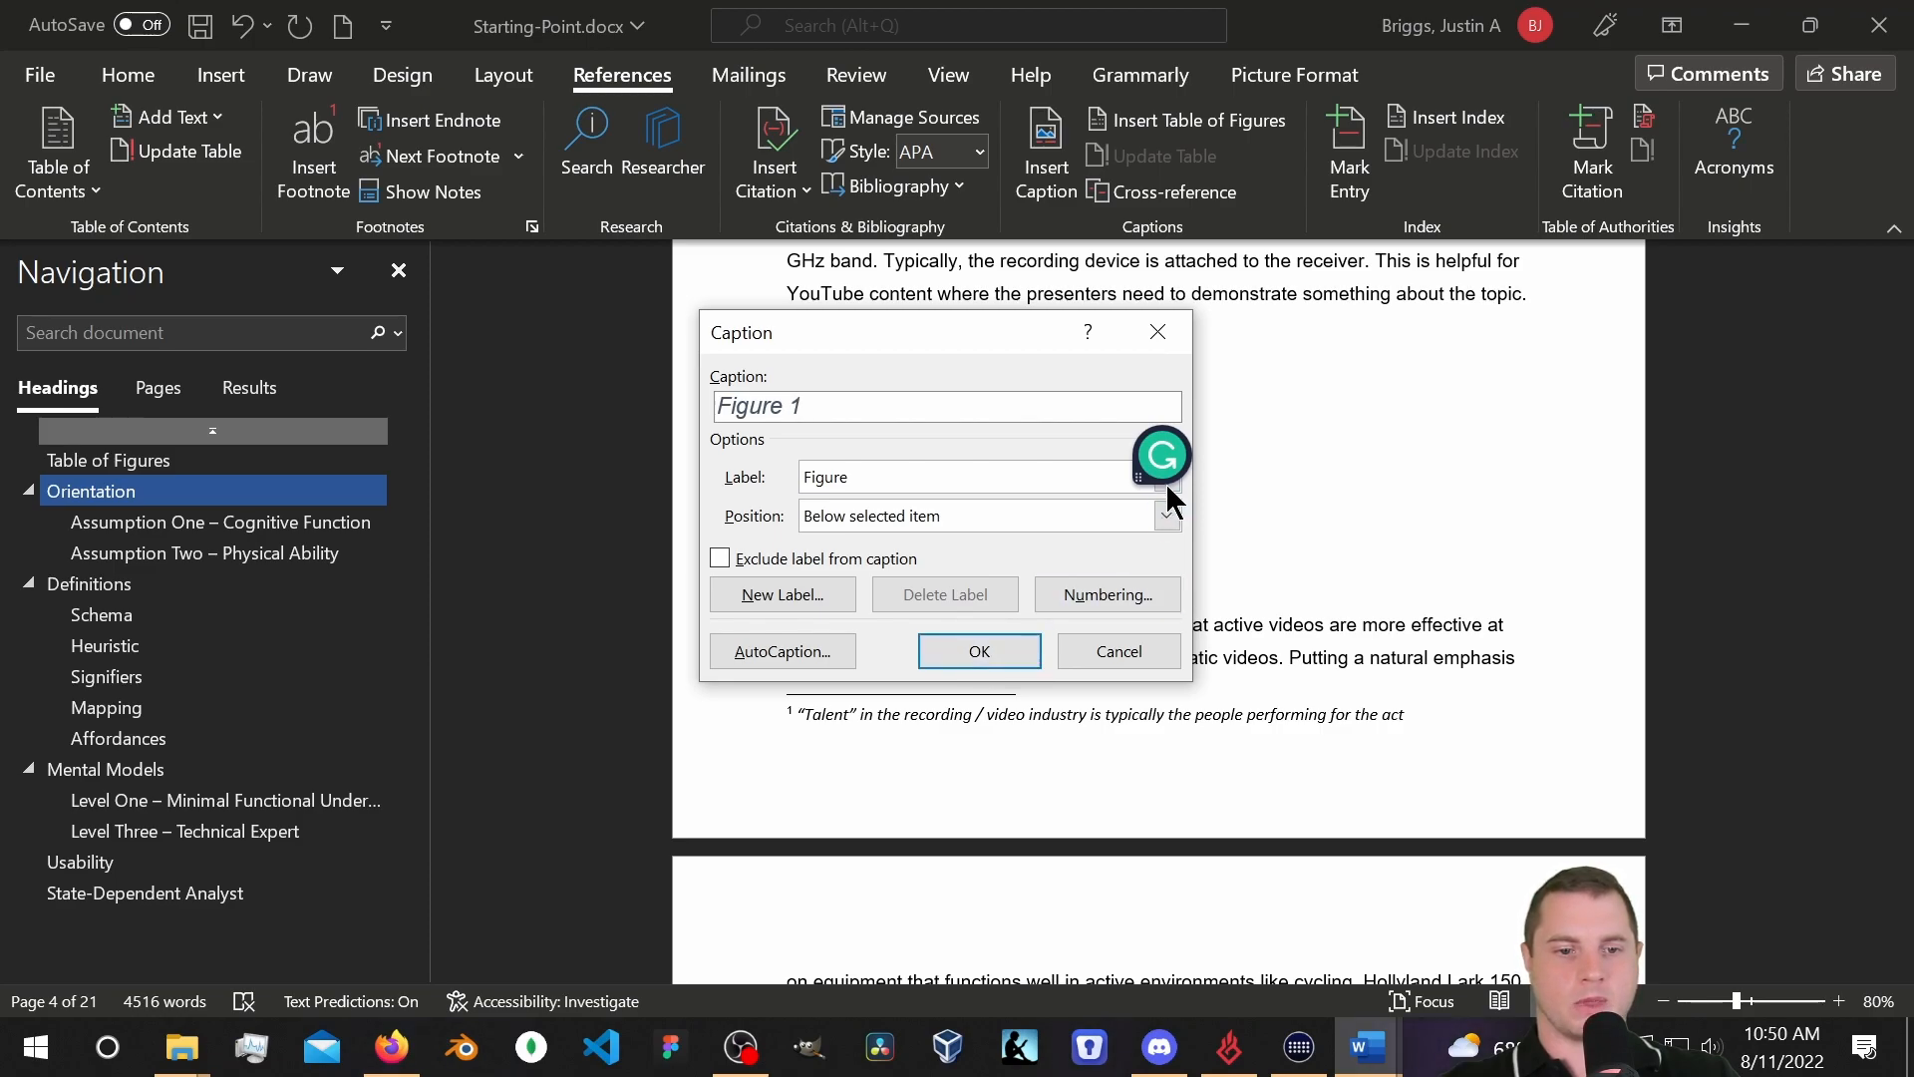
click(982, 650)
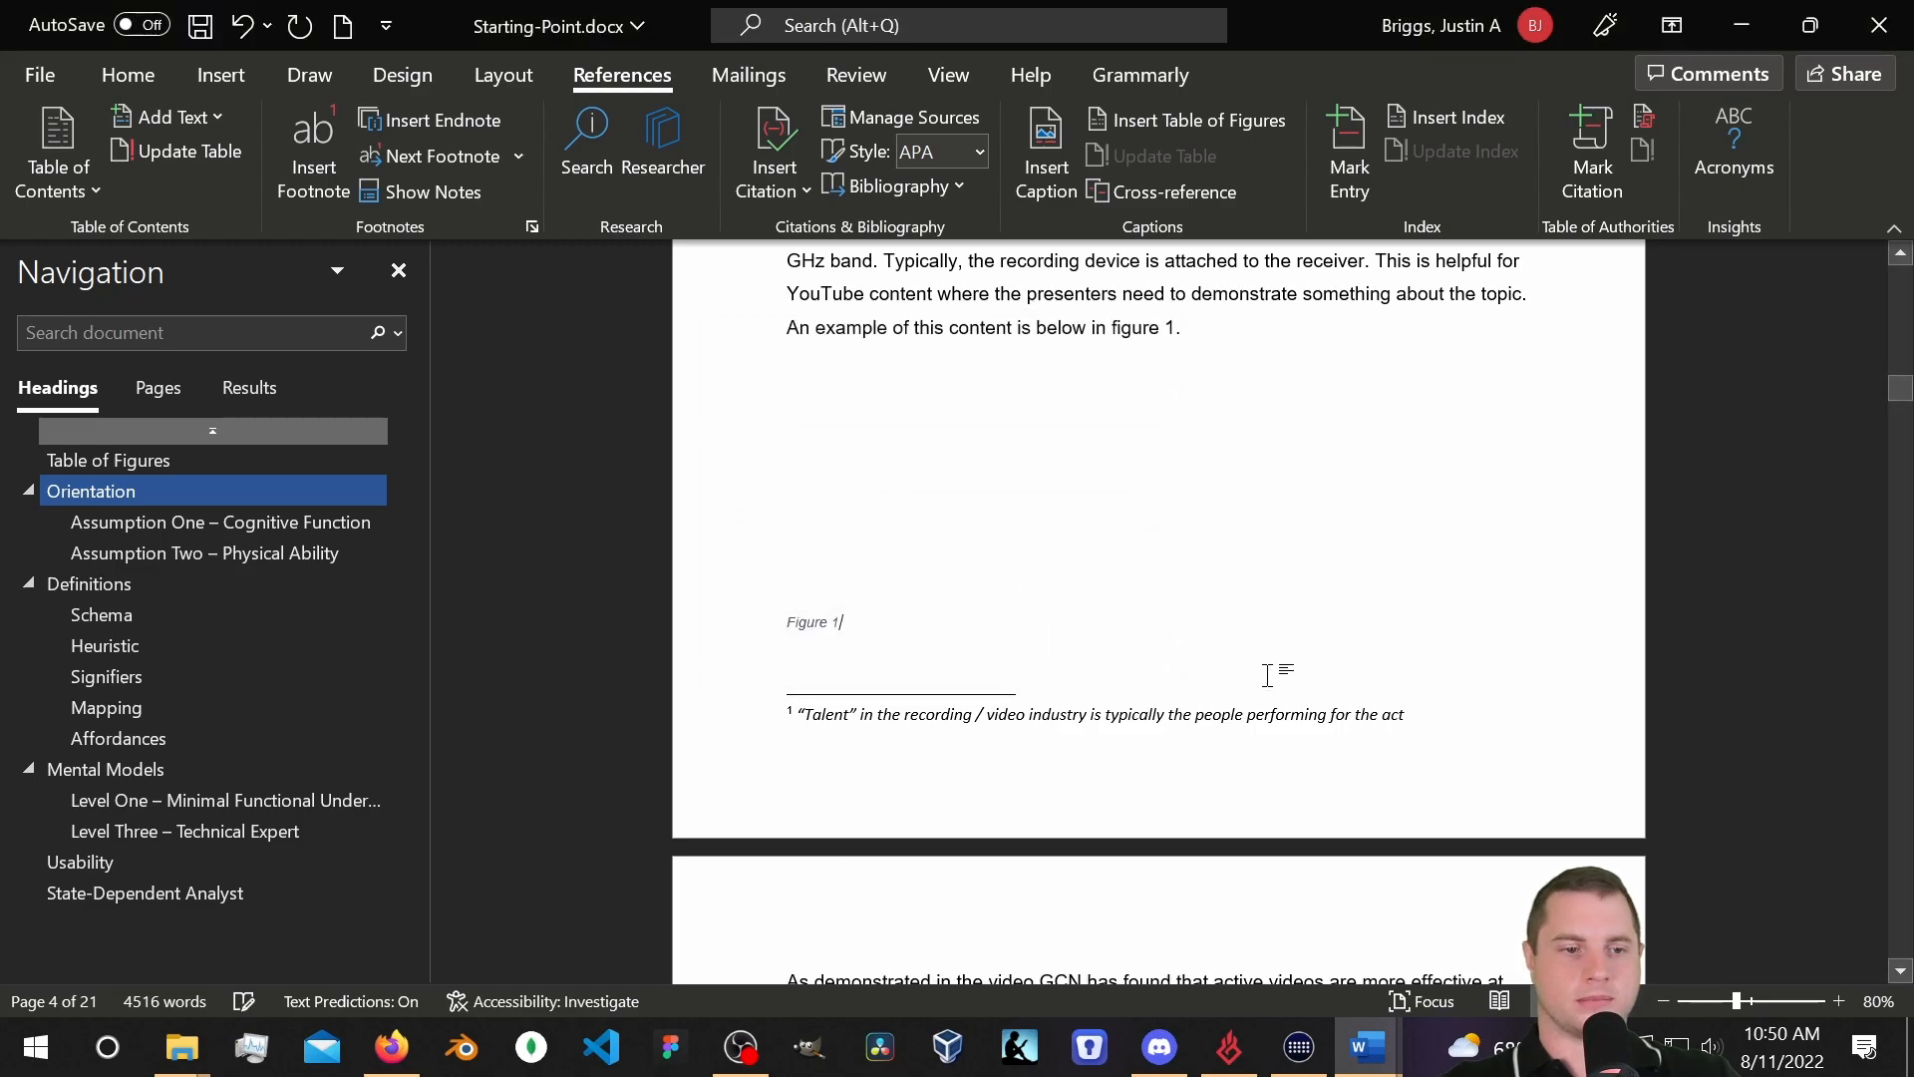
Check the placement and text formatting of the new Figure 1 caption below the Orientation picture.
scroll(1008, 752, down, 5)
scroll(1047, 743, up, 6)
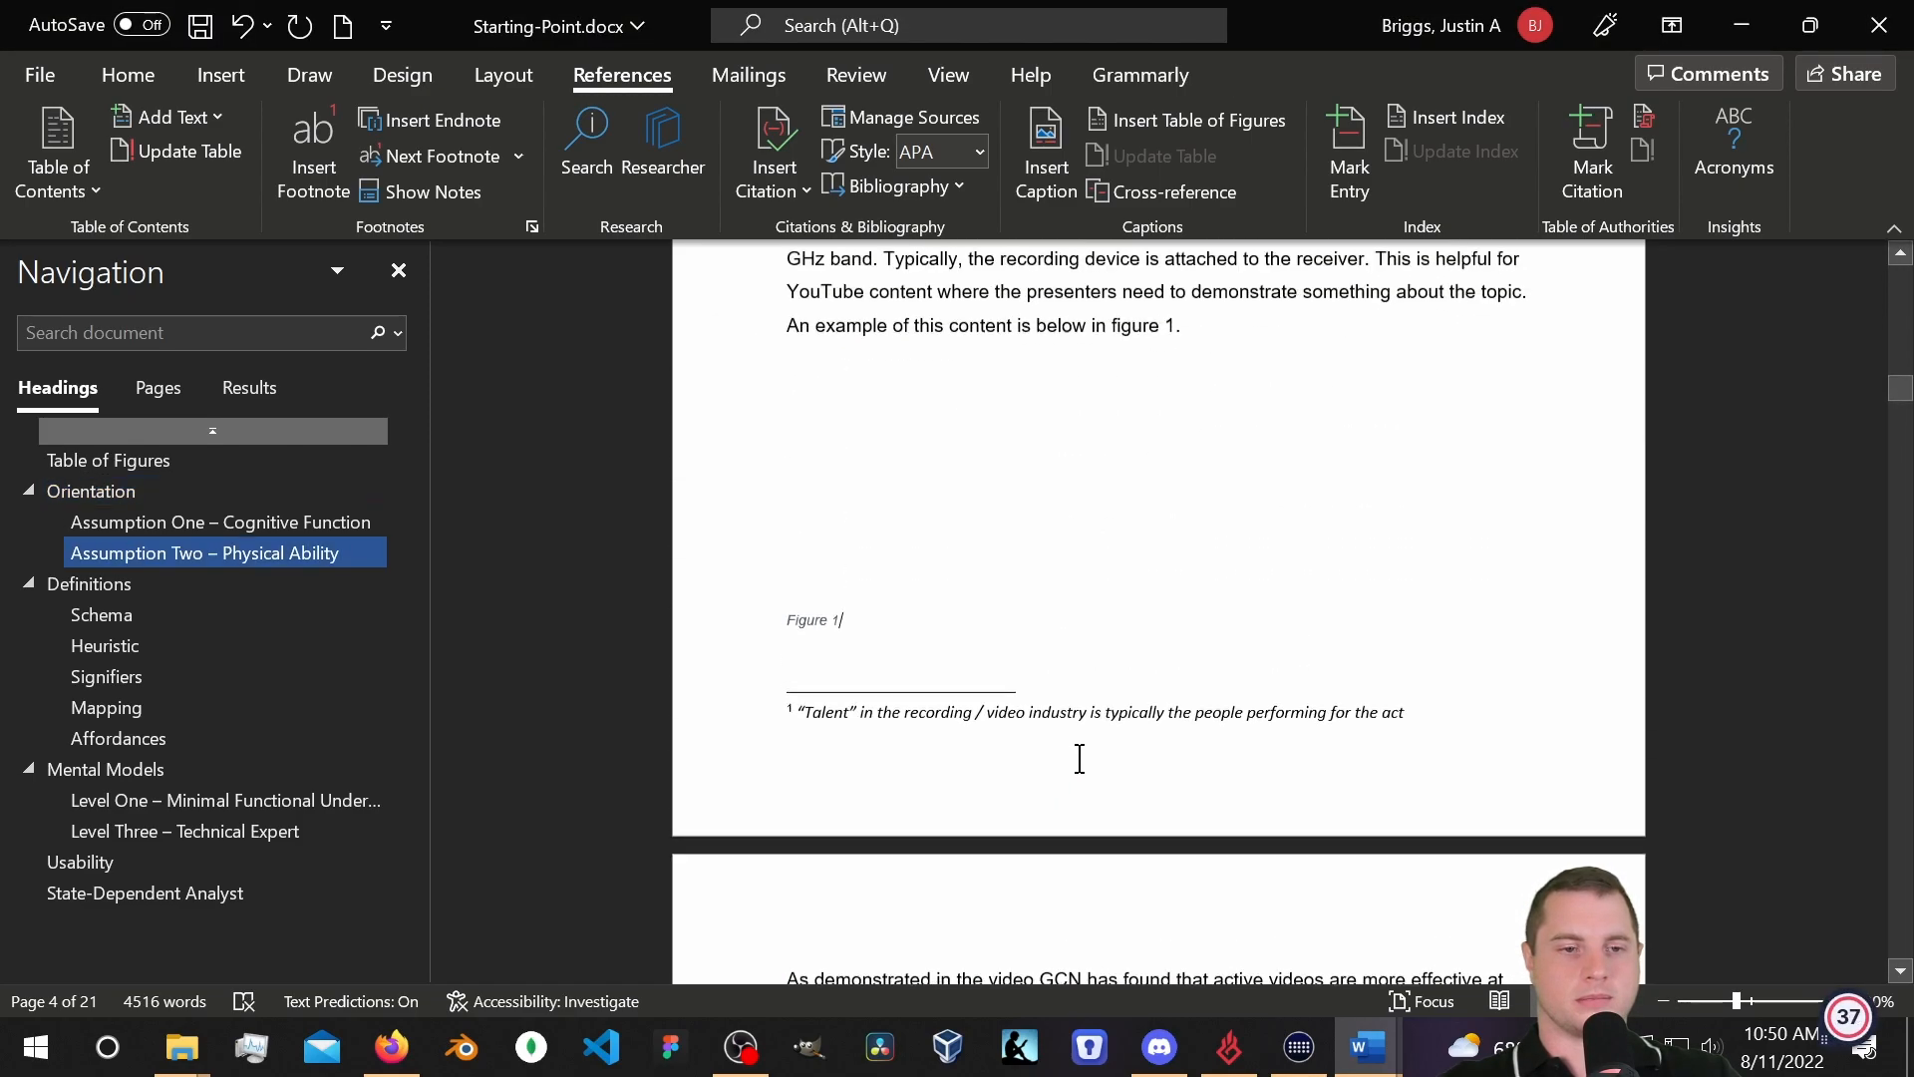
click(846, 645)
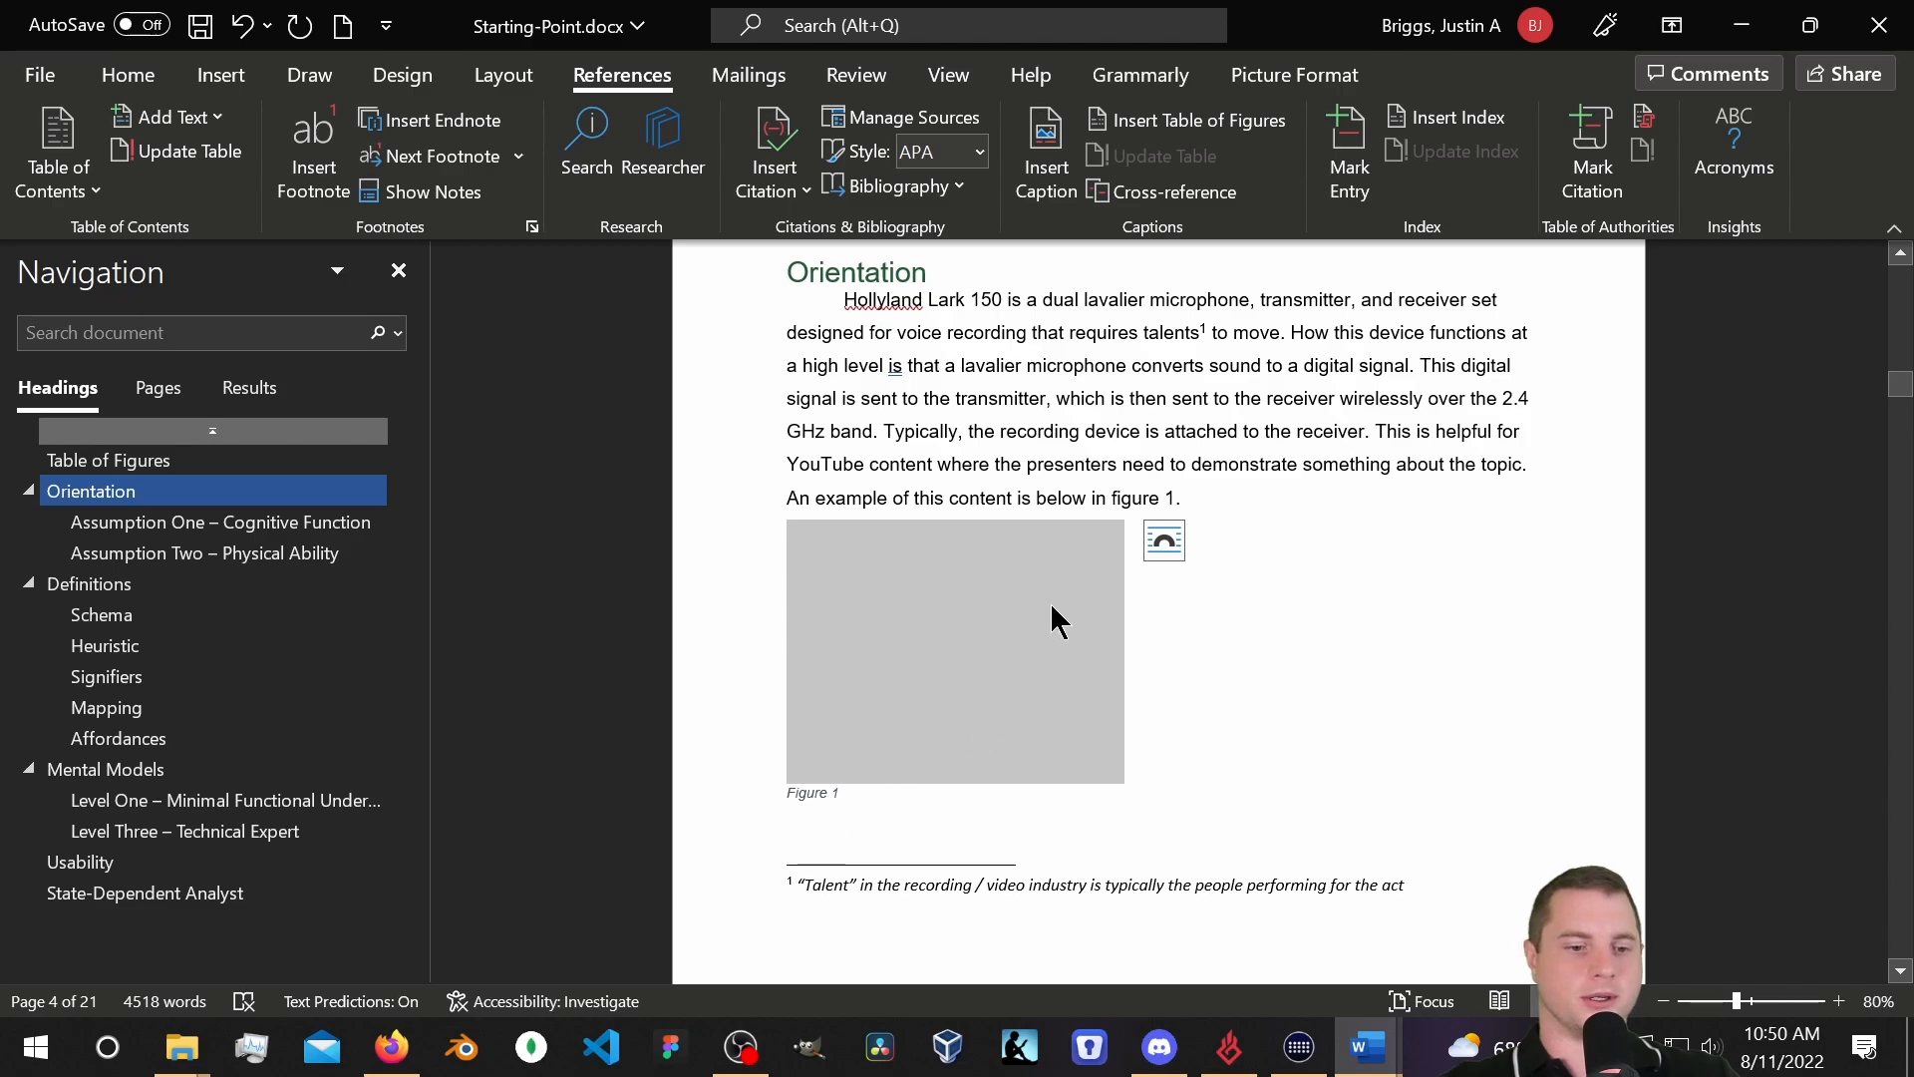
click(797, 792)
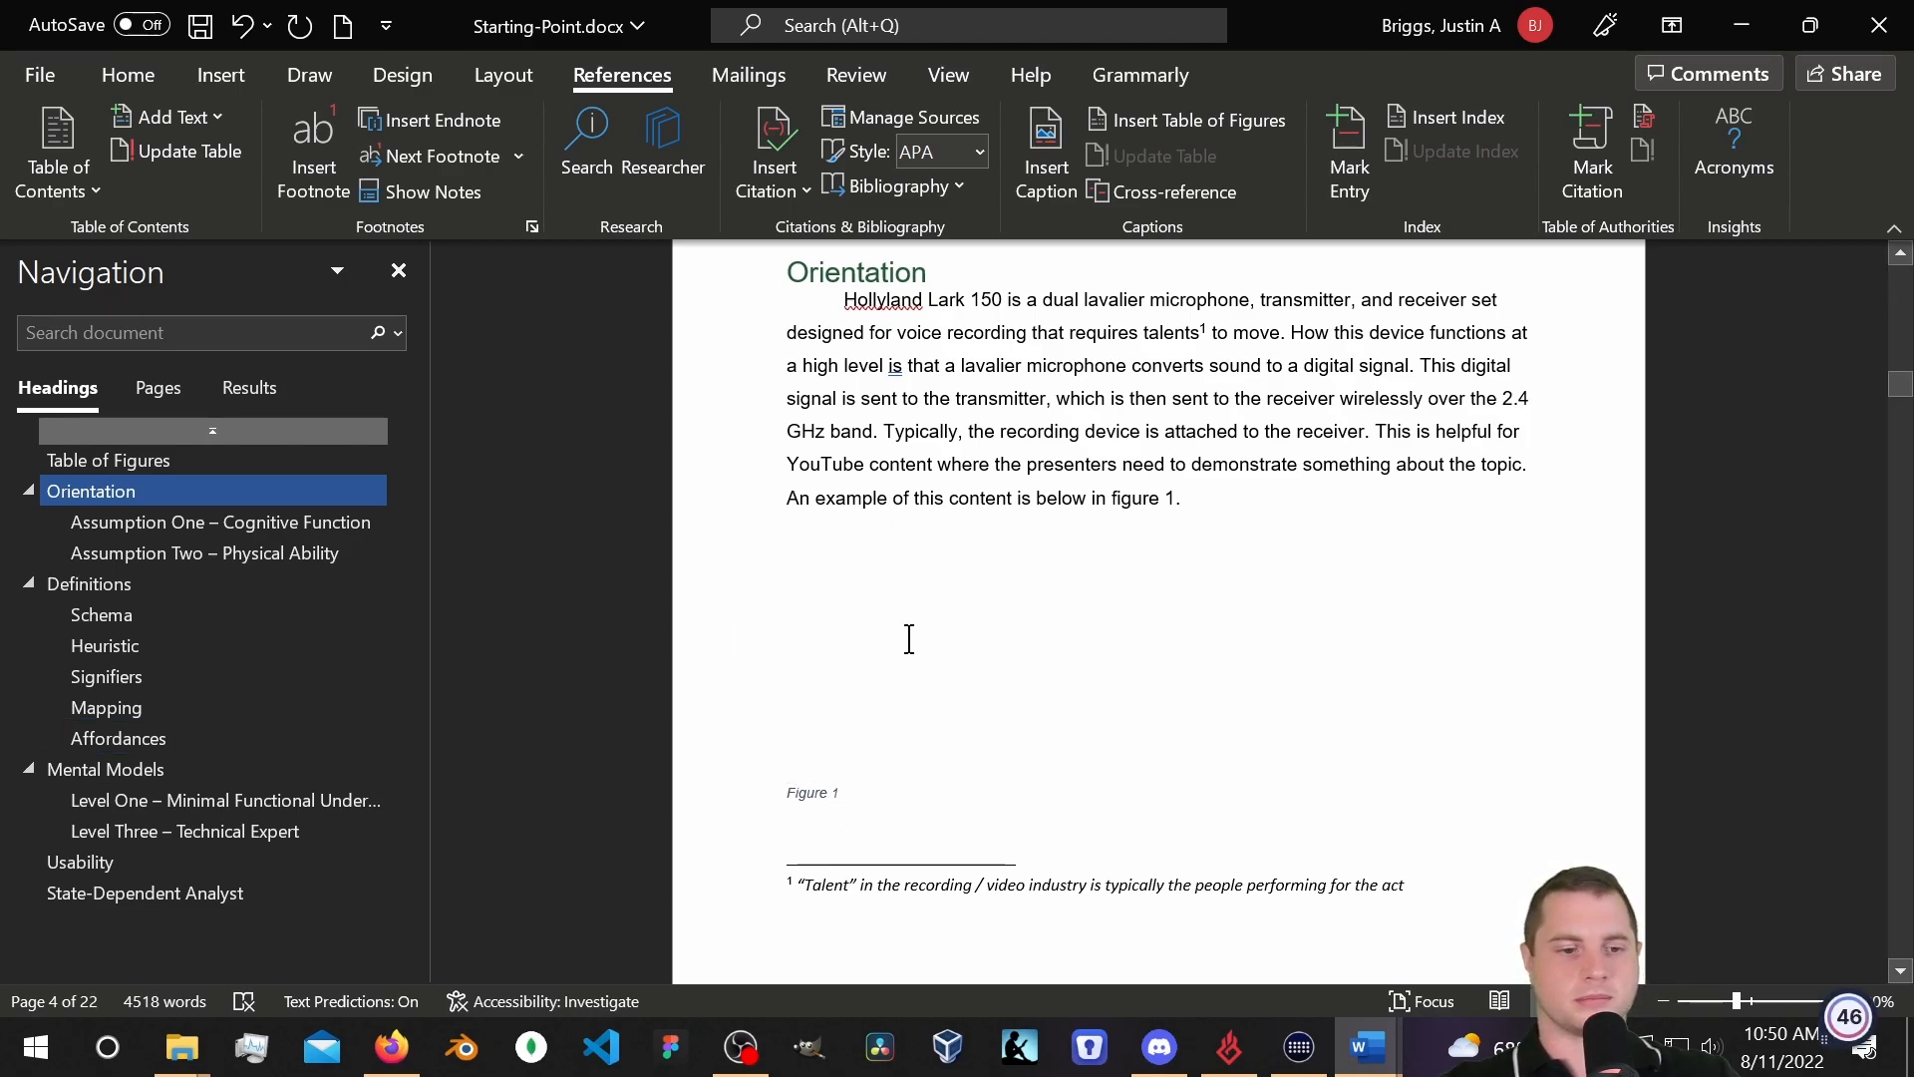
click(907, 648)
click(824, 802)
scroll(982, 643, down, 1)
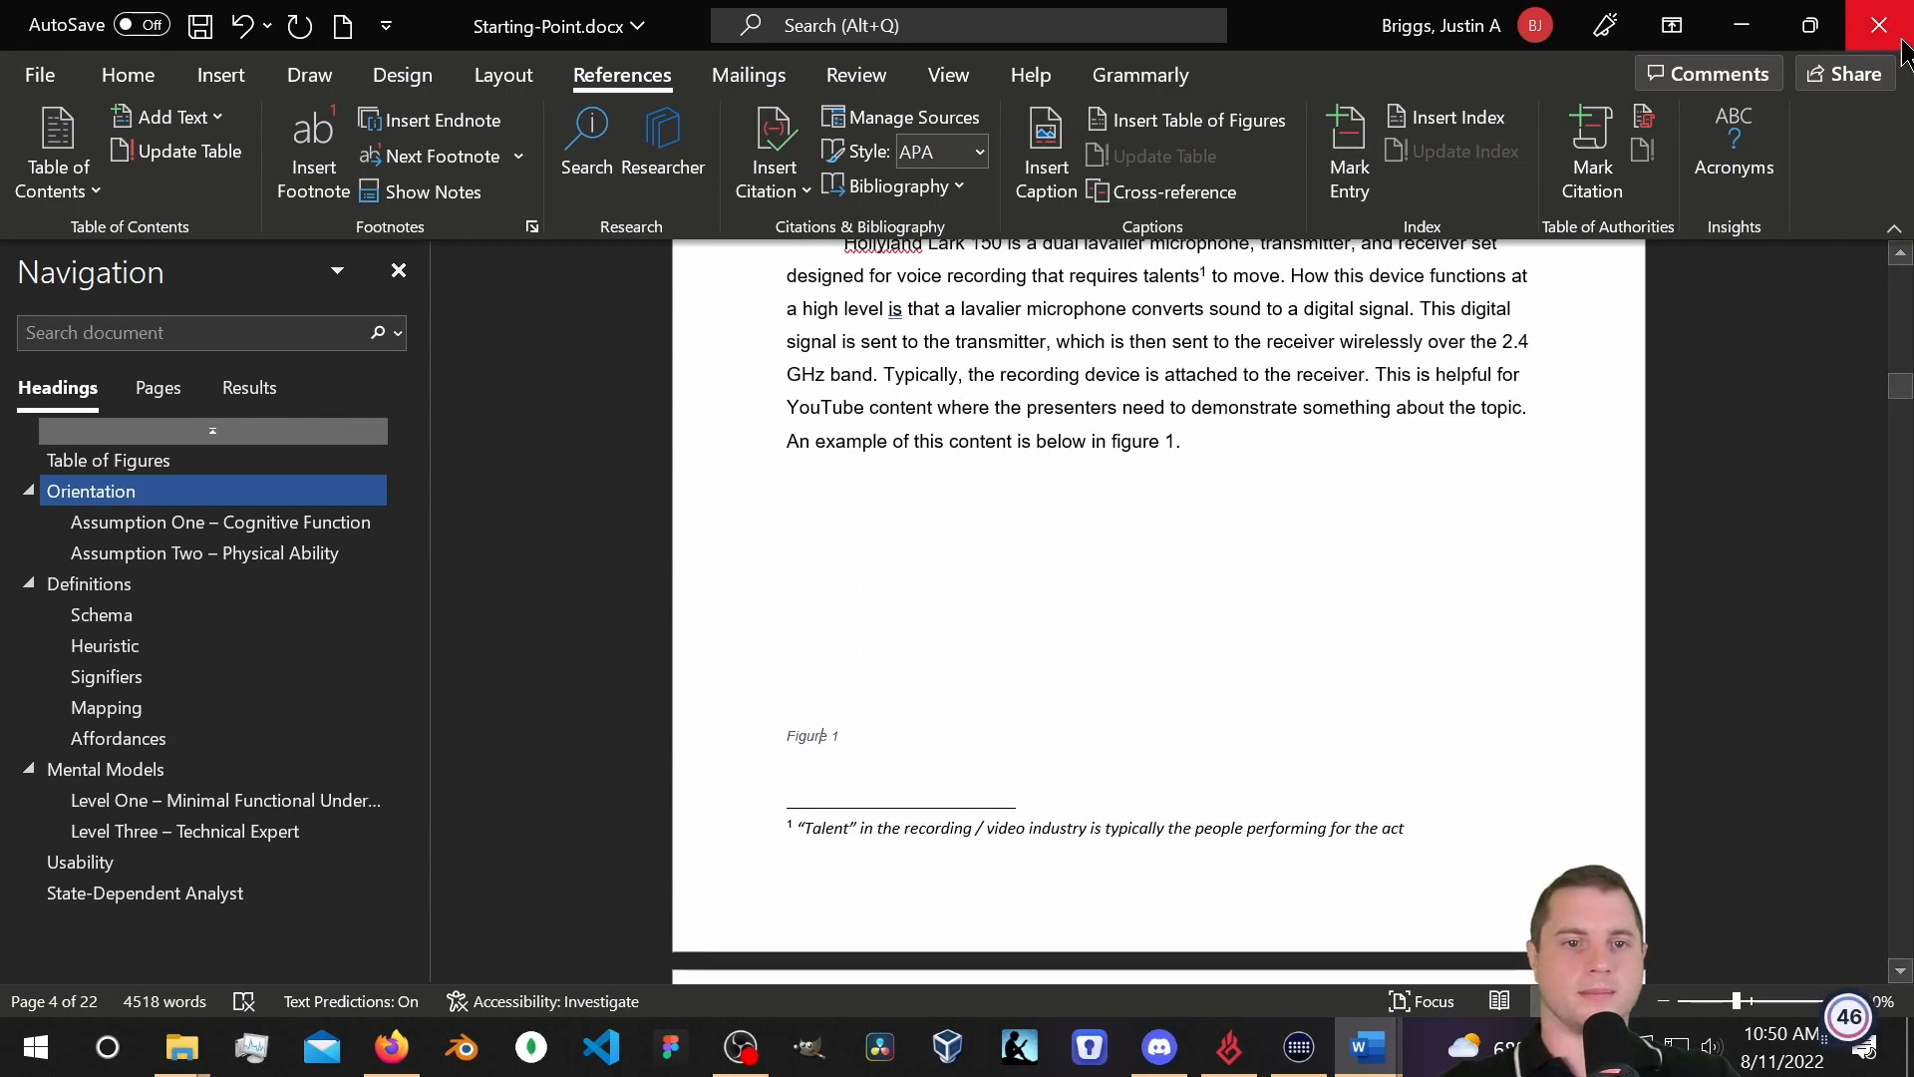
triple_click(840, 735)
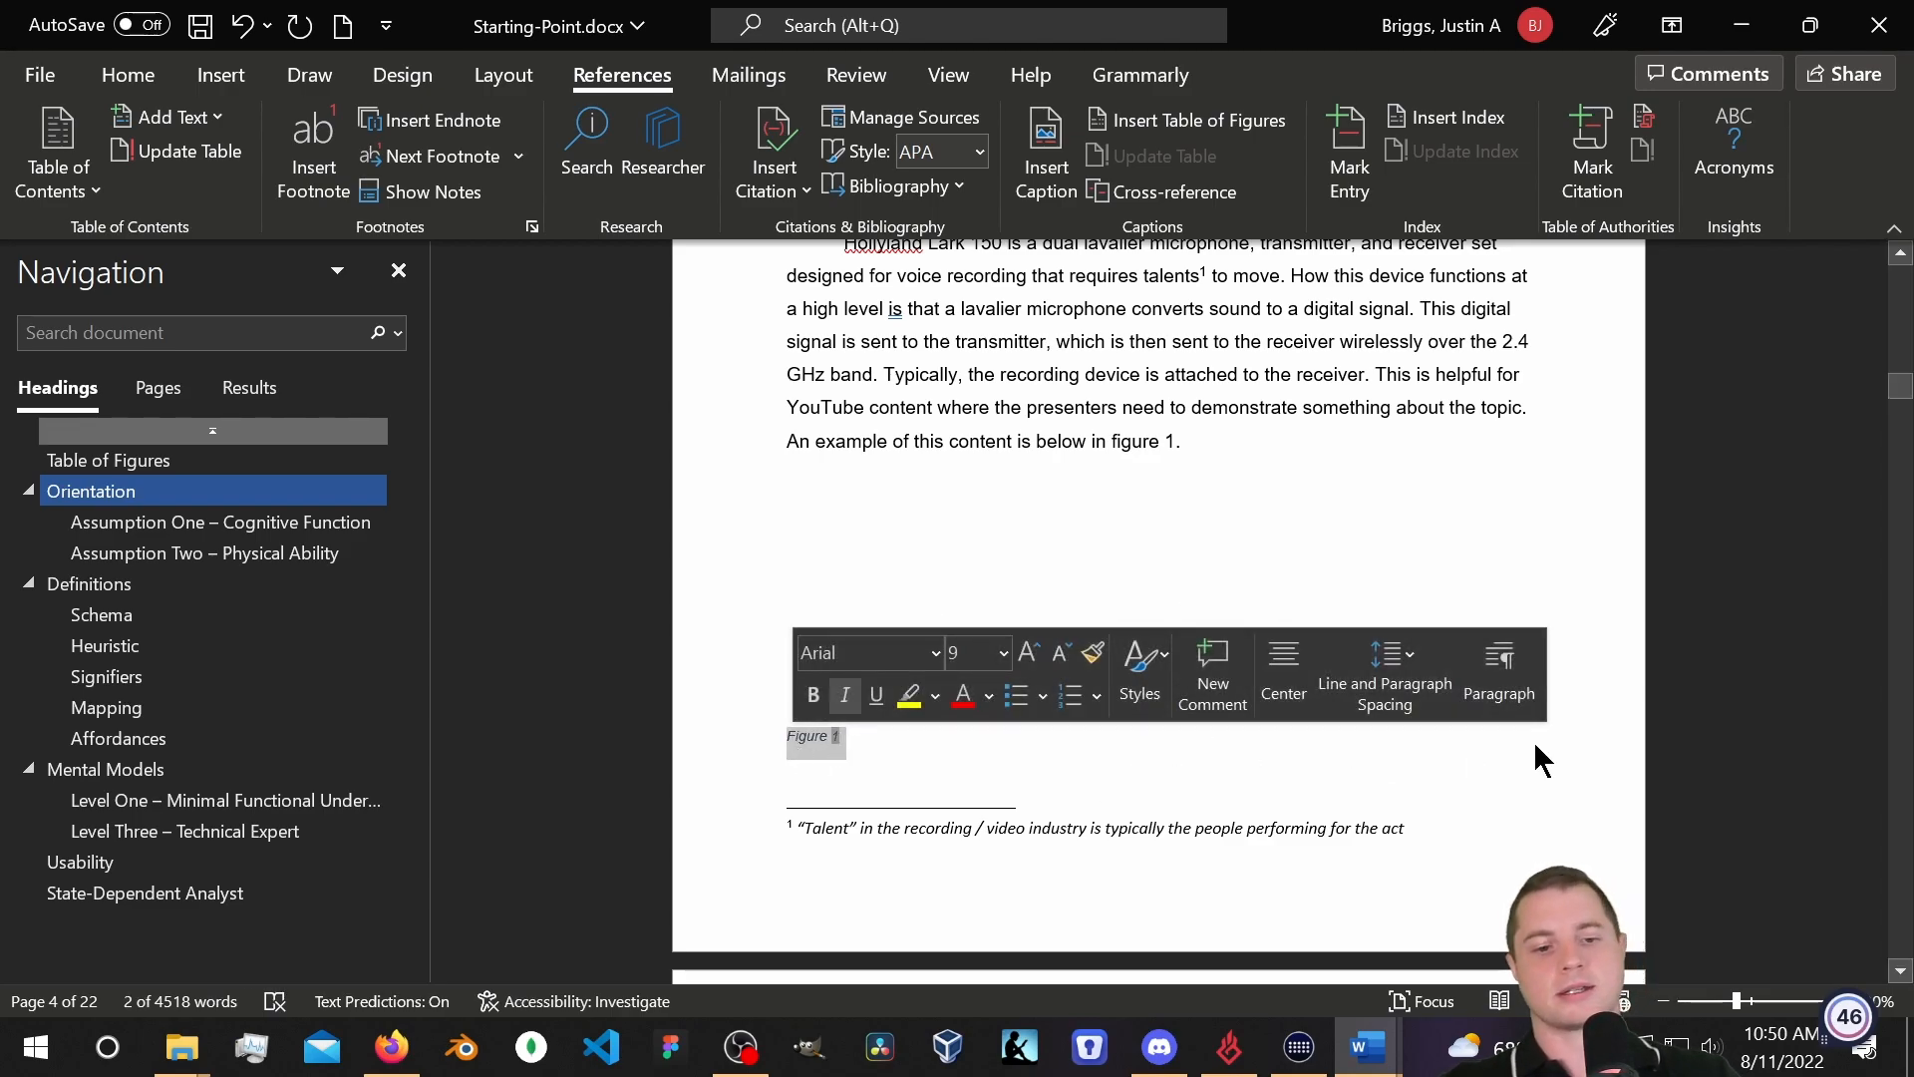
click(1254, 691)
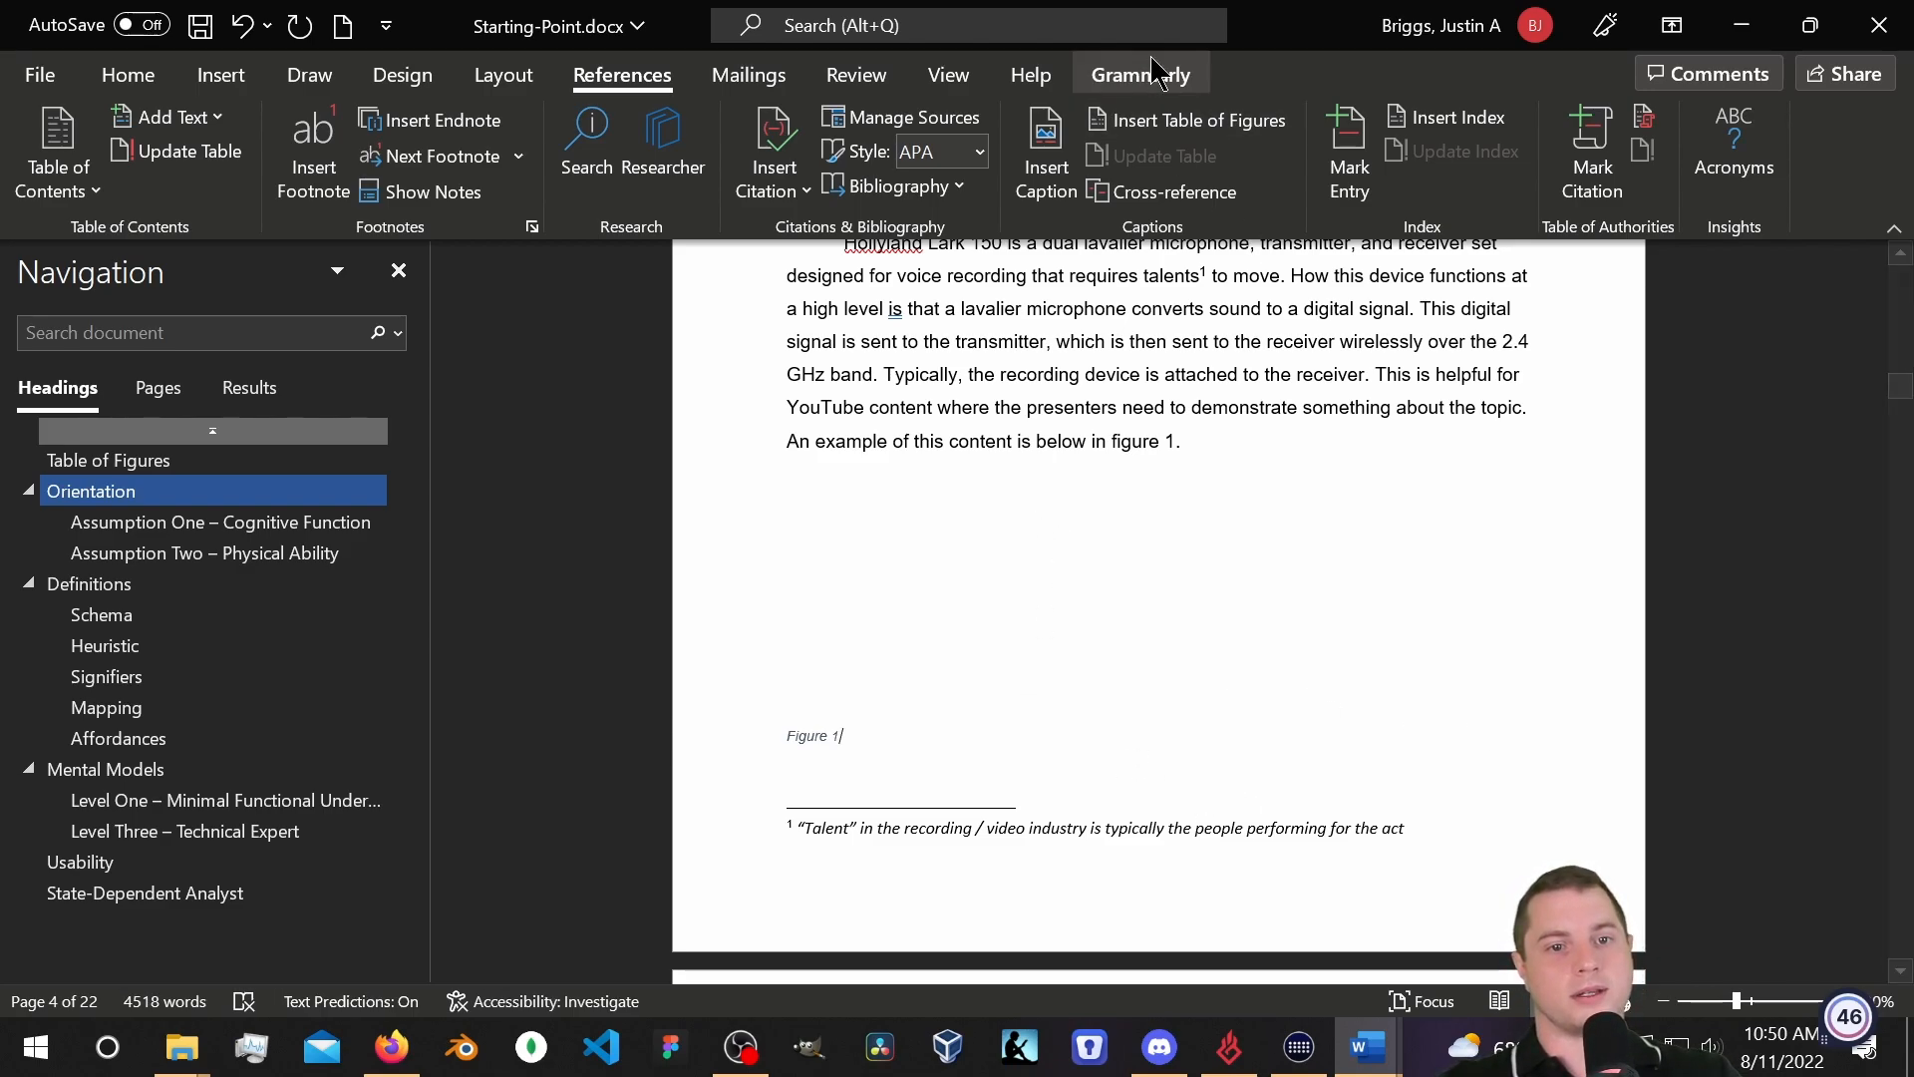
Review the formatting settings of the existing Figure Style.
click(127, 75)
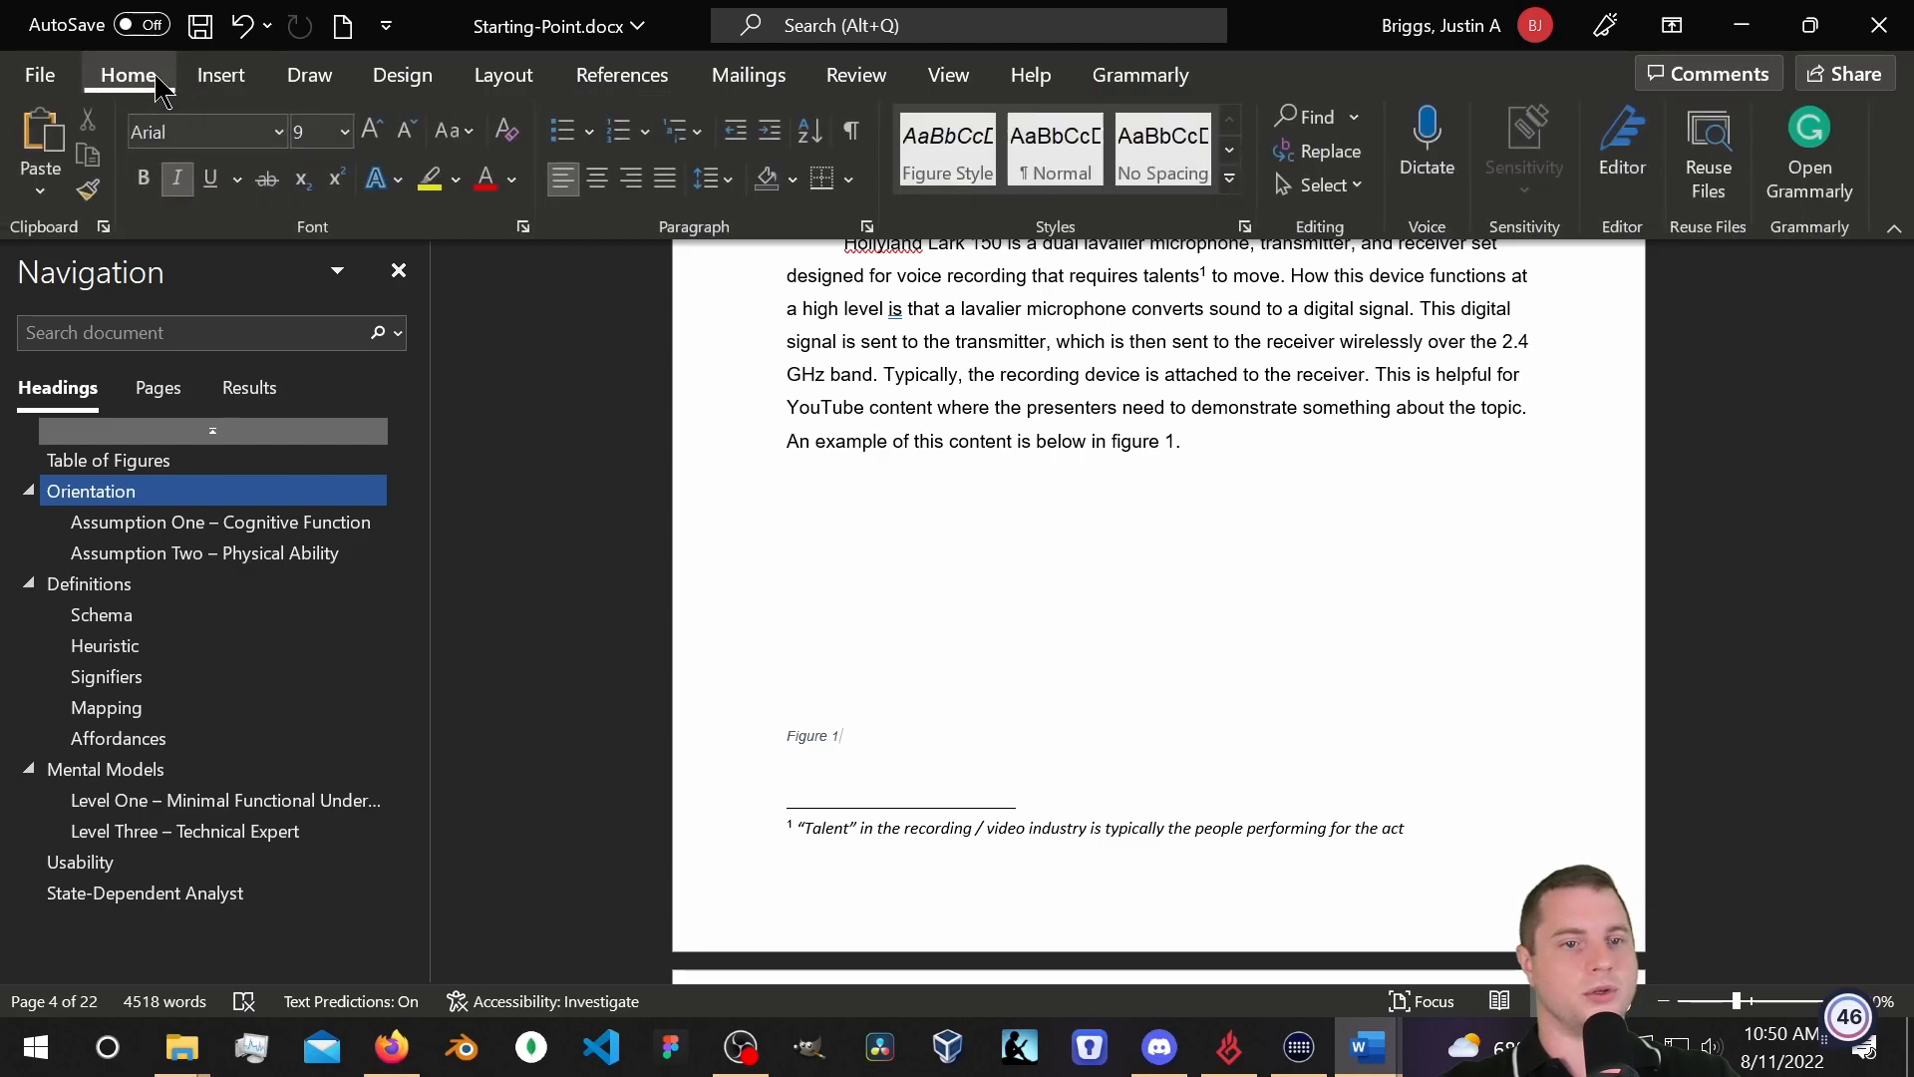
click(1233, 180)
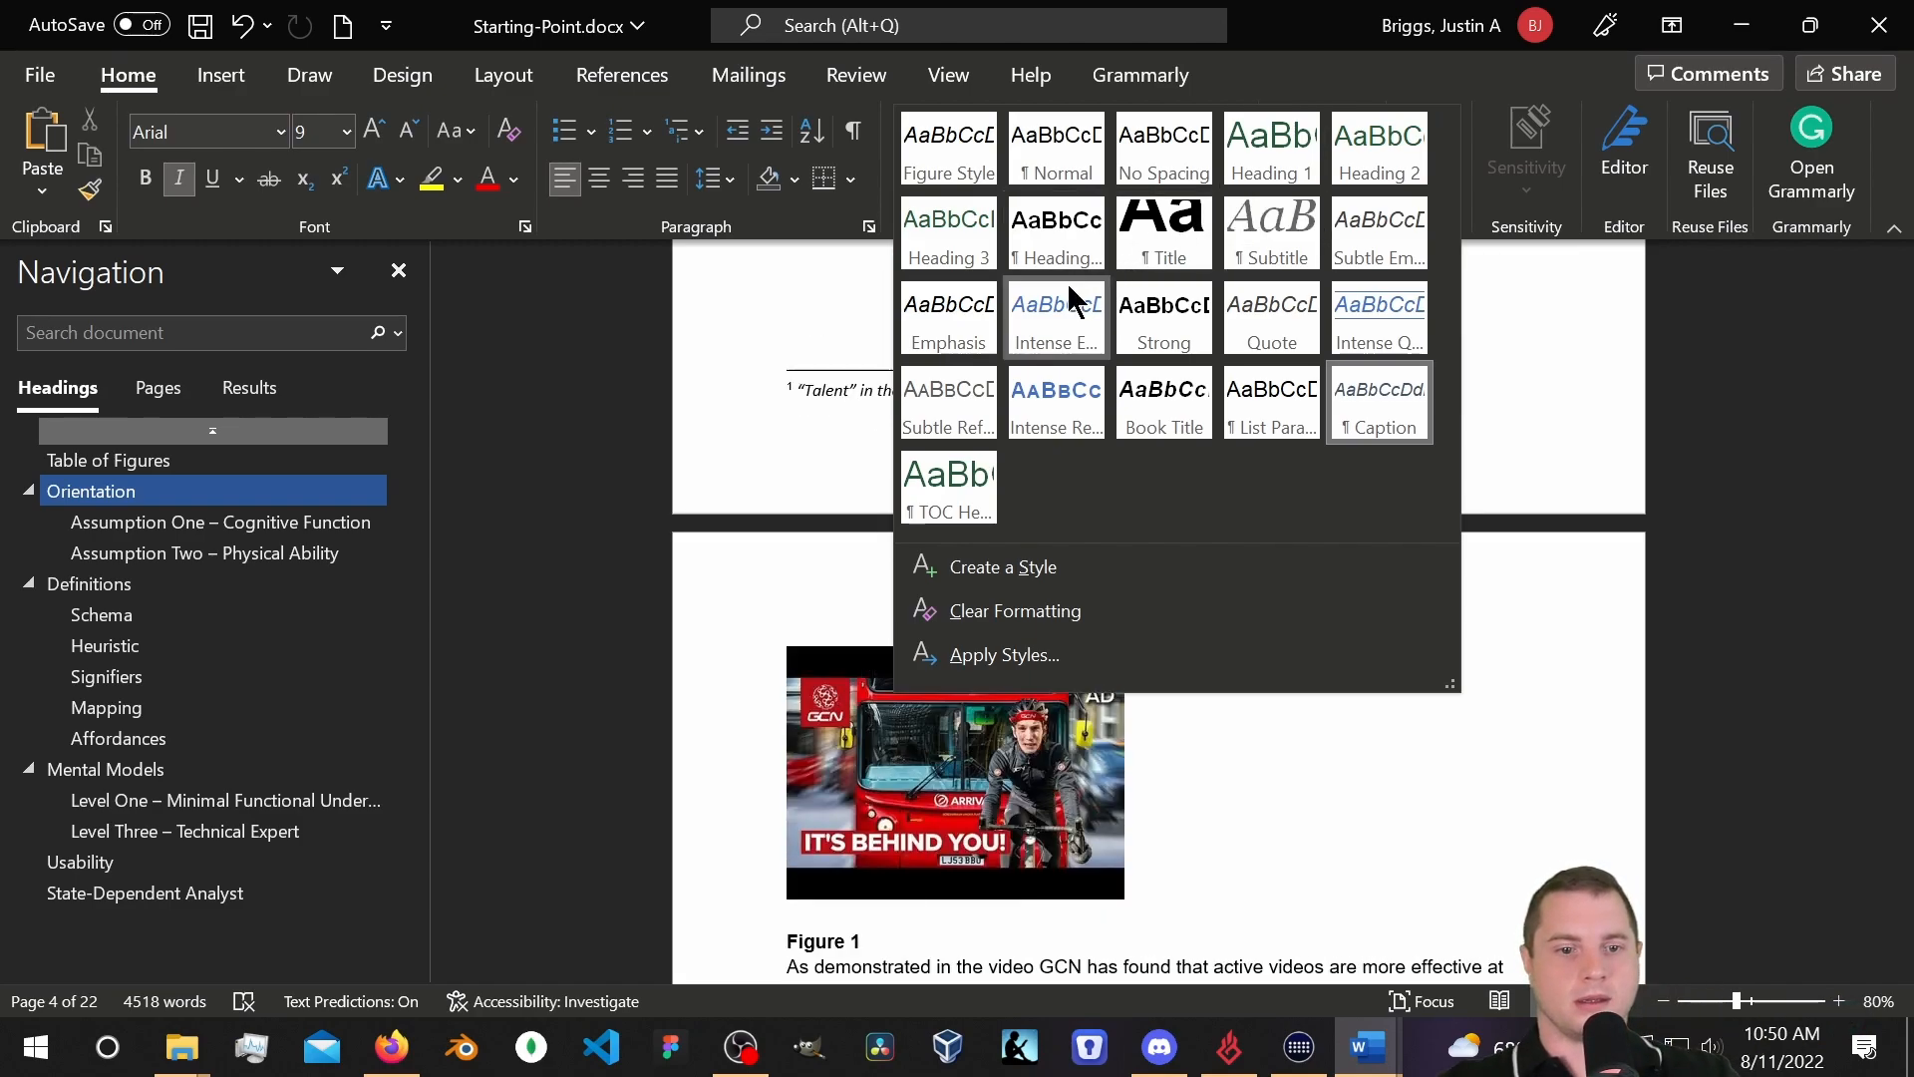
right_click(963, 165)
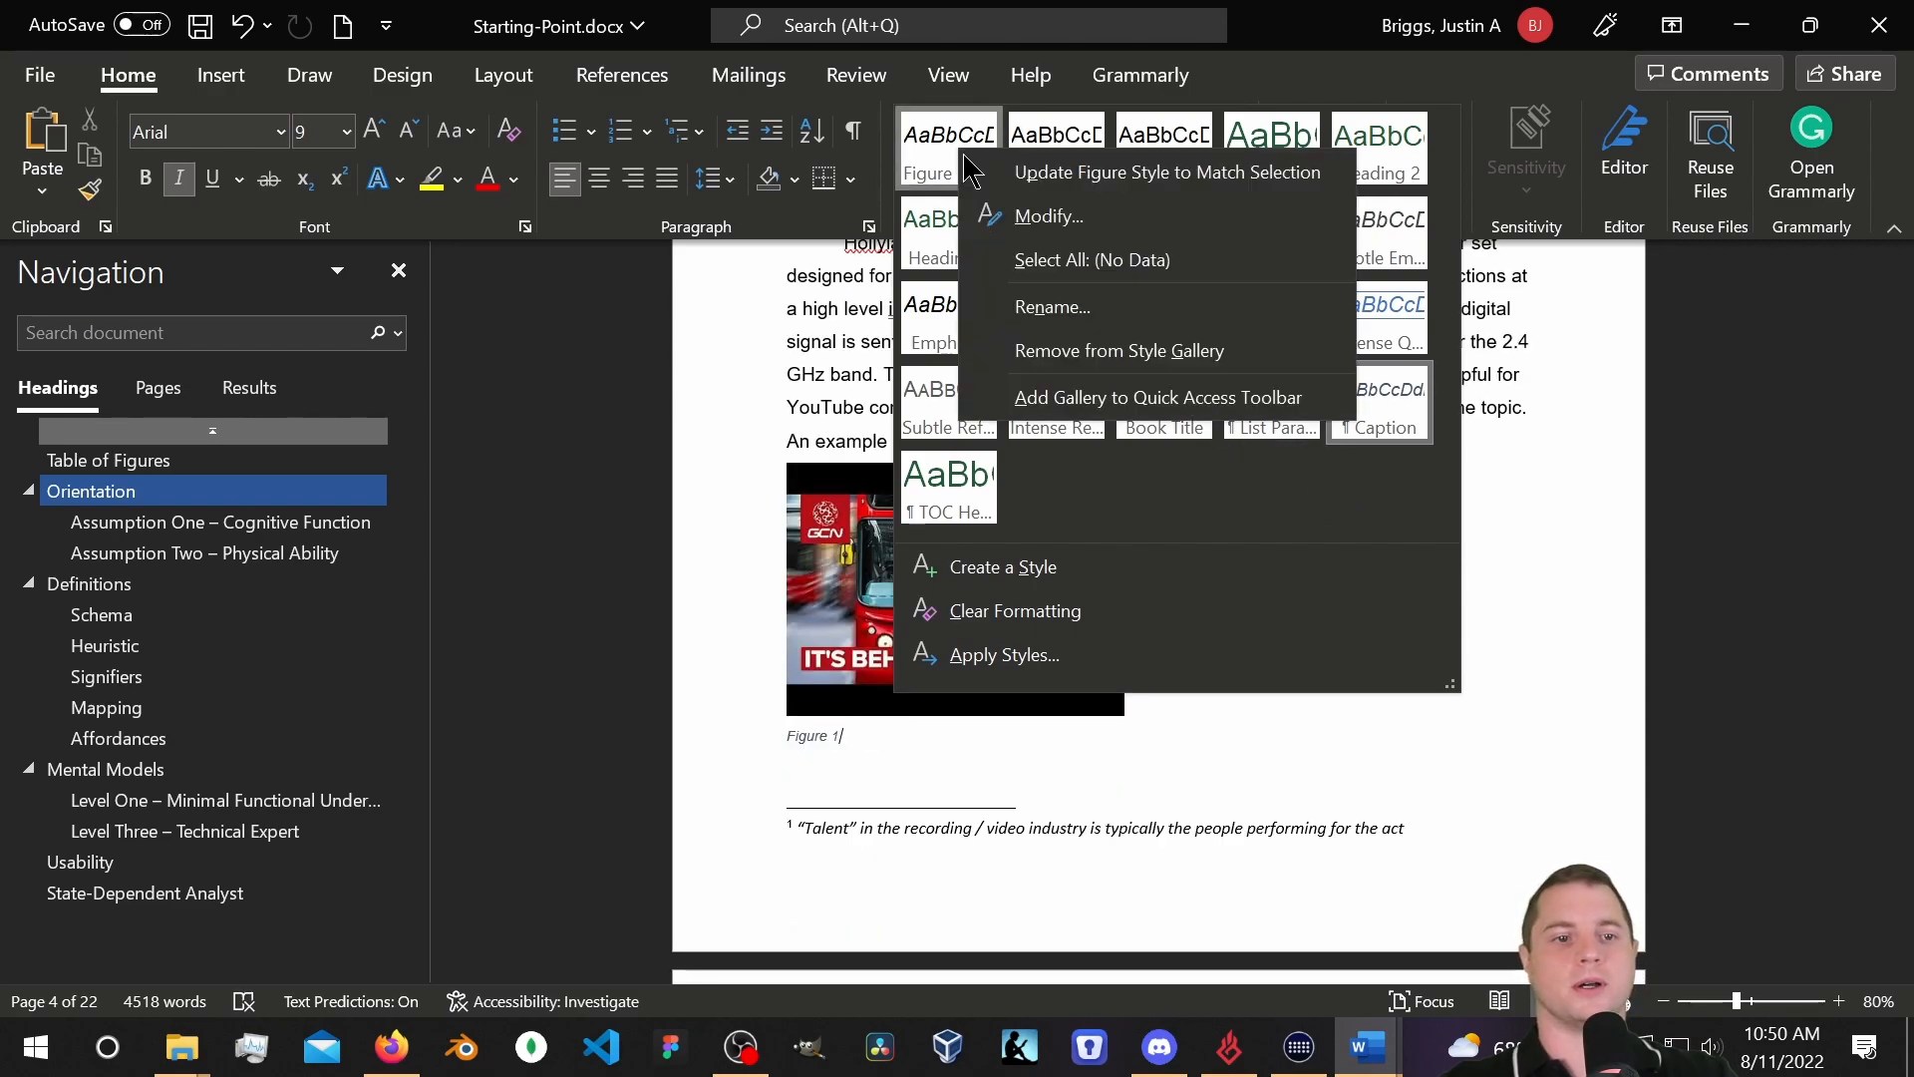
click(1046, 216)
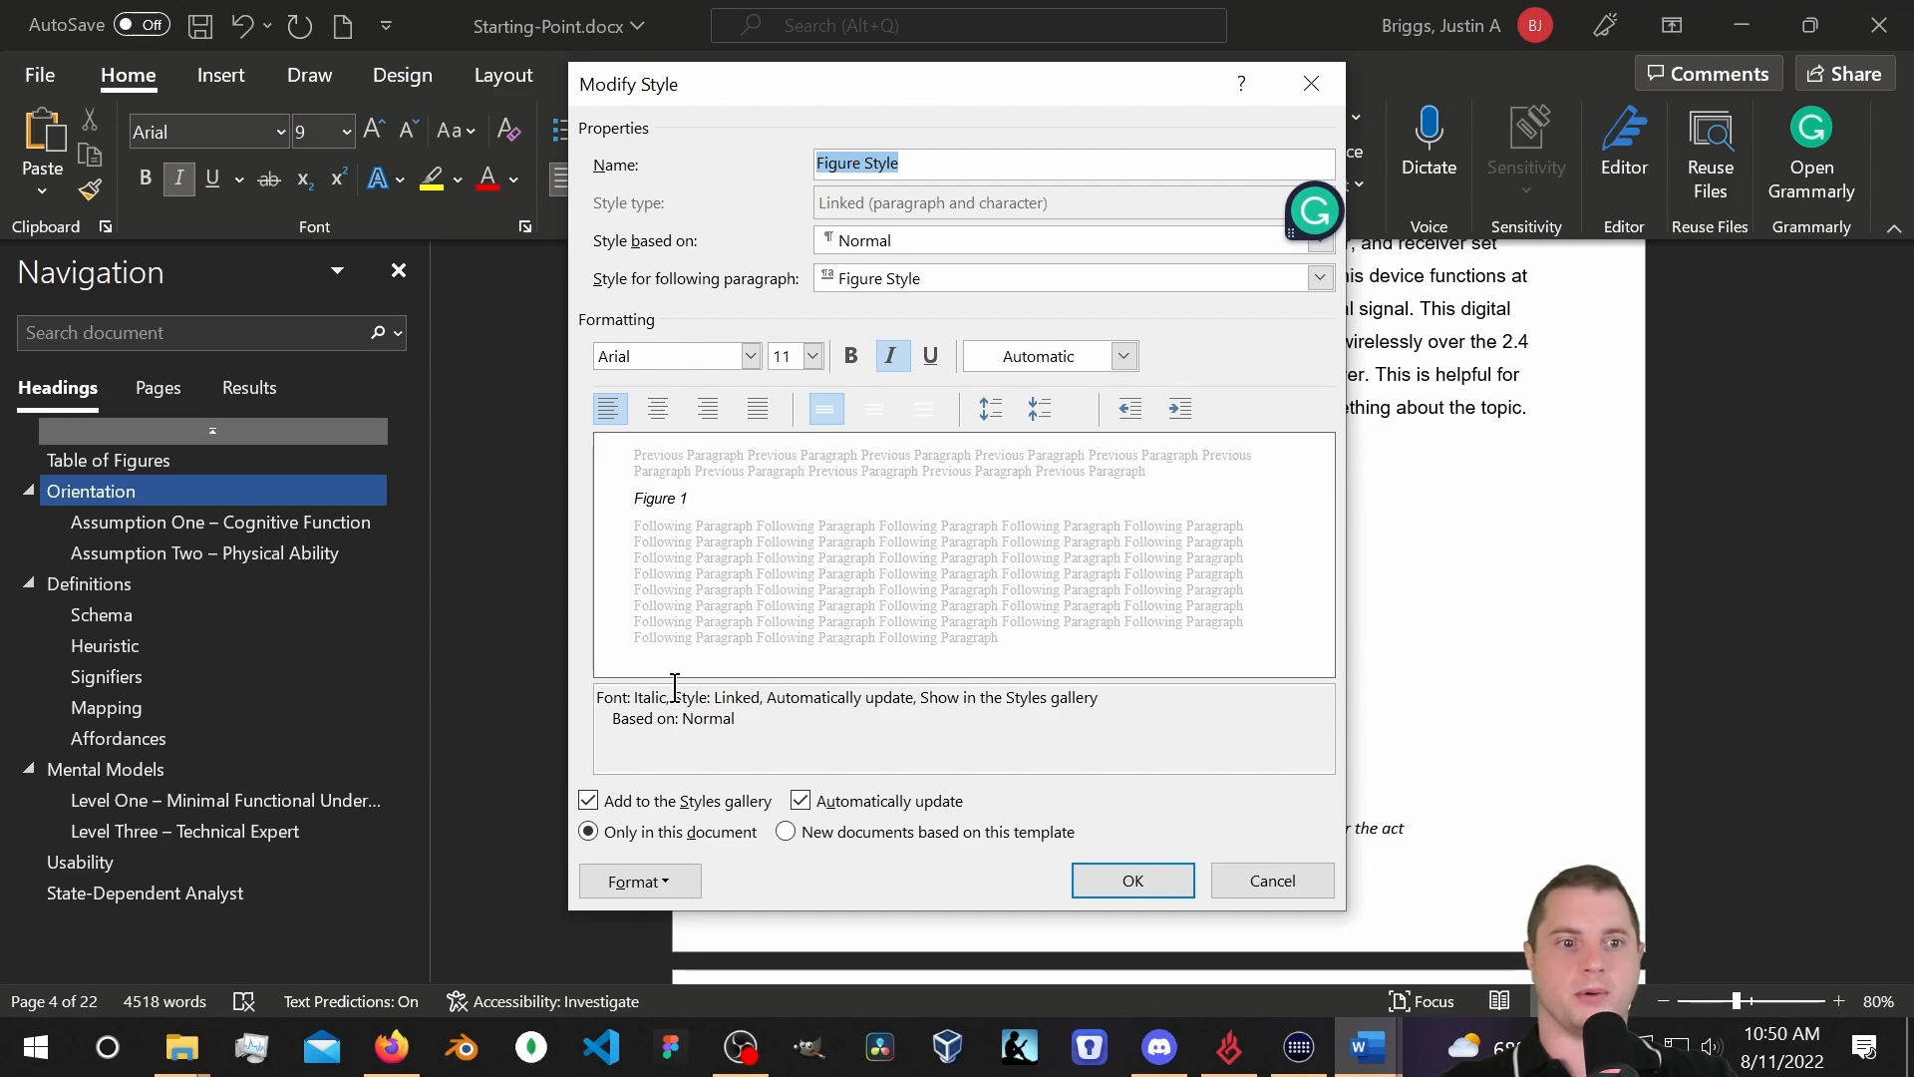
click(1244, 877)
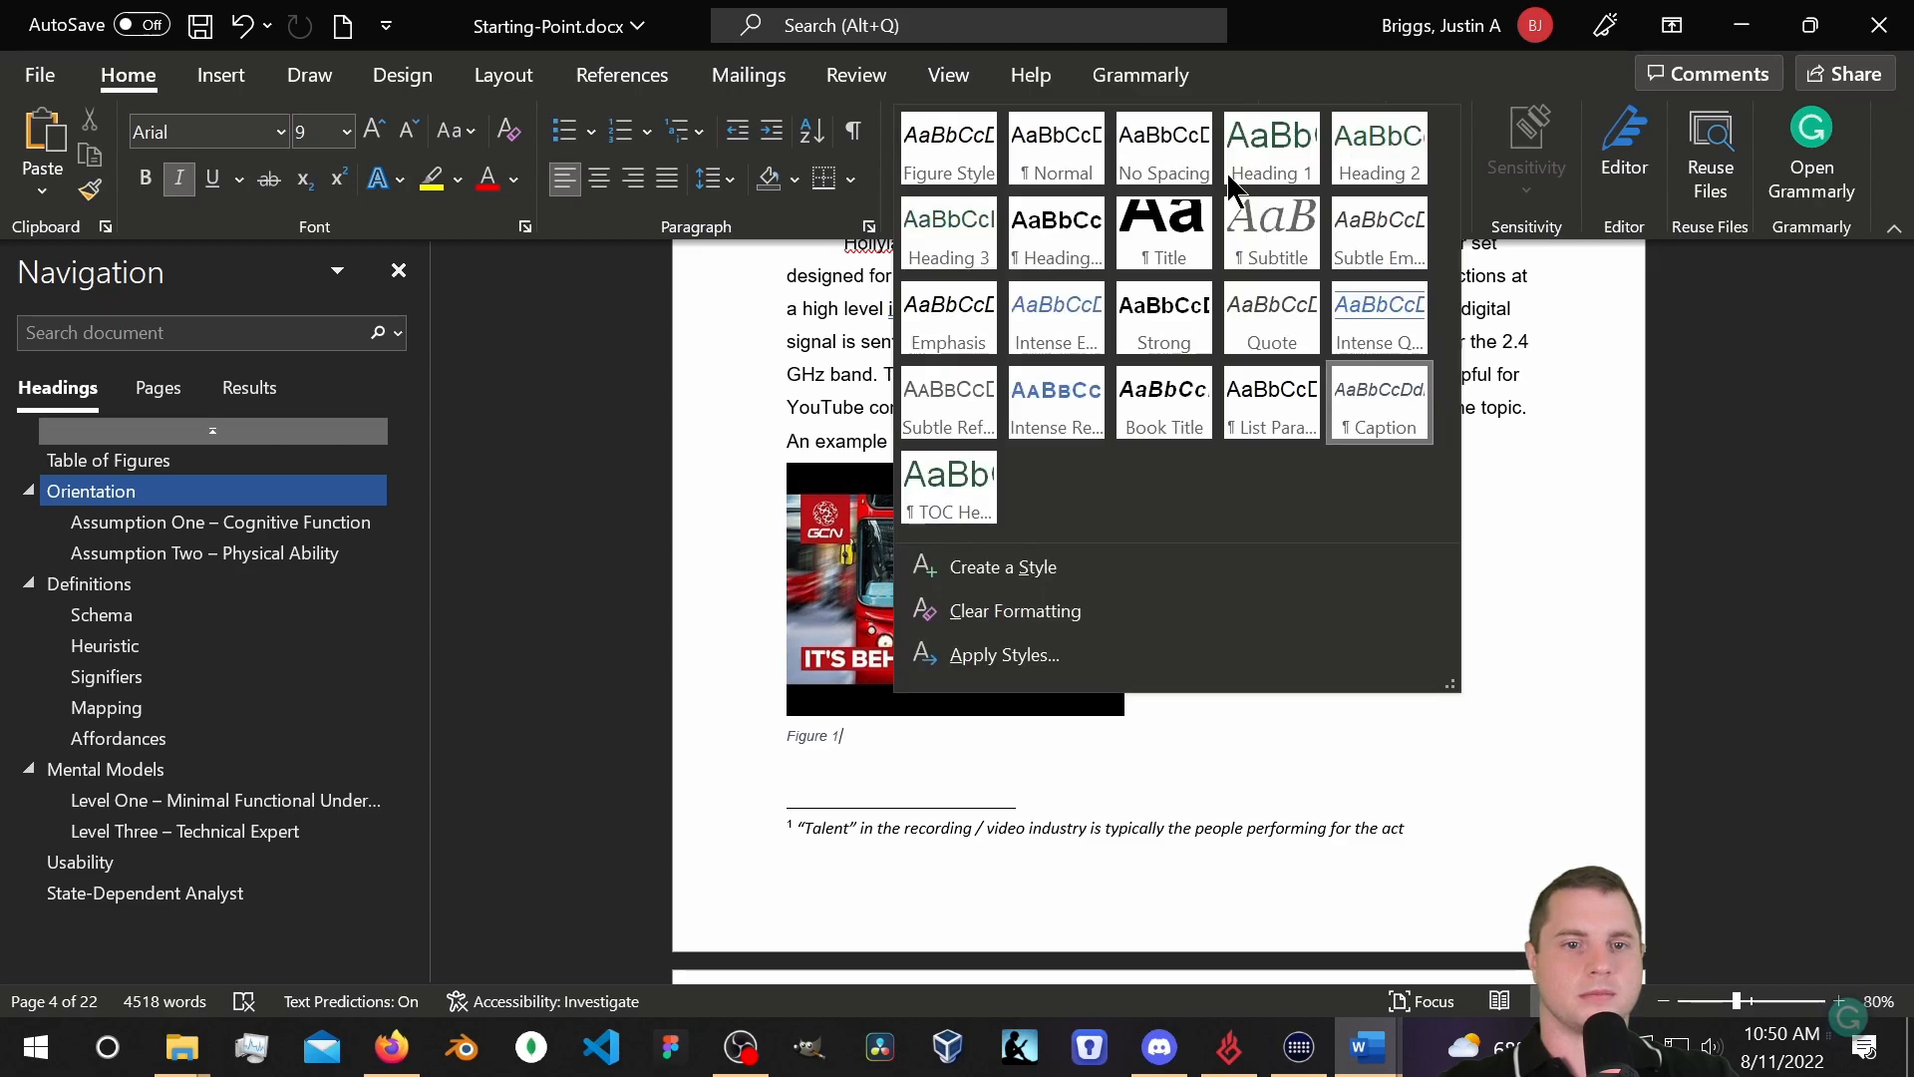
Start a new style from the Figure 1 caption's formatting, named "Figure 2" and based on Caption.
click(1232, 179)
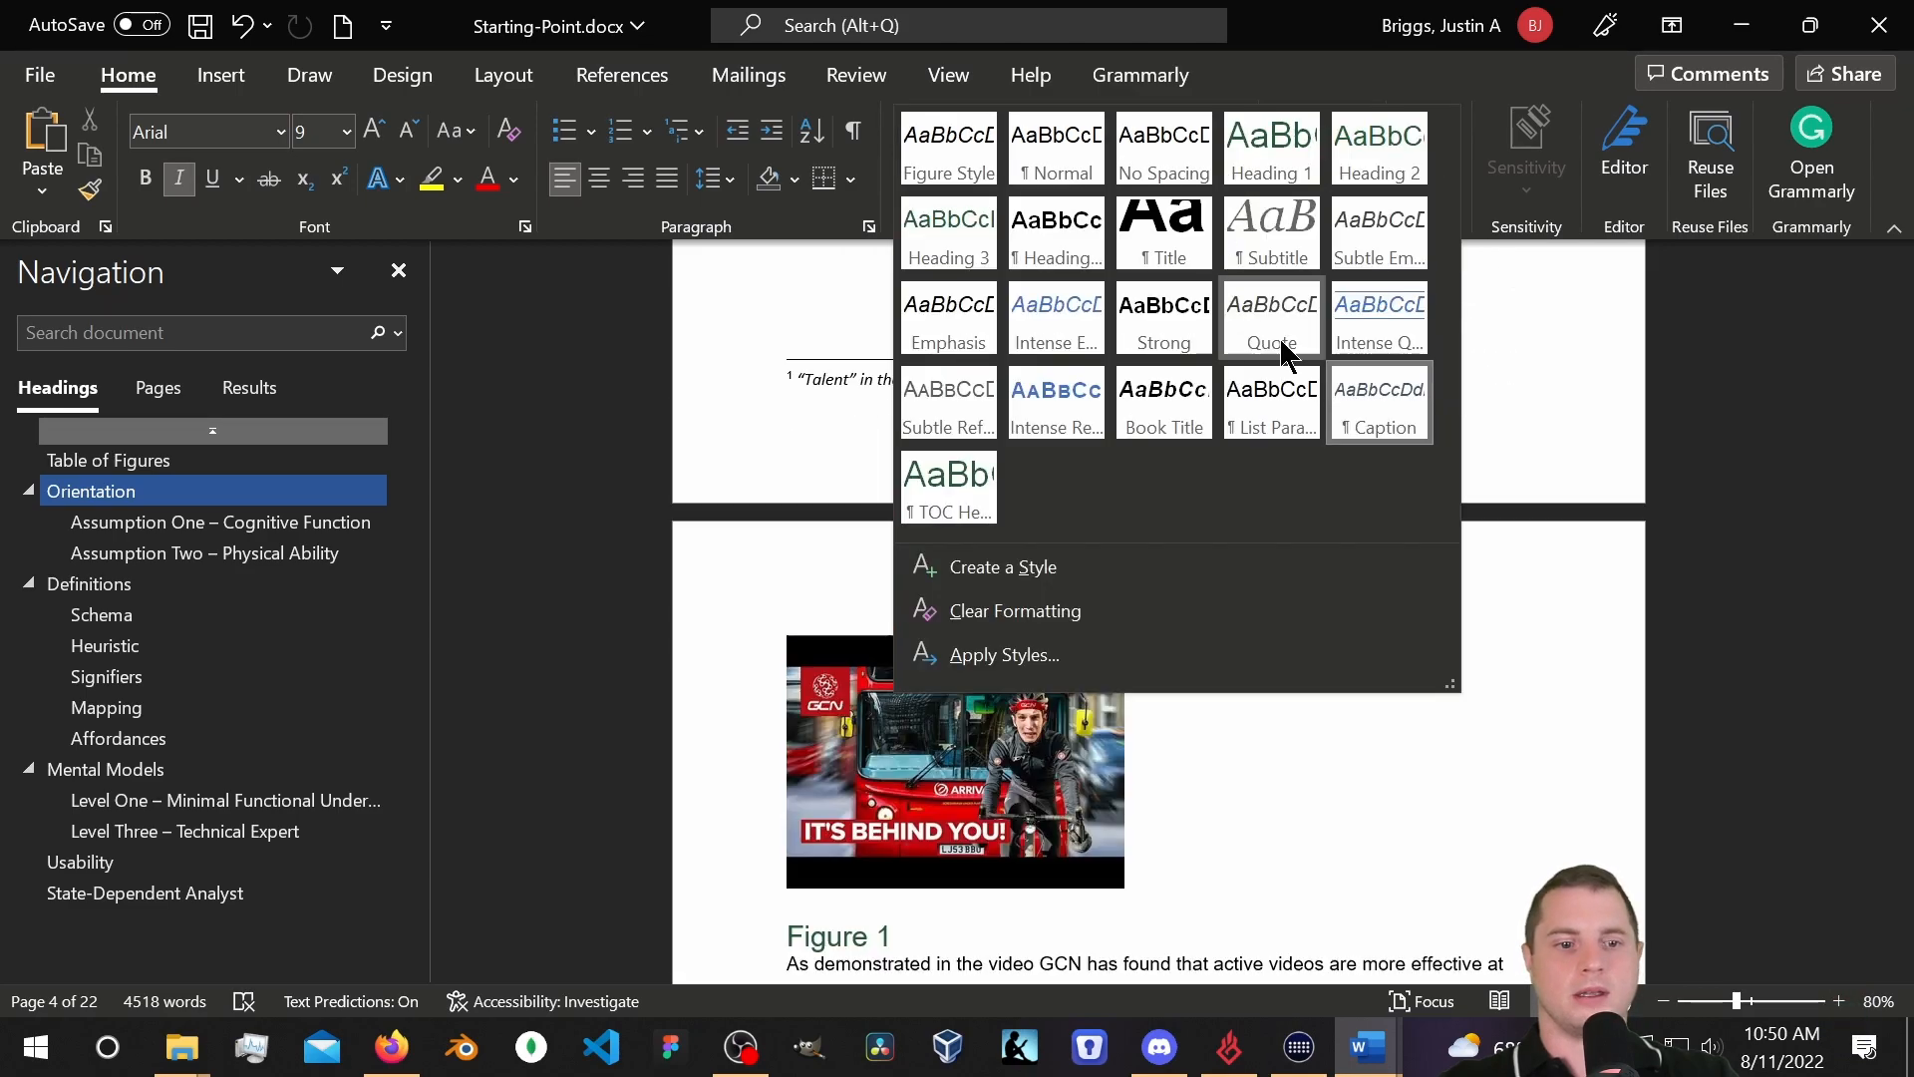
click(1068, 570)
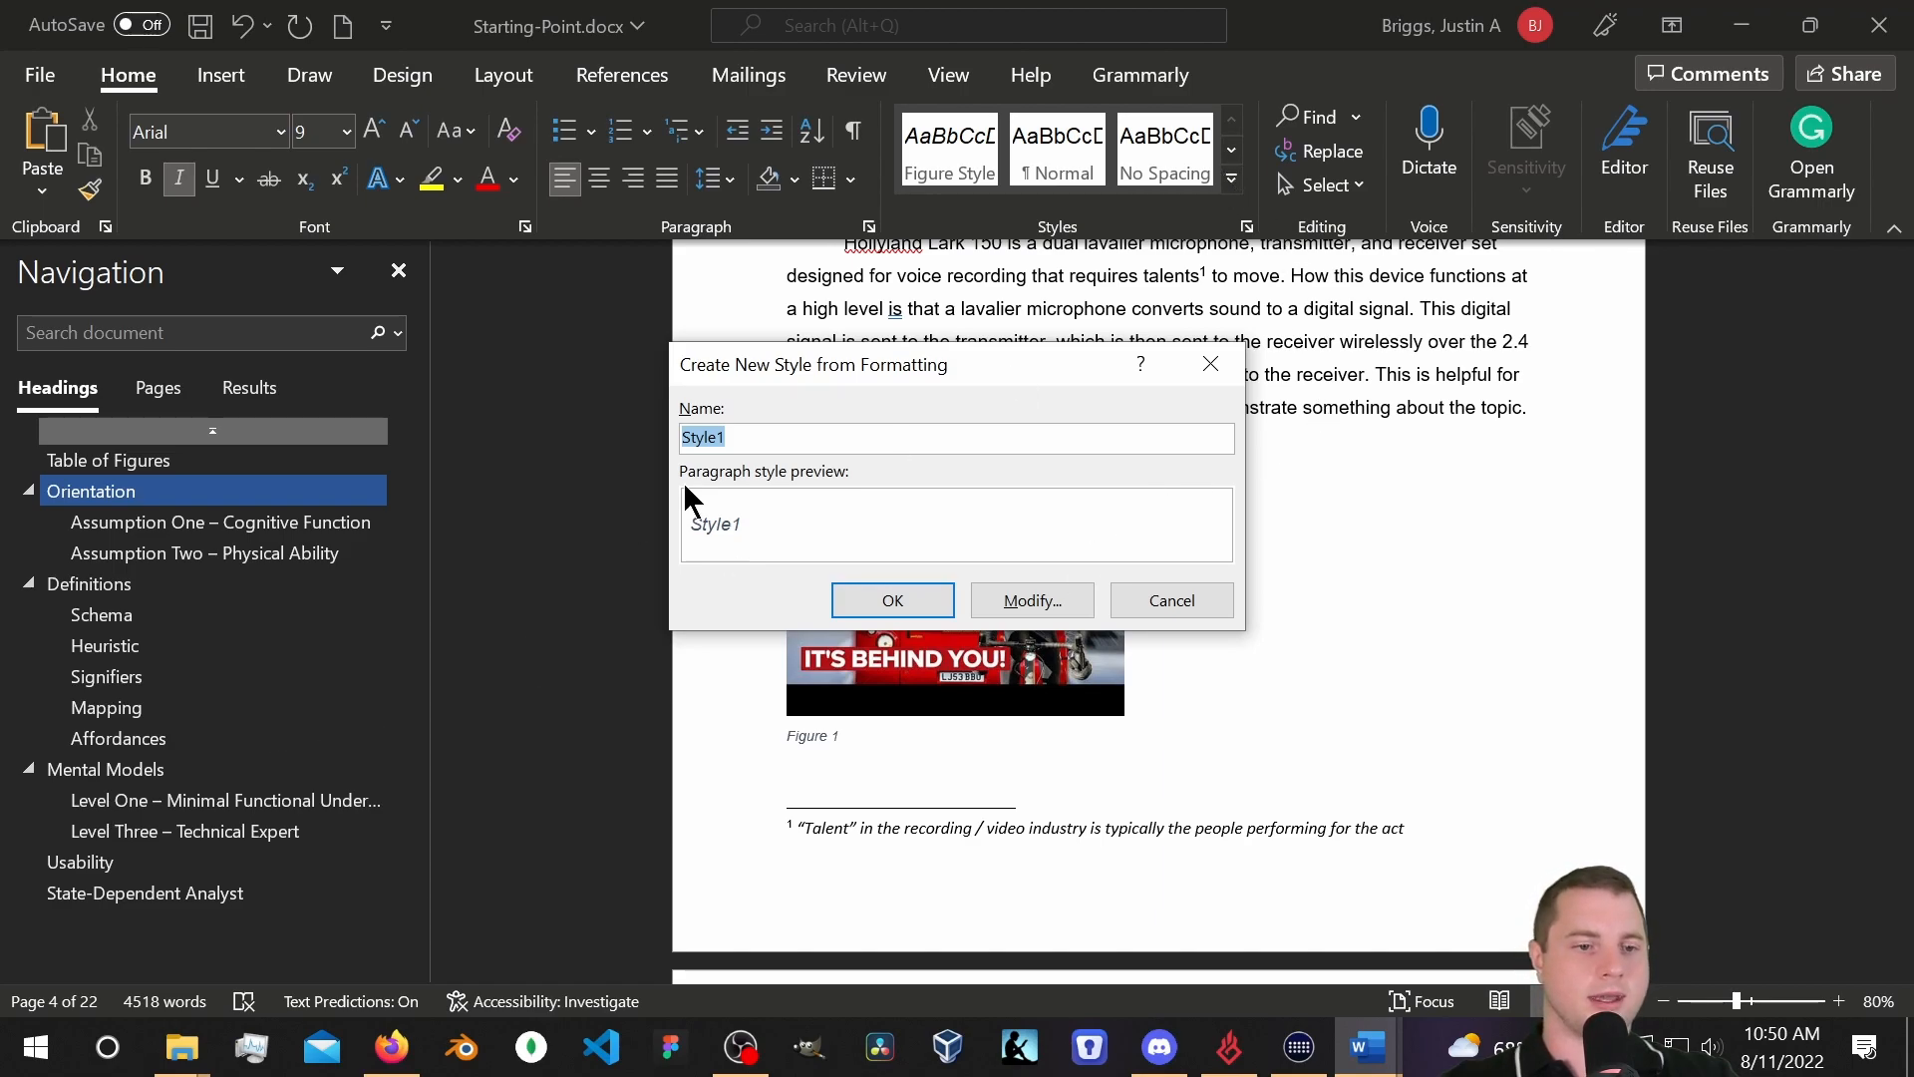
text(Figure 2)
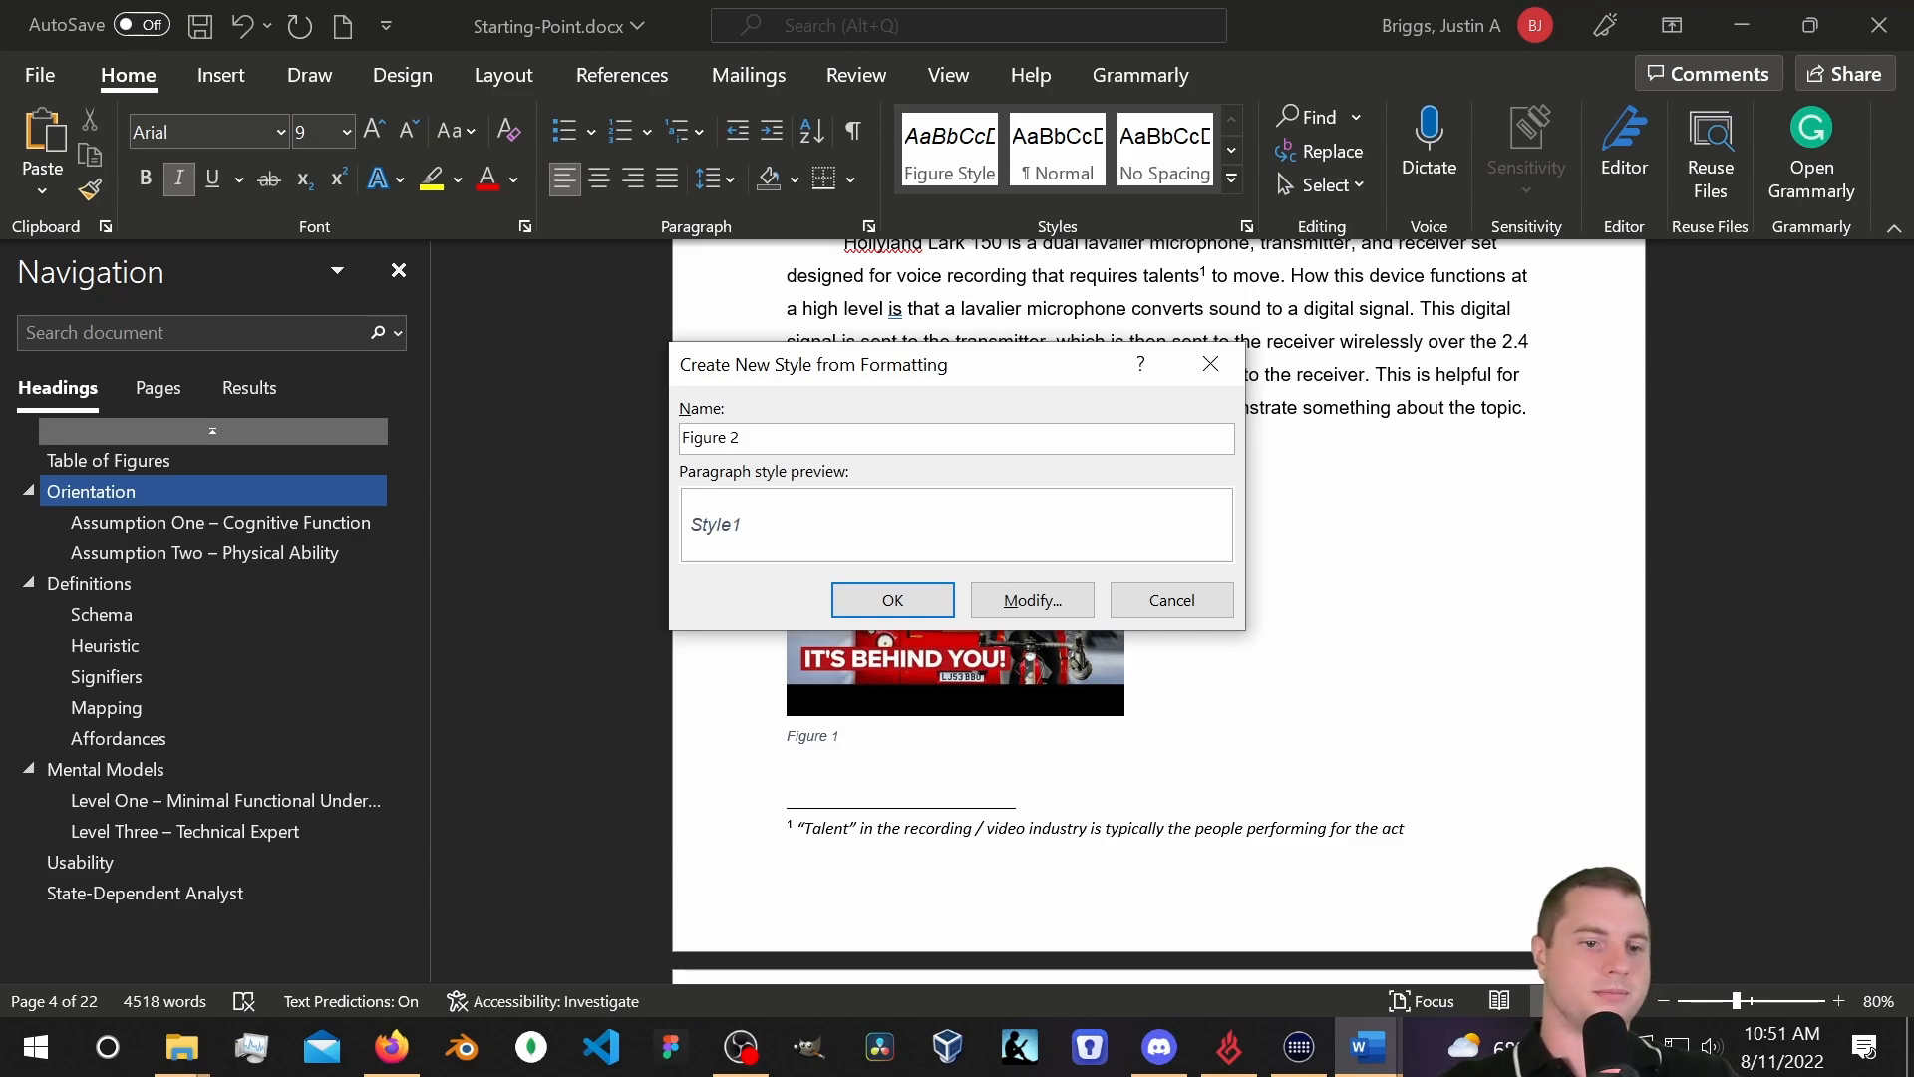
click(1032, 599)
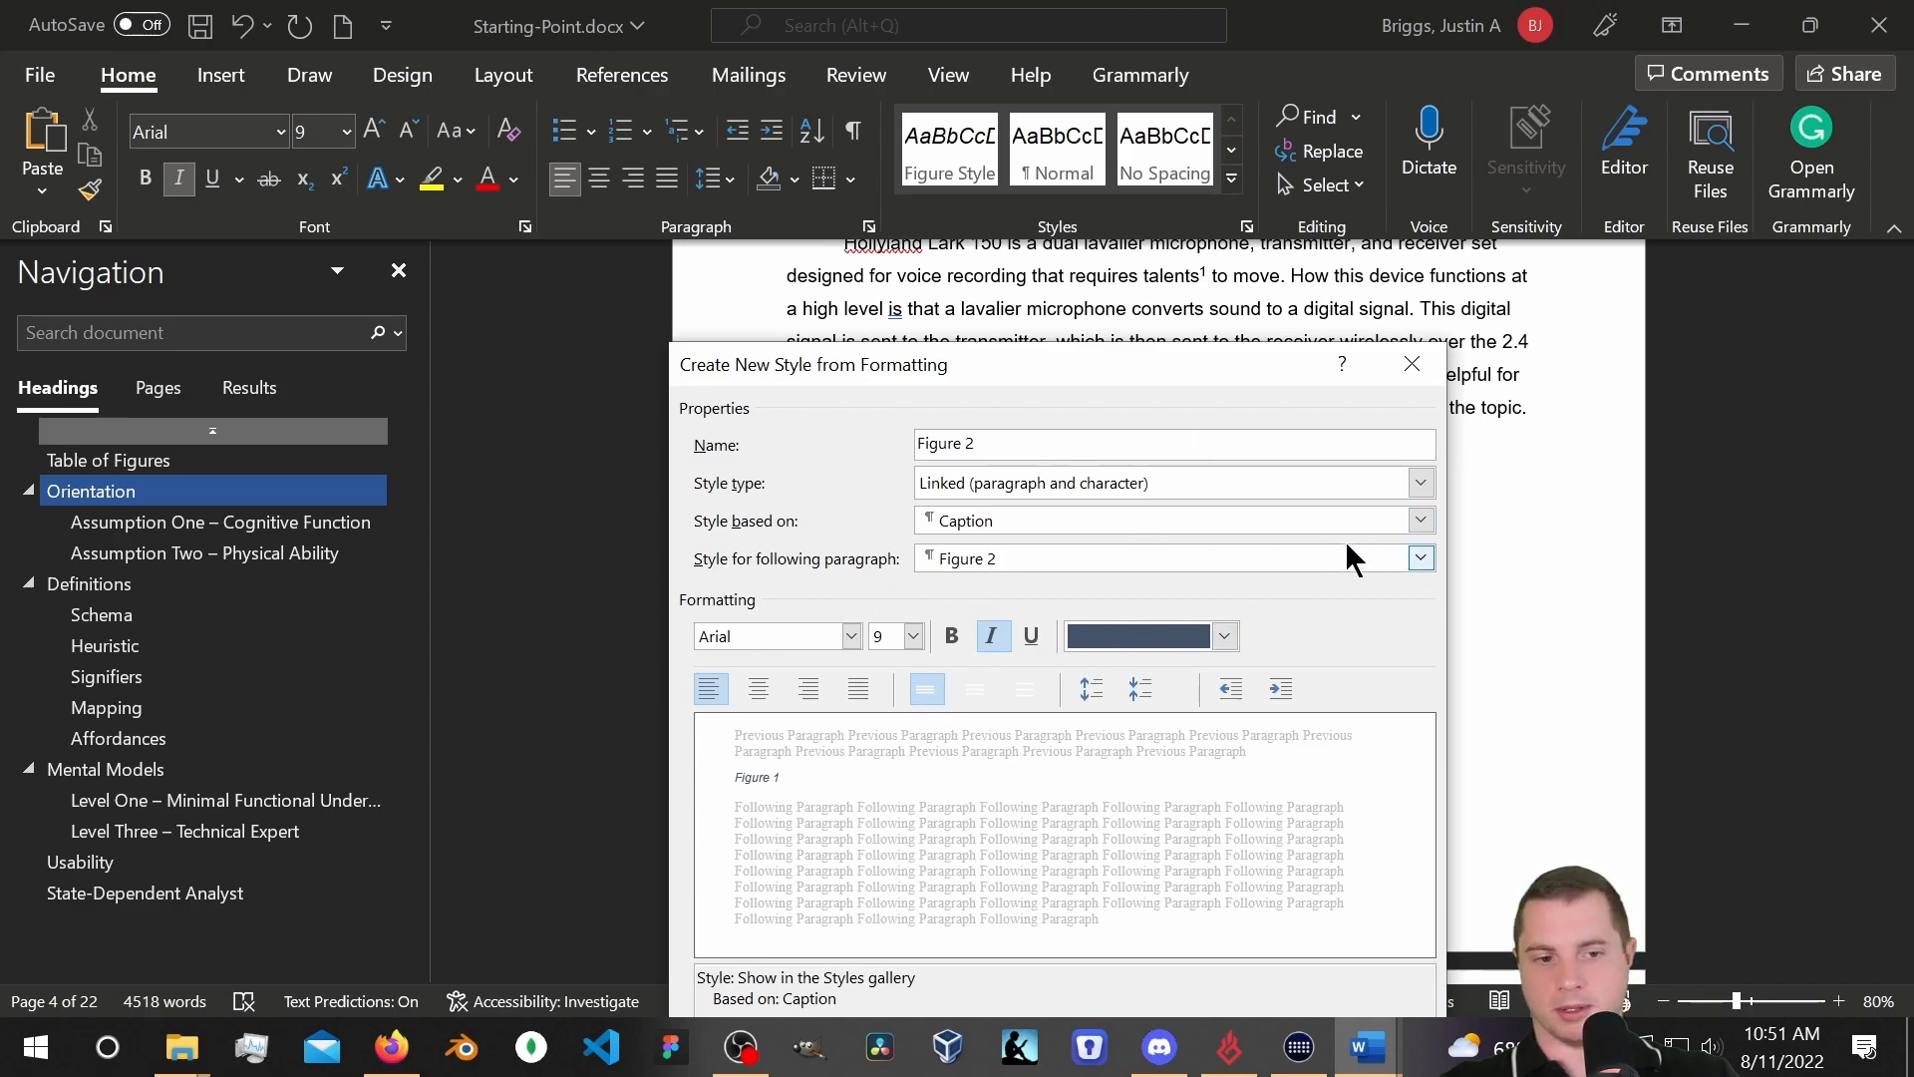
click(1422, 519)
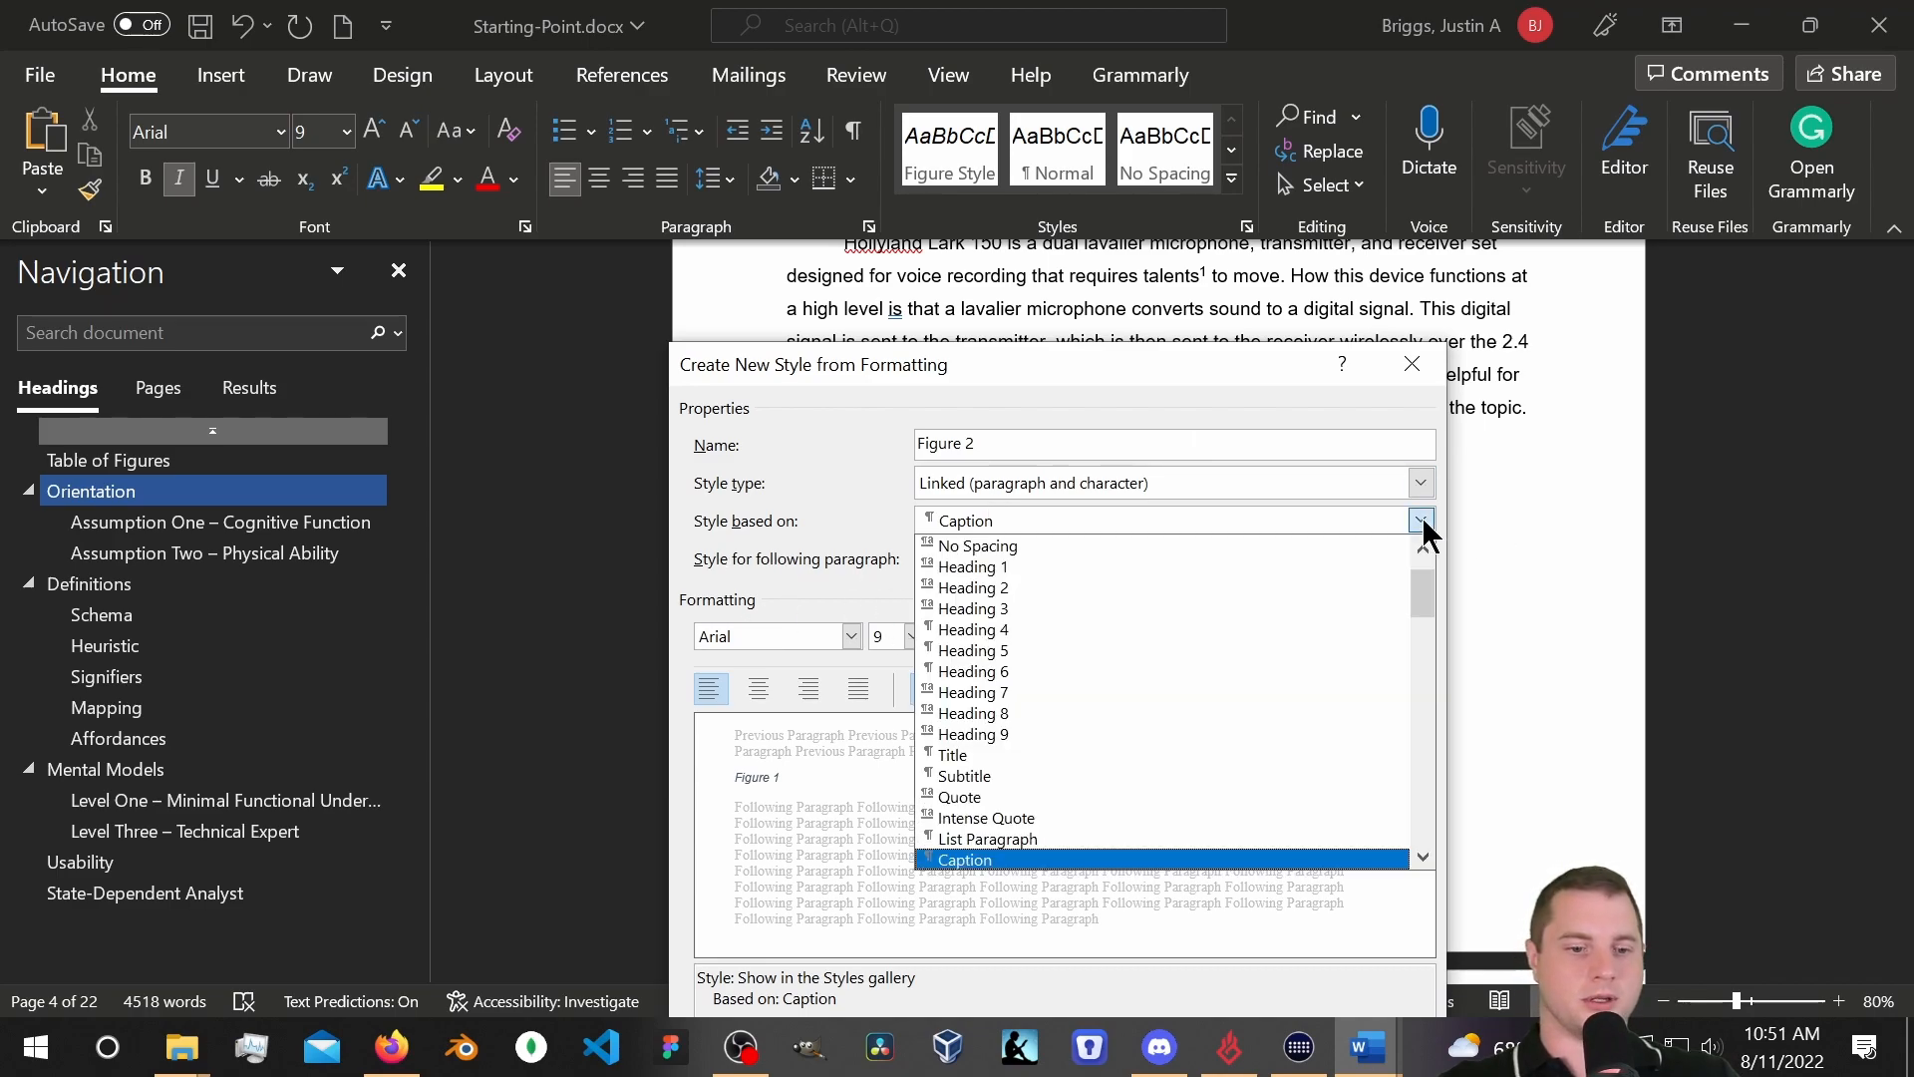
scroll(1425, 523, down, 5)
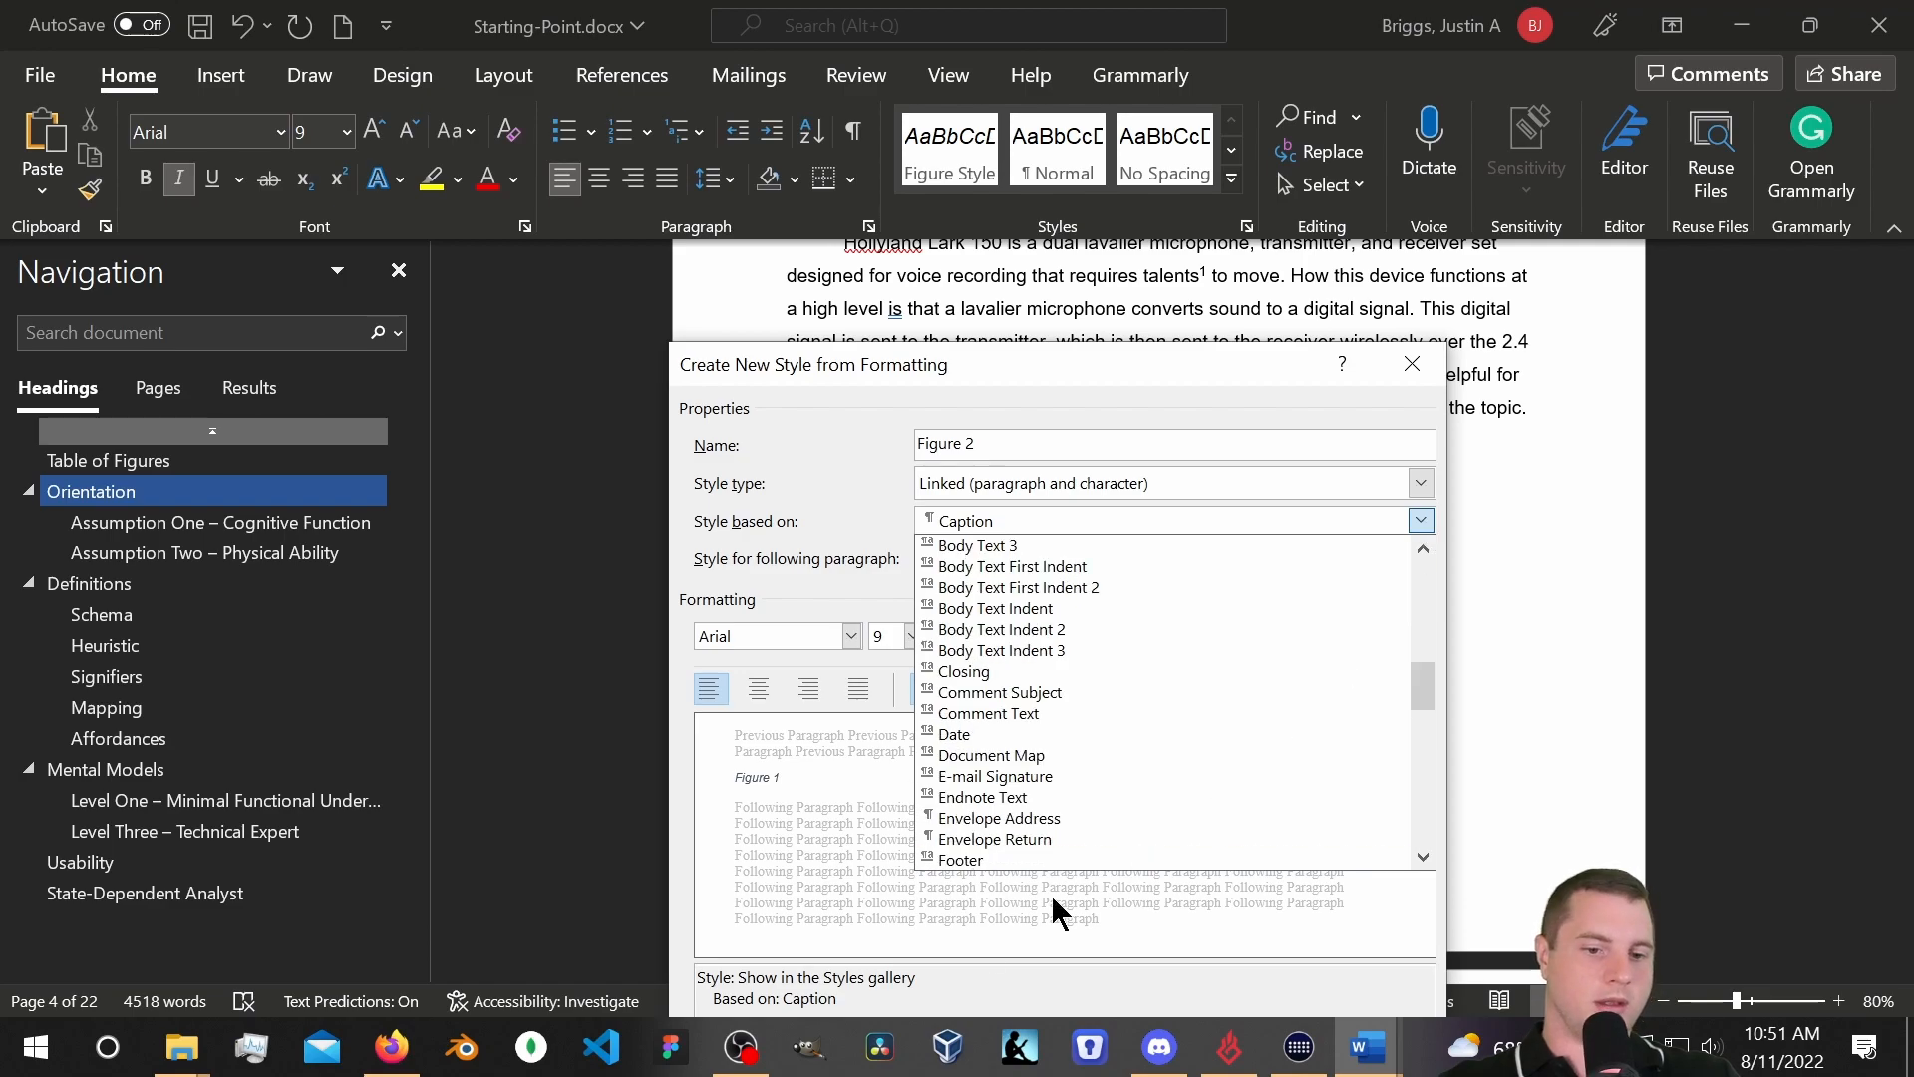
scroll(1096, 791, up, 6)
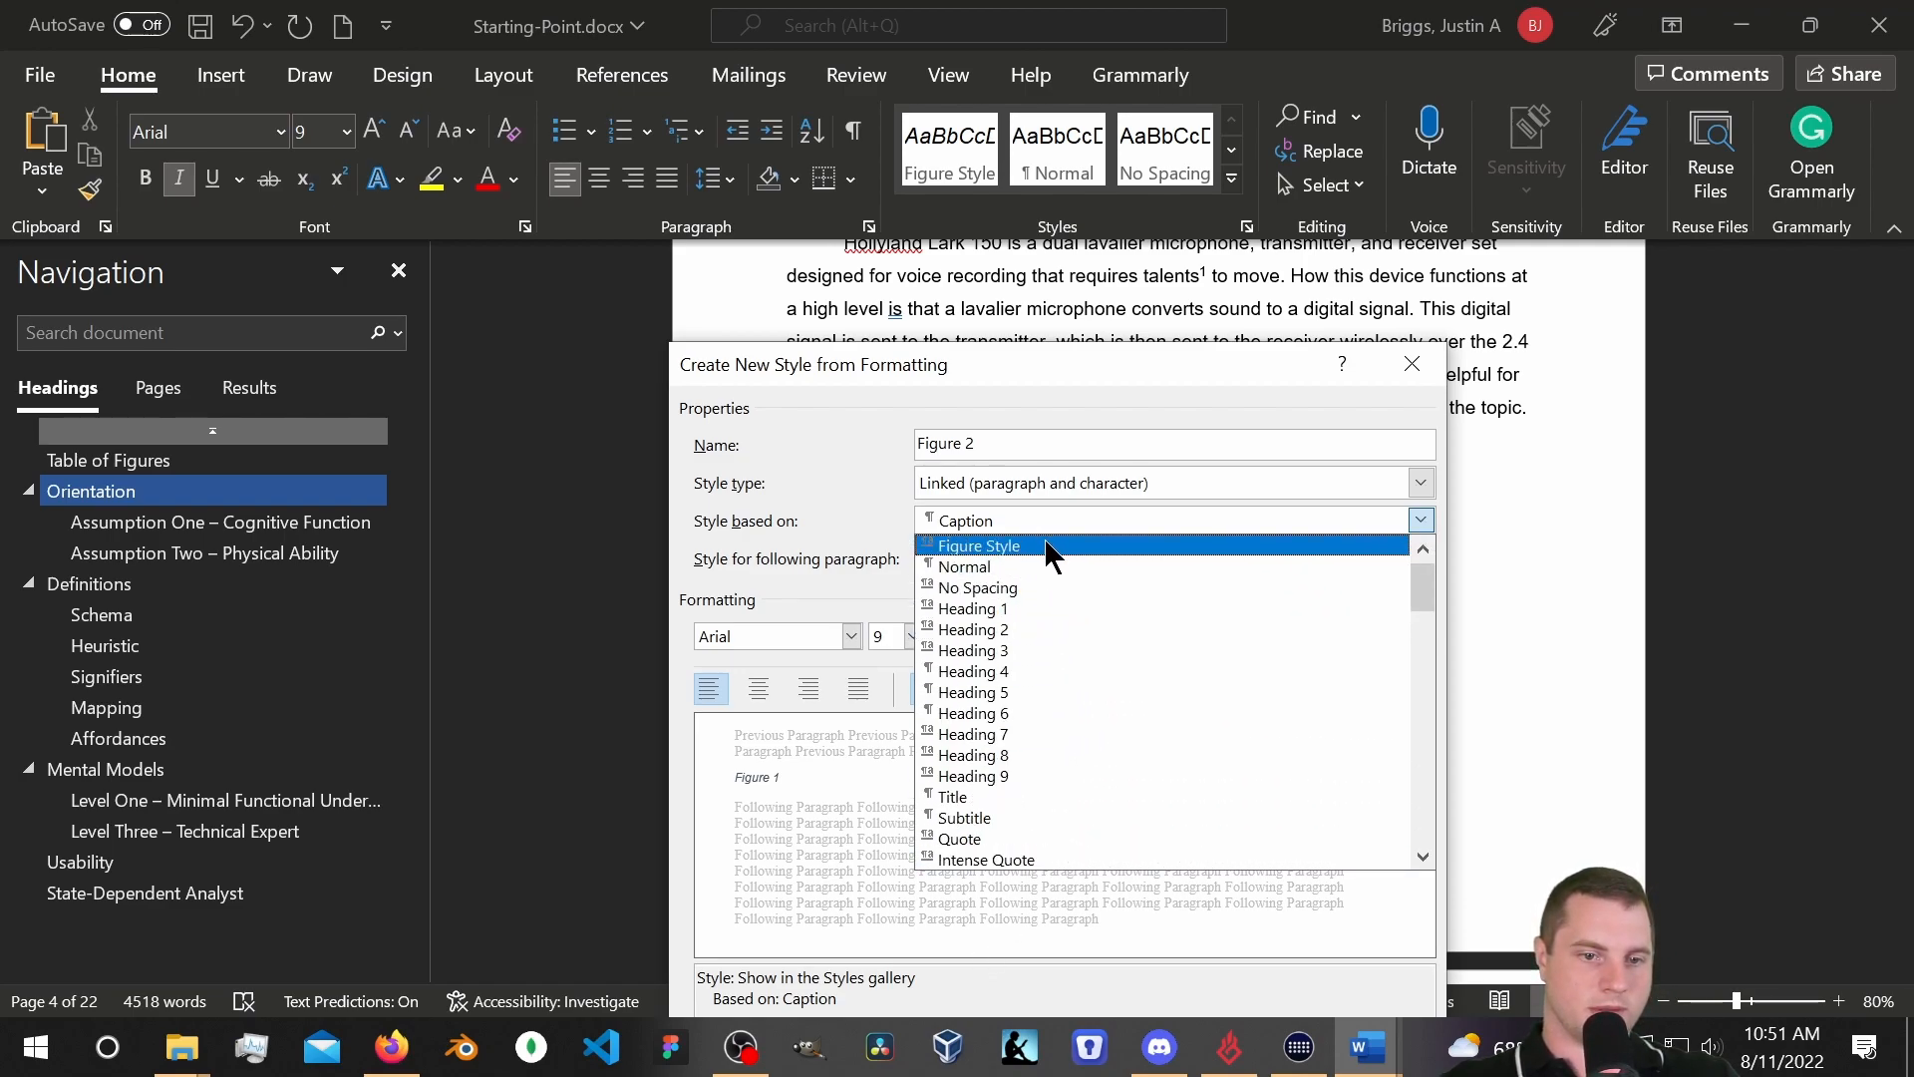
scroll(1061, 611, up, 1)
scroll(1061, 600, down, 1)
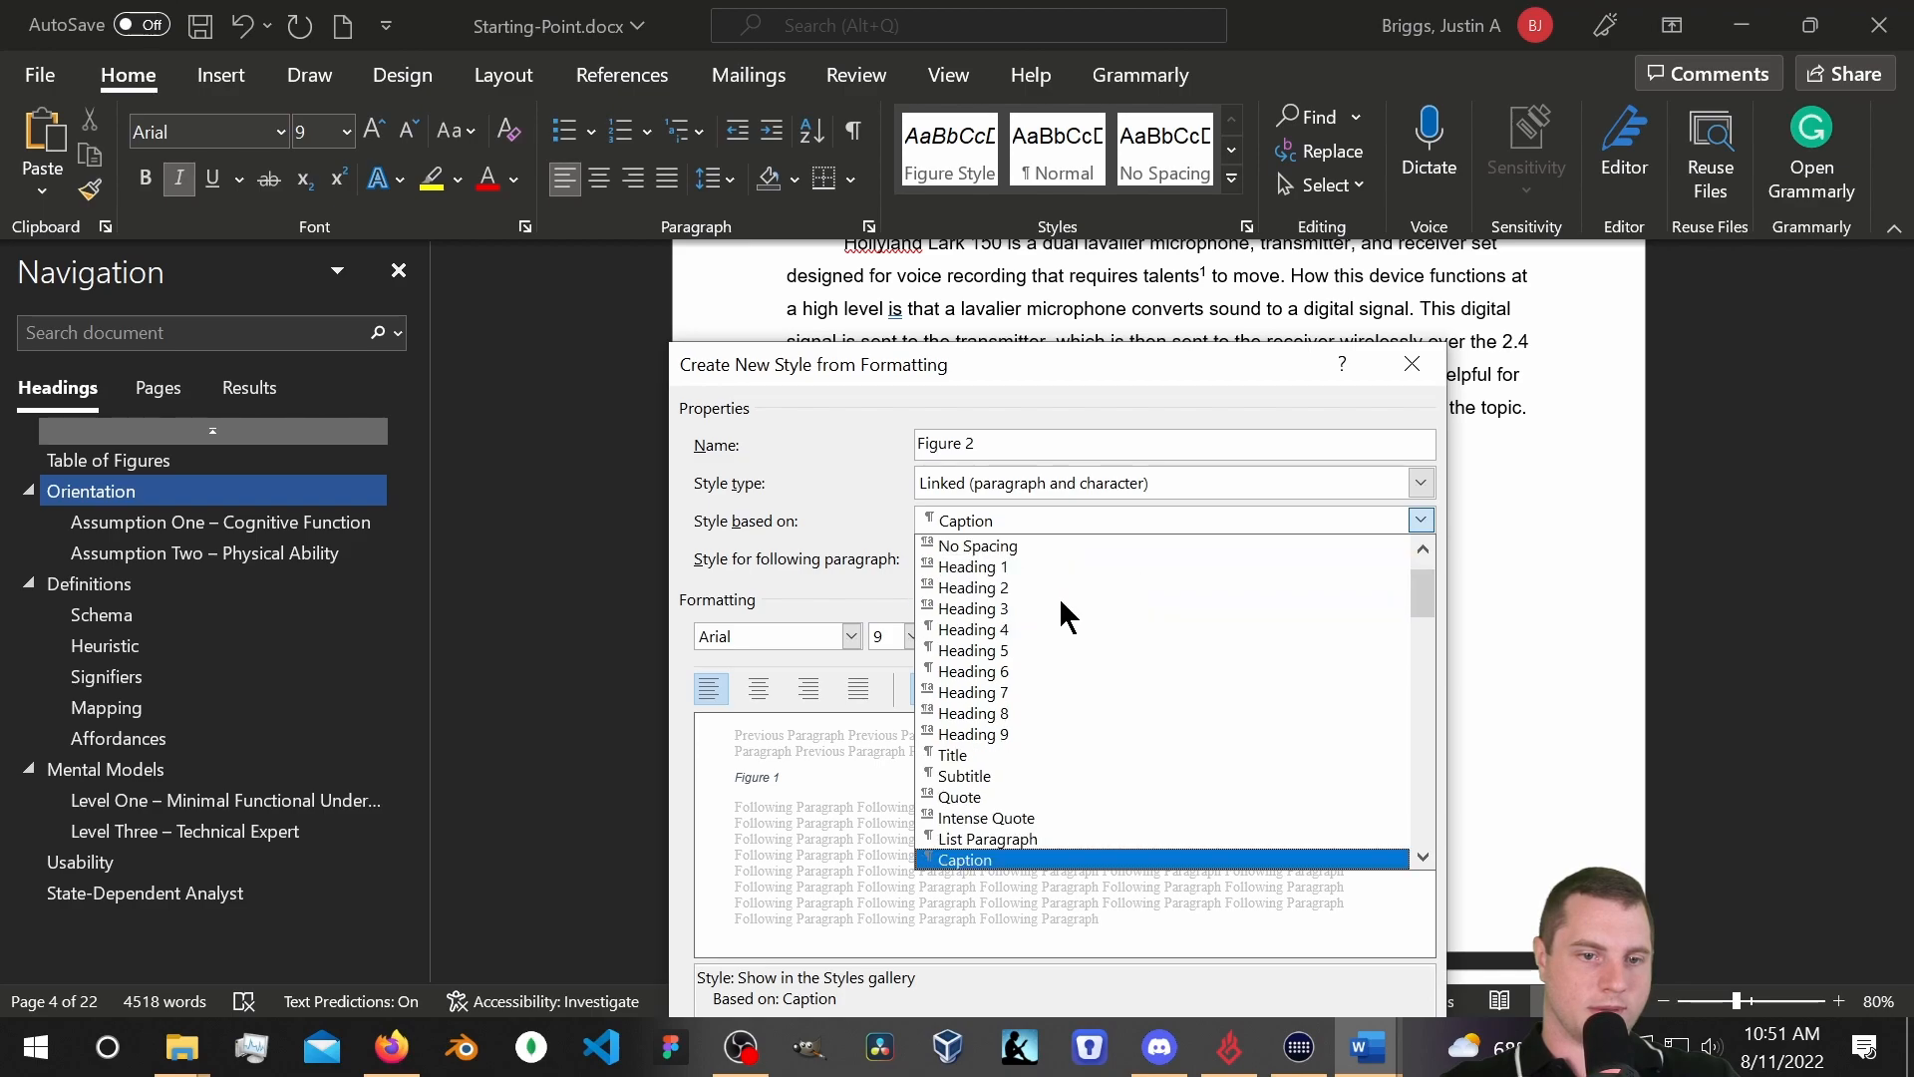
click(1009, 863)
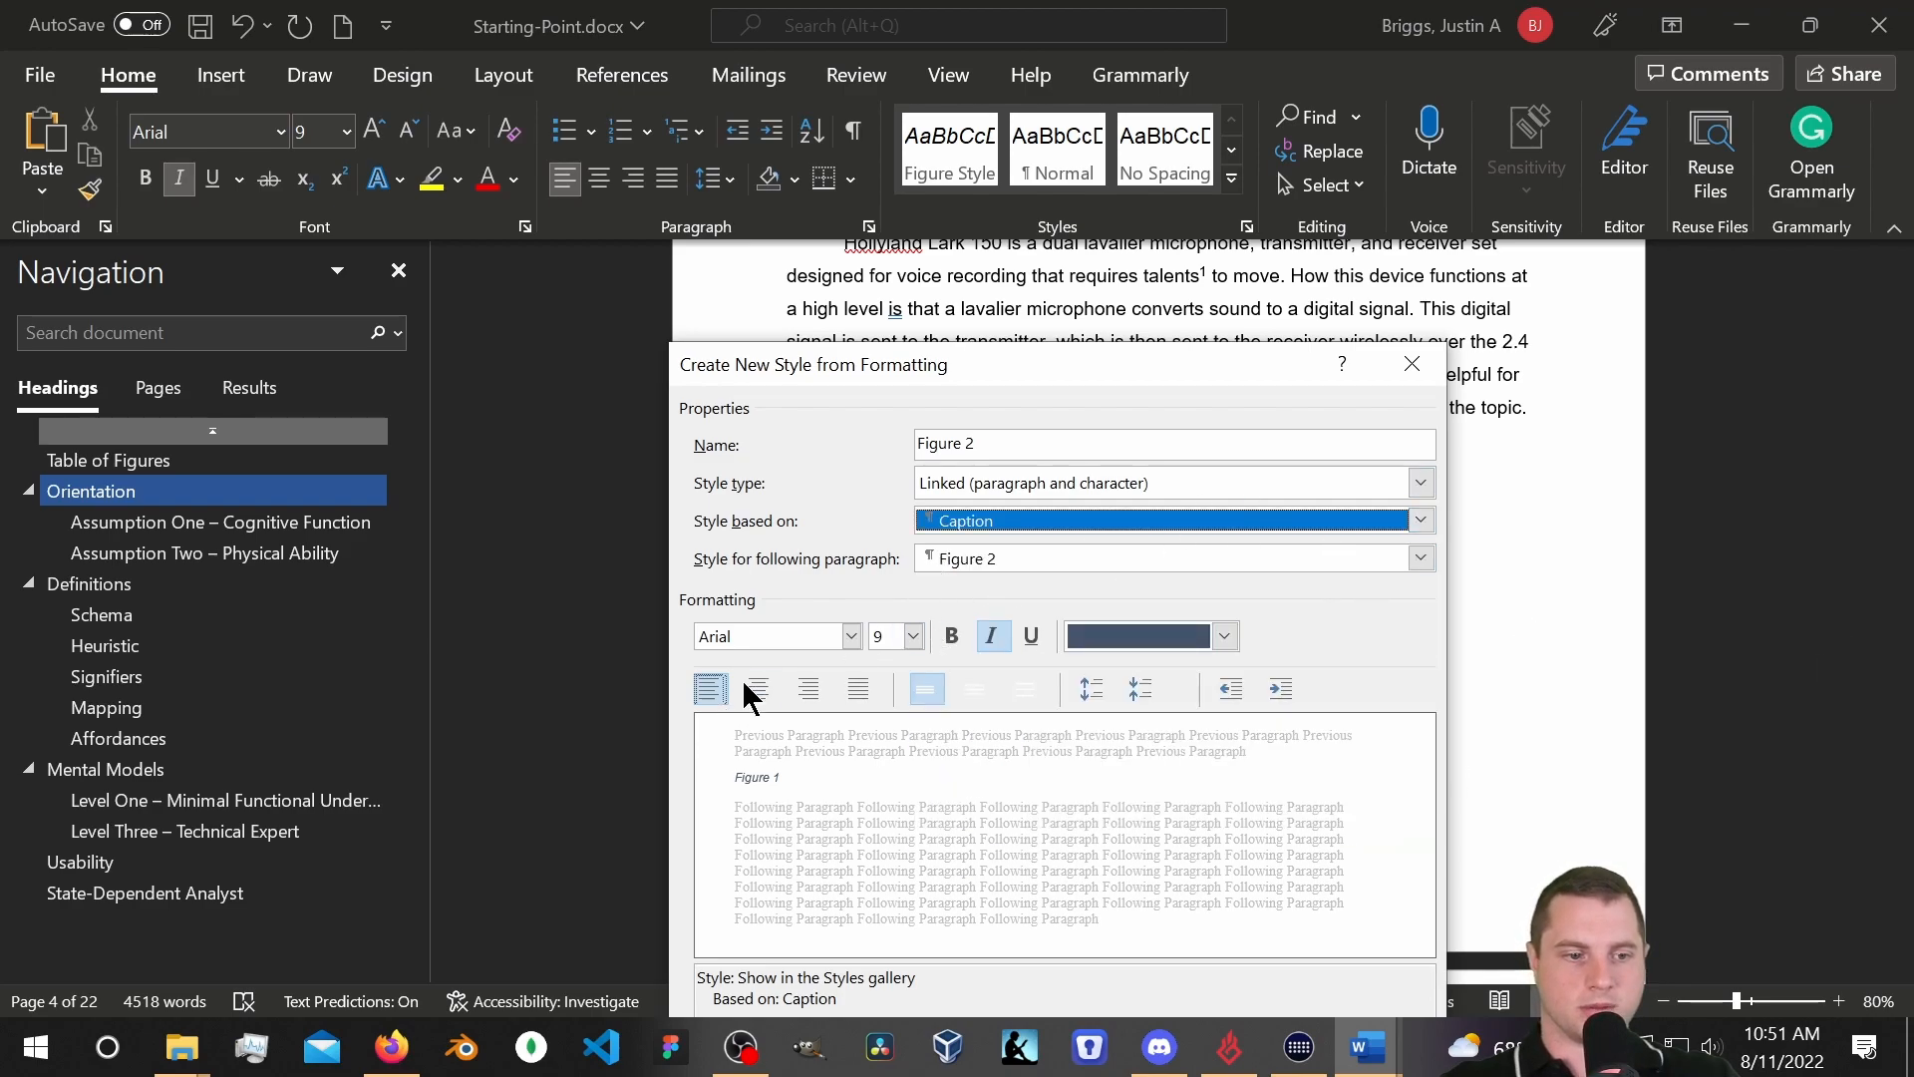
Set the new style's font size to 11 and its font color to the recent dark green, and create the style.
click(913, 637)
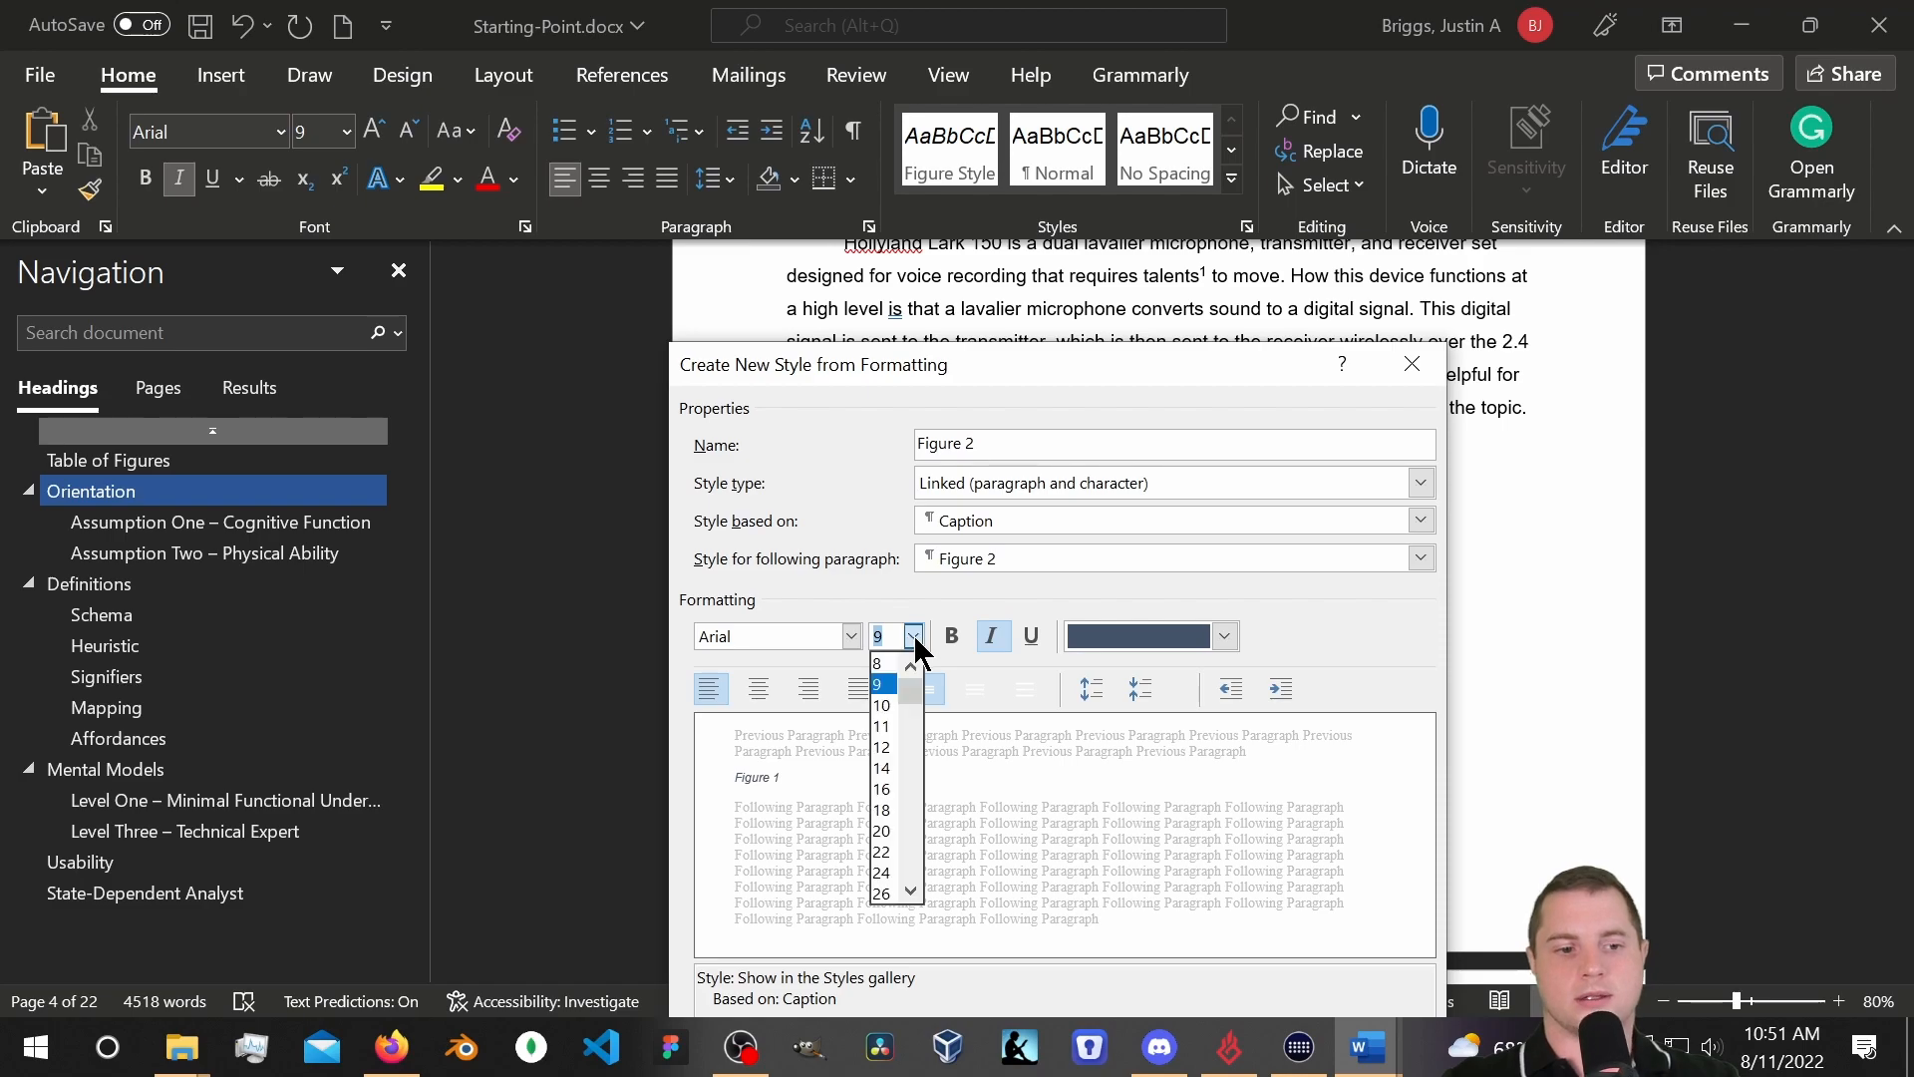
click(881, 726)
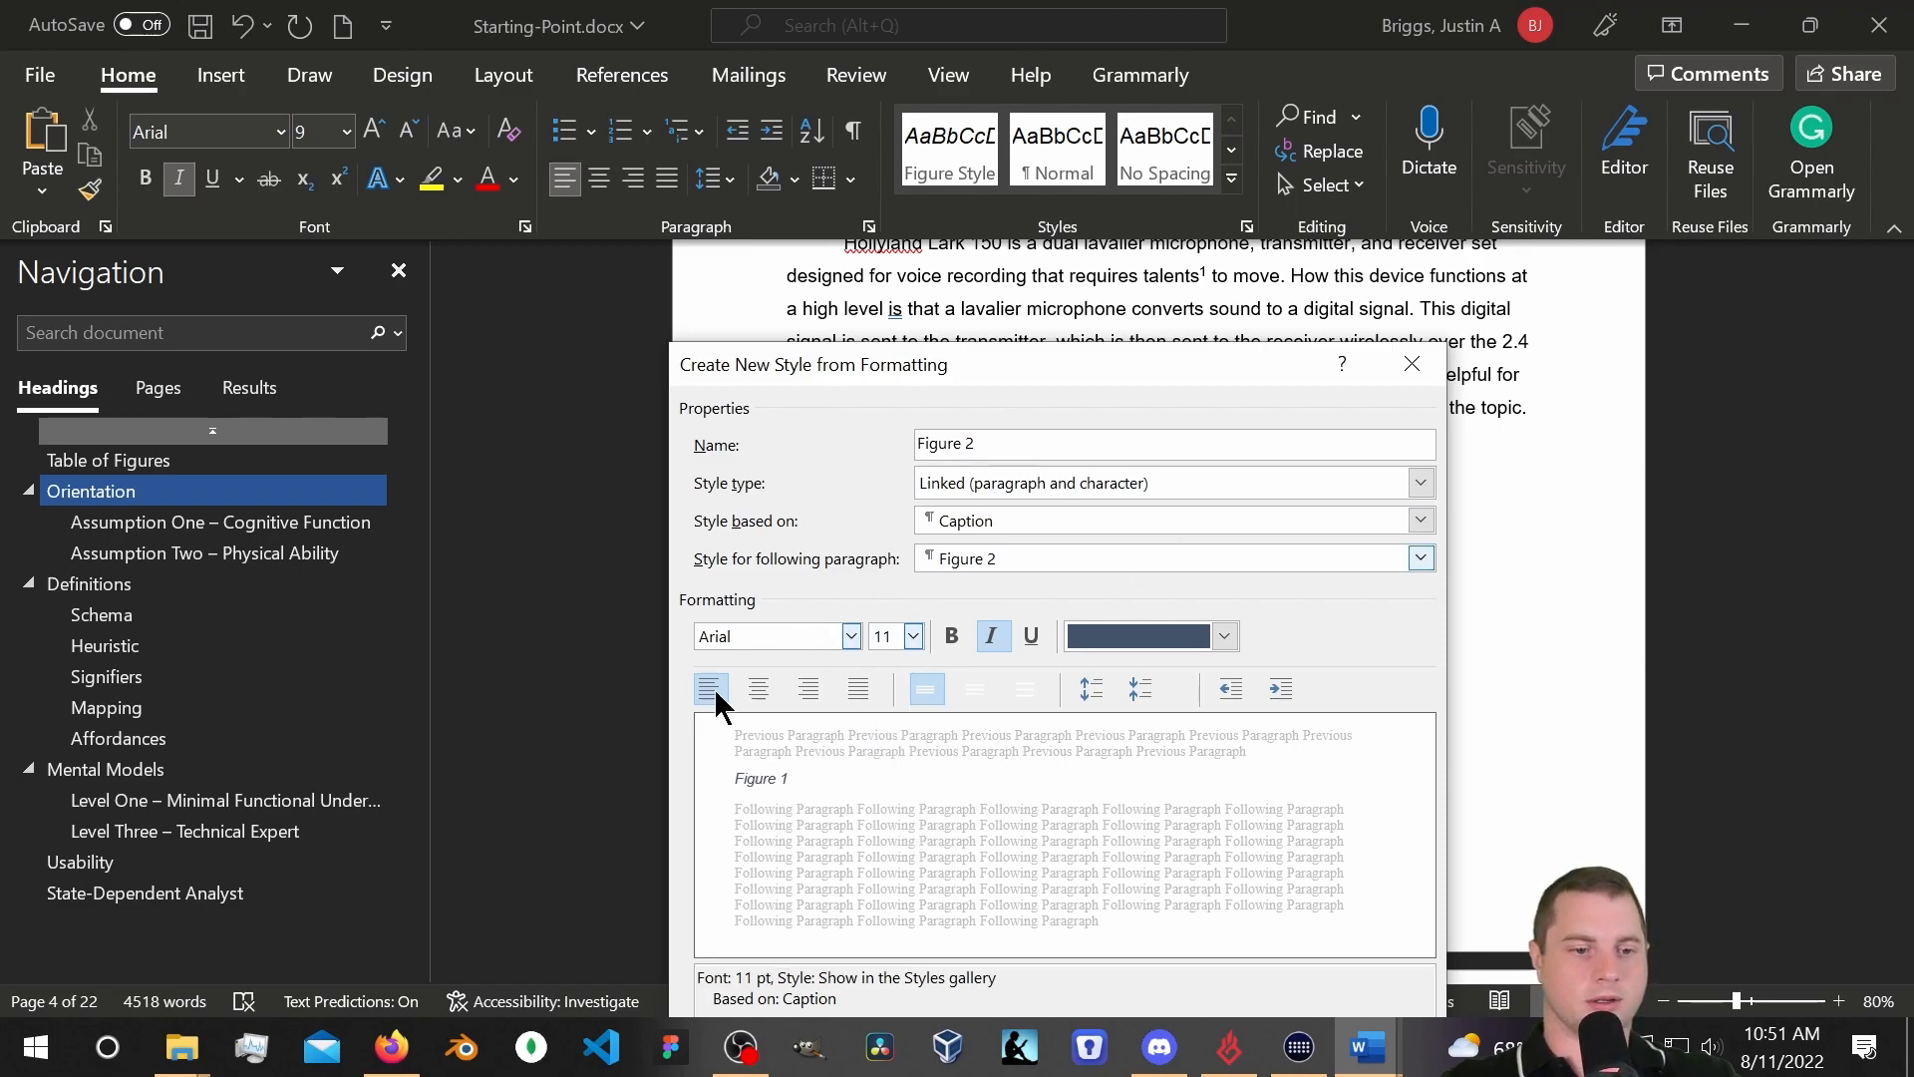
click(1214, 640)
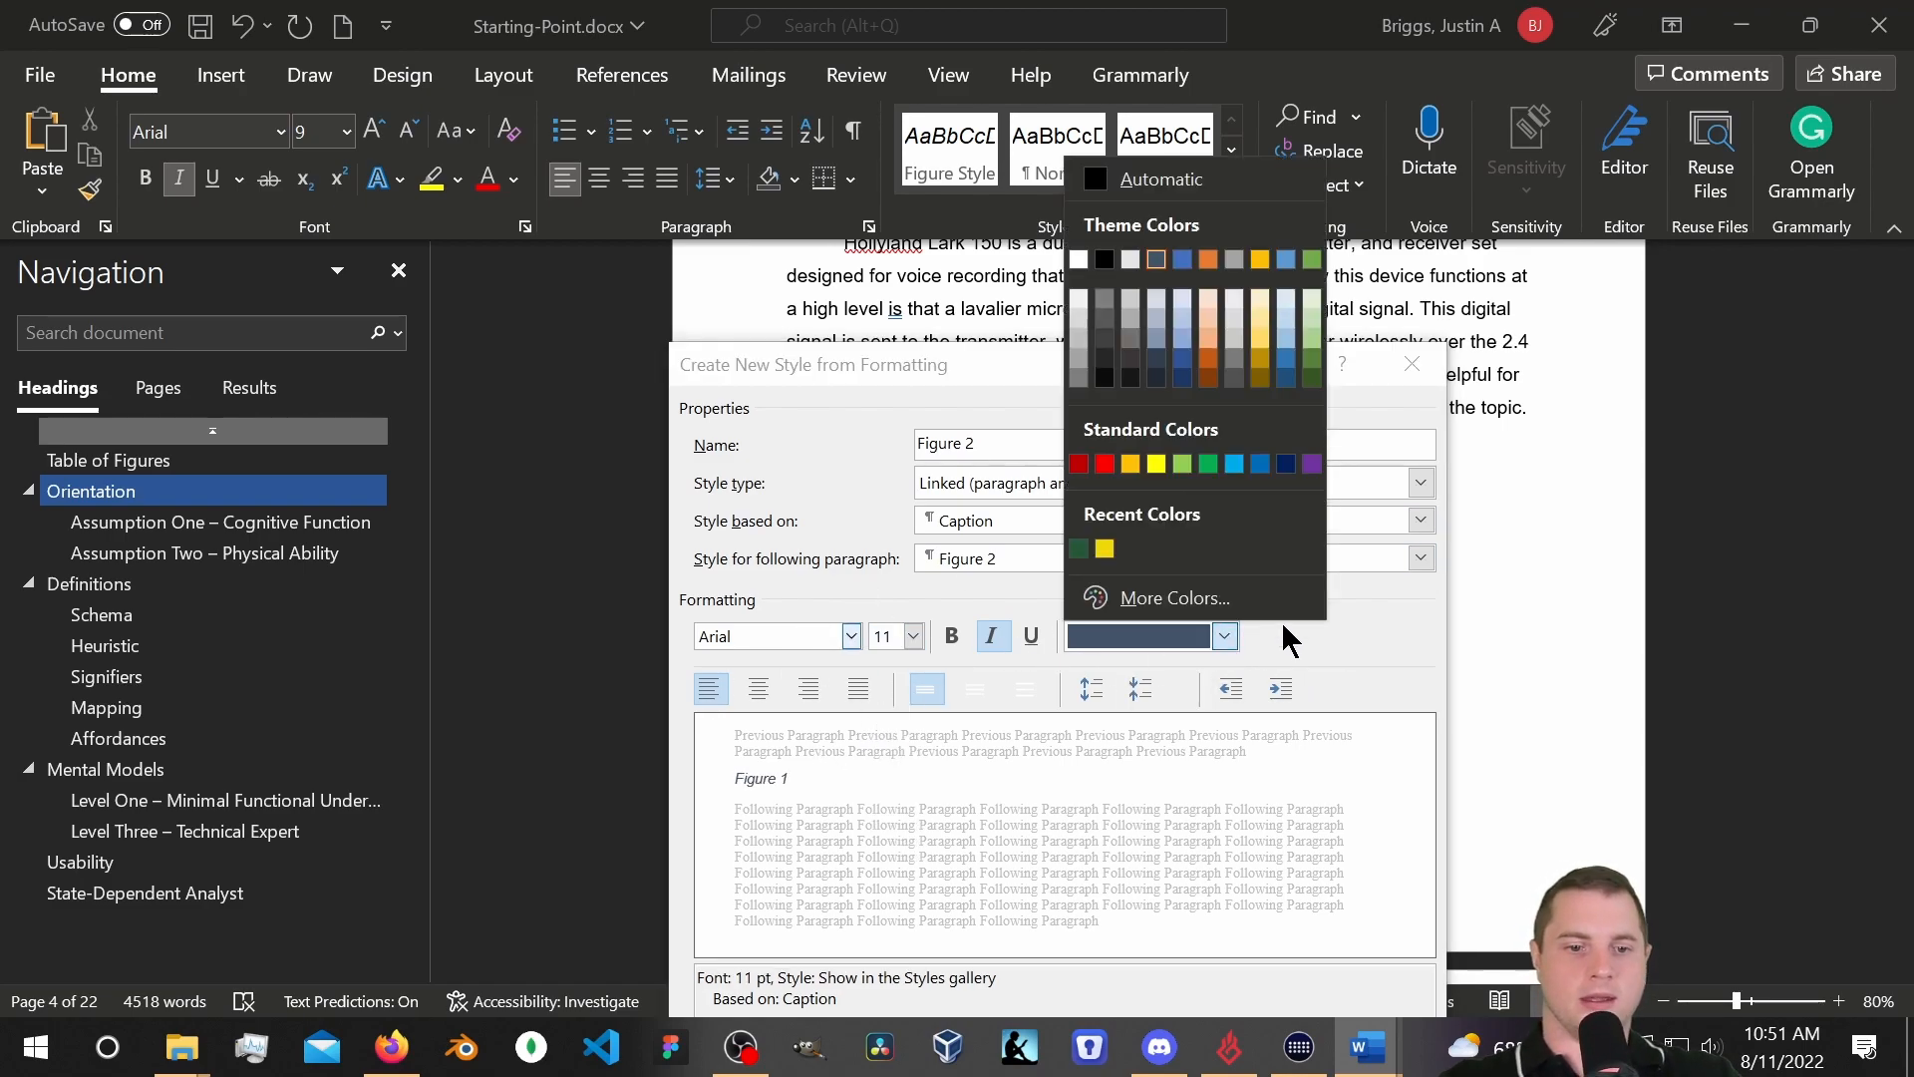
click(1078, 548)
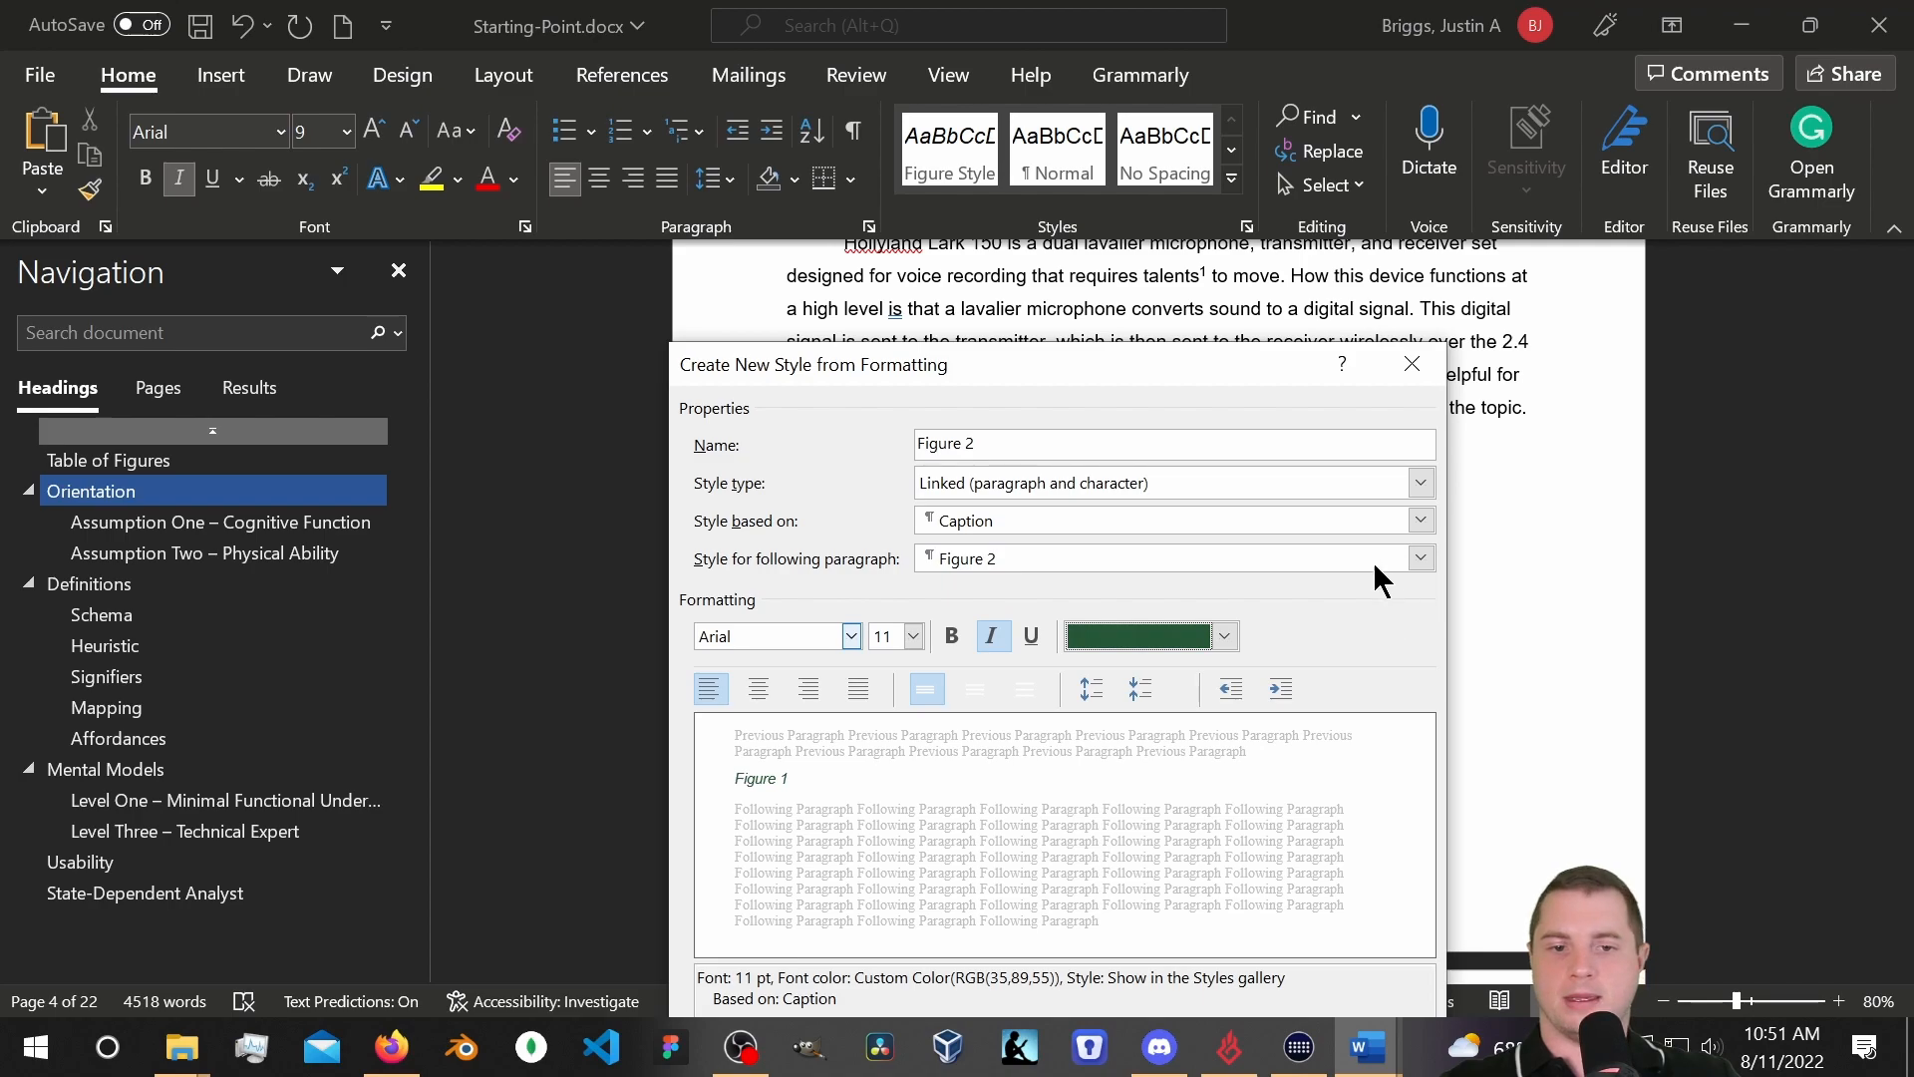
drag(1222, 368, 1176, 96)
click(1264, 880)
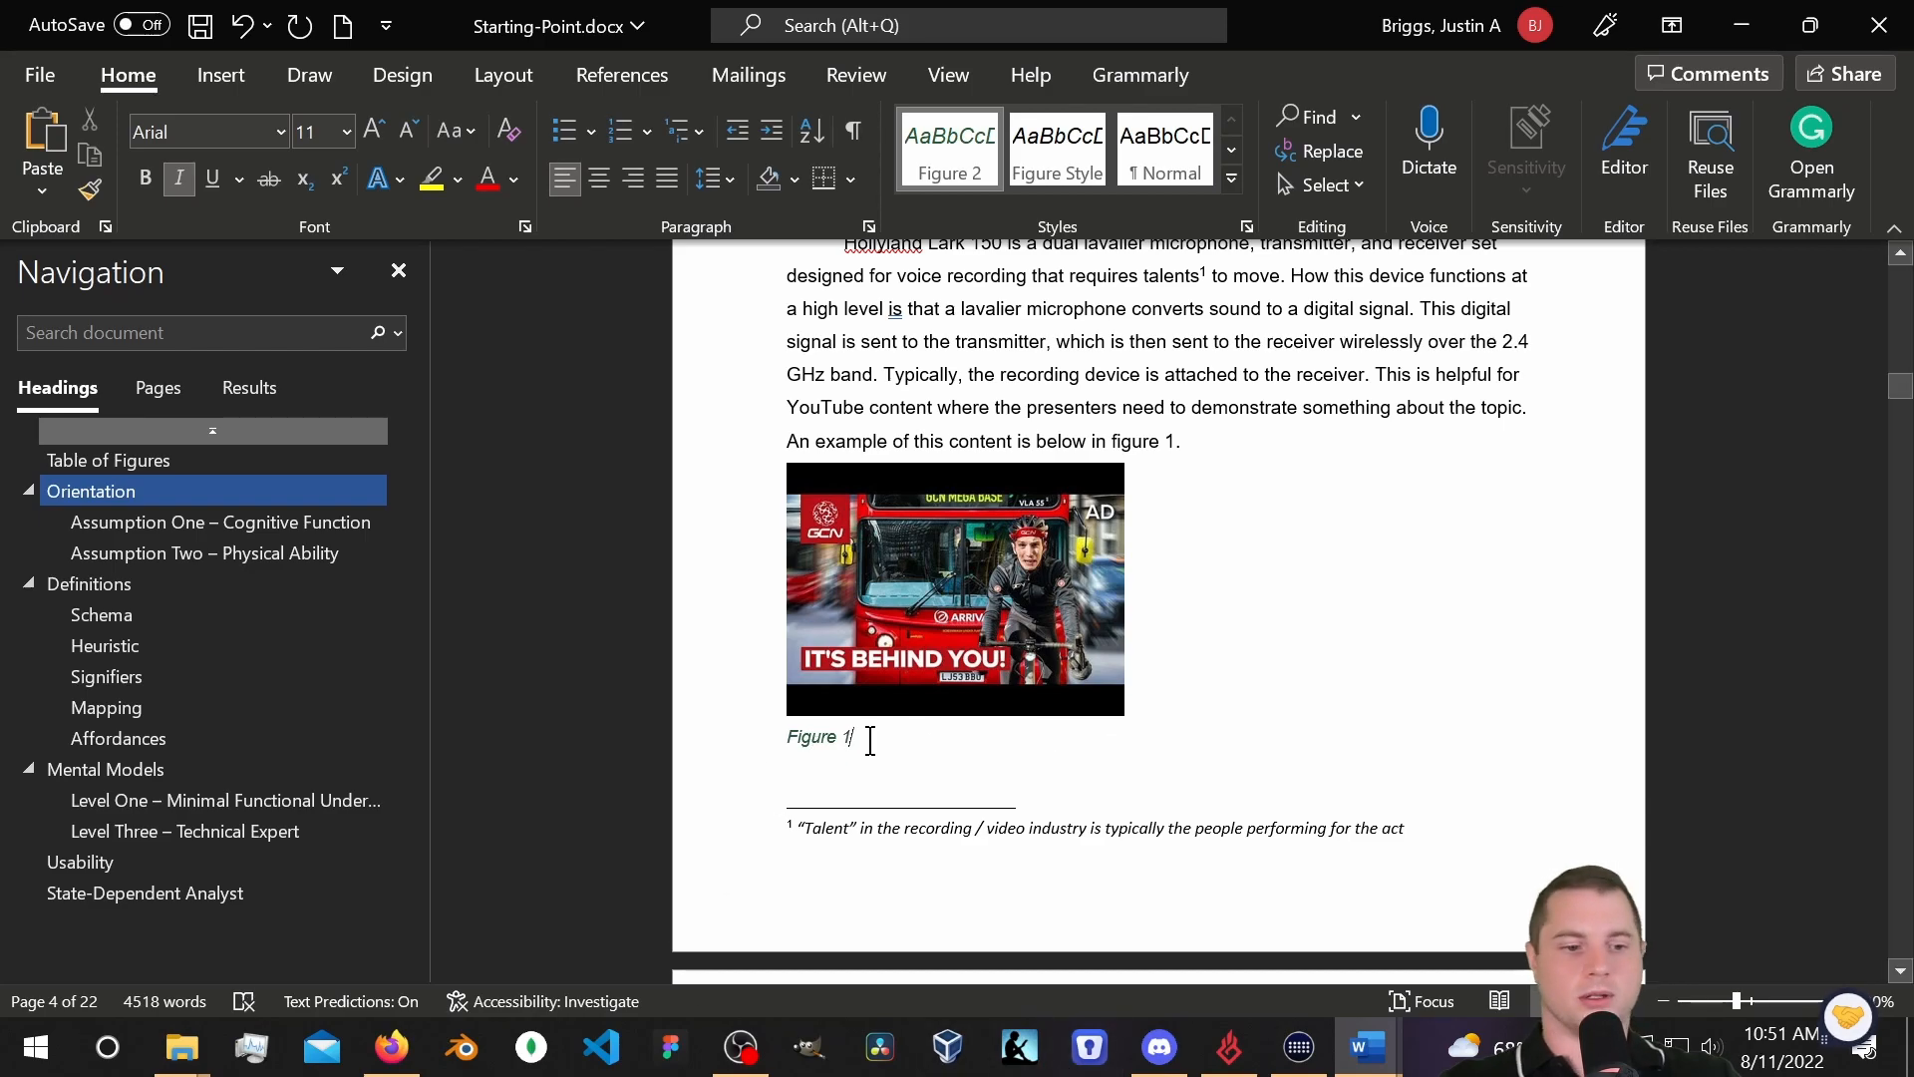
Check the restyled Figure 1 caption below the Orientation picture.
scroll(1102, 598, down, 3)
scroll(1166, 595, up, 4)
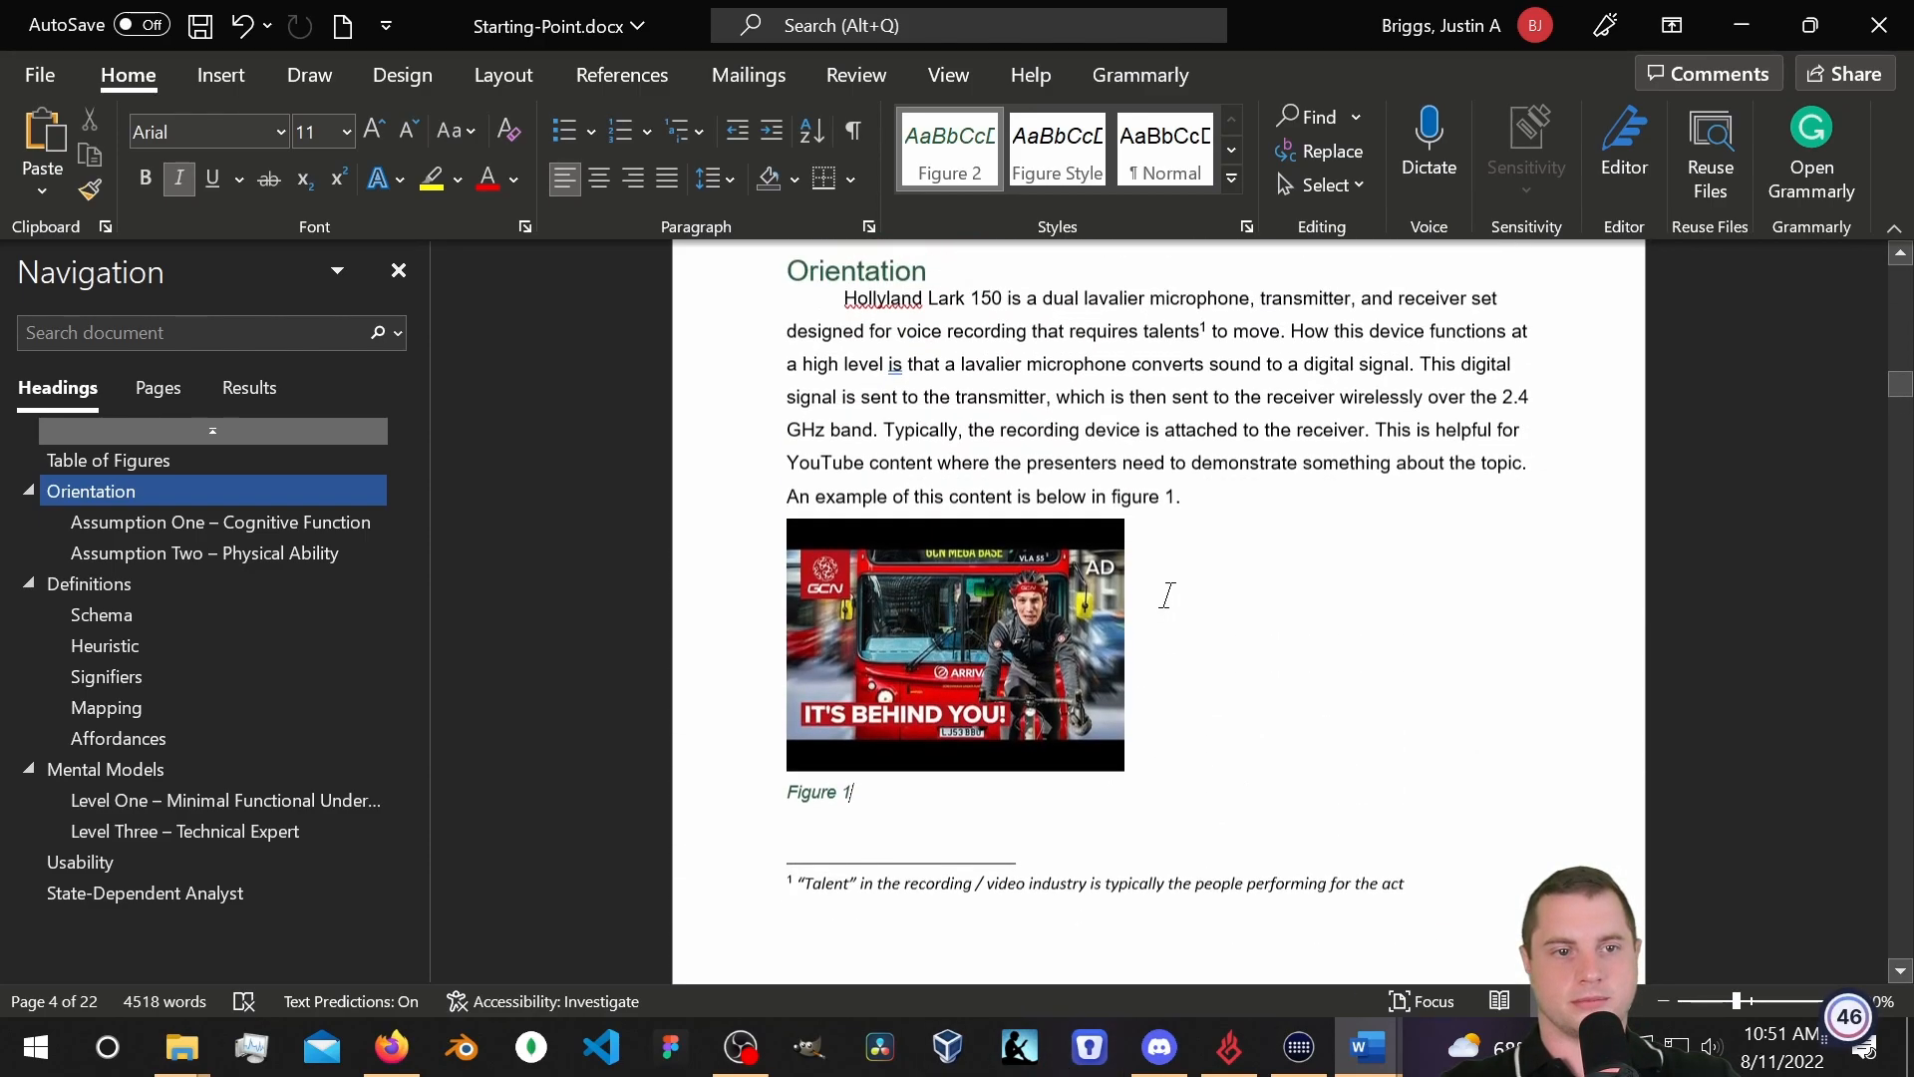
scroll(1162, 595, down, 1)
scroll(1154, 594, up, 2)
scroll(1136, 601, down, 3)
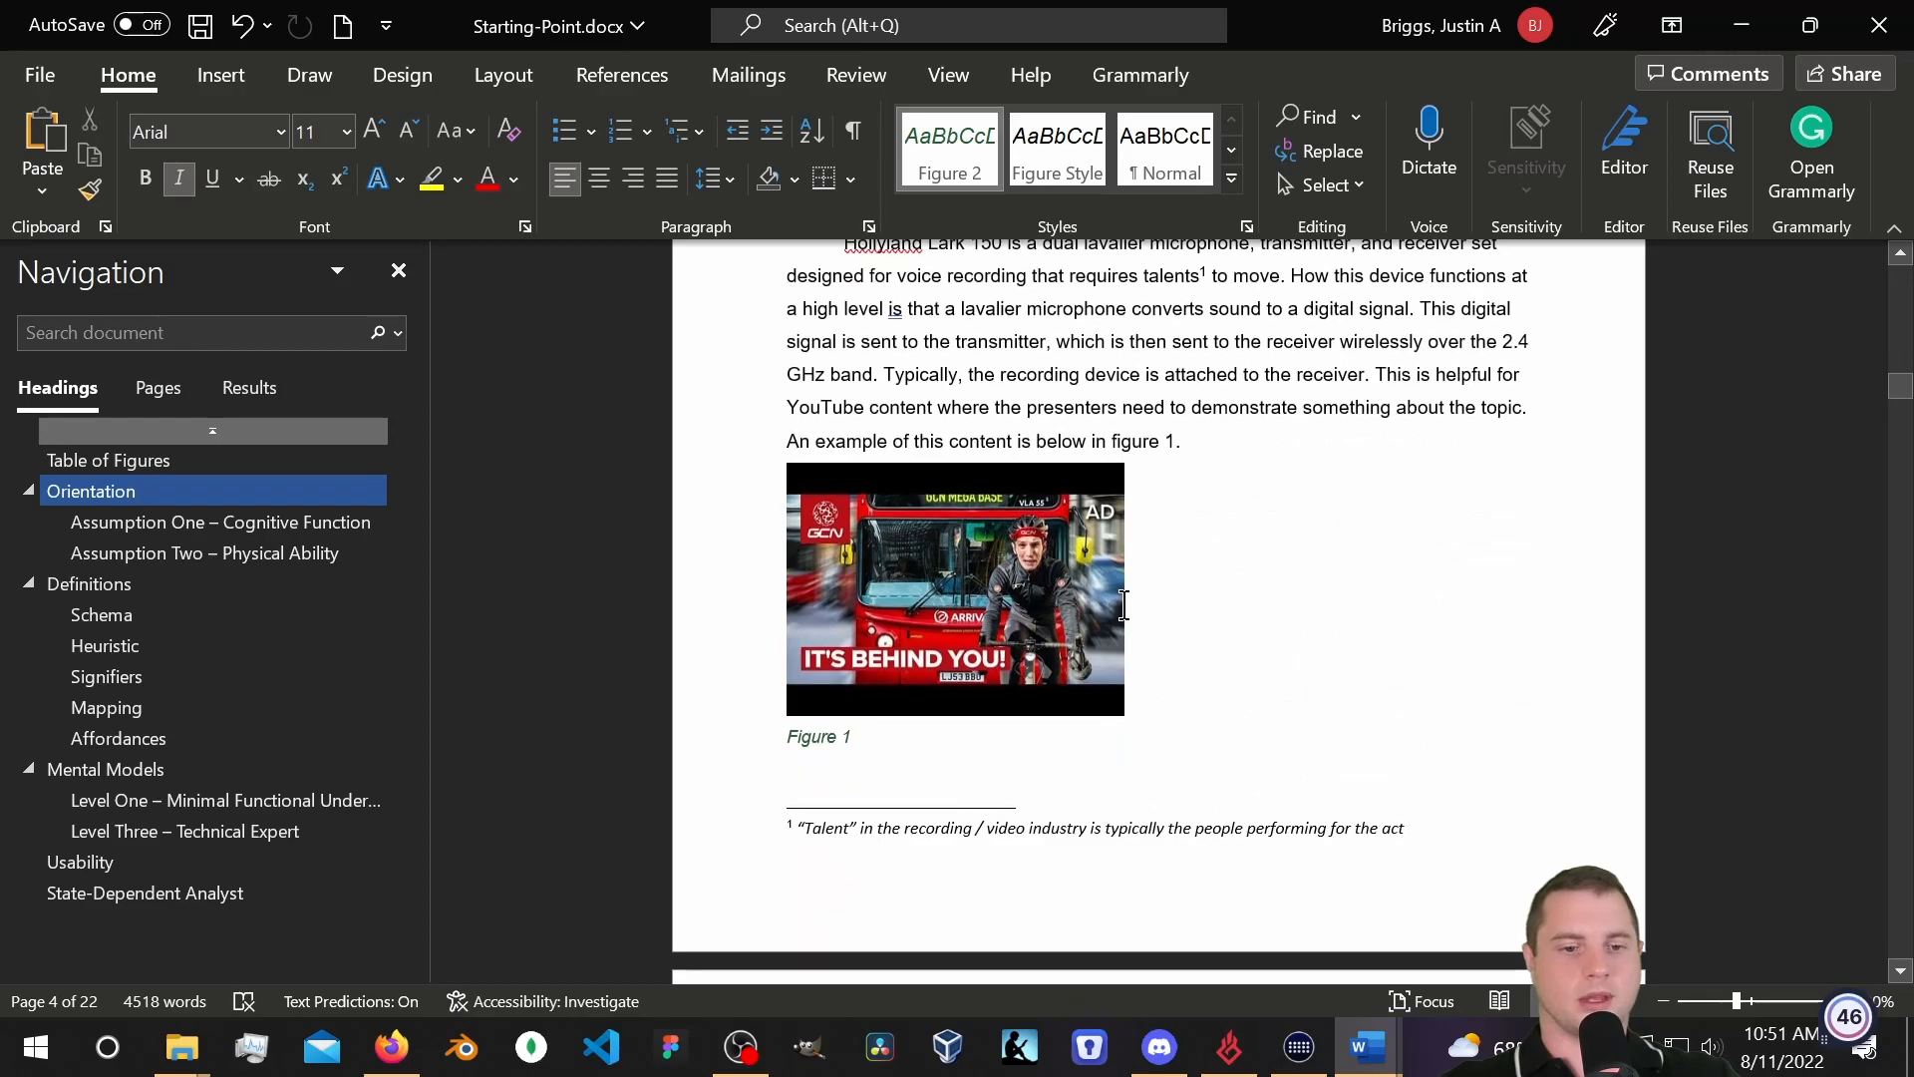
Ungroup the outer group of the "Tx to Rx" diagram in the Level One – Minimal Functional Understanding section.
scroll(1037, 598, down, 9)
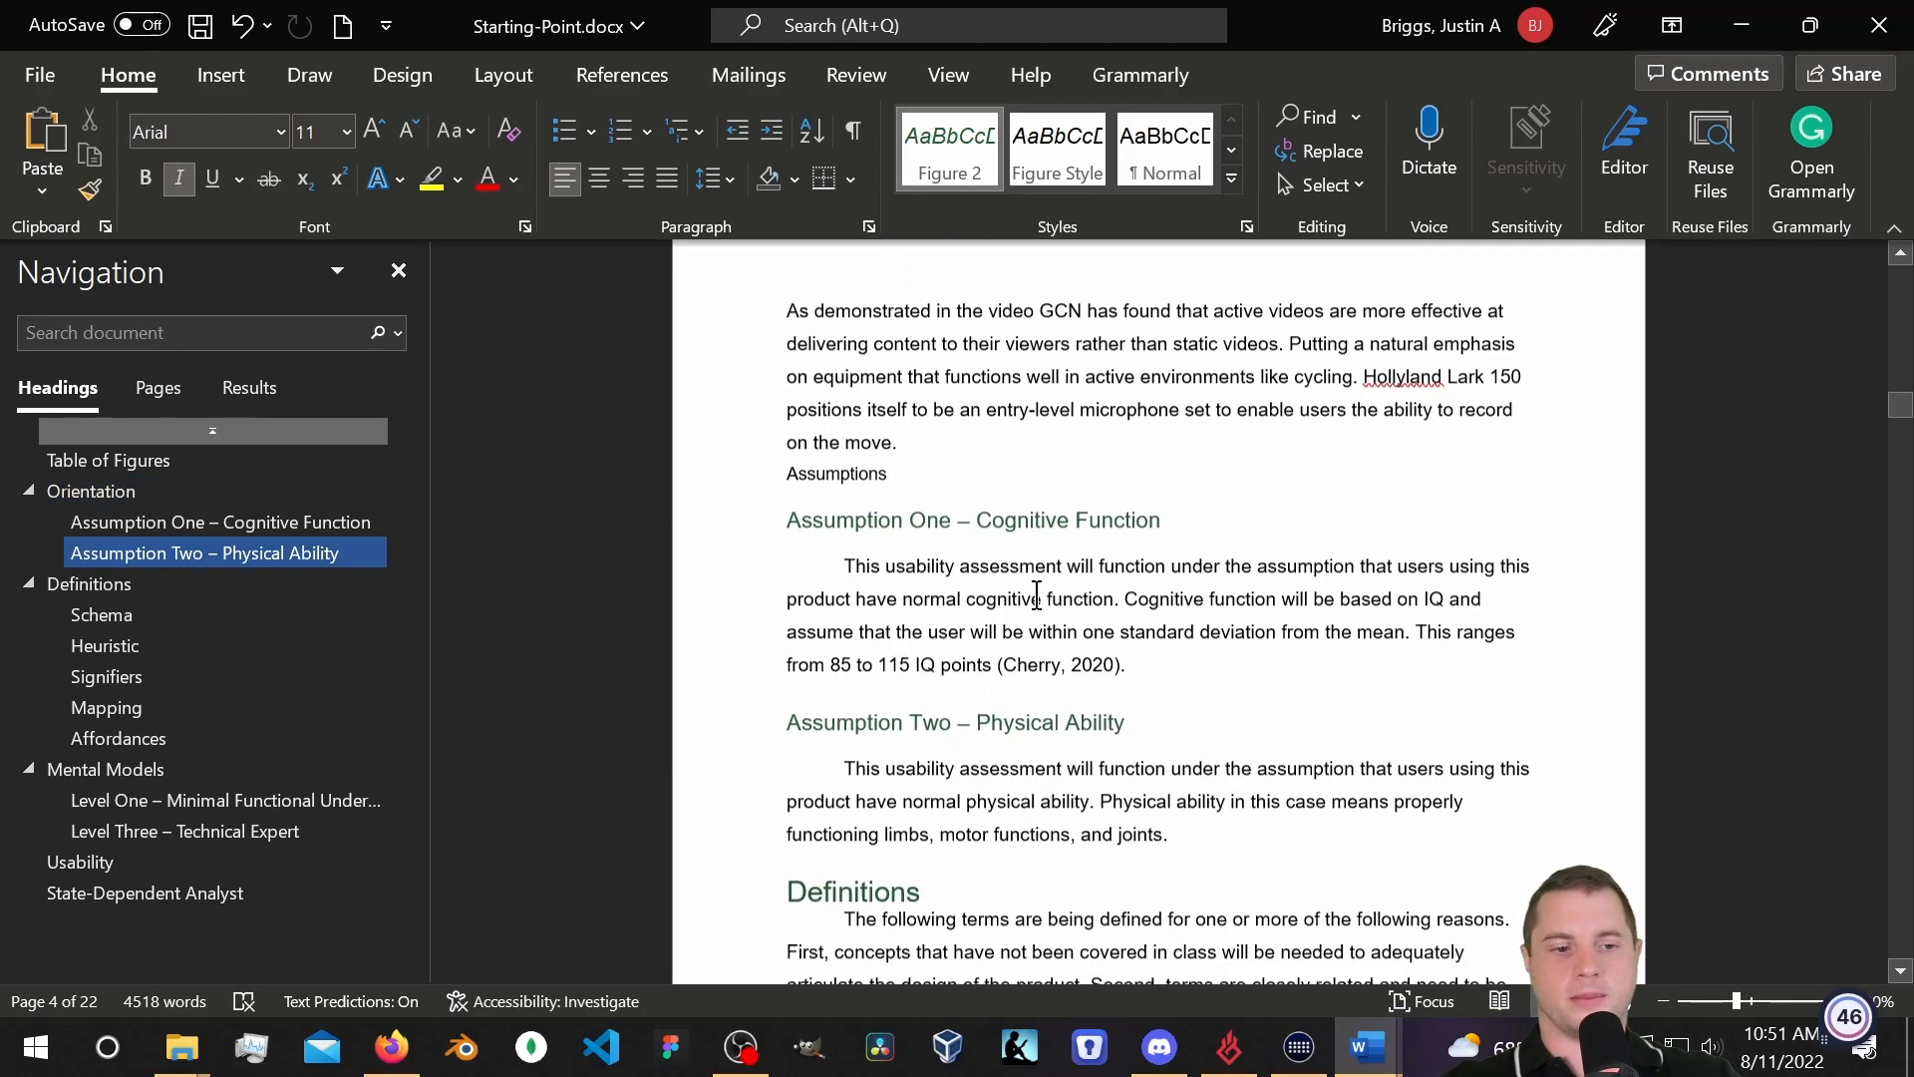
scroll(1037, 596, down, 15)
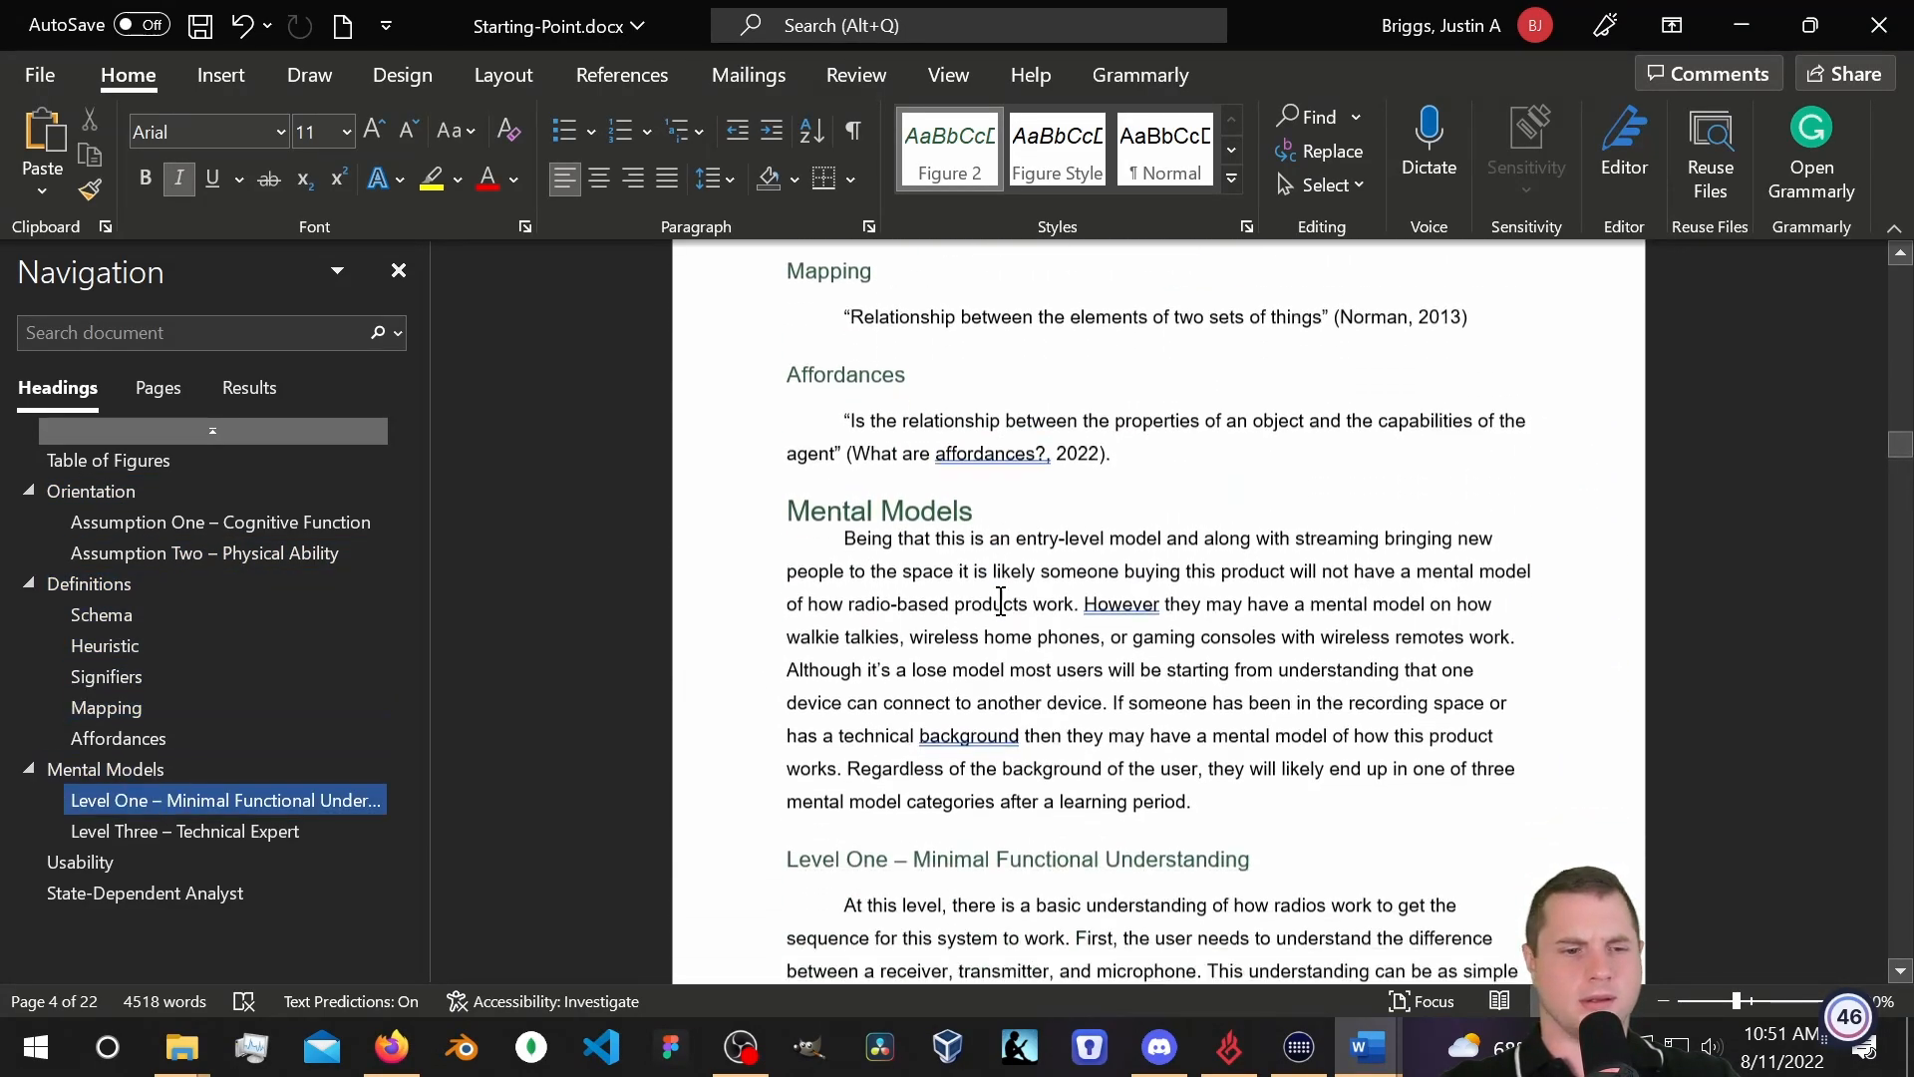
scroll(1000, 603, down, 10)
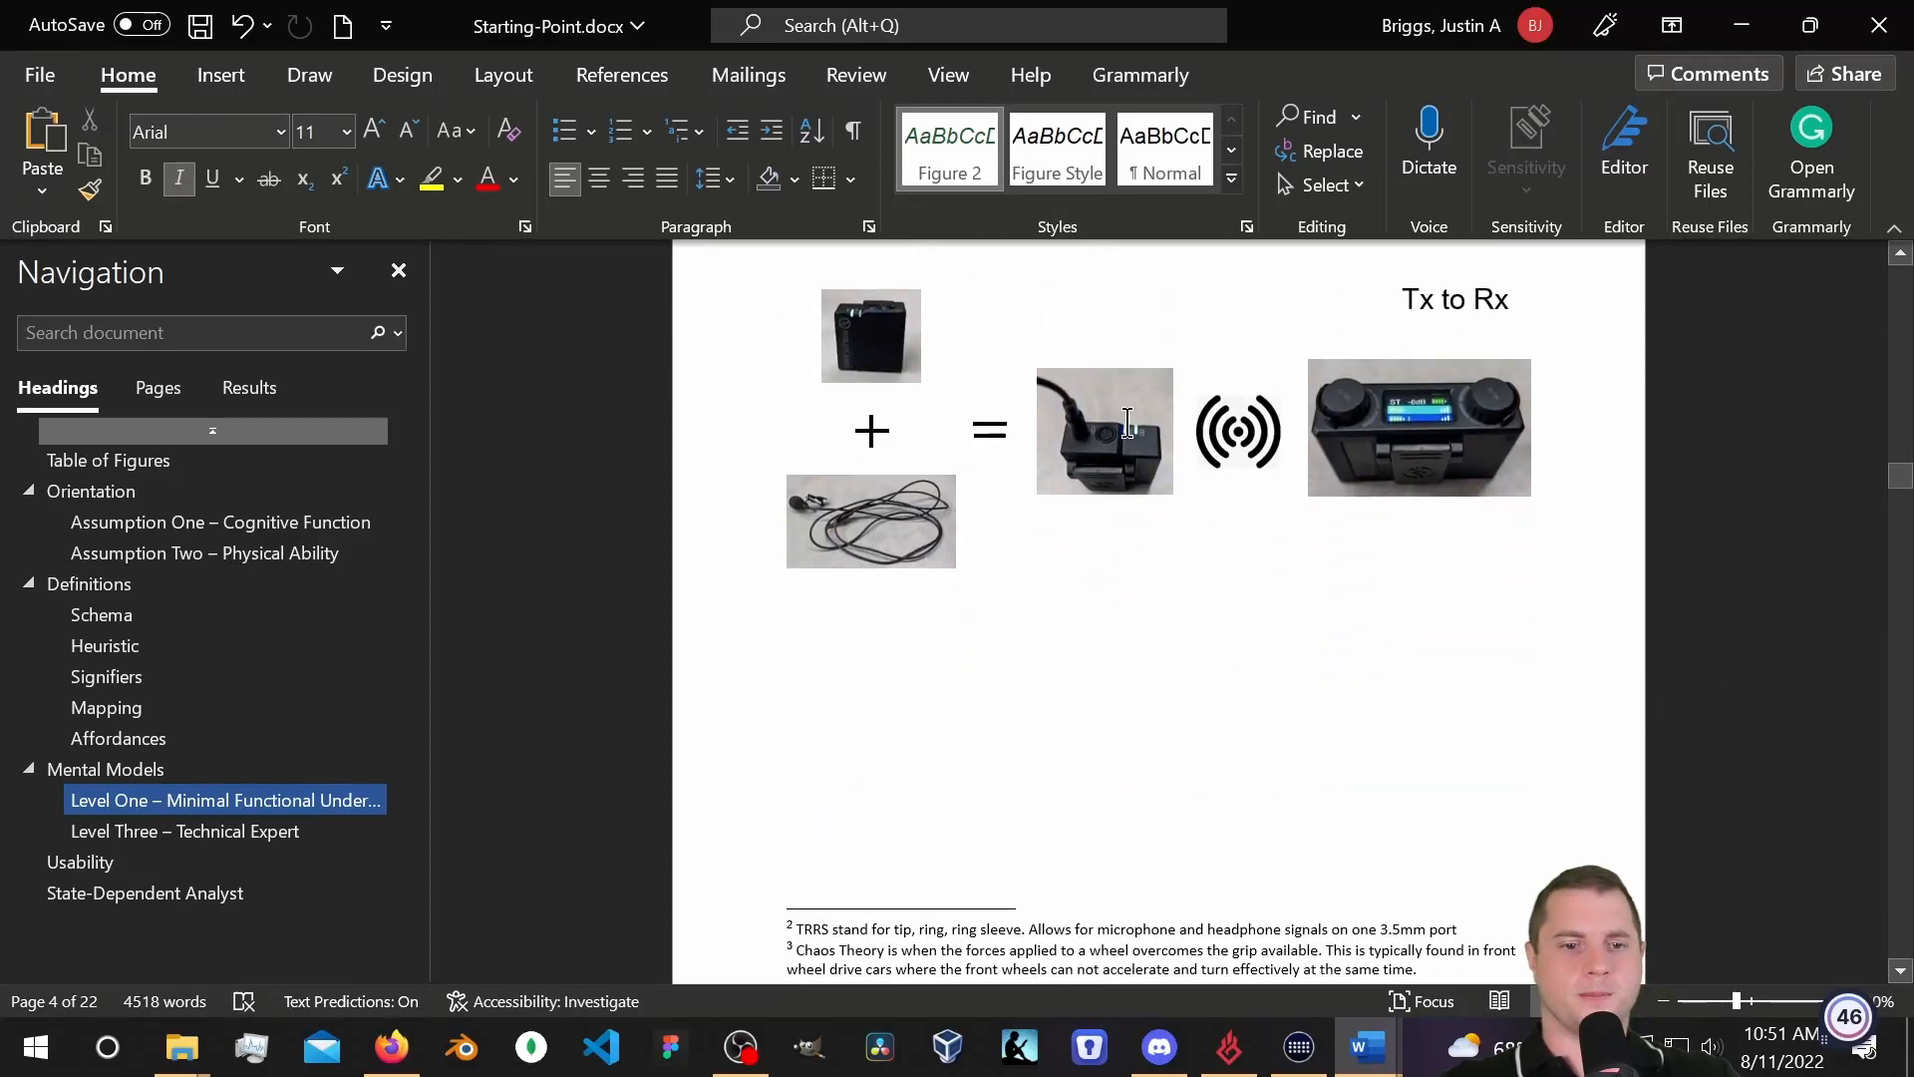
click(1128, 423)
scroll(1337, 799, up, 2)
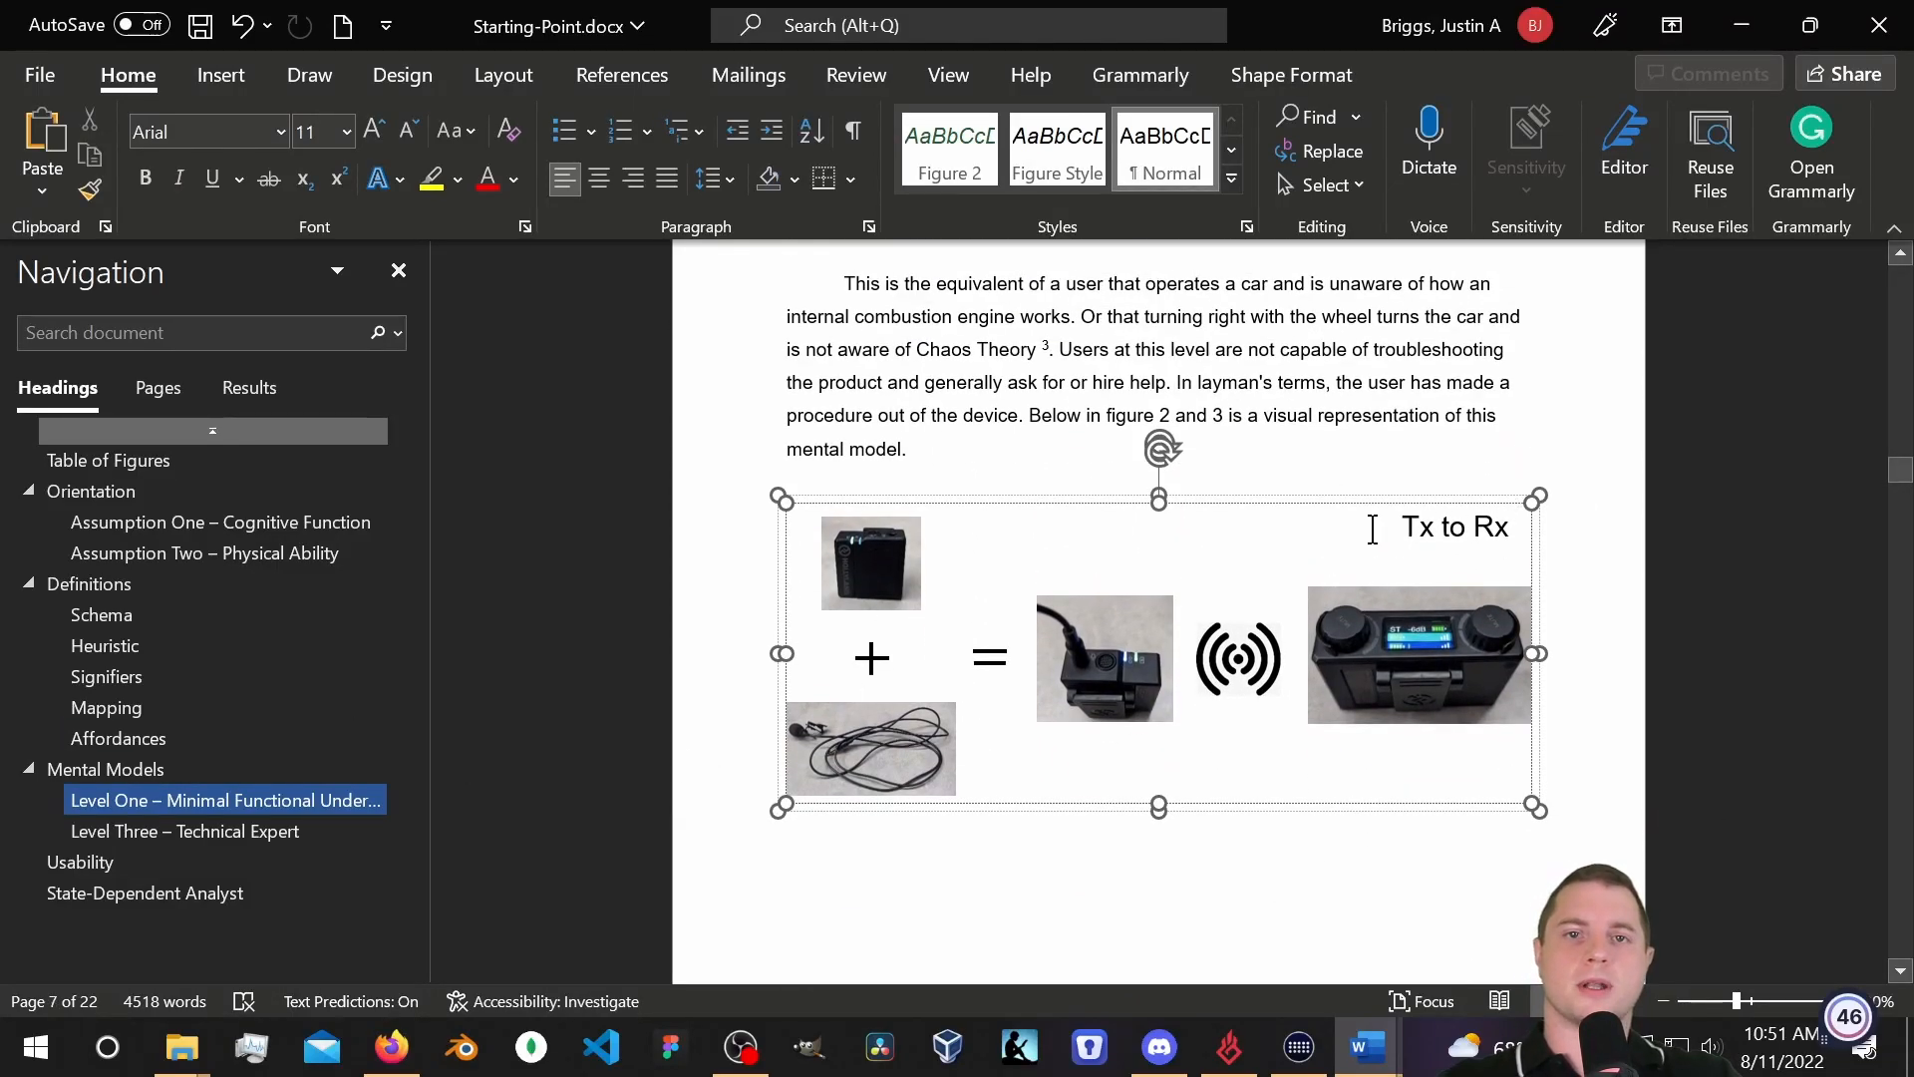
right_click(1159, 802)
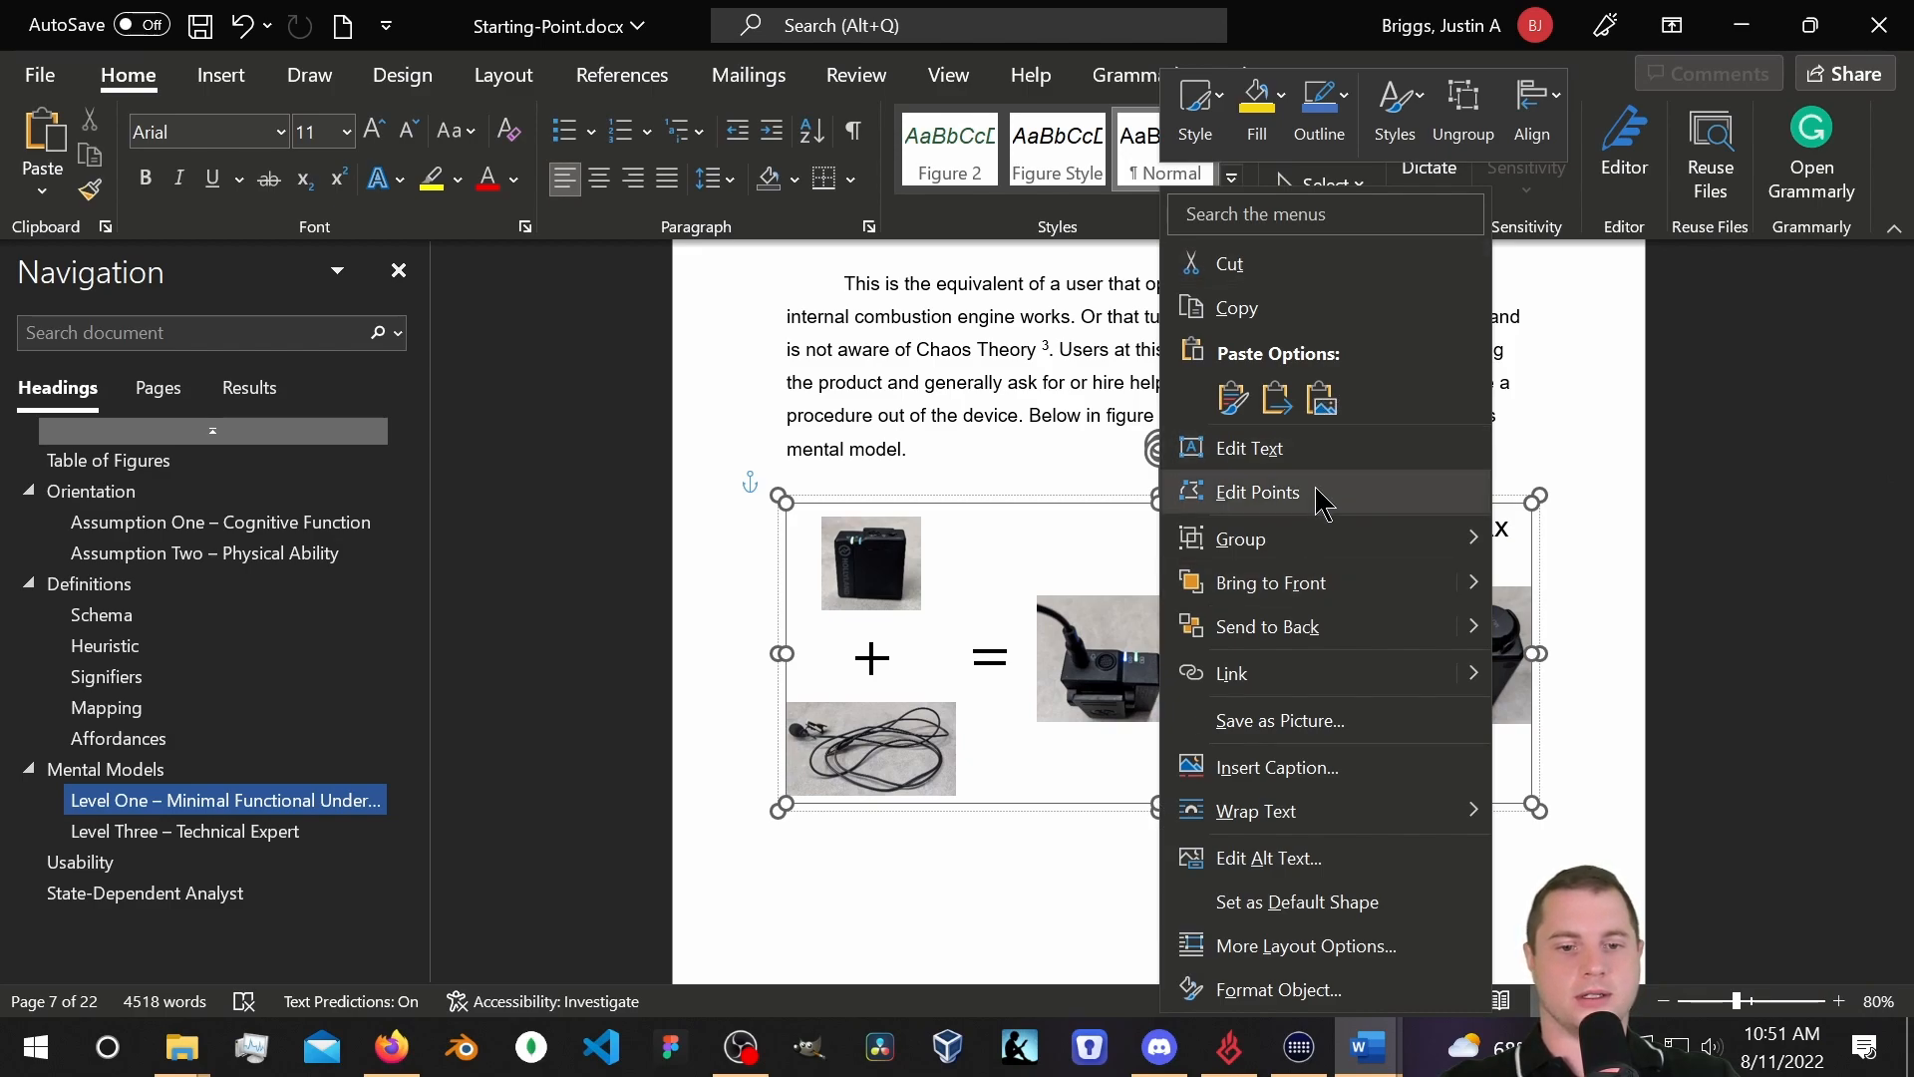
mouse_move(1294, 570)
click(1575, 583)
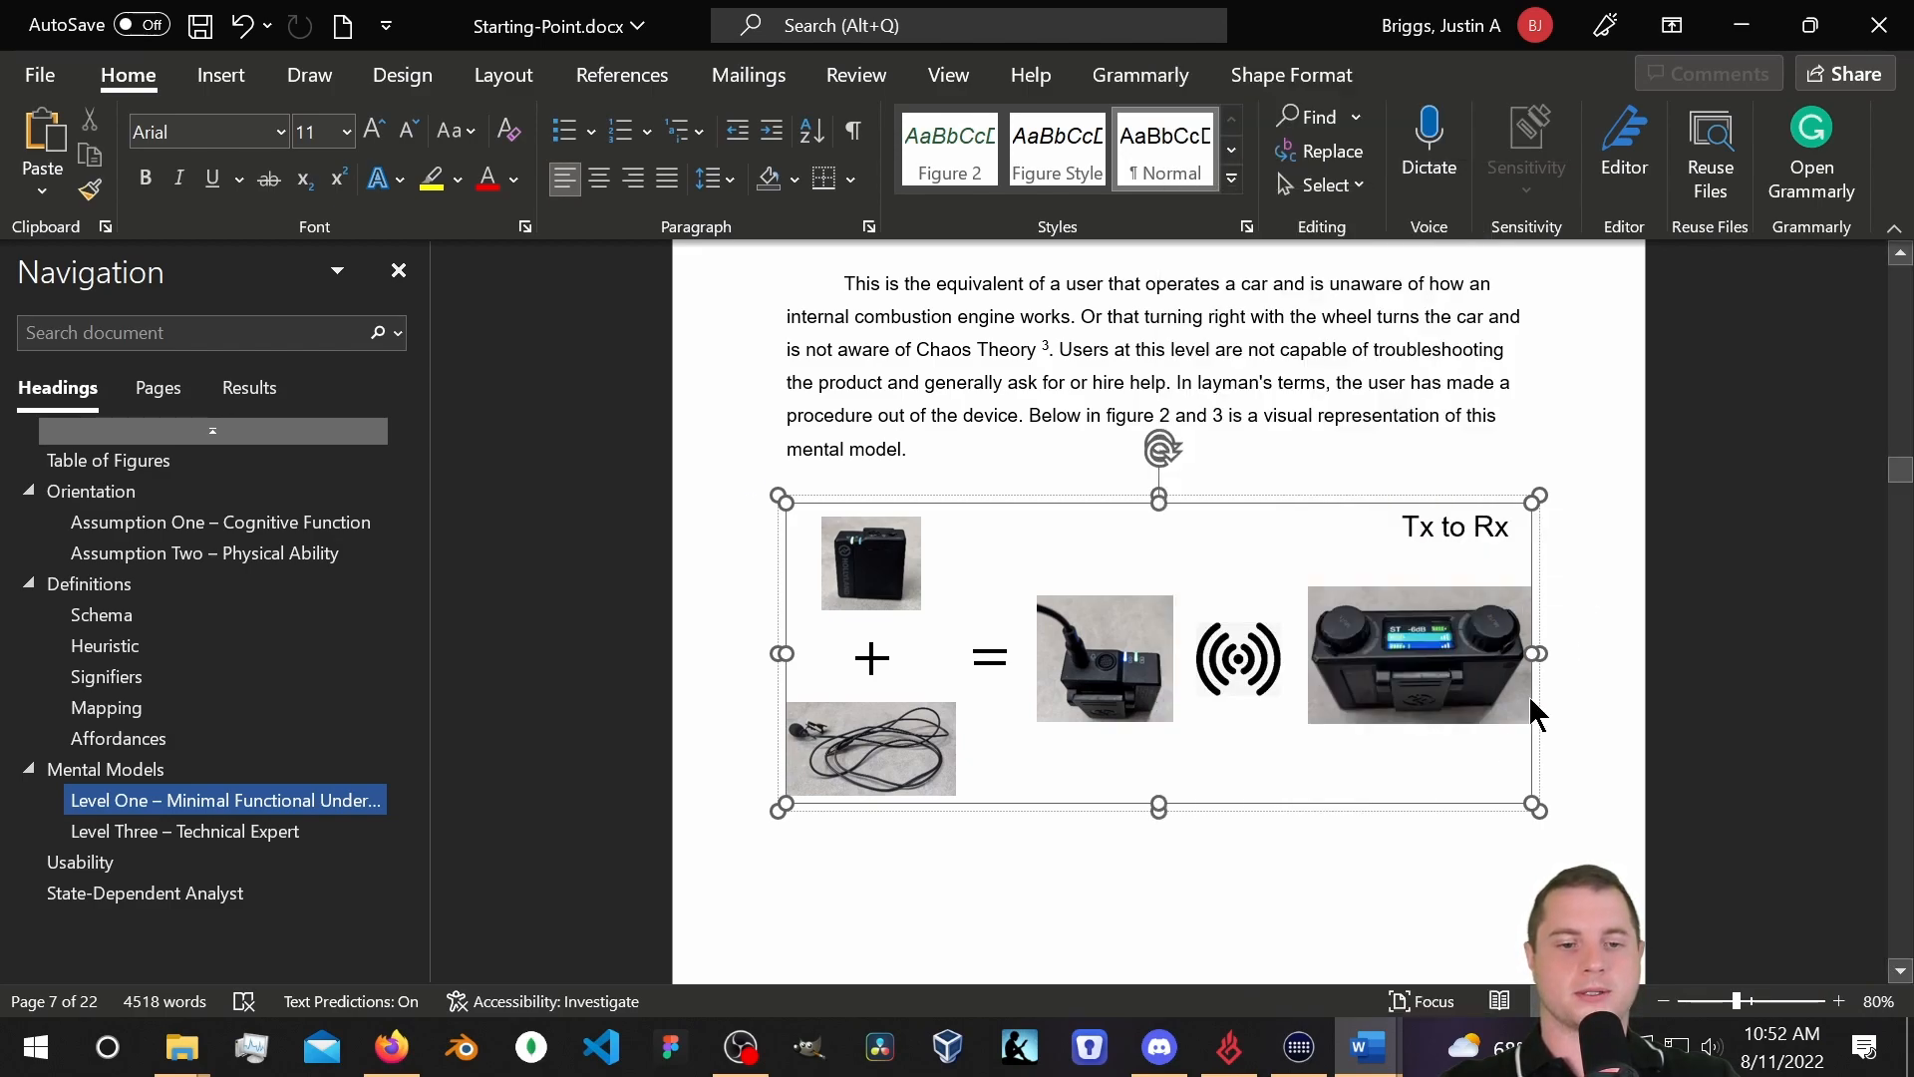
click(1136, 973)
Ungroup the remaining inner group of the "Tx to Rx" diagram into separate pictures, symbols and text.
click(906, 785)
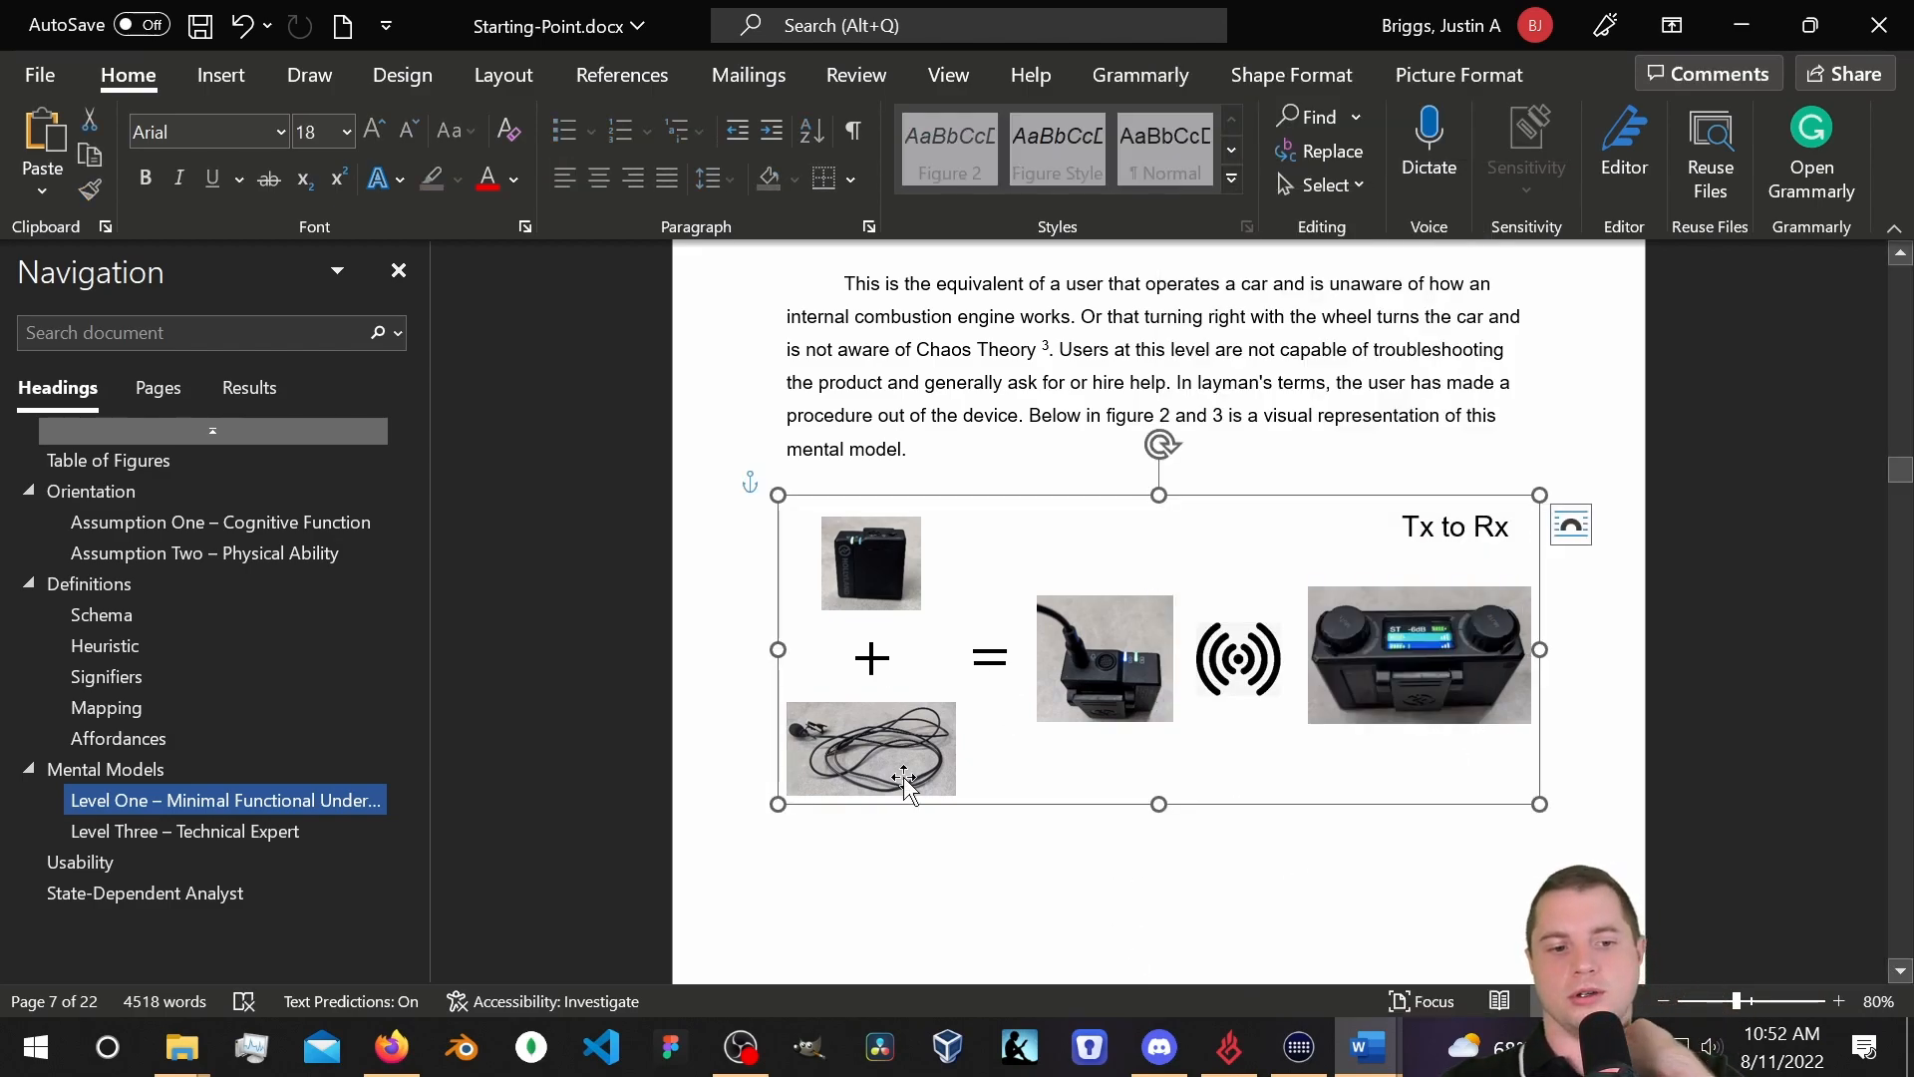
right_click(1161, 803)
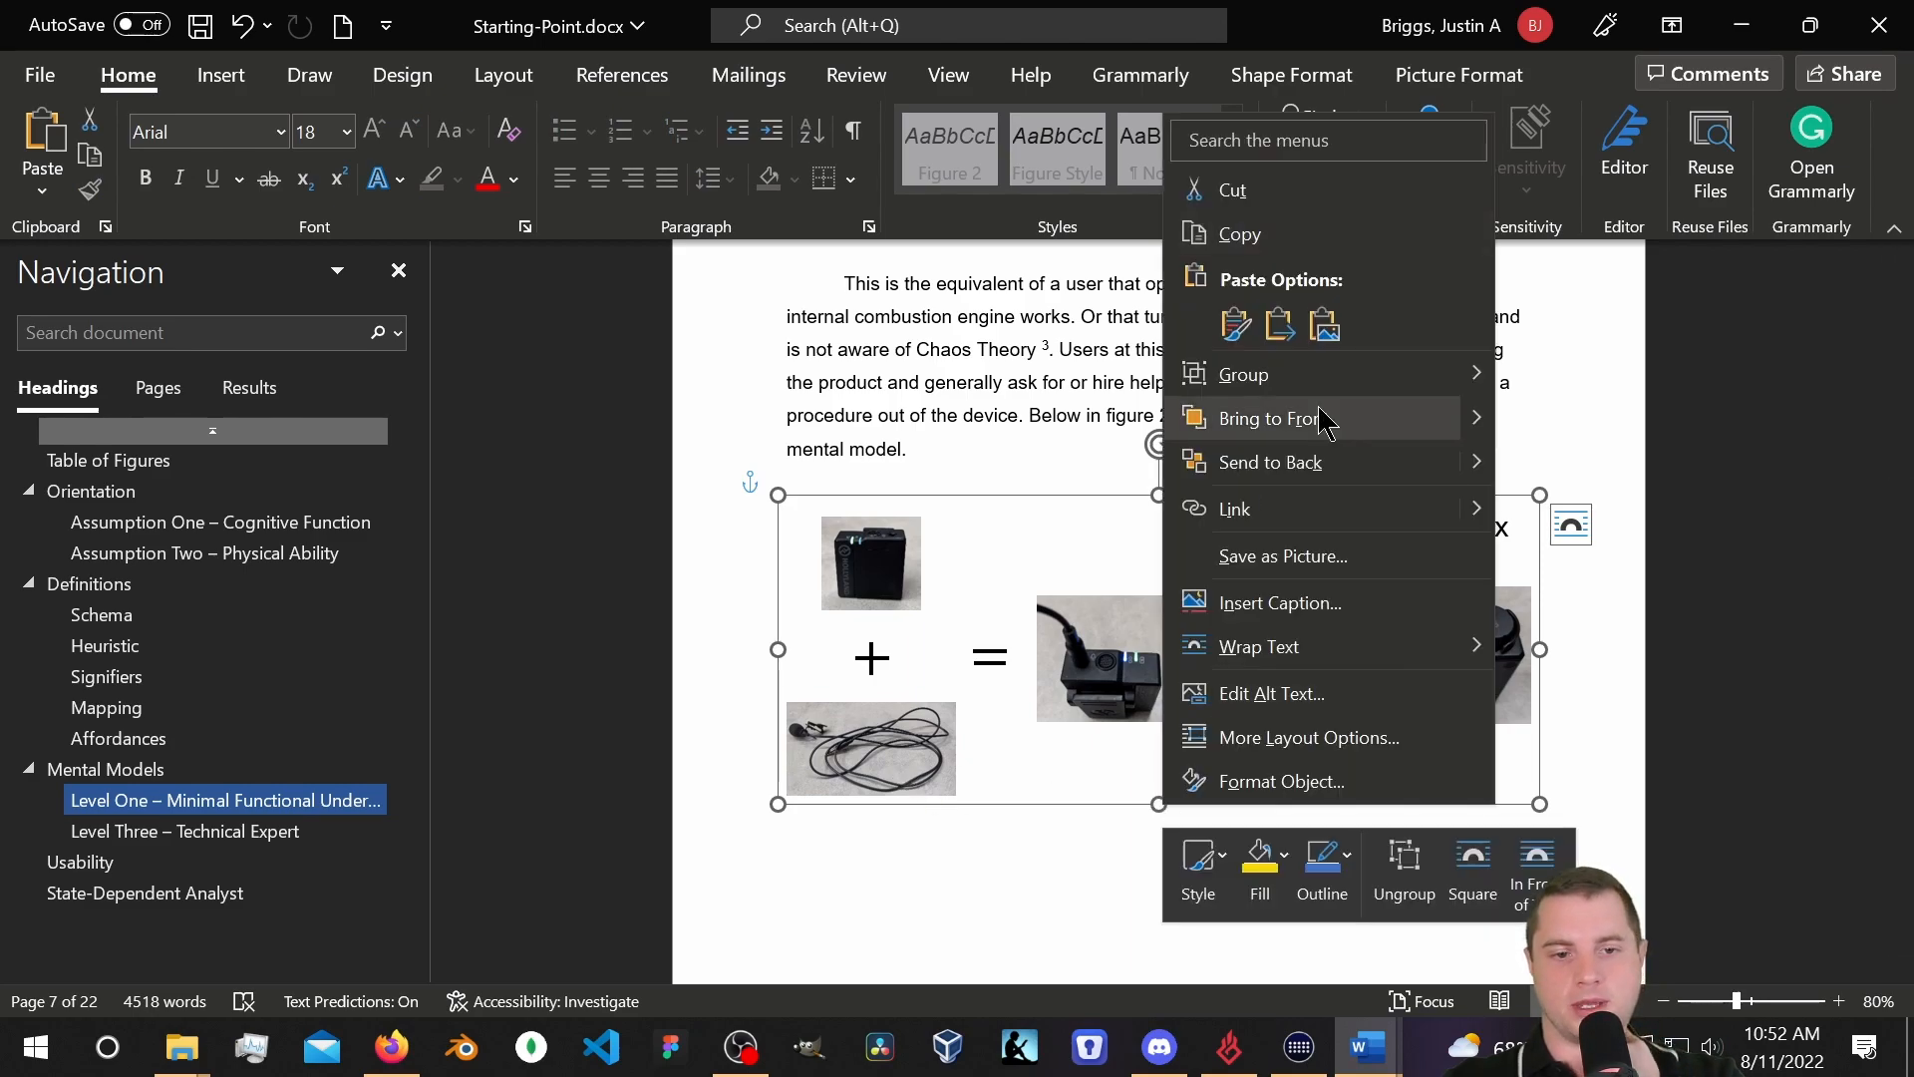
mouse_move(1326, 391)
click(1585, 424)
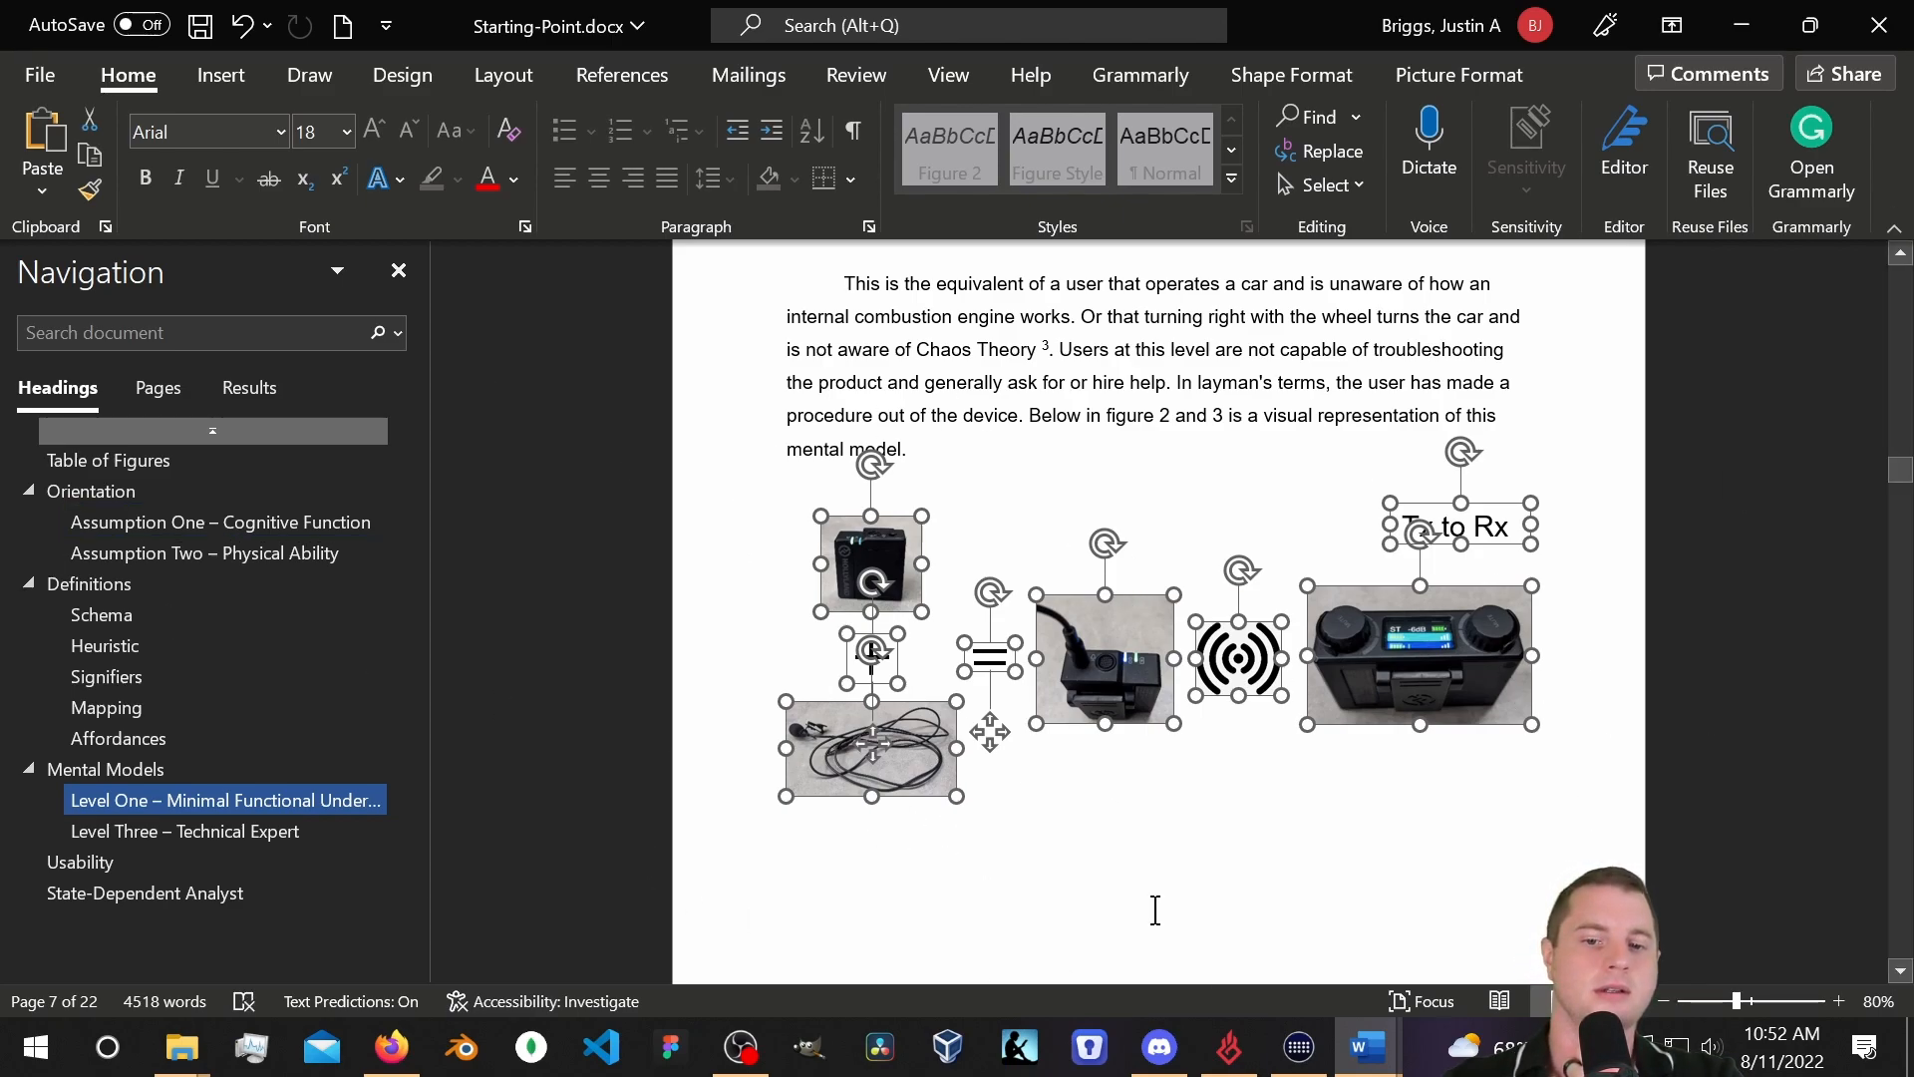
key(ctrl+z)
click(1209, 910)
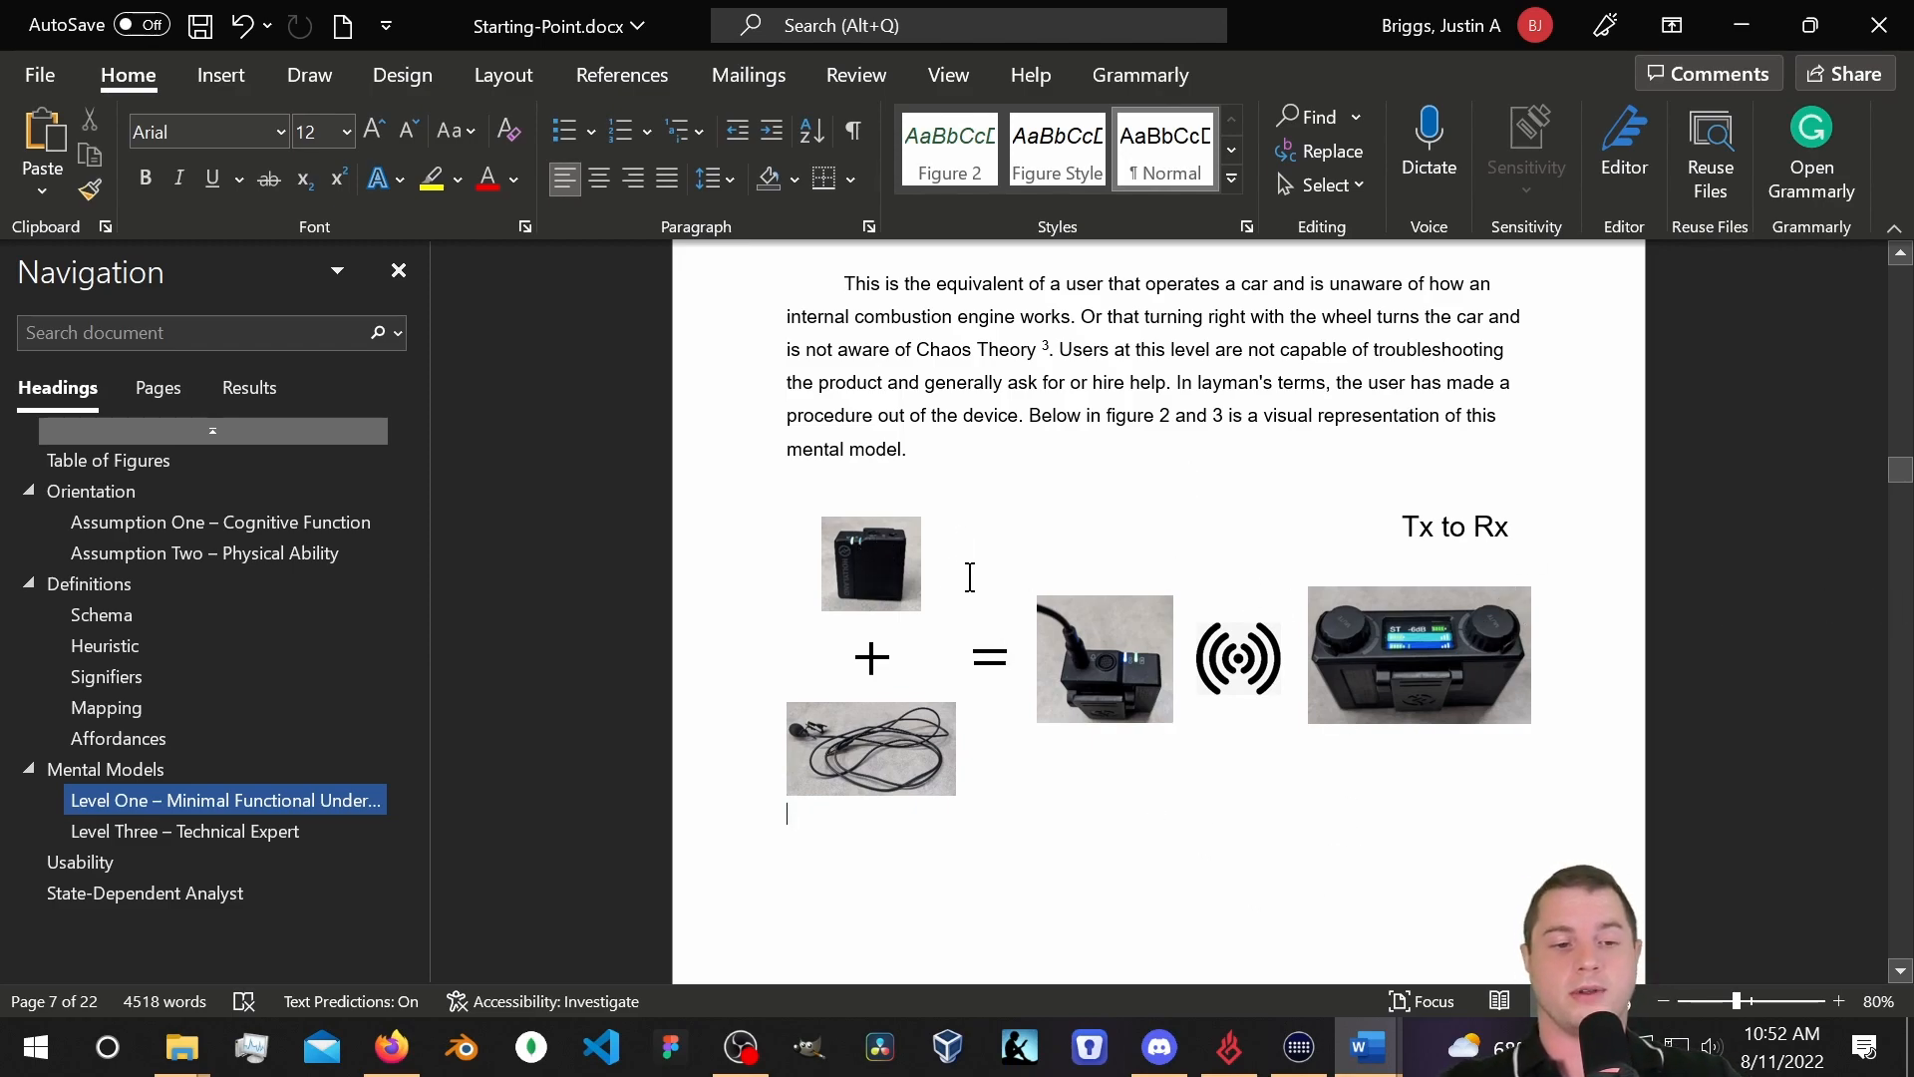
click(877, 556)
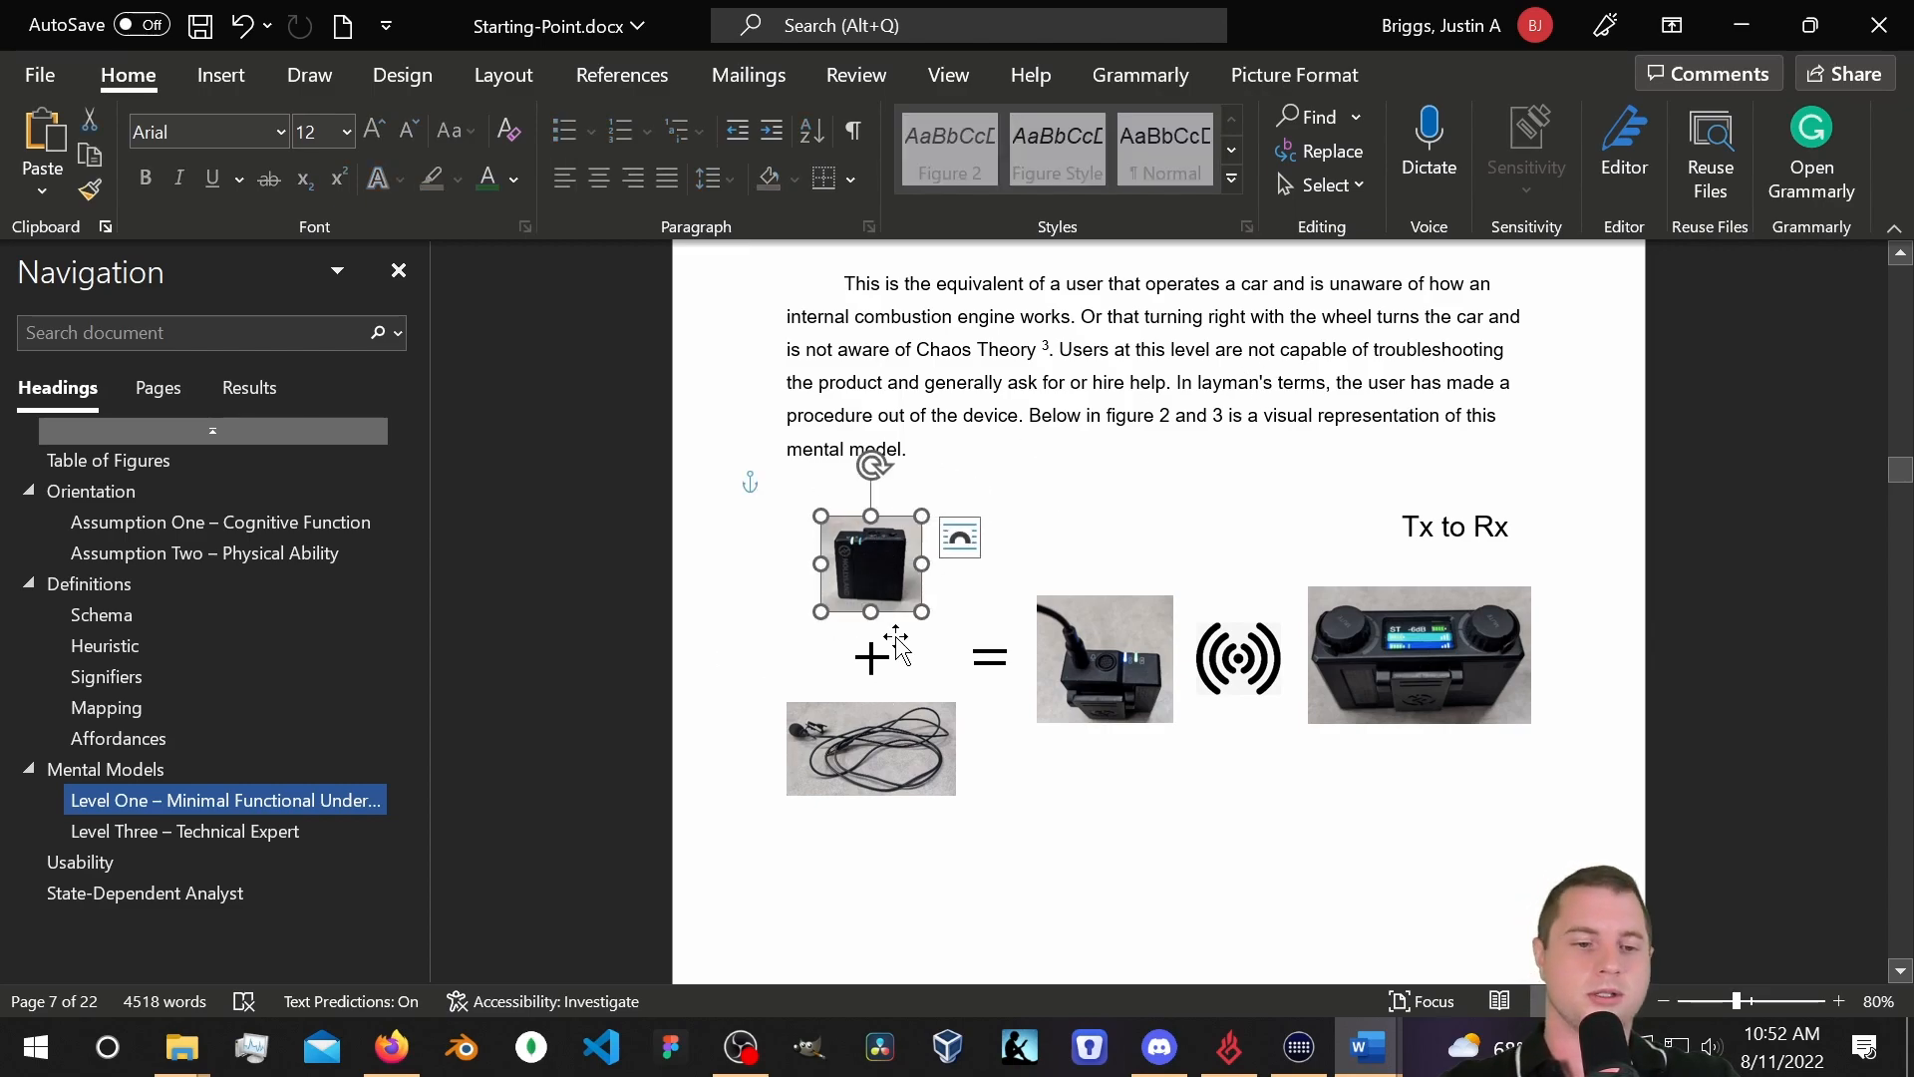
shift+click(874, 666)
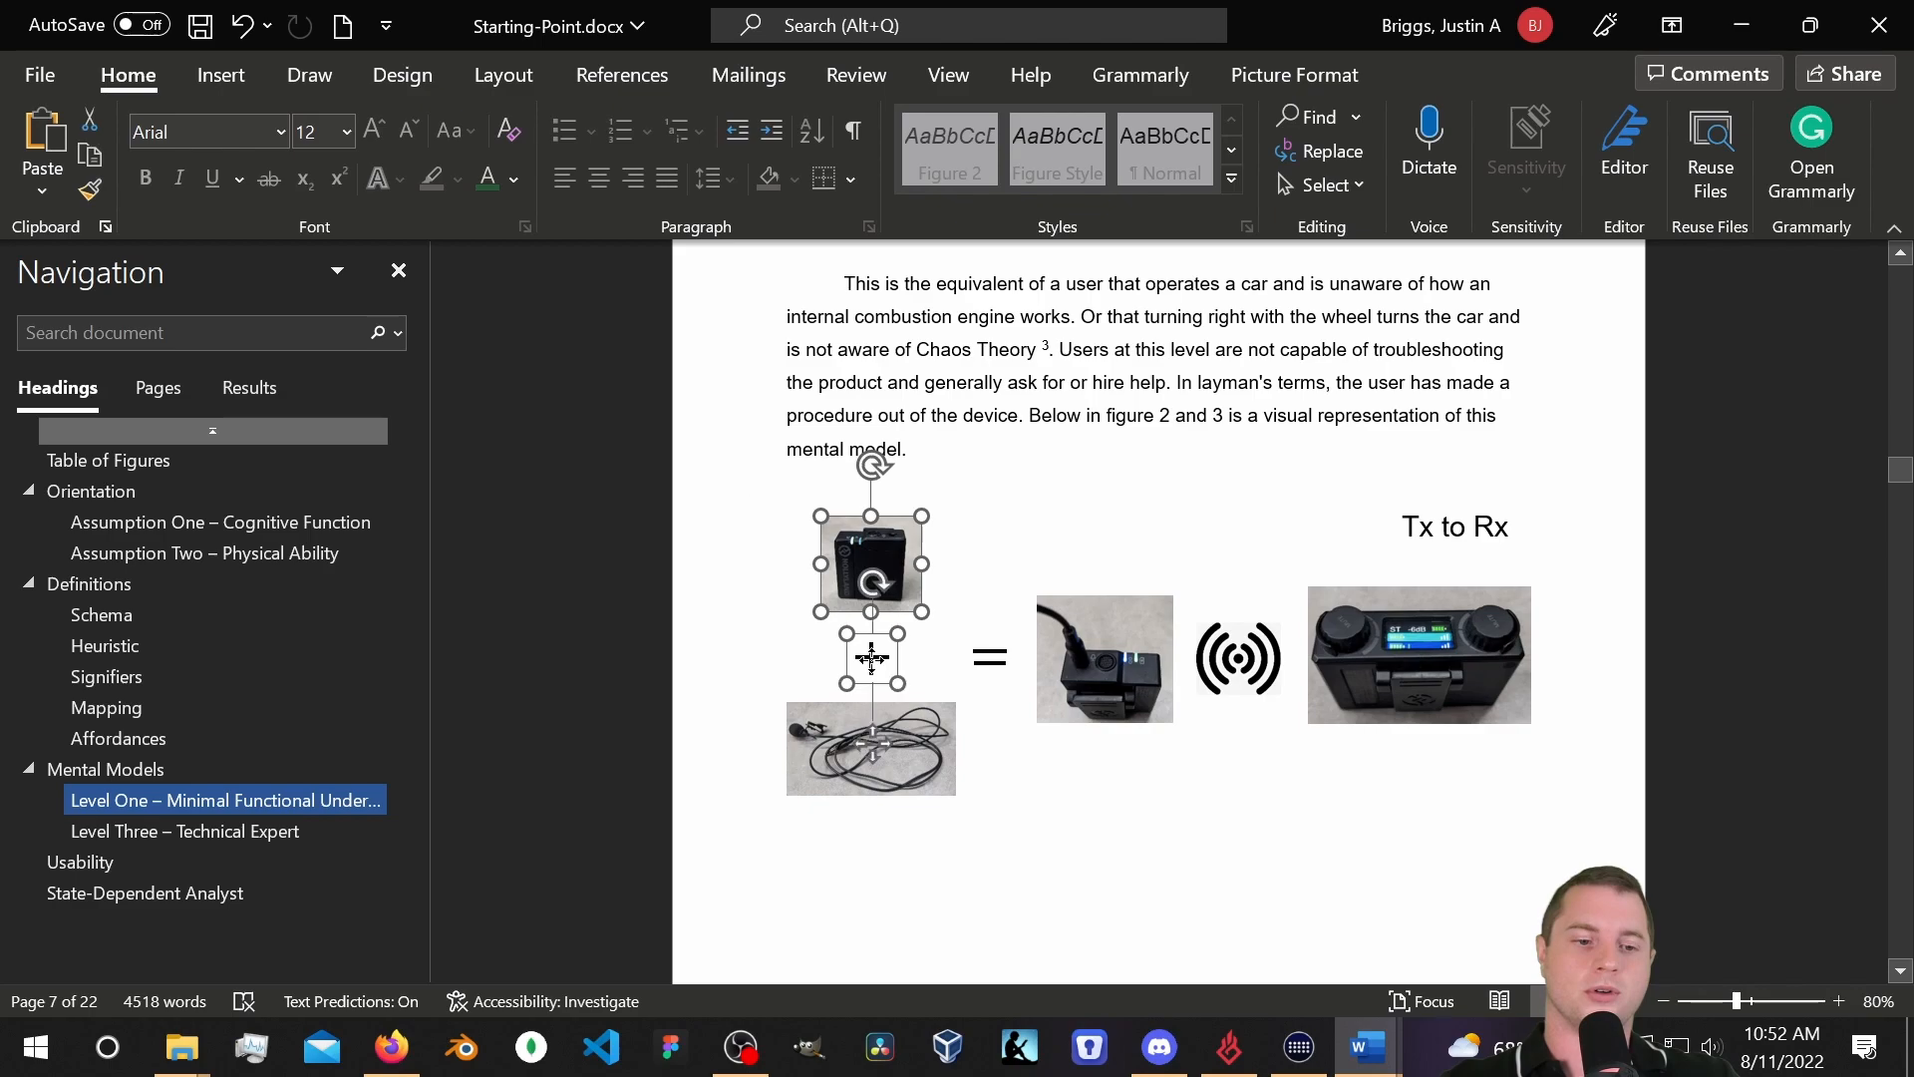
shift+click(923, 770)
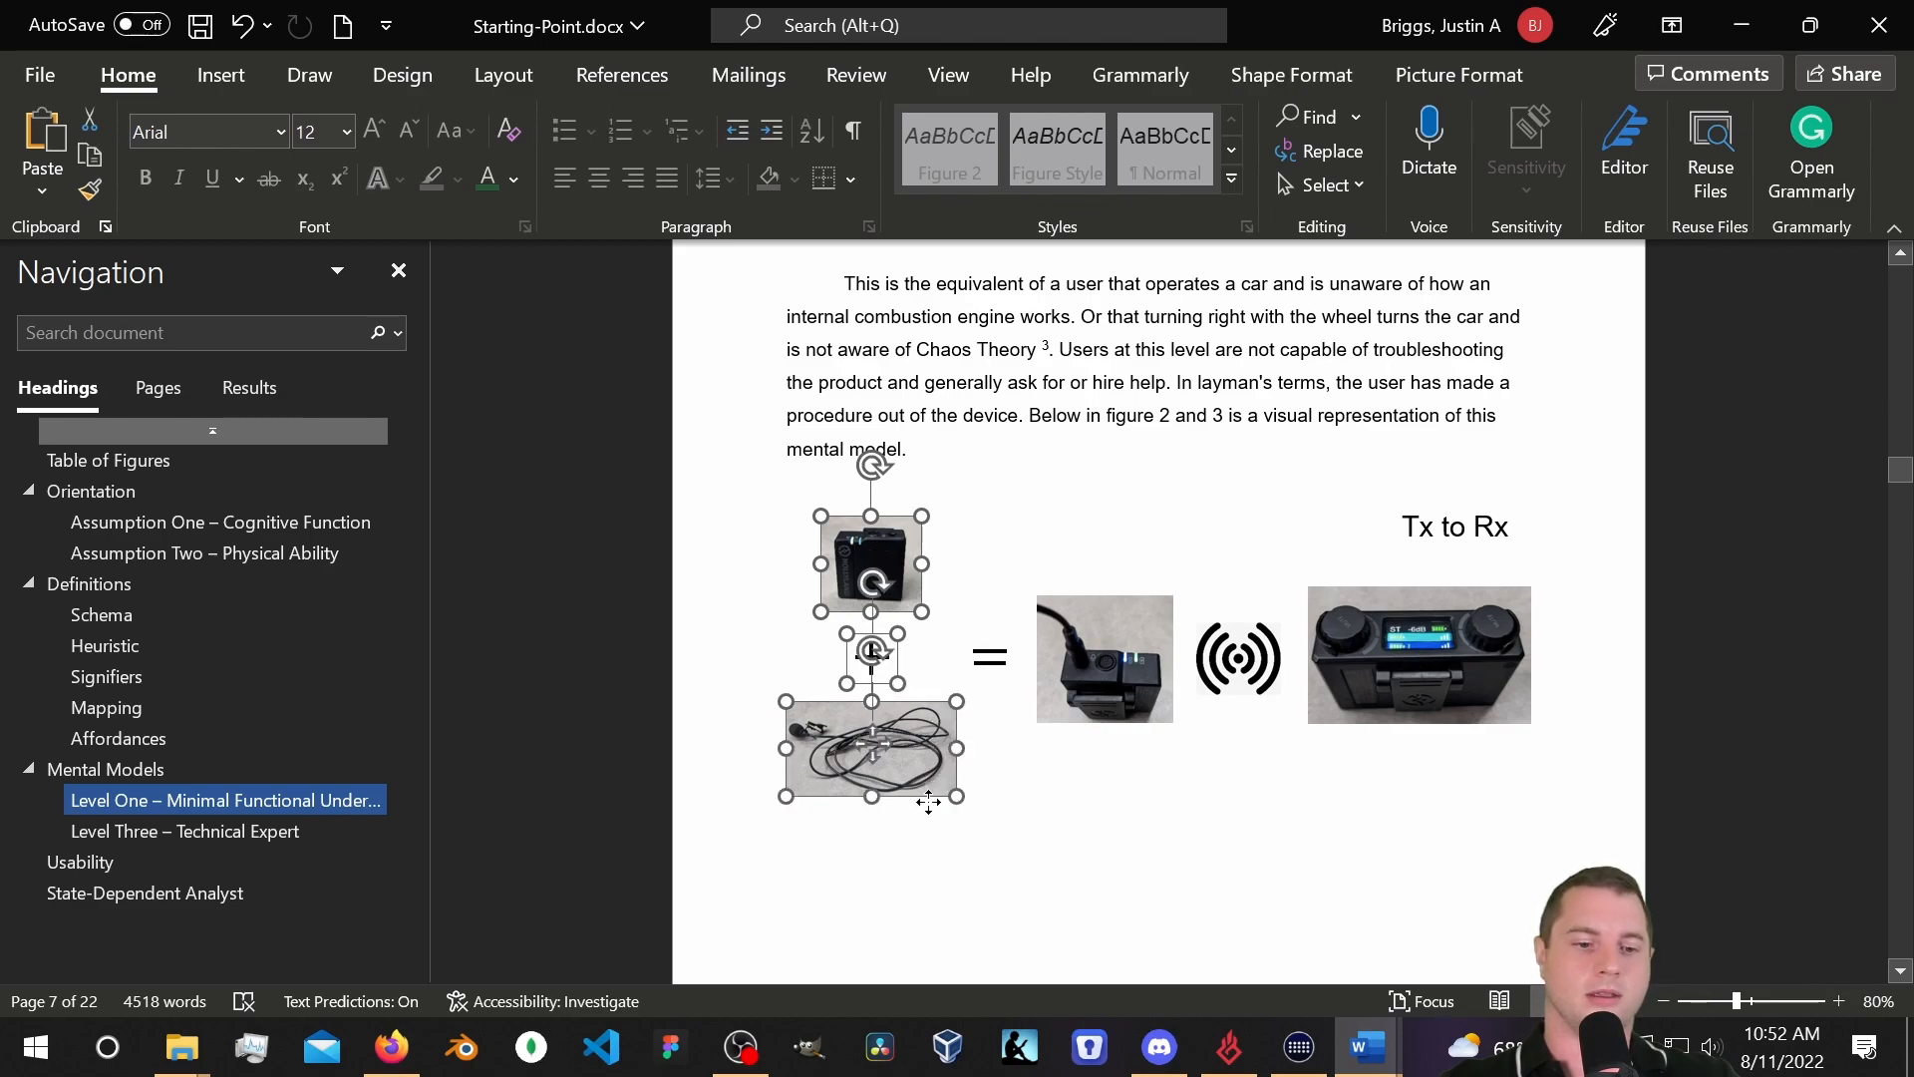
shift+click(1000, 658)
shift+click(1168, 674)
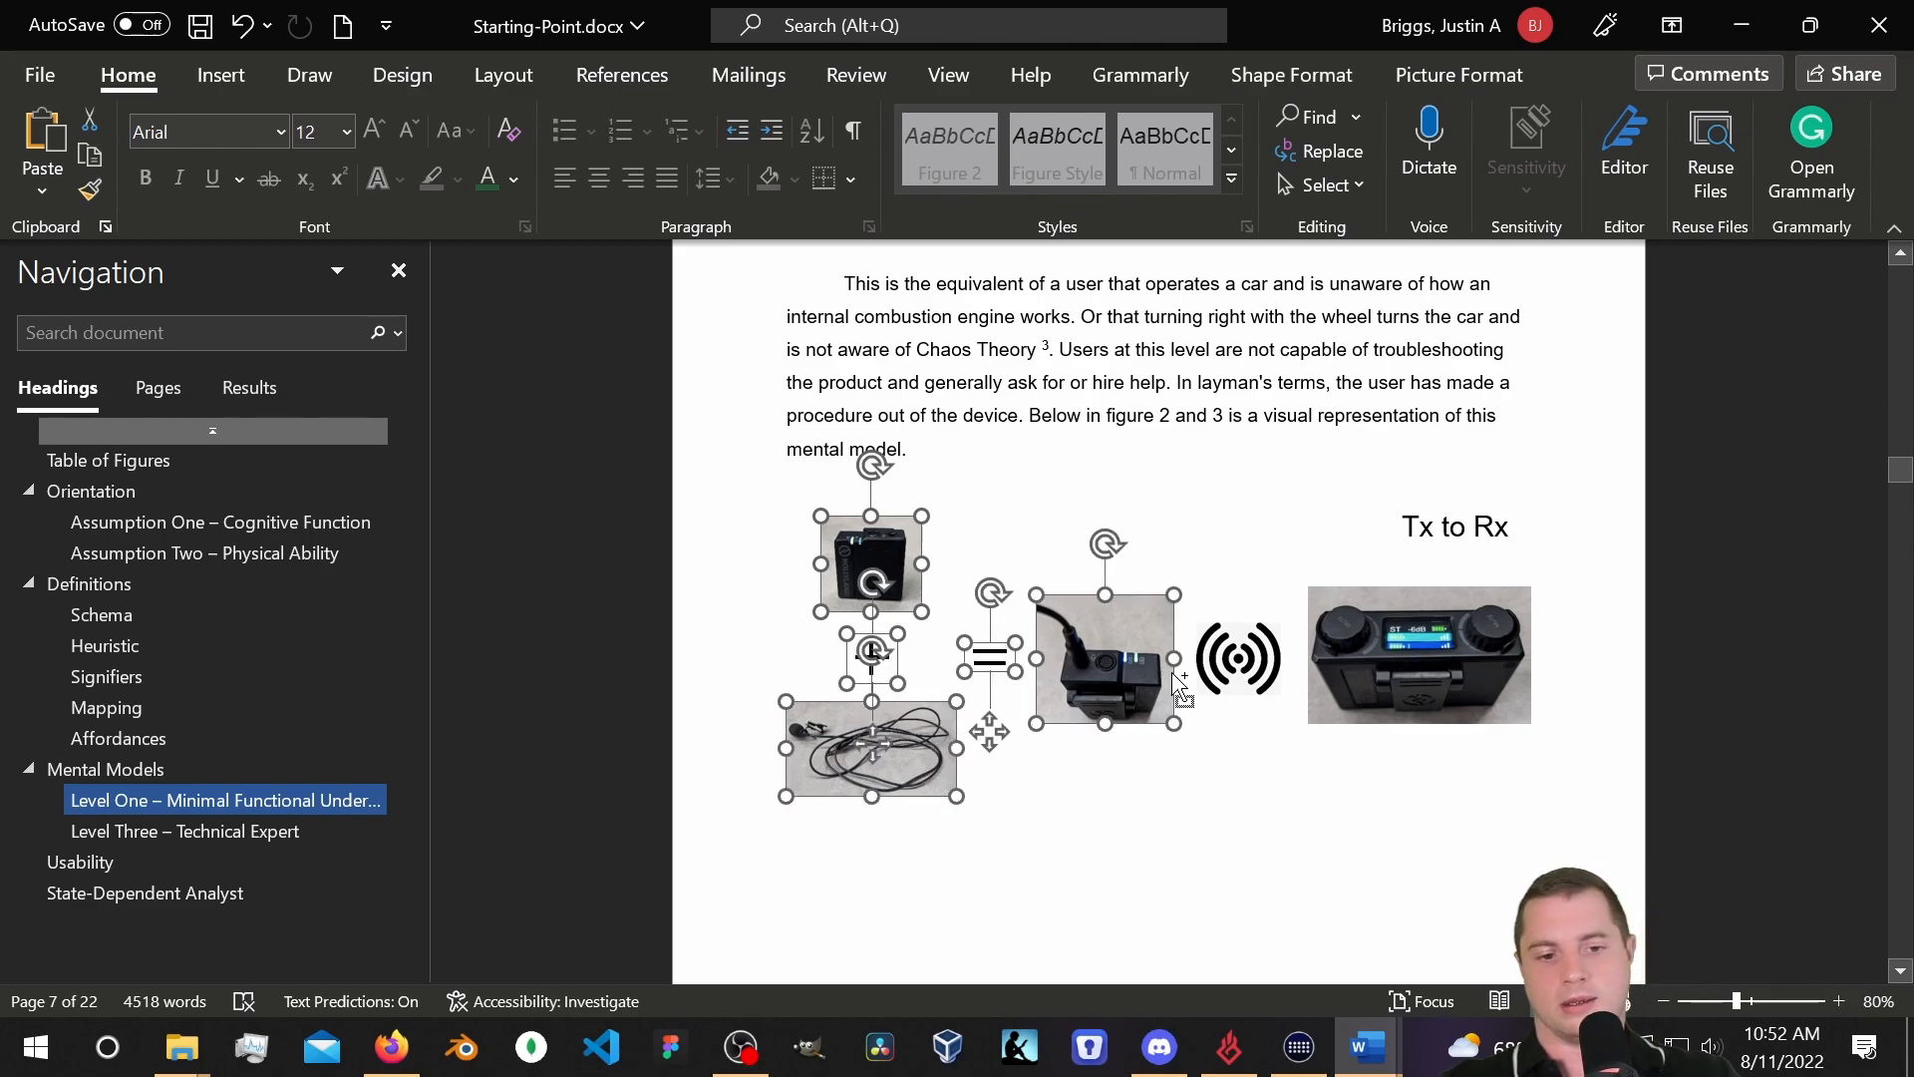
shift+click(1272, 660)
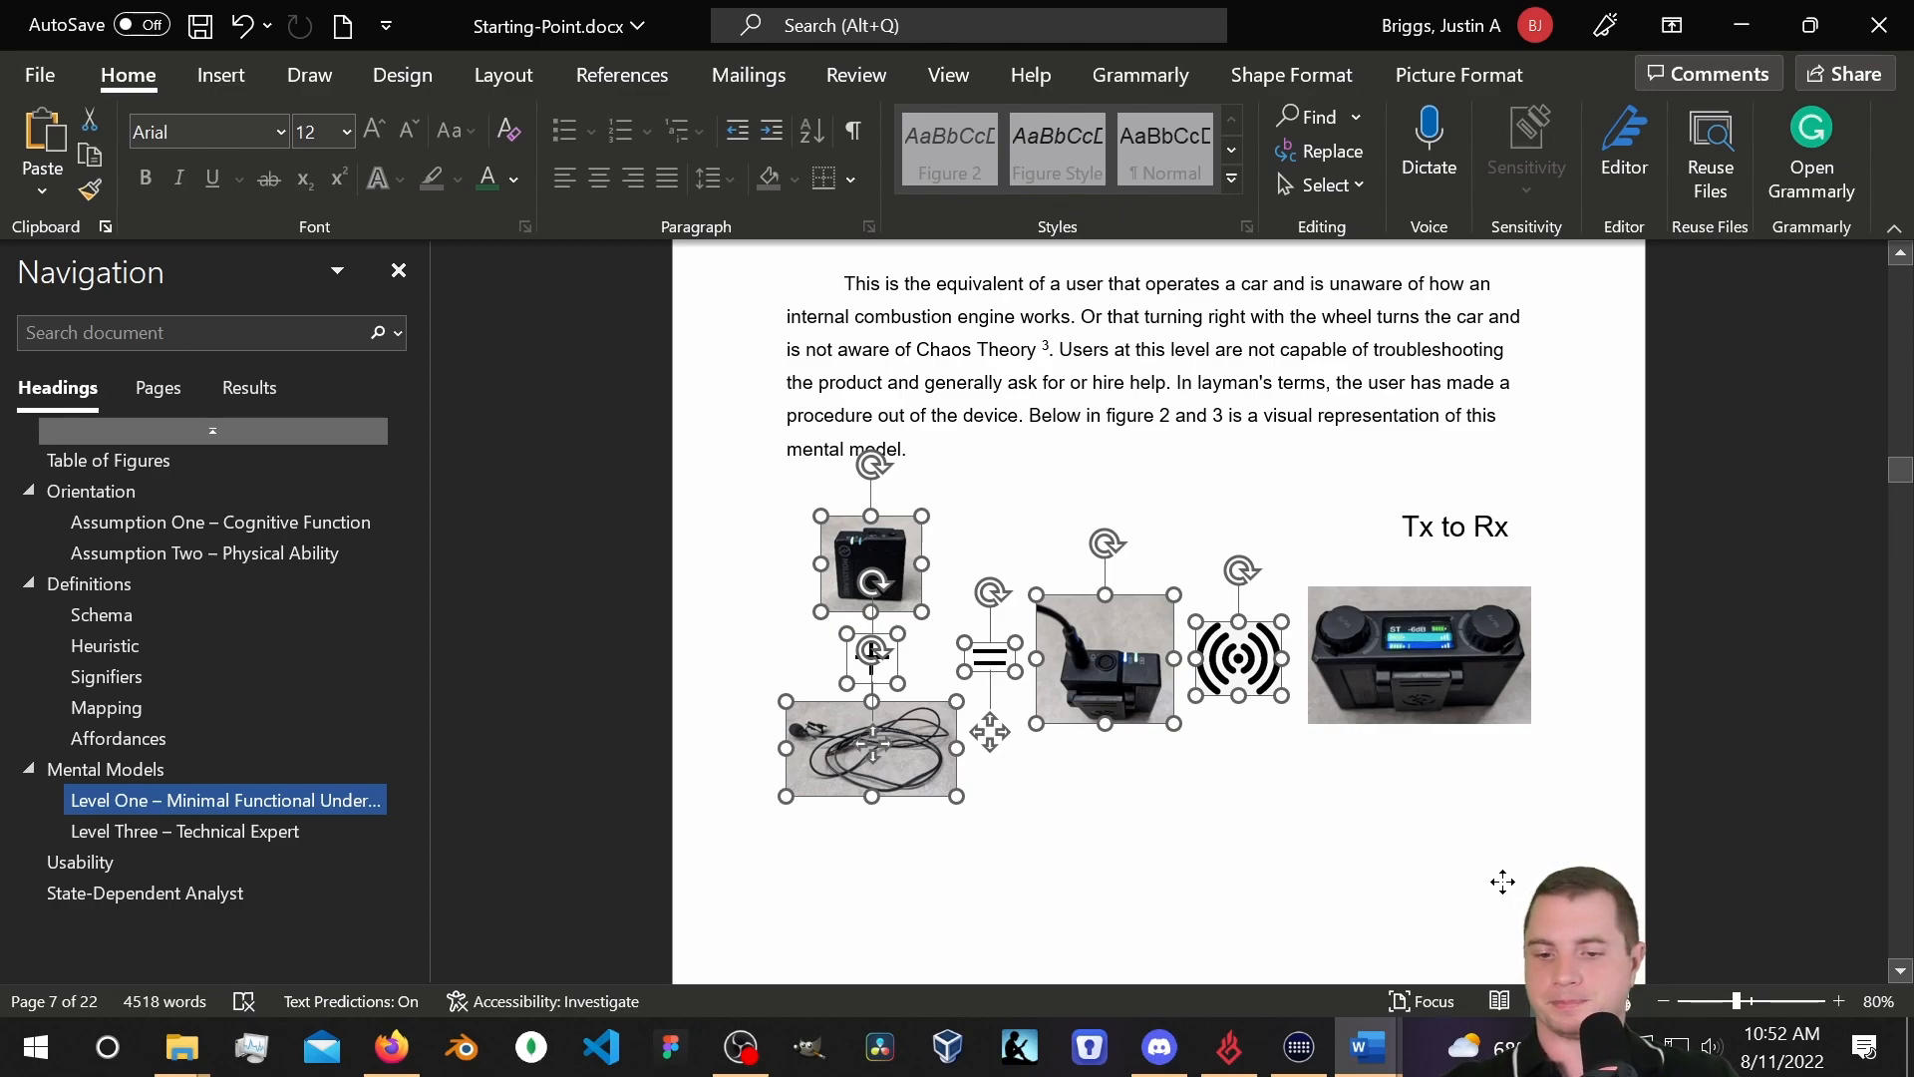
shift+click(1420, 655)
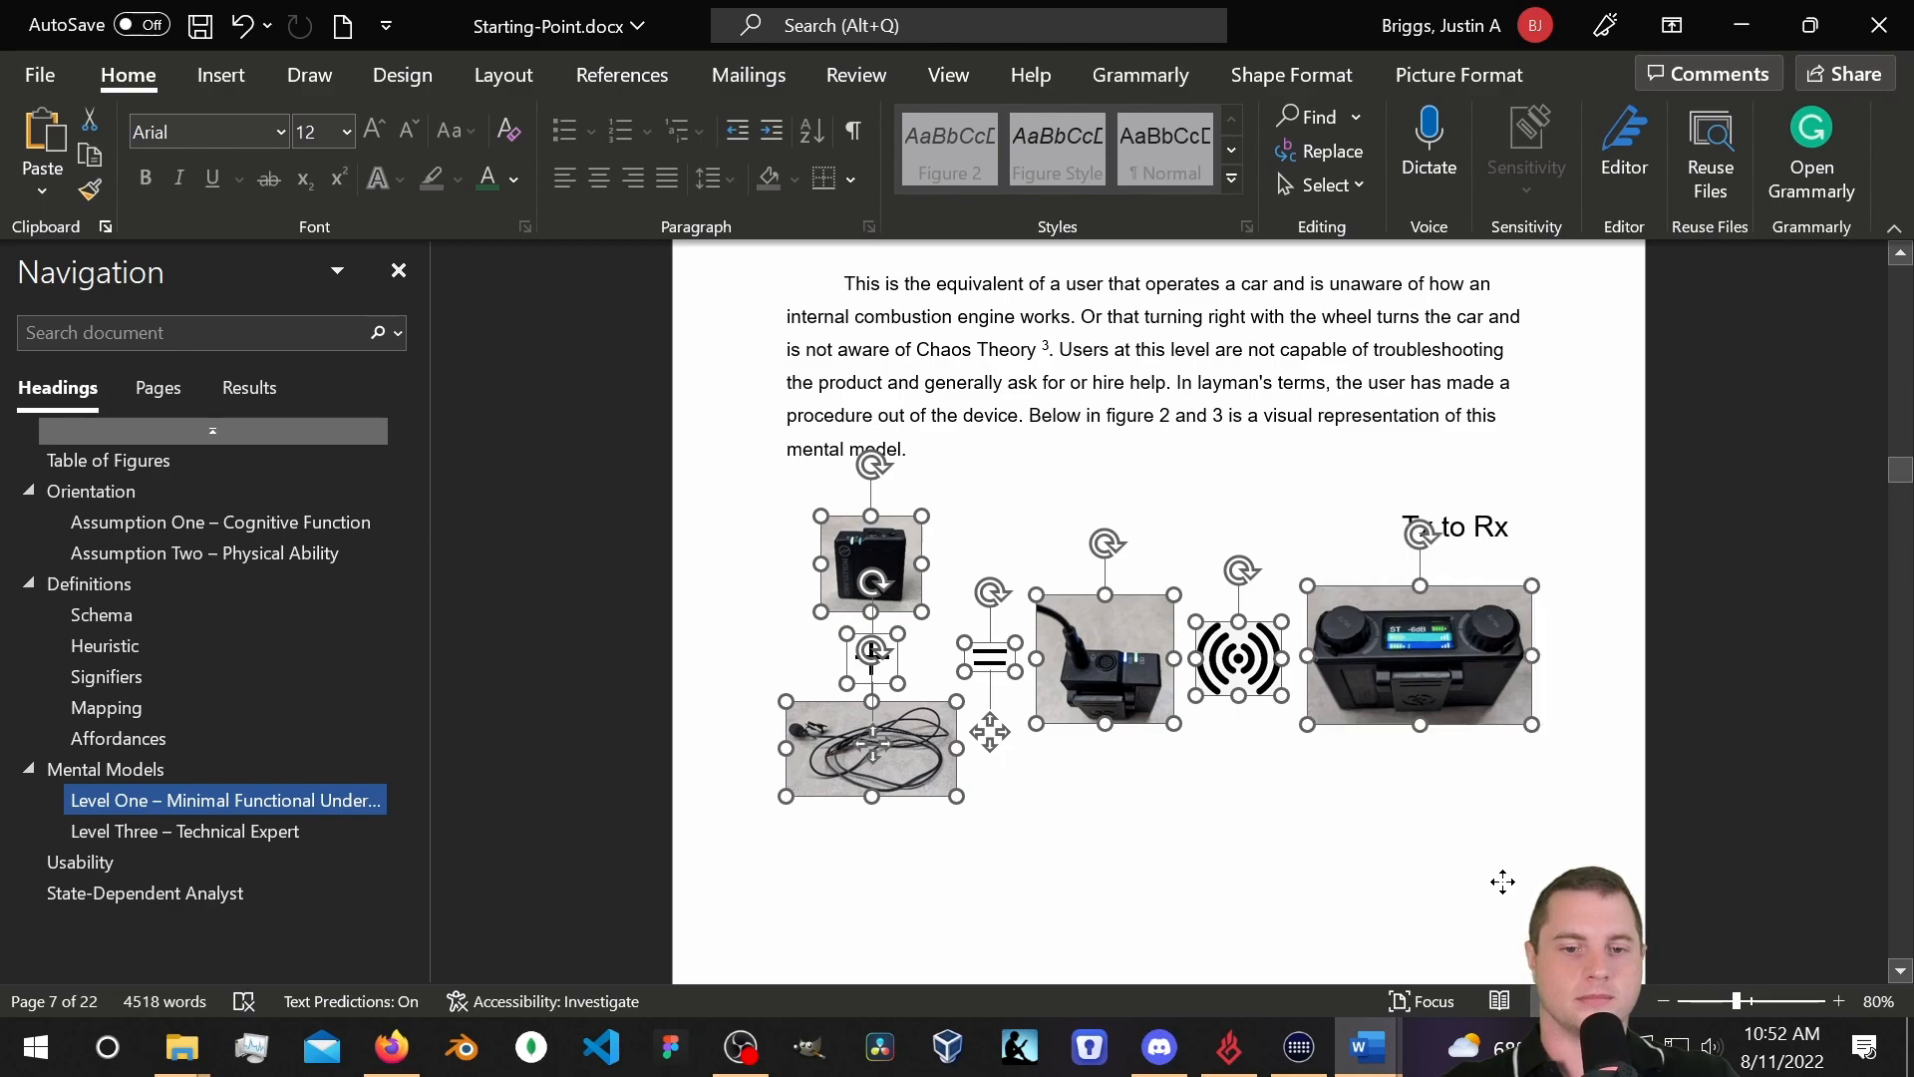
Group the "Tx to Rx" text, all four device pictures and the plus, equals and signal symbols into one object.
click(1494, 526)
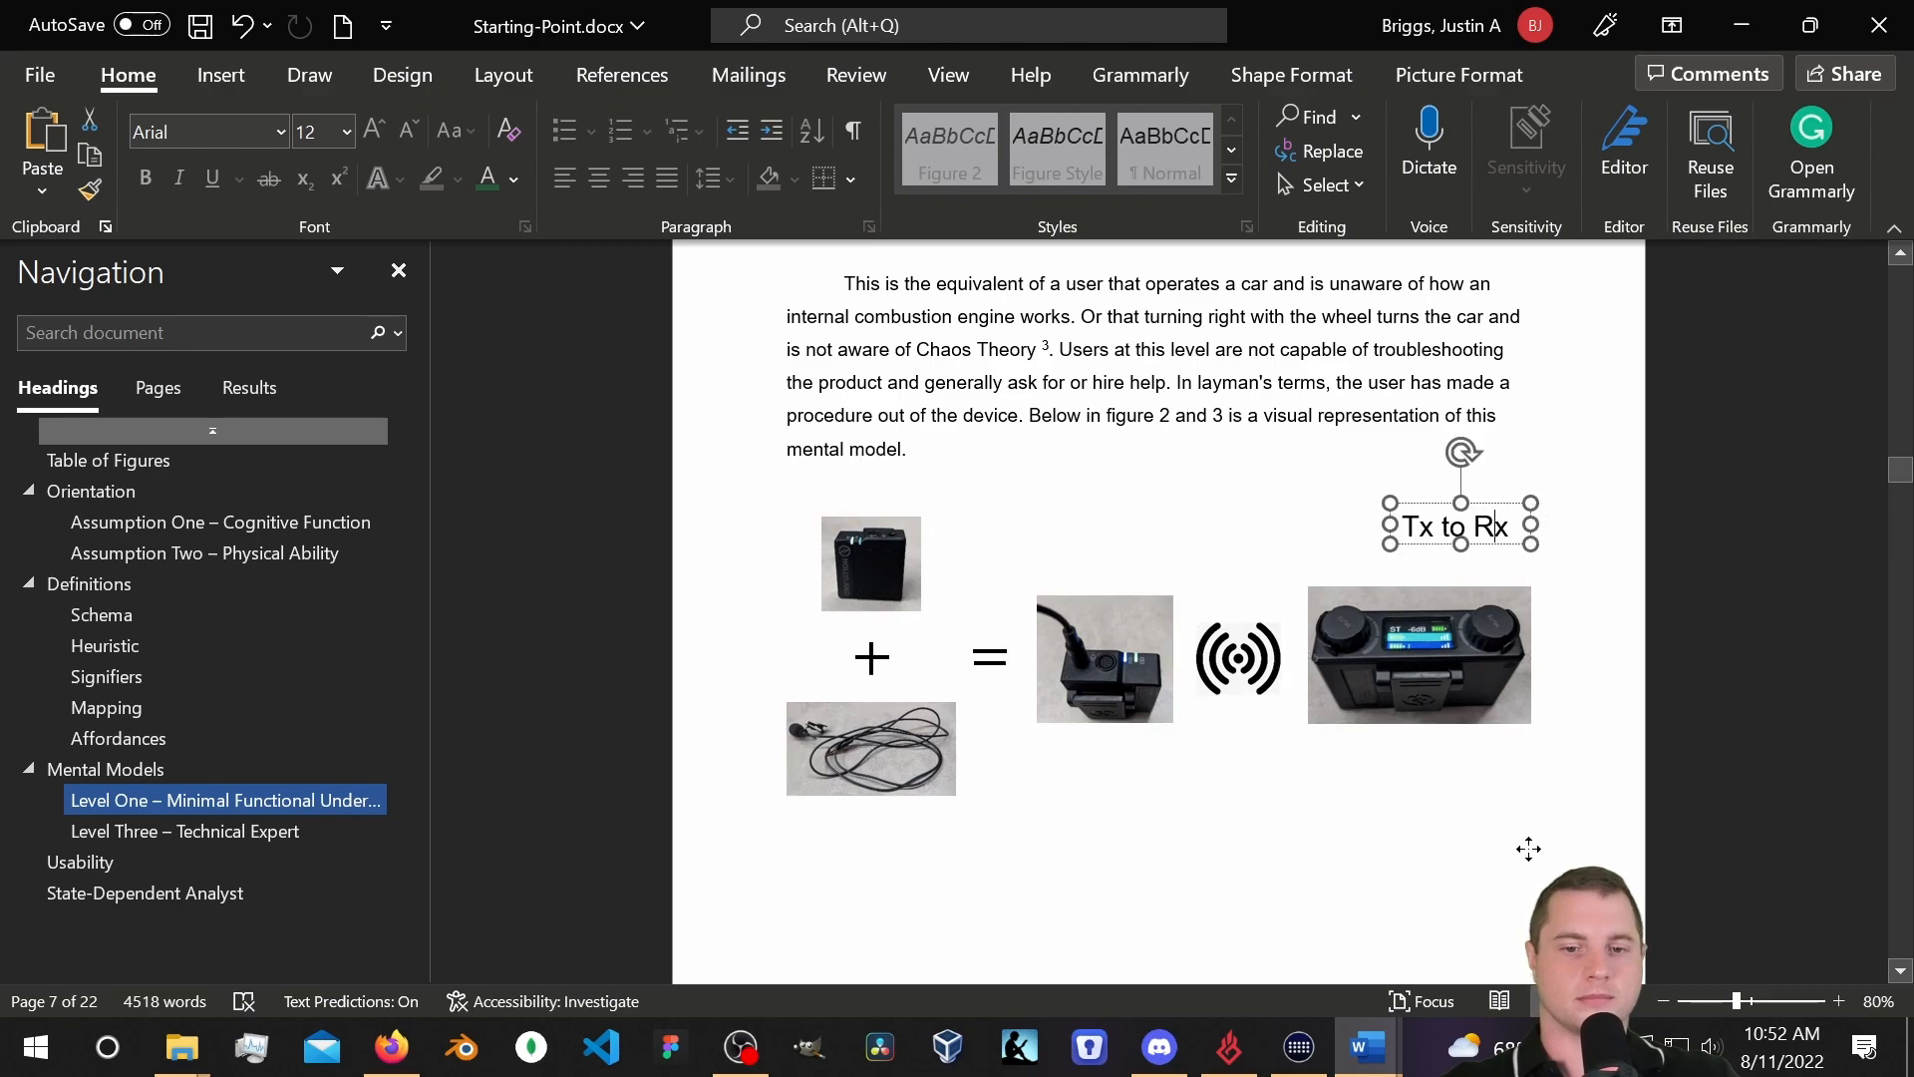
key(Escape)
shift+click(1232, 666)
shift+click(1148, 668)
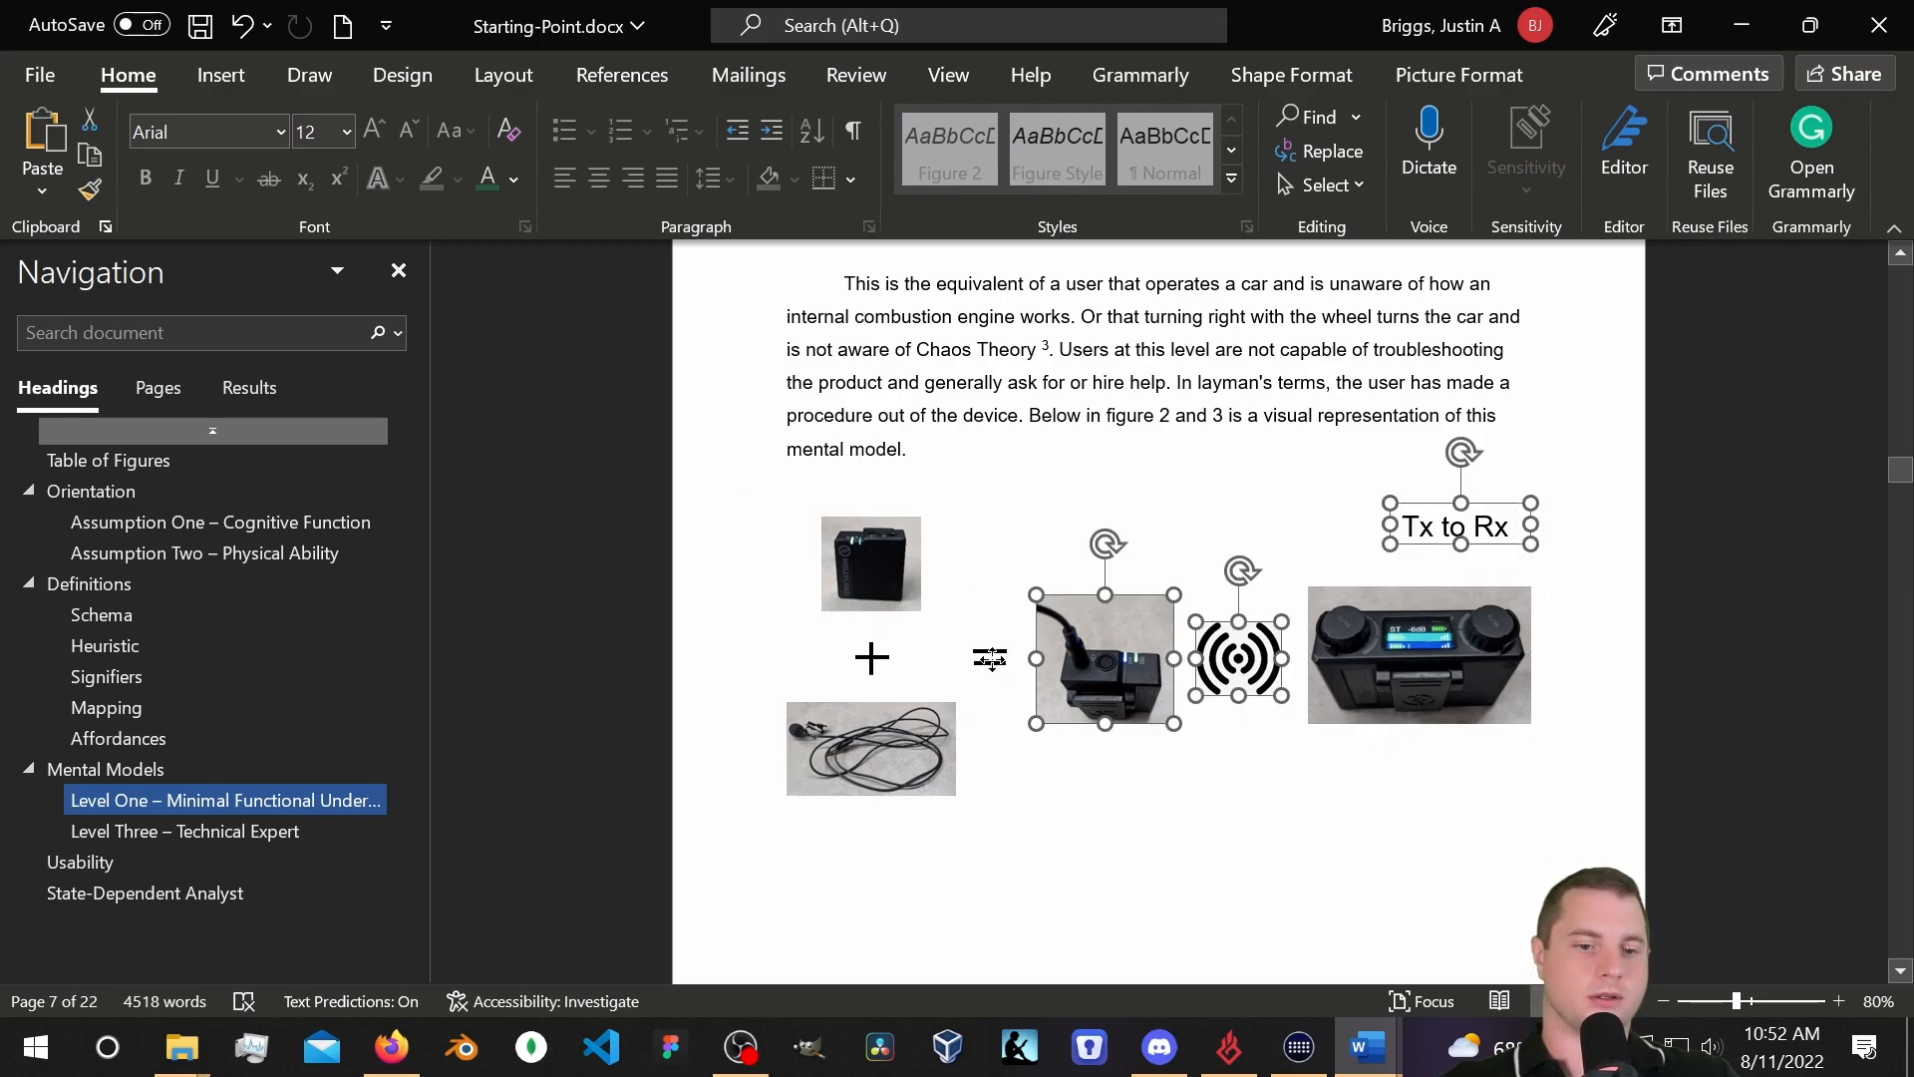
shift+click(972, 663)
shift+click(909, 743)
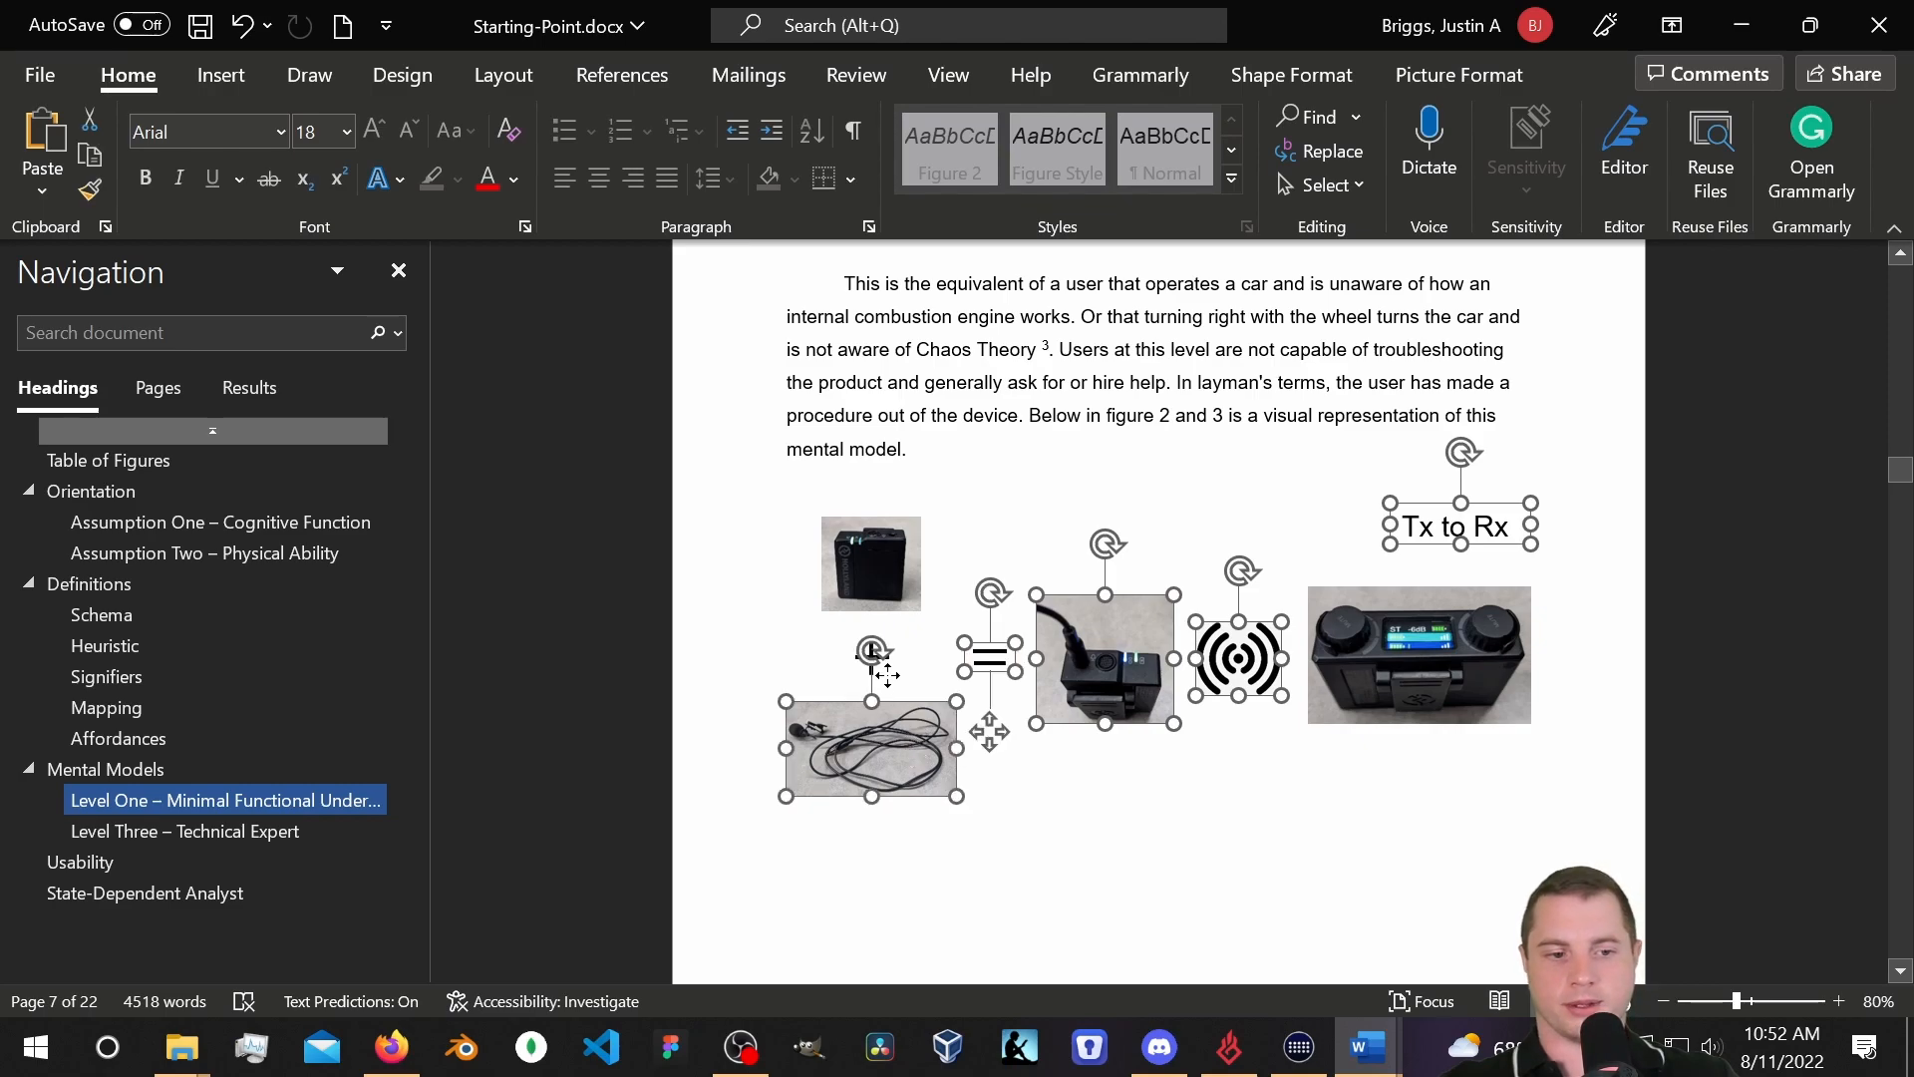
shift+click(908, 582)
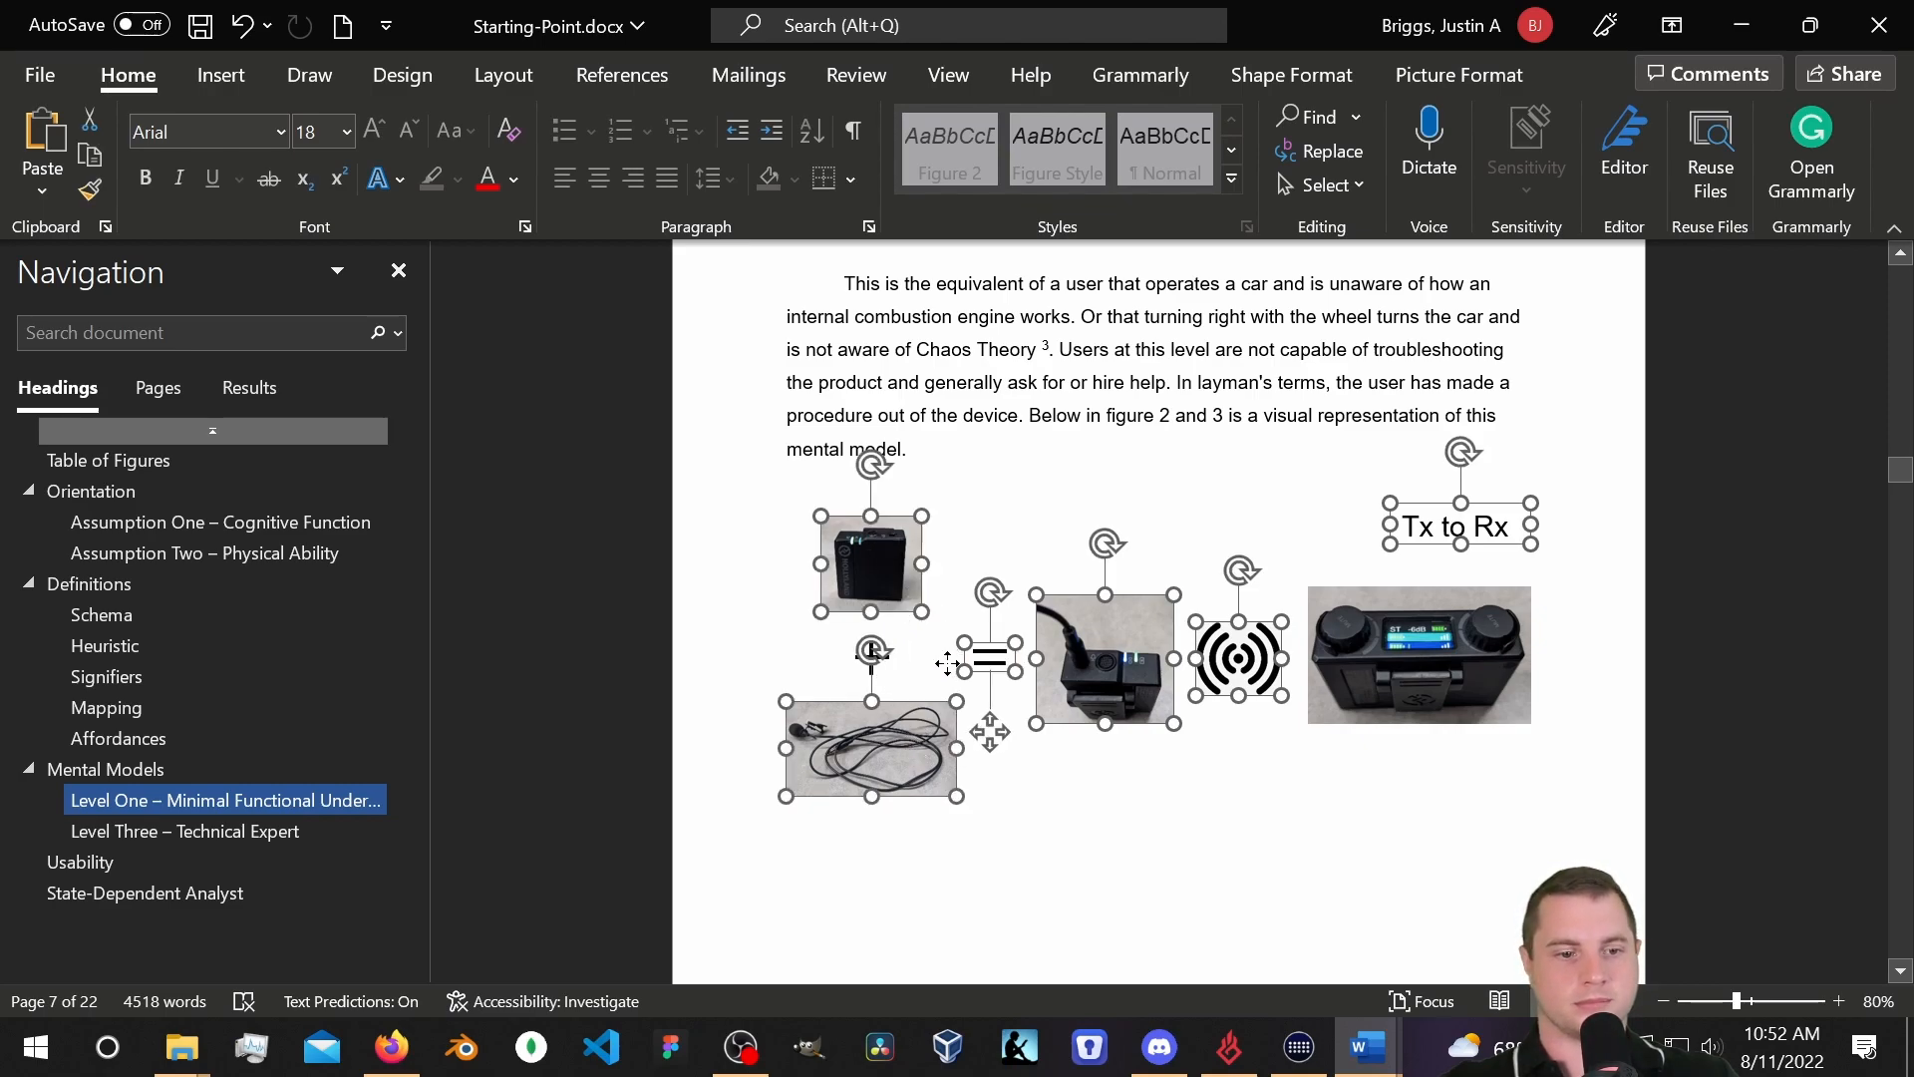
shift+click(894, 681)
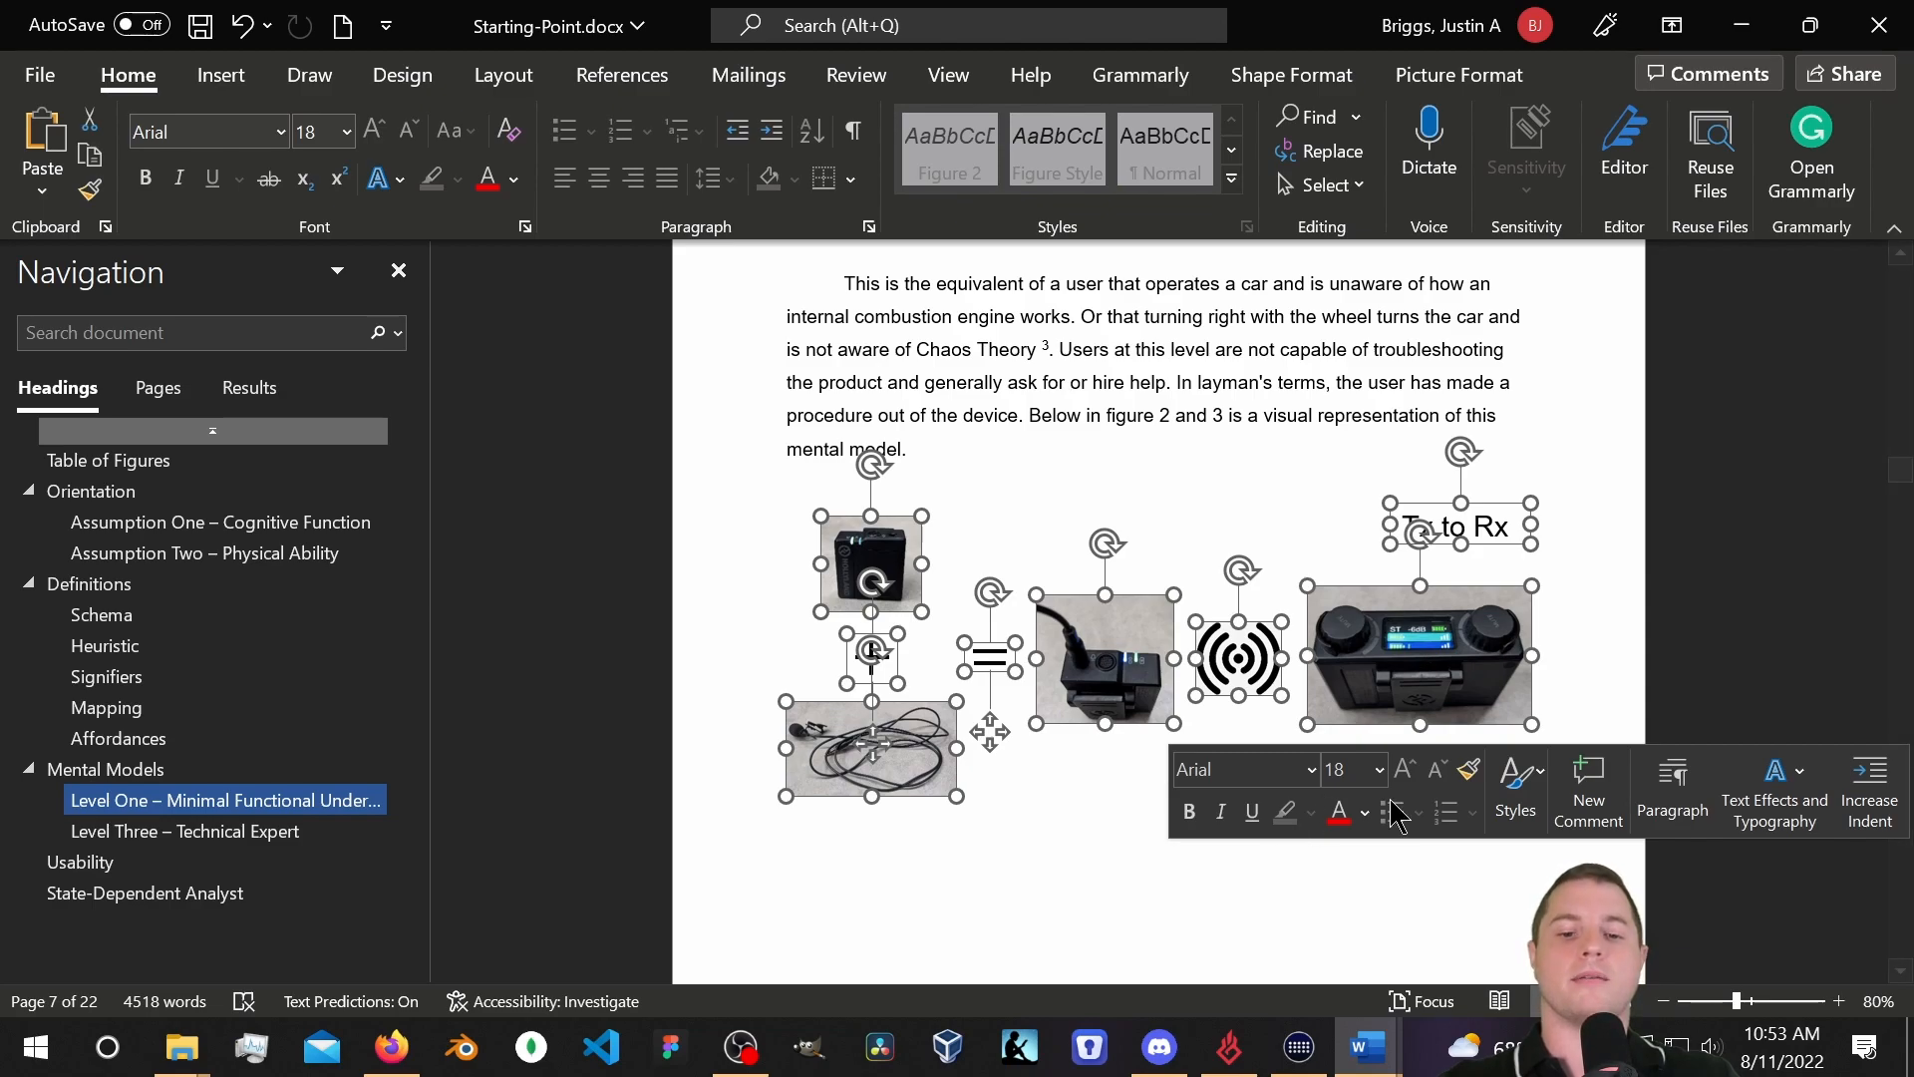
right_click(1376, 643)
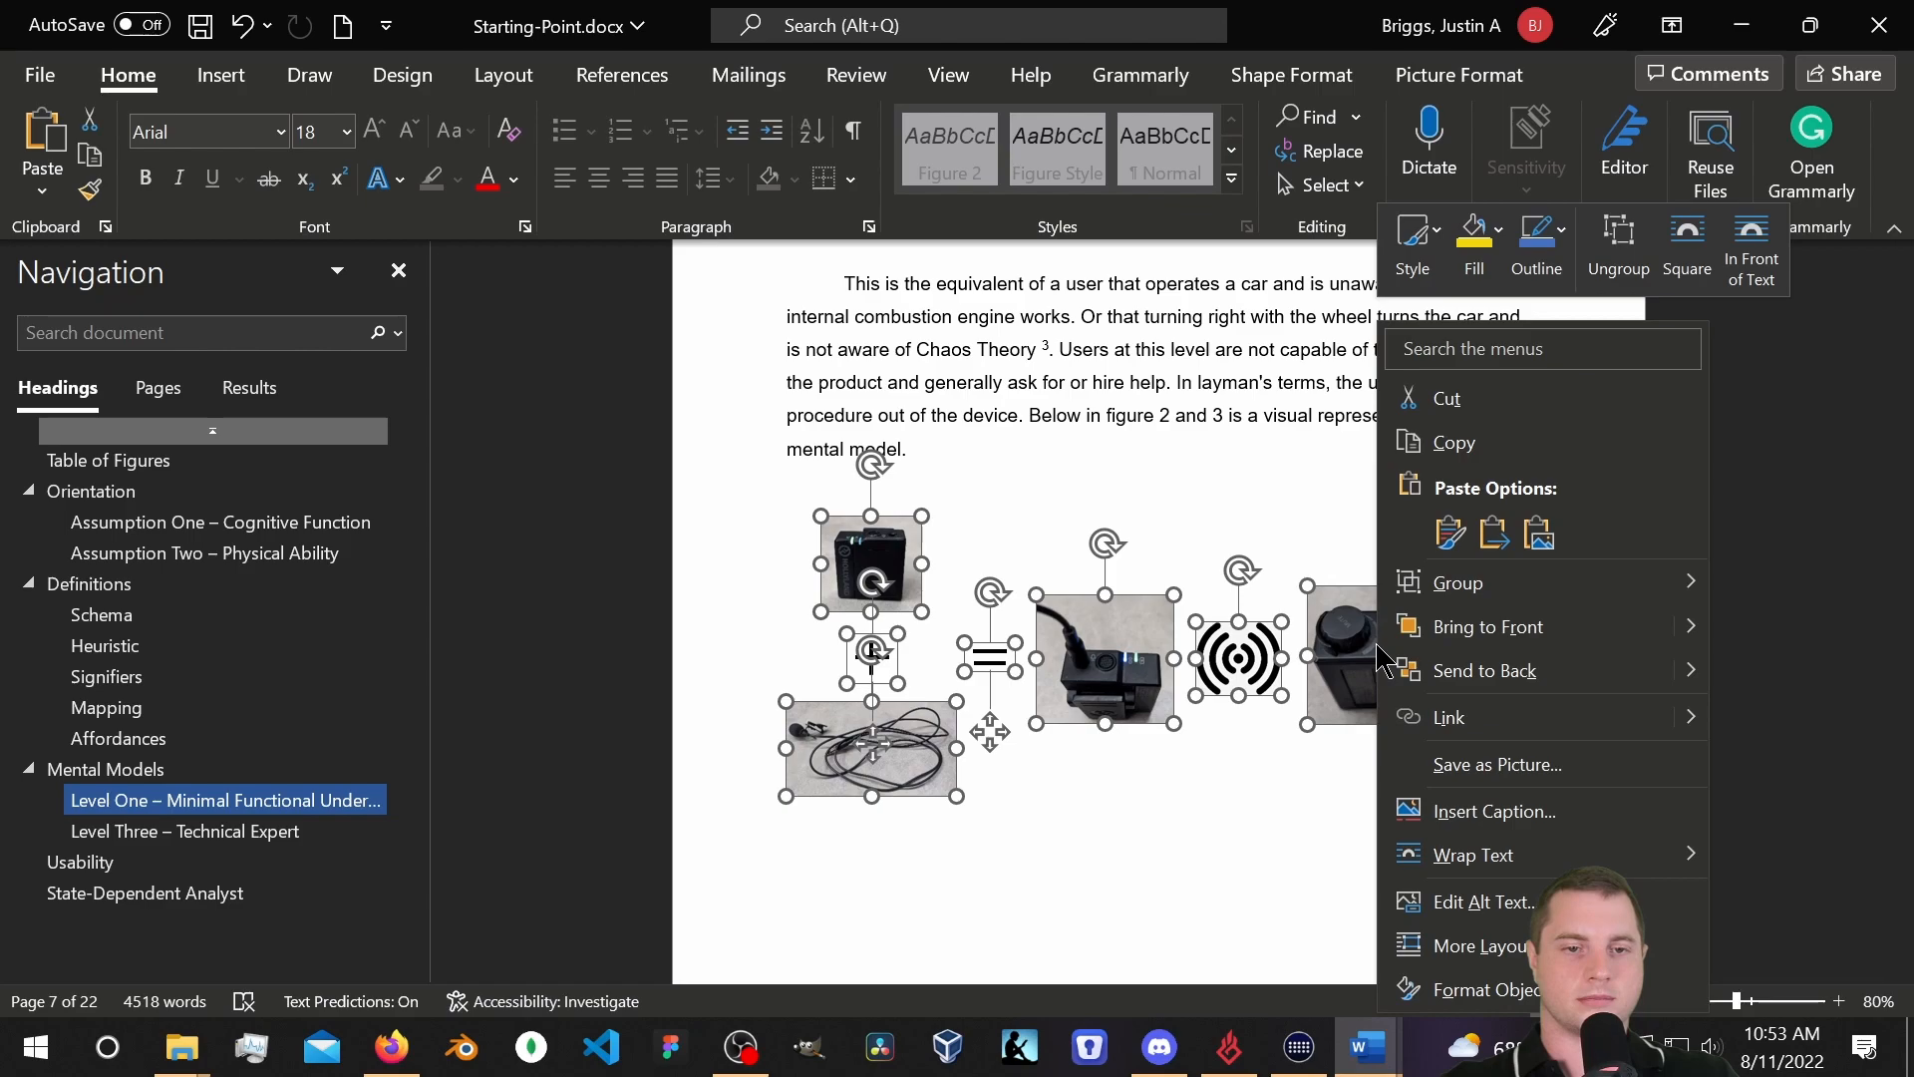
mouse_move(1560, 598)
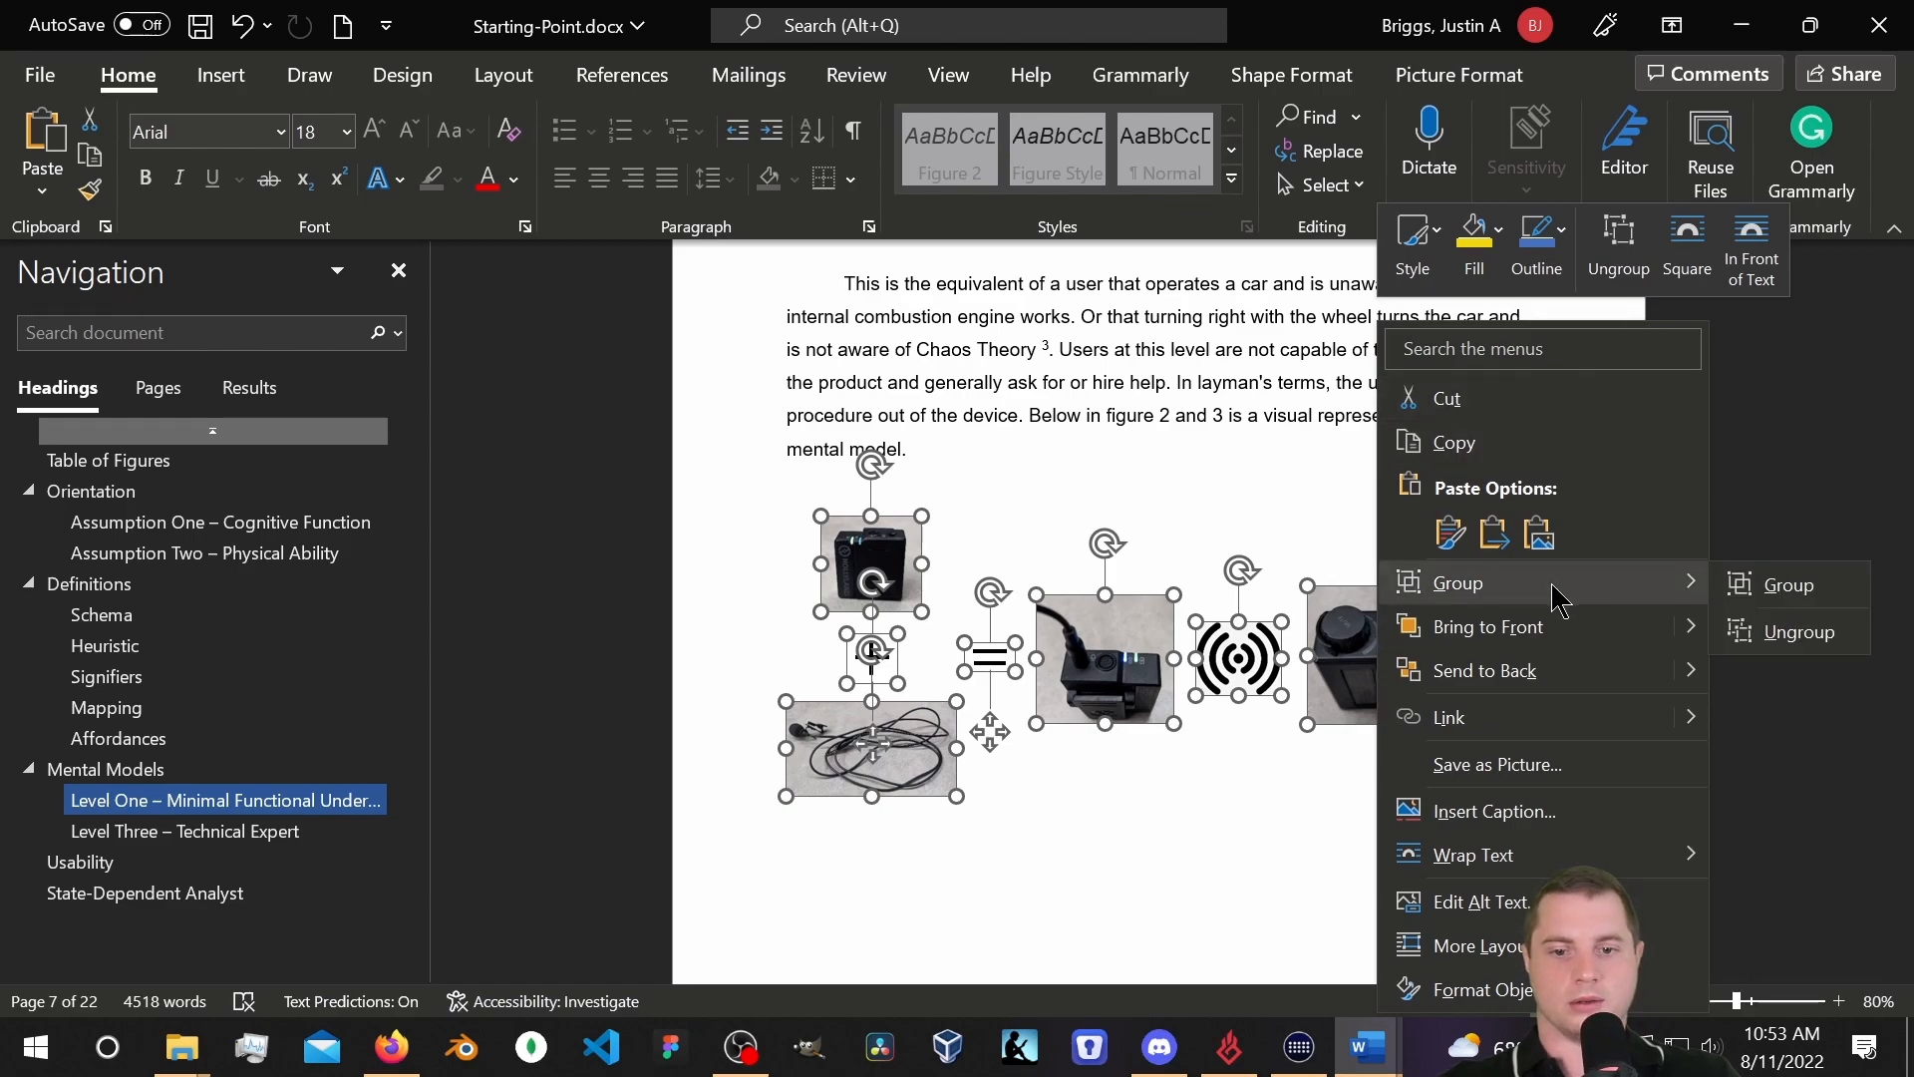
click(1785, 586)
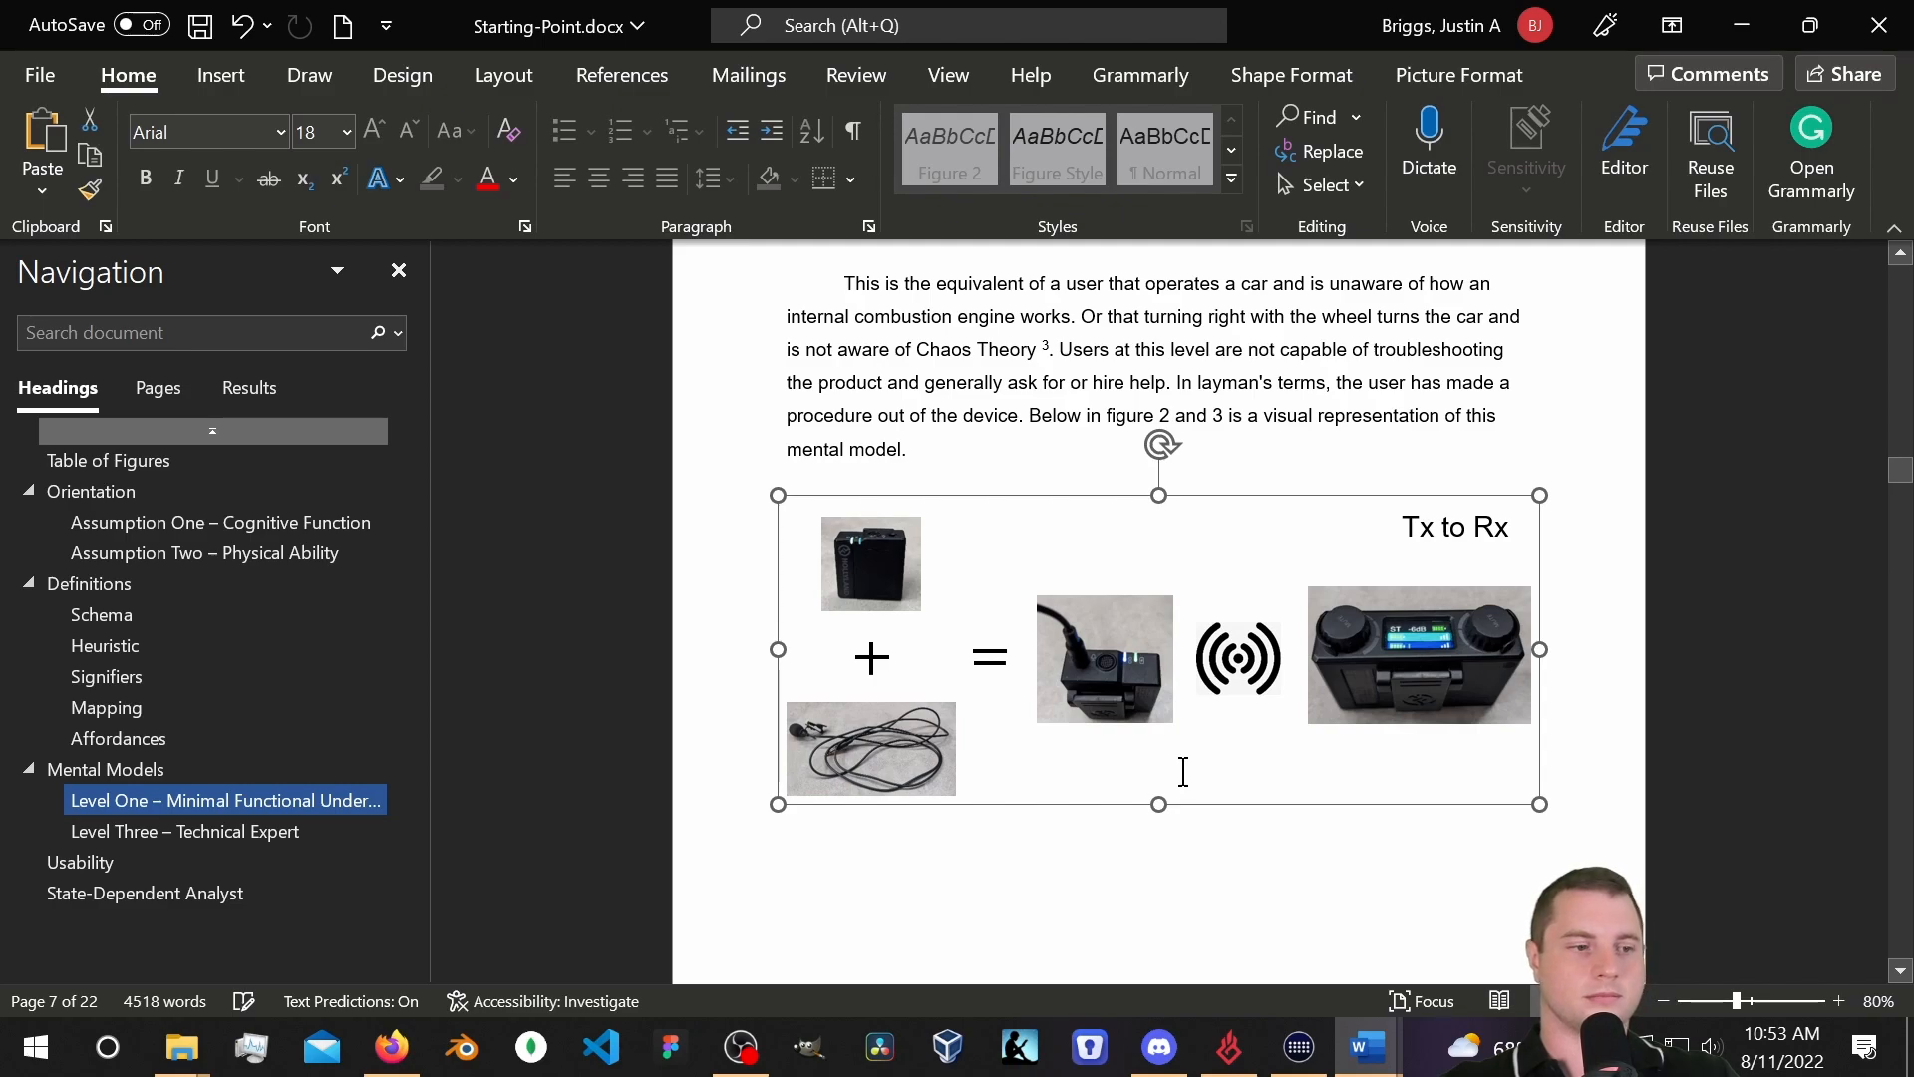
right_click(1473, 674)
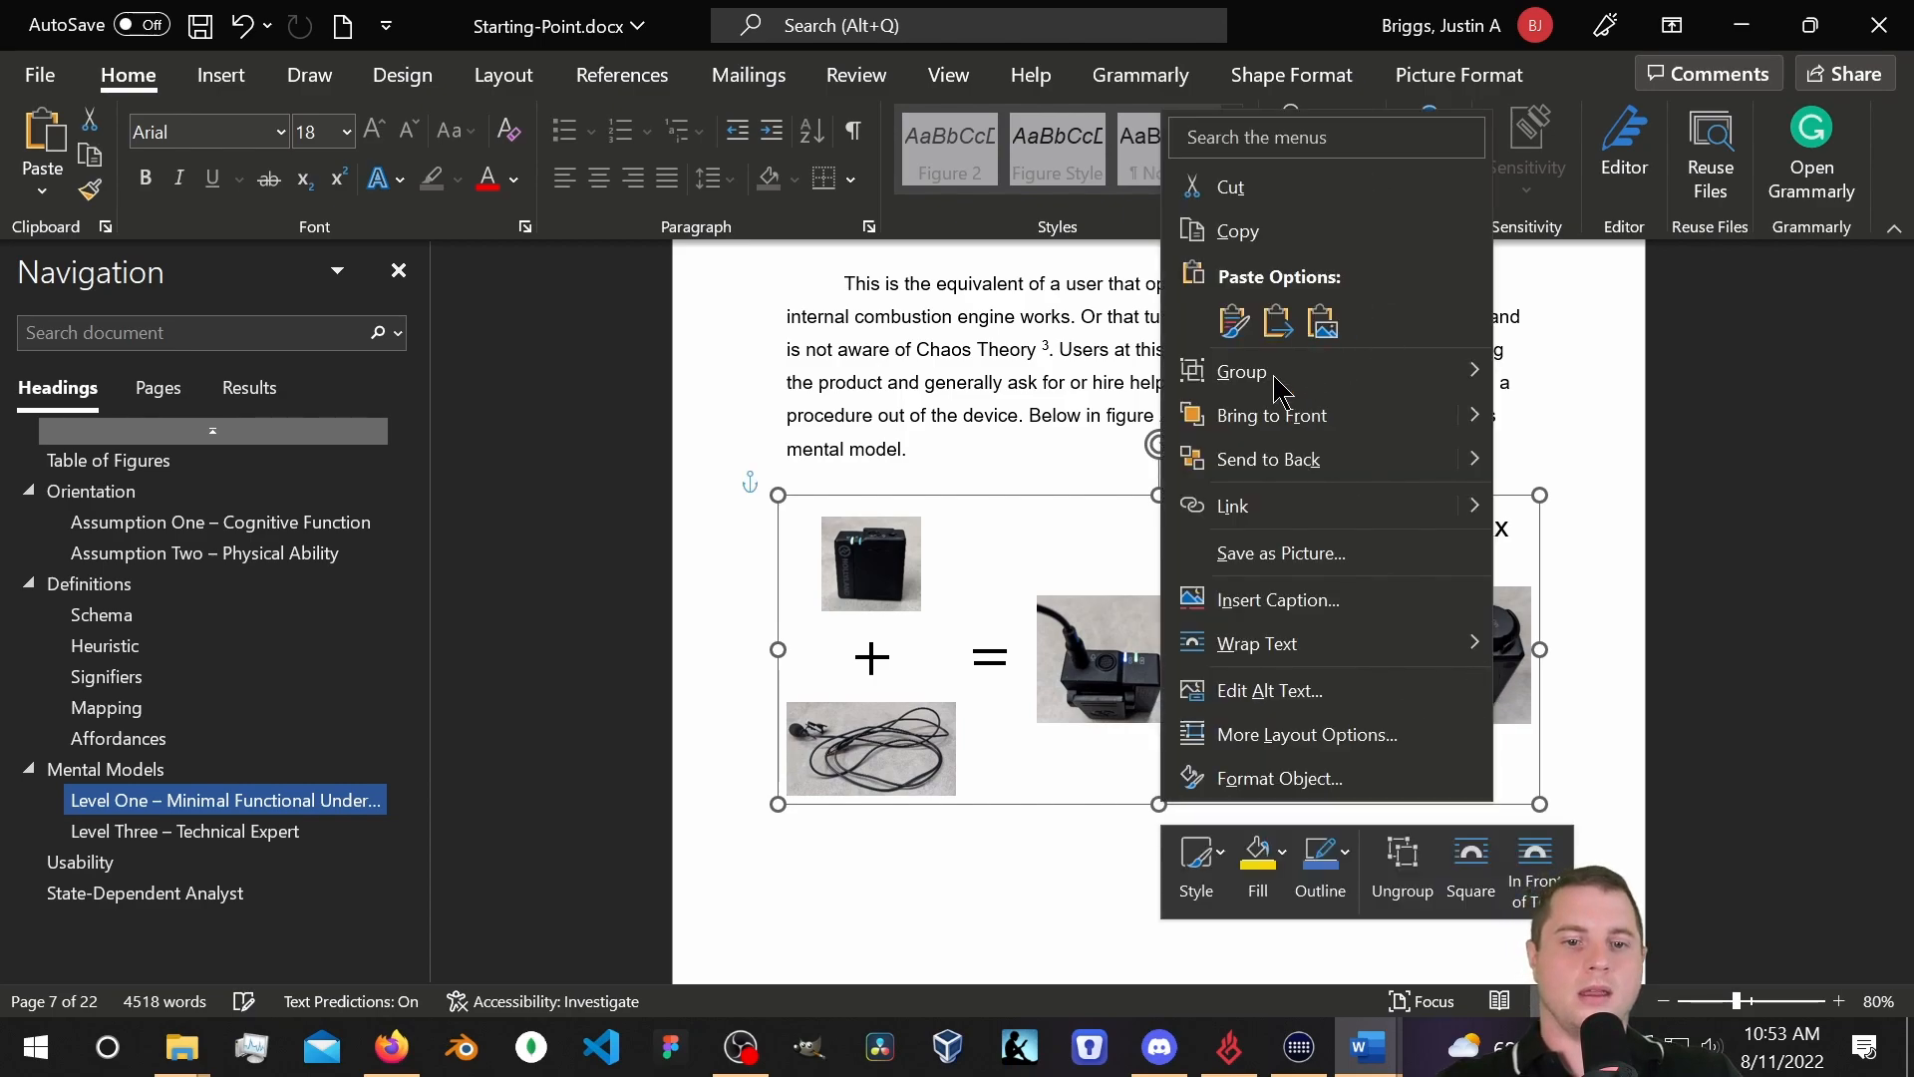
click(1280, 853)
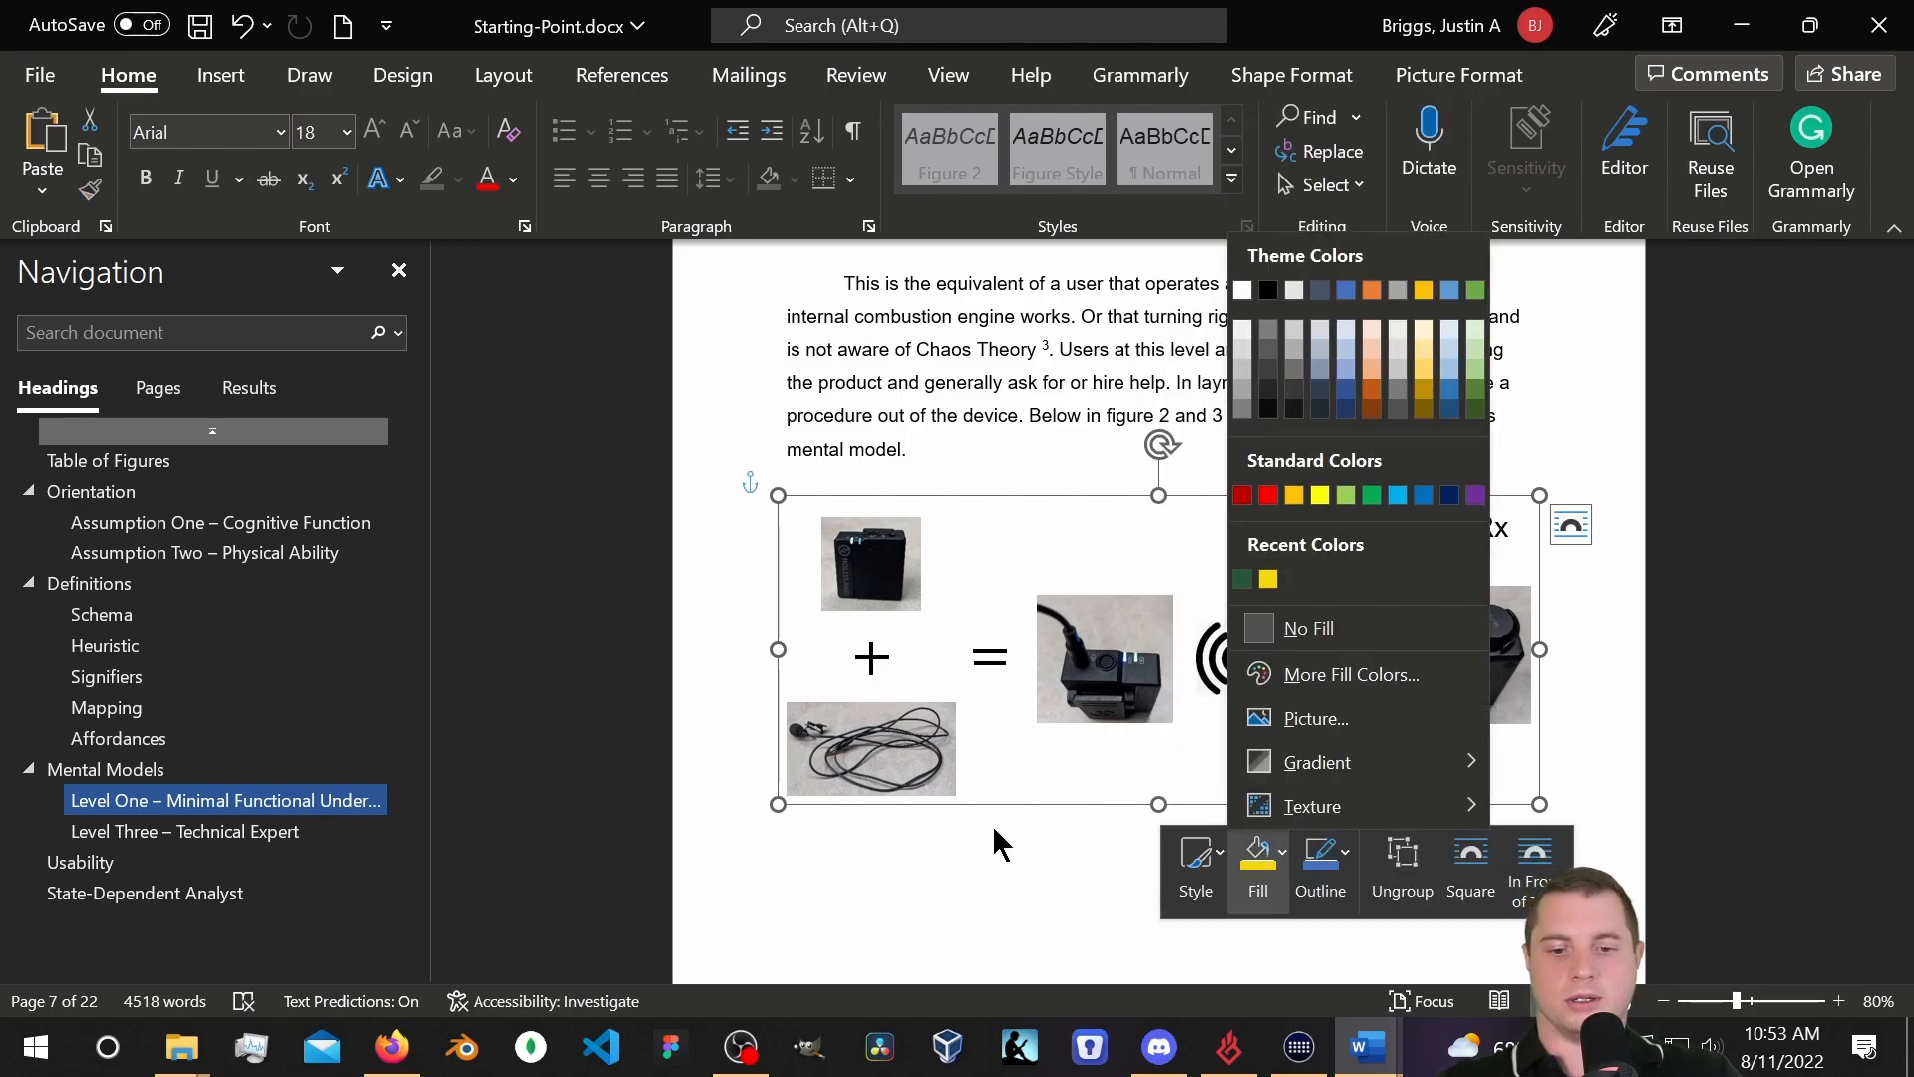
click(1161, 803)
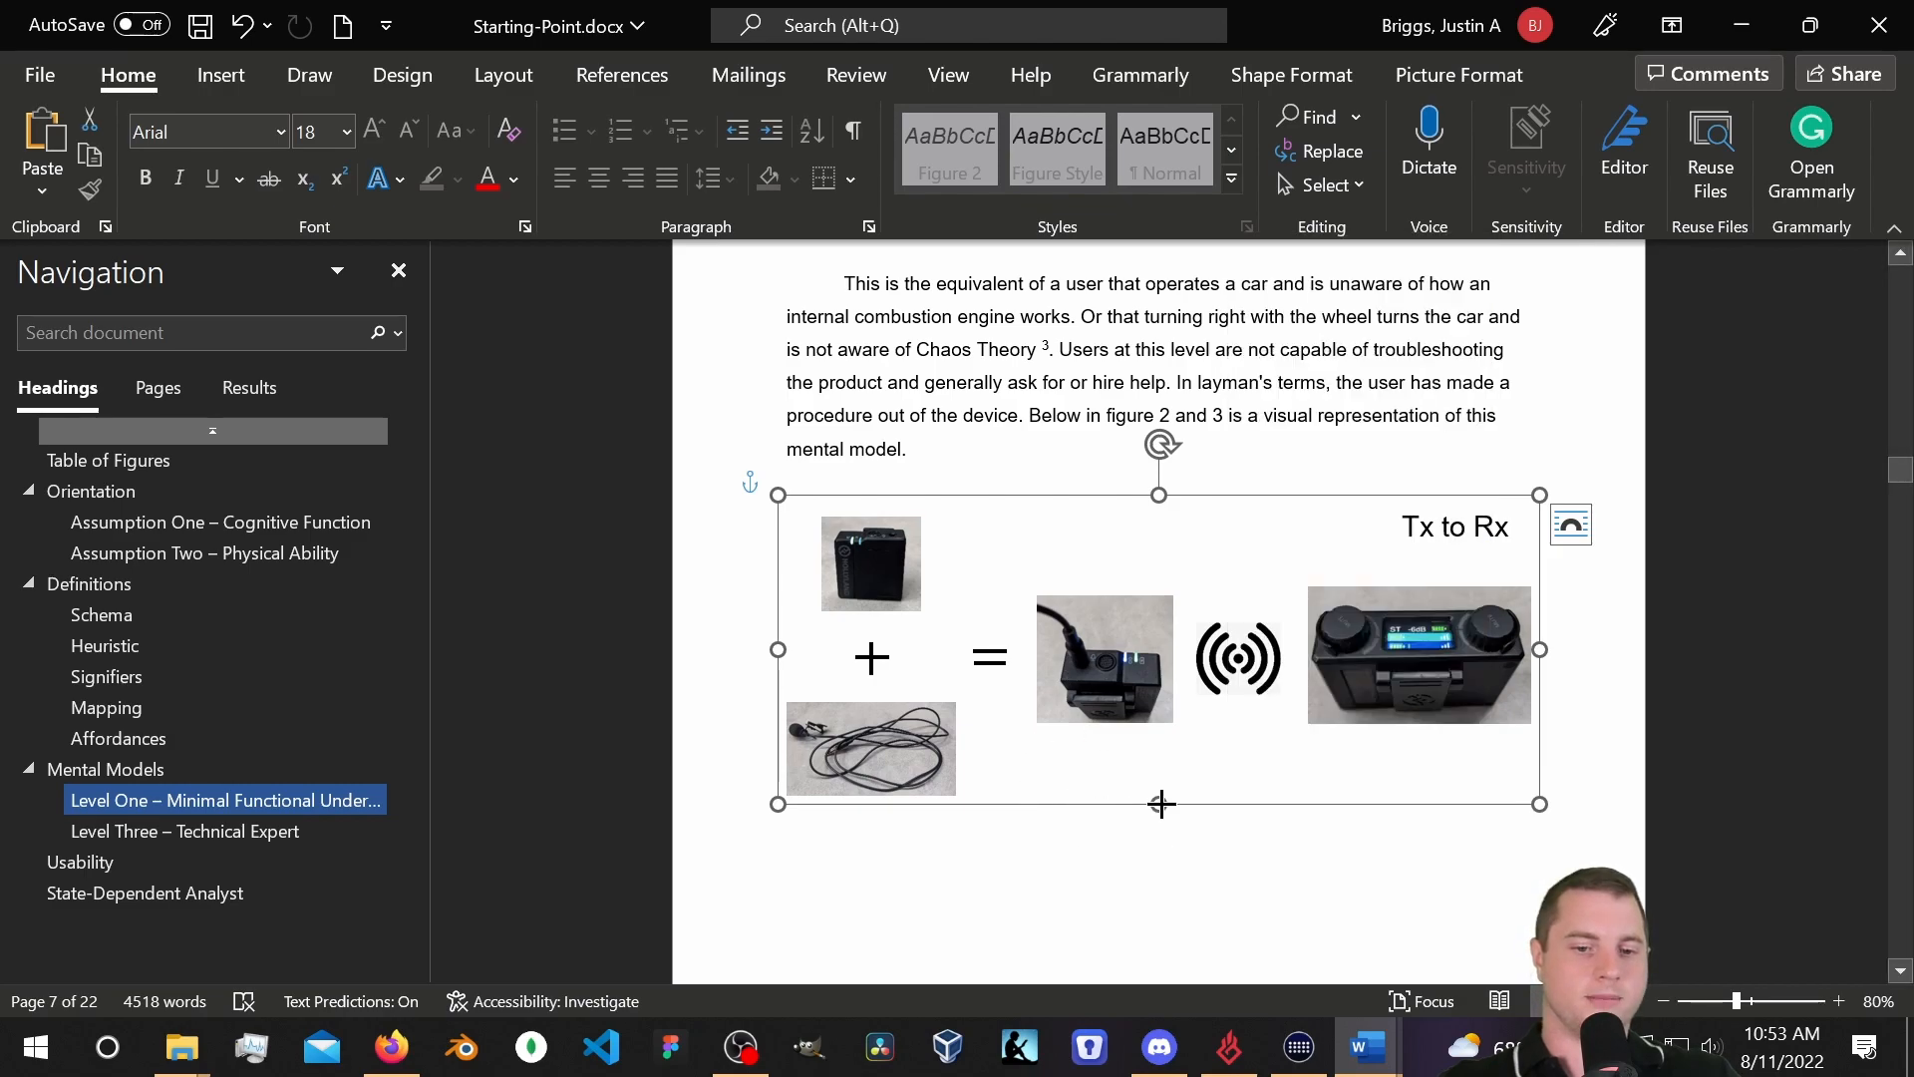
Insert a caption with the Figure label below the grouped "Tx to Rx" diagram and apply the Figure 2 style to its text.
right_click(1162, 803)
mouse_move(1351, 370)
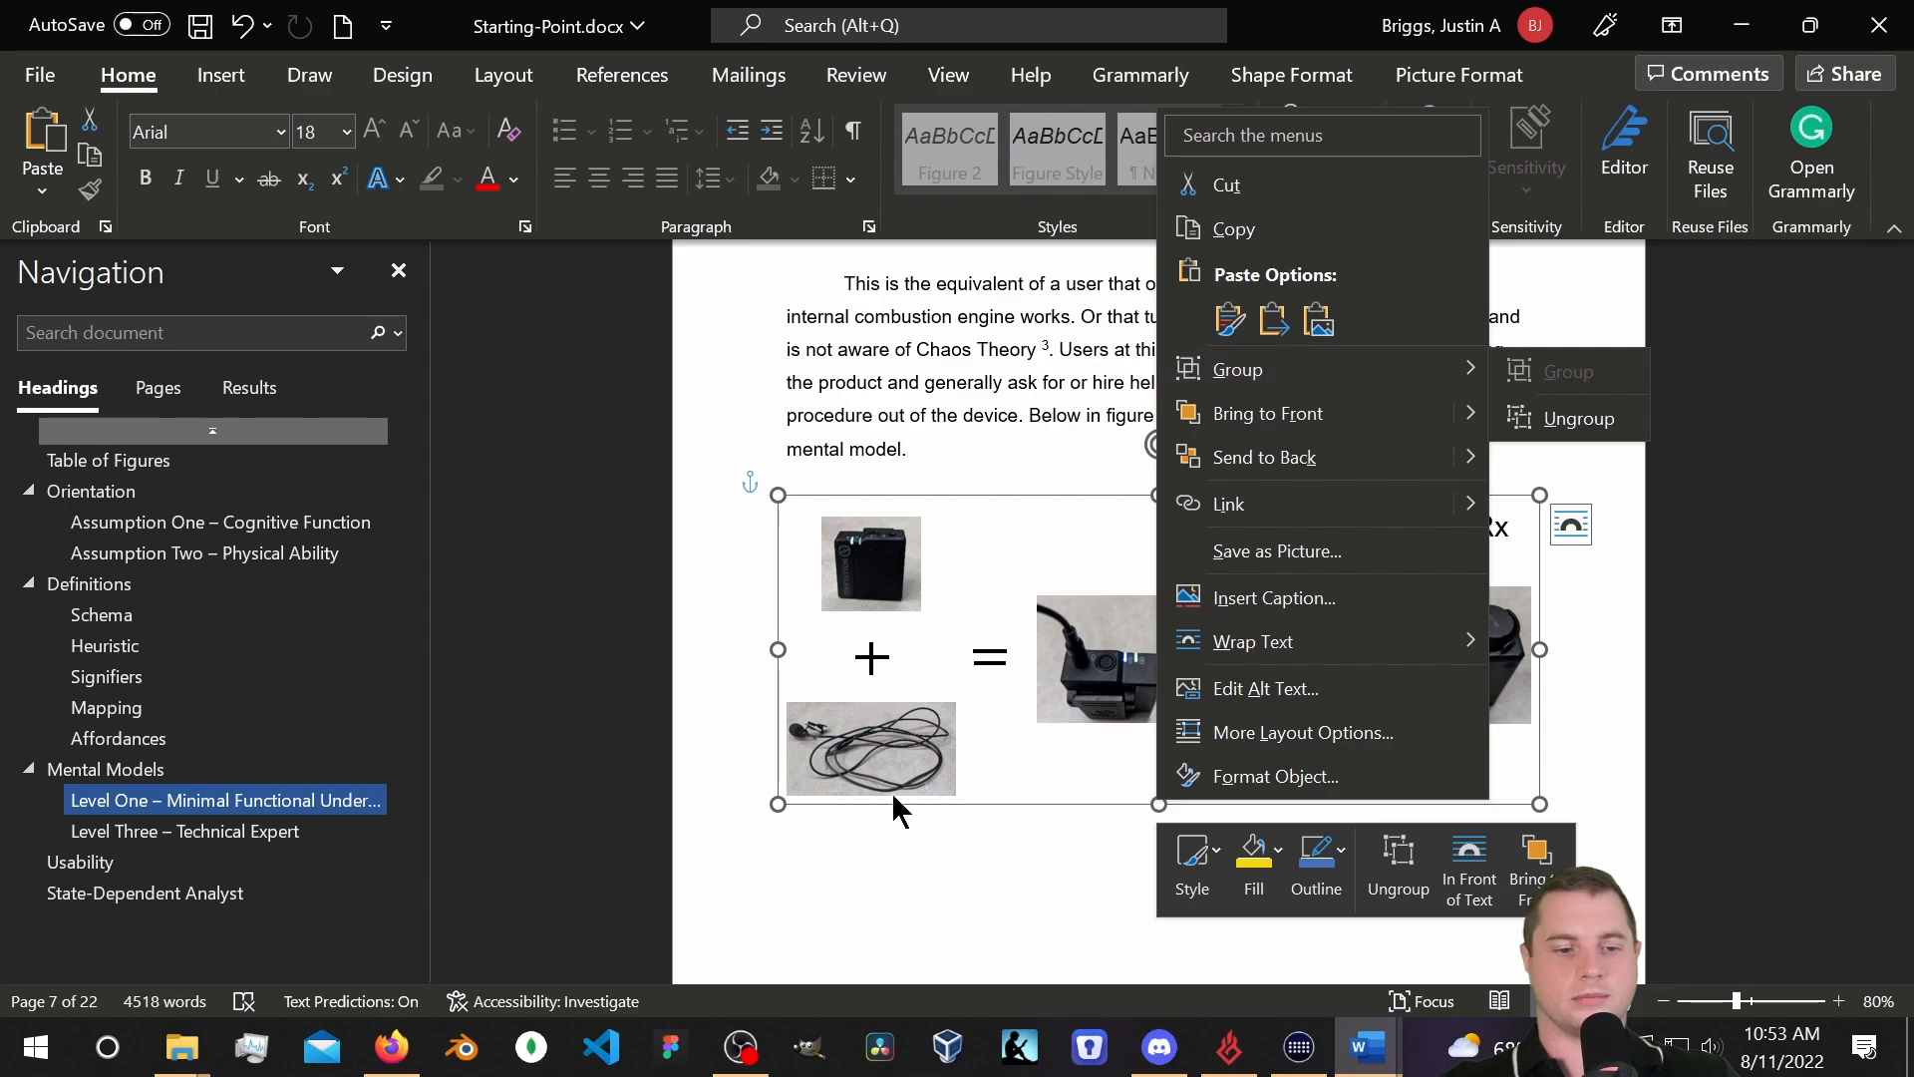
click(1289, 601)
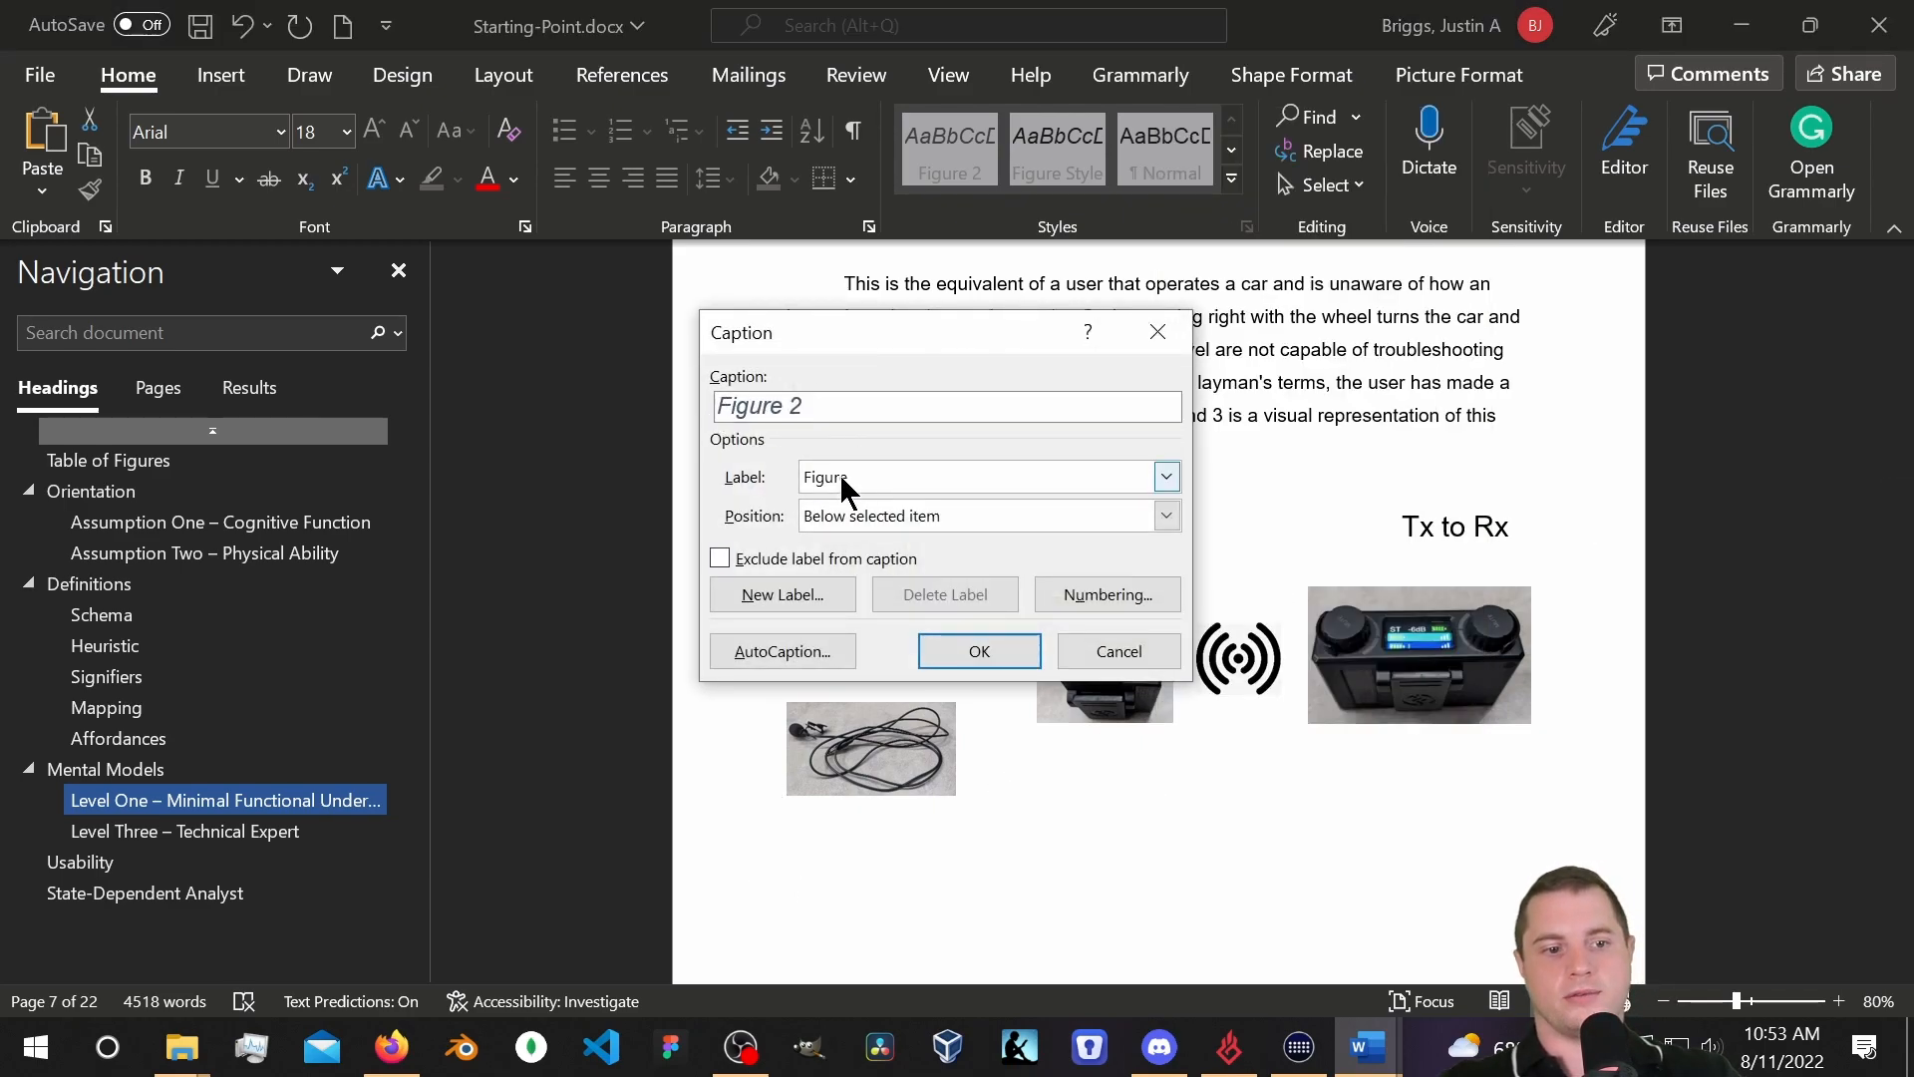
click(1168, 476)
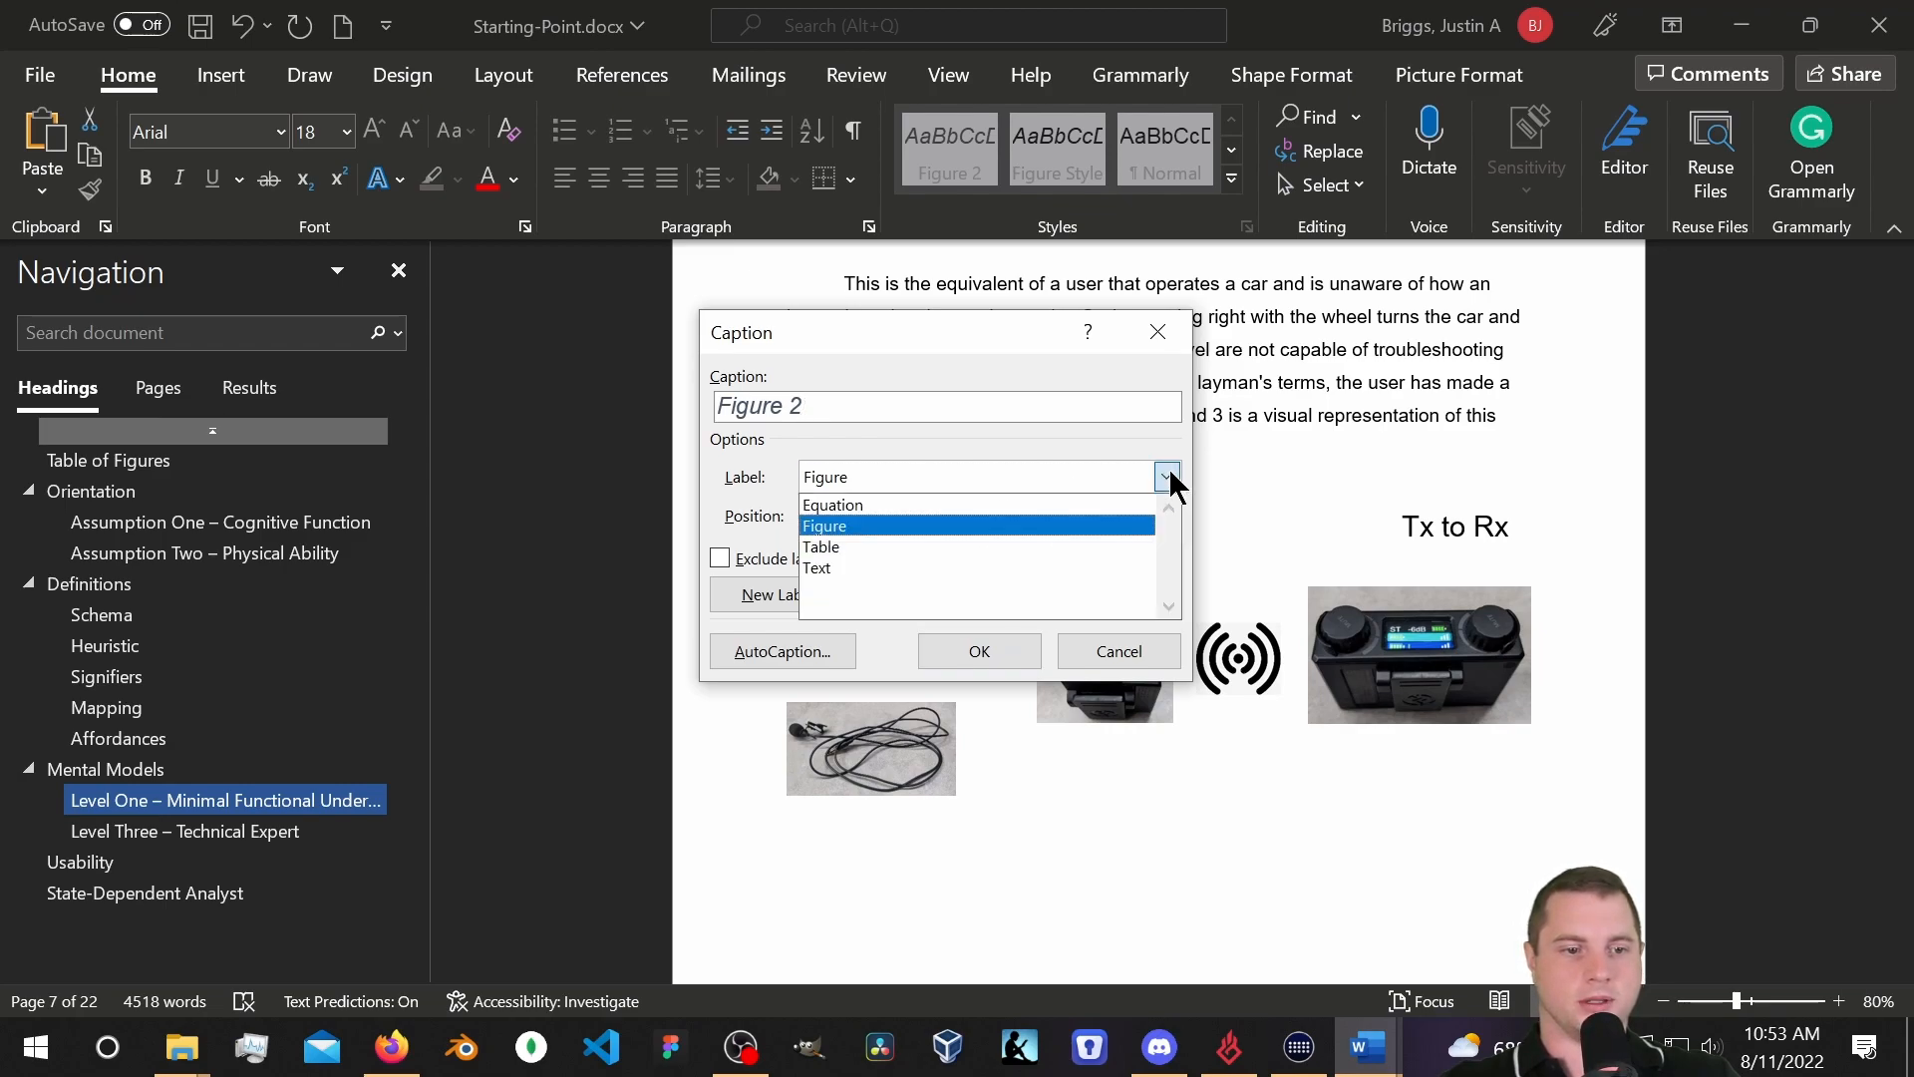
click(1168, 476)
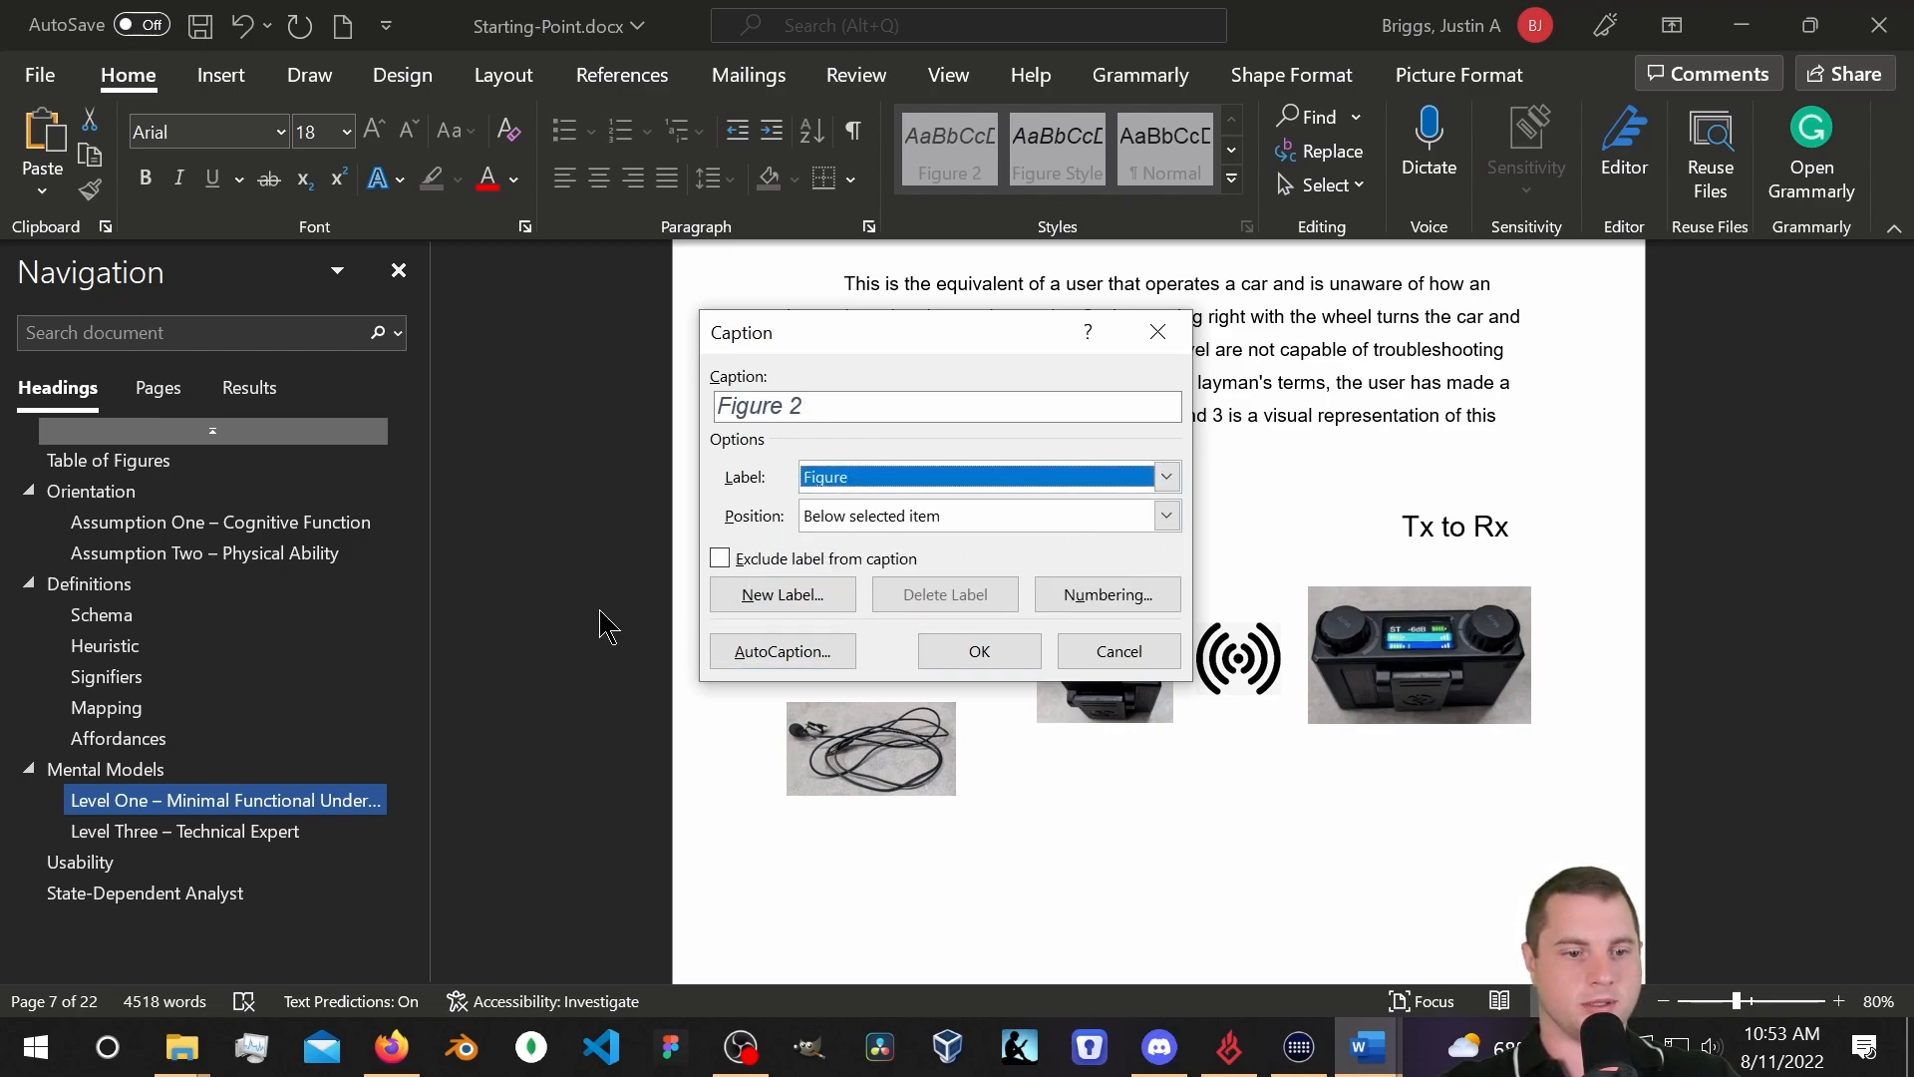
click(979, 654)
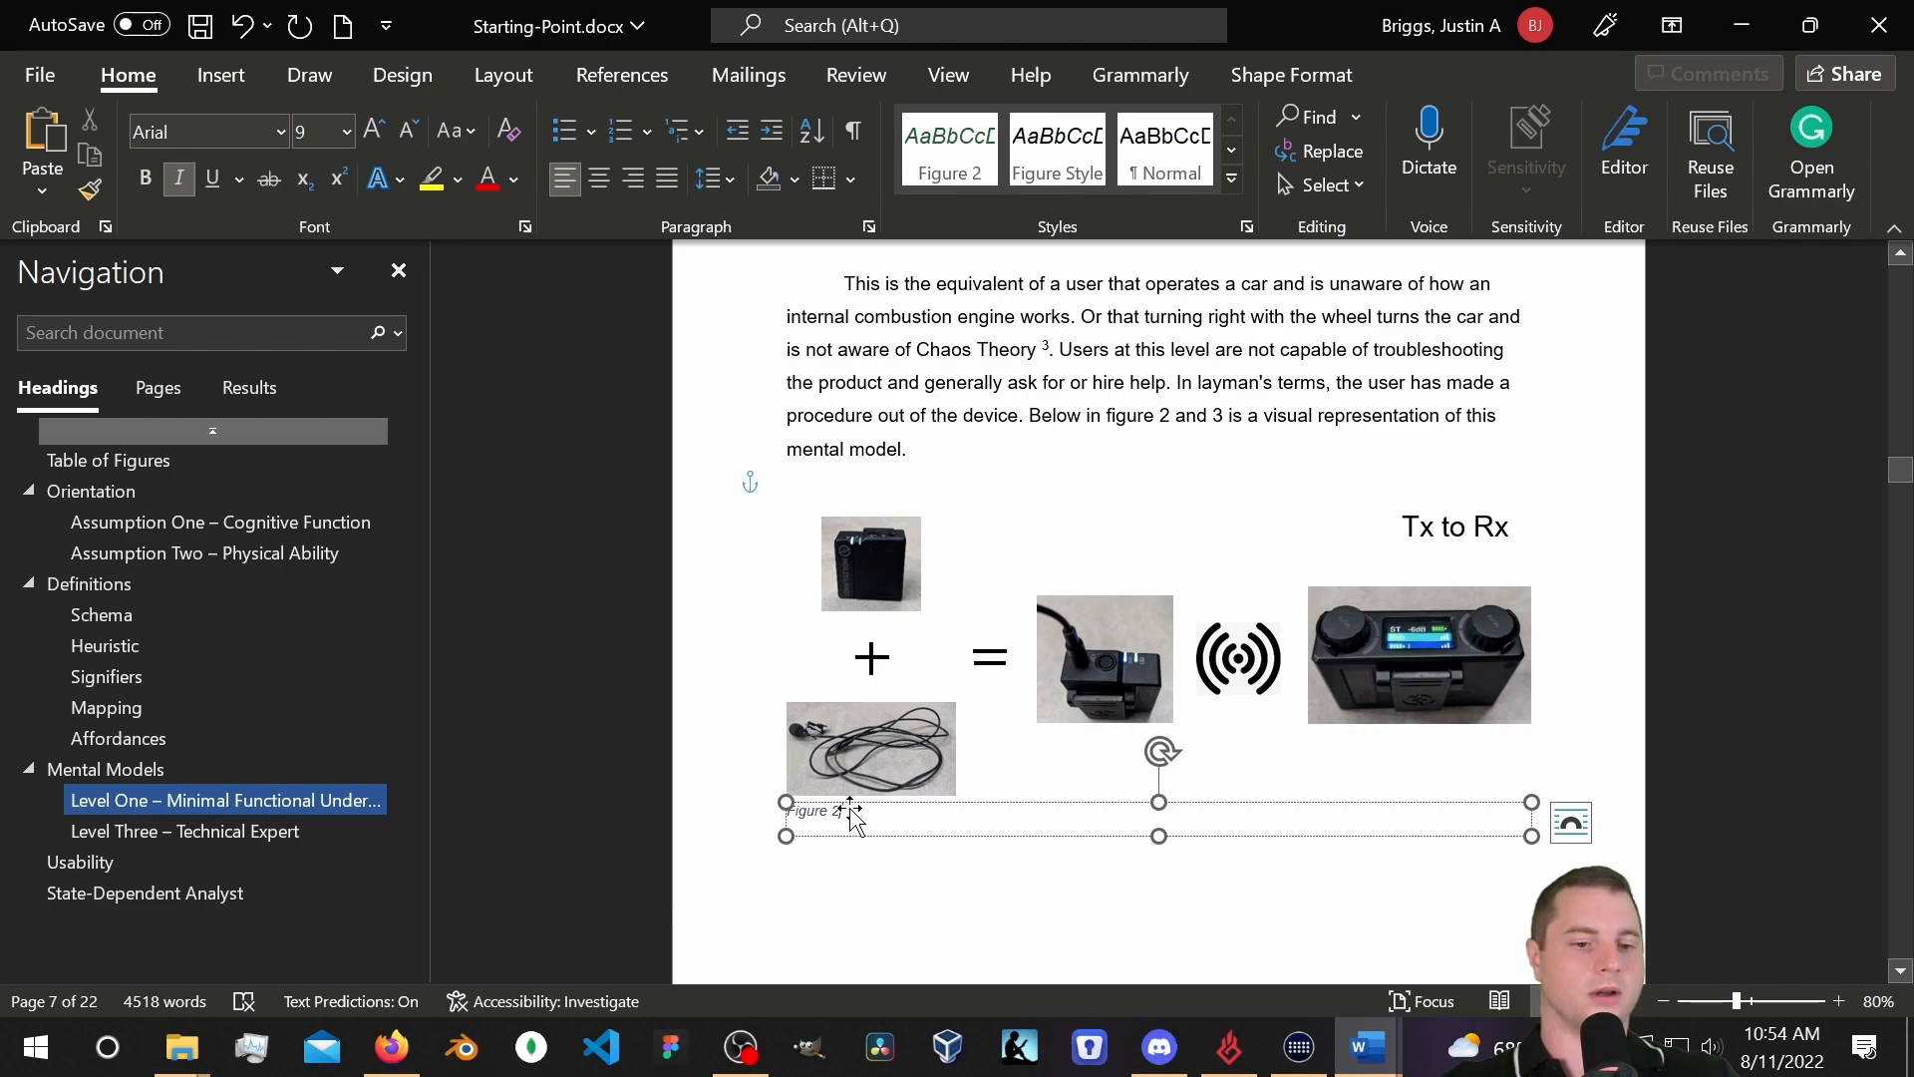
drag(789, 810, 822, 812)
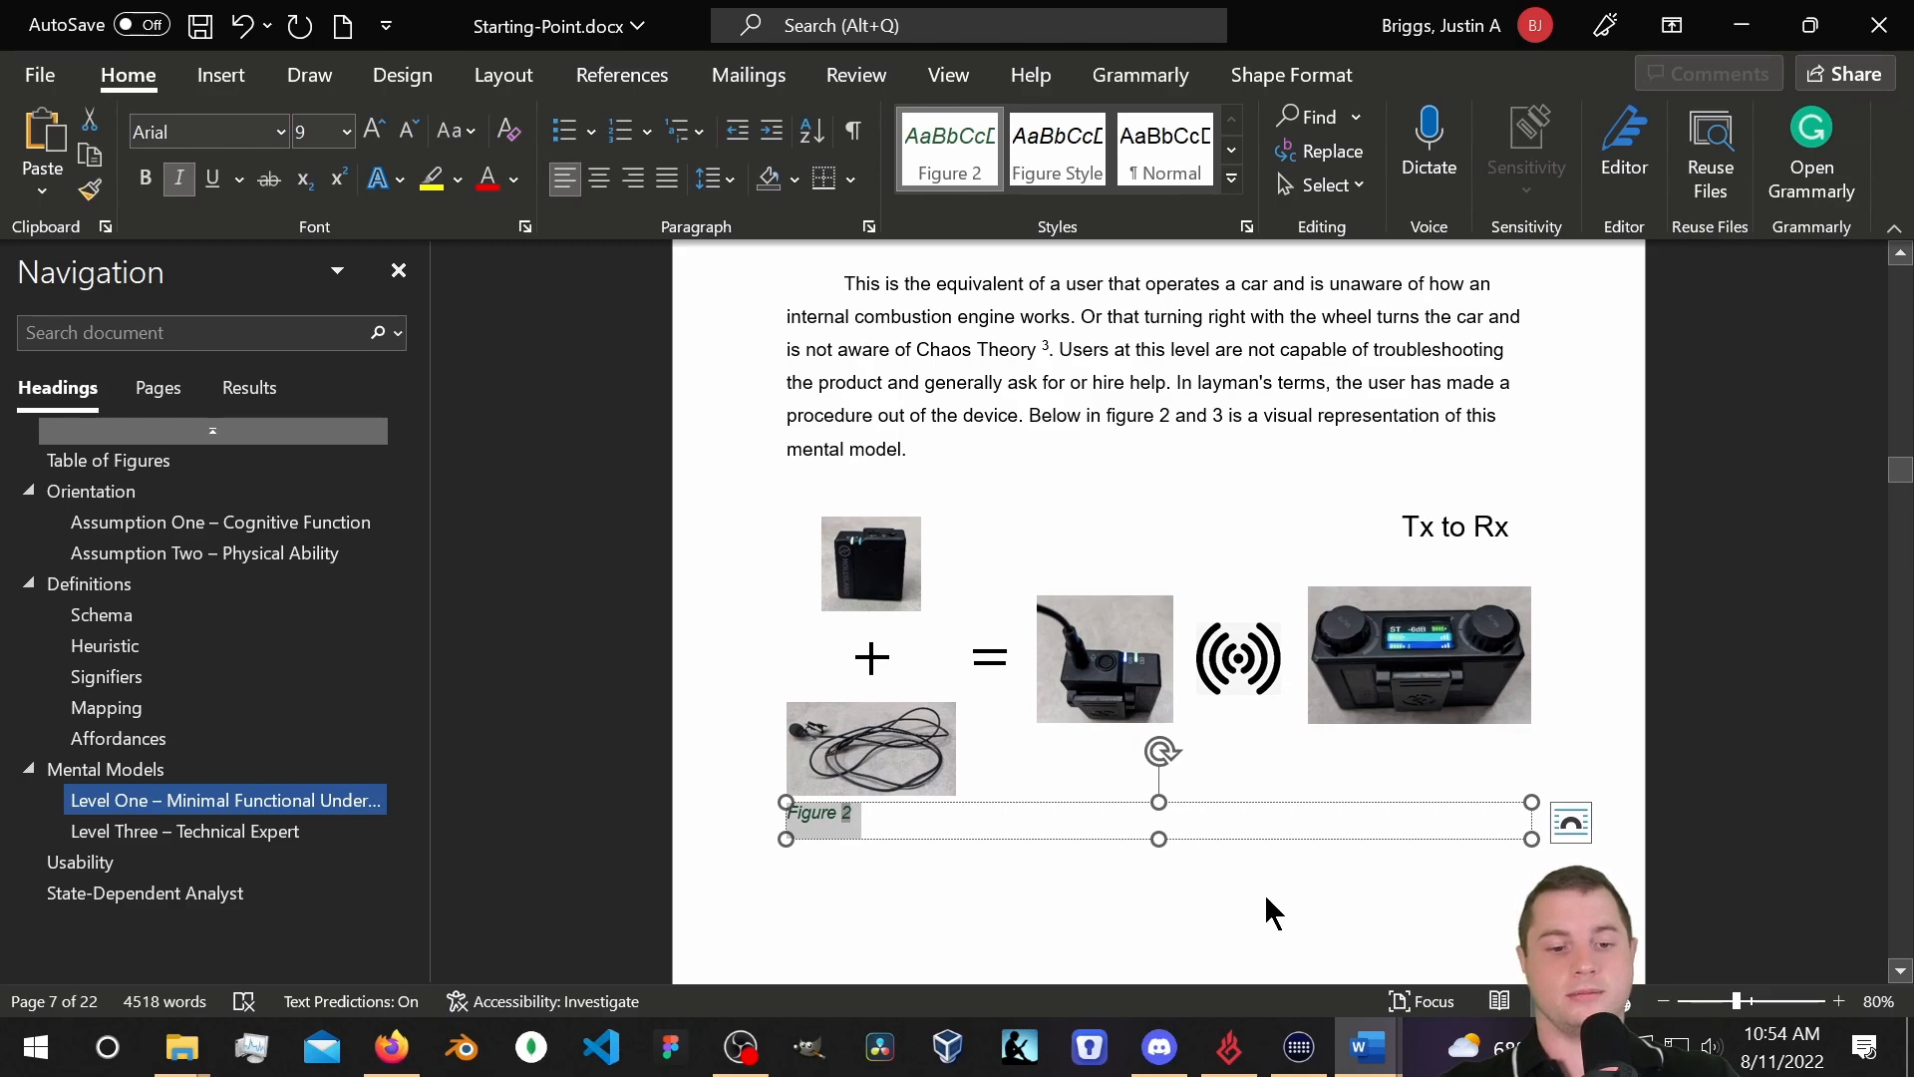
click(1244, 835)
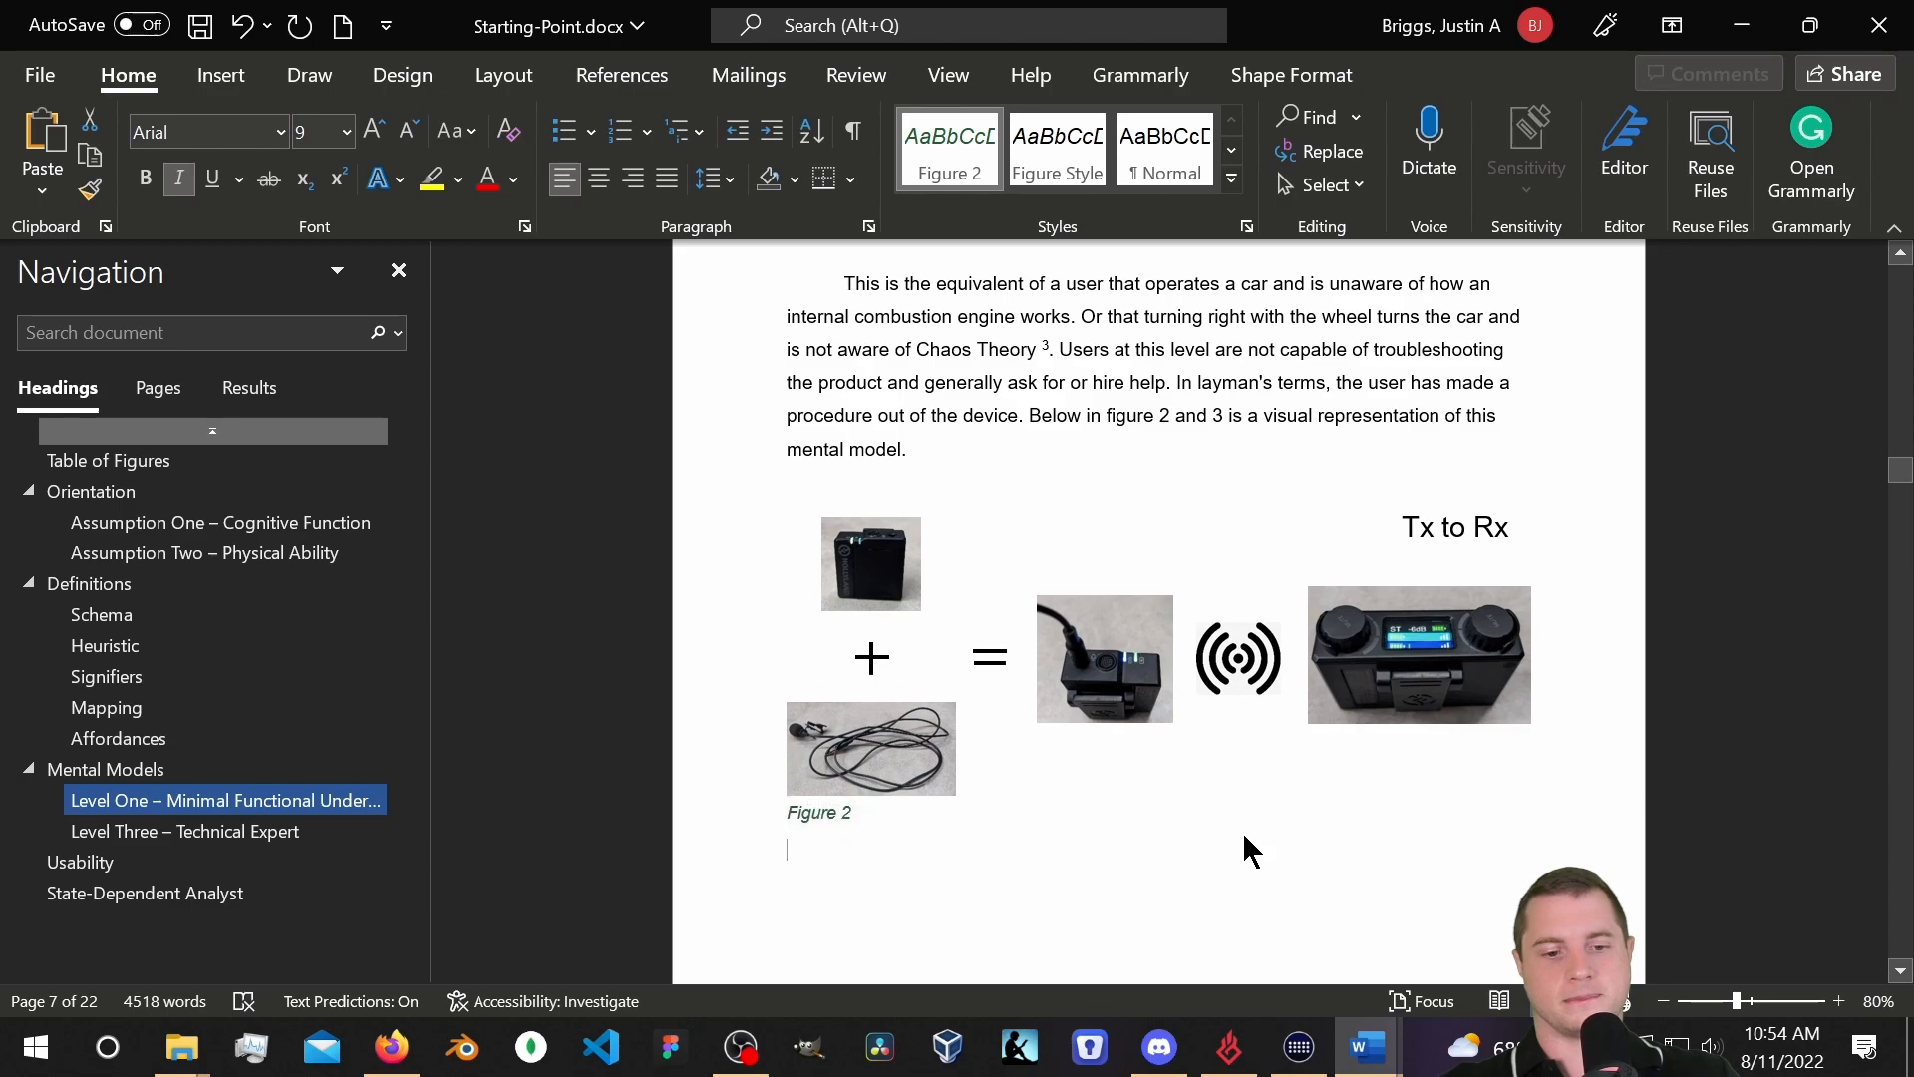
Group the Figure 2 caption box with the "Tx to Rx" diagram above it.
click(876, 830)
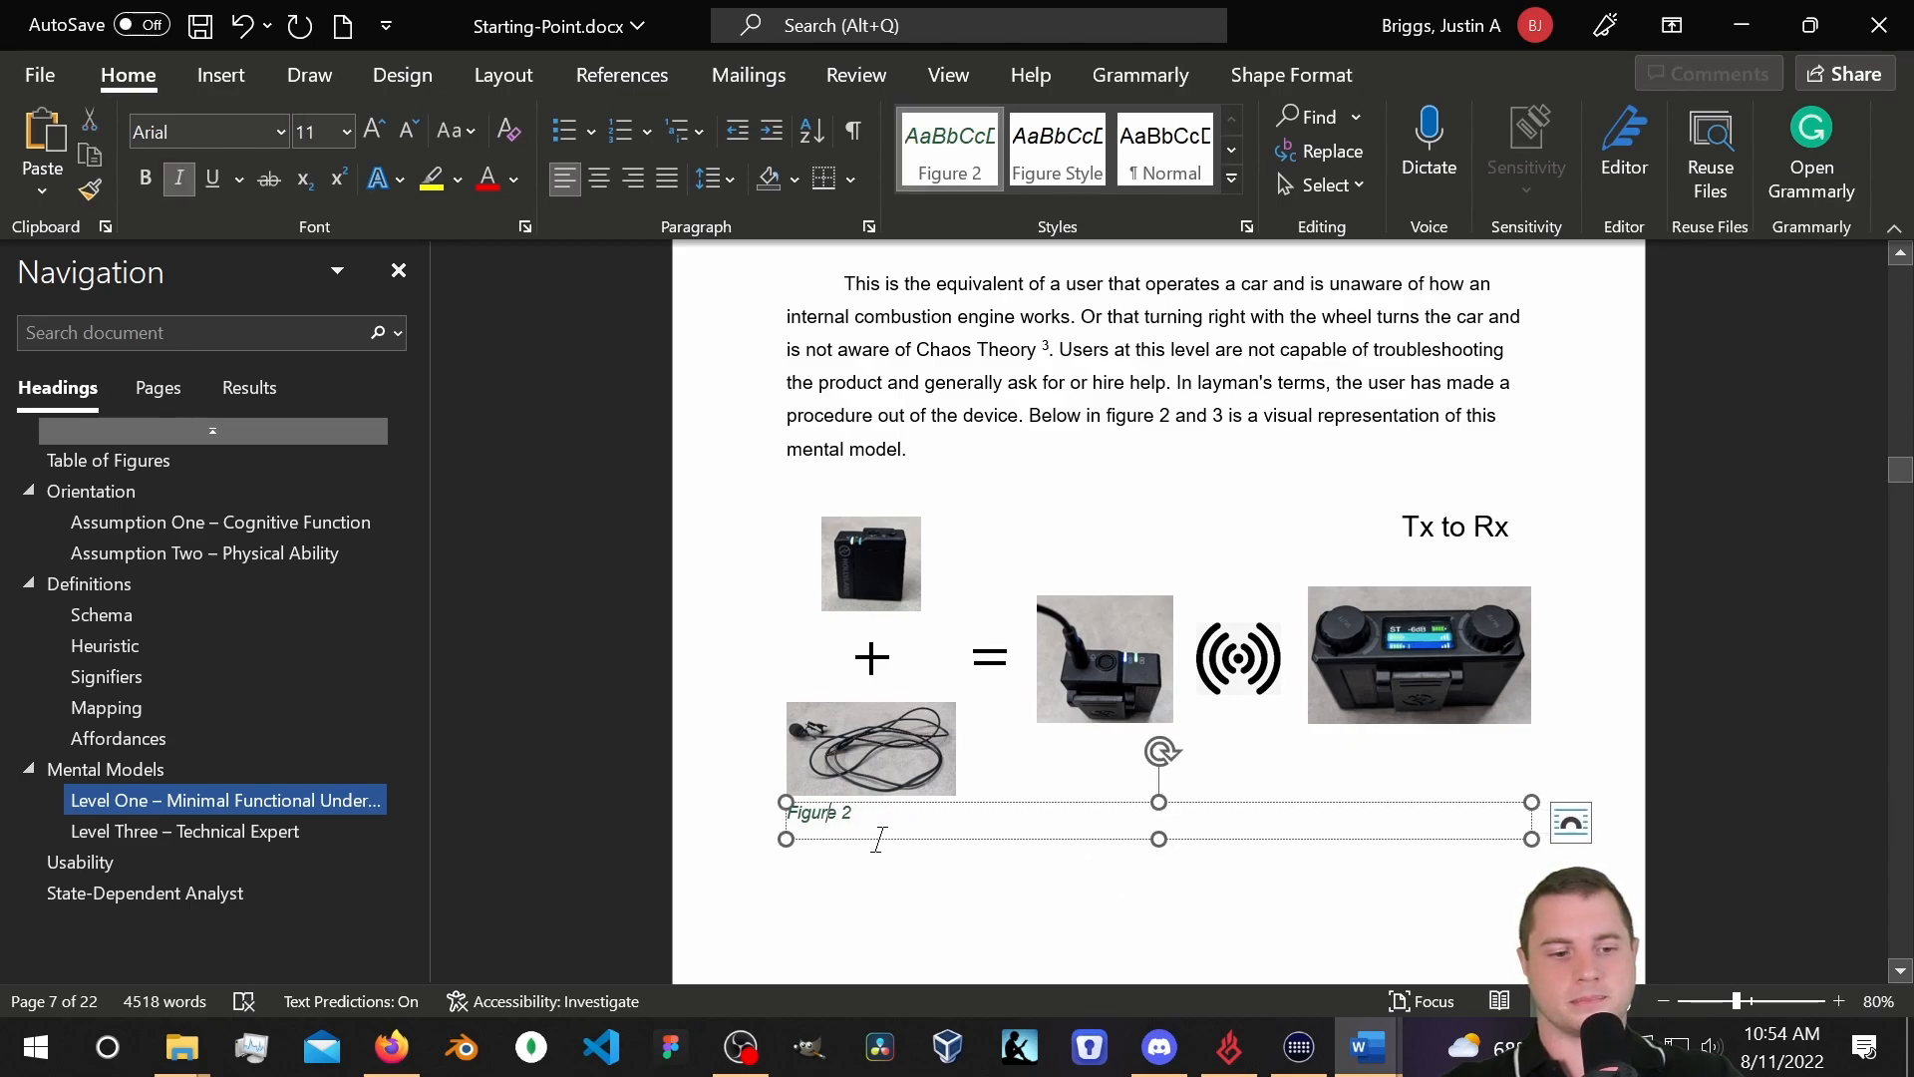
shift+click(900, 737)
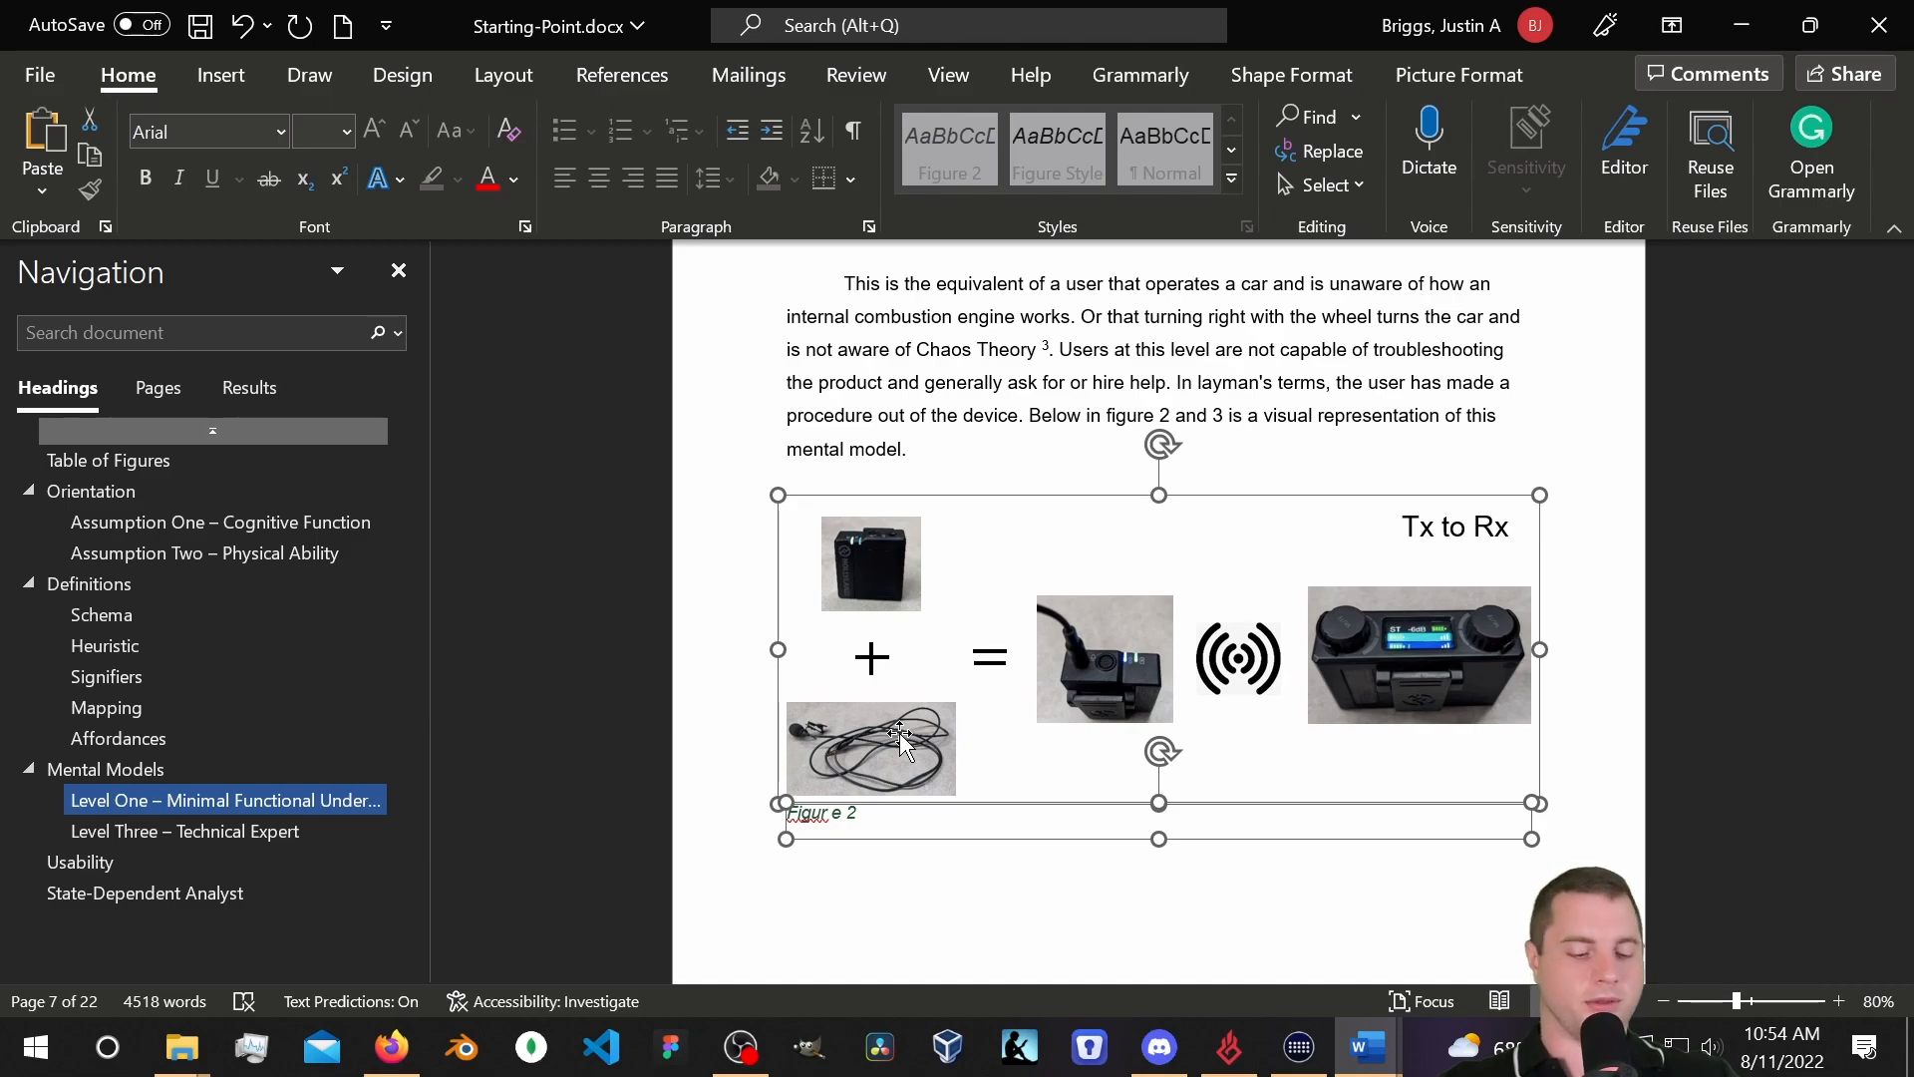
right_click(901, 737)
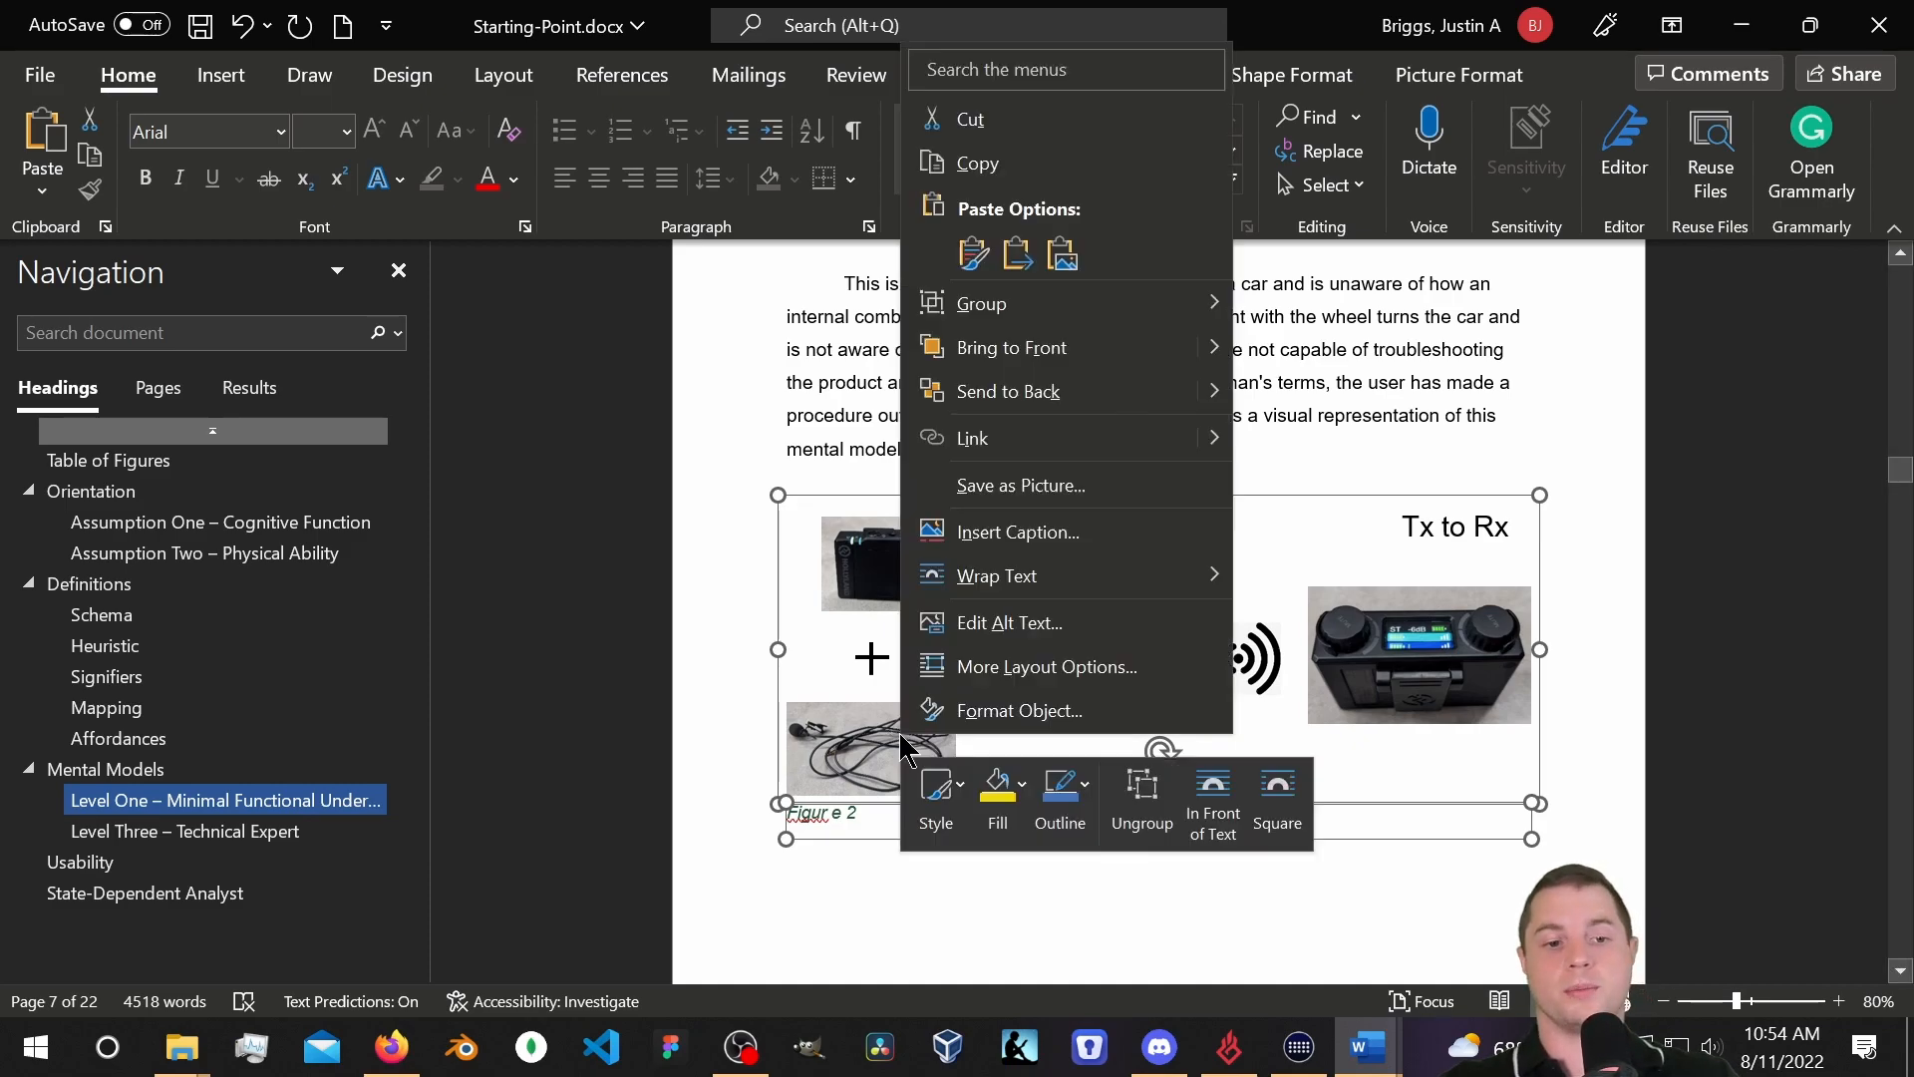
mouse_move(1097, 309)
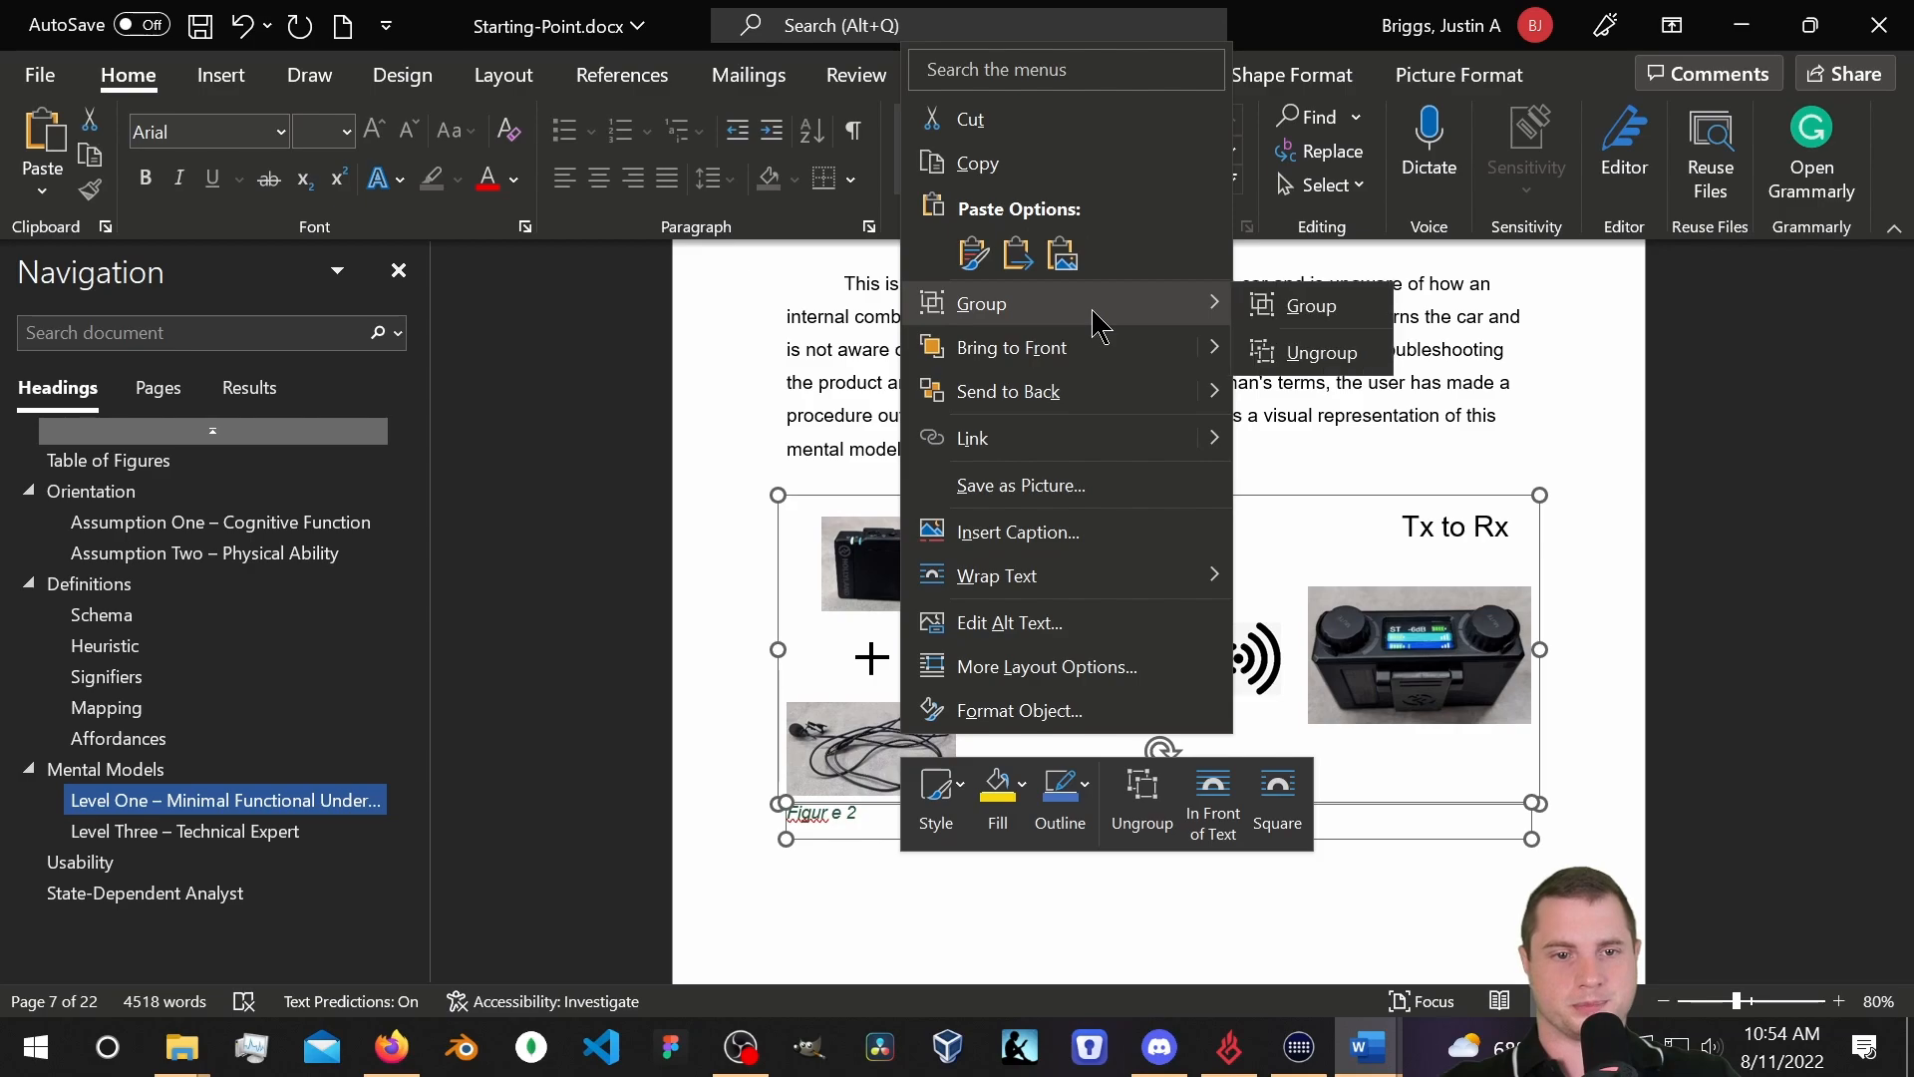
click(1353, 313)
click(947, 832)
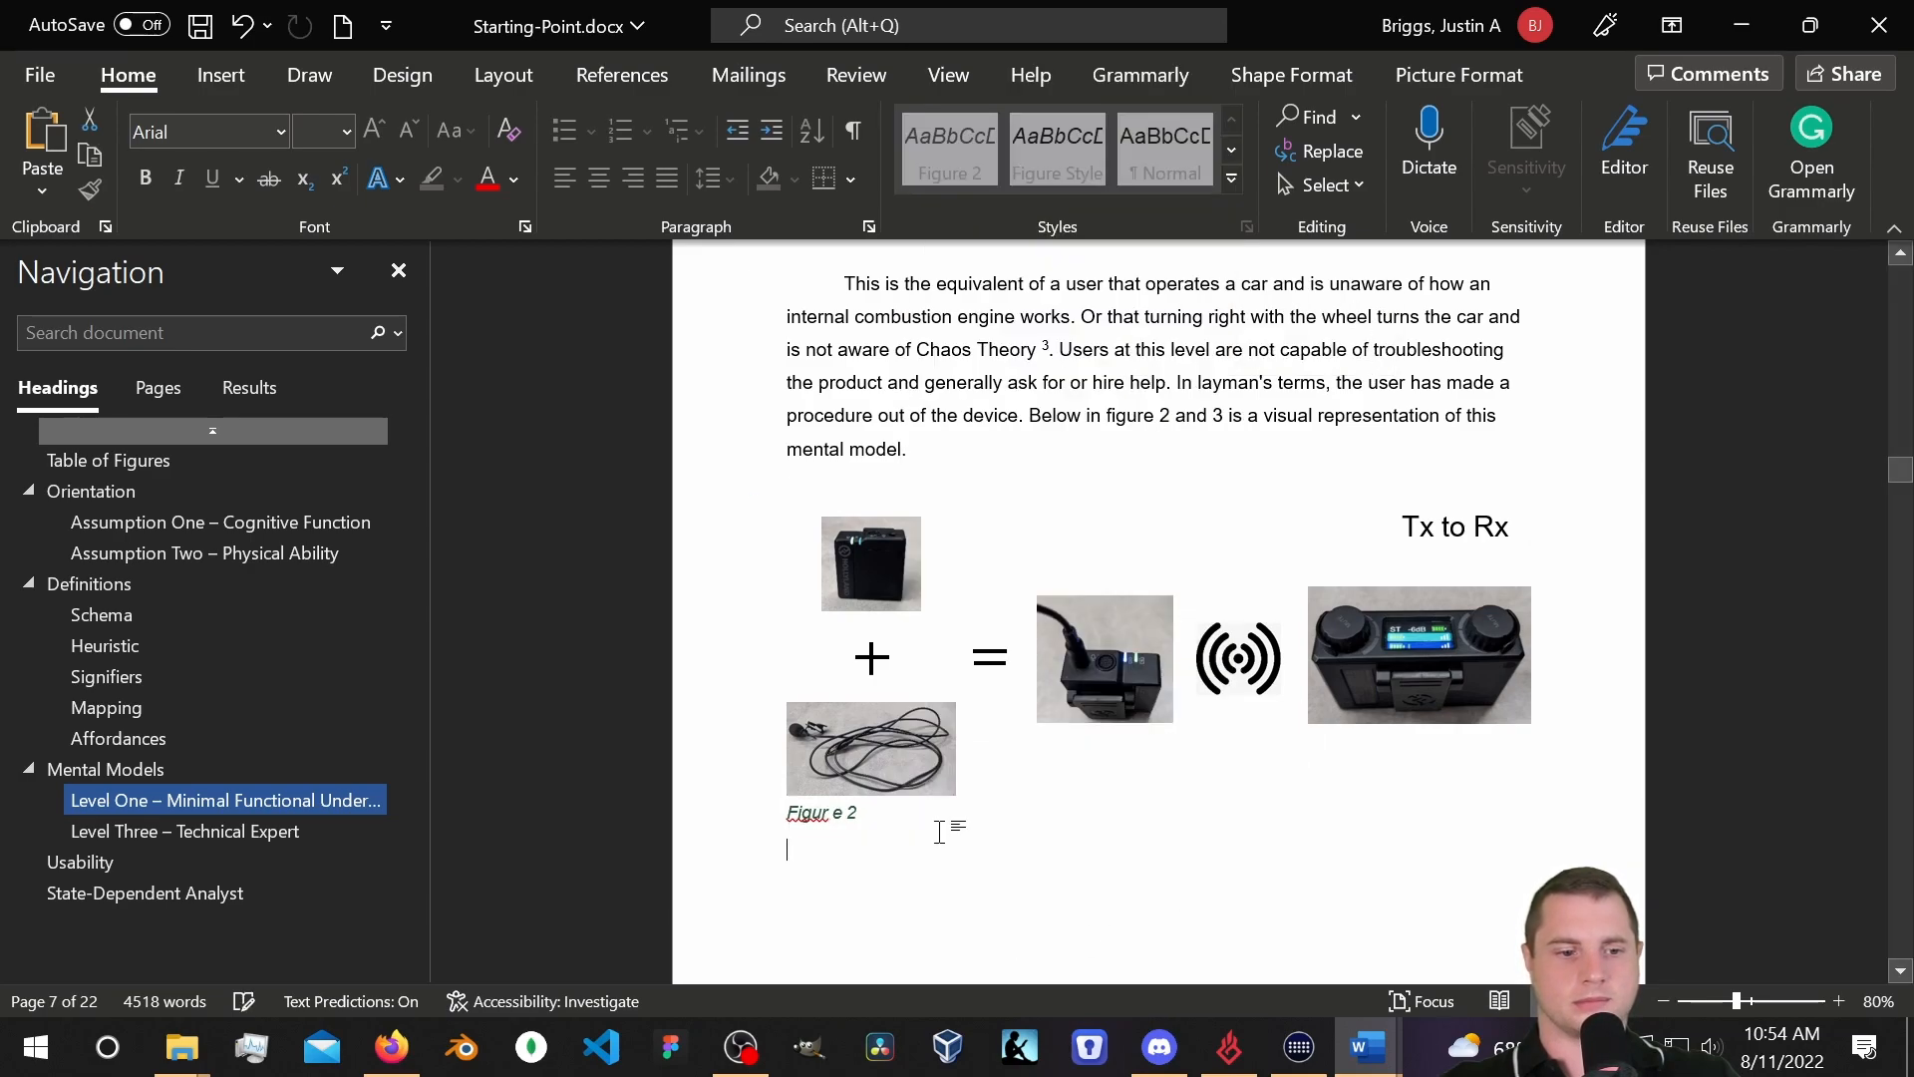
Set the text wrapping of the grouped diagram and caption to Top and Bottom.
click(882, 748)
drag(881, 747, 931, 740)
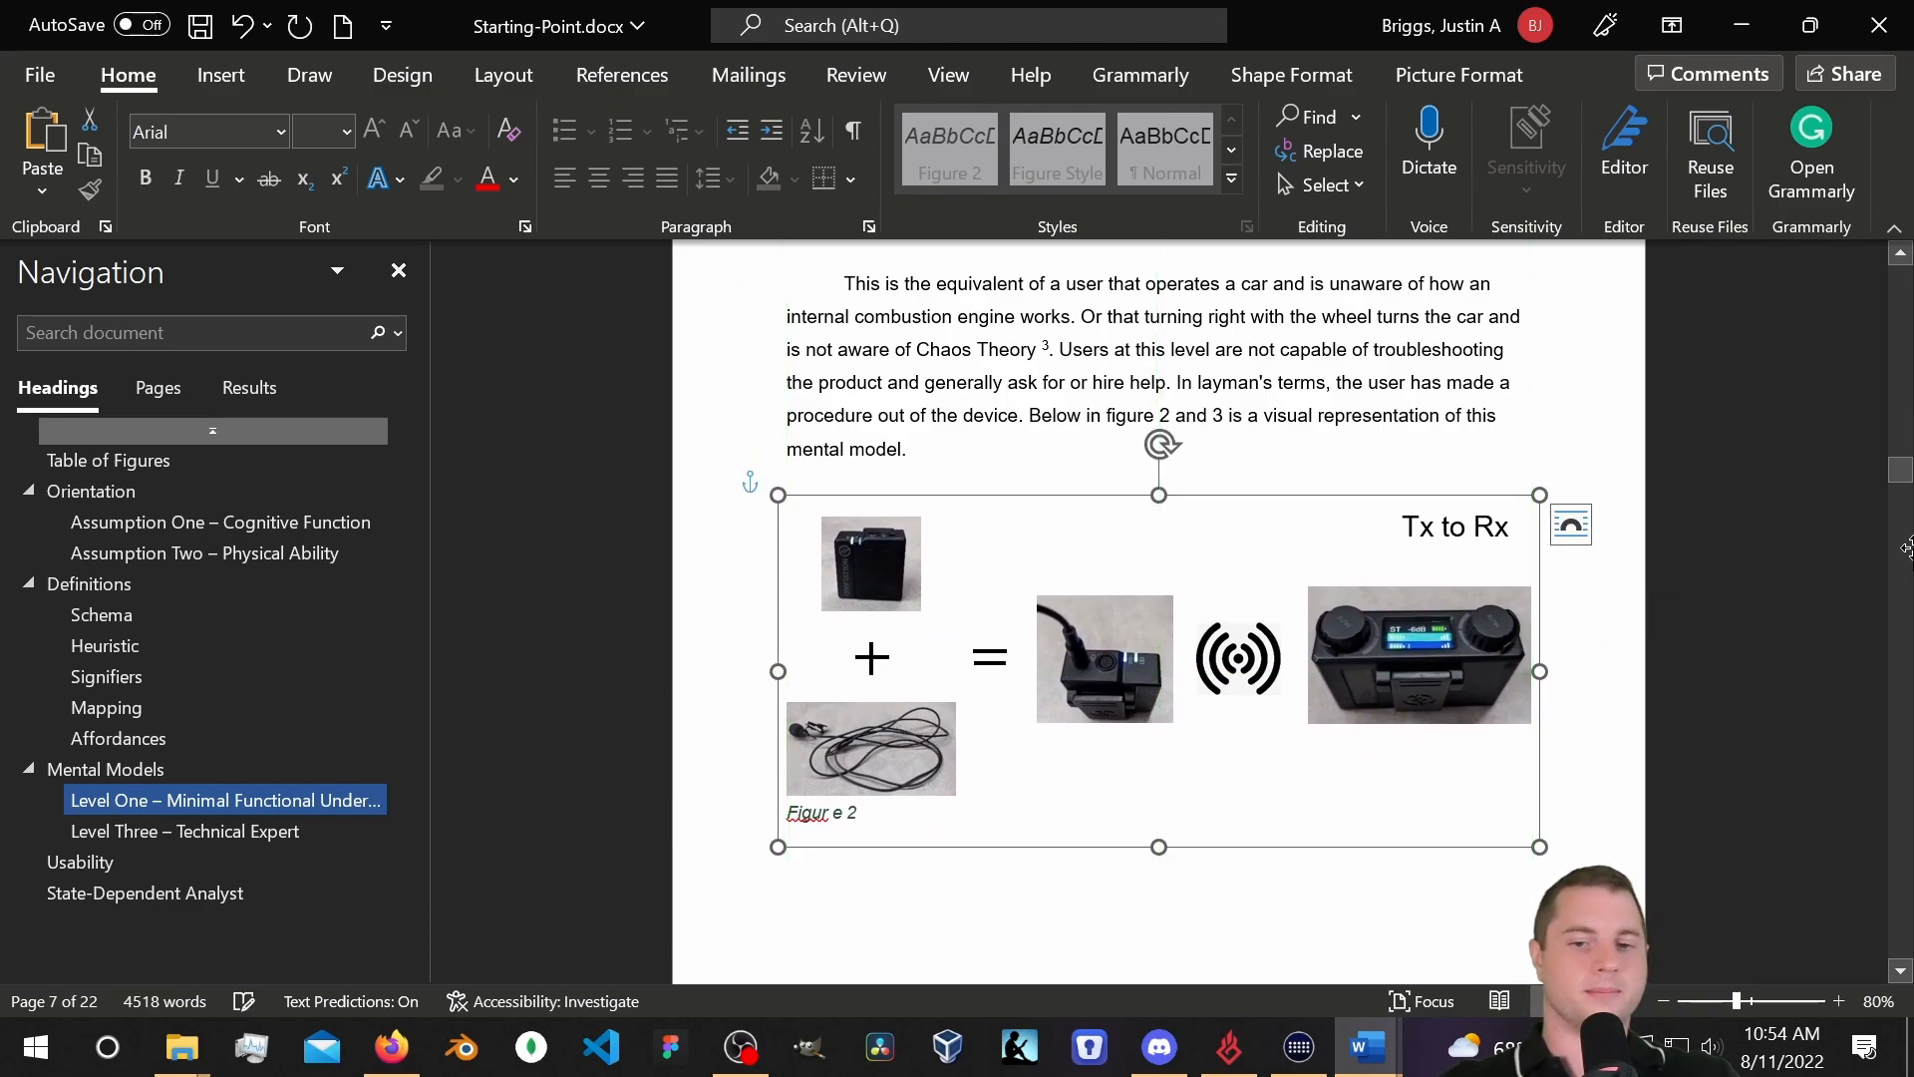
click(1573, 536)
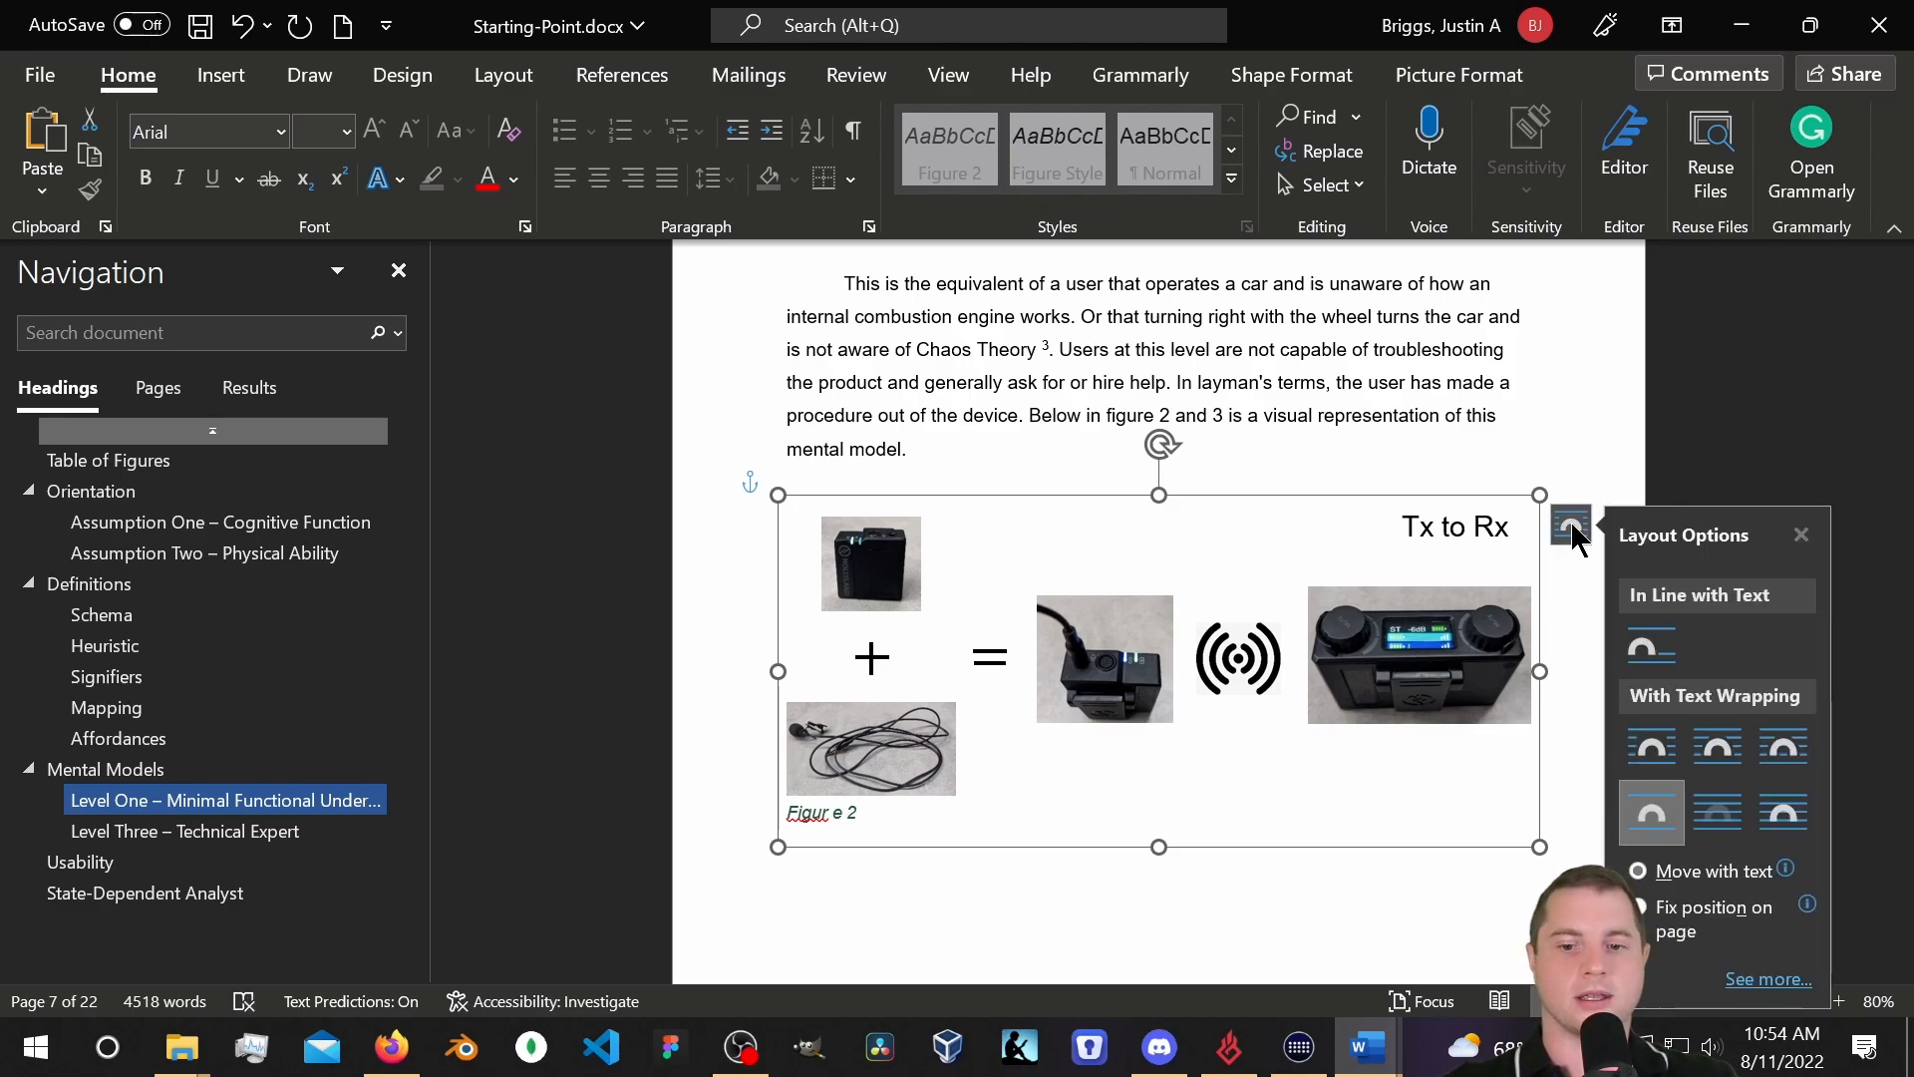
click(1660, 826)
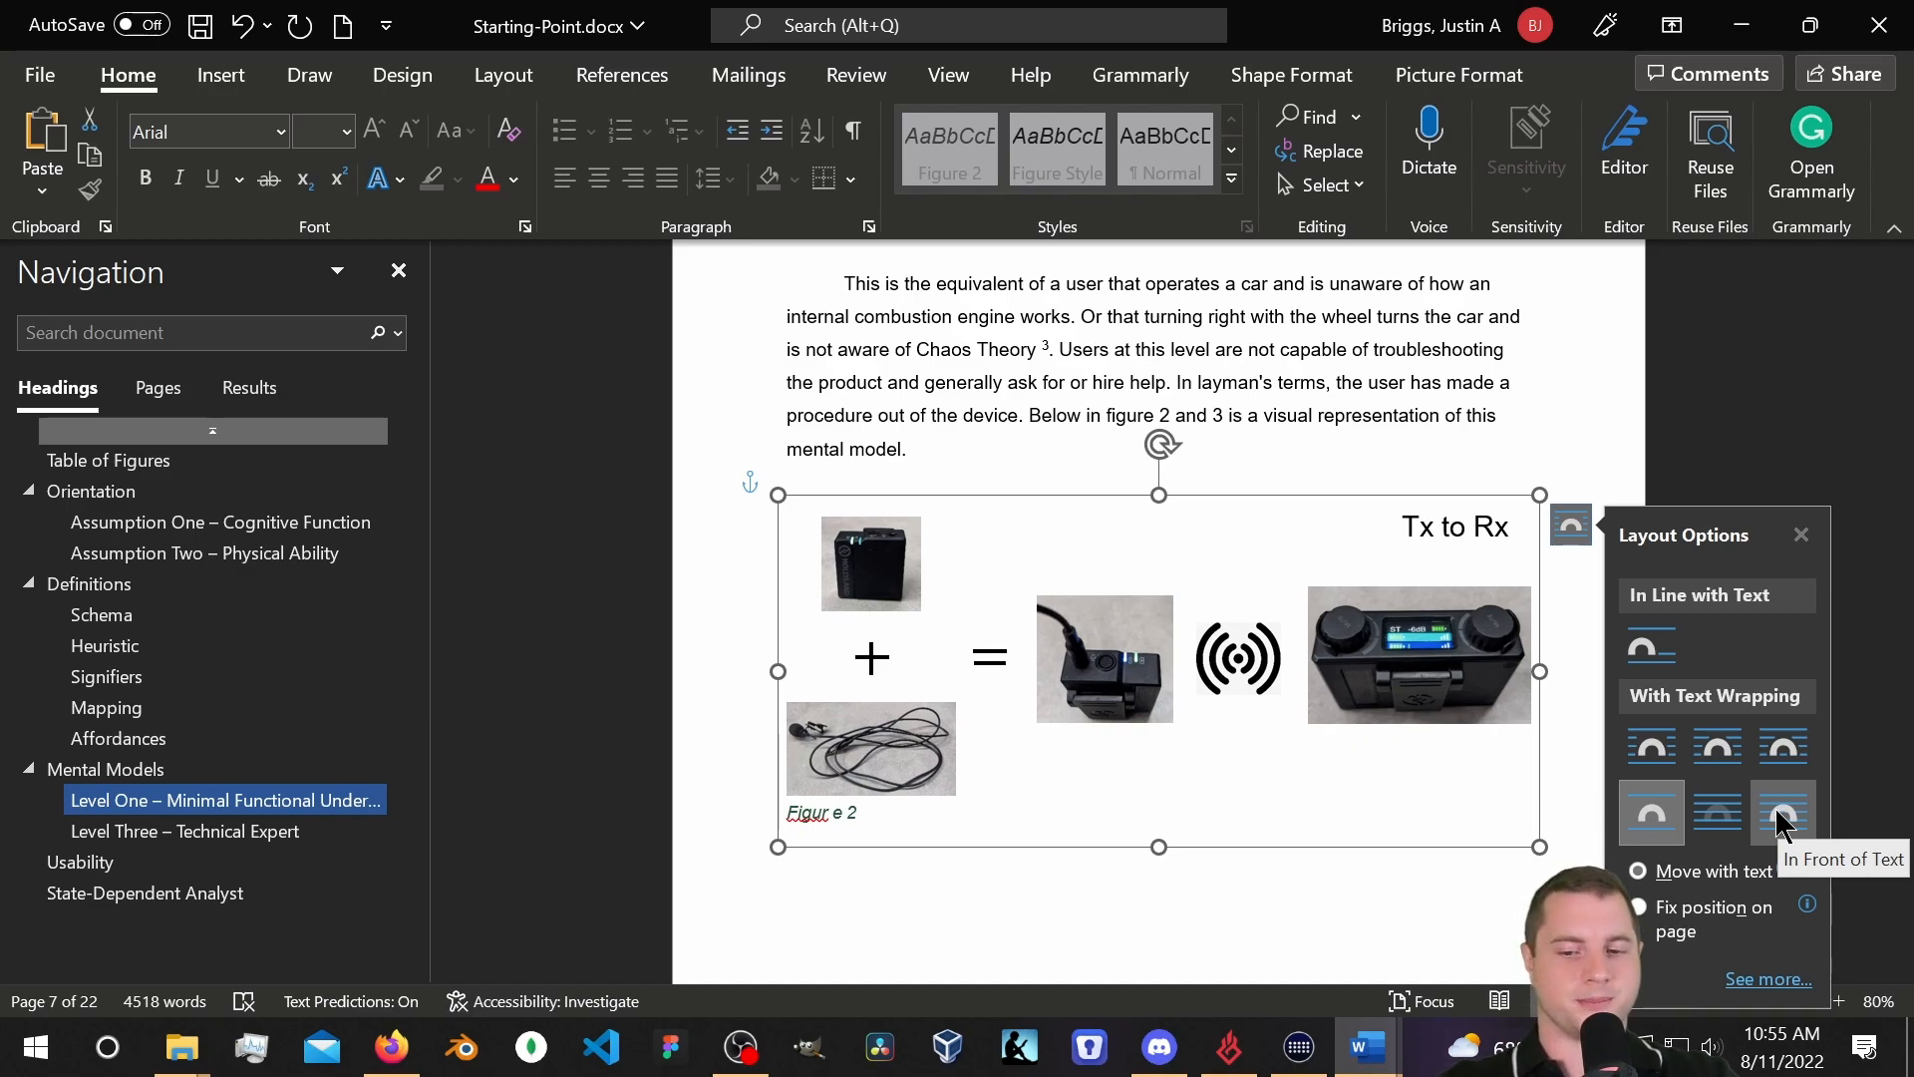
click(1032, 883)
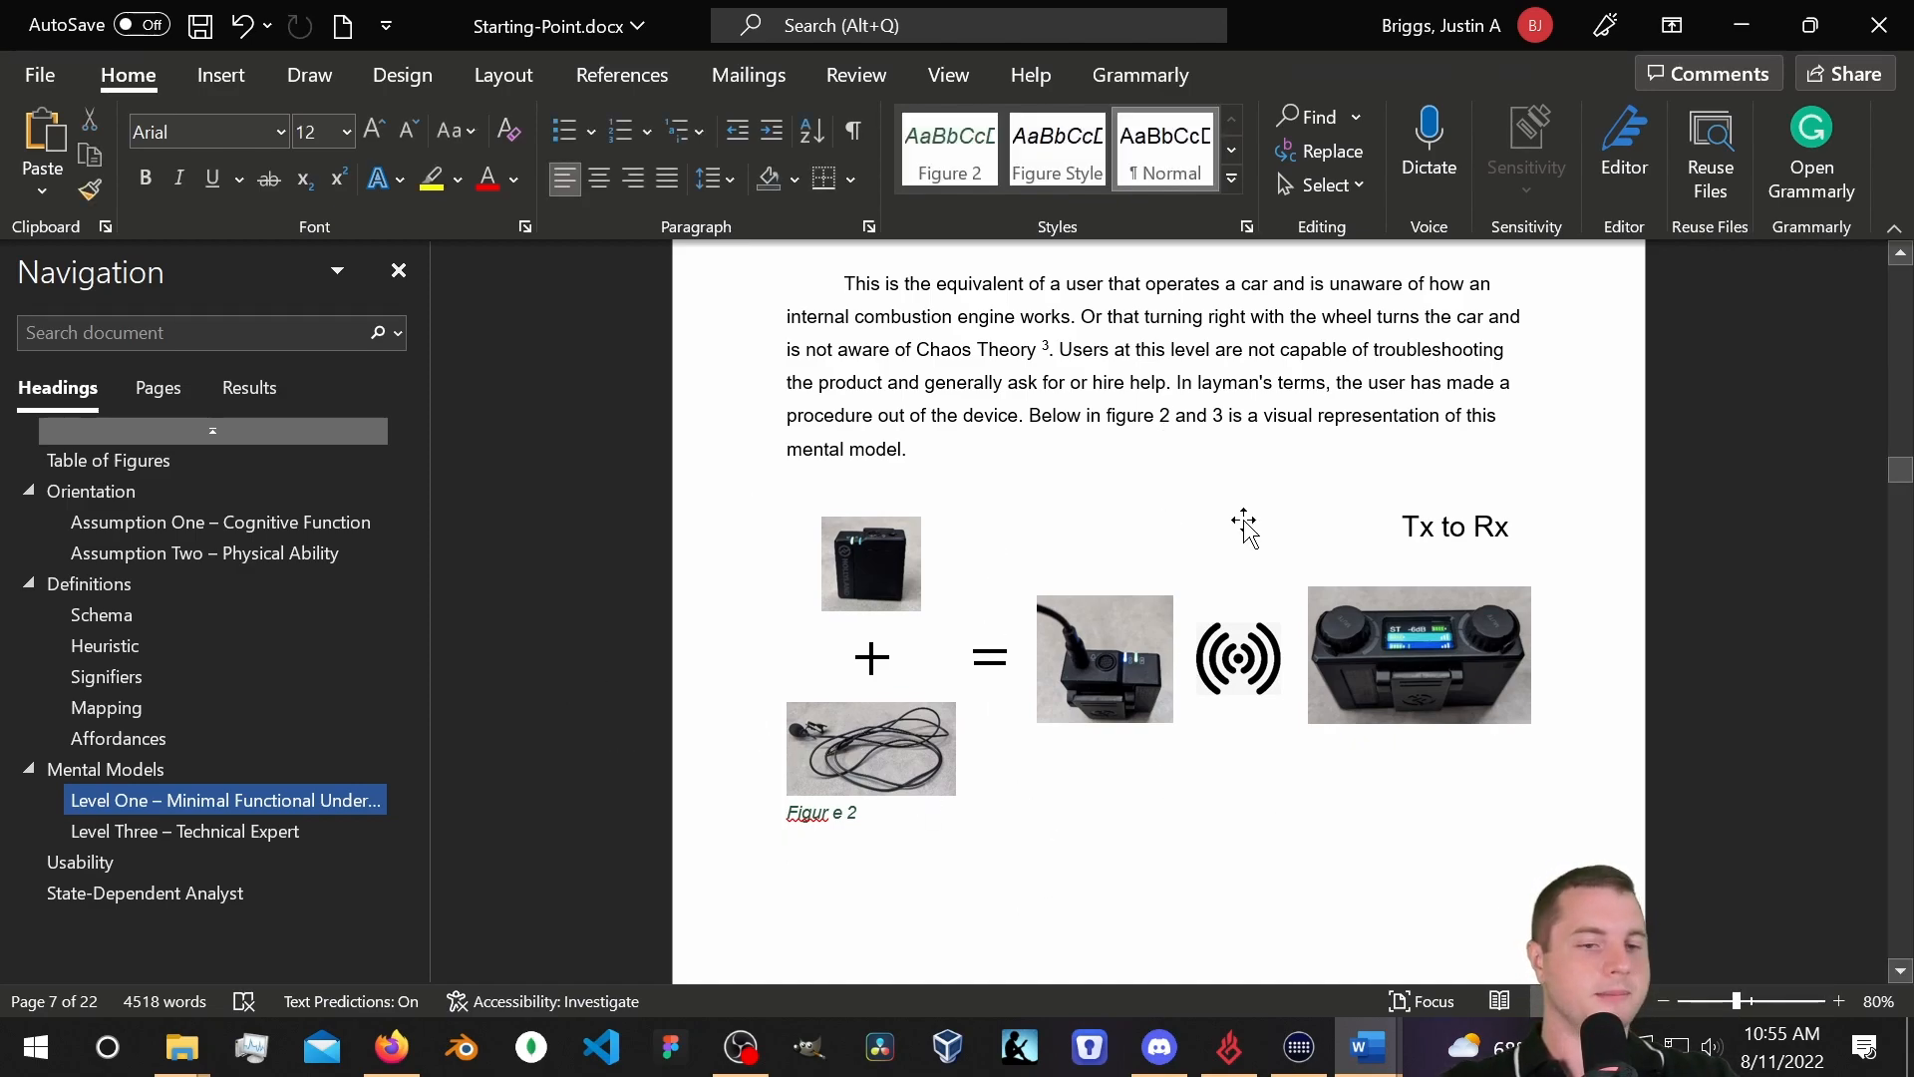
Take the Starting-Point.docx window out of its maximized state and extend its height down to the taskbar.
mouse_move(1296, 30)
mouse_down()
mouse_move(1179, 99)
mouse_move(1301, 70)
mouse_move(1267, 43)
mouse_up()
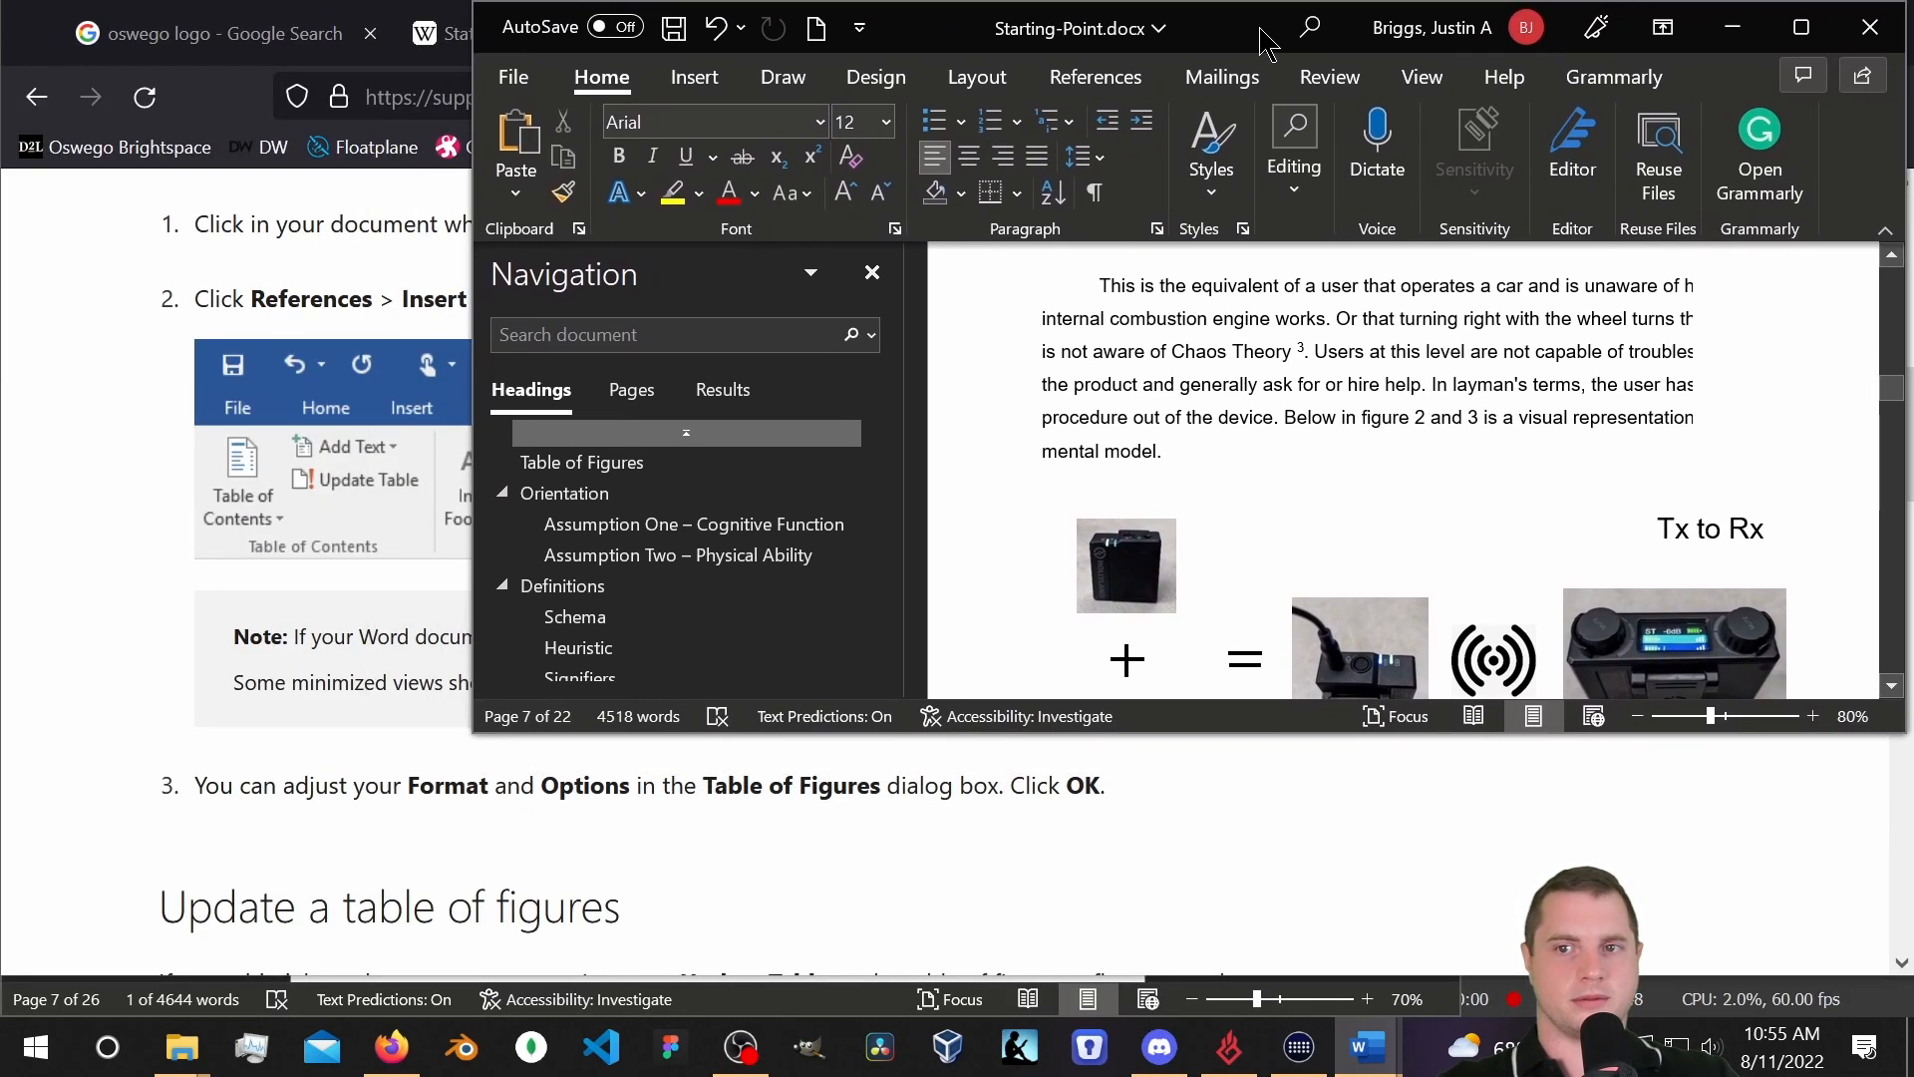
drag(1255, 740, 1244, 1014)
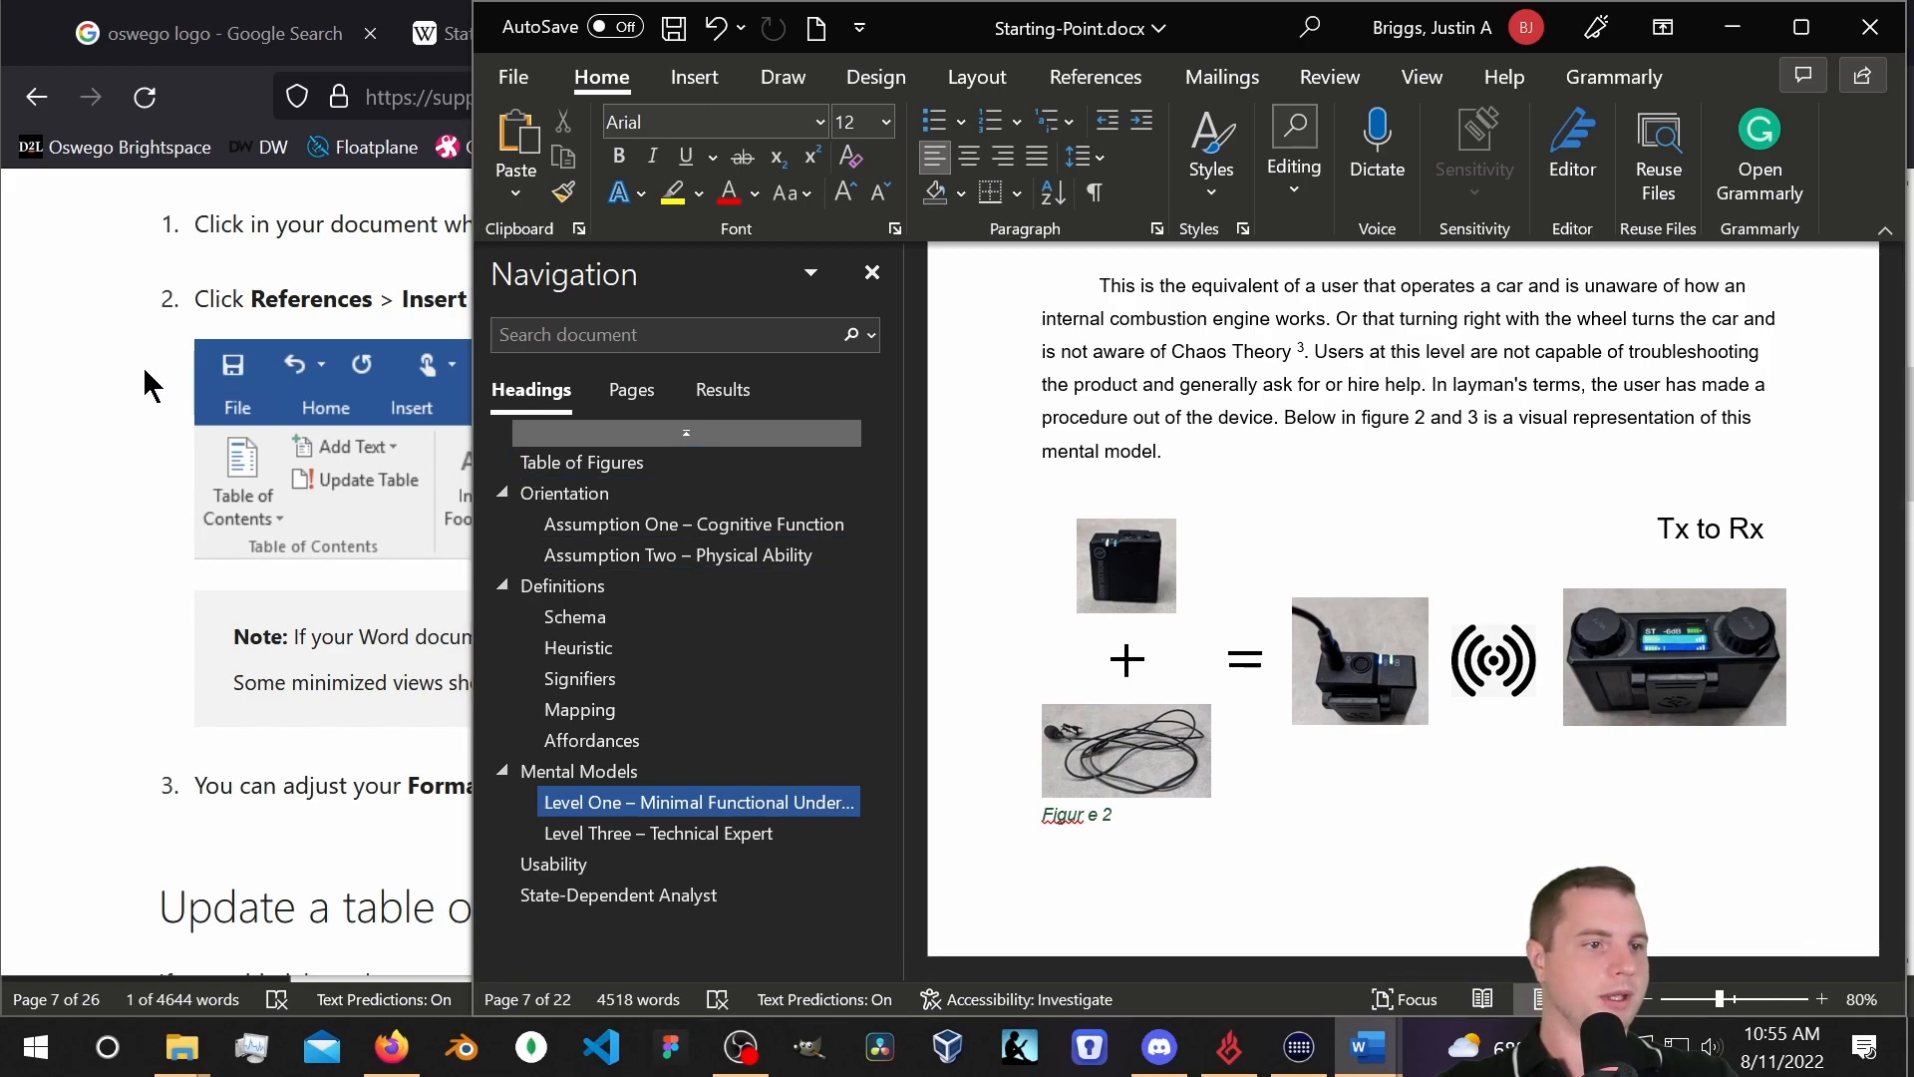
Switch to Word Document Sample.docx and examine its table of figures.
key(alt+Tab)
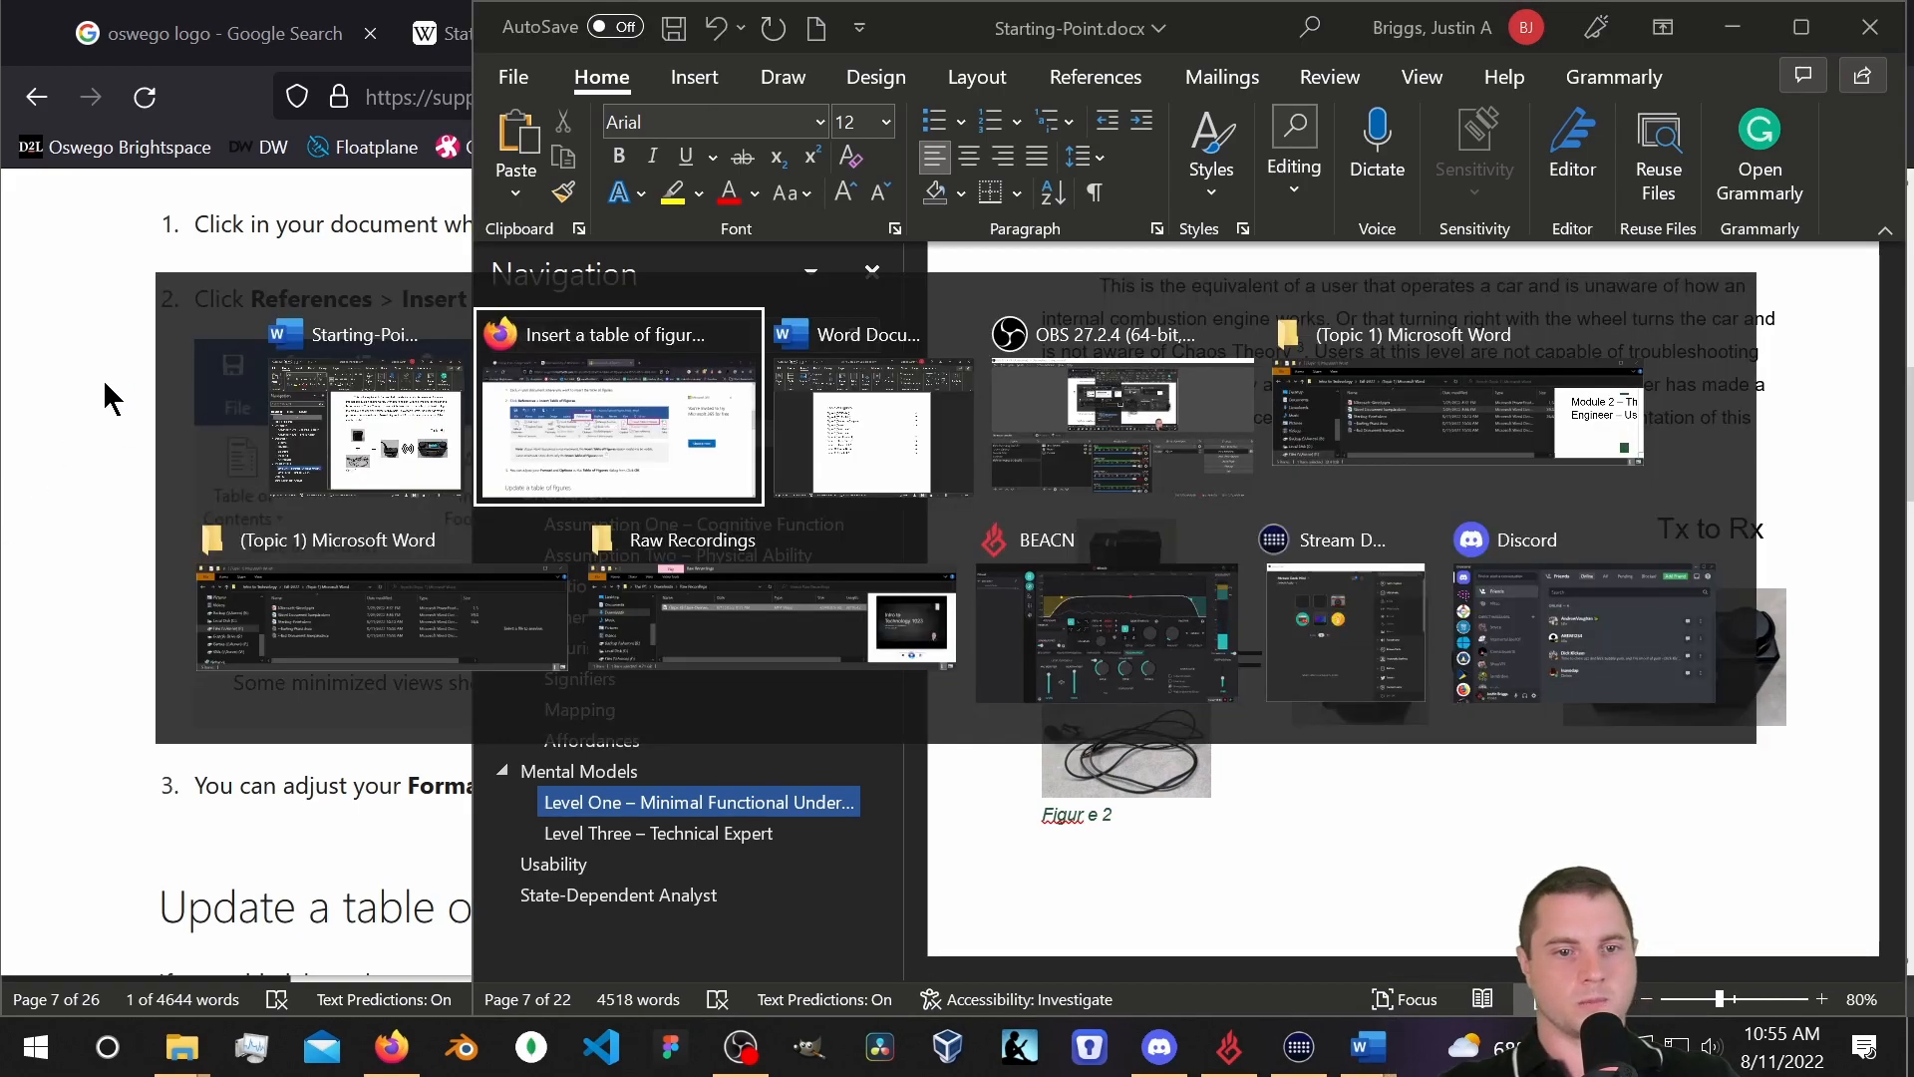
key(alt+Tab)
scroll(632, 618, down, 3)
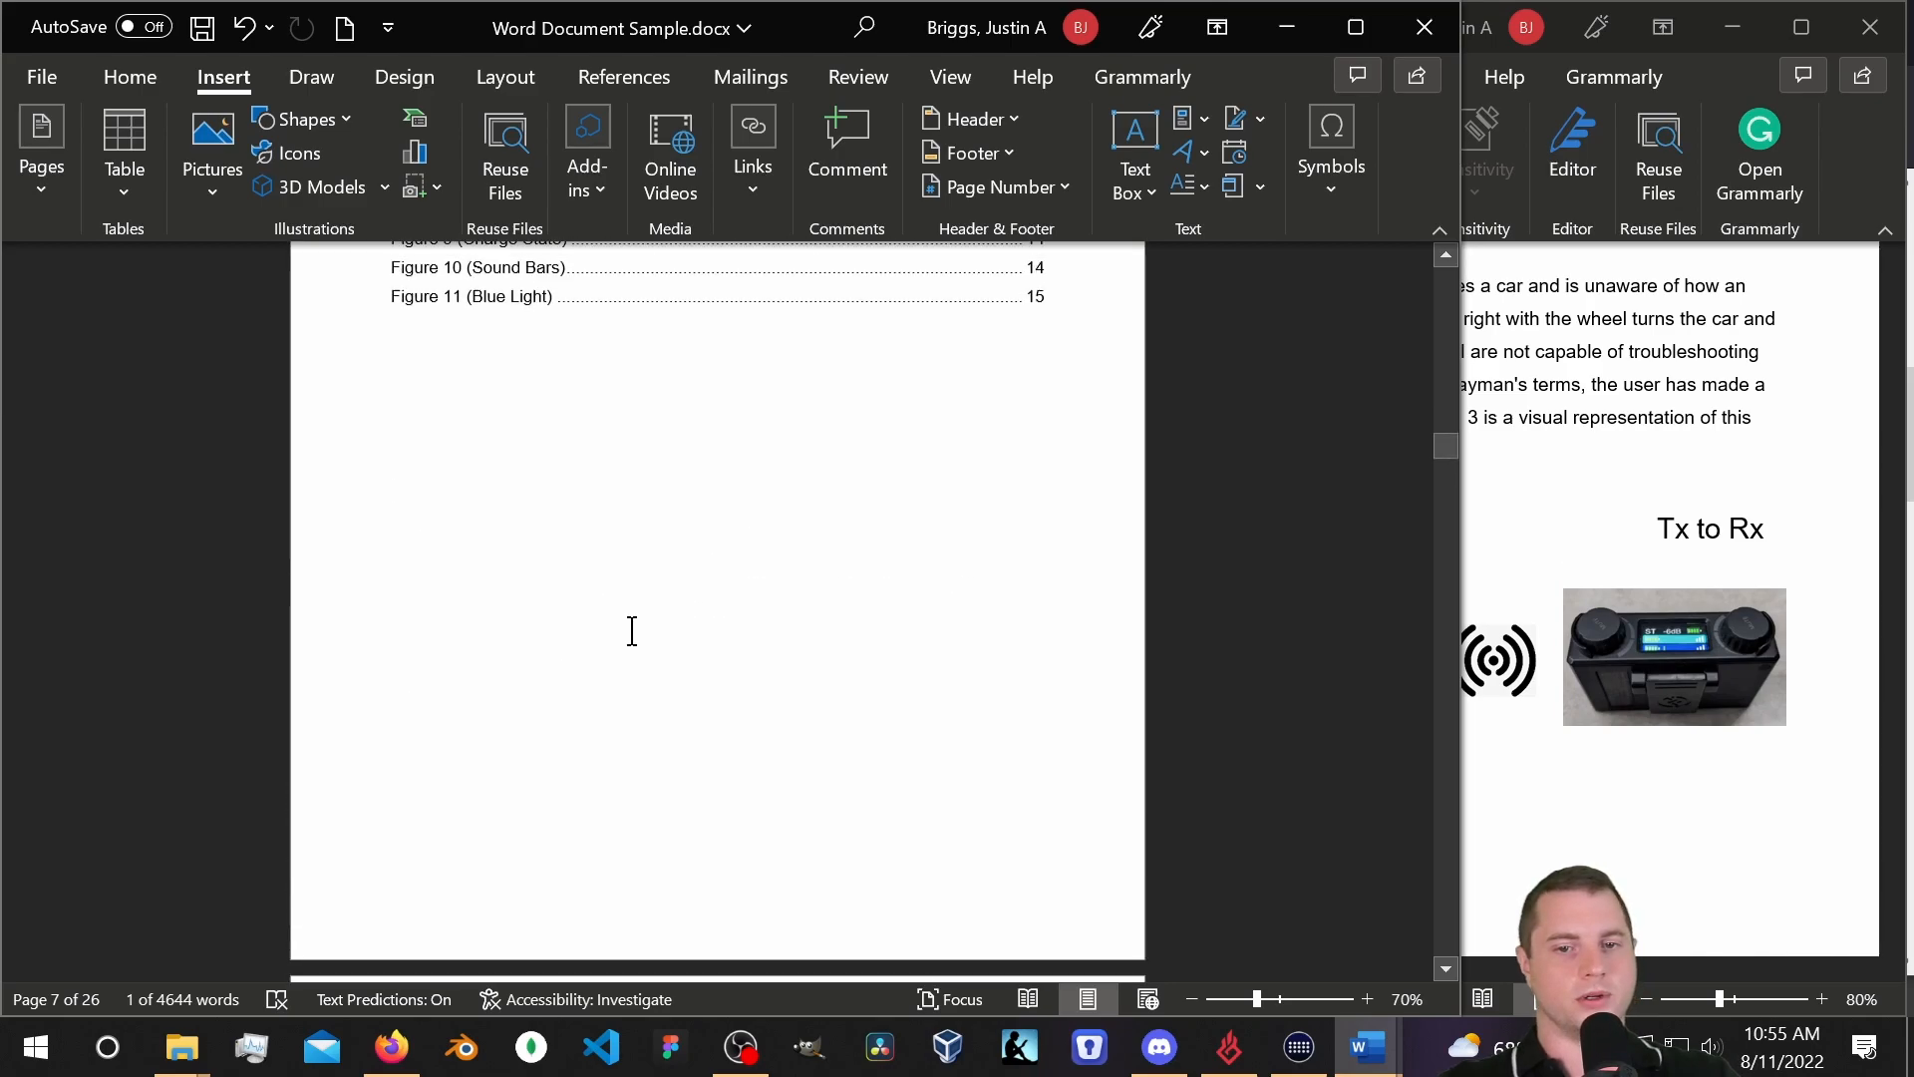
scroll(632, 630, up, 2)
Delete the outdated entries under the Table of Figures heading in Starting-Point.docx.
click(1709, 478)
scroll(1426, 683, up, 4)
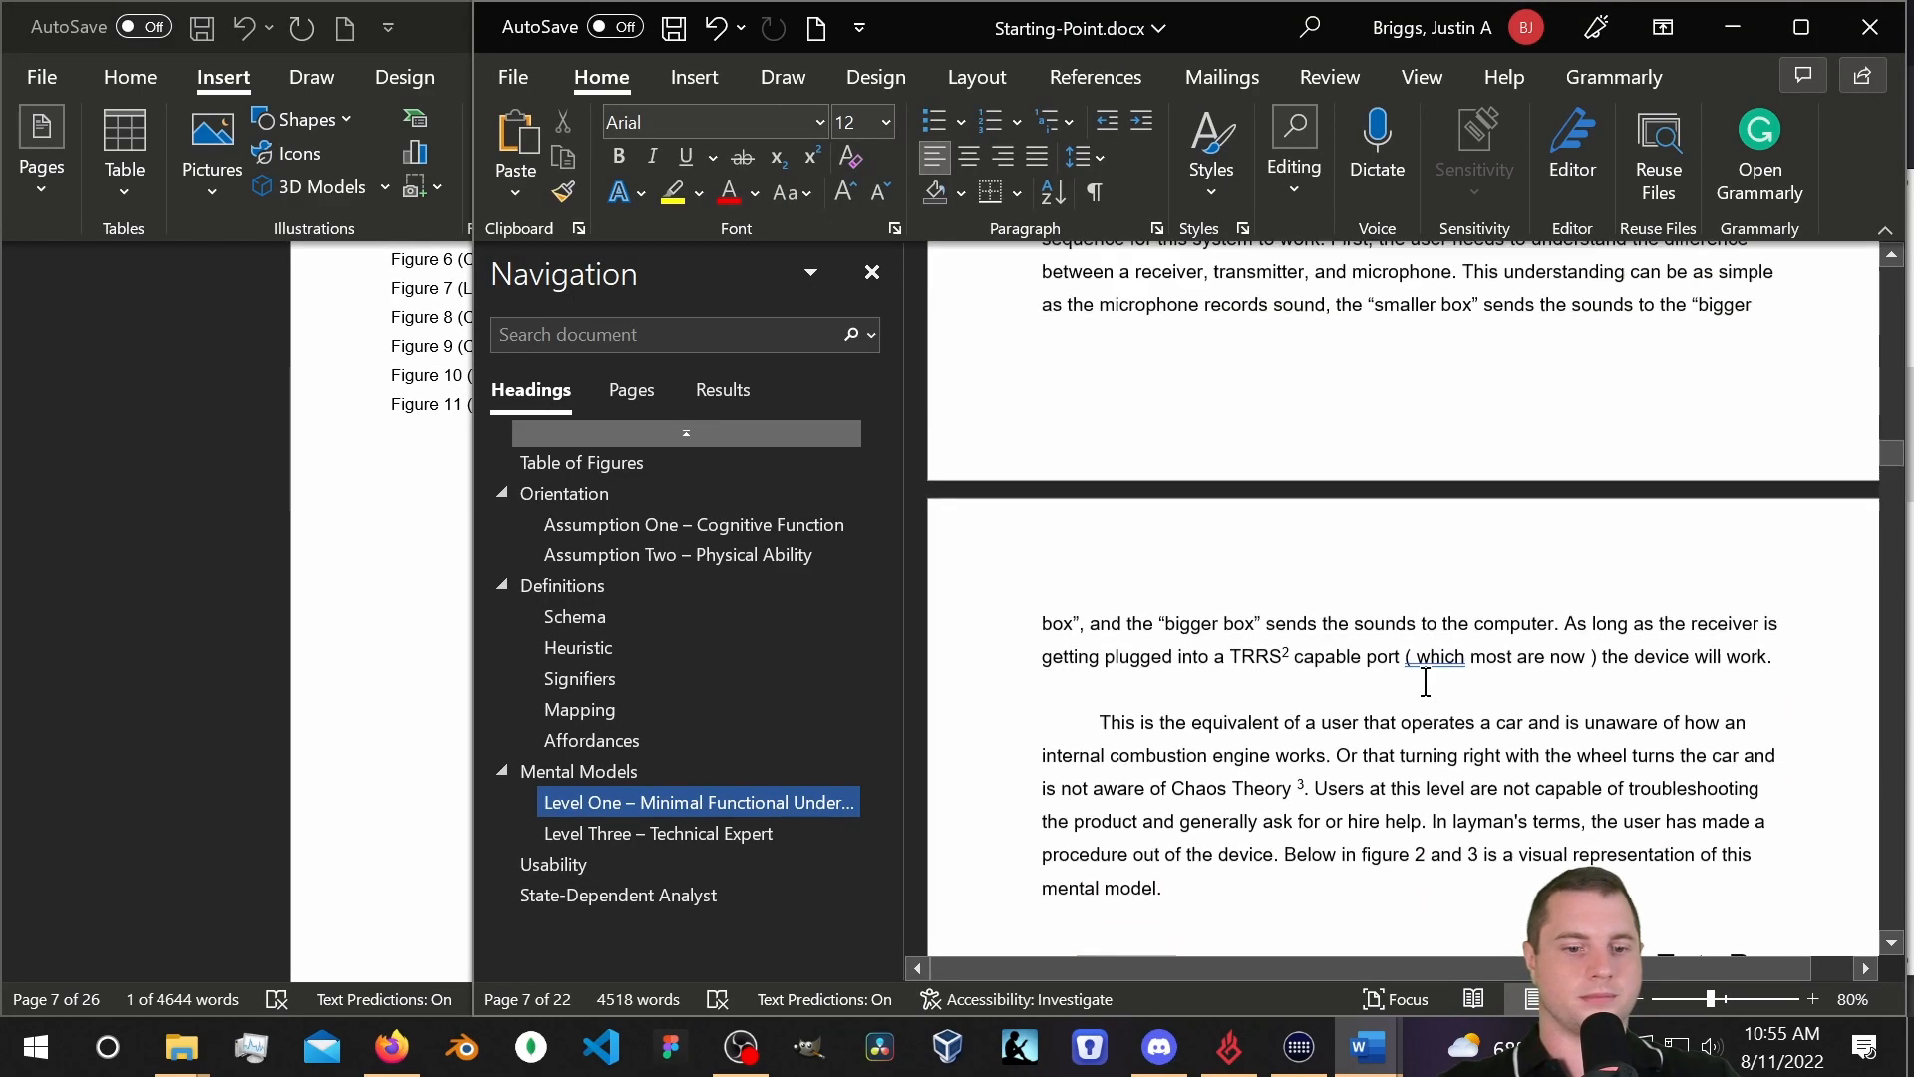
scroll(1426, 683, up, 15)
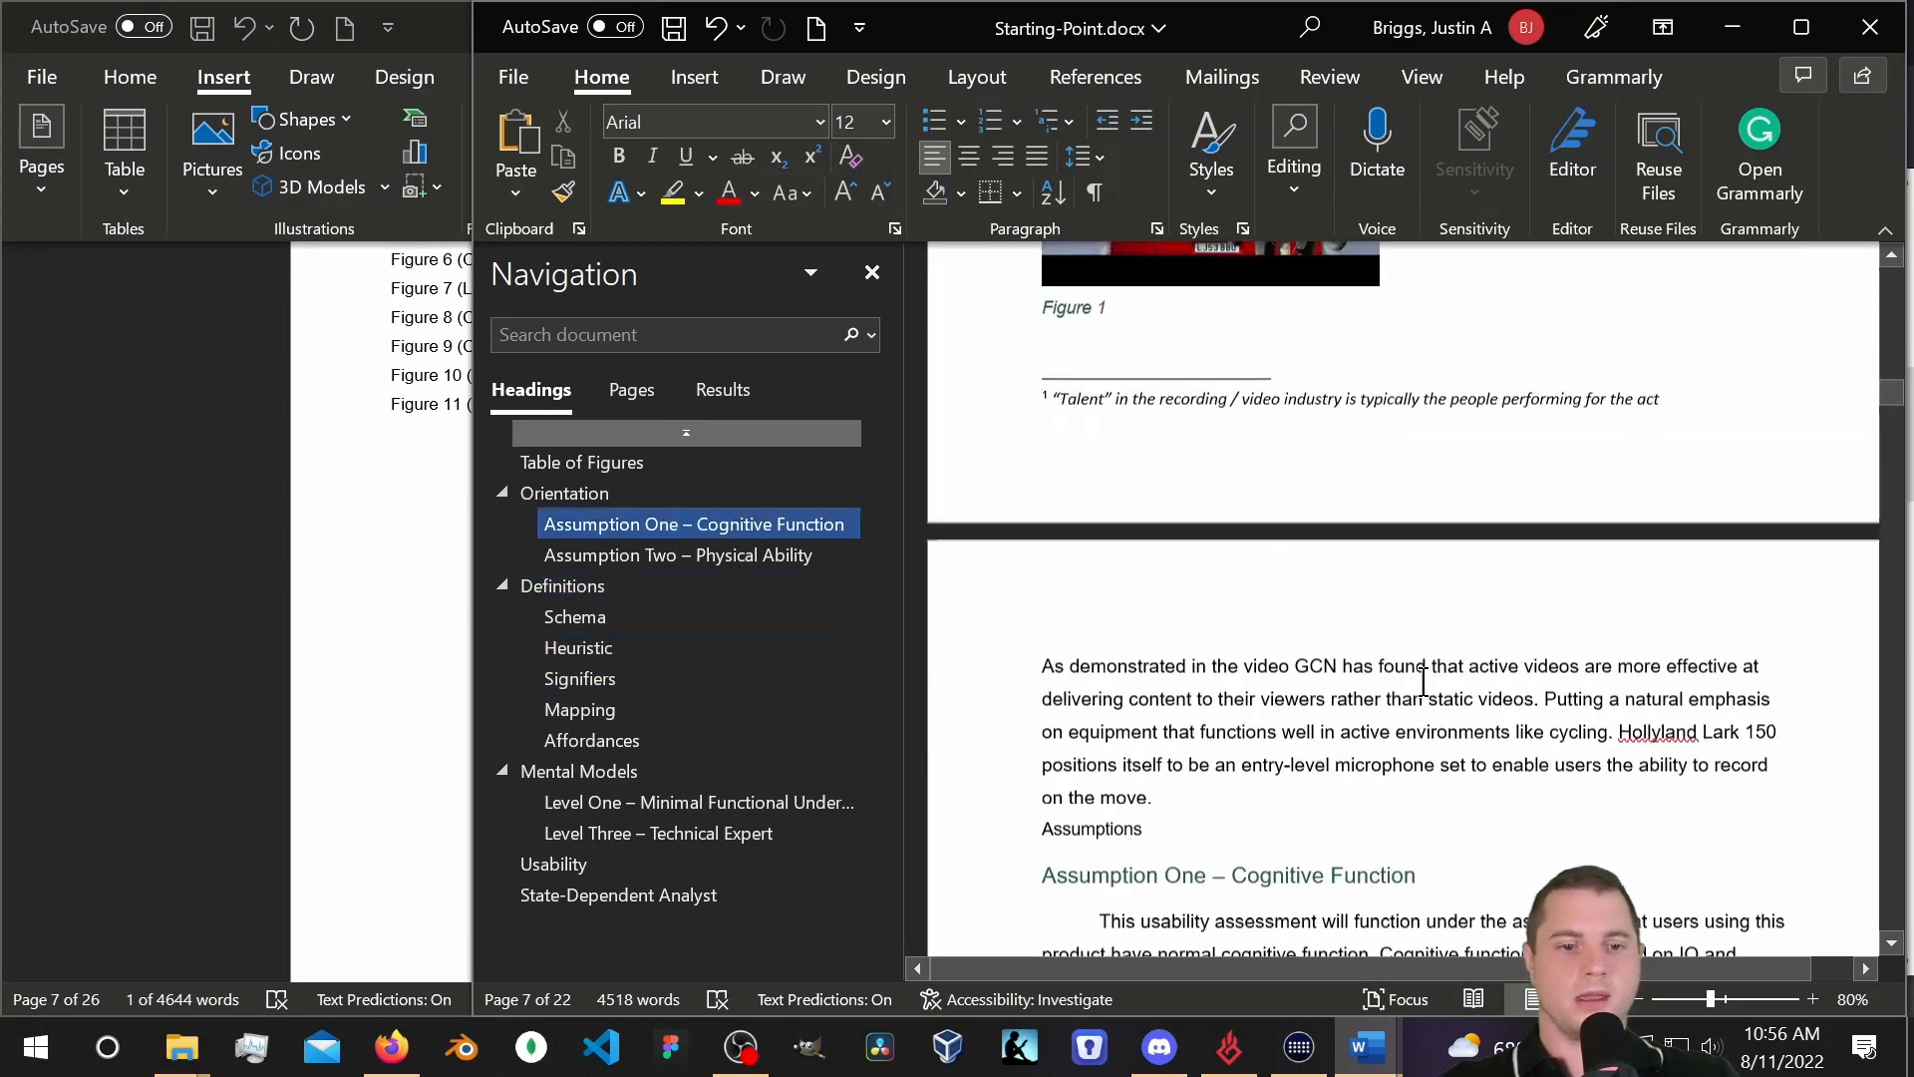
scroll(1423, 682, up, 10)
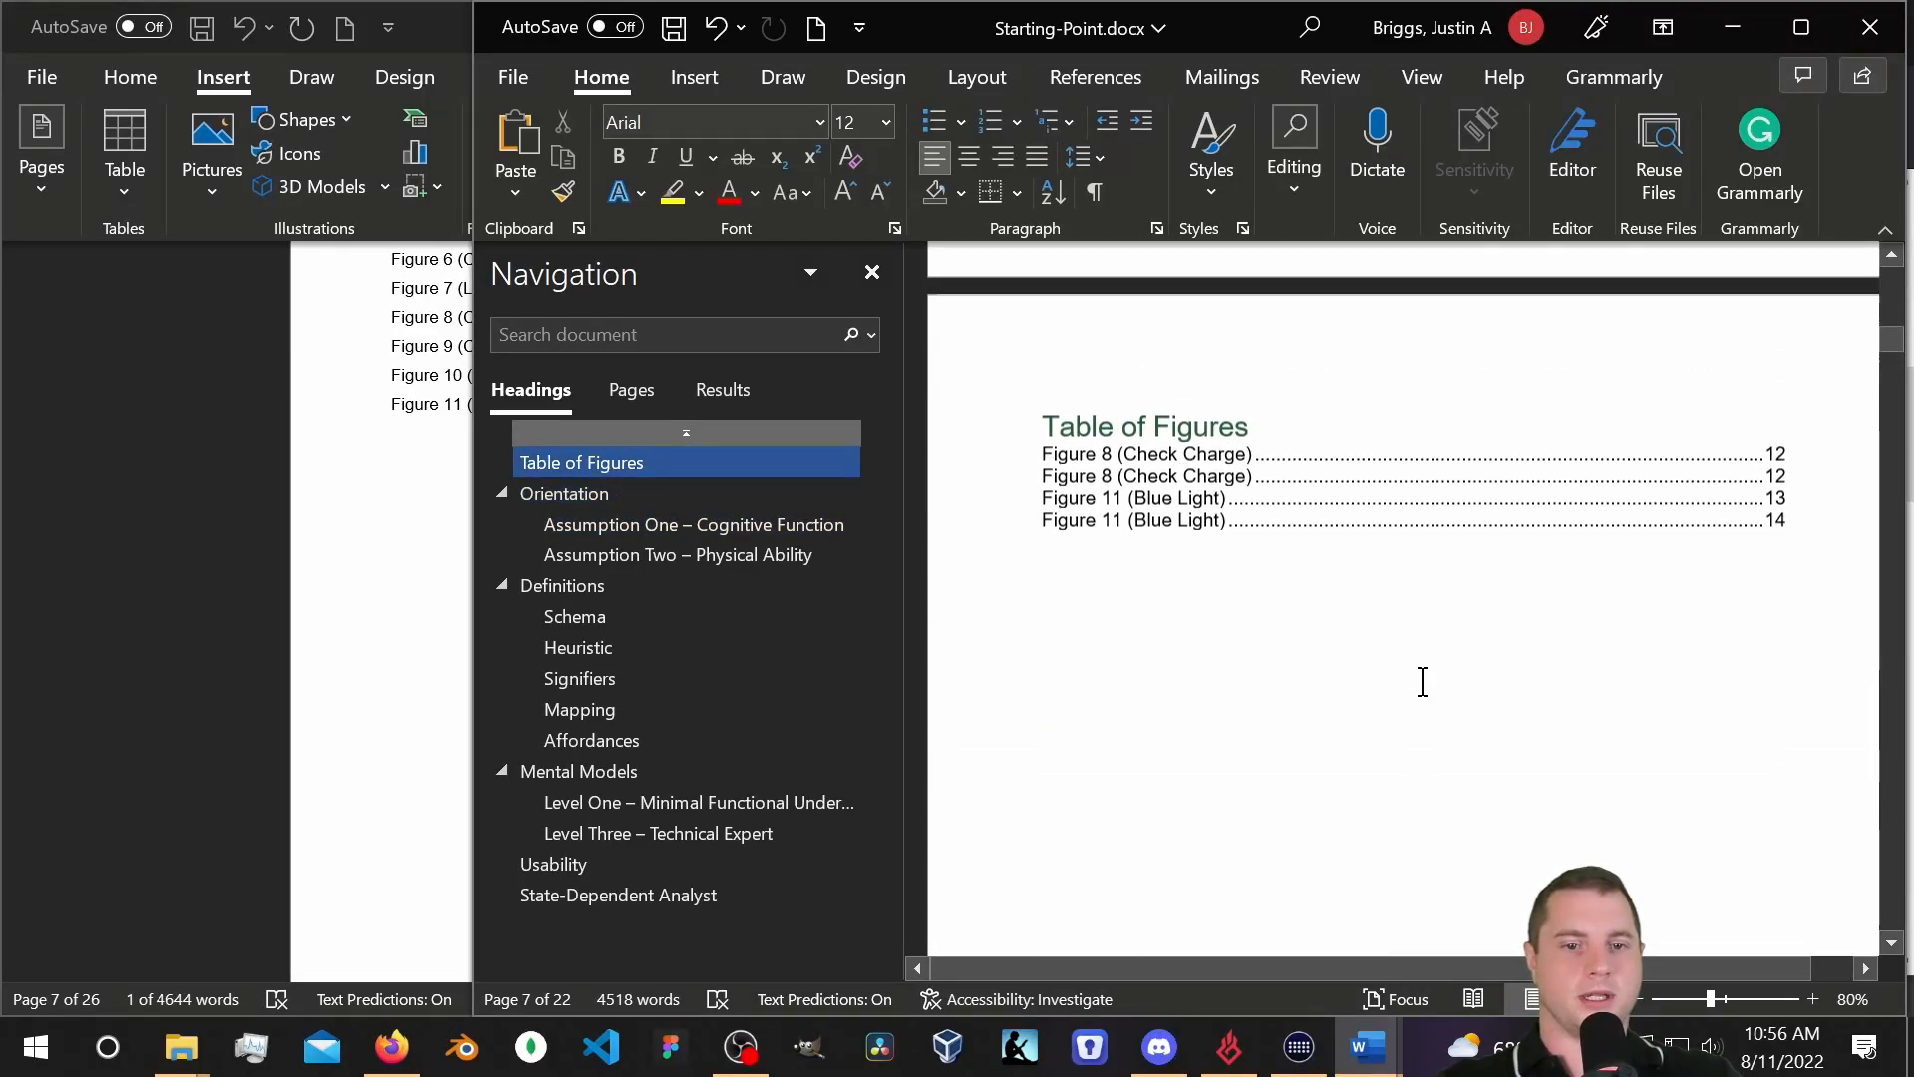
scroll(1423, 683, up, 4)
scroll(1389, 684, down, 3)
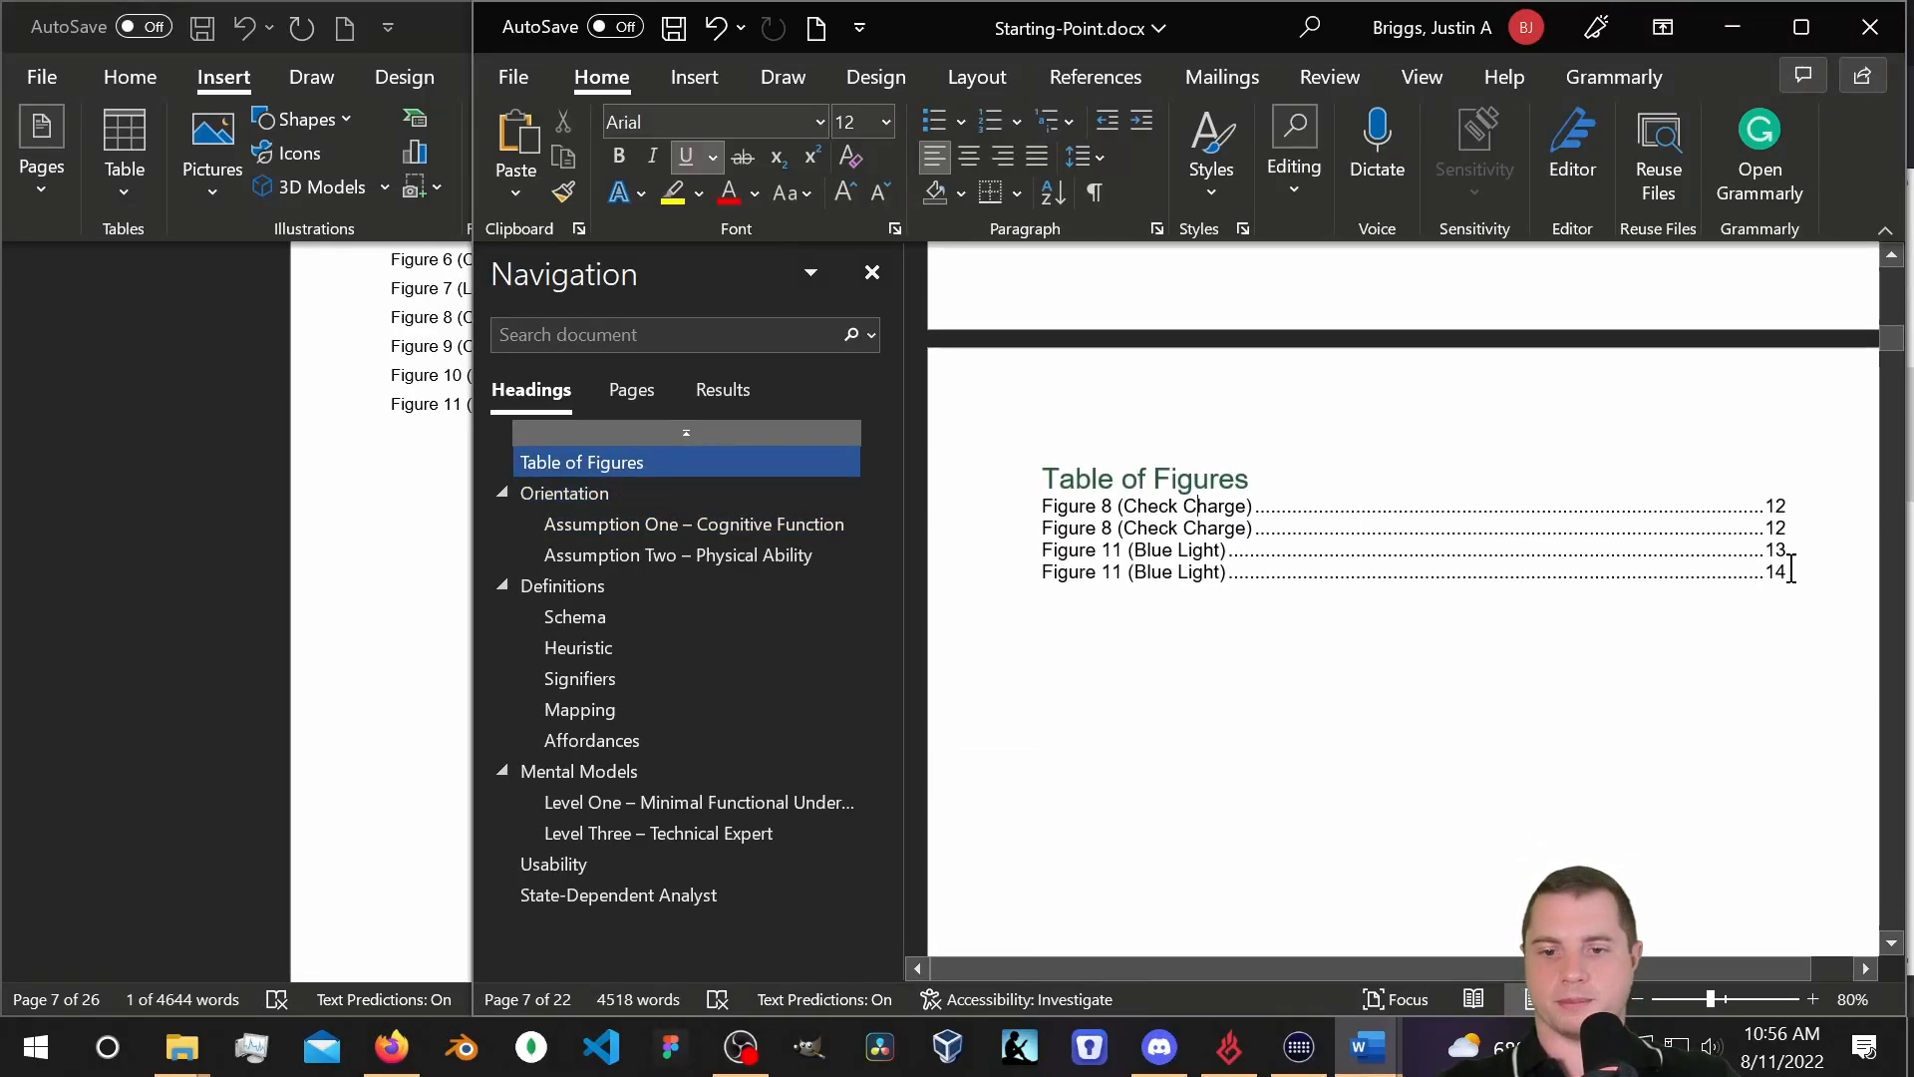
drag(1395, 569, 1105, 590)
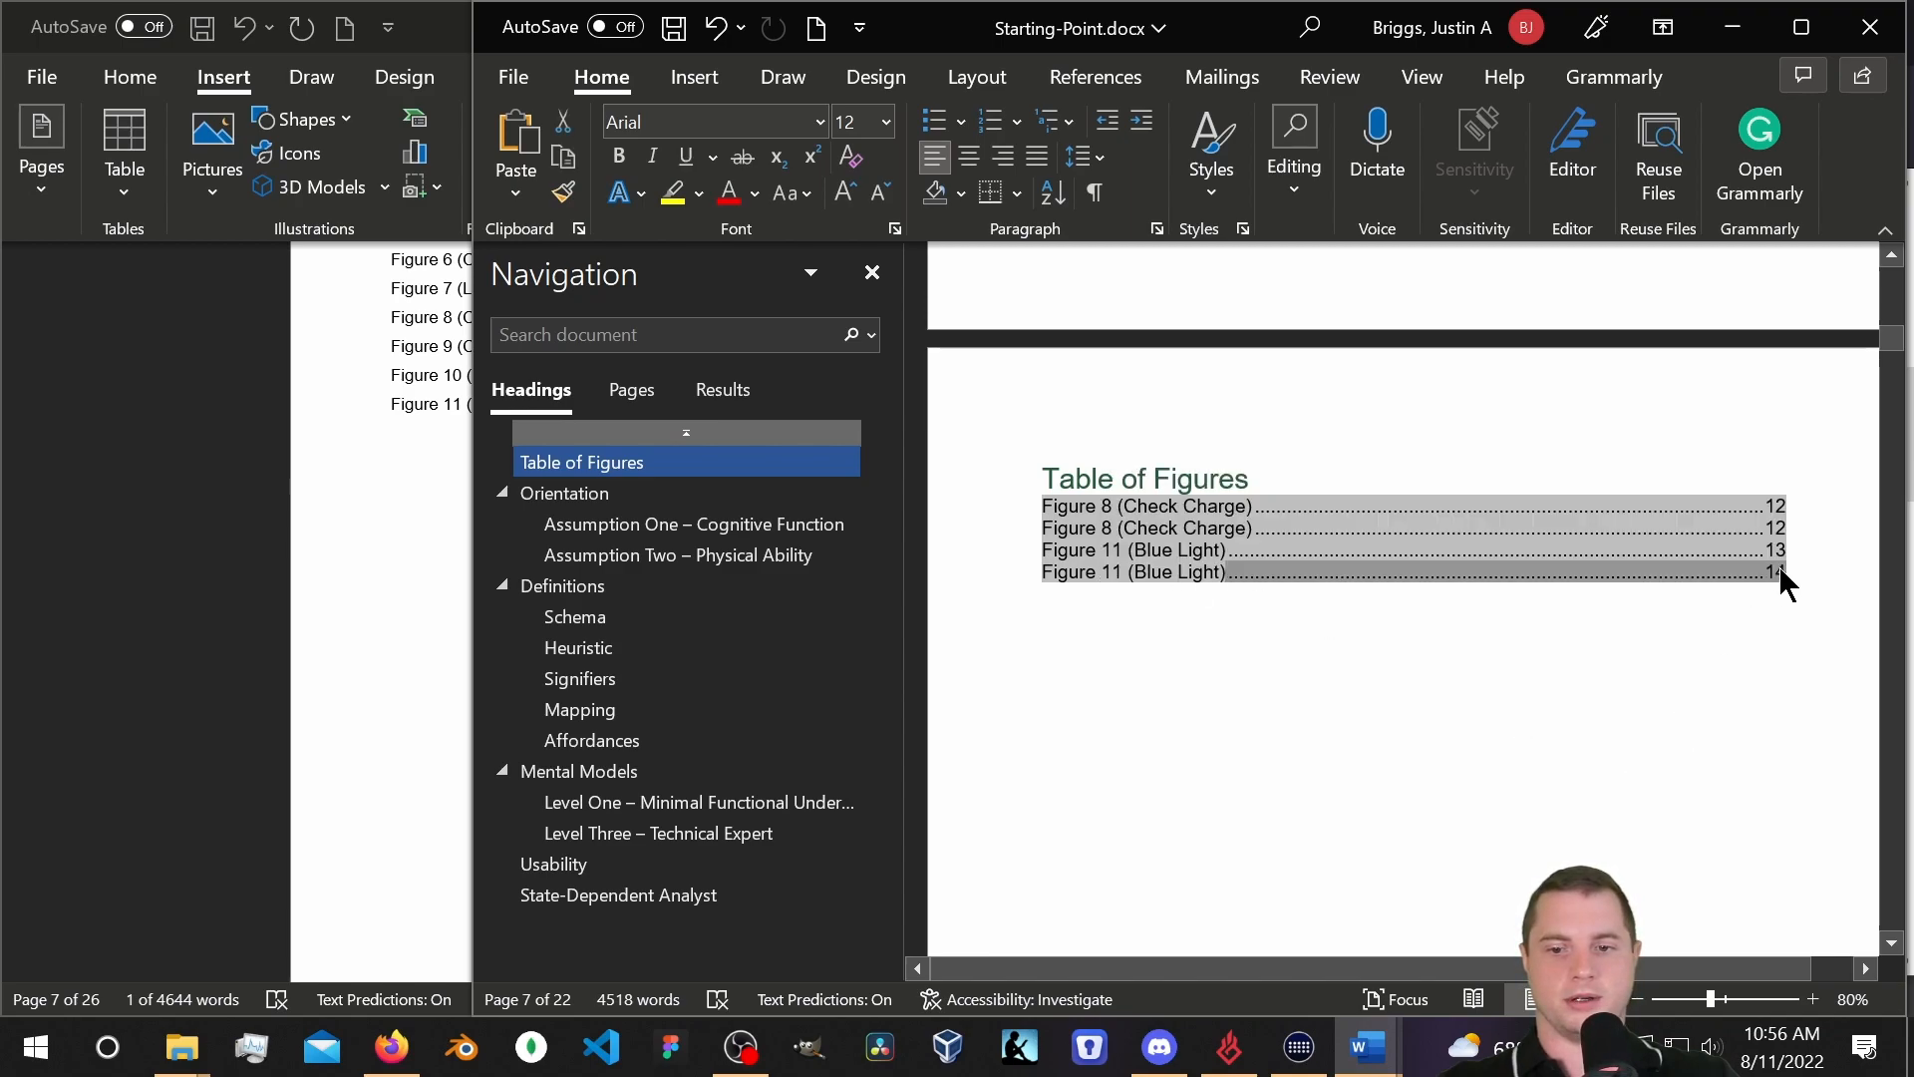
click(1186, 528)
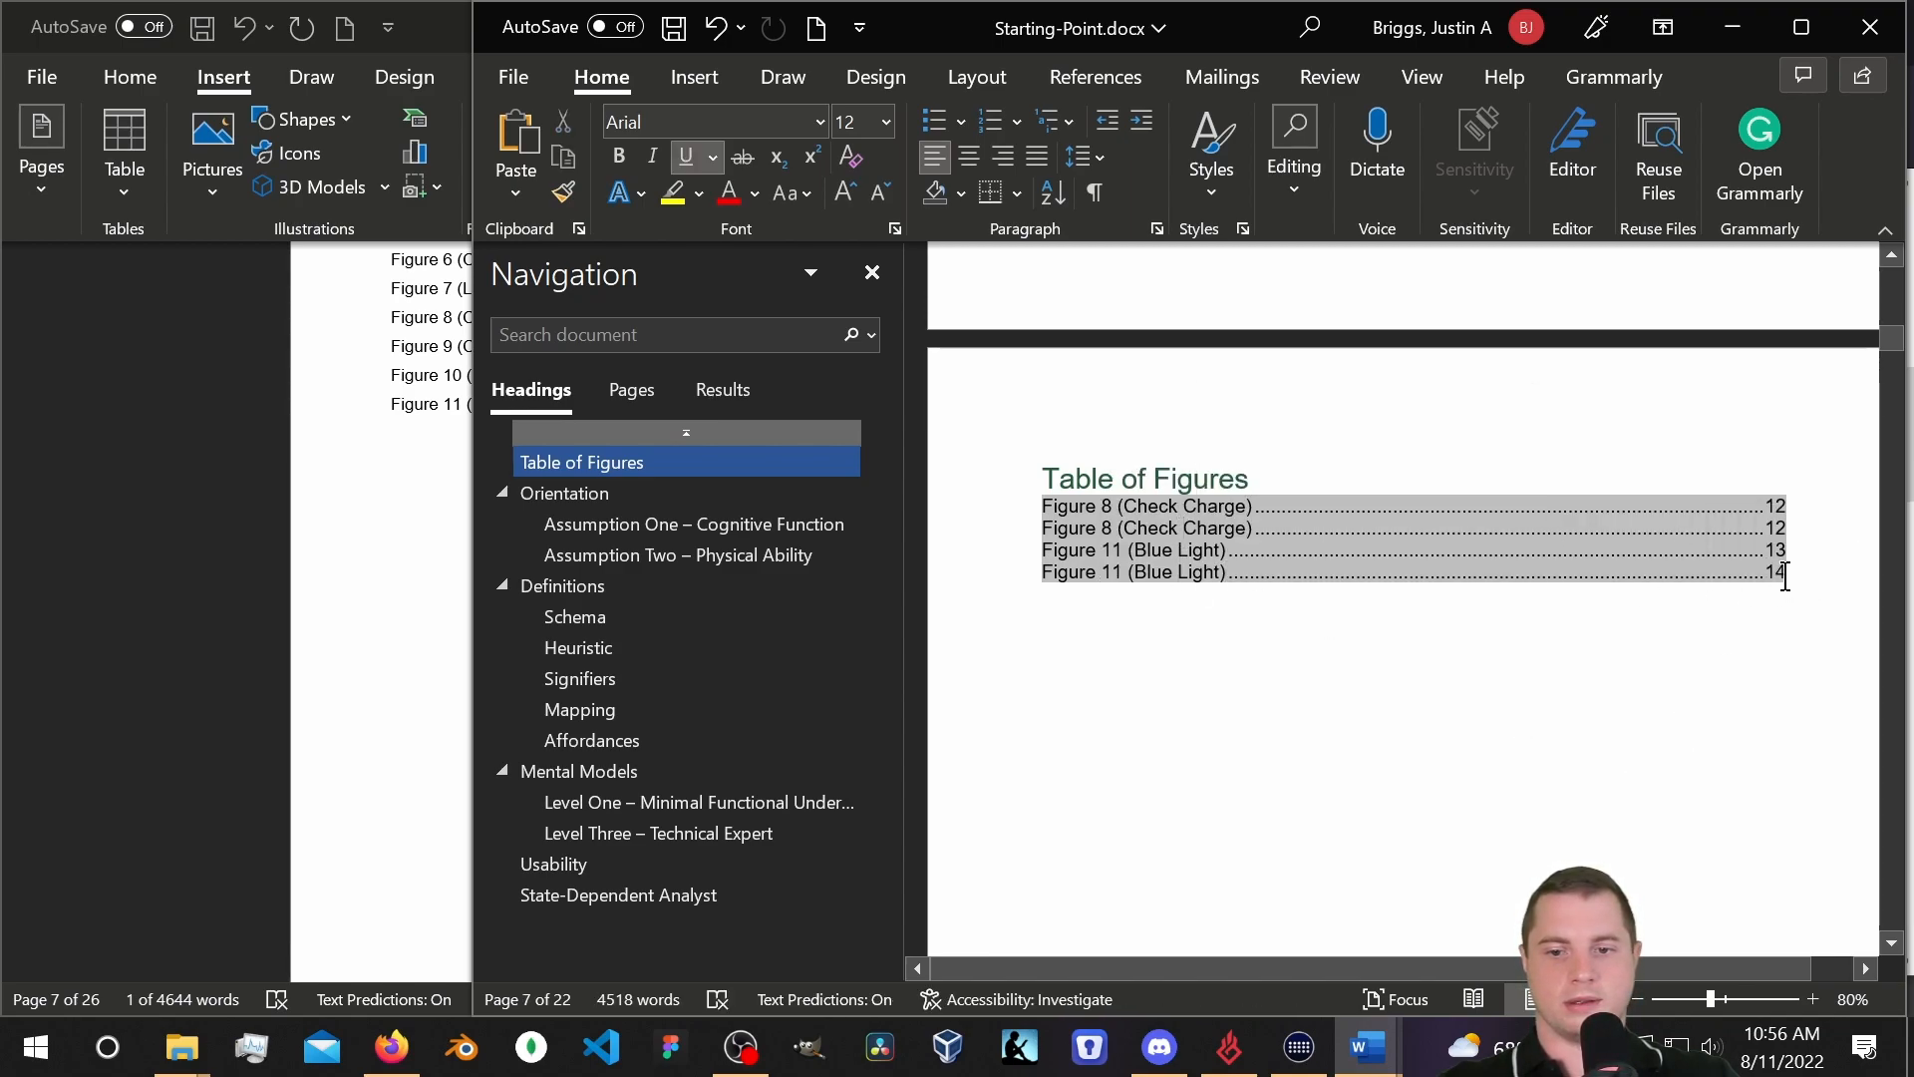
drag(1784, 577, 1031, 528)
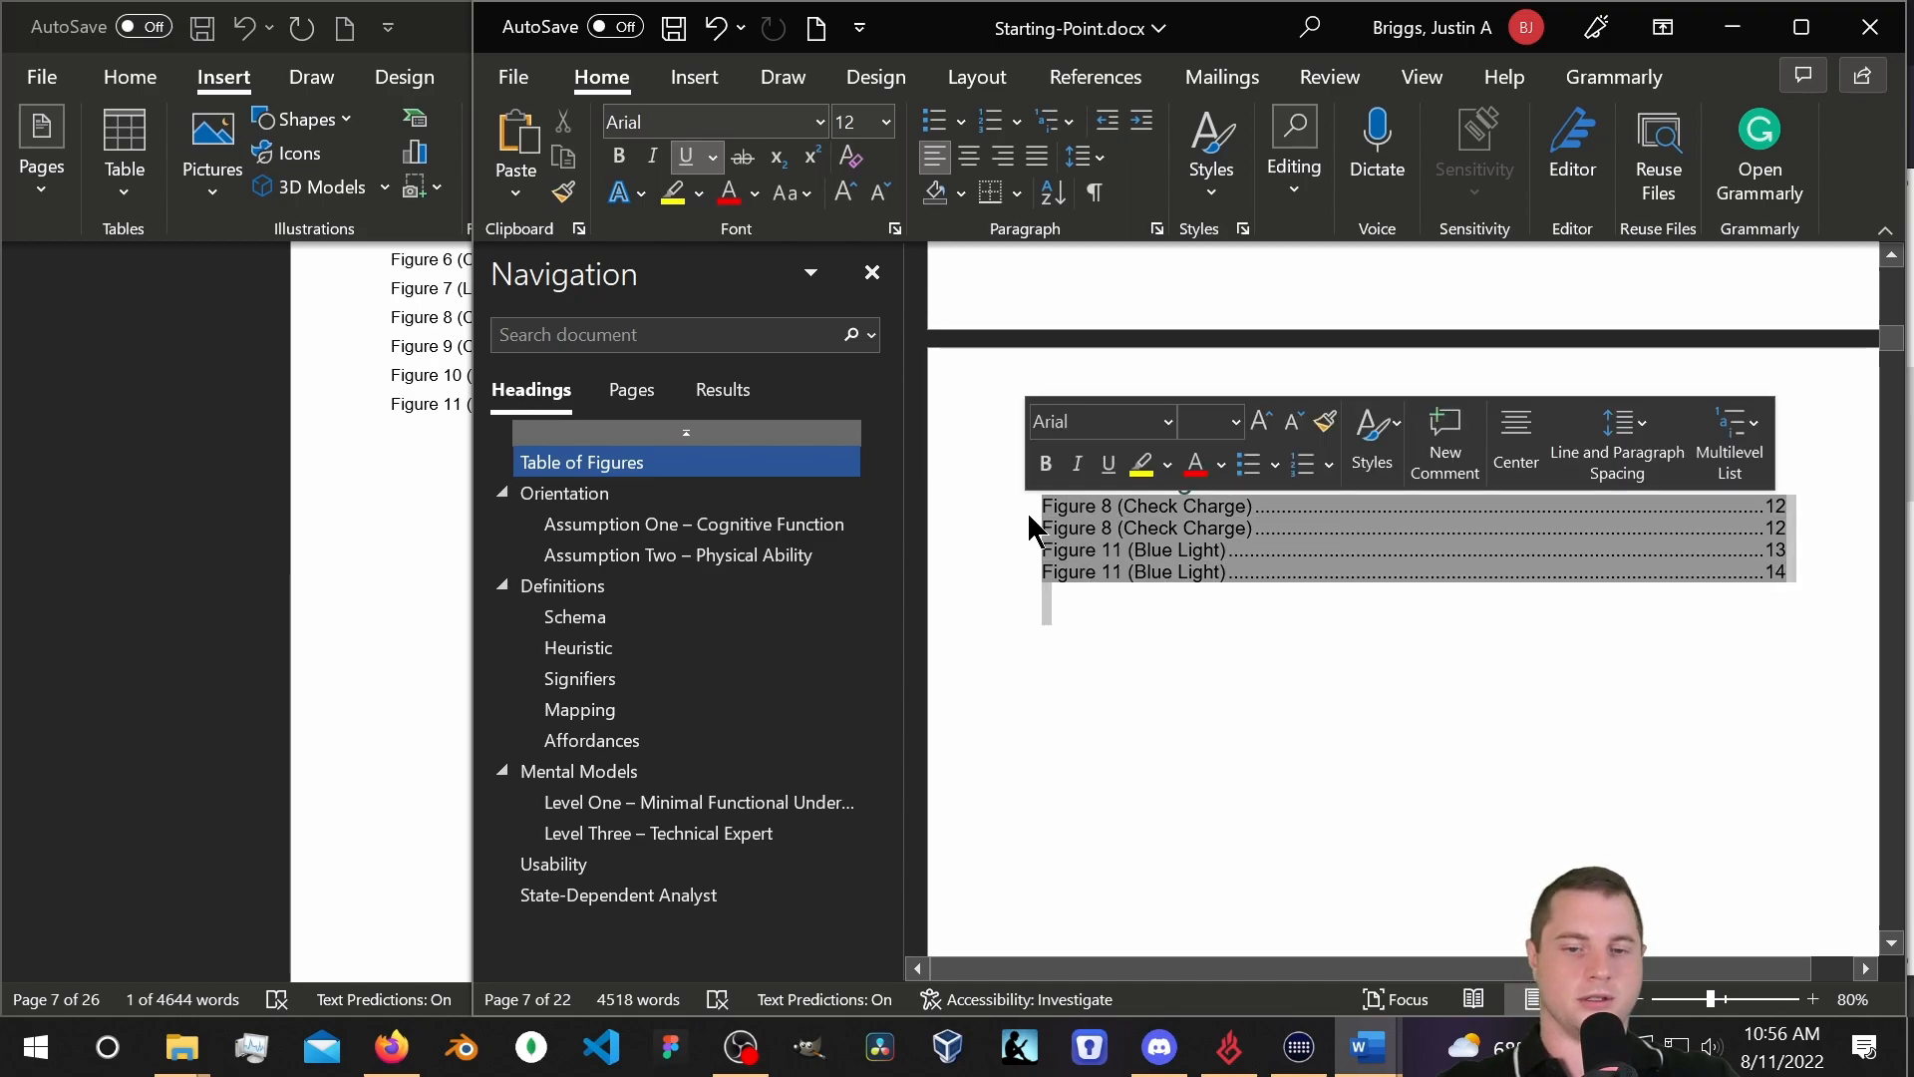
key(Delete)
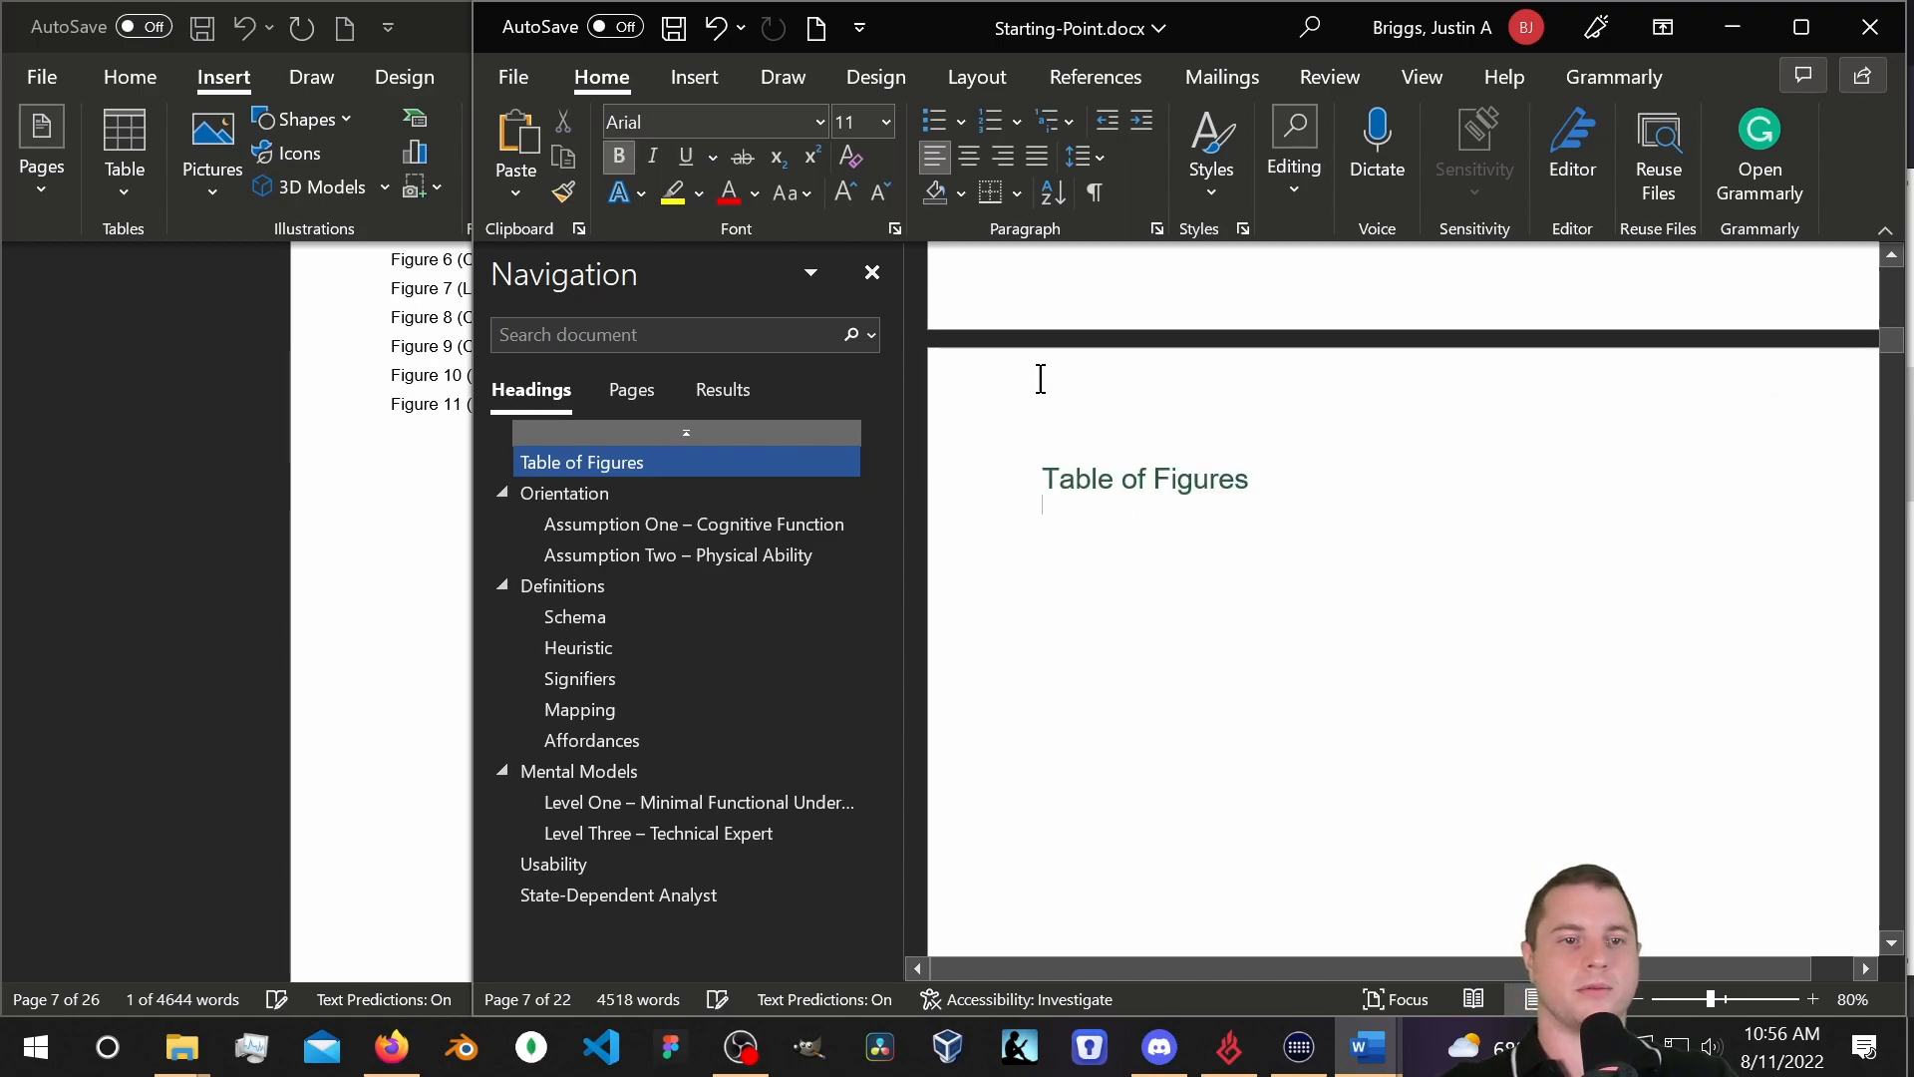
Widen the Starting-Point.docx window and insert a table of figures under its heading, using the From template format and the Figure caption label.
click(1123, 88)
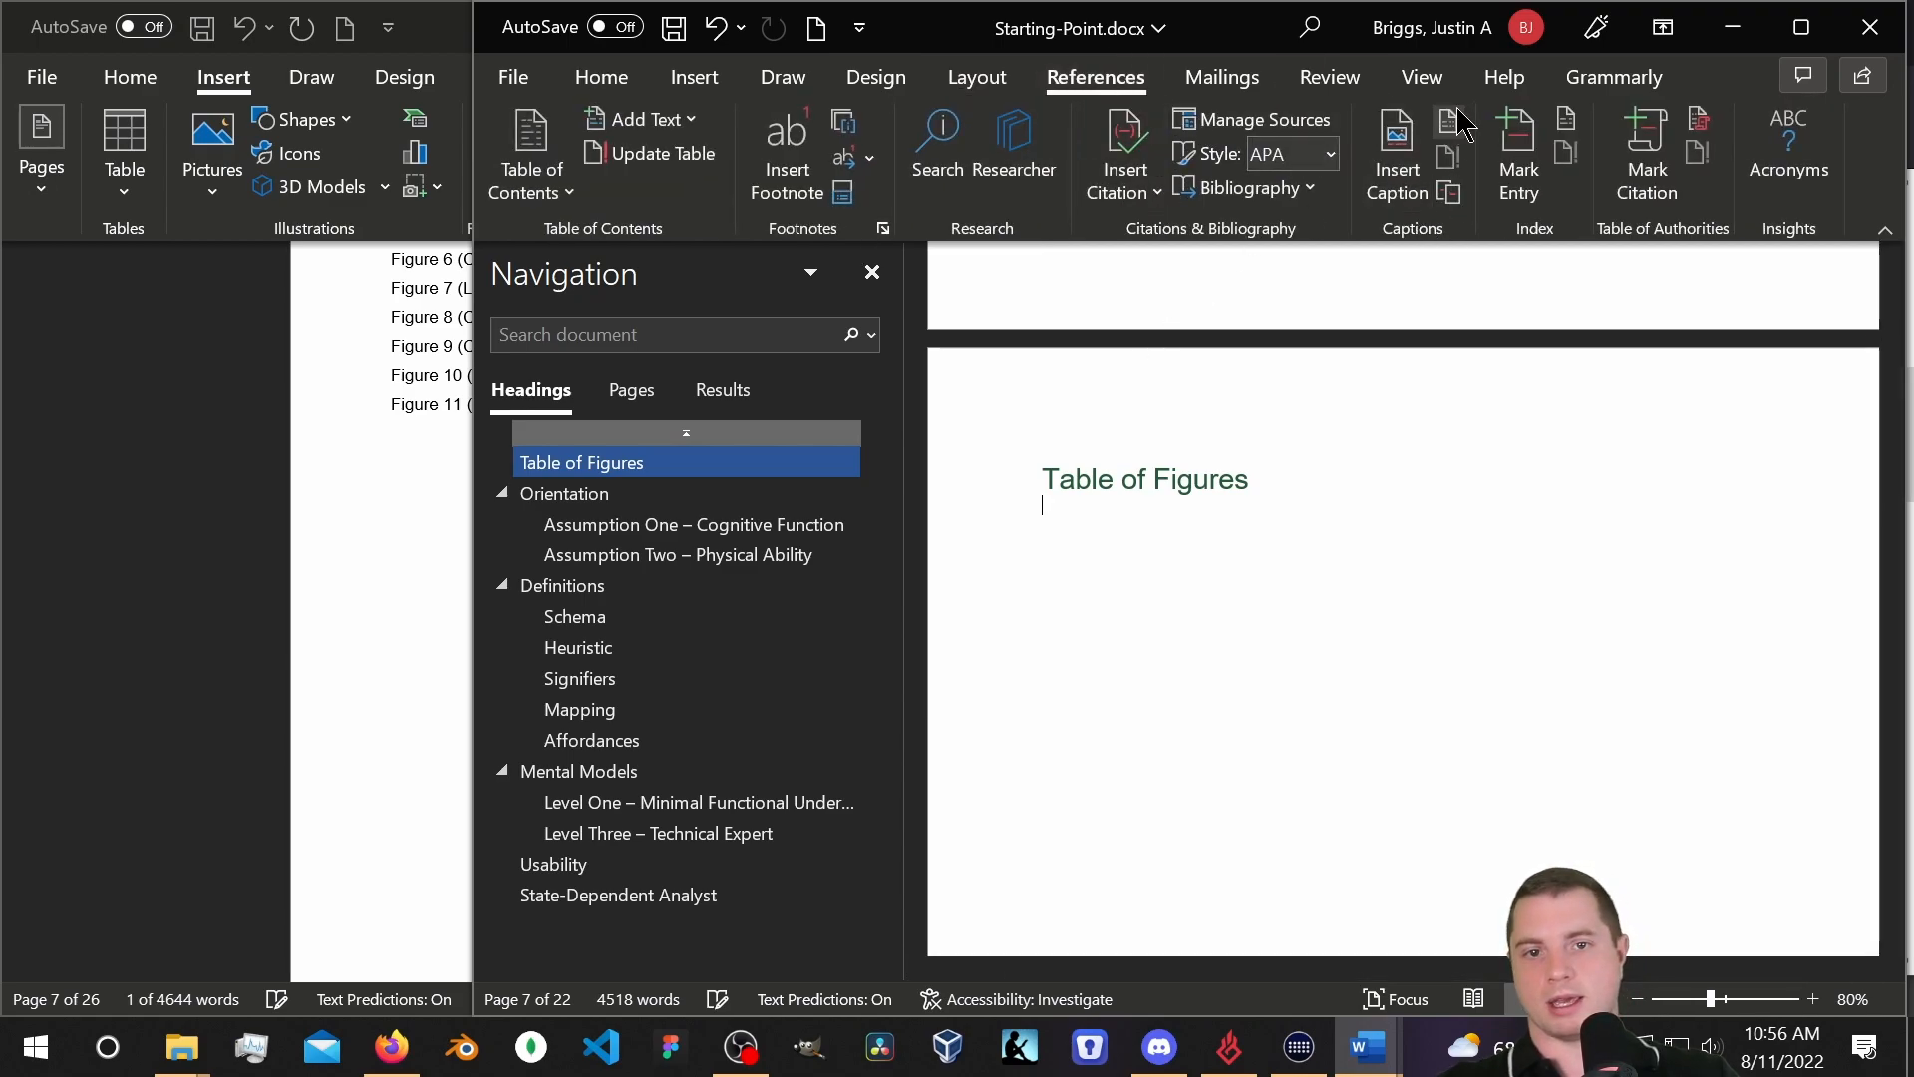
click(1397, 160)
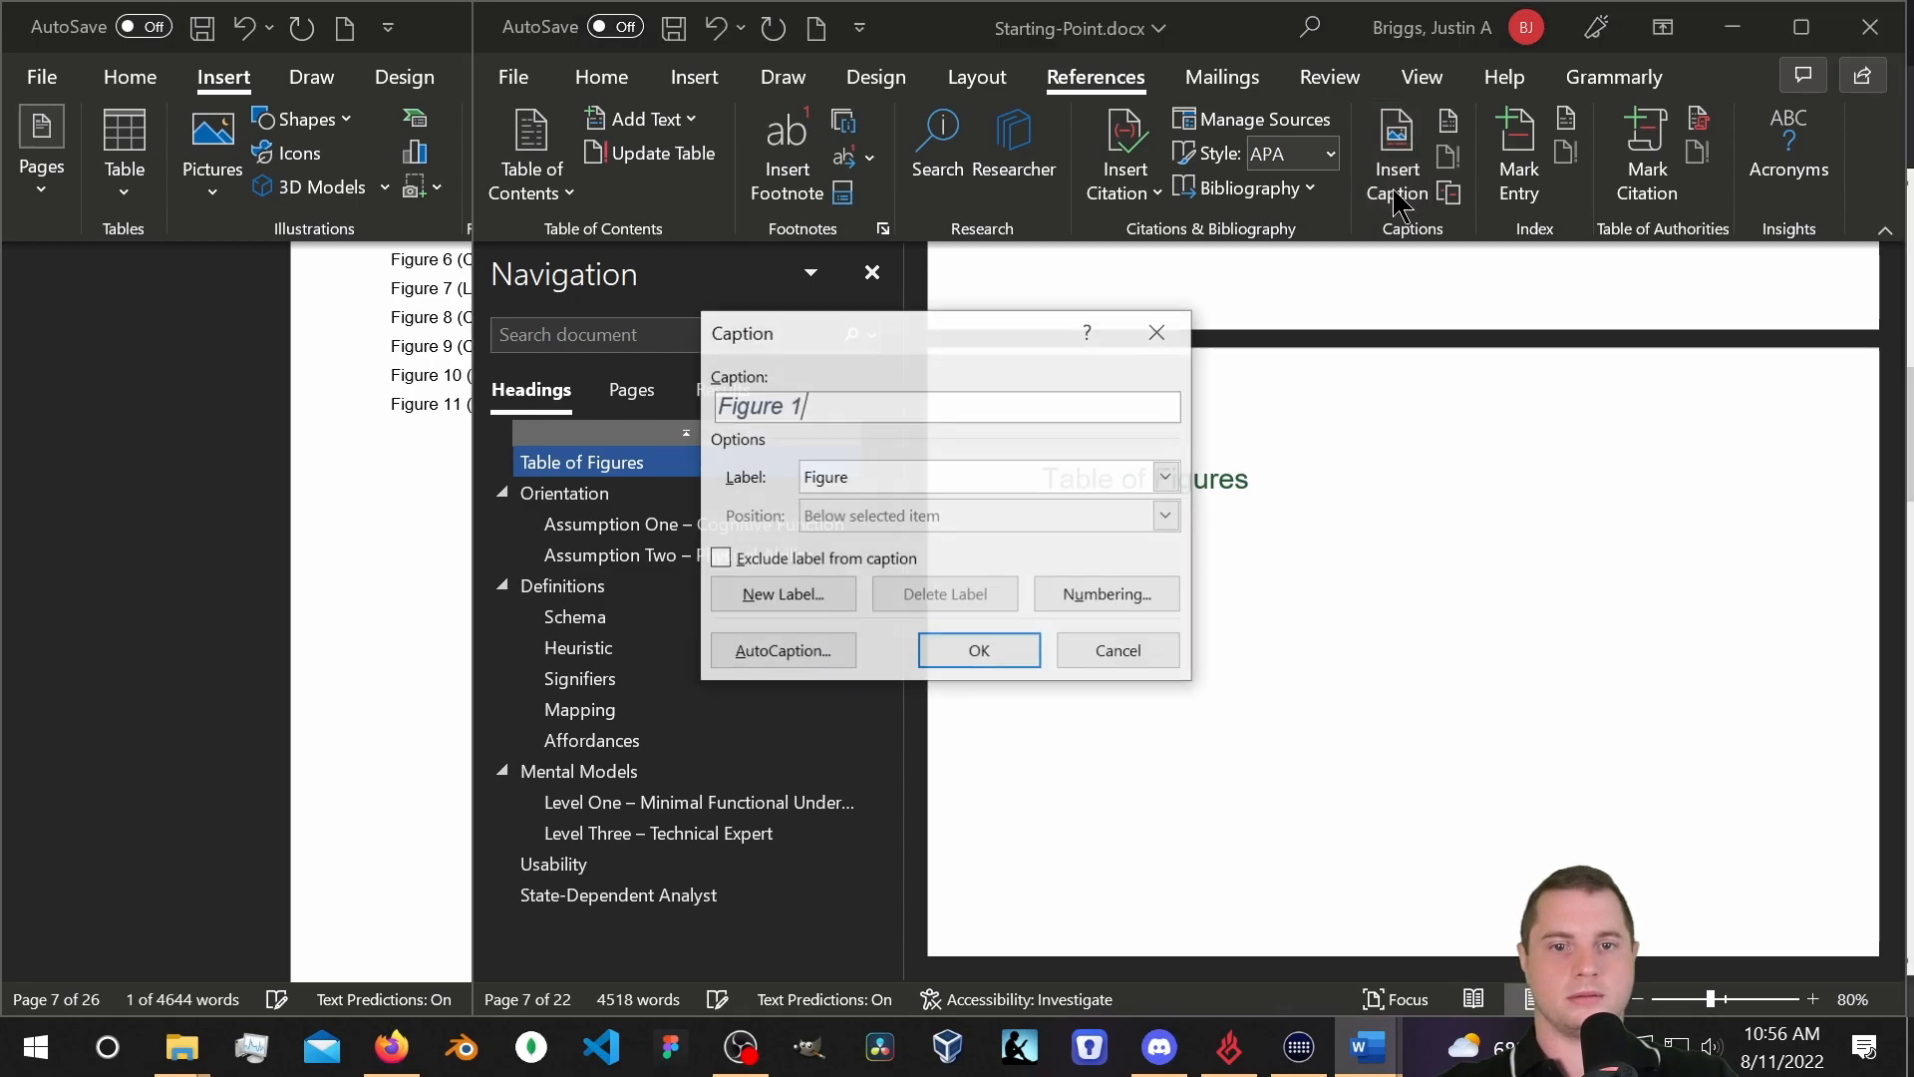
click(1160, 332)
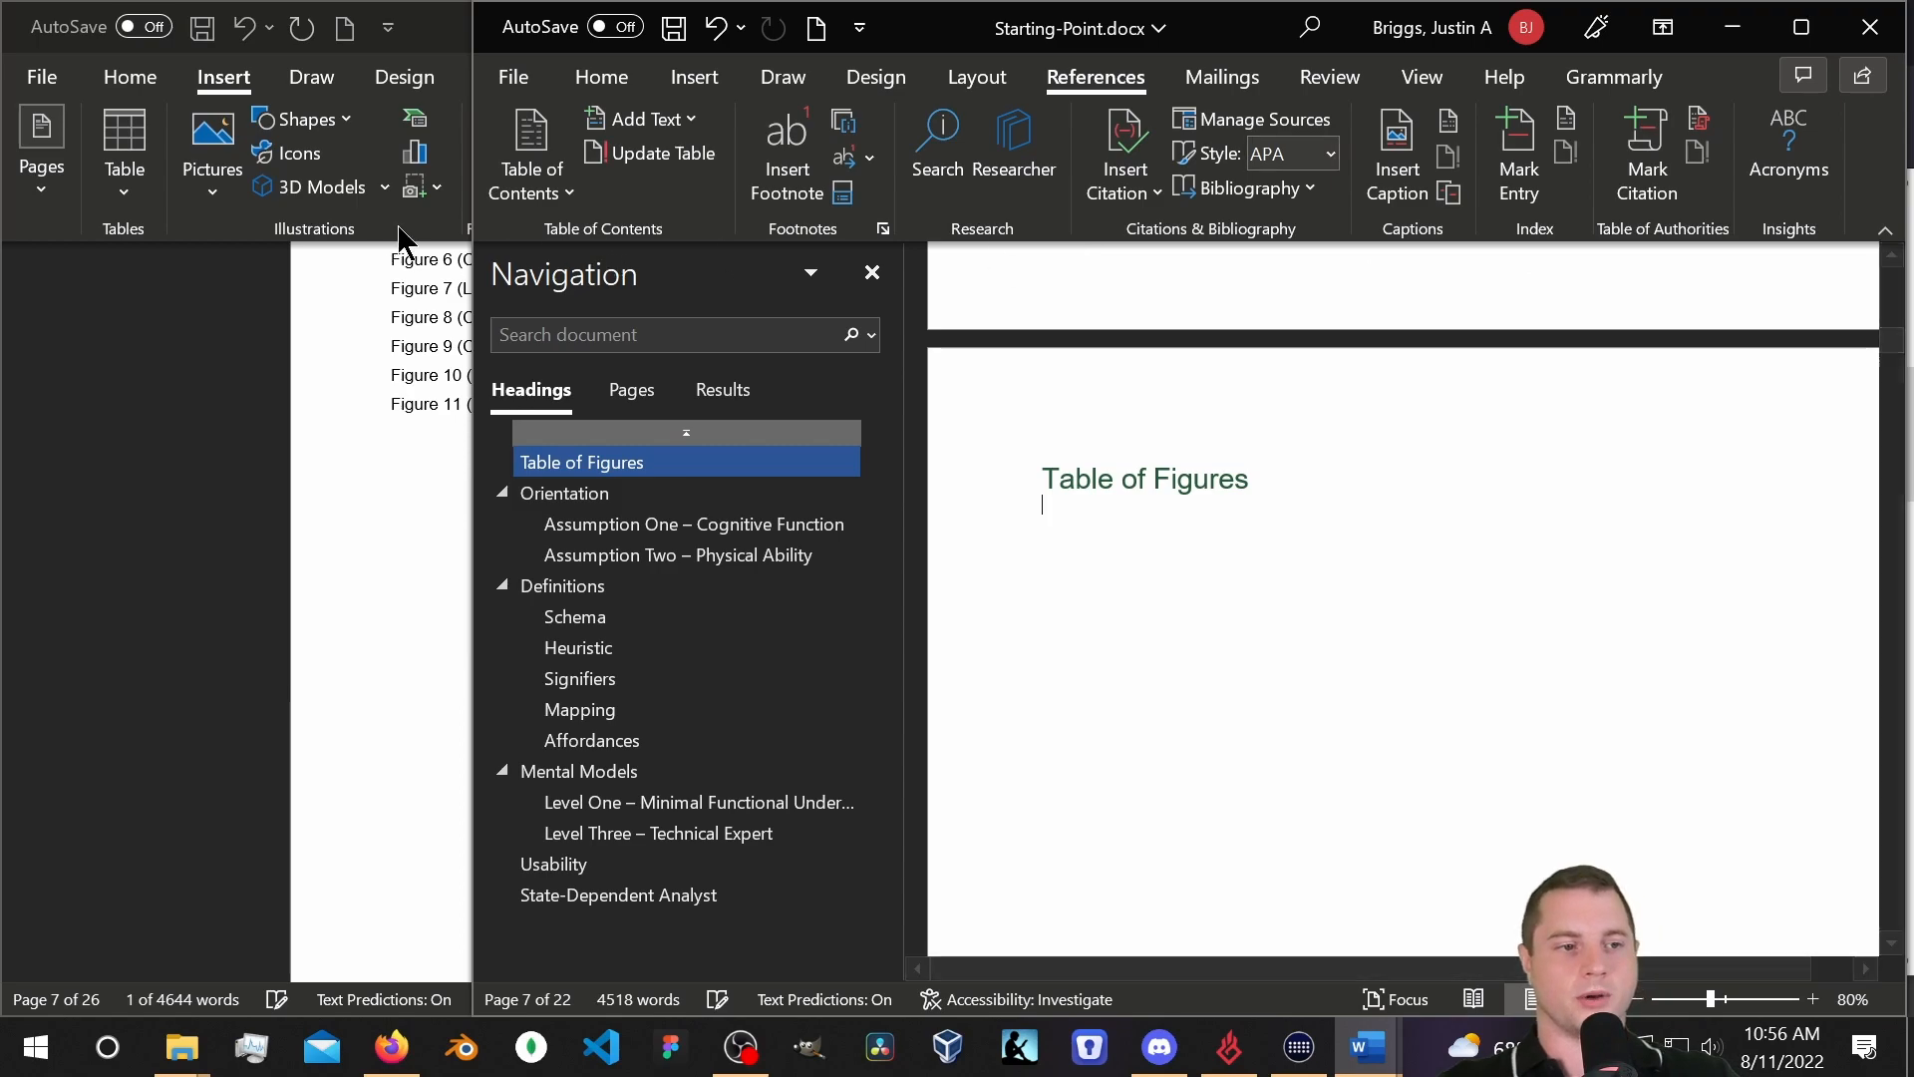
drag(474, 204, 88, 196)
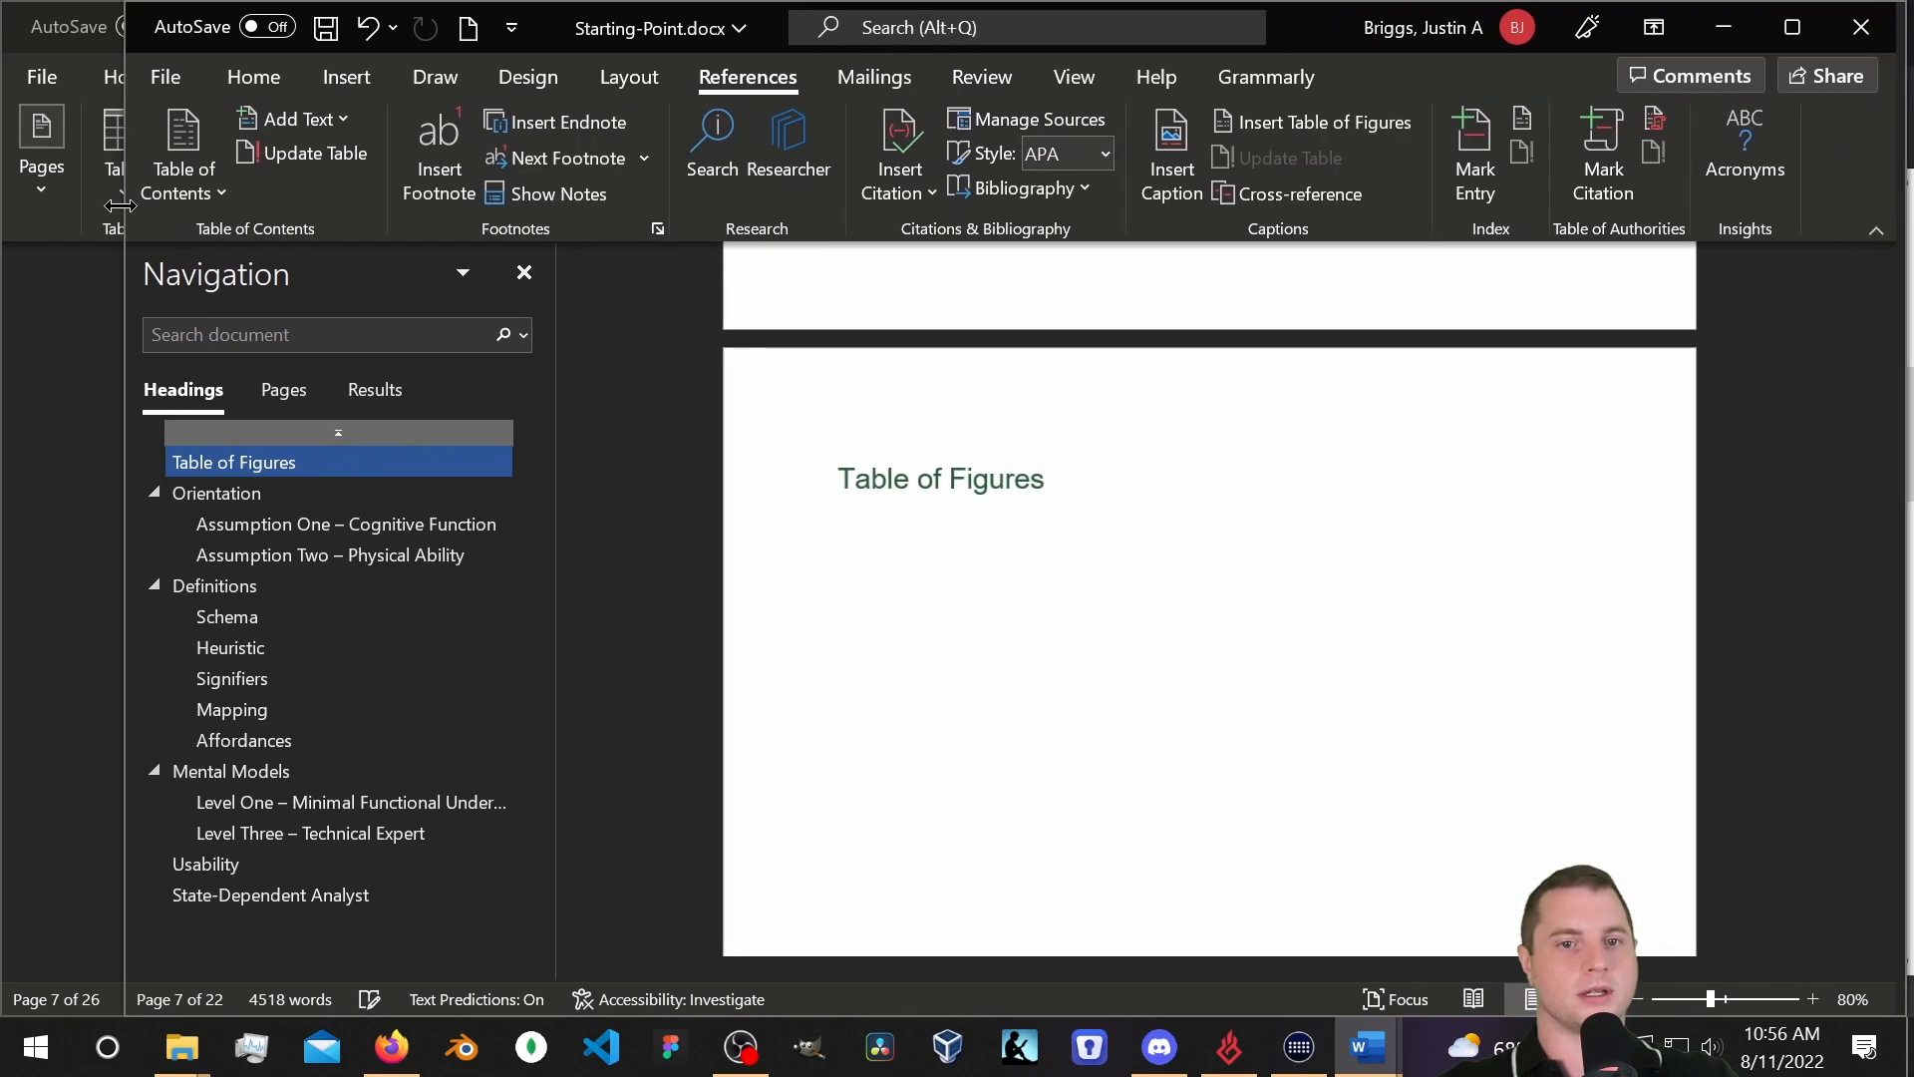
click(1375, 123)
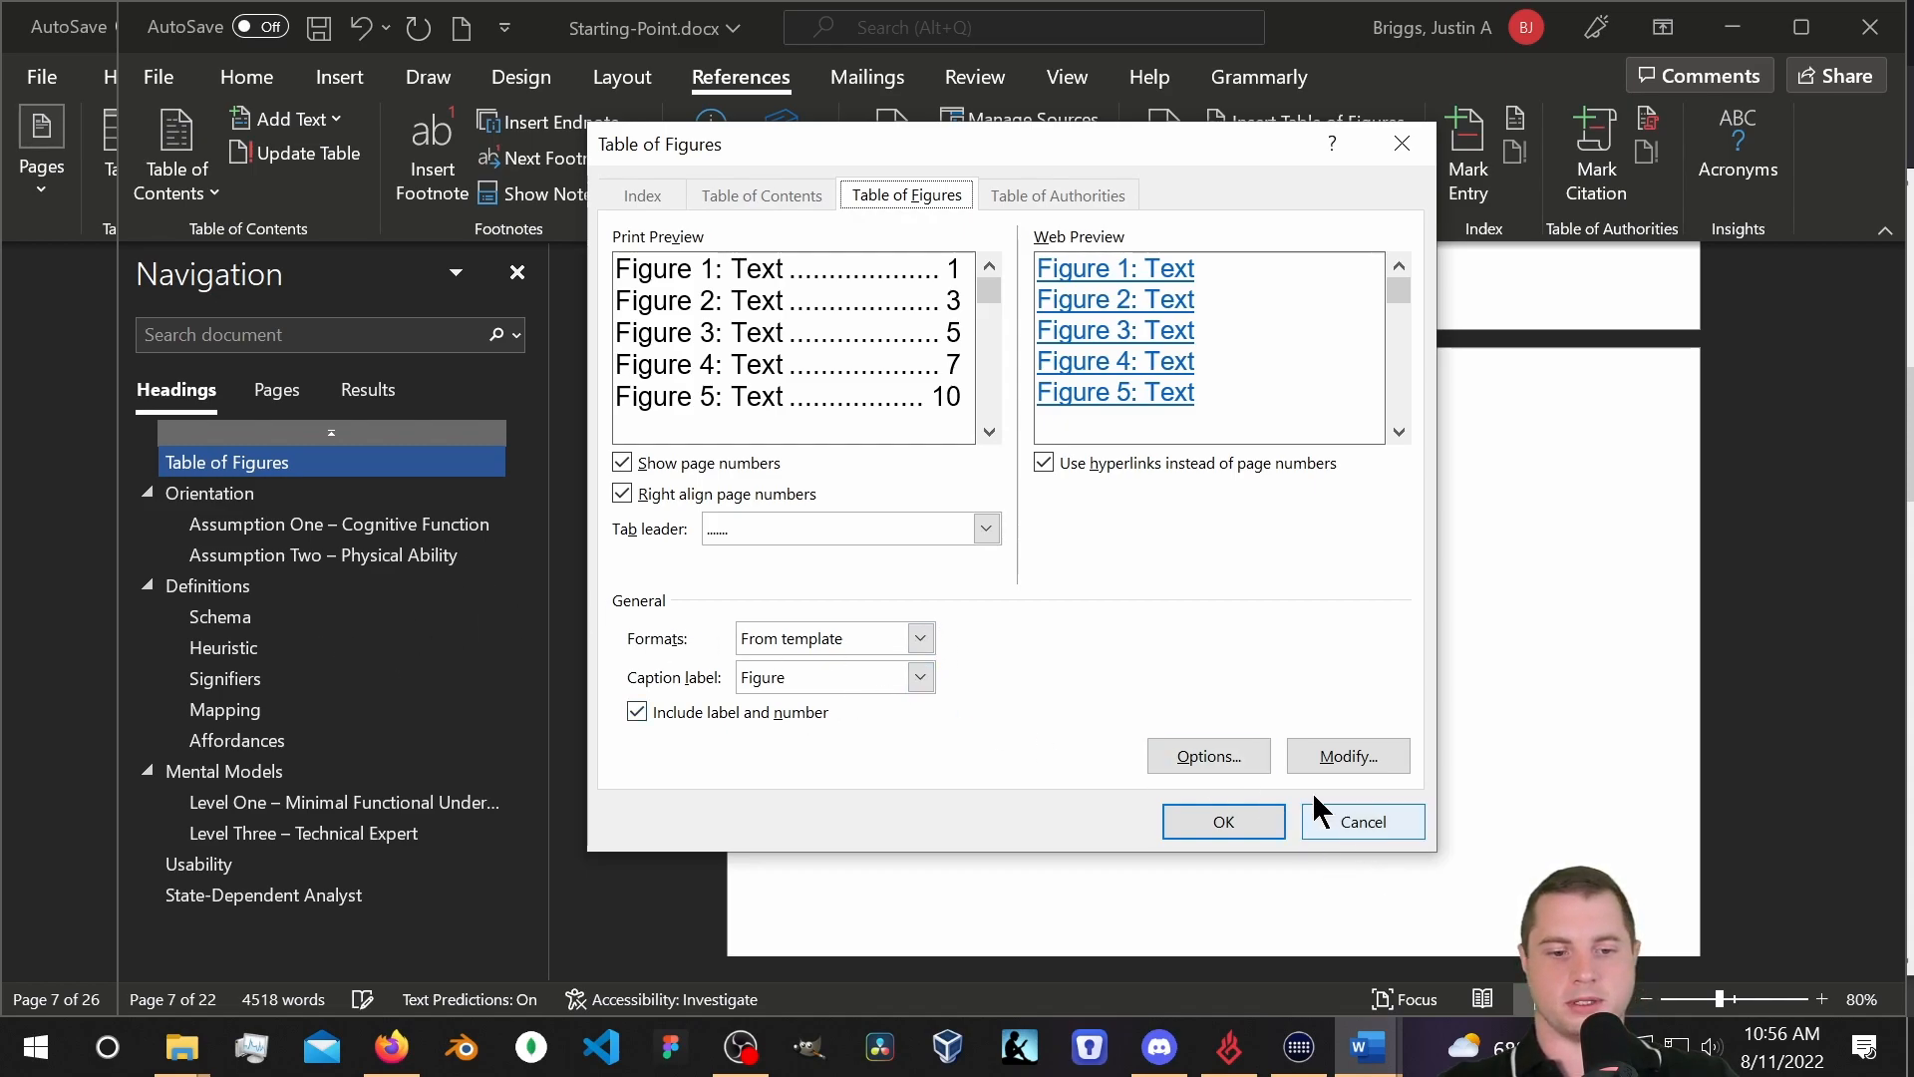
click(1228, 824)
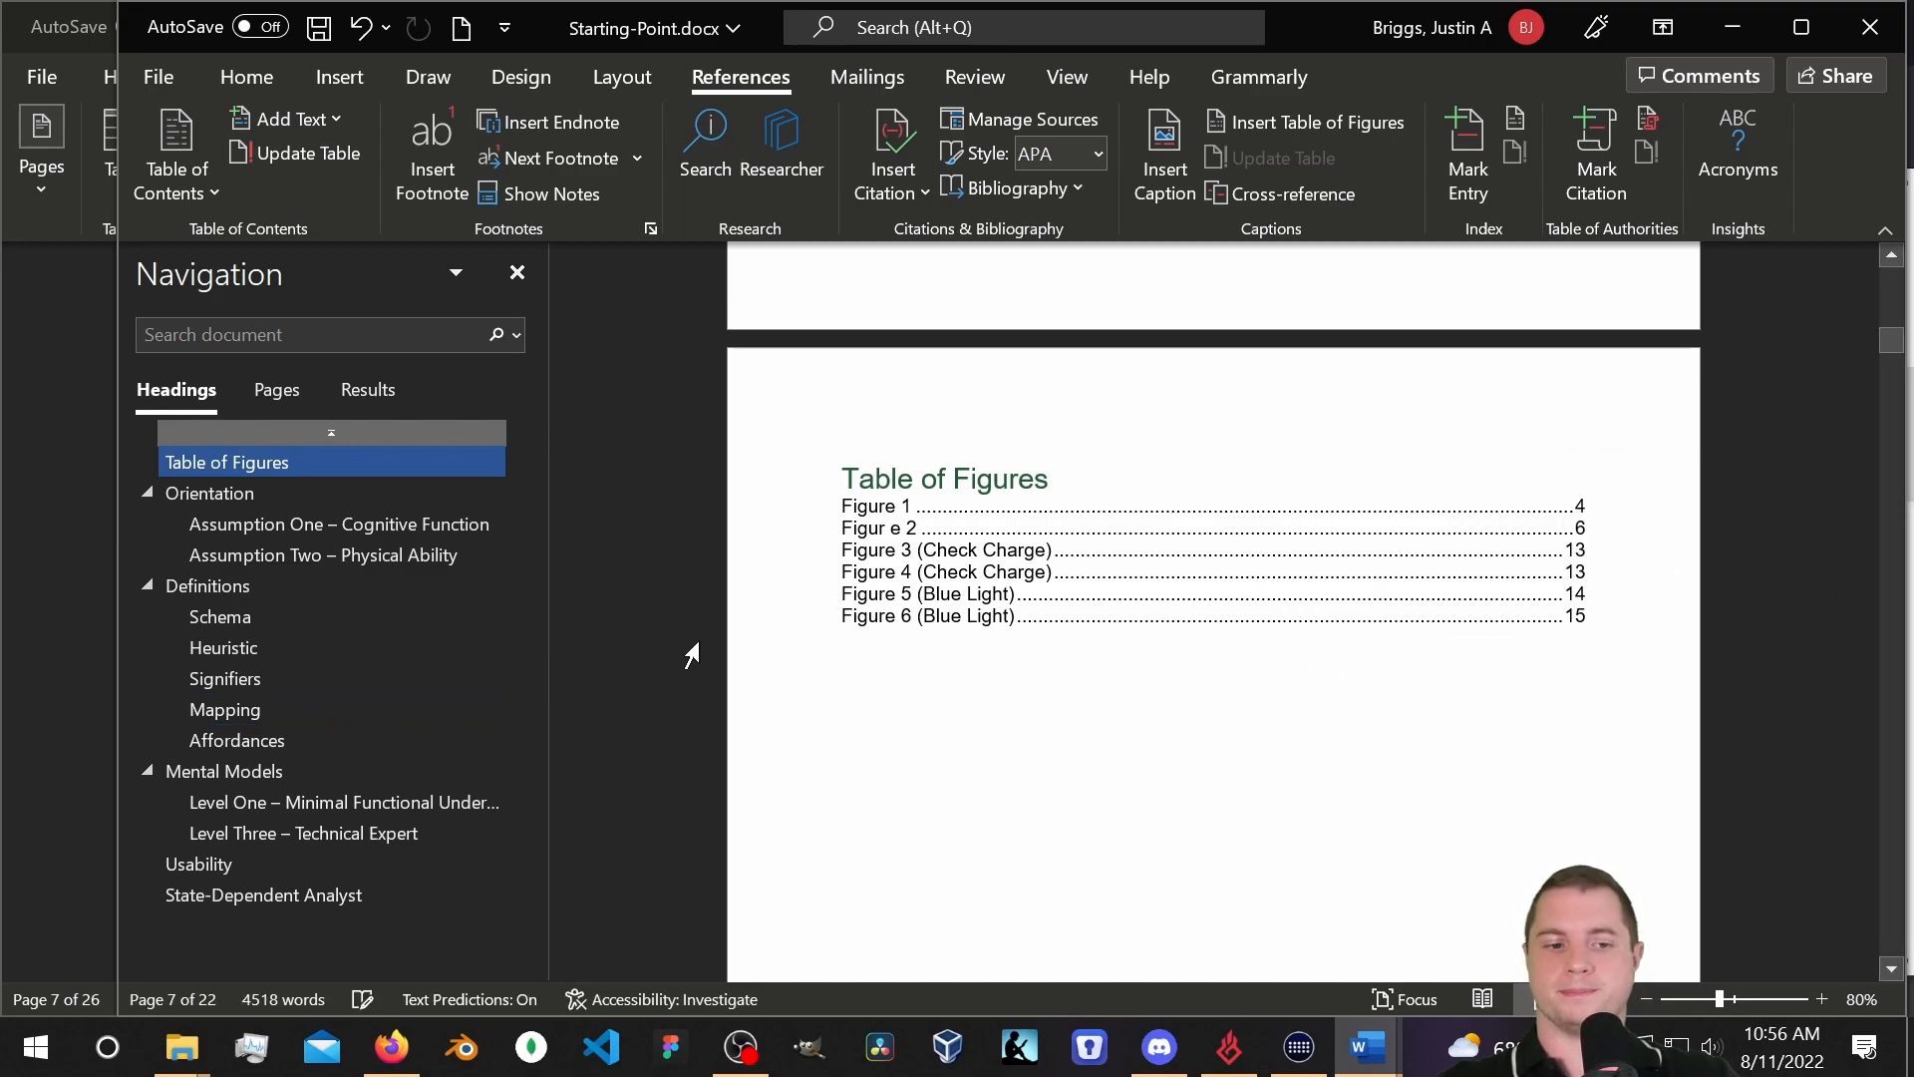
Examine the pages around the Assumptions section in Word Document Sample.docx.
click(48, 414)
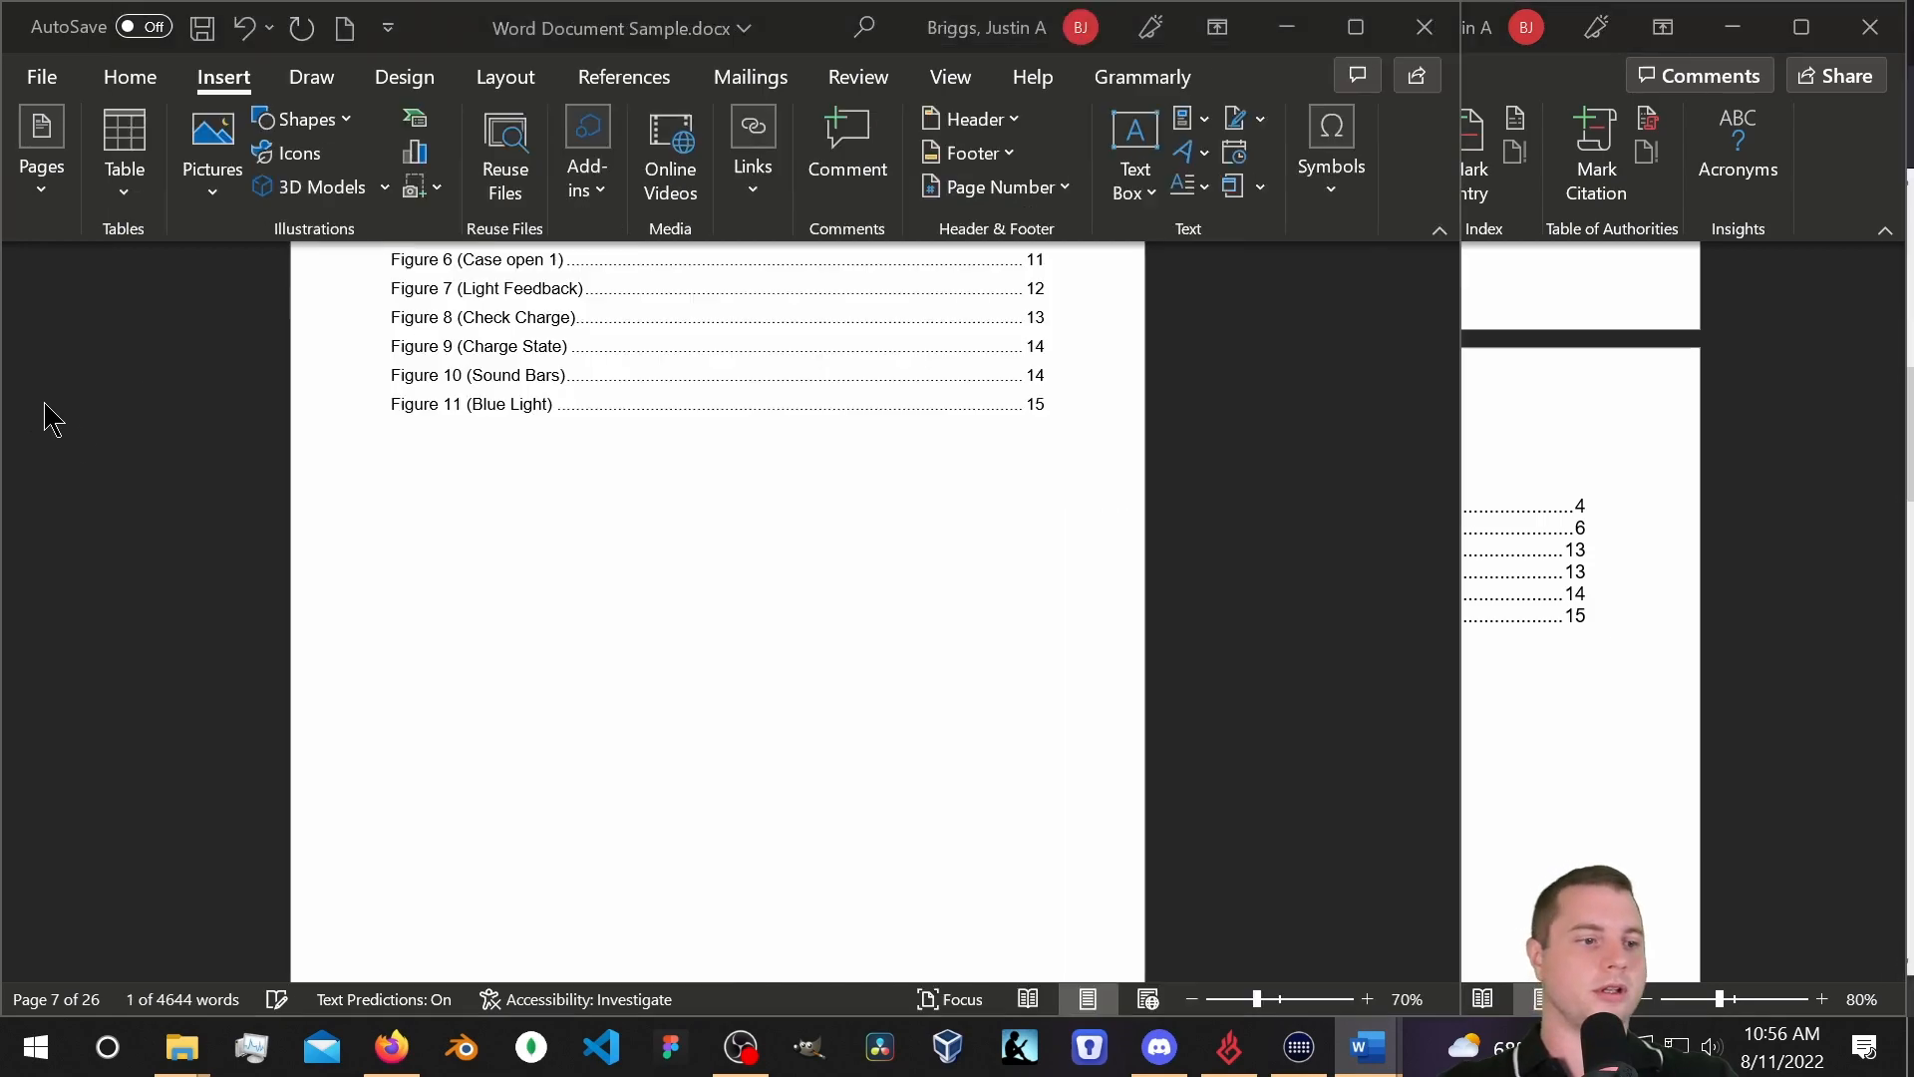
scroll(667, 590, down, 15)
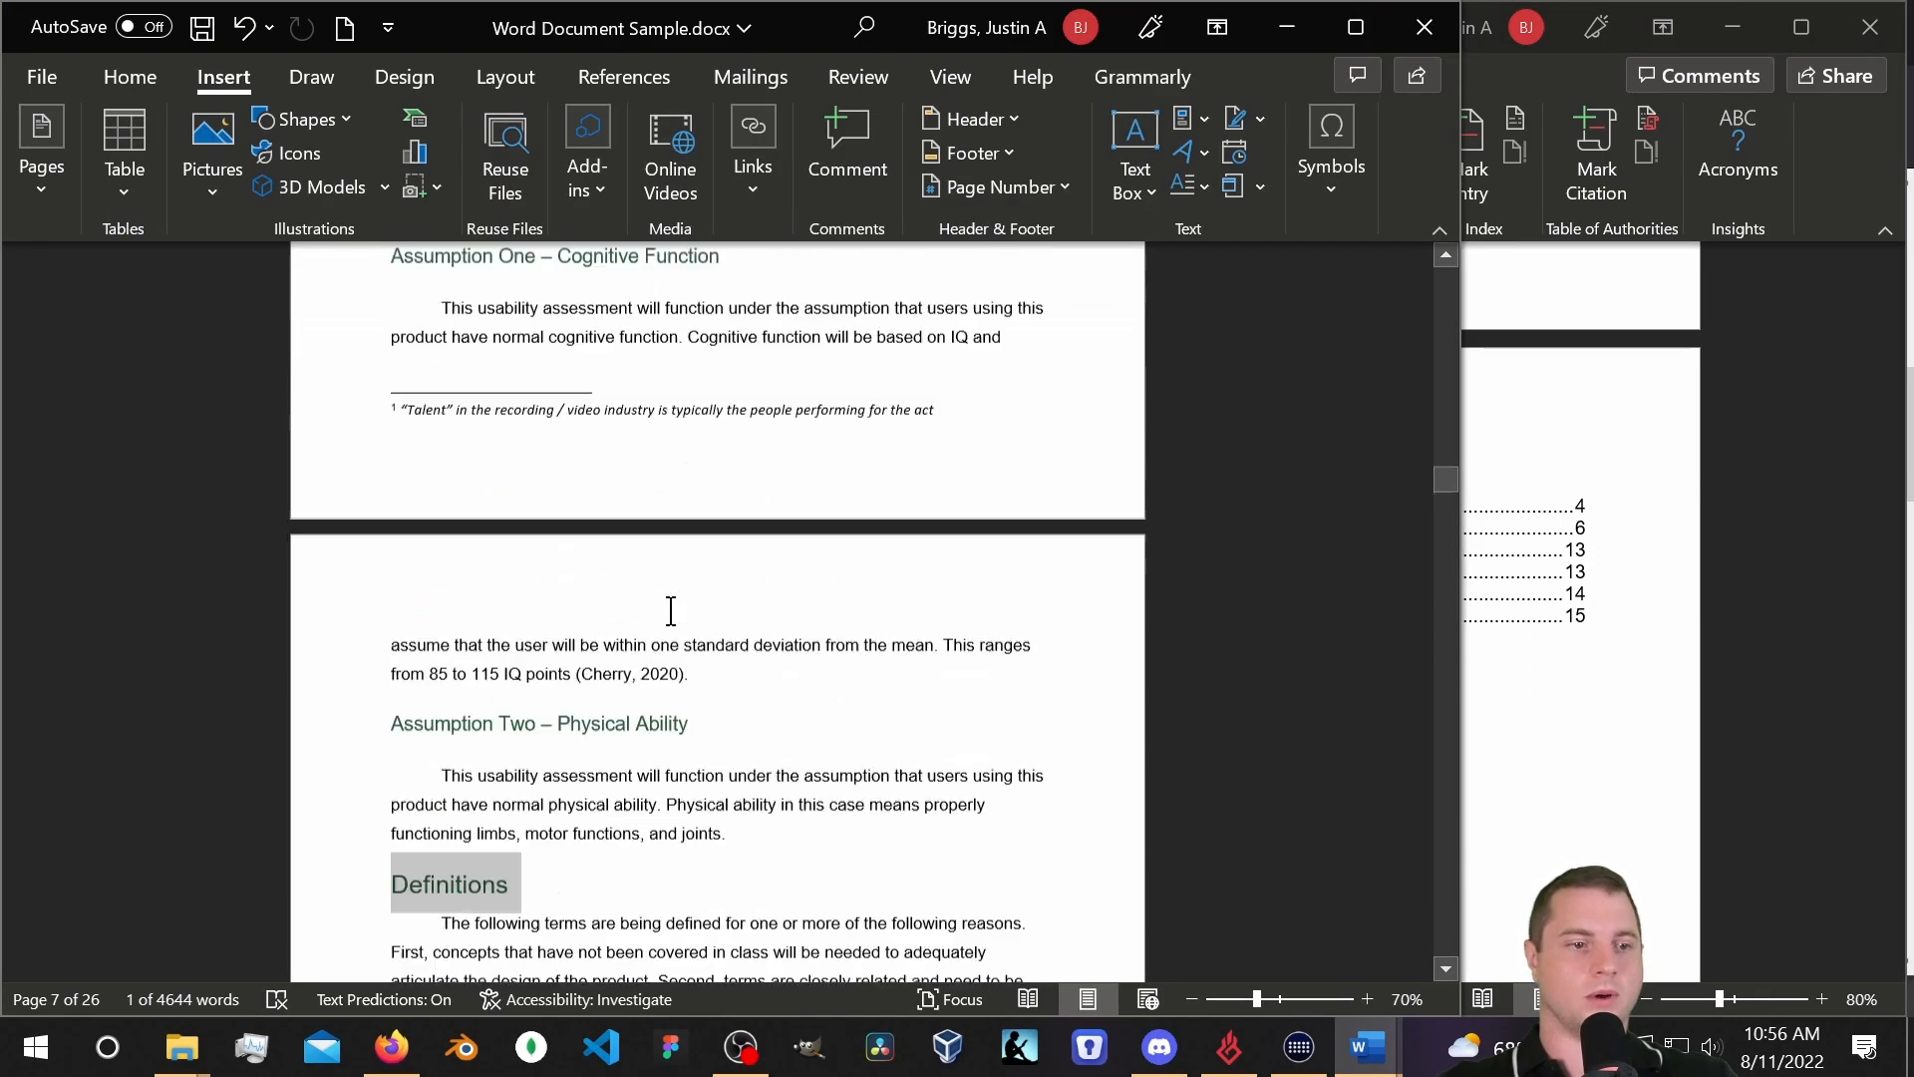
scroll(1356, 586, up, 3)
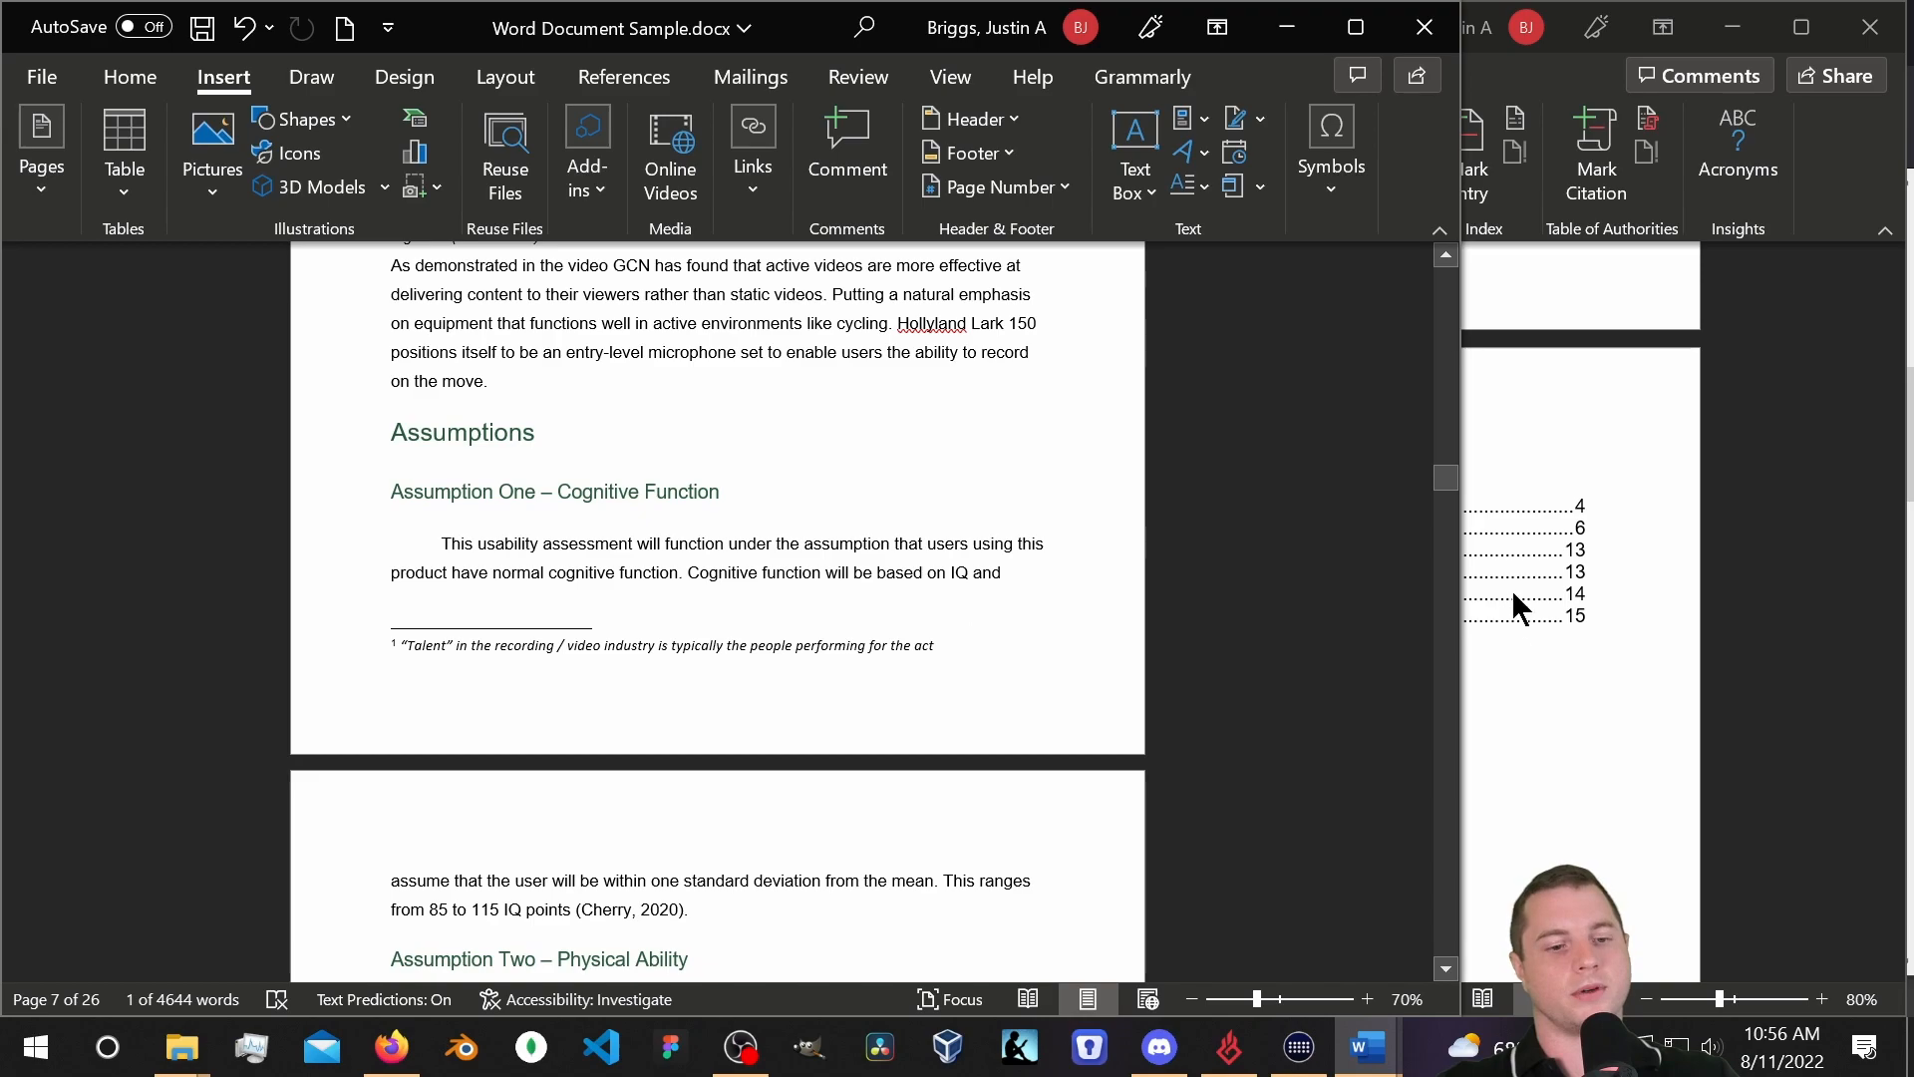
Insert a footnote for "2.4 GHz band" in the Orientation paragraph of Starting-Point.docx.
click(1598, 735)
scroll(1052, 772, down, 10)
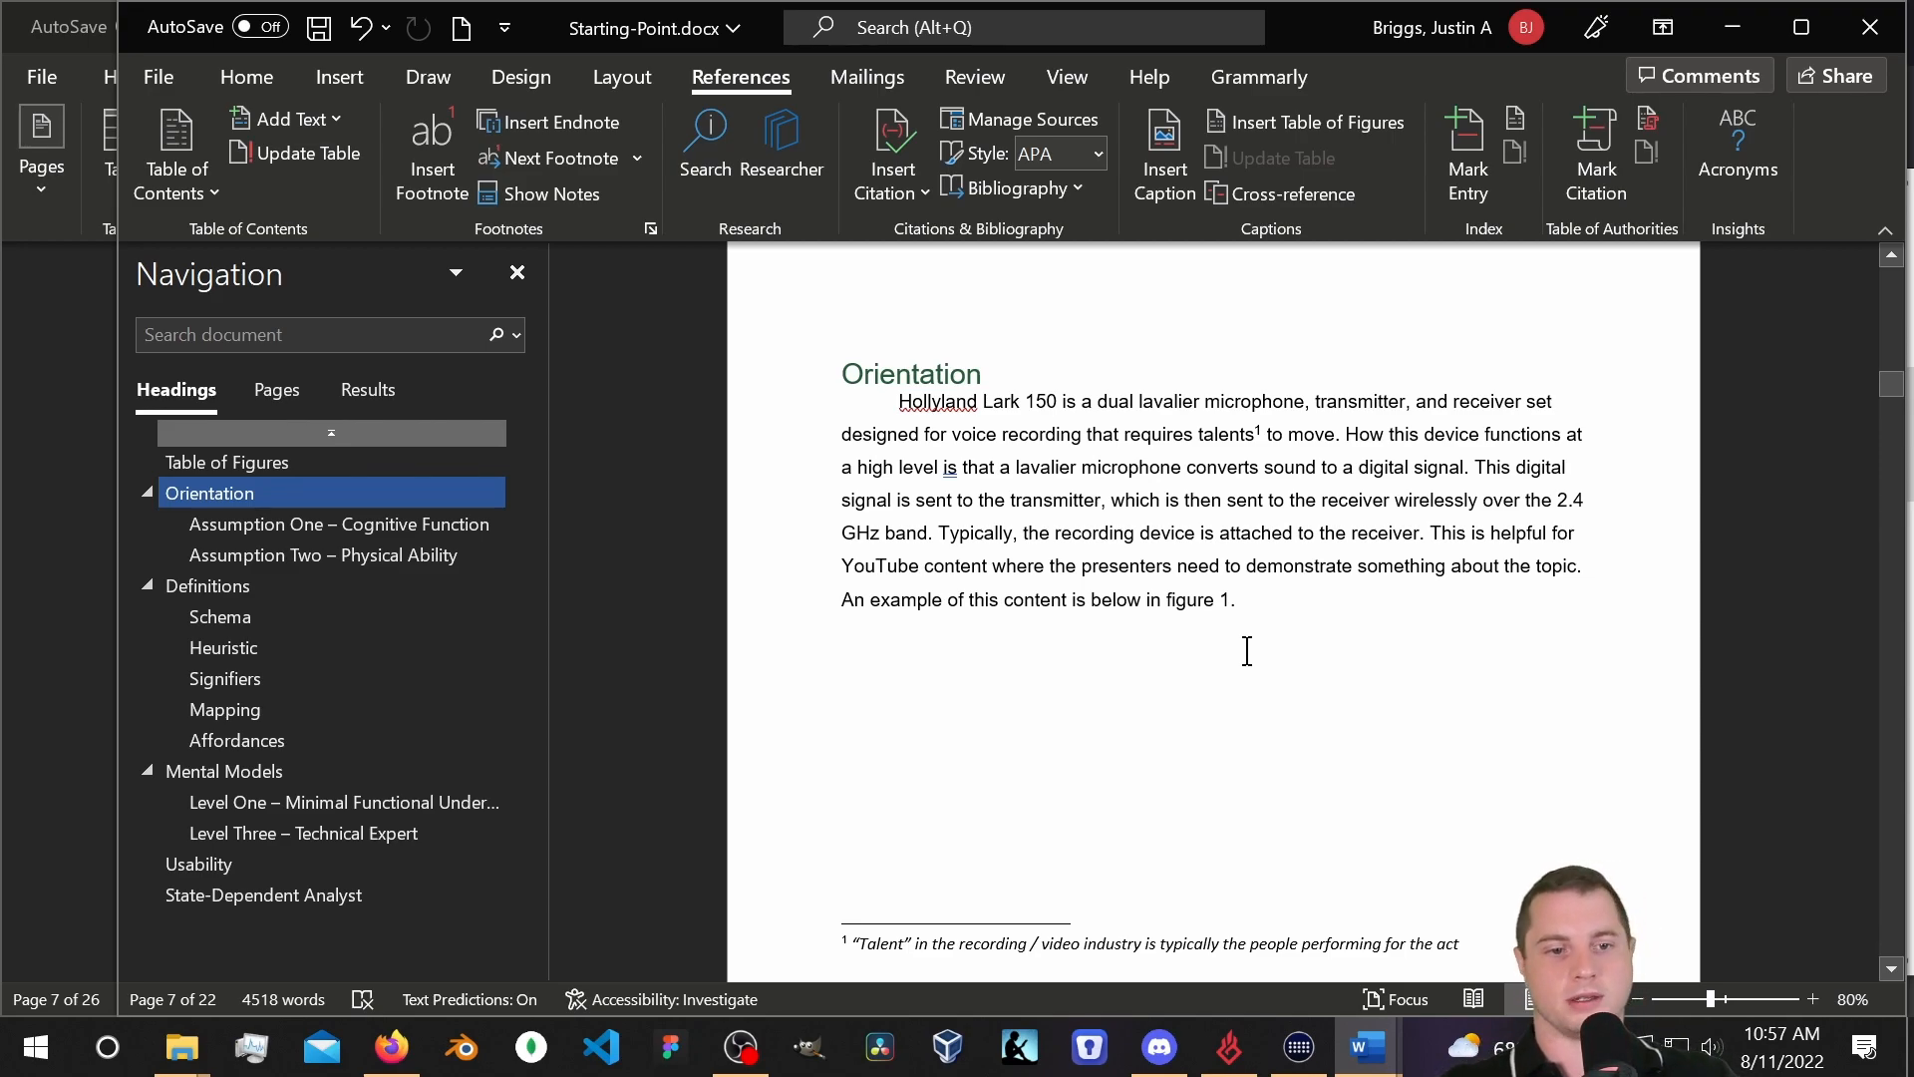
double_click(915, 403)
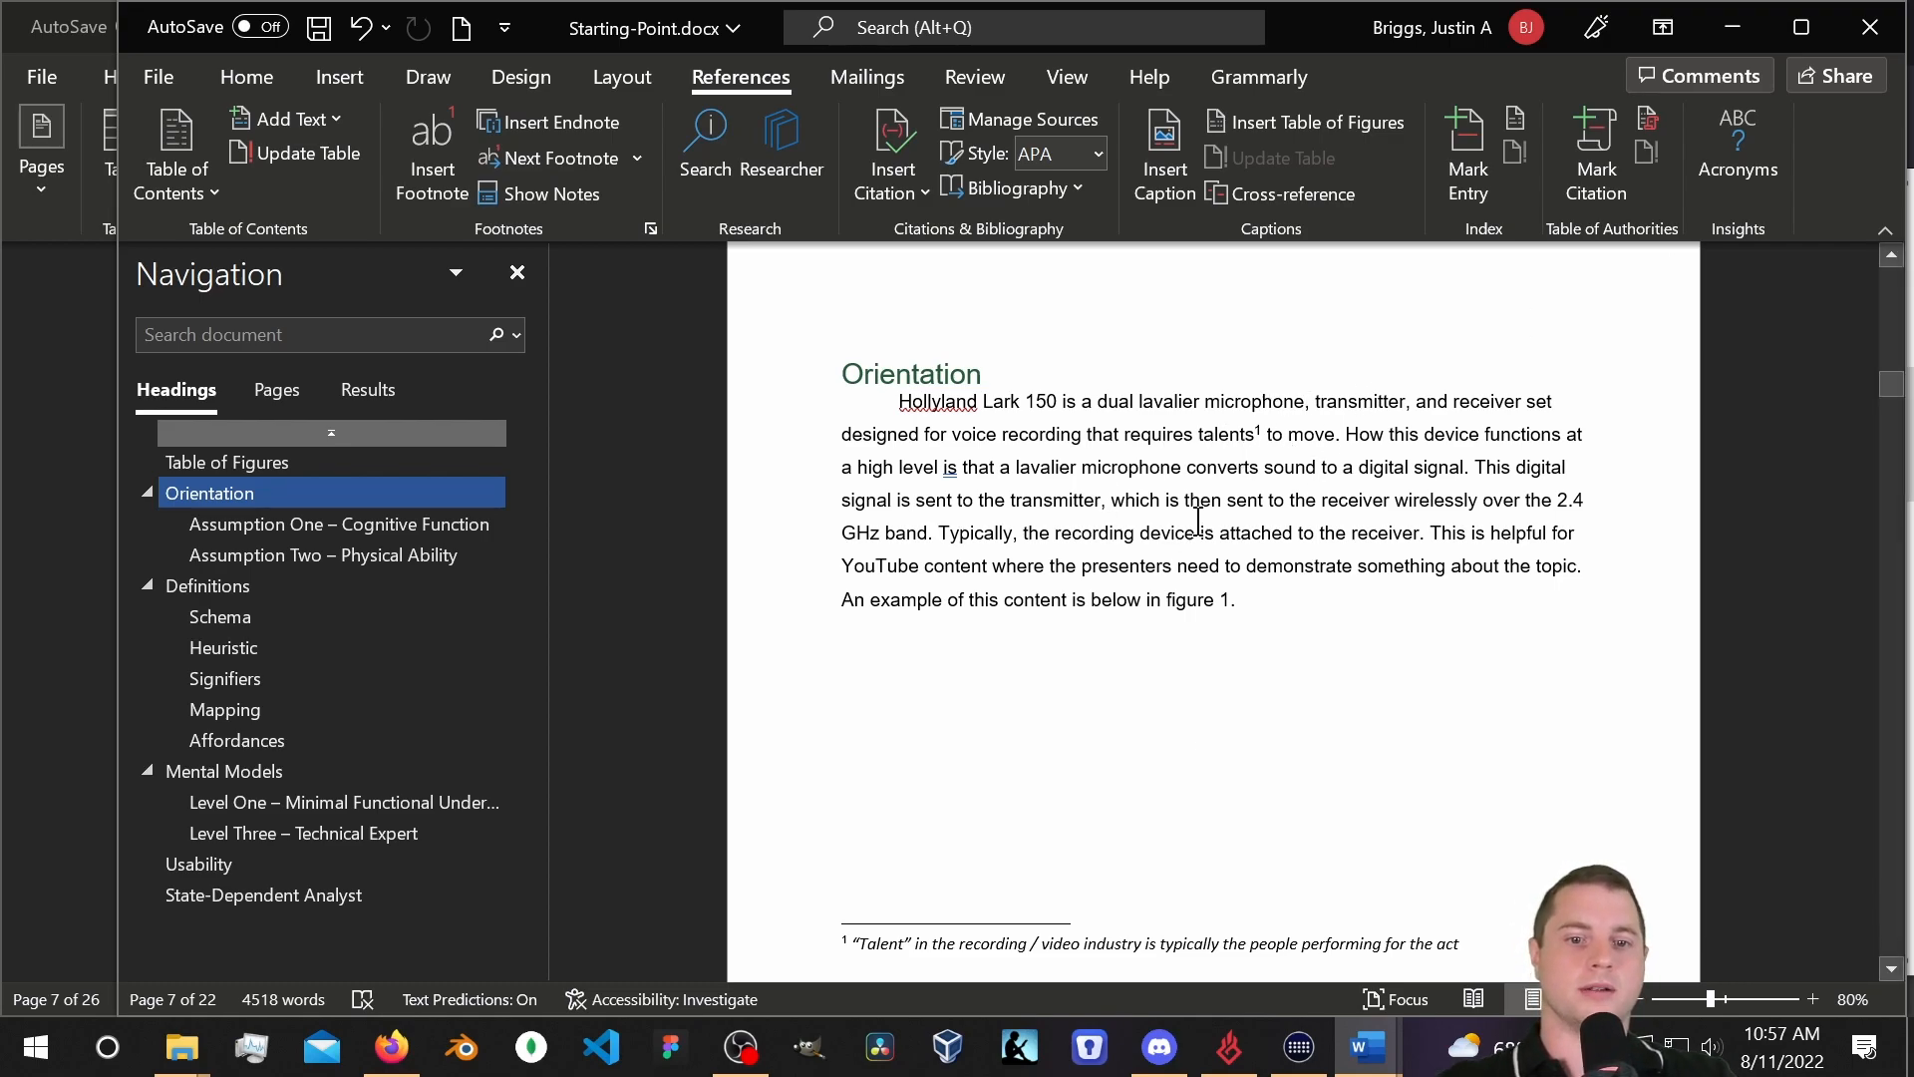
scroll(894, 864, down, 1)
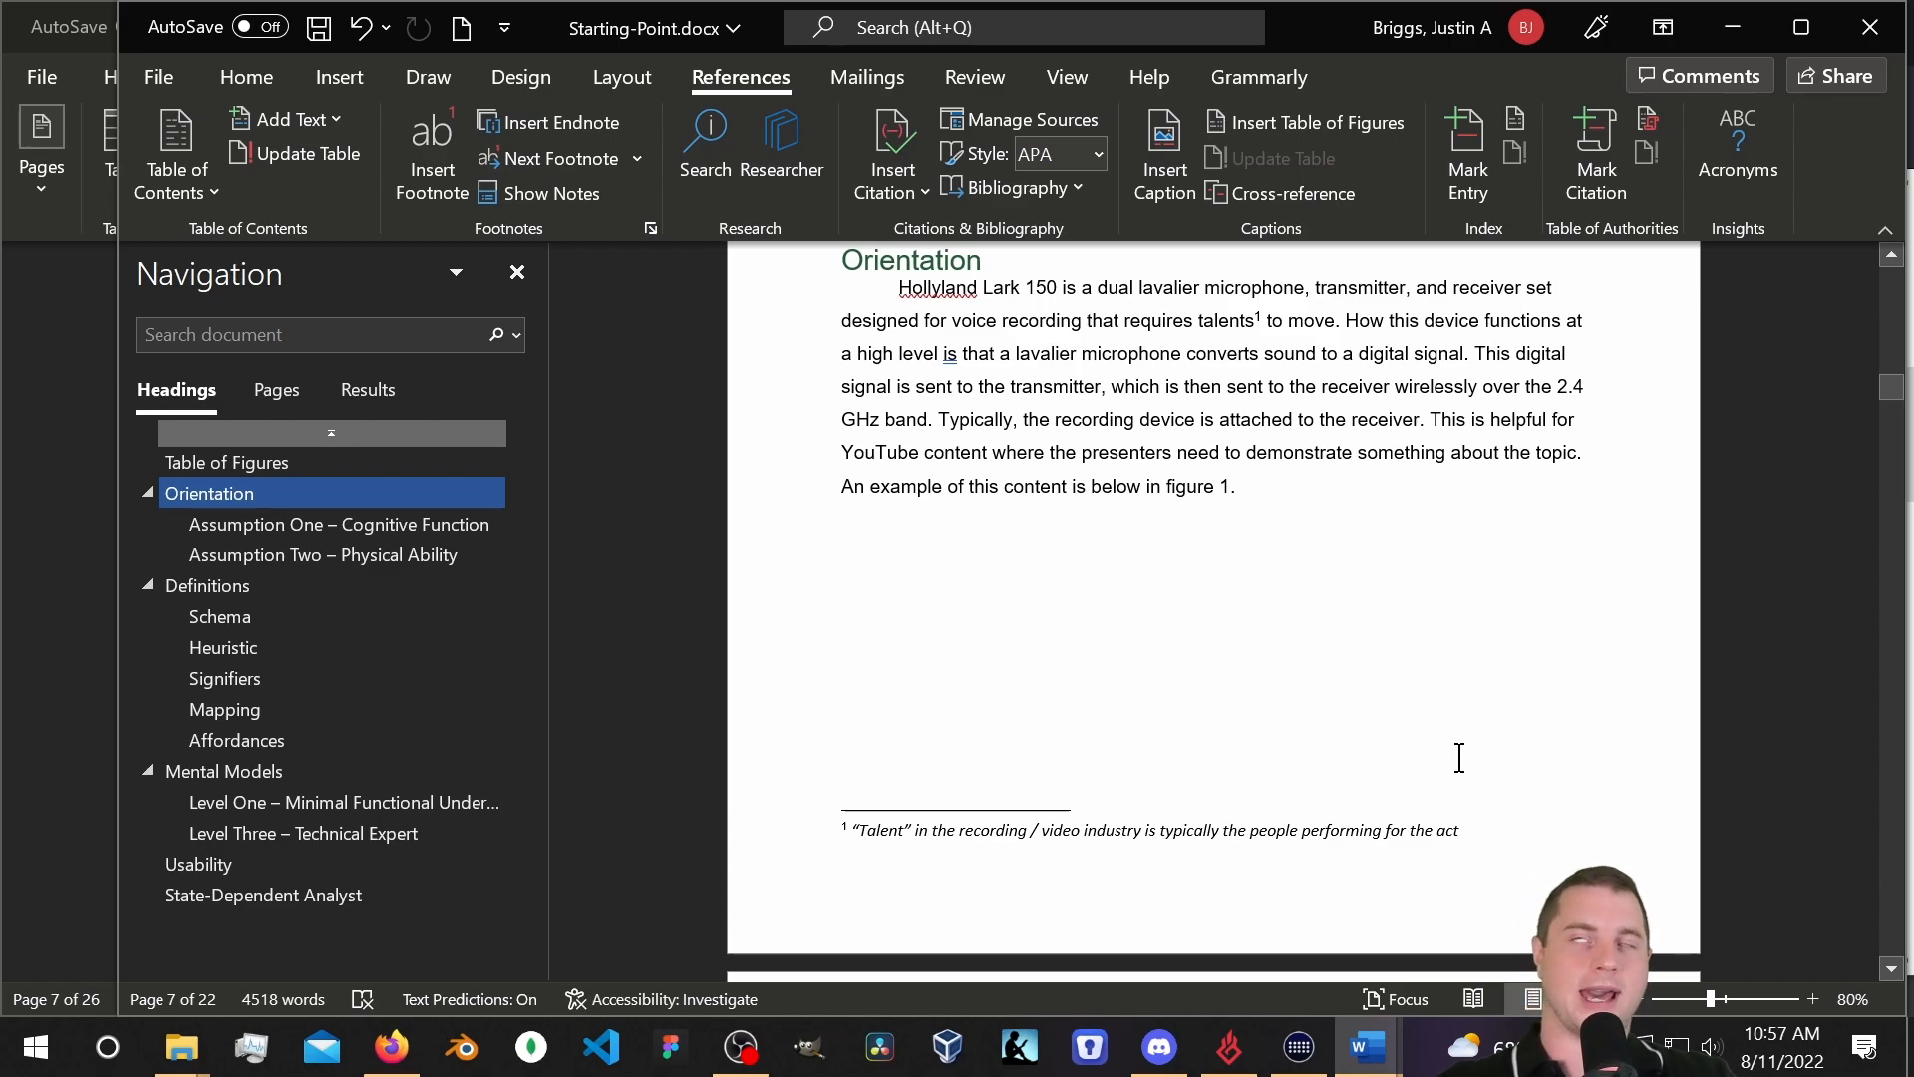
scroll(1458, 757, up, 2)
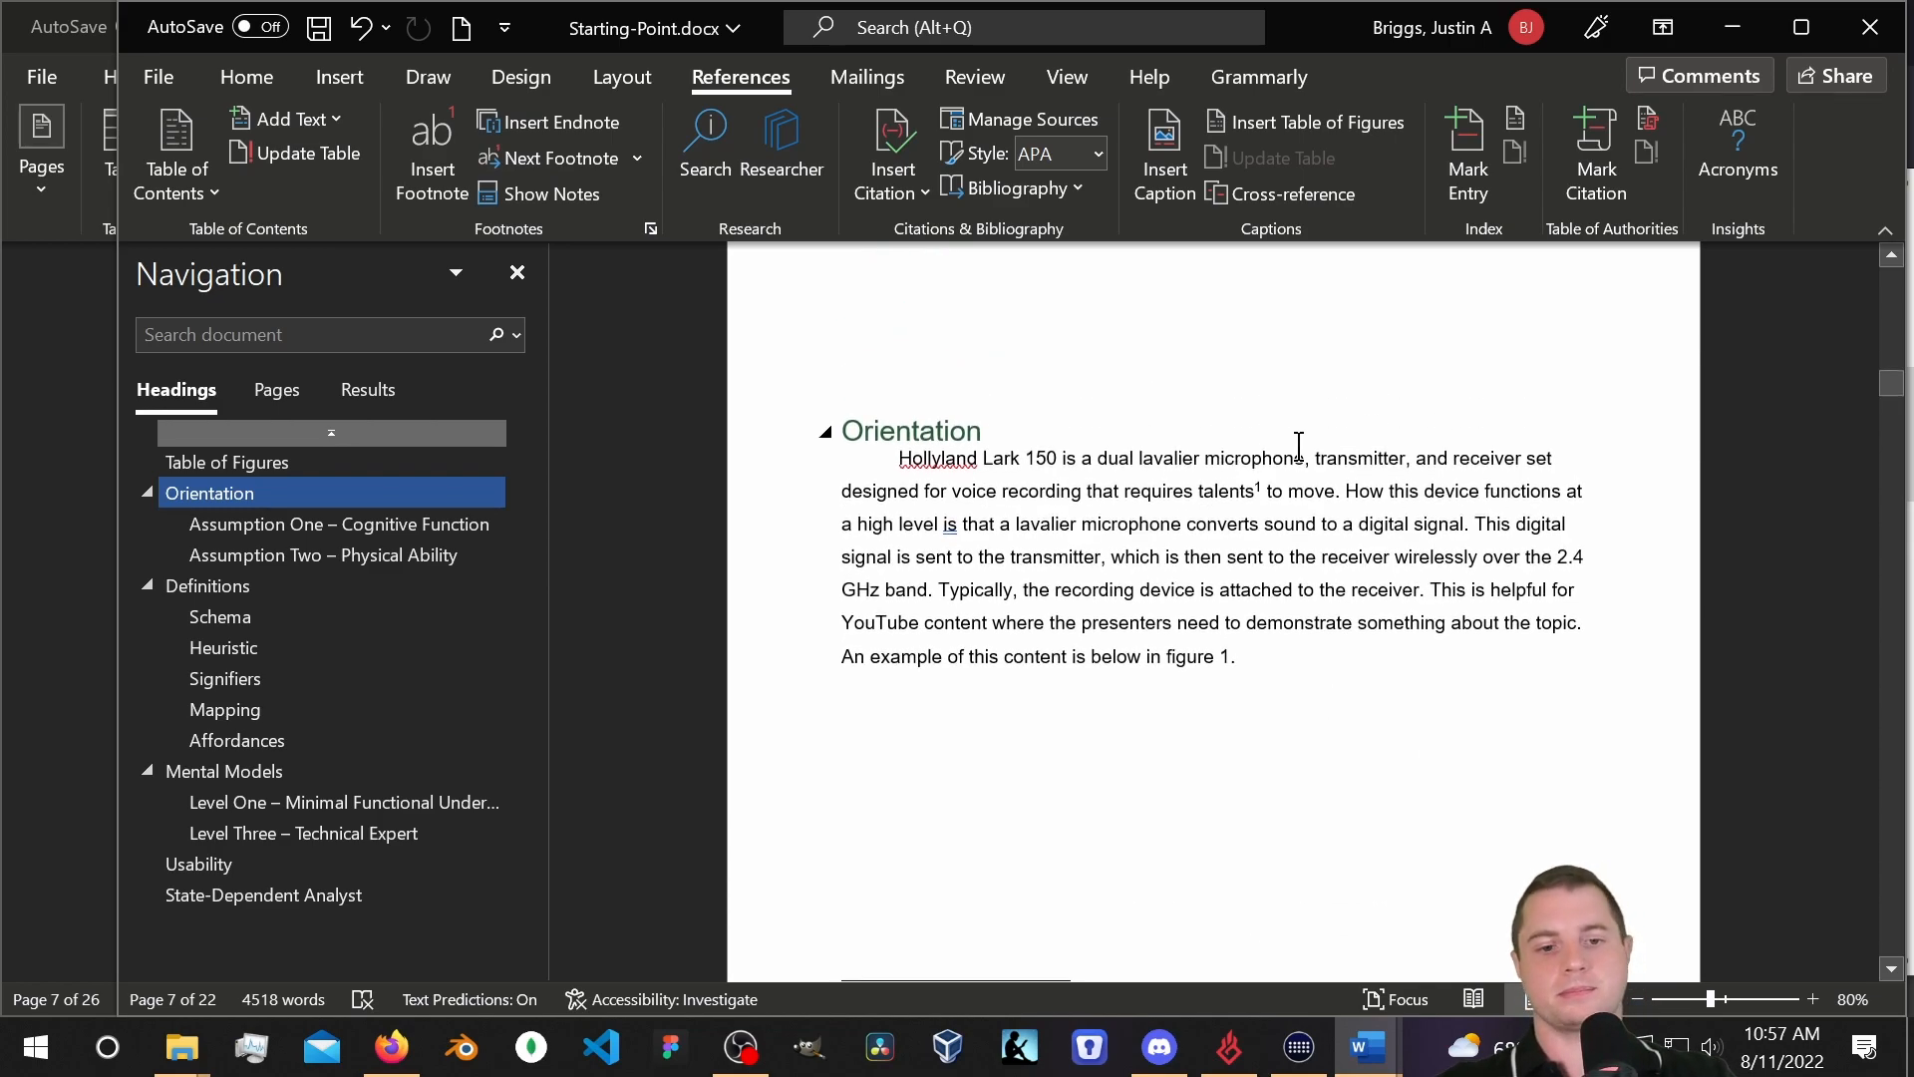
scroll(1329, 448, down, 1)
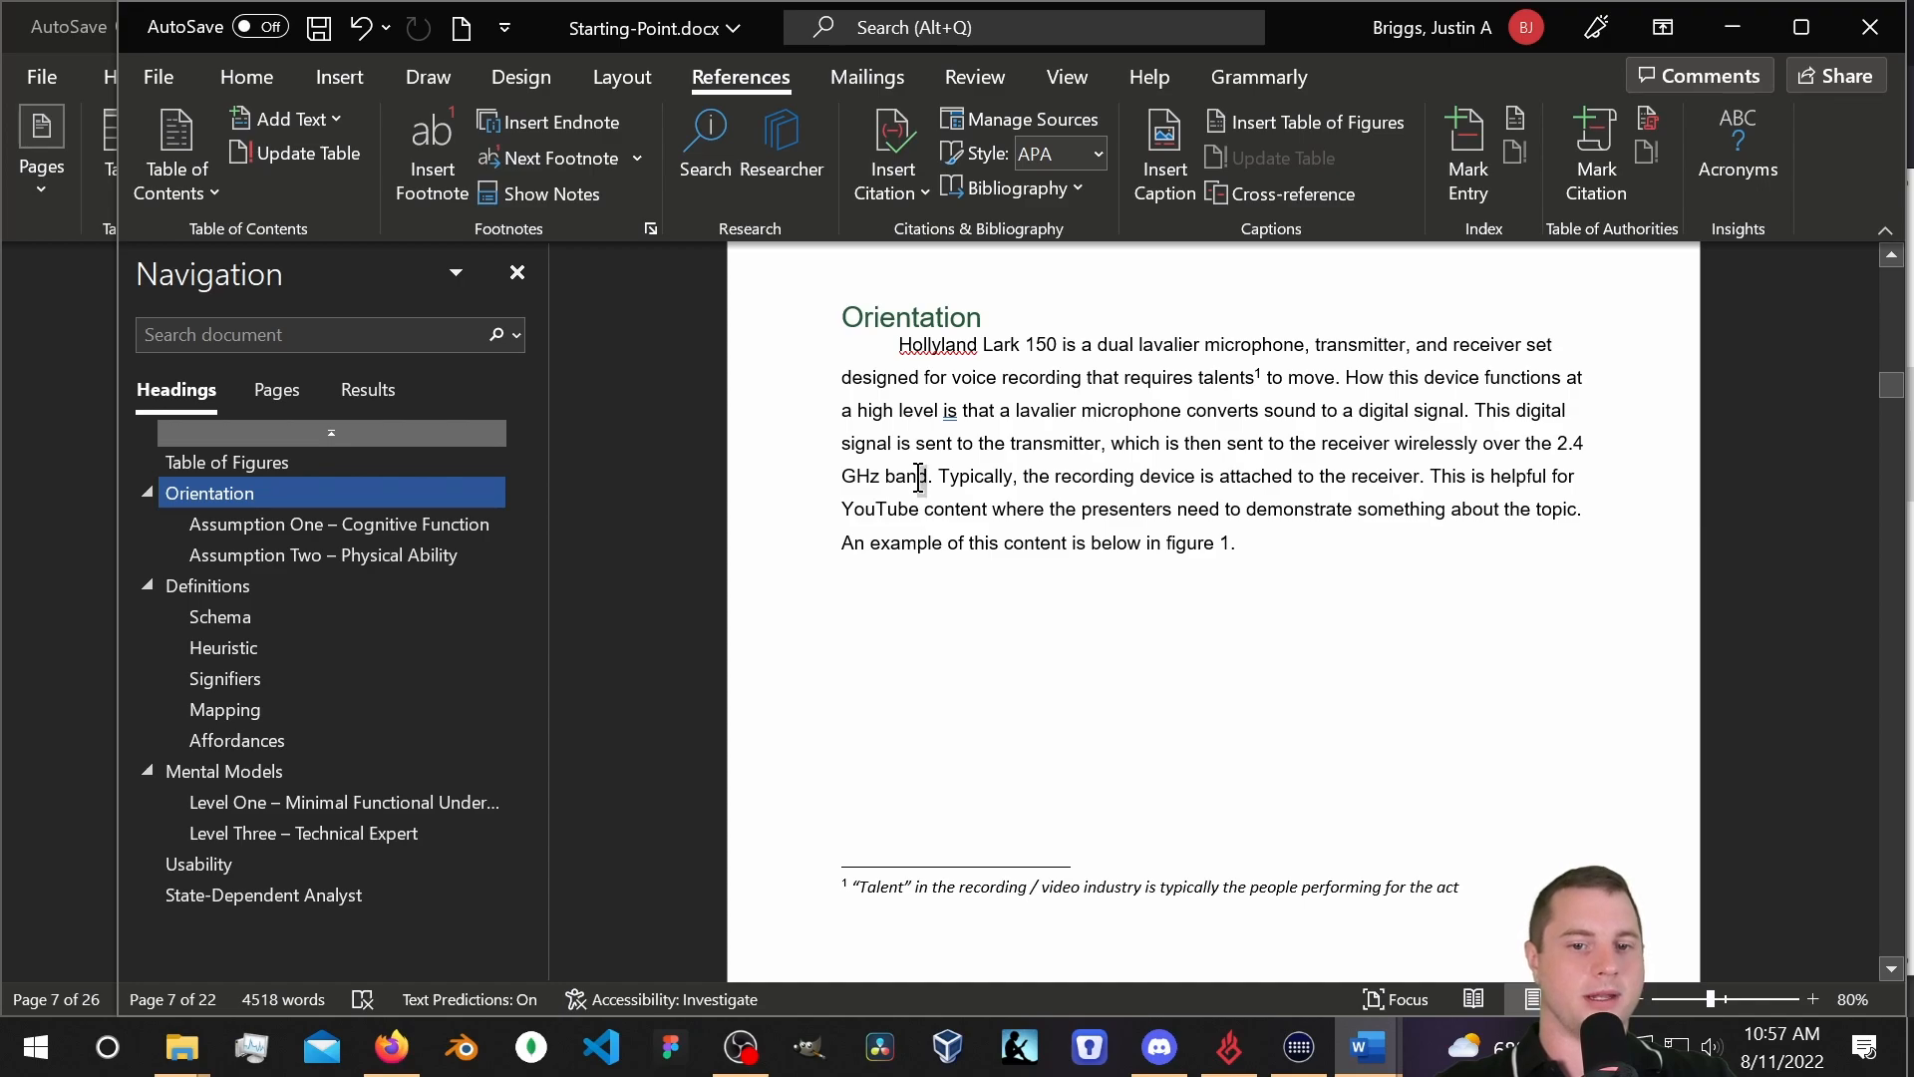
drag(928, 478, 1322, 451)
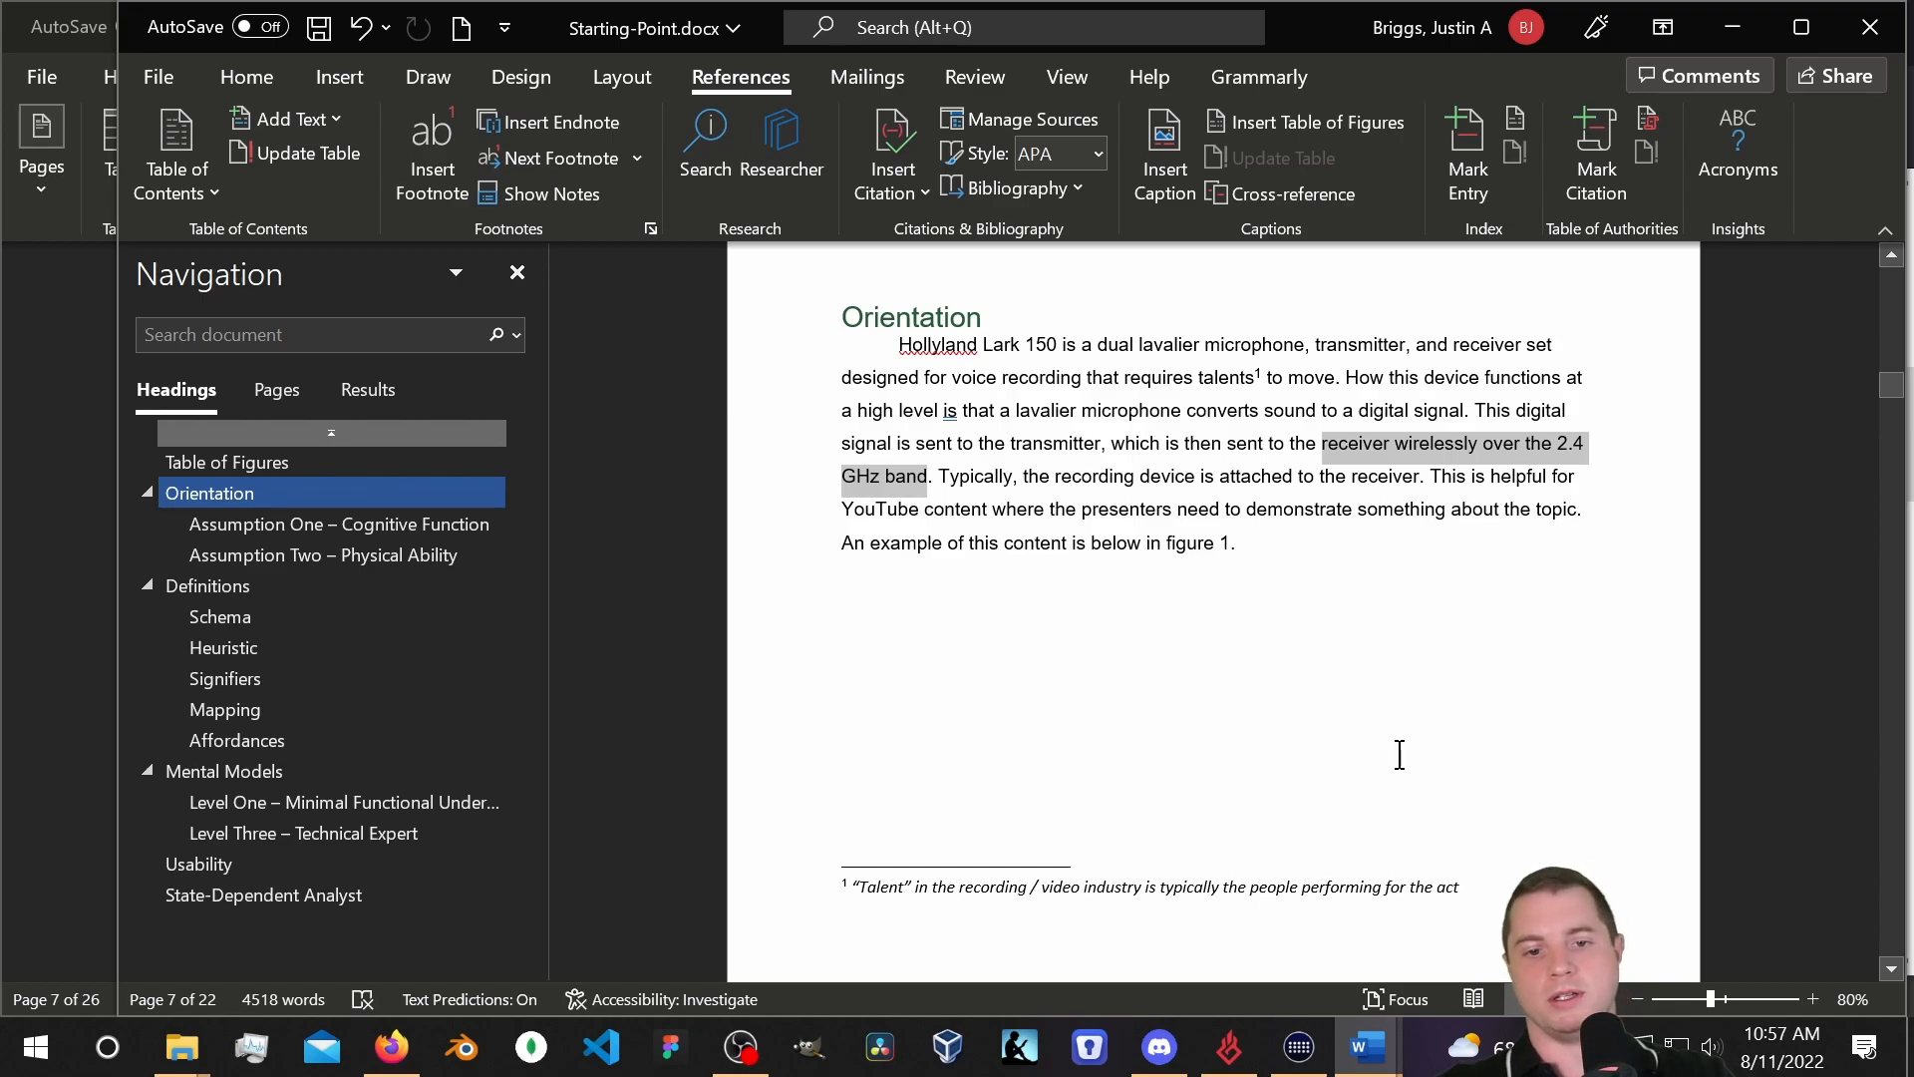
click(928, 476)
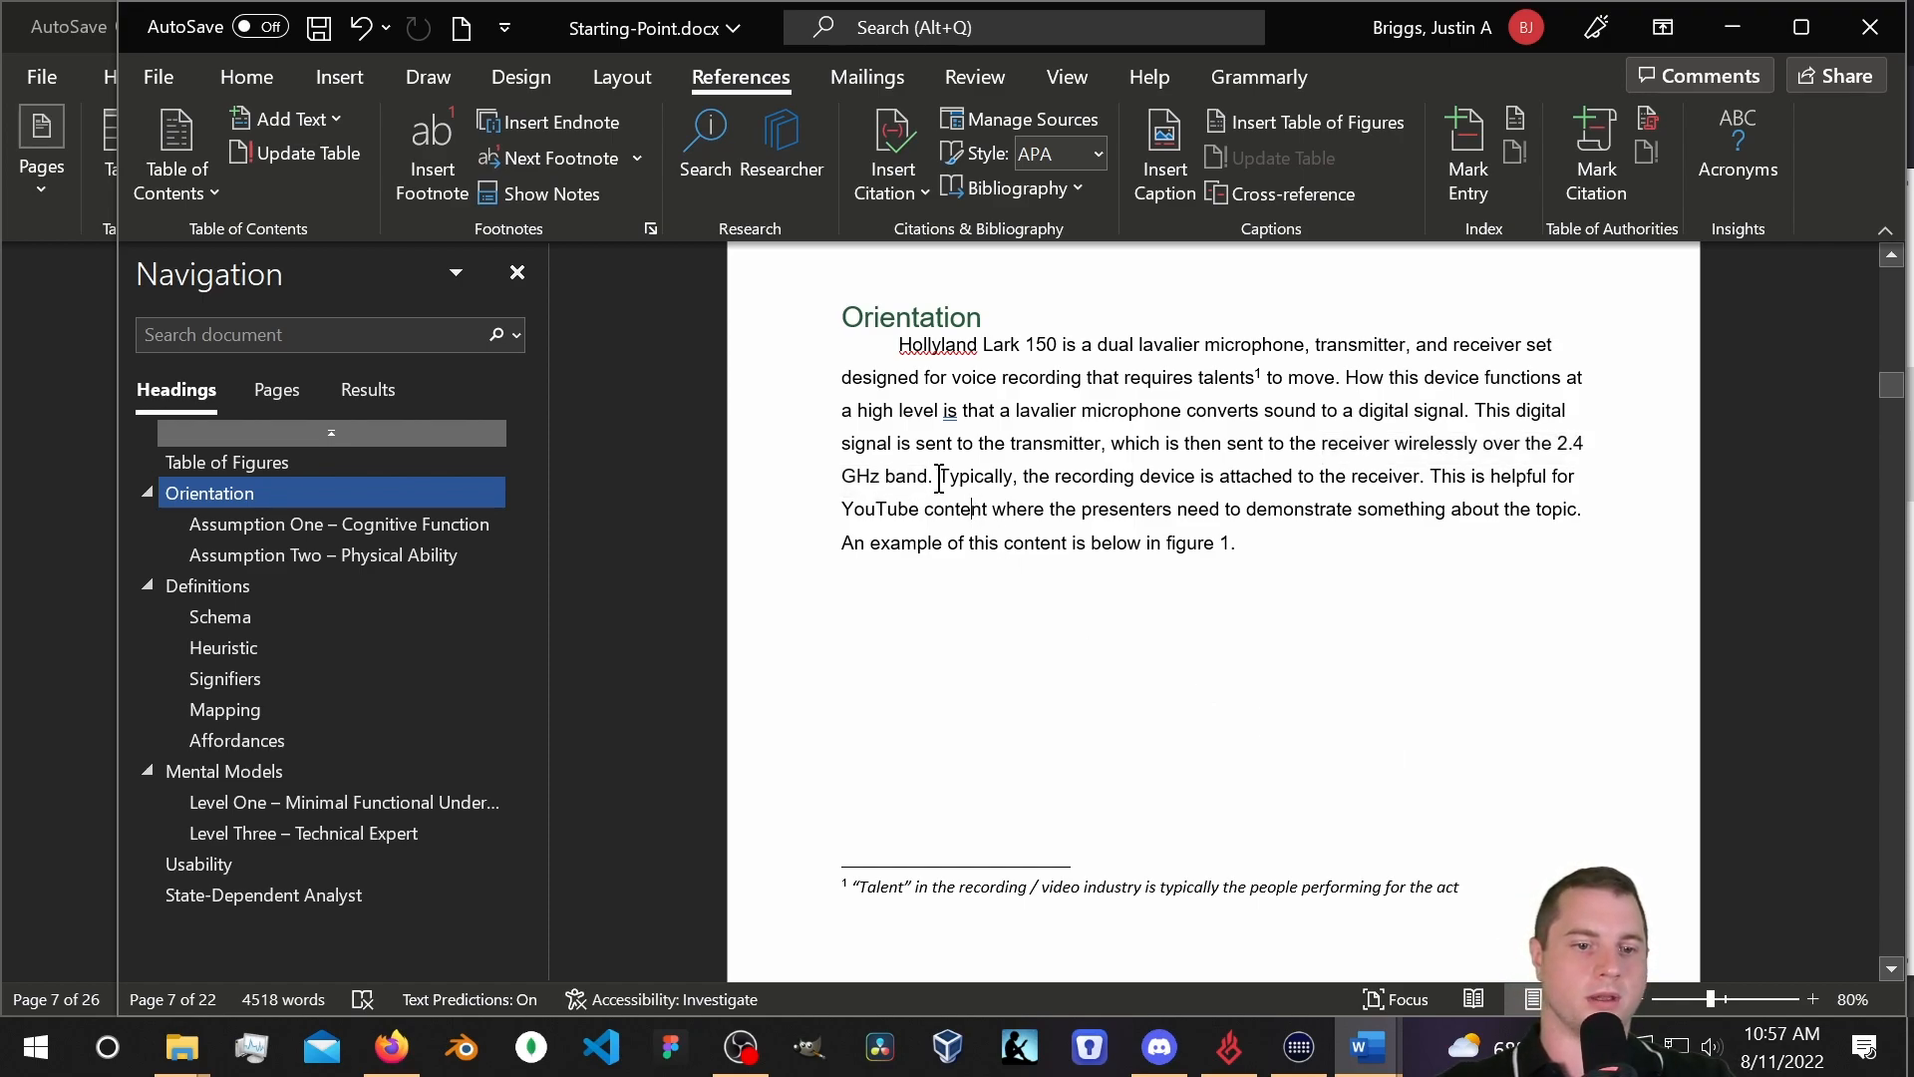
drag(928, 475, 1563, 446)
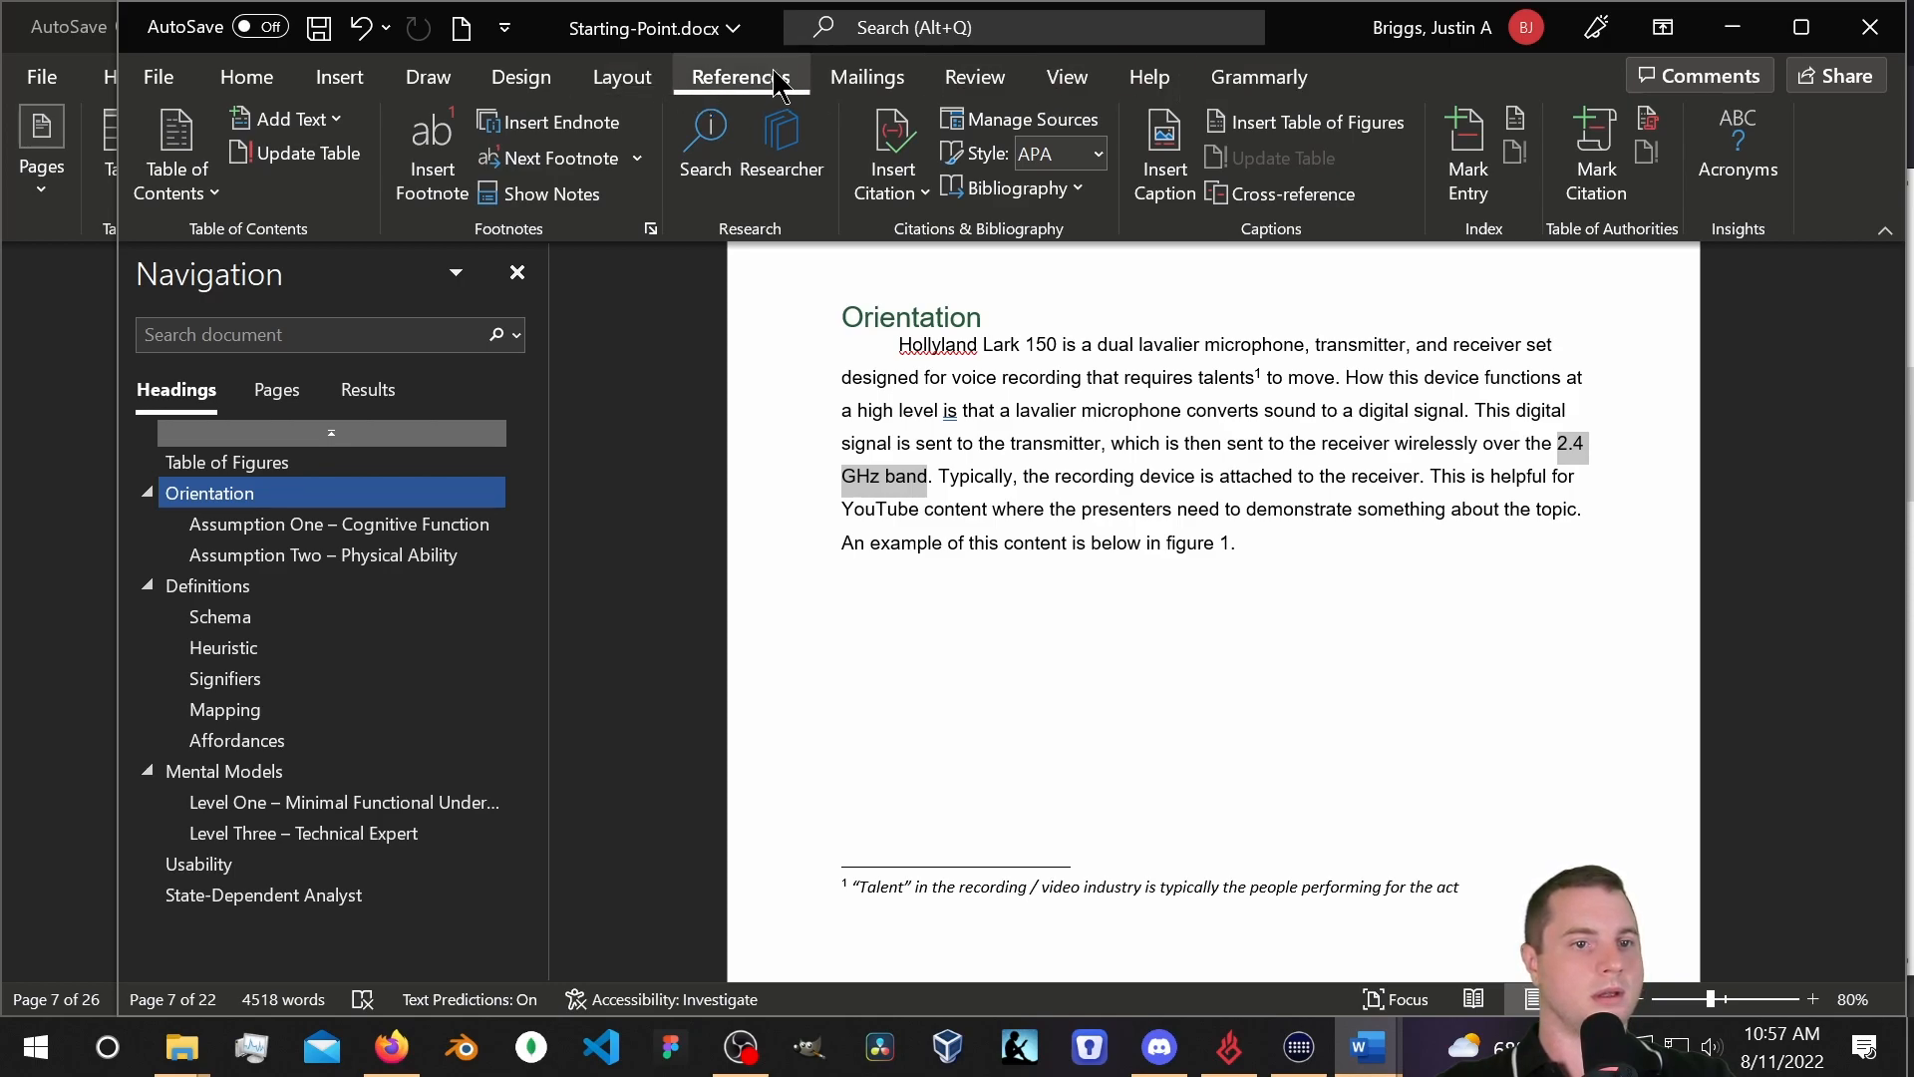
click(445, 177)
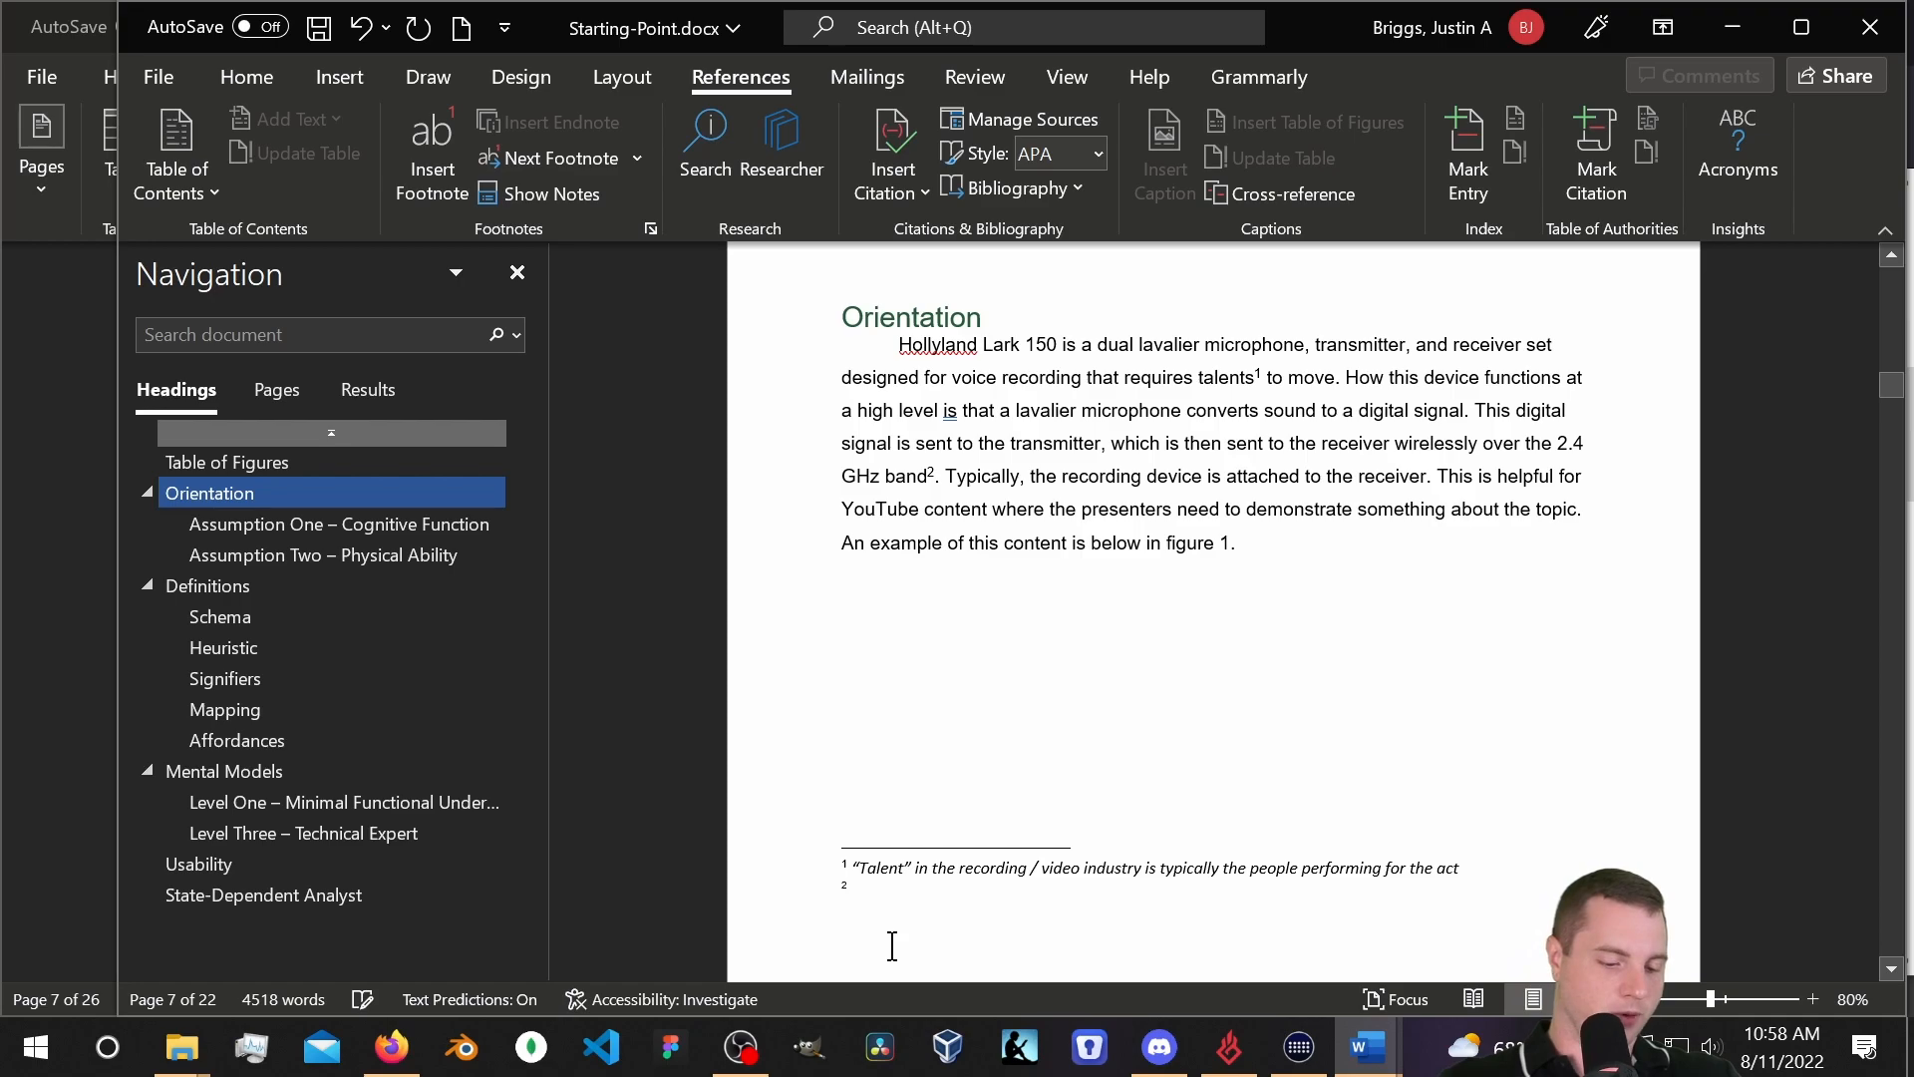
Write the second footnote's text as "2.4 GHz is the frequency in which radio waves cycle at".
text(2.)
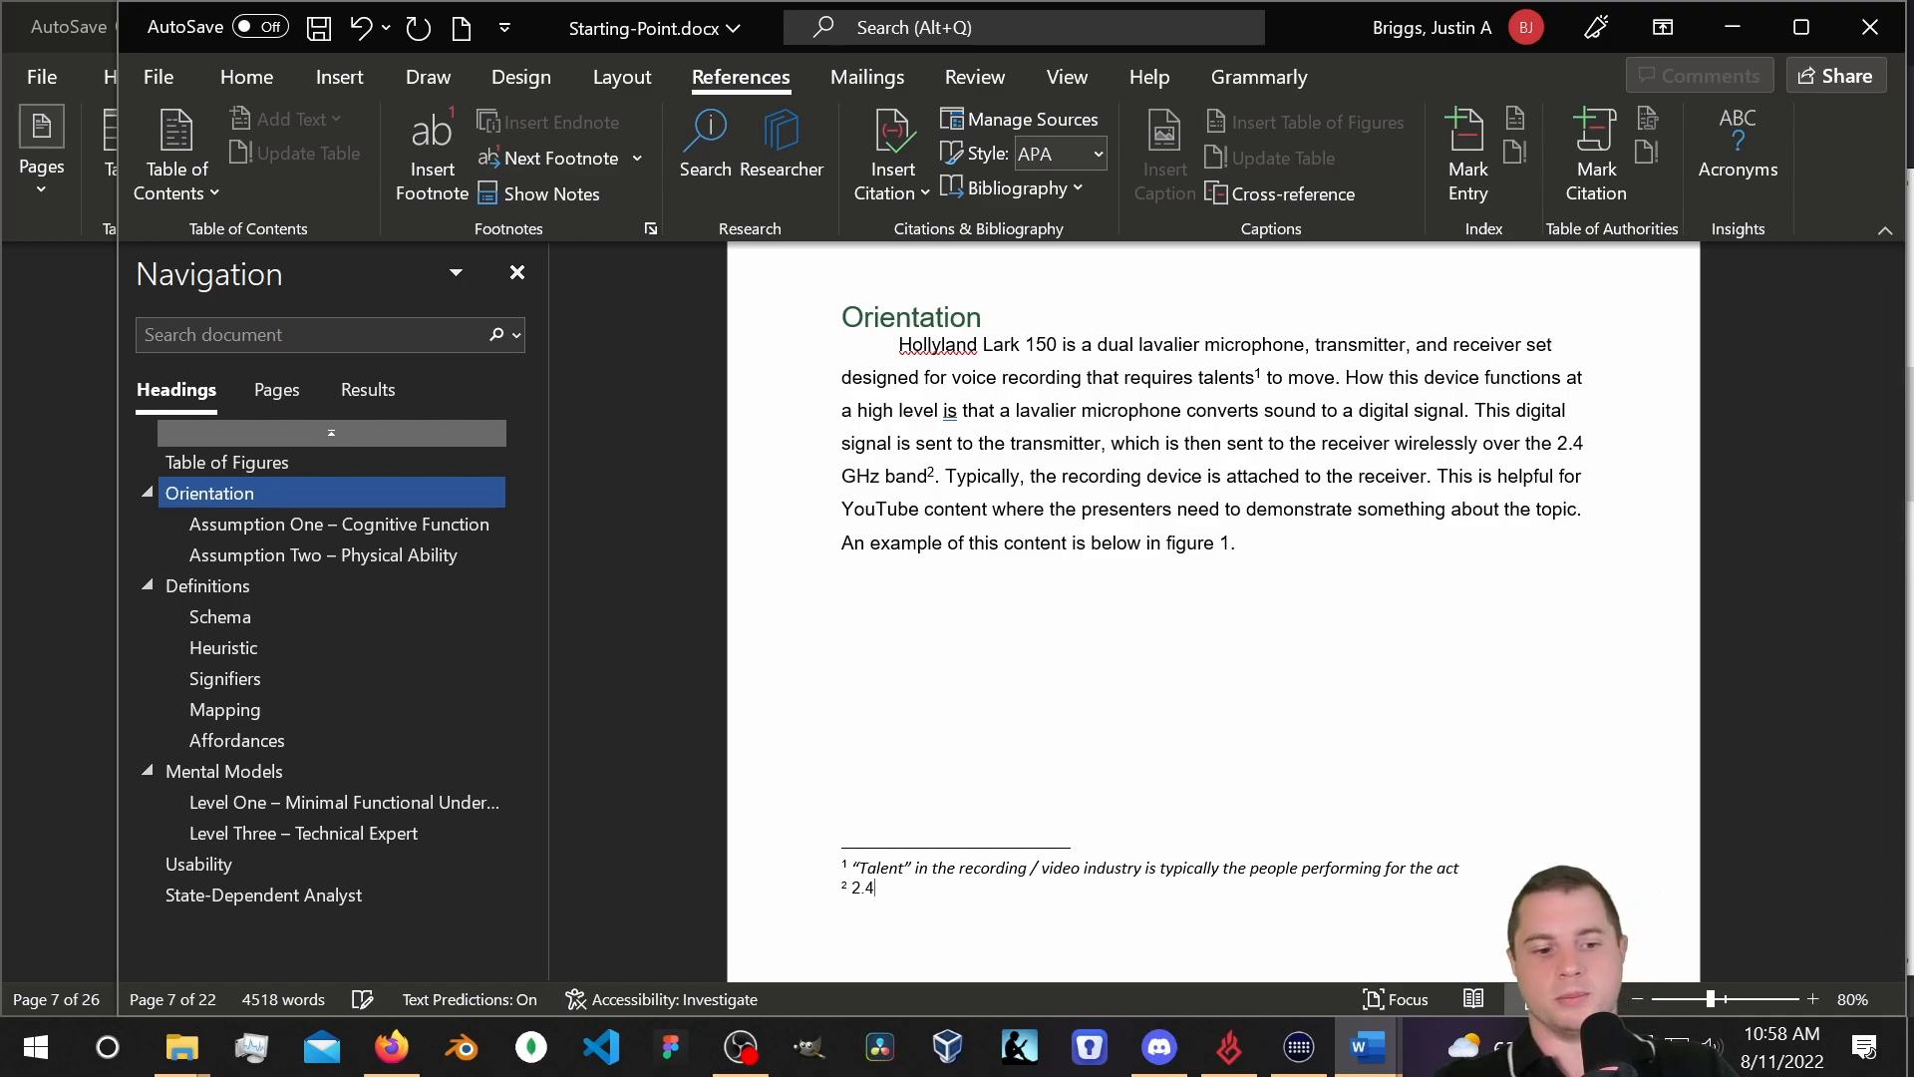
text(4 GHz is the freque)
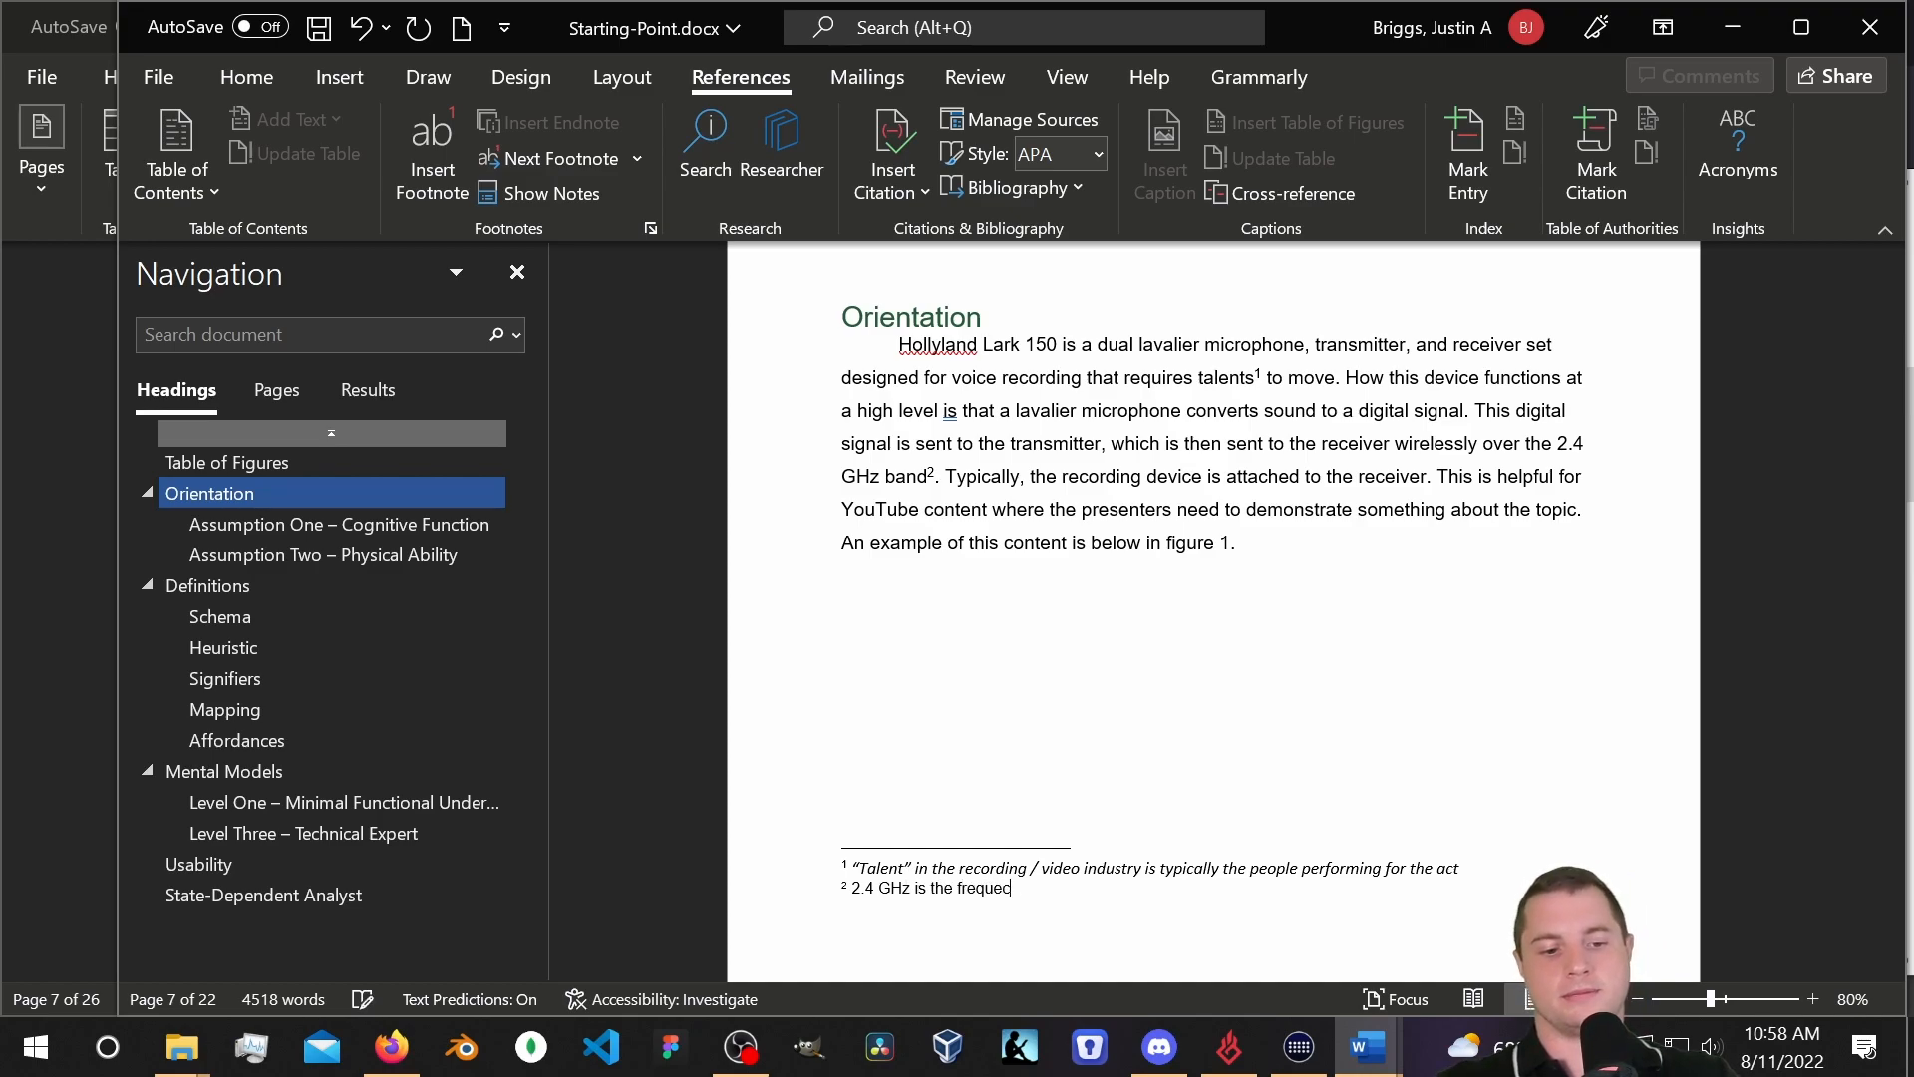
text(ncy in)
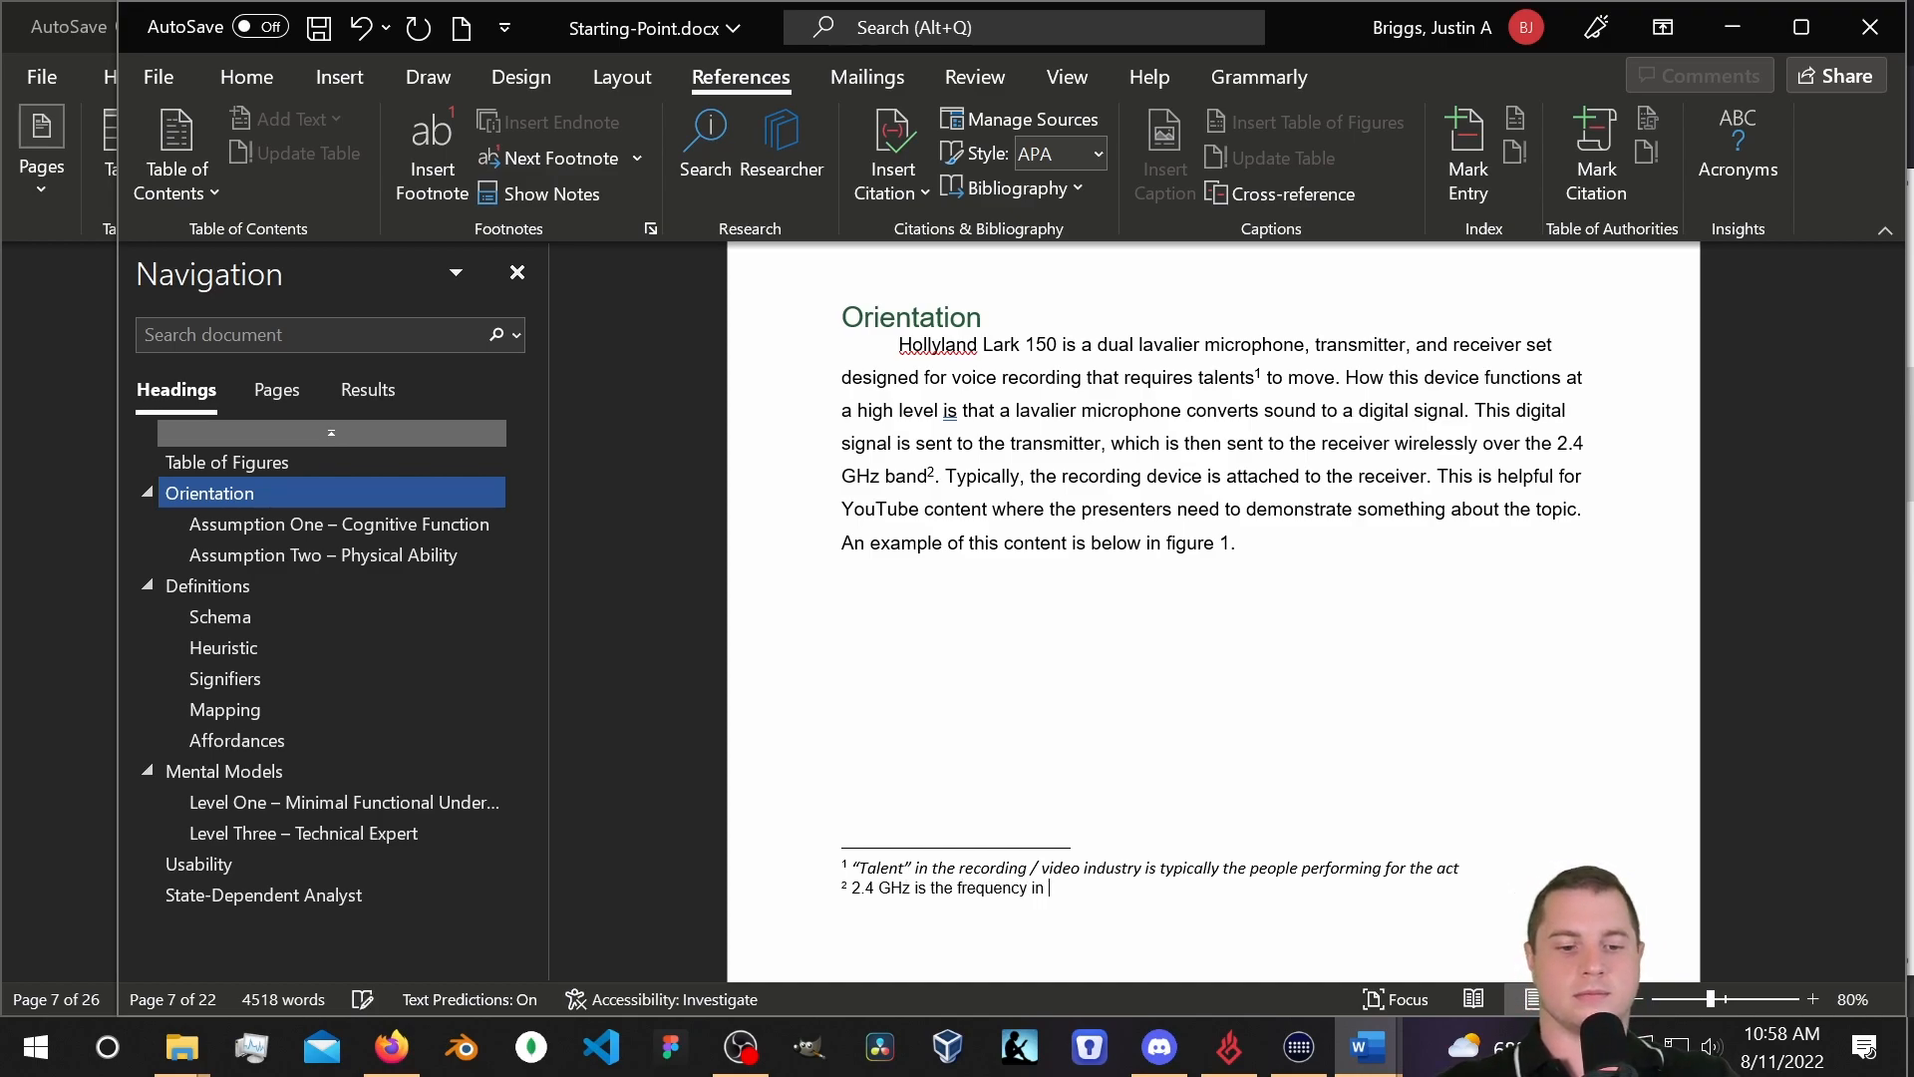
text( which radio wav)
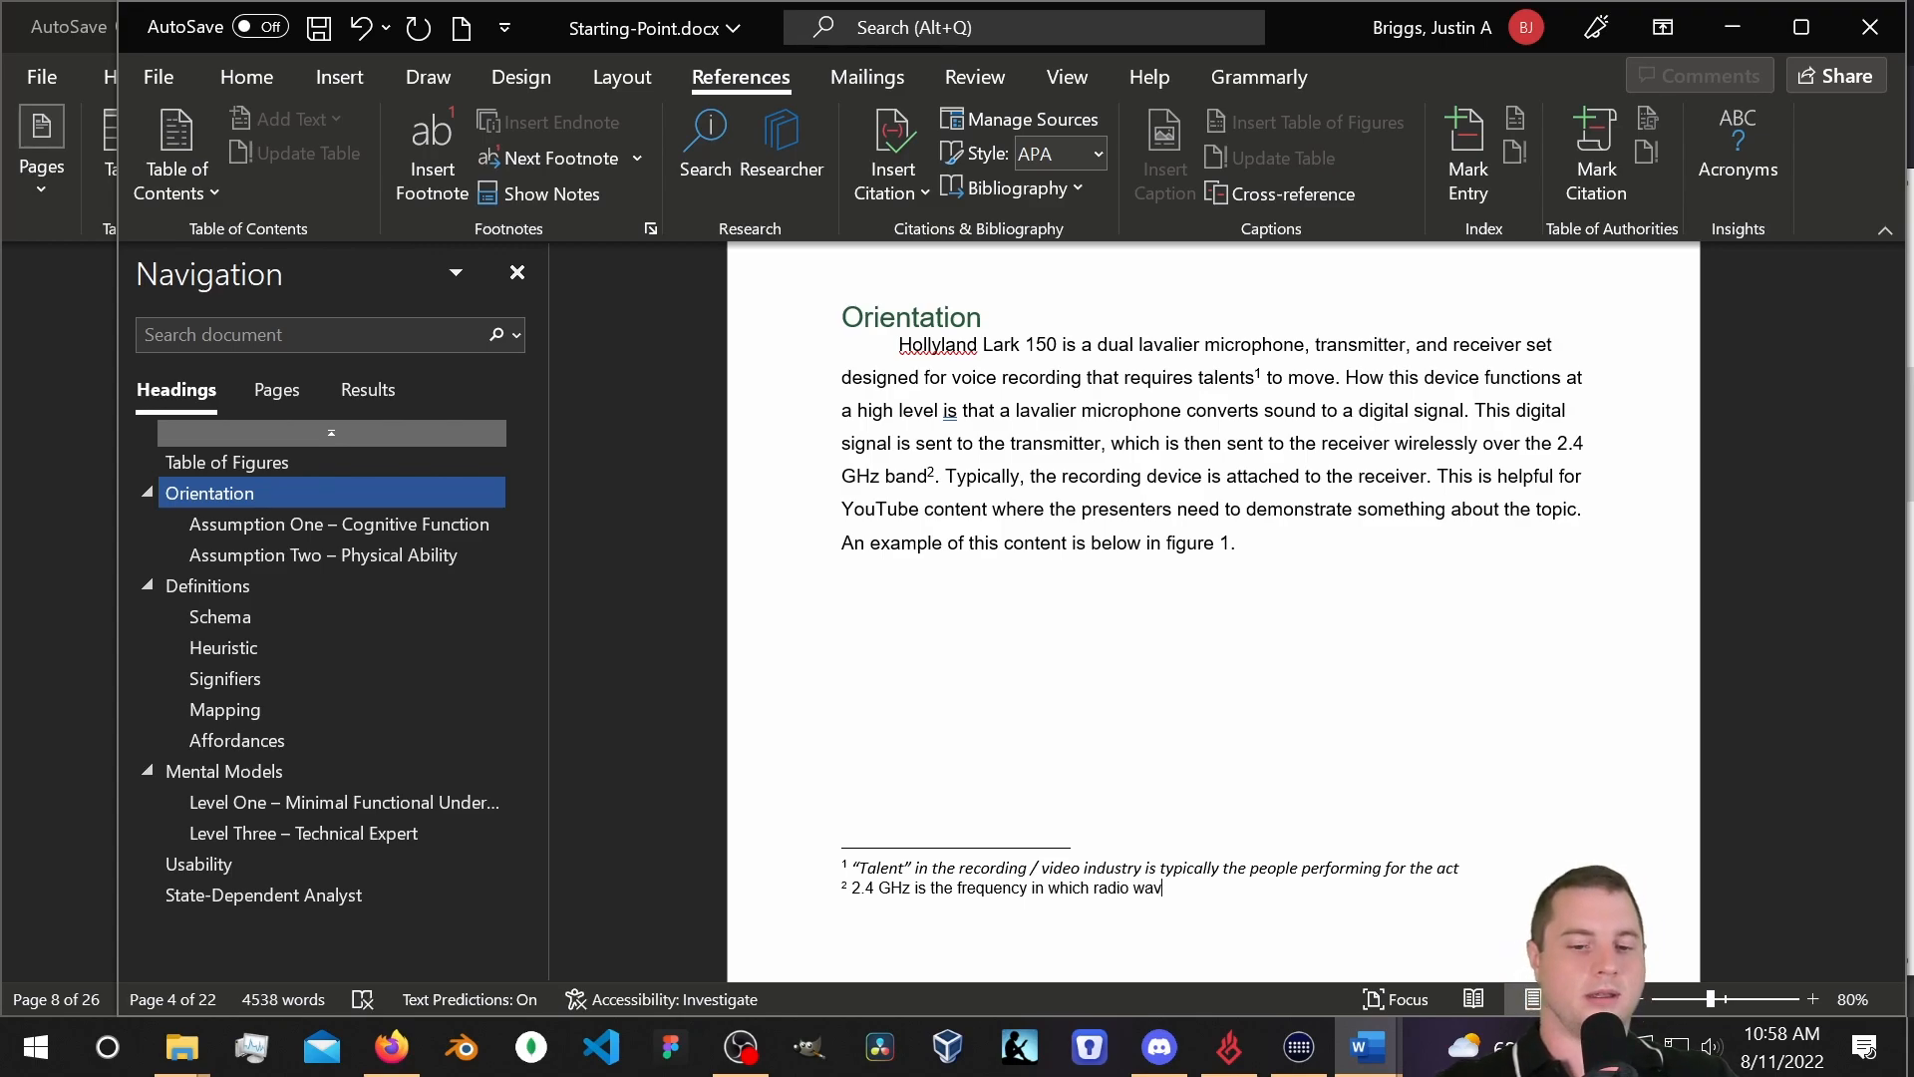
text(e)
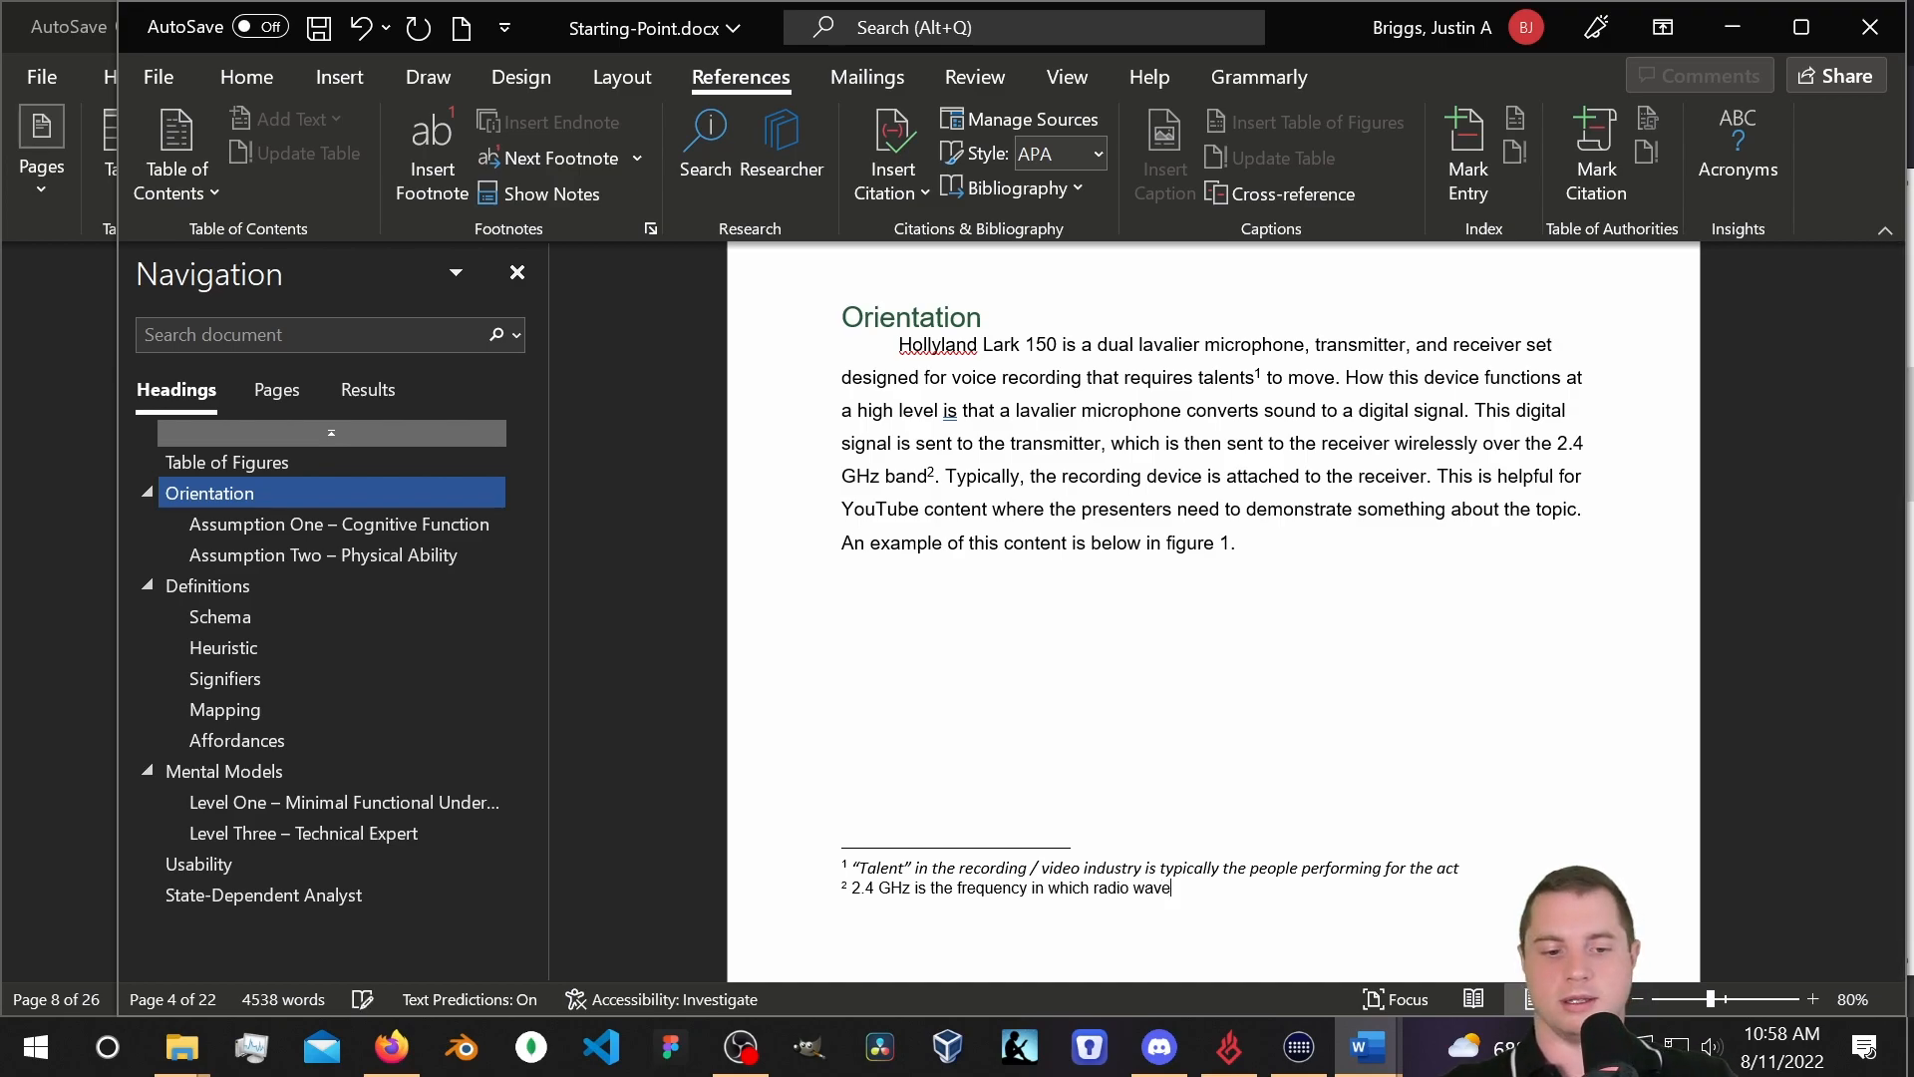
text(s oclolate)
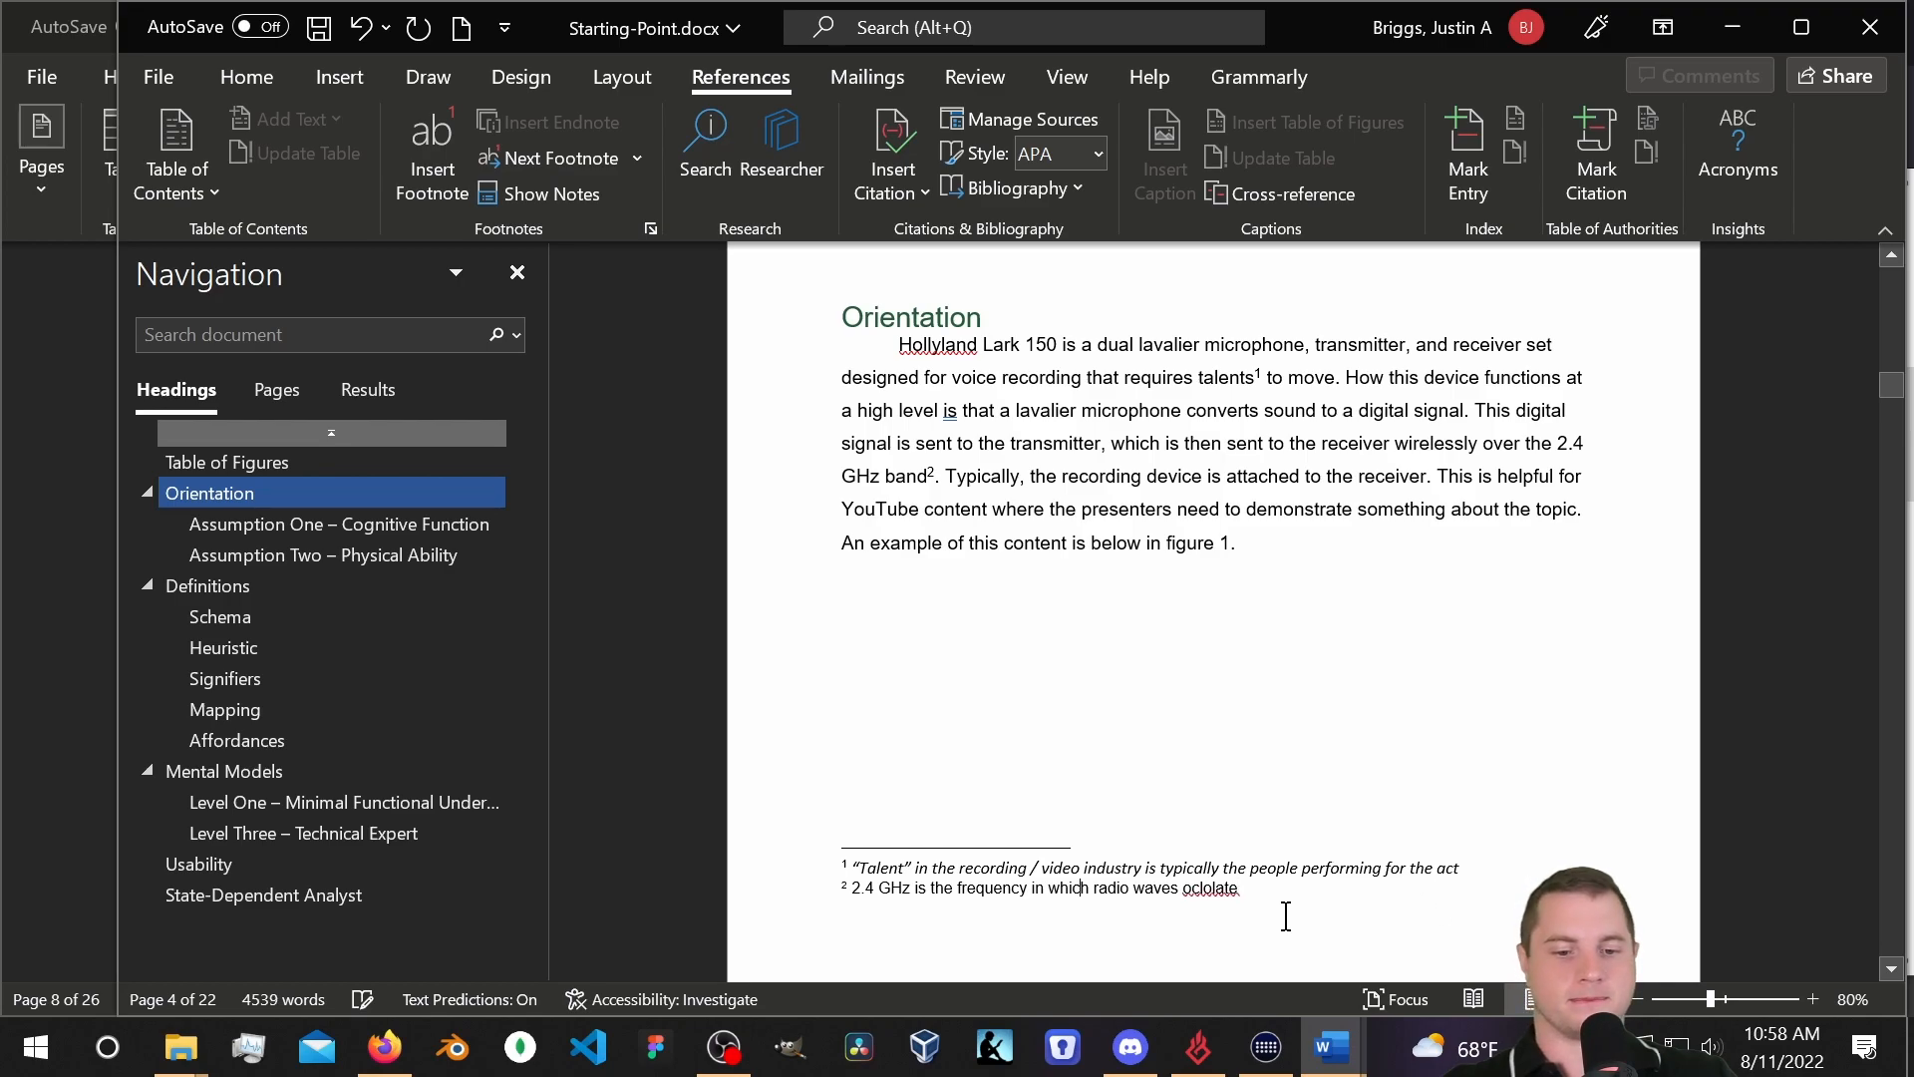
right_click(1211, 887)
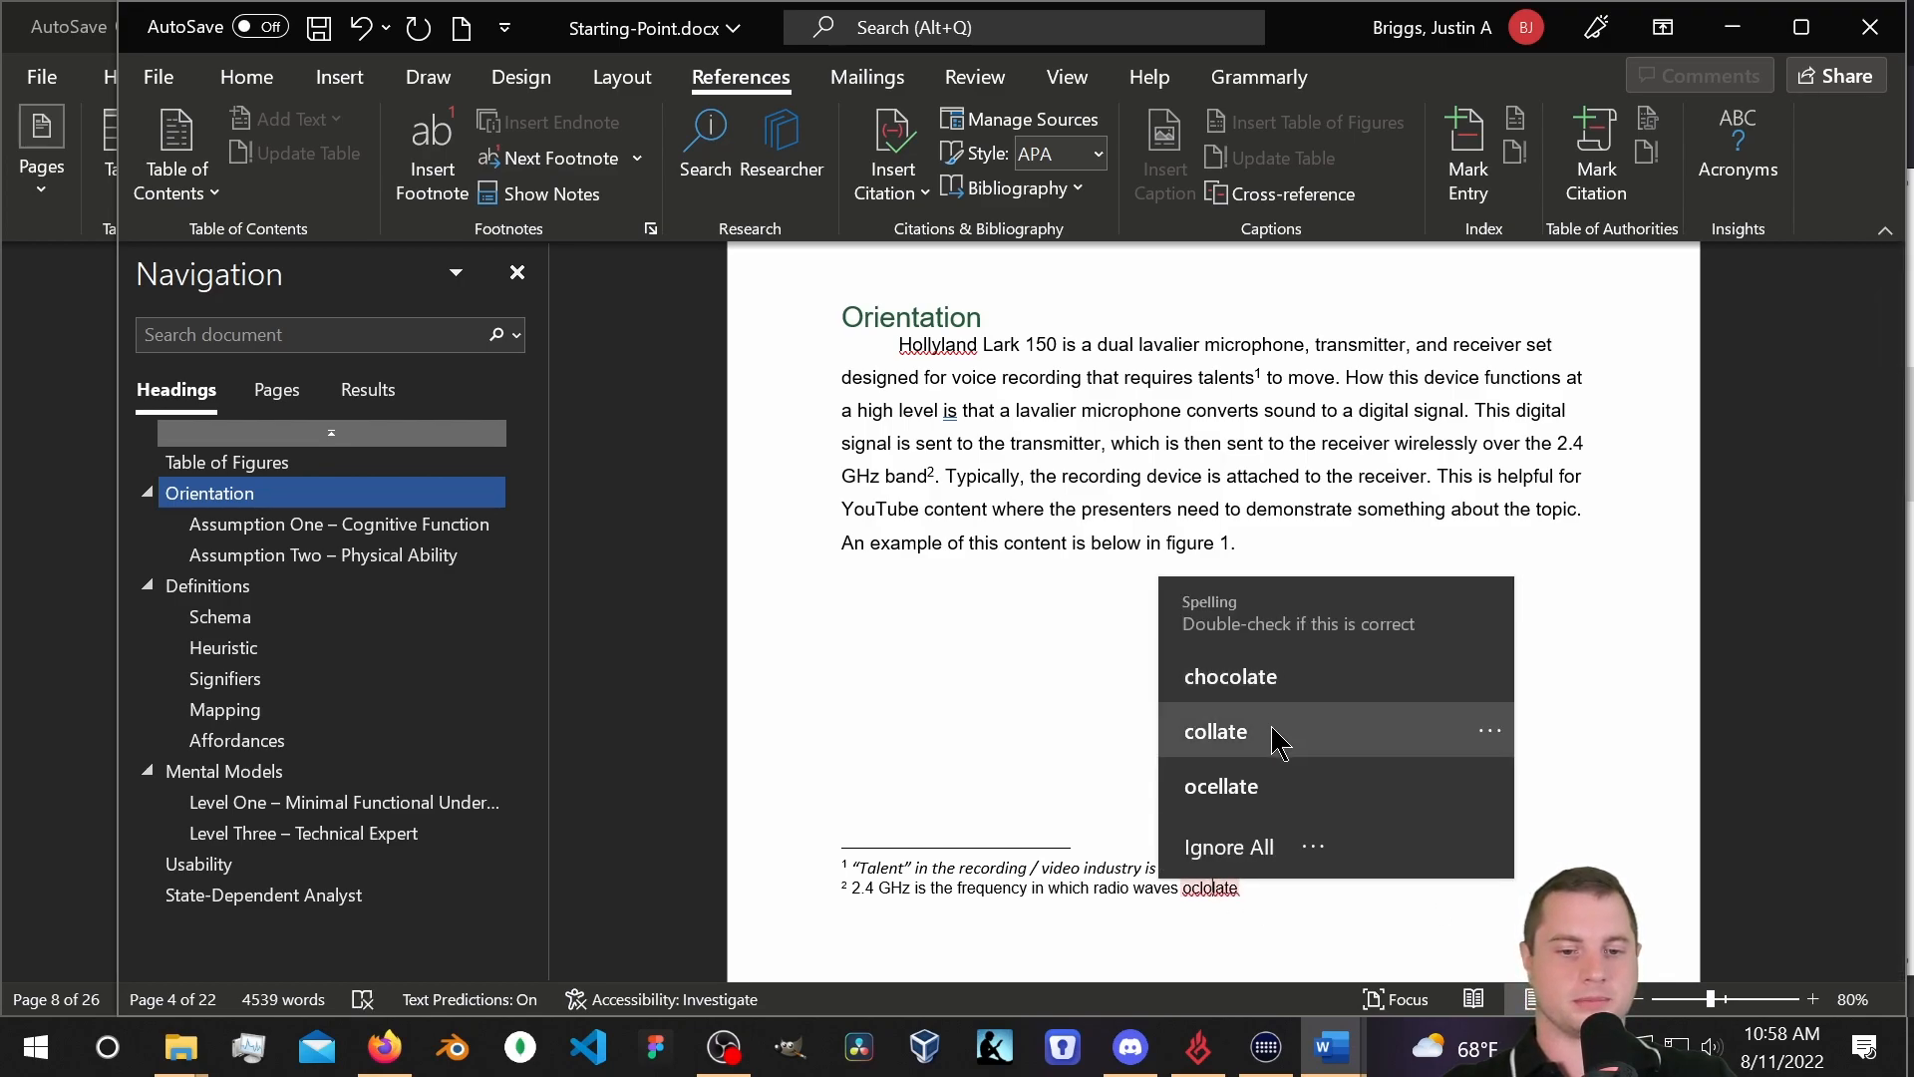
click(1190, 893)
click(1210, 892)
double_click(1211, 889)
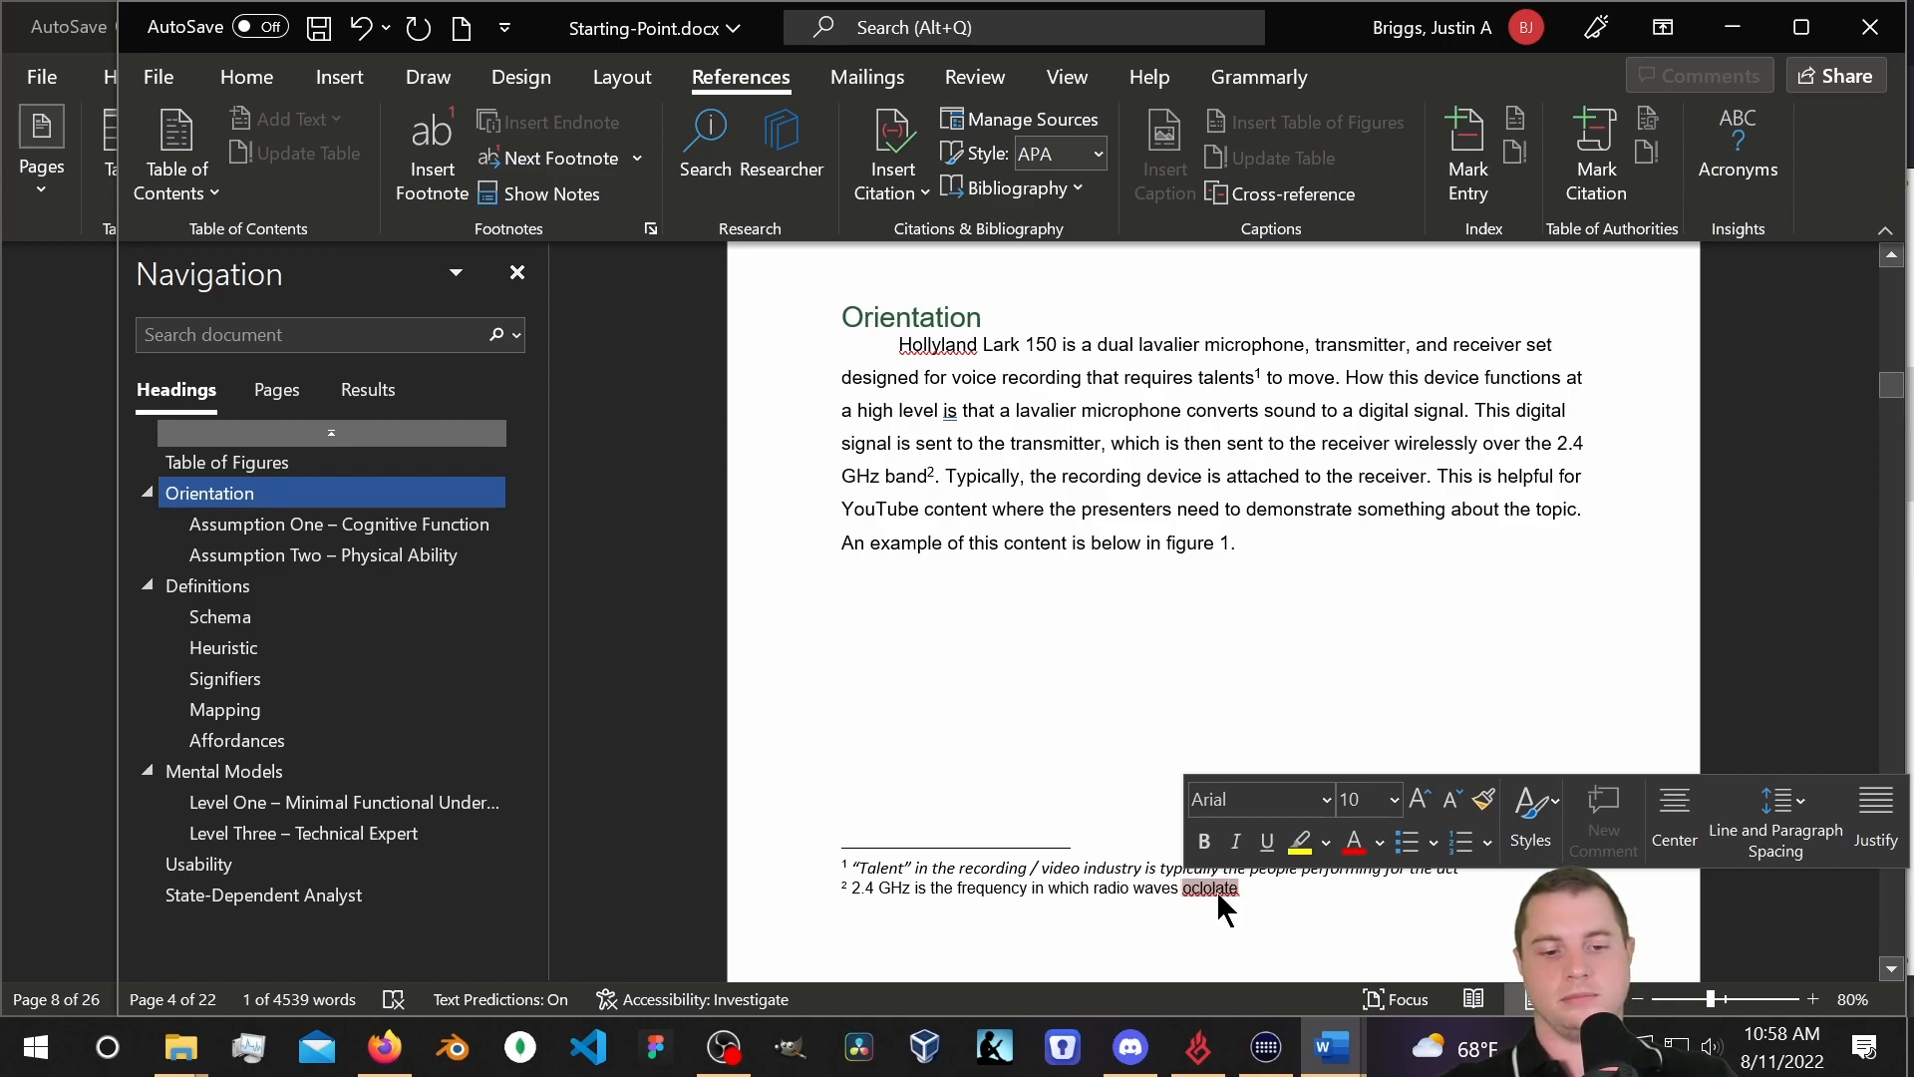
text(cycle)
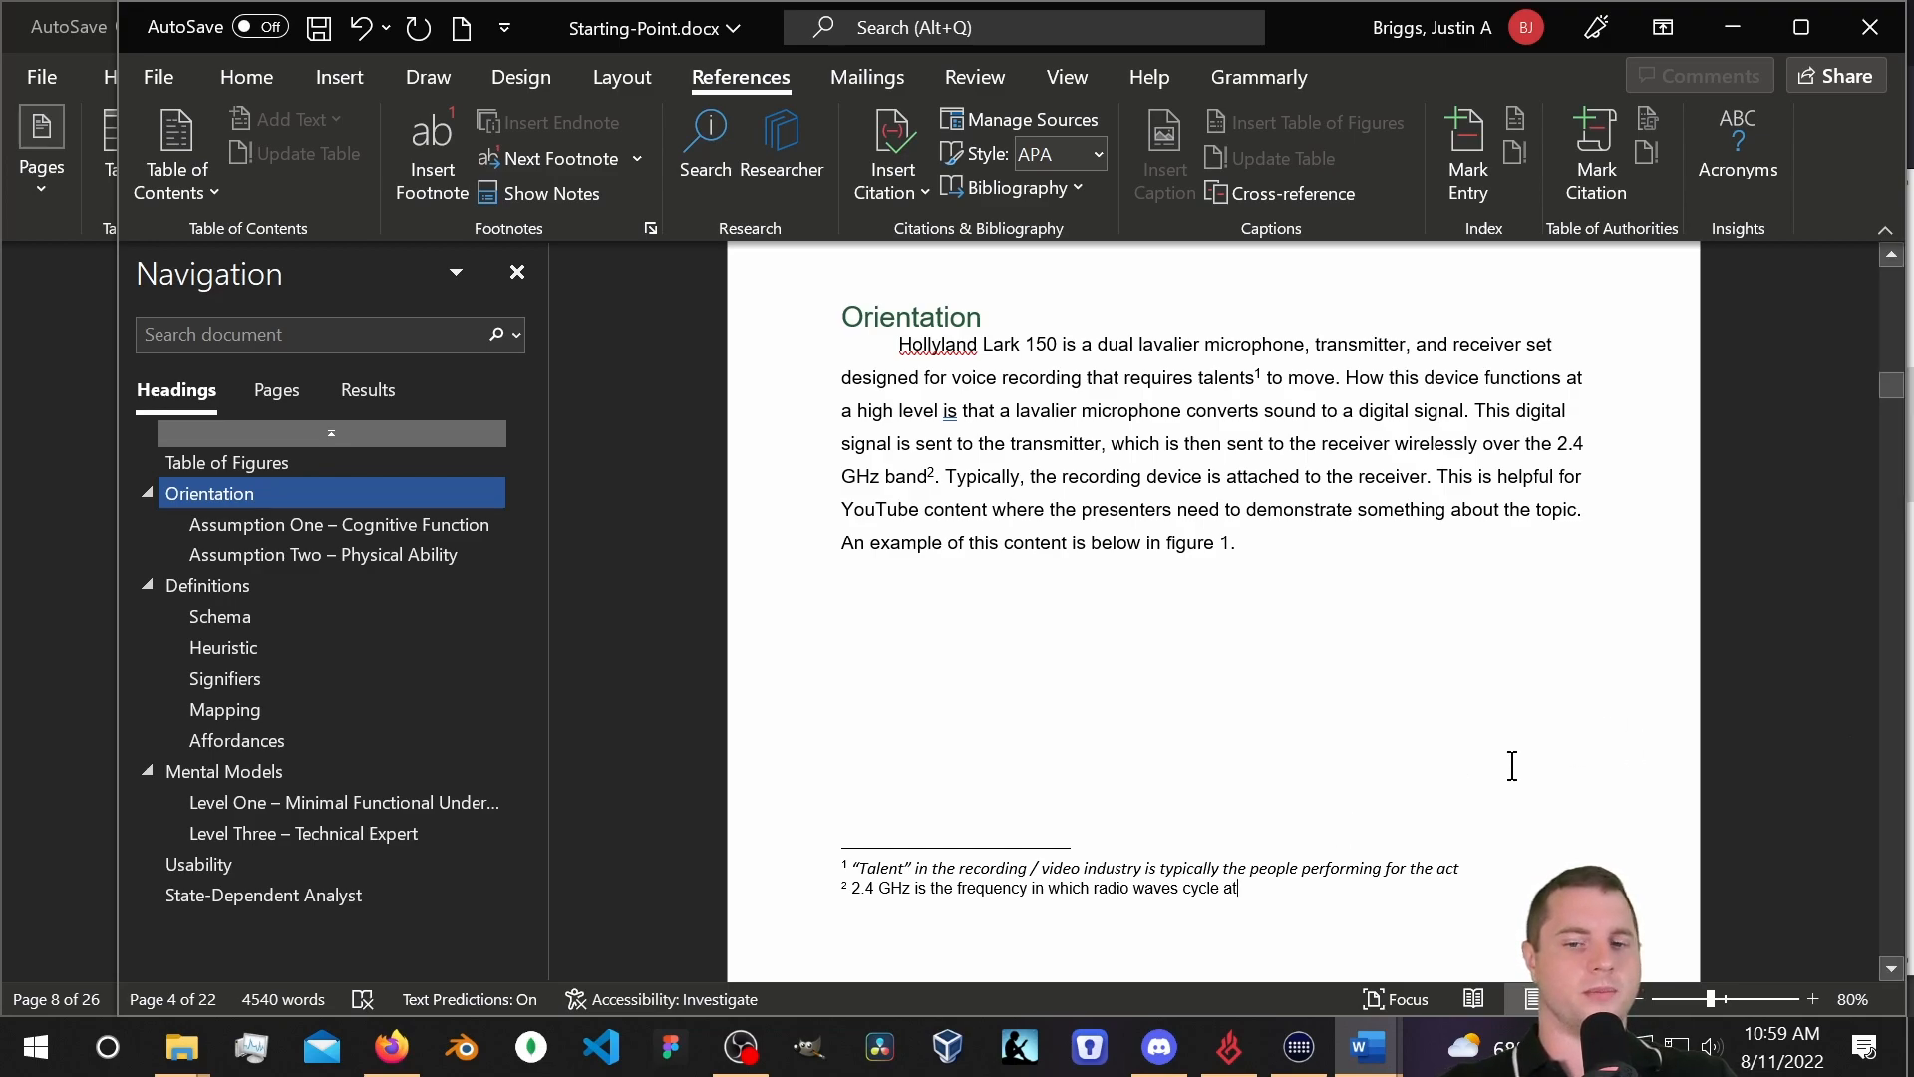
Look through Starting-Point.docx from the Orientation footnotes to the case photos in the Usability section.
scroll(1465, 555, down, 3)
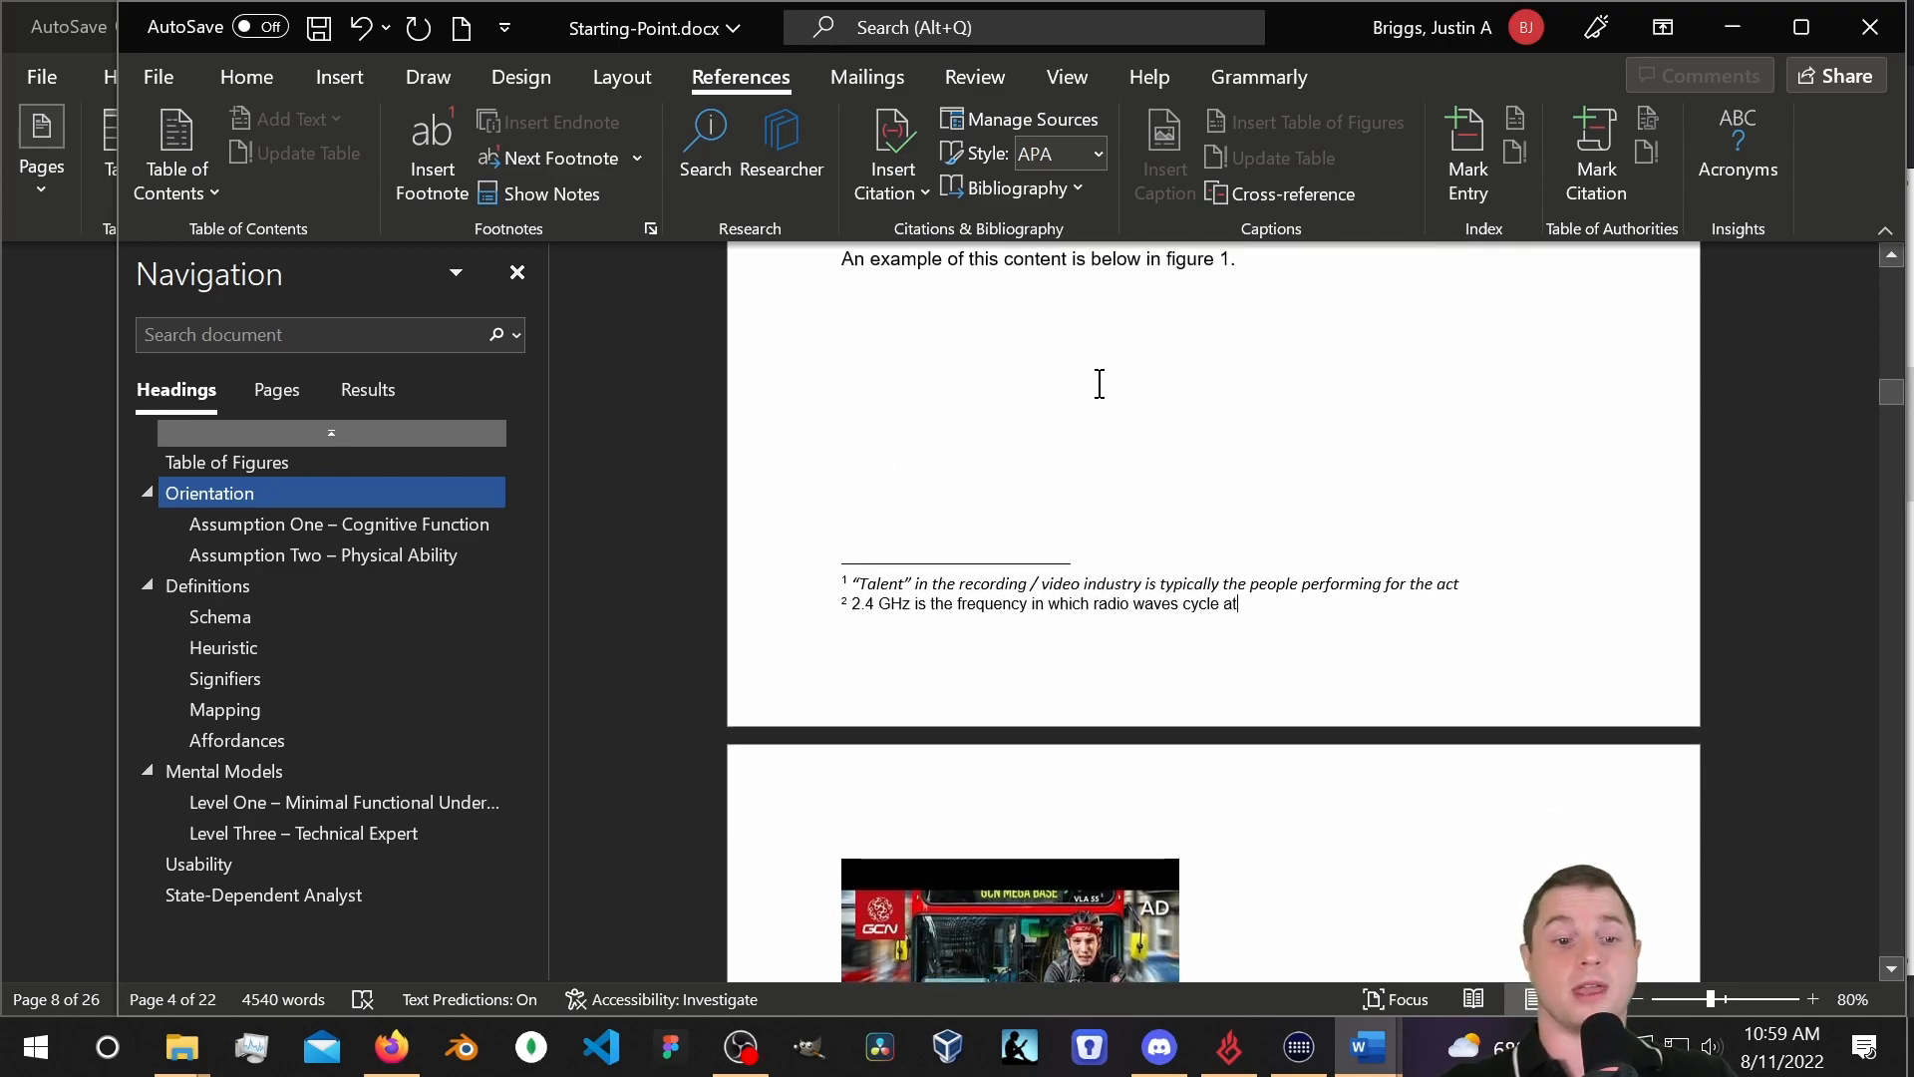
scroll(1217, 470, down, 9)
scroll(1350, 663, down, 12)
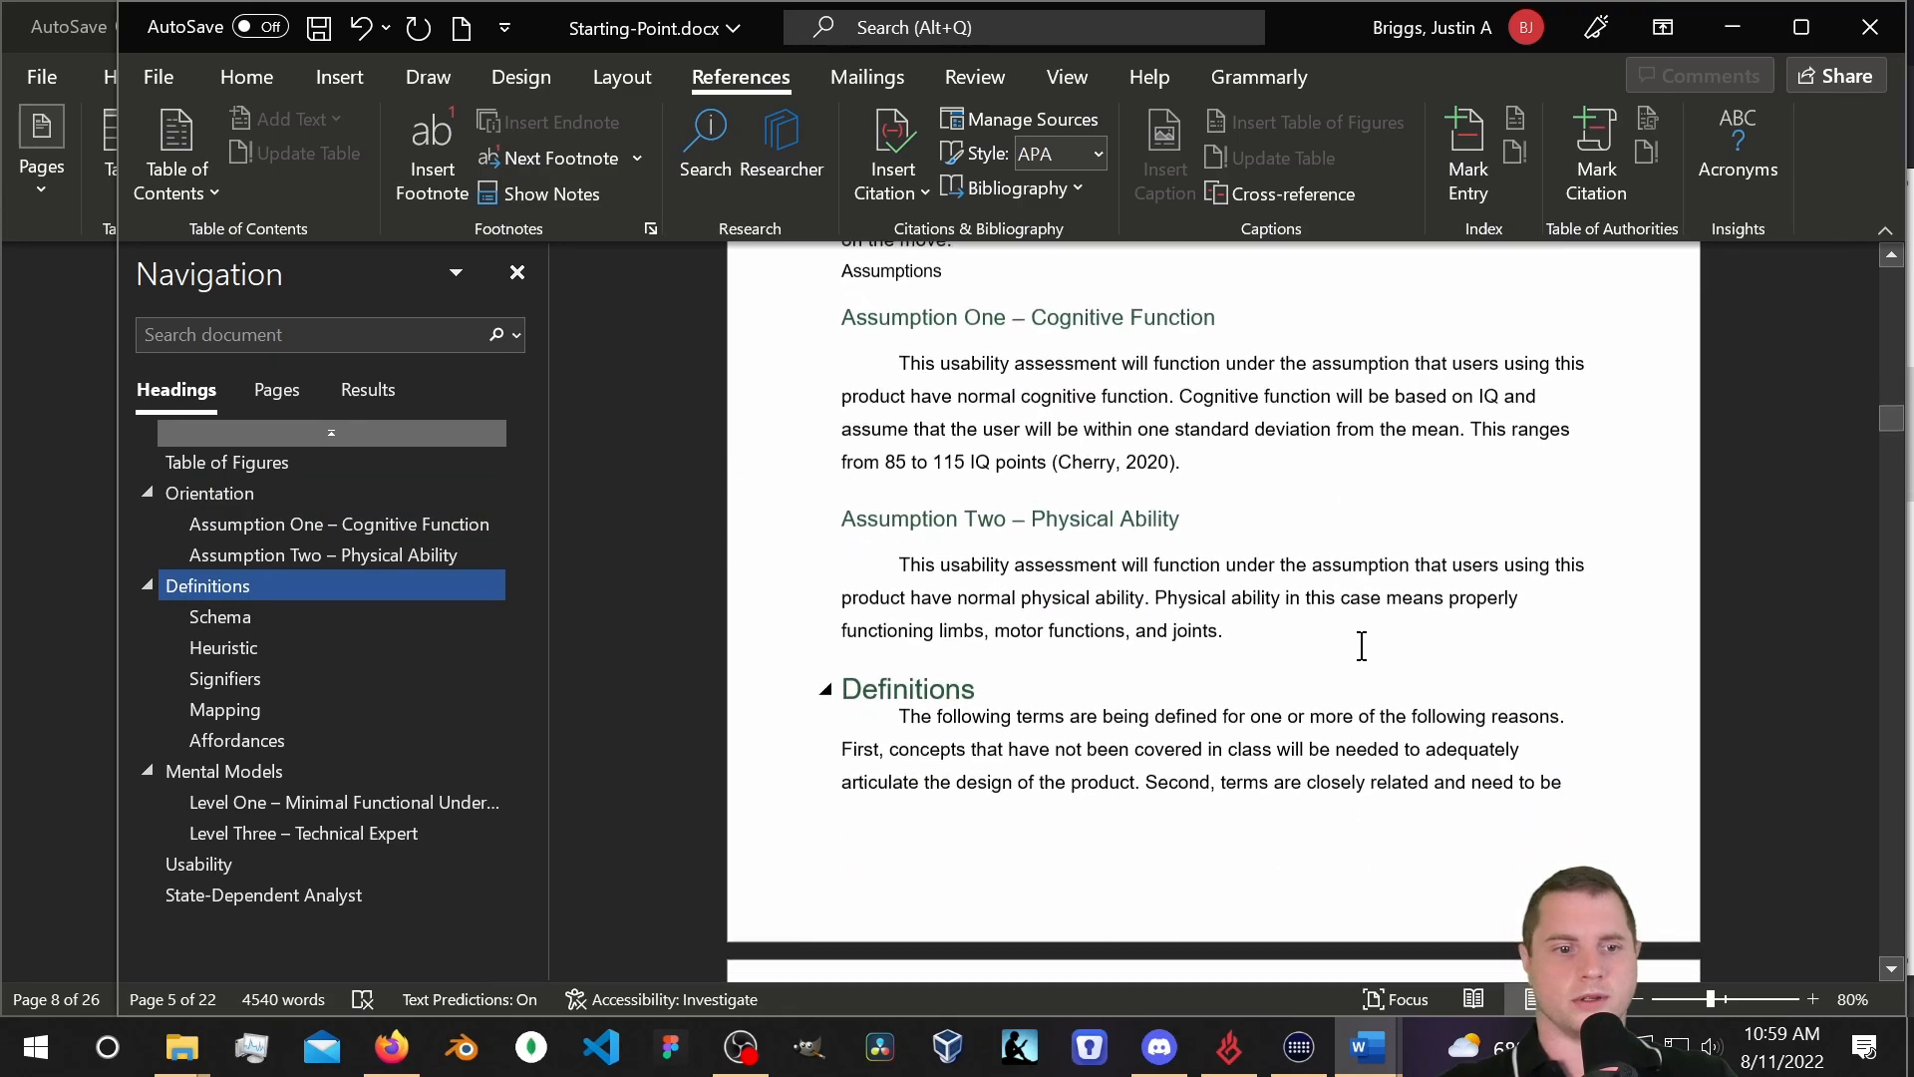
scroll(1377, 623, down, 15)
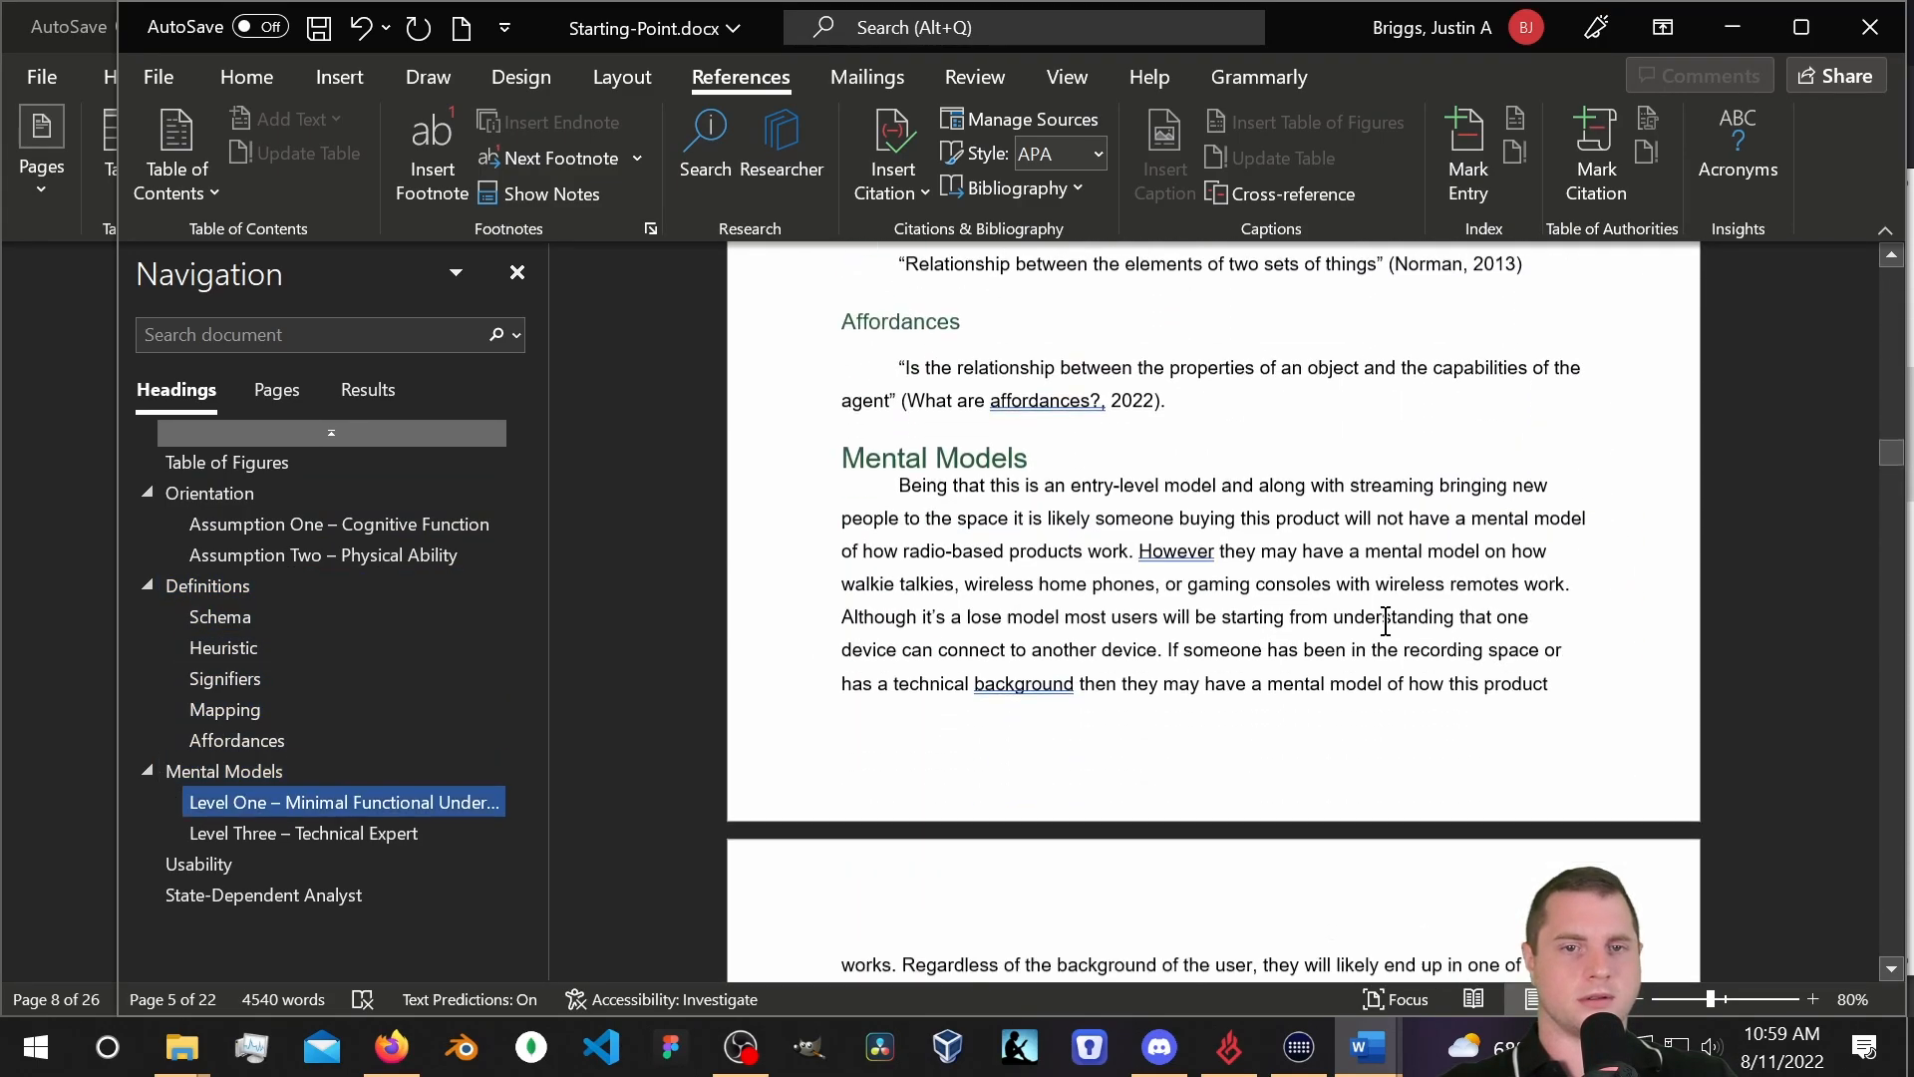
scroll(1399, 636, up, 8)
scroll(1399, 636, up, 20)
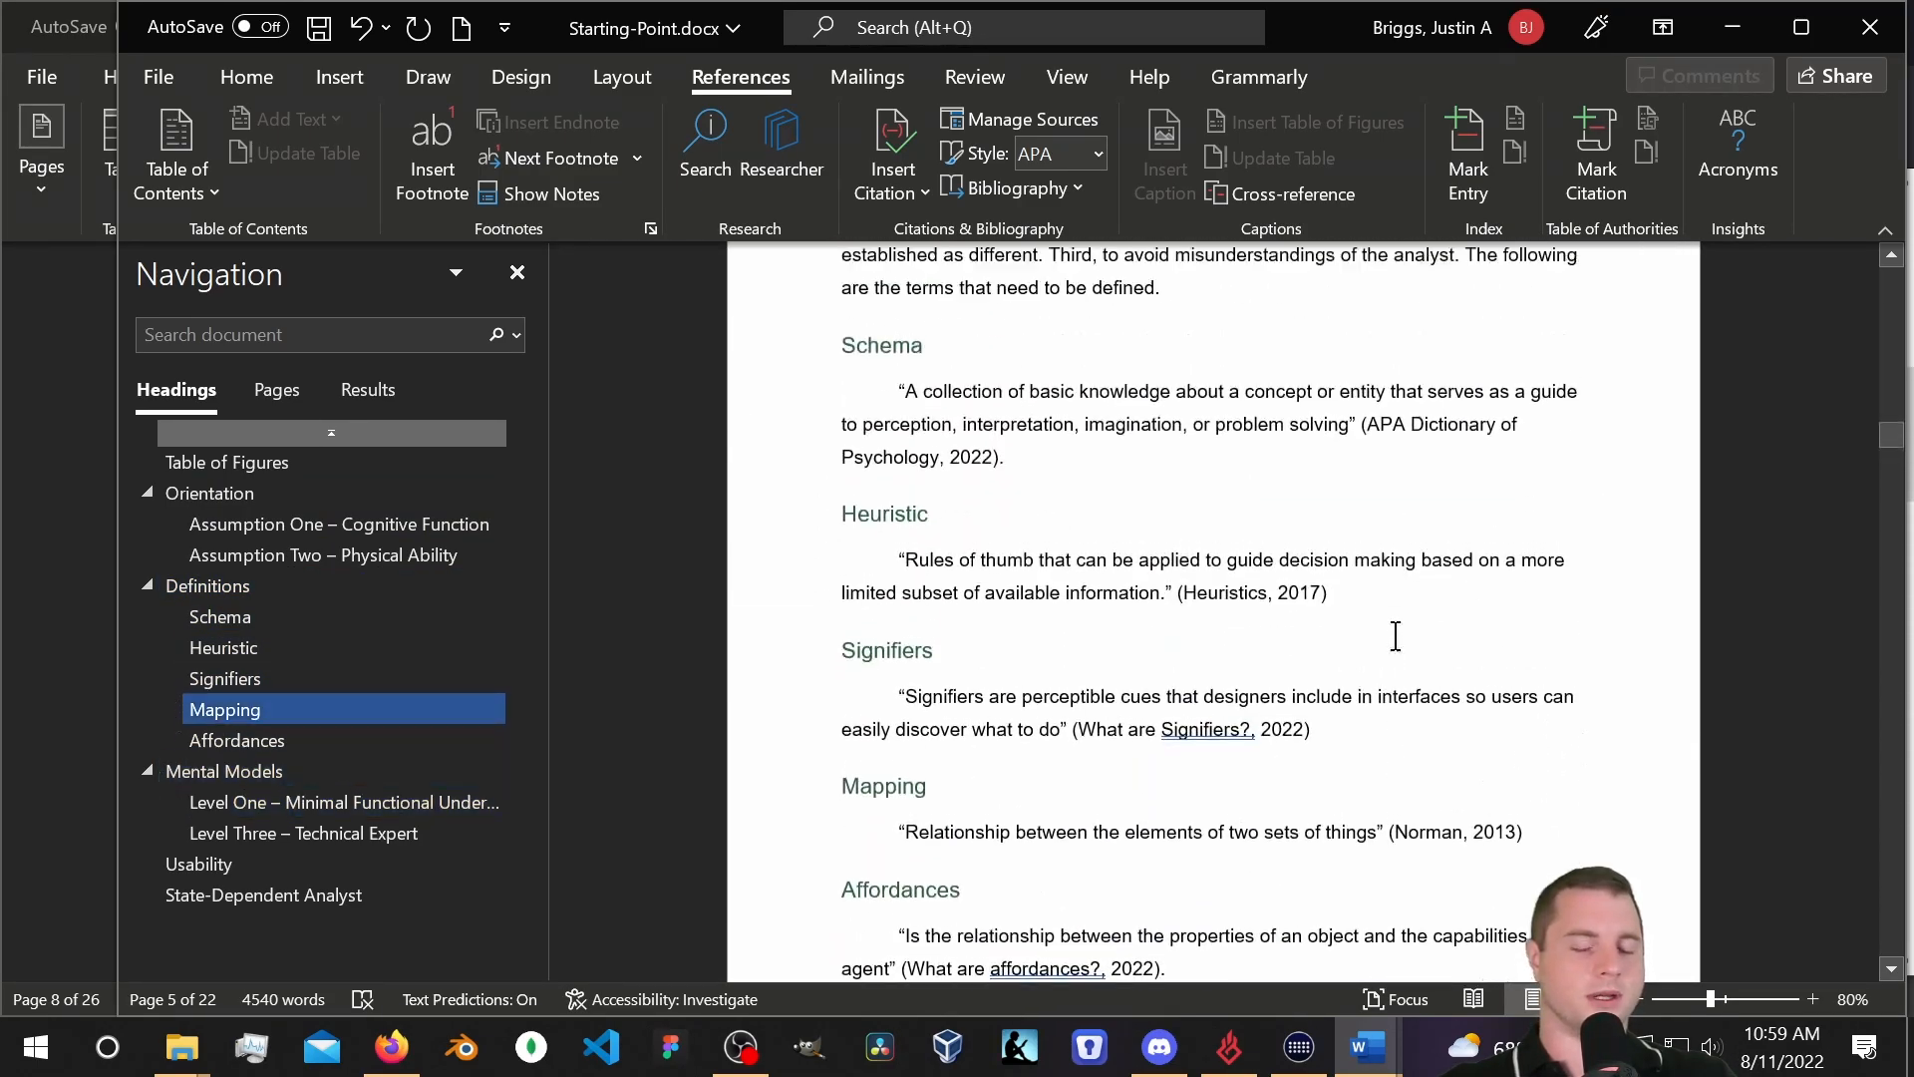
scroll(1416, 626, up, 15)
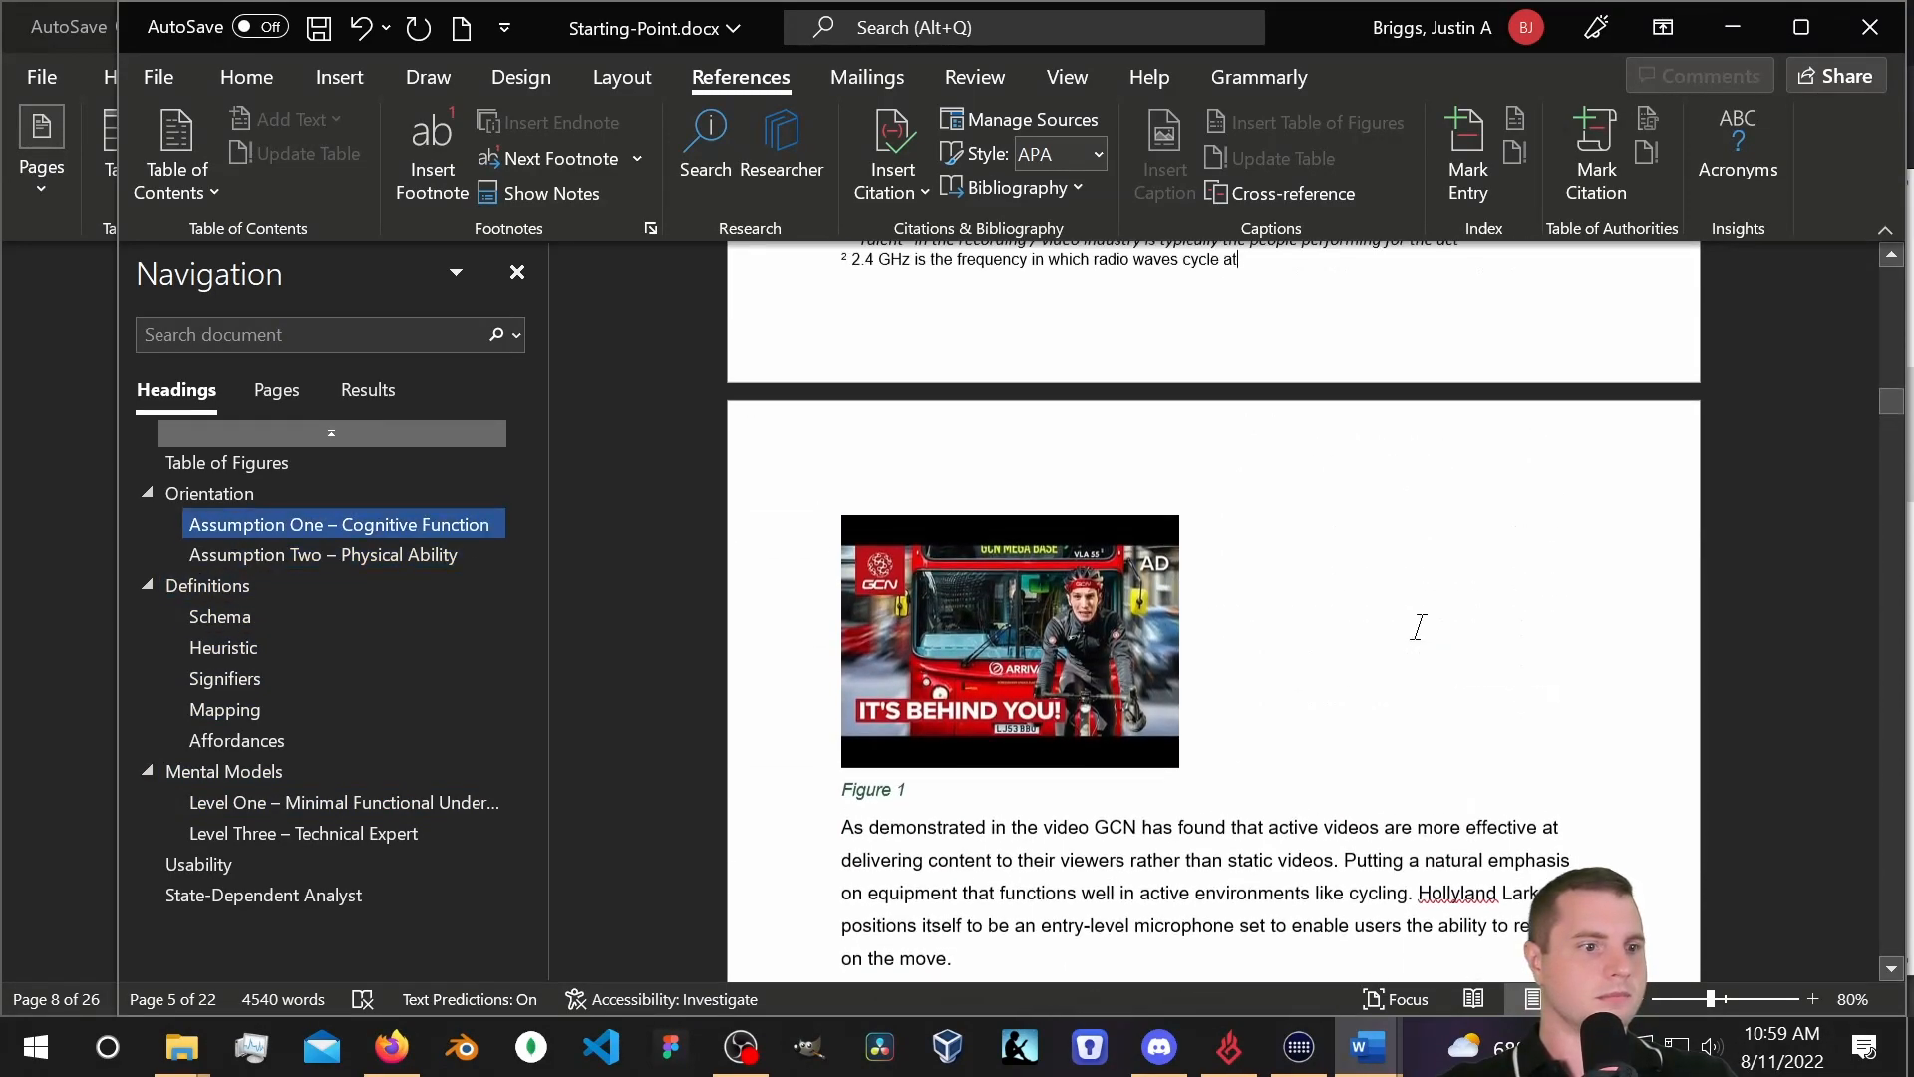
scroll(1417, 626, up, 1)
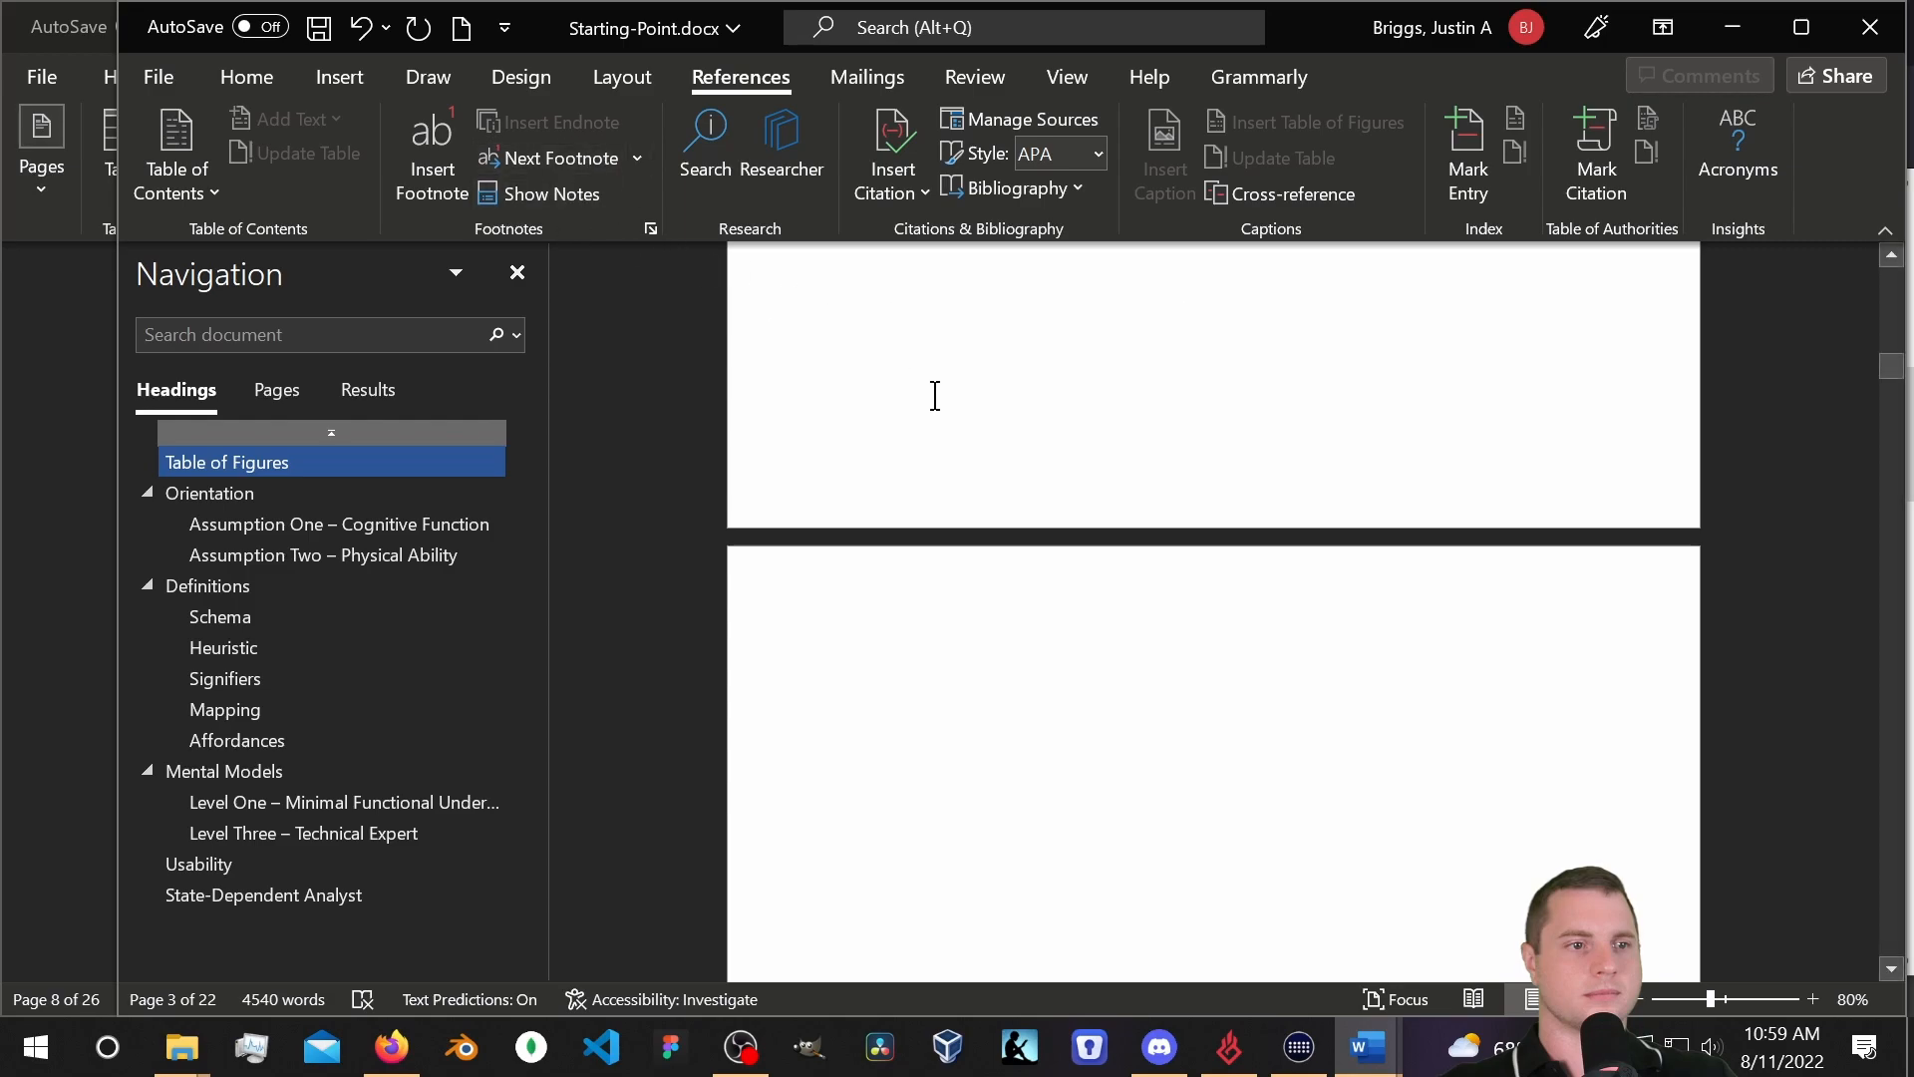
scroll(1449, 679, down, 10)
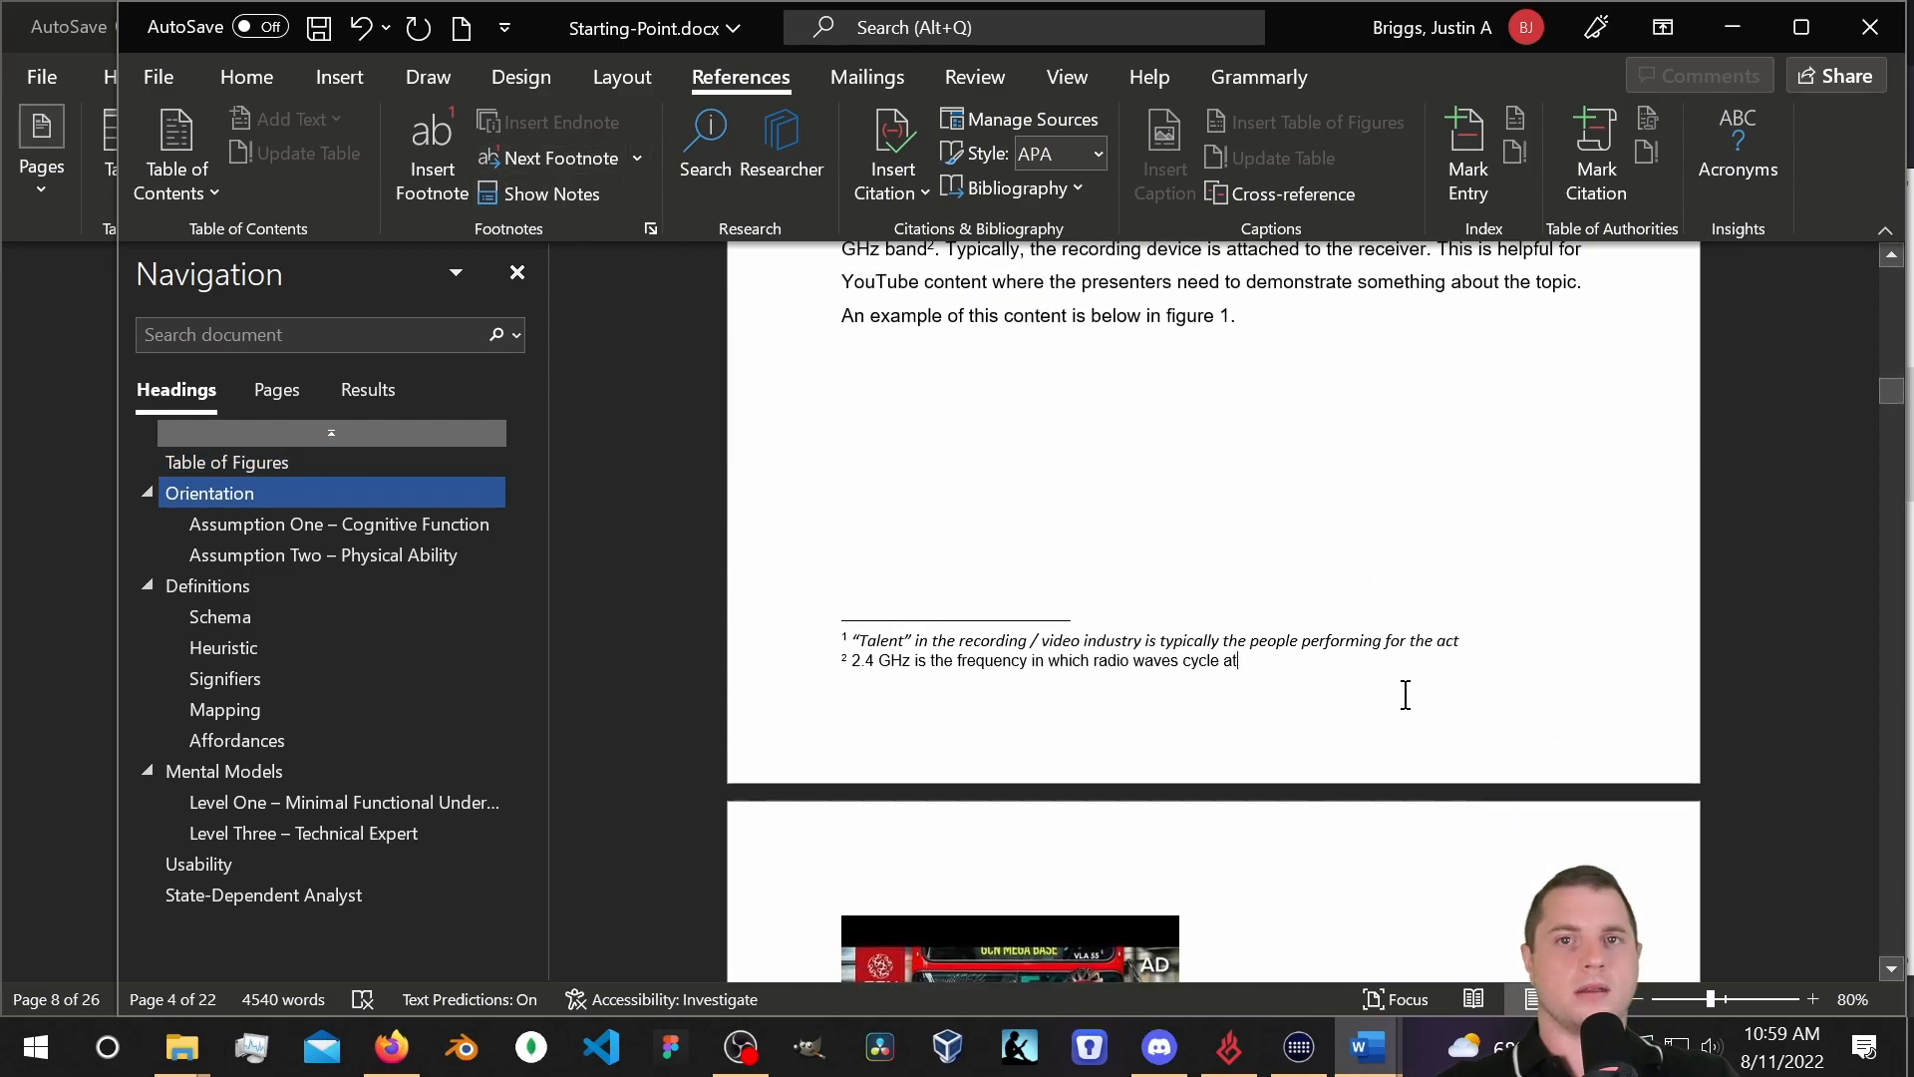
scroll(1406, 695, down, 15)
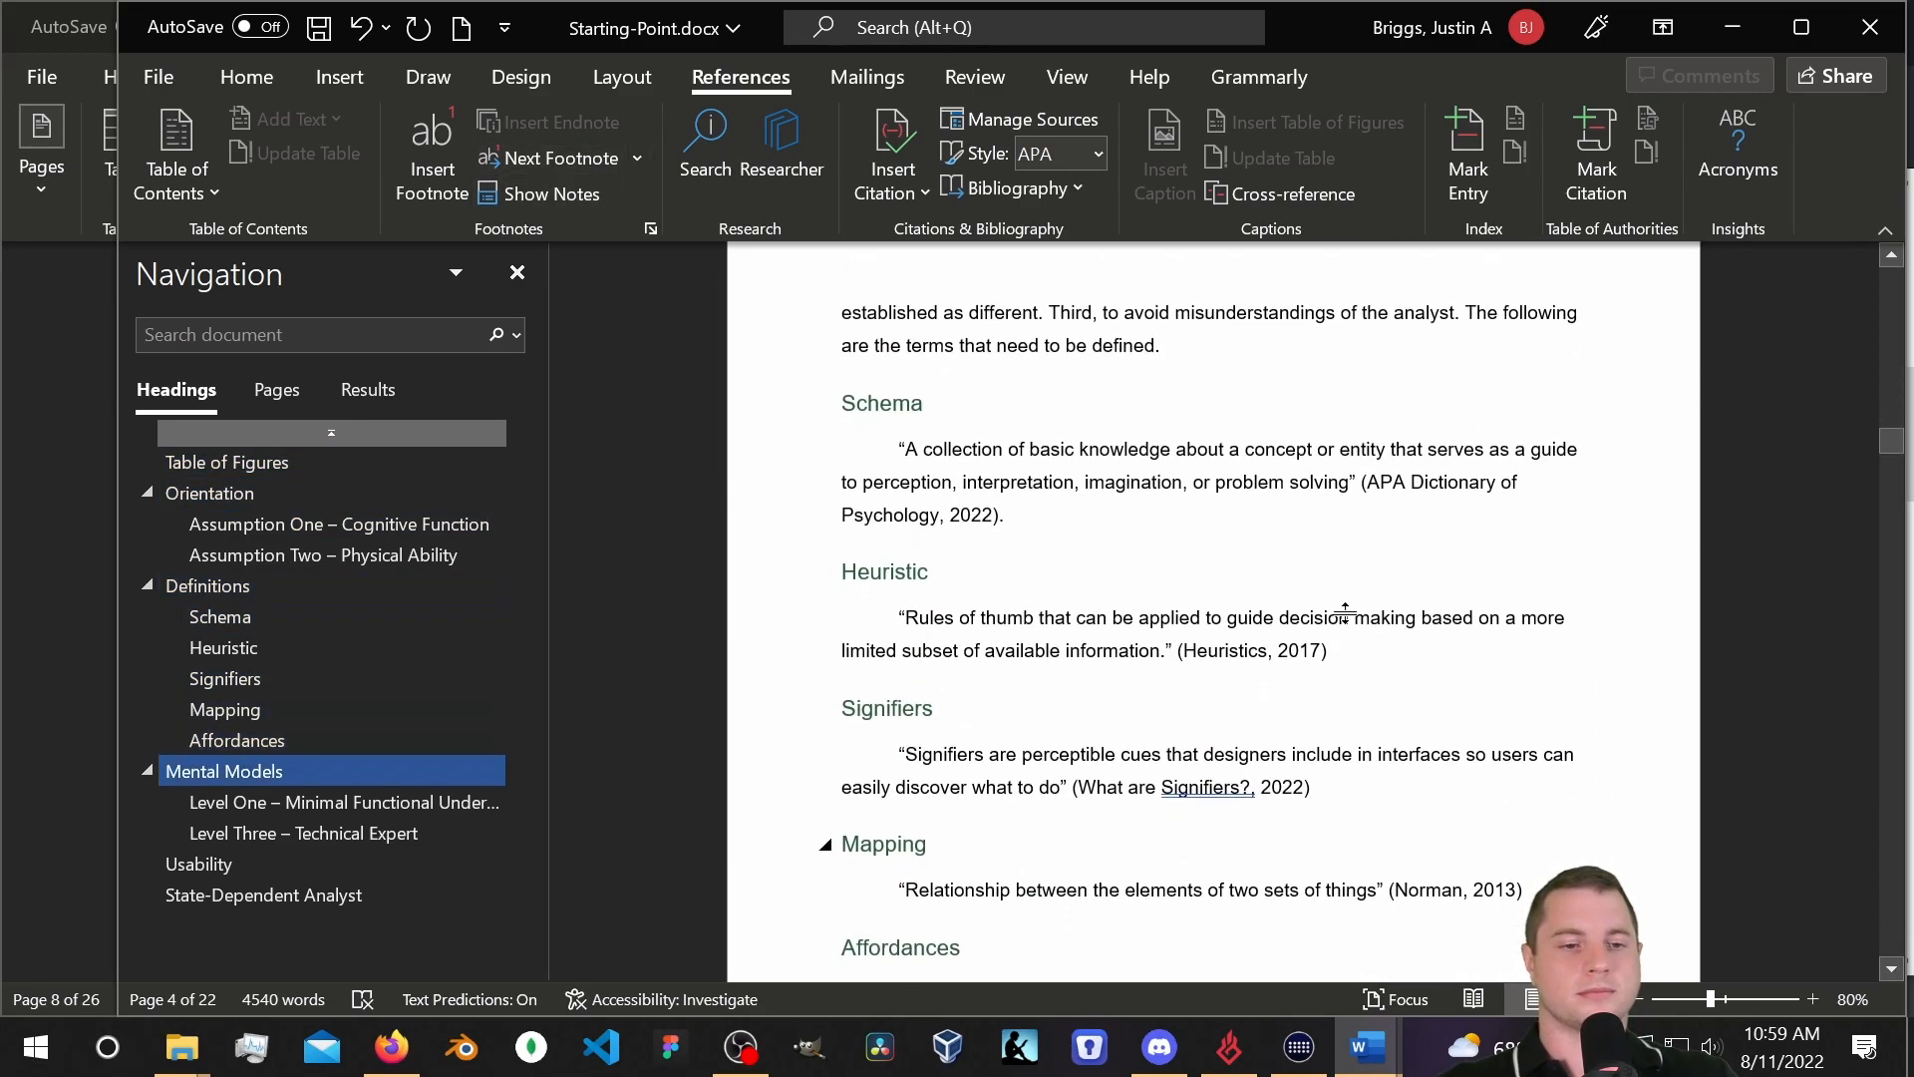
scroll(1349, 602, down, 12)
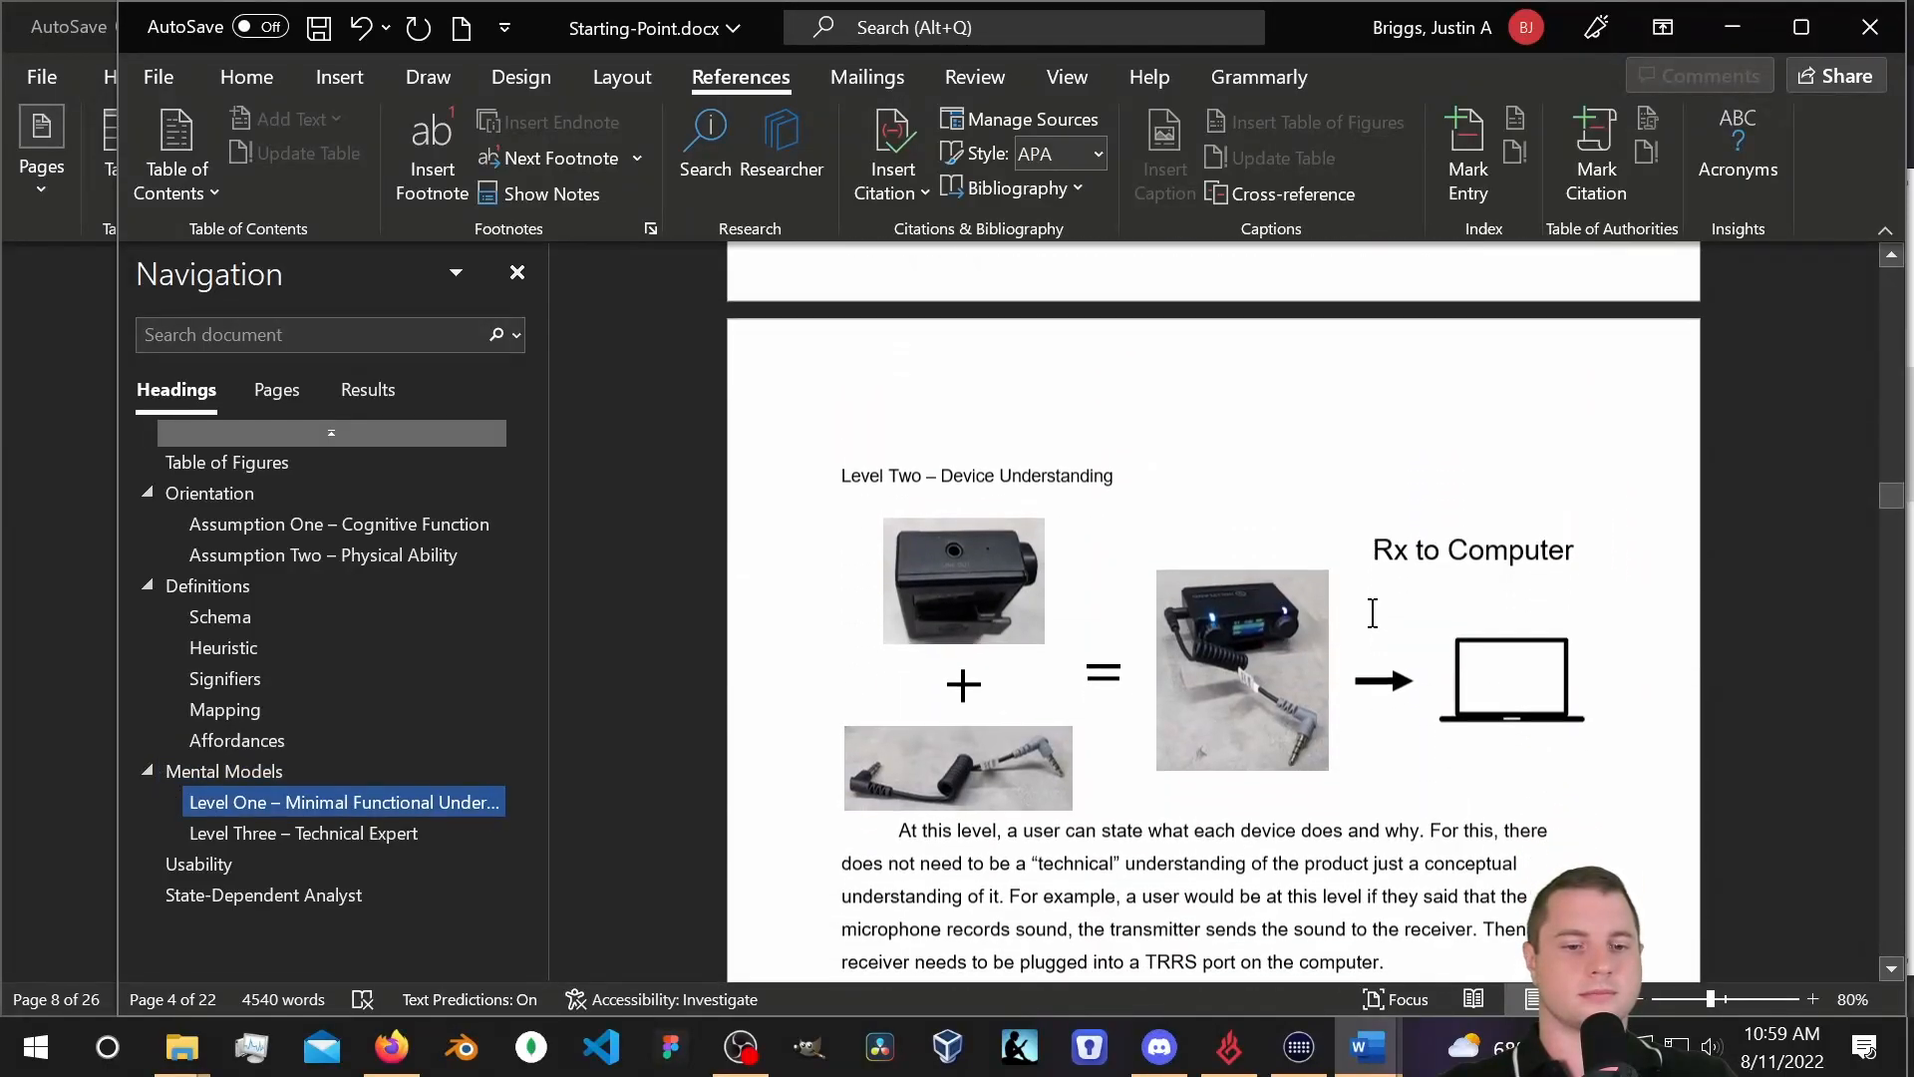
scroll(1374, 614, down, 15)
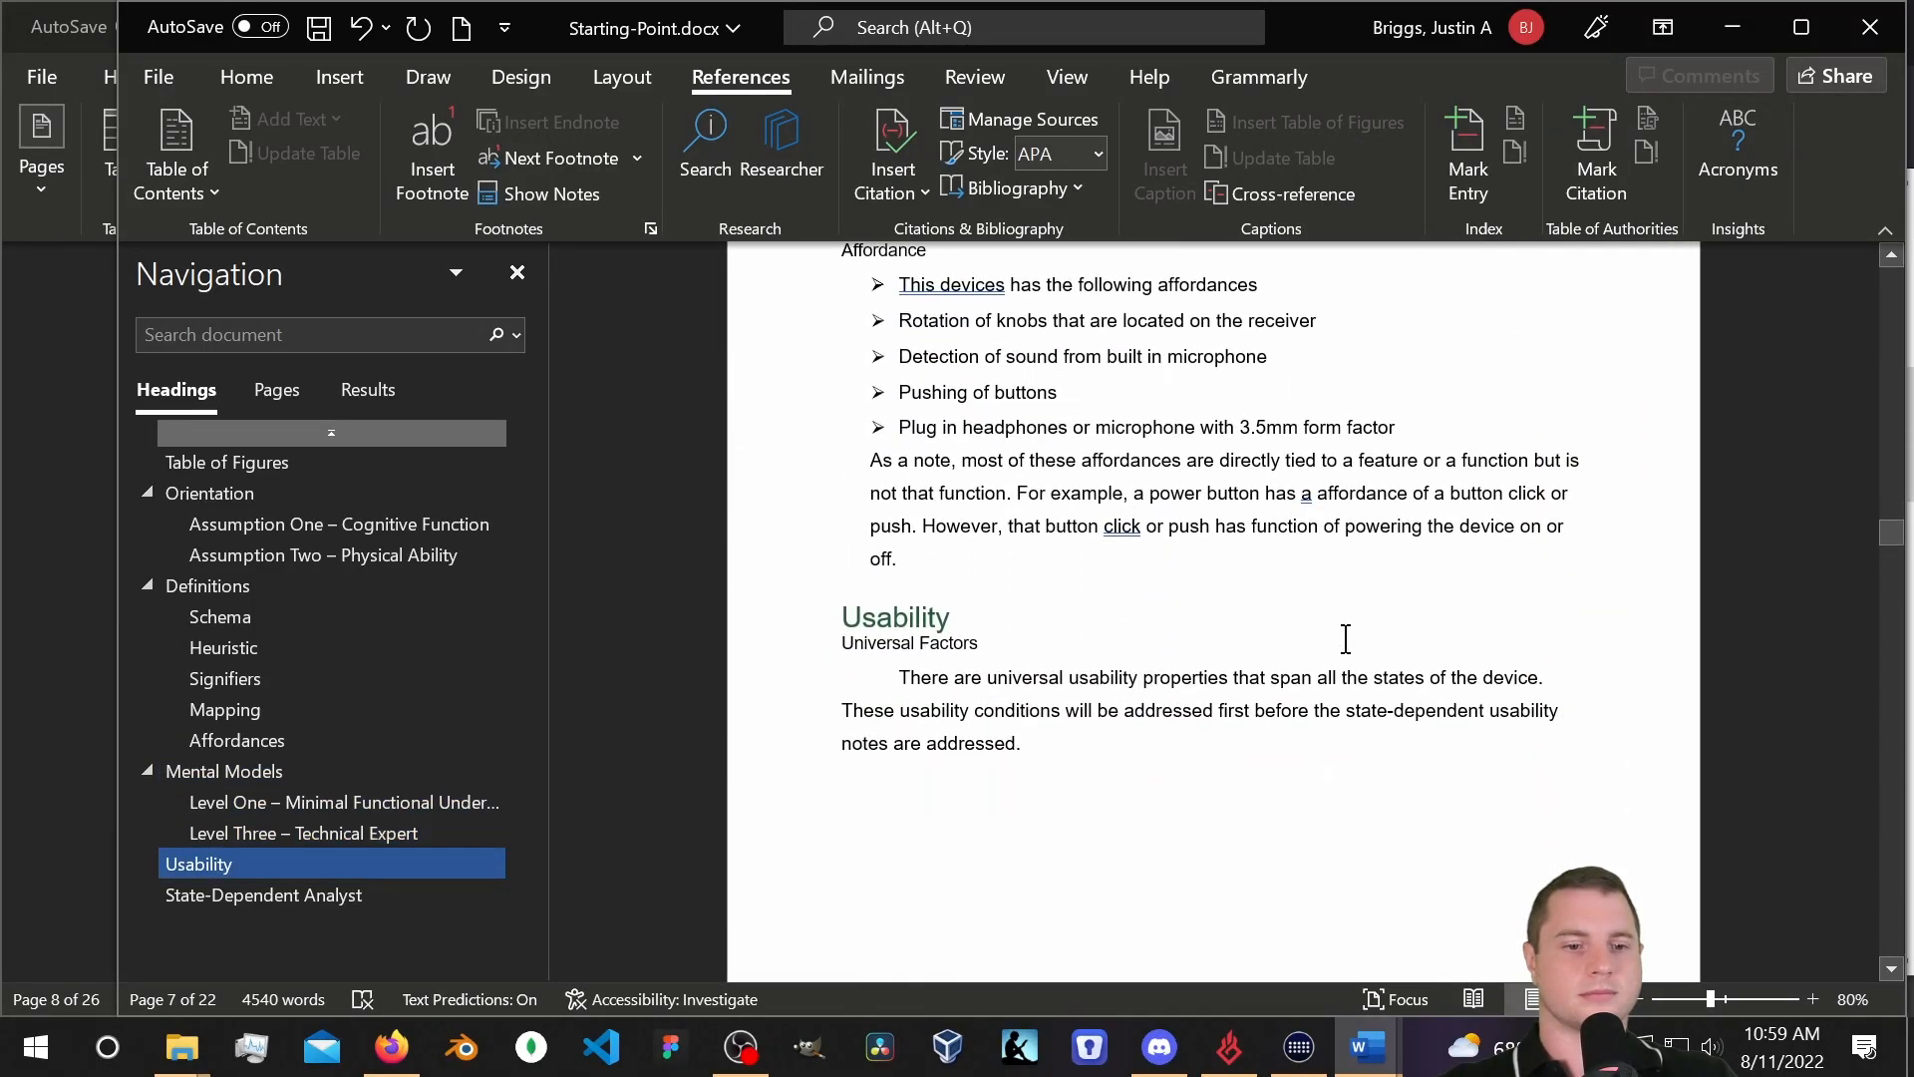
scroll(1376, 614, down, 9)
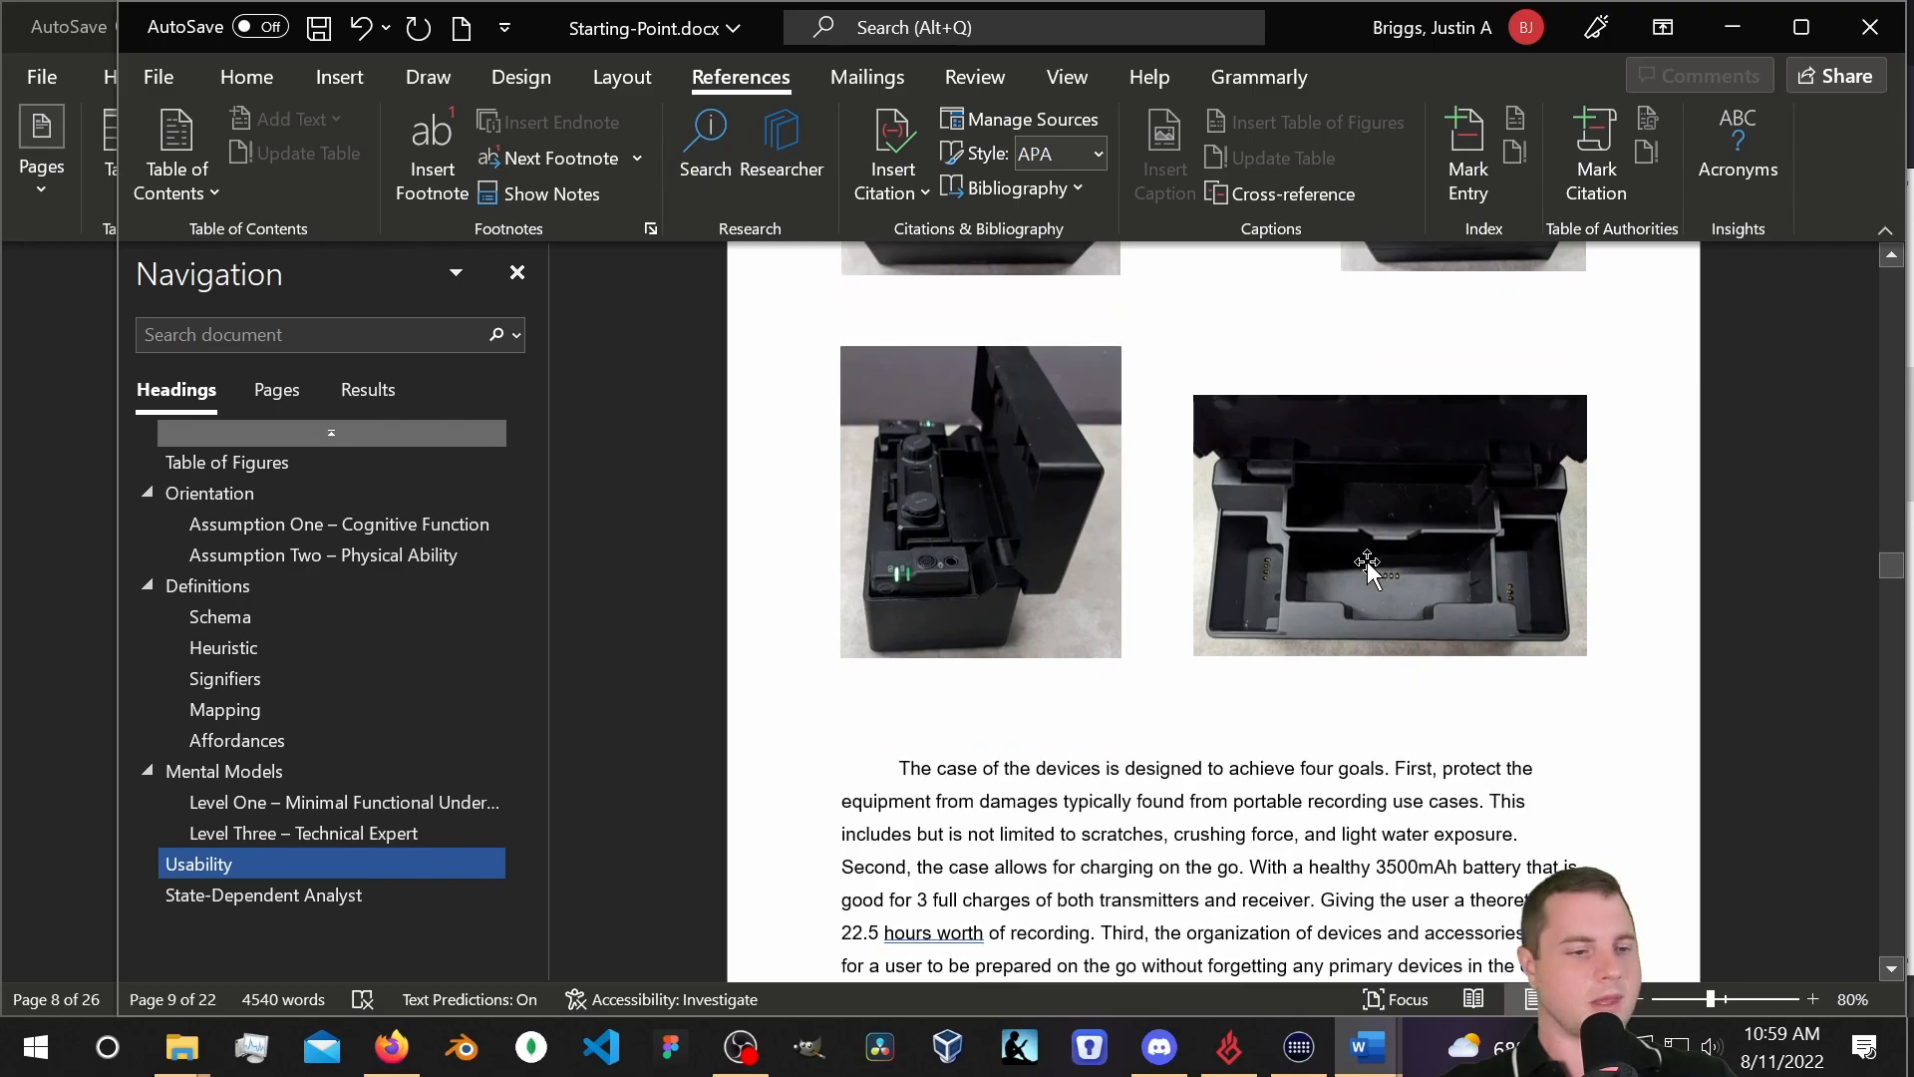
Switch to Word Document Sample.docx and examine its footnotes, headings and figure captions from Assumptions through the In use section.
click(44, 417)
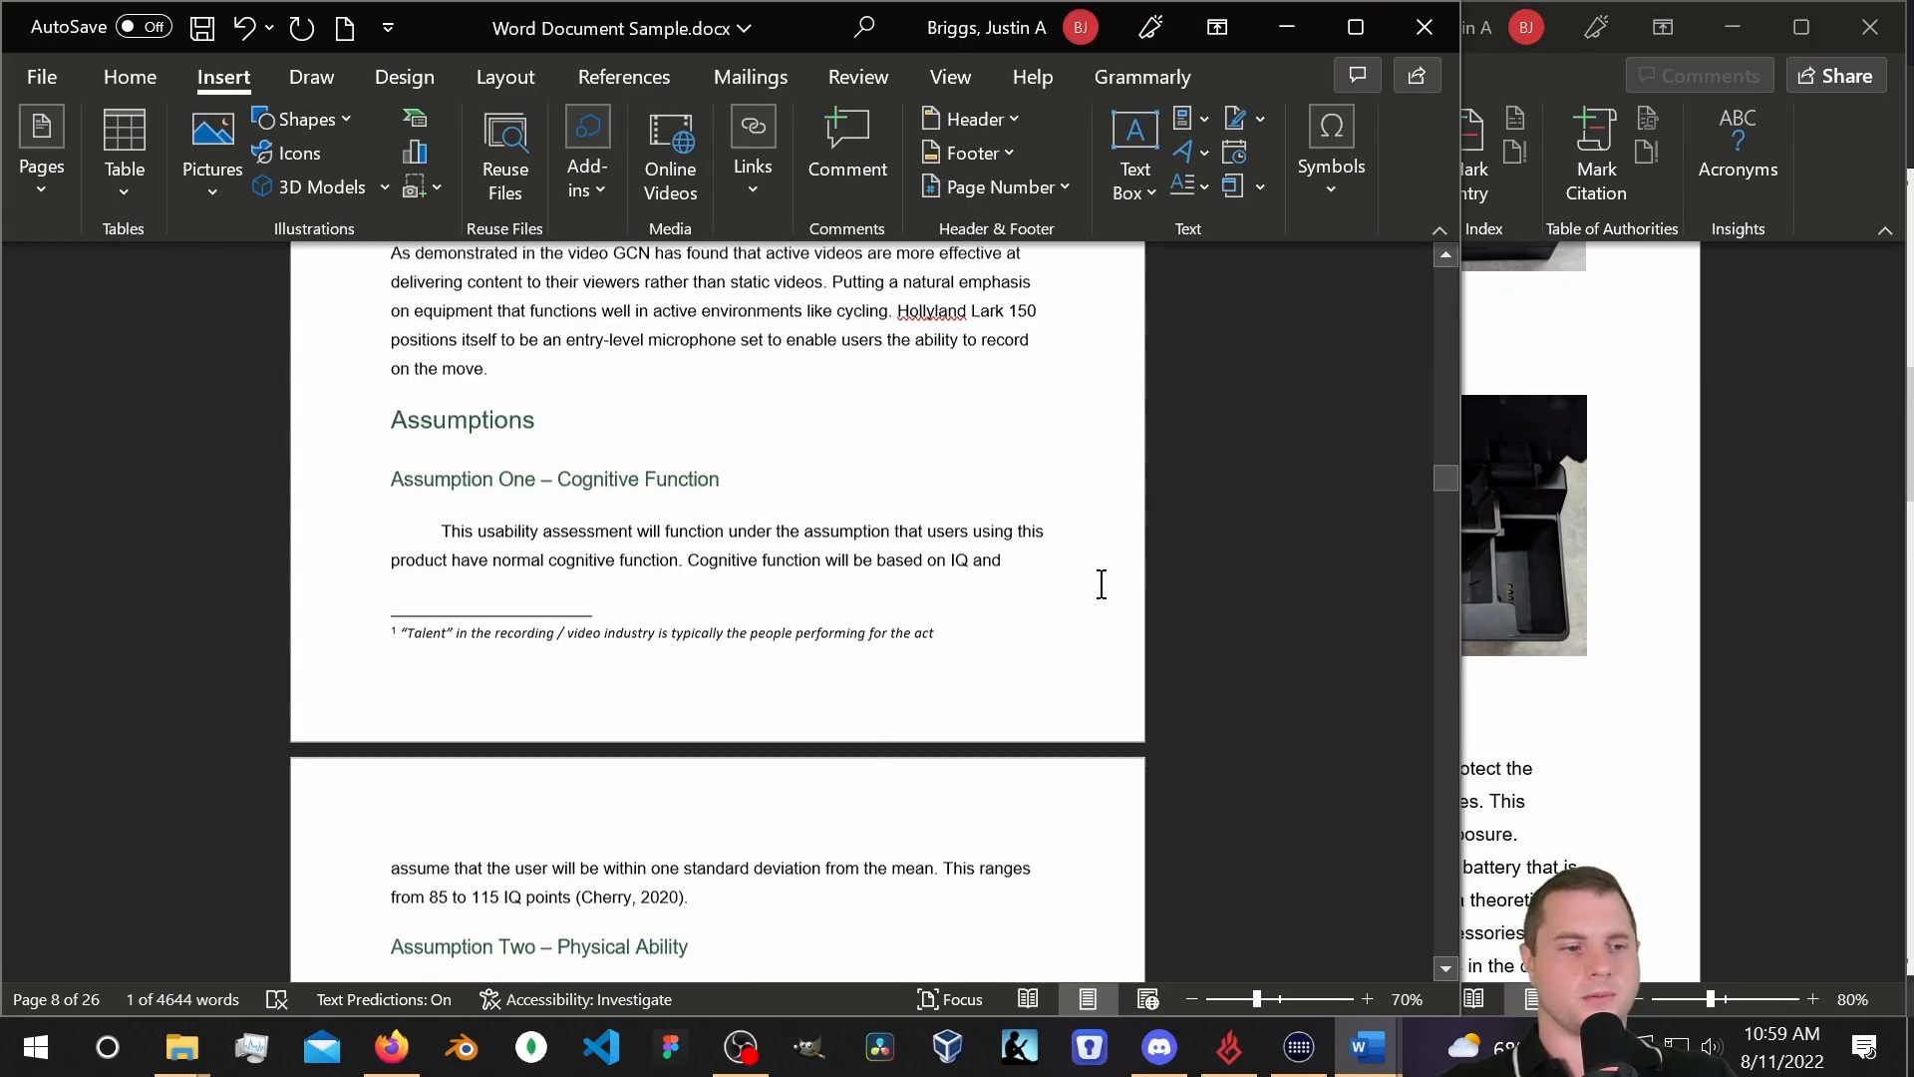
scroll(1101, 584, down, 20)
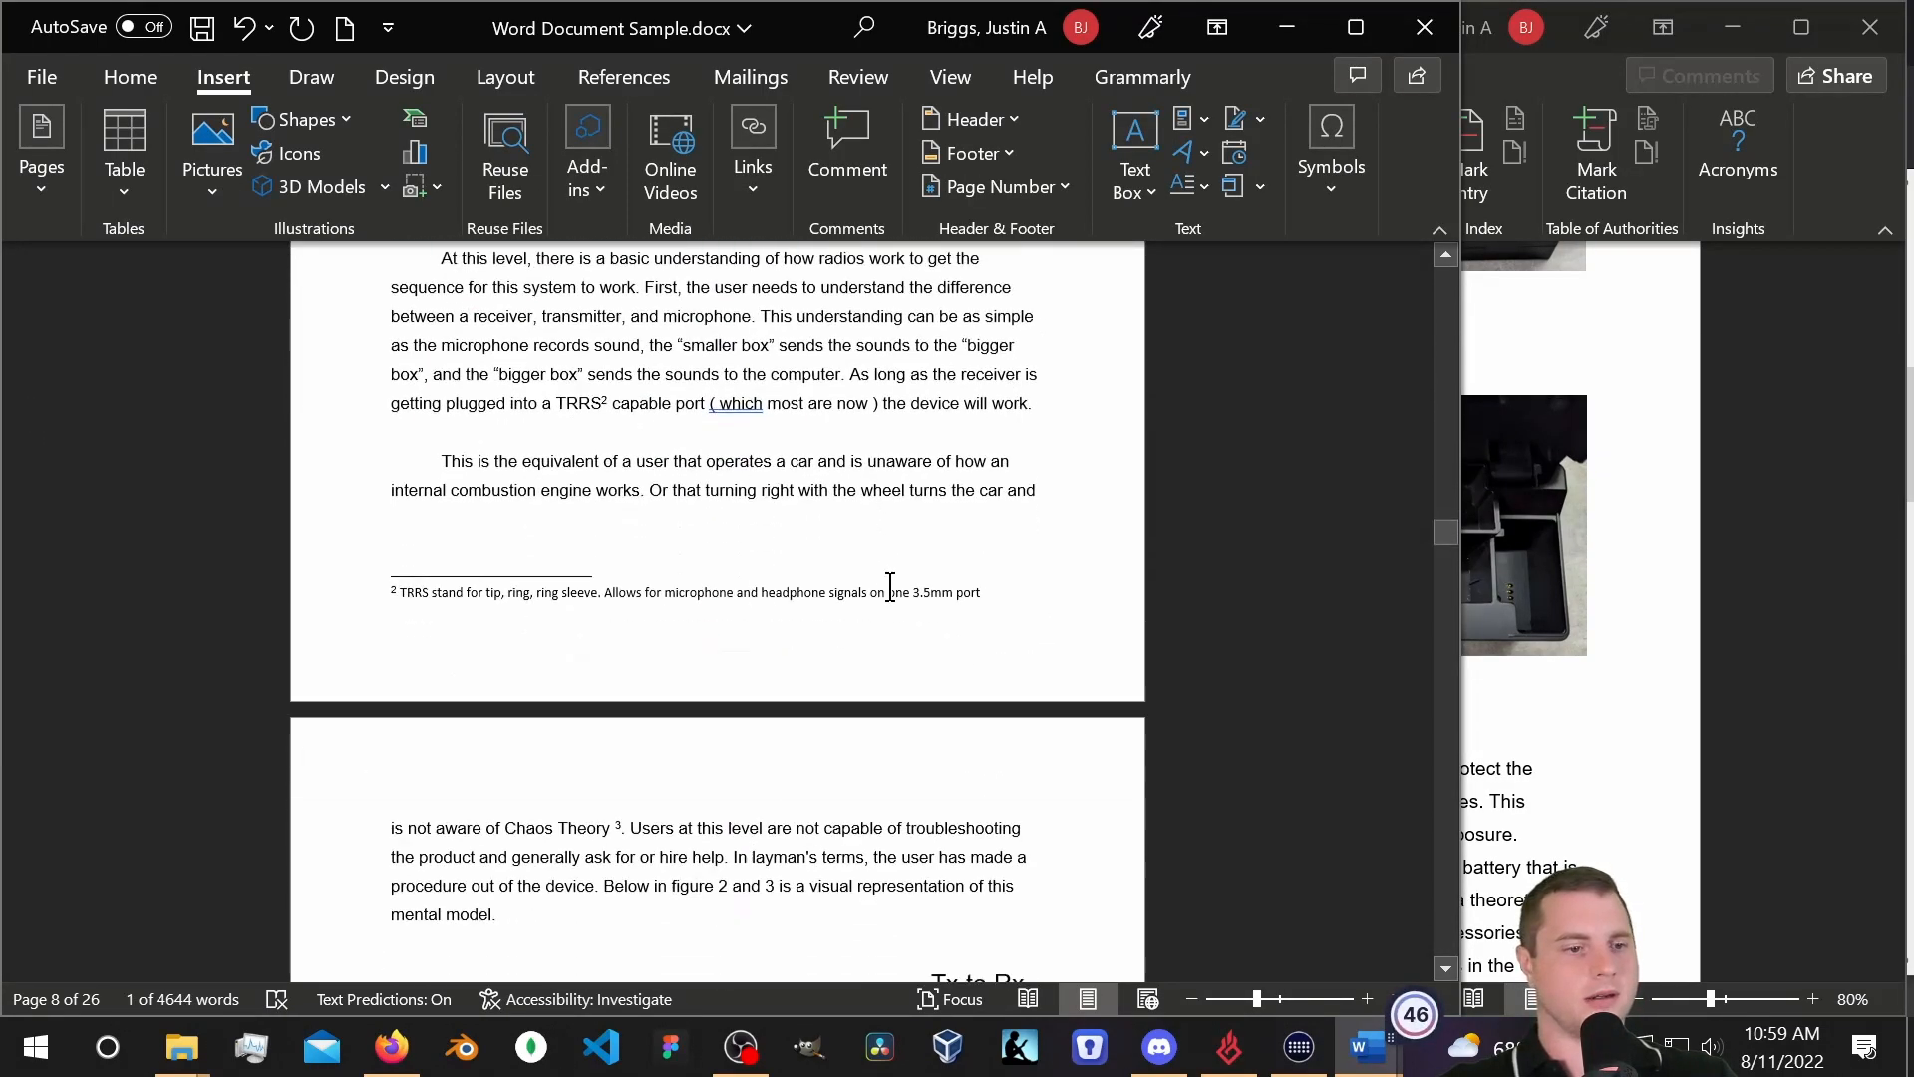
scroll(890, 587, down, 10)
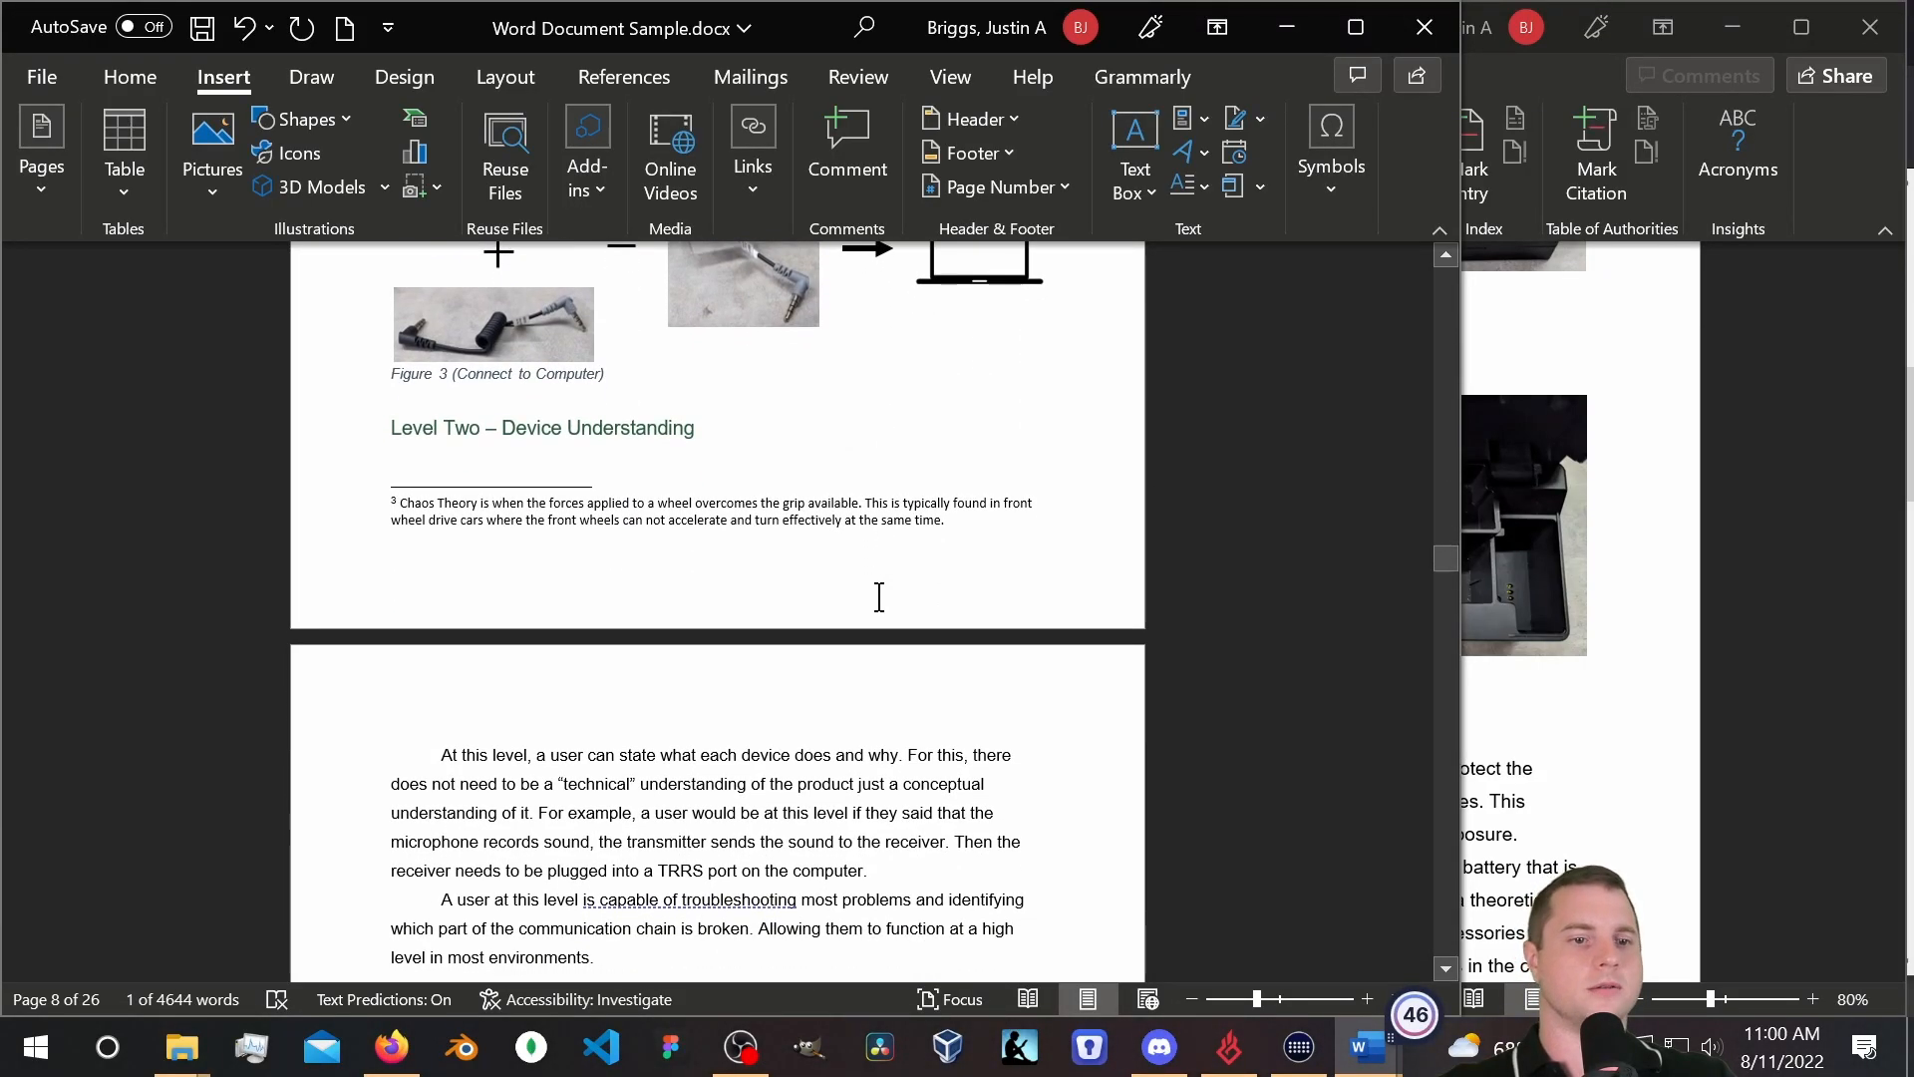
scroll(879, 597, down, 1)
scroll(873, 588, up, 1)
scroll(874, 583, down, 10)
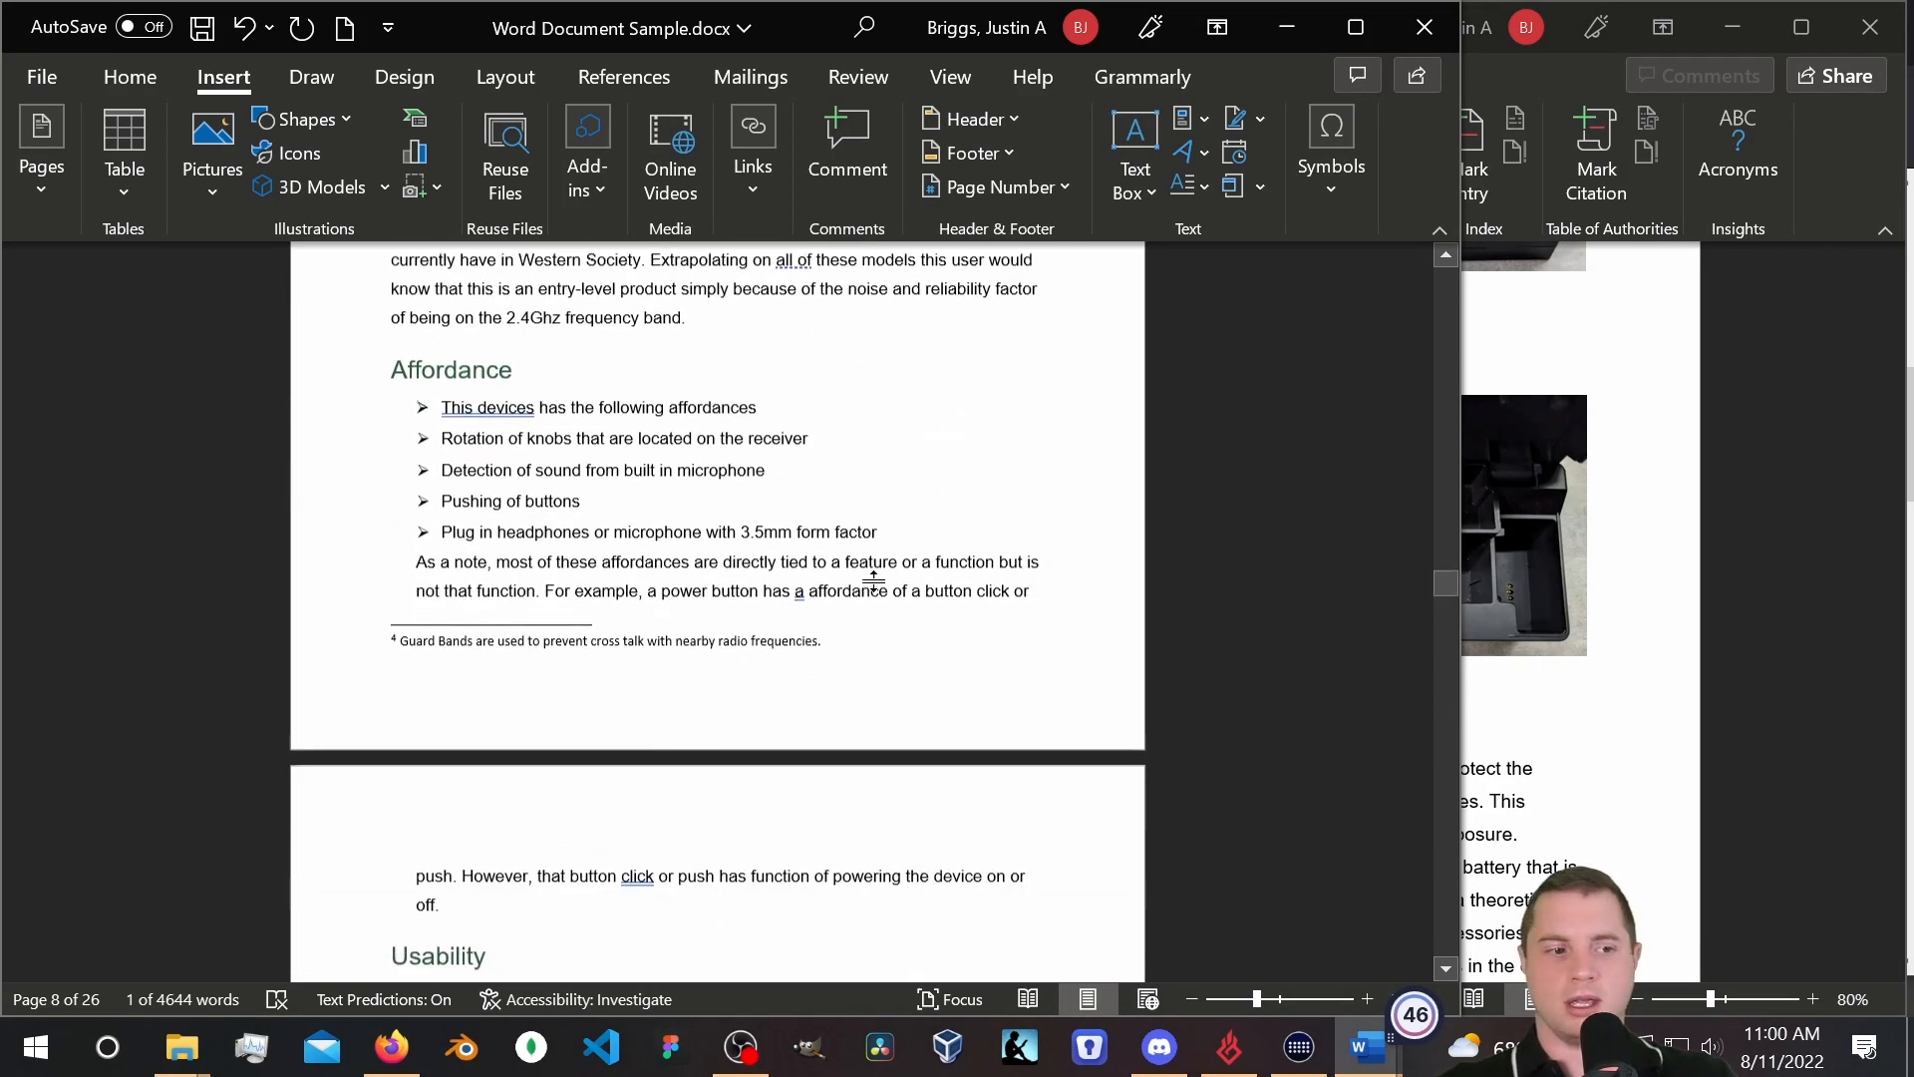
scroll(873, 584, down, 15)
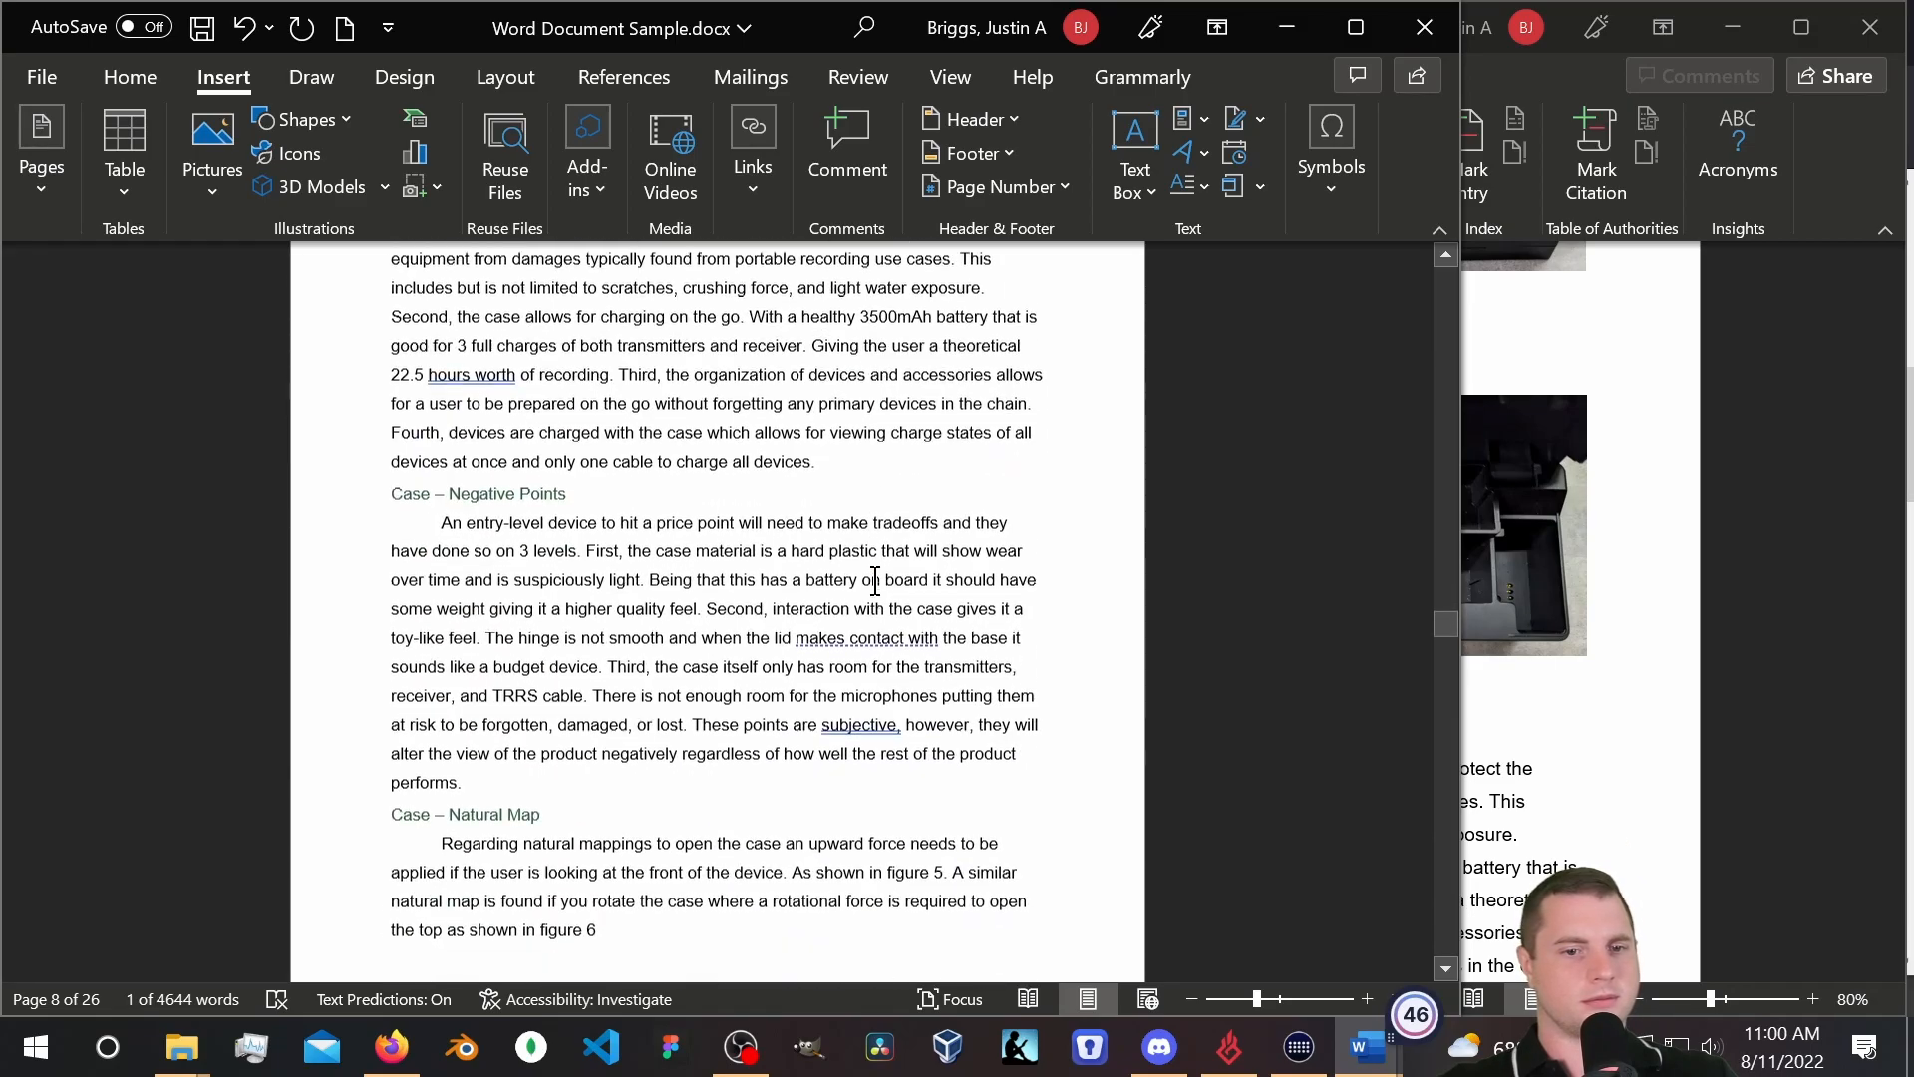
scroll(875, 583, down, 15)
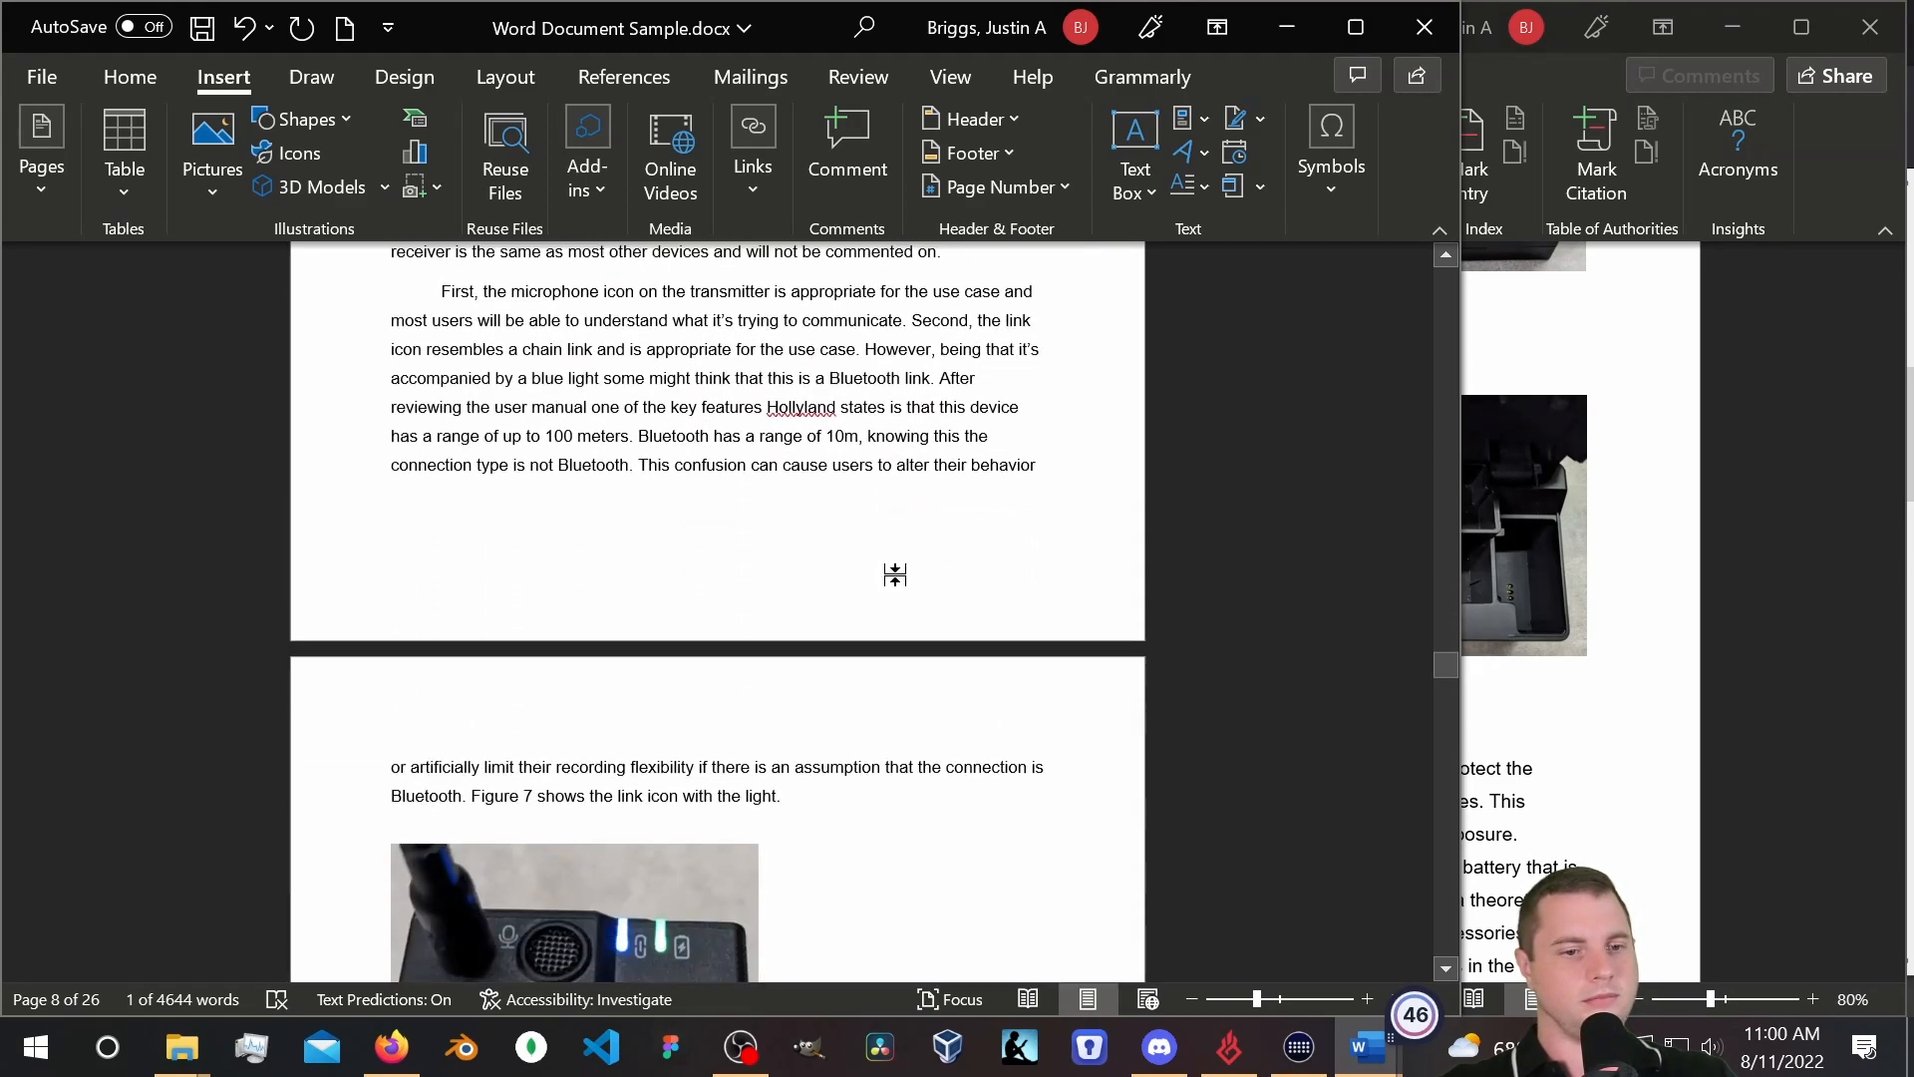
scroll(894, 575, down, 15)
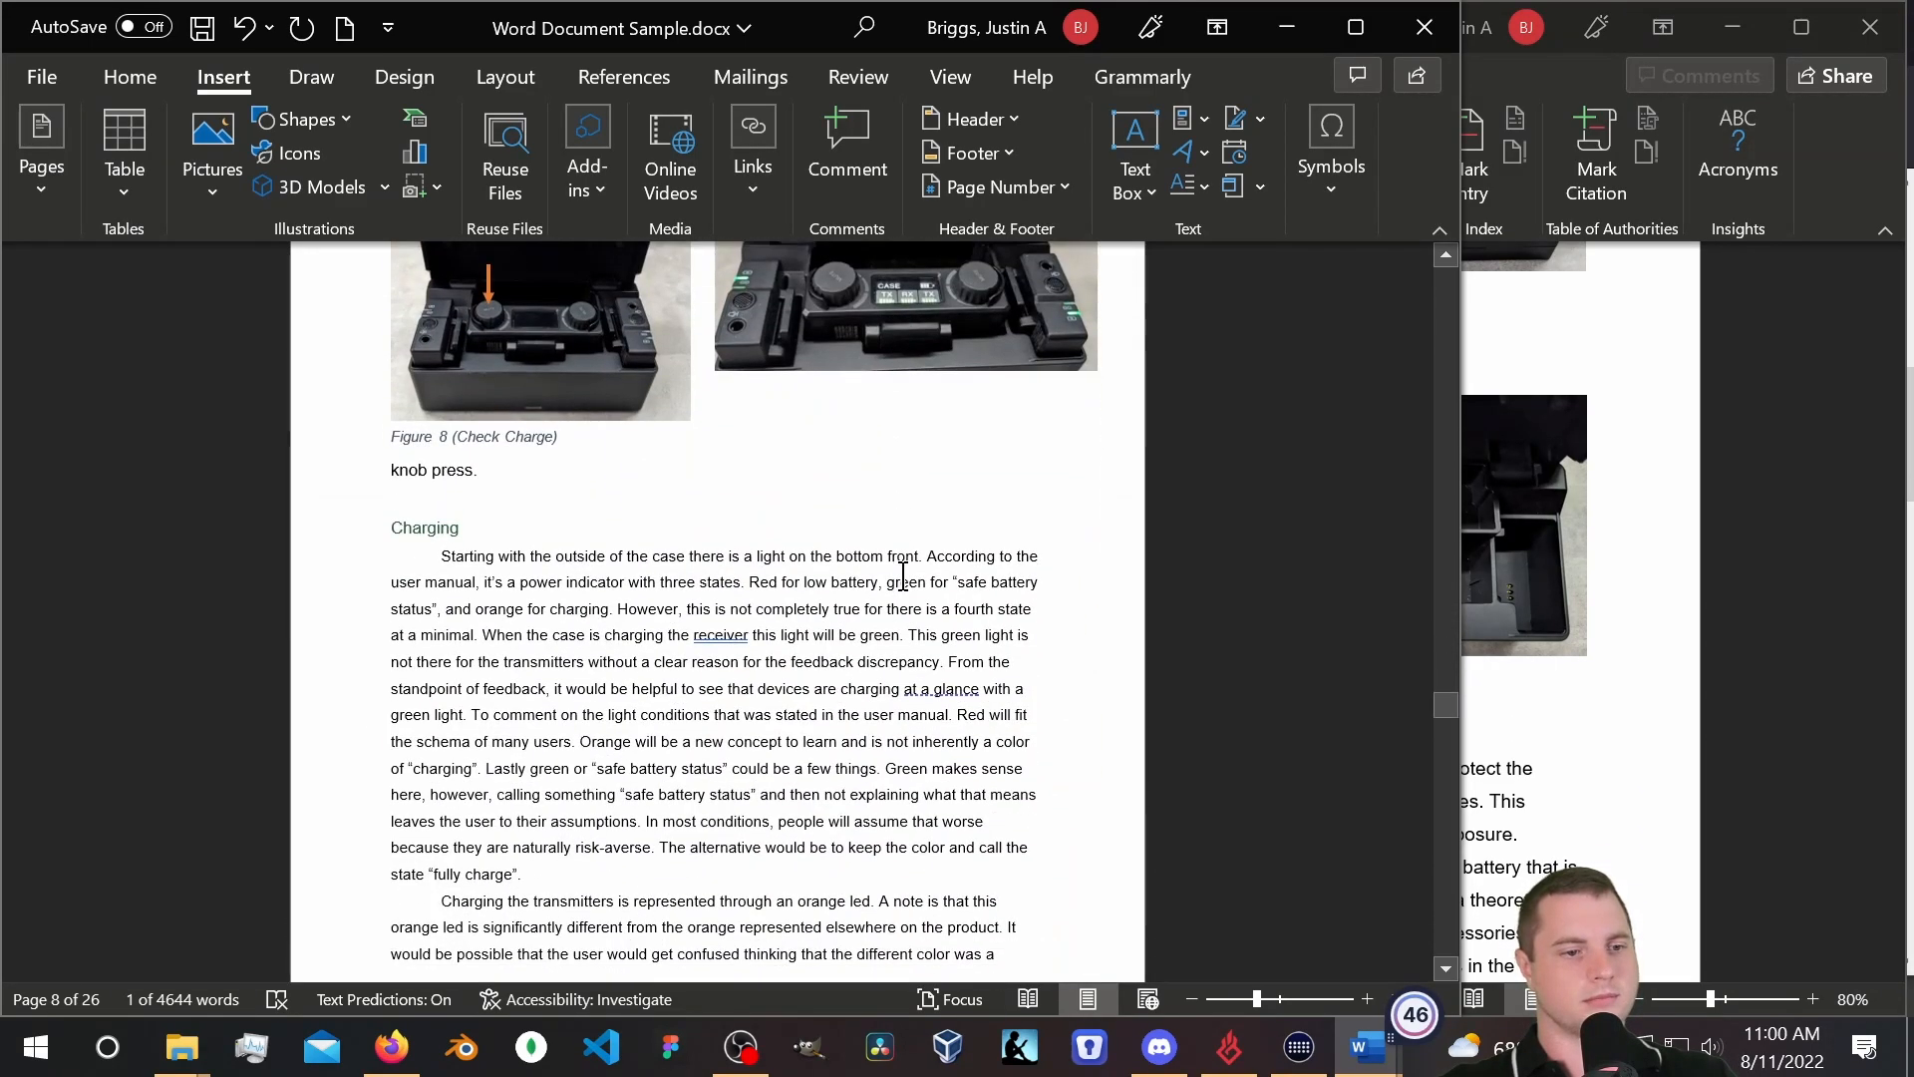
scroll(857, 634, down, 15)
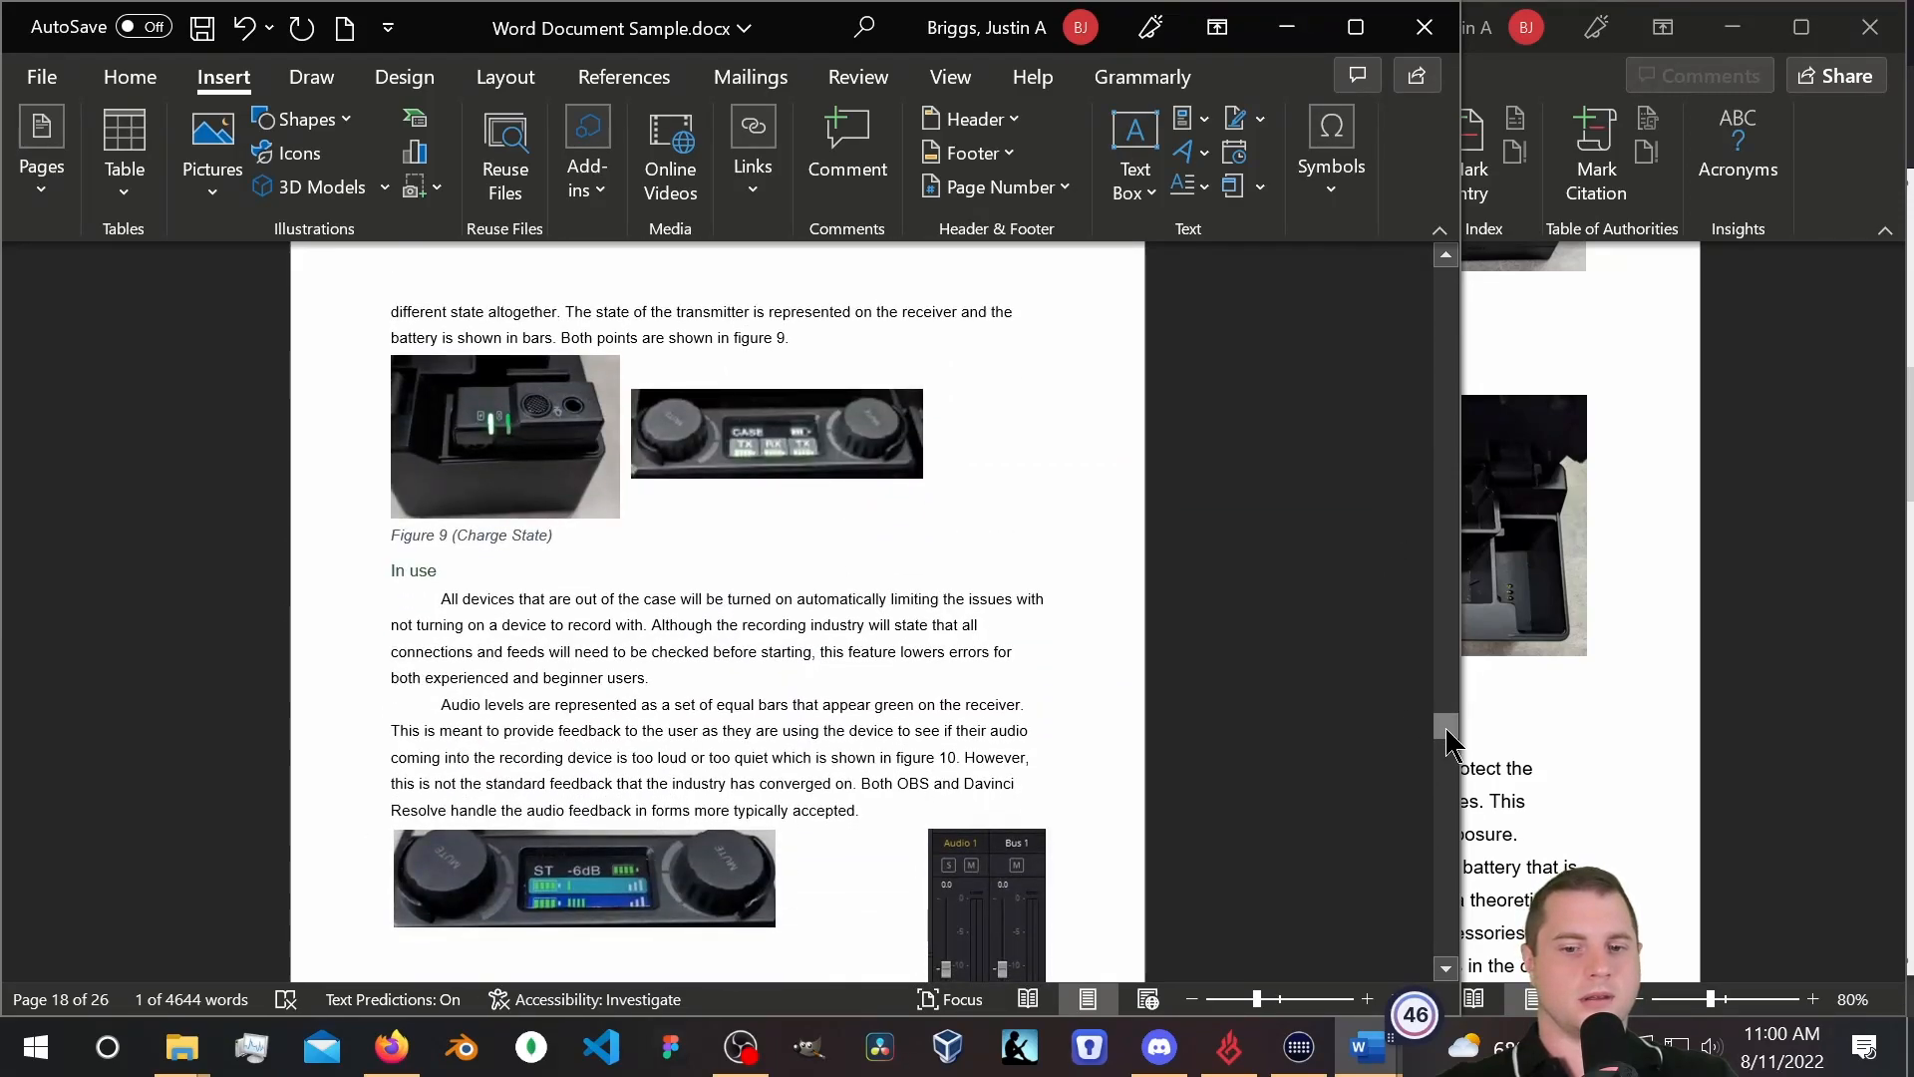
Find the References section at the end of Word Document Sample.docx and select its heading and entries.
drag(1448, 740, 1450, 918)
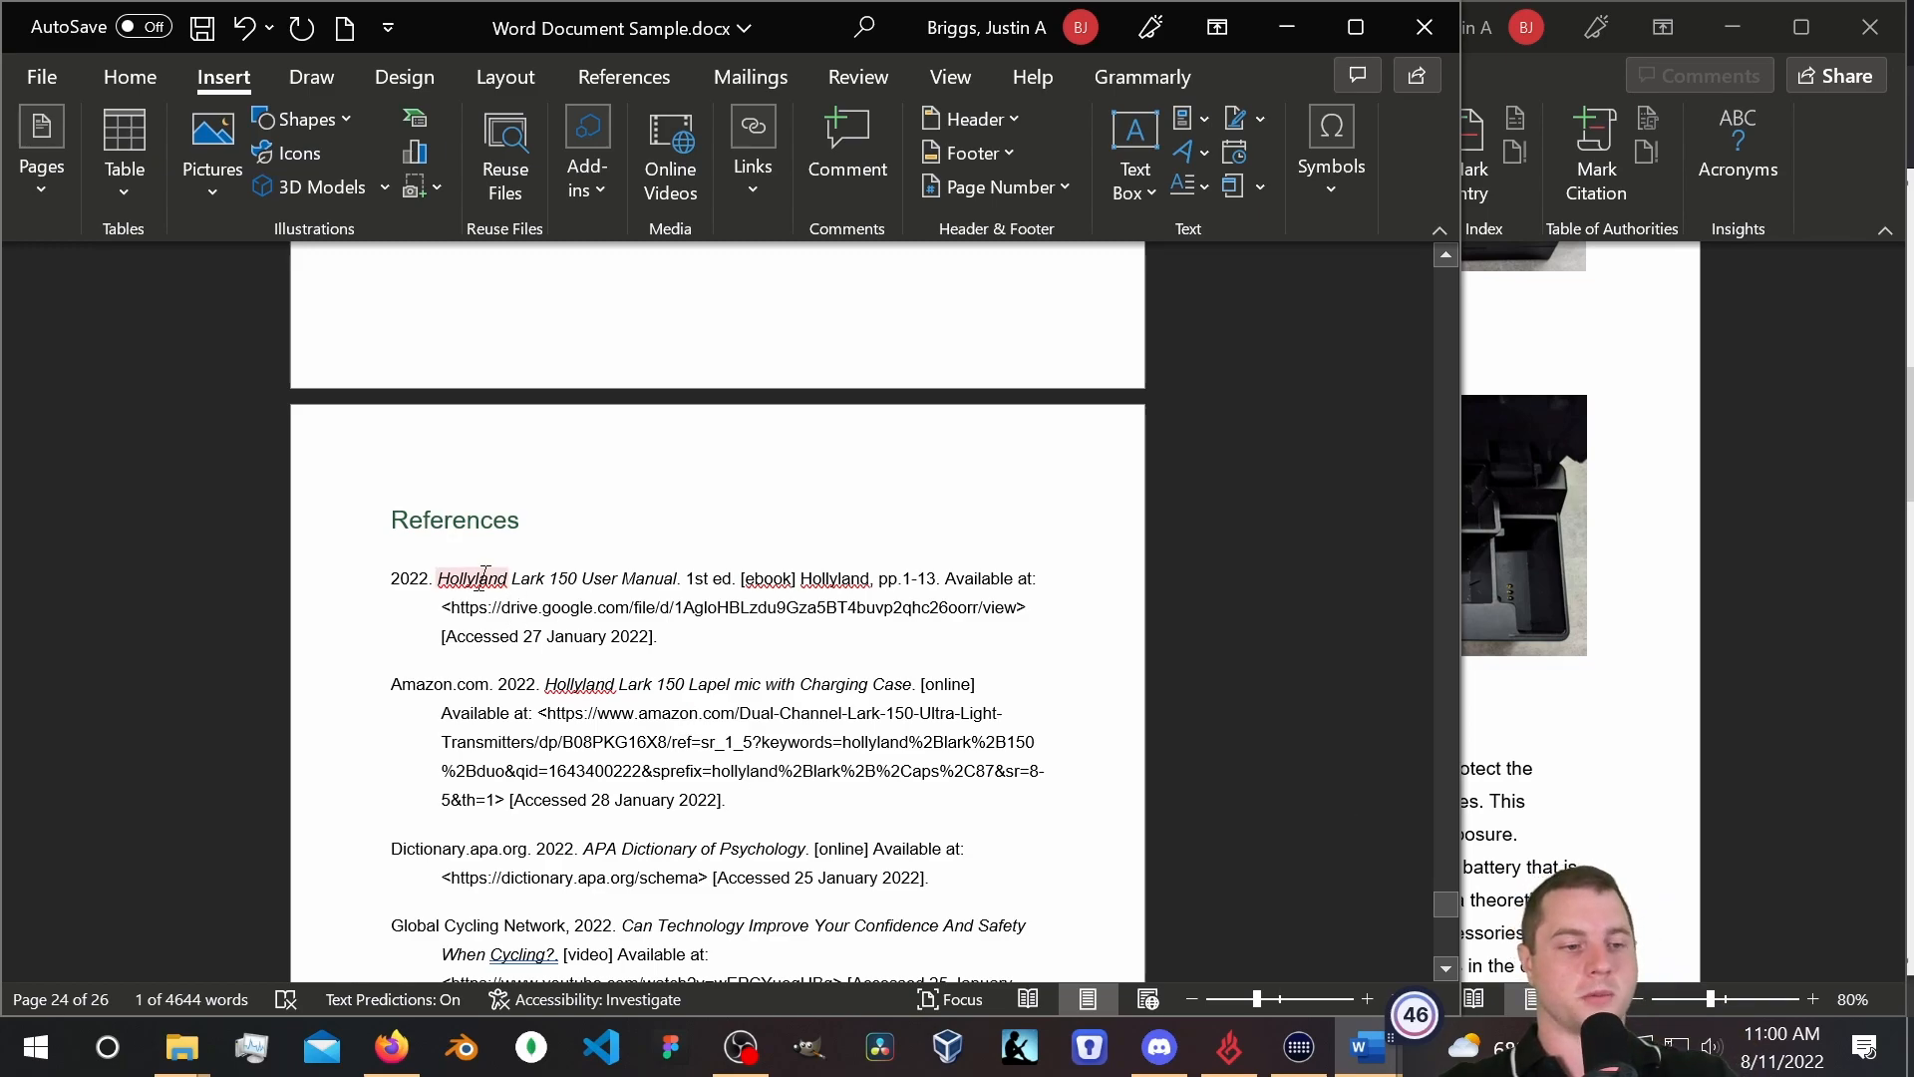
click(391, 580)
scroll(585, 771, down, 4)
drag(518, 674, 409, 354)
scroll(504, 744, up, 3)
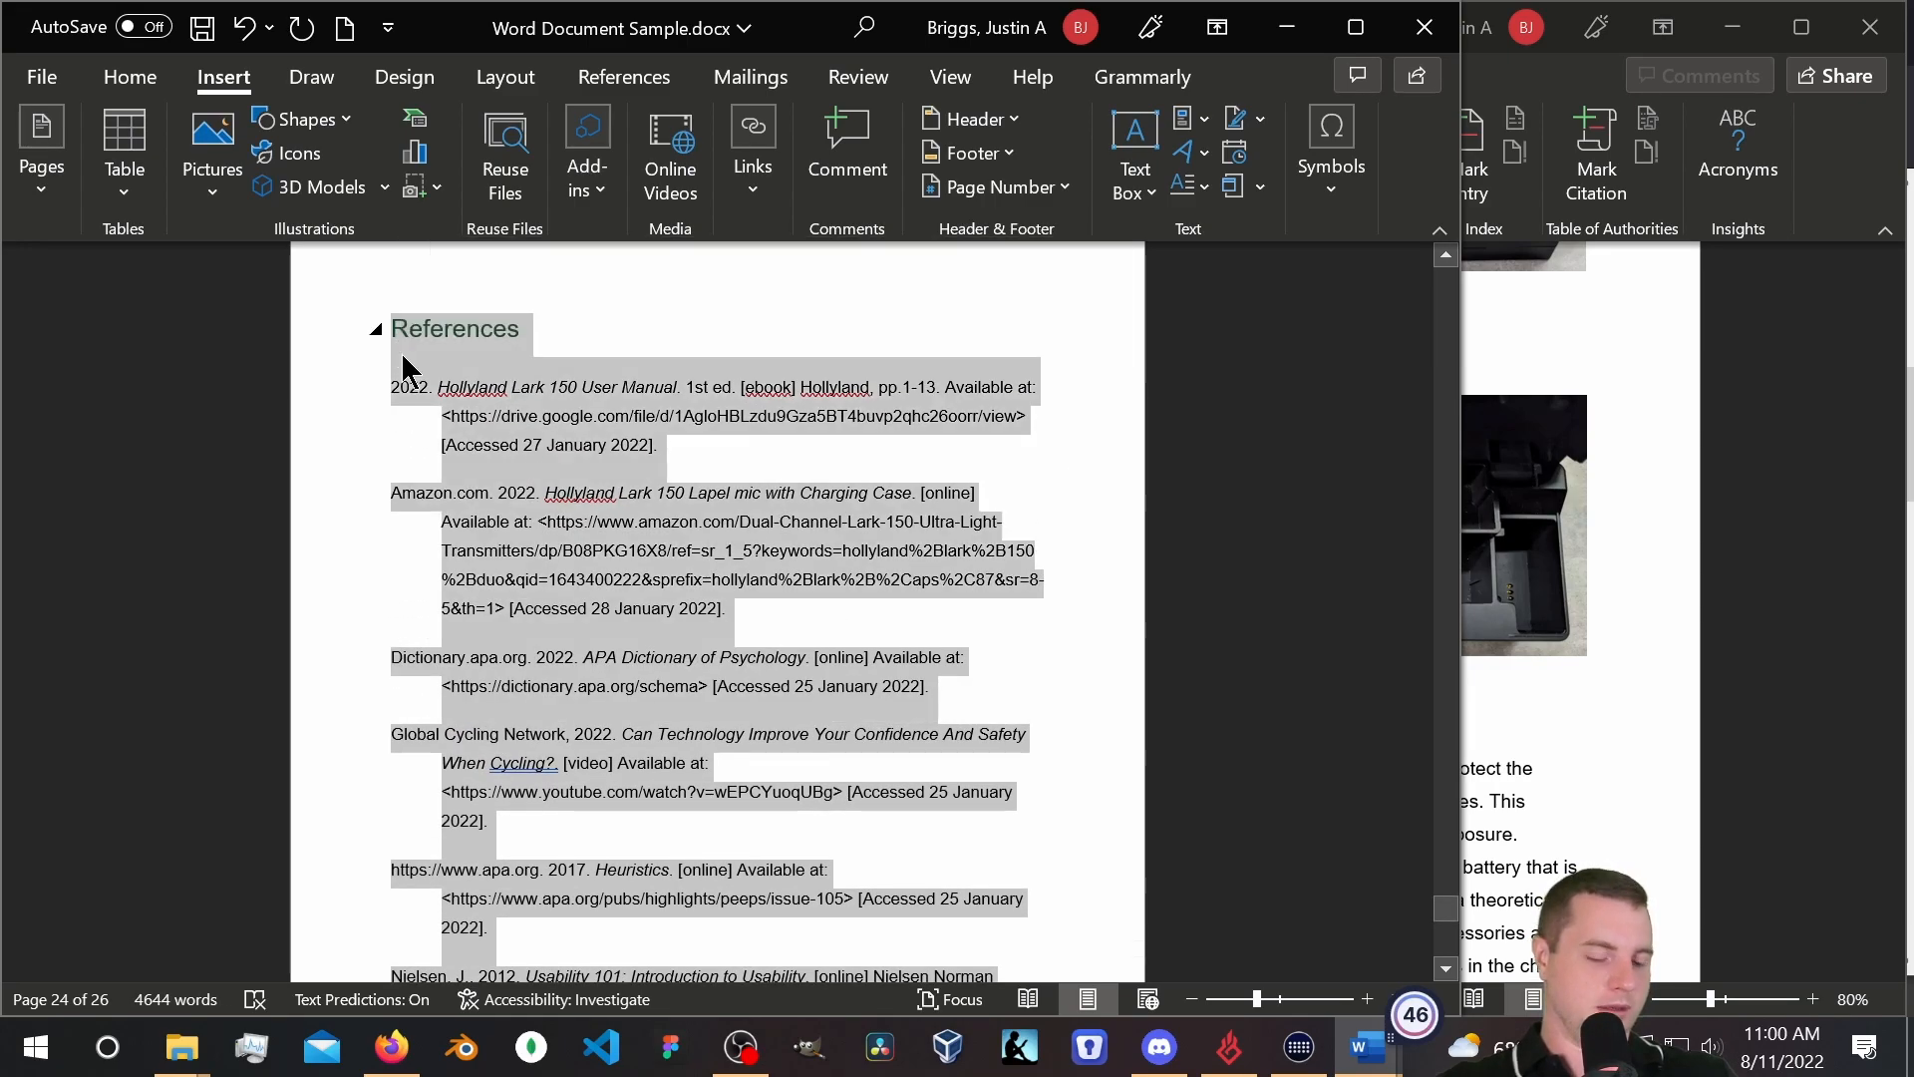
Switch to Starting-Point.docx and set the line spacing of all entries under References to 1.0.
click(1566, 717)
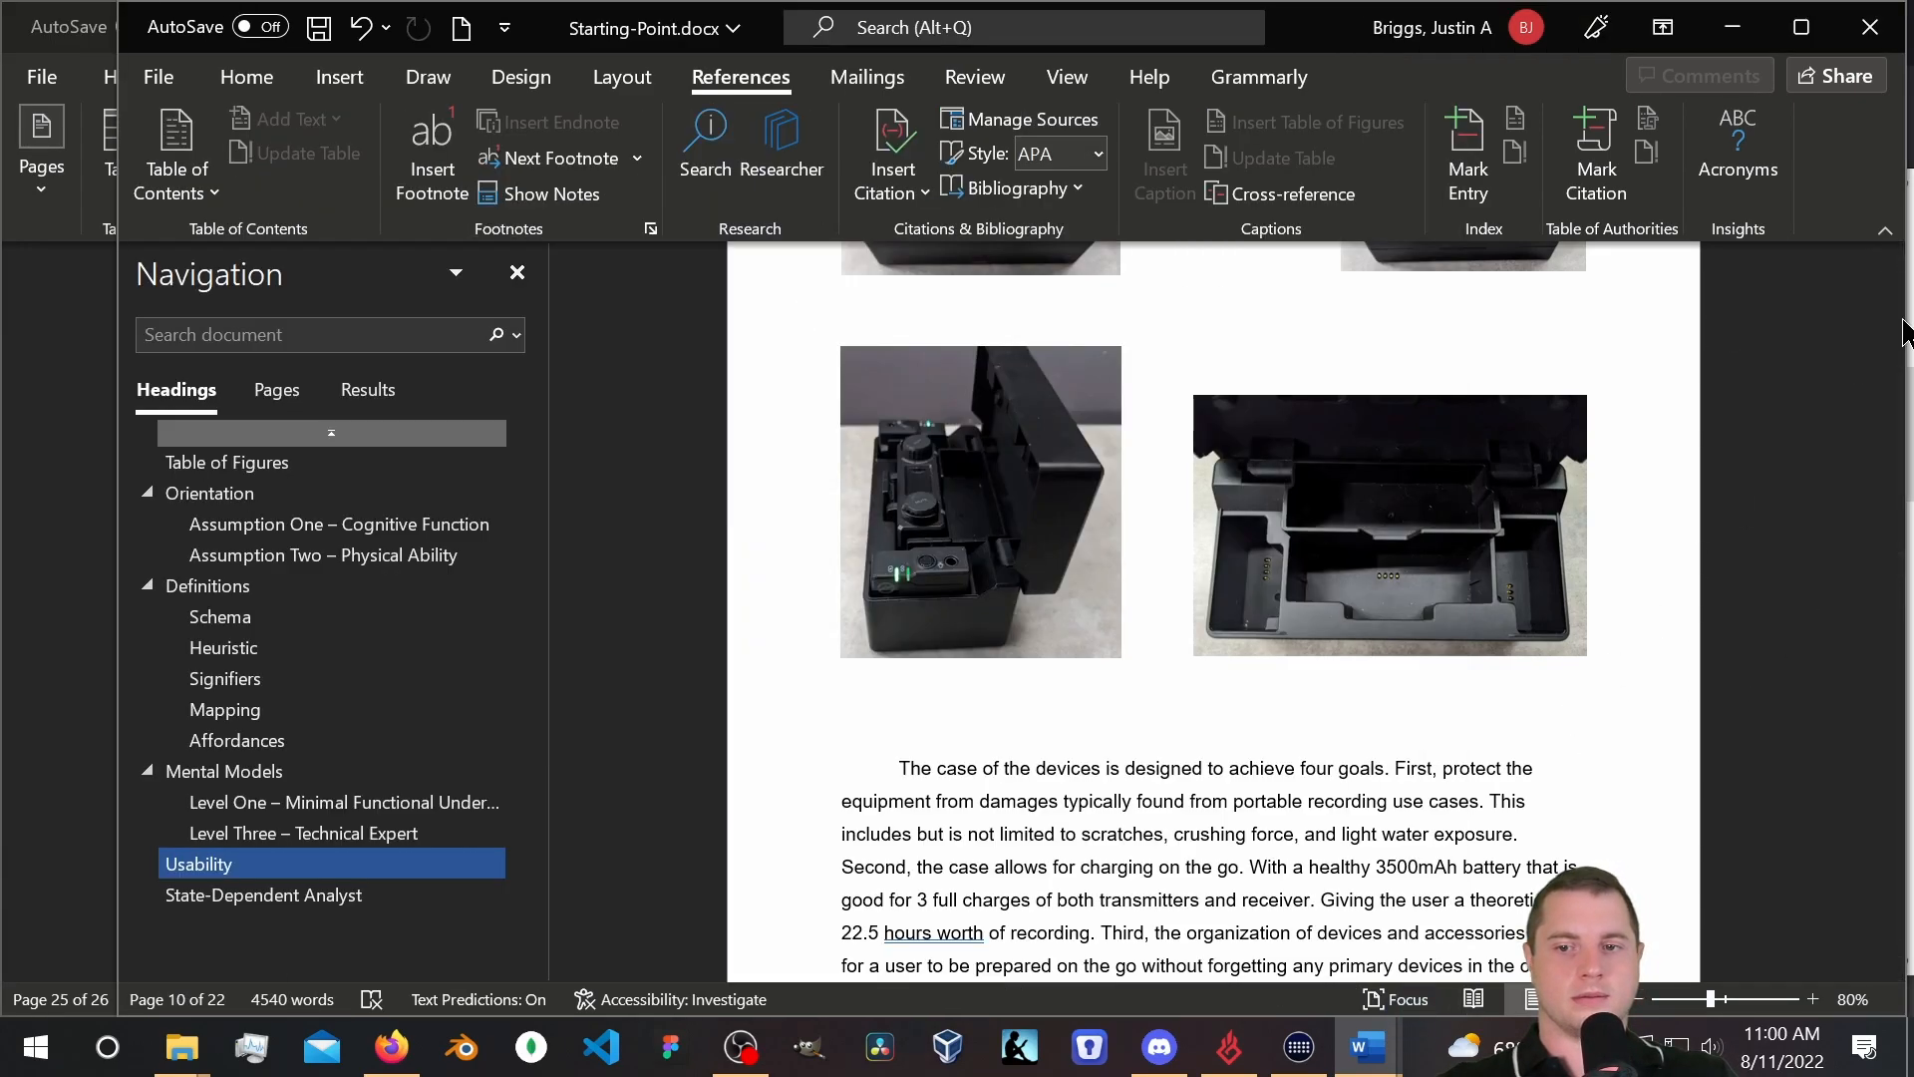
drag(1891, 566, 1891, 952)
scroll(1146, 803, up, 2)
drag(1097, 806, 847, 775)
scroll(947, 797, up, 9)
scroll(897, 758, up, 2)
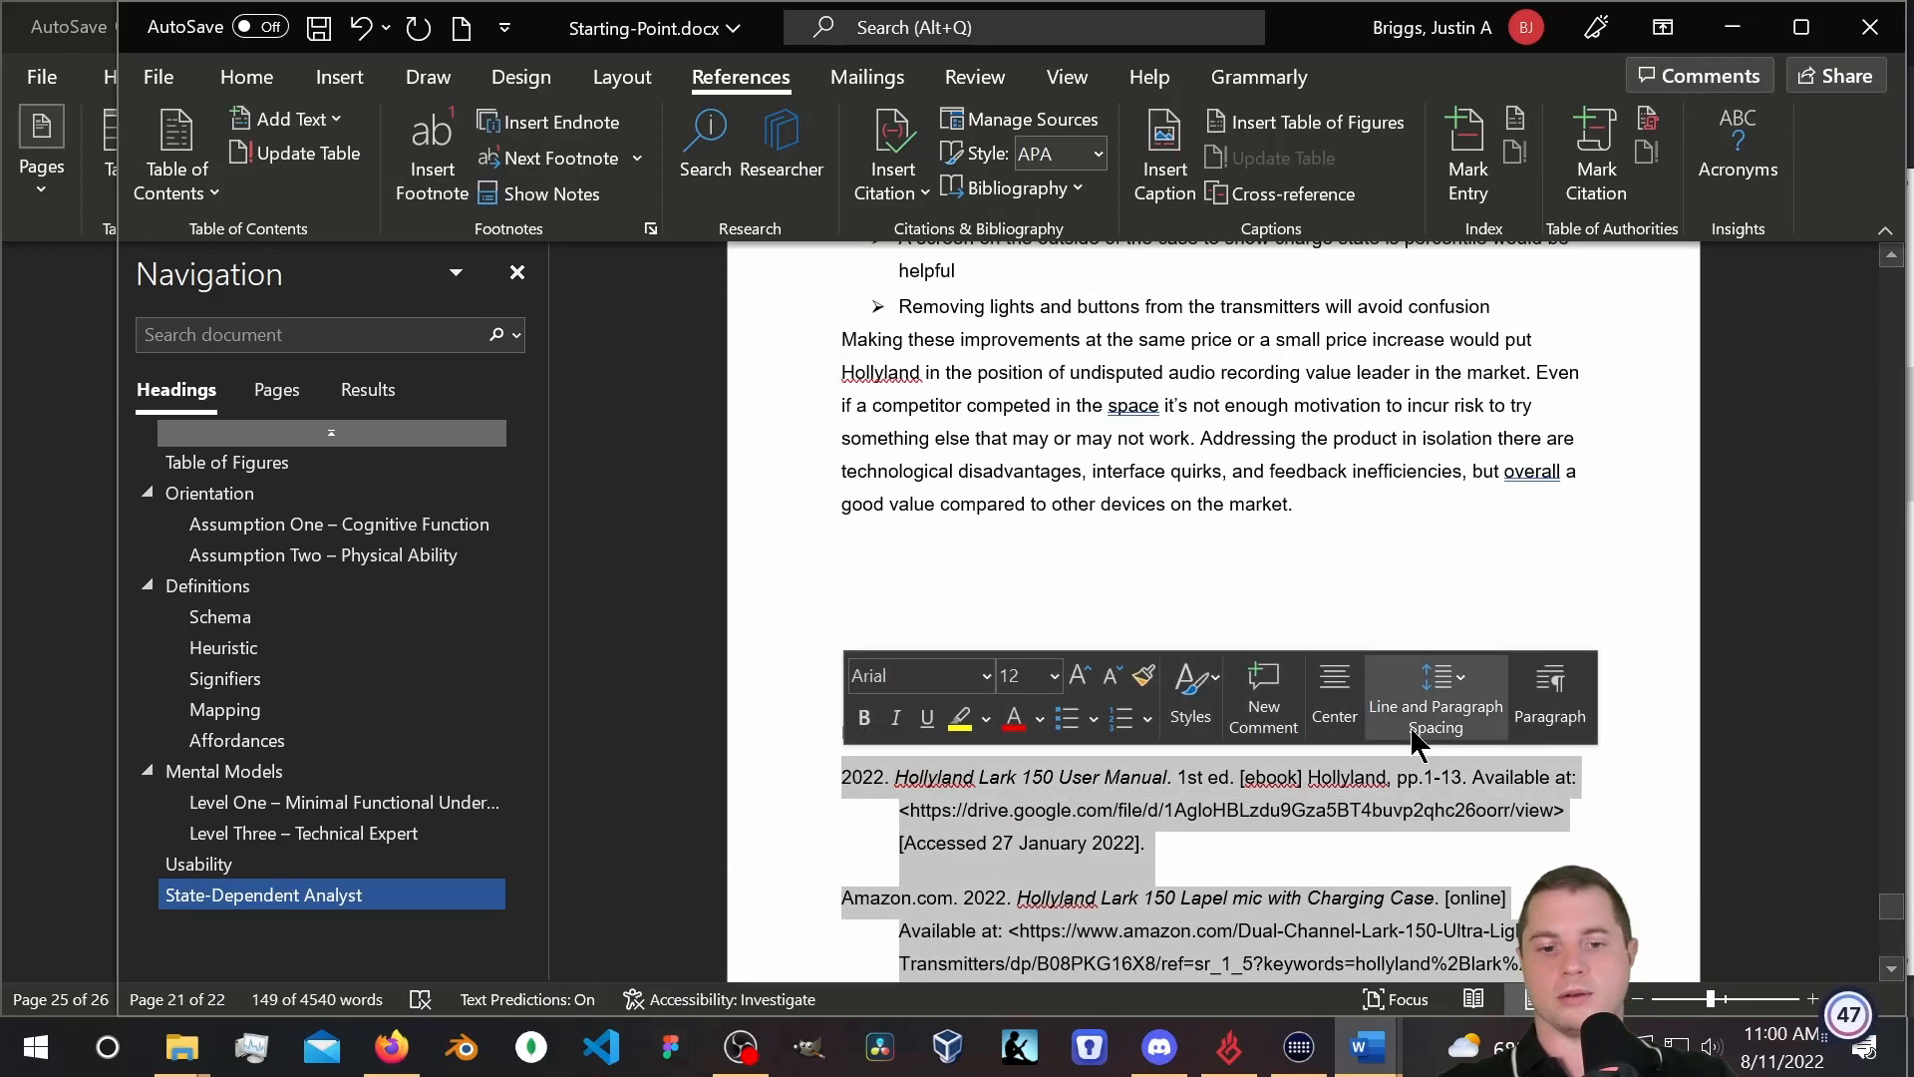
click(1445, 686)
click(1483, 298)
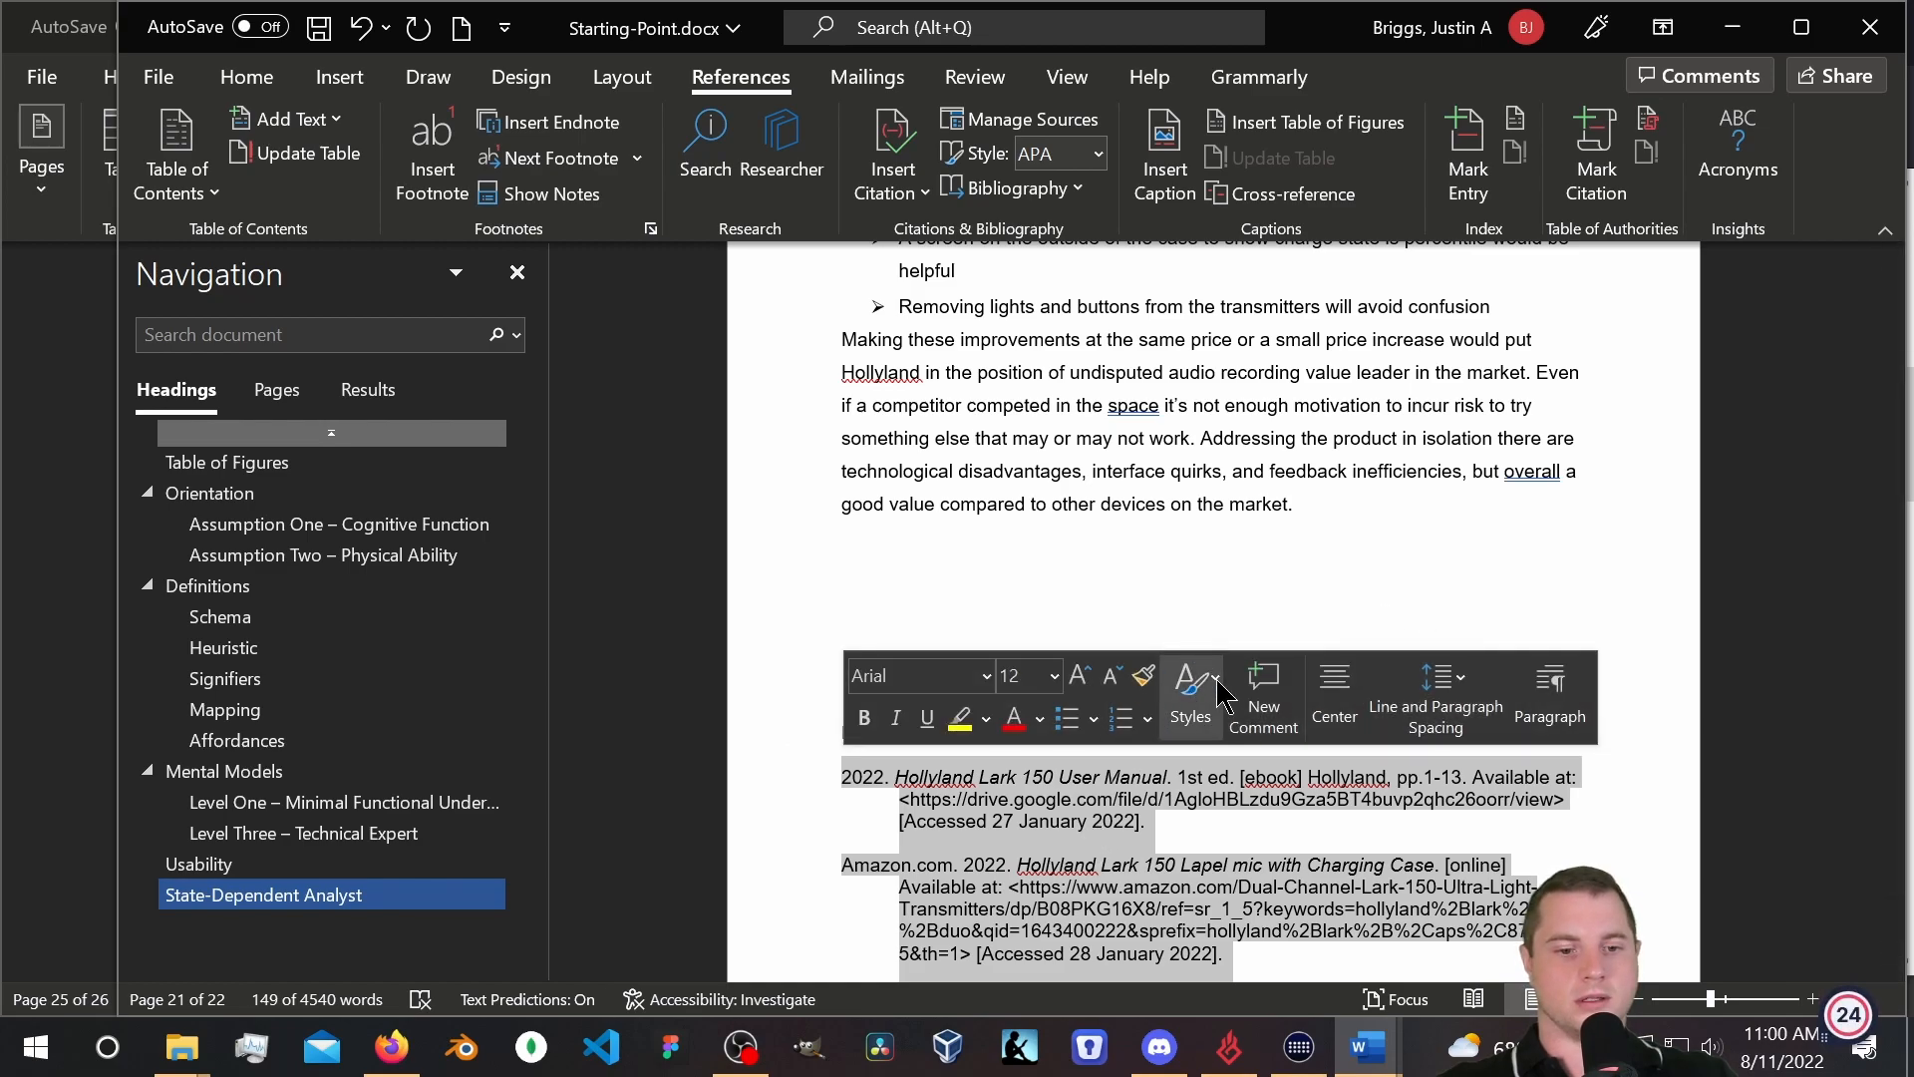
Remove the hanging indent from all entries under References by setting their special indentation to (none).
right_click(1134, 792)
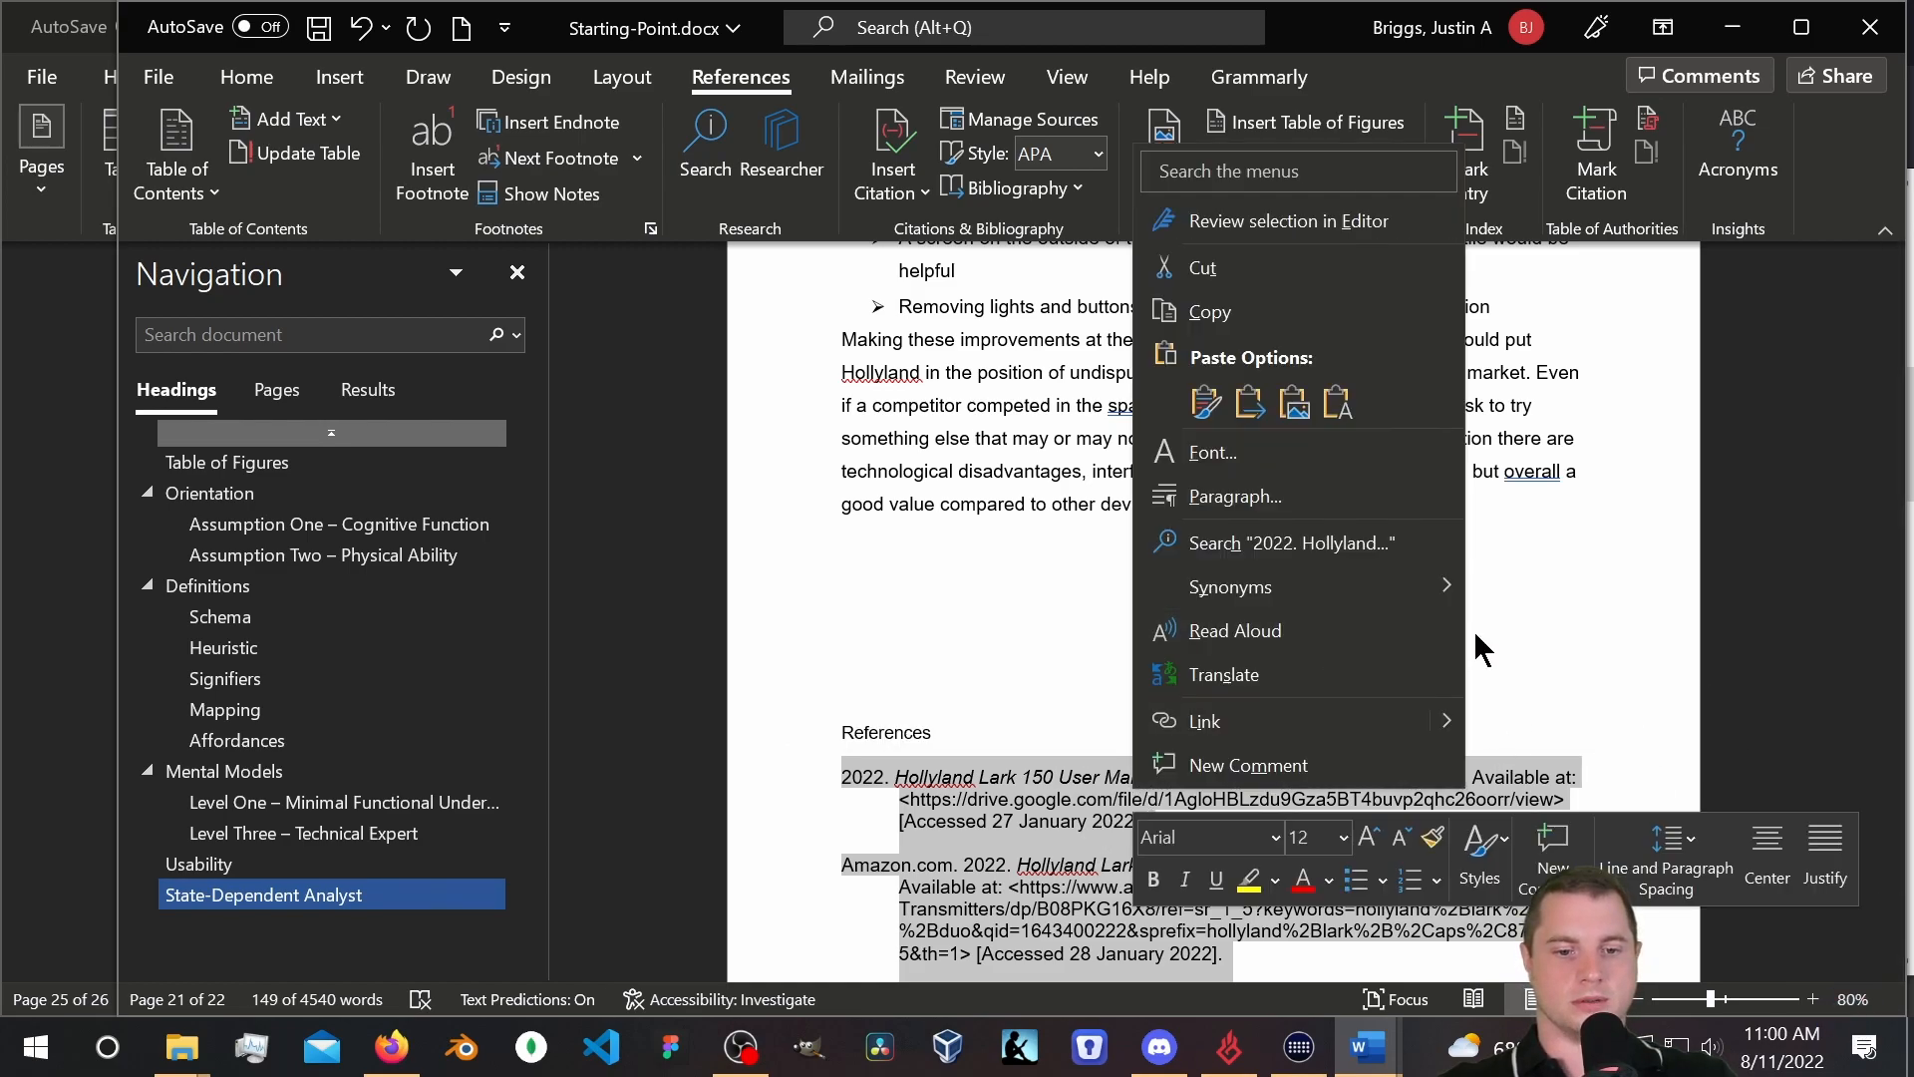
click(1707, 875)
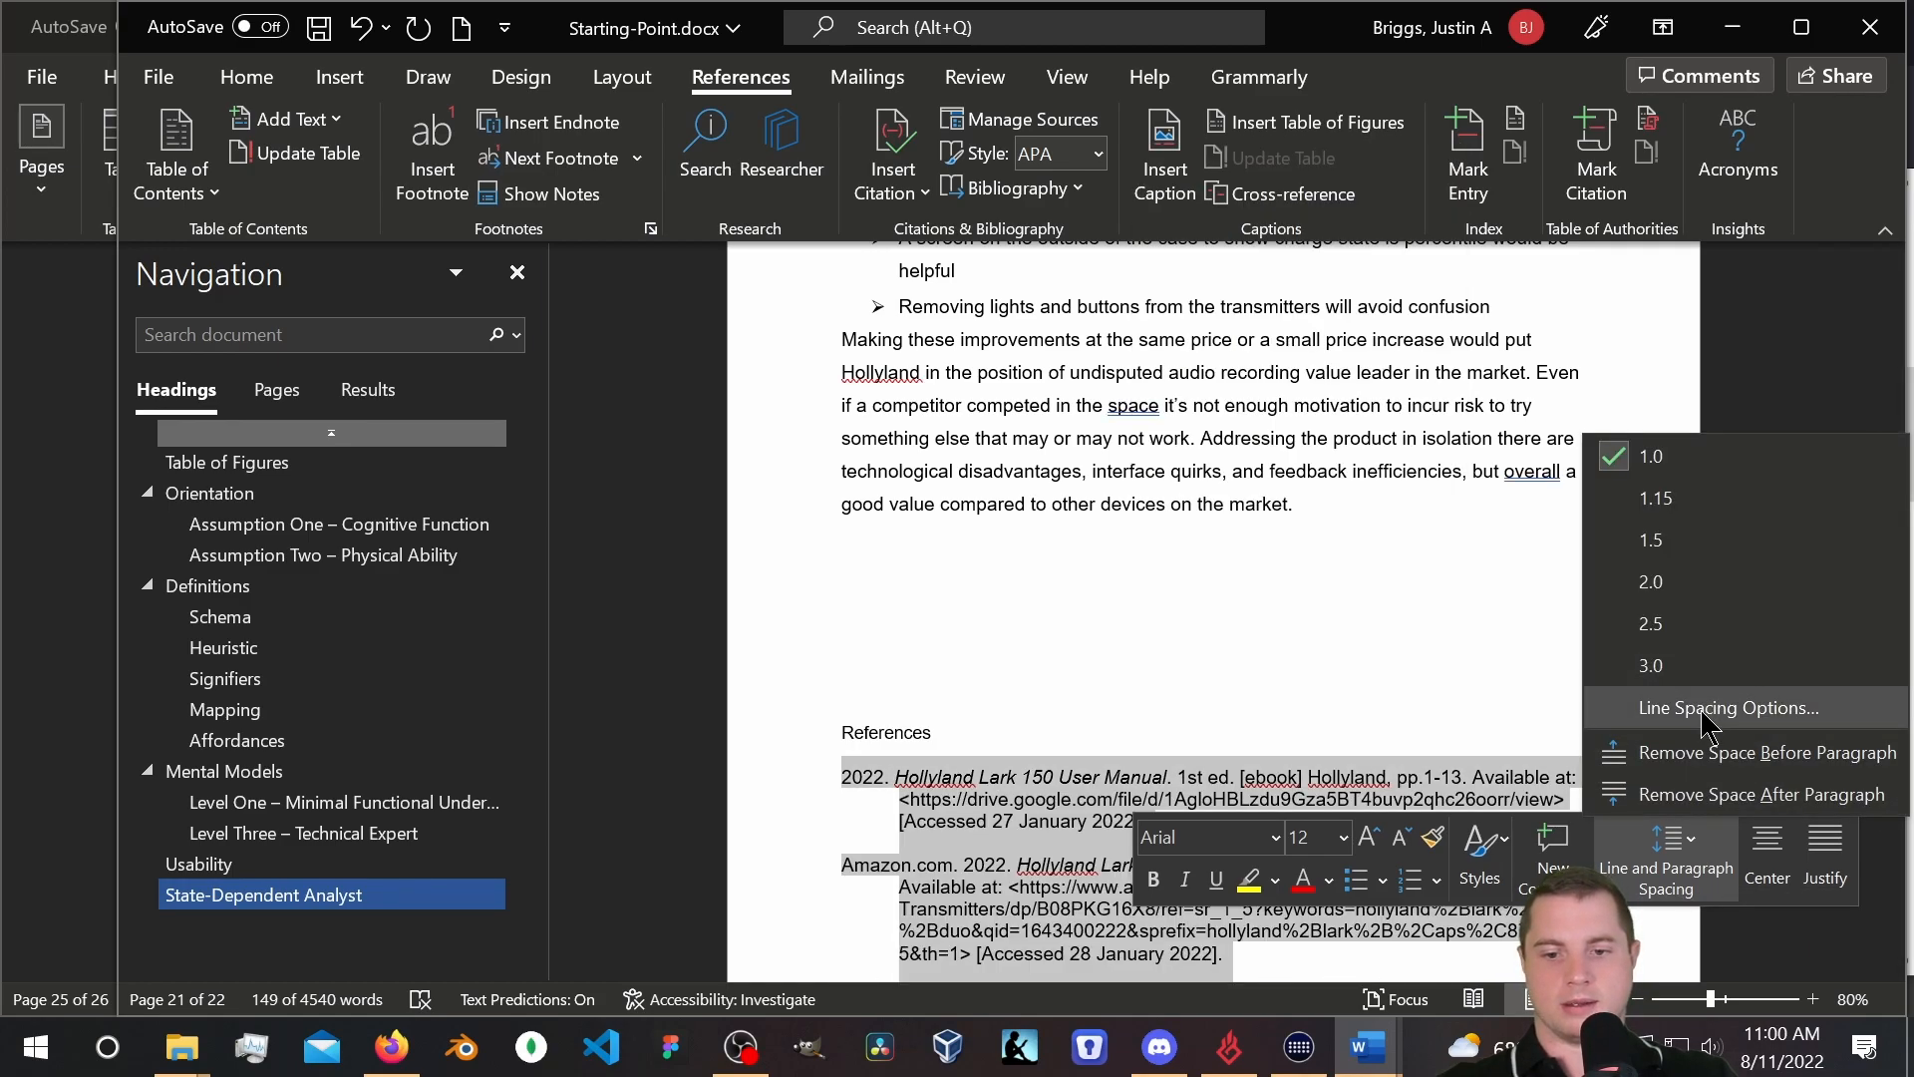
click(1707, 706)
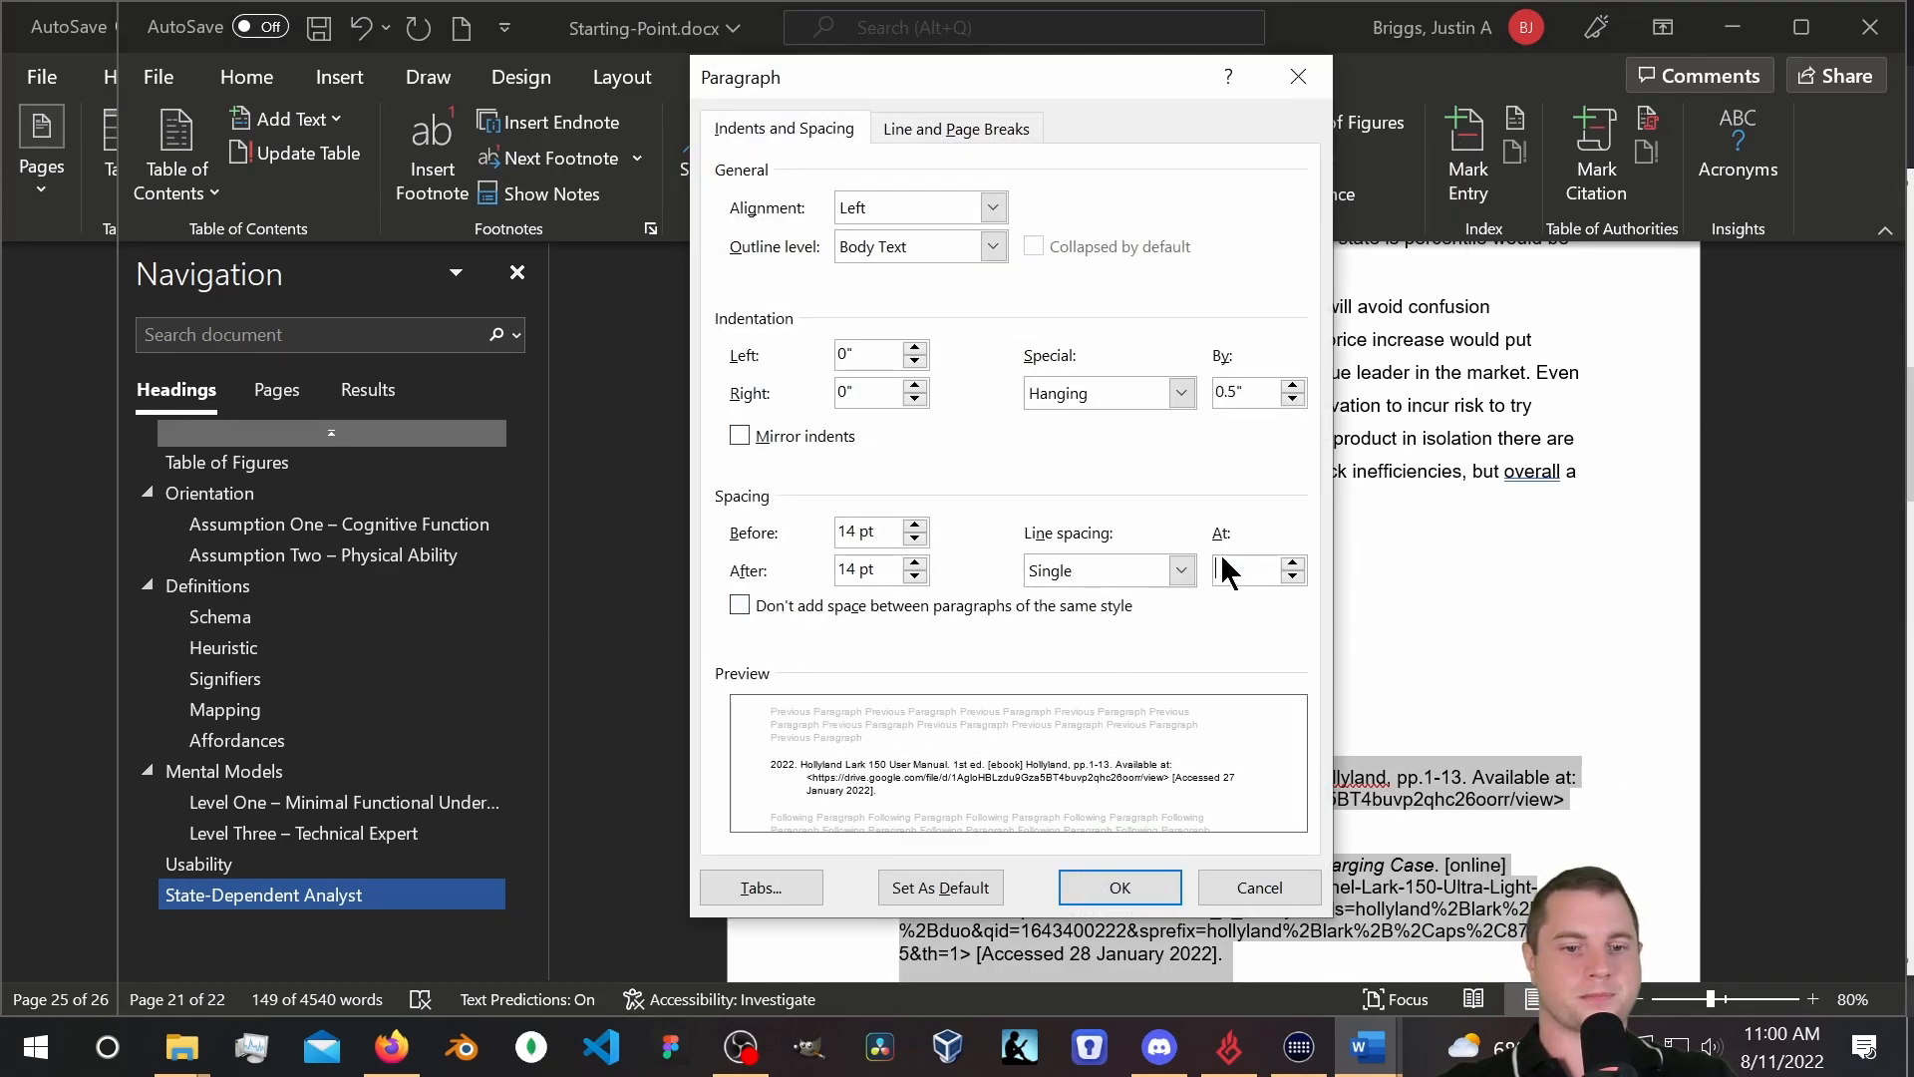
click(1182, 393)
click(1045, 417)
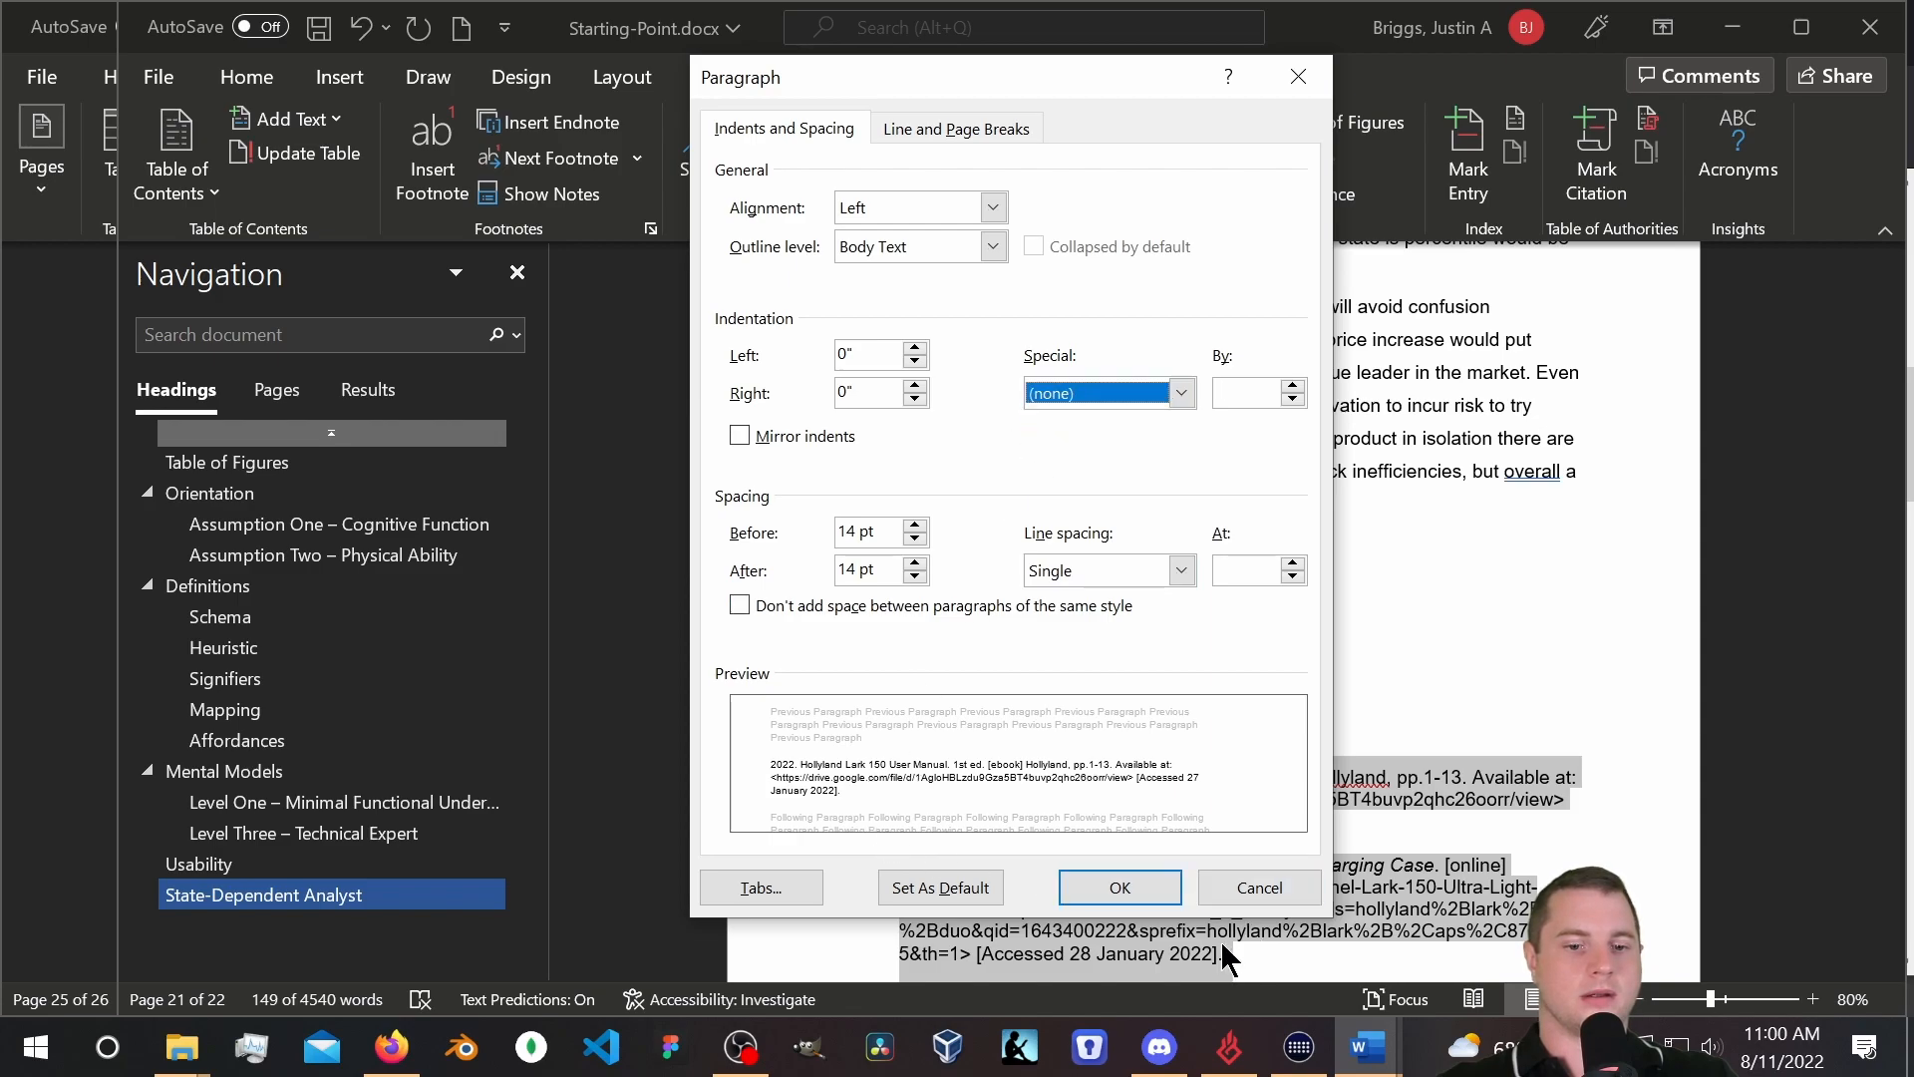
click(1119, 886)
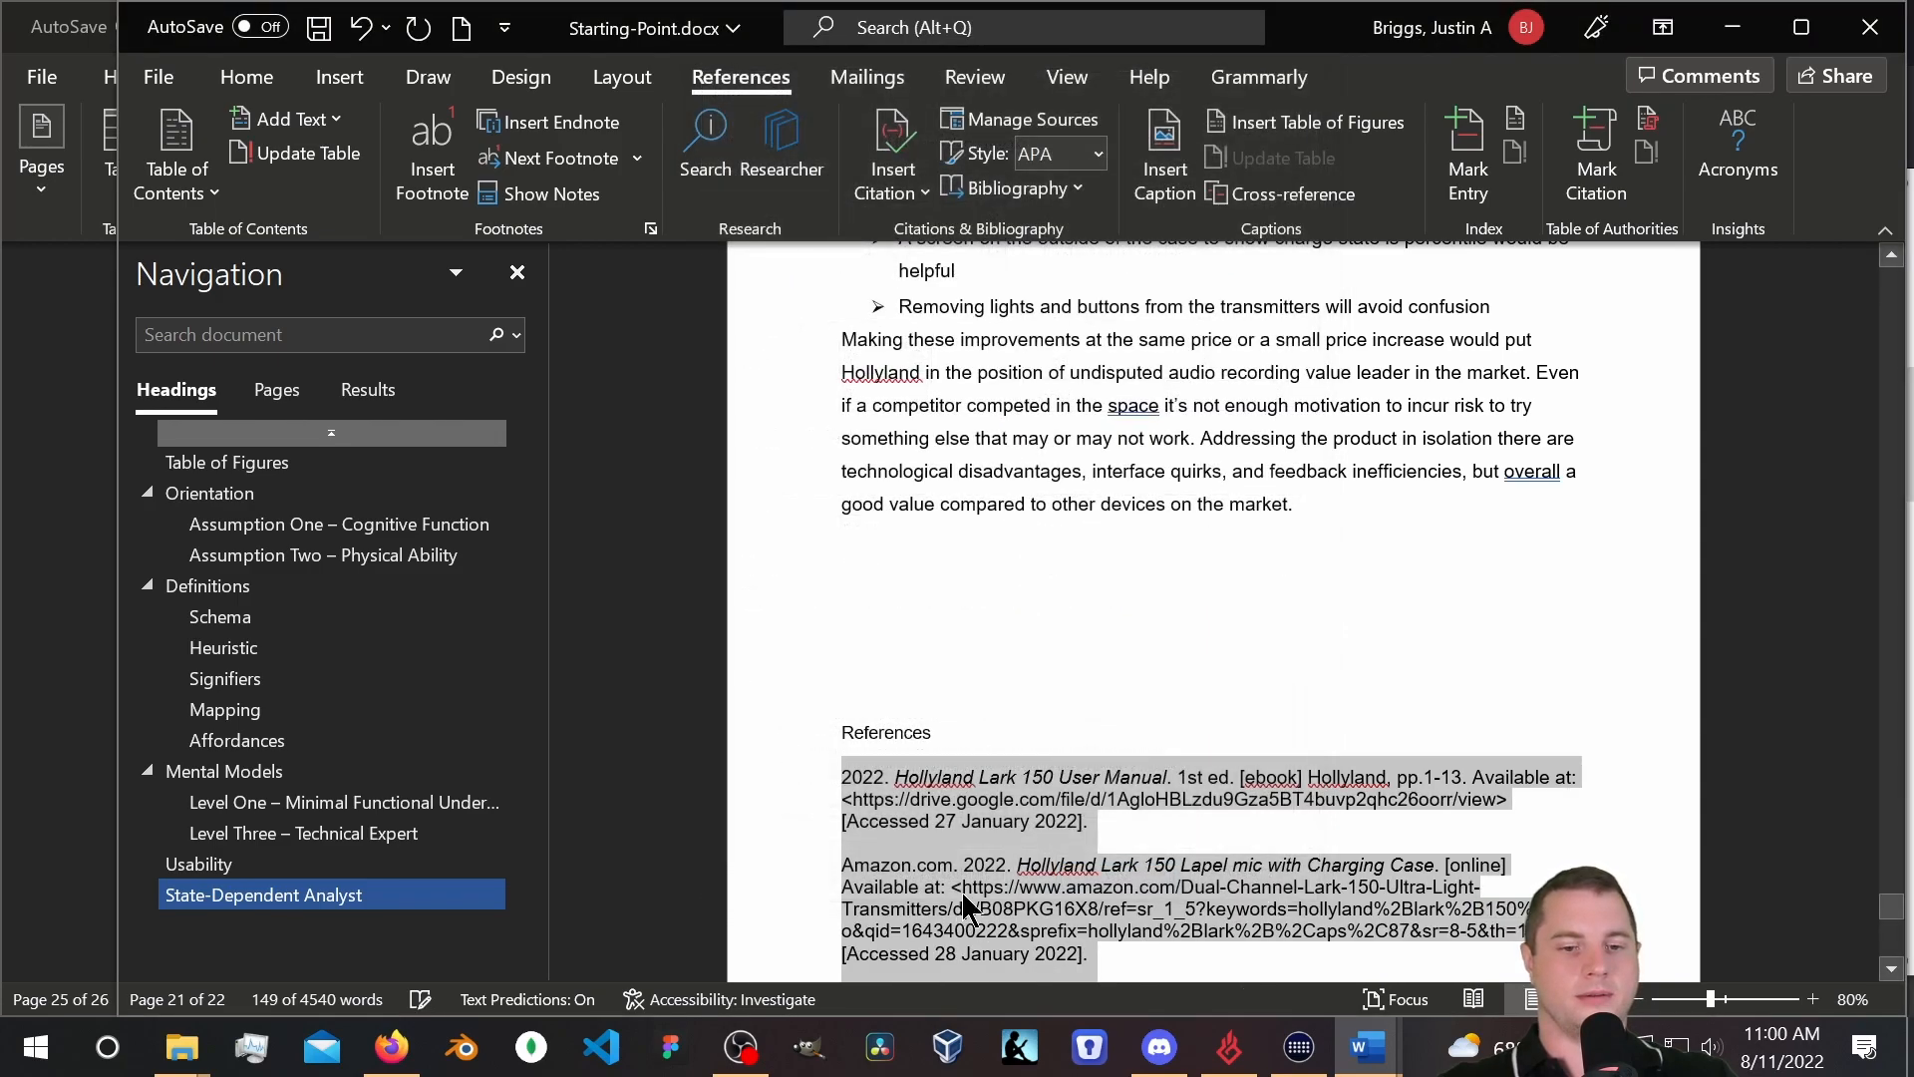
Apply the Heading 1 style to the References title above the source entries.
double_click(917, 731)
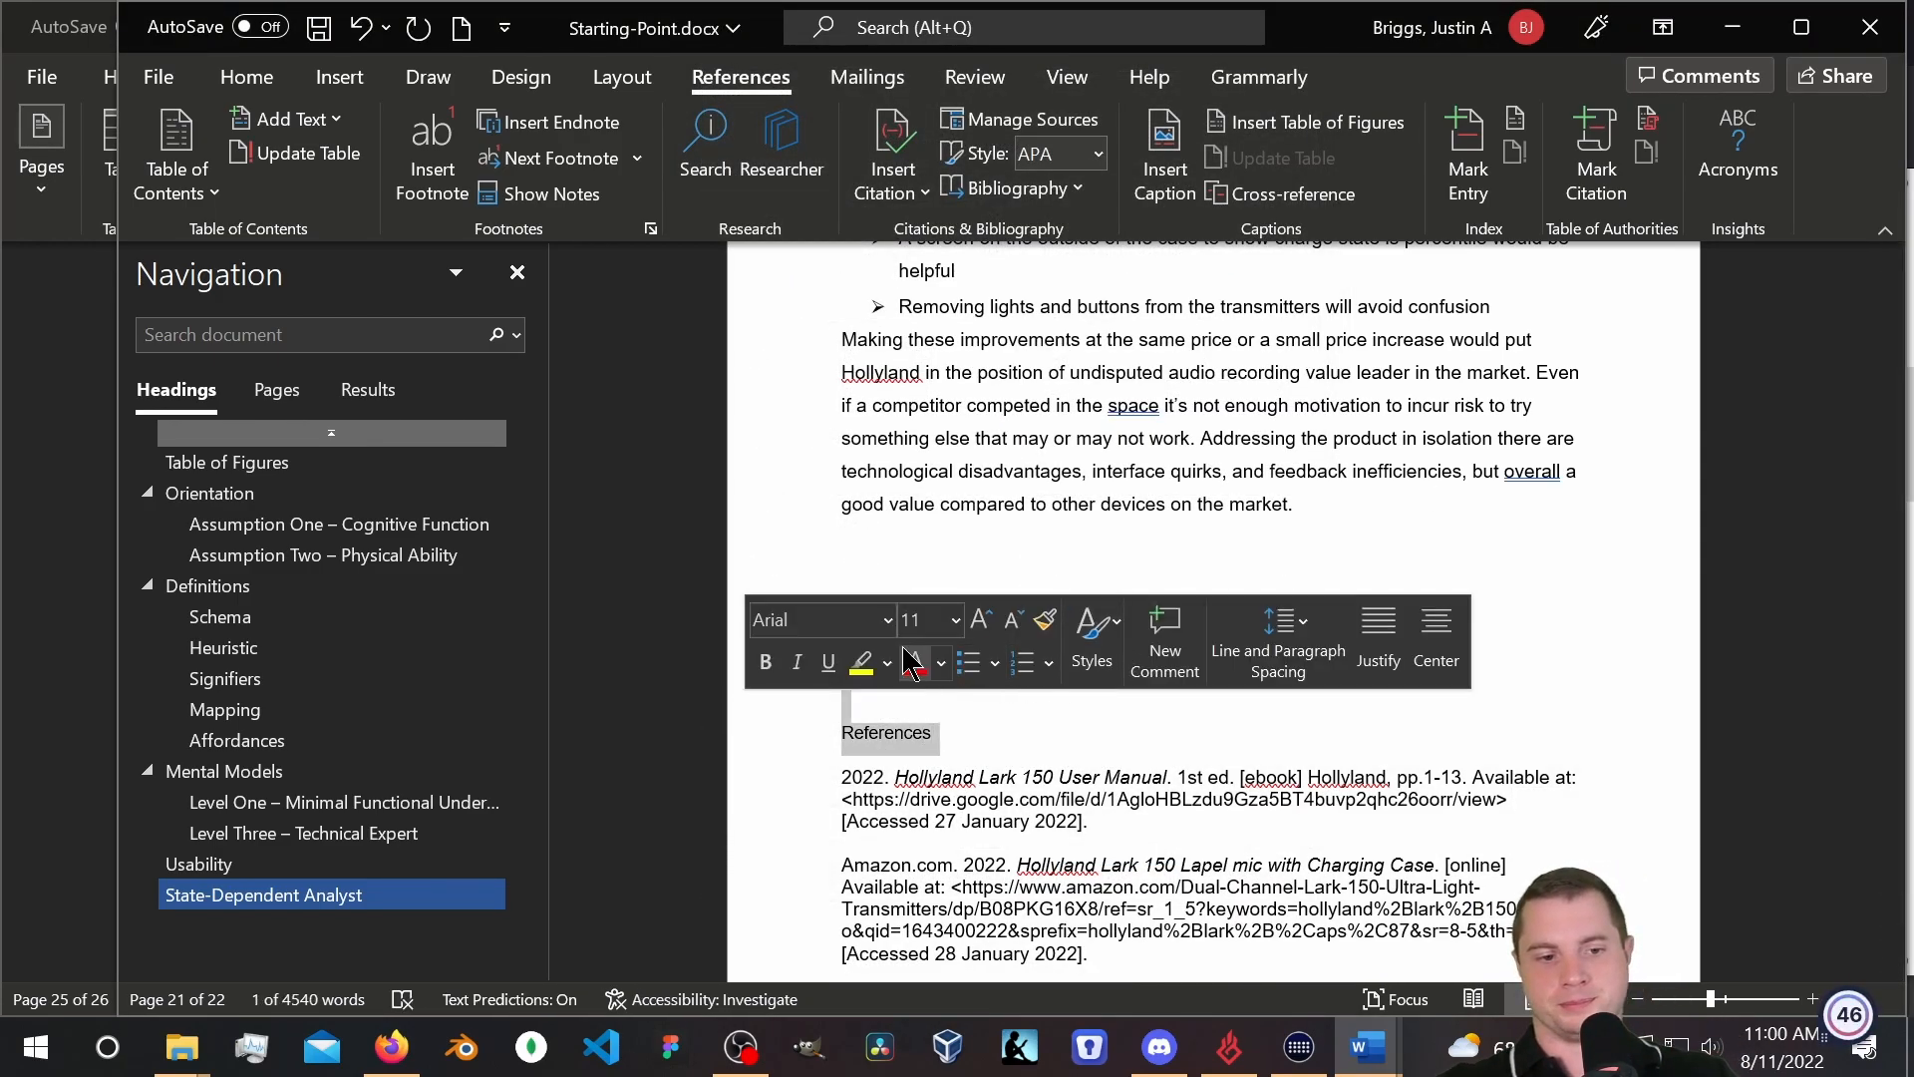
click(1091, 636)
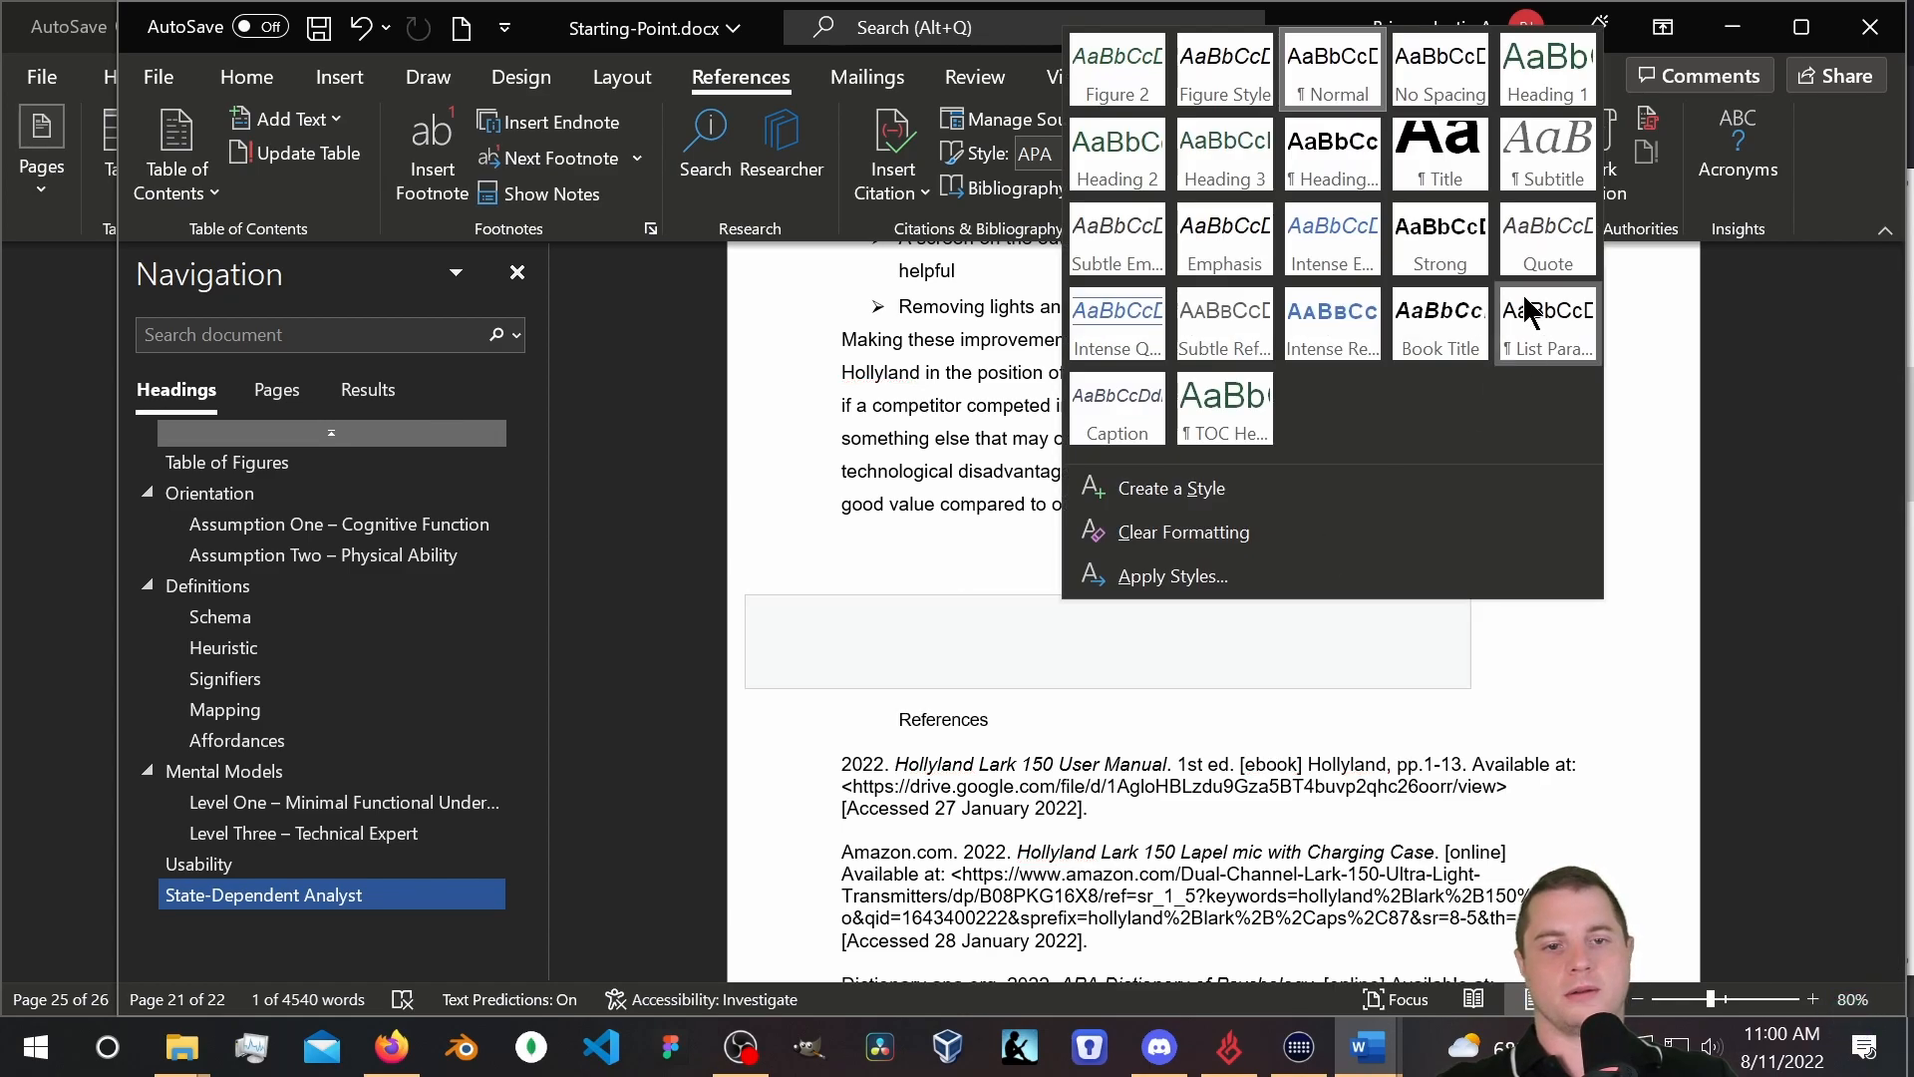
click(1527, 61)
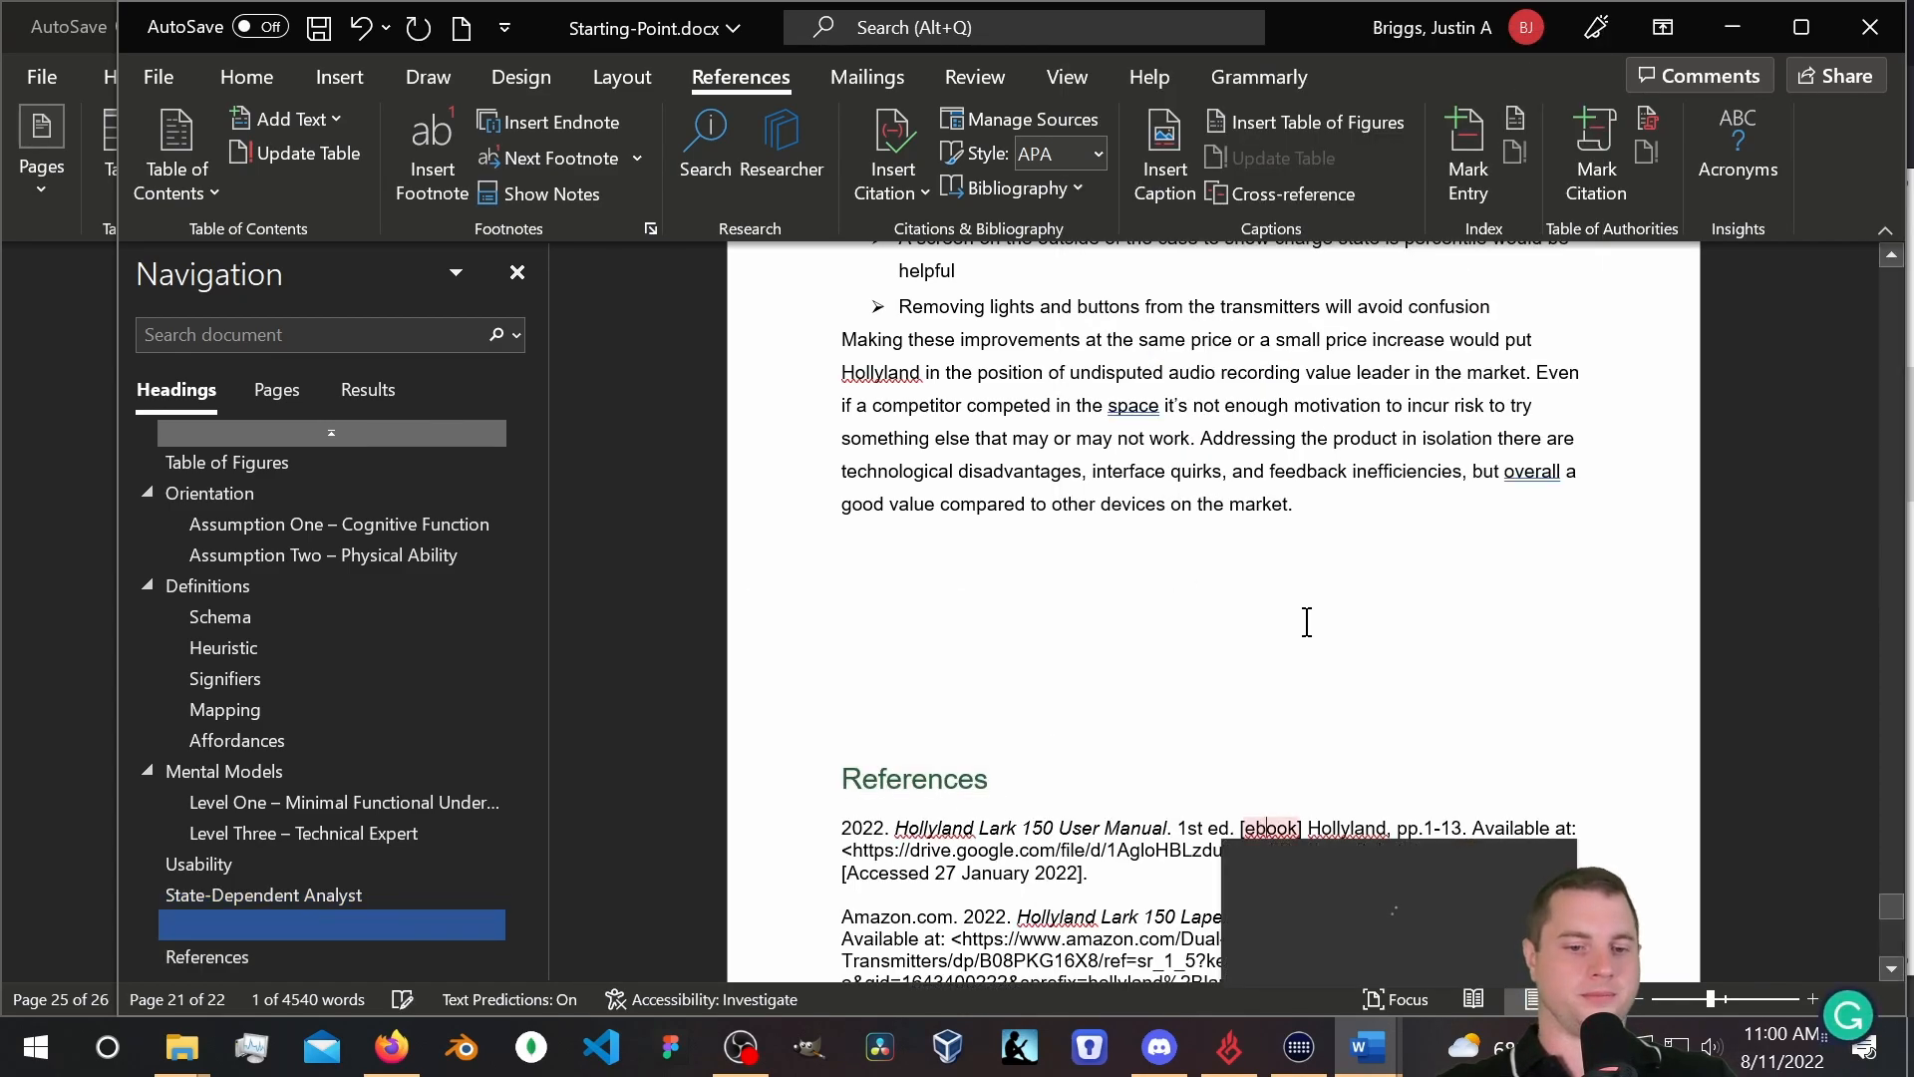
scroll(1307, 622, down, 3)
click(891, 729)
scroll(1209, 576, down, 3)
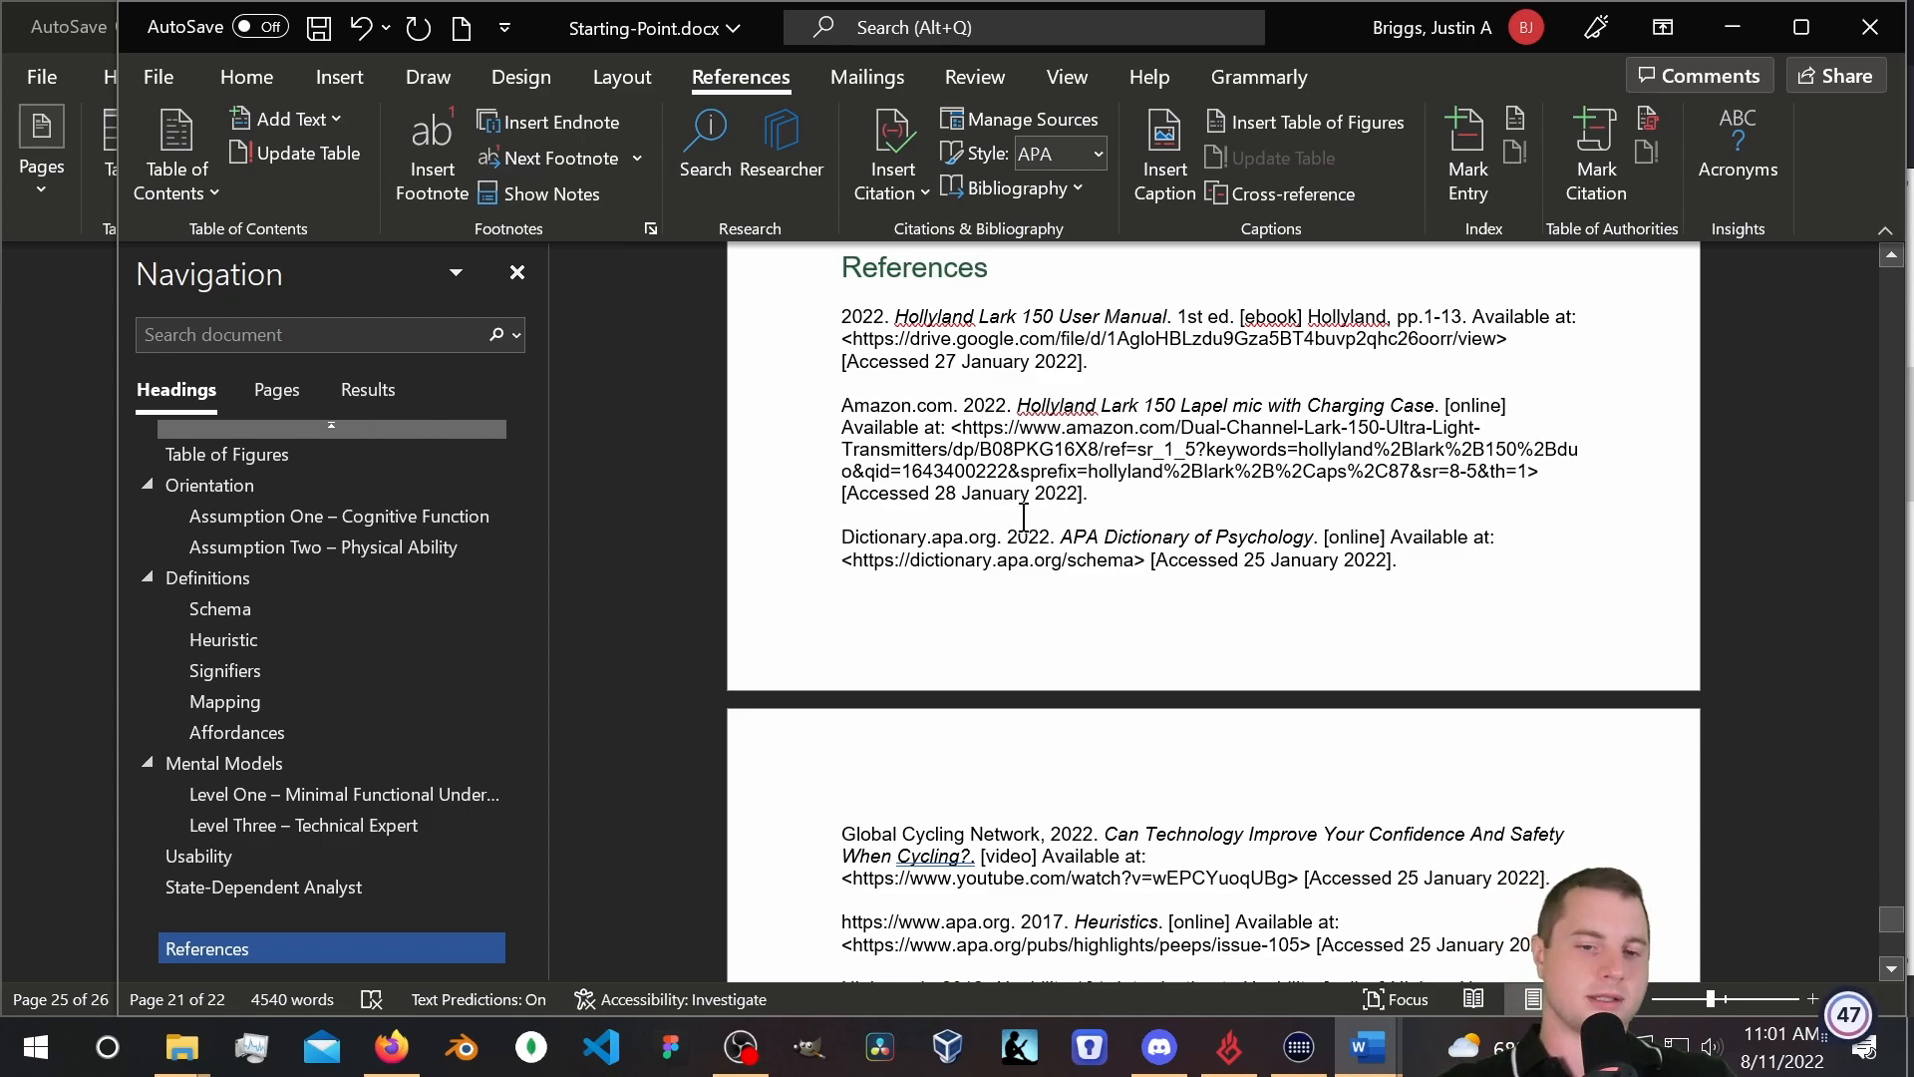
Select every entry under References and set the special indentation to Hanging by 0.5".
scroll(1047, 503, down, 6)
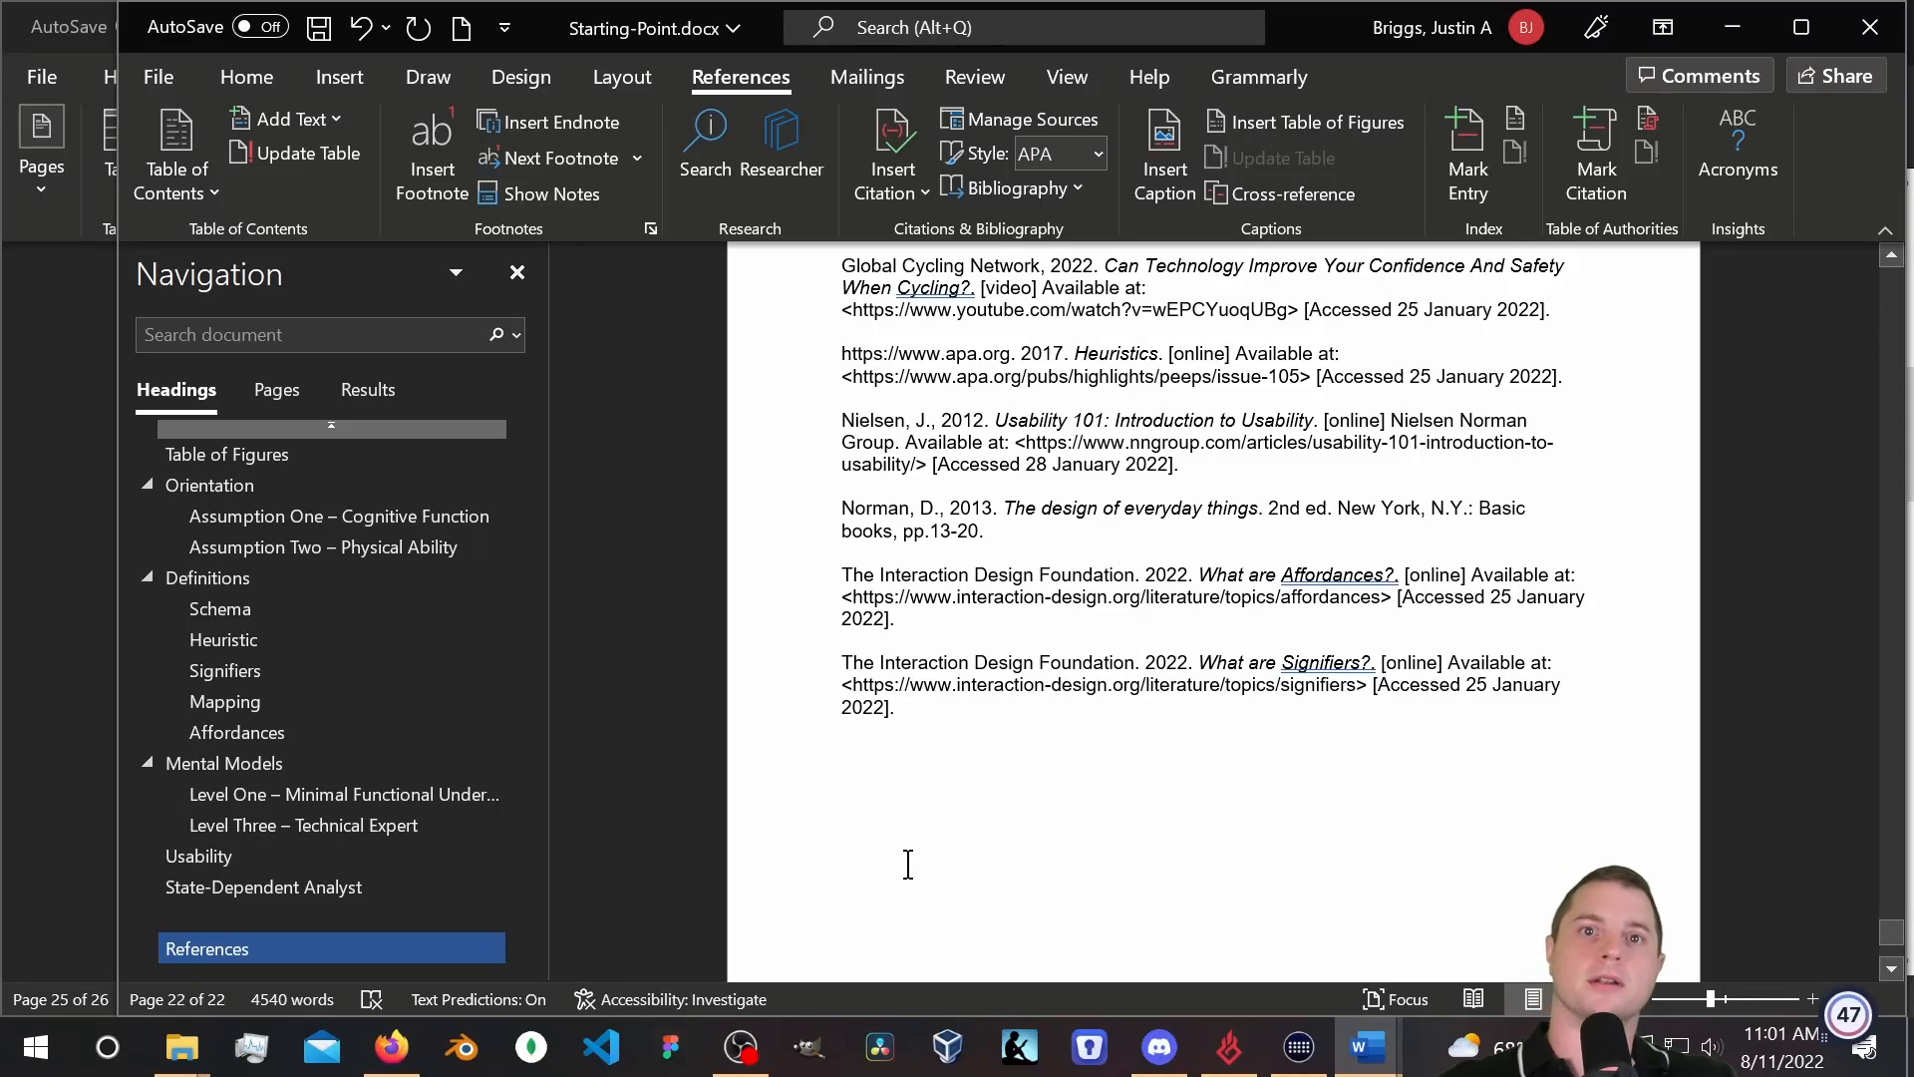
scroll(909, 855, up, 1)
drag(905, 773, 844, 540)
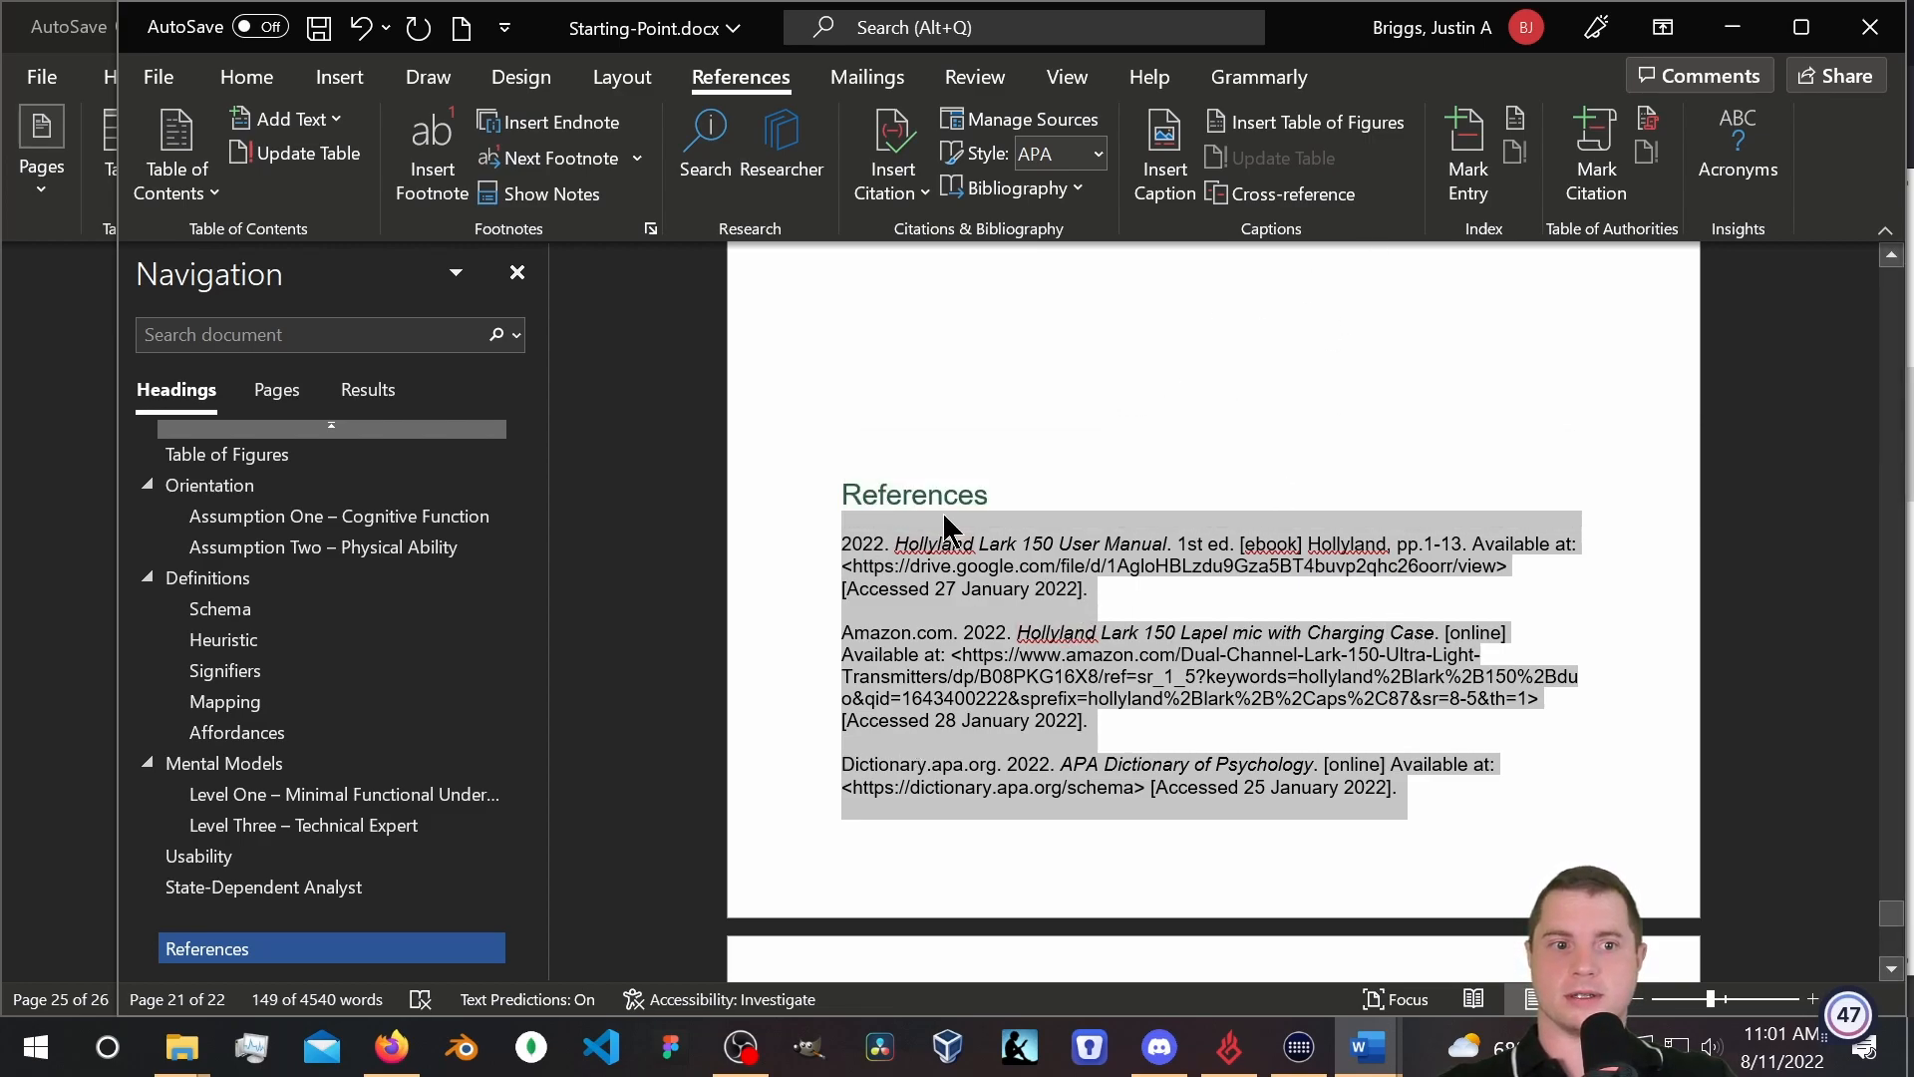
right_click(1035, 551)
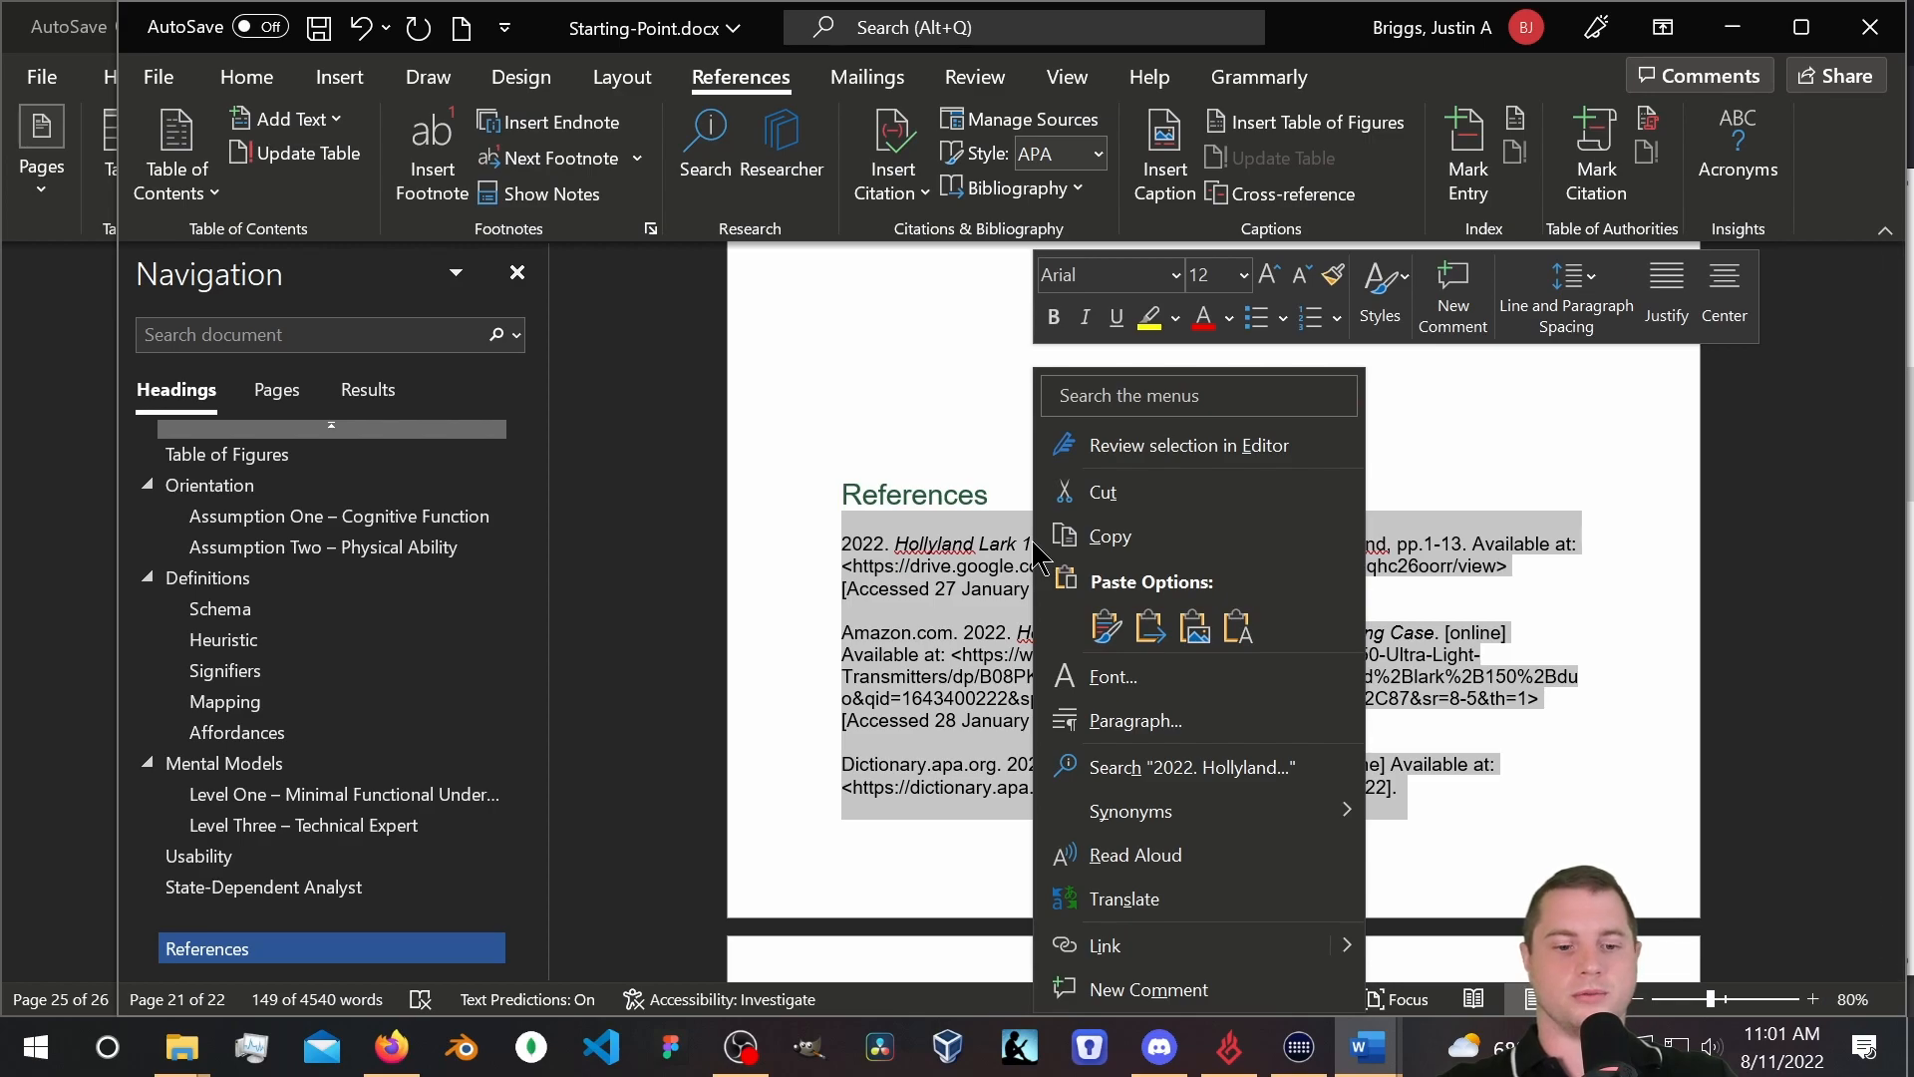
click(1196, 719)
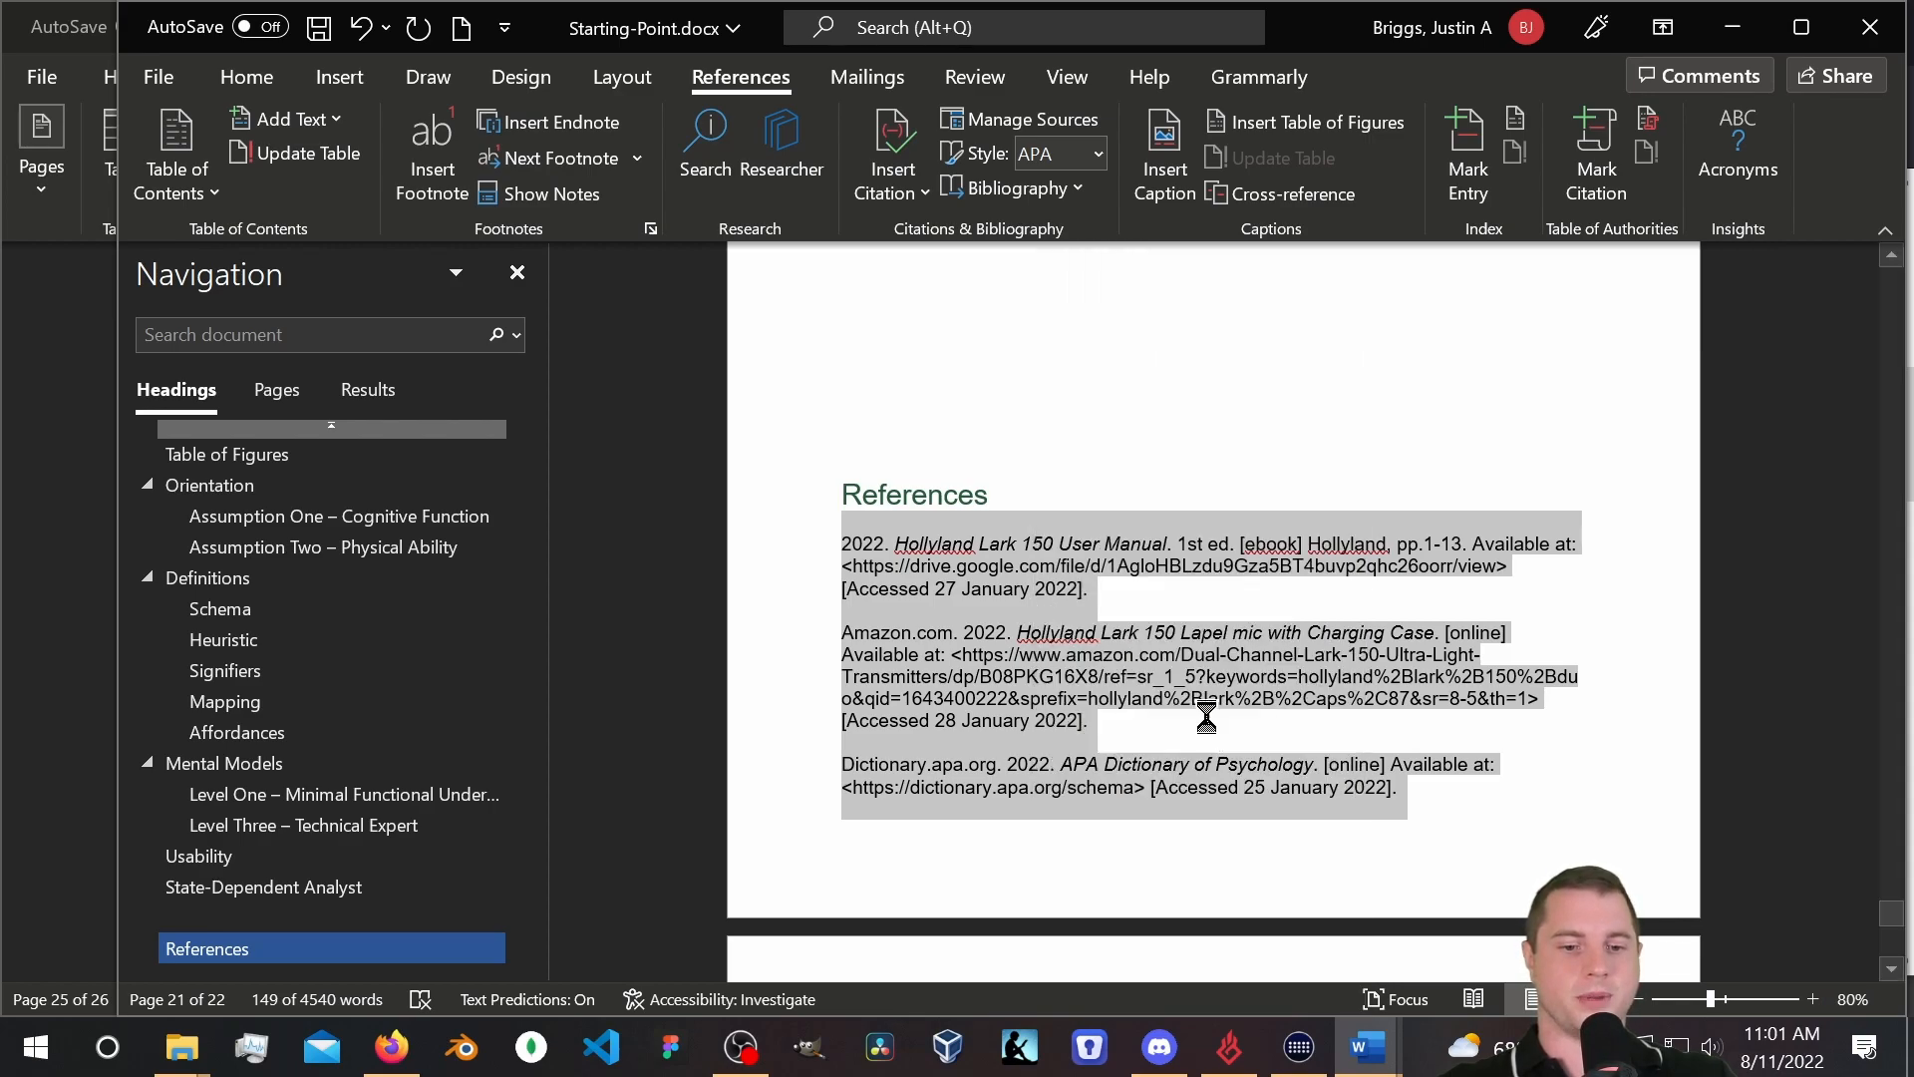
drag(943, 68, 1436, 89)
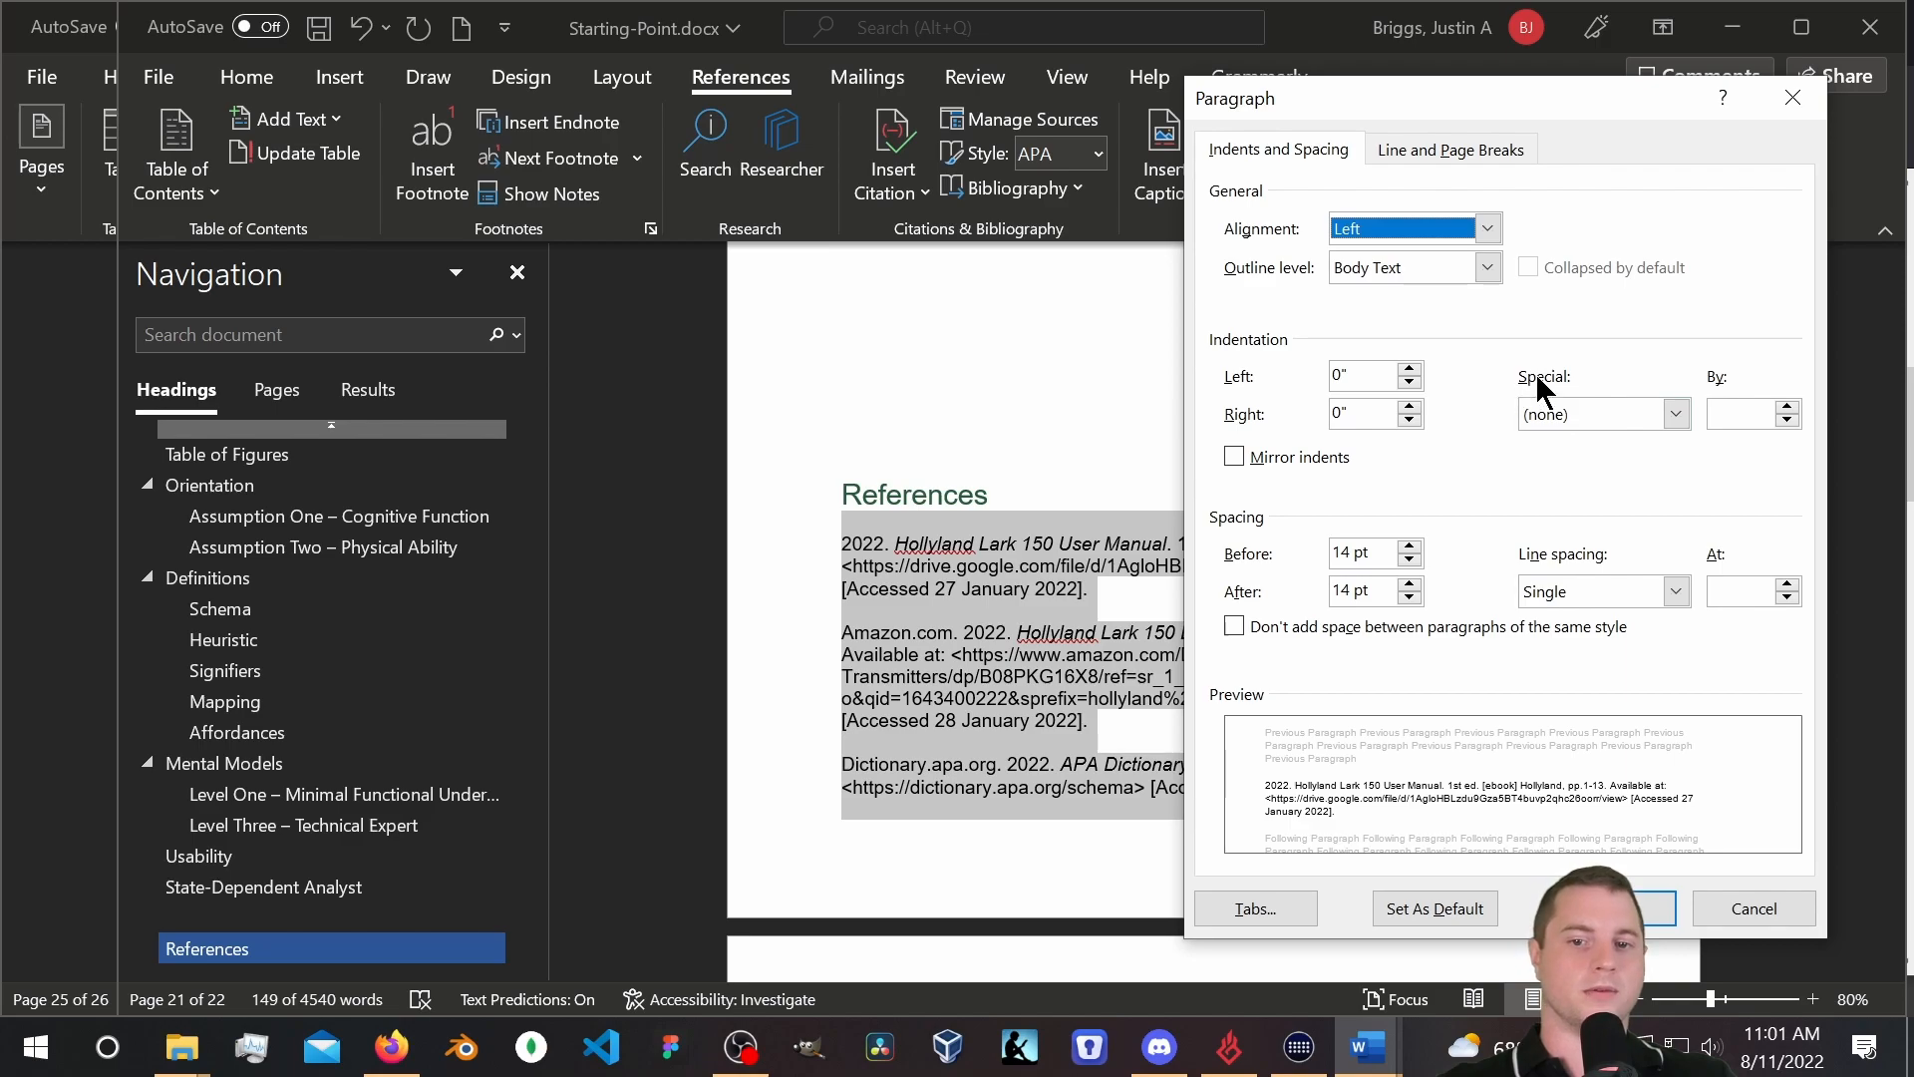
click(1678, 411)
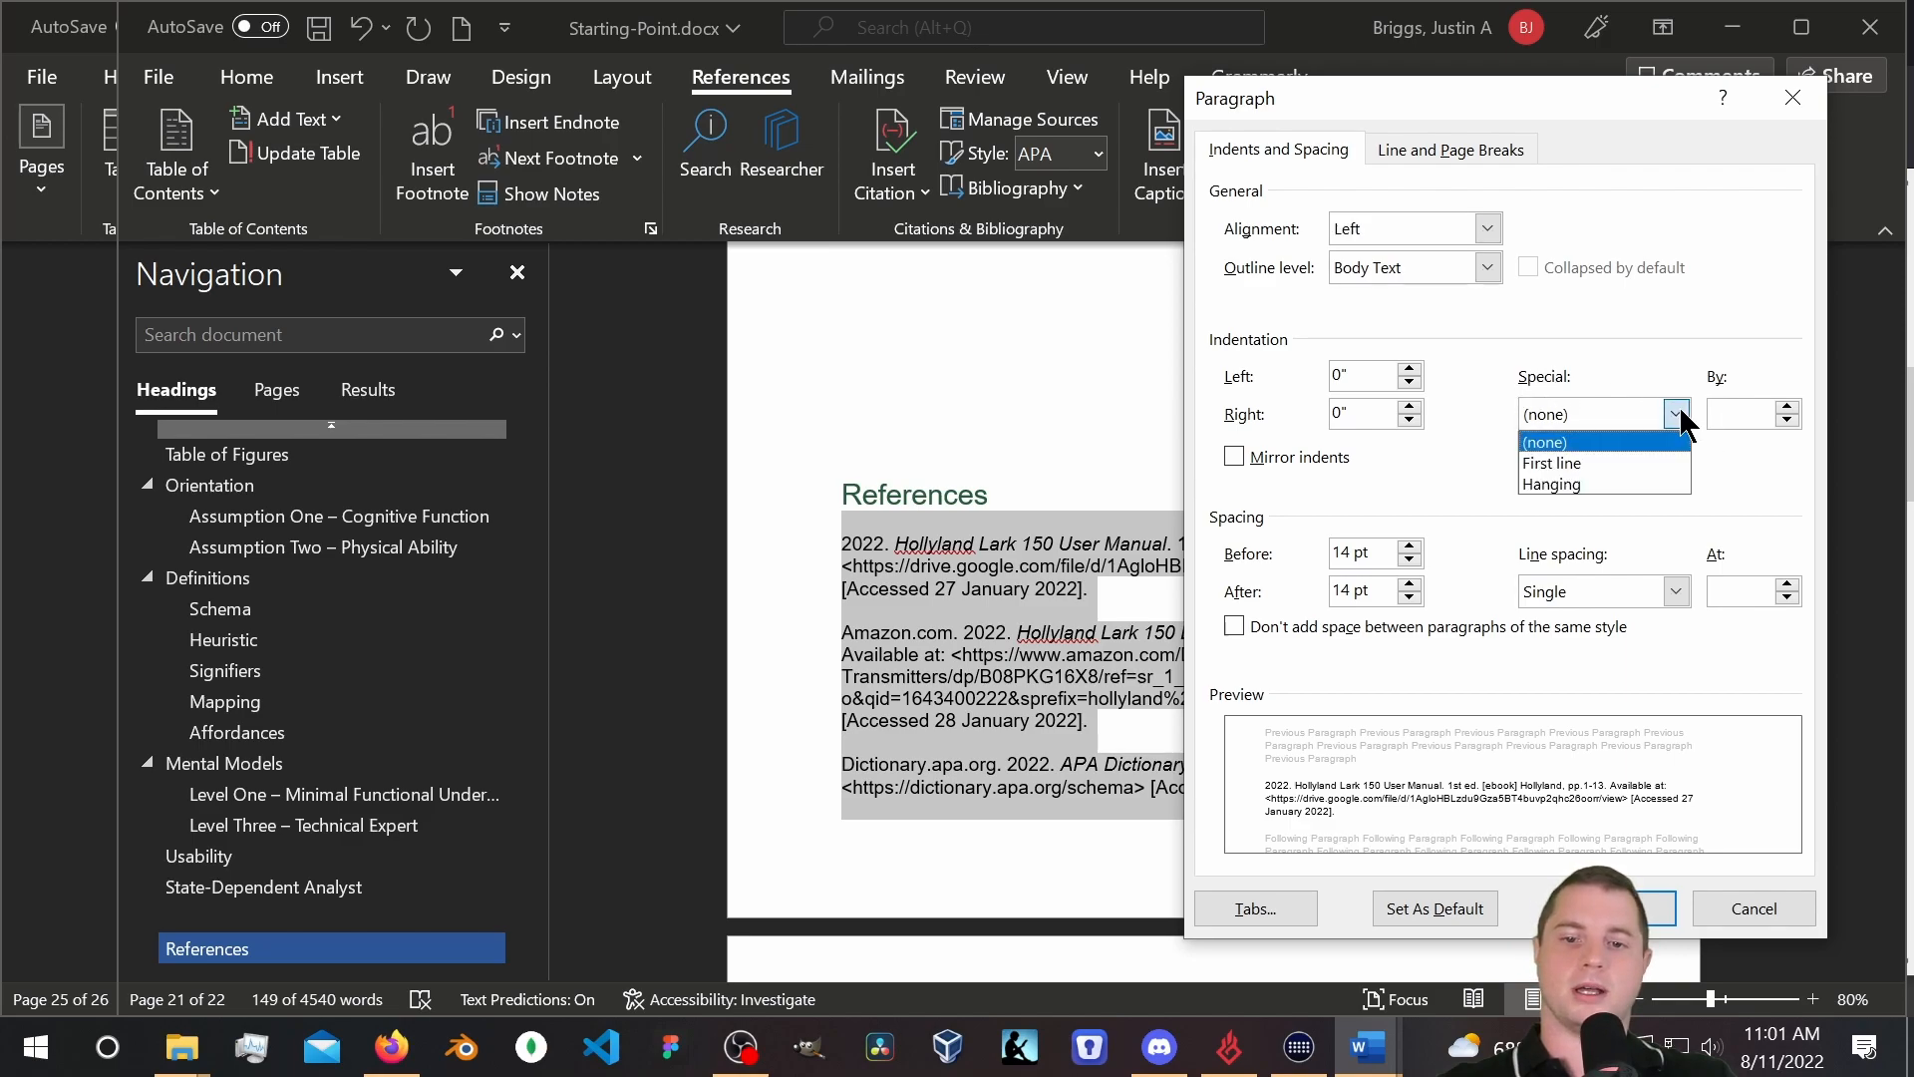
click(1617, 485)
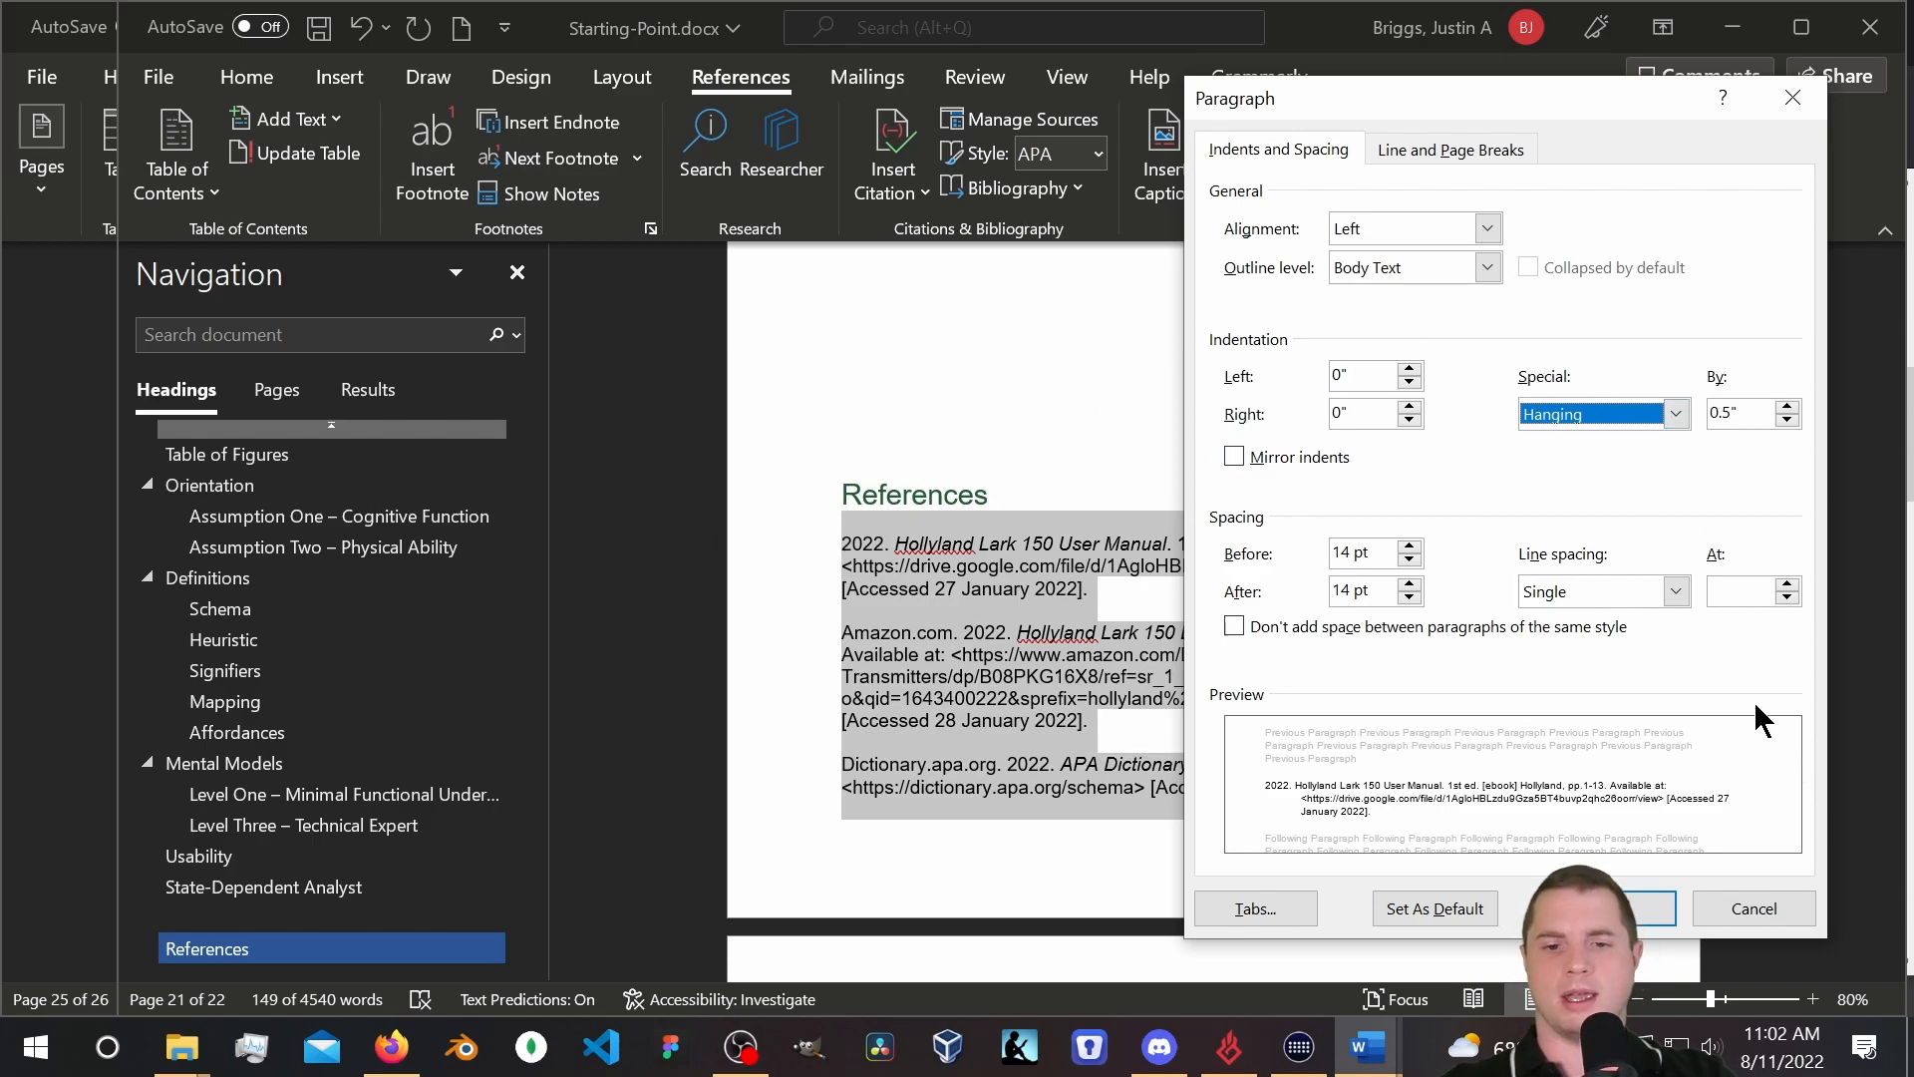
Set the line spacing of the selected reference entries to 1.5 lines and deselect them.
click(1676, 591)
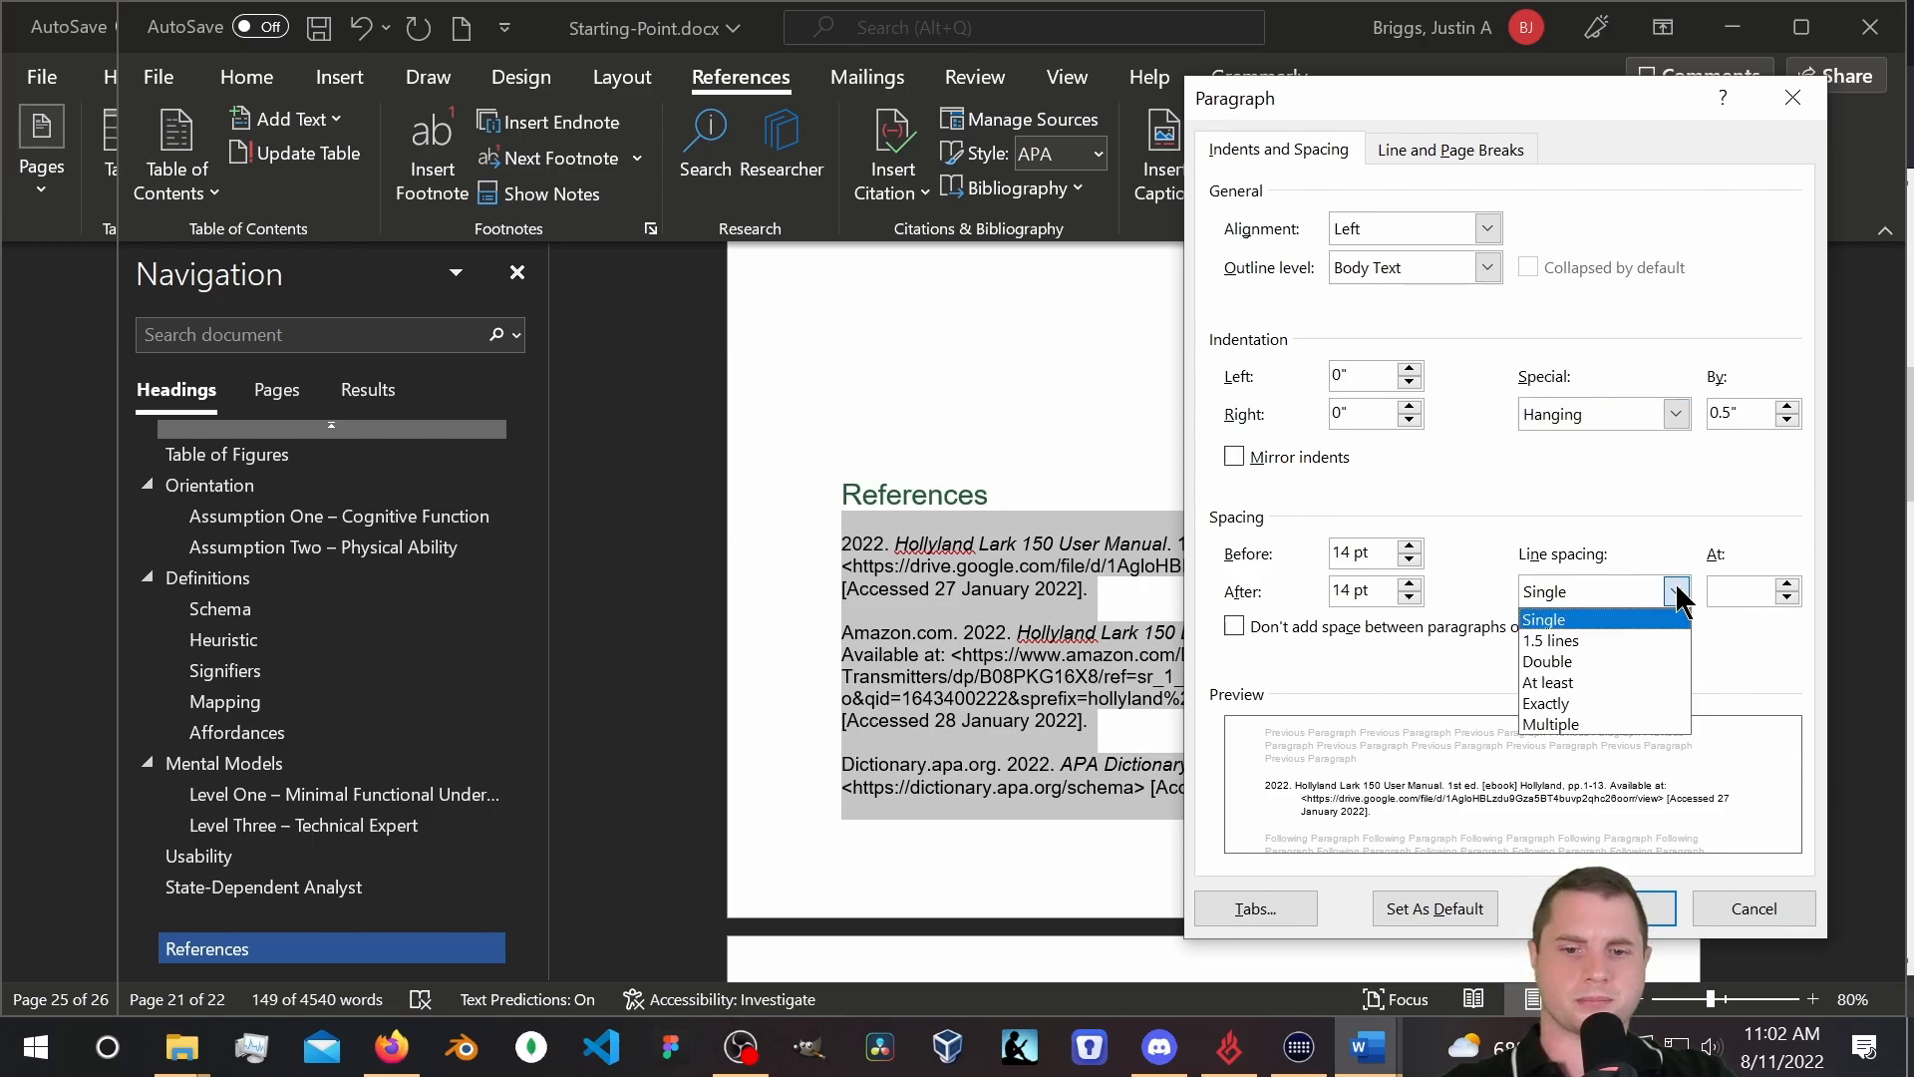
click(1611, 640)
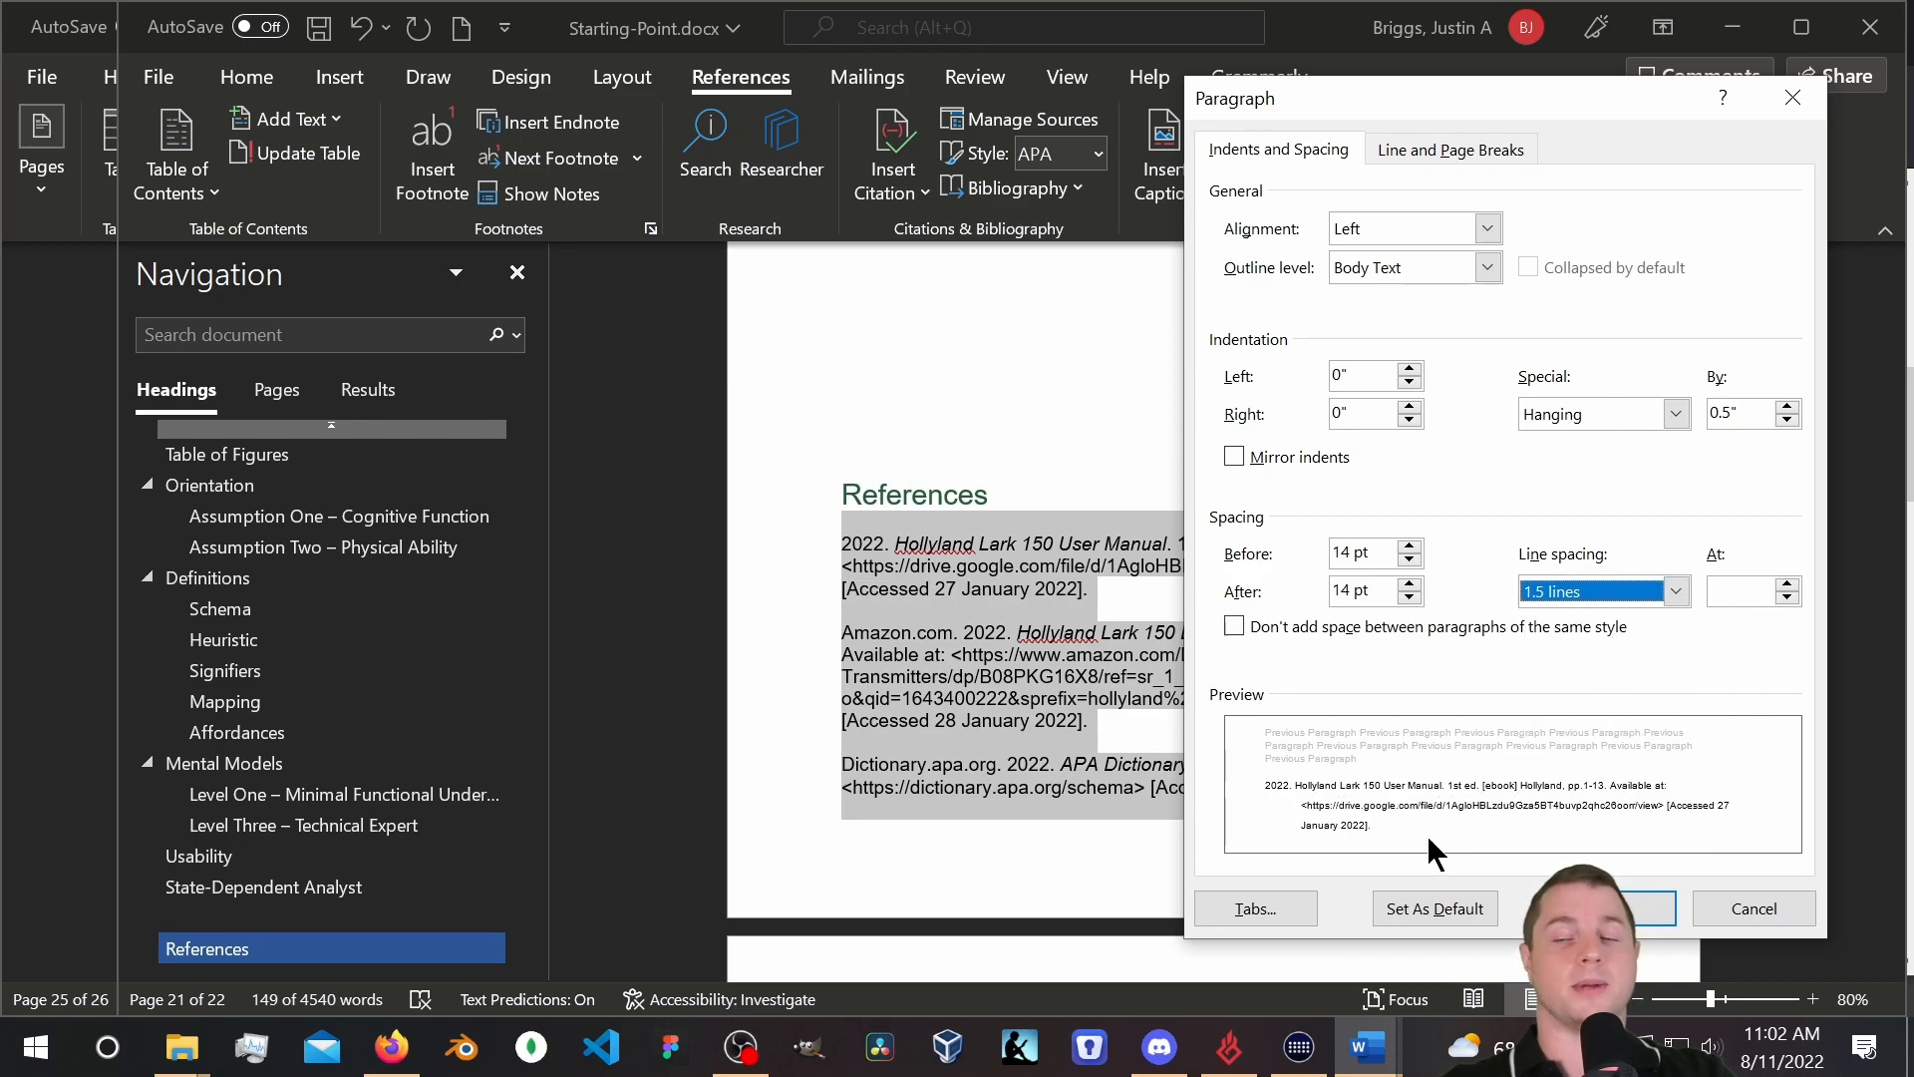
click(1623, 898)
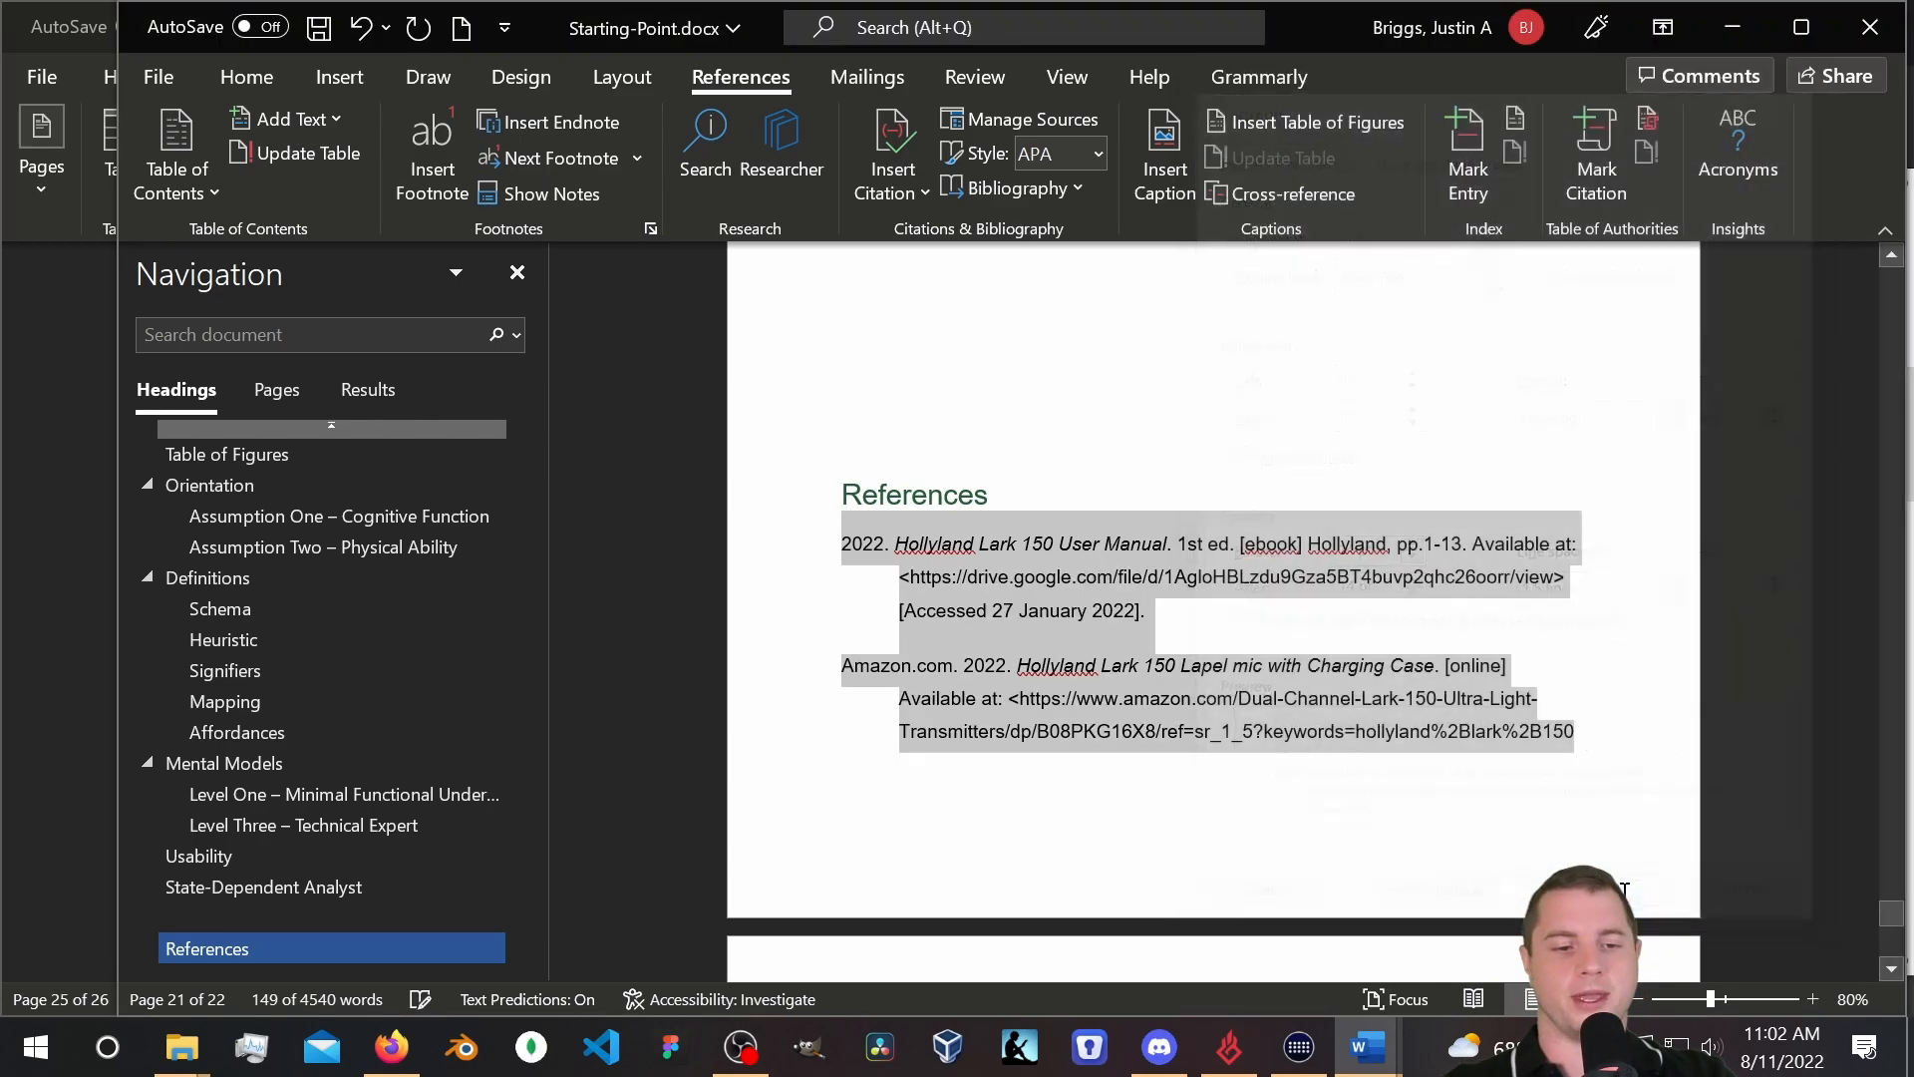
scroll(1194, 397, down, 1)
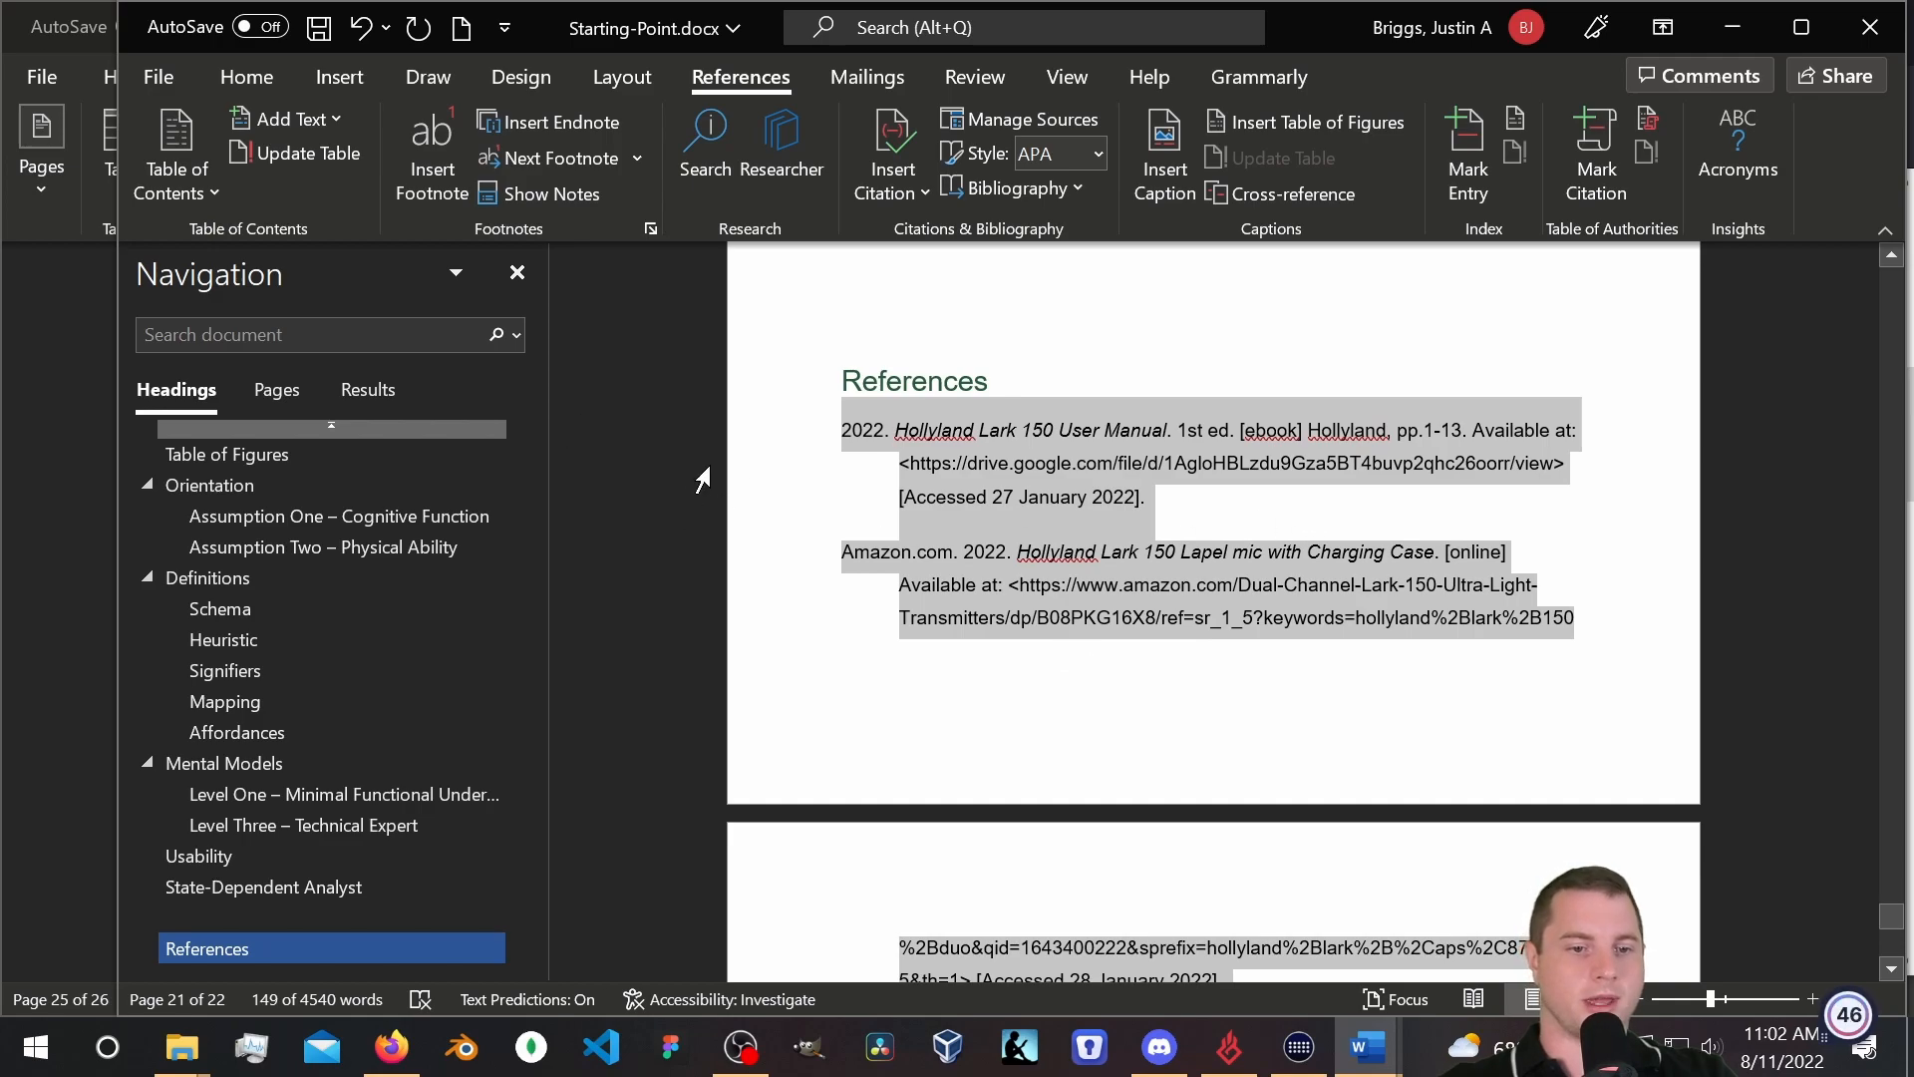
scroll(1021, 384, down, 2)
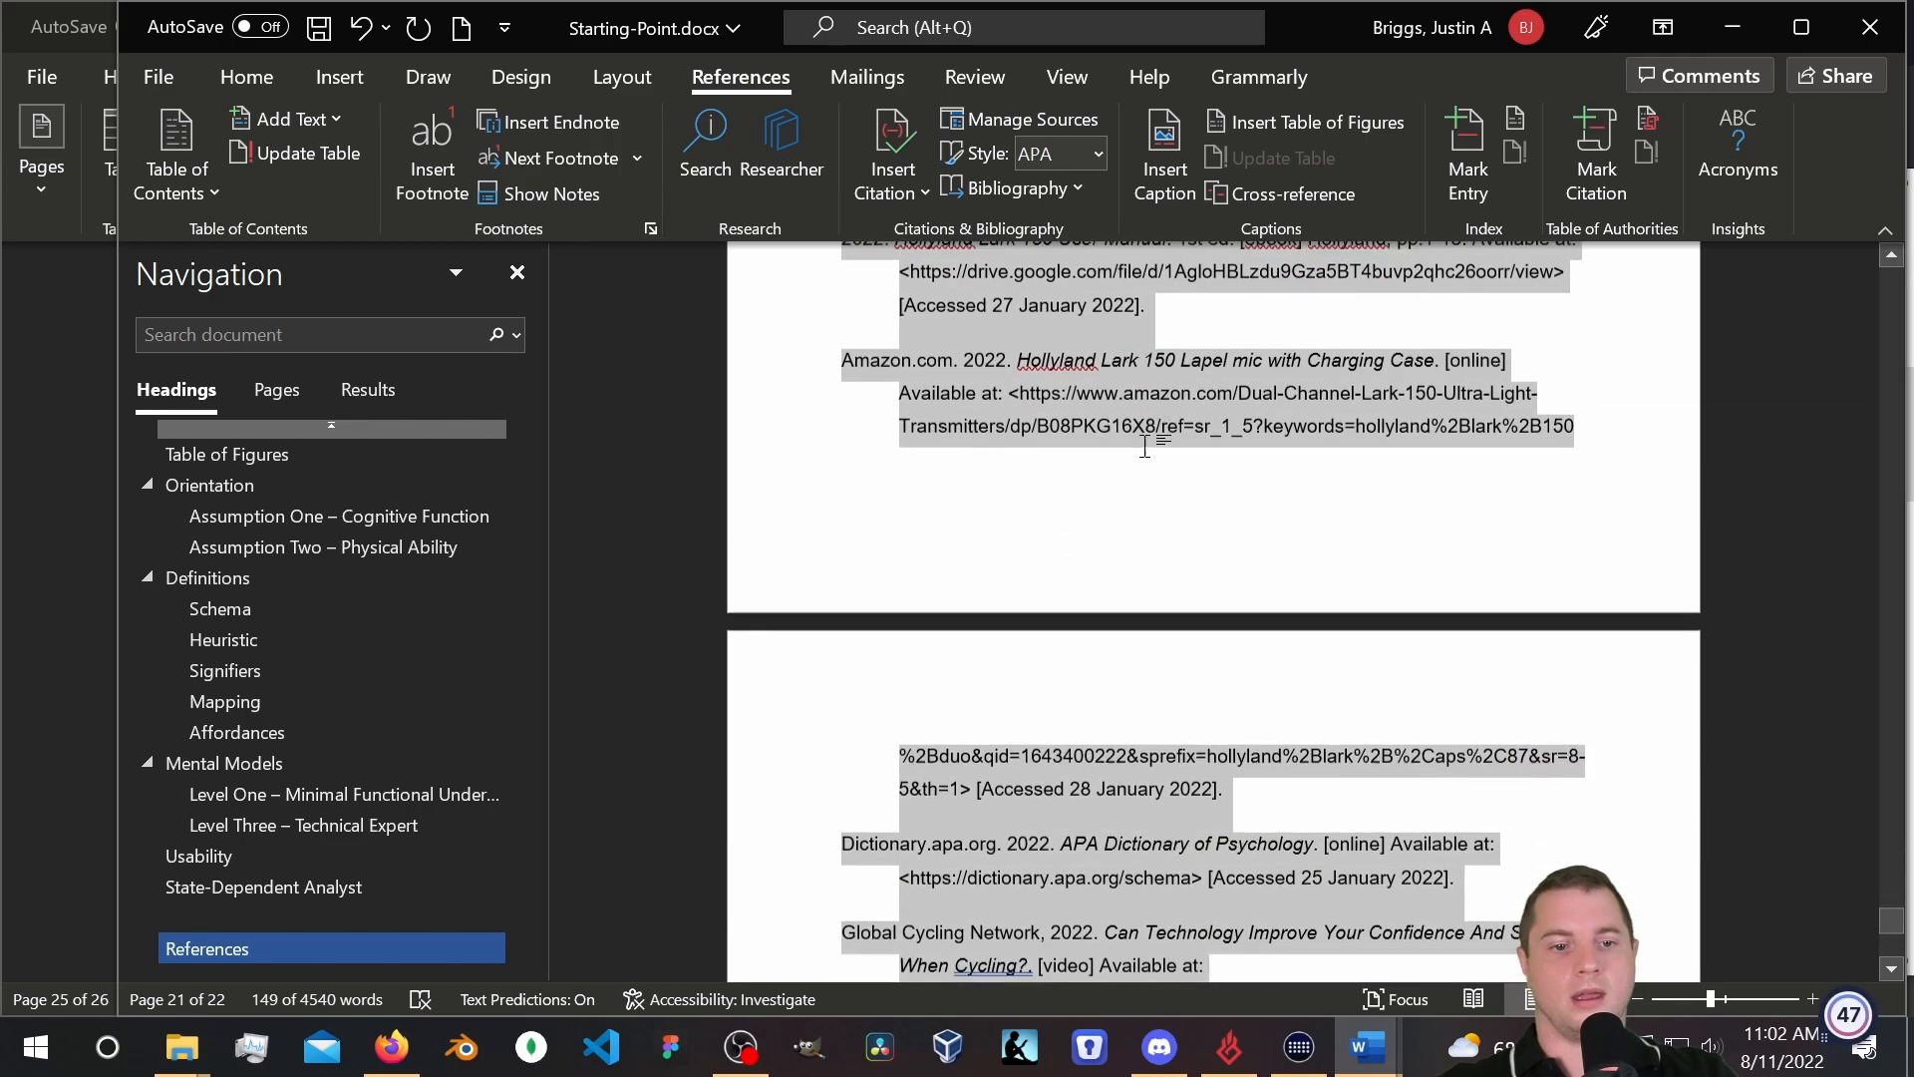
scroll(1144, 446, down, 9)
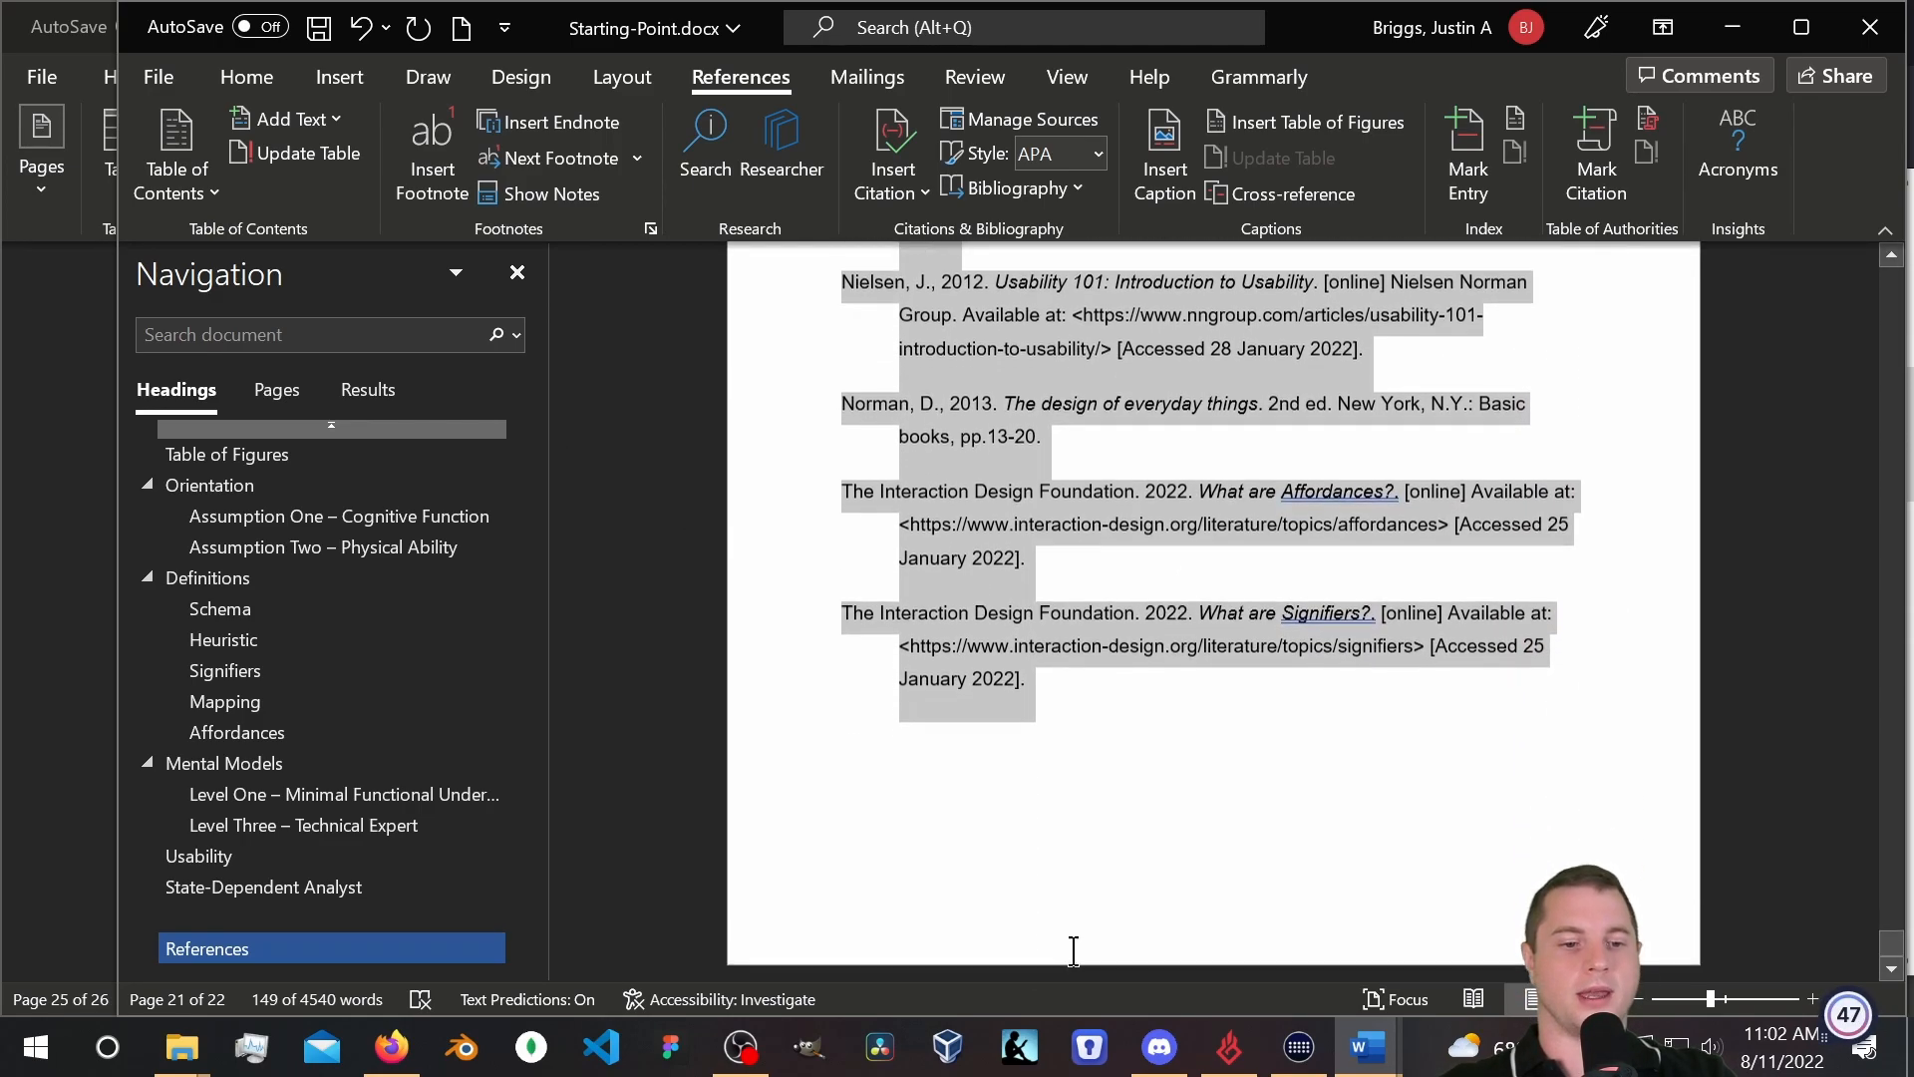
click(1074, 950)
Review the formatted reference list and compare it with the References section in Word Document Sample.docx.
scroll(1265, 863, up, 10)
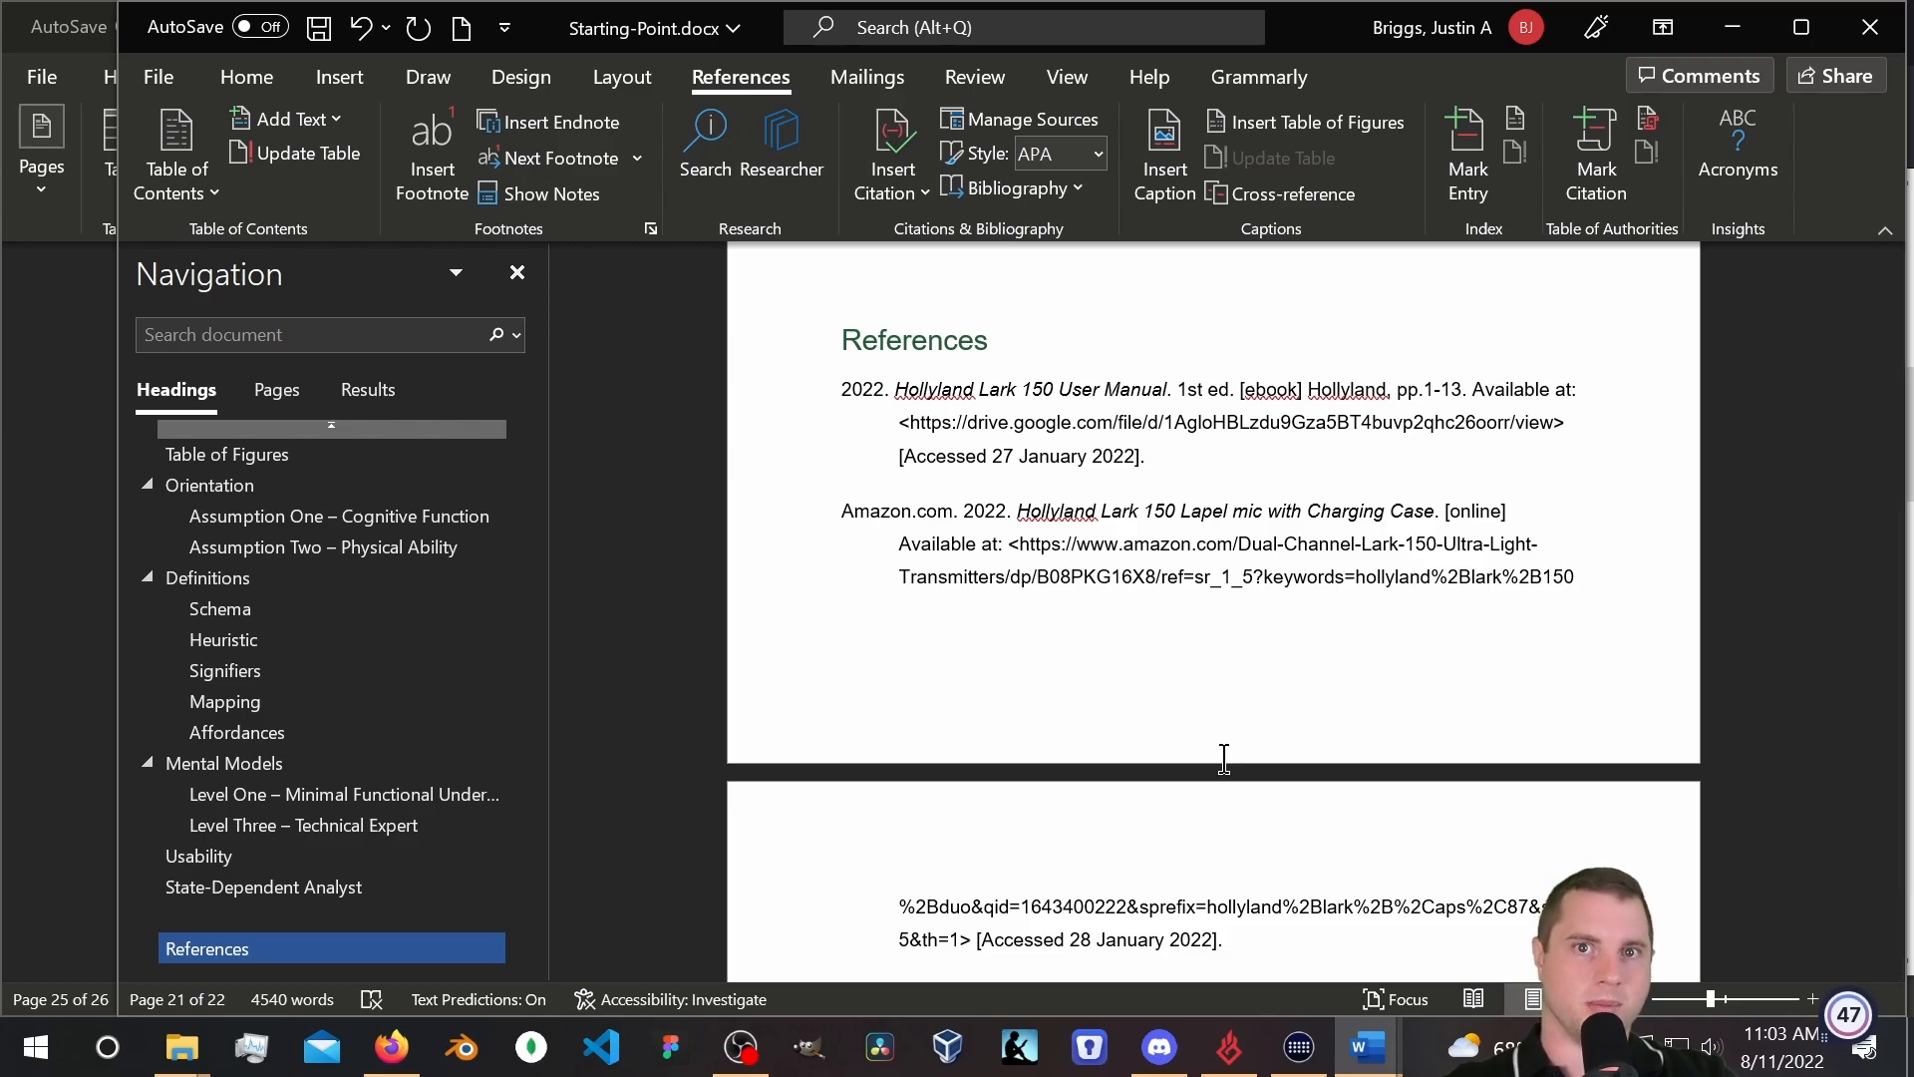
scroll(1224, 757, down, 6)
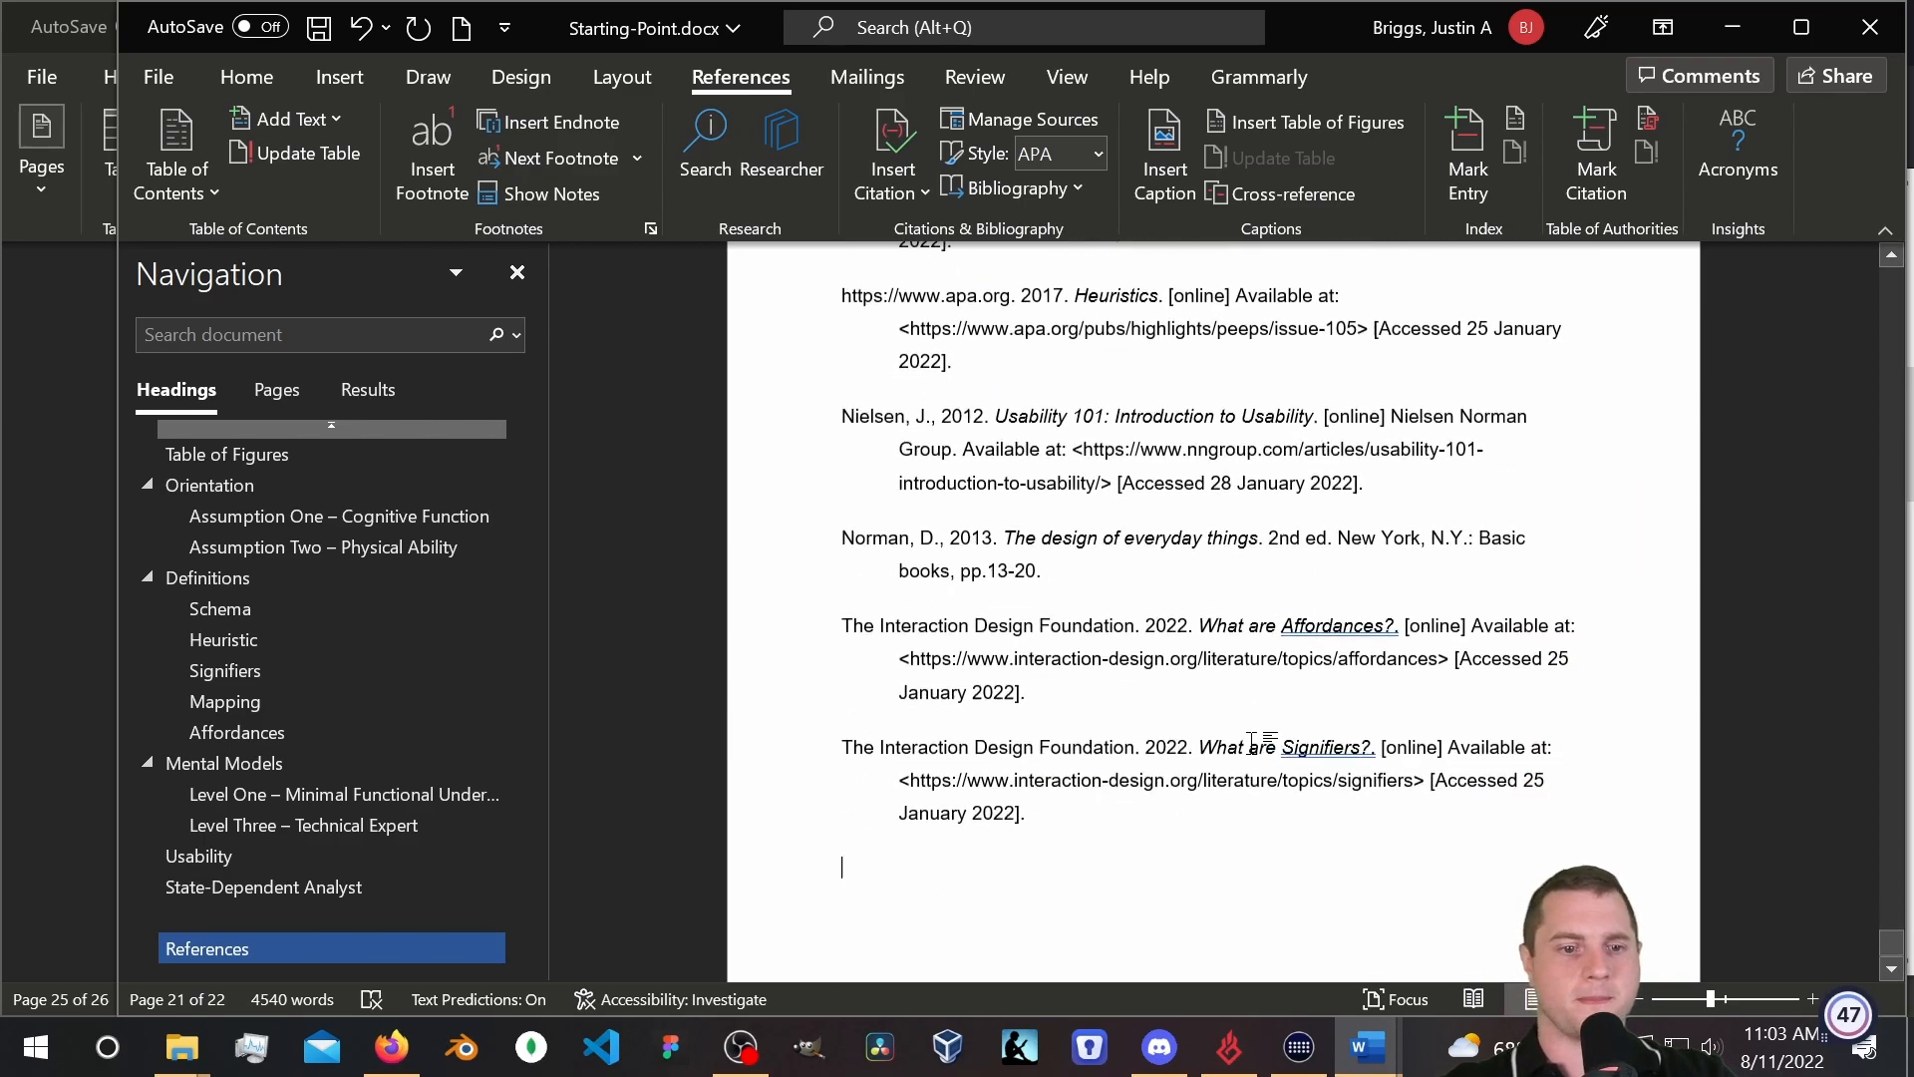
scroll(1250, 746, up, 15)
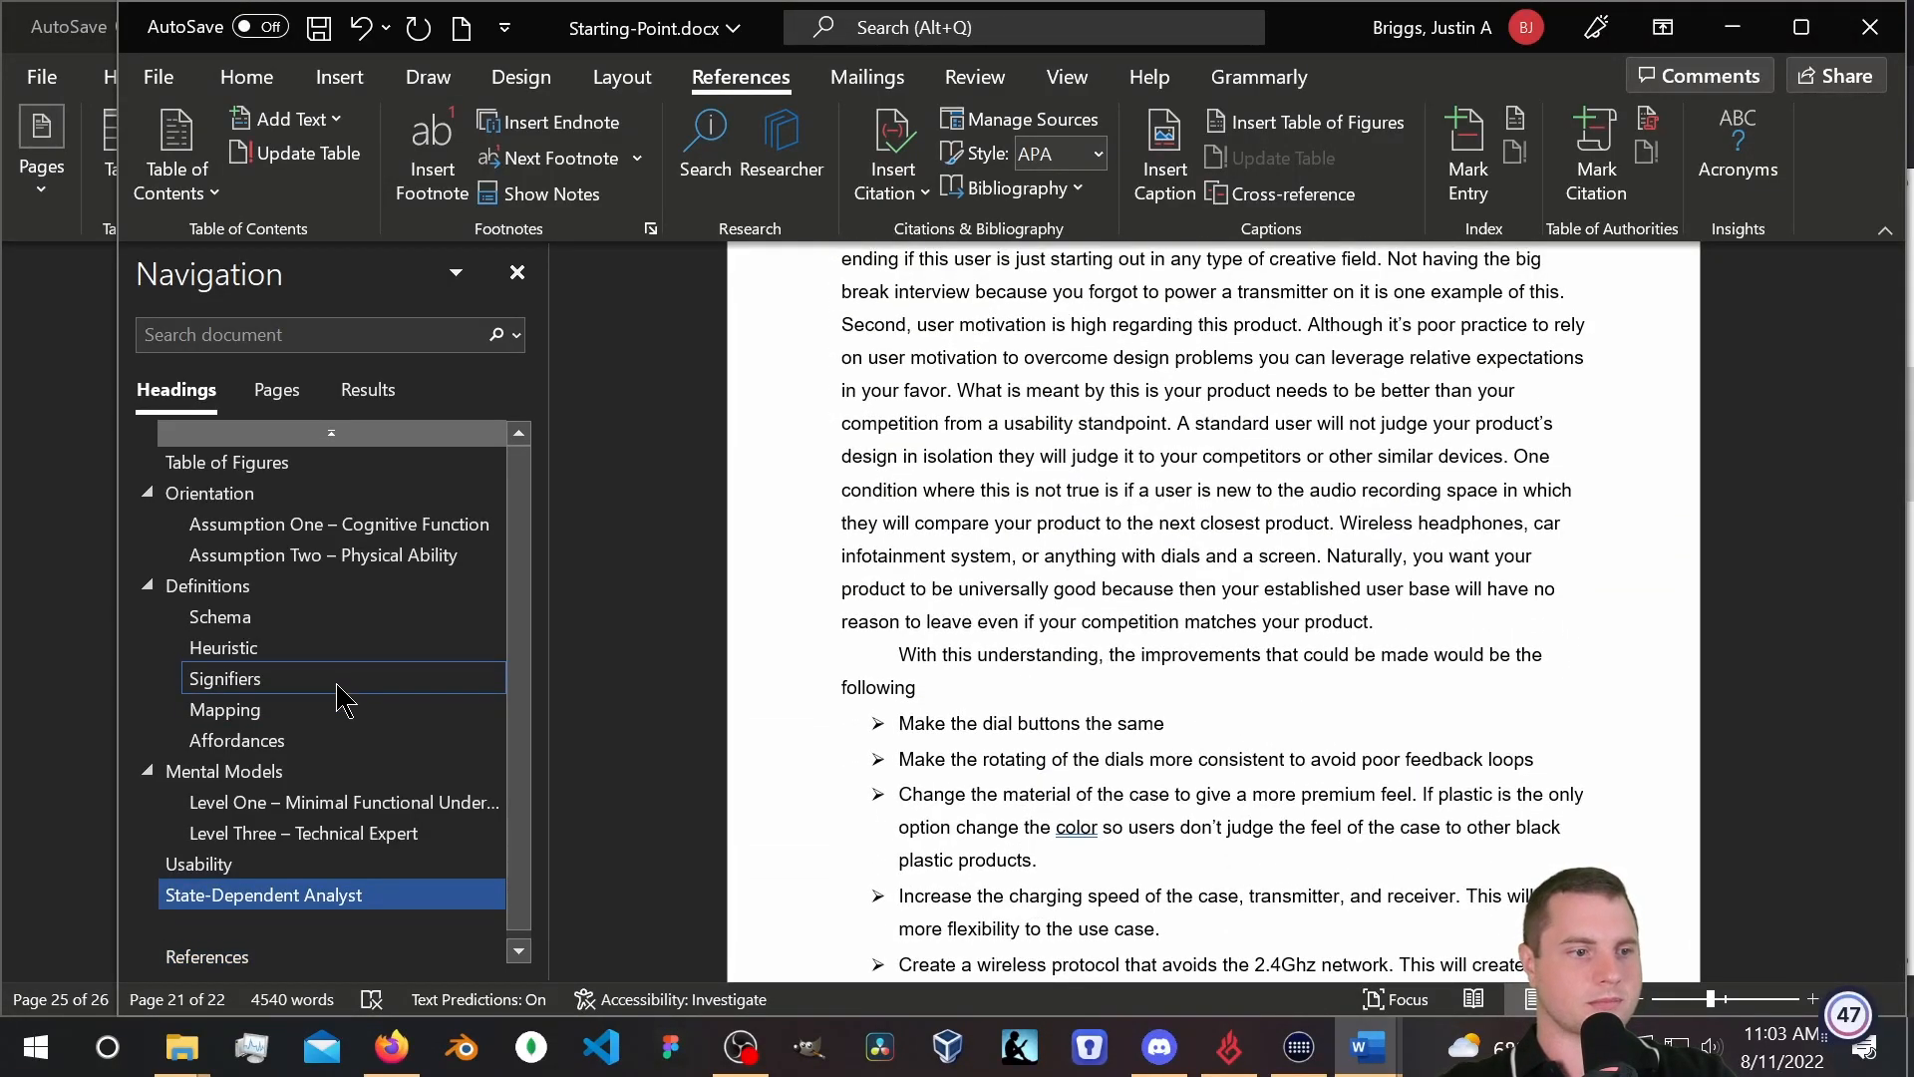
key(alt+Tab)
scroll(962, 594, down, 3)
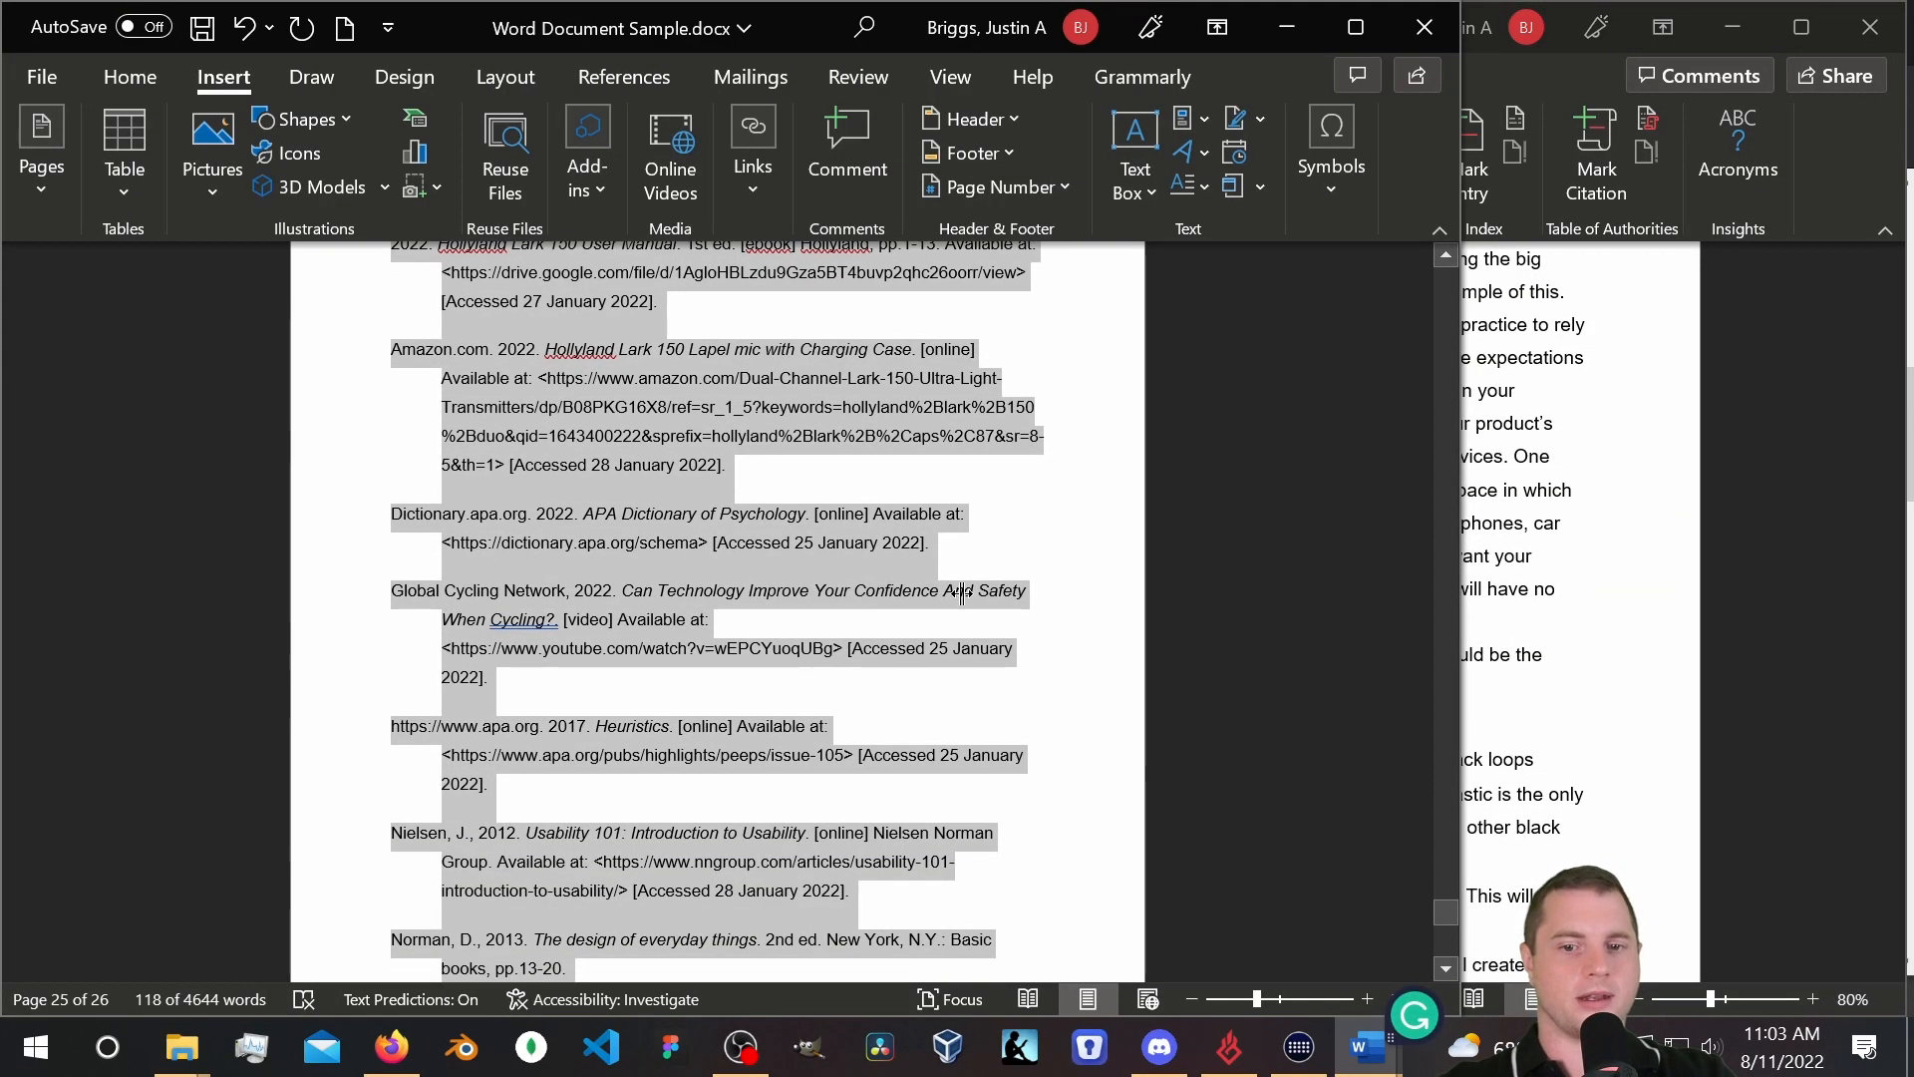
scroll(962, 594, down, 10)
scroll(748, 594, down, 10)
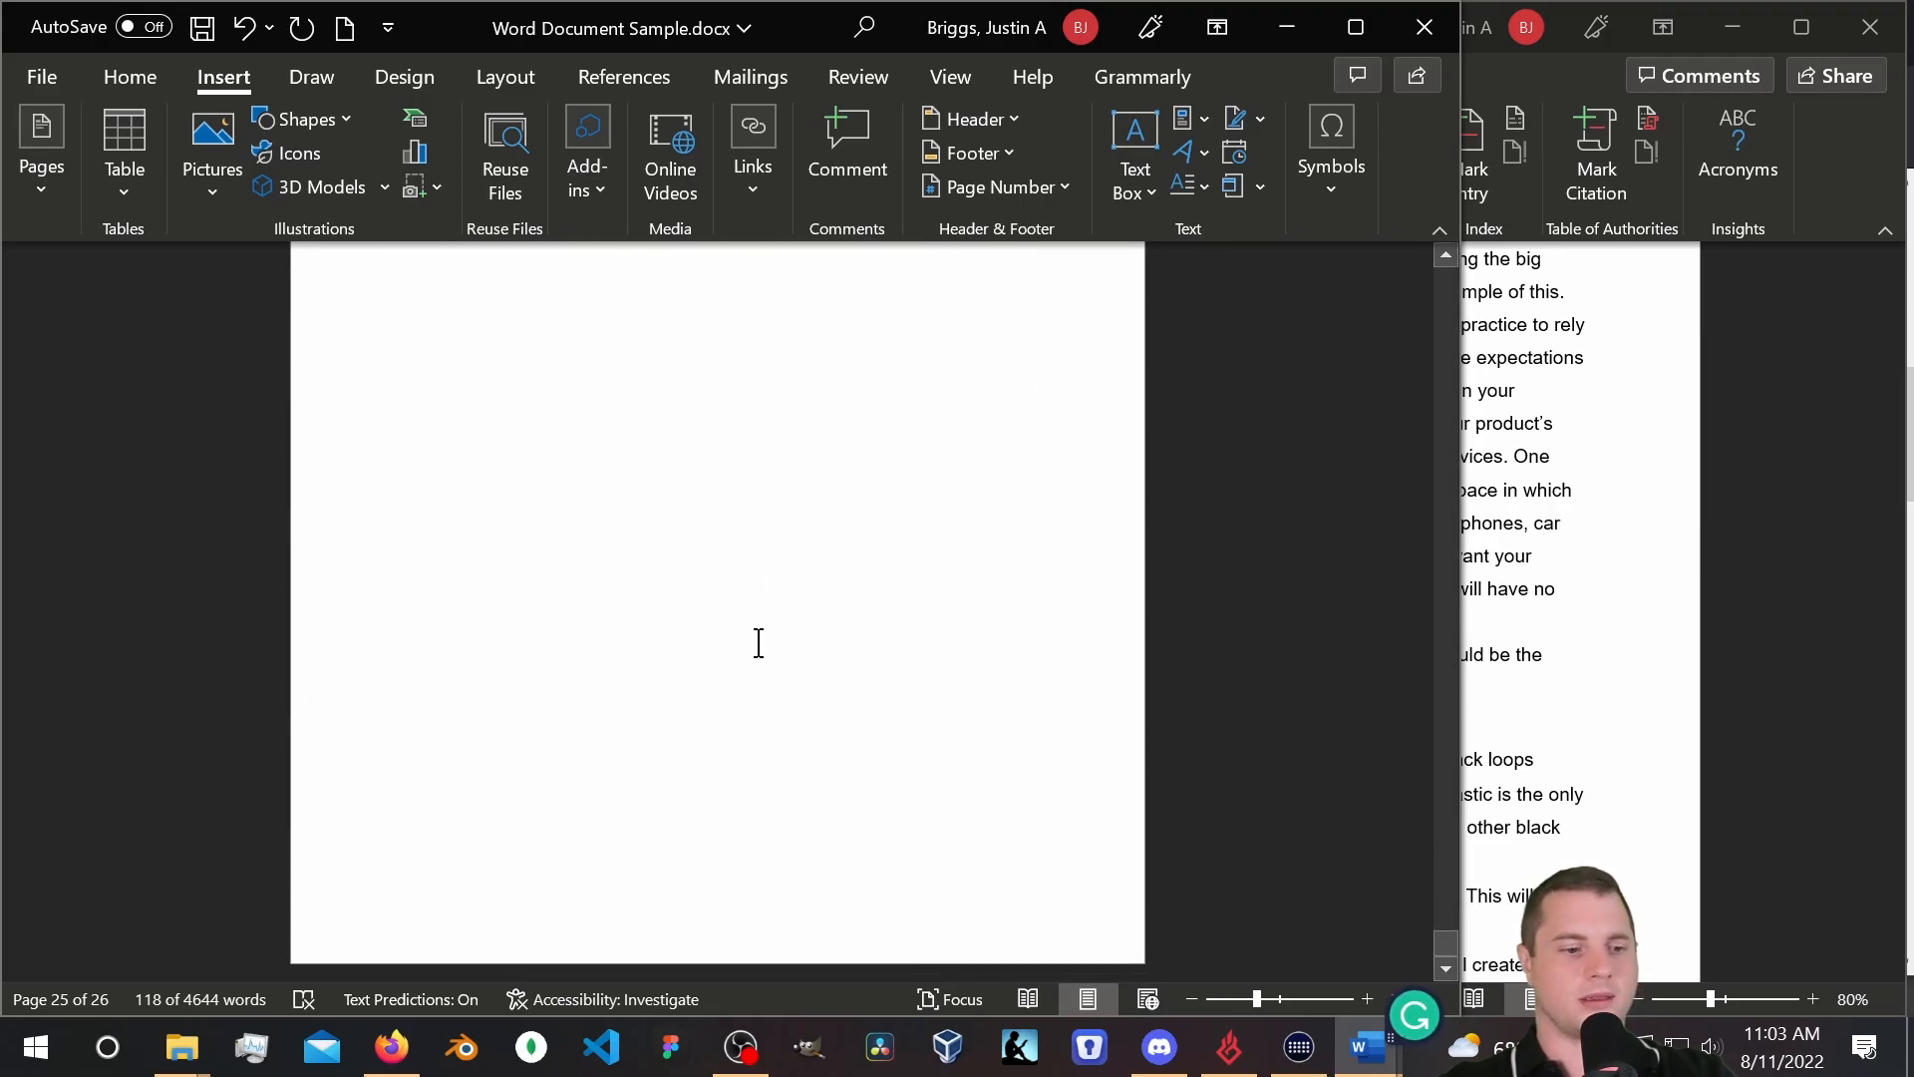
scroll(758, 643, up, 15)
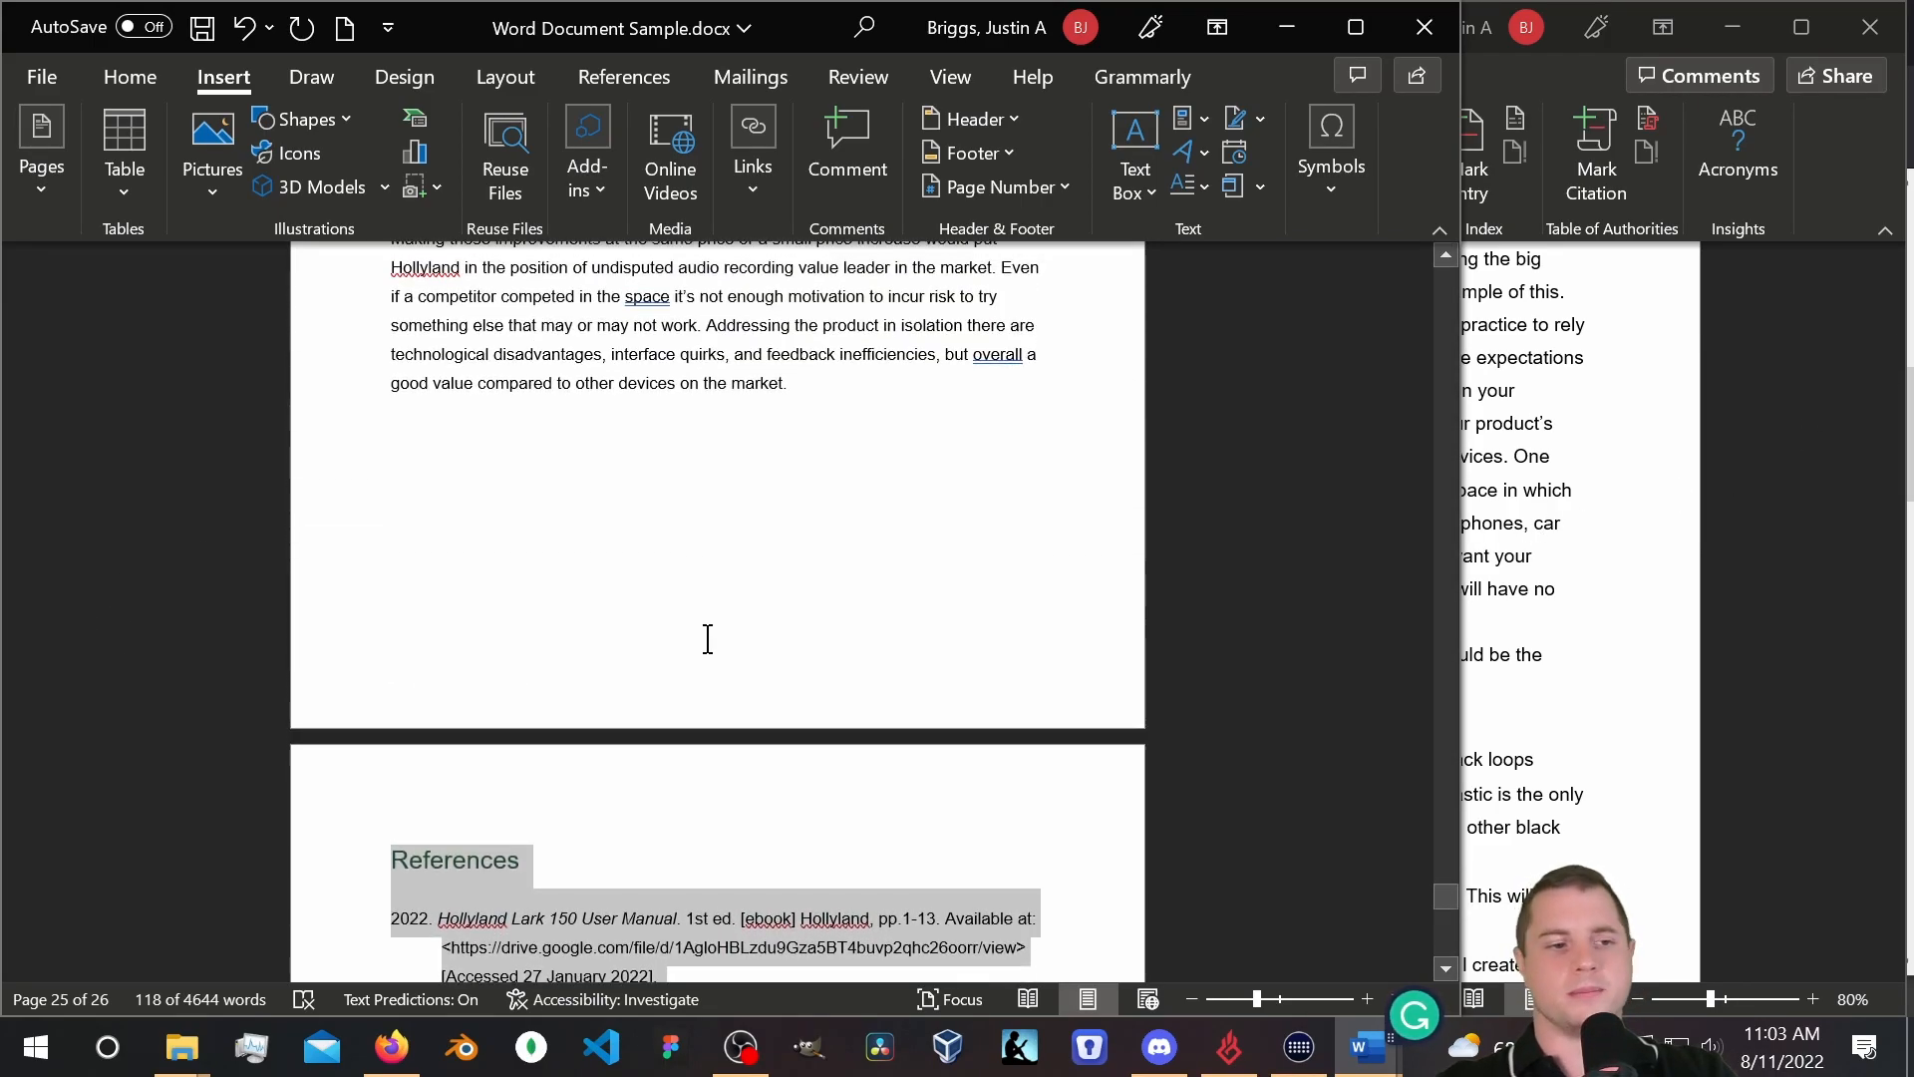
Switch to Starting-Point.docx and open the header of page 4, after the Table of Figures, for editing.
click(1695, 555)
scroll(1647, 626, up, 15)
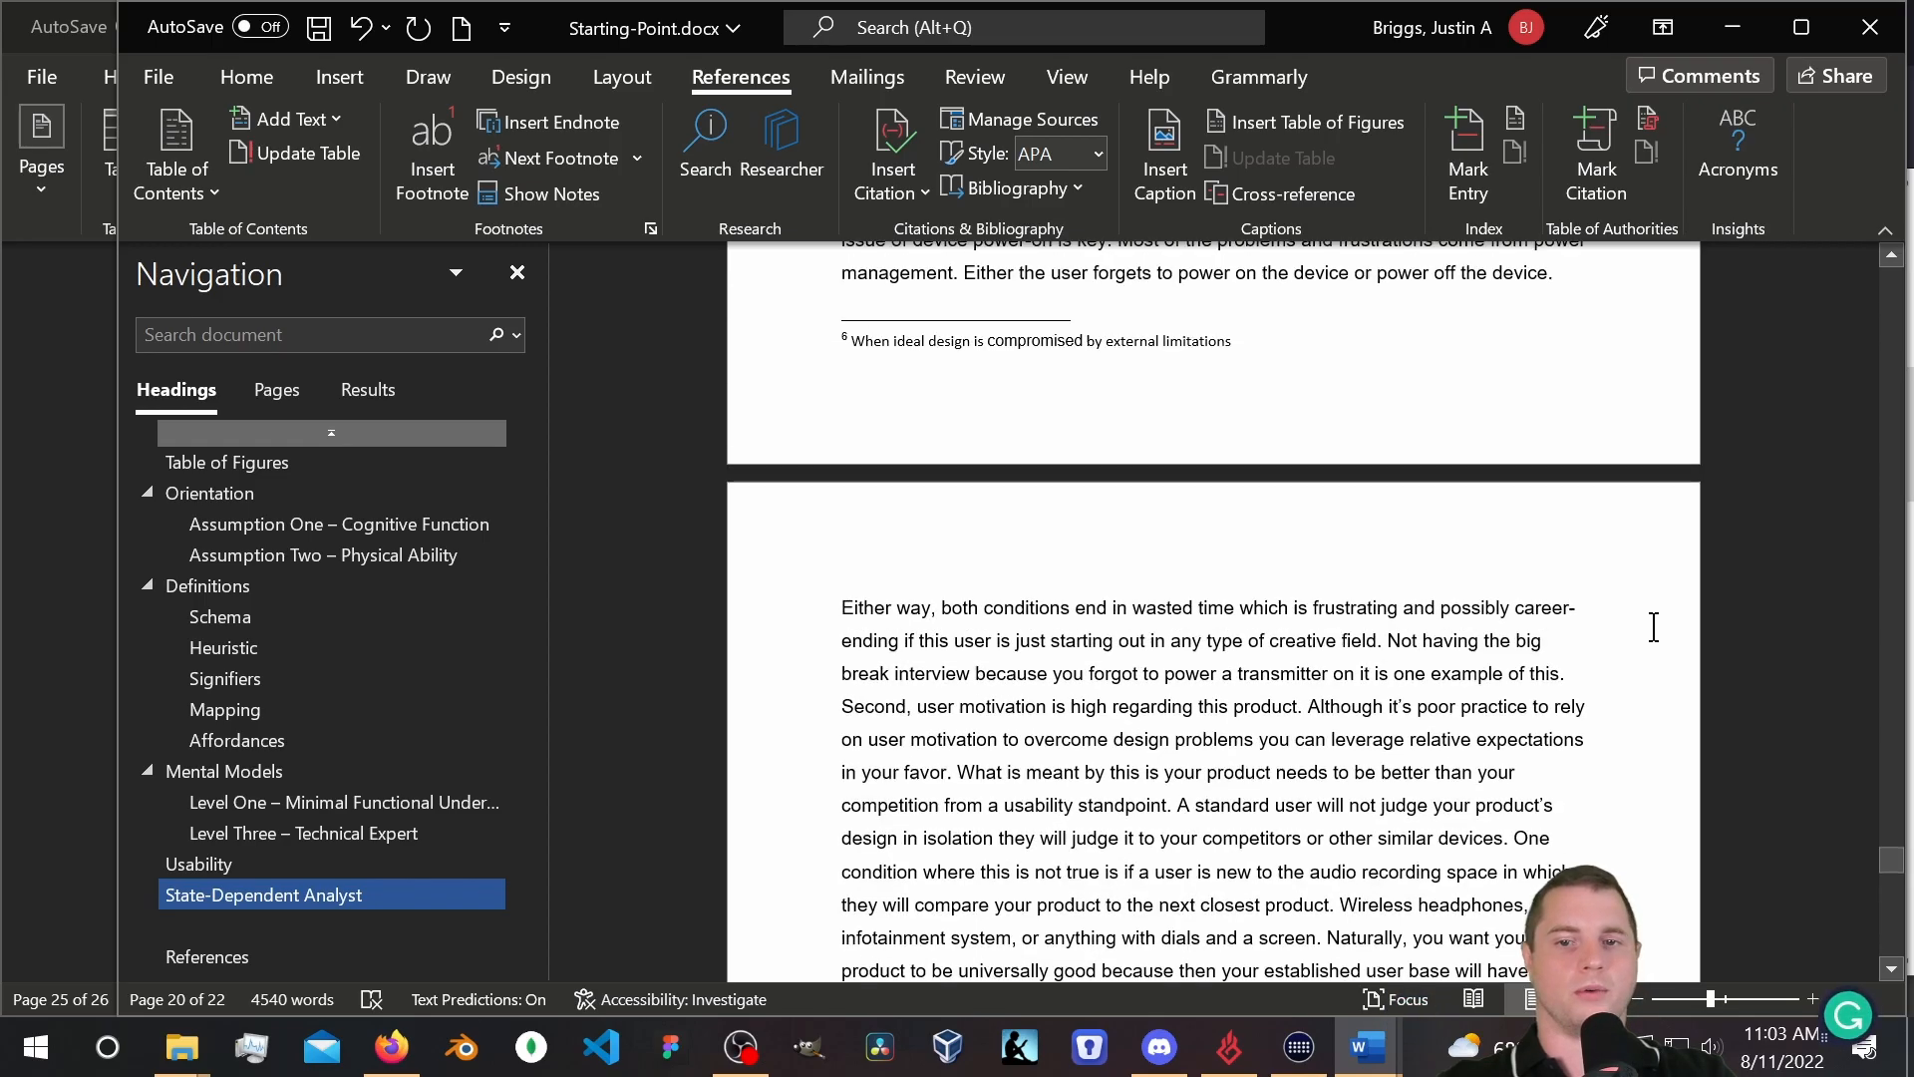
scroll(1645, 628, up, 15)
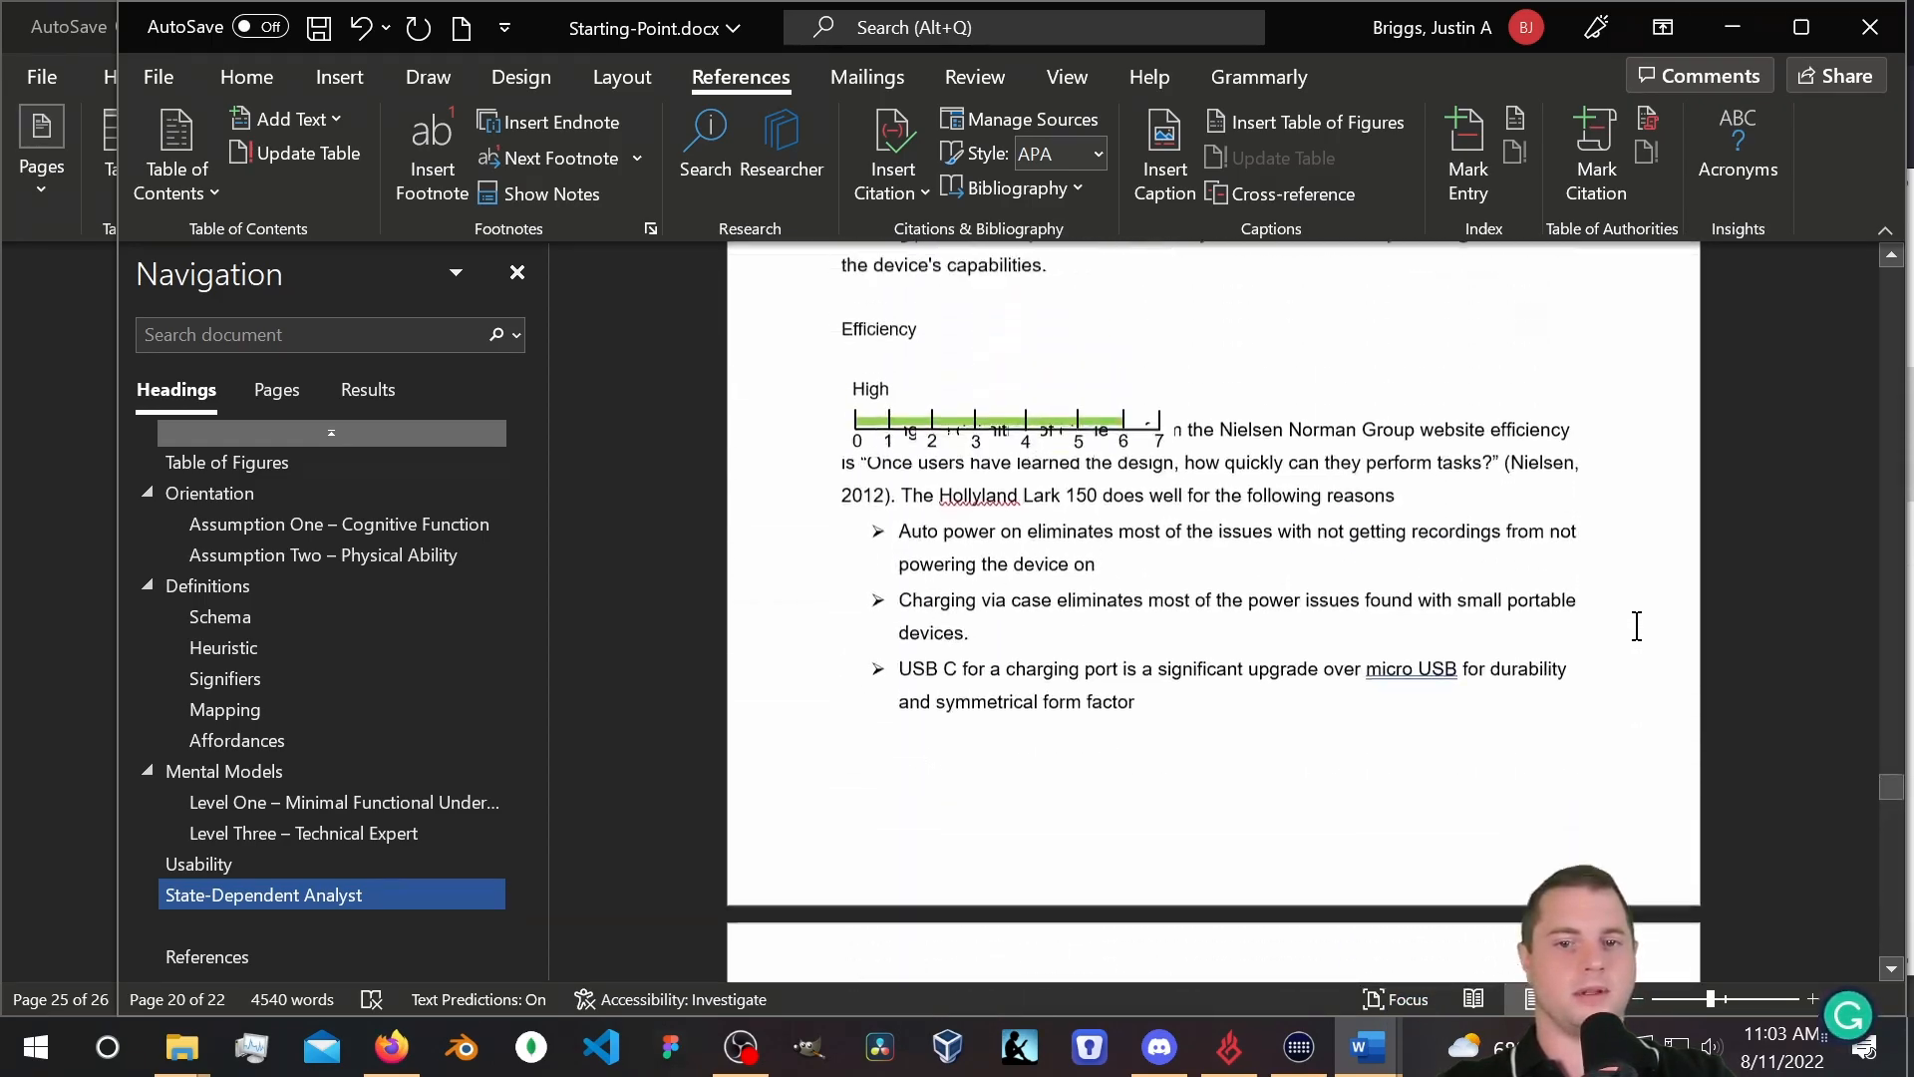
drag(1892, 797, 1891, 367)
scroll(1536, 643, down, 3)
scroll(1536, 643, down, 5)
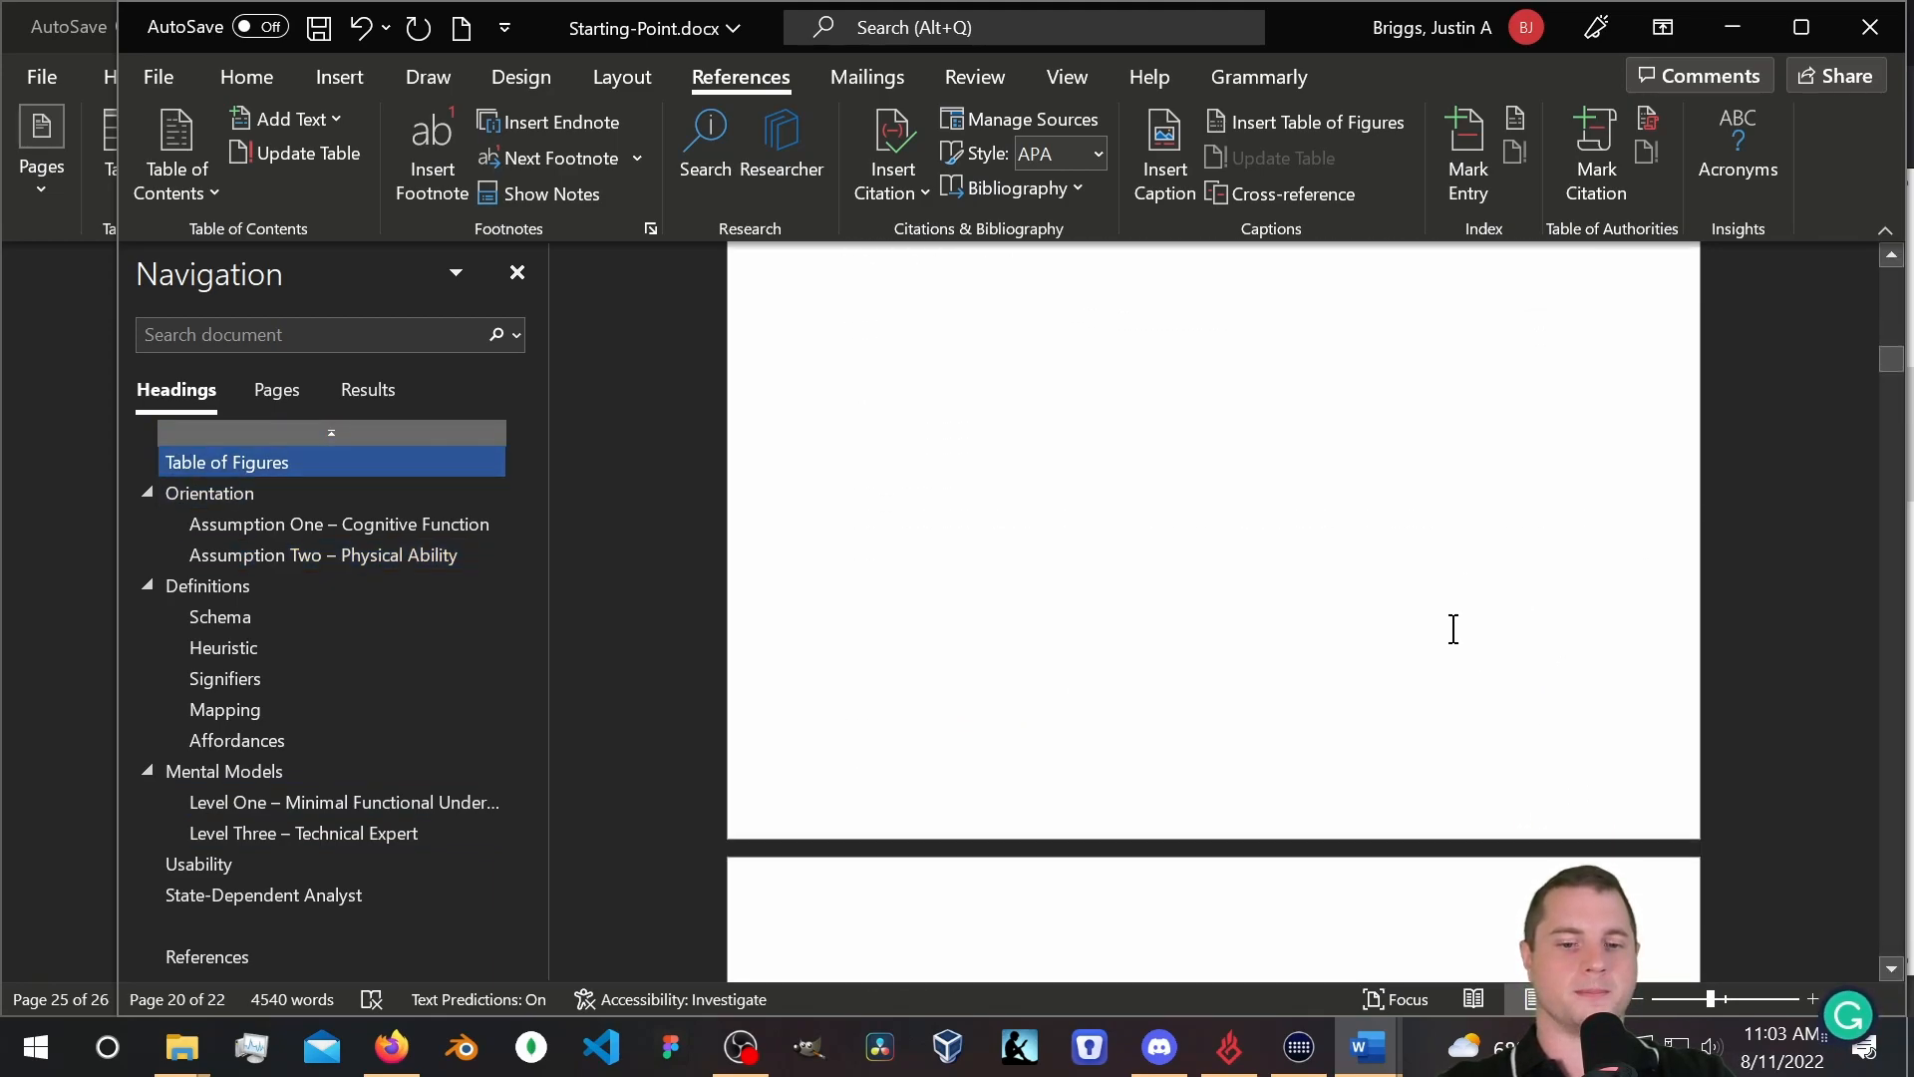
double_click(1296, 574)
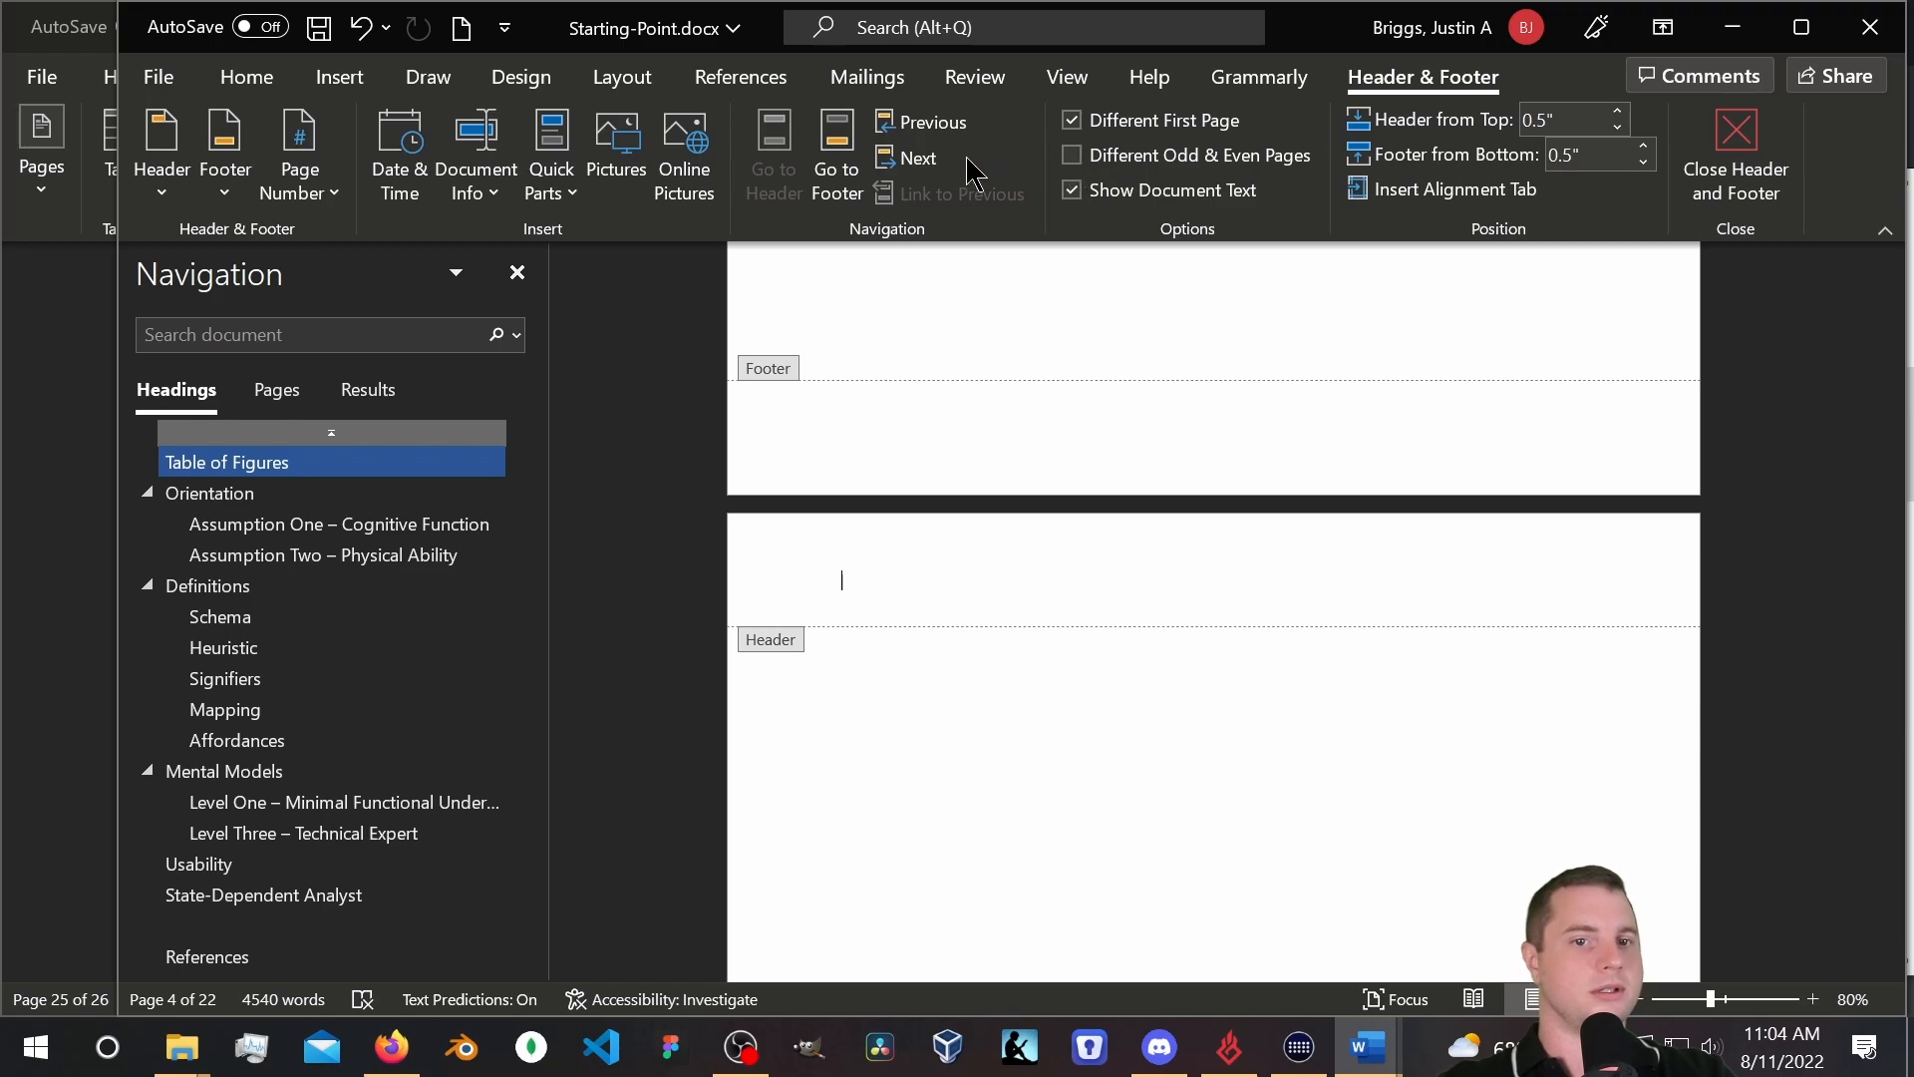
Examine the available page number designs for the top of the page and the page margins.
click(317, 186)
mouse_move(436, 253)
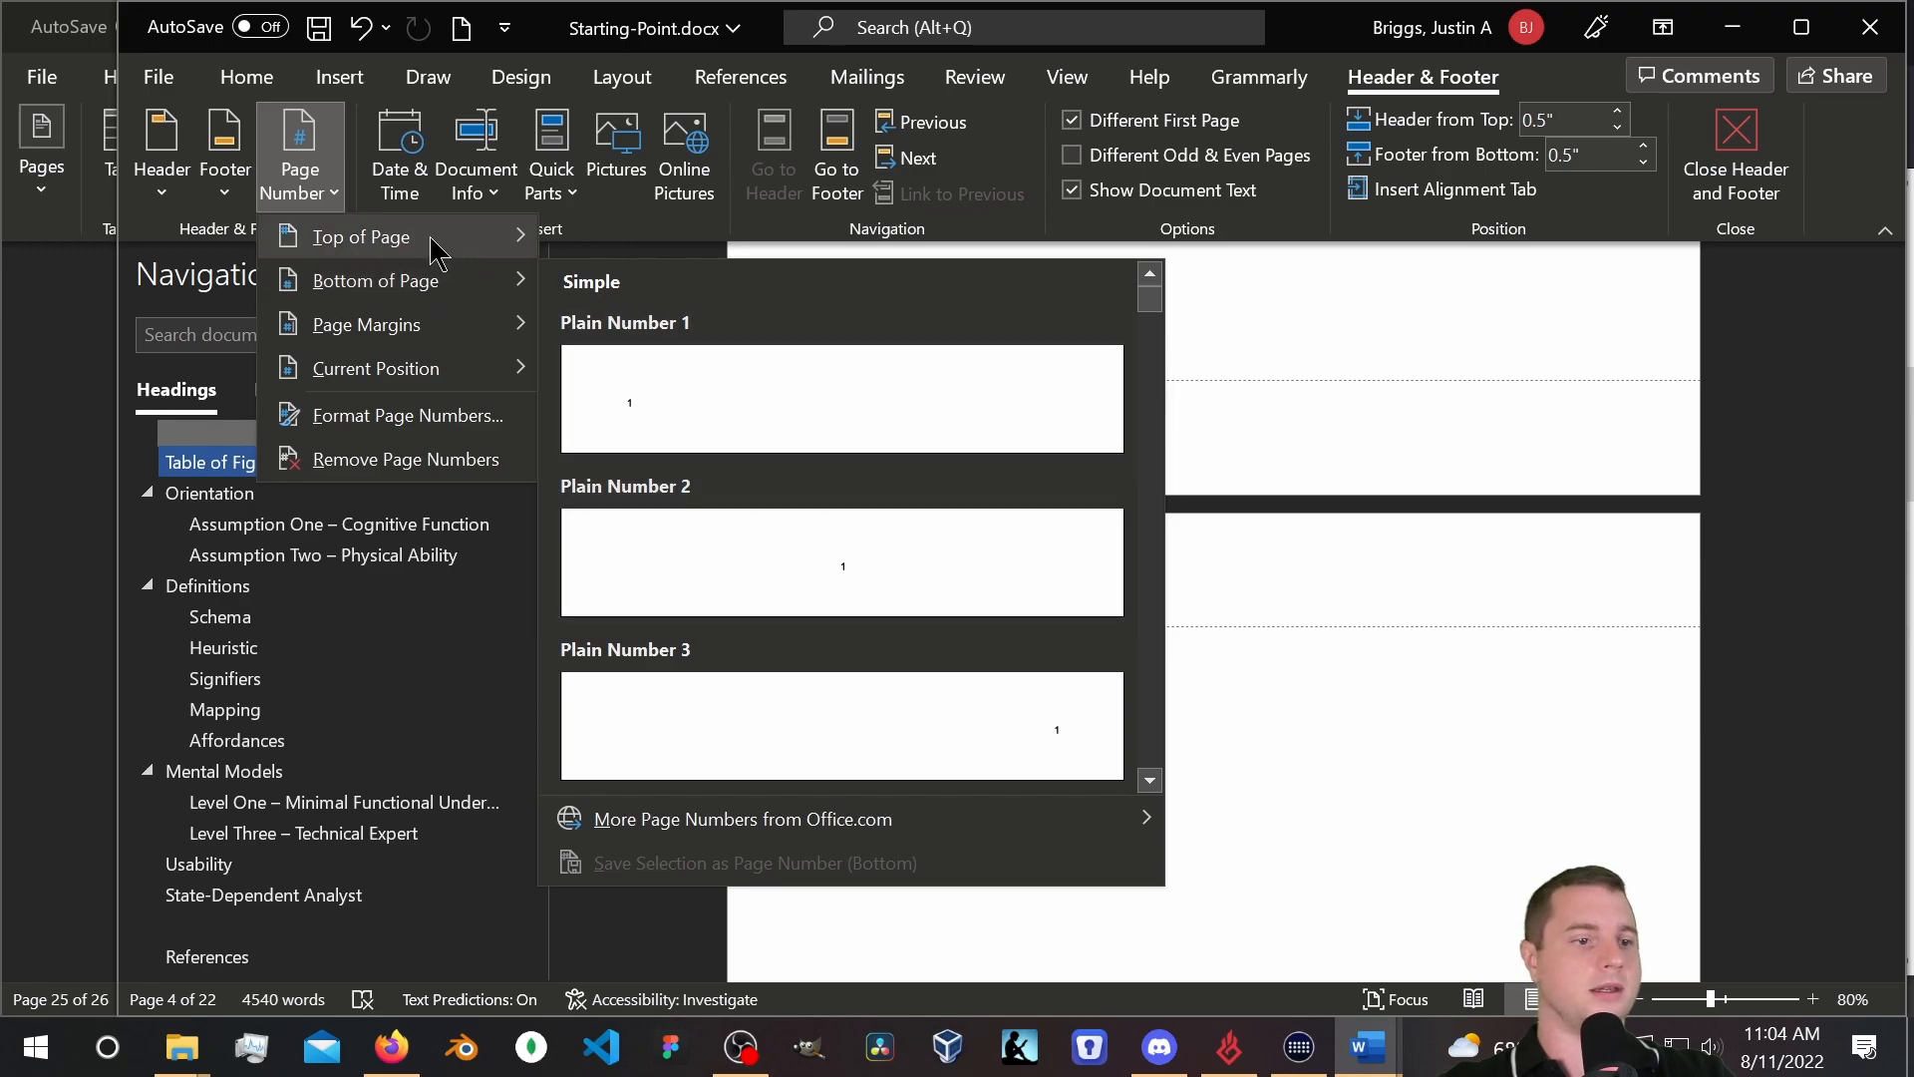
mouse_move(386, 334)
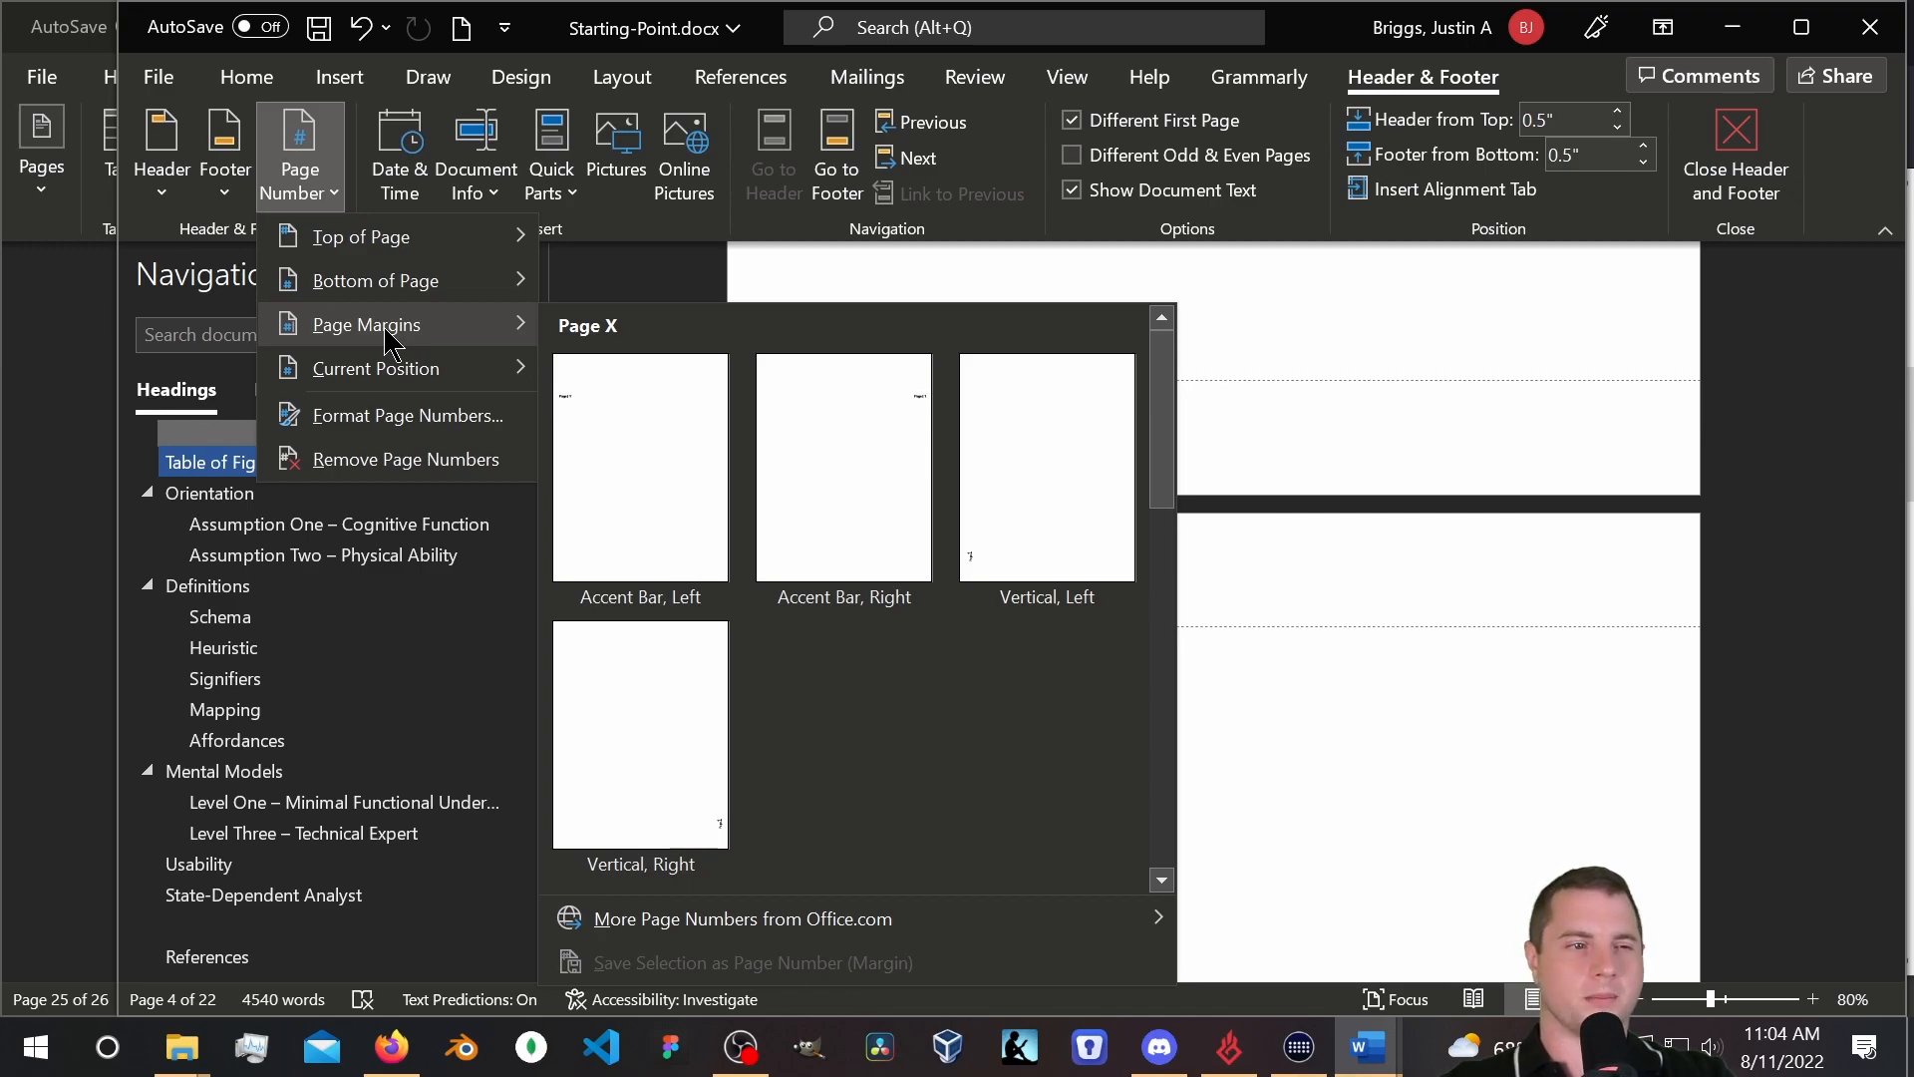
click(1426, 678)
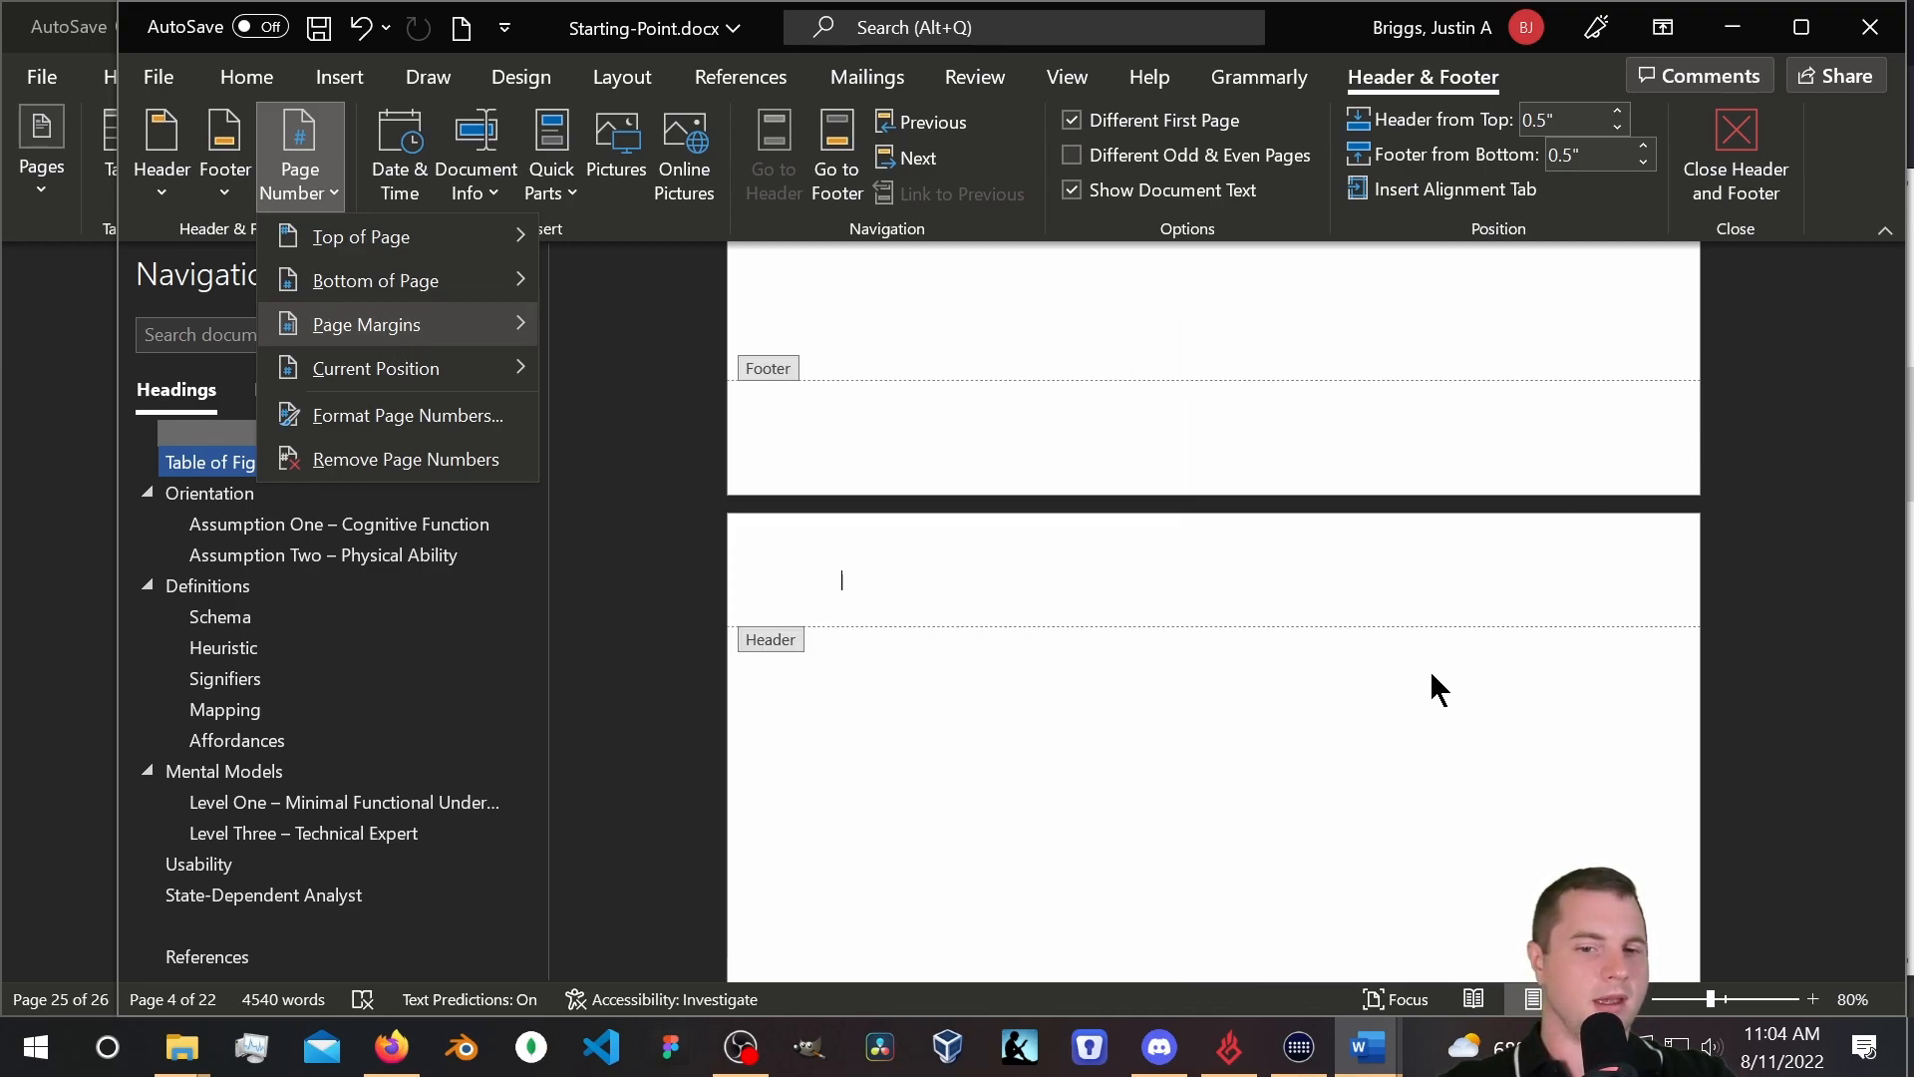
Leave header editing and review the page layout from the Table of Figures through the Definitions and Mental Models sections.
double_click(1358, 769)
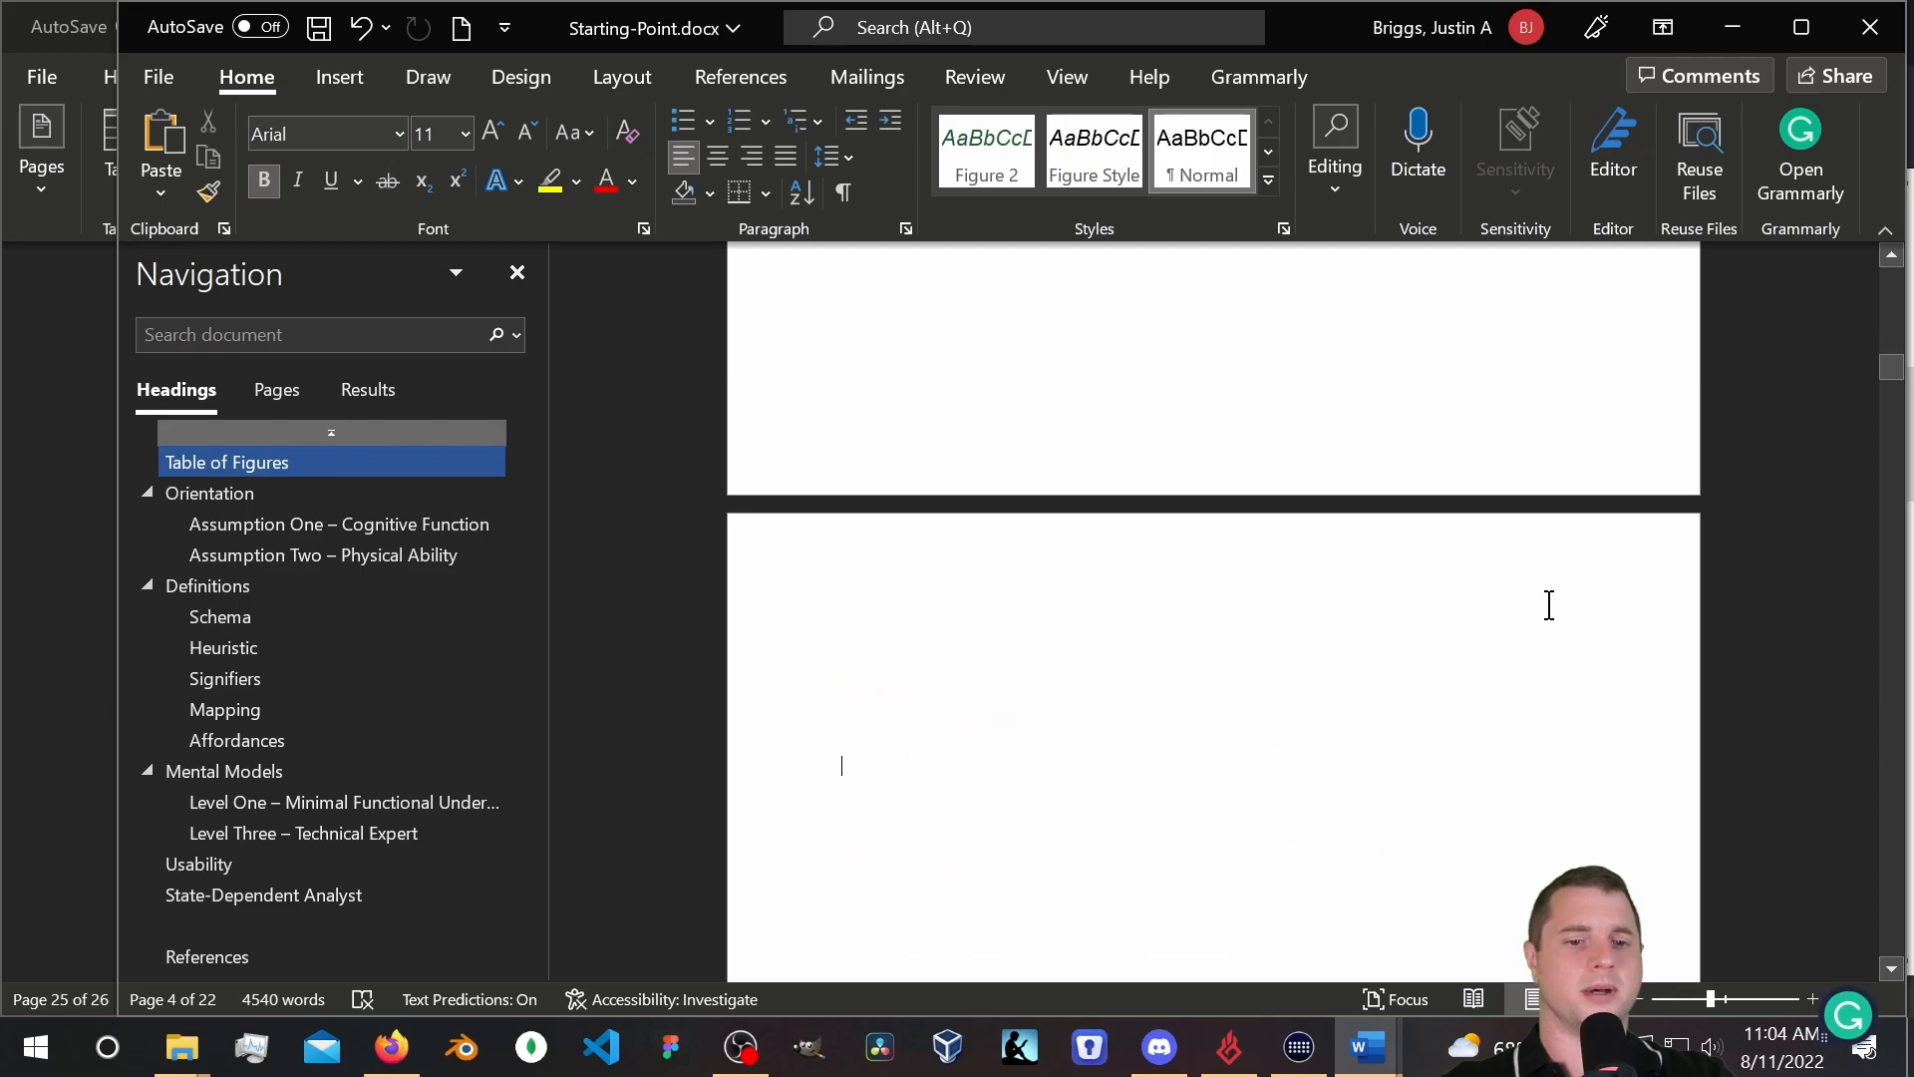
scroll(1549, 606, down, 10)
scroll(1542, 623, up, 9)
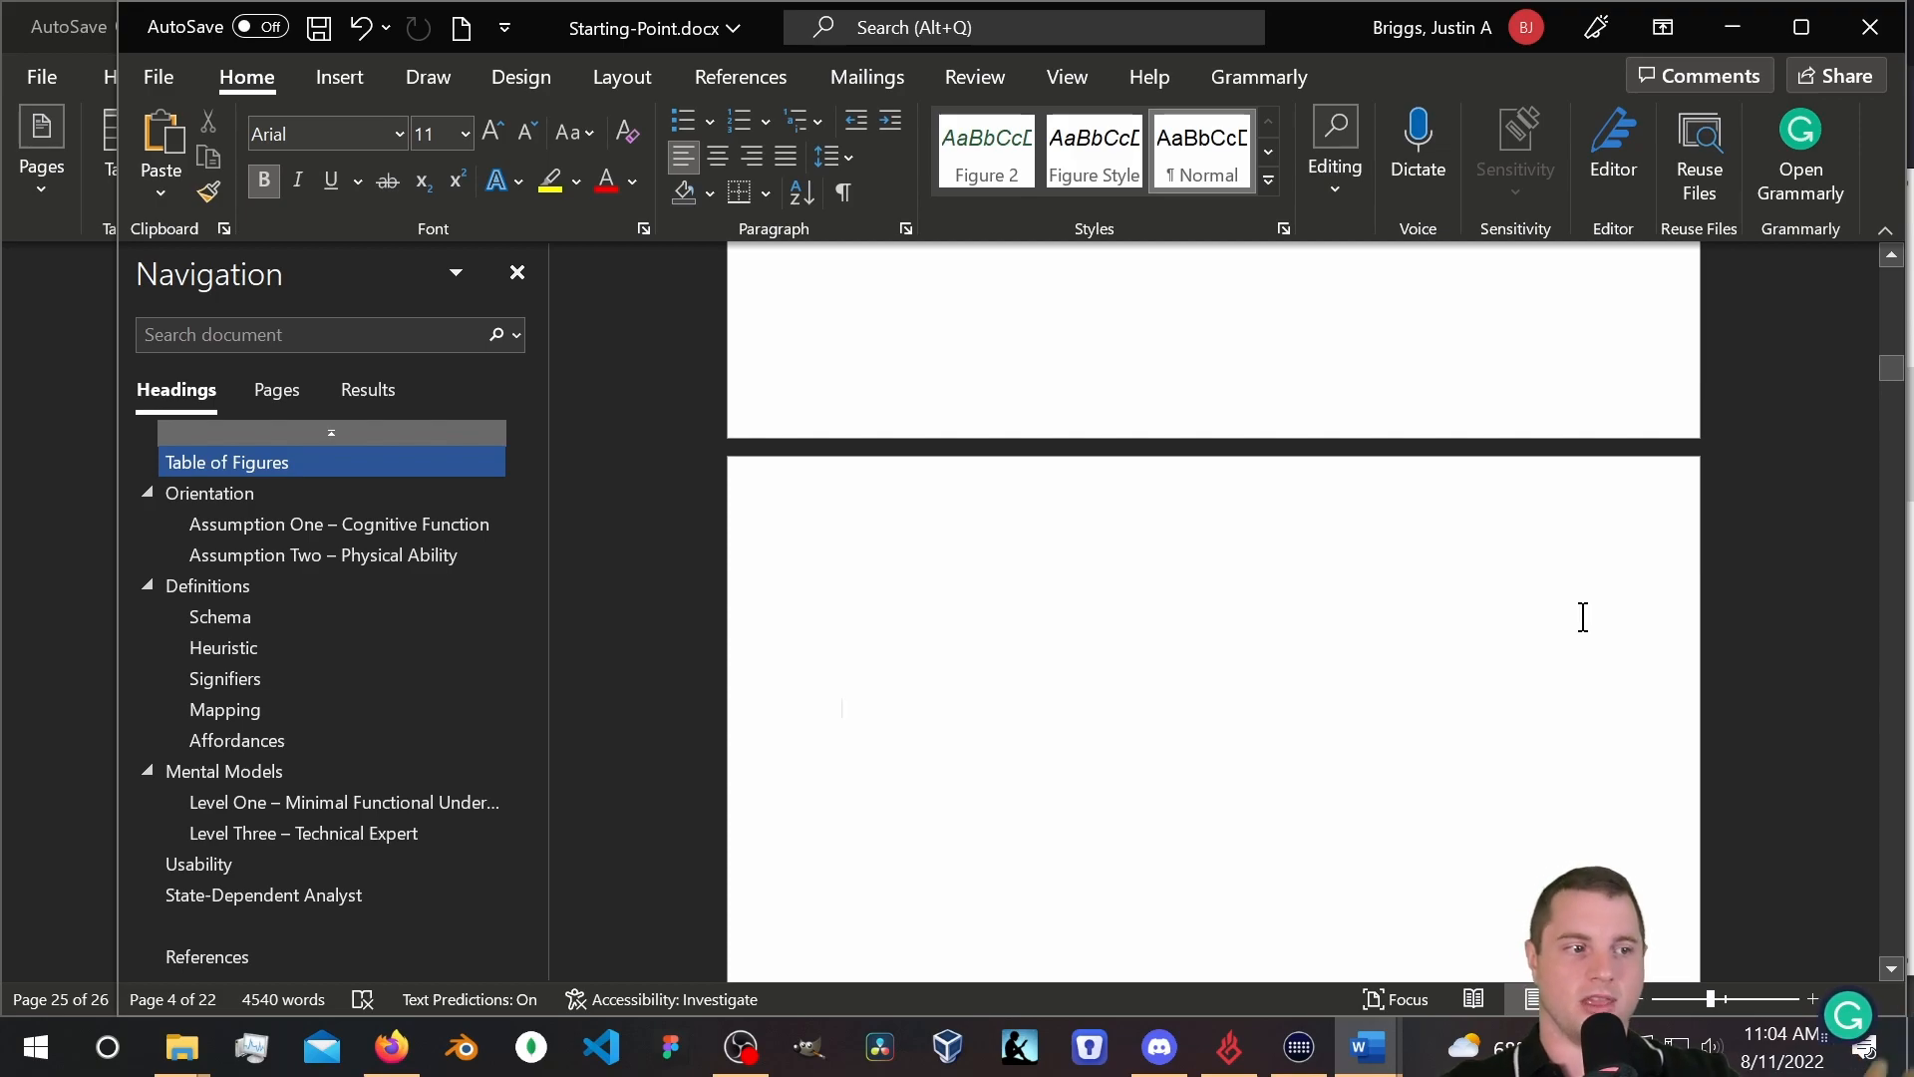
scroll(1355, 572, up, 6)
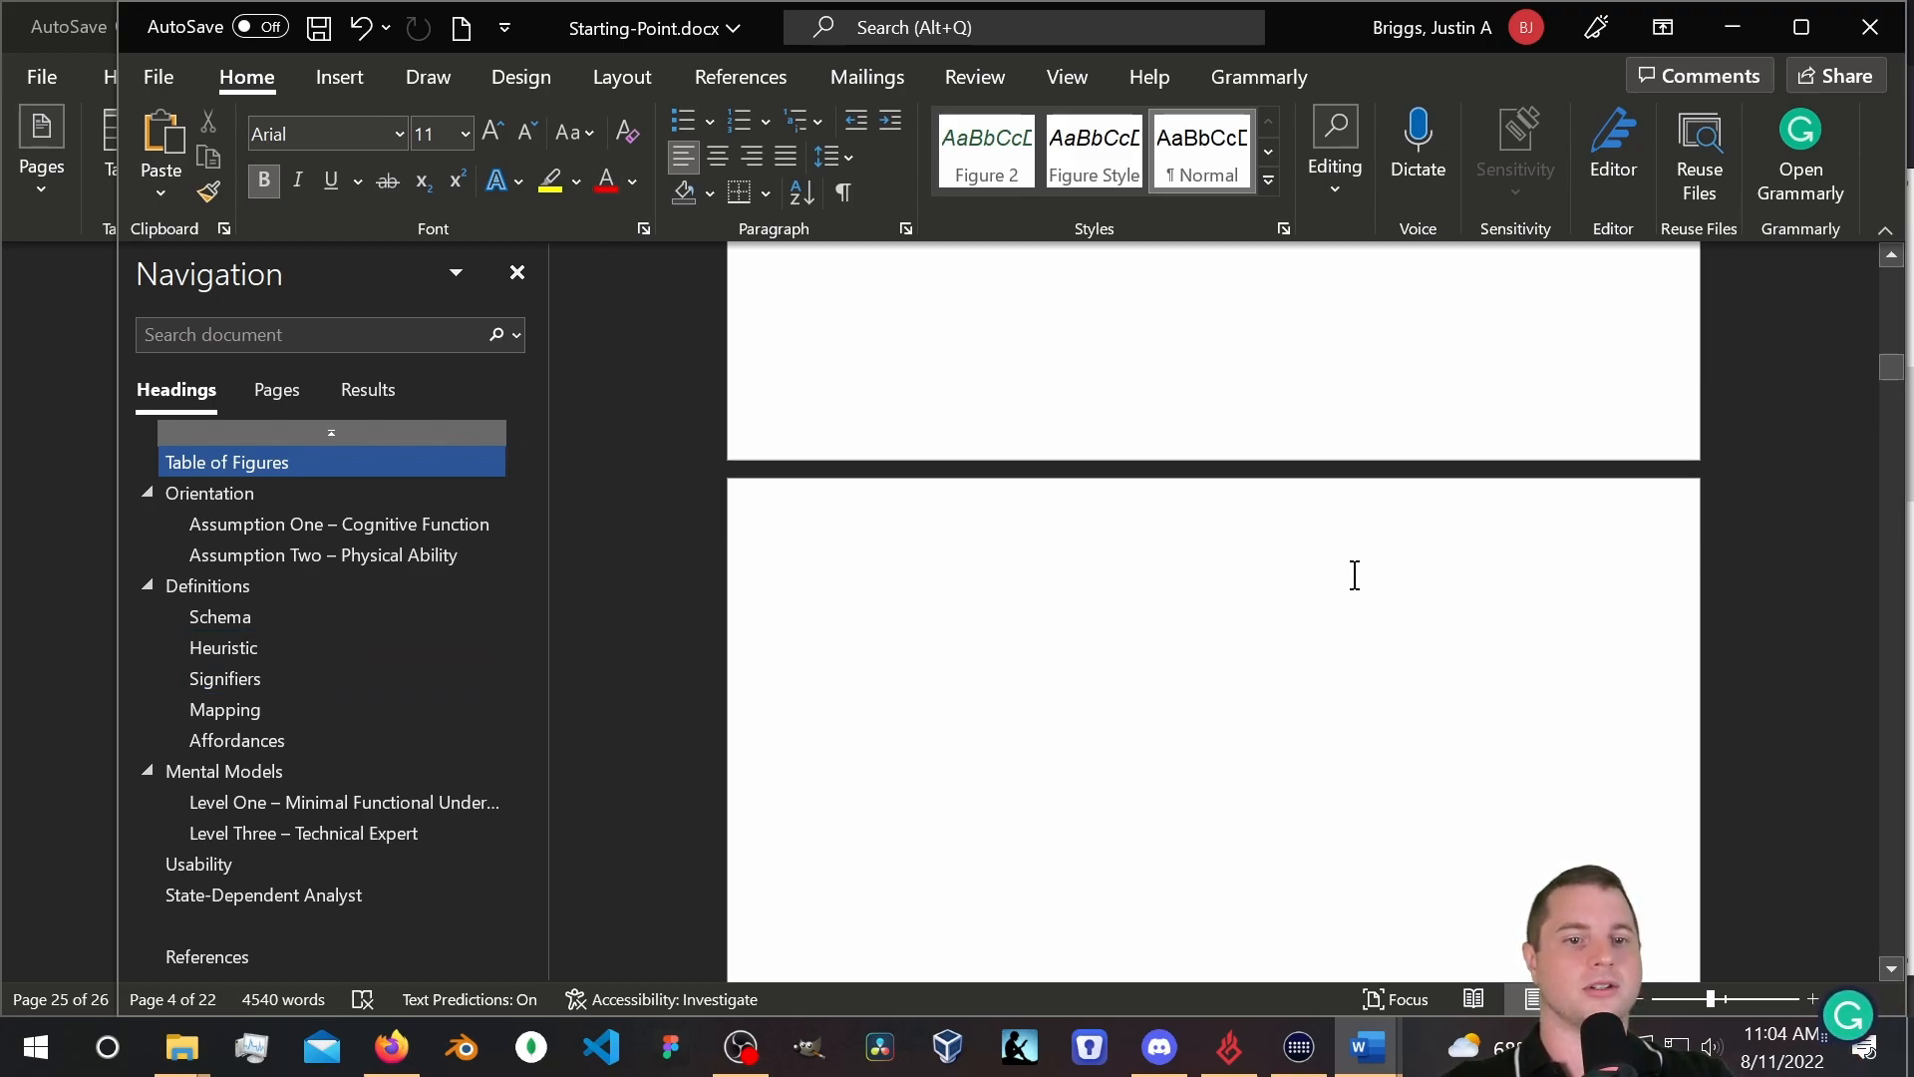
scroll(1359, 410, up, 6)
scroll(1581, 457, down, 10)
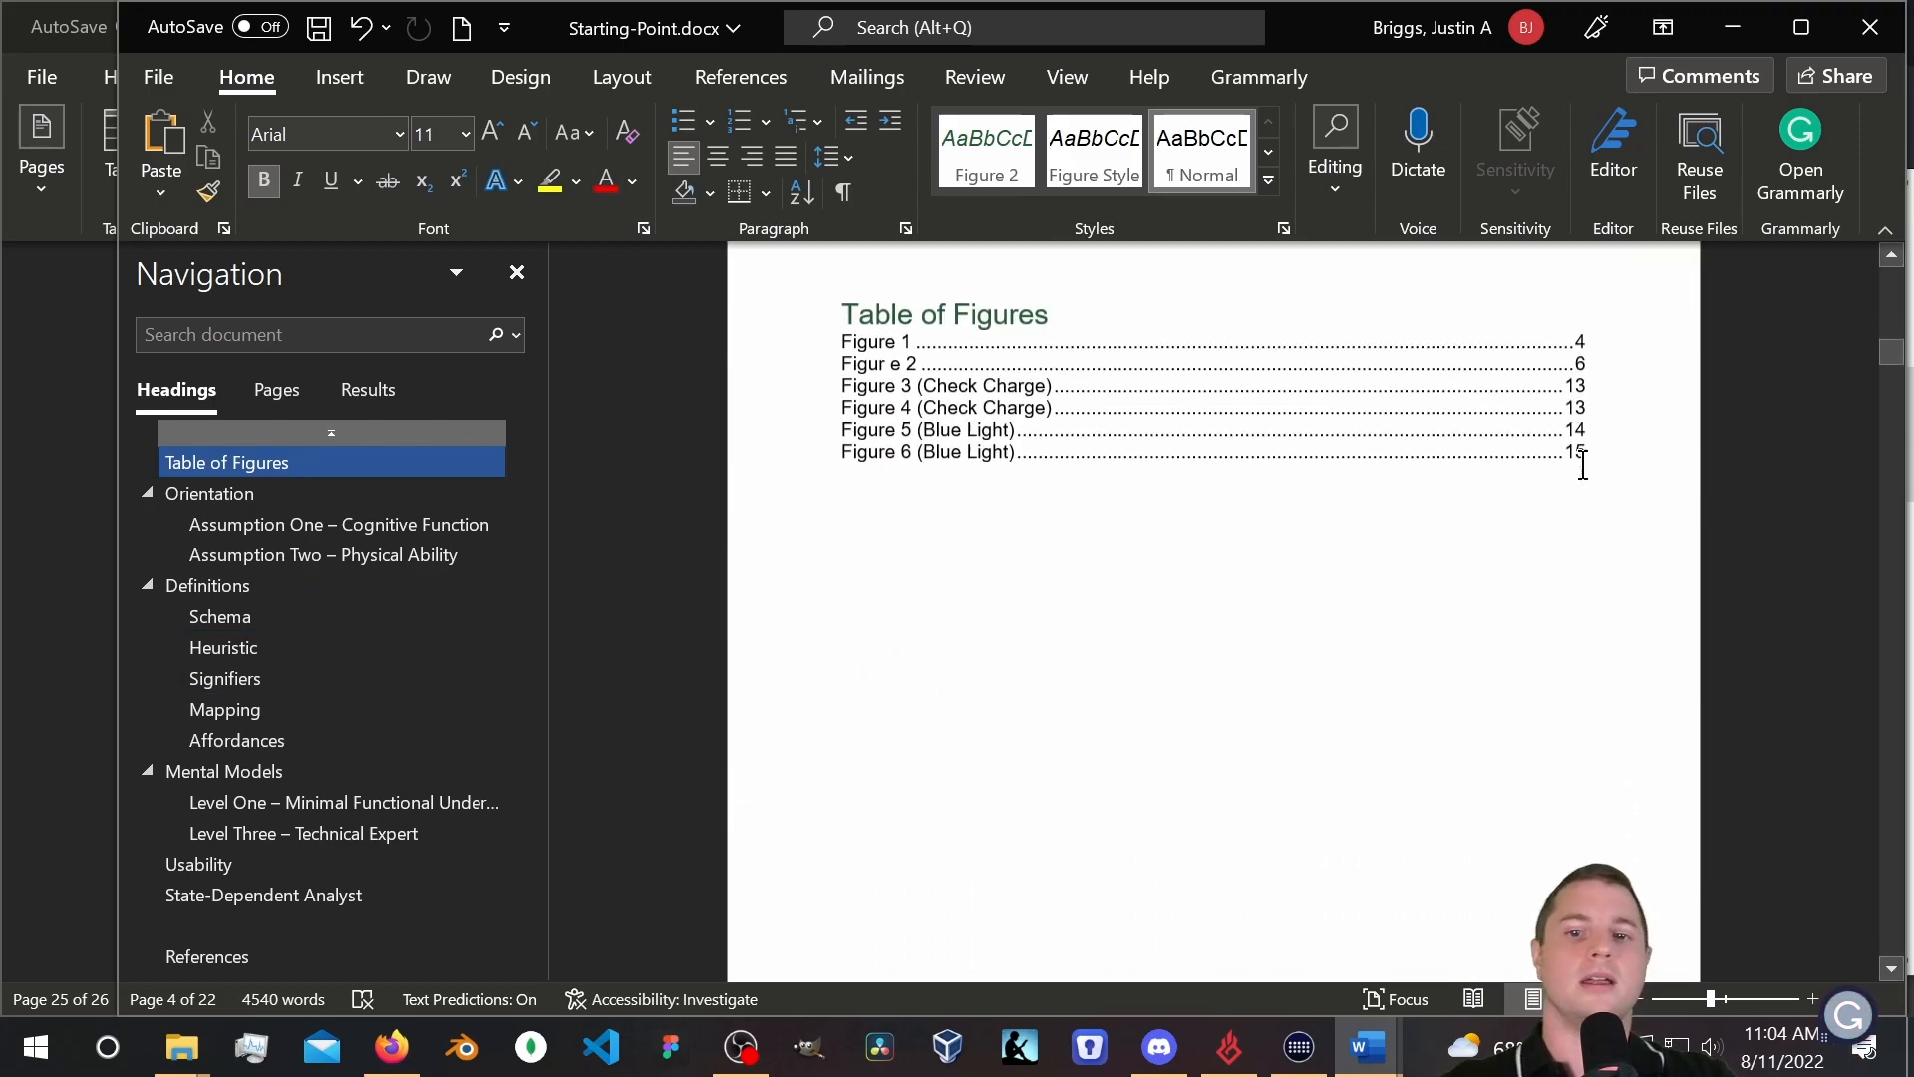
scroll(1528, 551, down, 15)
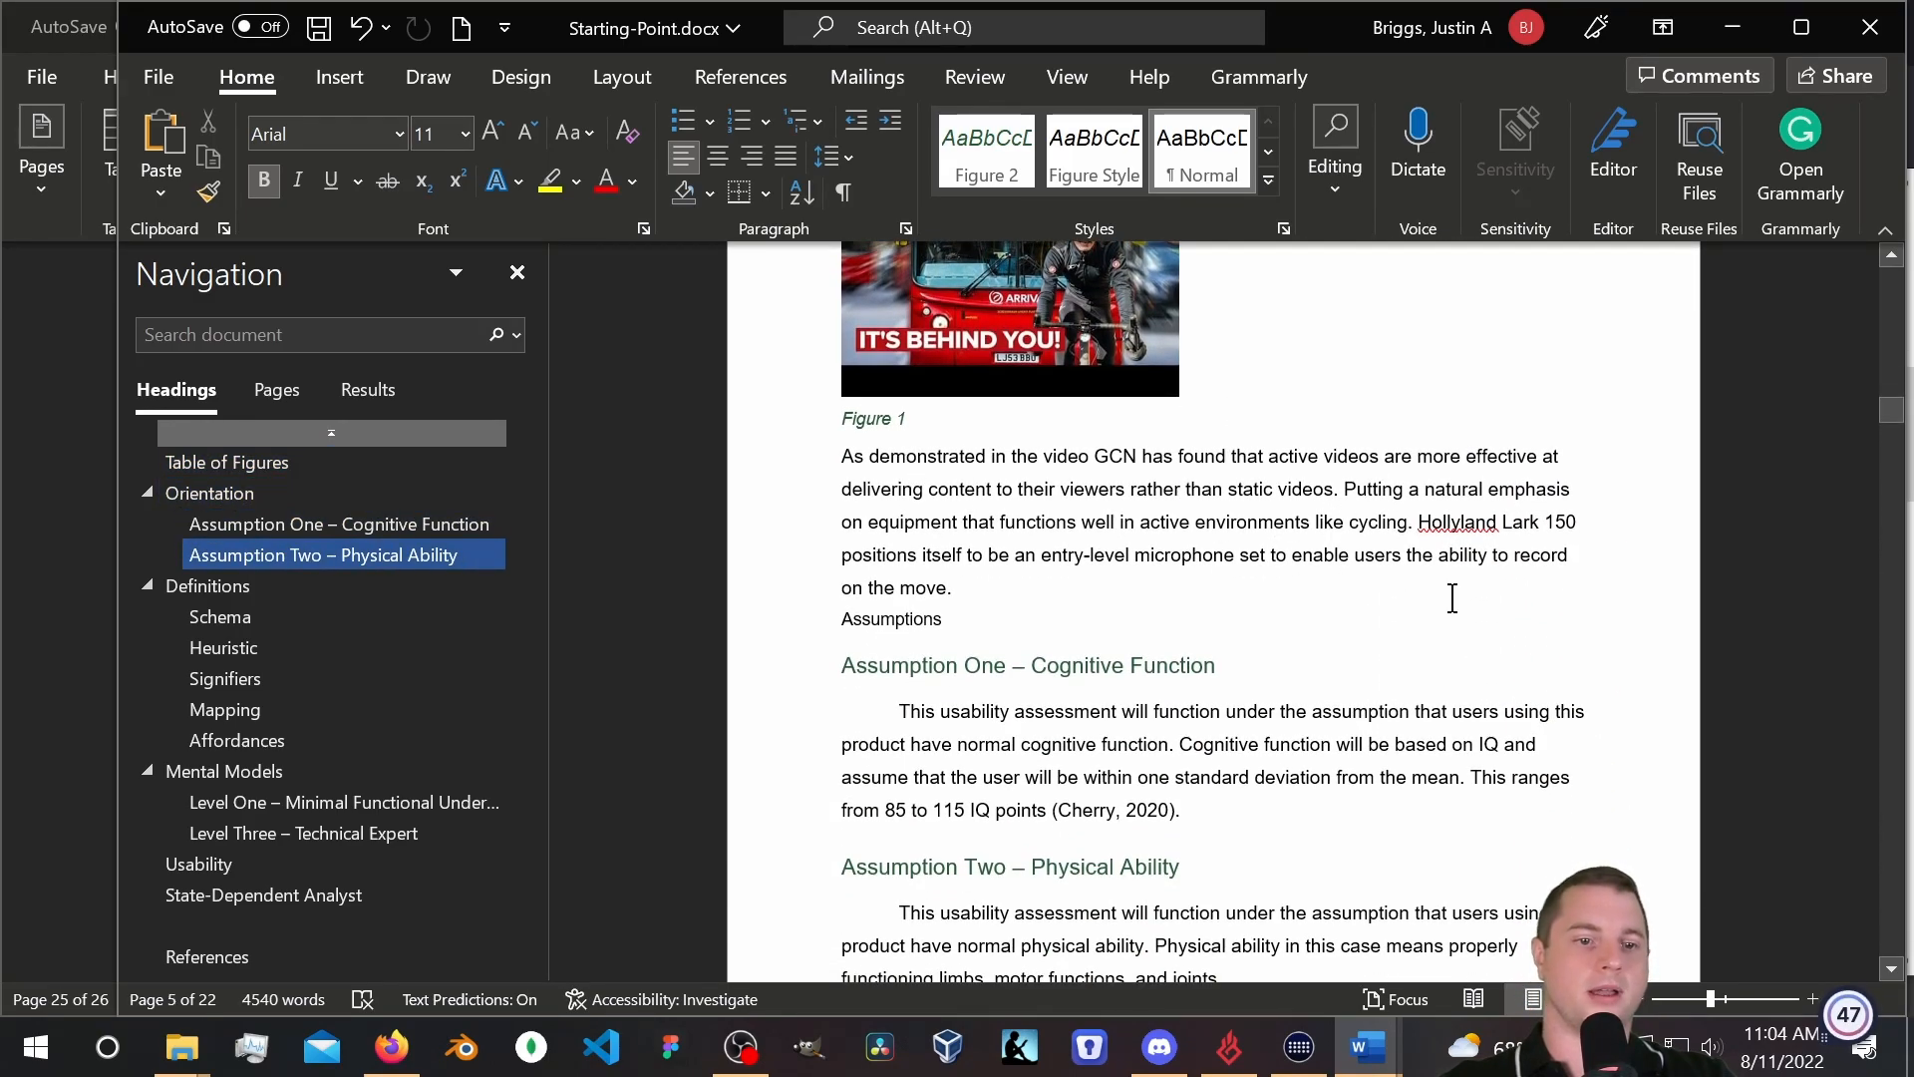
scroll(1351, 641, down, 4)
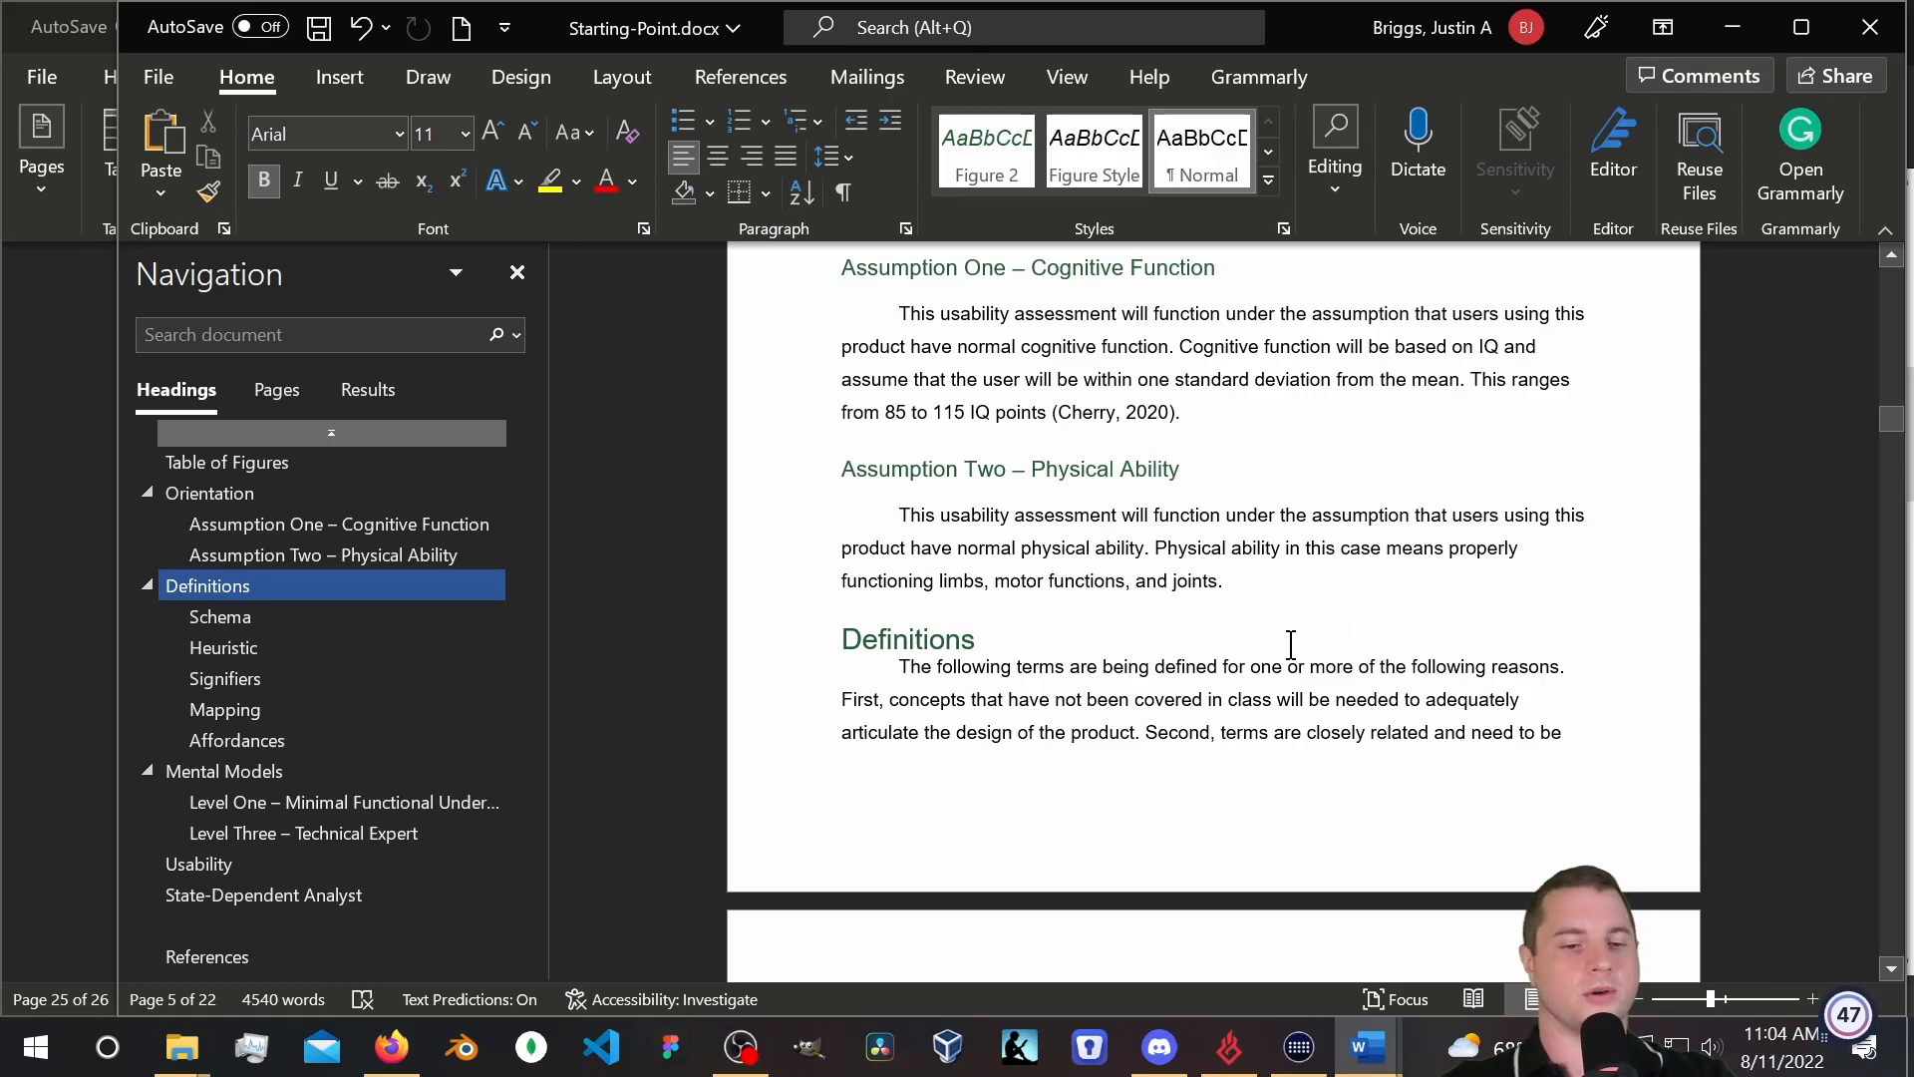
scroll(1293, 641, down, 15)
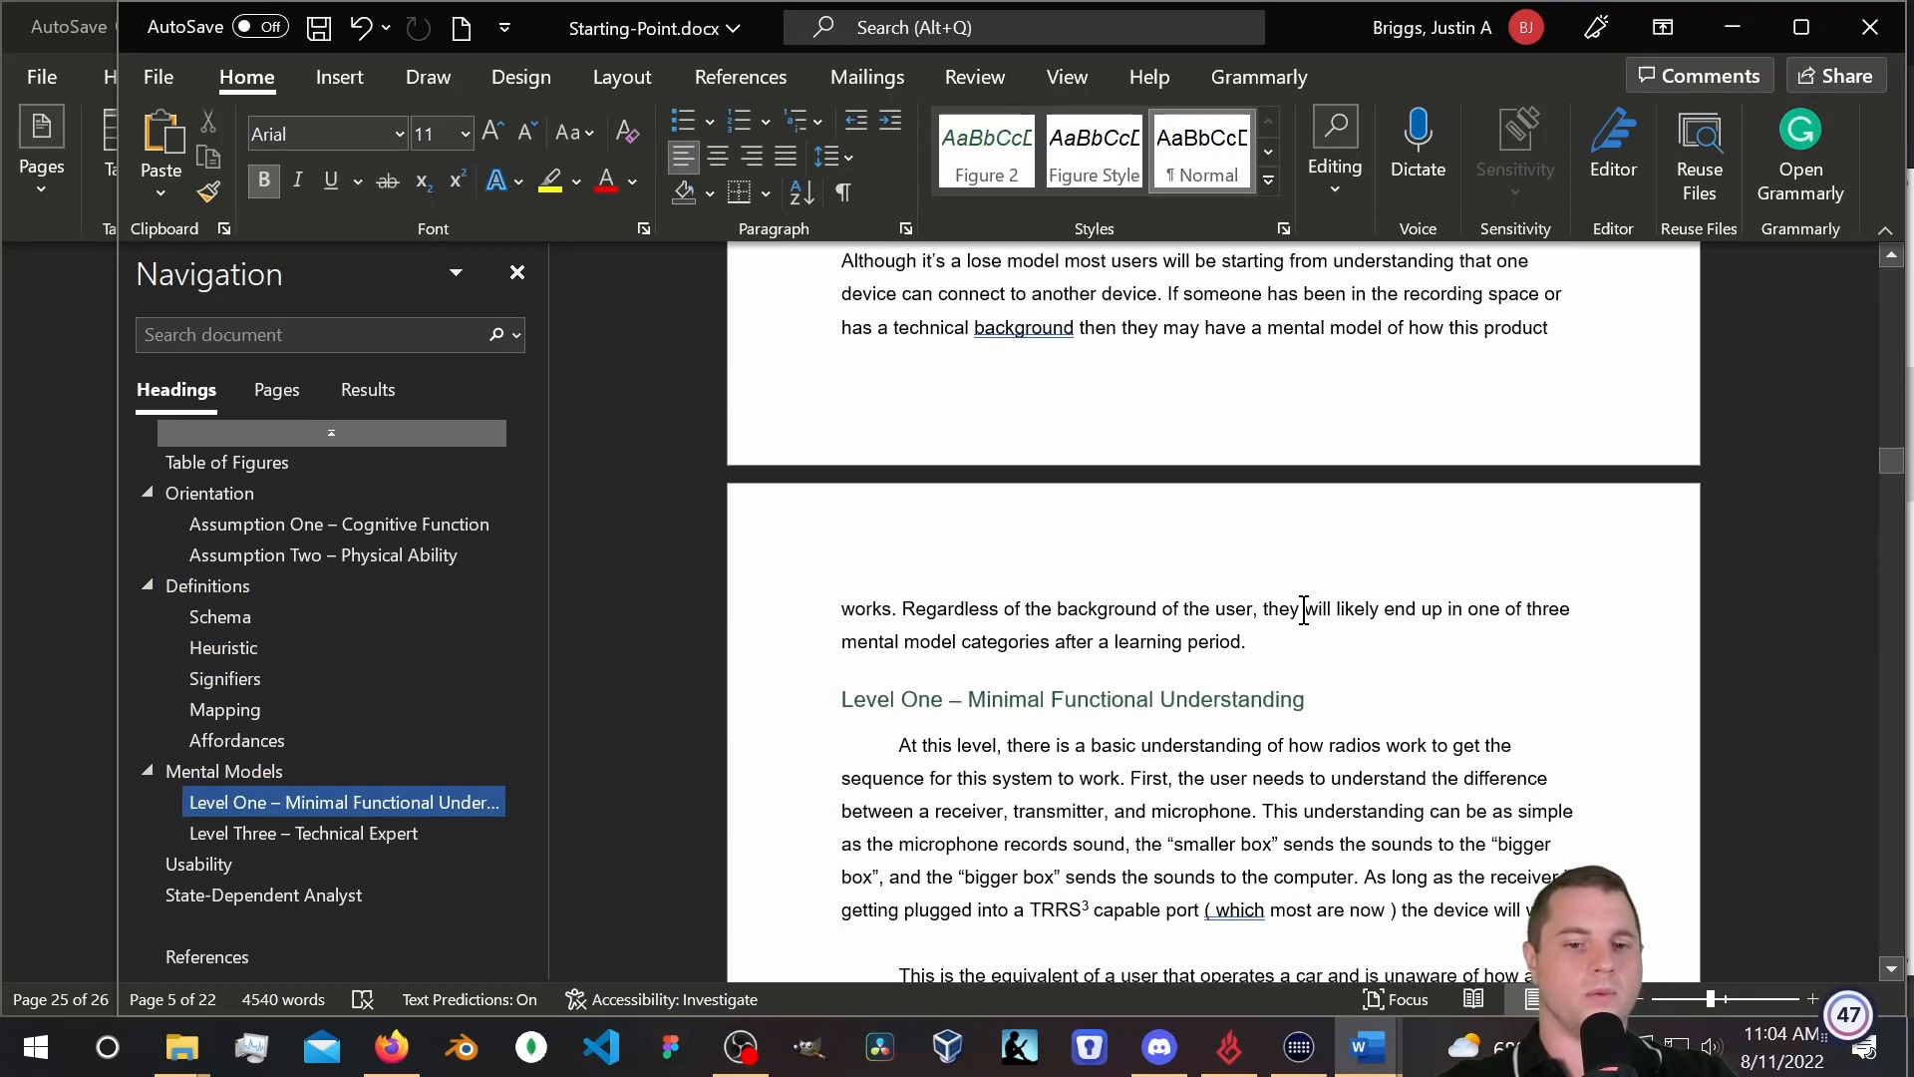